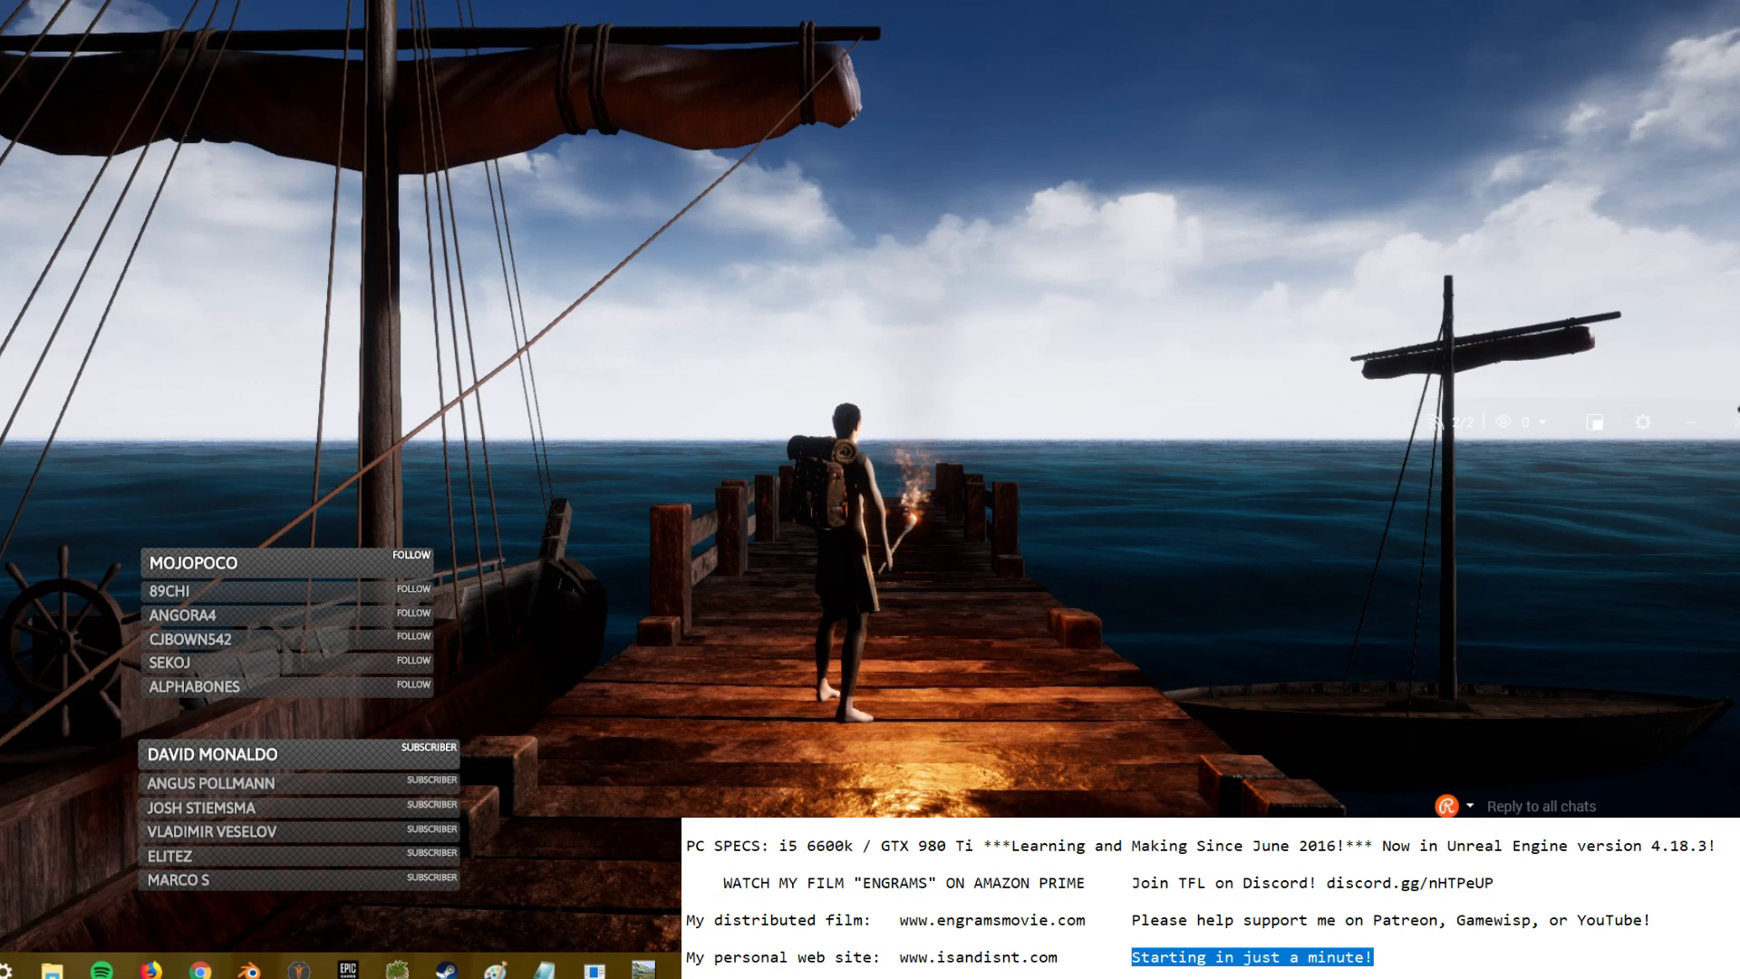
- Leave fullscreen, minimize OBS, then enlarge the Notepad to-do list window and scroll further down it
key(alt+Tab)
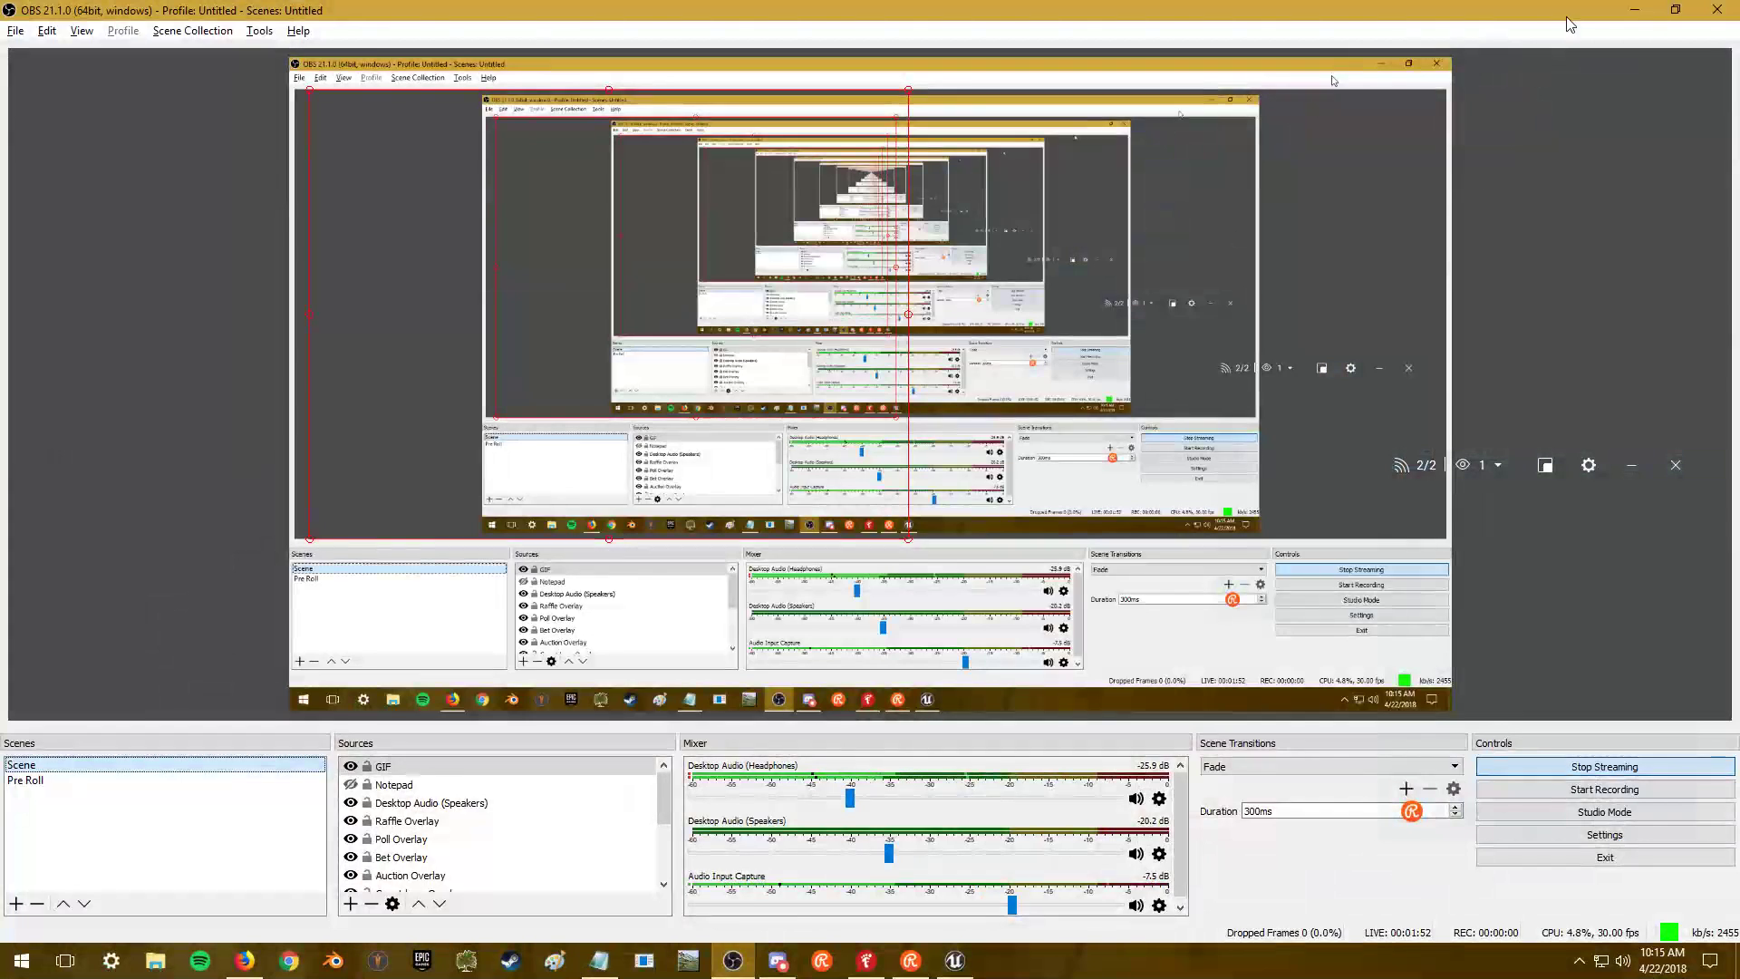
click(1632, 13)
click(1107, 237)
scroll(1107, 237, down, 1)
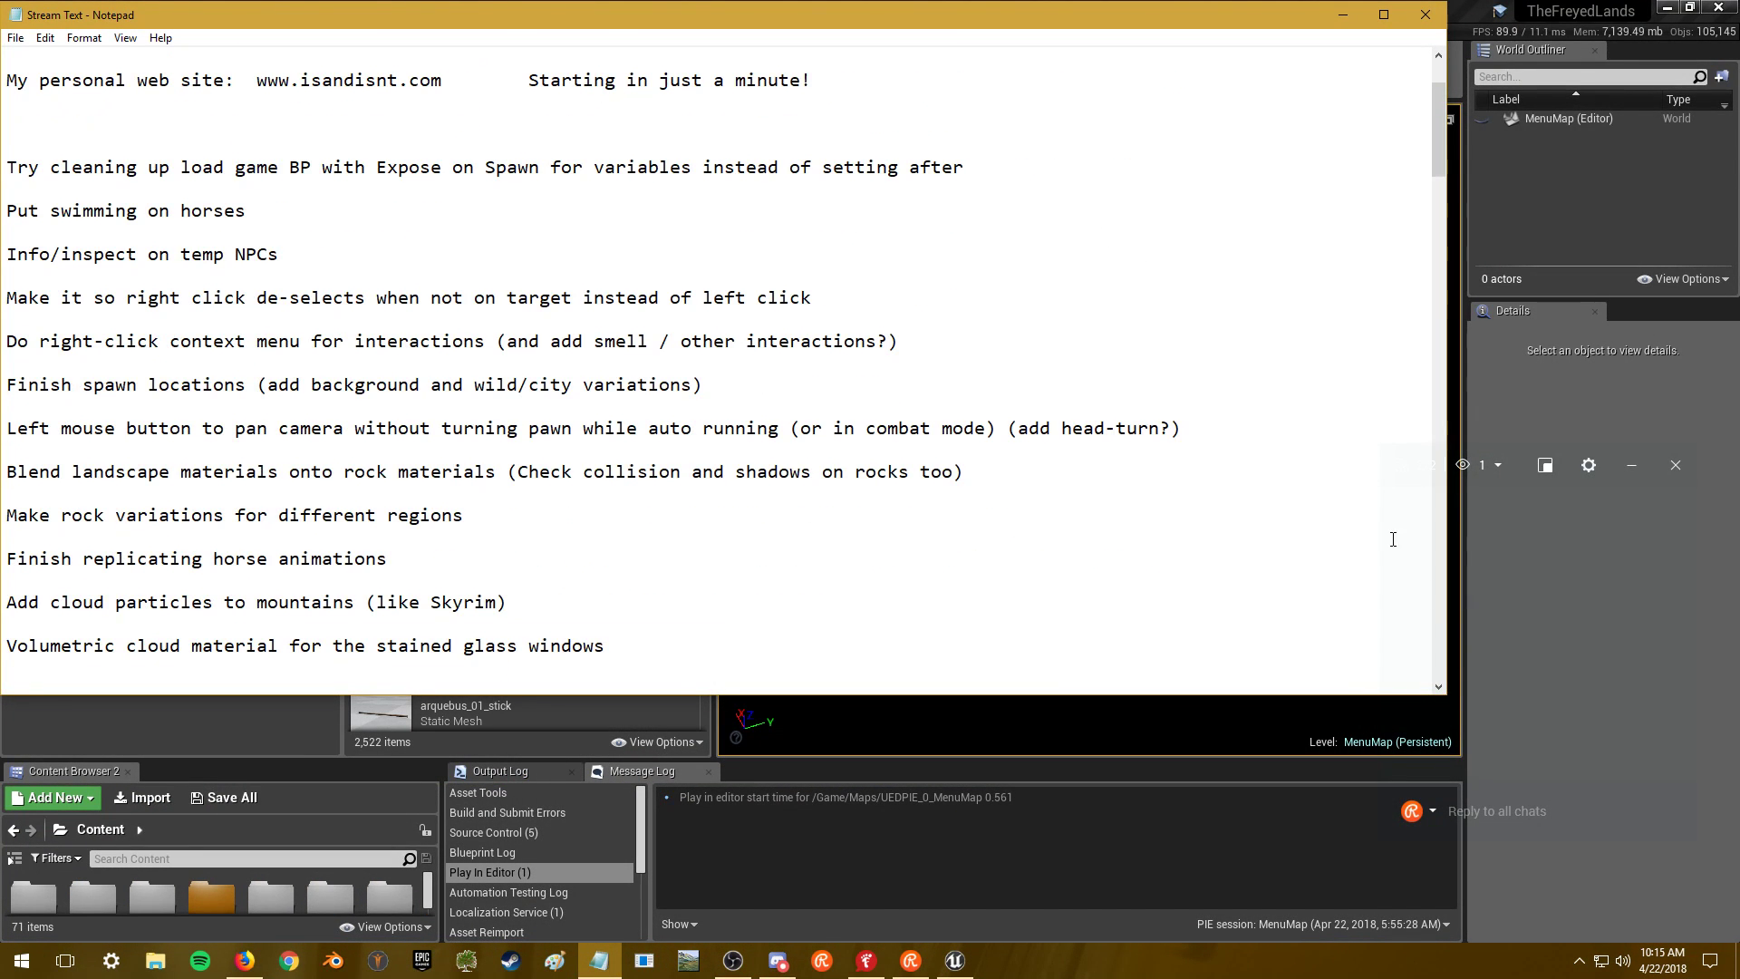
drag(1441, 699, 1482, 941)
scroll(976, 335, down, 4)
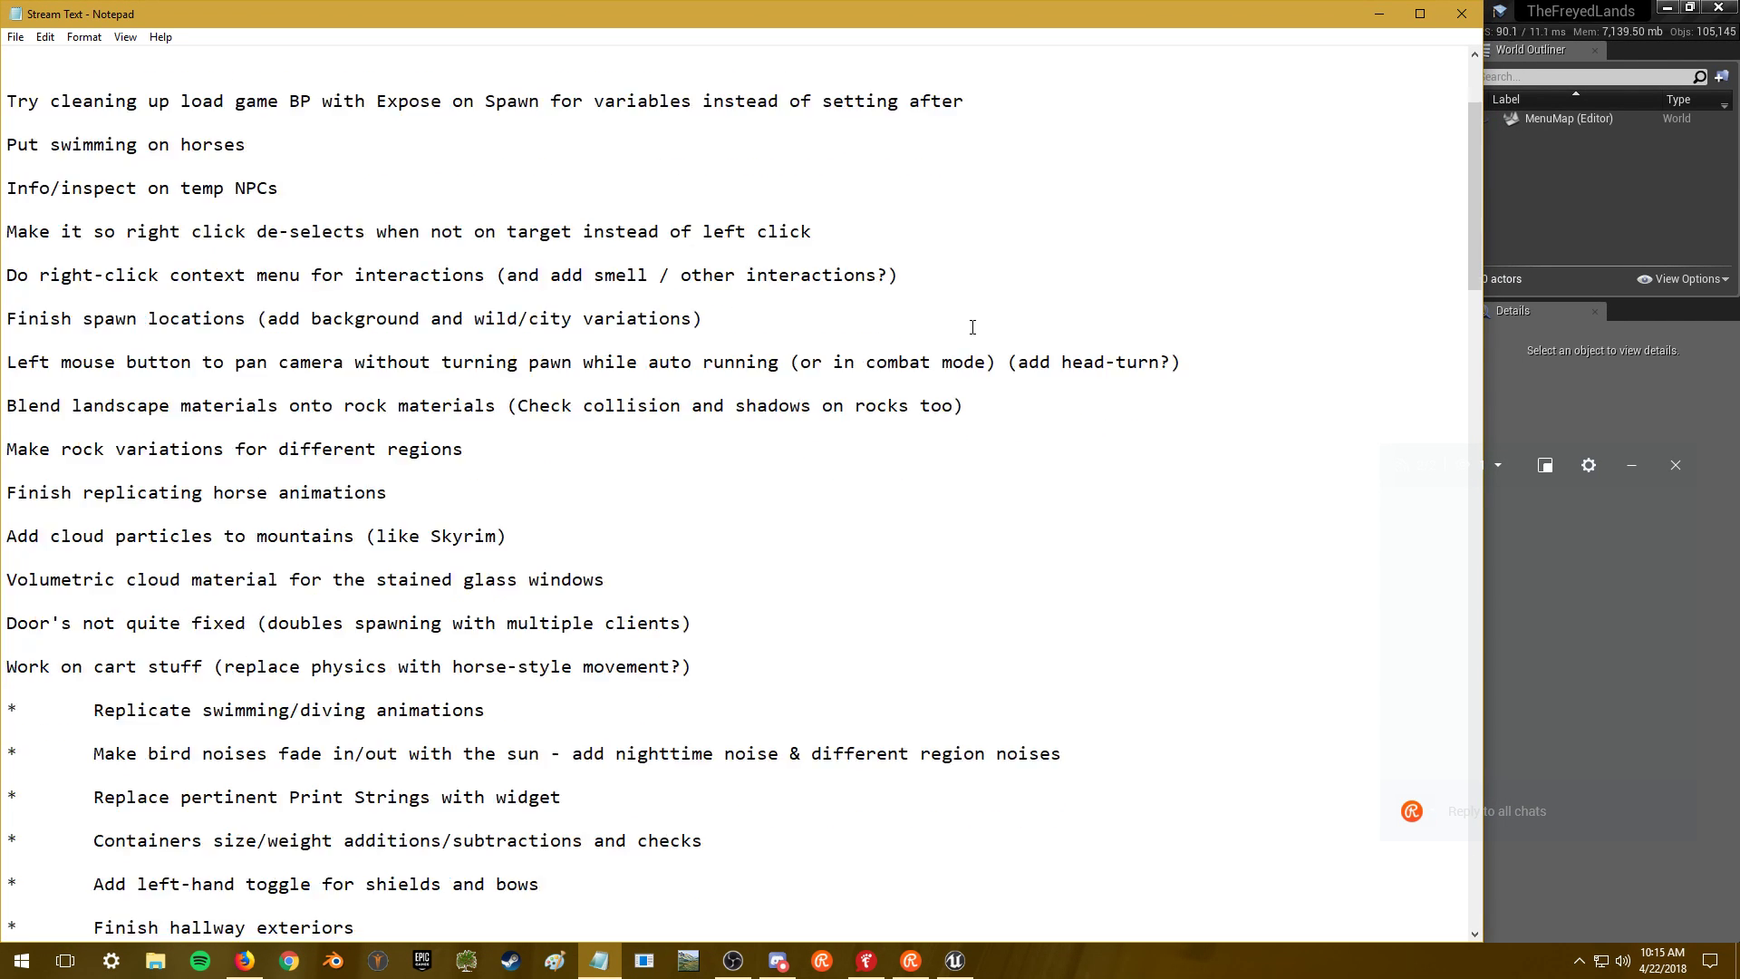
- Post 'Ciao!' as a reply in the Restream stream chat beside the Unreal editor
click(1581, 557)
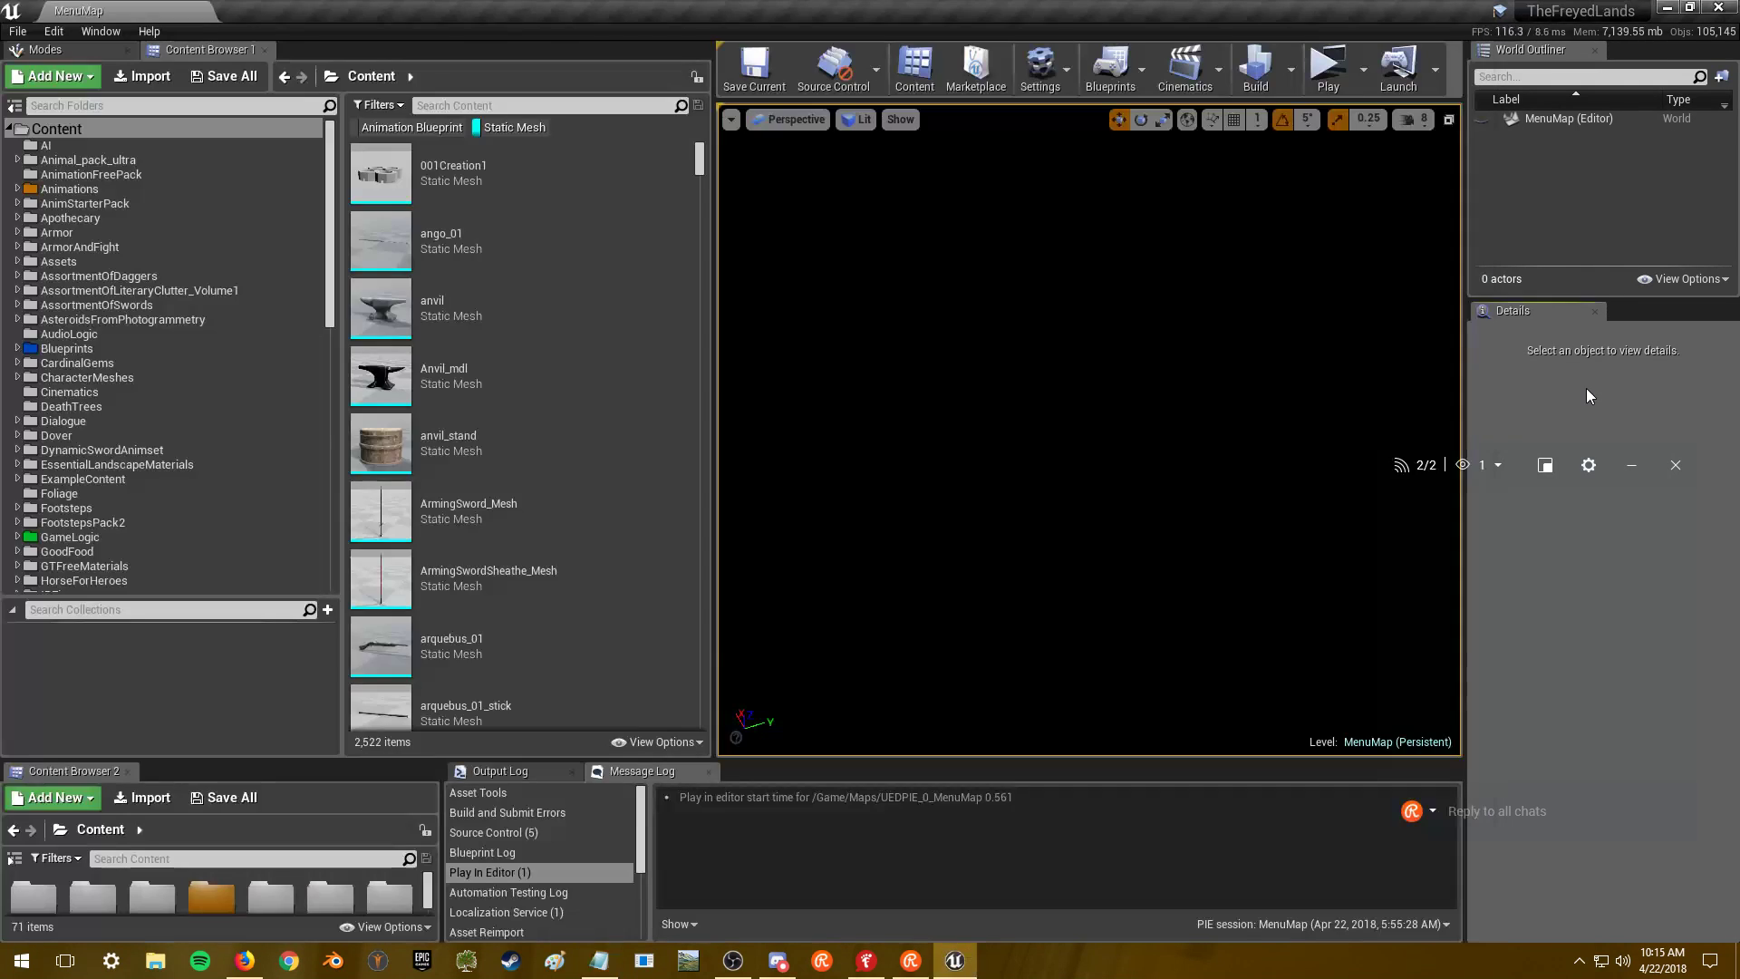
scroll(166, 337, down, 4)
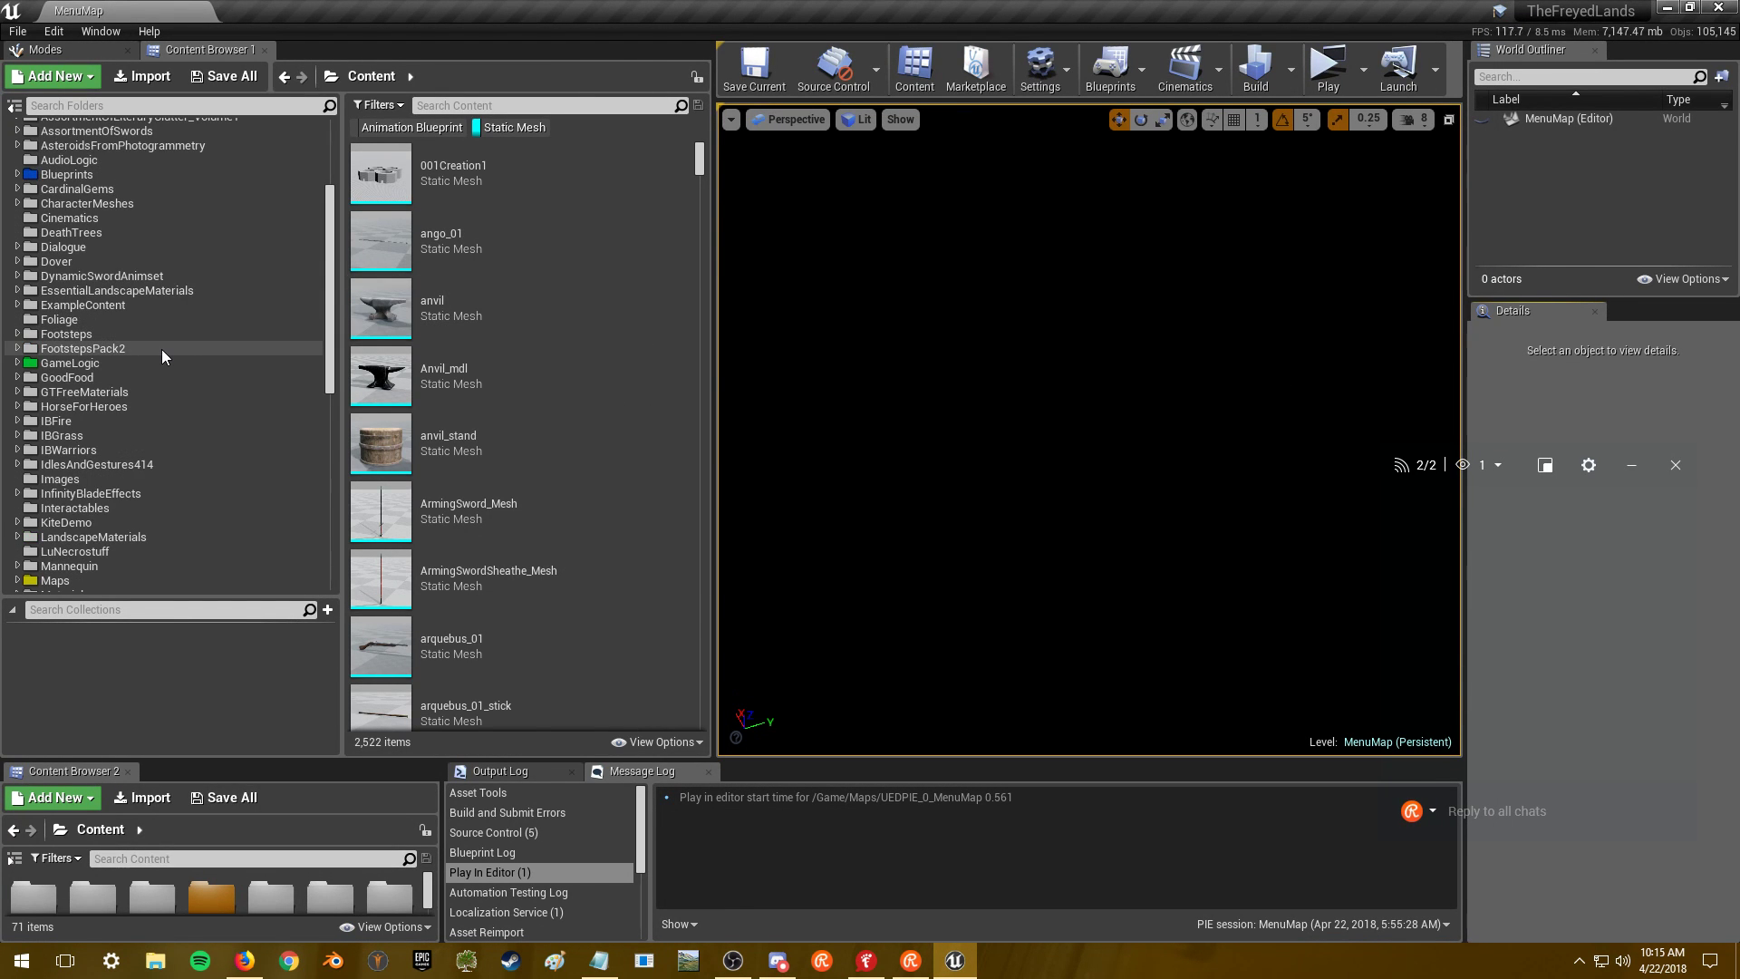
scroll(165, 348, up, 4)
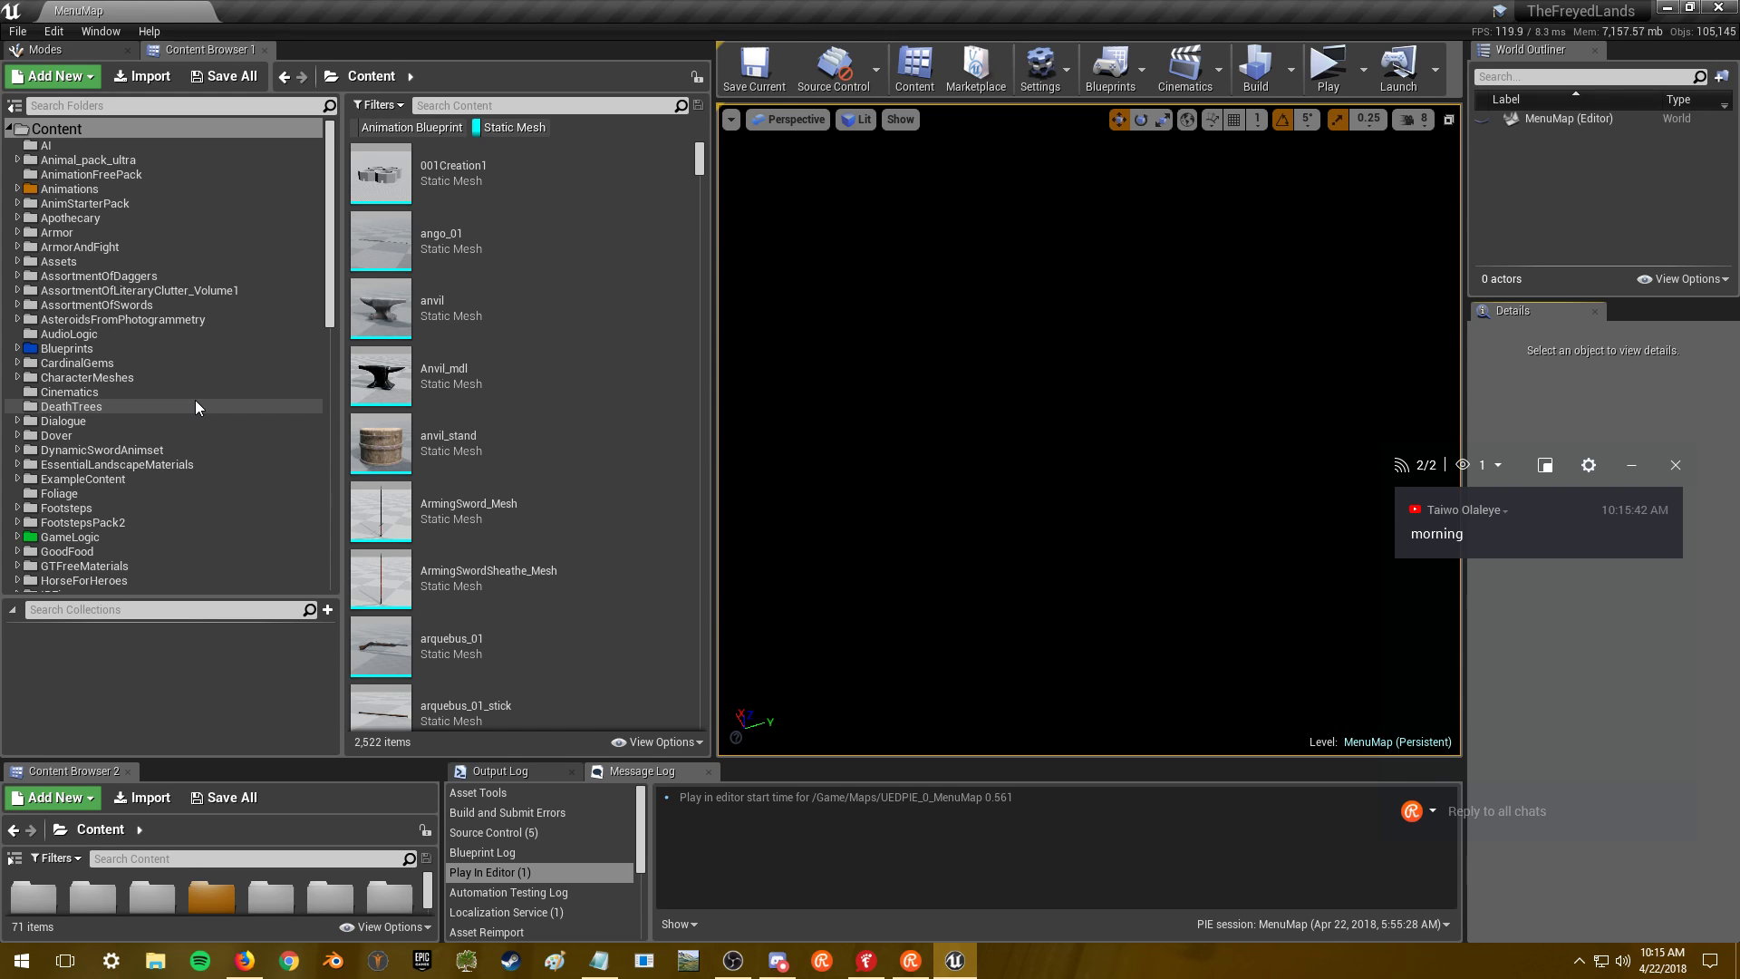
click(1499, 810)
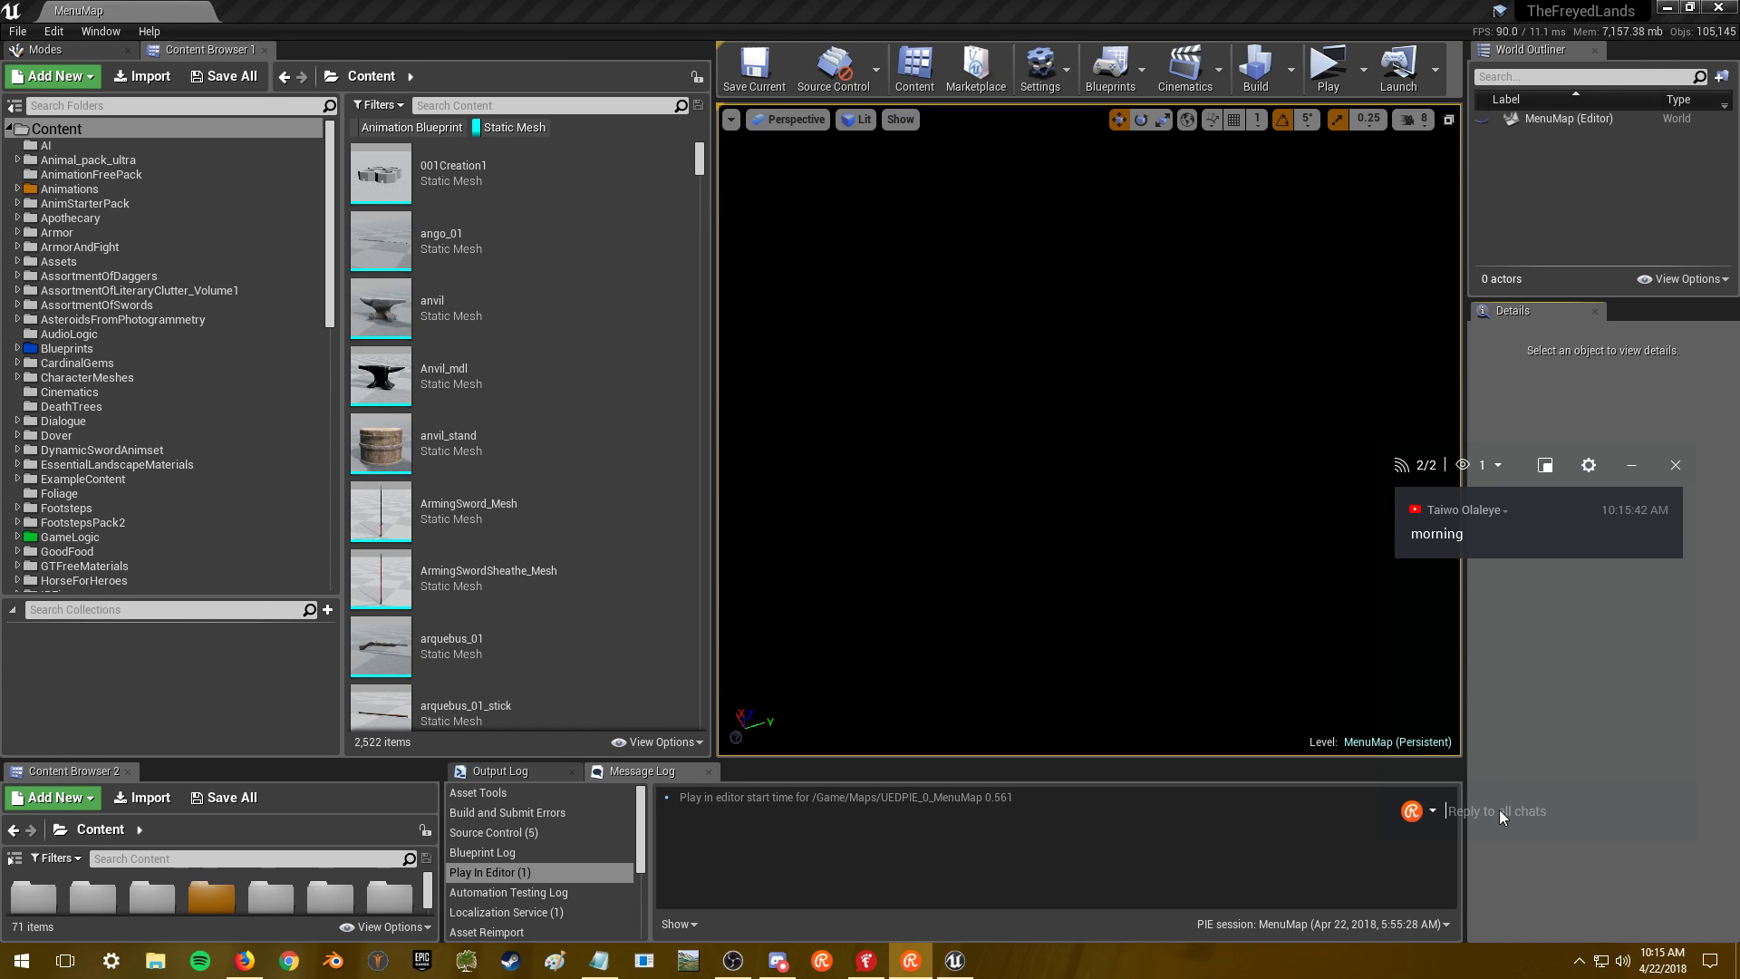
text(Ciao!)
key(Return)
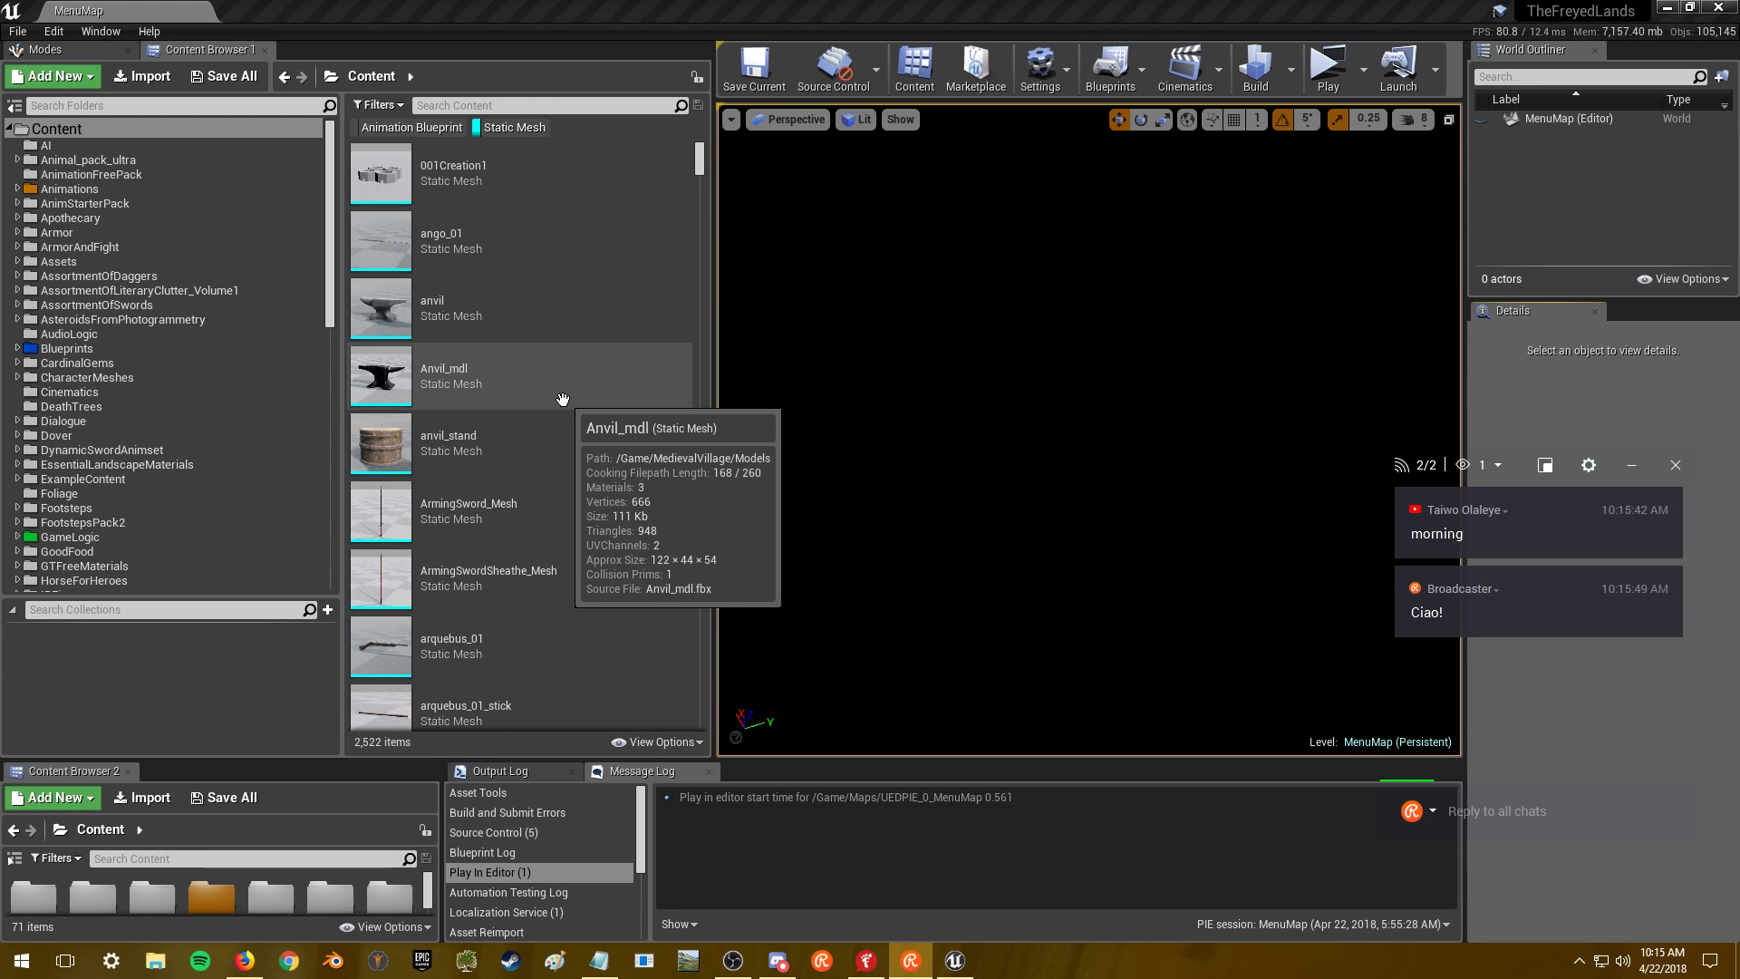
- Open the Blueprints folder in the Content Browser, then switch to the web browser
mouse_move(547, 353)
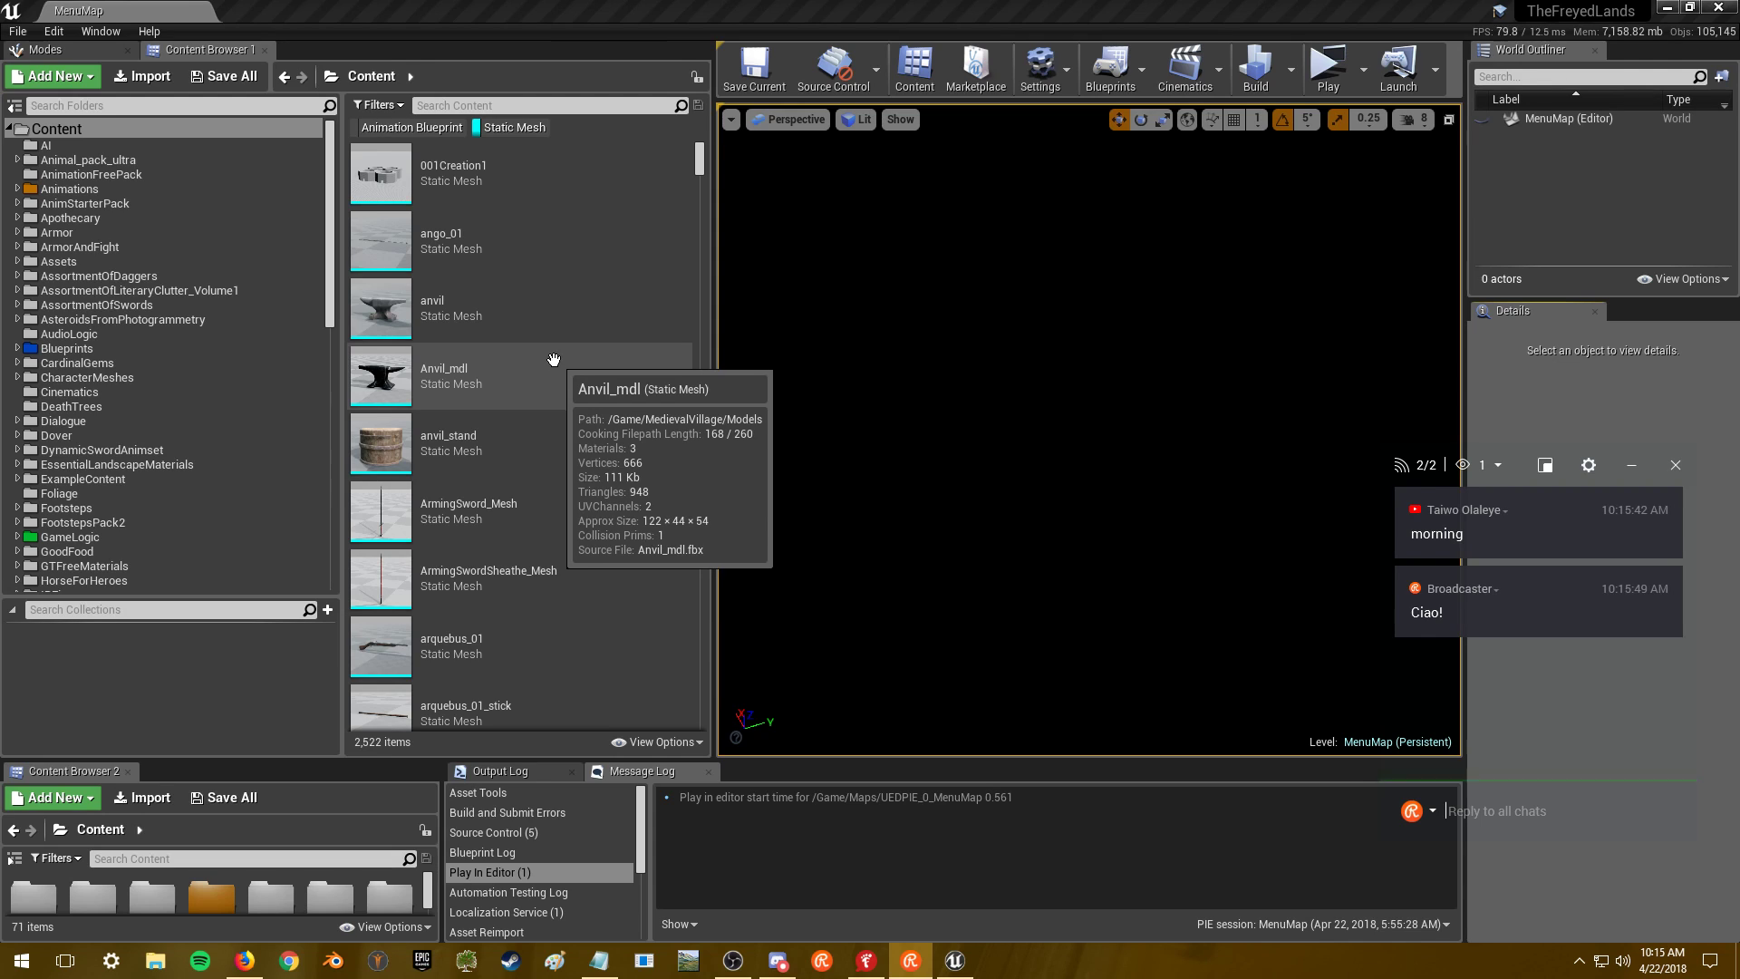
click(181, 348)
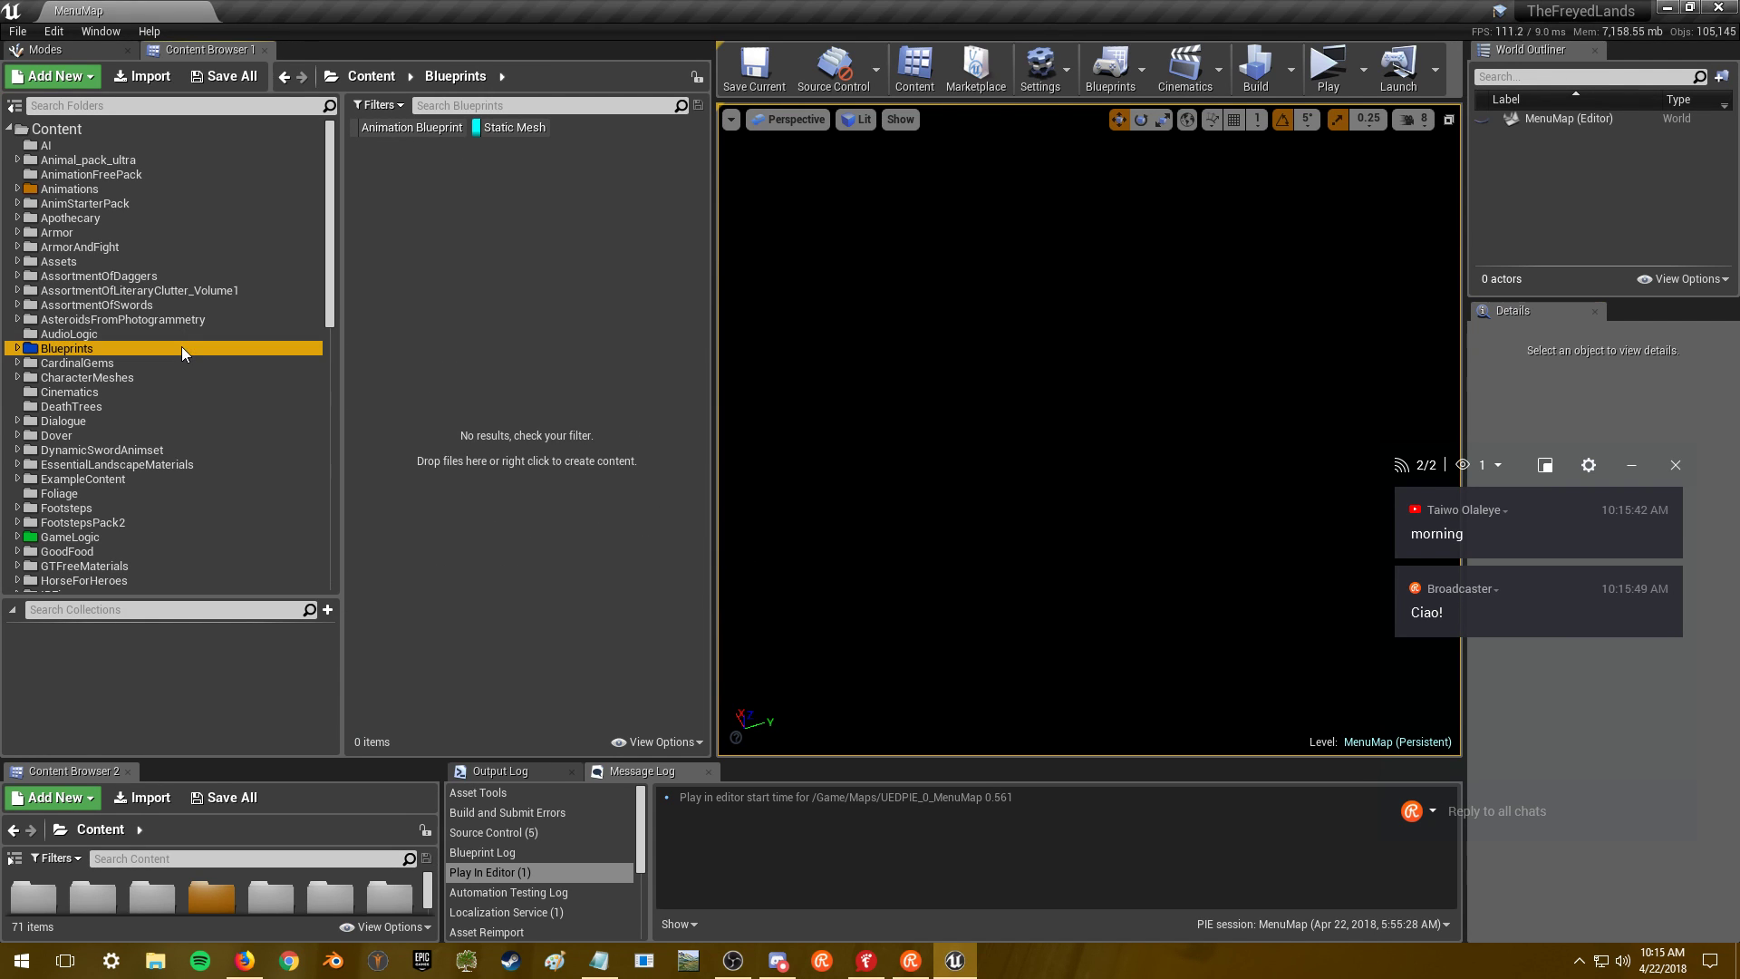
click(245, 960)
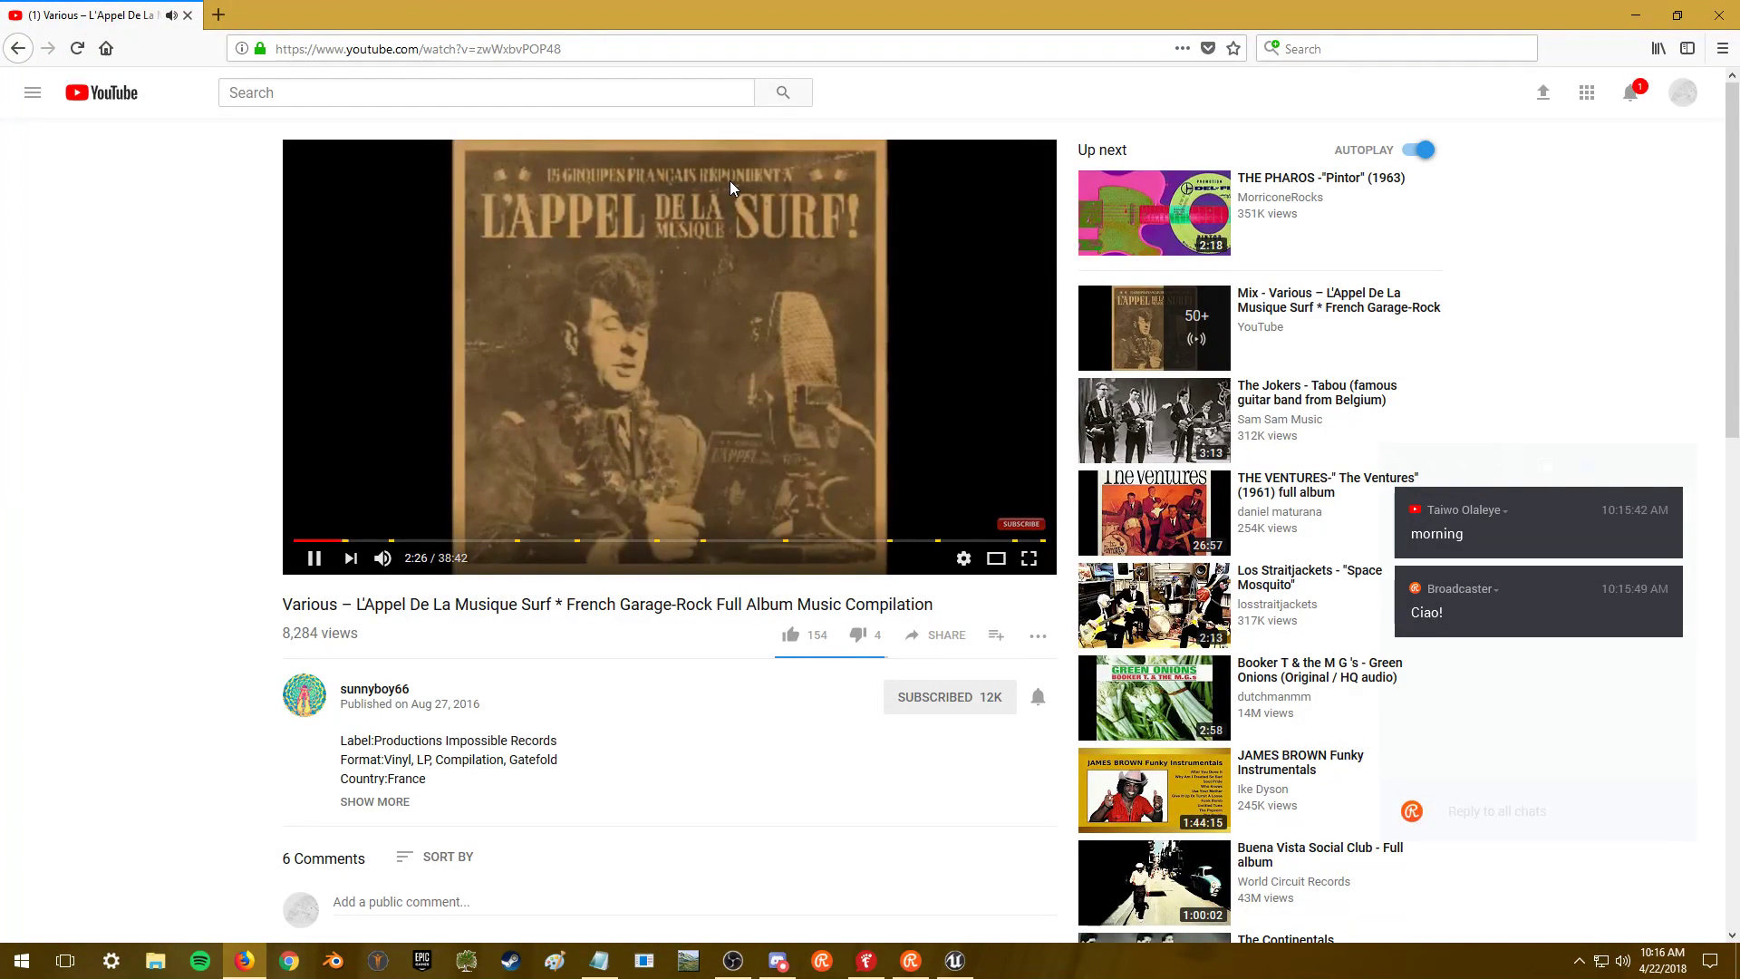
- Search the web for 'unreal academy' in a new tab and open the Unreal Academy: Enterprise page
key(ctrl+t)
text(unreal ac)
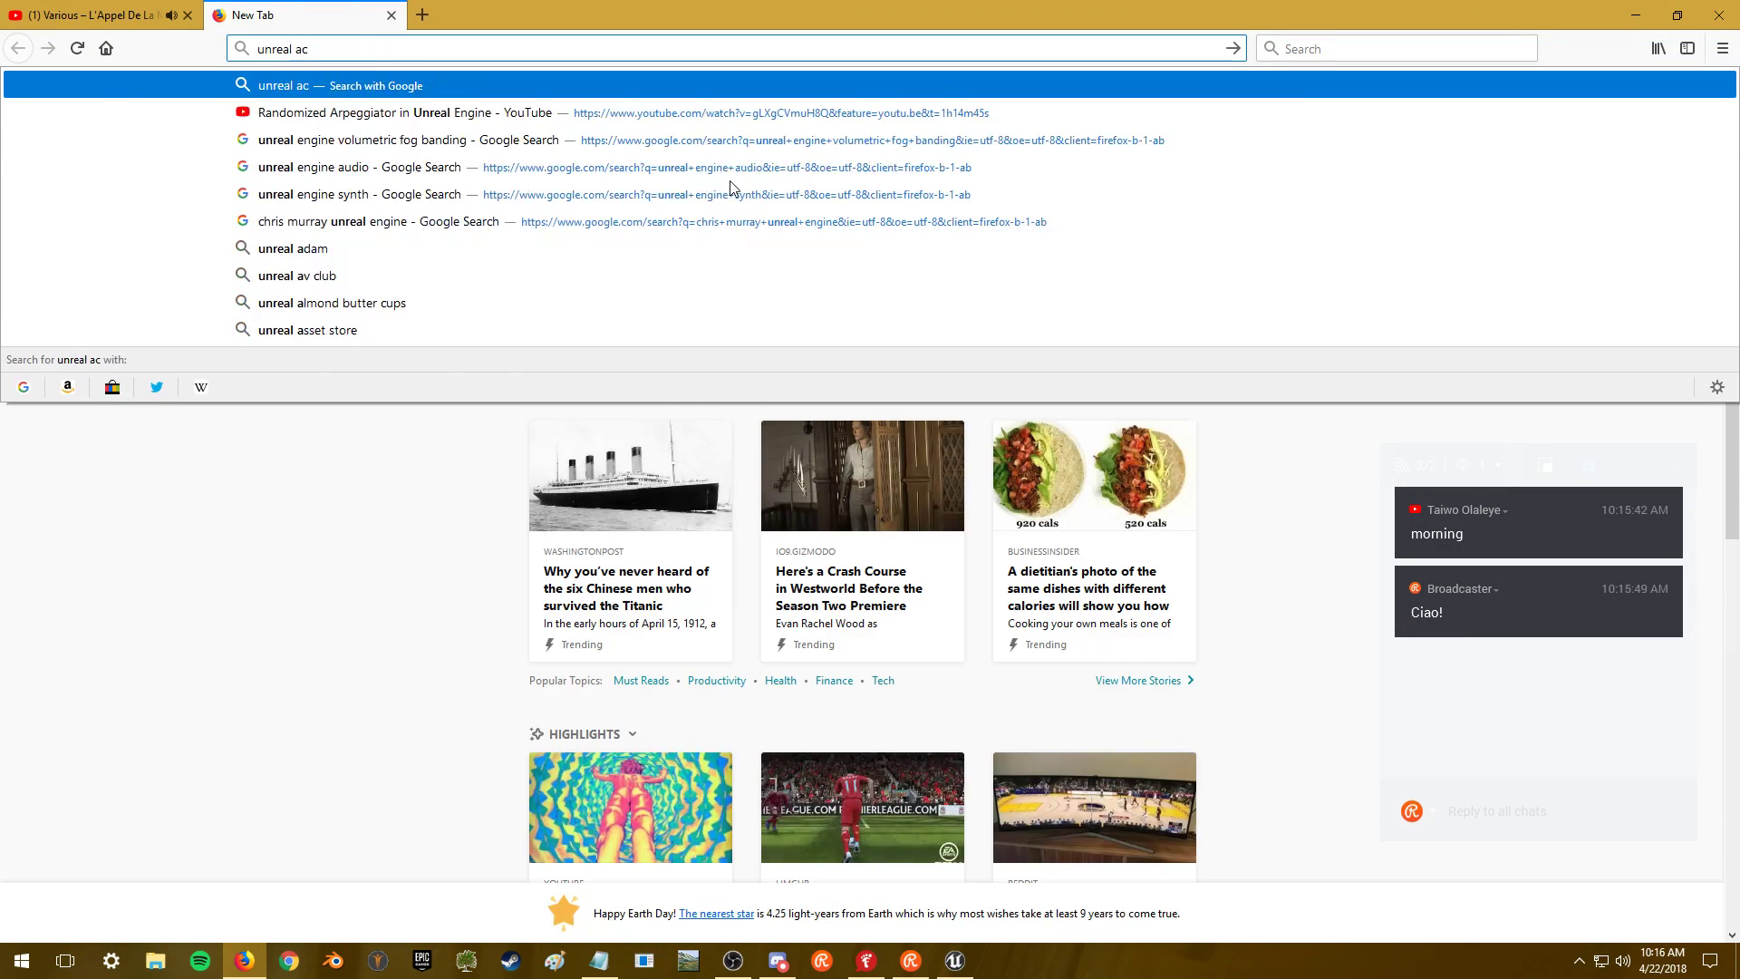
text(ademy)
key(Return)
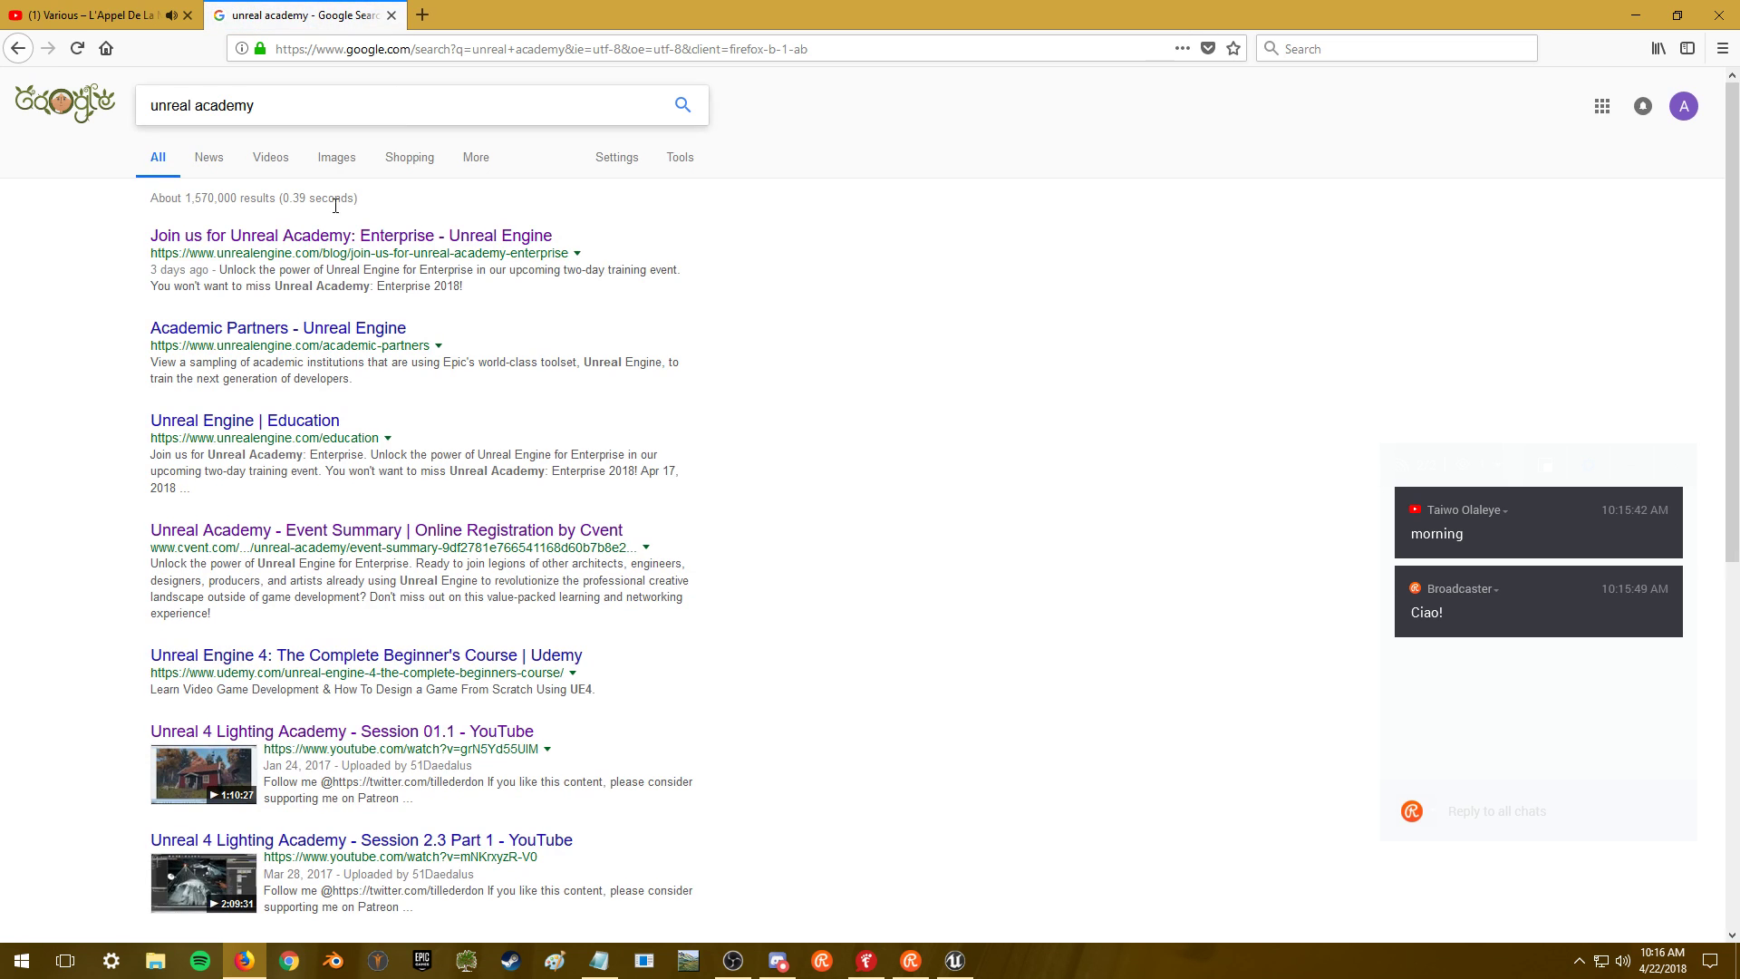
click(309, 237)
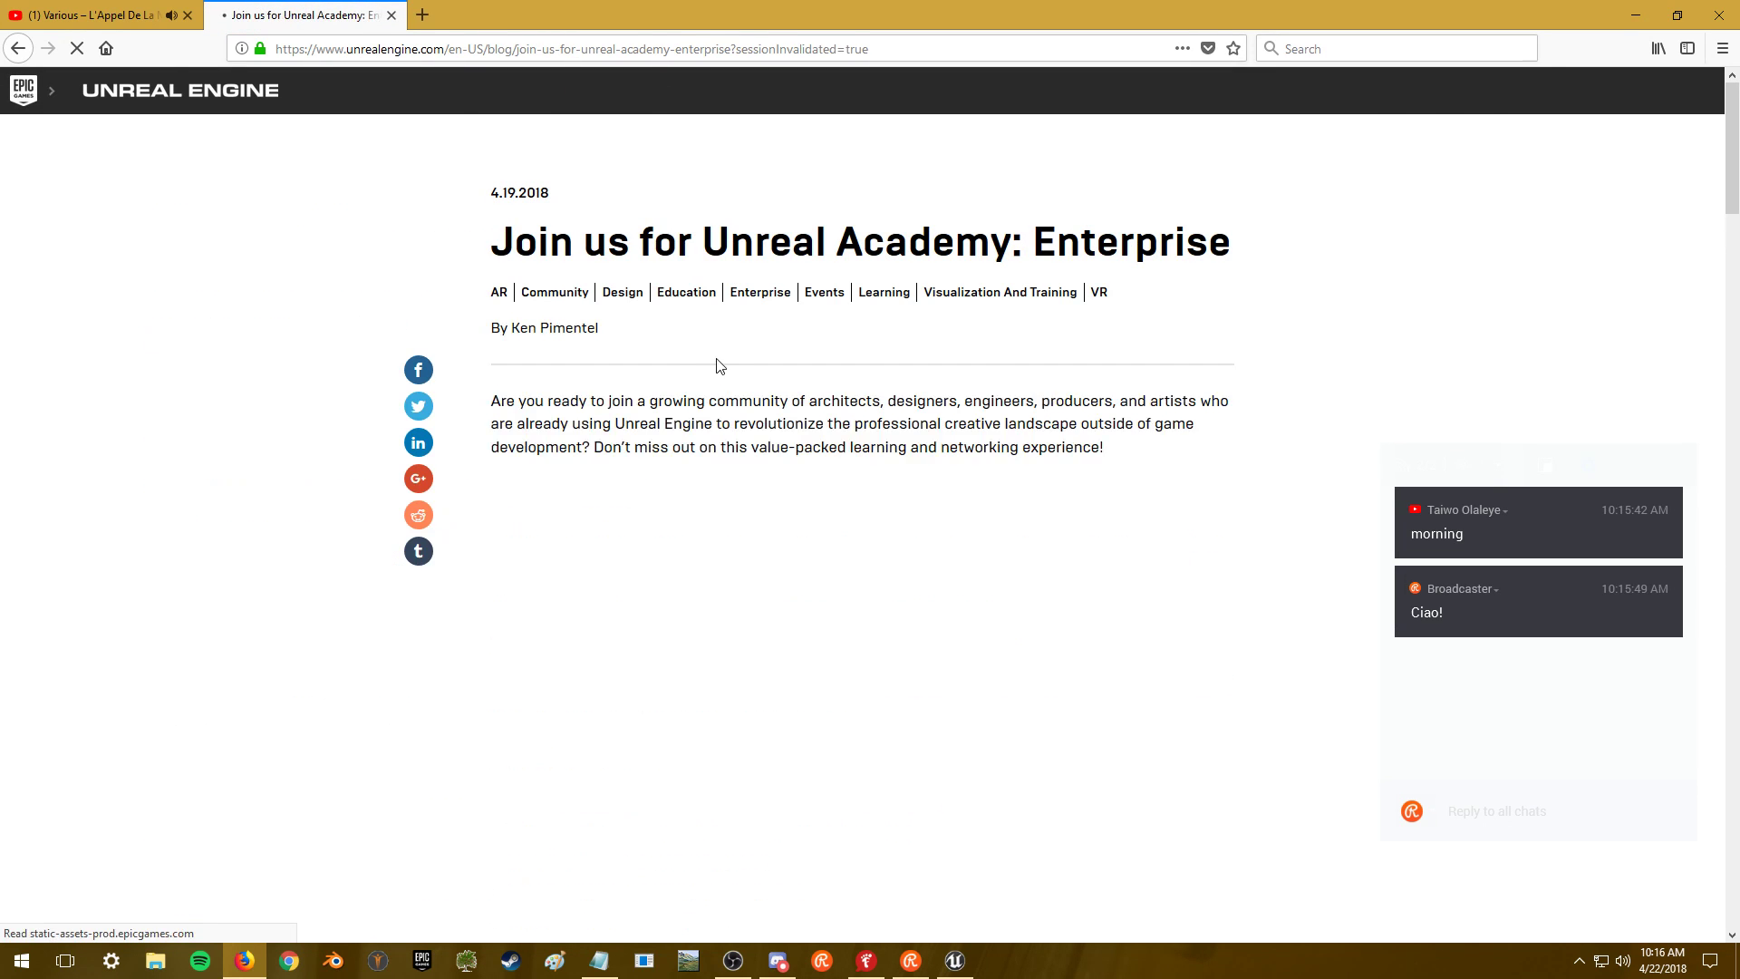
- Read through the Unreal Academy article, then close its tab and minimize Firefox
scroll(214, 361, down, 2)
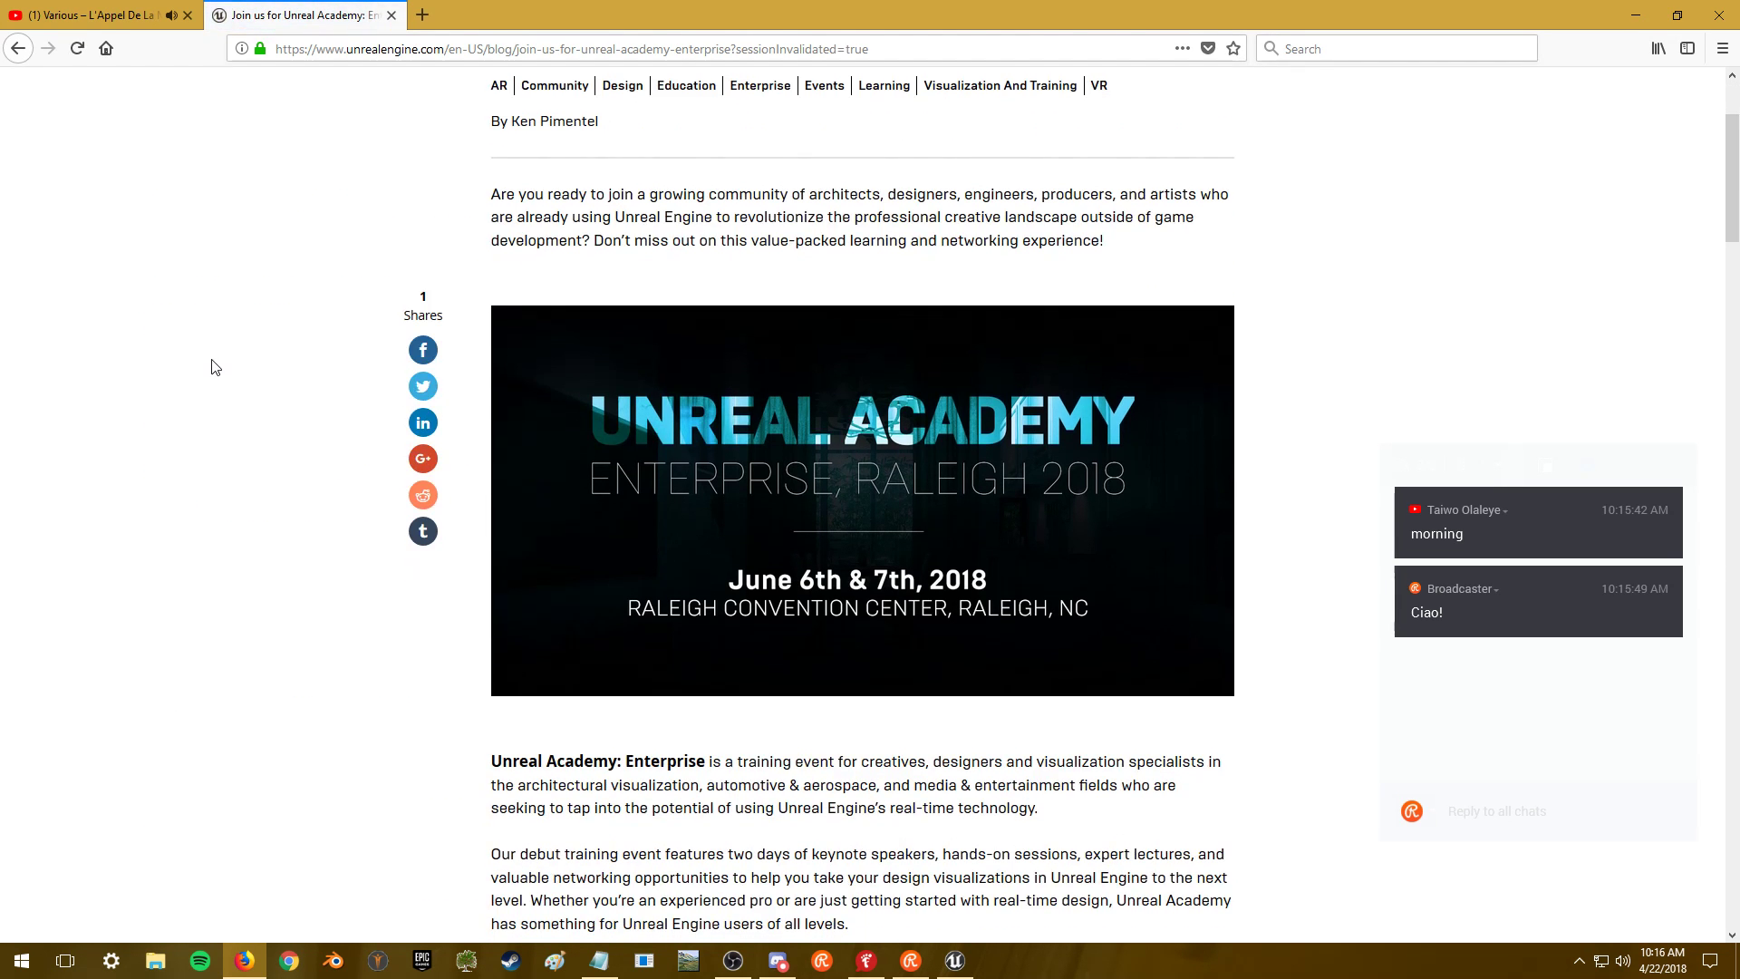
scroll(214, 365, down, 8)
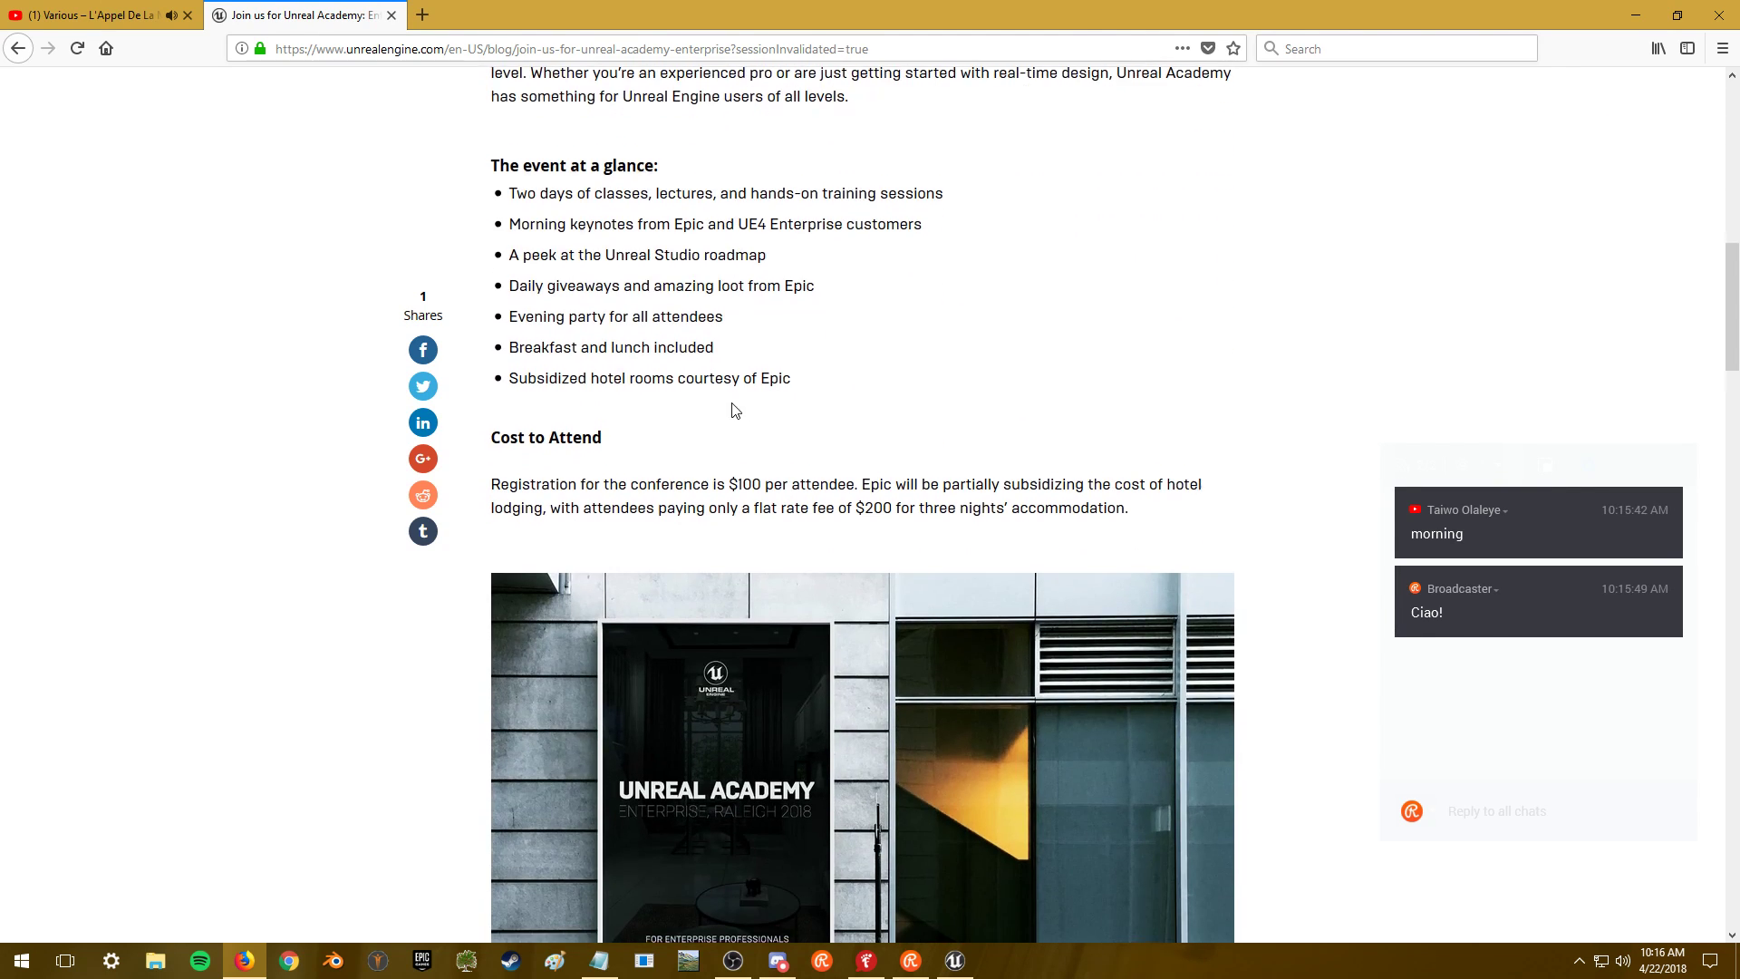
scroll(734, 408, down, 8)
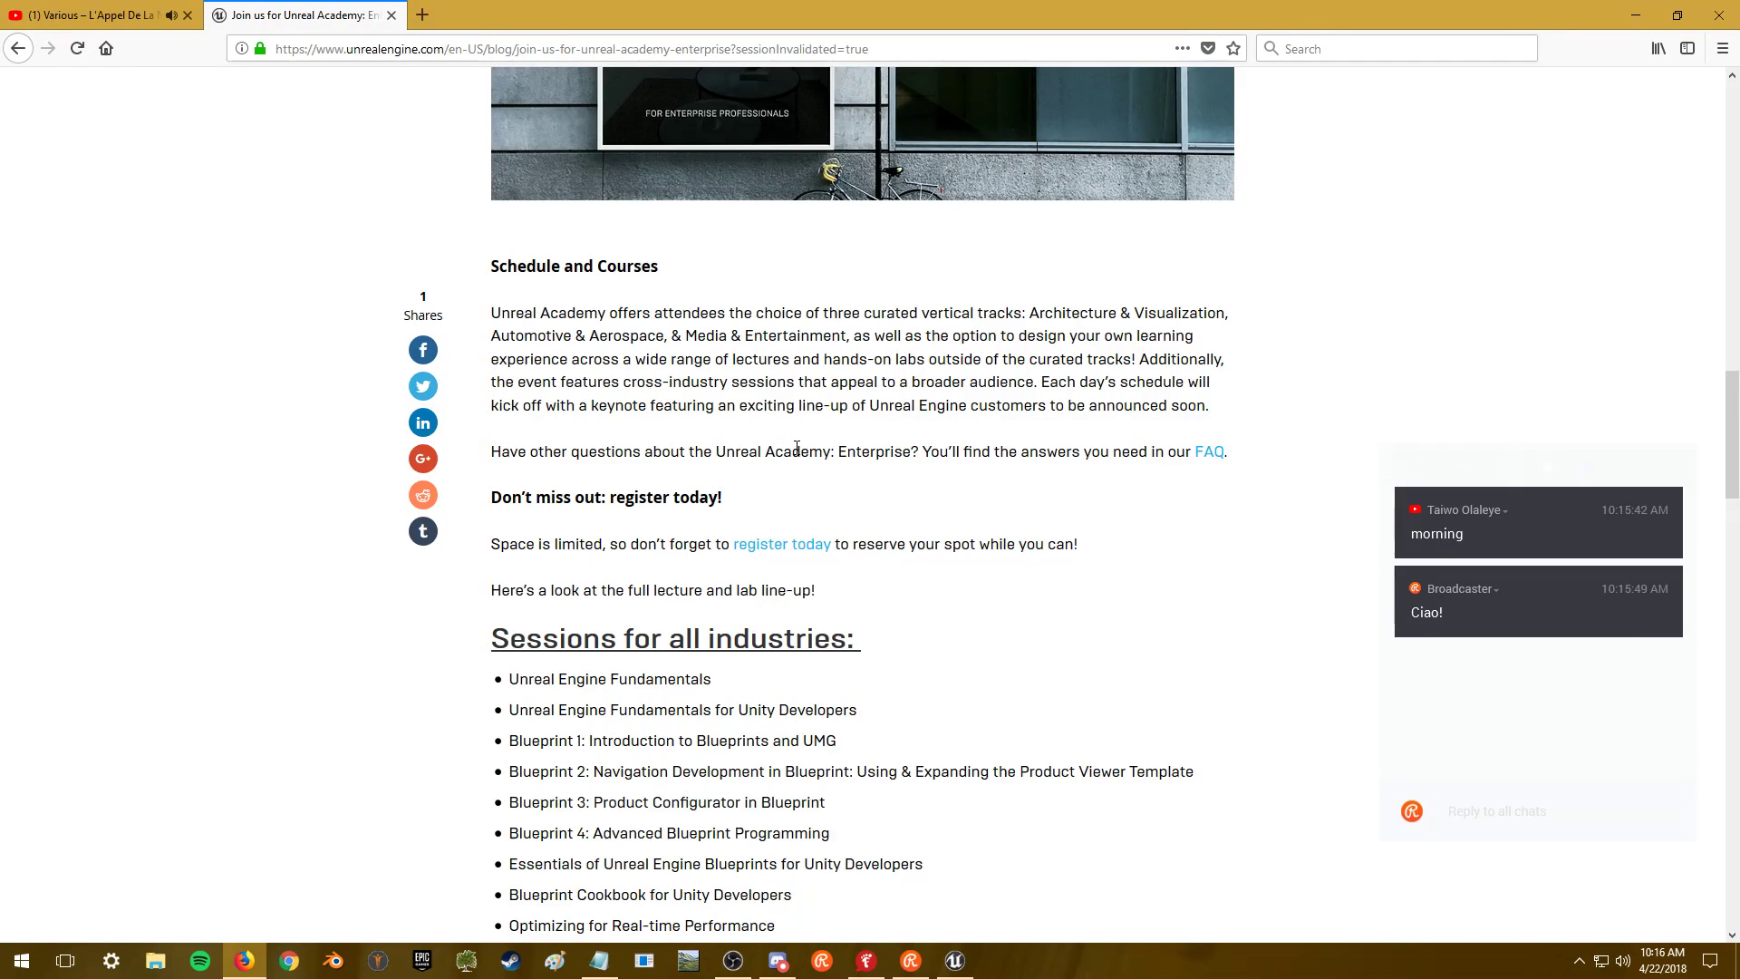
scroll(797, 447, up, 7)
scroll(793, 453, down, 3)
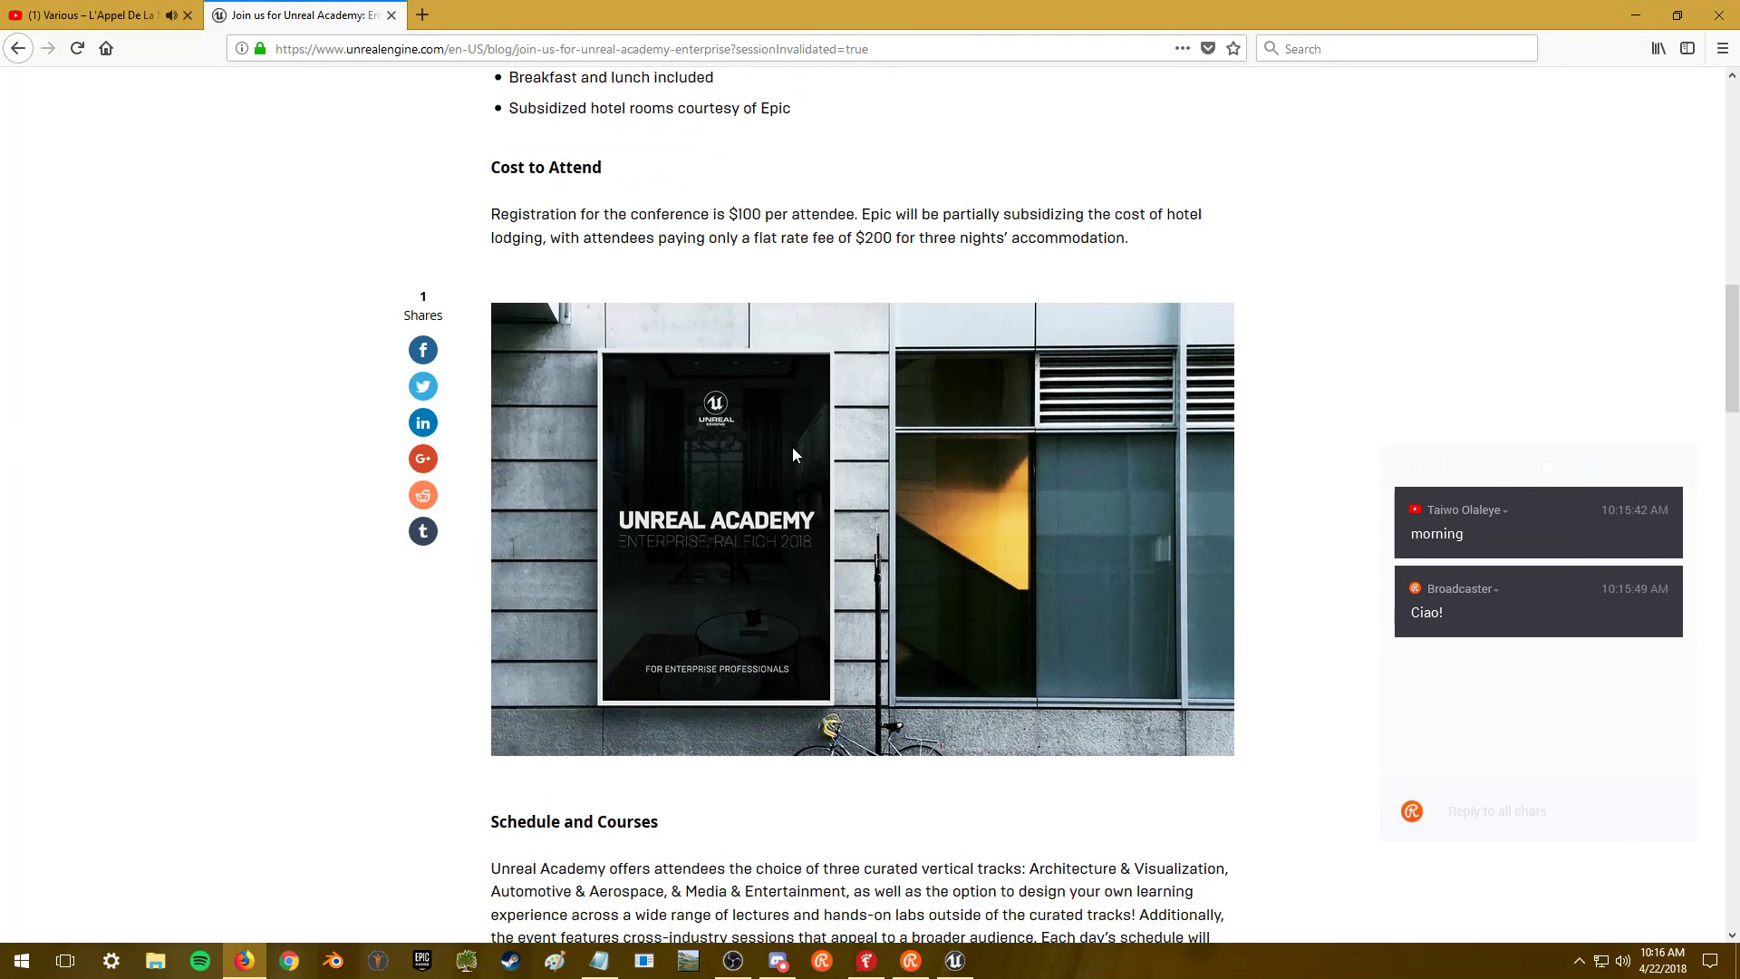
scroll(1196, 350, down, 4)
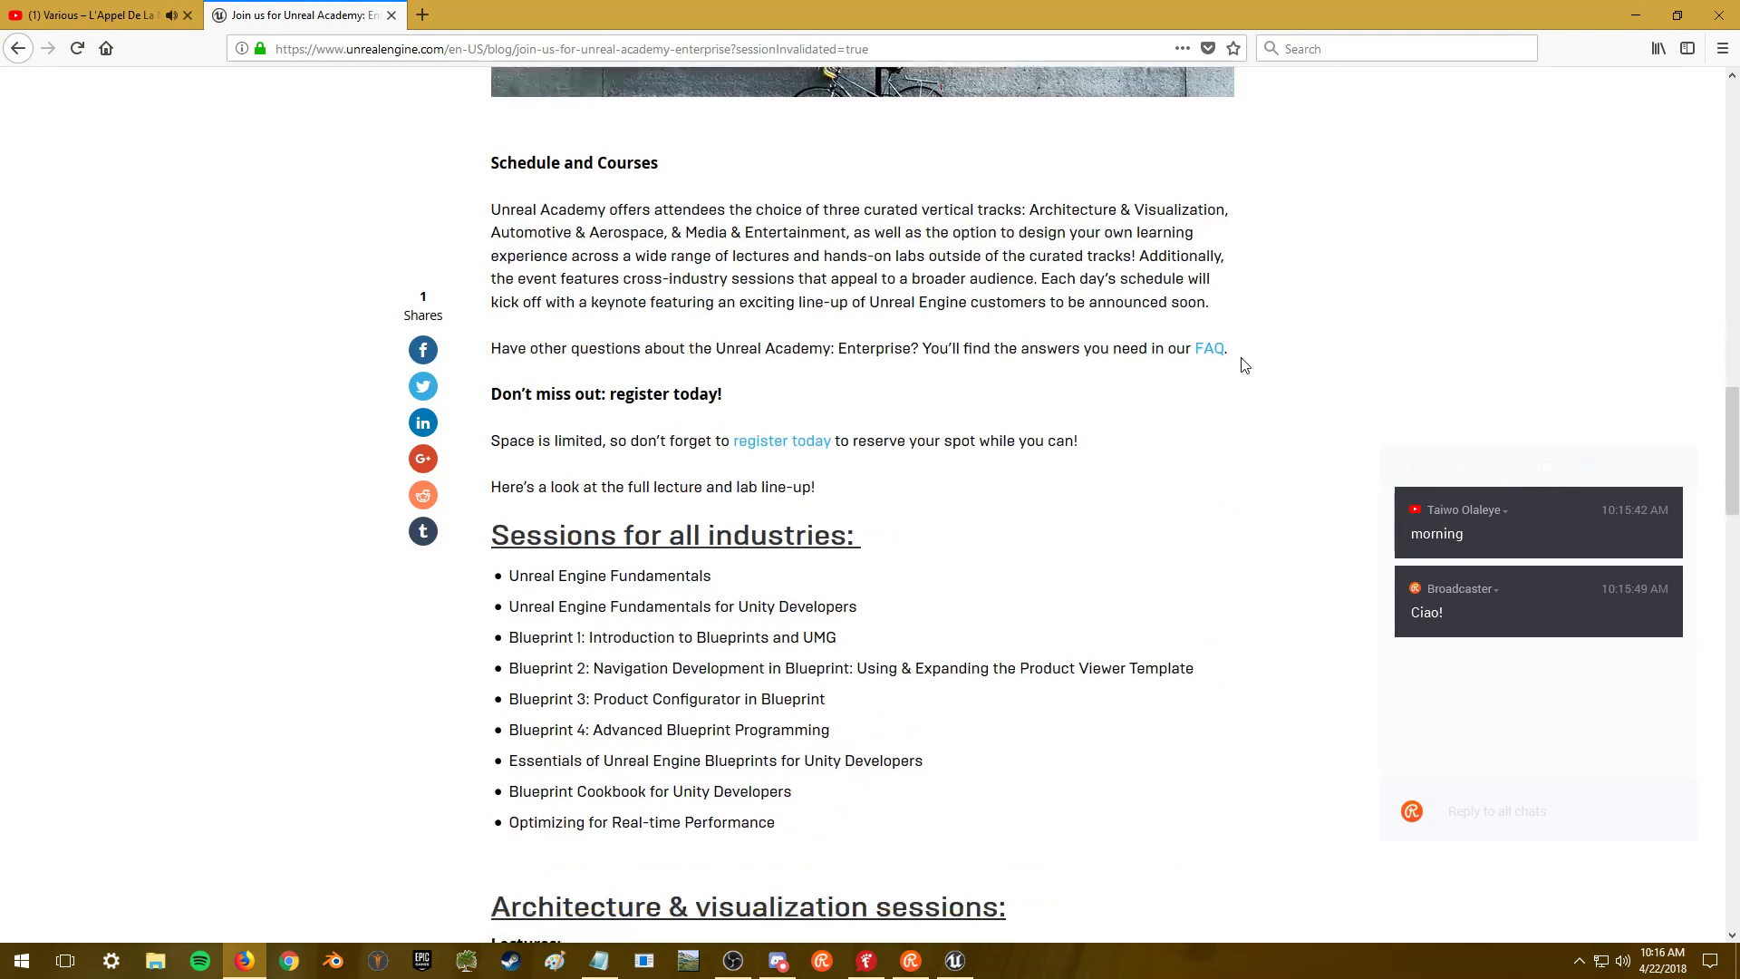
scroll(1229, 397, down, 1)
scroll(1156, 451, down, 5)
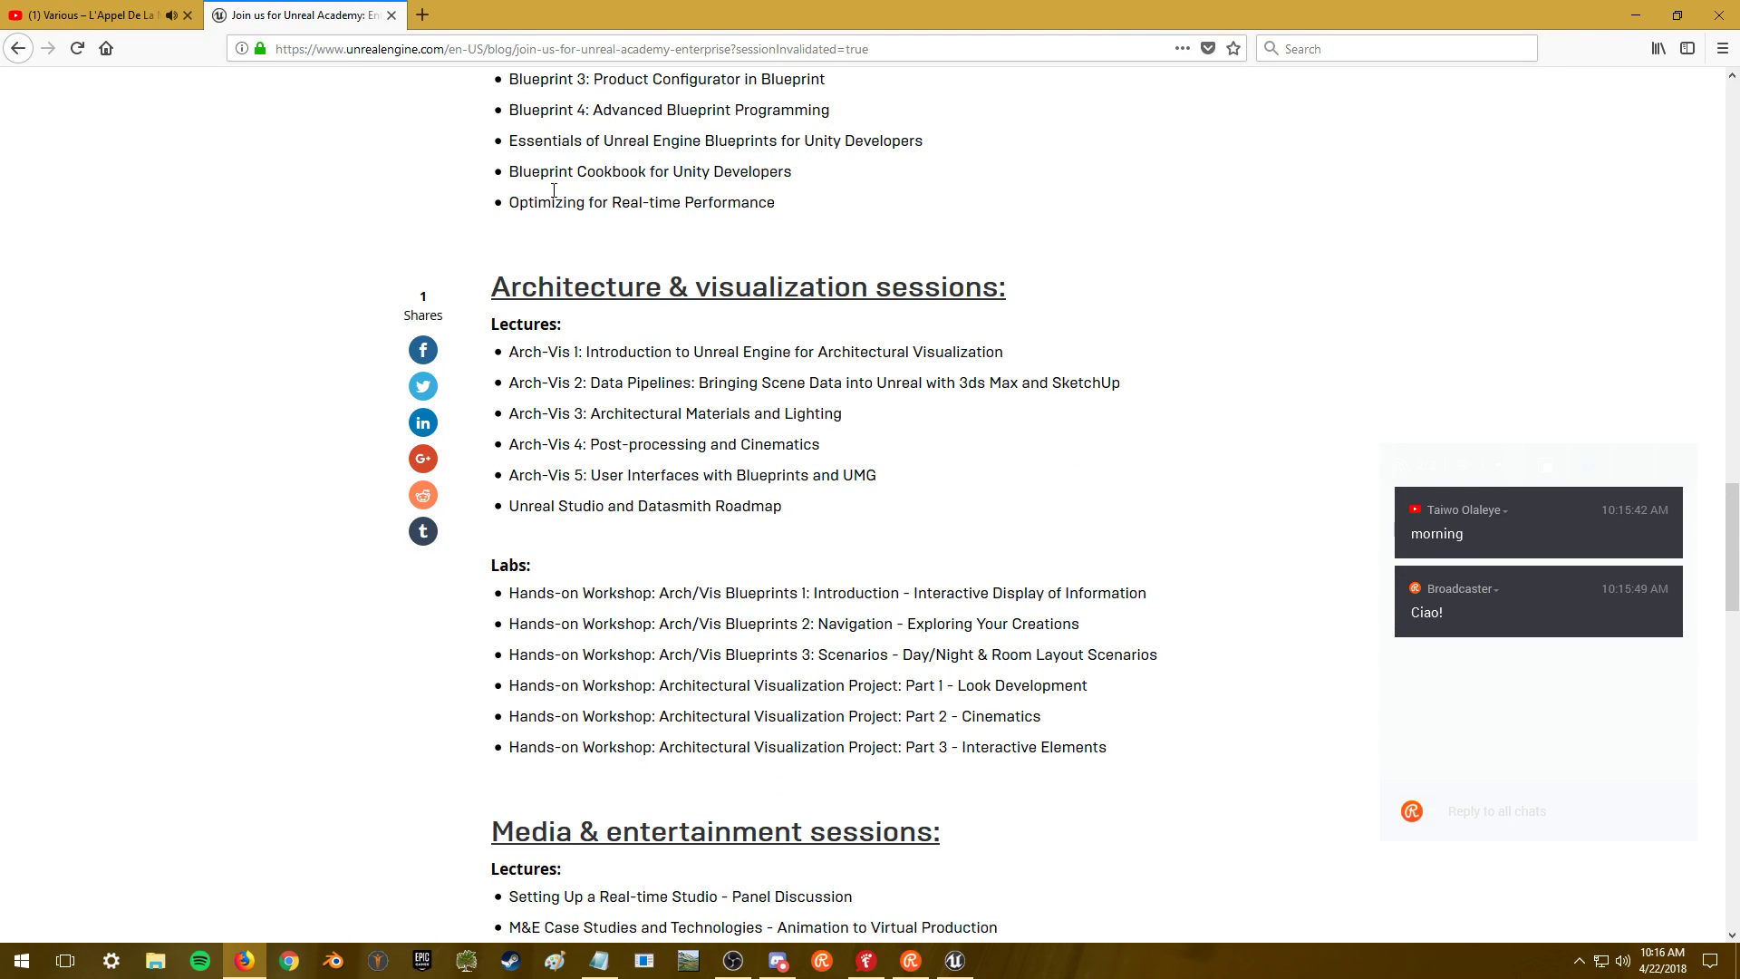
click(391, 16)
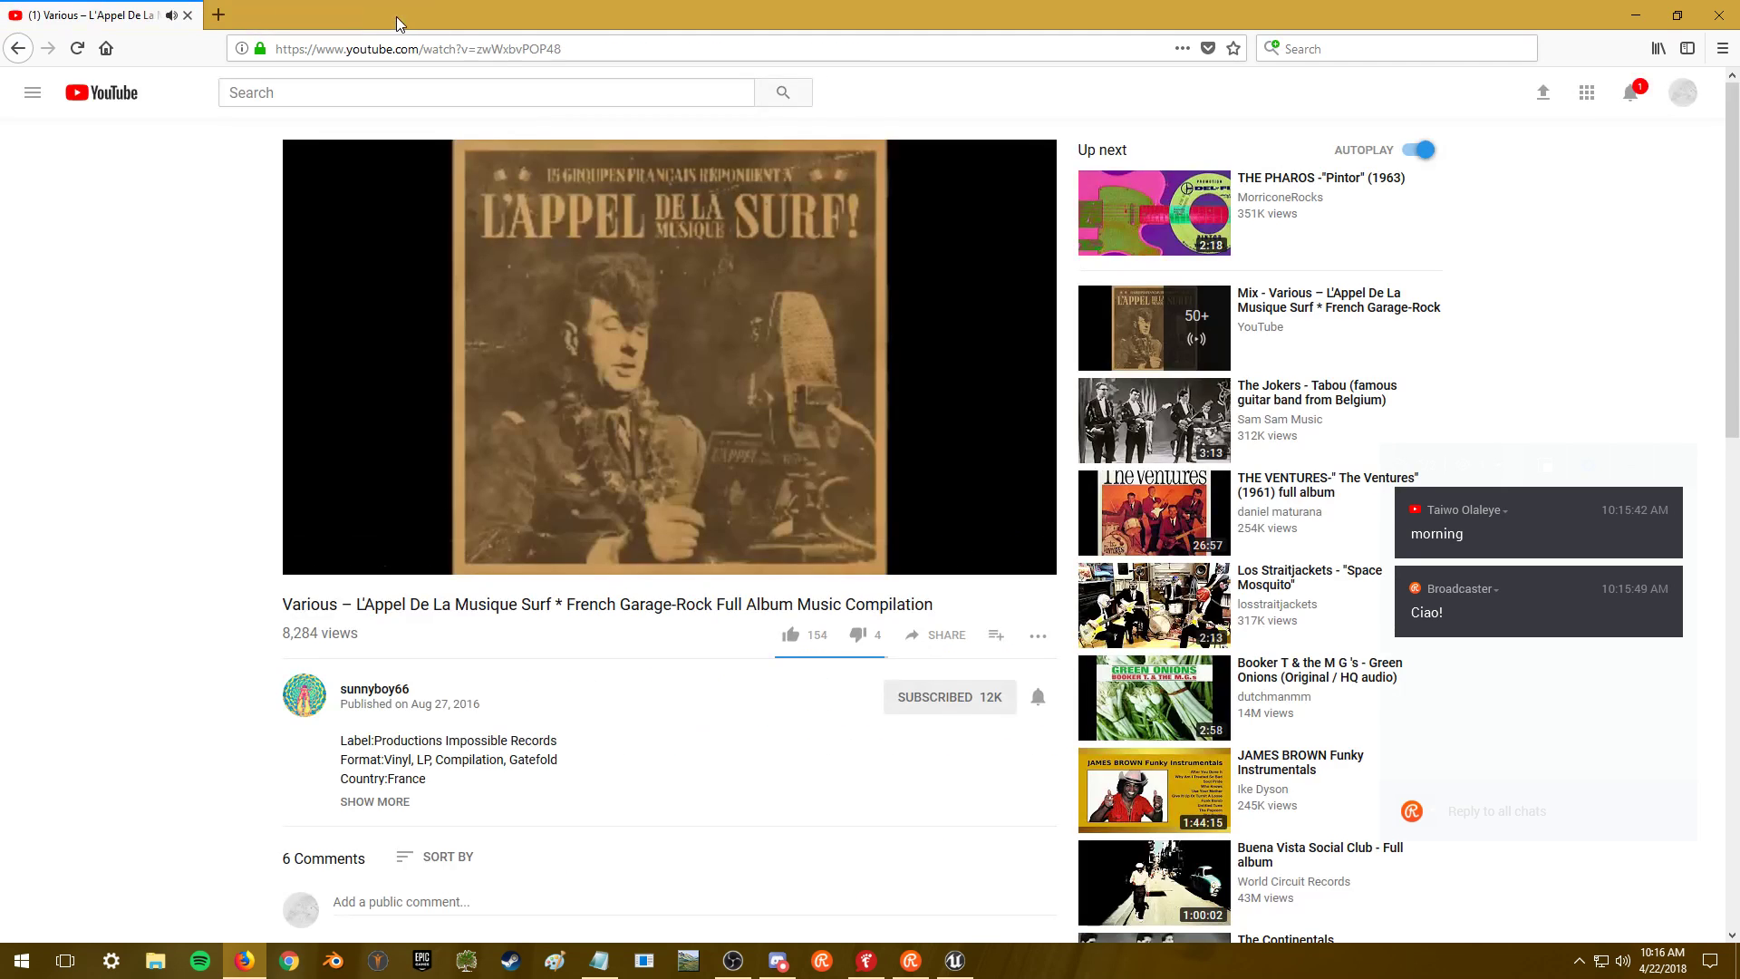
click(1632, 12)
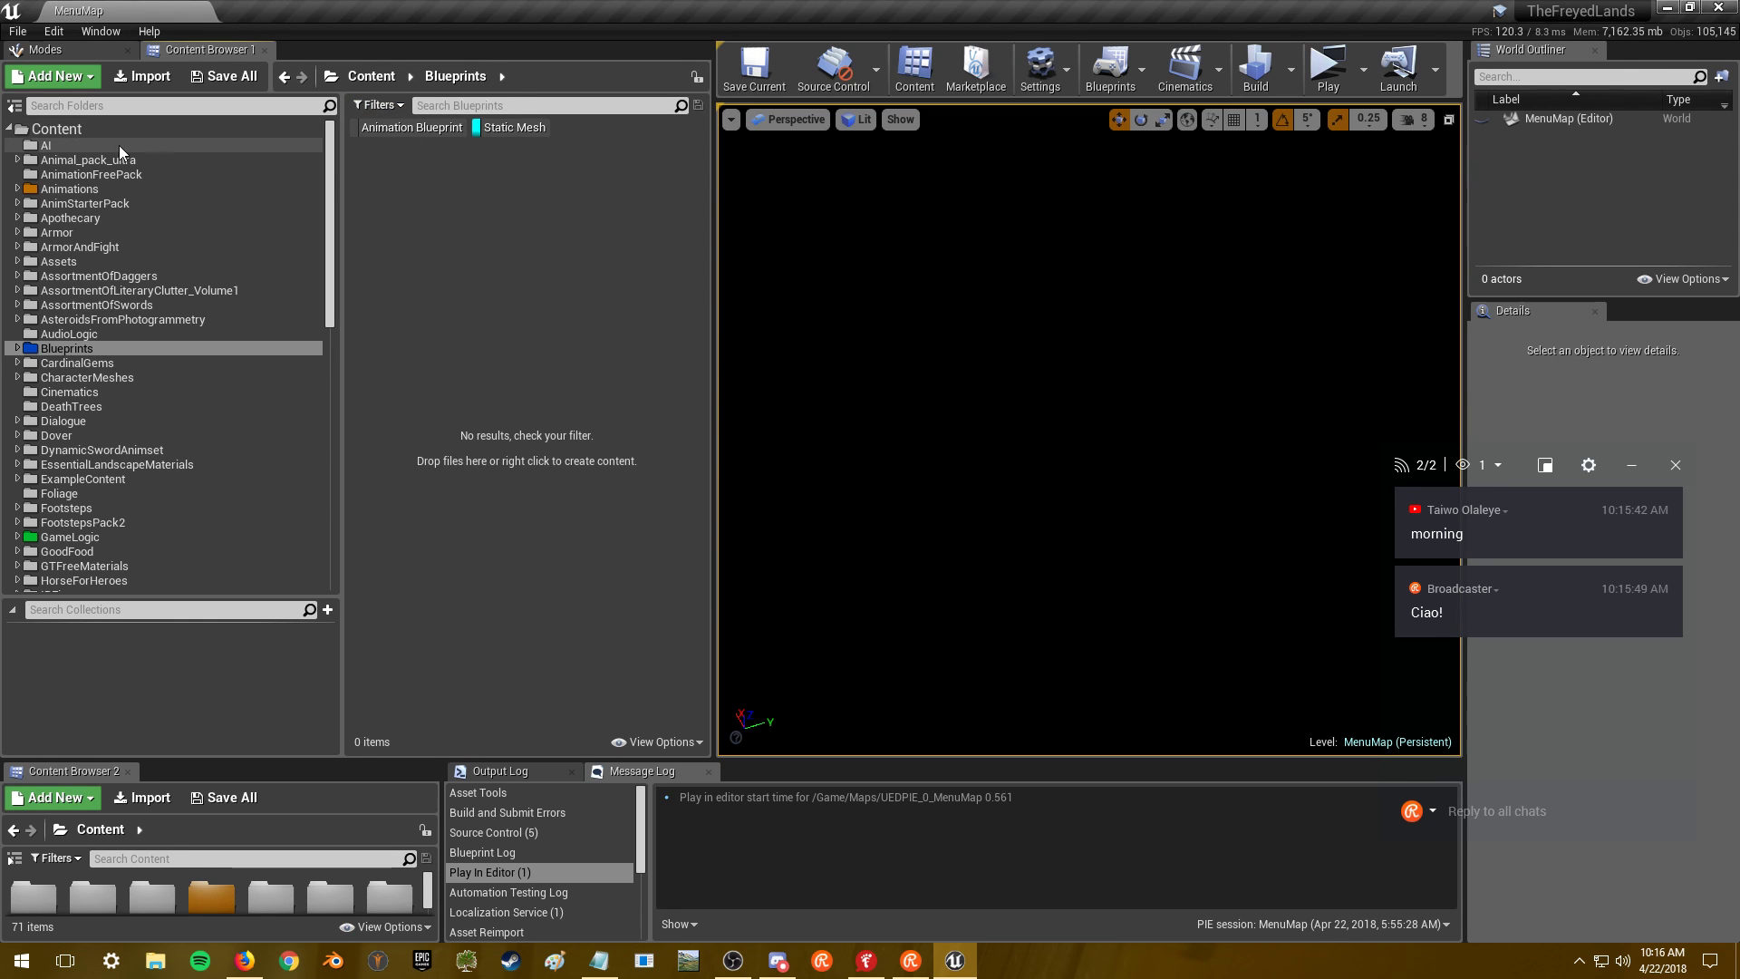
- Search all assets under the Content root for 'rock'
click(56, 128)
click(500, 106)
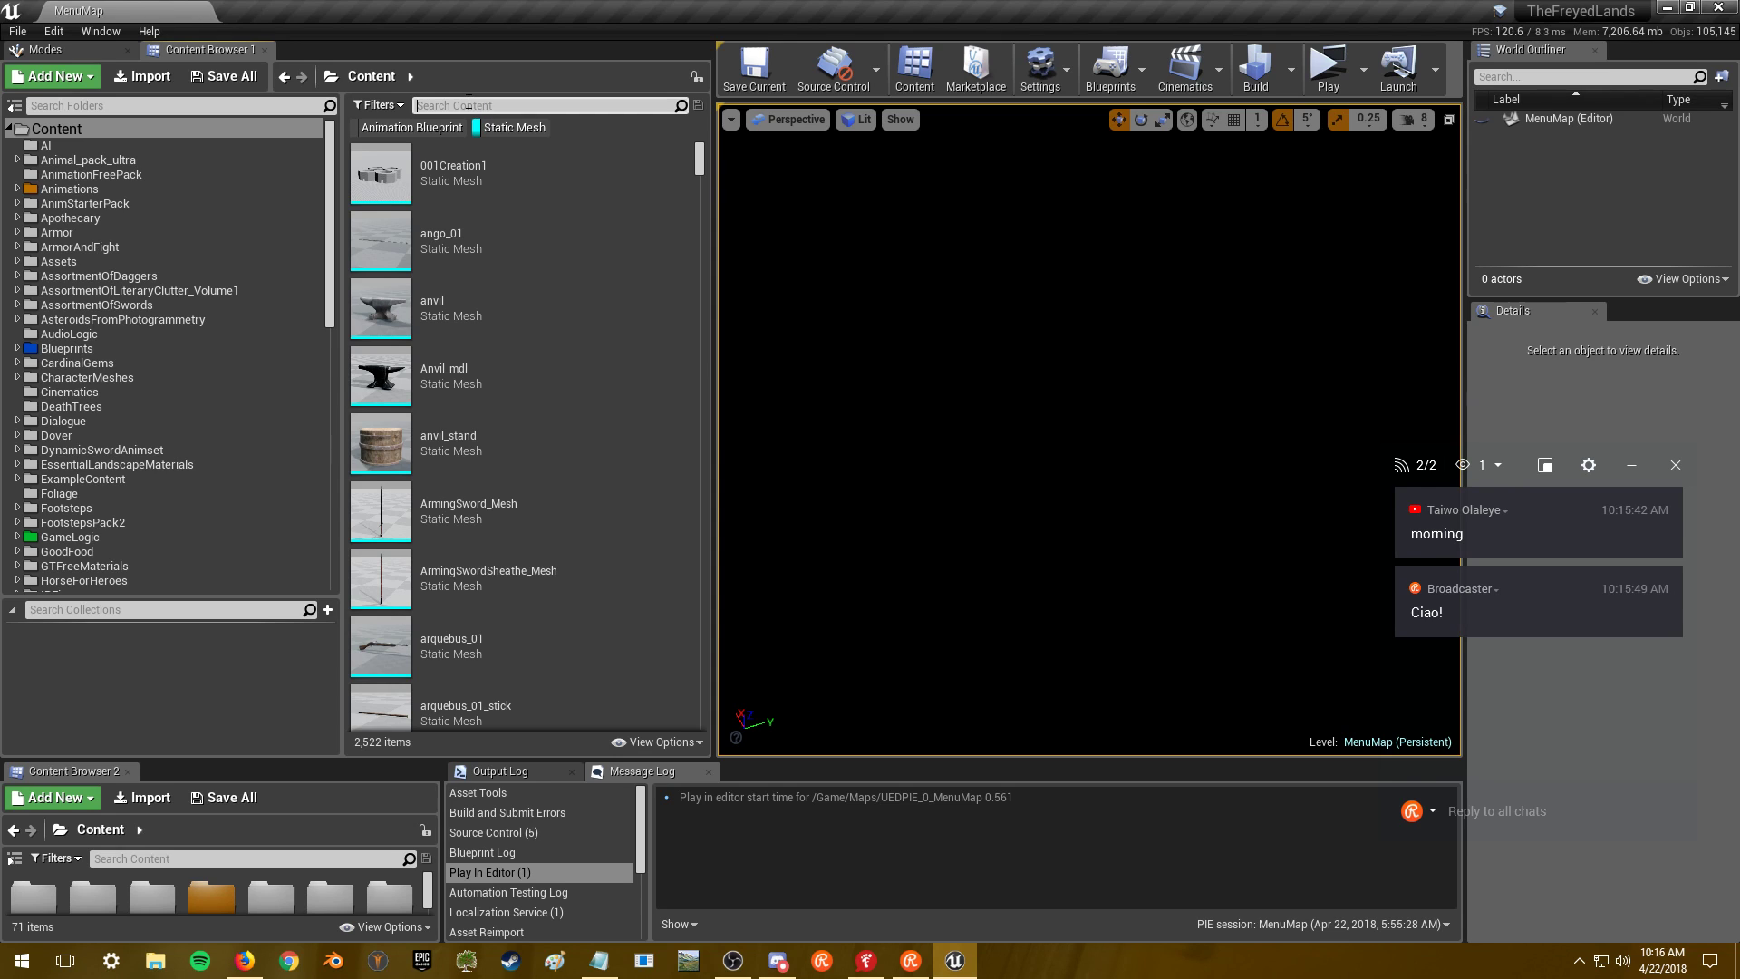
text(rock)
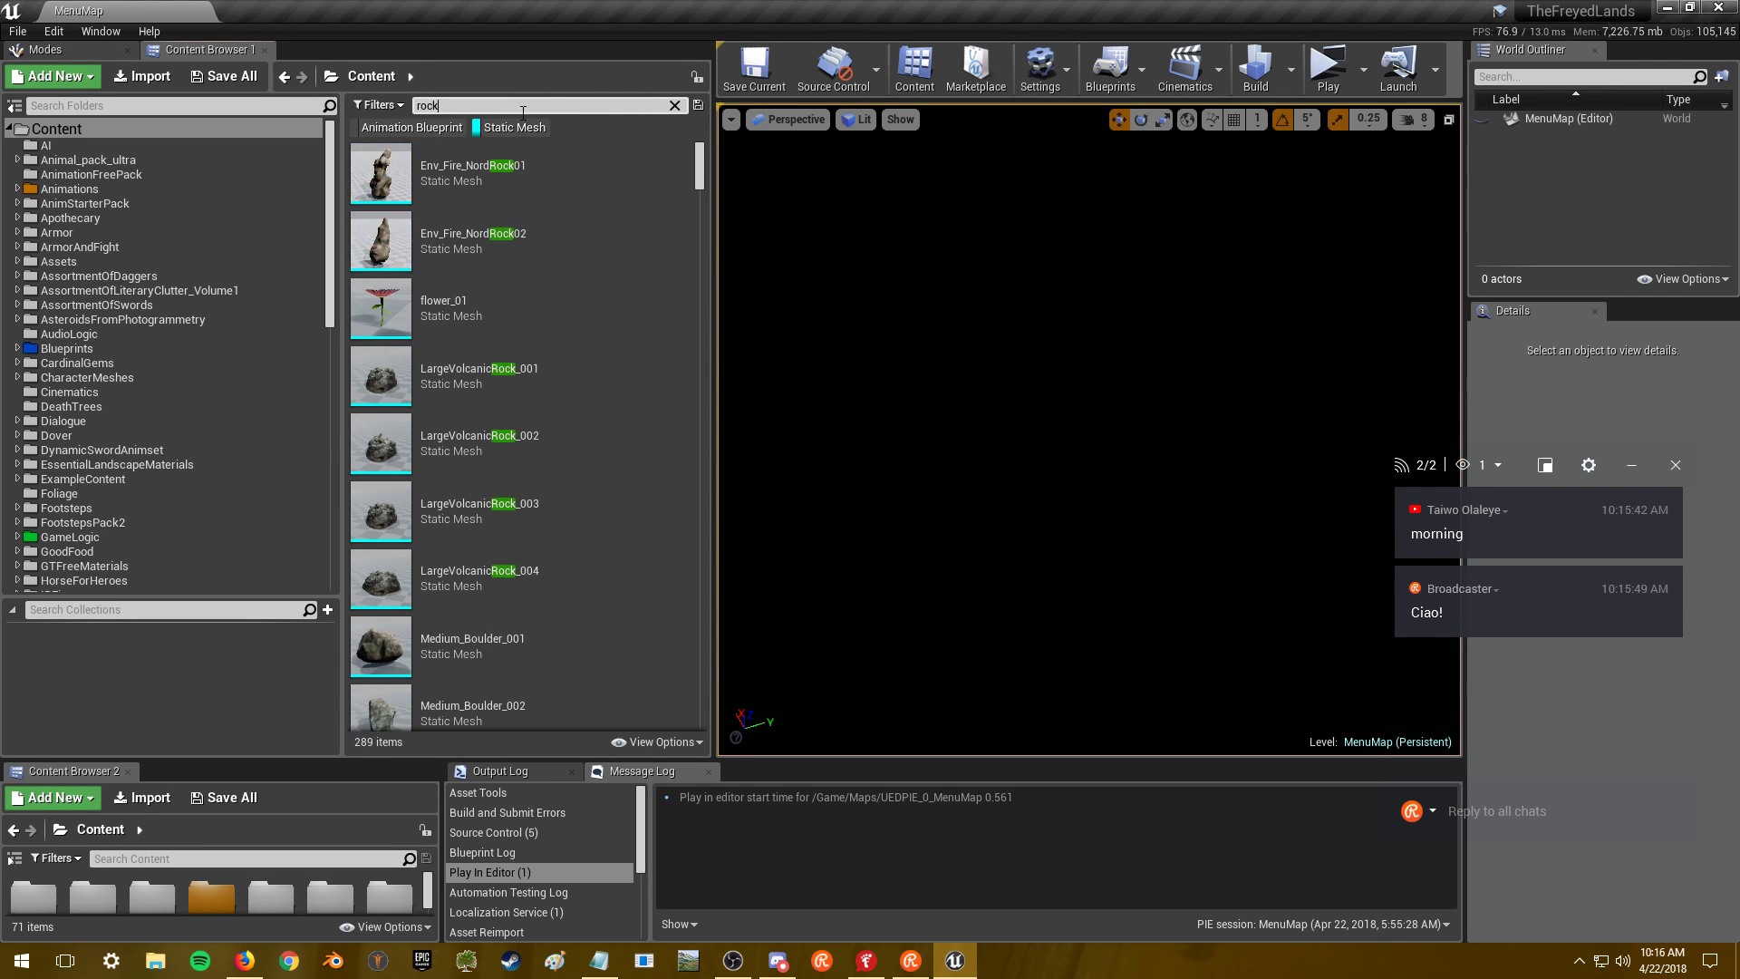
- Open LargeVolcanicRock_001 in a maximized mesh editor, view it from several angles, then close it
double_click(592, 386)
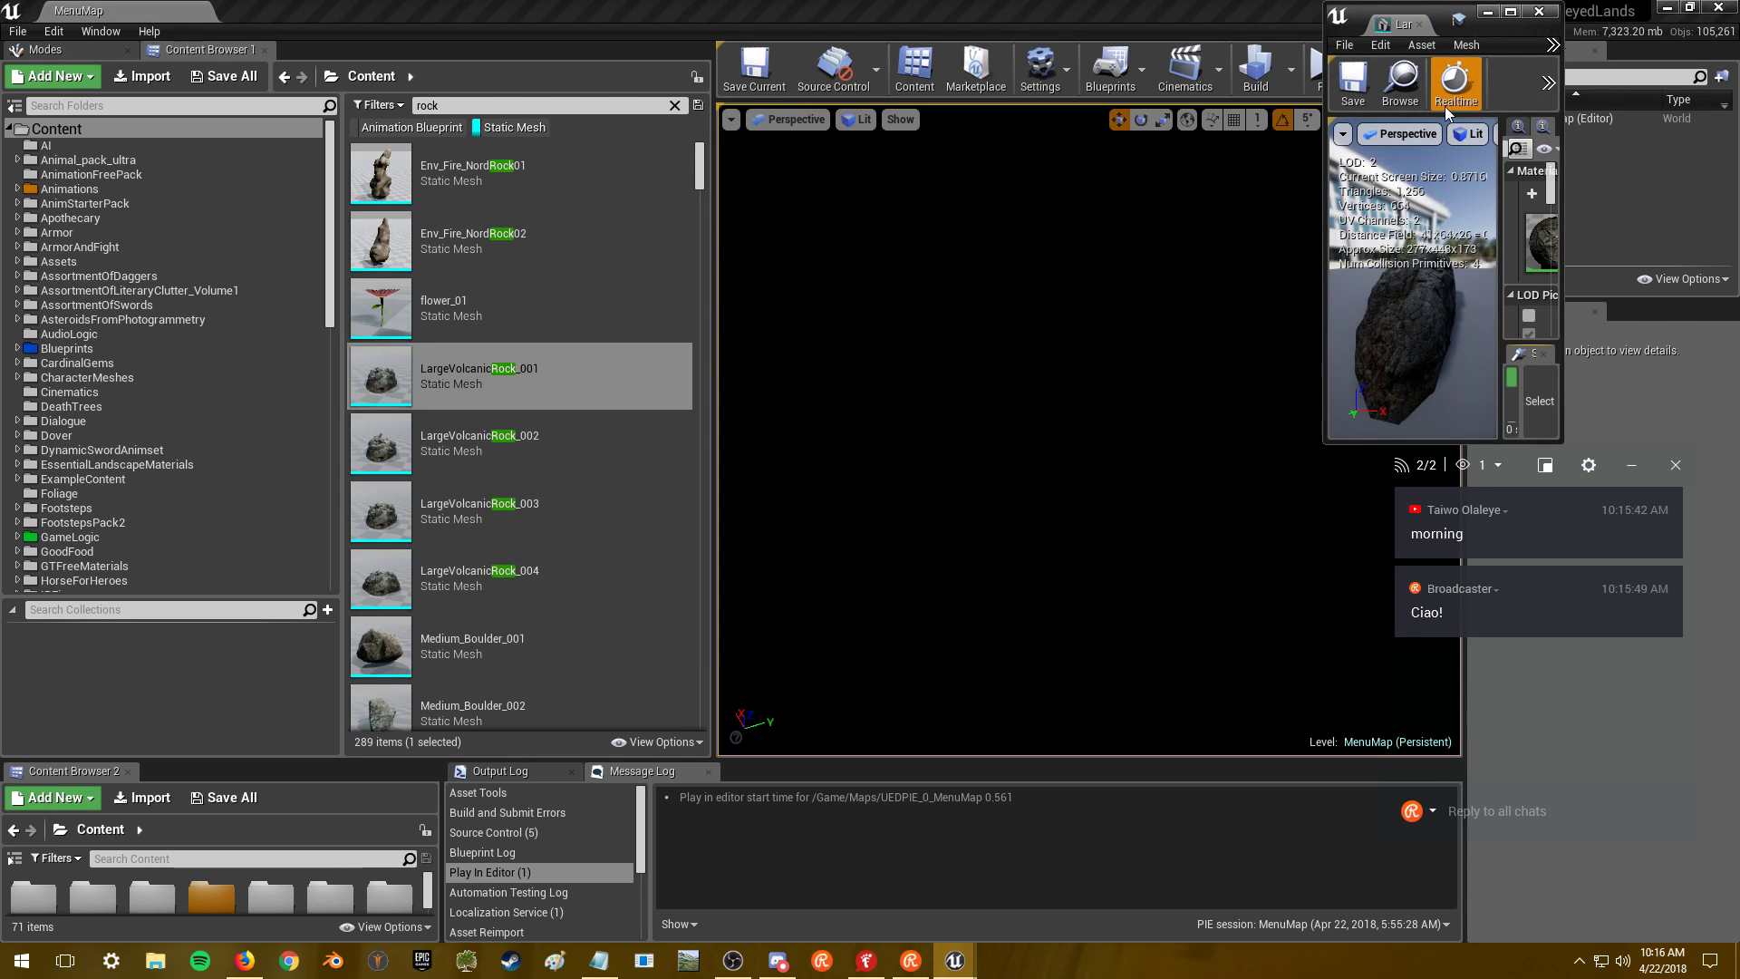
click(1510, 12)
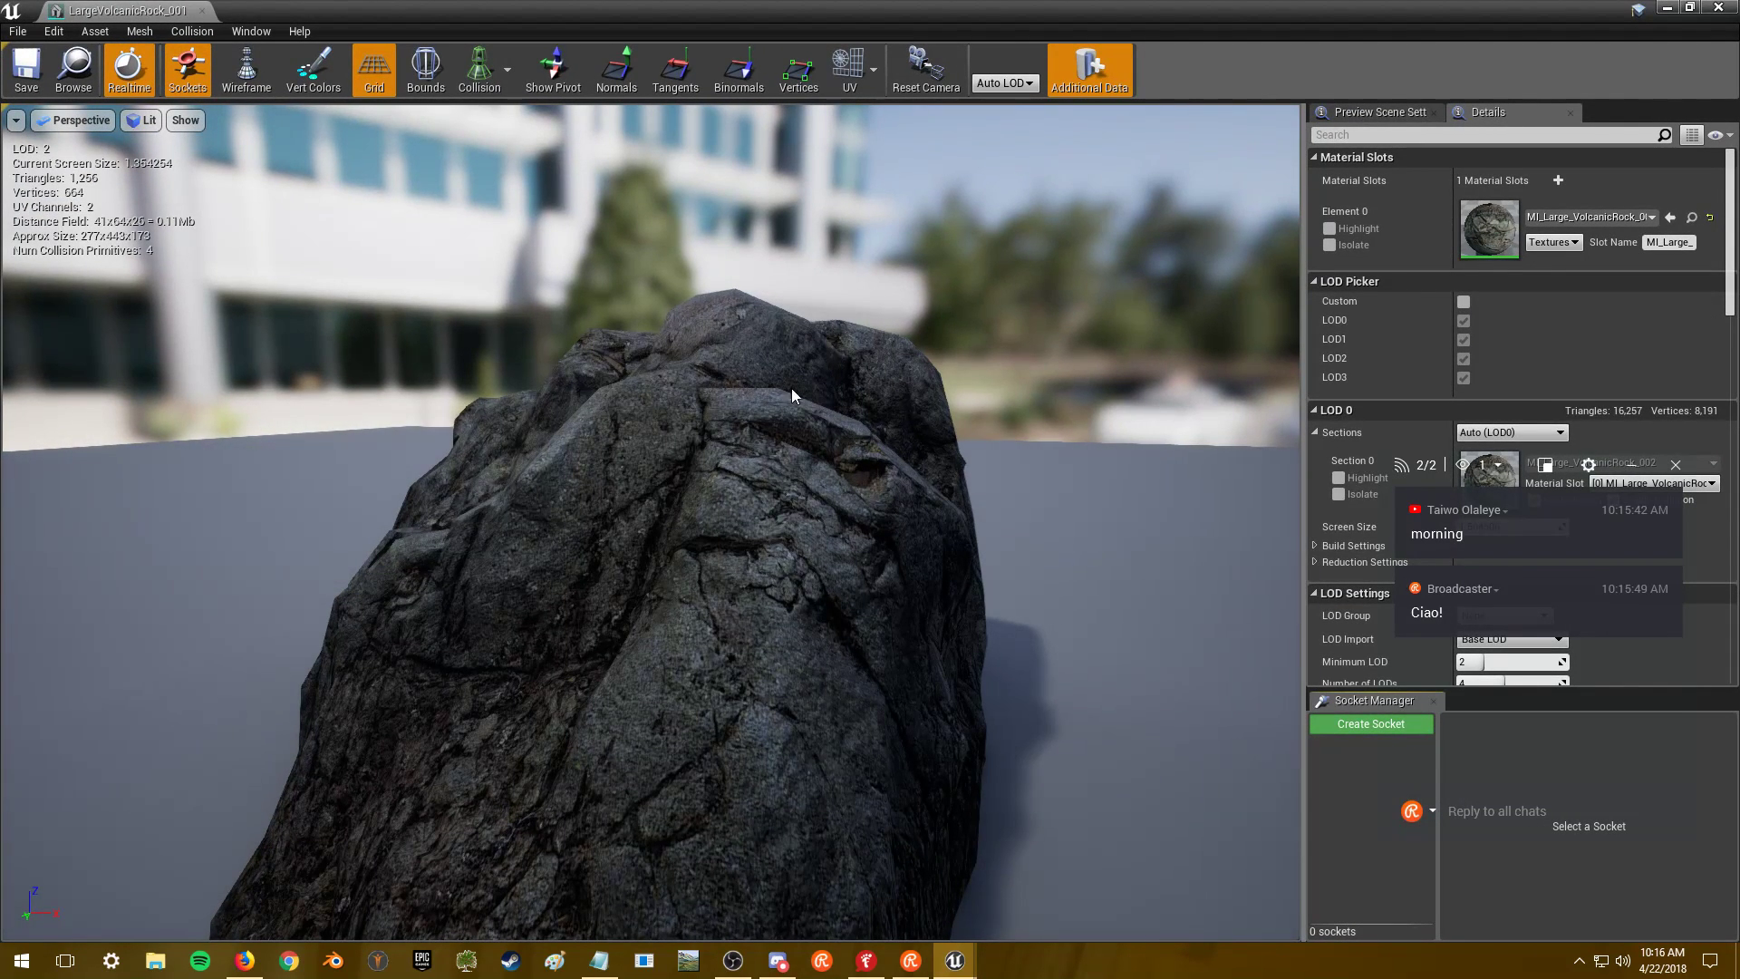
drag(1523, 465, 1514, 759)
drag(944, 481, 943, 481)
mouse_move(882, 475)
mouse_down()
mouse_move(780, 467)
mouse_move(883, 475)
mouse_up()
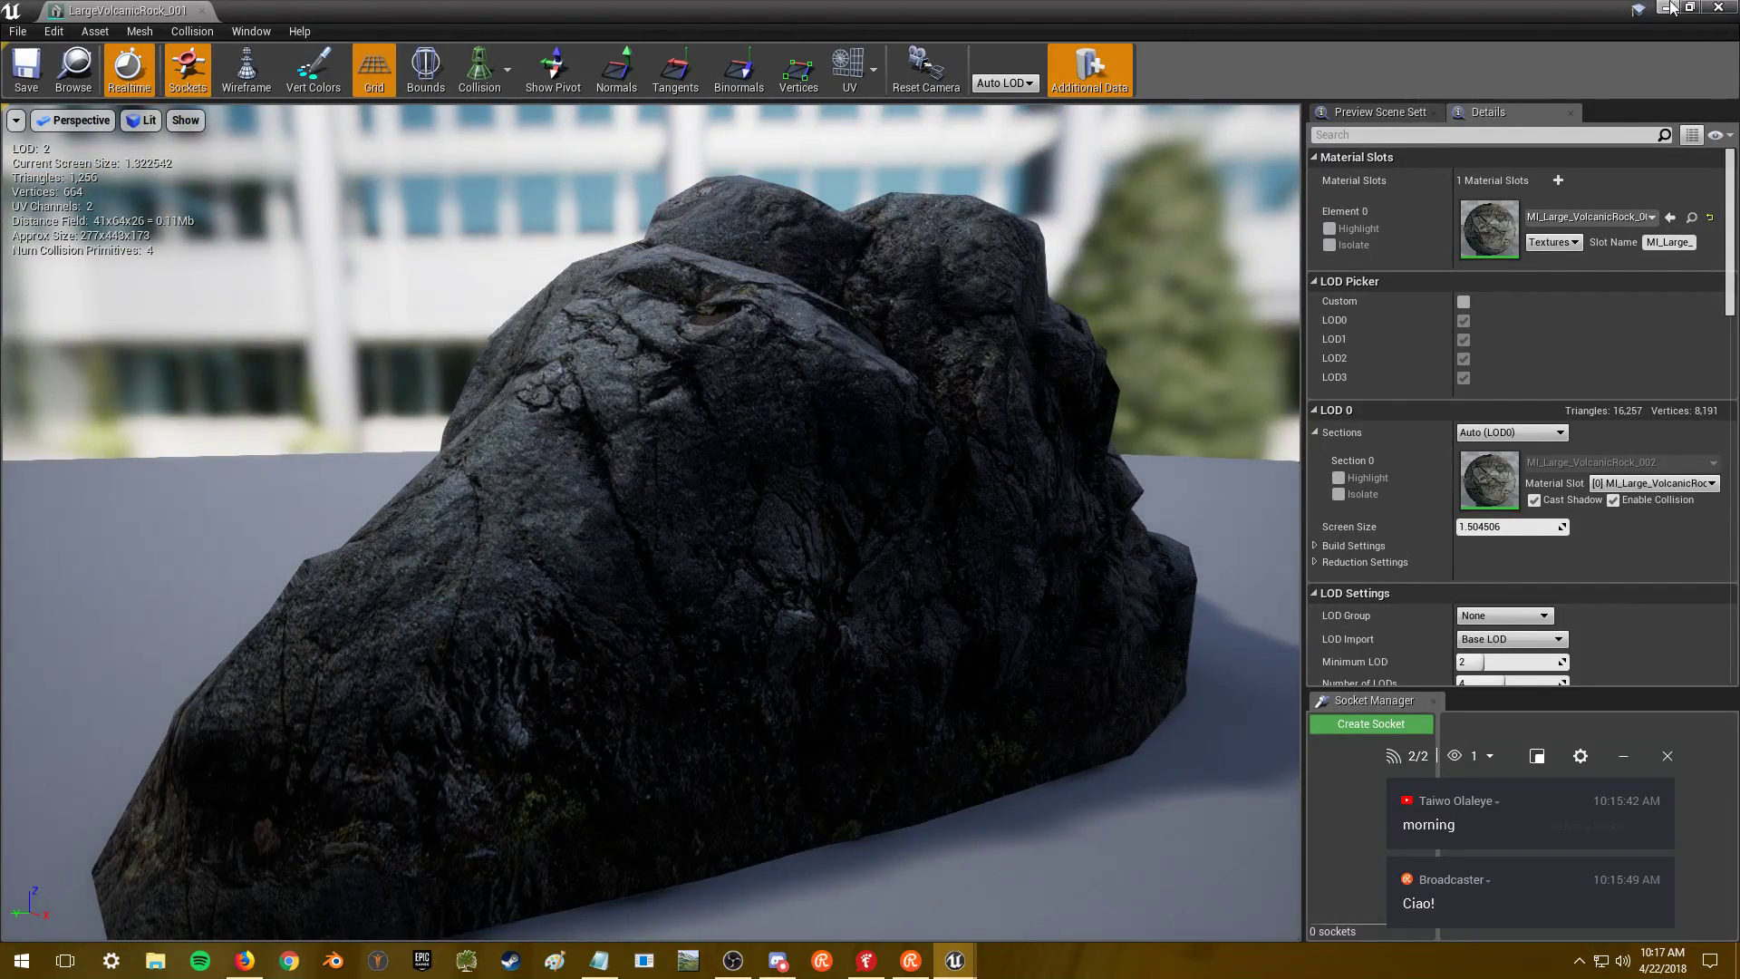
click(1719, 7)
- Open rock_stacked_01, its mi_mesh_rock material and the t_rock_03_d albedo texture, then close the editors
scroll(571, 444, down, 5)
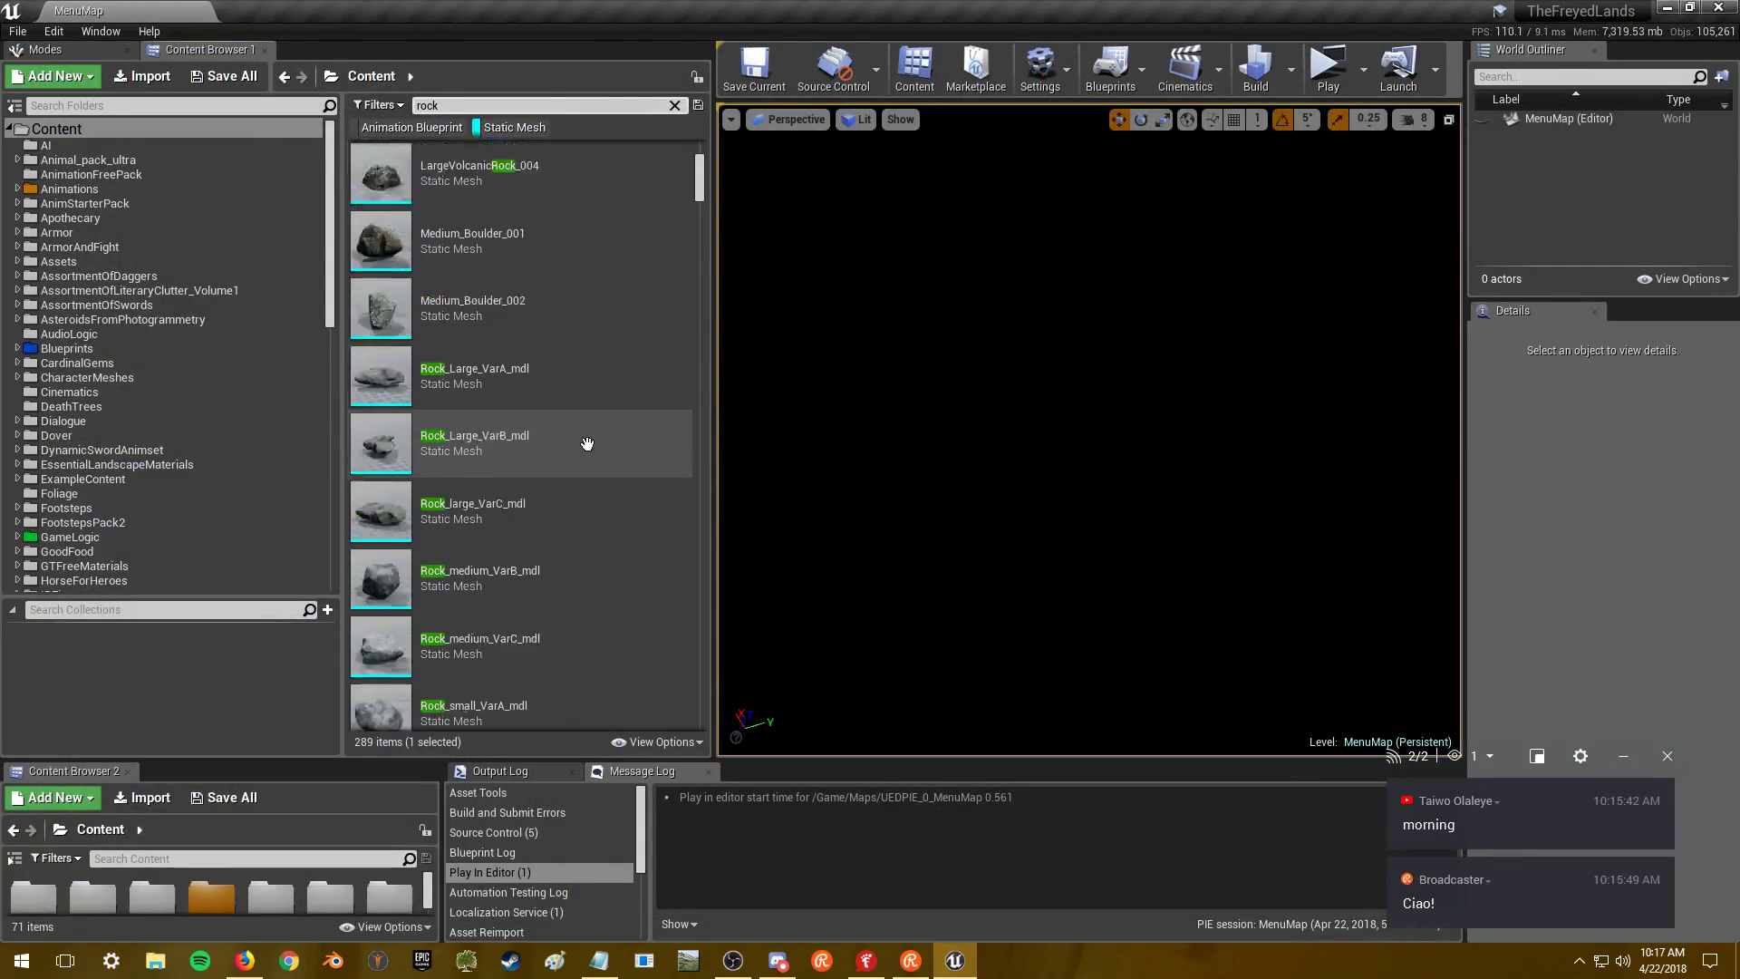
scroll(563, 451, down, 3)
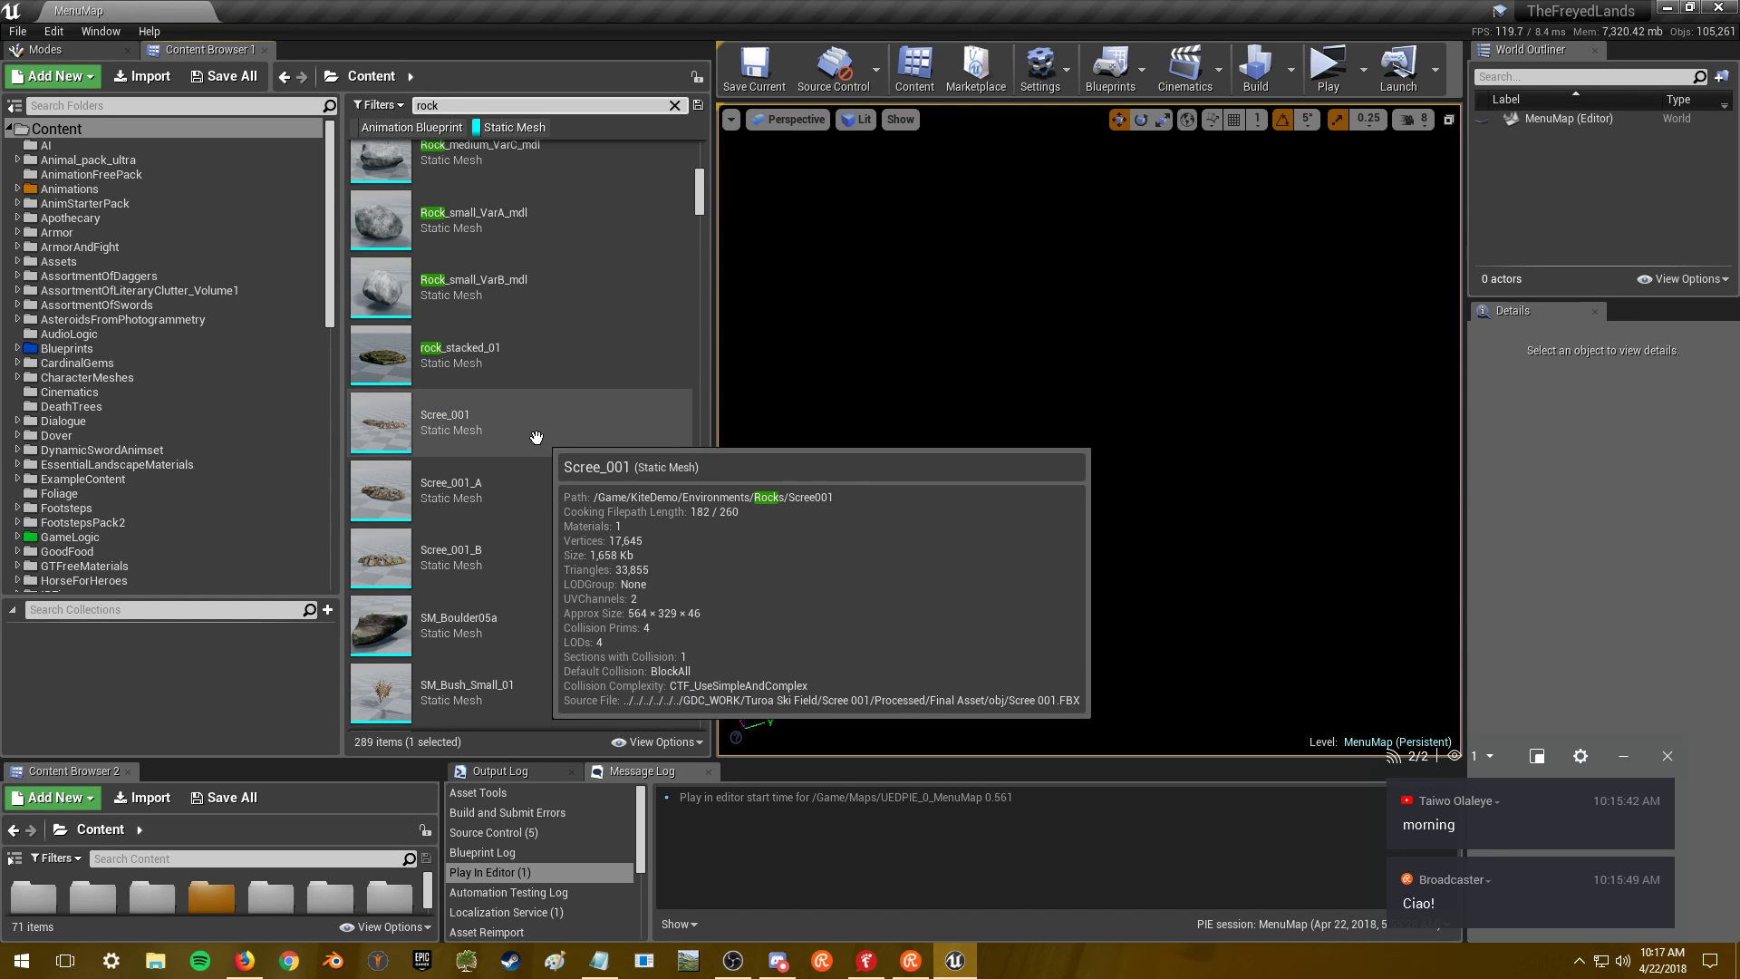
scroll(594, 411, up, 2)
double_click(596, 270)
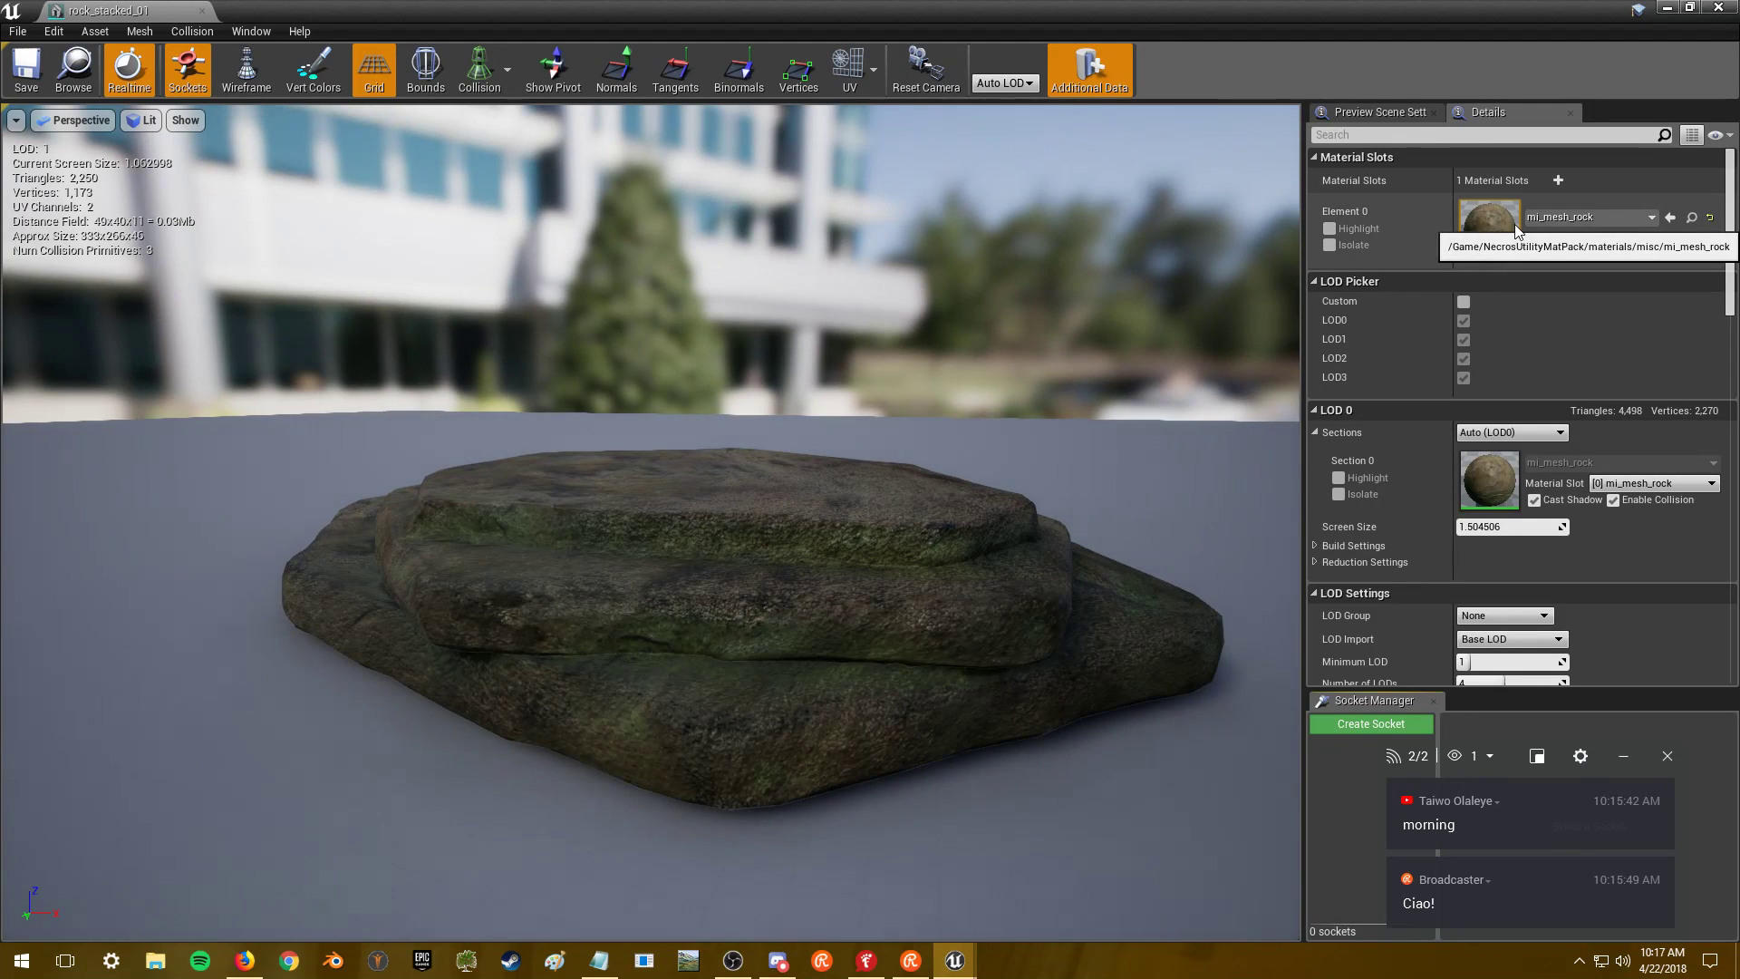
double_click(1516, 224)
scroll(770, 399, down, 5)
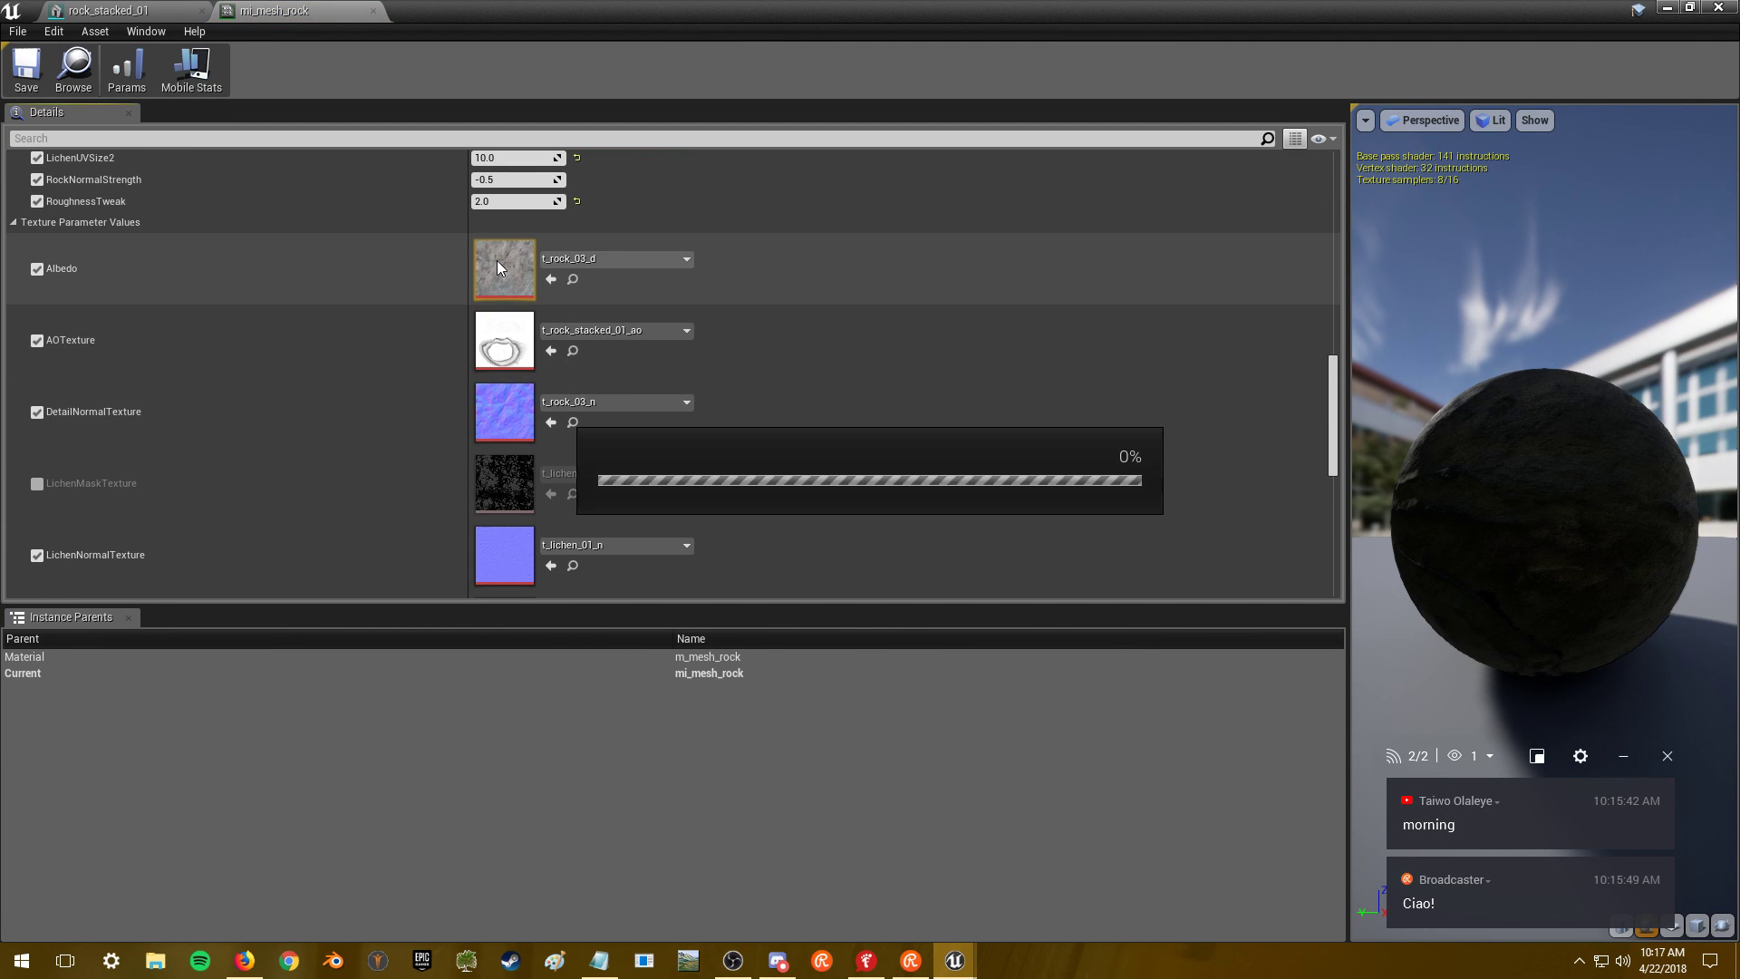
double_click(497, 263)
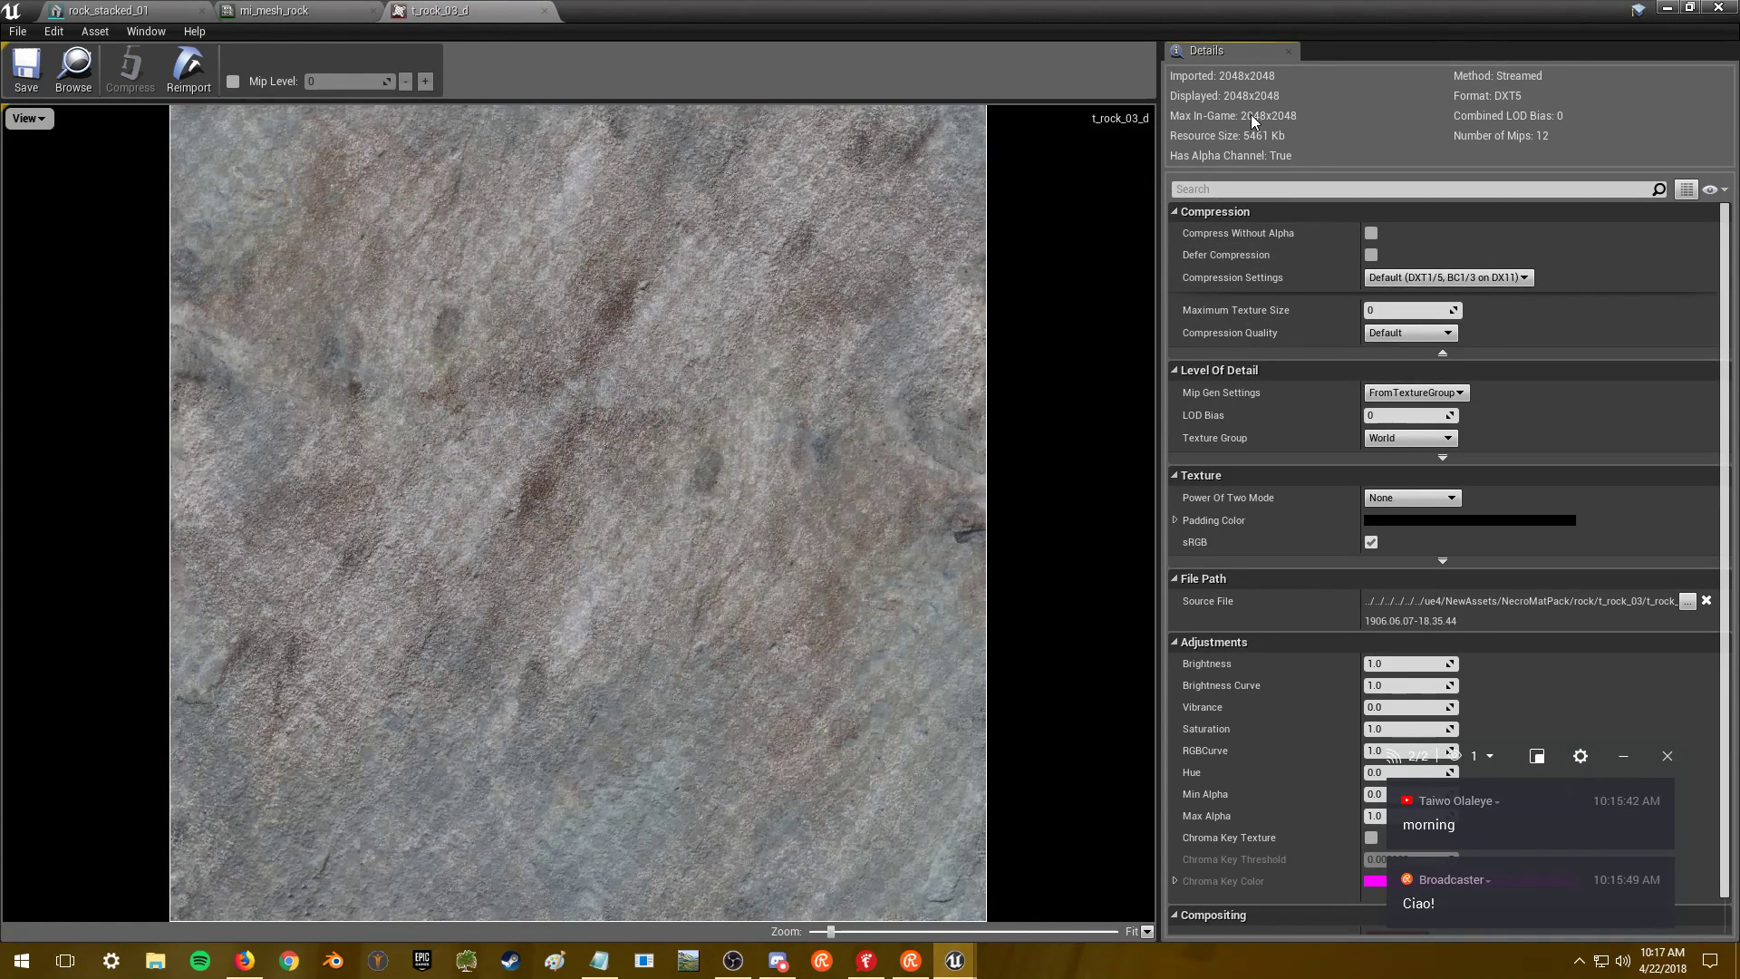
click(1717, 7)
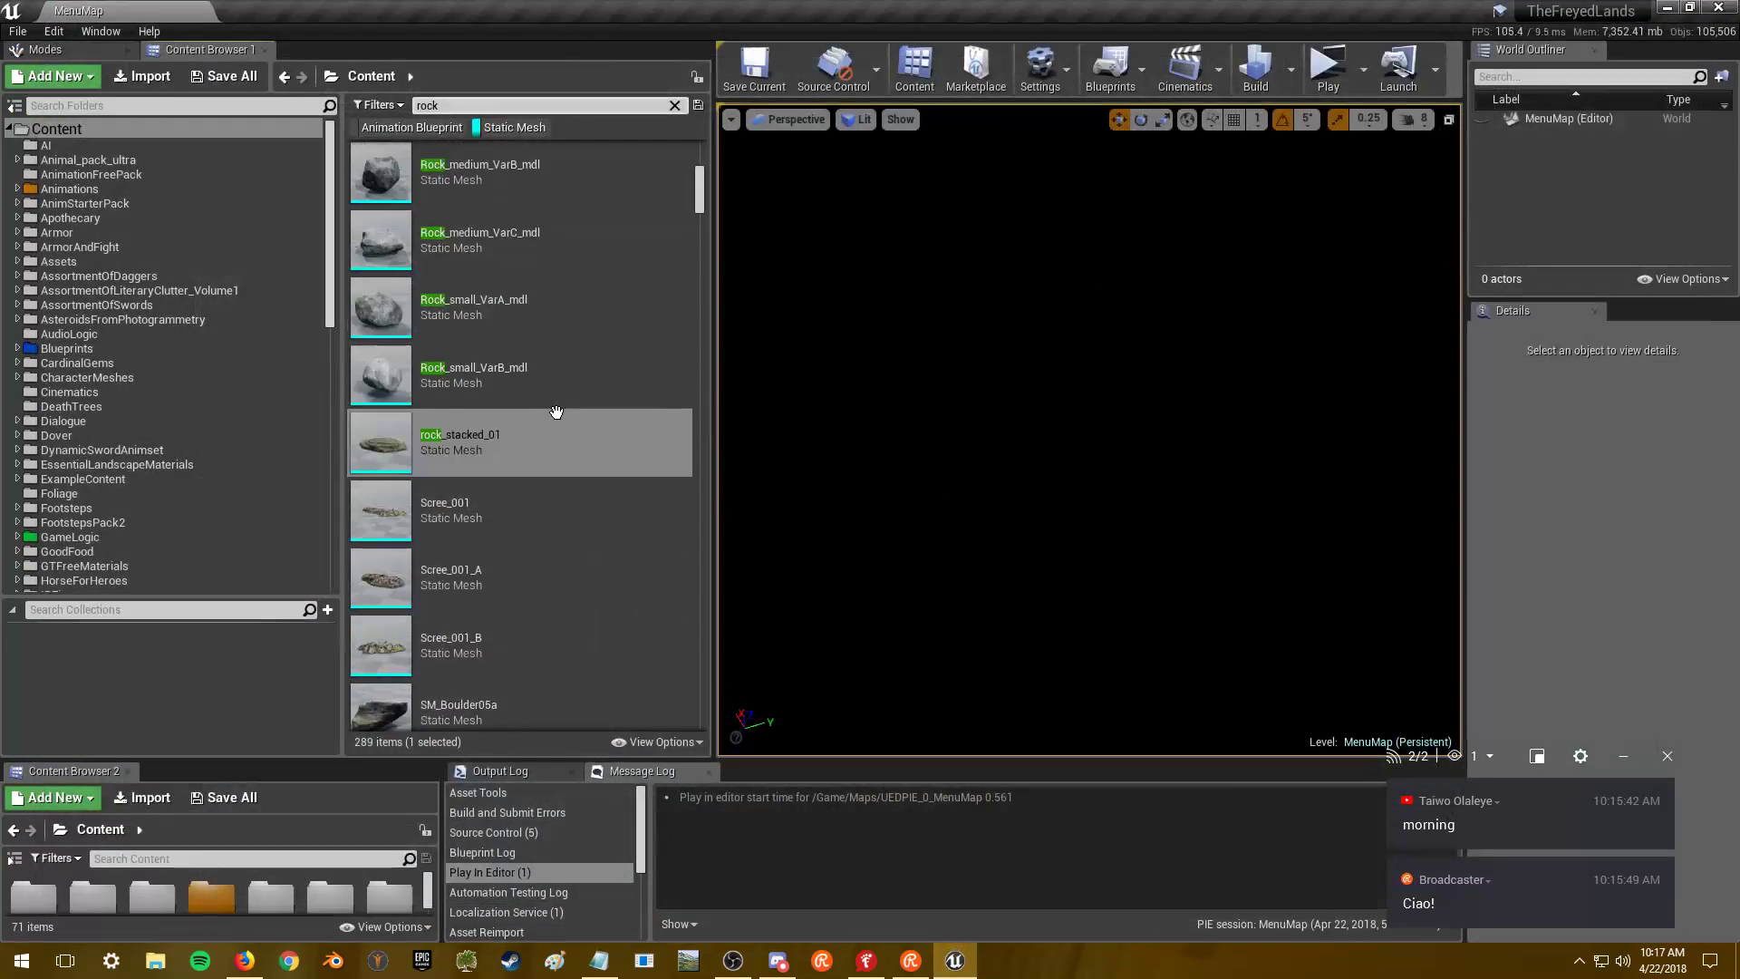
scroll(545, 413, up, 2)
double_click(555, 325)
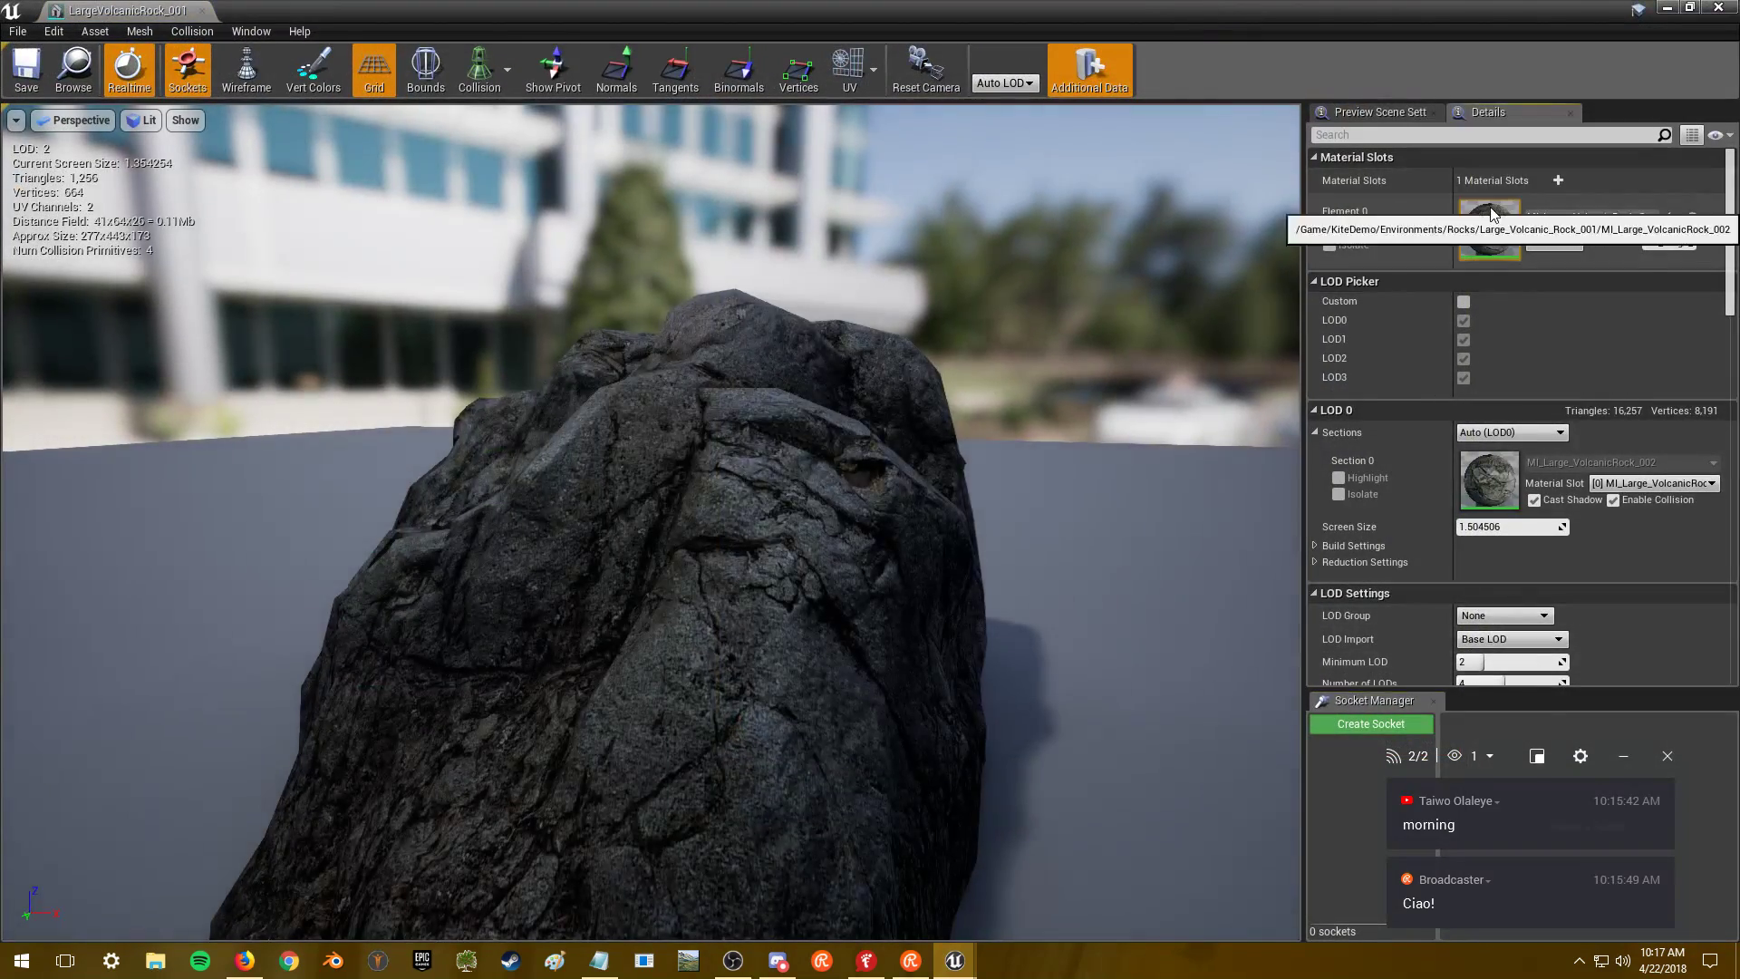
double_click(1490, 209)
scroll(657, 412, down, 8)
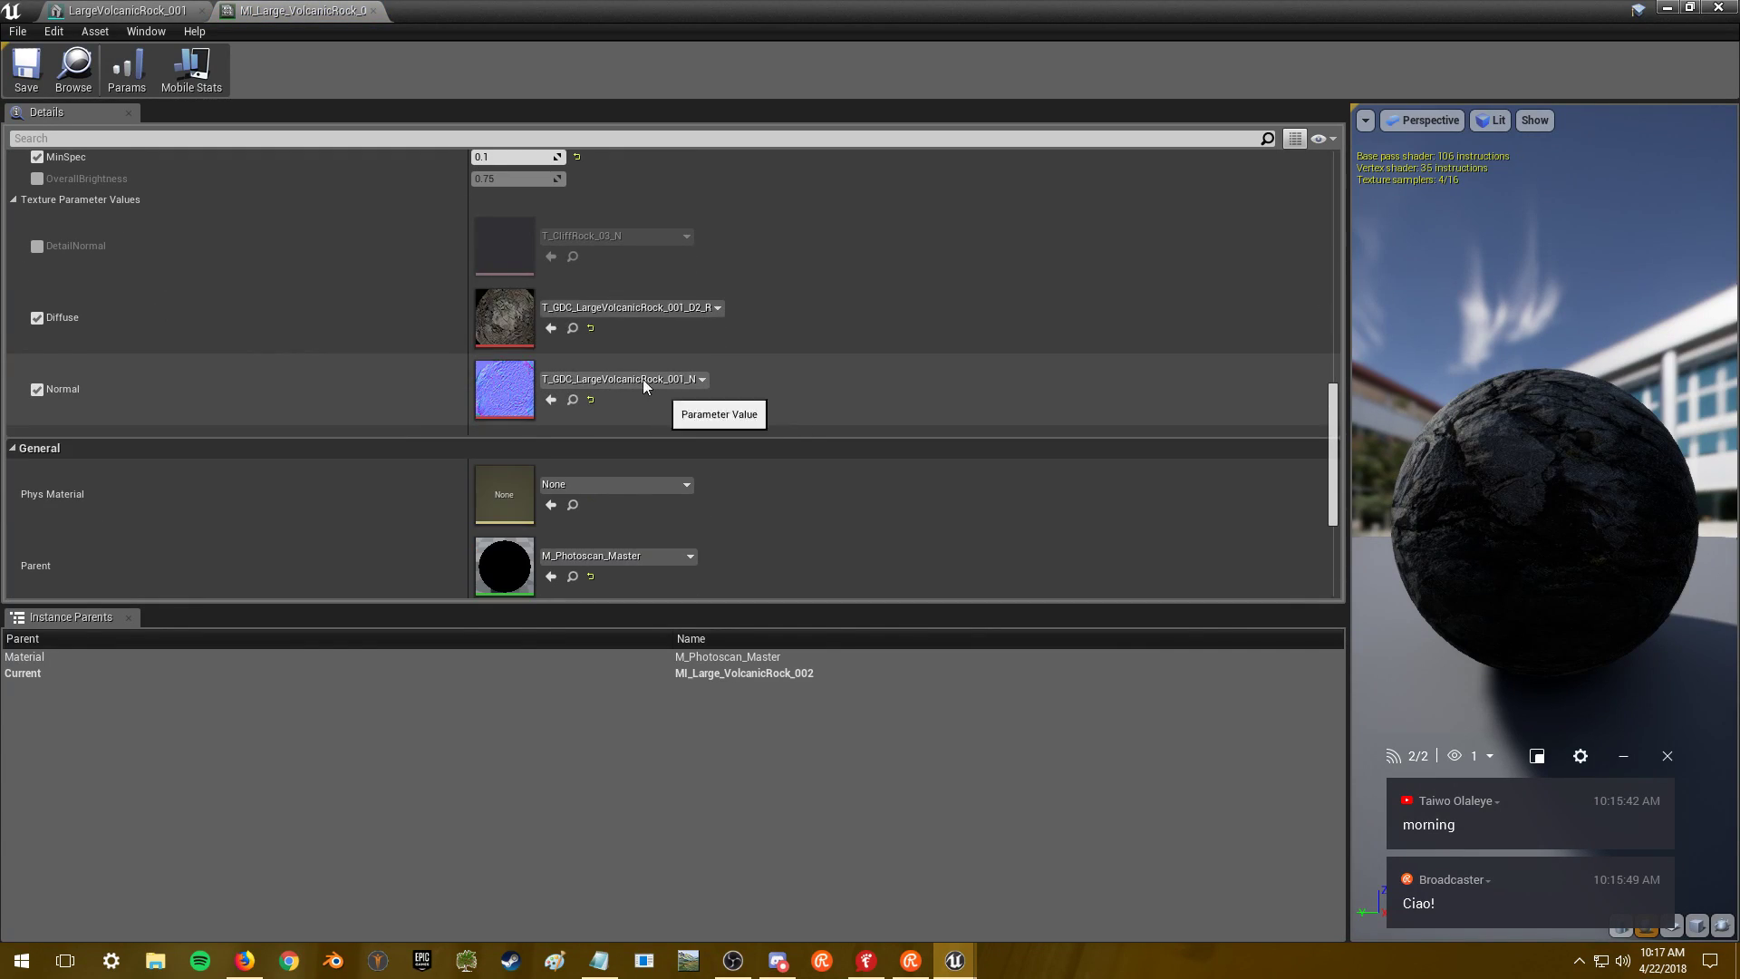
double_click(504, 313)
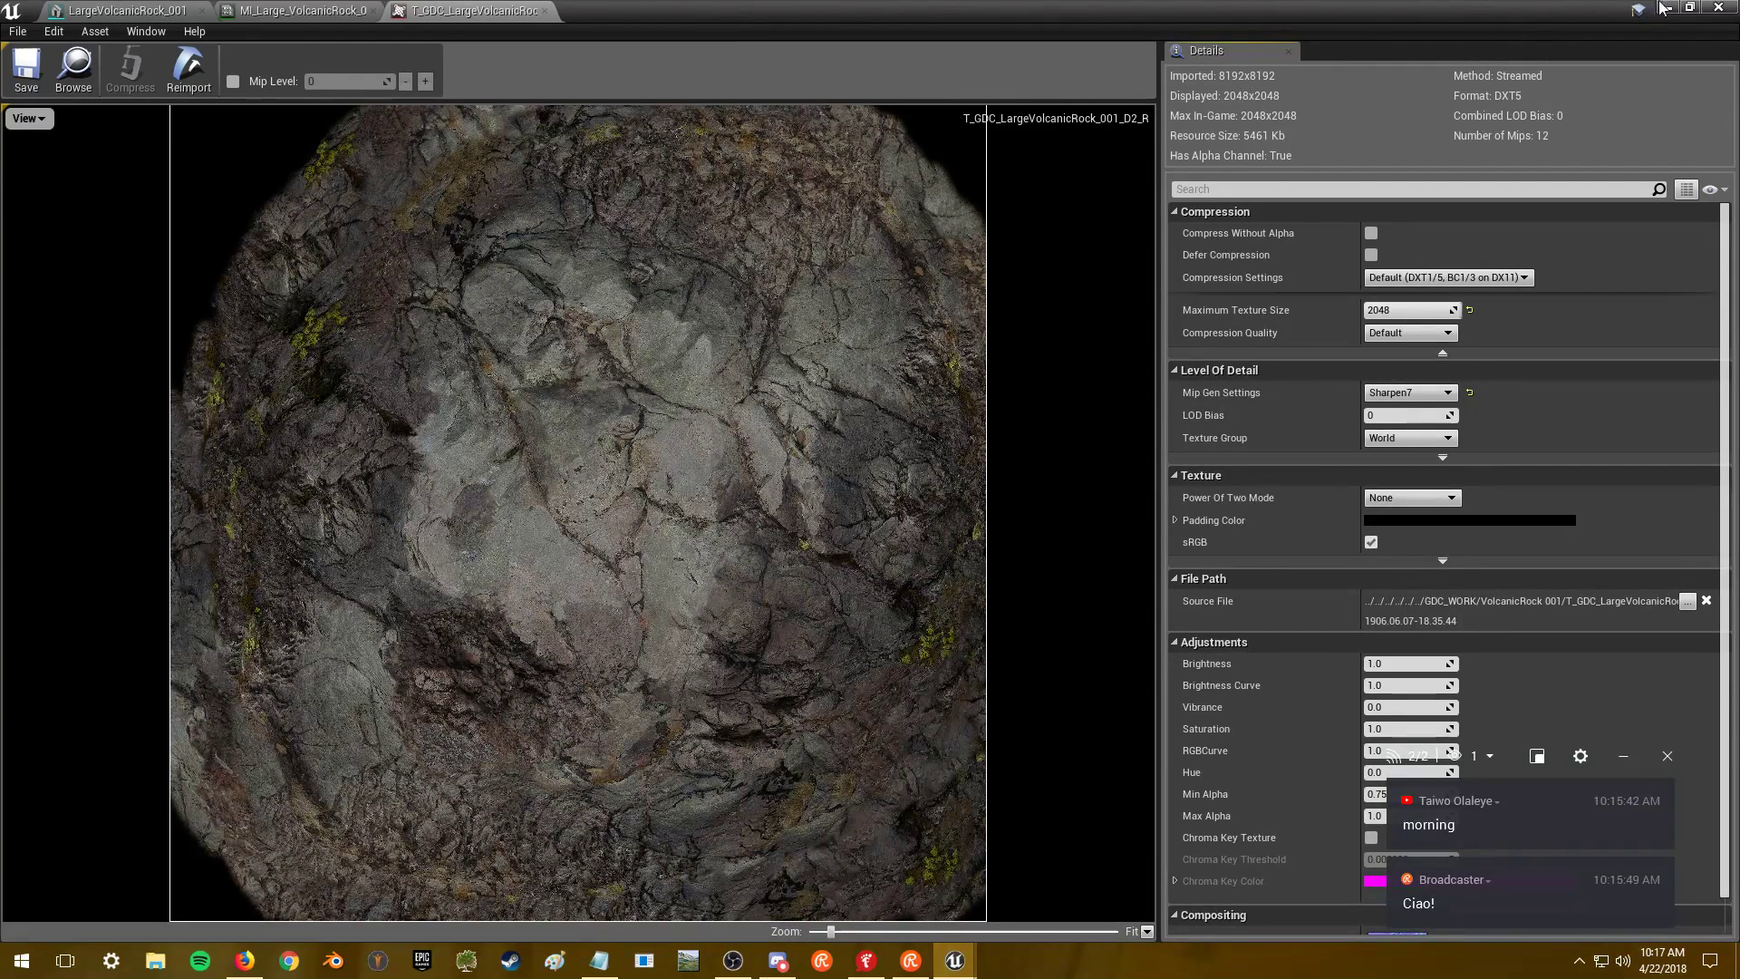
click(1733, 7)
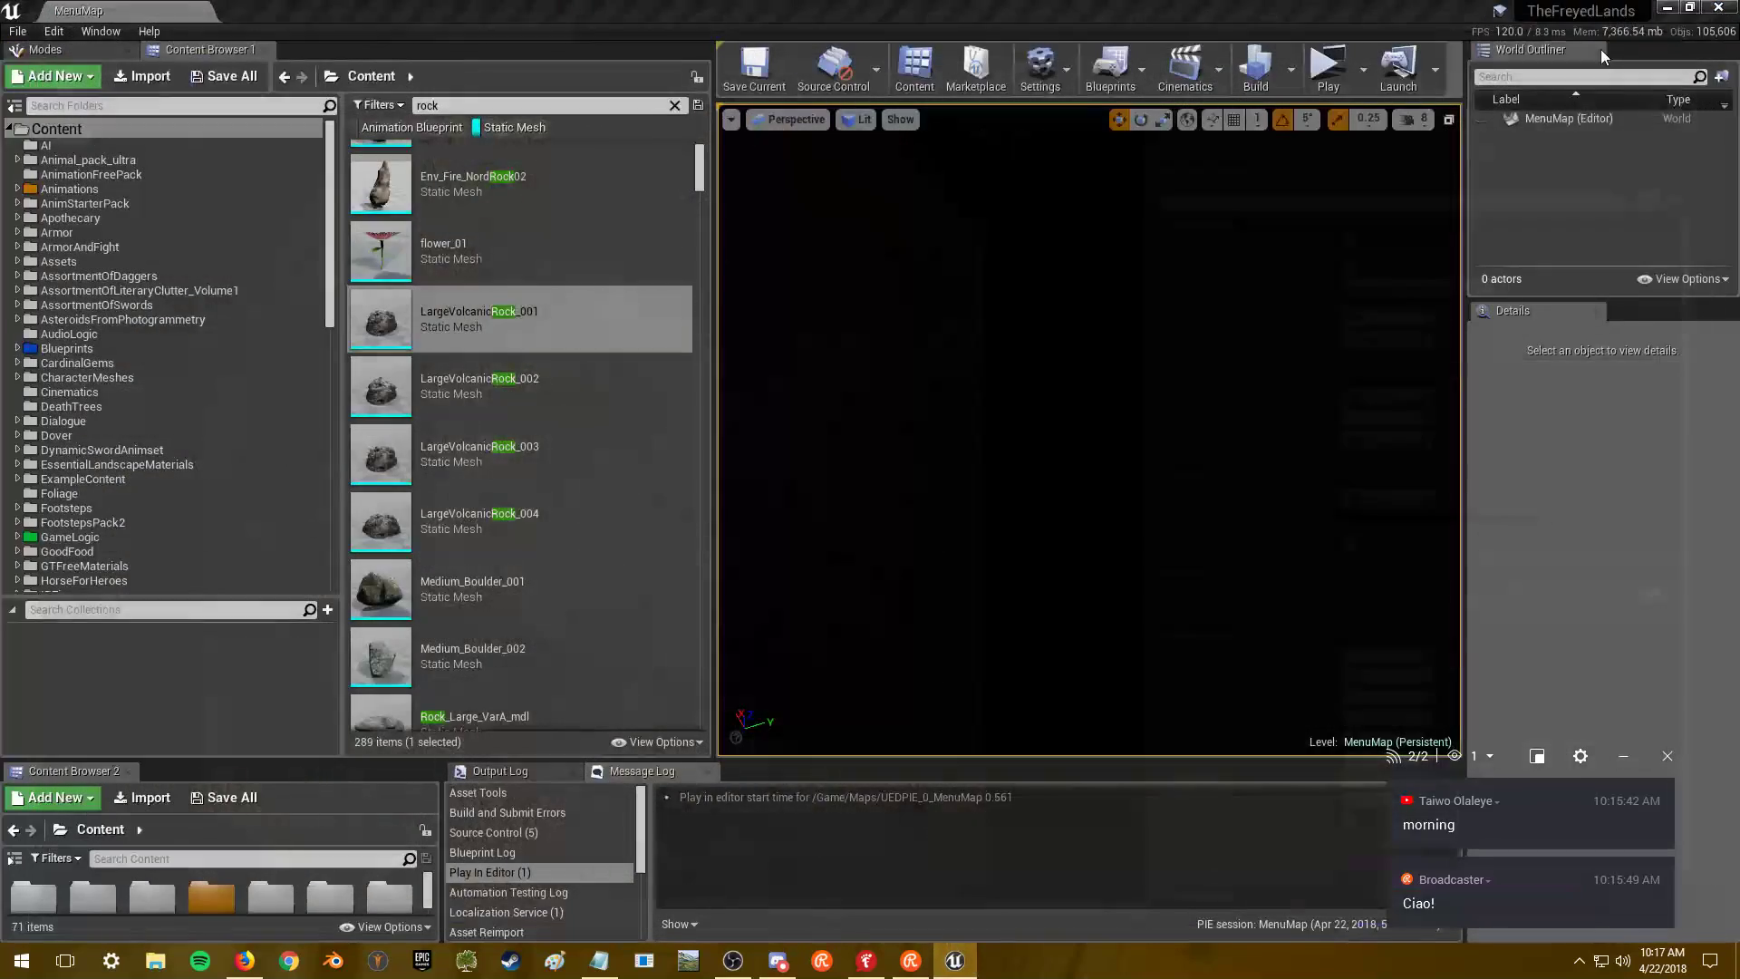
scroll(531, 413, down, 2)
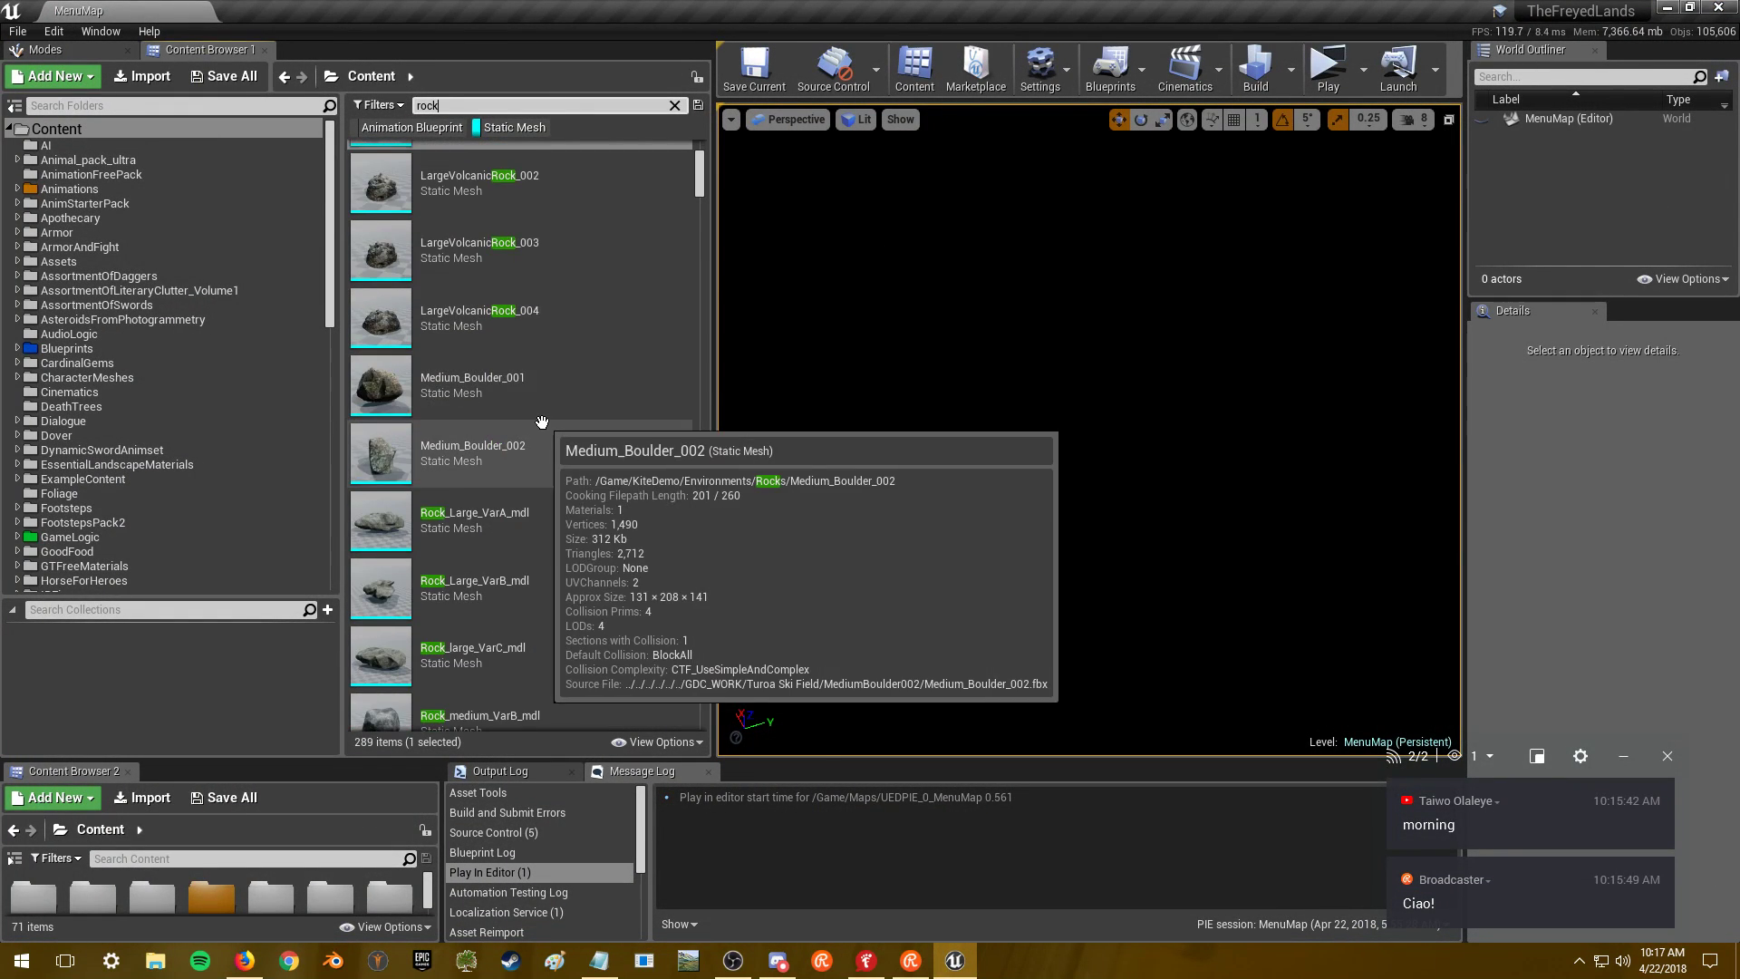
scroll(539, 421, up, 3)
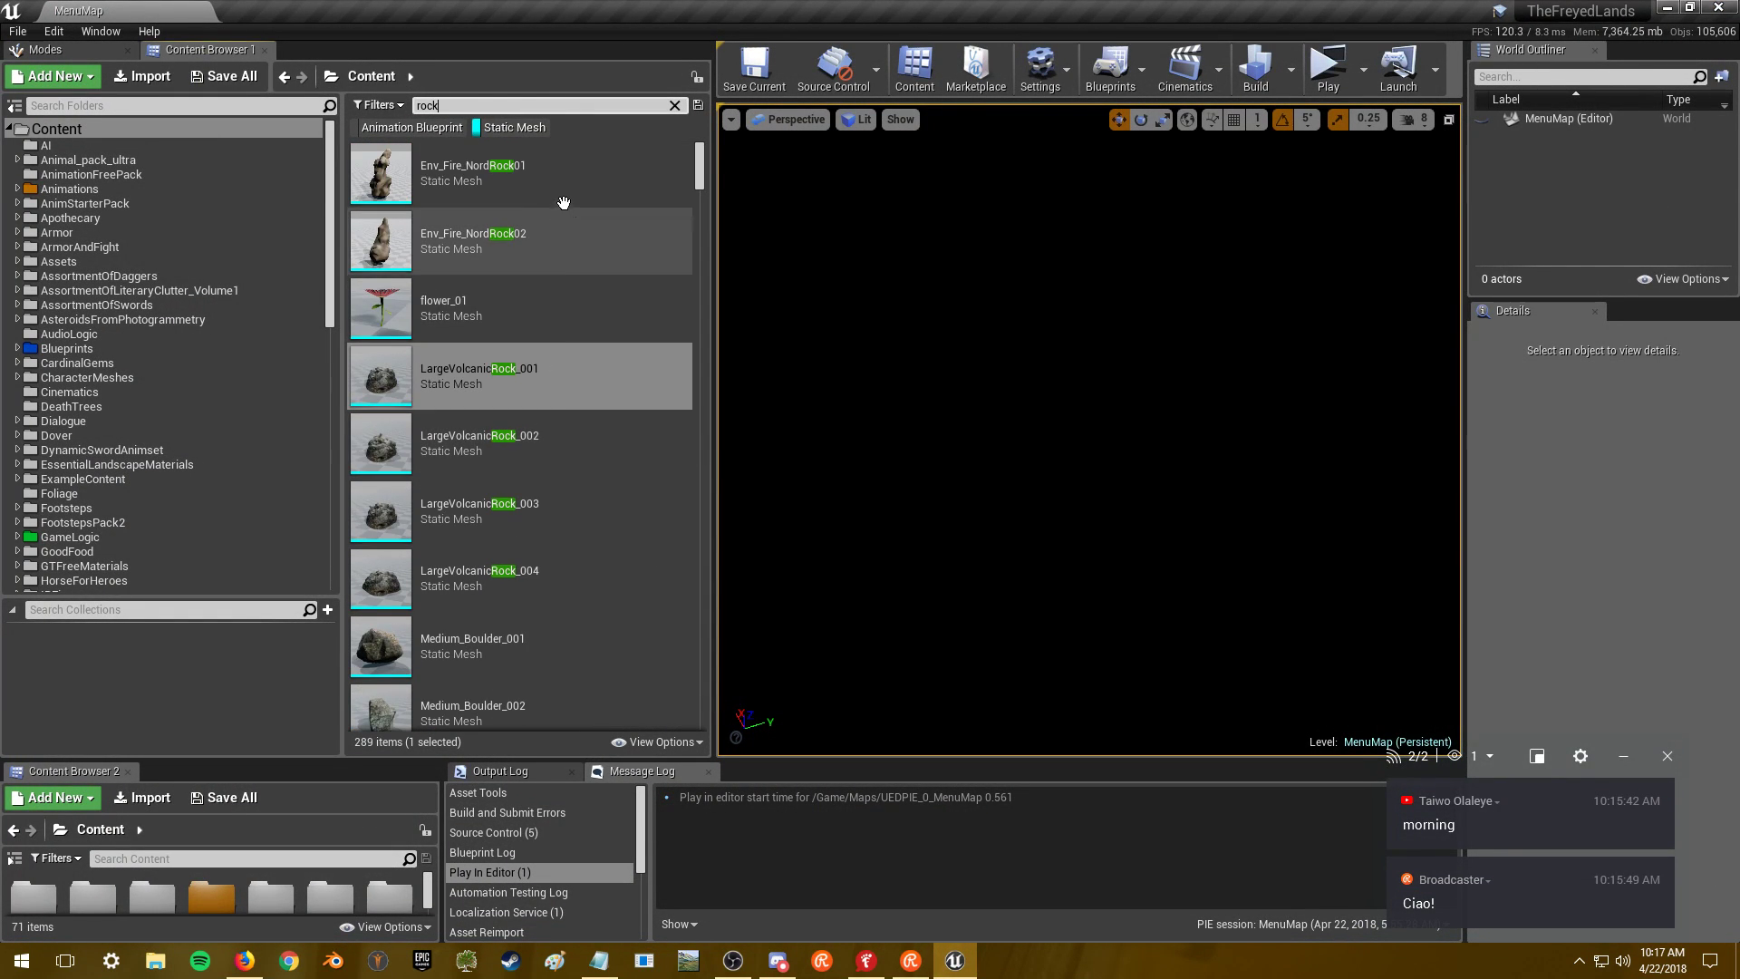
double_click(560, 181)
drag(644, 312, 659, 612)
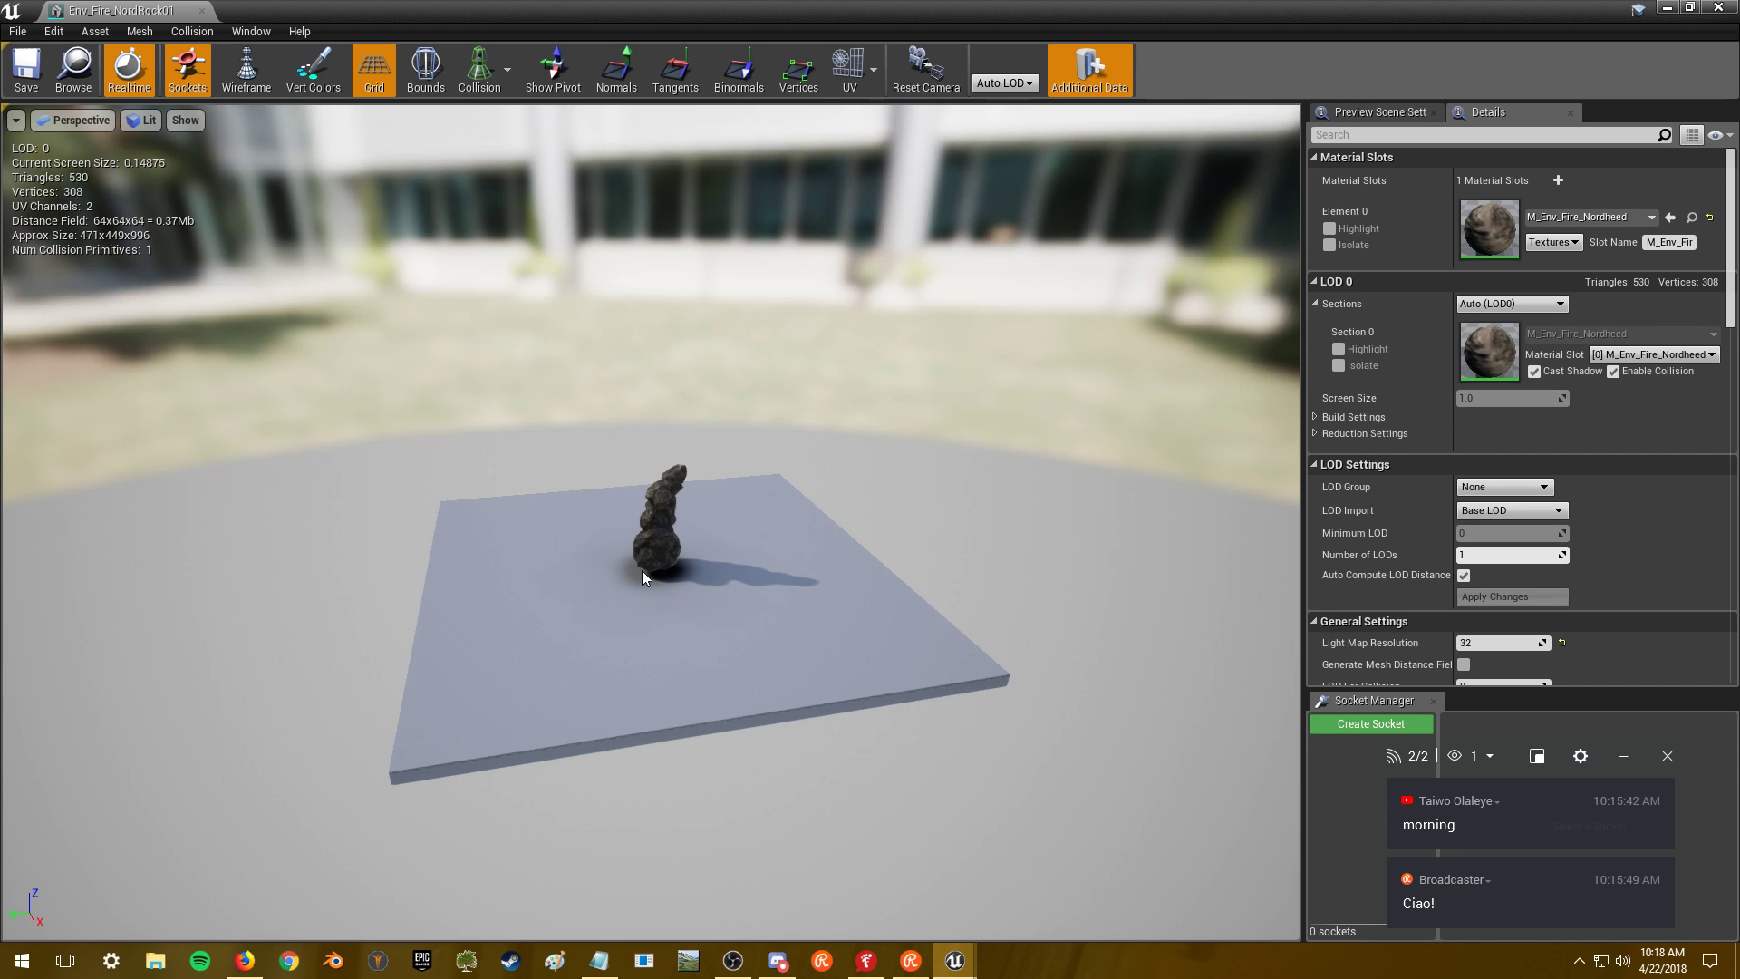
key(alt+F4)
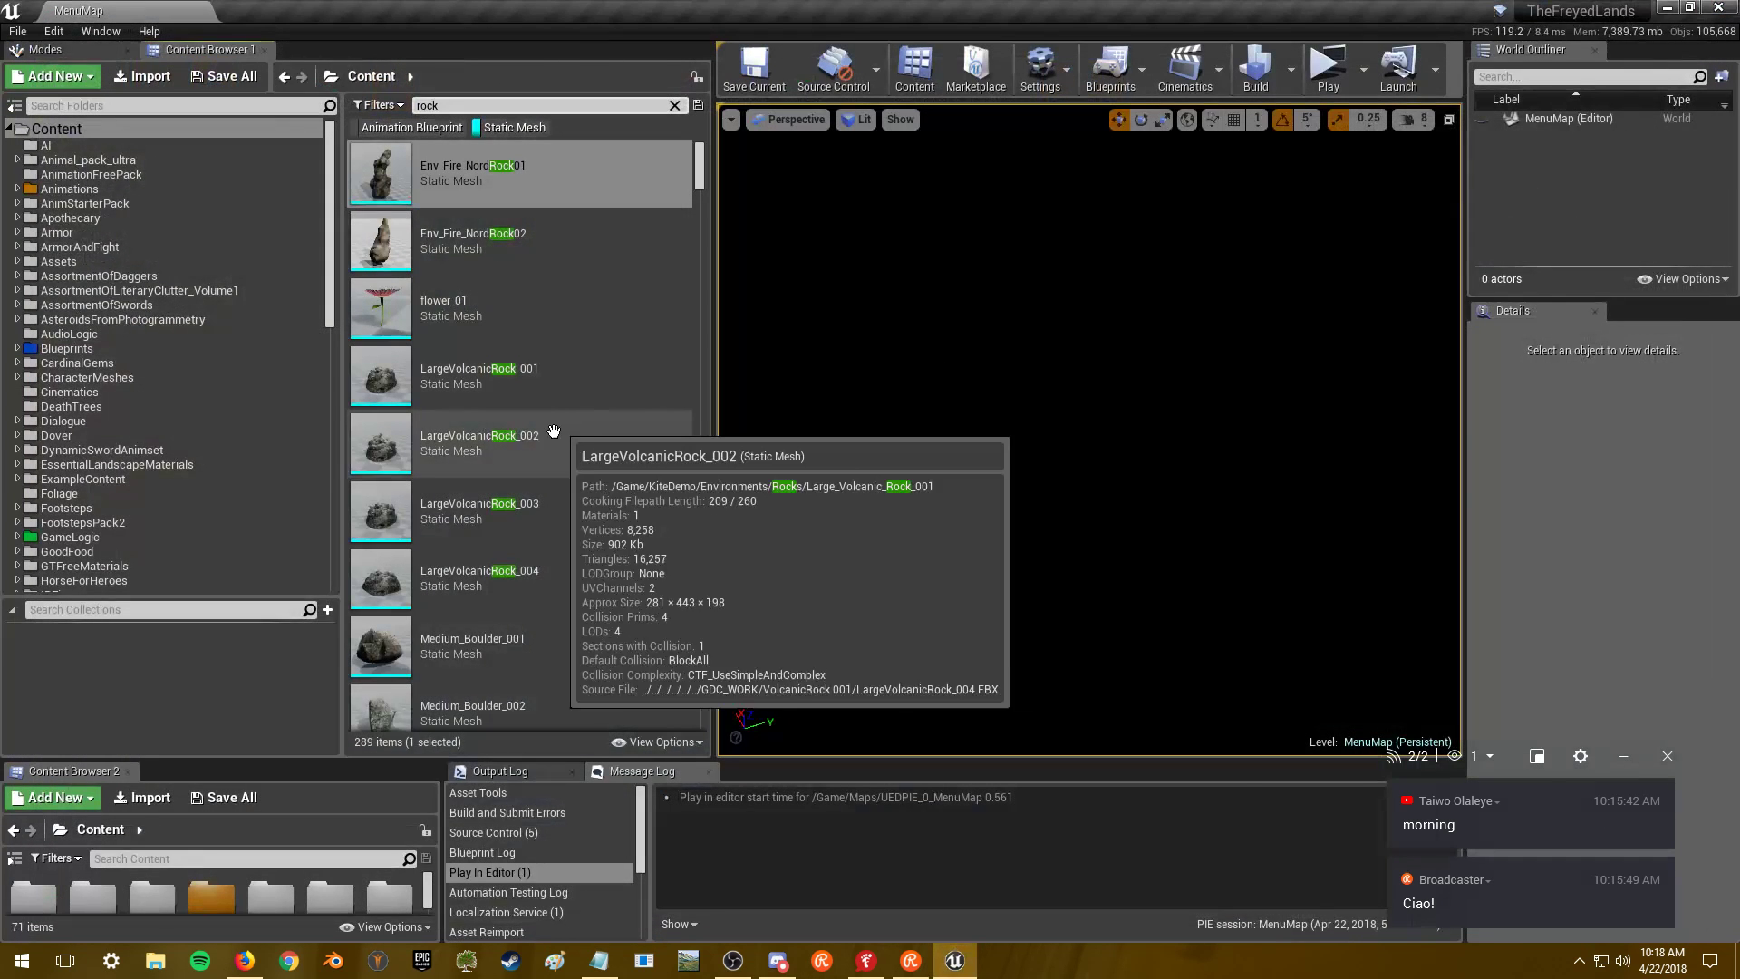
mouse_move(522, 381)
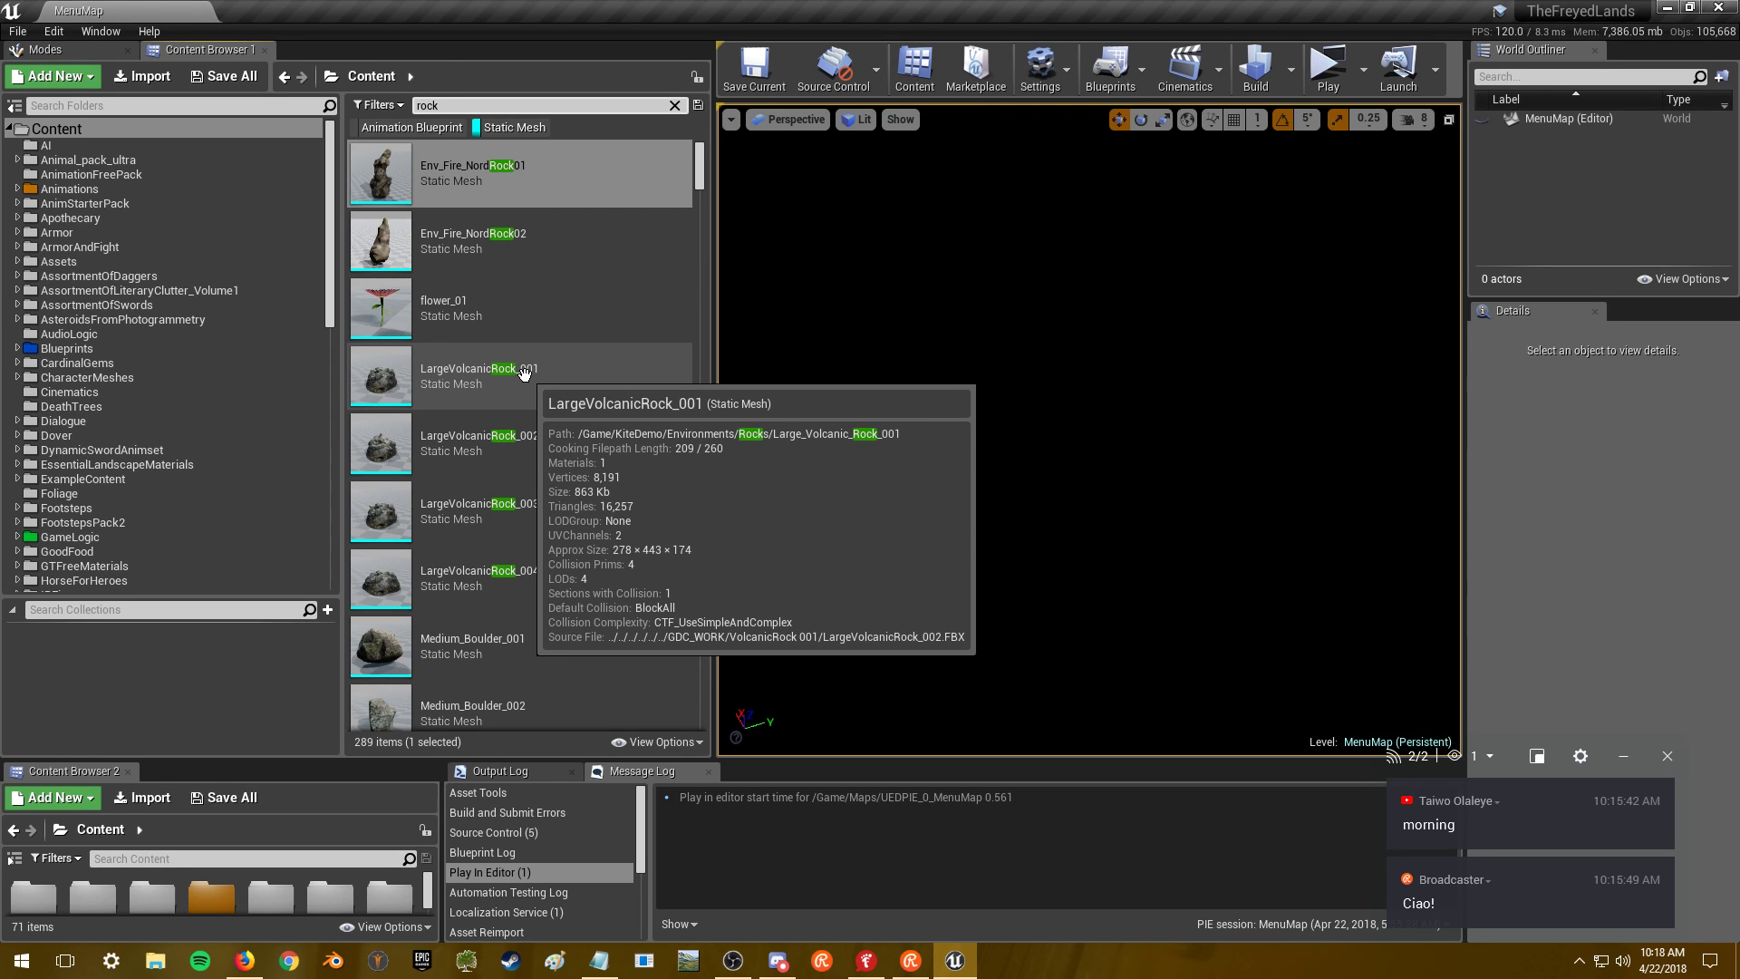
mouse_move(525, 307)
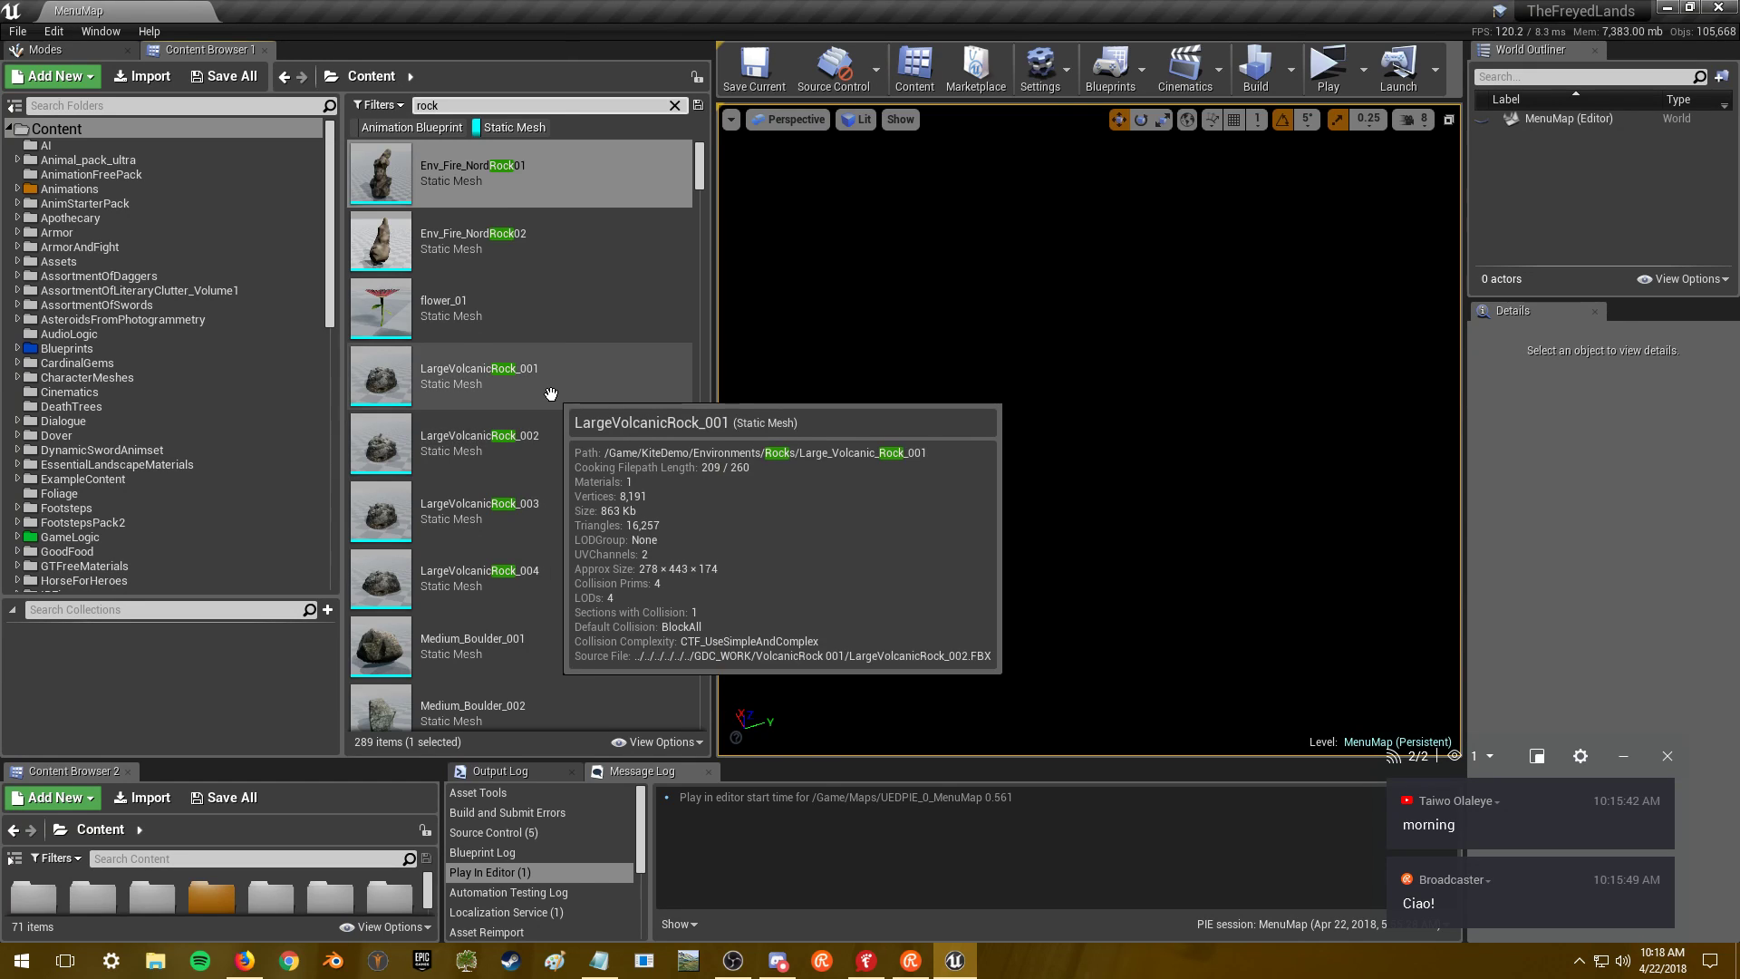
scroll(601, 396, down, 1)
scroll(600, 401, down, 3)
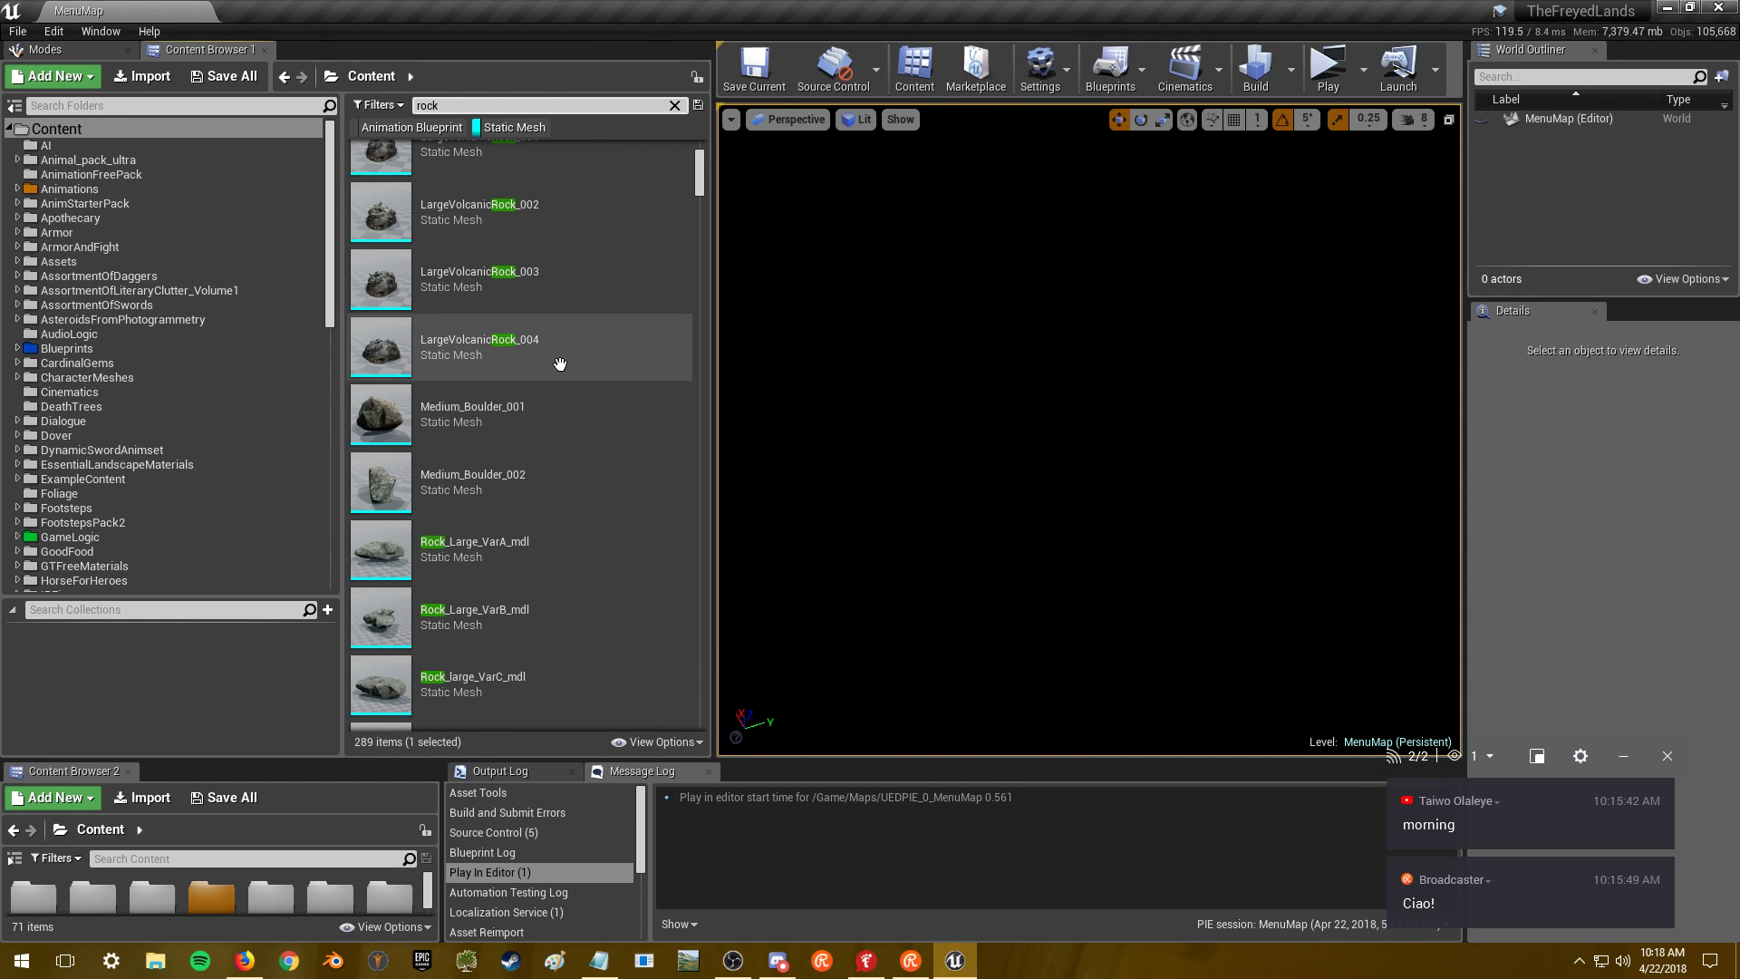
scroll(593, 381, down, 2)
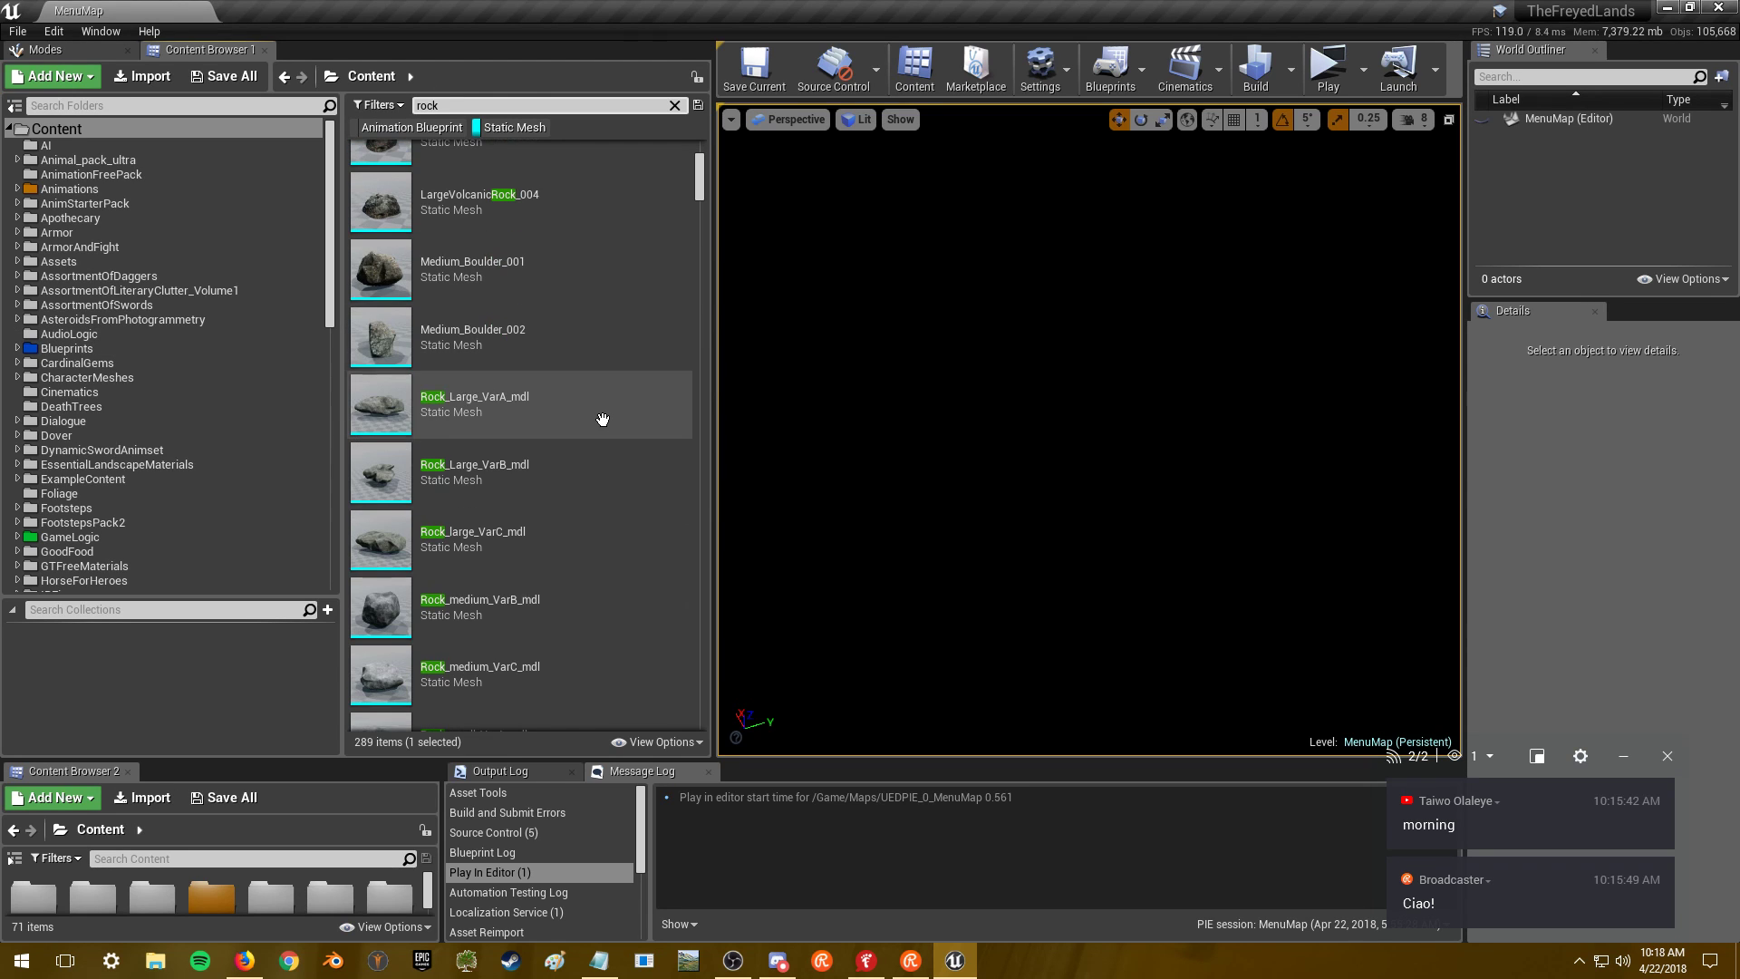
scroll(199, 447, down, 8)
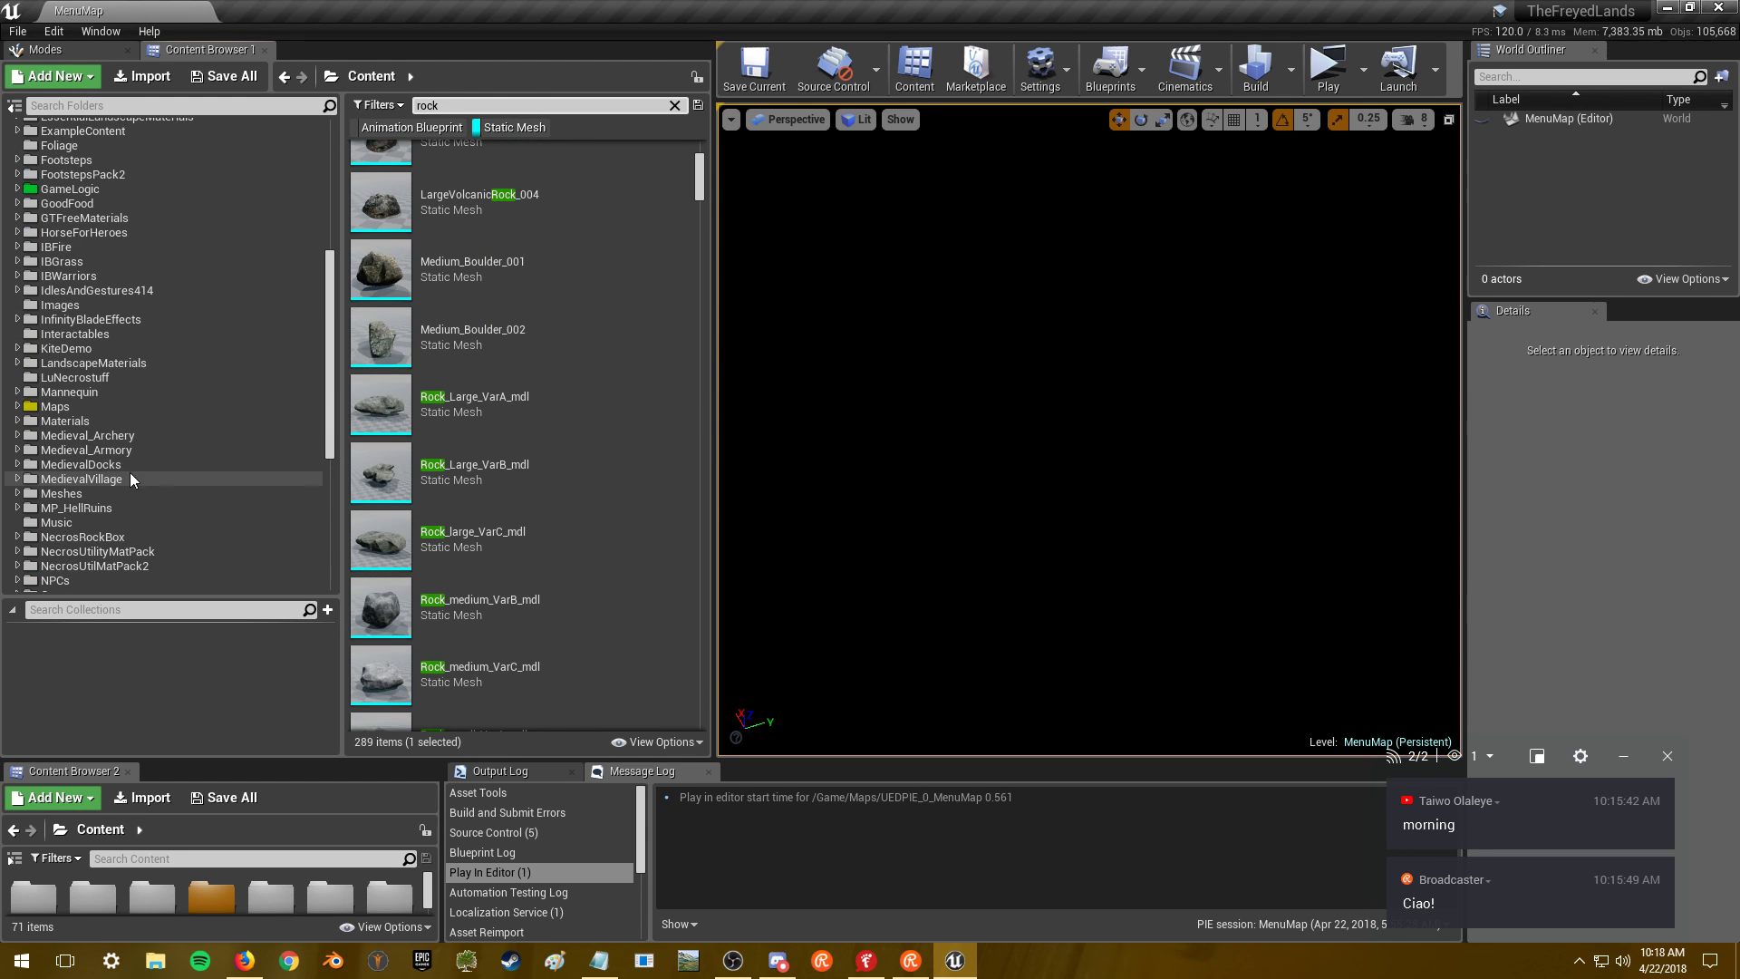
click(133, 406)
- Clear the rock search, untick the Static Mesh filter in Maps, open MainMap, then switch to Firefox
click(676, 105)
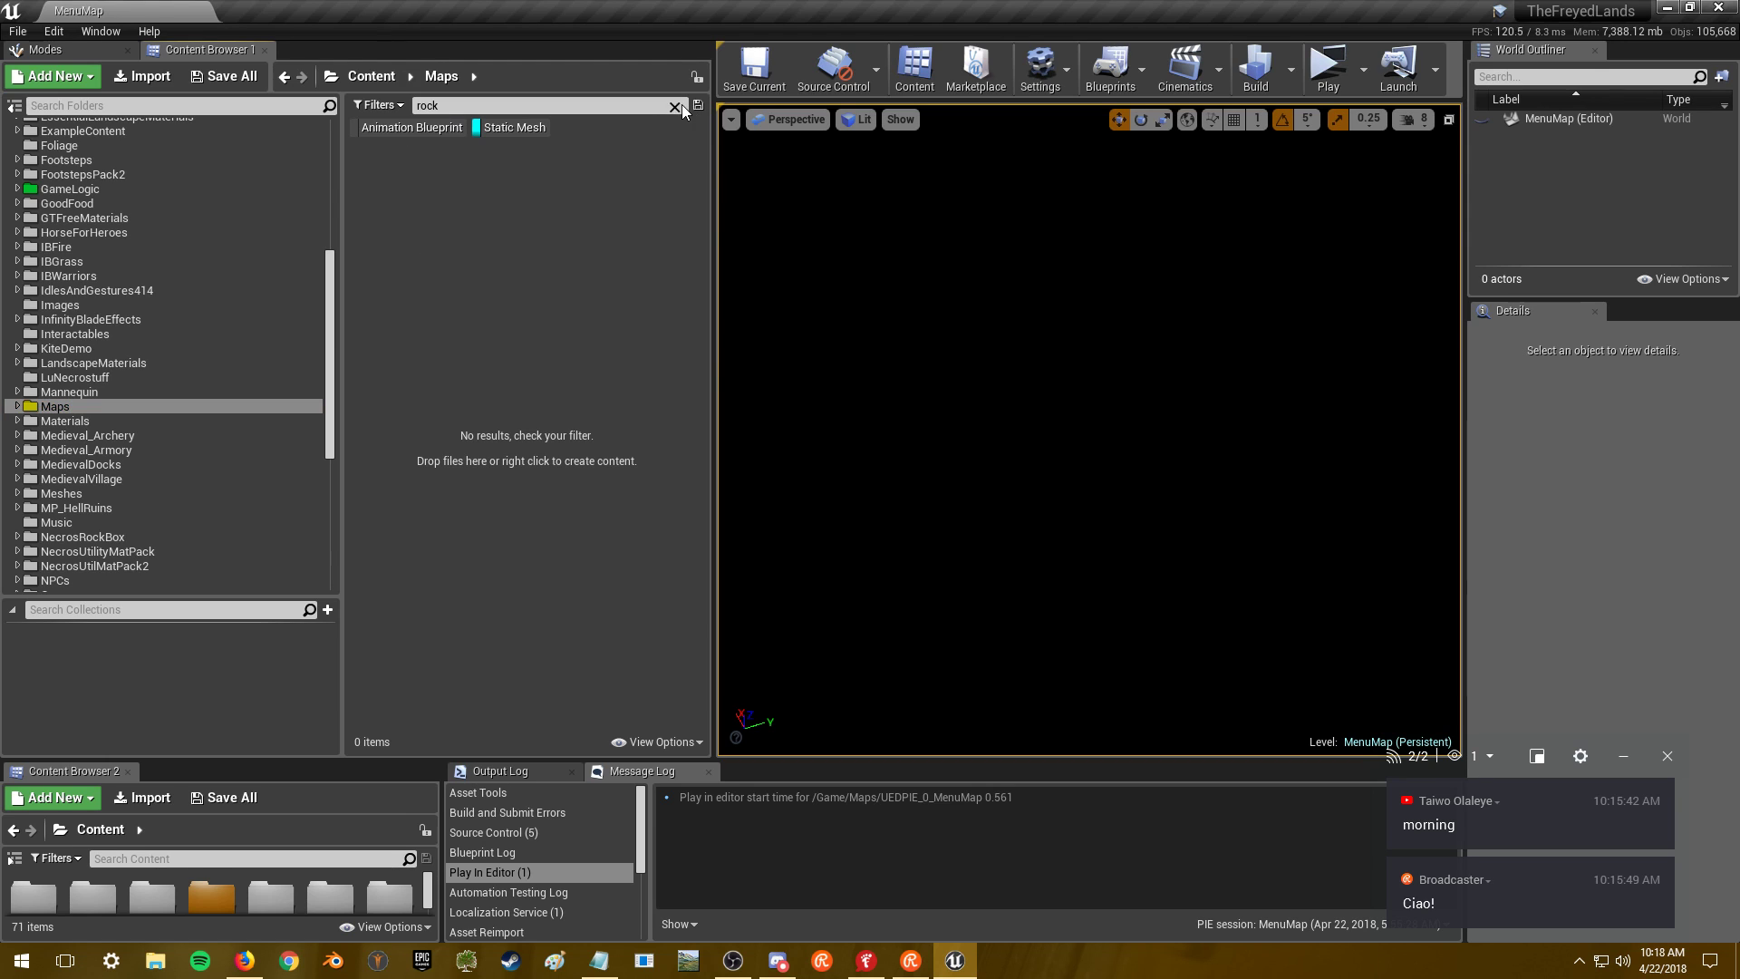
click(127, 407)
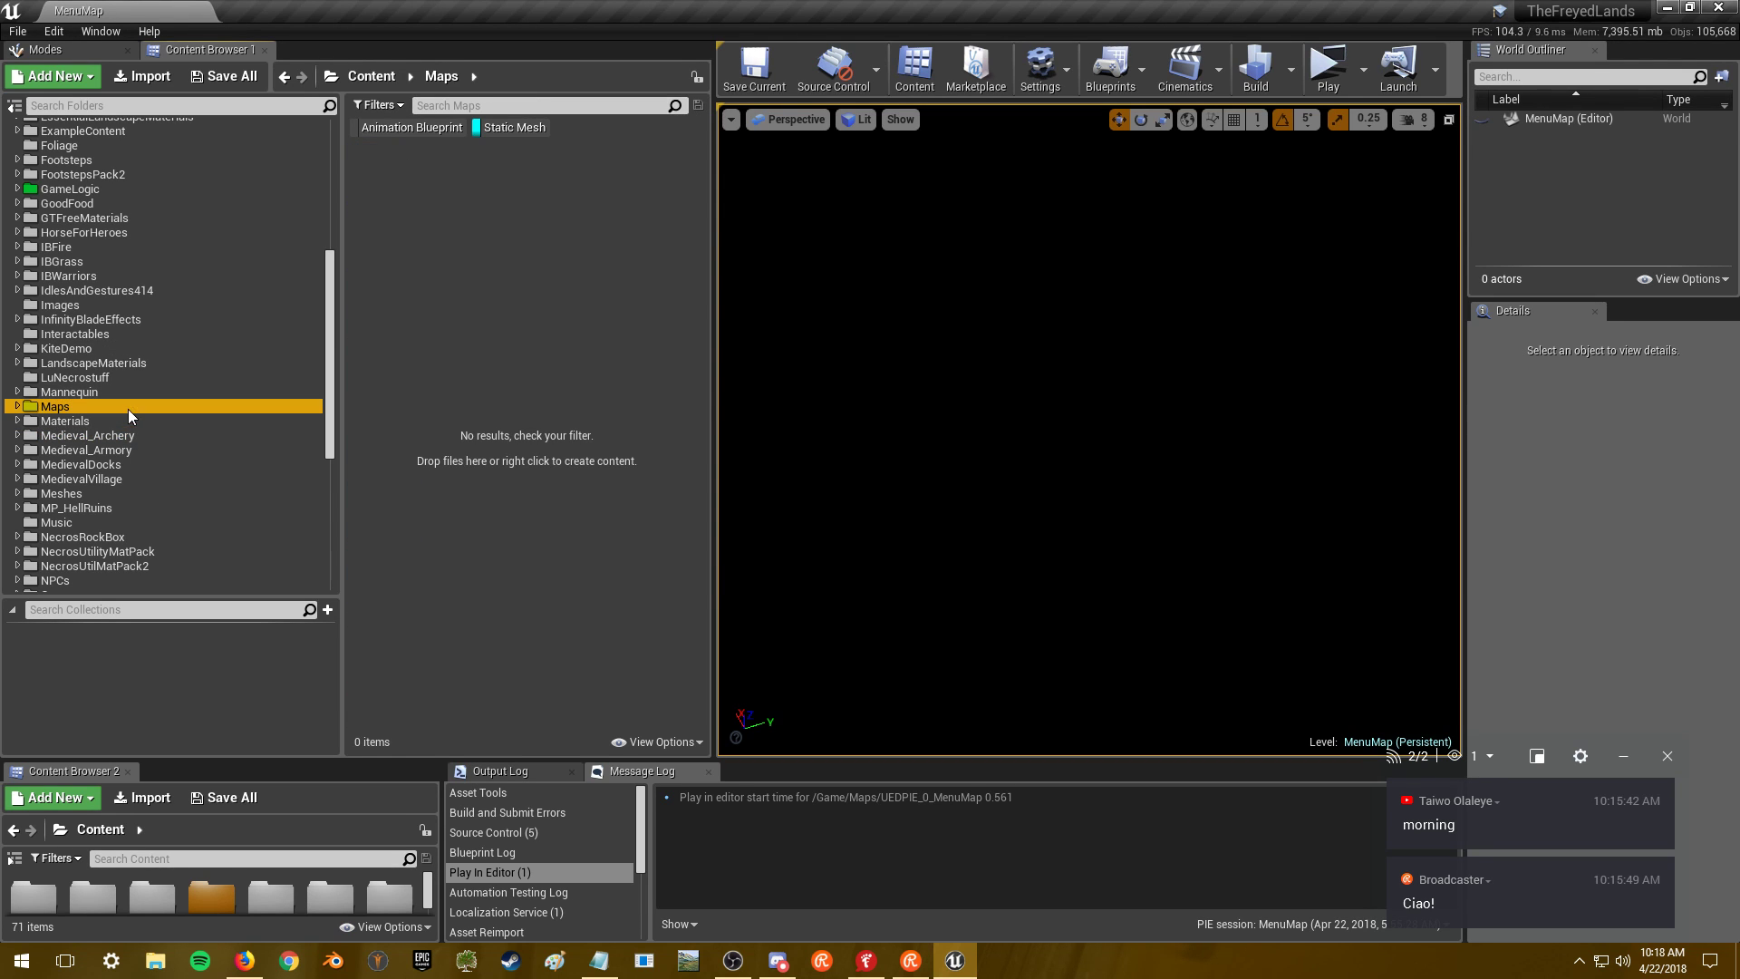
click(507, 127)
double_click(485, 385)
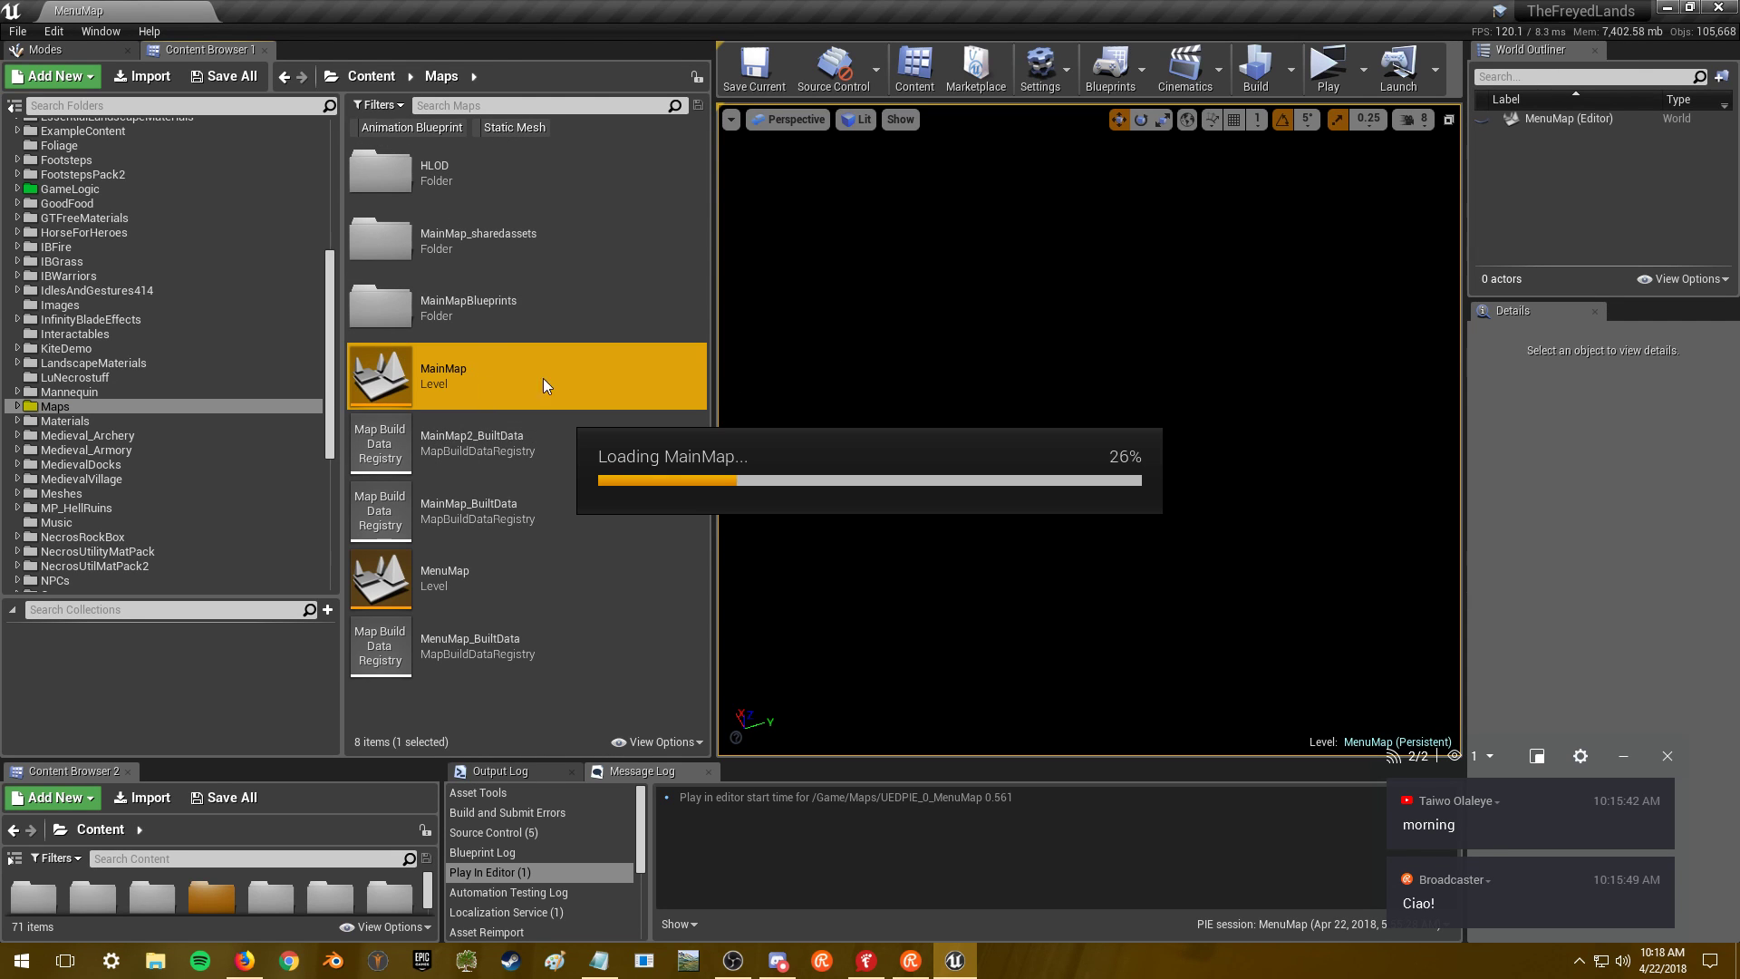
key(alt+Tab)
- Open the video uploader's YouTube channel in a new tab and show its uploaded videos
click(935, 335)
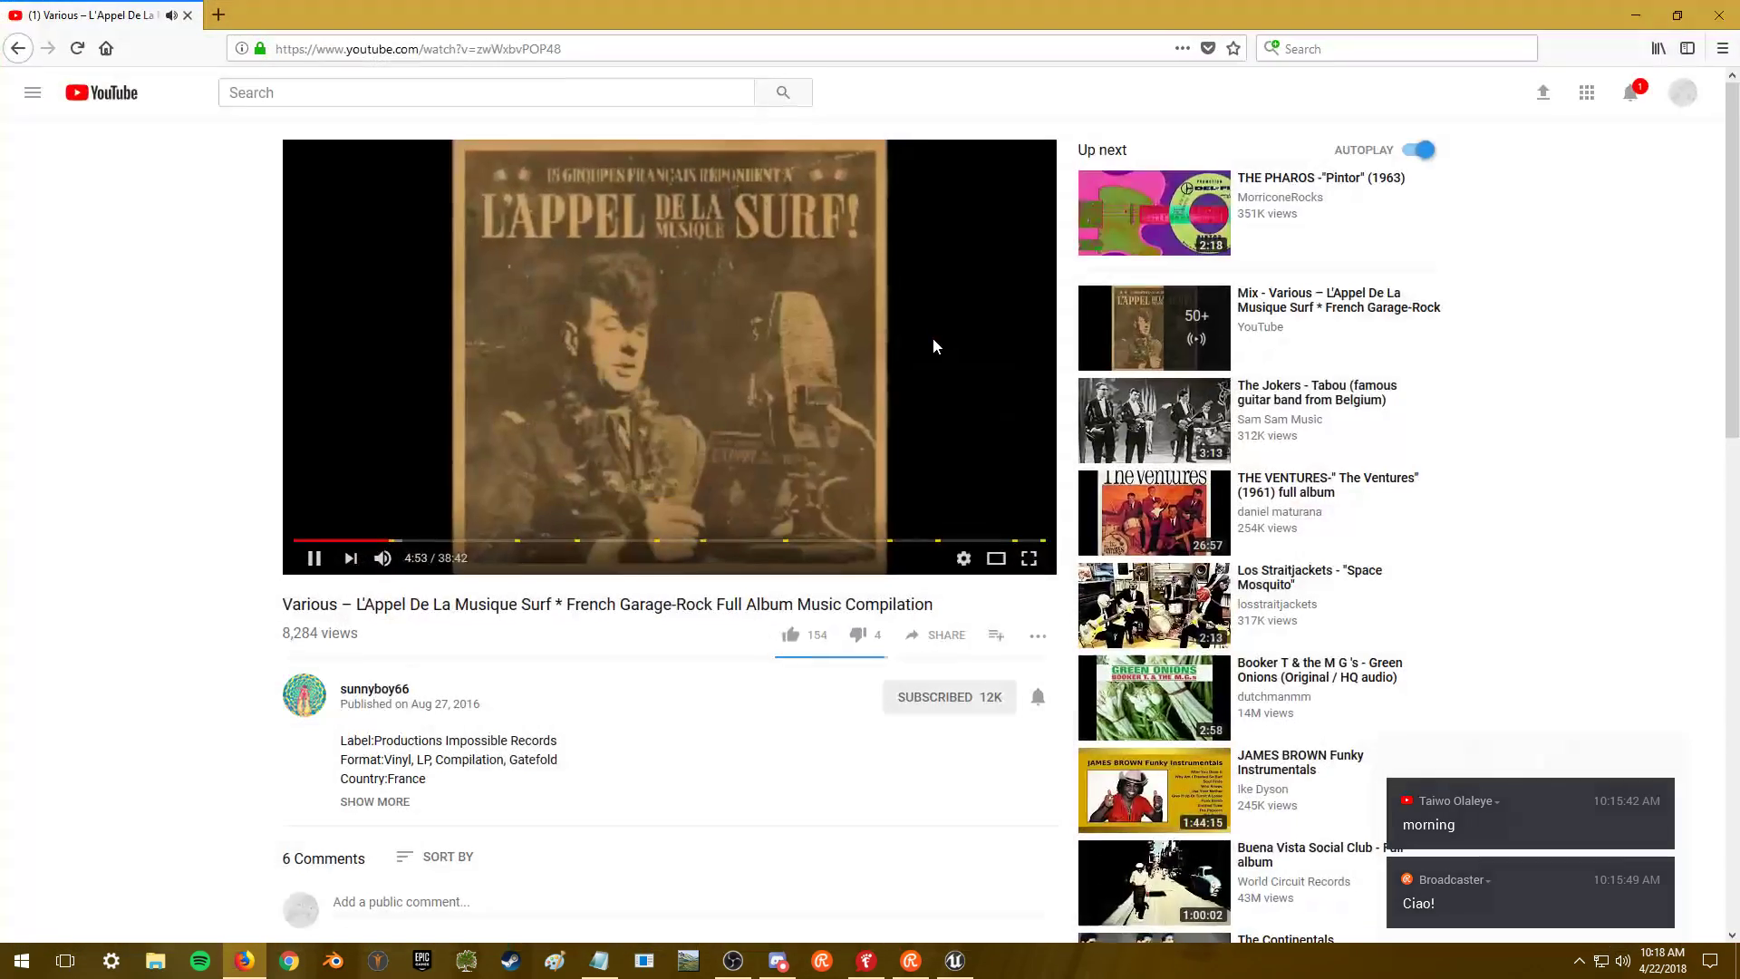
scroll(1321, 610, down, 3)
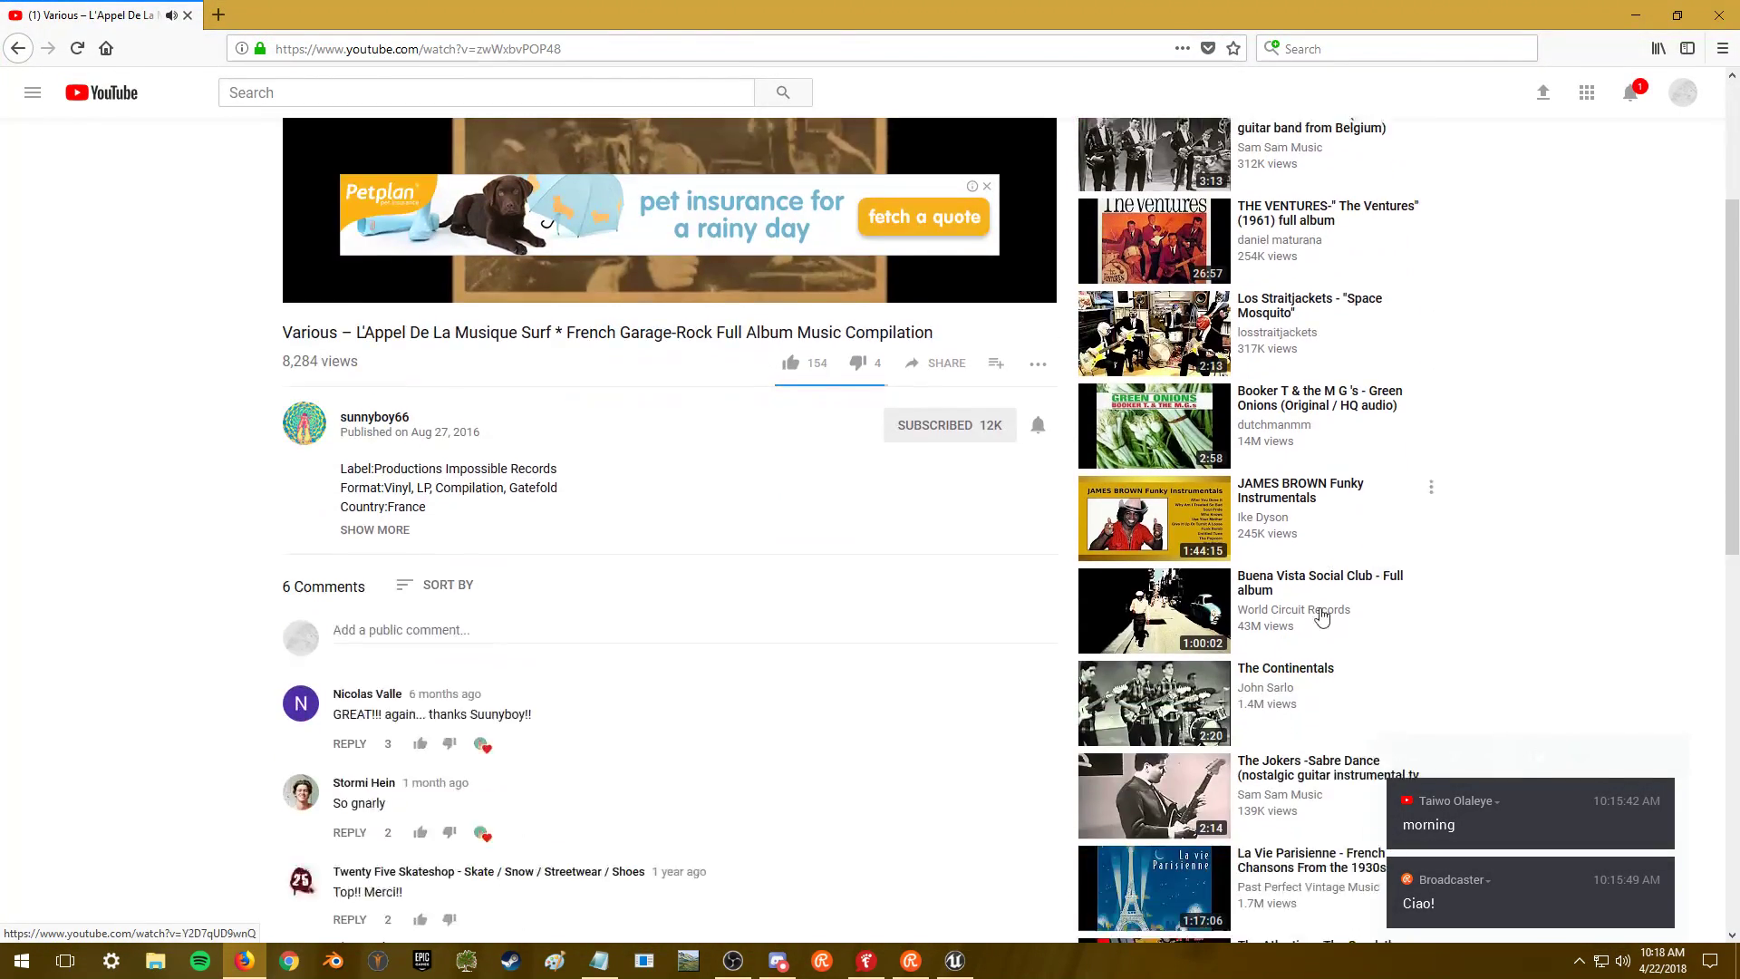
scroll(1379, 610, down, 5)
scroll(1378, 610, down, 4)
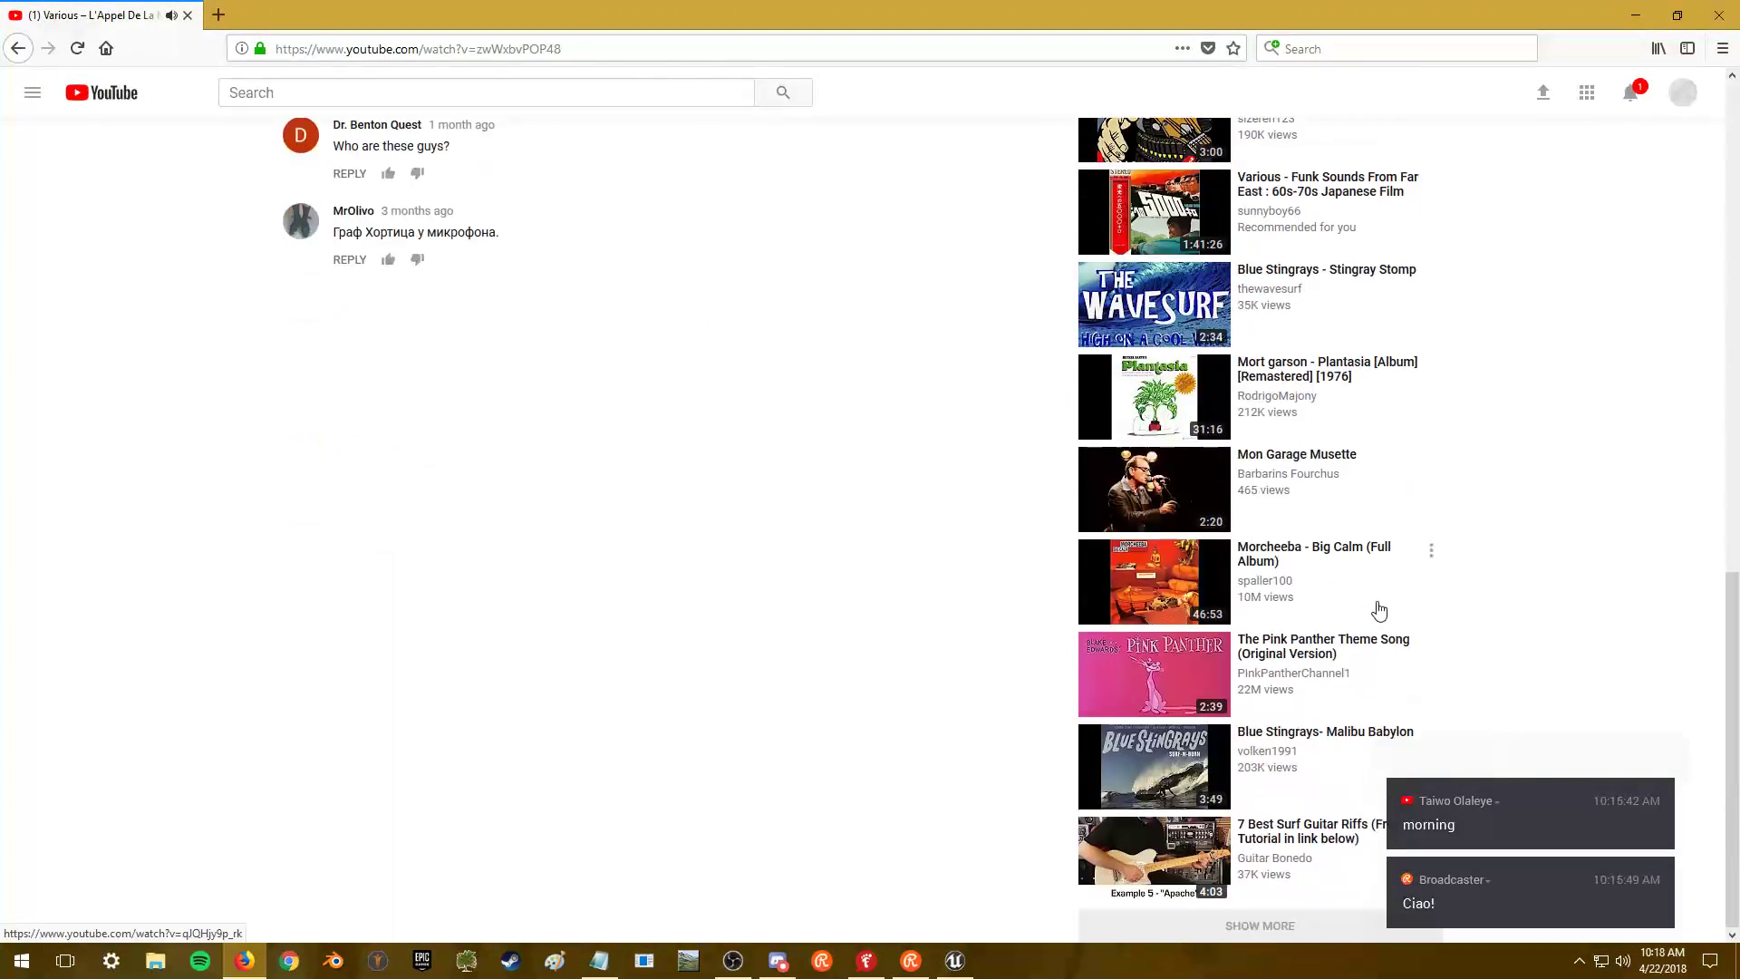
scroll(1375, 607, up, 12)
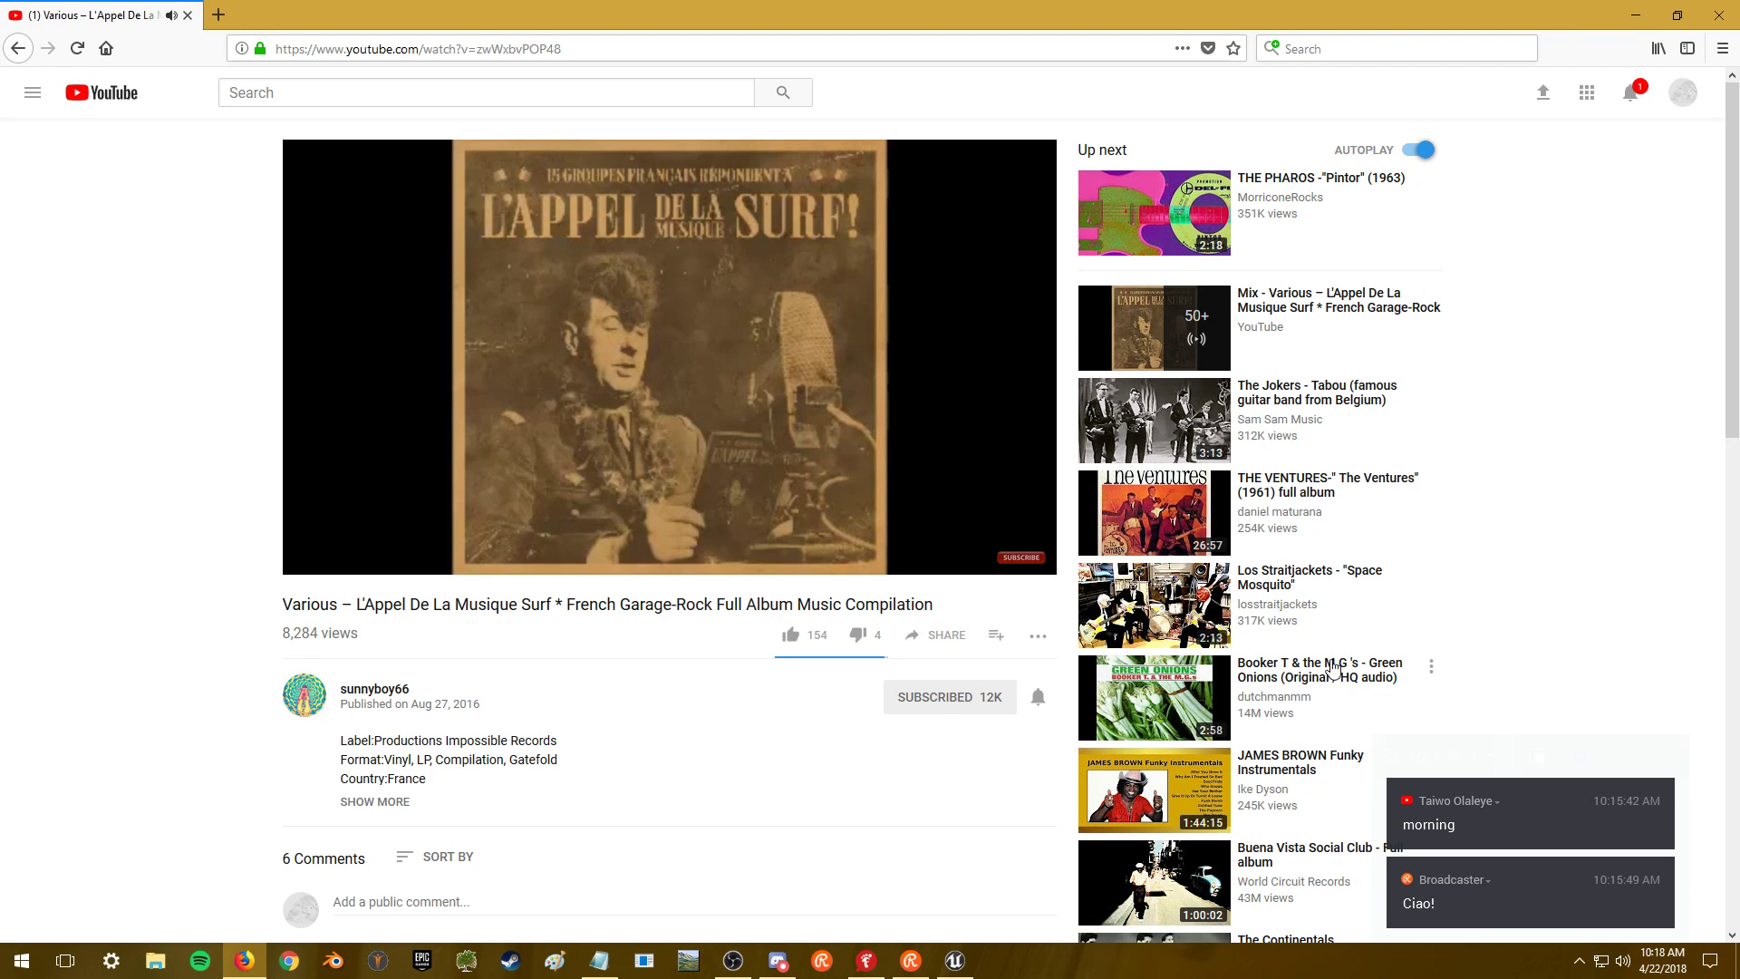
middle_click(373, 687)
click(319, 20)
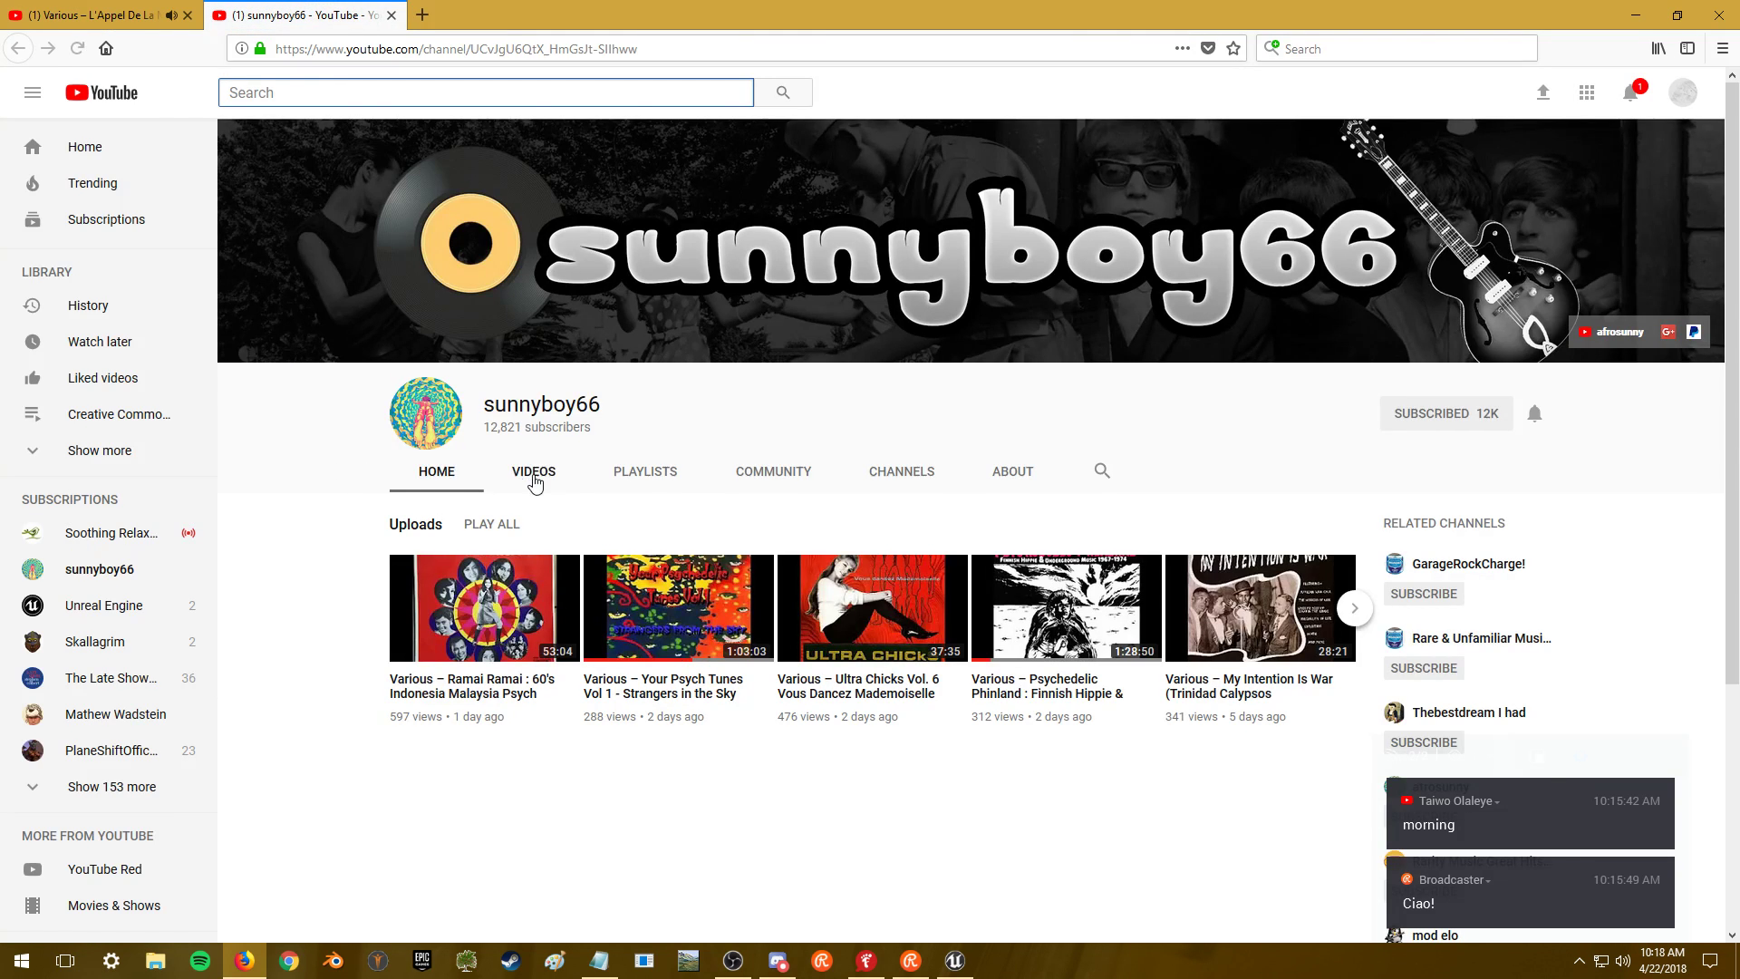
click(531, 474)
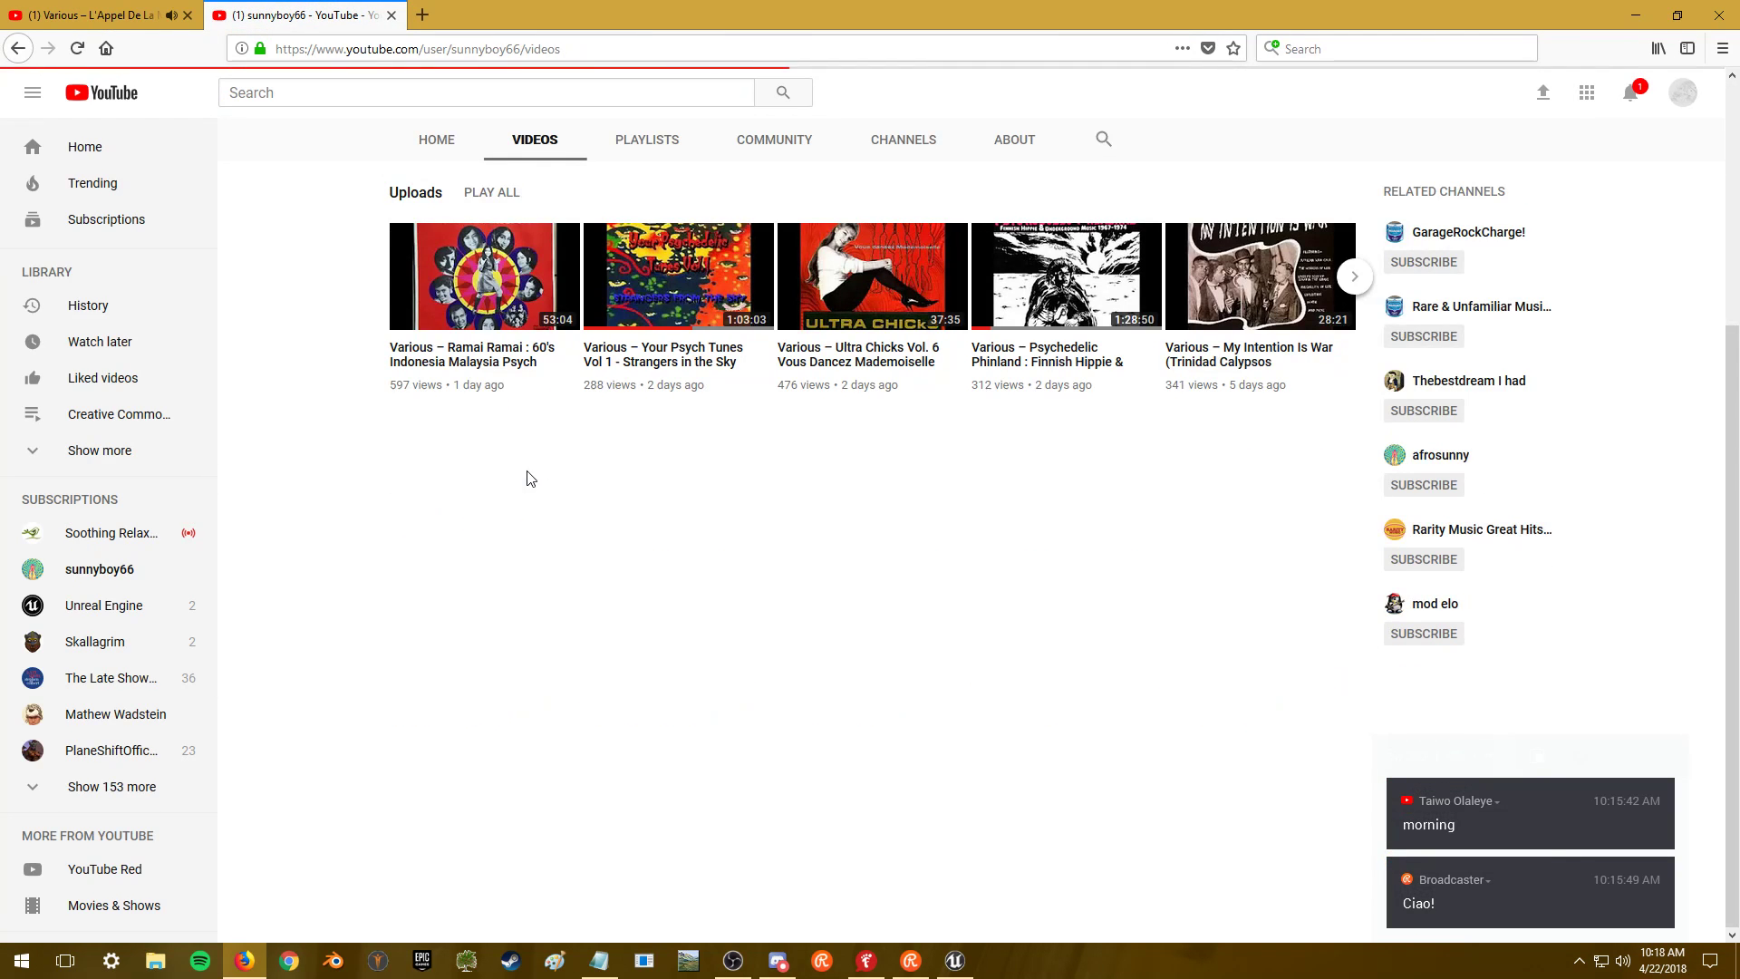
- Sort the channel's videos by Most popular, then minimize Firefox
scroll(317, 540, down, 2)
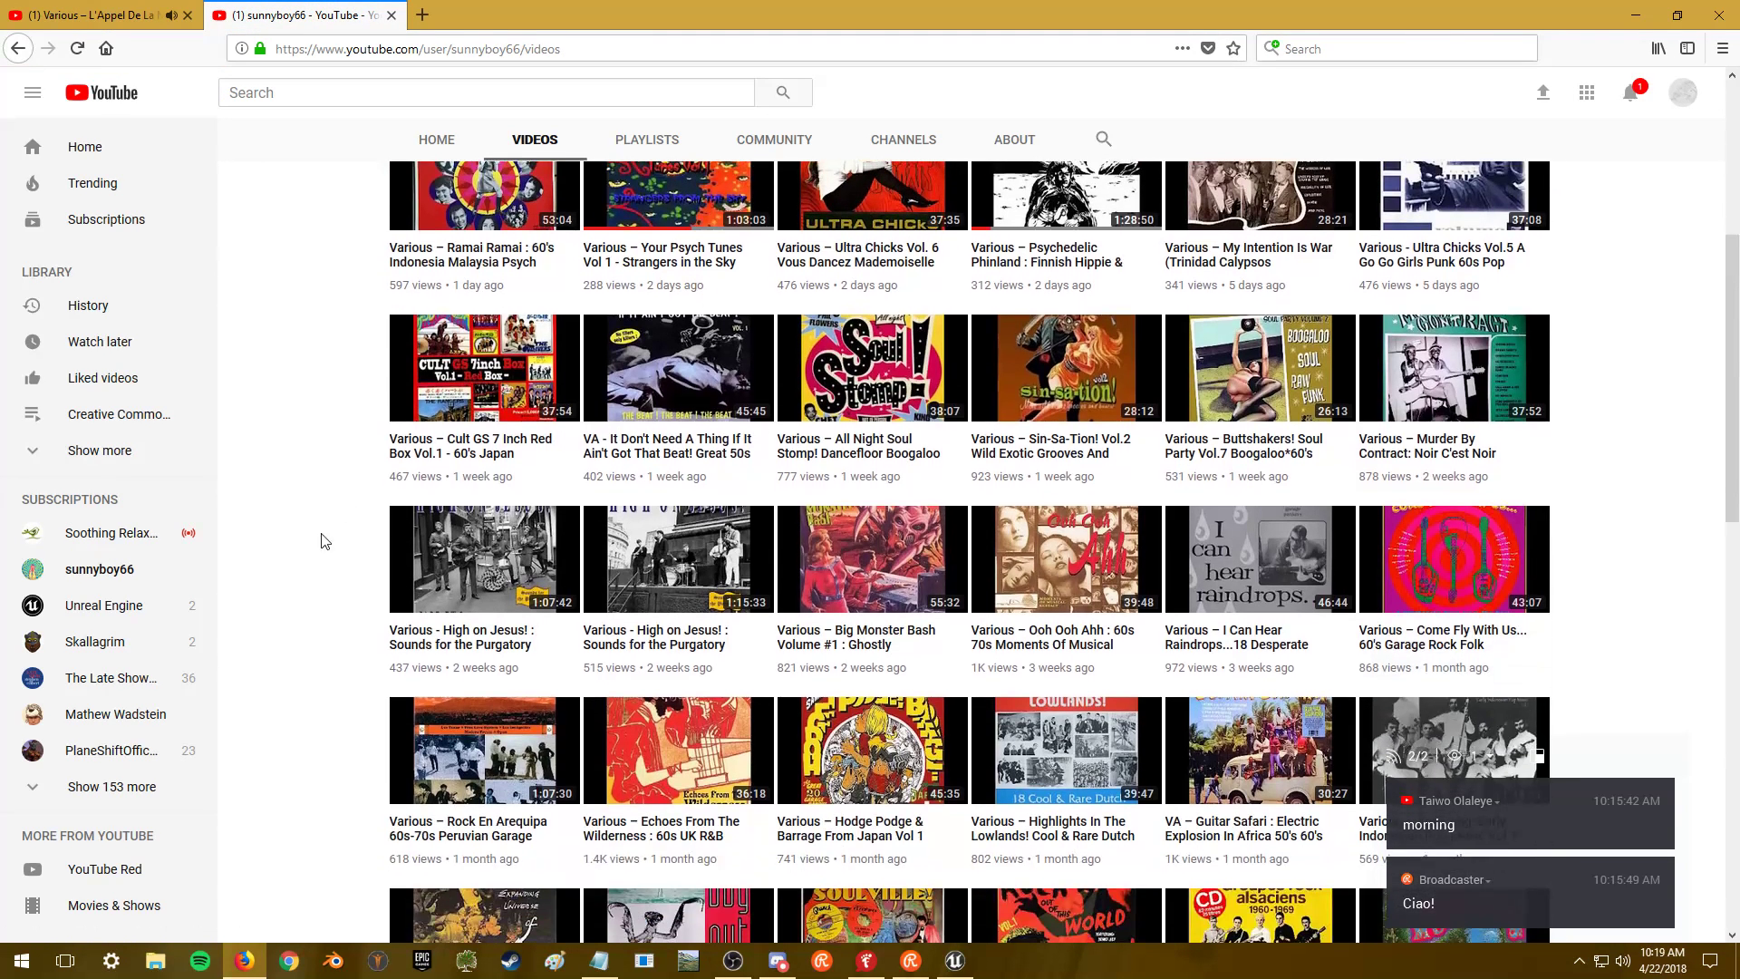
scroll(702, 584, down, 2)
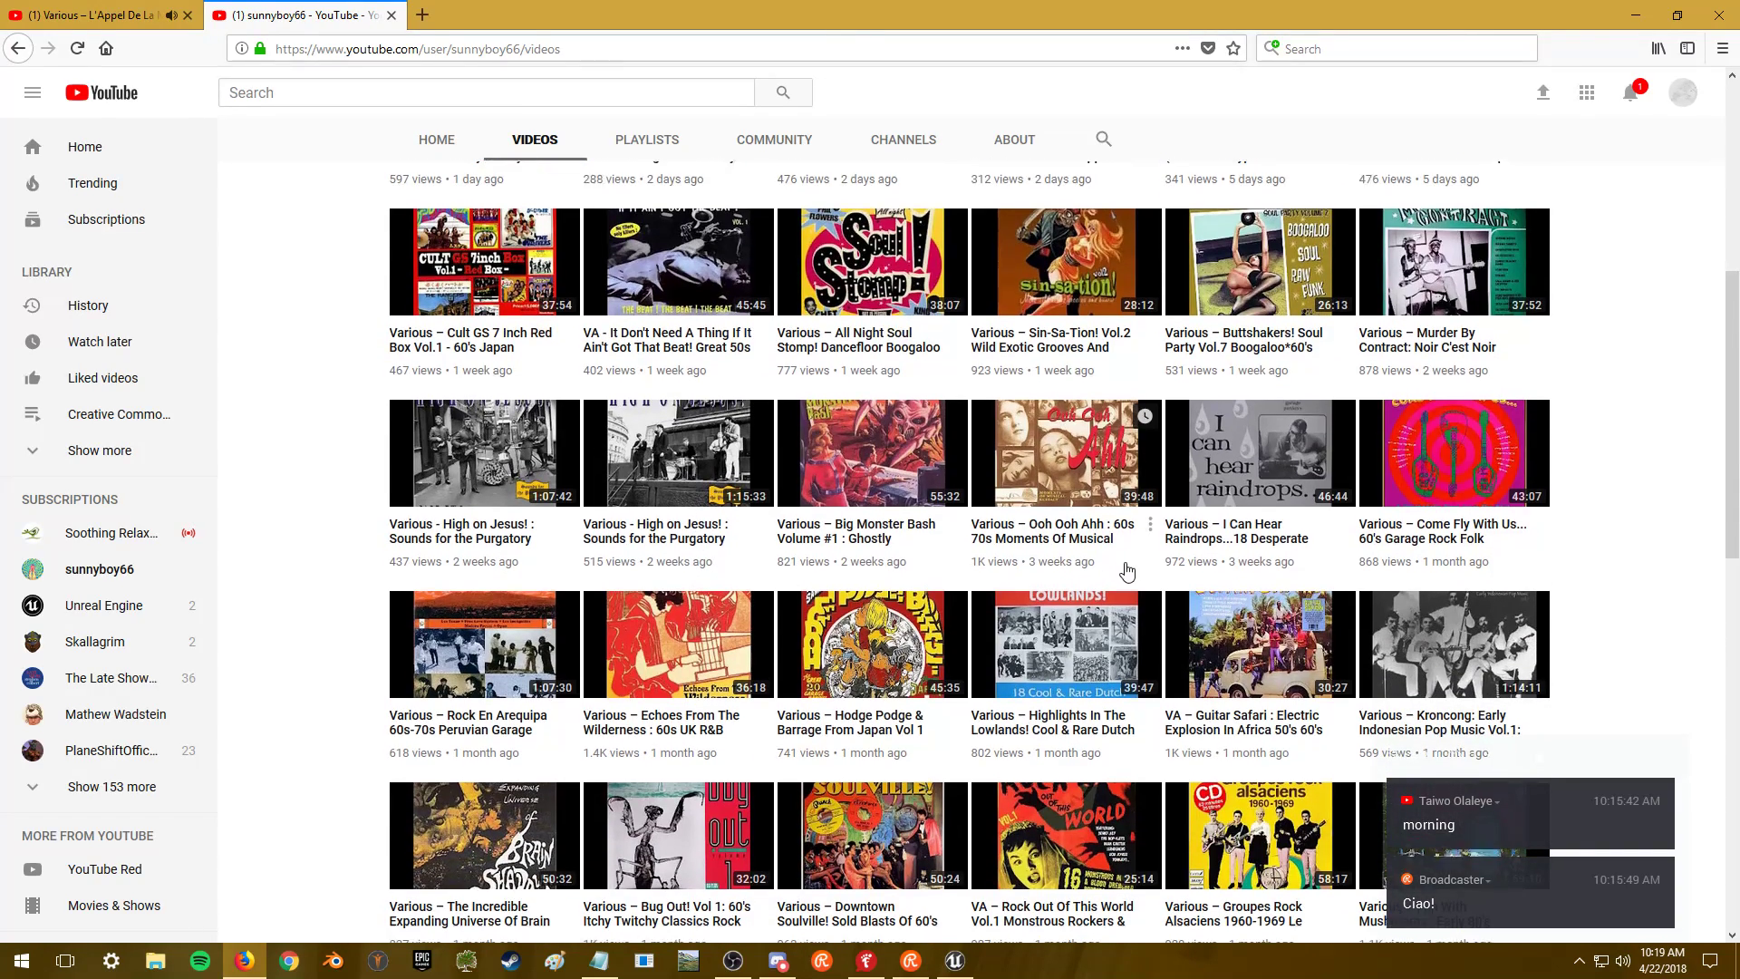
scroll(1429, 408, up, 6)
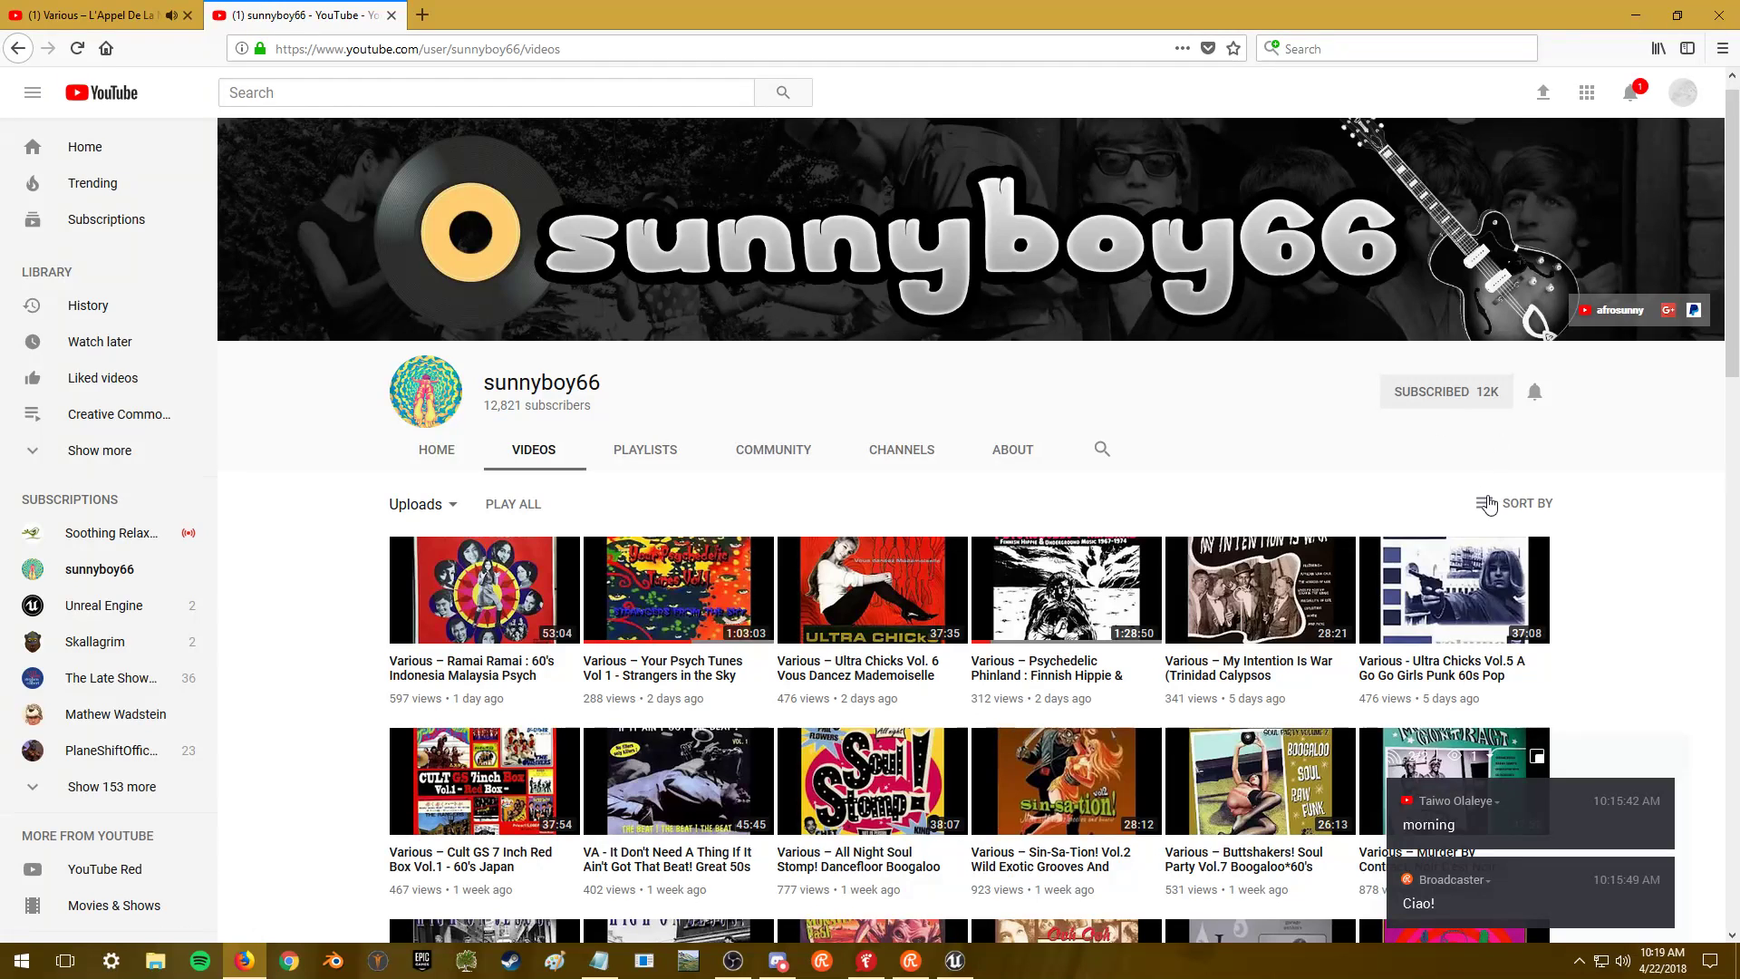
click(1500, 497)
click(1480, 559)
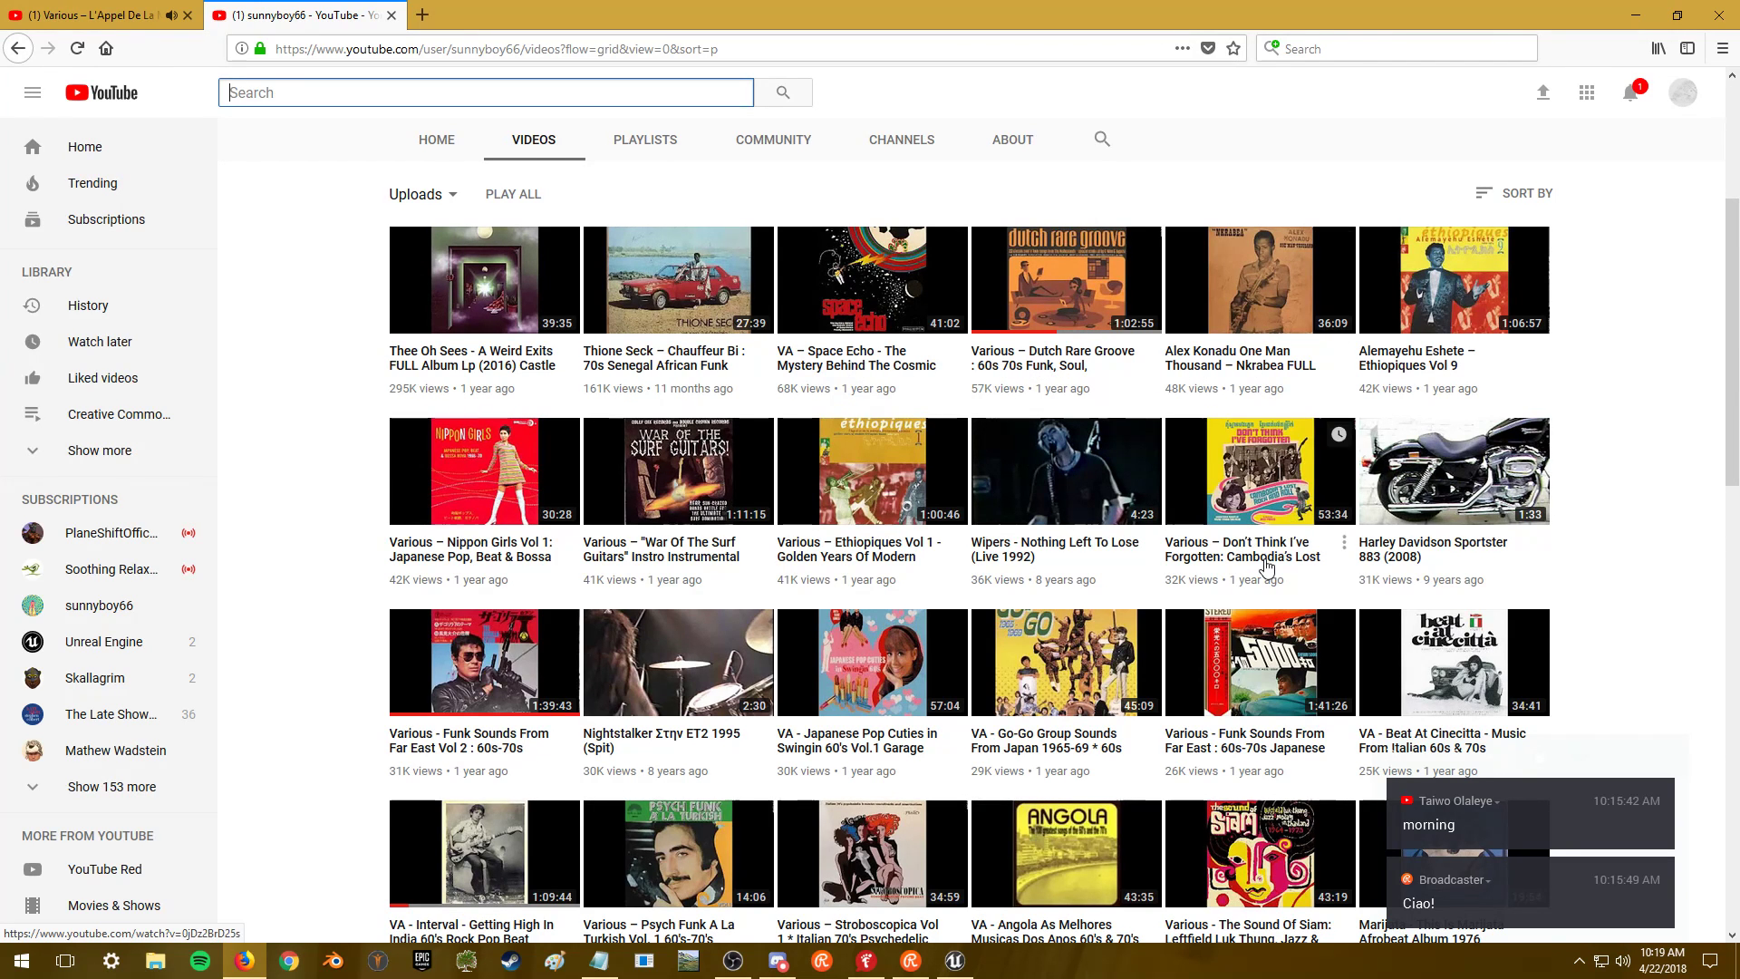
click(1651, 14)
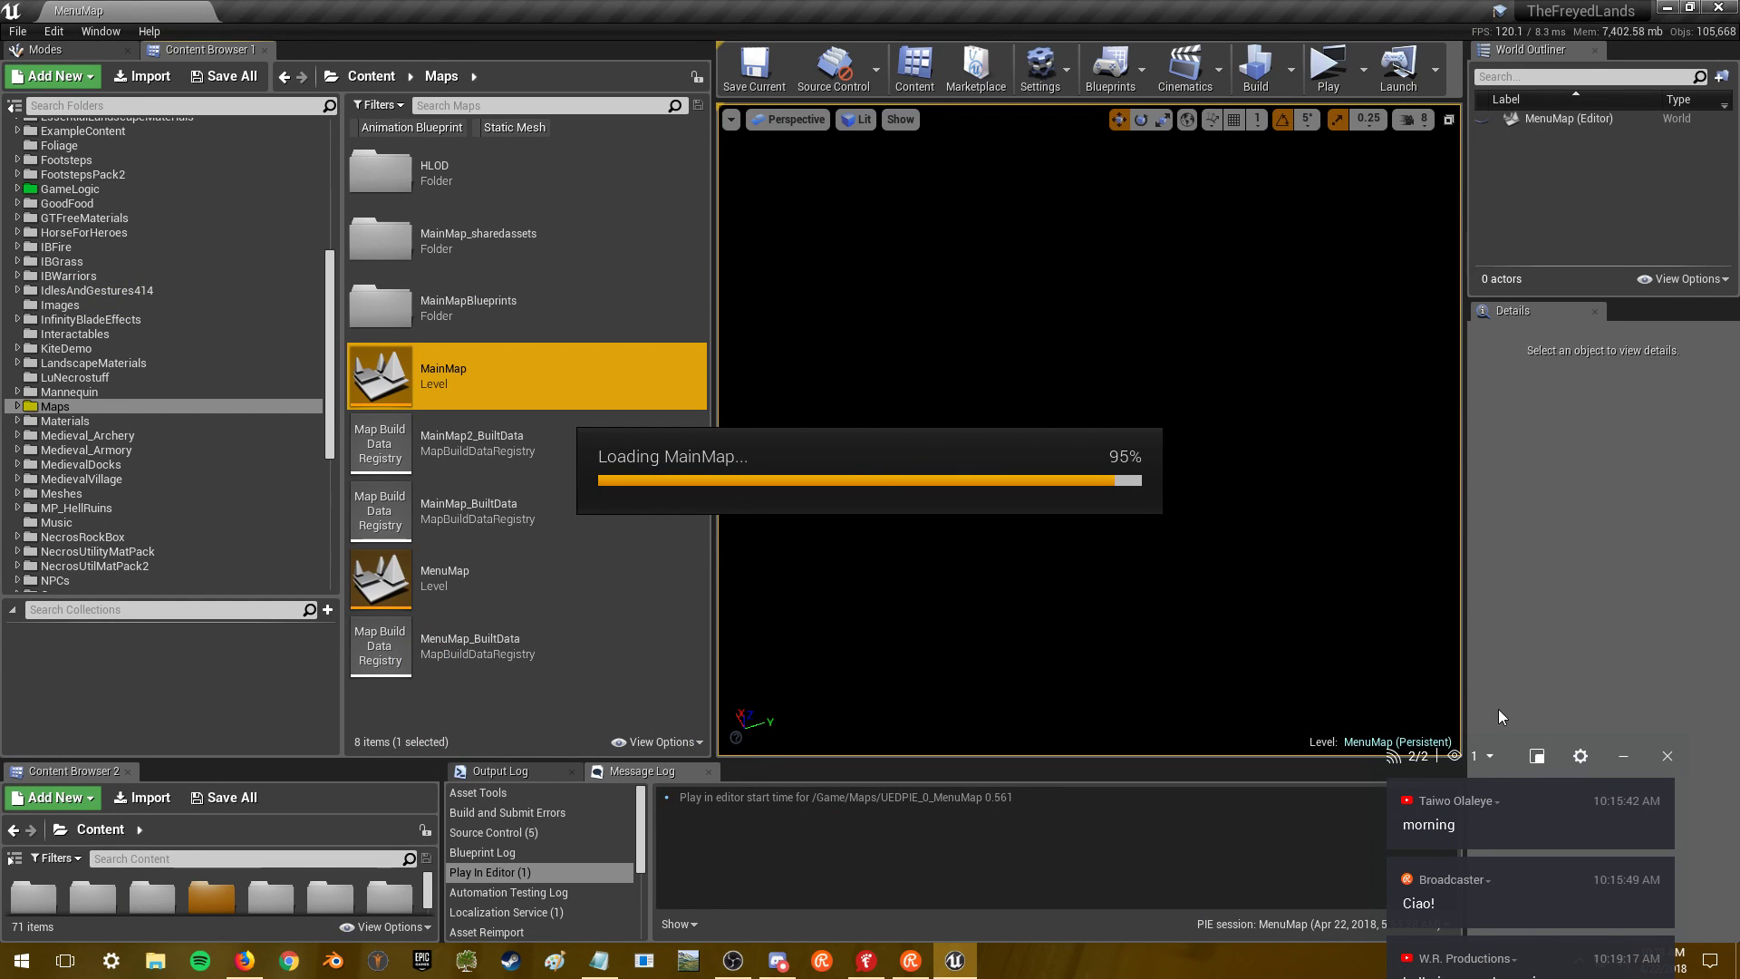
- Move the chat beside the editor, post 'suppppp' as a reply, then switch to OBS Studio
drag(1508, 761, 1594, 512)
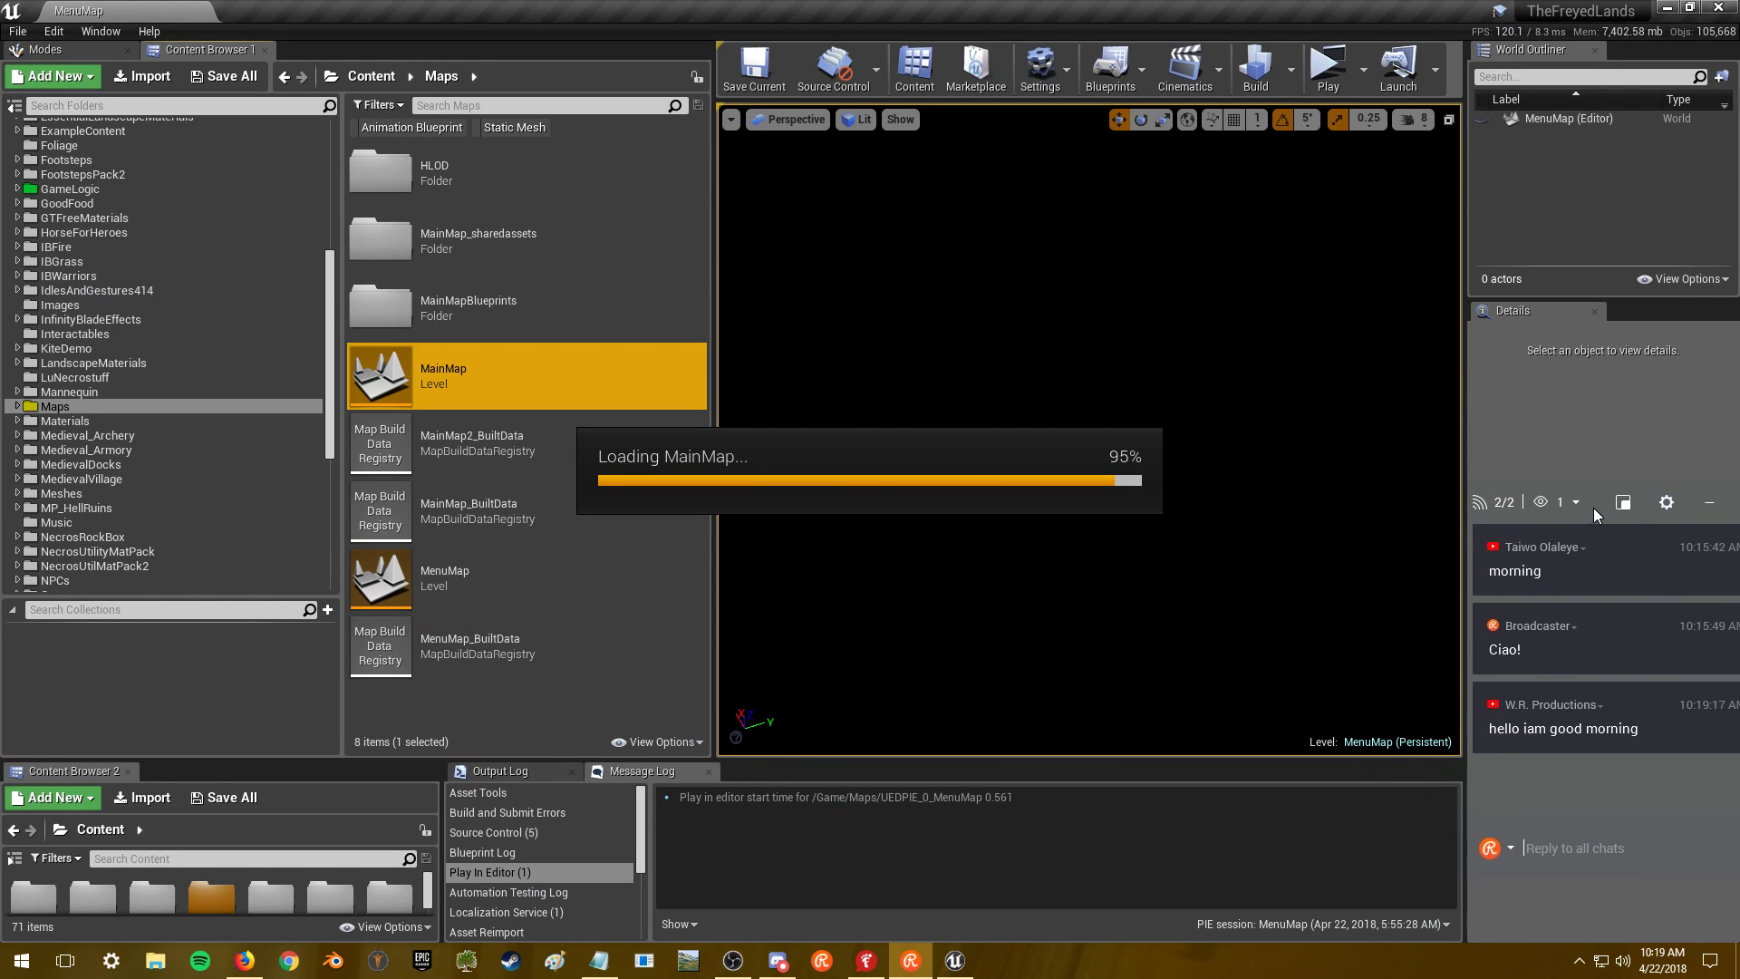
click(1574, 861)
text(suppppp)
key(Return)
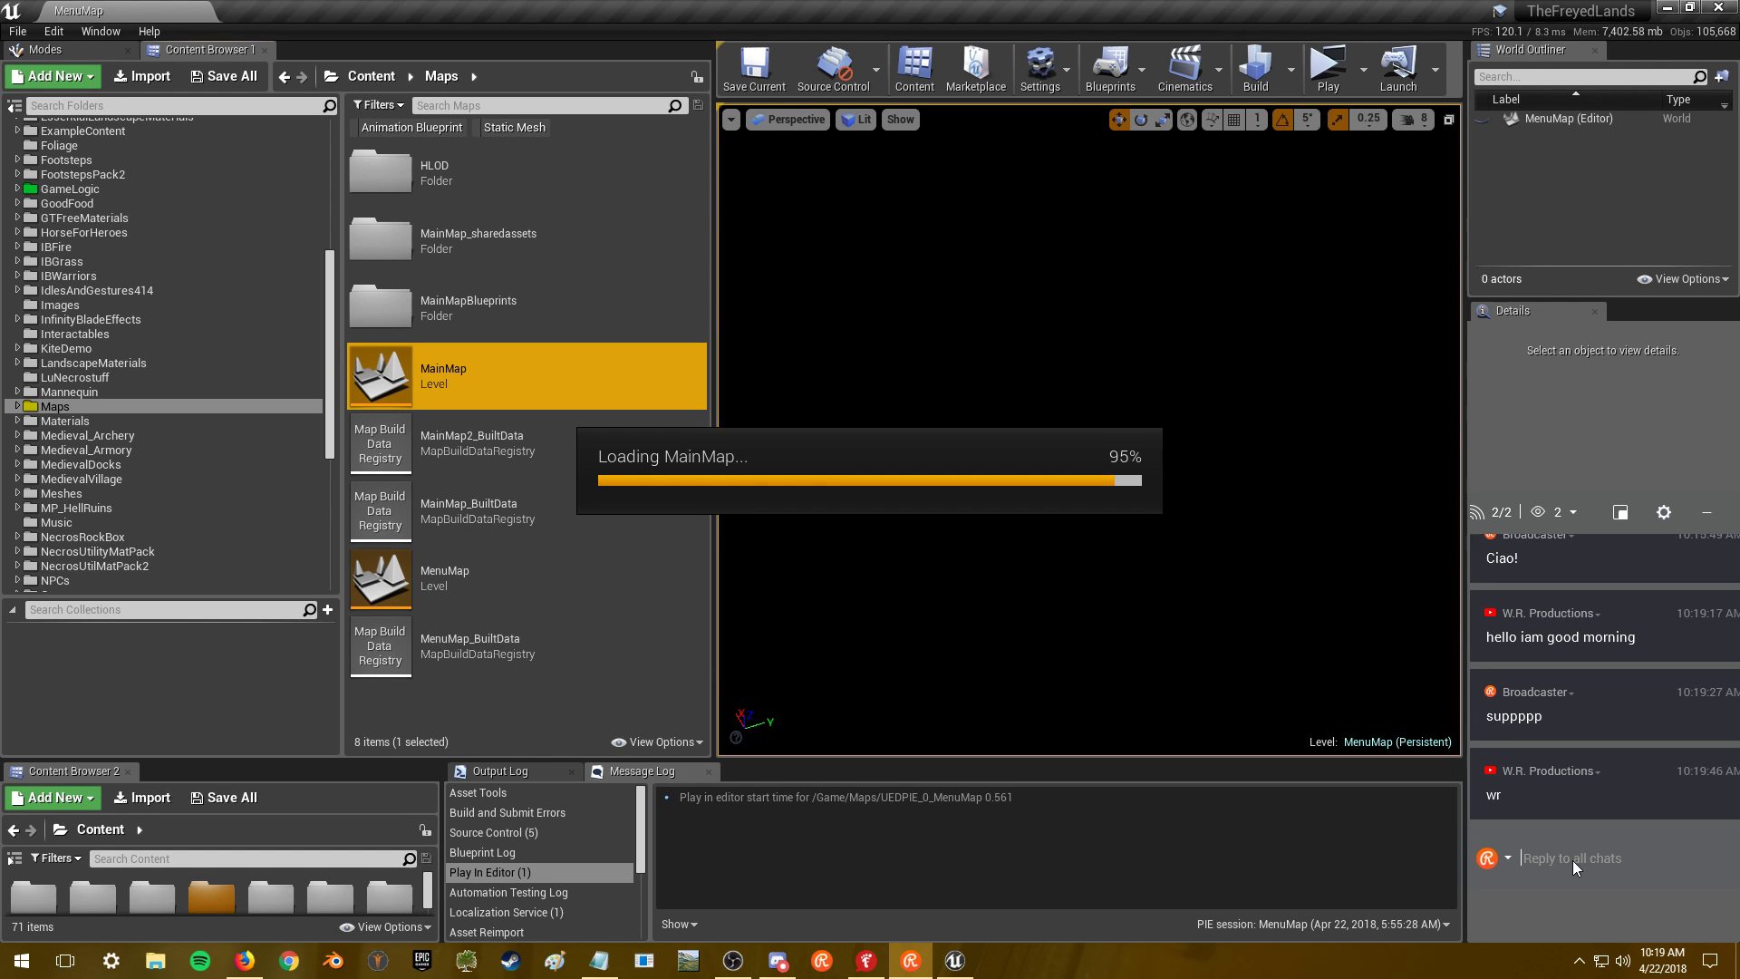
key(alt+Tab)
key(Tab)
key(Tab)
key(Tab)
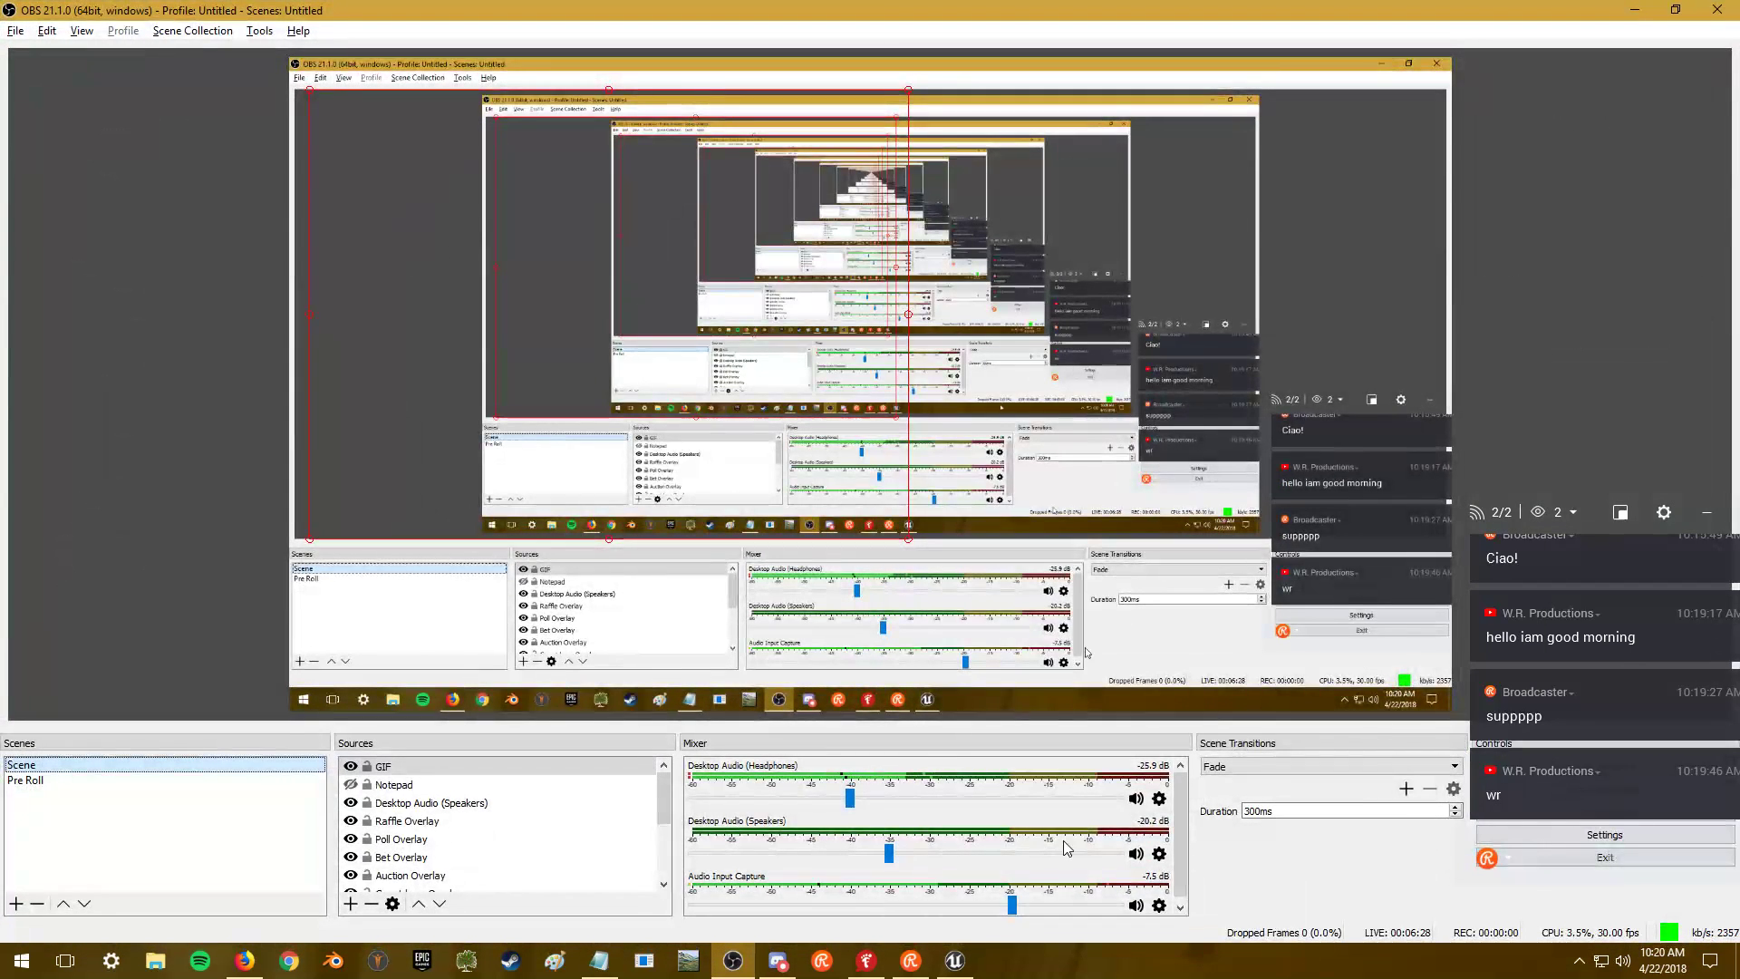
- Raise the Desktop Audio (Headphones) fader to -20.2 dB, then return to the Unreal Editor
click(861, 802)
drag(861, 796, 889, 791)
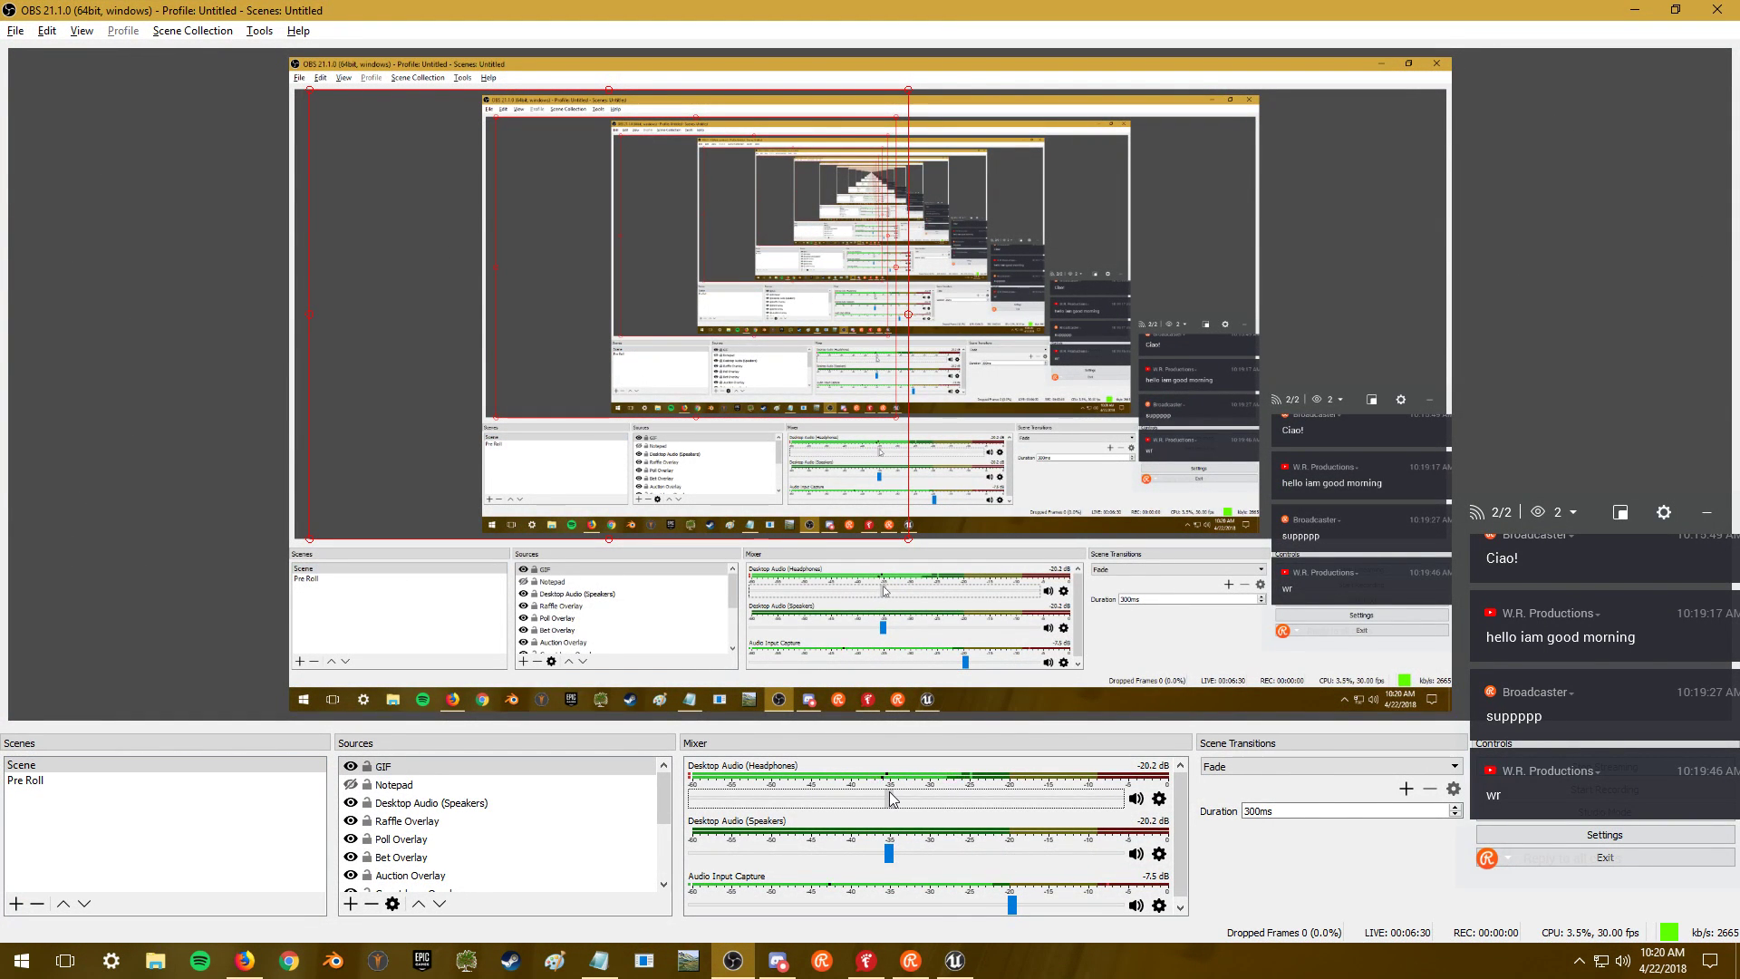
click(1634, 10)
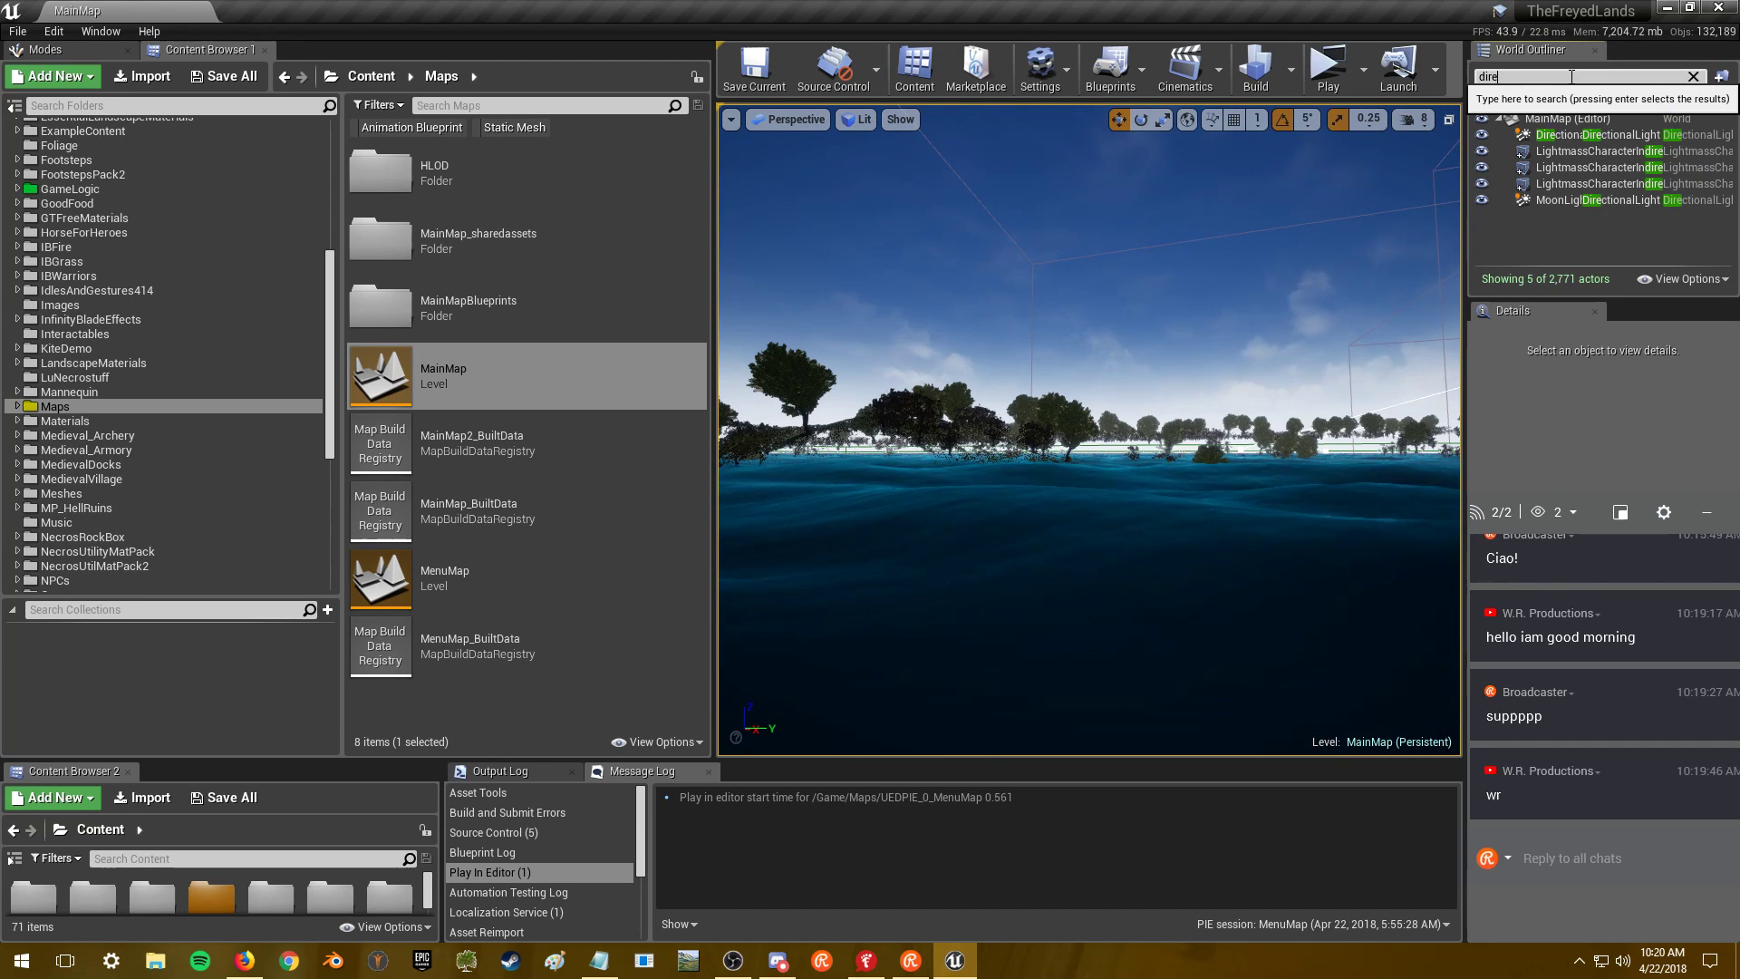
- Select the DirectionalLight in the World Outliner and move the chat overlay off its Details panel
click(1558, 136)
drag(1592, 534, 1057, 229)
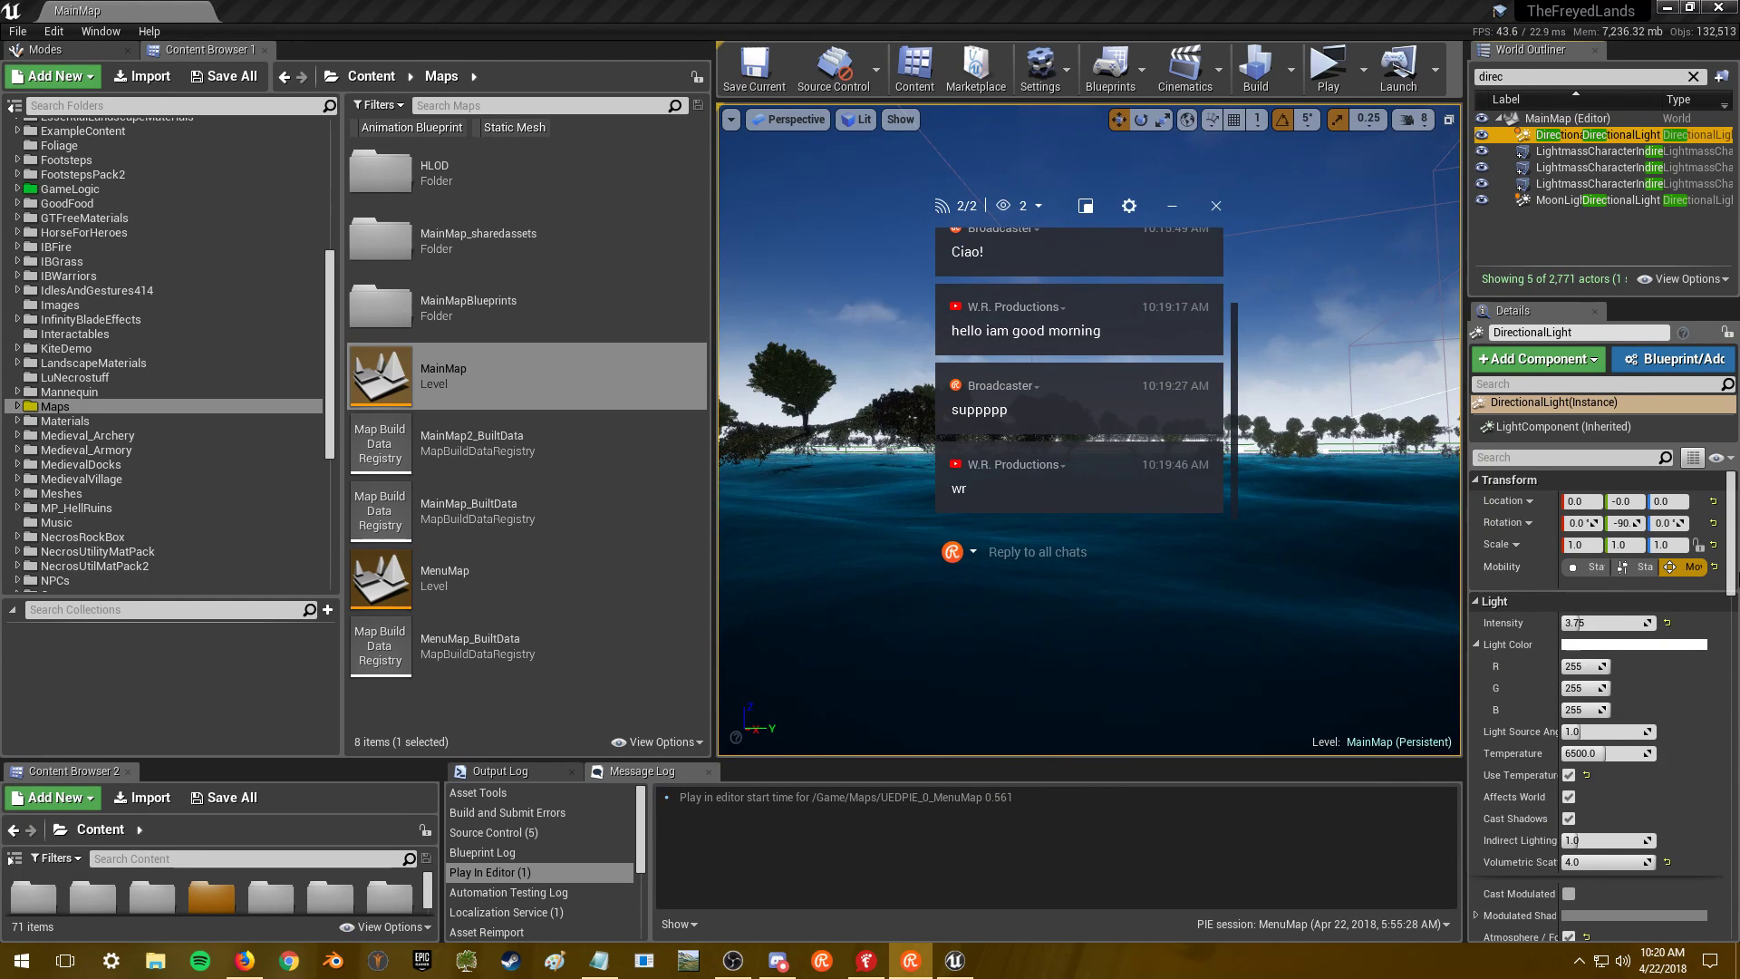
drag(1733, 544, 1722, 765)
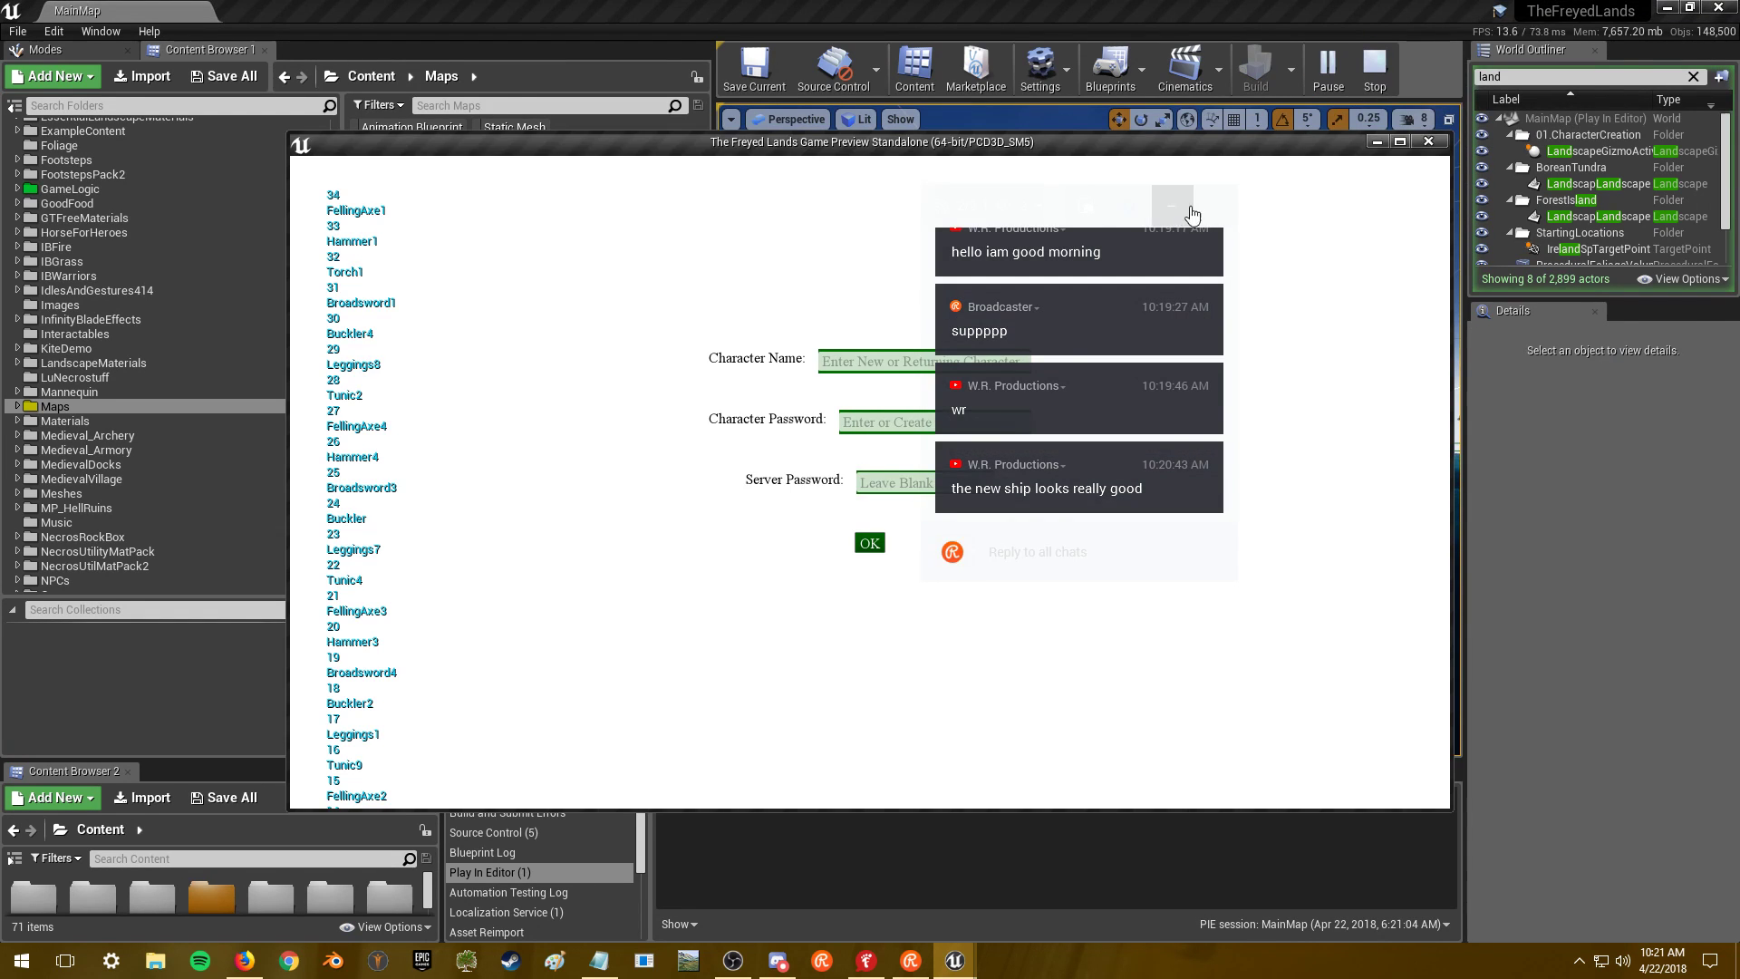
- Move the chat overlay aside, log the character in, and make the game preview fill the screen
click(1200, 208)
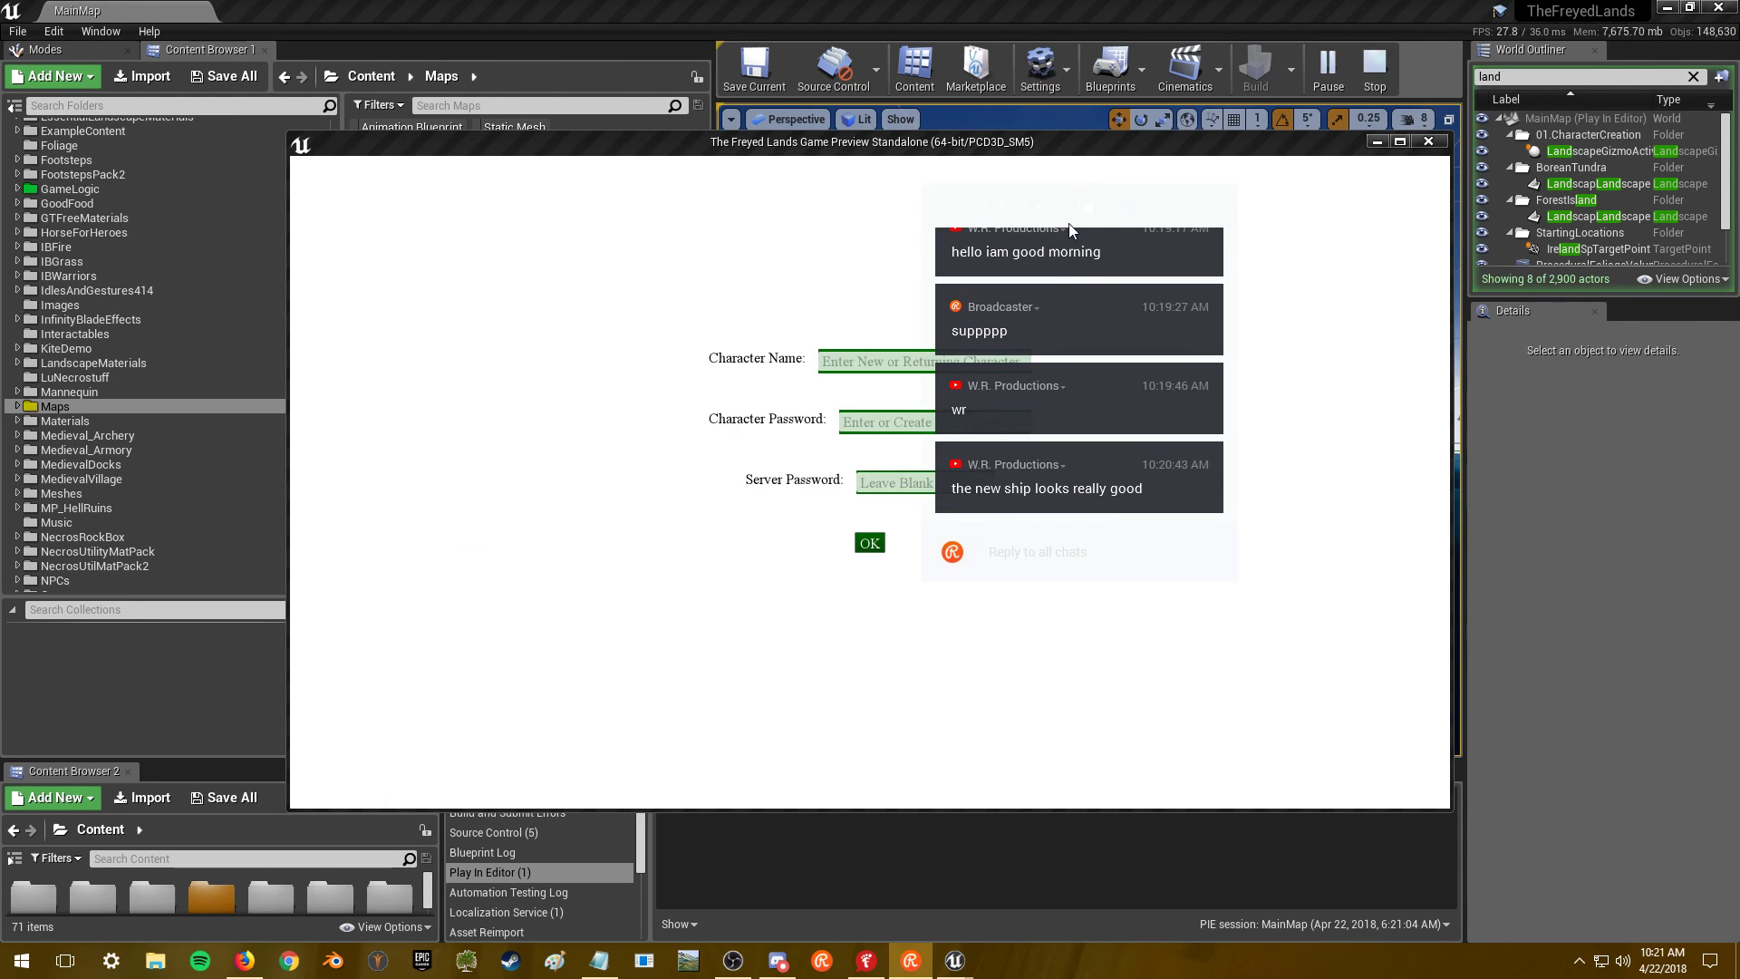
drag(1051, 208, 1588, 418)
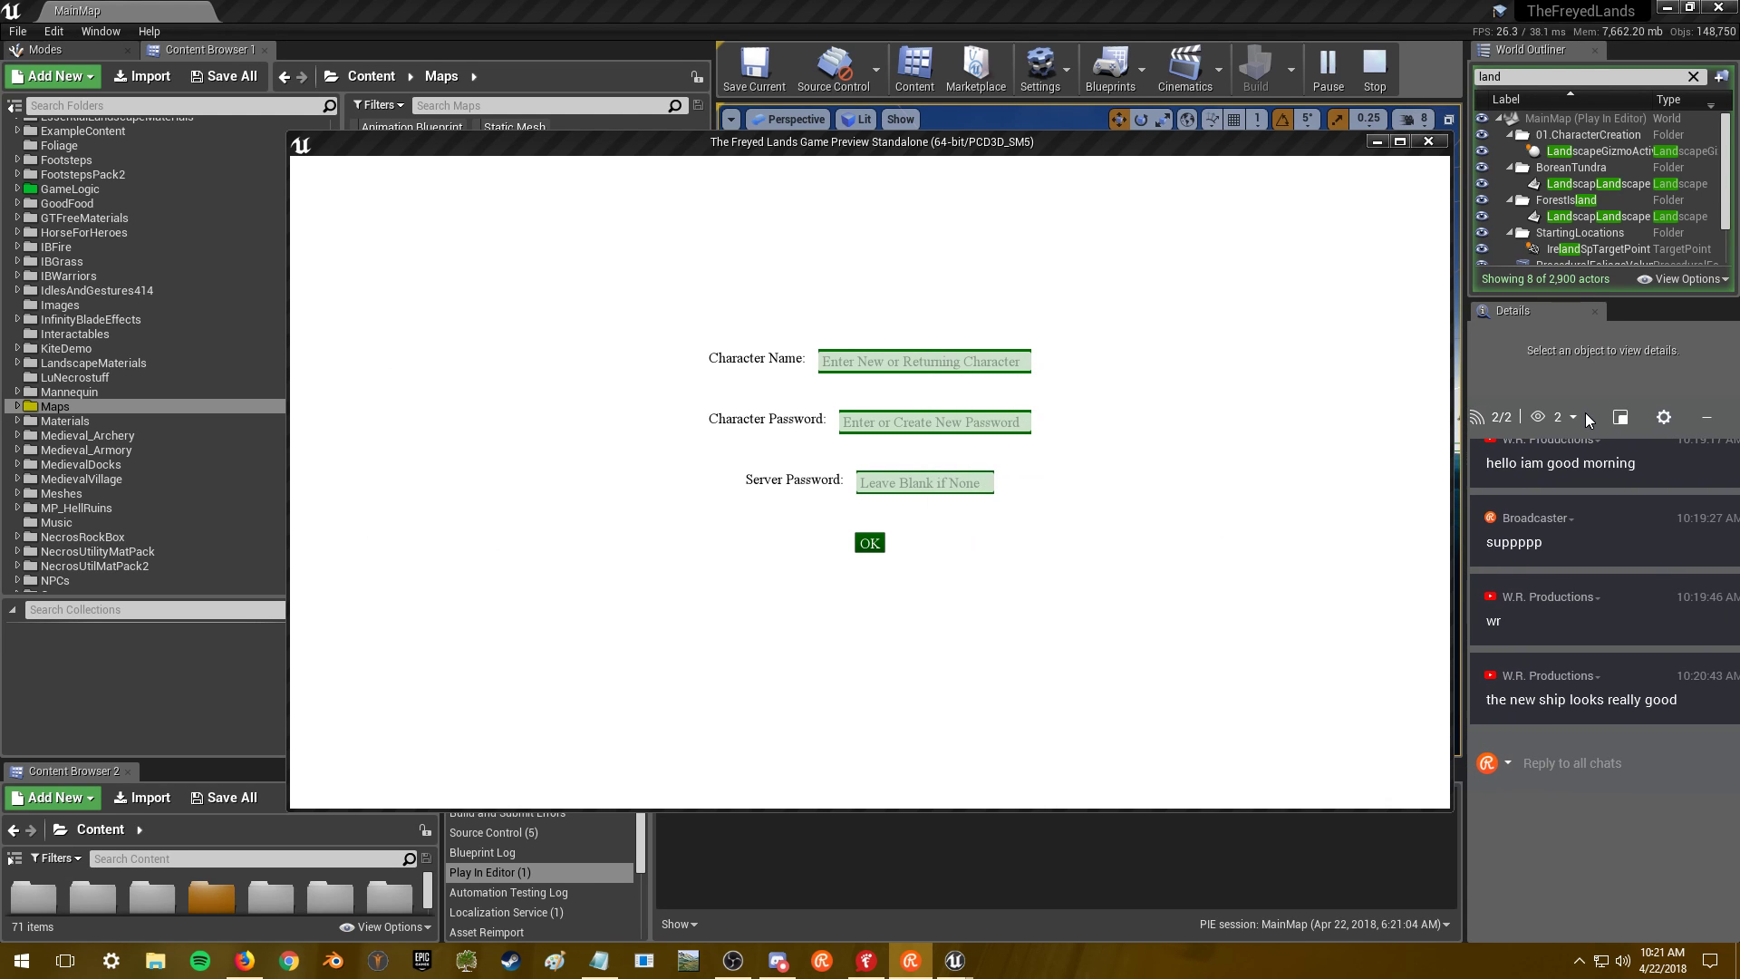
click(869, 543)
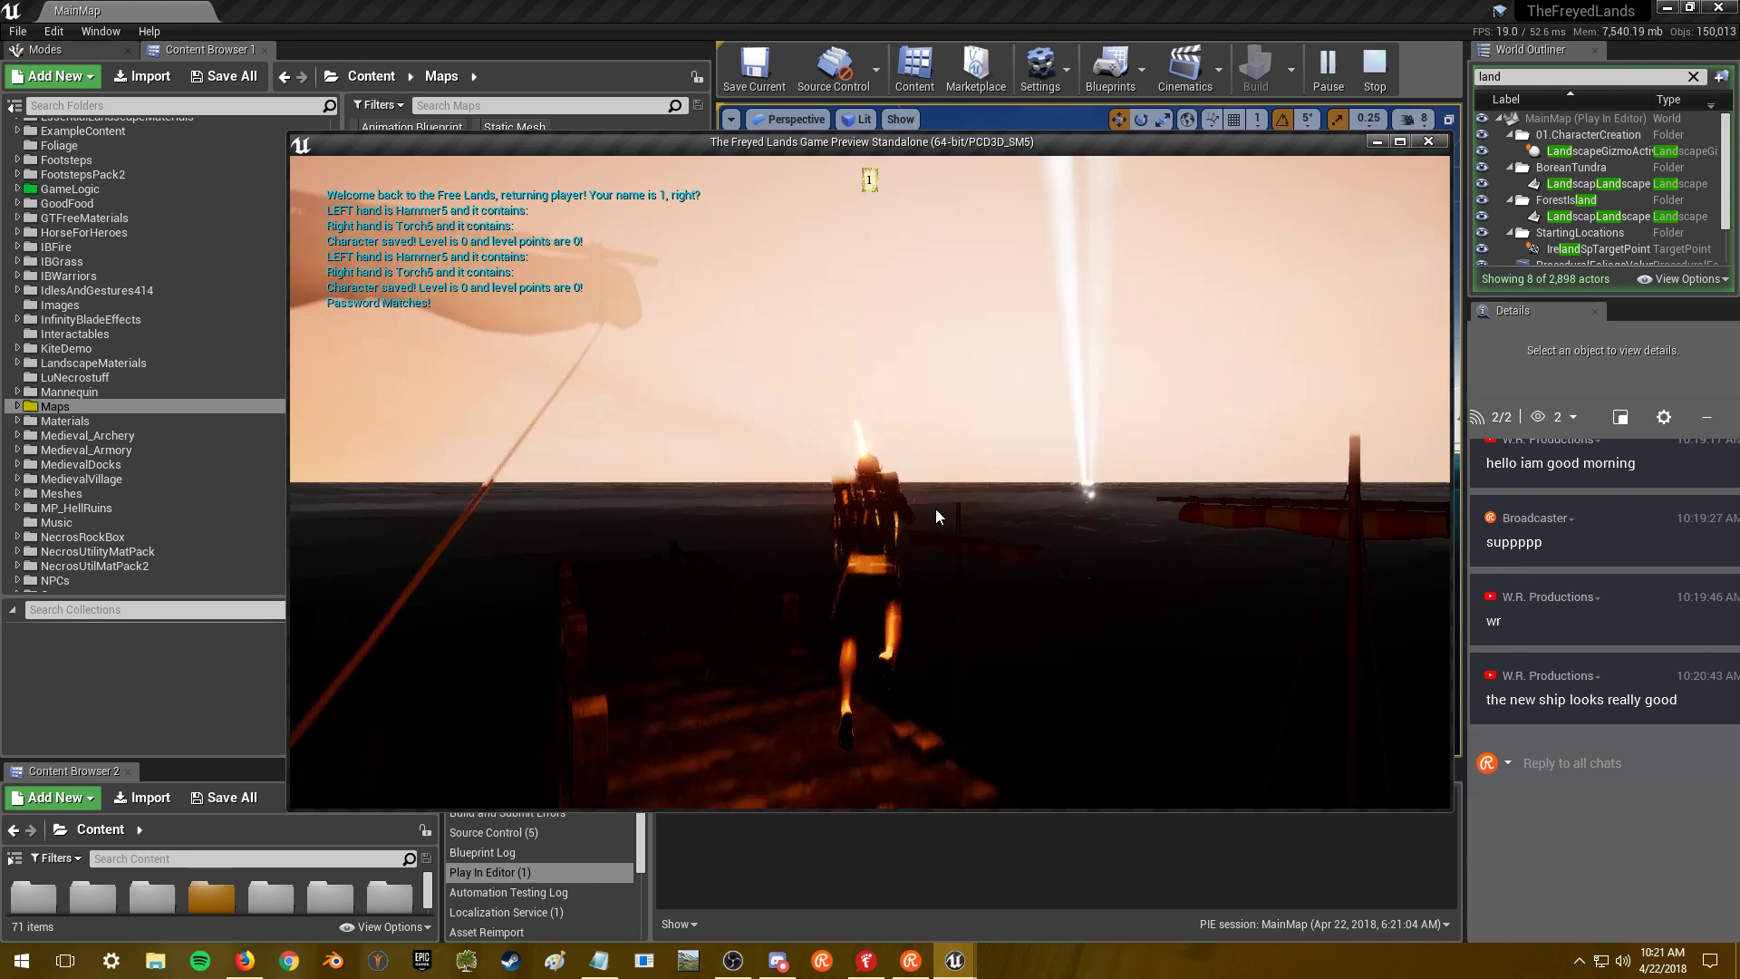
click(1666, 8)
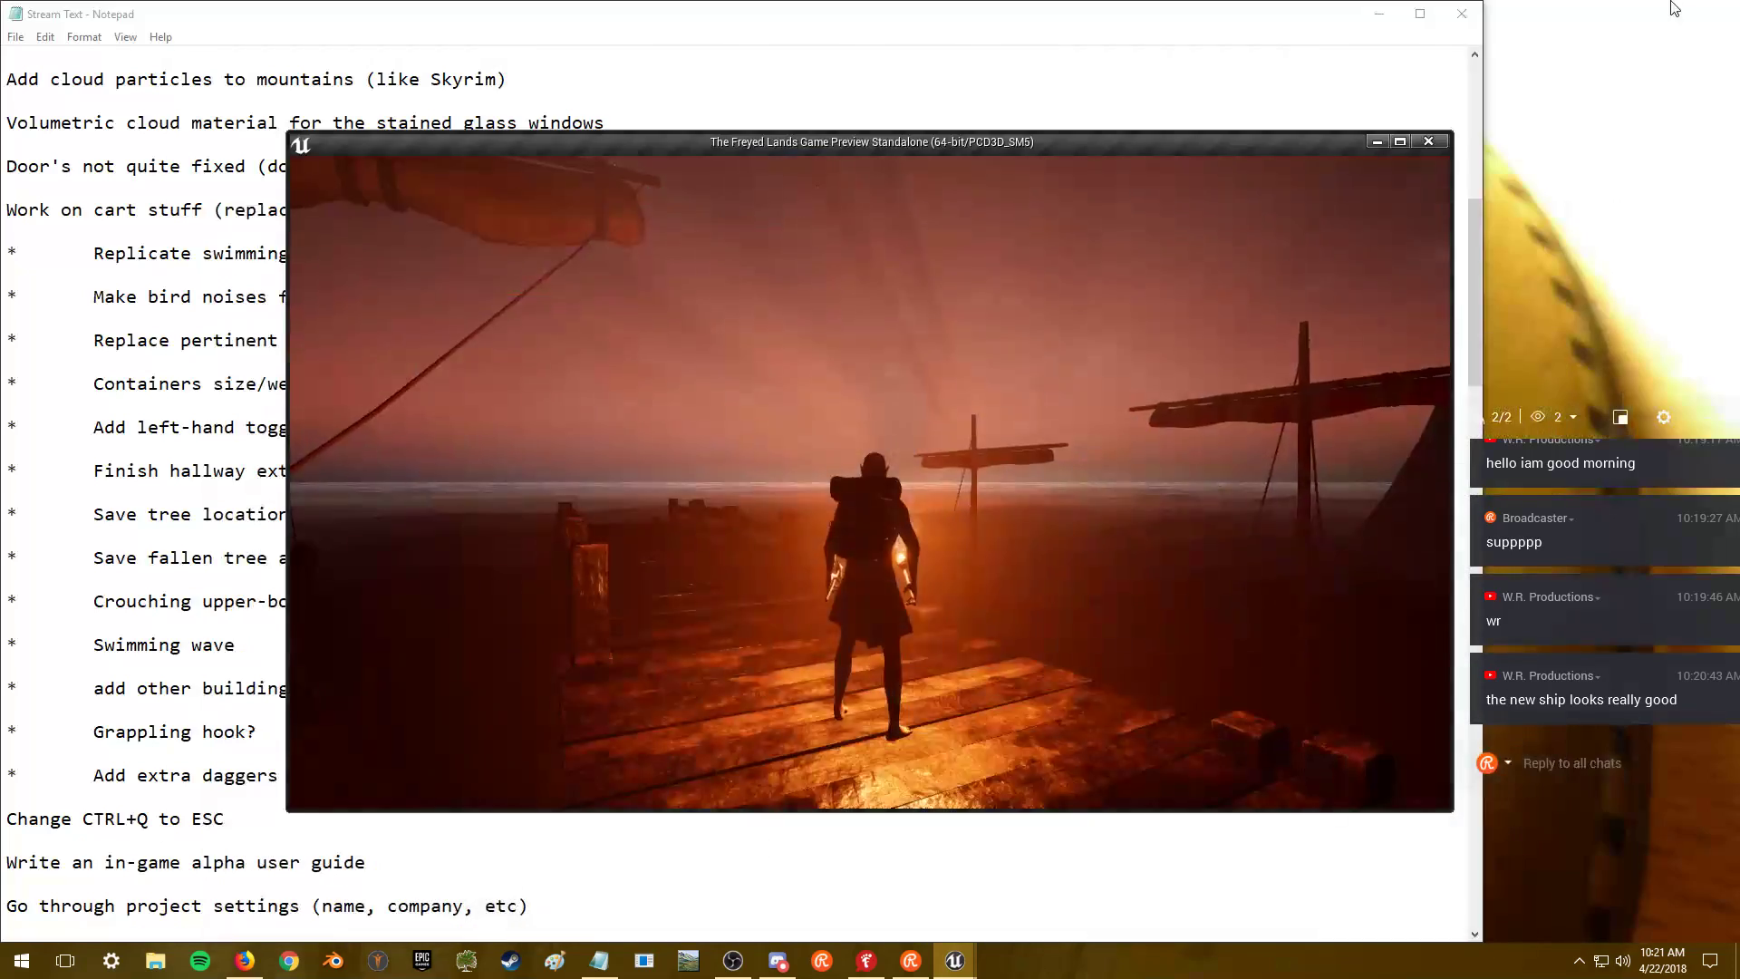
click(1401, 142)
mouse_move(1180, 314)
mouse_down()
mouse_move(1341, 390)
mouse_move(1251, 399)
mouse_move(1180, 314)
mouse_up()
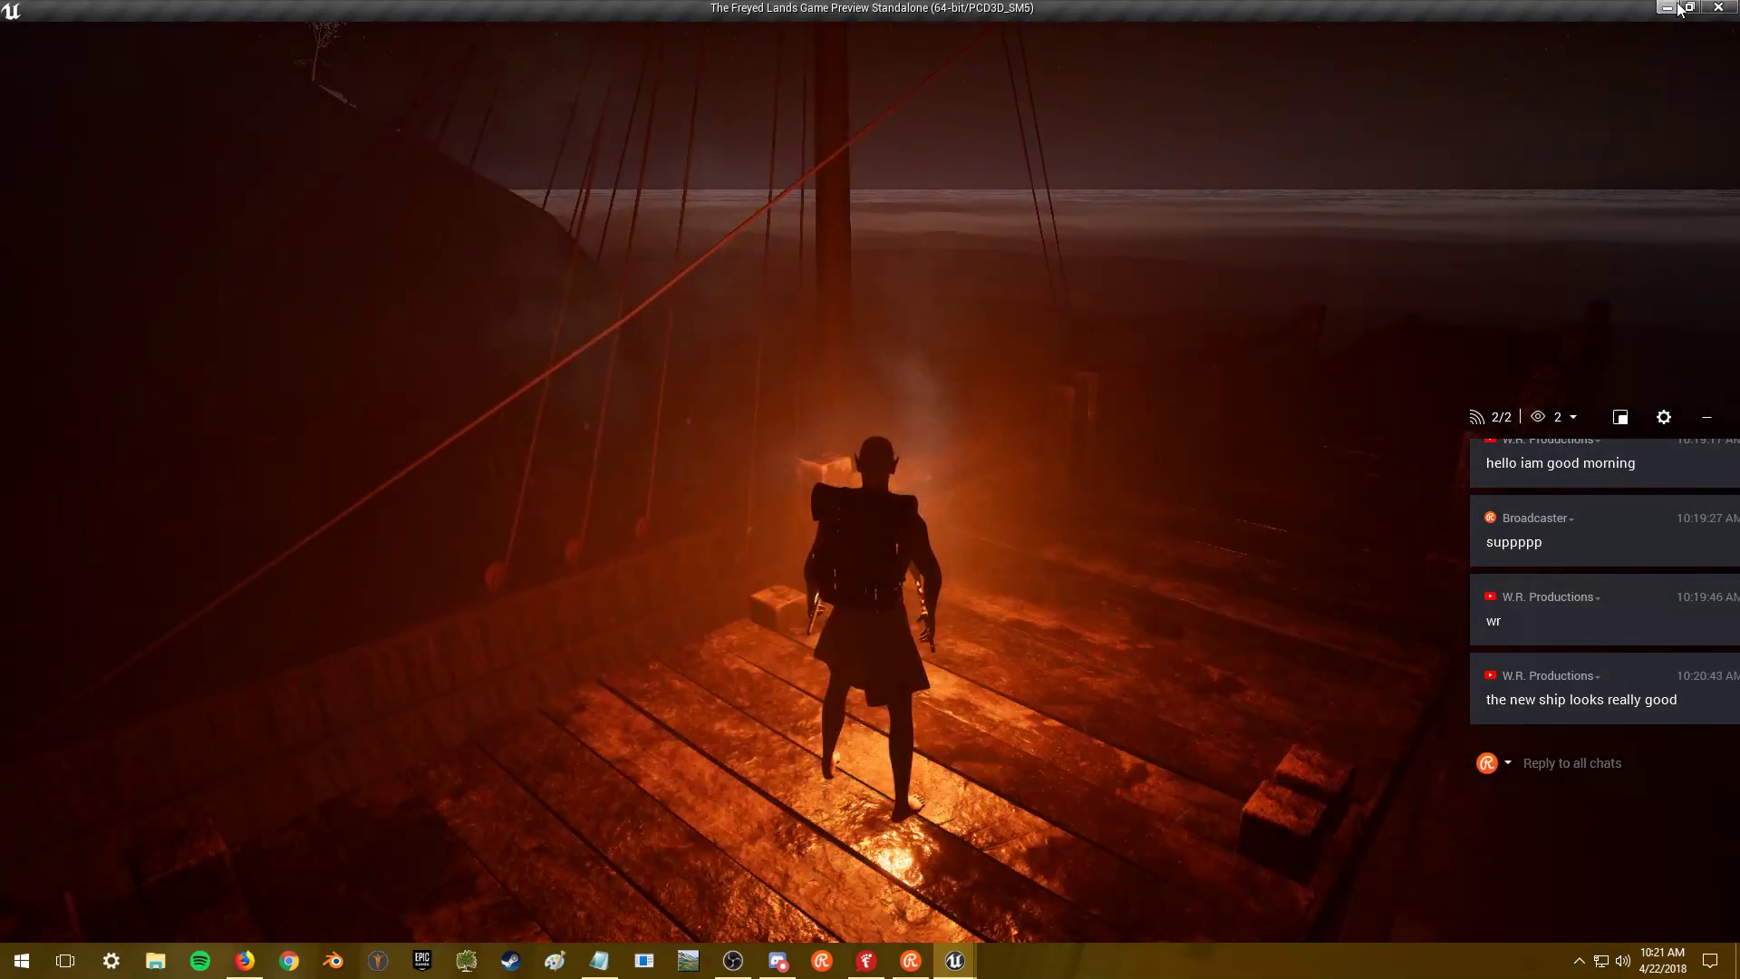
click(1690, 7)
click(1389, 13)
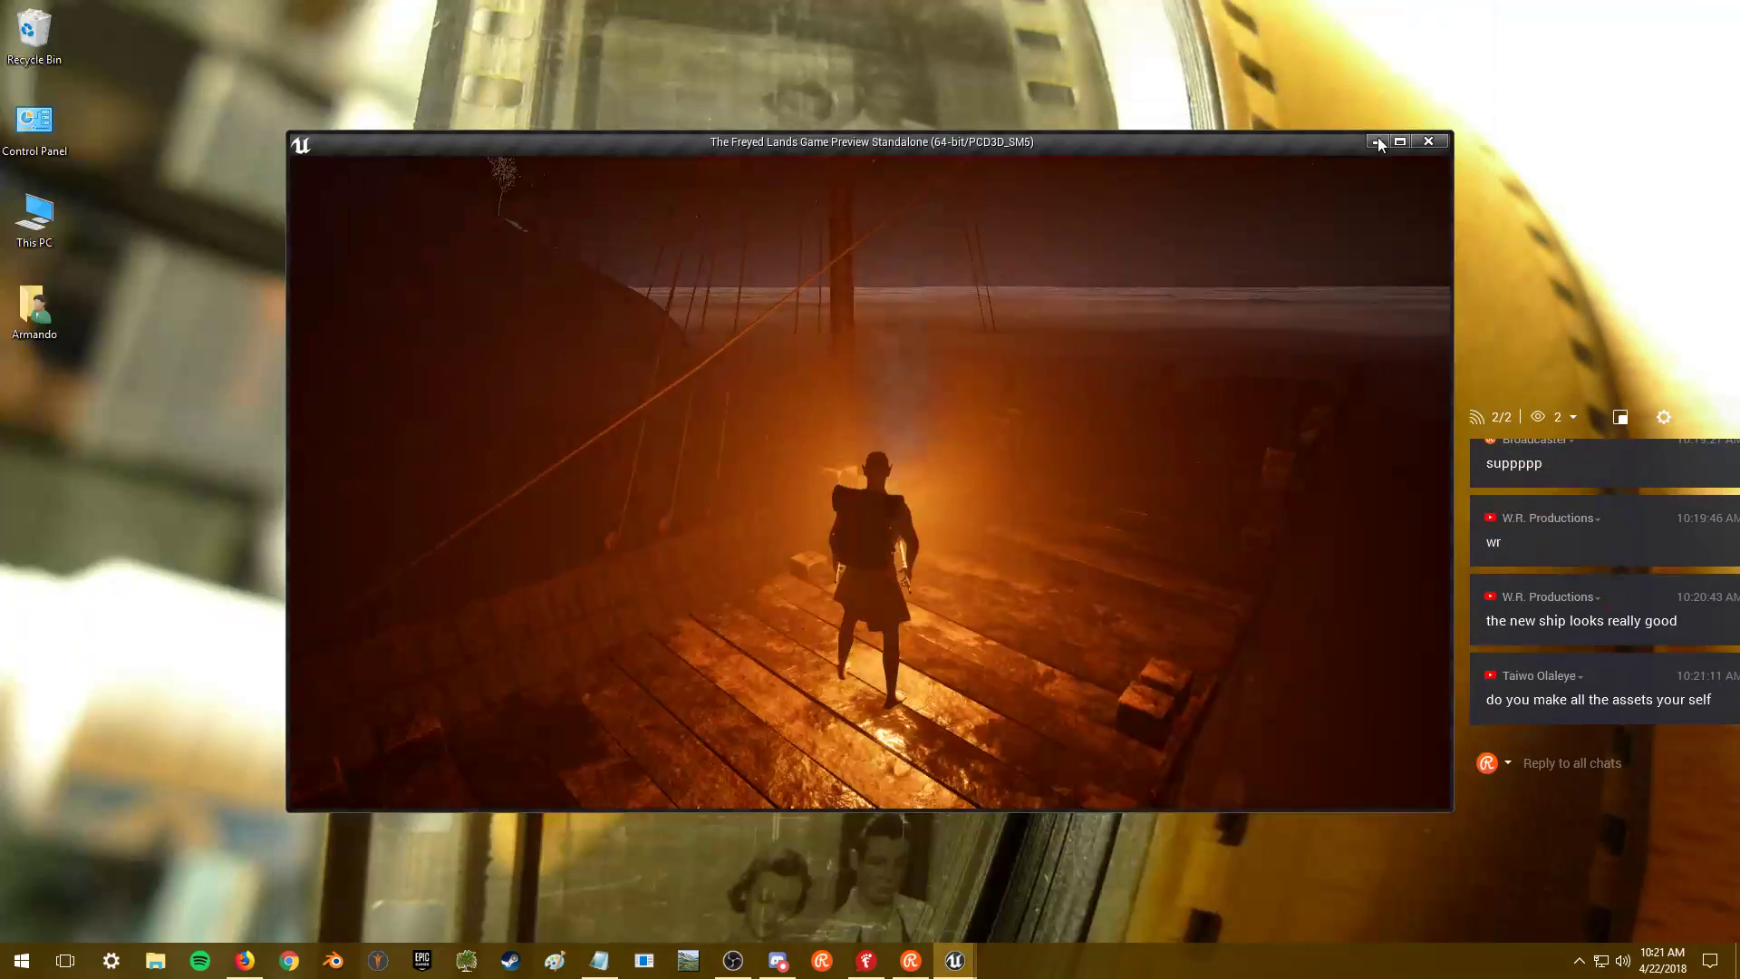
click(1400, 143)
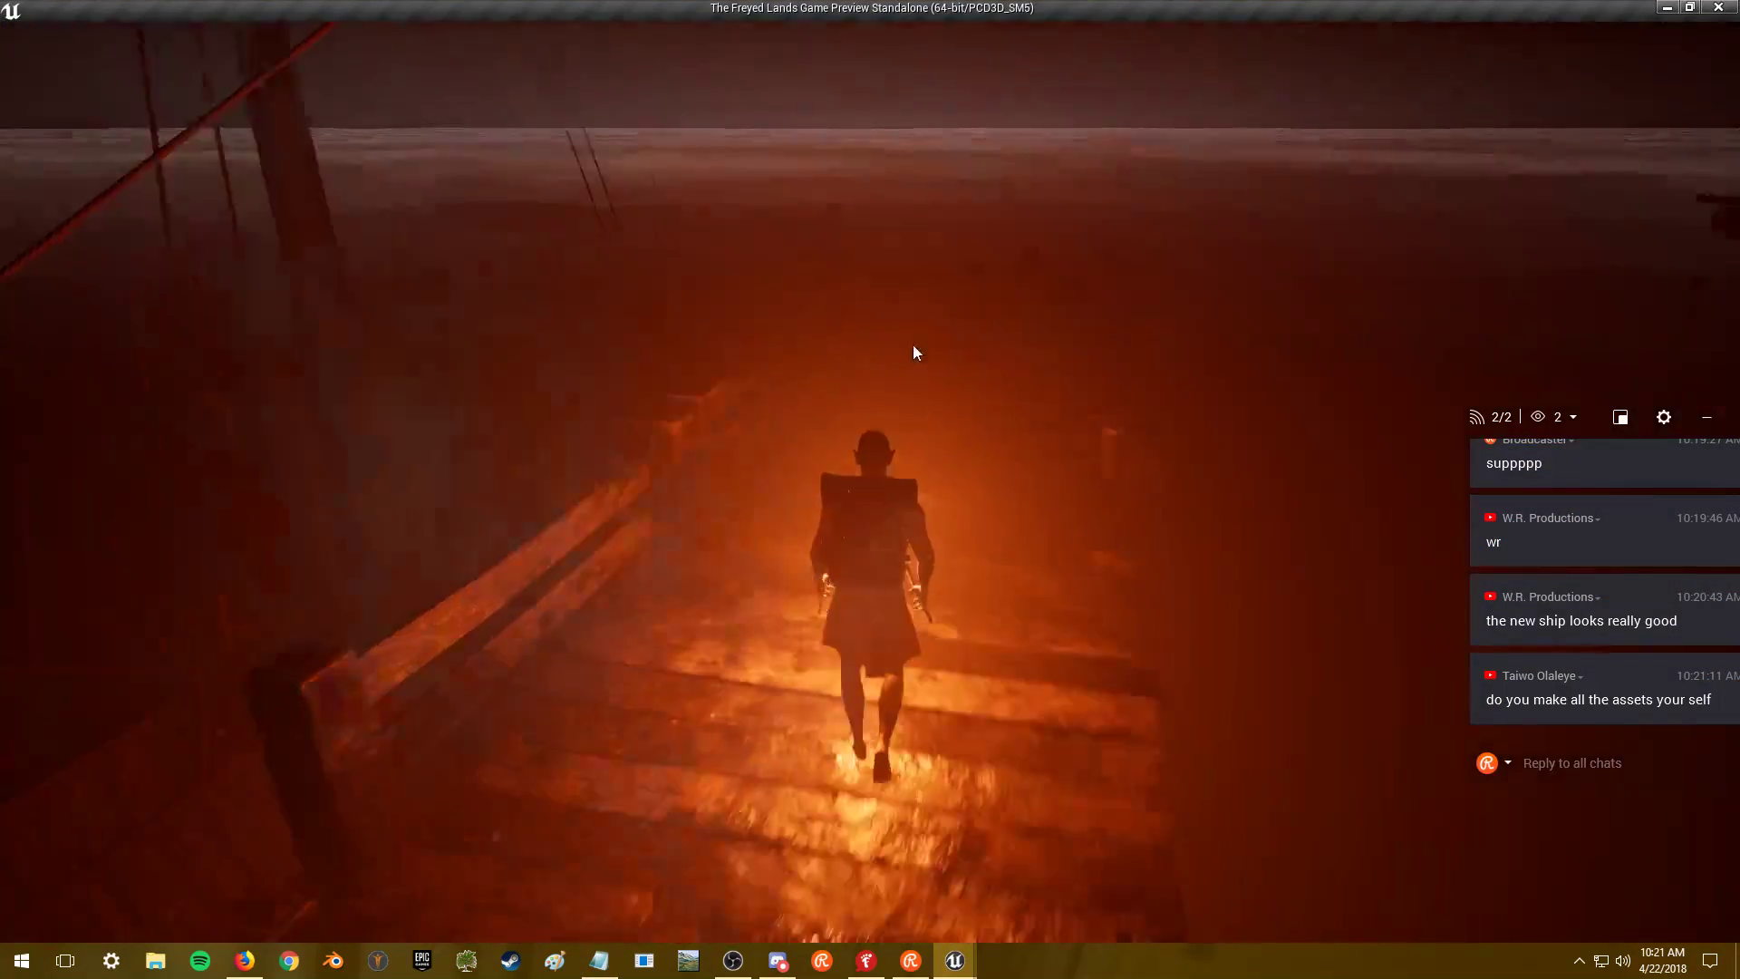
click(913, 351)
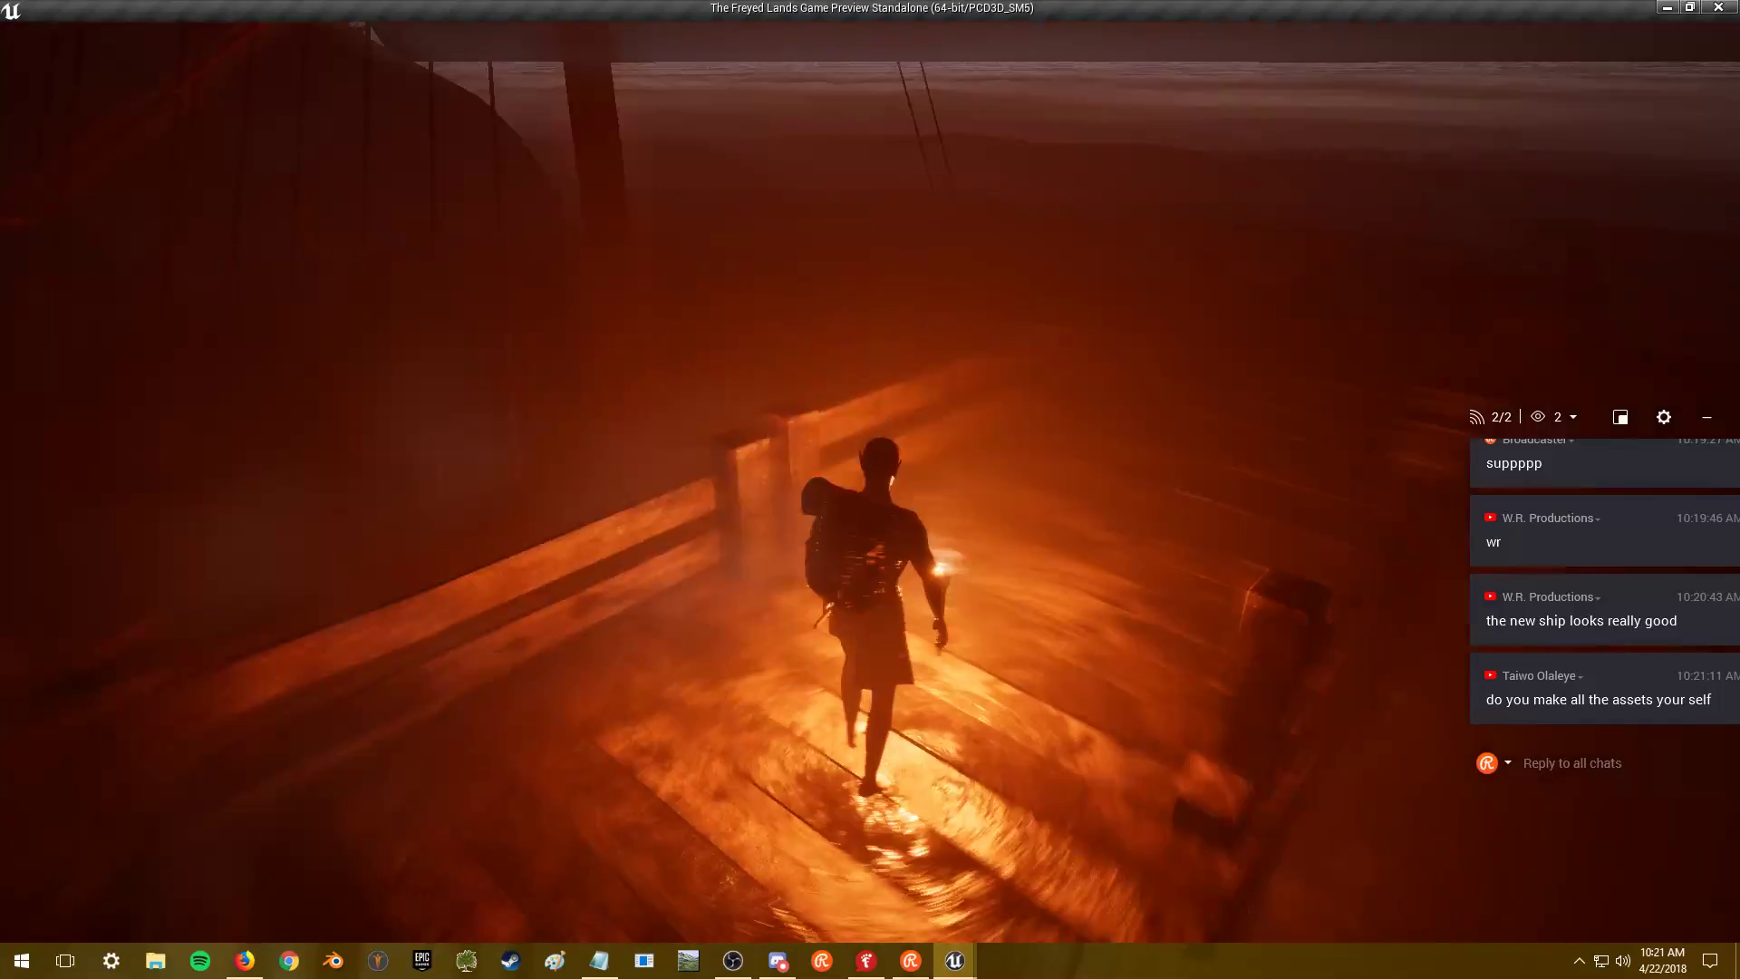
- Walk the character across the grate and past the ship's wheel, then jump onto the railing
key(w)
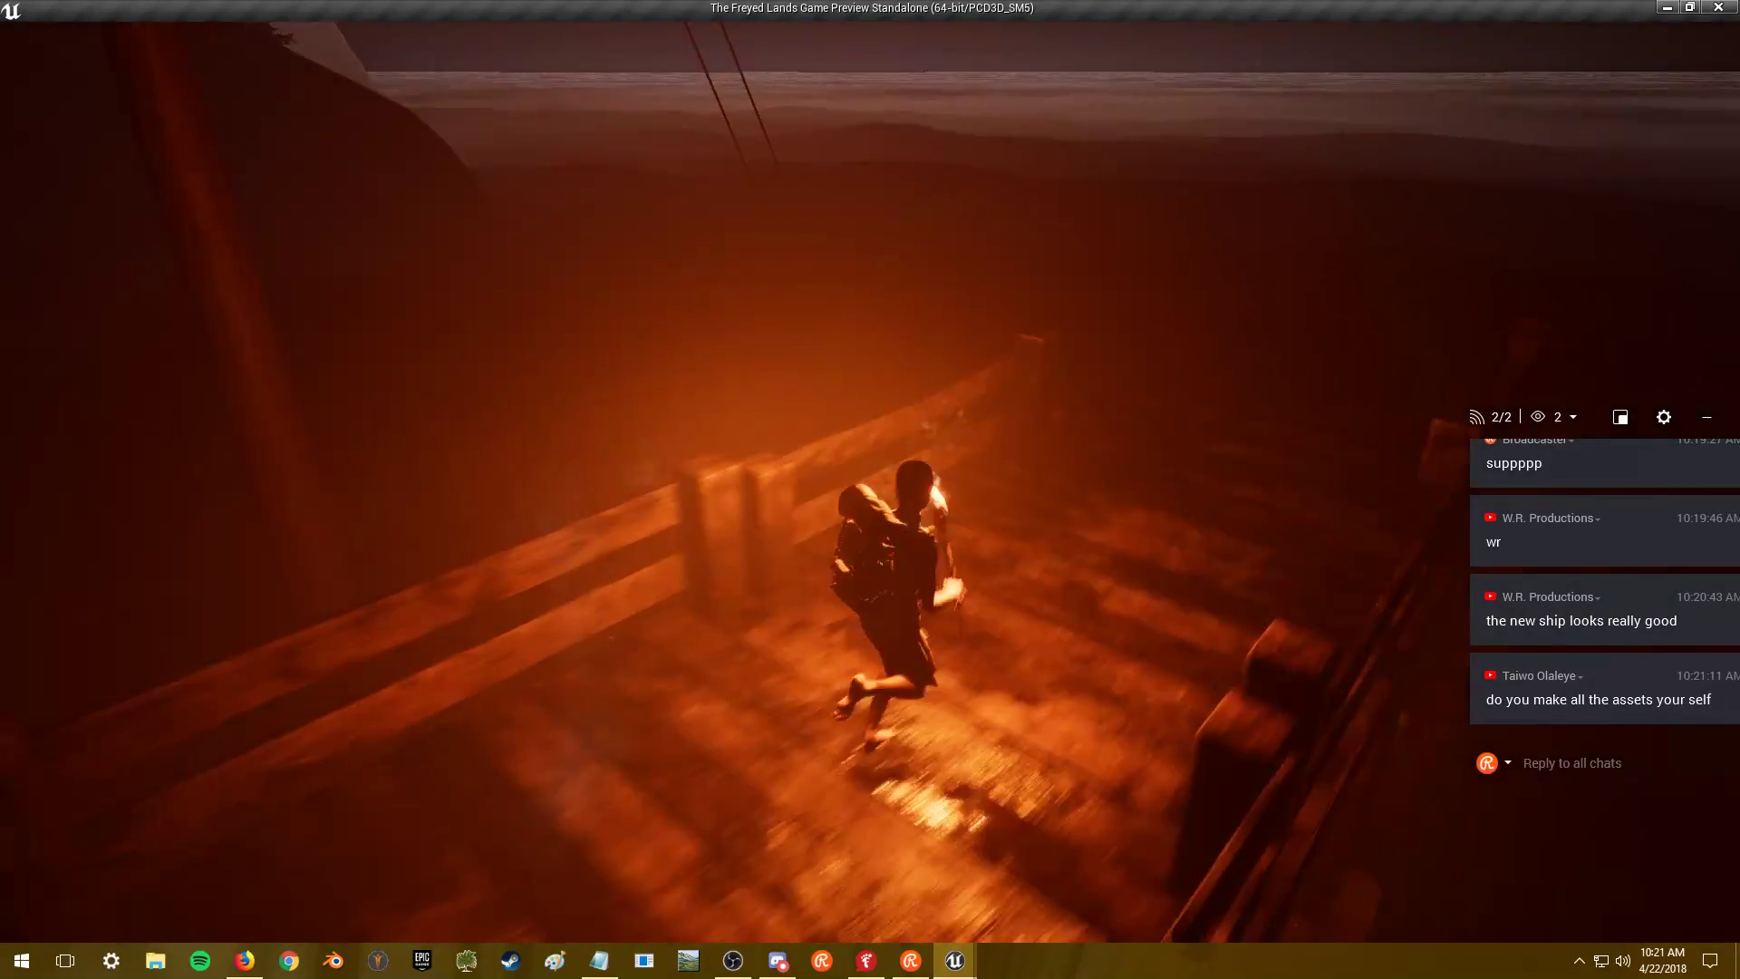
key(s)
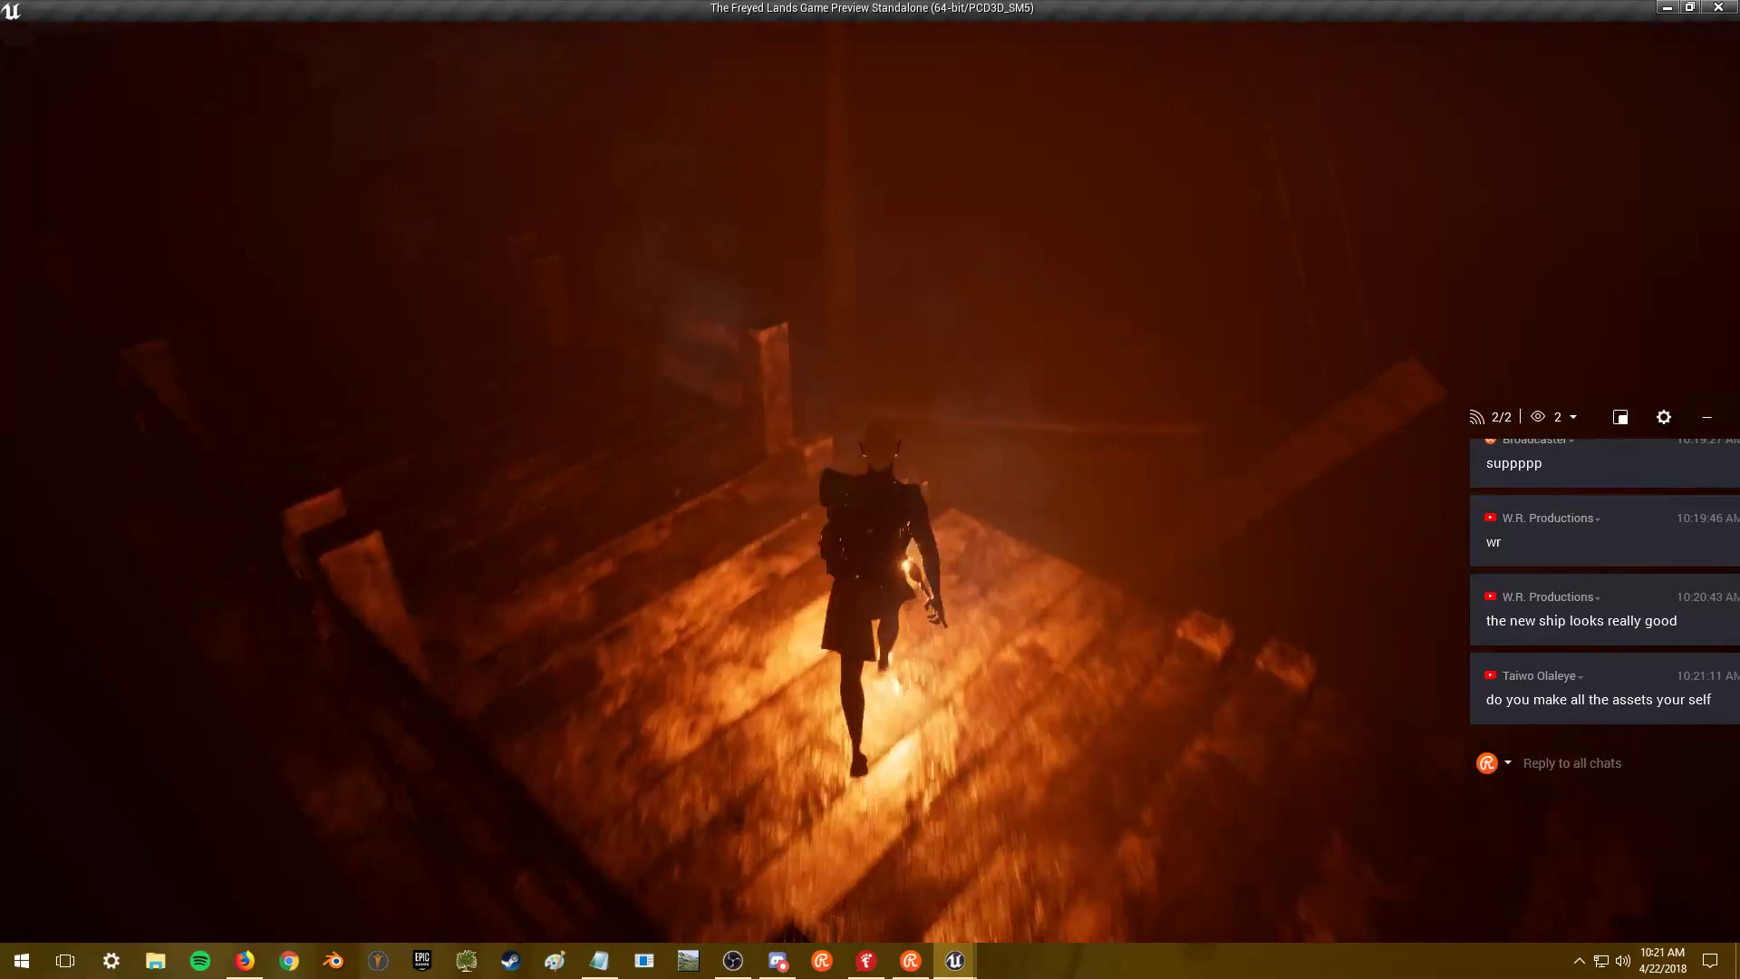
key(w)
key(w)
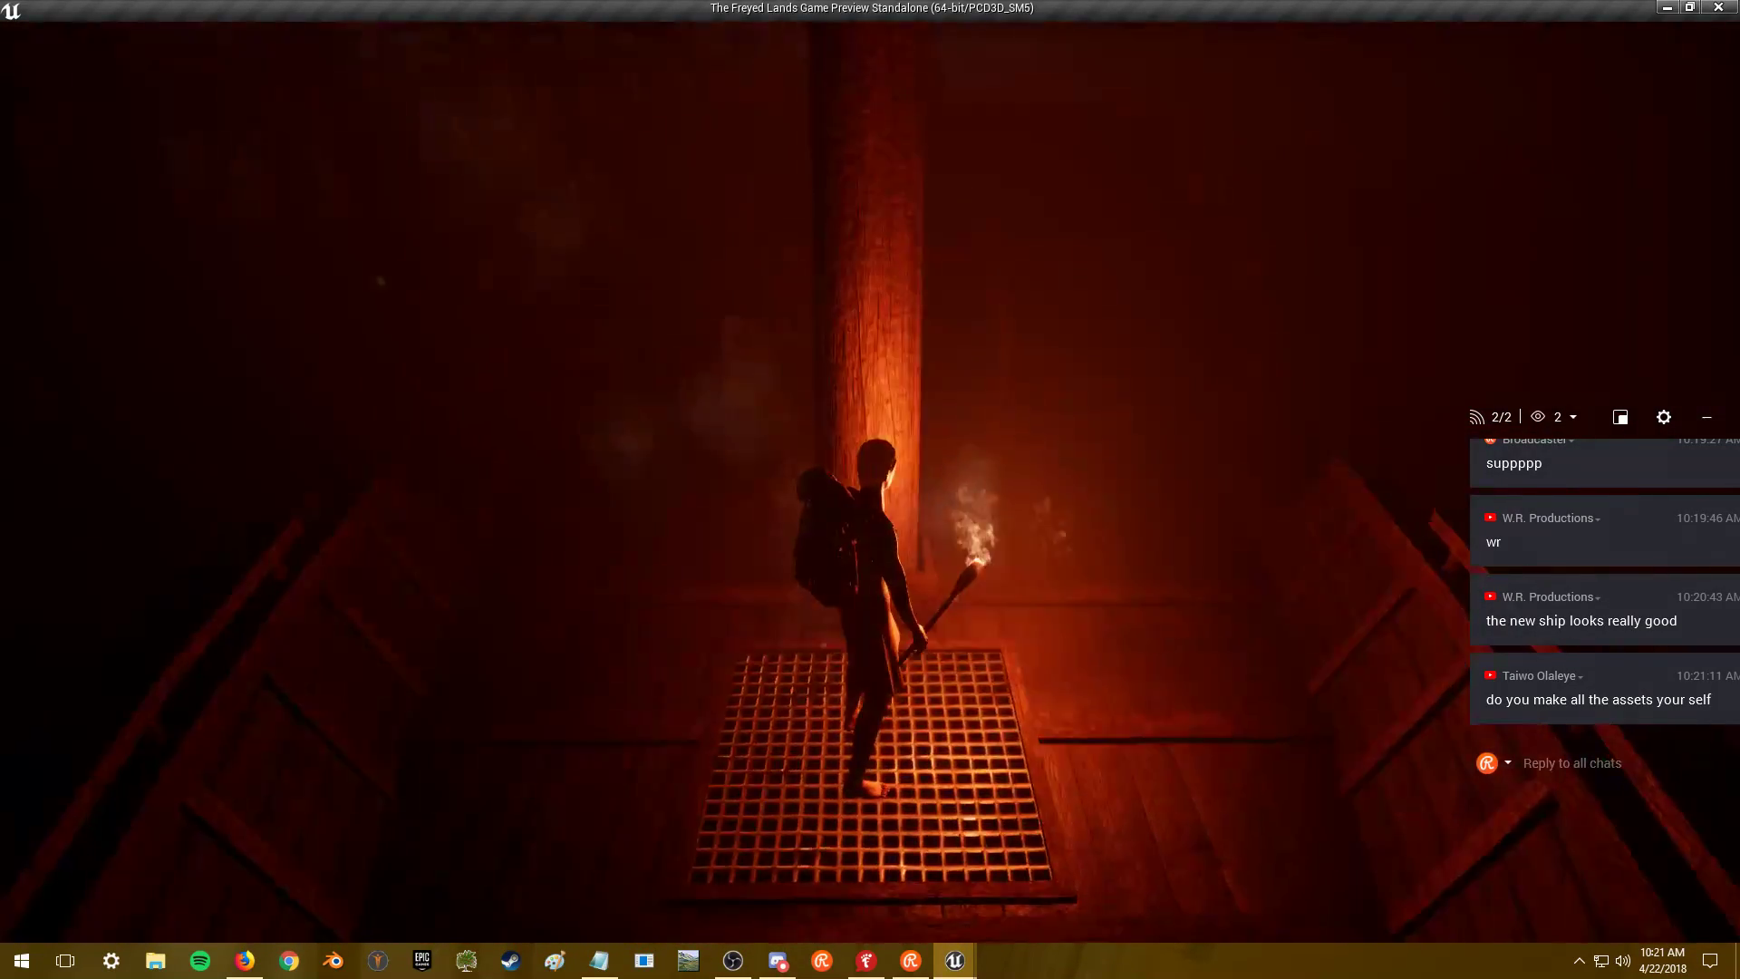
key(w)
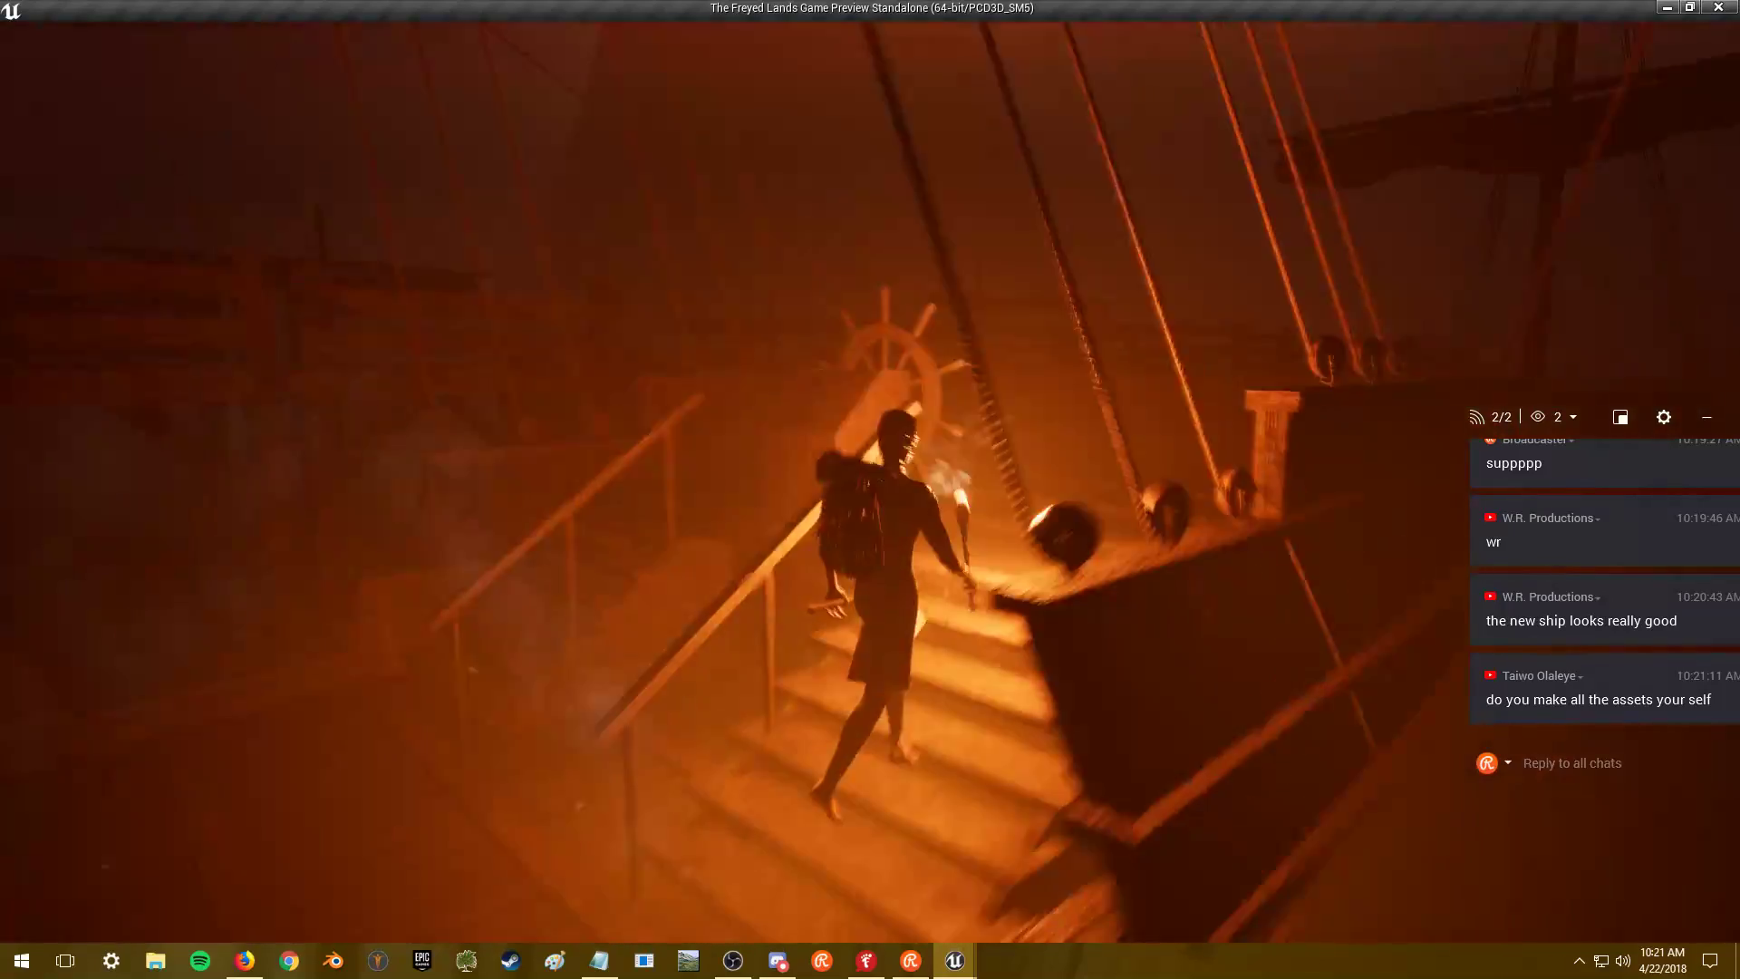
key(s)
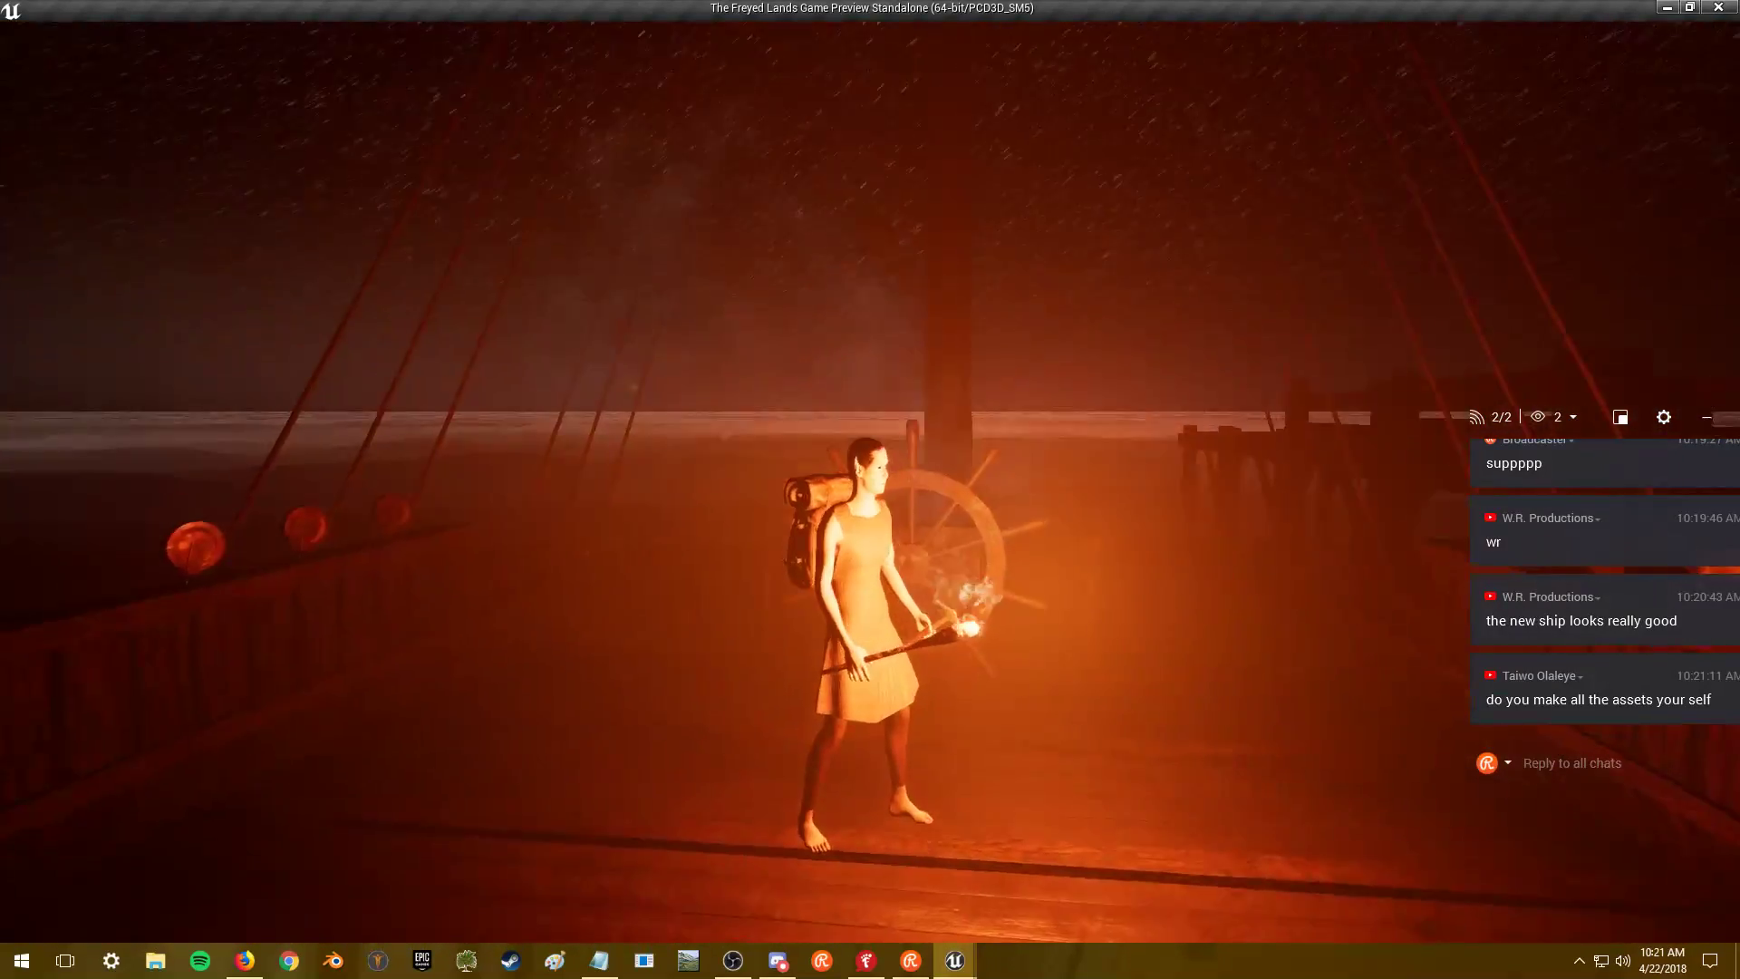
key(w)
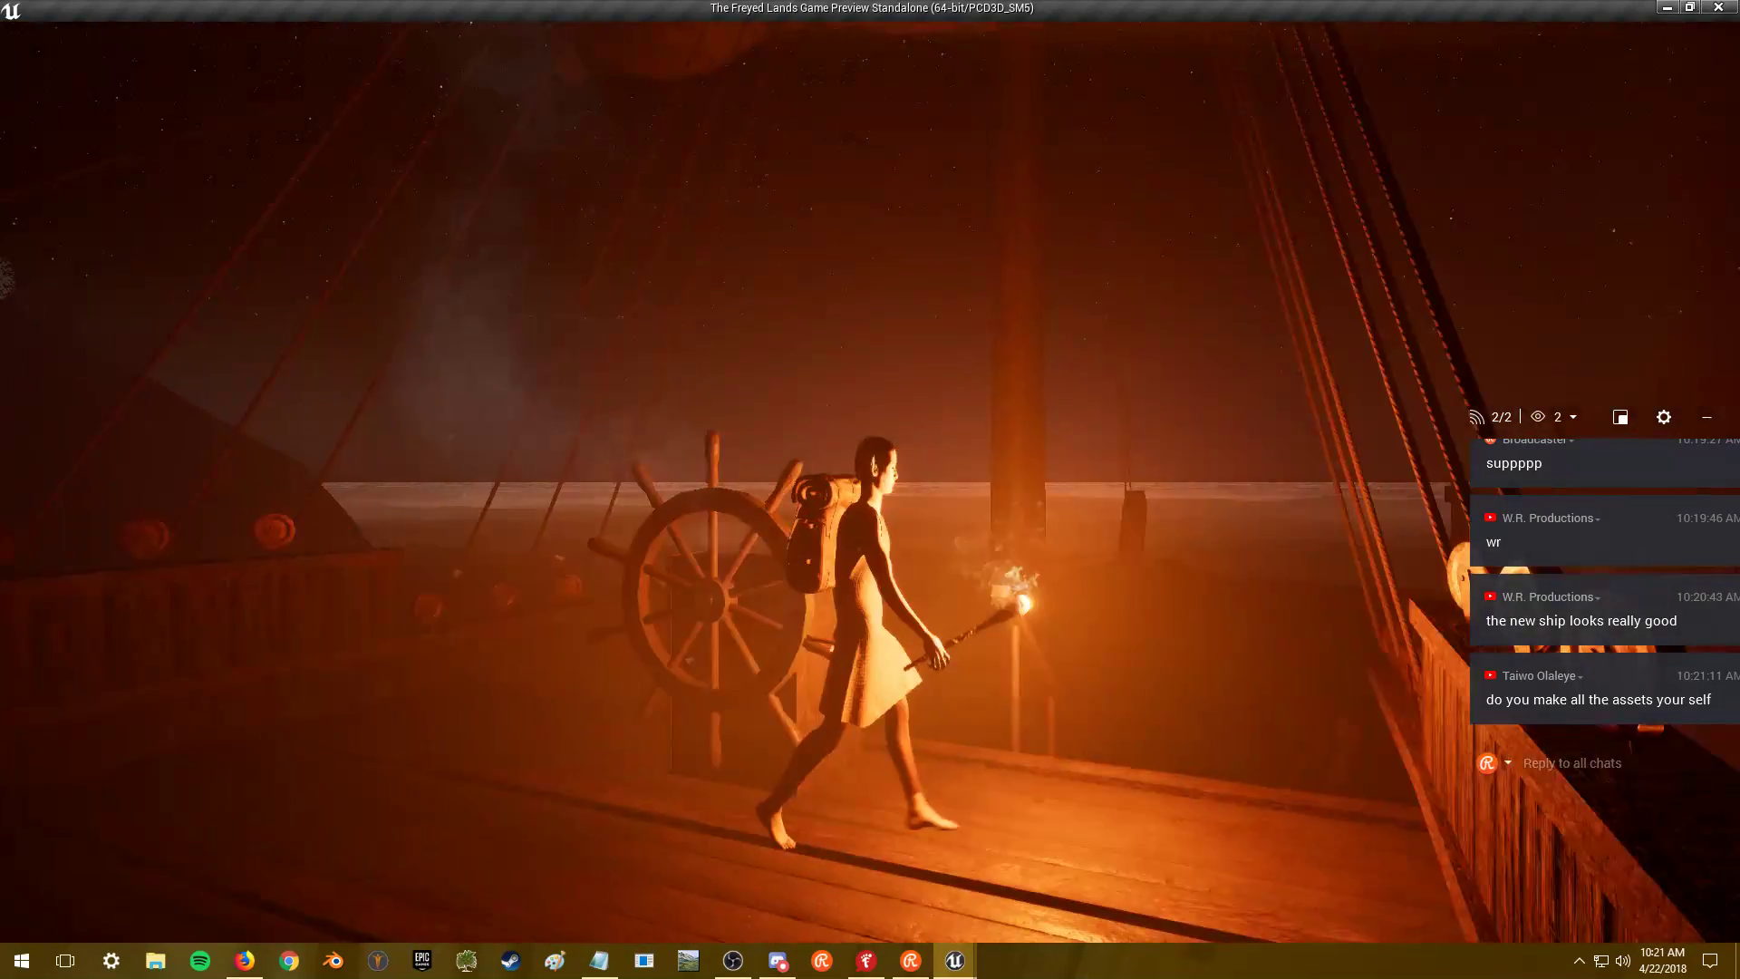
key(w)
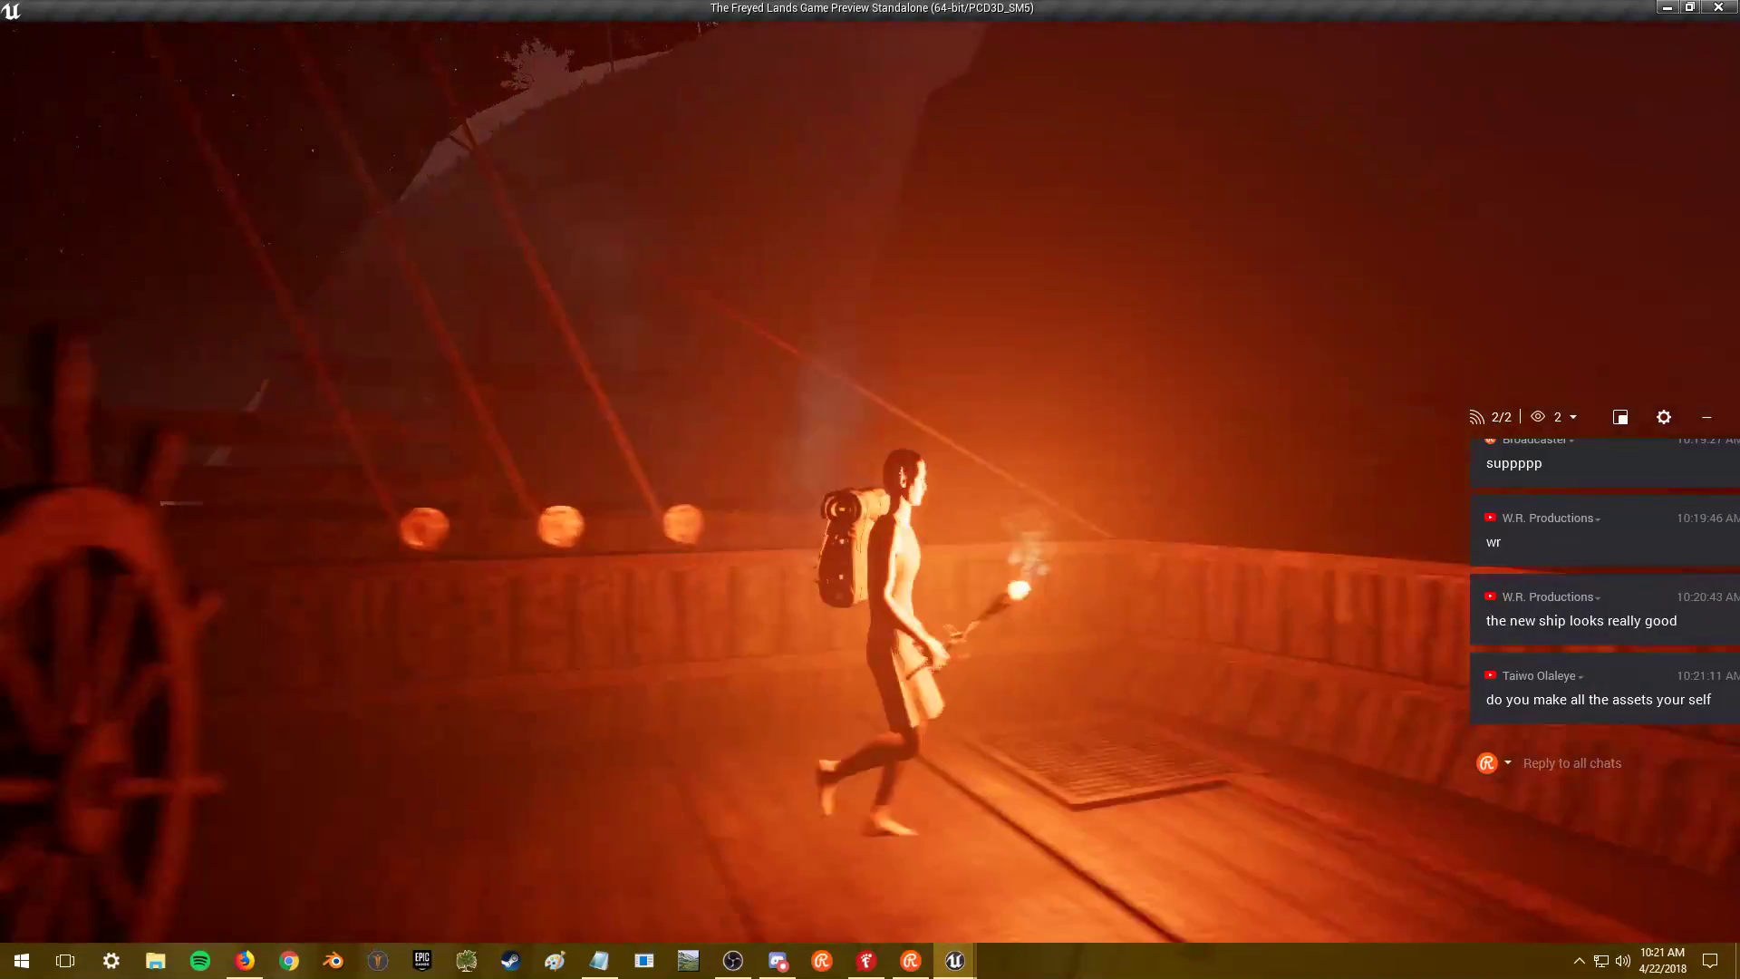
key(w)
key(space)
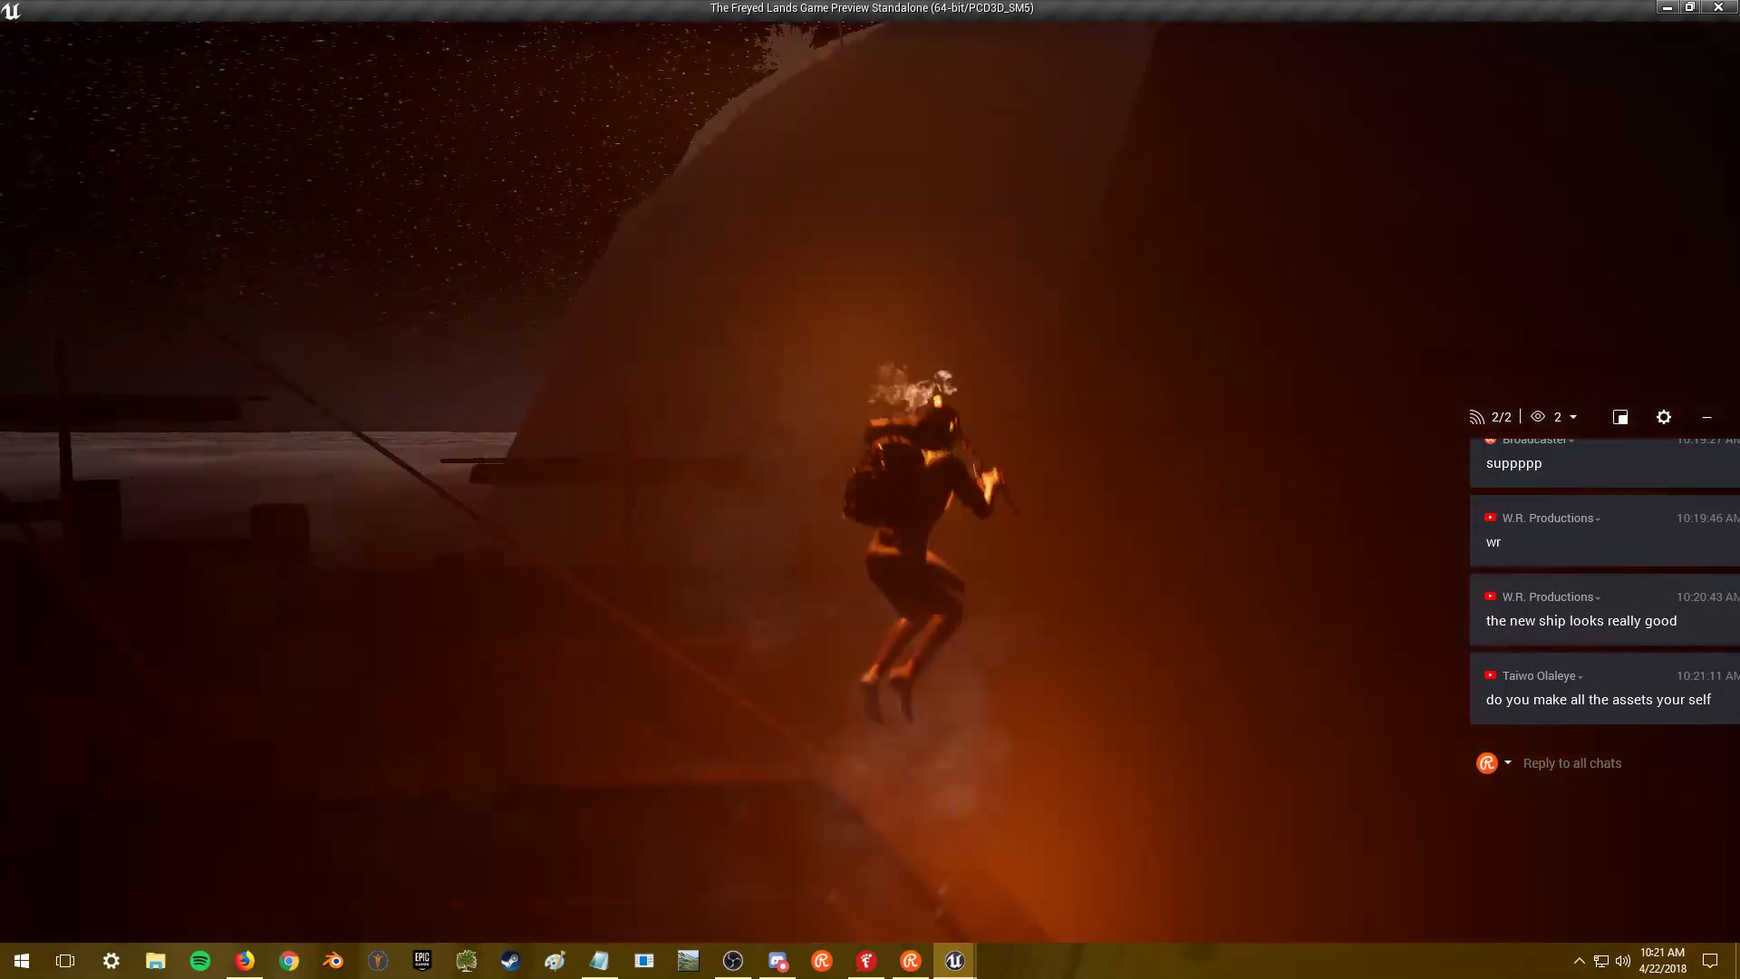
- Walk back to the ship's wheel, equip the hammer with the torch, and head down to the mast
key(w)
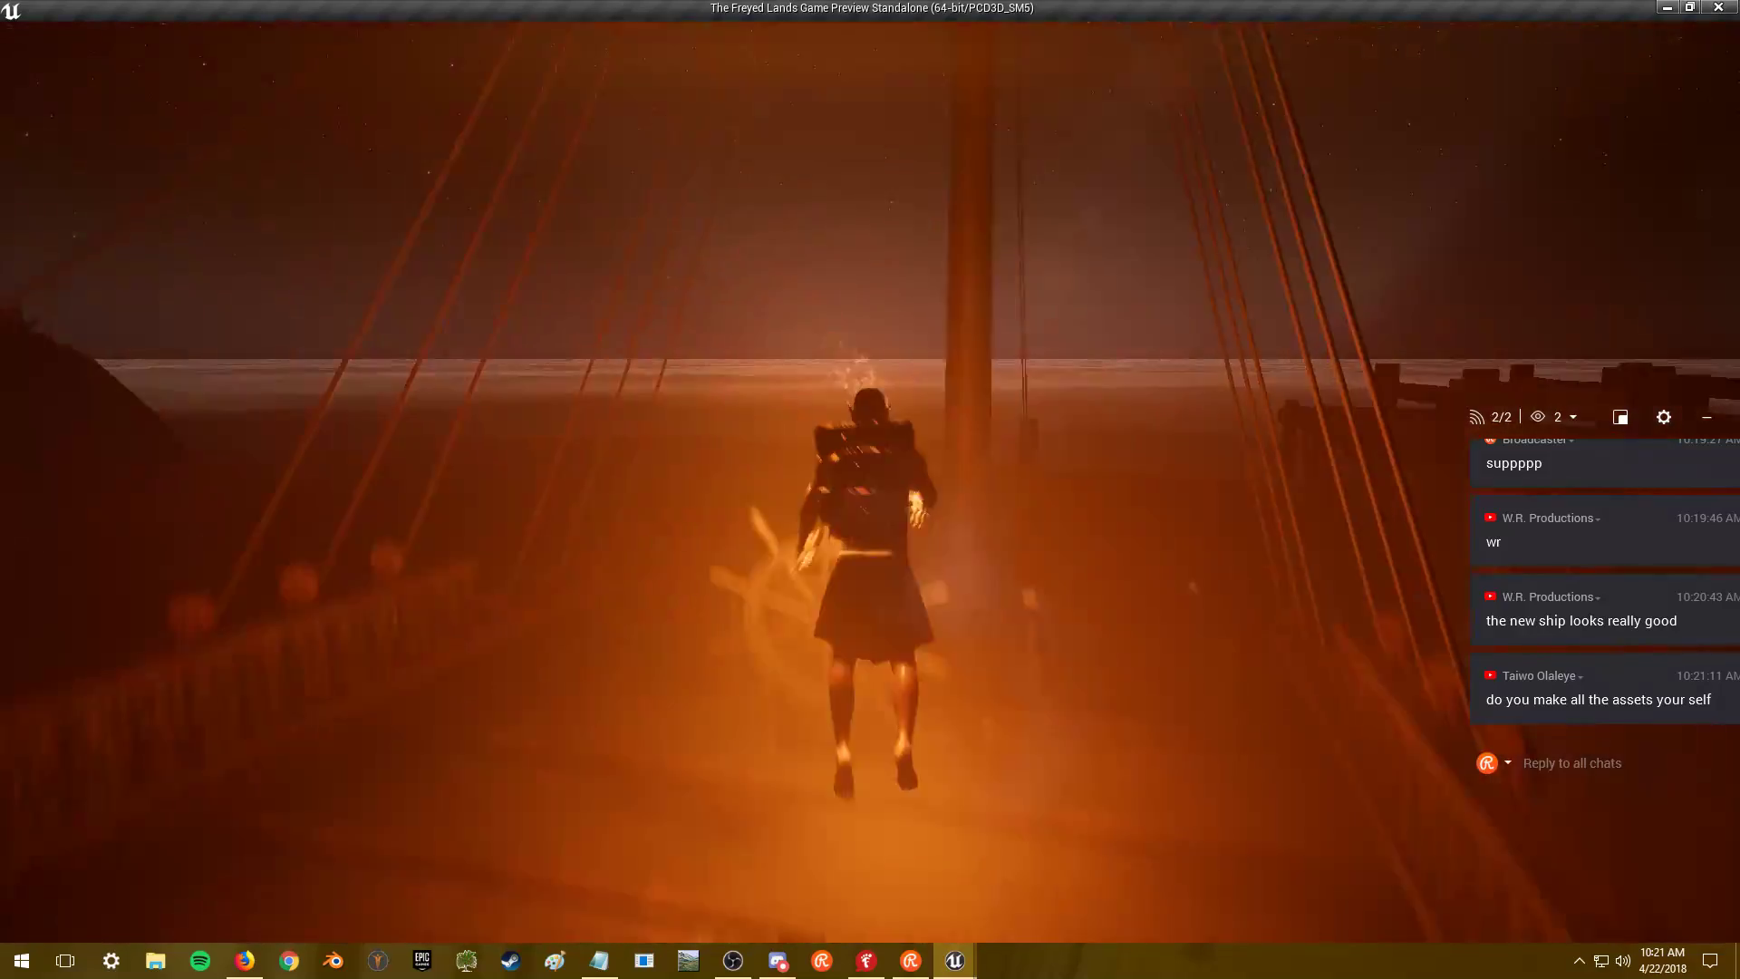
key(w)
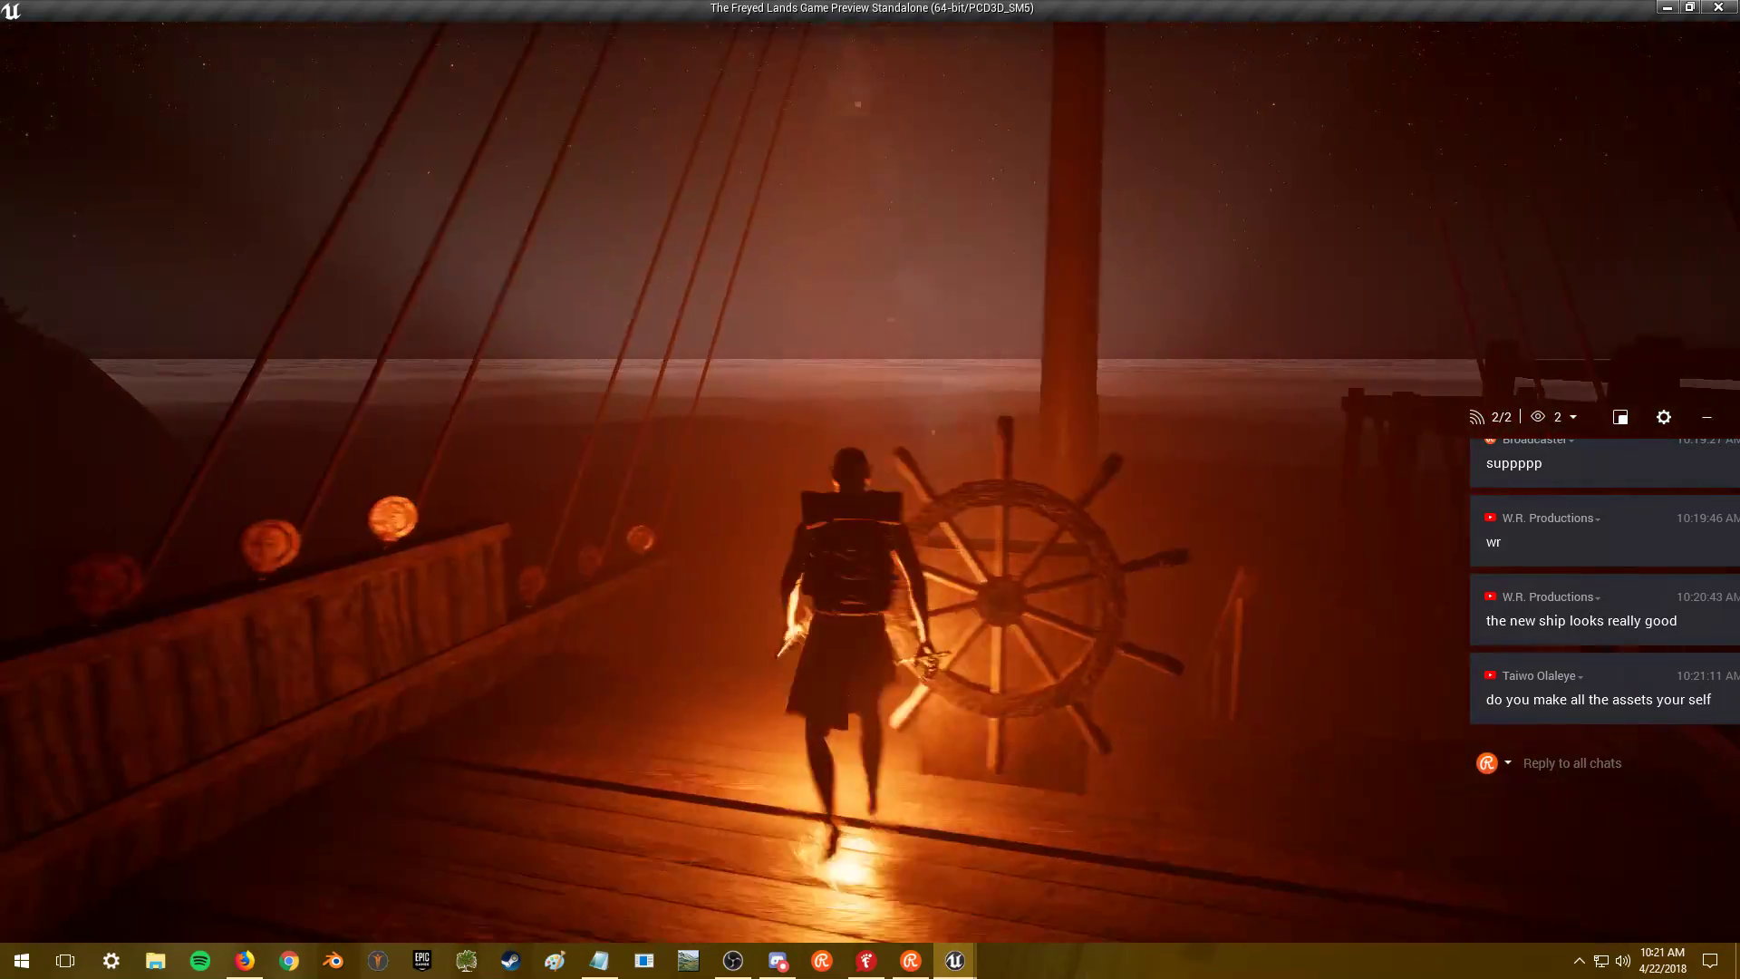
key(w)
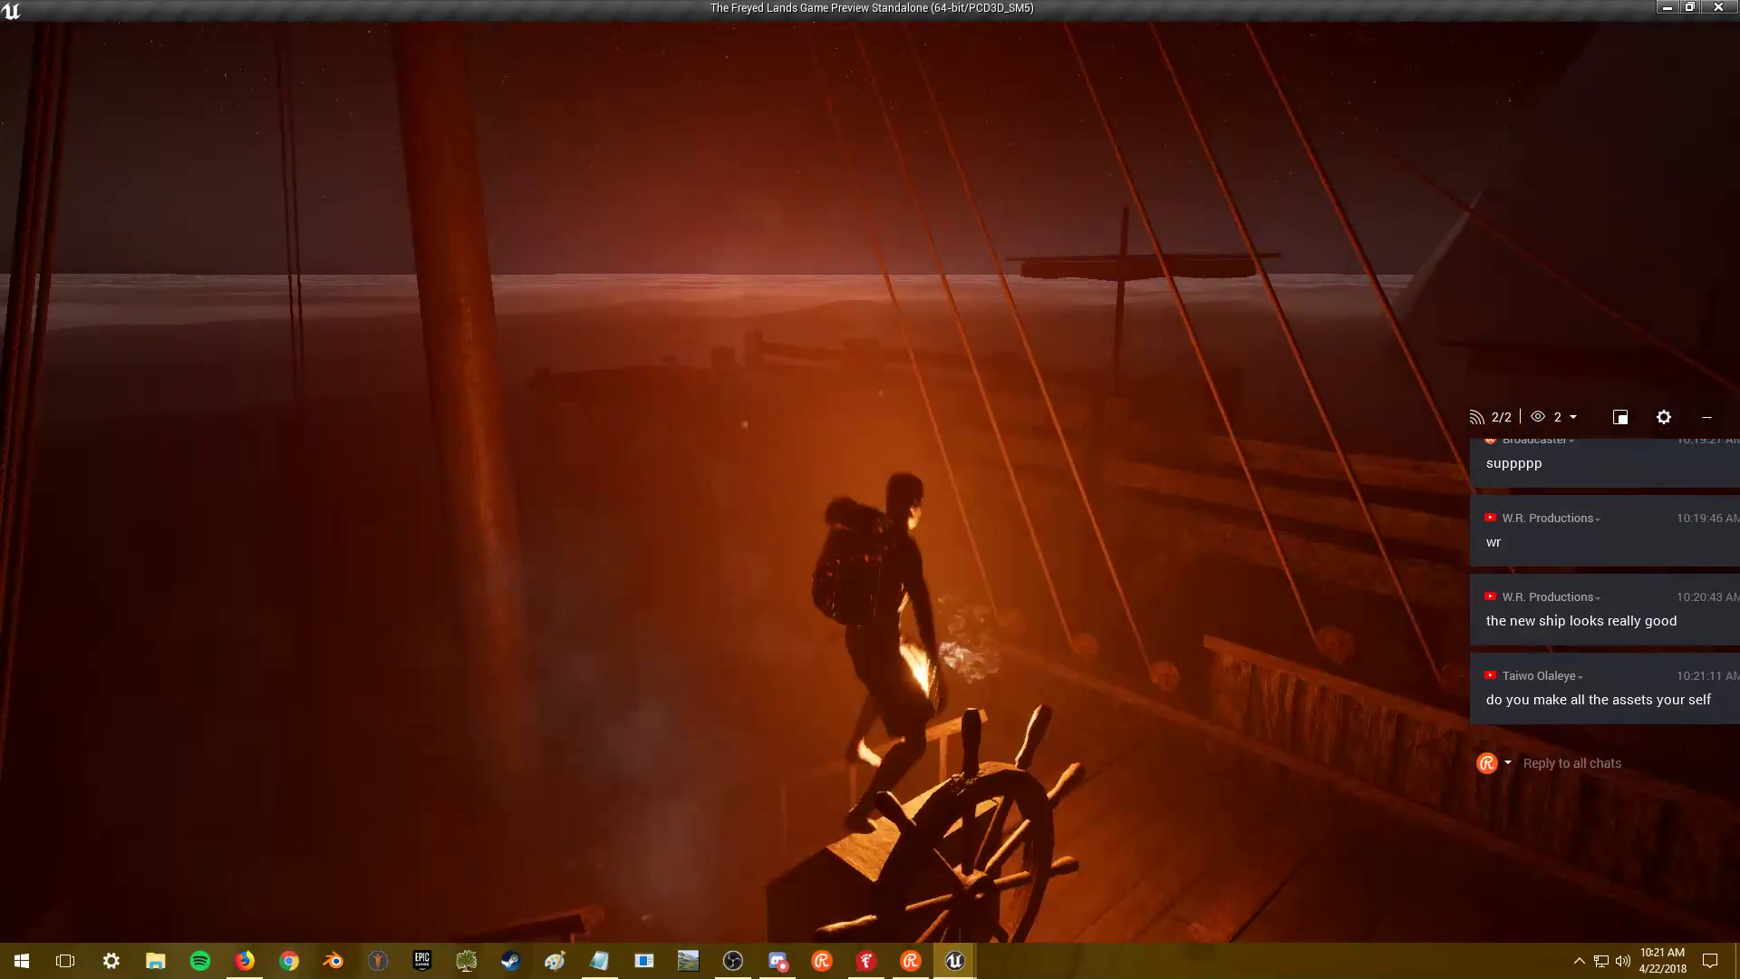
key(s)
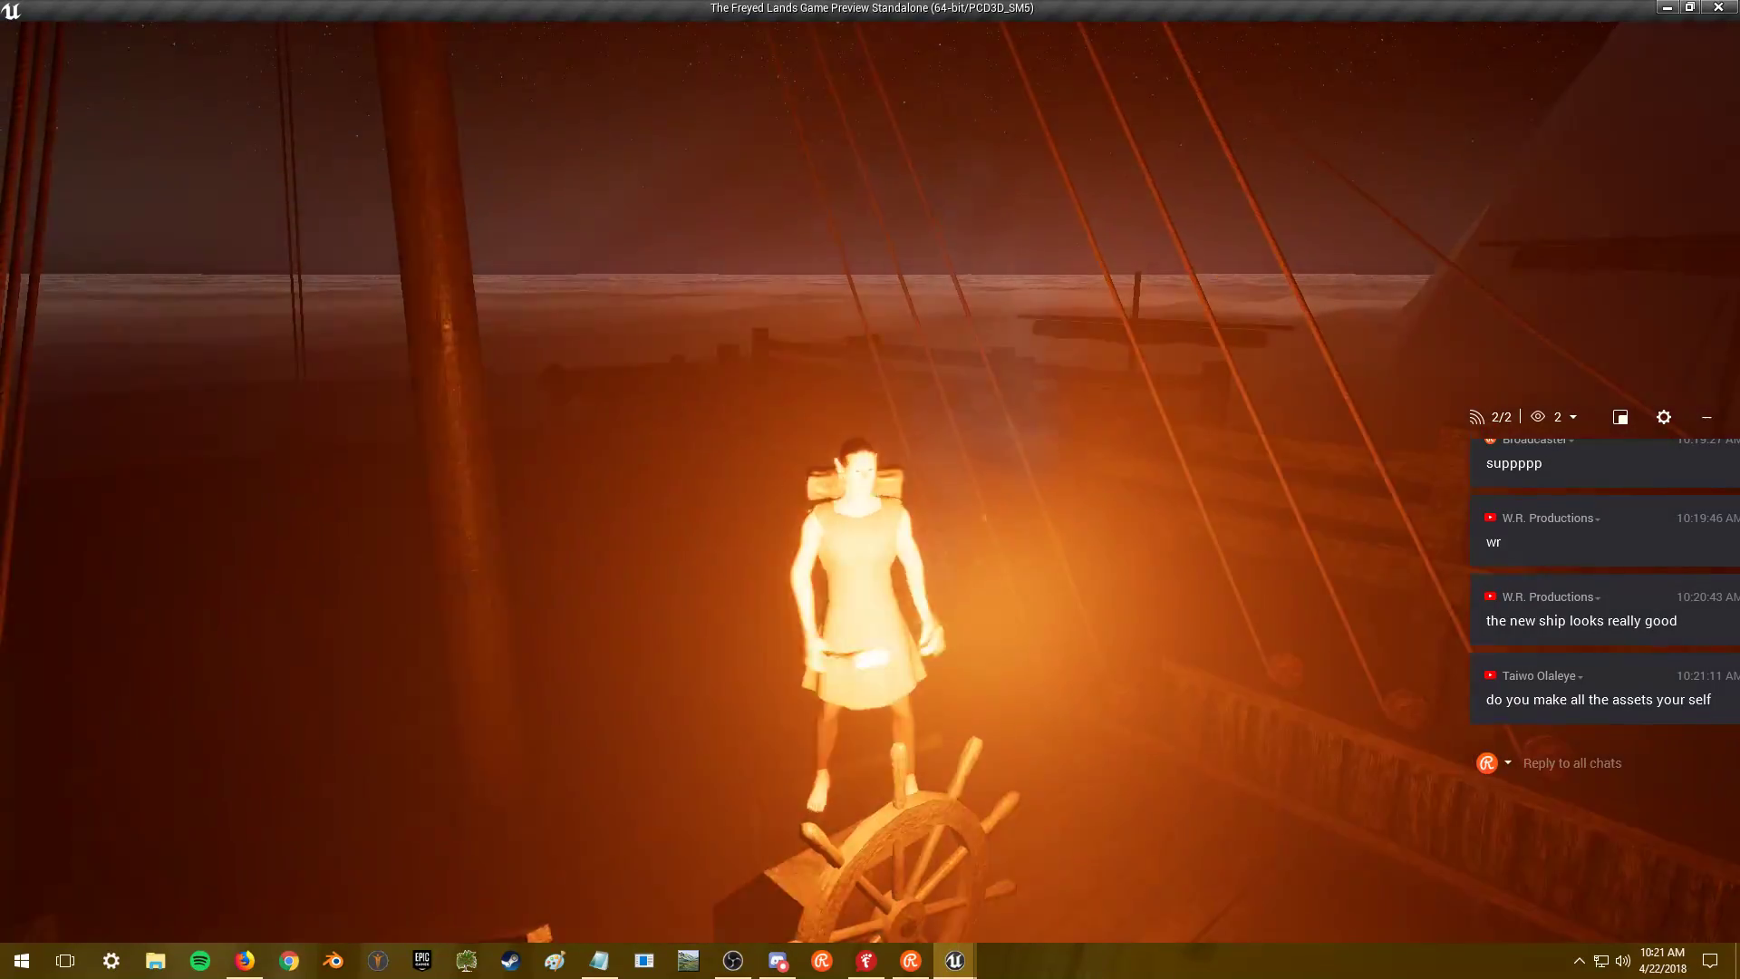
key(w)
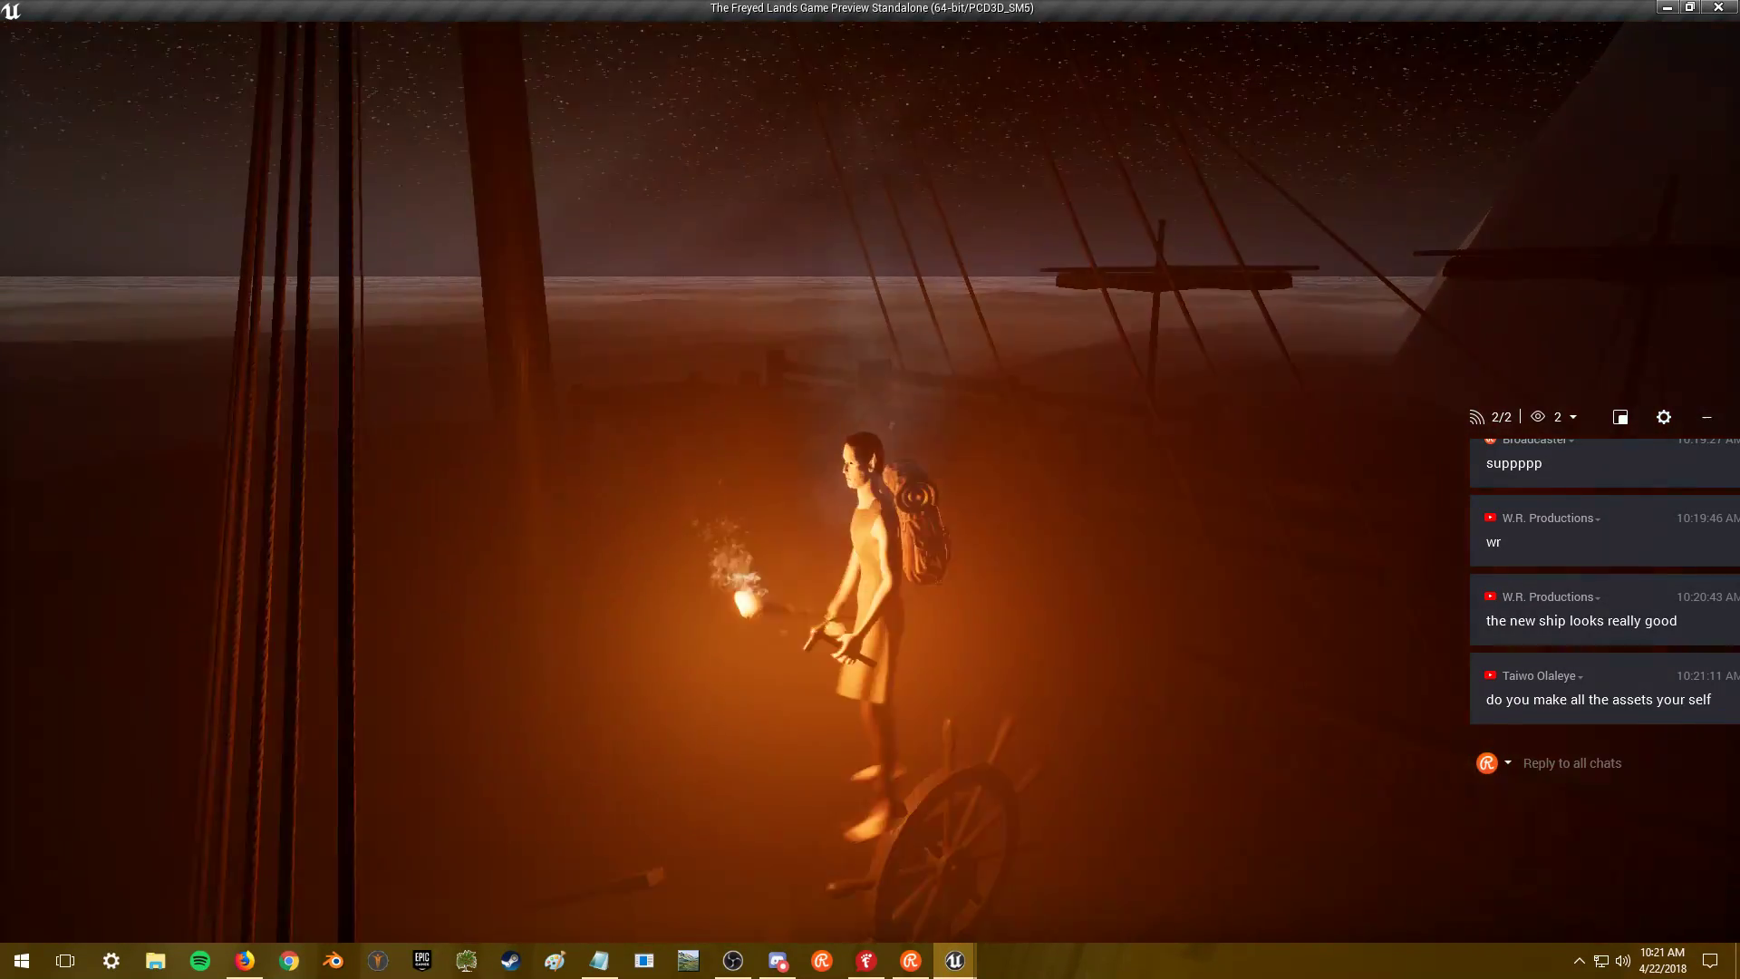
key(1)
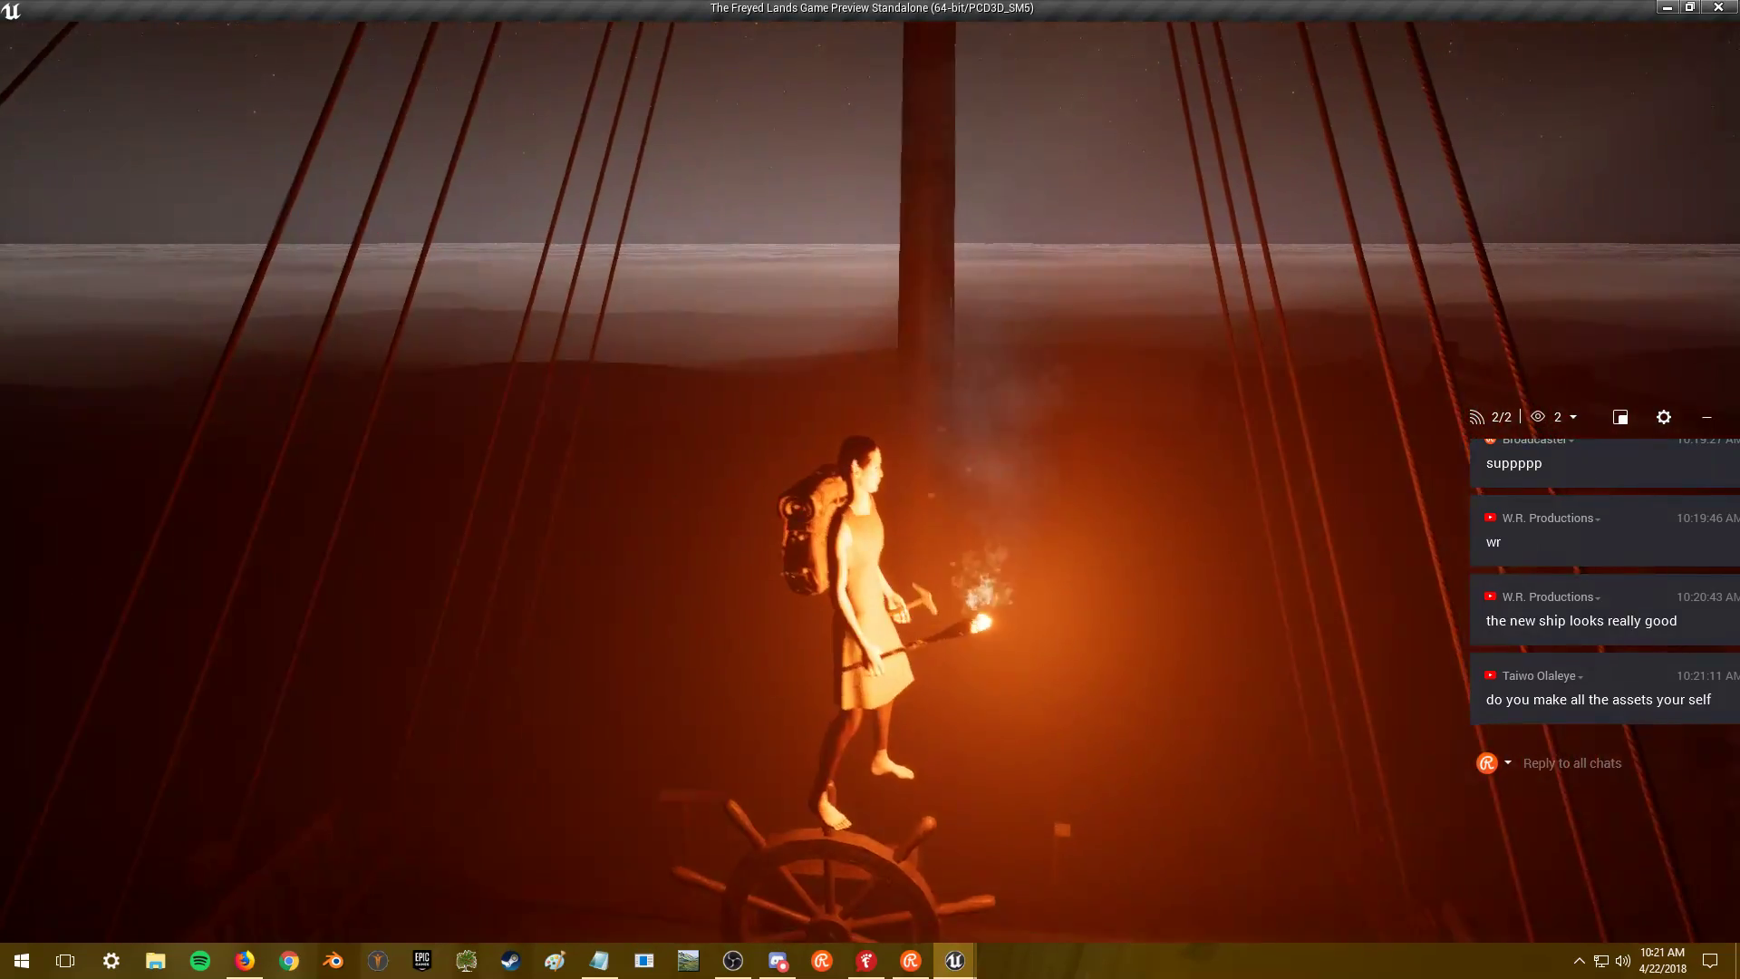
key(d)
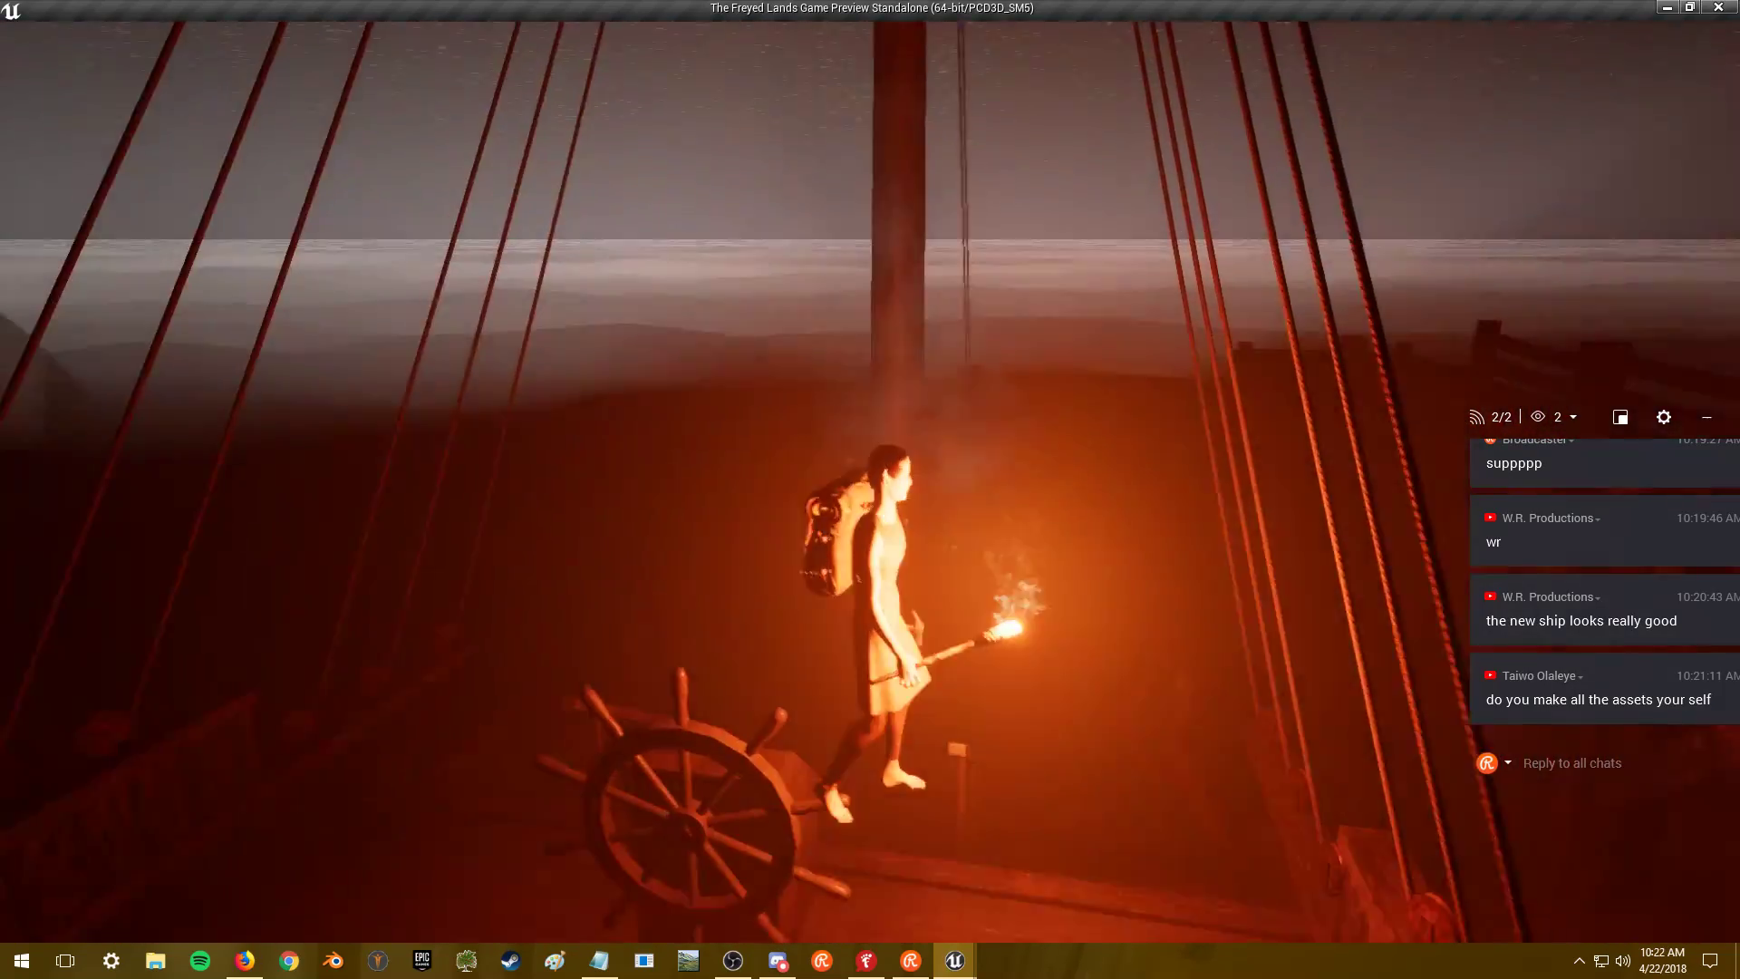
key(w)
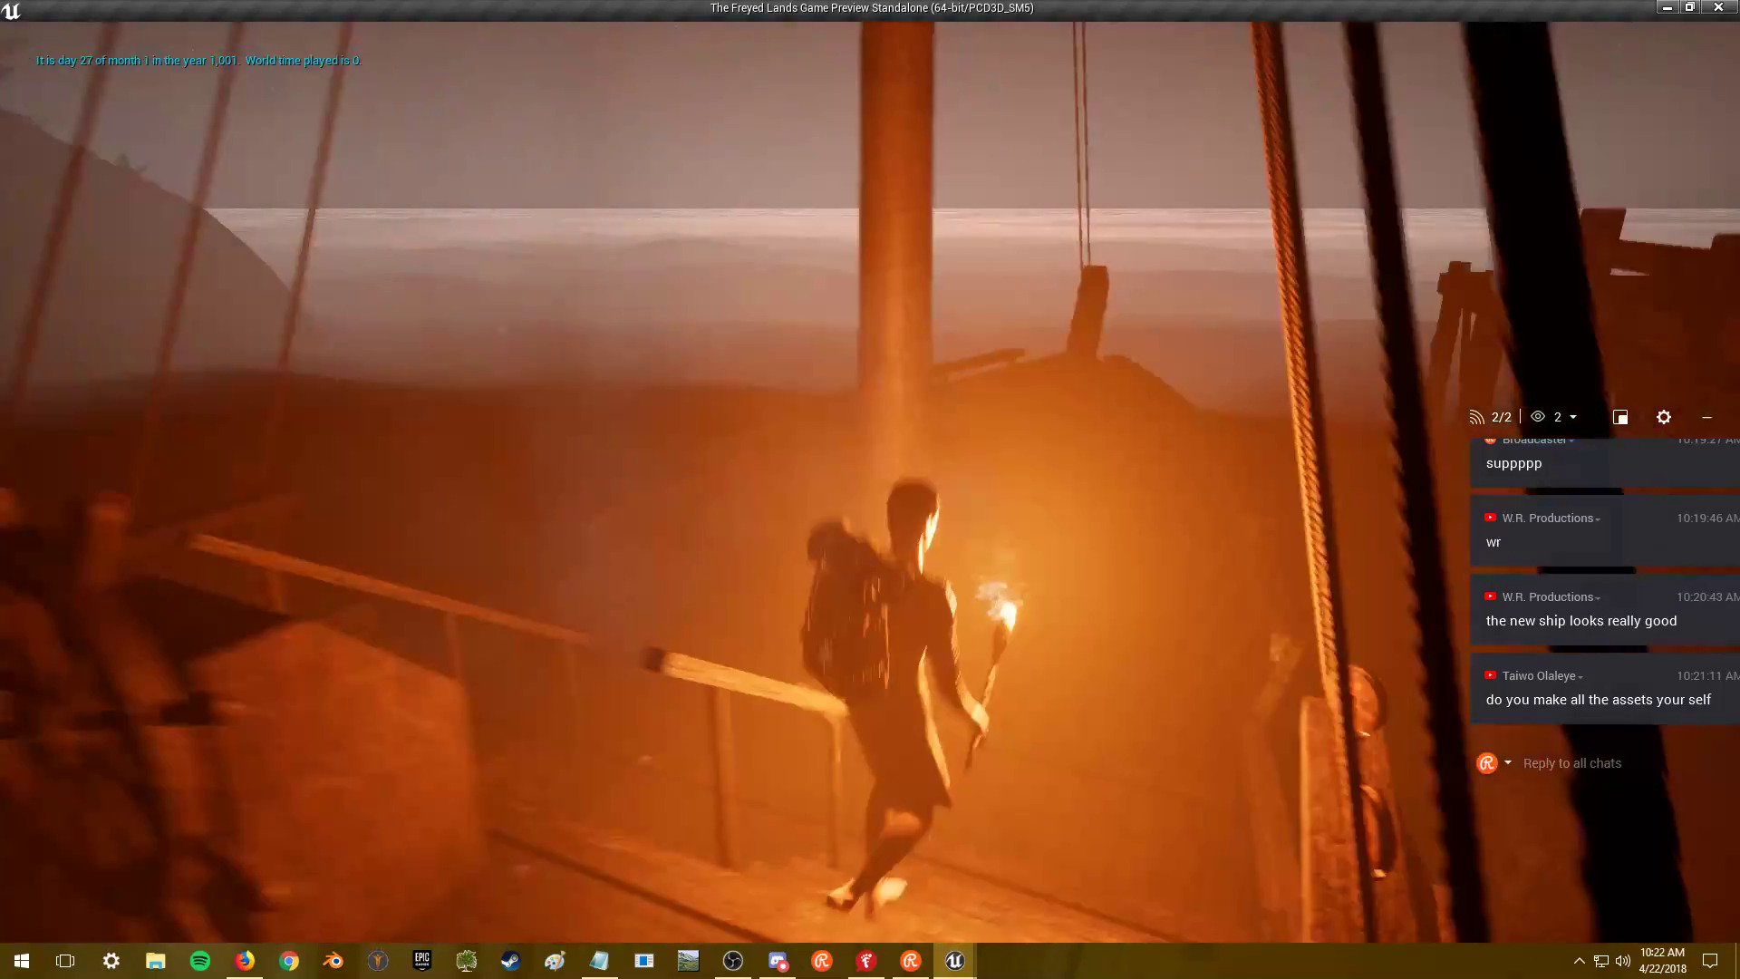
key(w)
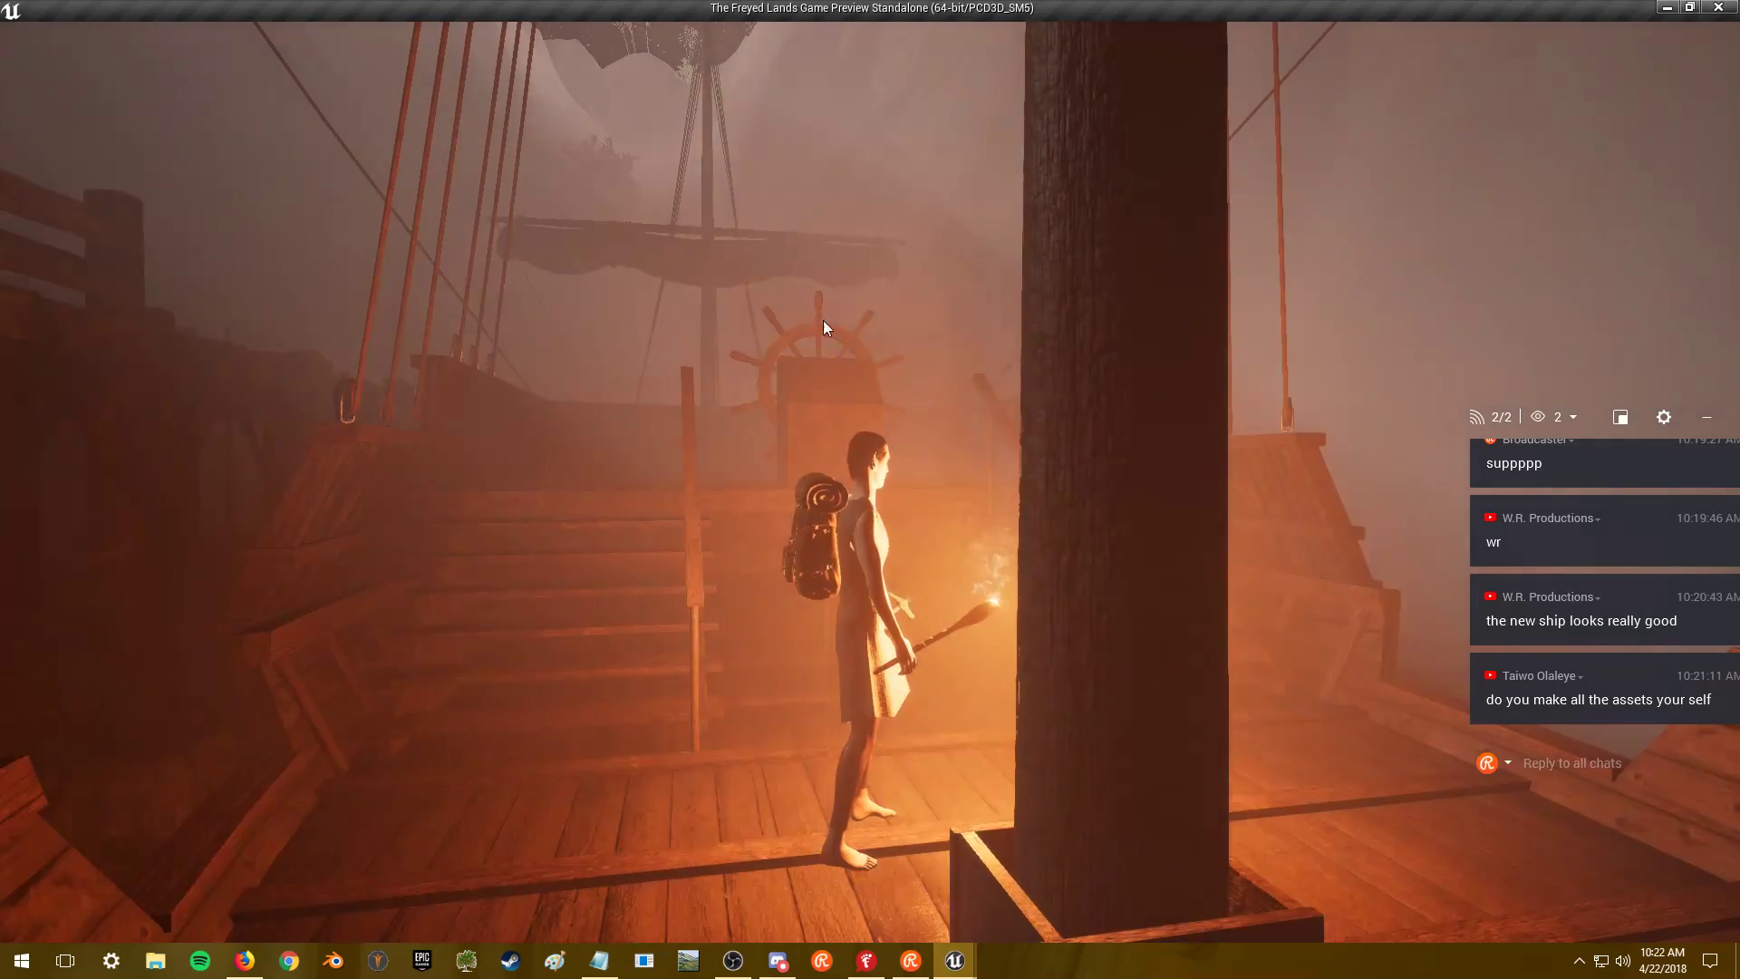
- Walk the character to the bow and target it to see its description
click(812, 389)
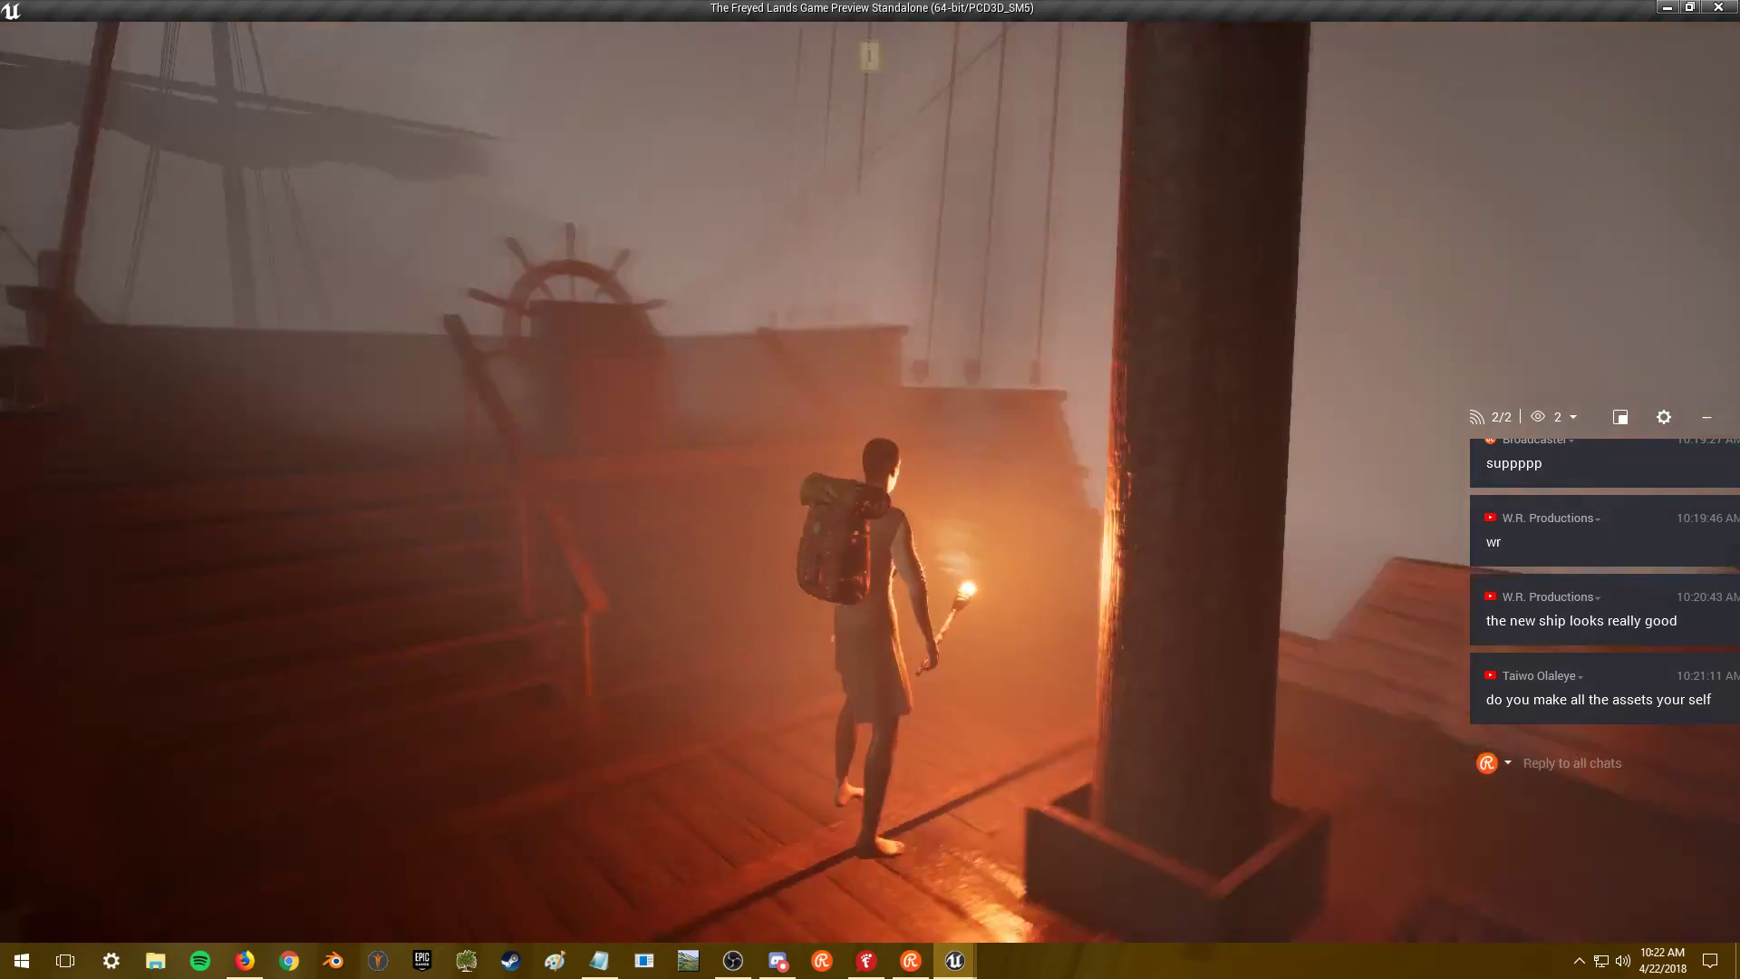
key(w)
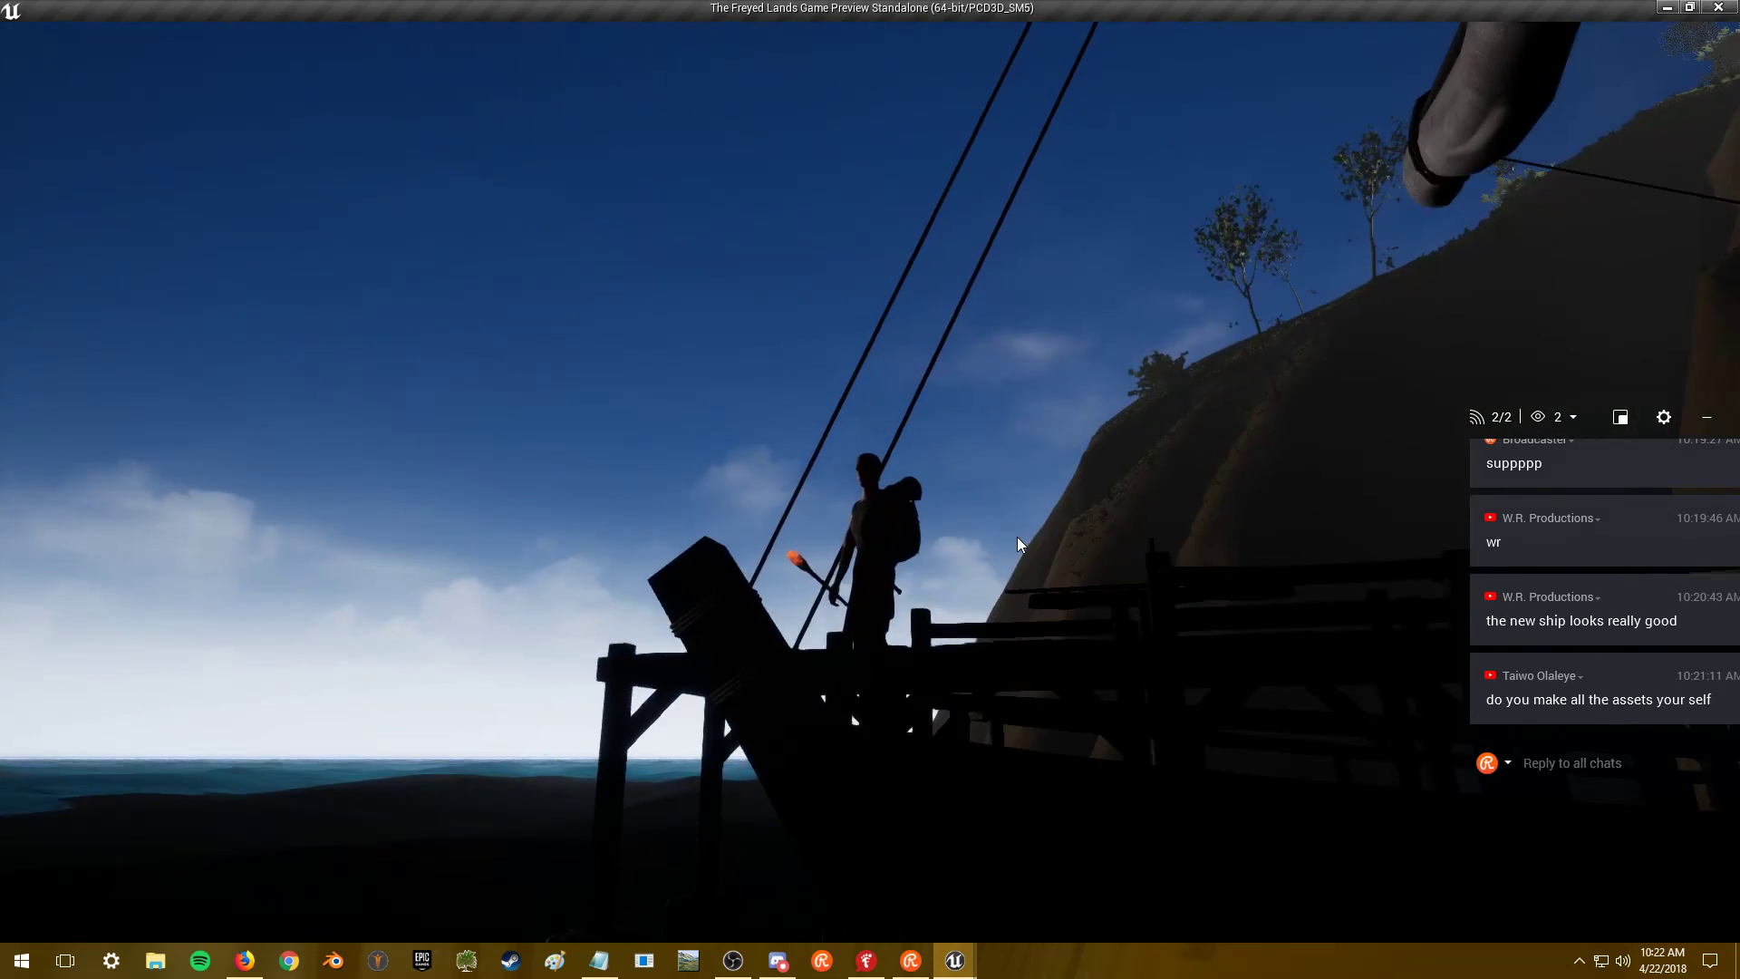
click(808, 415)
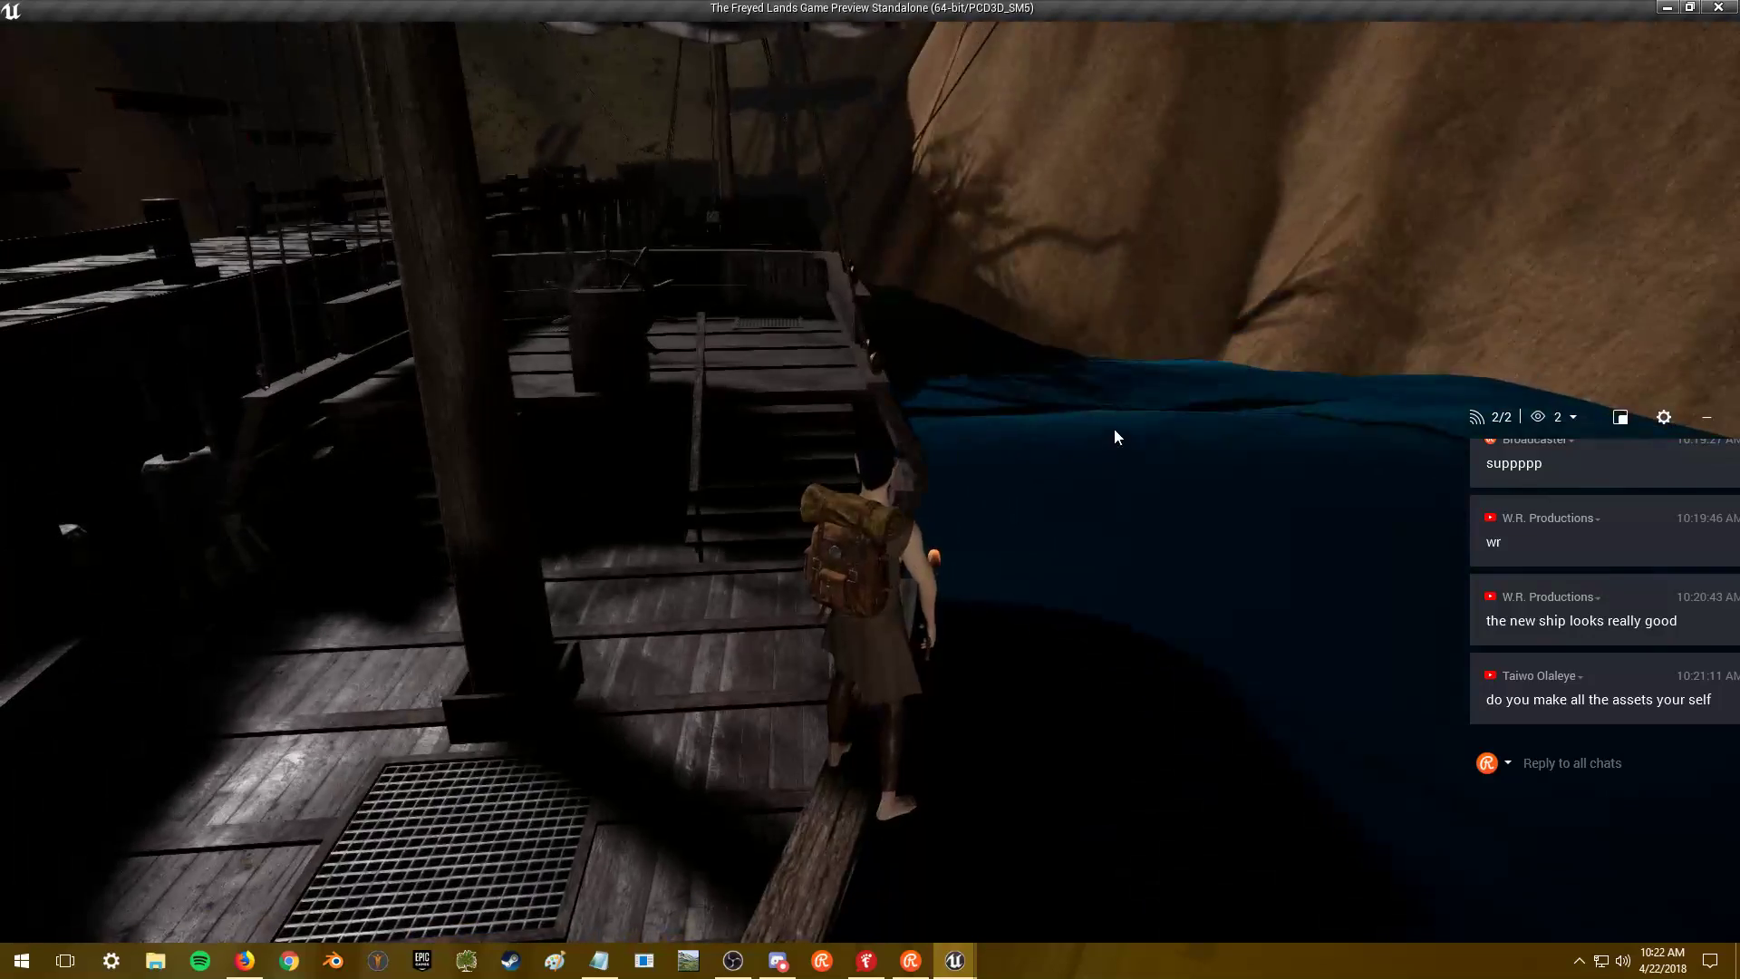
- Show the frame-rate counter with 'stat fps' and shrink the game preview to a smaller window
key(grave)
text(stat fps)
key(Return)
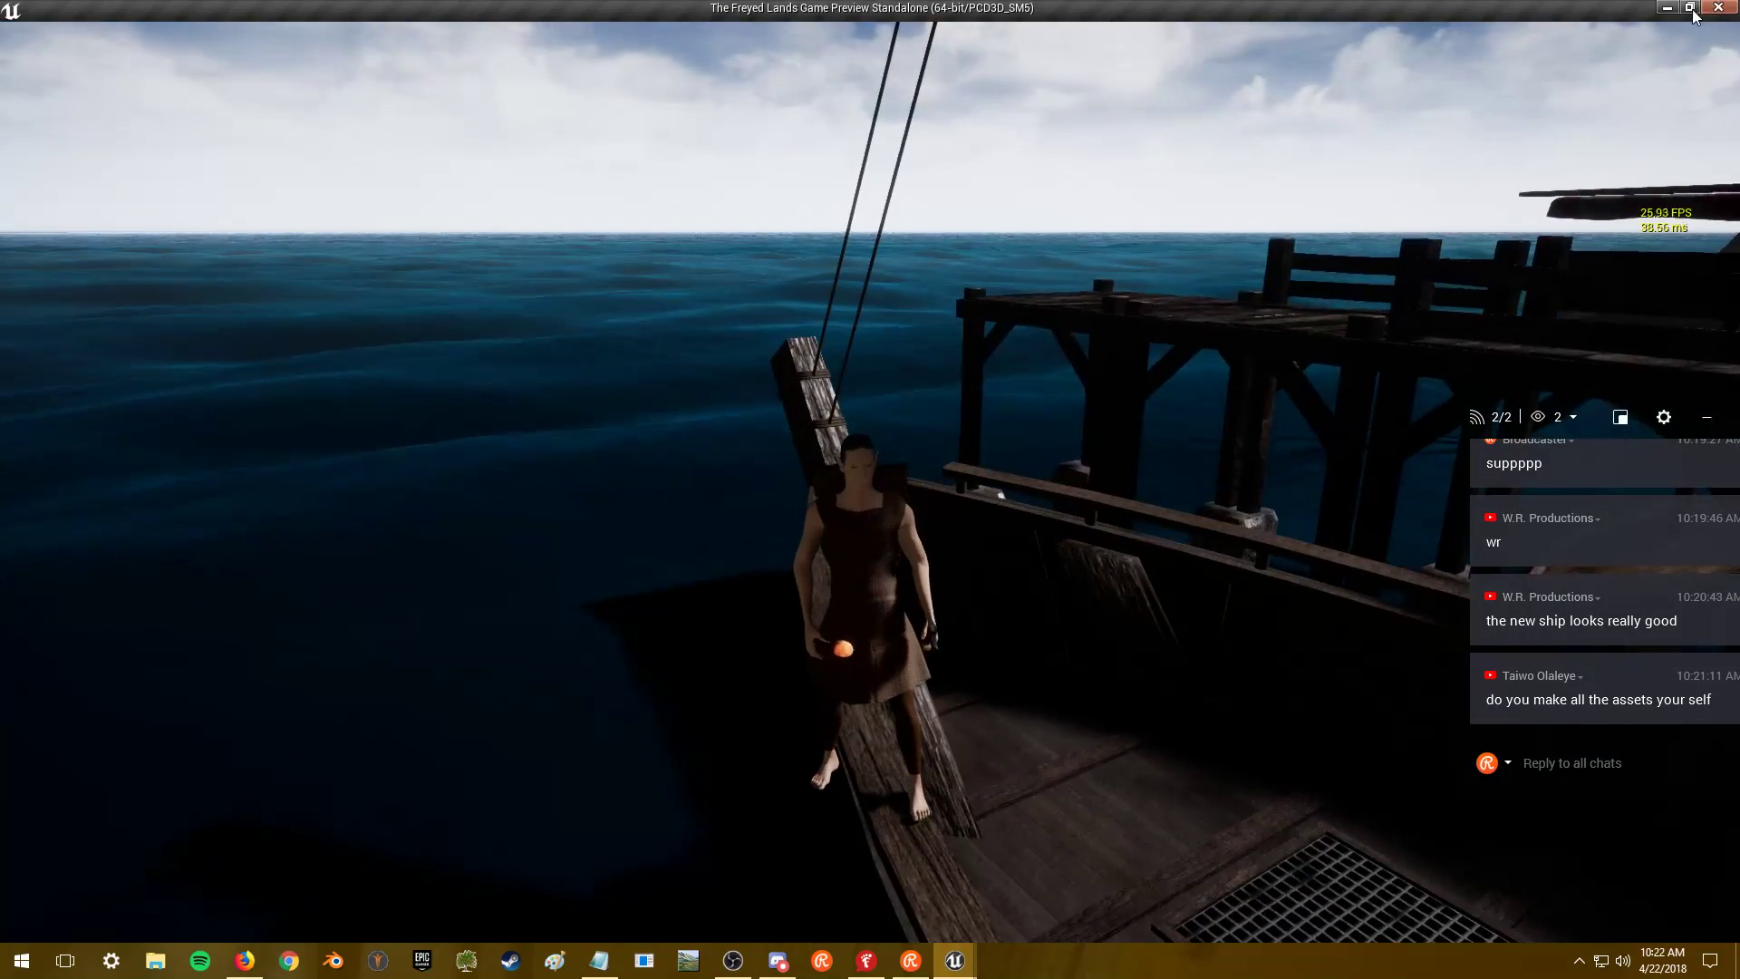
click(1690, 8)
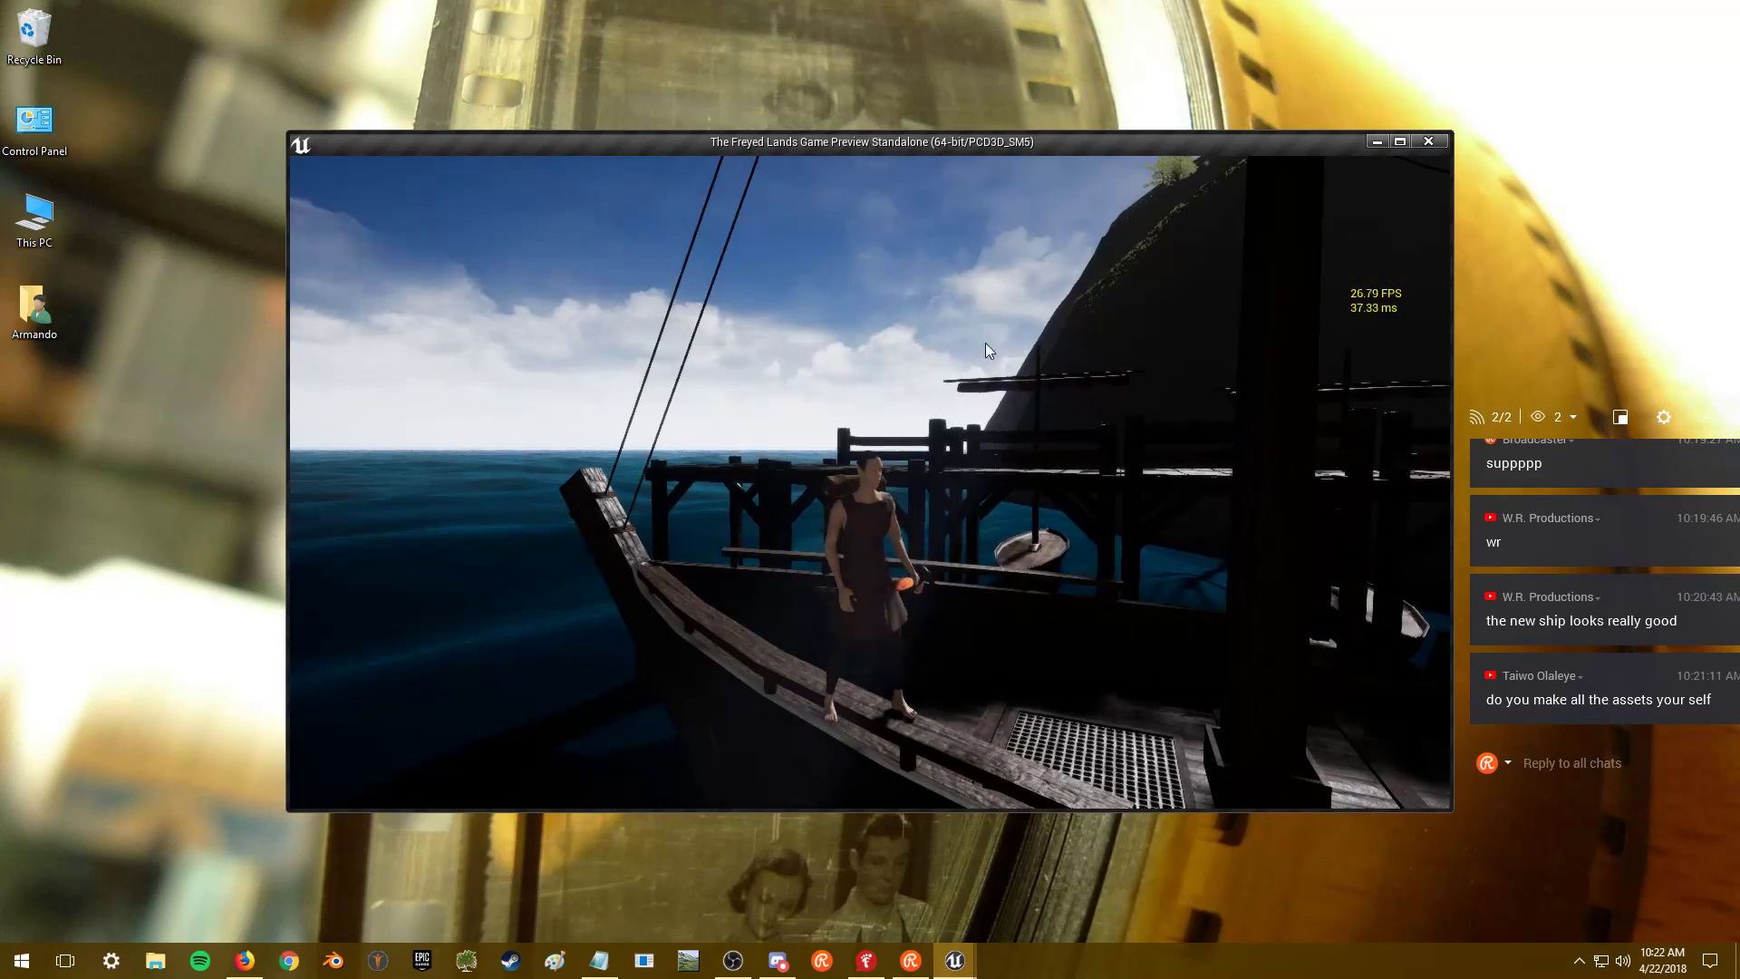
click(986, 343)
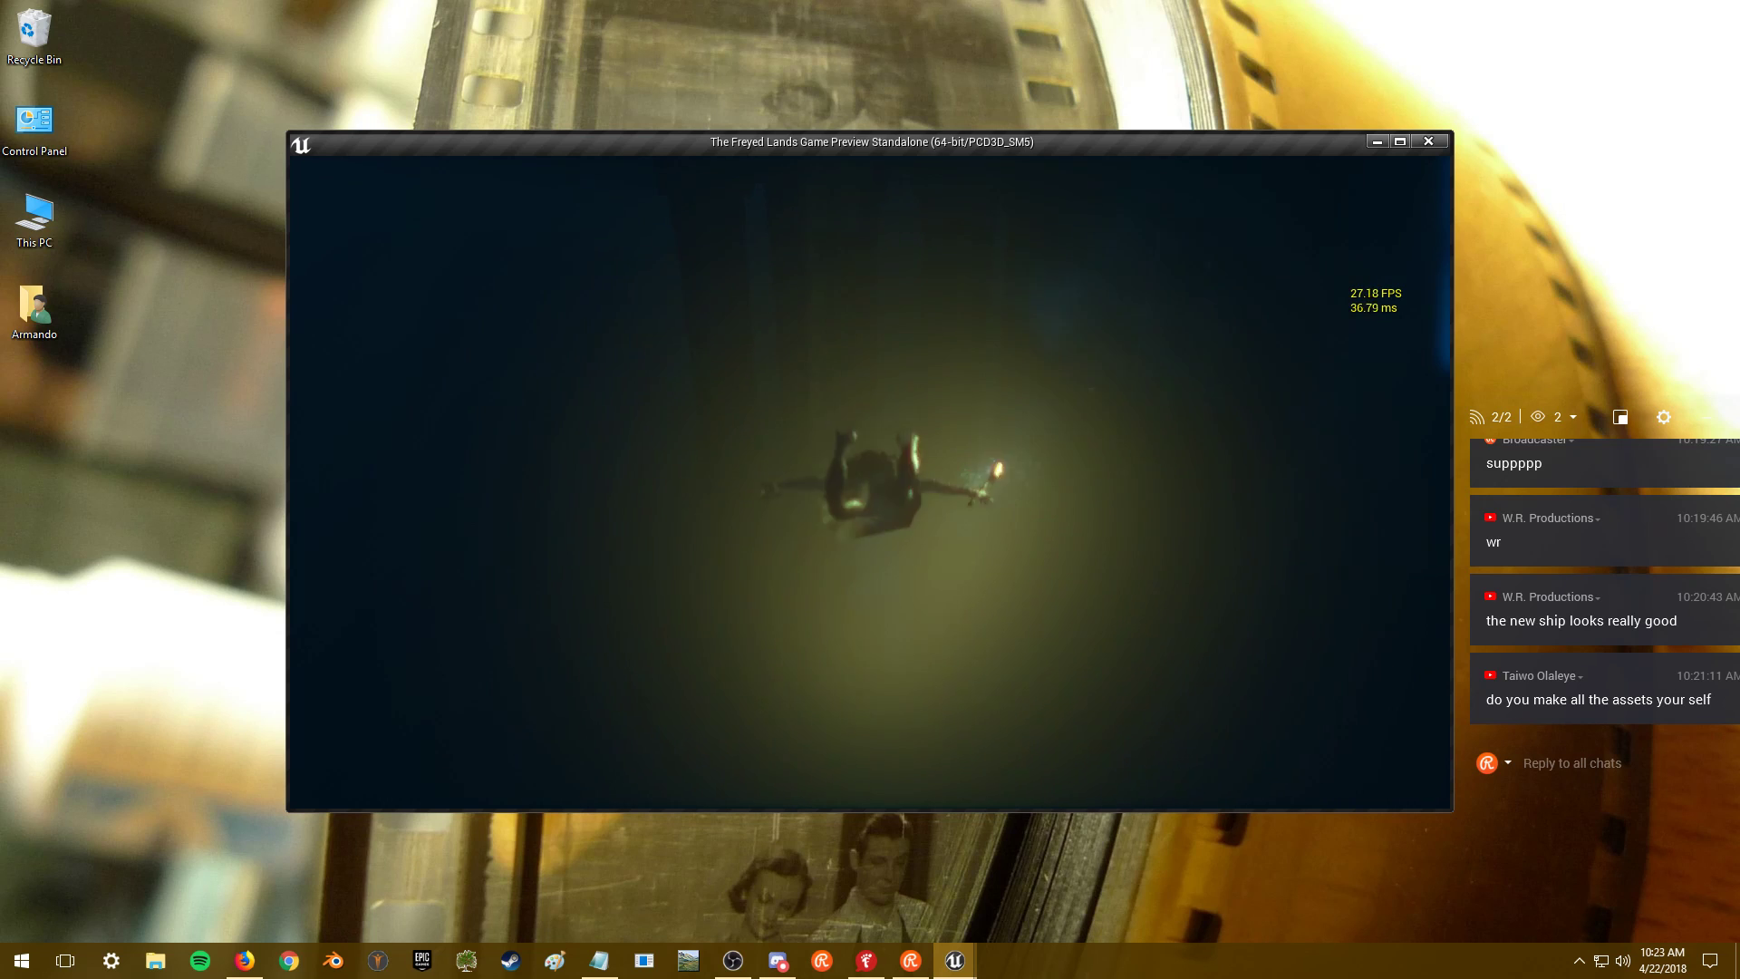
- Swim left, right and upward underwater, then save and quit from the in-game menu
key(a)
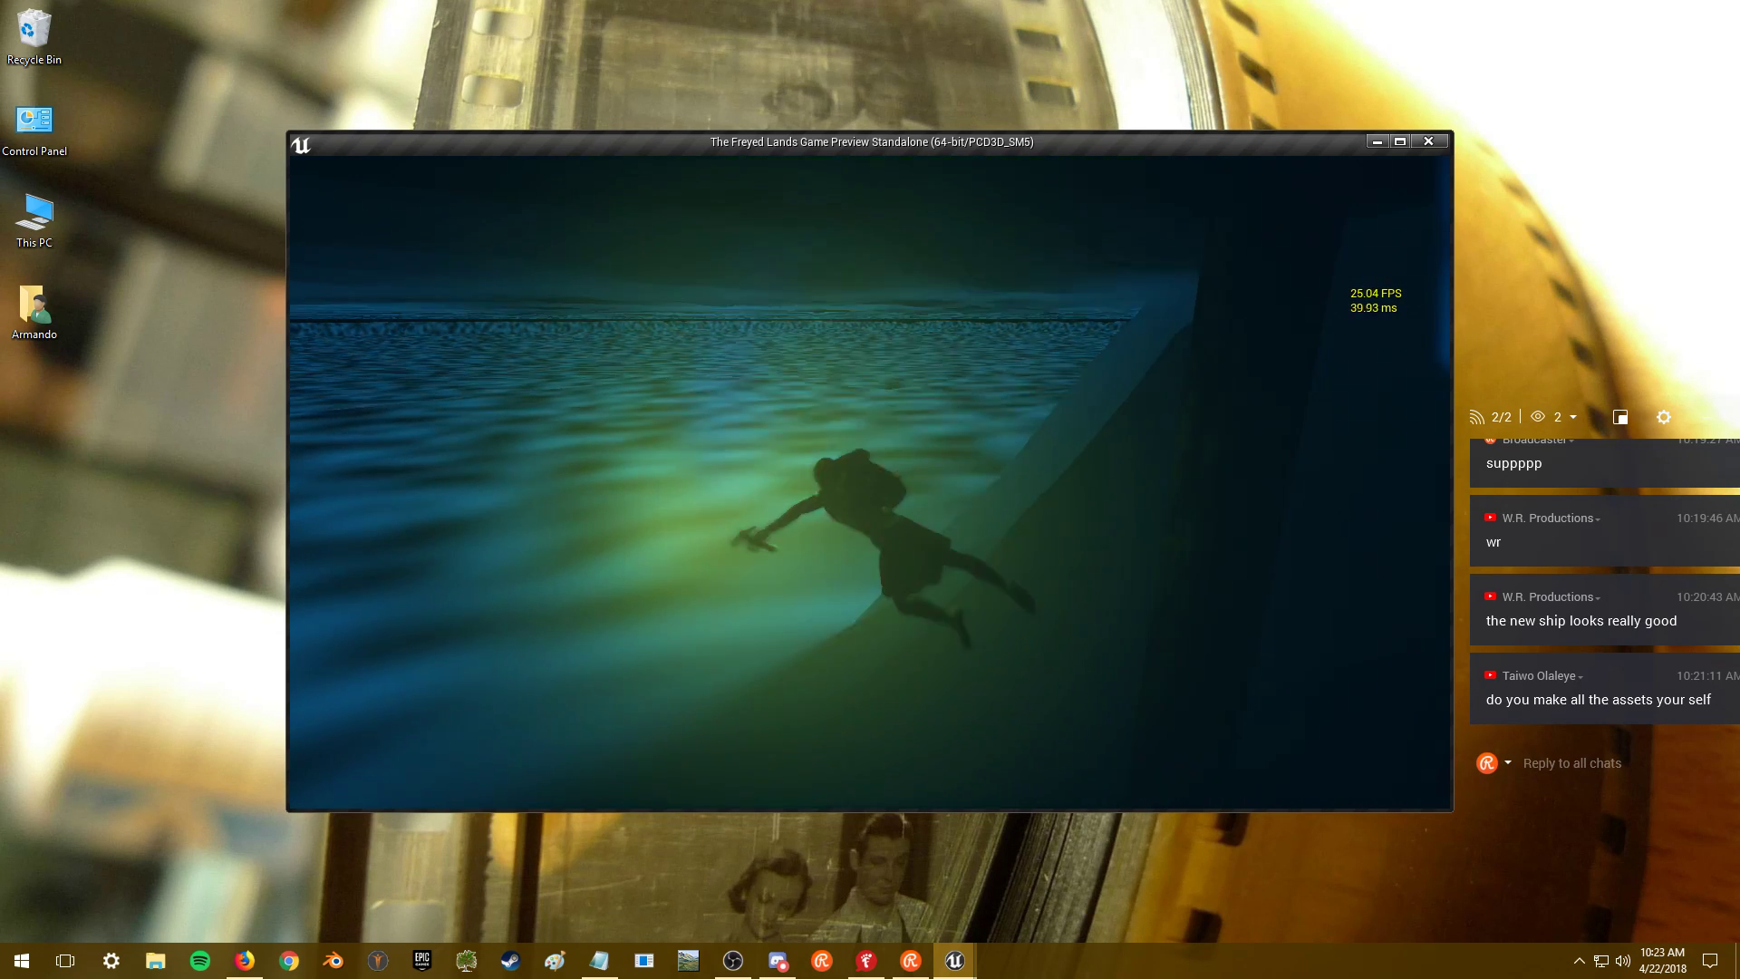
click(879, 376)
key(d)
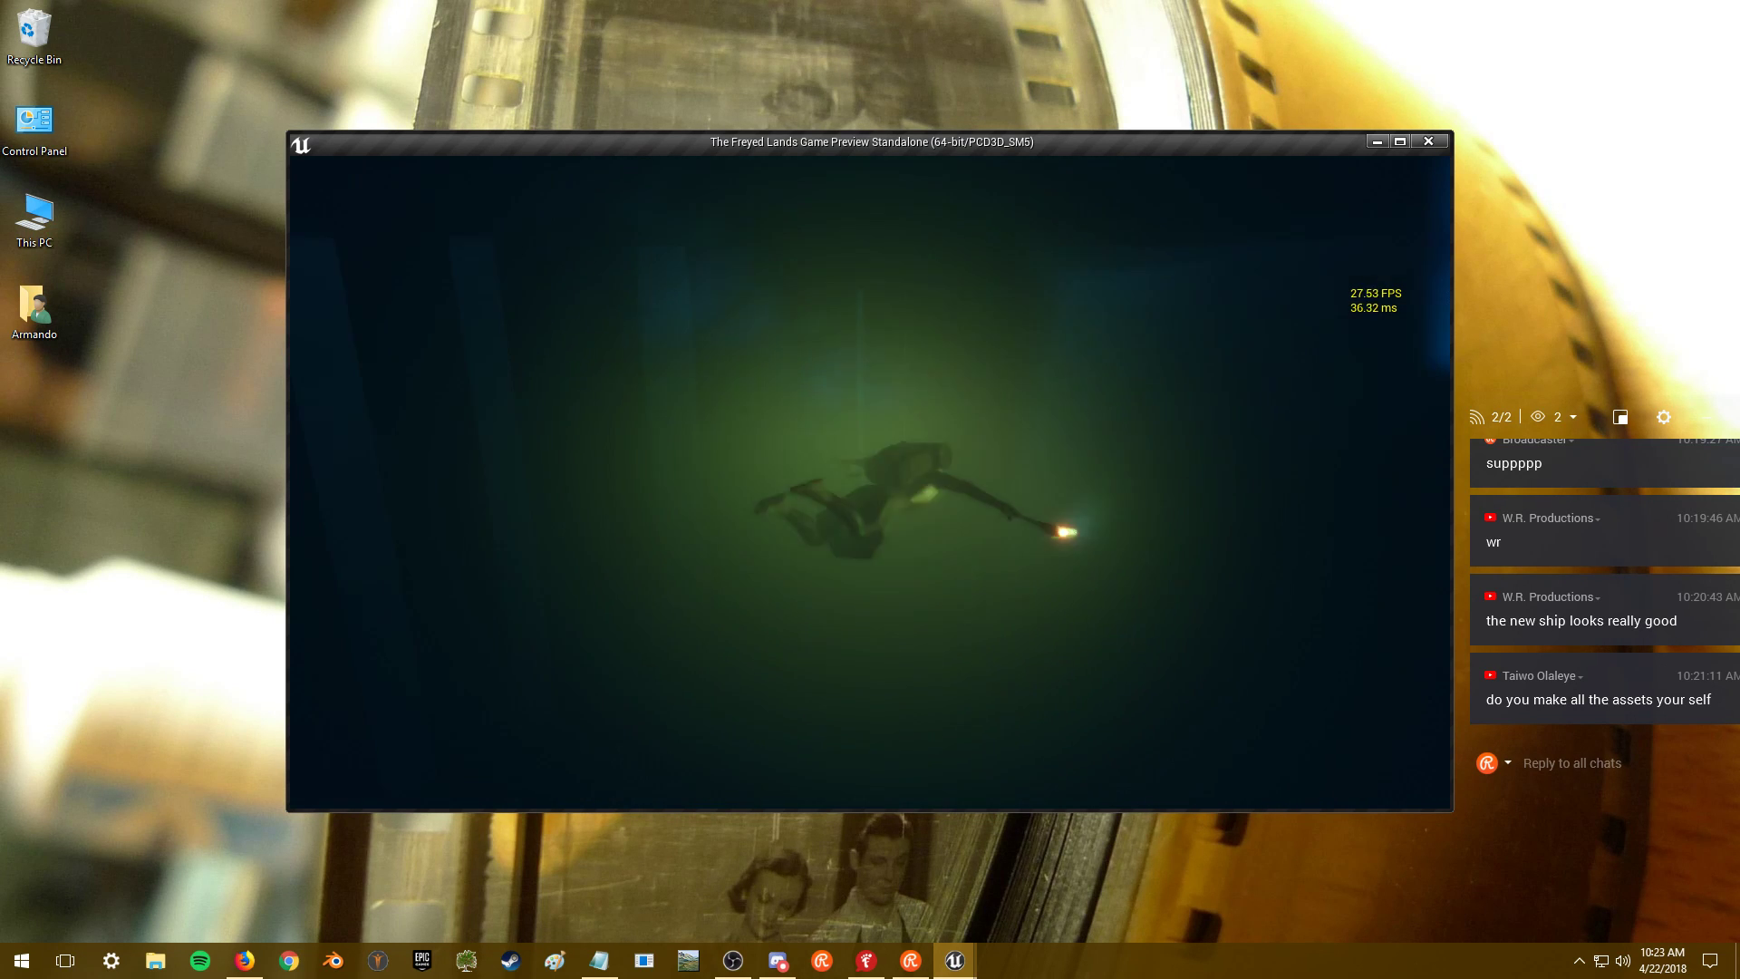
key(d)
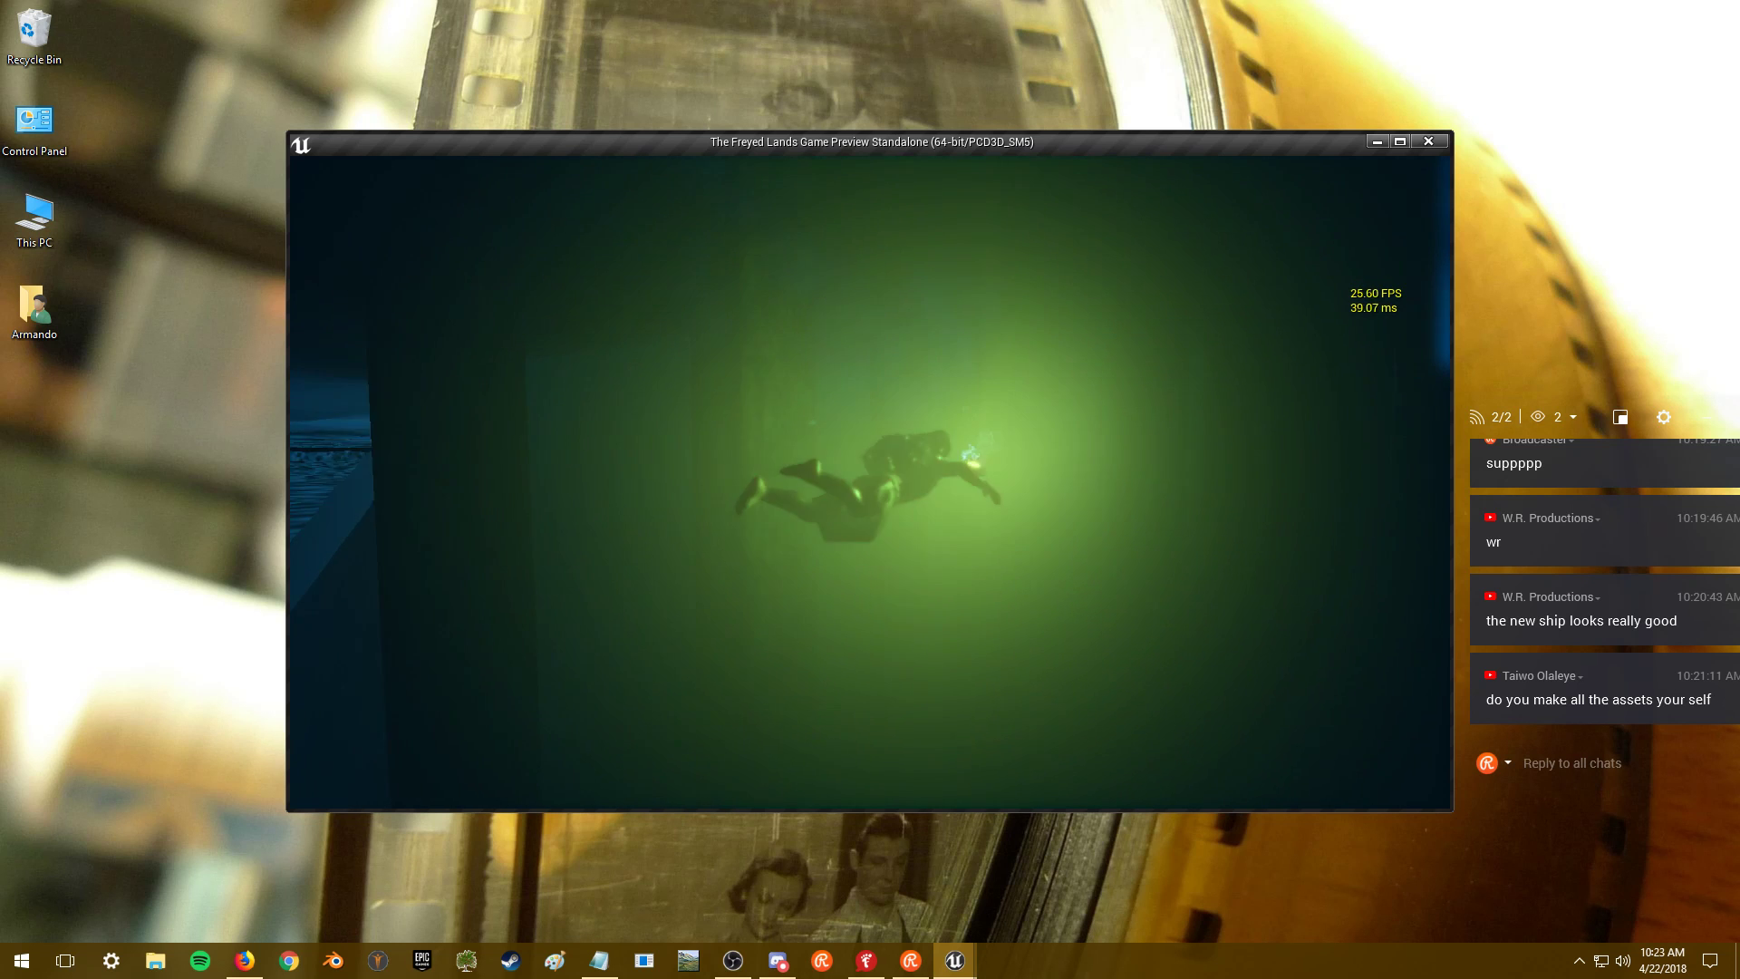
key(w)
key(d)
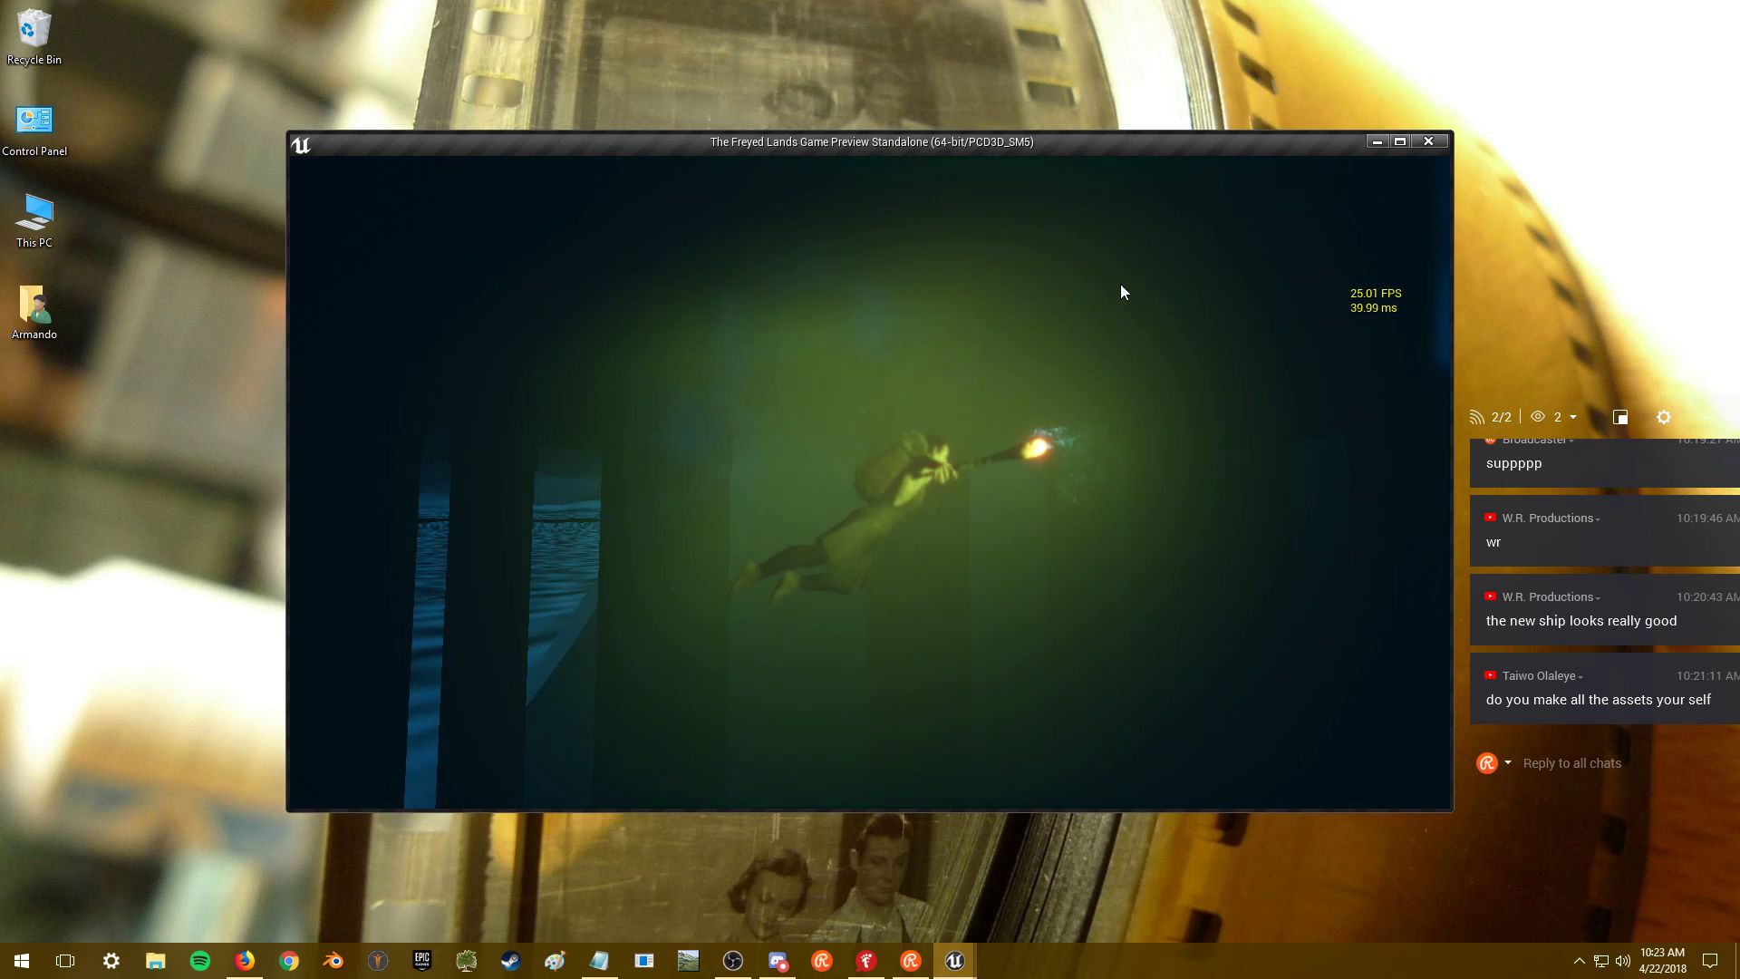
key(Tab)
click(371, 172)
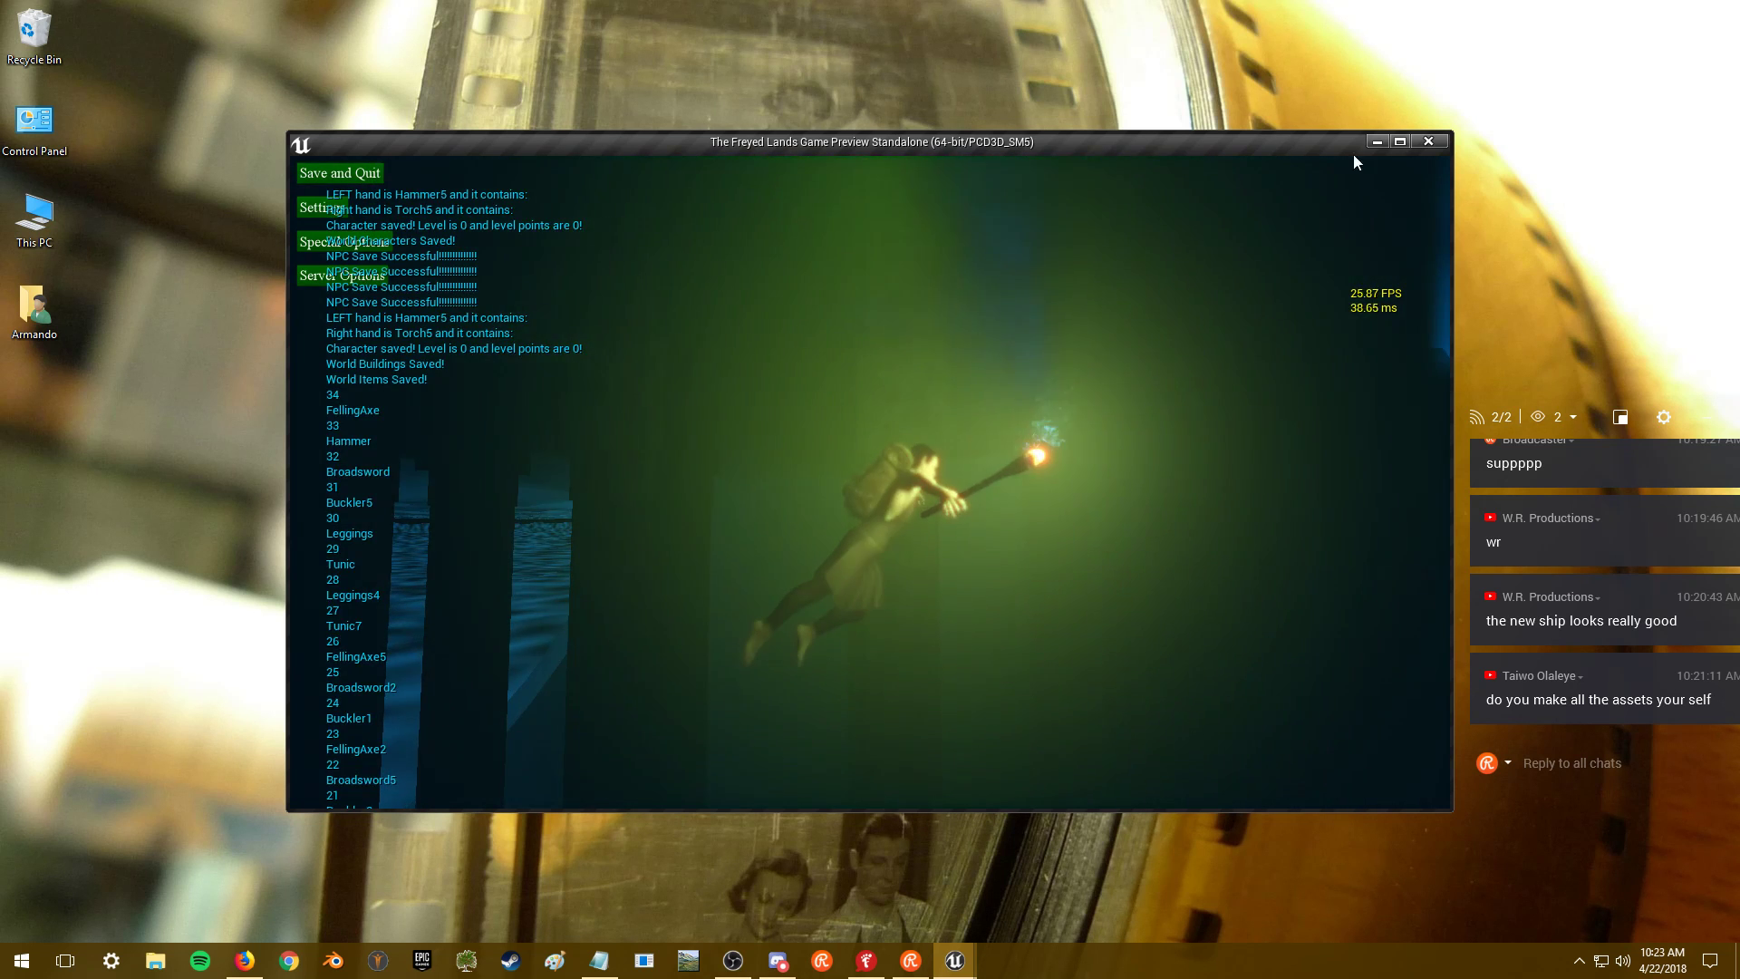
- Close the game preview and bring the Unreal Editor with MainMap back to the front
click(1416, 143)
key(alt+Tab)
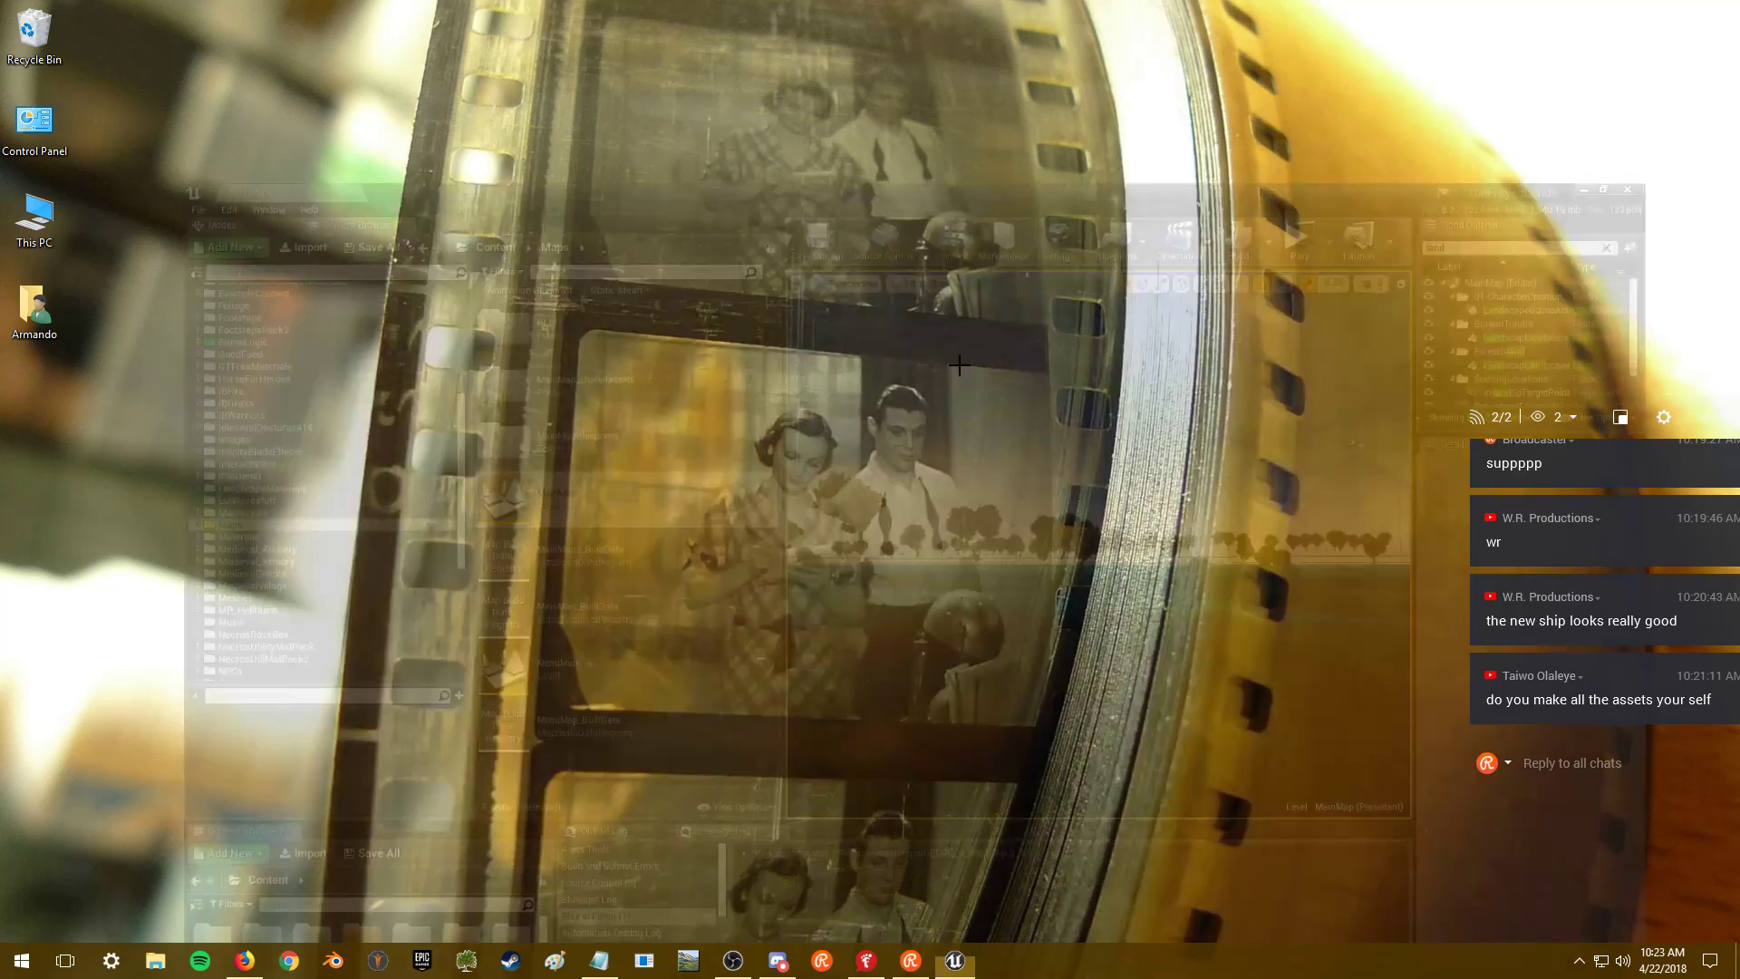
key(alt+Tab)
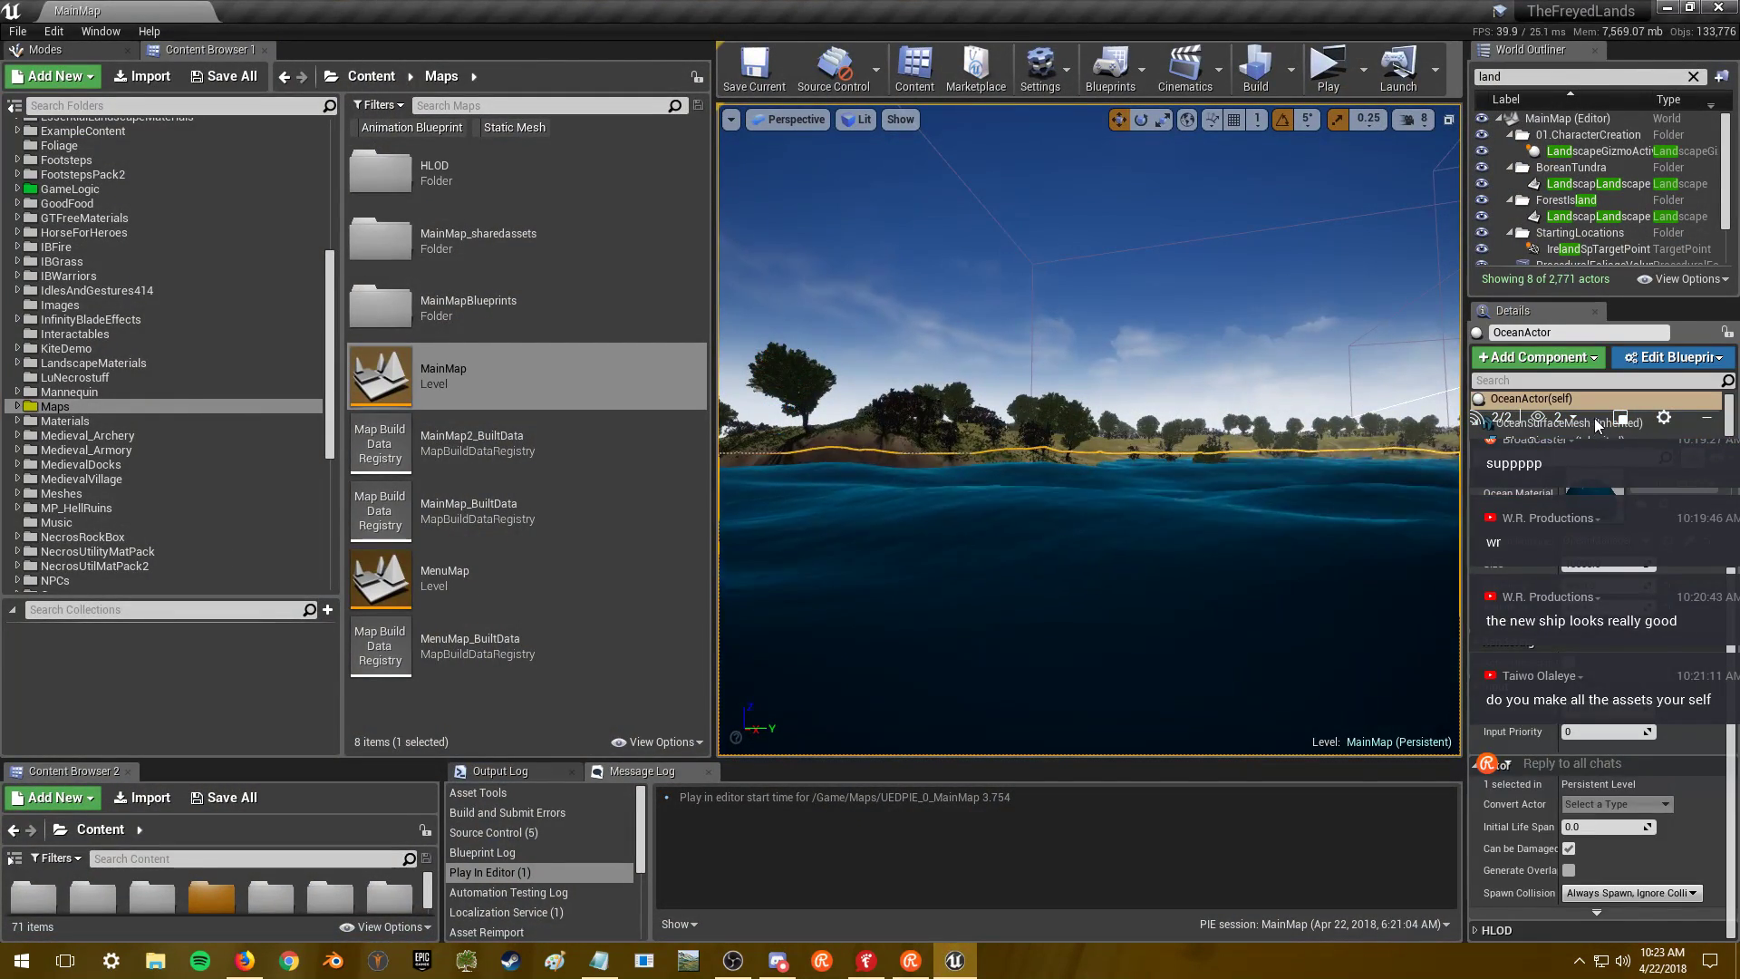
drag(1597, 425, 1181, 433)
- Set the OceanSurfaceMesh component's static mesh to SimpleWaterPlane7
click(1577, 423)
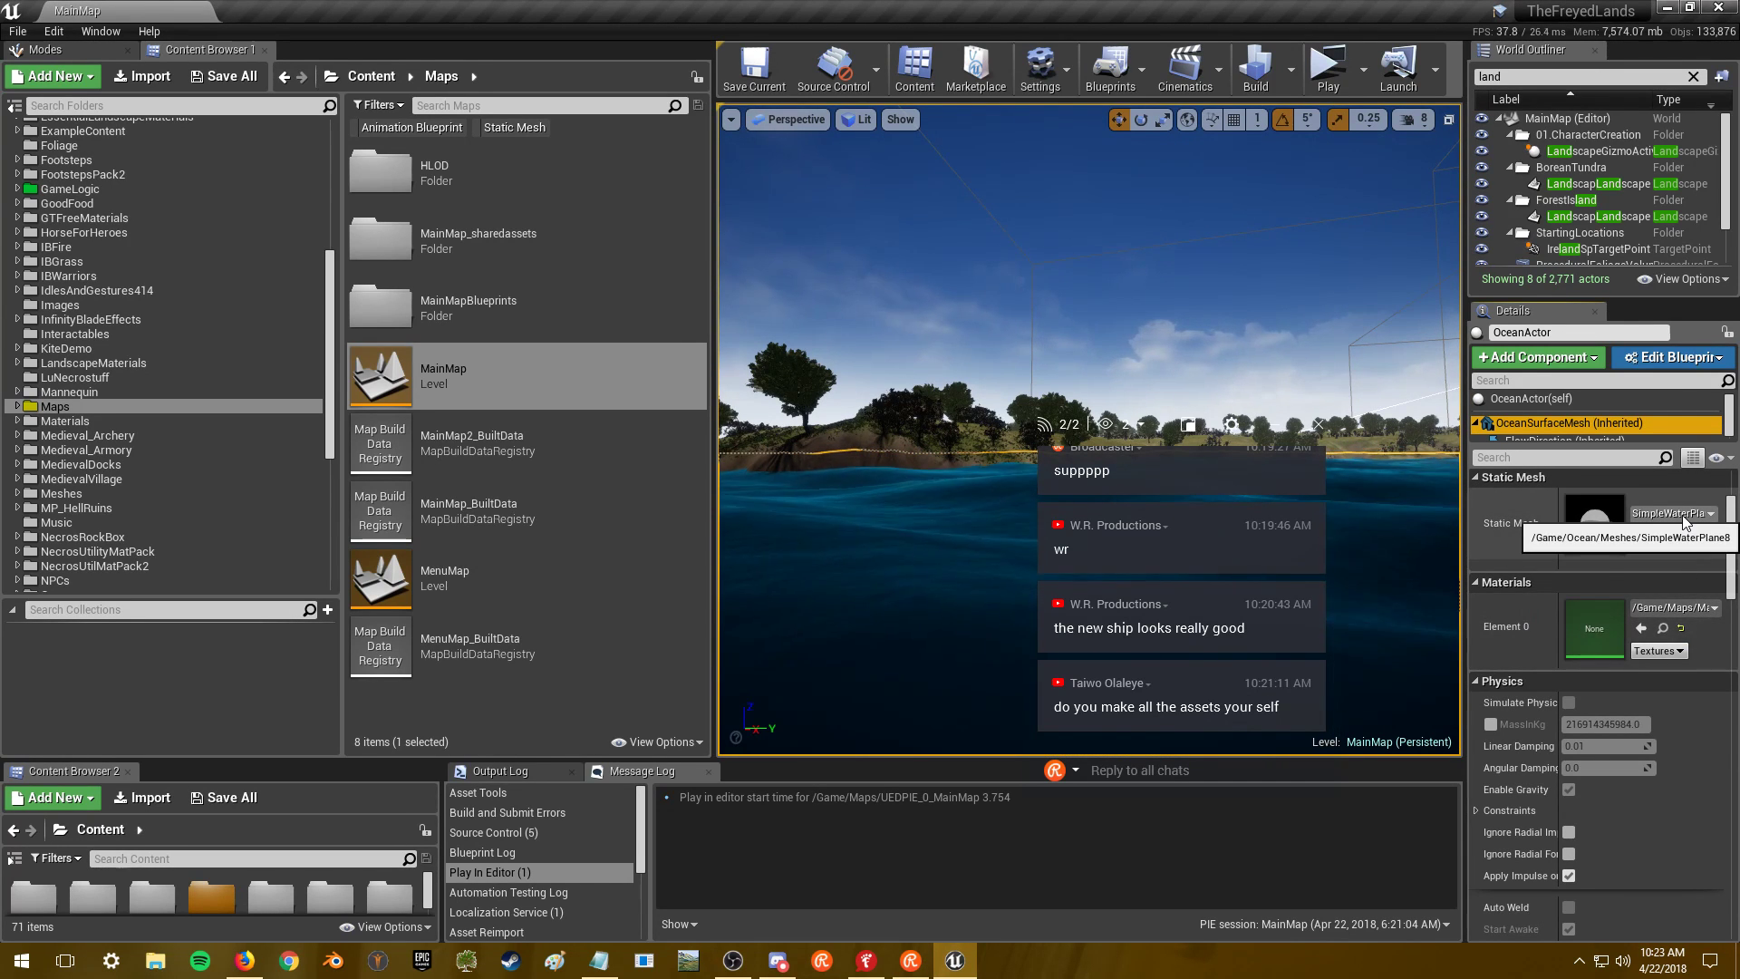
click(1684, 513)
mouse_move(1598, 757)
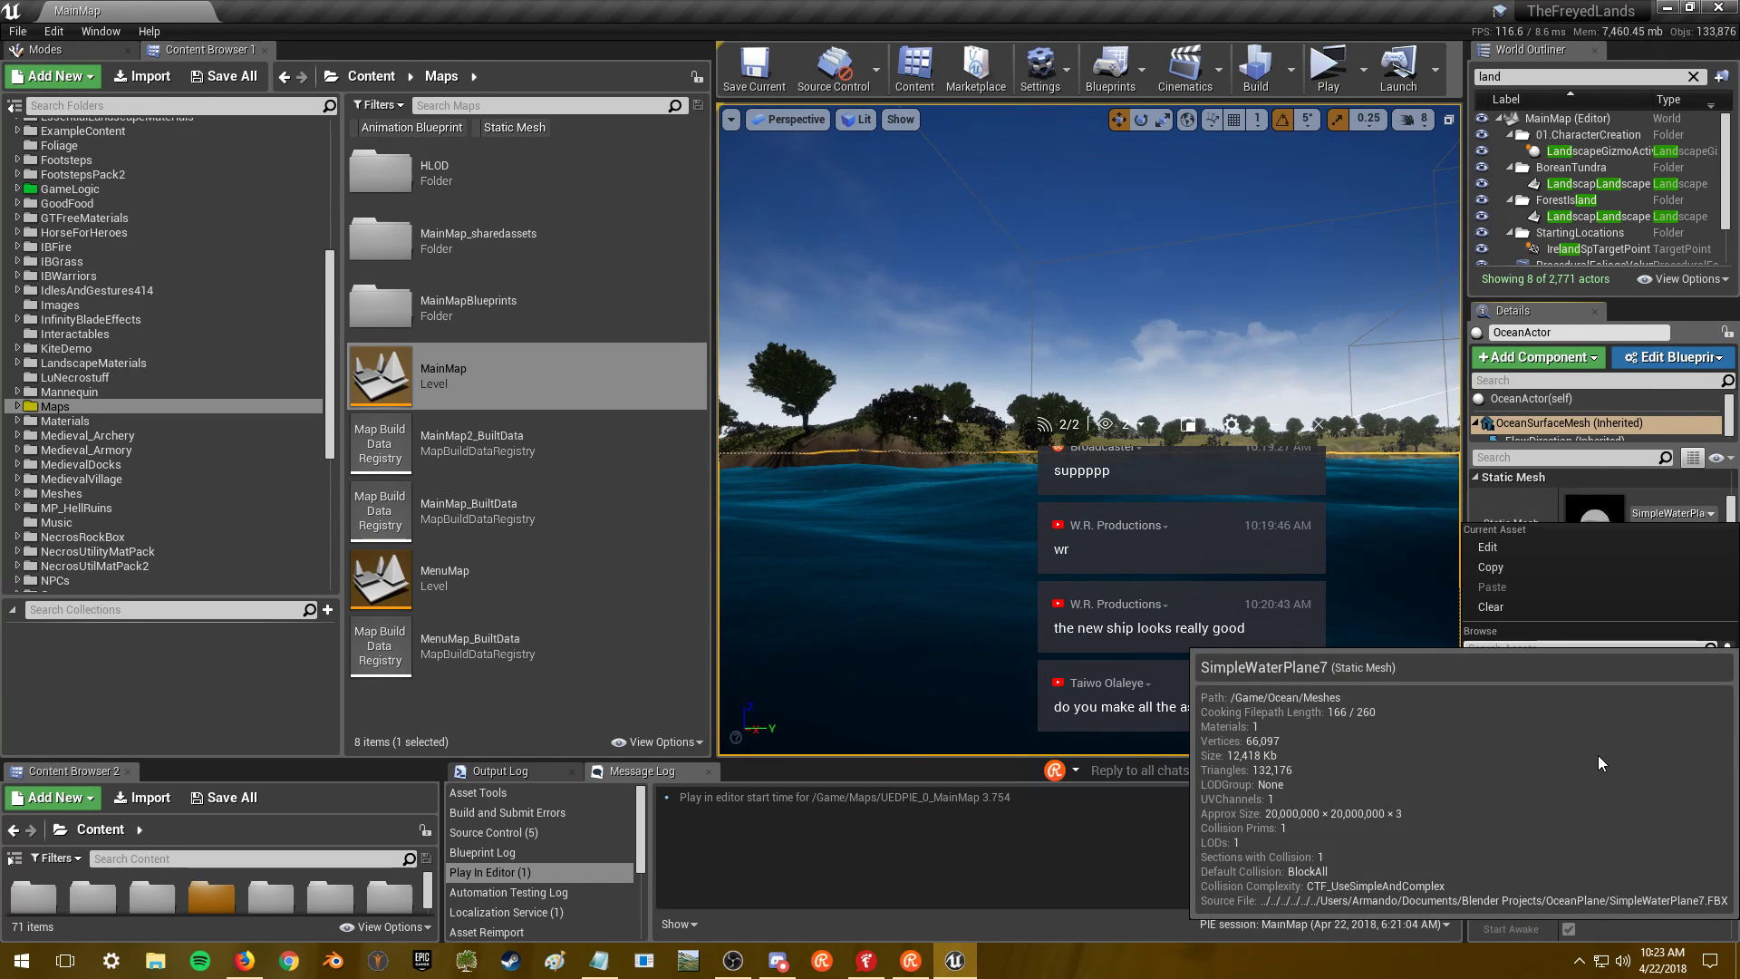
click(1597, 754)
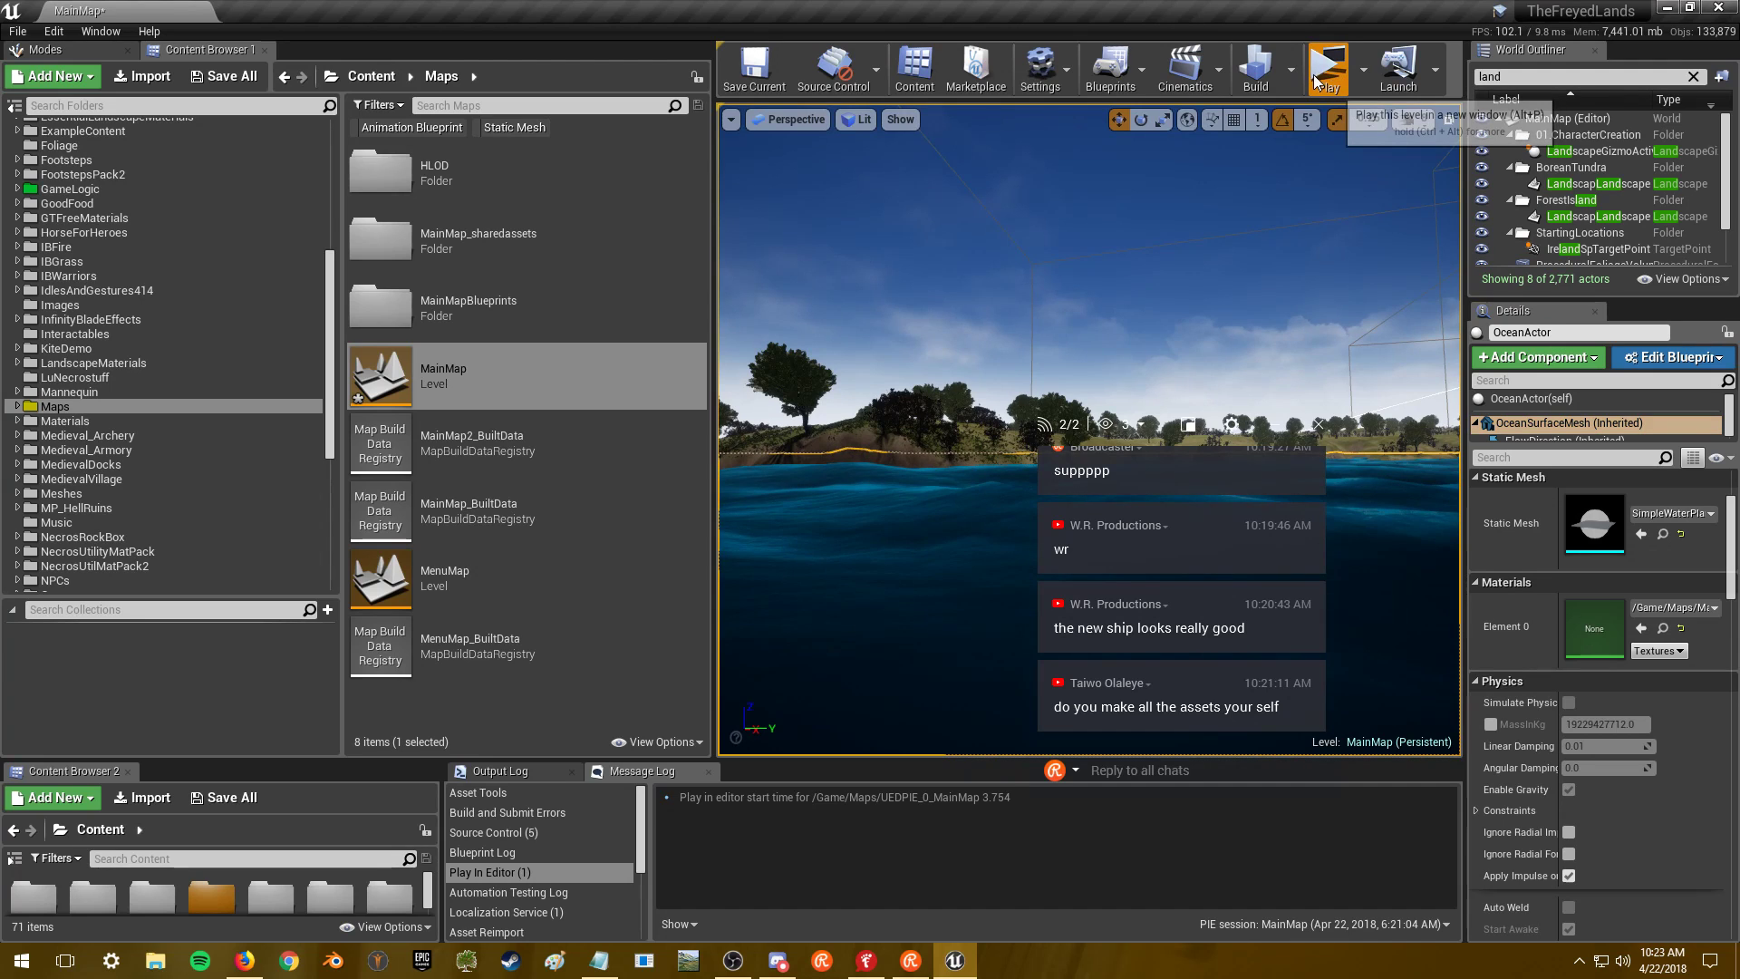
- Launch a standalone game, log in with a character name and password, check the ocean, then leave the game
click(1669, 8)
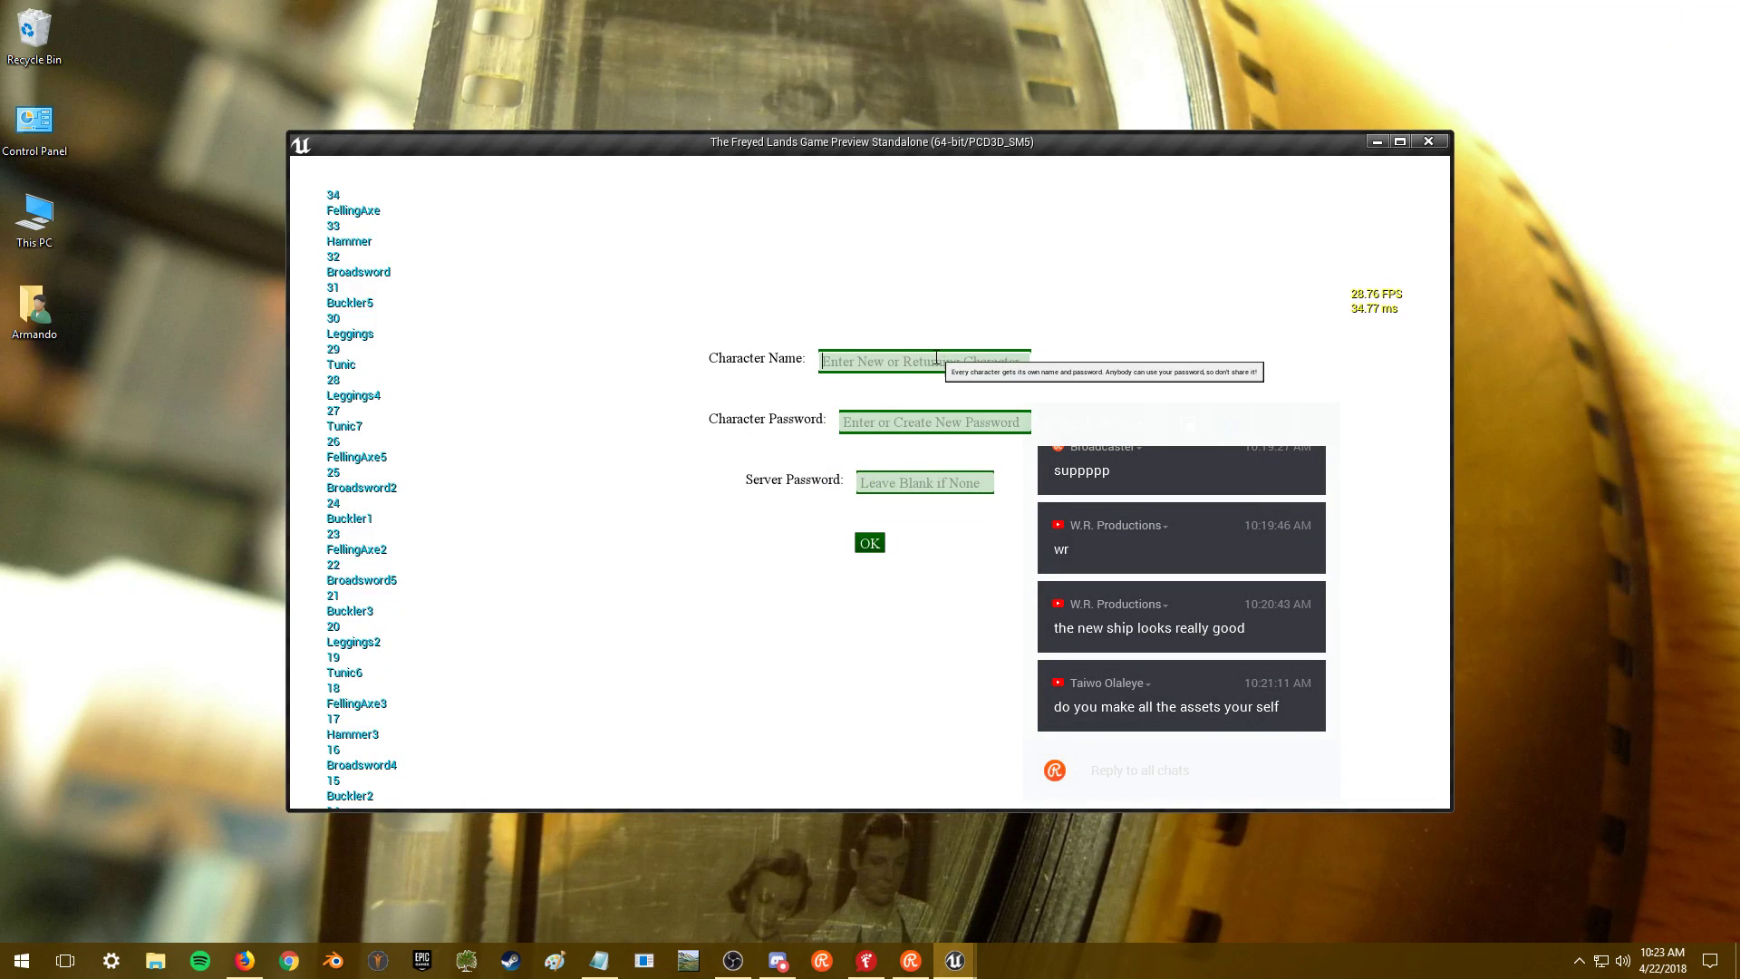
click(938, 359)
text(1)
click(911, 423)
text(1)
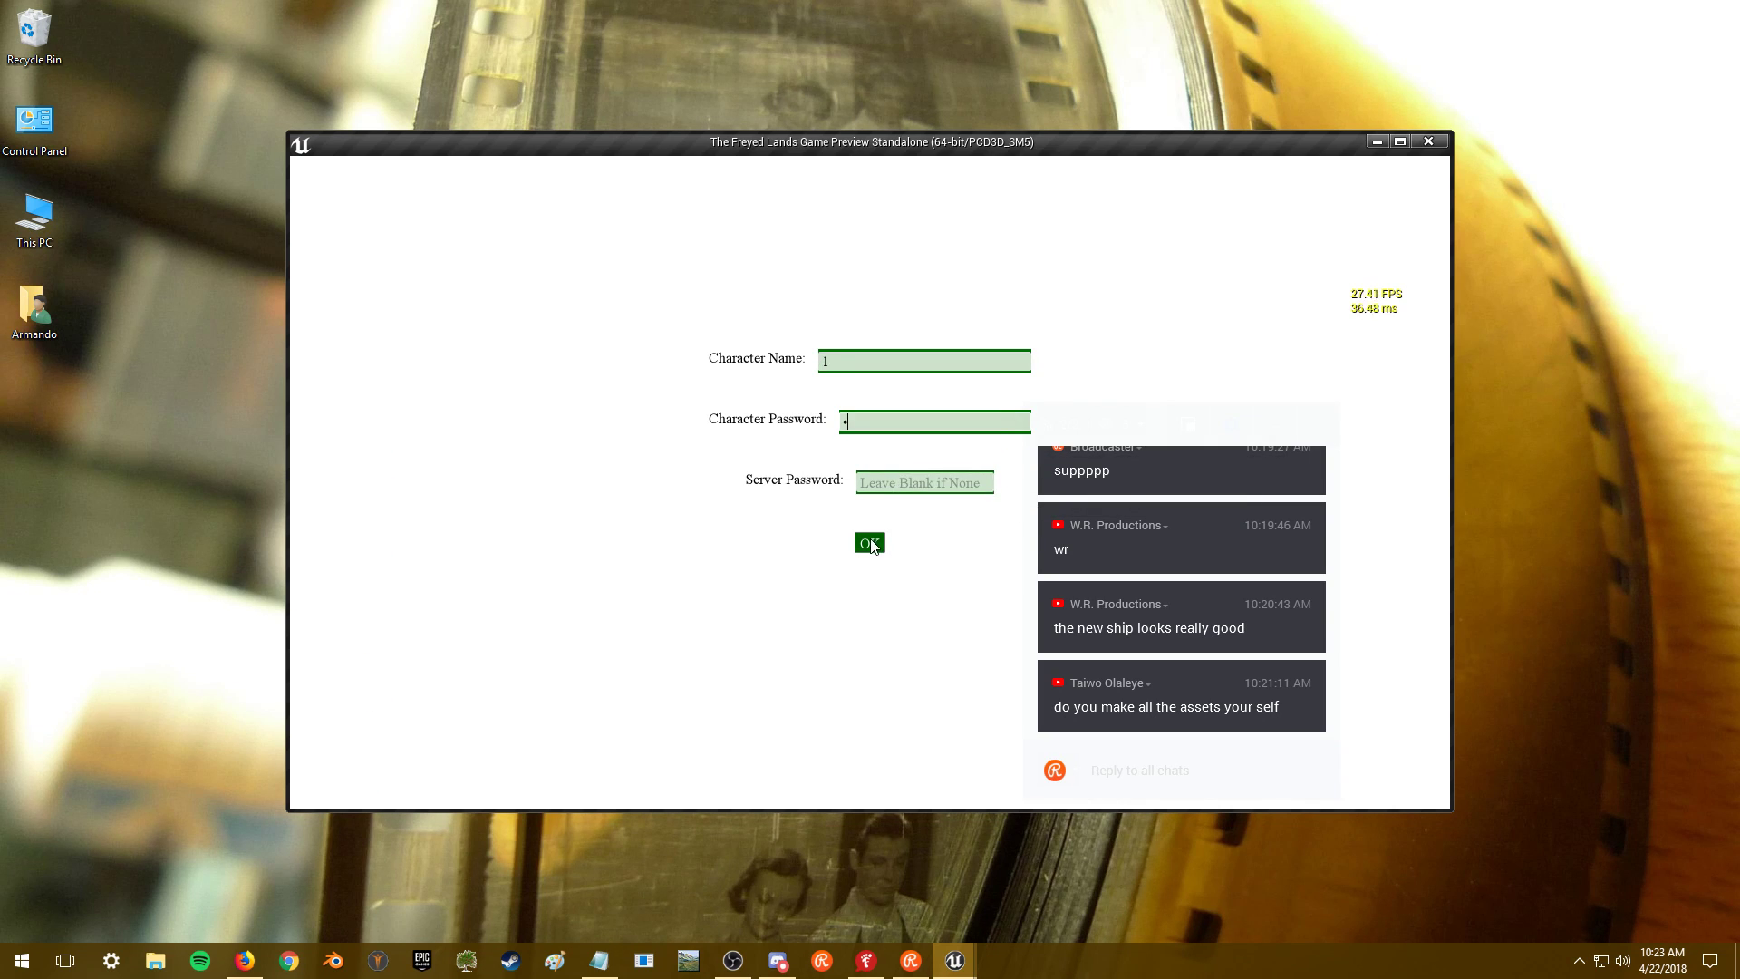
click(871, 543)
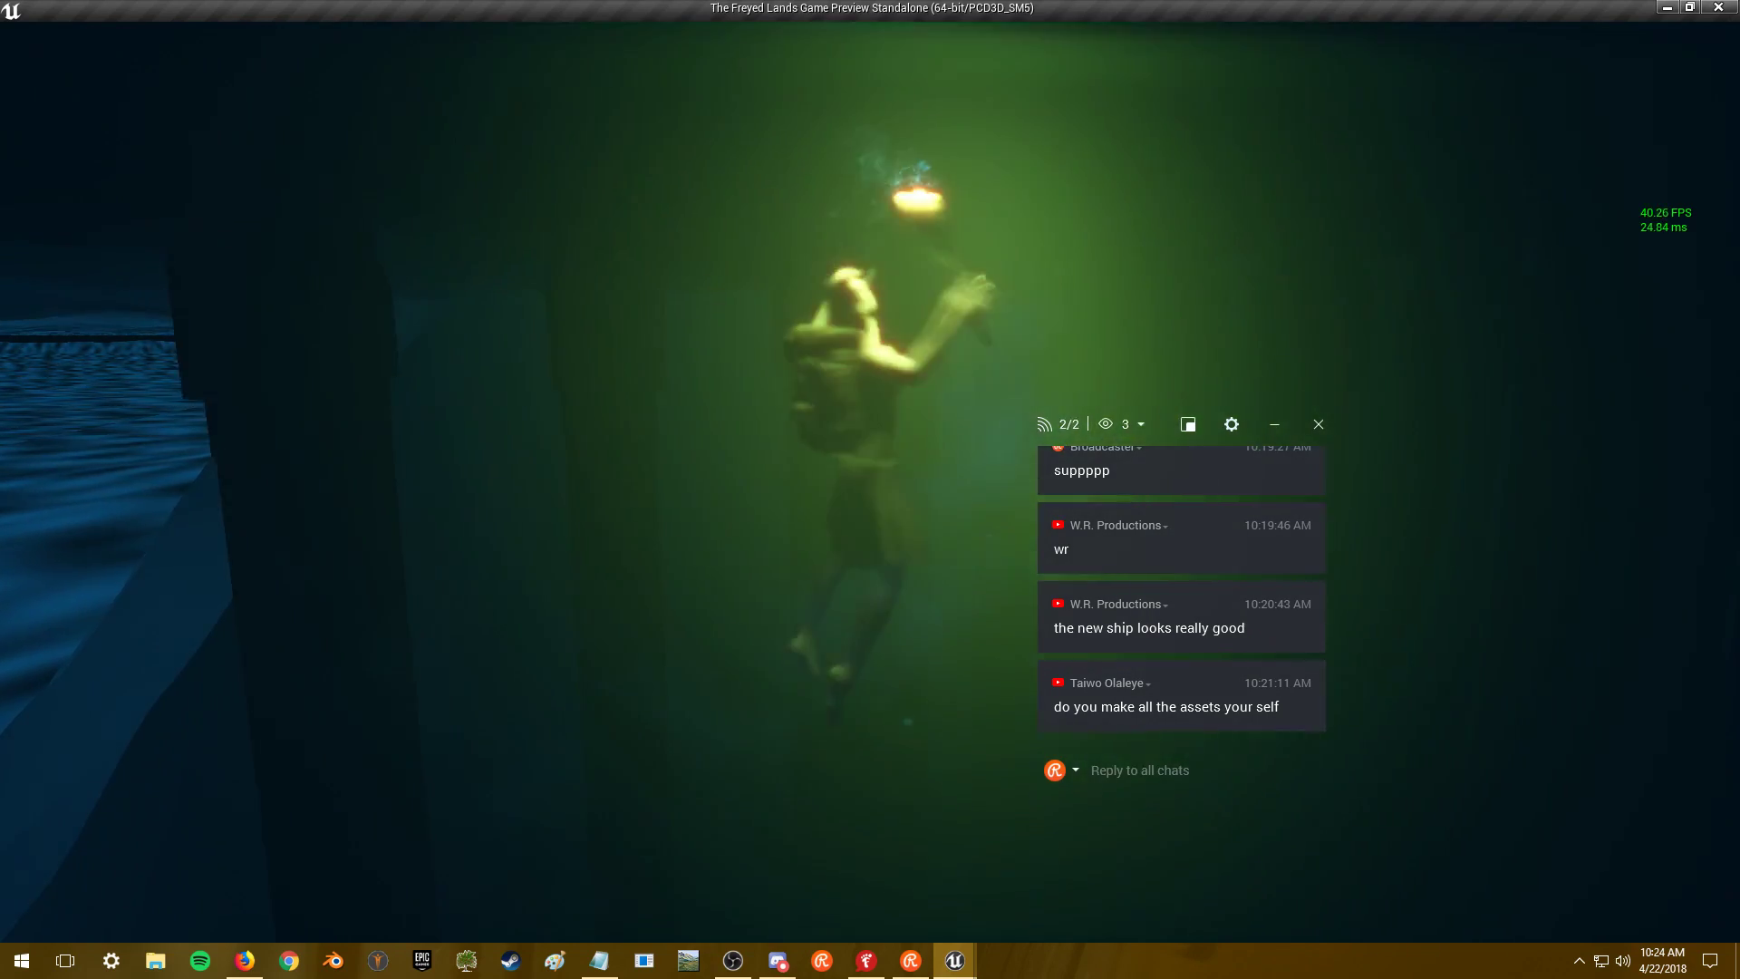
key(Escape)
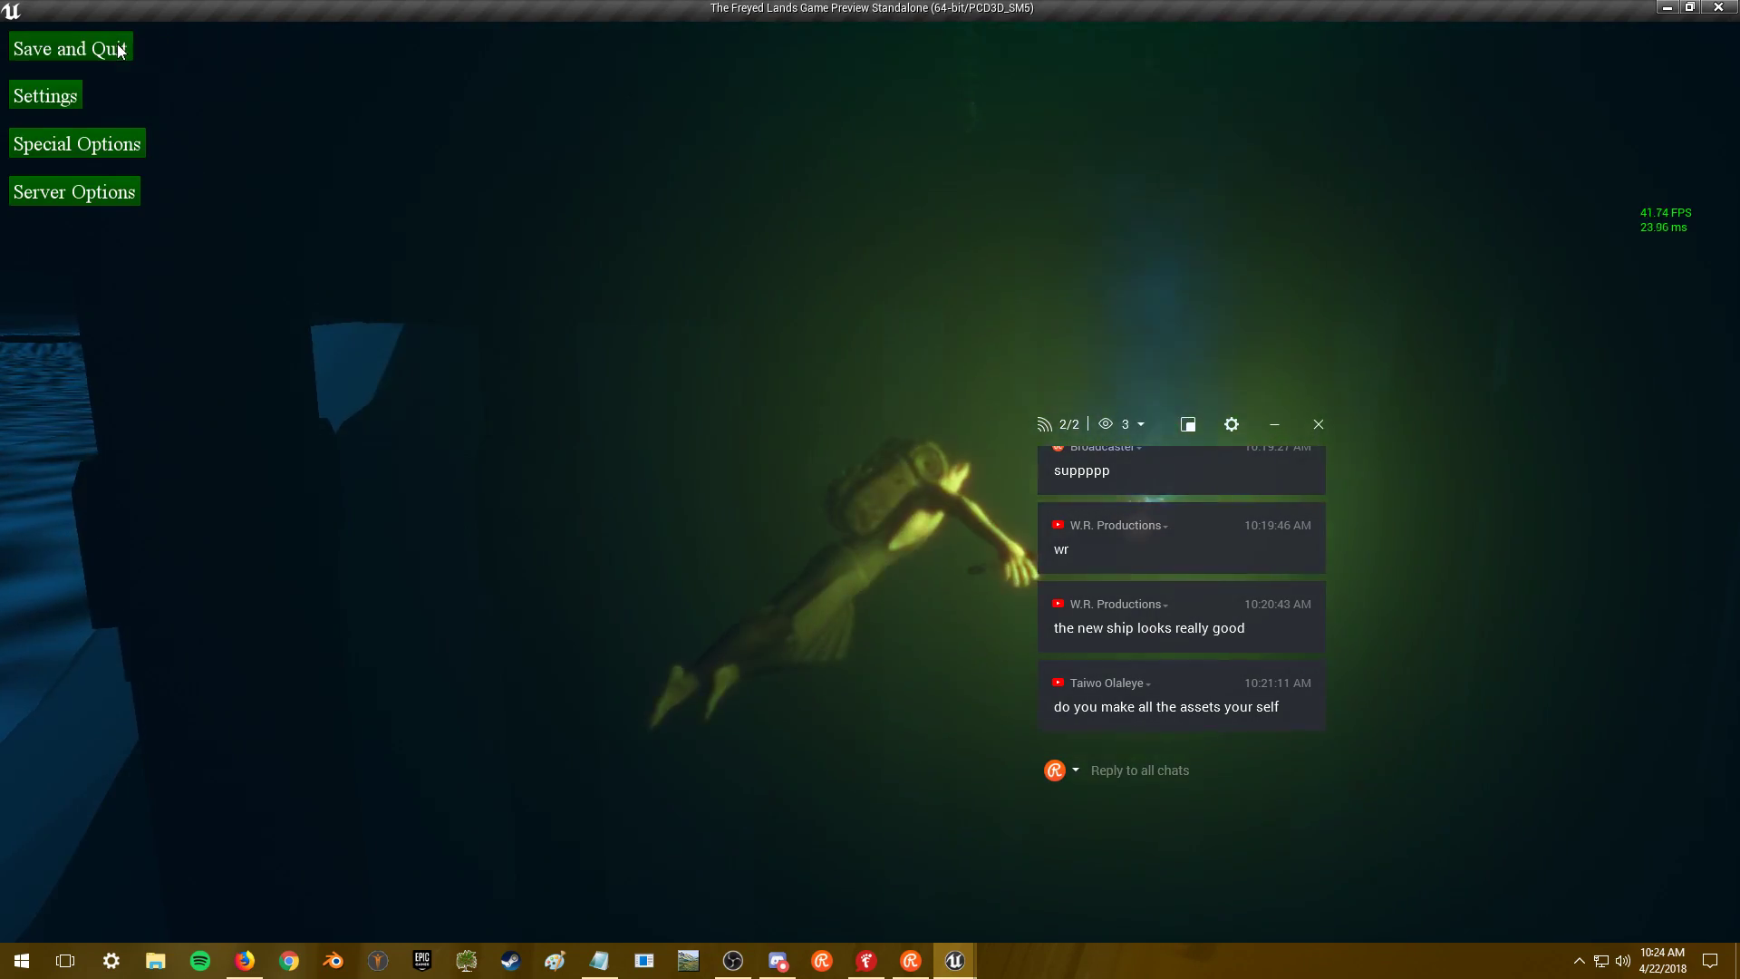
key(alt+Tab)
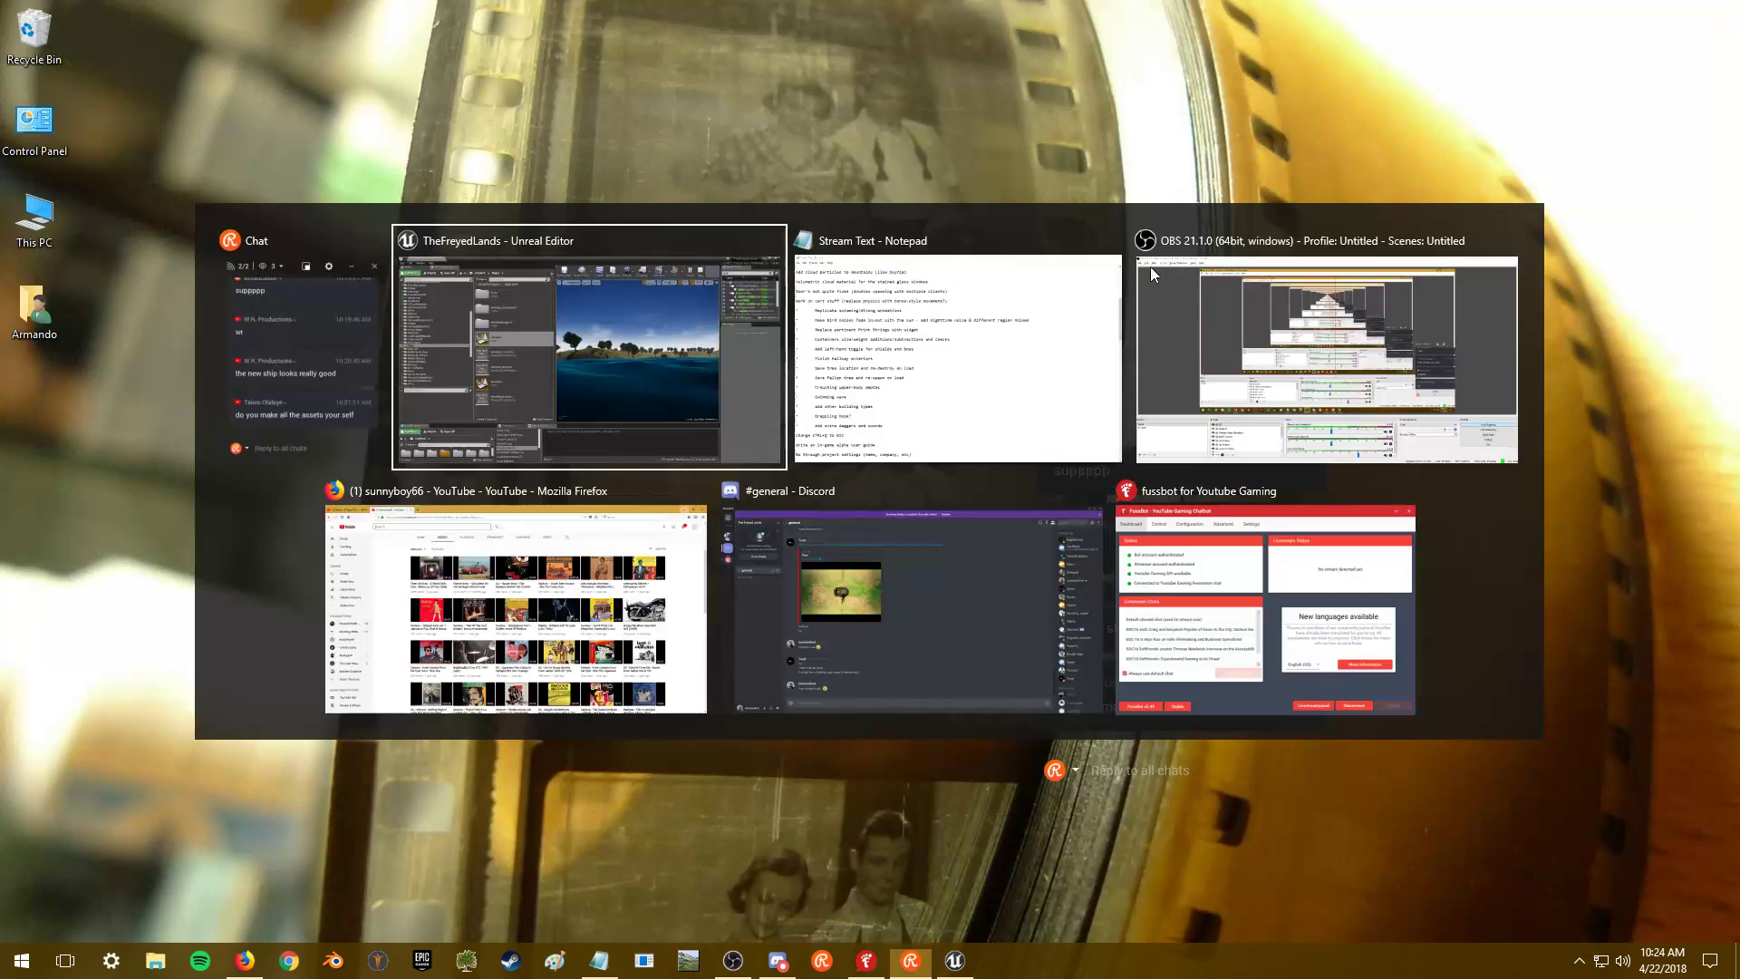
- Return to the editor, widen the 3D viewport, and fly the camera down into the forest clearing
click(670, 389)
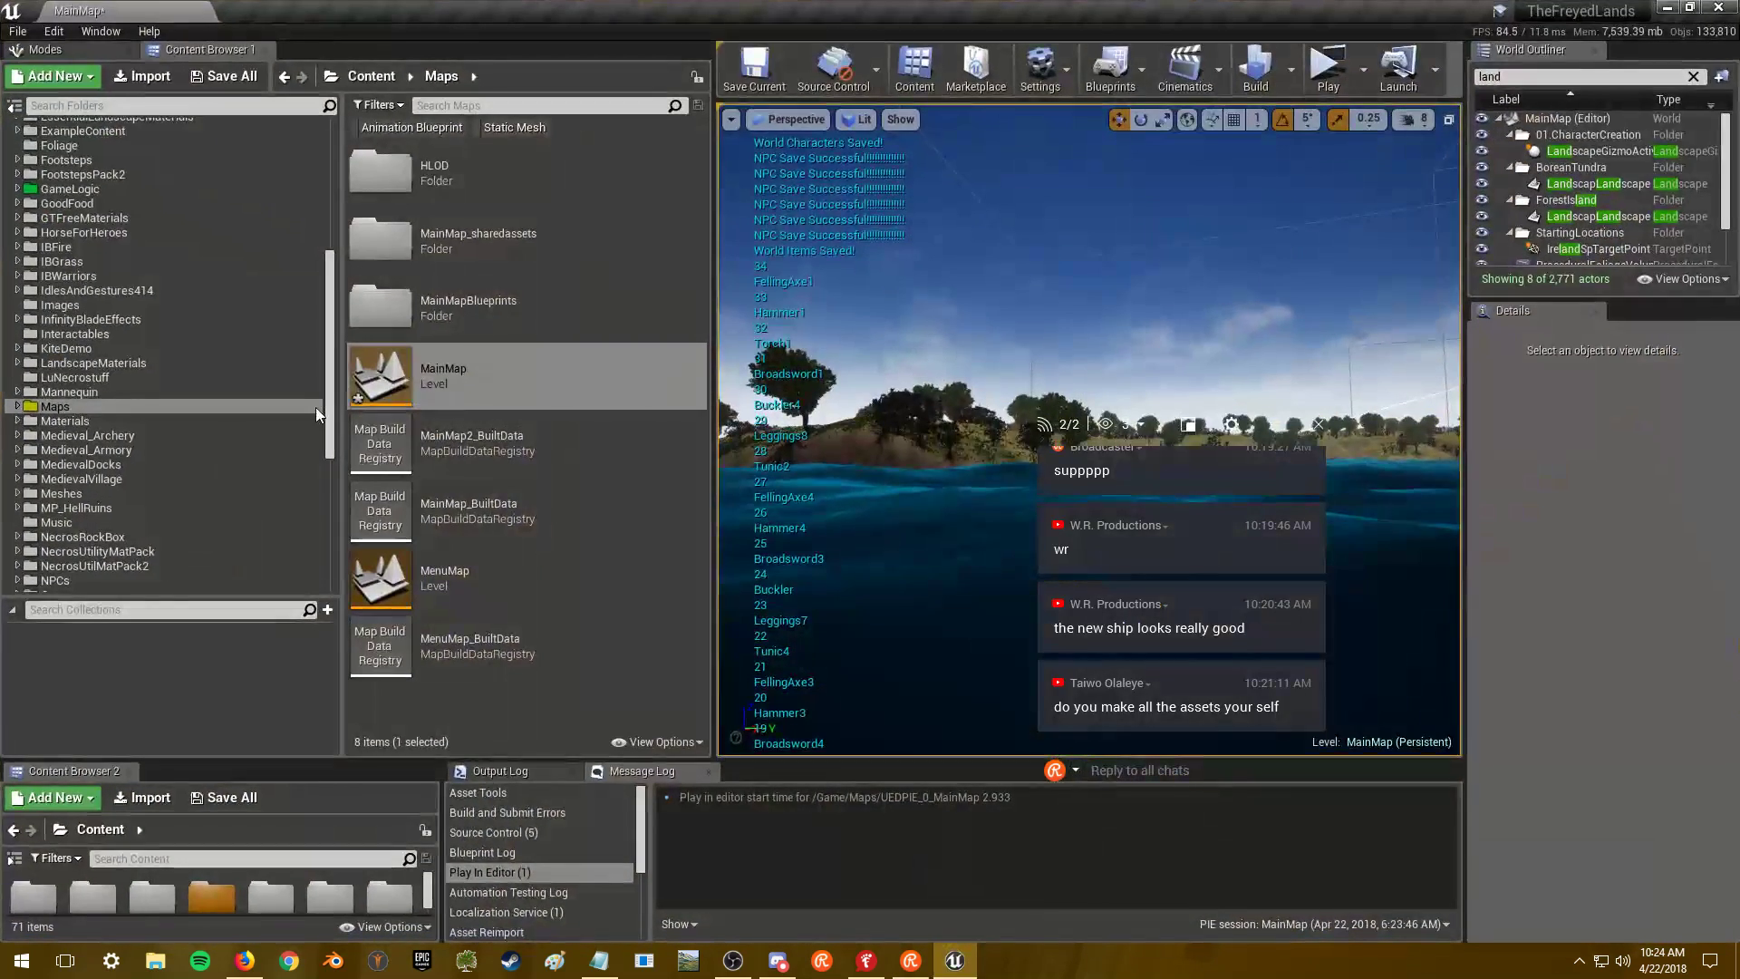
scroll(140, 408, up, 2)
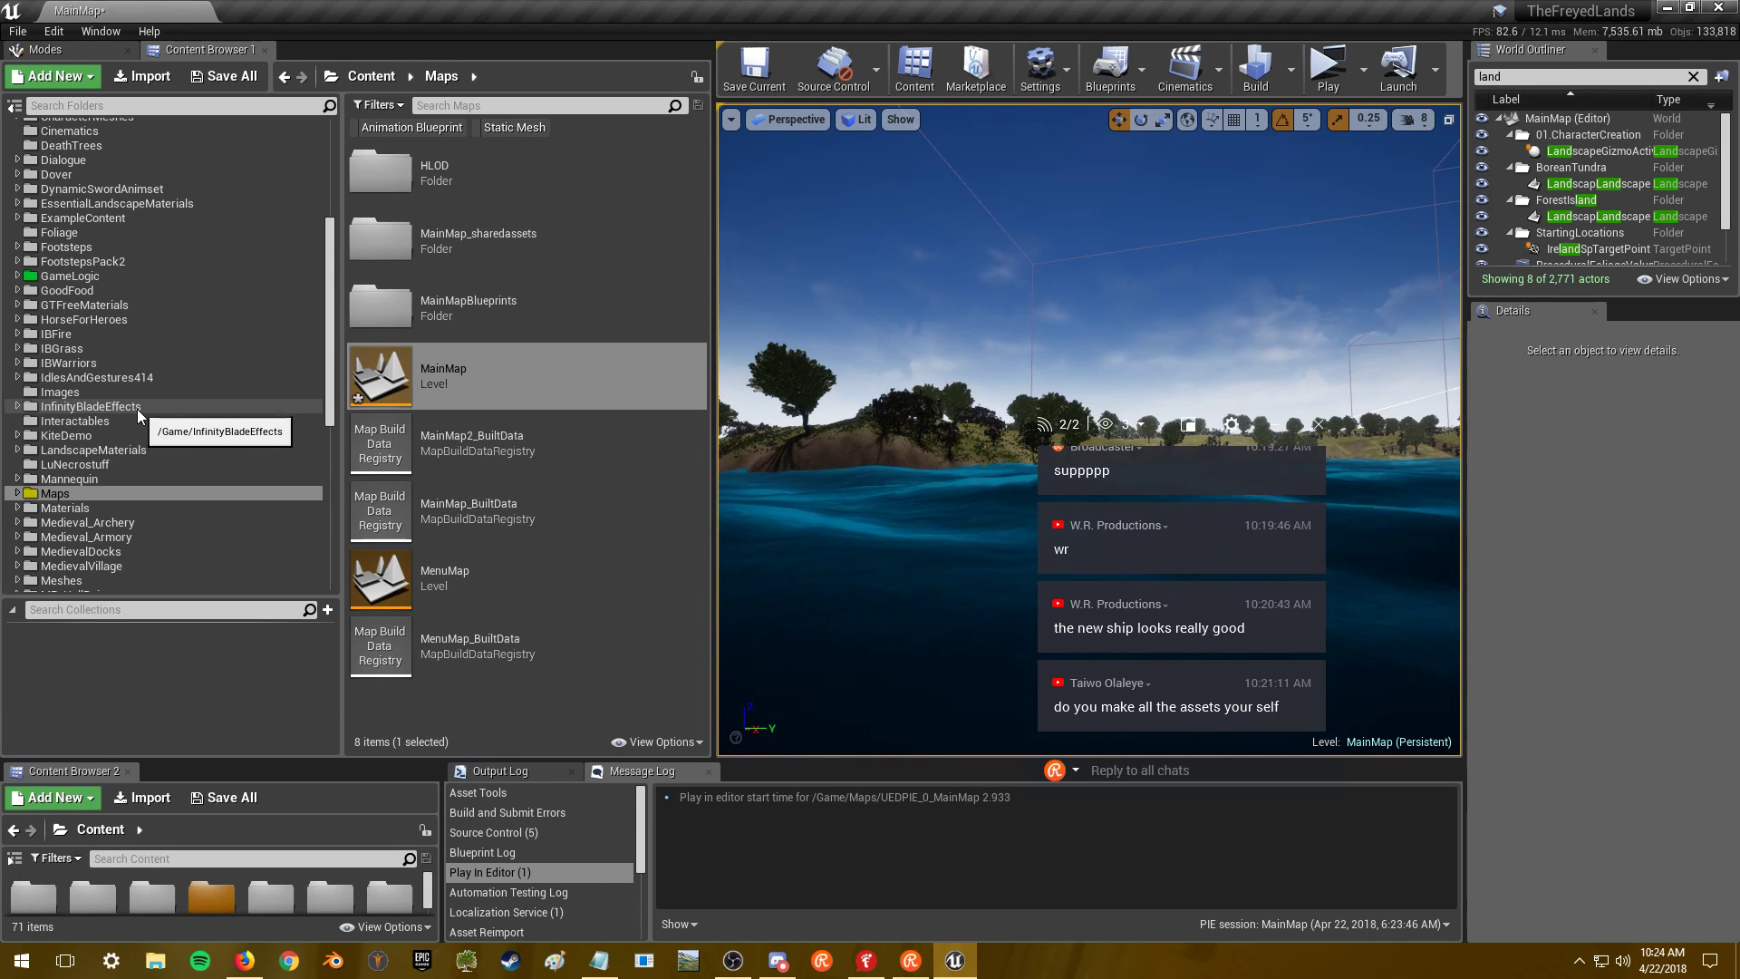
right_drag(957, 387, 957, 417)
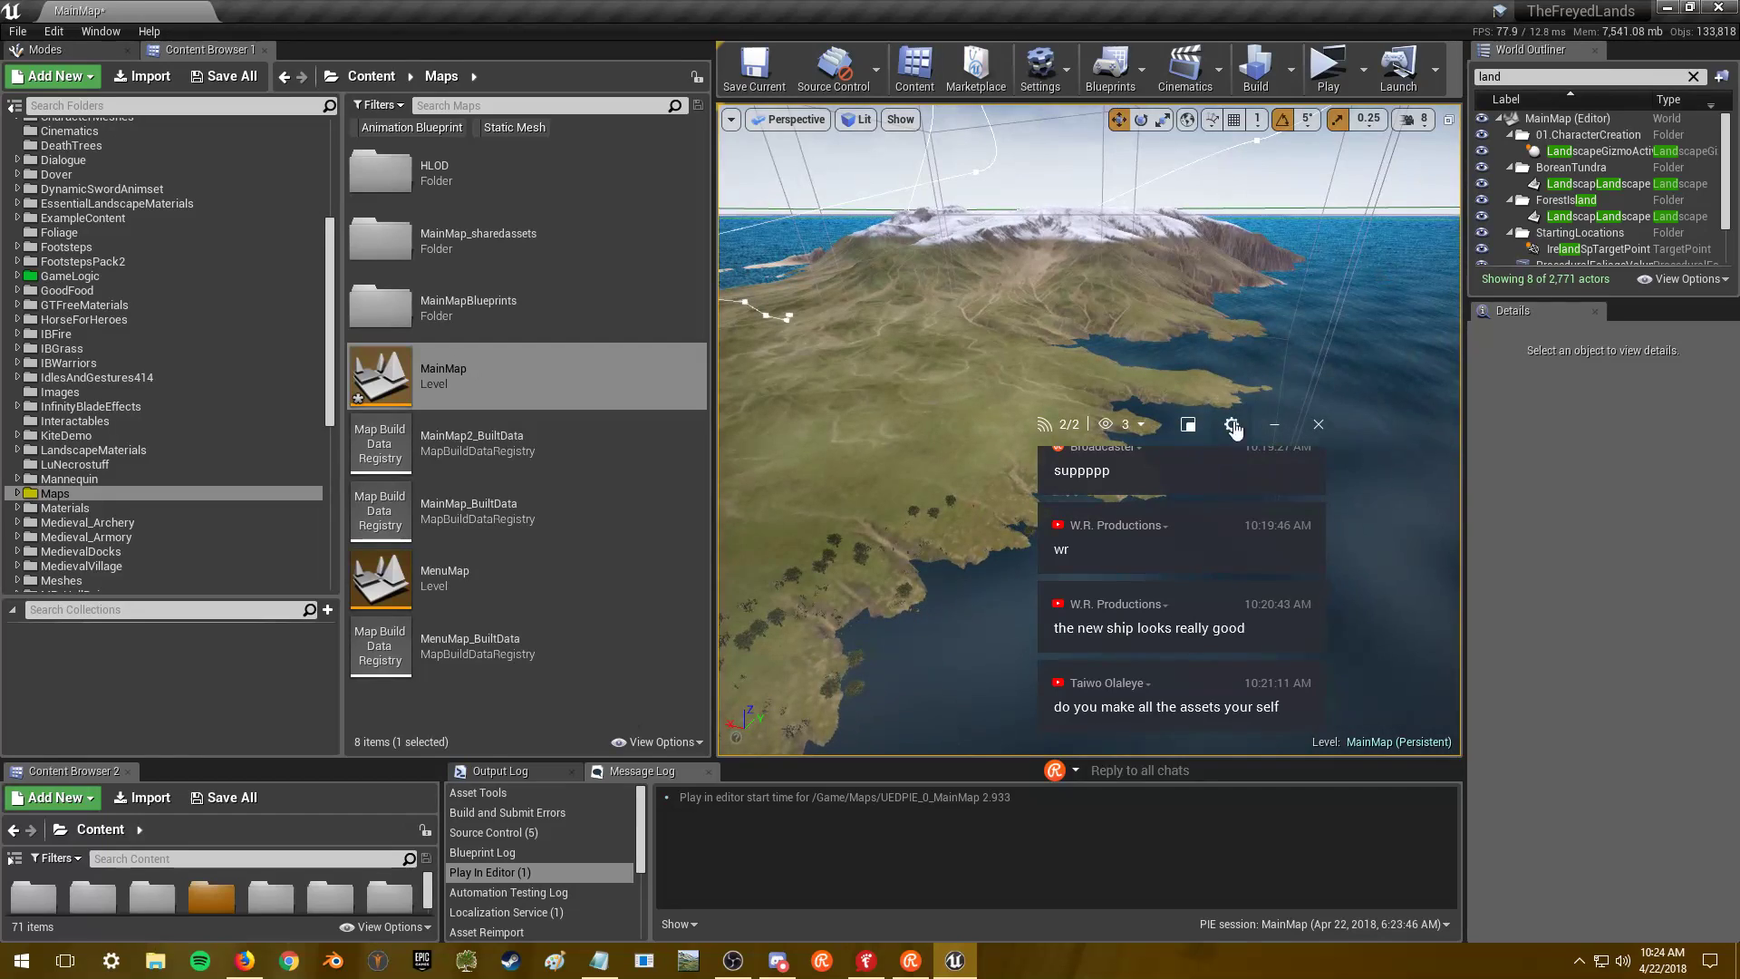
drag(1169, 436, 1588, 492)
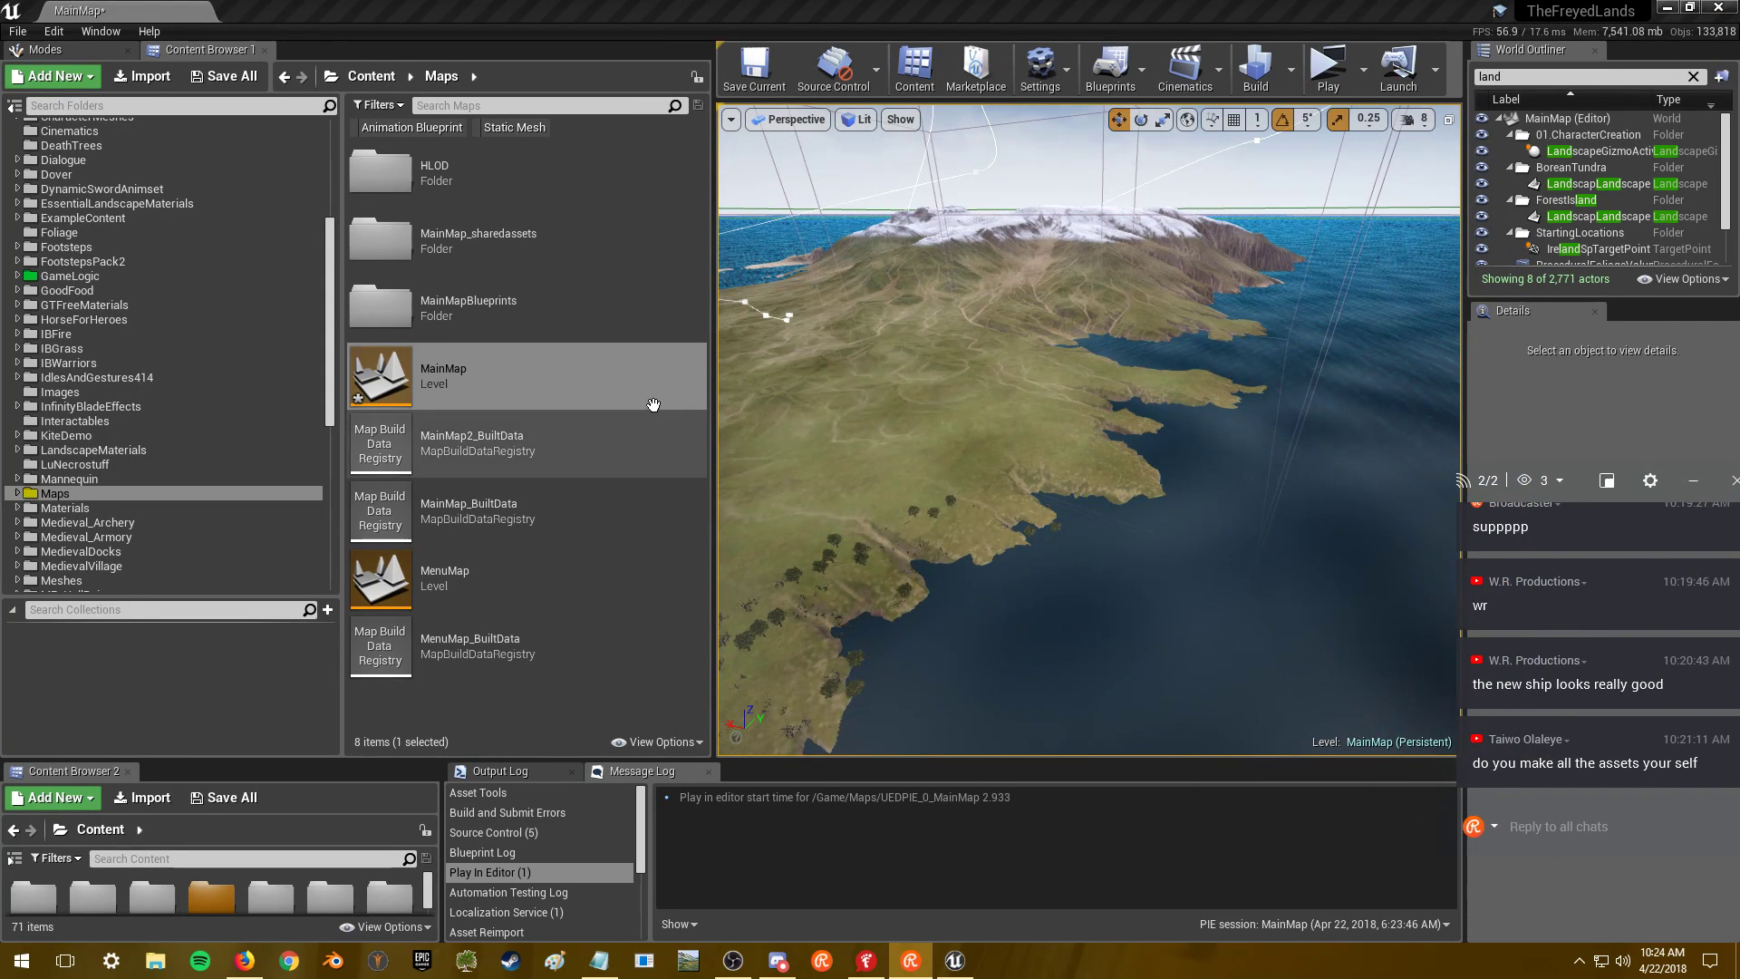
drag(715, 396, 460, 419)
mouse_move(906, 450)
right_down()
mouse_move(901, 521)
mouse_move(900, 471)
right_up()
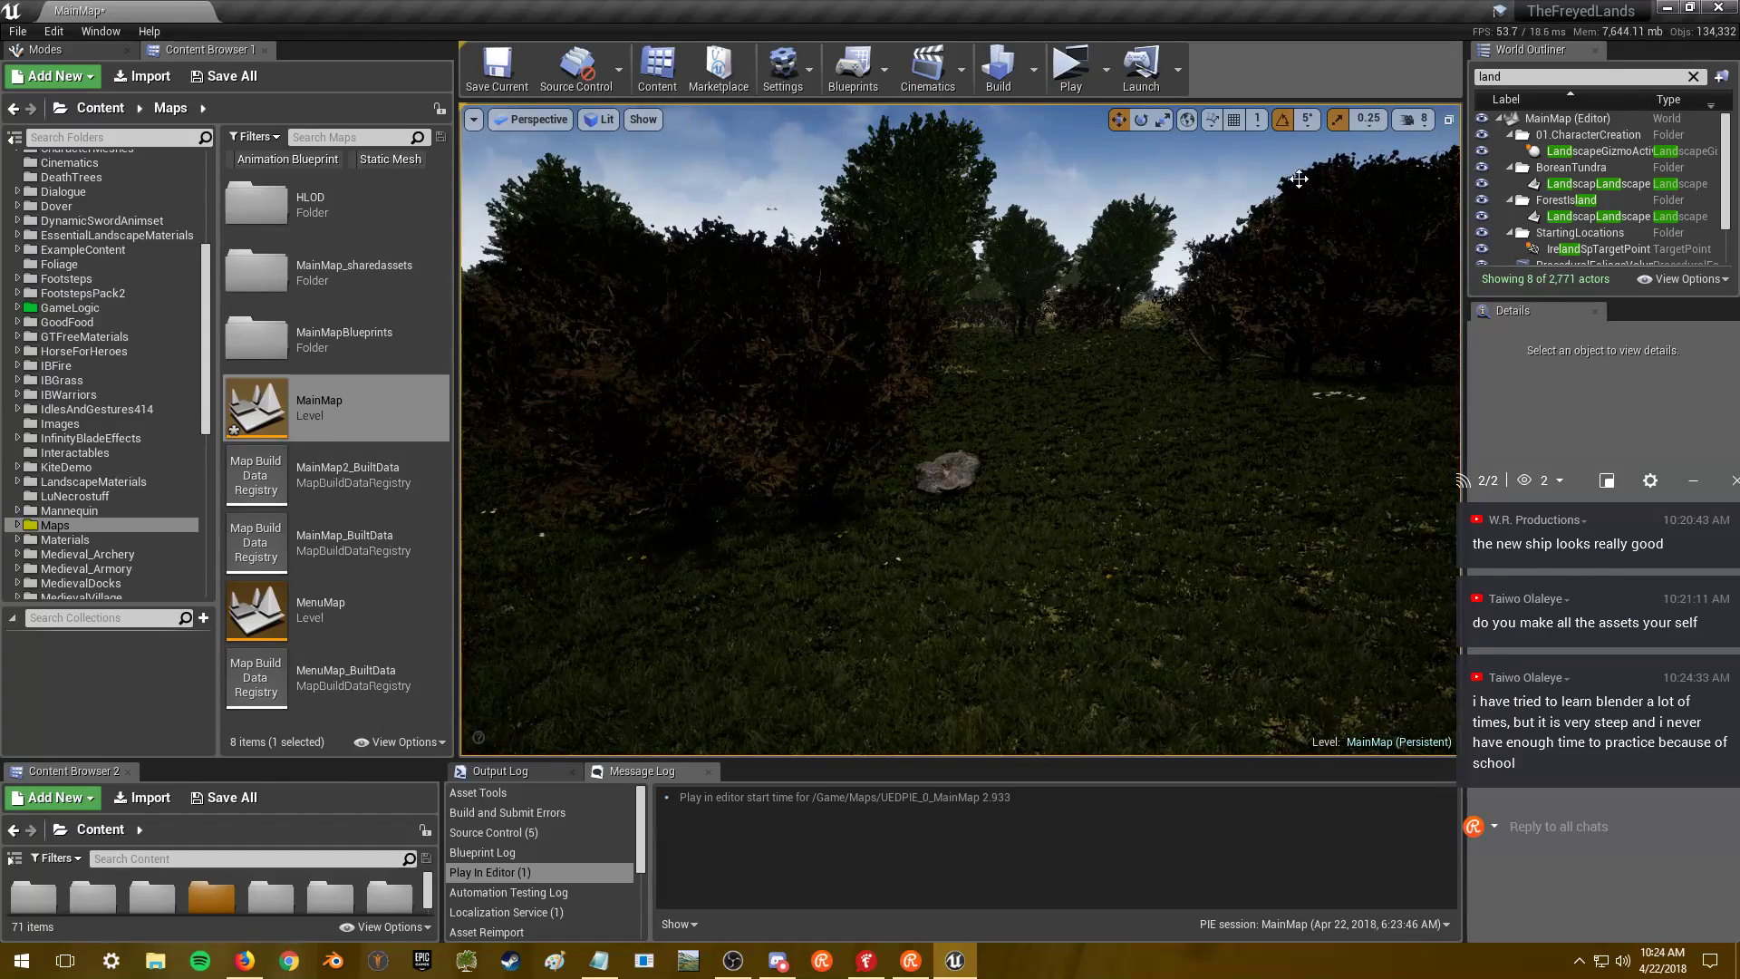
click(1418, 120)
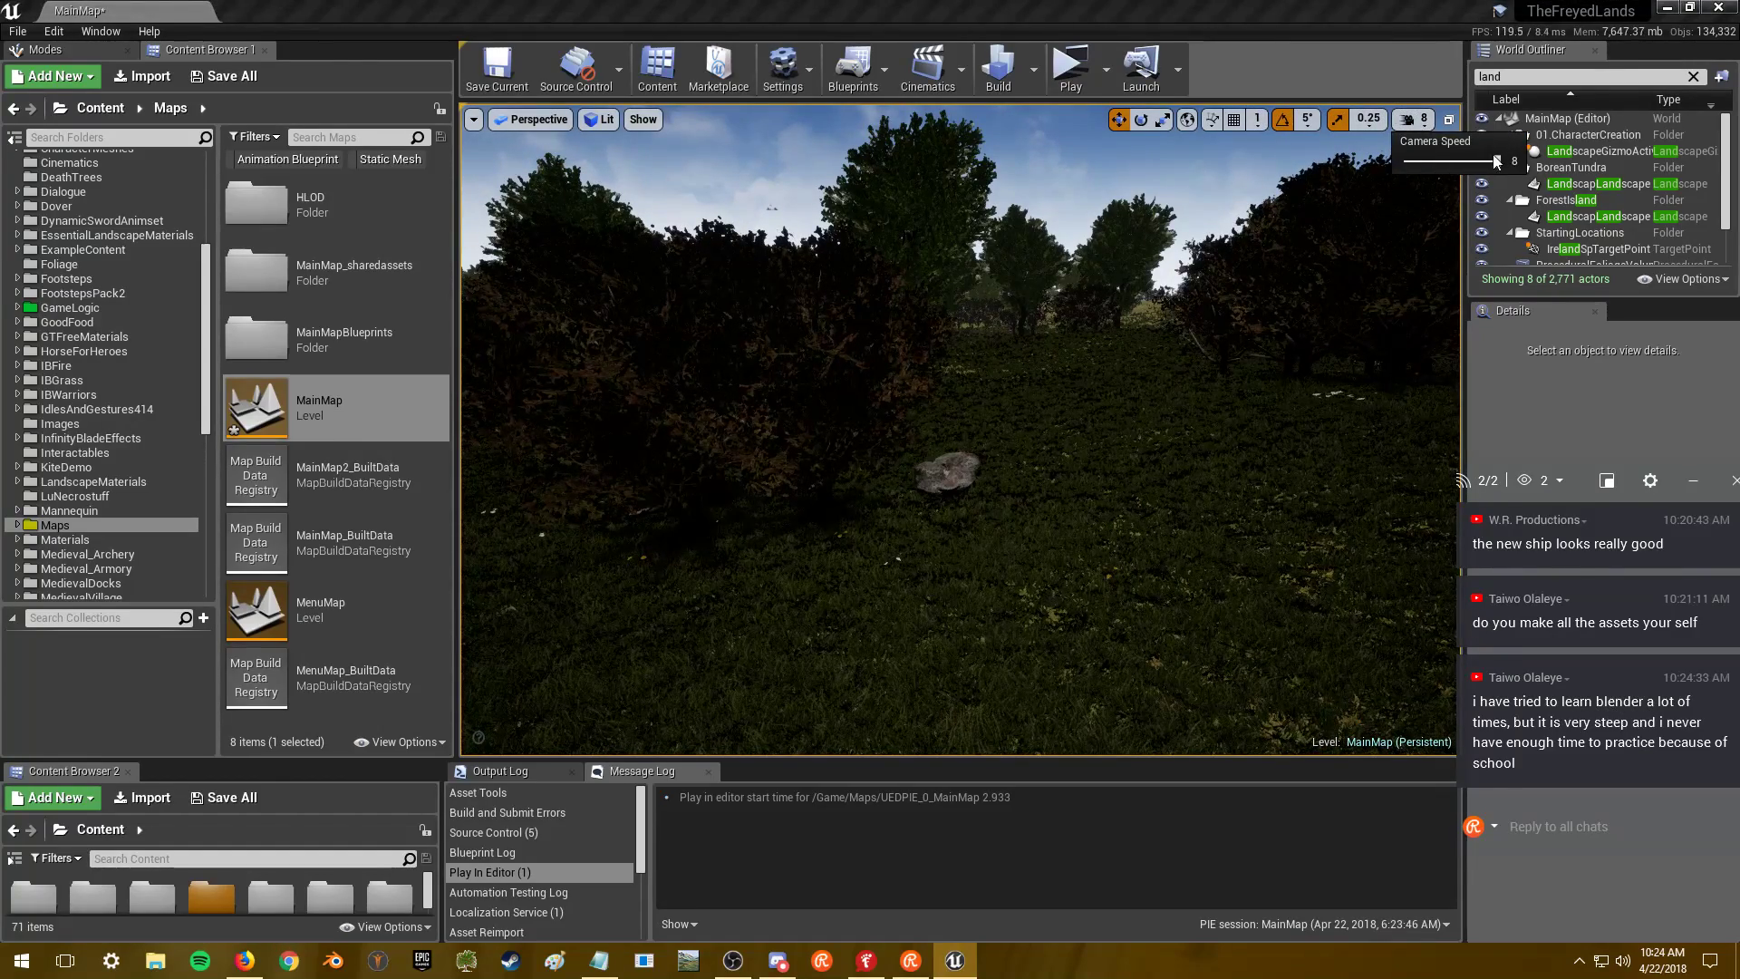
- Lower the camera speed to 4 and select the Landscape5 actor in the outliner
right_drag(1446, 176, 1446, 175)
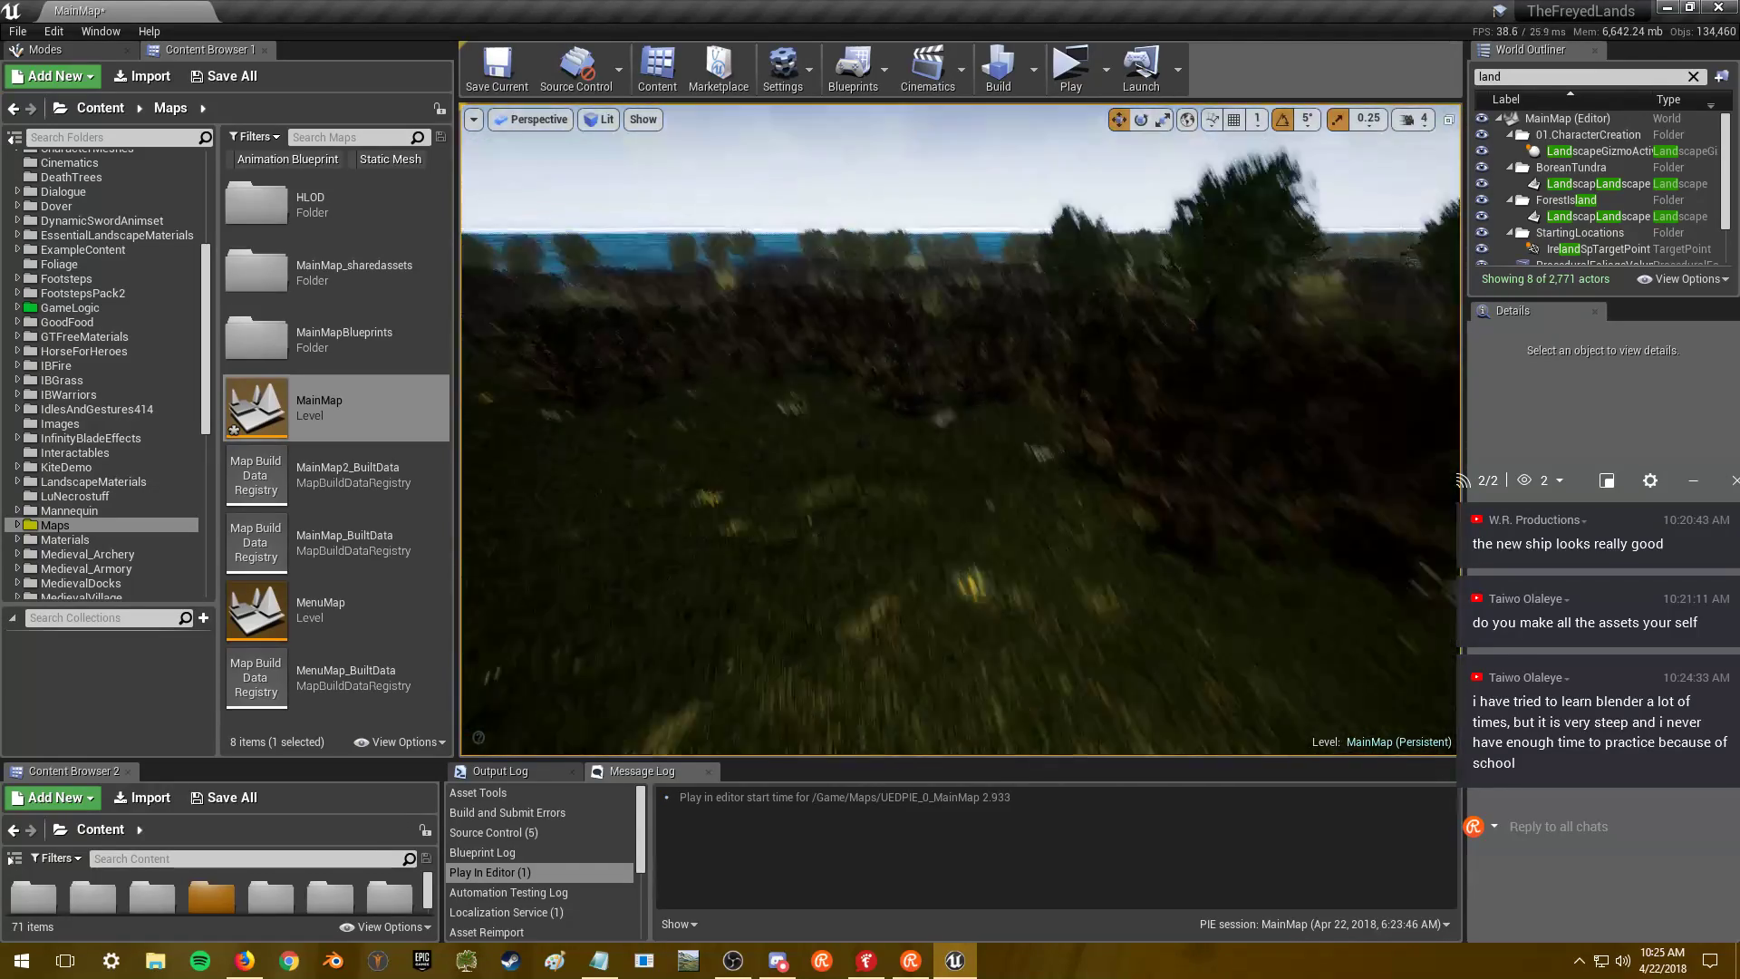
scroll(133, 386, up, 6)
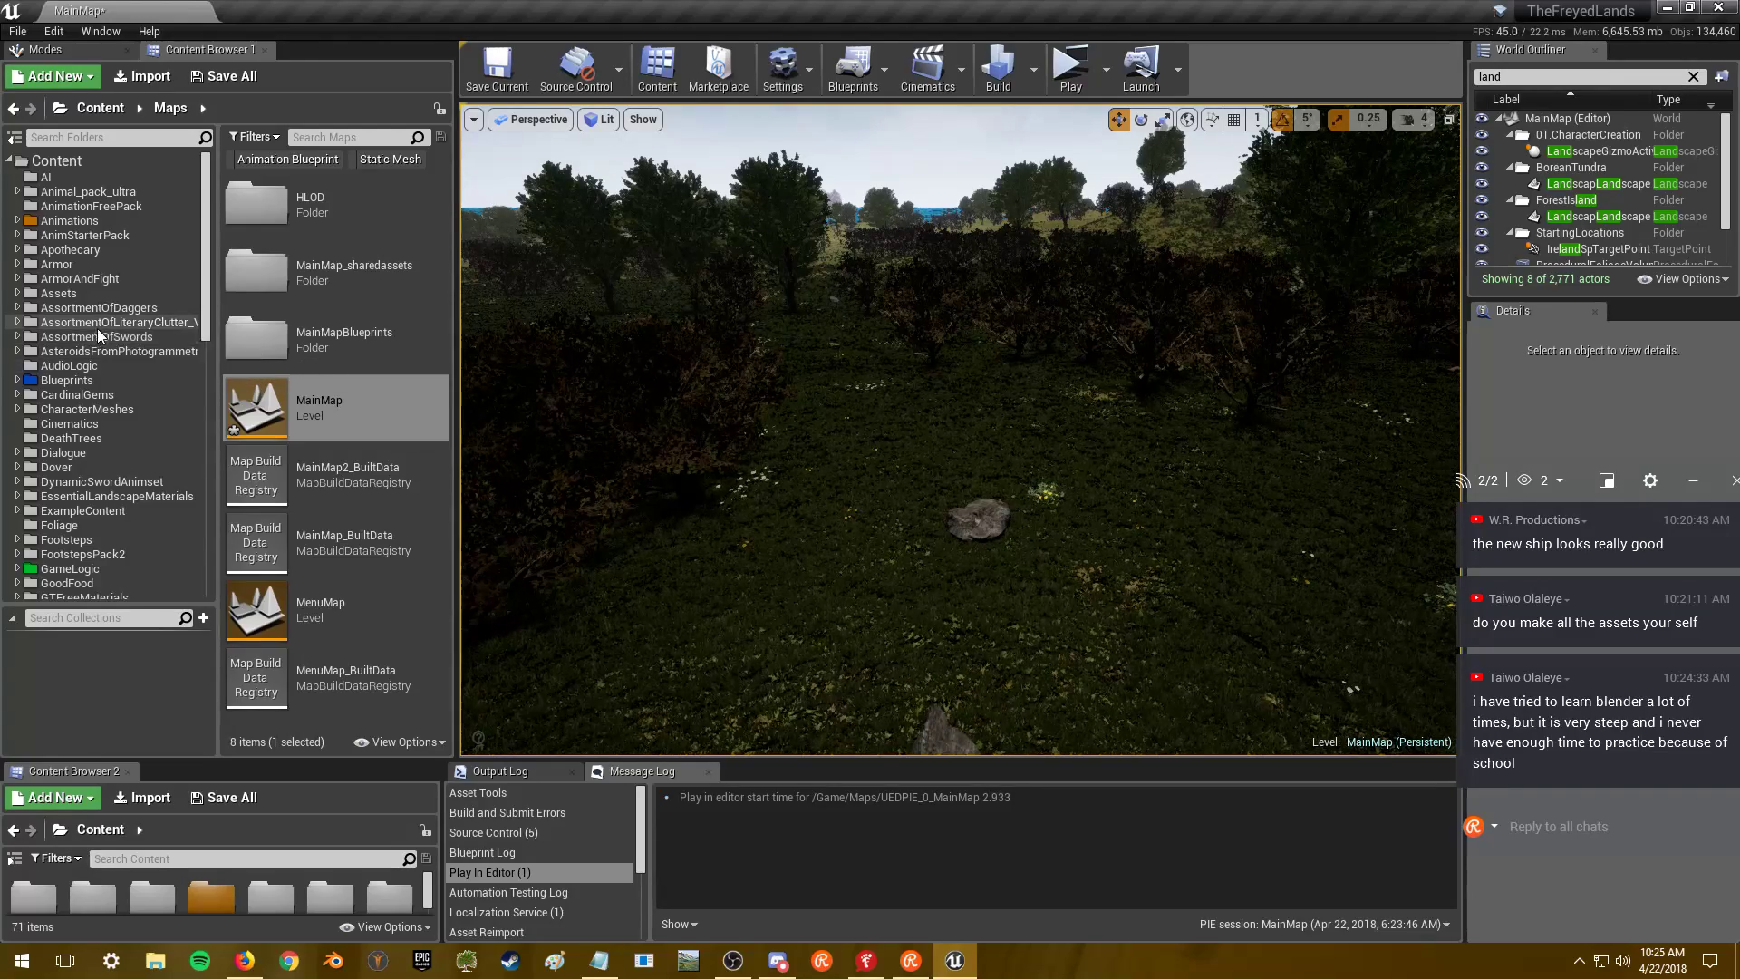
scroll(96, 328, down, 3)
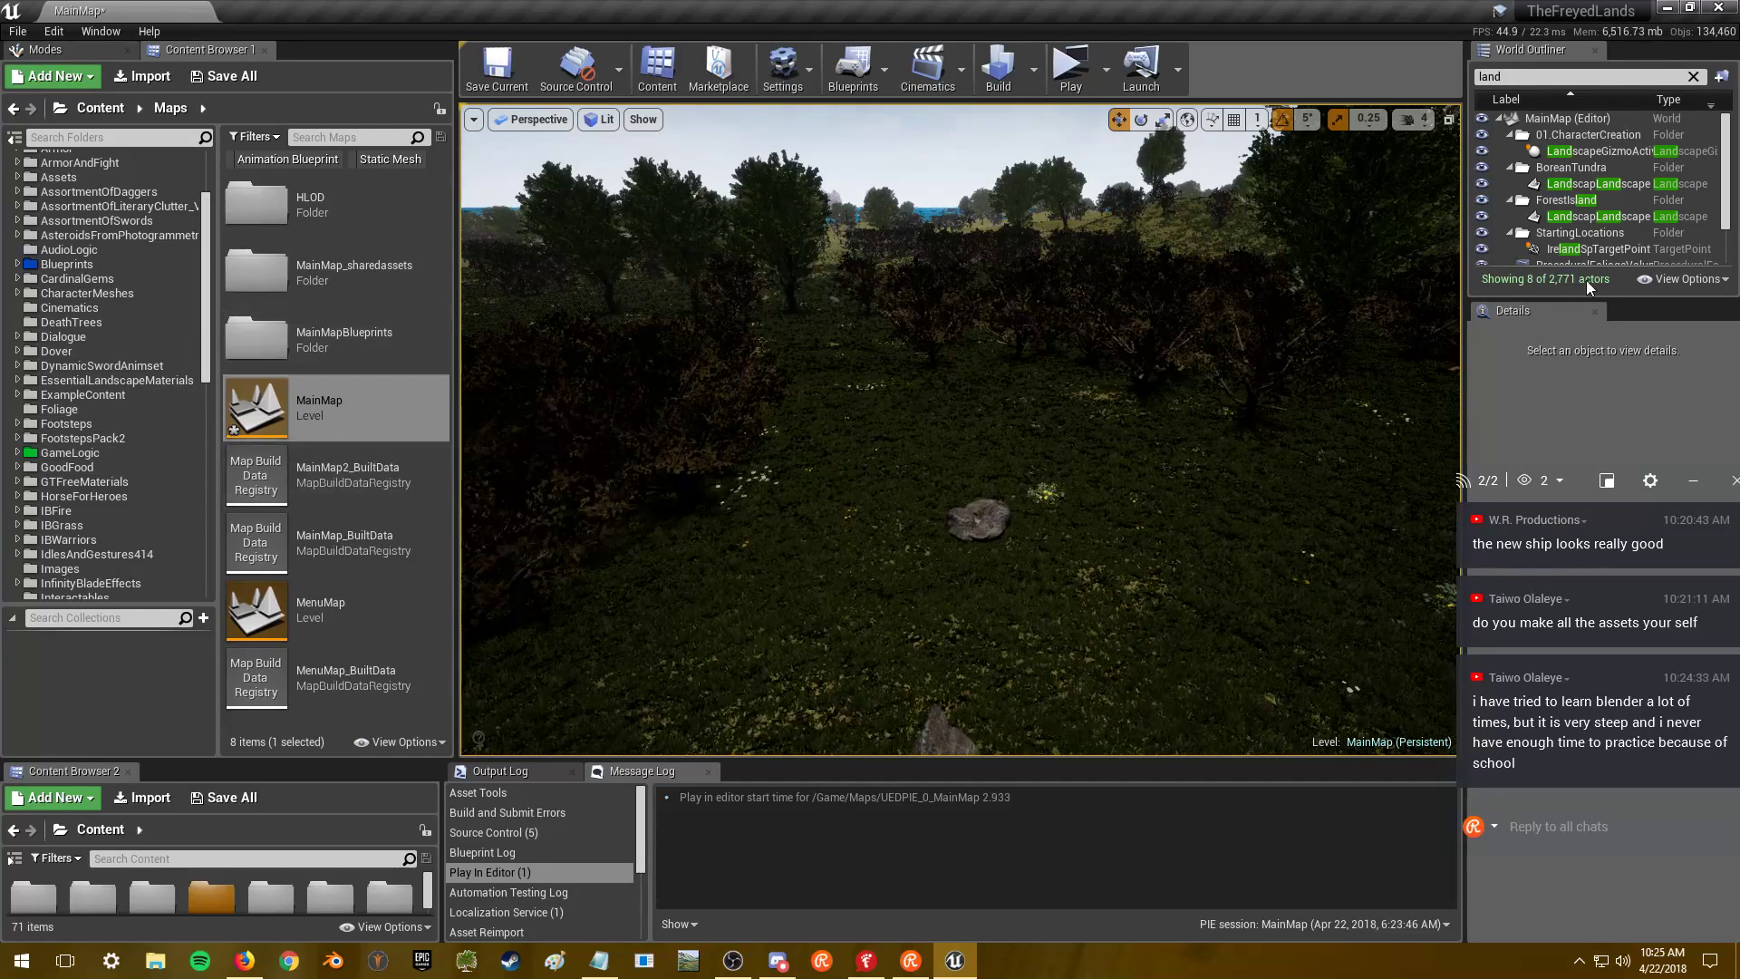
drag(1571, 302, 1571, 419)
click(1565, 298)
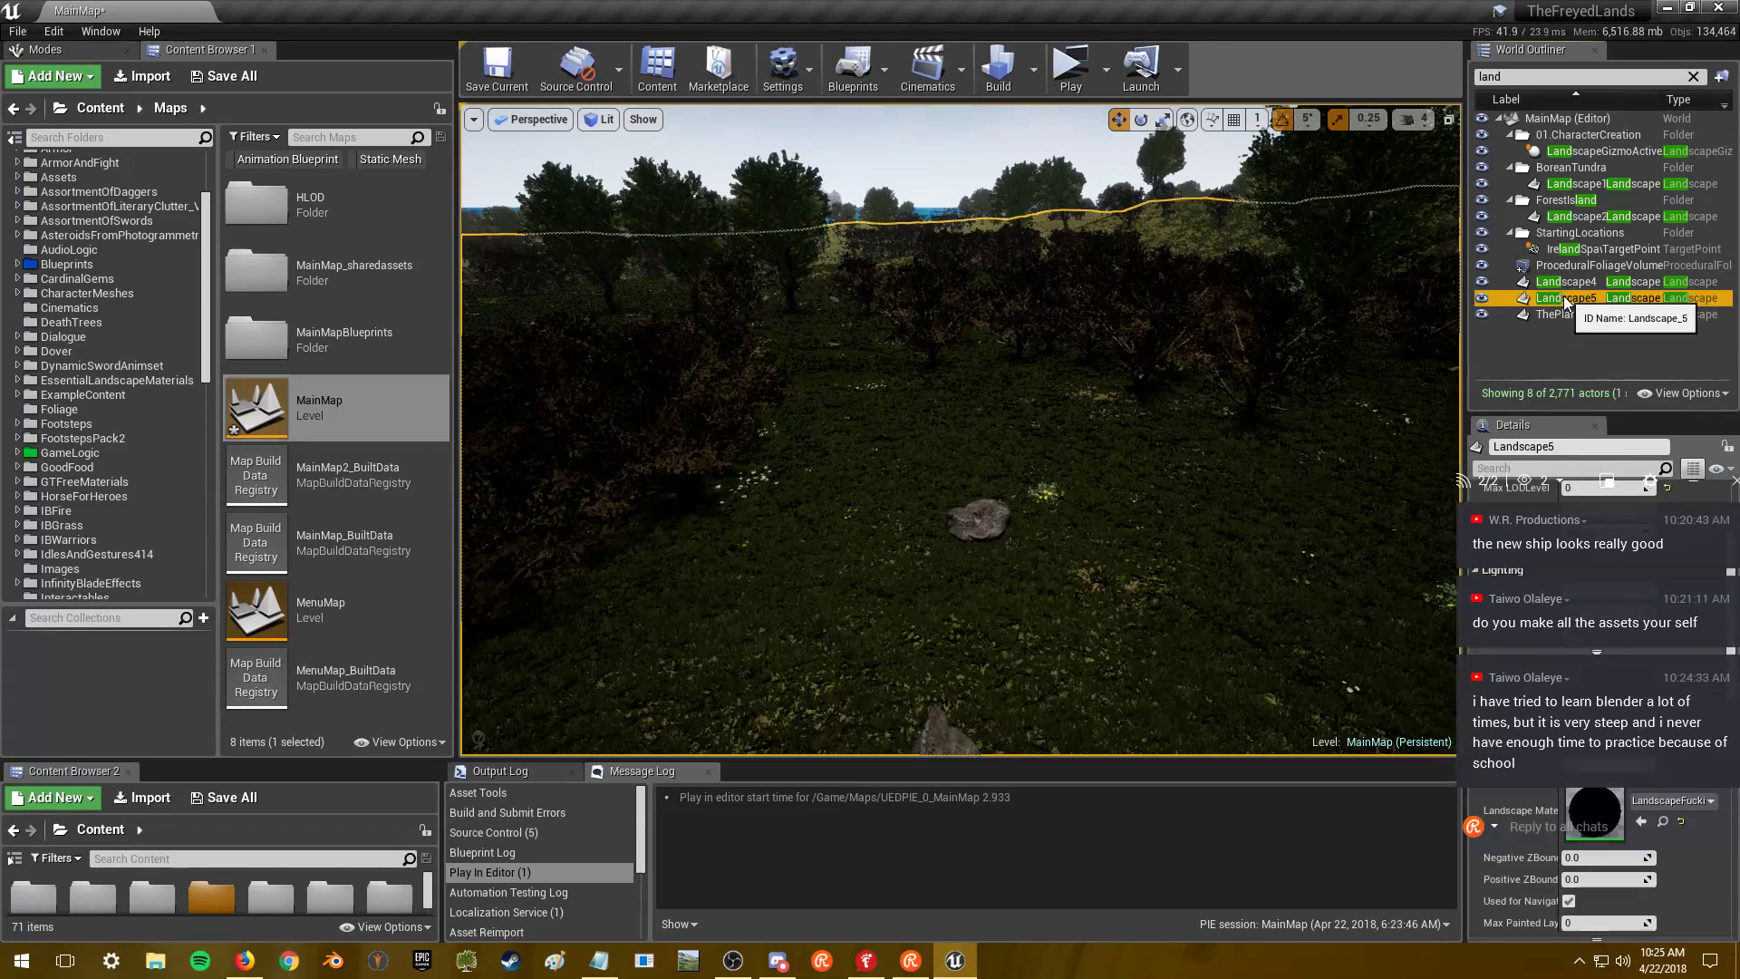
- Open the LandscapeFuckinAround material and pan to the grass types feeding its Grass output
drag(1606, 480, 1144, 492)
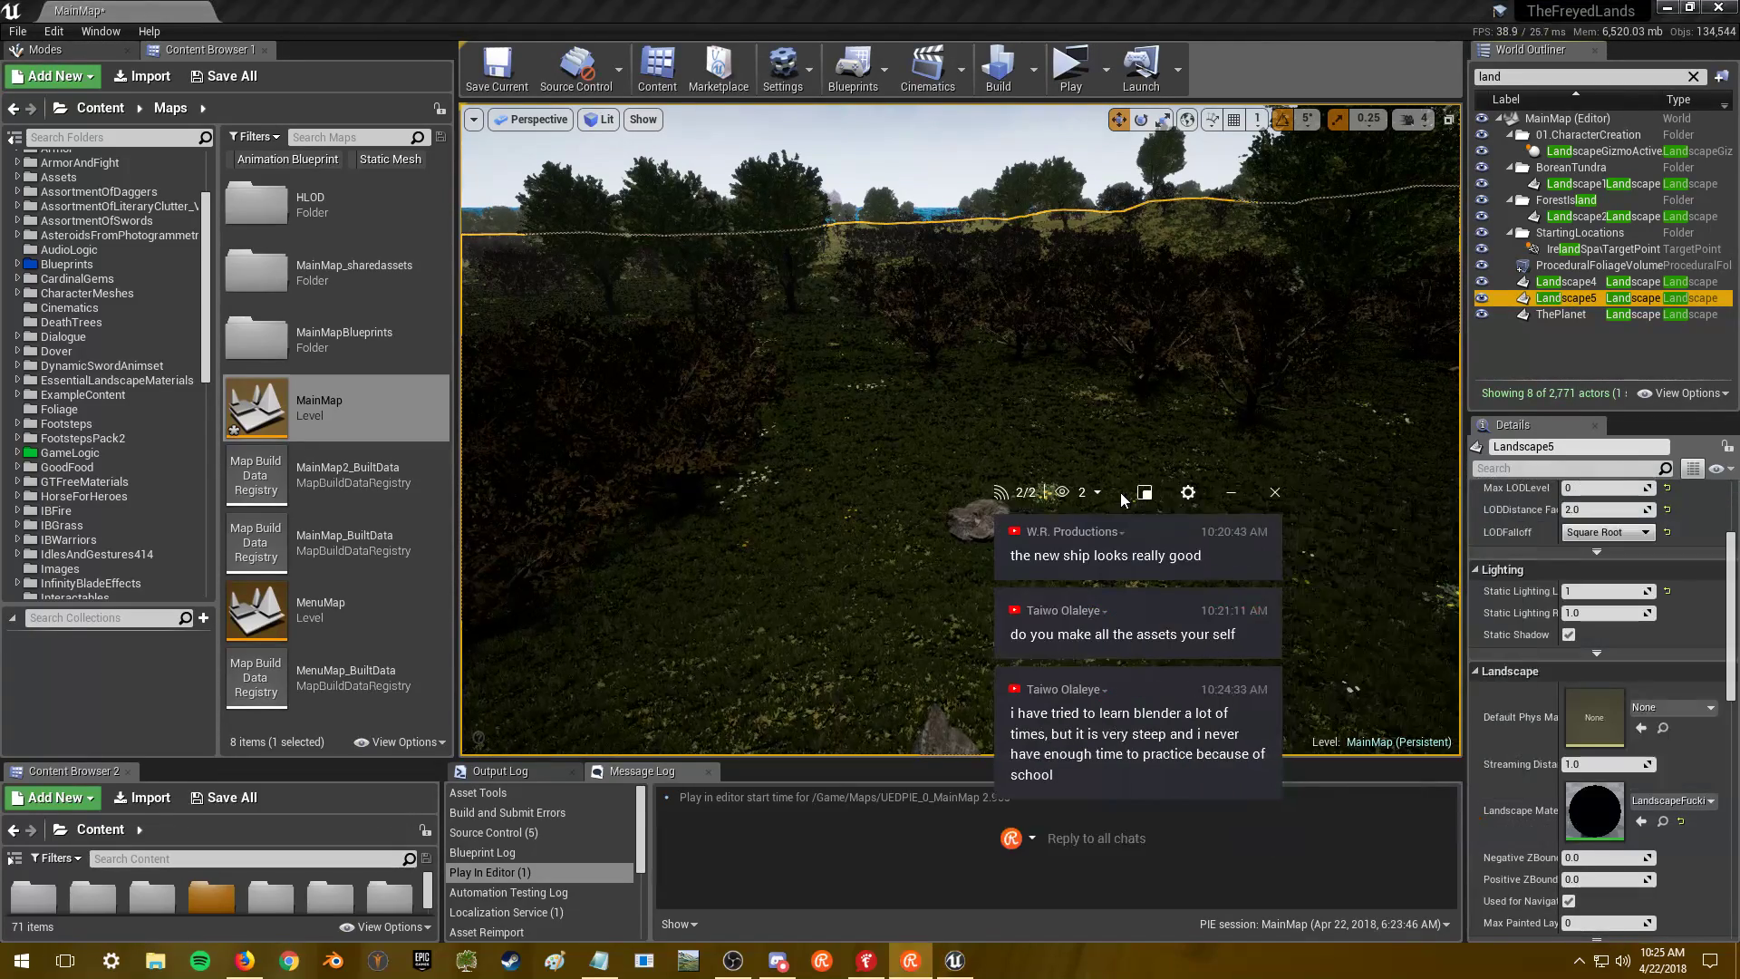
double_click(1584, 809)
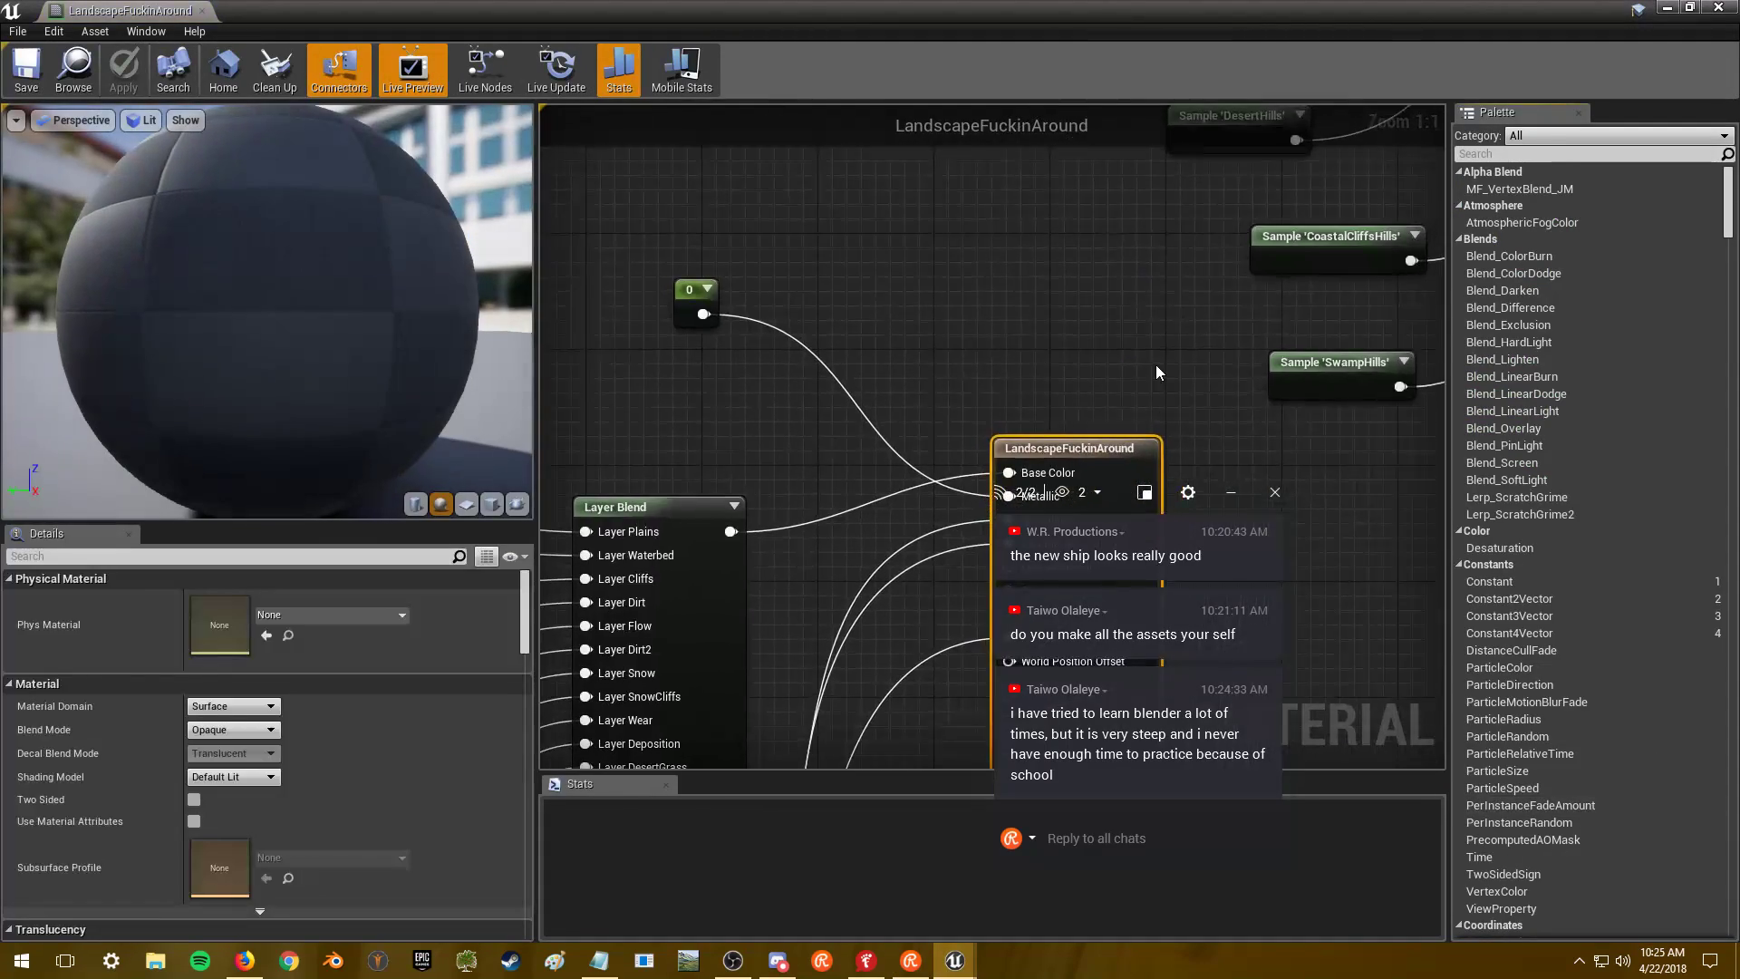
right_drag(1156, 373, 1109, 413)
click(1109, 413)
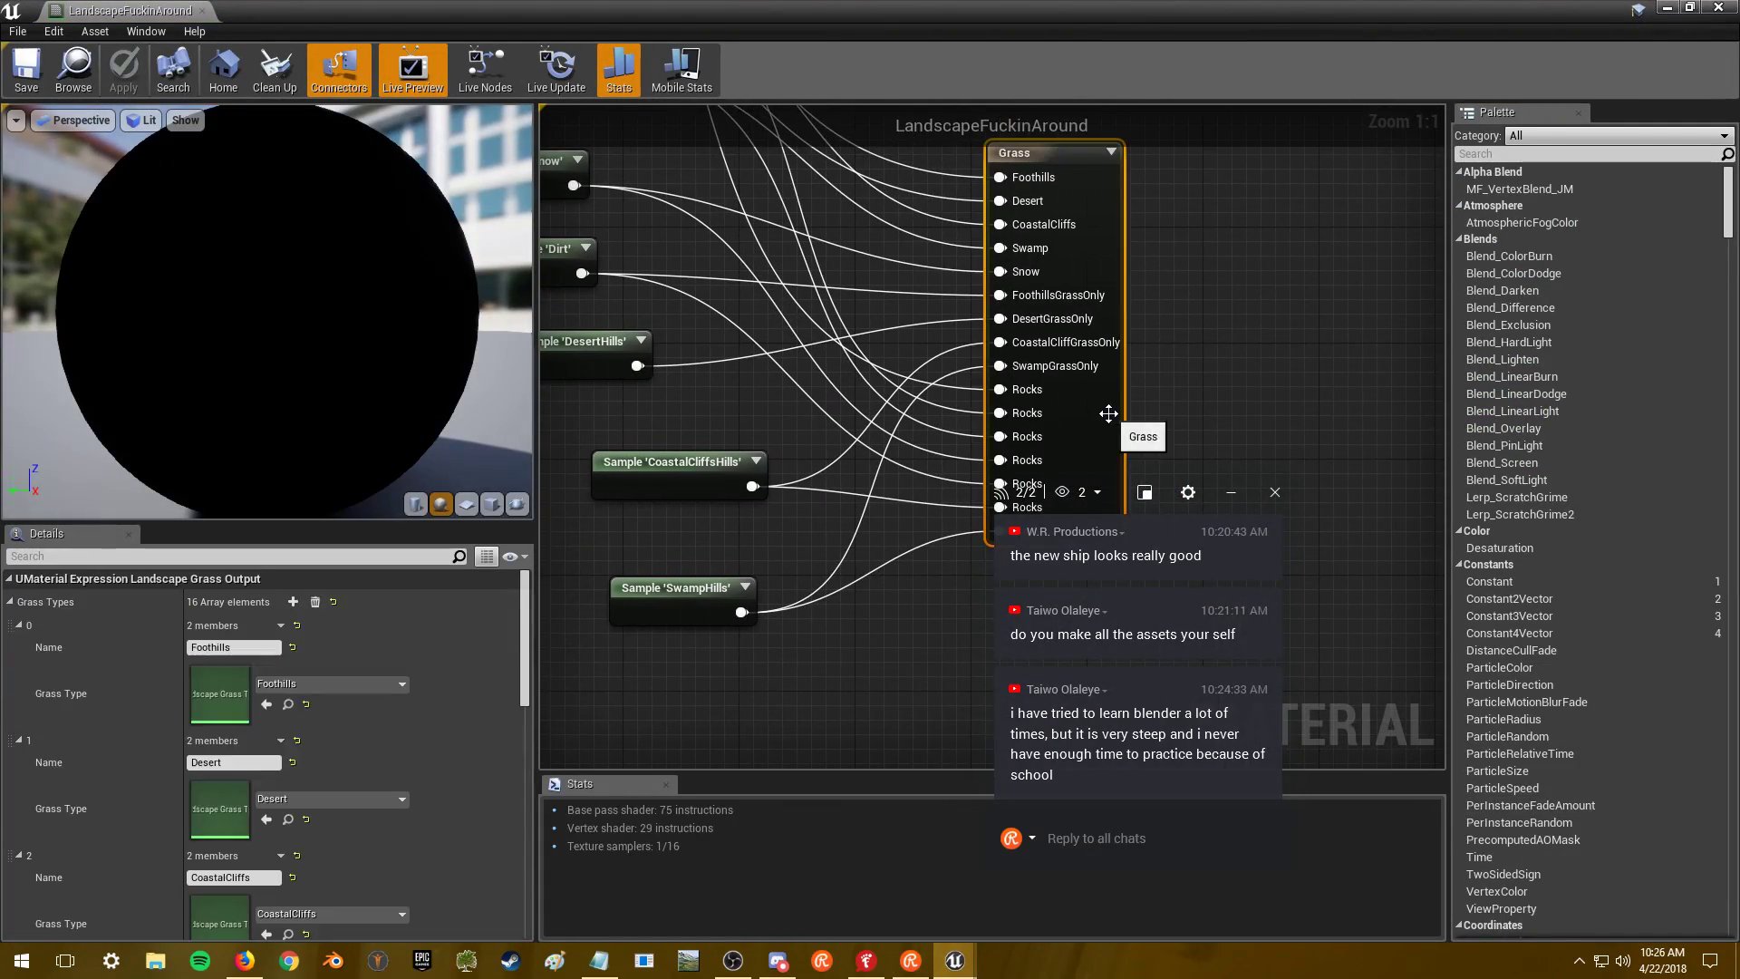
- Open the Foothills grass type and expand variety 5 to review its Medium_Boulder_002 settings
double_click(210, 693)
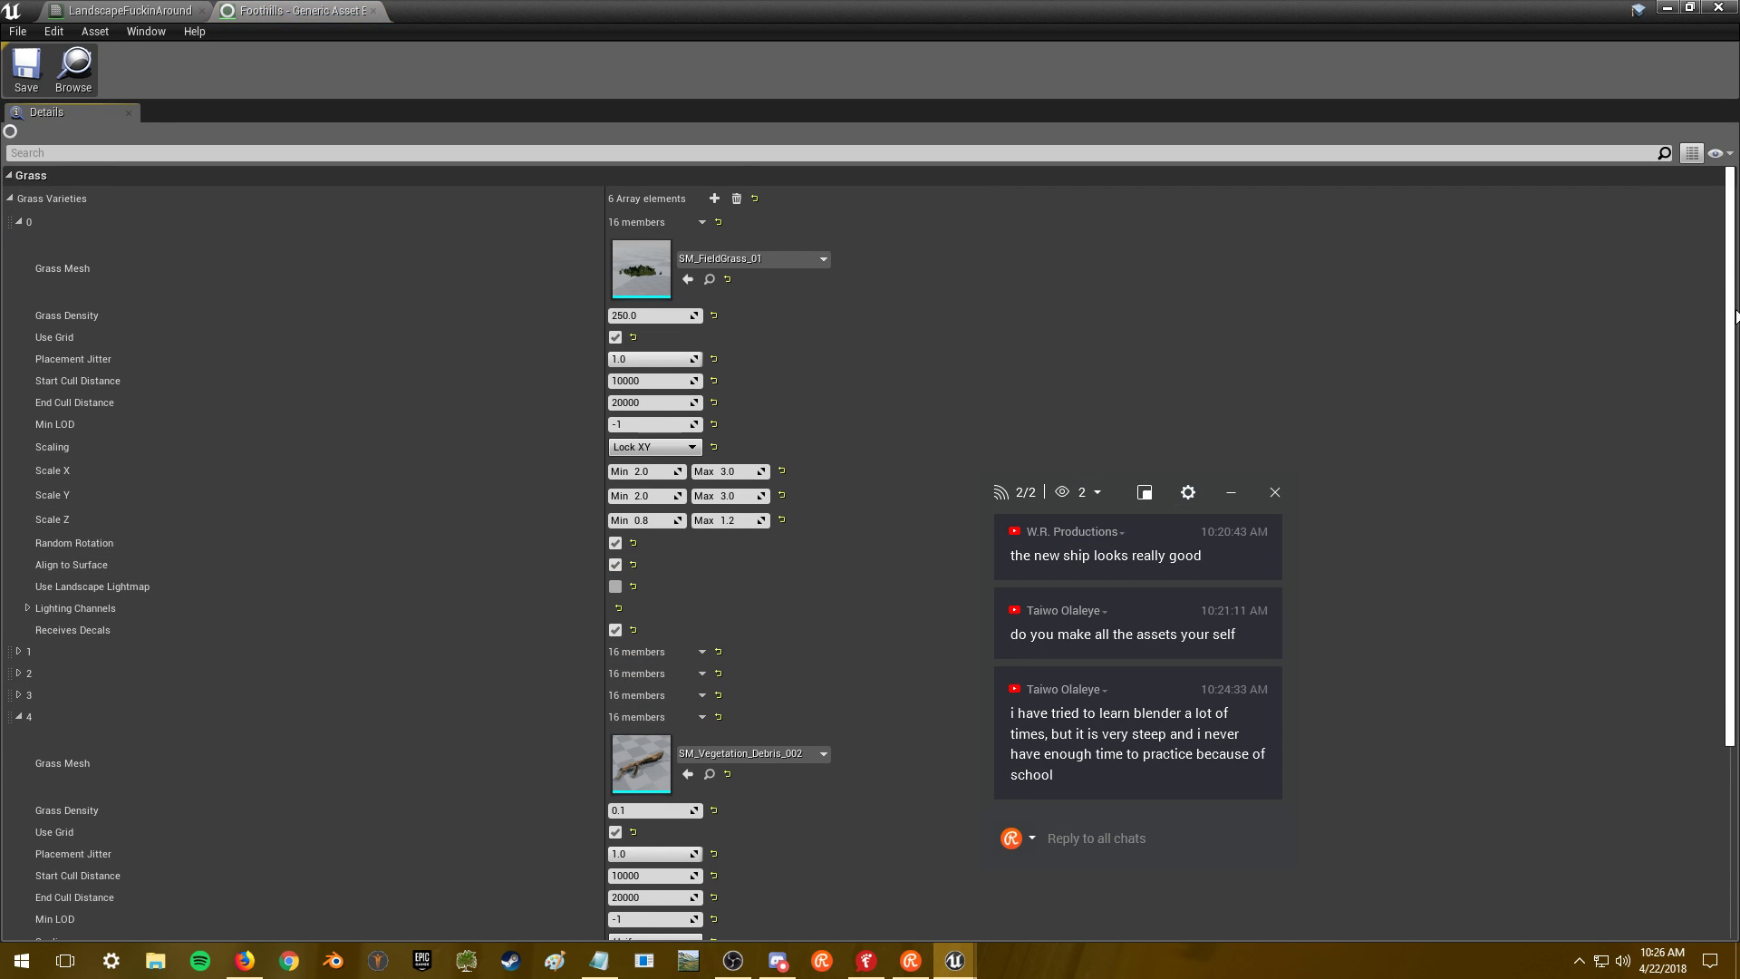
scroll(1733, 307, down, 5)
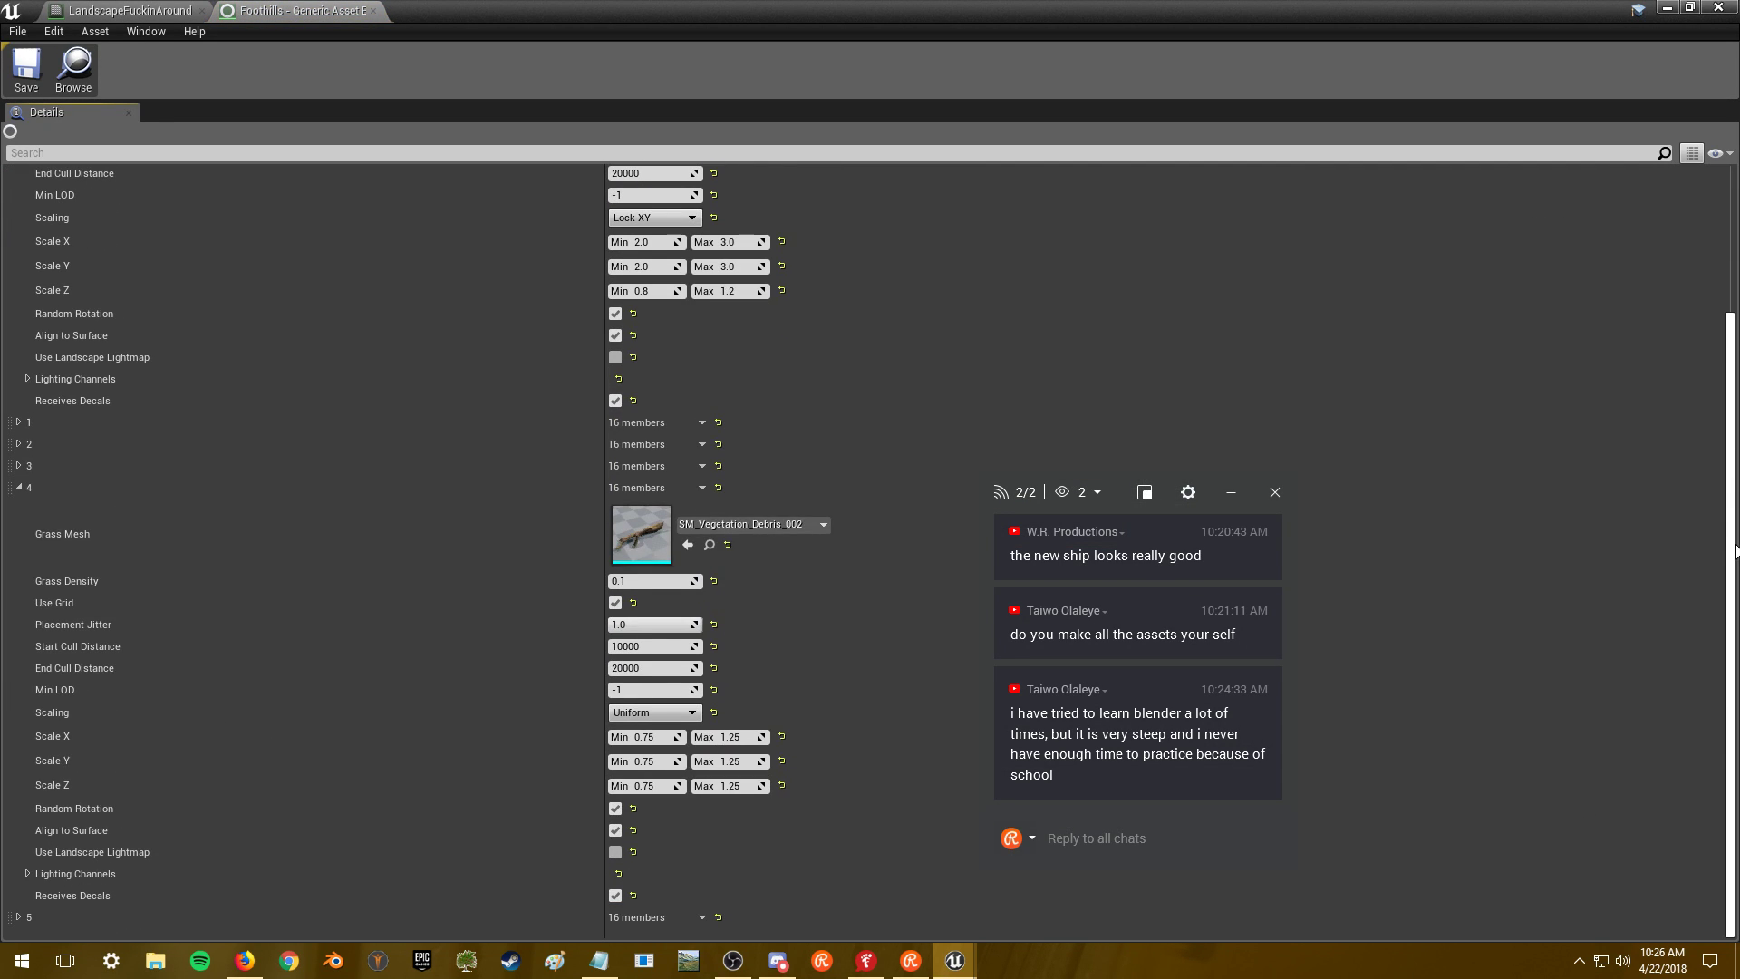
click(19, 918)
scroll(350, 767, down, 9)
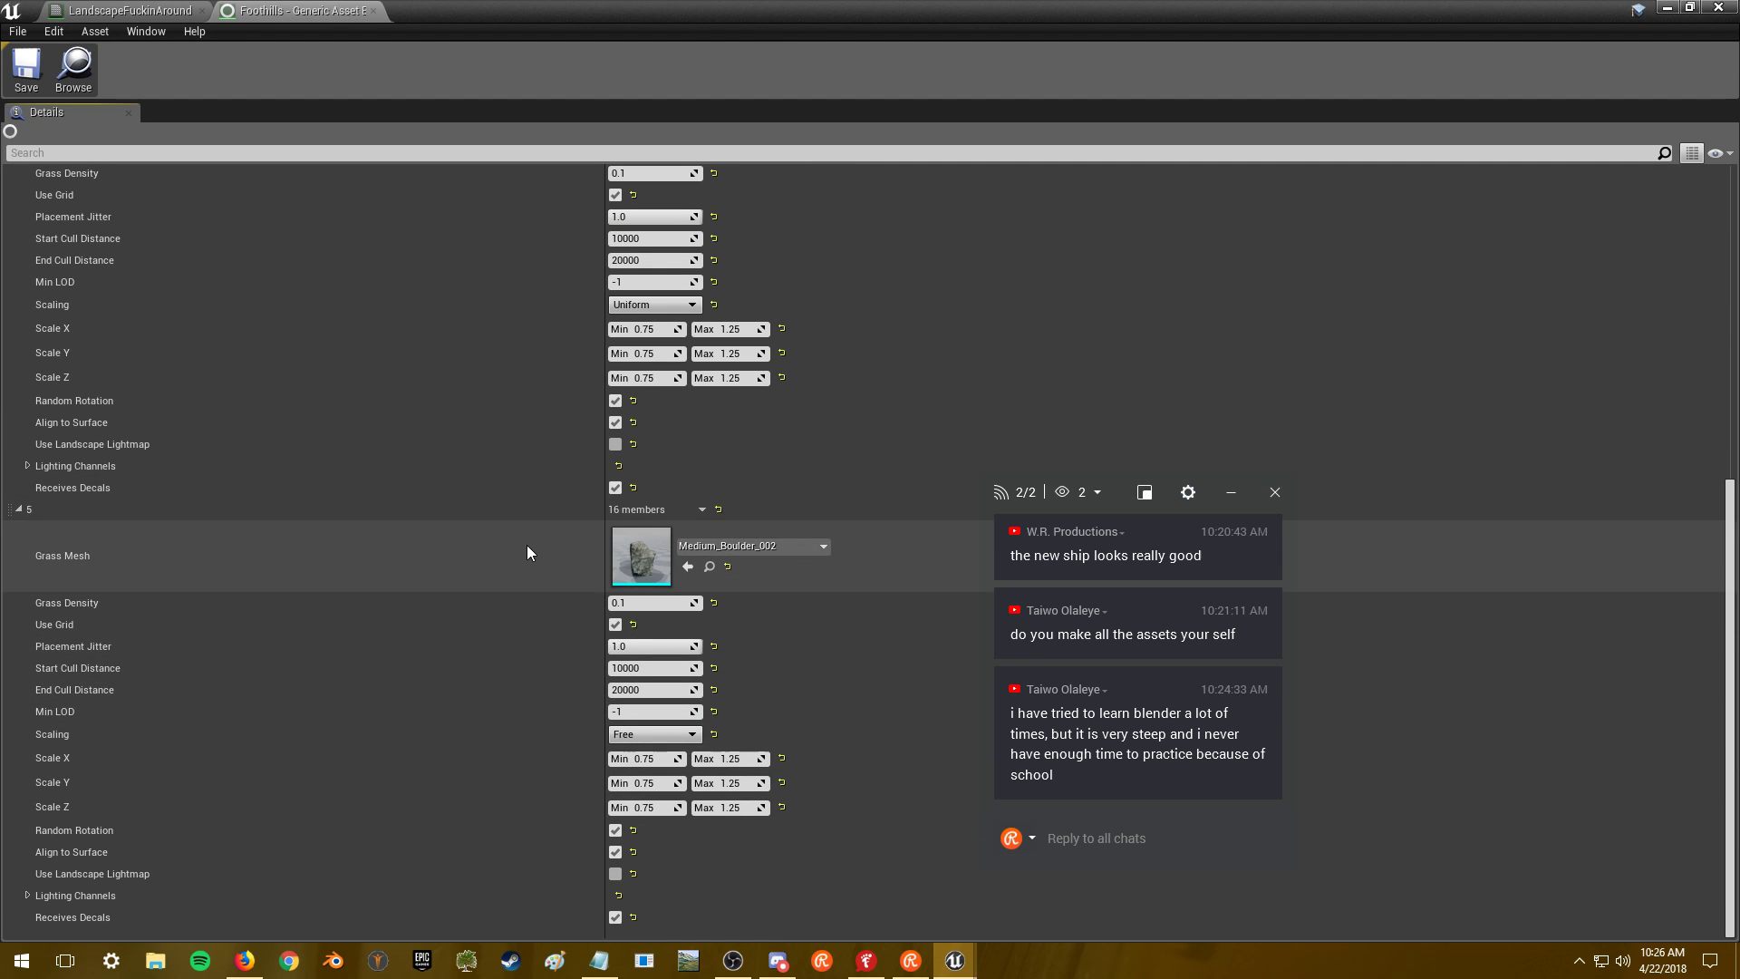
- Filter the Content root to static meshes, pick LargeVolcanicRock_001, and return to the level
click(1671, 7)
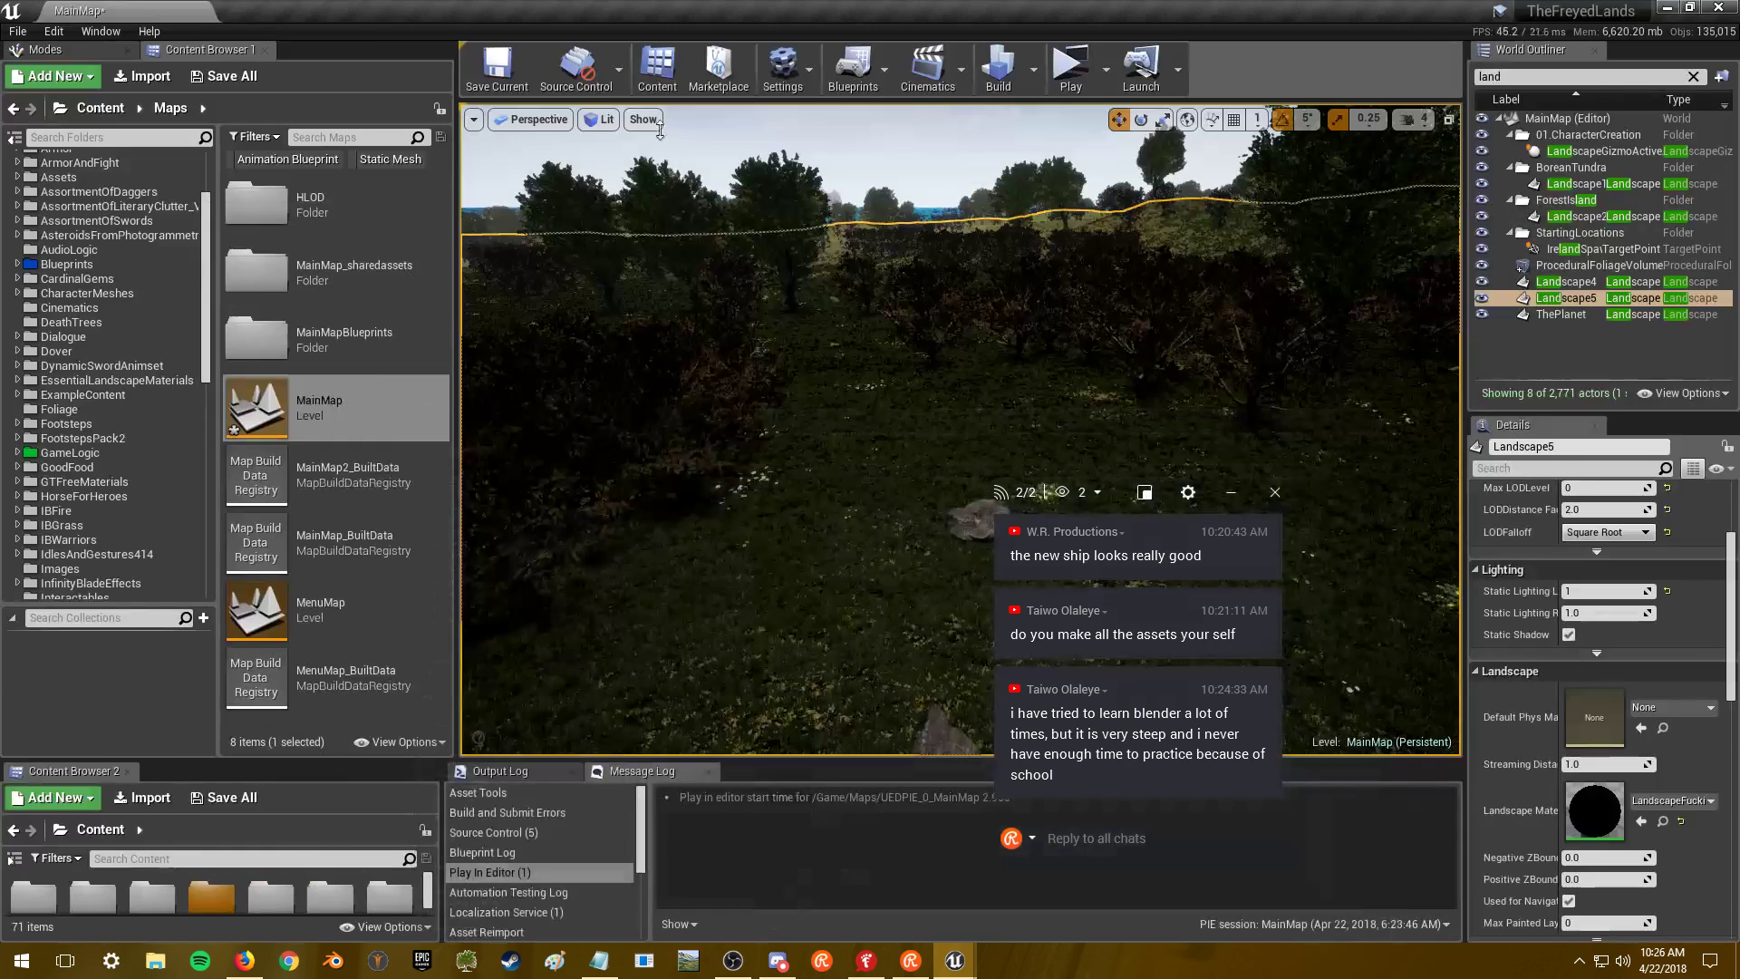
click(100, 109)
click(372, 161)
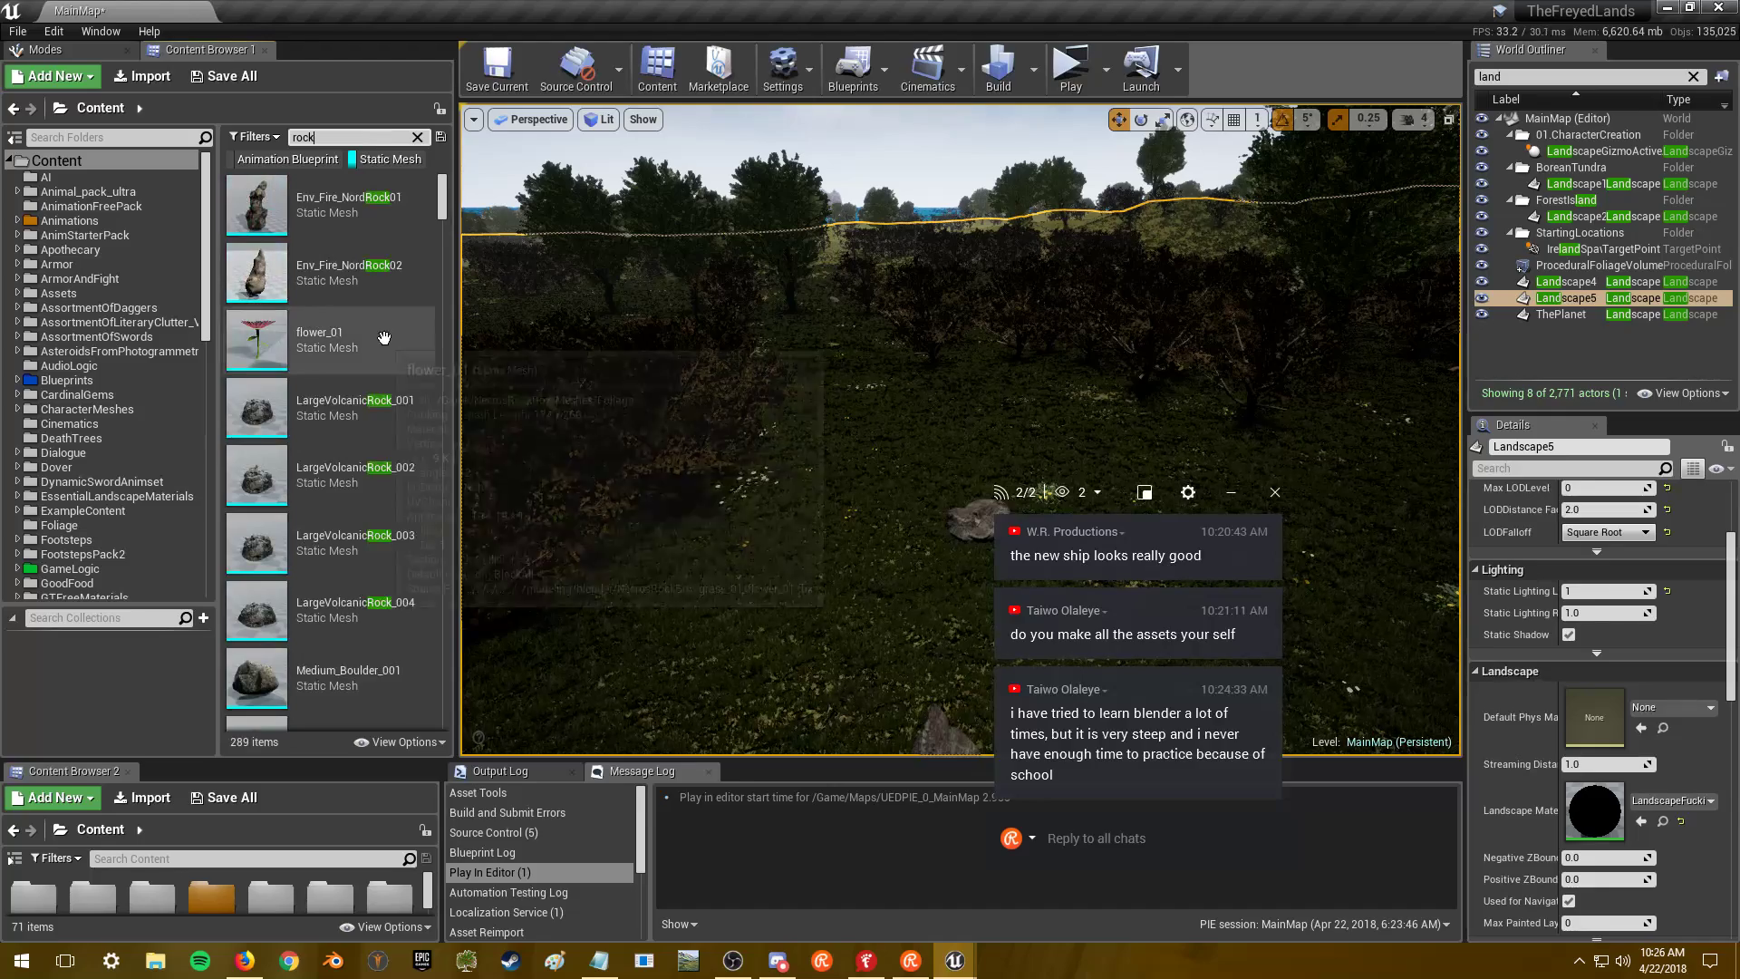
click(375, 411)
key(alt+Tab)
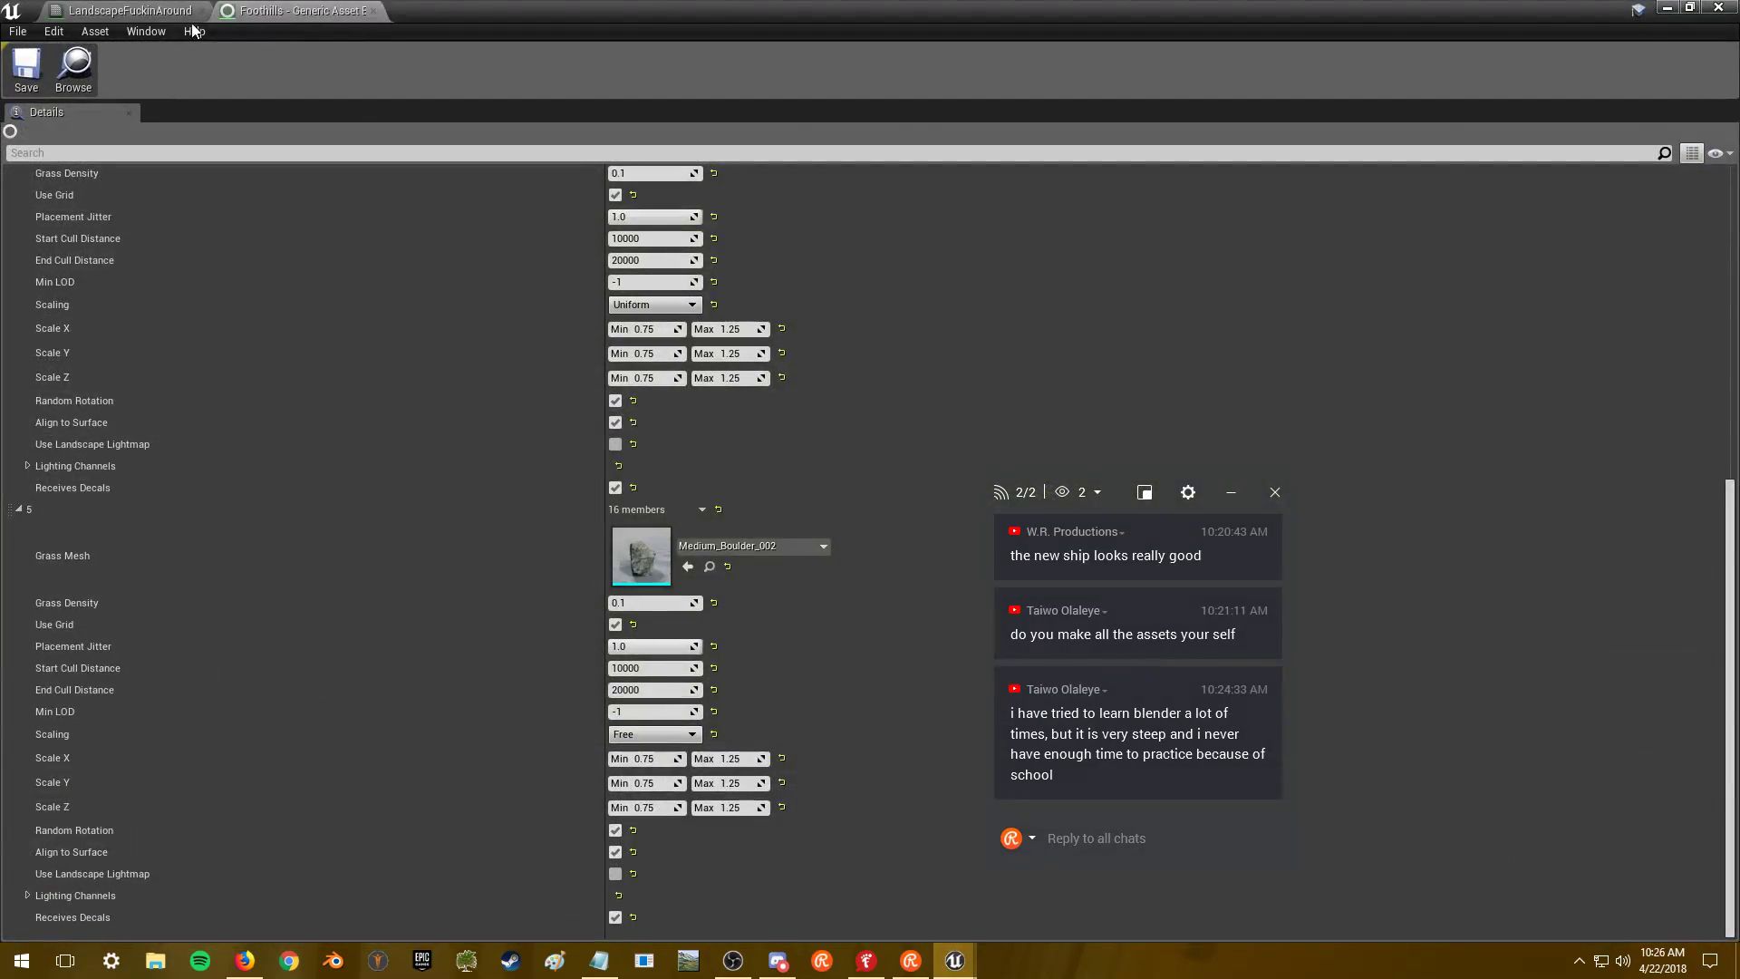
click(136, 12)
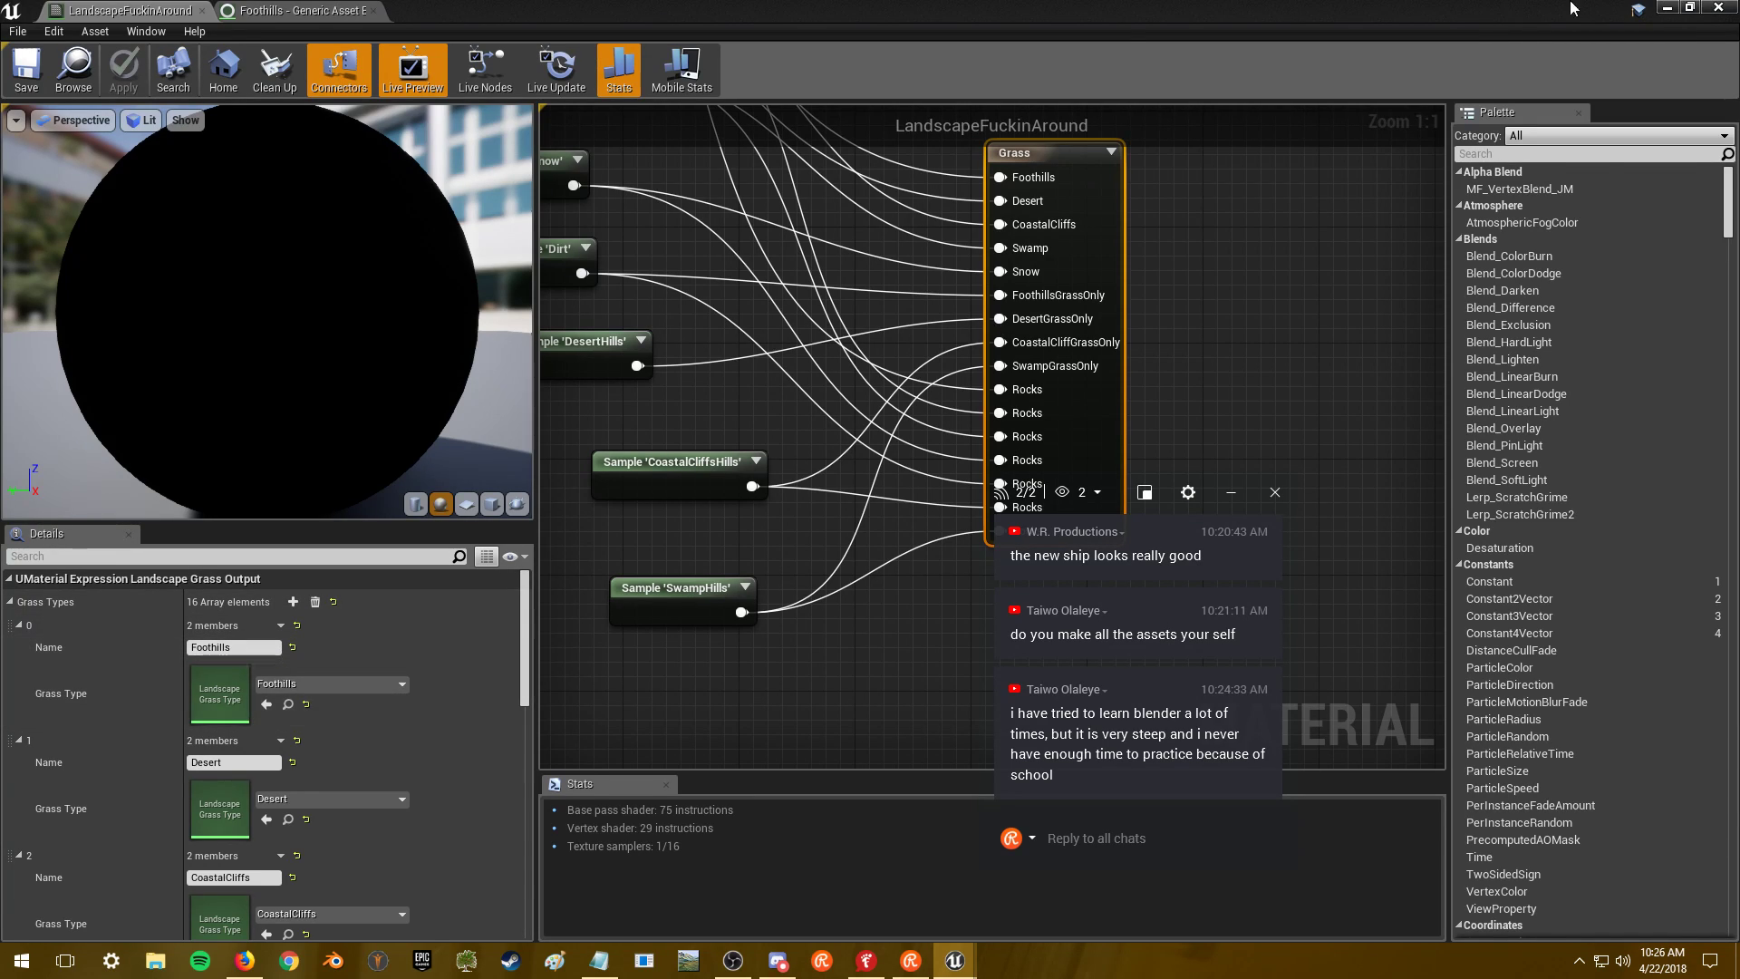
click(1670, 8)
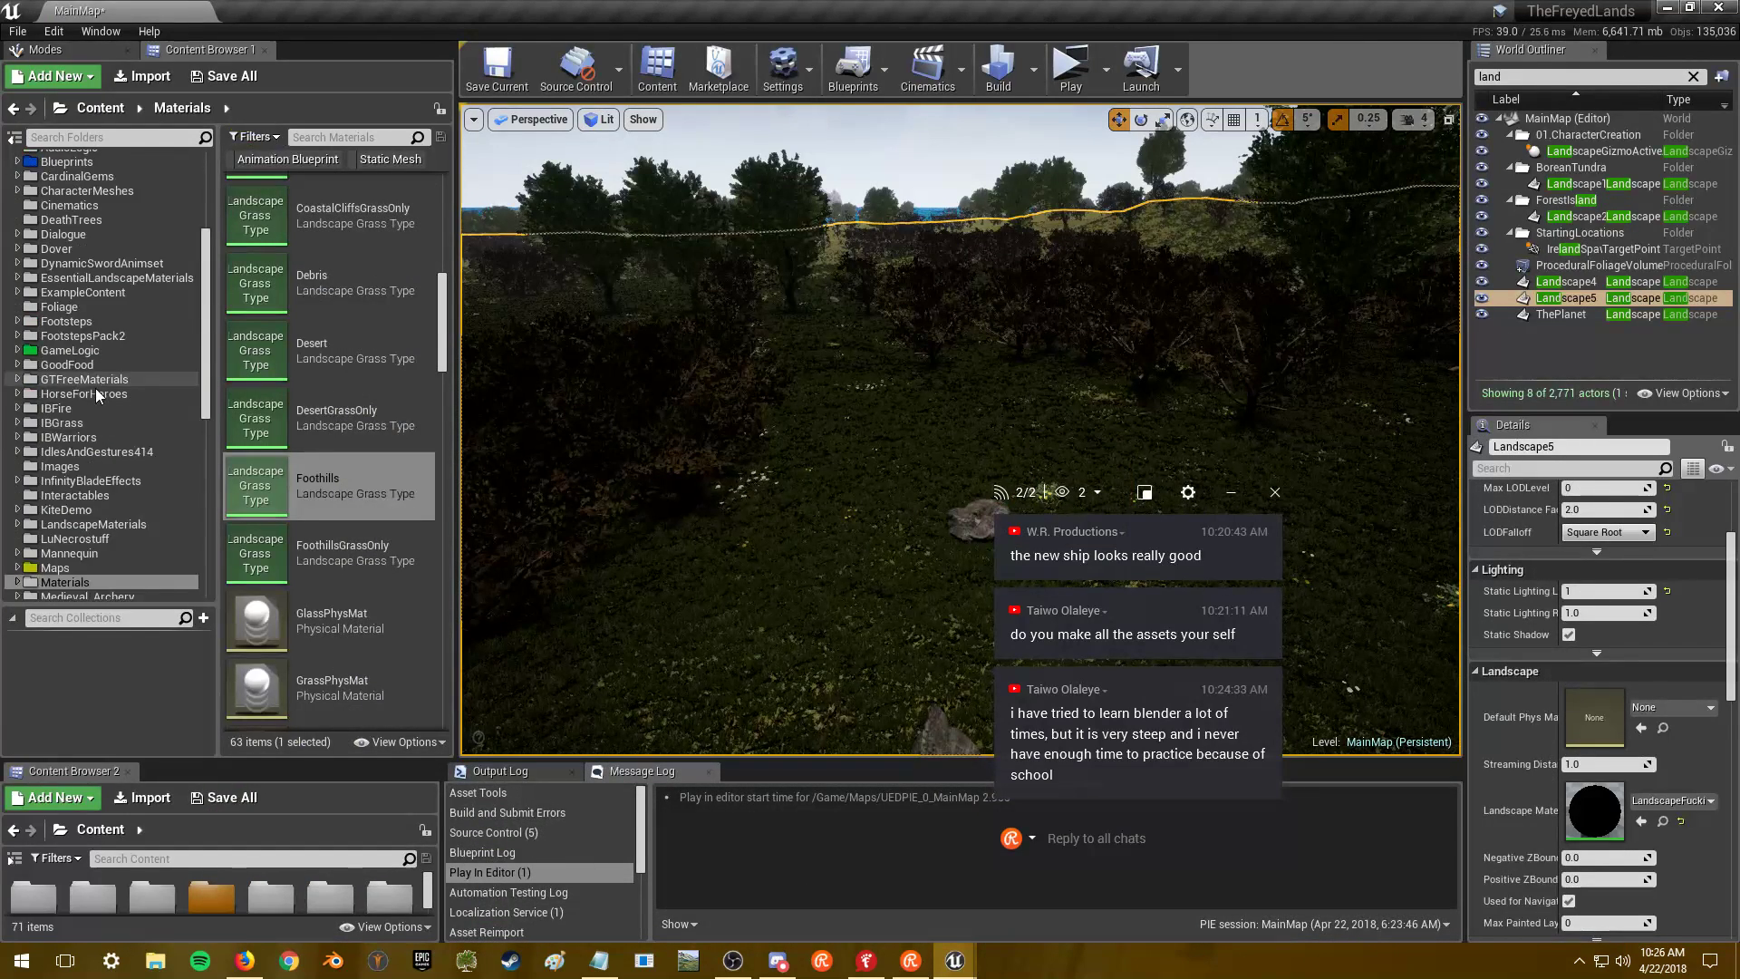
- Enlarge the content browser and search the Content root for rock meshes
scroll(97, 395, up, 3)
click(57, 161)
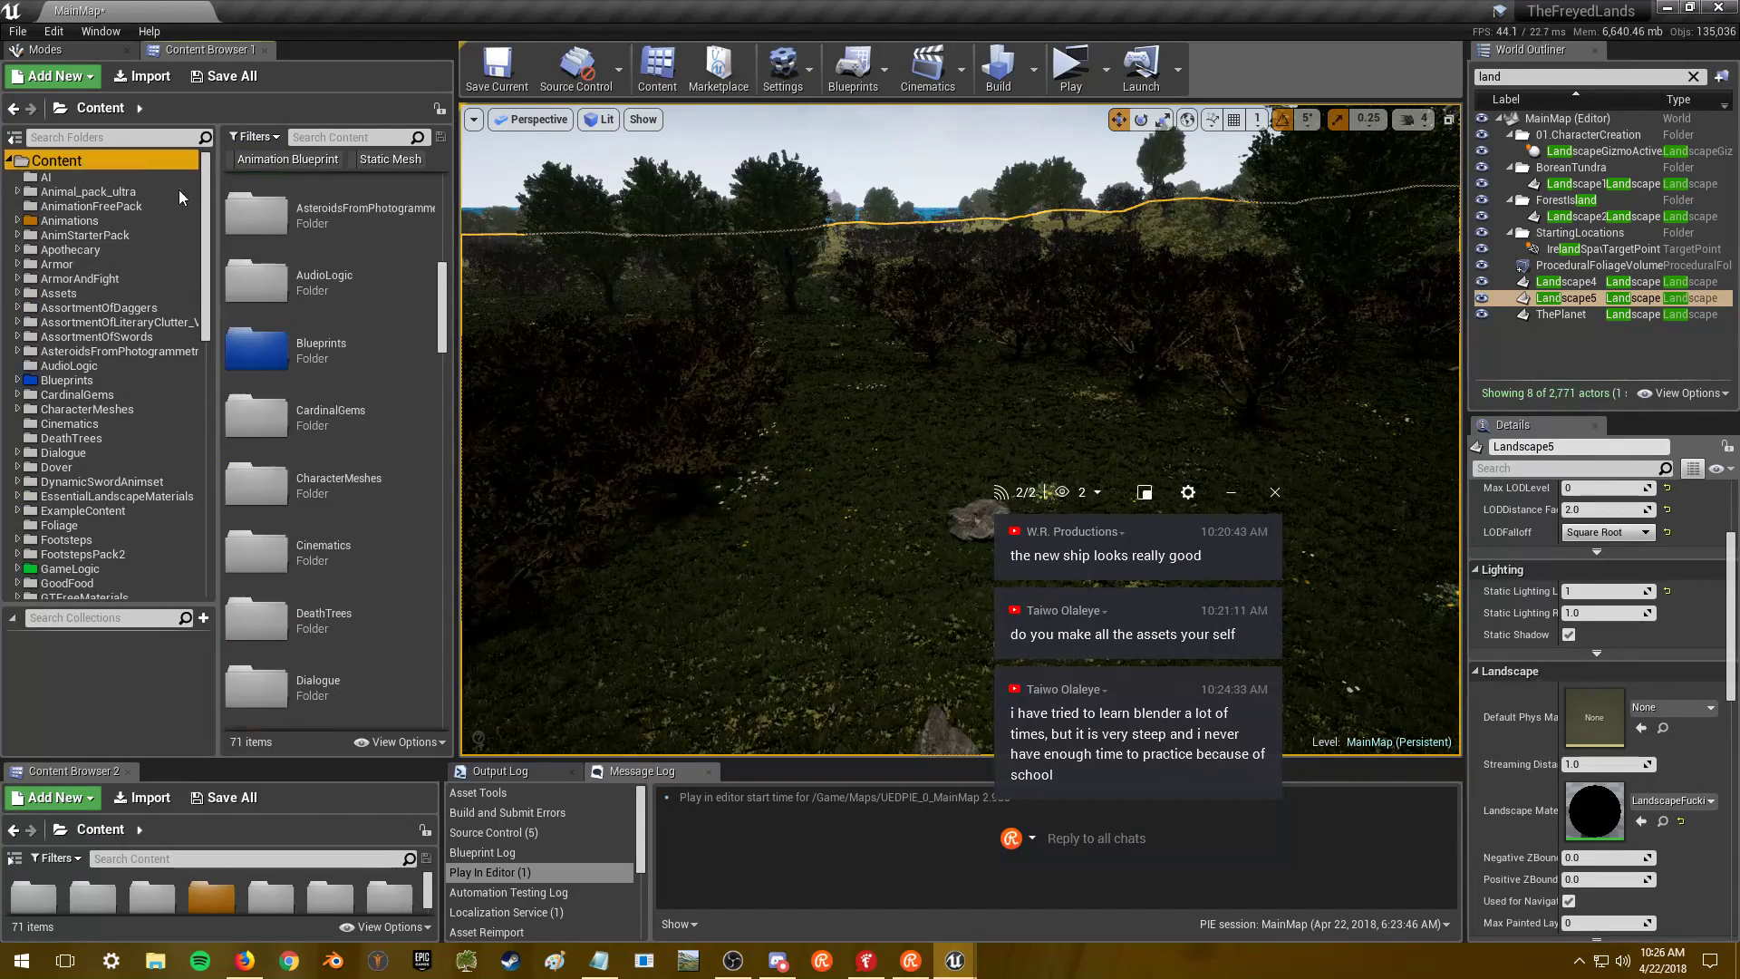
drag(267, 760, 266, 530)
drag(219, 132, 85, 132)
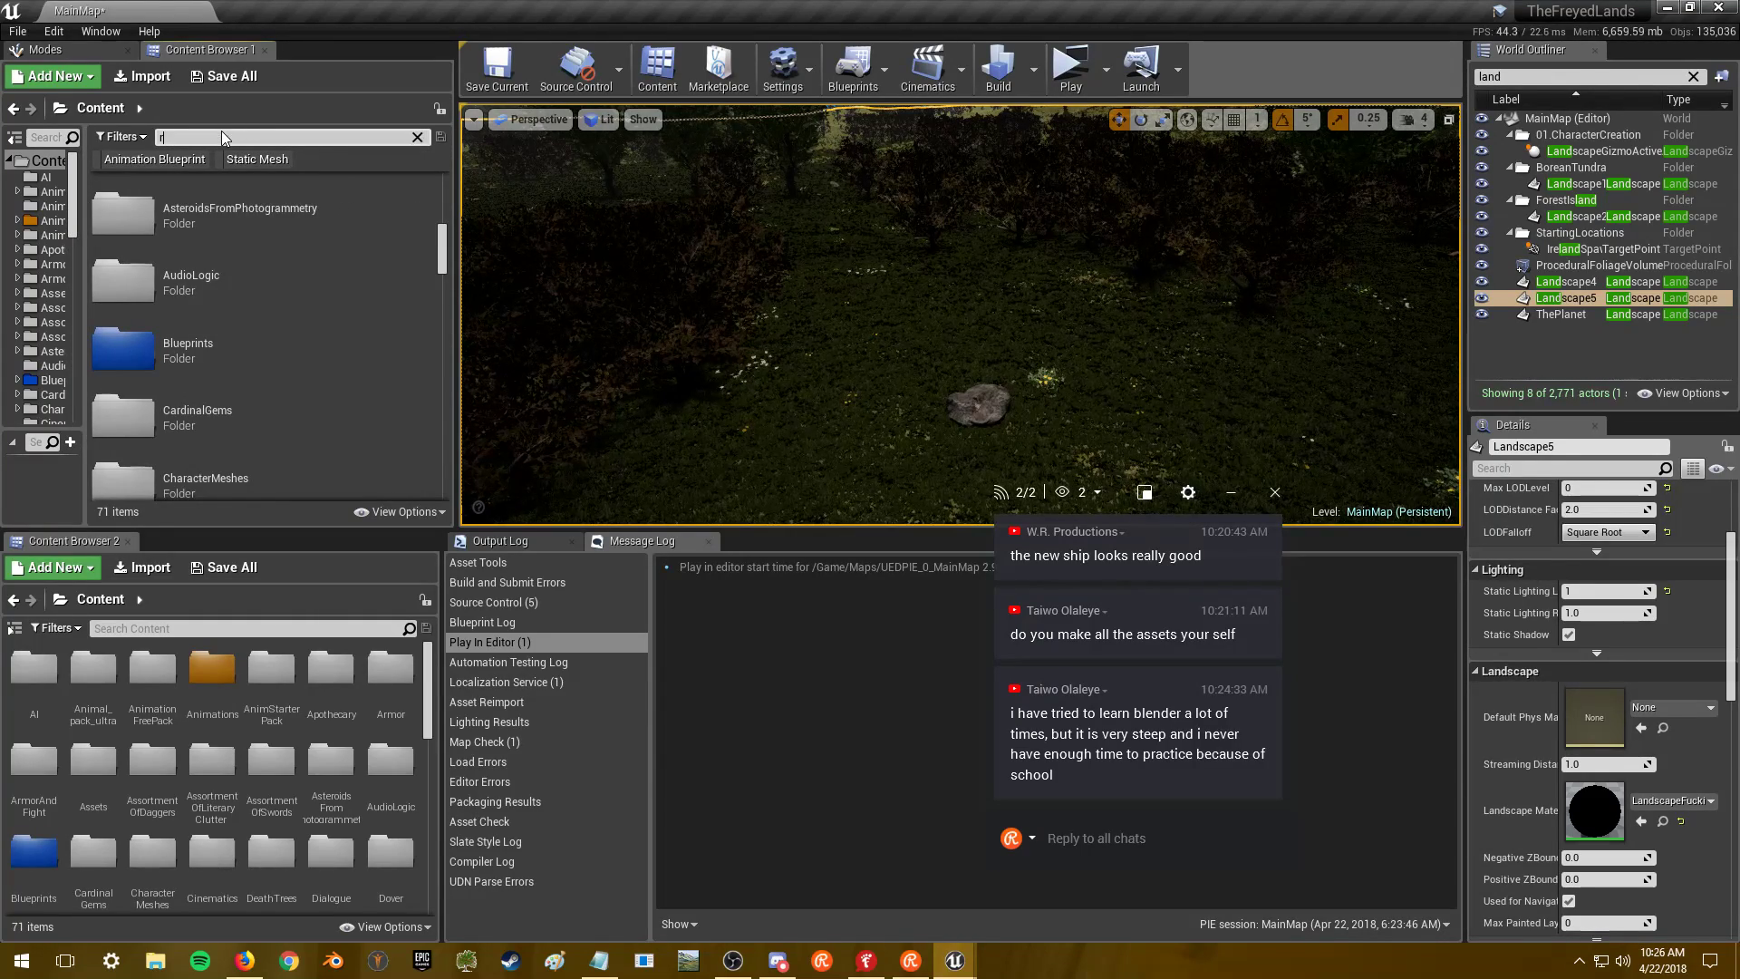
text(ck)
click(258, 158)
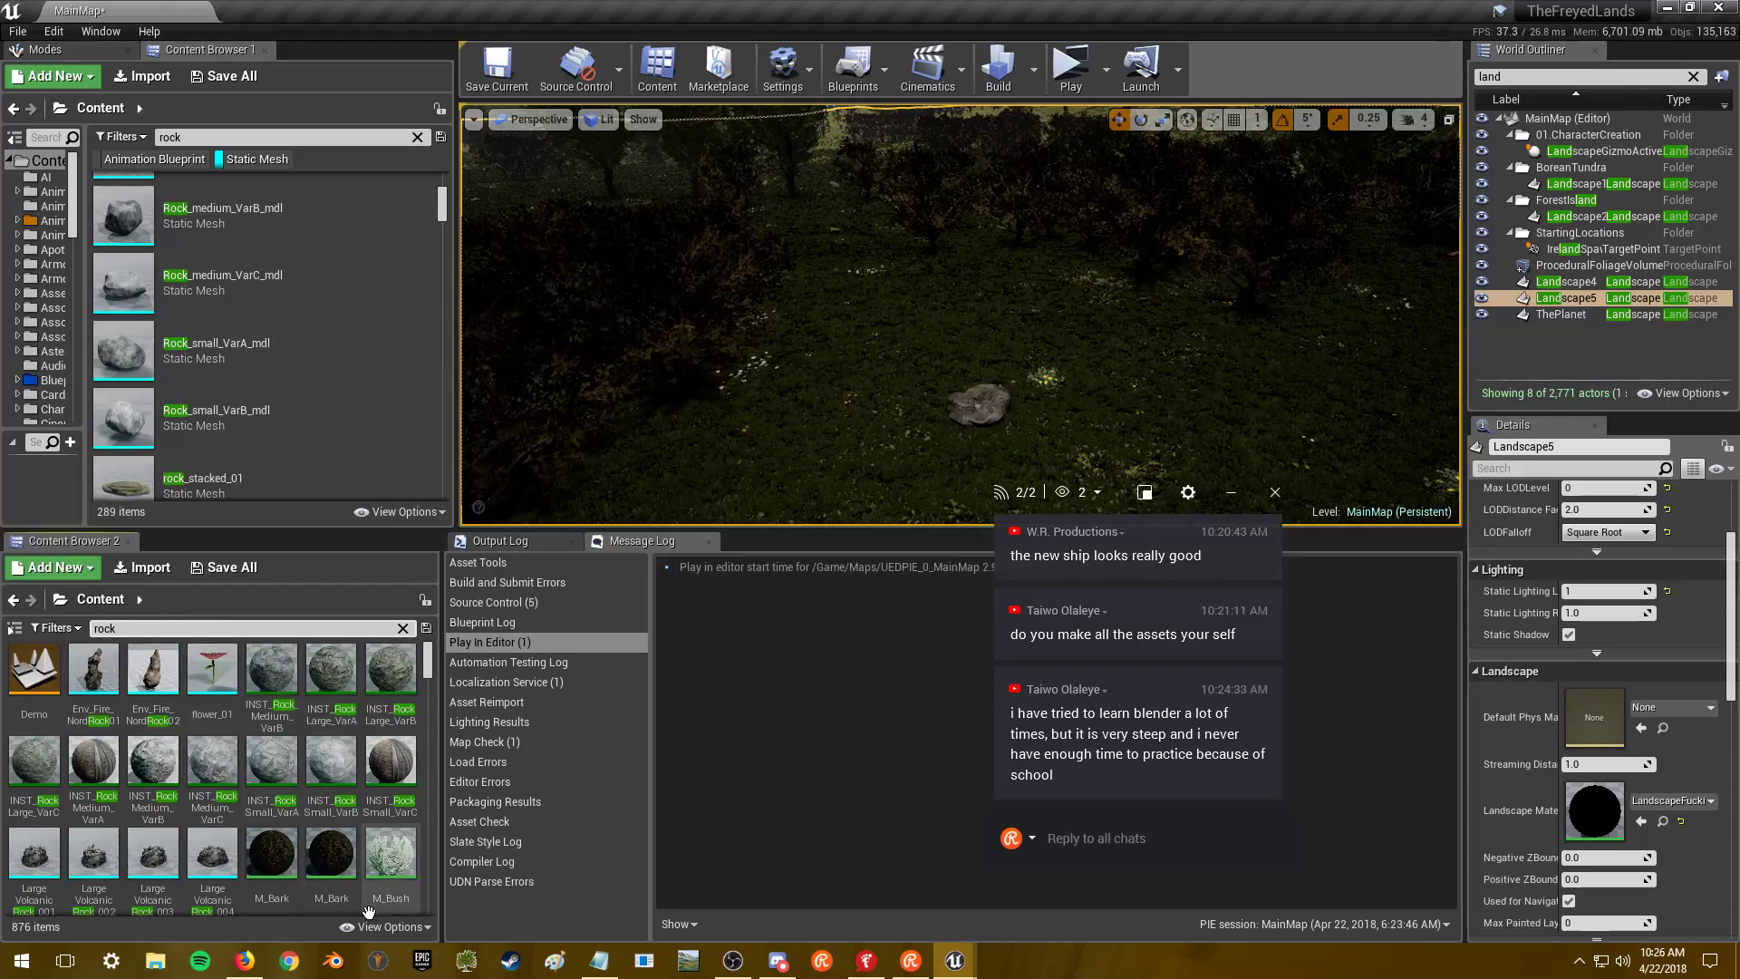
- Limit the second content browser to static meshes, resize the panels, and focus the view on Landscape5
click(56, 627)
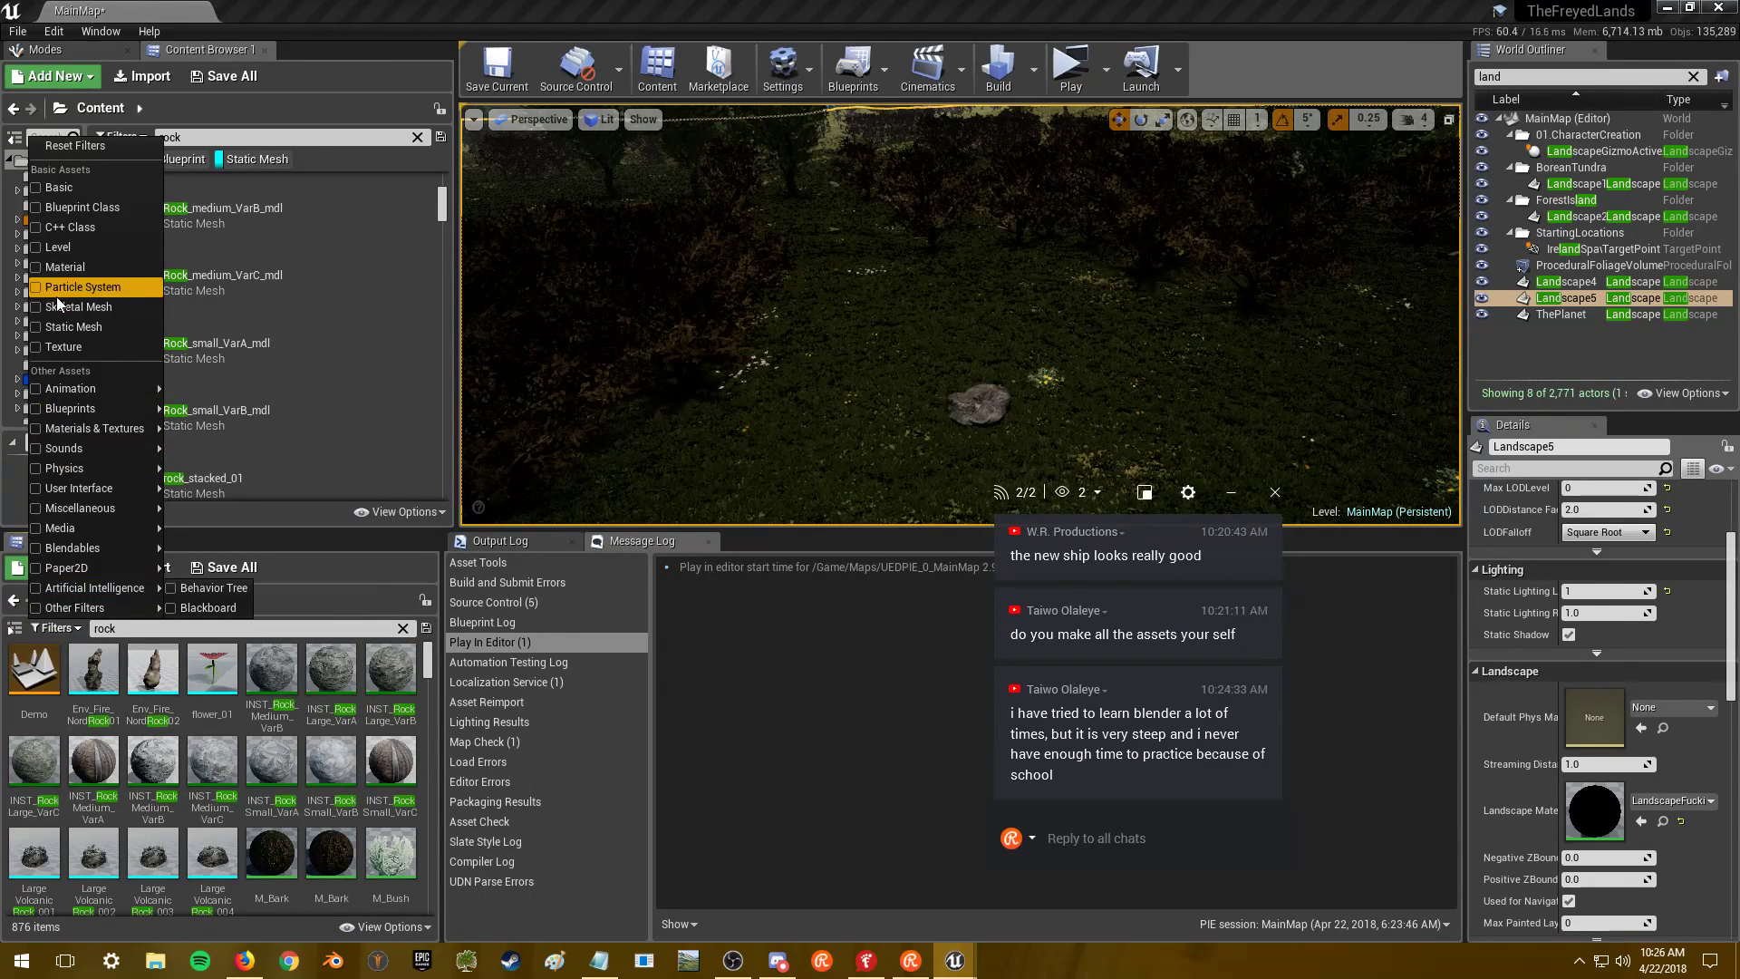
click(37, 327)
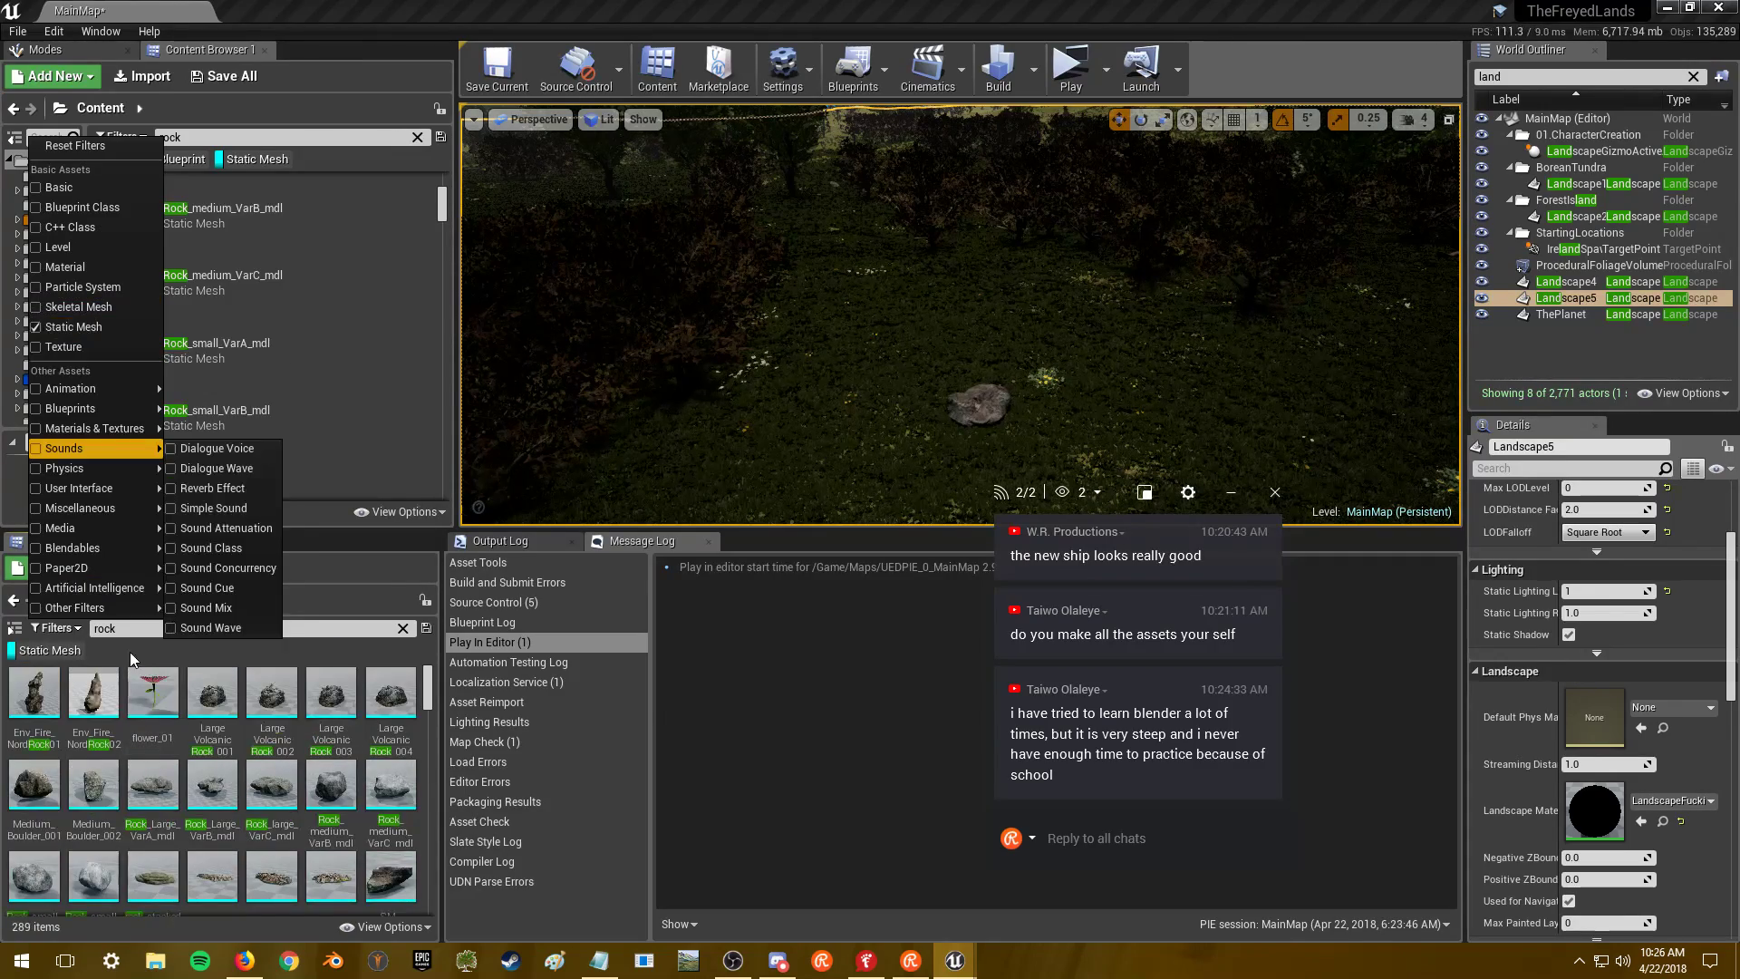
click(310, 302)
key(alt+Tab)
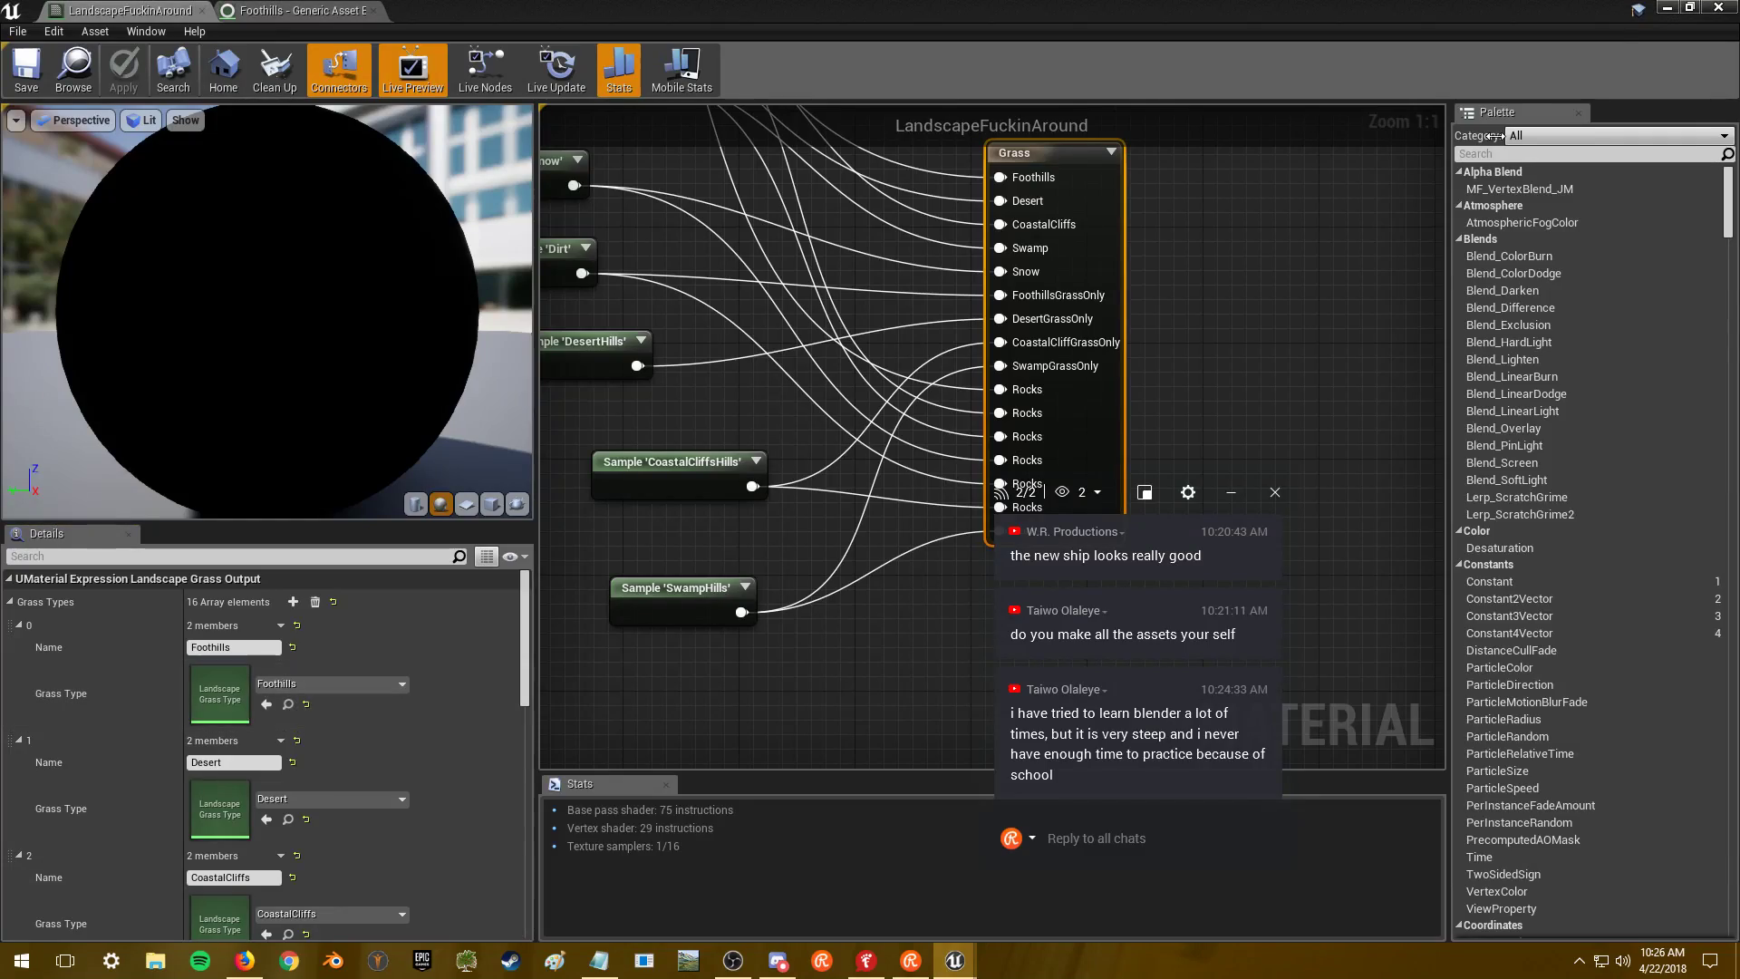
click(1665, 9)
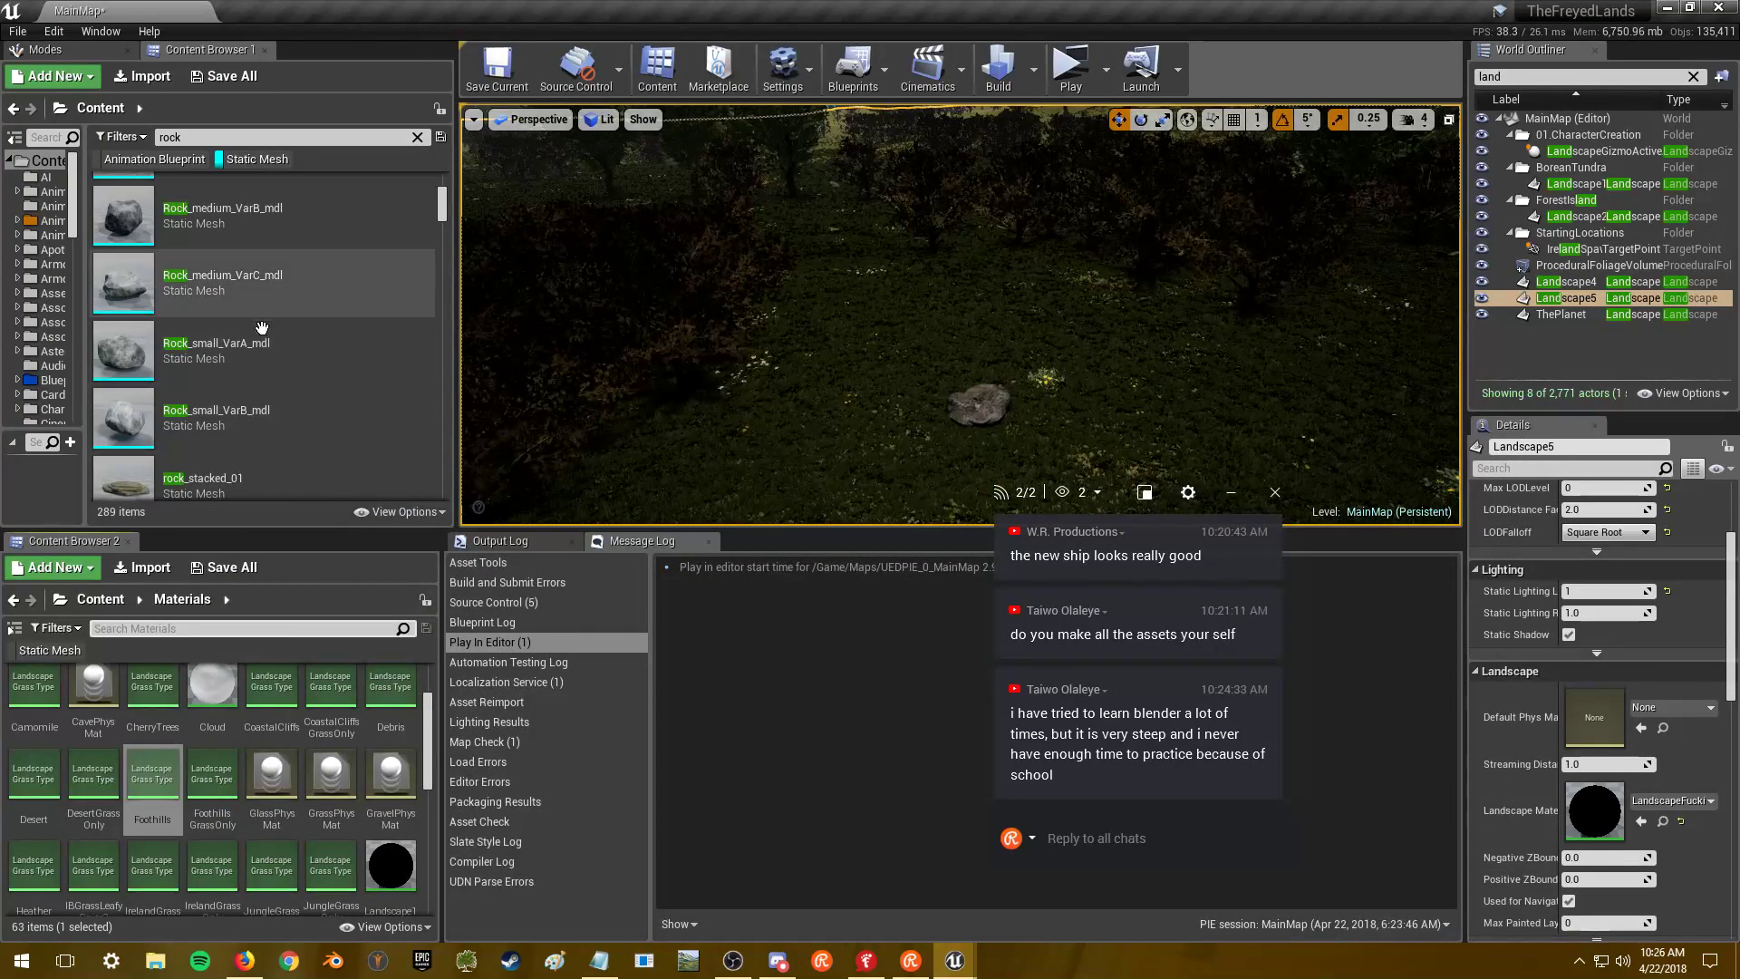
drag(273, 529, 274, 581)
drag(429, 780, 426, 811)
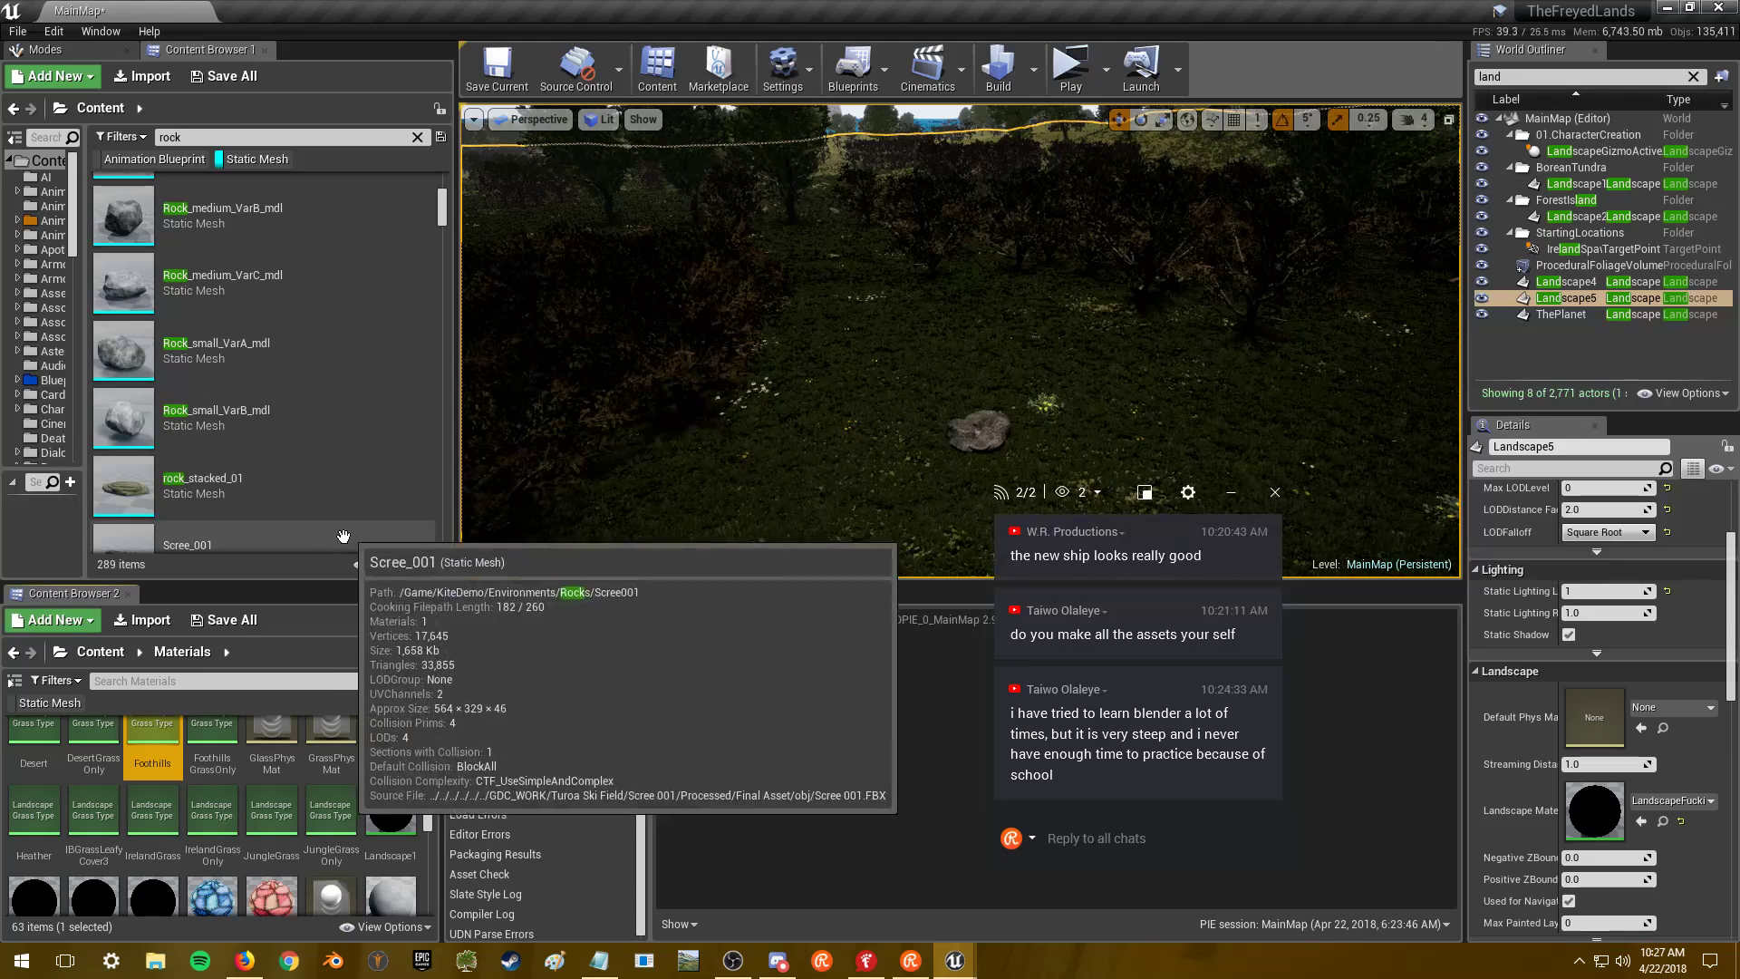
double_click(1566, 297)
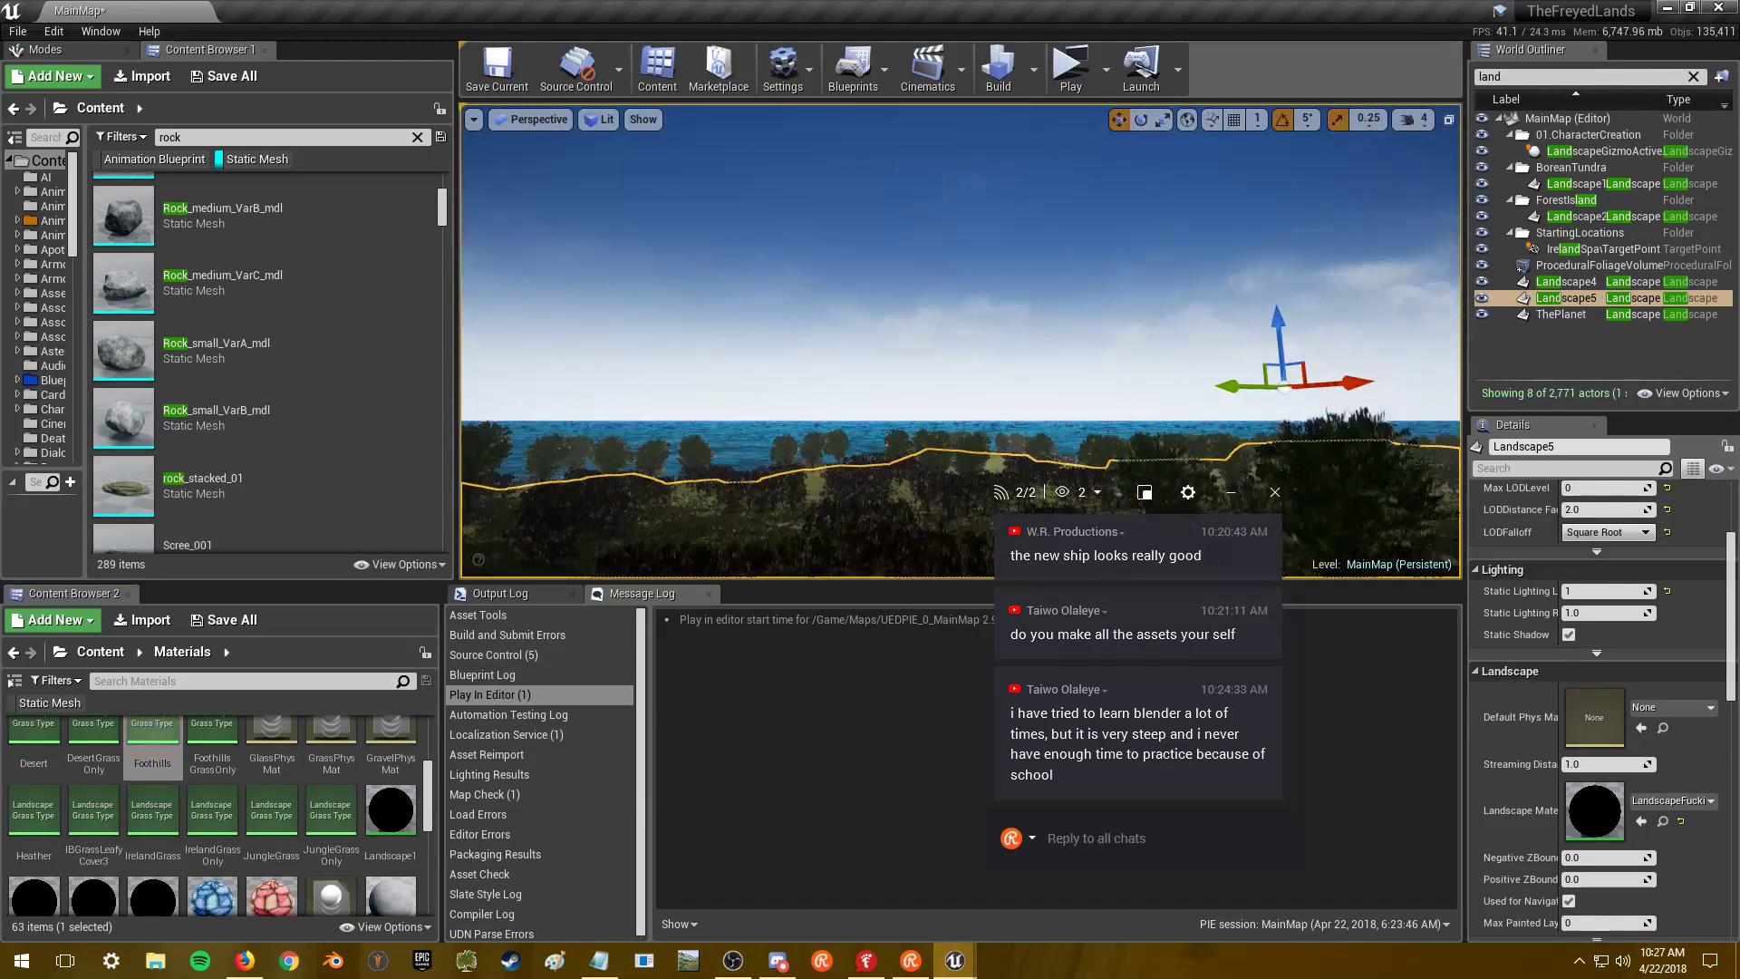
- Focus Landscape4 from the World Outliner and fly across its hills facing the sea
right_drag(1421, 124, 1419, 127)
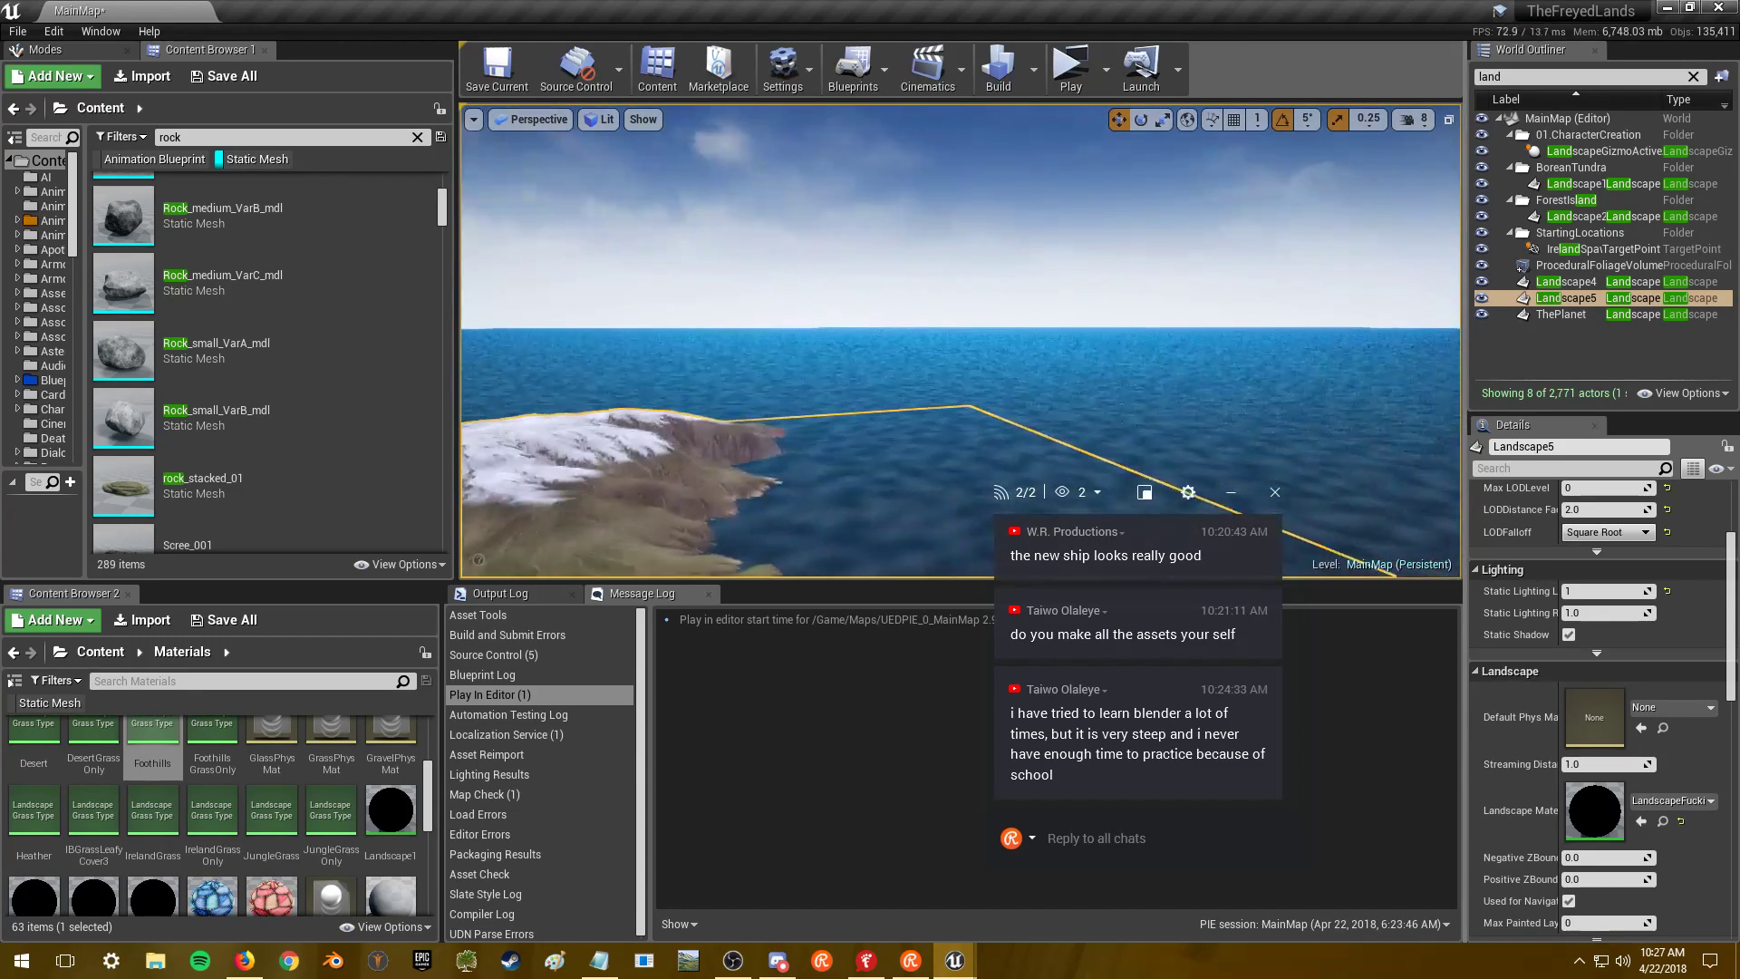
double_click(1566, 281)
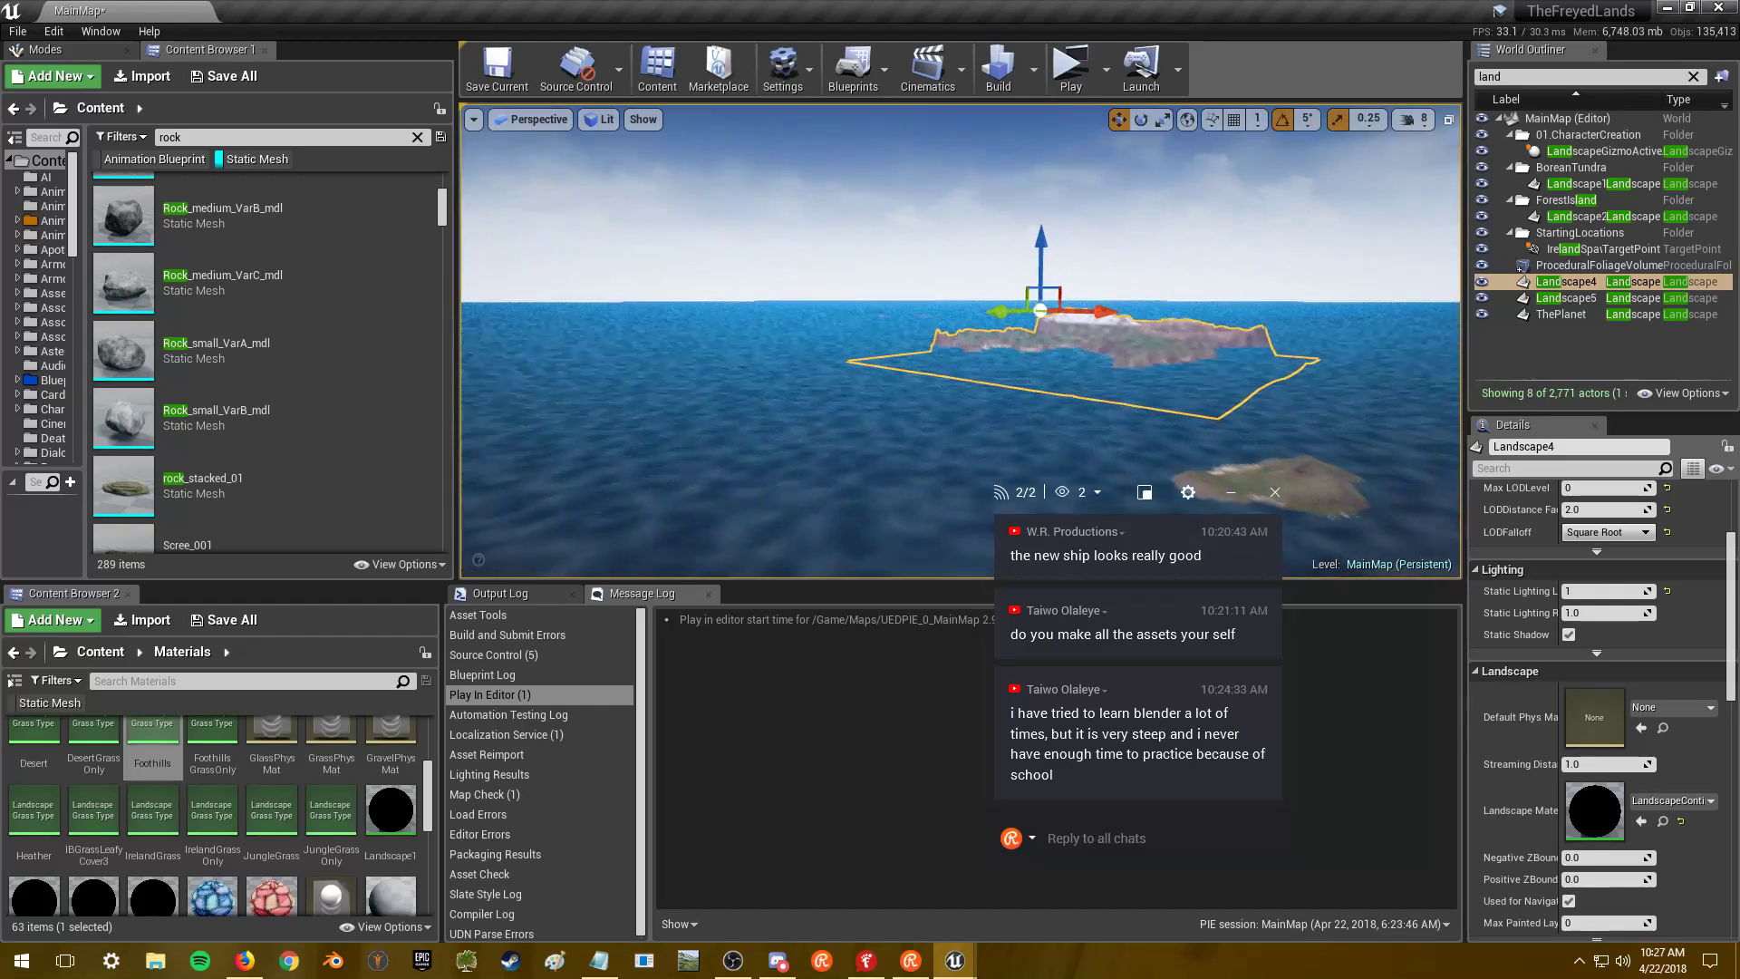
right_drag(1420, 127, 1420, 126)
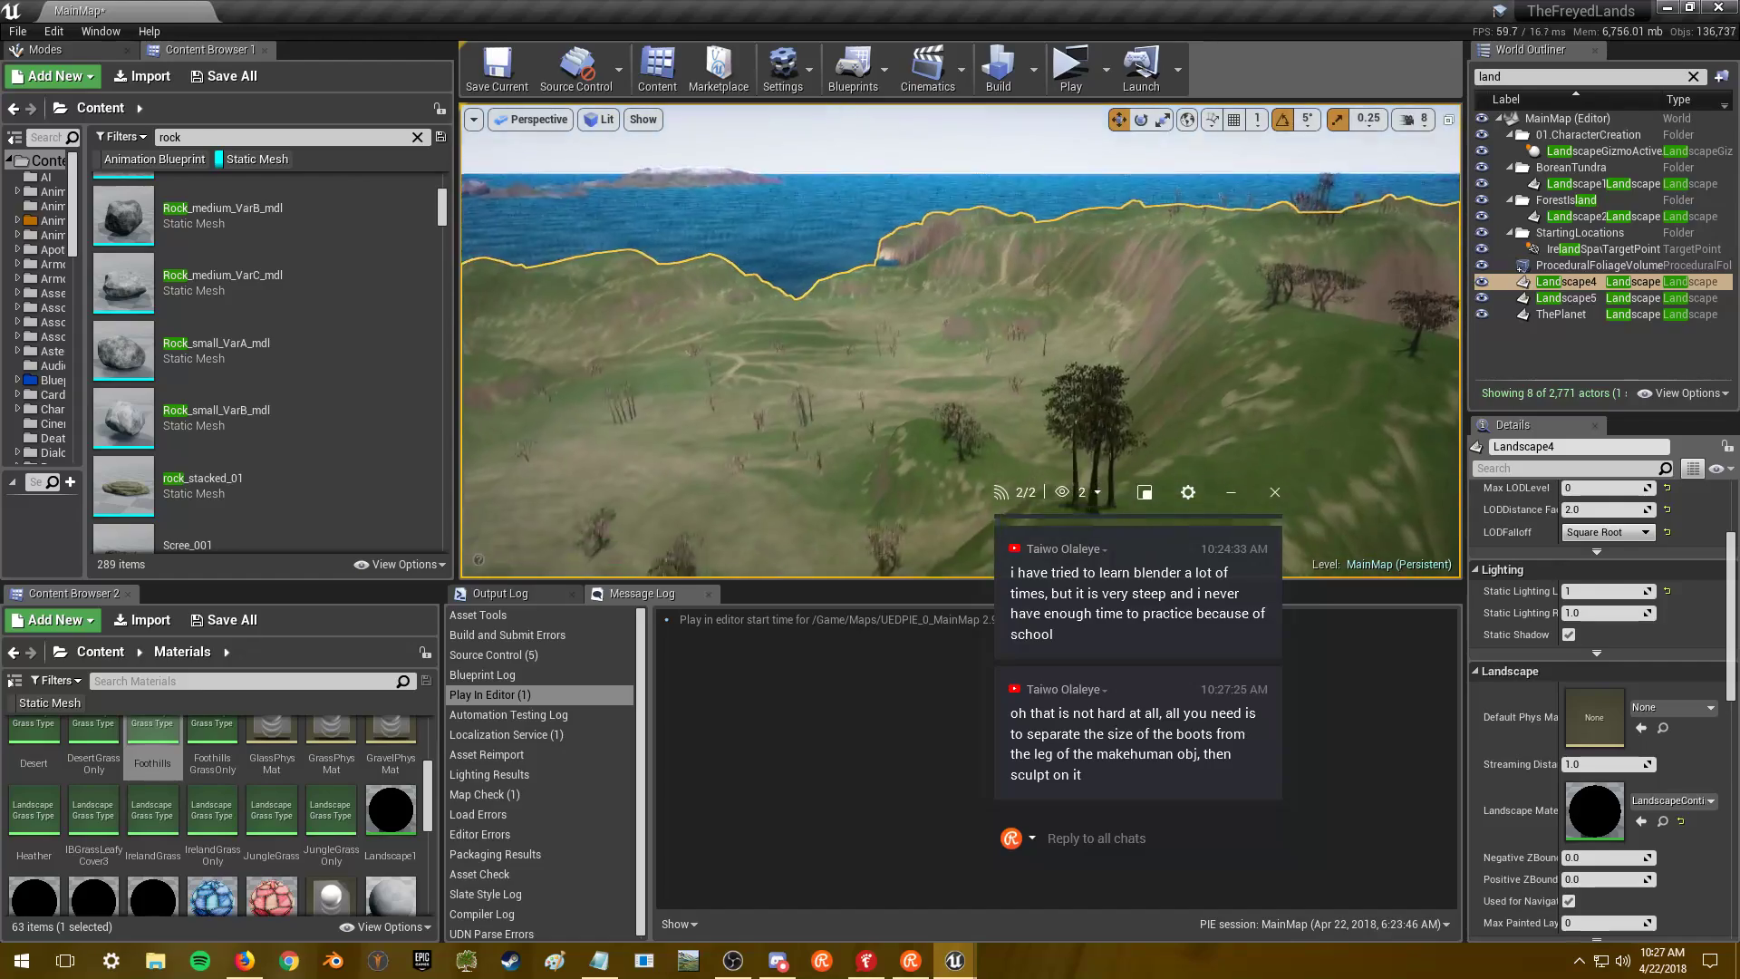
right_drag(1419, 127, 1419, 126)
right_drag(799, 417, 799, 418)
- In Firefox, close the channel tab and skip the ad, then return to Unreal Editor
key(alt+Tab)
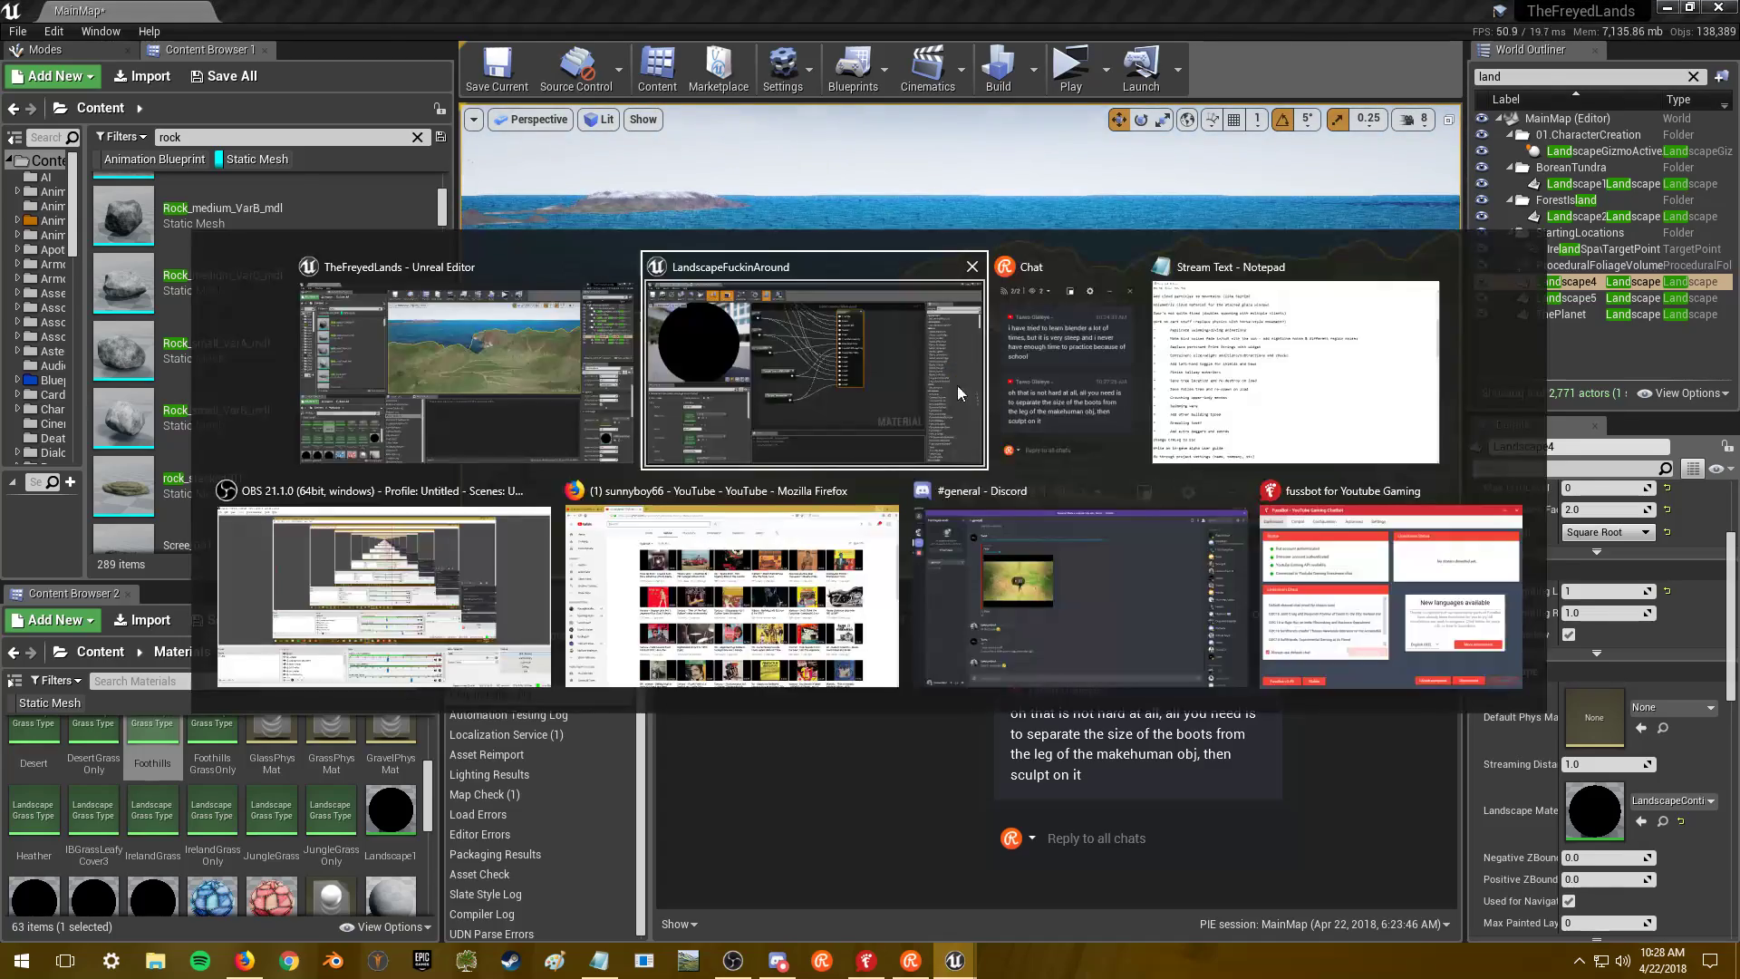
click(732, 589)
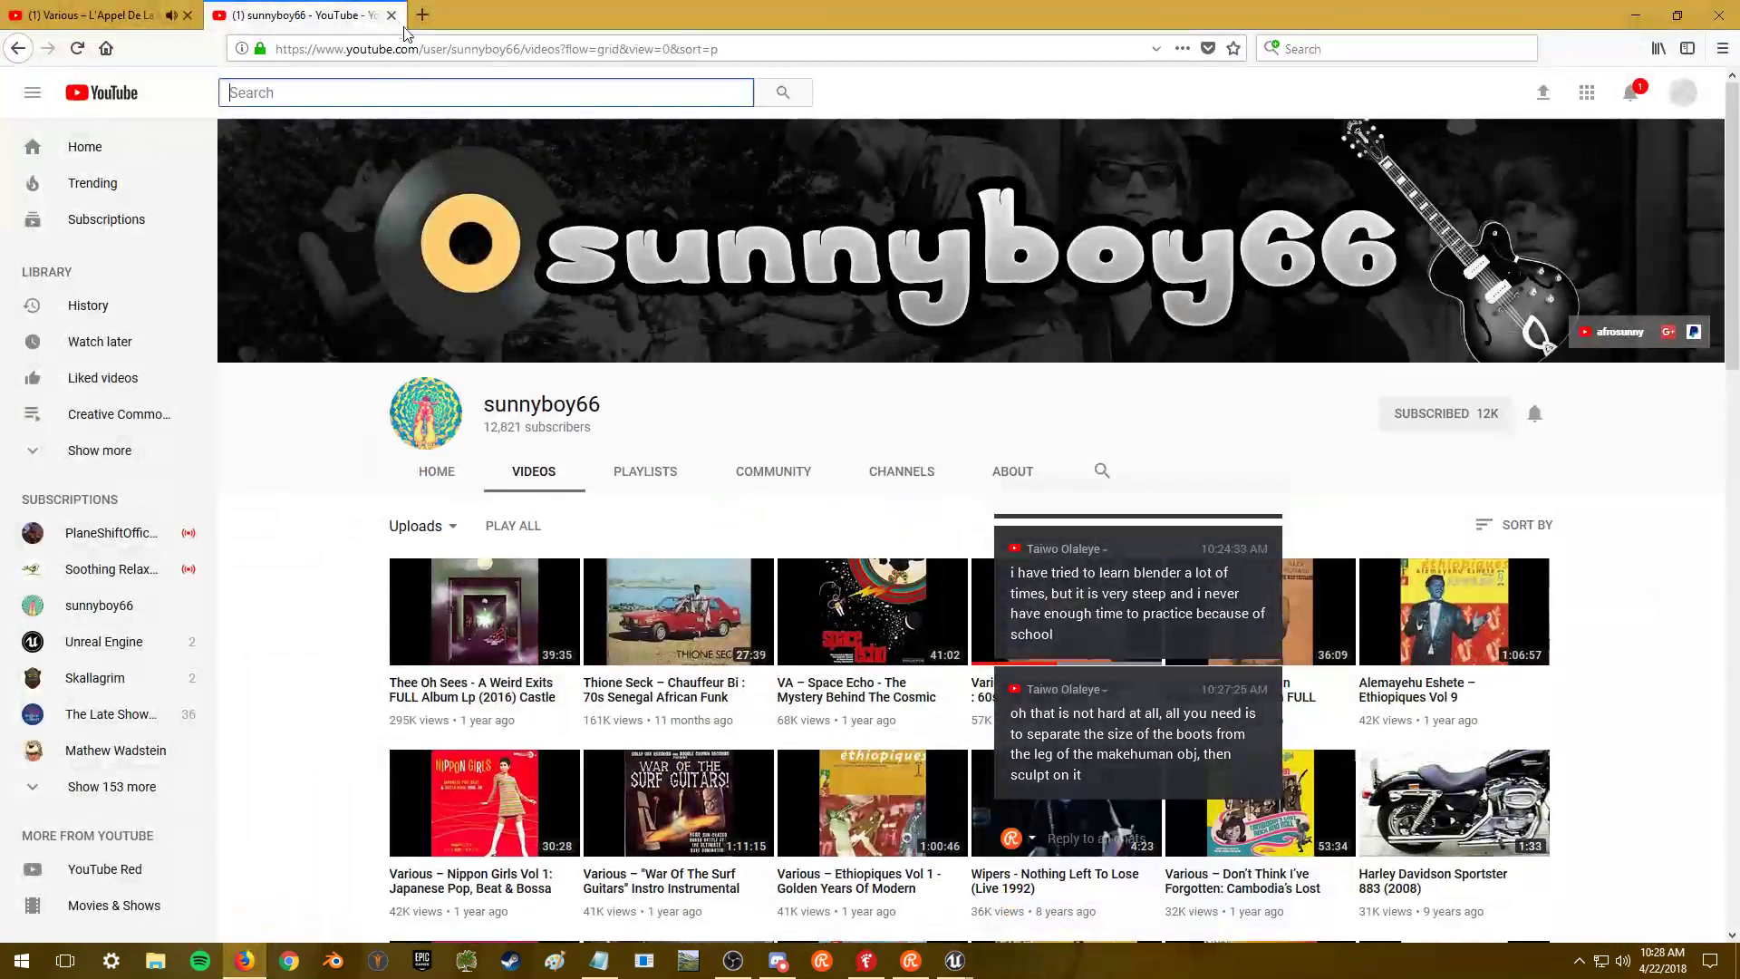
click(392, 16)
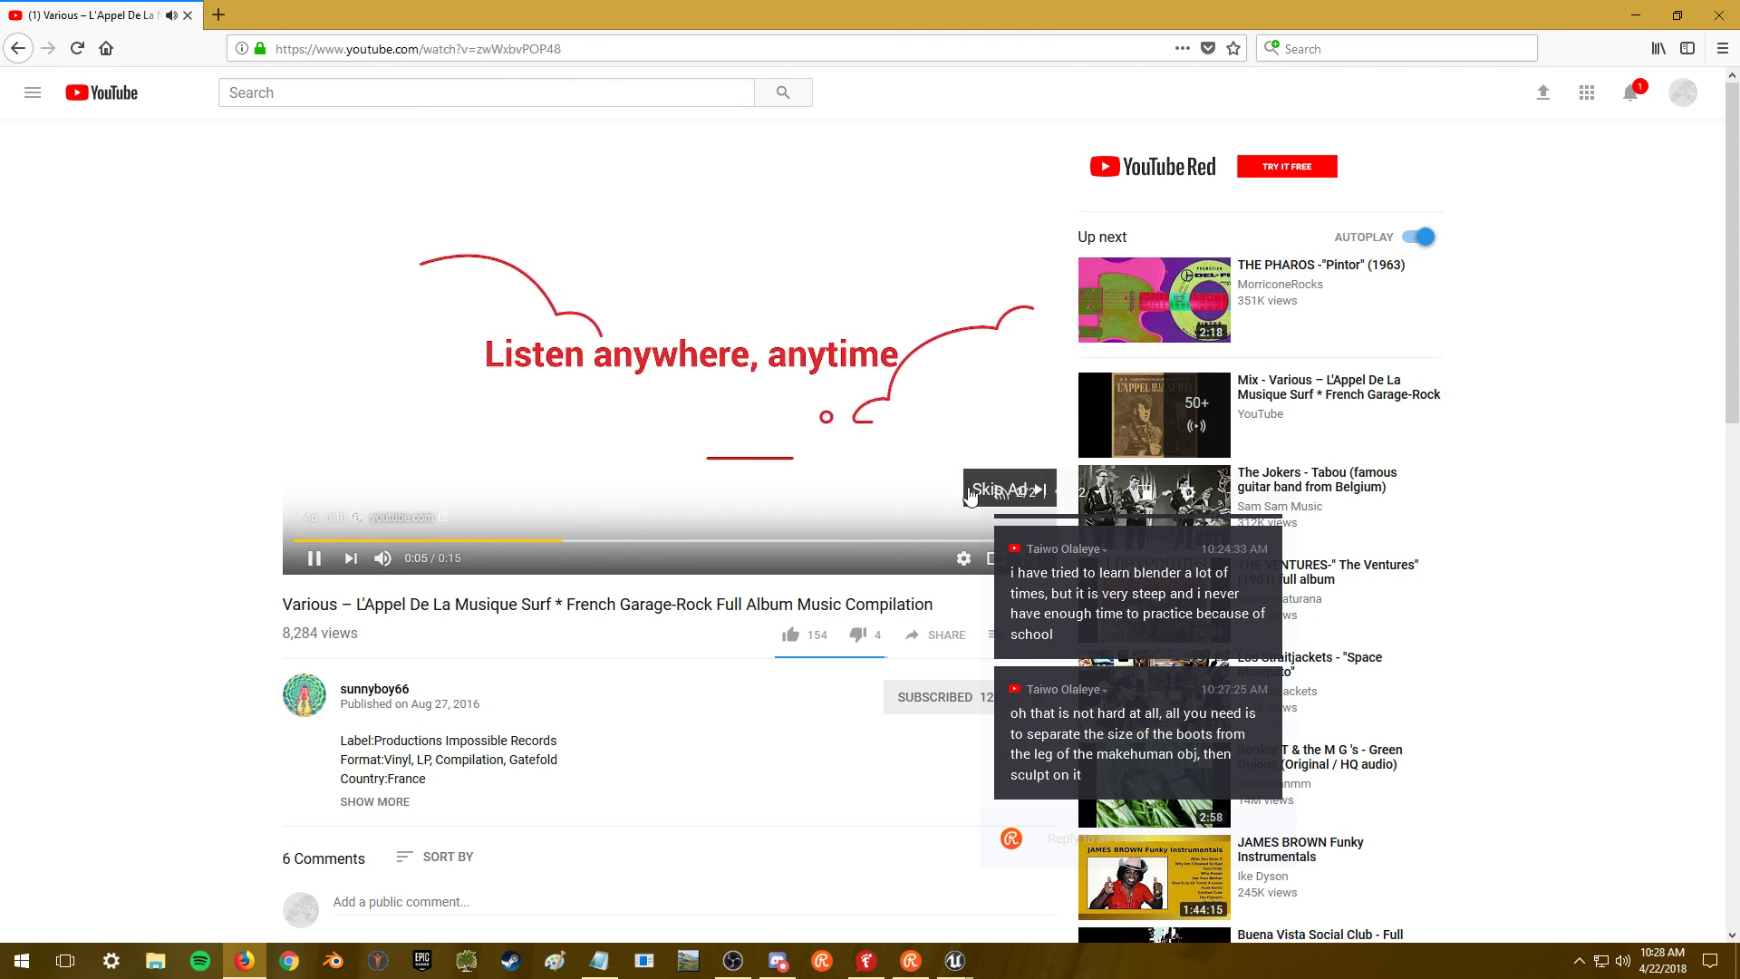
click(984, 489)
key(alt+Tab)
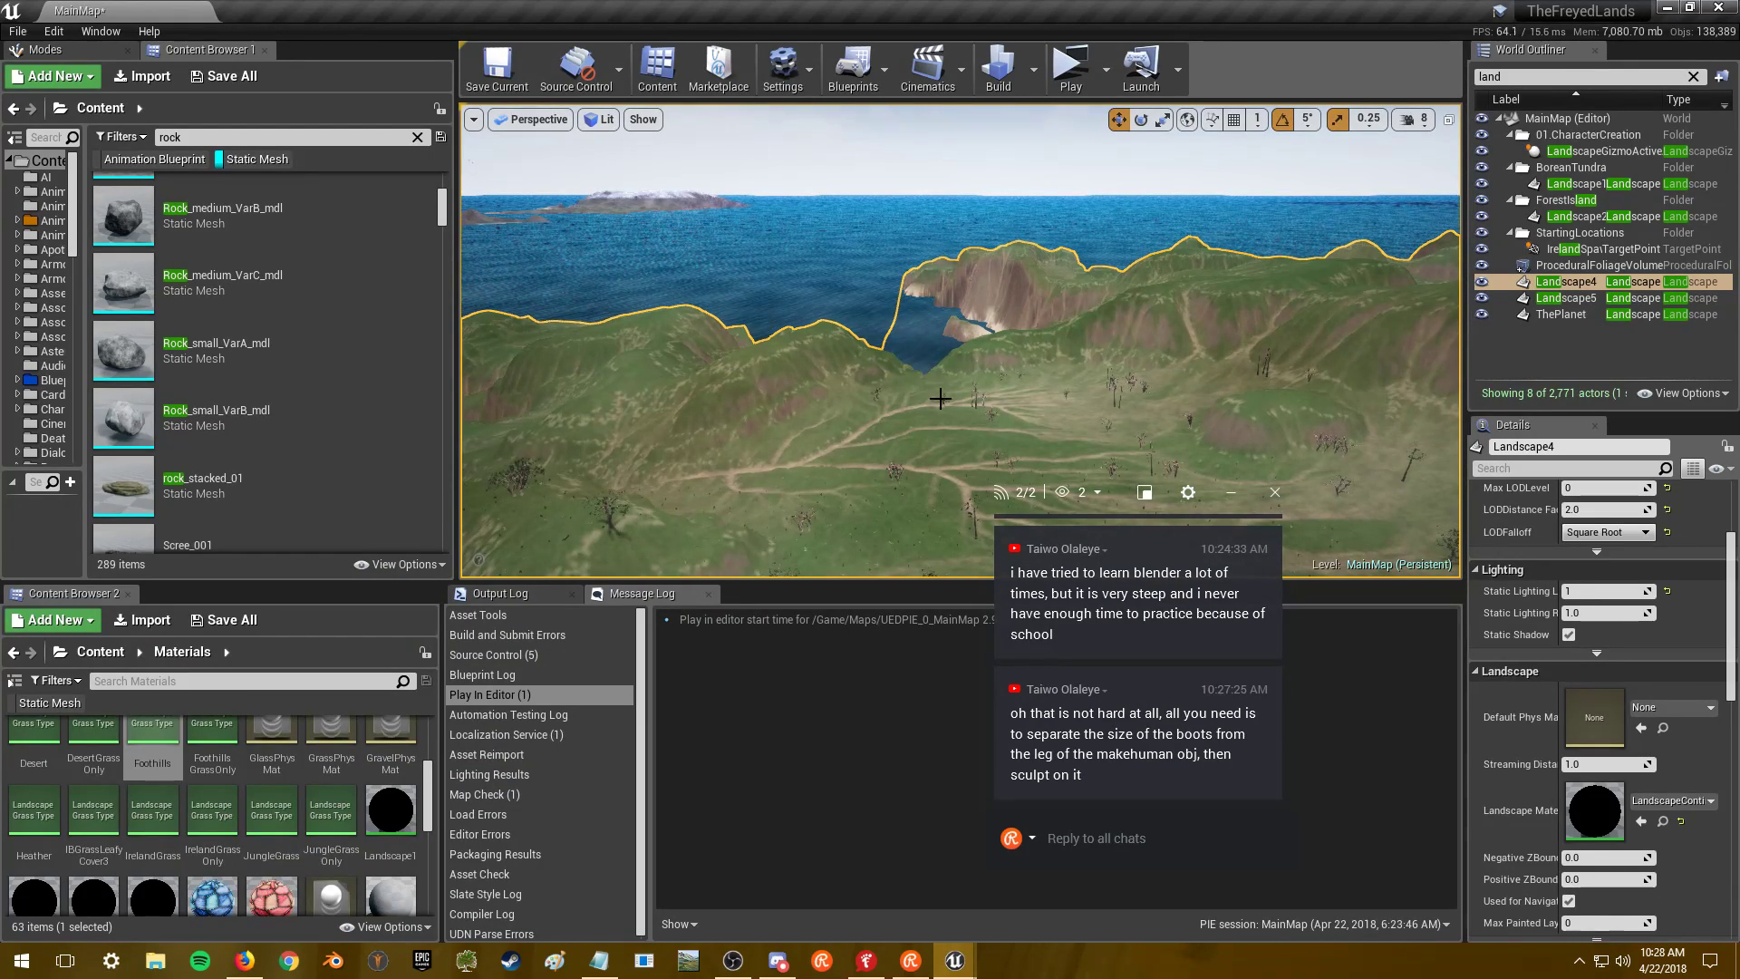
- Open Landscape4's LandscapeContinent2 material and inspect the Layer Blend node's layer entries
double_click(1593, 803)
right_drag(814, 486, 1021, 288)
click(892, 310)
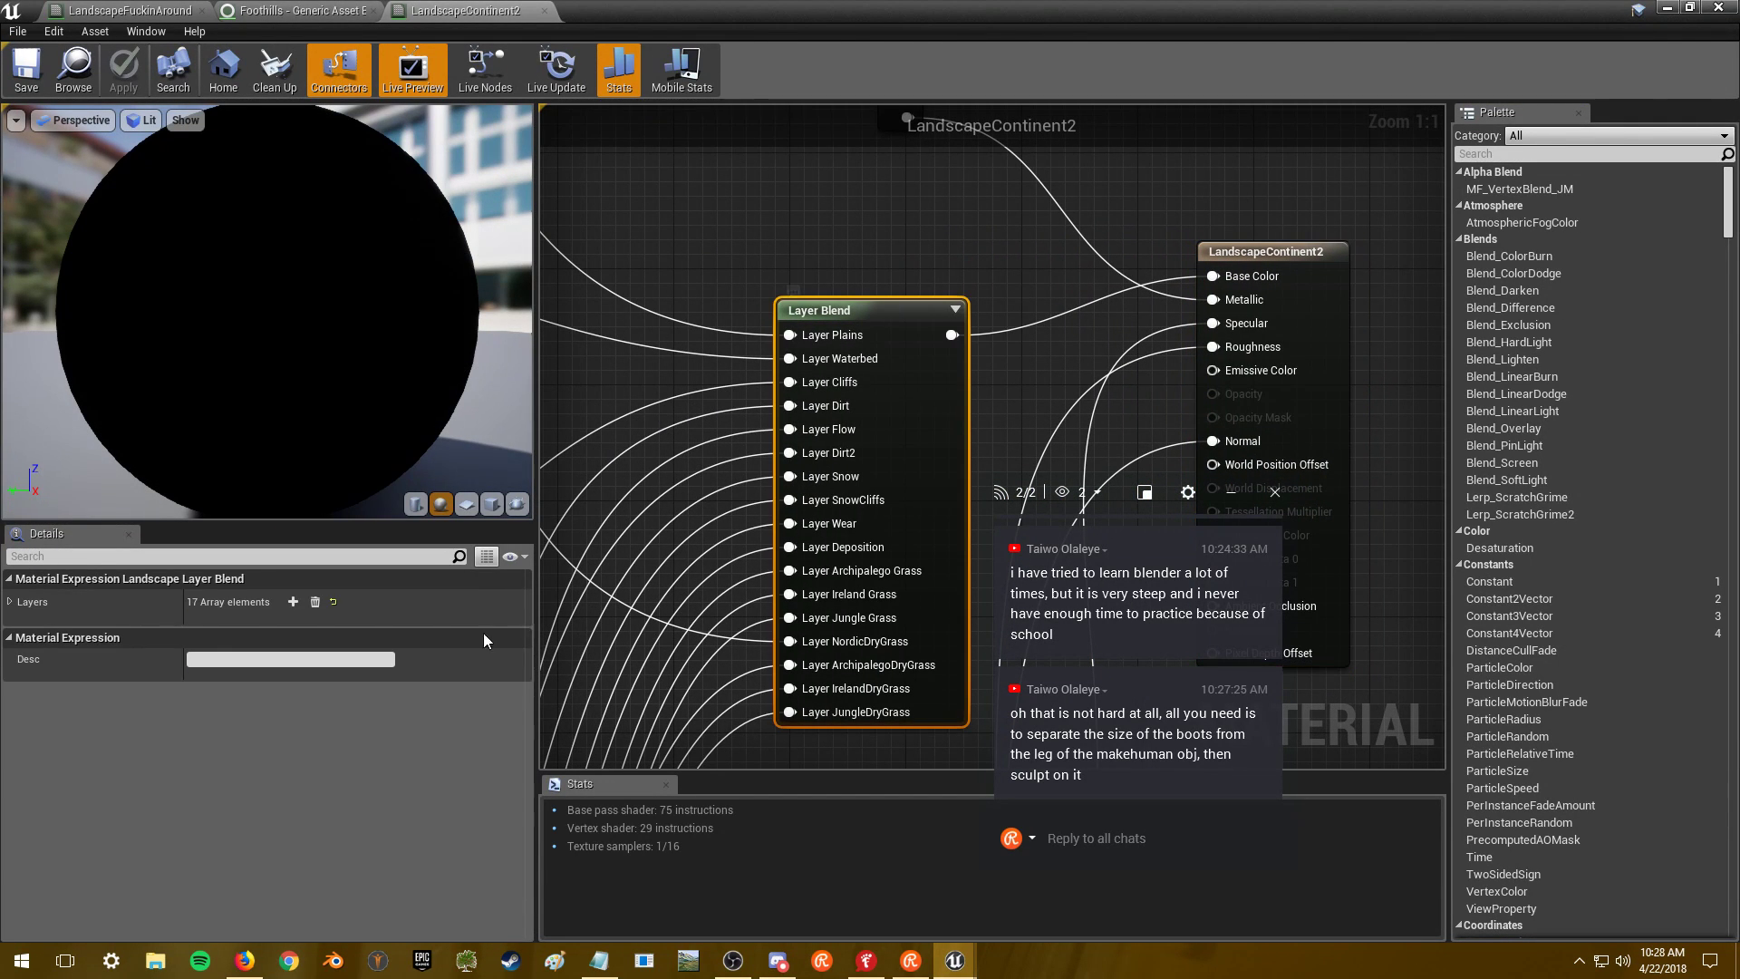
click(10, 602)
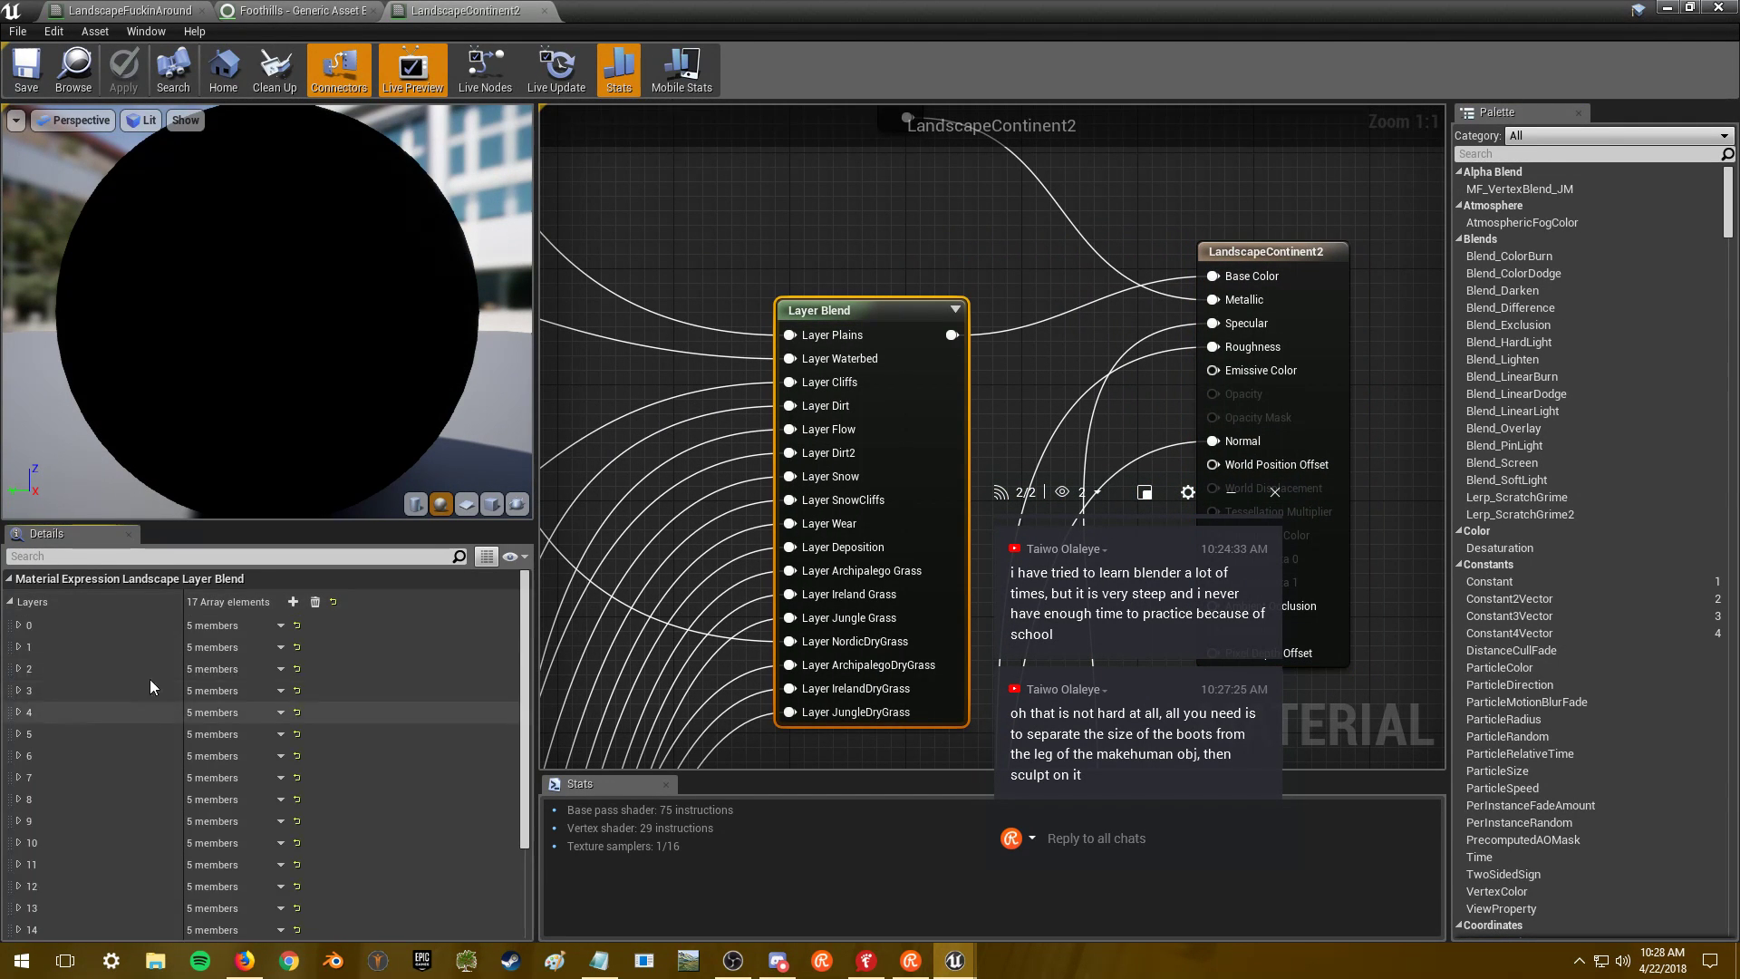
click(20, 626)
- Select the material's Grass output node and open its NordicMountains grass type
right_drag(1258, 175, 912, 492)
scroll(911, 492, down, 2)
scroll(992, 196, up, 2)
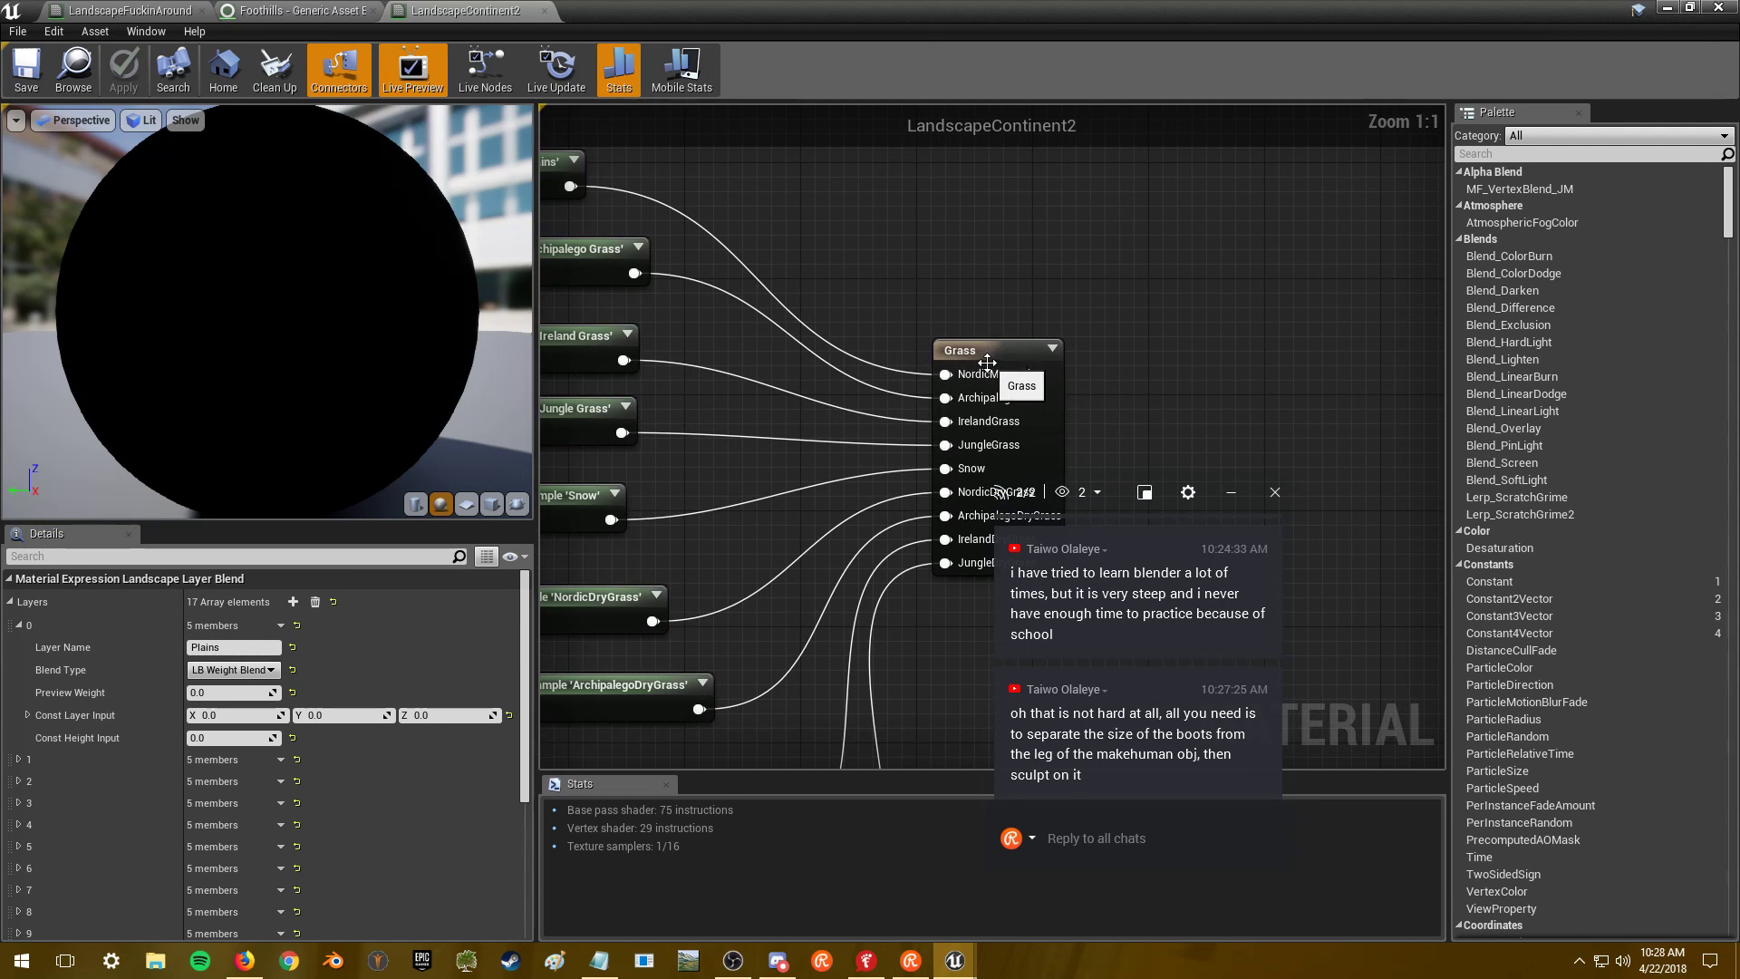
click(989, 353)
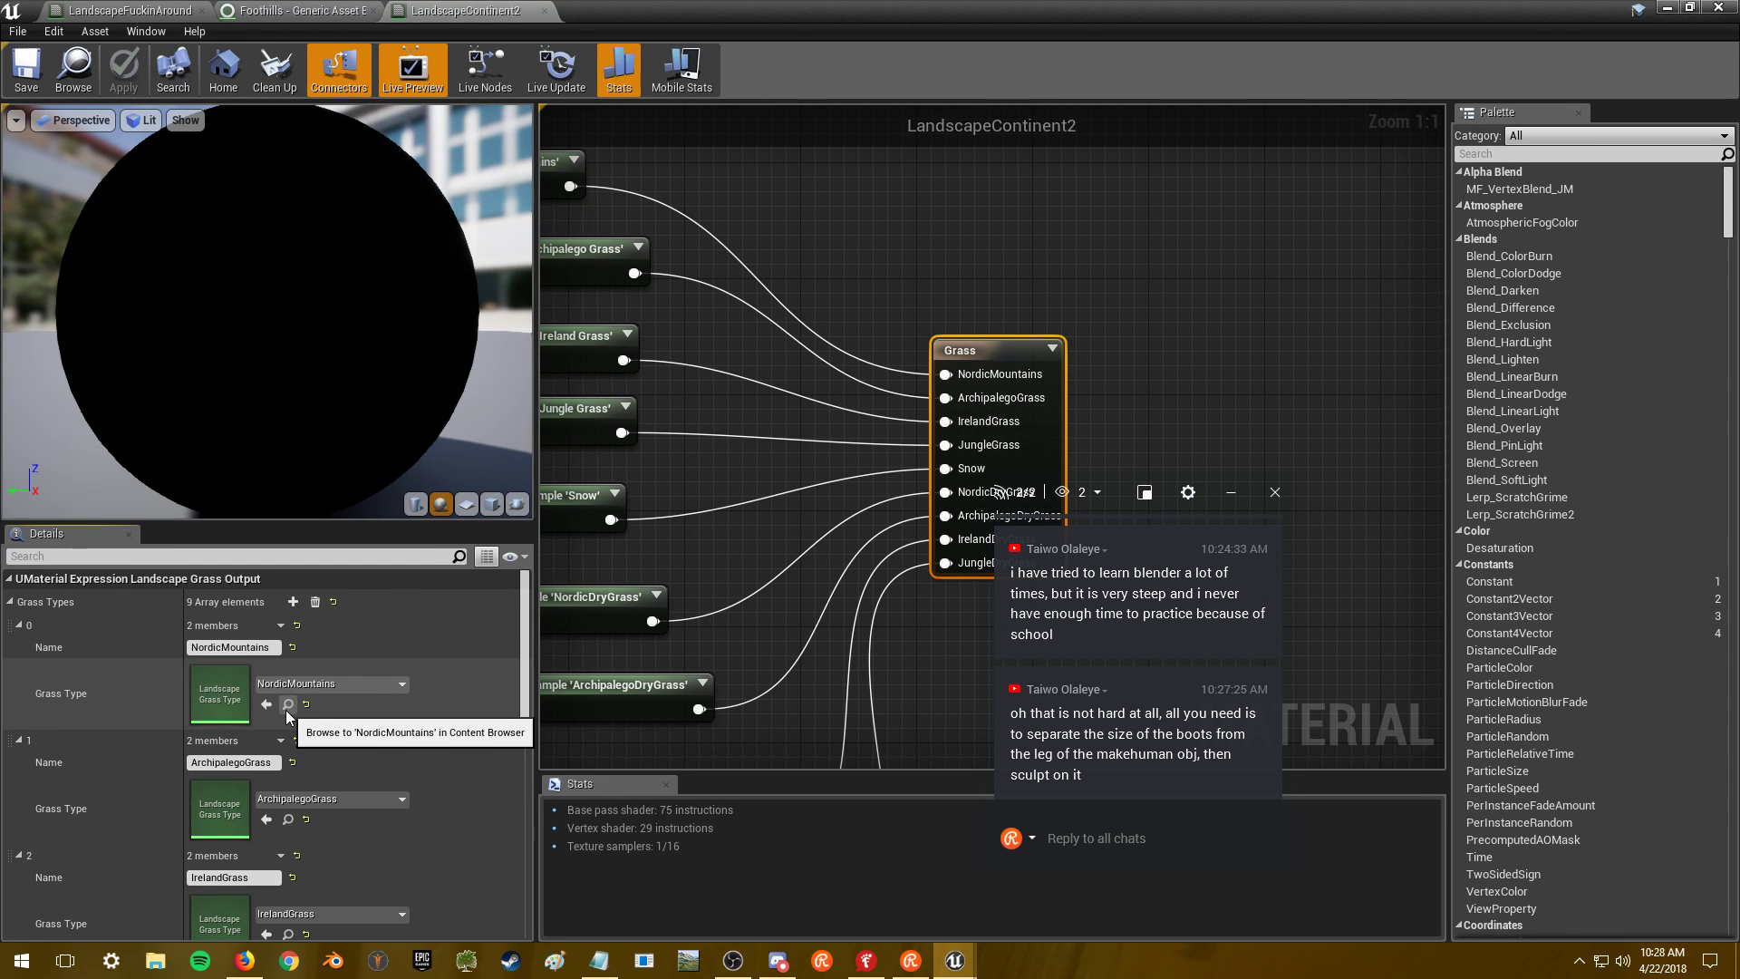
double_click(239, 699)
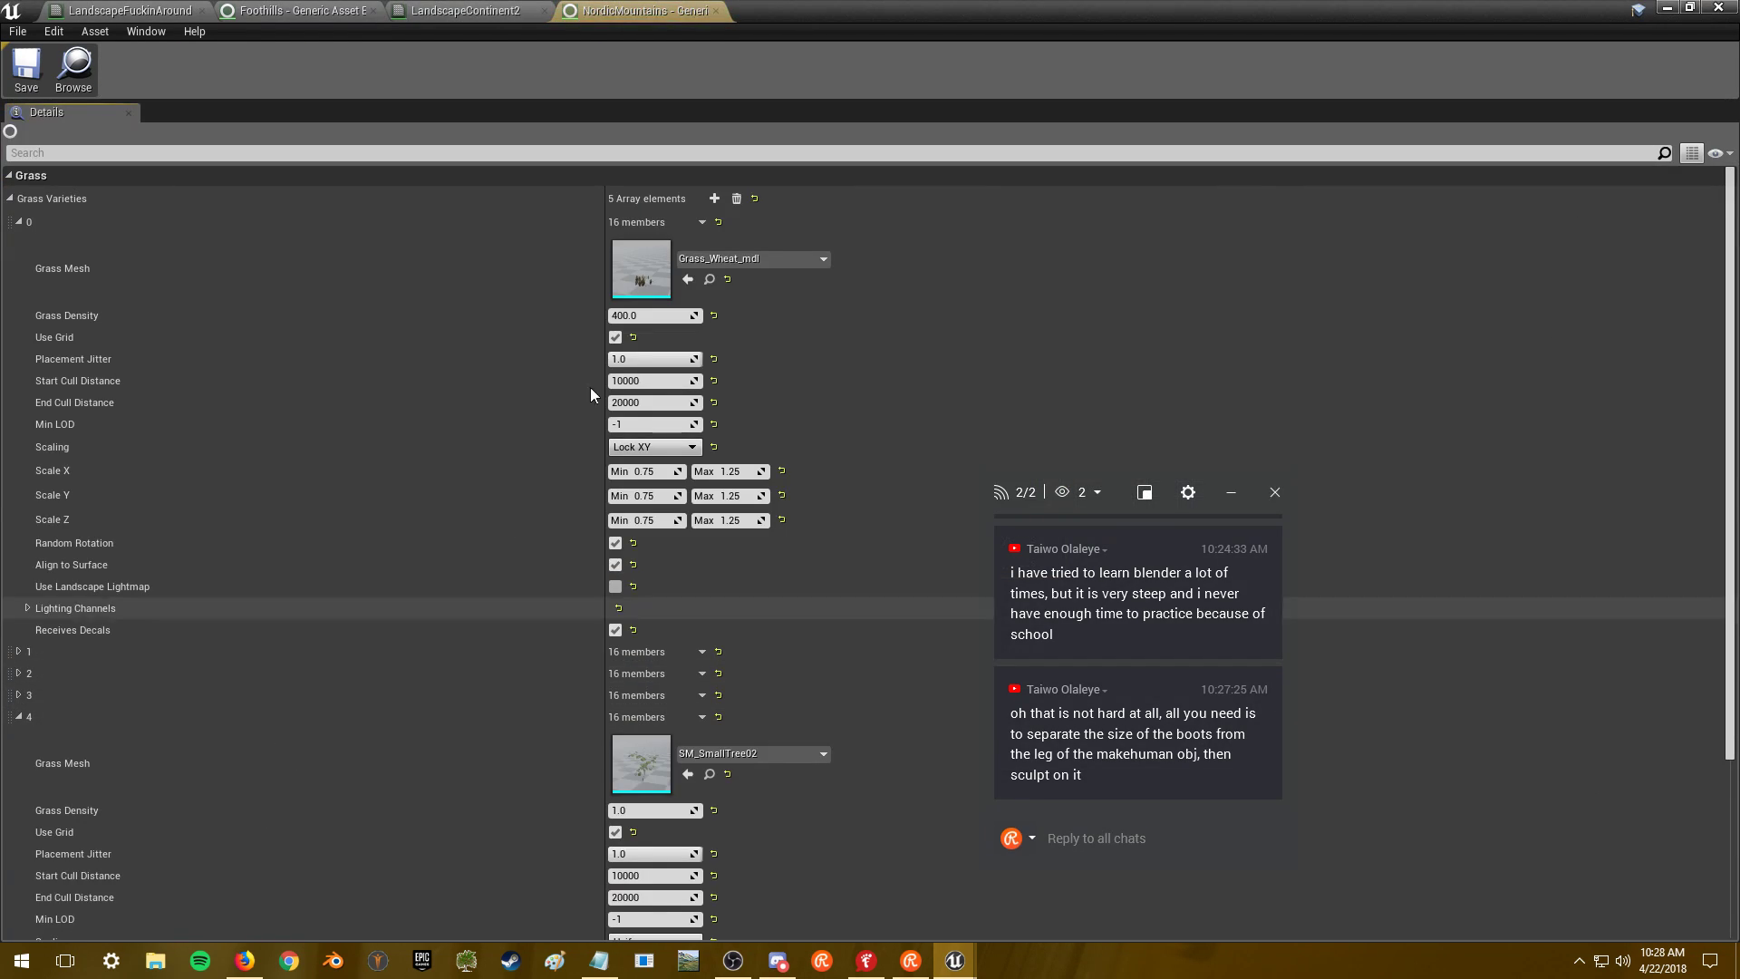
- Go back to LandscapeContinent2 and open its ArchipalegoGrass grass type to view its seven varieties
scroll(1441, 653, down, 5)
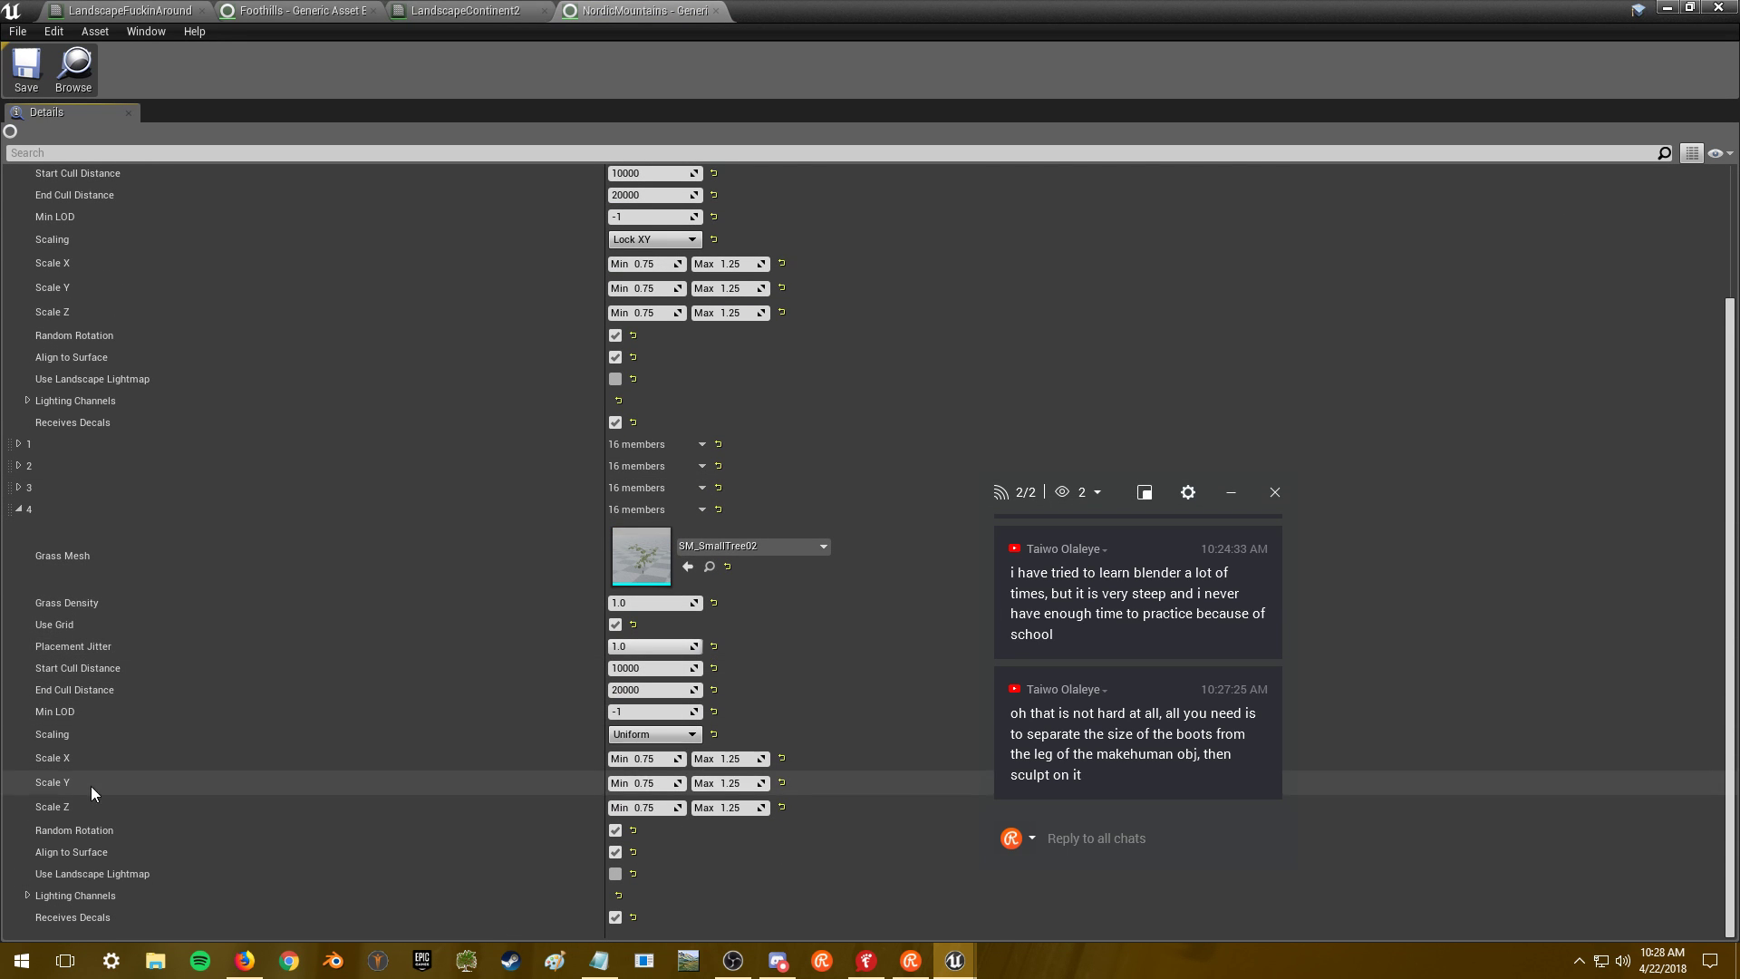
scroll(113, 843, up, 5)
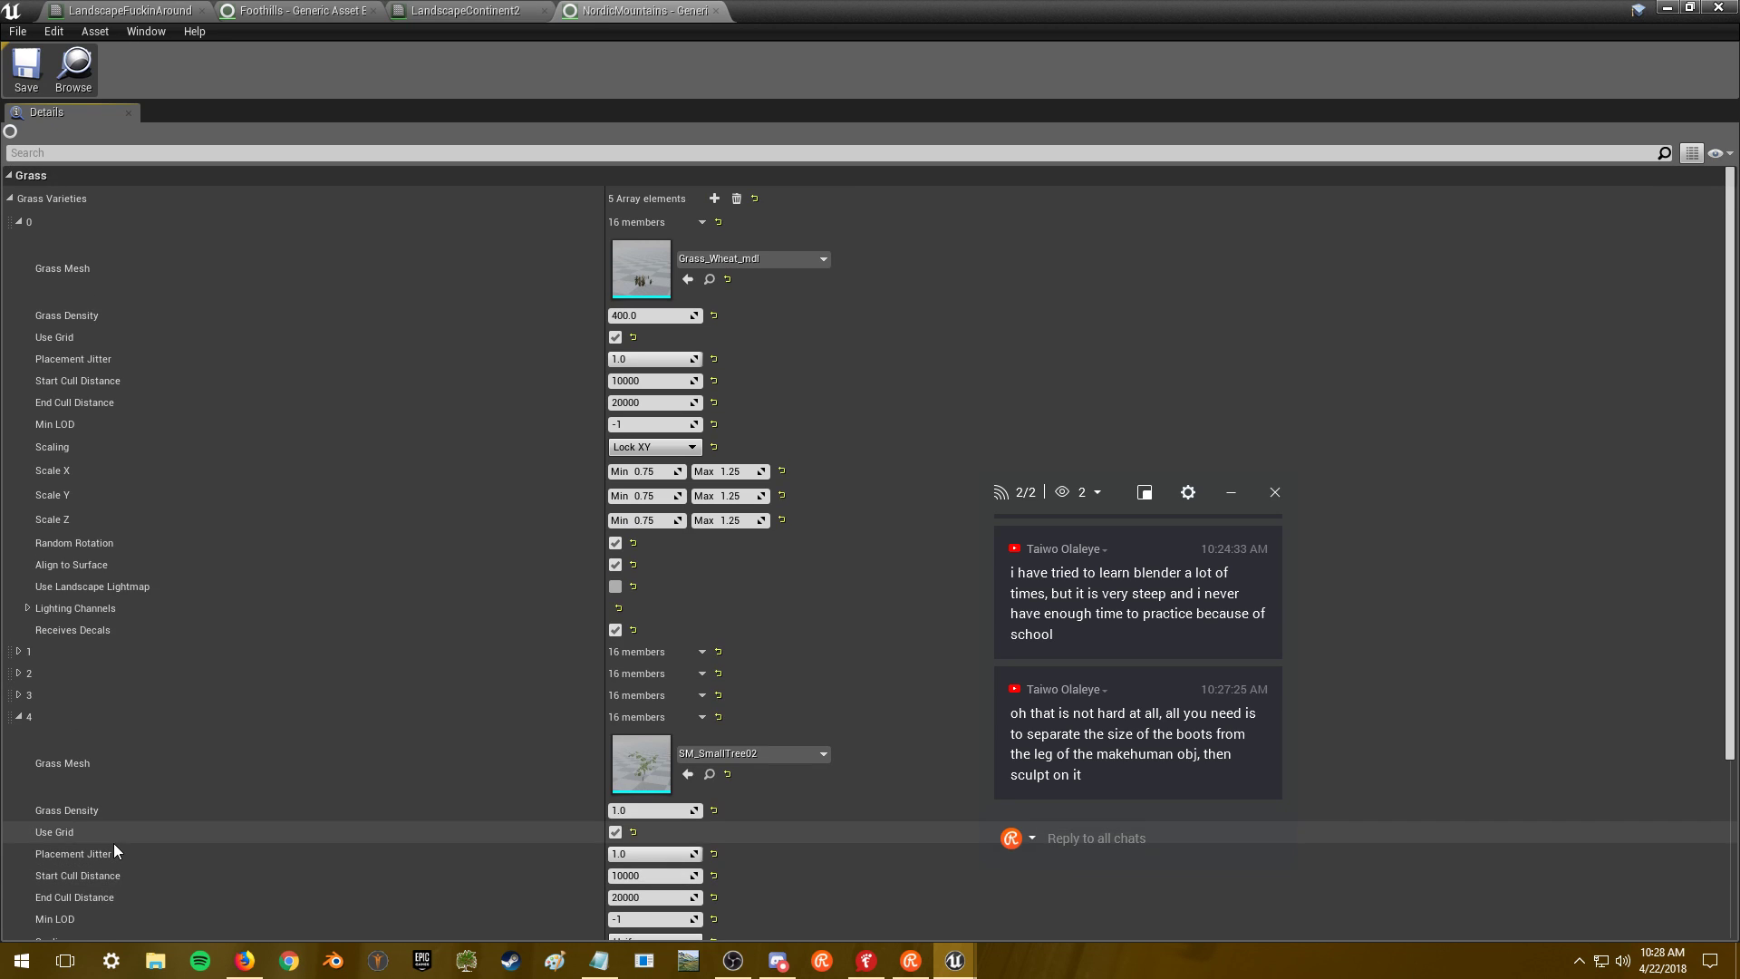
scroll(555, 454, down, 15)
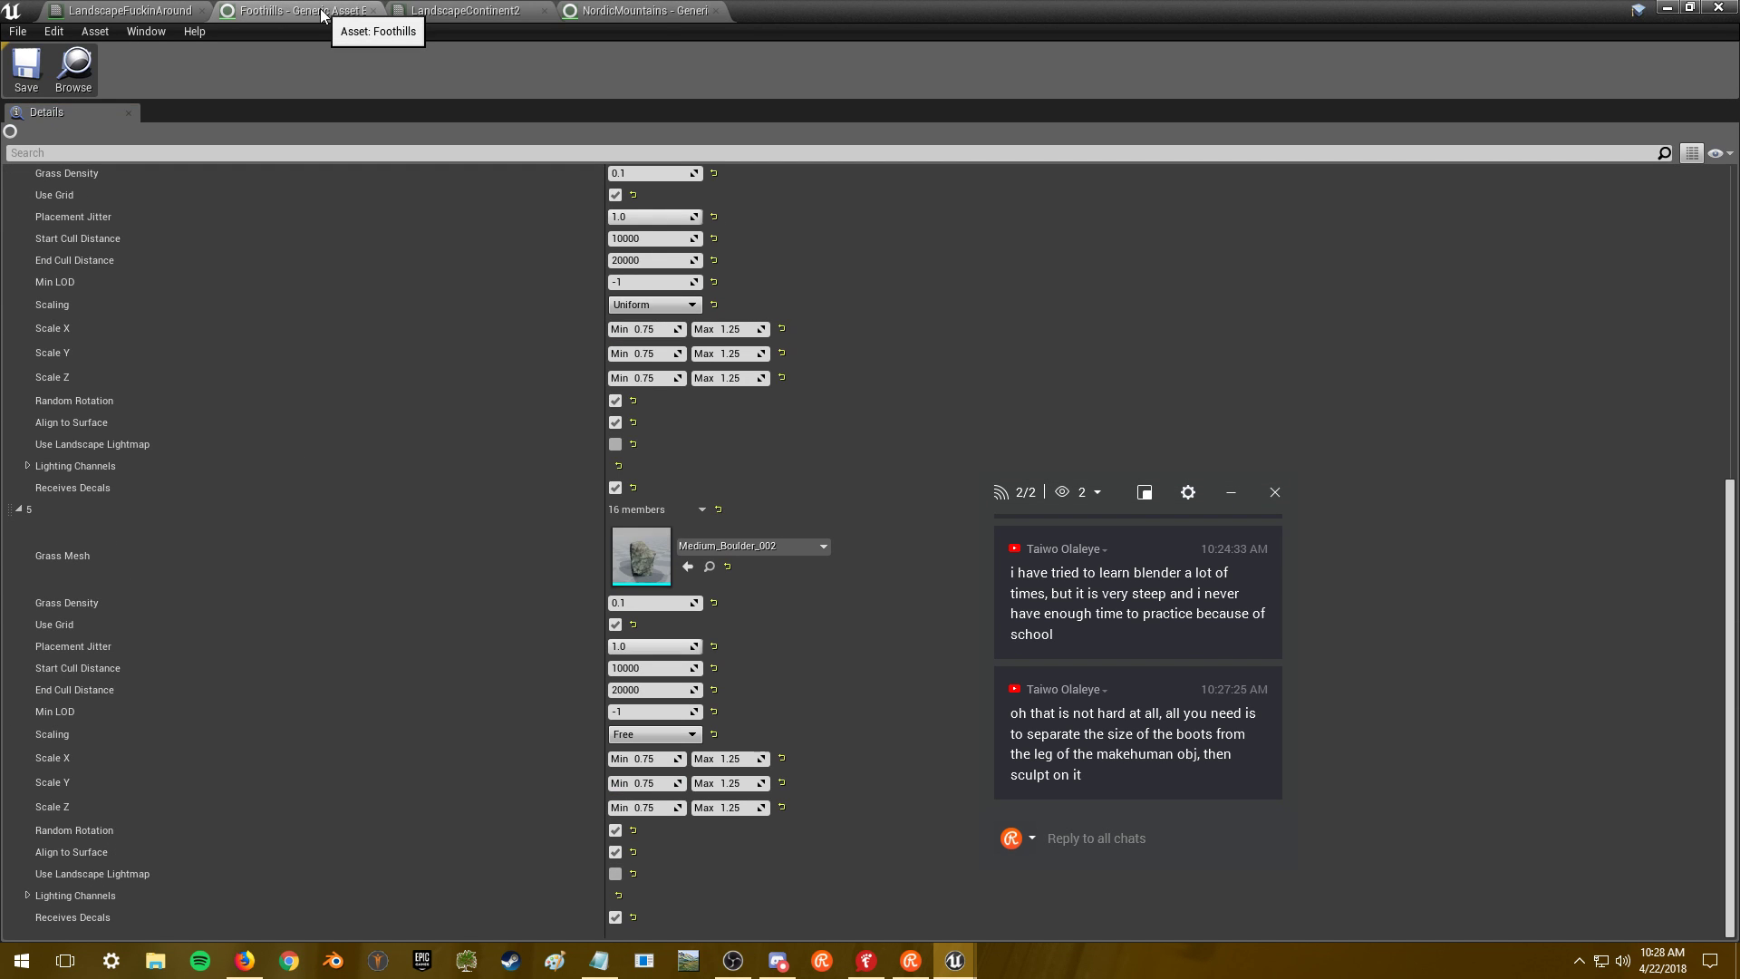
click(496, 11)
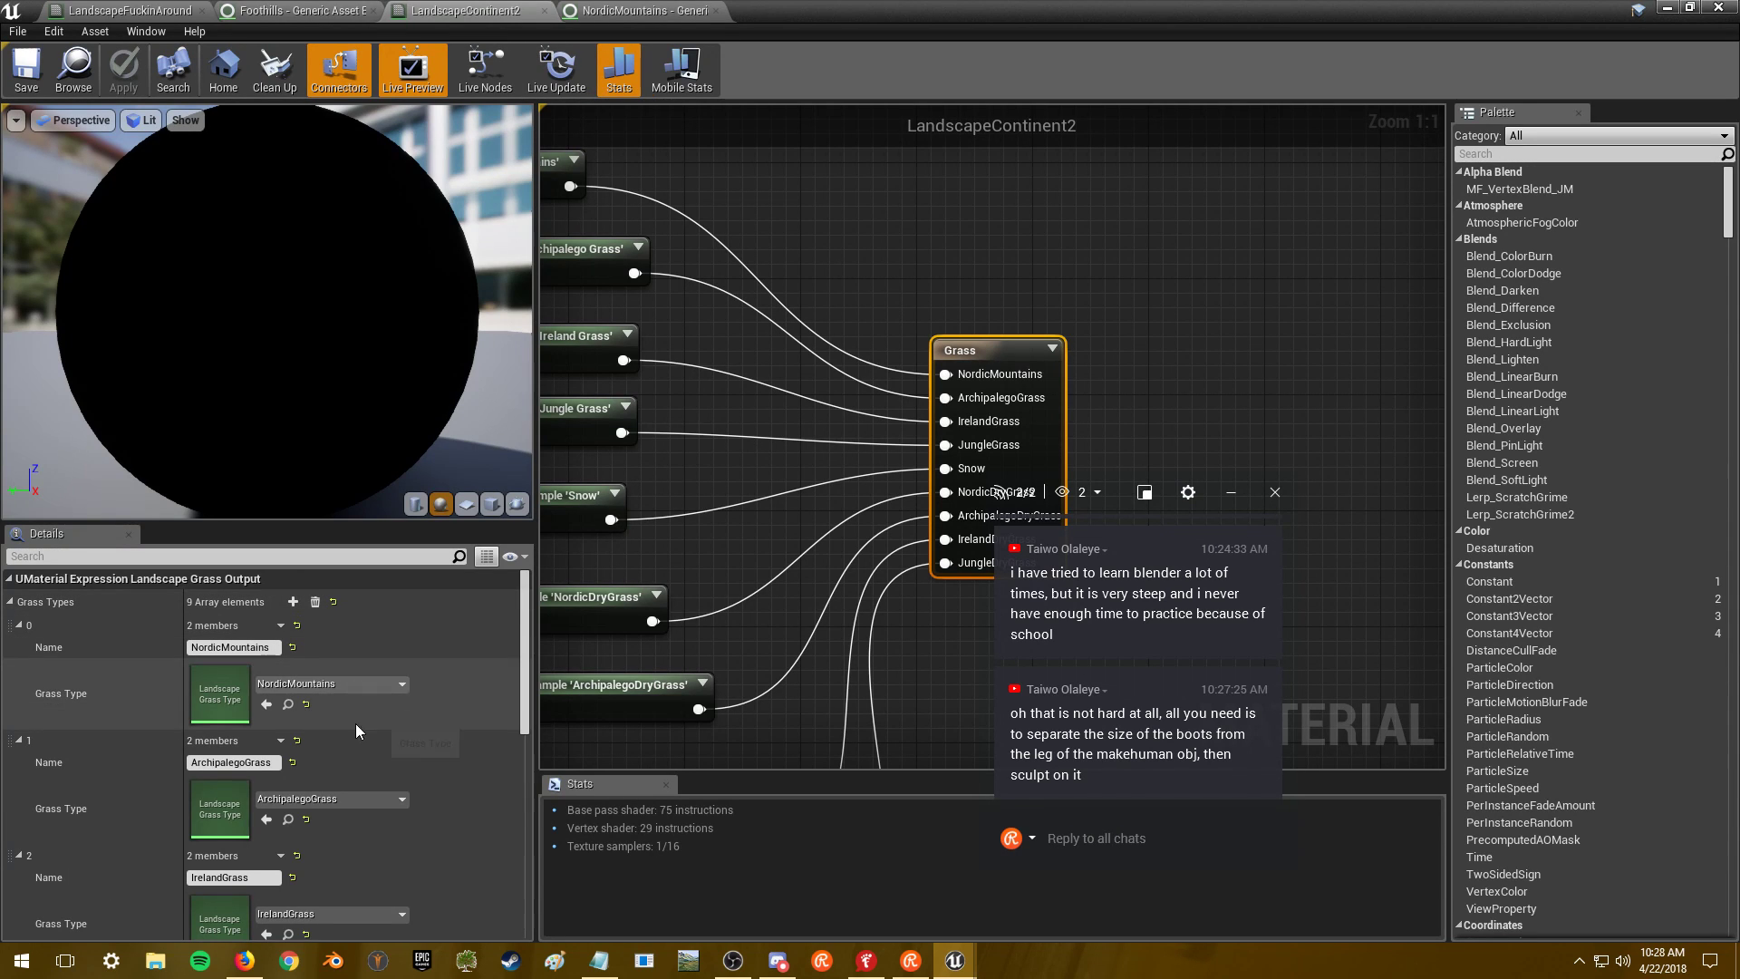
scroll(235, 778, down, 1)
double_click(236, 777)
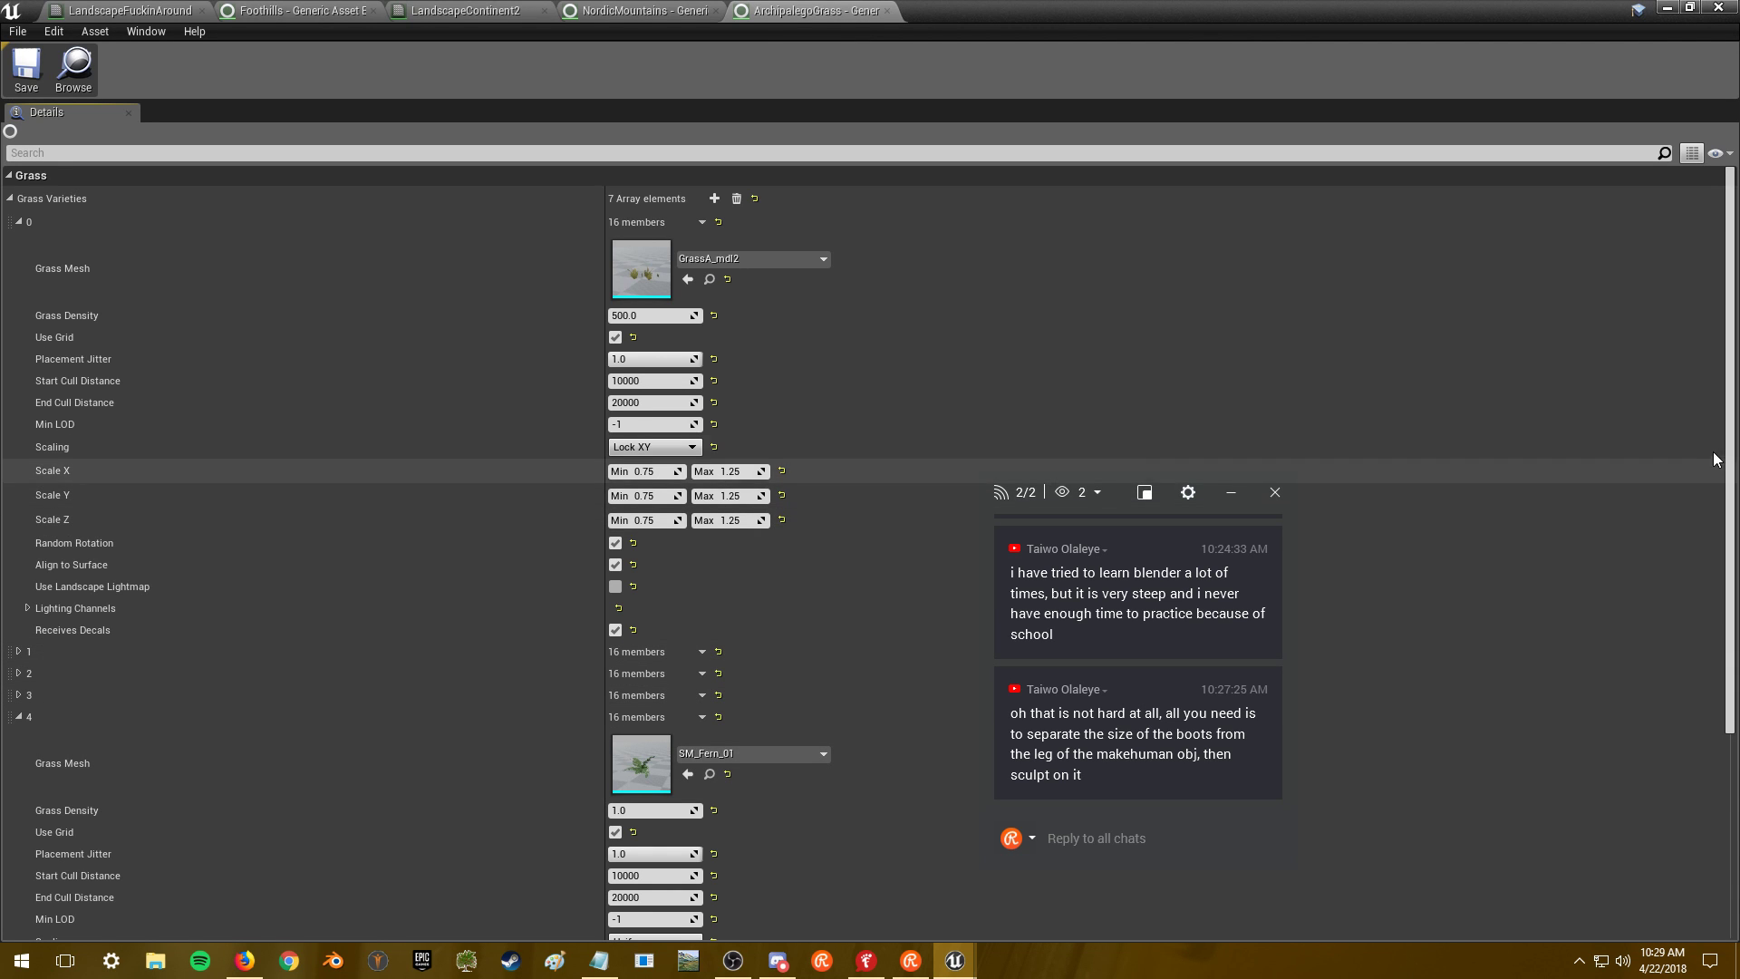
- Expand ArchipalegoGrass grass varieties 5 and 6 to review their settings
drag(1731, 435, 1719, 719)
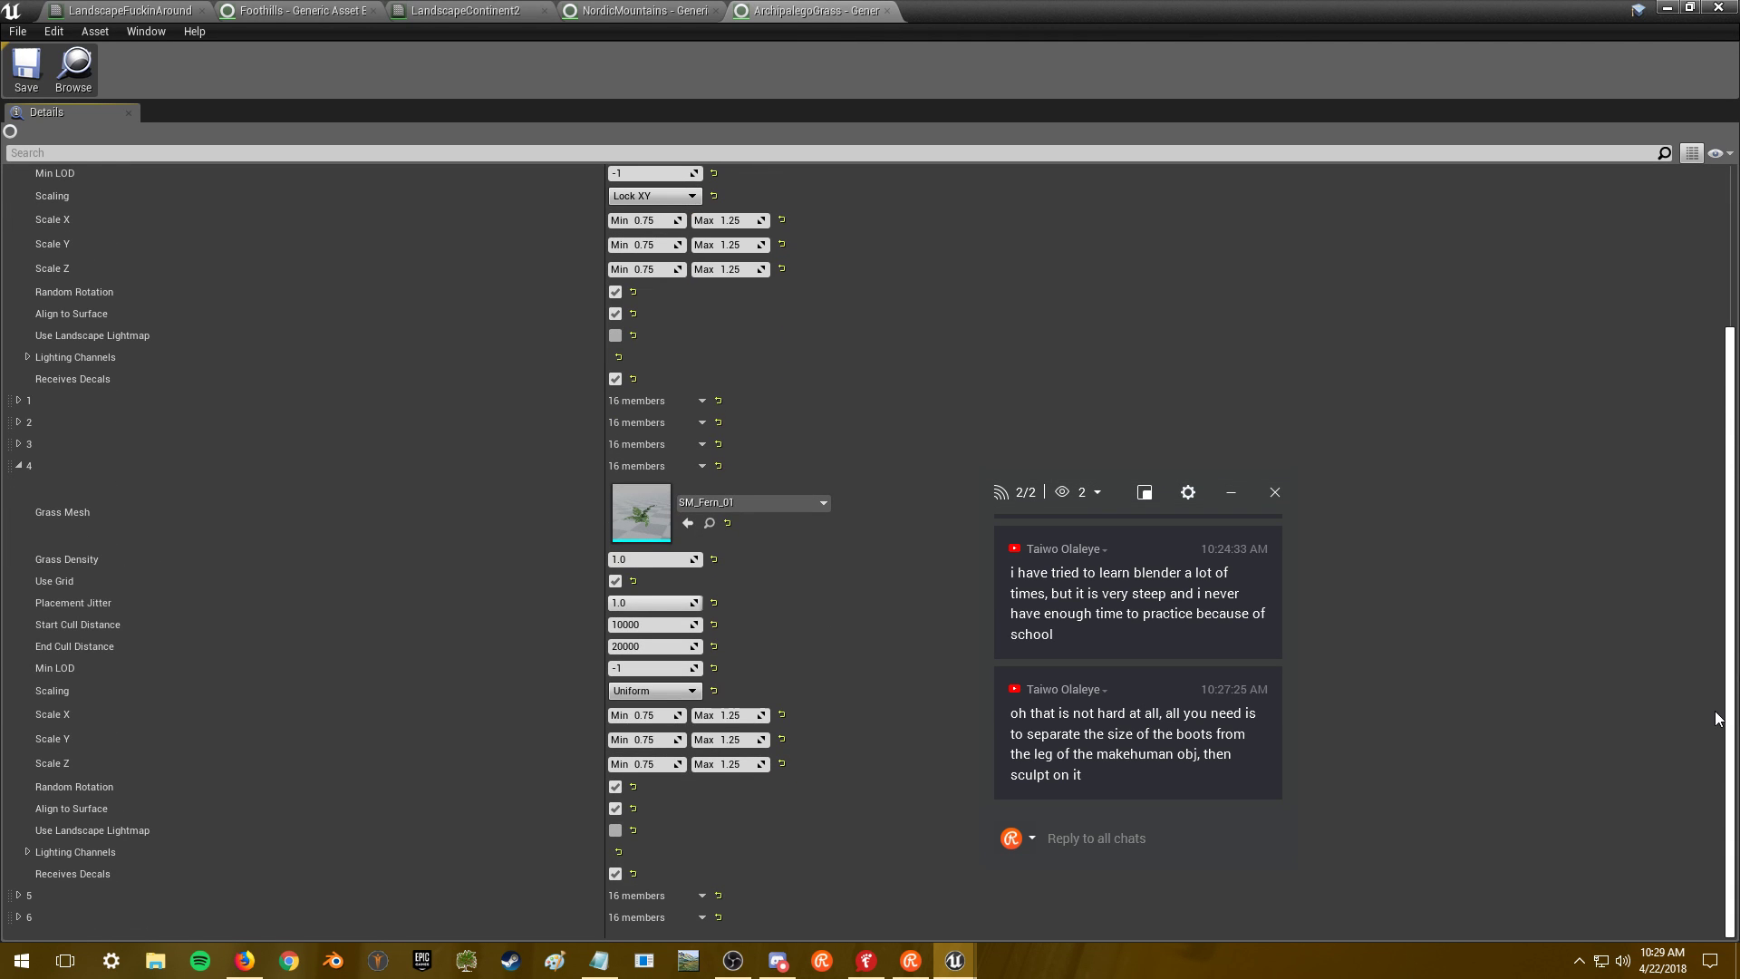
click(18, 917)
drag(1731, 646, 1731, 874)
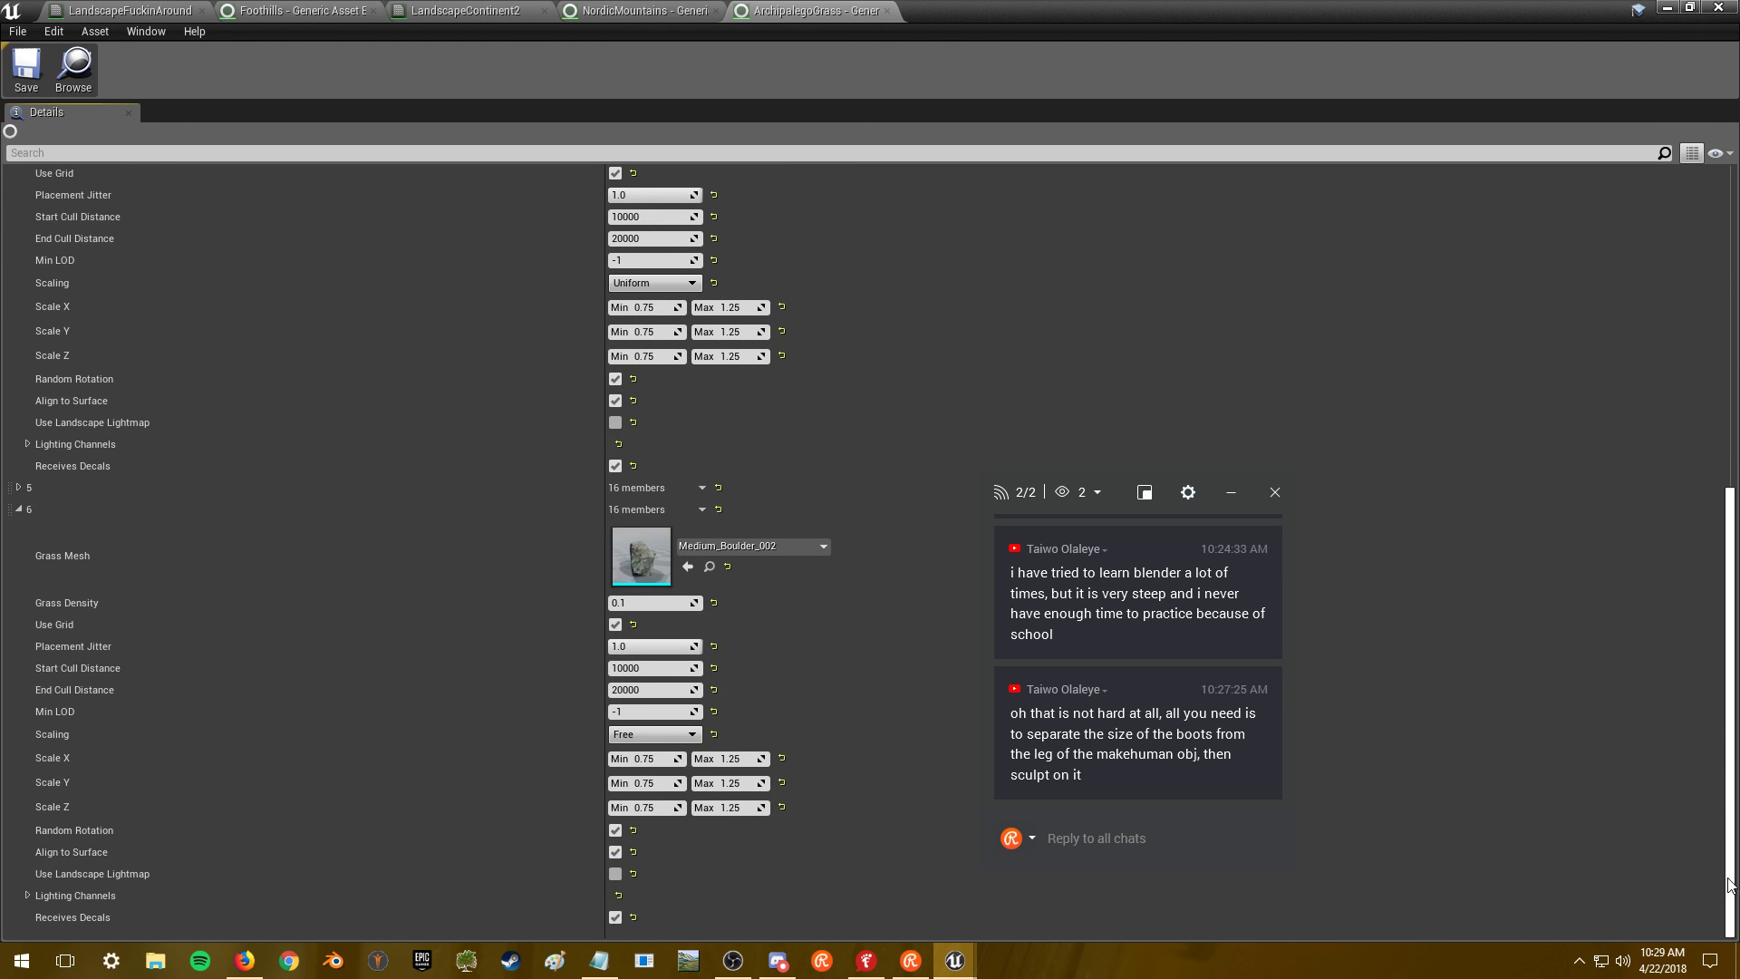
click(20, 489)
scroll(508, 655, down, 5)
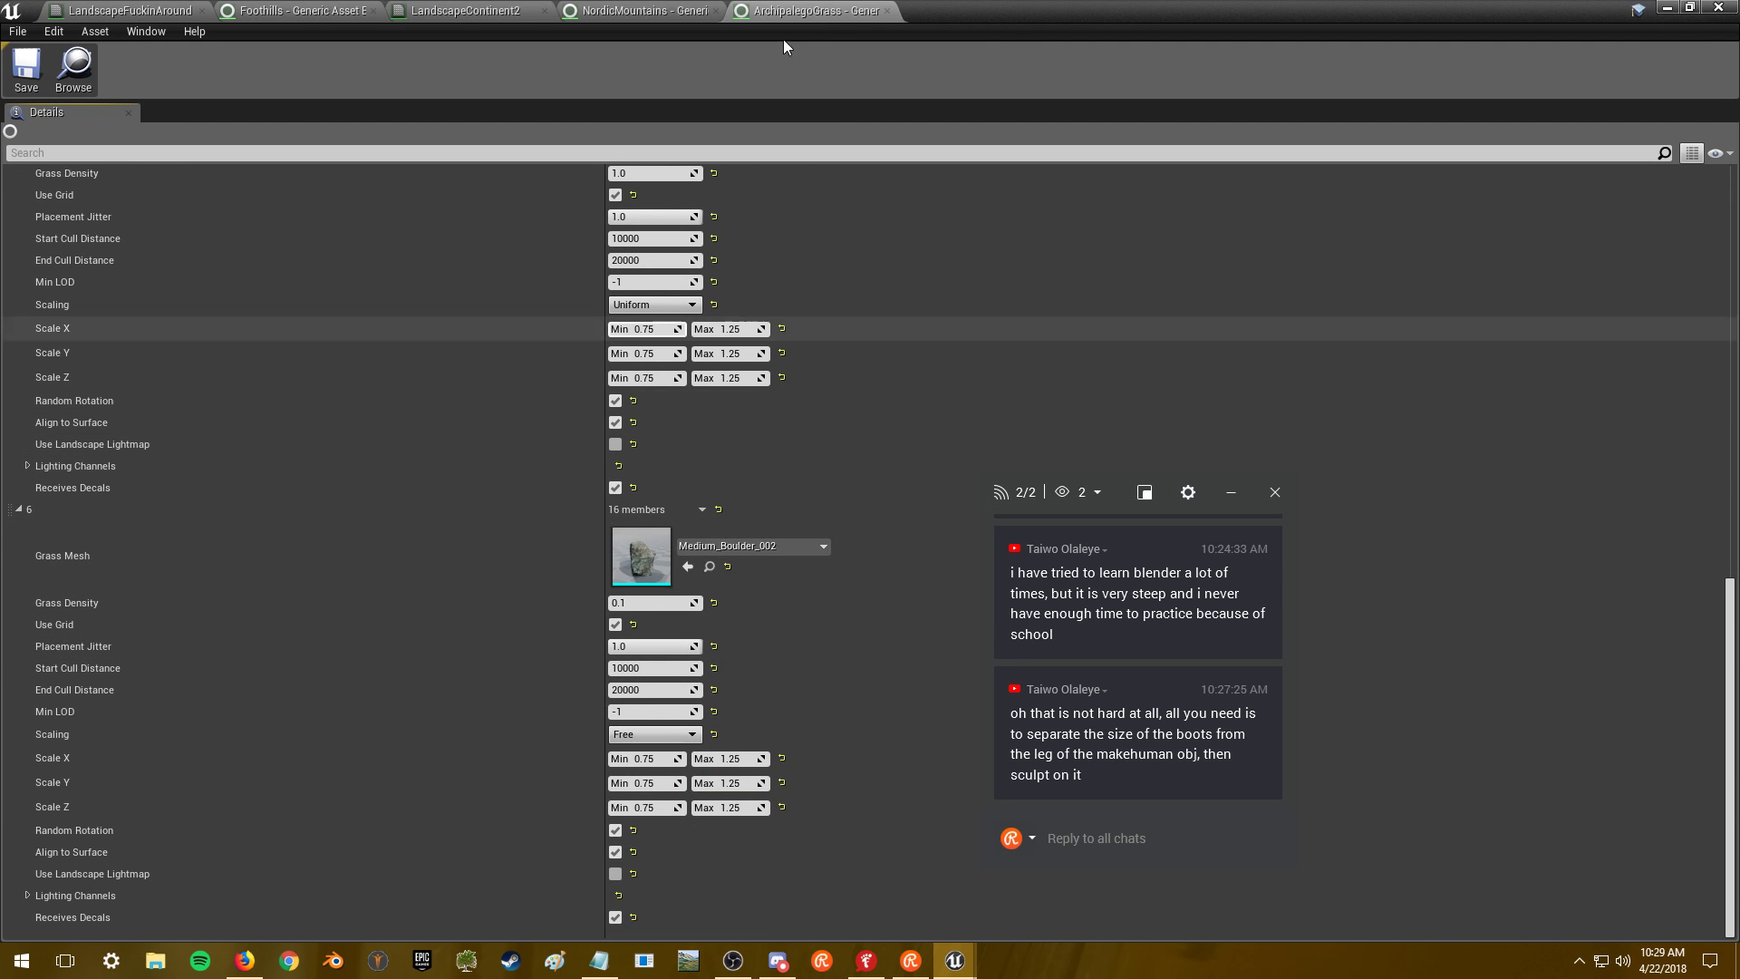
- Copy the Medium_Boulder_002 variety's settings from ArchipalegoGrass
click(655, 11)
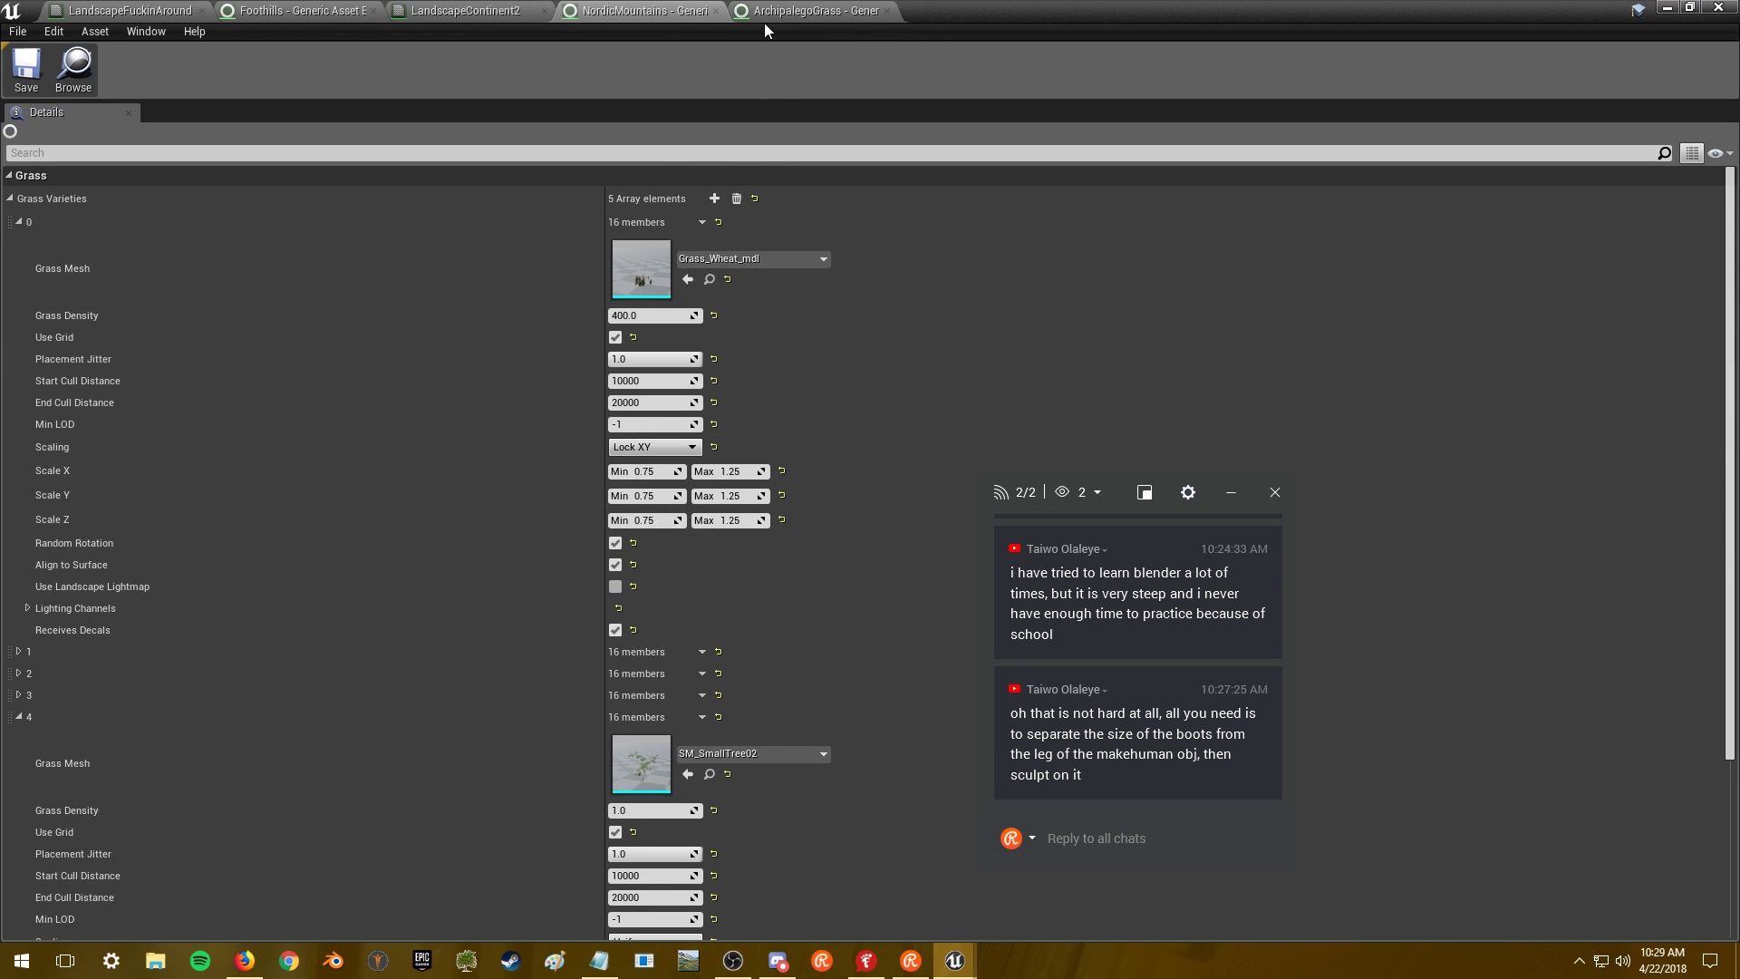
click(770, 11)
right_click(653, 513)
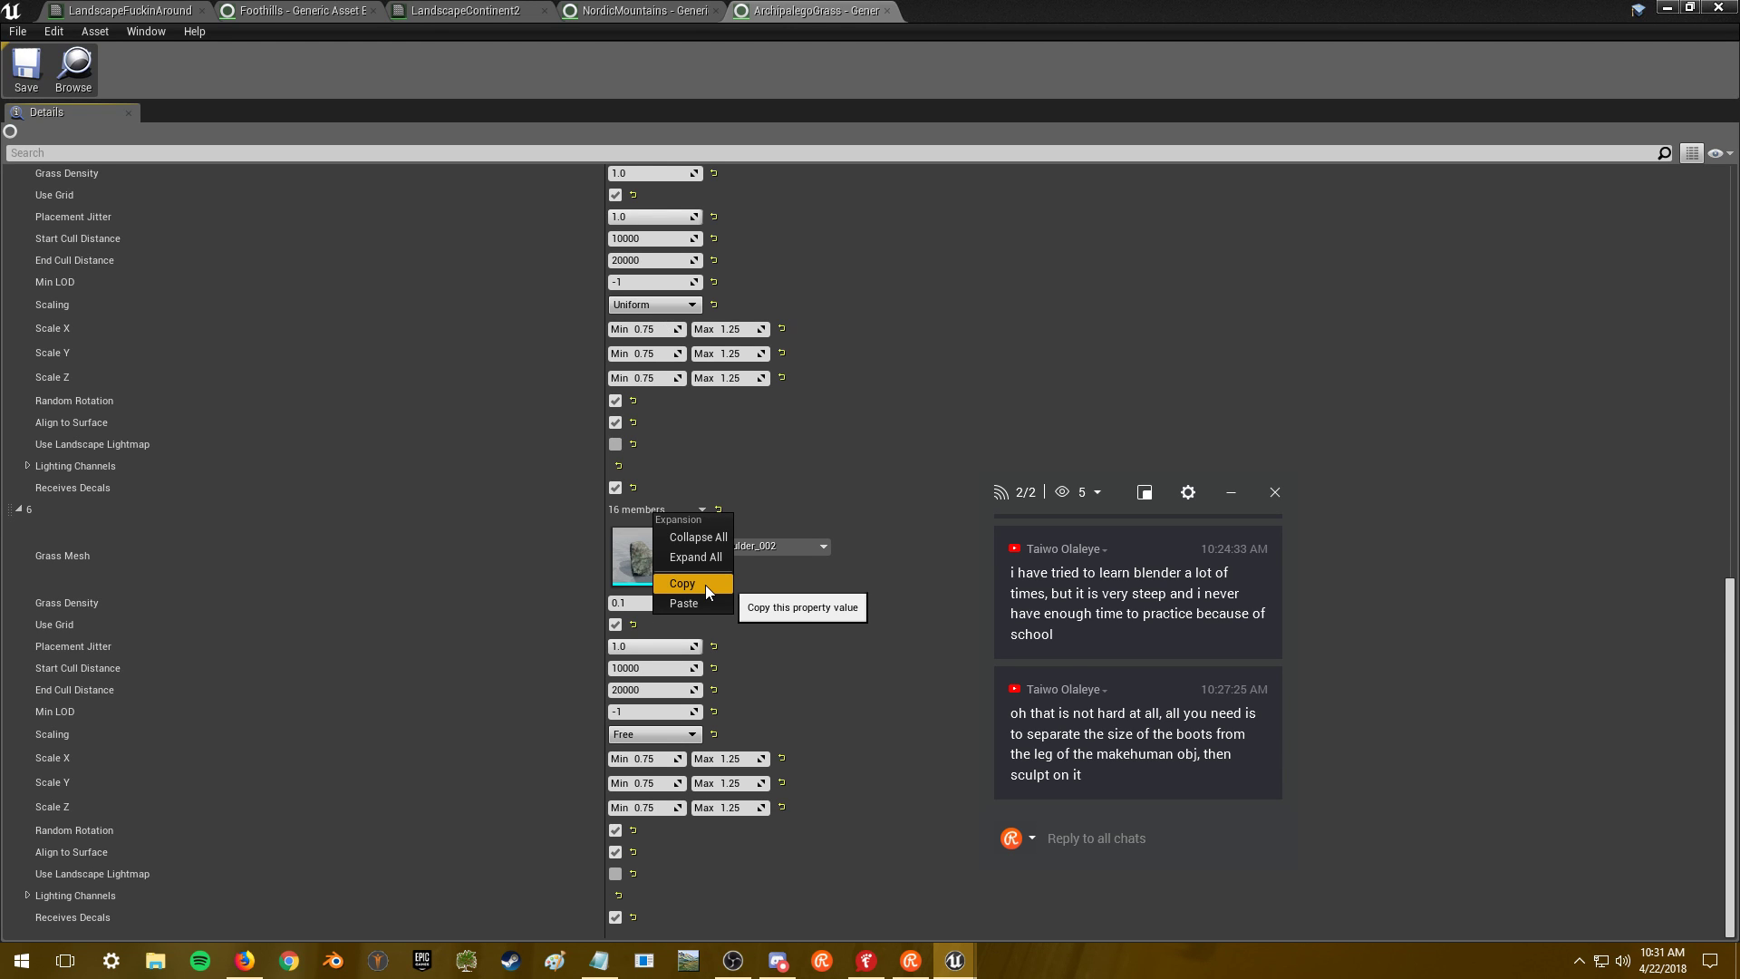
click(705, 584)
- Add a new, sixth grass variety element to NordicMountains
click(644, 10)
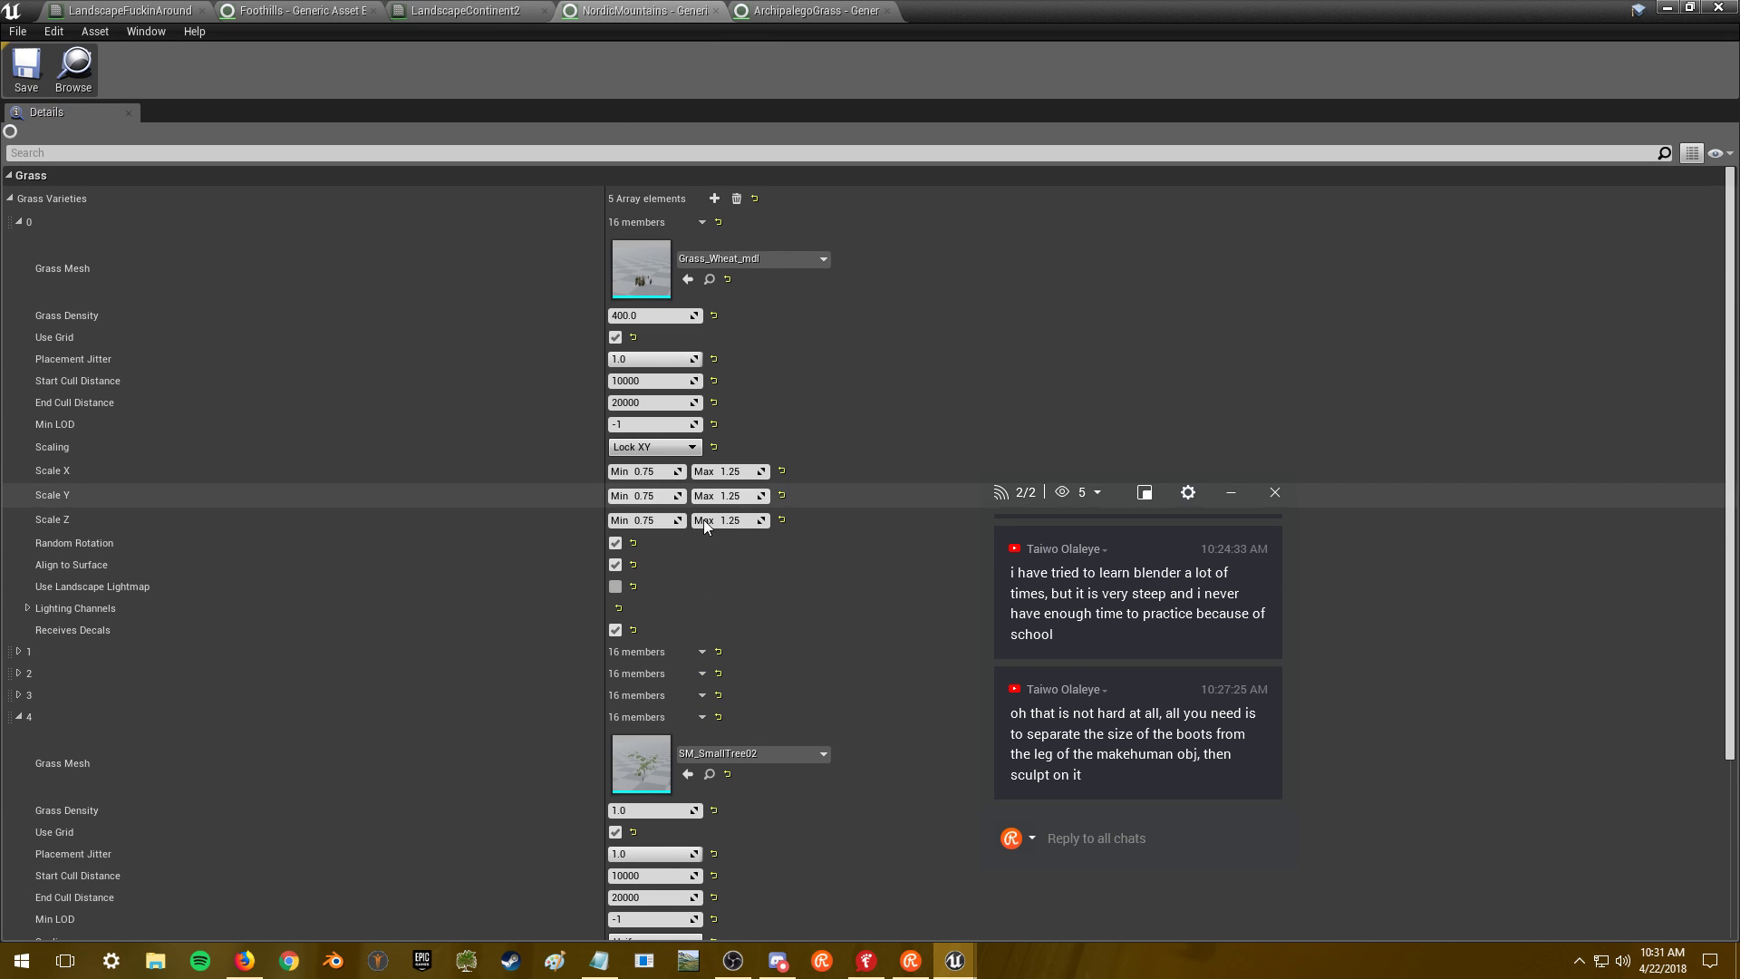
scroll(809, 695, down, 5)
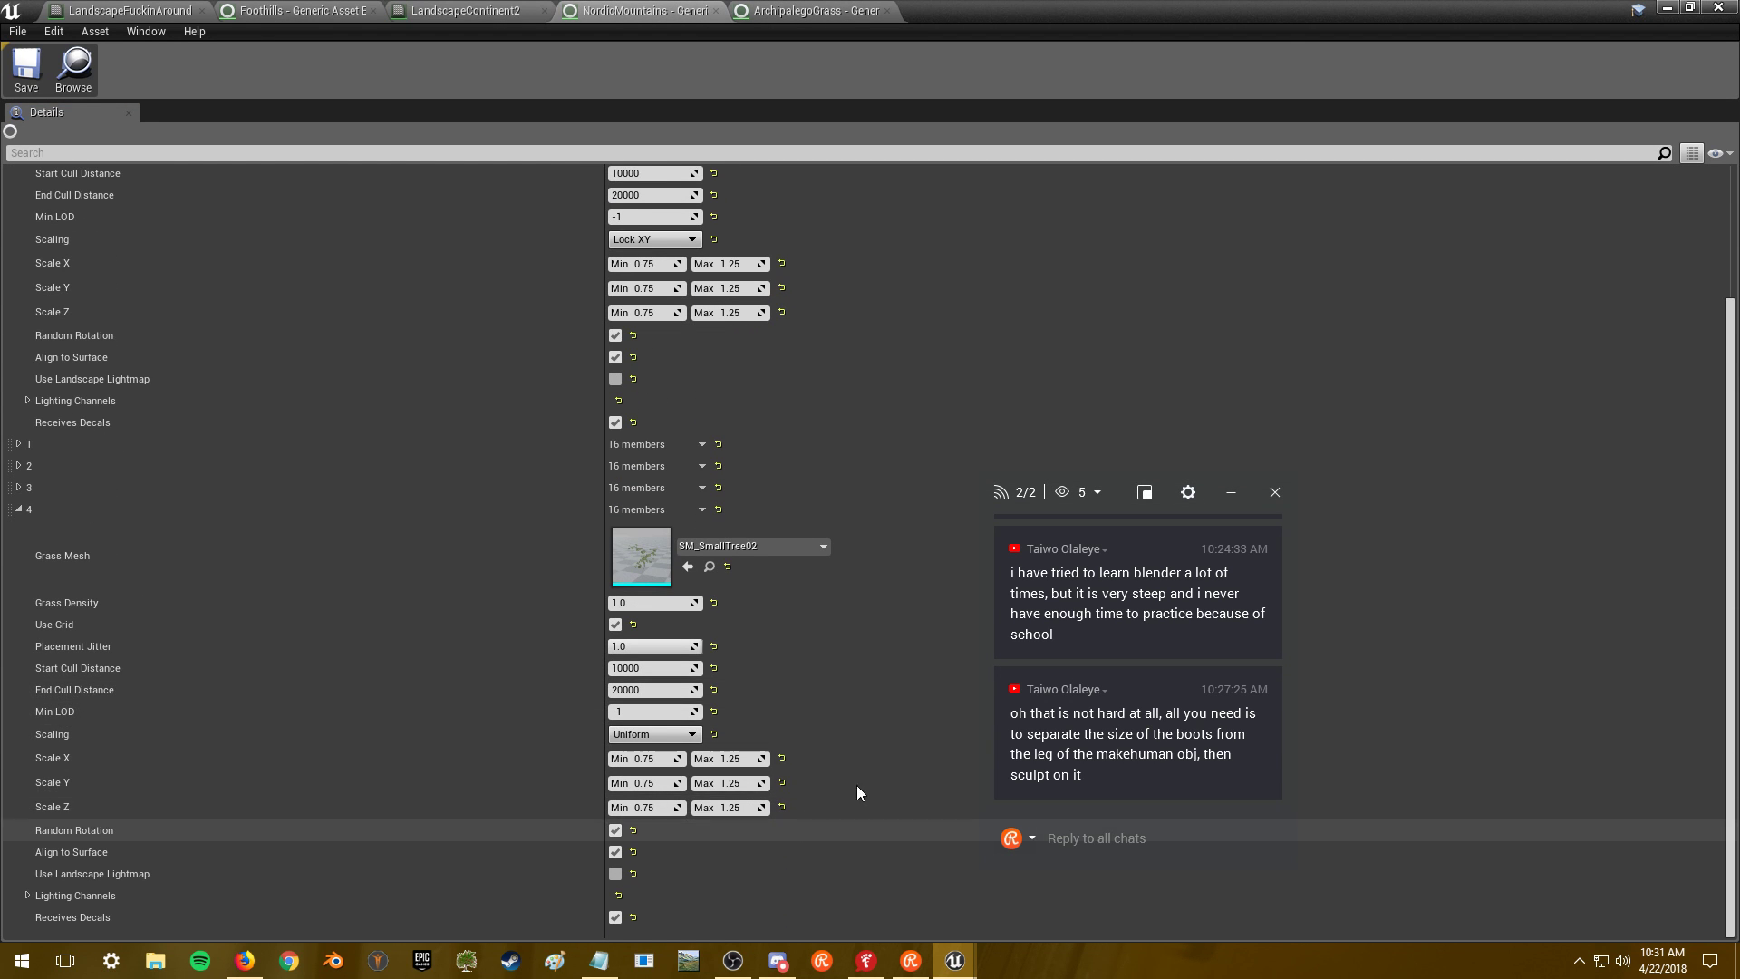
scroll(1703, 681, up, 5)
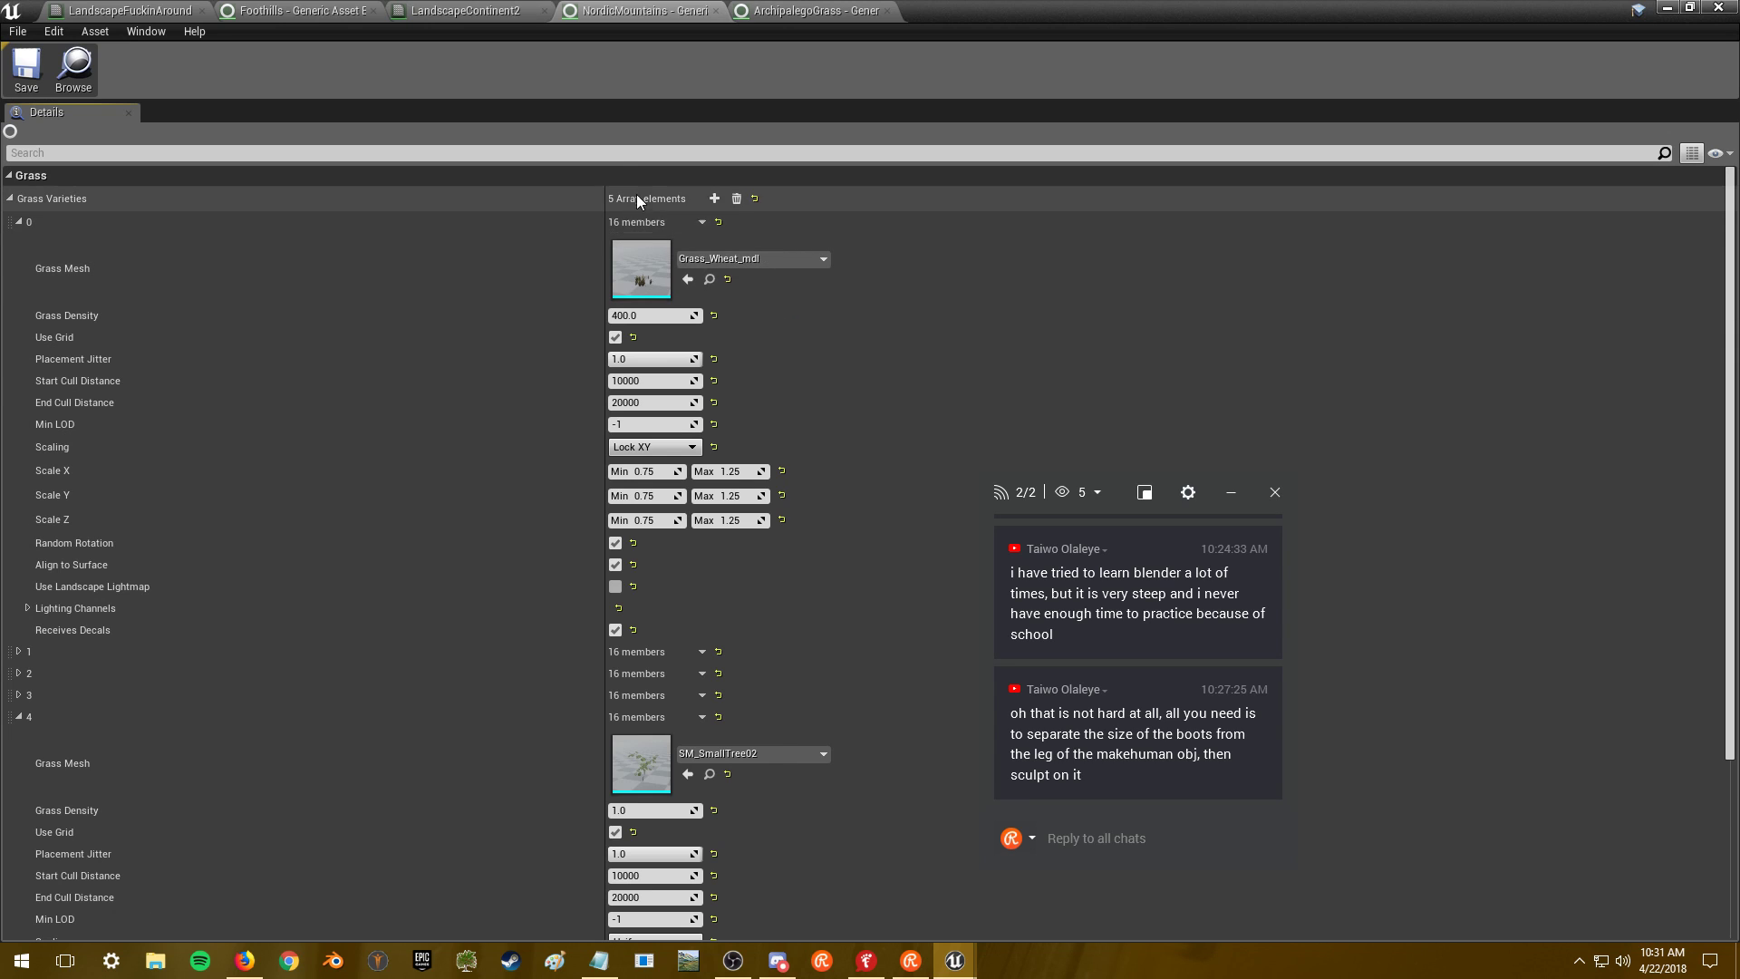
click(714, 198)
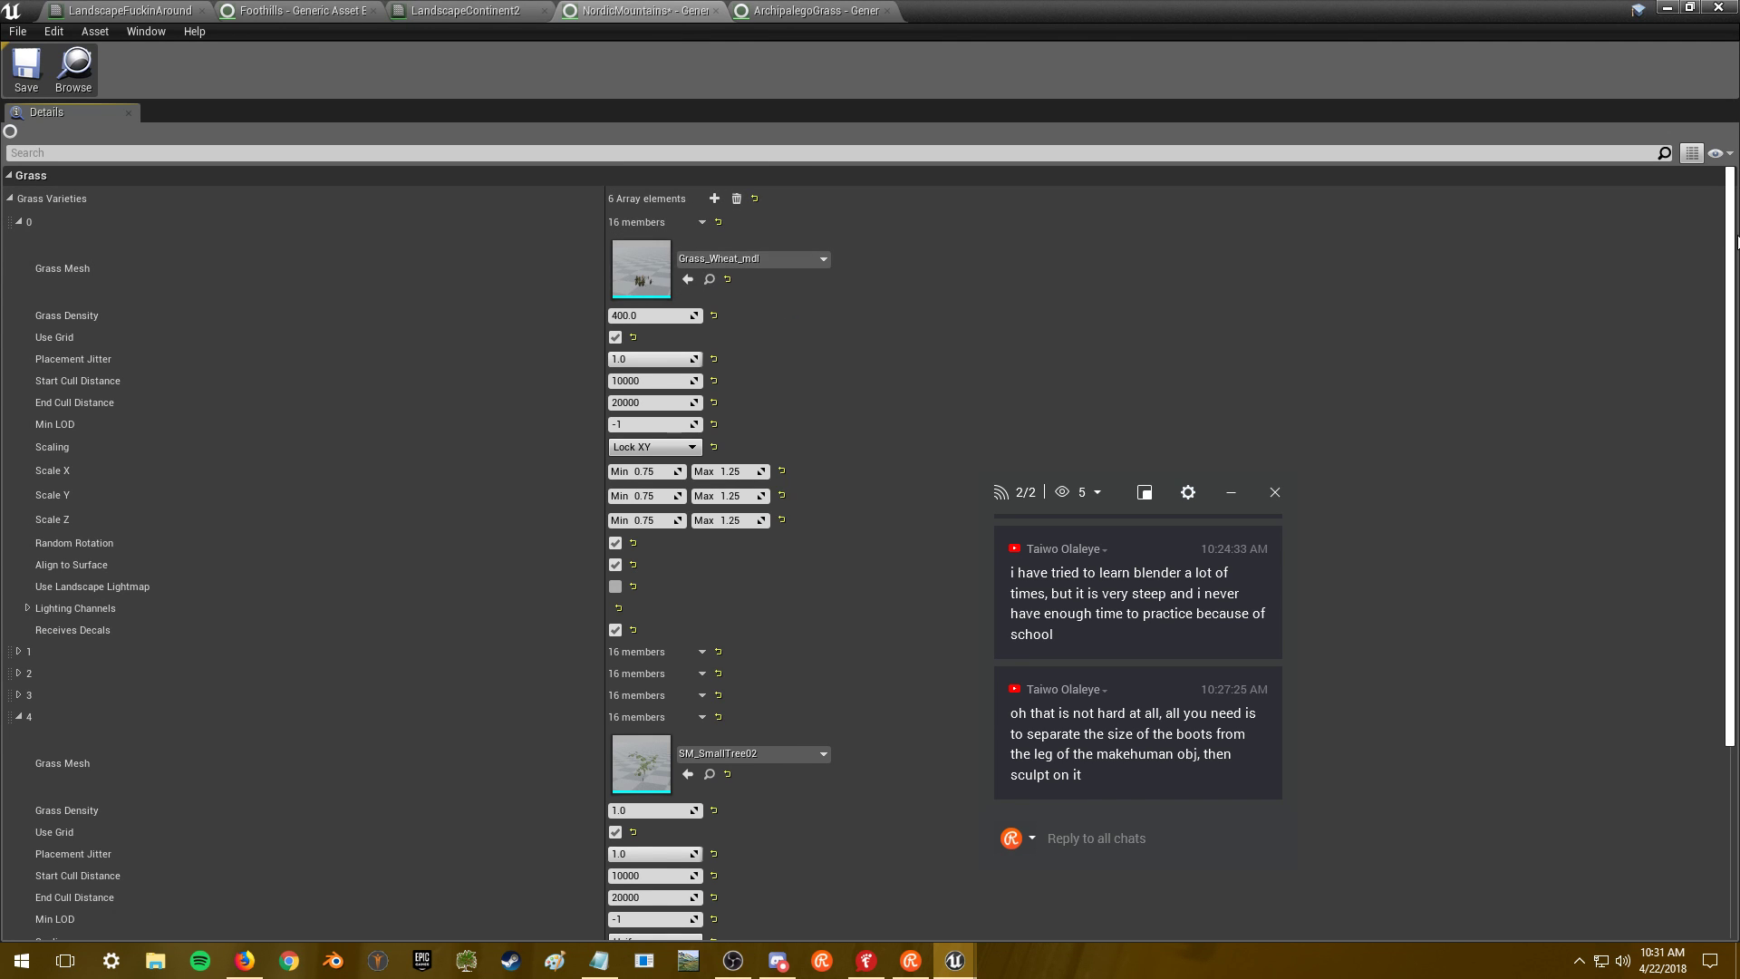
- Paste the boulder settings into NordicMountains variety 5 and set its mesh to LargeVolcanicRock_001
scroll(1737, 243, down, 5)
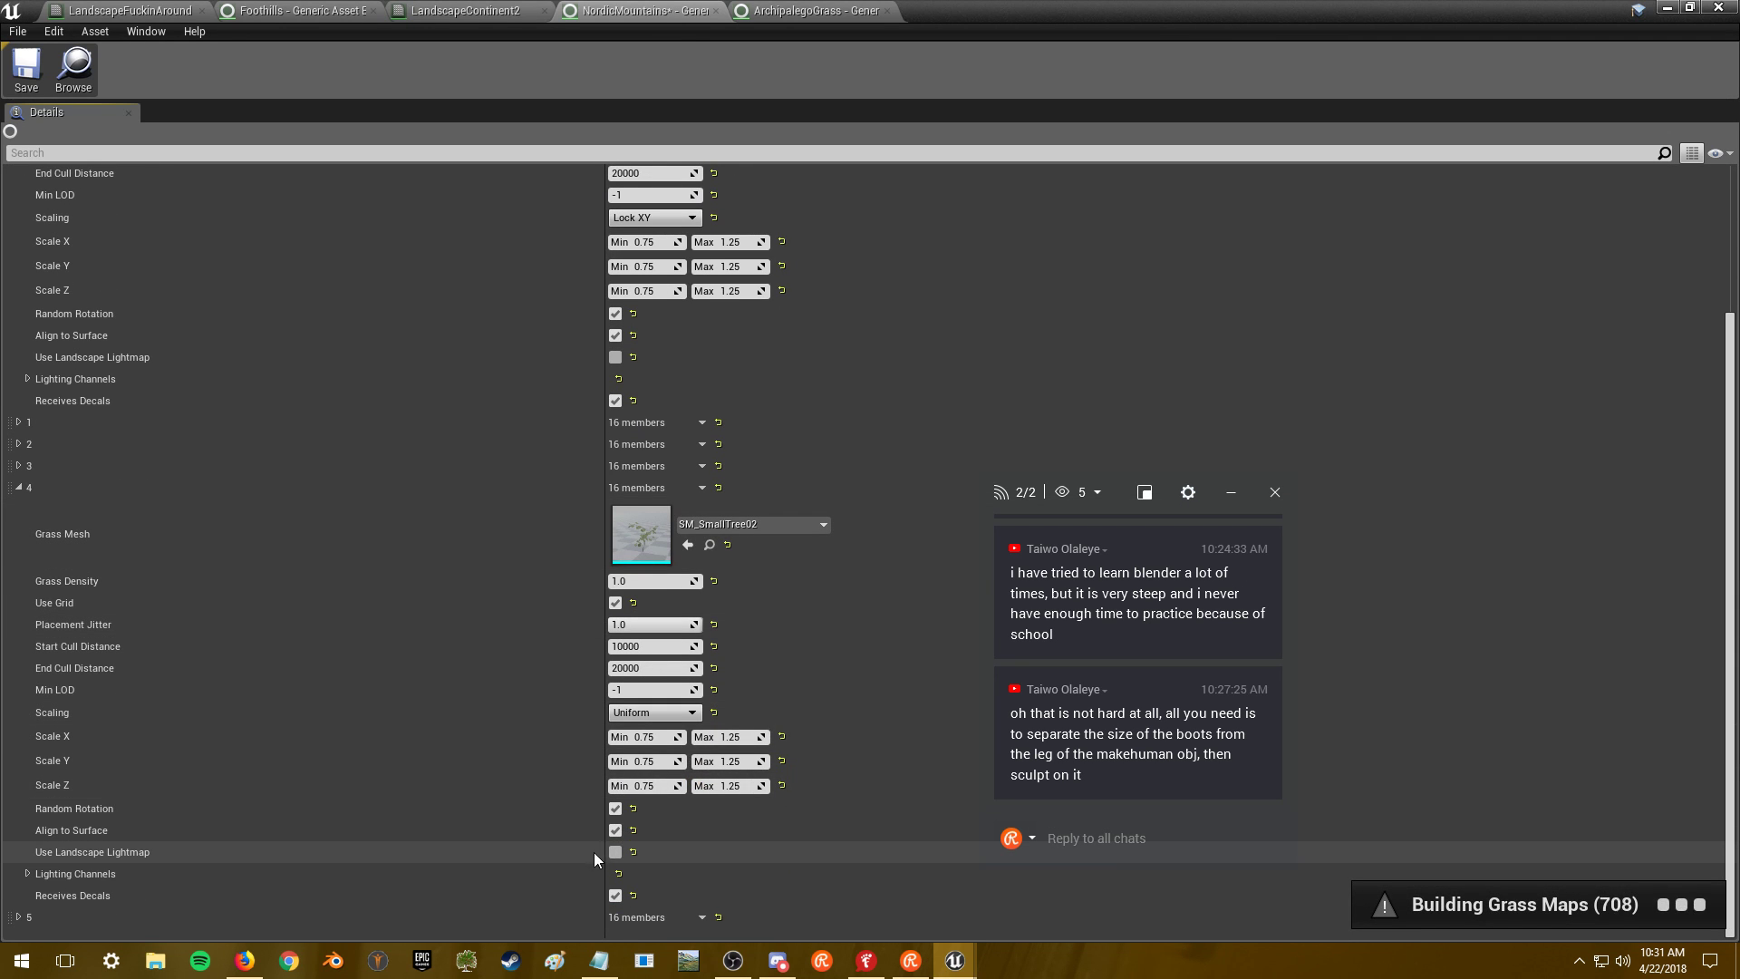
right_click(633, 918)
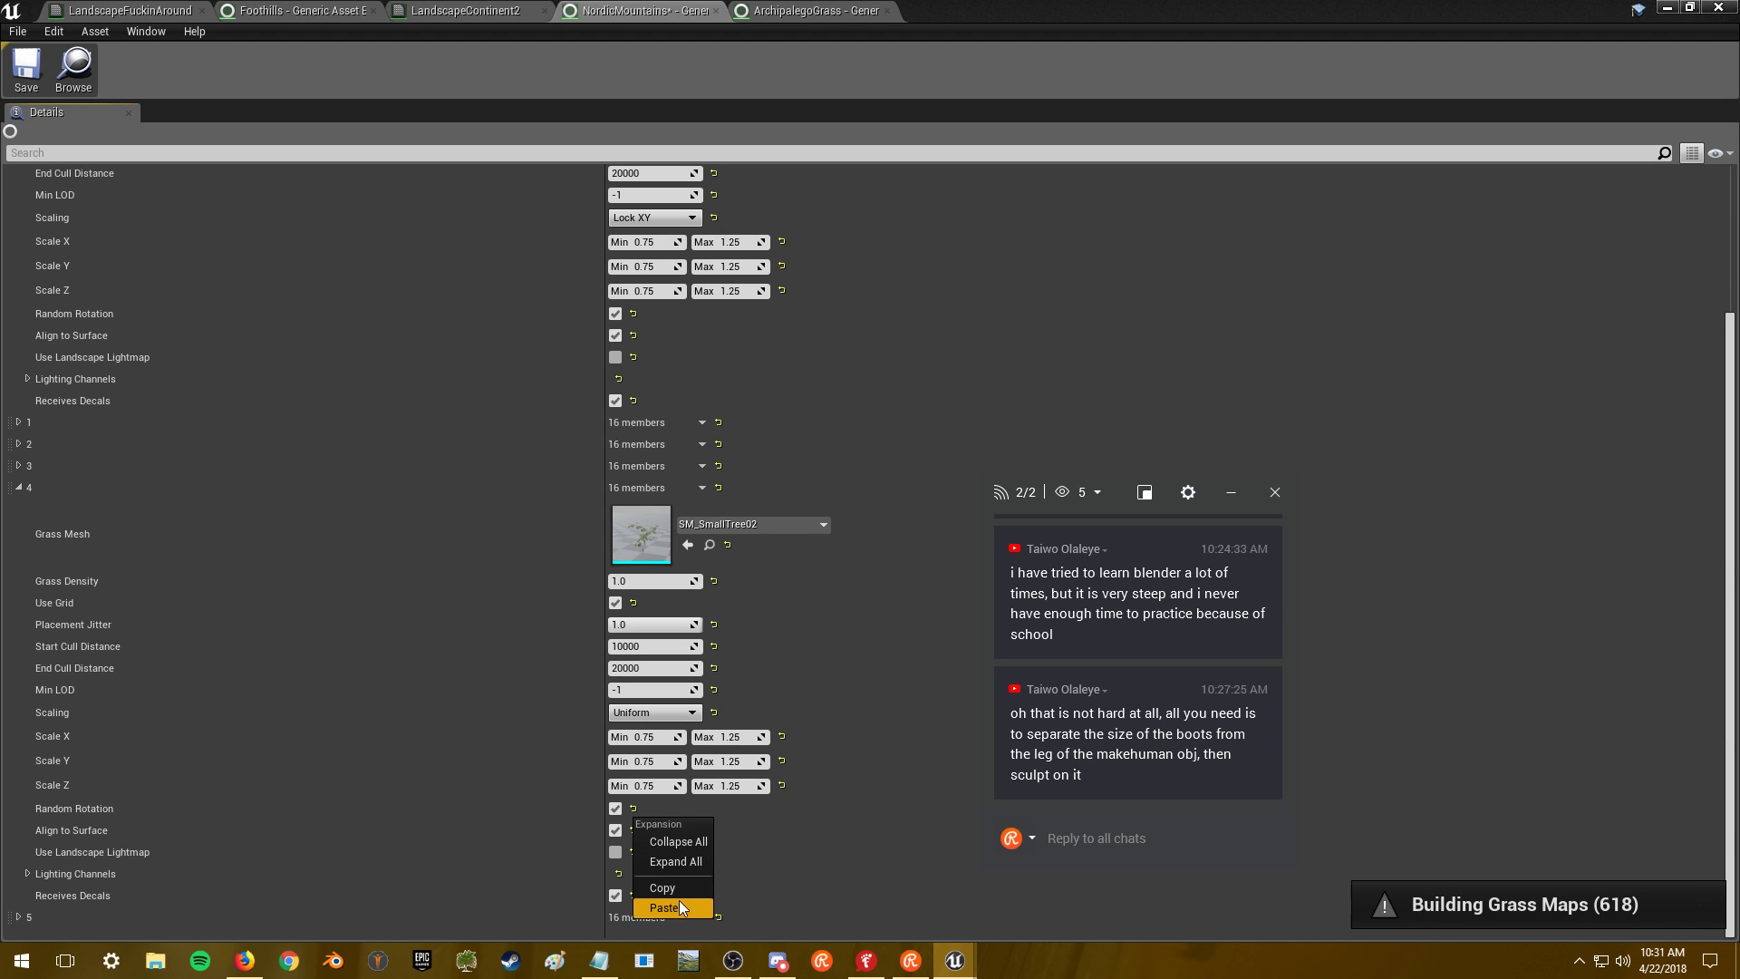
click(674, 910)
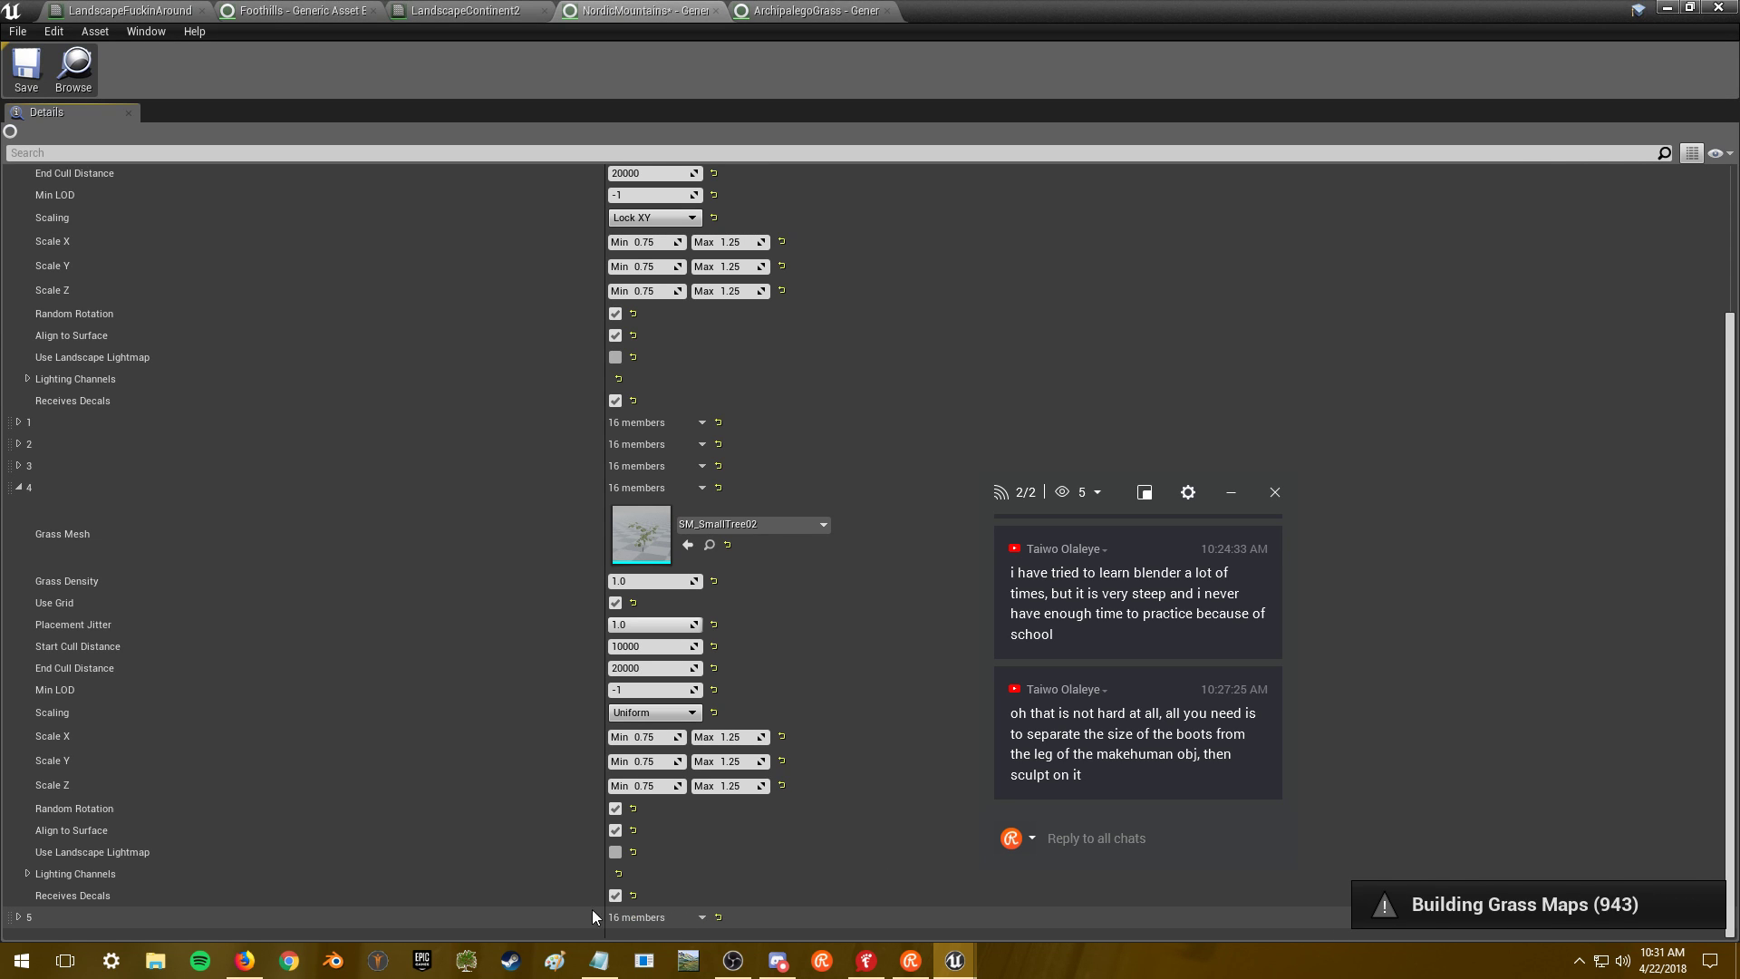
click(19, 917)
scroll(273, 801, down, 9)
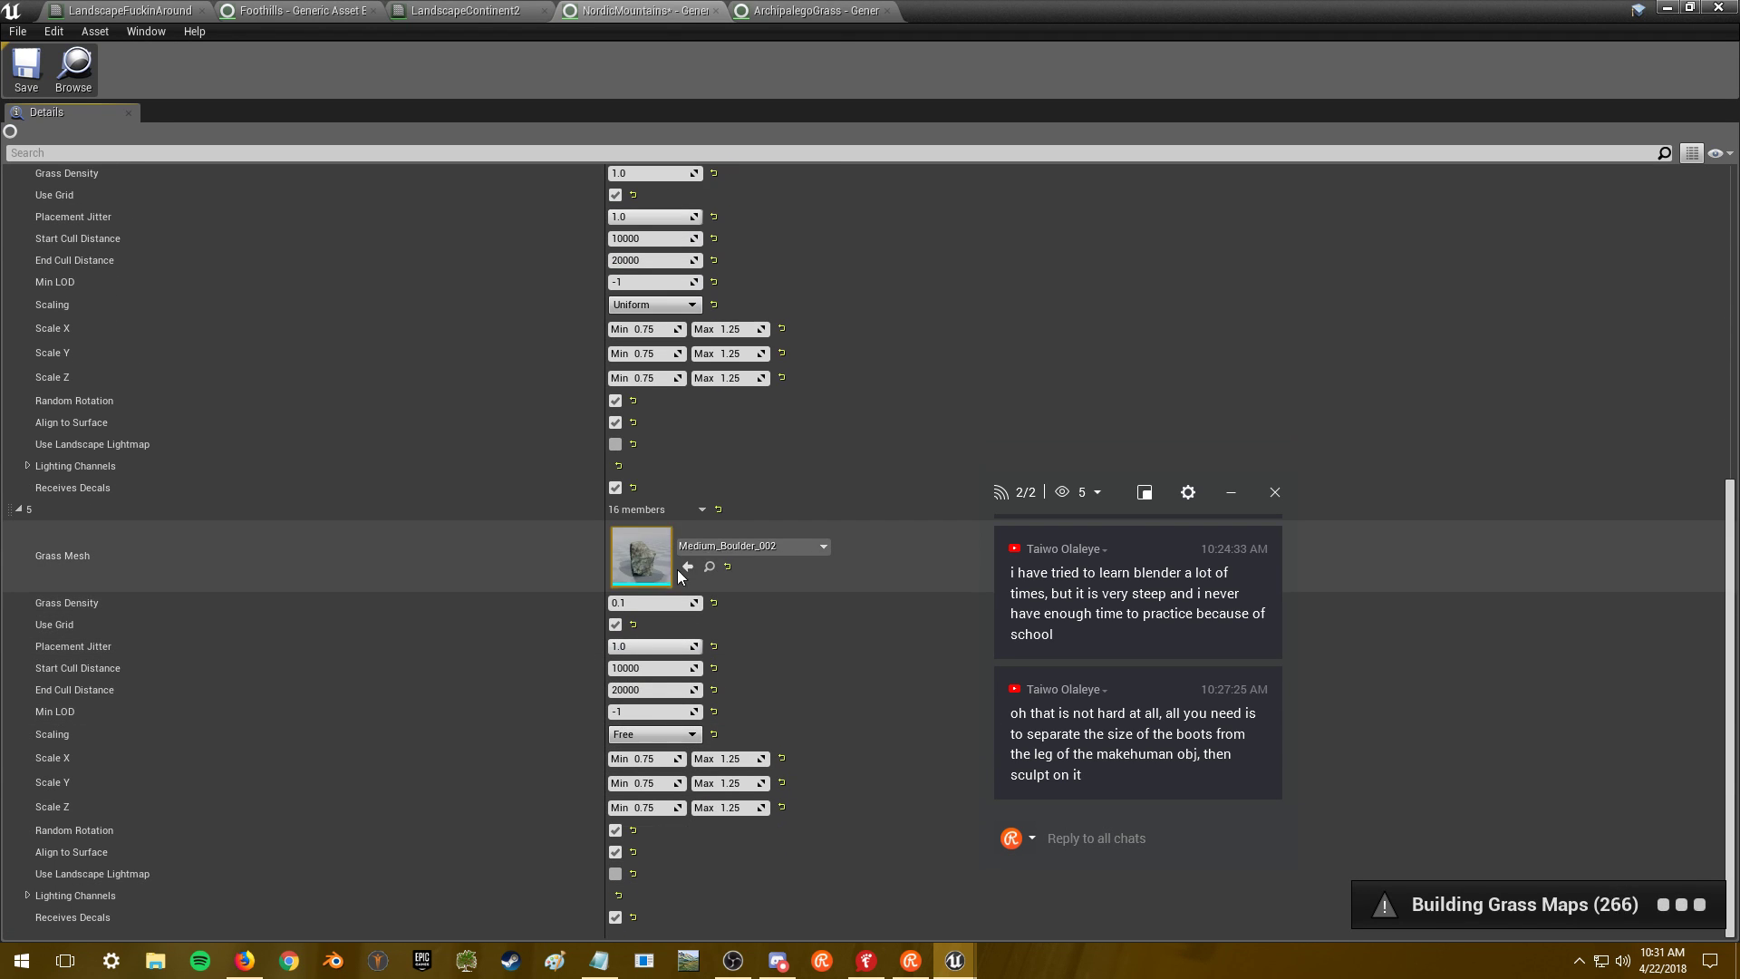
click(723, 547)
text(volcan)
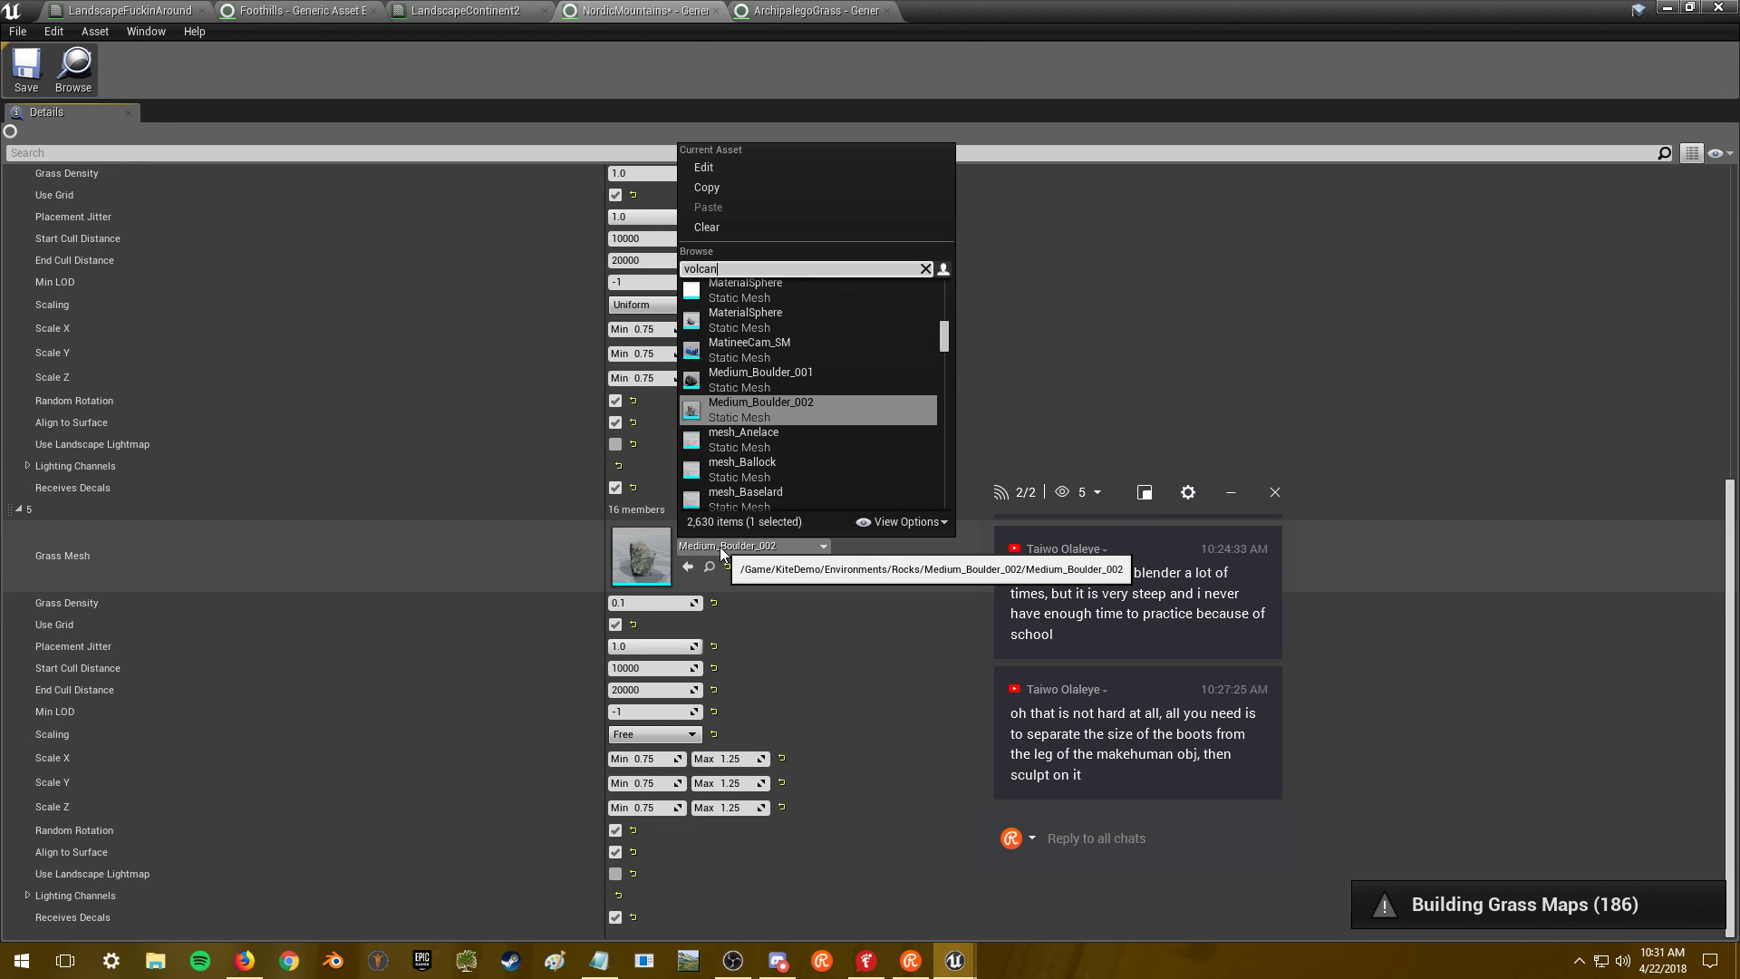
text(o)
key(BackSpace)
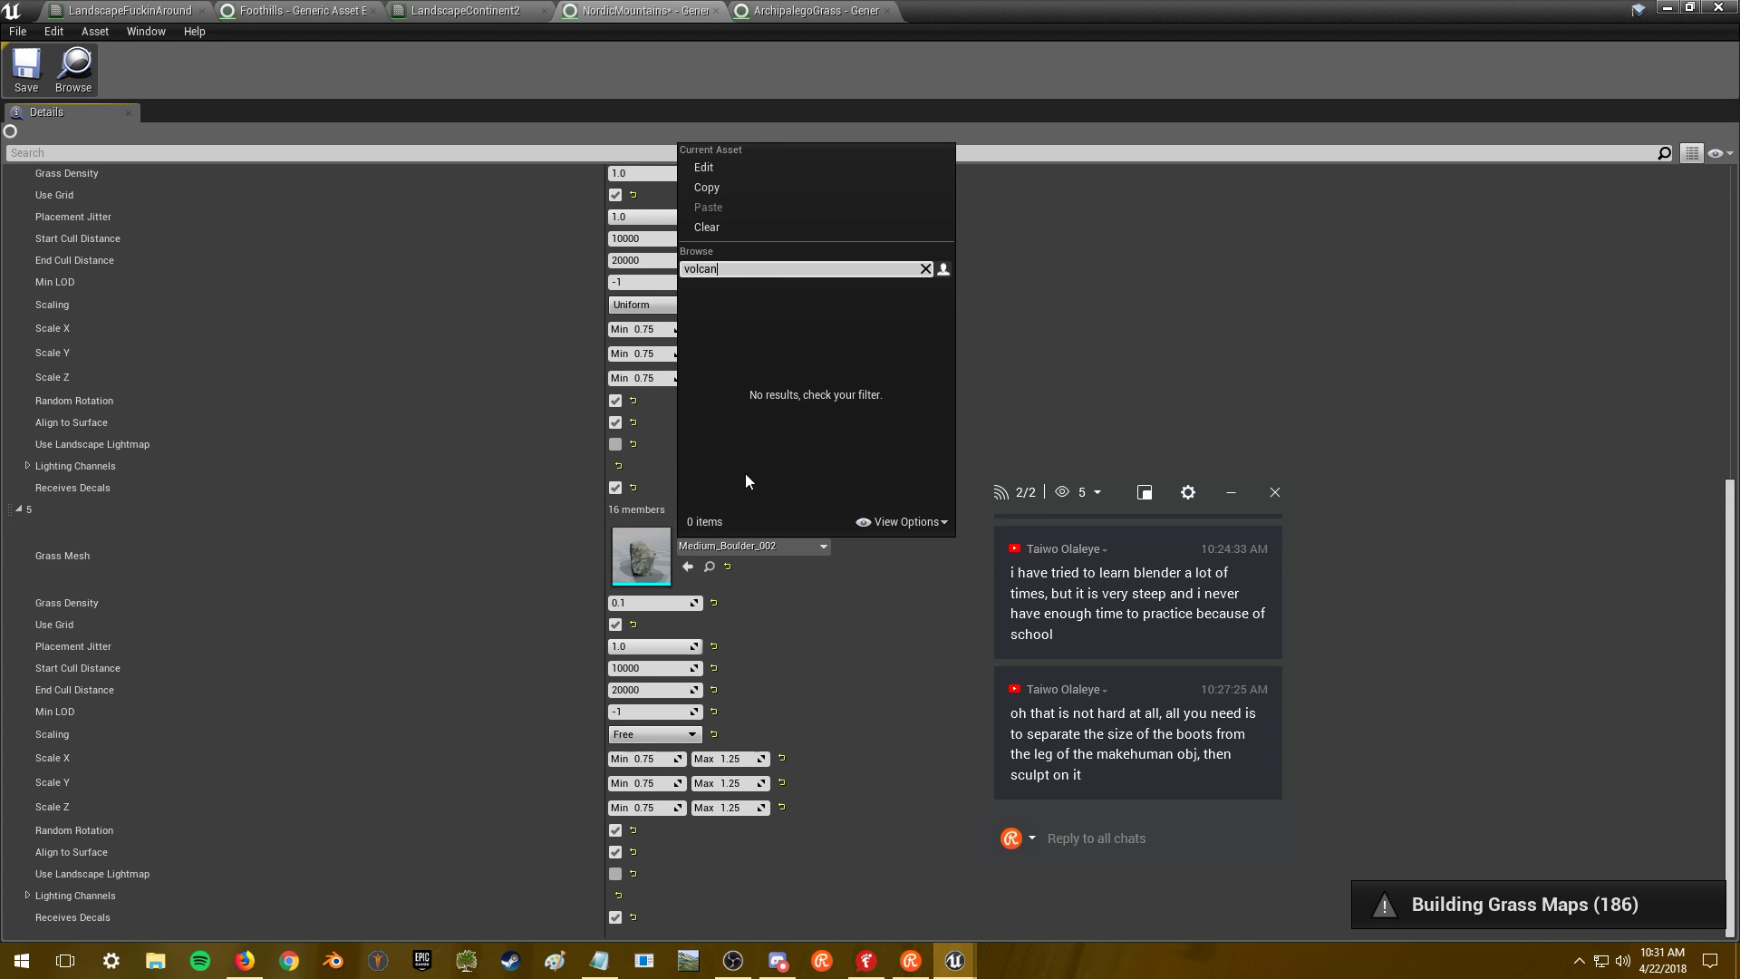
click(802, 284)
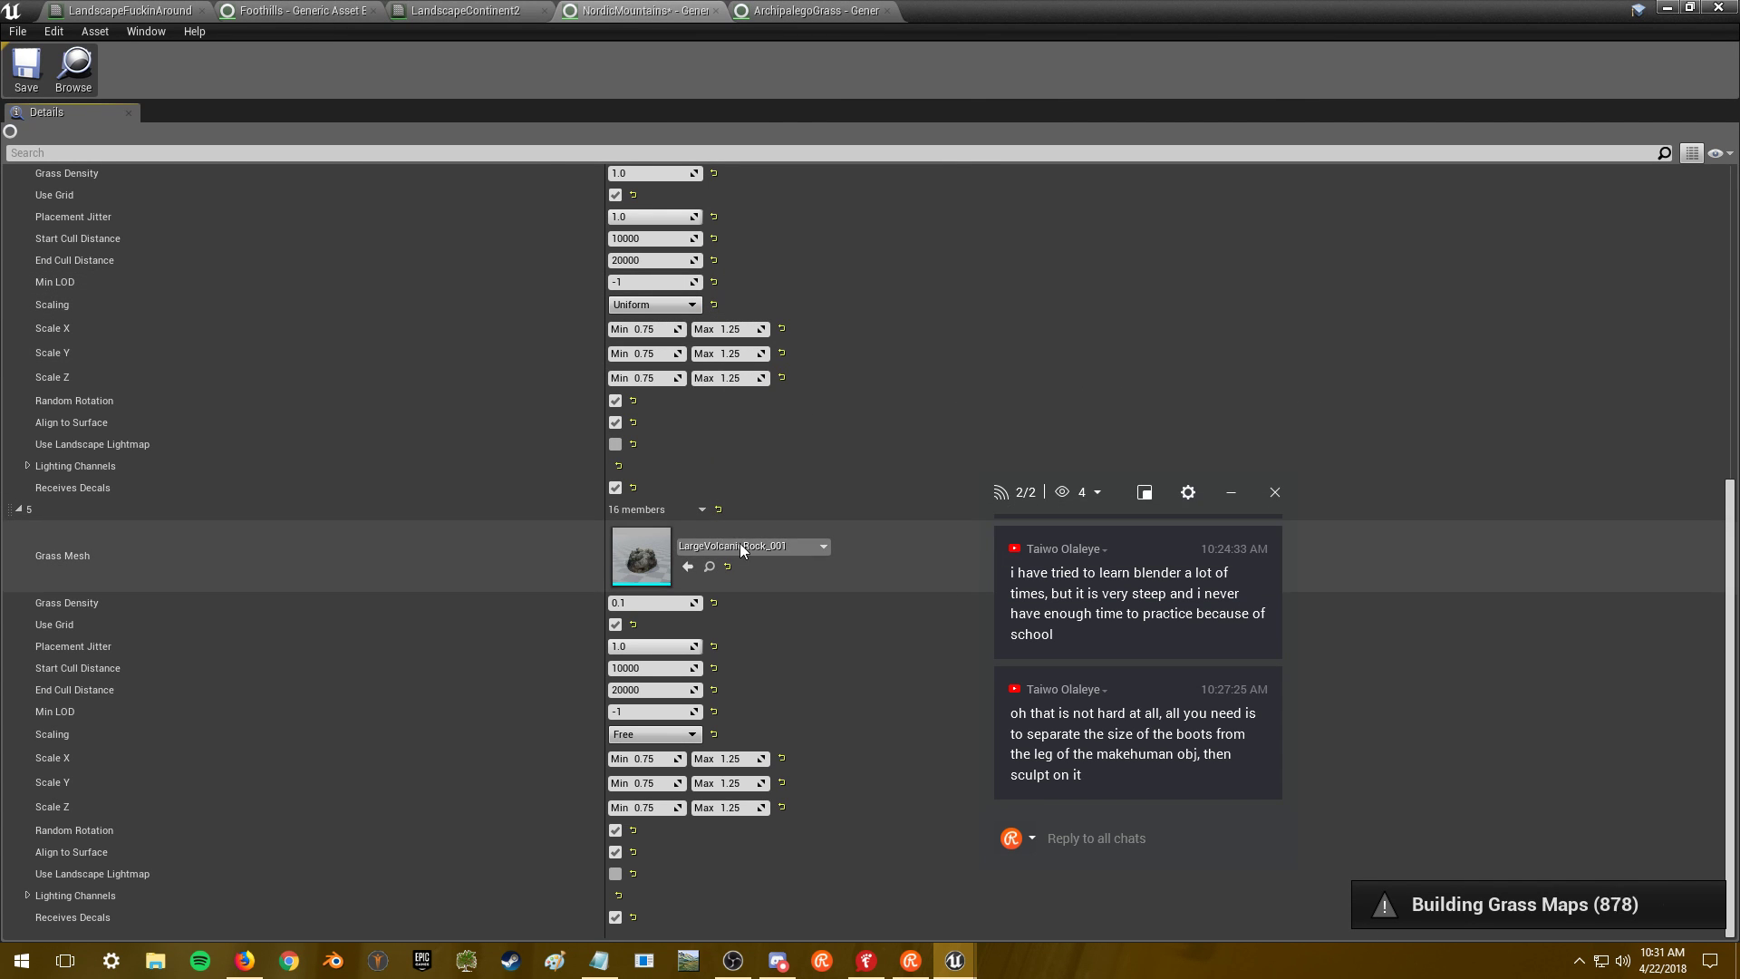
- Scale the rock from 0.25 minimum to 0.5 maximum on X, Y and Z, and save
click(655, 761)
text(.25)
key(Return)
click(657, 783)
text(.25)
key(Return)
click(734, 760)
text(.5)
key(Return)
click(729, 783)
text(.5)
click(730, 808)
text(.5)
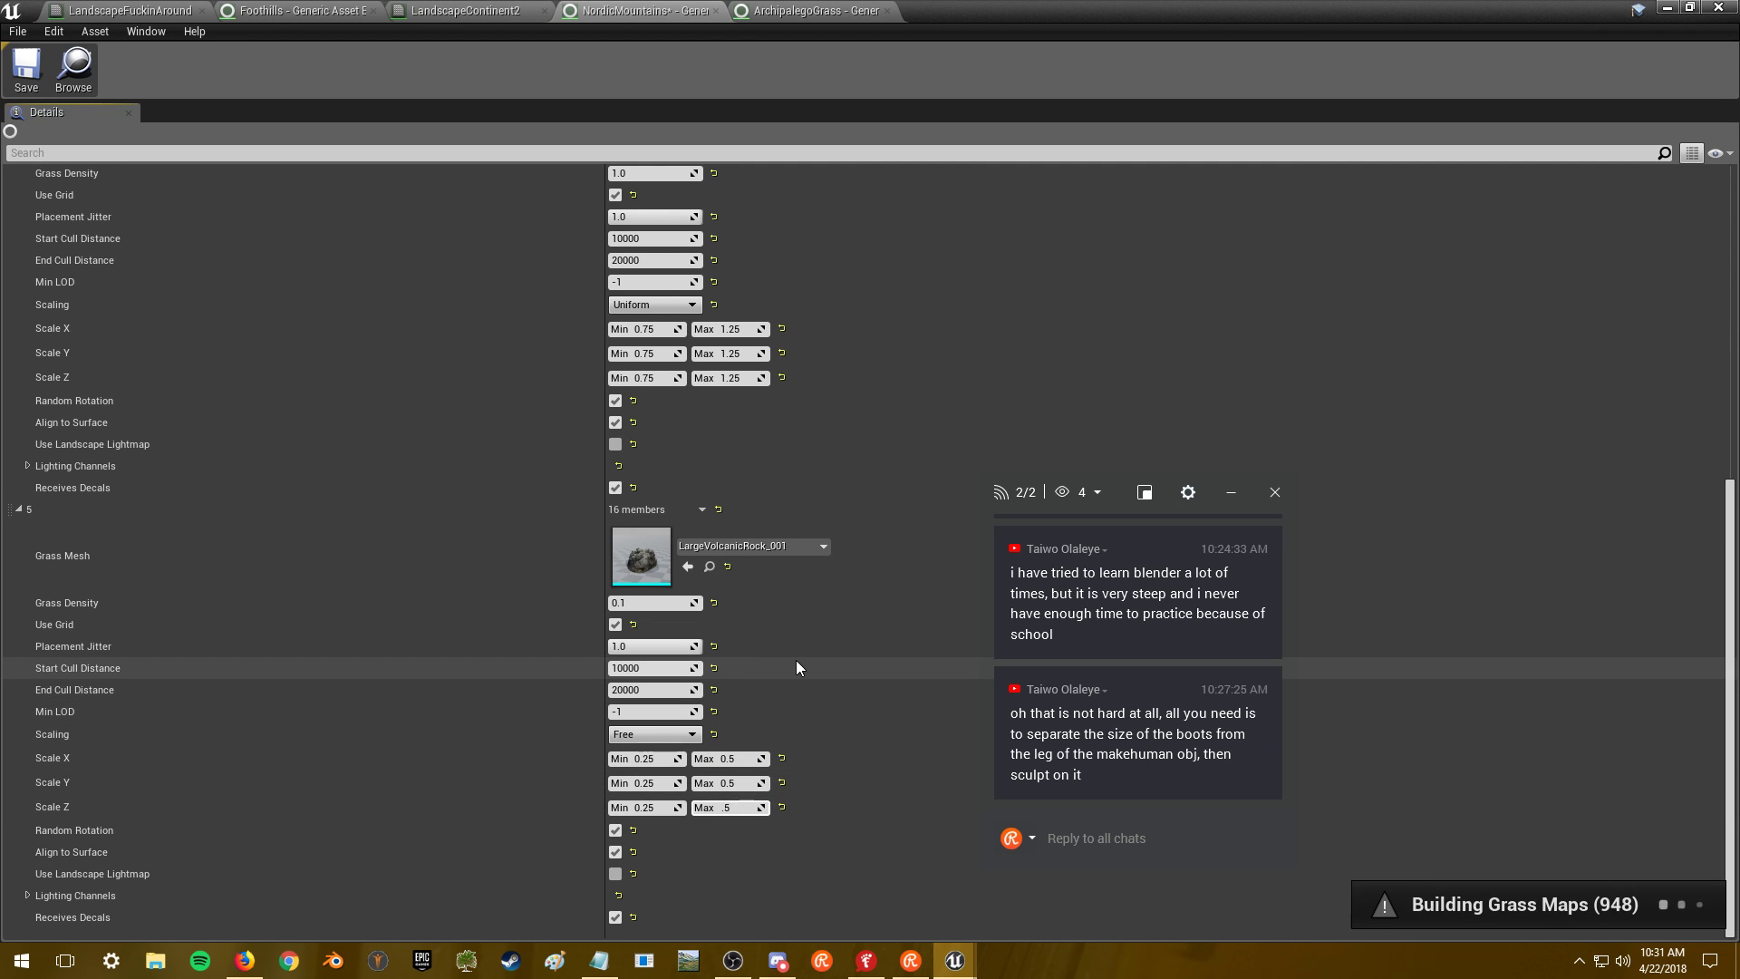
click(26, 68)
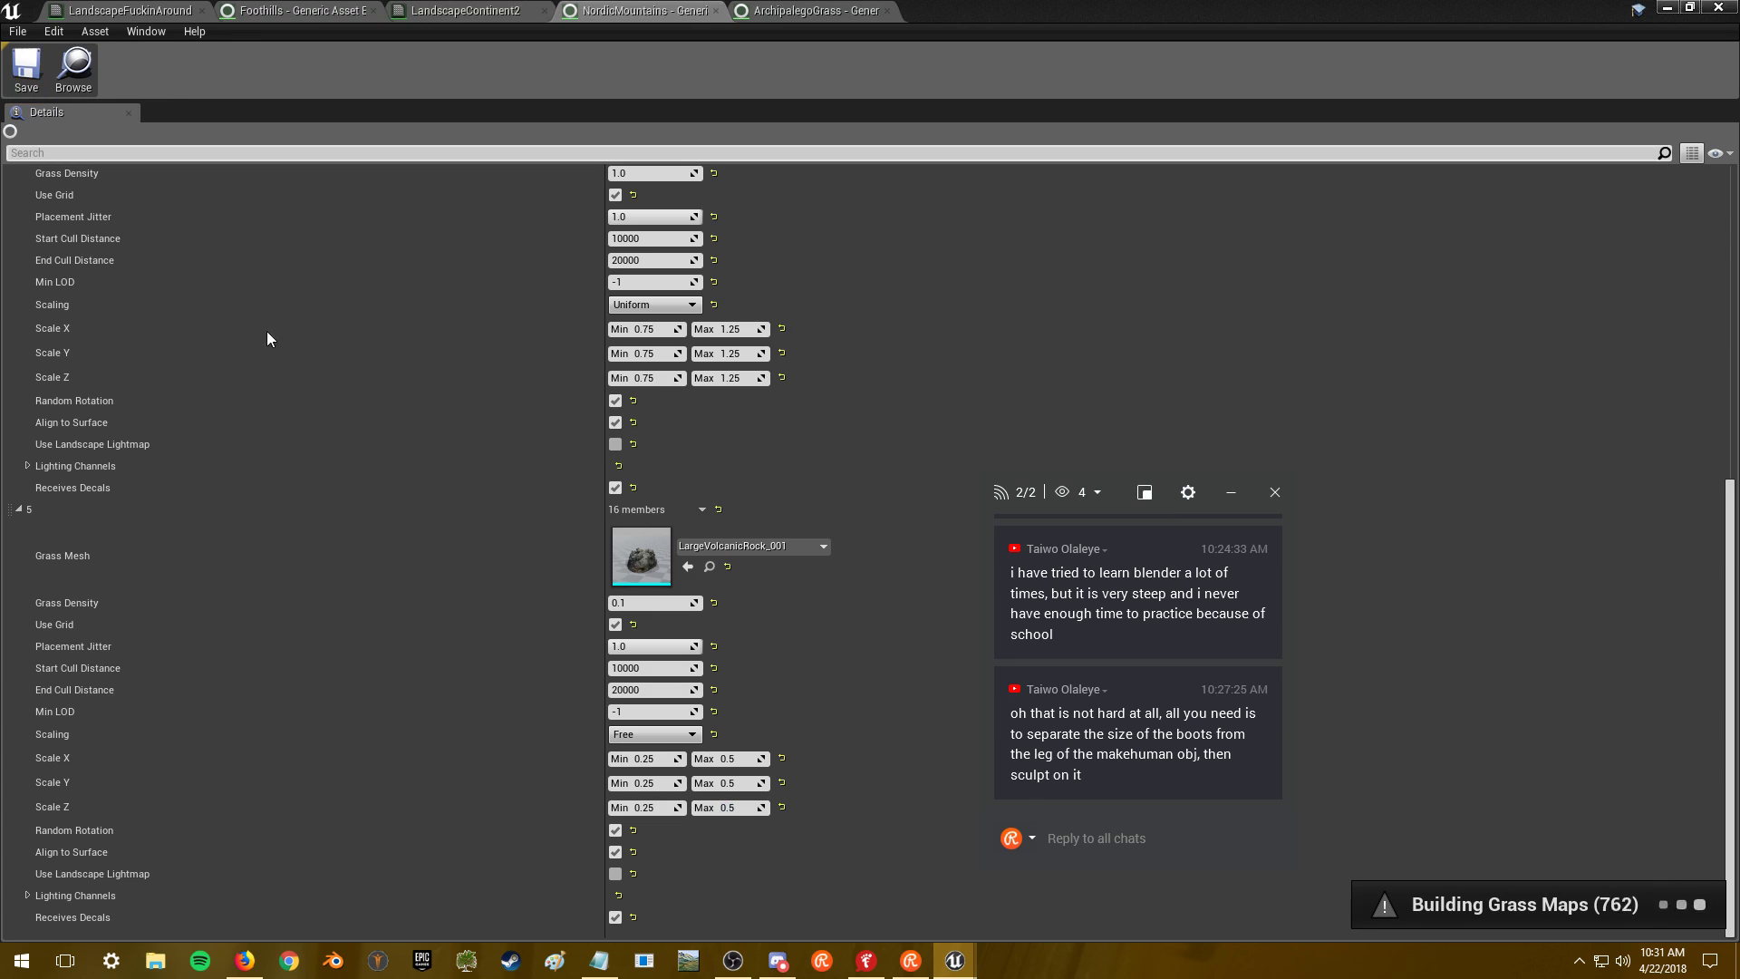
- Close the grass type editor and look across MainMap's snowy terrain while grass rebuilds
click(1717, 7)
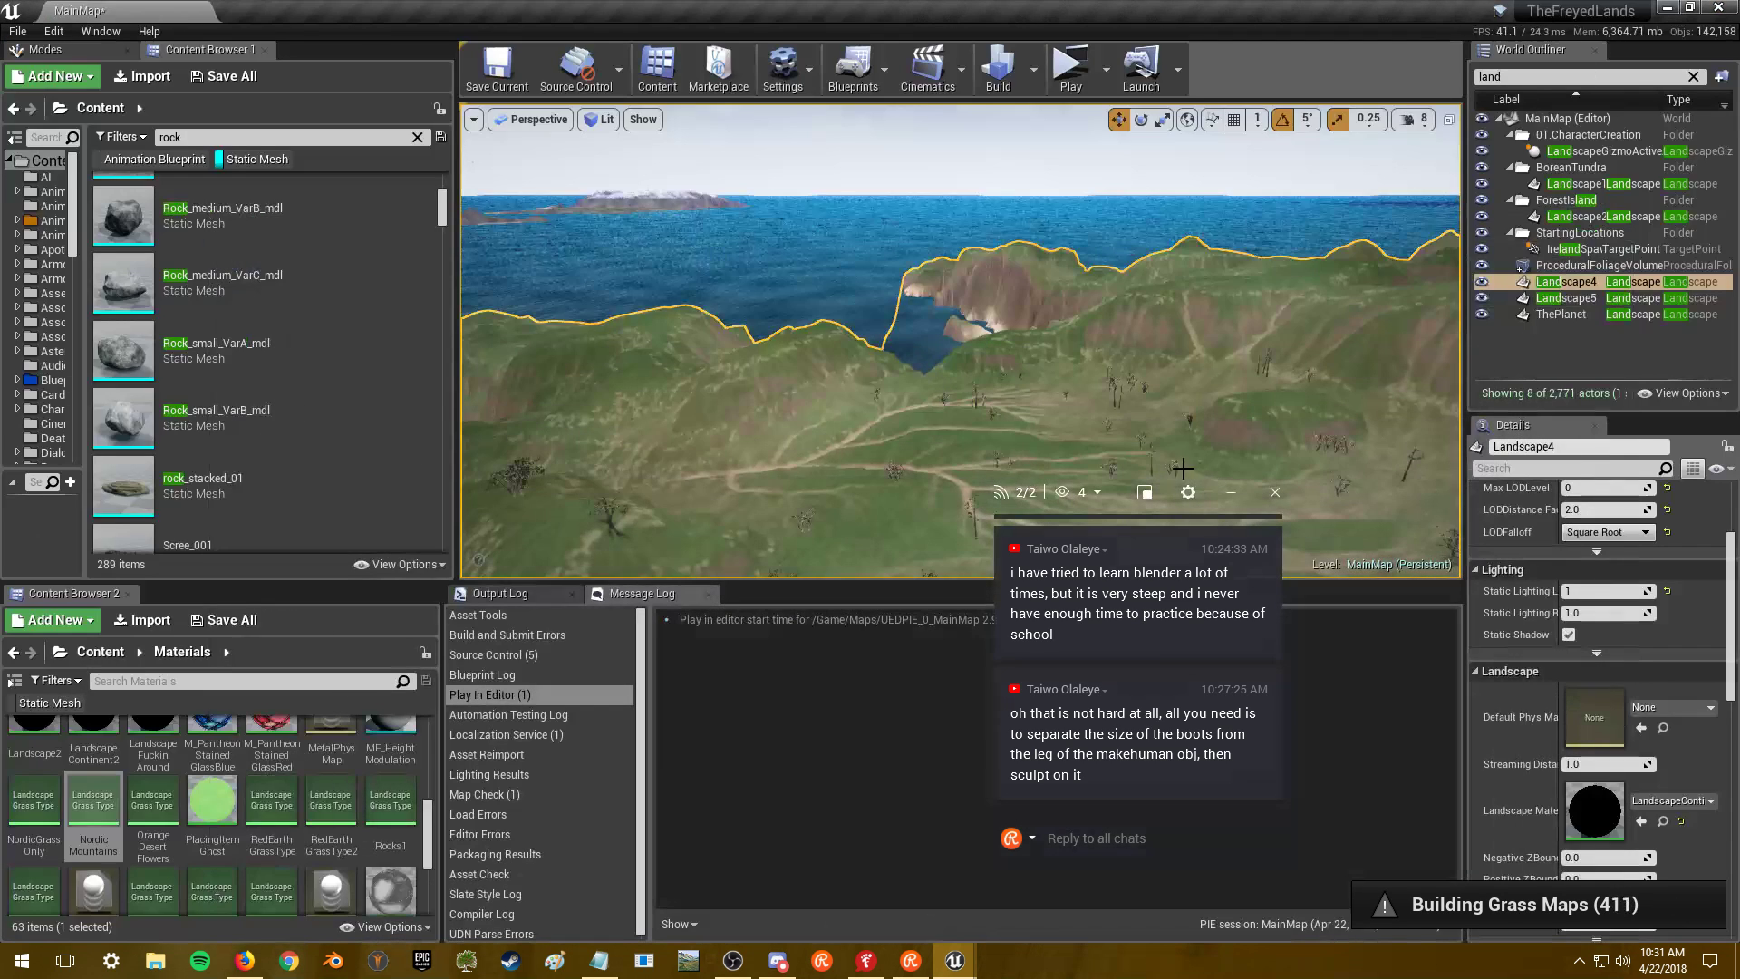
right_drag(932, 393, 714, 386)
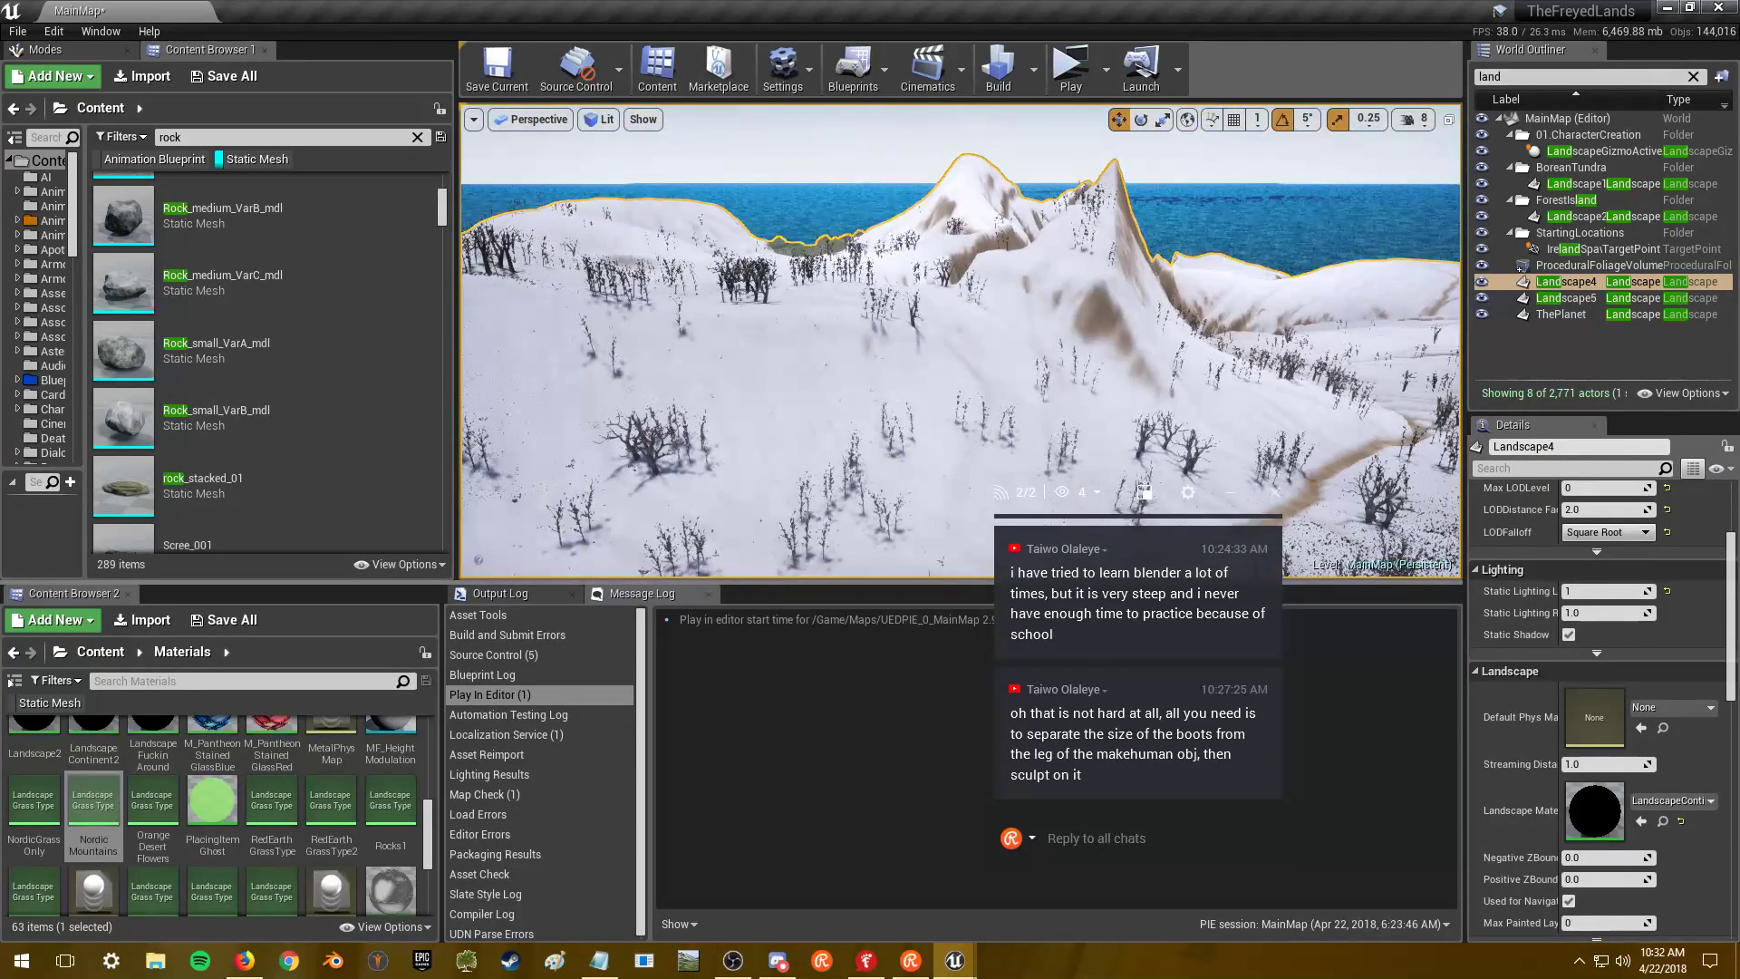
key(alt+Tab)
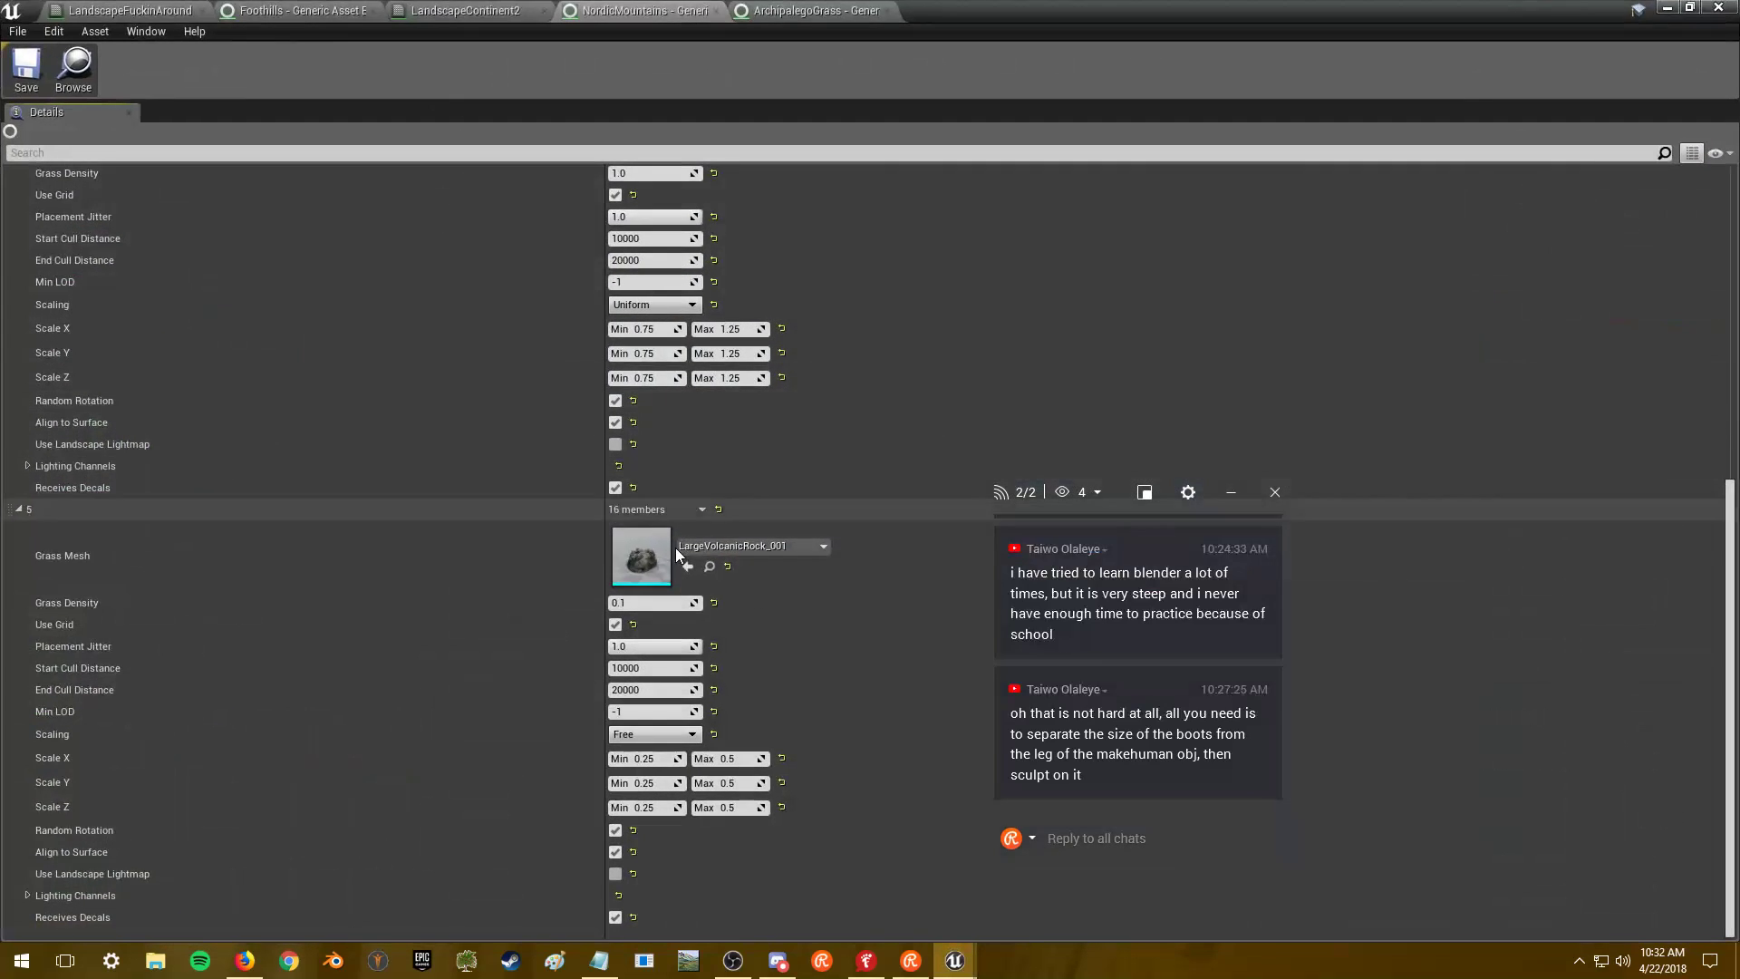
- Copy the LargeVolcanicRock_001 variety settings from NordicMountains element 5
right_click(640, 514)
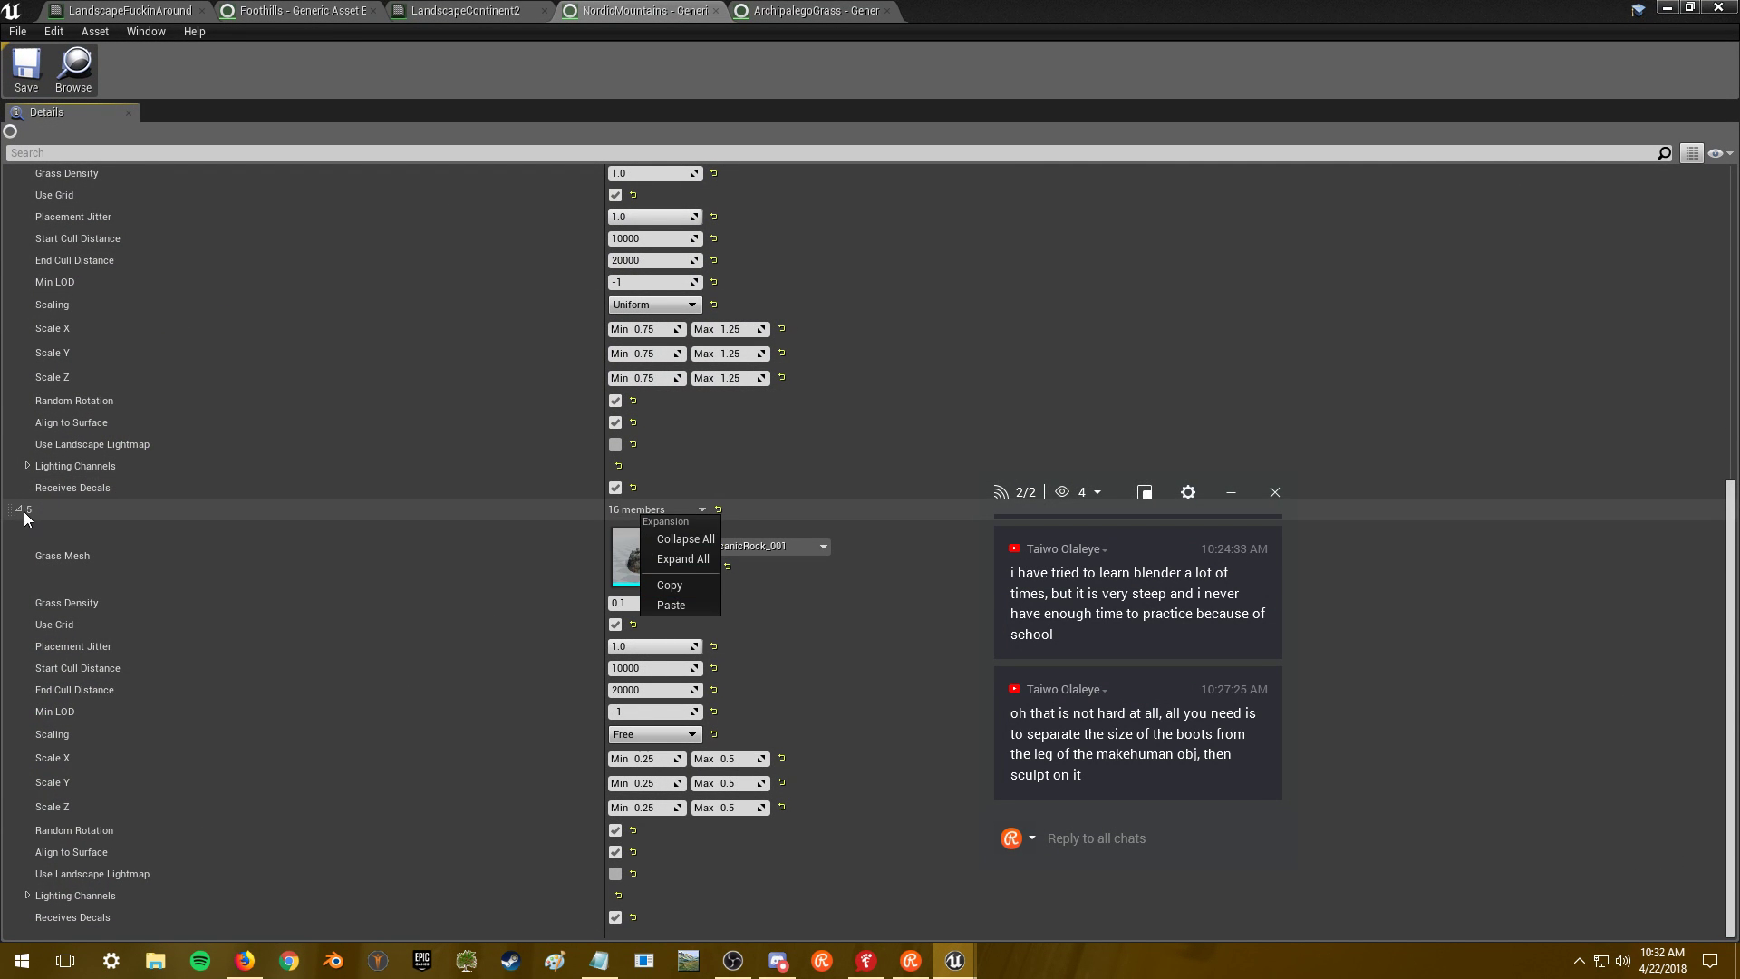
click(694, 583)
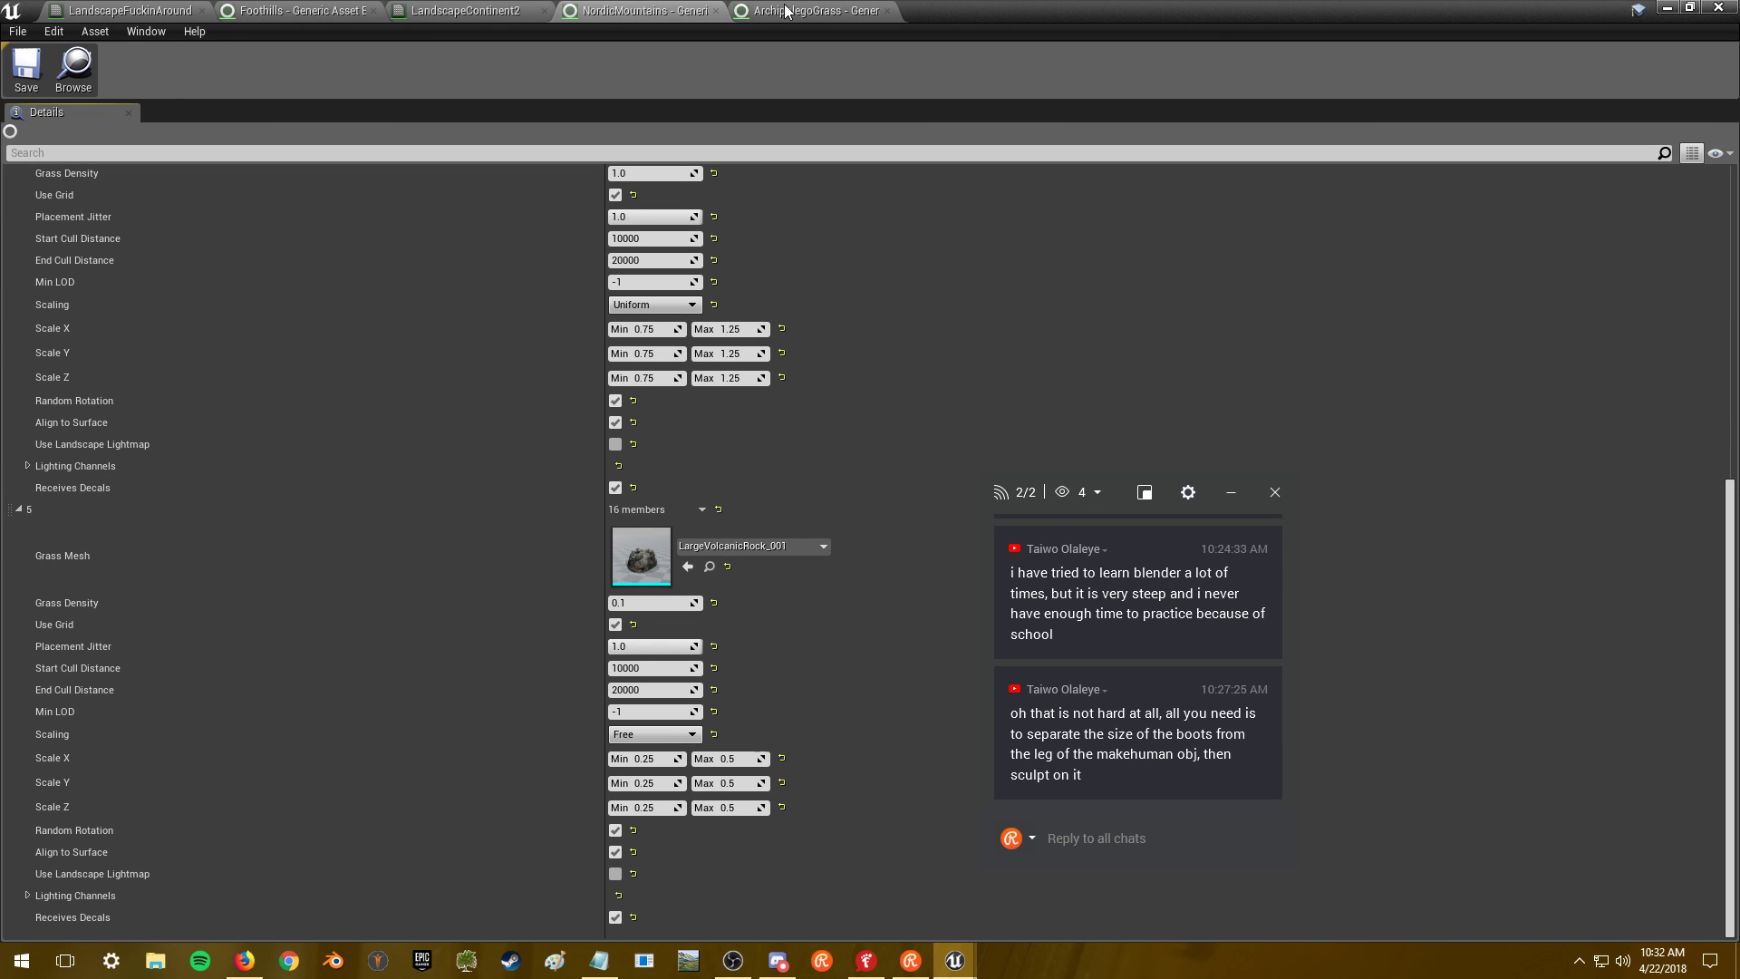
click(420, 13)
scroll(414, 665, up, 2)
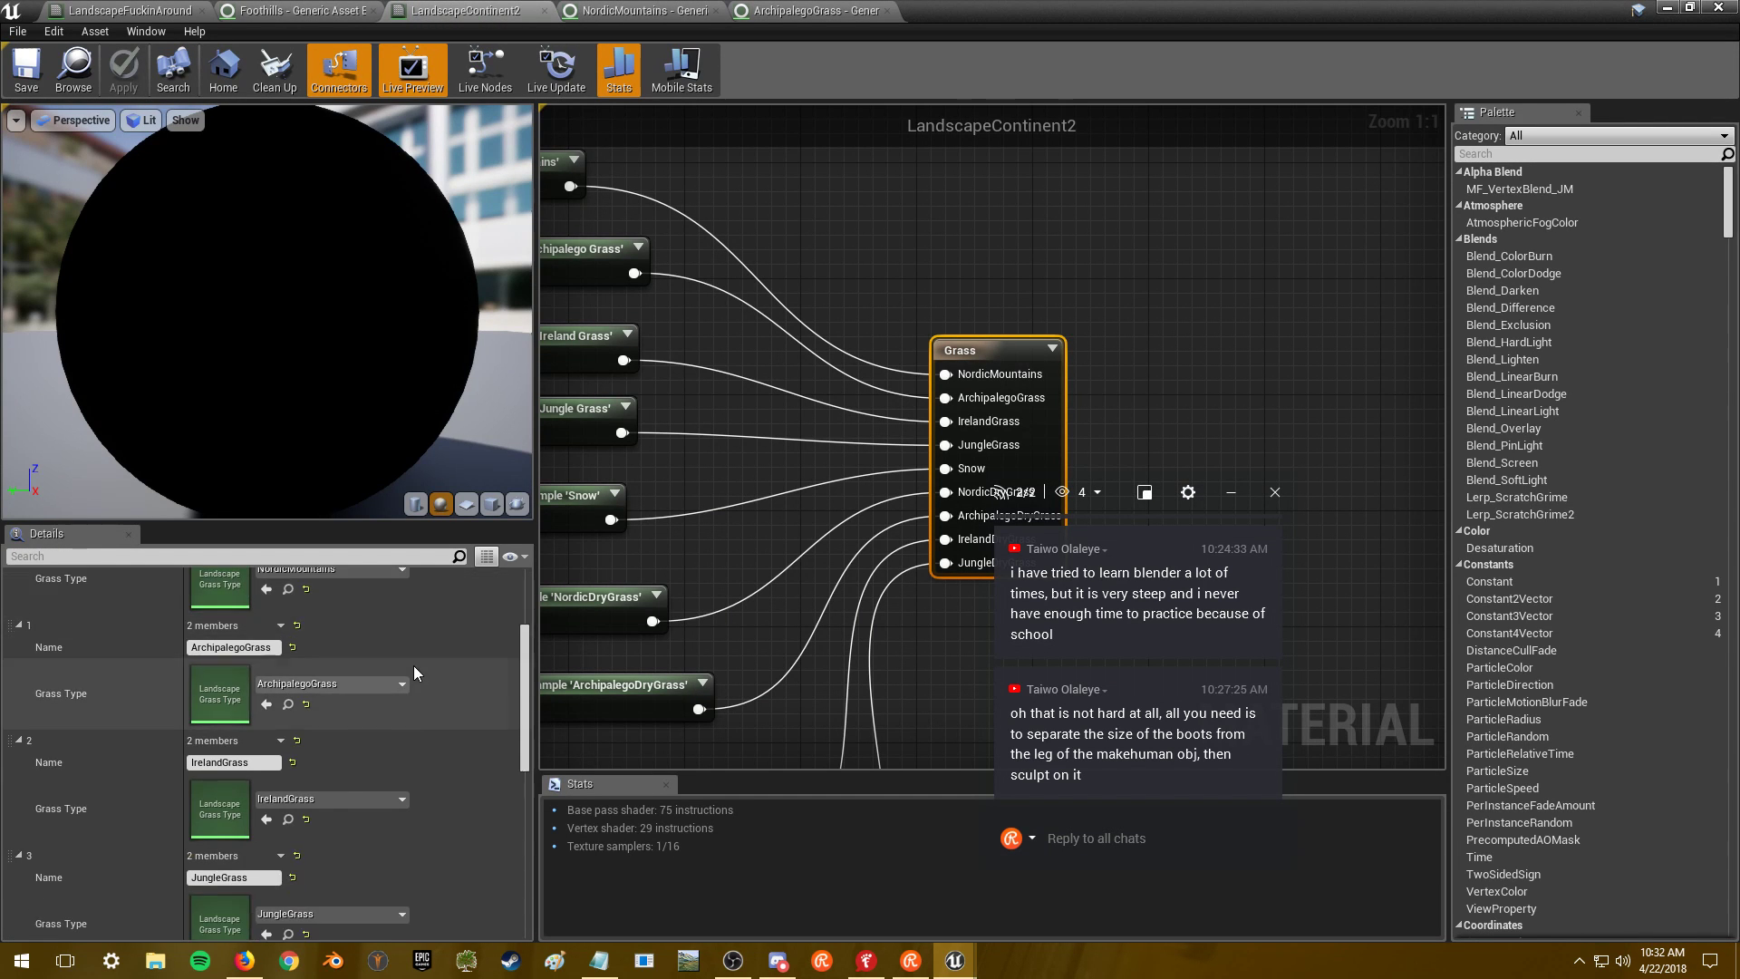
scroll(439, 696, down, 3)
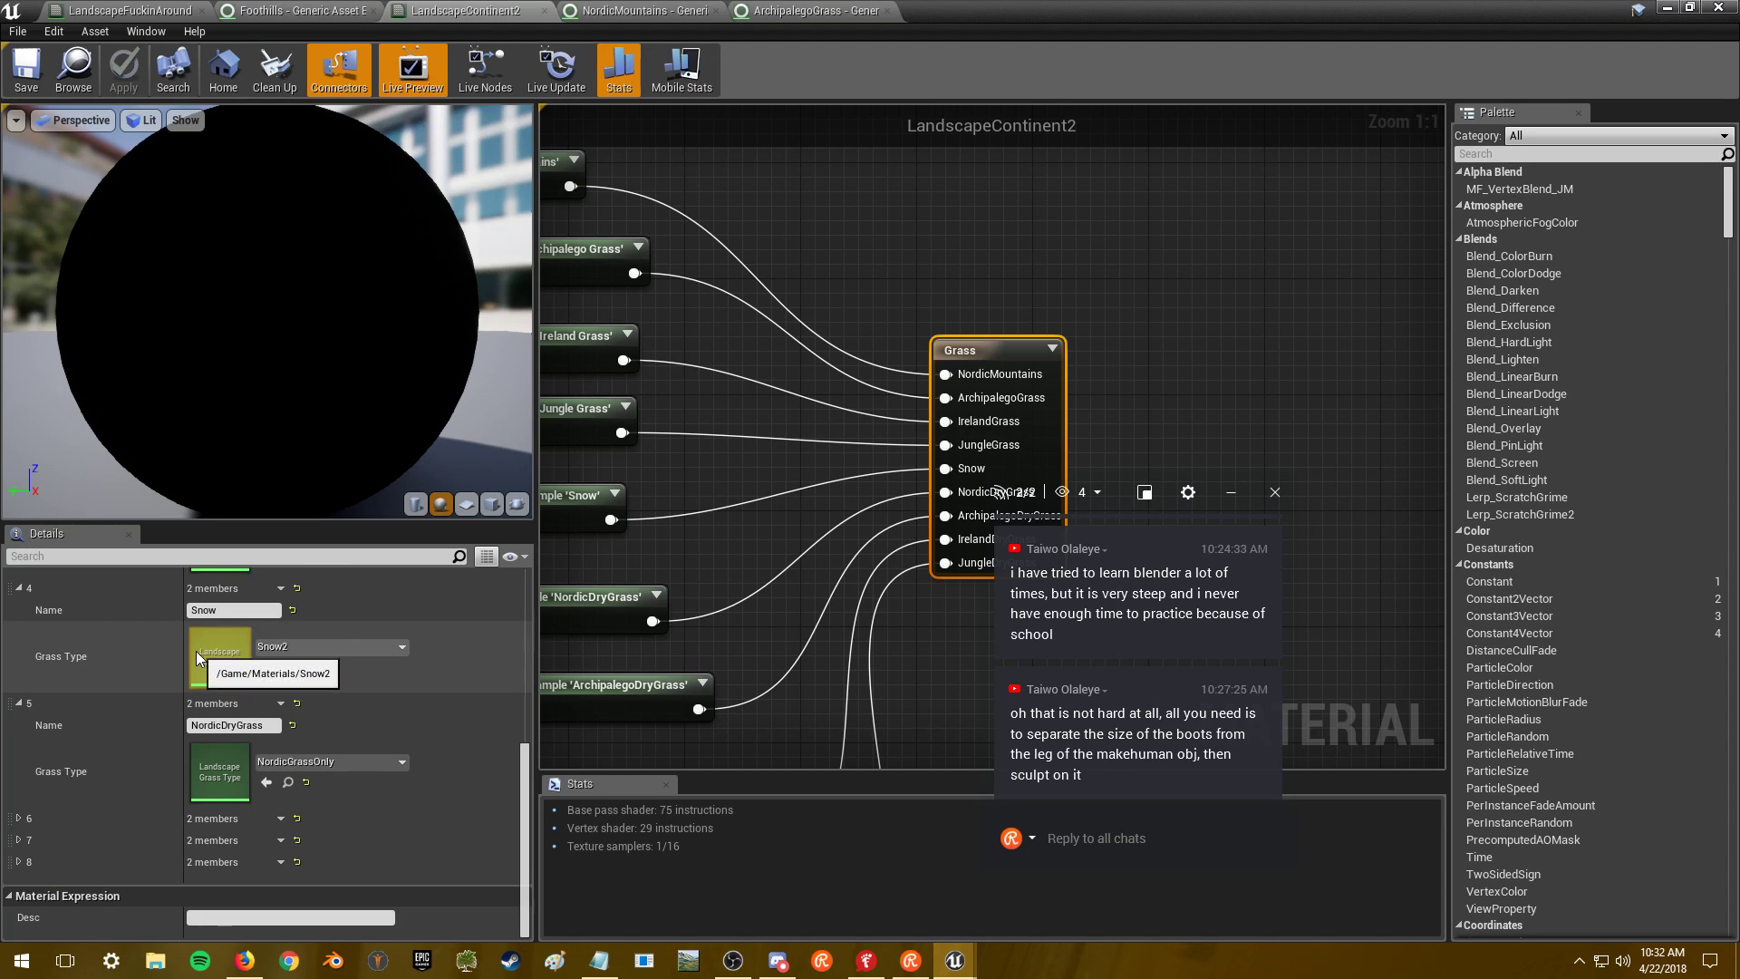
- Expand LandscapeContinent2's grass entries 6–8 and open the Snow layer's Snow2 grass type
click(18, 818)
scroll(23, 854, down, 2)
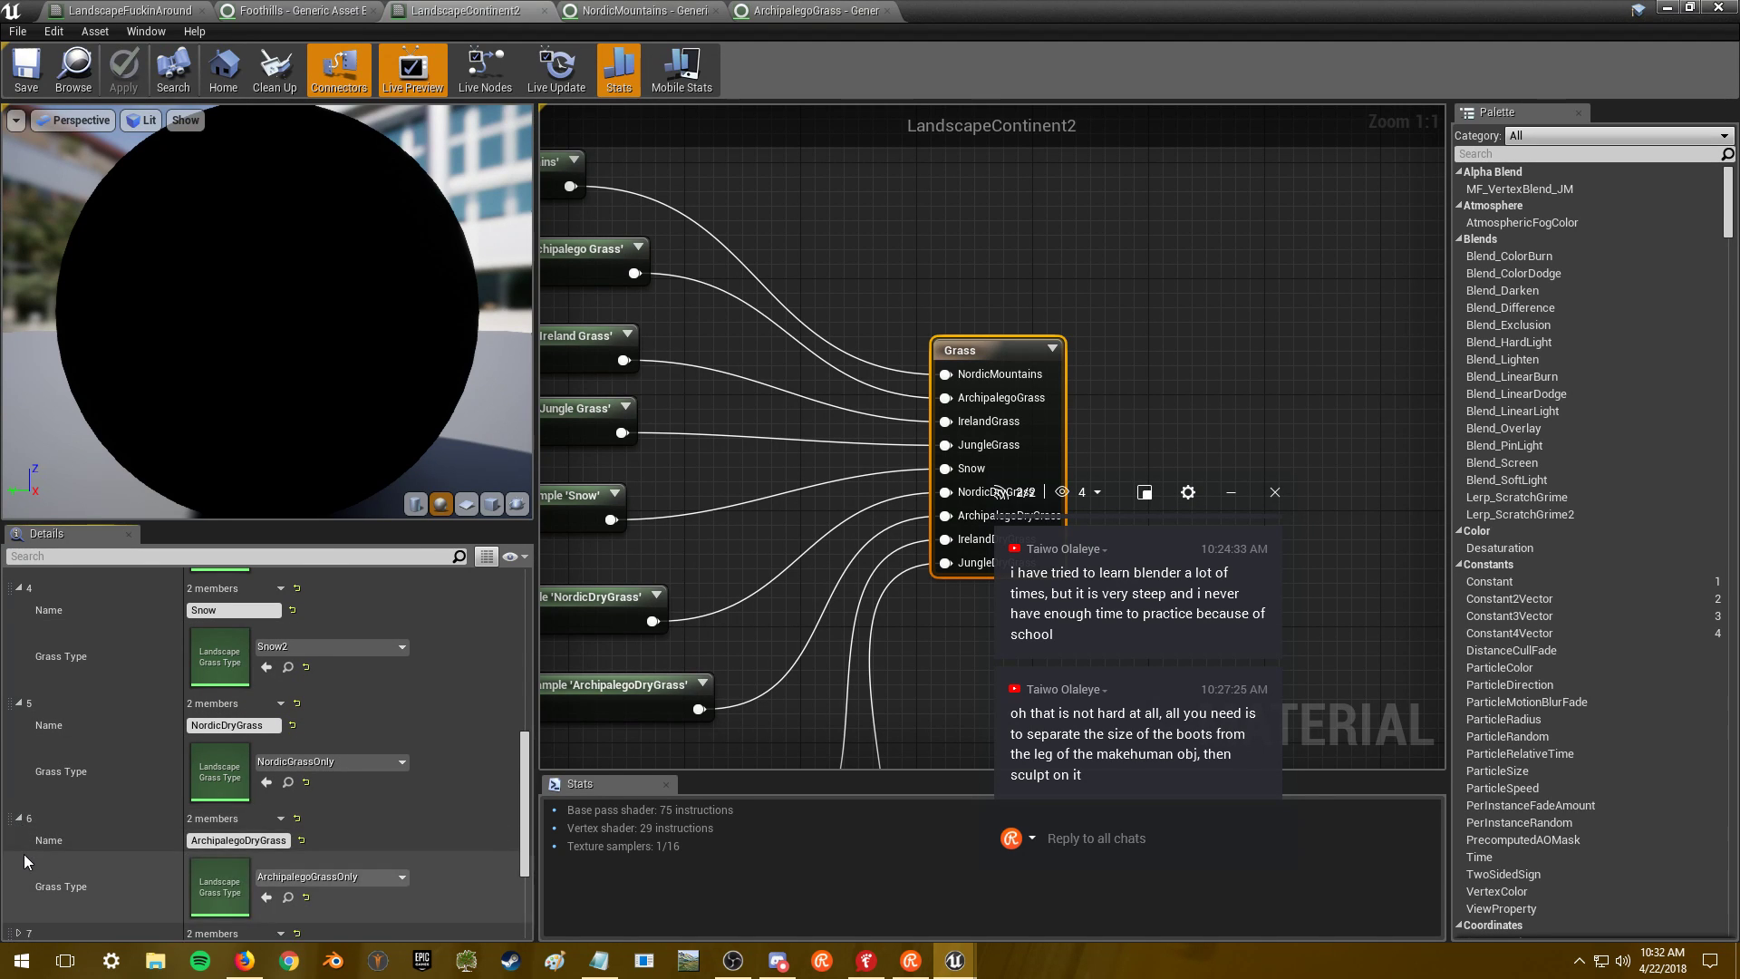
click(19, 842)
scroll(23, 866, down, 2)
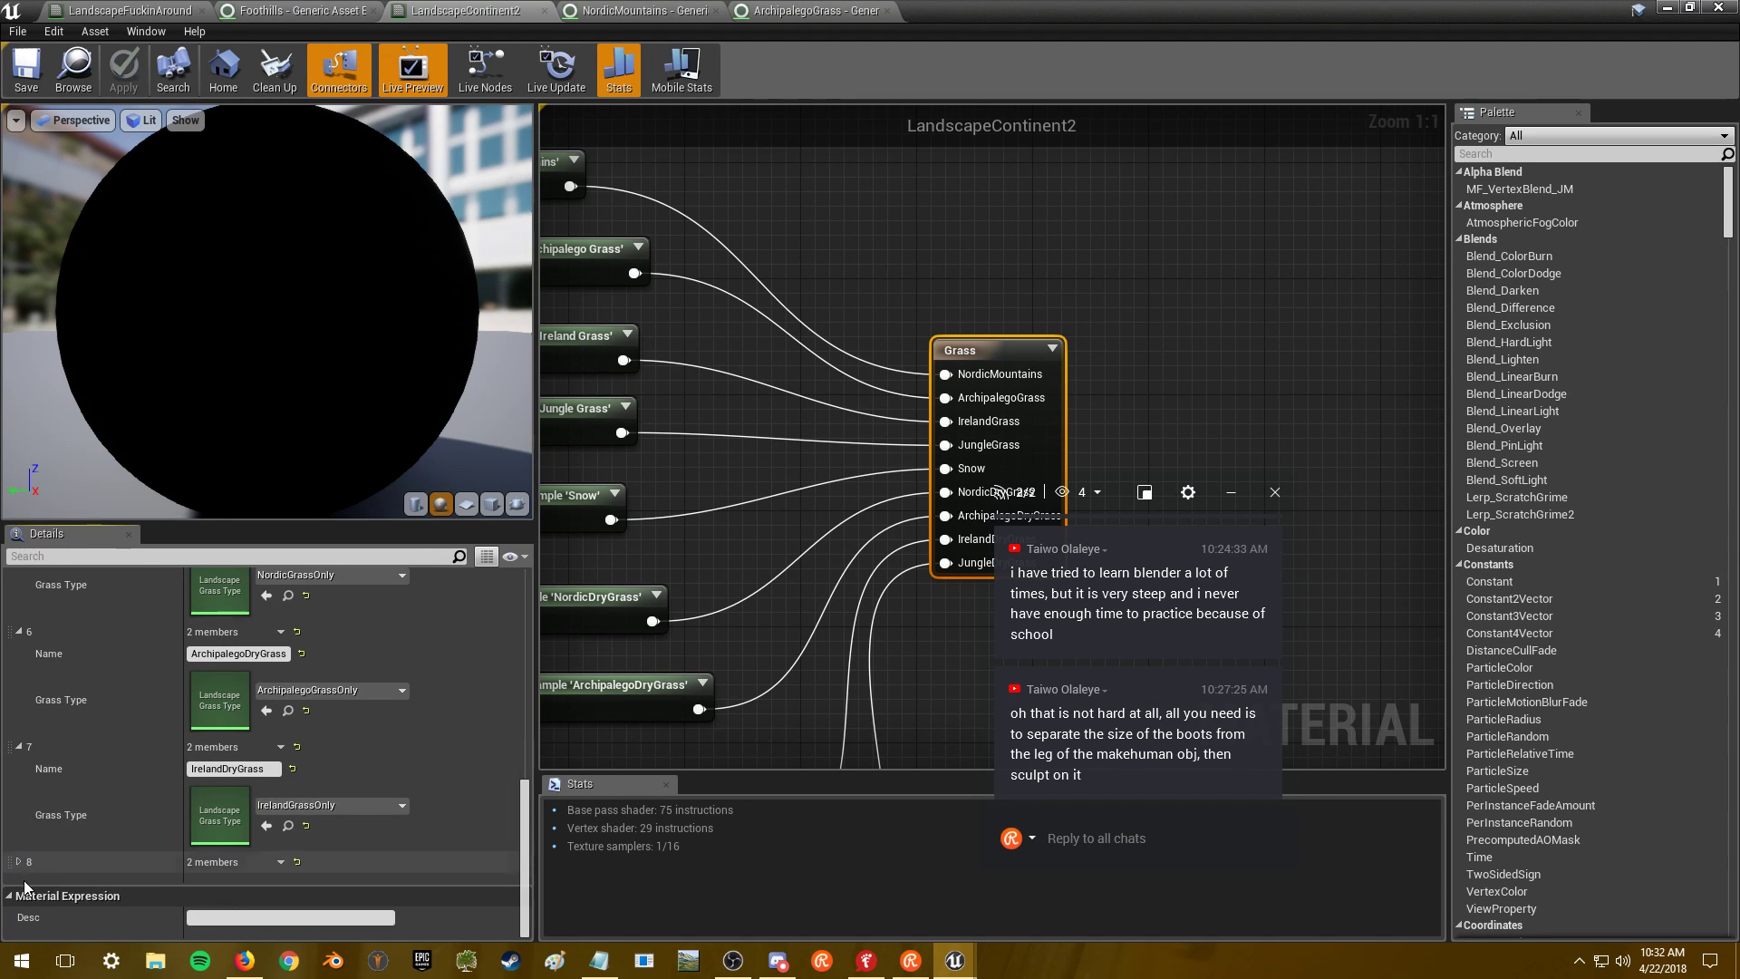
click(19, 862)
scroll(98, 828, up, 7)
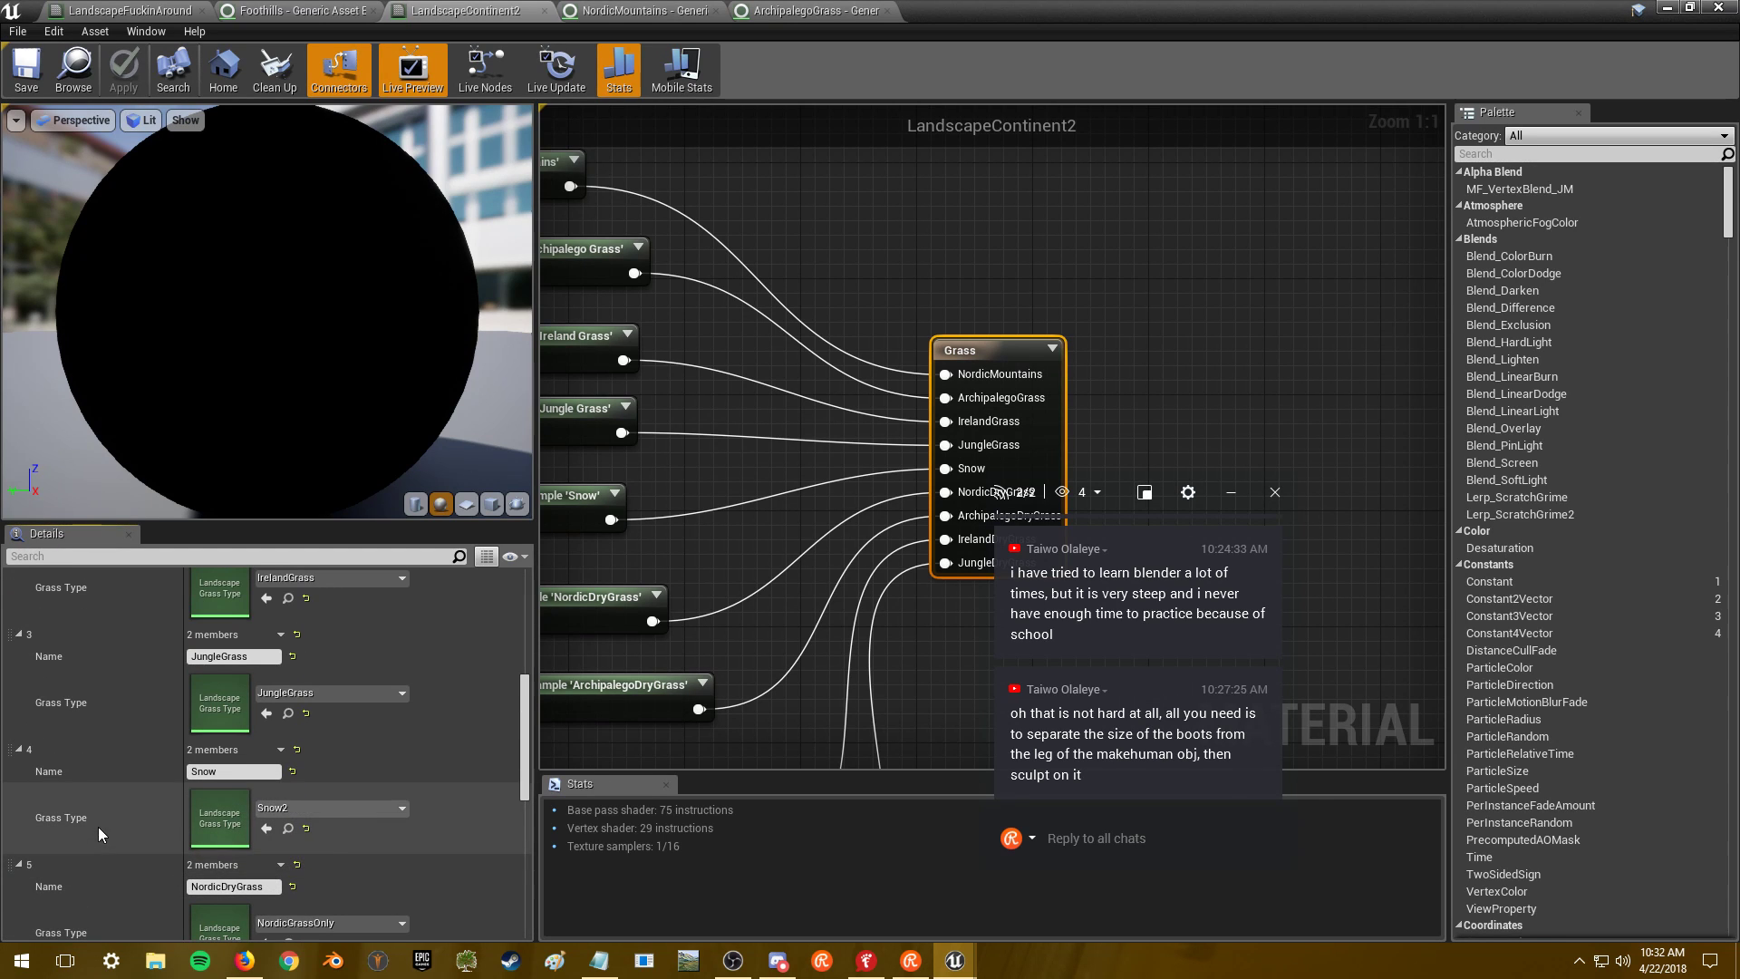
double_click(210, 810)
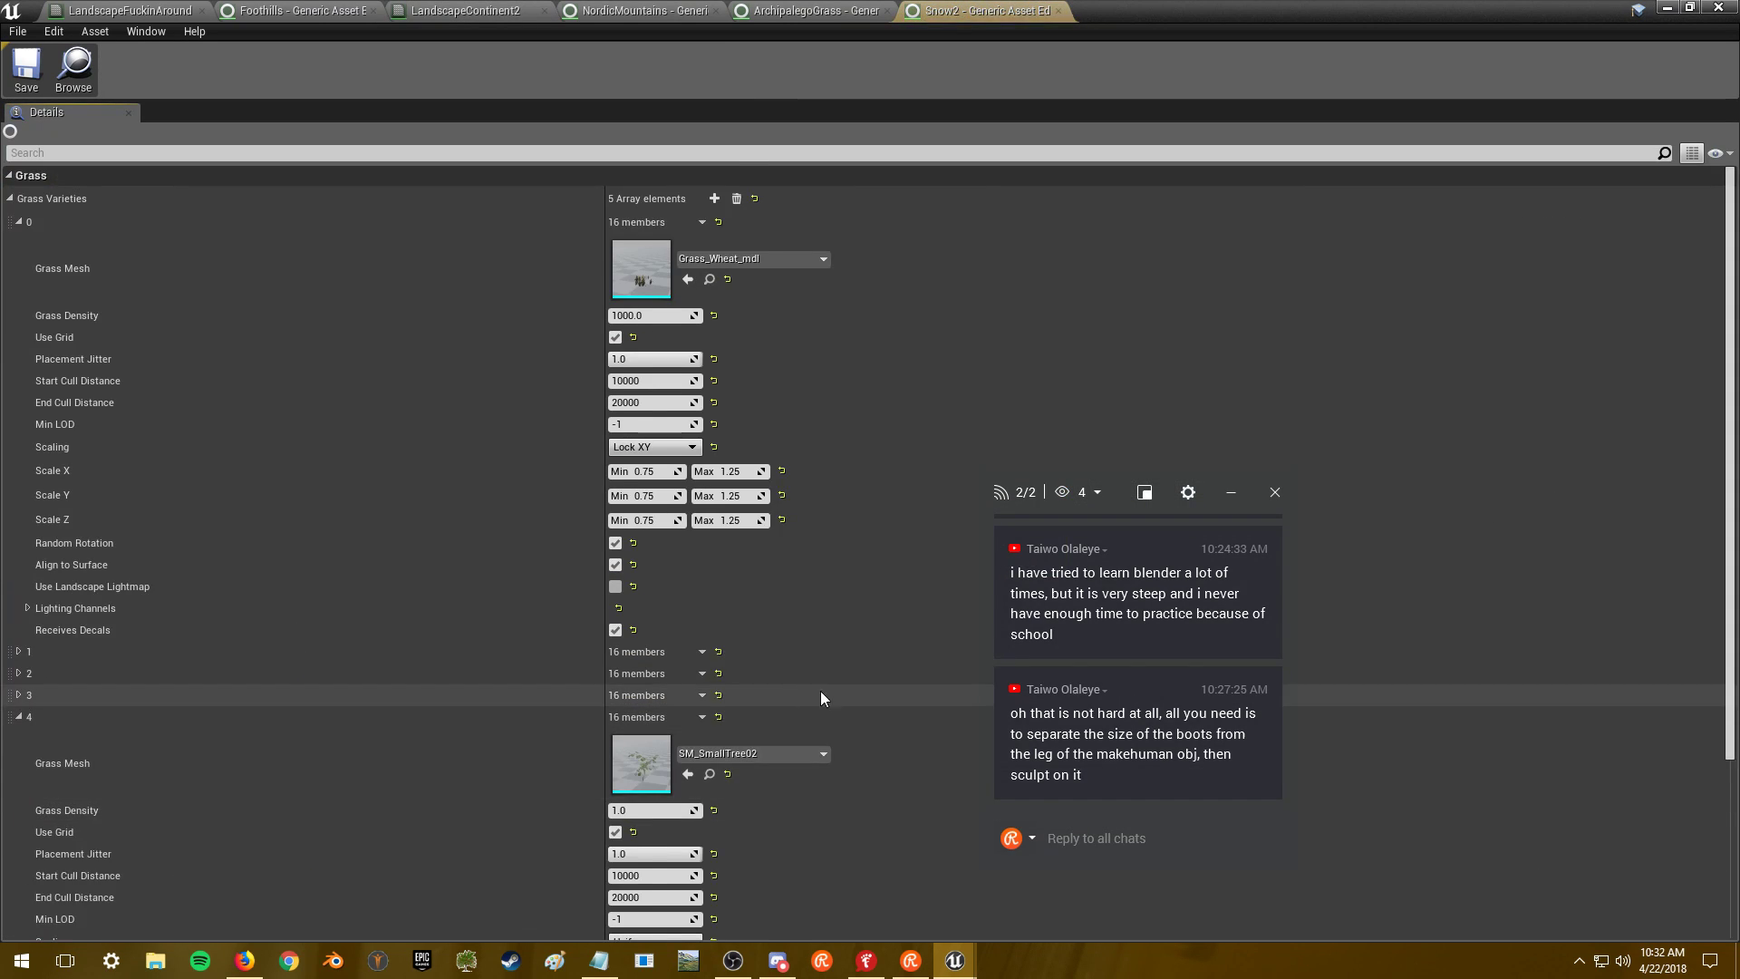
- Add a sixth grass variety to Snow2 and paste the copied rock settings into it
scroll(816, 689, down, 2)
scroll(1511, 661, down, 2)
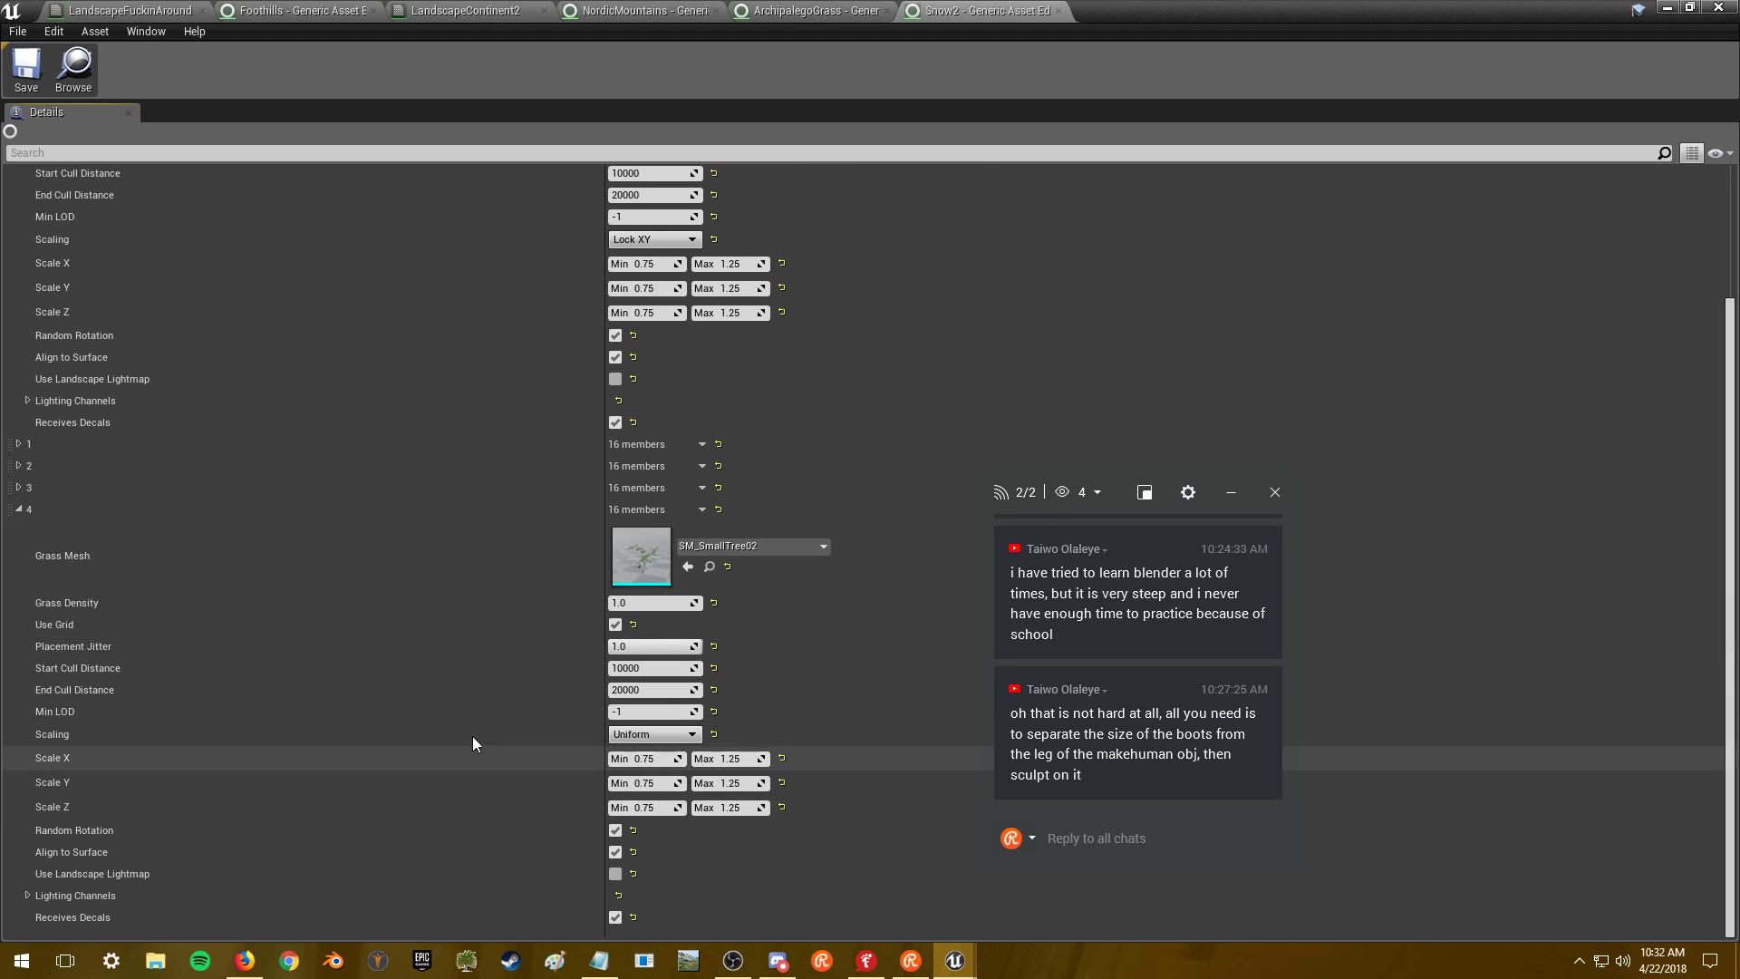
scroll(1251, 245, up, 4)
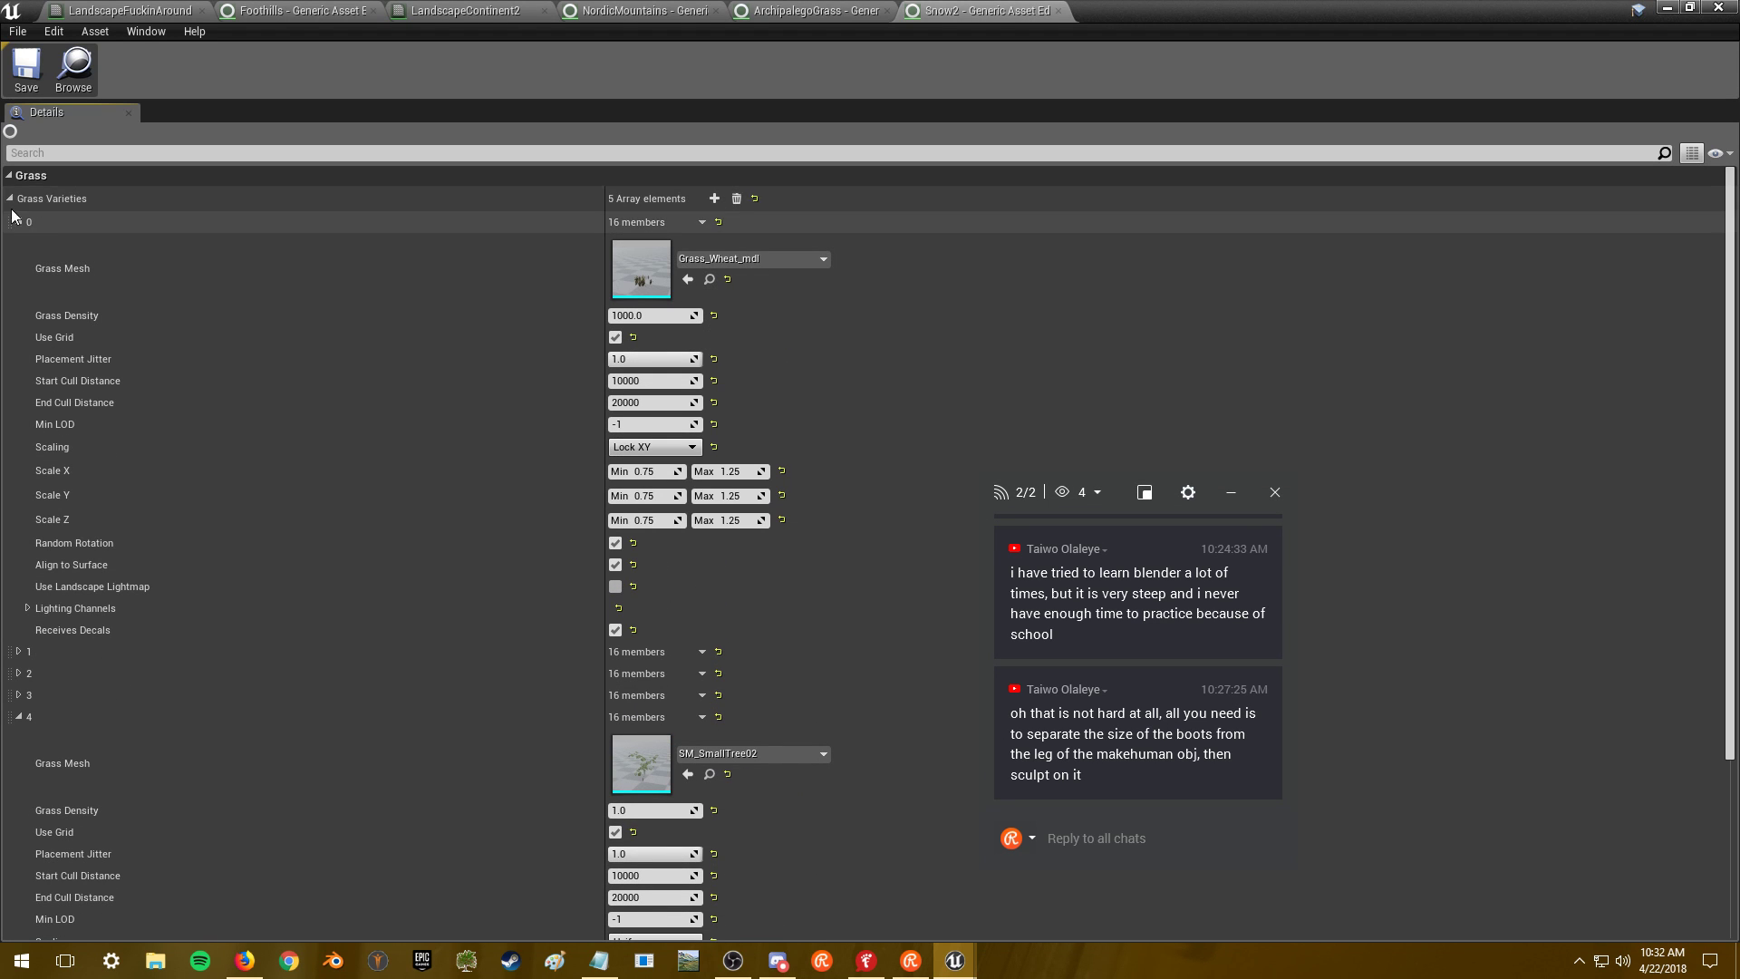
click(714, 198)
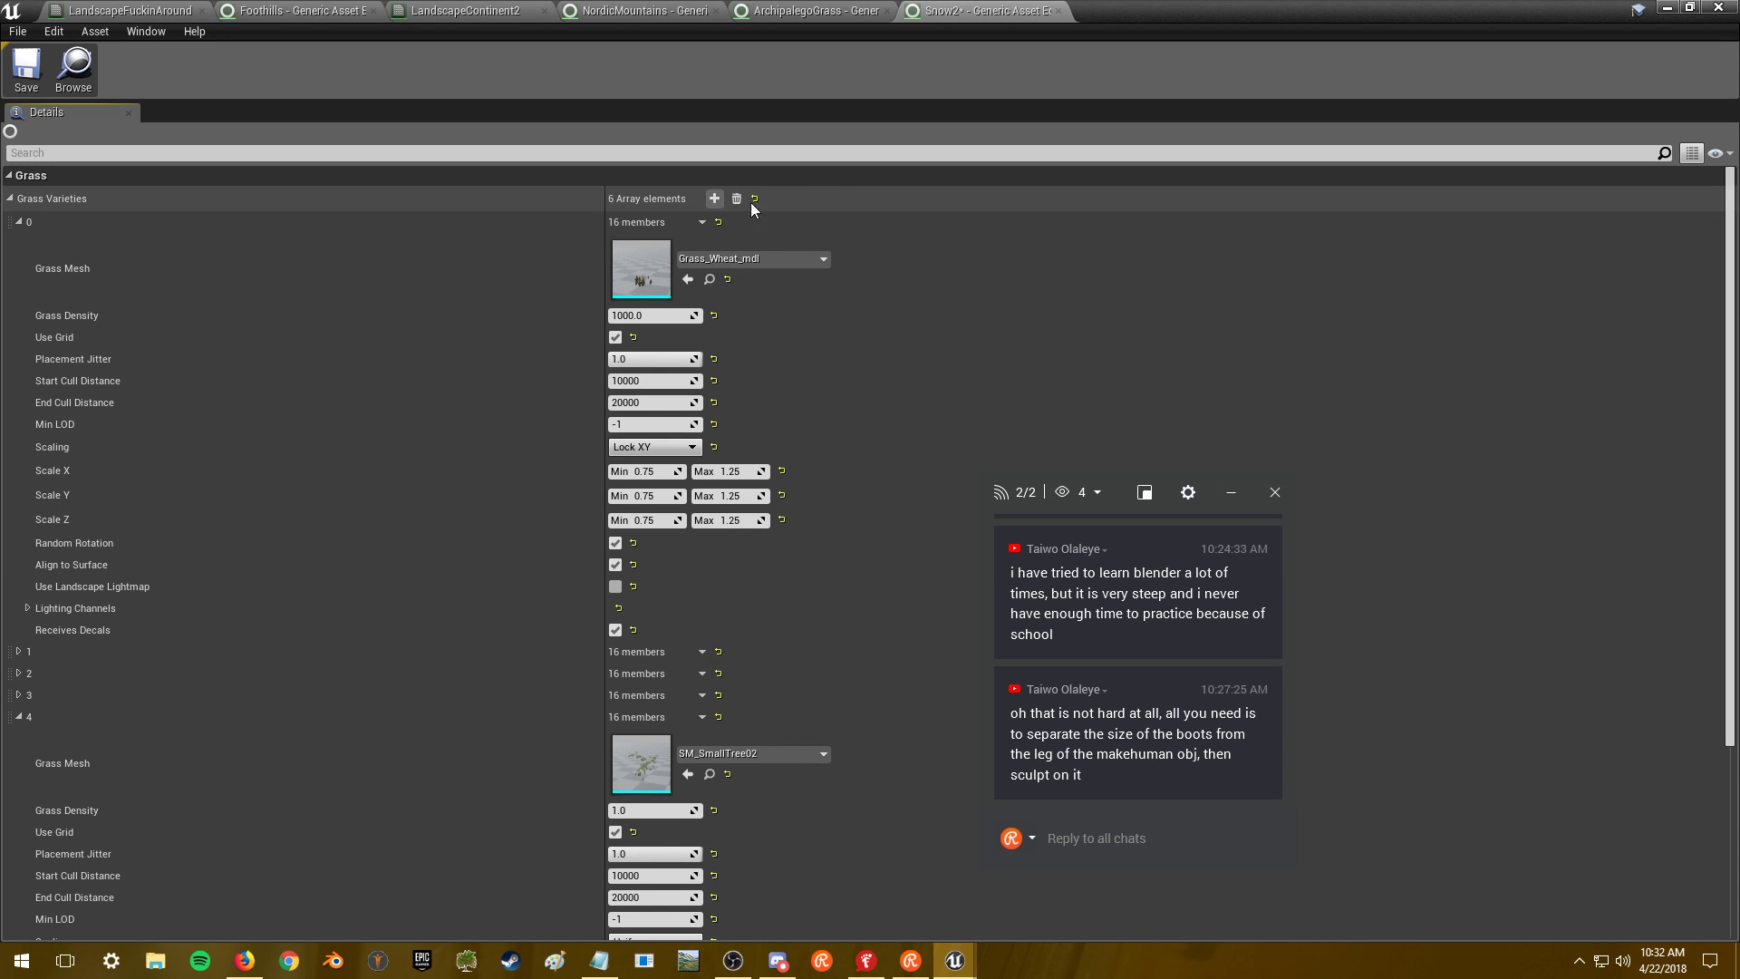
scroll(1733, 341, down, 4)
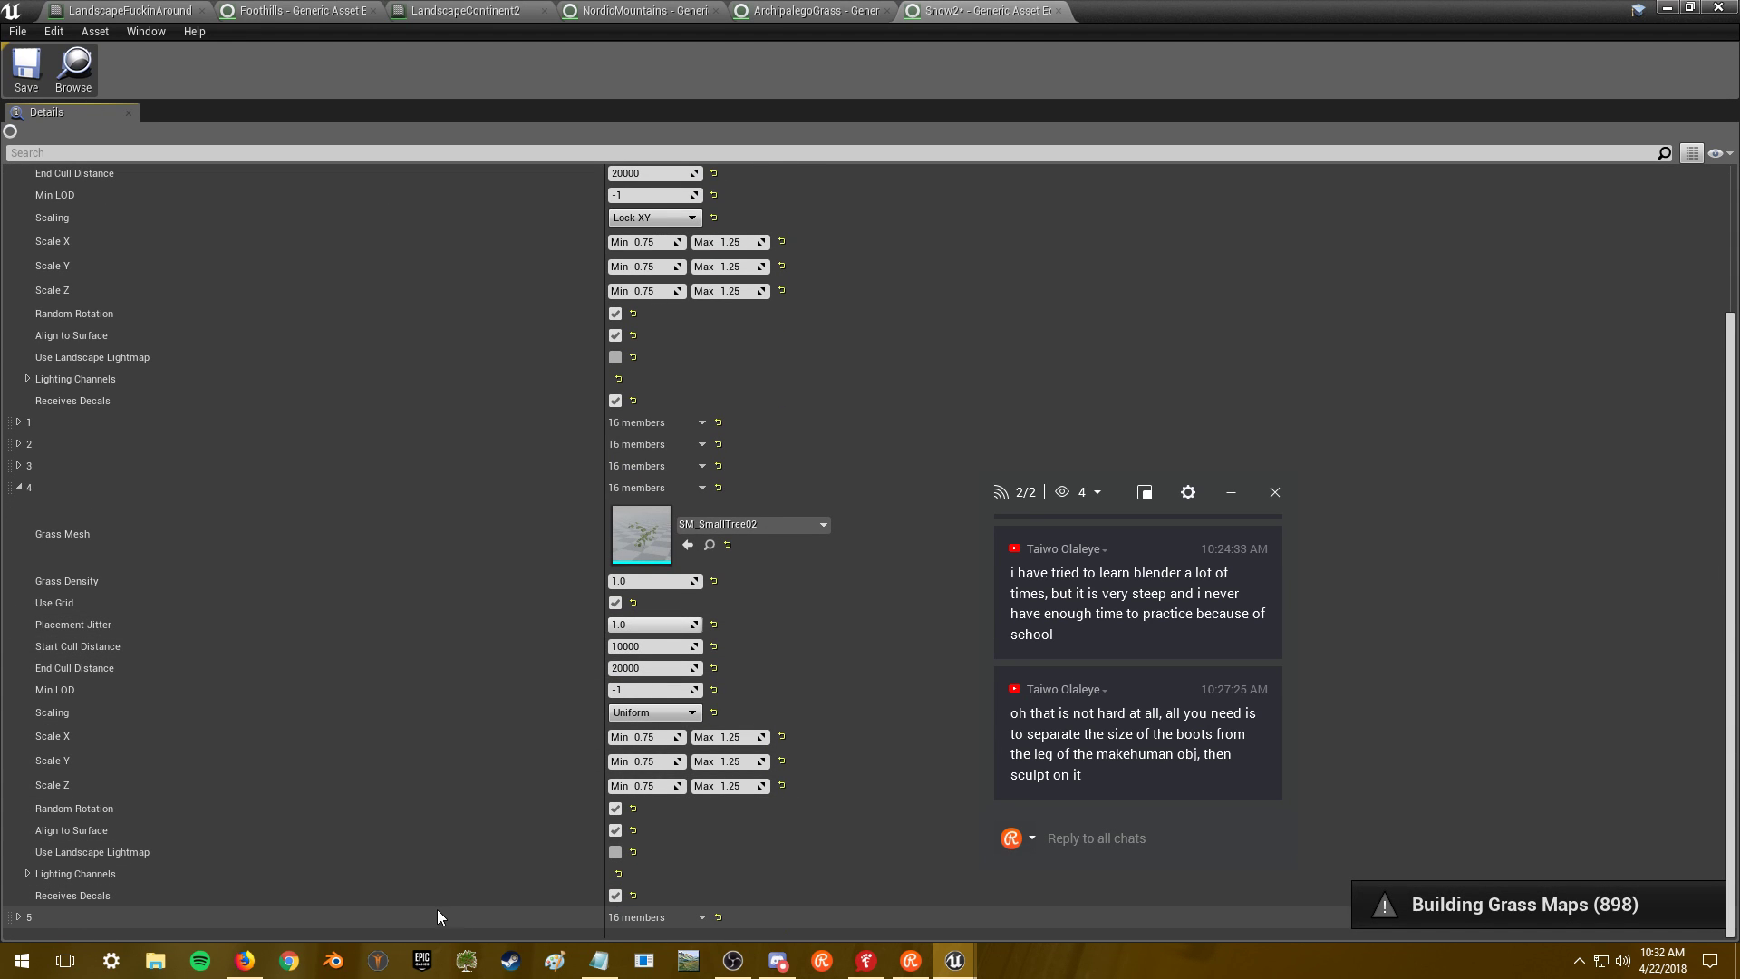
right_click(620, 918)
click(650, 894)
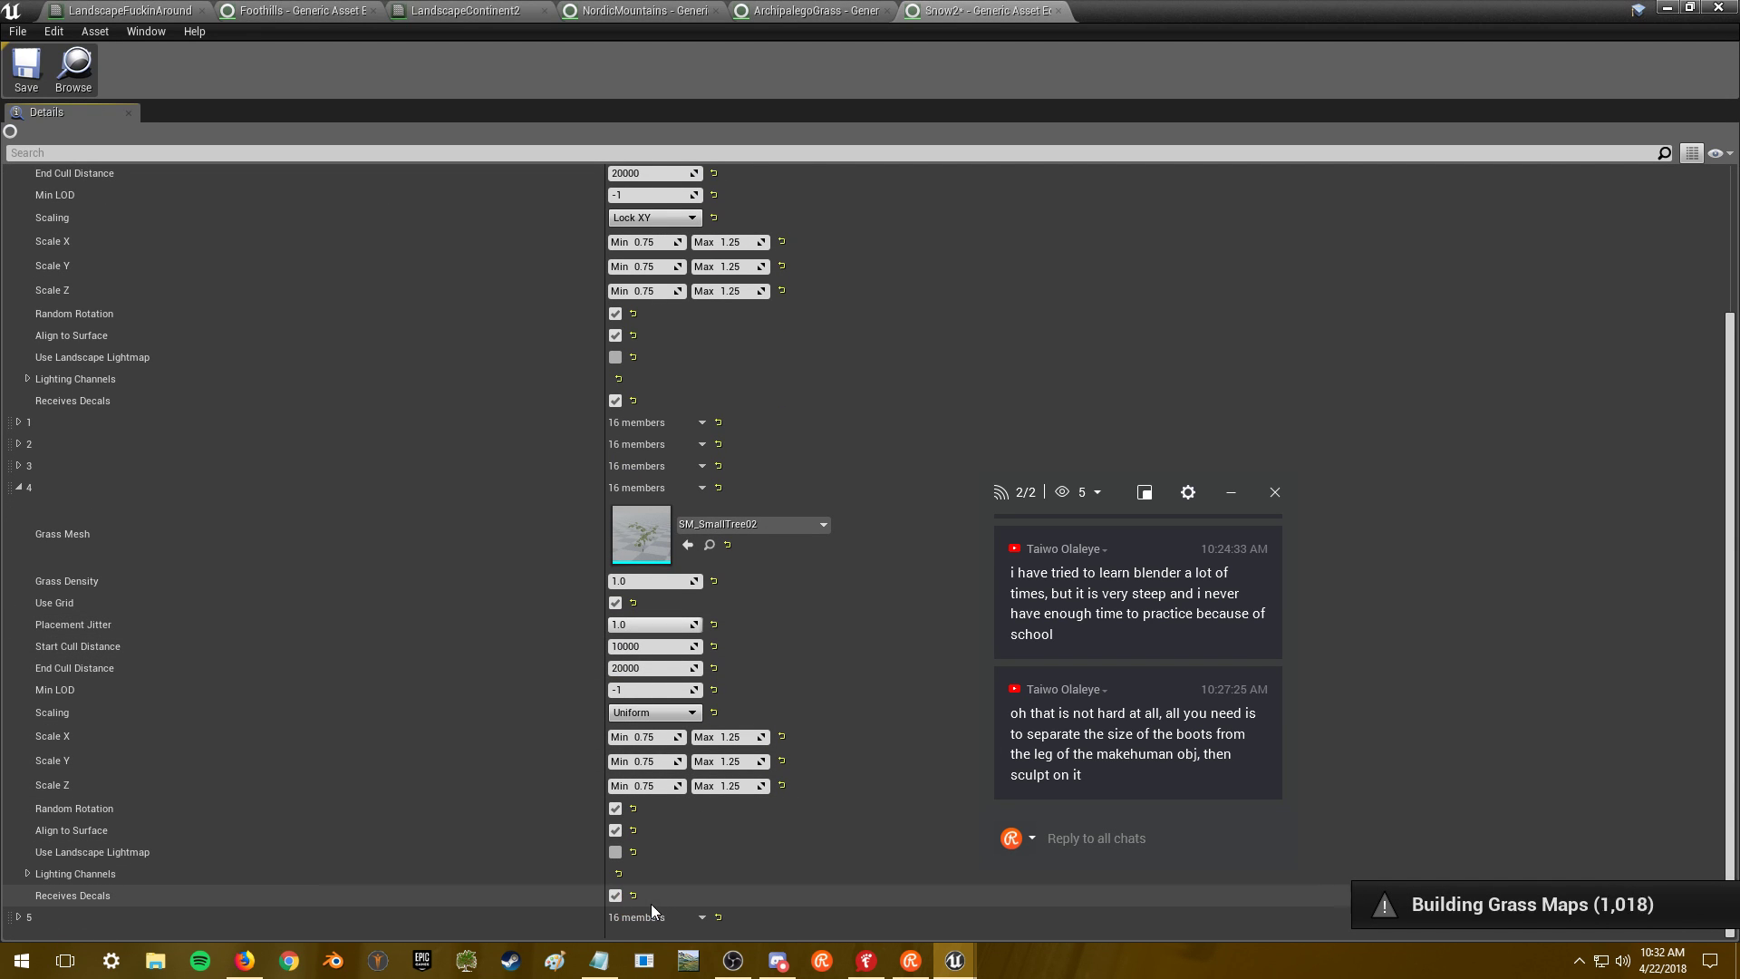
key(alt+Tab)
key(alt+Tab)
key(alt+Tab)
key(alt+Tab)
key(alt+Tab)
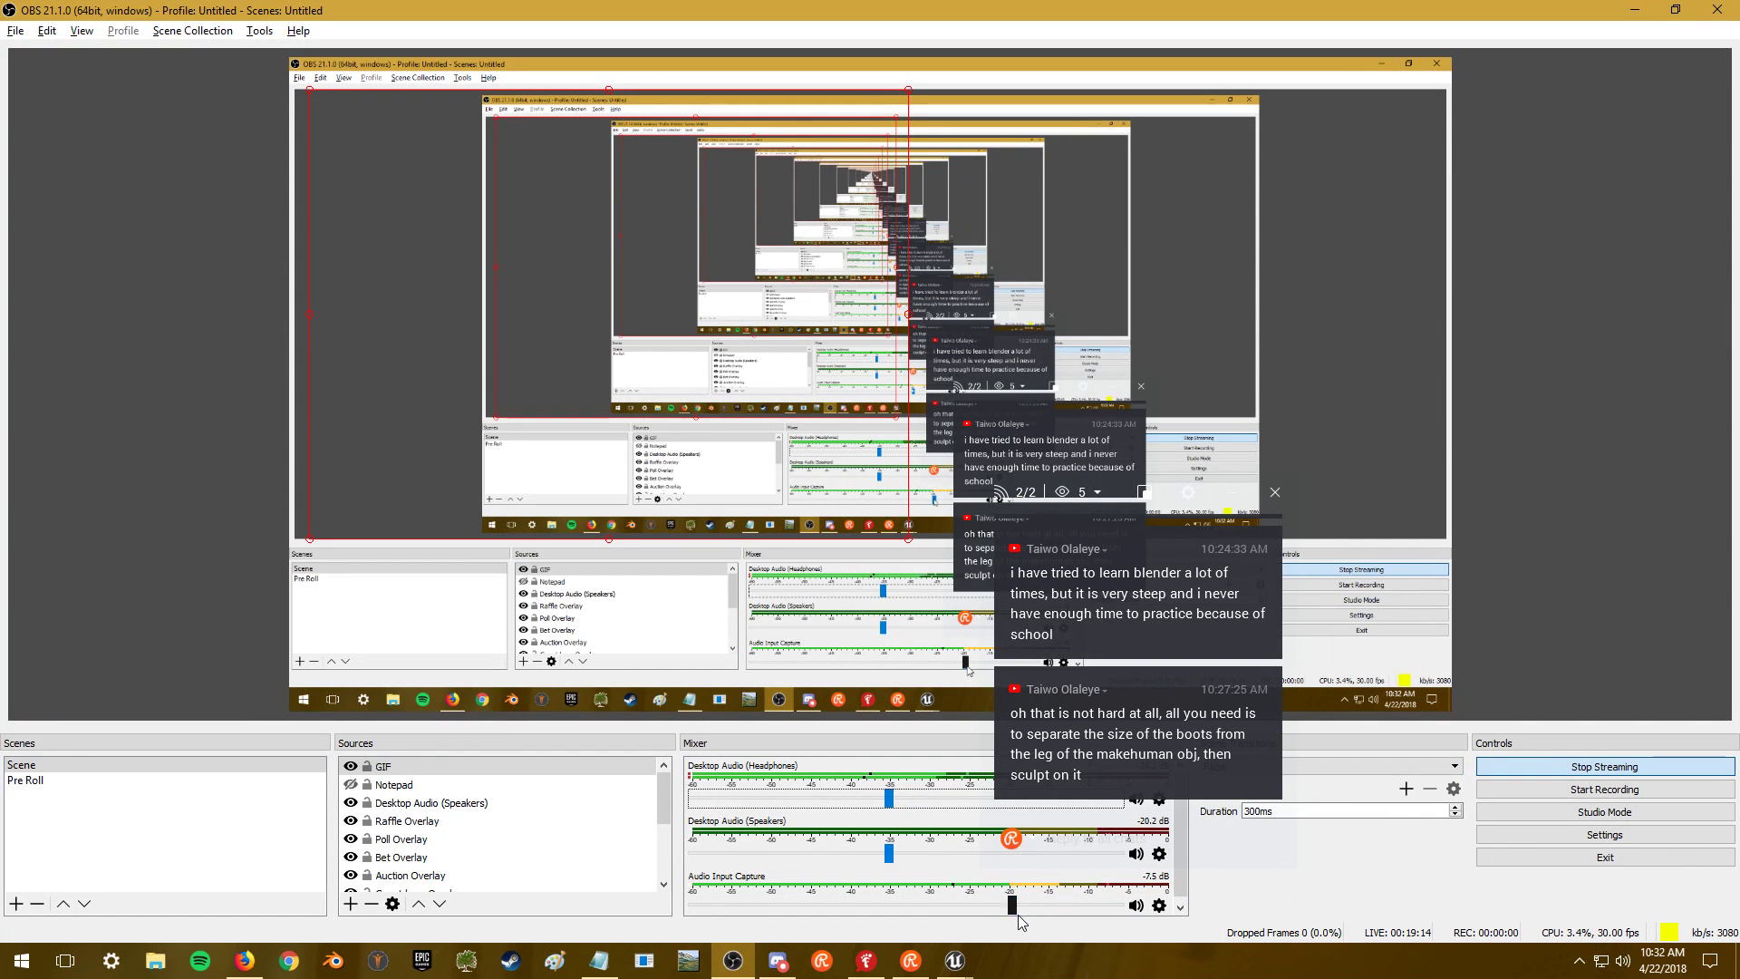
- Set the OBS Audio Input Capture volume to about -8.6 dB and return to Unreal
drag(1013, 906, 970, 906)
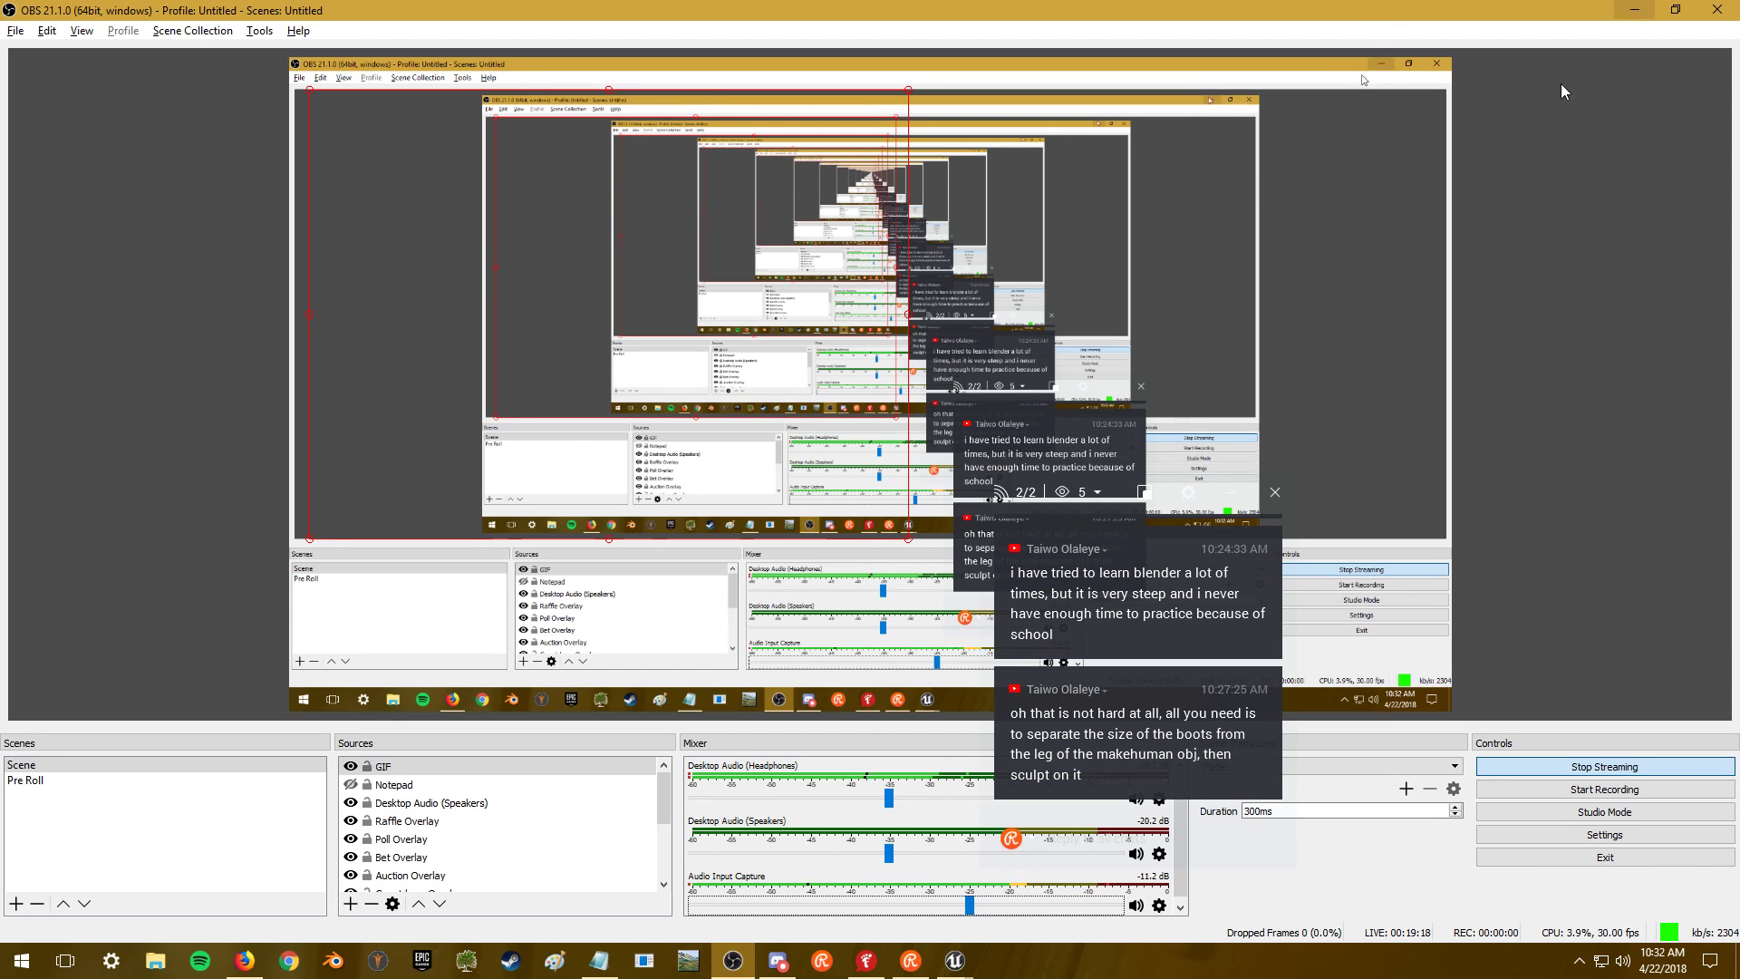
drag(970, 905, 999, 906)
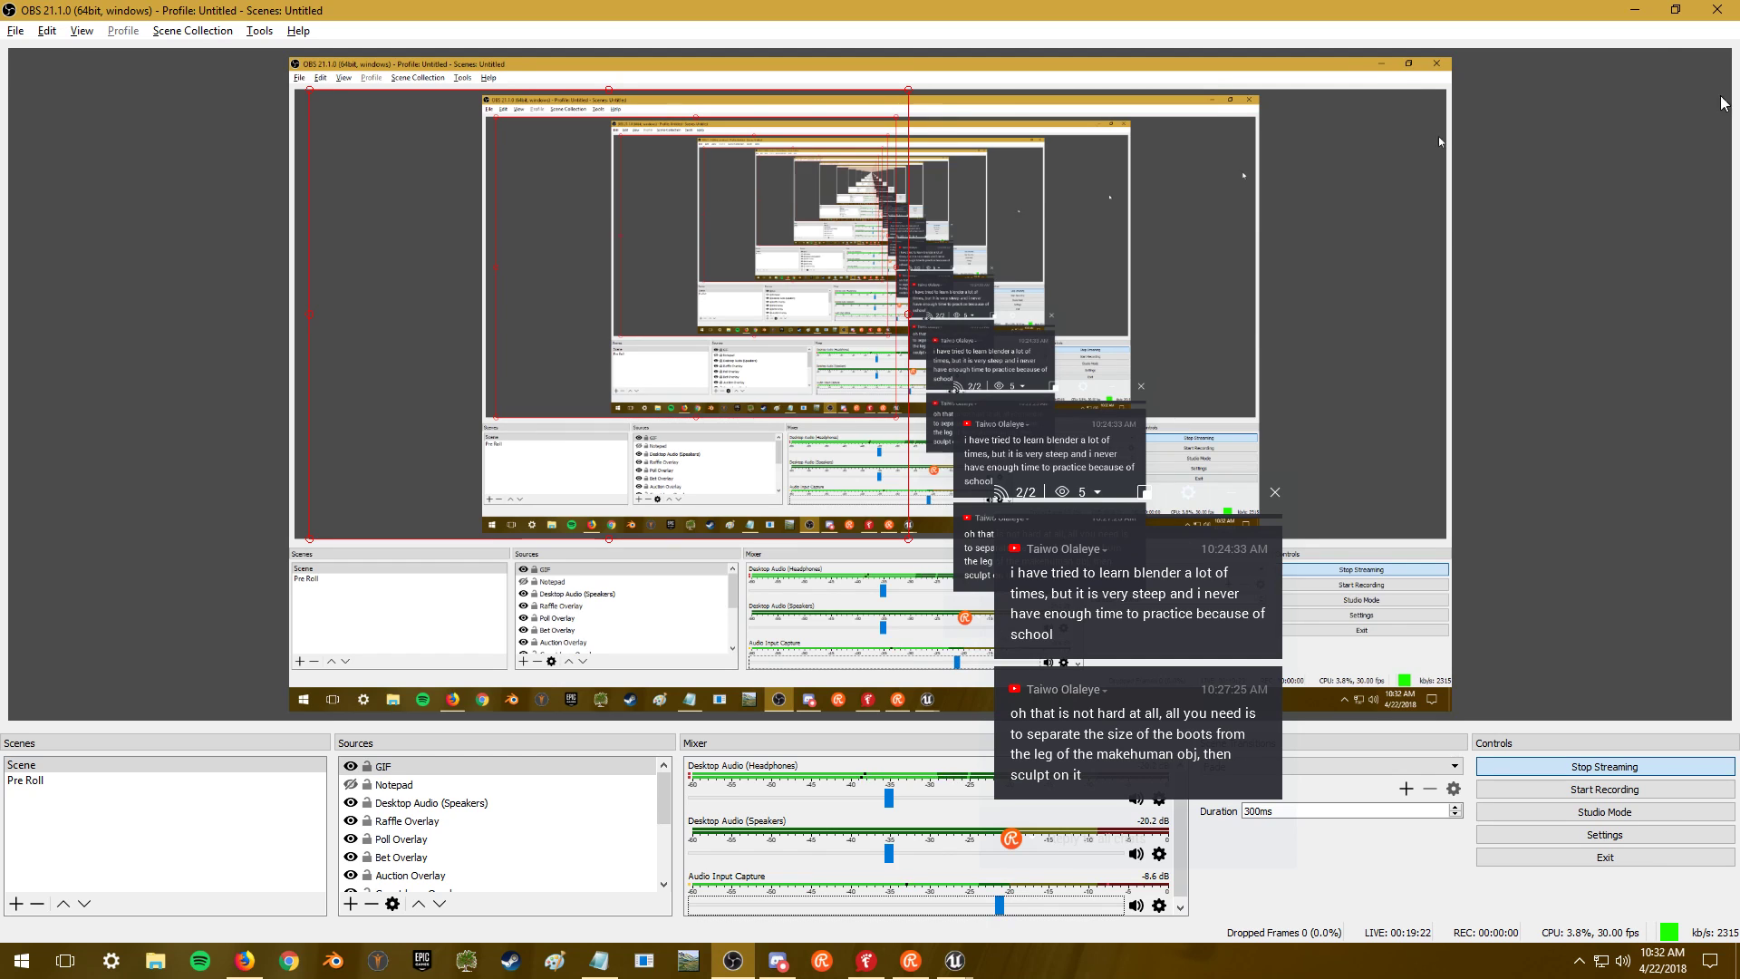
click(1636, 11)
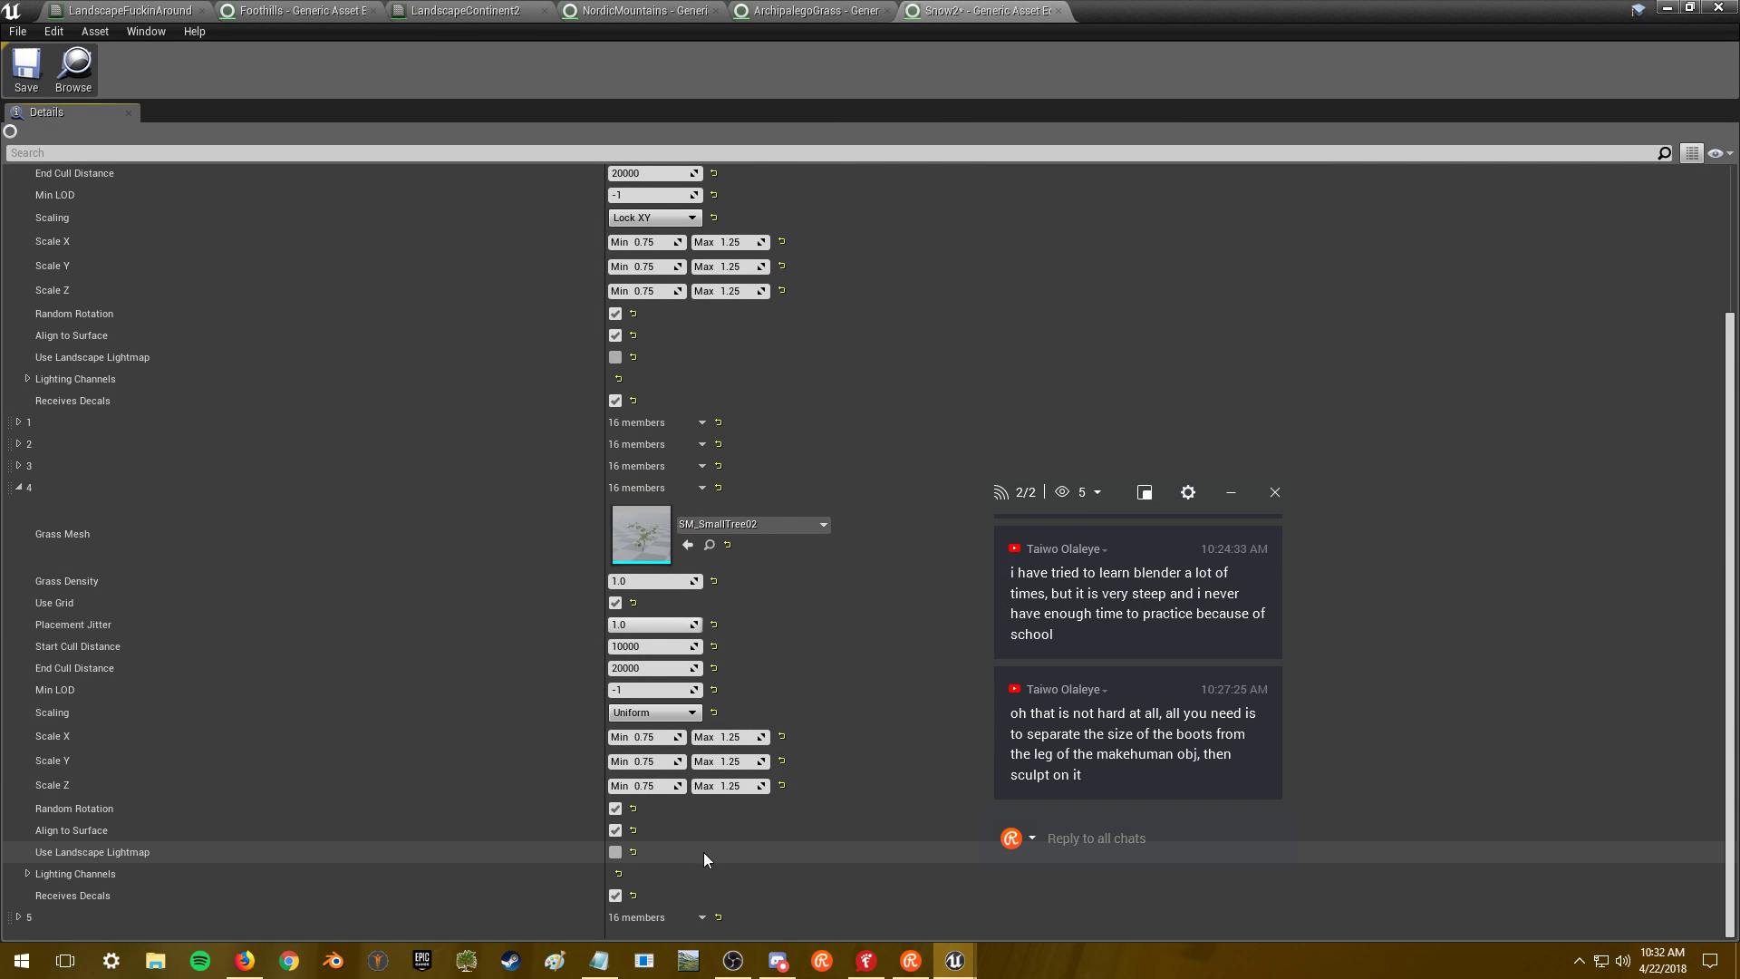
- Check Snow2's LargeVolcanicRock_001 variety 5 at density 0.1 and save the grass type
click(46, 914)
scroll(237, 868, down, 5)
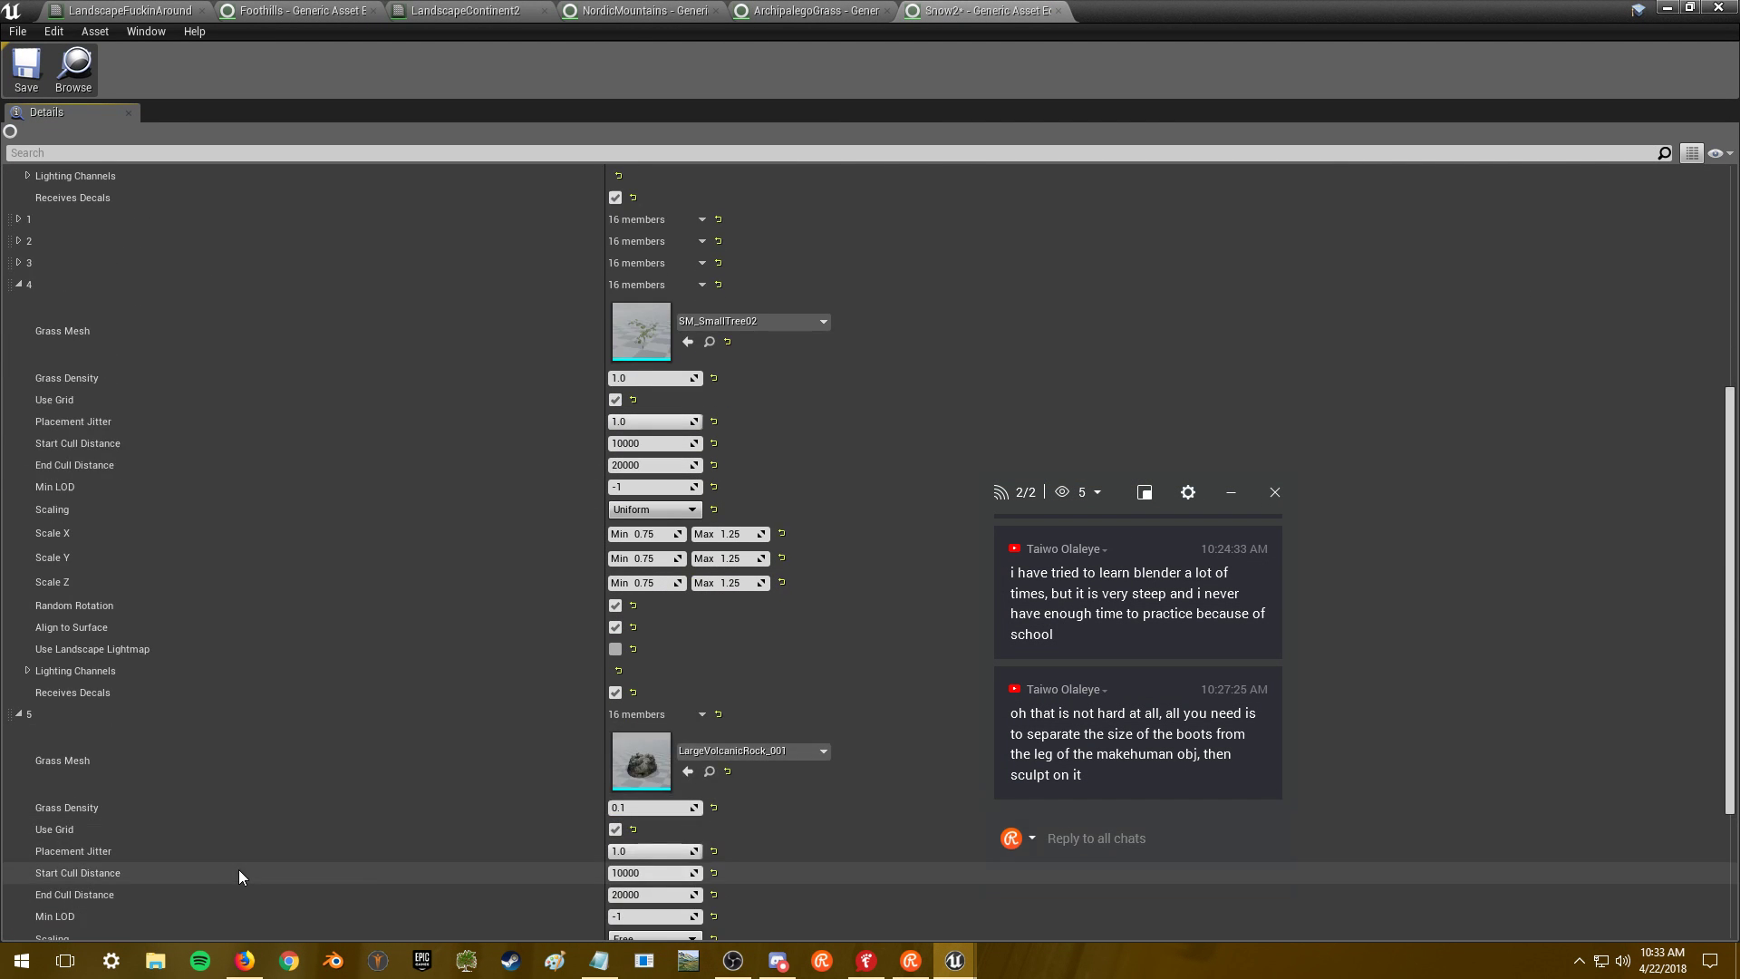
scroll(242, 868, down, 1)
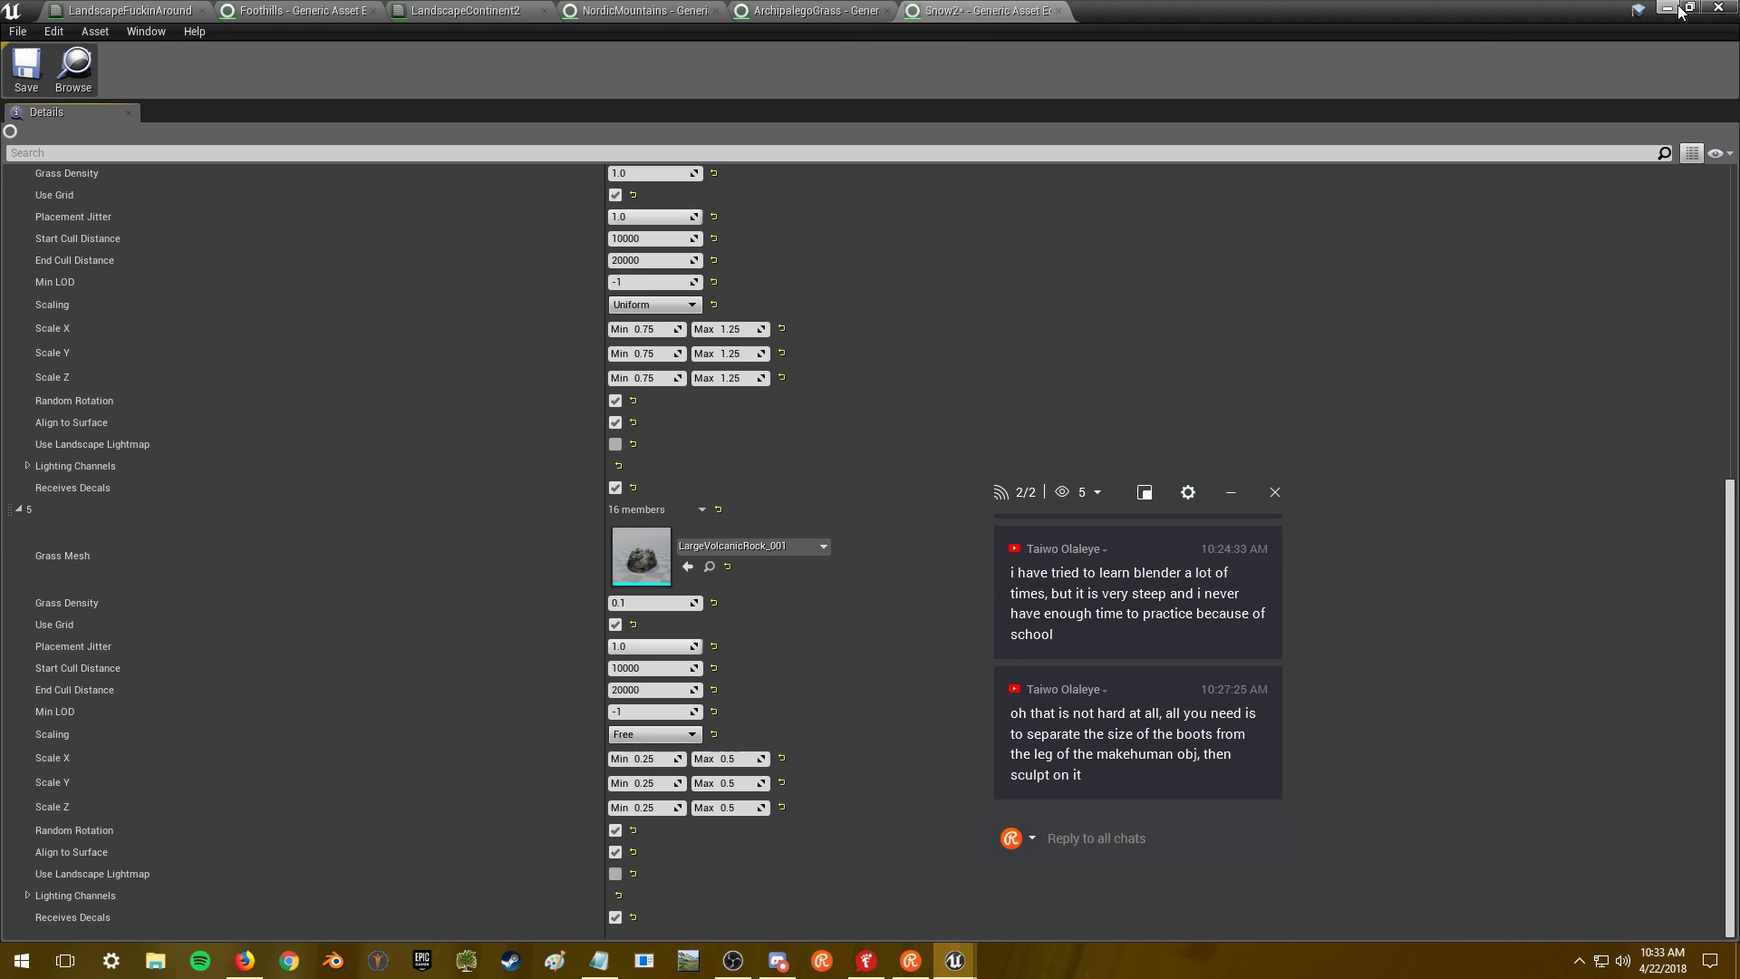
click(27, 68)
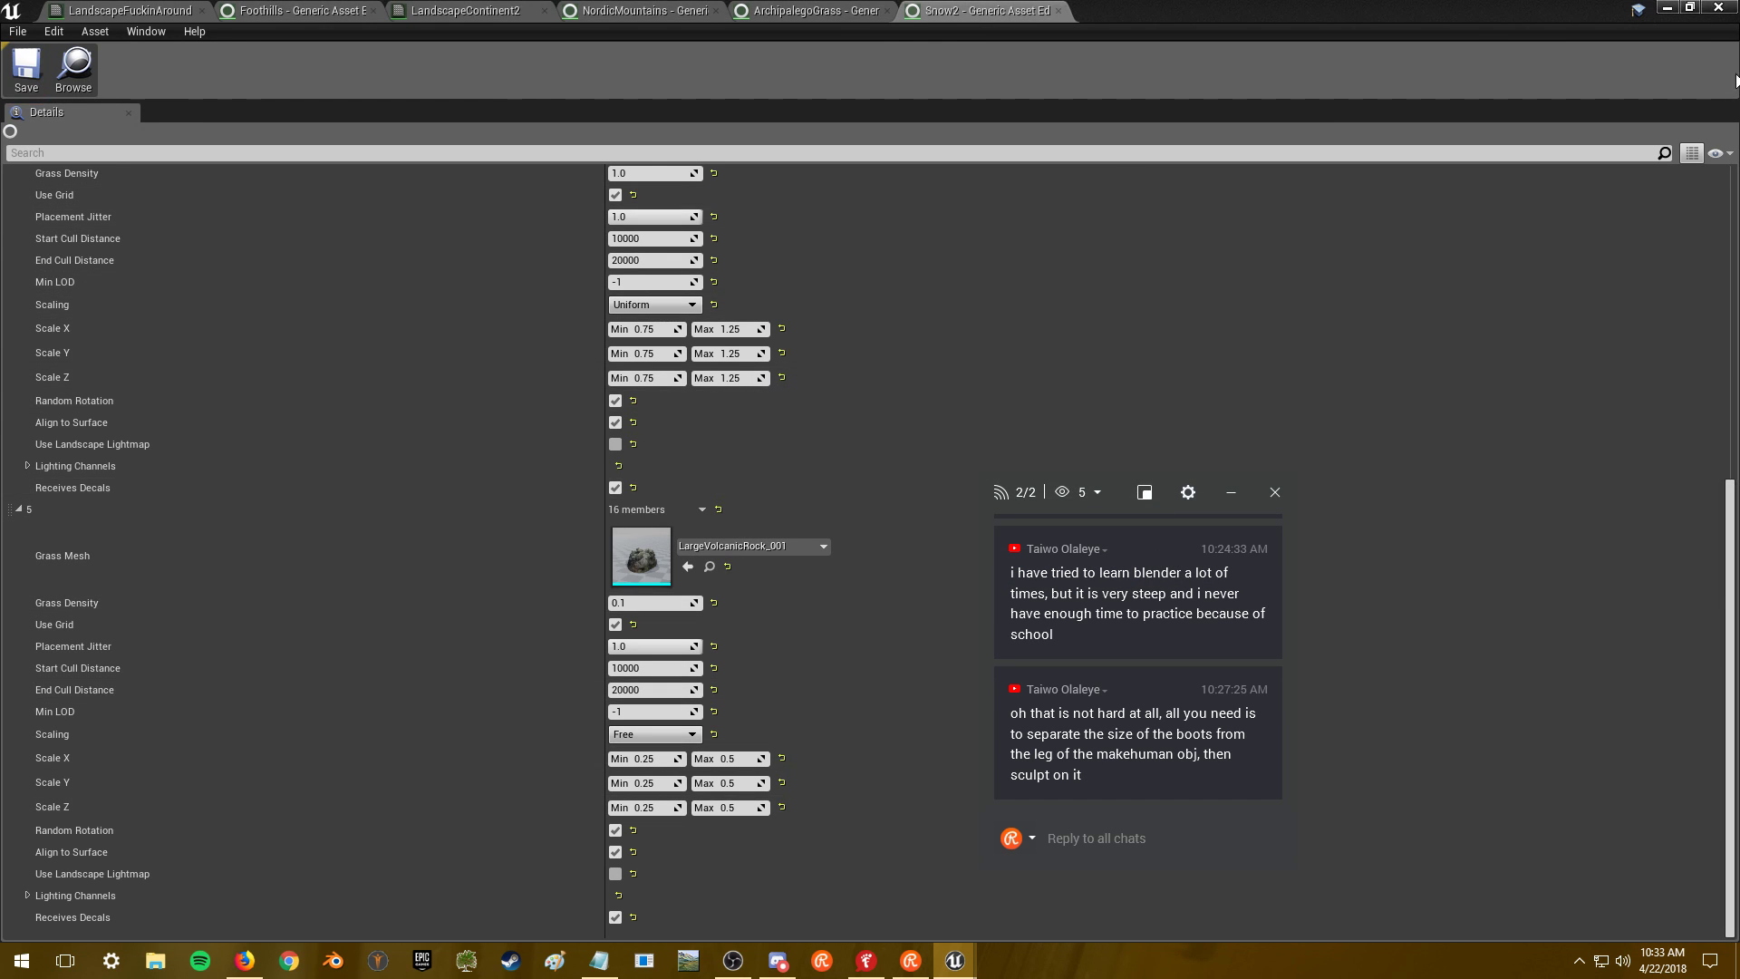
- Return to the MainMap play session and fly down over the snowy terrain
key(alt+Tab)
click(812, 452)
key(w)
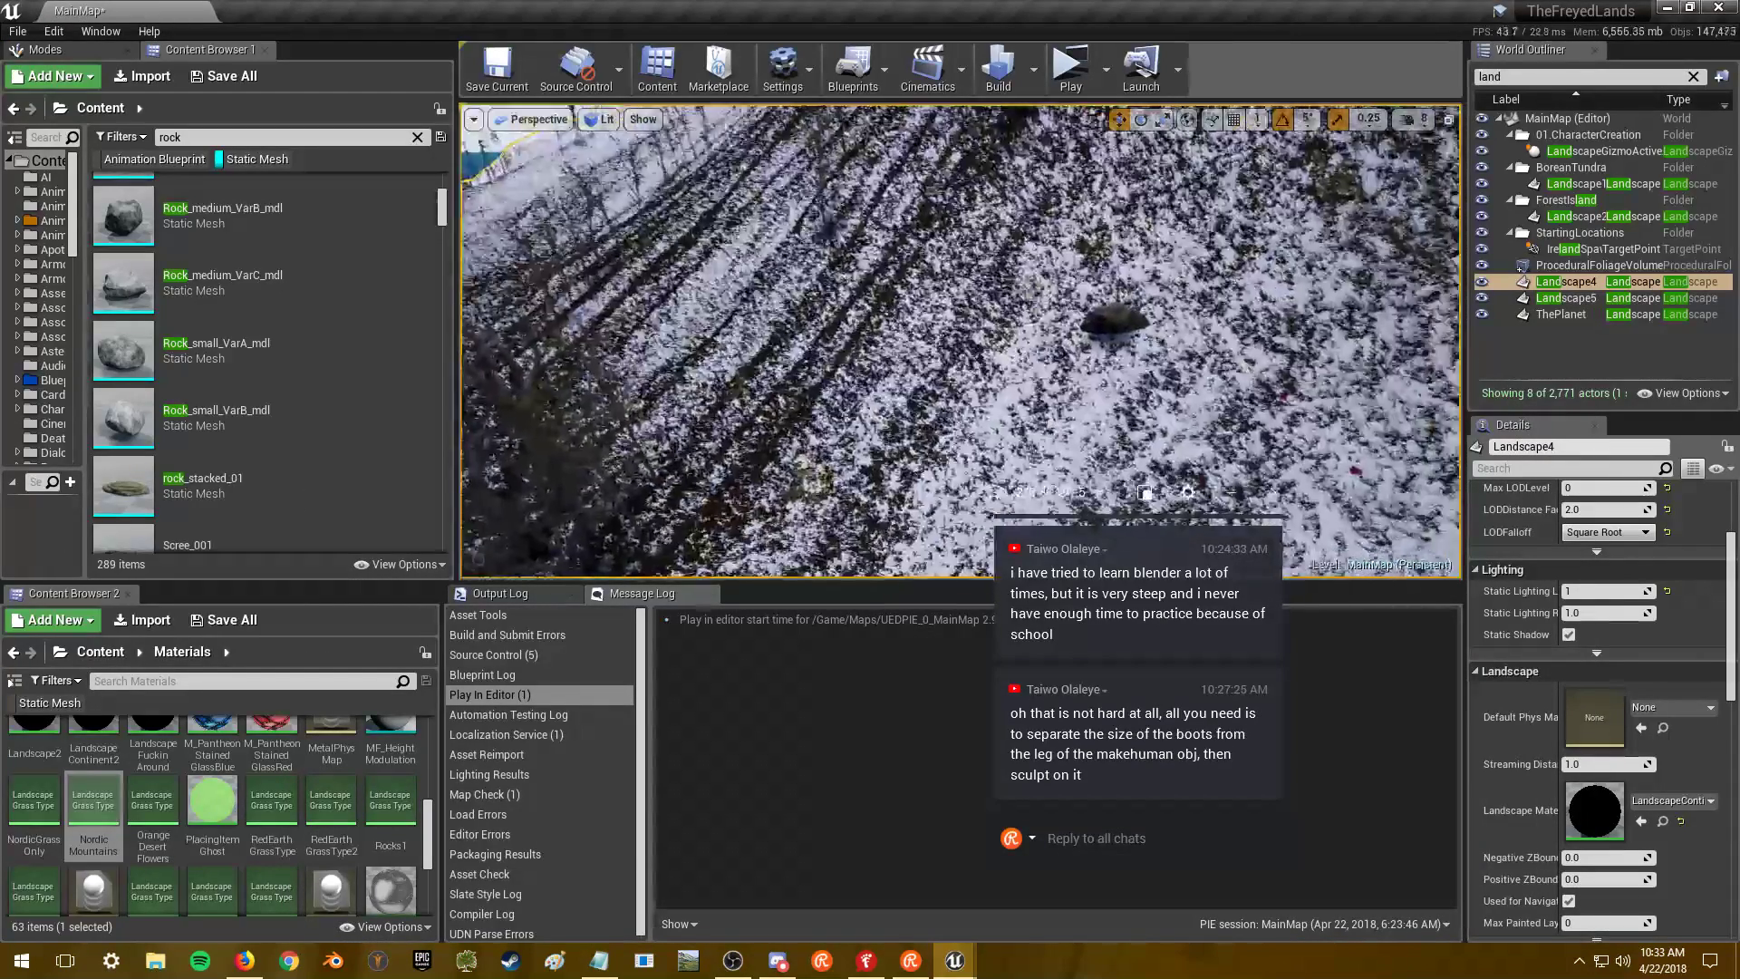
- Lower the game camera speed from 8 to 4
key(shift+F1)
click(1412, 119)
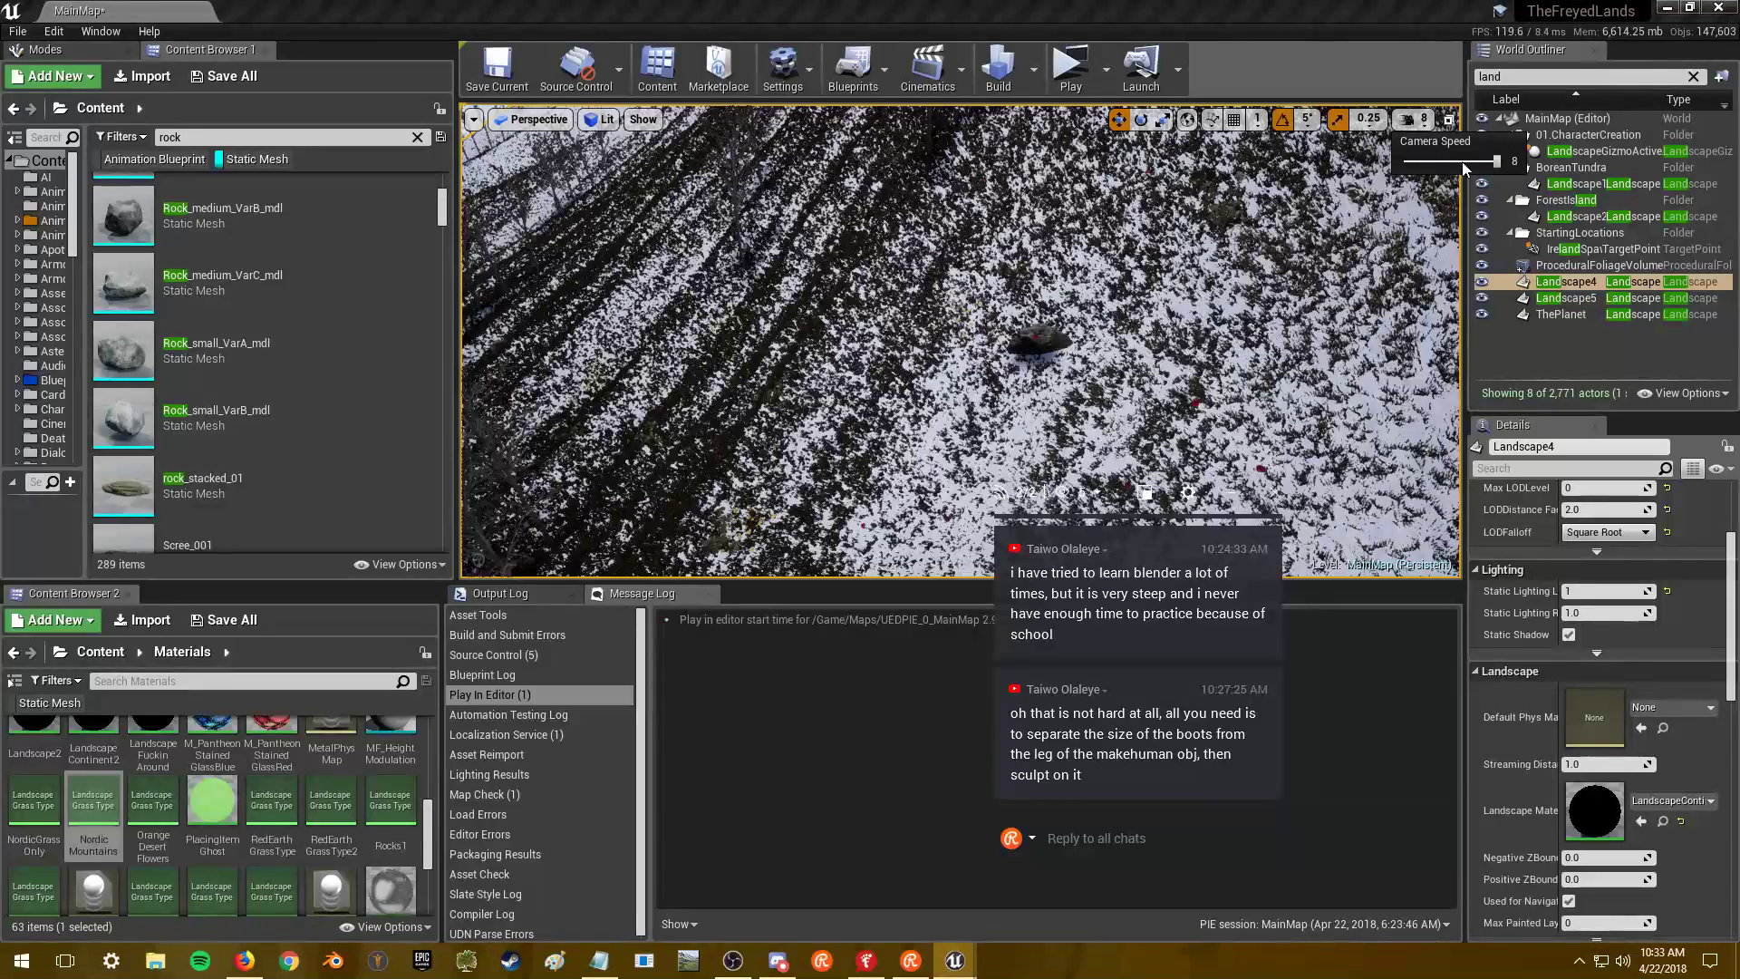
drag(1490, 161, 1447, 160)
- Fly up to a volcanic rock on the snow to inspect it, then return to Snow2
click(1144, 319)
key(w)
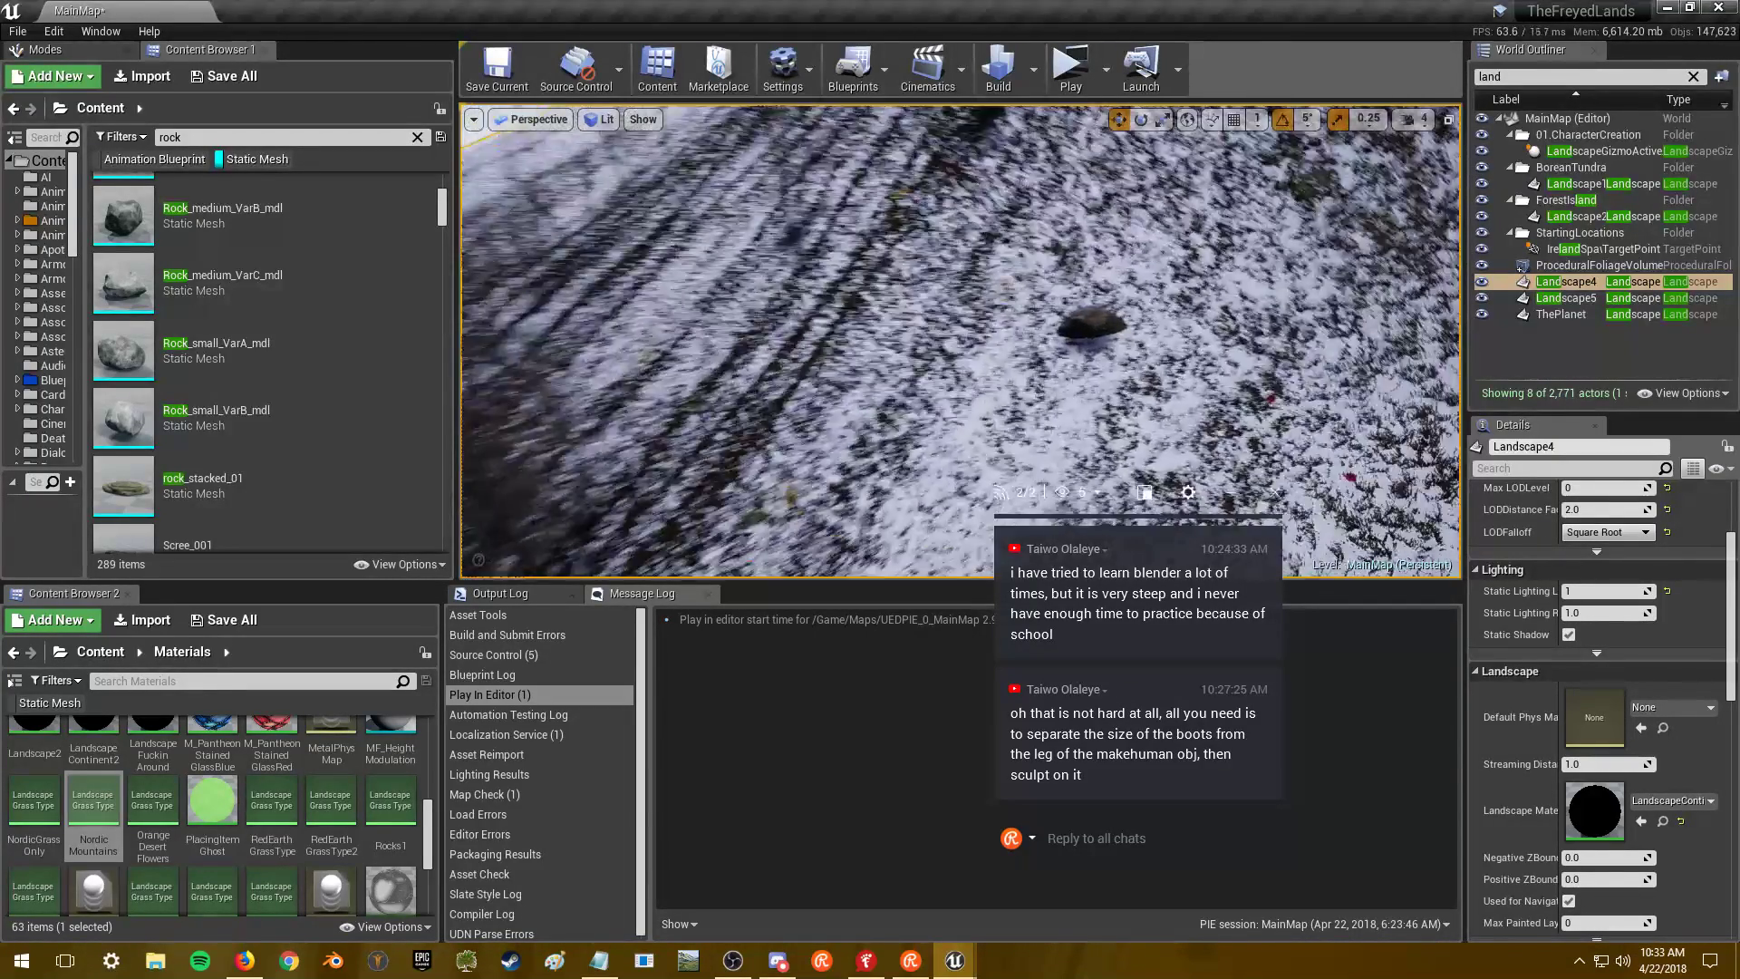
key(w)
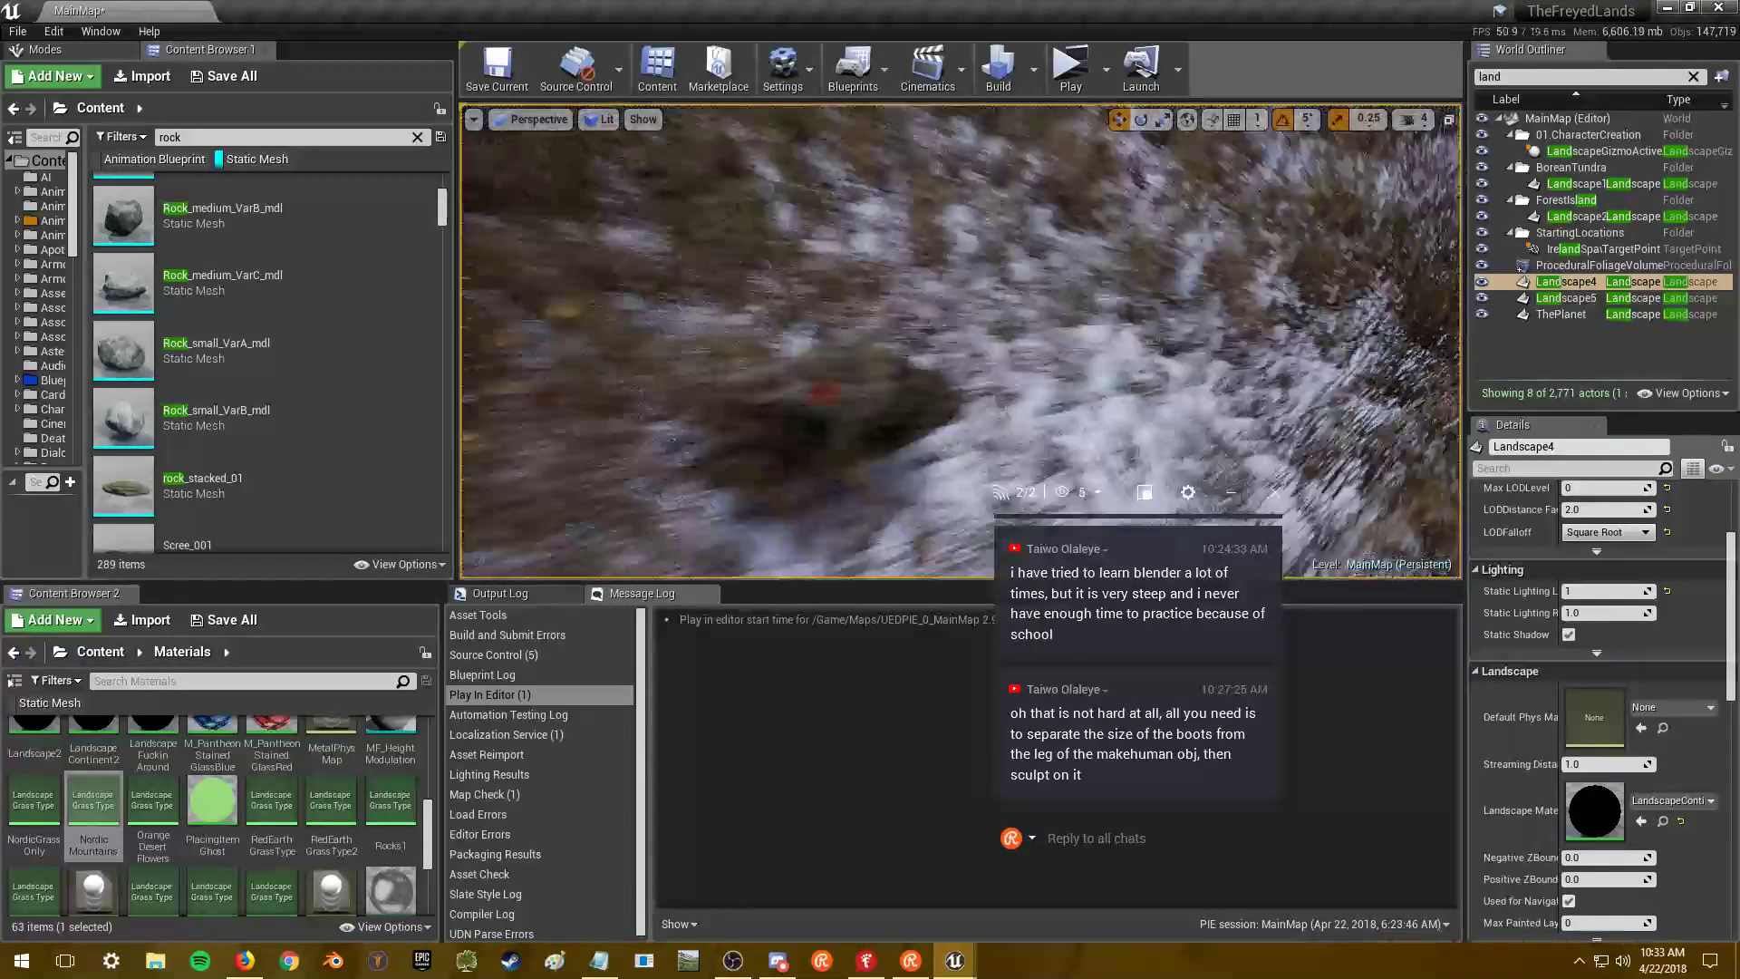
key(s)
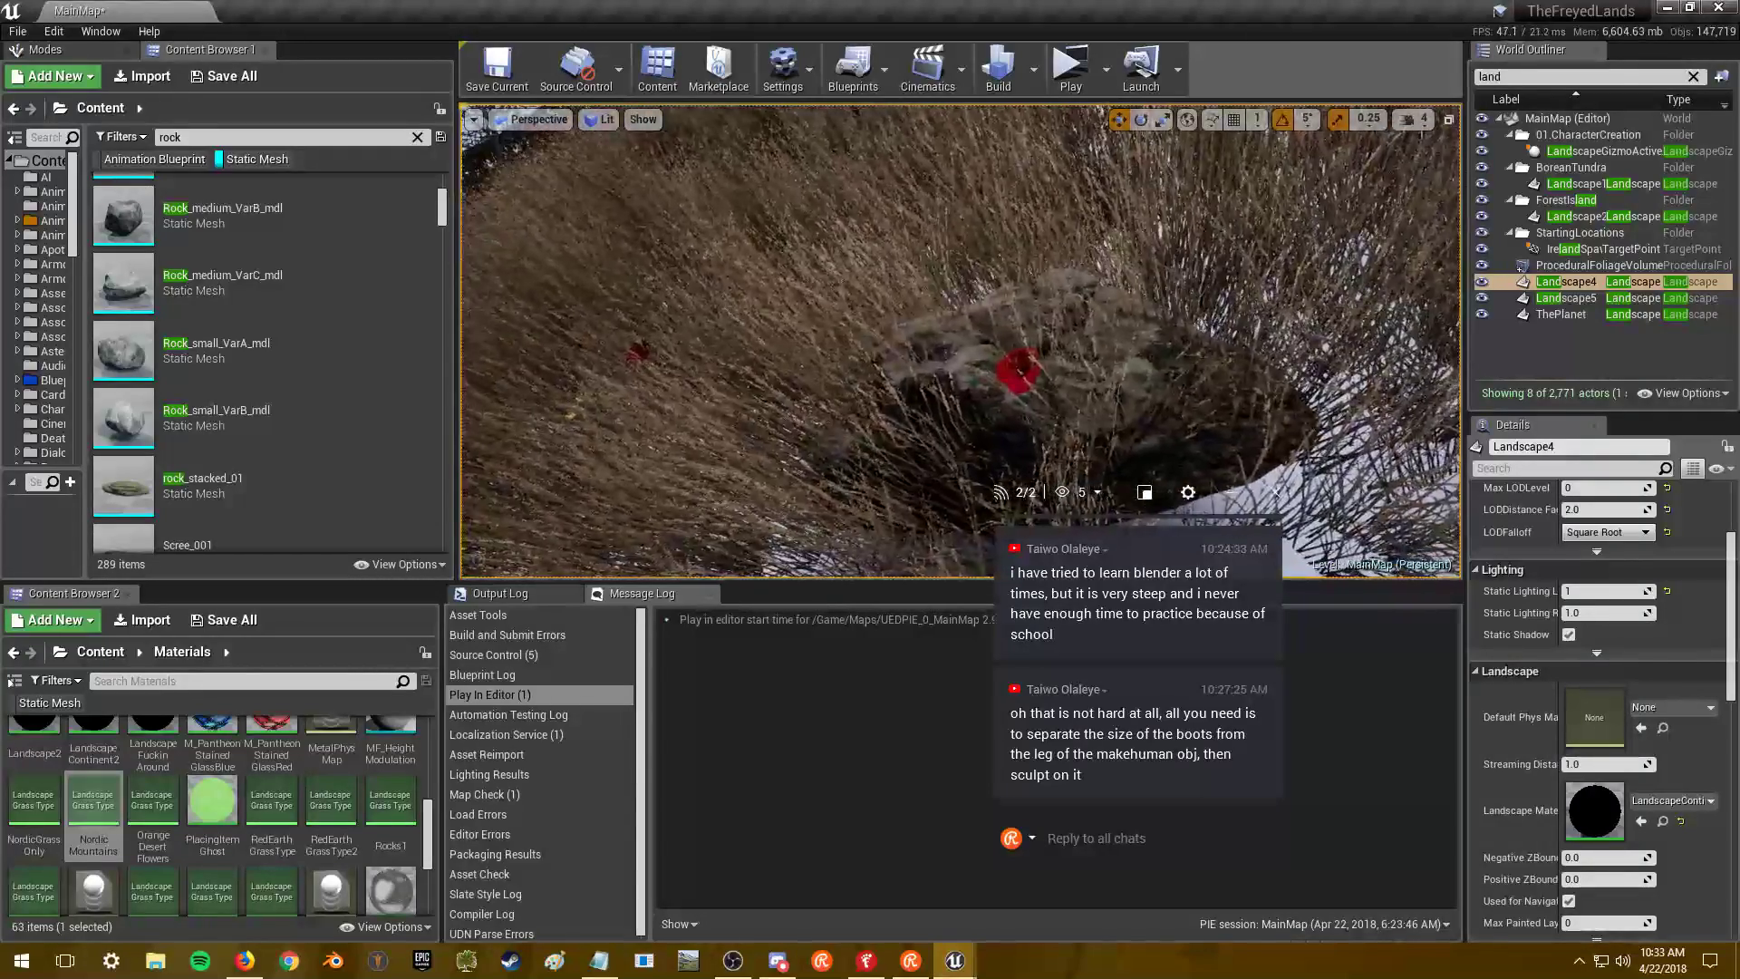
key(alt+Tab)
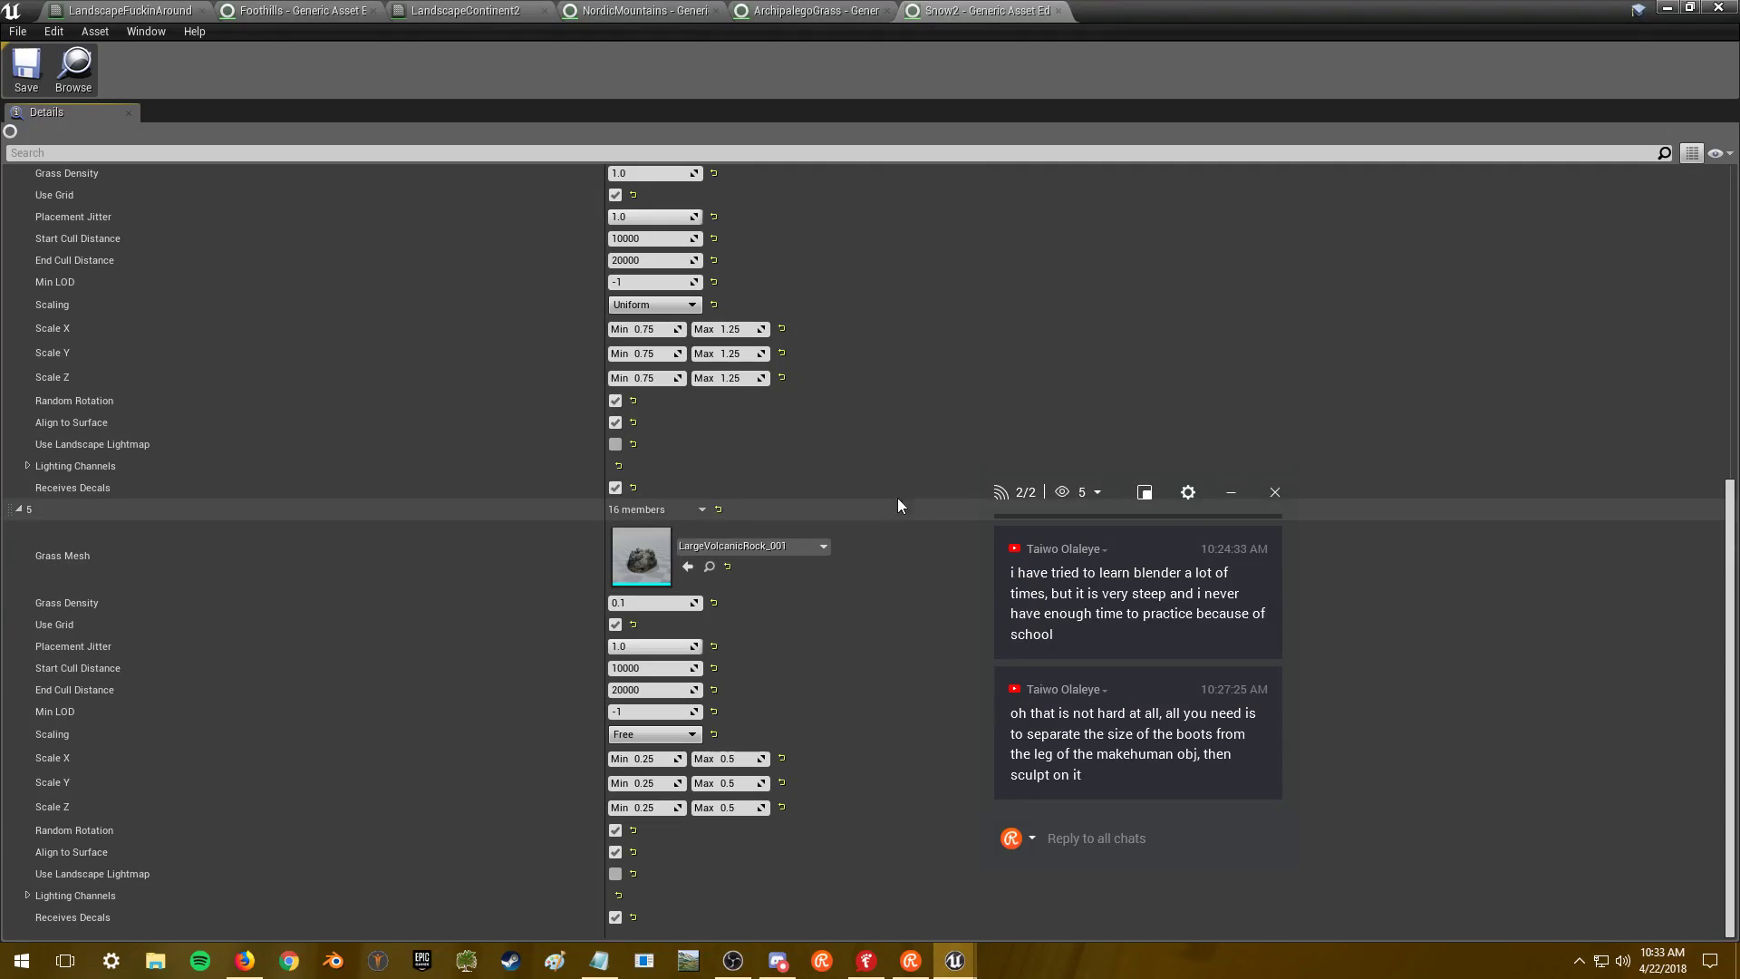
- Fly the camera across the snowy slope, then bring the Snow2 grass type window back
click(1666, 8)
key(w)
right_drag(1061, 367, 1088, 404)
key(s)
key(alt+Tab)
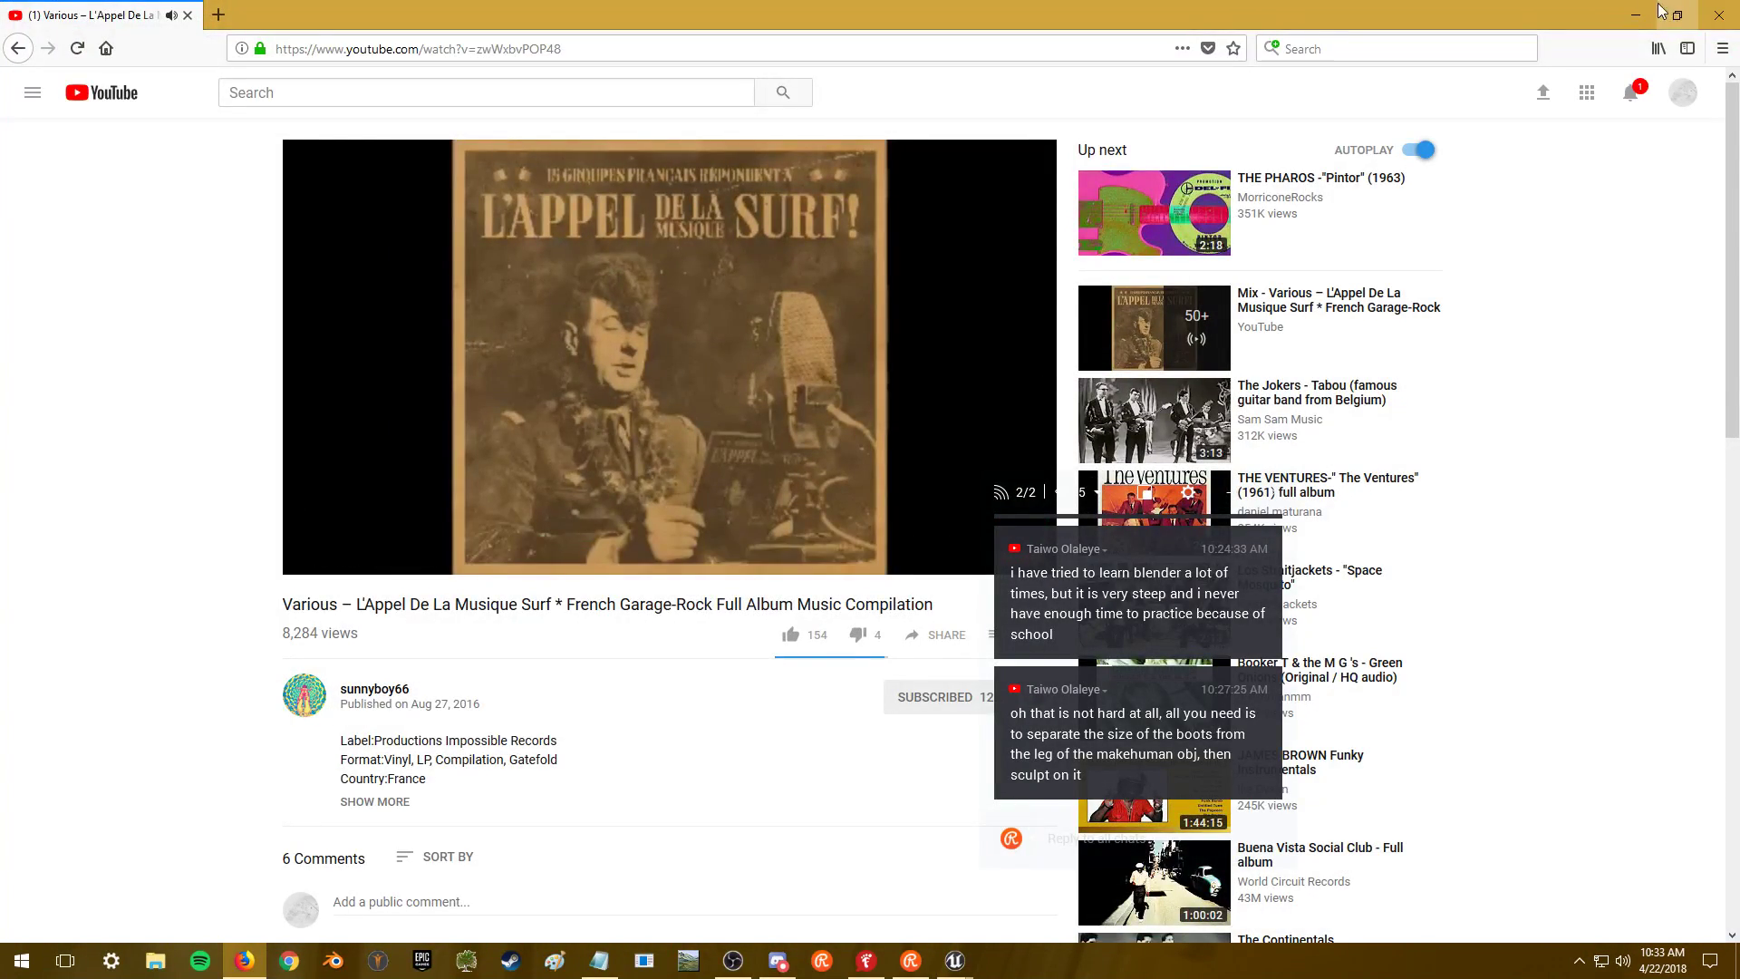
click(1636, 14)
key(alt+Tab)
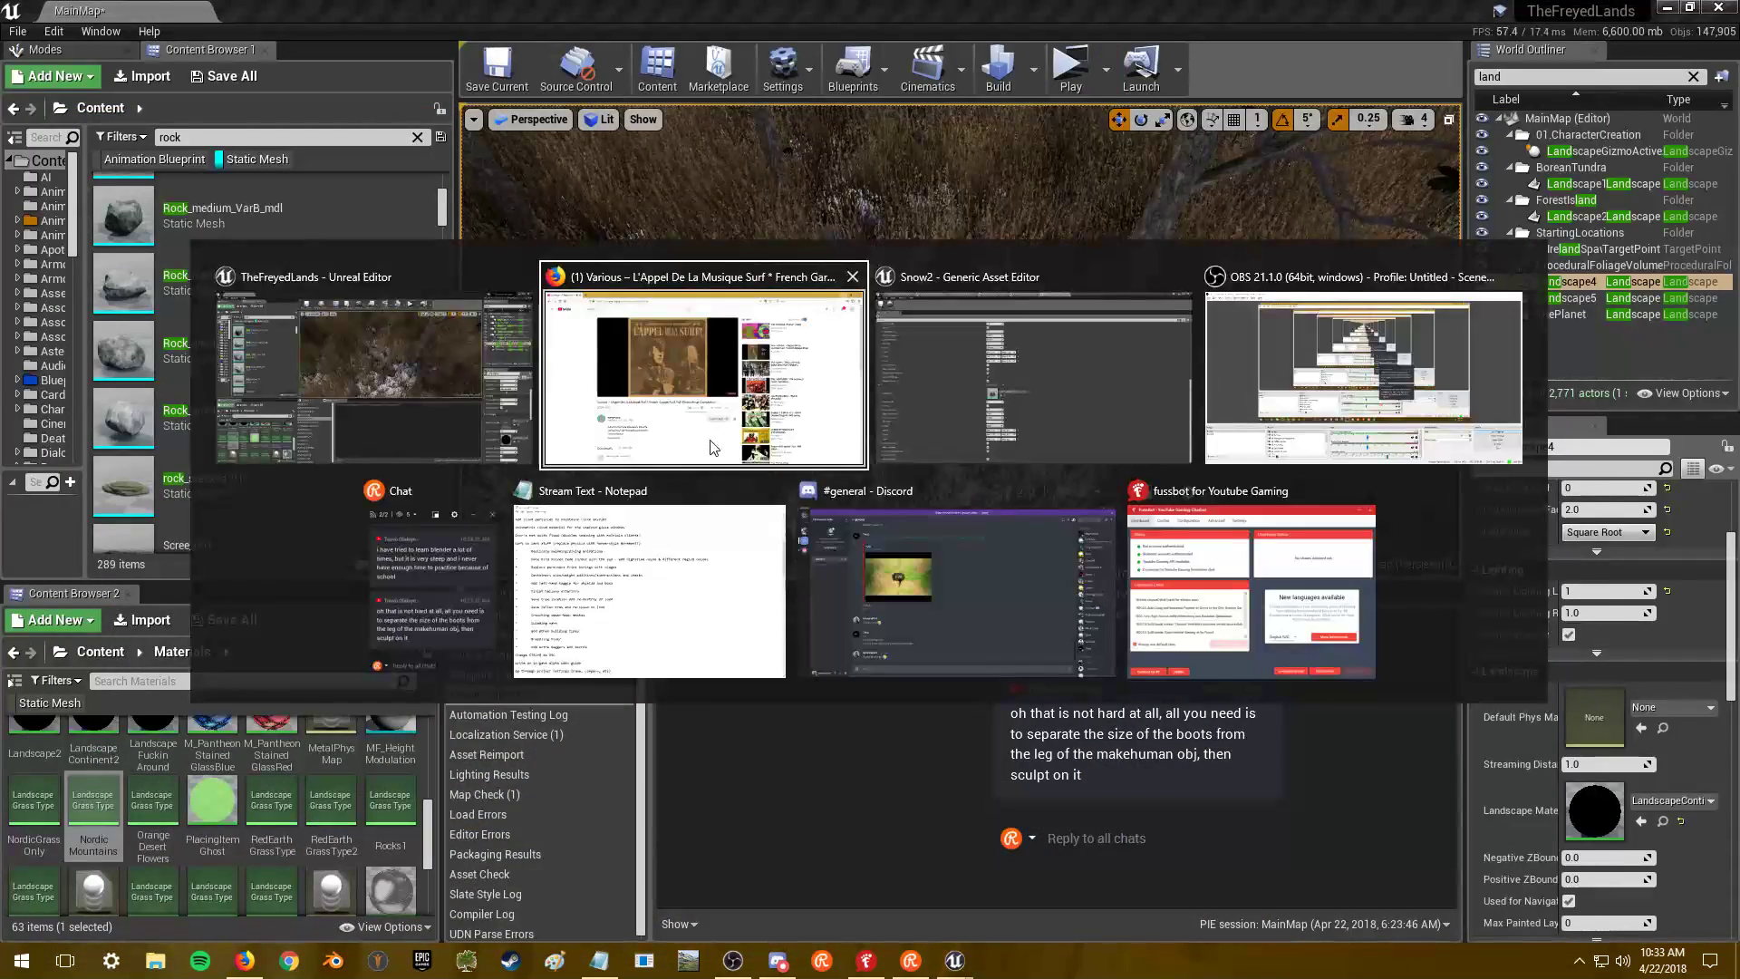
click(958, 390)
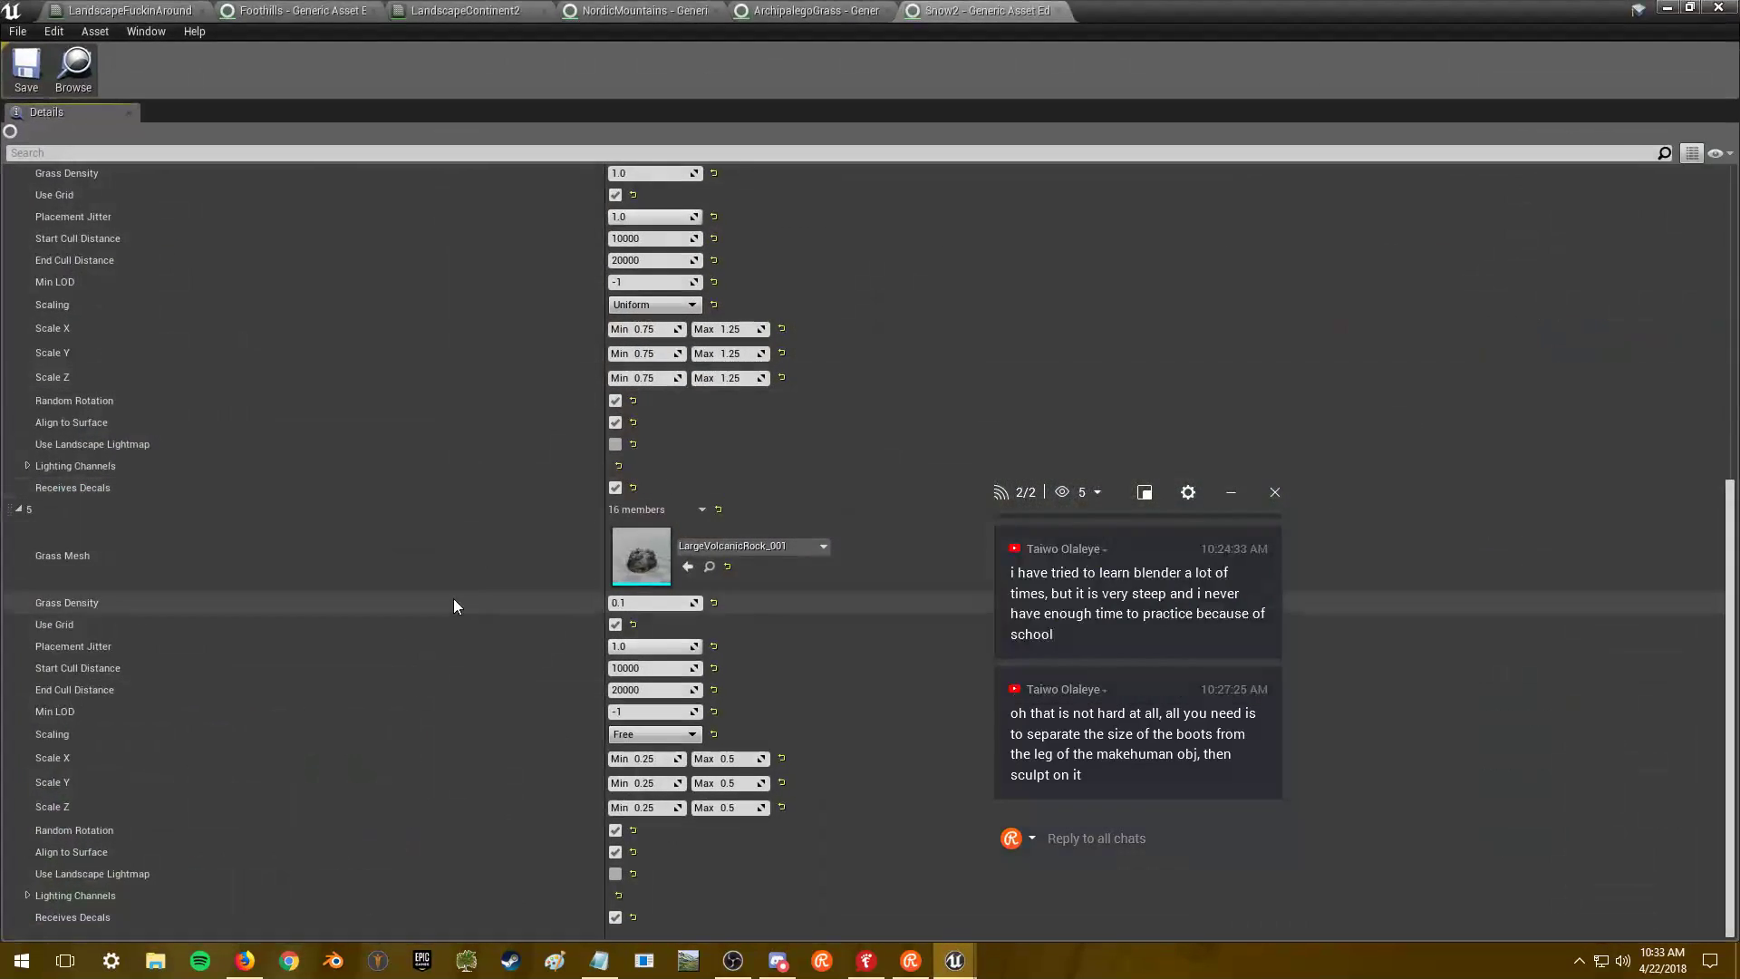
- Try rock scale values of 0, 0.5 and 0.75 in Snow2 and save
click(658, 759)
text(0)
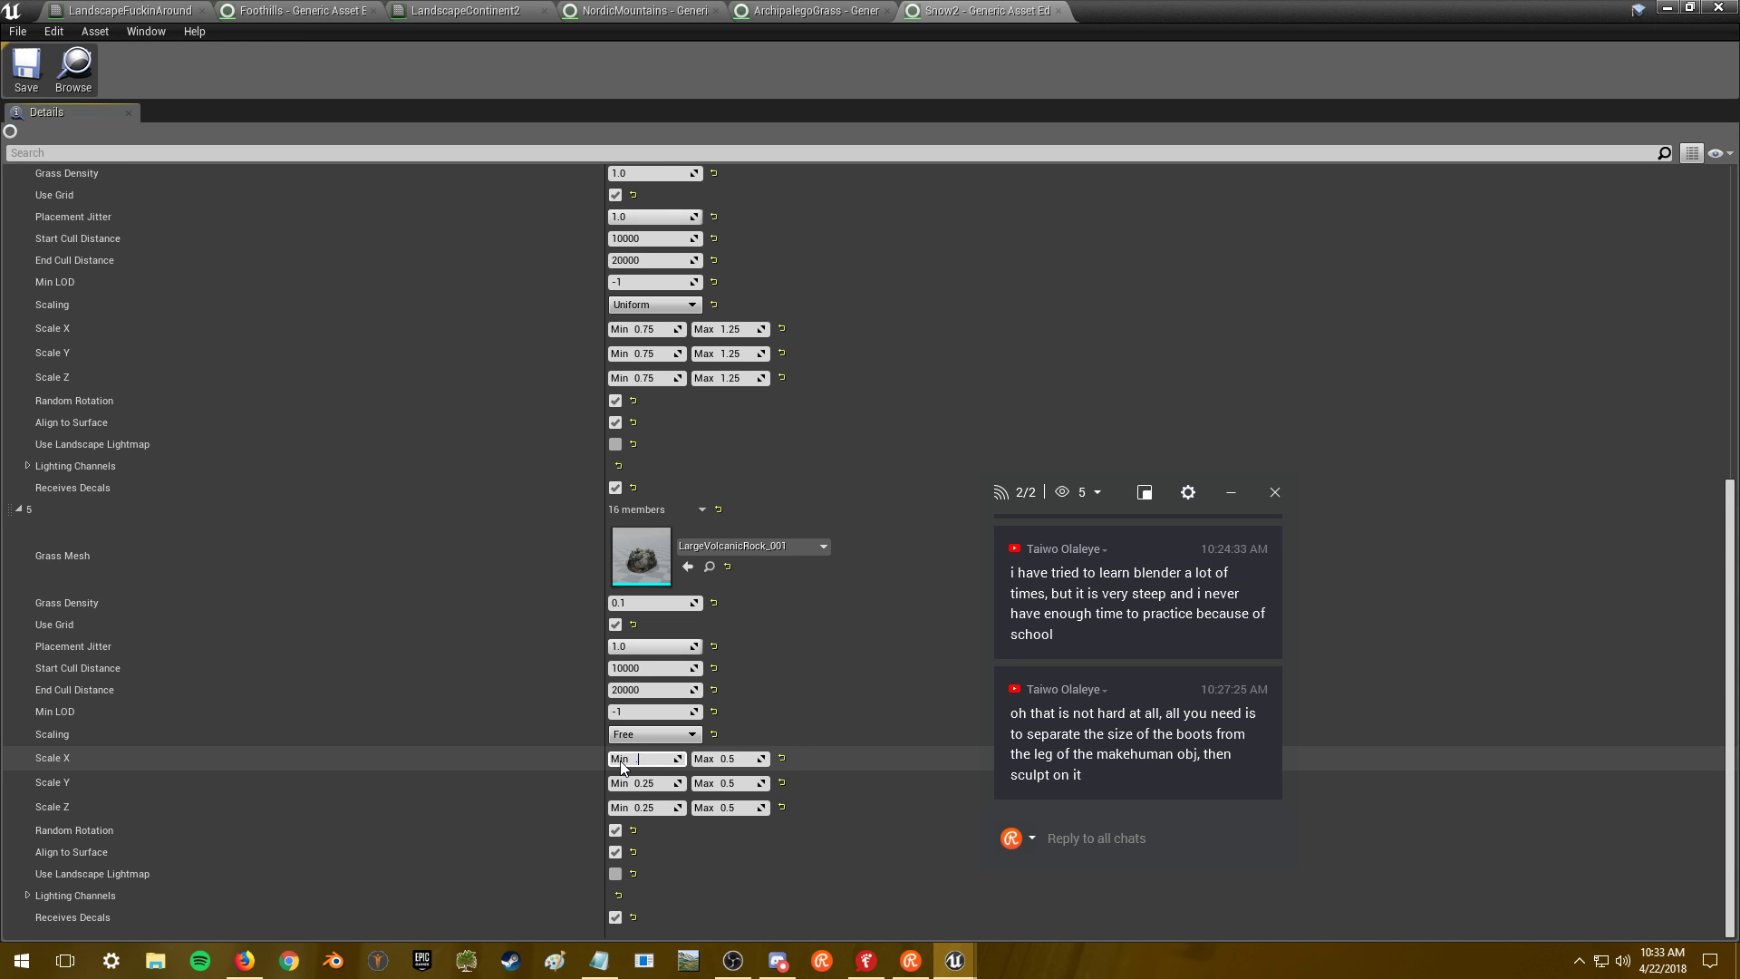
click(641, 782)
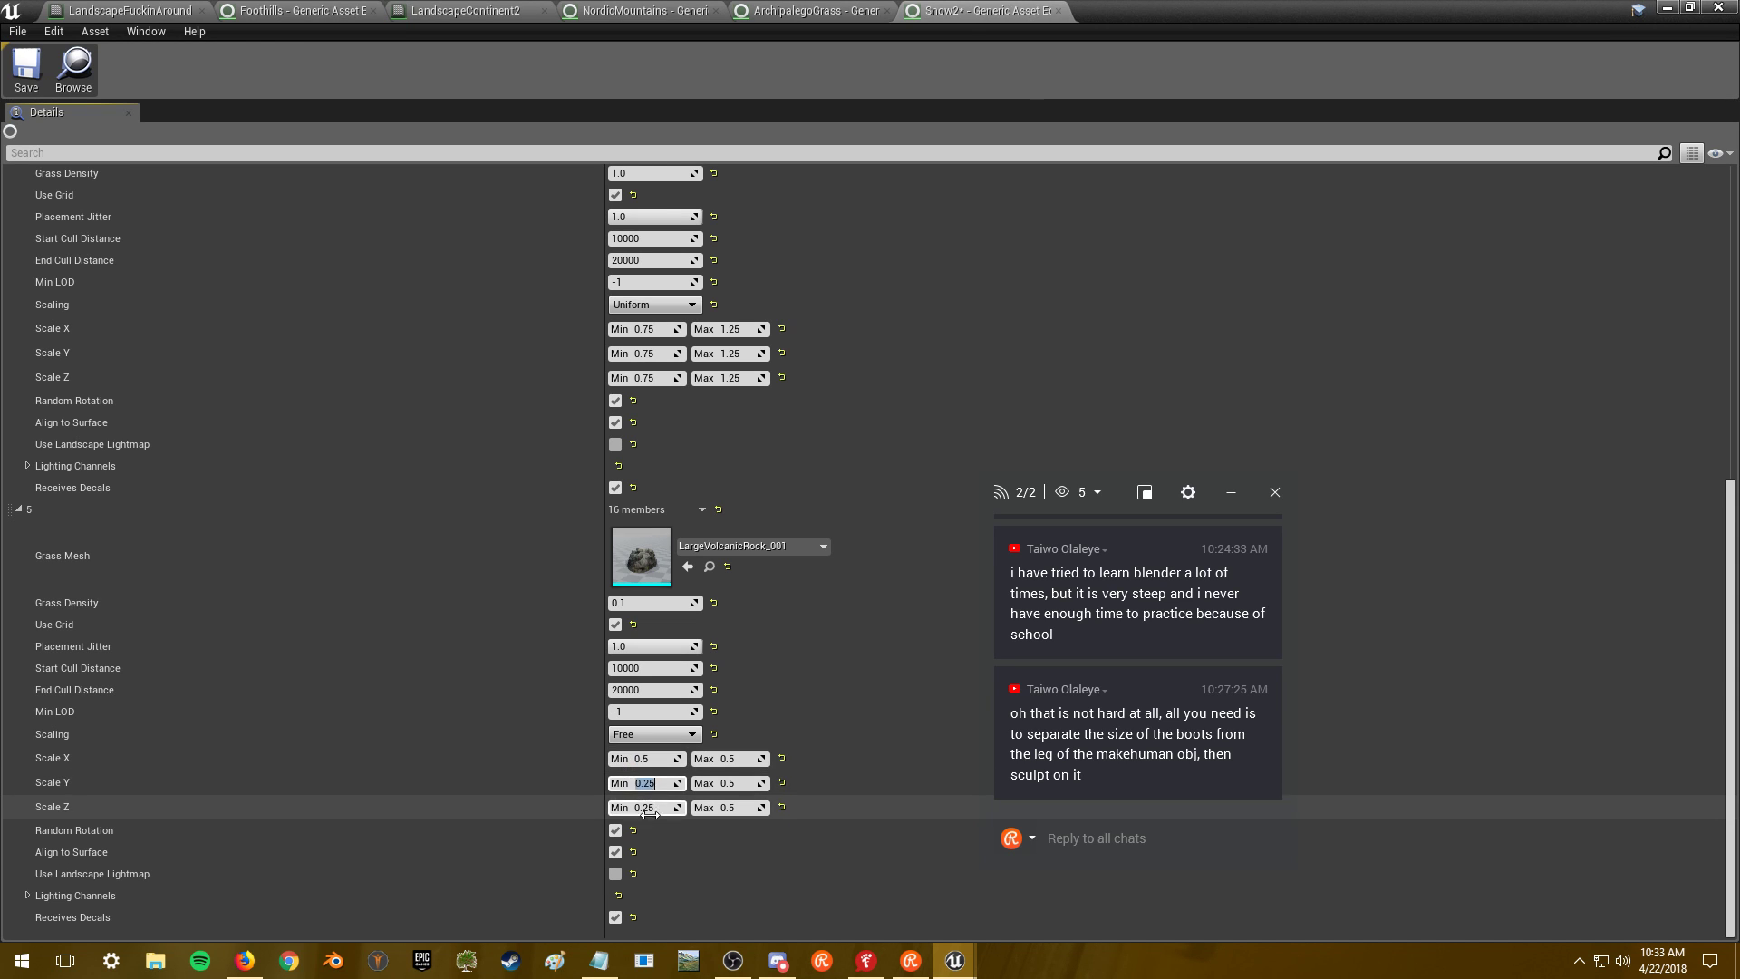
click(645, 807)
text(0.5)
click(730, 758)
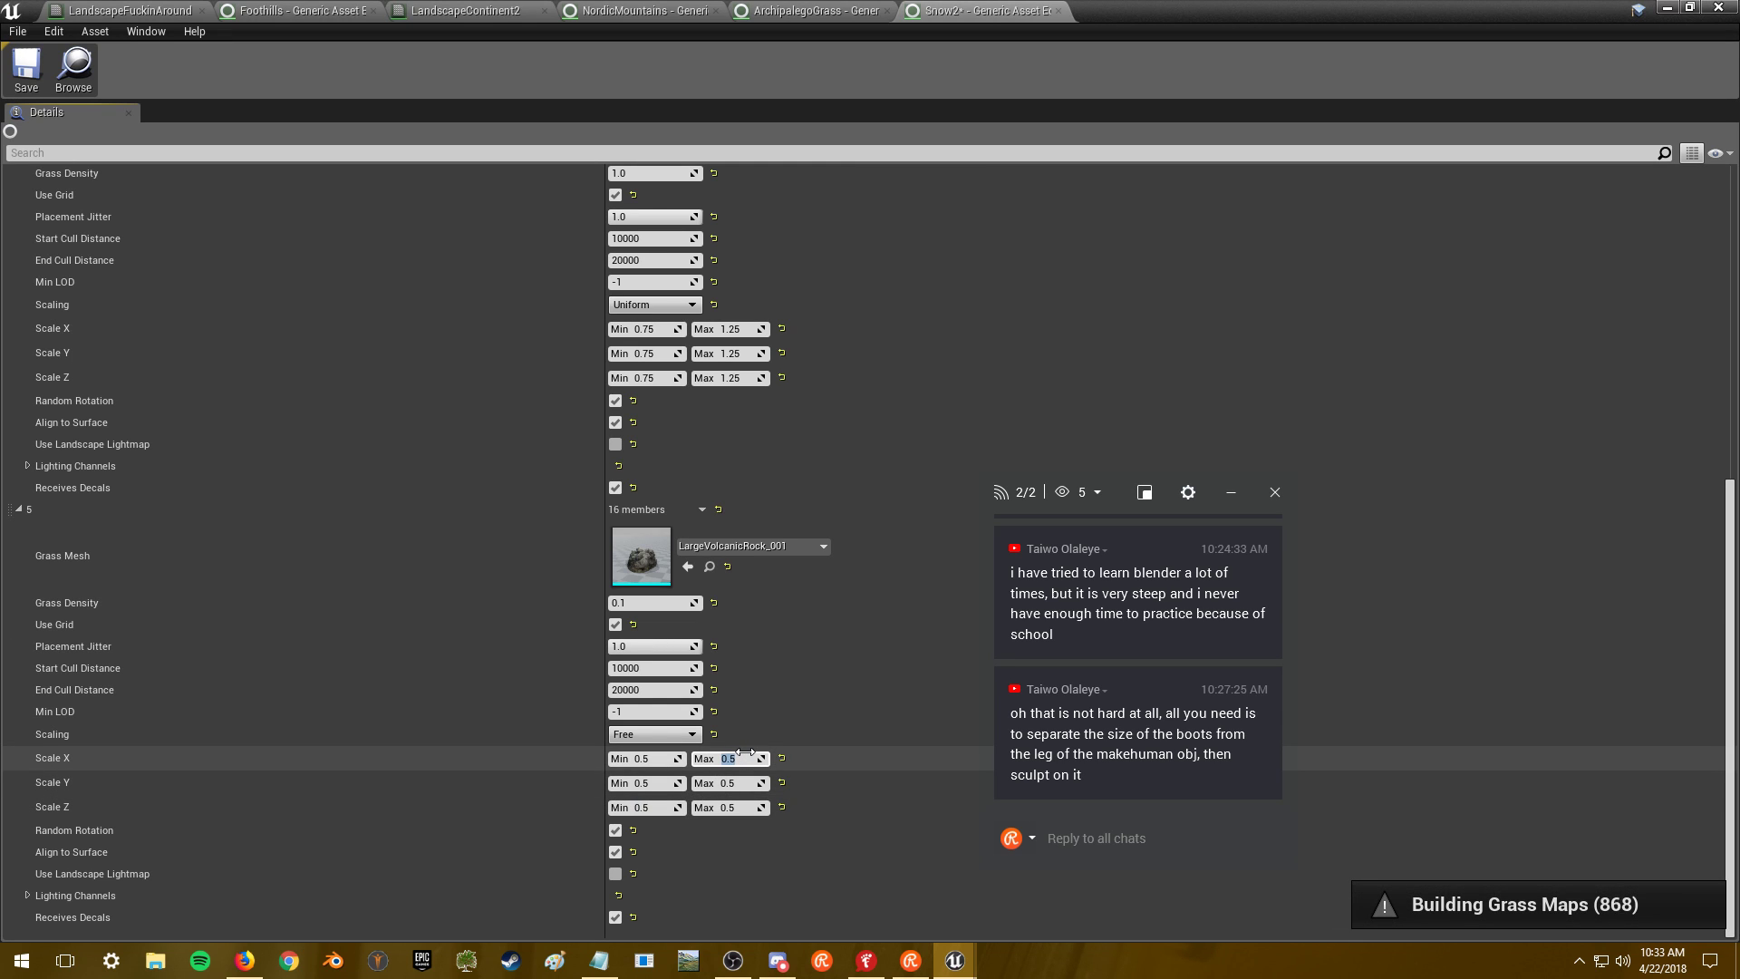
click(739, 782)
text(0.75)
click(34, 85)
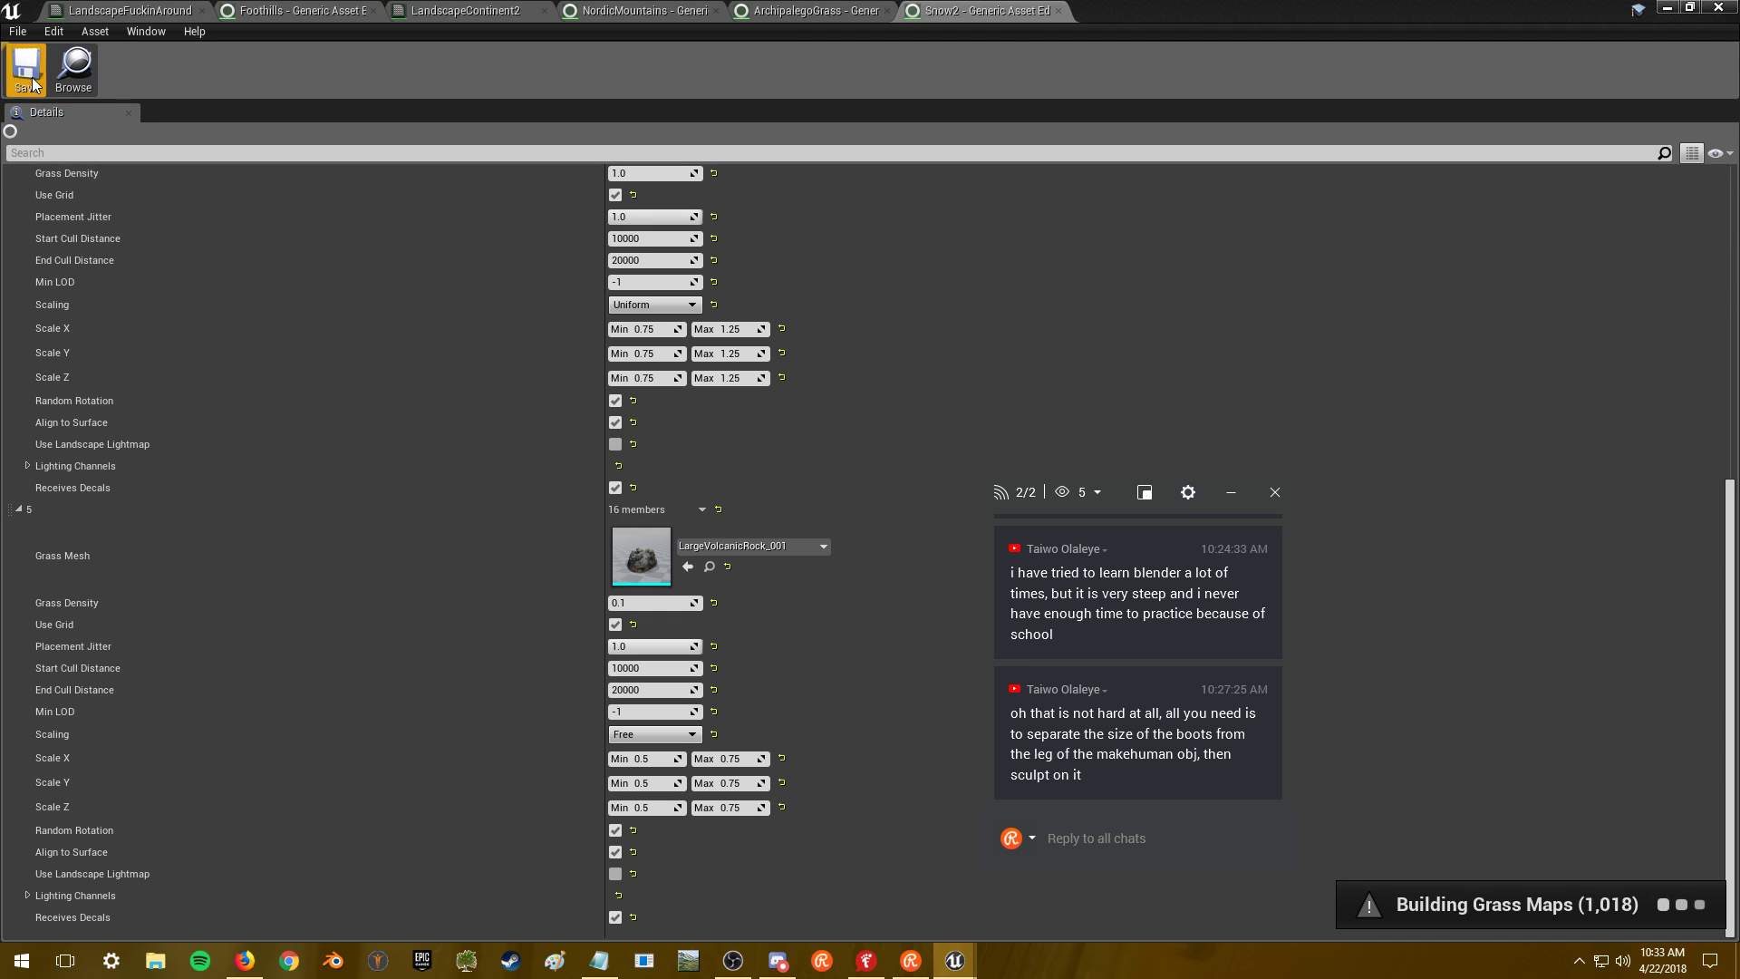
- View a grassy area with a rock in MainMap, then return to Snow2
click(1672, 7)
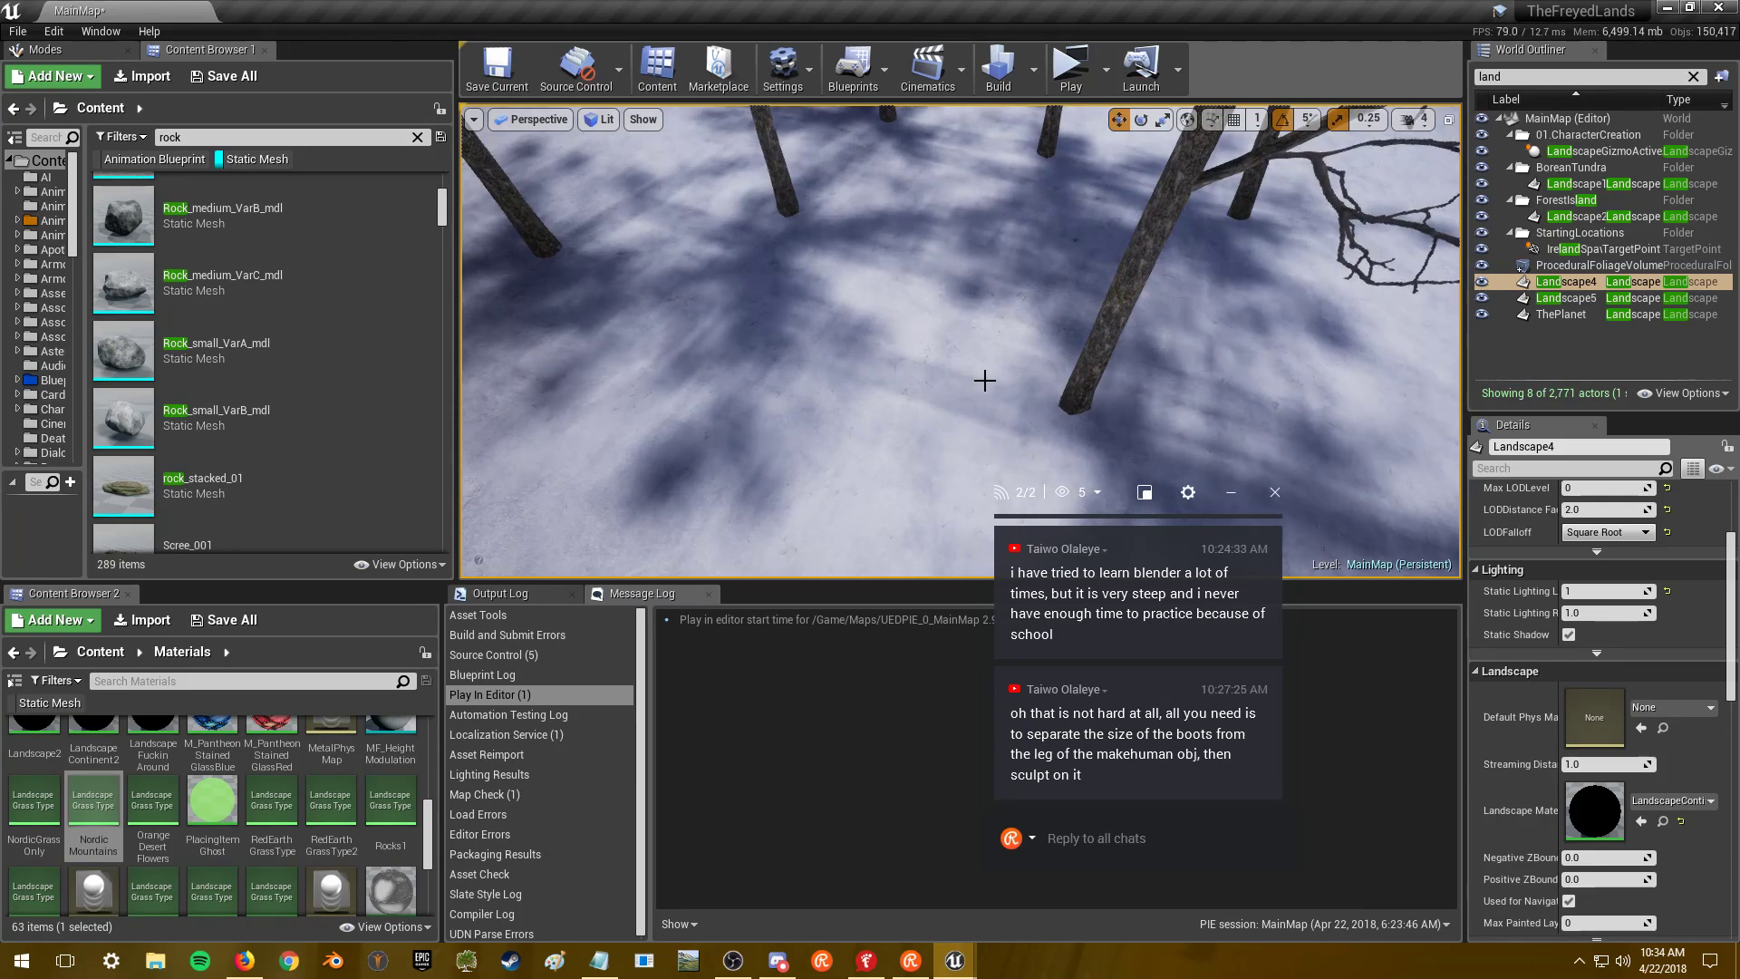
key(1)
right_drag(986, 381, 929, 230)
key(alt+Tab)
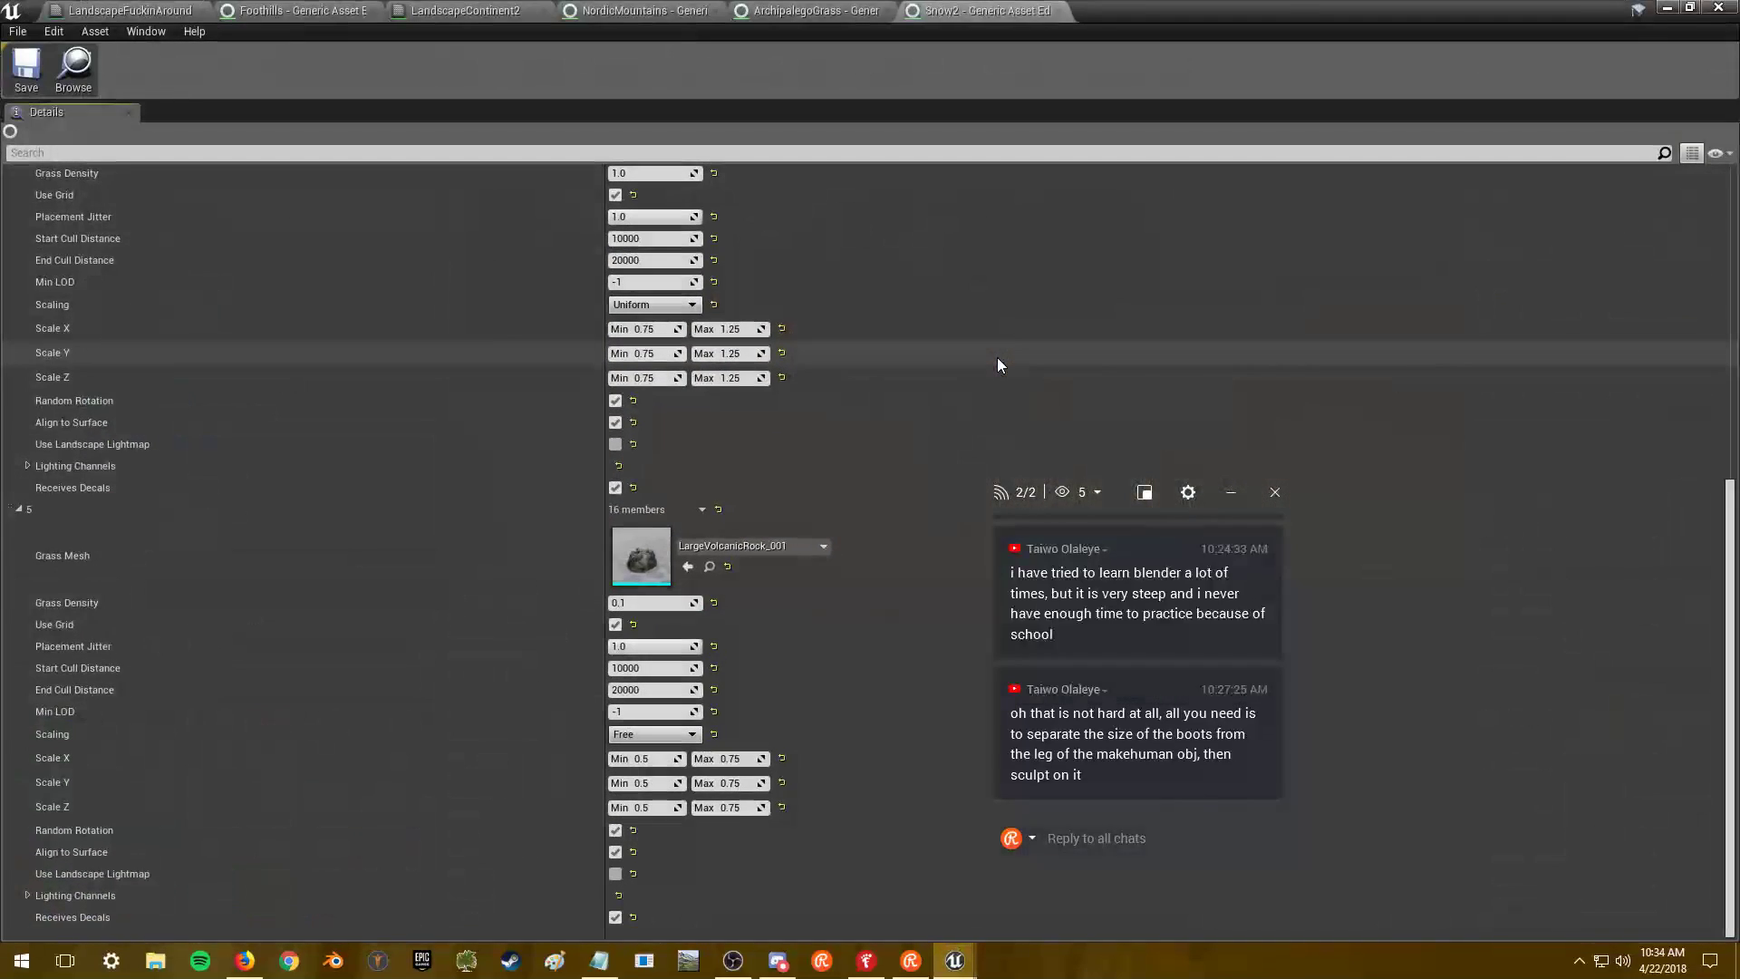
- Scale the rock variety 0.75 to 1.0 on all axes, save Snow2, and show the level
text(.75)
click(652, 783)
text(.75)
click(652, 808)
text(.75)
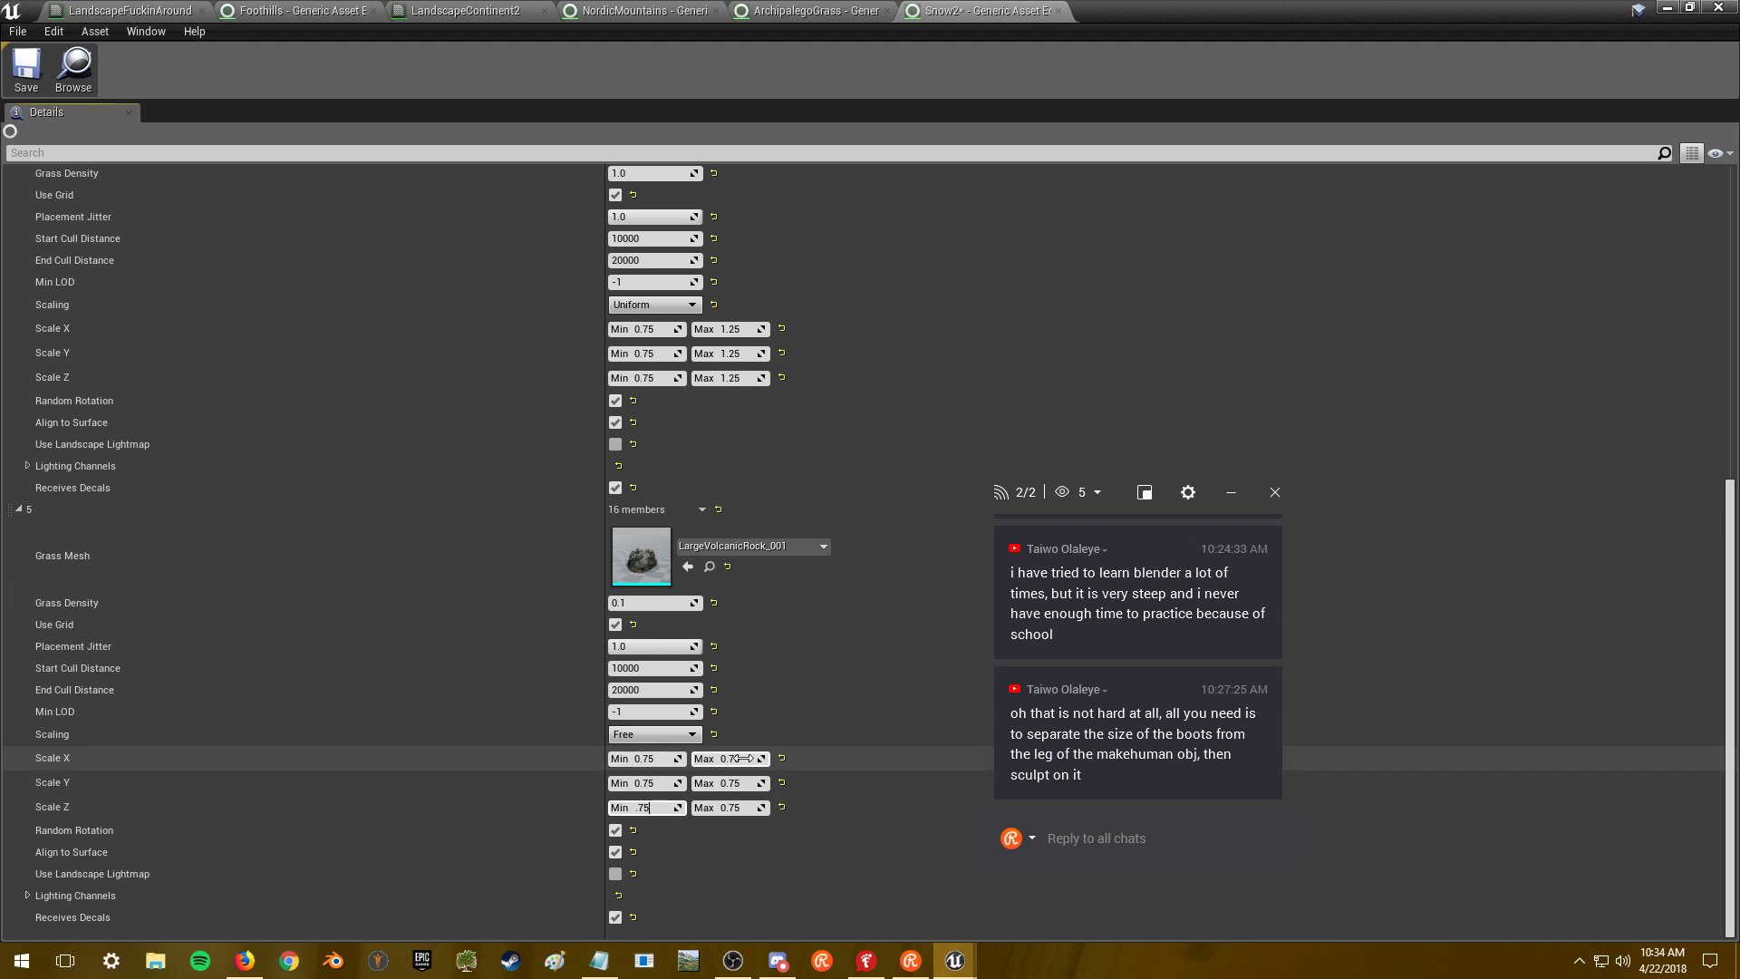
text(1.)
text(1)
key(Return)
click(738, 813)
text(1)
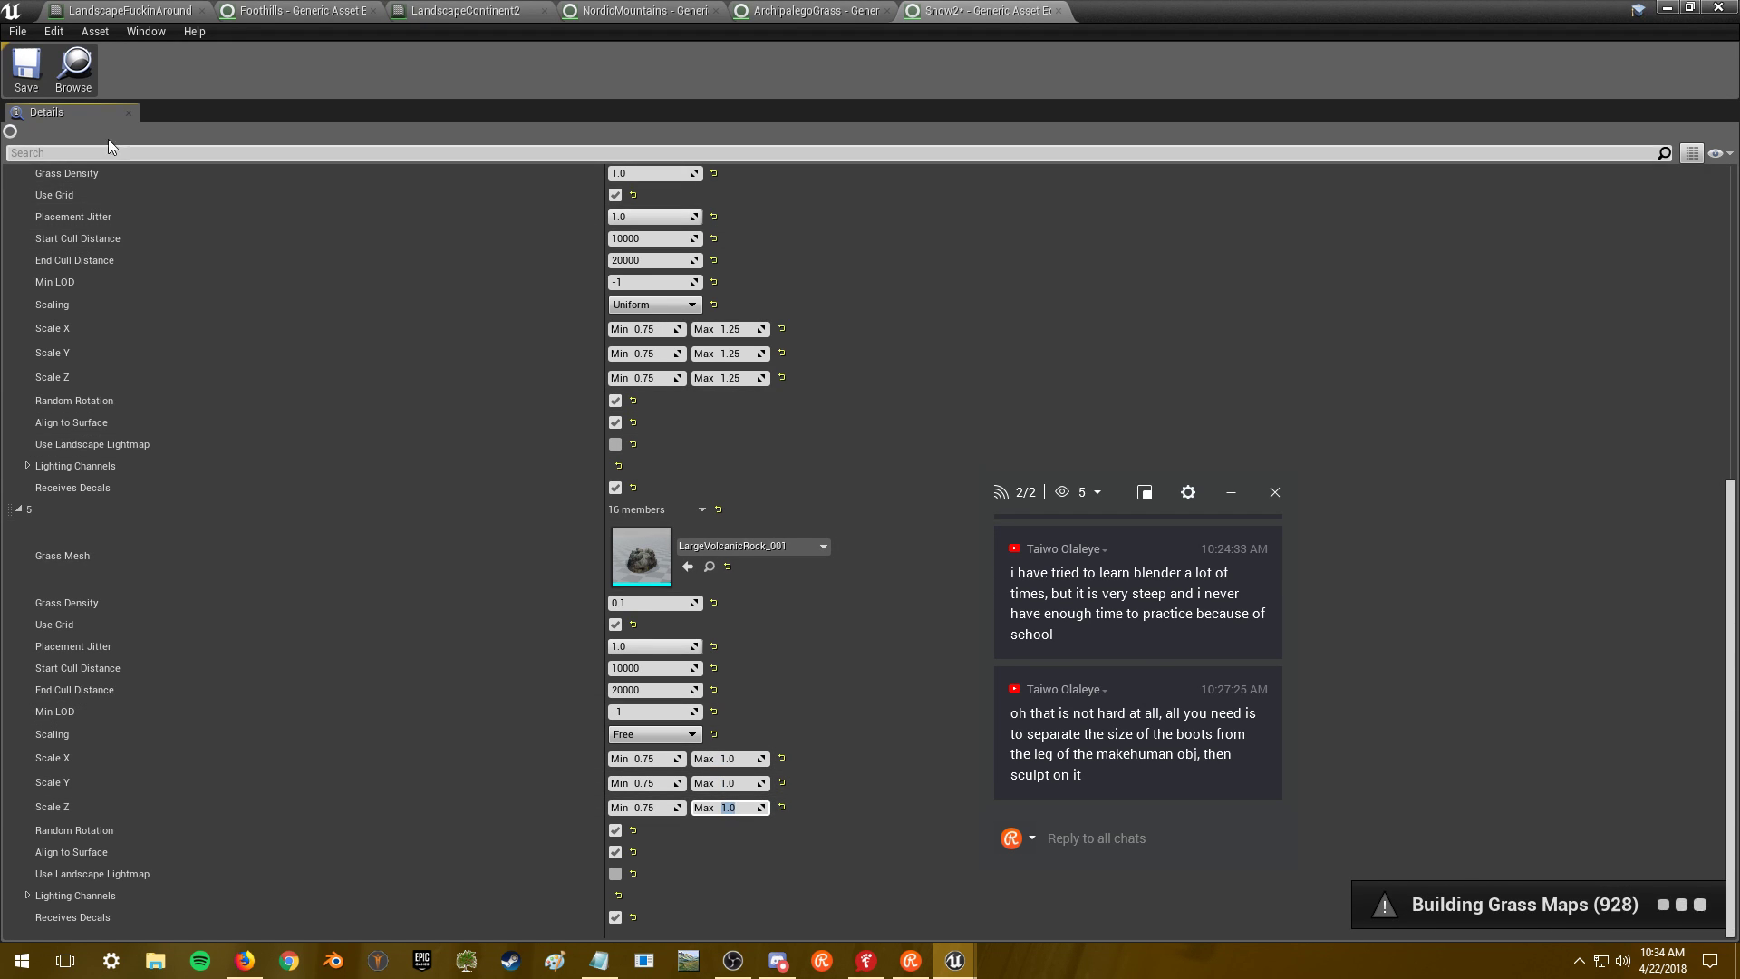
click(30, 88)
click(1667, 9)
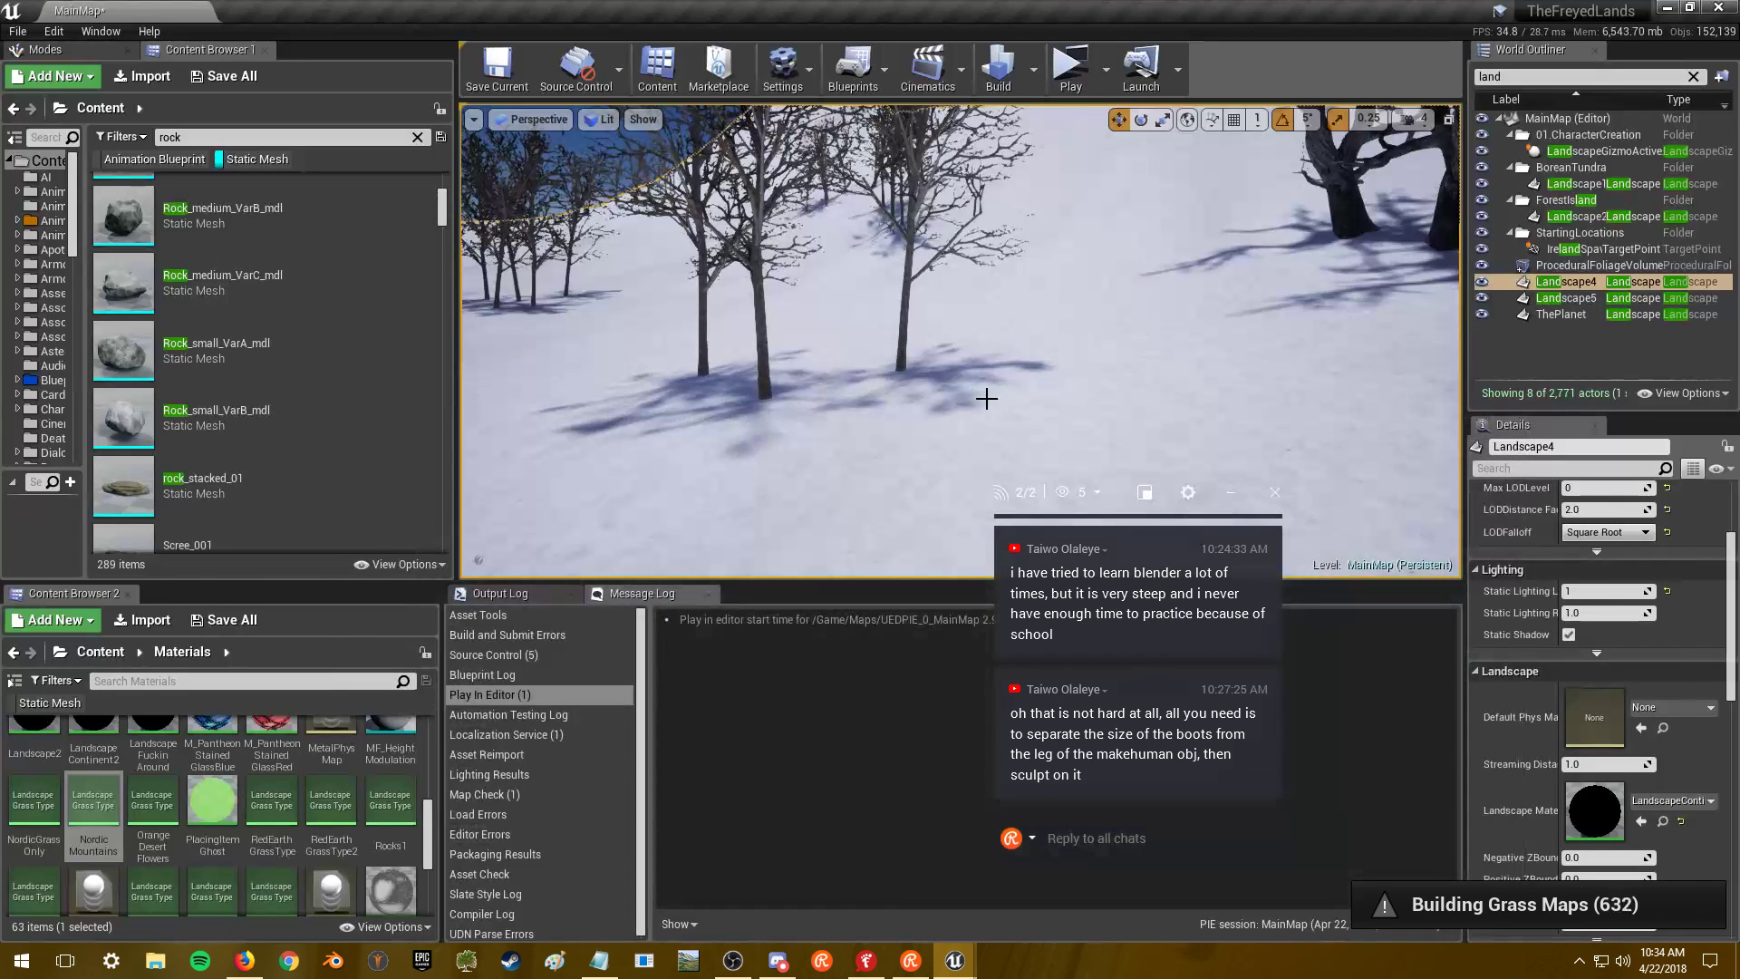
key(alt+Tab)
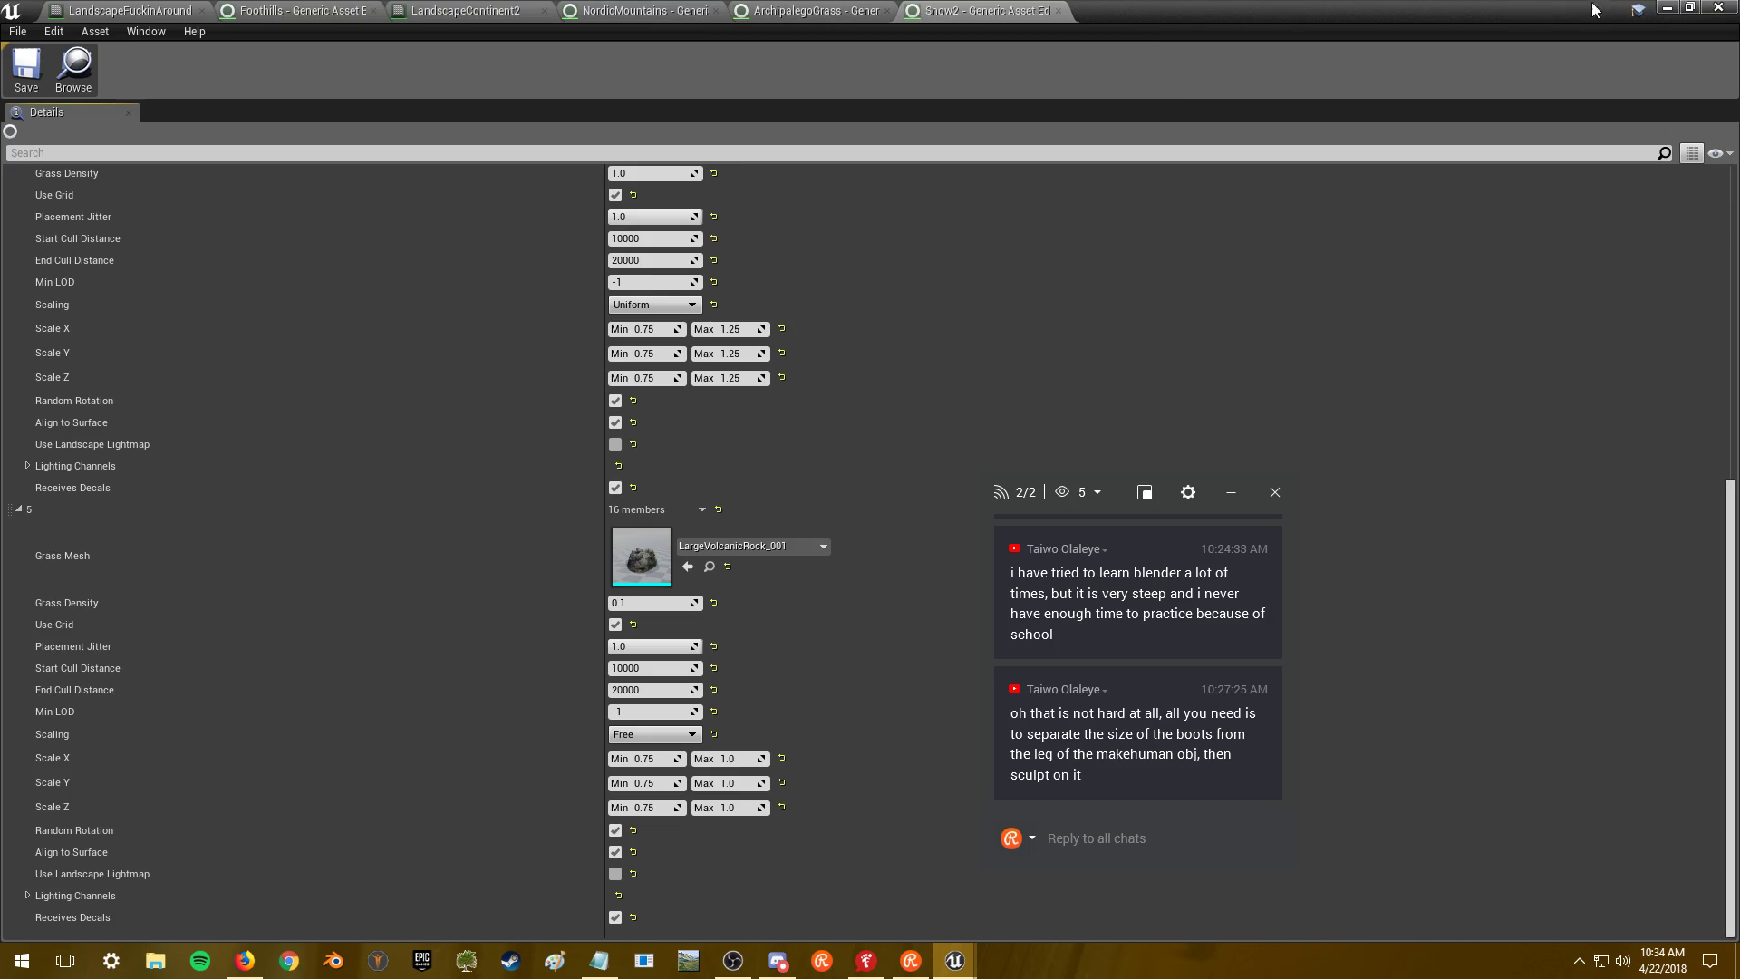
click(1666, 11)
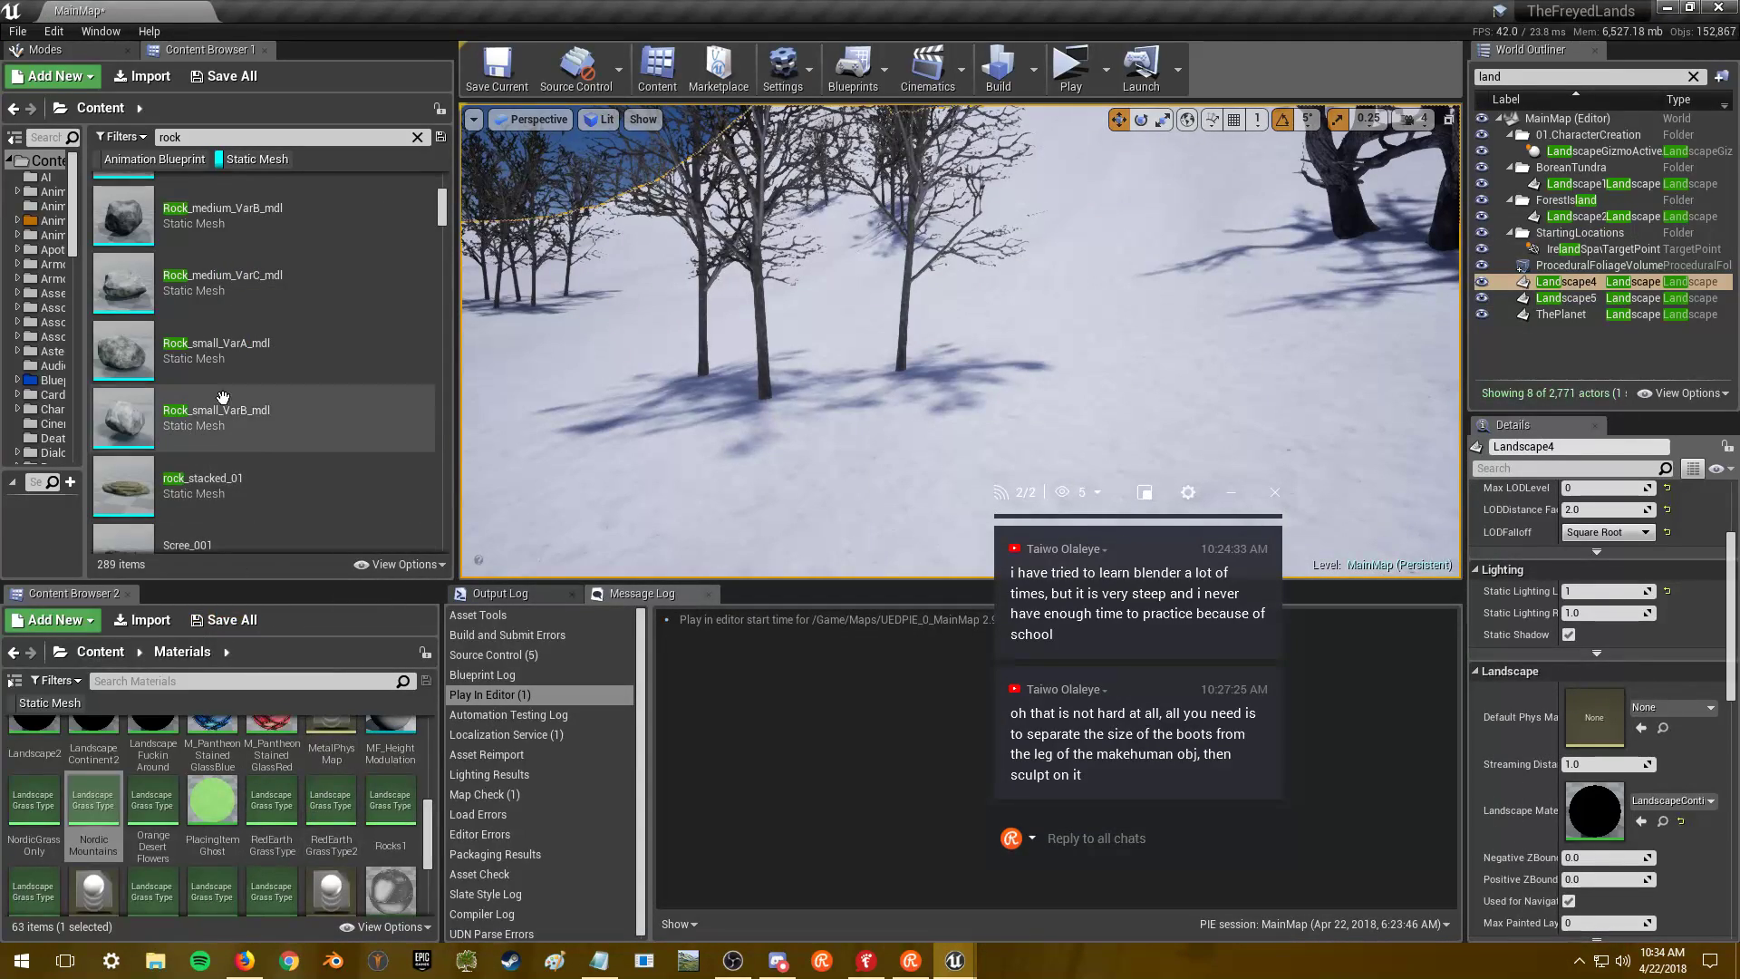
- Open LargeVolcanicRock_001 from the Content Browser and inspect it in the mesh preview
scroll(277, 368, up, 5)
scroll(290, 326, up, 3)
double_click(300, 279)
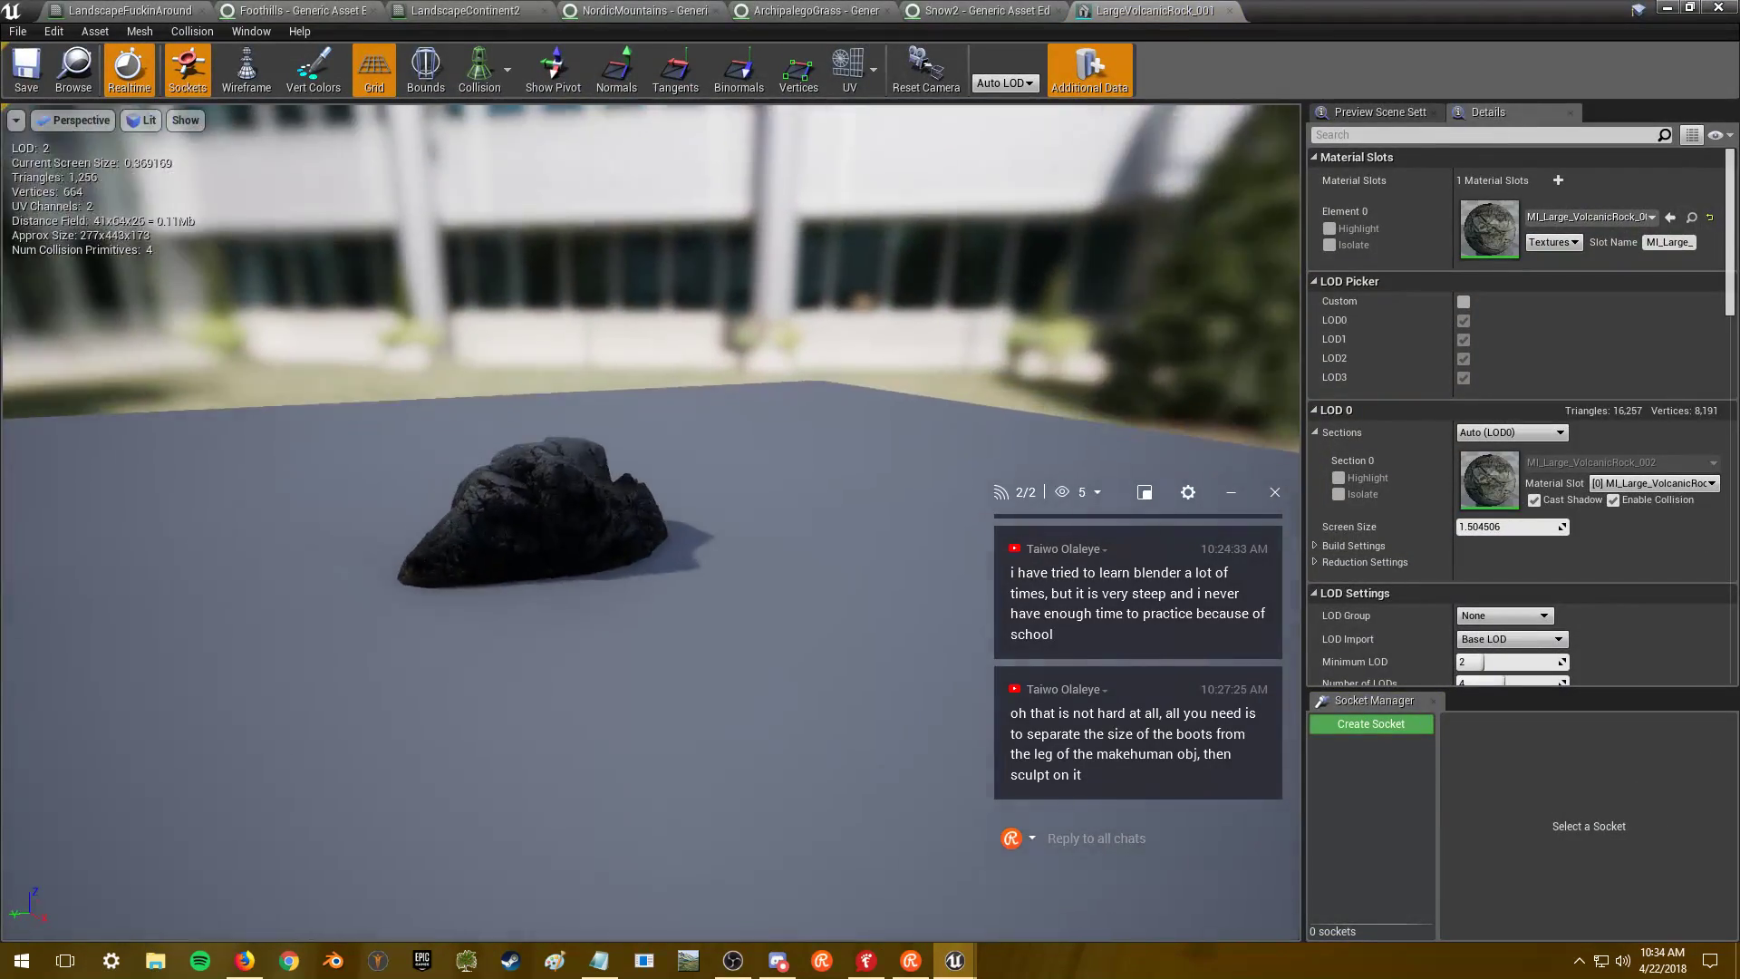
mouse_move(651, 521)
right_down()
mouse_move(650, 453)
mouse_move(651, 490)
right_up()
mouse_move(1106, 270)
right_down()
mouse_move(1106, 308)
mouse_move(1105, 270)
right_up()
- Check the rock in place in the level, then switch back to the Snow2 settings
click(1668, 8)
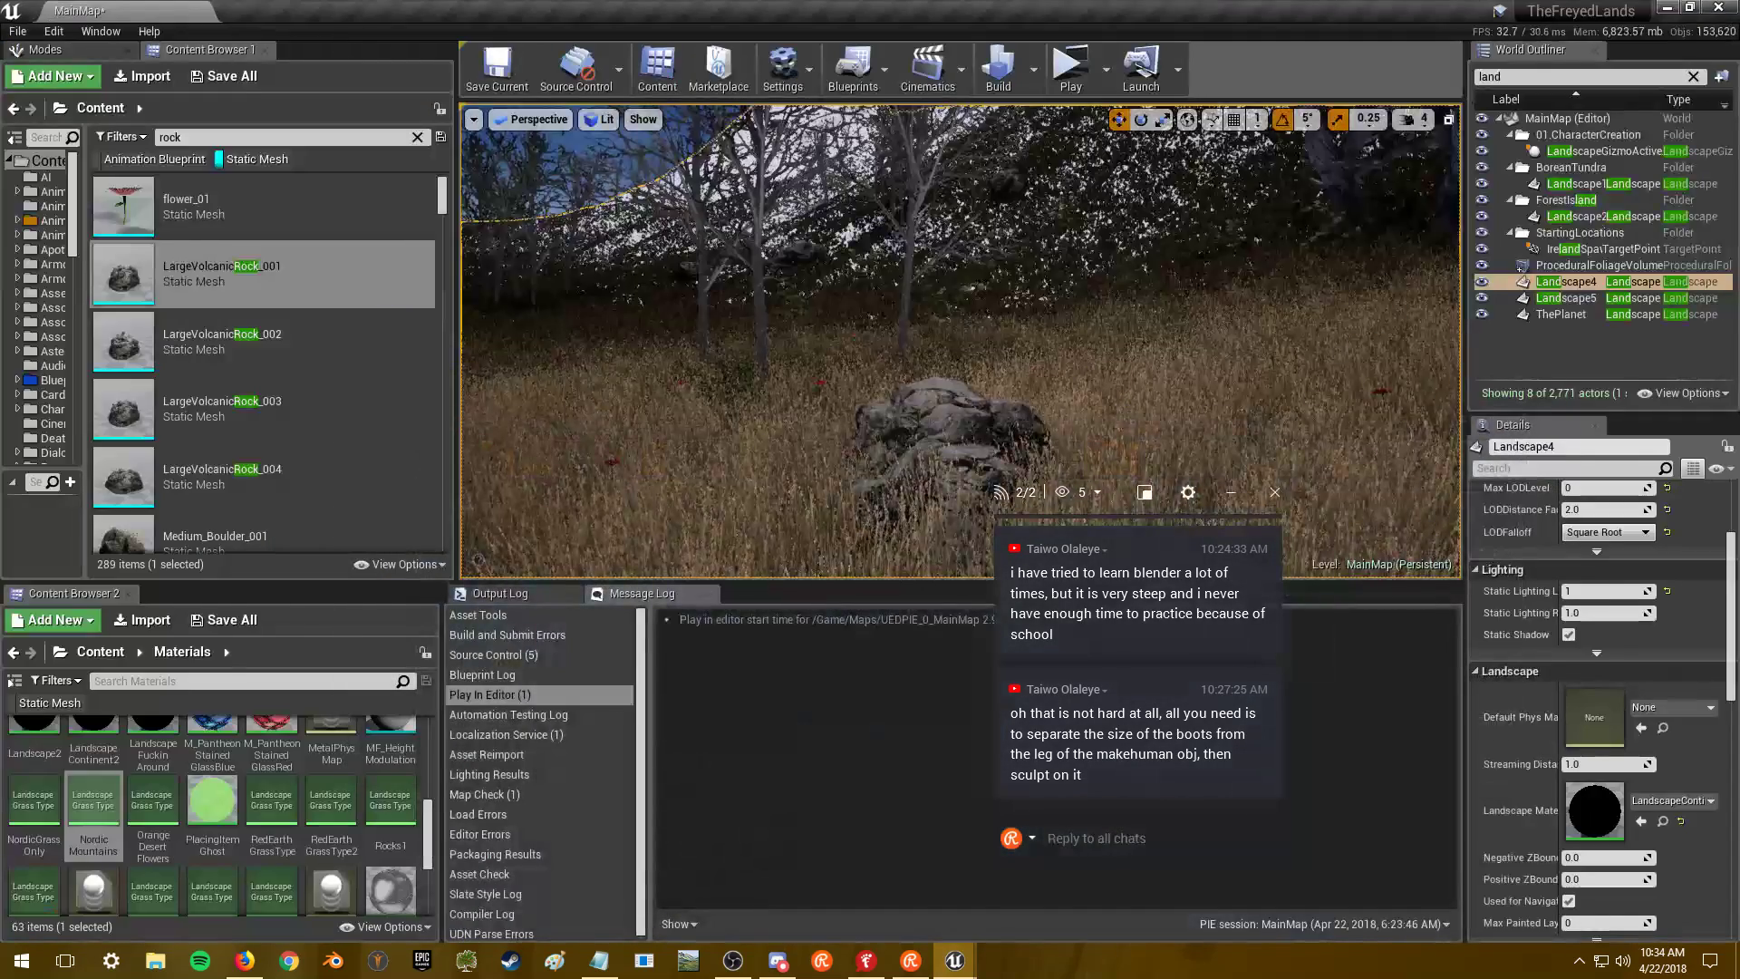
key(s)
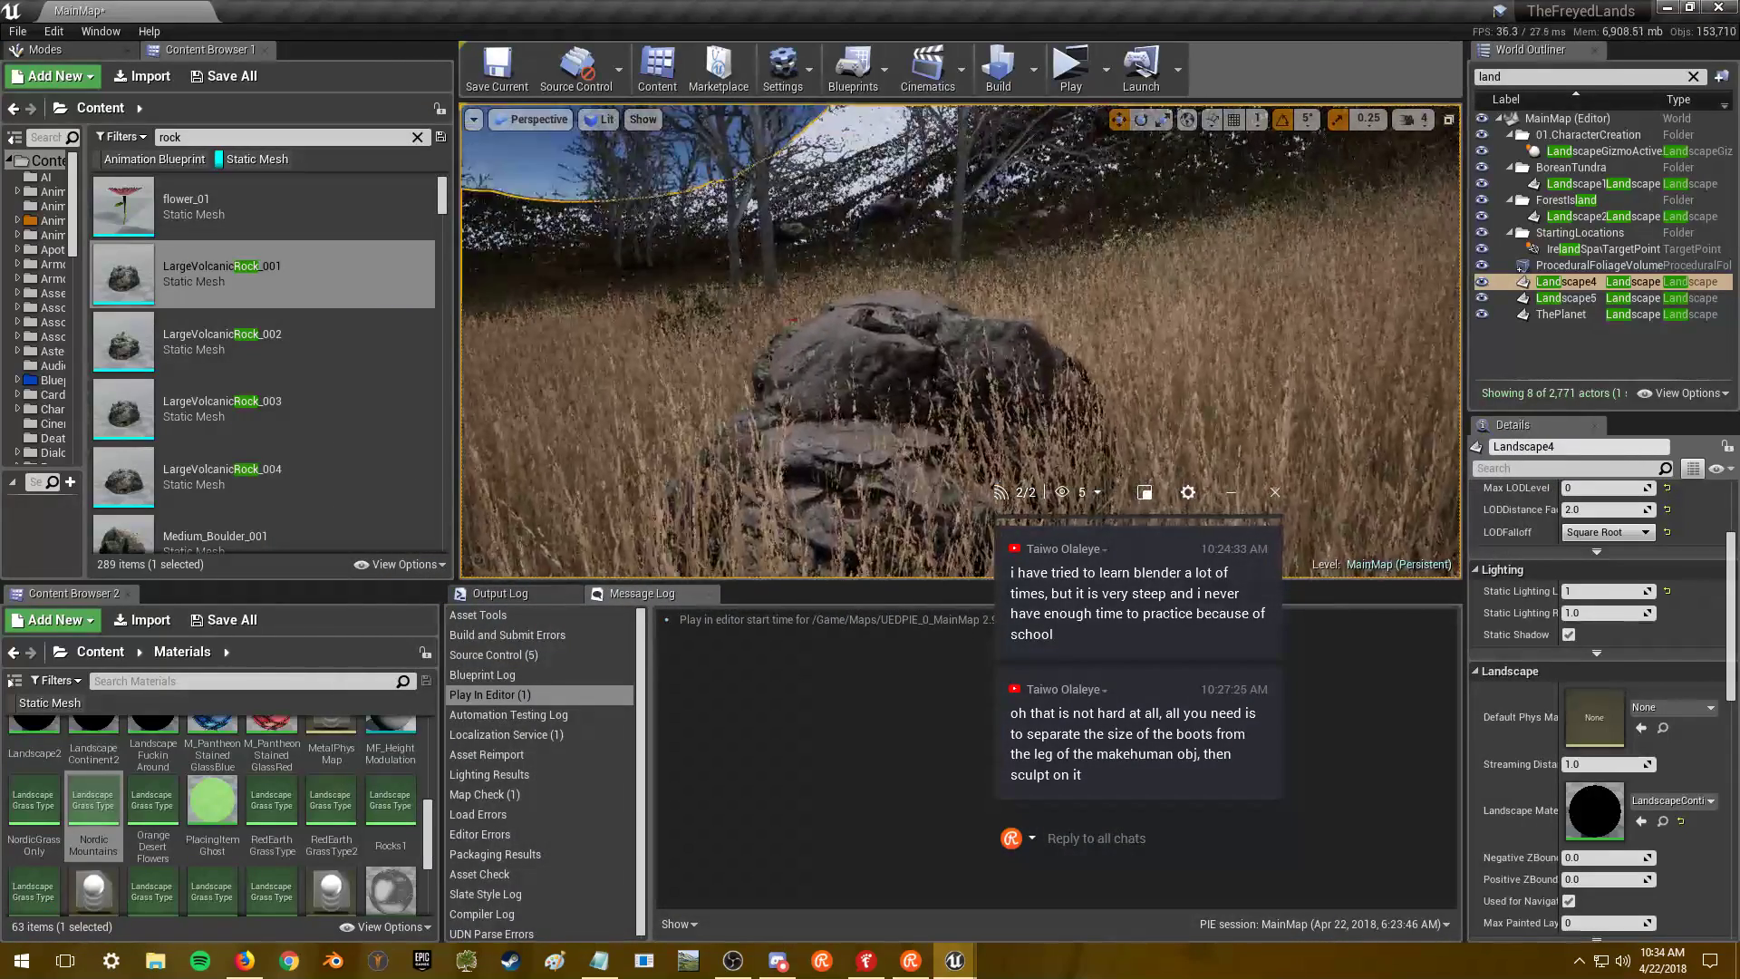
key(alt+Tab)
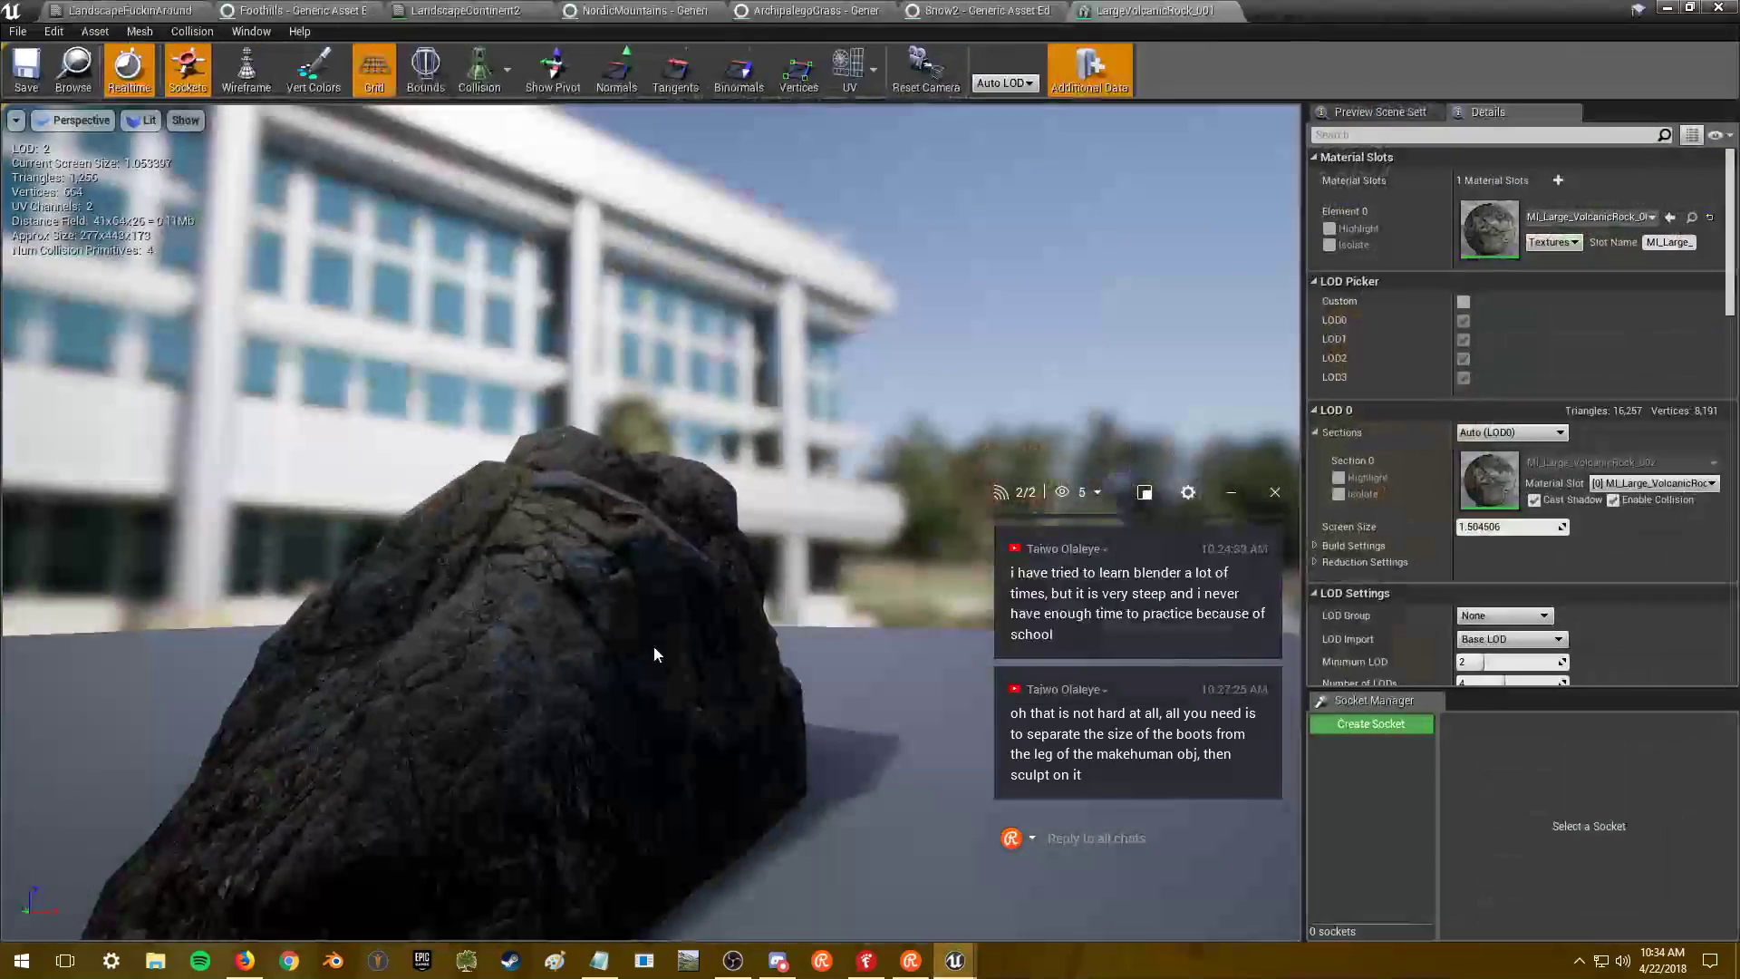
key(alt+Tab)
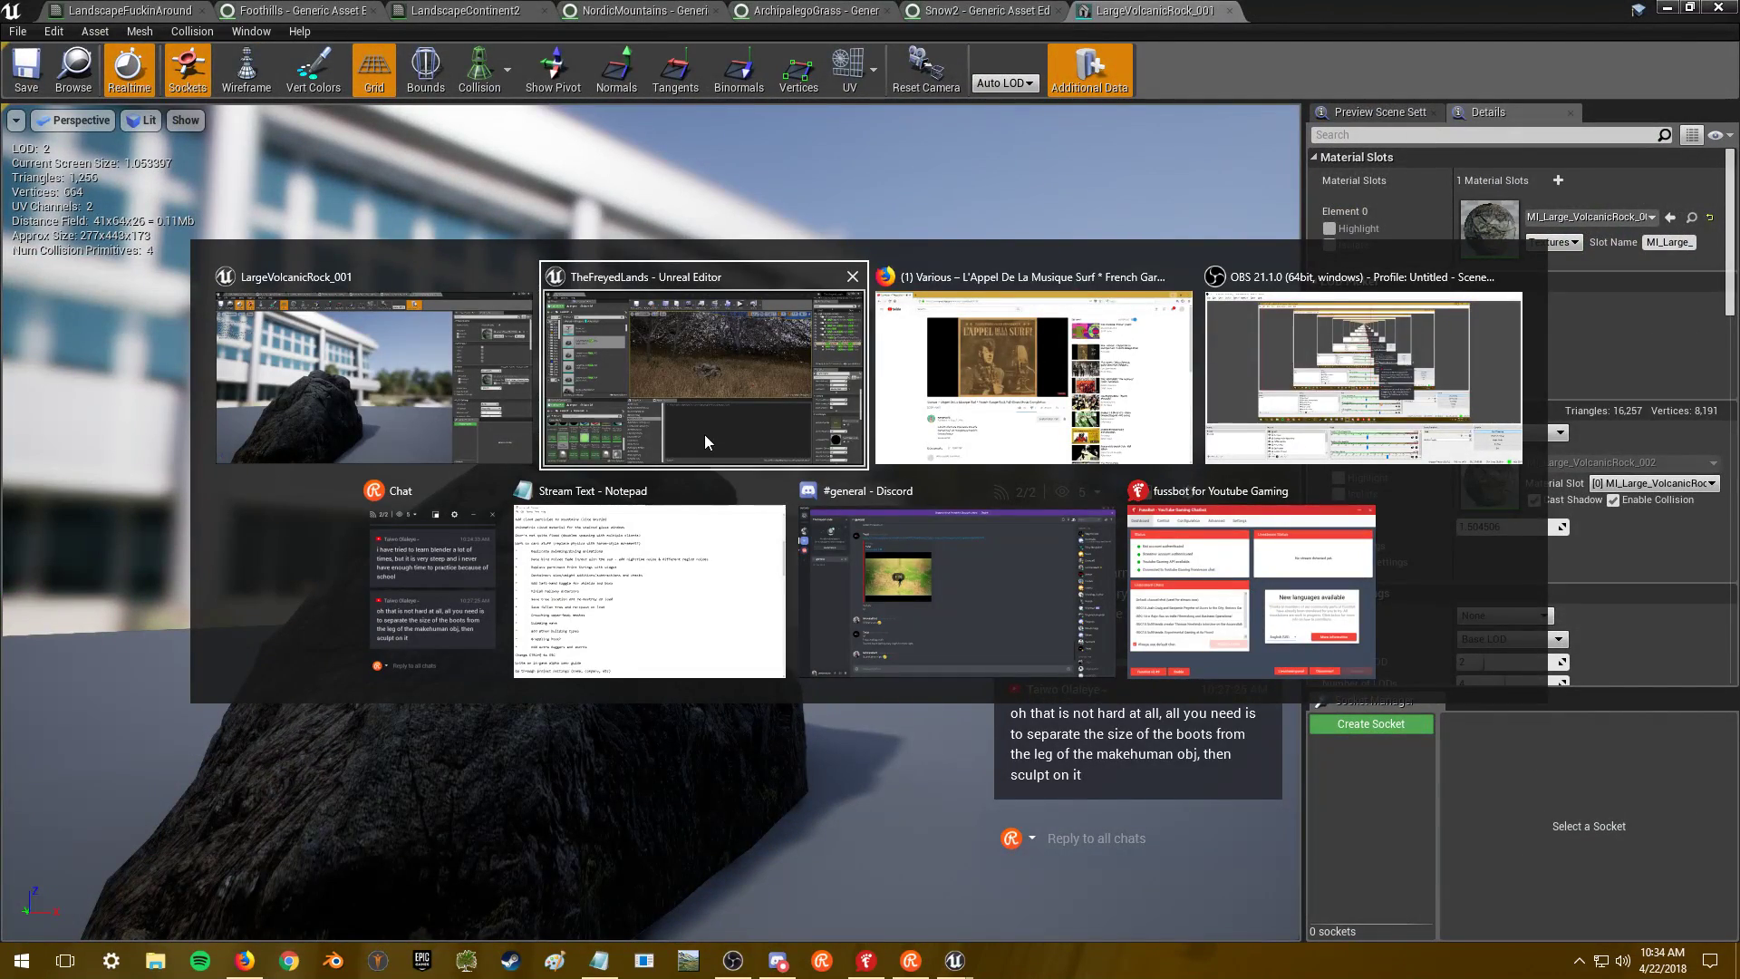
key(Escape)
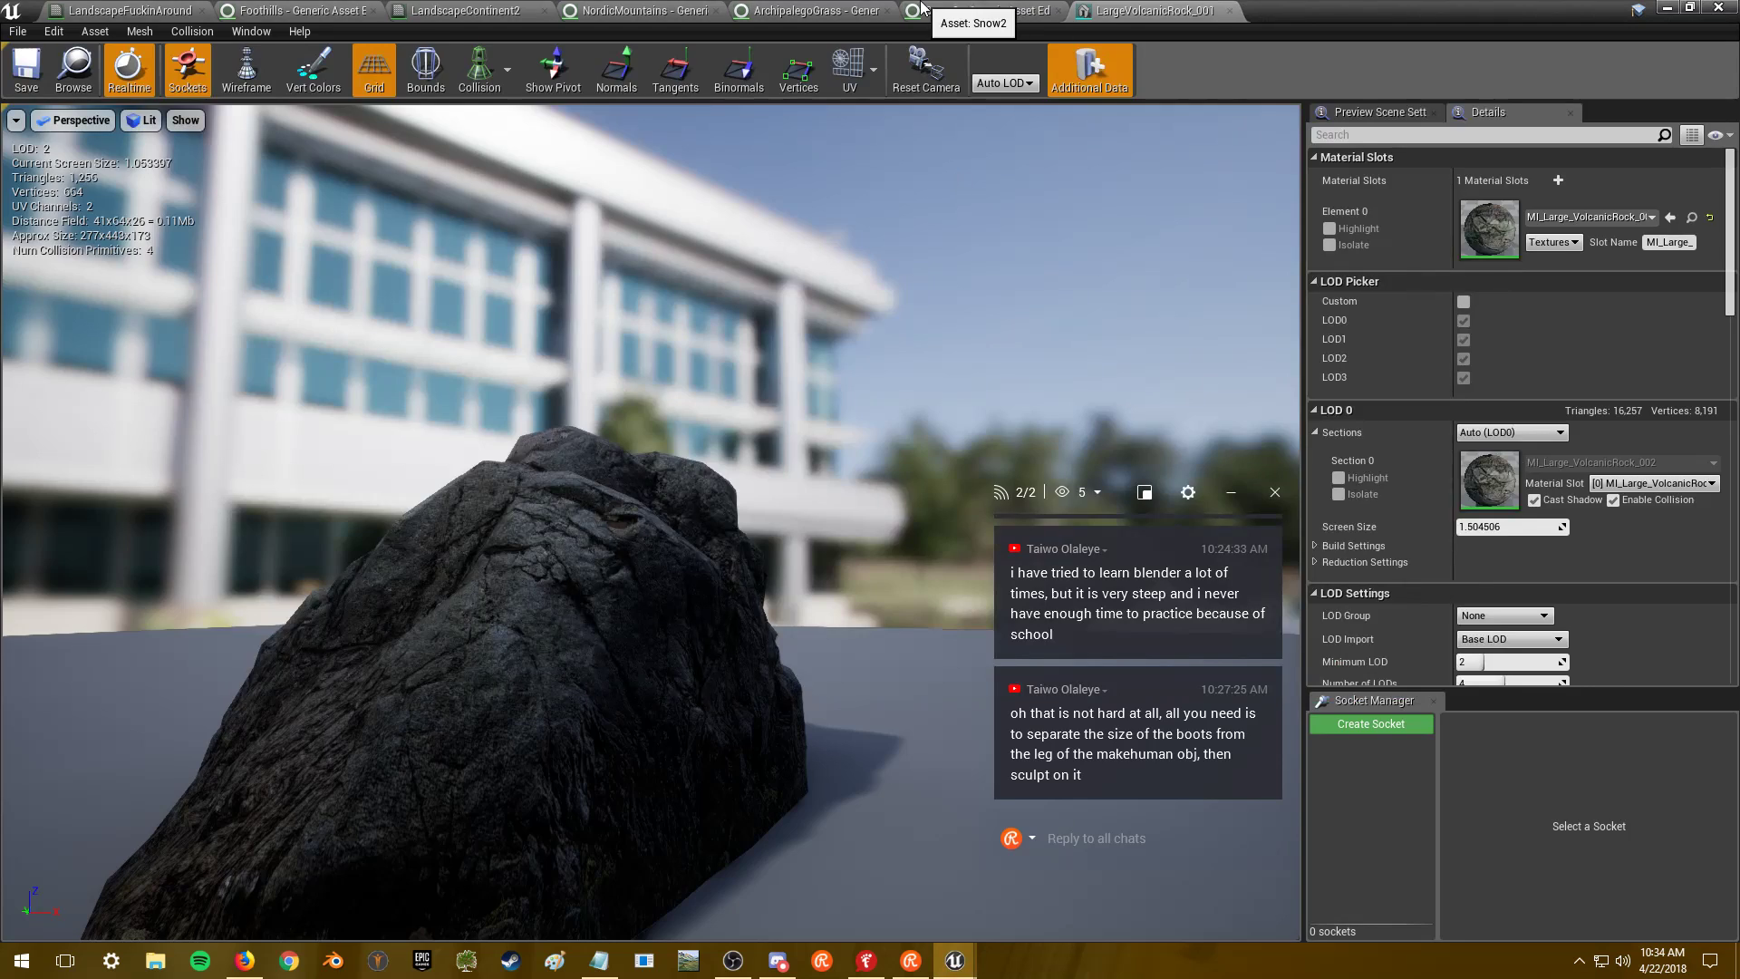
click(922, 9)
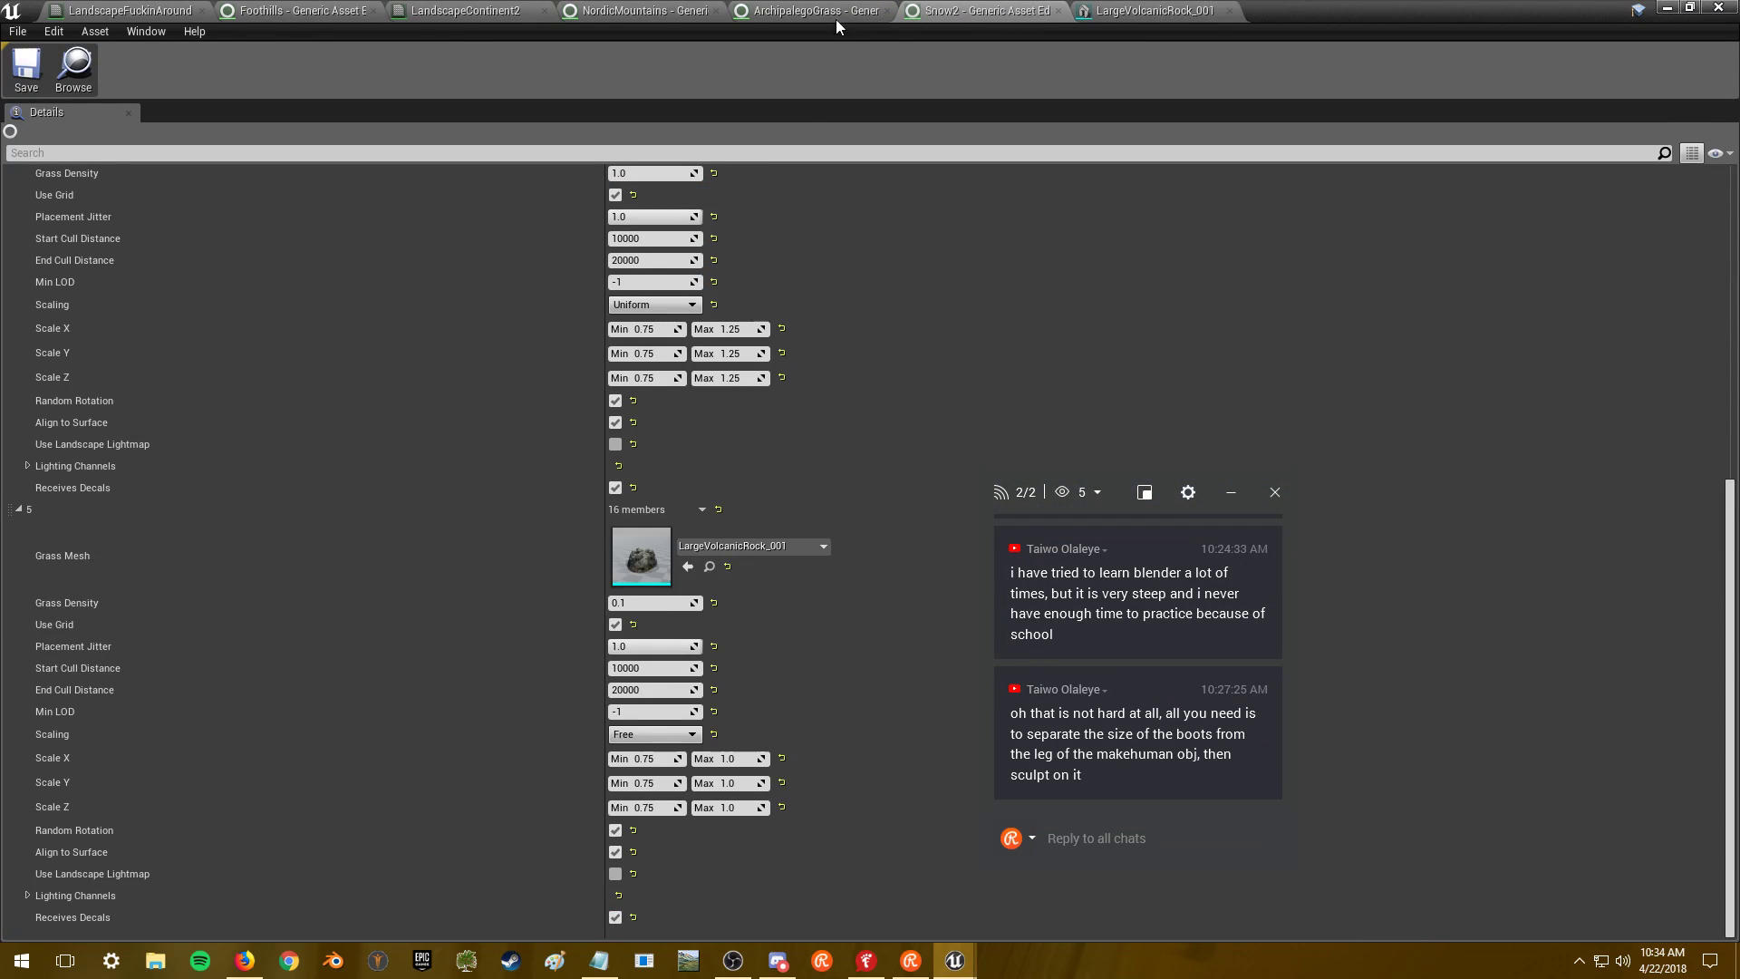
- Set the rock variety's maximum X, Y and Z scale to 1.25 and save Snow2
key(ctrl+c)
click(731, 783)
key(ctrl+v)
click(732, 807)
key(ctrl+v)
key(ctrl+s)
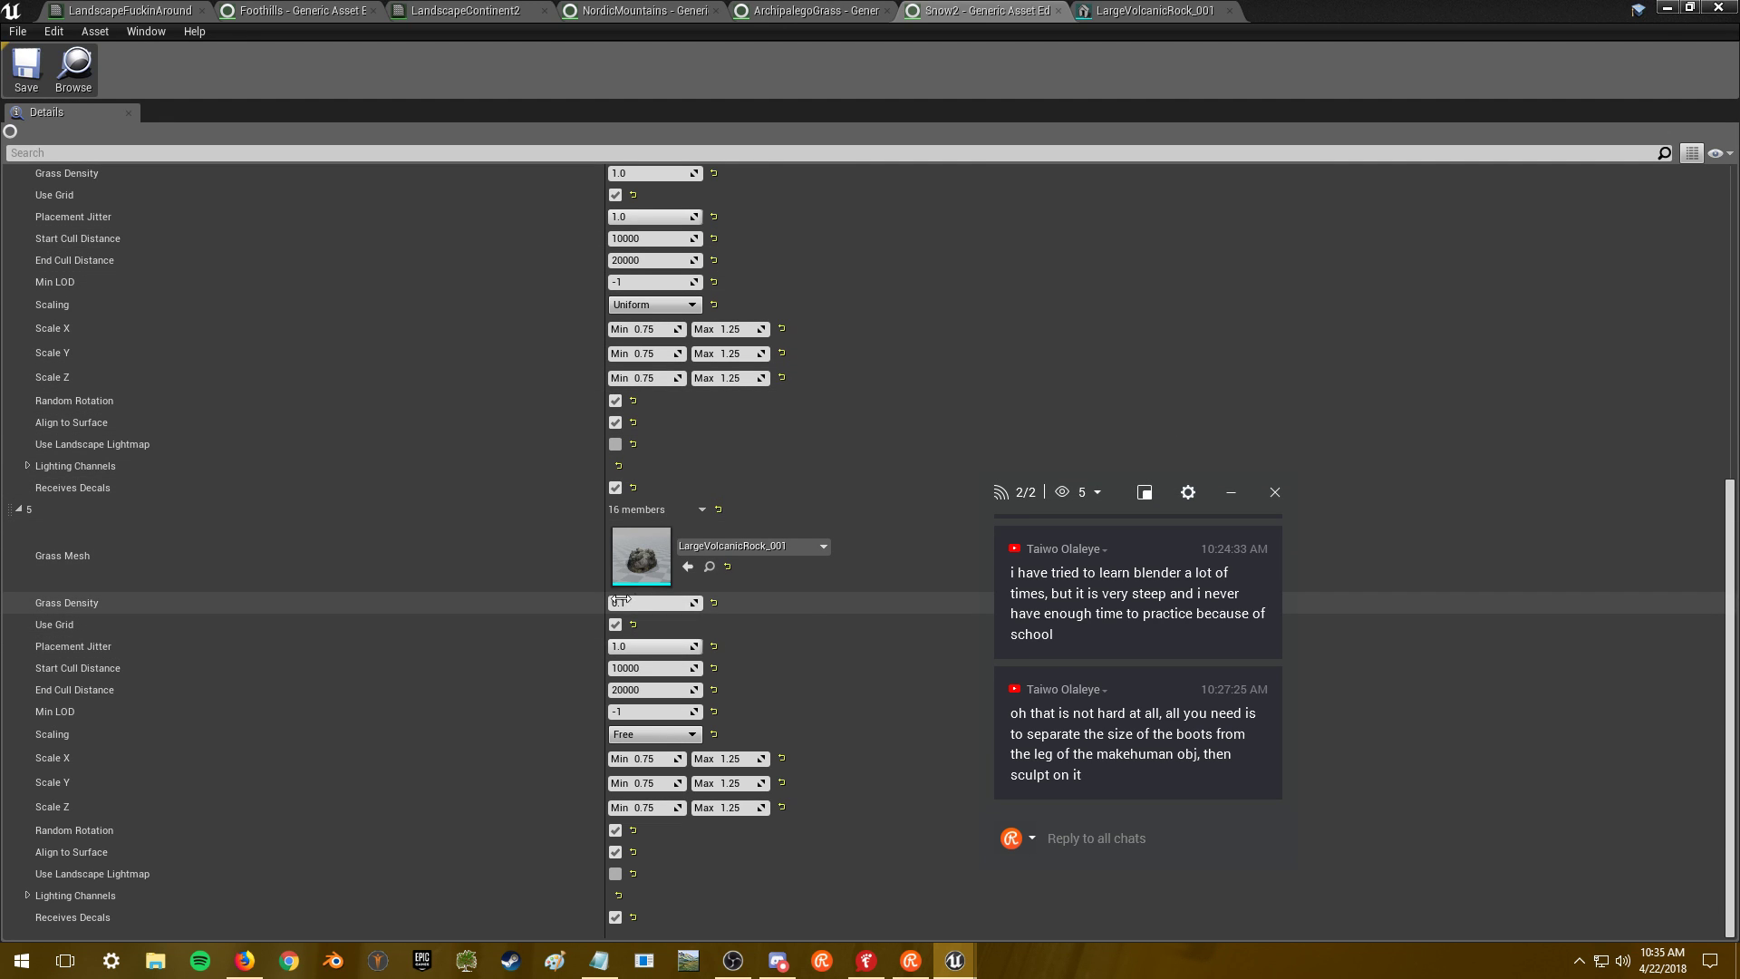
- Fly through the trees to a rock in MainMap, then return to Snow2
click(1667, 9)
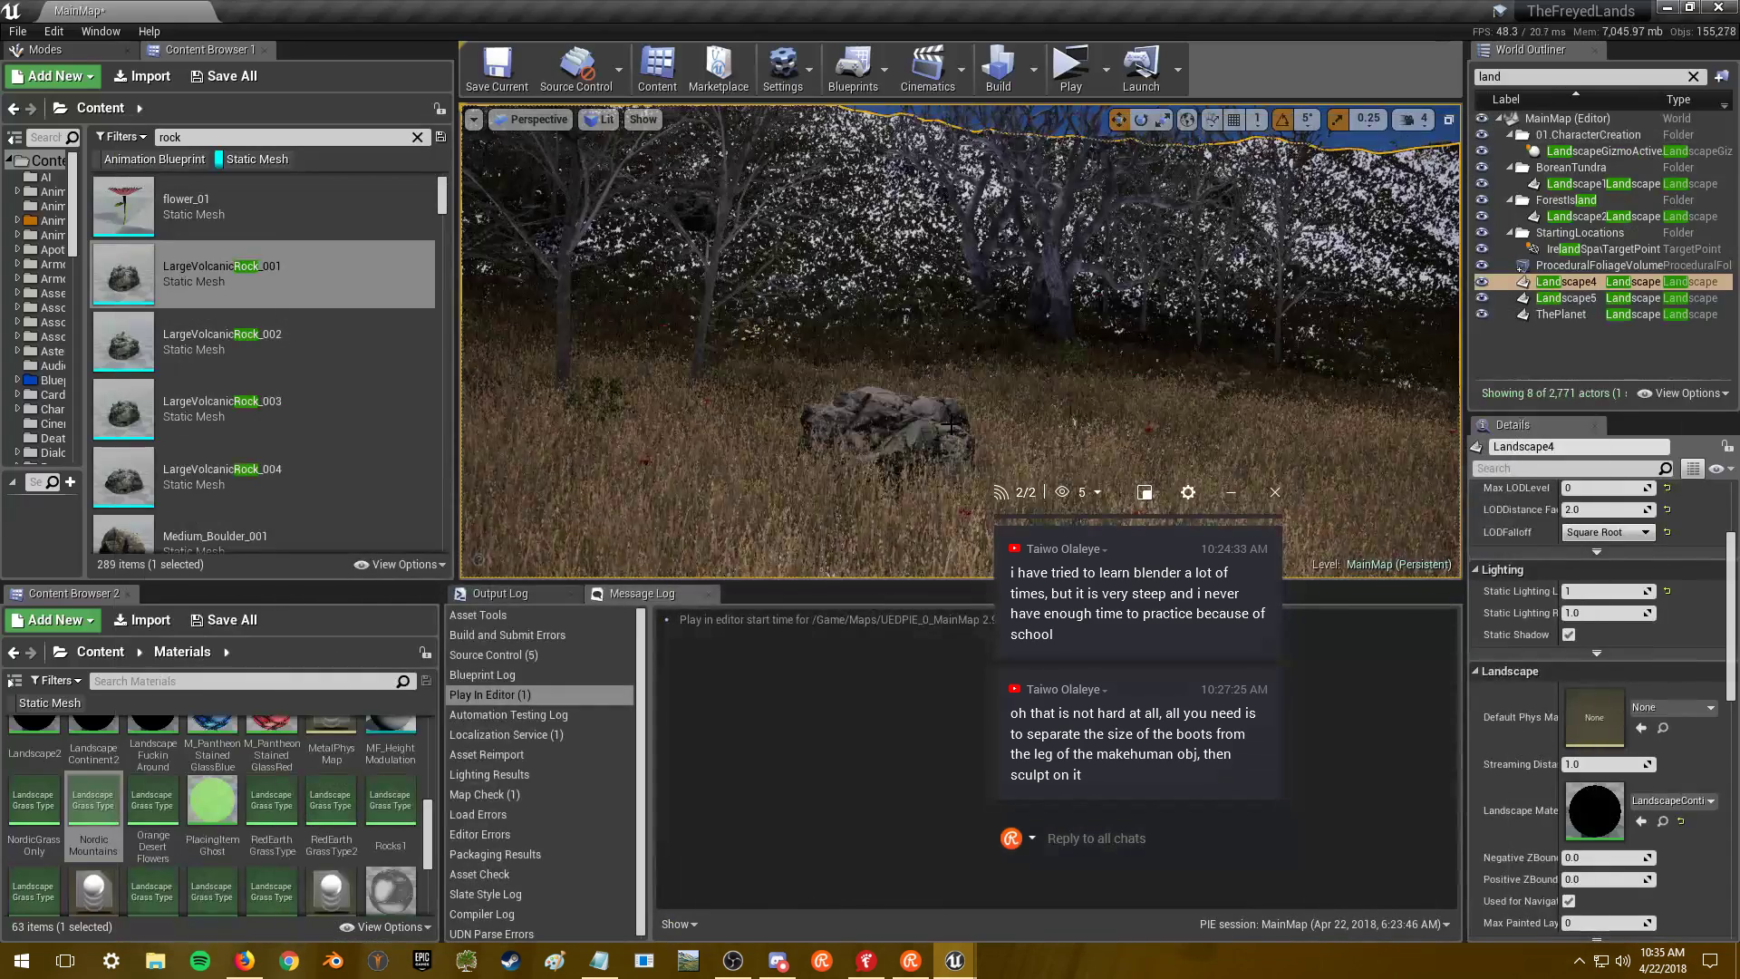
right_drag(961, 344, 960, 344)
key(alt+Tab)
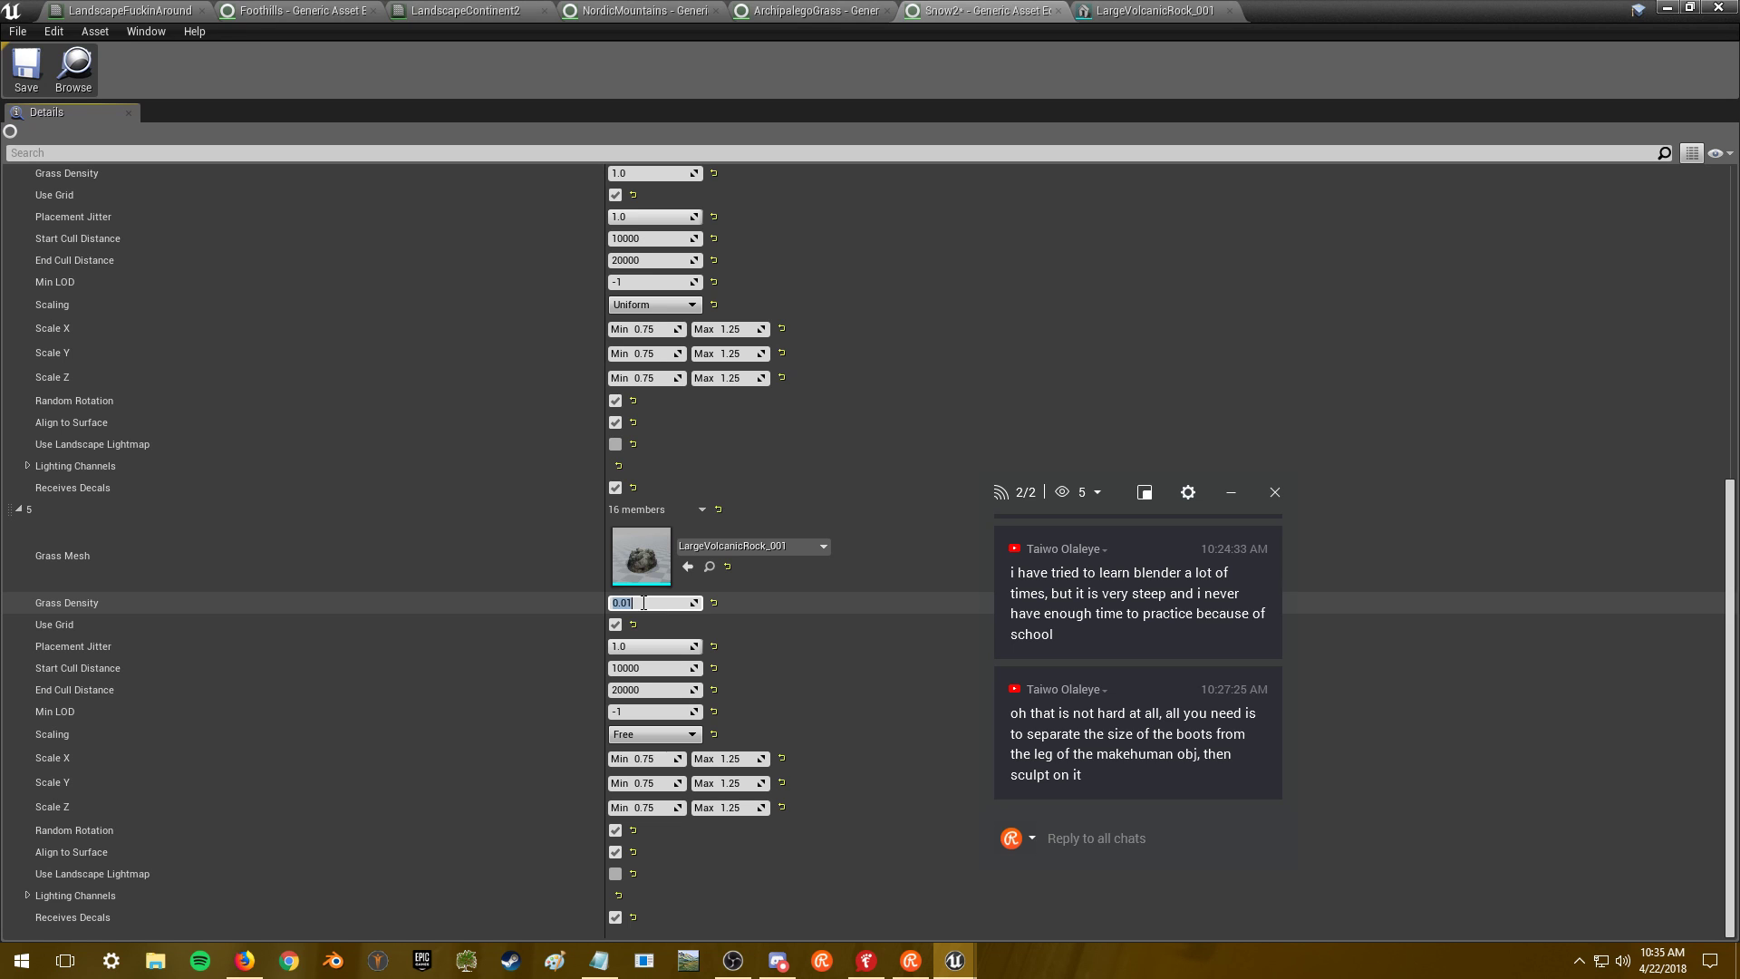
- Copy the rock variety's settings into a newly added seventh grass variety
right_click(655, 507)
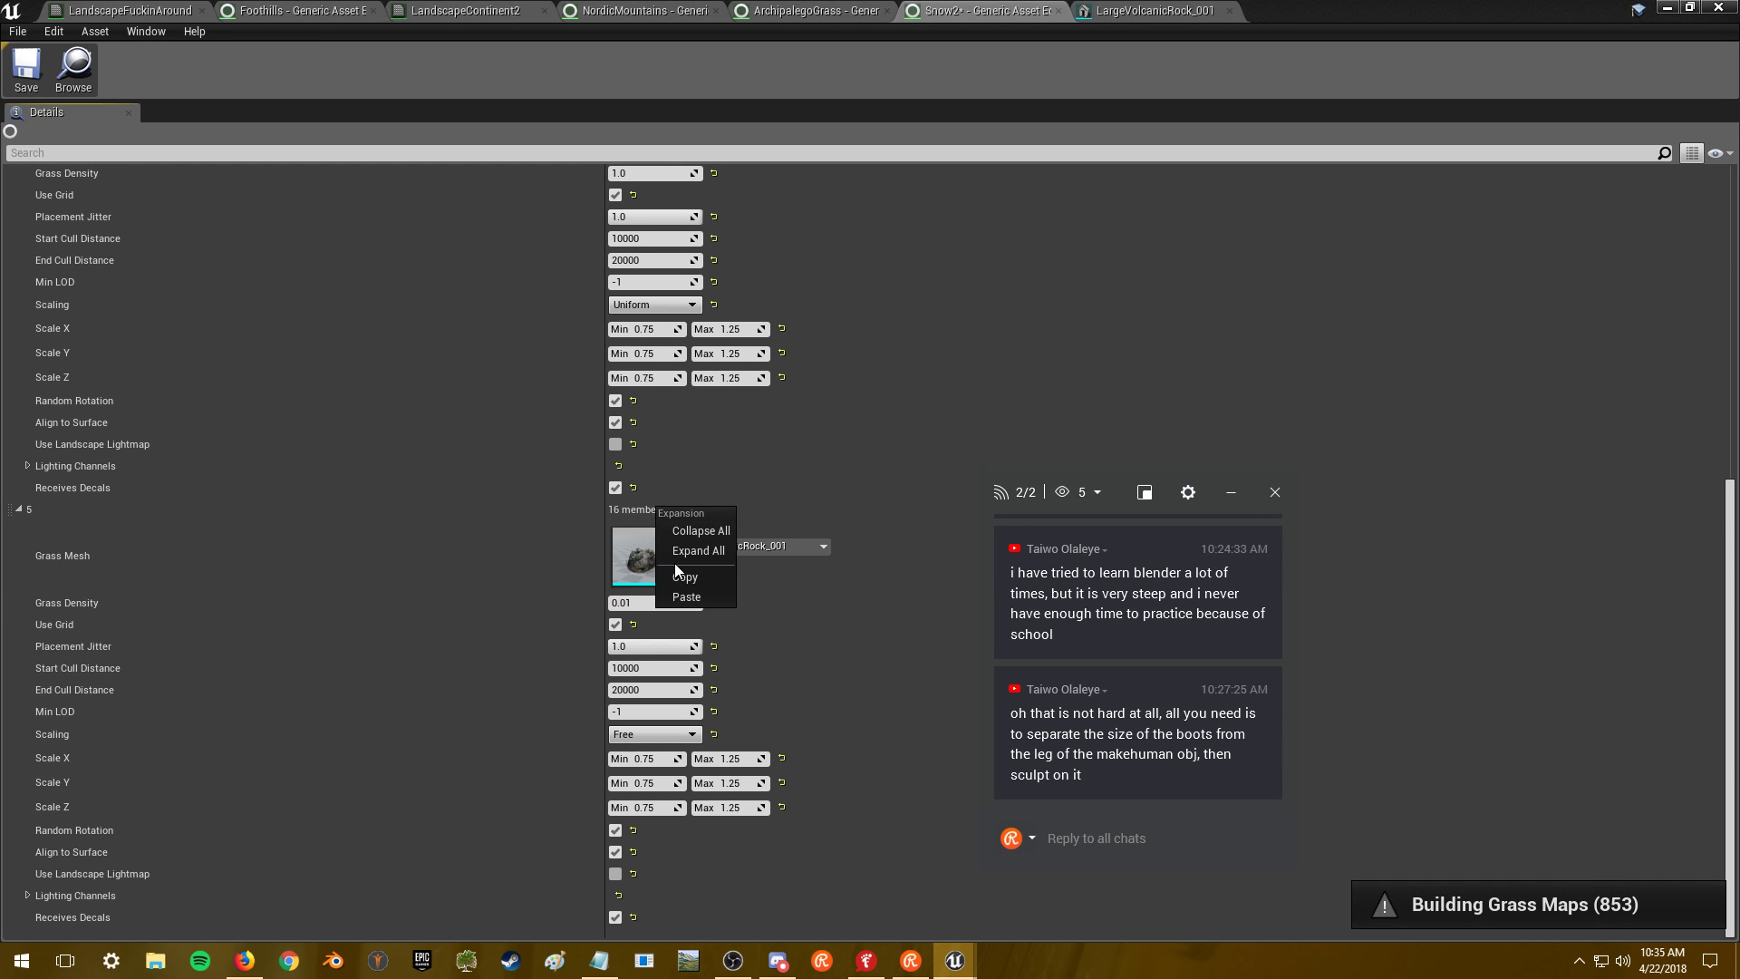
click(677, 577)
scroll(906, 192, up, 7)
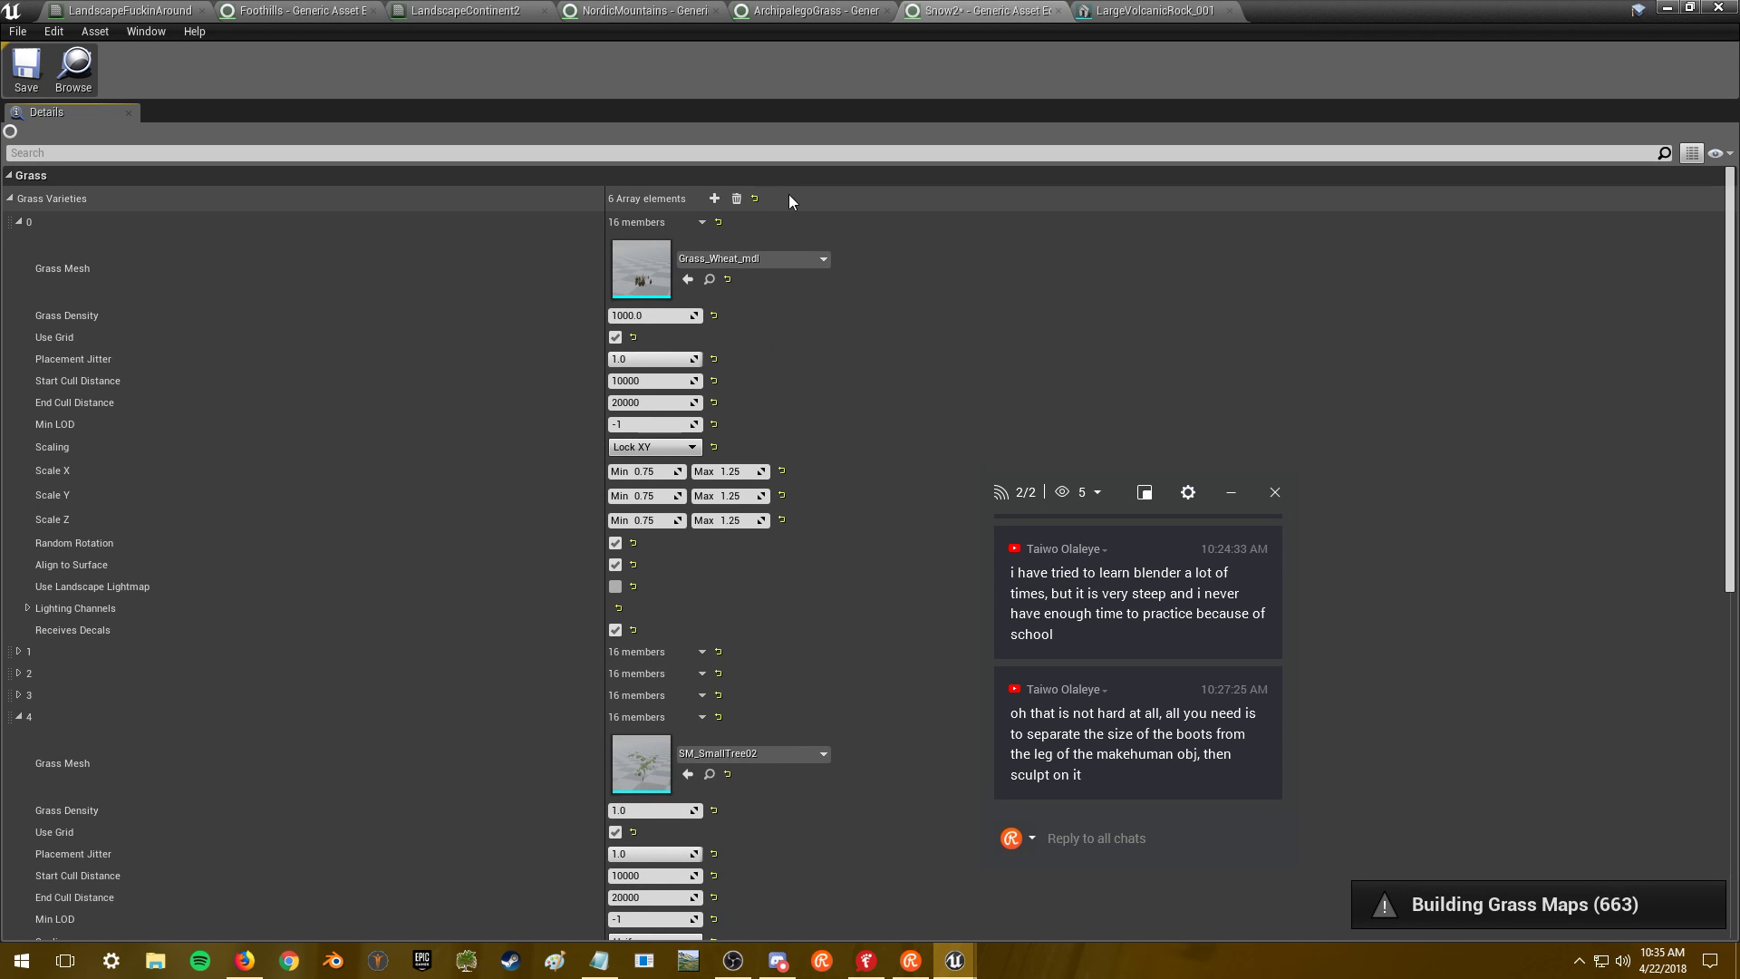
click(714, 199)
scroll(120, 906, down, 7)
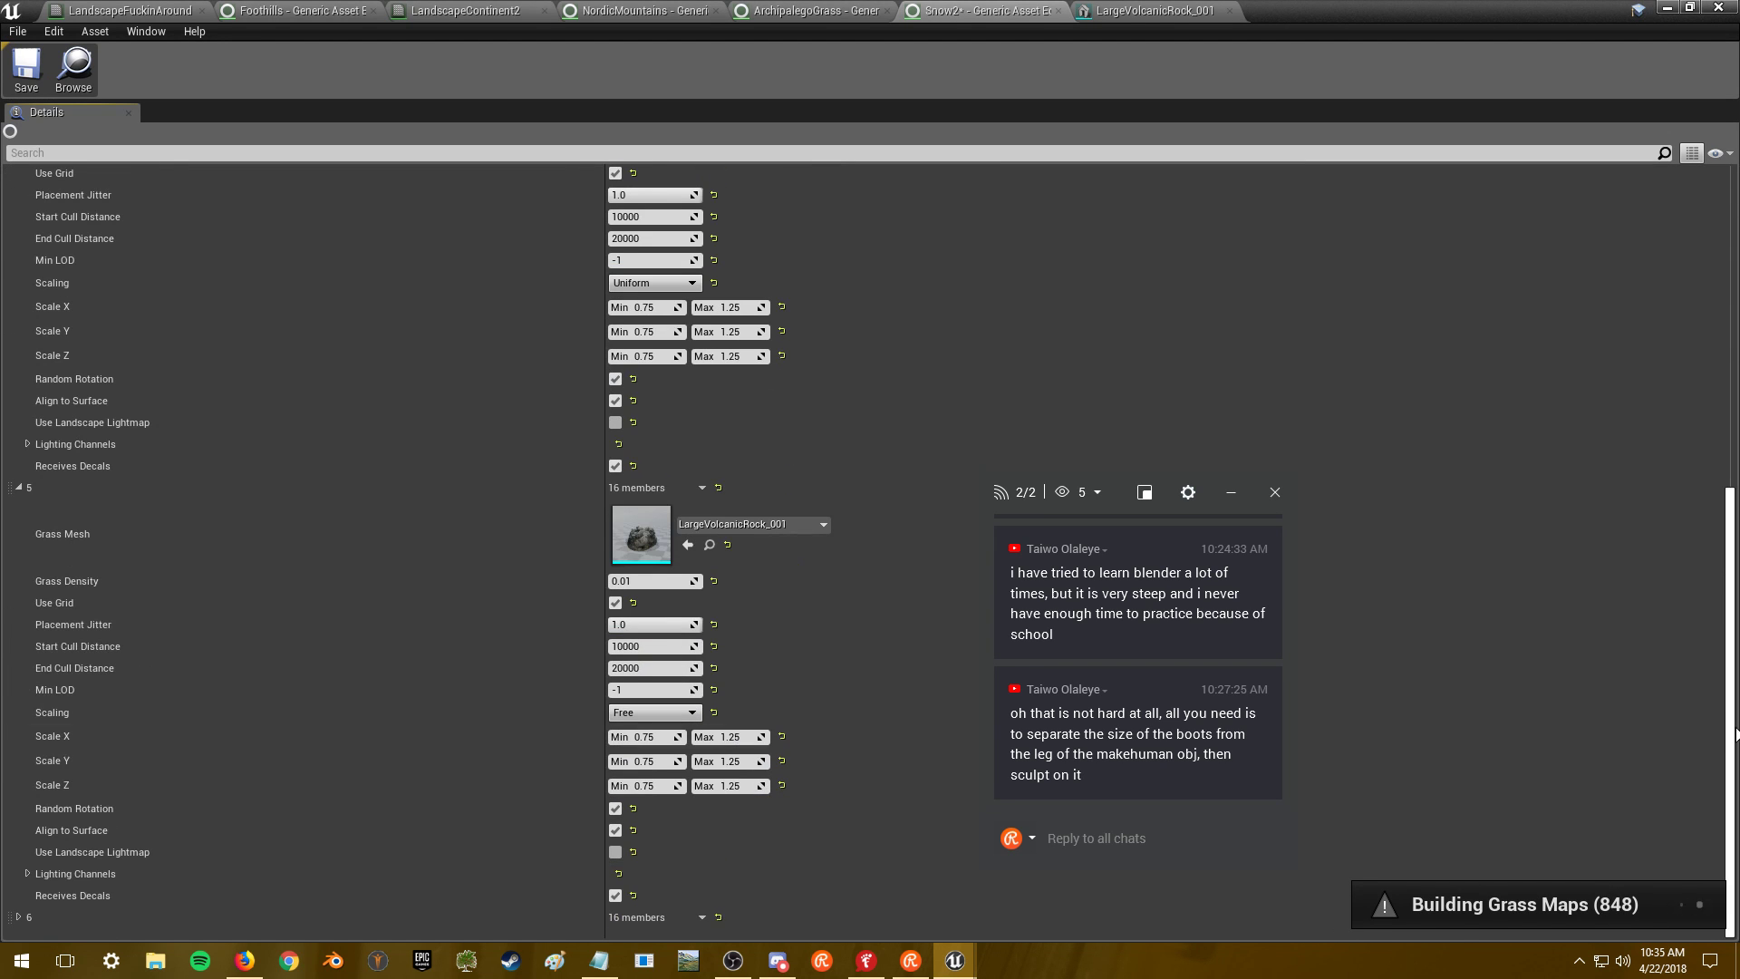
scroll(119, 925, down, 1)
click(95, 893)
scroll(145, 869, down, 4)
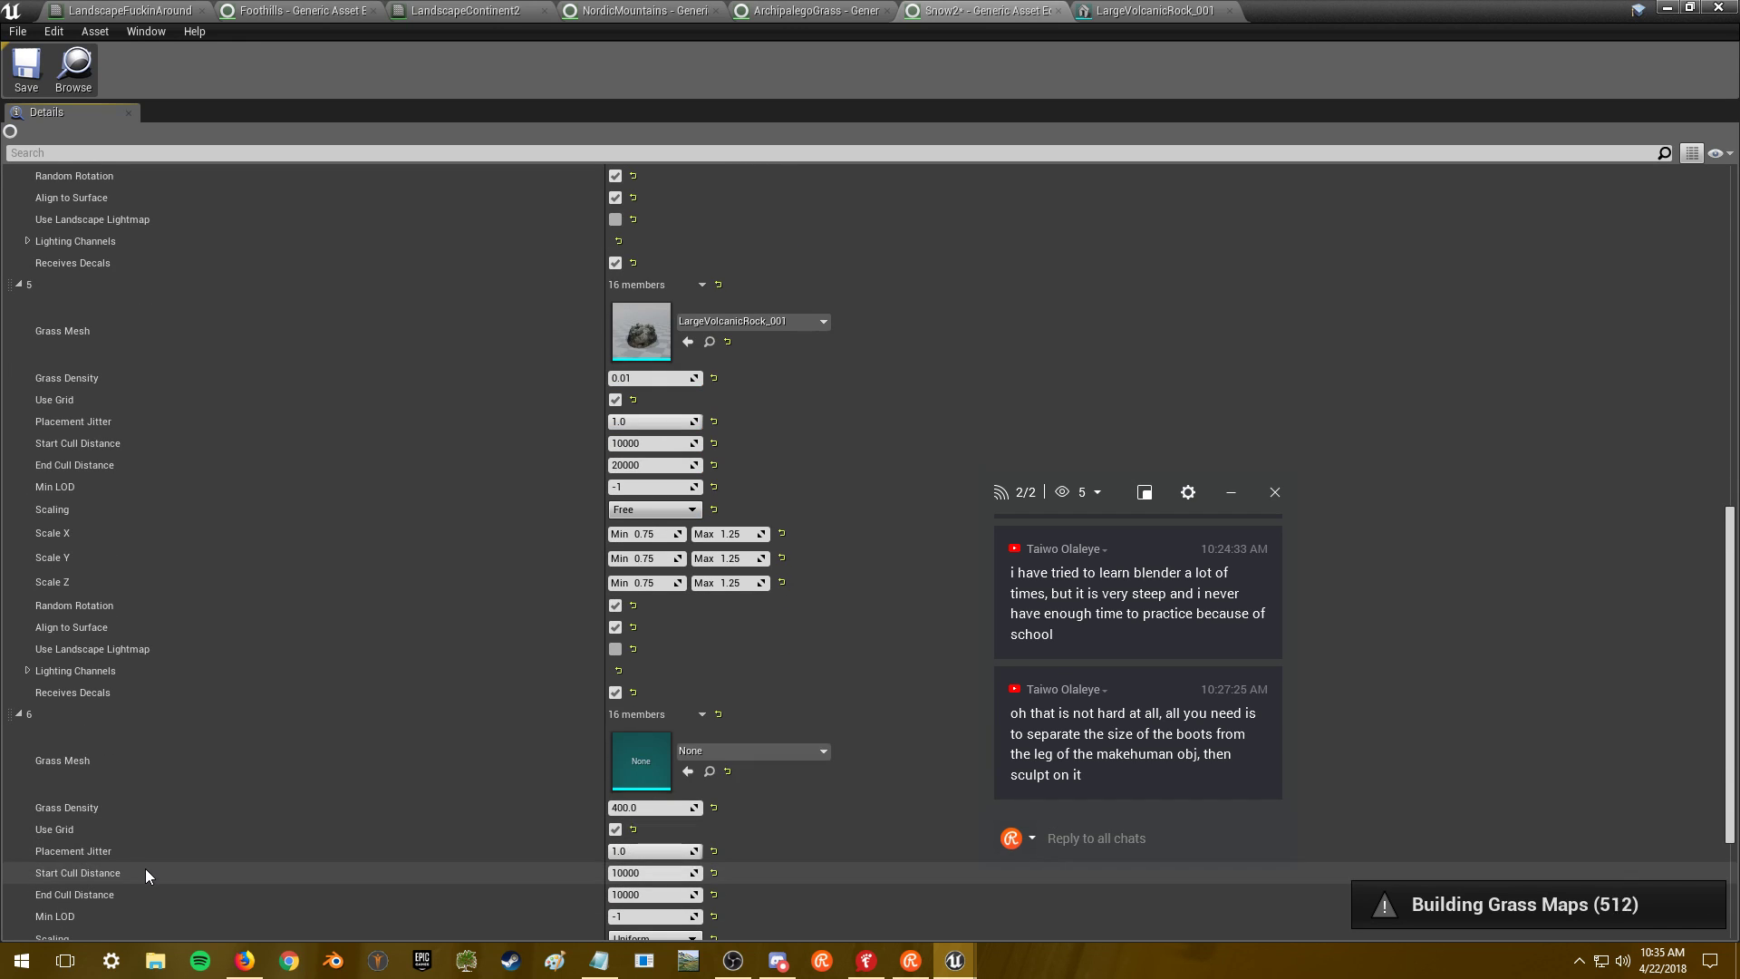
right_click(650, 716)
click(672, 788)
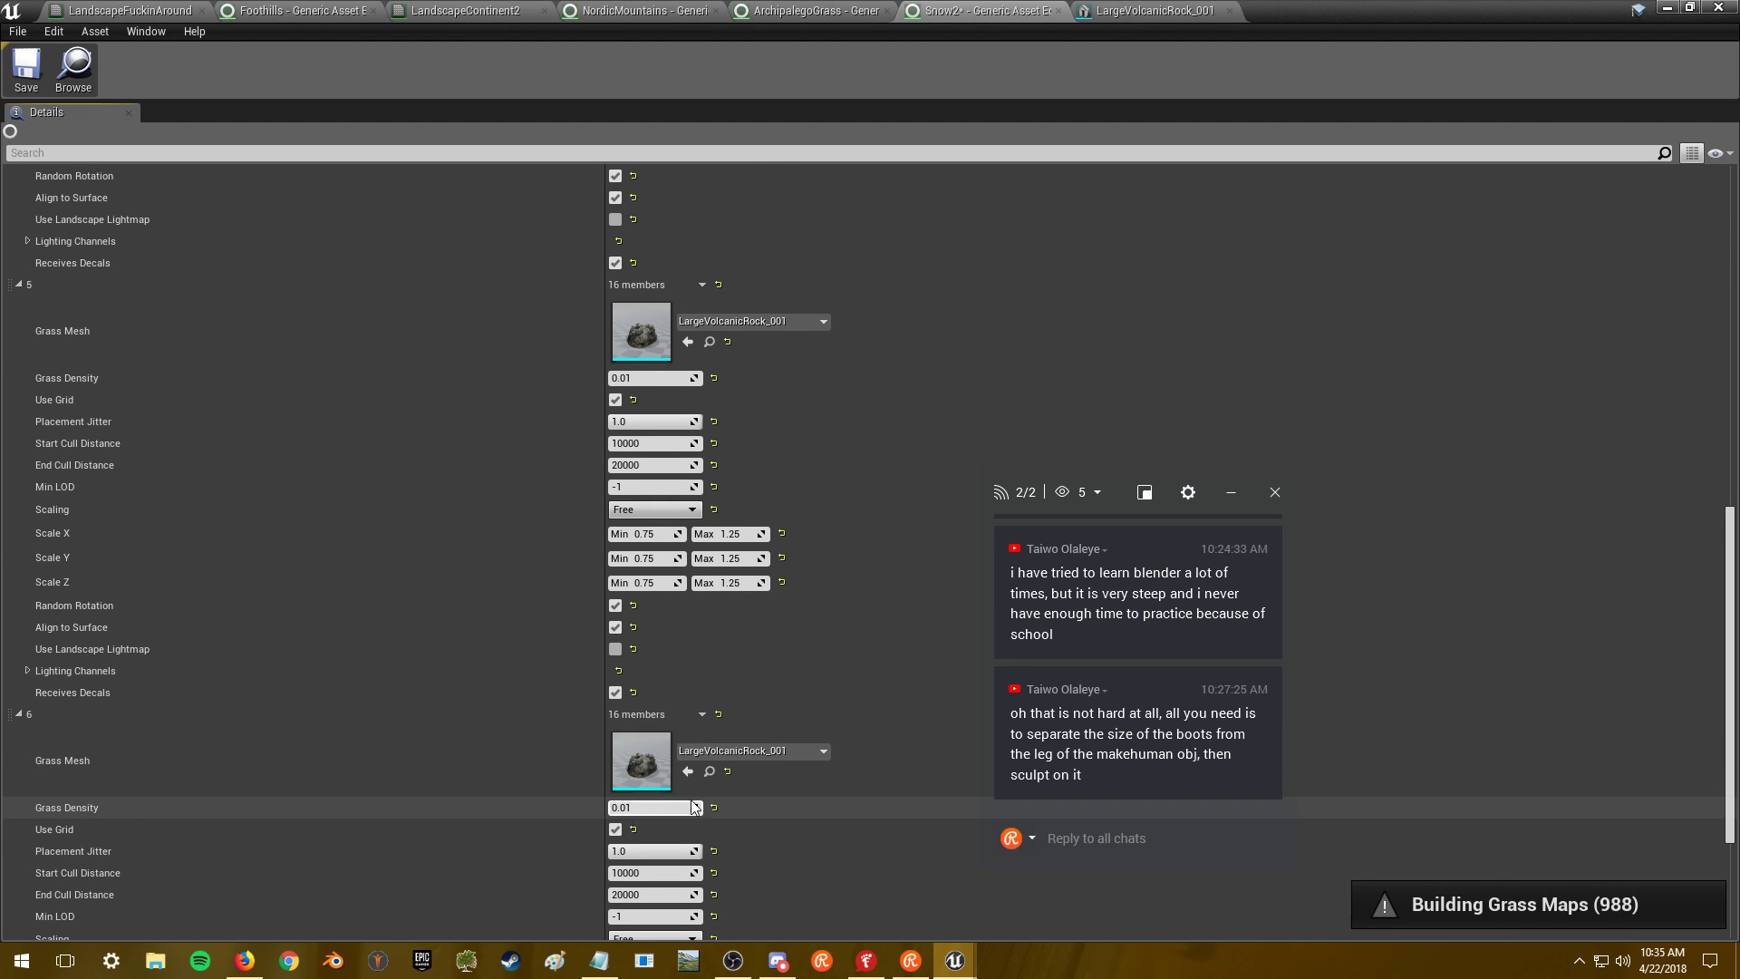
- Set the new variety's mesh to LargeVolcanicRock_002, save Snow2, and show the level
click(763, 753)
click(824, 649)
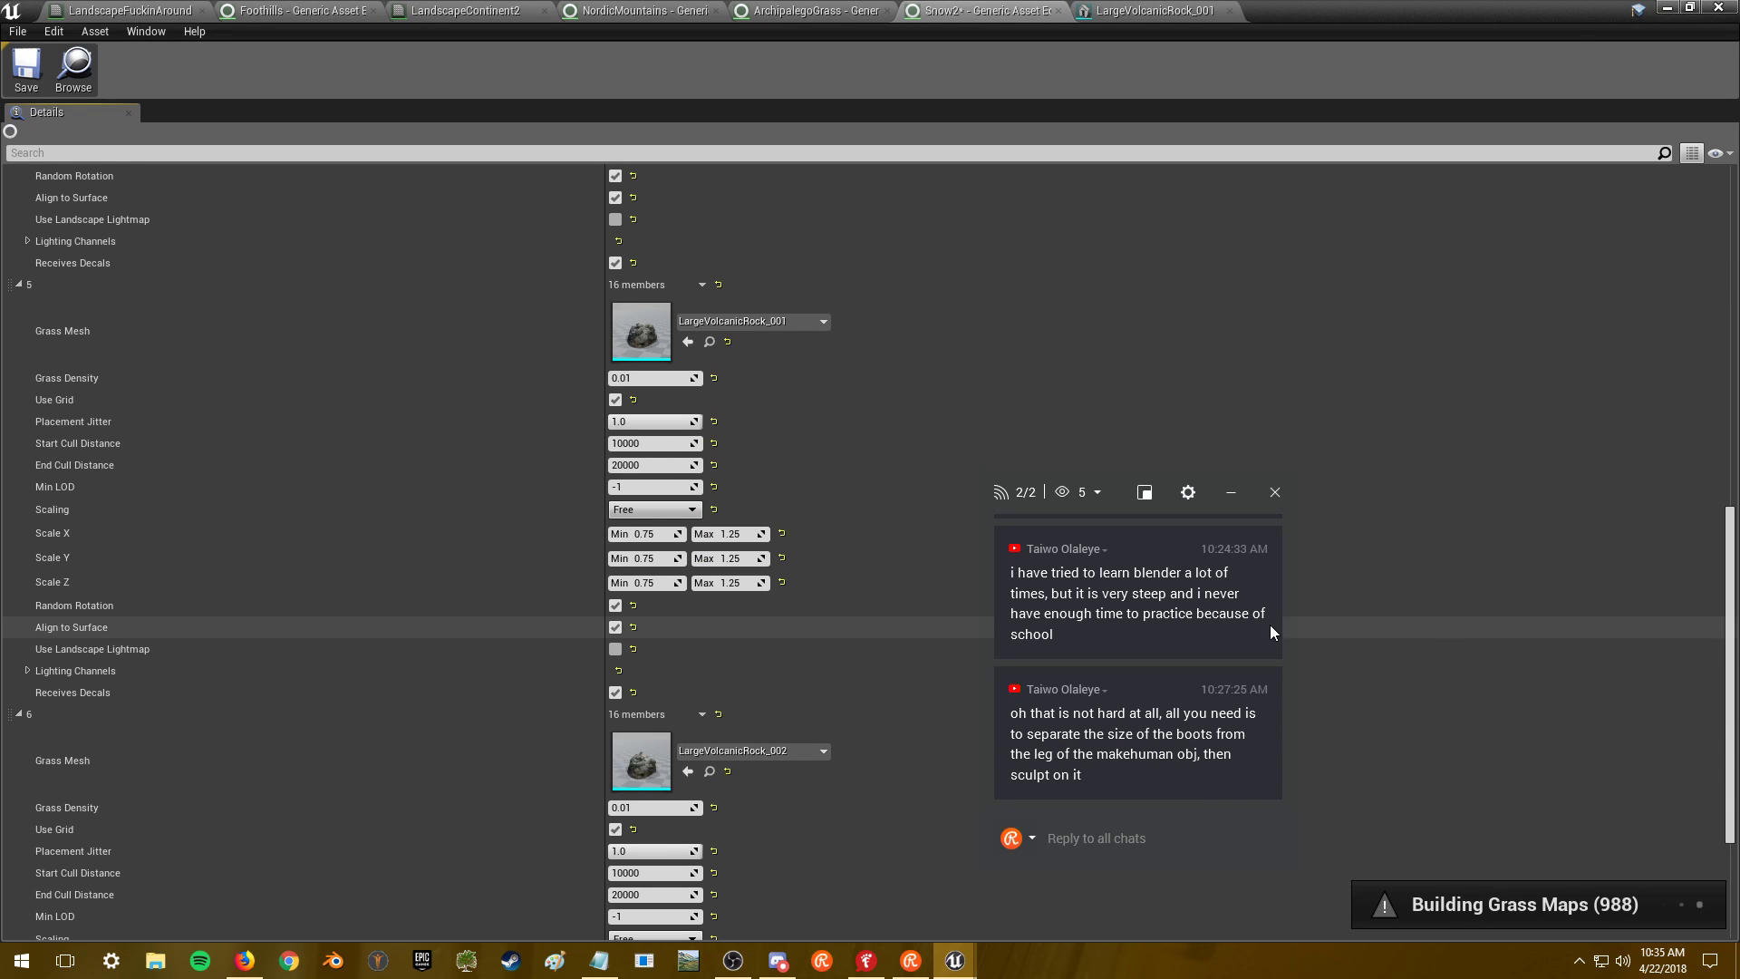
scroll(156, 210, down, 3)
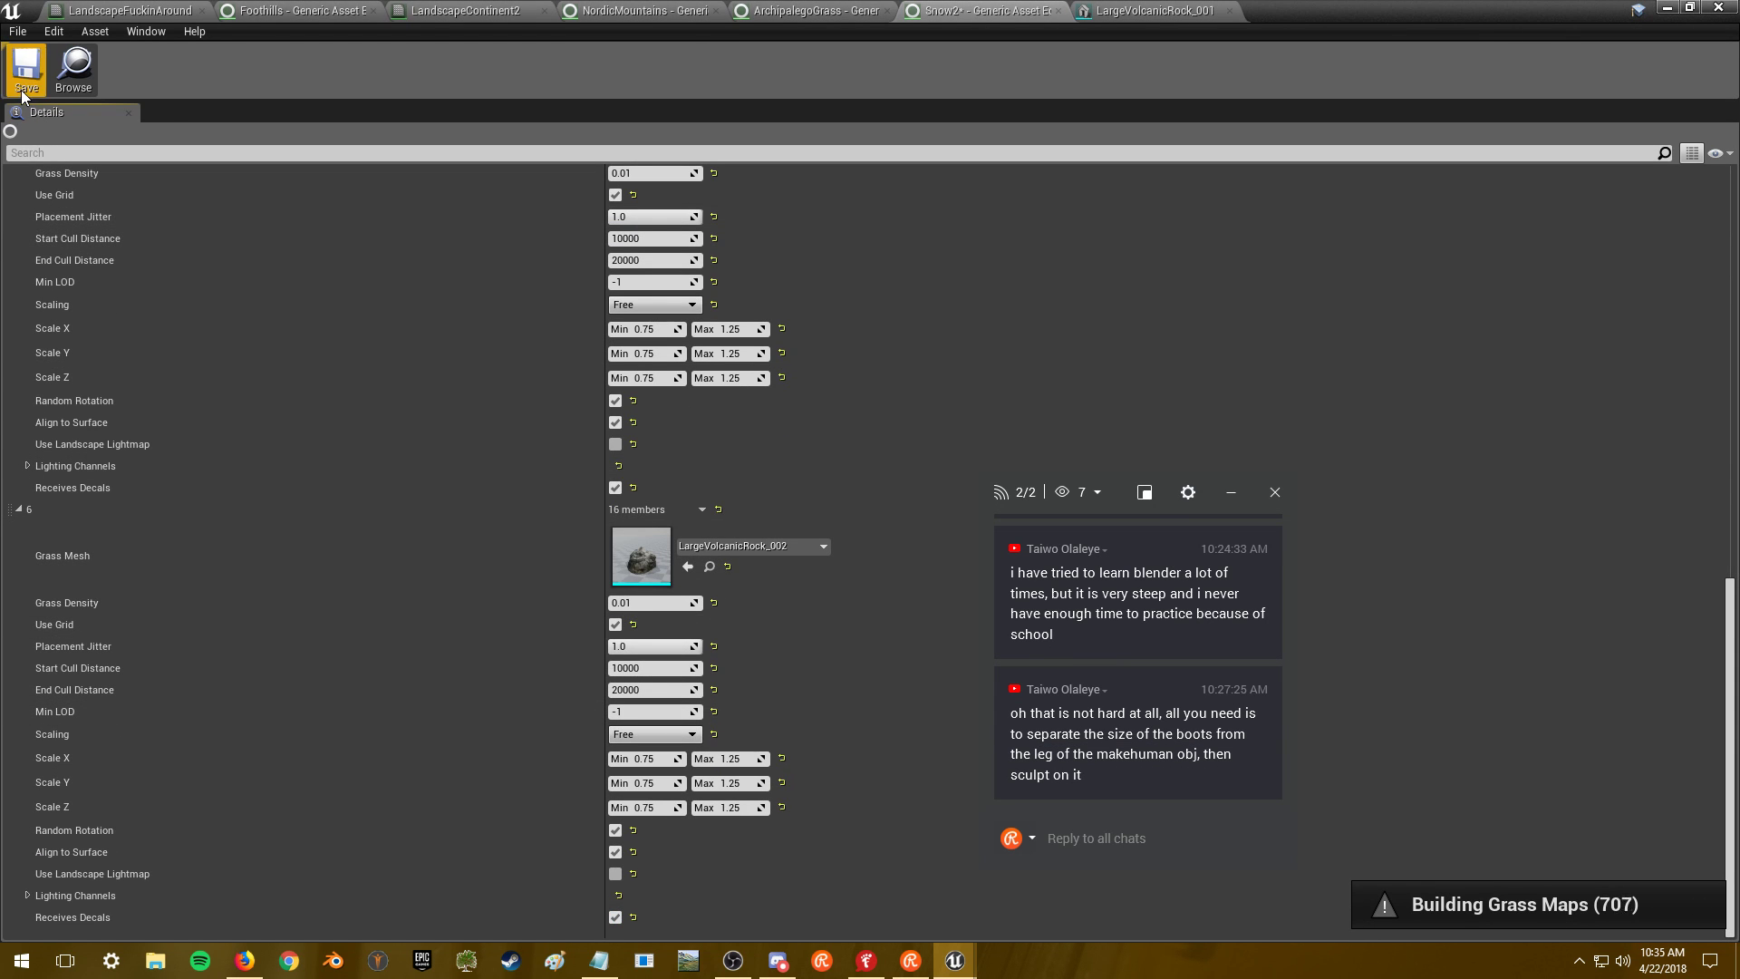
key(ctrl+s)
click(1668, 9)
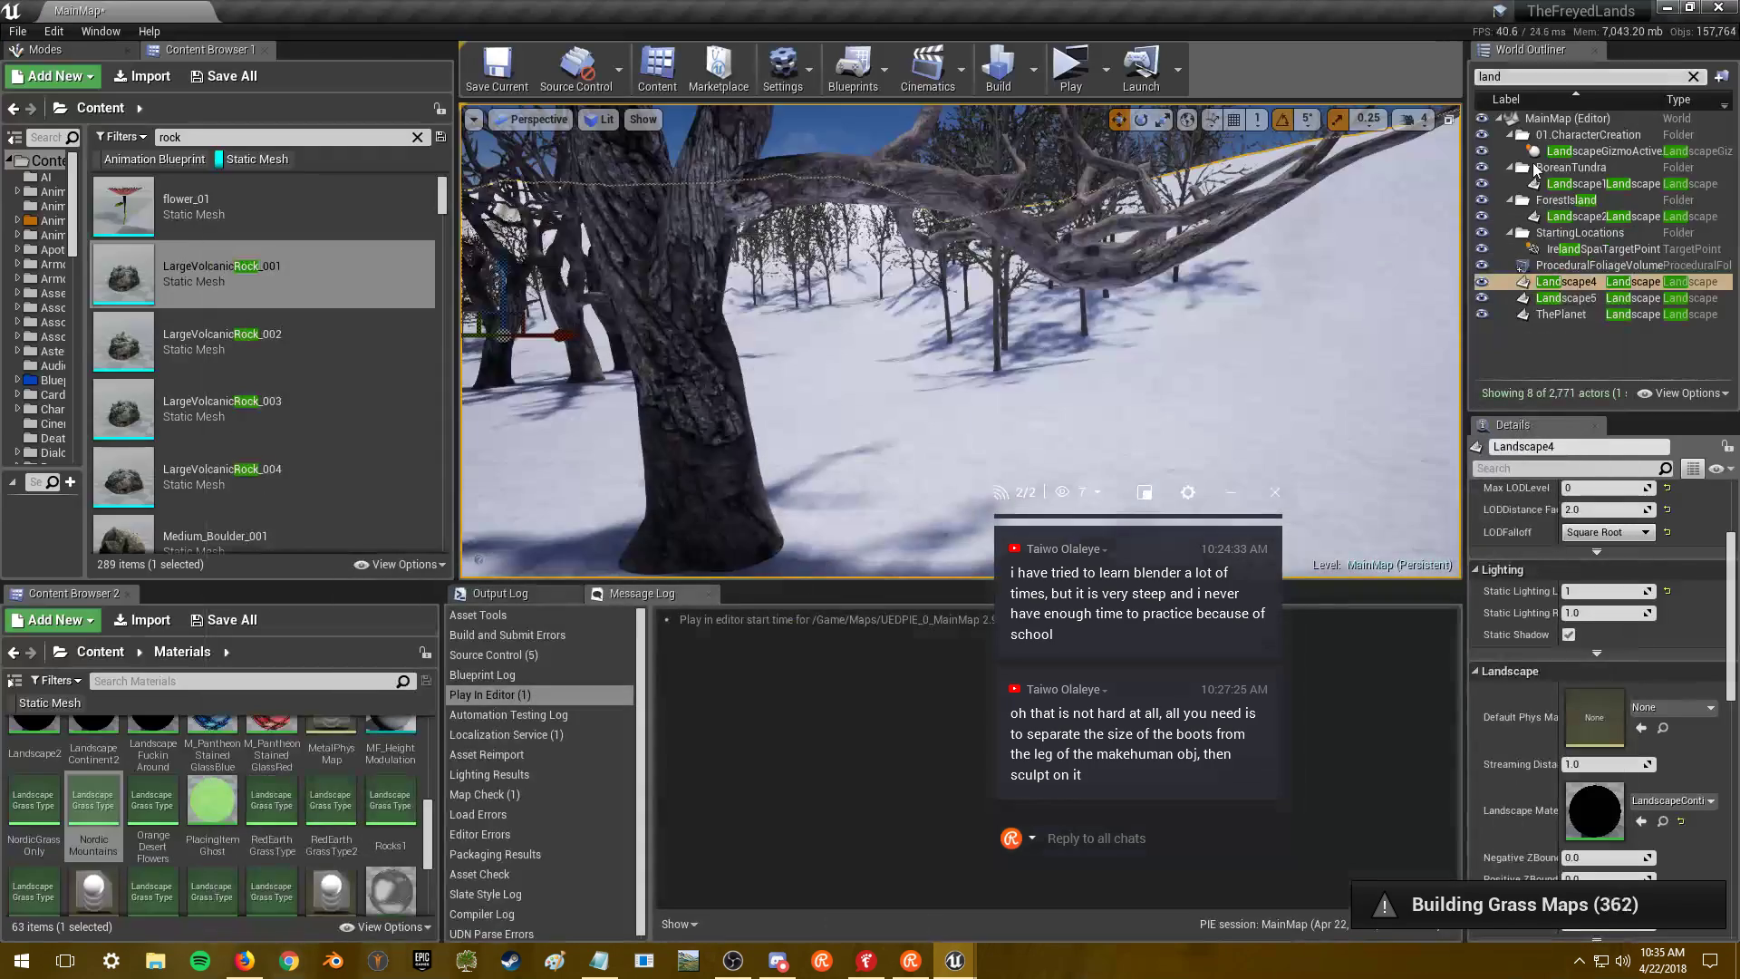
- Fly down the MainMap slopes into tall dry grass to check rocks, then return to Snow2
right_drag(1007, 352, 1007, 353)
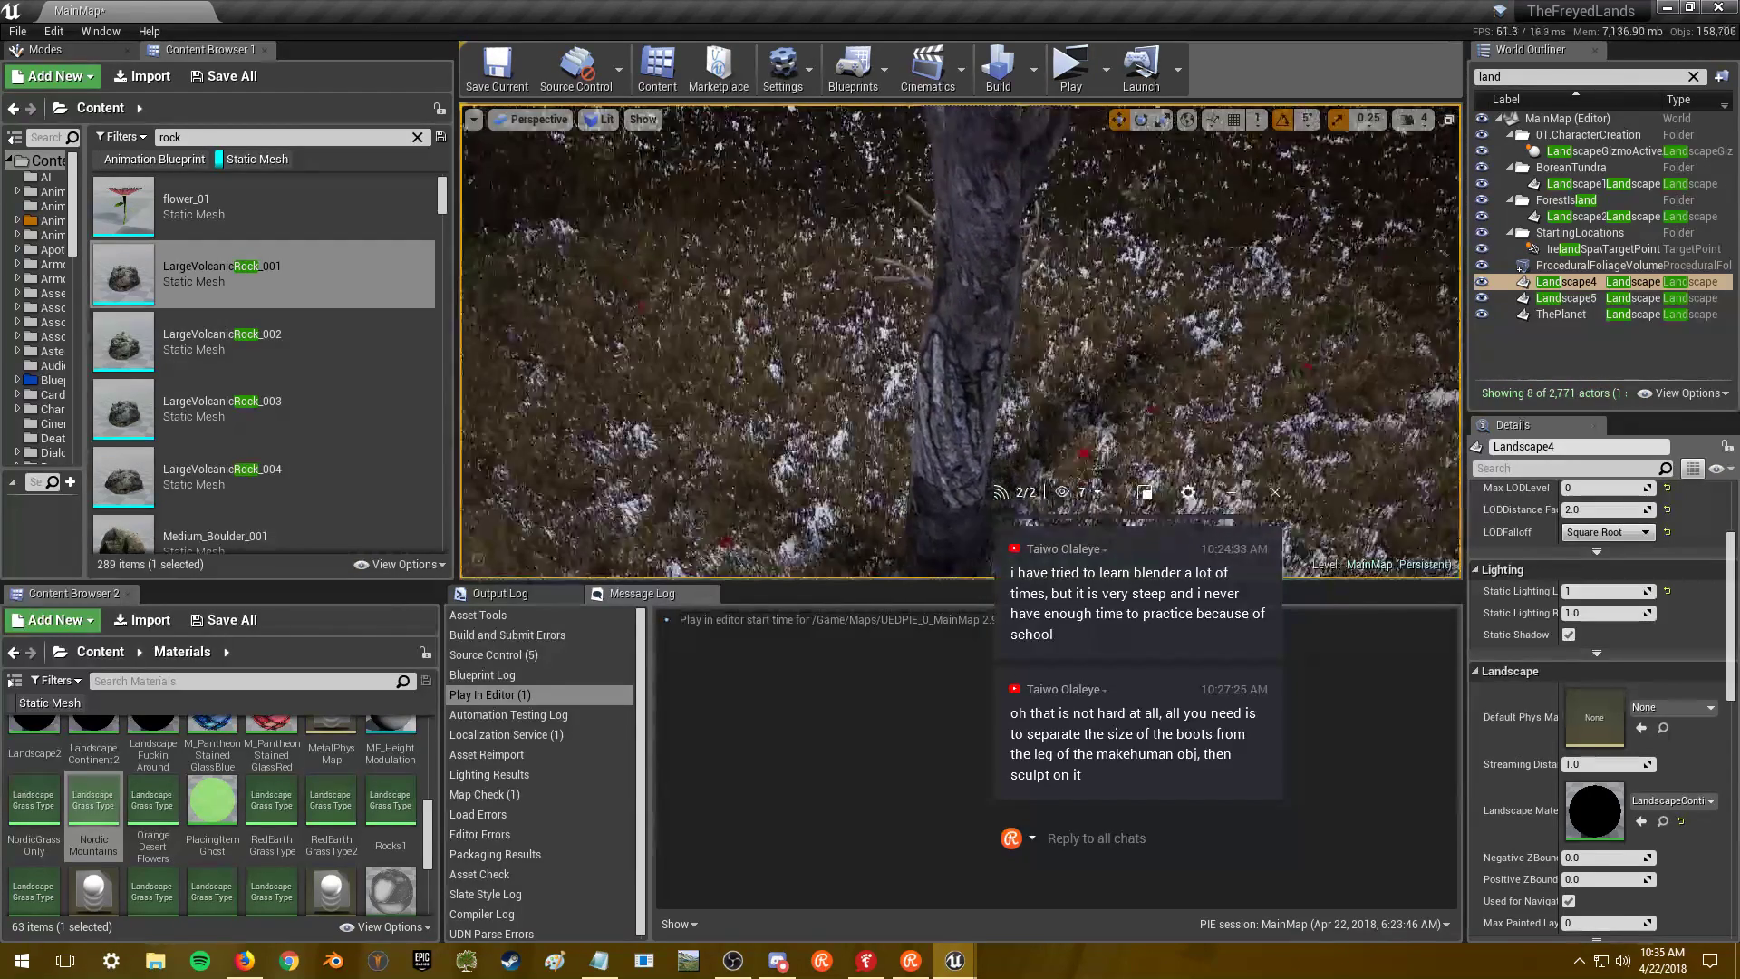
right_drag(1007, 352, 1007, 352)
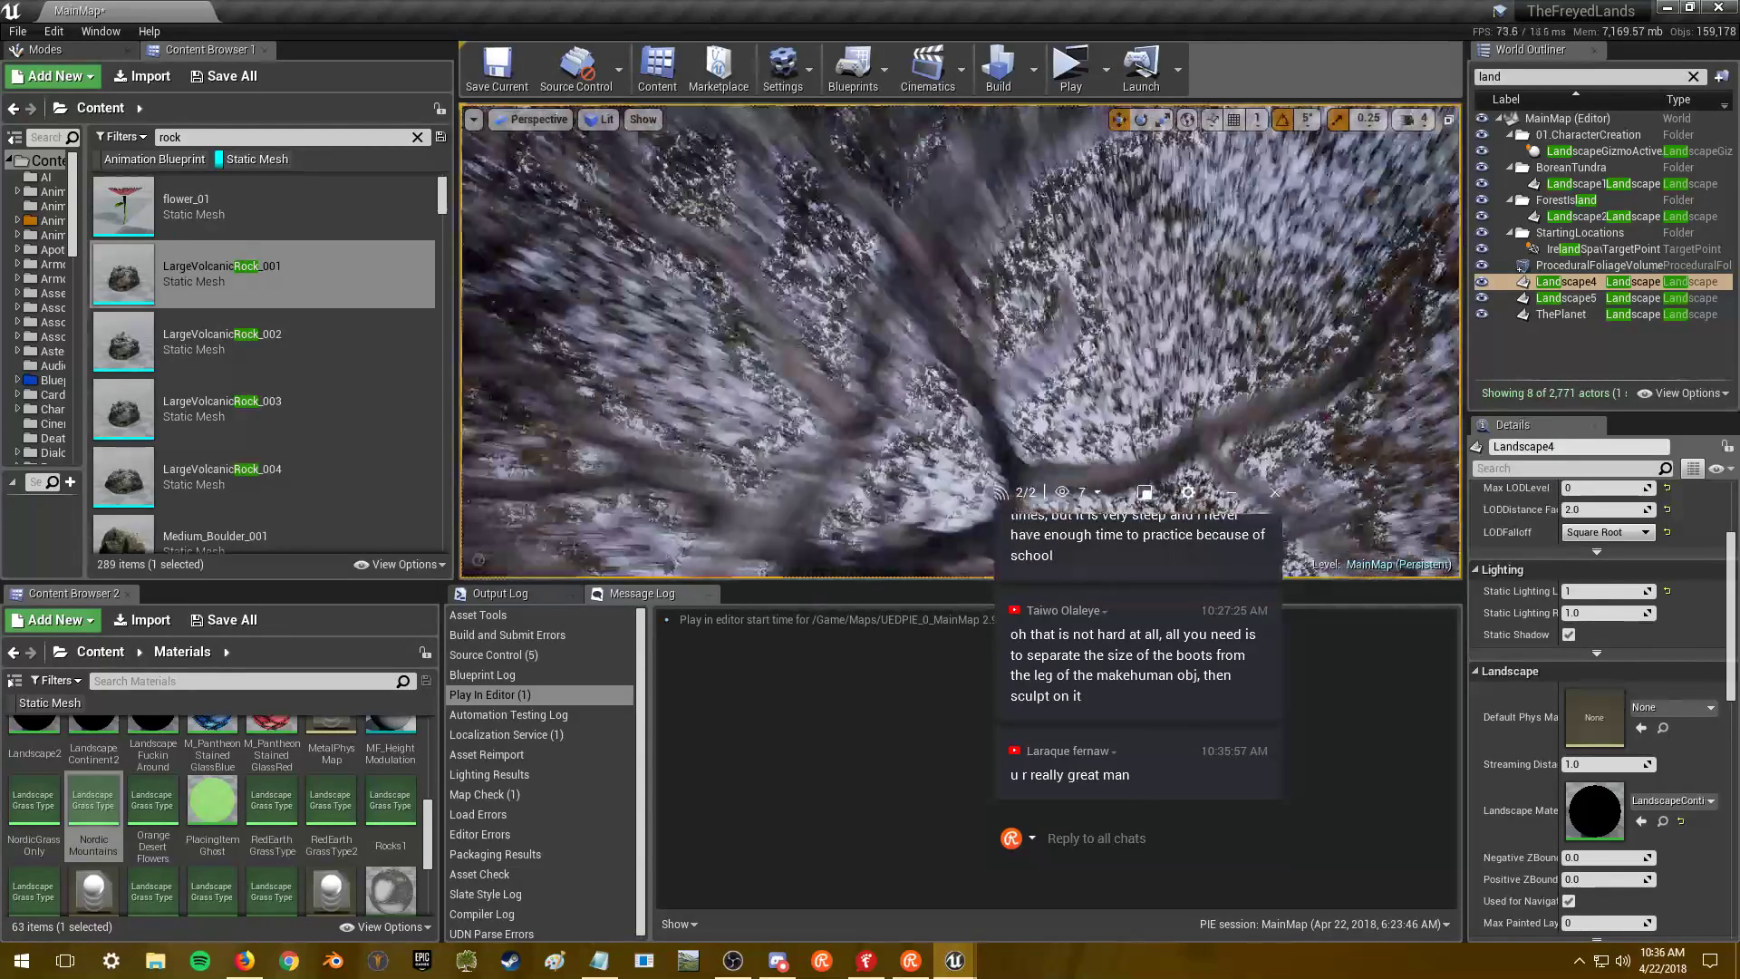
right_drag(1007, 353, 1007, 353)
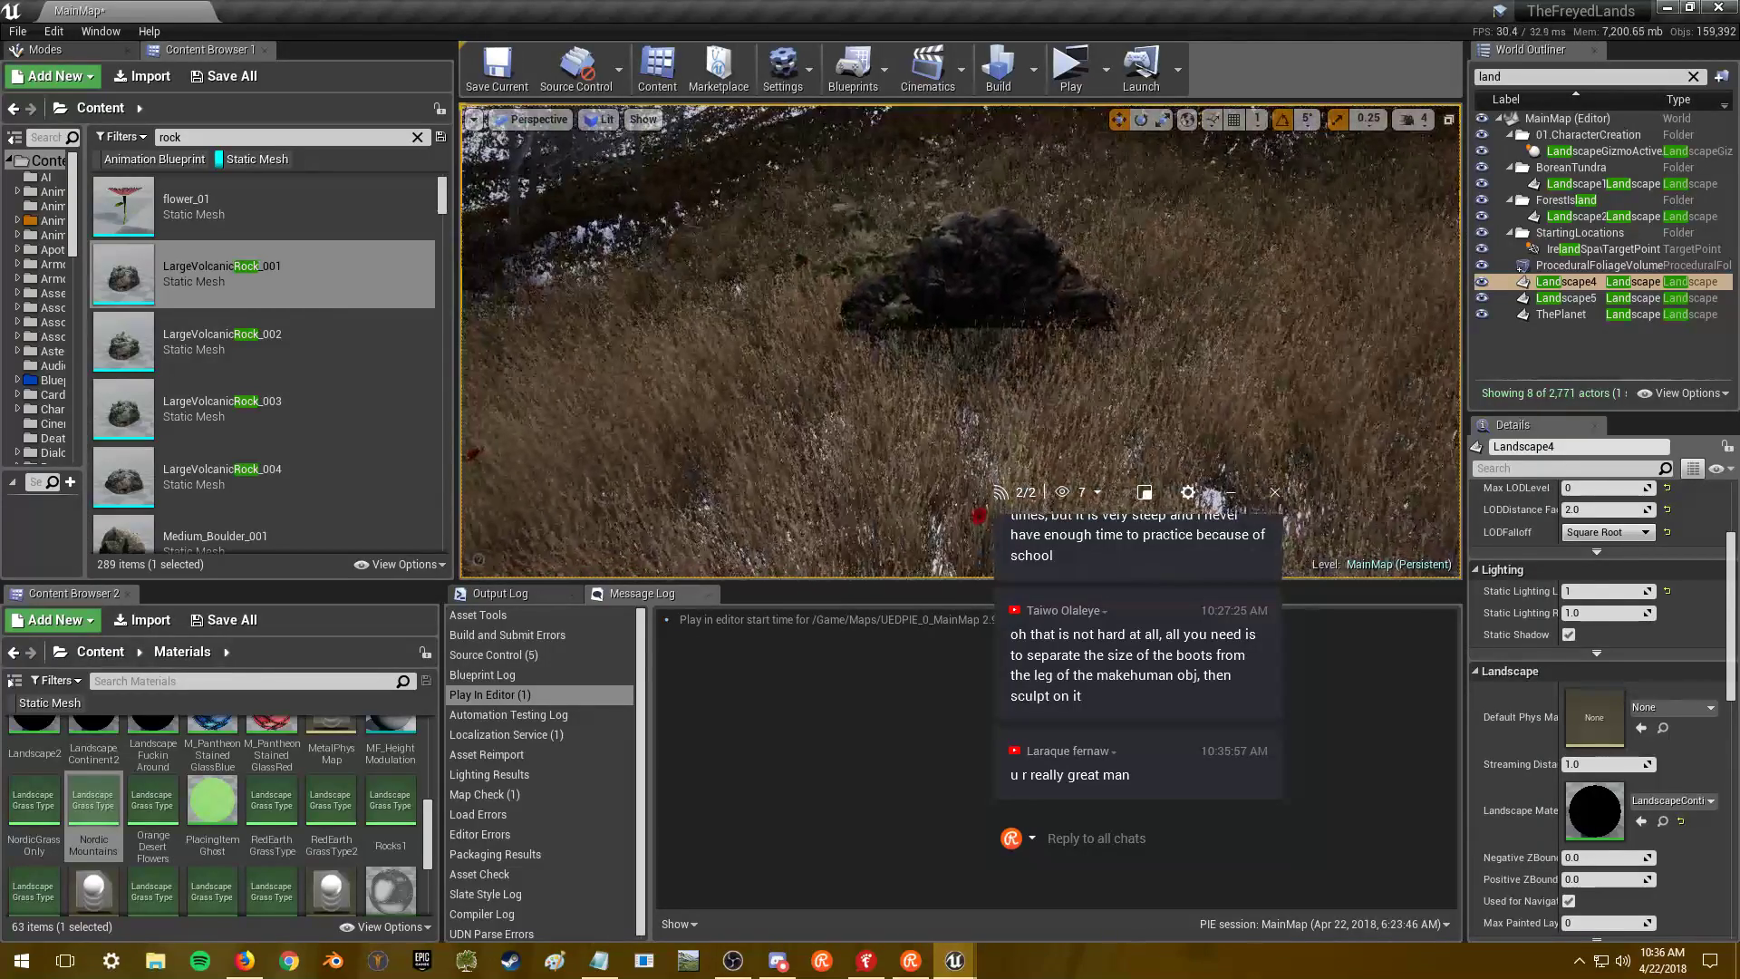
key(alt+Tab)
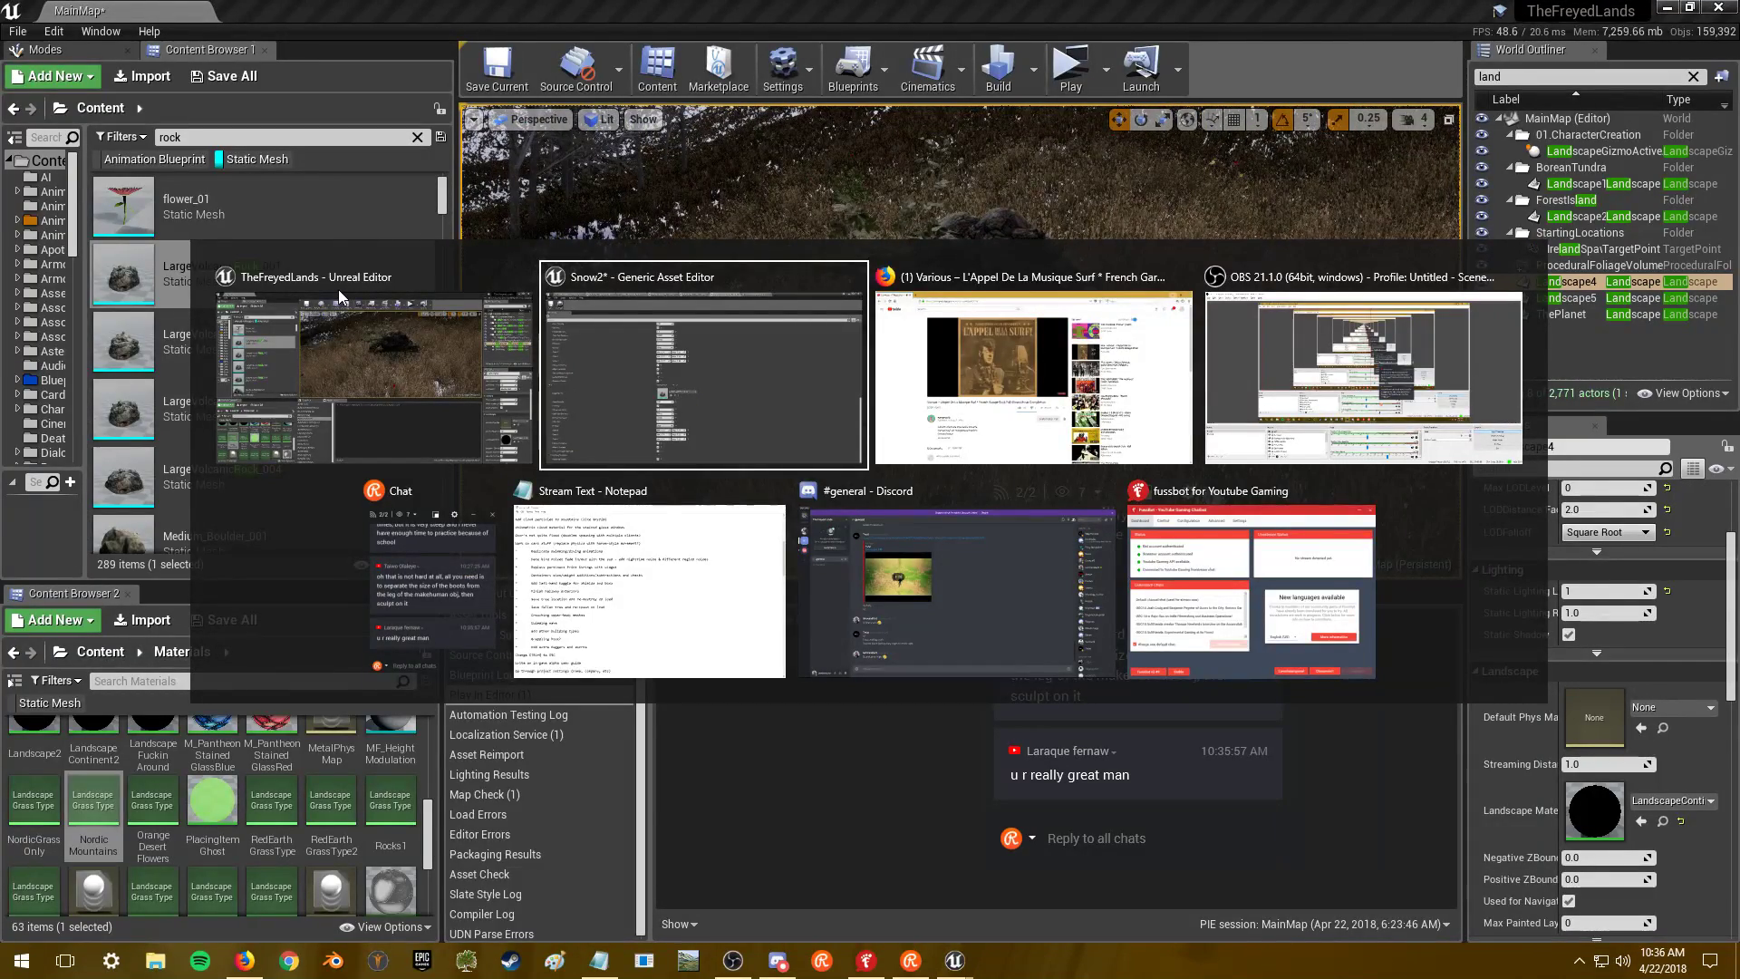
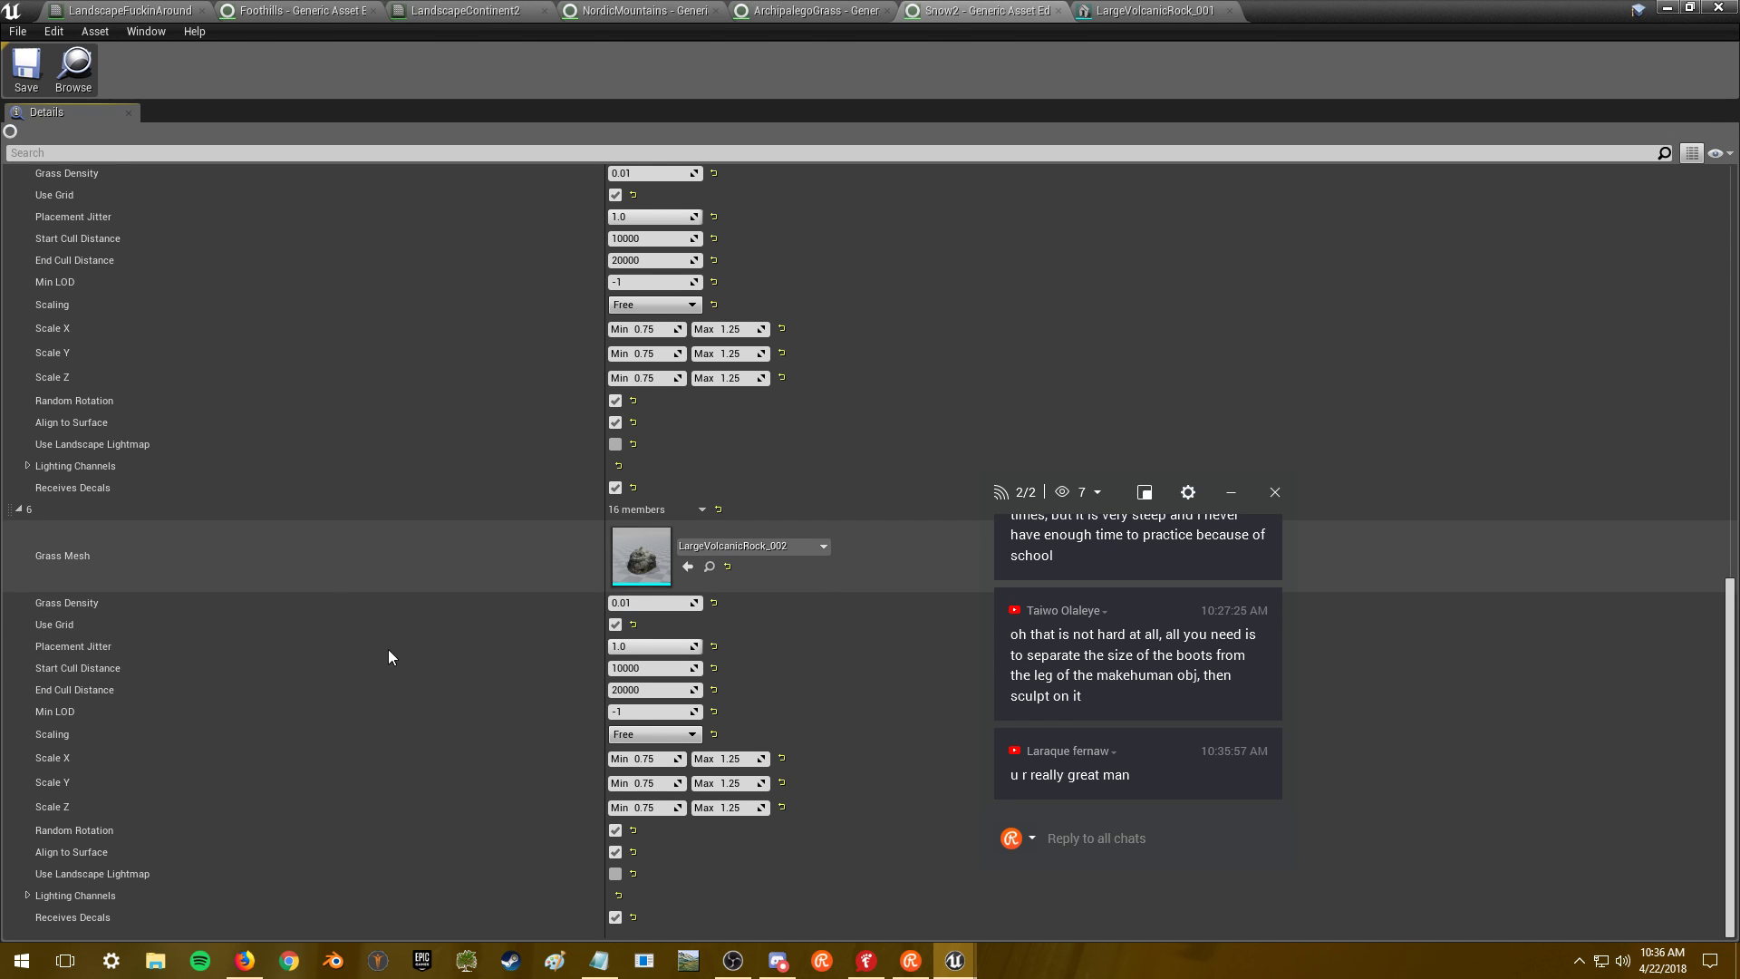
- Expand variety 6's Lighting Channels and move the stream chat overlay aside
click(26, 894)
drag(1122, 492, 1358, 523)
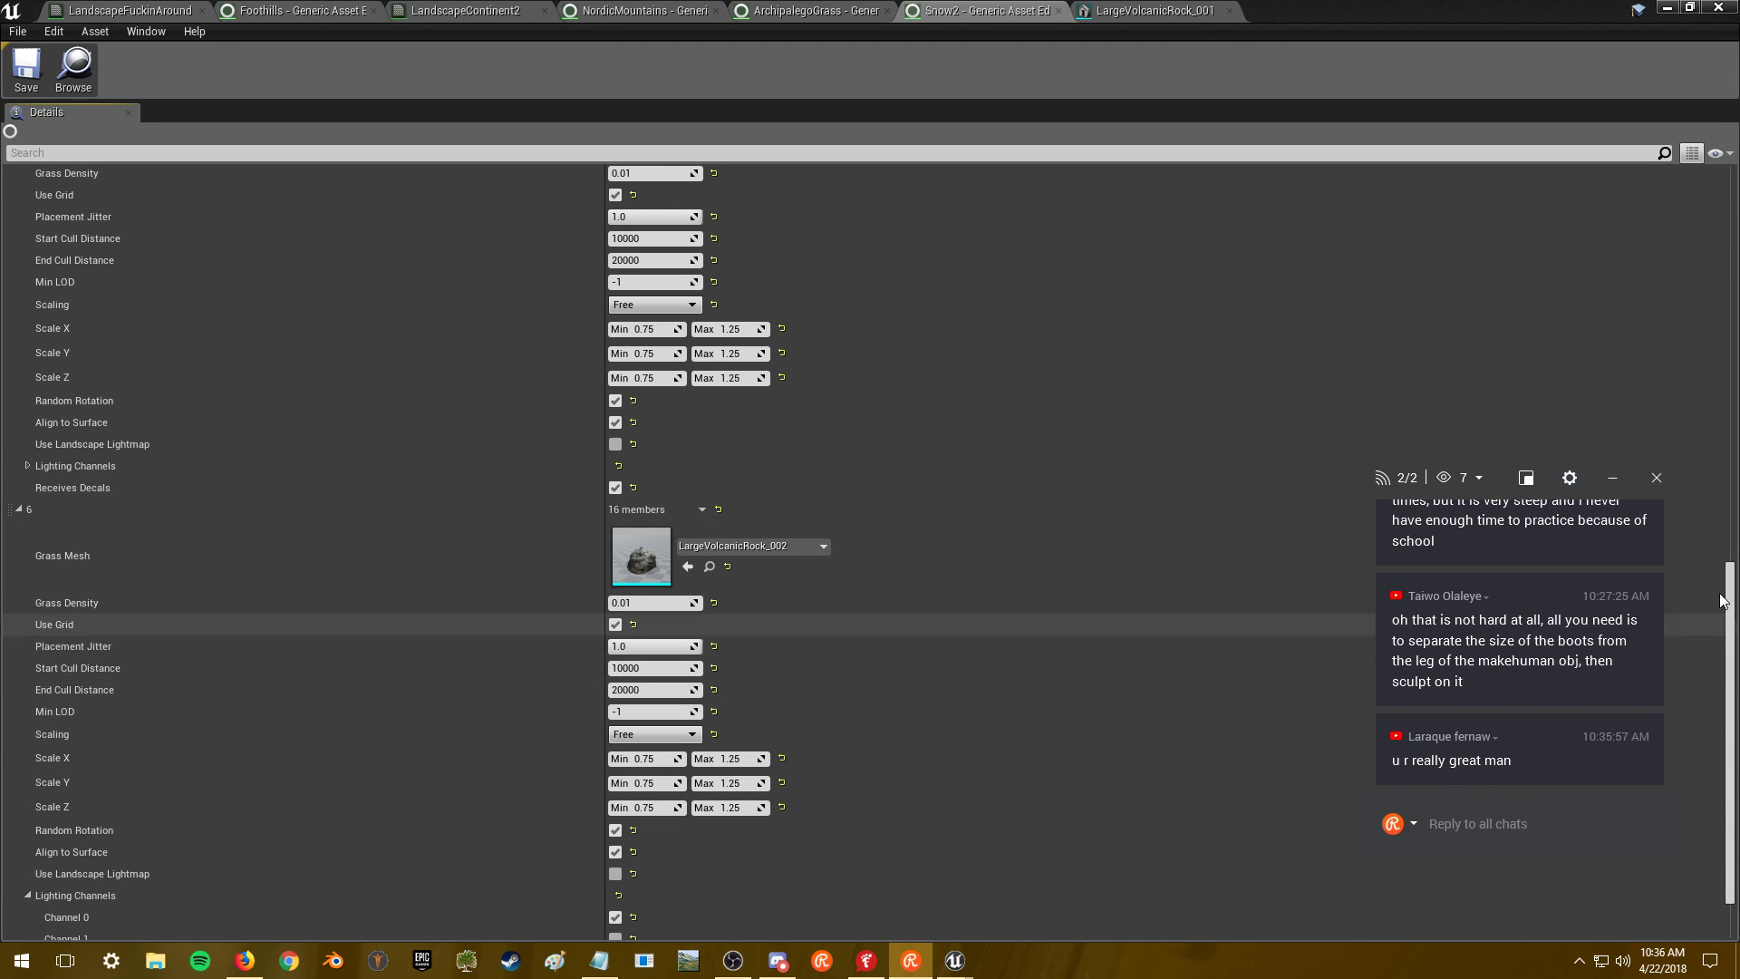
scroll(1733, 654, down, 2)
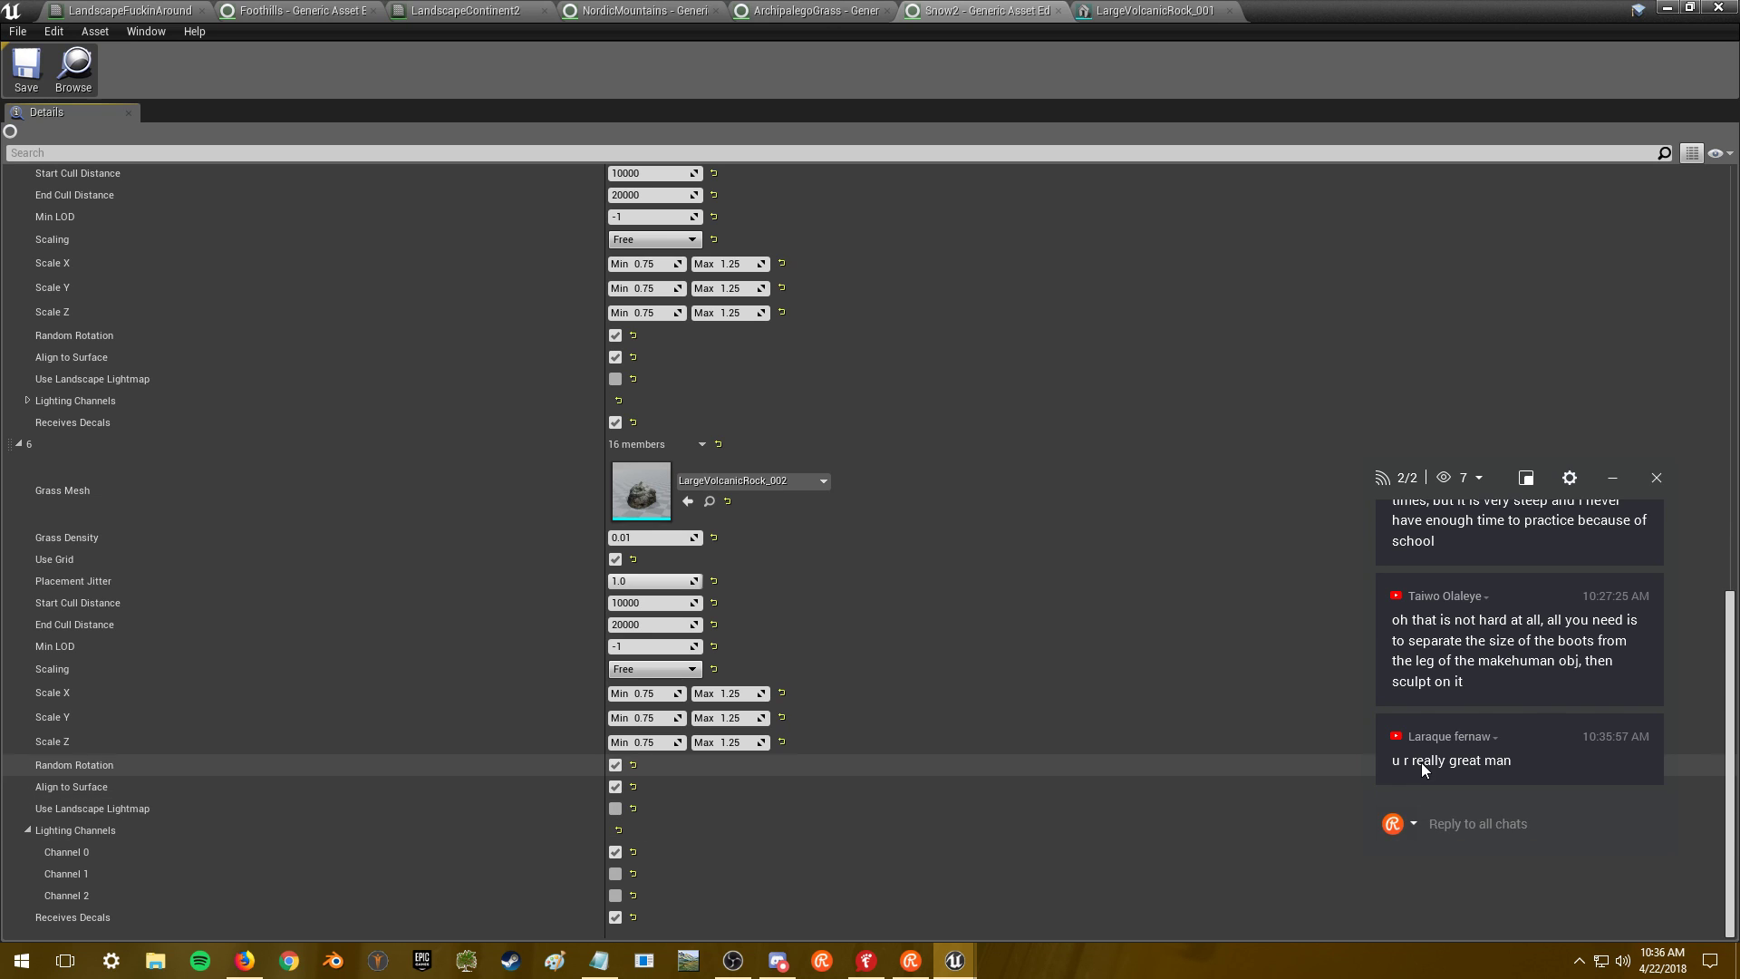
- Post the !discord command in the stream chat, then go back to the grass type settings
click(1483, 825)
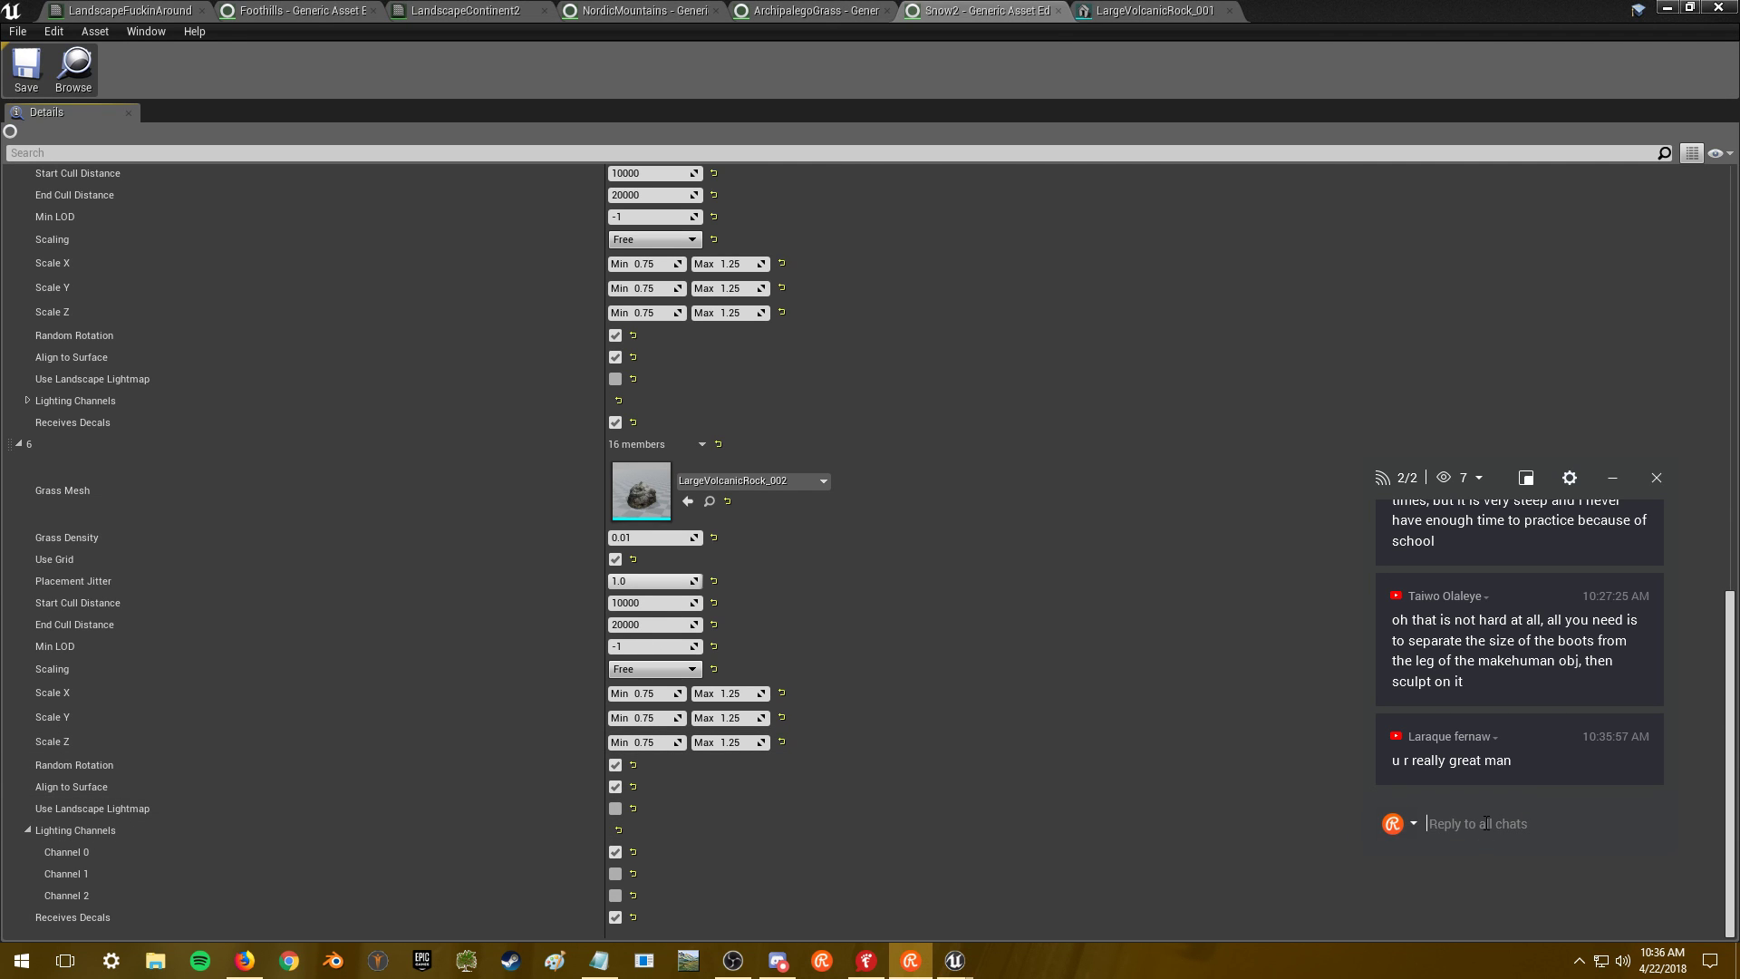
text(!discord)
key(Return)
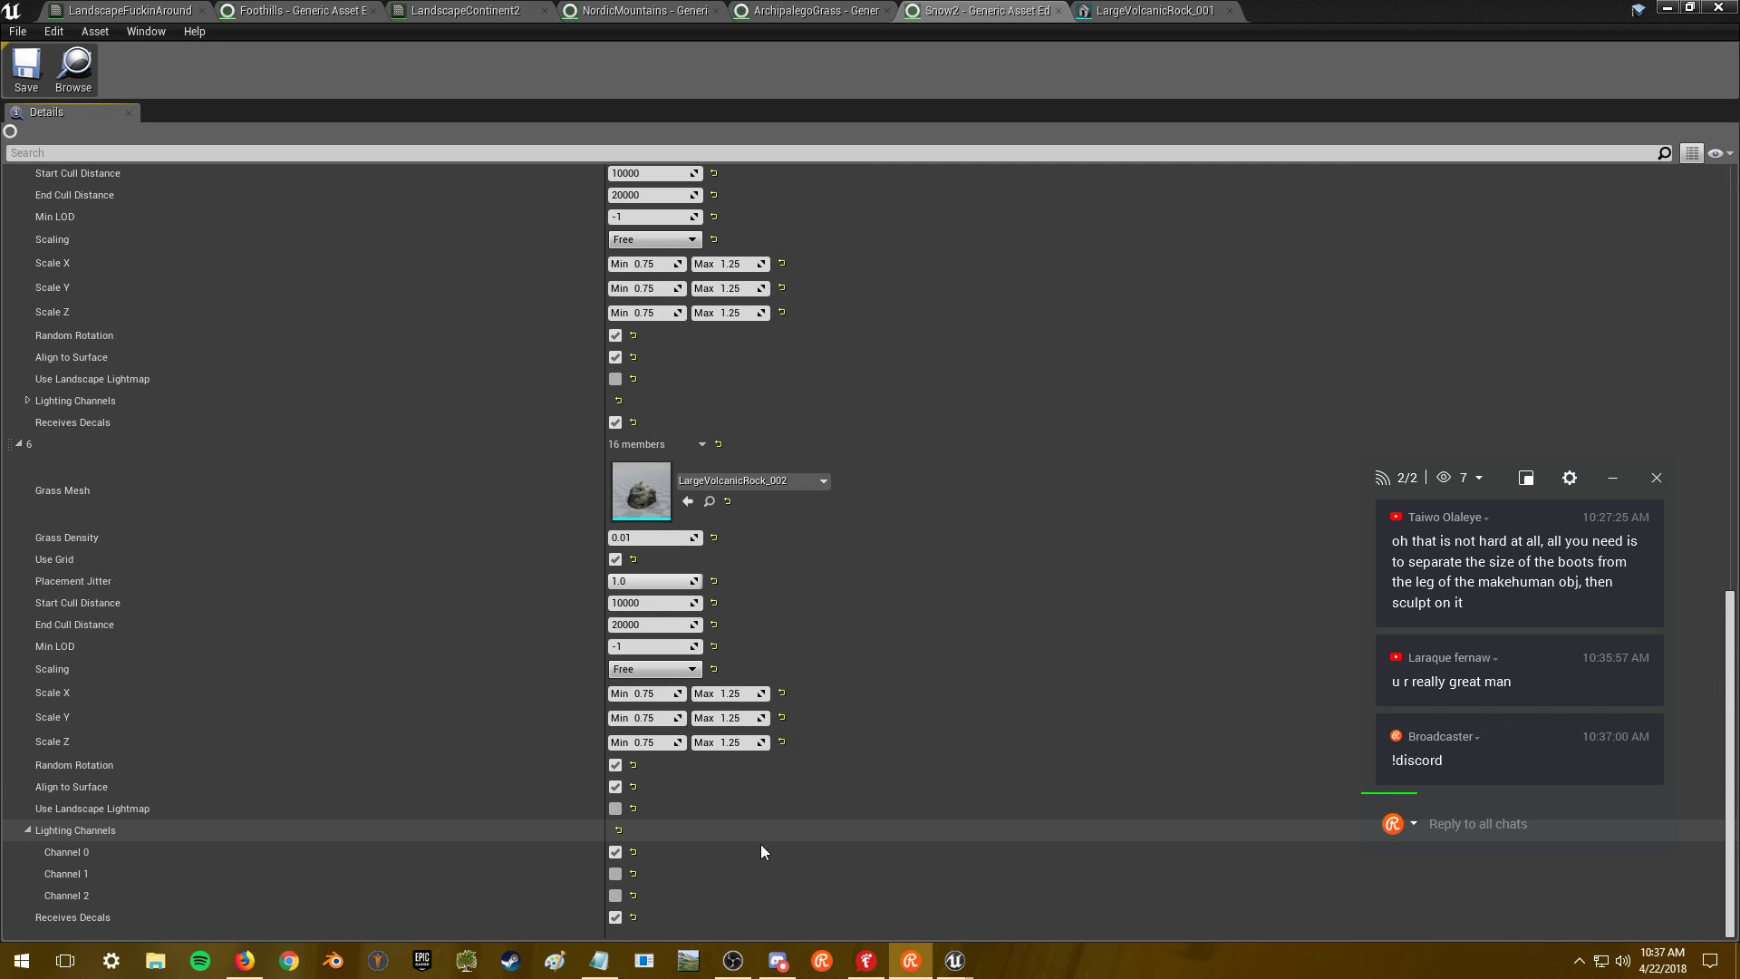
click(775, 844)
- Scroll through the Snow2 varieties, glance at the level preview, and return to the grass type
scroll(775, 844, up, 15)
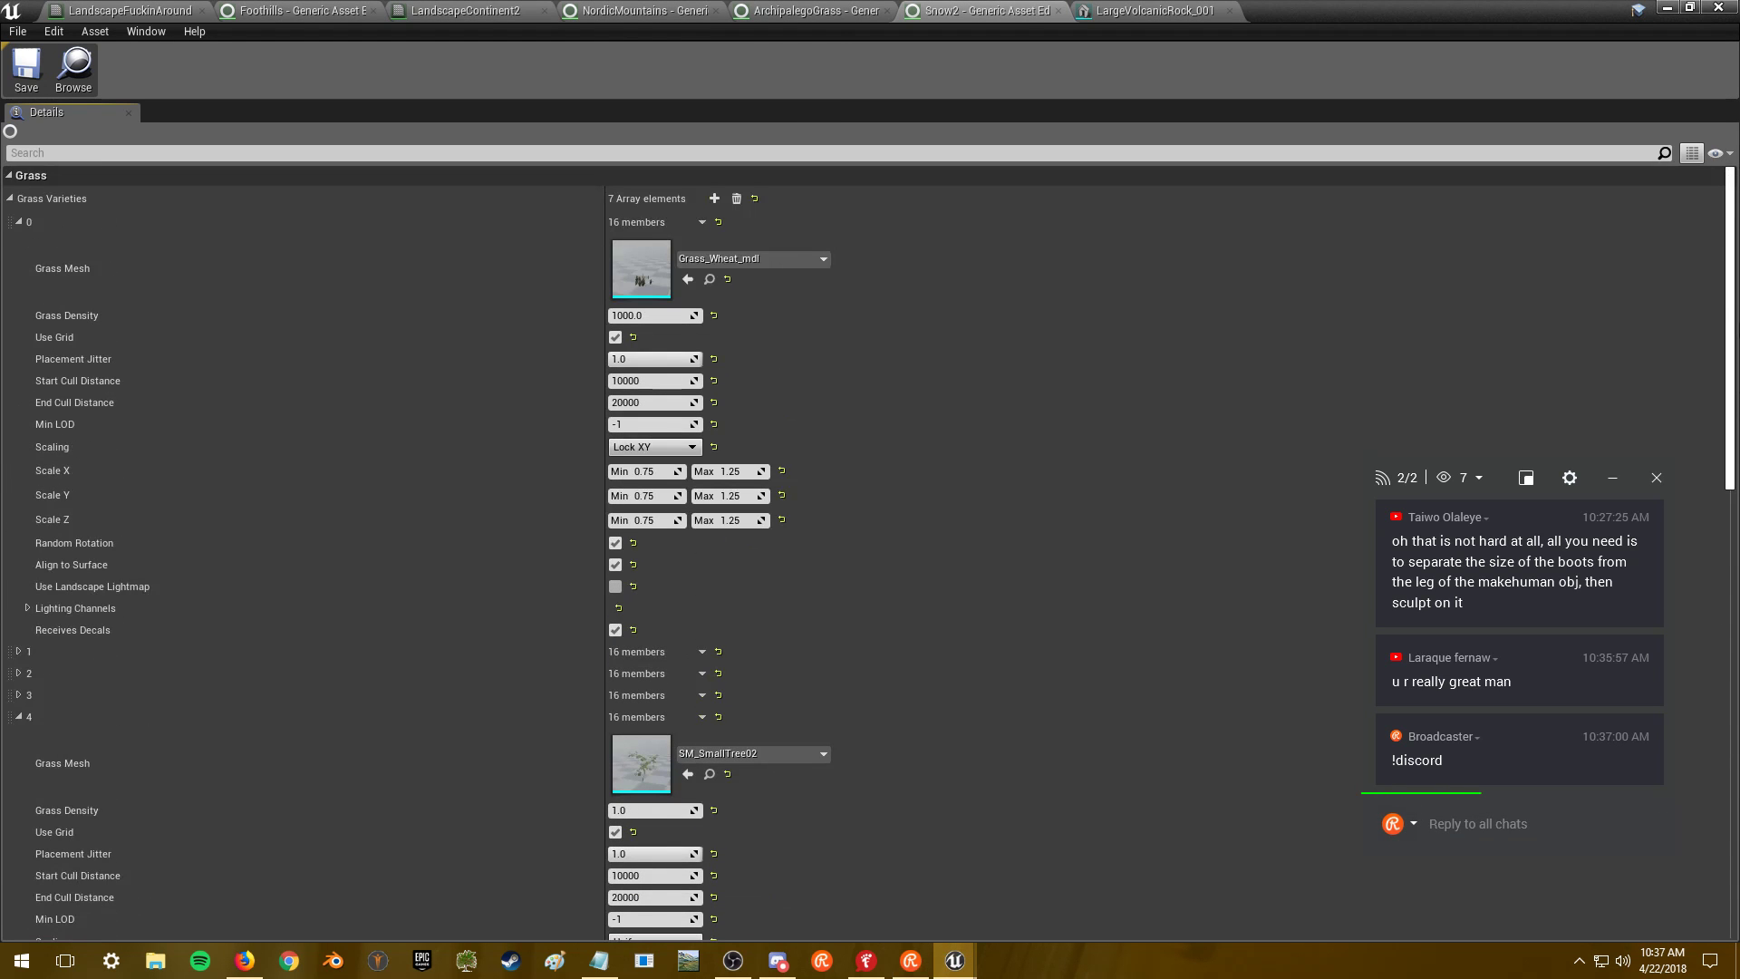
drag(1734, 230, 1734, 652)
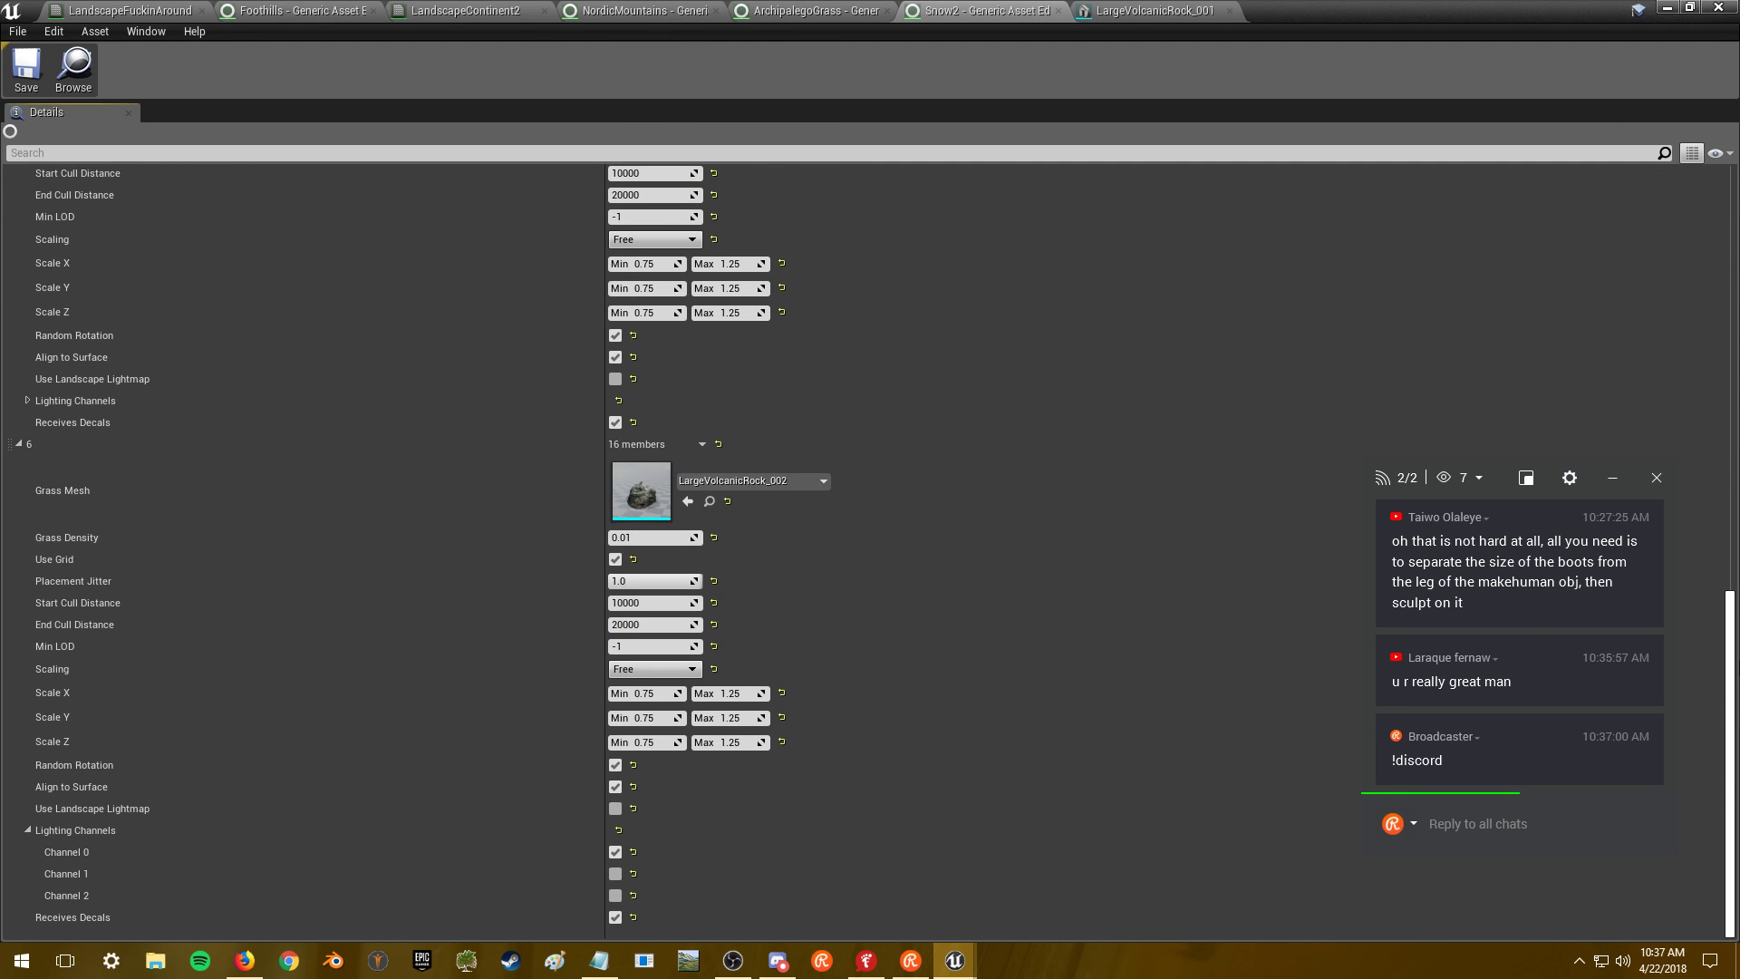
click(1668, 8)
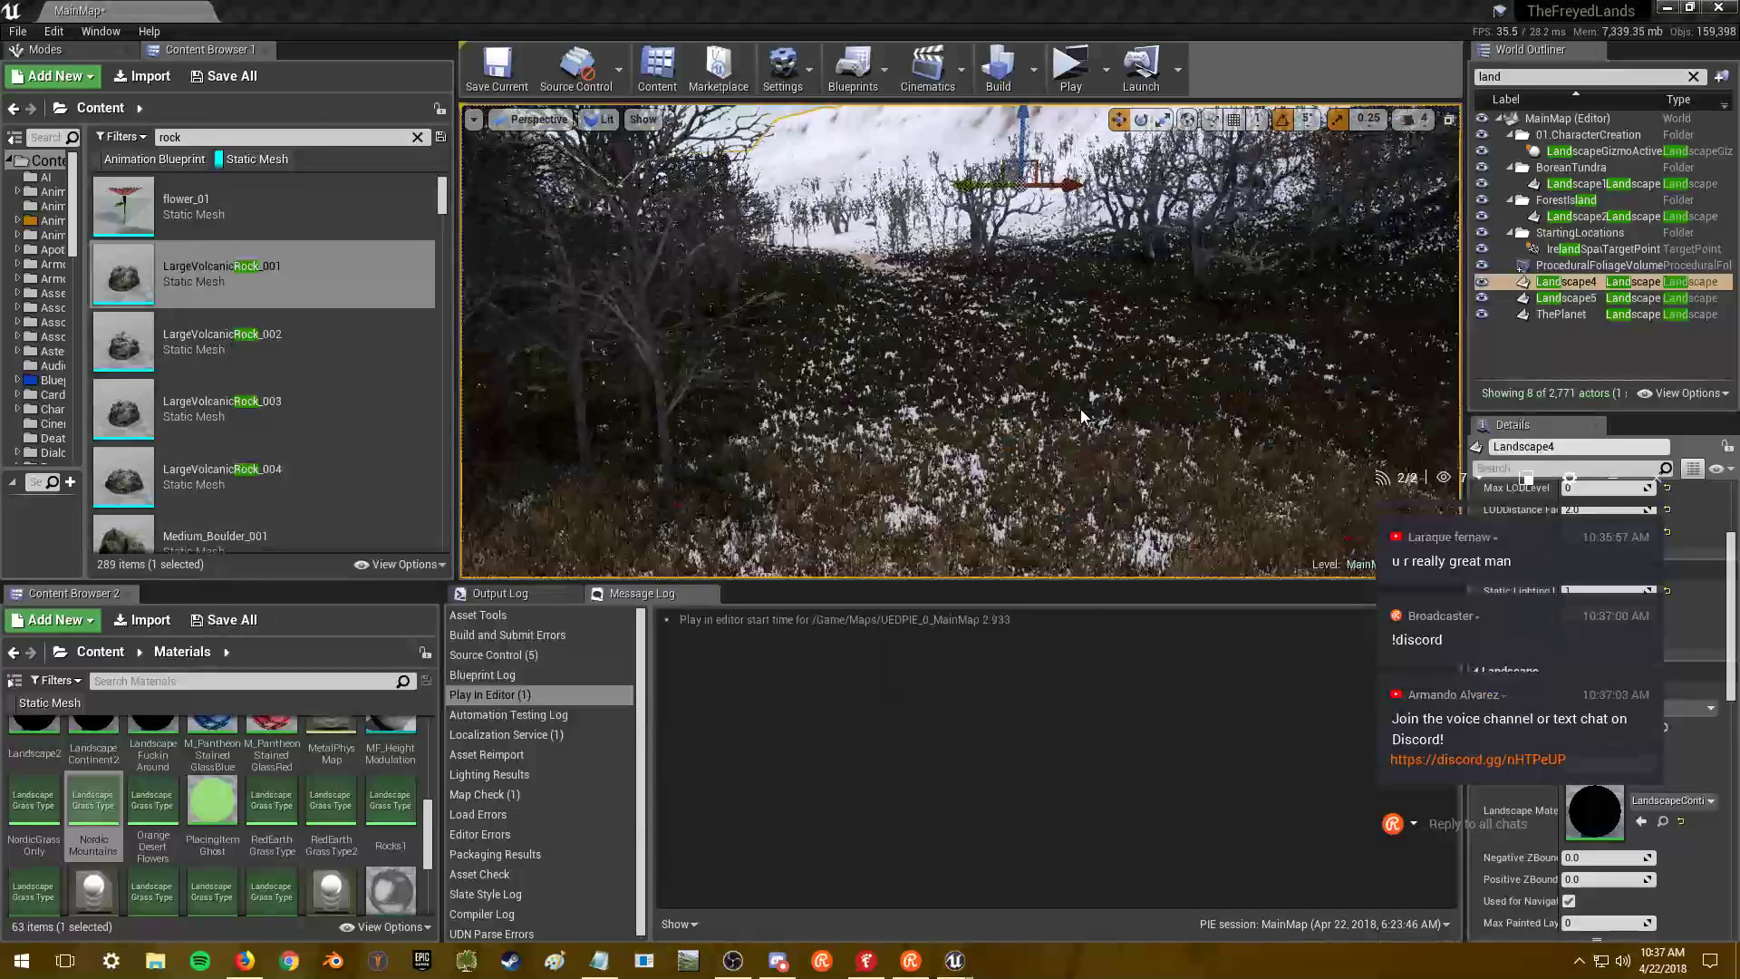
key(alt+Tab)
drag(1730, 562, 1729, 145)
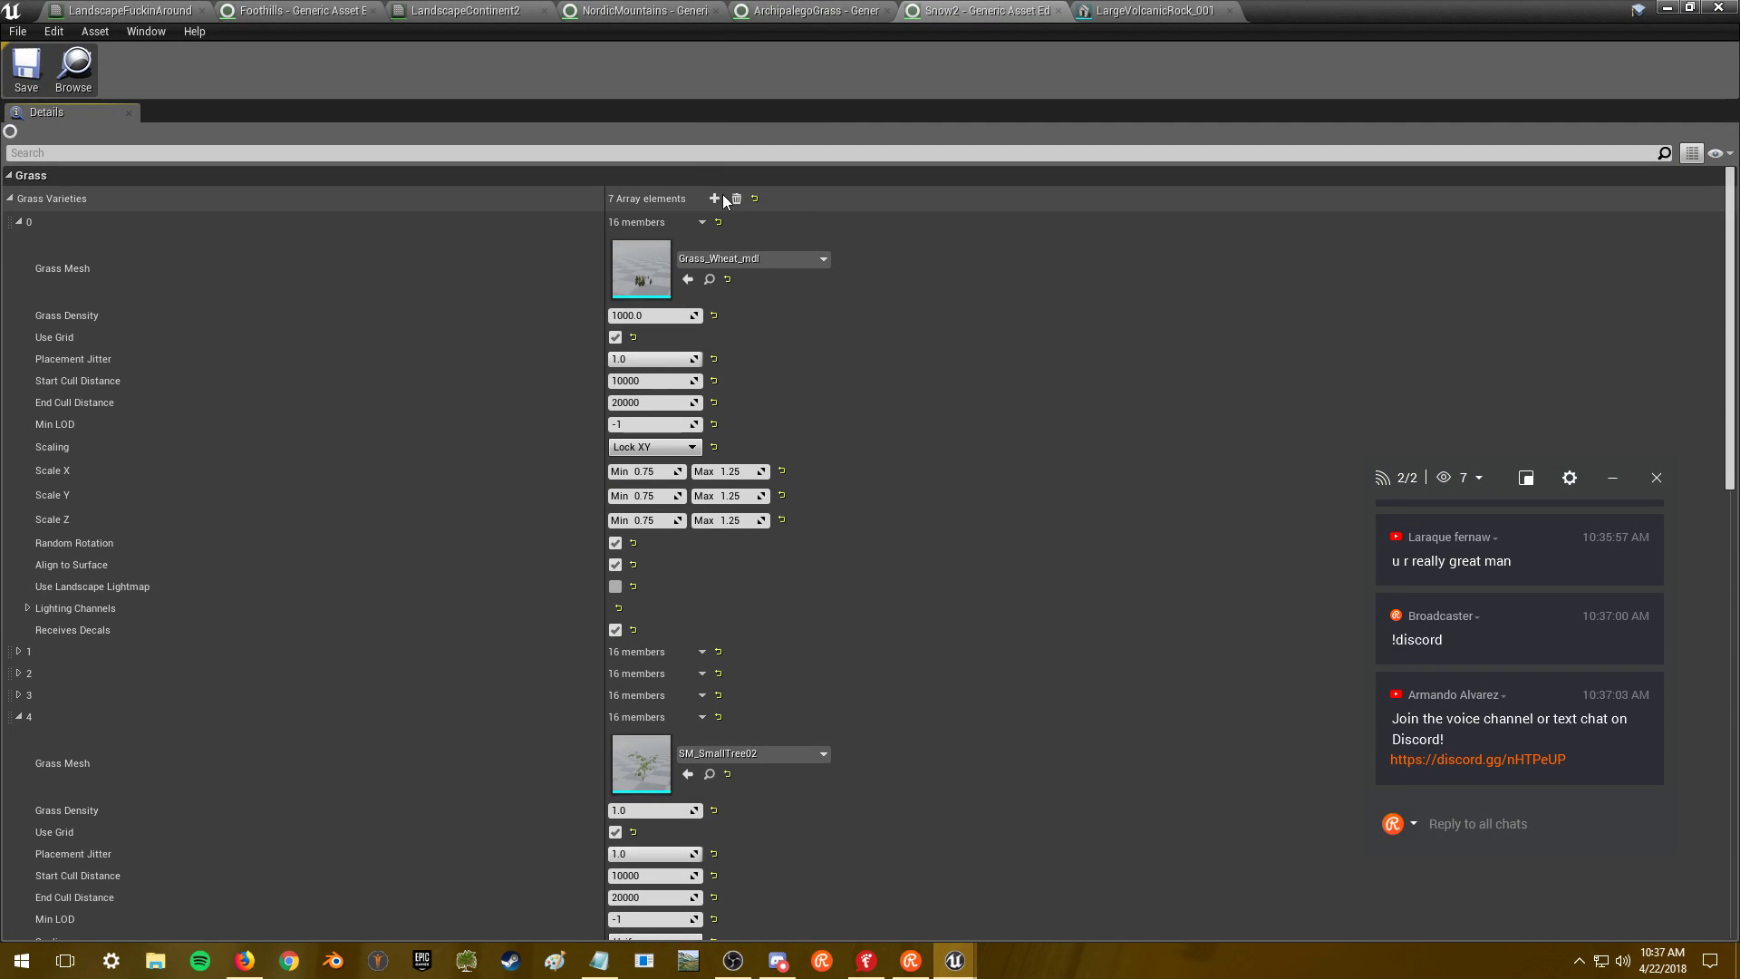
- Paste the copied rock settings into variety 7 and set its mesh to LargeVolcanicRock_003
scroll(769, 271, down, 15)
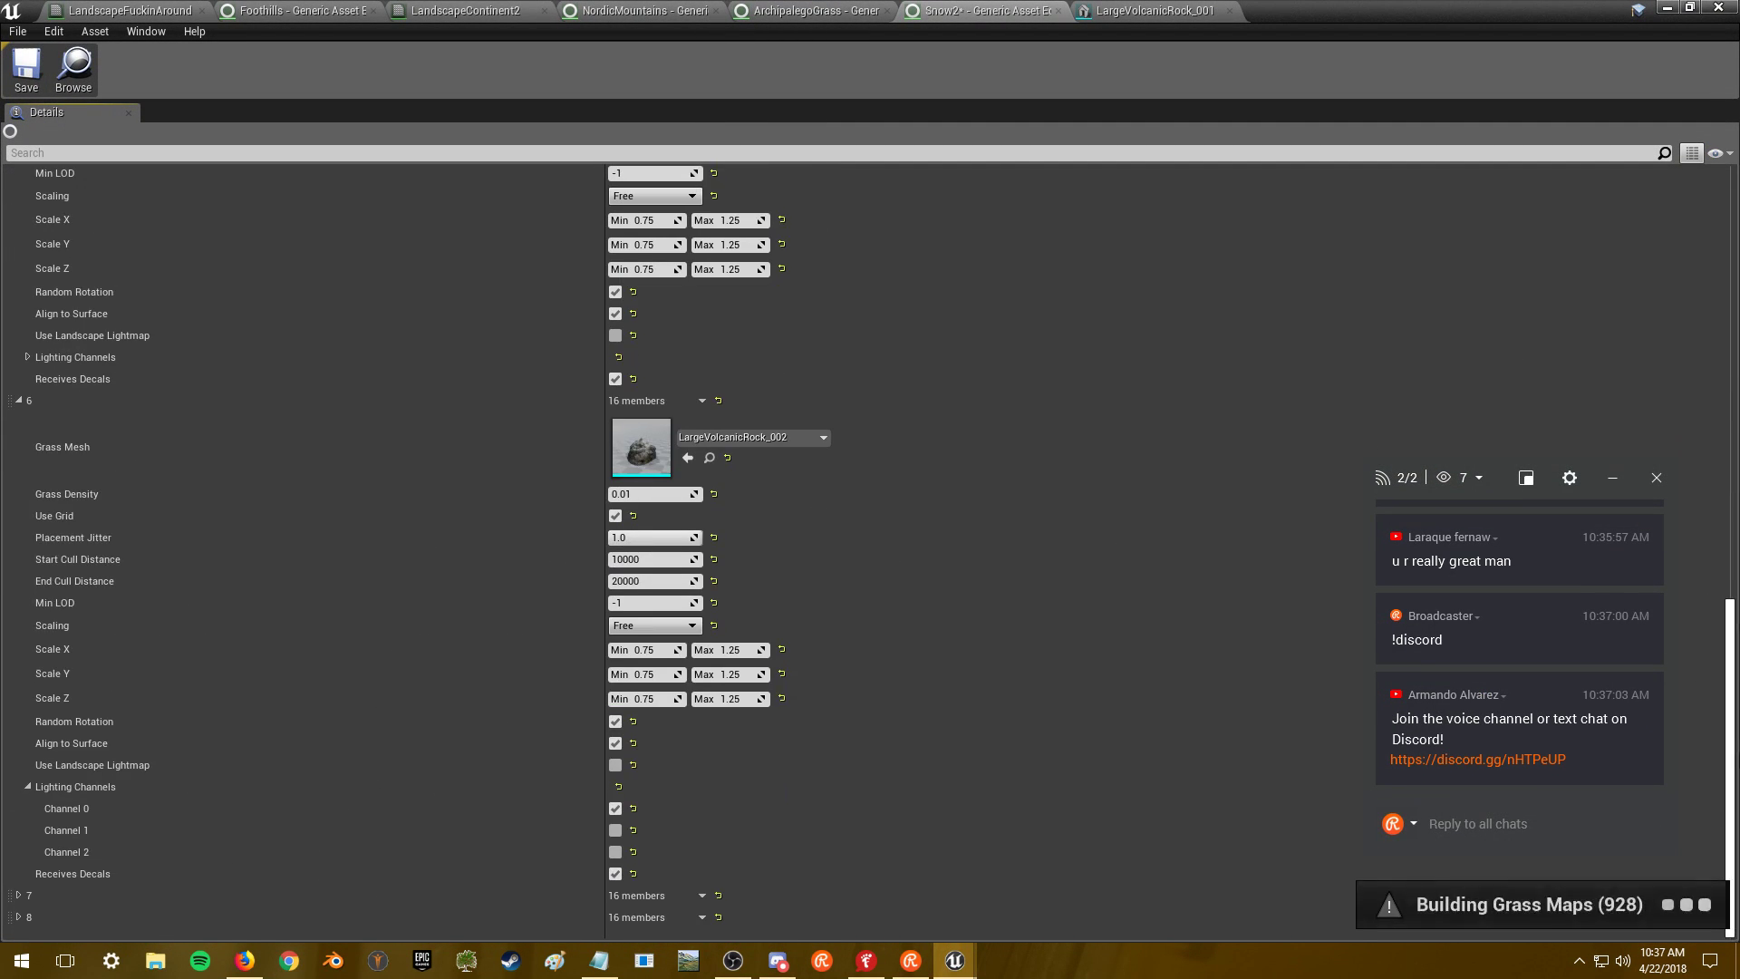
click(19, 916)
click(18, 895)
scroll(205, 772, down, 5)
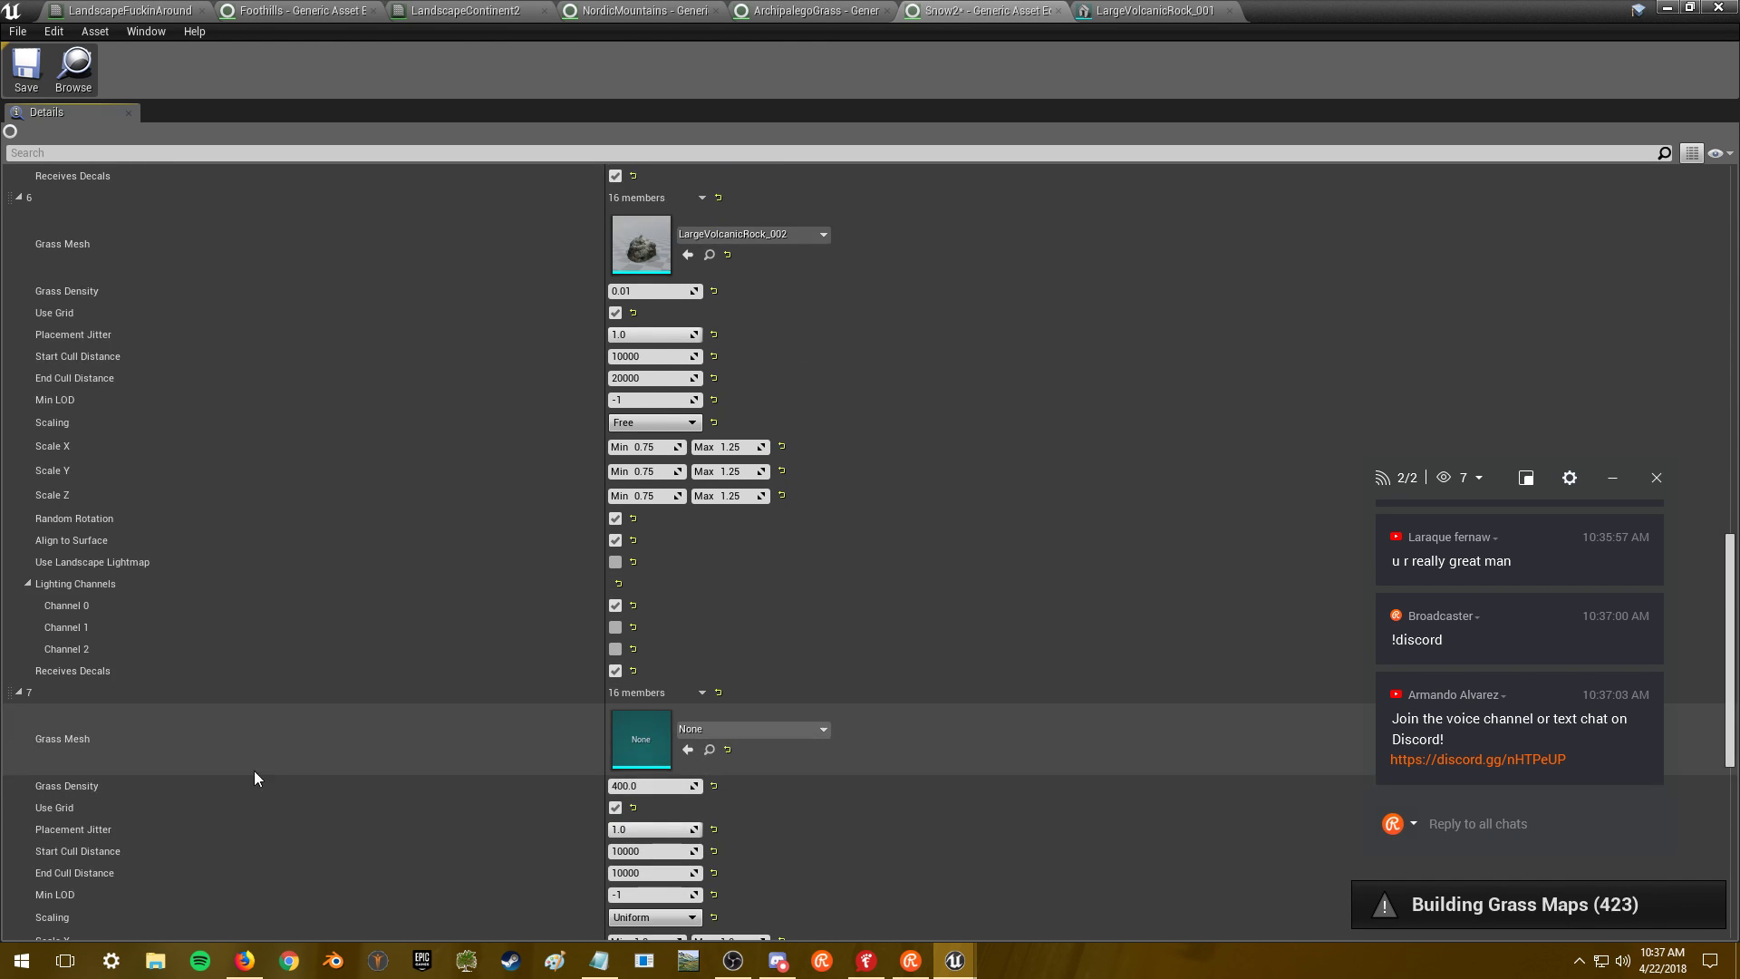
click(783, 562)
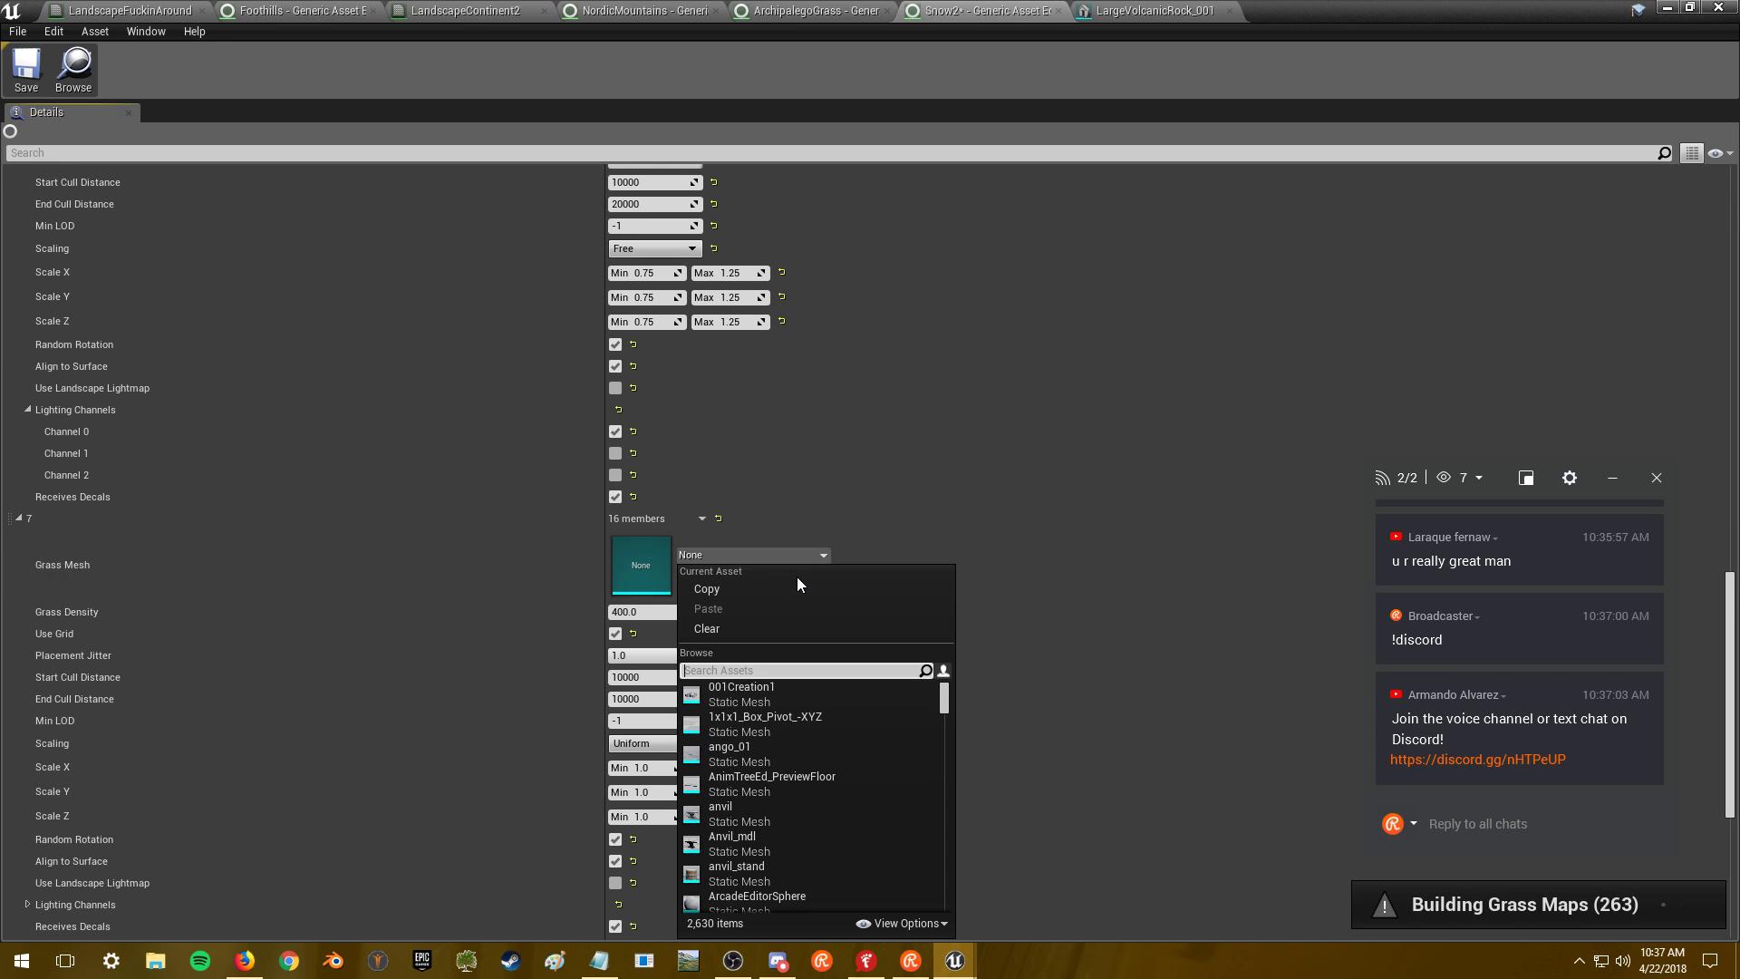
right_click(661, 525)
click(686, 604)
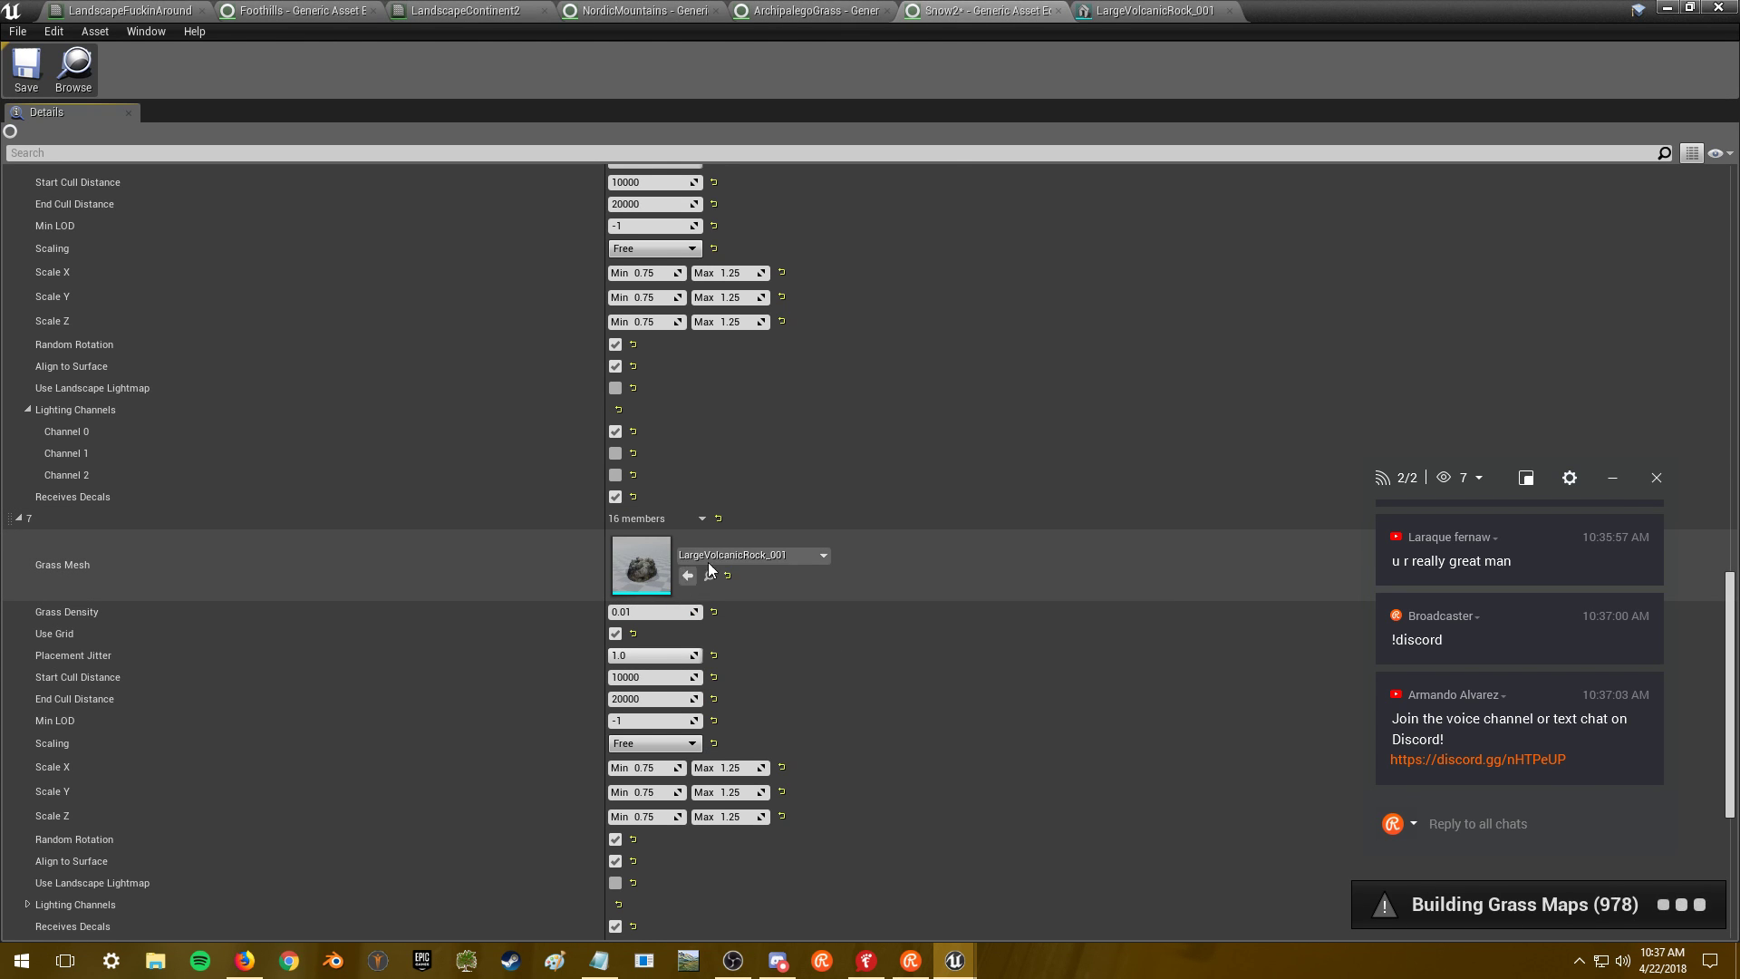
click(730, 555)
click(801, 468)
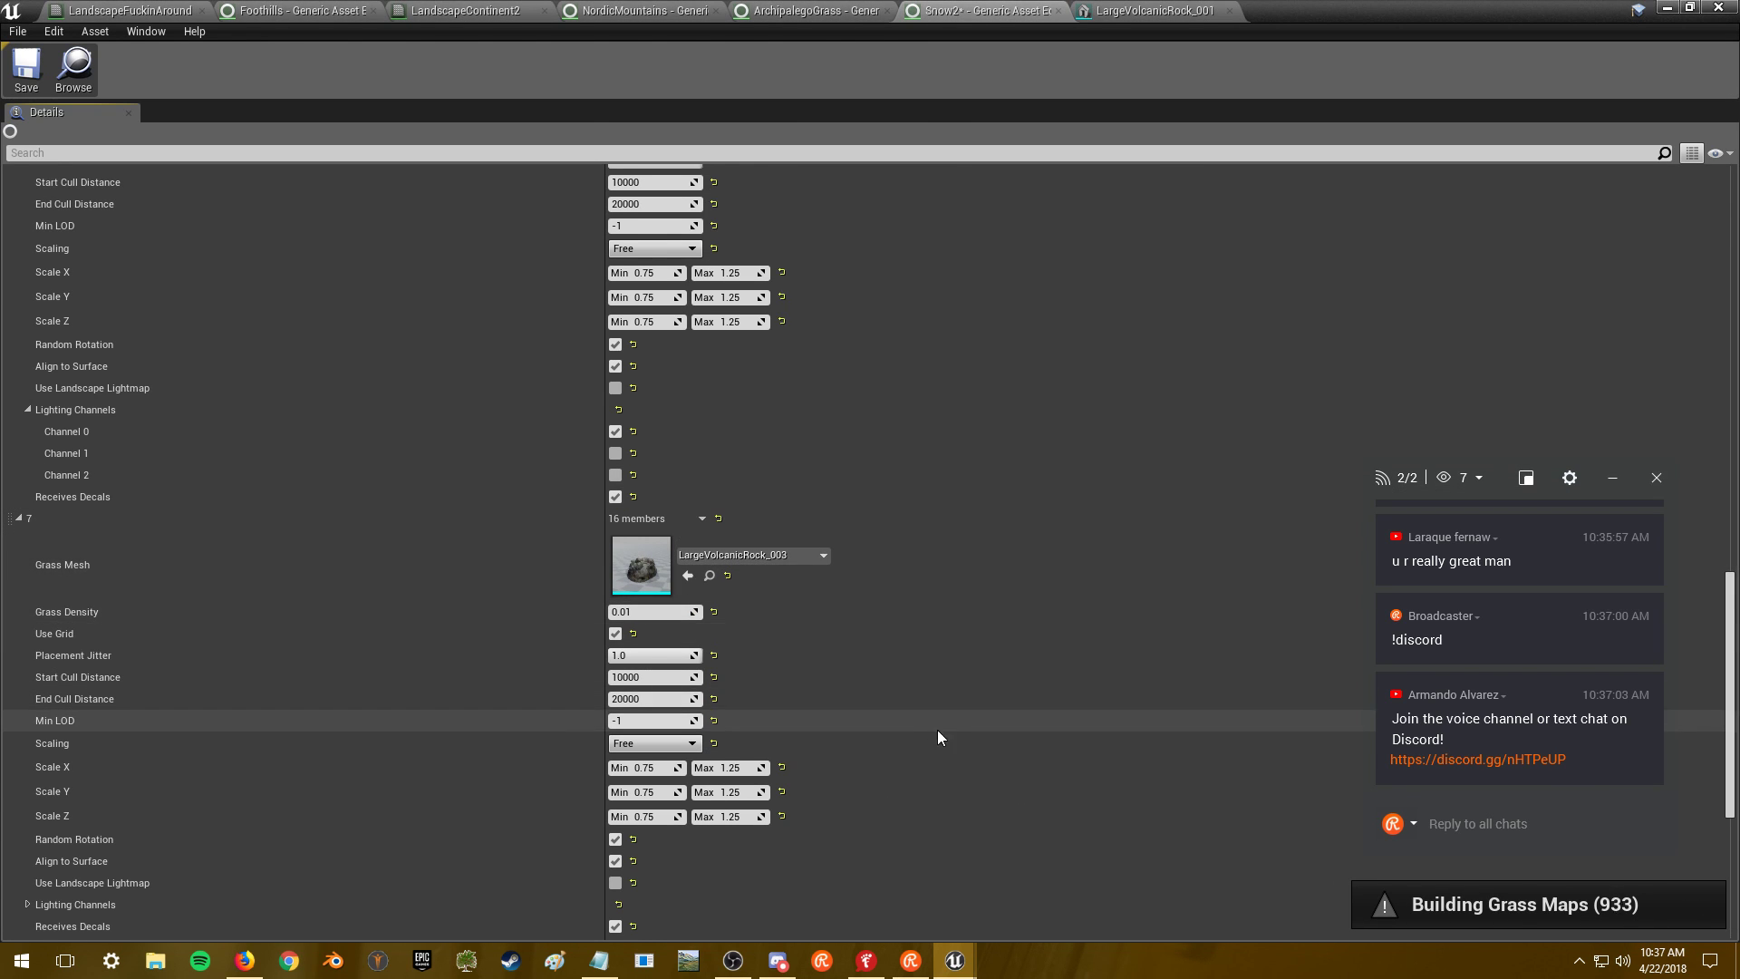
- Paste the rock settings into variety 8, set its mesh to LargeVolcanicRock_004, and save Snow2
scroll(934, 722, down, 5)
right_click(658, 517)
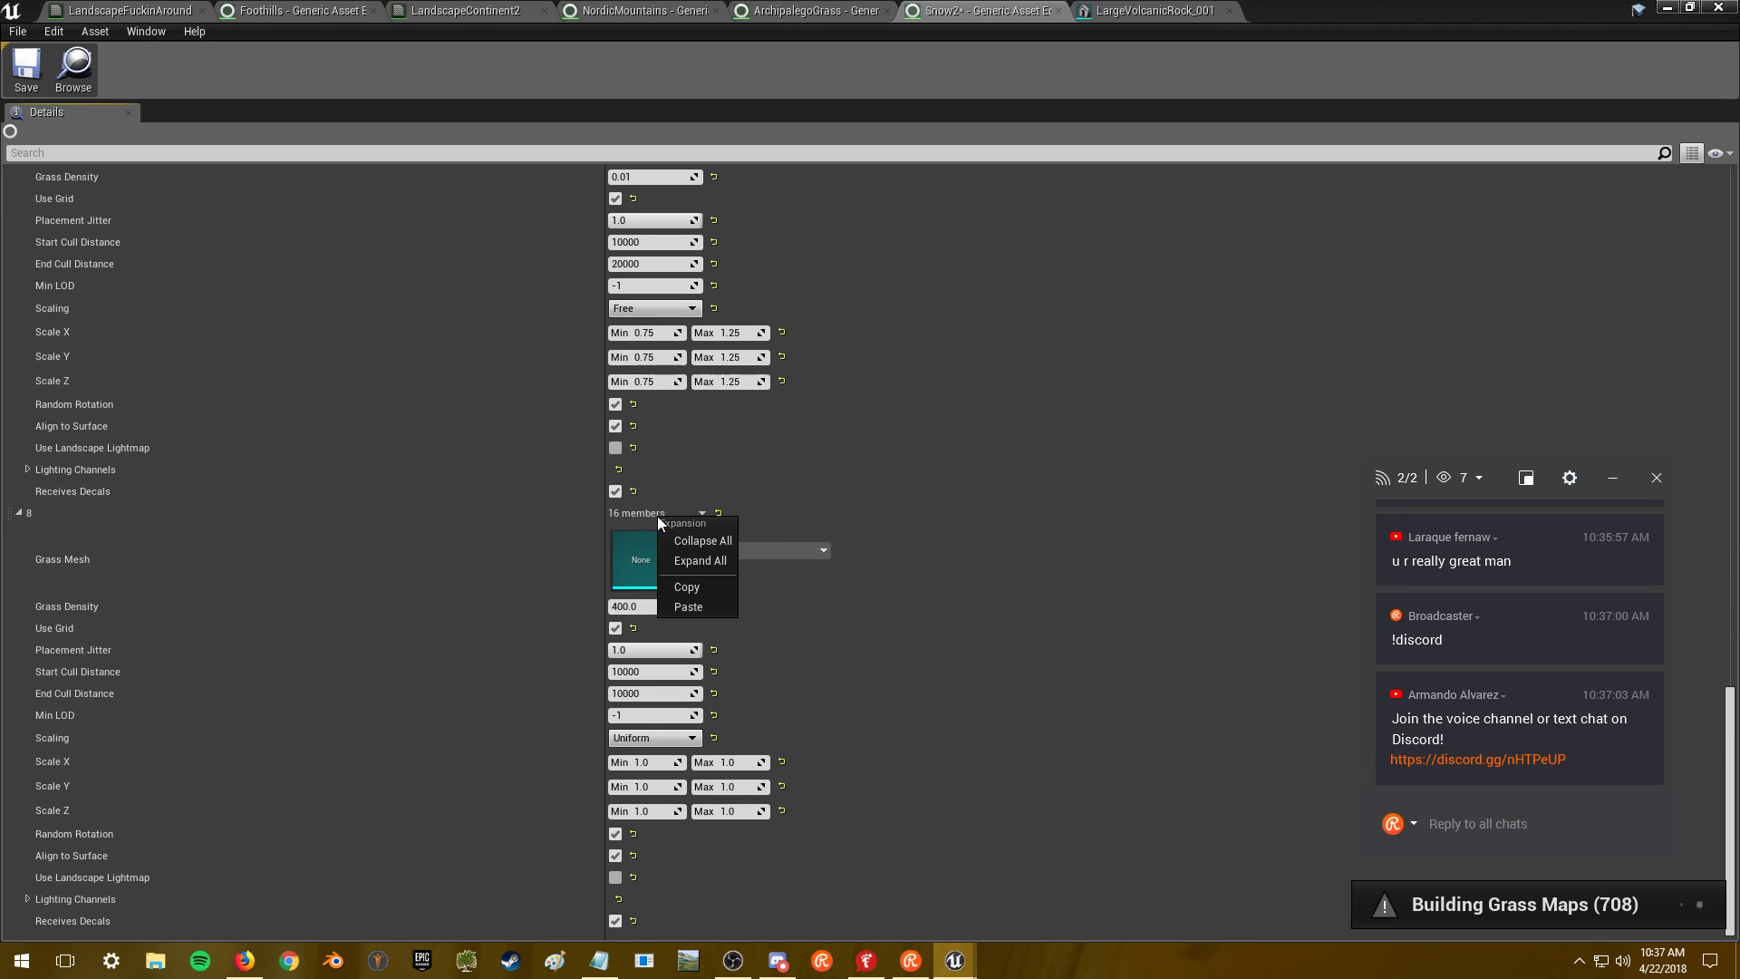
click(688, 606)
click(725, 550)
scroll(825, 453, down, 3)
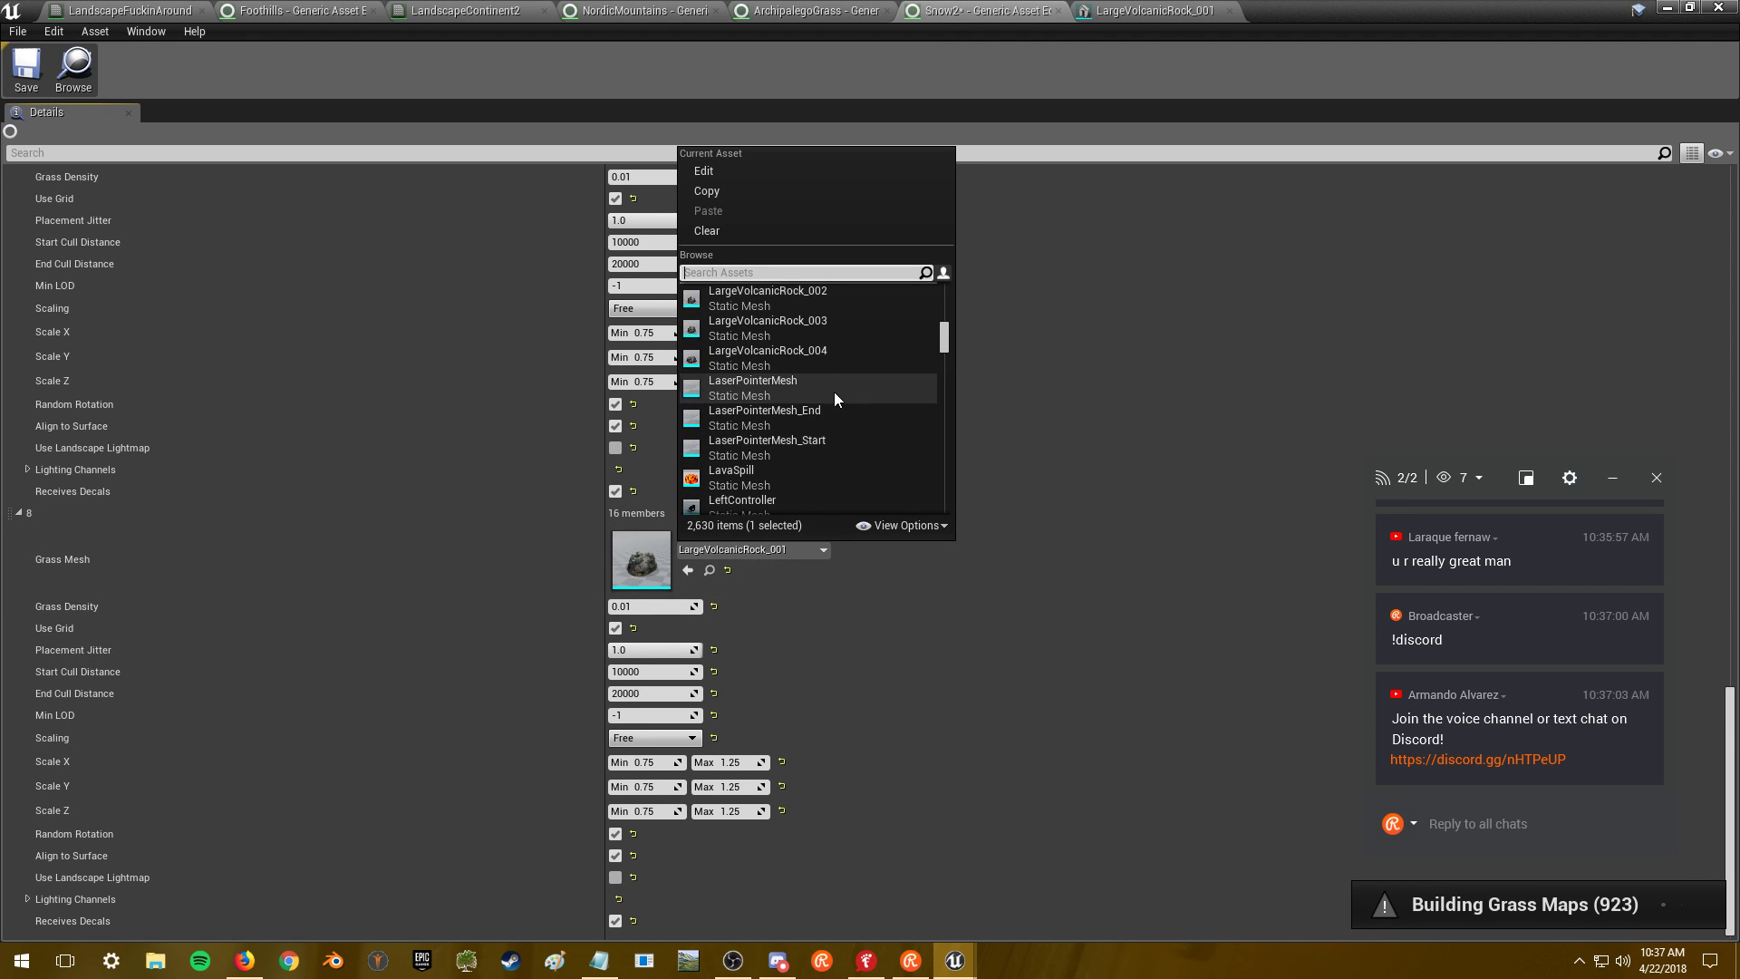
click(835, 353)
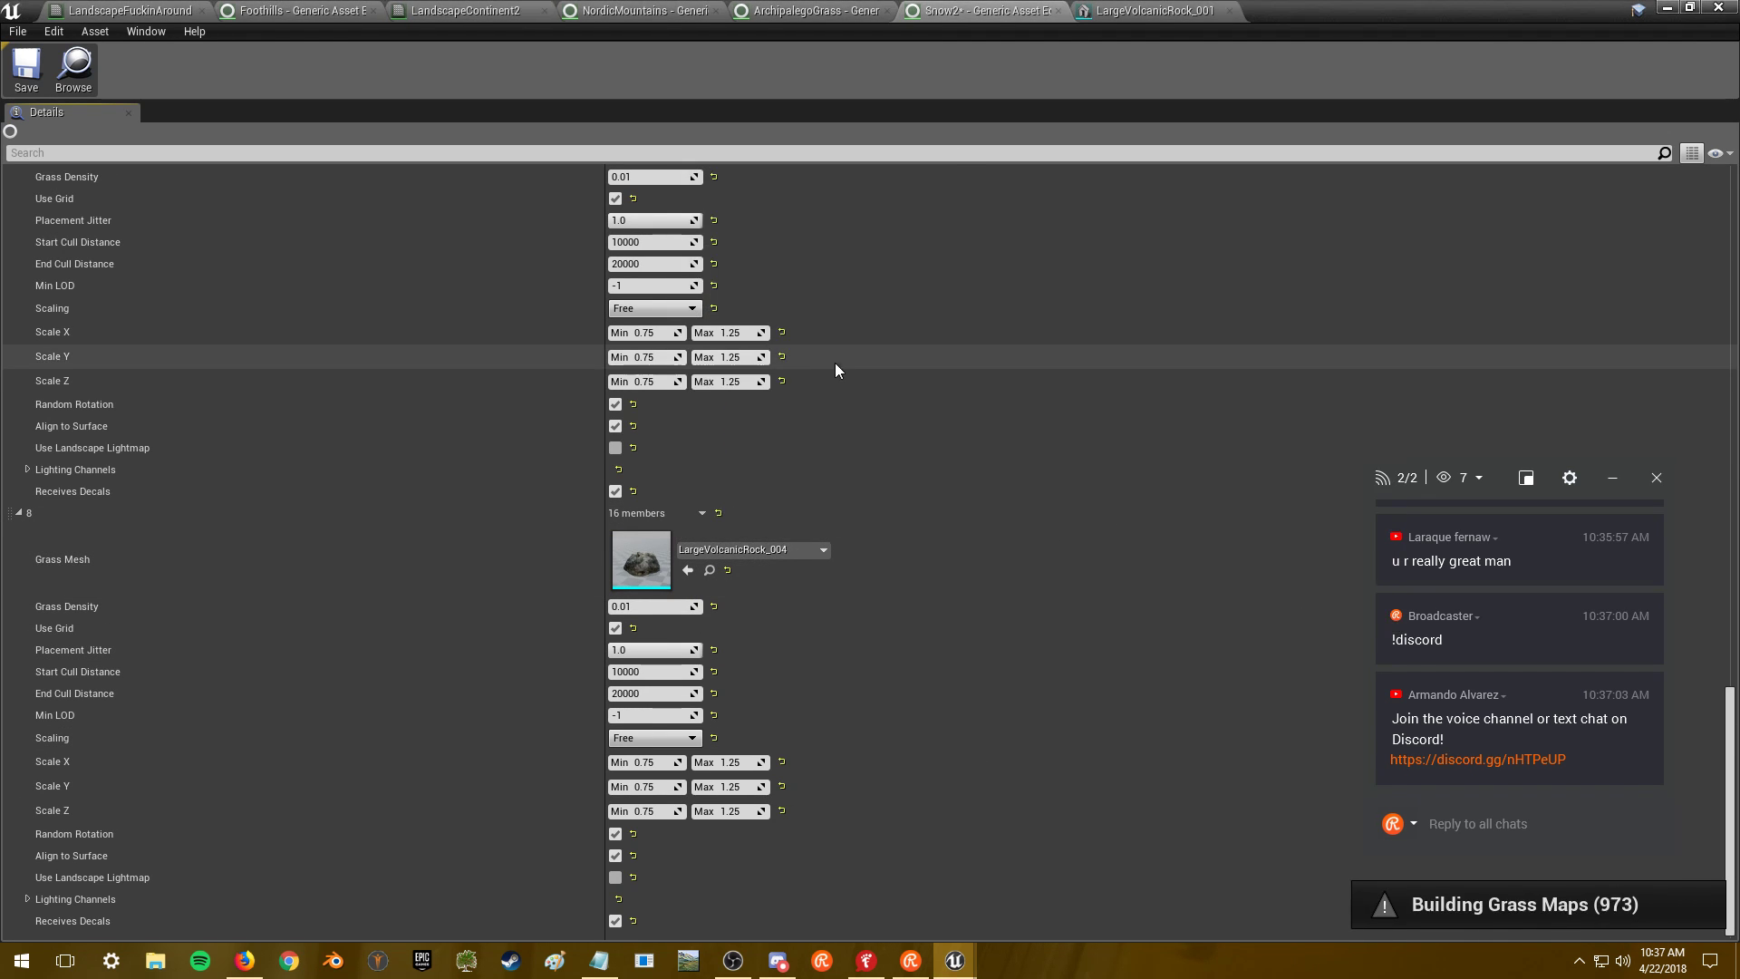
click(26, 68)
click(1665, 9)
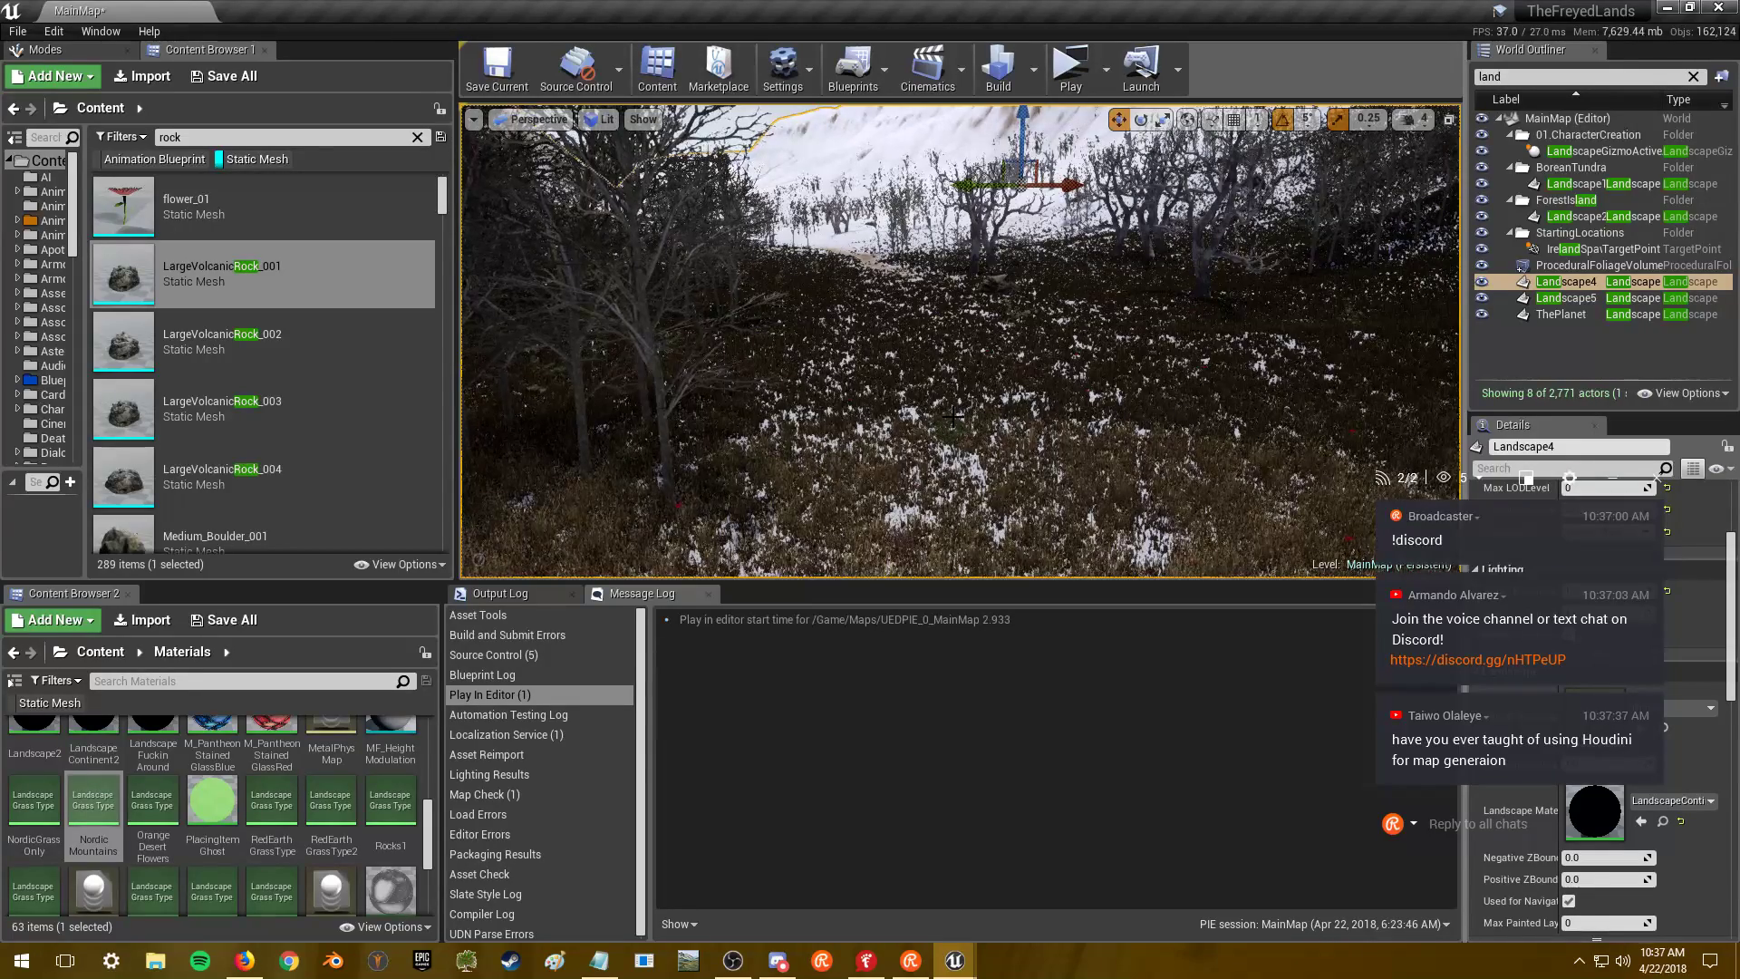
- Fly over the hill and down to the grassy slope to check the scattered boulders
right_drag(961, 344, 956, 276)
key(w)
key(s)
key(w)
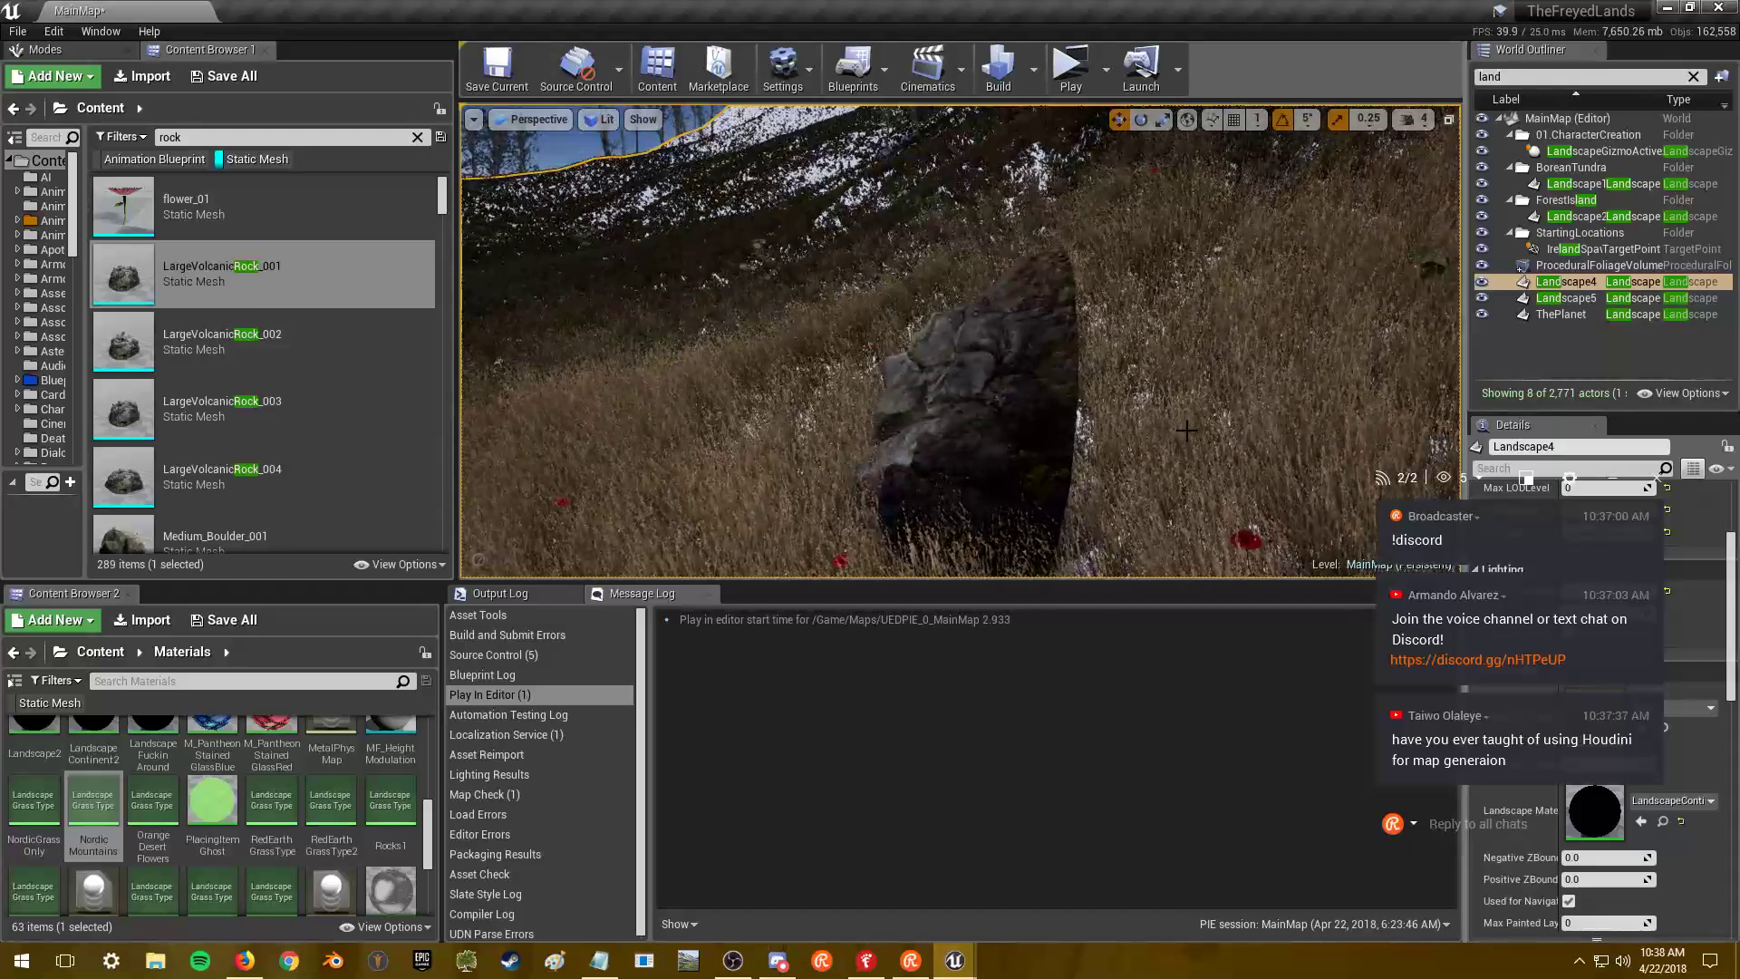
- Switch from the level to the Firefox browser
key(alt+Tab)
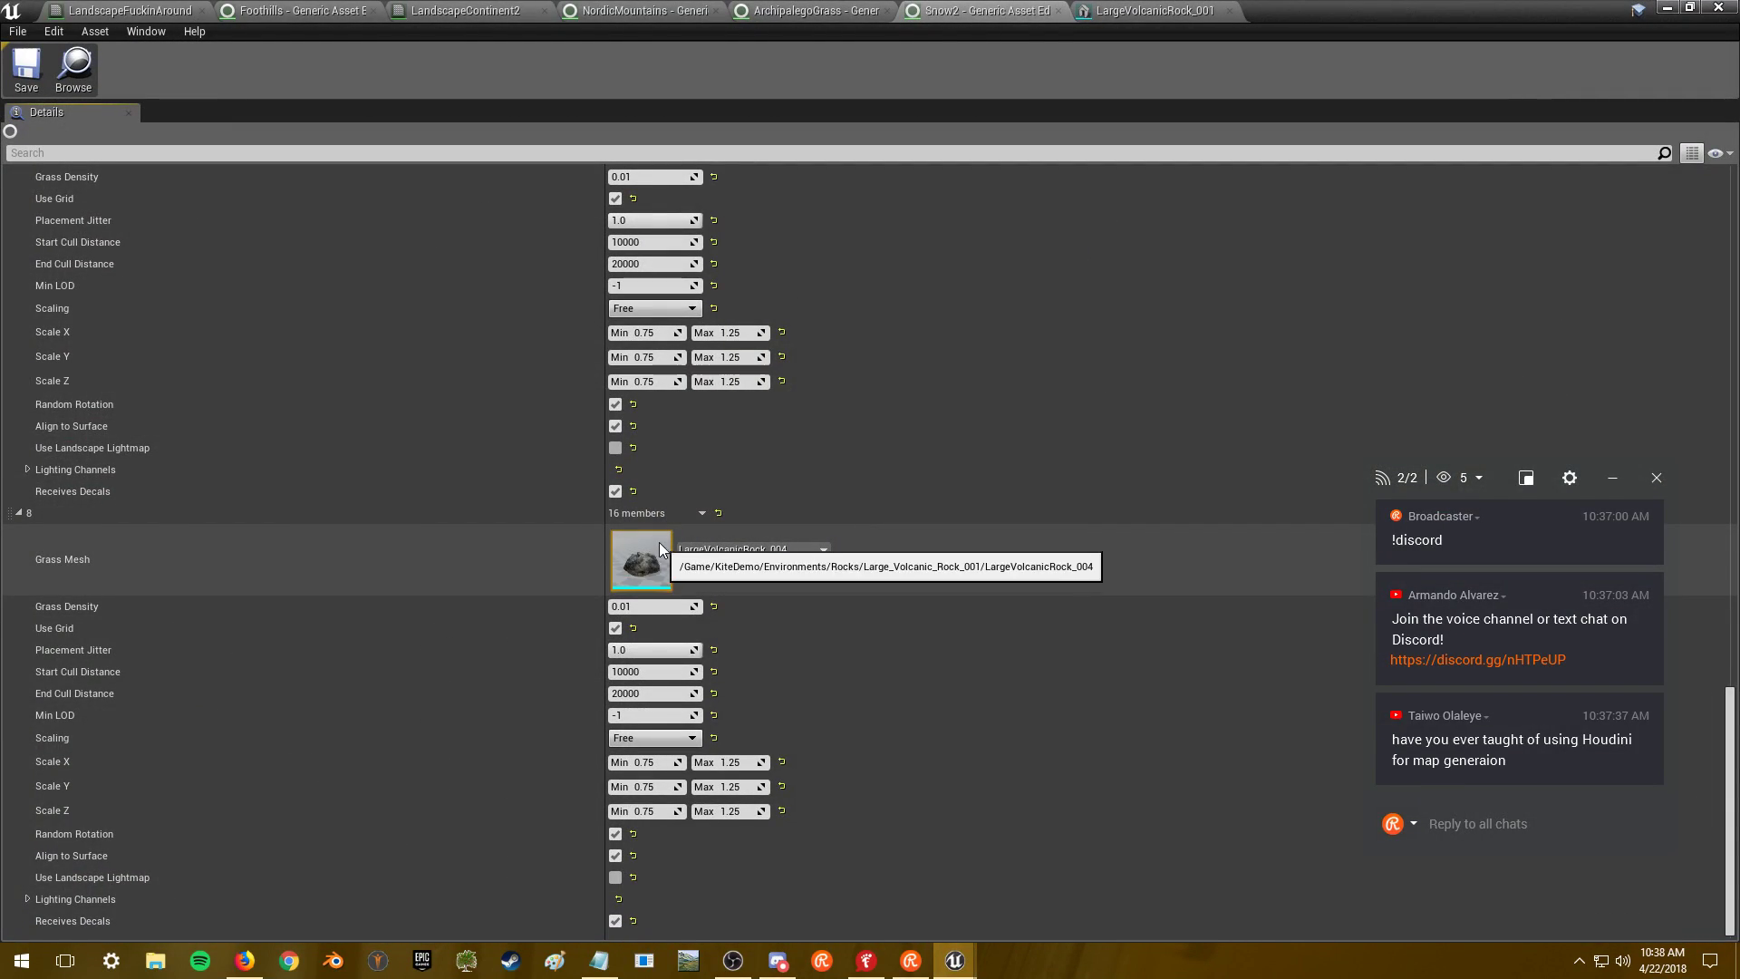
key(alt+Tab)
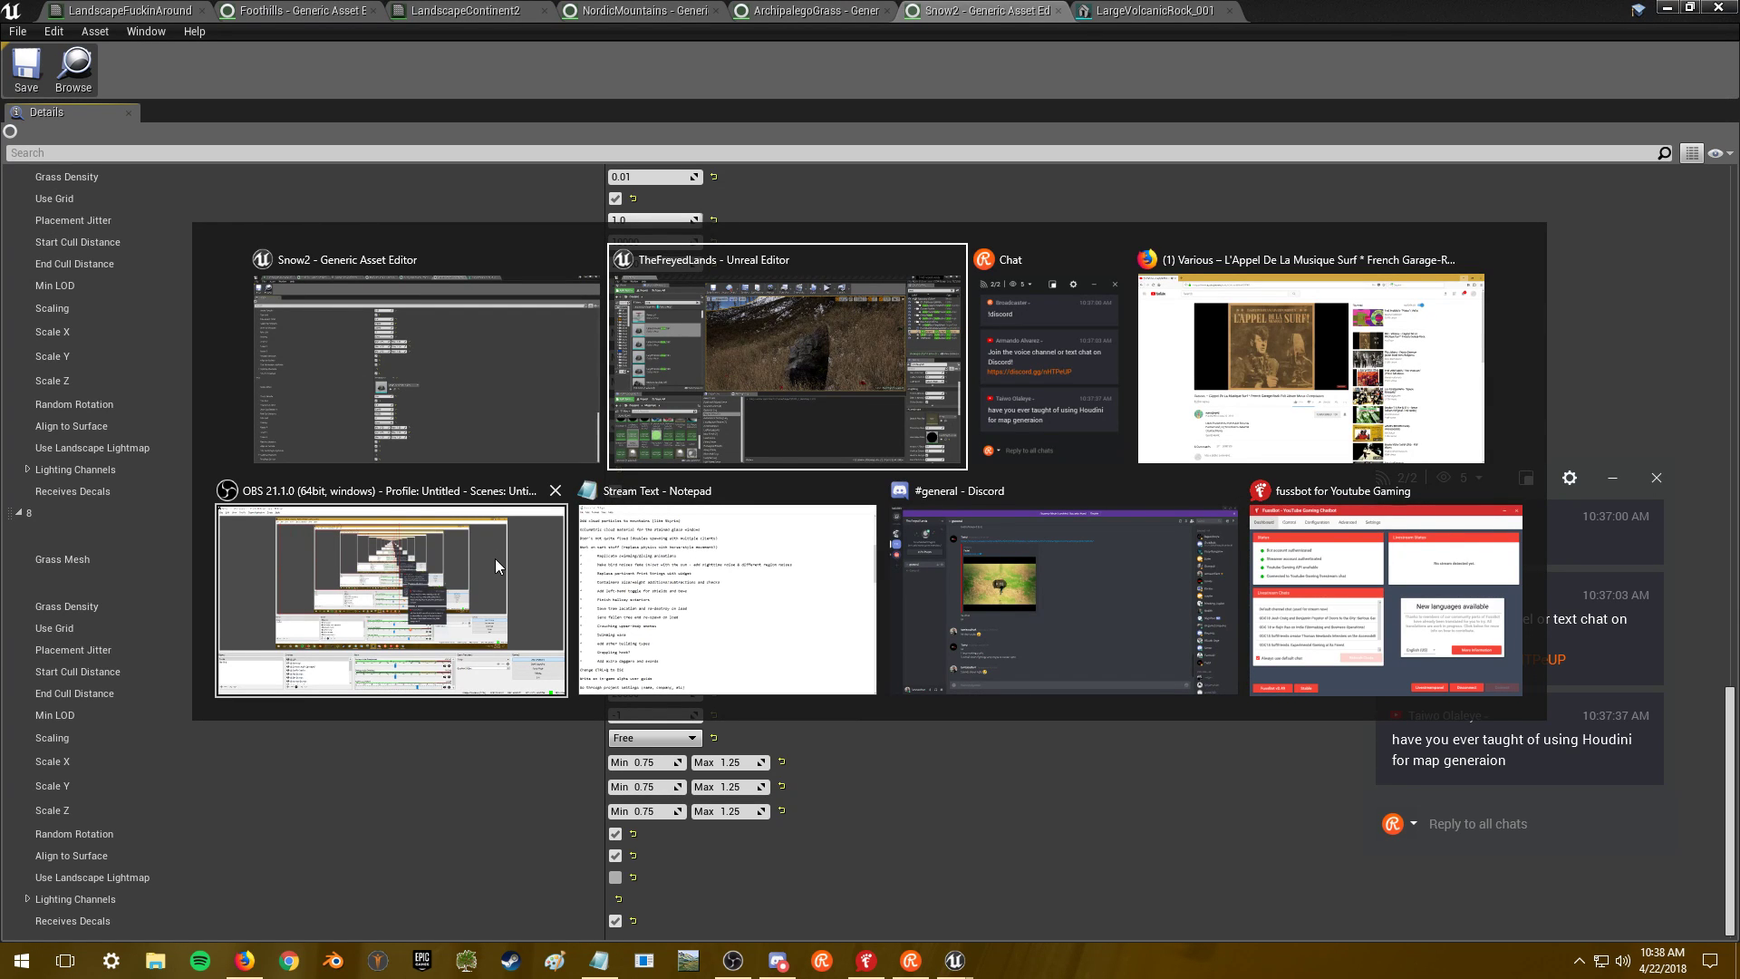
click(1229, 381)
- Search the web for 'unreal engine fill in empty side of mesh', then retry with 'blank'
key(ctrl+t)
text(unreal engine fill in em)
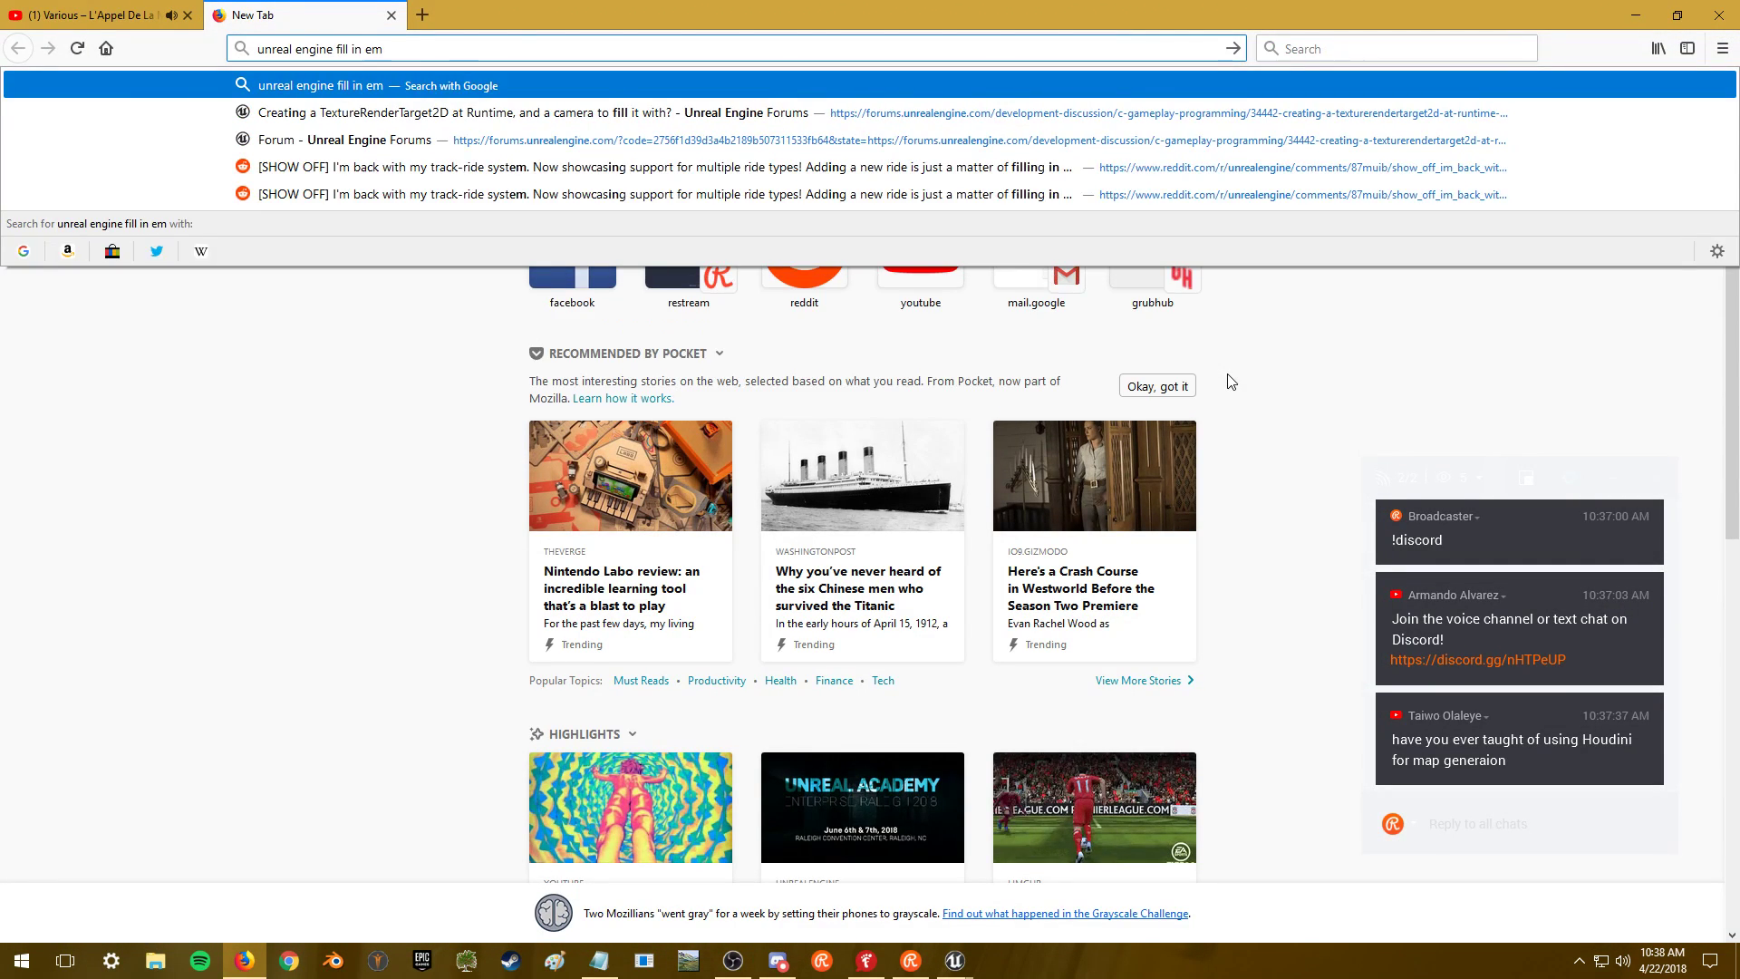
text(pty )
text(side of mesh)
key(Return)
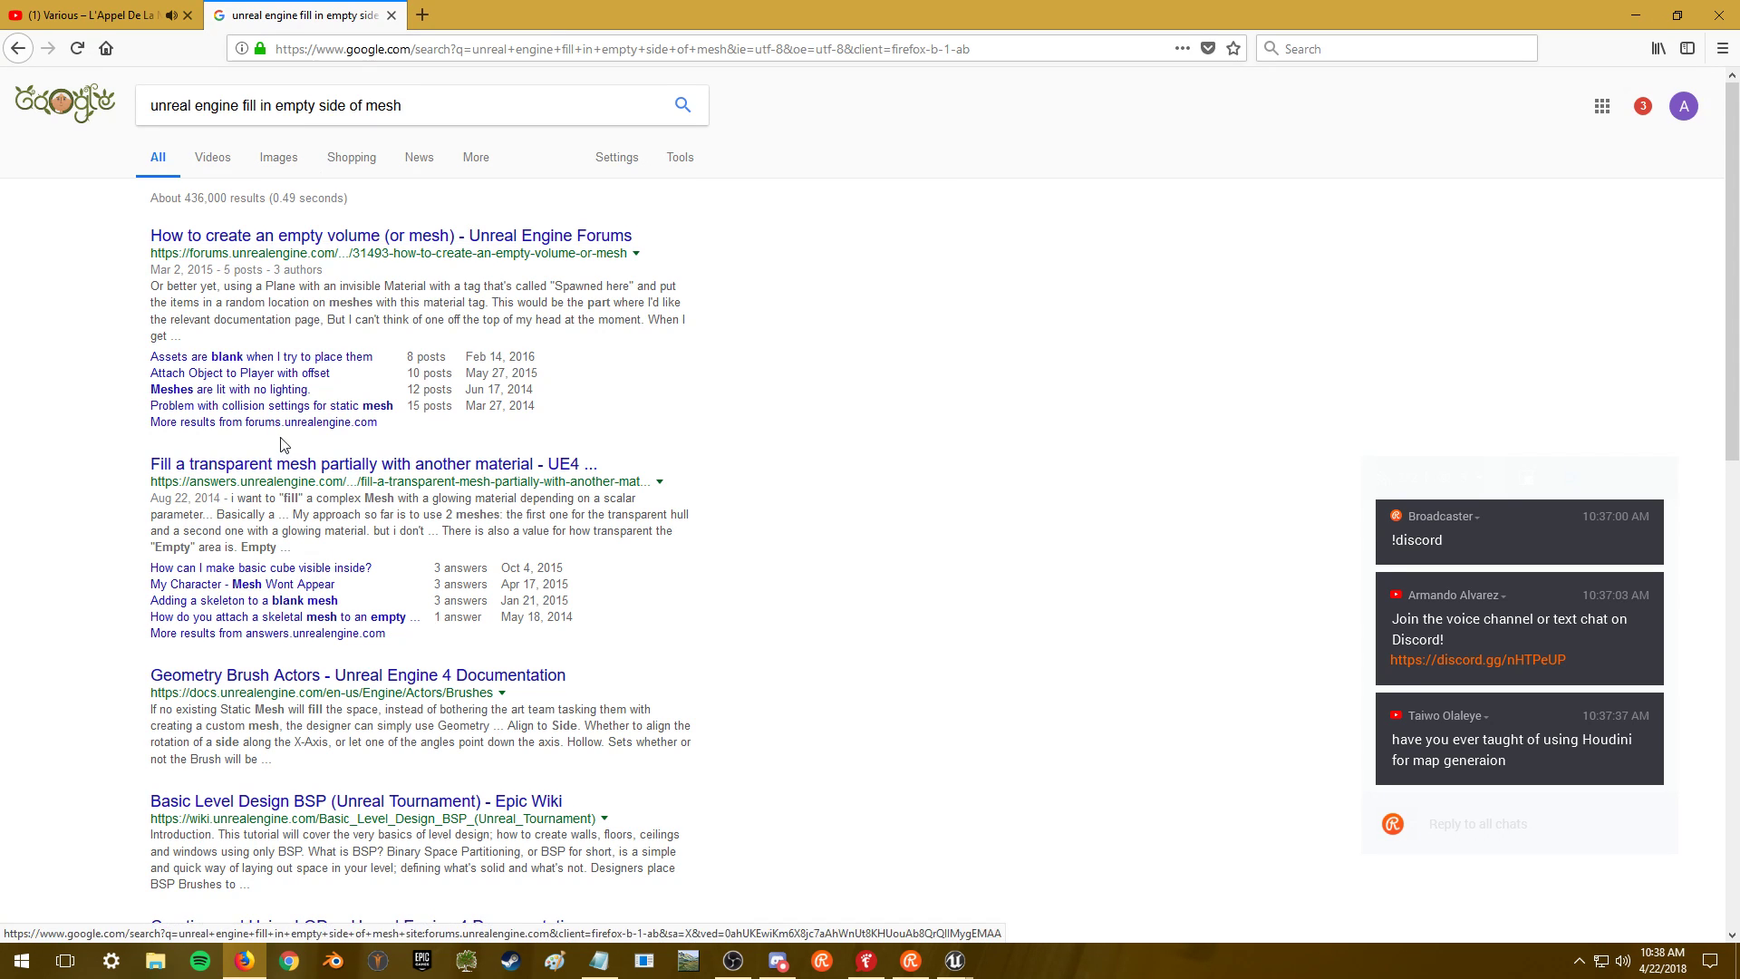
click(285, 106)
key(BackSpace)
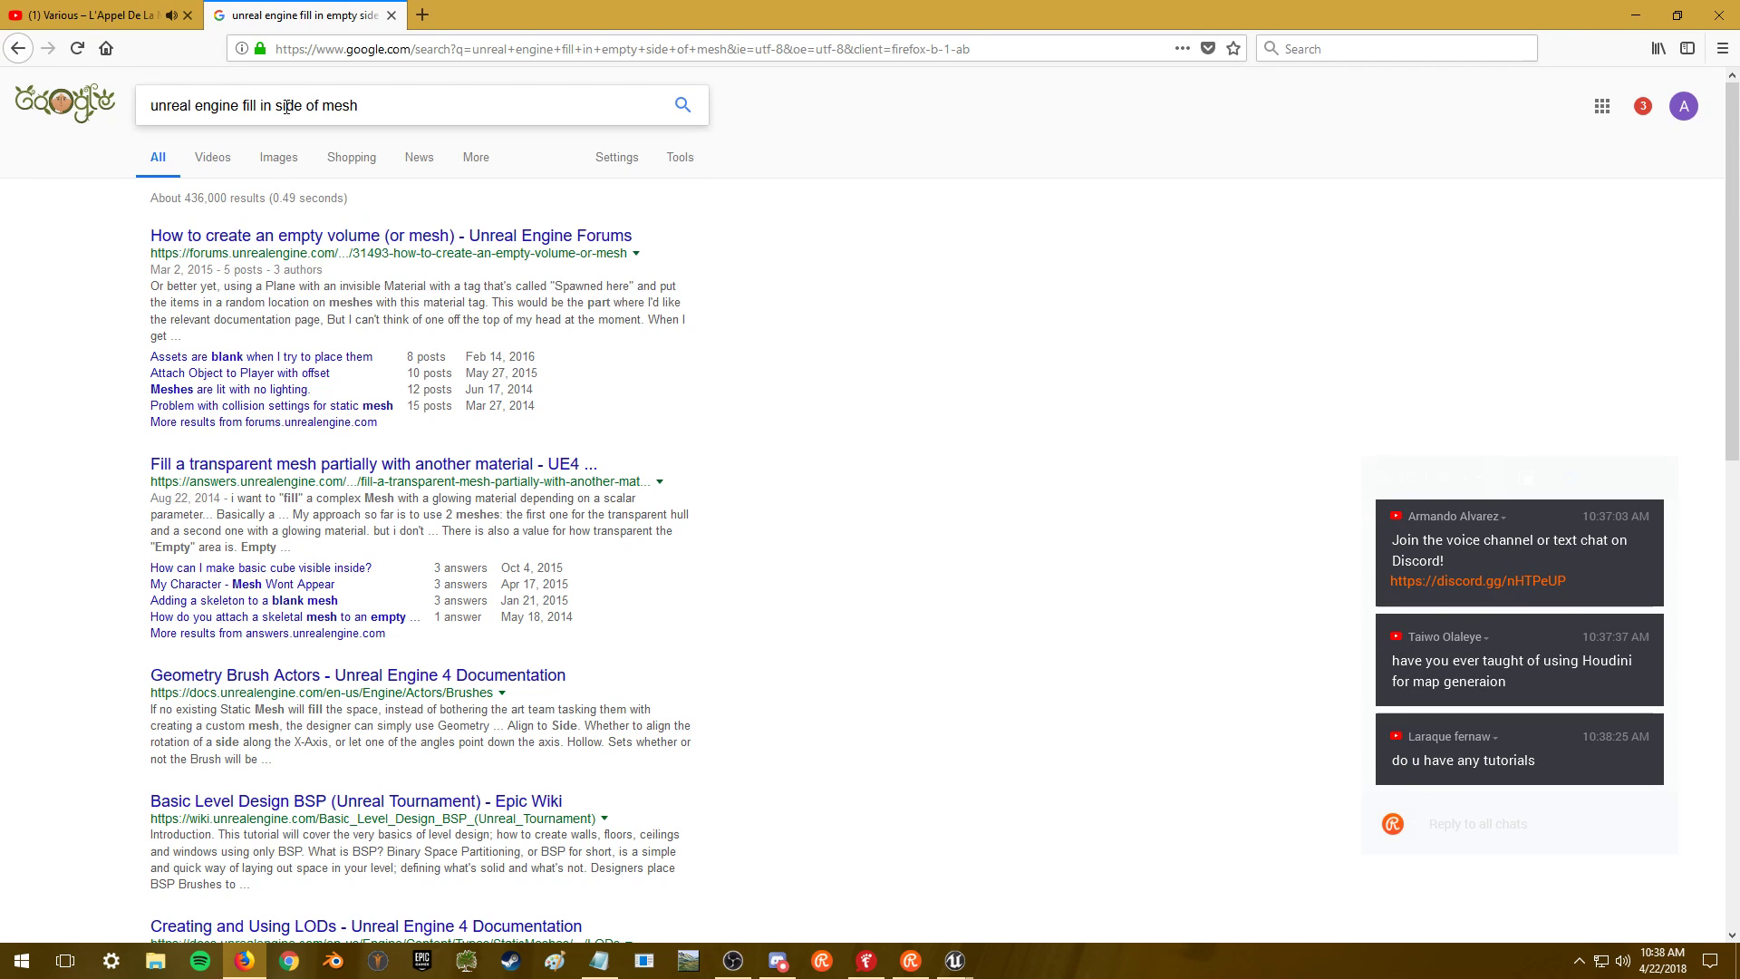
text(blank)
key(Return)
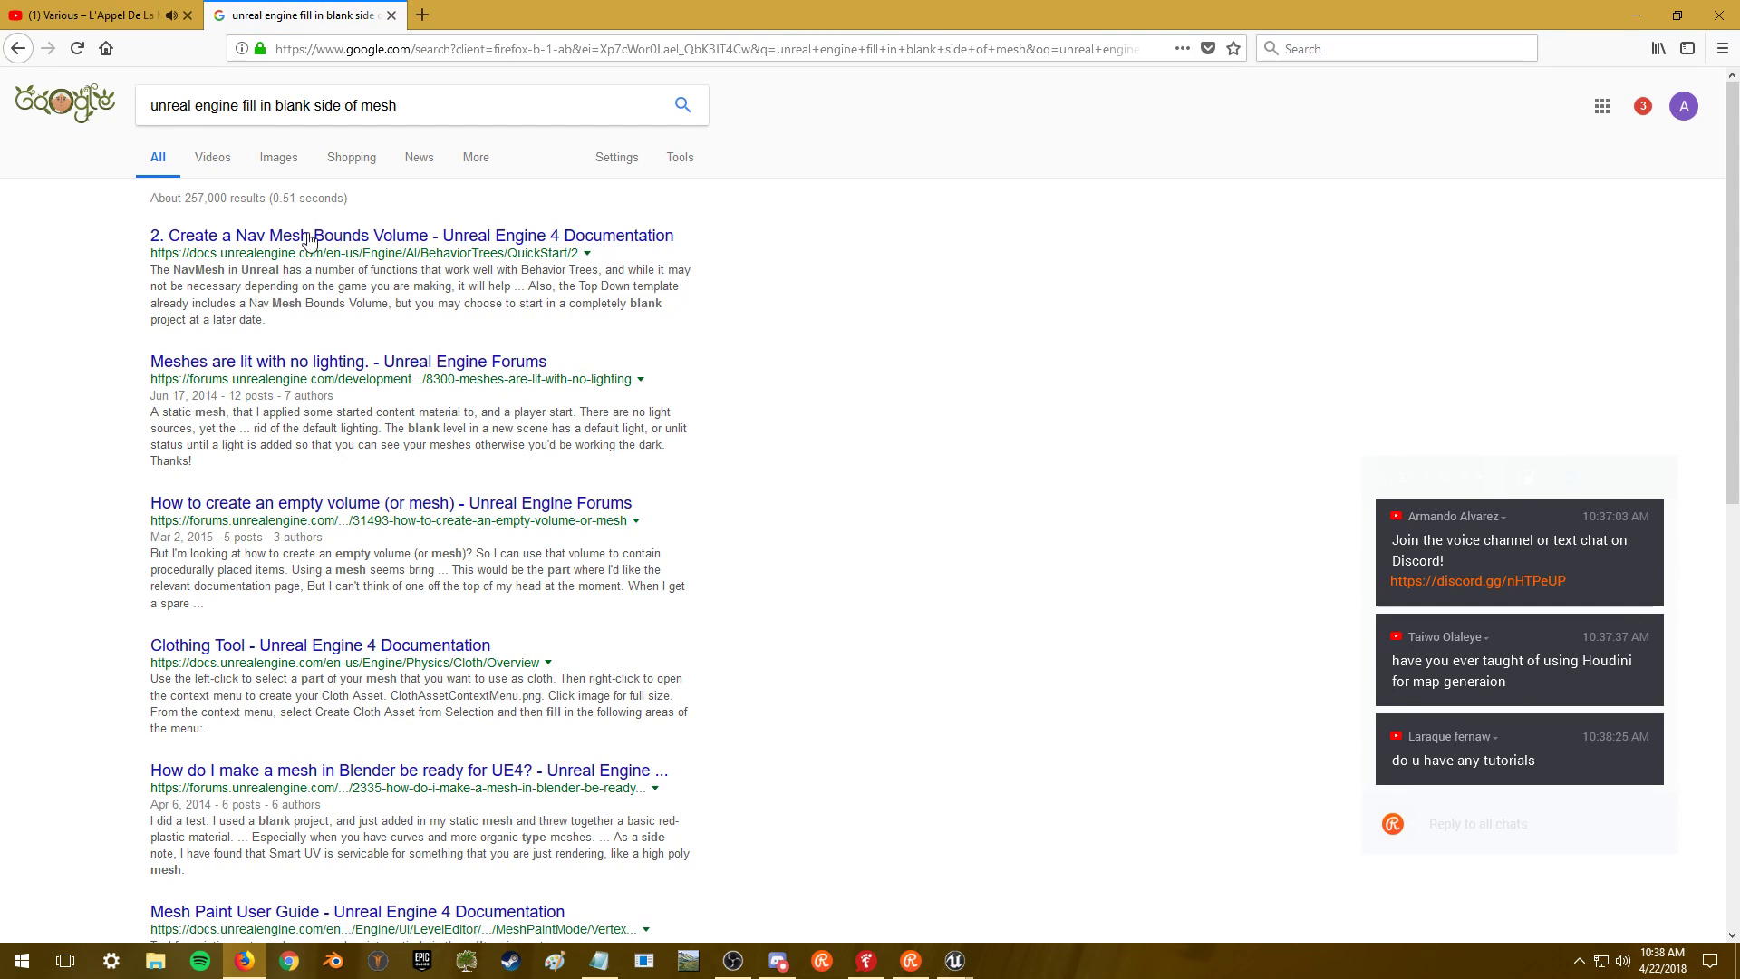
- Refine the query with 'solid text' and open two AnswerHub threads on invisible mesh faces
drag(243, 106, 274, 103)
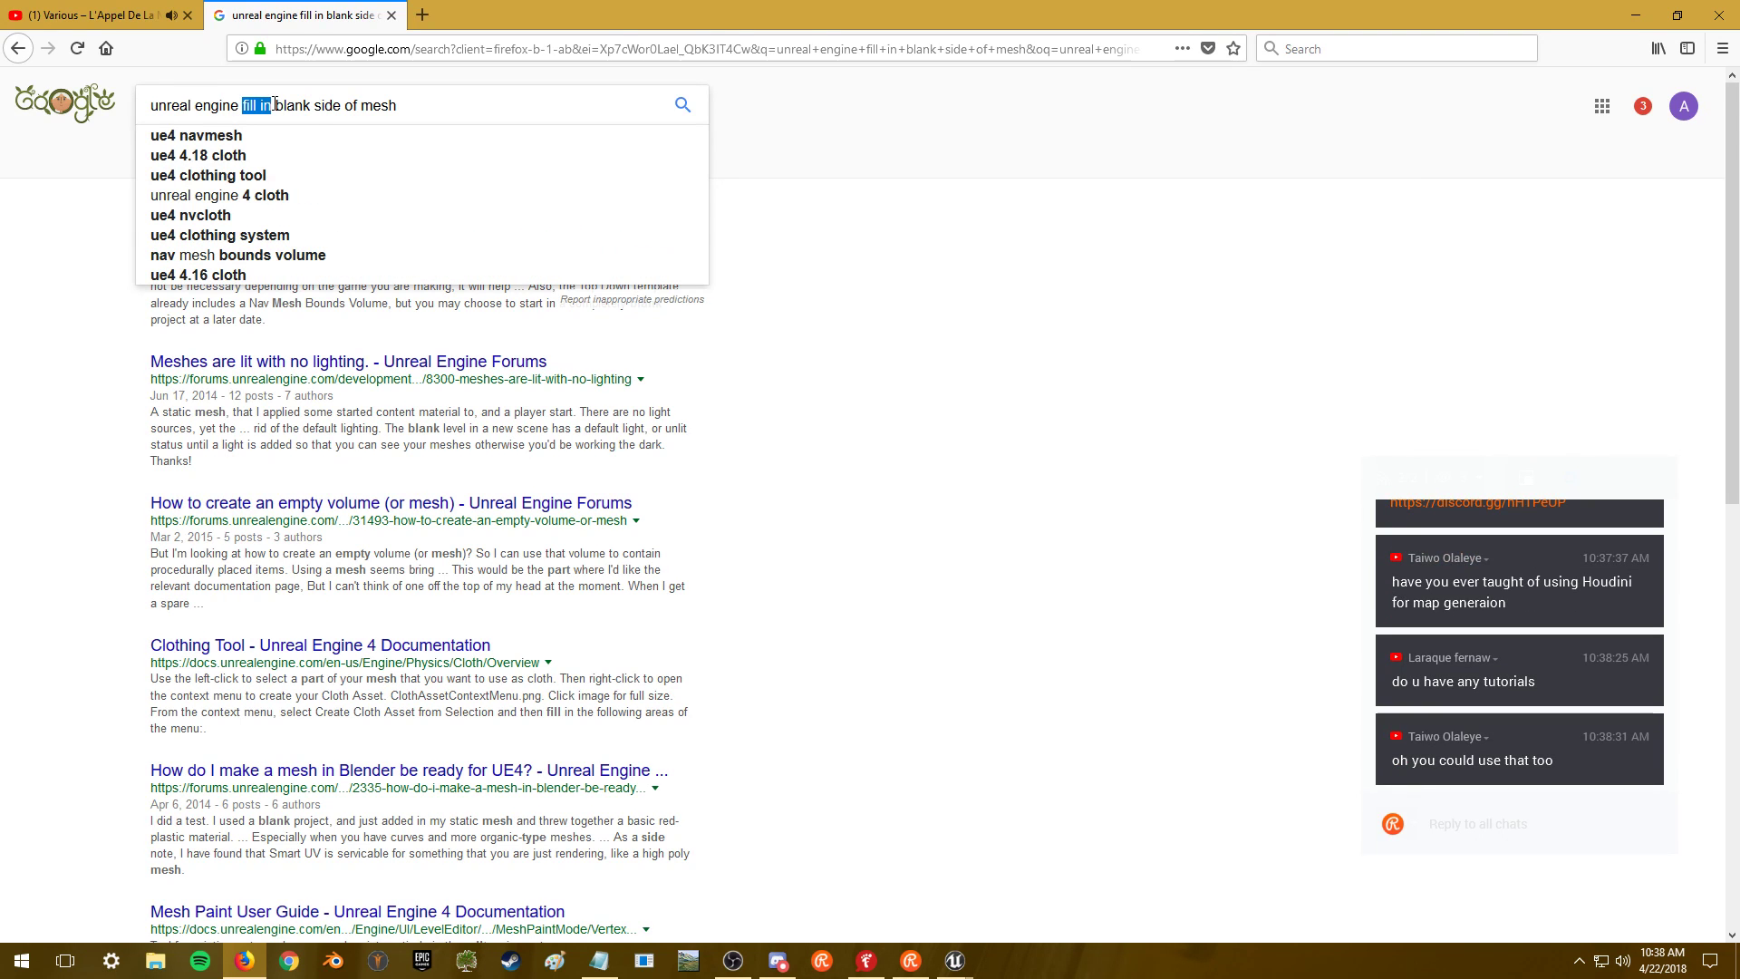
key(BackSpace)
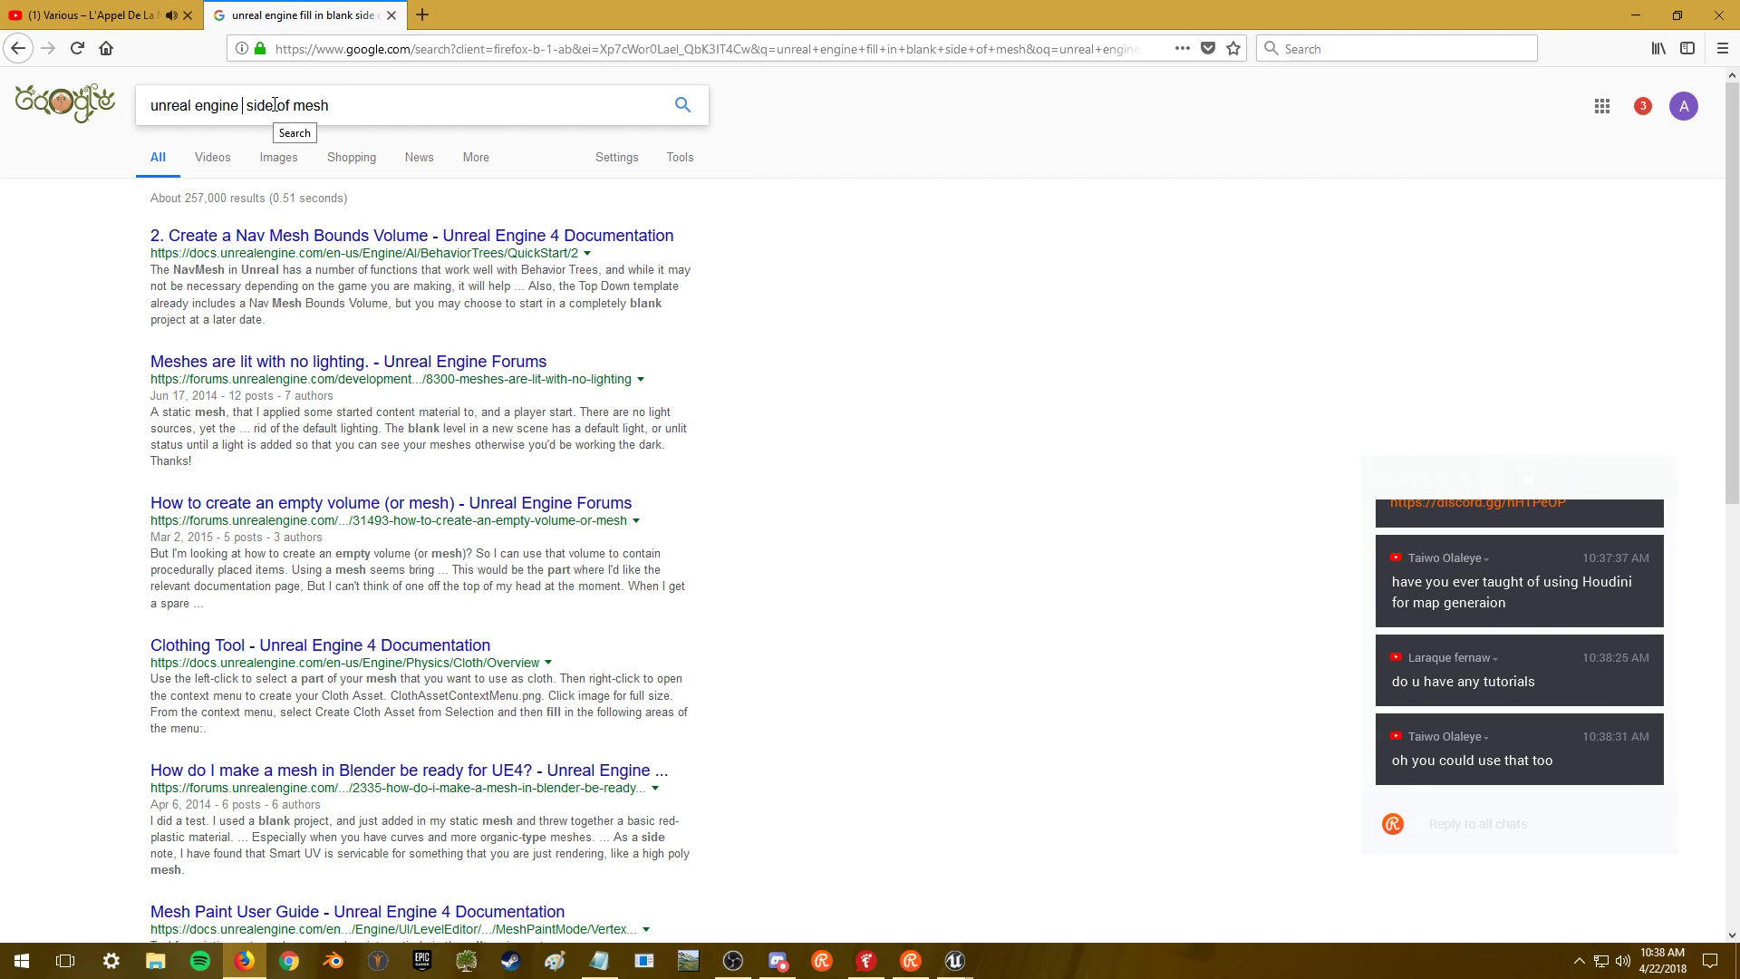
key(Delete)
key(Delete)
key(Delete)
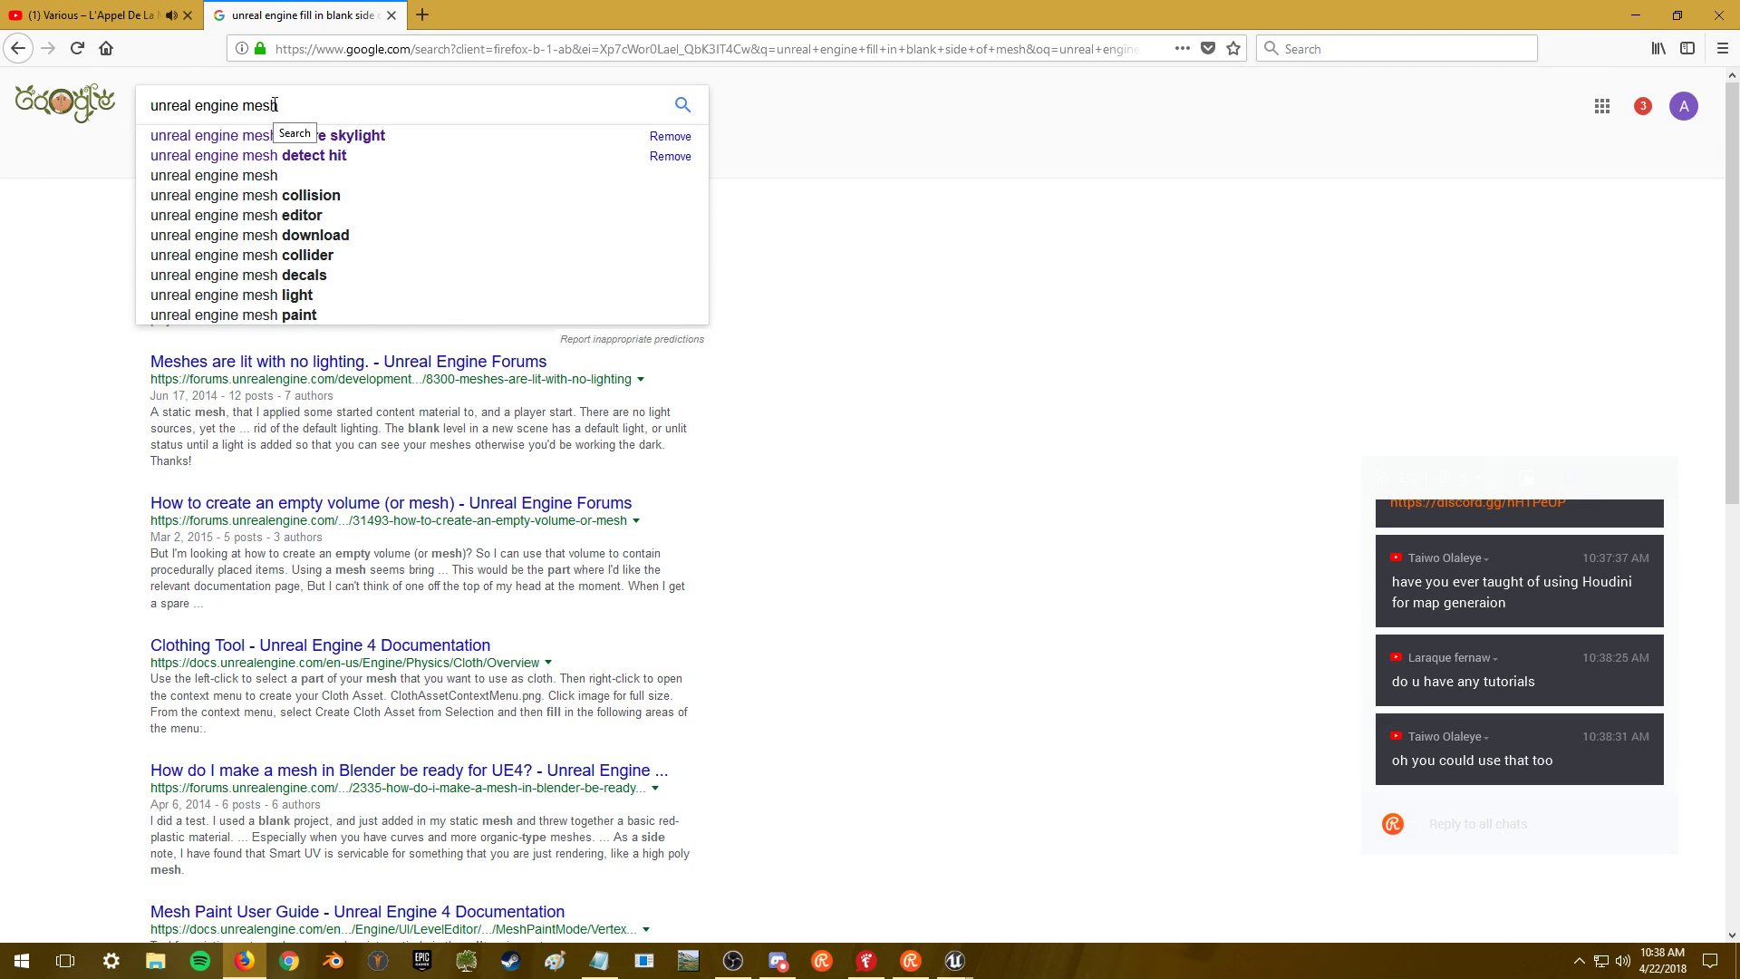
text(solid)
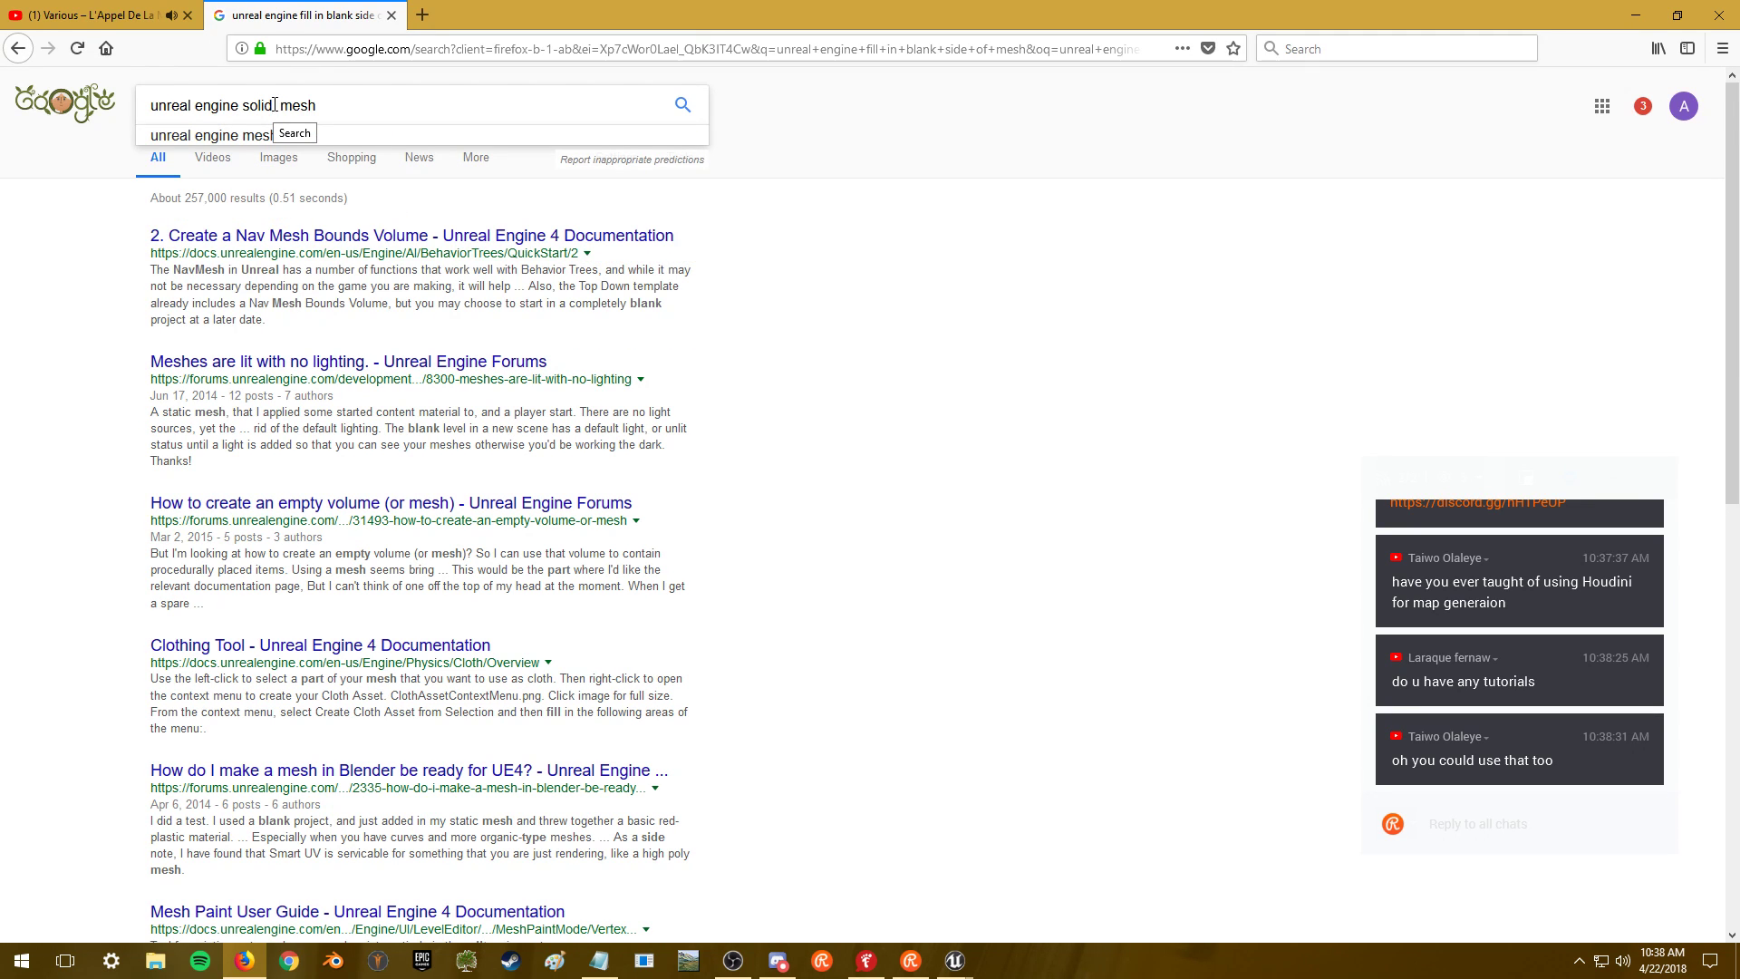
text( texture invisible part of)
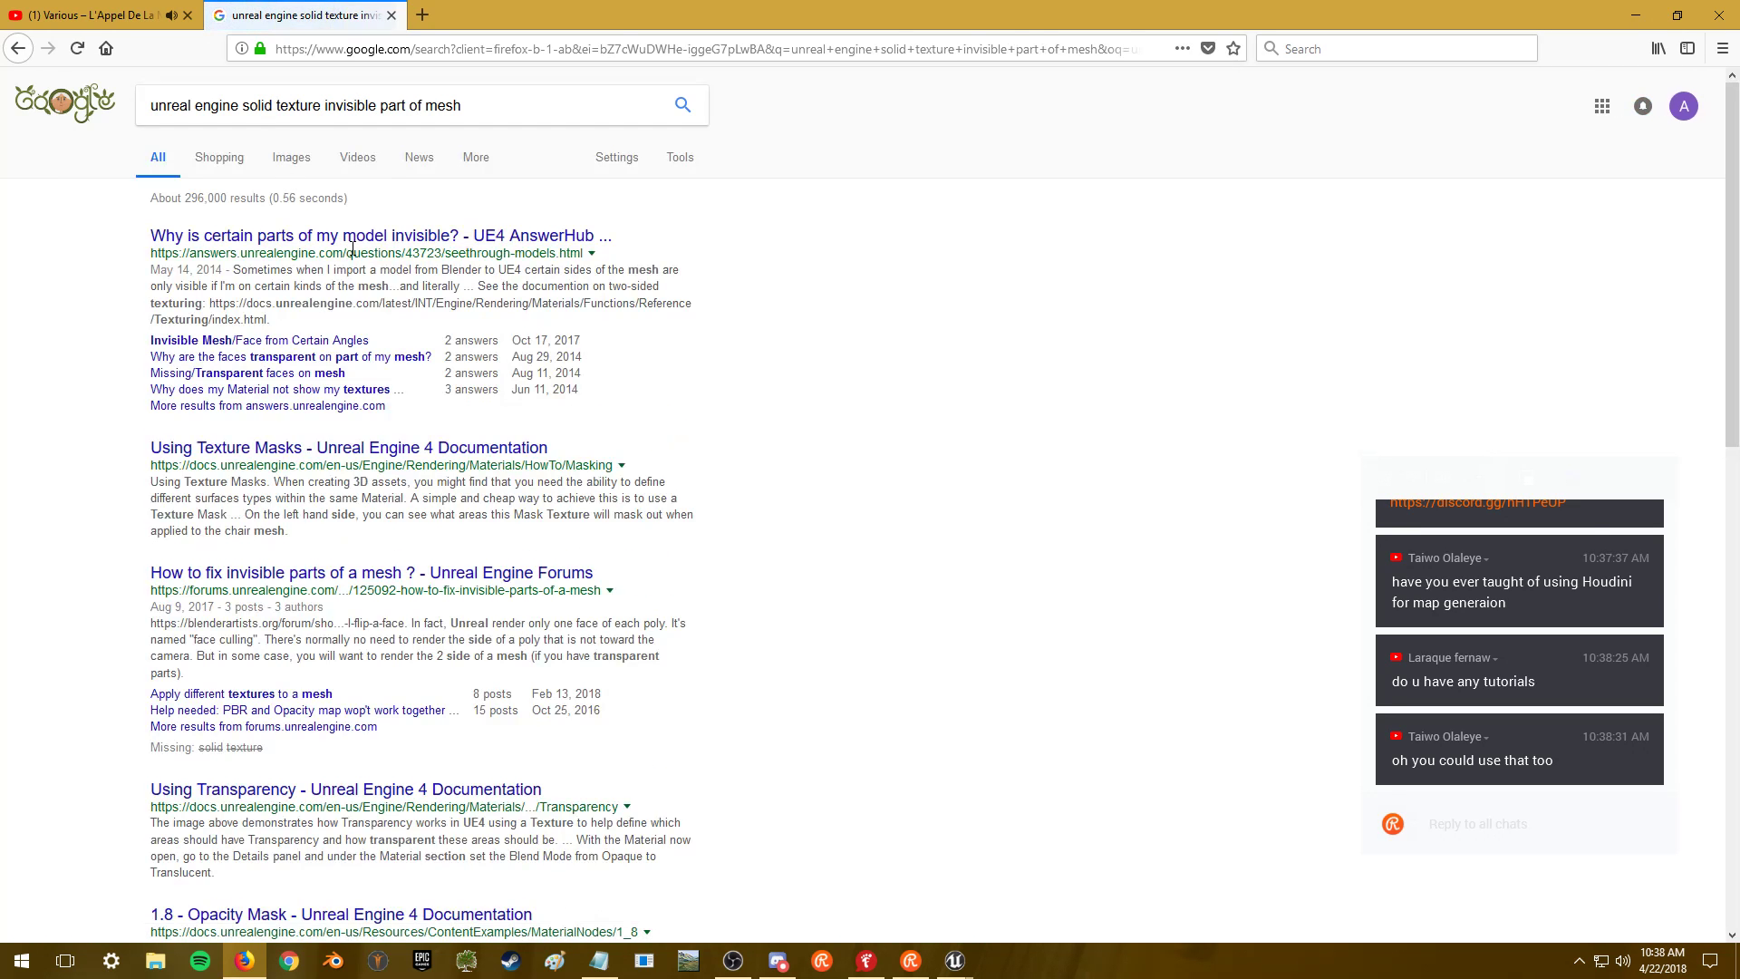
click(367, 238)
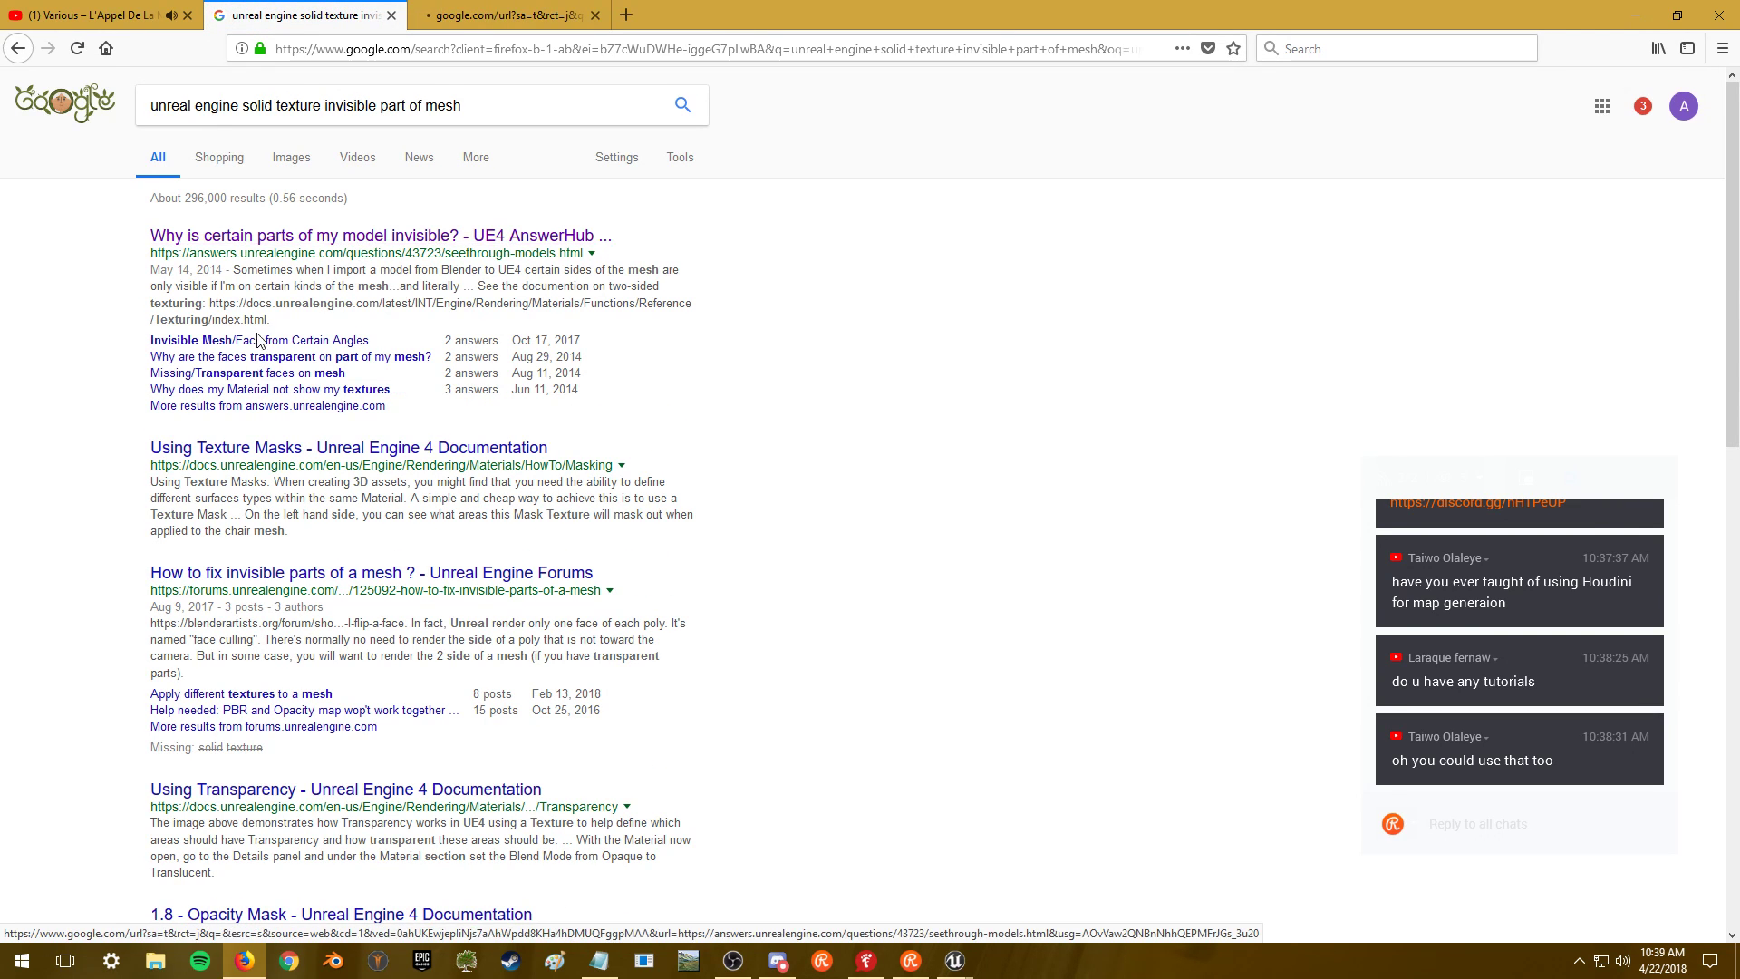
click(230, 342)
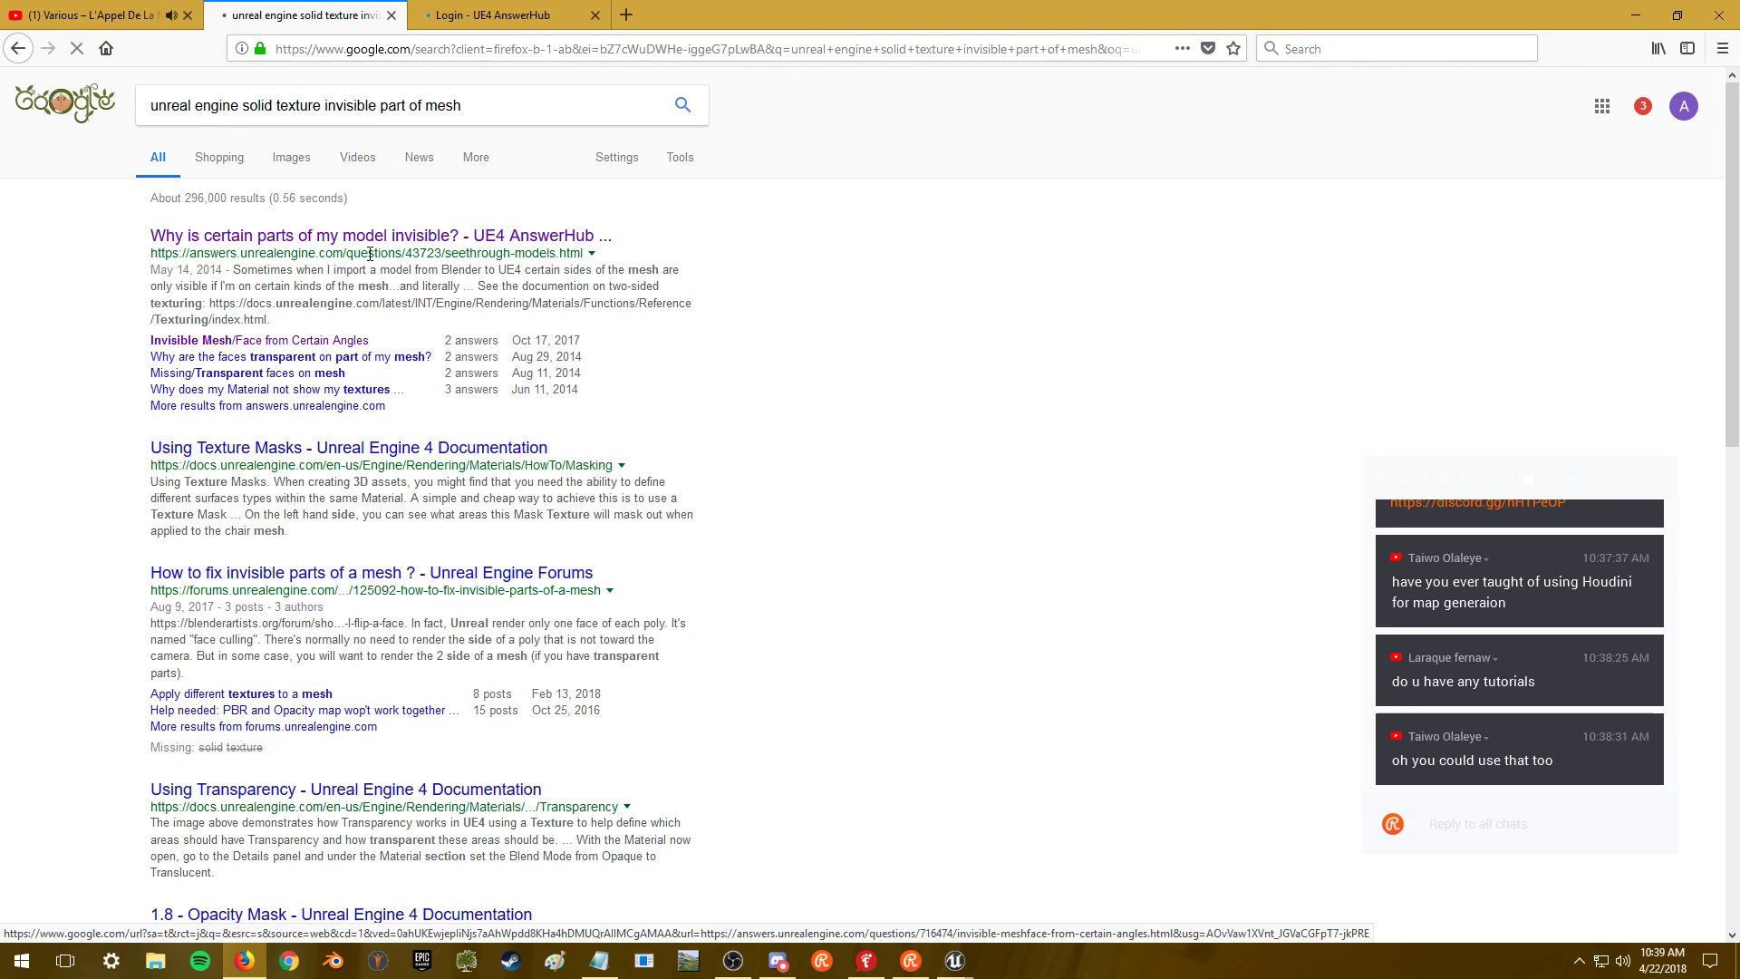
- Skip the ad on the YouTube music video and minimize Firefox
key(alt+Tab)
key(ctrl+shift+Tab)
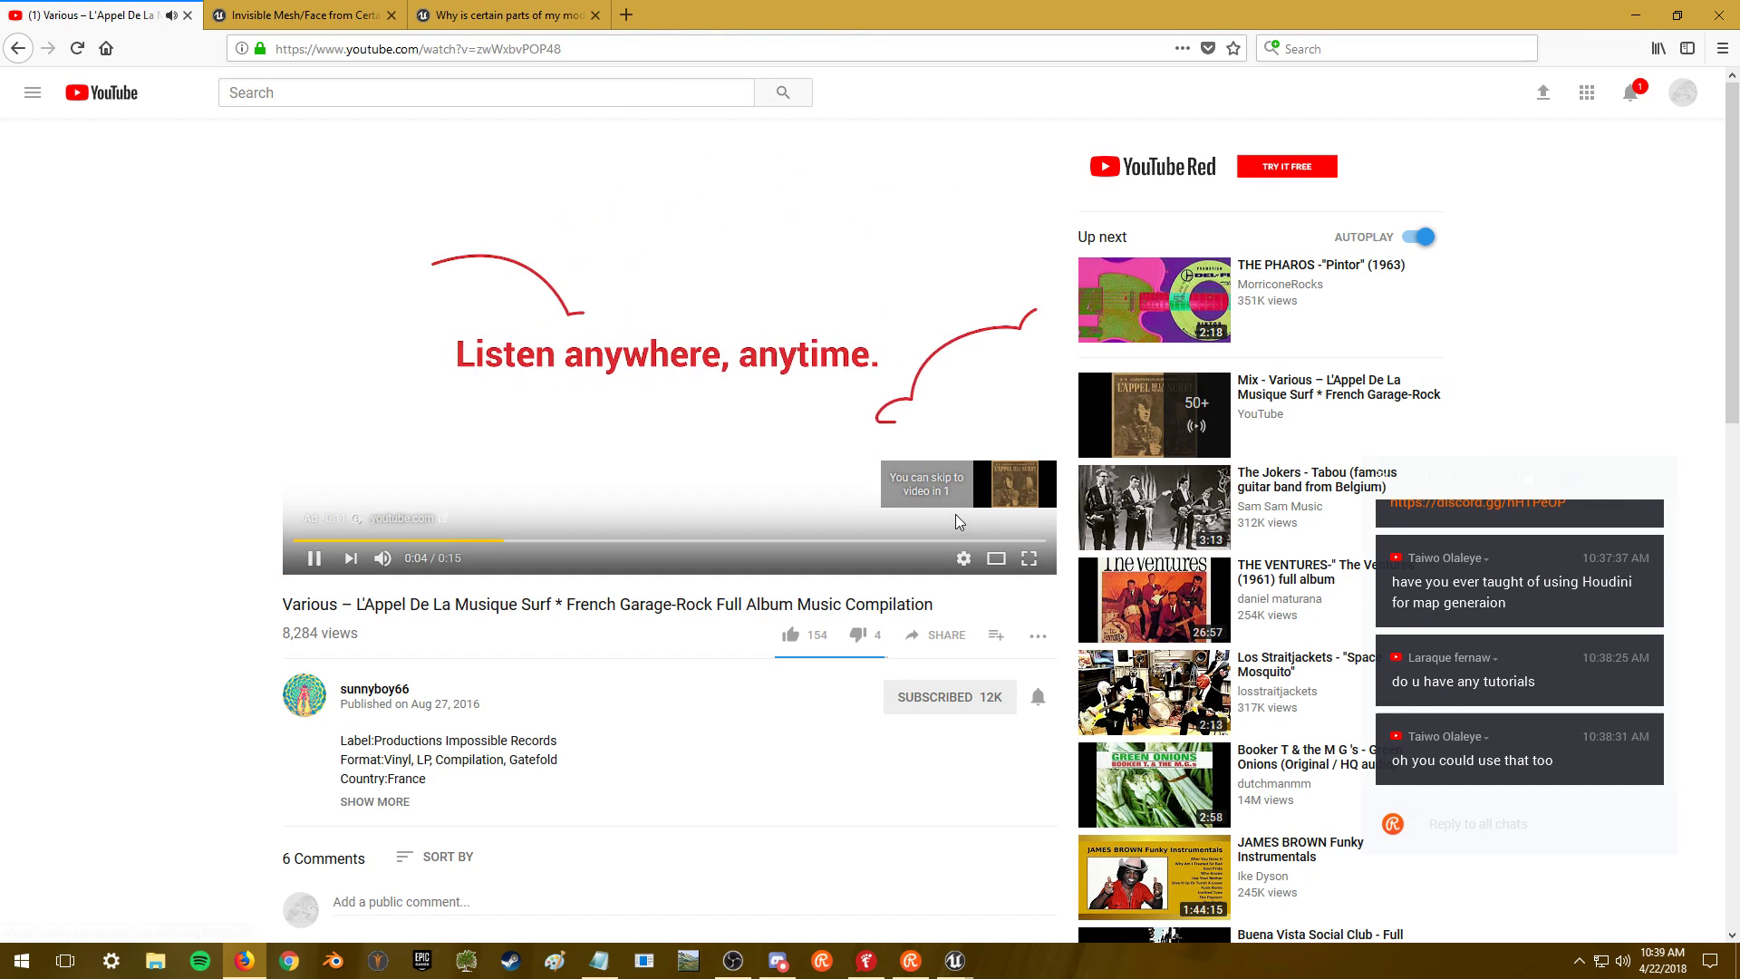
click(992, 498)
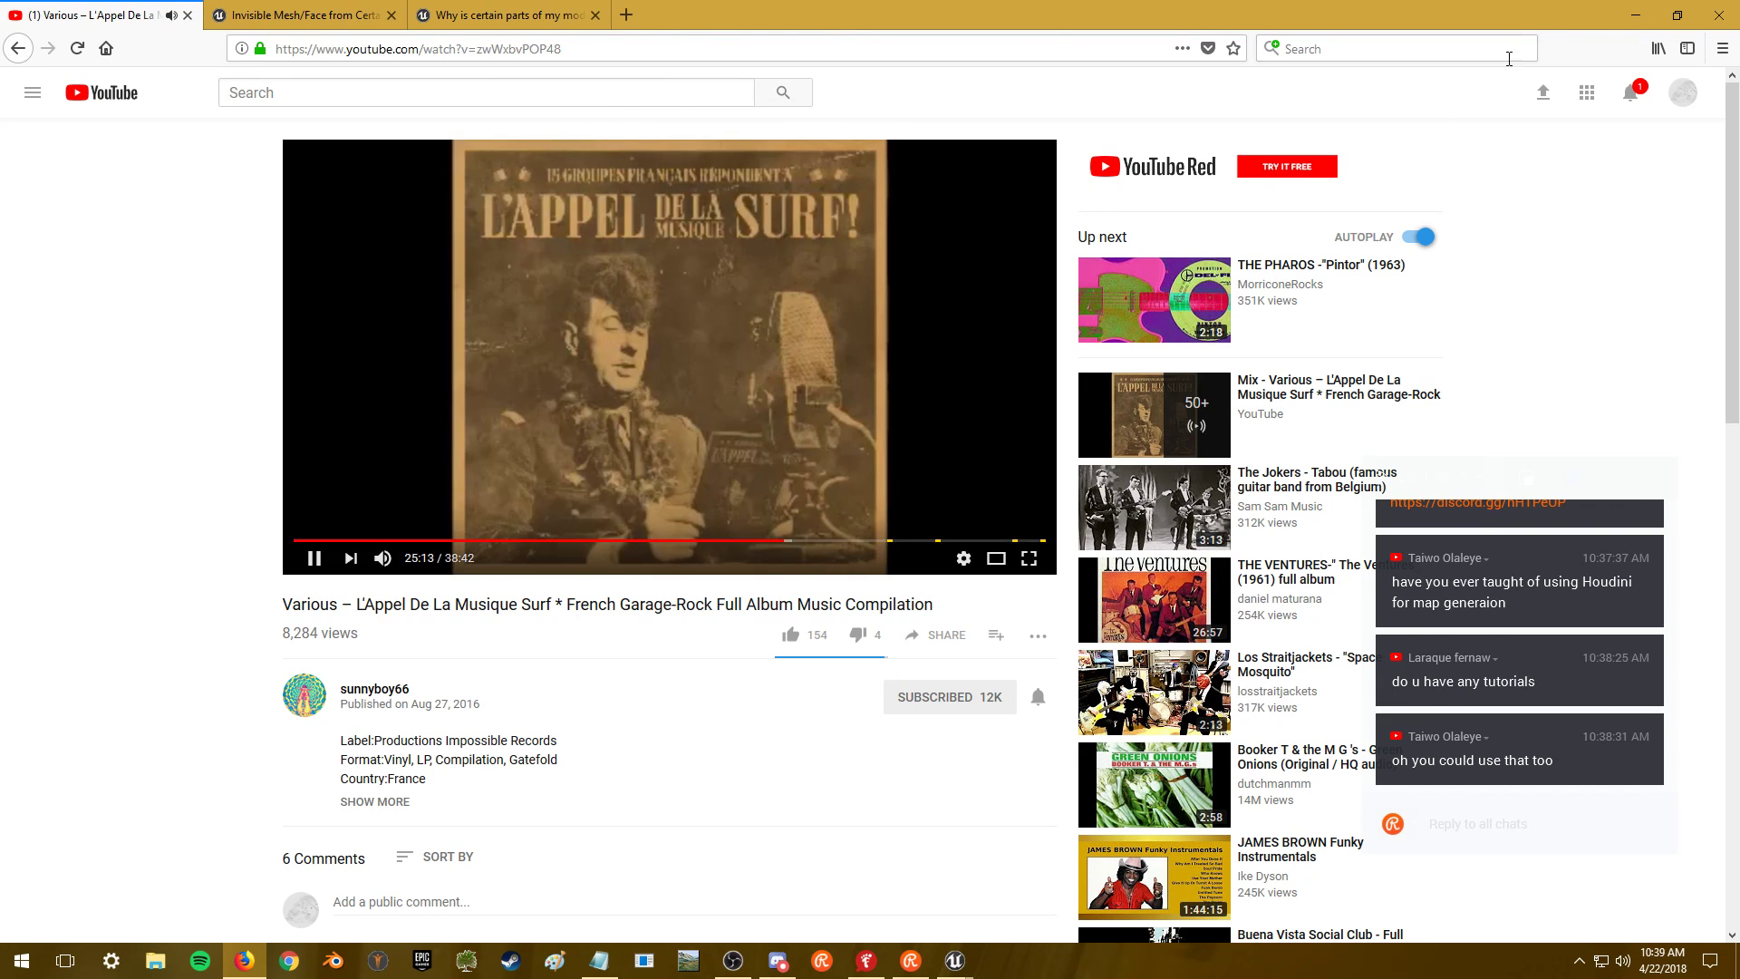
click(1642, 14)
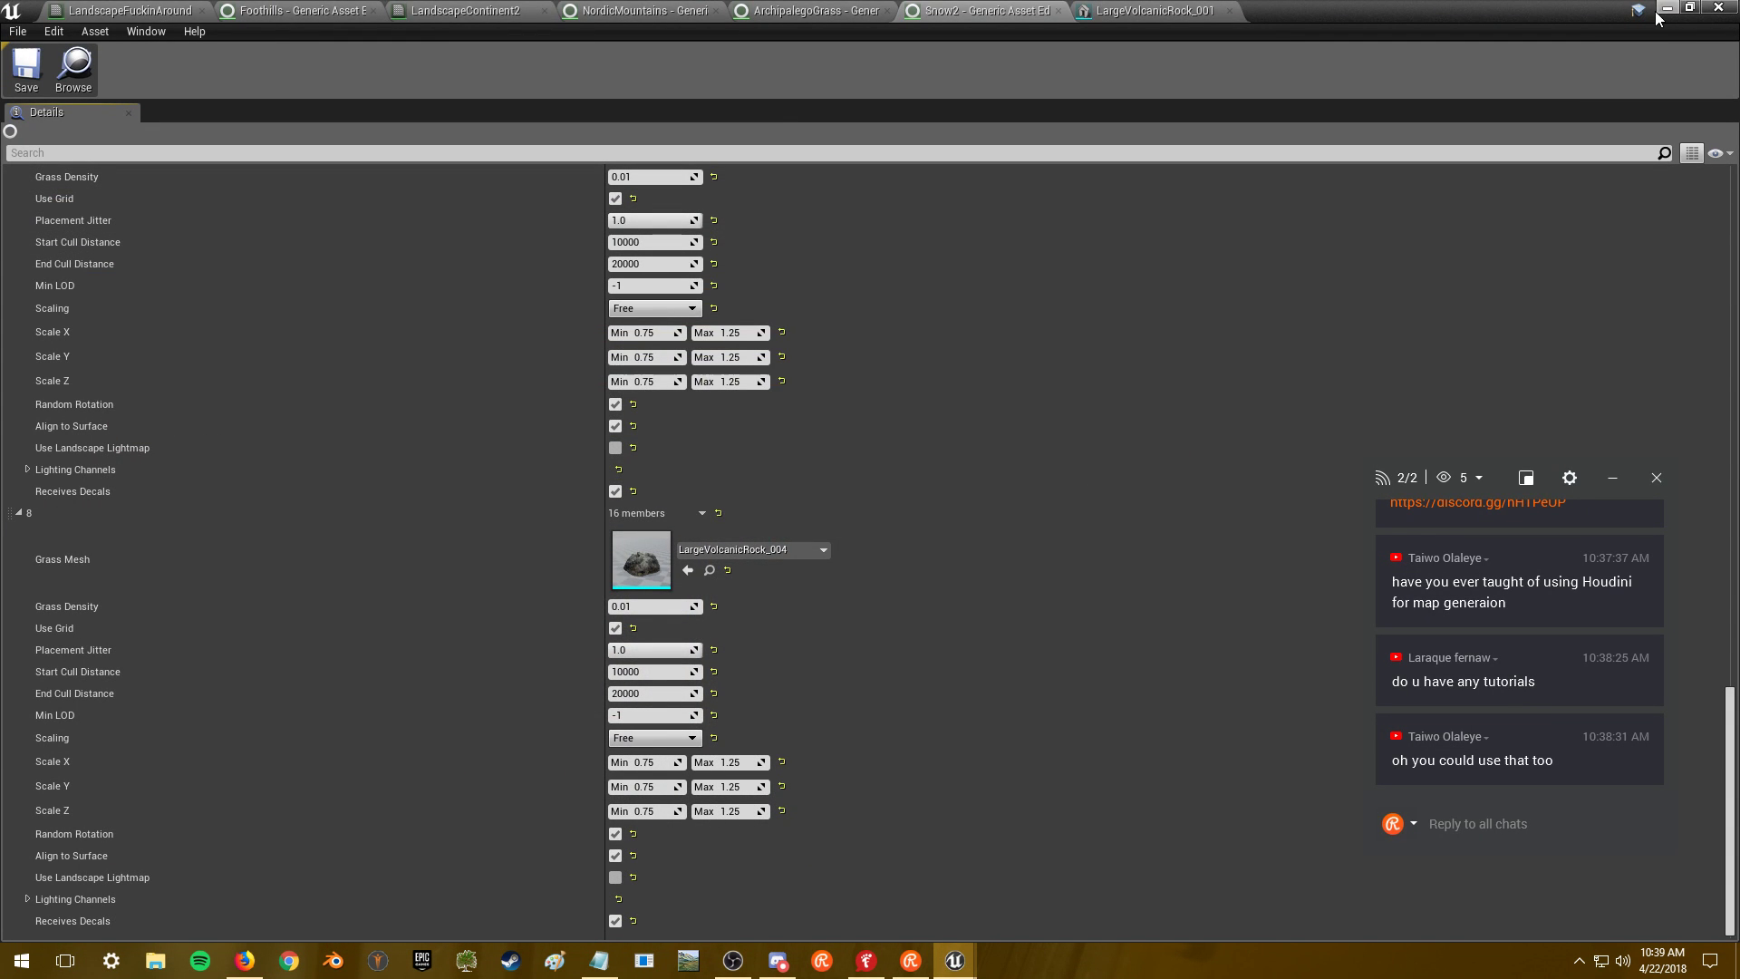
- View the boulders across the snowy MainMap in the level editor, then return to the AnswerHub page
key(alt+Tab)
key(alt+Tab)
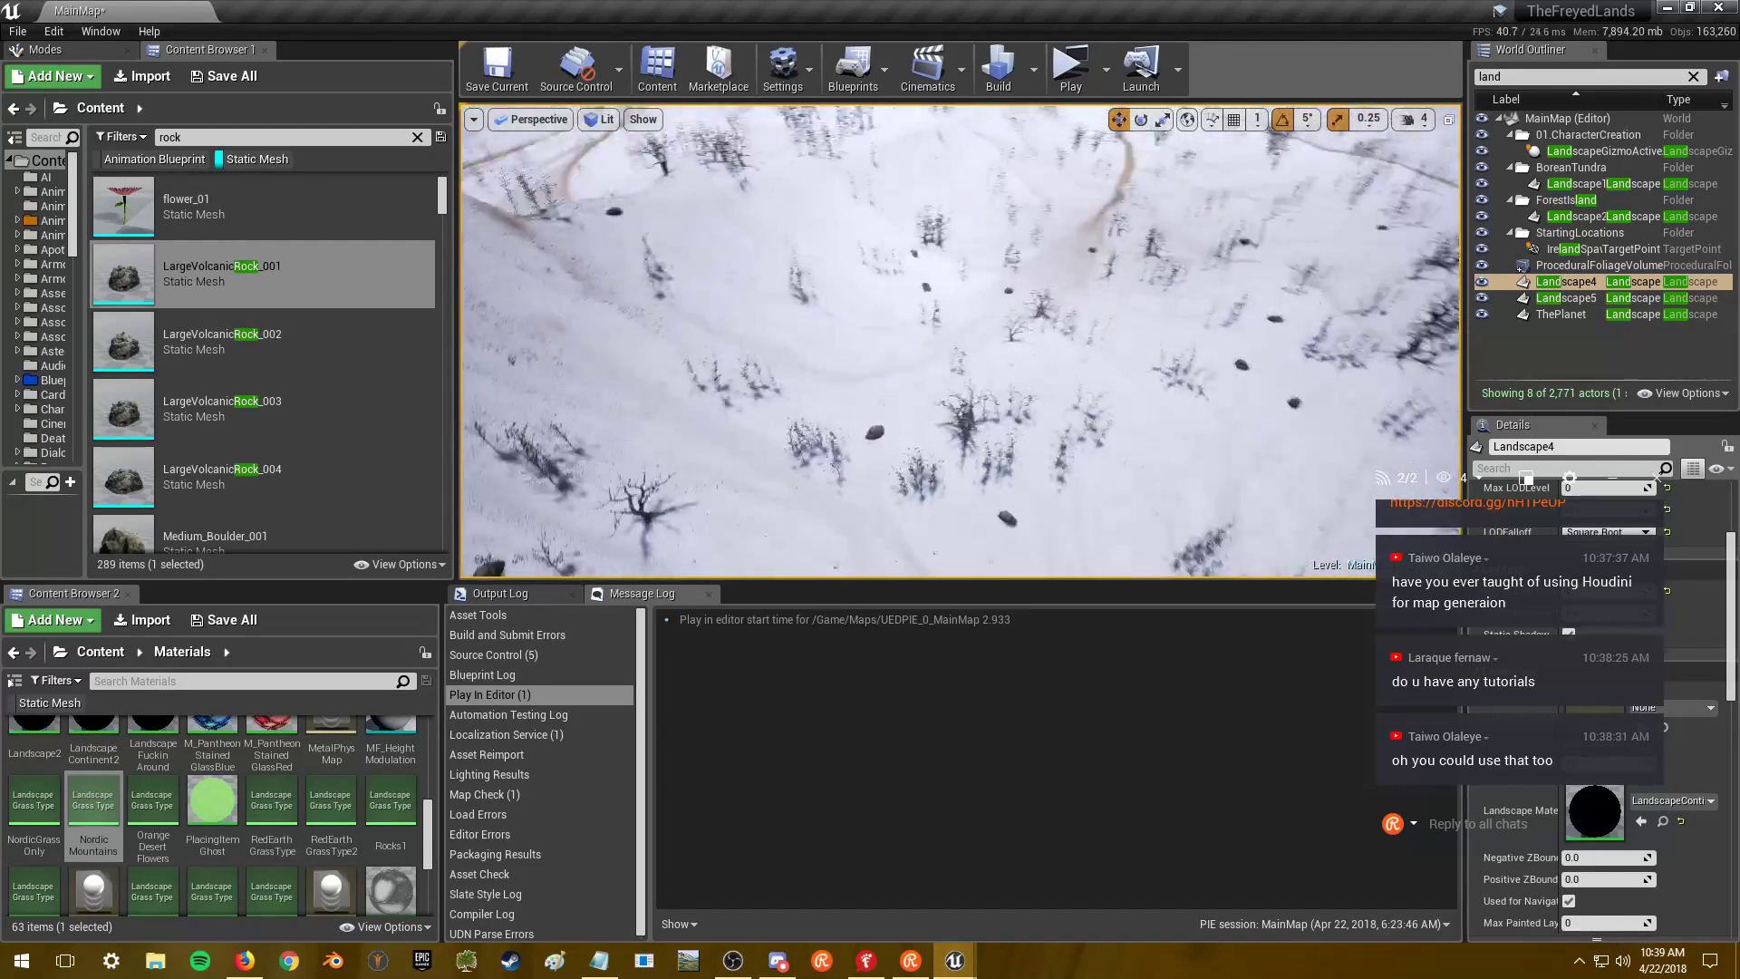
key(alt+Tab)
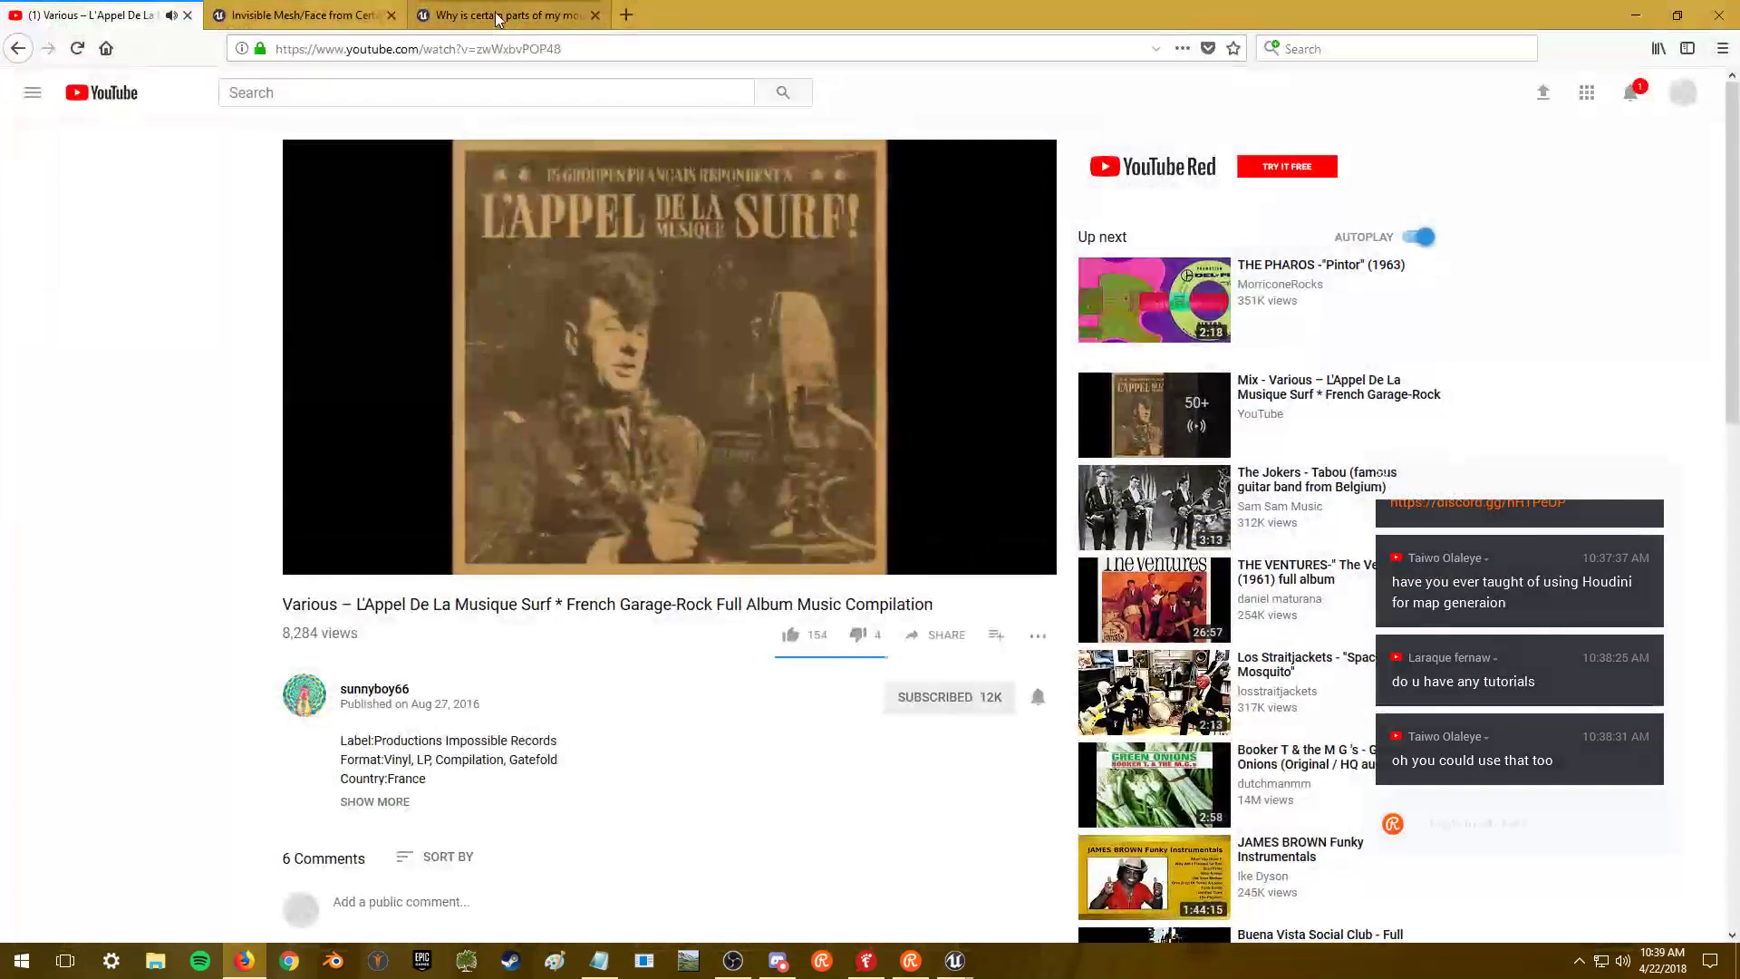
click(503, 15)
- Scroll to the AnswerHub answer saying one-sided polygons must be flipped in Blender and re-imported
scroll(752, 389, down, 5)
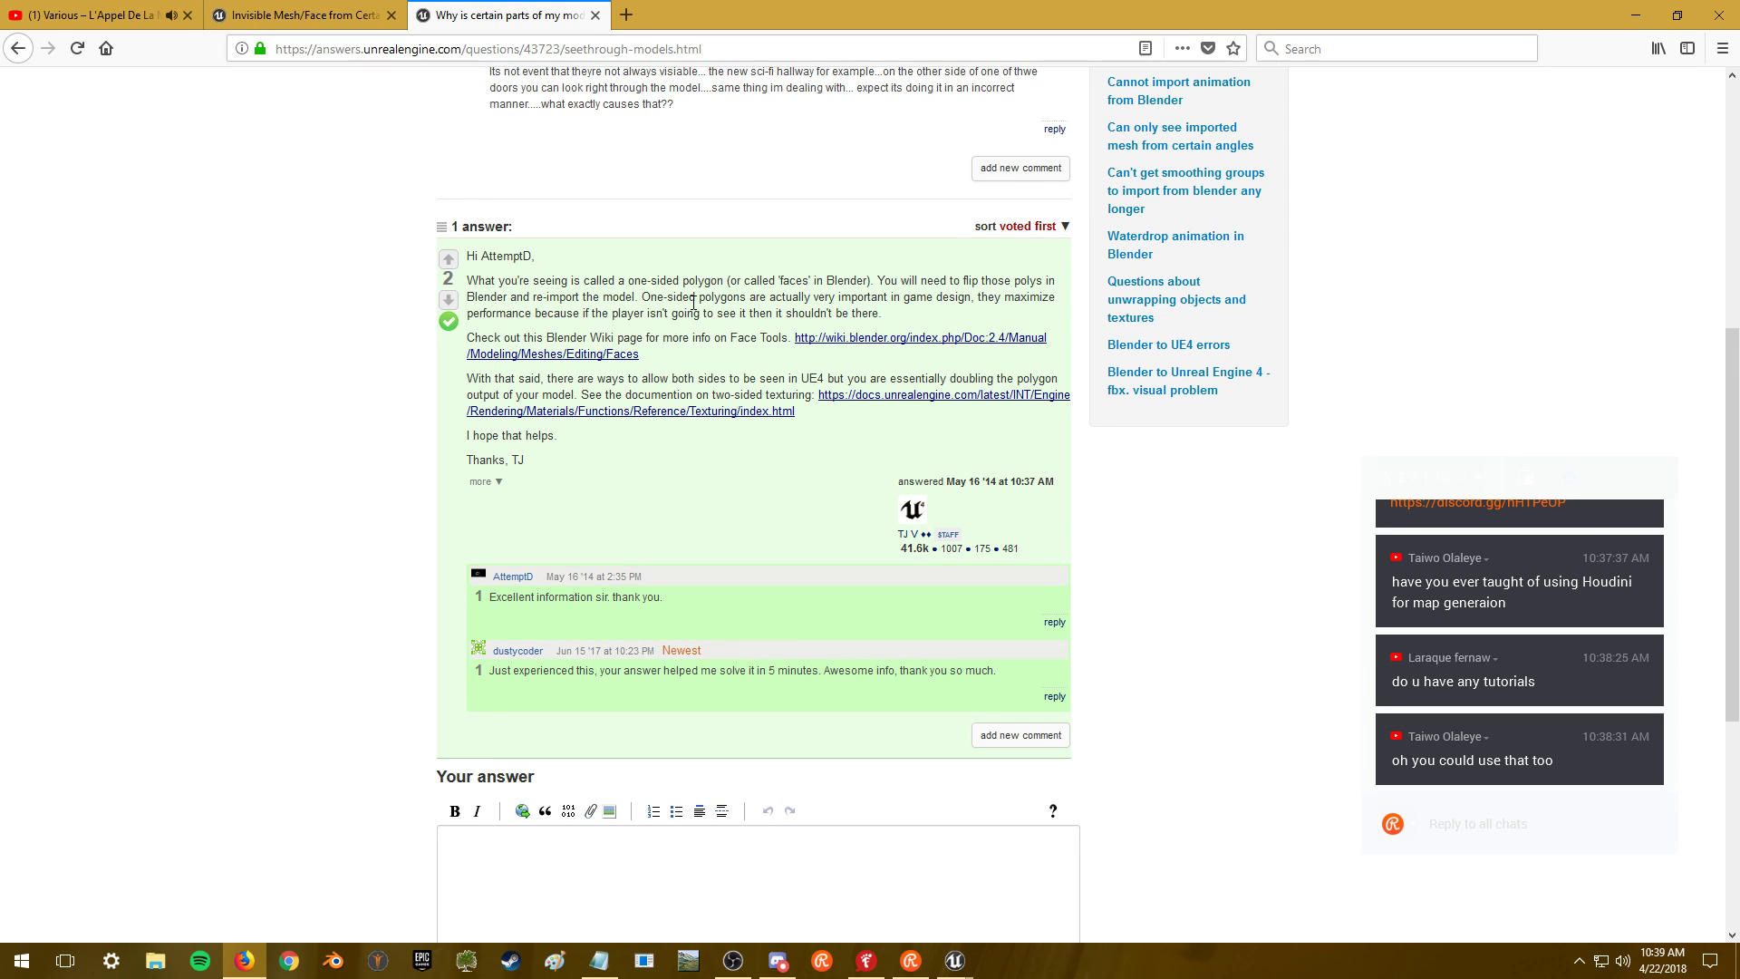
scroll(716, 296, down, 1)
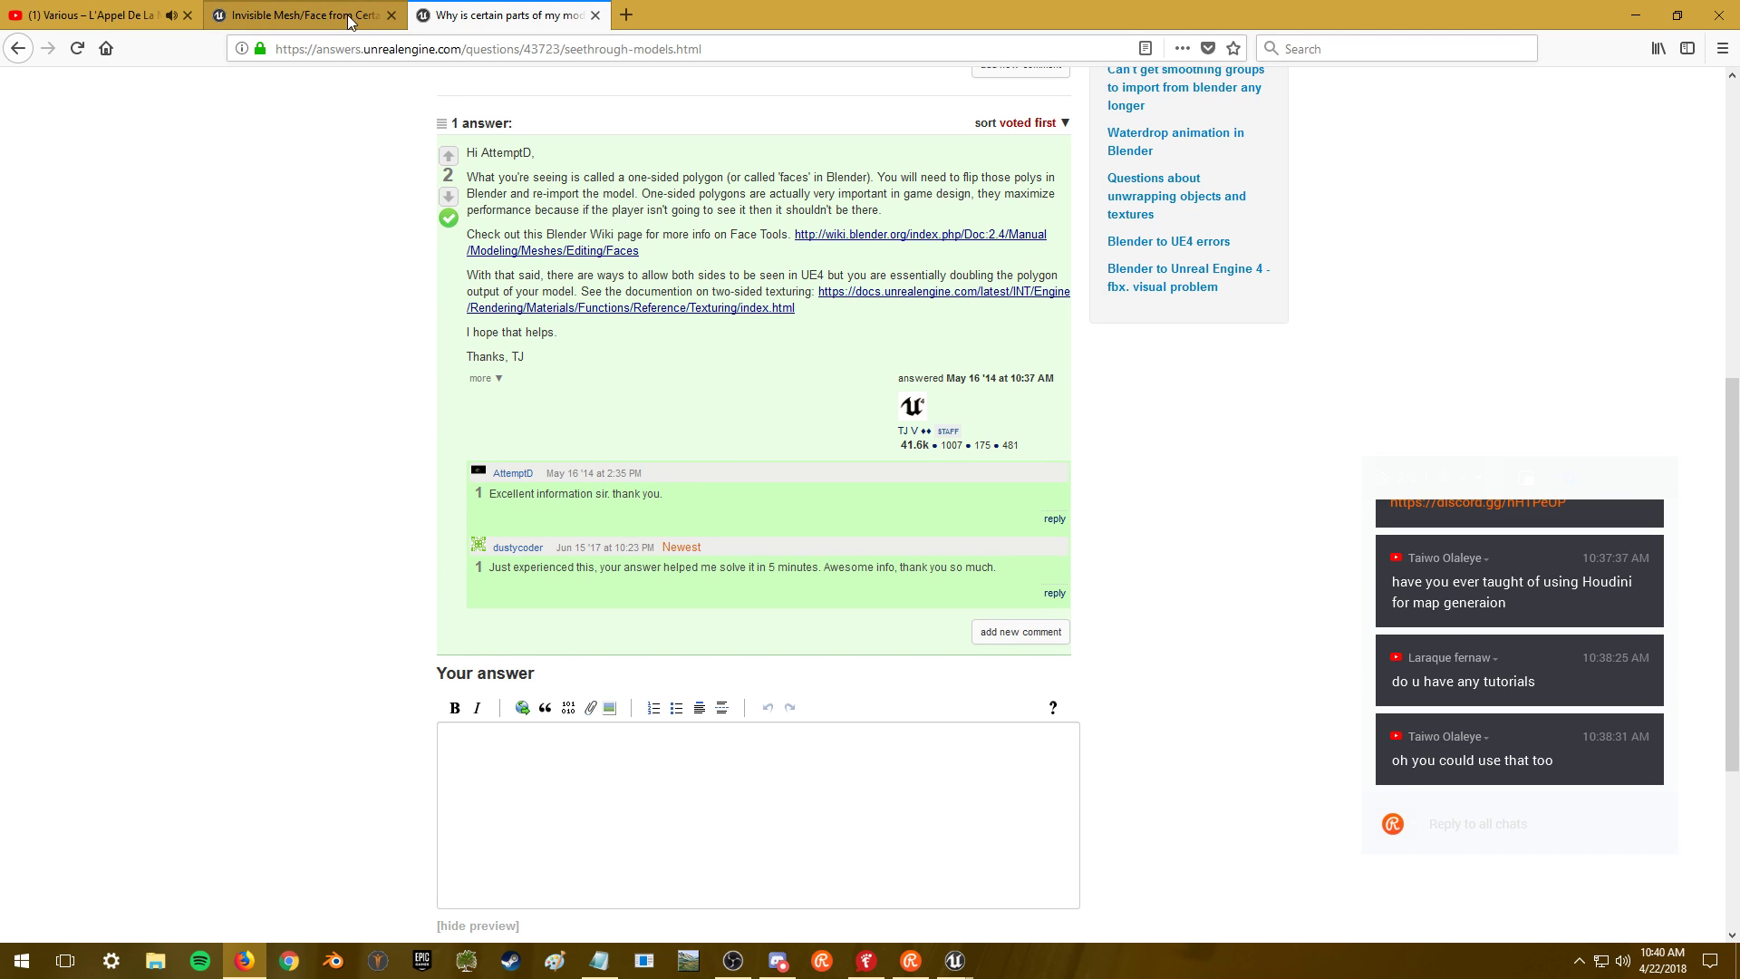
key(alt+Tab)
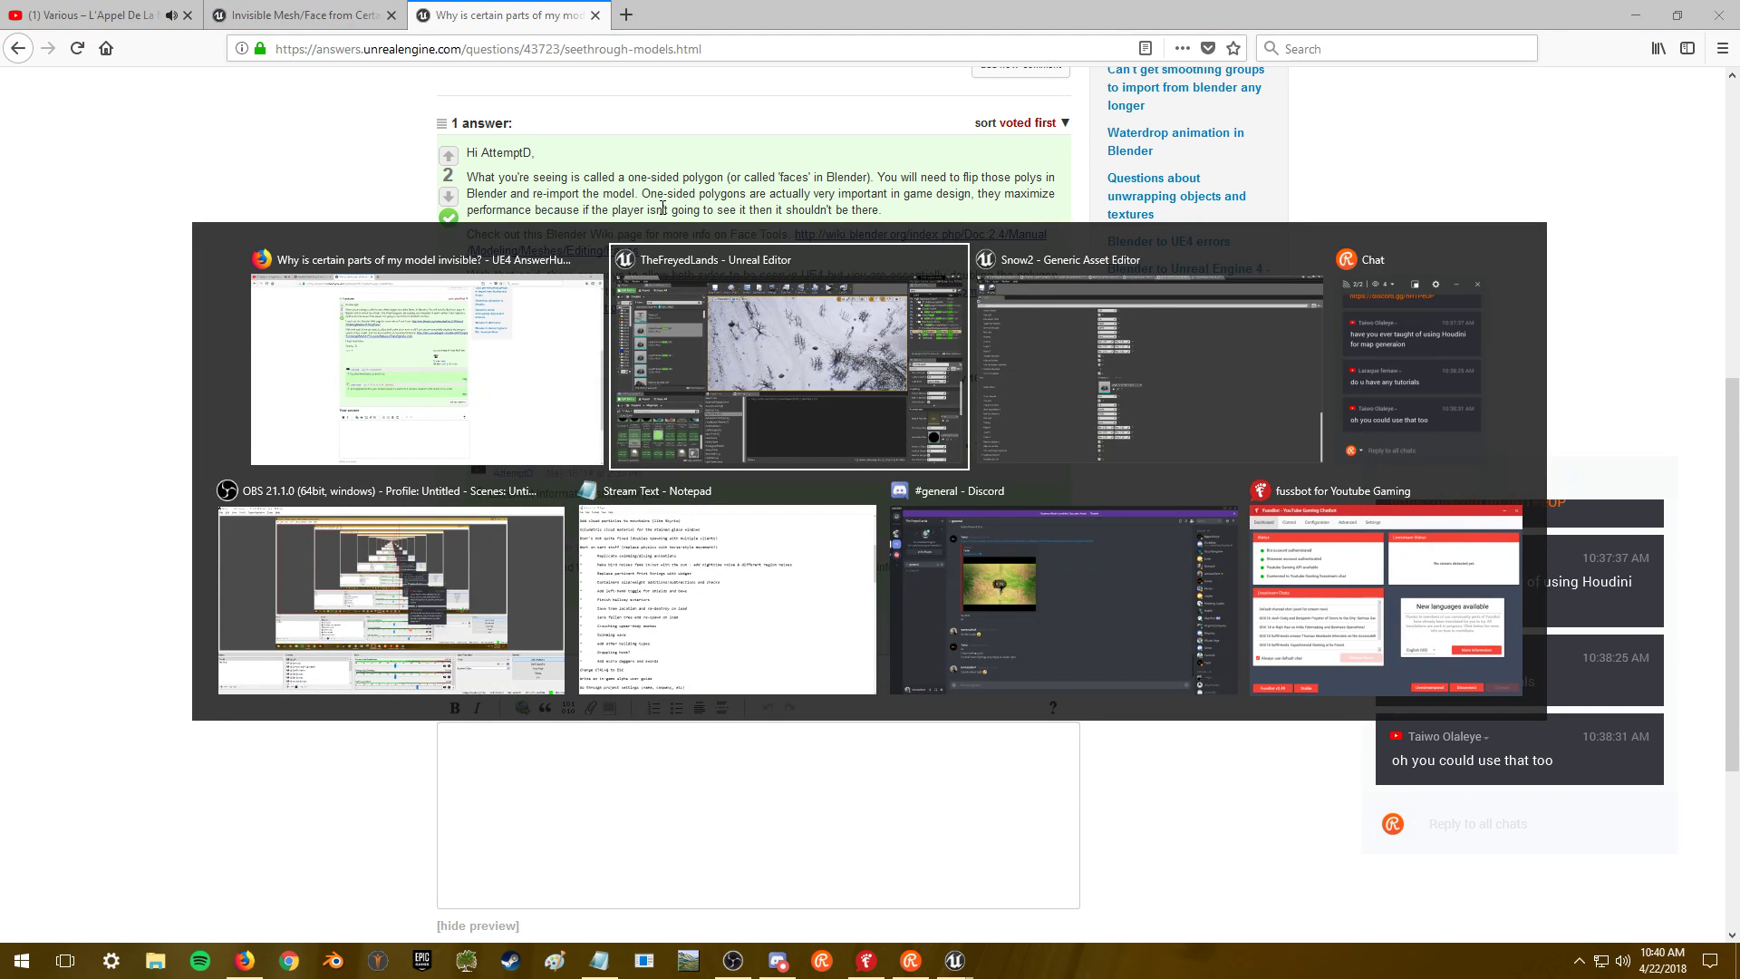
- Check LargeVolcanicRock_001 in the Content Browser and the grass type, then bring up the Stream Text notes
click(821, 353)
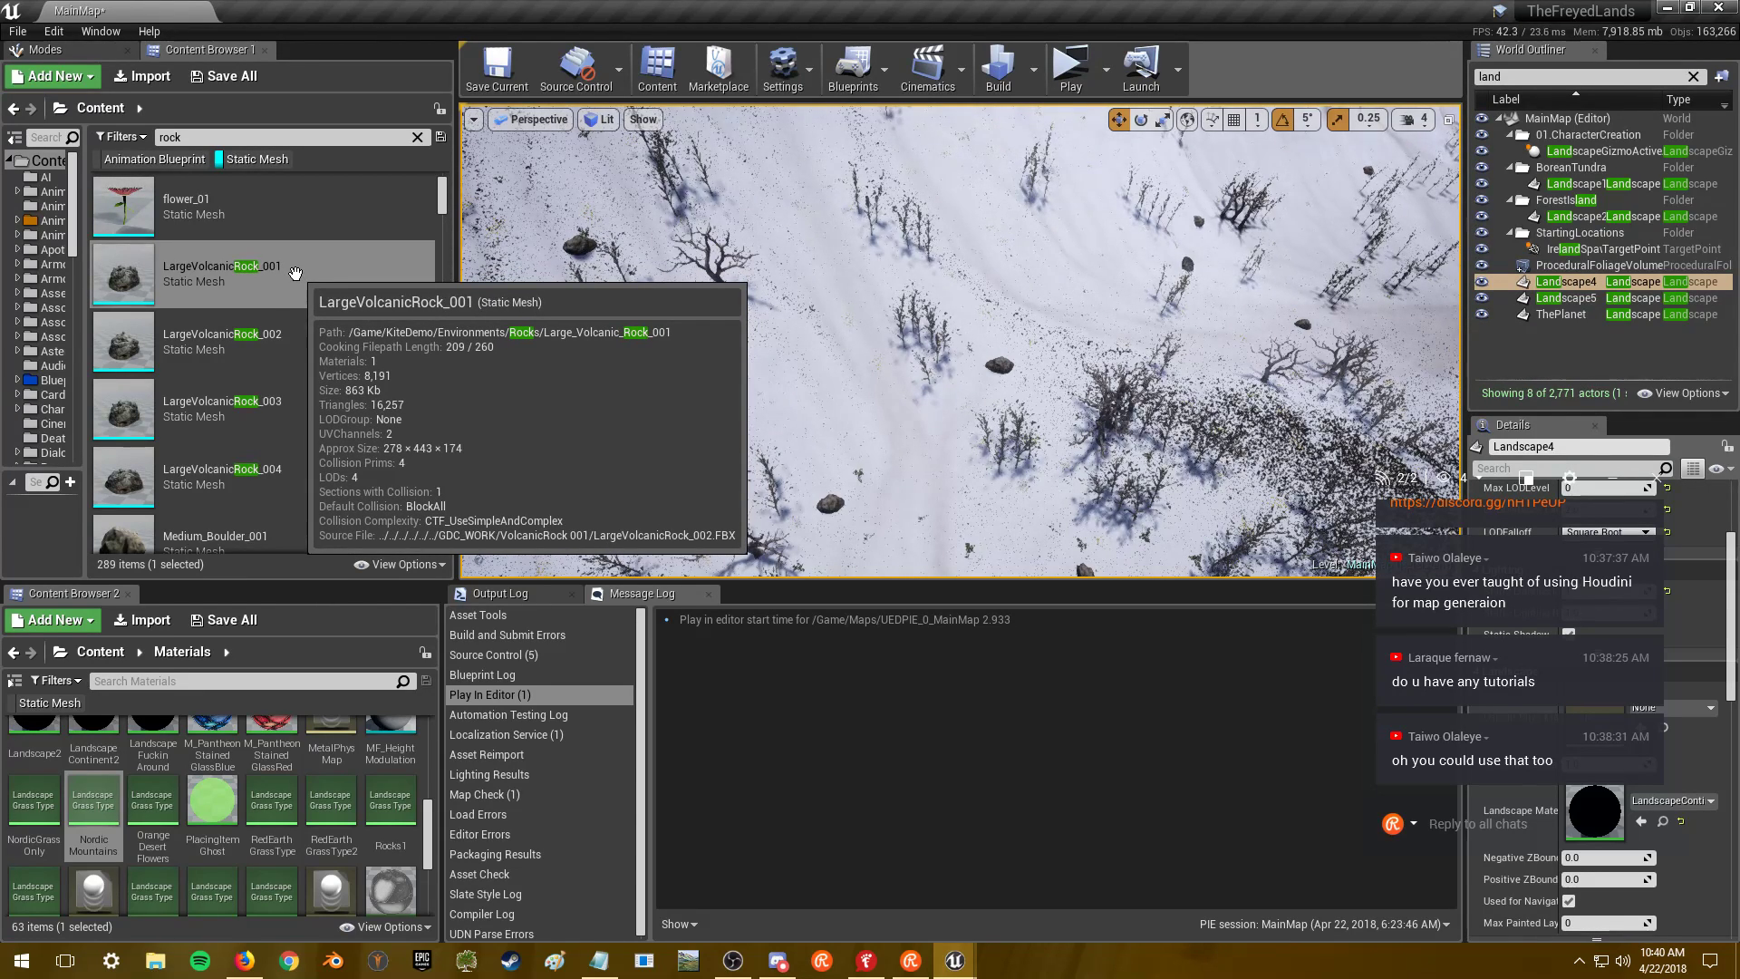
key(alt+Tab)
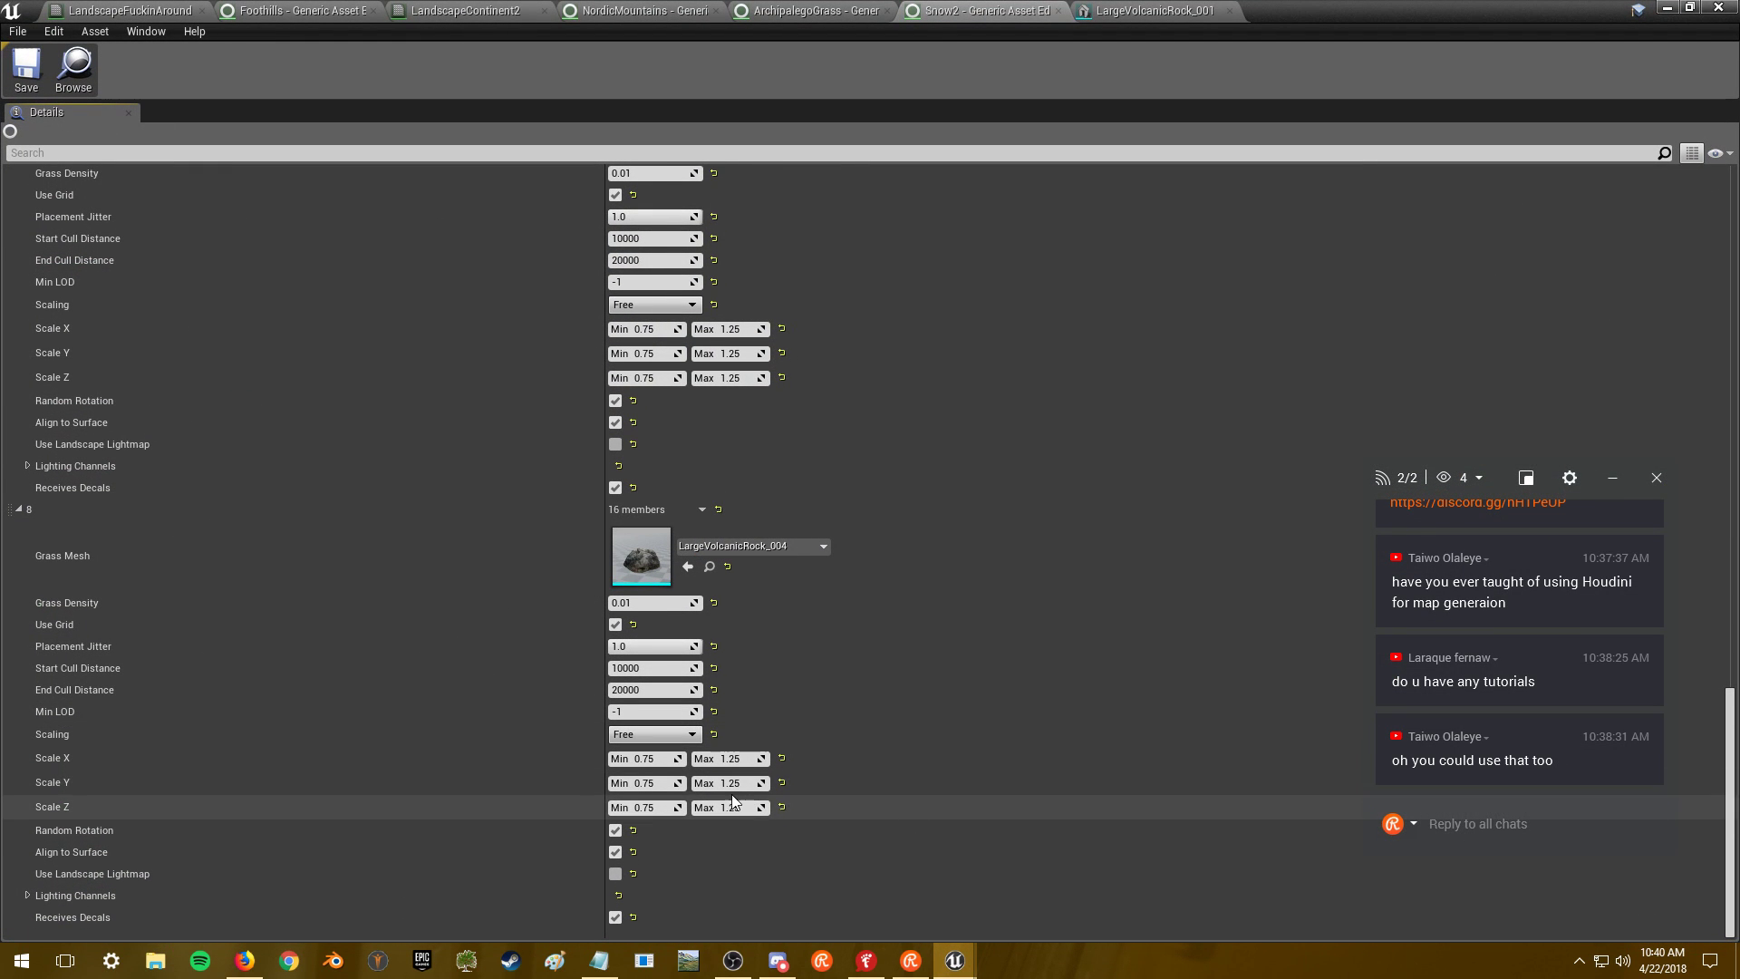
click(599, 960)
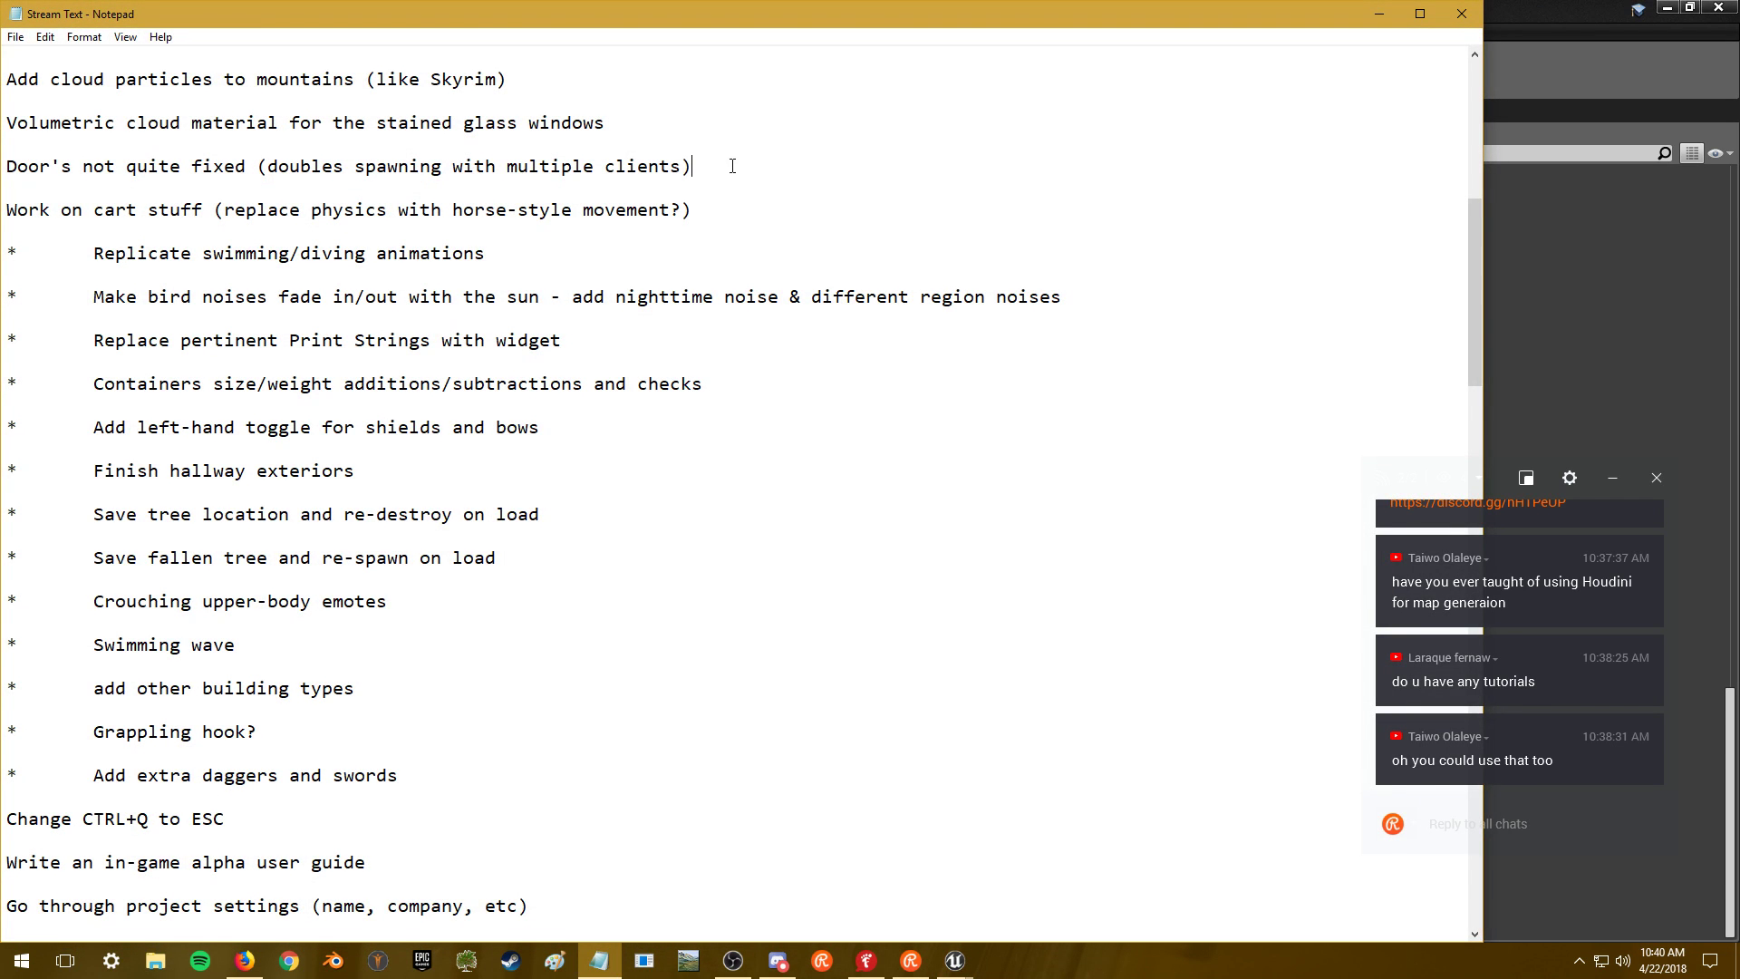
- Add a to-do line under 'Info/inspect on temp NPCs': make rock meshes solid on all sides
scroll(735, 406, down, 7)
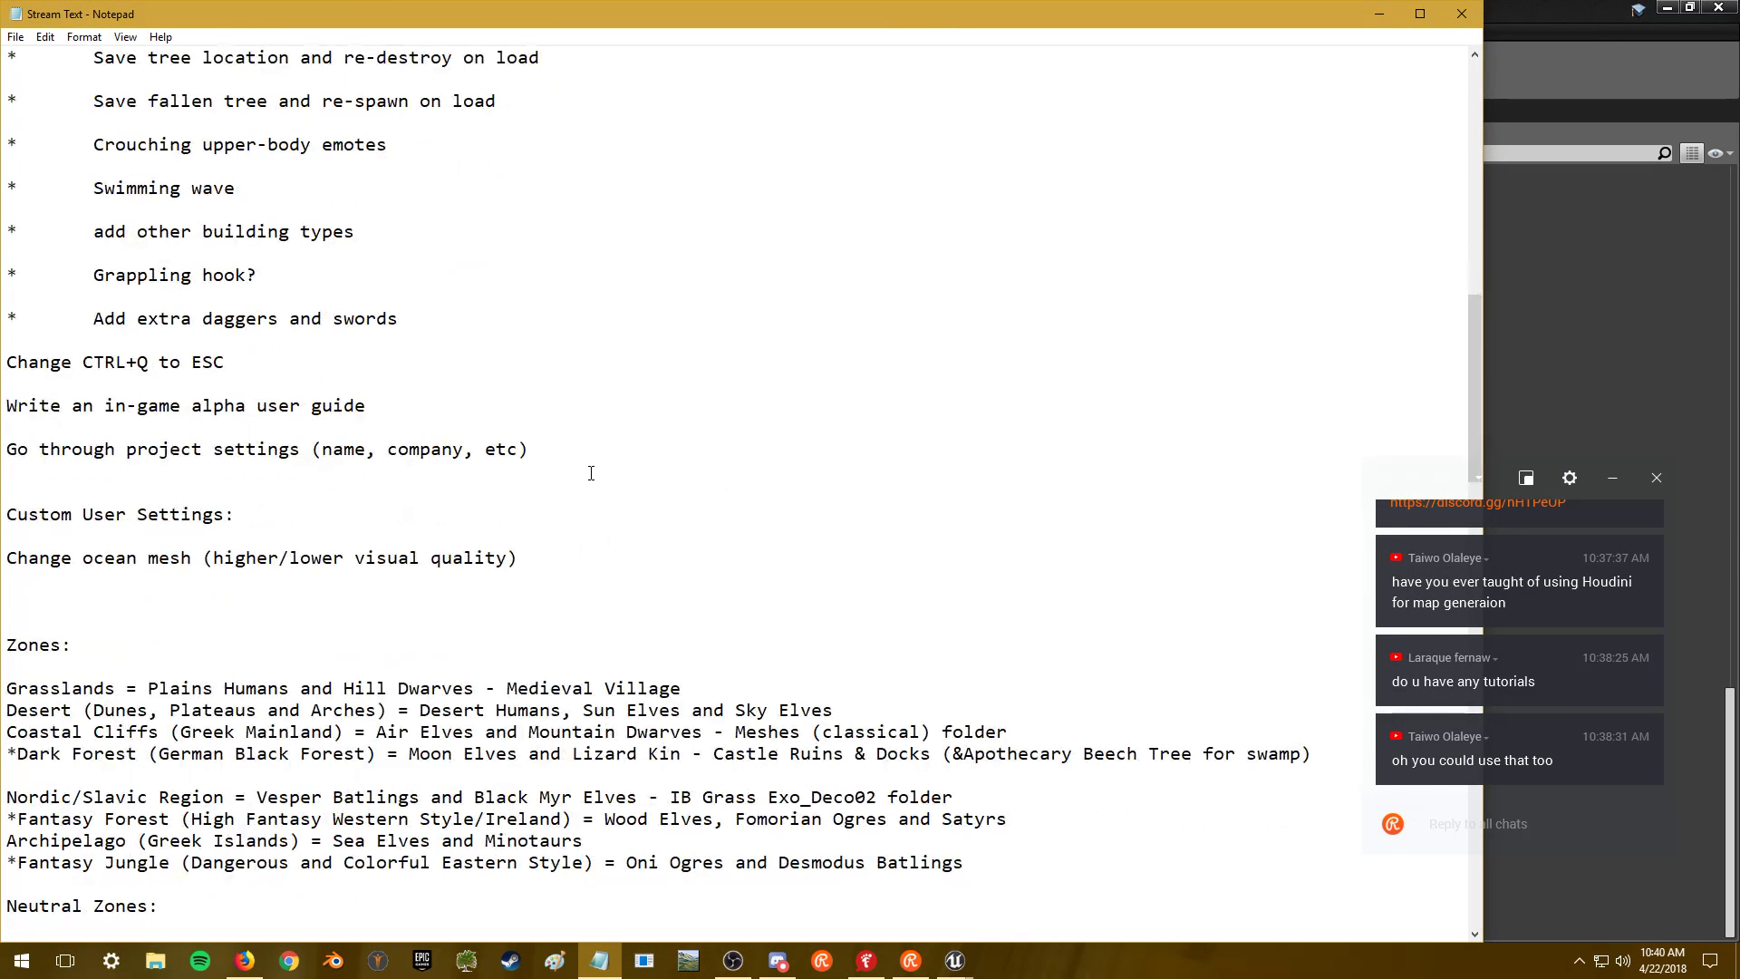
scroll(616, 453, up, 8)
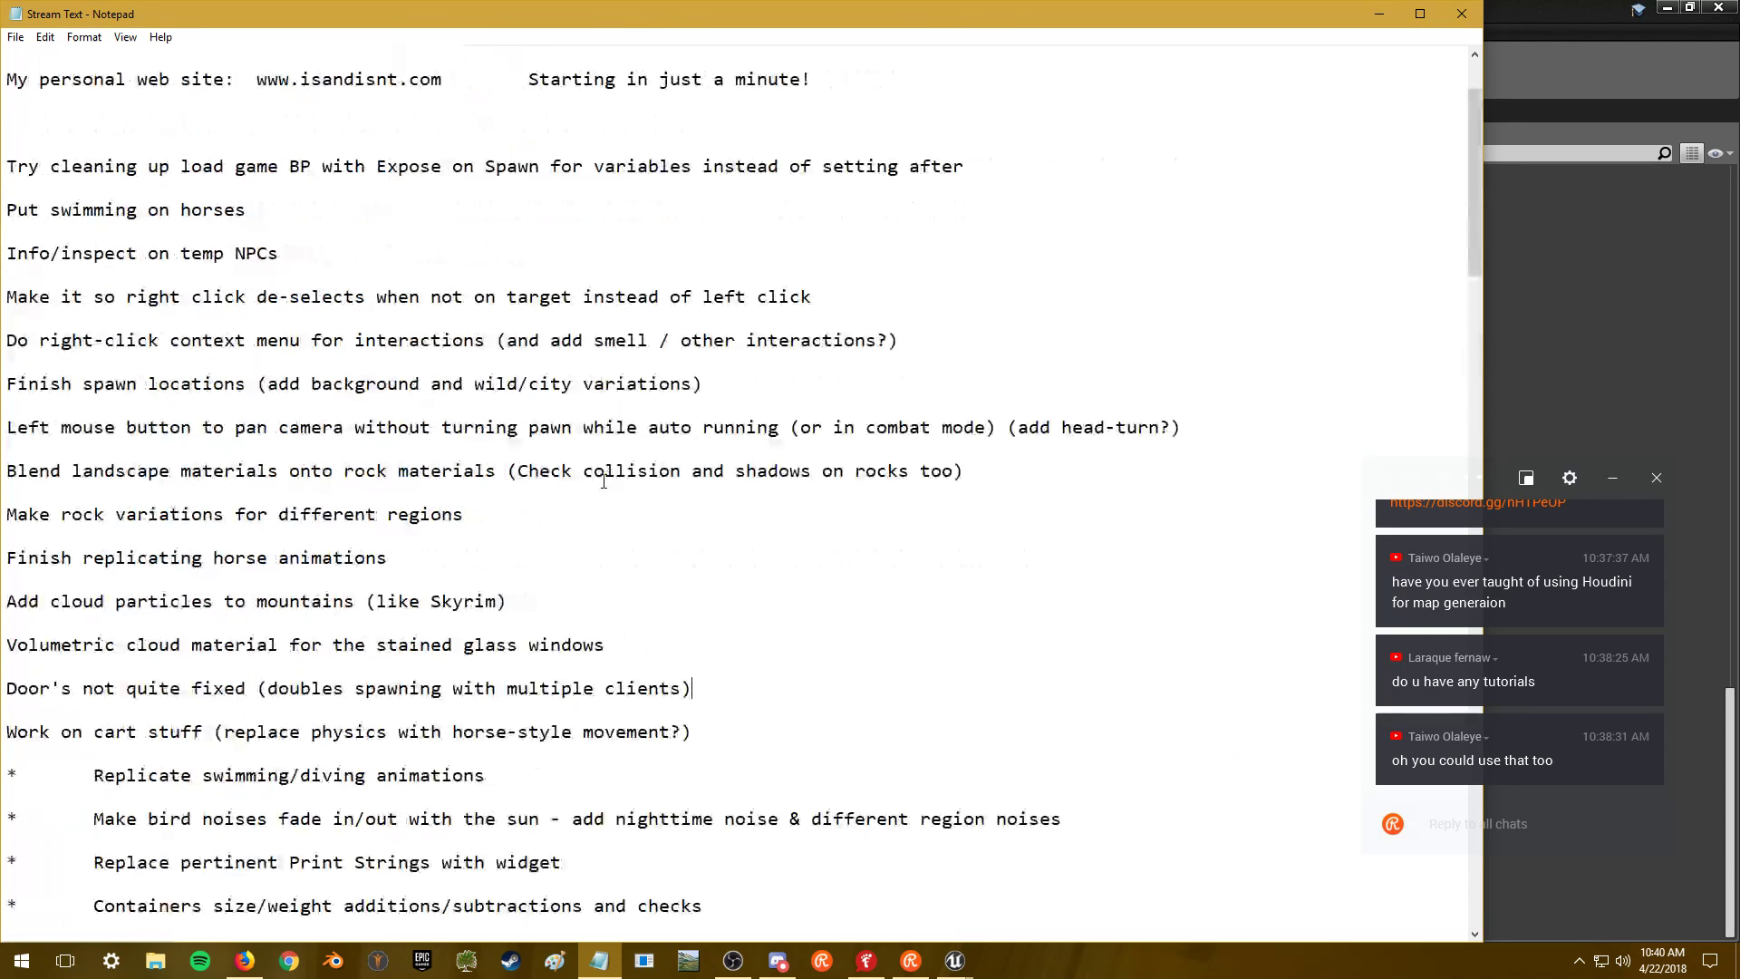
key(Return)
key(Return)
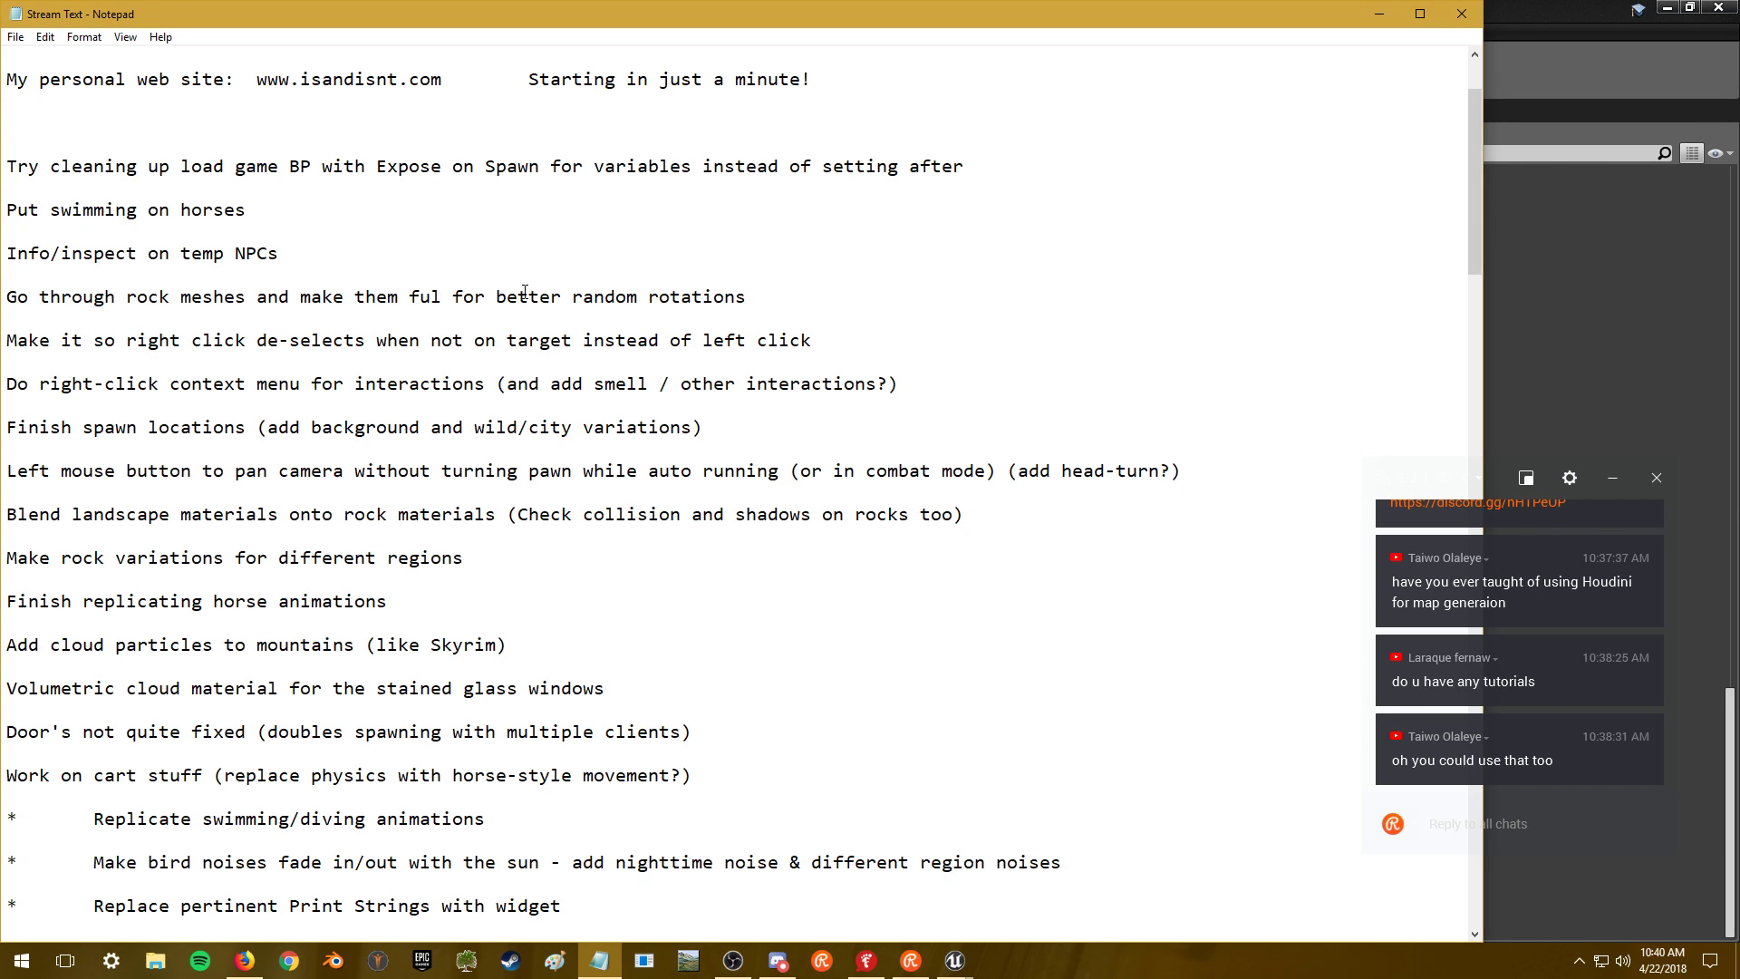
key(BackSpace)
key(BackSpace)
key(BackSpace)
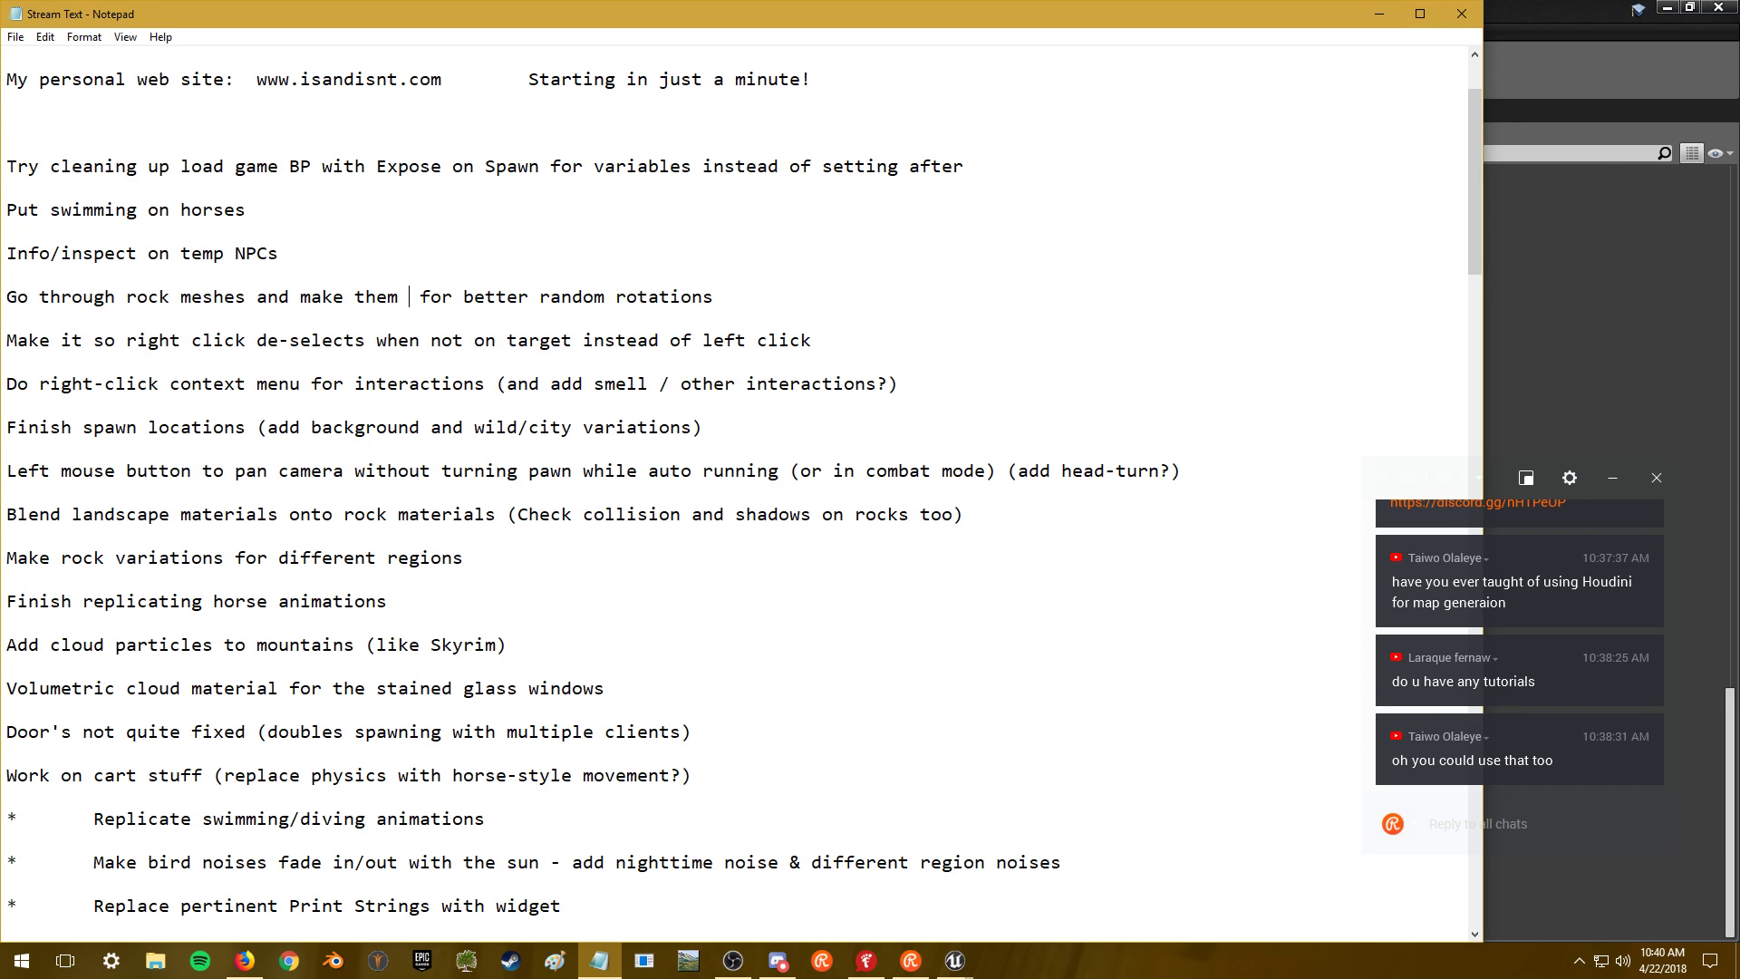
text(solid all )
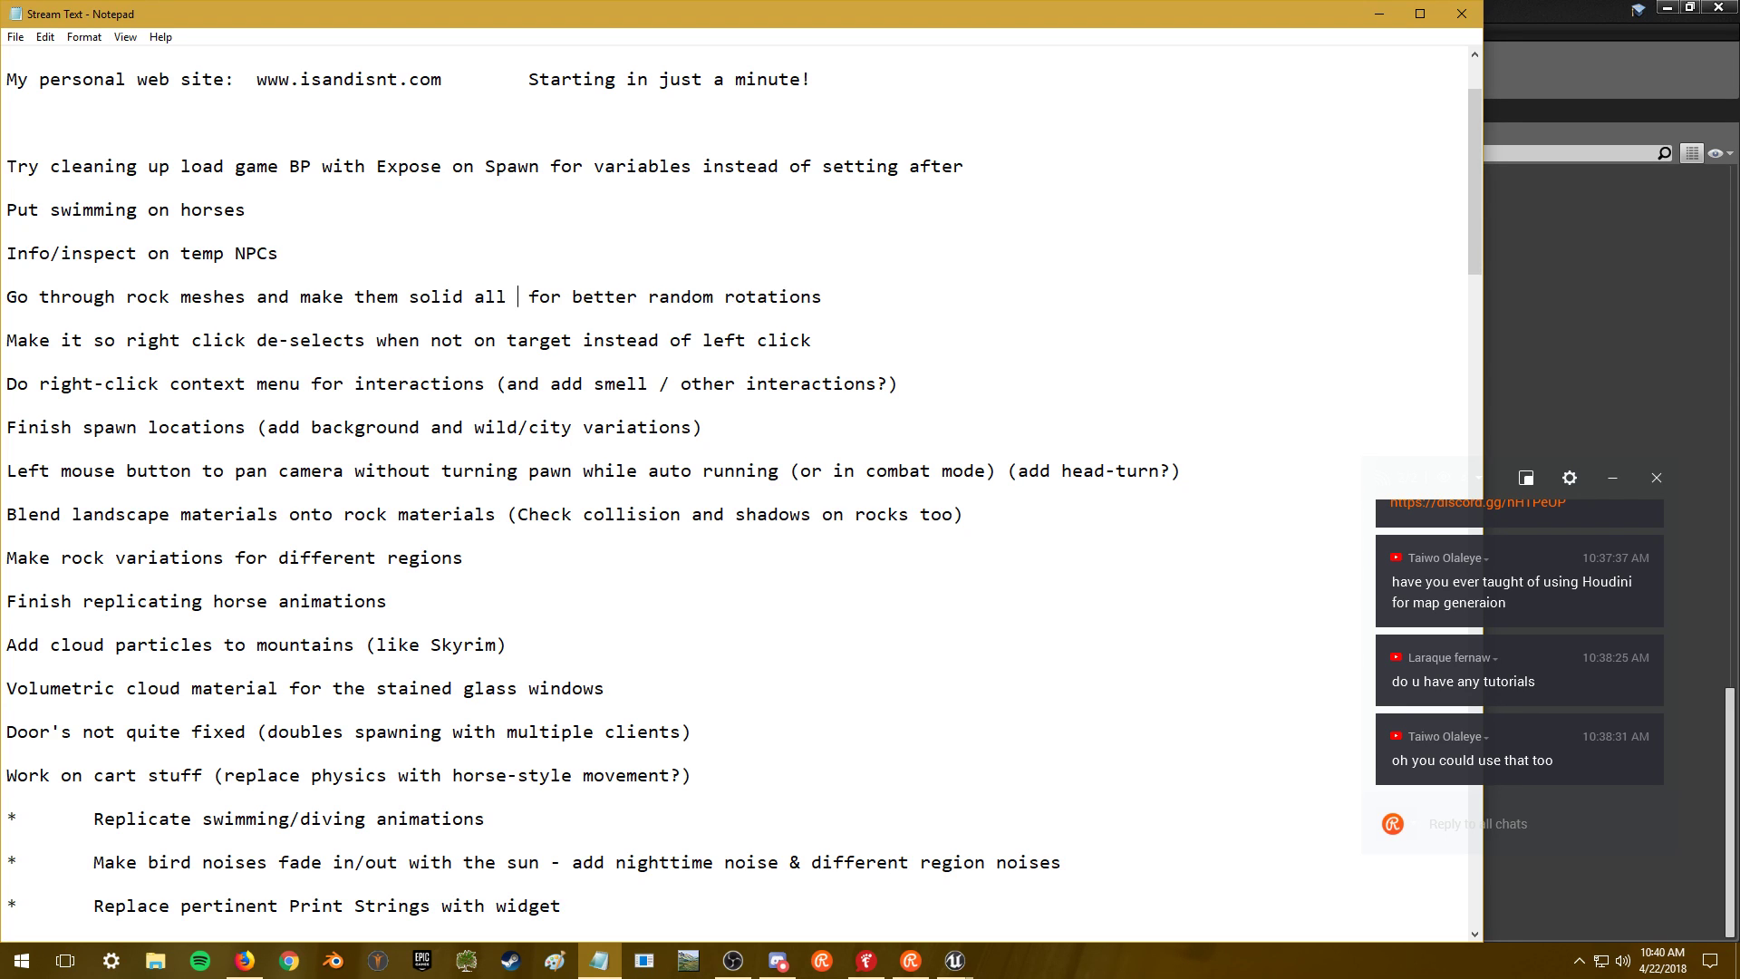
text(on all sides in blender)
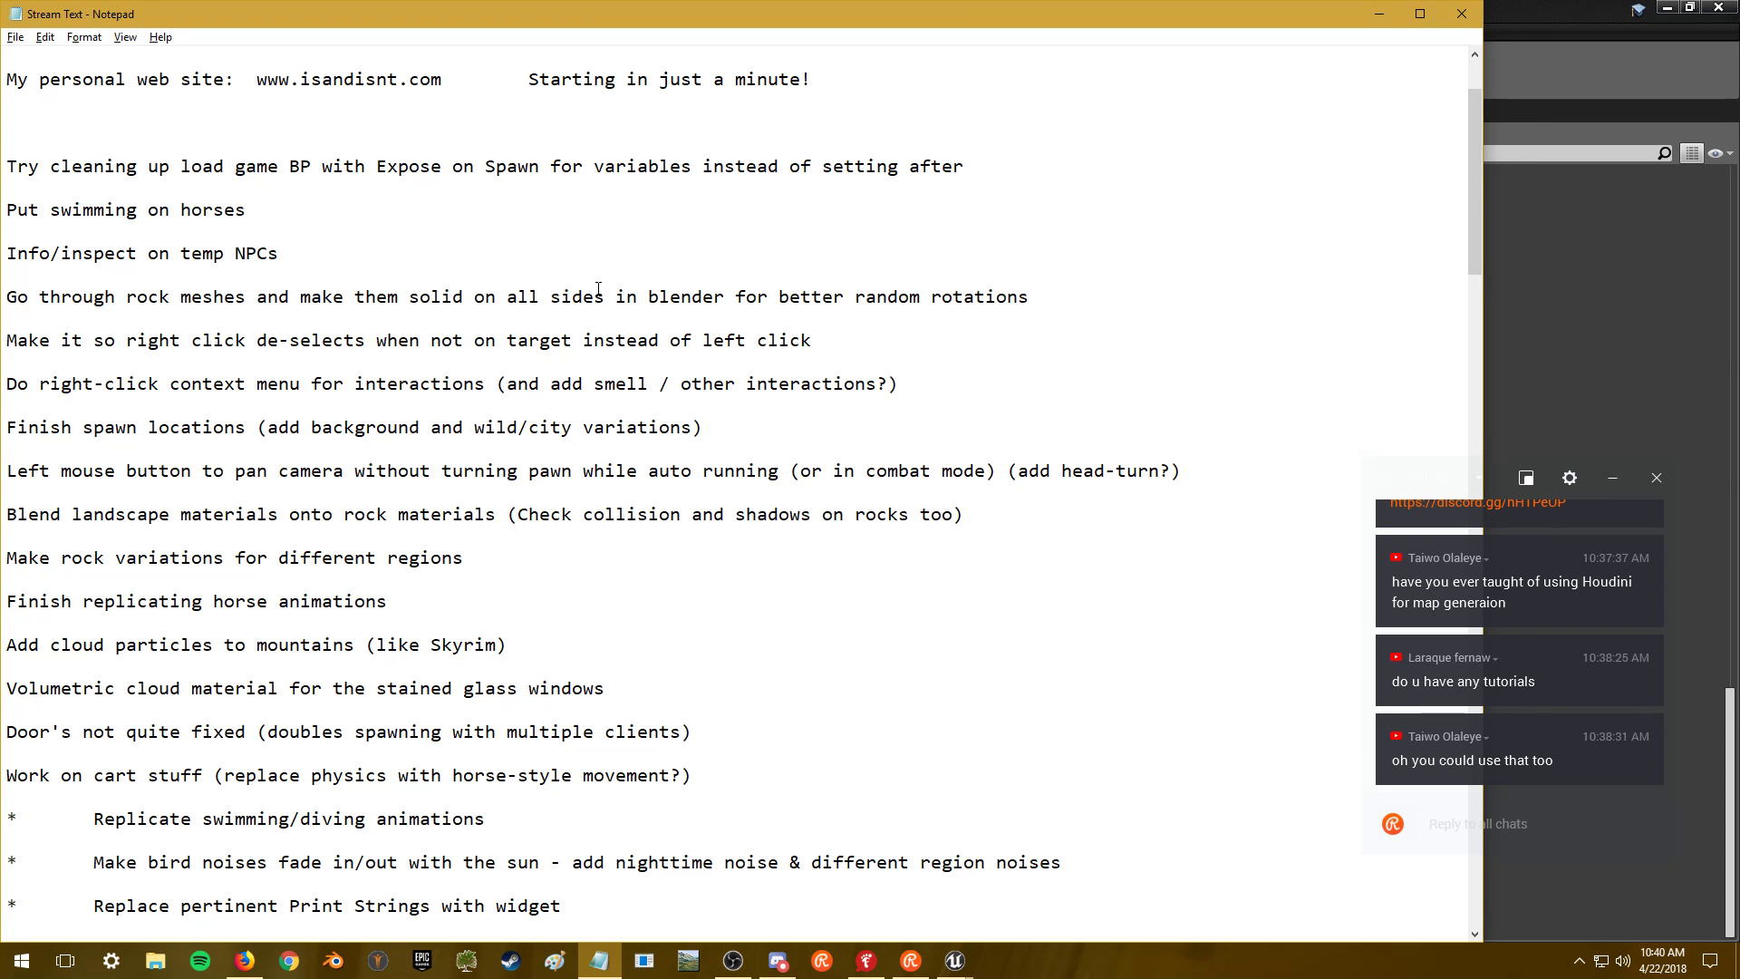
key(alt+Tab)
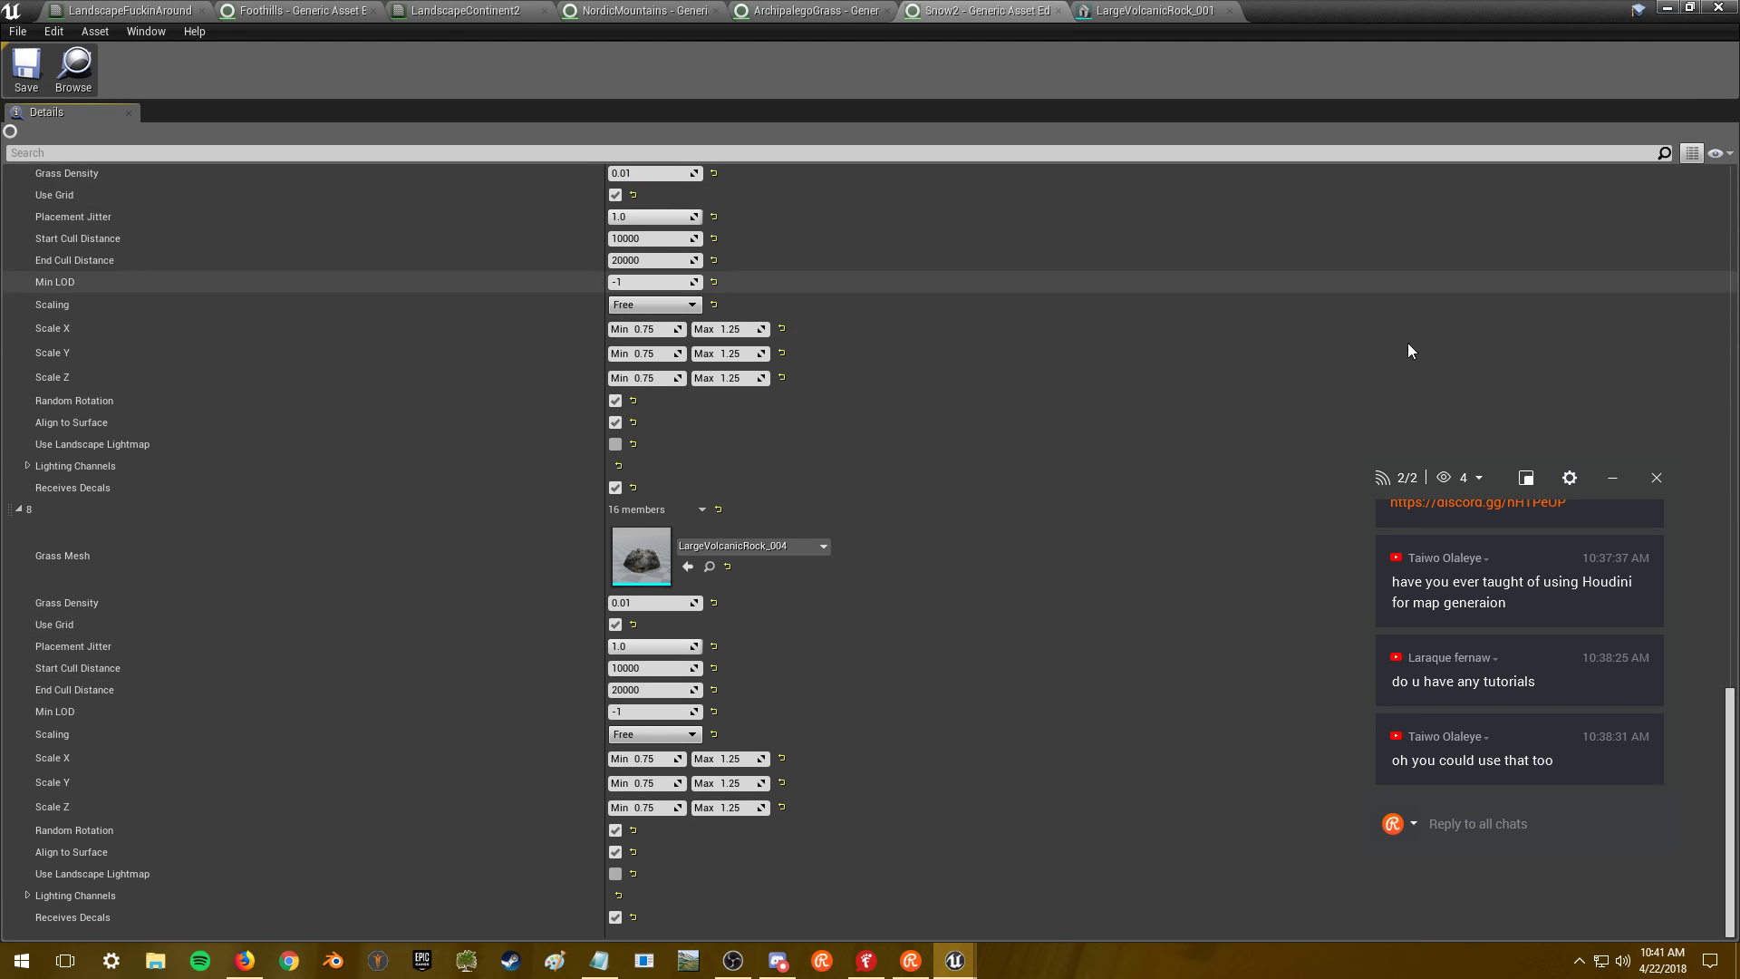
- Scroll the Snow2 Details panel up and minimize the grass type editor to show MainMap
drag(1730, 716, 1730, 389)
click(1668, 10)
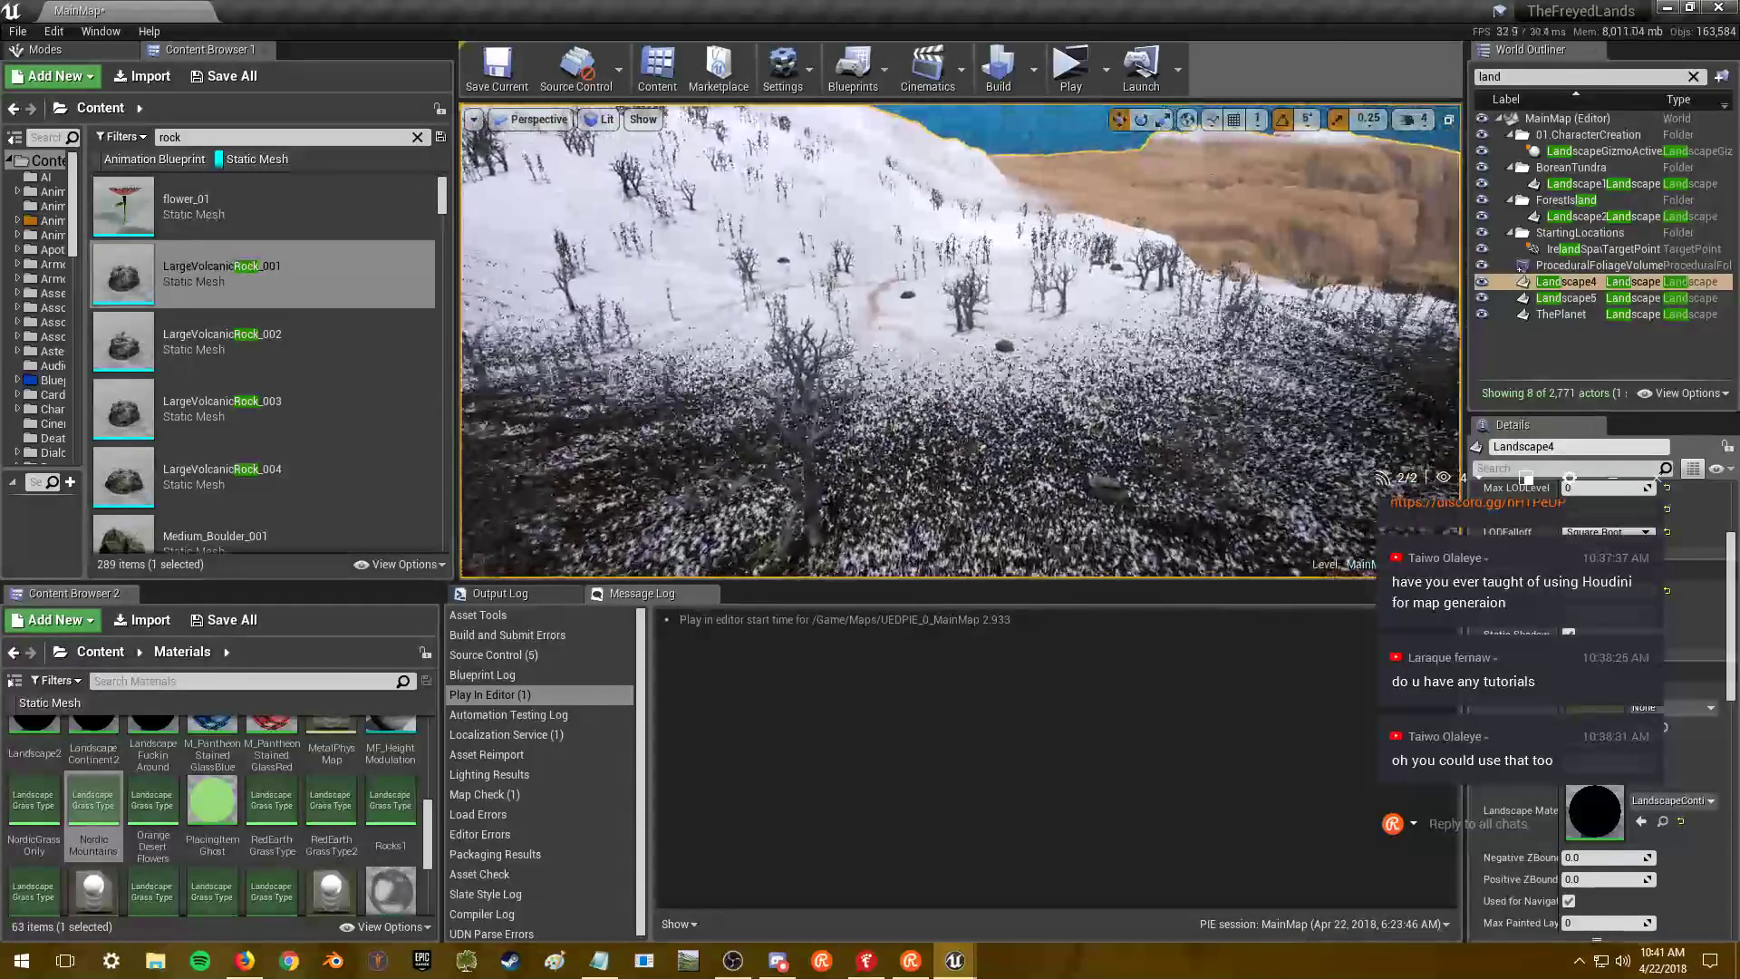
- Adjust the viewport camera speed and fly down to a boulder in the dry grass below the ridge
click(1430, 120)
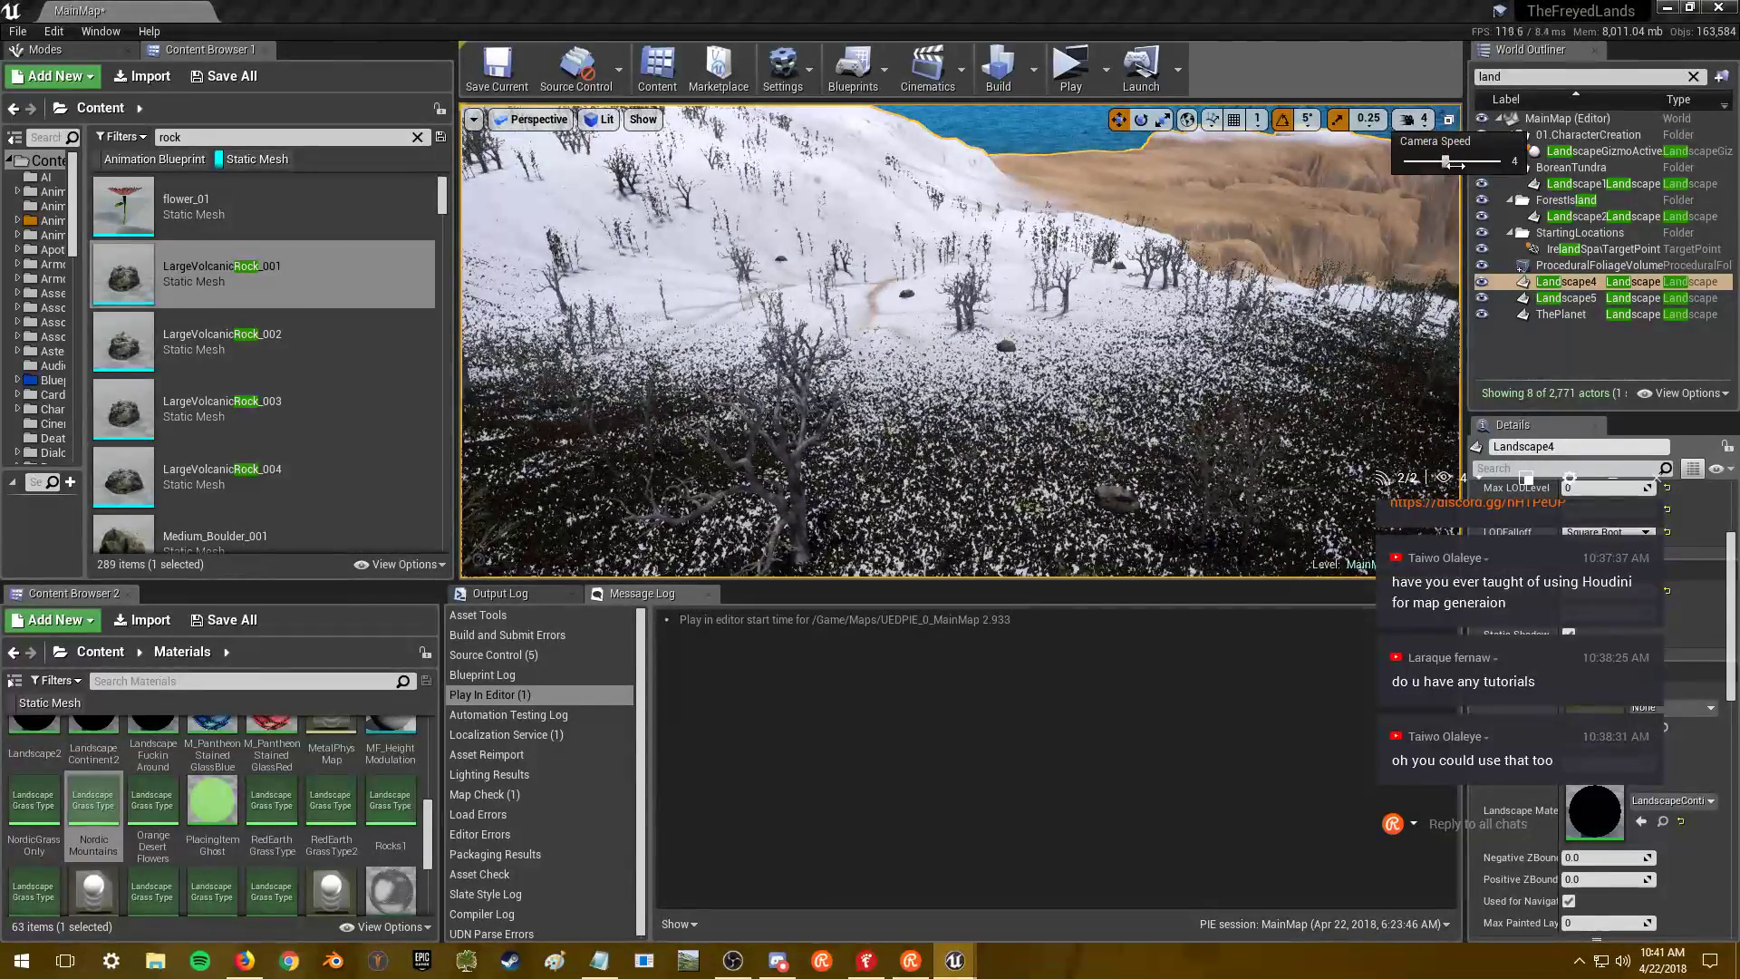
right_drag(1348, 297, 1013, 381)
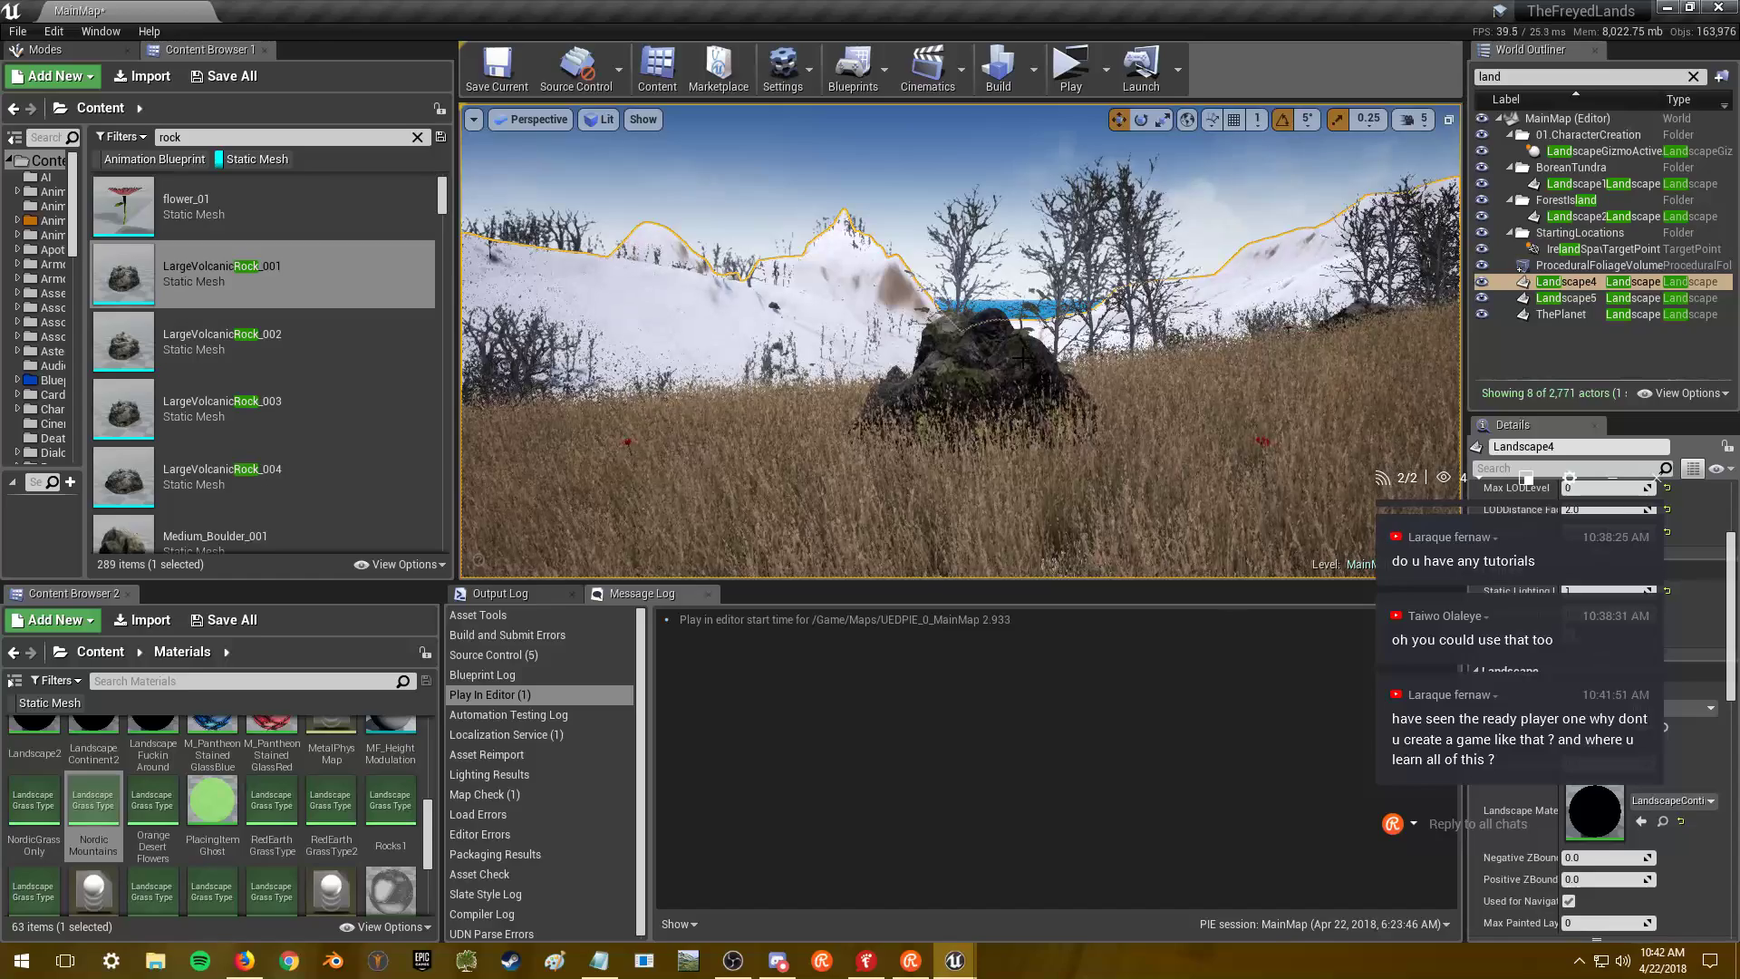
right_drag(961, 345, 851, 417)
right_drag(999, 362, 999, 398)
key(alt+Tab)
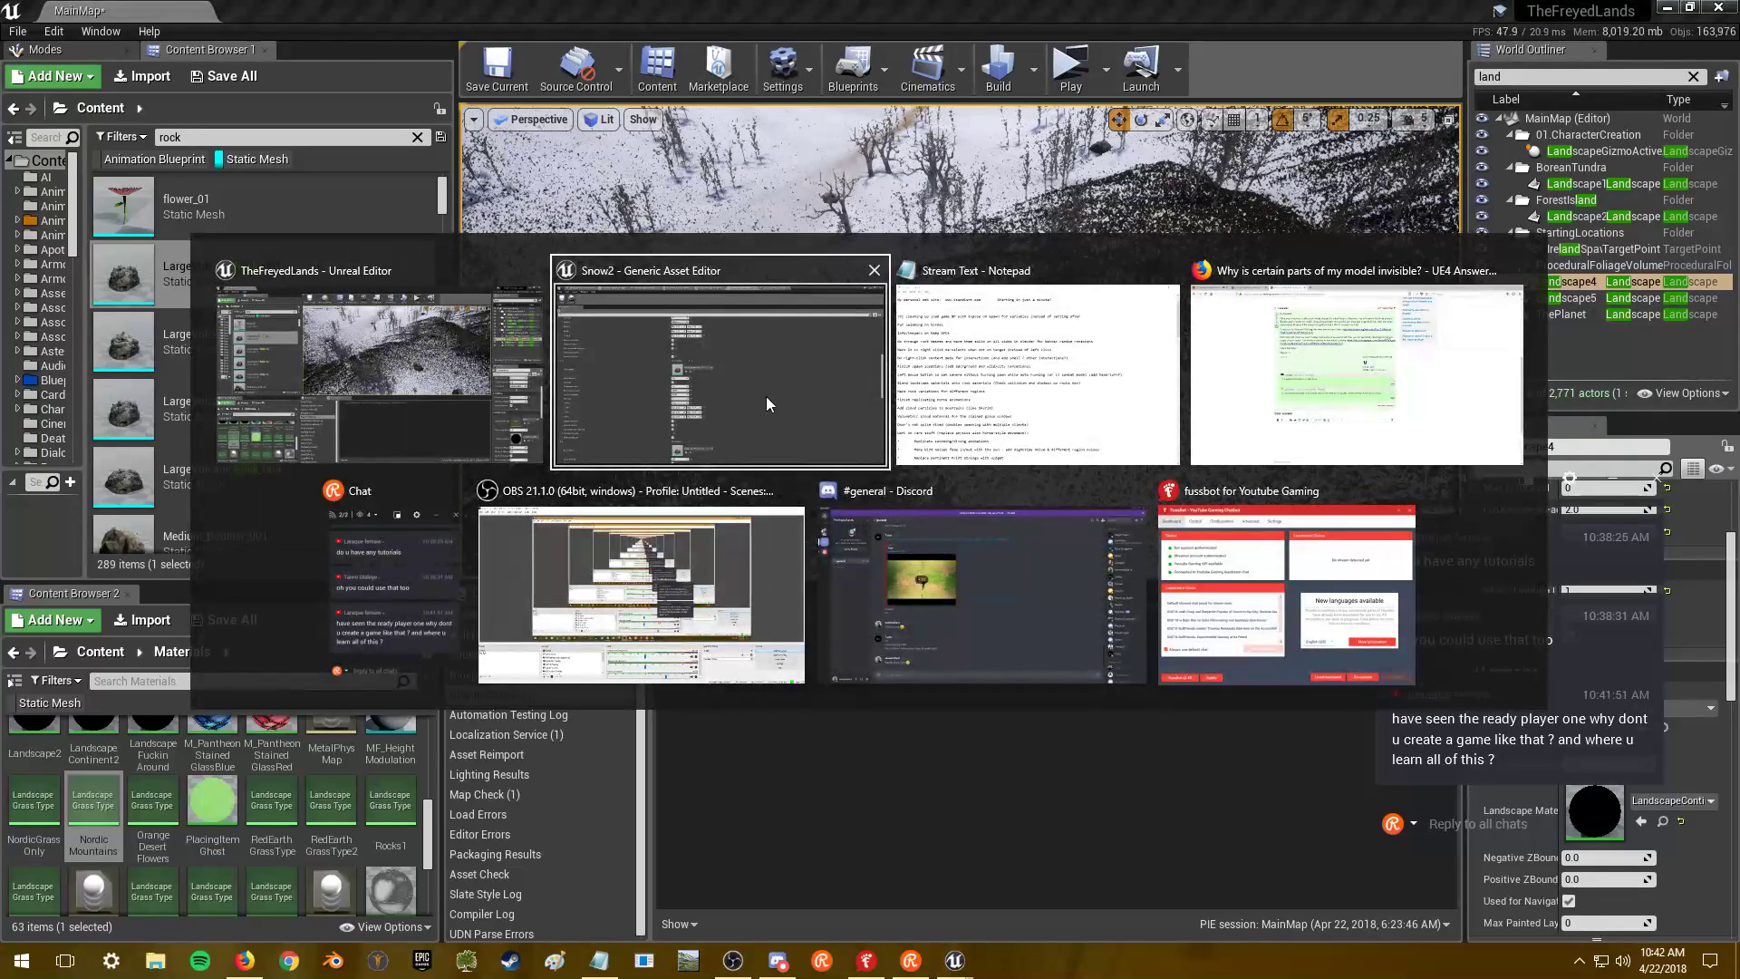
- Open the uploader's YouTube channel in a new Firefox tab and go to its Massive UE4 Tutorial Playlist
click(1242, 388)
key(ctrl+t)
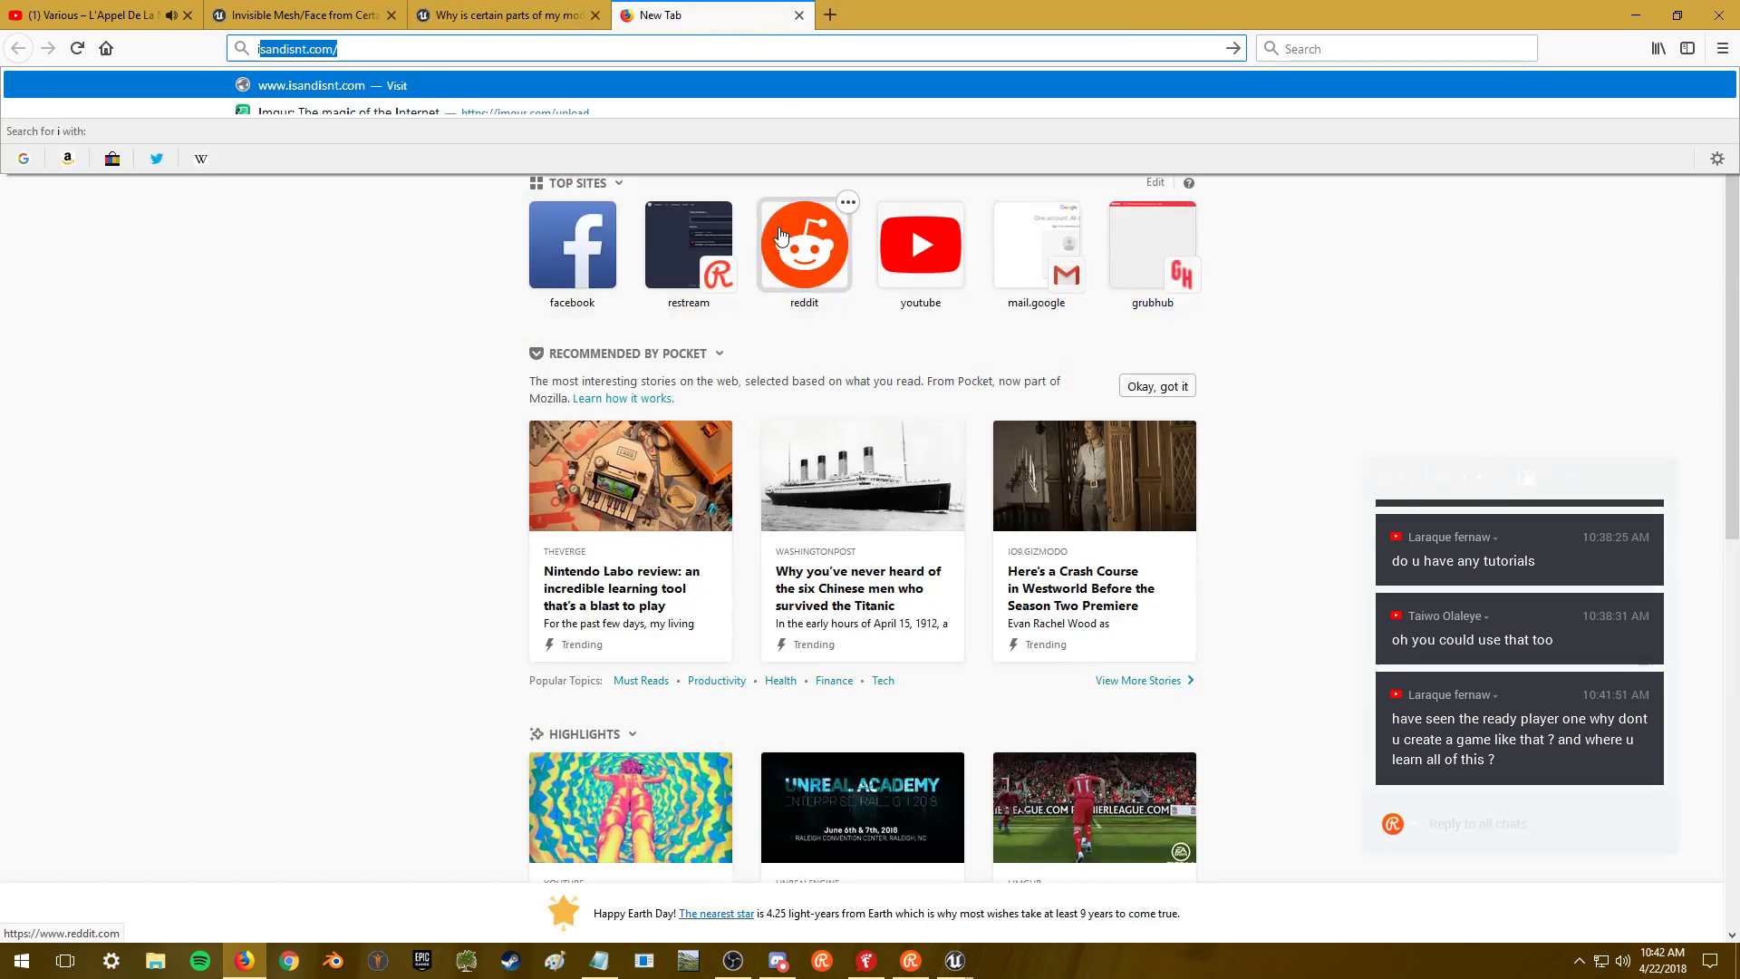
text(iam)
key(Down)
key(Down)
key(Return)
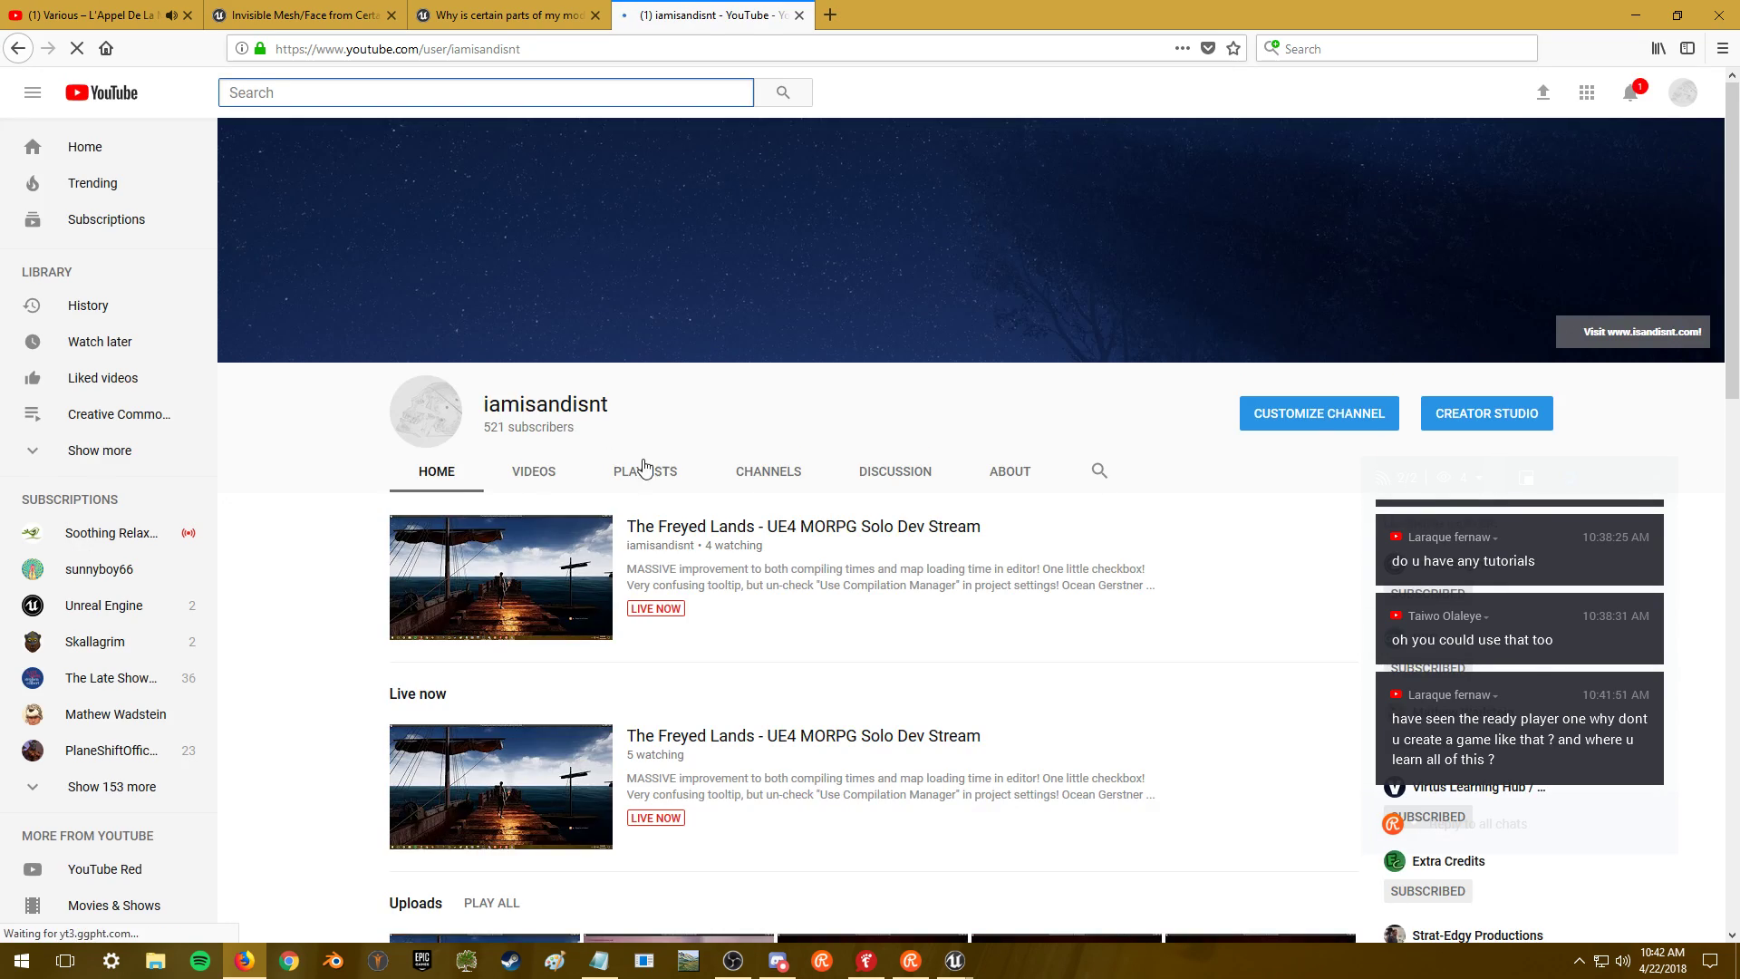
scroll(654, 482, down, 15)
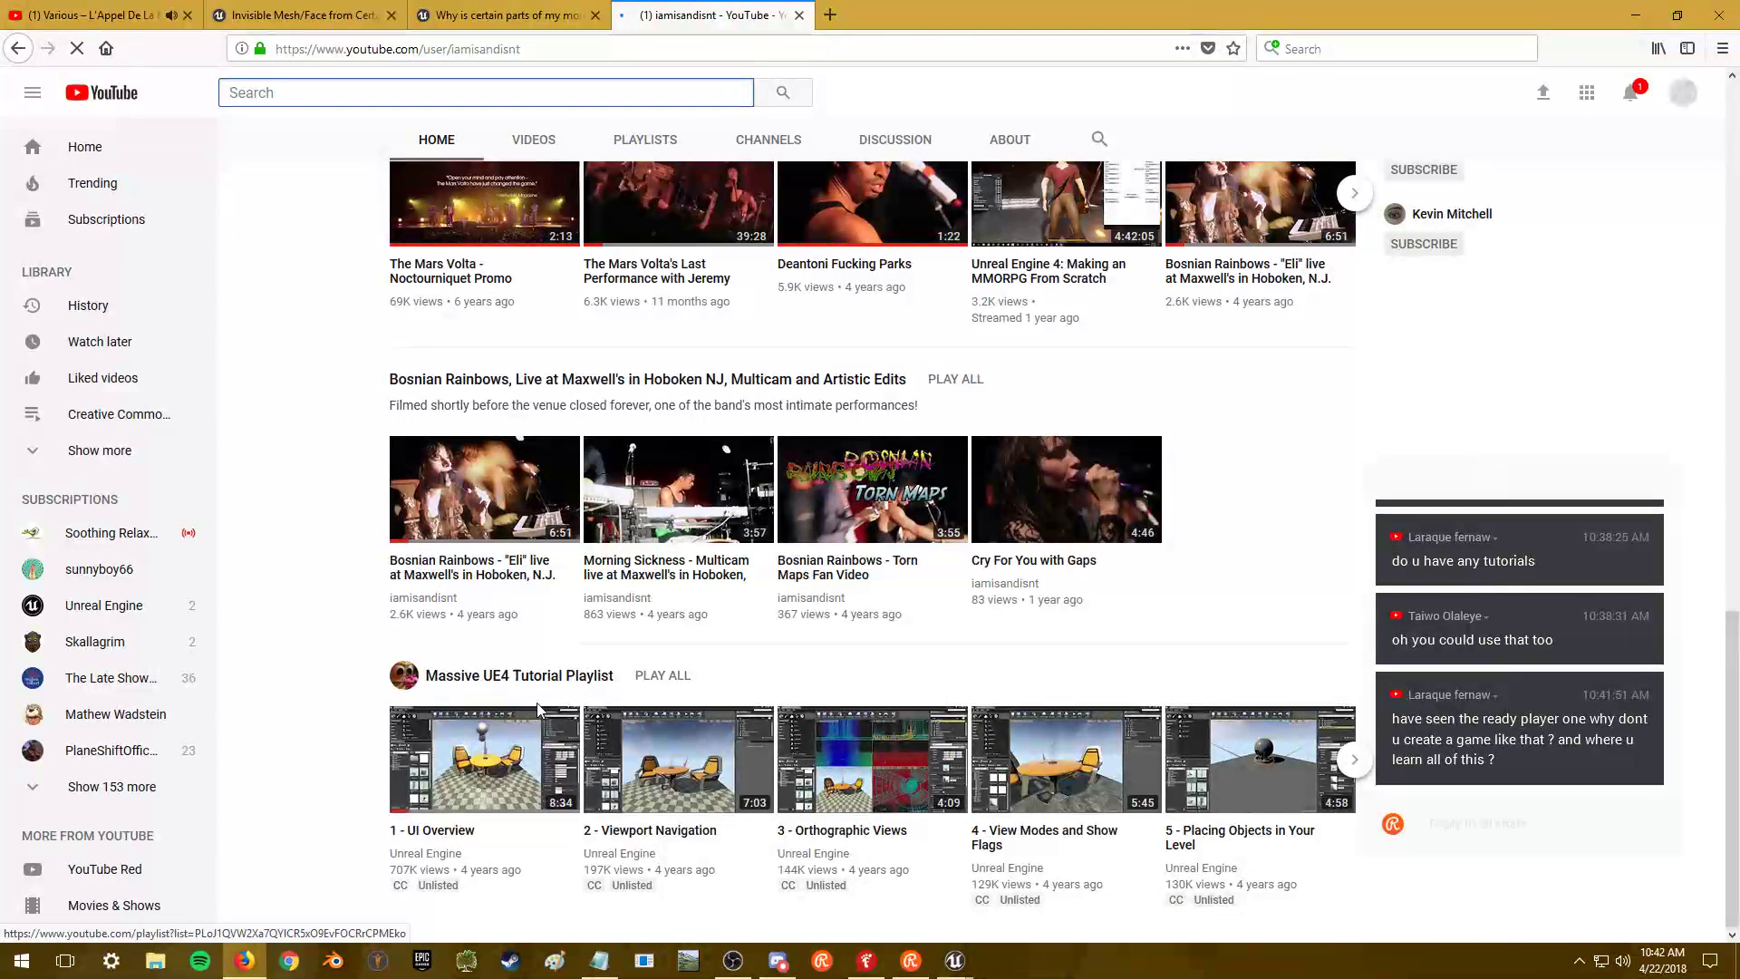
click(495, 682)
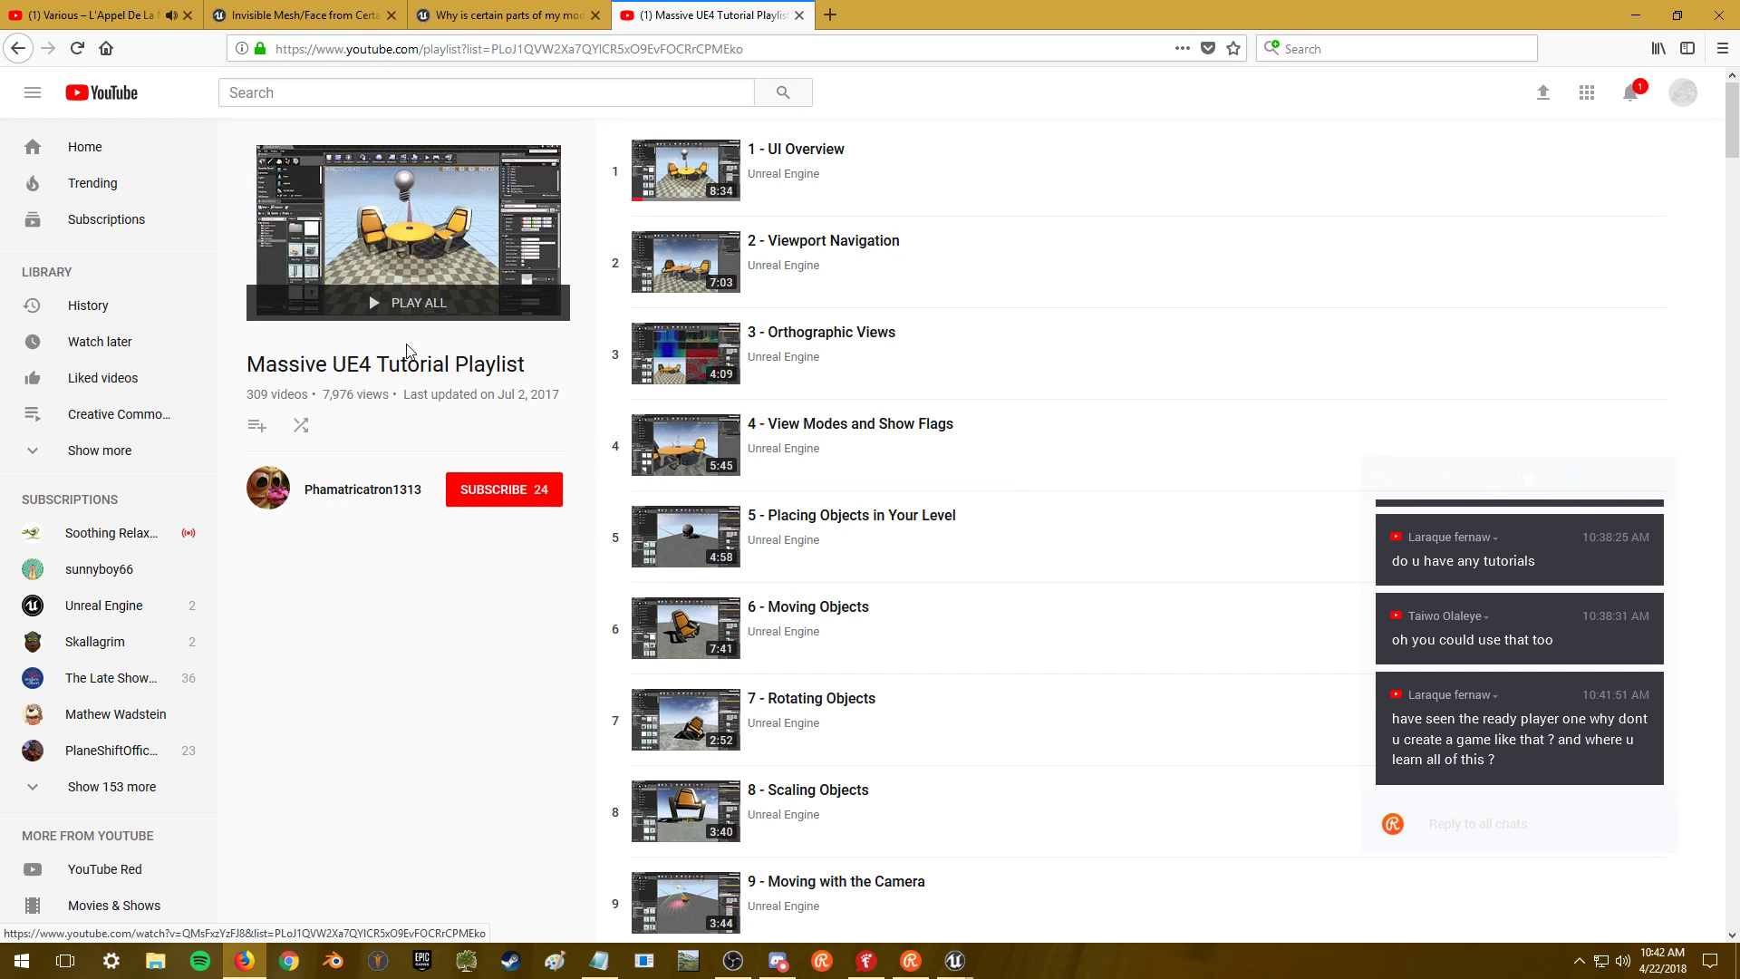
- Scroll through the 309-video playlist, then go back to the channel page
drag(1733, 148, 1735, 970)
scroll(1283, 821, down, 20)
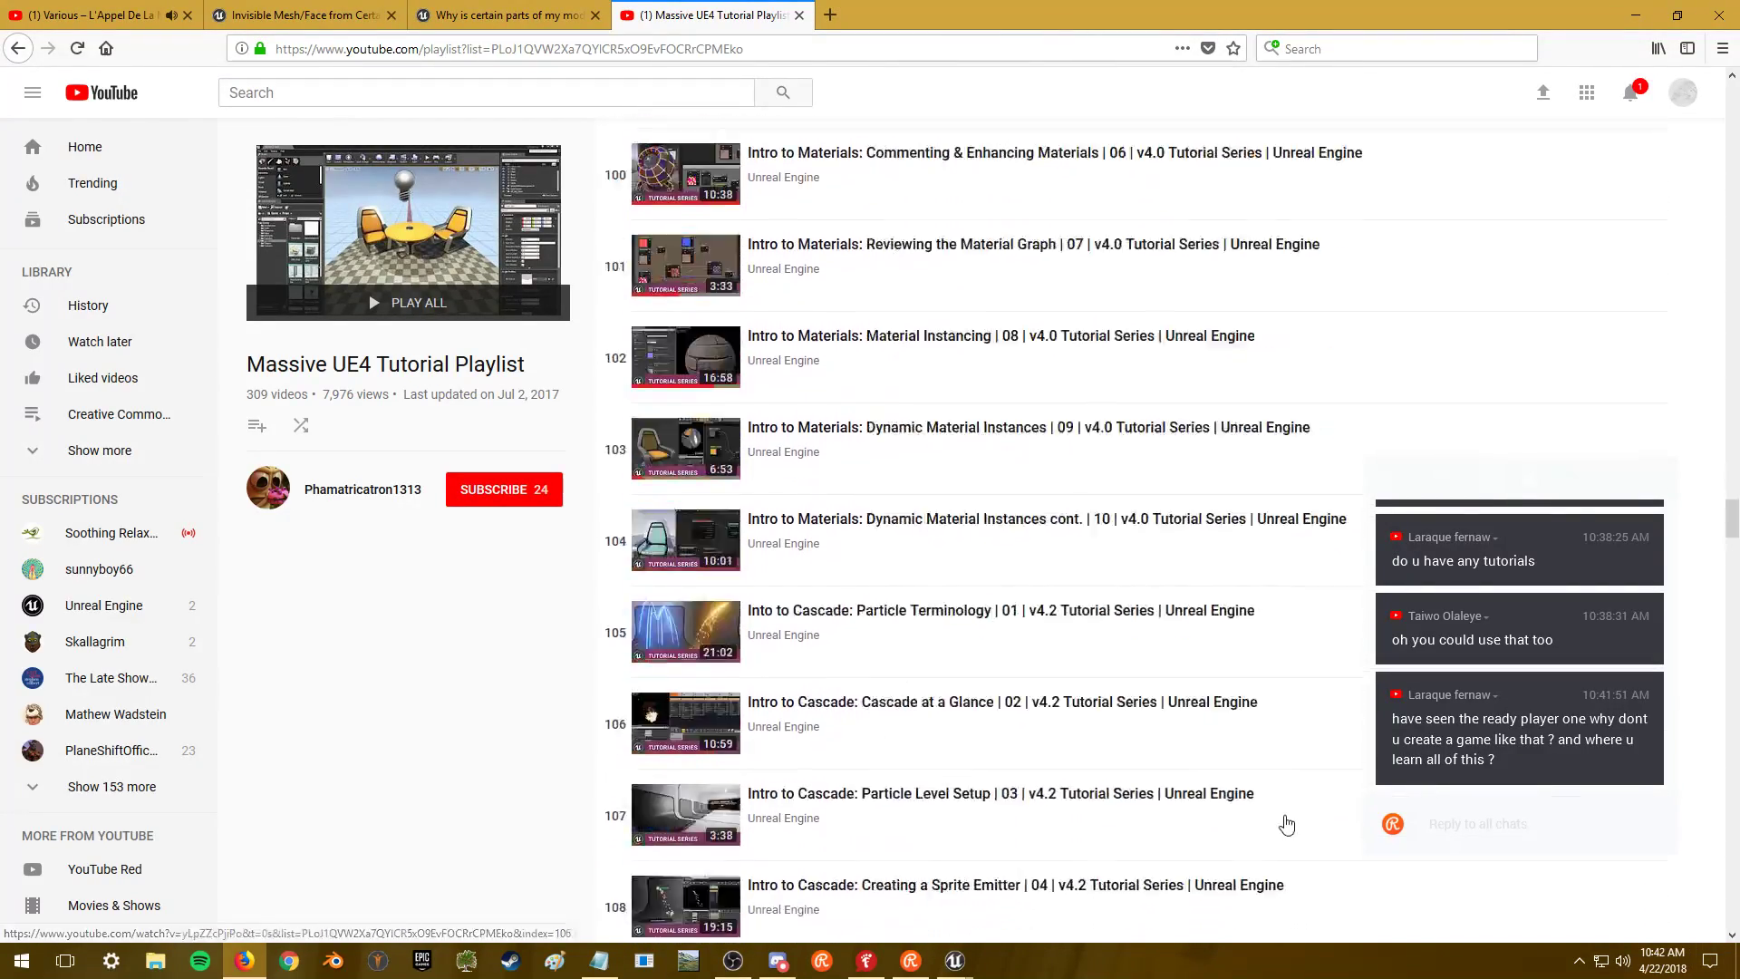
scroll(1285, 820, down, 20)
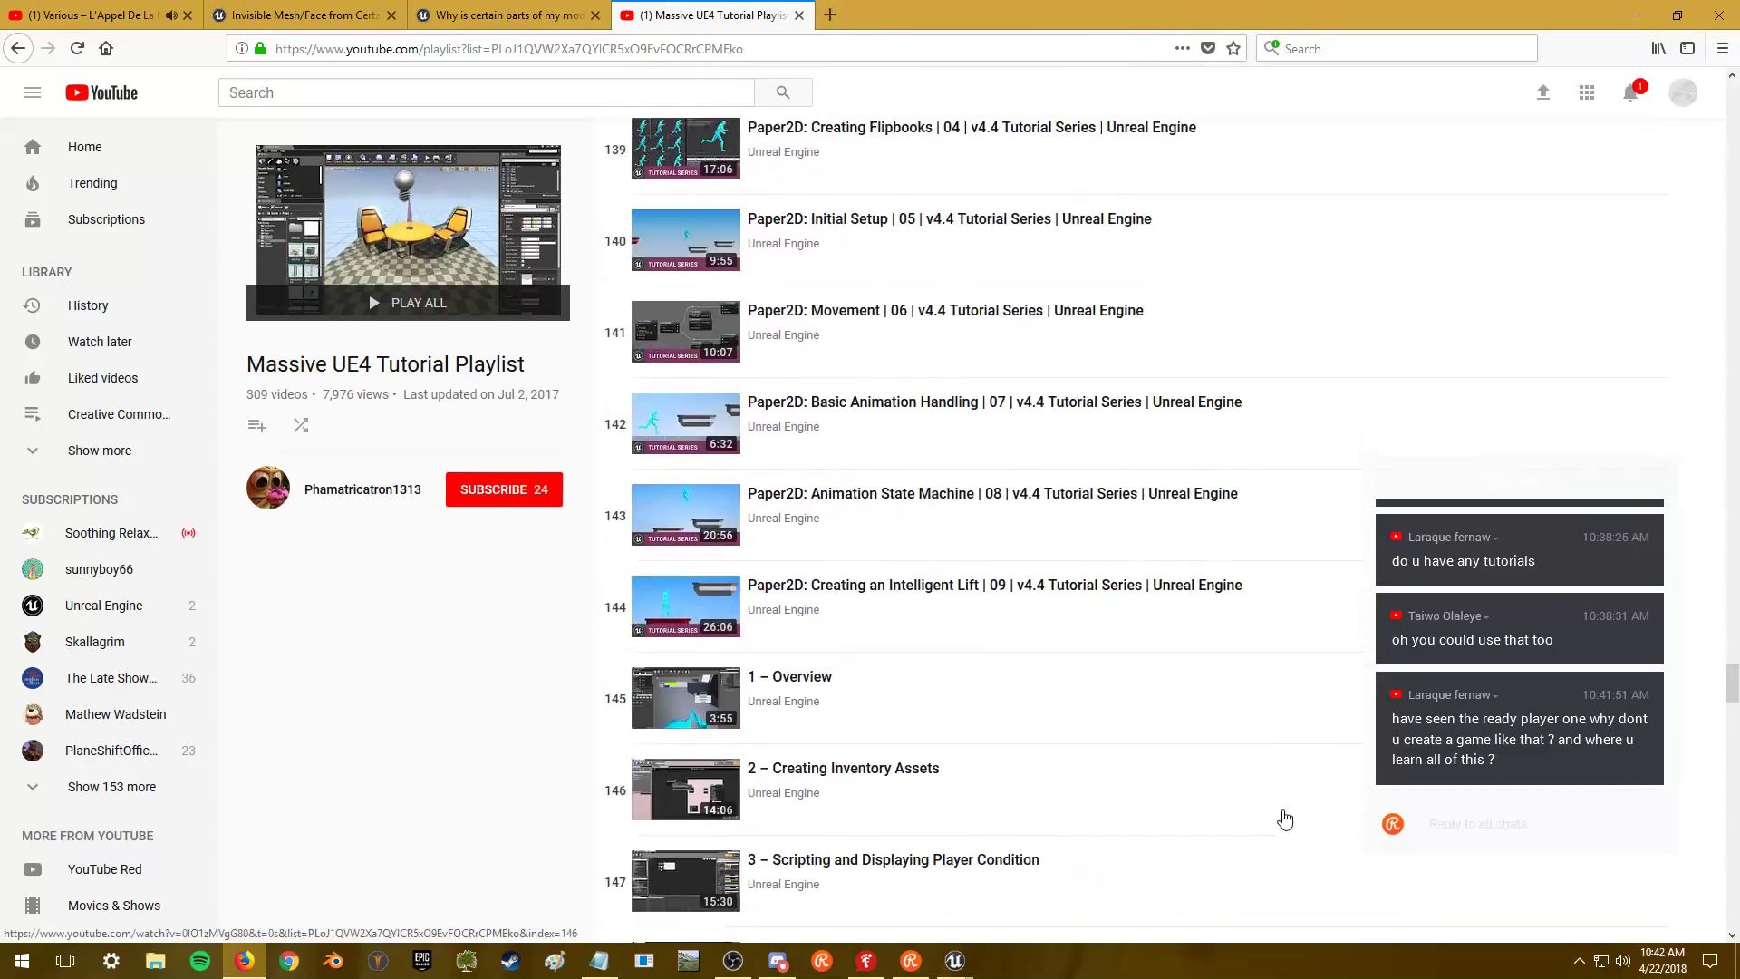
scroll(1284, 817, down, 20)
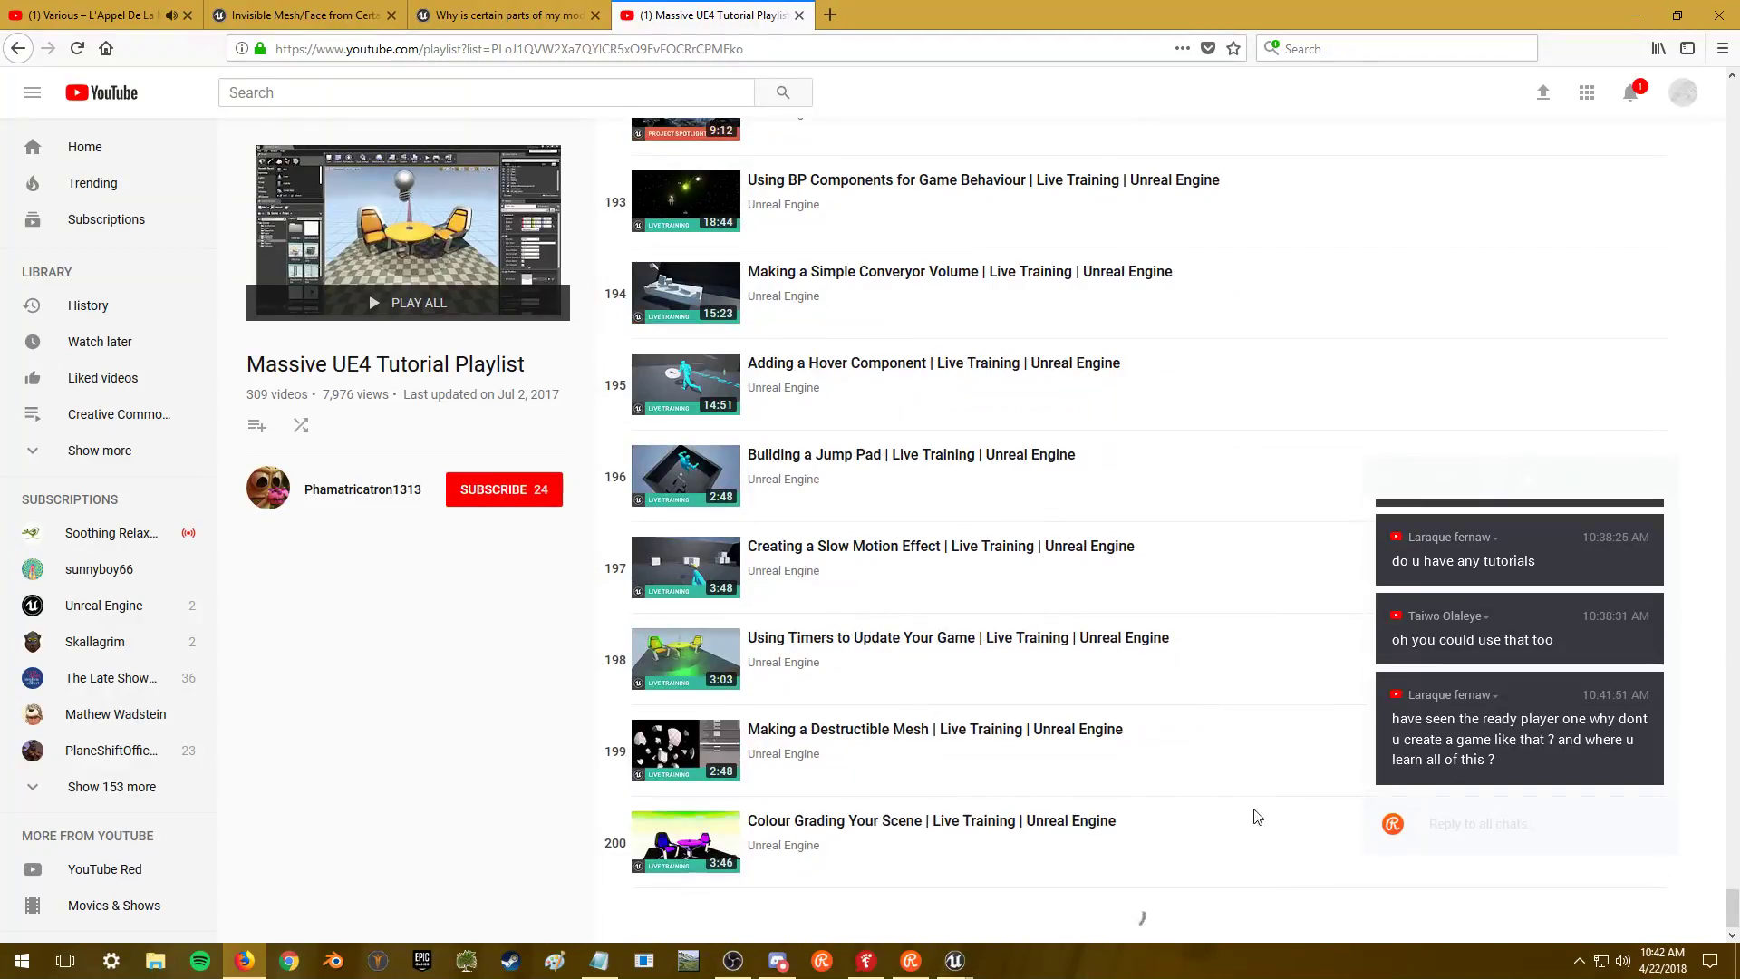
scroll(1277, 813, up, 20)
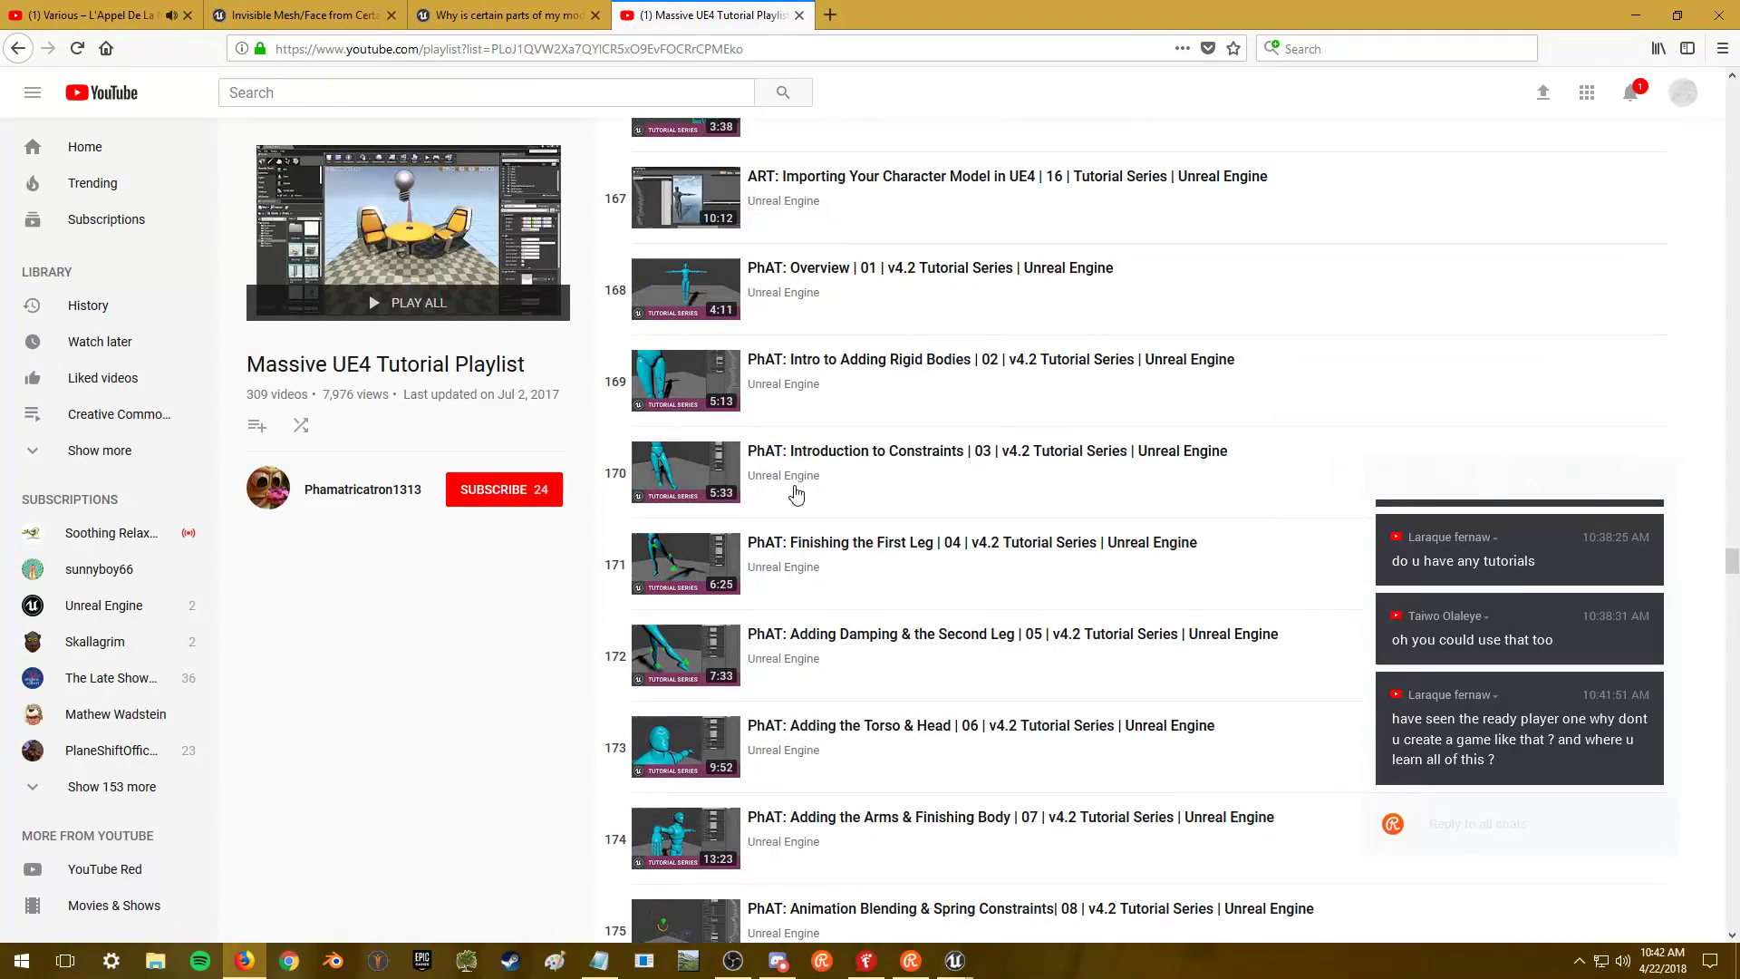
scroll(813, 709, down, 7)
scroll(818, 694, up, 20)
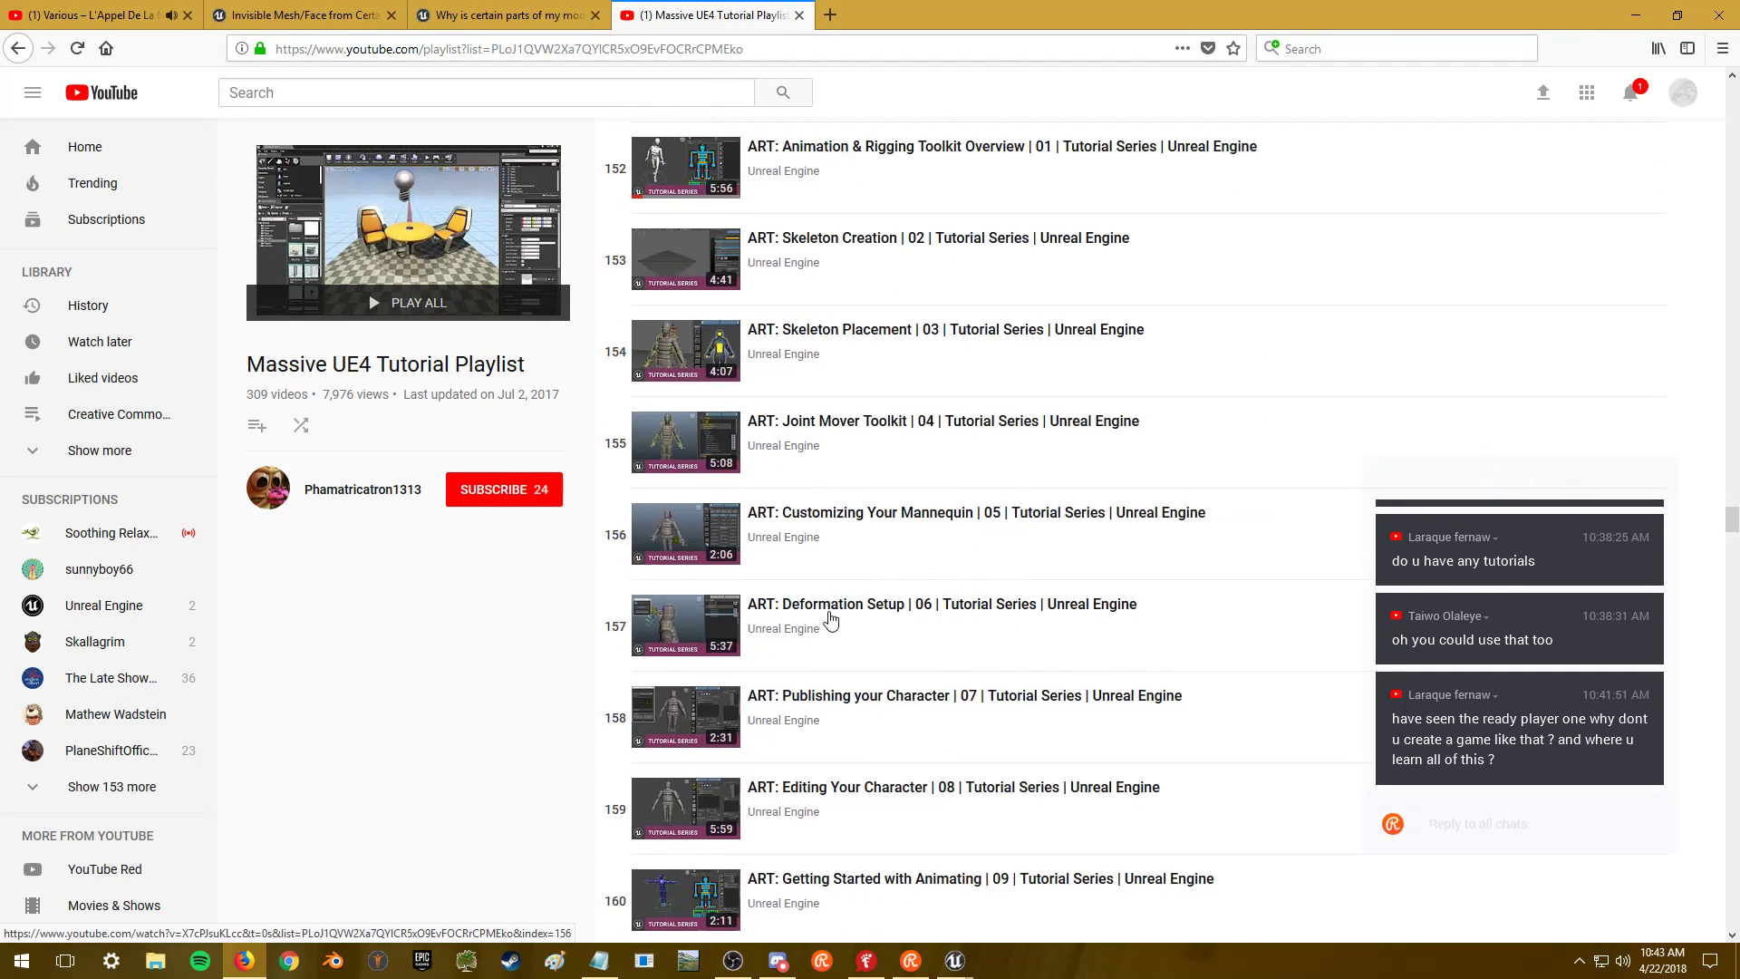
scroll(820, 653, up, 15)
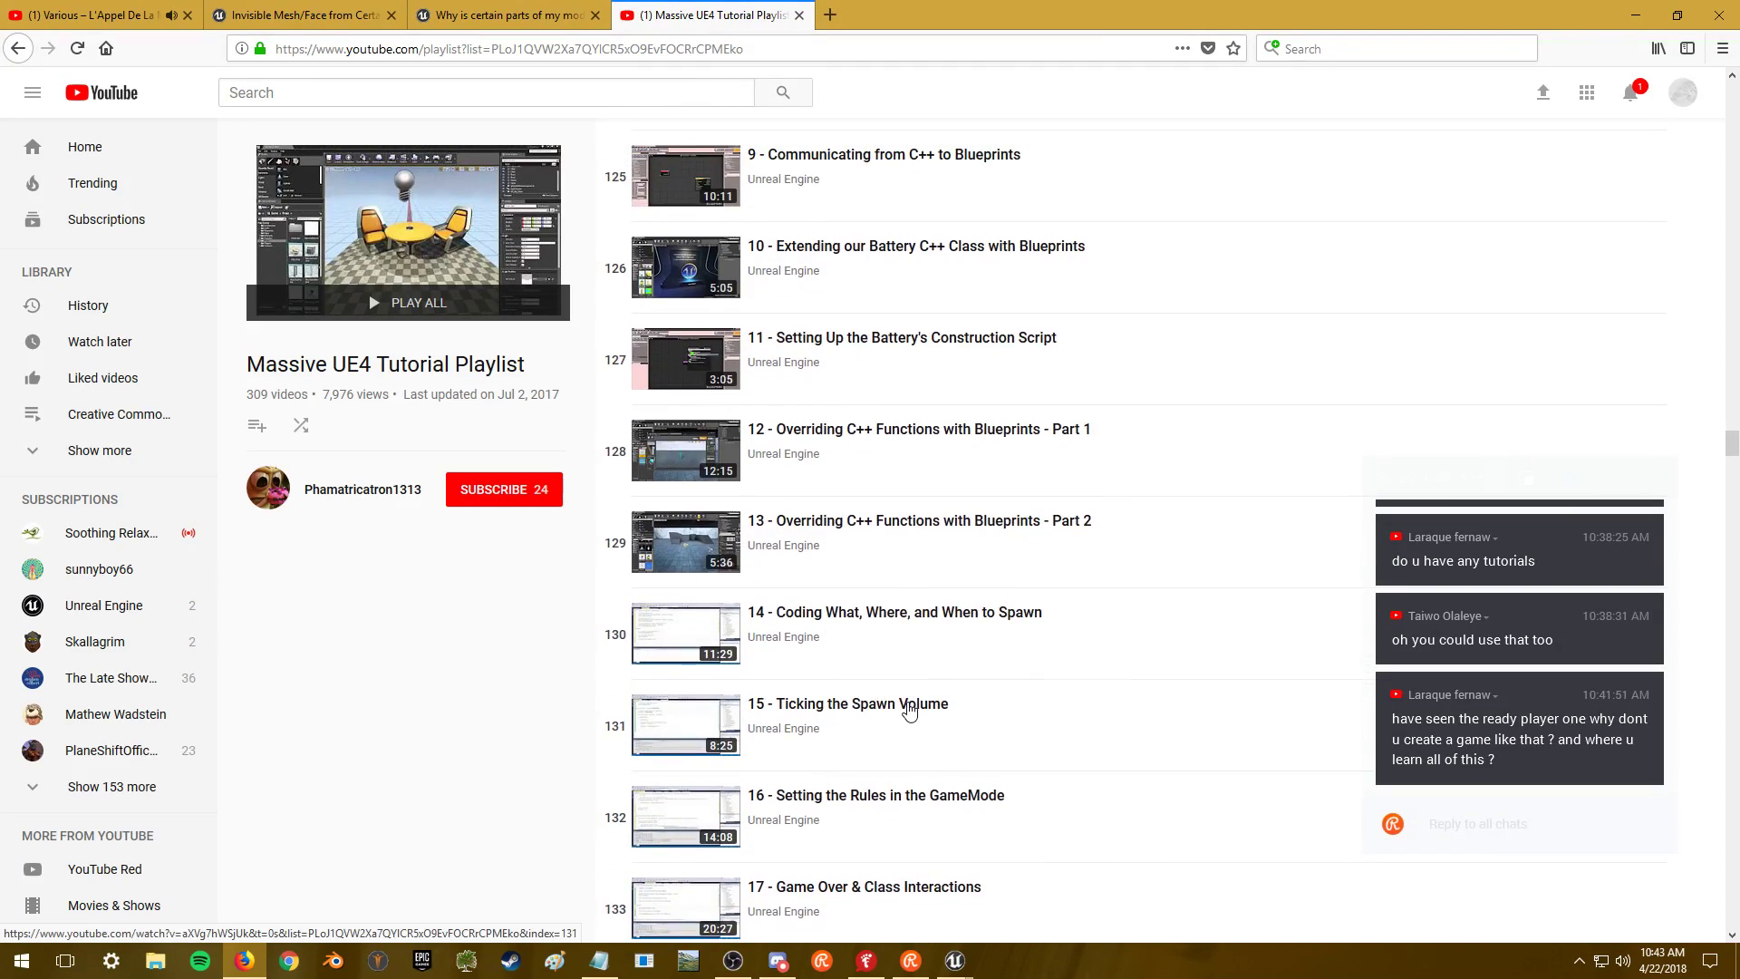
scroll(942, 693, down, 20)
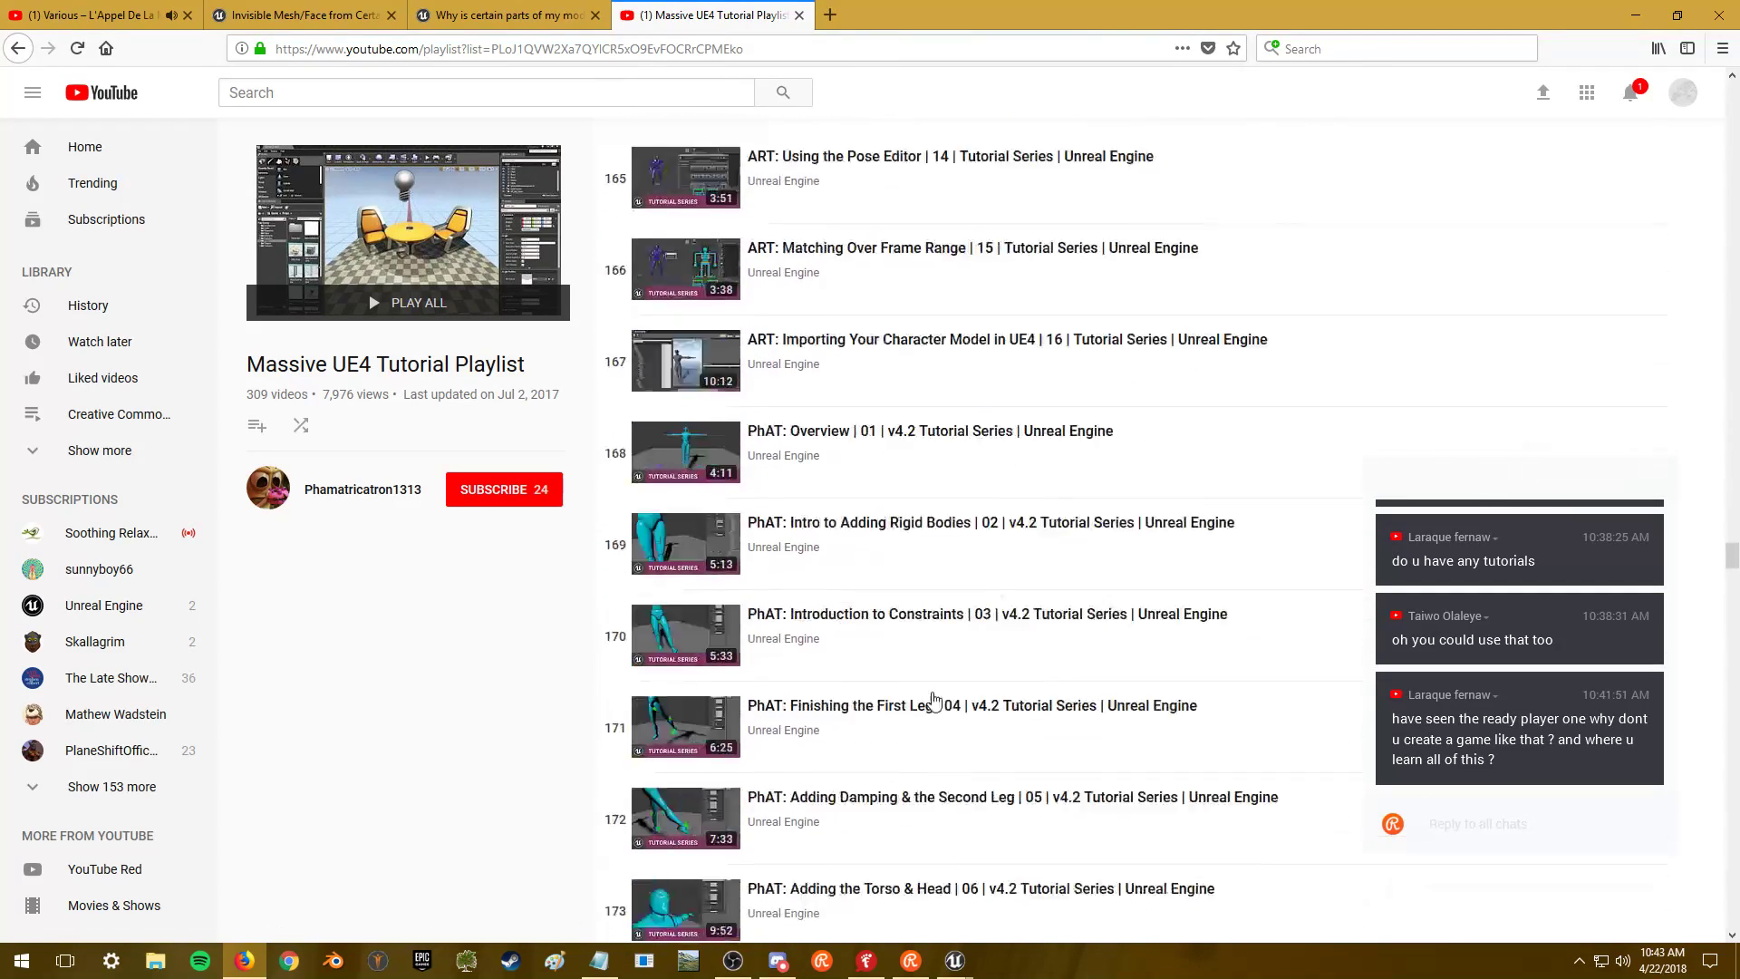
scroll(936, 692, down, 9)
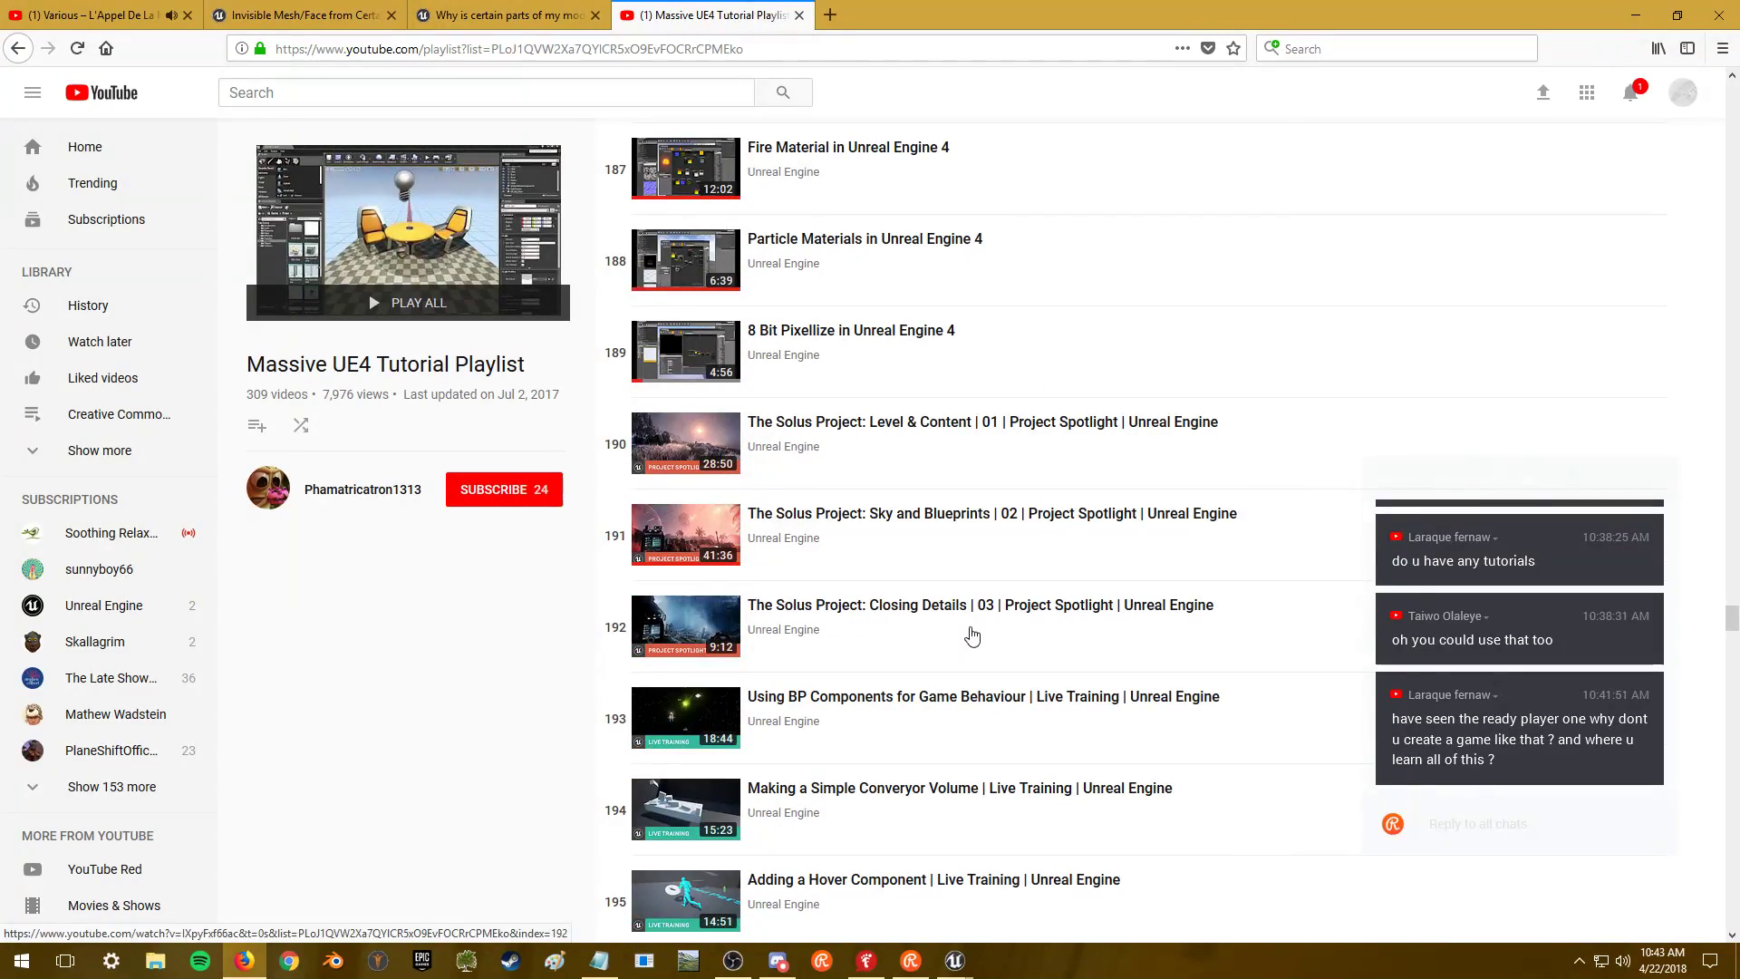
scroll(884, 589, down, 20)
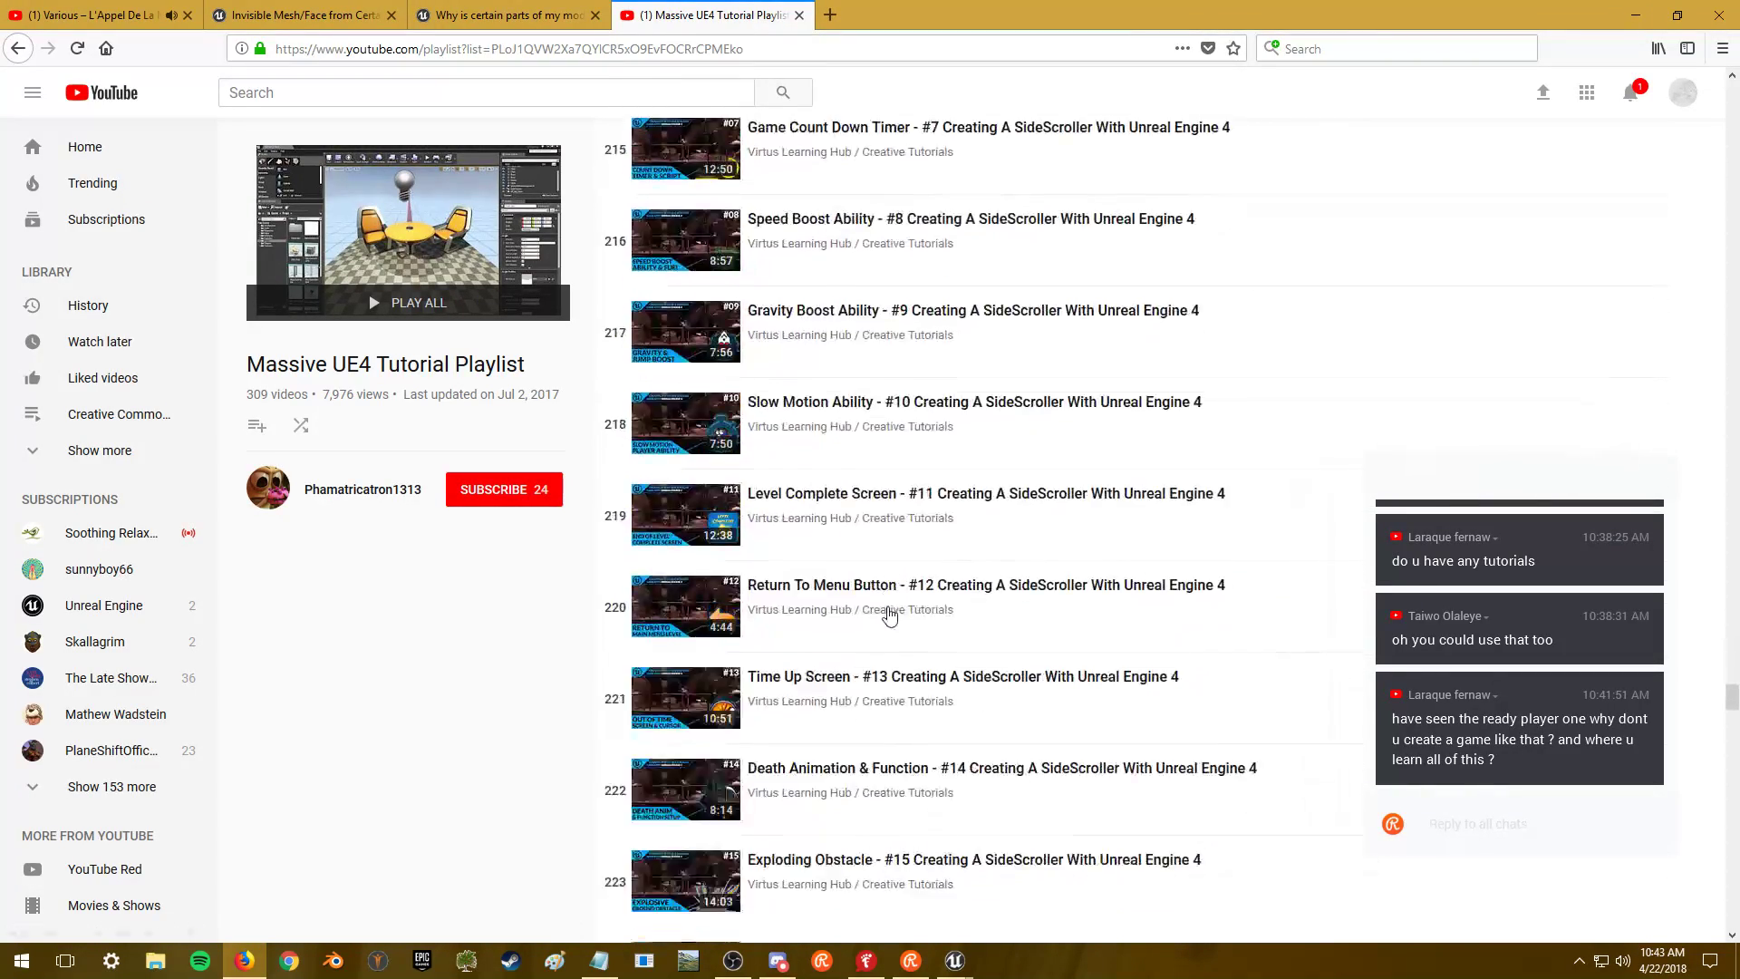
scroll(881, 600, down, 20)
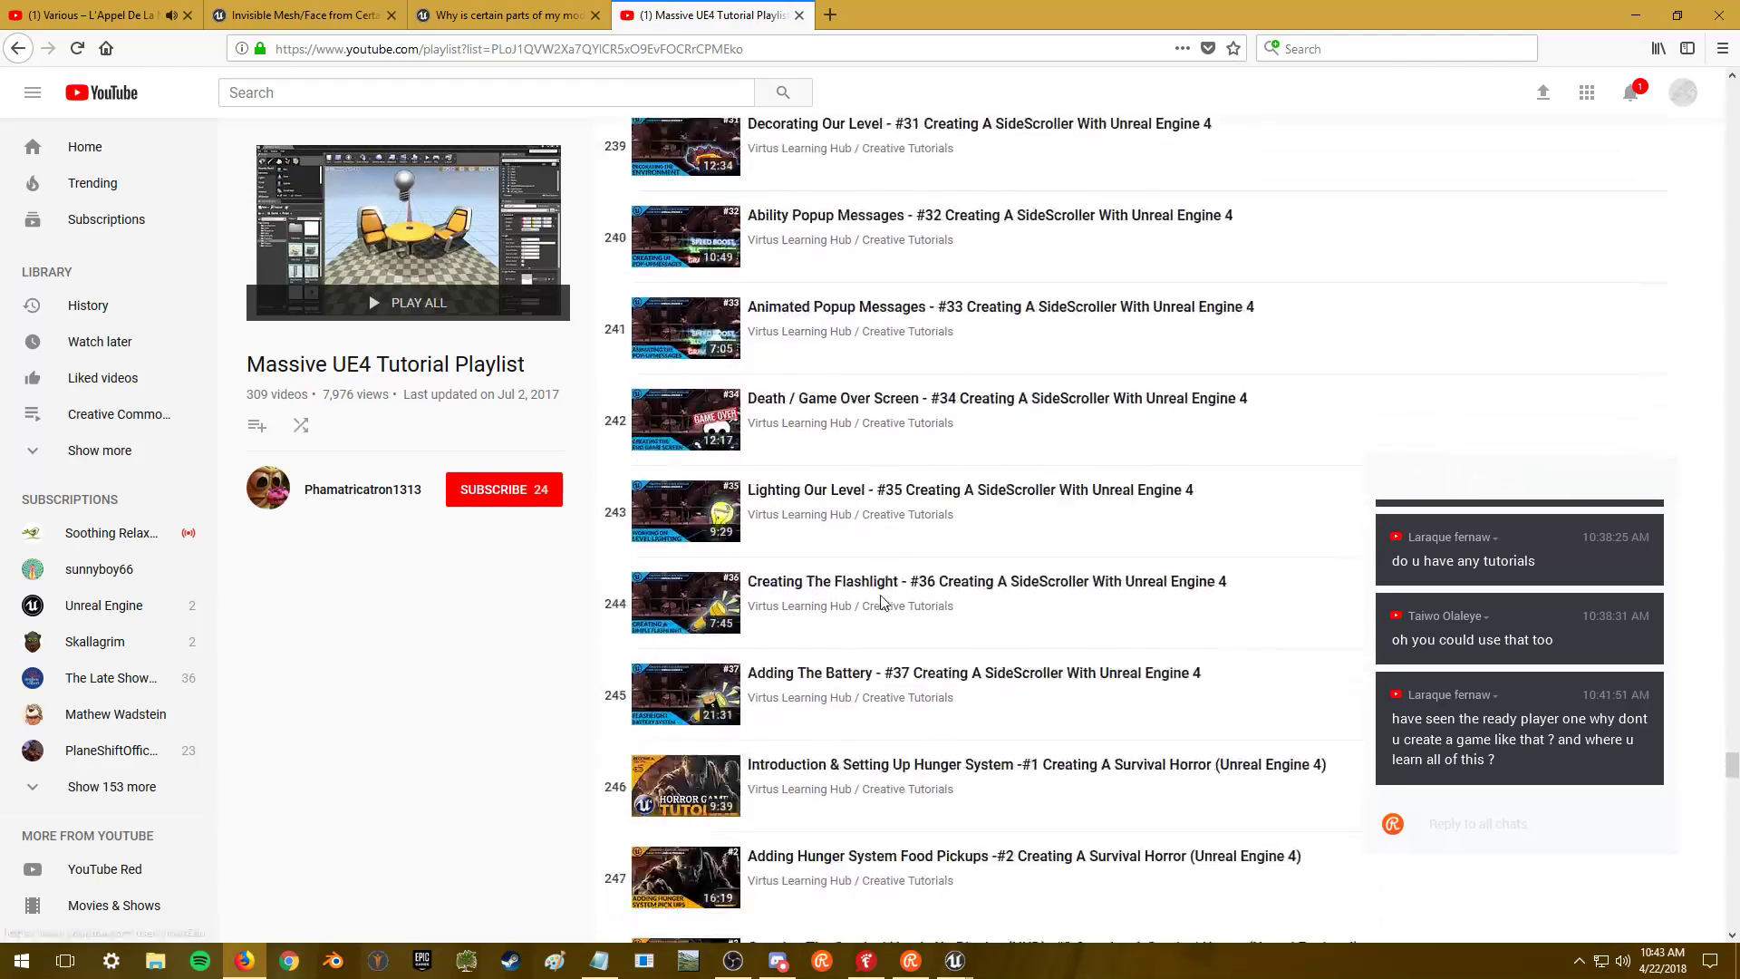
scroll(881, 603, down, 20)
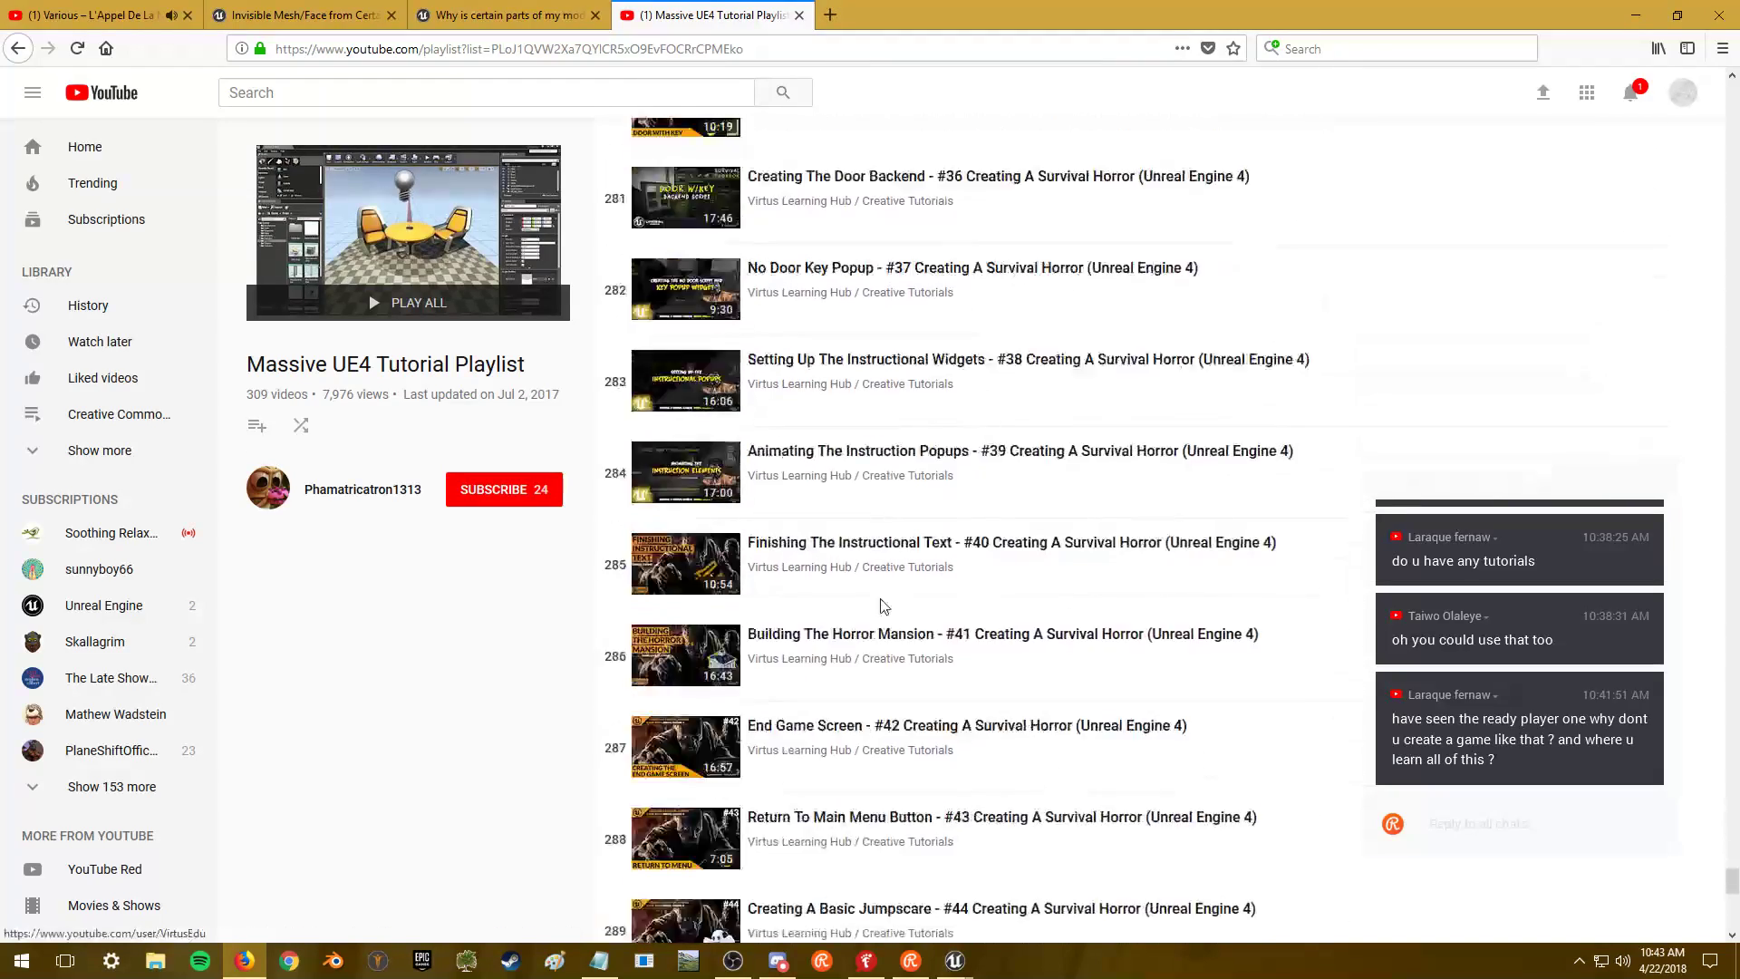
scroll(884, 608, down, 6)
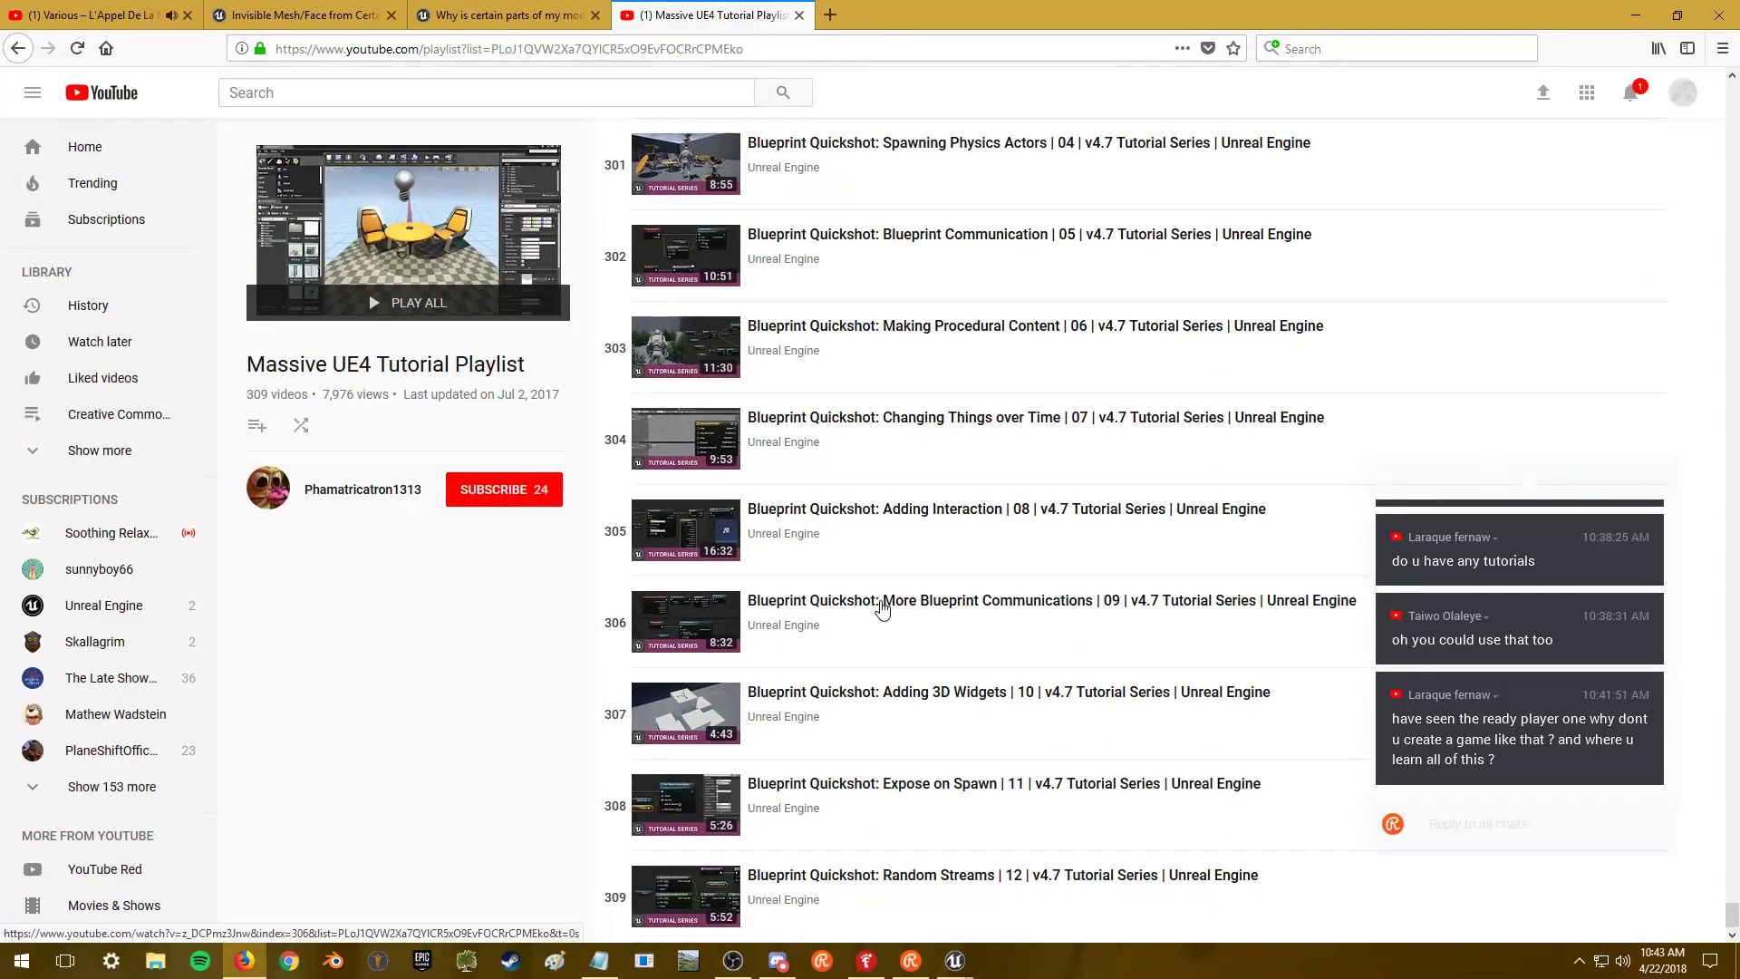
drag(1731, 911, 1320, 127)
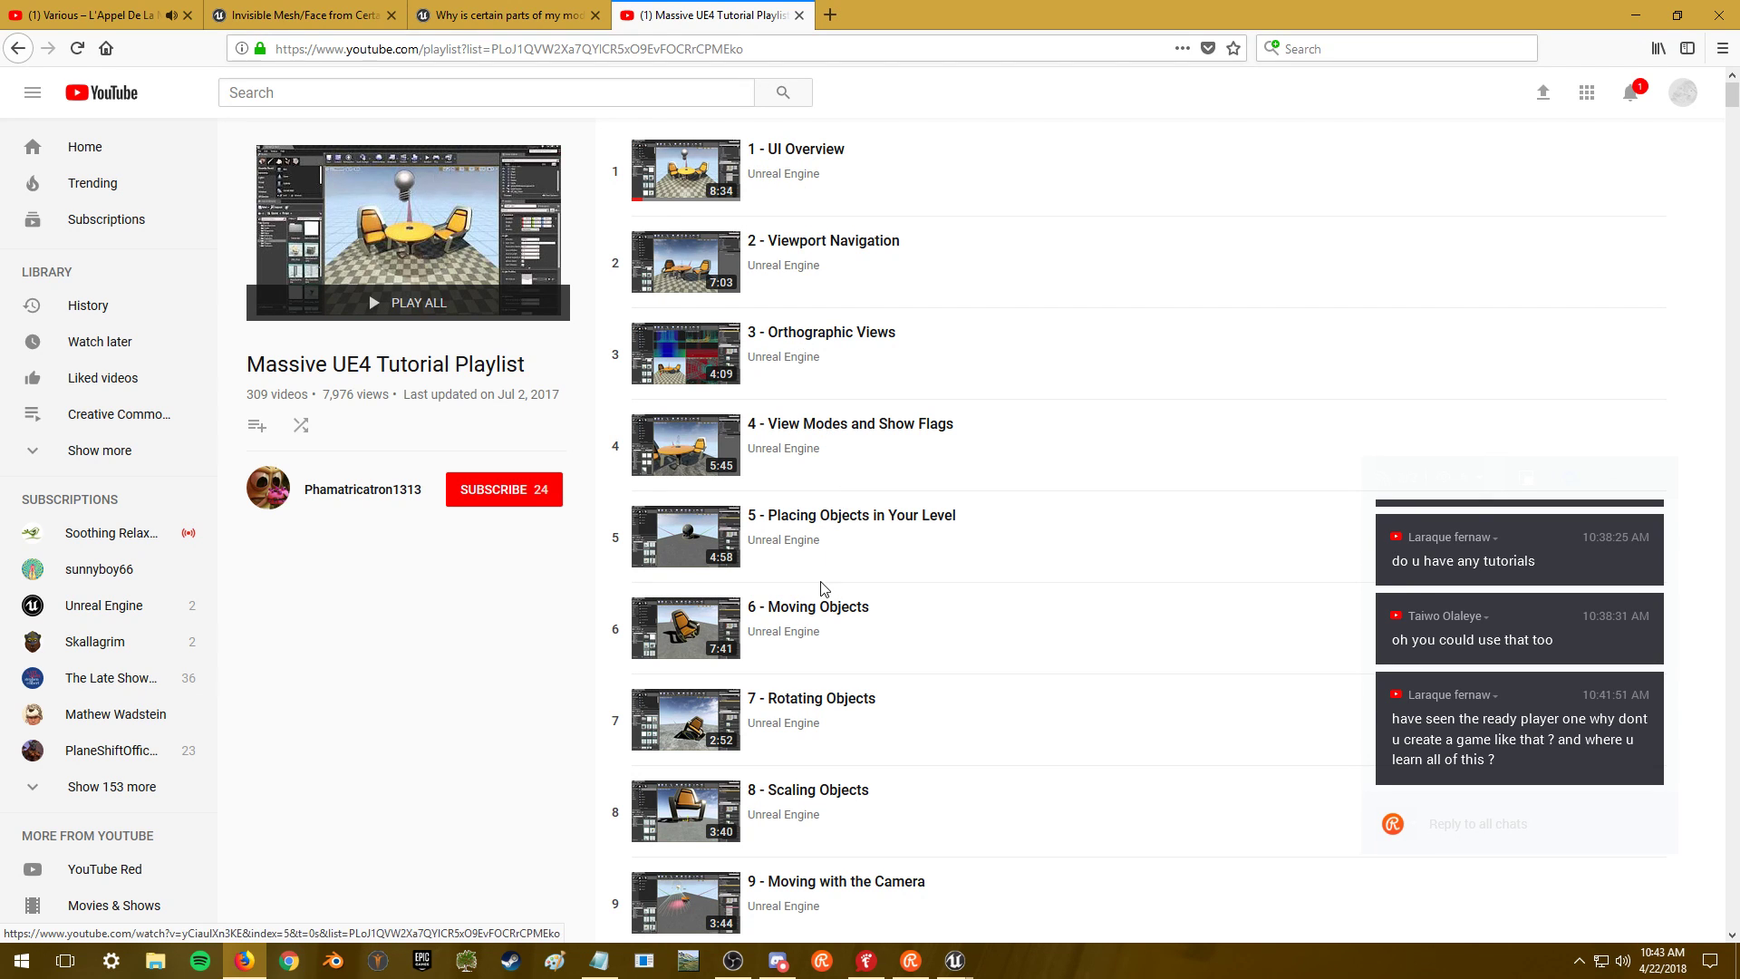
scroll(835, 713, down, 6)
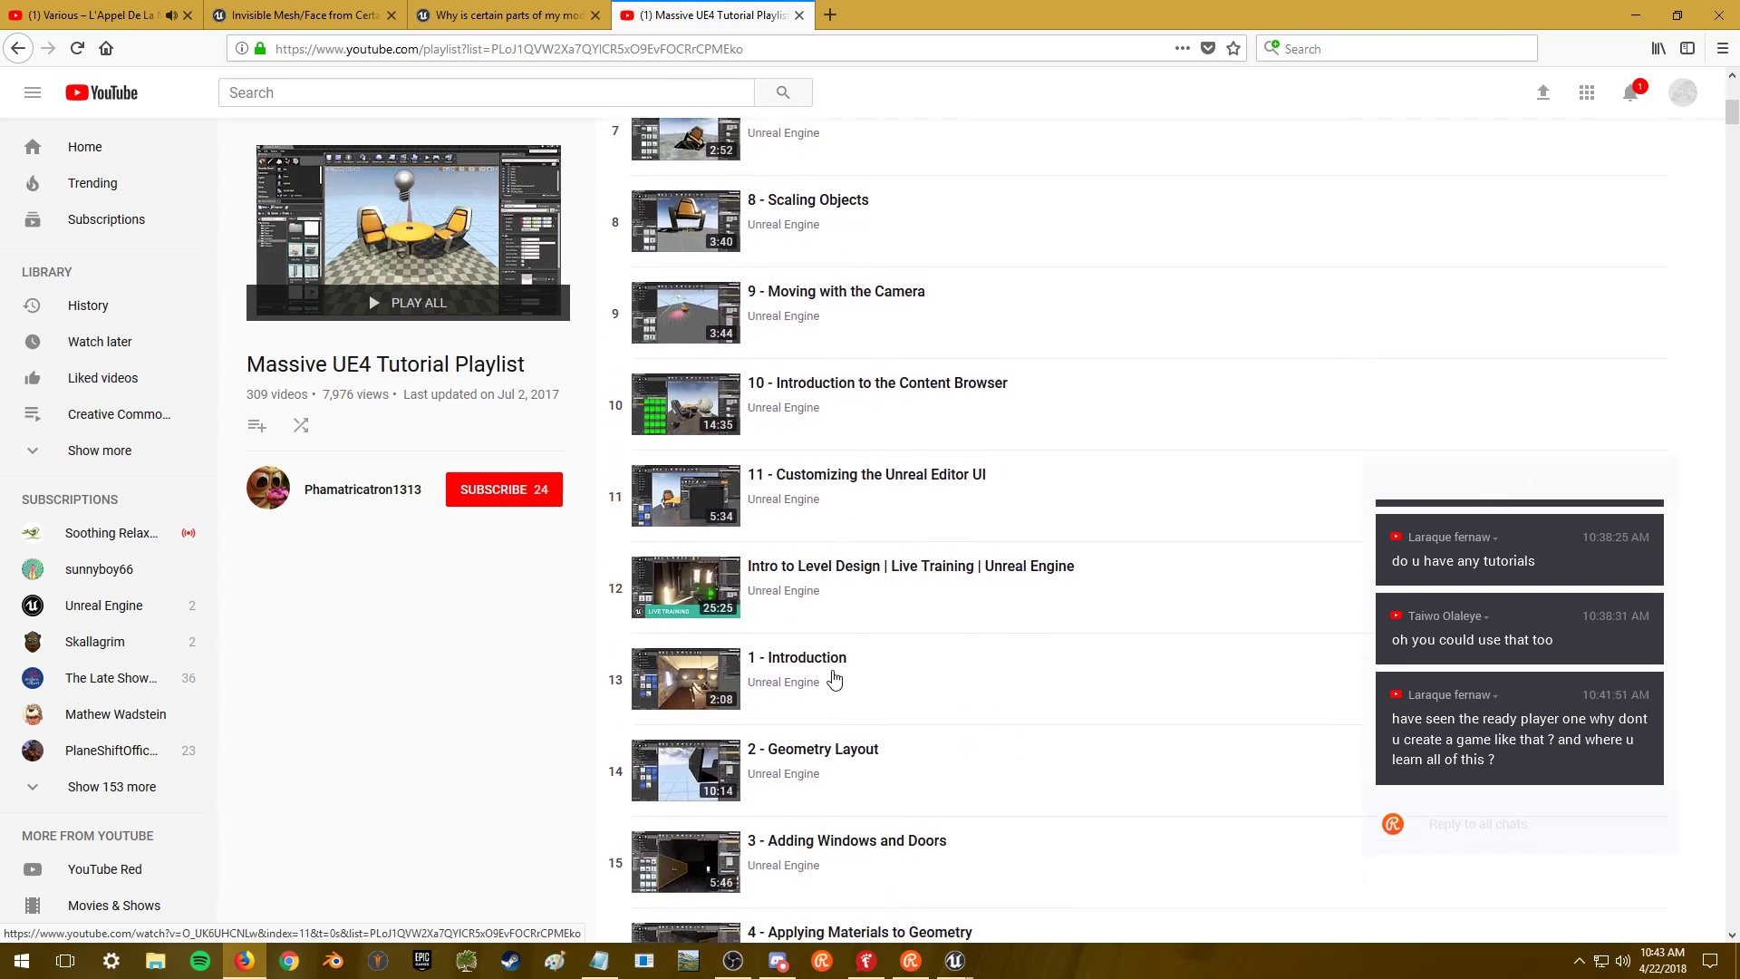
scroll(829, 582, down, 2)
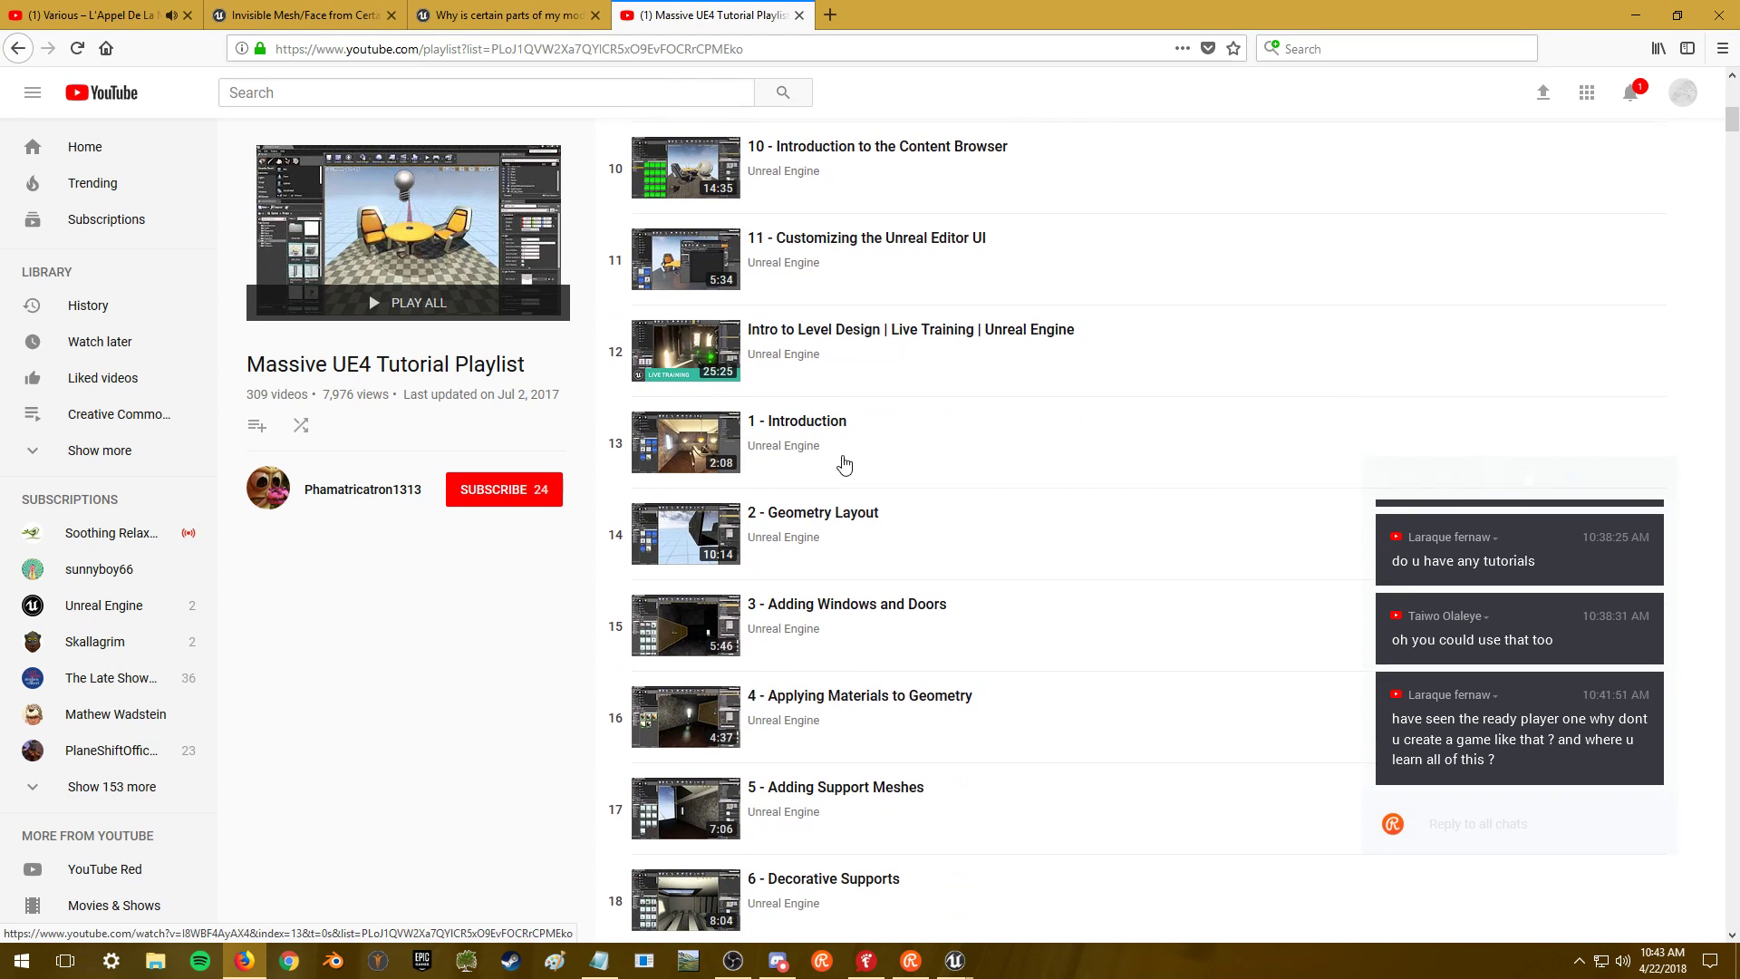
scroll(842, 461, down, 1)
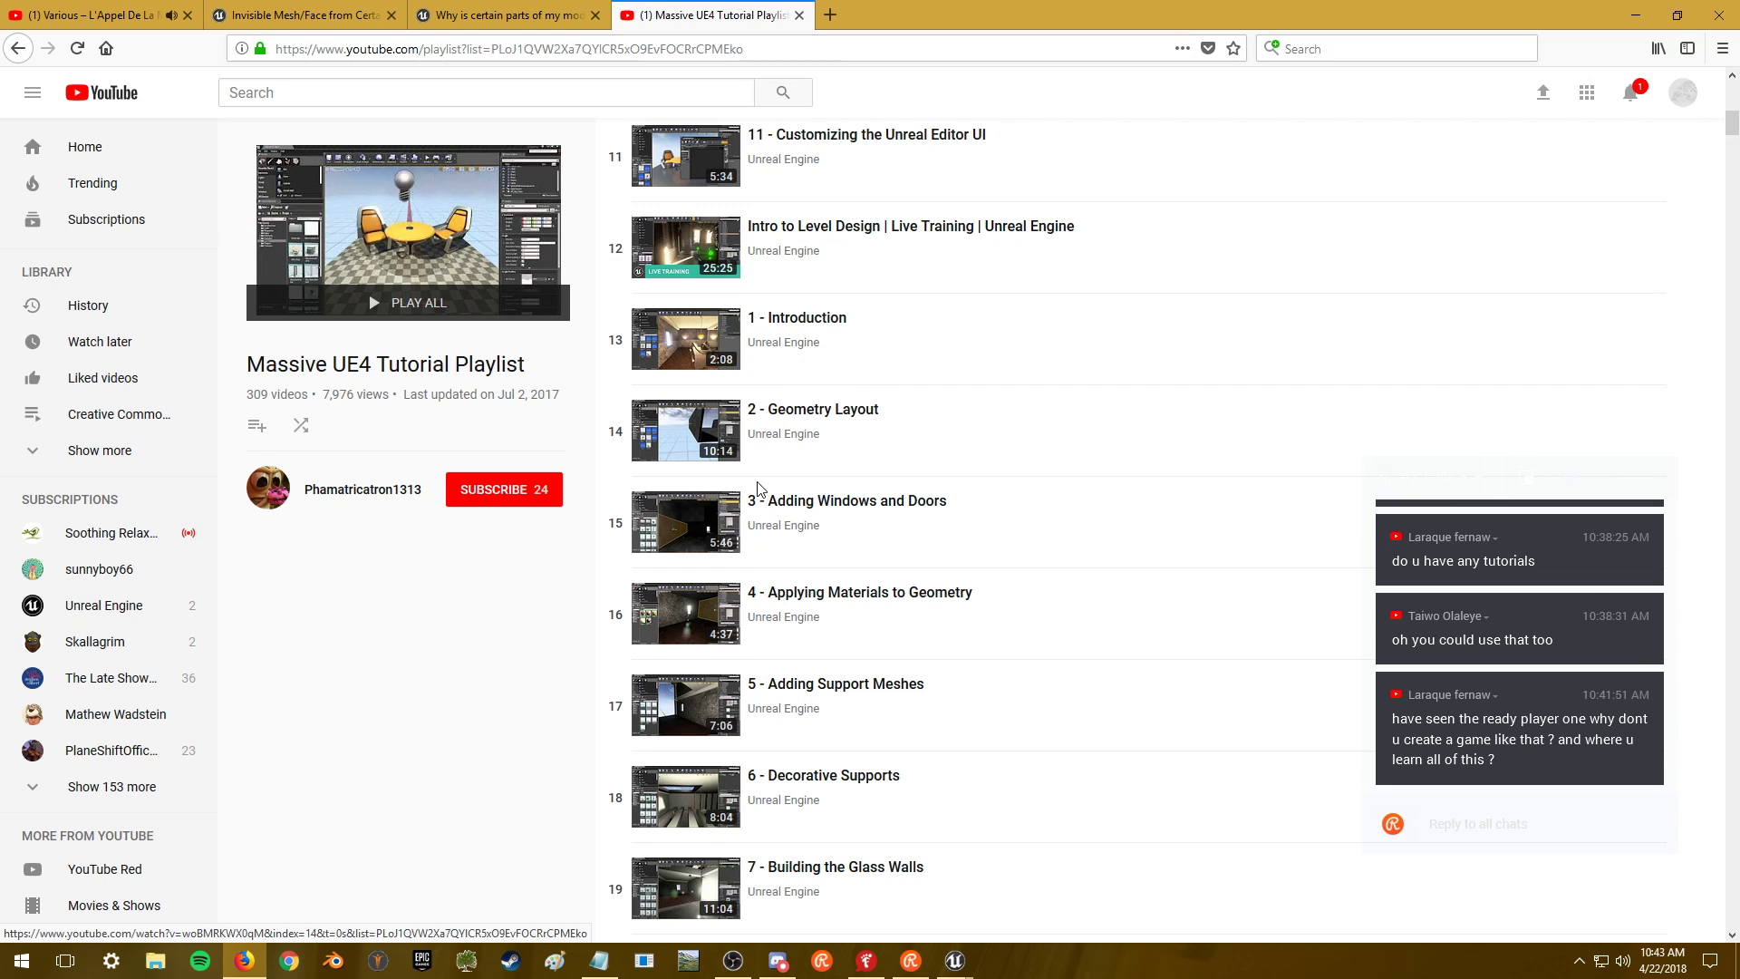
scroll(772, 419, down, 4)
scroll(766, 417, down, 1)
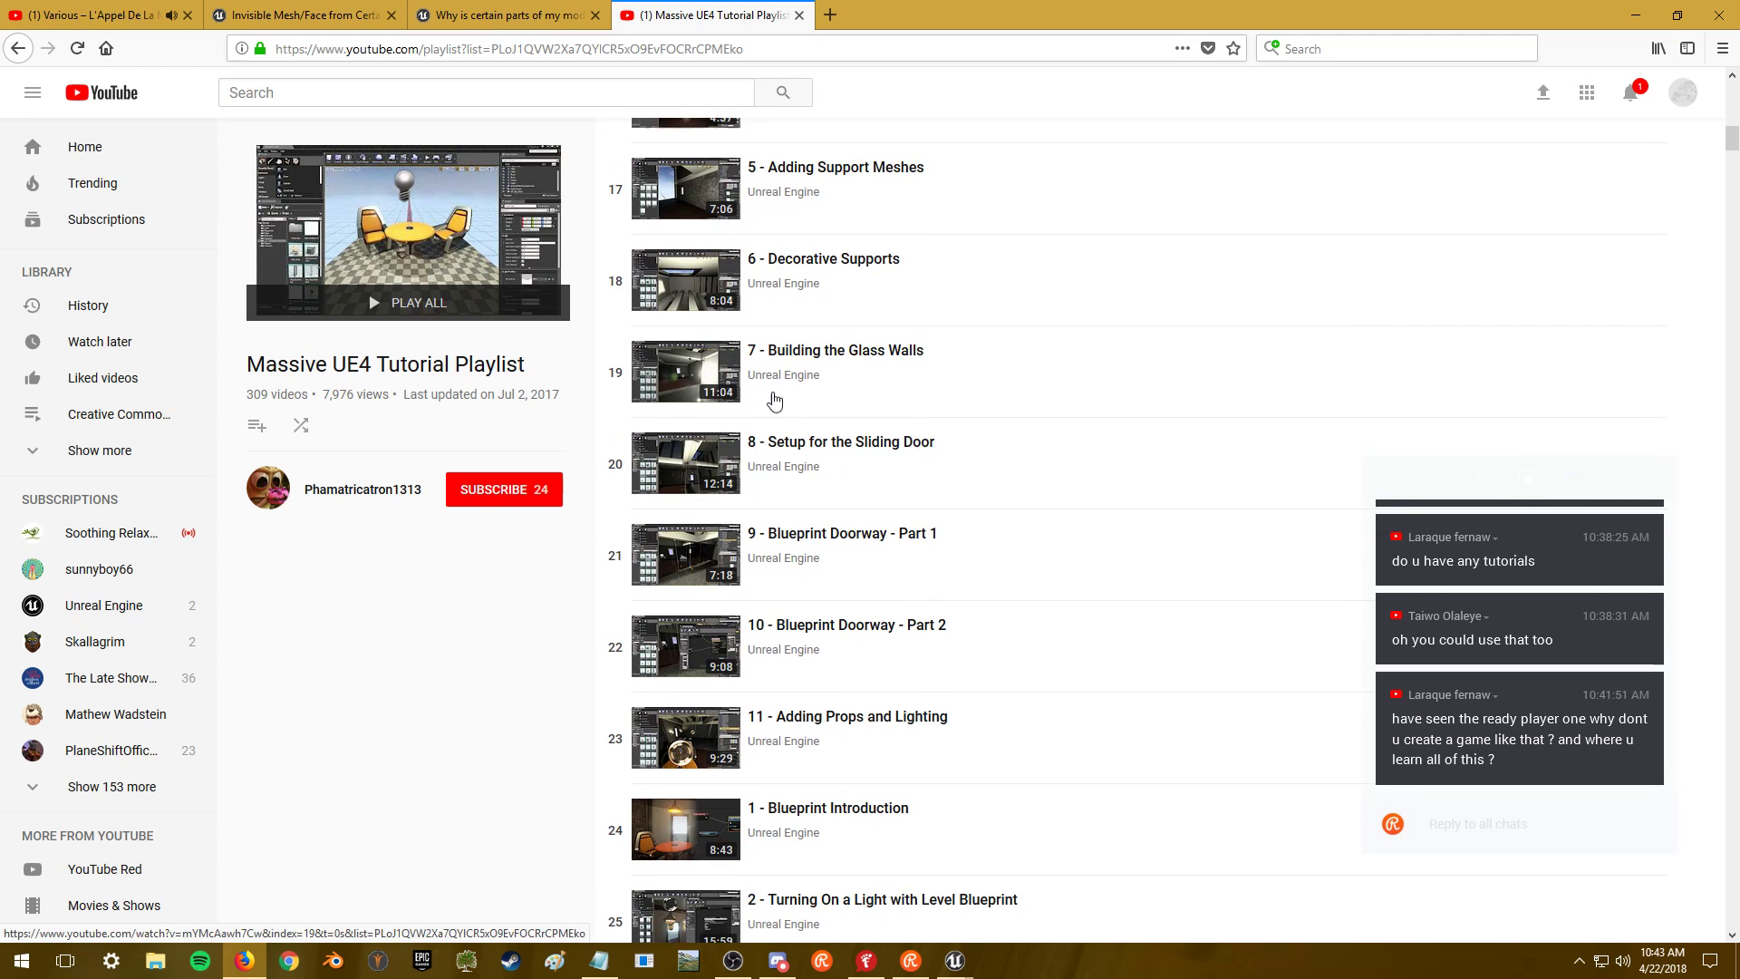
scroll(802, 466, down, 2)
scroll(823, 468, down, 1)
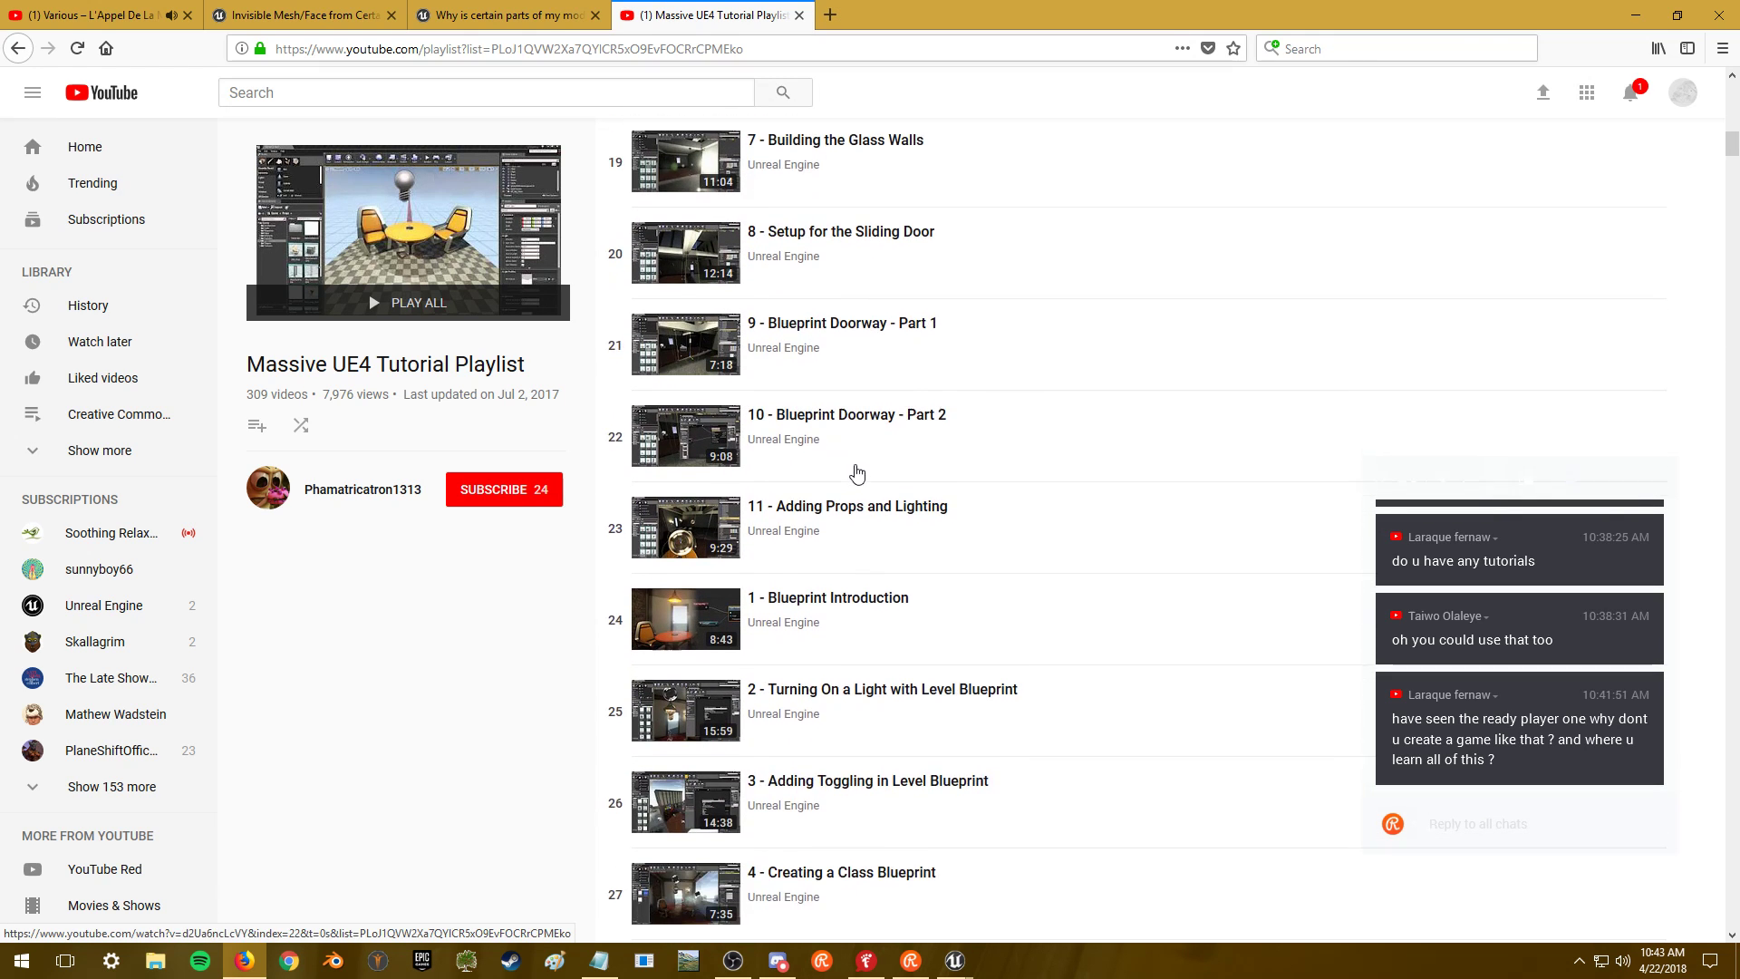
scroll(780, 438, down, 1)
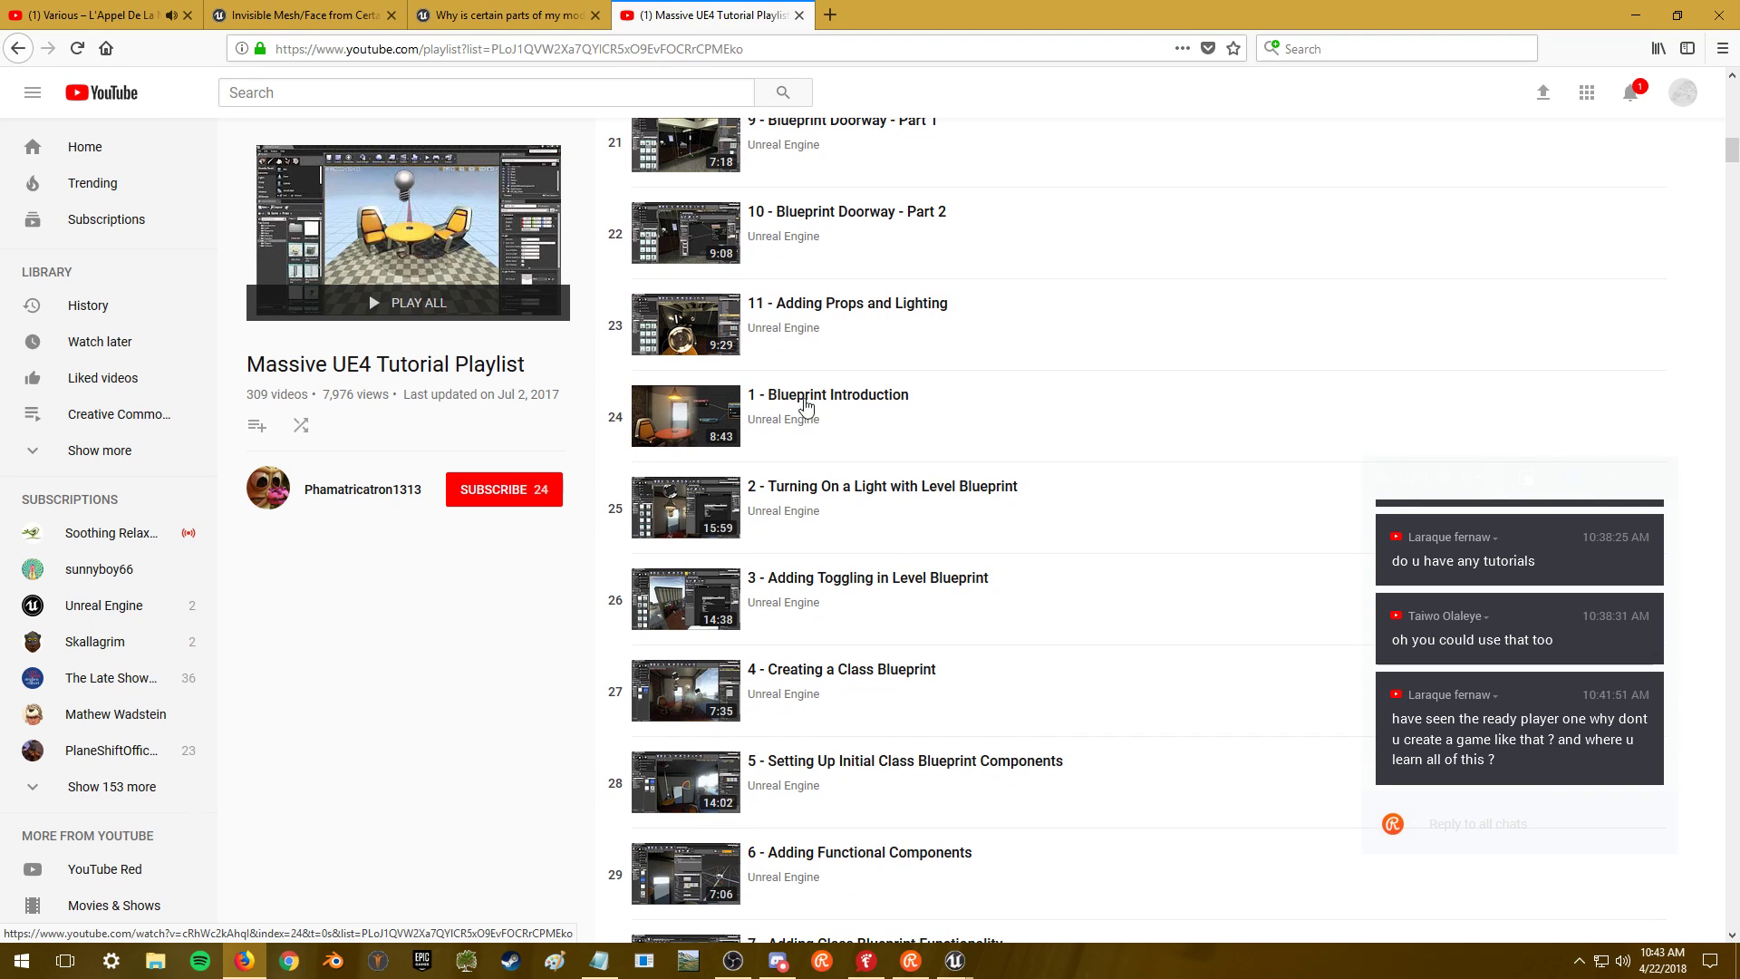
scroll(844, 585, down, 1)
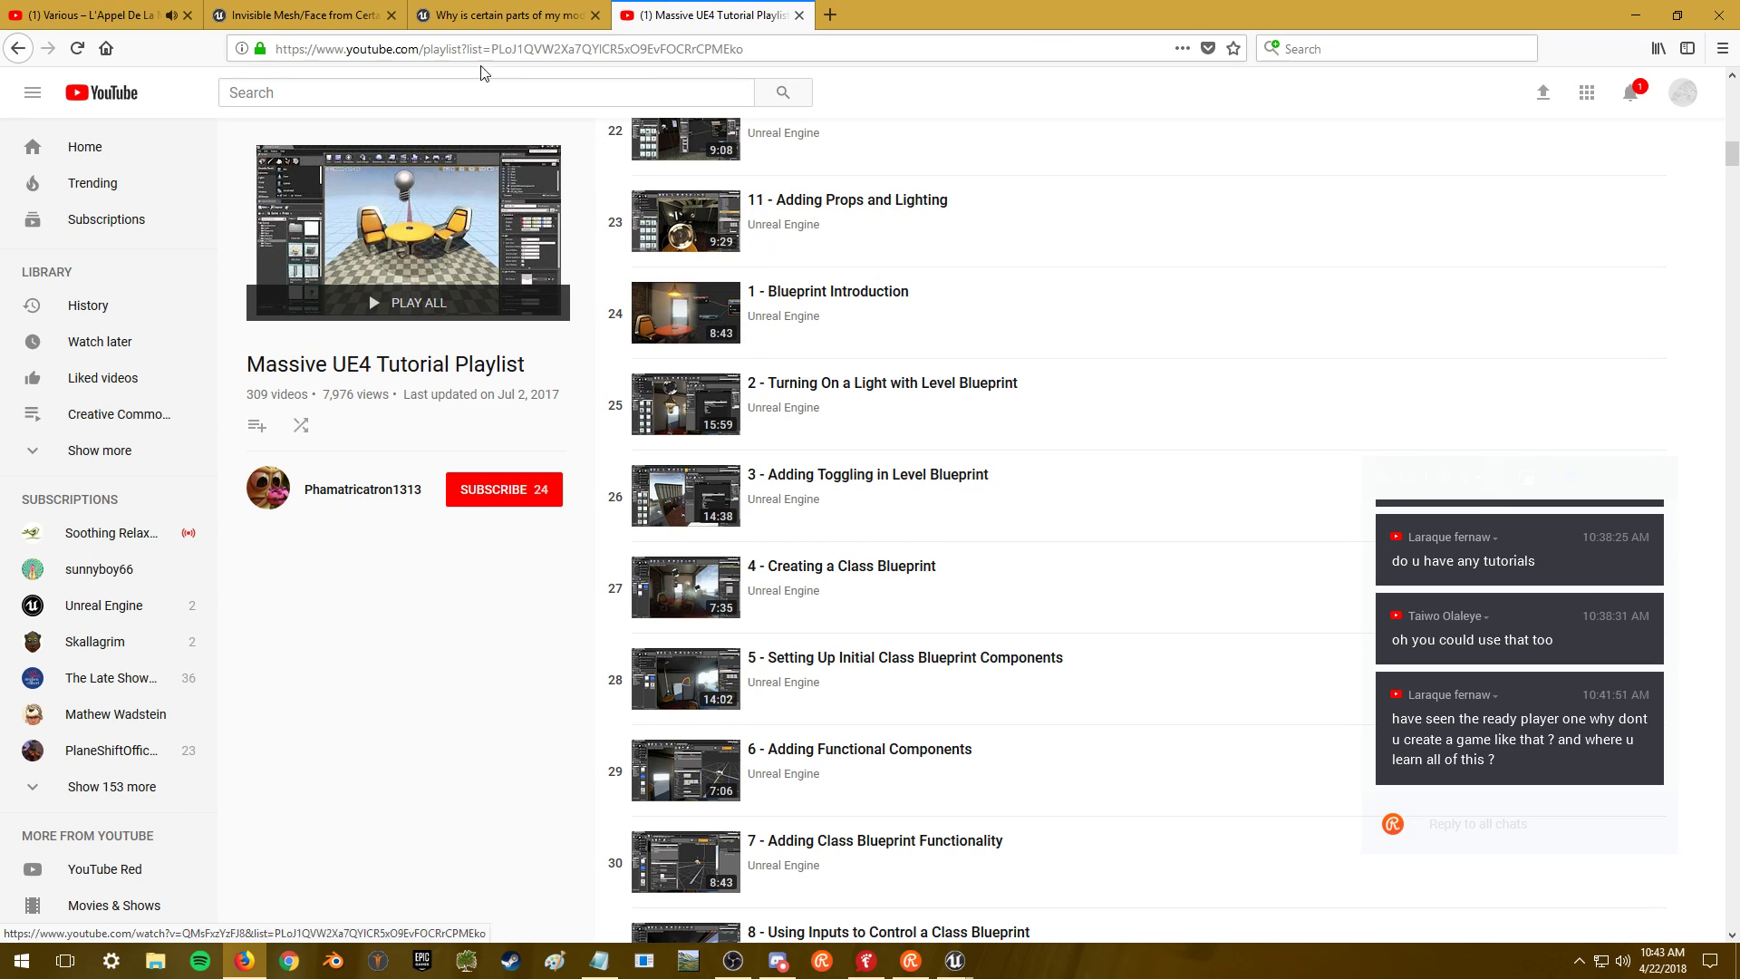
scroll(847, 388, up, 20)
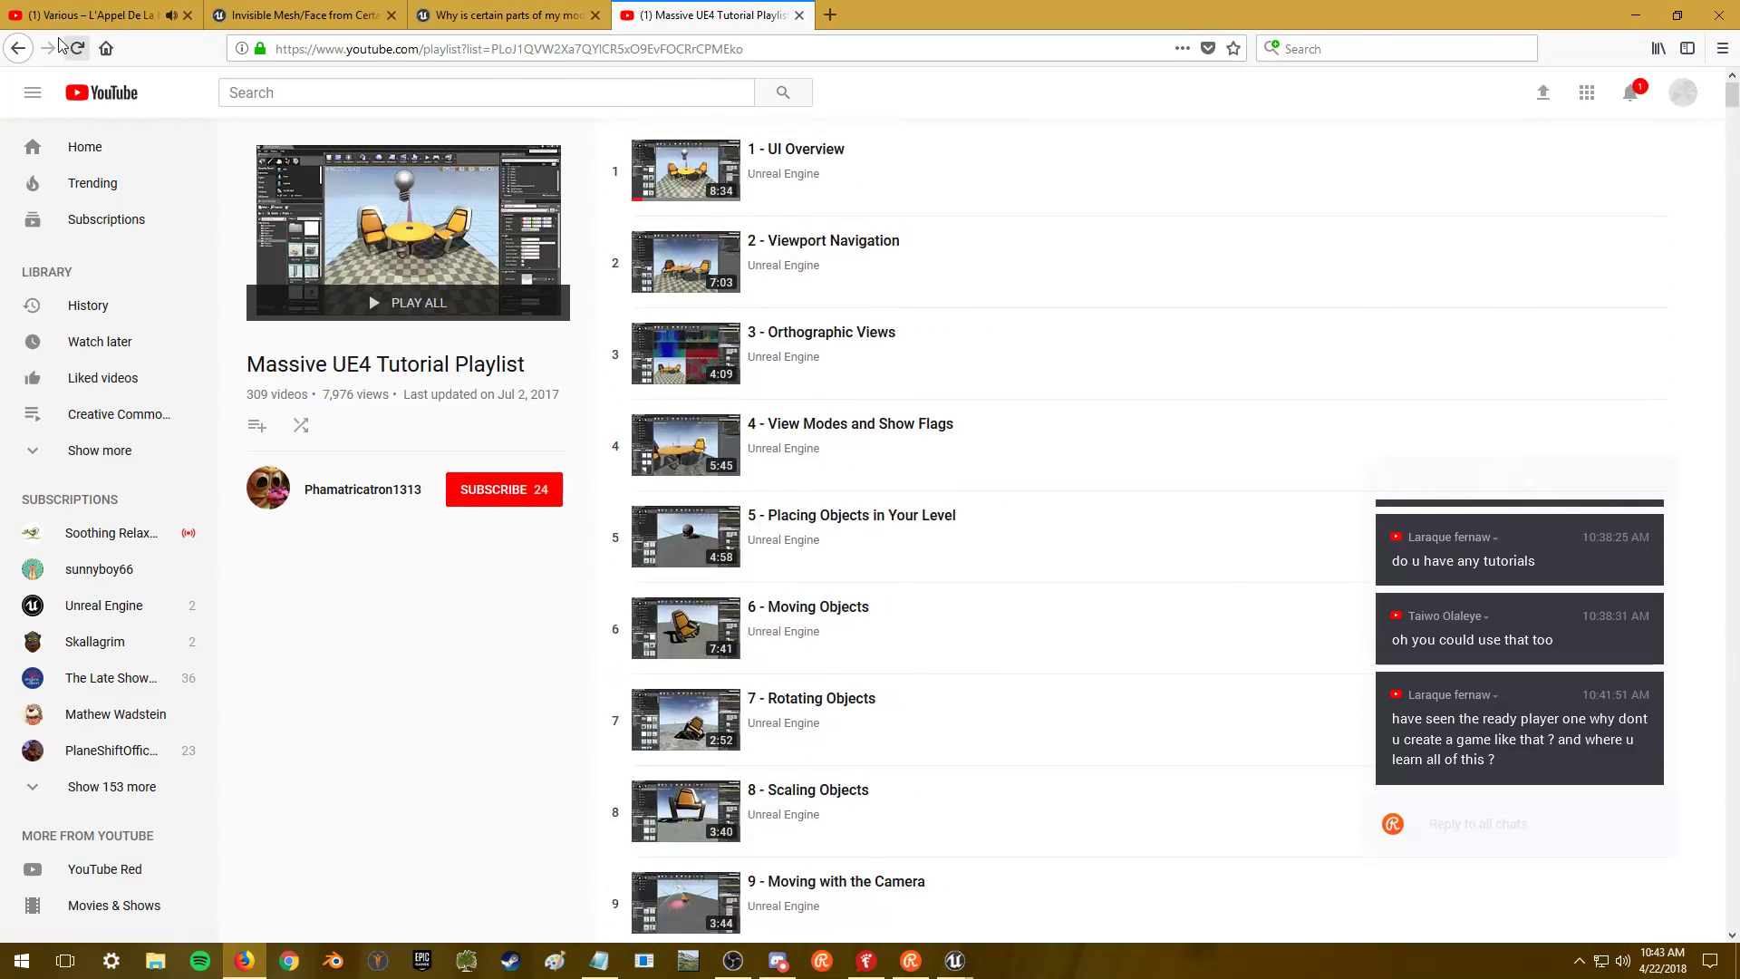
click(18, 48)
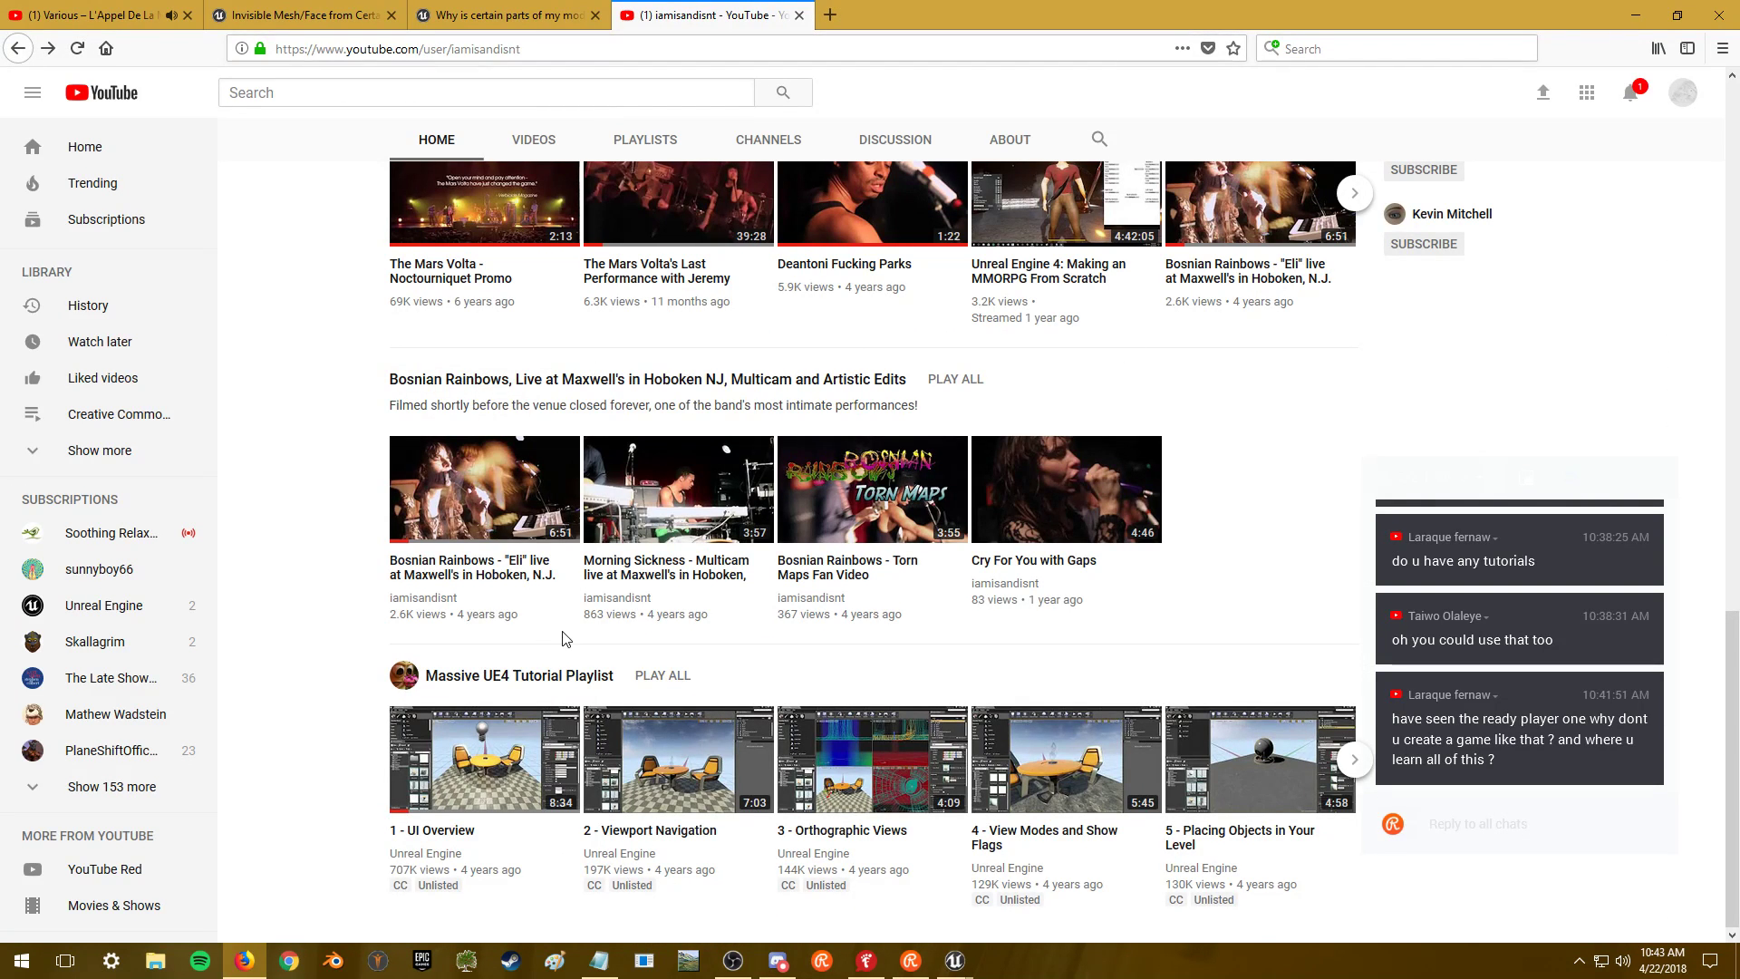
- Minimize Firefox and bring up the Snow2 grass type editor in Unreal Engine
click(1636, 15)
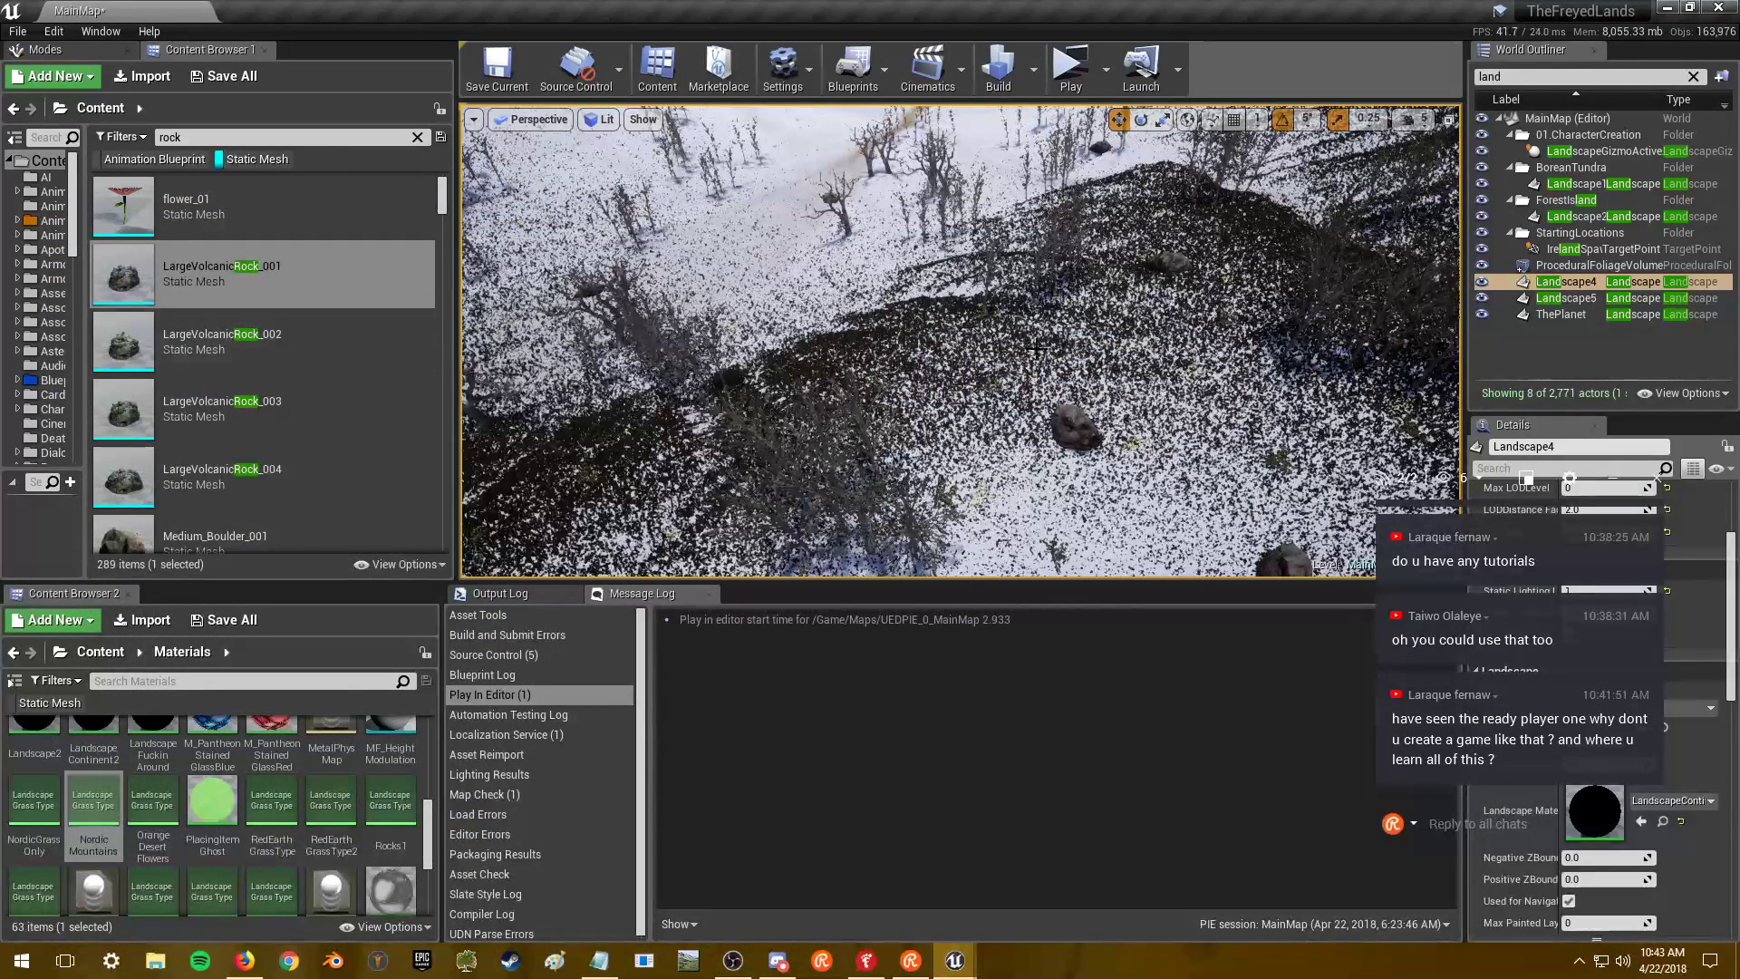
mouse_move(952, 406)
right_down()
mouse_move(933, 363)
mouse_move(1024, 385)
mouse_move(942, 399)
right_up()
key(alt+Tab)
key(alt+Tab)
click(478, 351)
right_drag(479, 352, 442, 356)
key(alt+Tab)
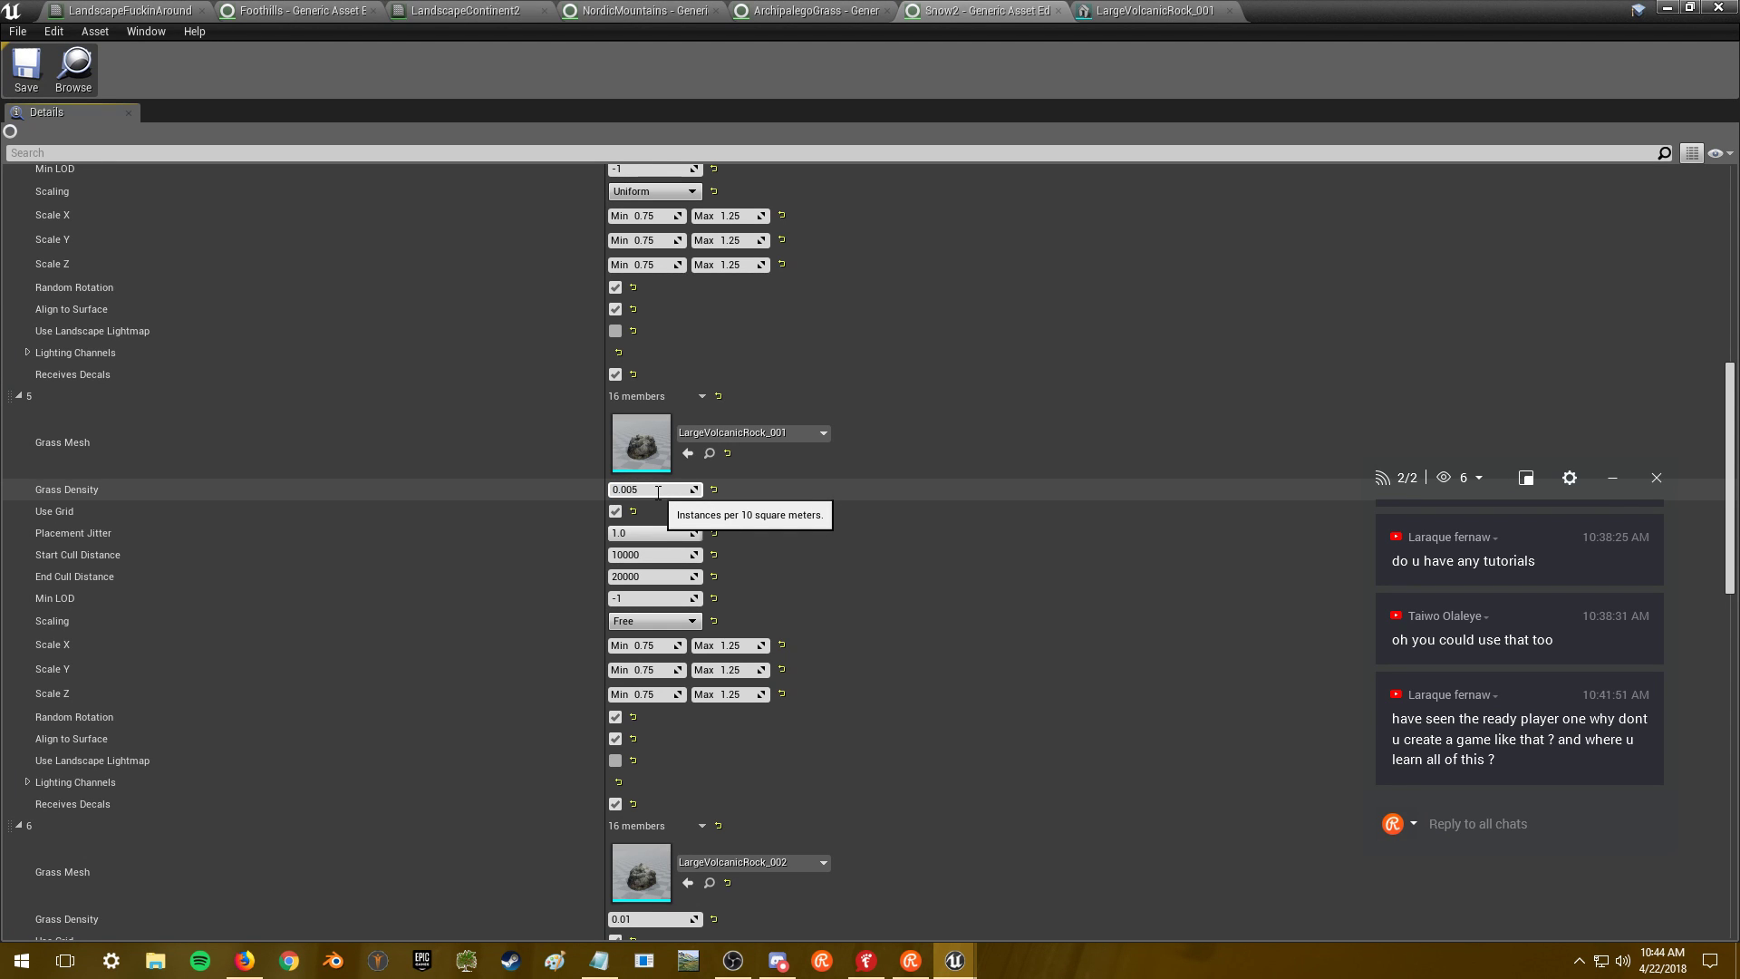
- Set Grass Density to 0.005 for LargeVolcanicRock entries 5–7, then minimize the editor
key(Return)
scroll(1359, 562, down, 2)
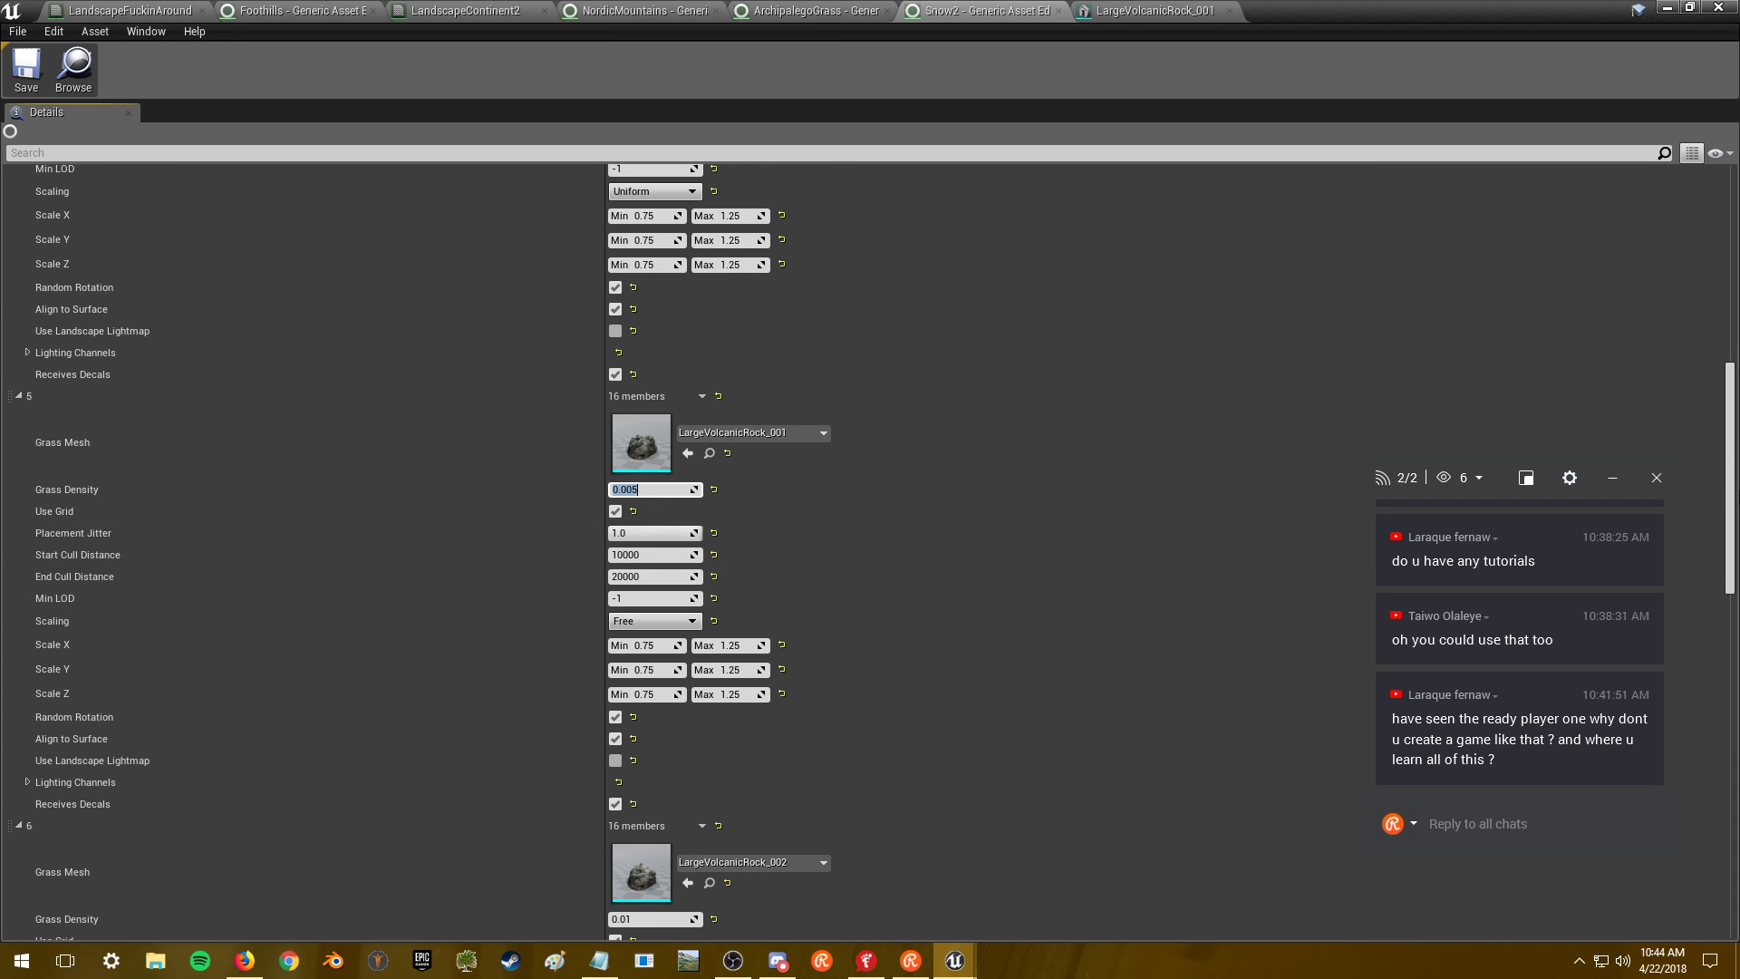
scroll(1734, 569, down, 10)
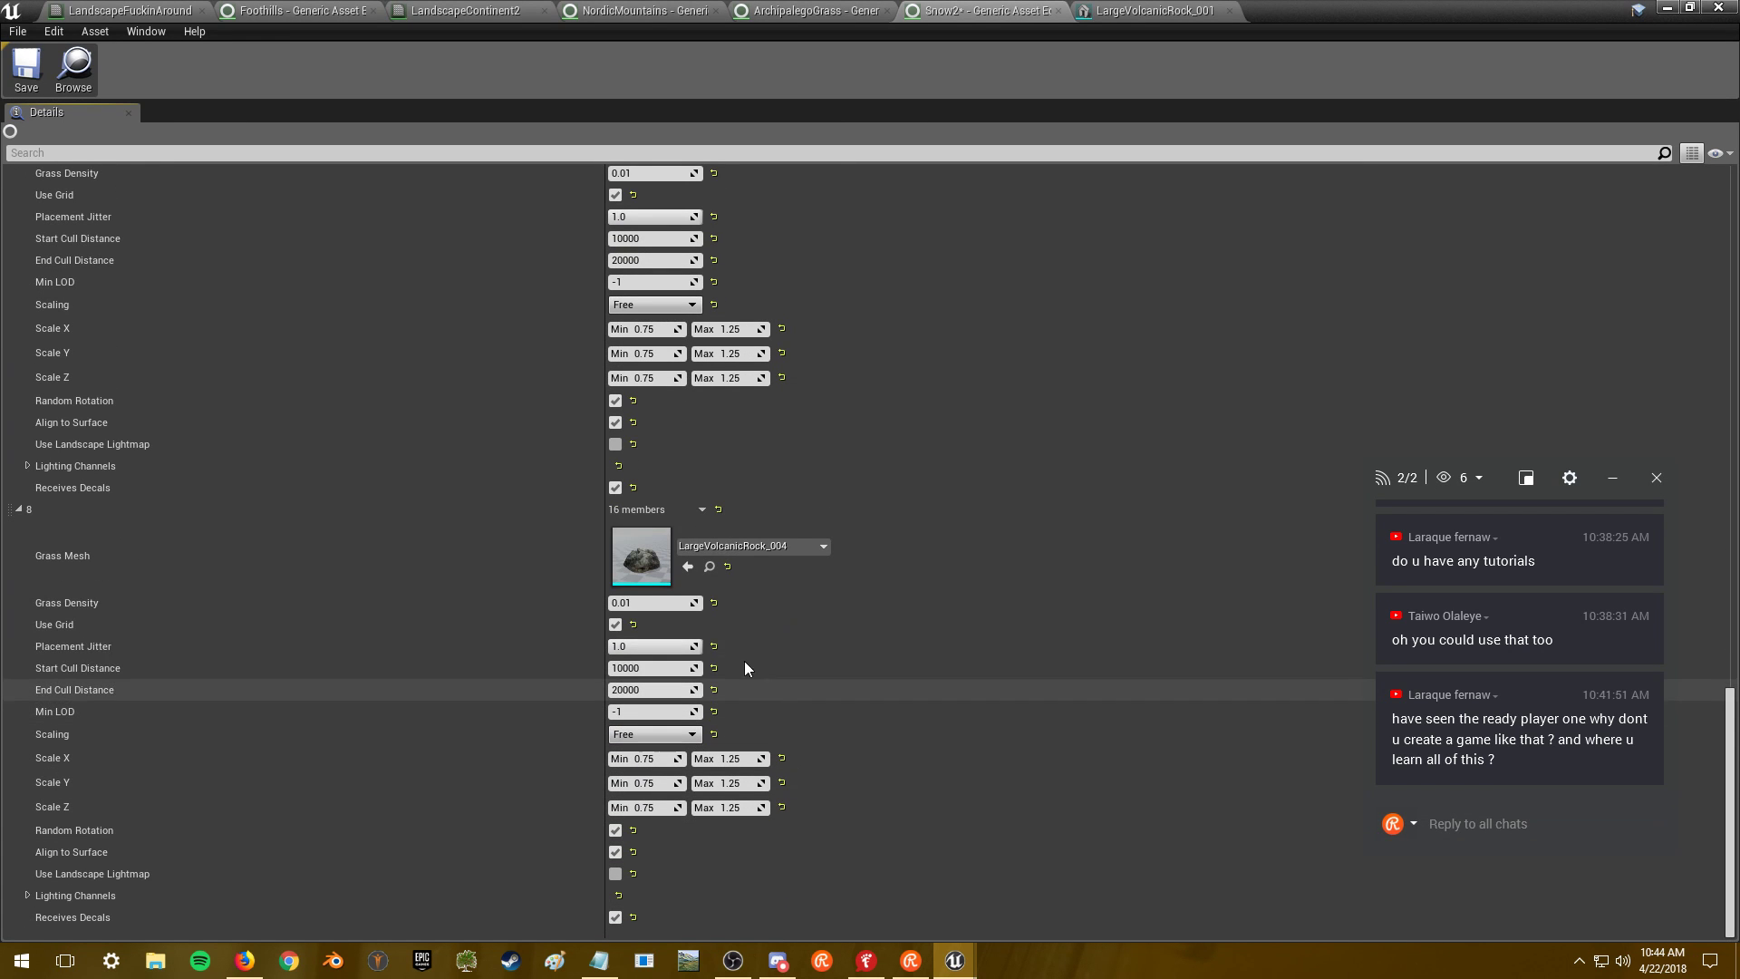
scroll(698, 556, up, 3)
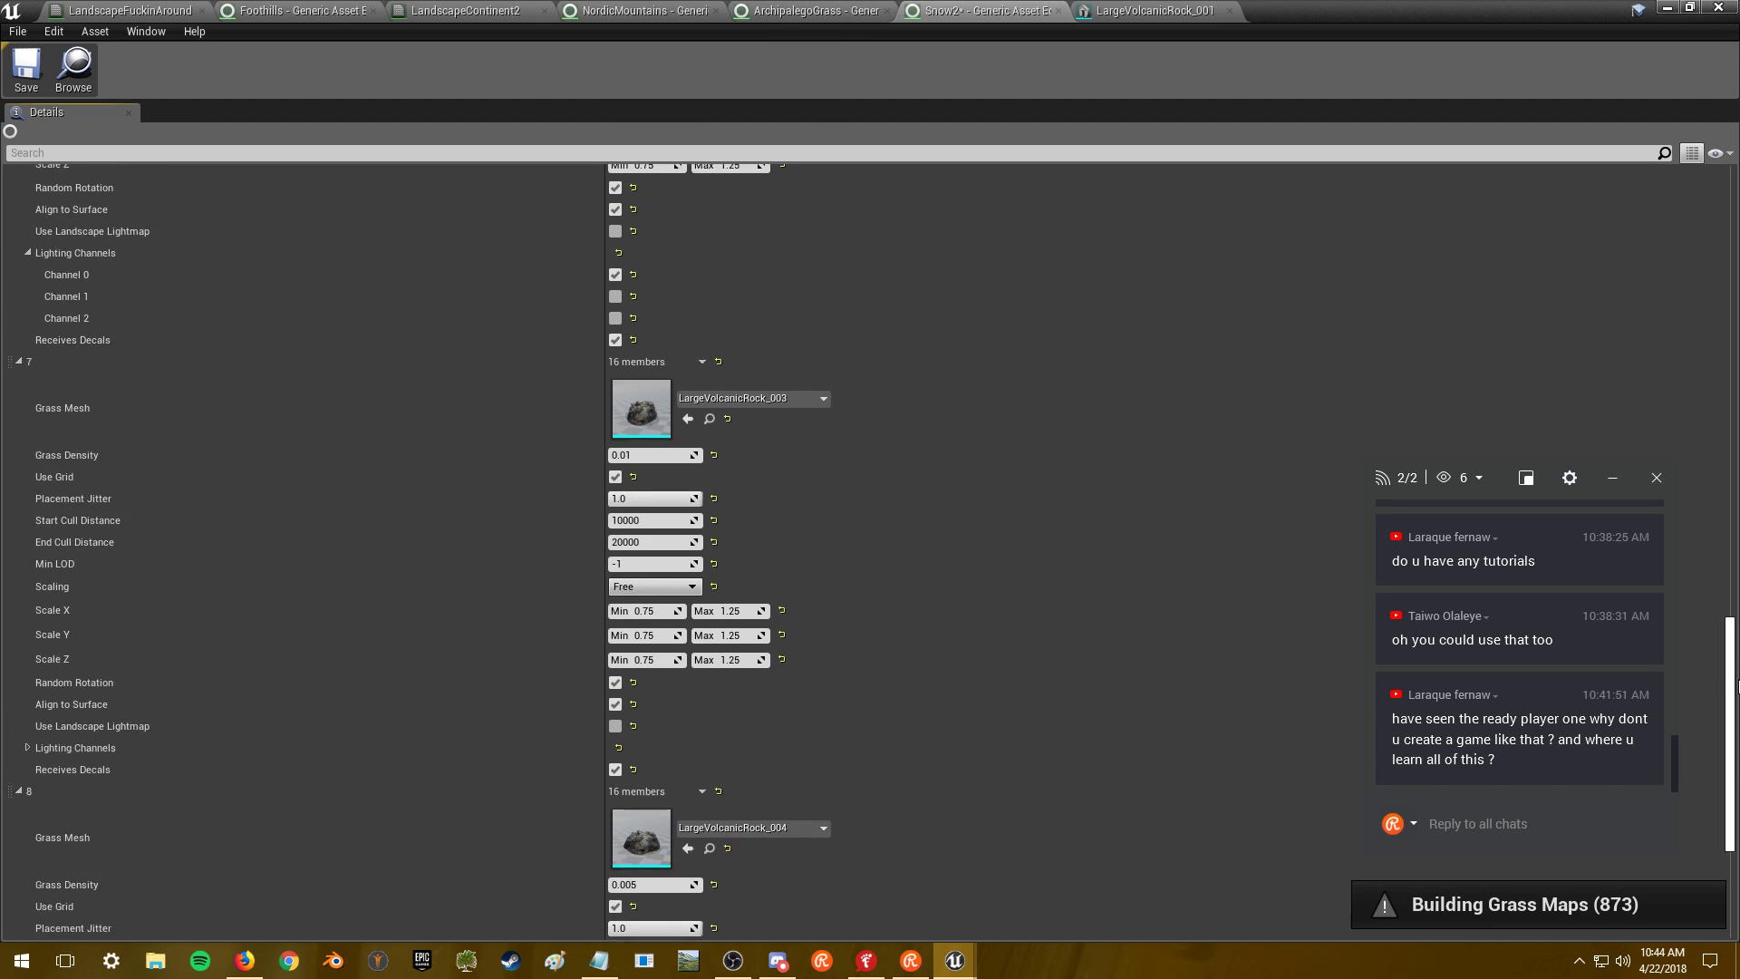
click(649, 482)
text(0.005)
key(Return)
scroll(1731, 635, up, 4)
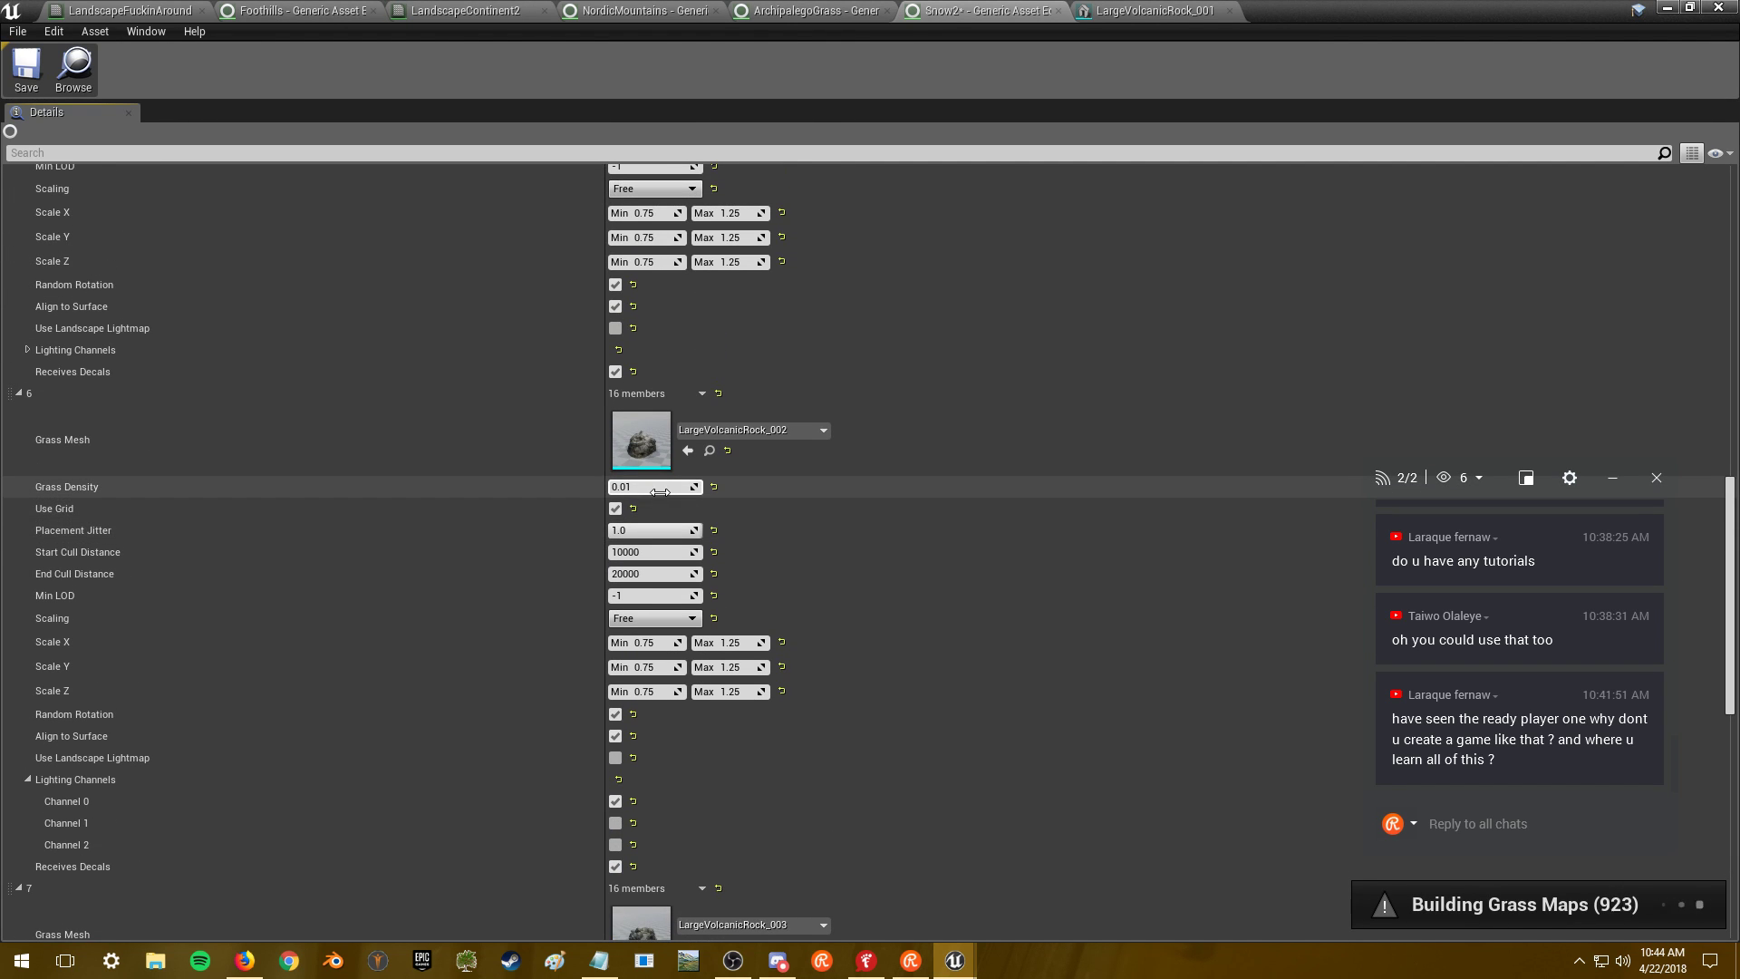
text(0.005)
key(Return)
scroll(1178, 472, up, 4)
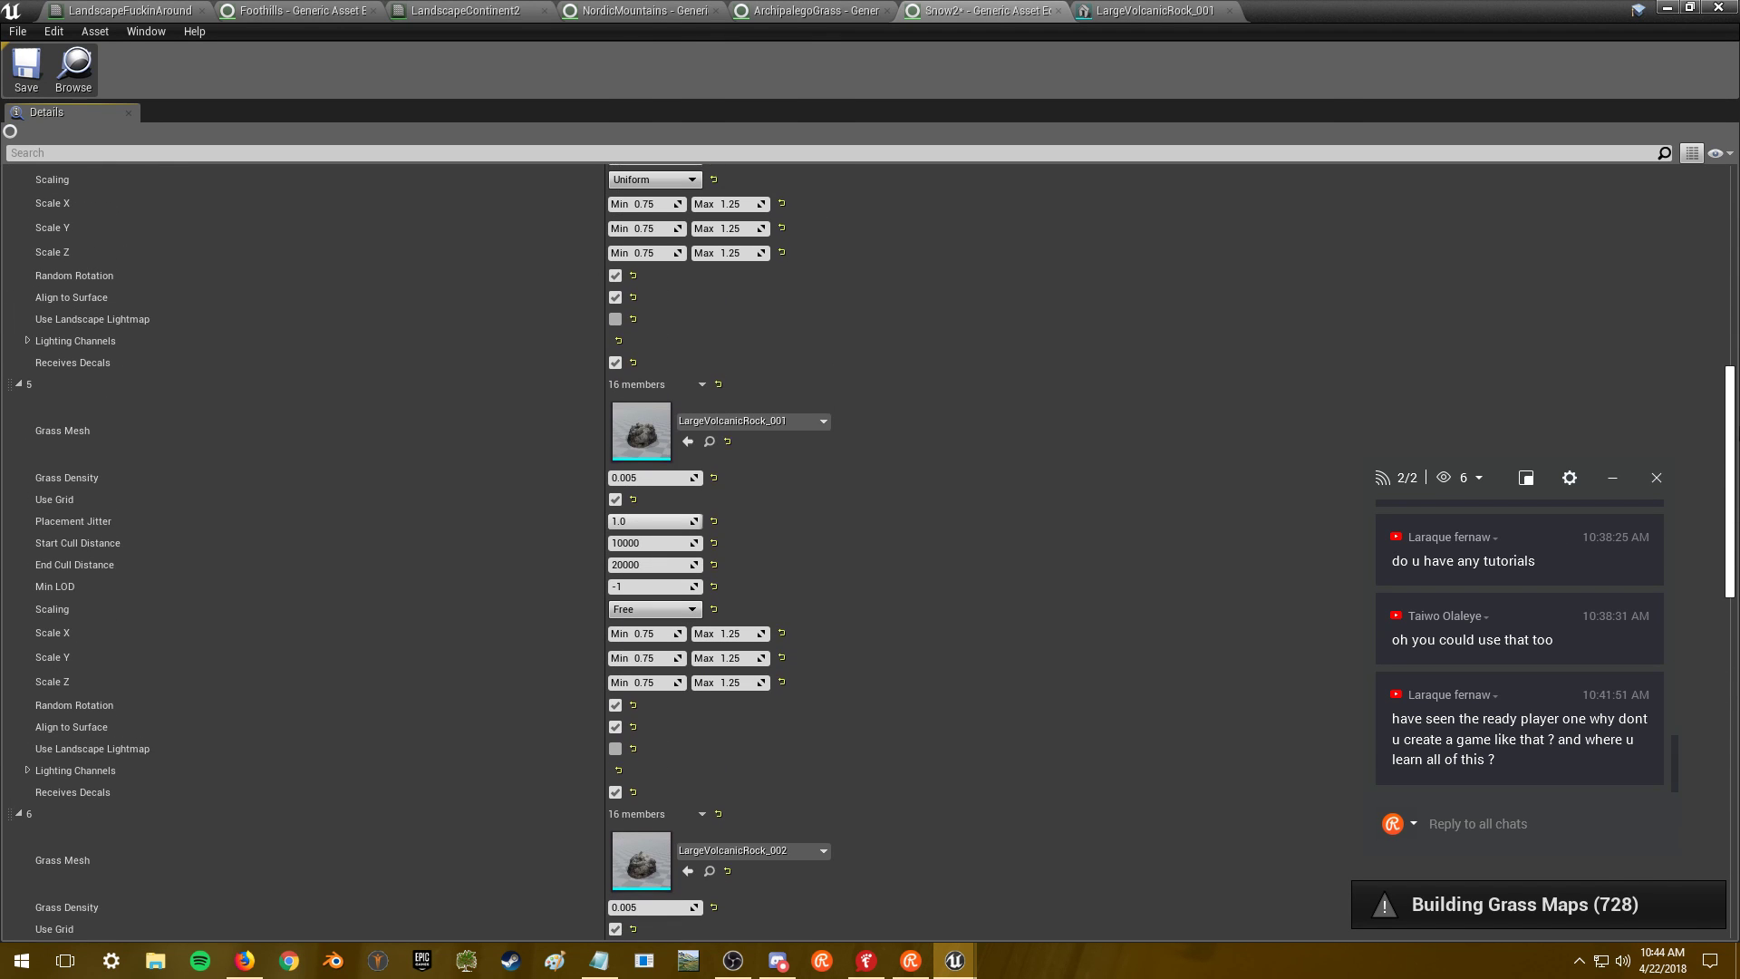
scroll(1160, 453, up, 3)
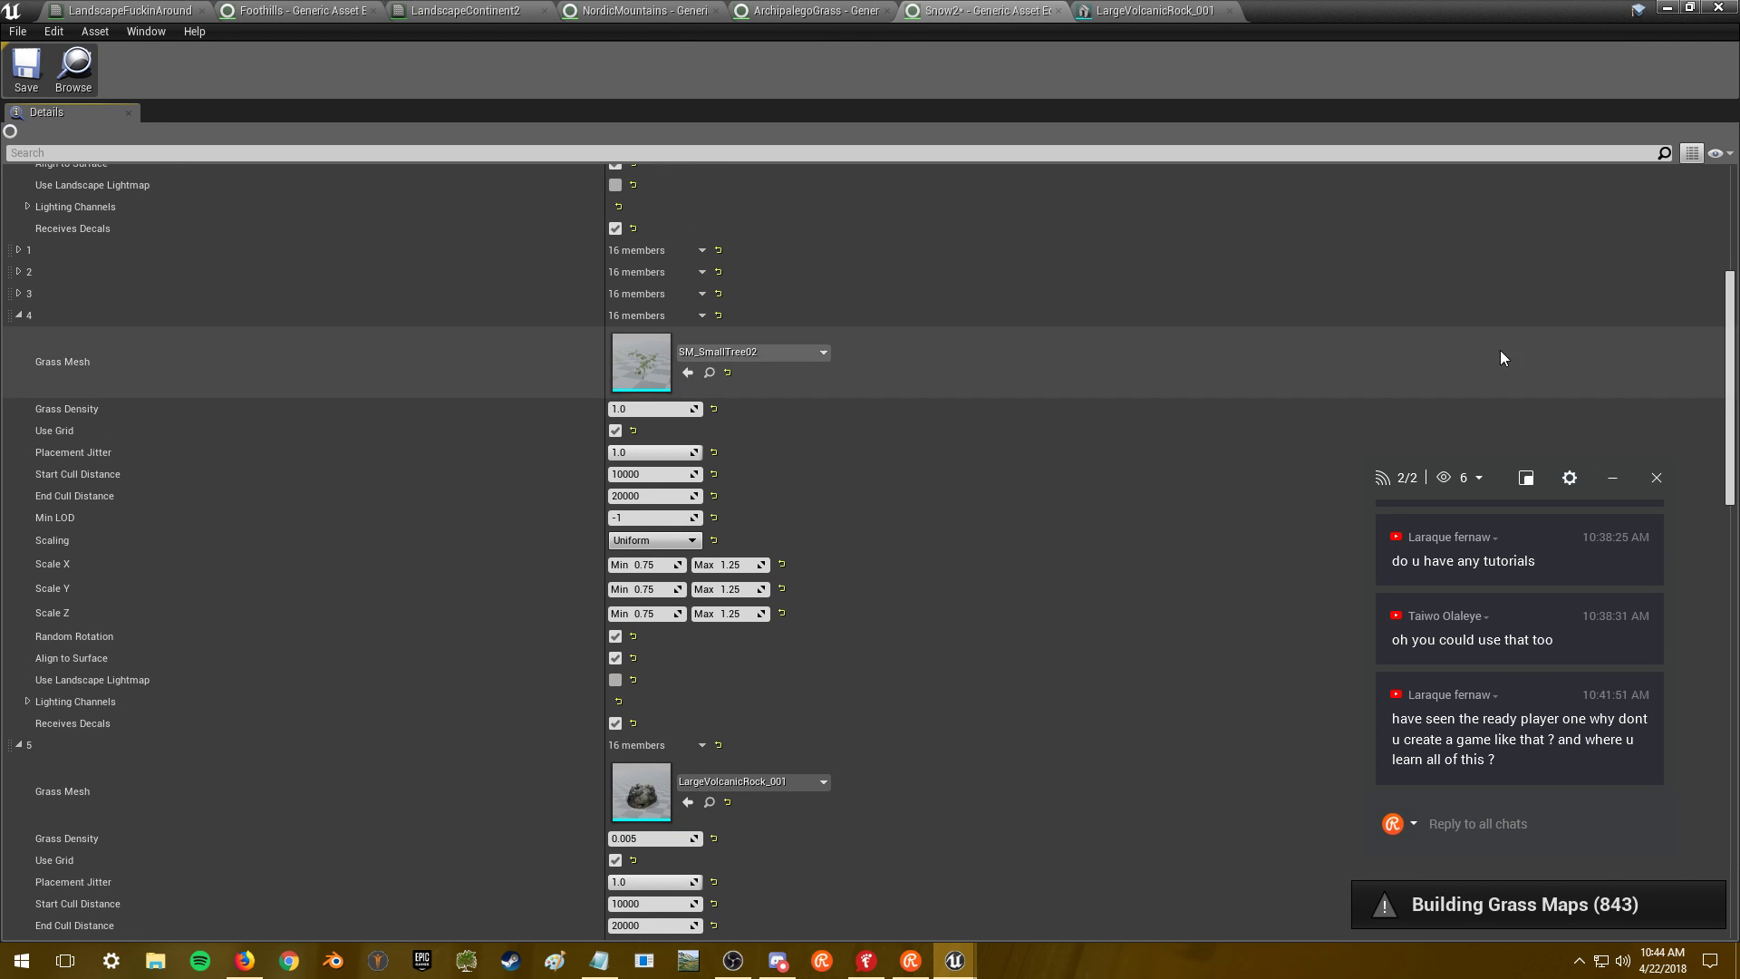
click(1668, 7)
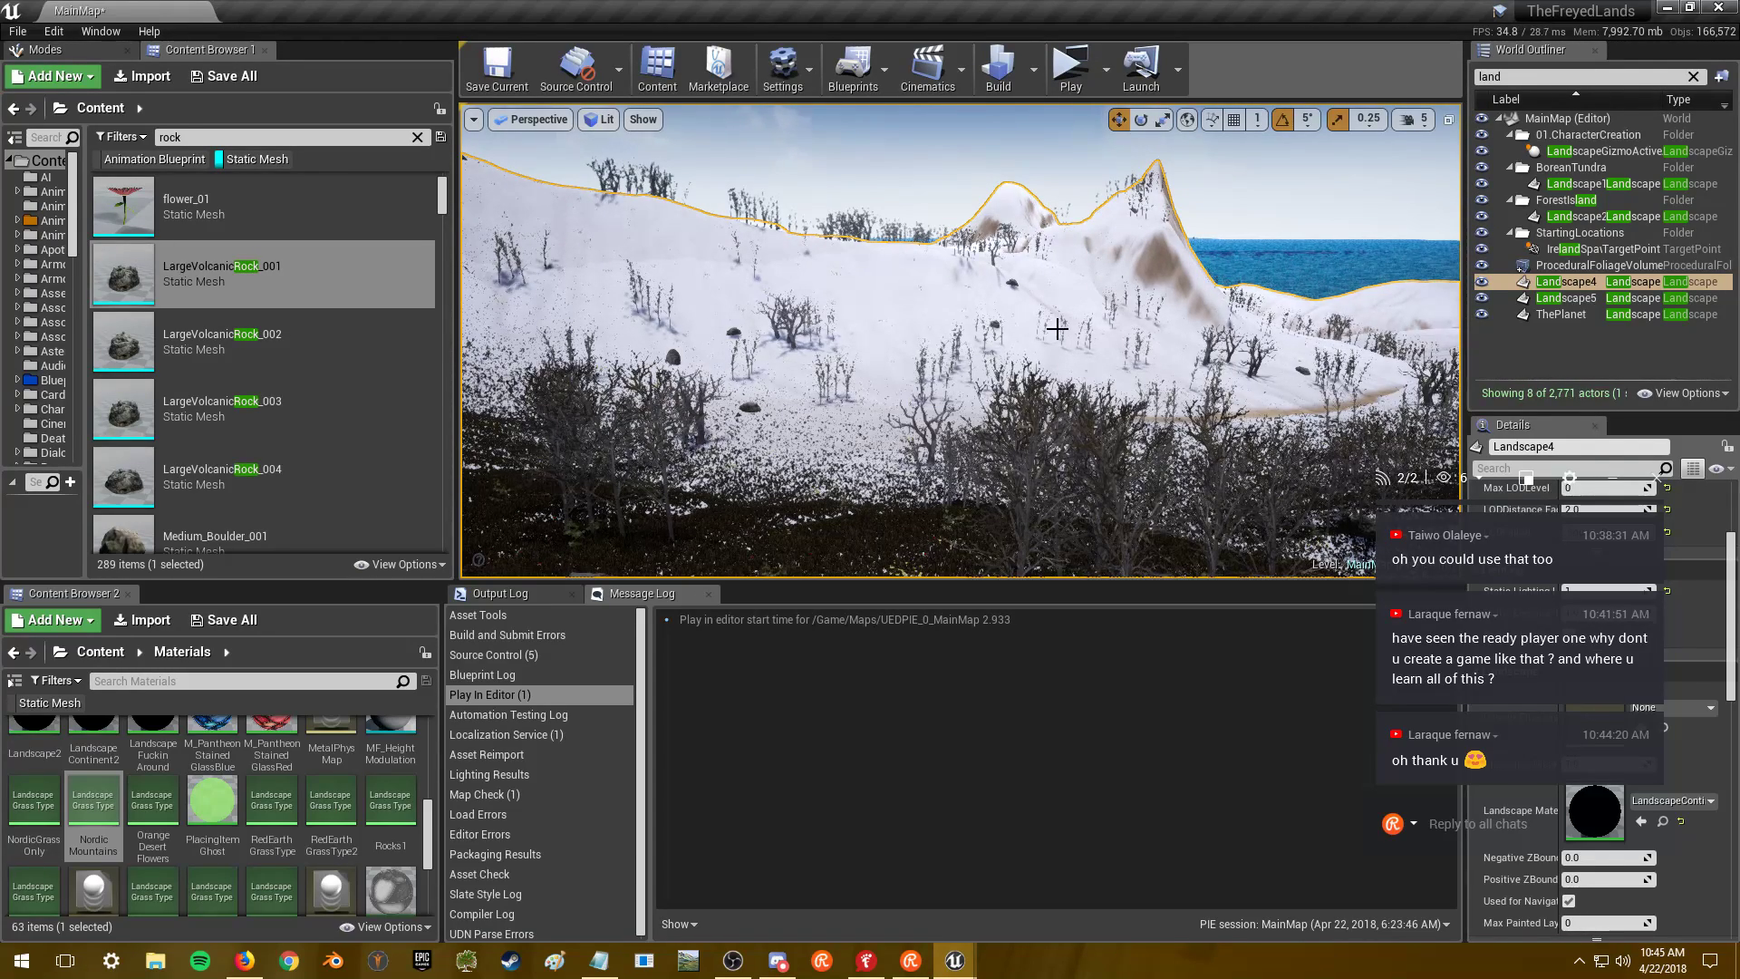
- Fly over the snowy hillside, valley and water to inspect the scattered boulders
key(w)
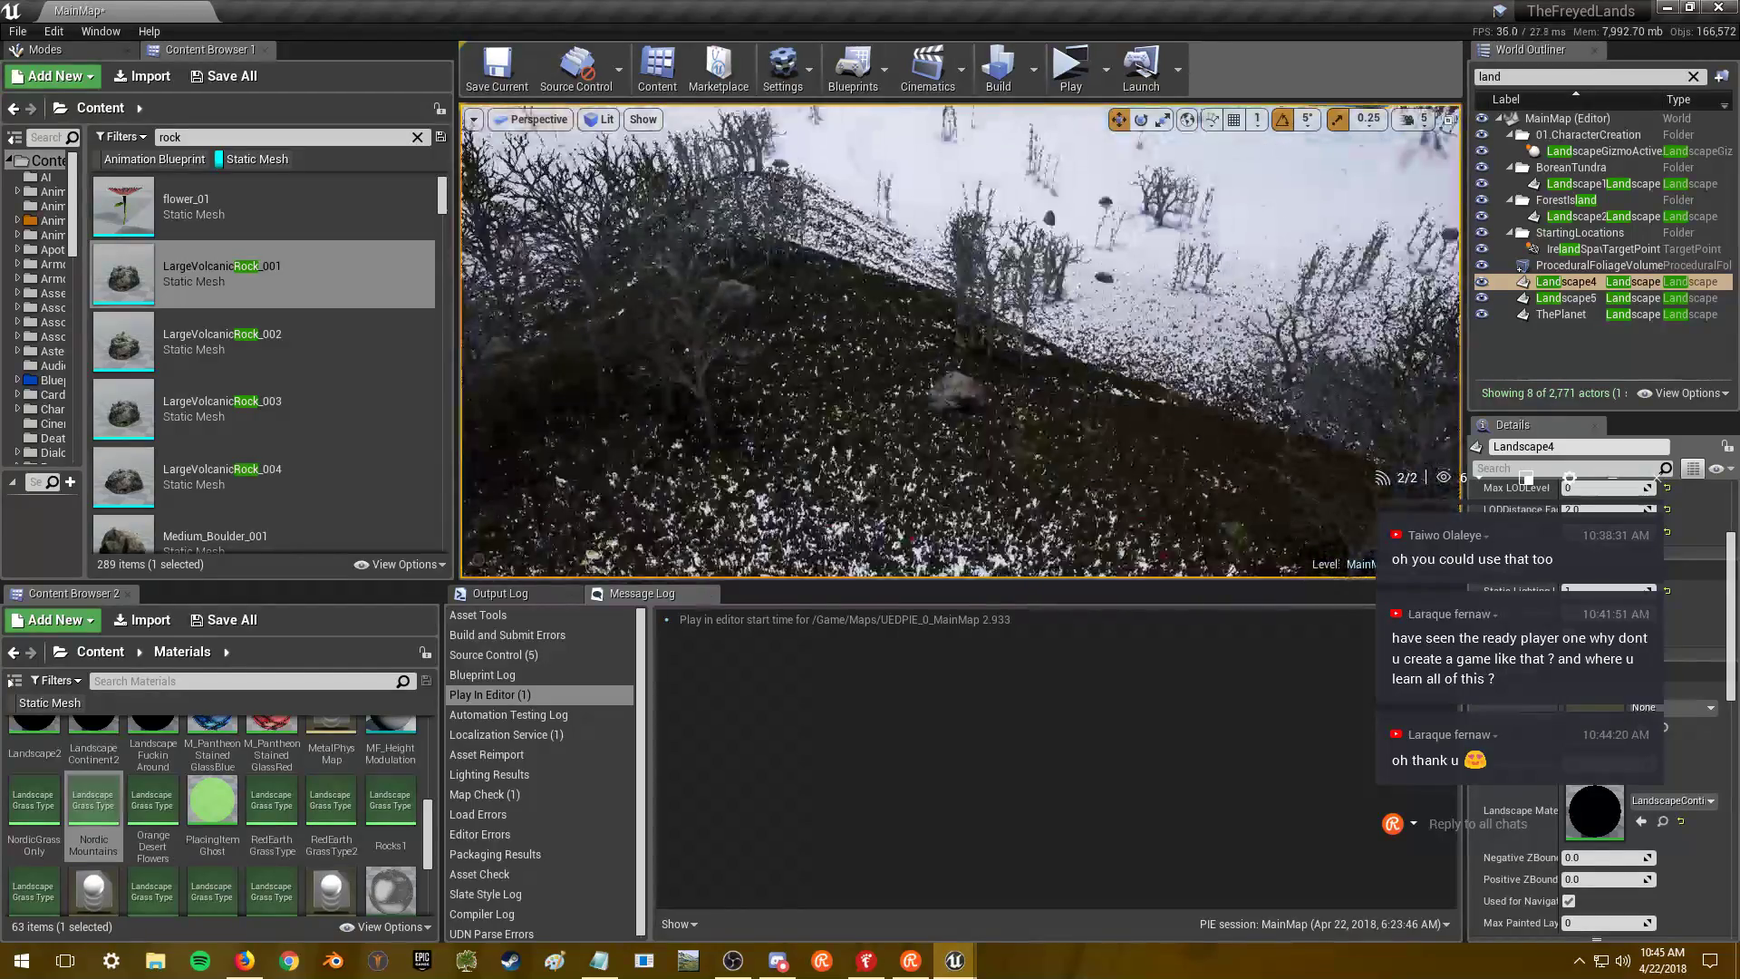
key(w)
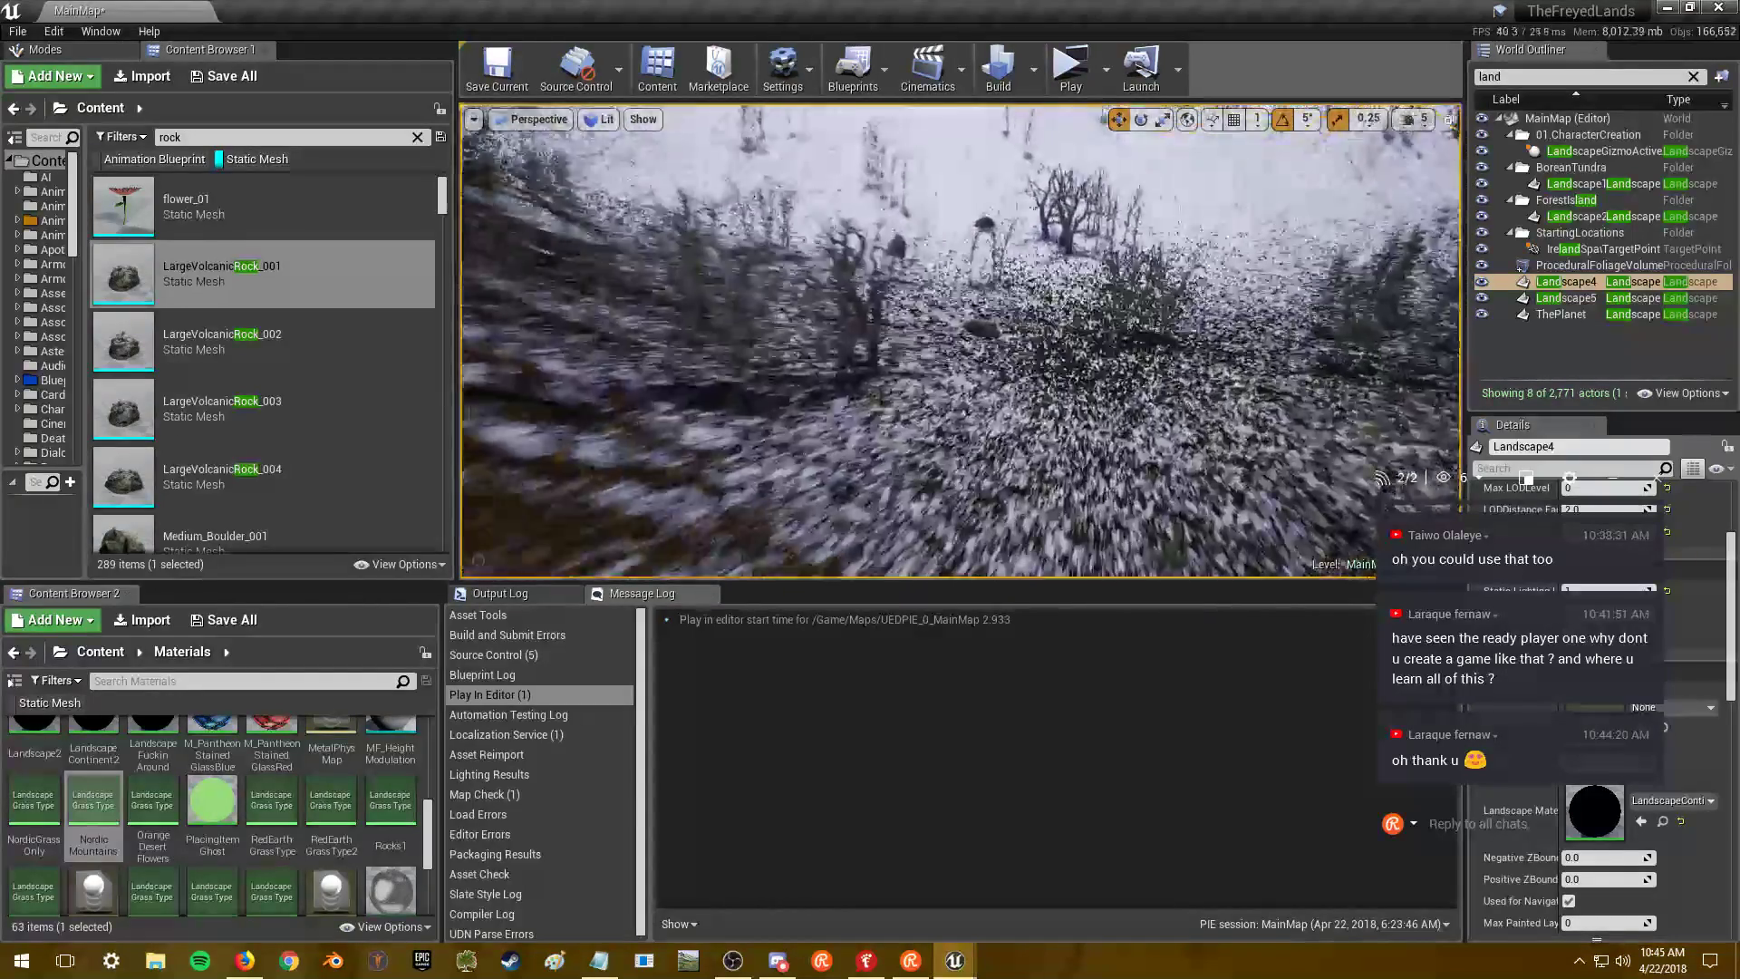
key(w)
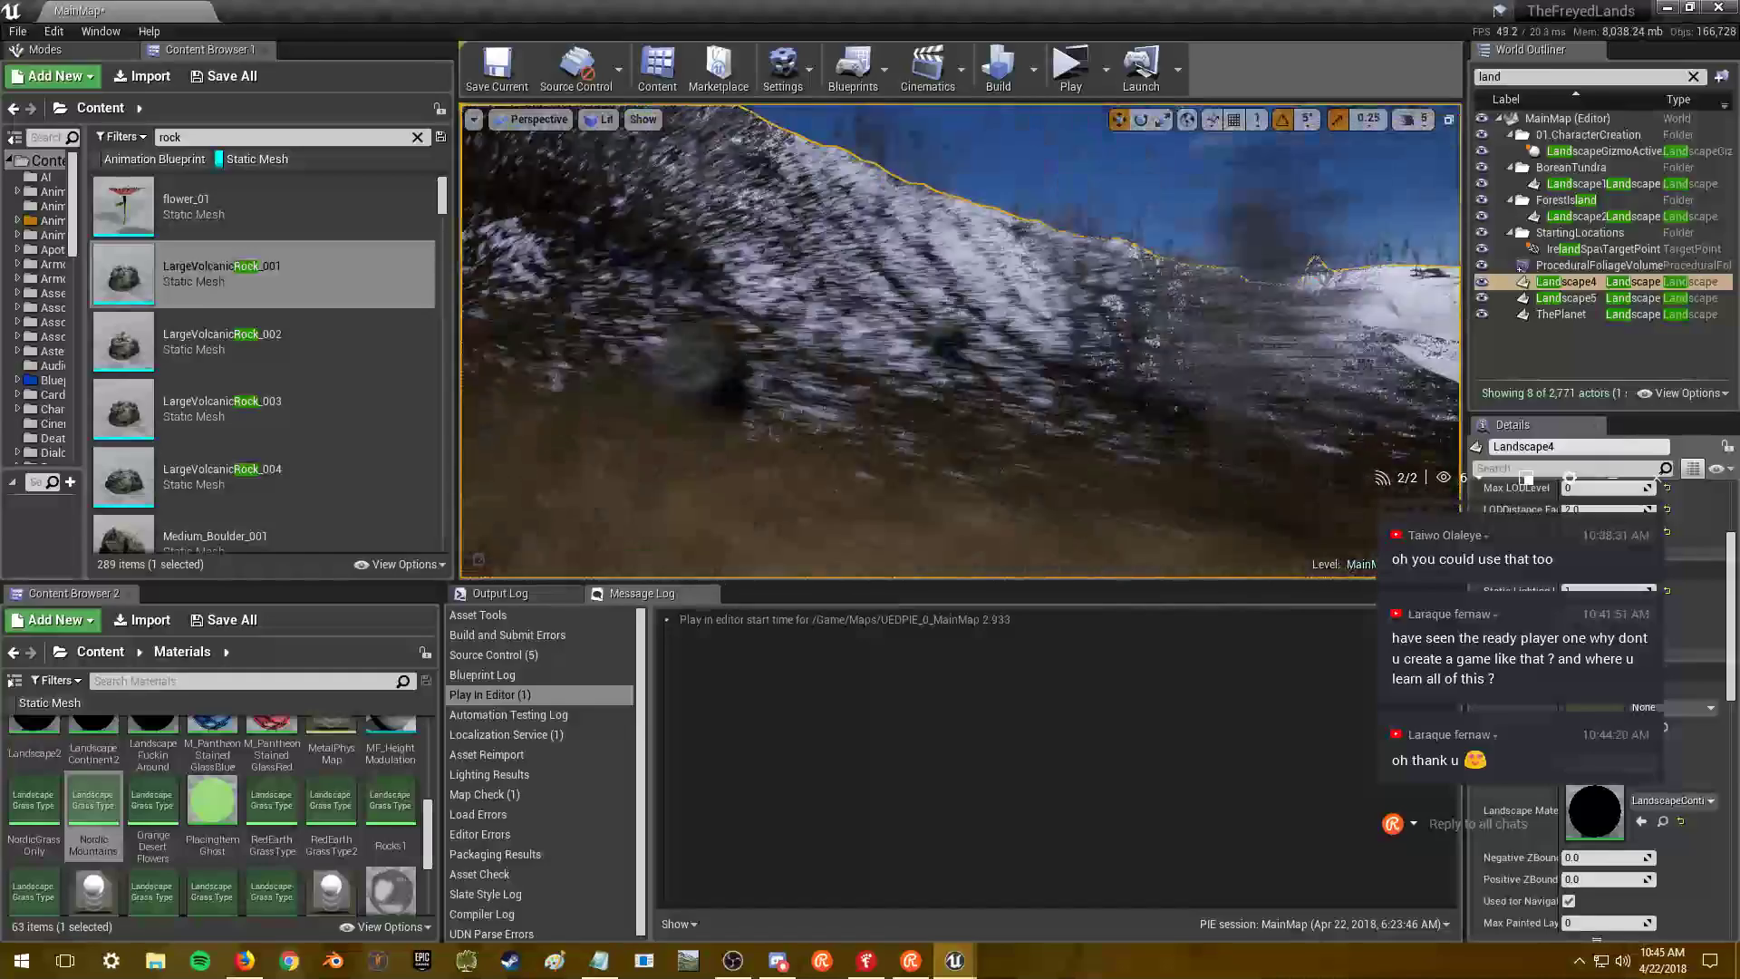
key(w)
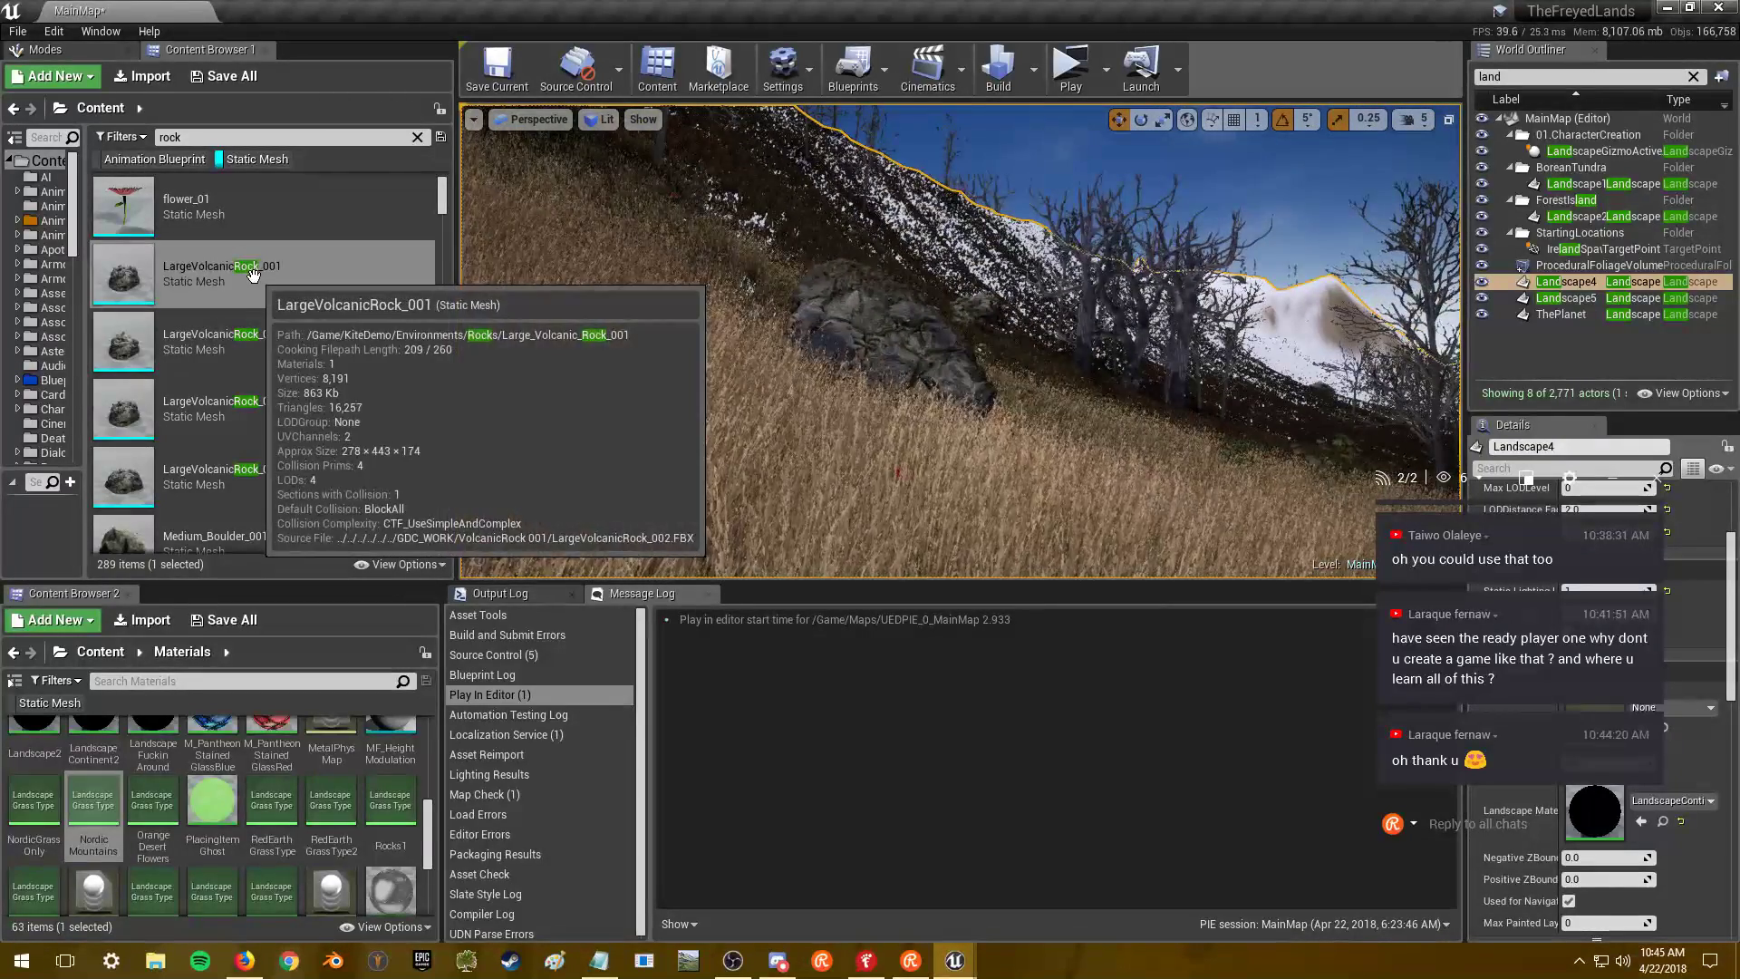
key(w)
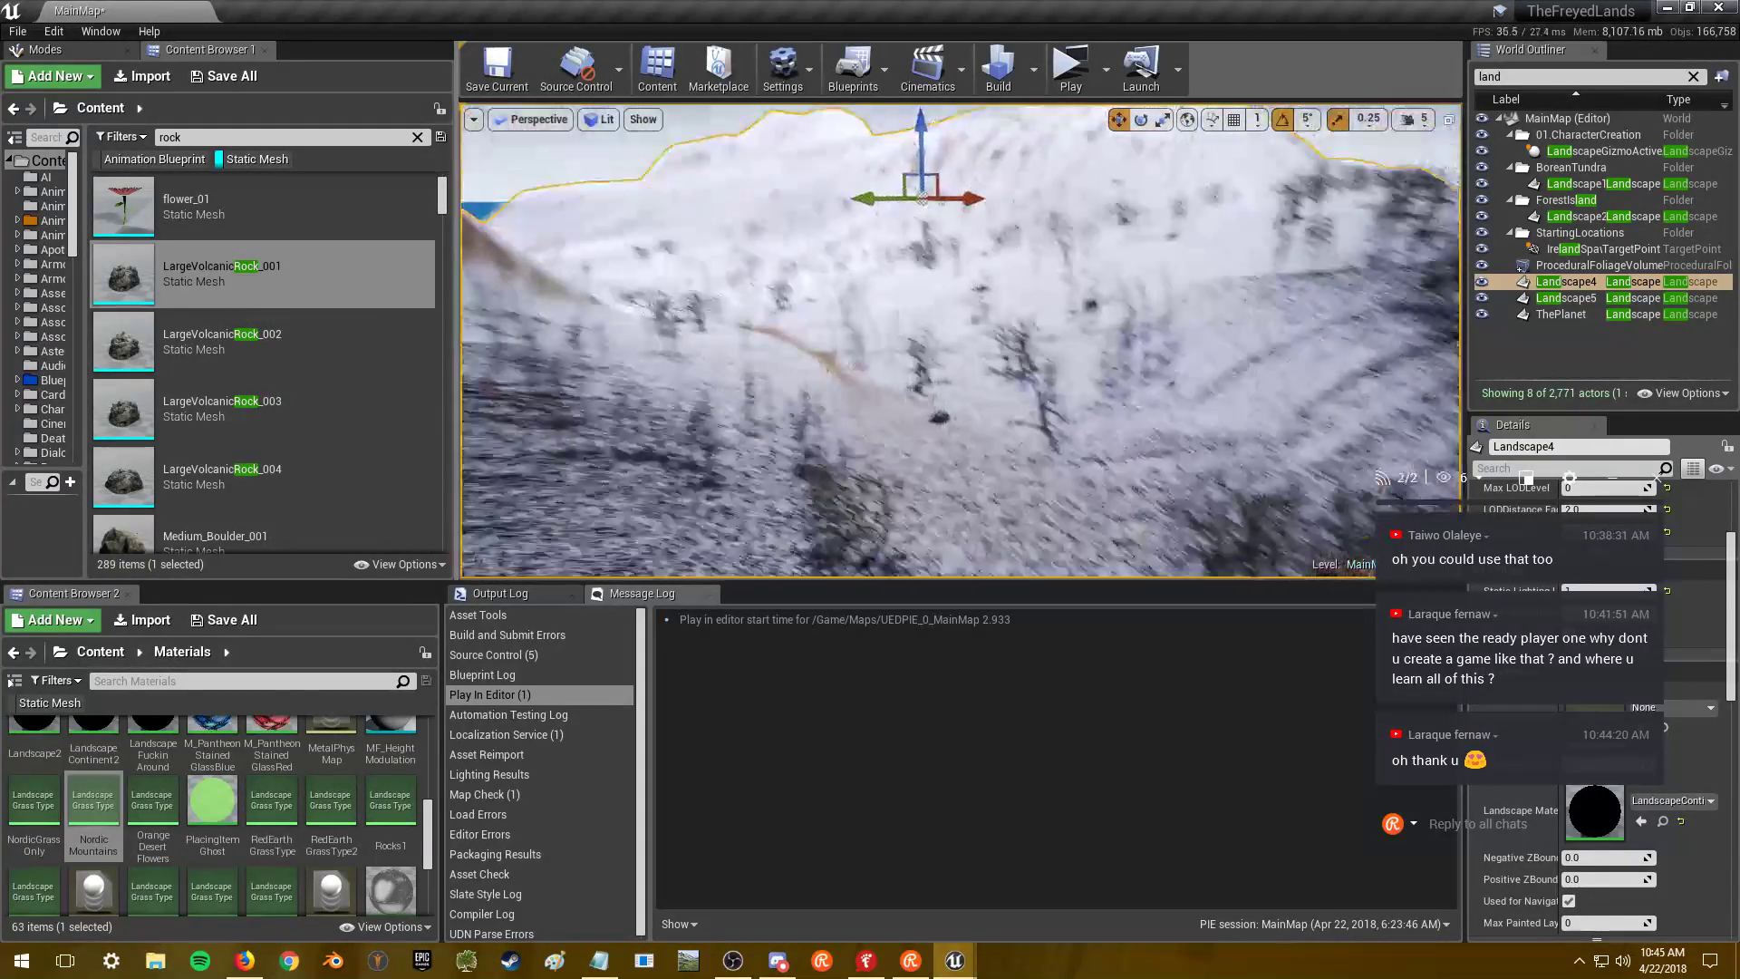
key(w)
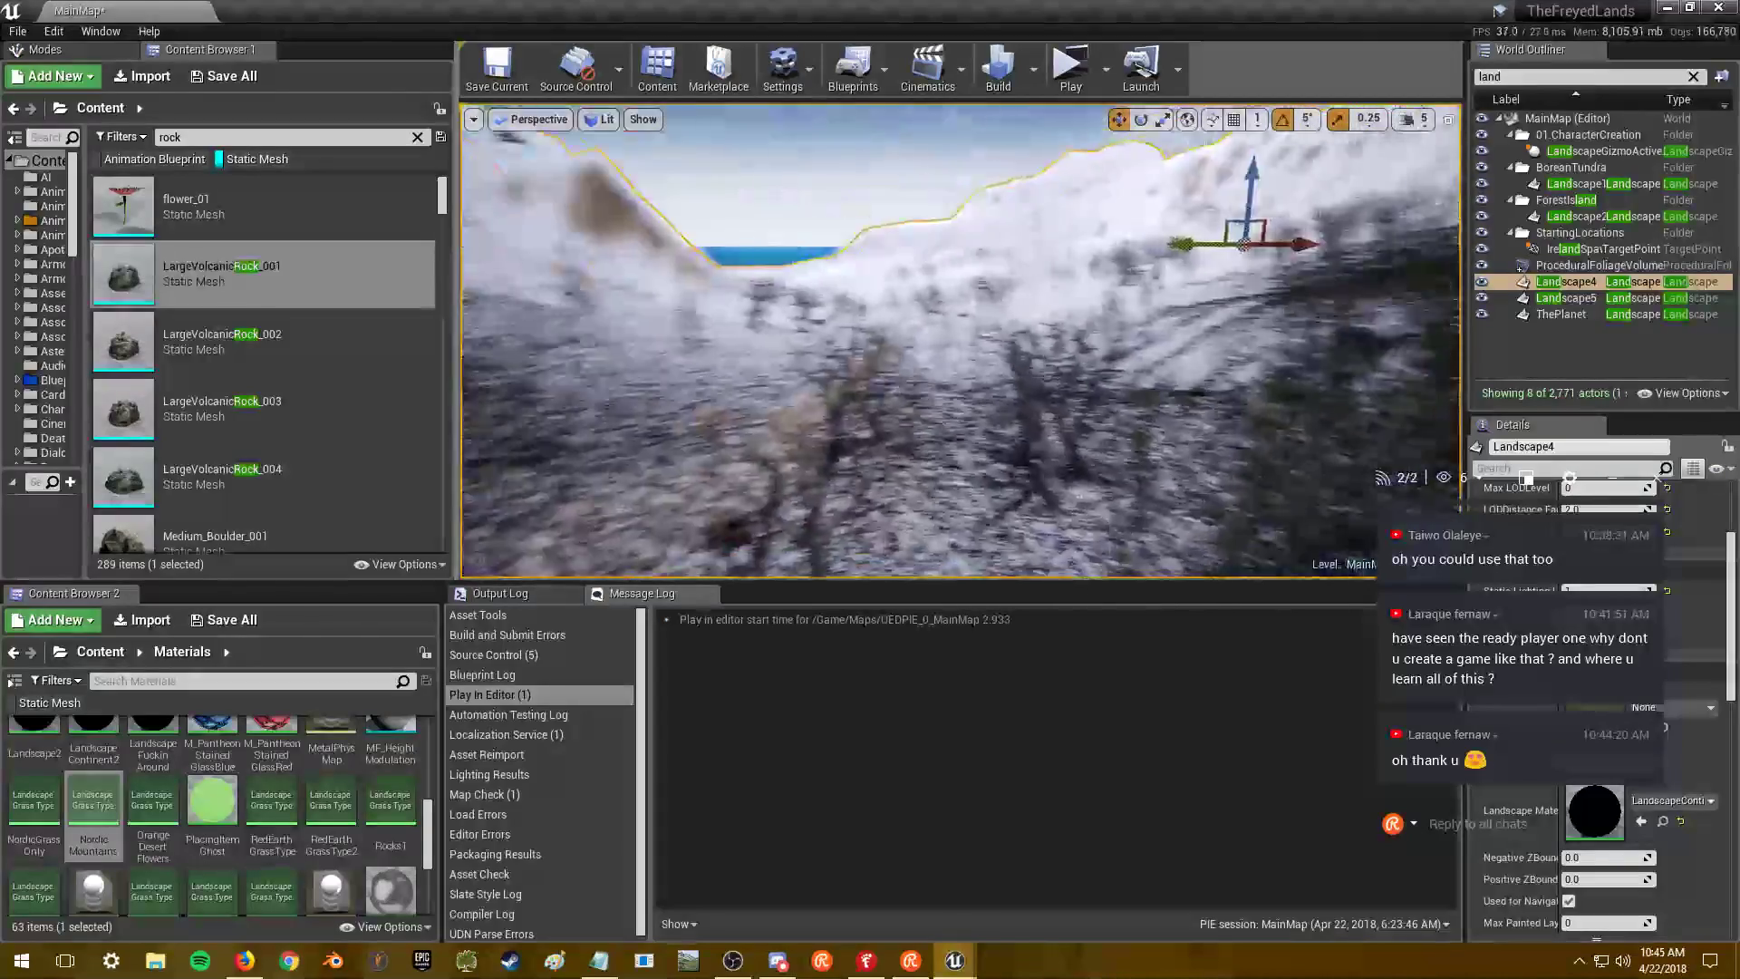
key(w)
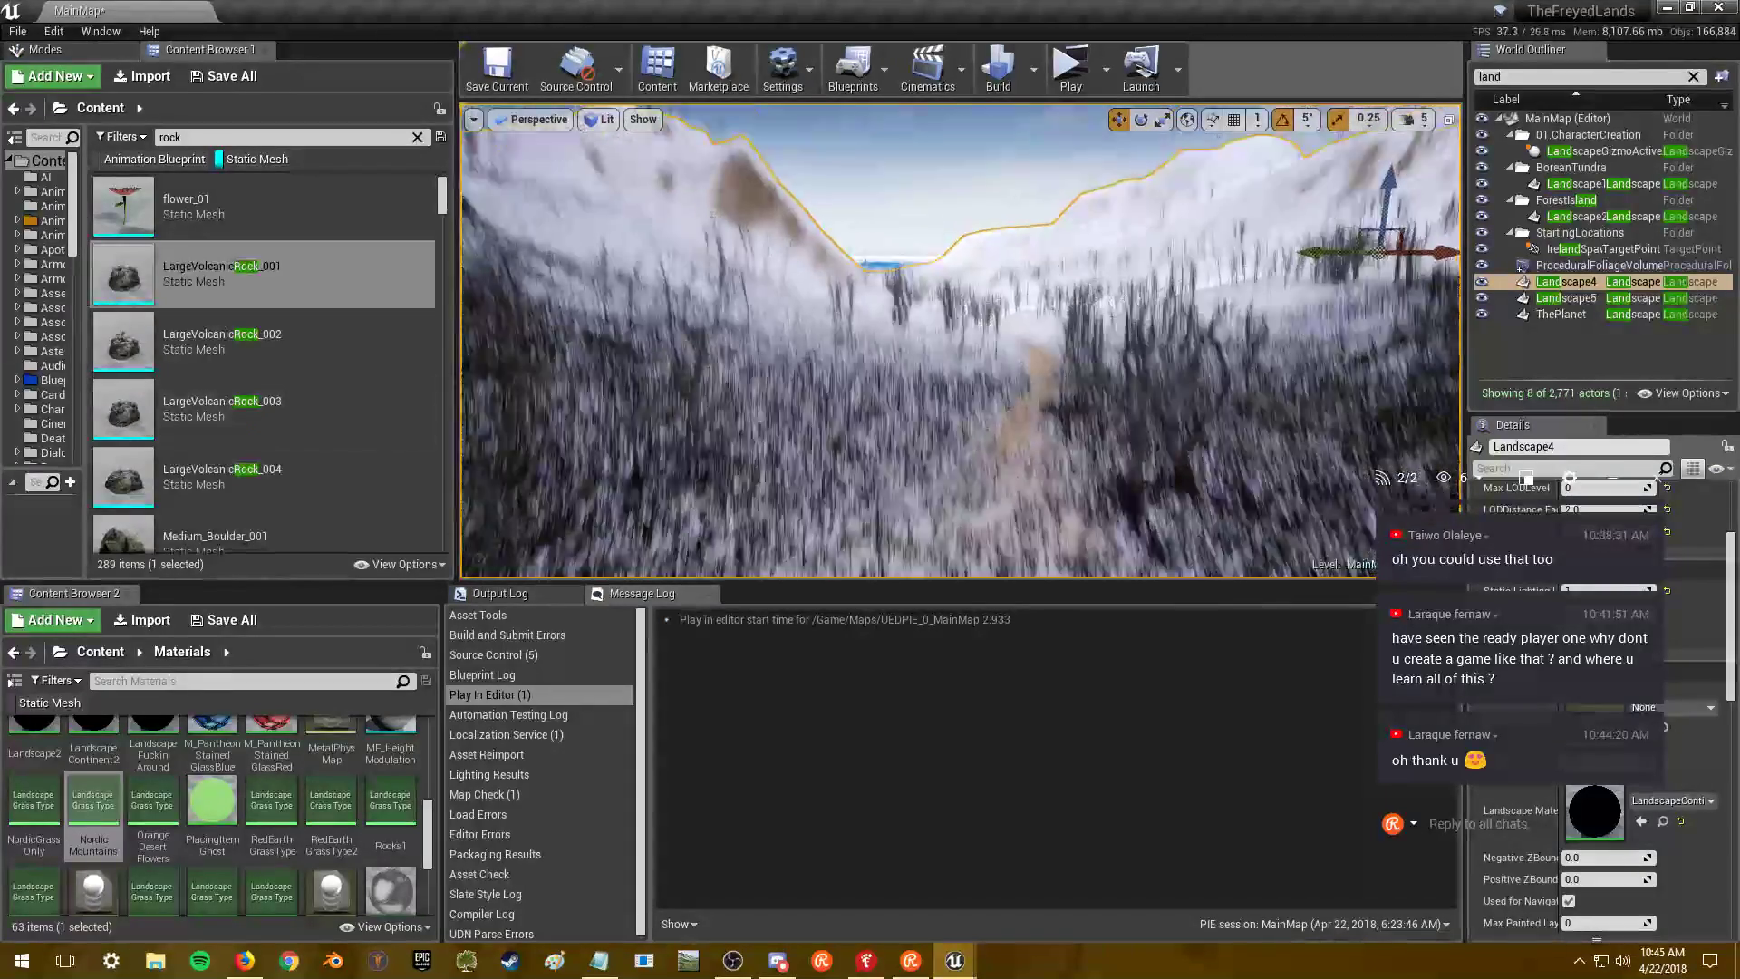
key(w)
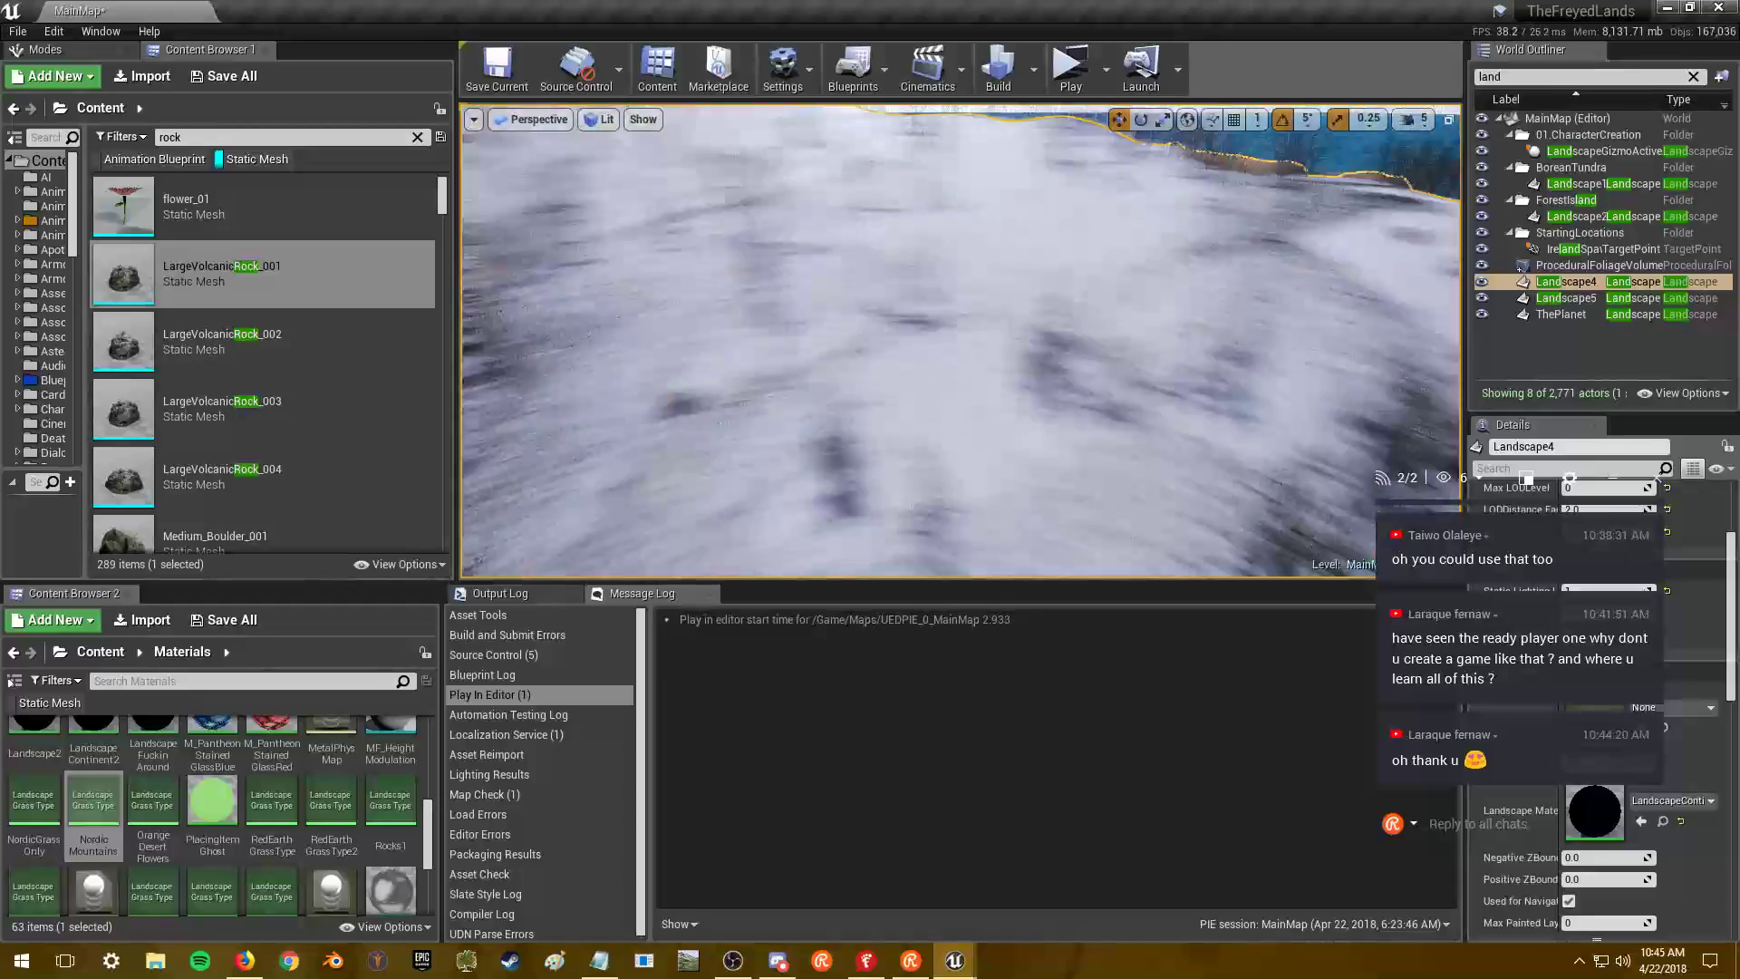
key(w)
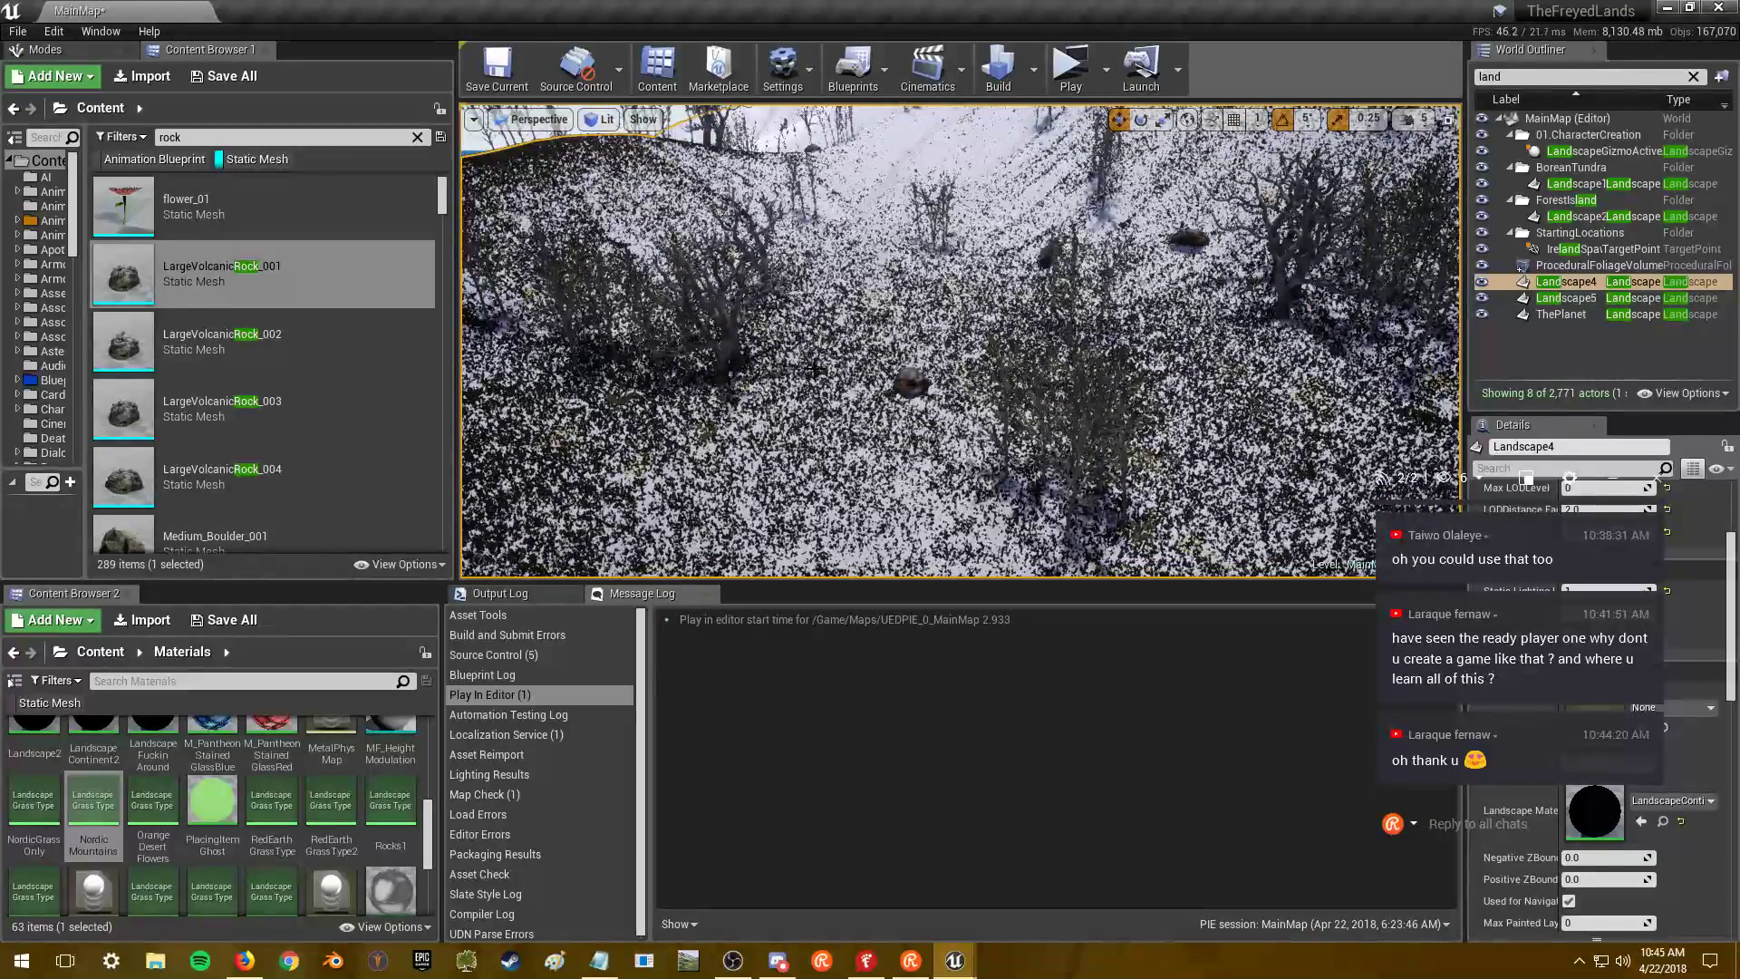
right_drag(873, 347, 877, 341)
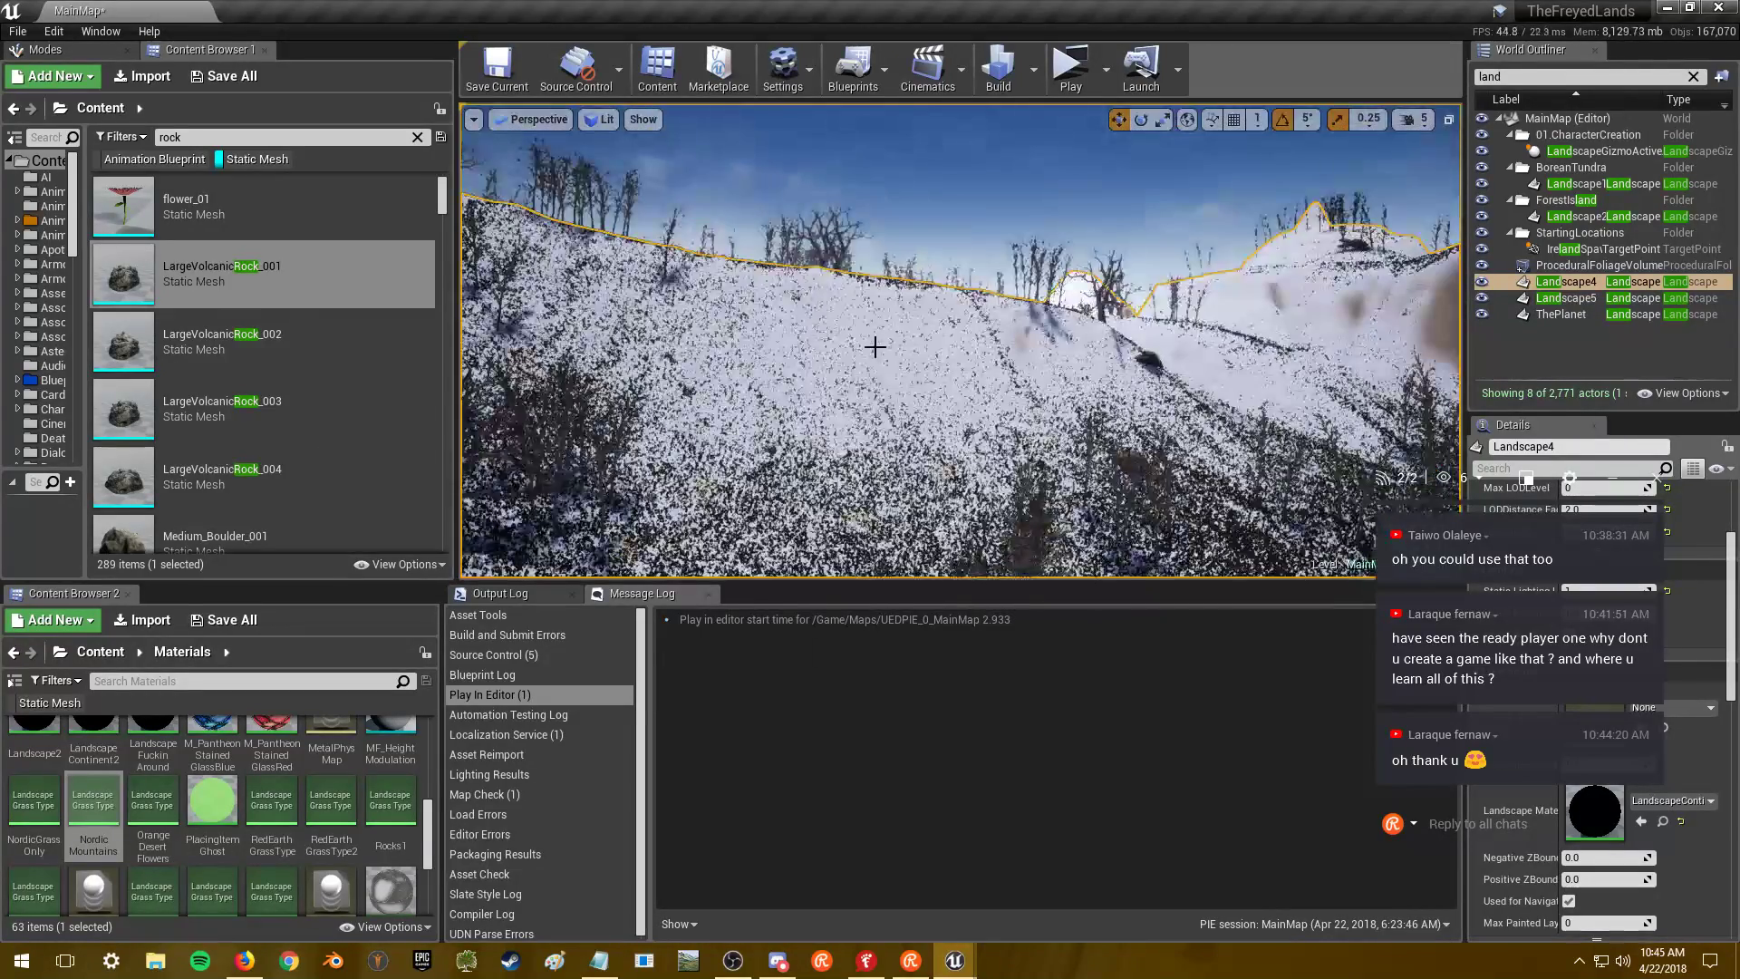
- Close the Snow2 grass type editor and save MainMap
key(alt+Tab)
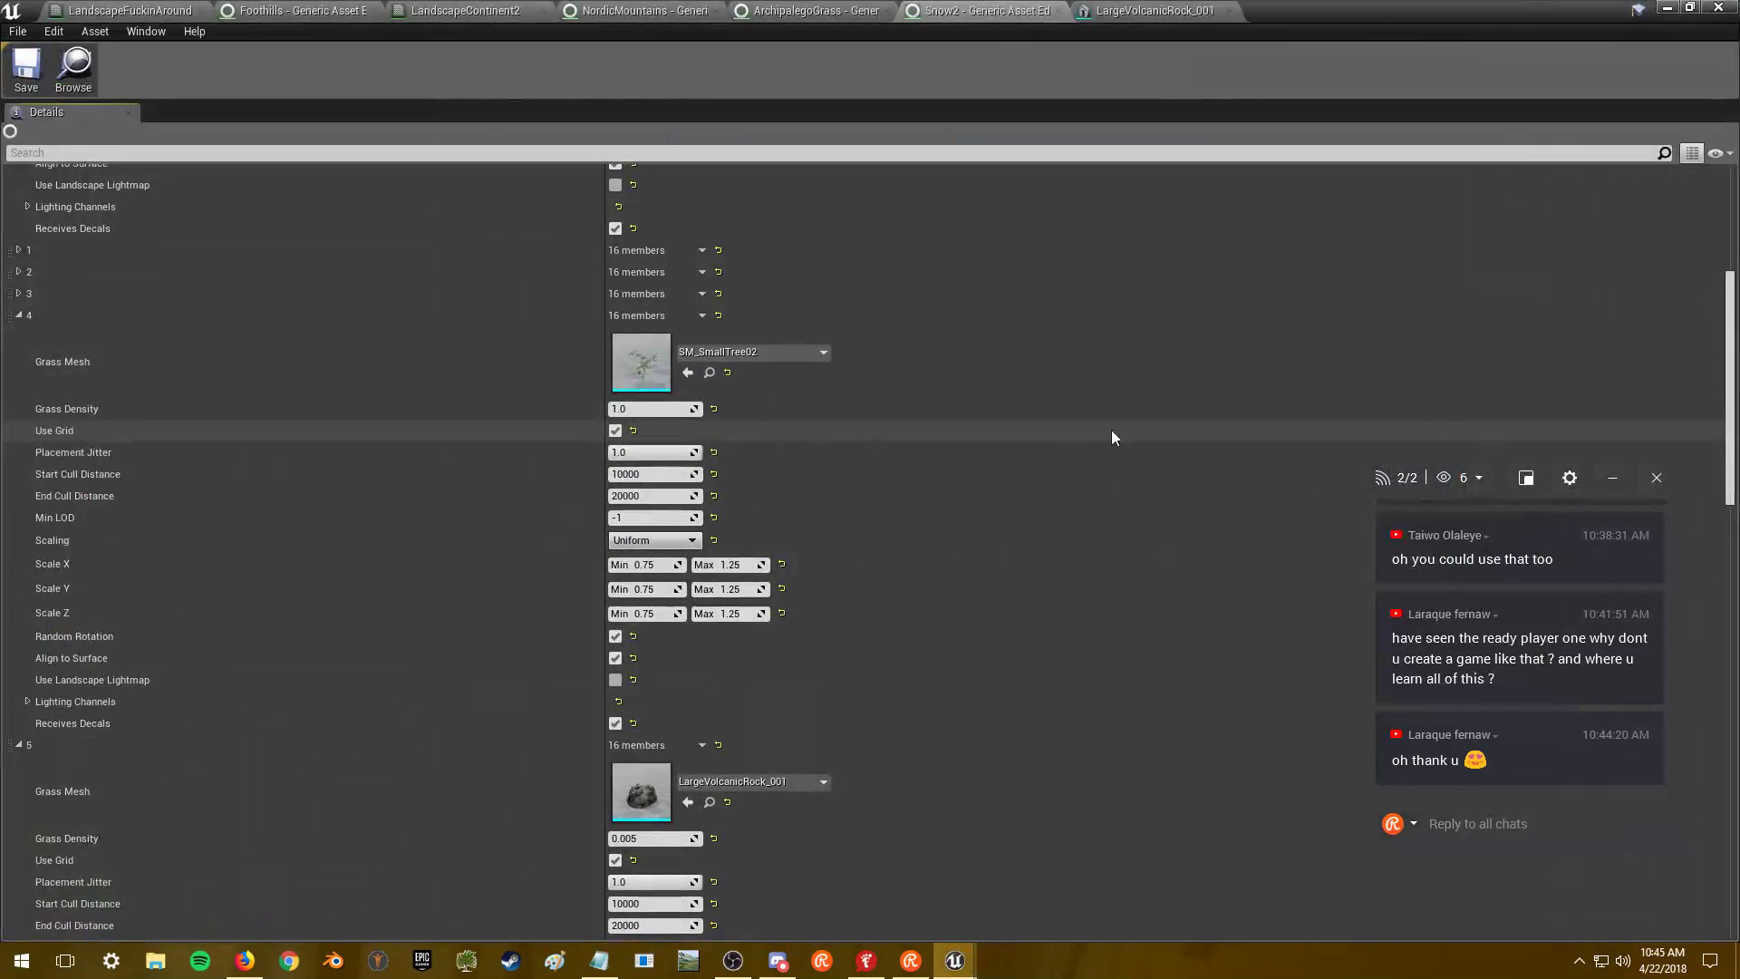
click(1716, 8)
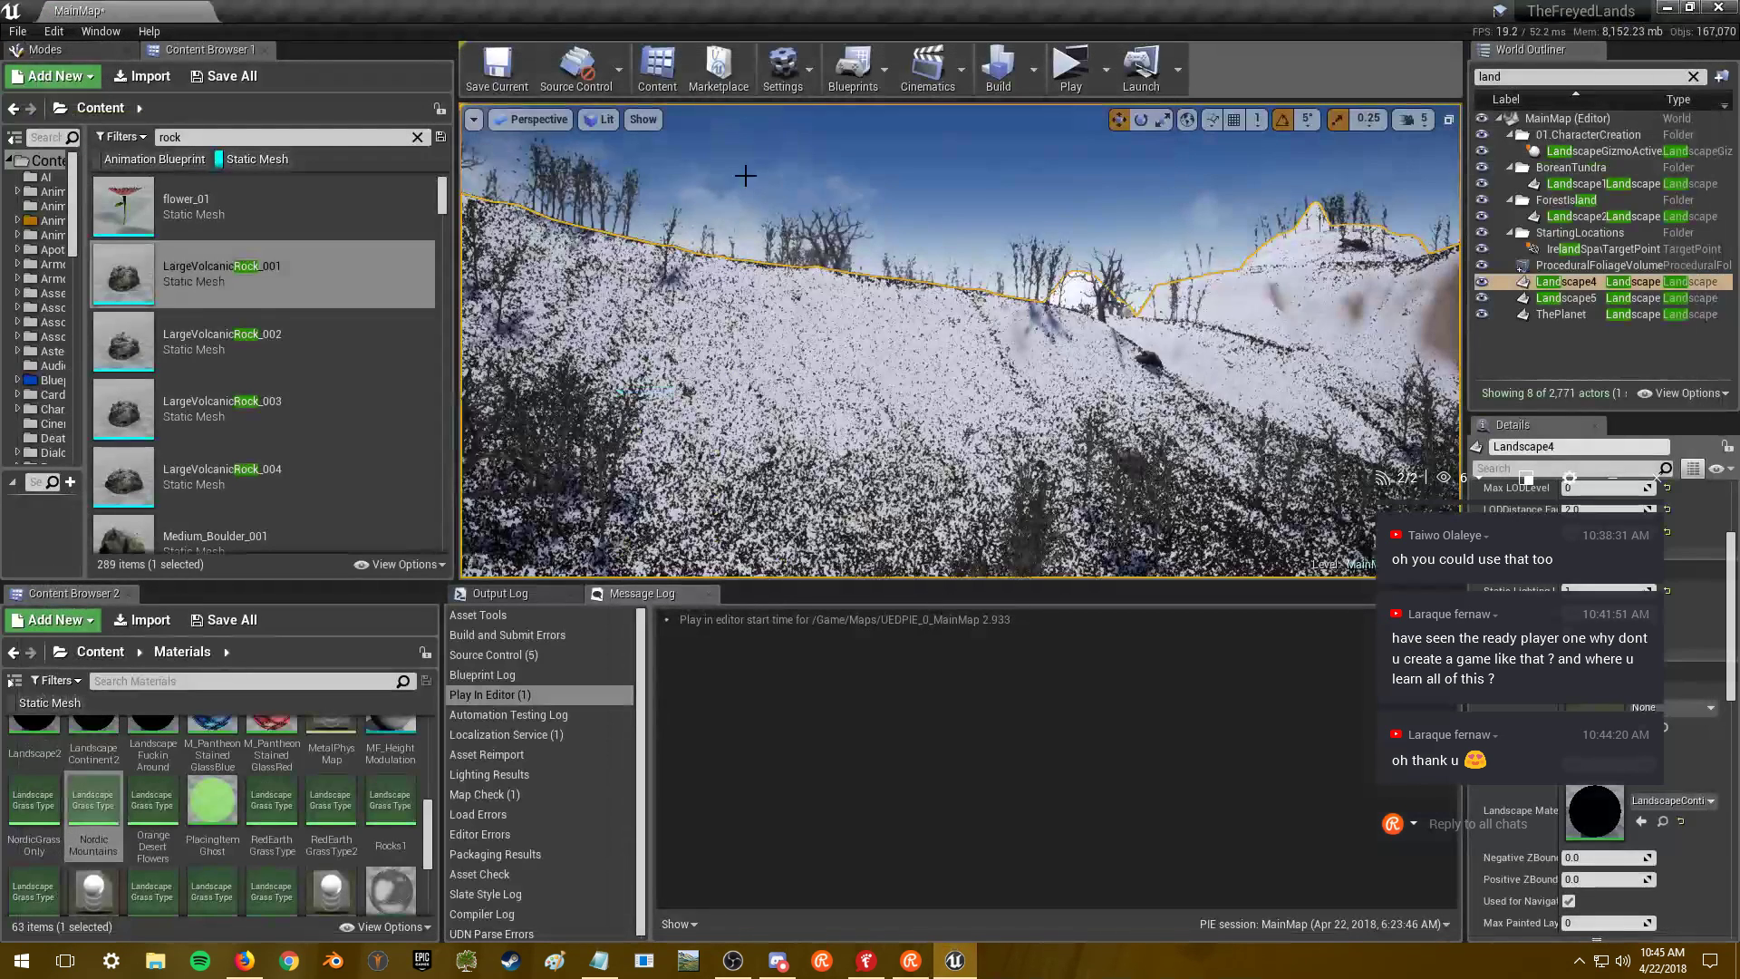
click(475, 61)
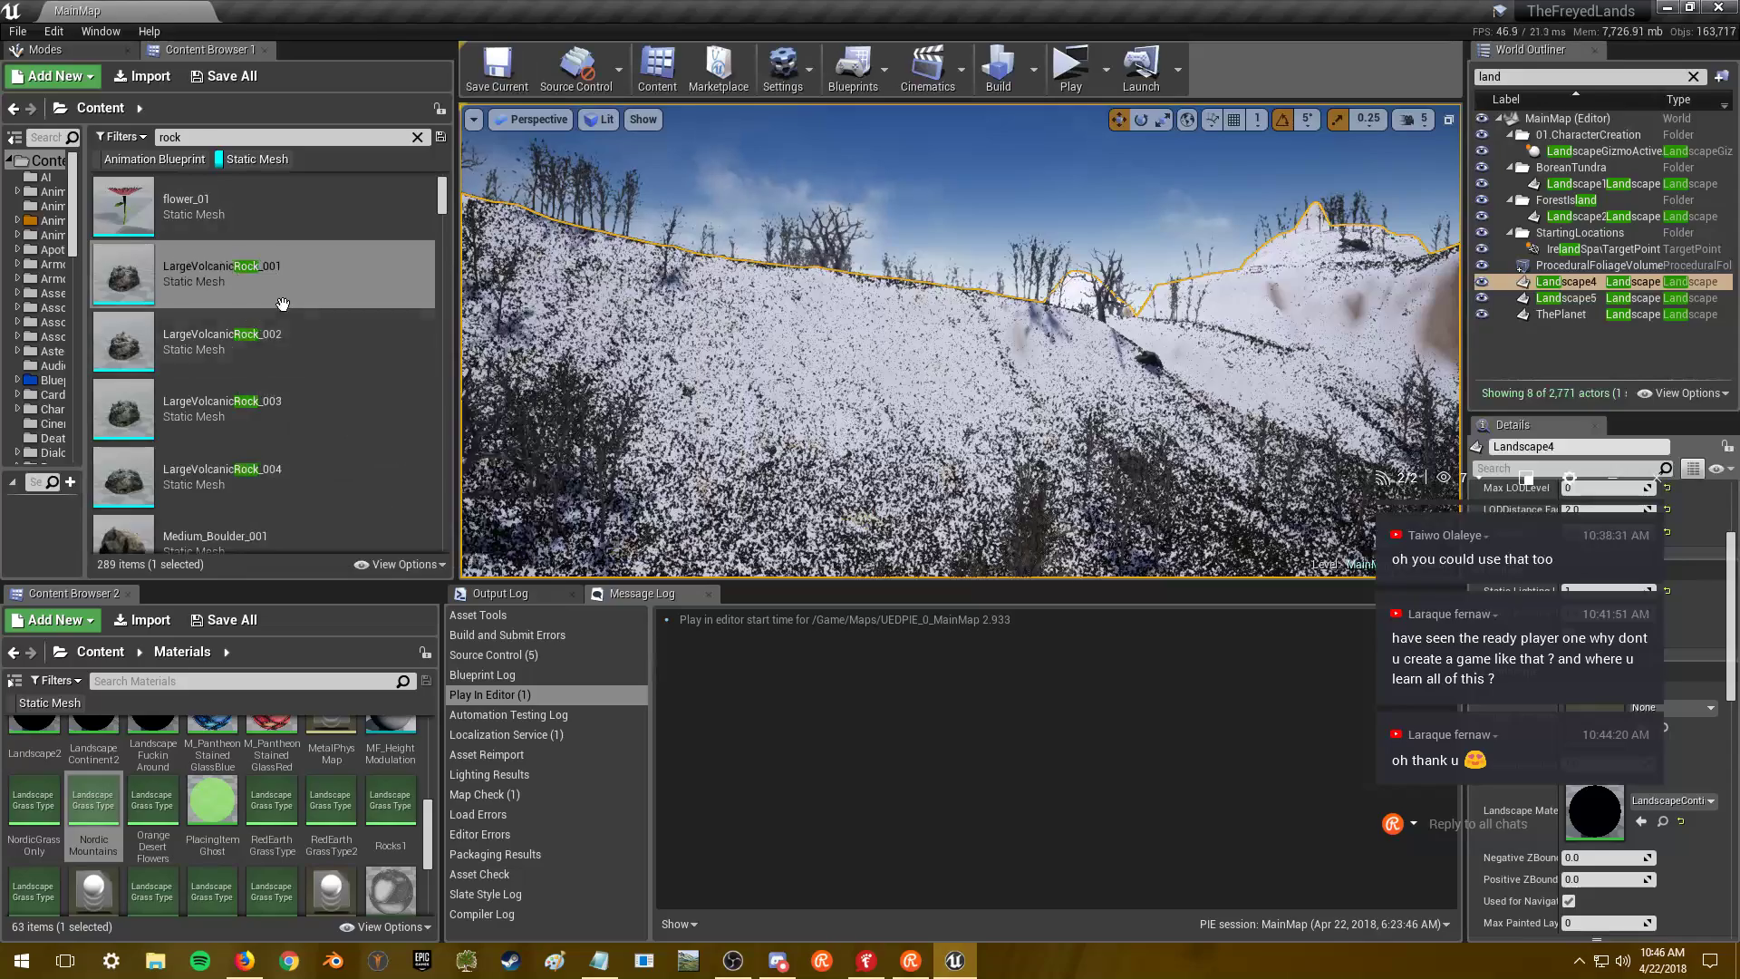
scroll(336, 322, down, 2)
scroll(336, 322, down, 4)
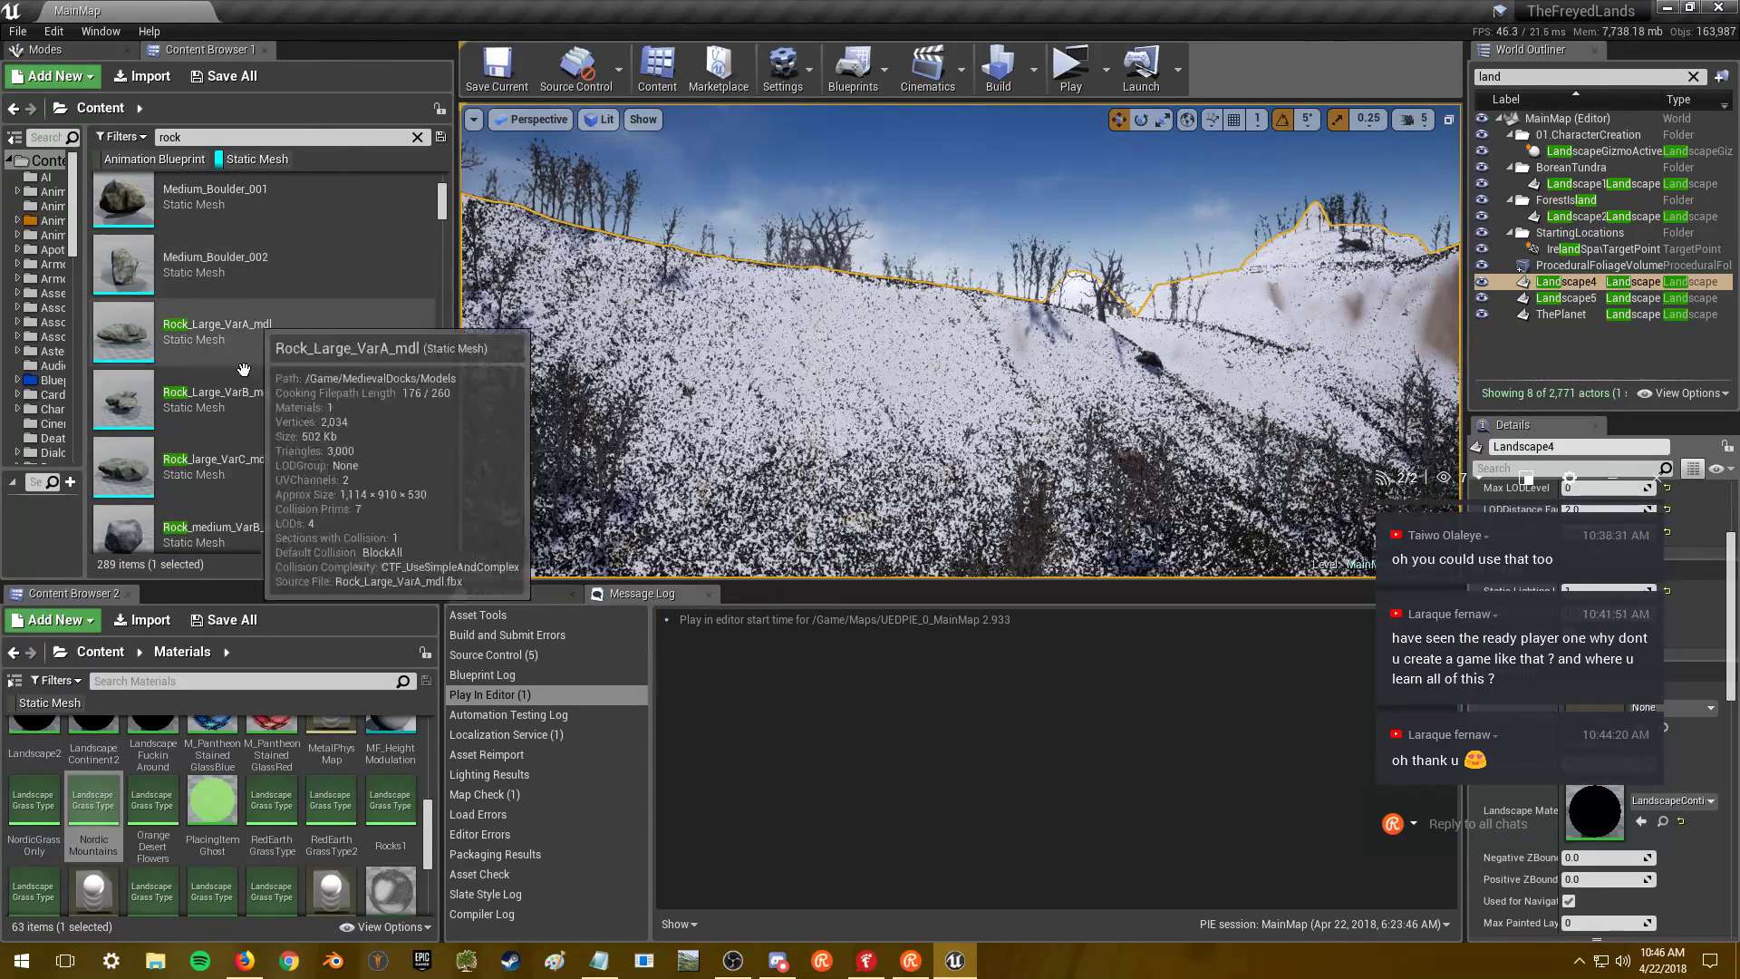
scroll(272, 455, up, 1)
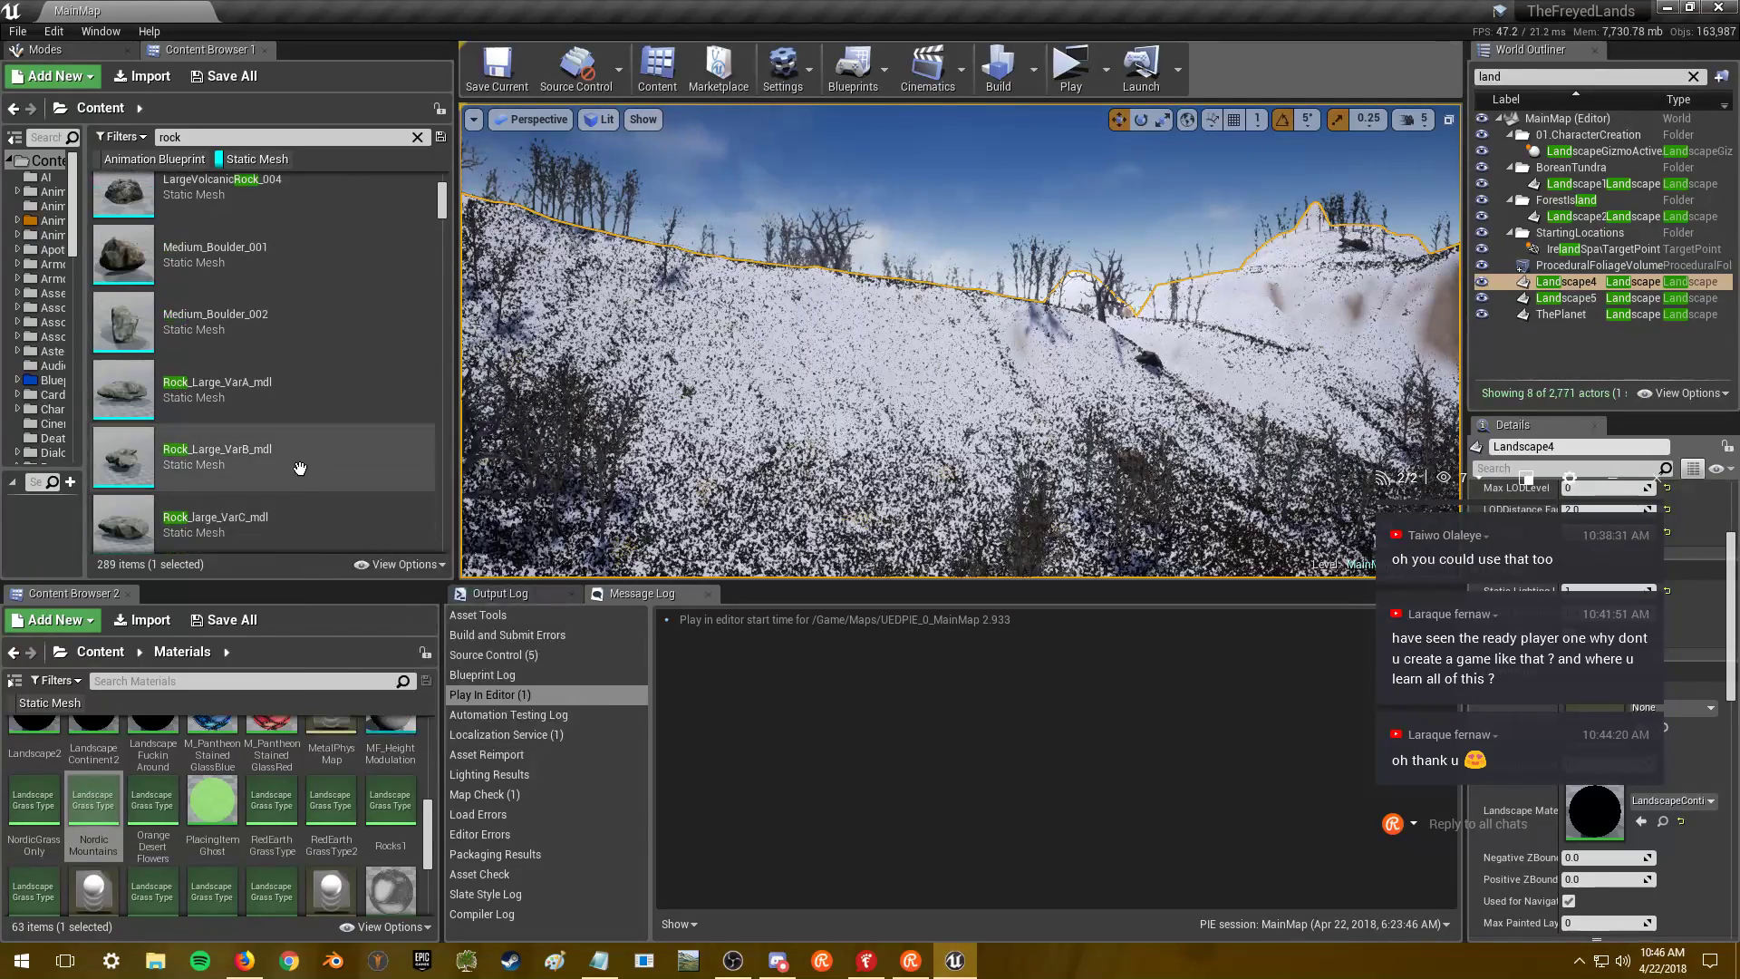
scroll(315, 351, up, 1)
key(alt+Tab)
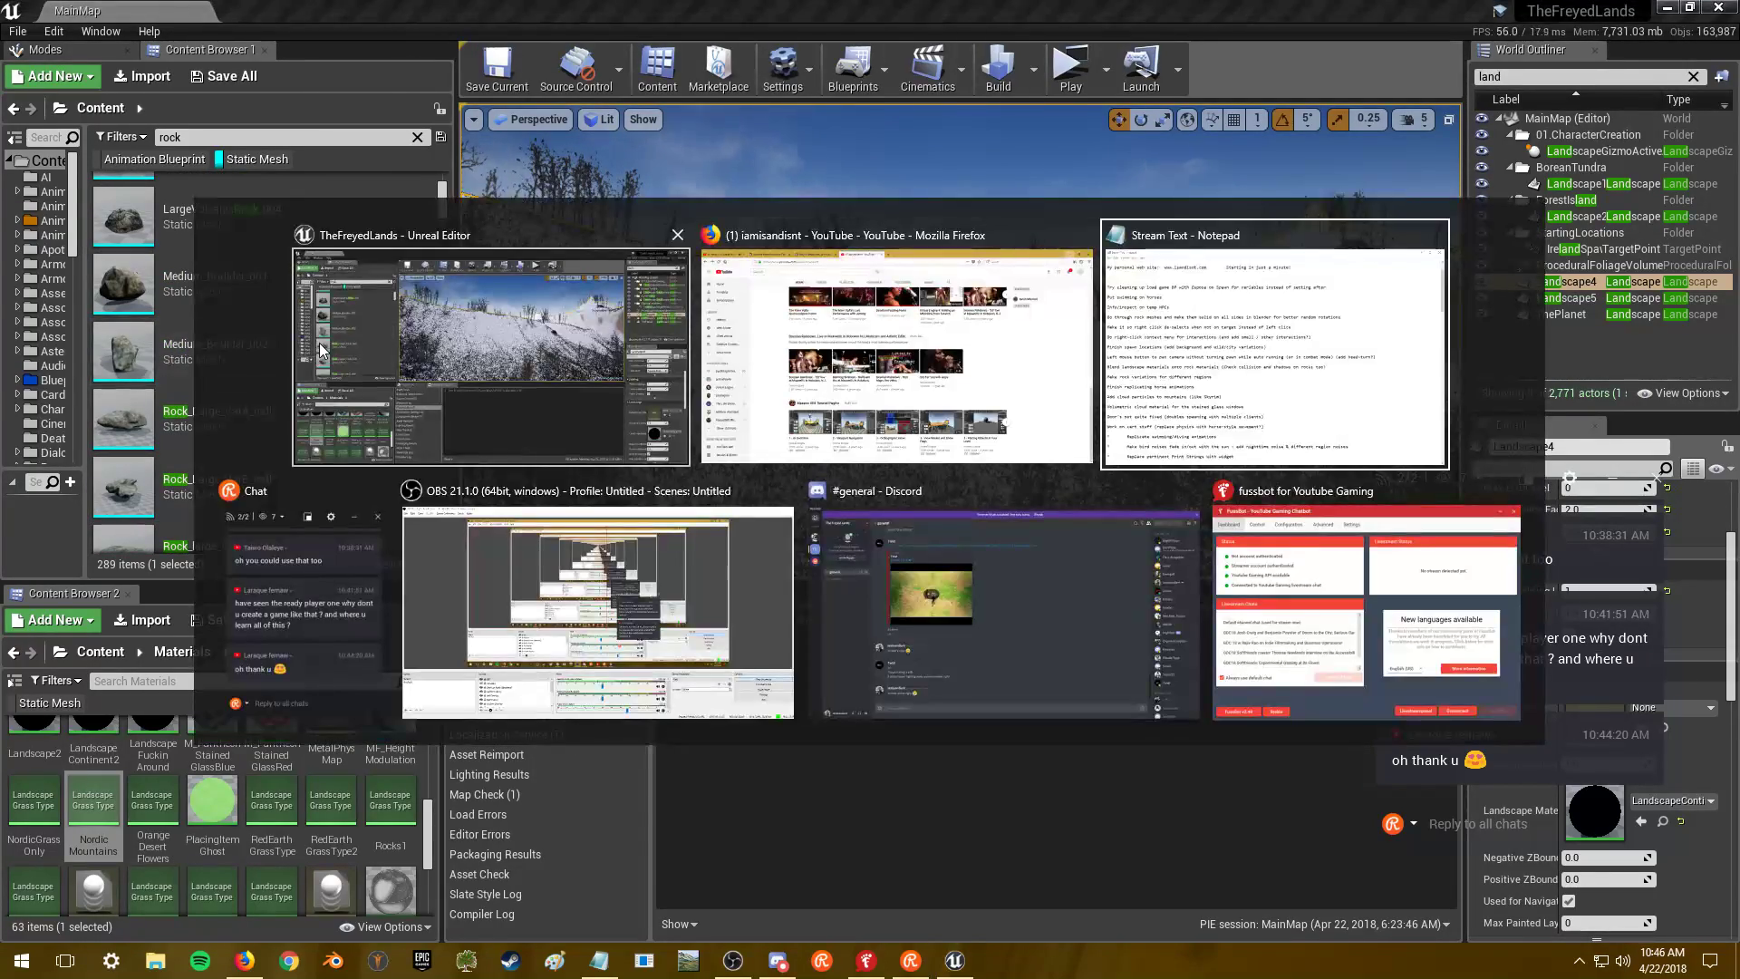
click(503, 341)
key(alt+Tab)
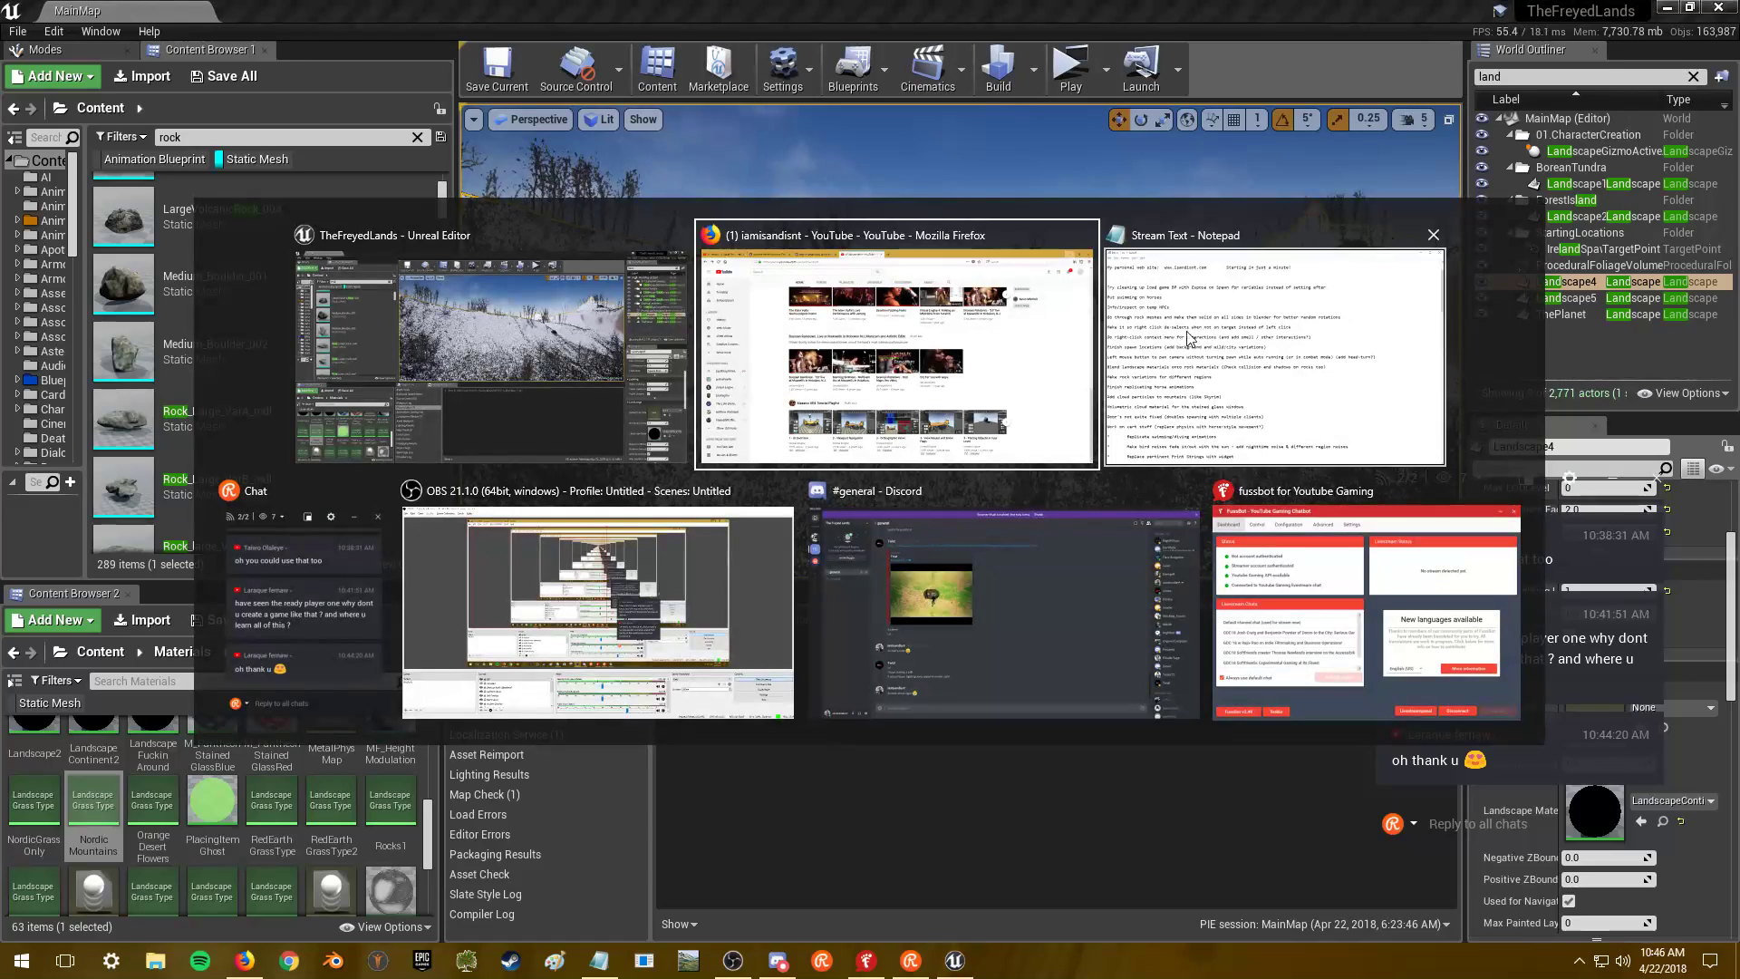
click(530, 341)
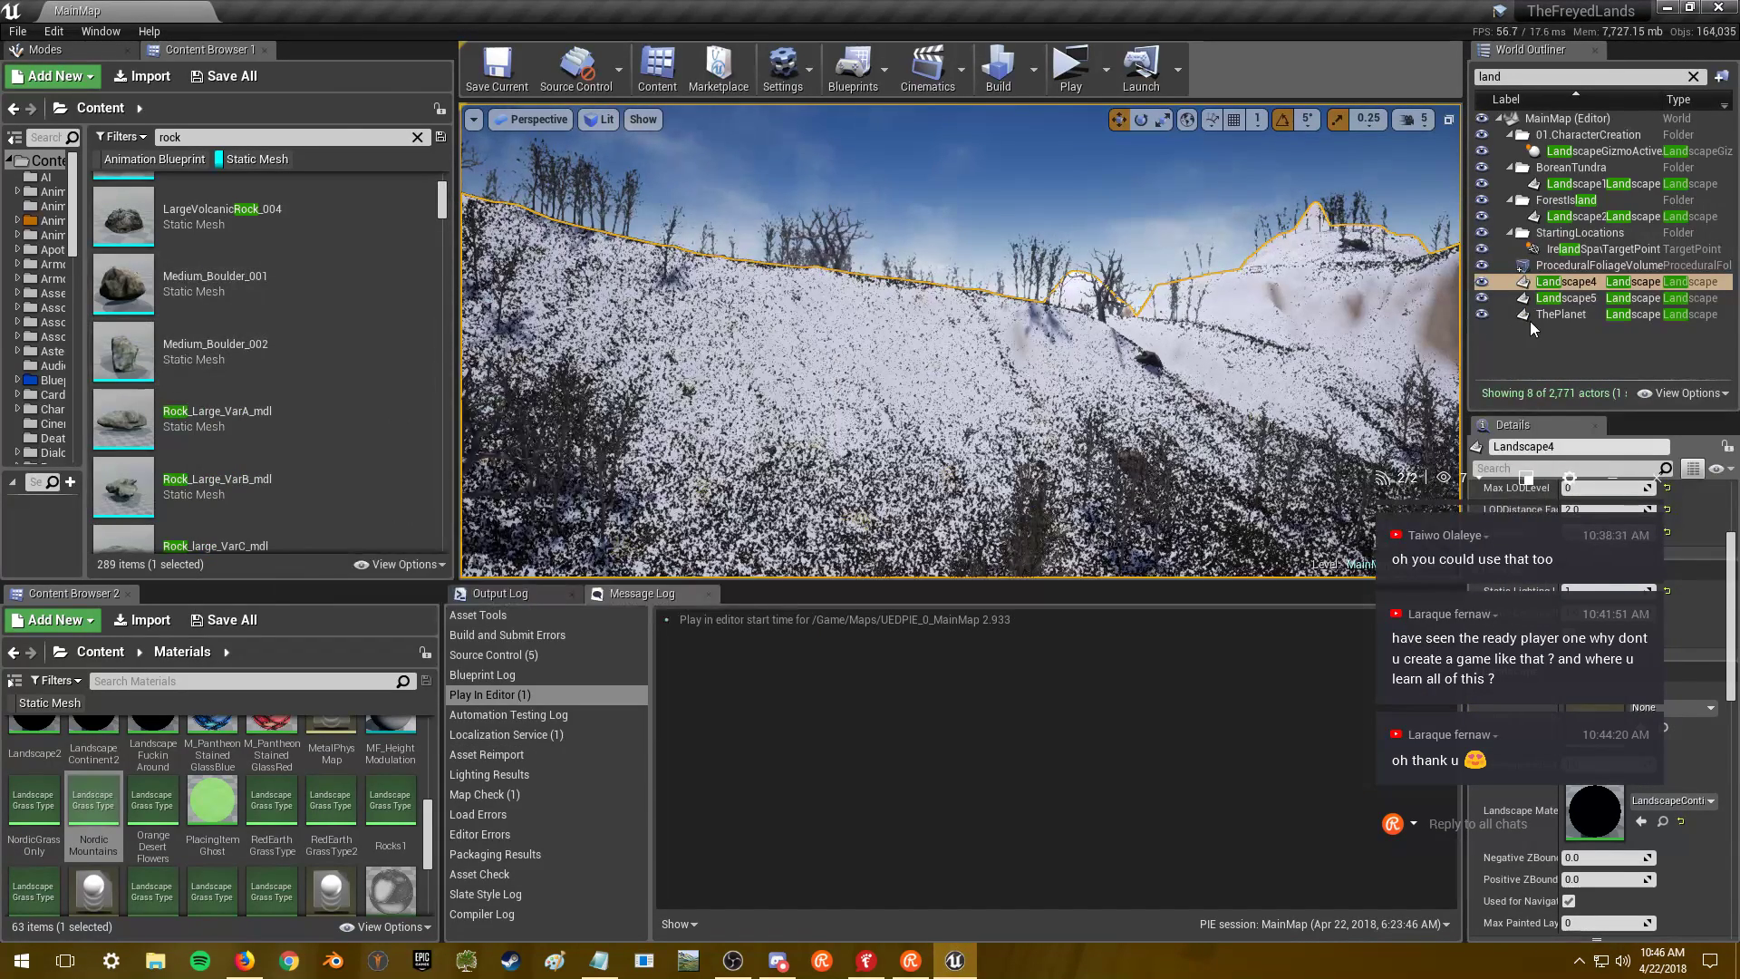
double_click(1601, 809)
- Open Landscape5's LandscapeFuckinAround material and select its Grass node
right_drag(1362, 296, 943, 762)
click(926, 303)
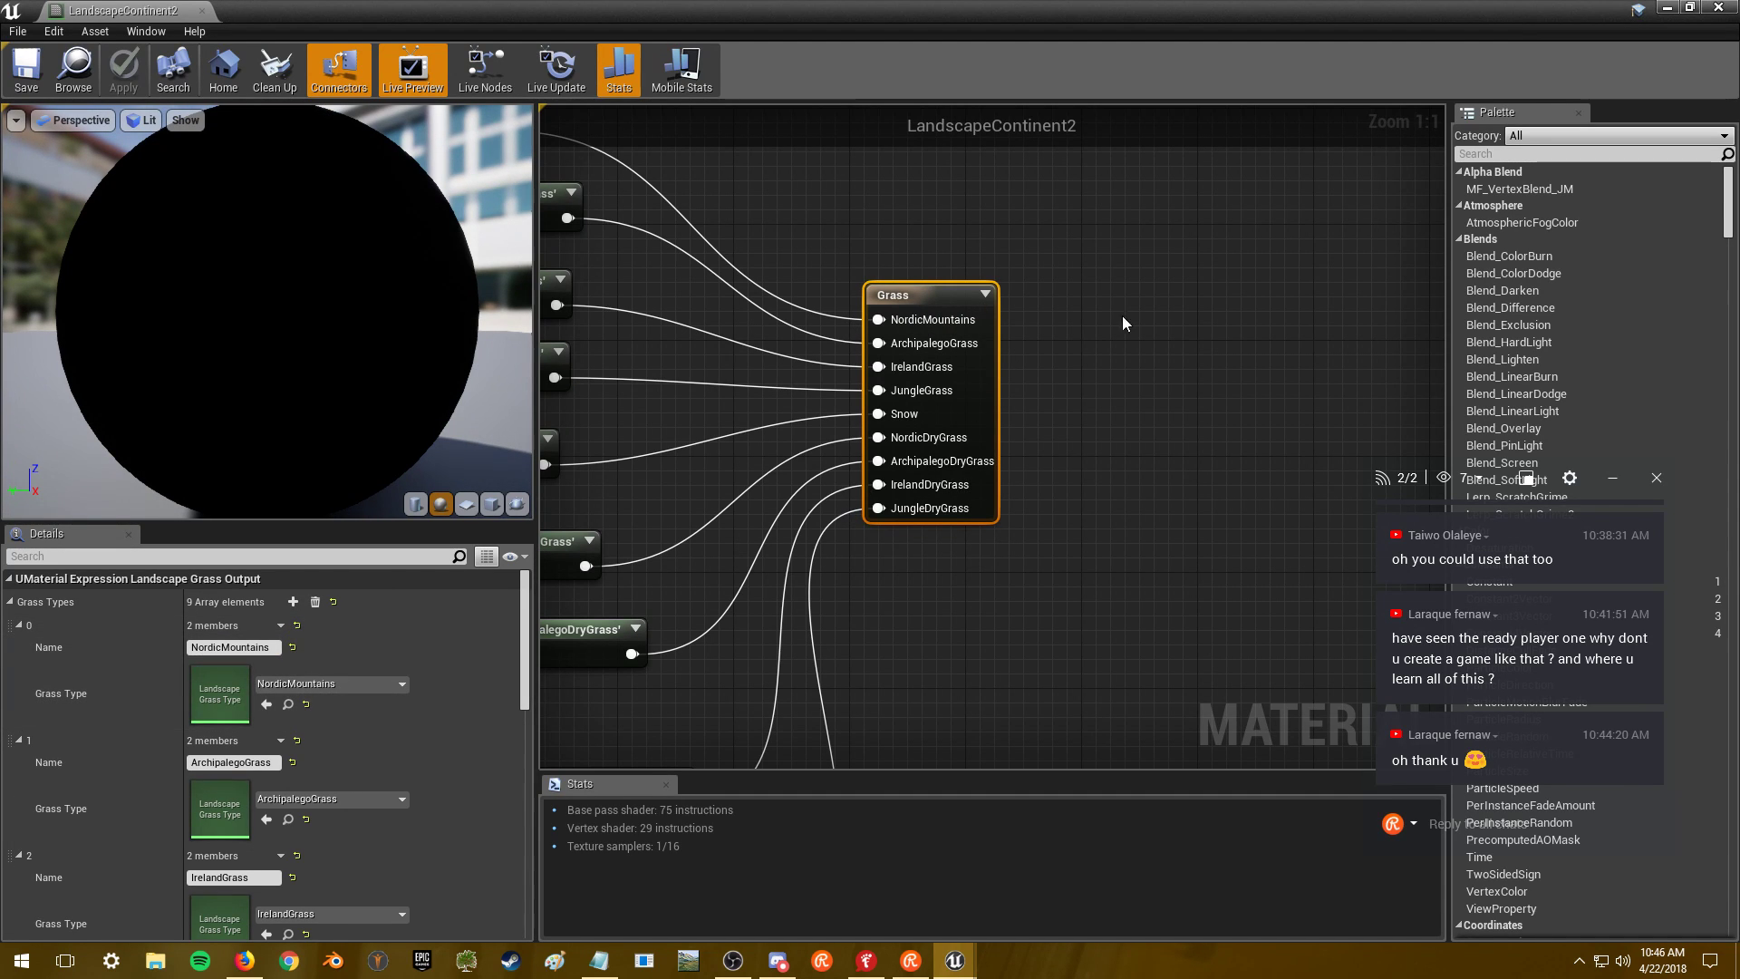
click(1666, 7)
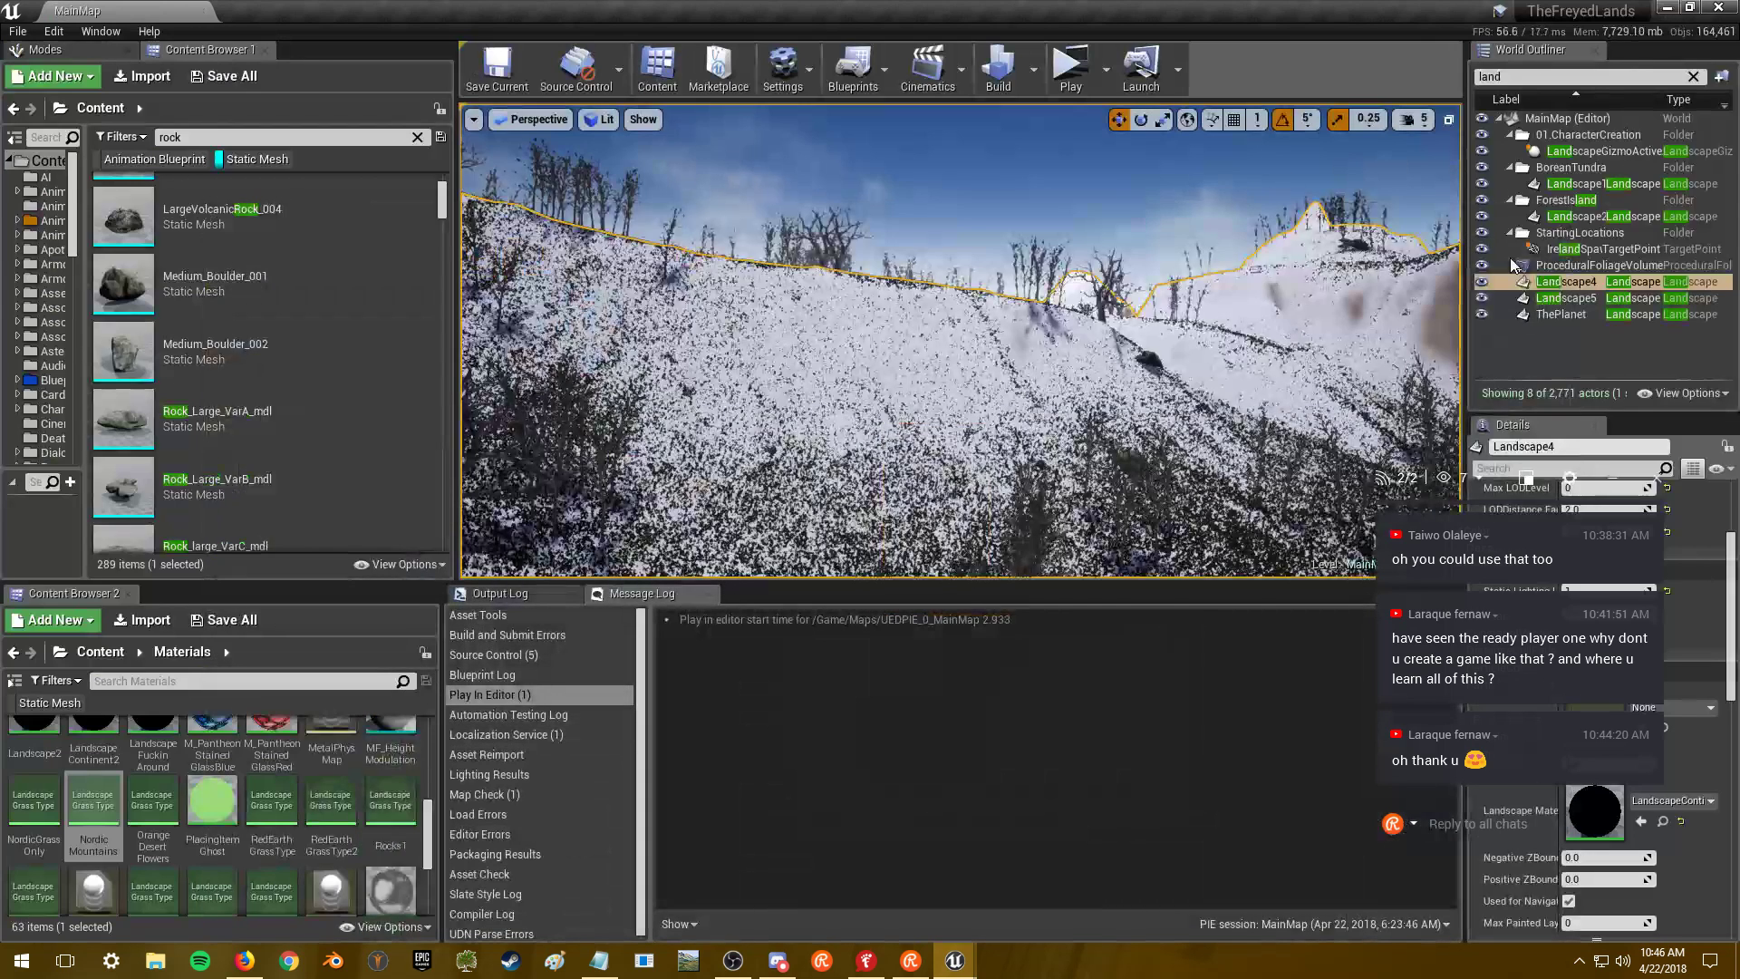
click(1560, 299)
double_click(1595, 812)
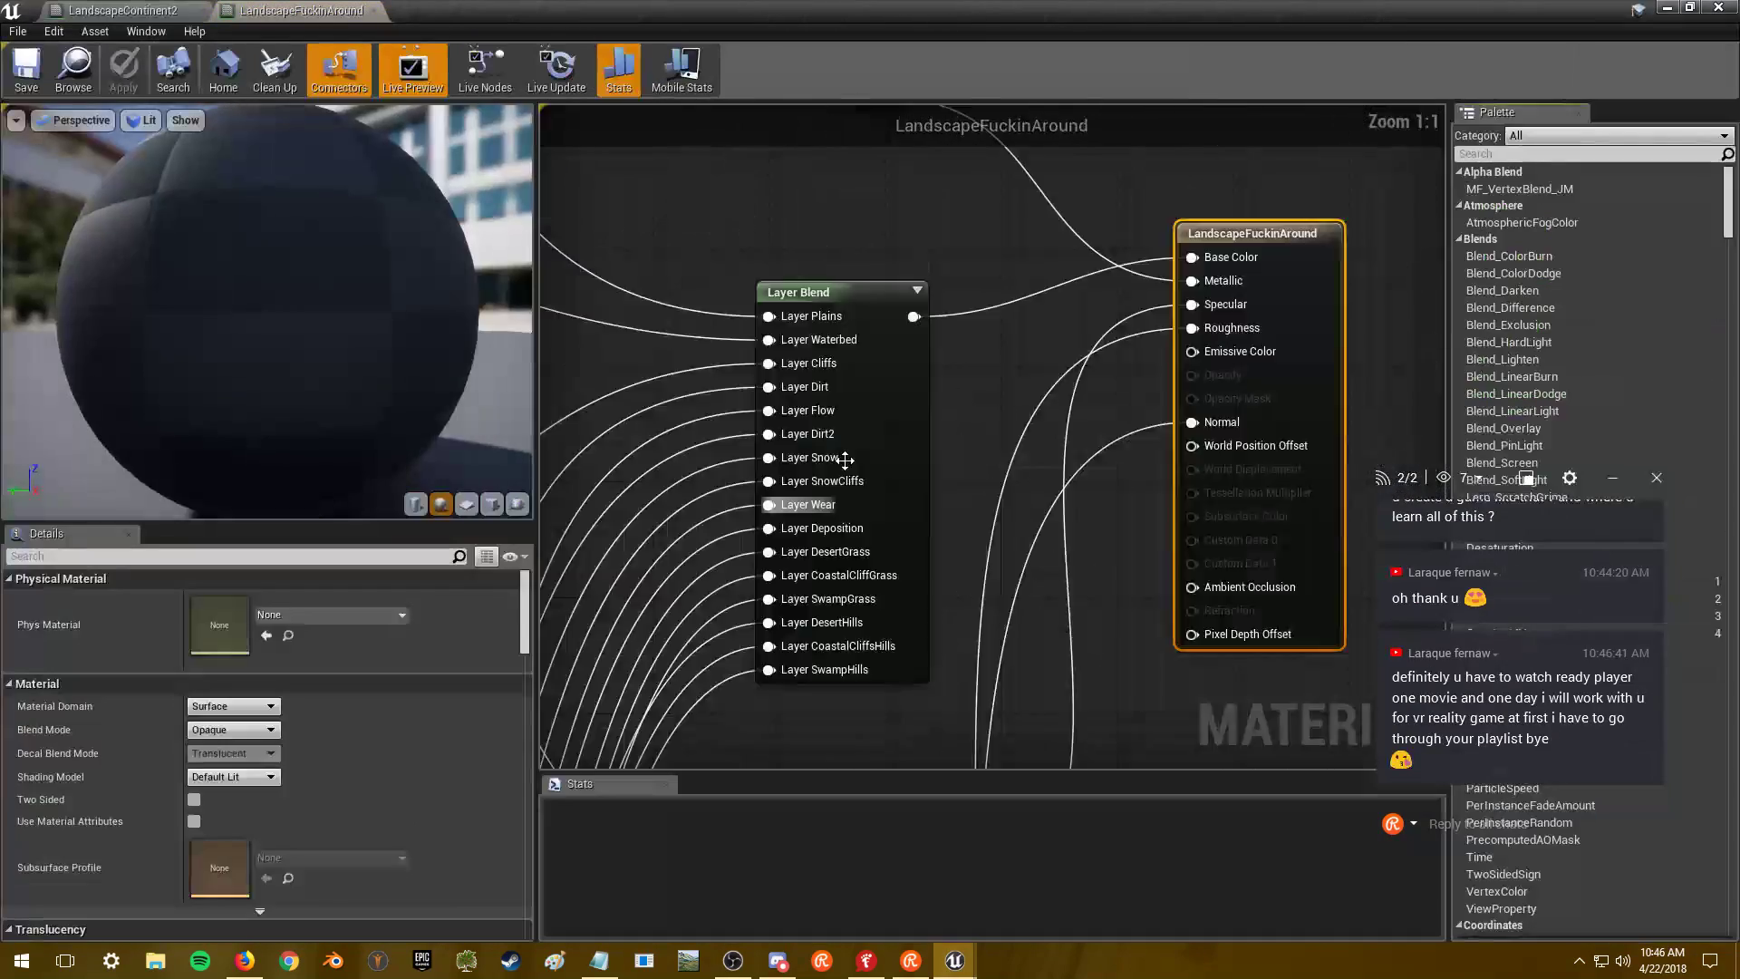
right_drag(870, 412, 598, 733)
right_drag(1307, 319, 589, 759)
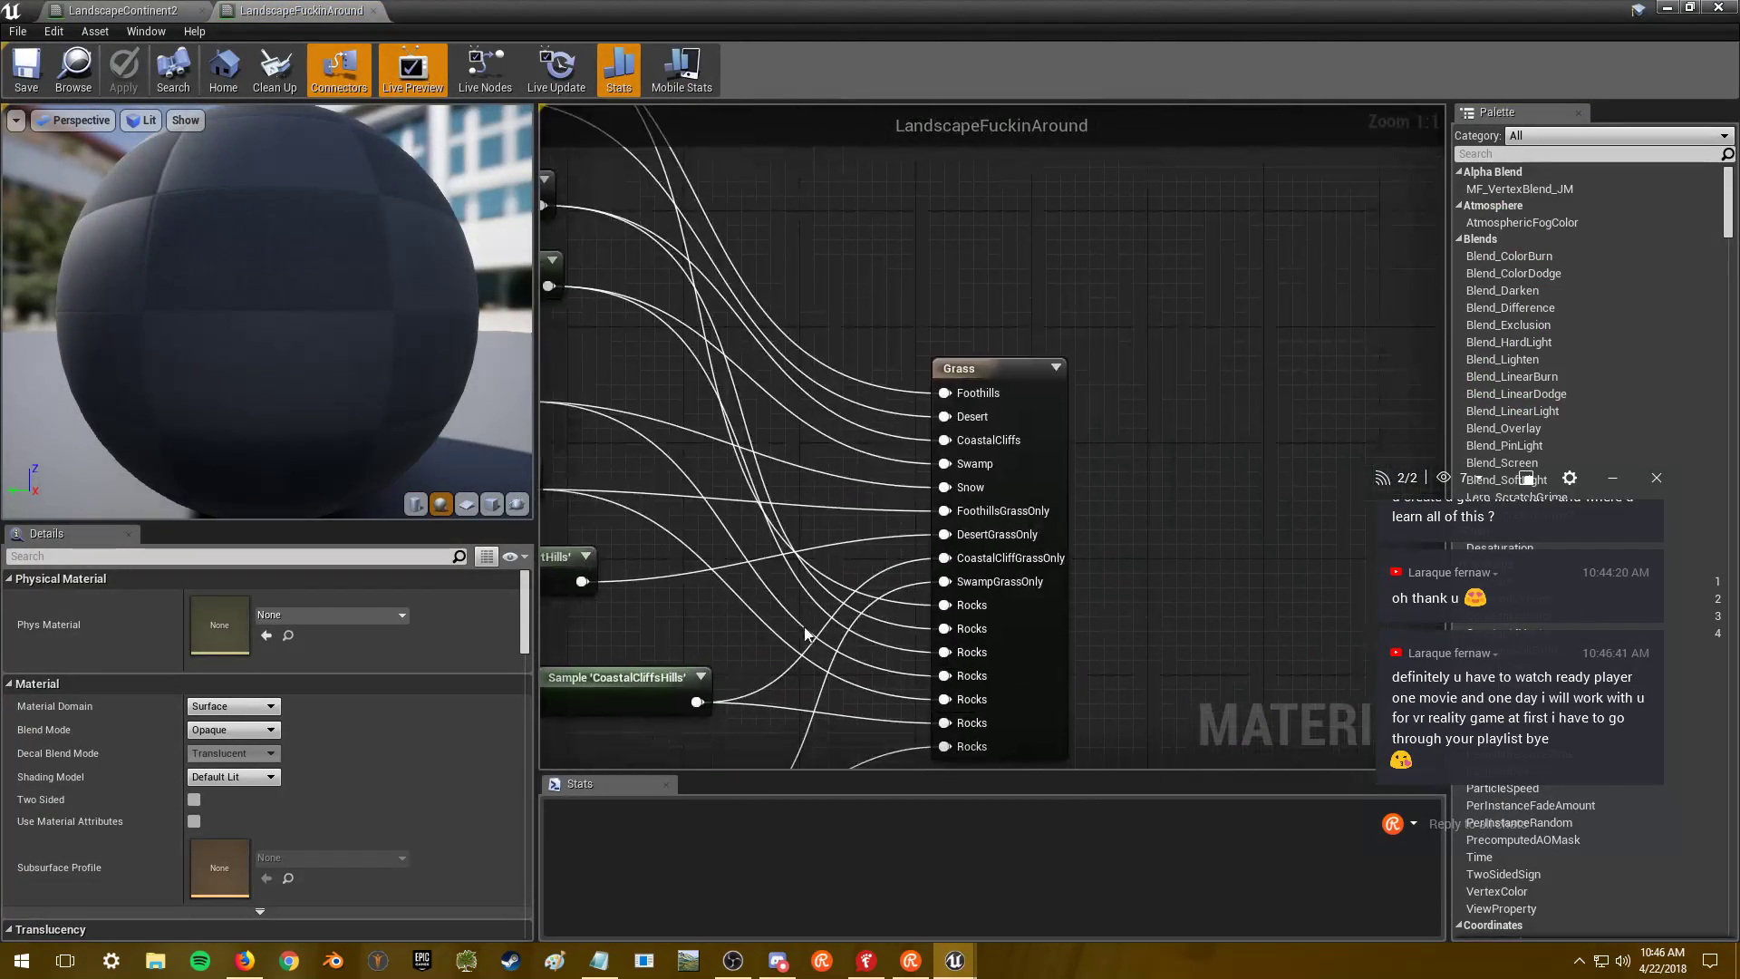
click(1035, 455)
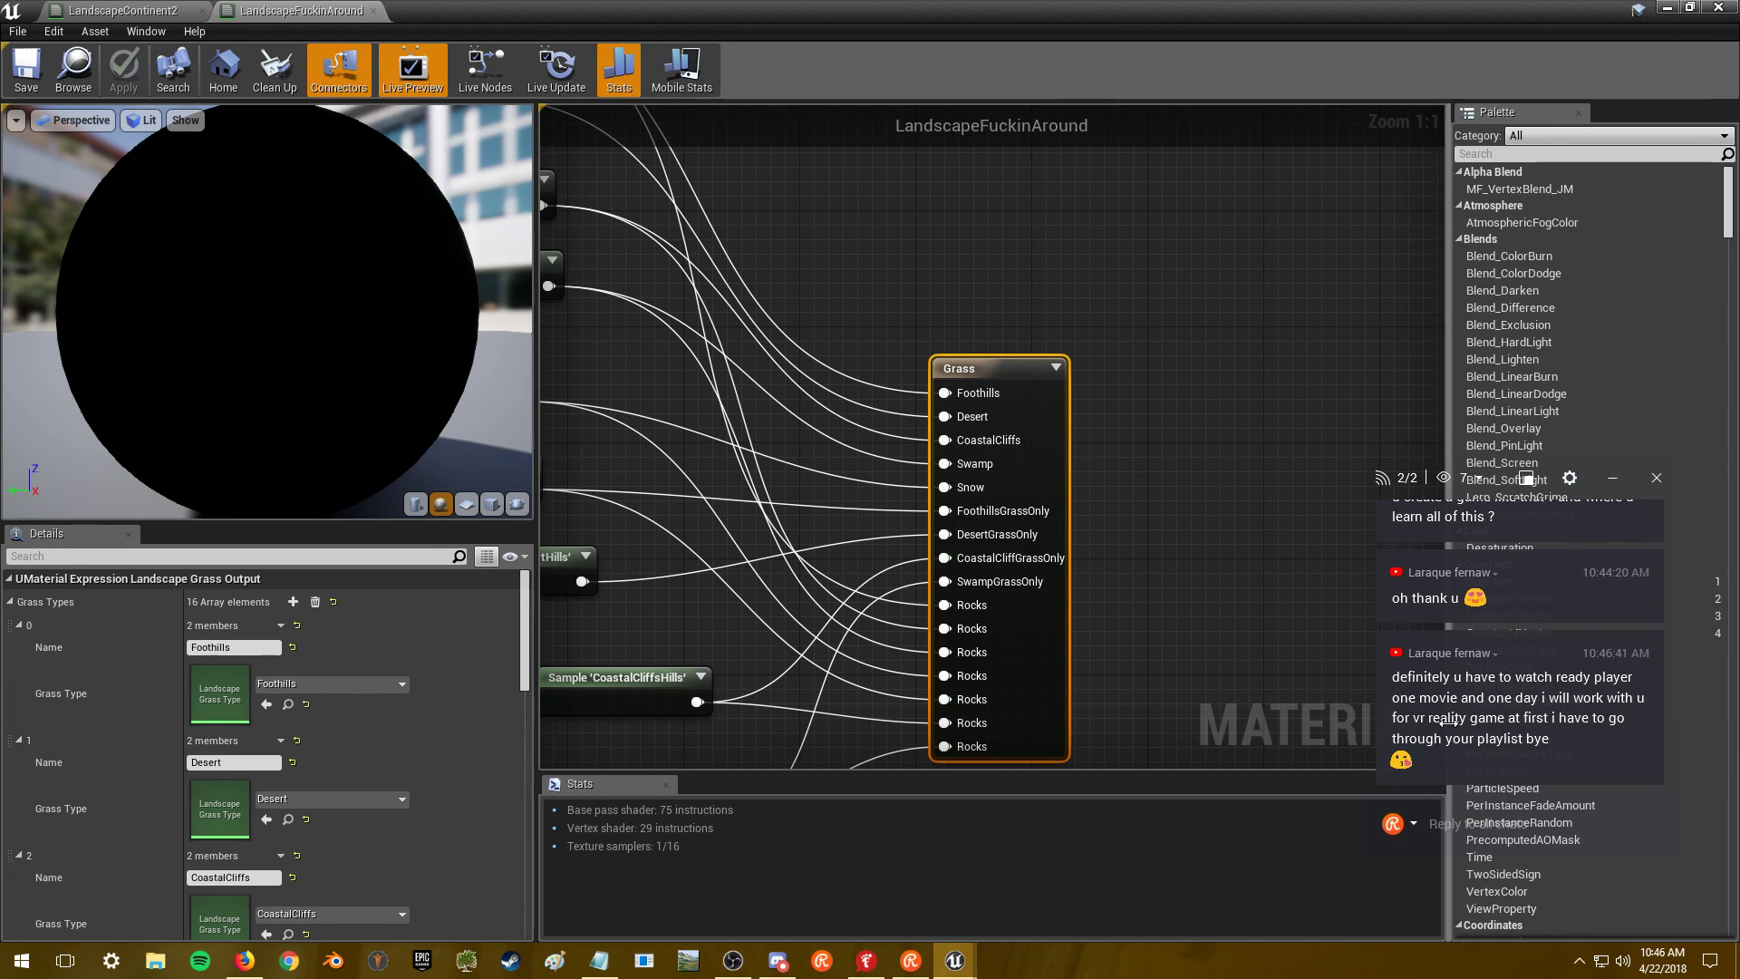
- Reply 'ciao!' in the stream chat
click(1454, 824)
text(ciao)
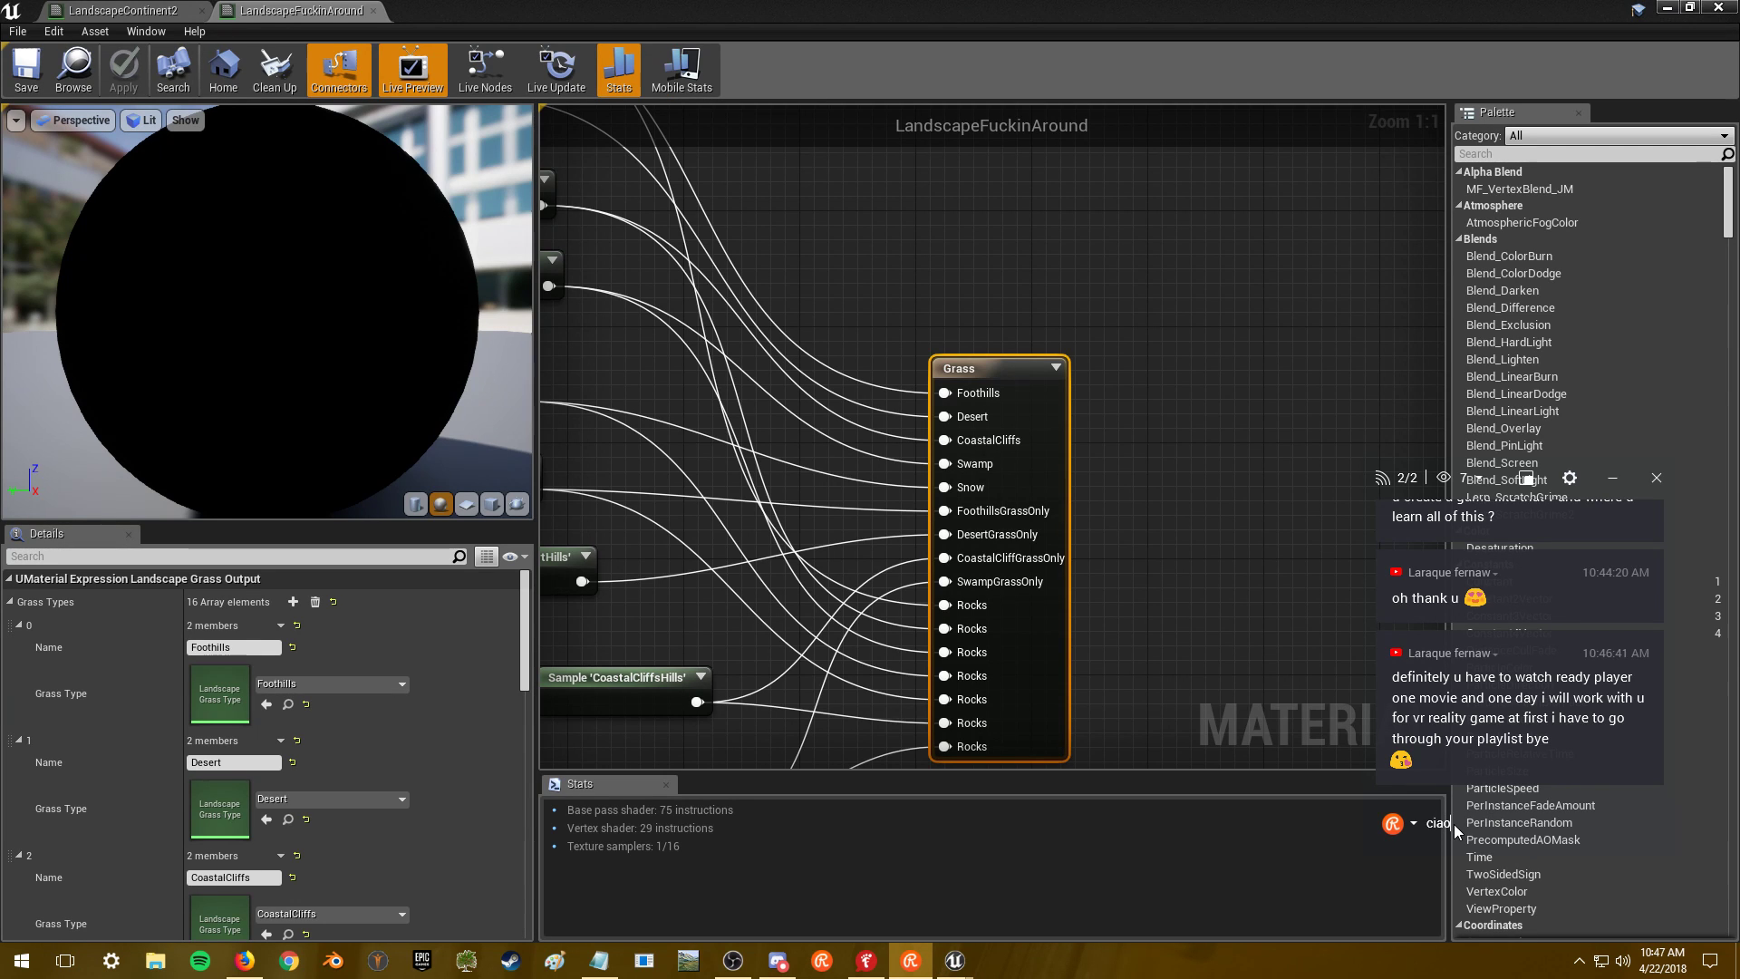
text(!)
key(Return)
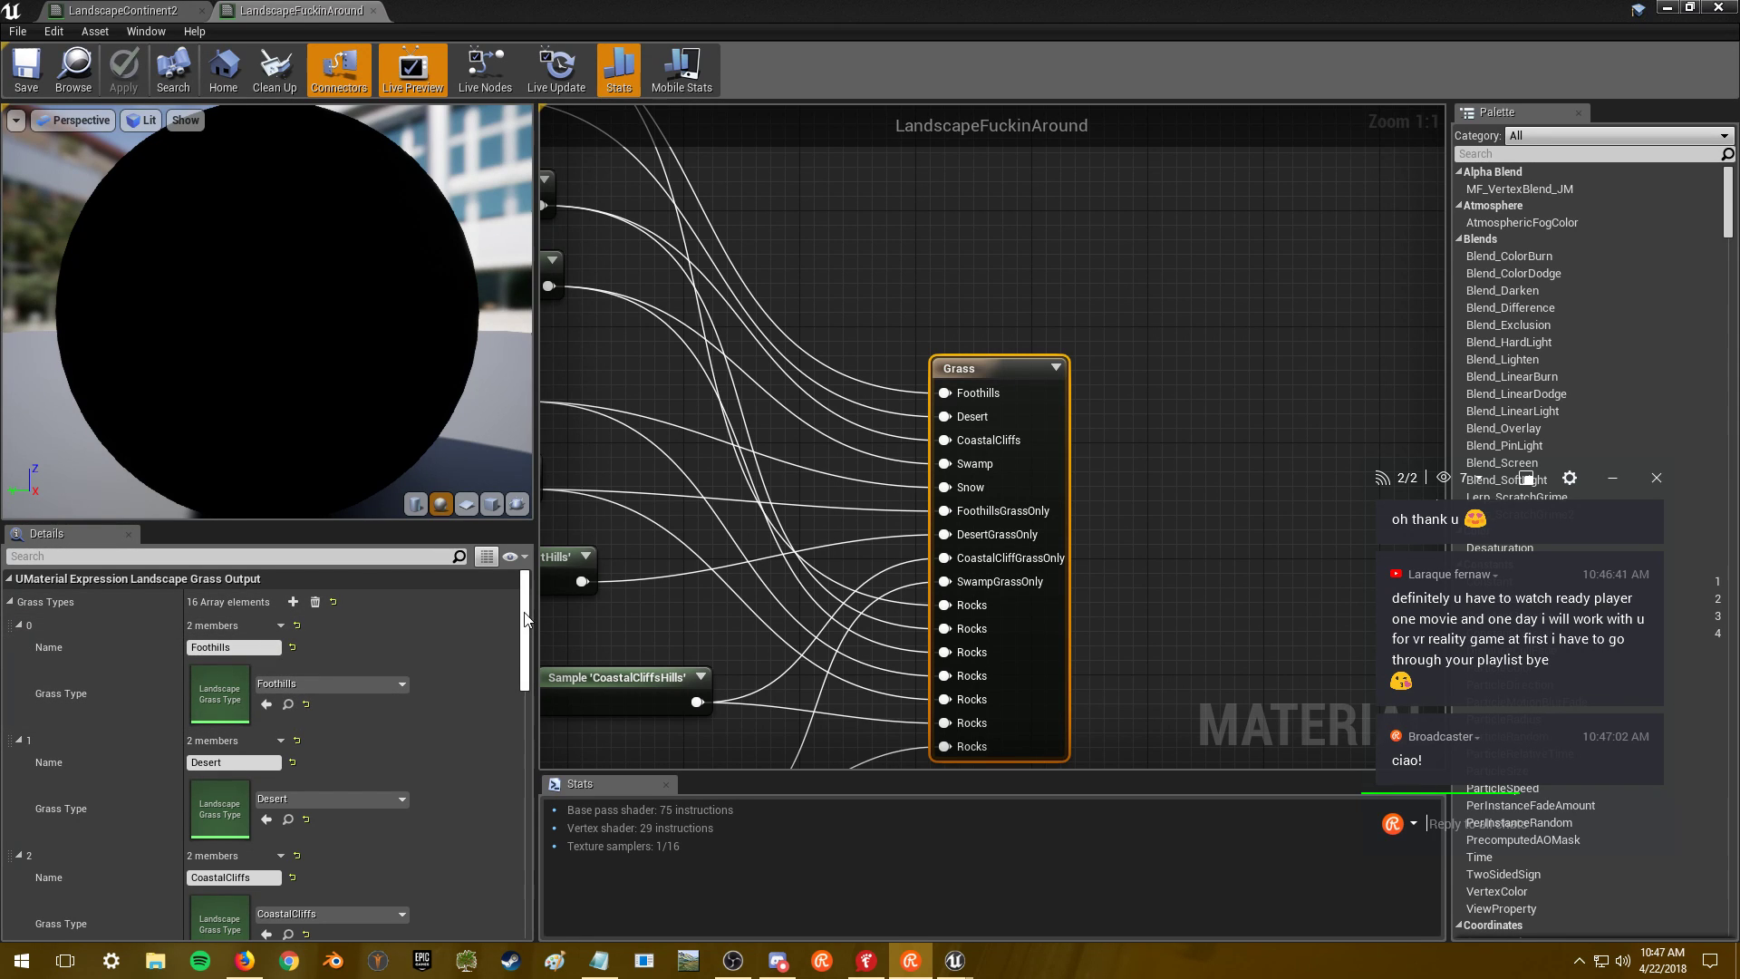
- Scroll the Grass Types list back to element 0 and open the Foothills grass type
scroll(524, 623, down, 1)
scroll(524, 624, down, 1)
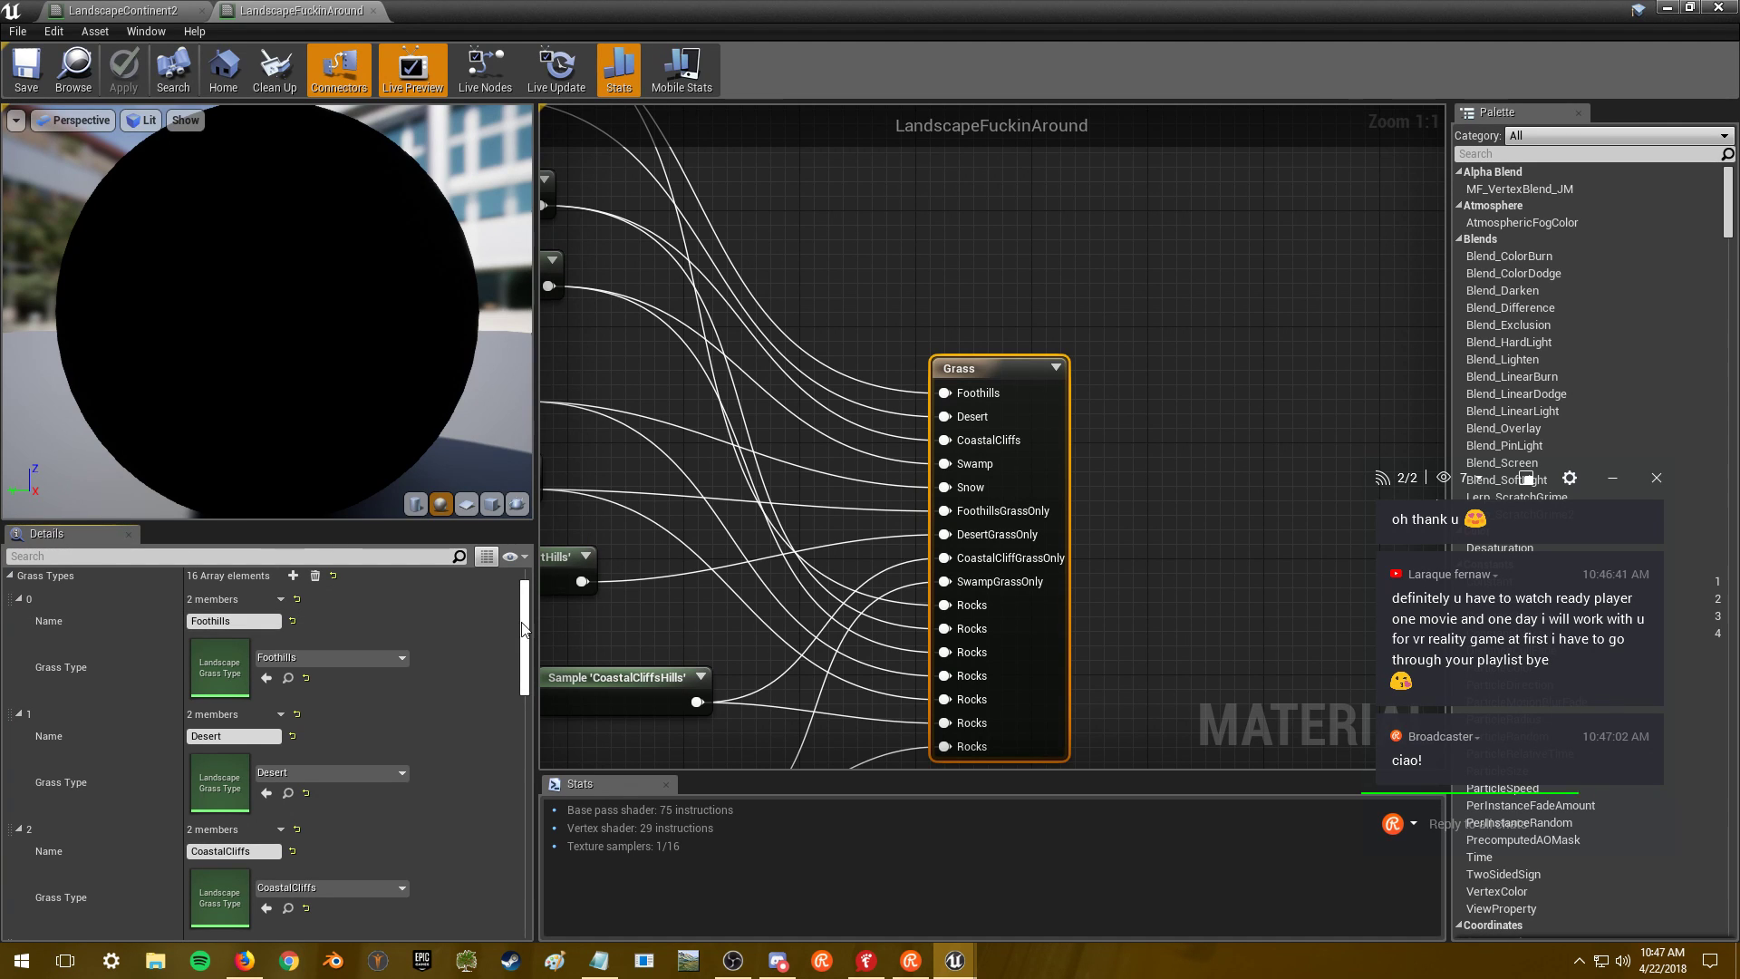
scroll(531, 638, down, 3)
scroll(530, 638, down, 4)
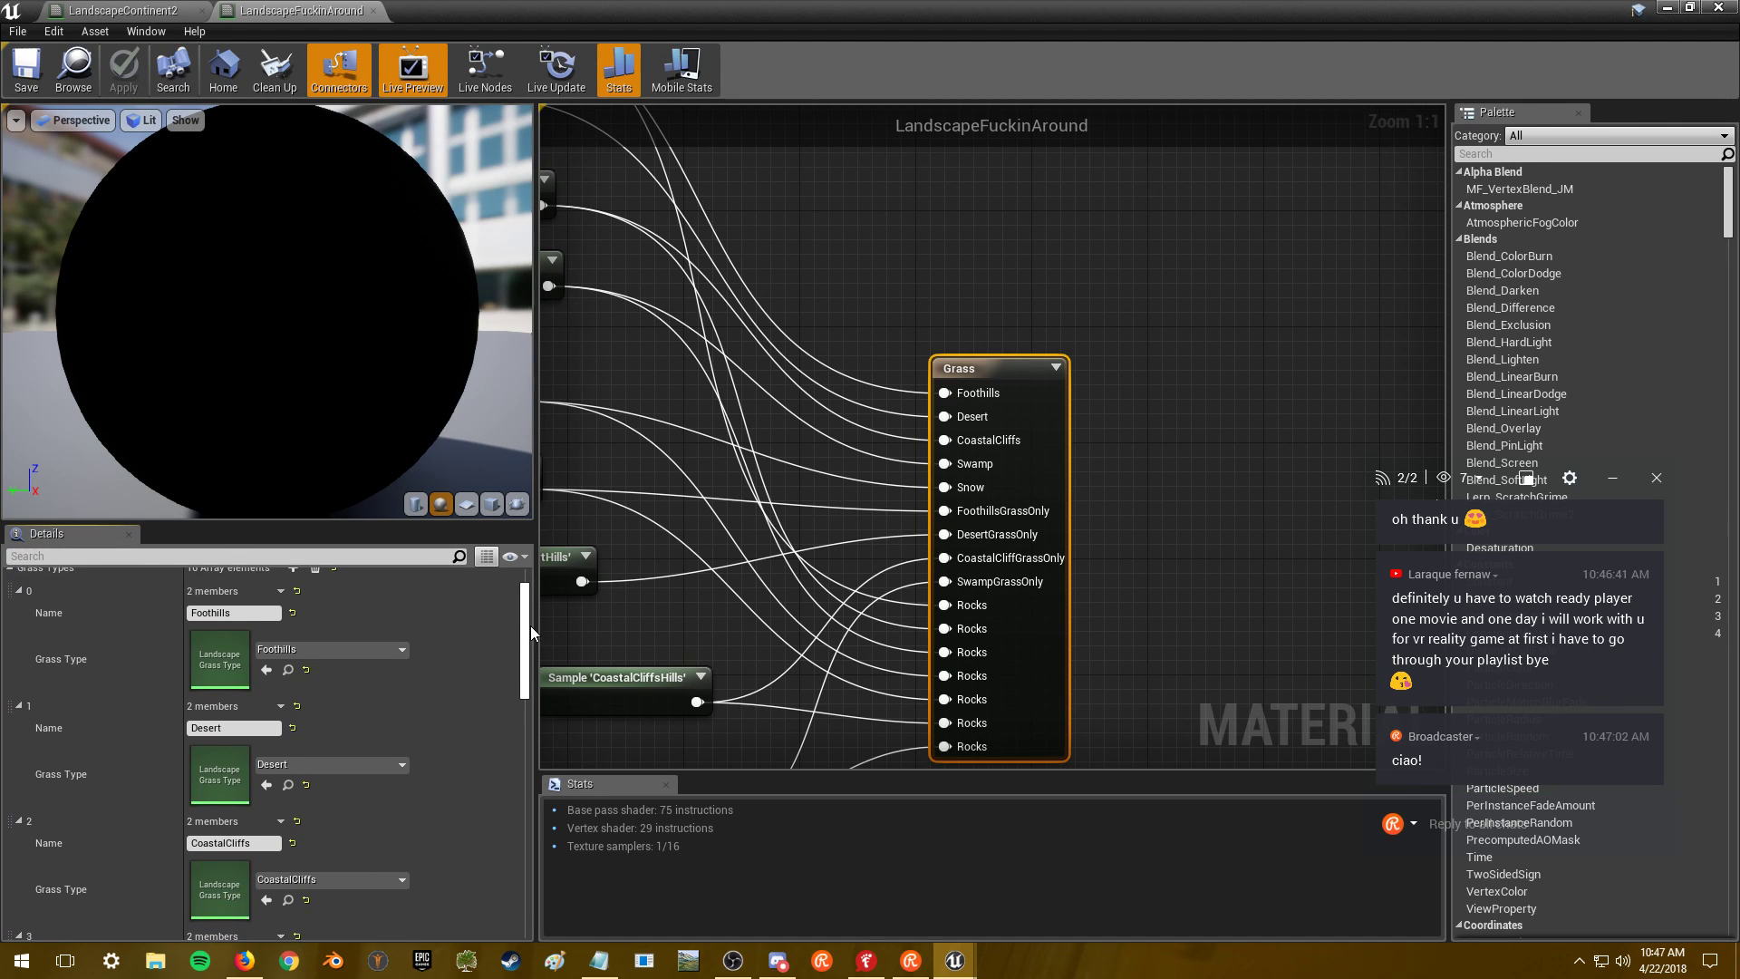
drag(529, 659, 523, 723)
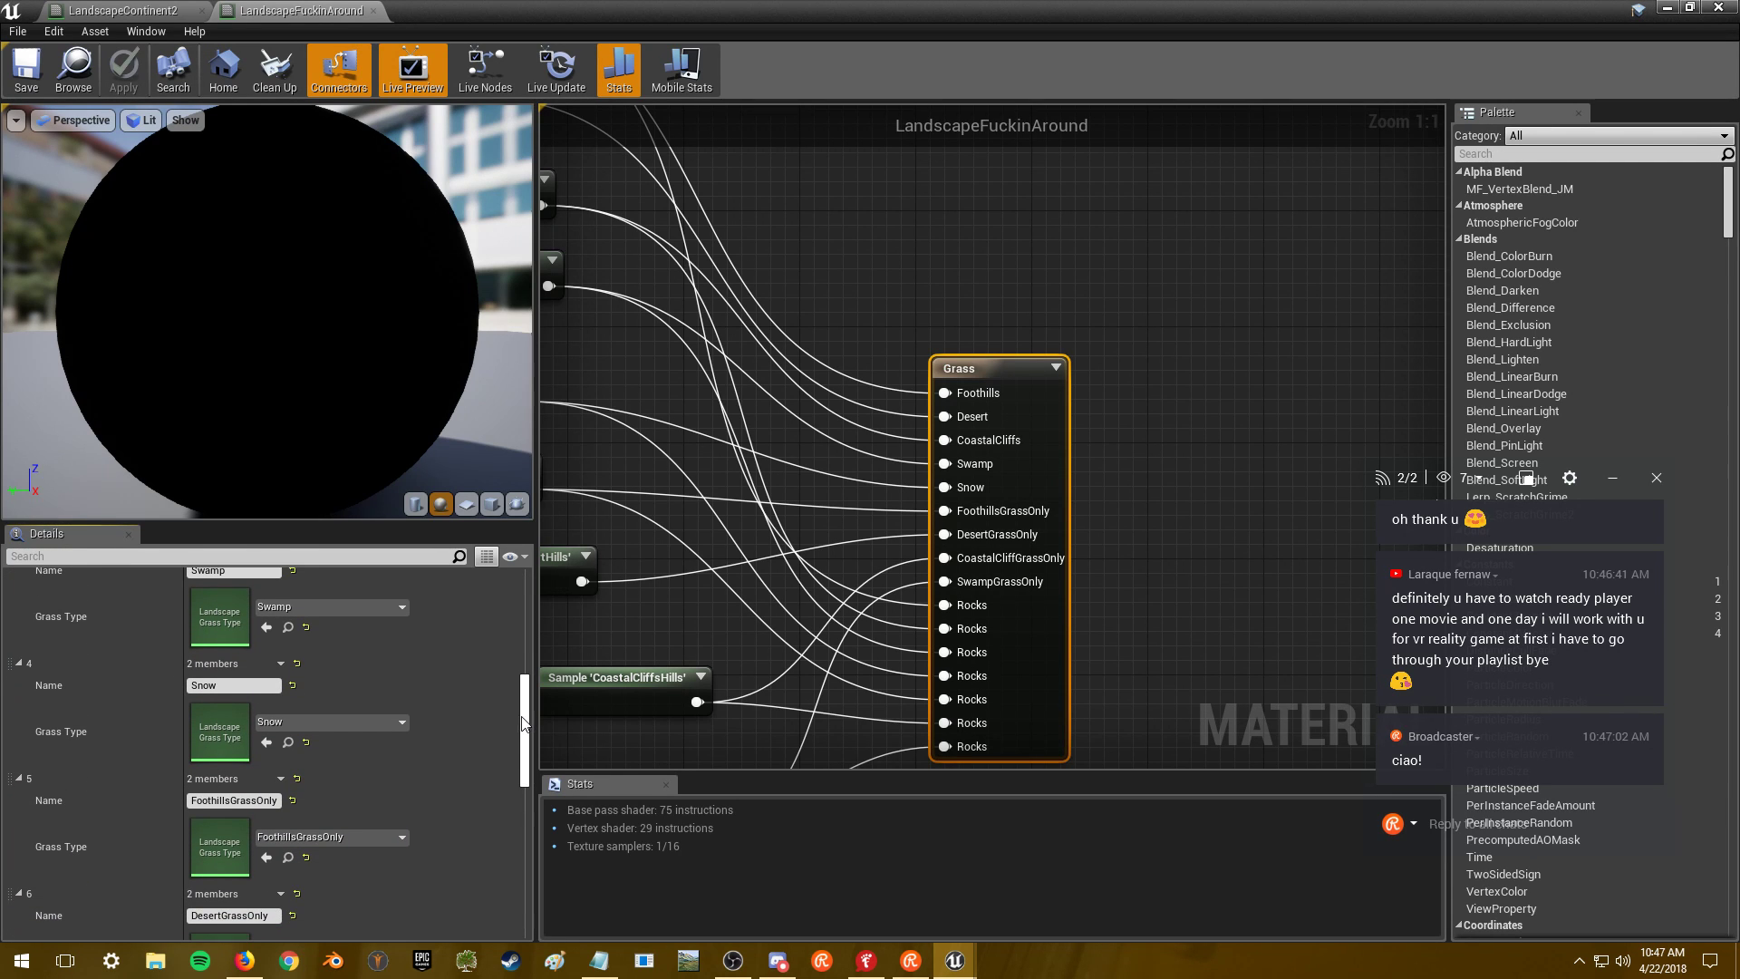
scroll(1079, 571, down, 6)
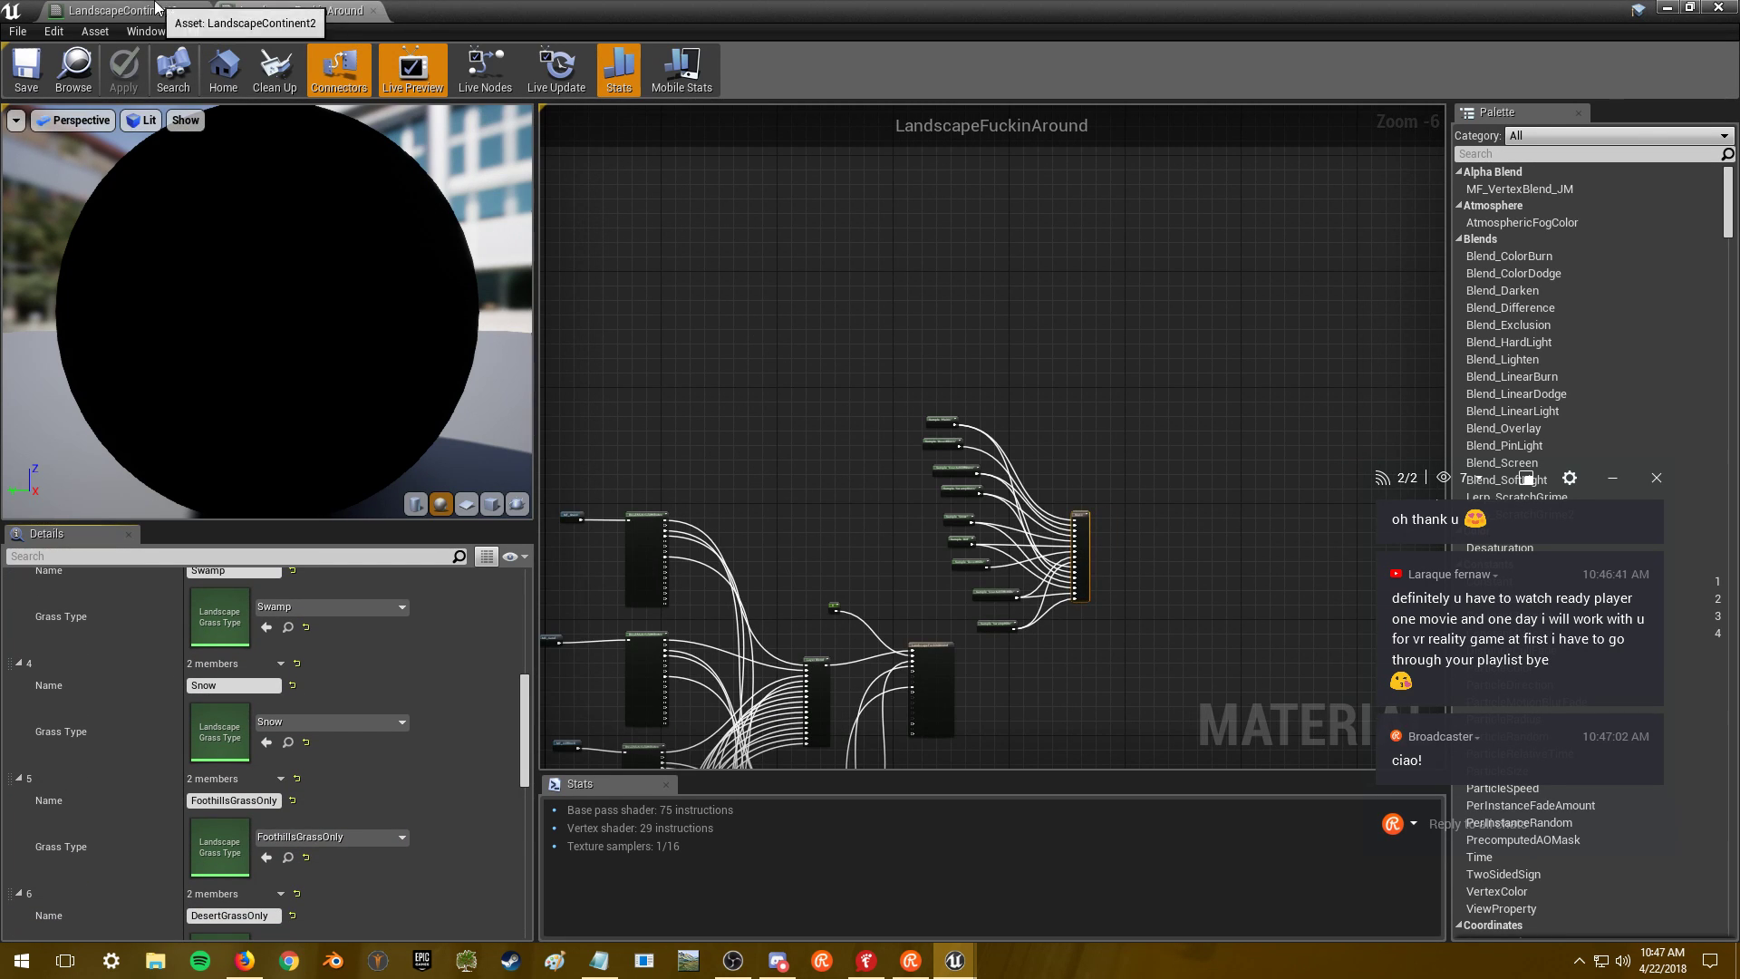
scroll(1063, 480, up, 6)
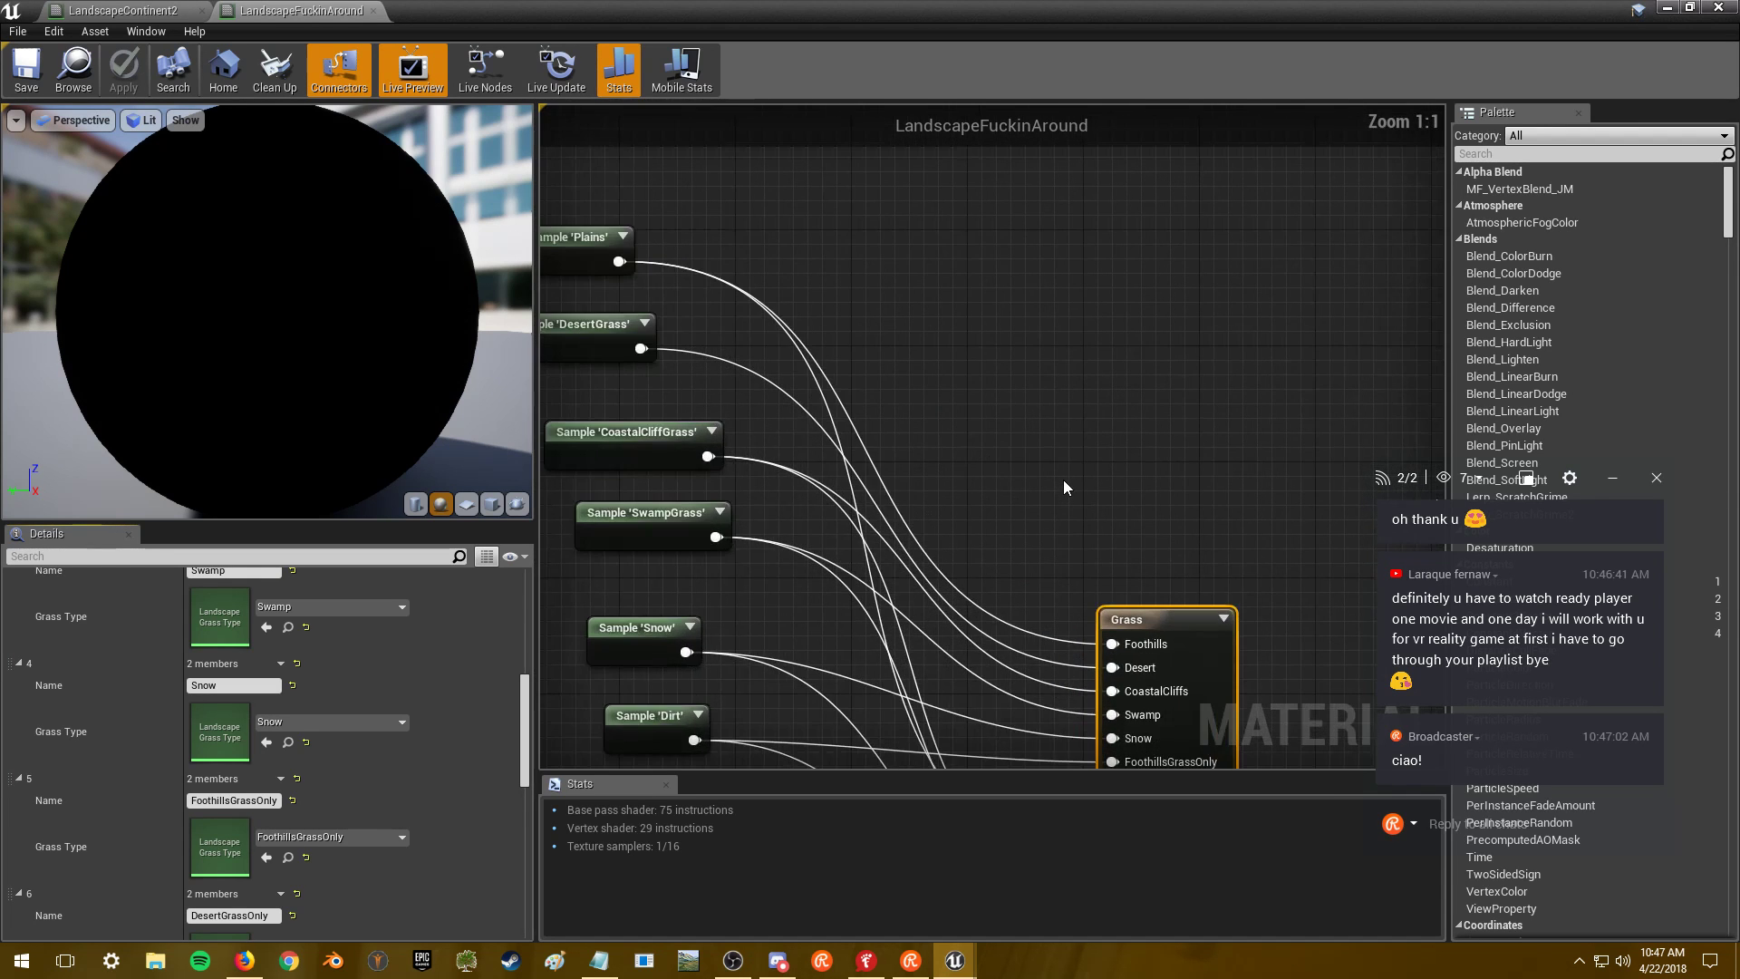
scroll(1063, 482, down, 2)
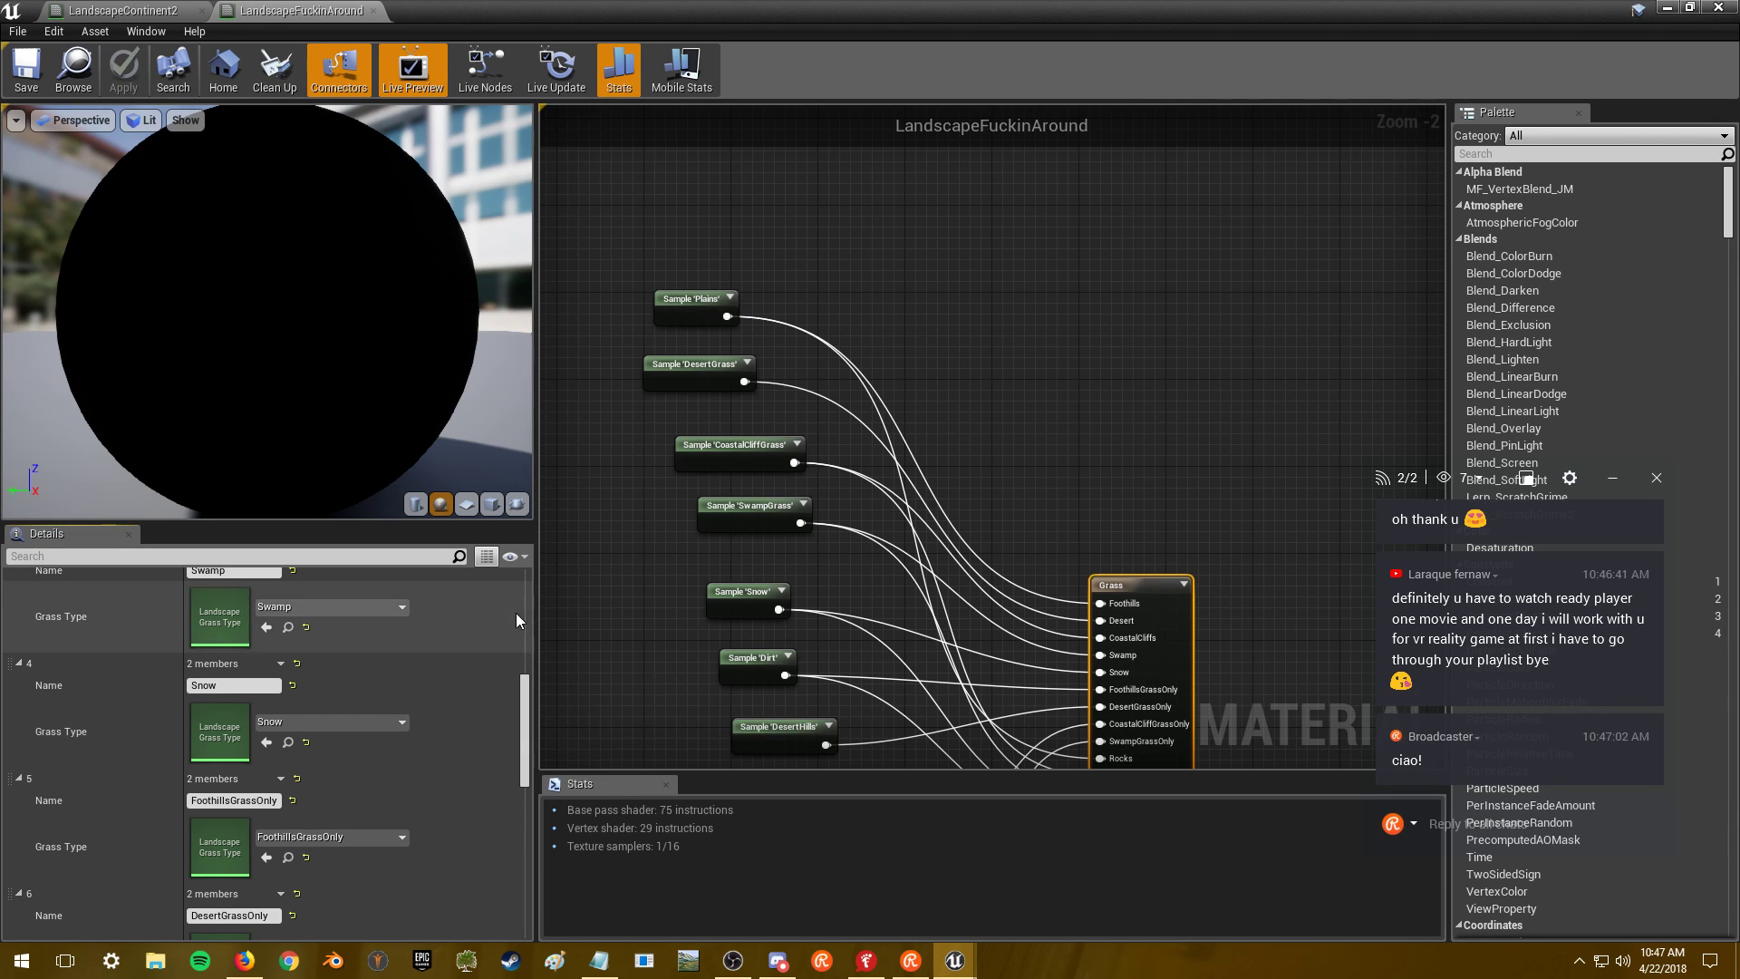
drag(526, 684, 524, 734)
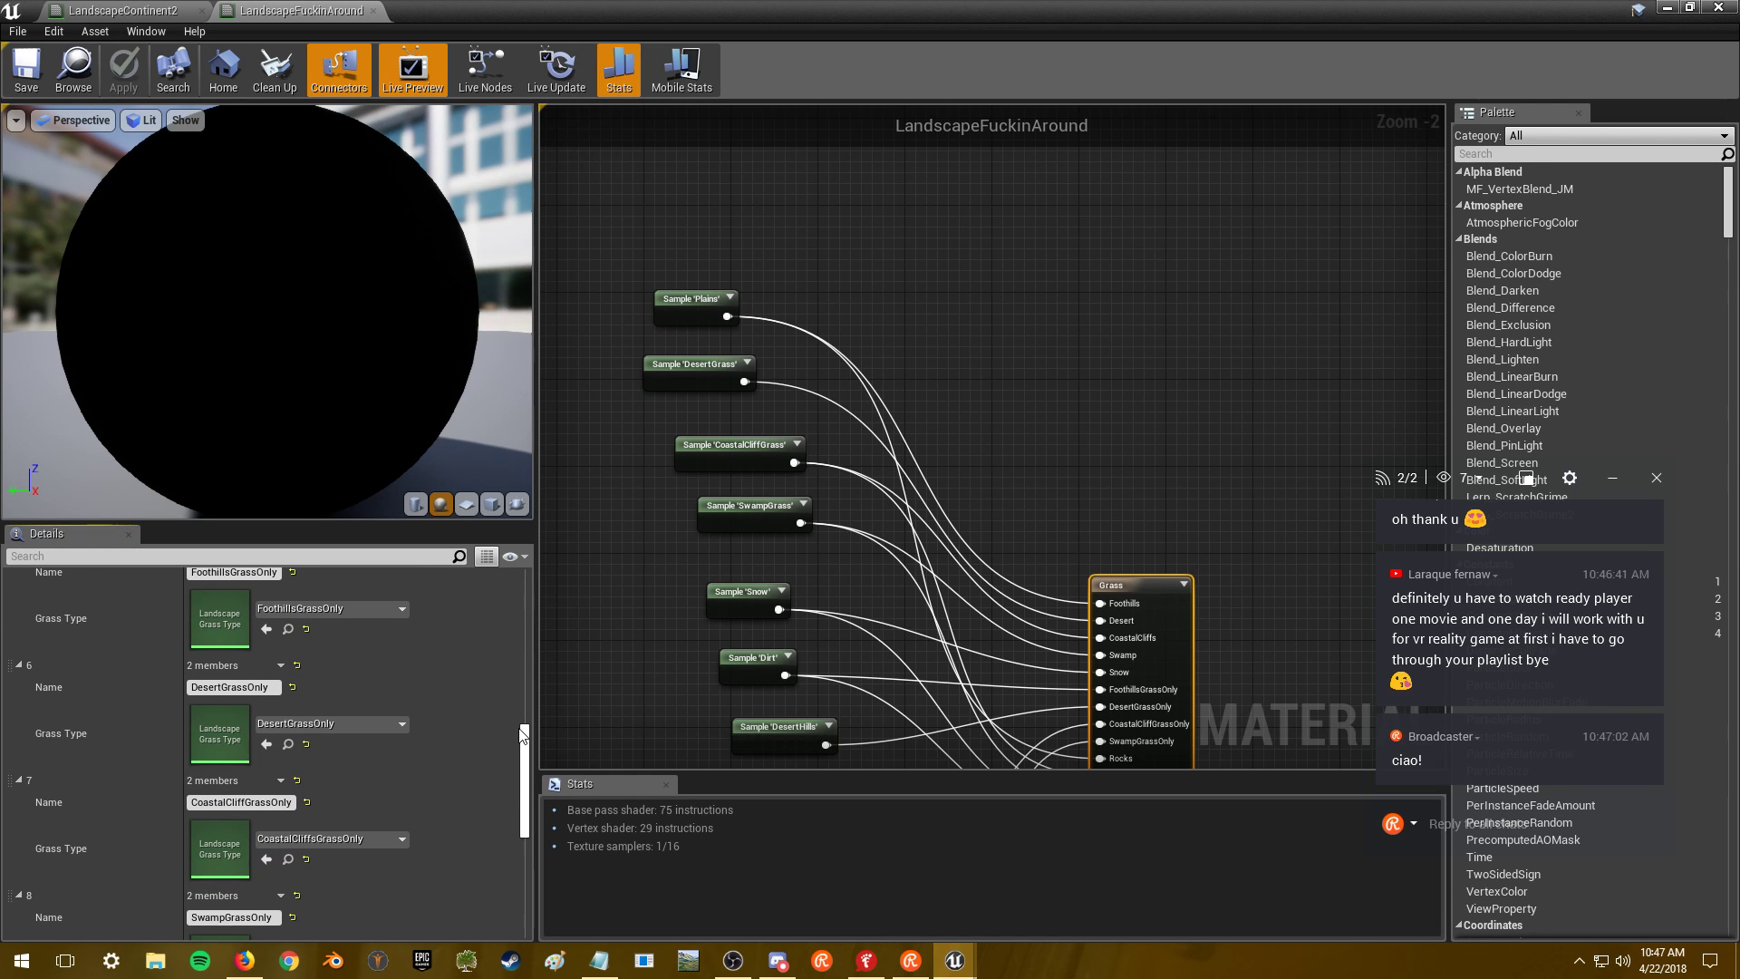
scroll(388, 647, up, 10)
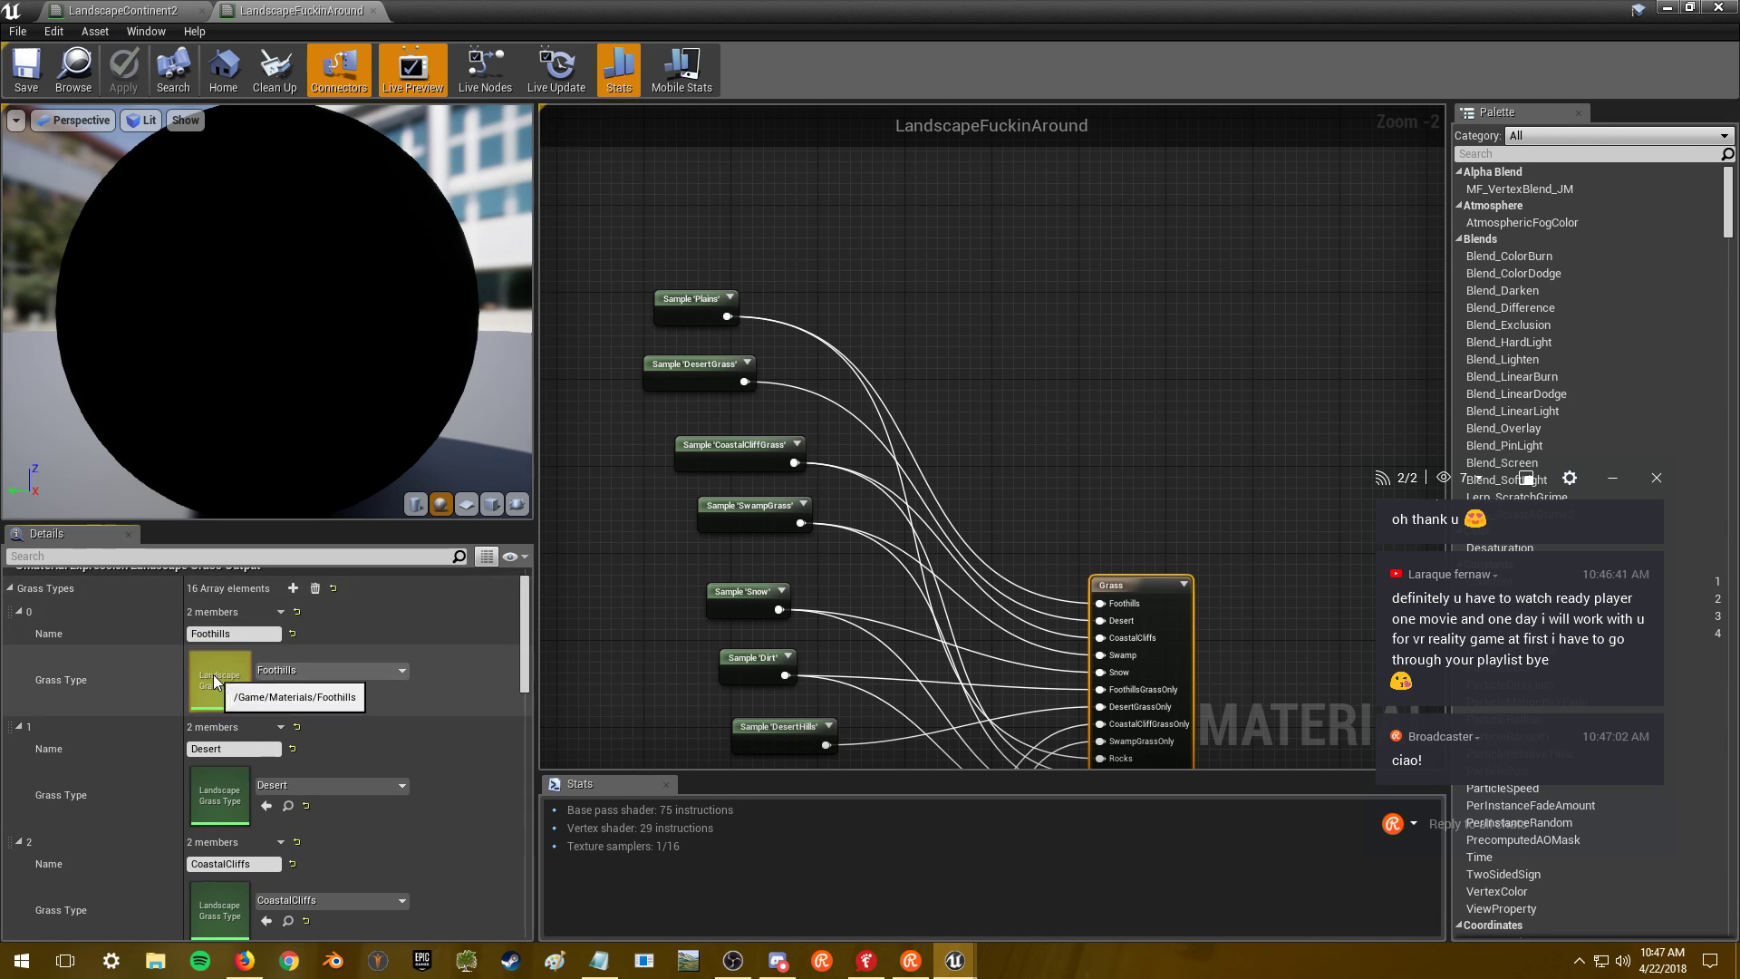
double_click(219, 678)
- Copy variety 5's Medium_Boulder_002 settings and add a new variety to Foothills
scroll(1738, 292, down, 10)
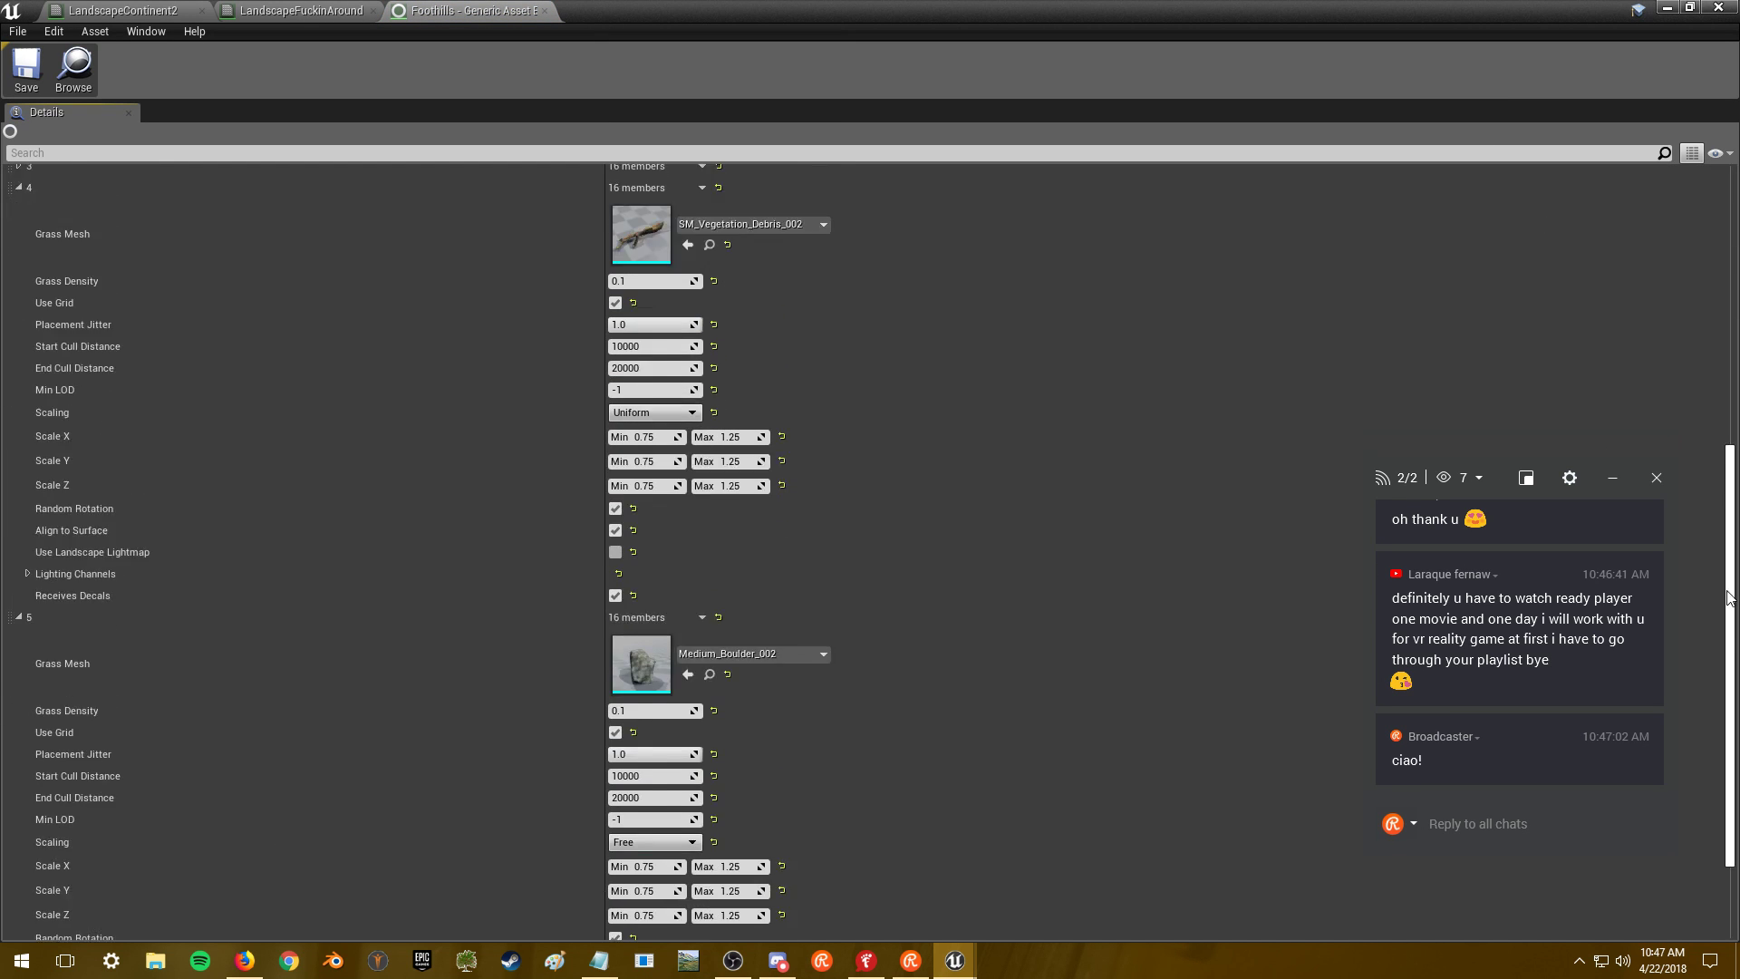
right_click(649, 511)
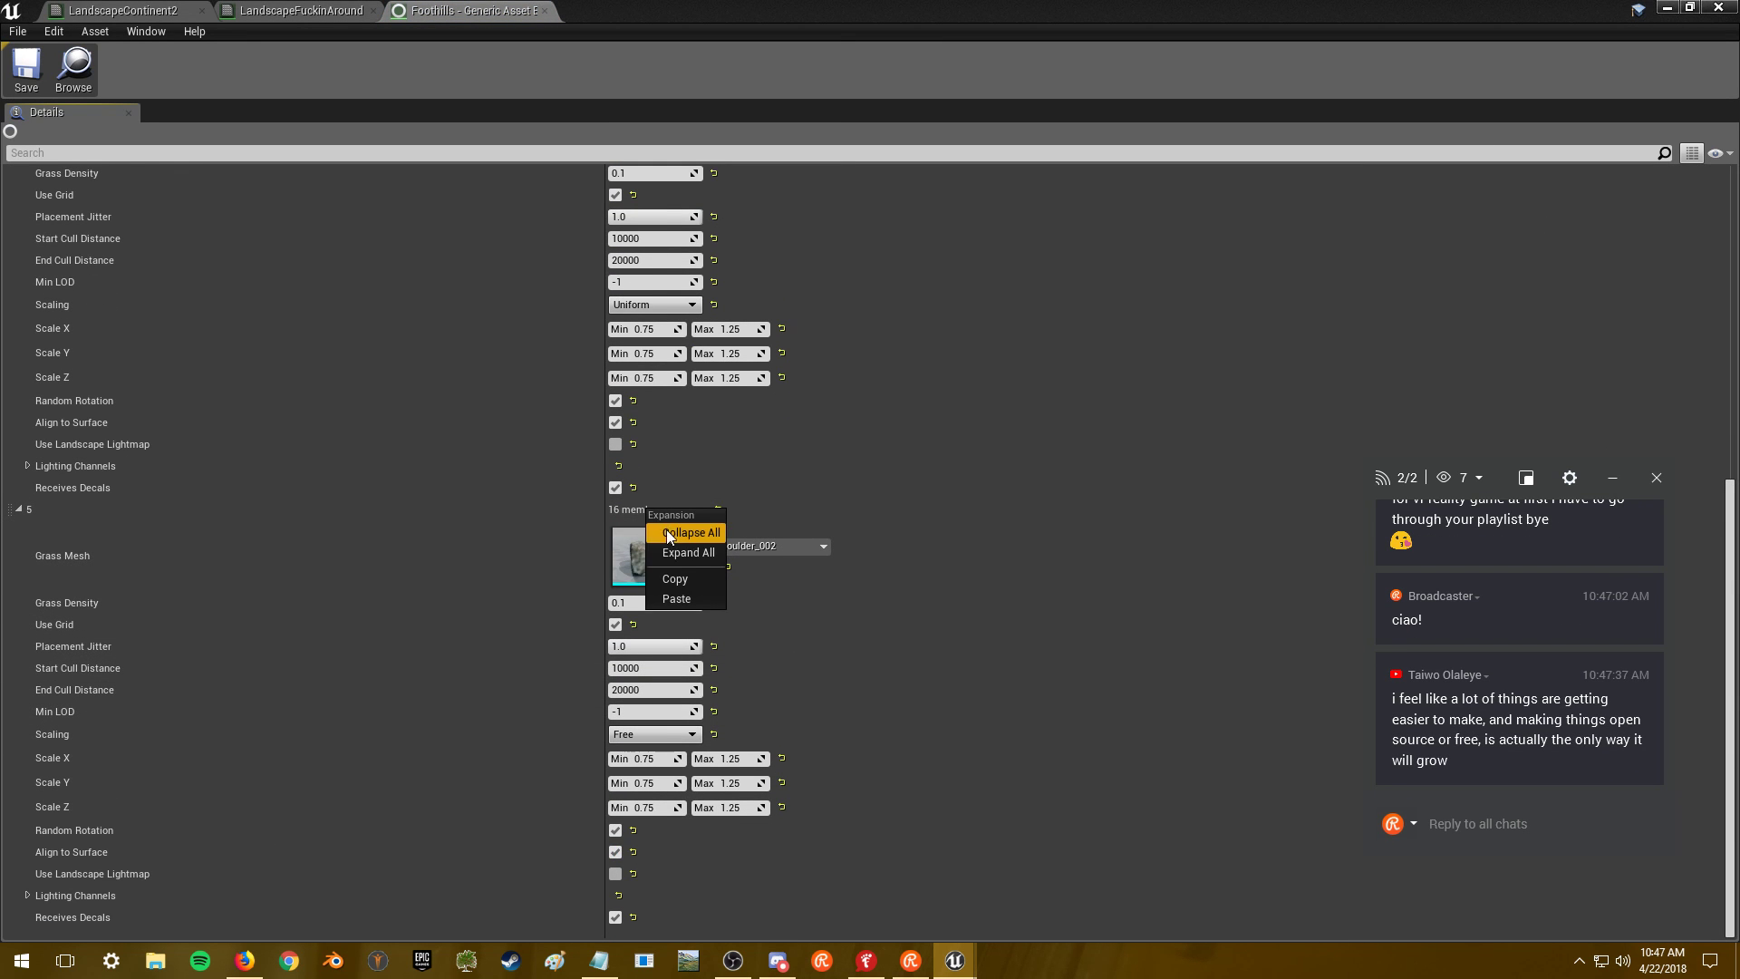
click(675, 578)
scroll(1737, 584, up, 3)
scroll(1737, 584, up, 4)
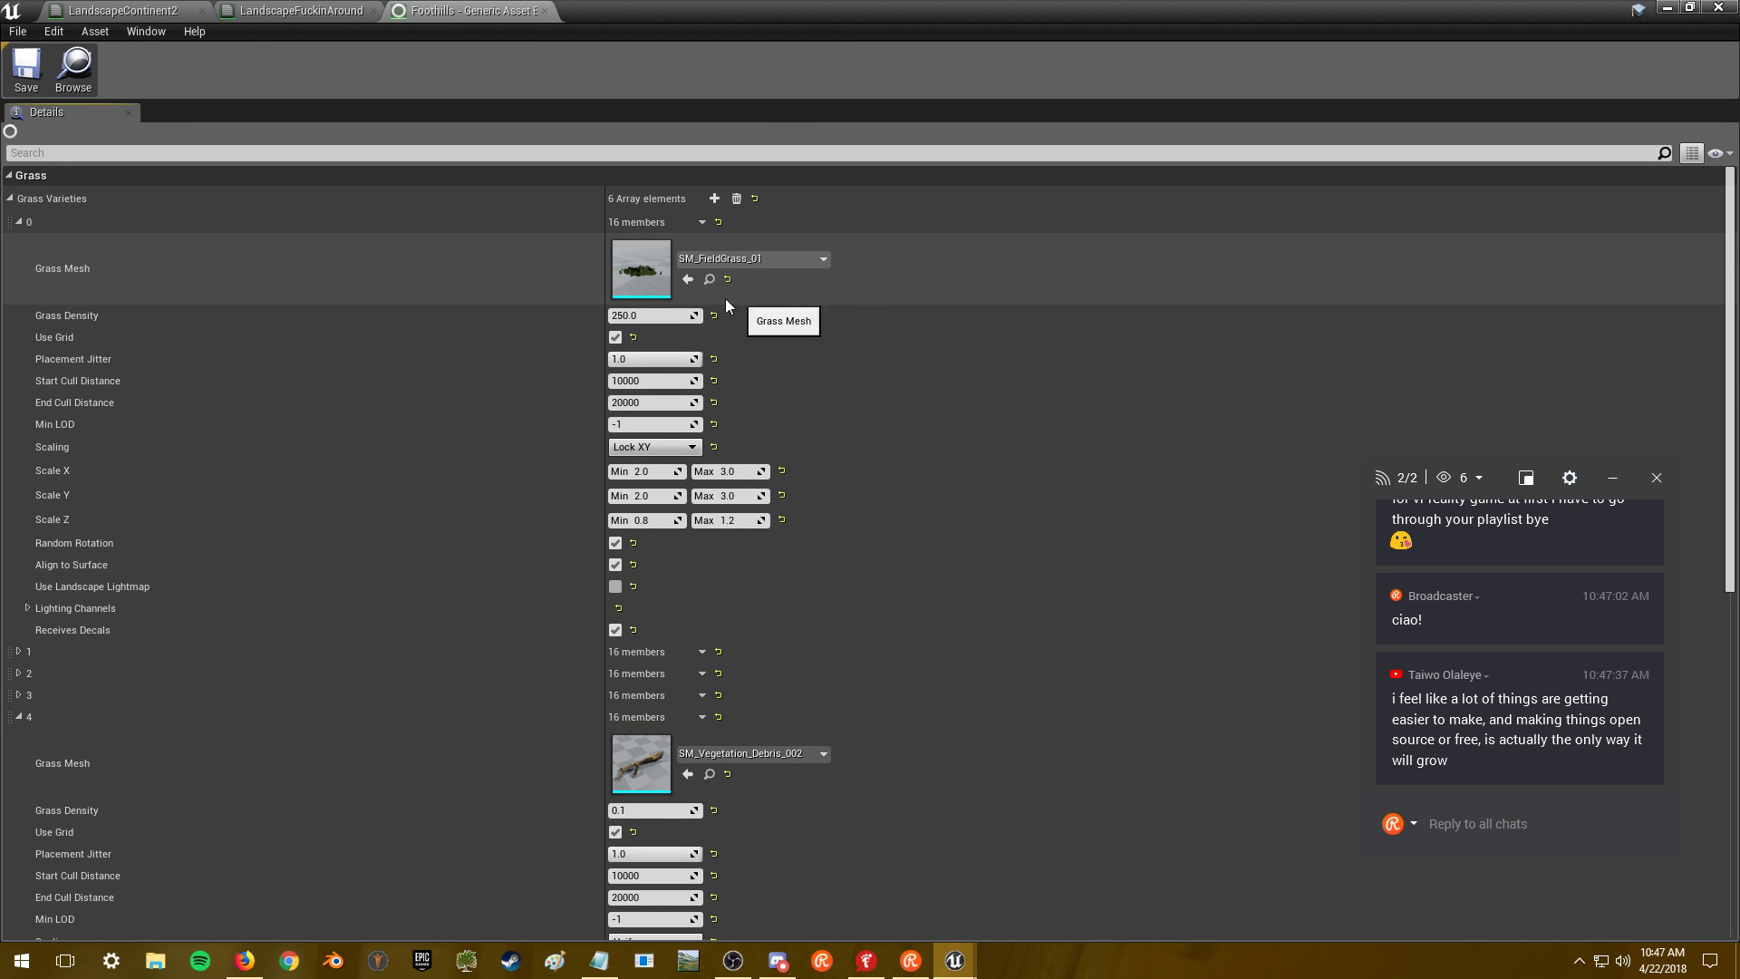
click(714, 197)
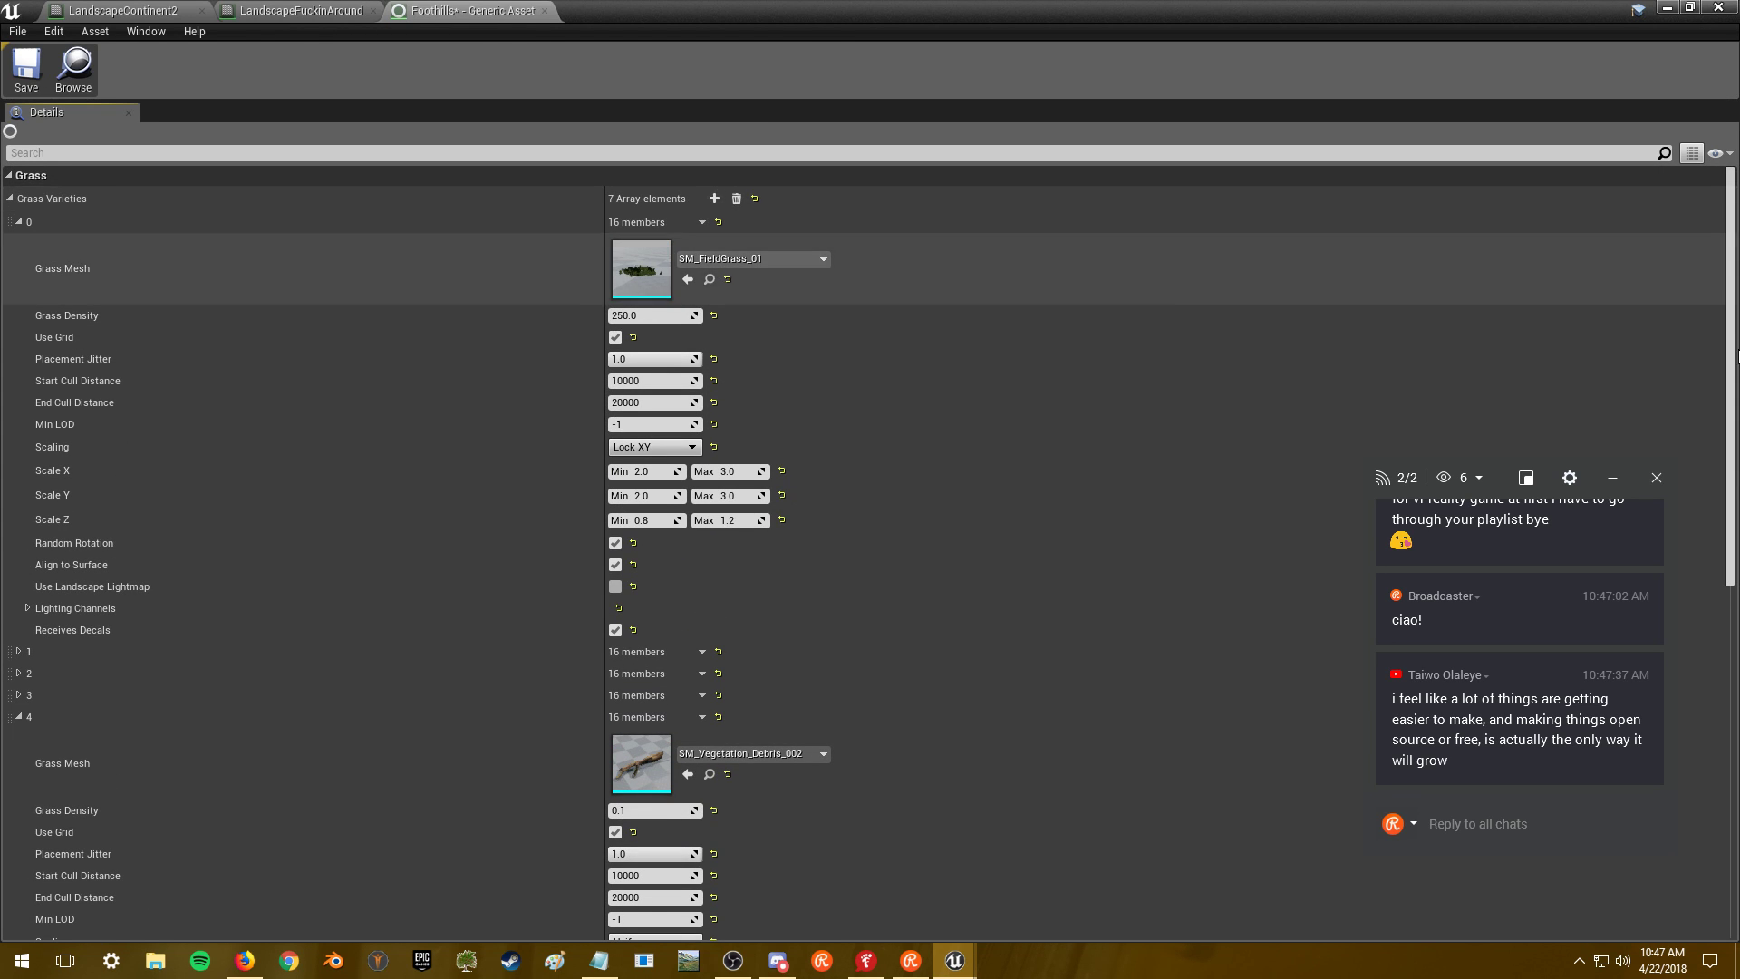
- Paste the copied settings into variety 6 and set its mesh to Medium_Boulder_001
scroll(1721, 704, down, 10)
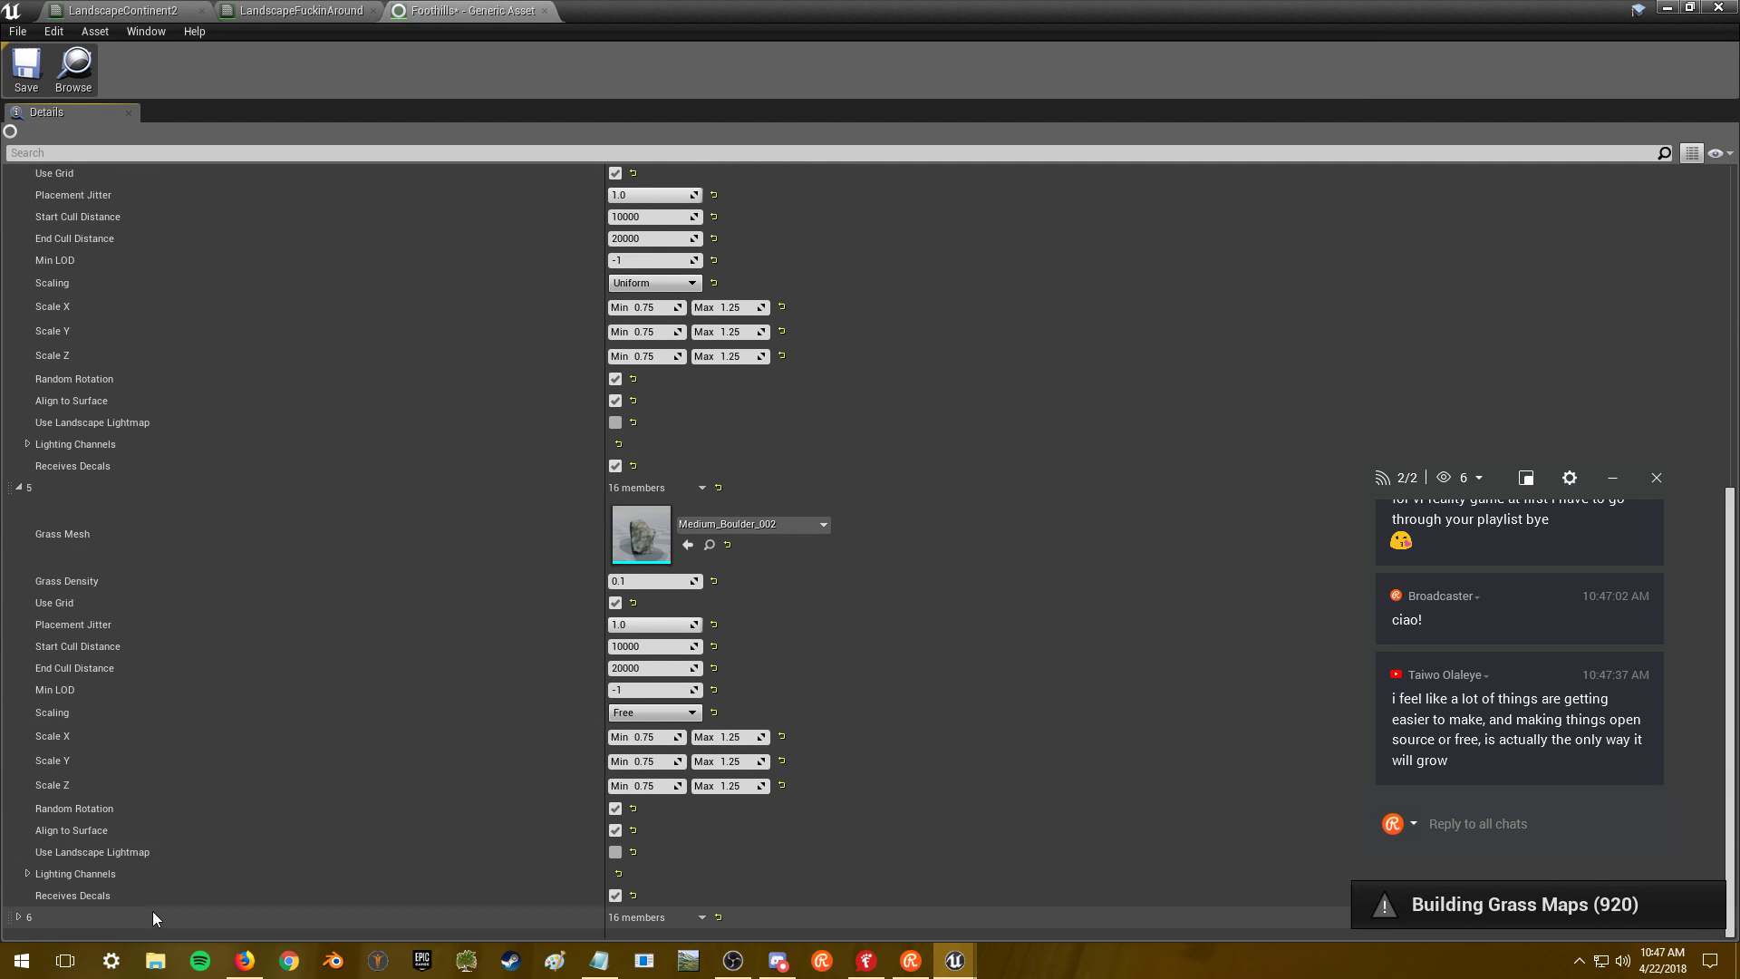
click(12, 919)
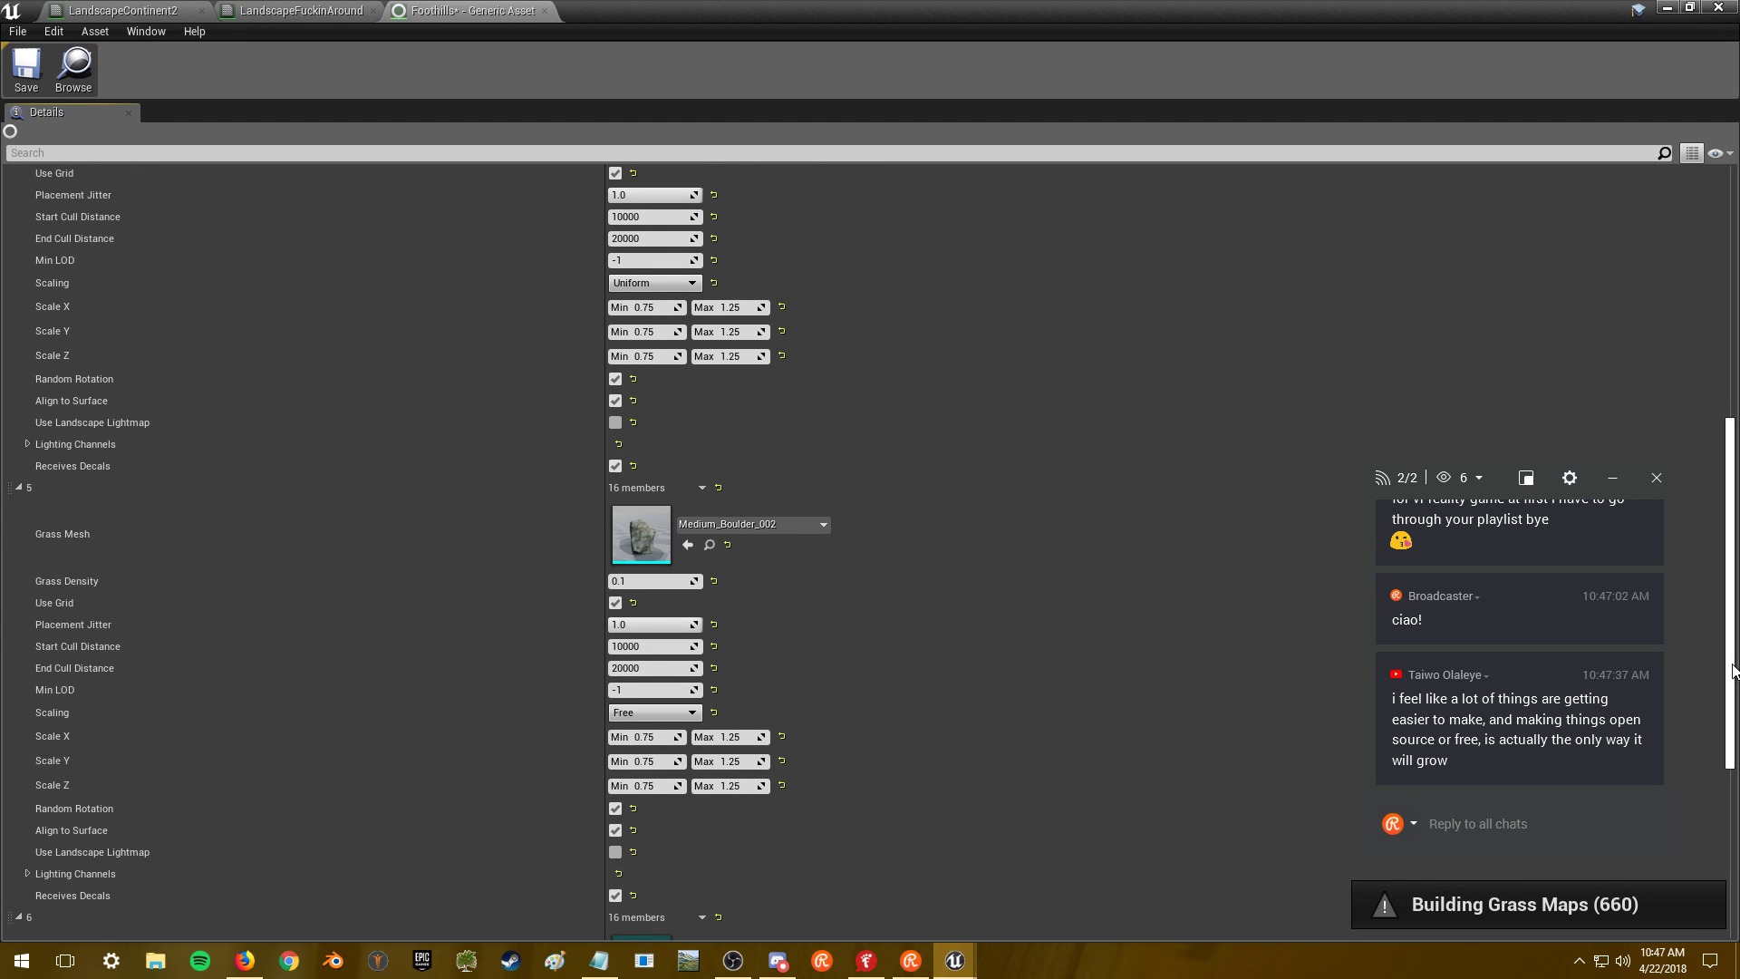
scroll(1733, 756, down, 3)
scroll(1733, 757, down, 3)
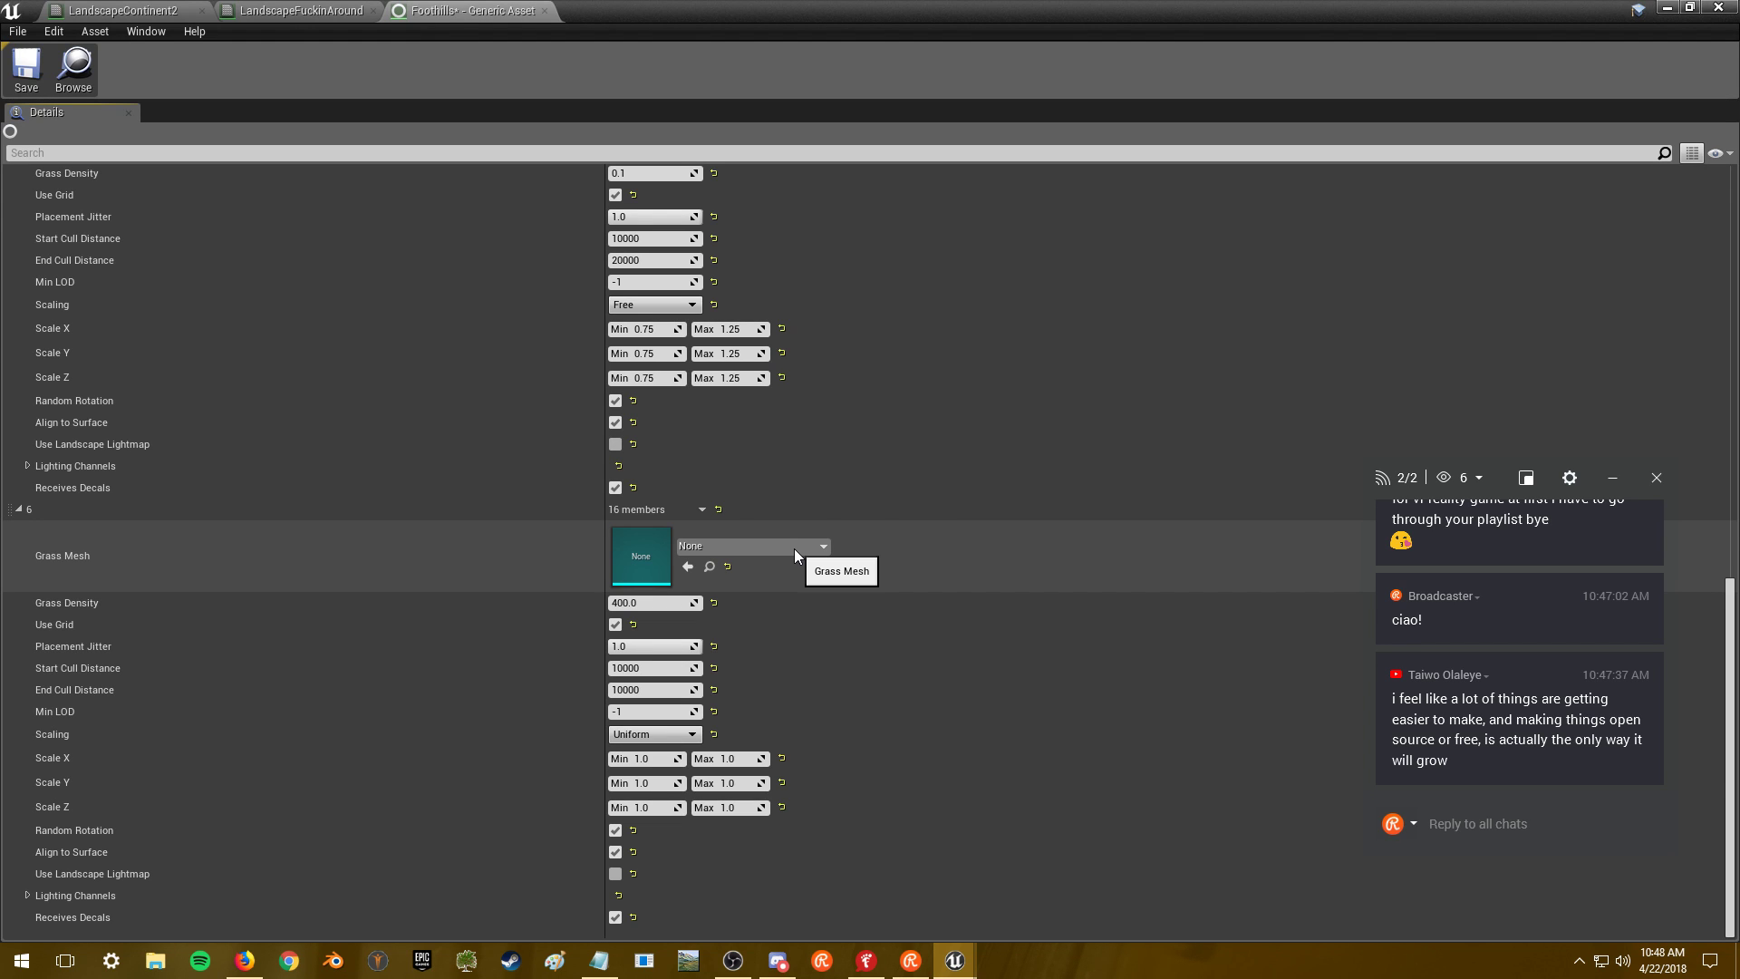
click(794, 547)
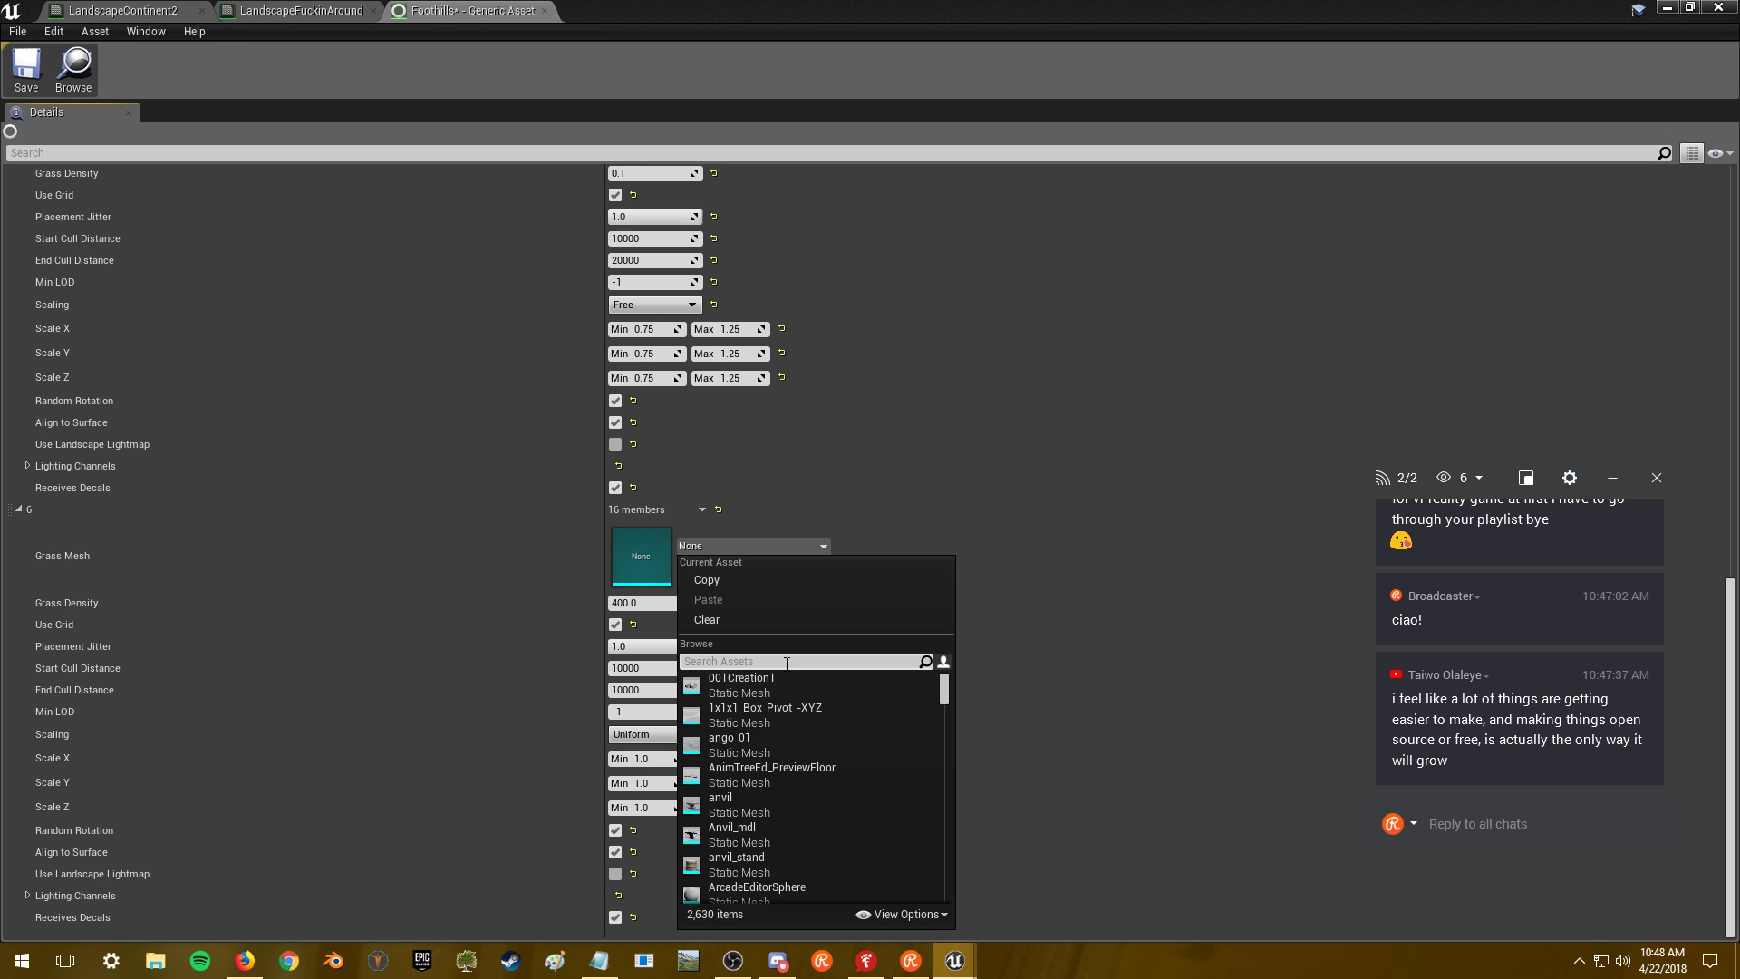
scroll(1075, 632, up, 3)
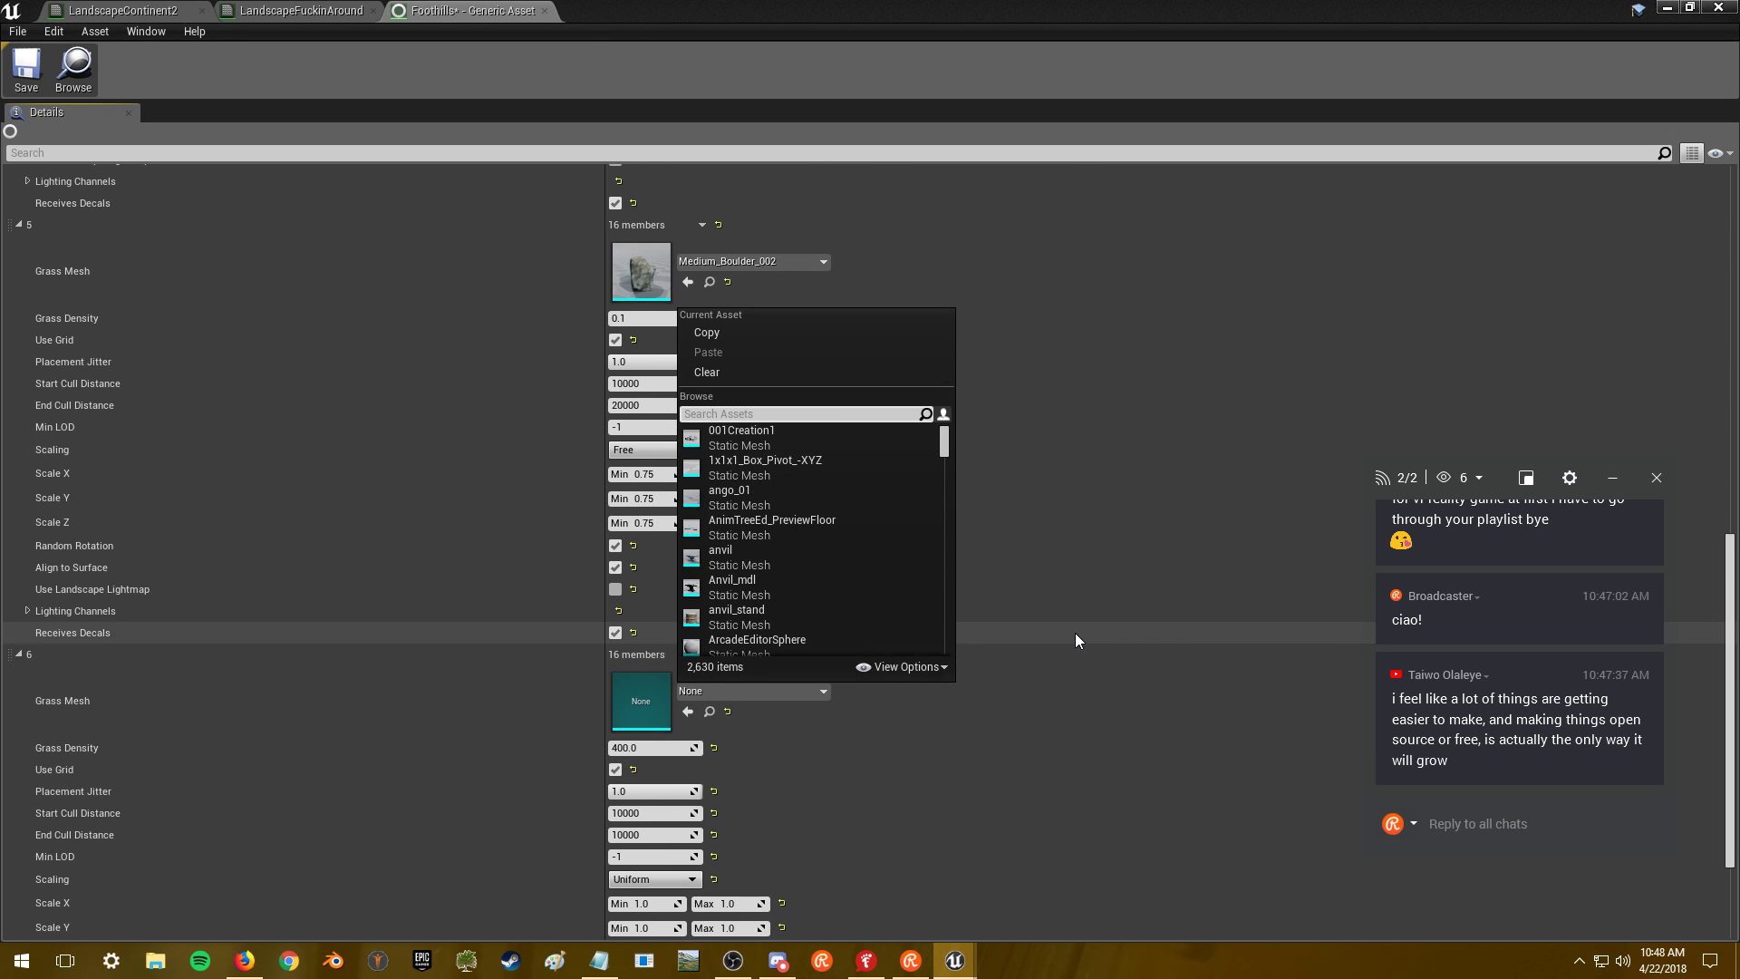
right_click(629, 655)
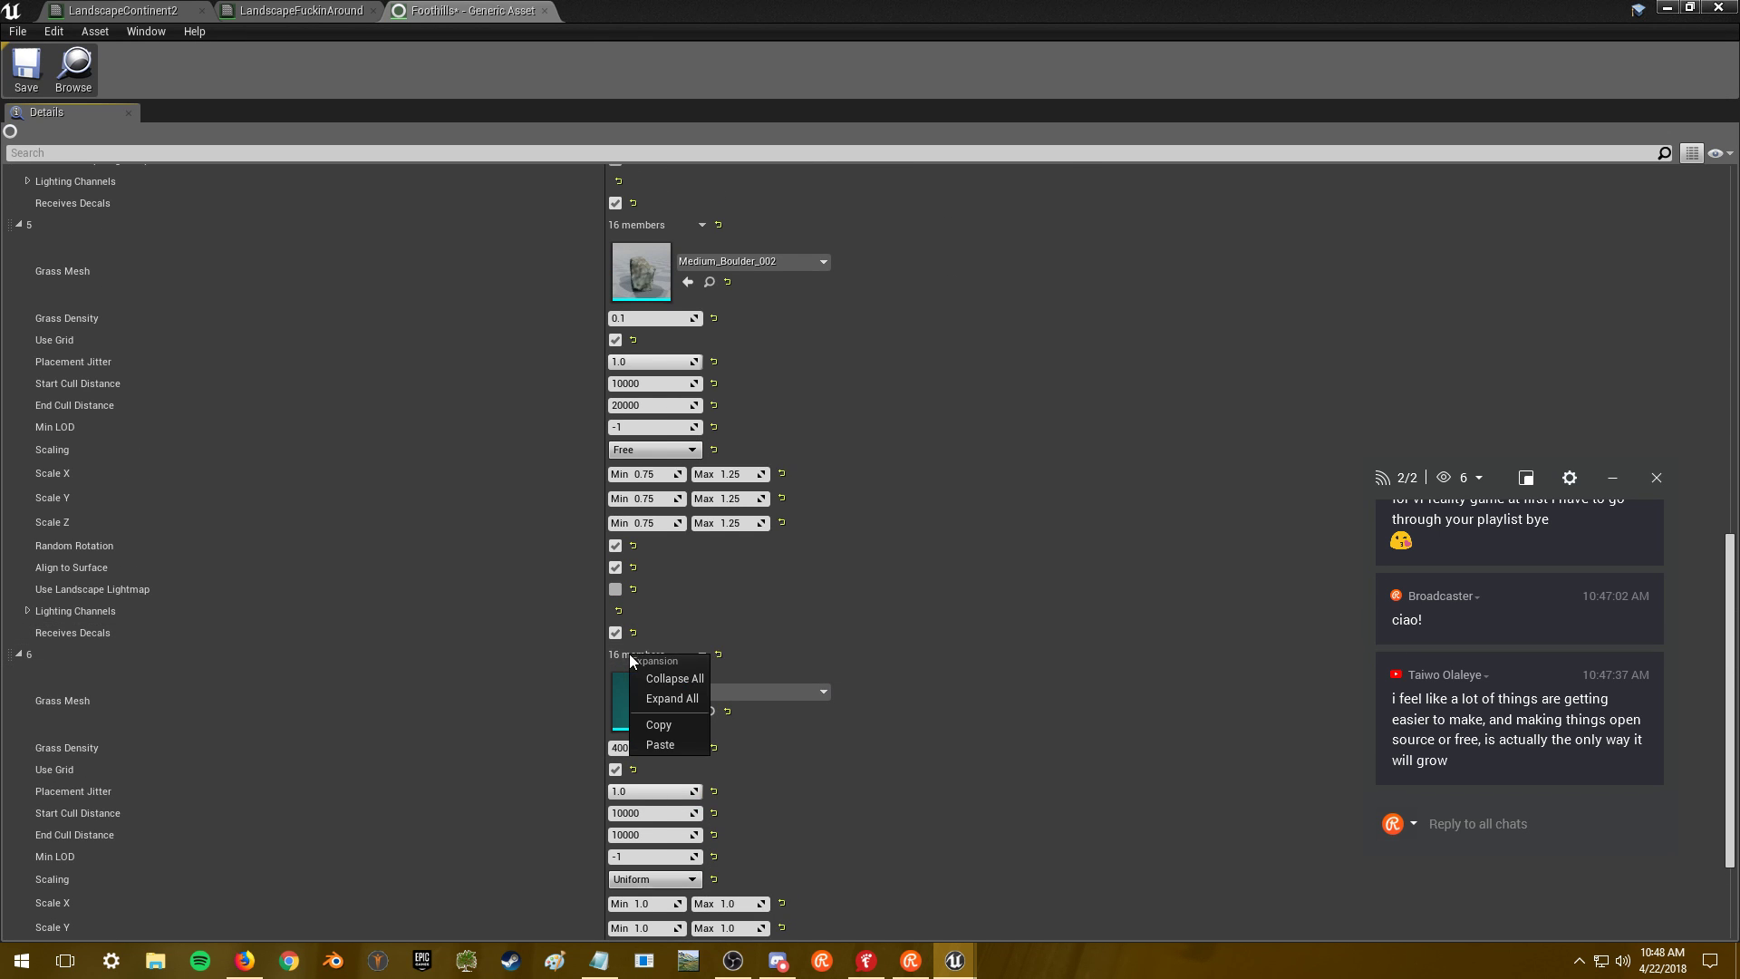
click(657, 745)
click(727, 691)
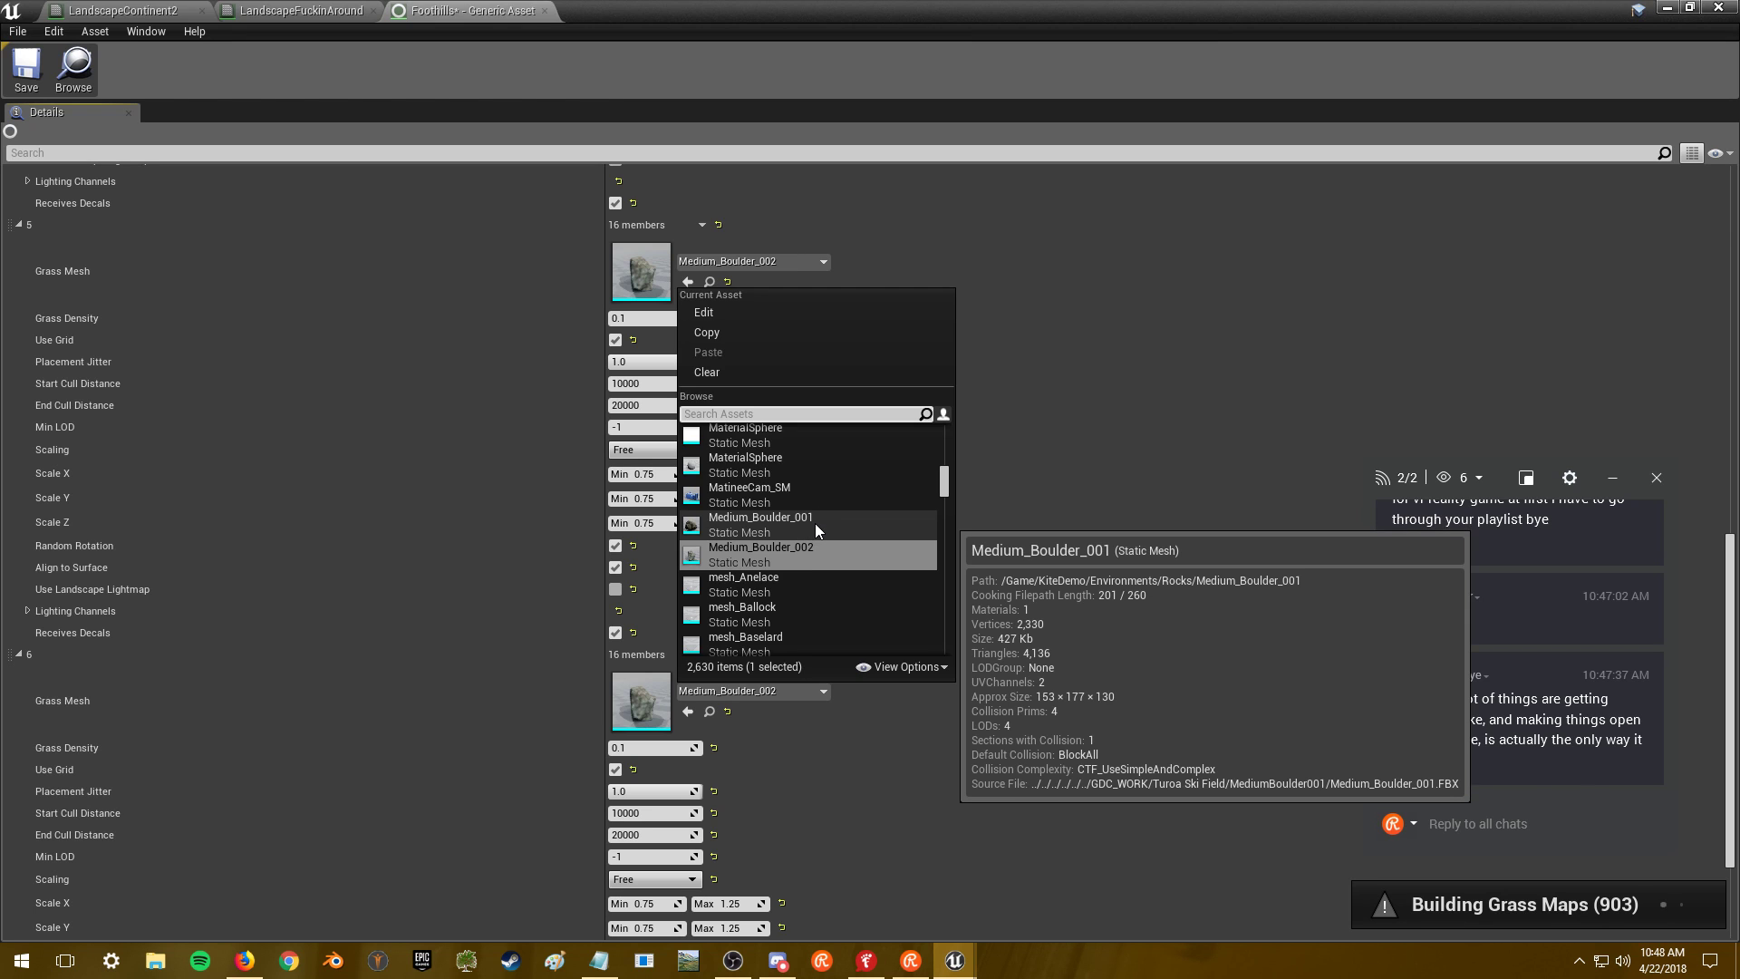
click(814, 523)
- Preview the Medium_Boulder_001 mesh, then return to the Foothills grass asset
double_click(665, 698)
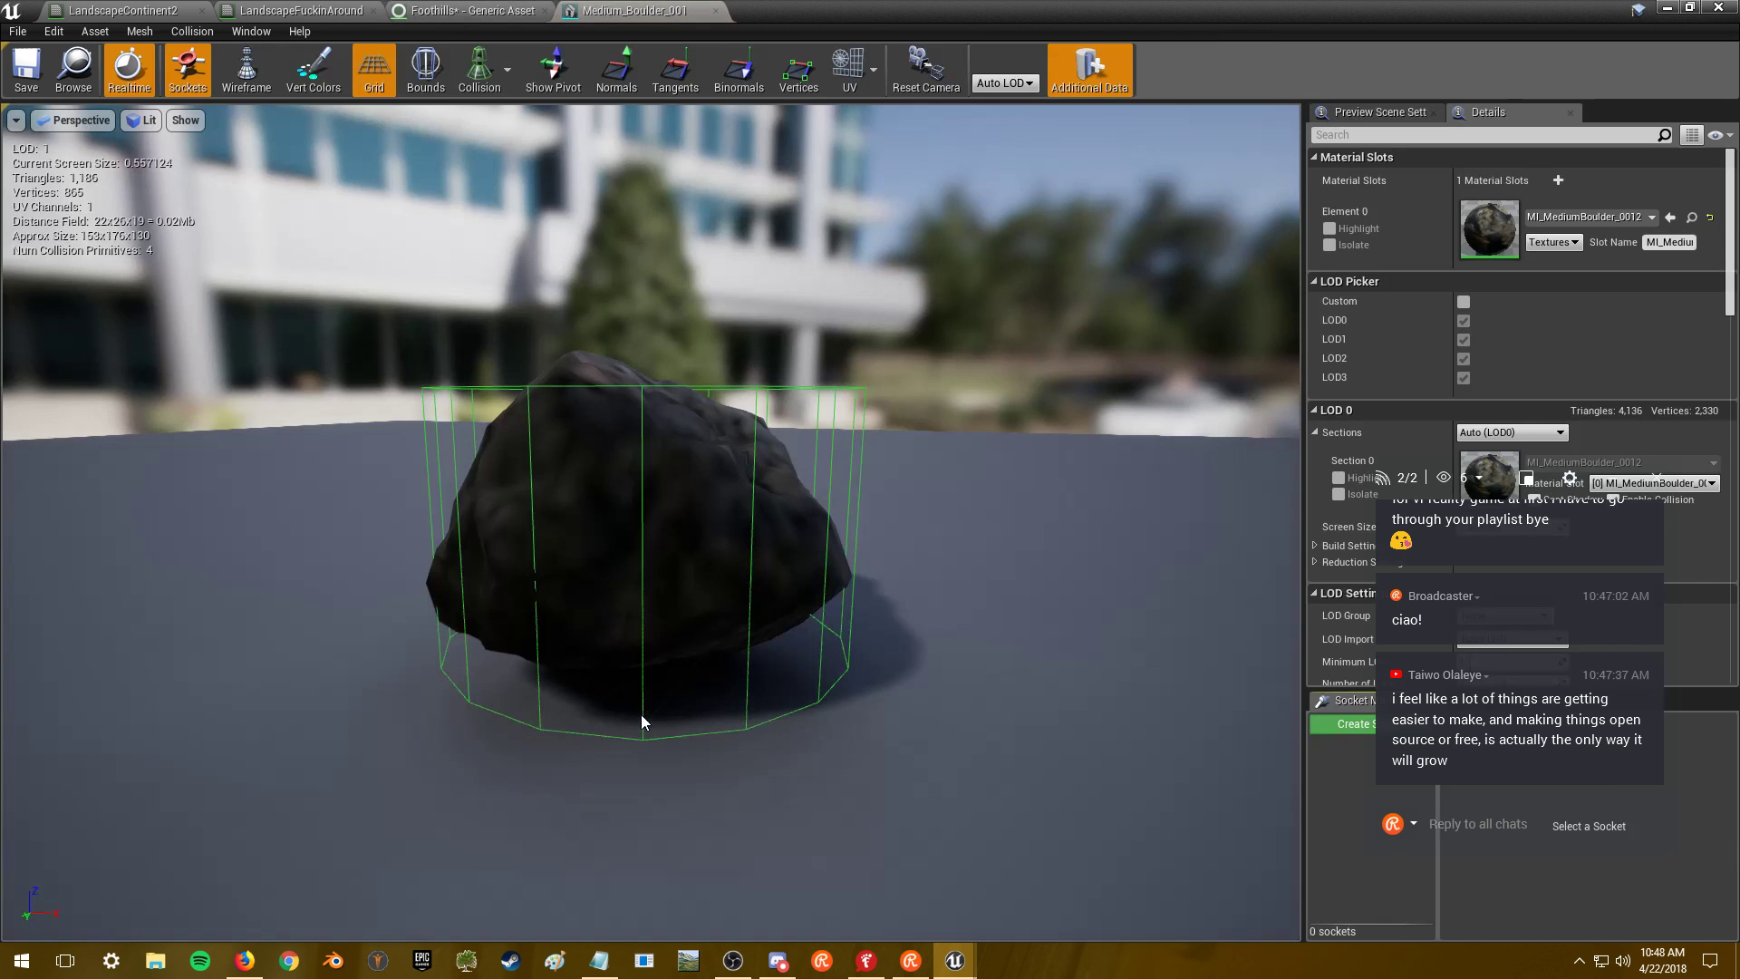
drag(1486, 479, 1074, 563)
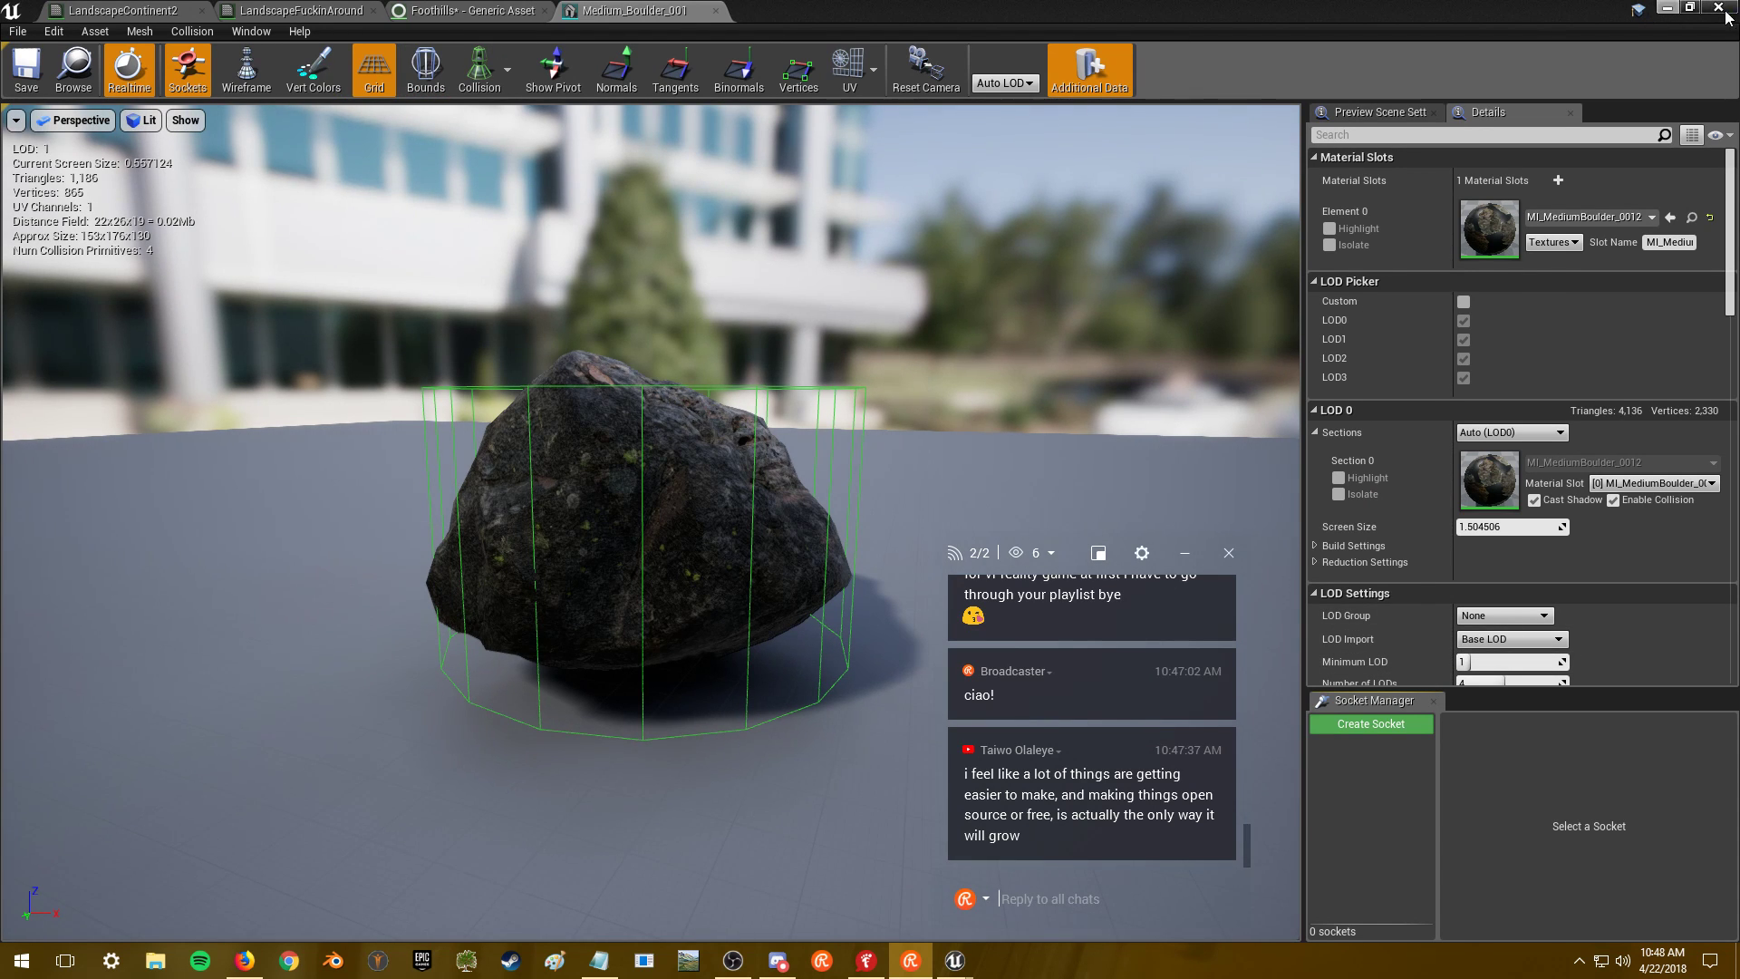
click(299, 10)
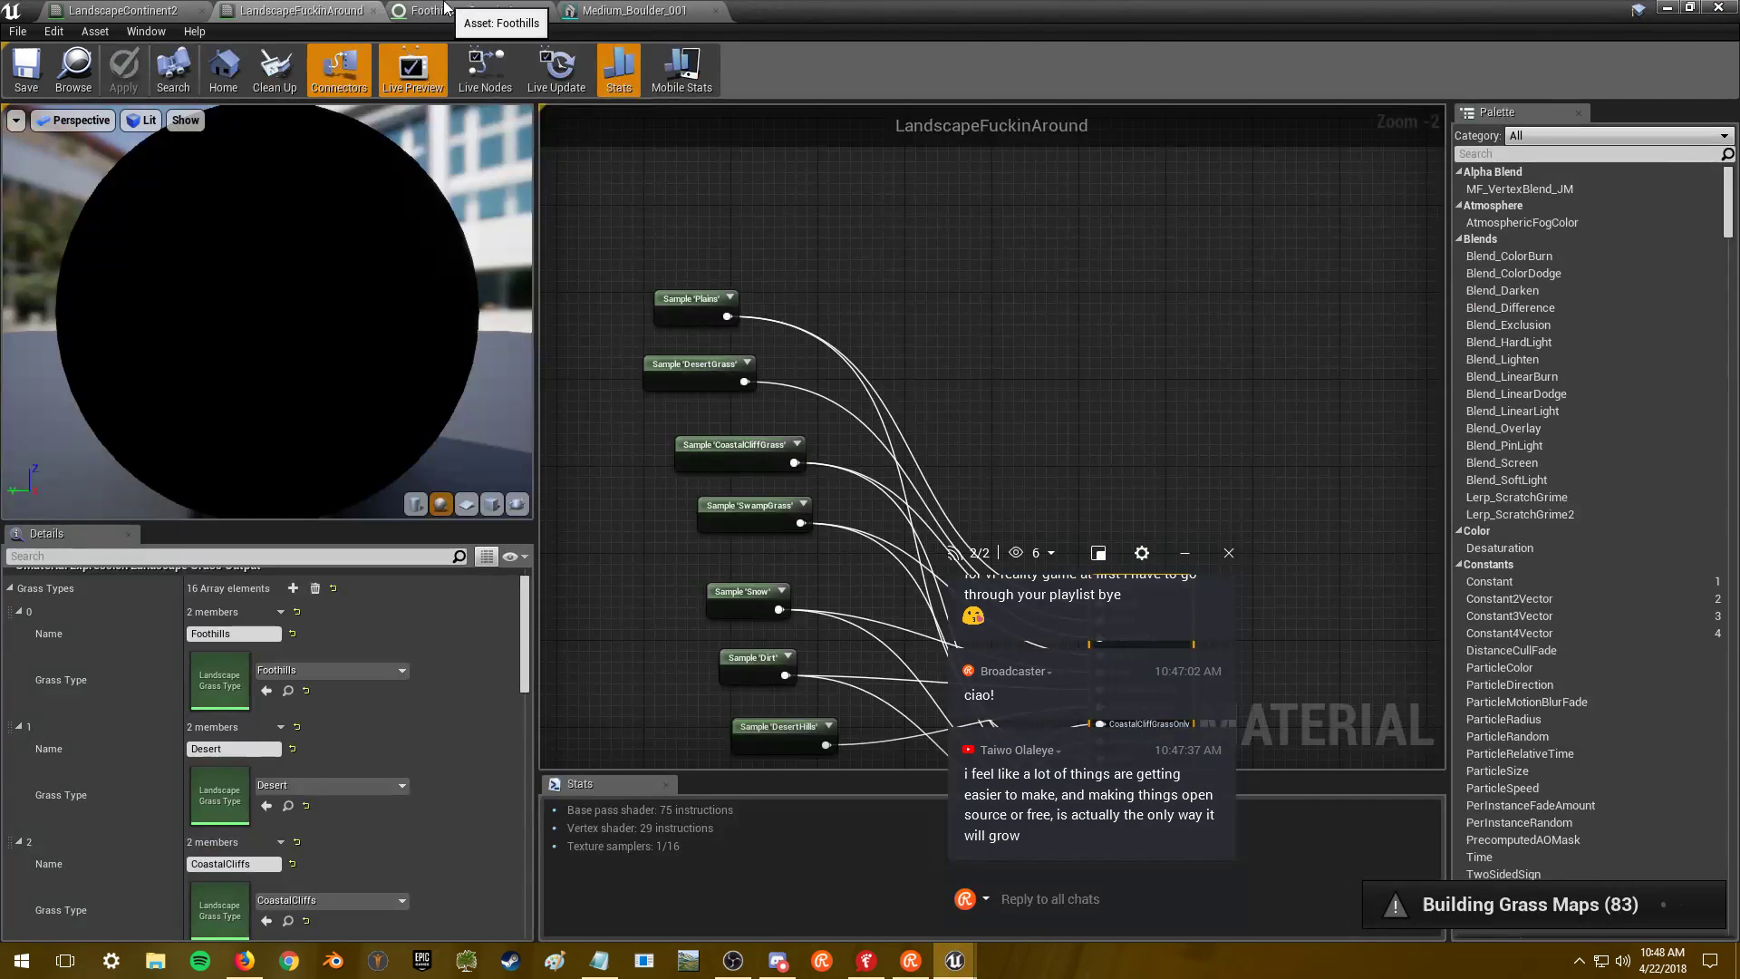
click(471, 10)
- Set Grass Density to 0.005 for boulder varieties 5 and 6
scroll(764, 728, down, 1)
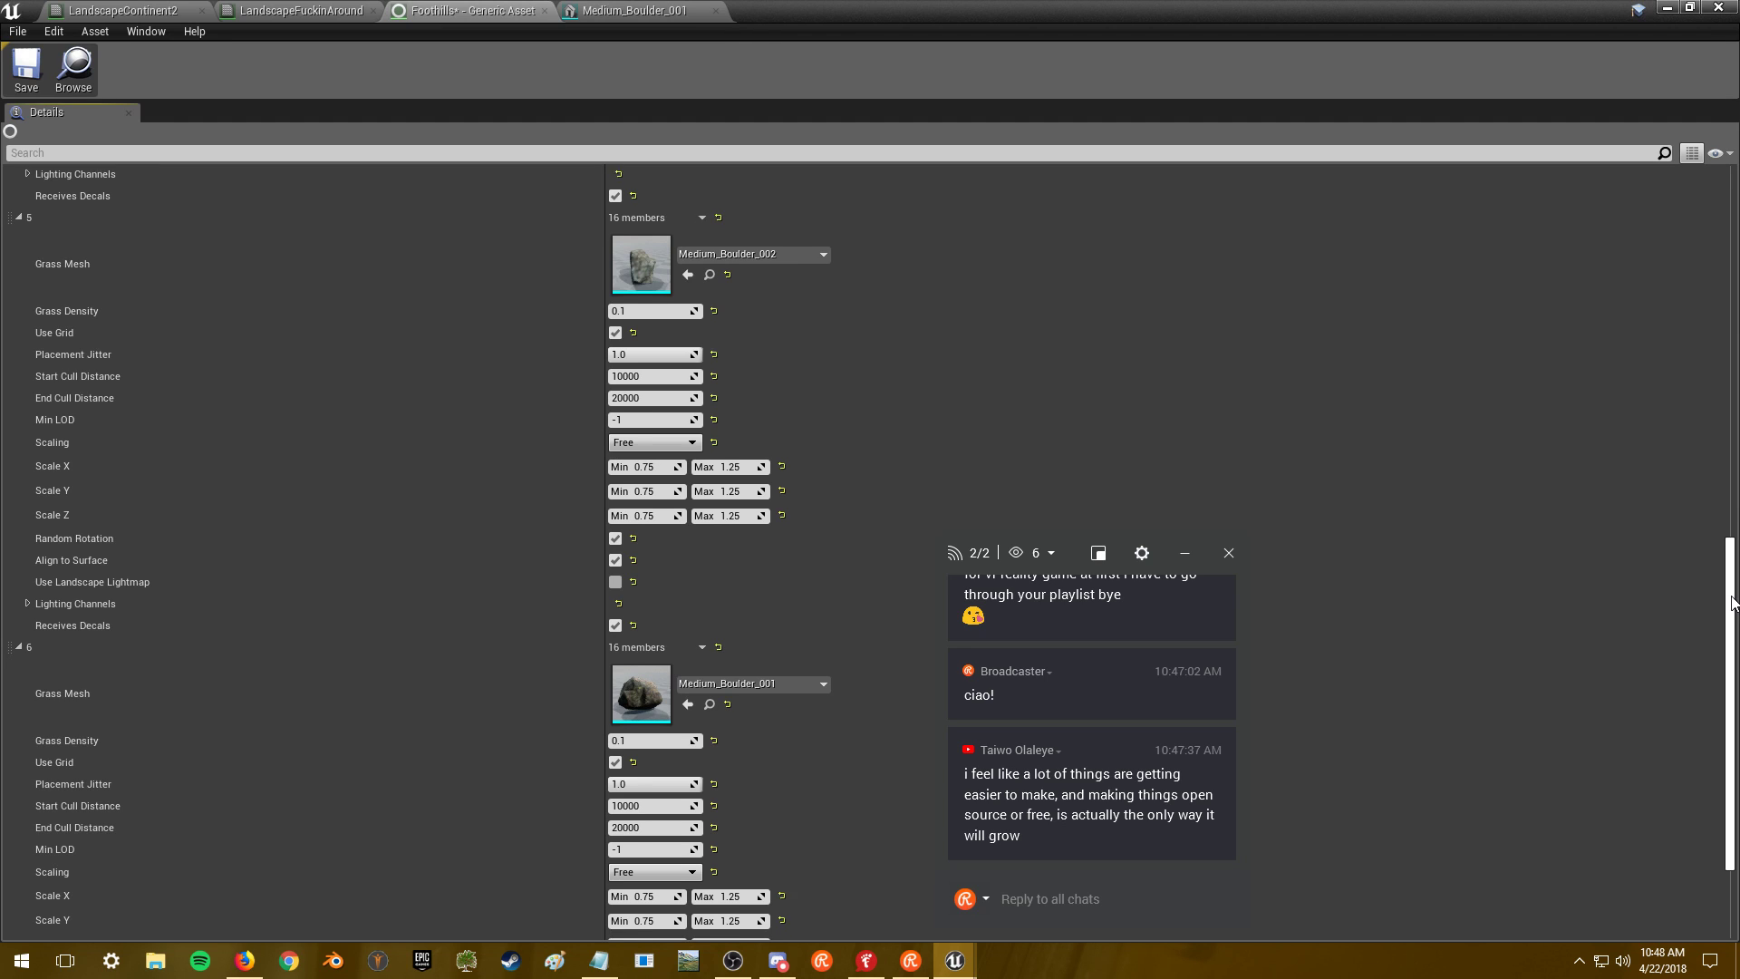
click(637, 723)
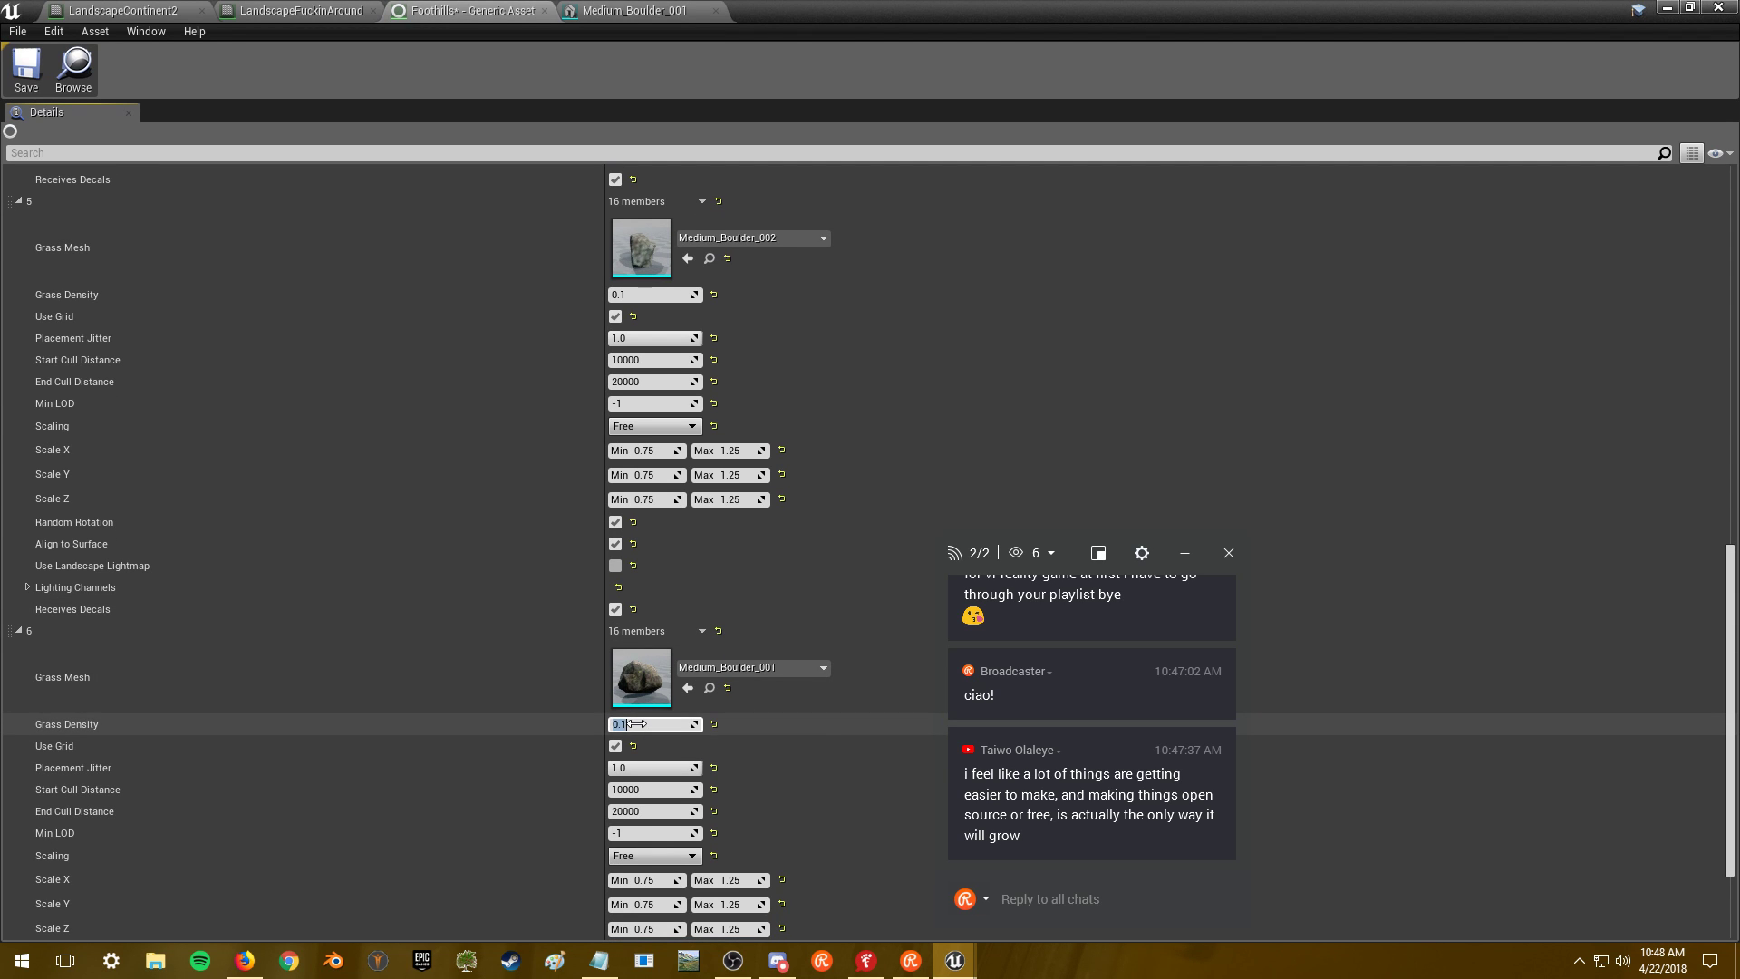
text(.005)
click(638, 295)
text(.005)
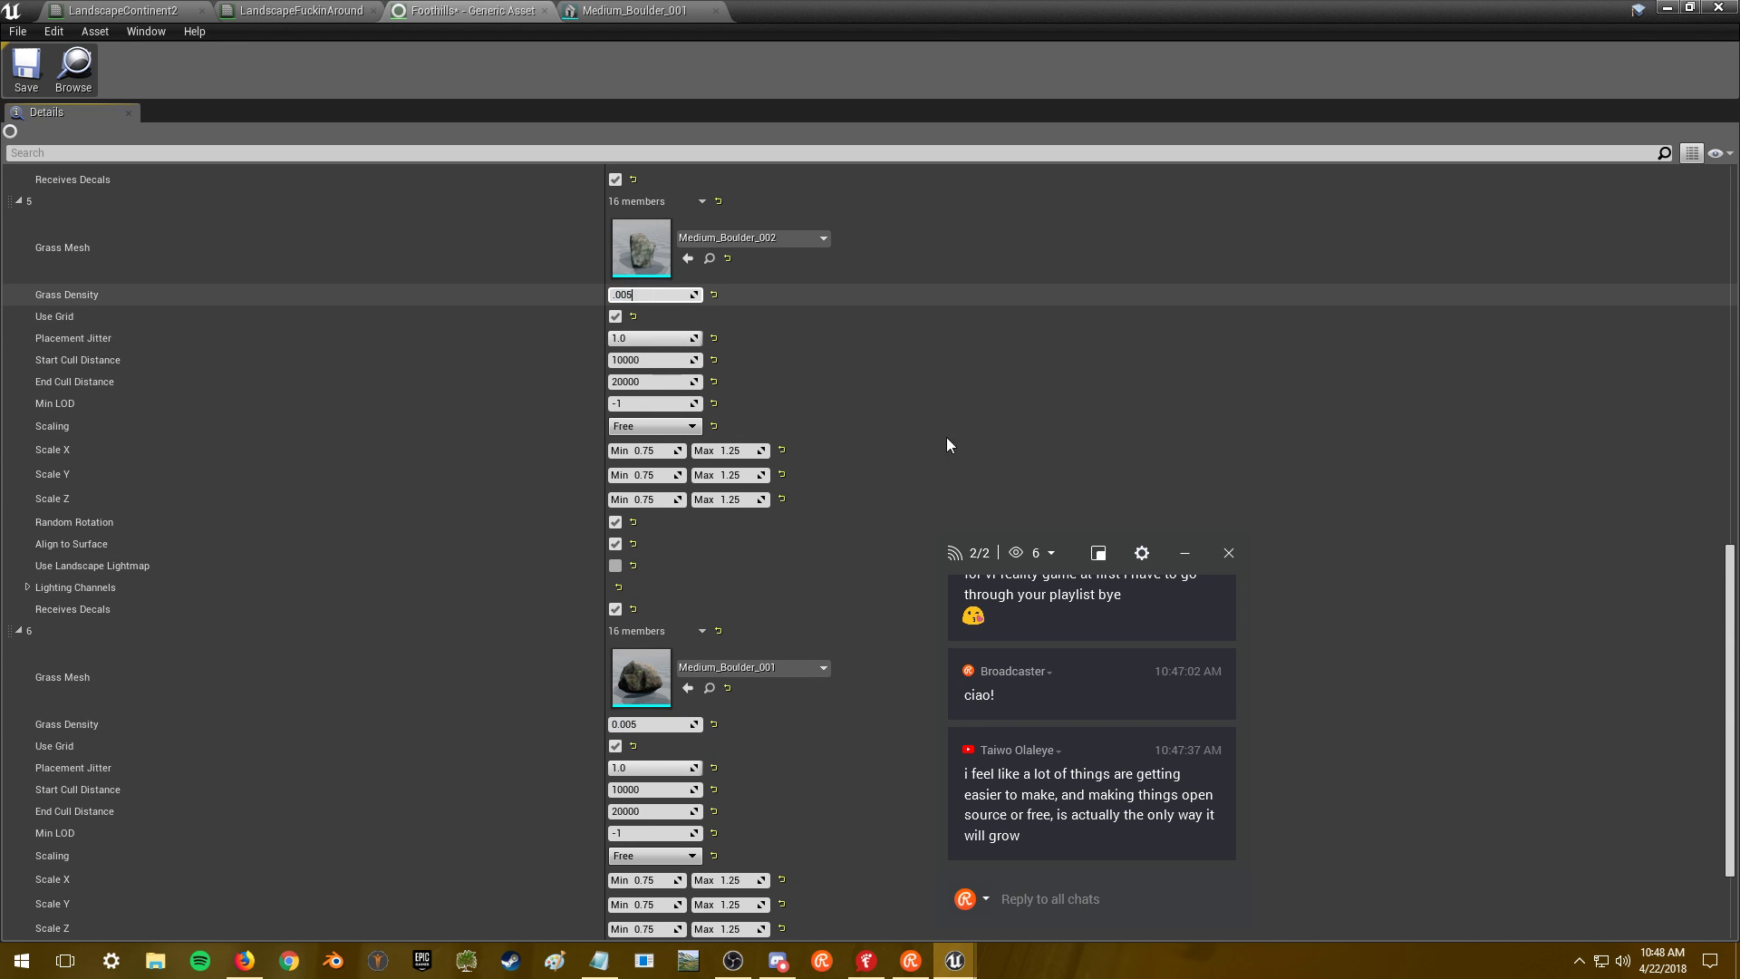
scroll(1731, 576, up, 10)
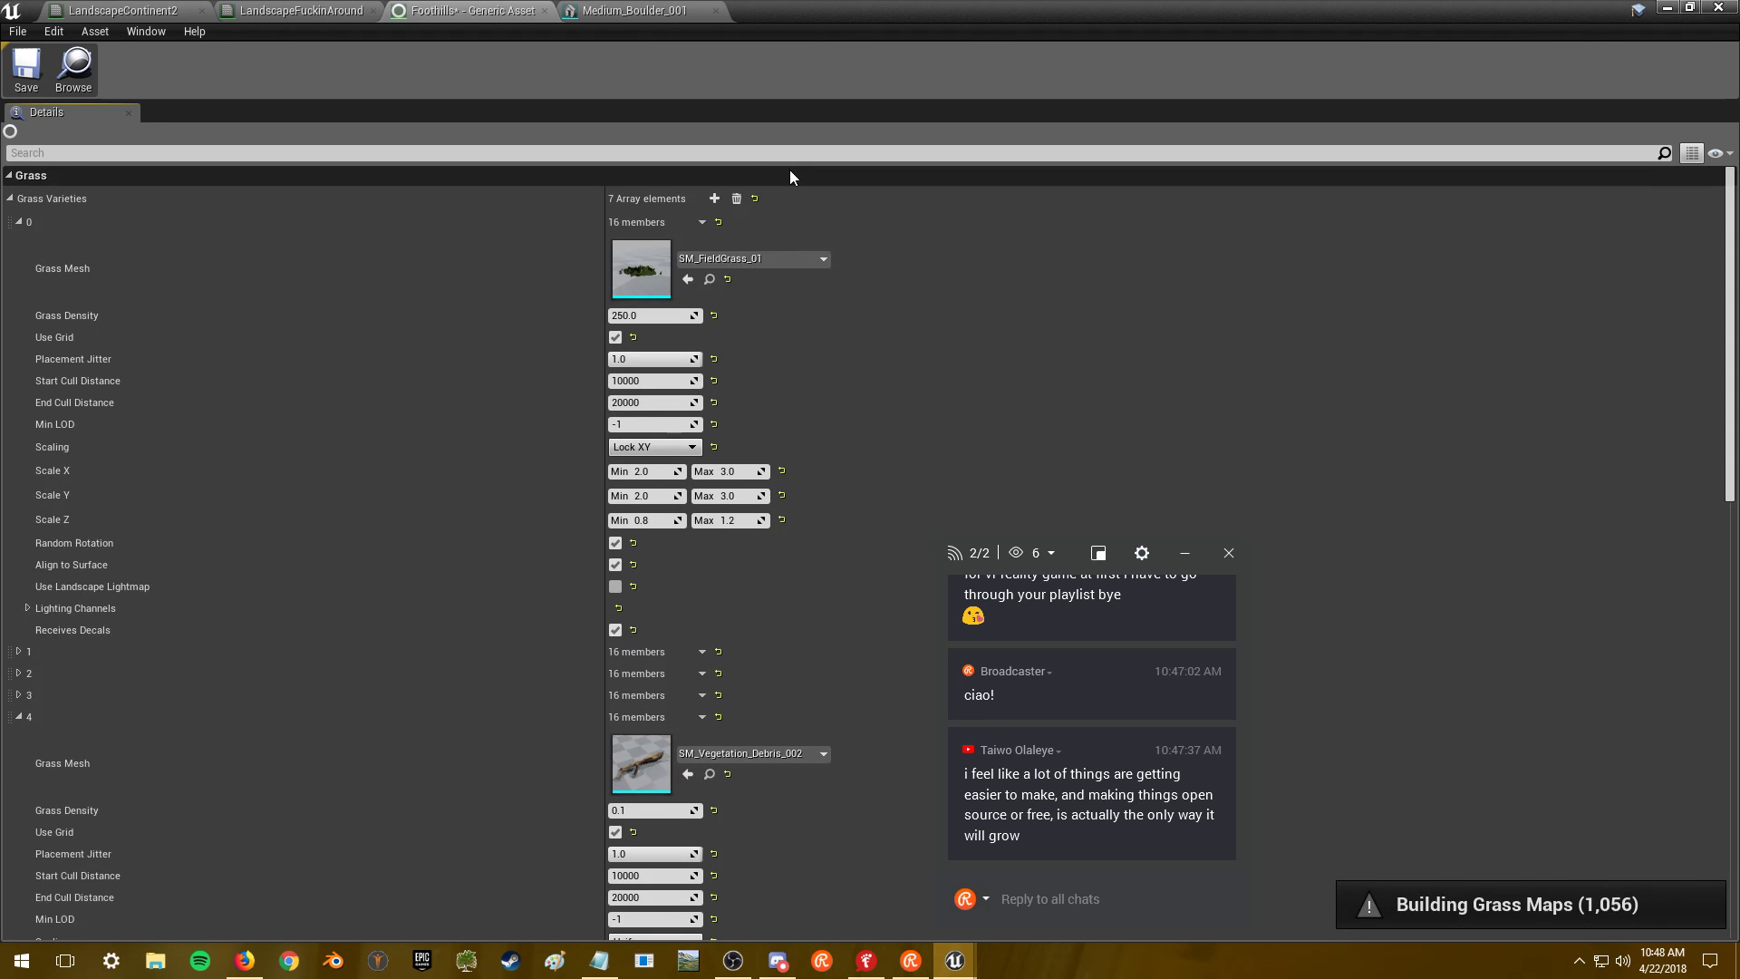
- Expand varieties 7 and 8 to check their settings
drag(1731, 366, 1736, 785)
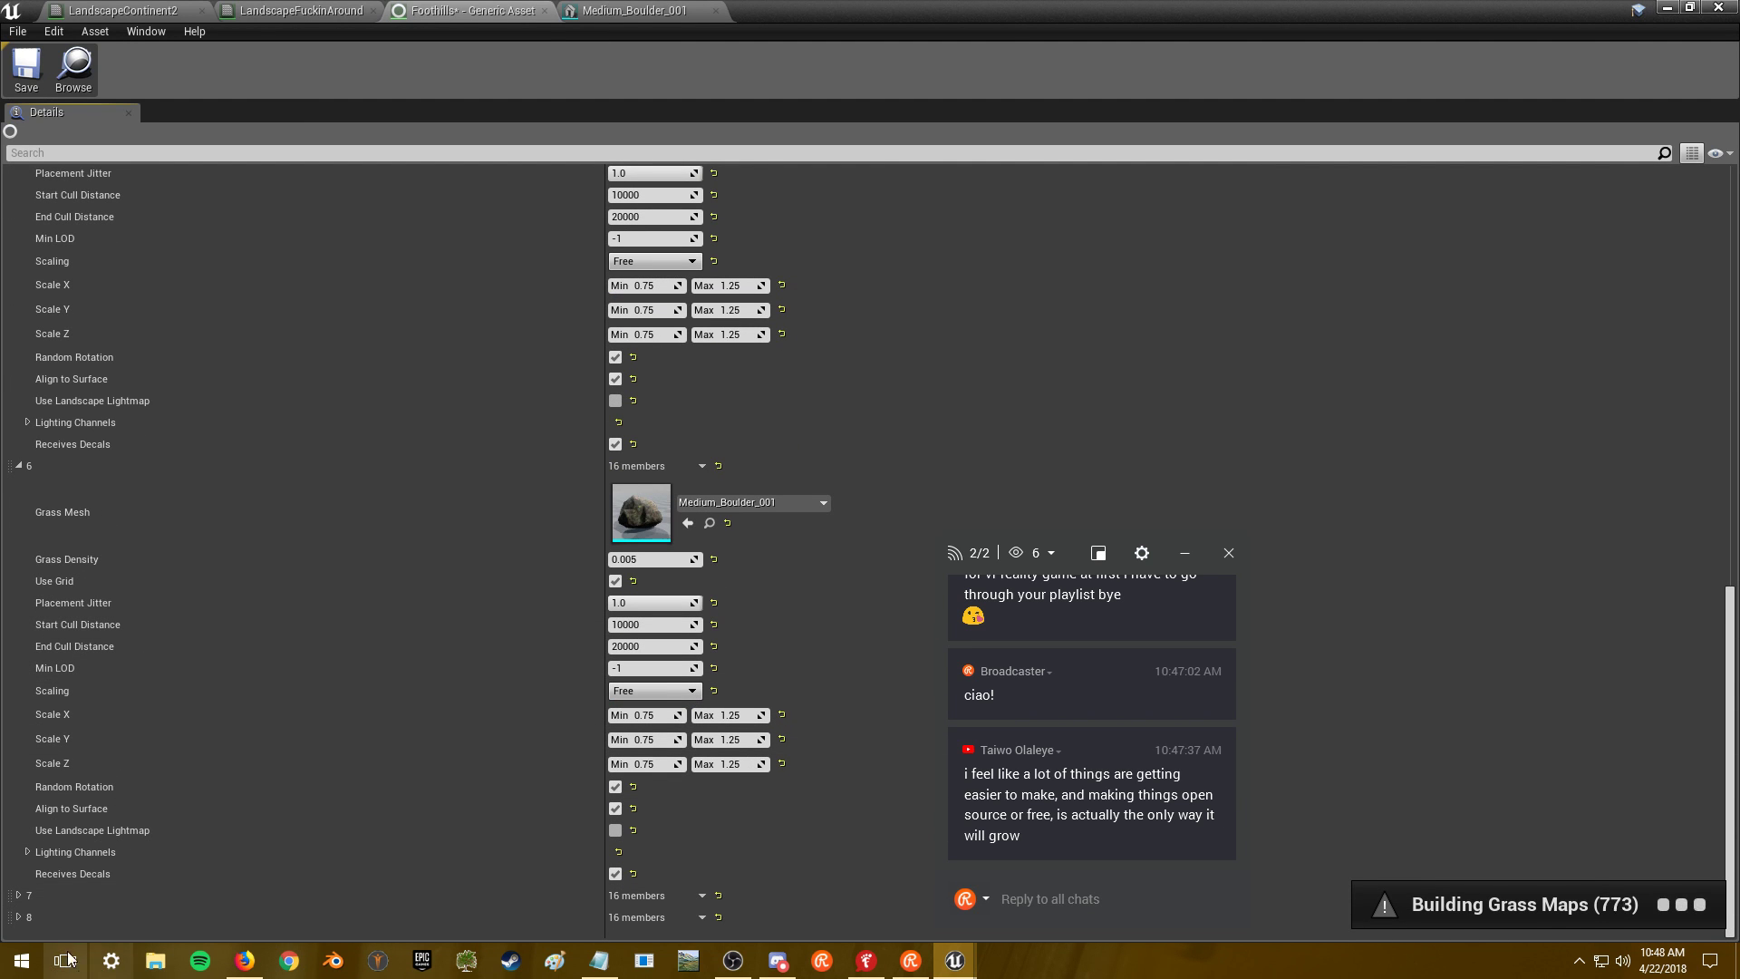
click(18, 917)
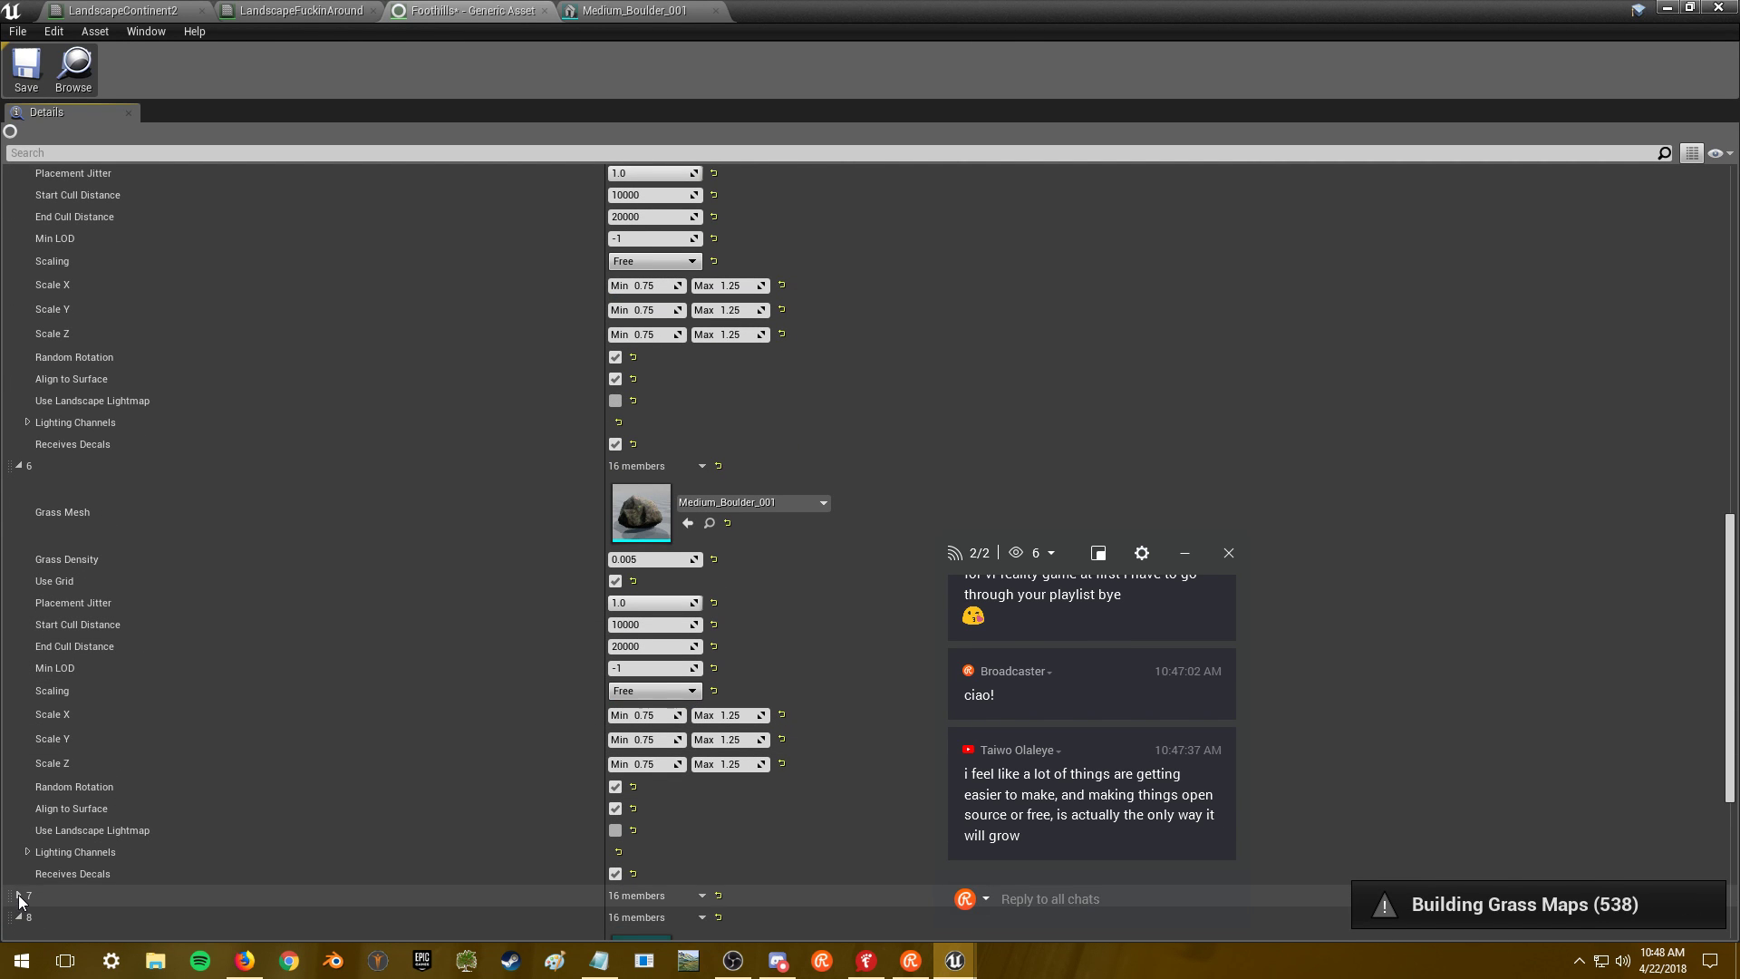
scroll(330, 829, down, 3)
click(19, 692)
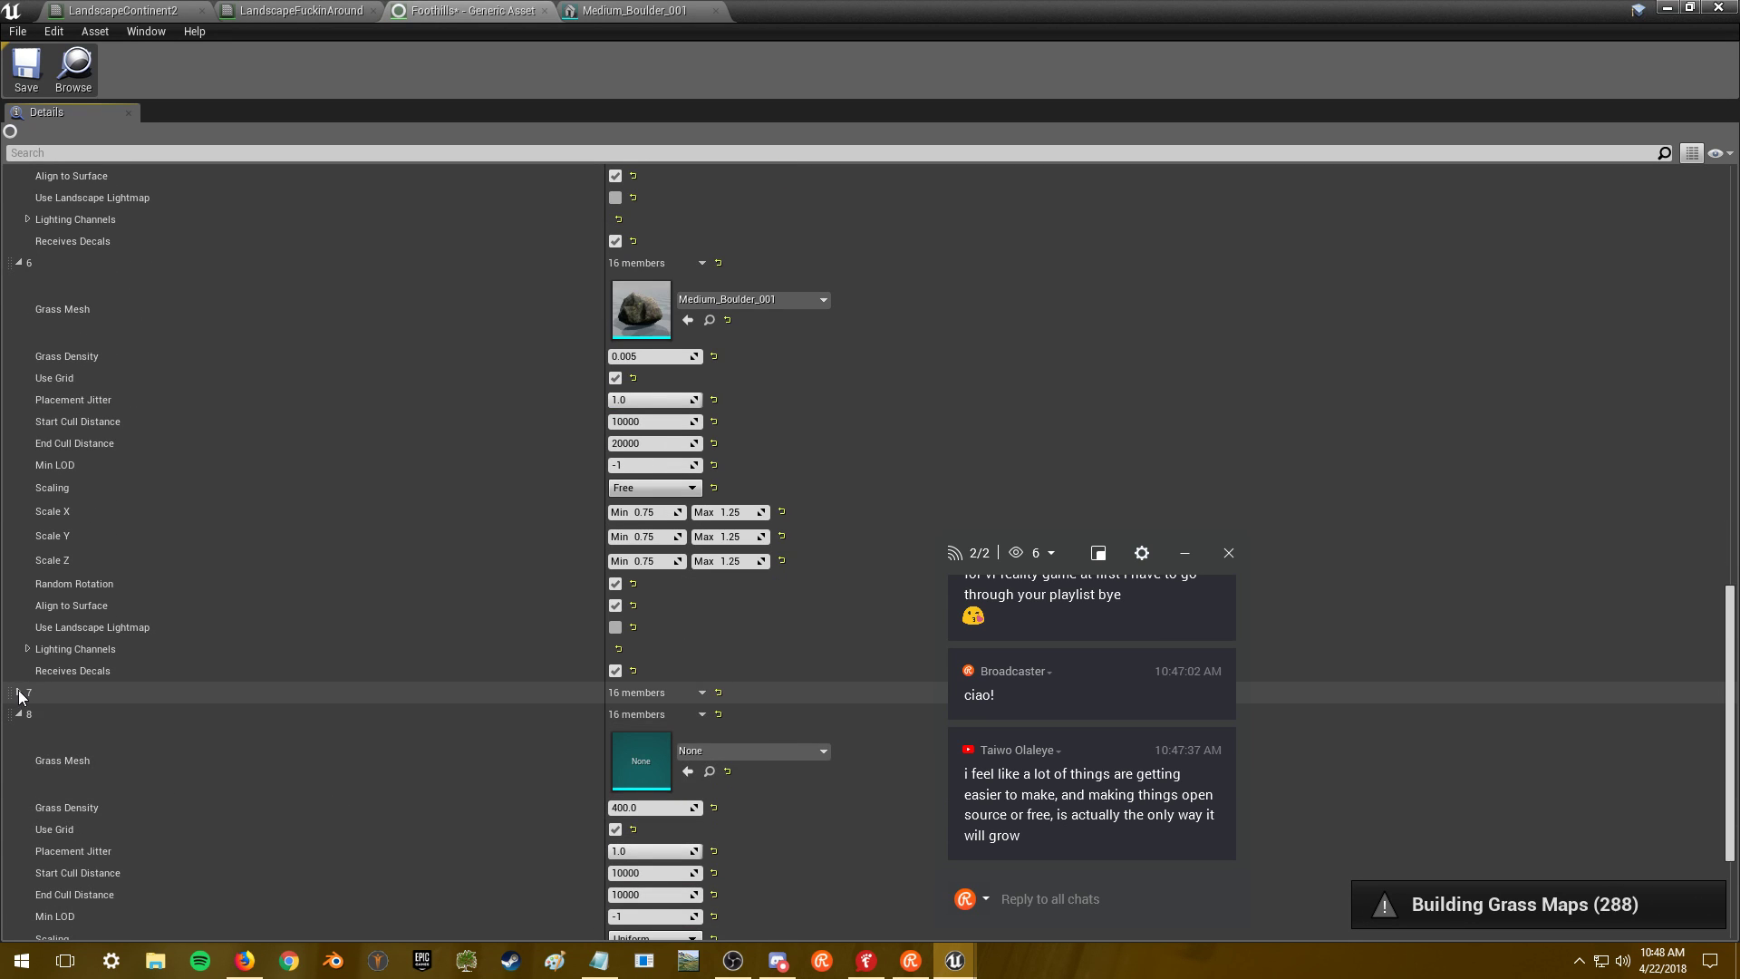
scroll(488, 677, up, 3)
scroll(488, 677, up, 2)
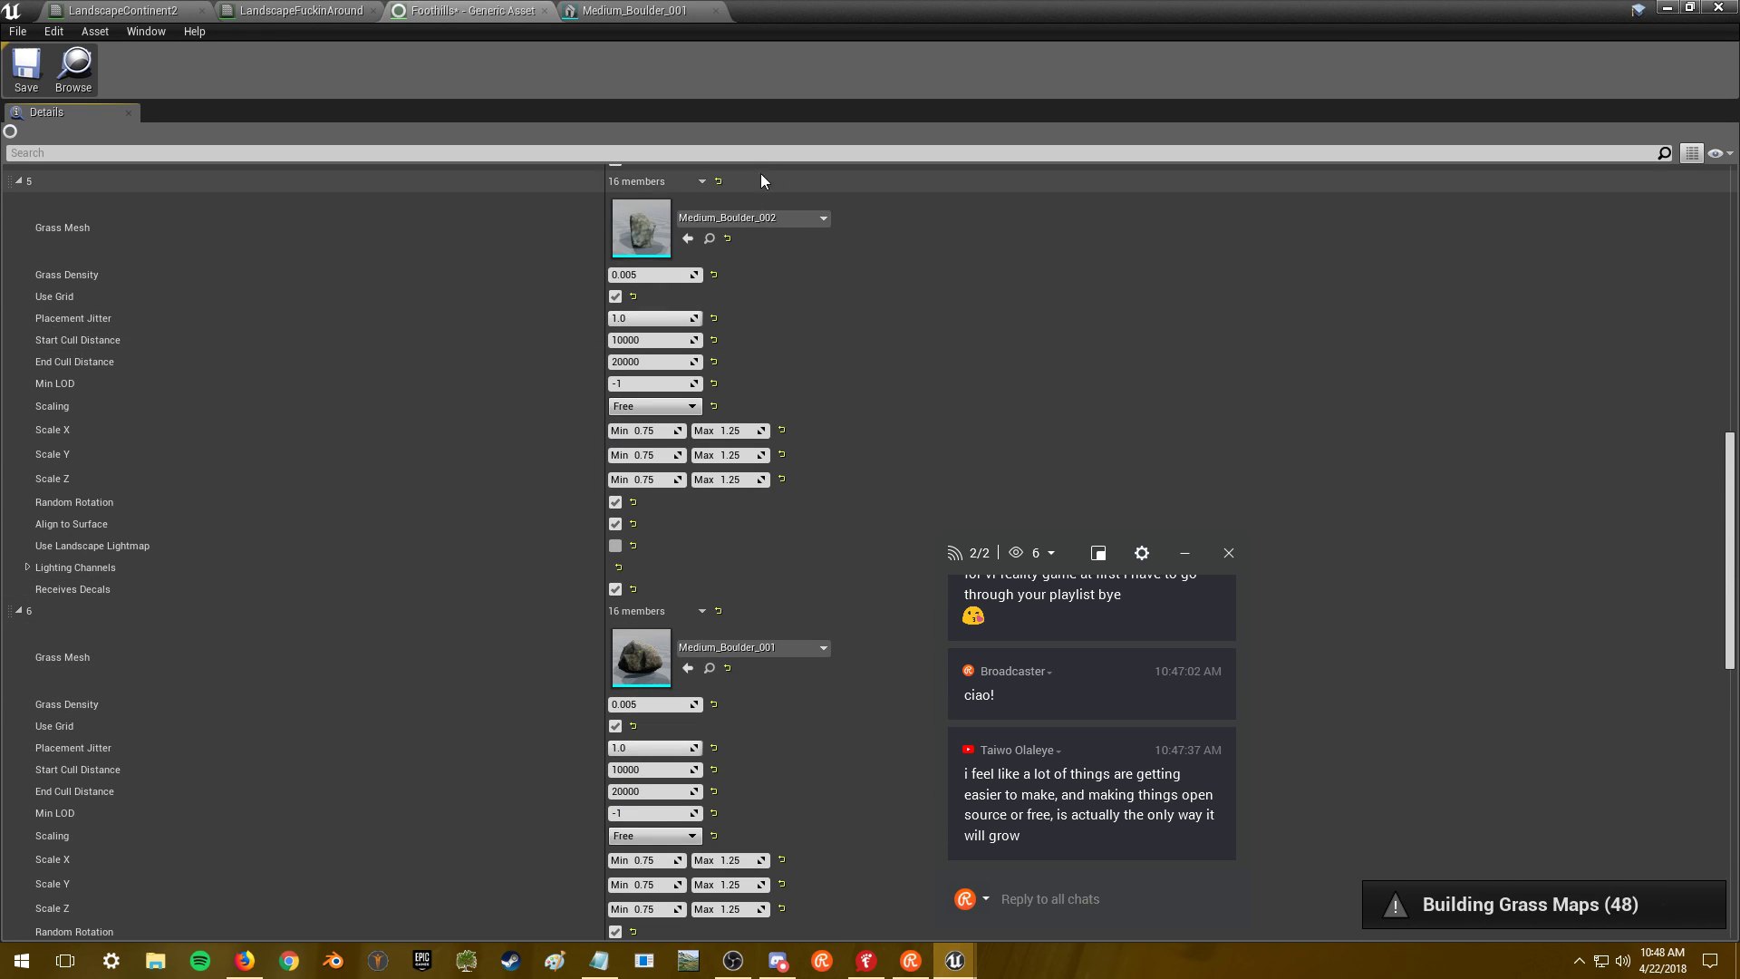
- Browse the rock meshes in the Content Browser and open Rock_medium_VarC_mdl
scroll(830, 703, down, 1)
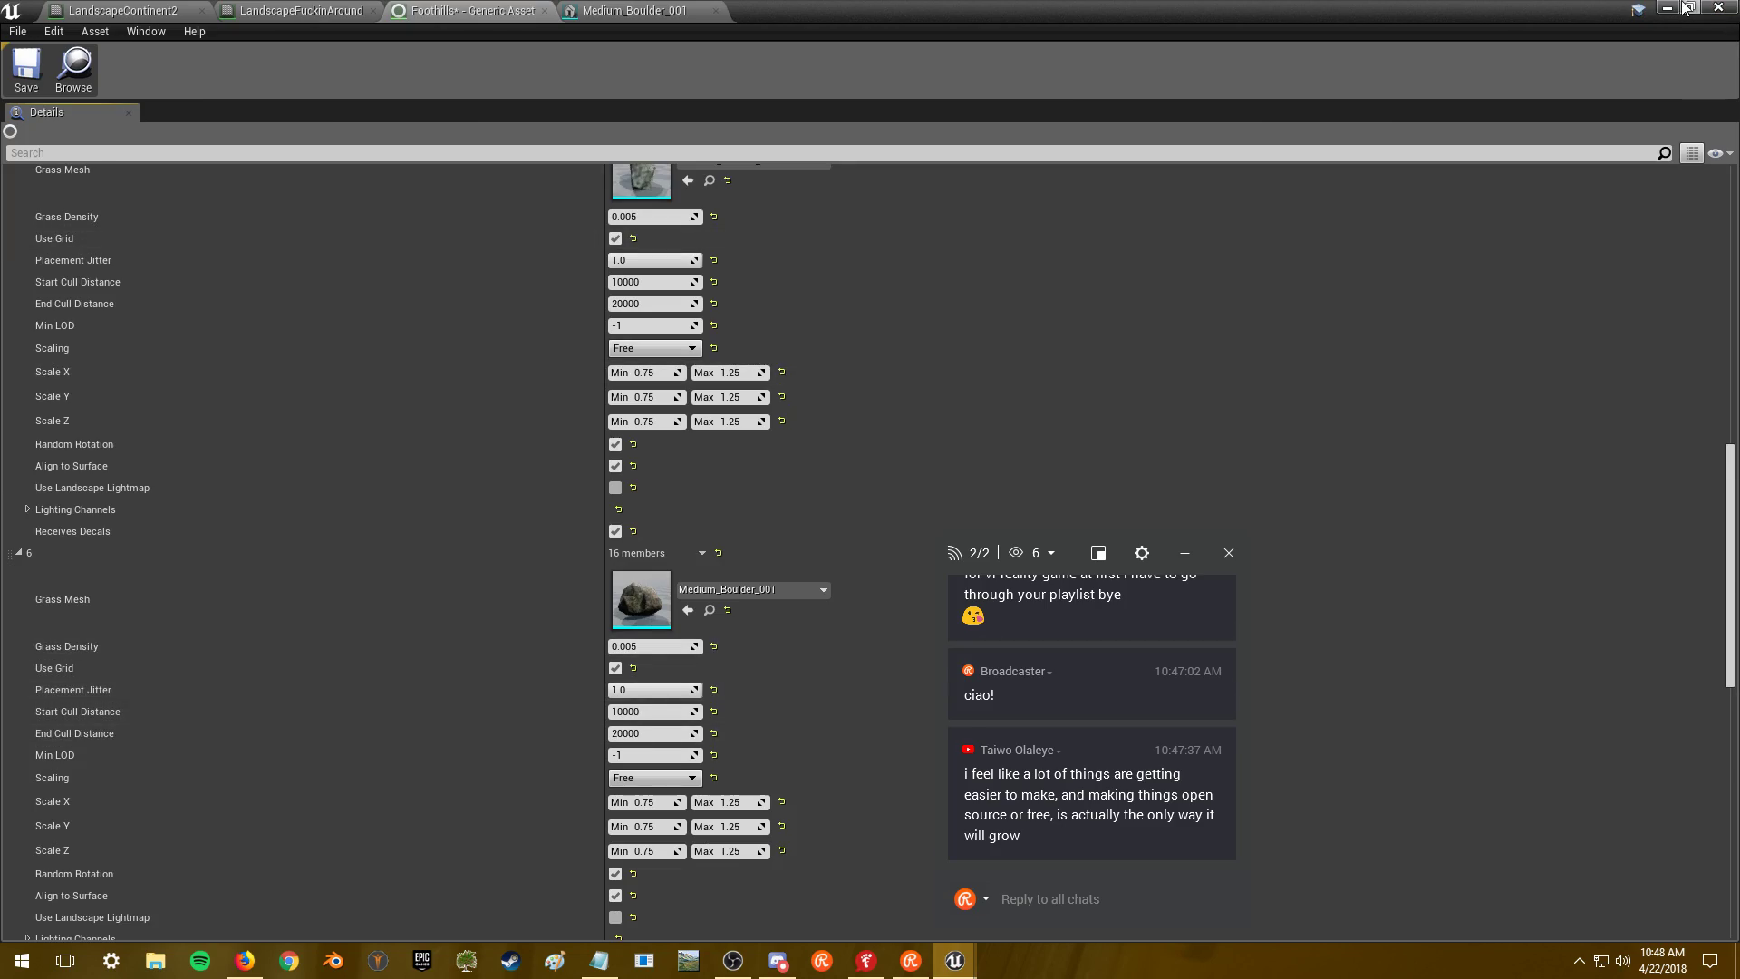
key(alt+Tab)
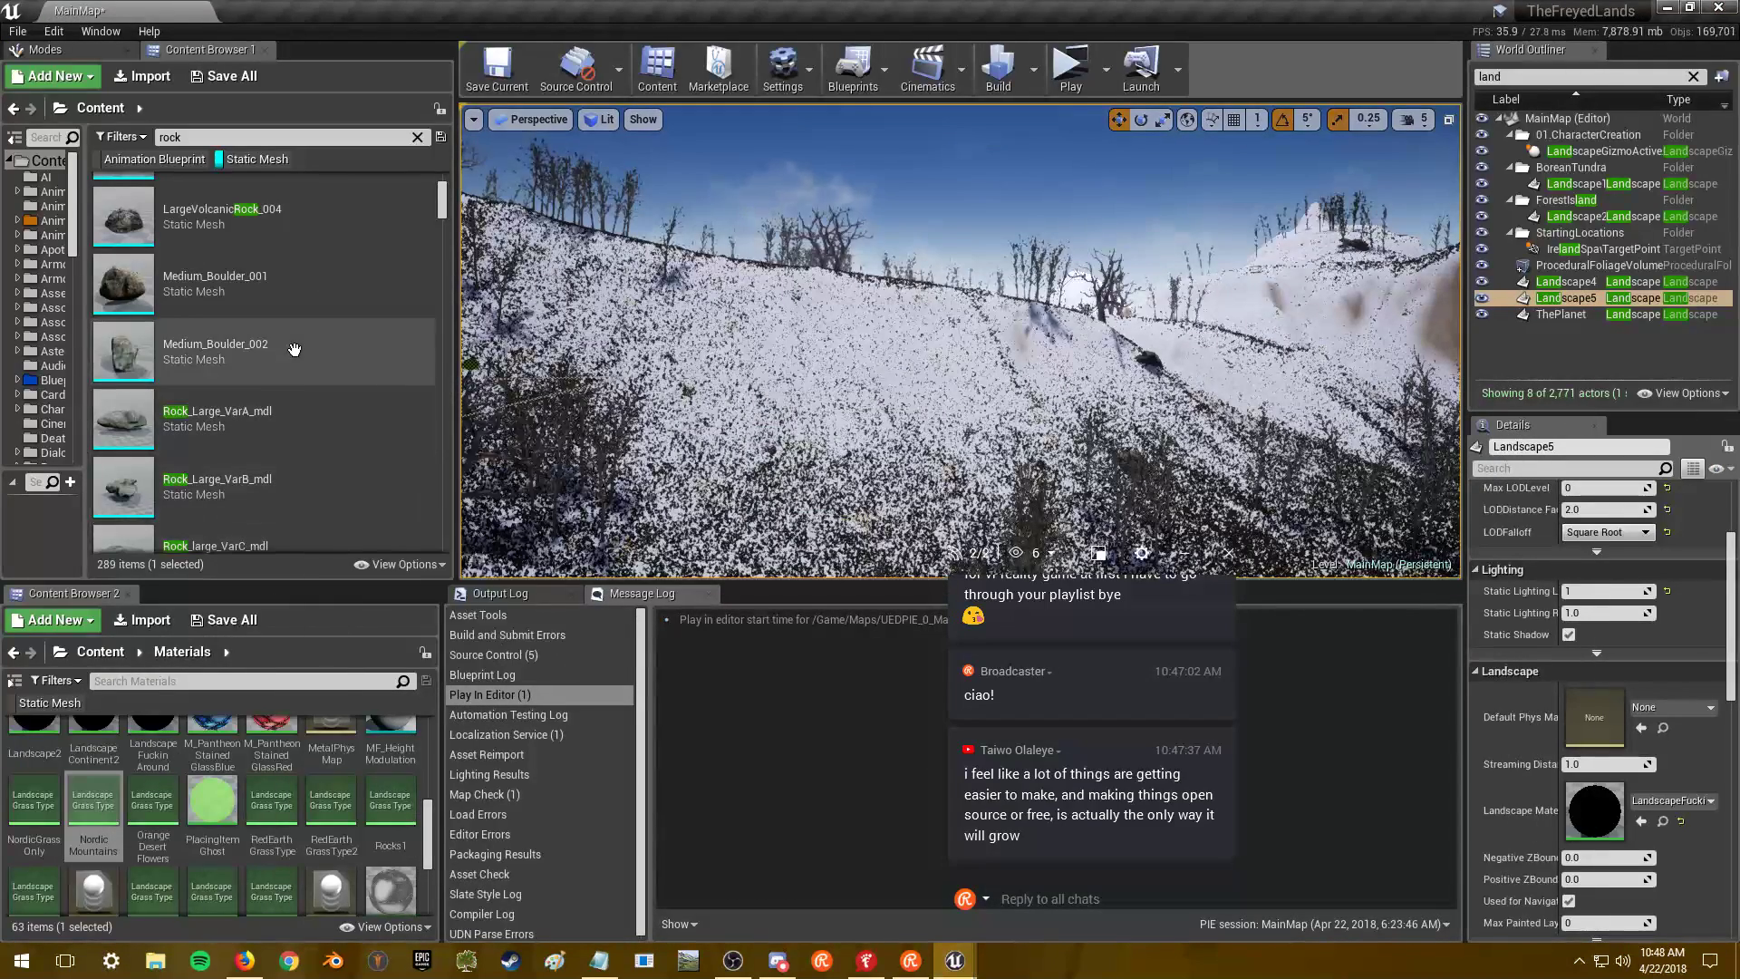
scroll(291, 363, up, 2)
scroll(291, 363, down, 3)
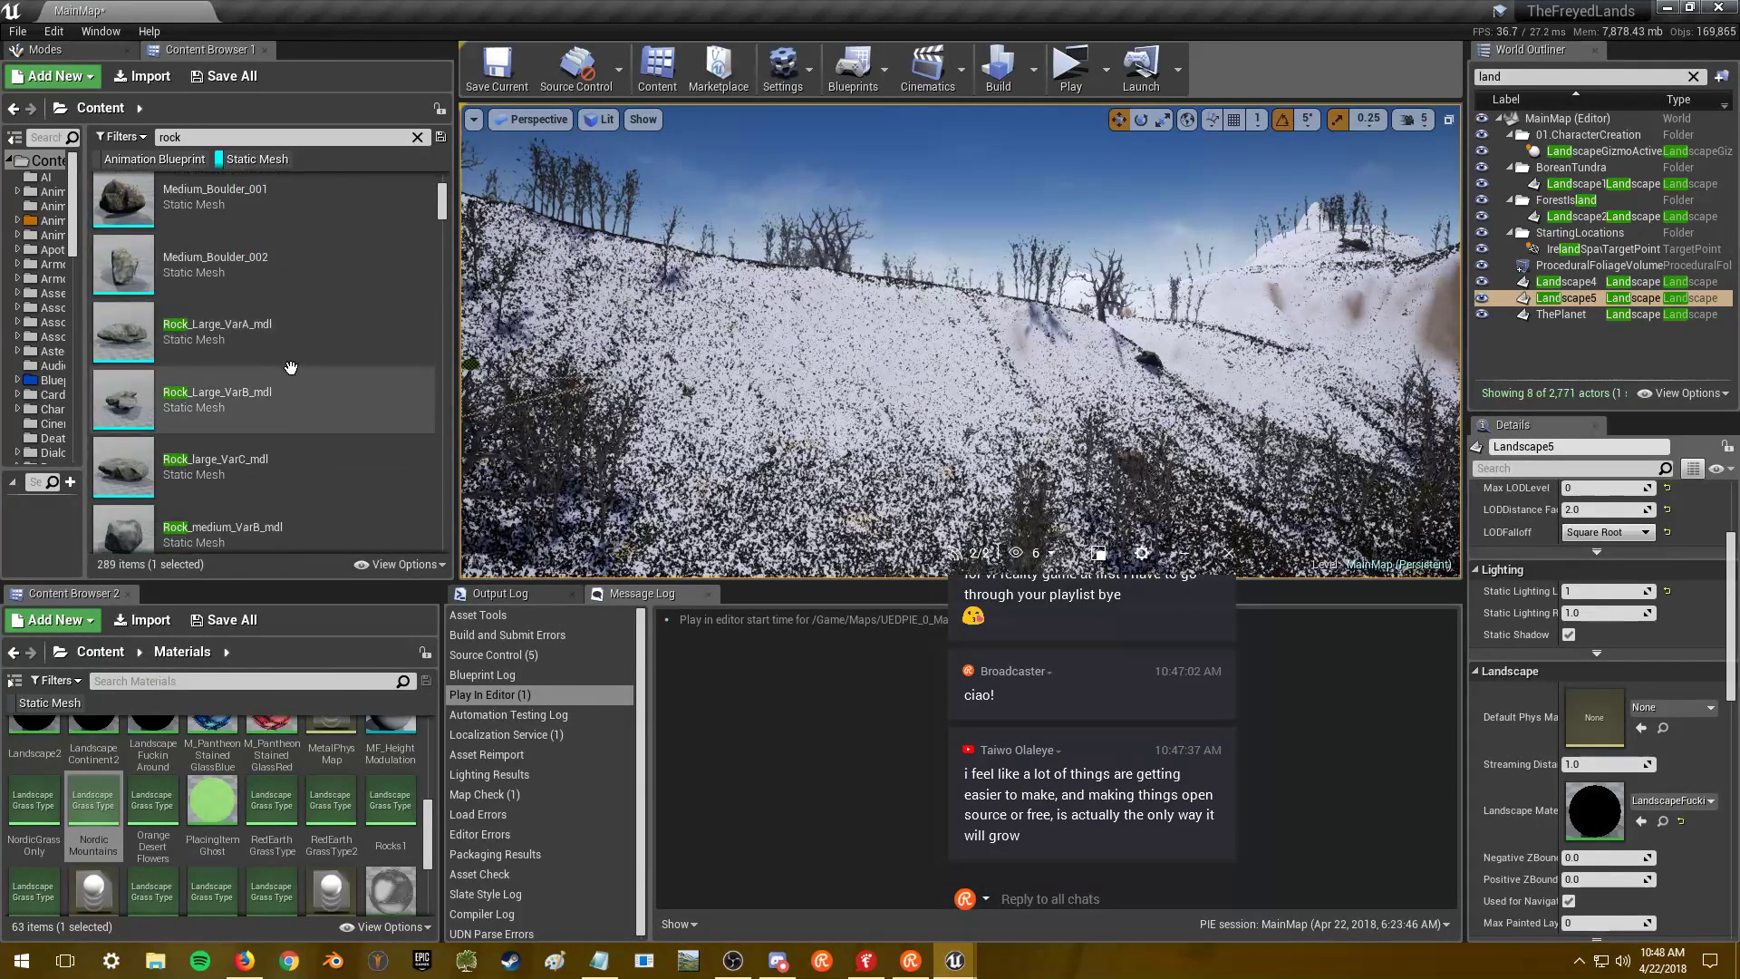
click(306, 396)
scroll(312, 400, down, 2)
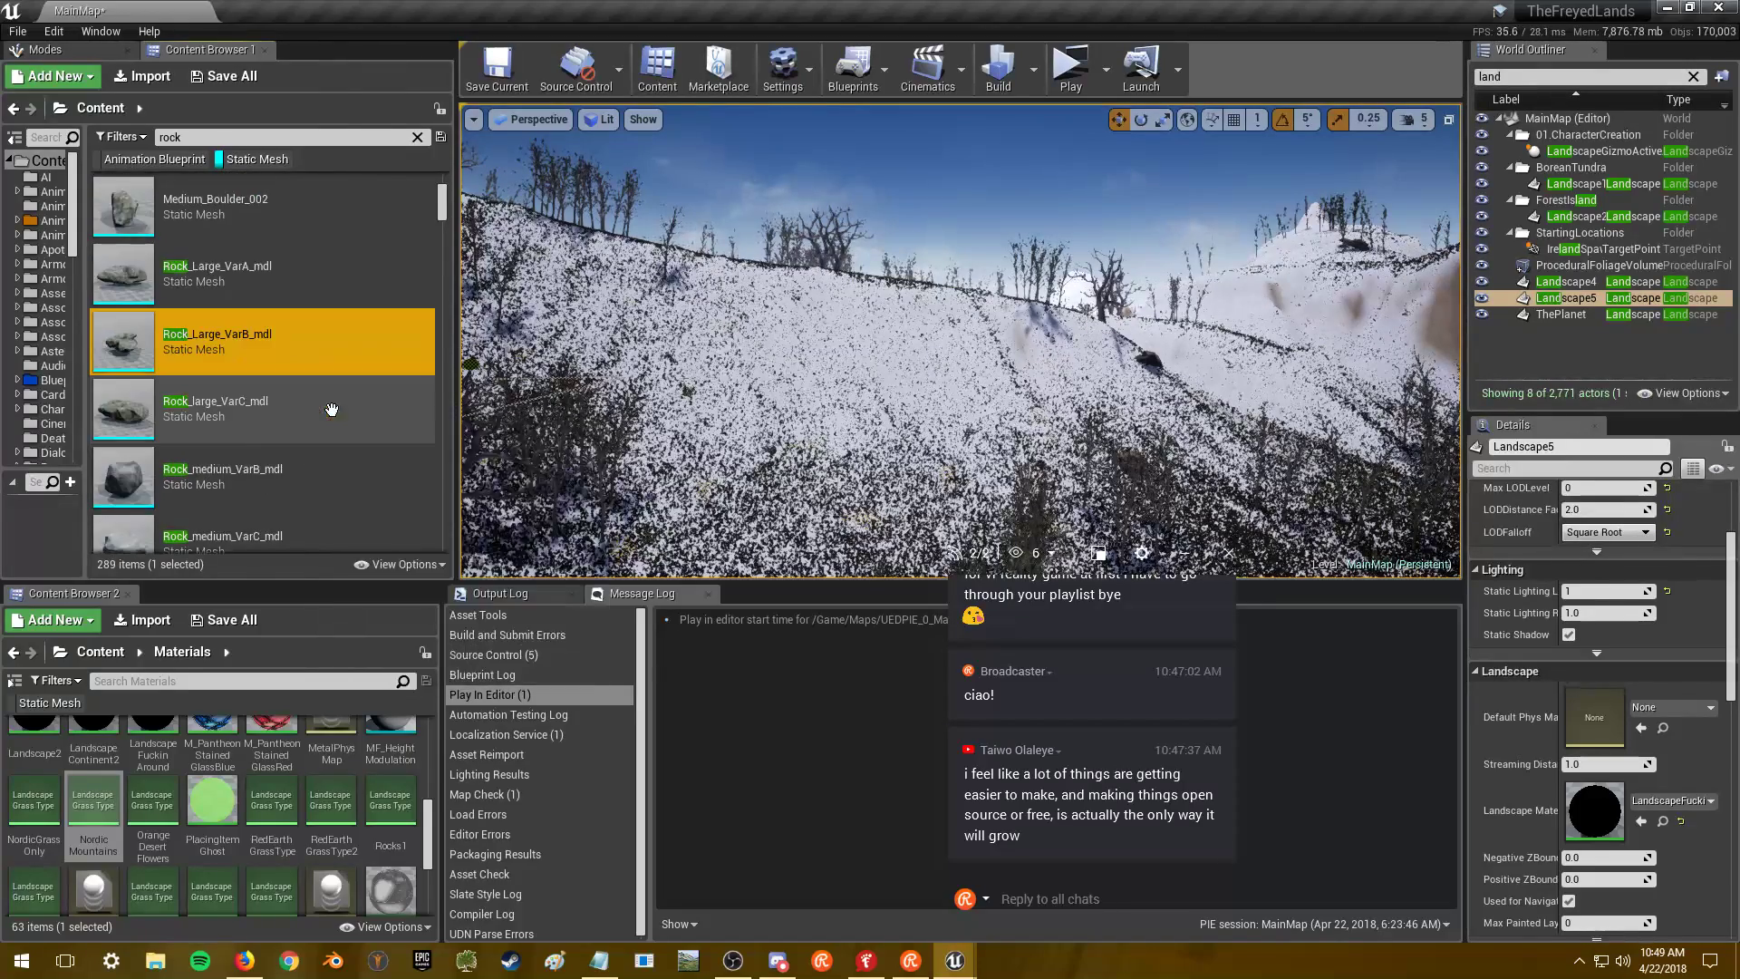
scroll(318, 363, down, 2)
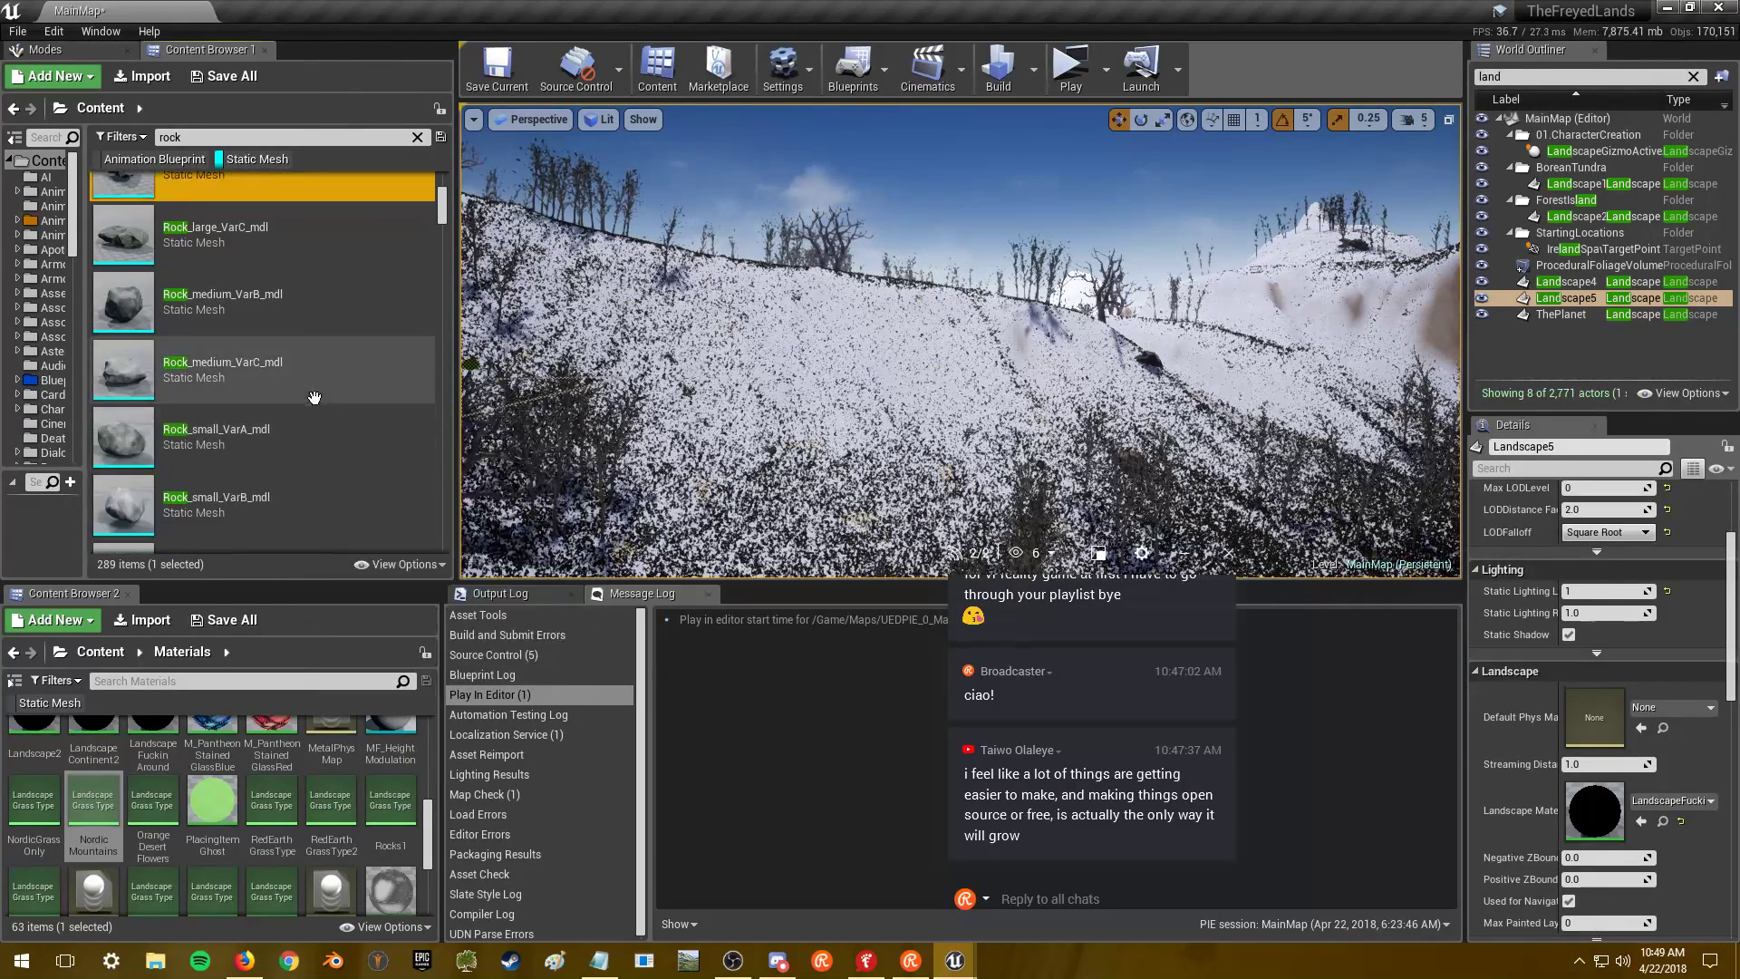
click(311, 301)
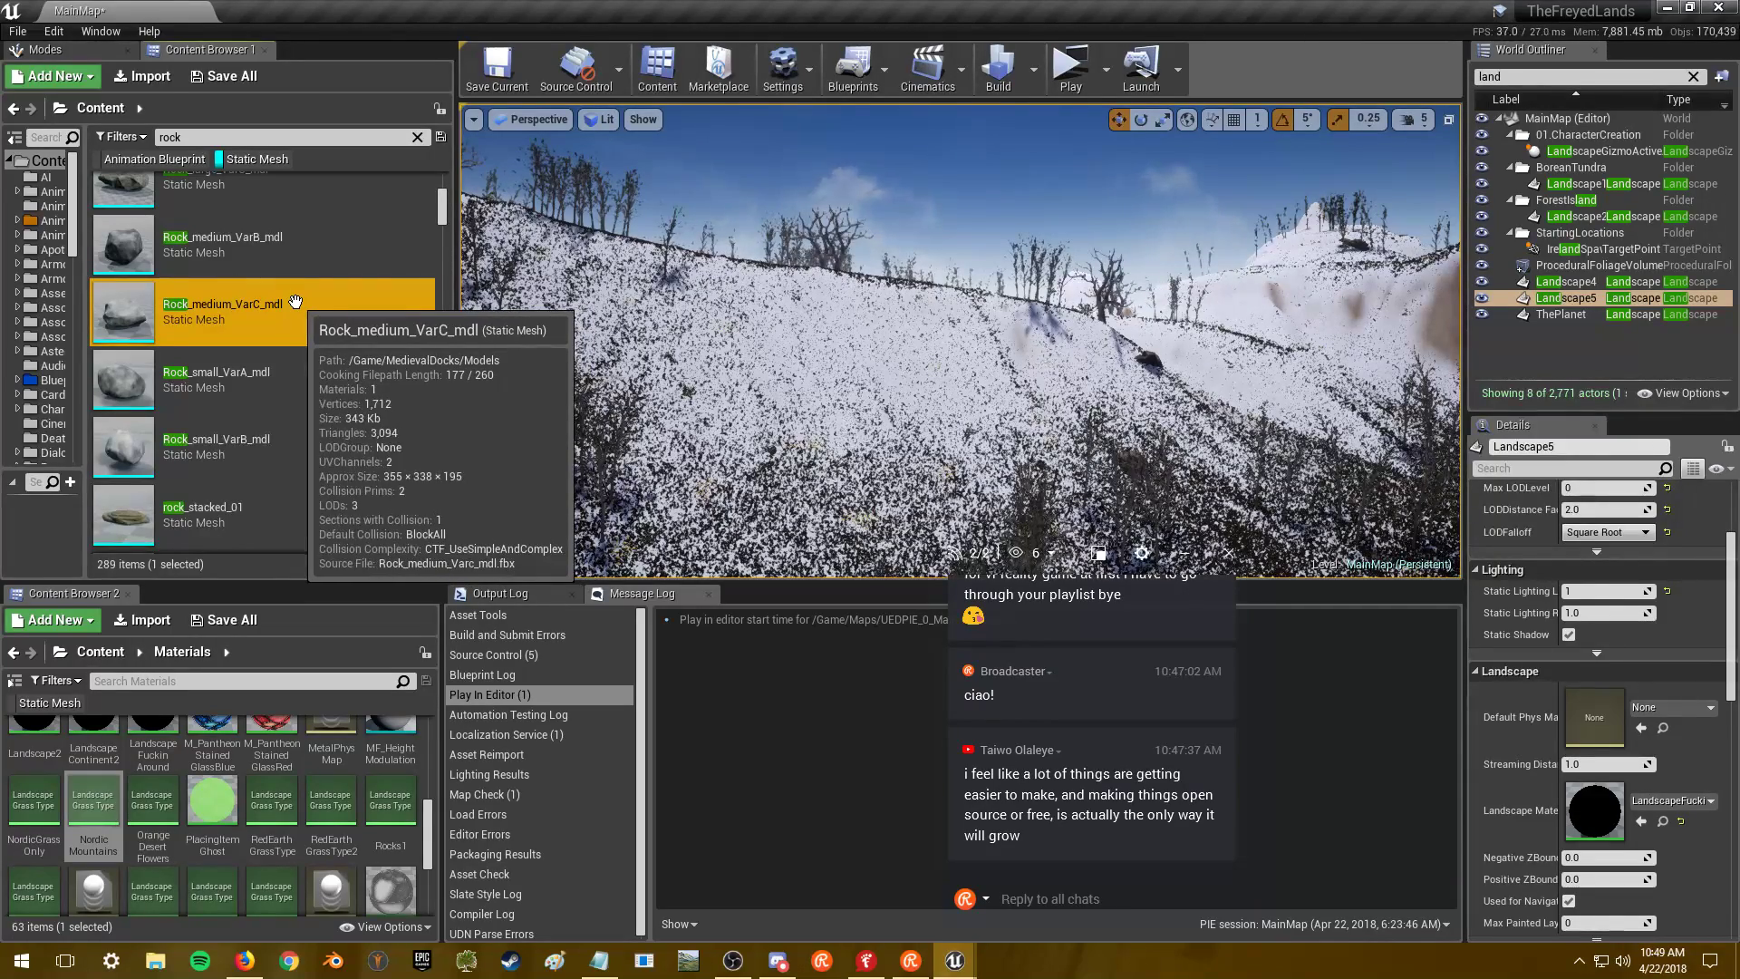
double_click(296, 303)
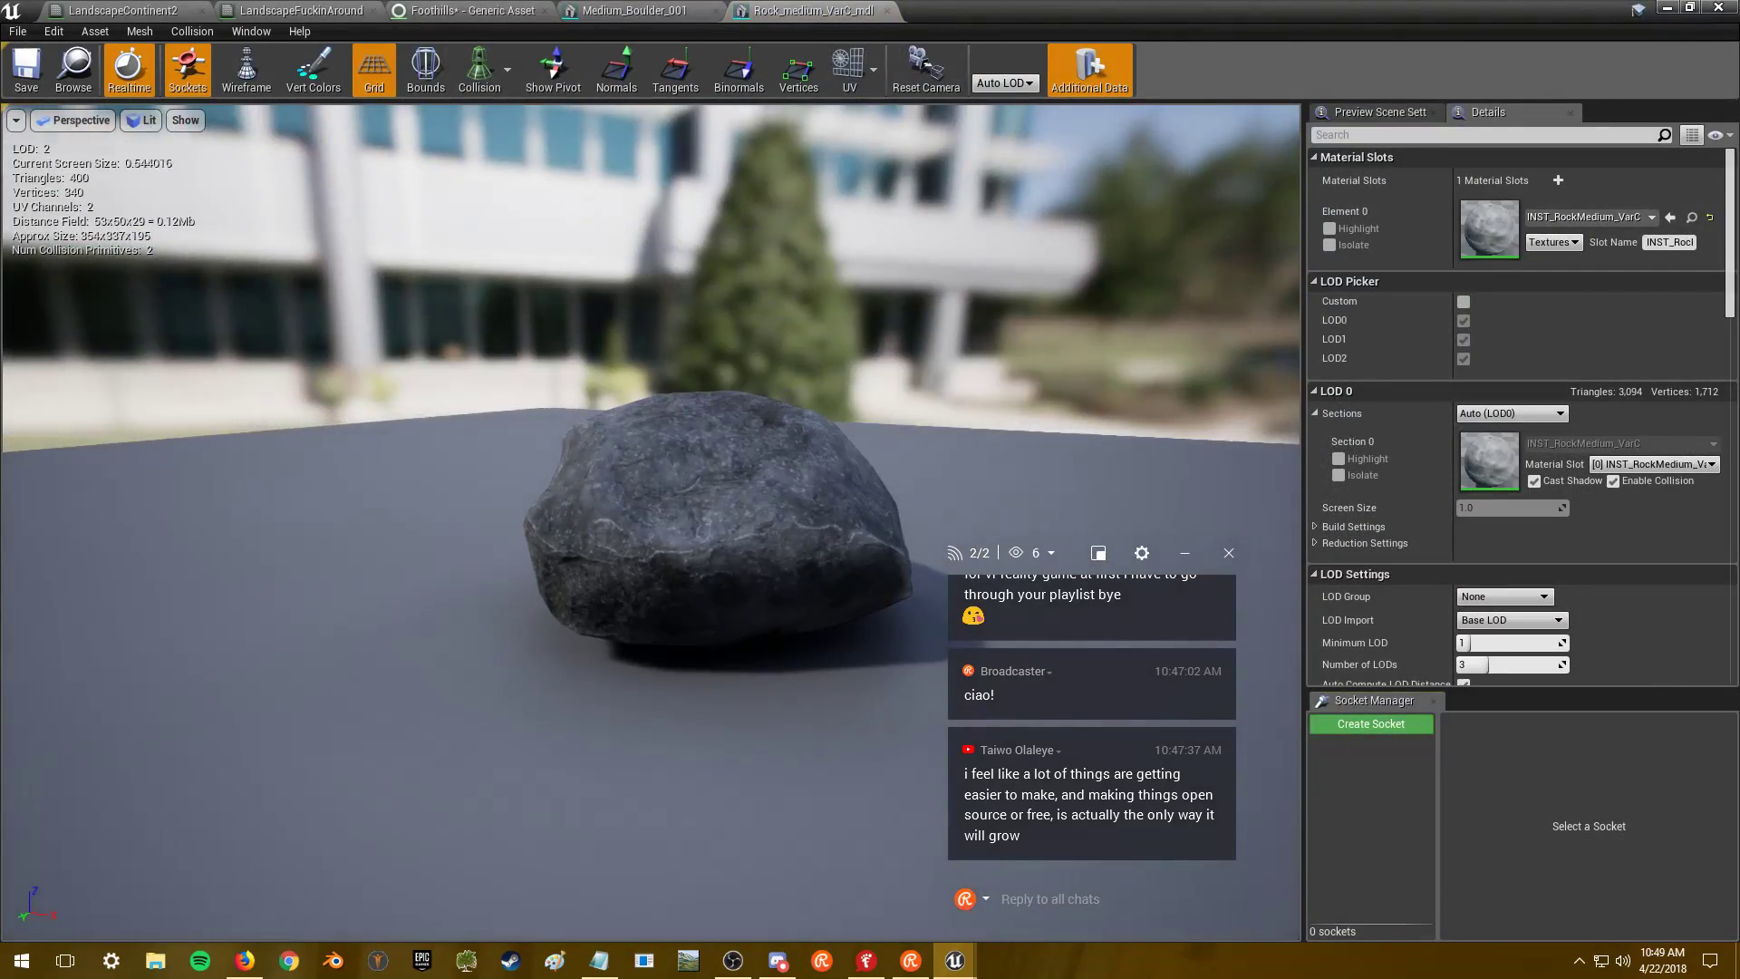
- Zoom the Rock_medium_VarC_mdl preview, then return to the Foothills grass type tab
scroll(651, 522, up, 8)
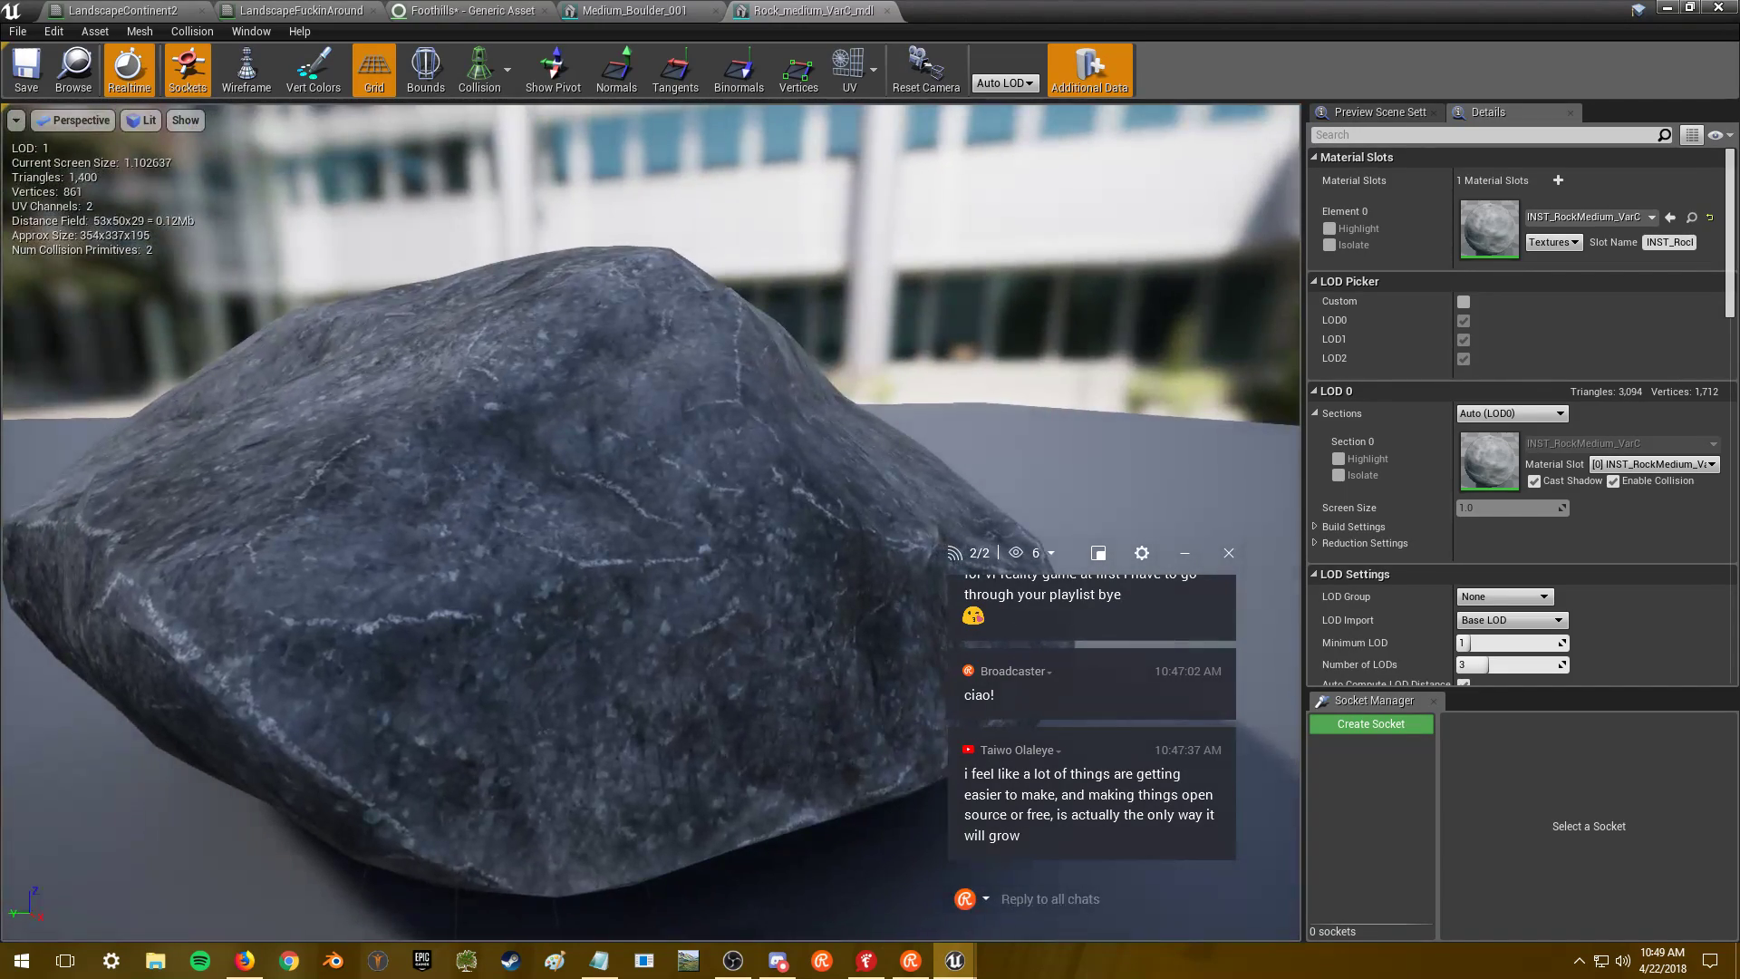
scroll(651, 522, down, 8)
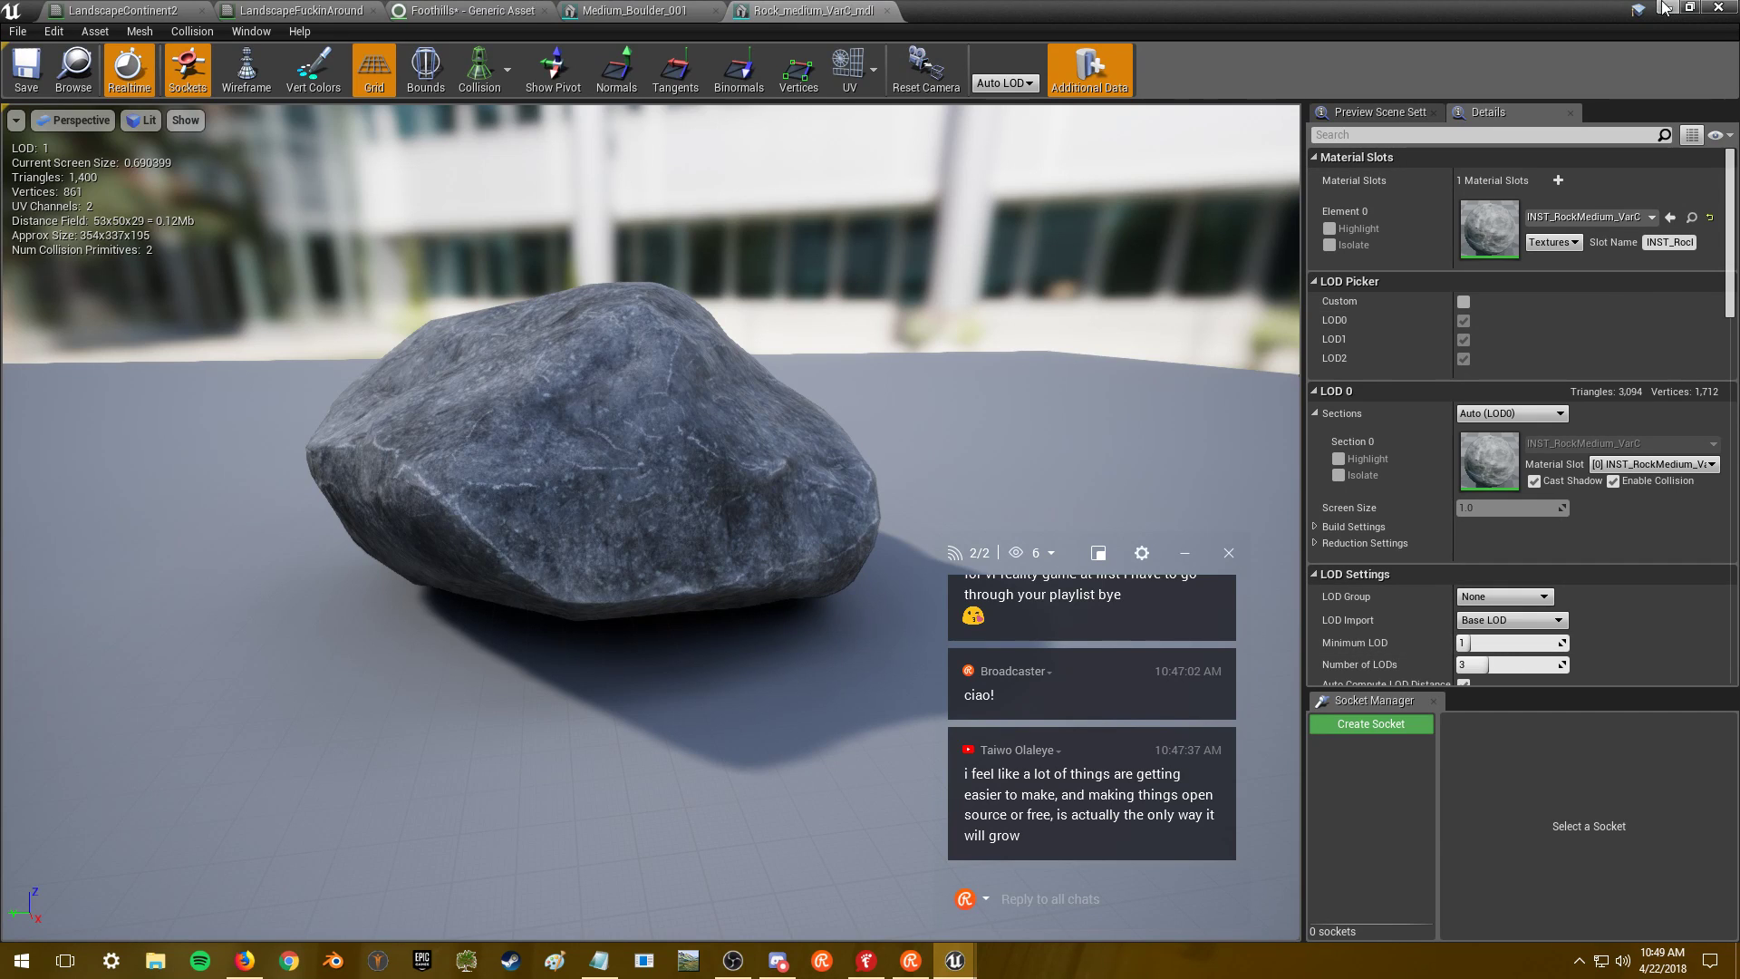
click(635, 10)
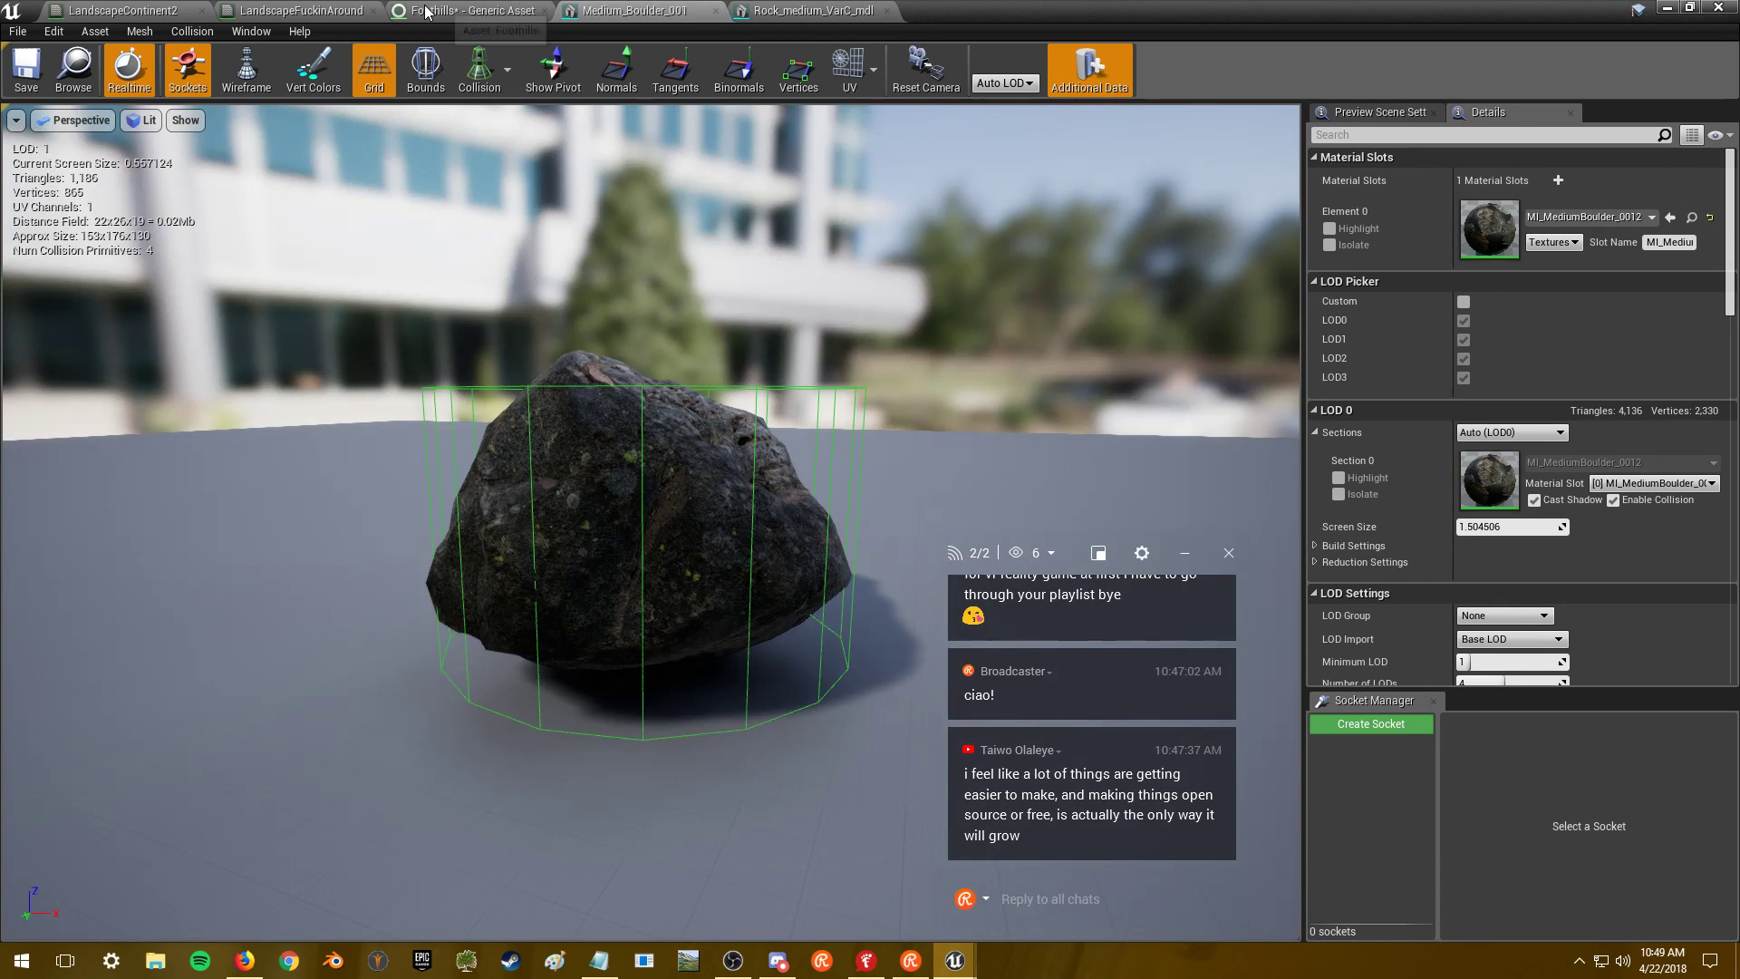
click(426, 11)
drag(1067, 551, 1508, 470)
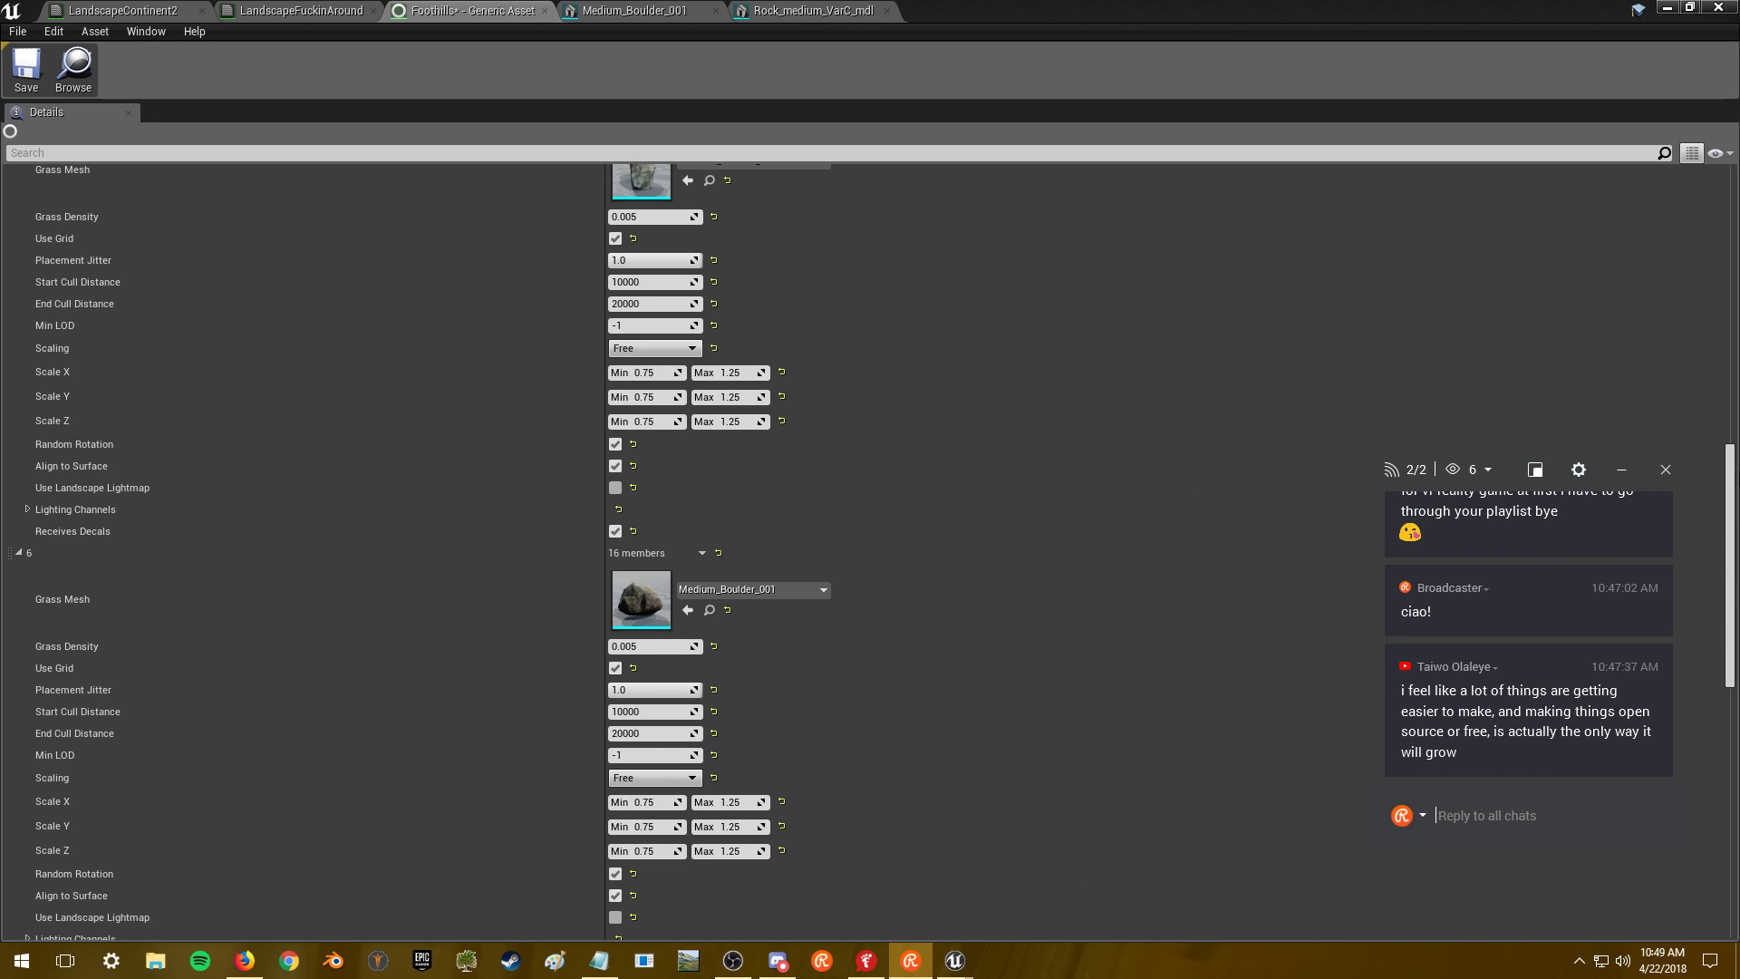
scroll(870, 543, down, 10)
- Copy grass variety 6's boulder settings and paste them into variety 7
mouse_move(1734, 675)
mouse_down()
mouse_move(1733, 526)
mouse_move(1730, 647)
mouse_up()
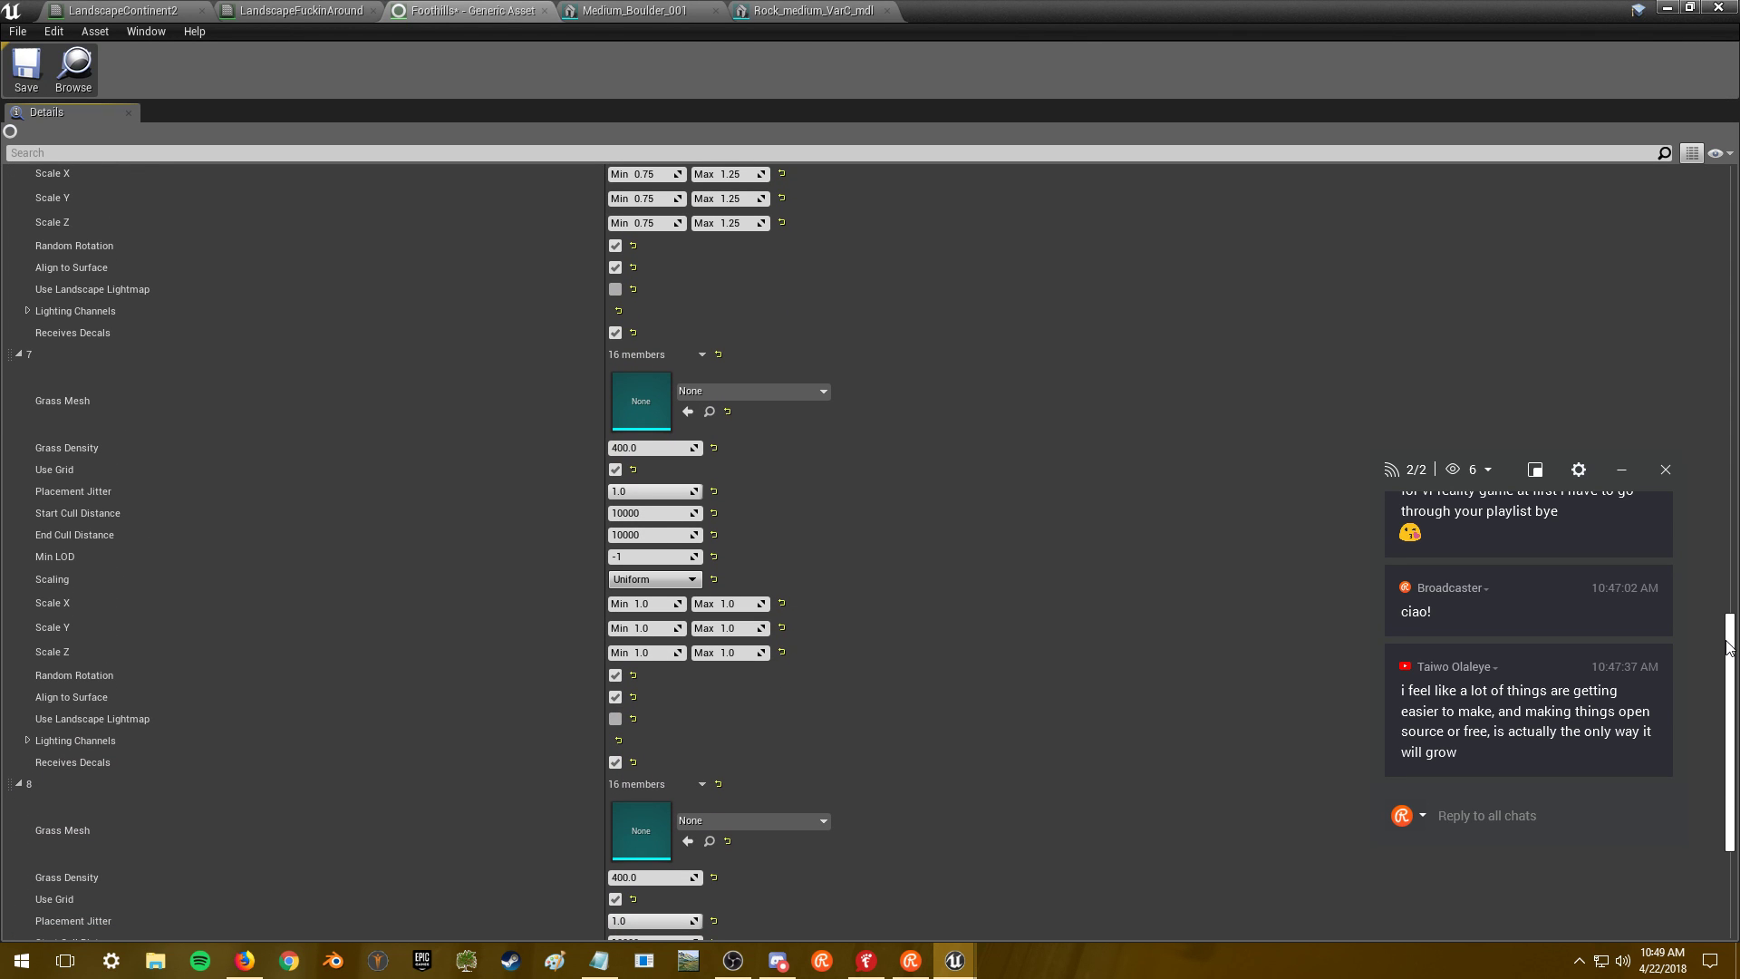
drag(1730, 647, 1730, 654)
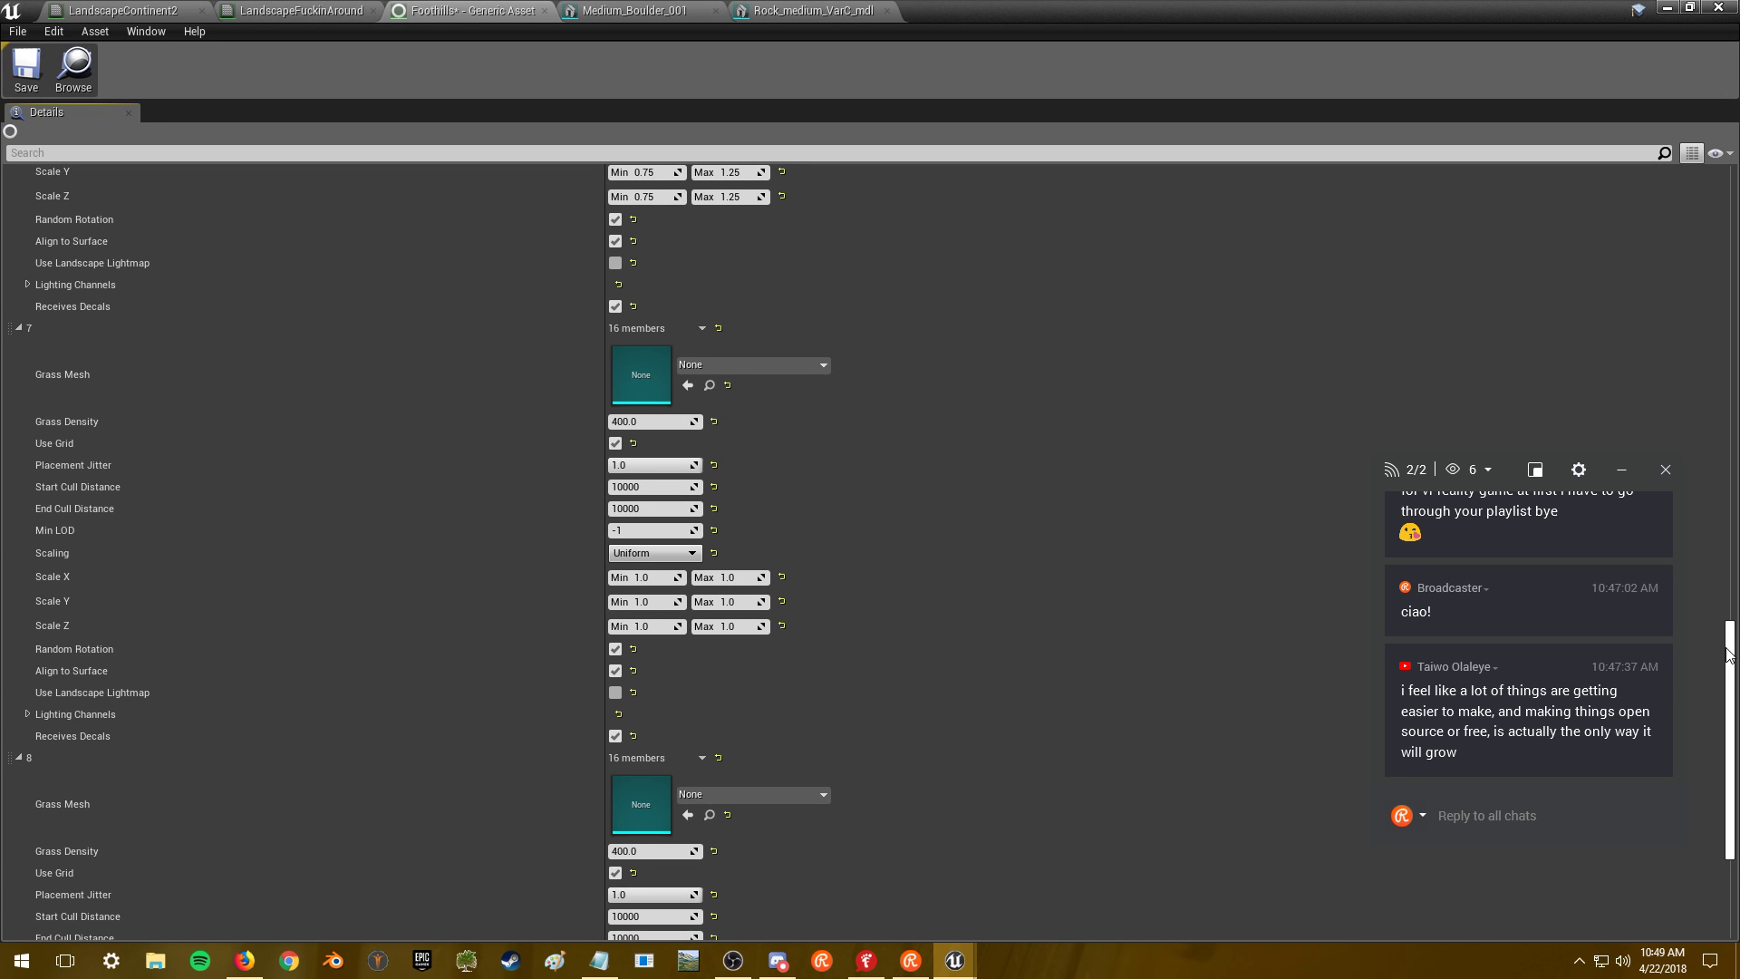
scroll(906, 471, up, 5)
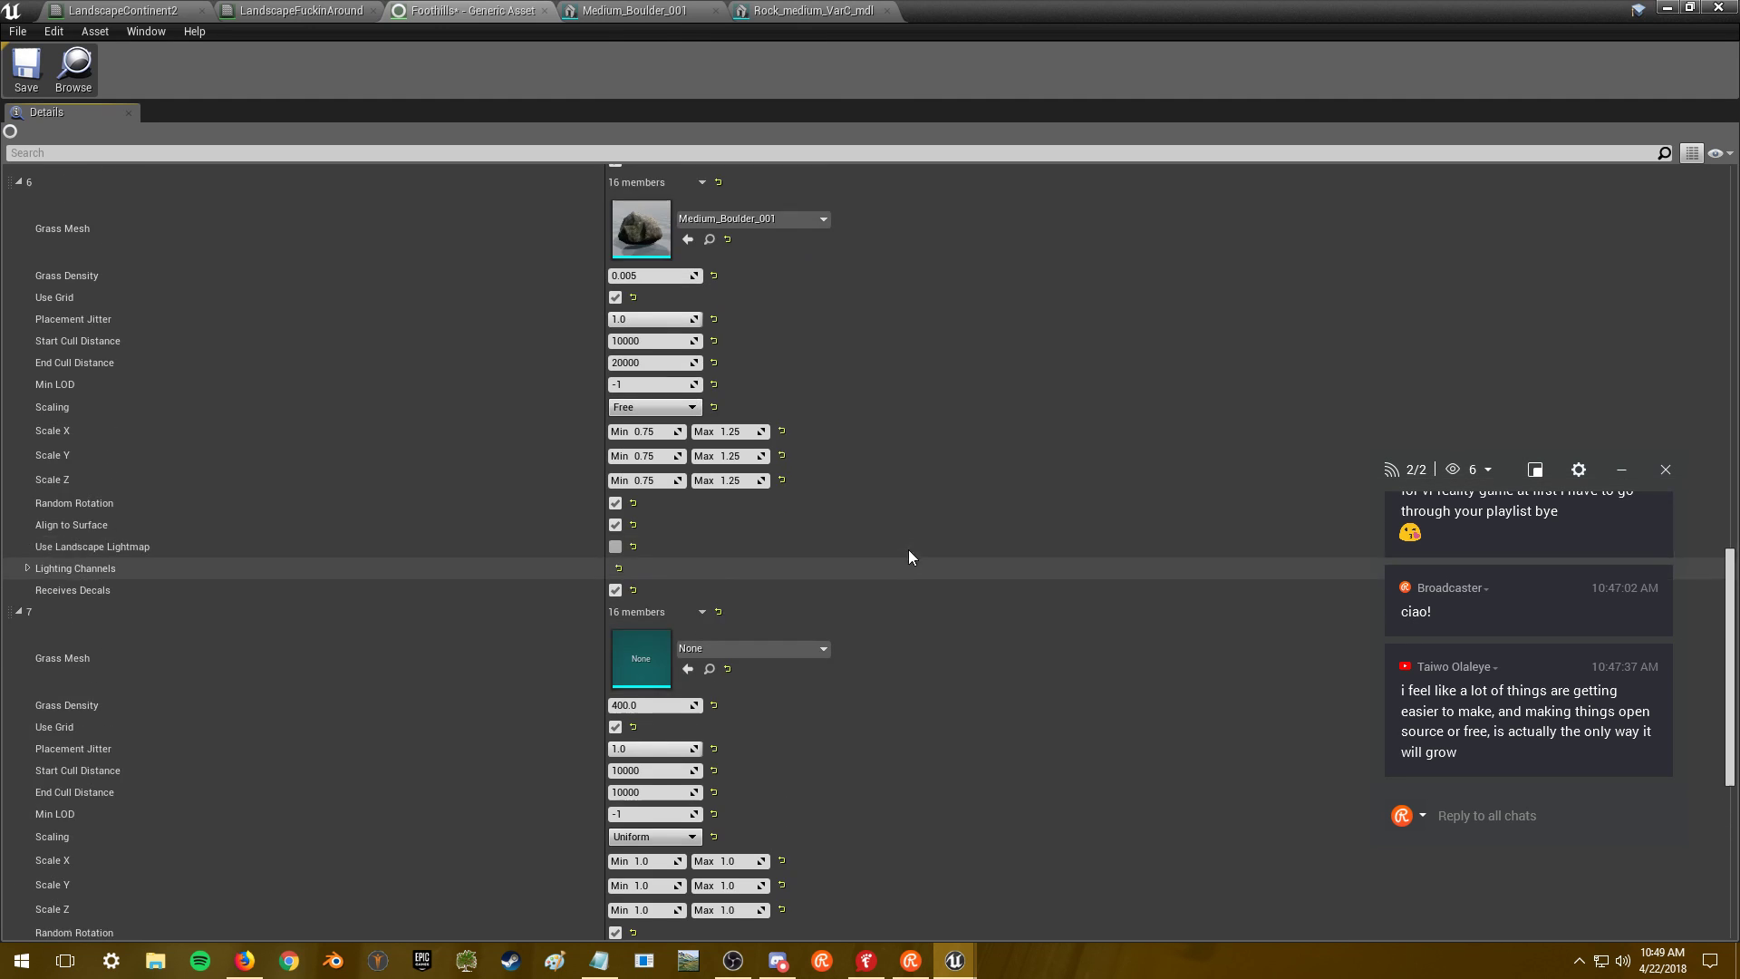
scroll(918, 580, down, 3)
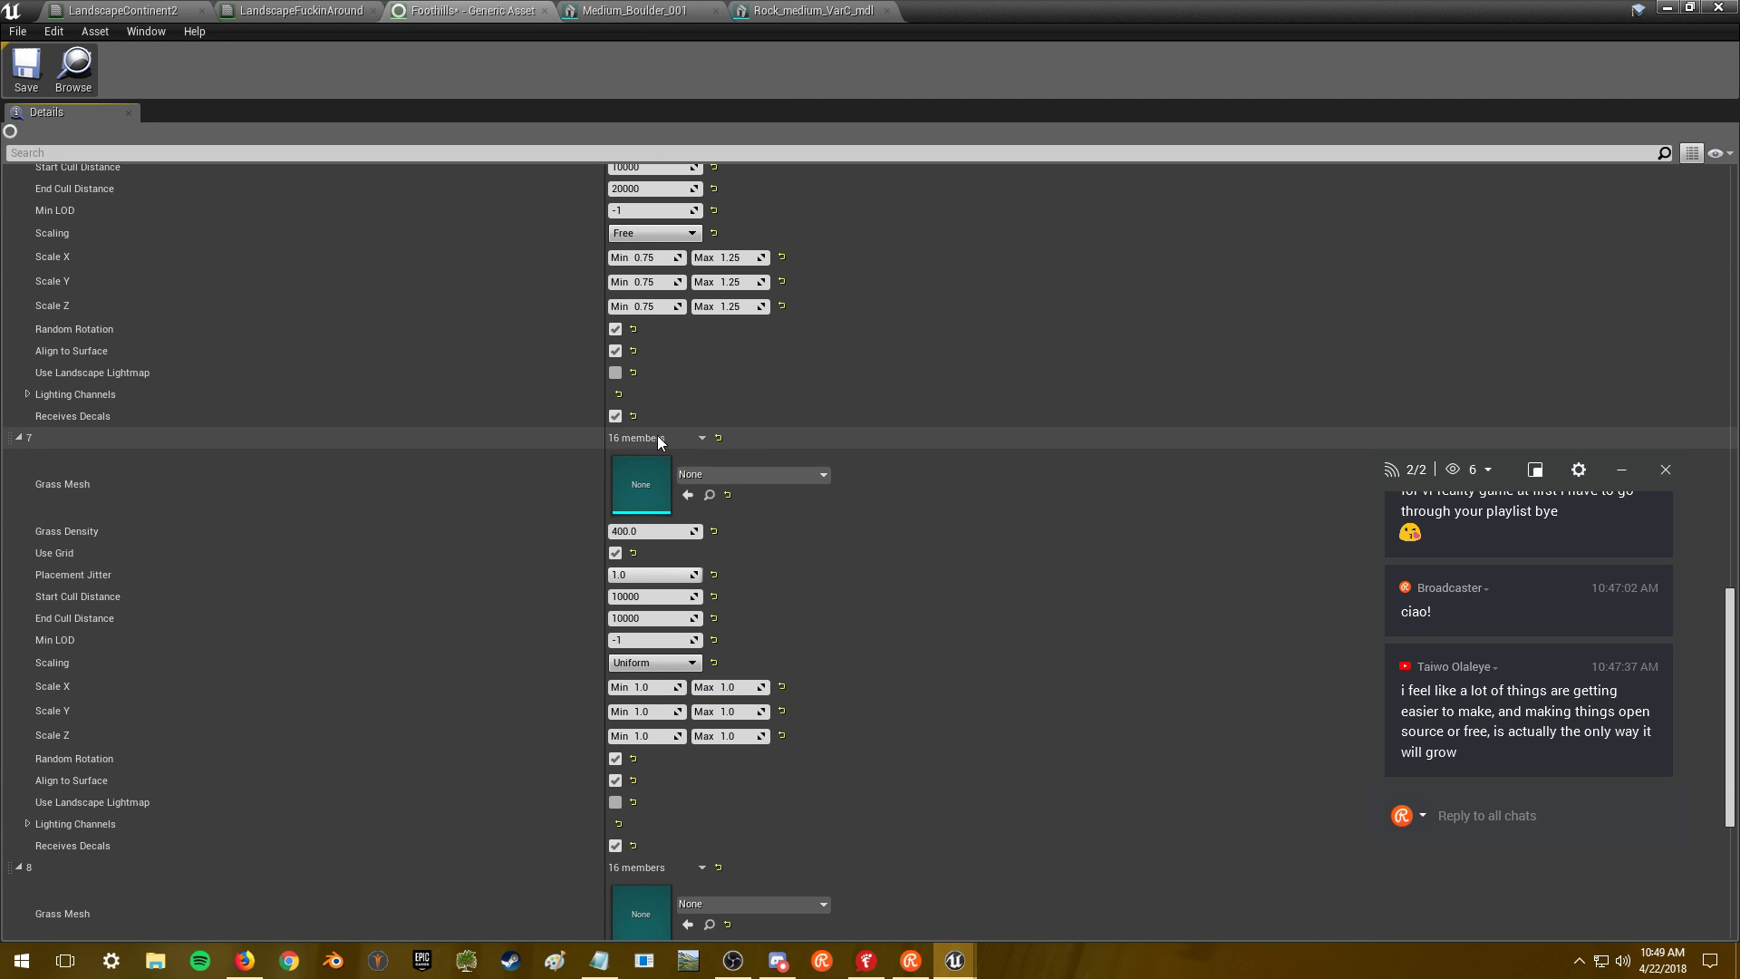
scroll(747, 435, up, 4)
right_click(655, 214)
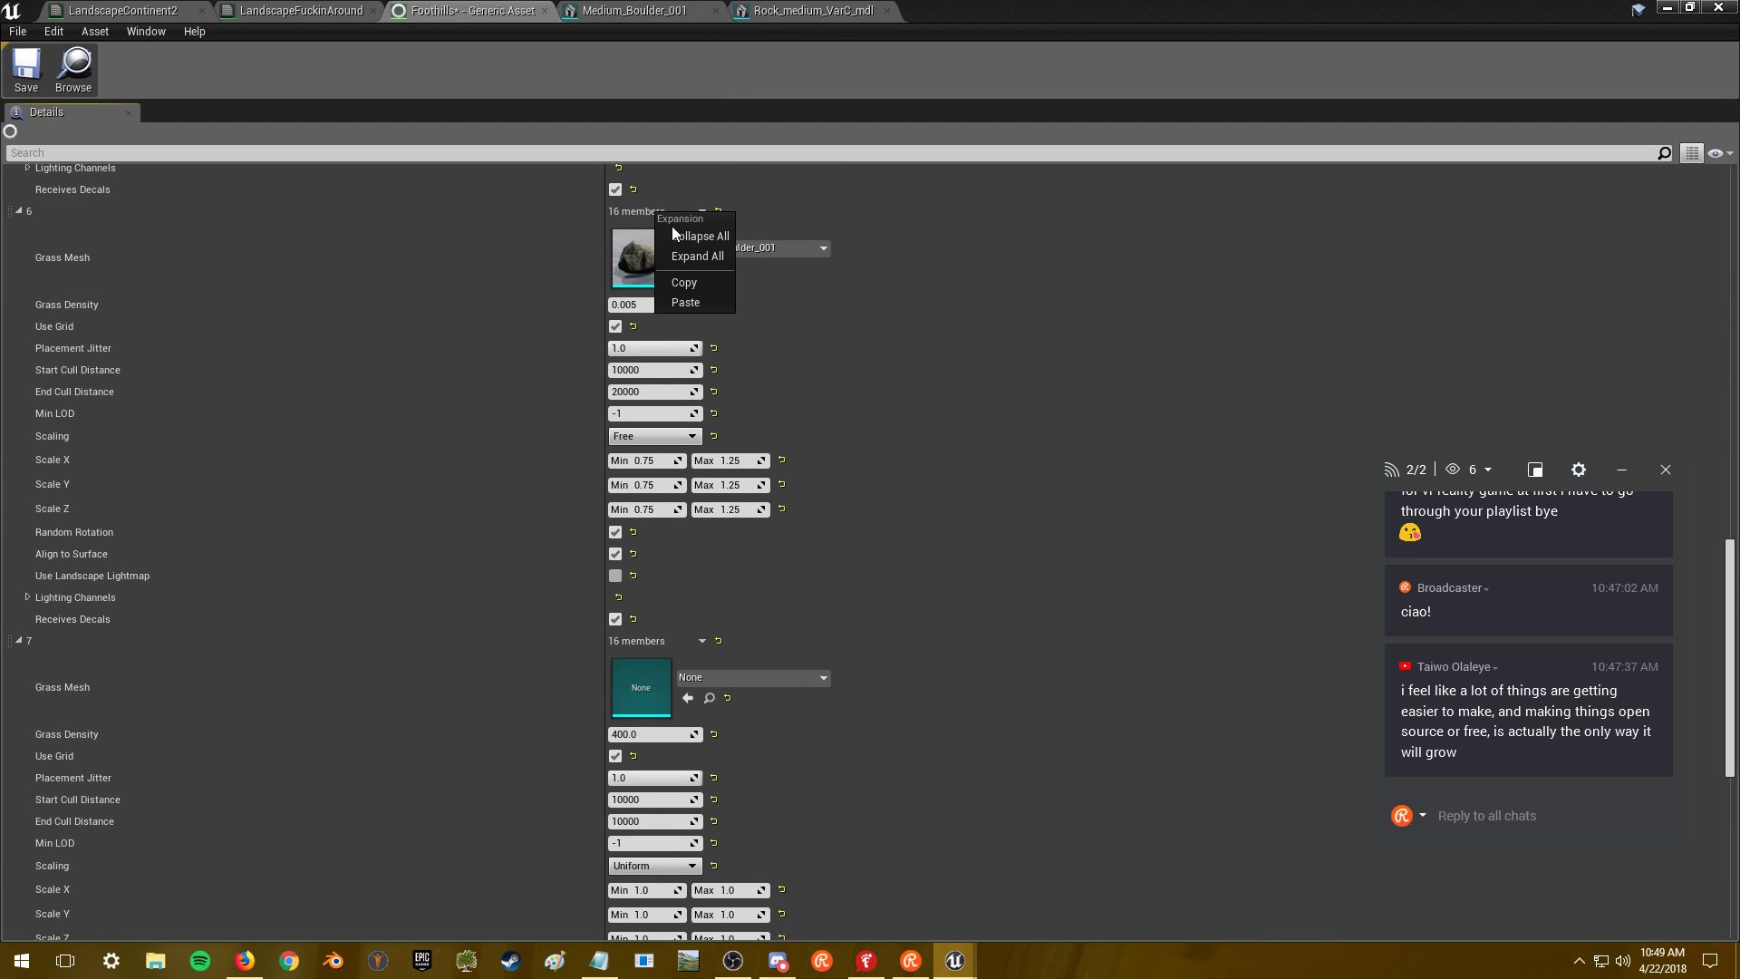
click(680, 284)
right_click(634, 645)
click(656, 736)
- Set variety 7's Grass Mesh to Rock_medium_VarB_mdl
mouse_move(1731, 650)
mouse_down()
mouse_move(1732, 770)
mouse_move(1732, 673)
mouse_up()
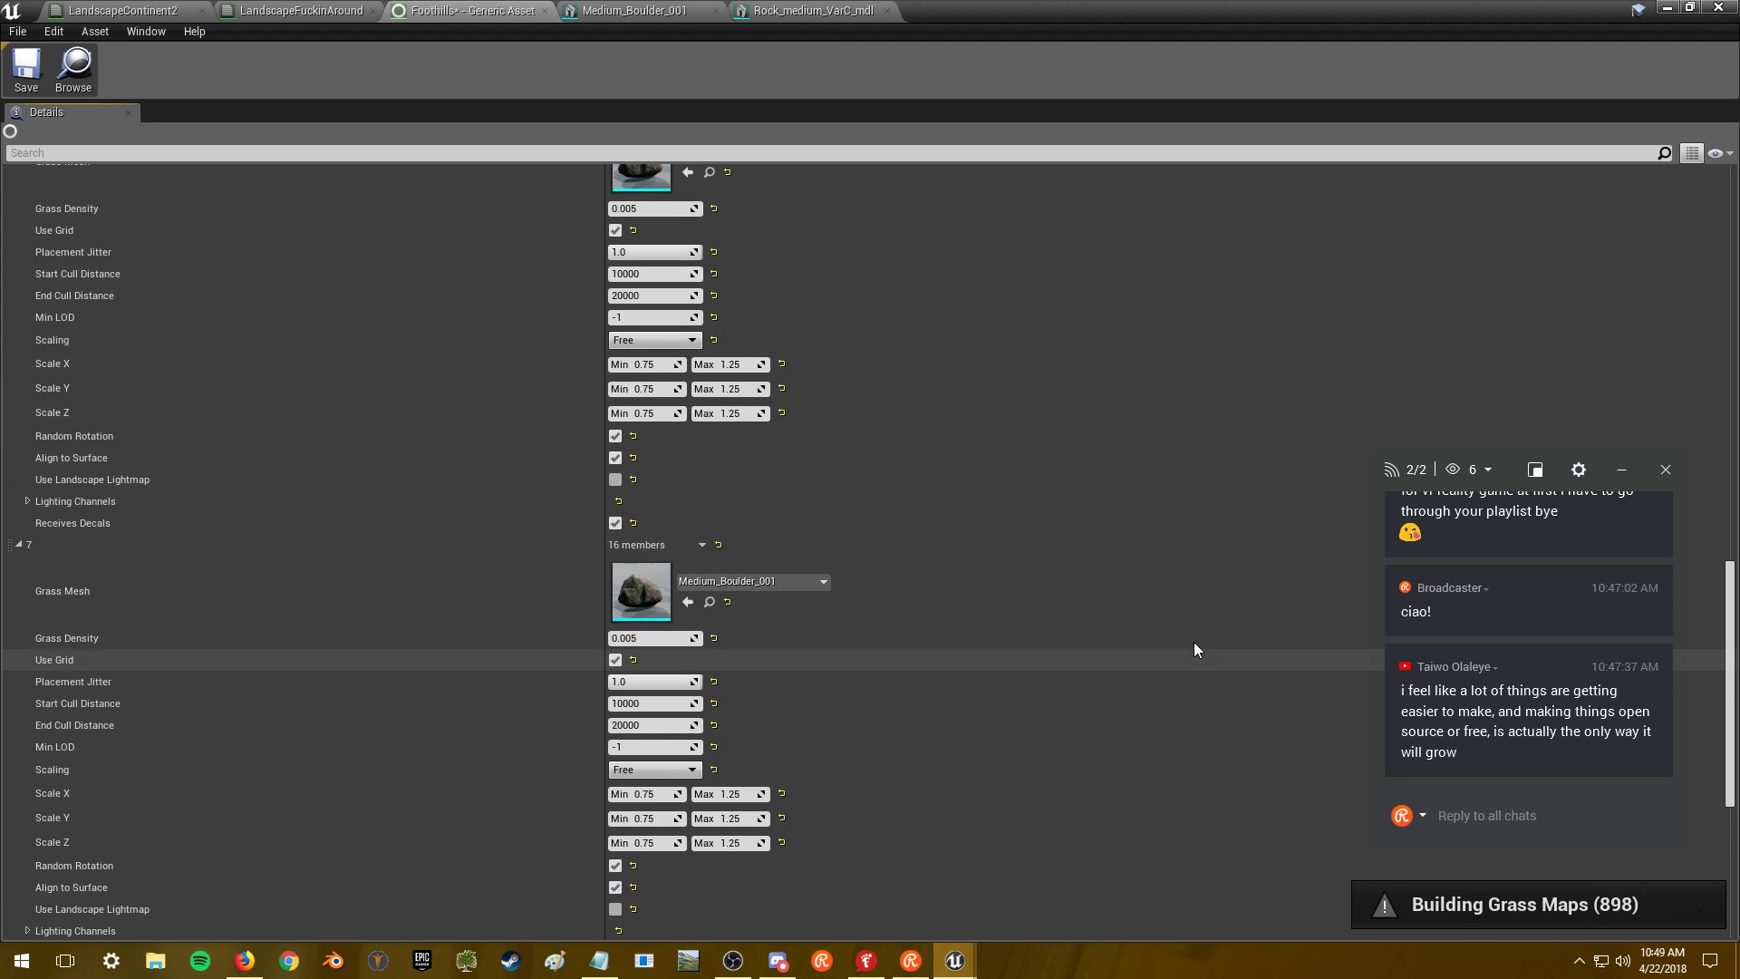
click(791, 585)
text(medium)
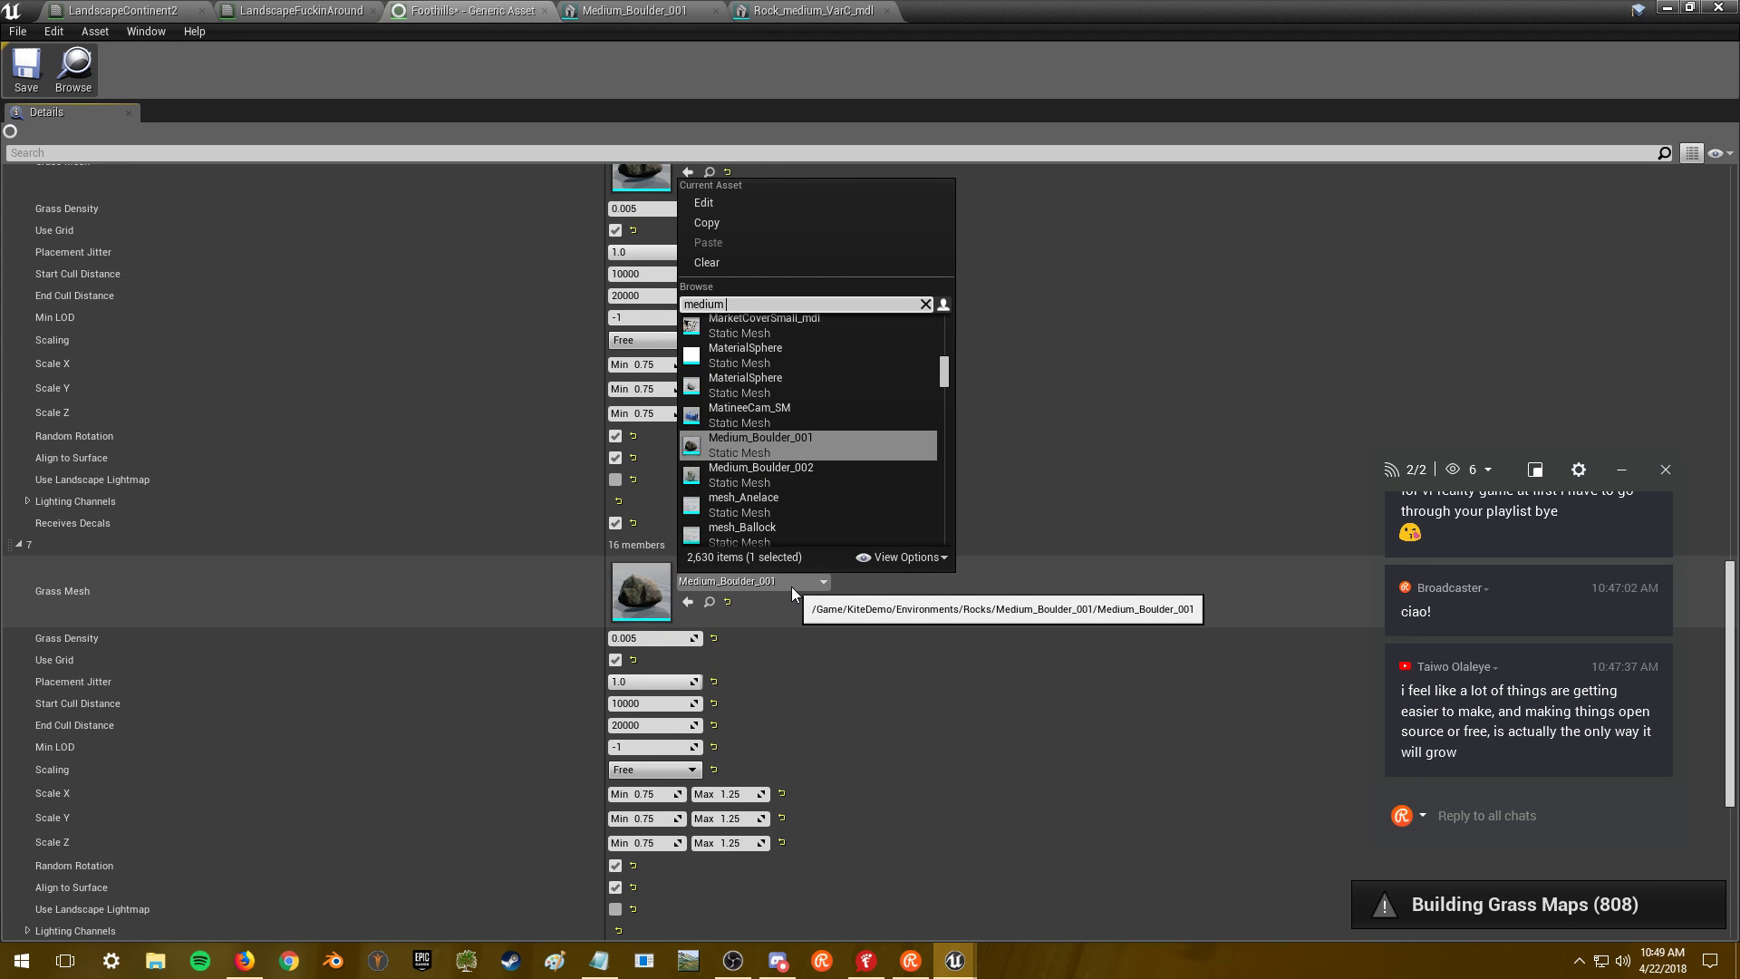
text( c)
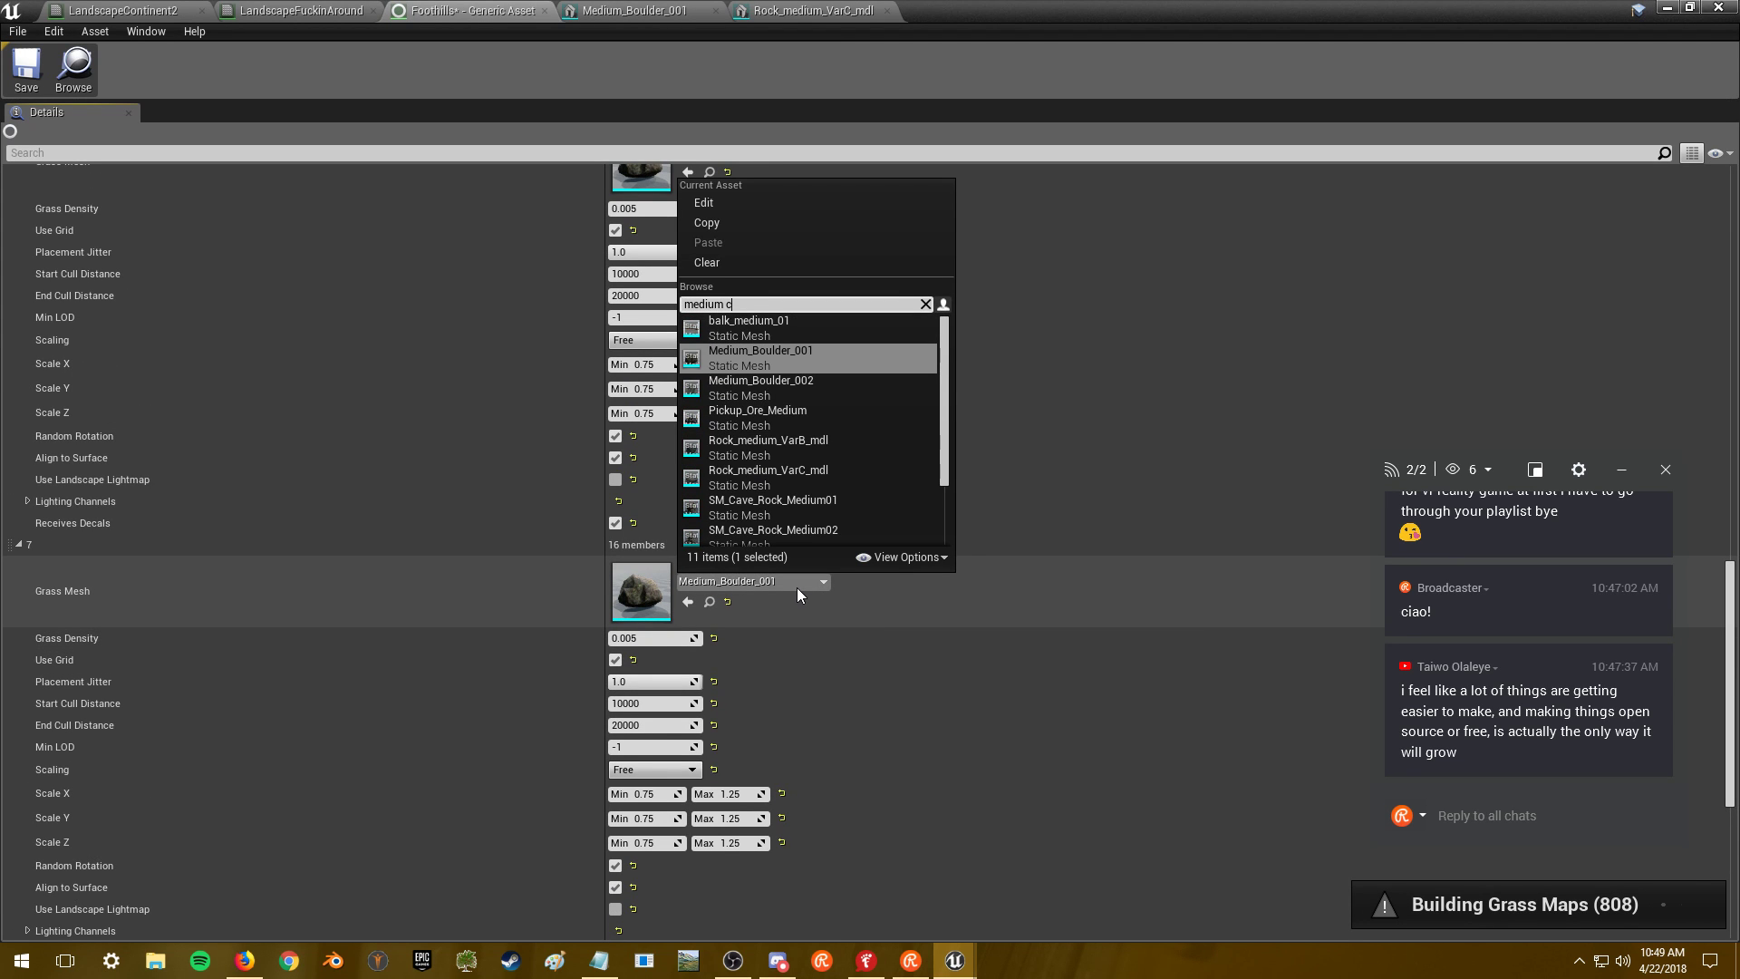
text( rock)
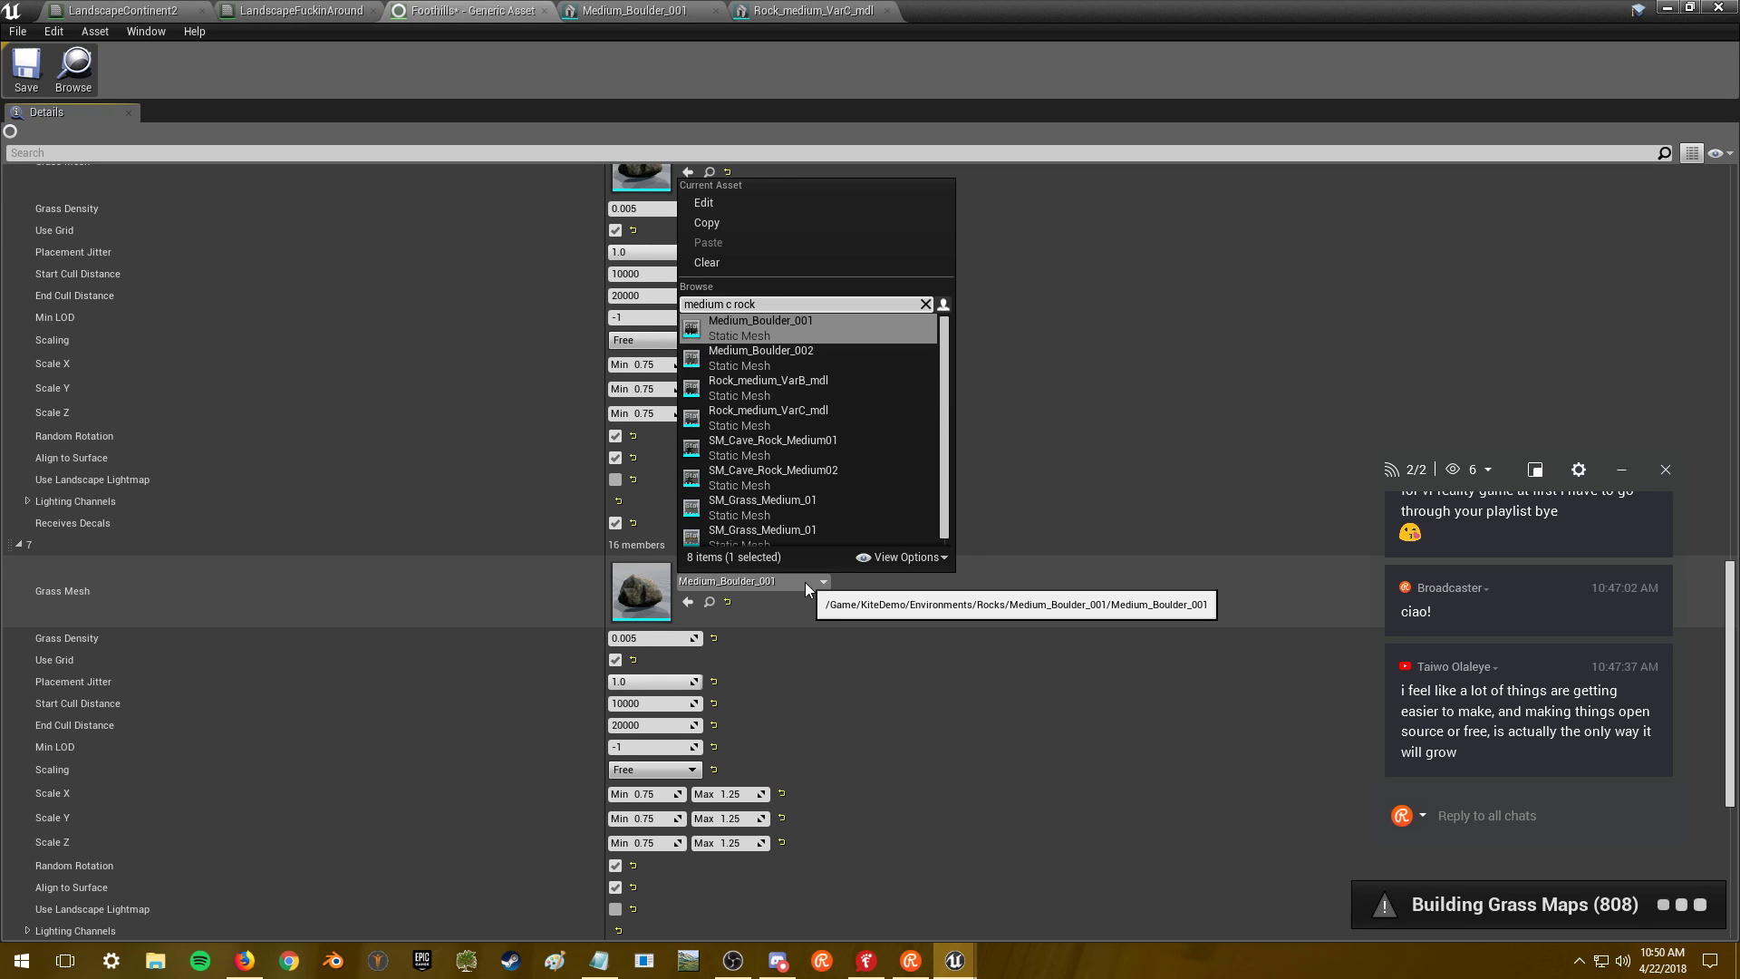
click(829, 392)
- Paste the boulder settings into variety 8 and set its mesh to Rock_medium_VarC_mdl
scroll(824, 682, down, 5)
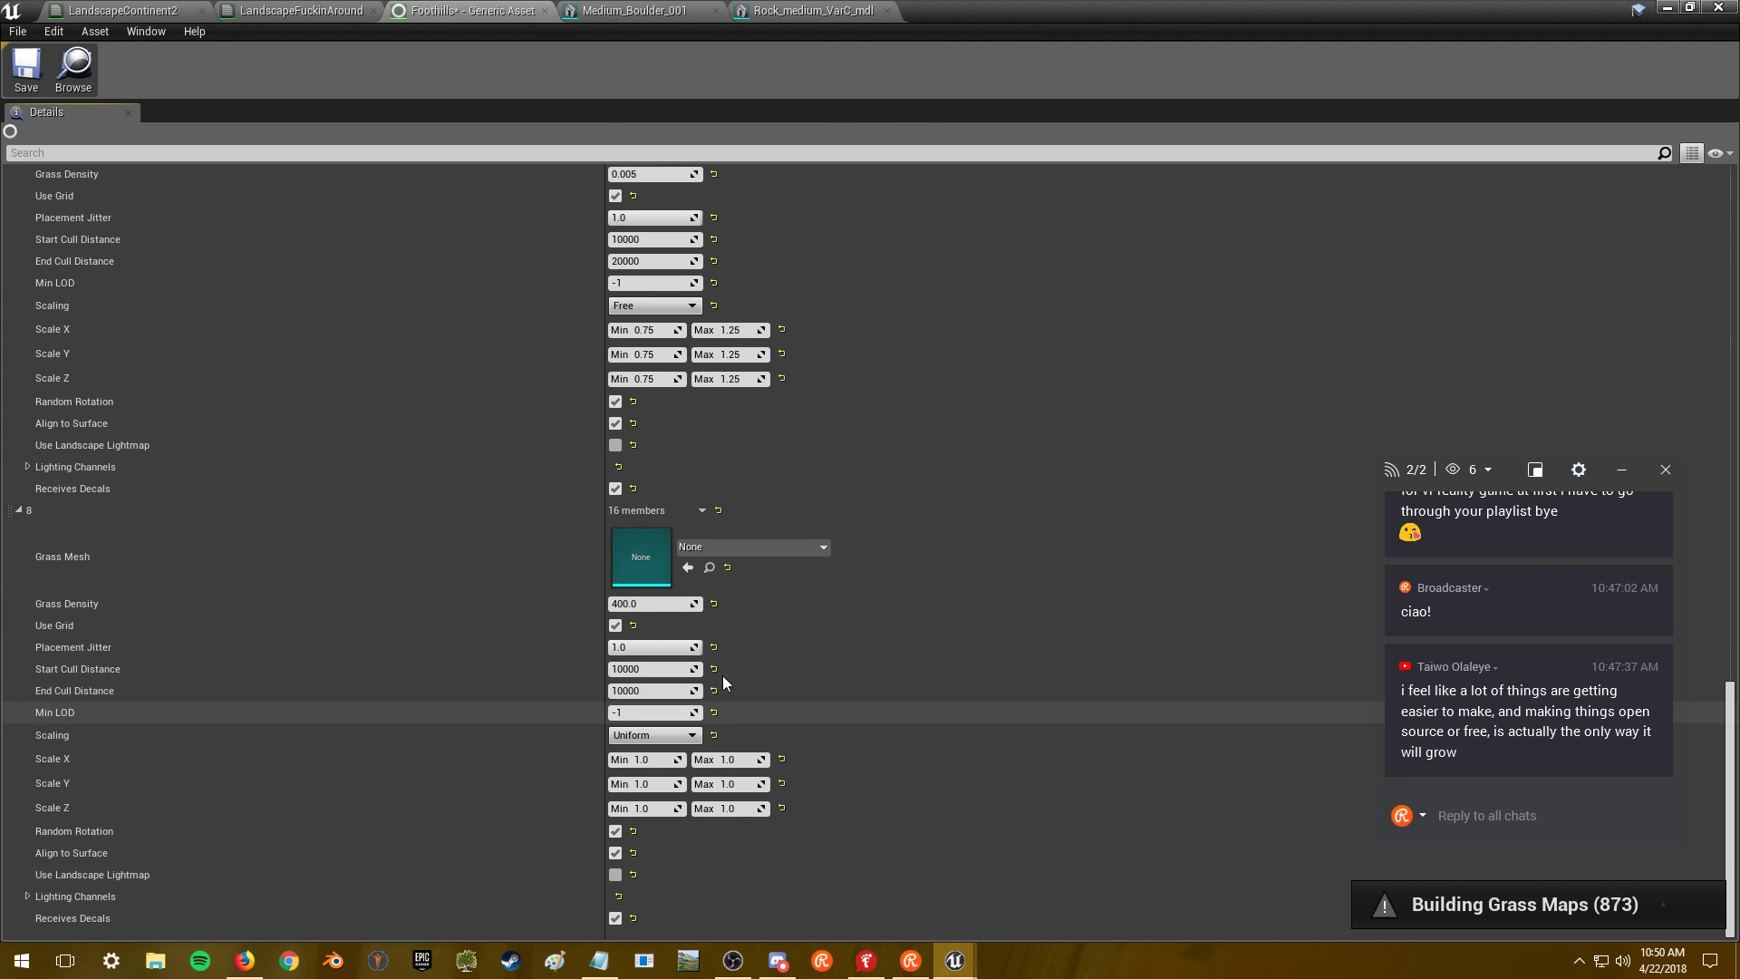
click(731, 548)
right_click(643, 509)
click(673, 601)
click(725, 547)
text(rock)
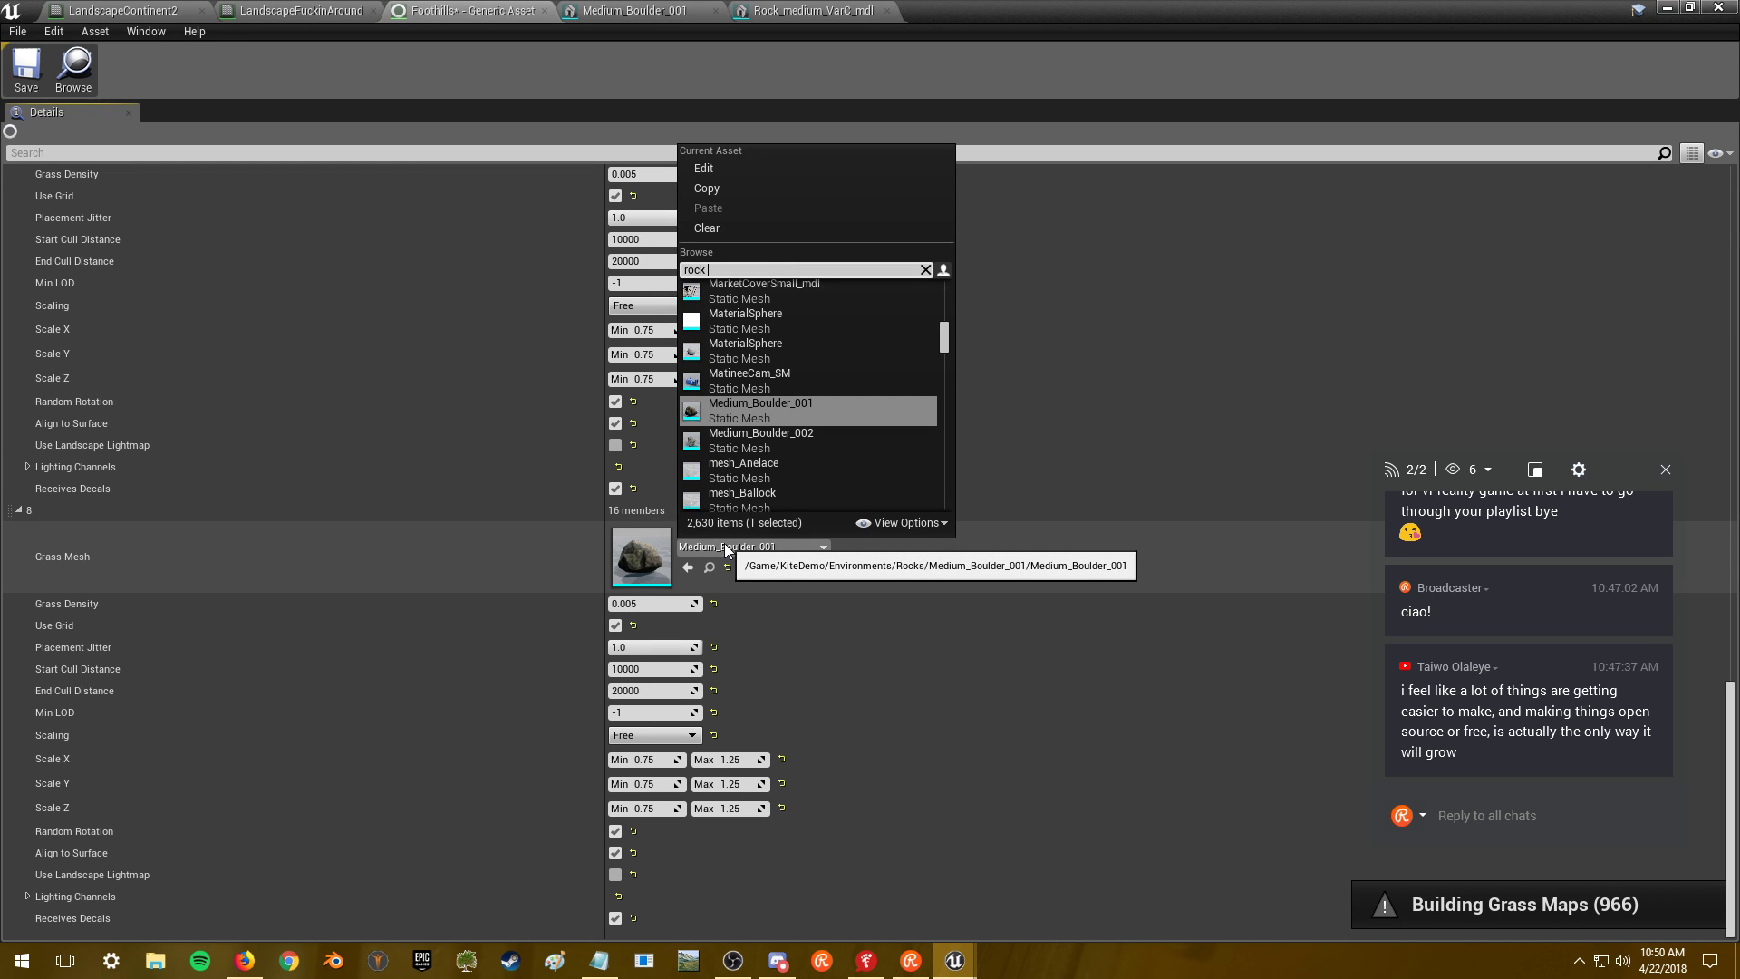
text( med var c)
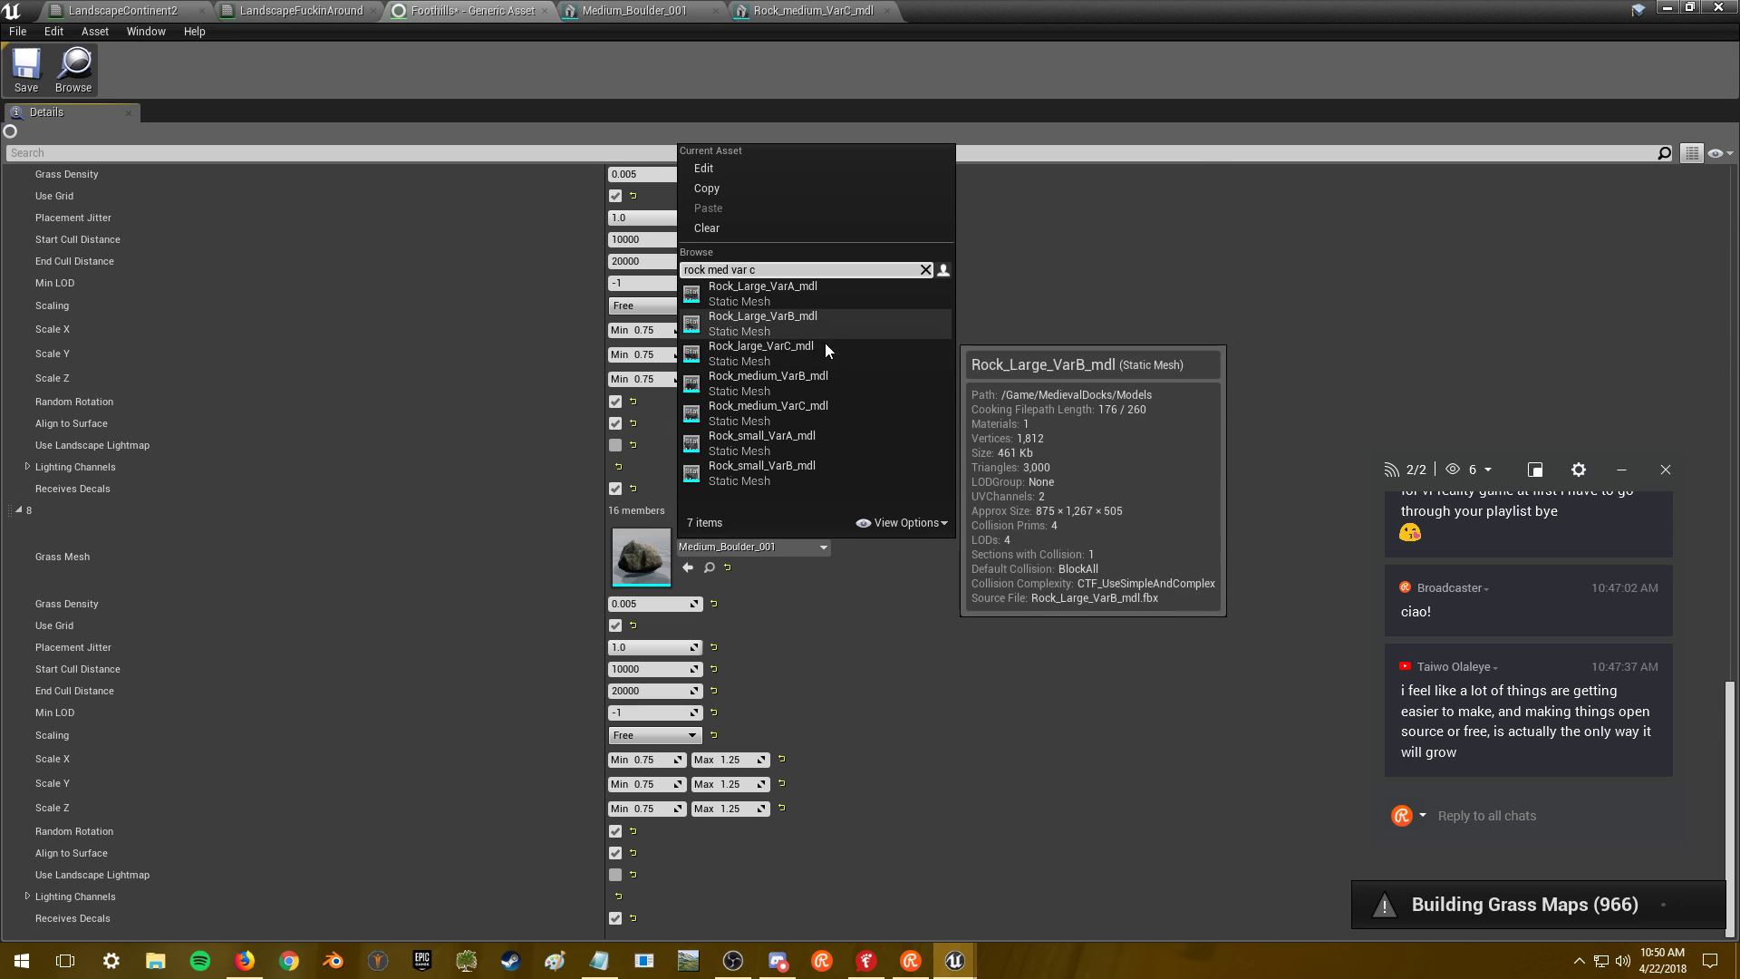
click(838, 408)
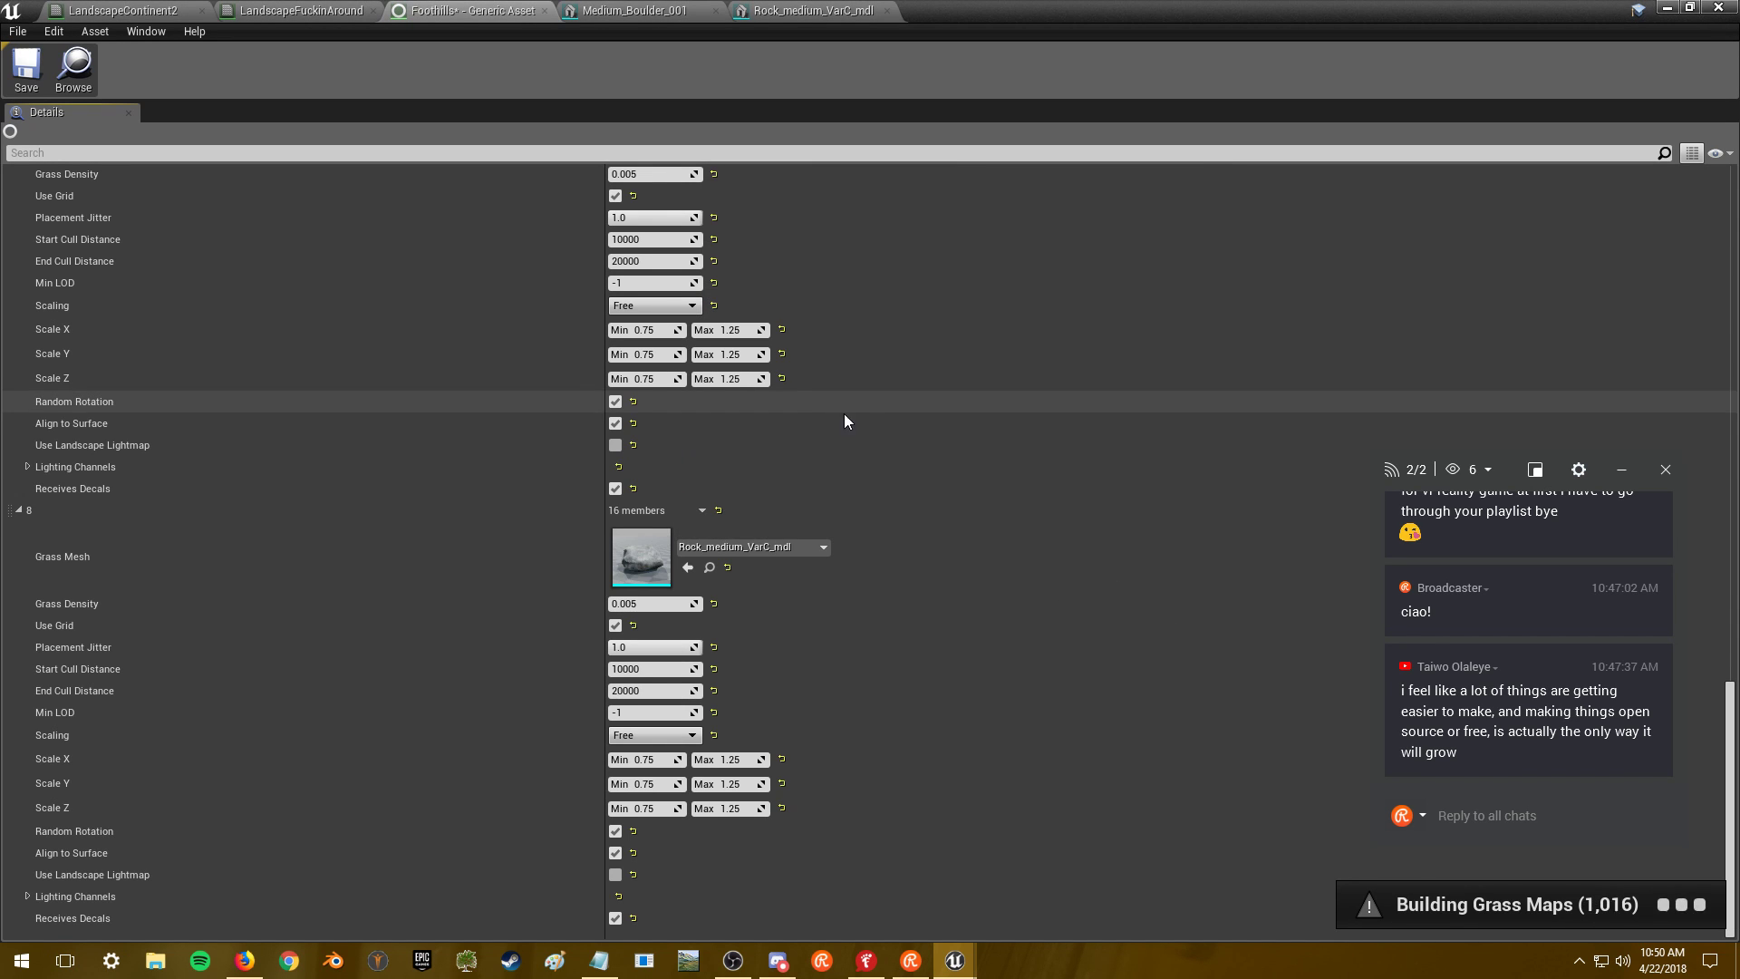
- Save the Foothills grass type and close its editor
scroll(997, 489, up, 5)
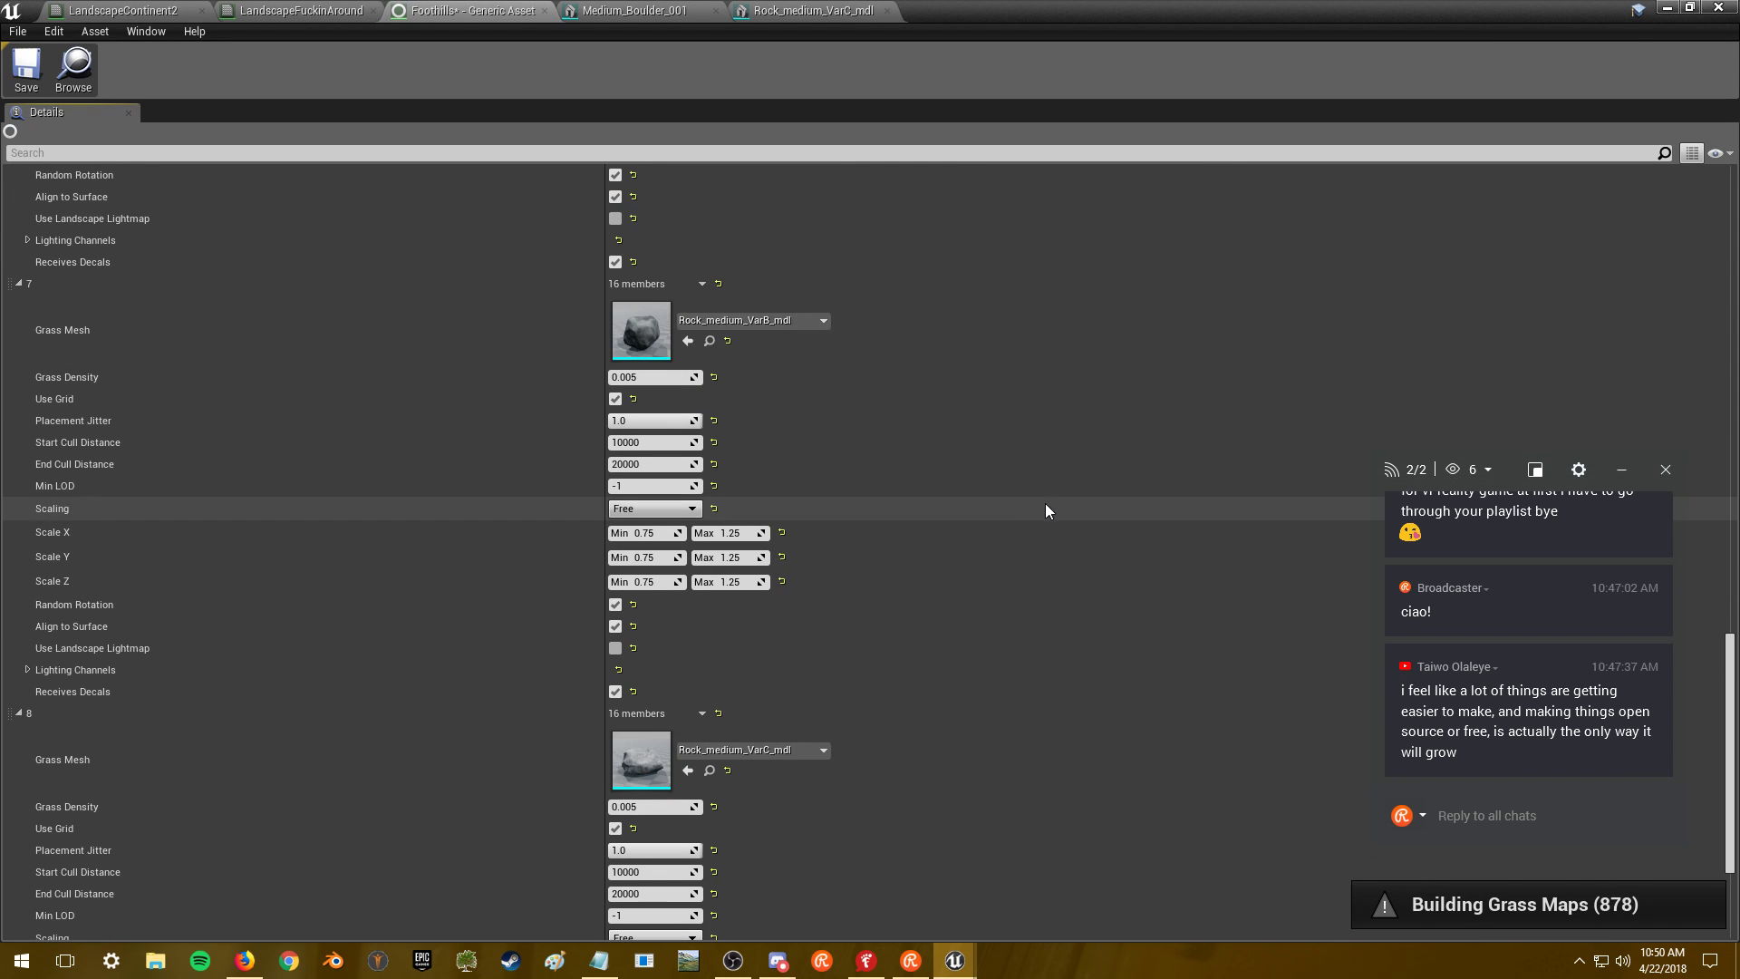
click(28, 68)
click(1667, 7)
right_drag(1093, 380, 870, 408)
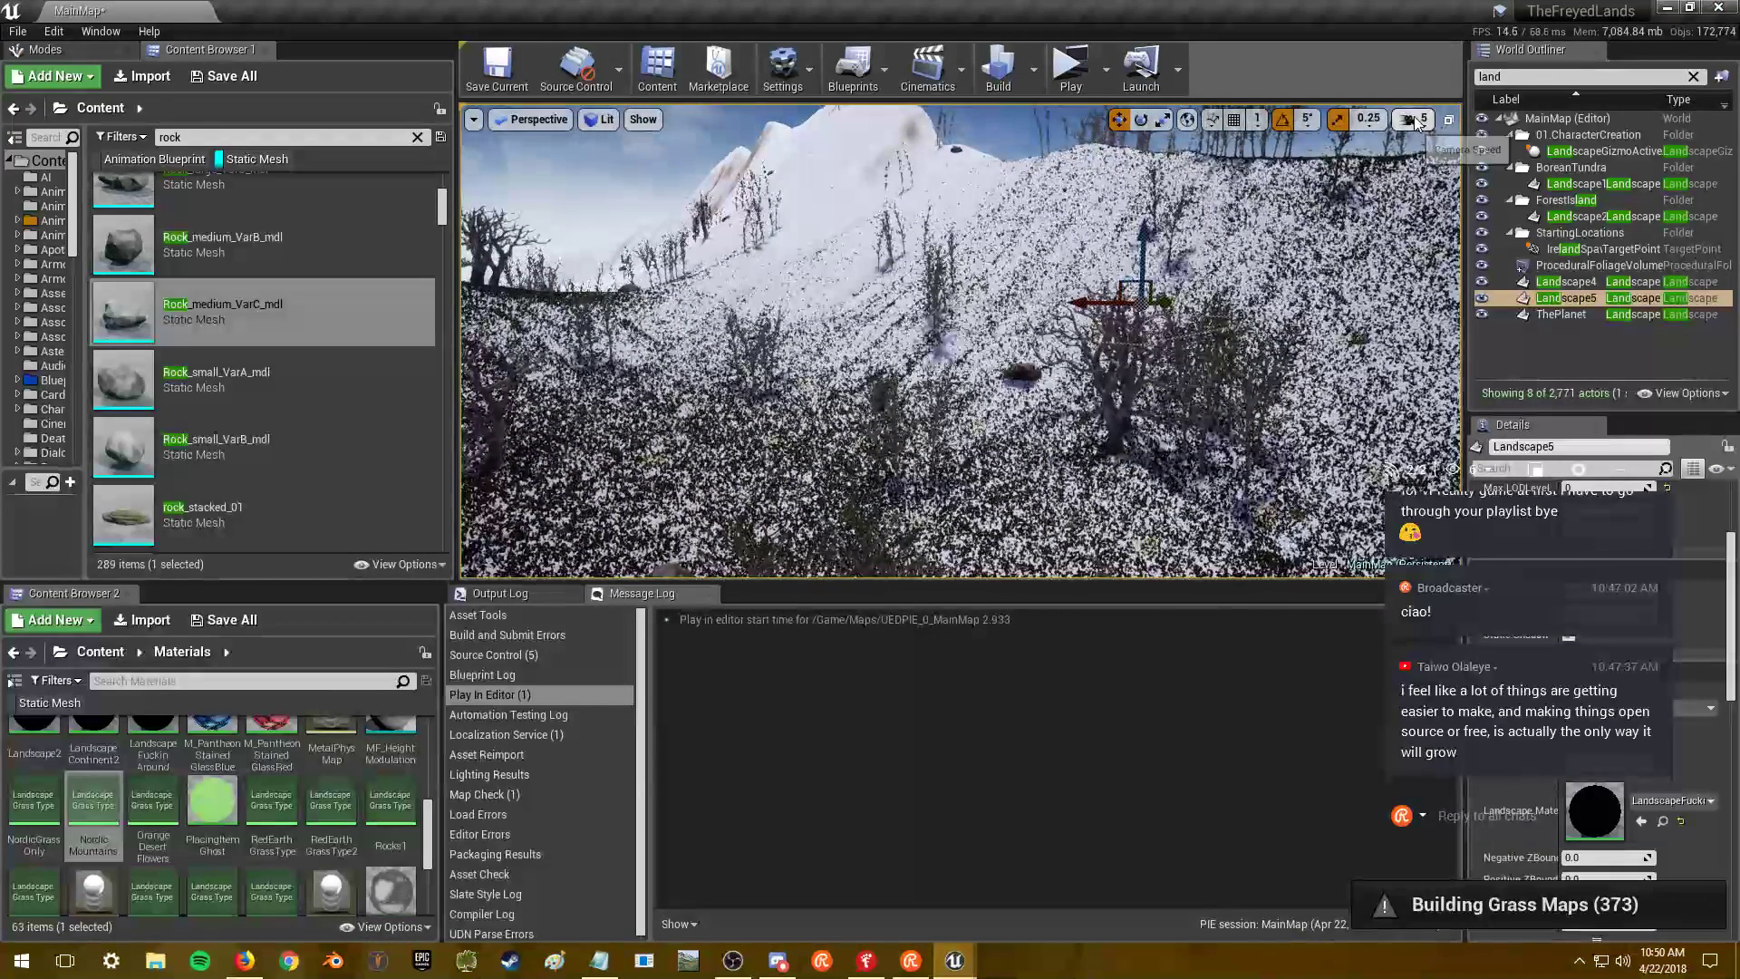
- Raise the camera speed from 5 to 8 and fly around the Landscape5 island
click(1418, 124)
drag(1504, 164, 1515, 164)
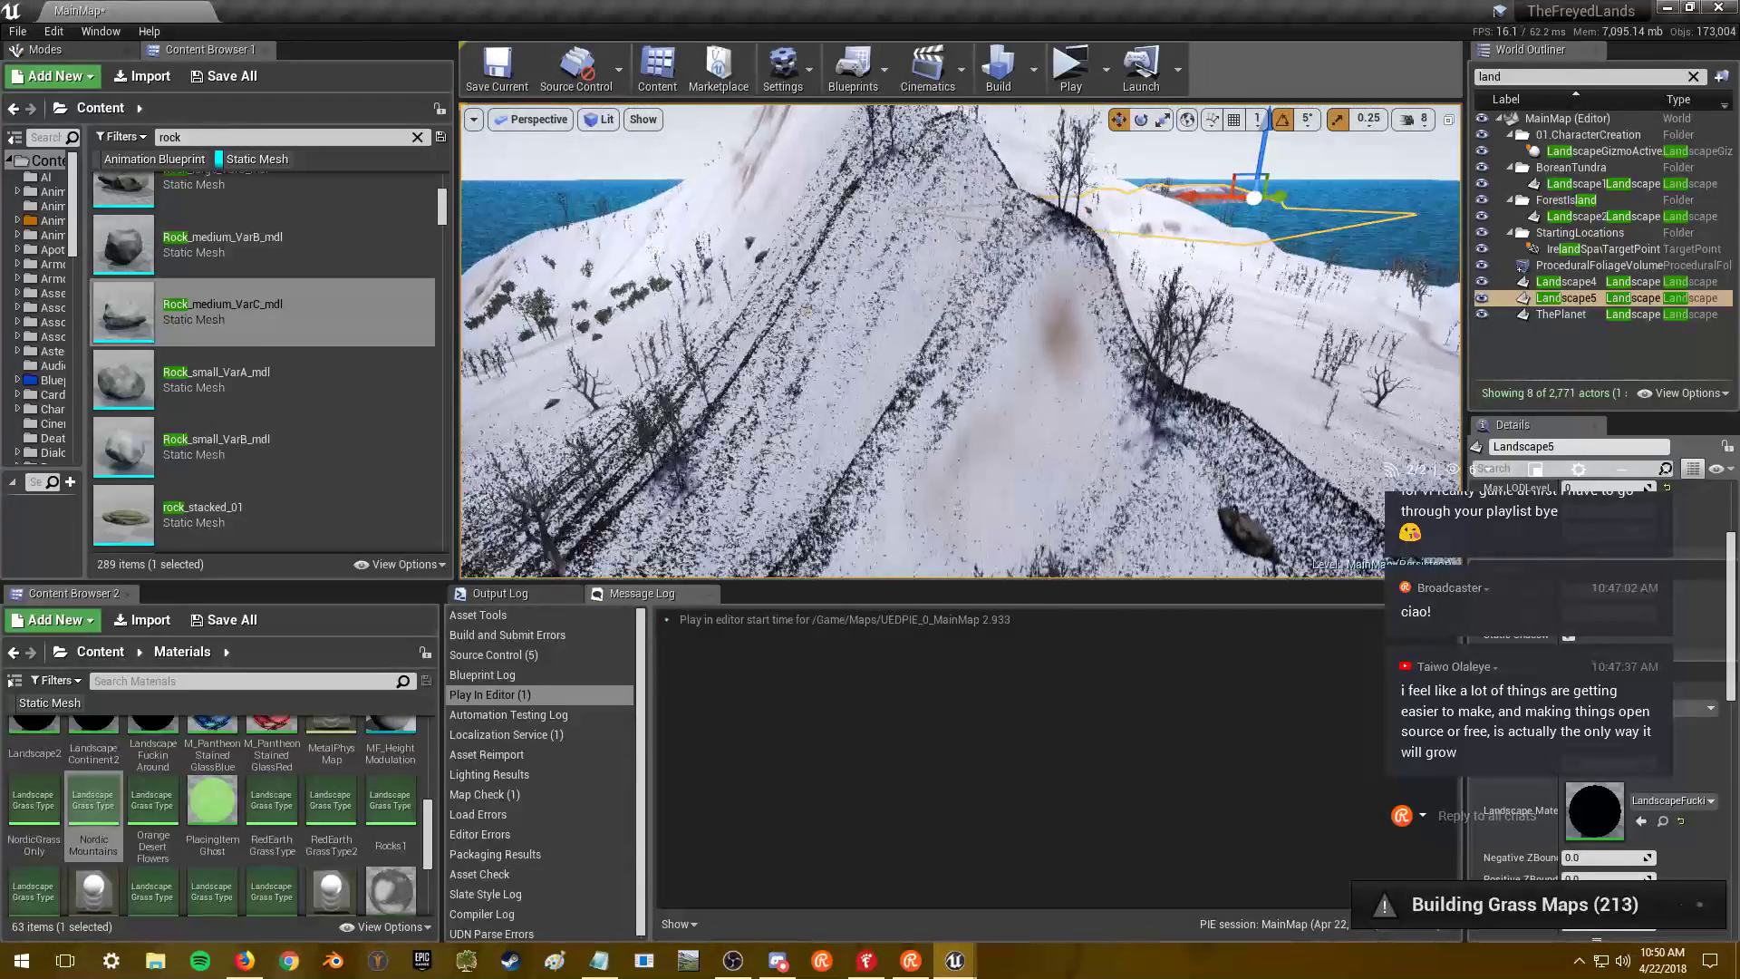
right_drag(961, 344, 961, 345)
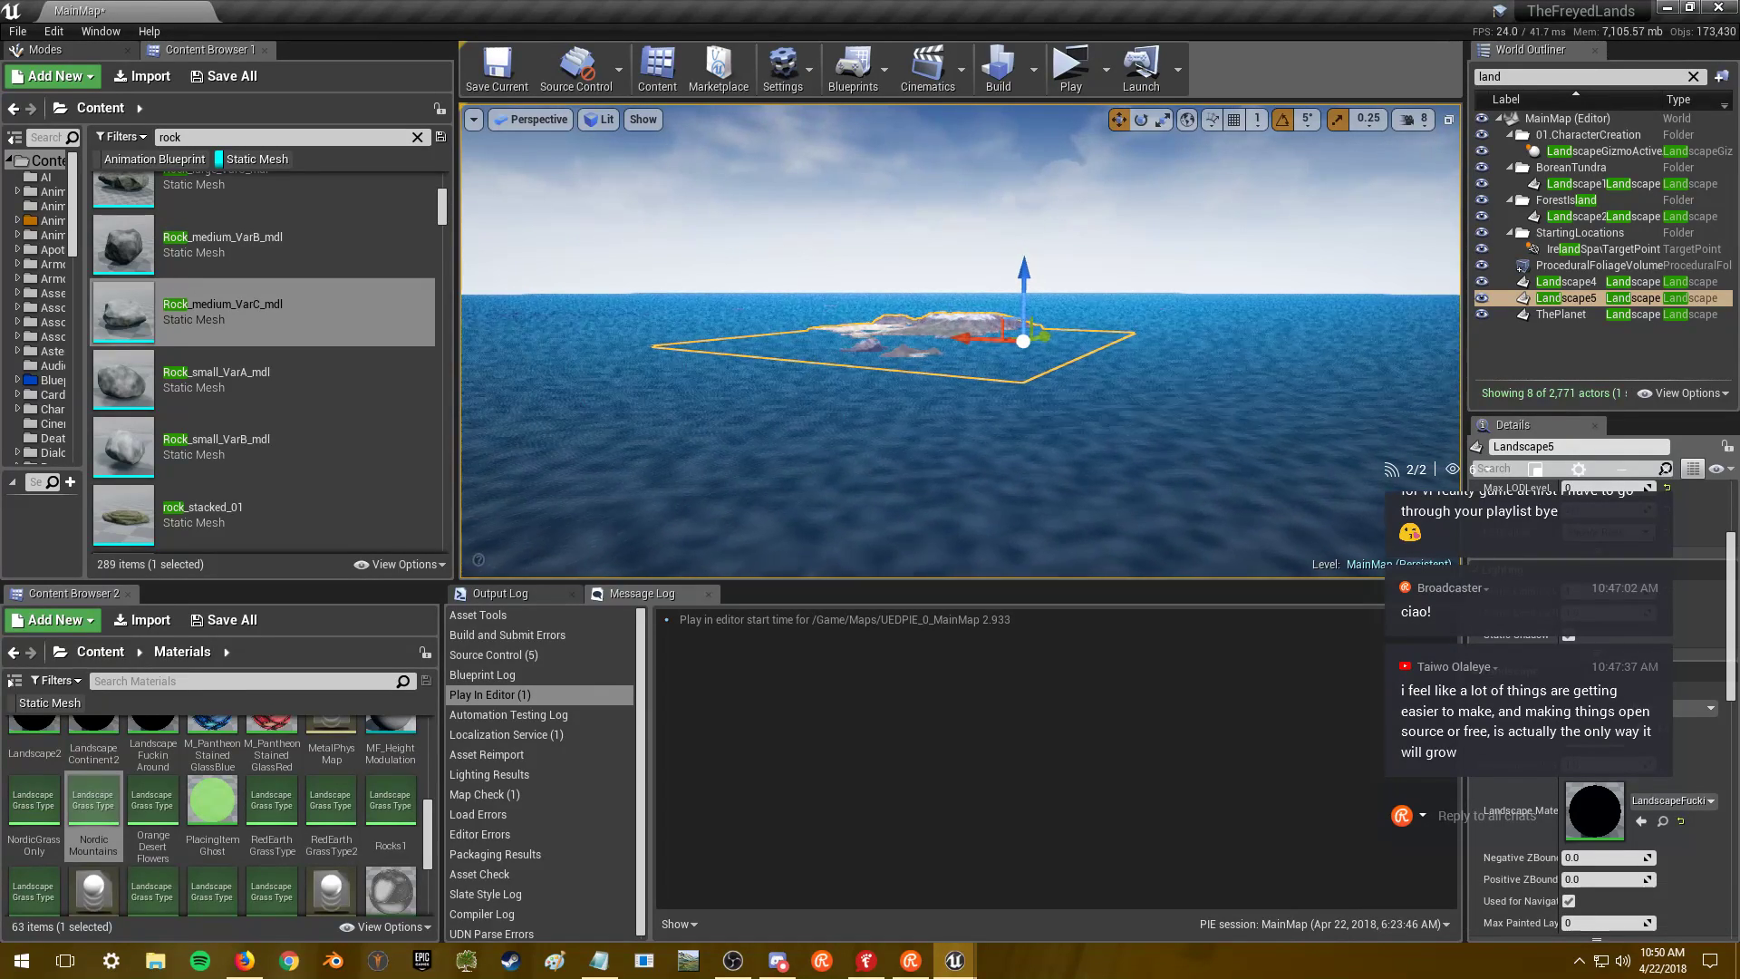
key(f)
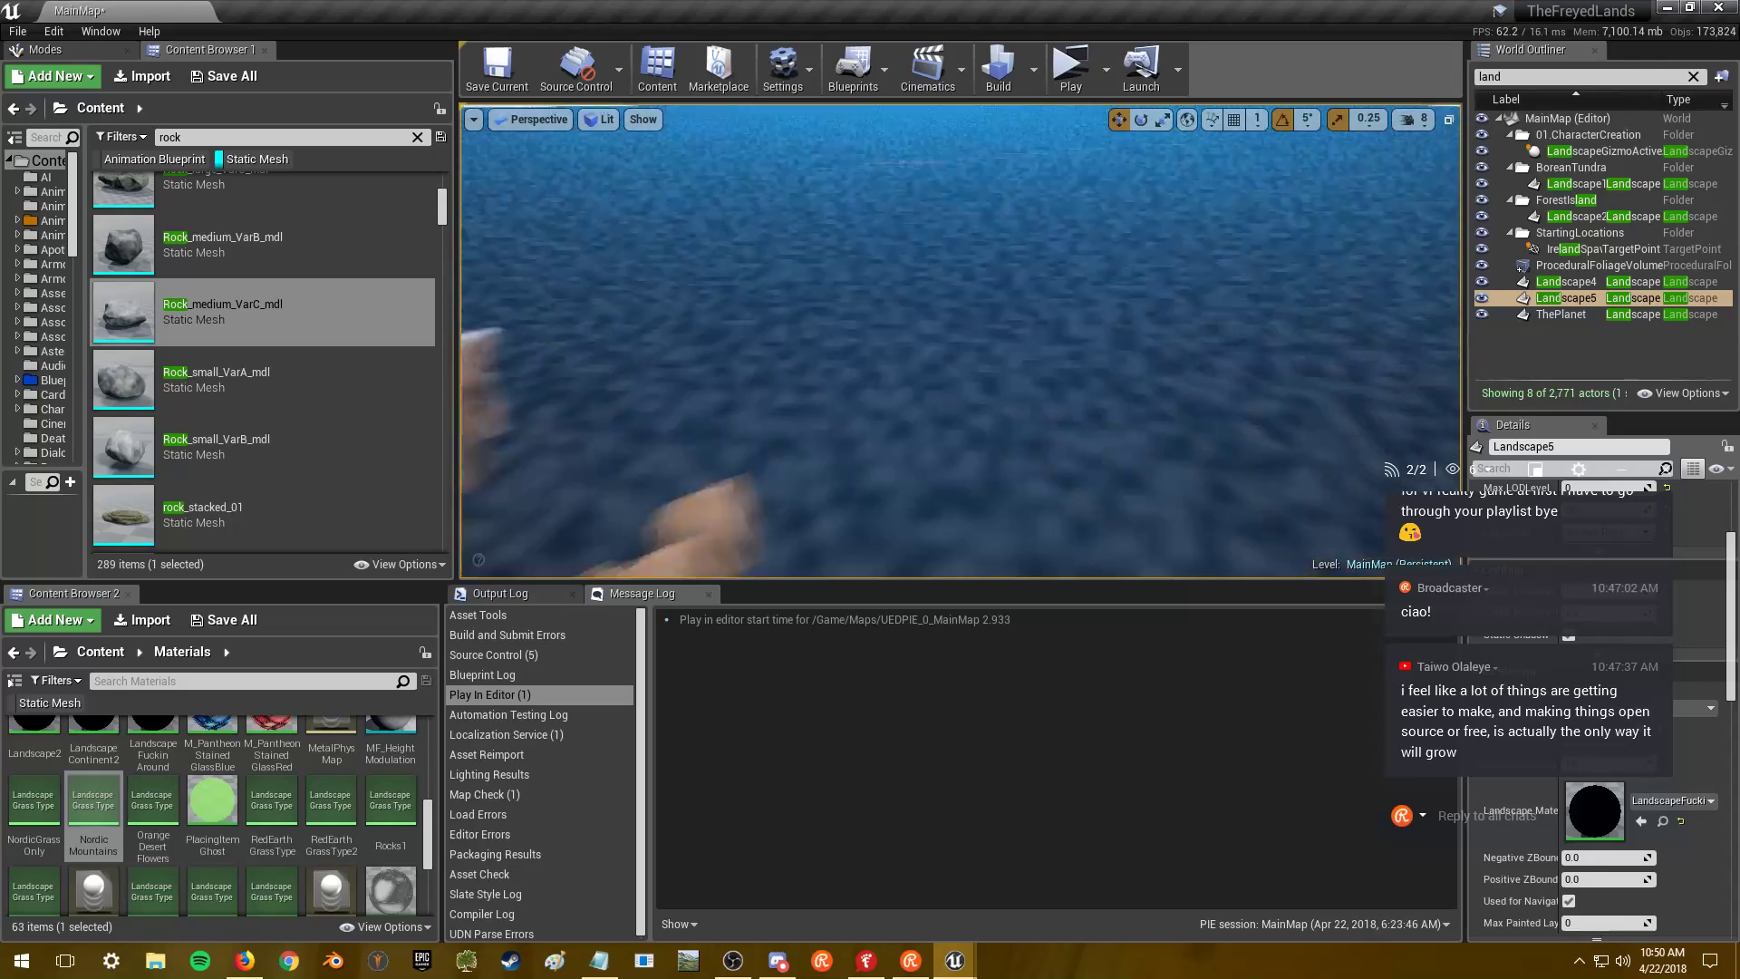
key(f)
click(1598, 346)
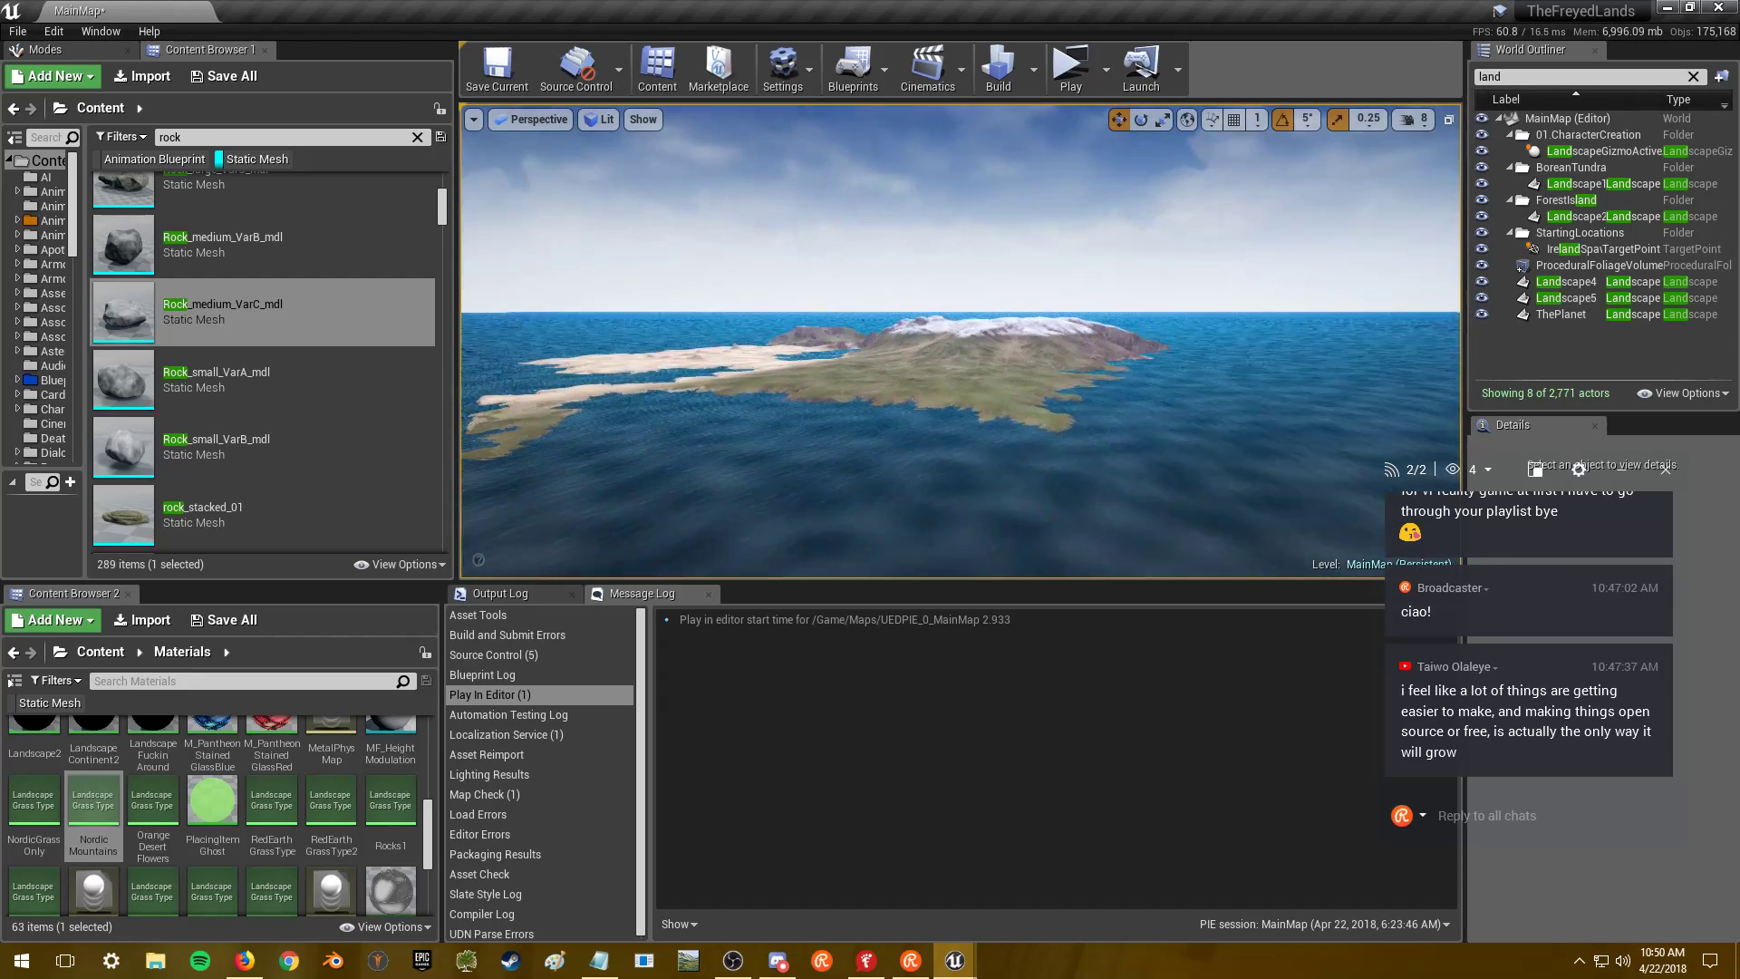
key(w)
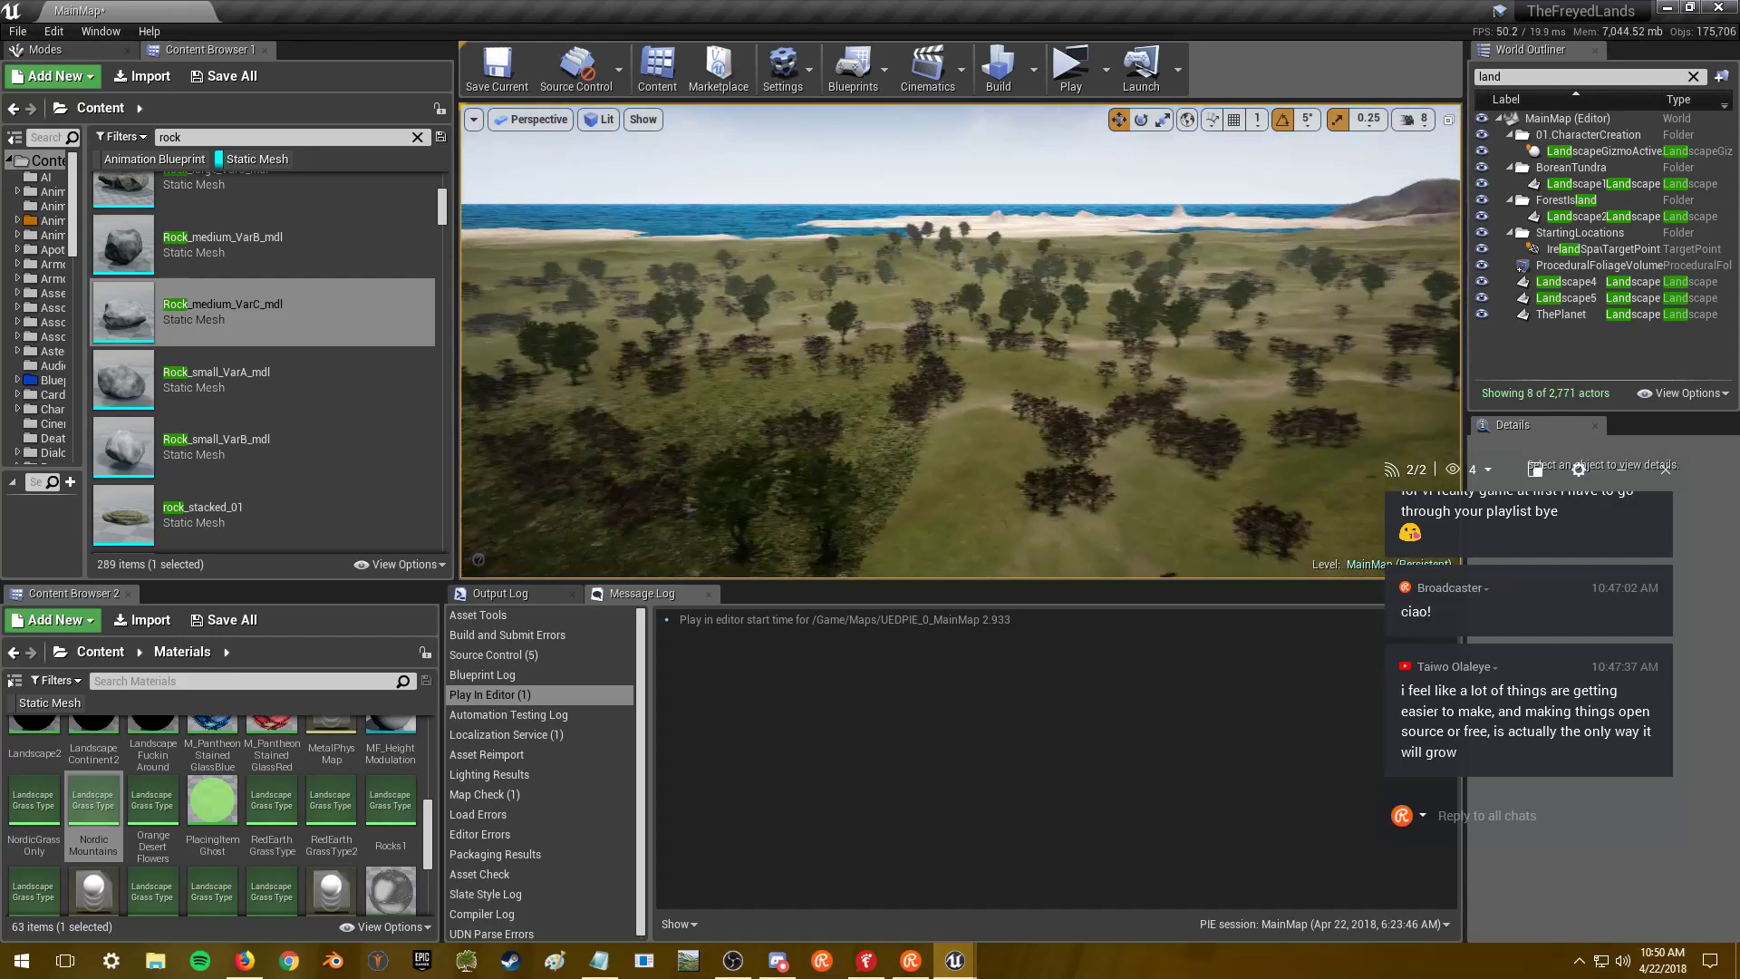
- Switch over to the Firefox YouTube window, then minimise it
key(alt+Tab)
click(1286, 405)
key(ctrl+Tab)
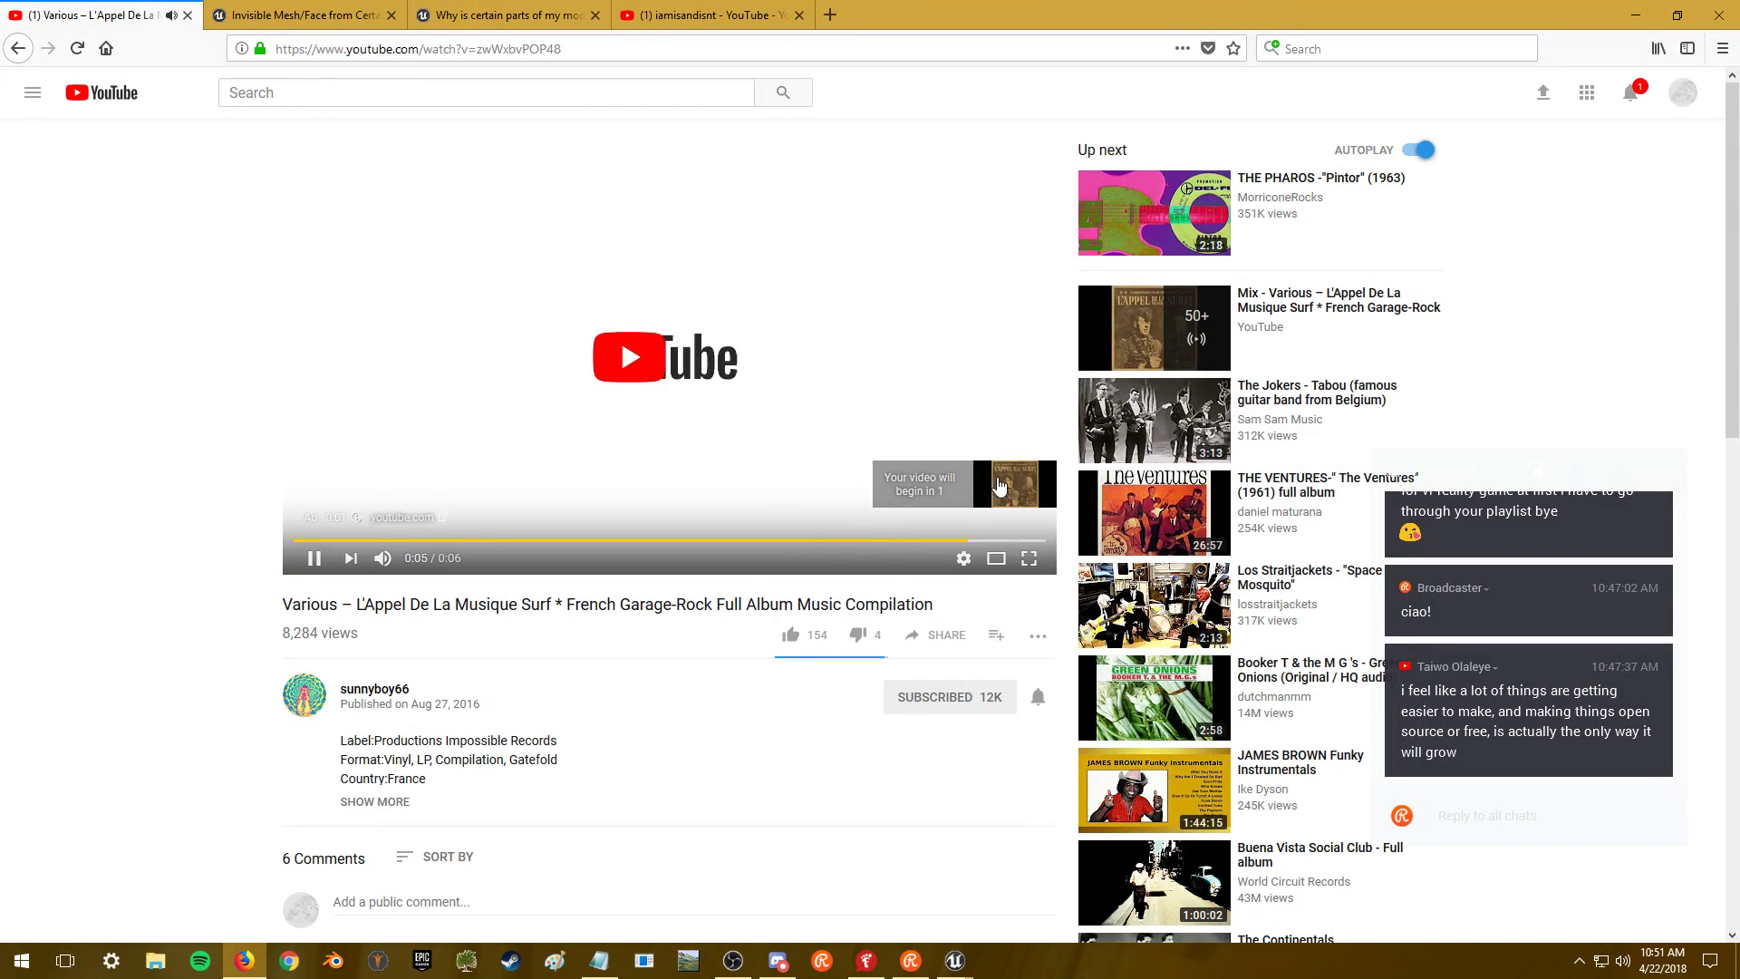
click(1640, 14)
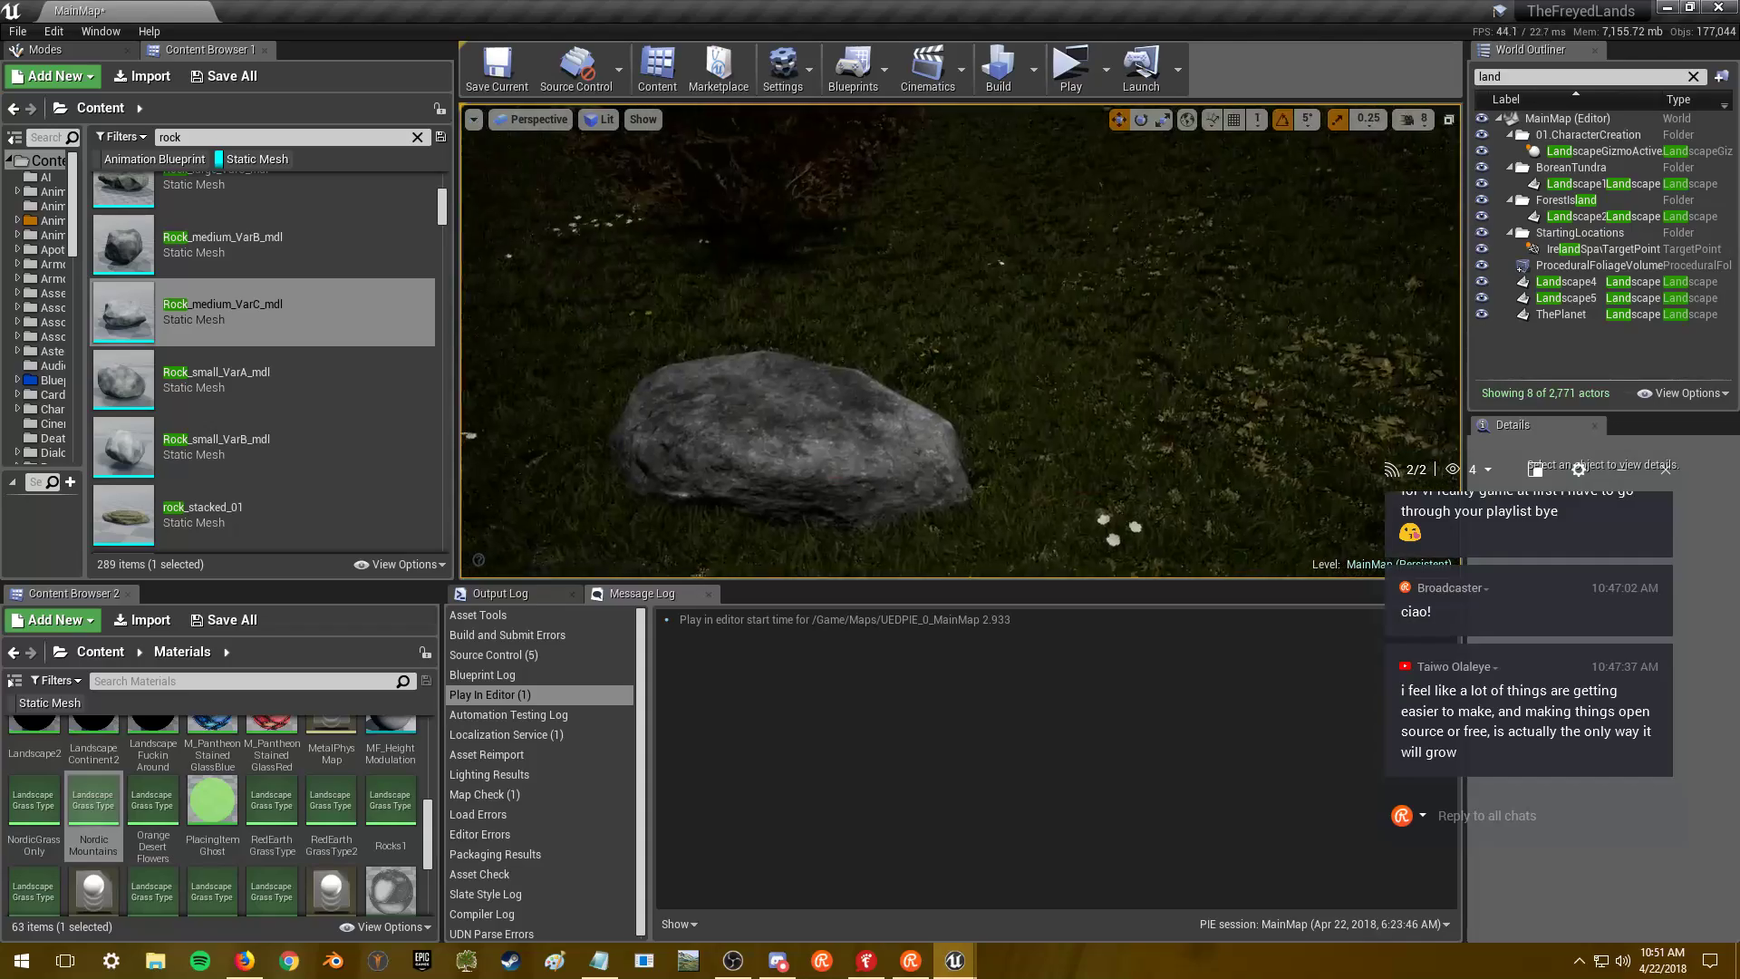
- Lower the camera speed to 4 and fly around the boulder in the grass and across the field
click(1409, 126)
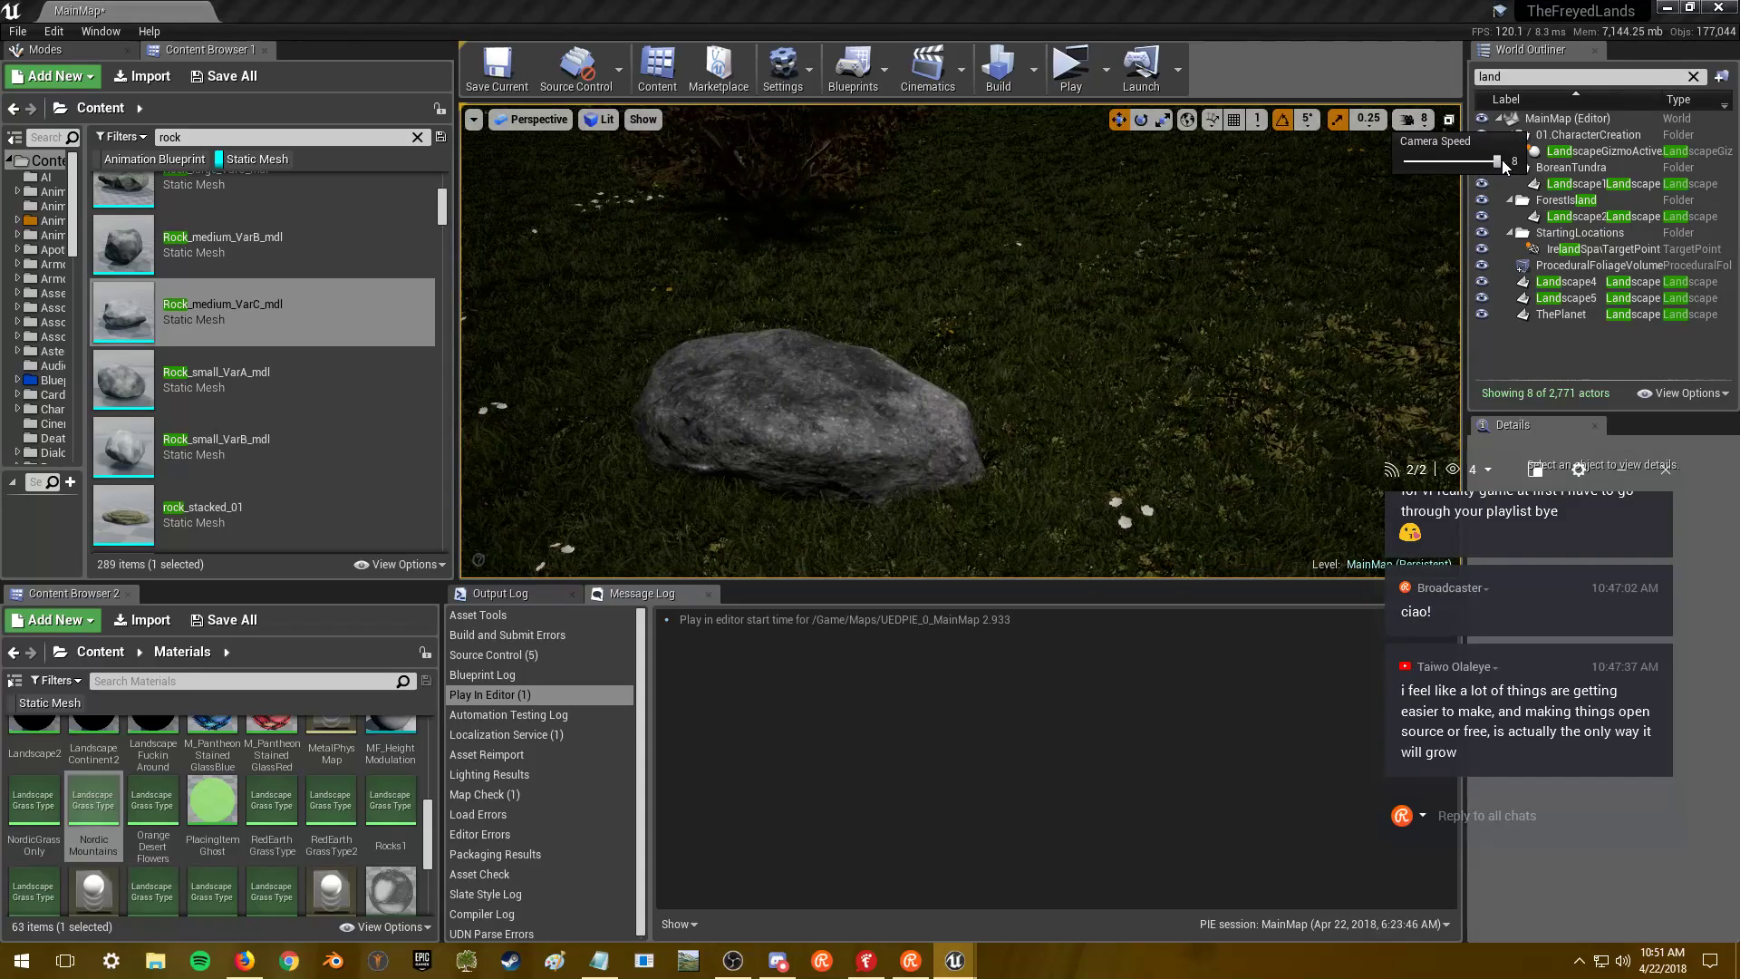
drag(1504, 163, 1448, 161)
right_drag(1414, 226, 1414, 226)
key(w)
key(s)
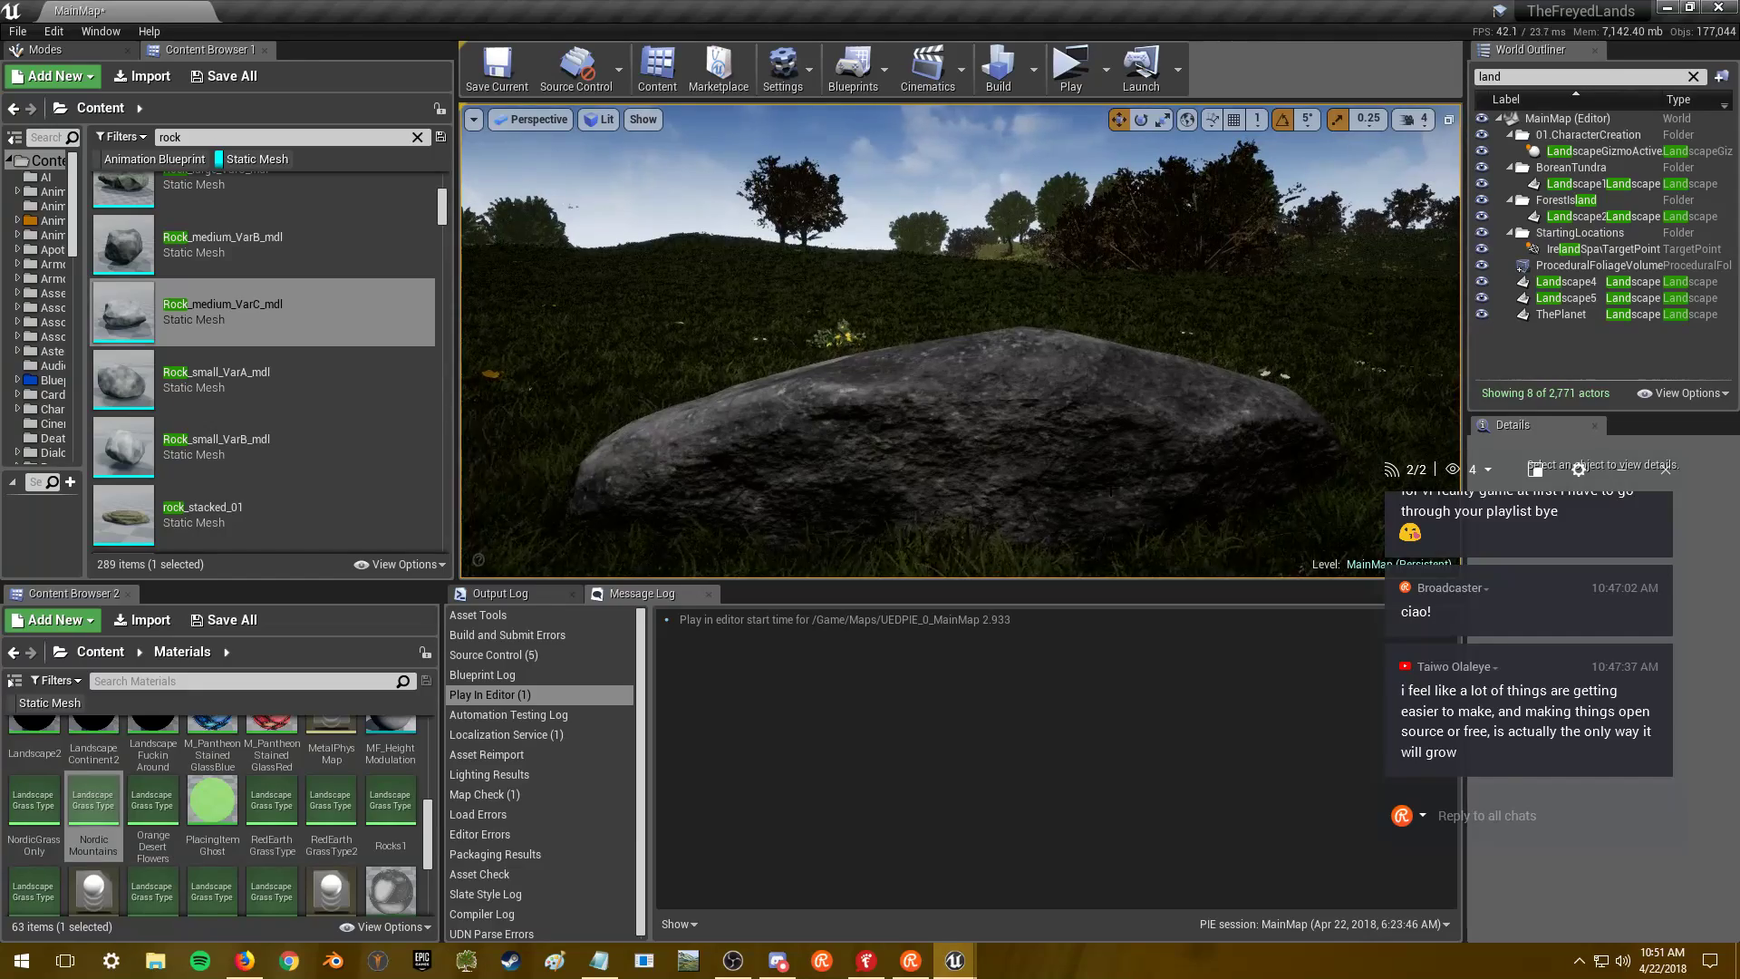
right_drag(1414, 227, 1414, 227)
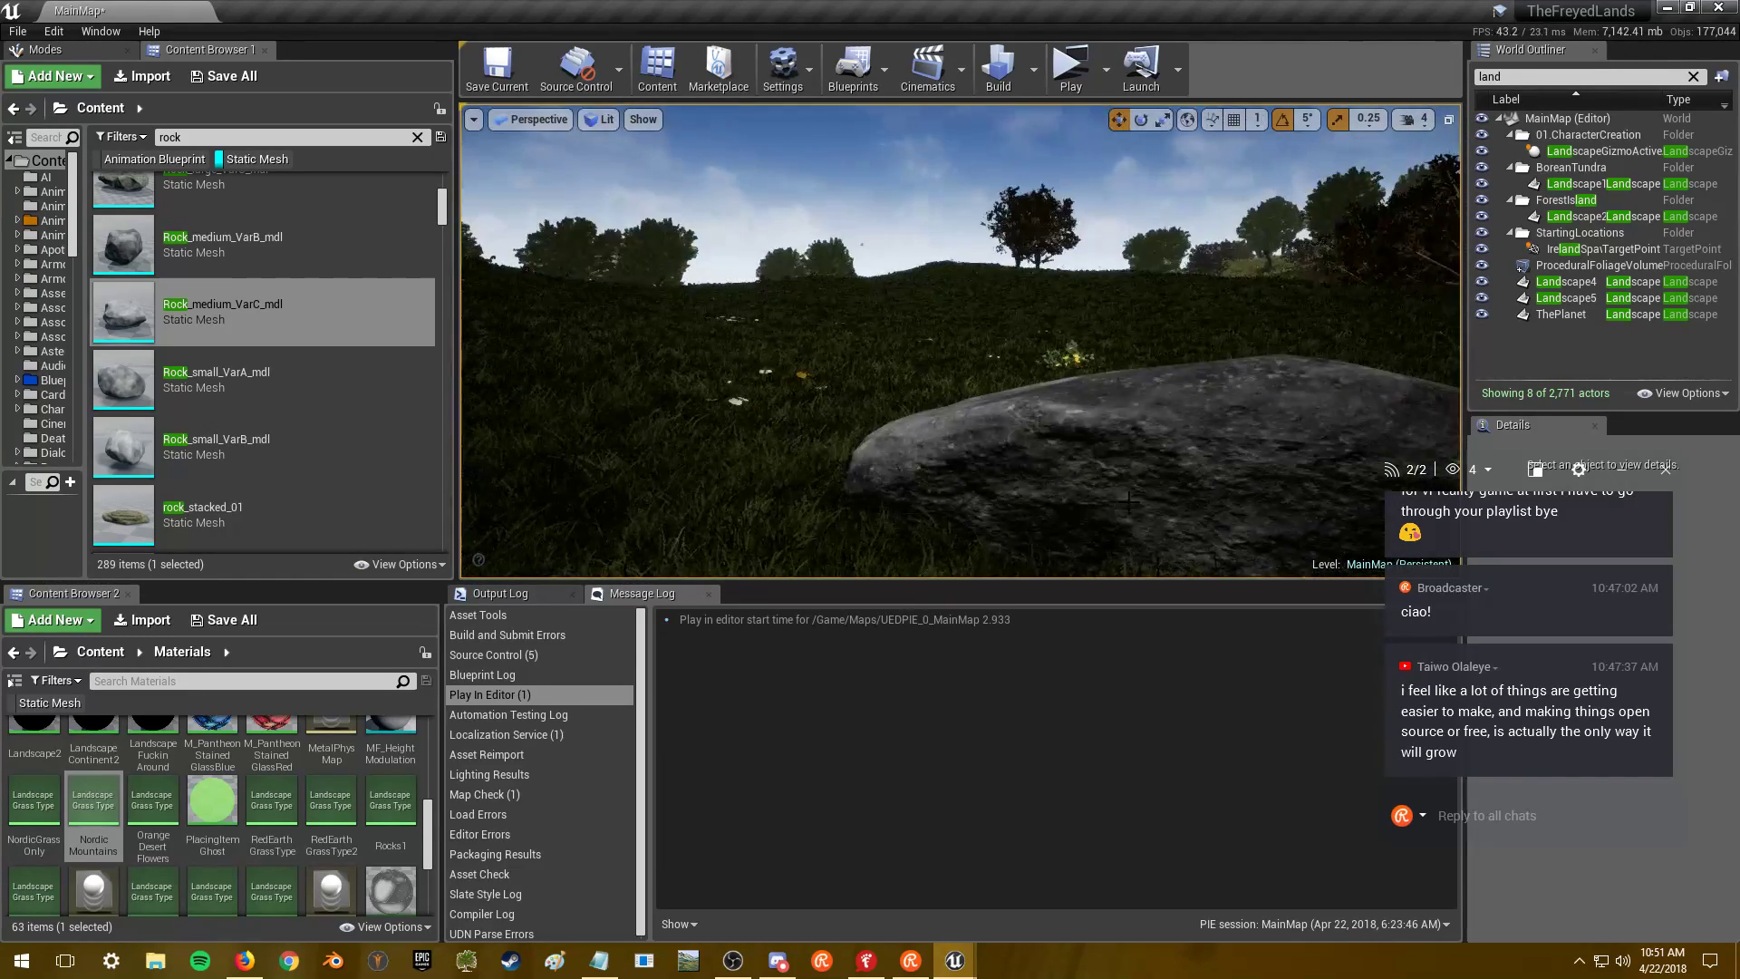
click(54, 32)
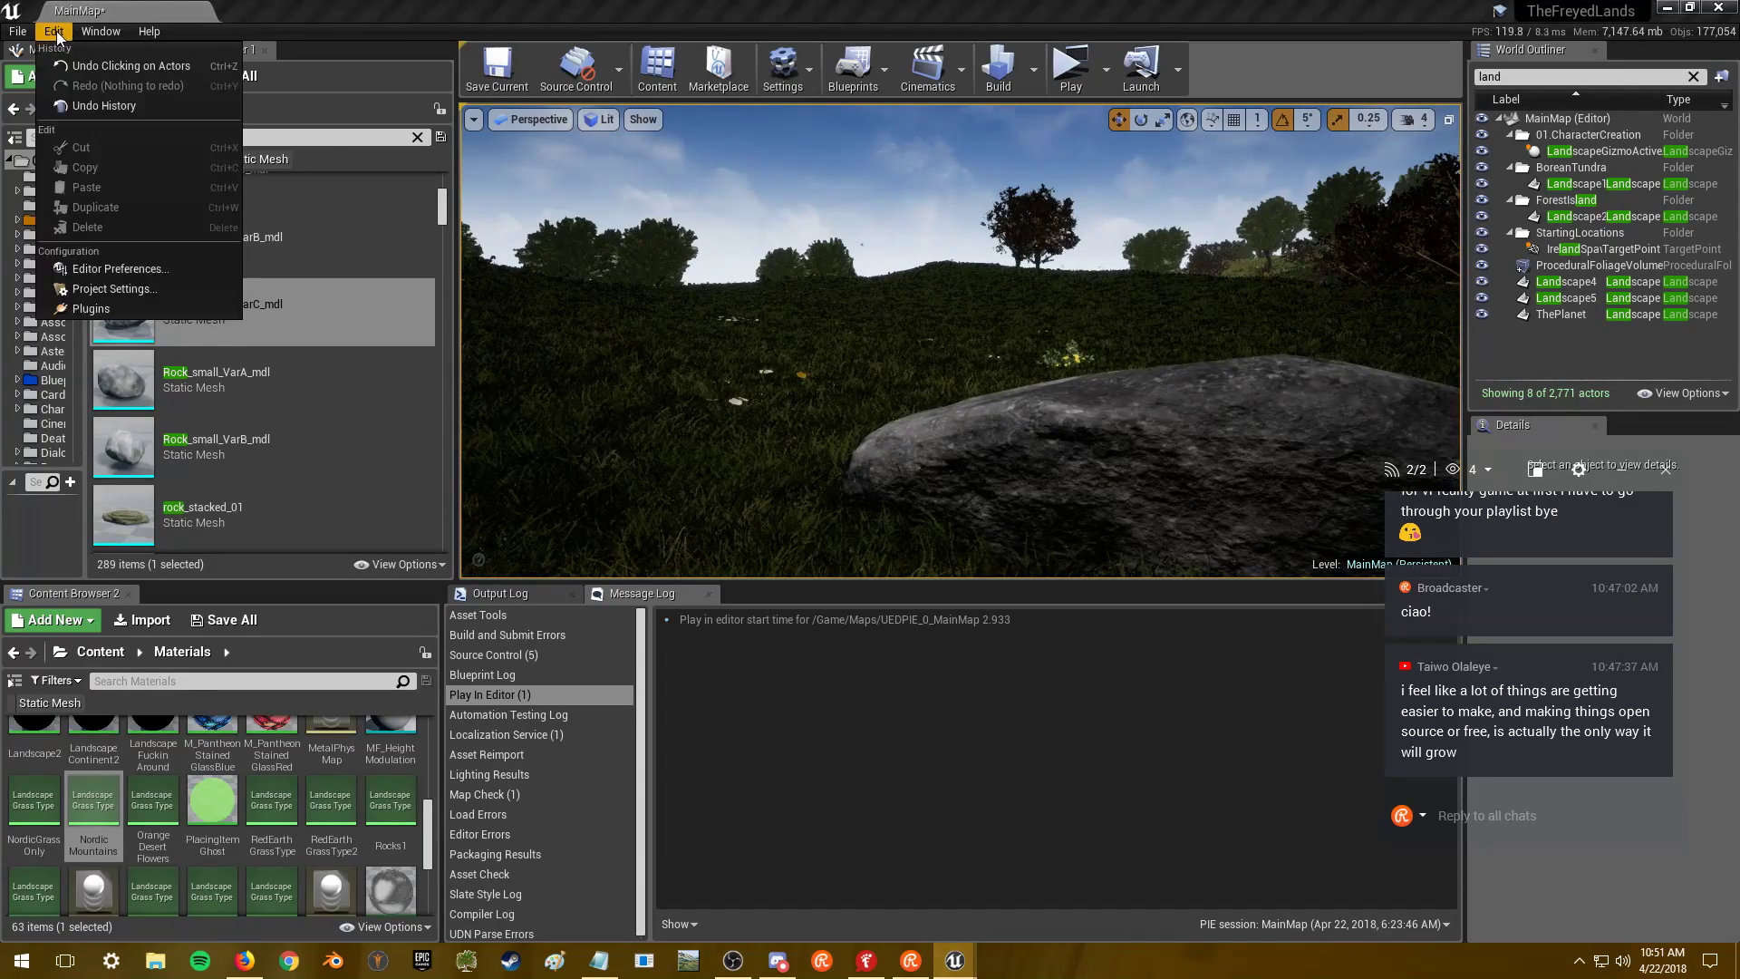
click(55, 32)
right_drag(961, 345, 1083, 368)
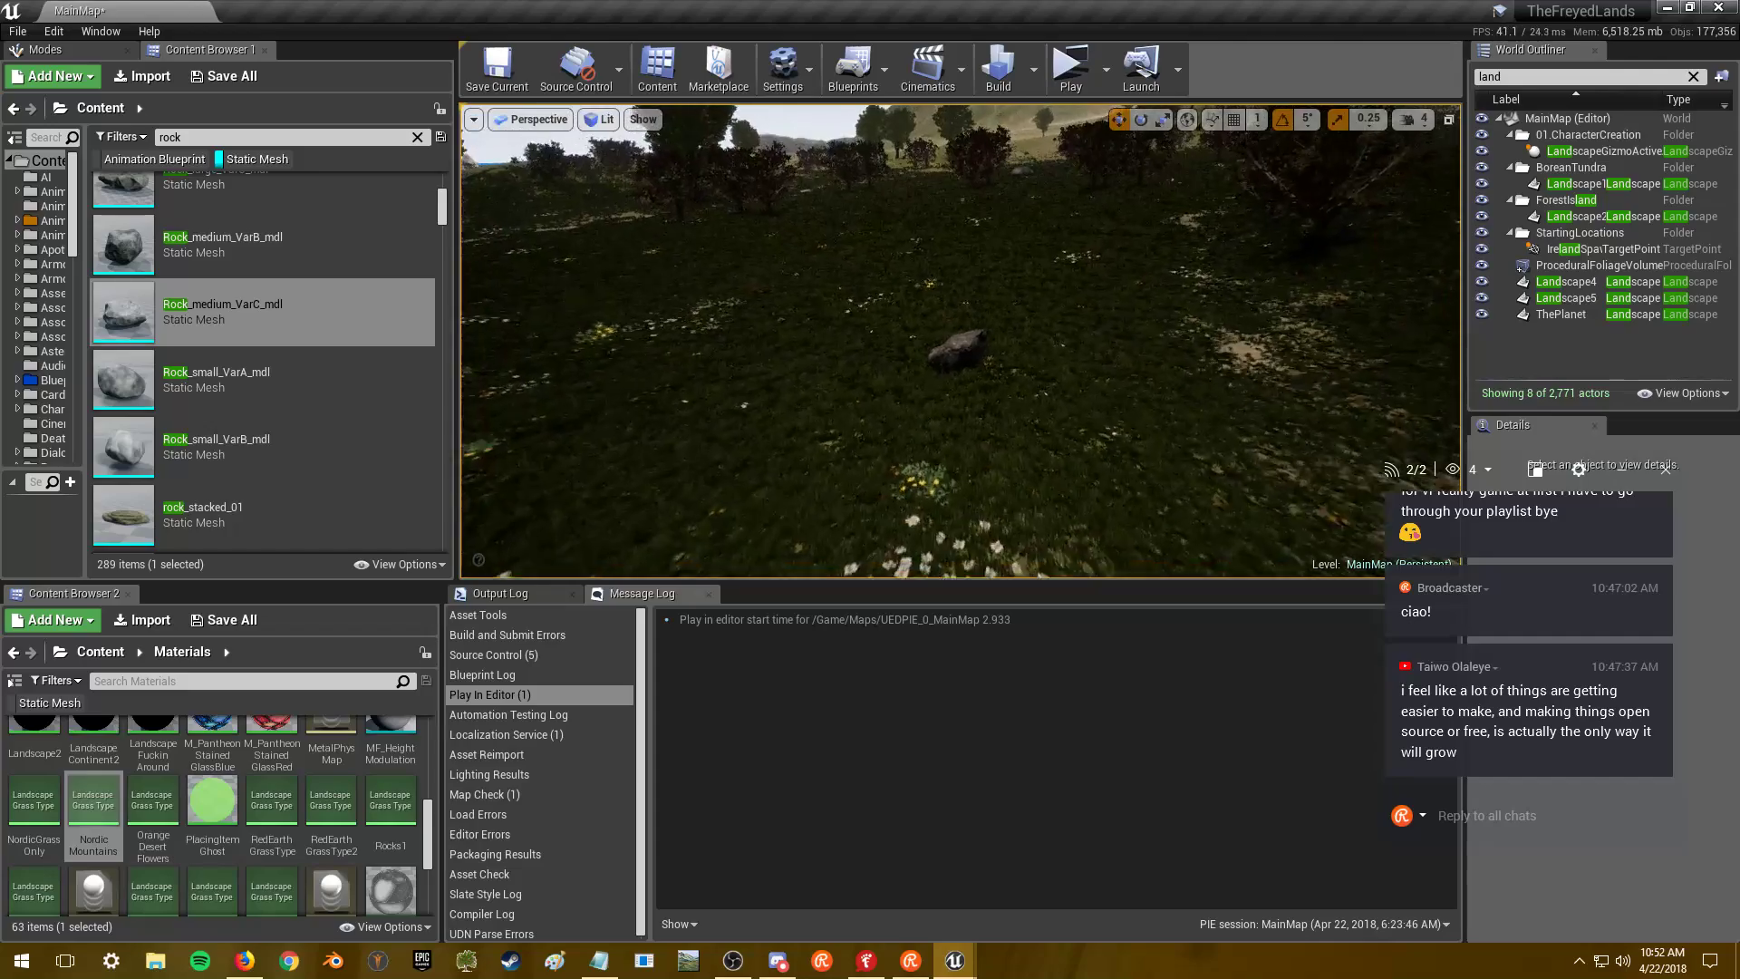
- Walk the play-session camera up to the boulders in the grassland
key(w)
key(s)
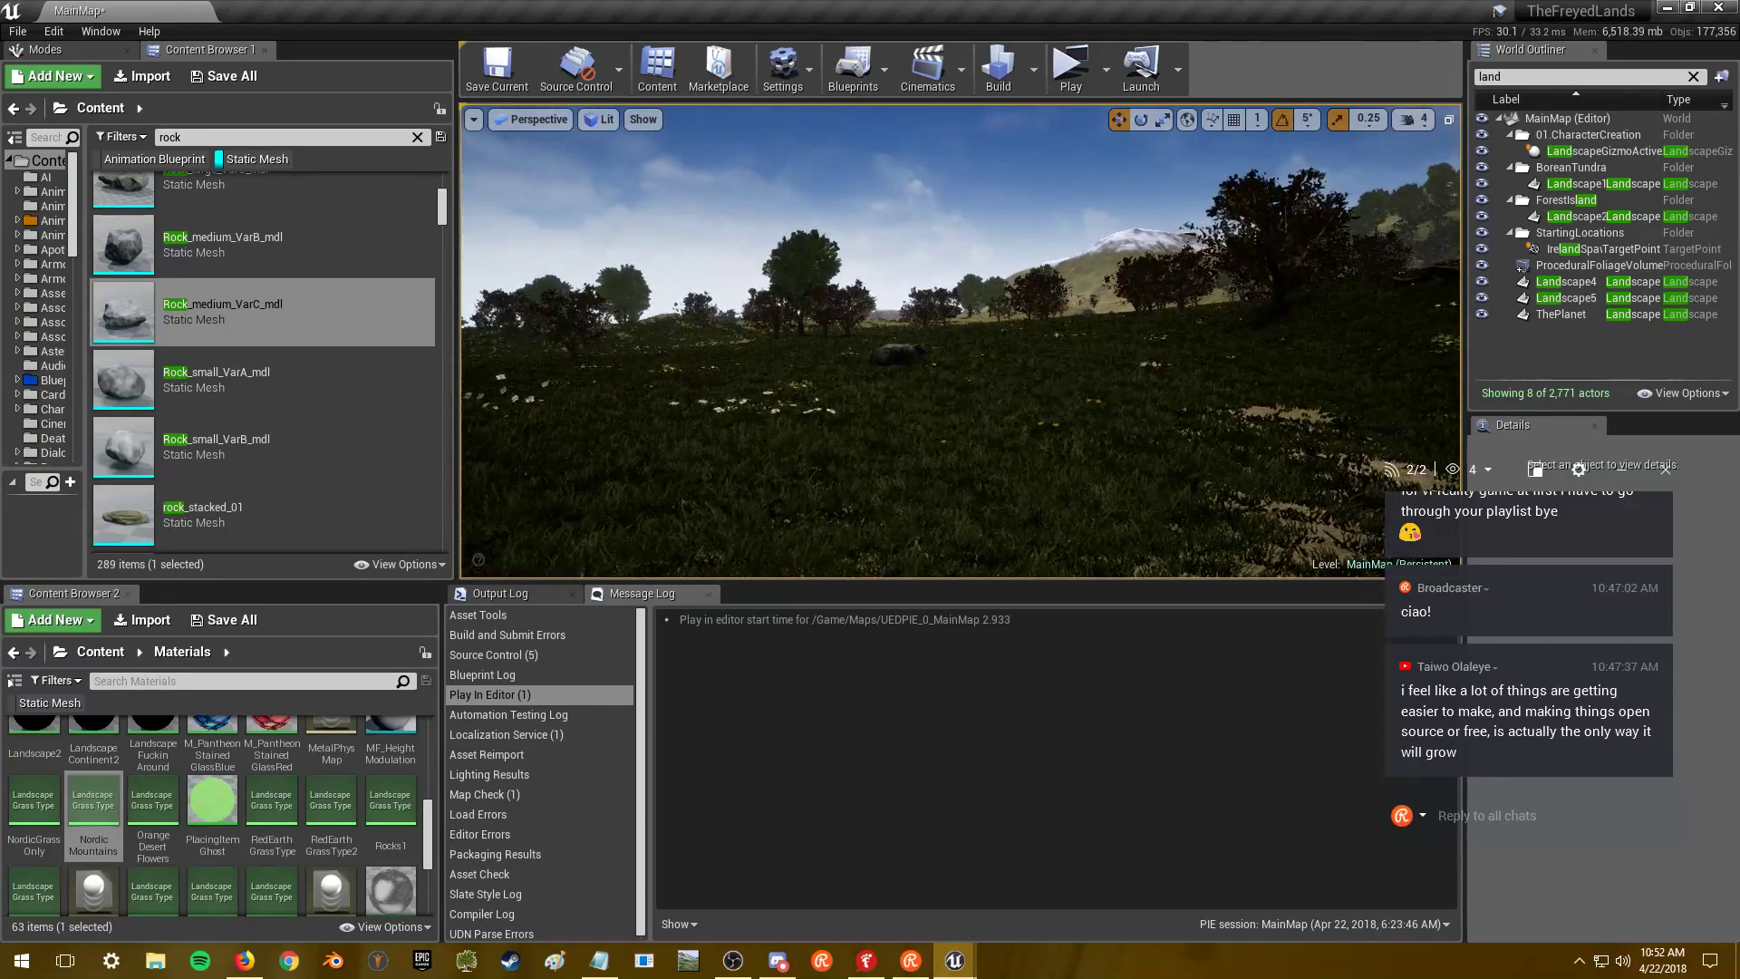
key(w)
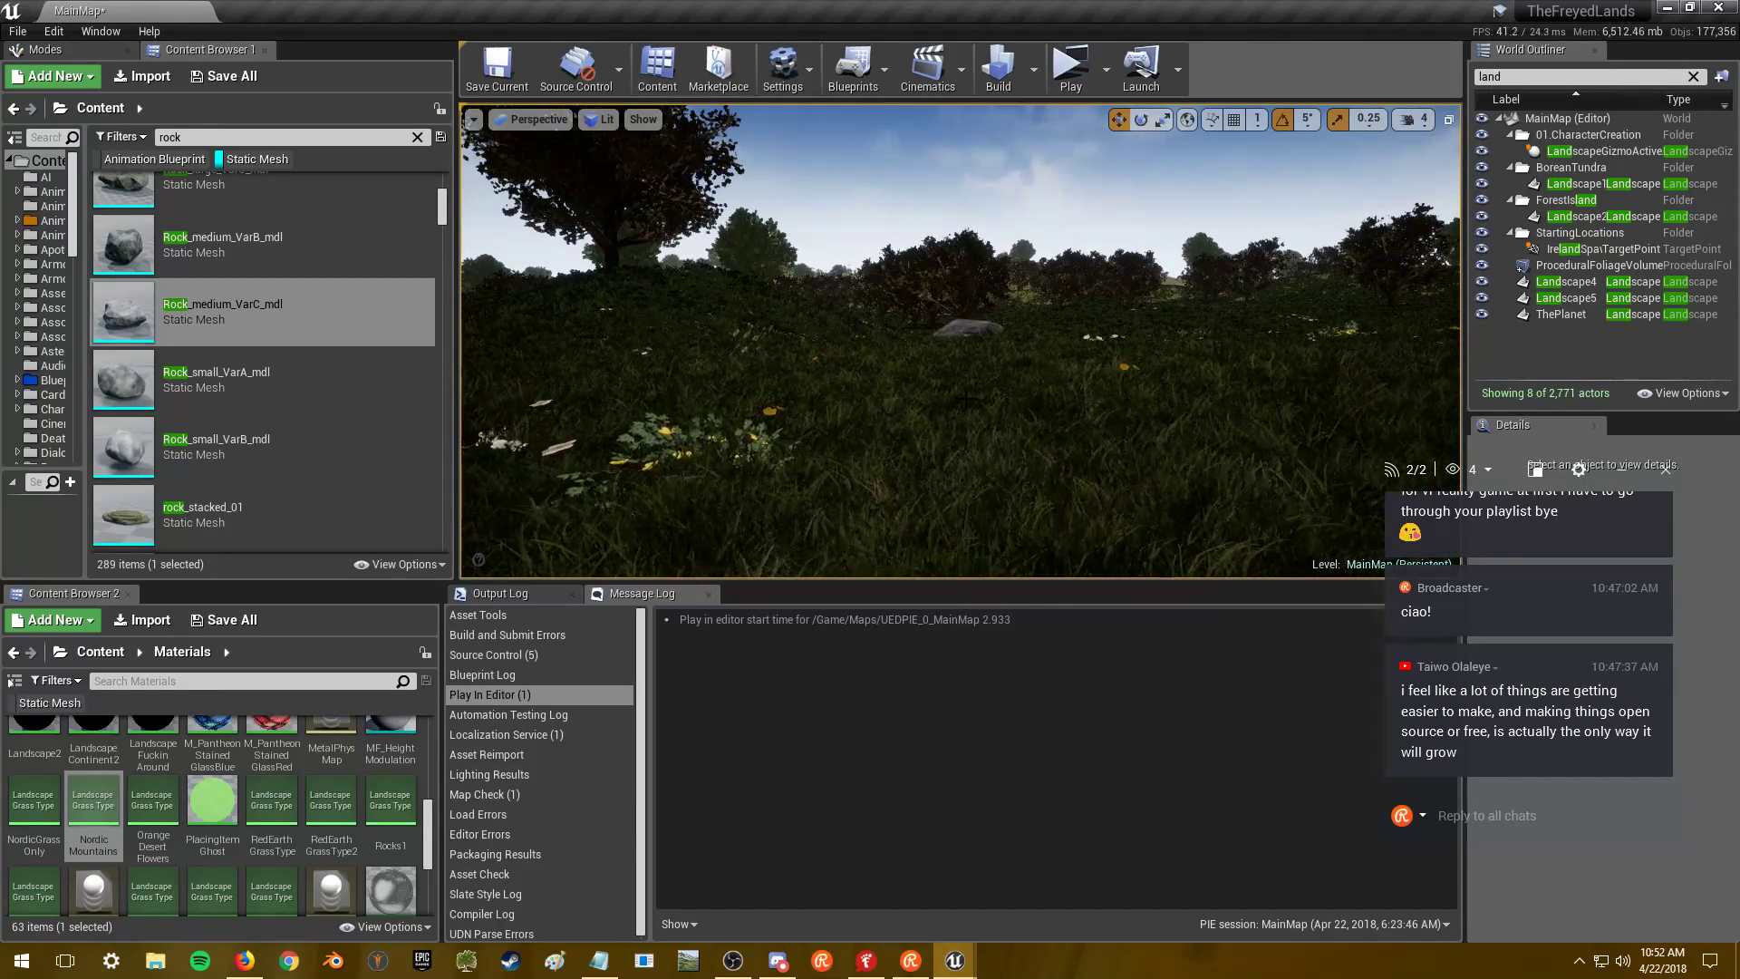
key(w)
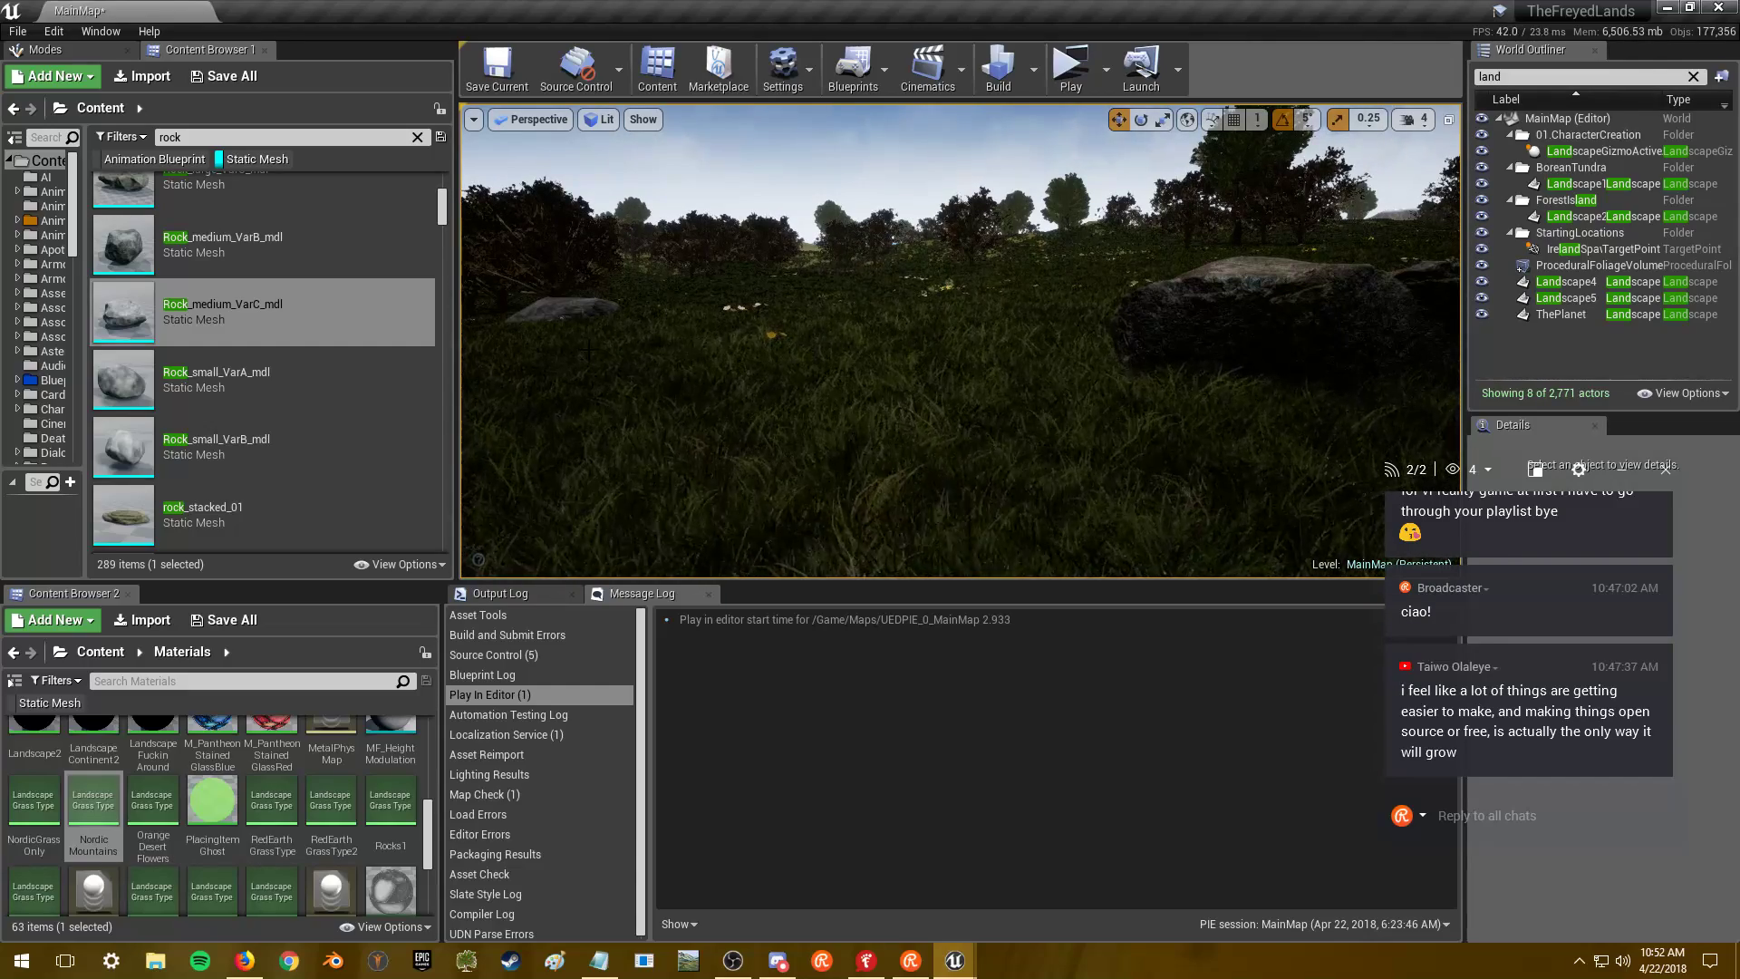
- Locate and select SM_Boulder05a among the rock assets in the Content Browser
scroll(347, 365, down, 1)
scroll(354, 366, down, 1)
scroll(371, 365, down, 4)
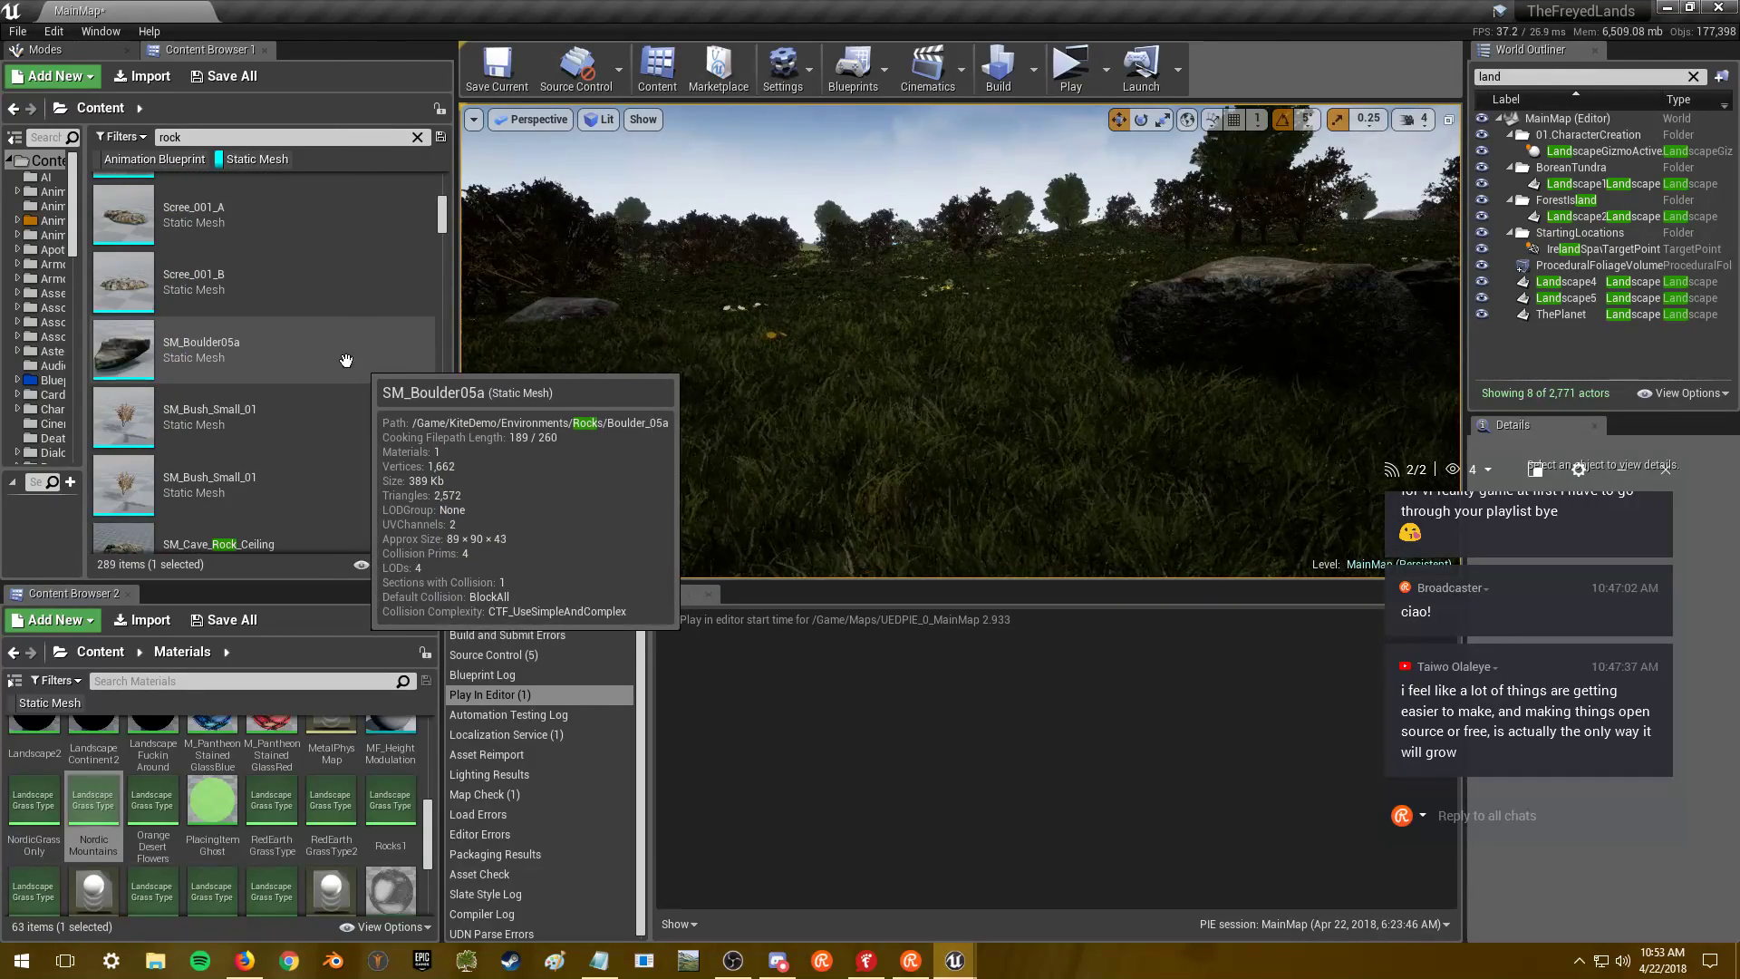
click(331, 359)
- Open SM_Boulder05a in the mesh editor, orbit close around it, then open MI_Boulder05a
double_click(329, 357)
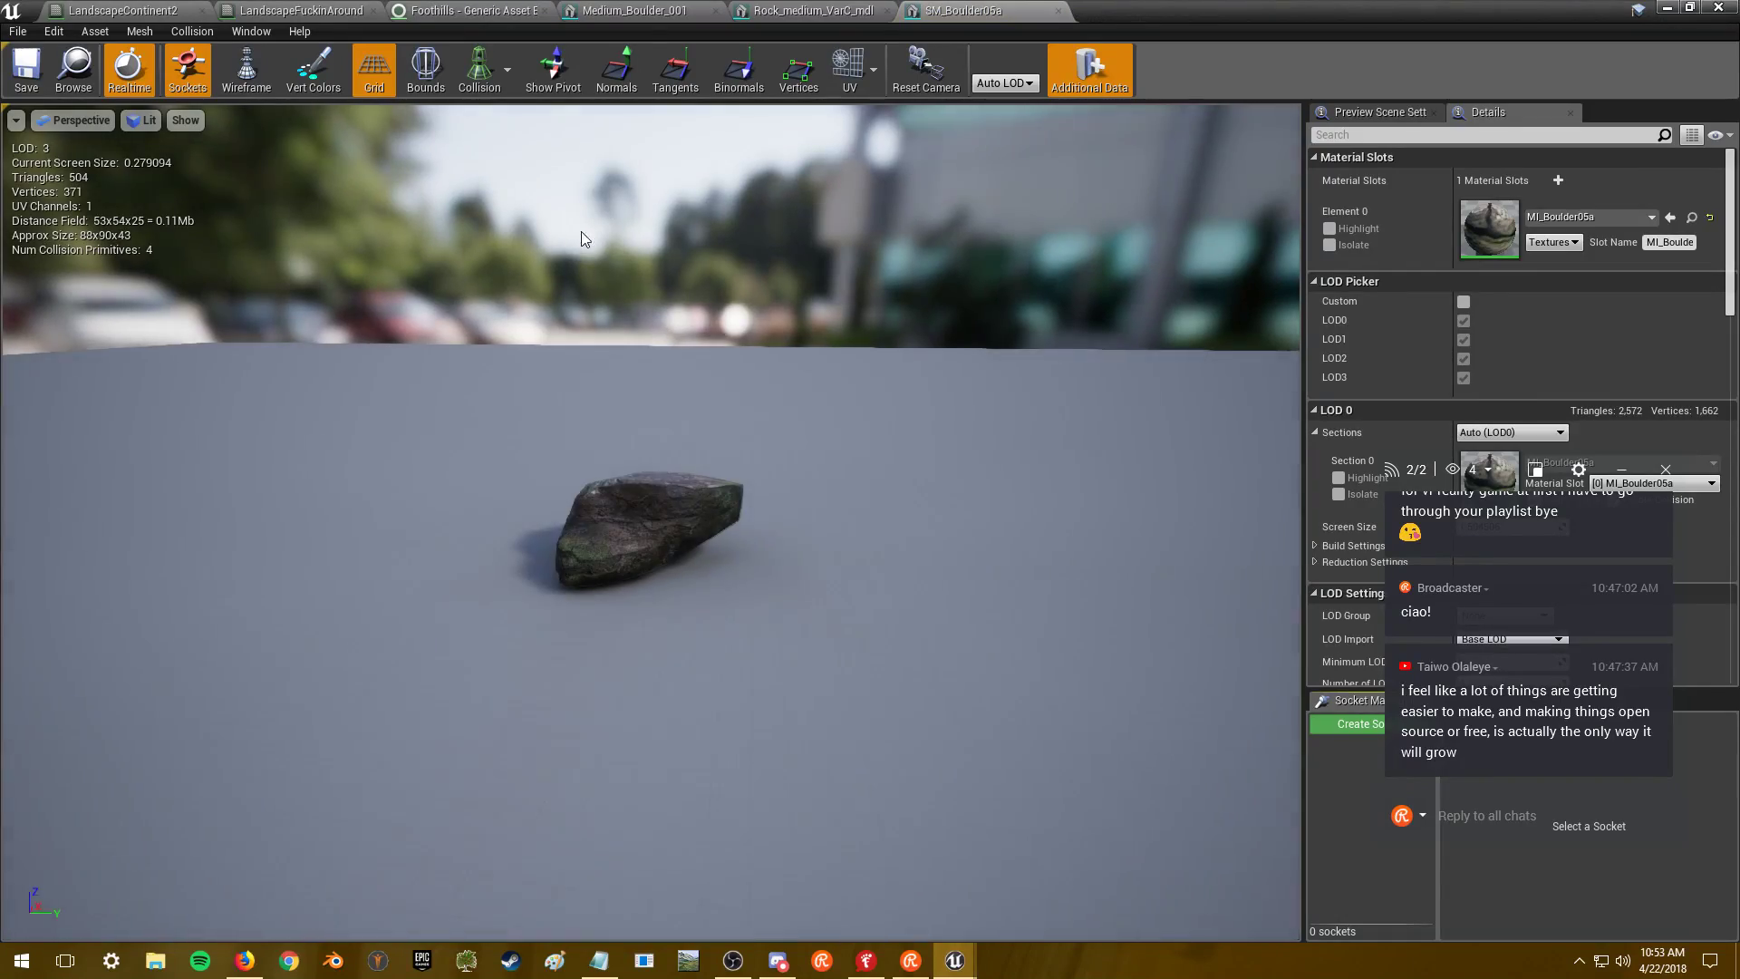
click(1669, 8)
double_click(207, 362)
drag(747, 345, 688, 344)
mouse_move(827, 334)
mouse_down()
mouse_move(807, 344)
mouse_move(827, 334)
mouse_up()
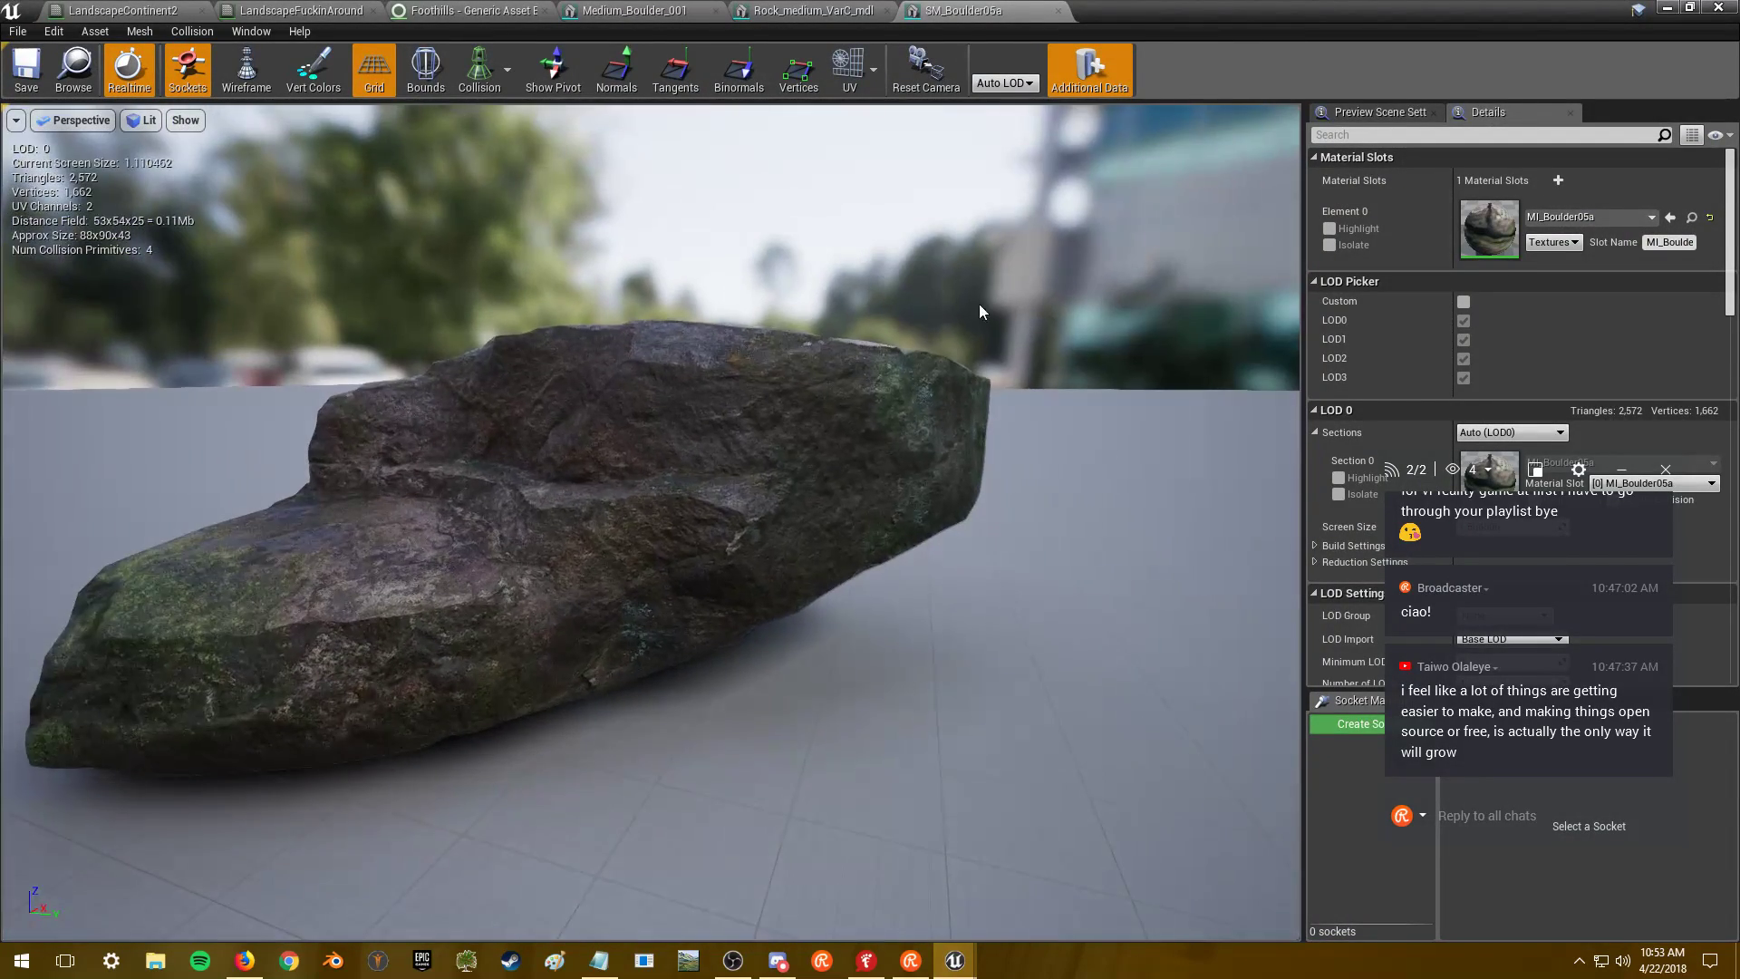
drag(1509, 473, 1139, 344)
mouse_move(633, 335)
mouse_down()
mouse_move(607, 362)
mouse_move(591, 471)
mouse_move(612, 344)
mouse_up()
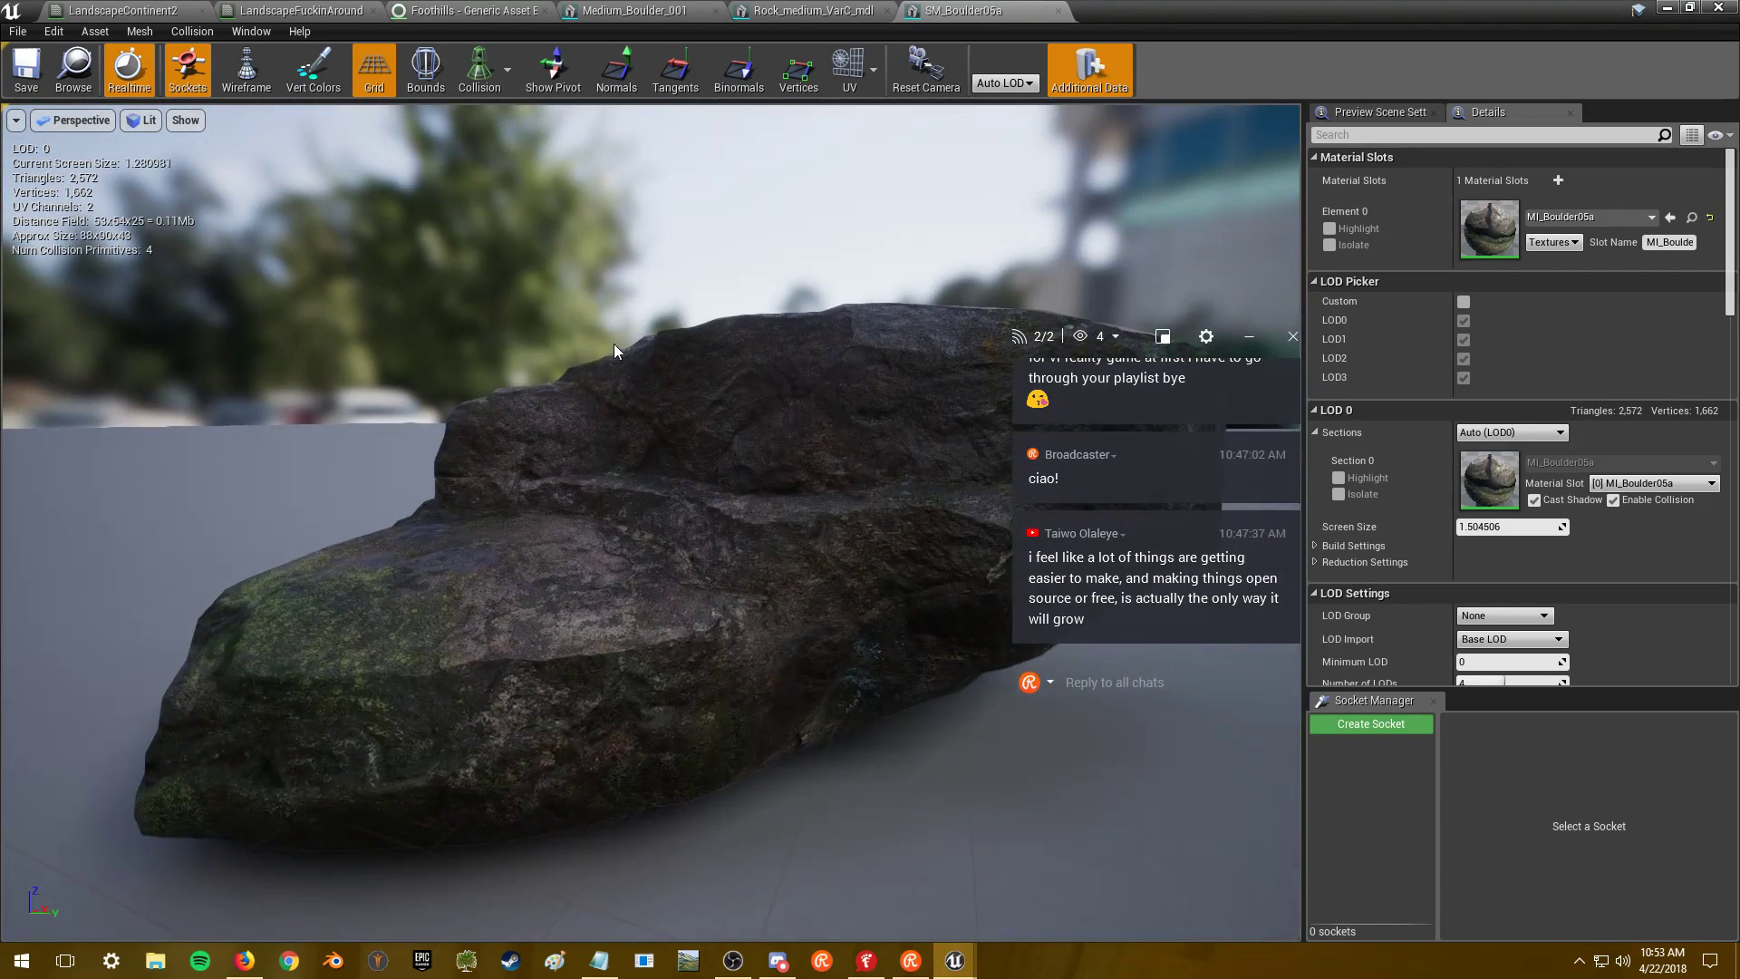
double_click(1489, 229)
scroll(644, 432, down, 4)
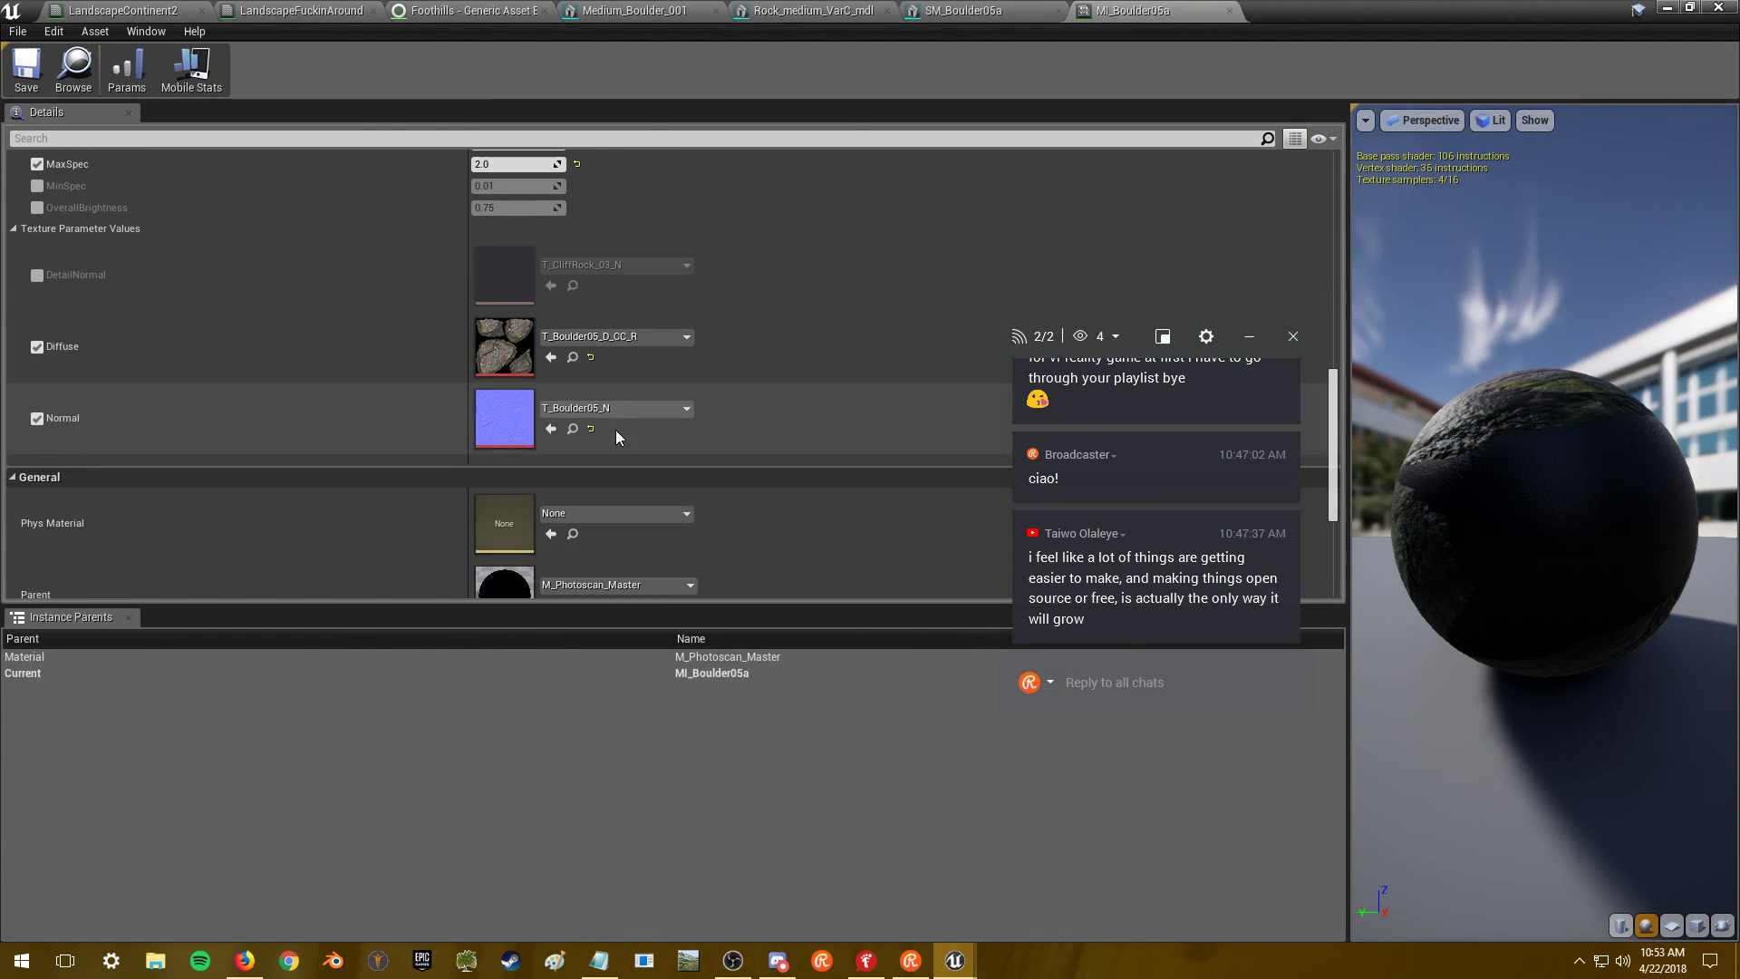
- Save T_Boulder05_D_CC_R with a 2048 maximum texture size, then open T_Boulder05_N
double_click(490, 350)
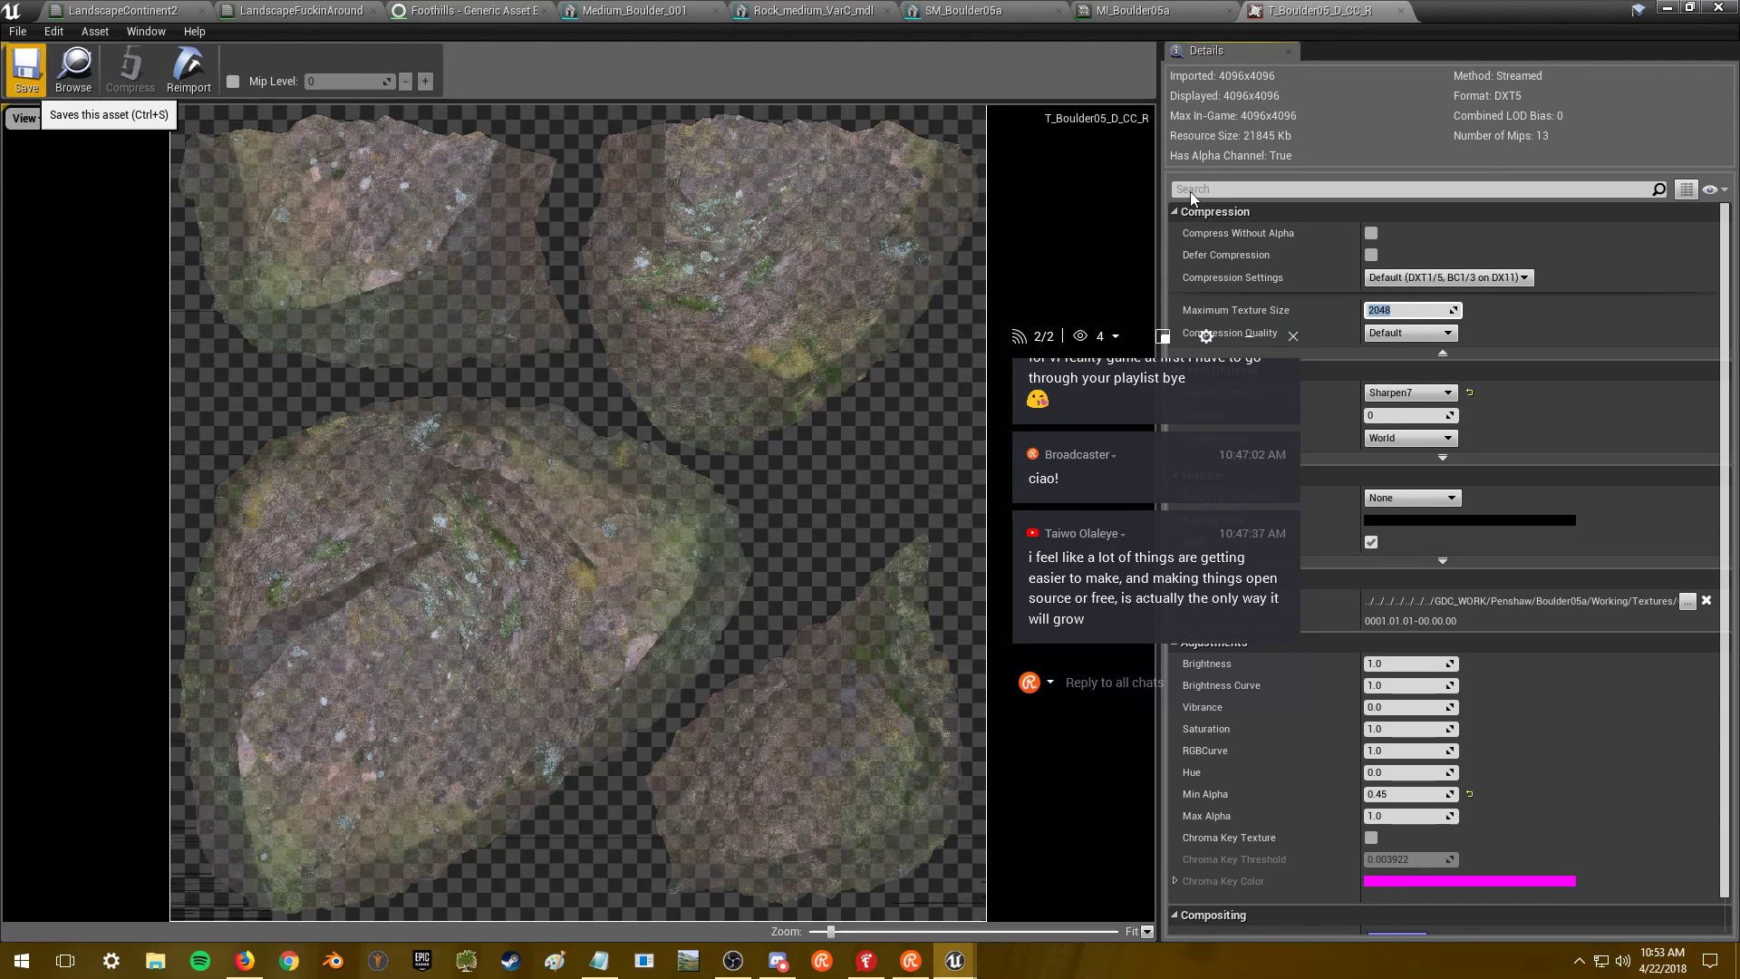
click(1133, 10)
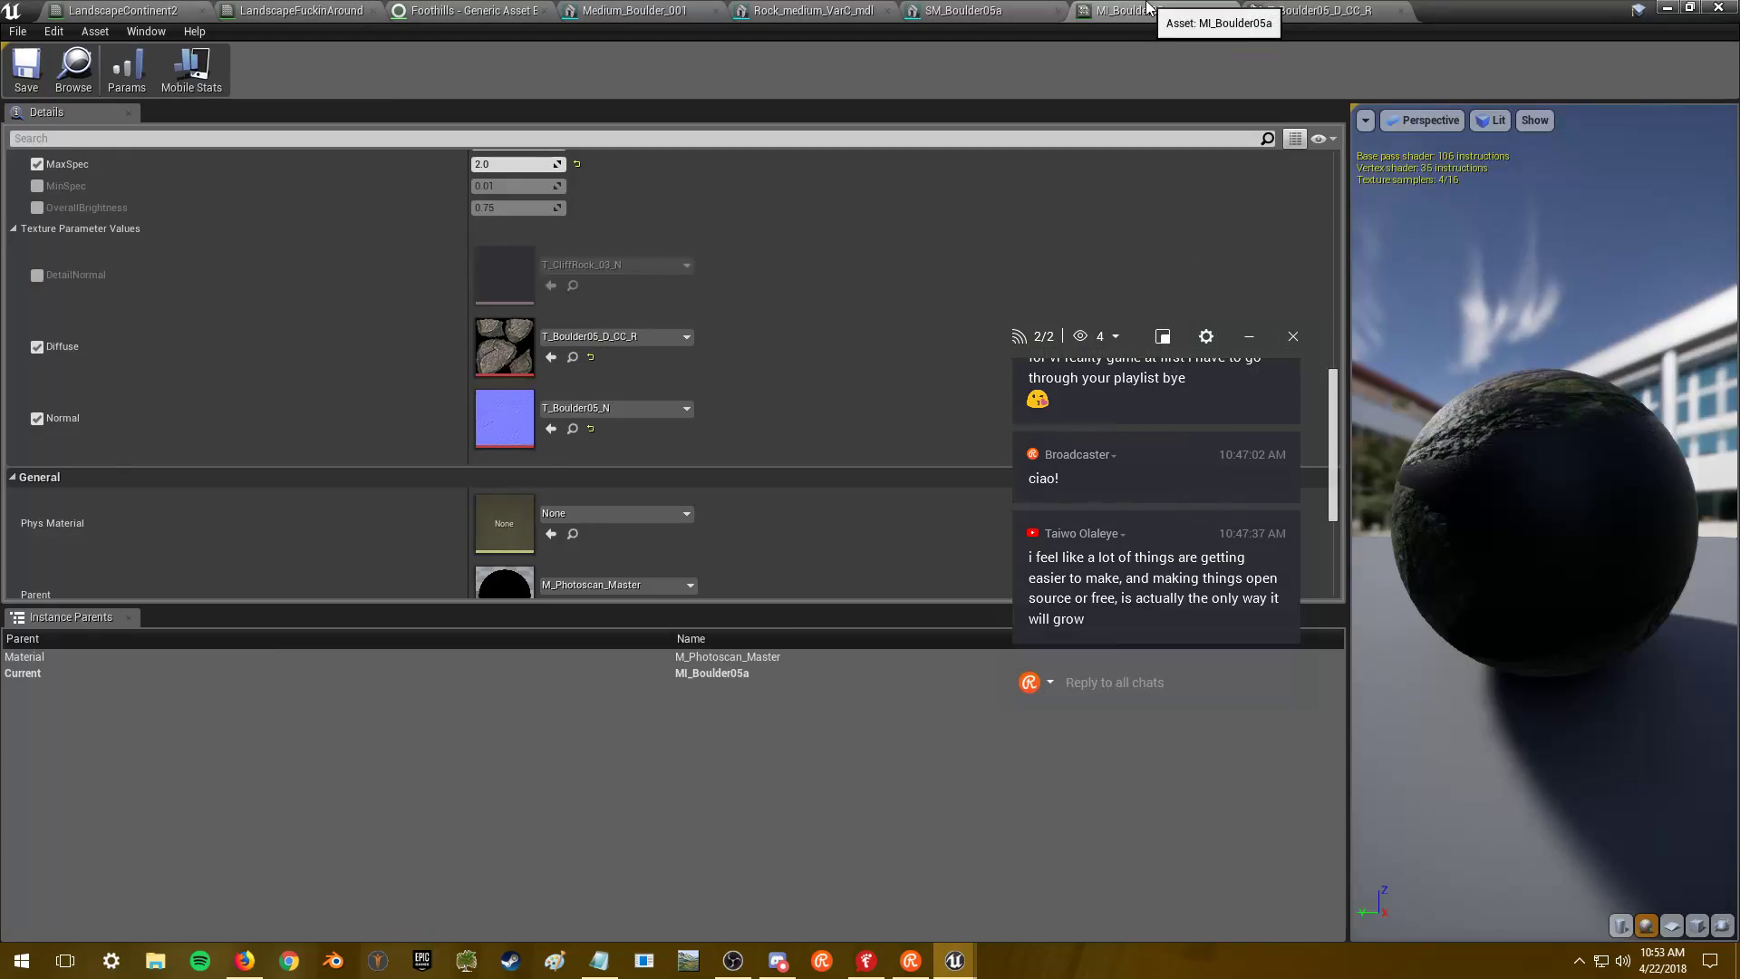
double_click(522, 426)
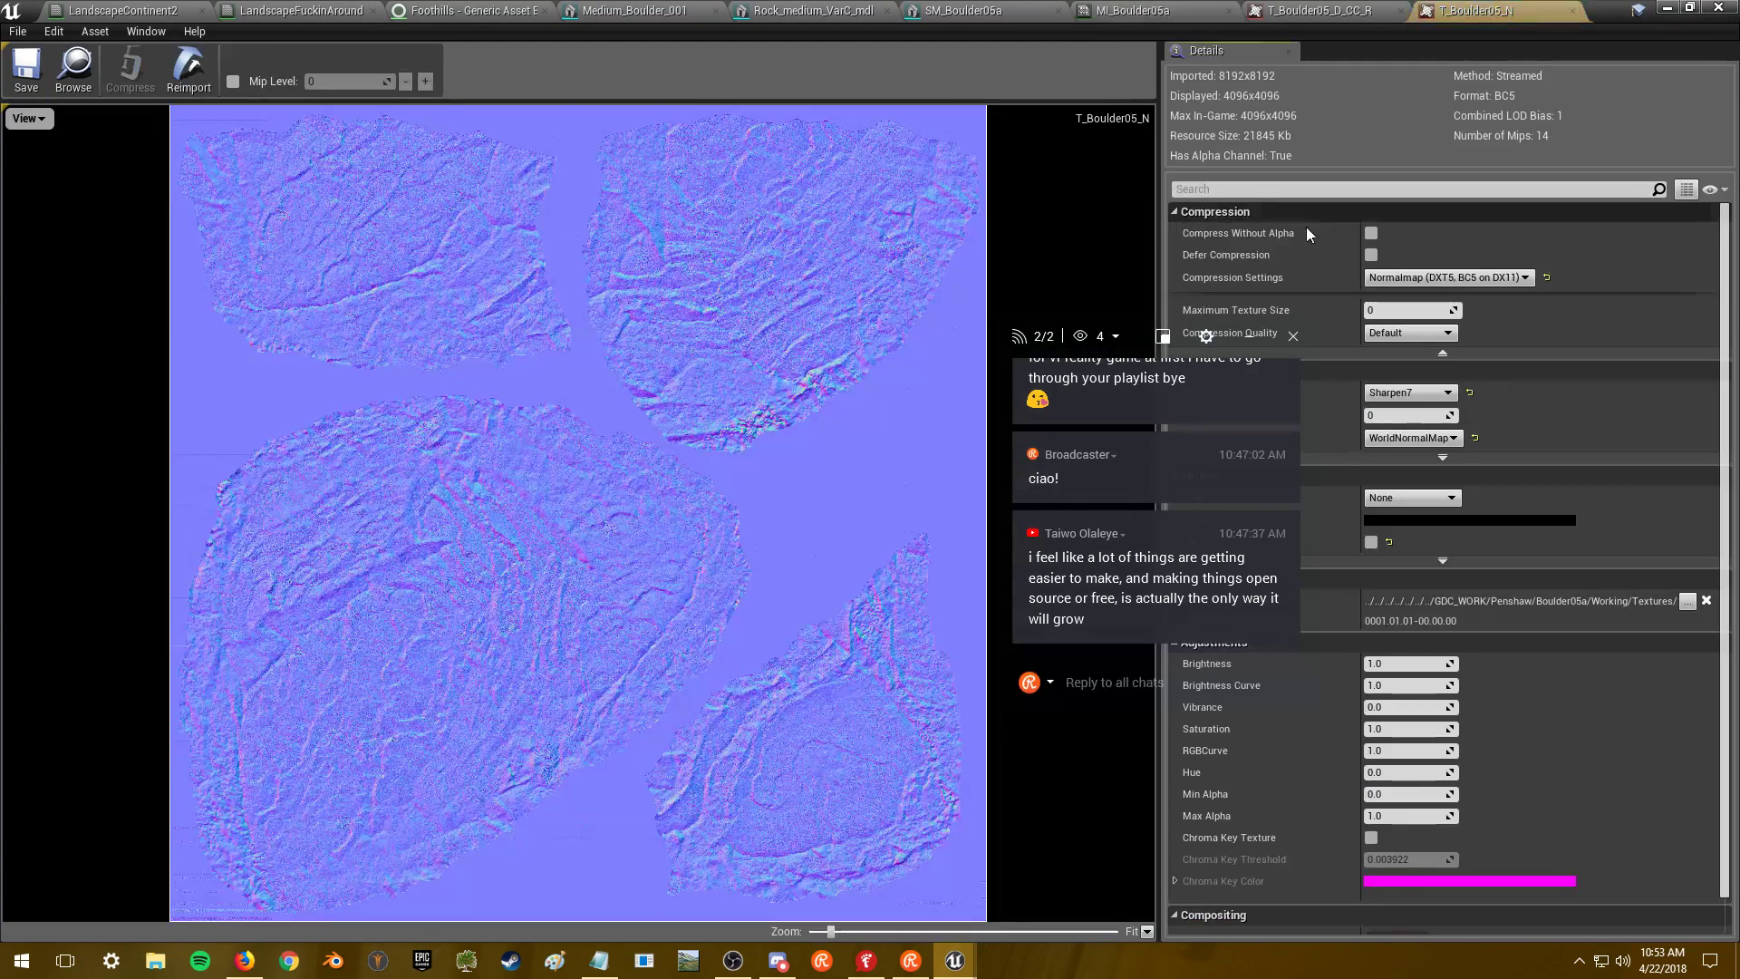
- Cap T_Boulder05_N at 2048 and compare the result on the boulder mesh
text(2048)
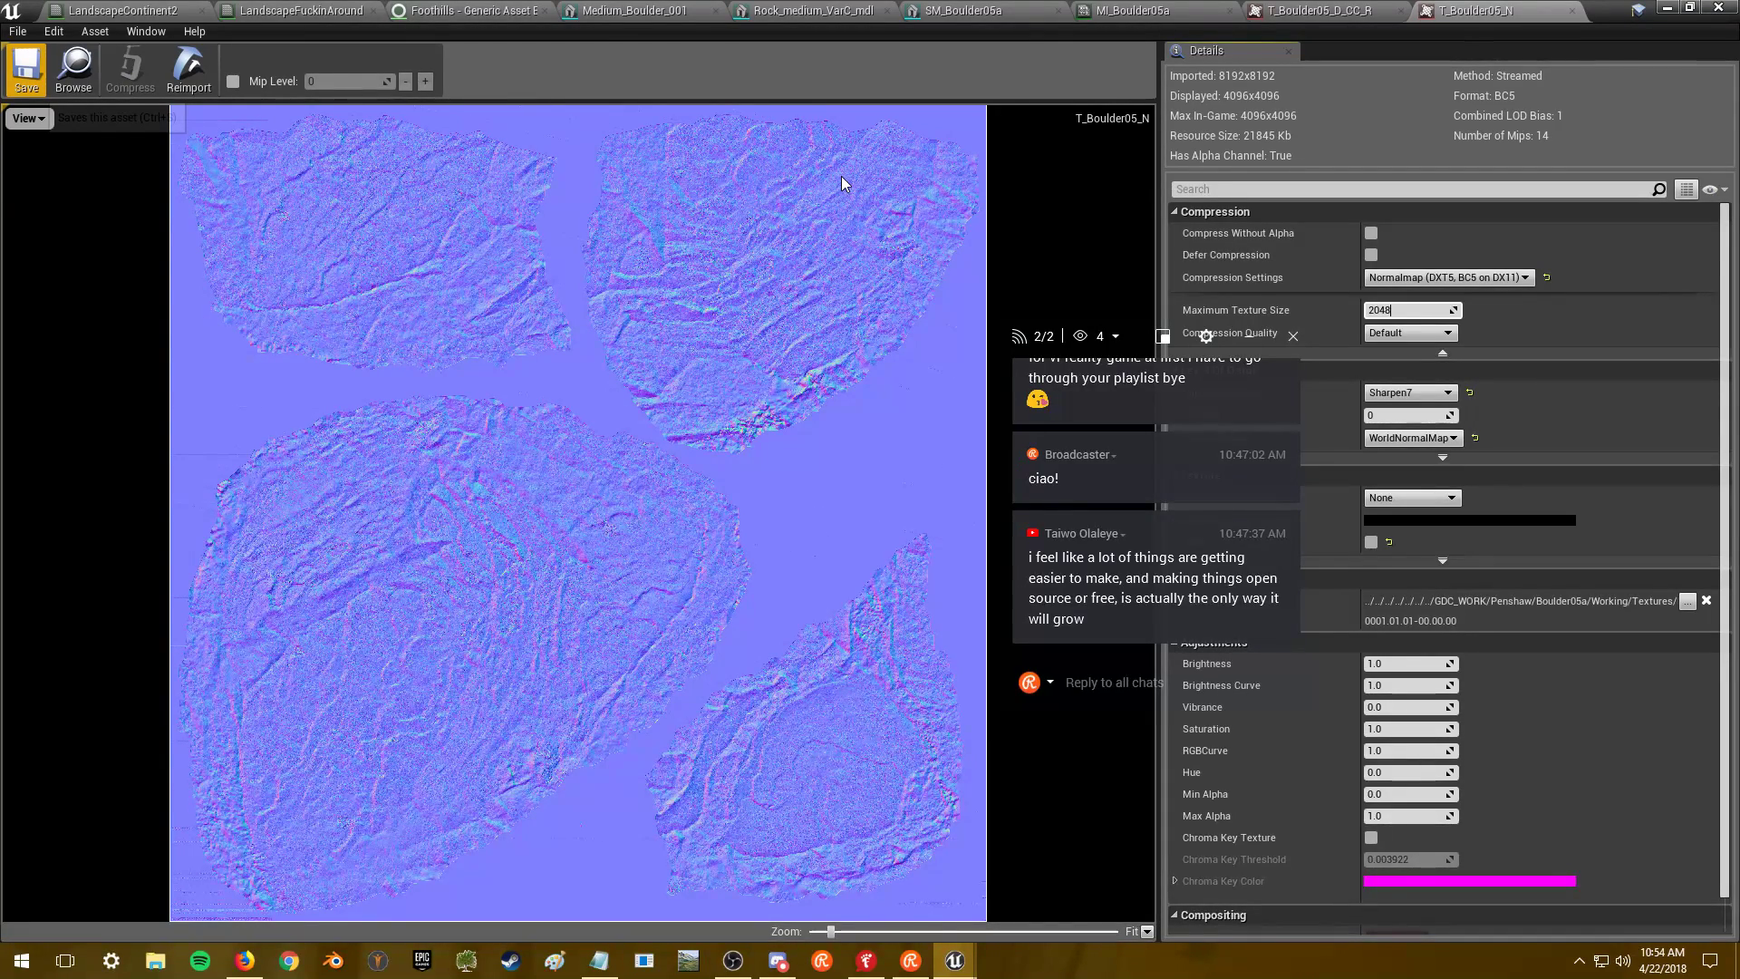
key(Return)
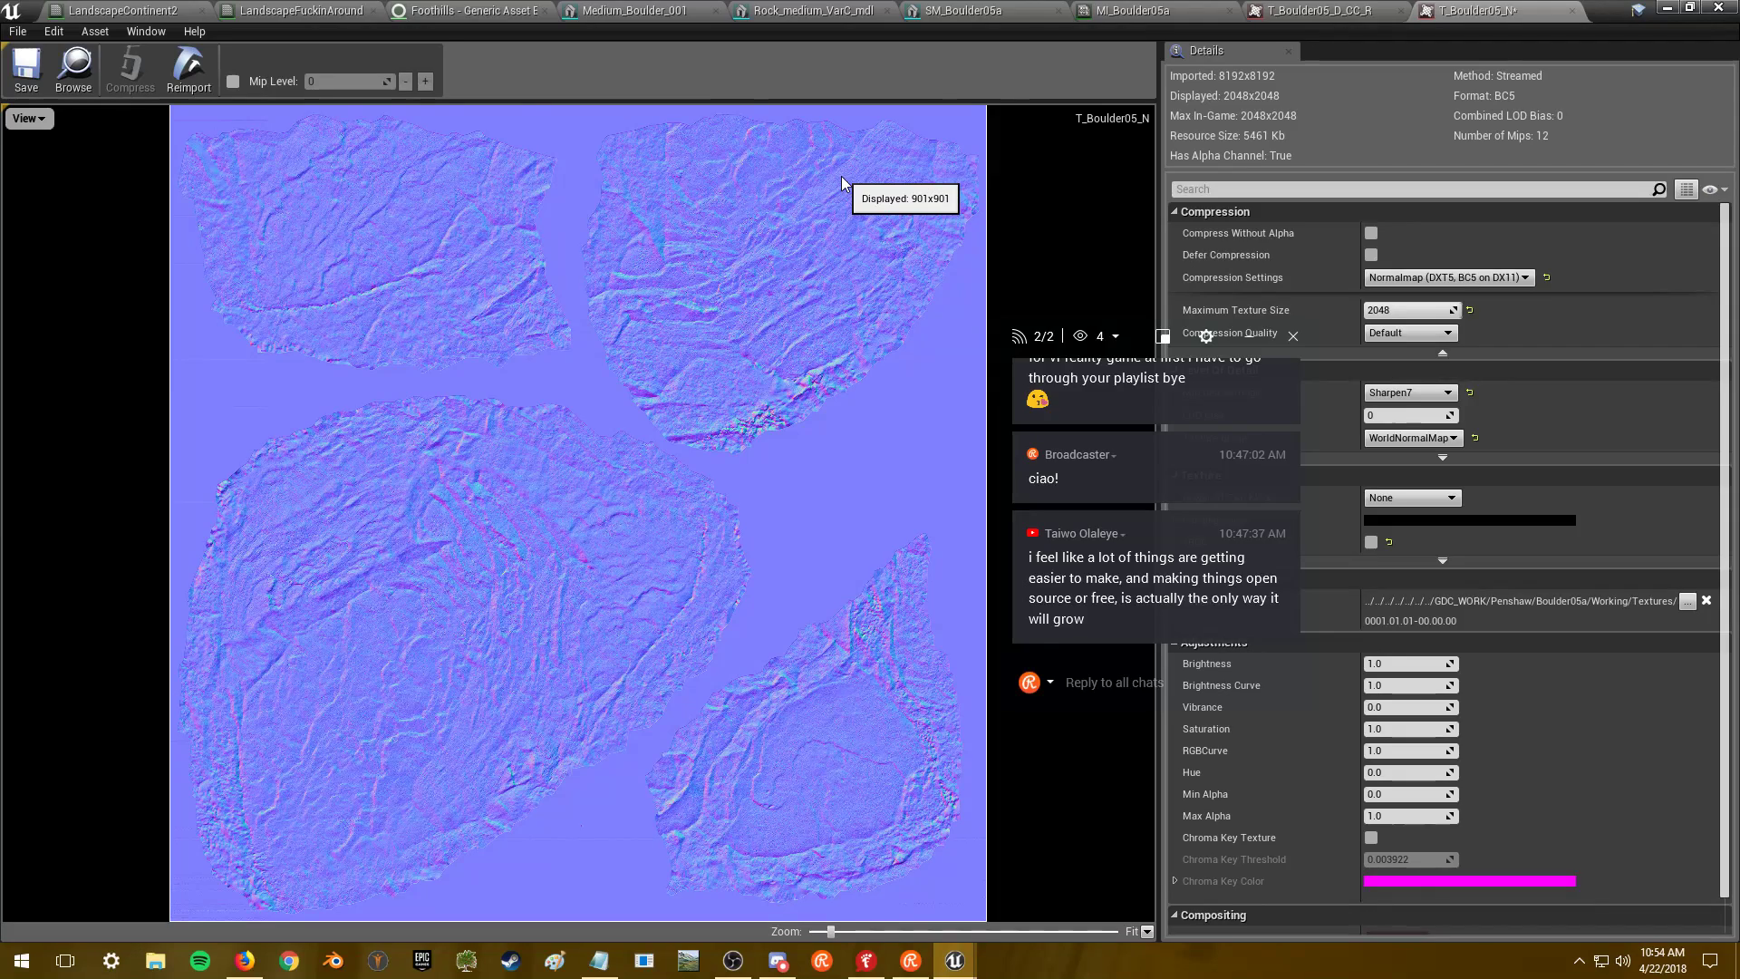
click(1157, 14)
click(1254, 11)
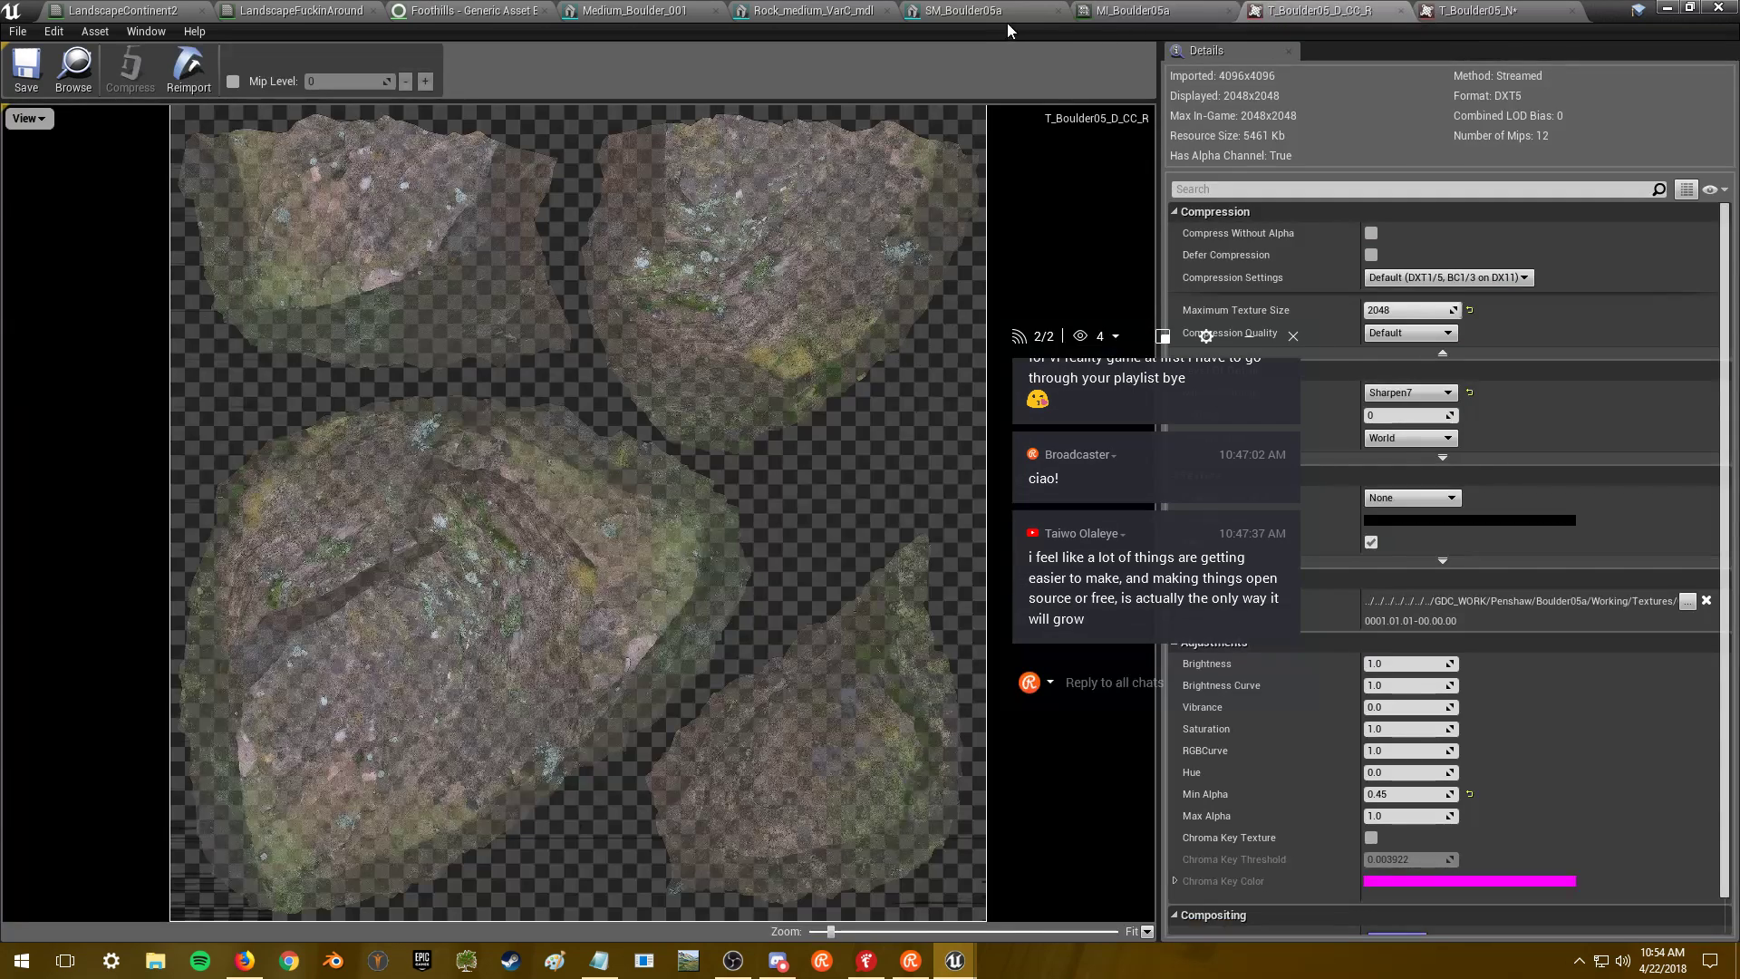
click(1133, 11)
click(987, 15)
drag(634, 544, 397, 508)
drag(966, 272, 920, 205)
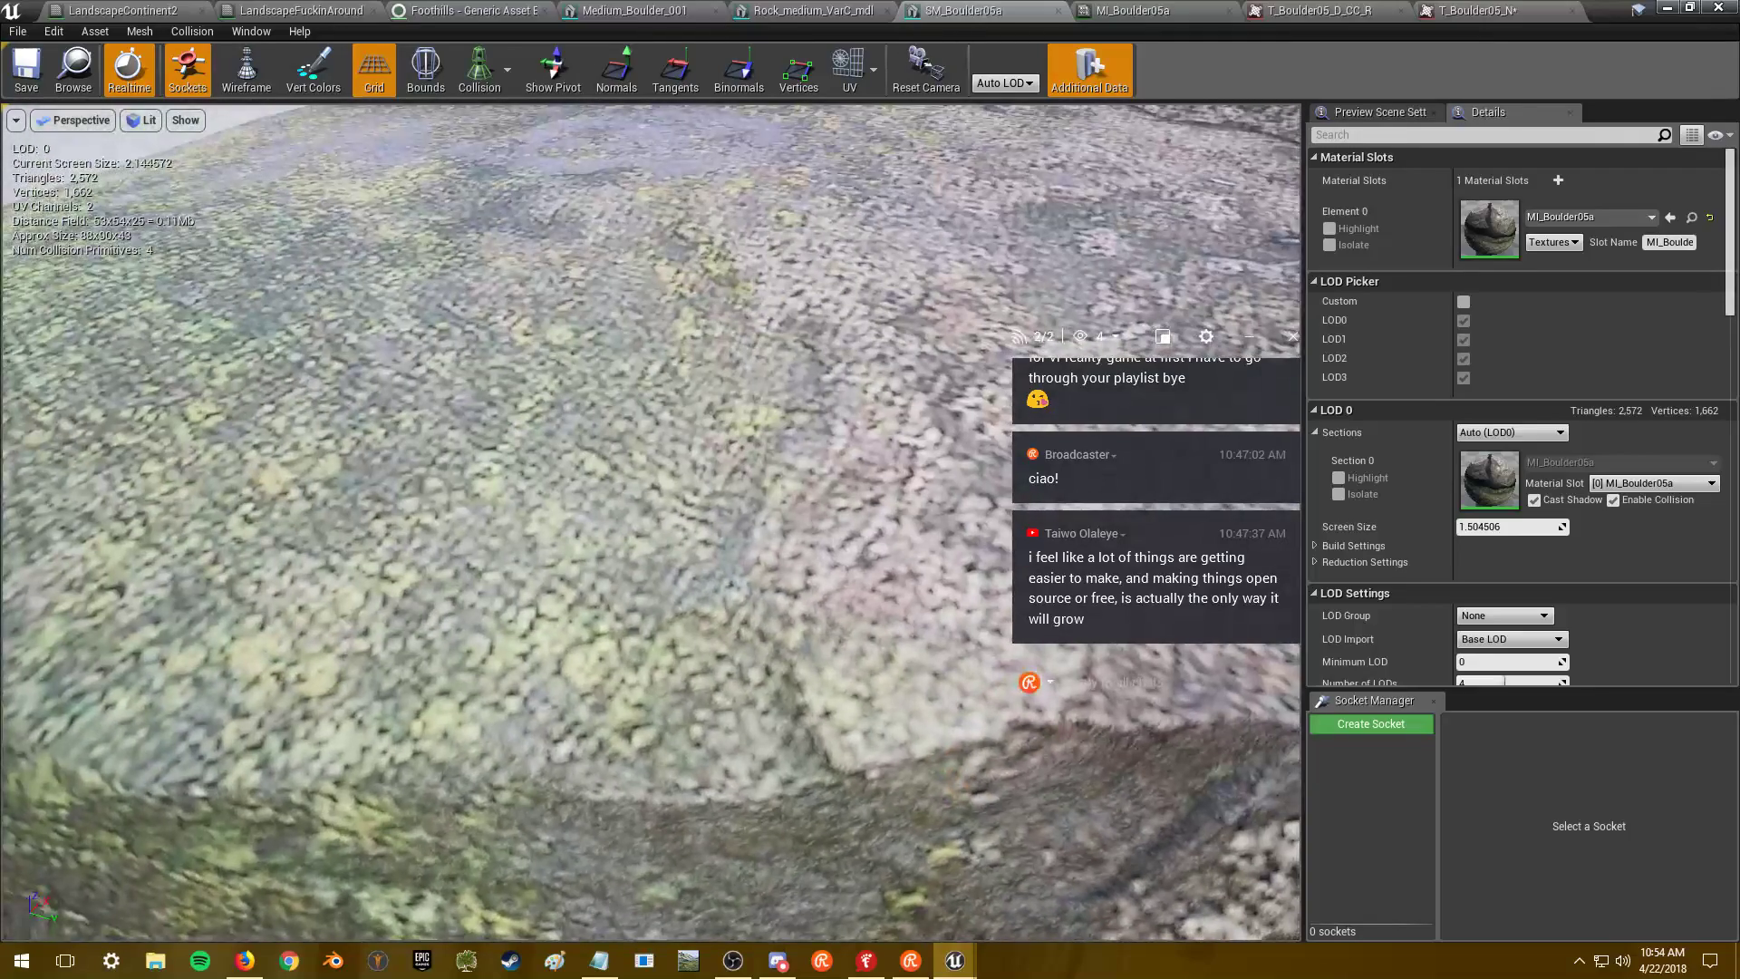
- Reset T_Boulder05_N's maximum texture size to default and save it
click(1421, 10)
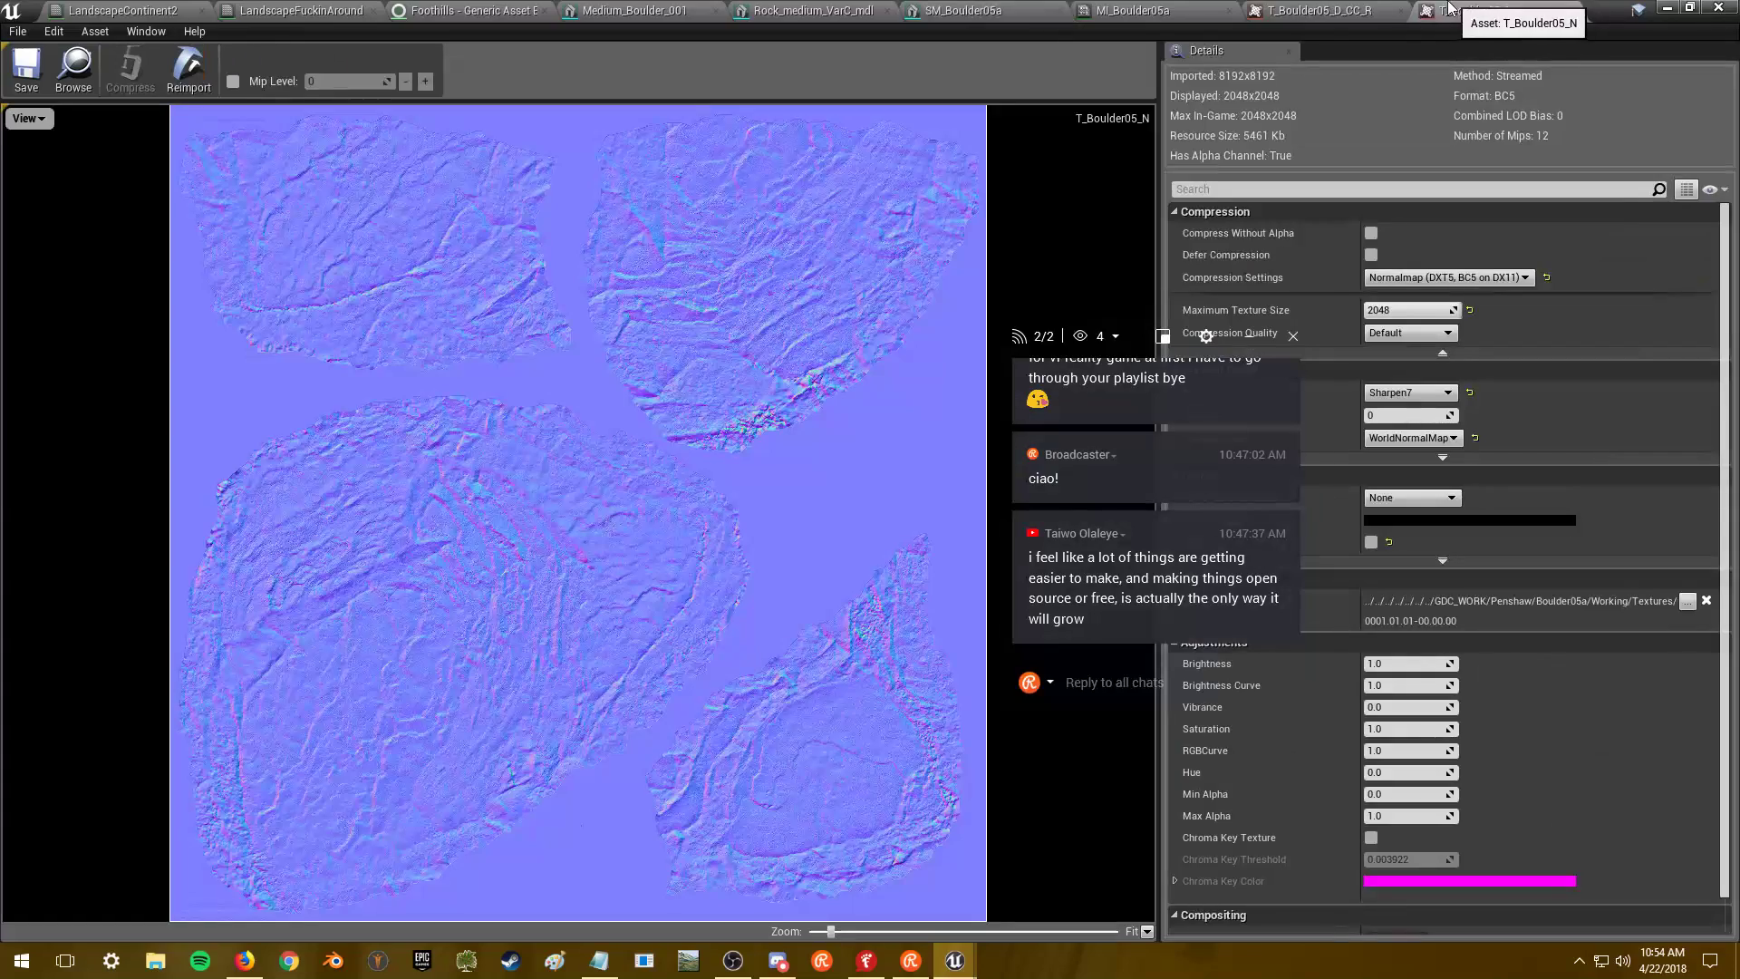
click(1321, 11)
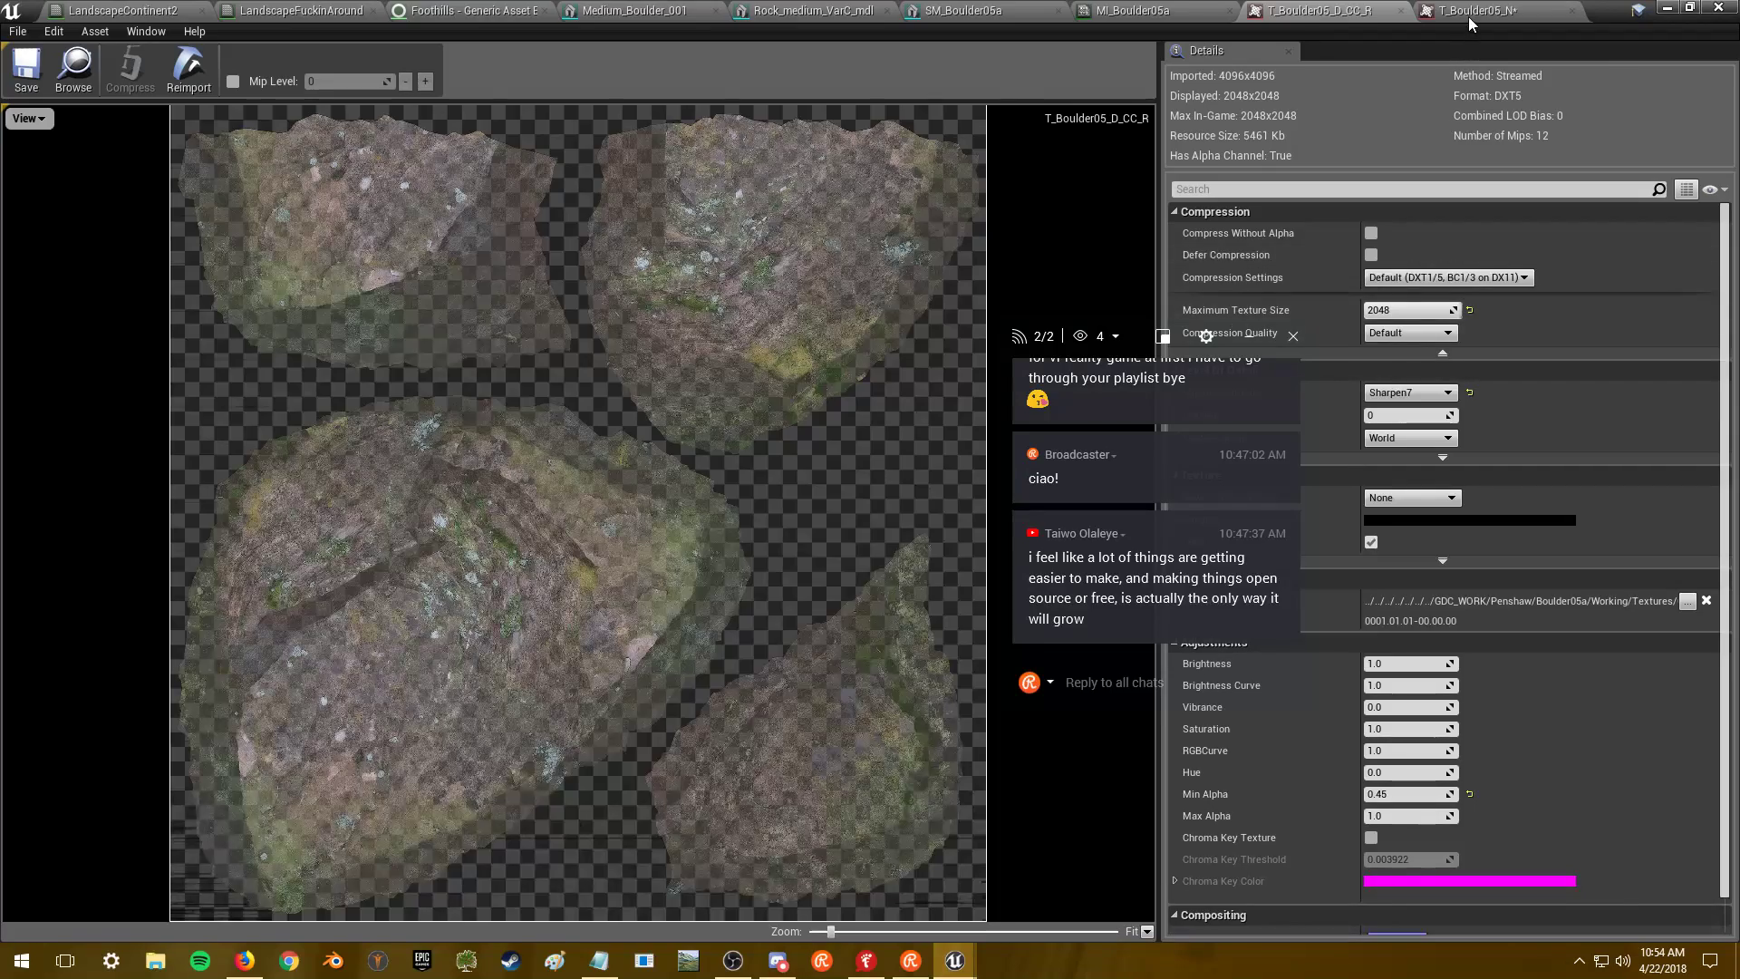
click(1473, 12)
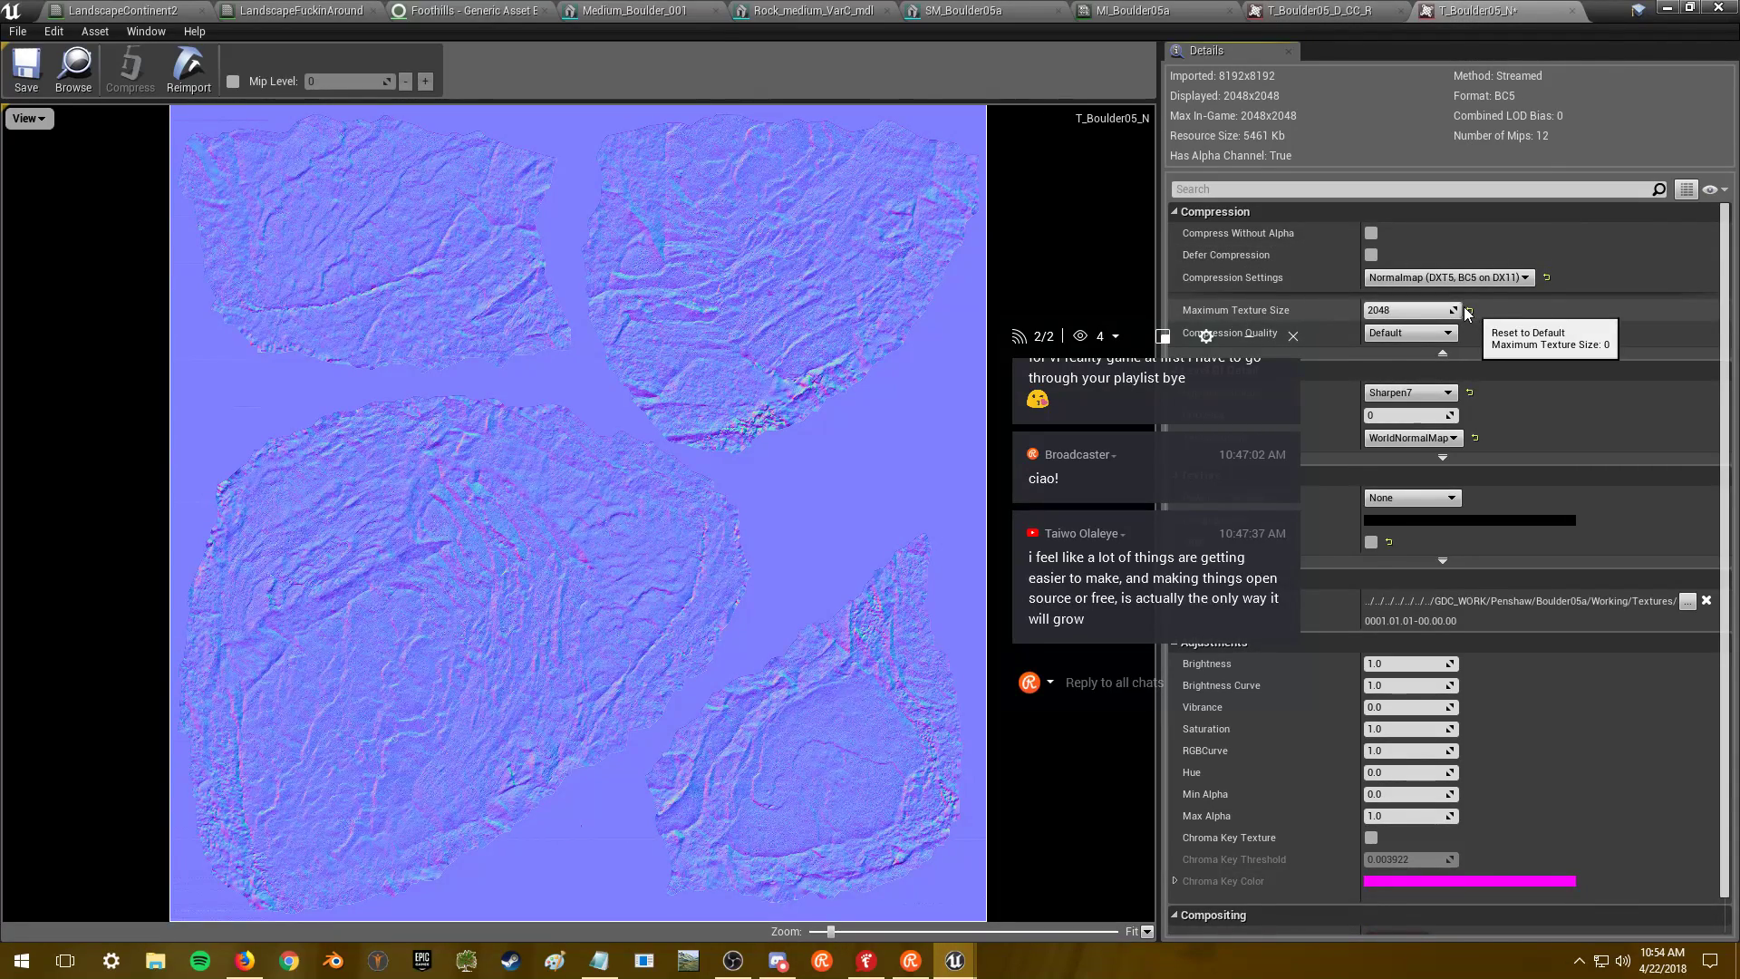
click(1468, 310)
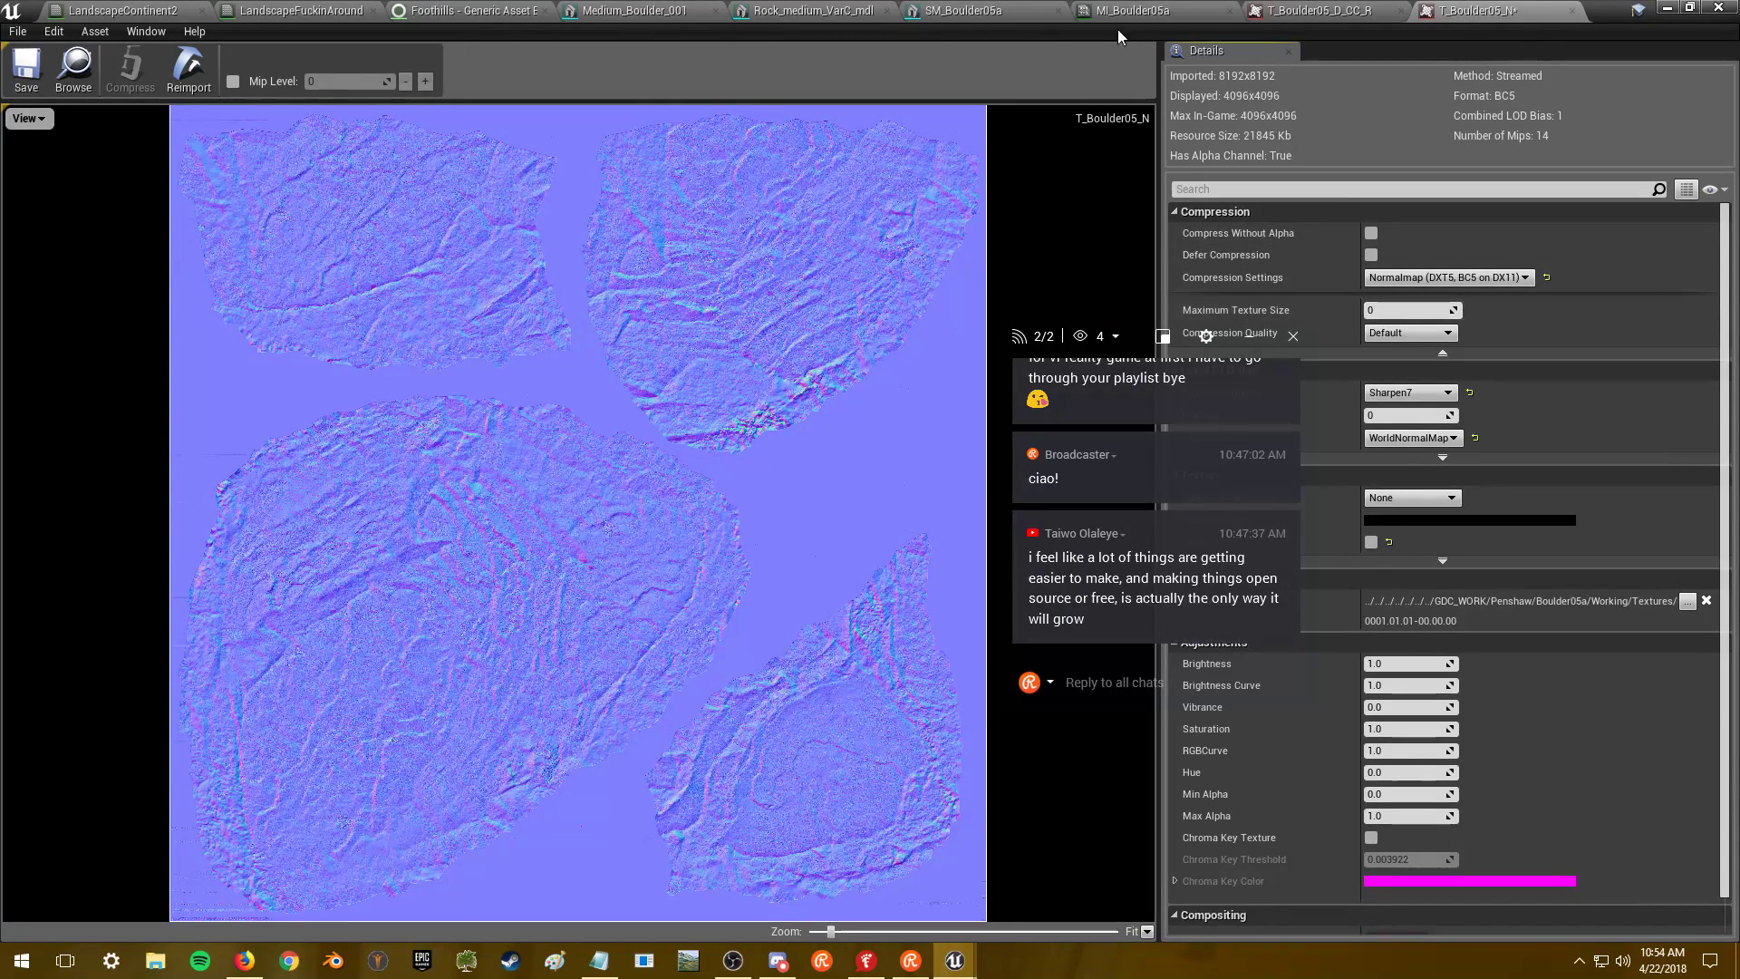
click(981, 12)
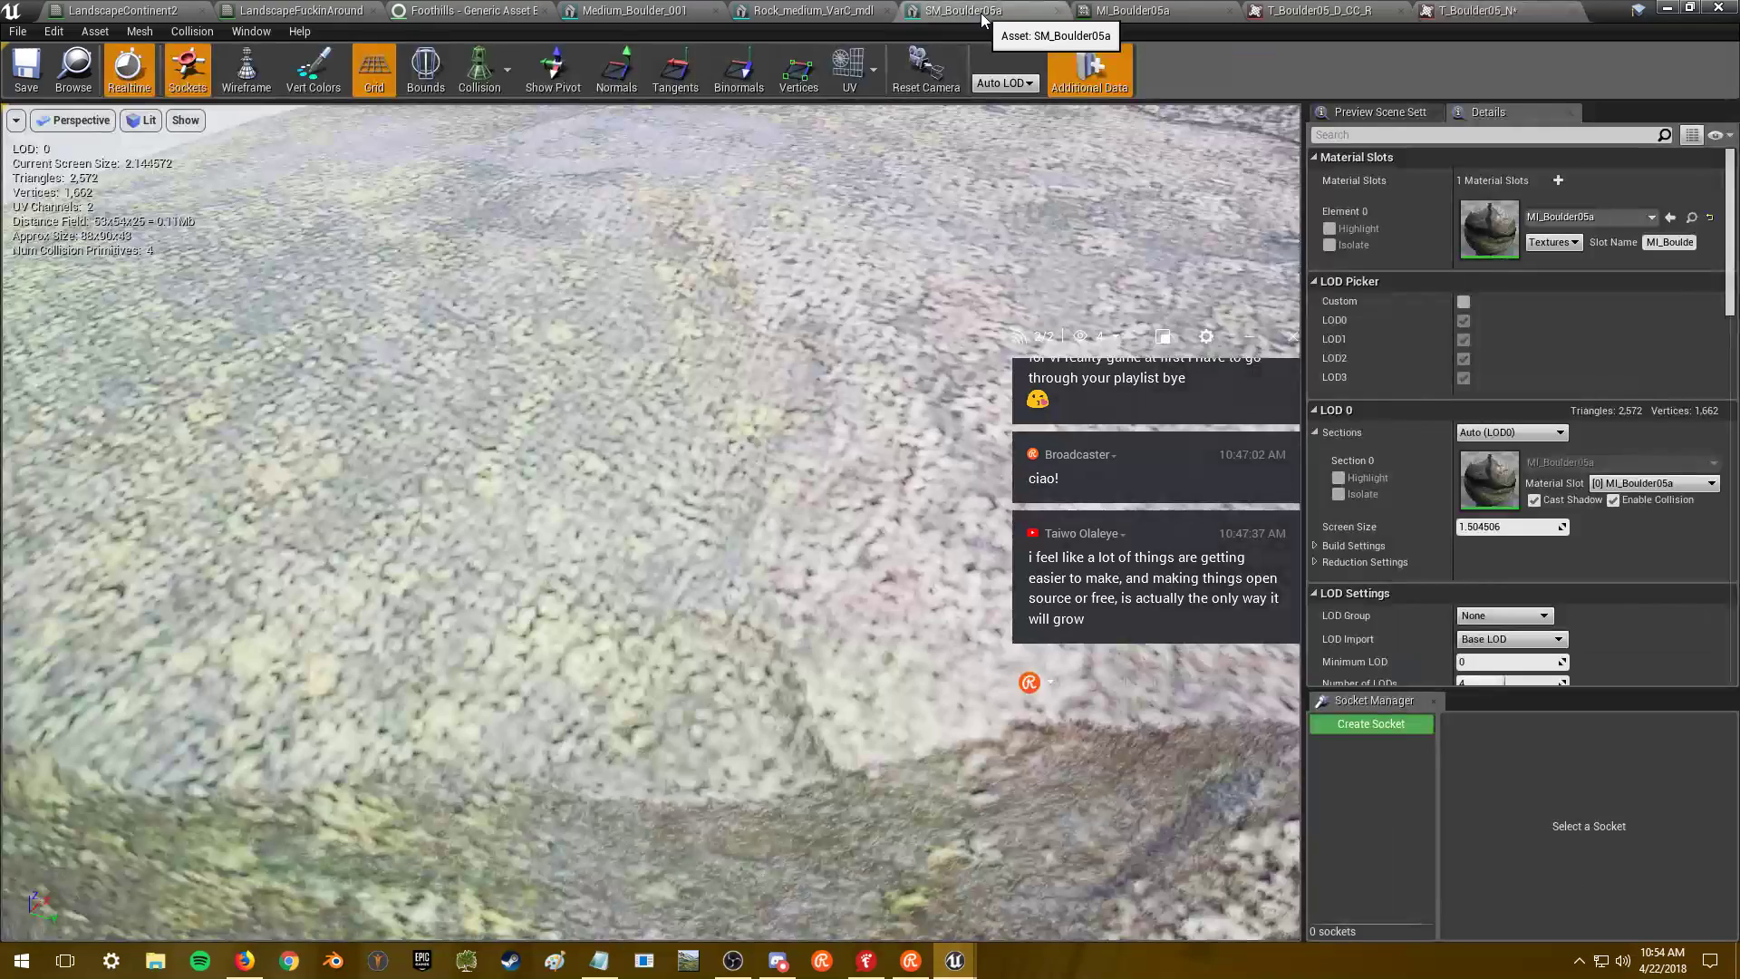
click(1473, 11)
click(25, 78)
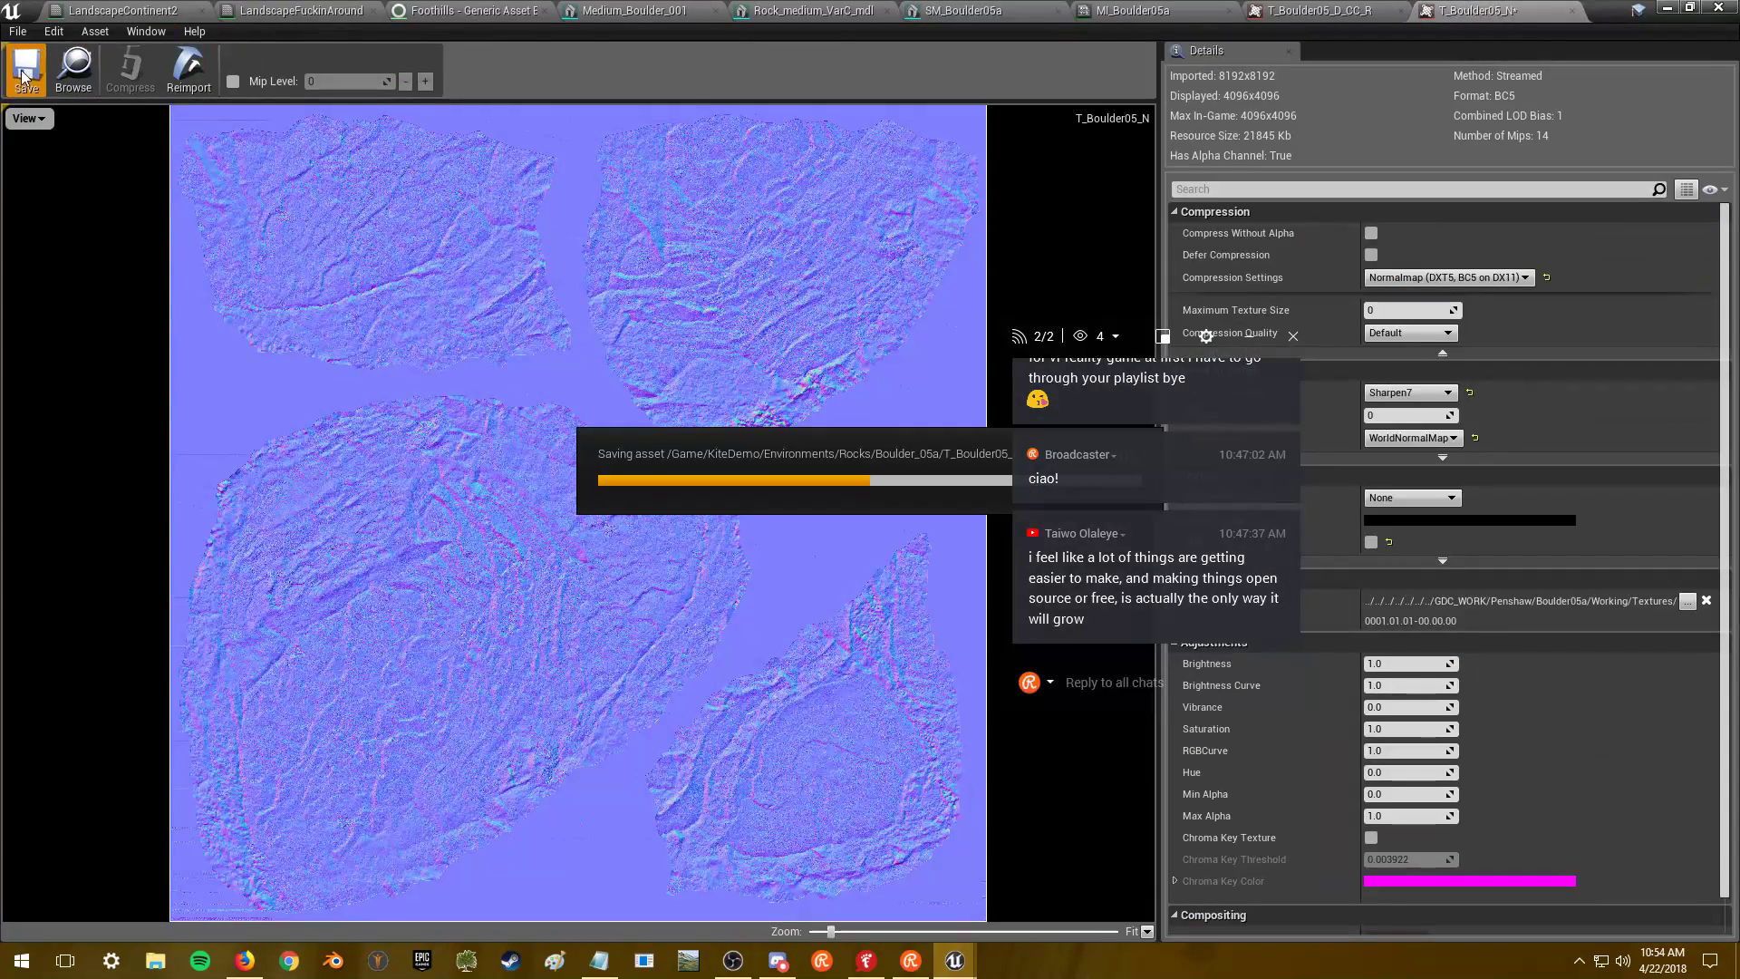
- Reset T_Boulder05_D_CC_R's maximum texture size to default and save it
click(942, 17)
drag(655, 340, 628, 727)
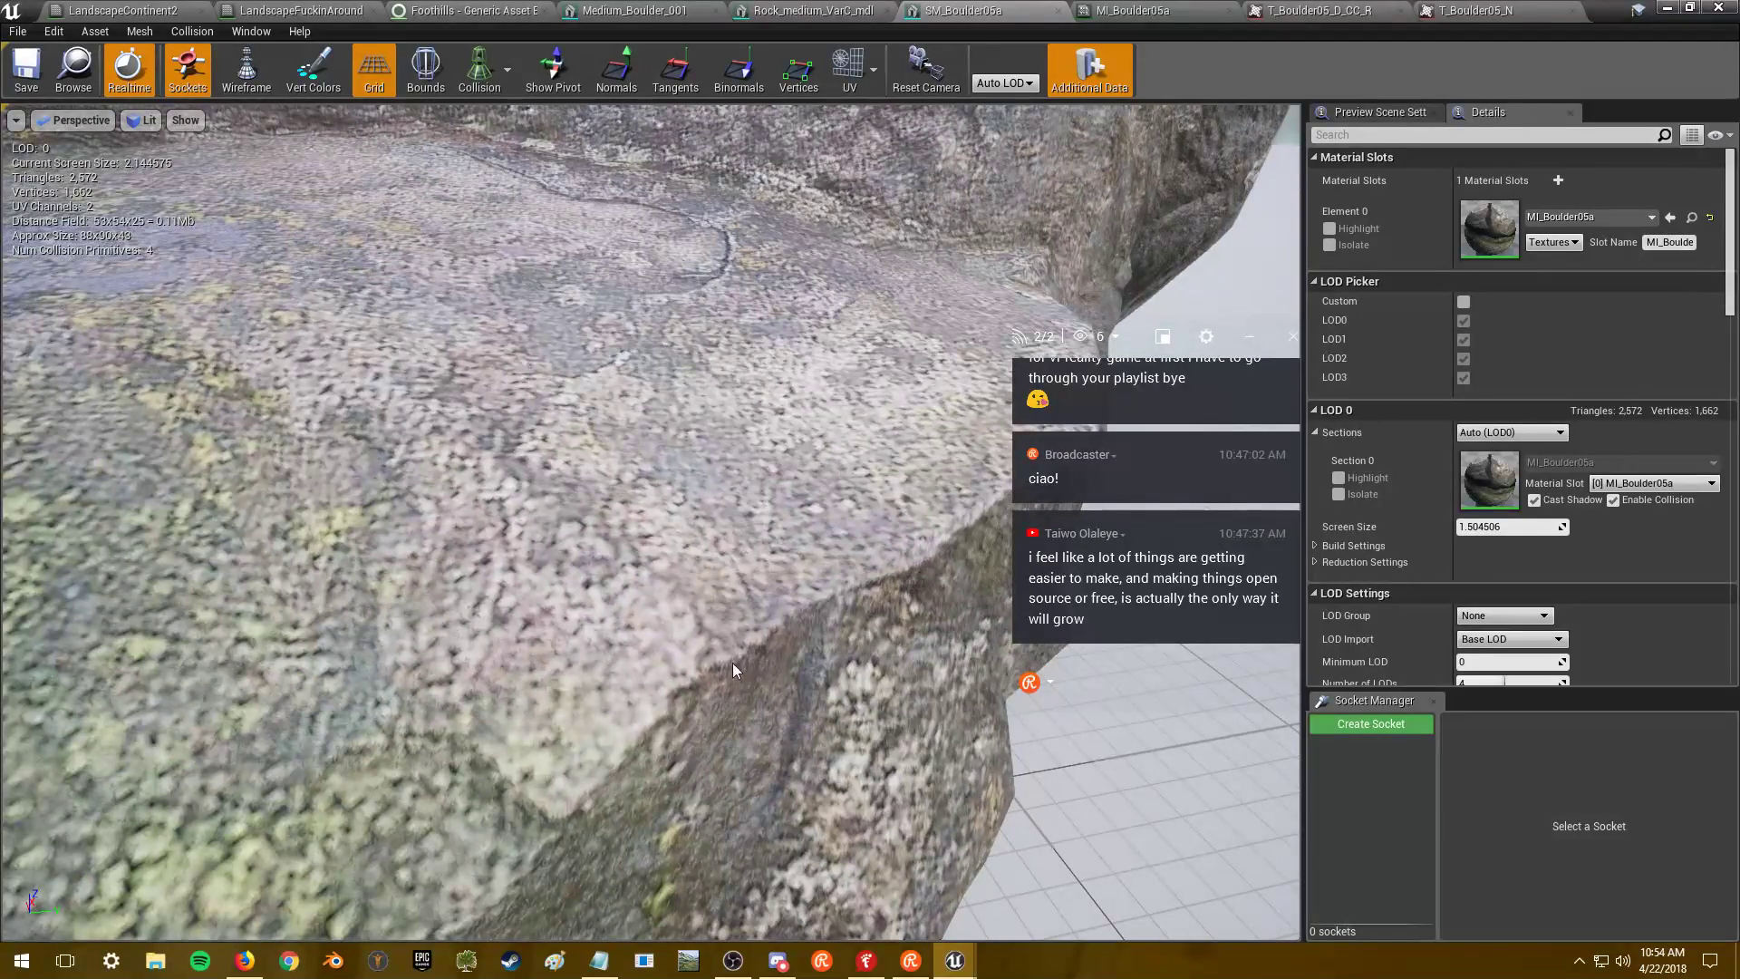
click(1523, 7)
click(1323, 10)
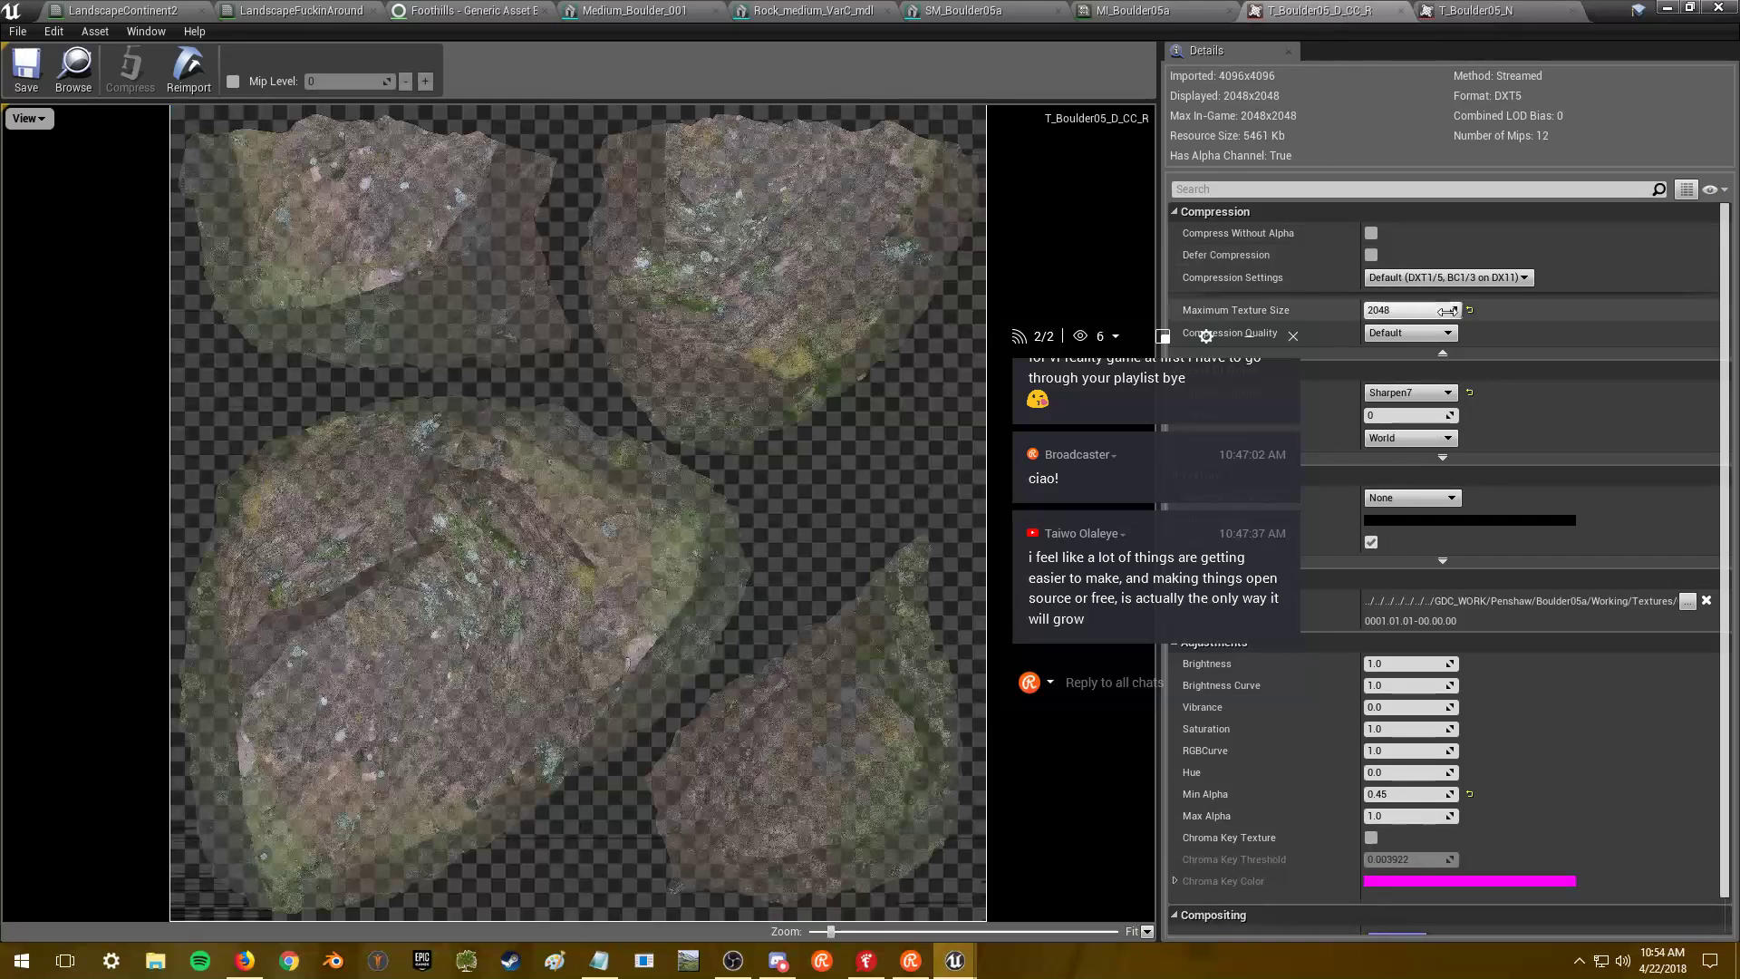
click(1468, 310)
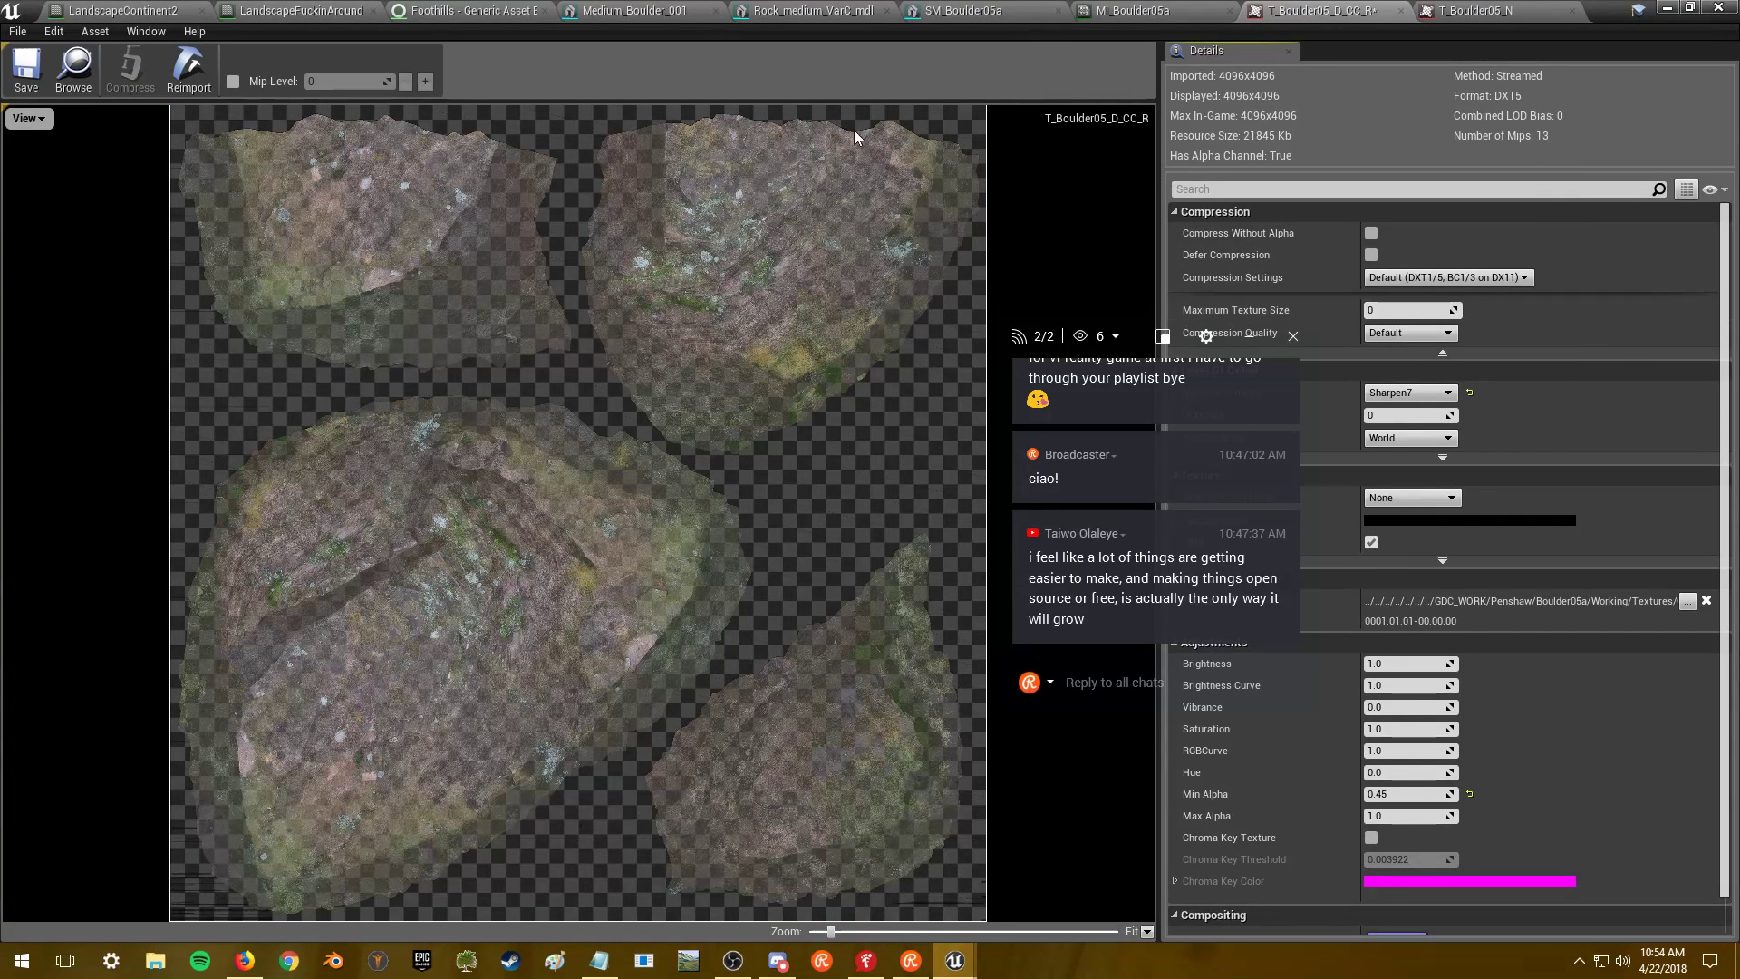
click(26, 68)
click(1143, 10)
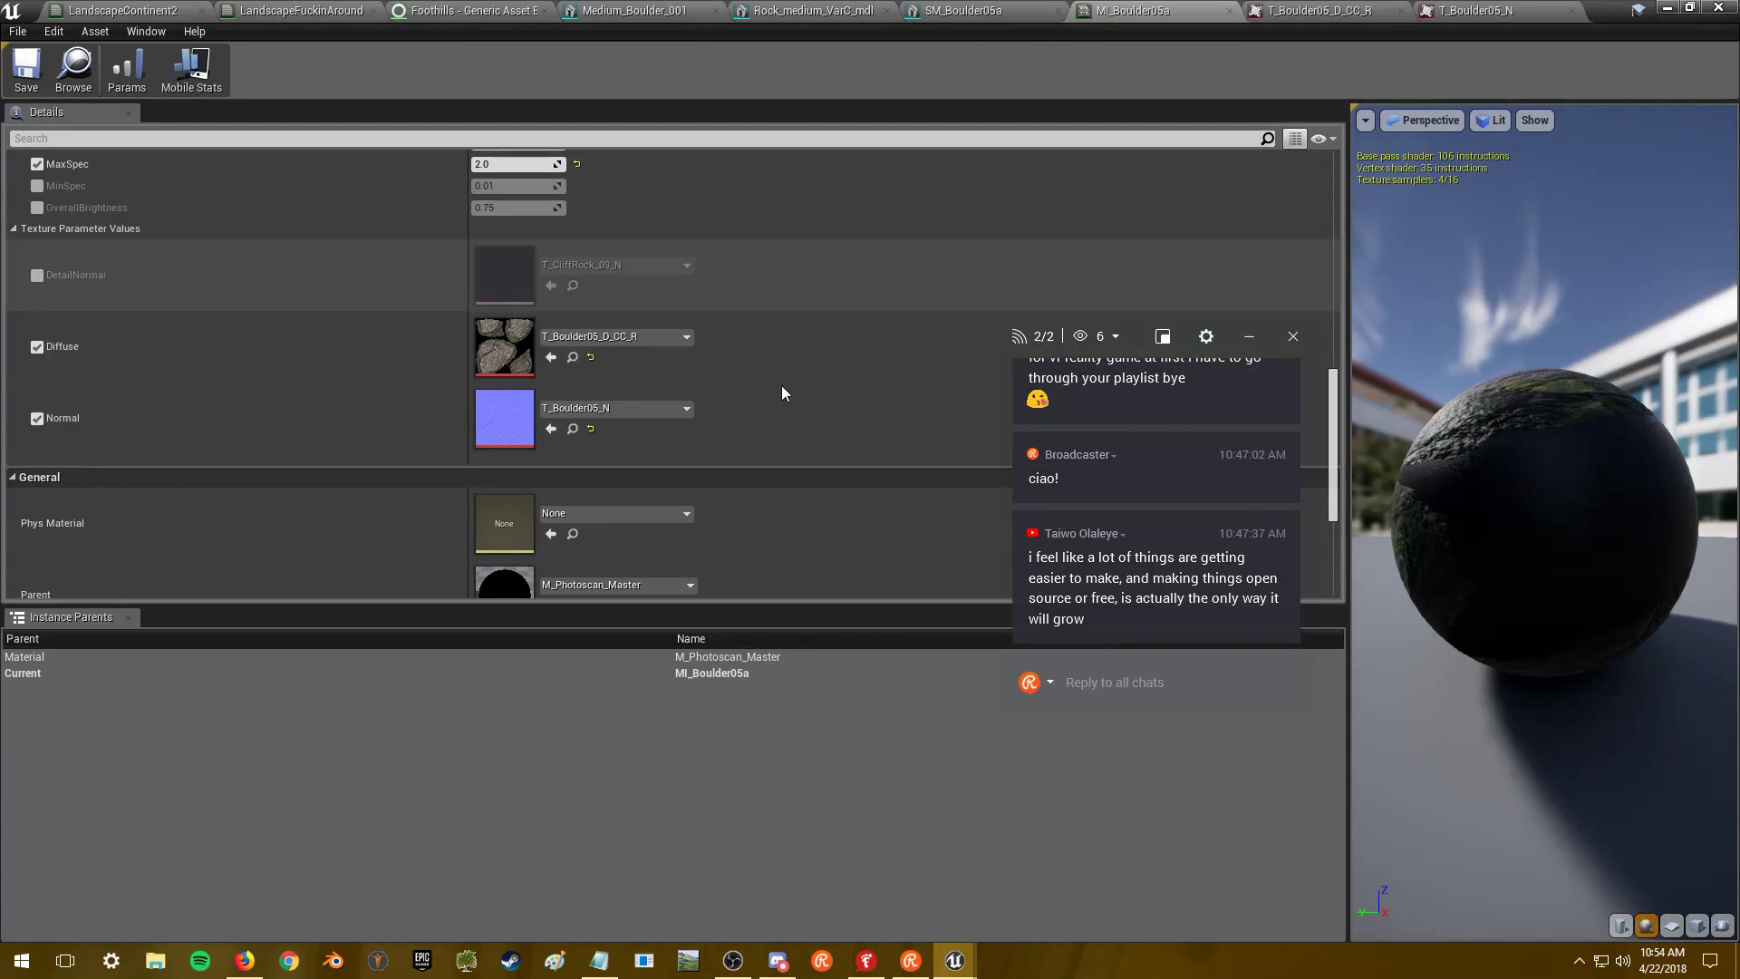
- Review the boulder mesh and both Boulder05 textures with their 2048 caps
click(970, 11)
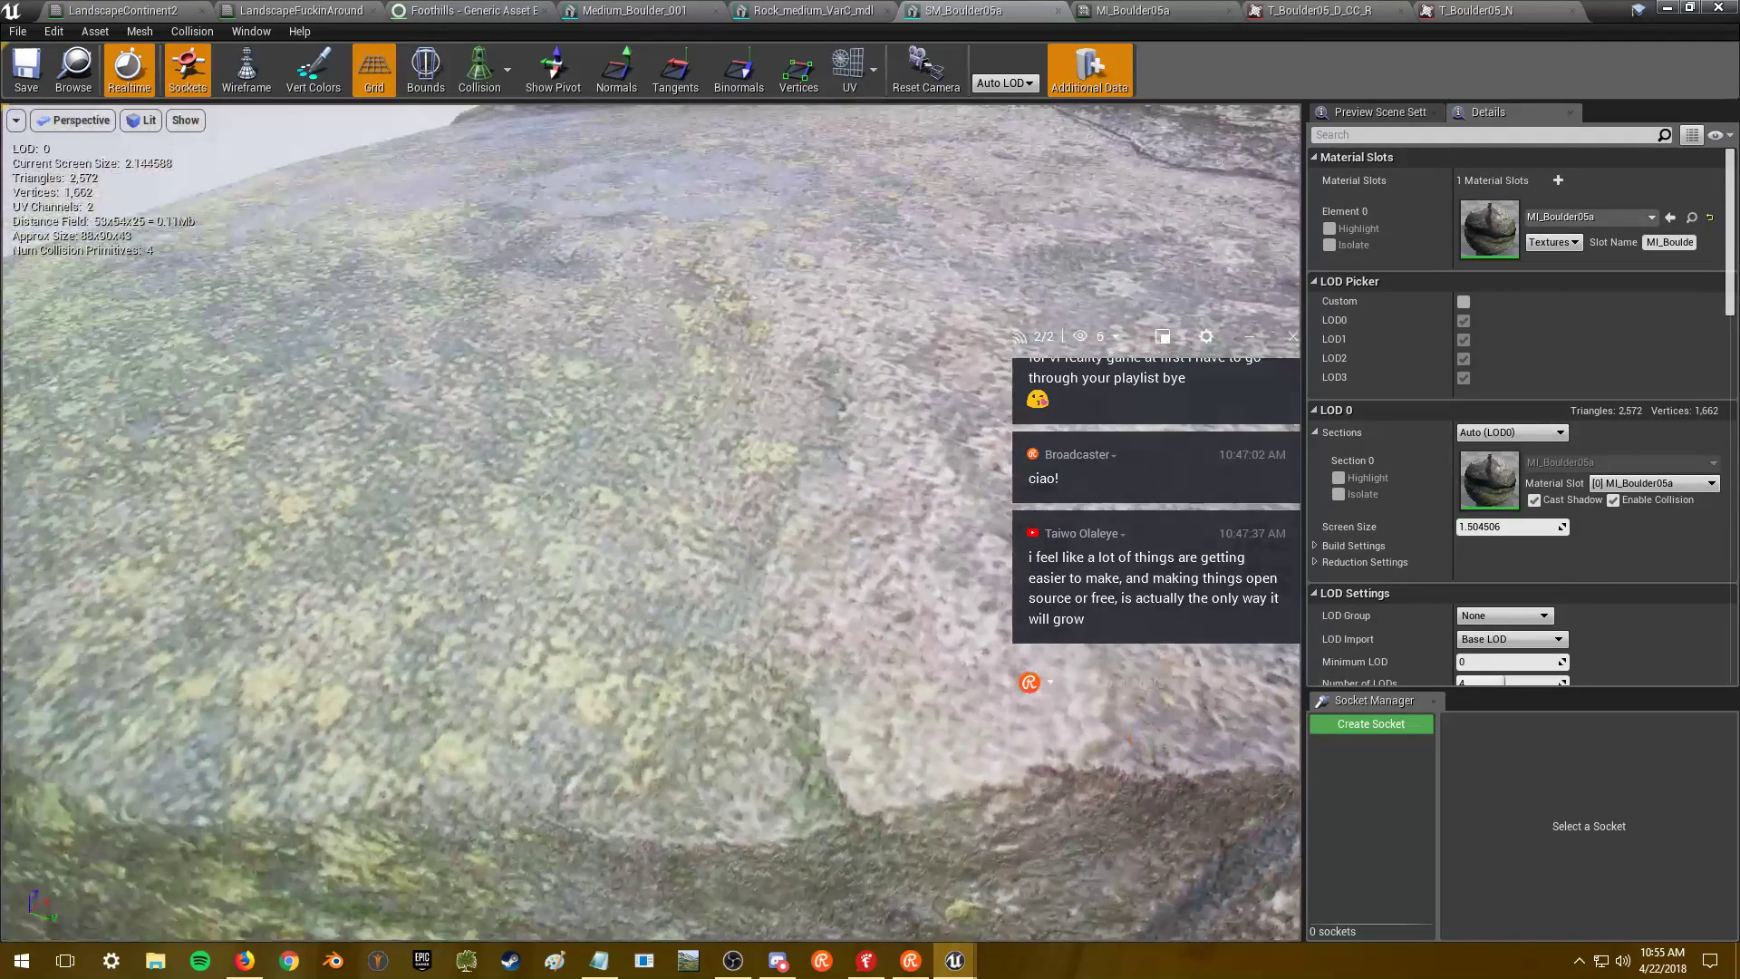
scroll(650, 523, down, 3)
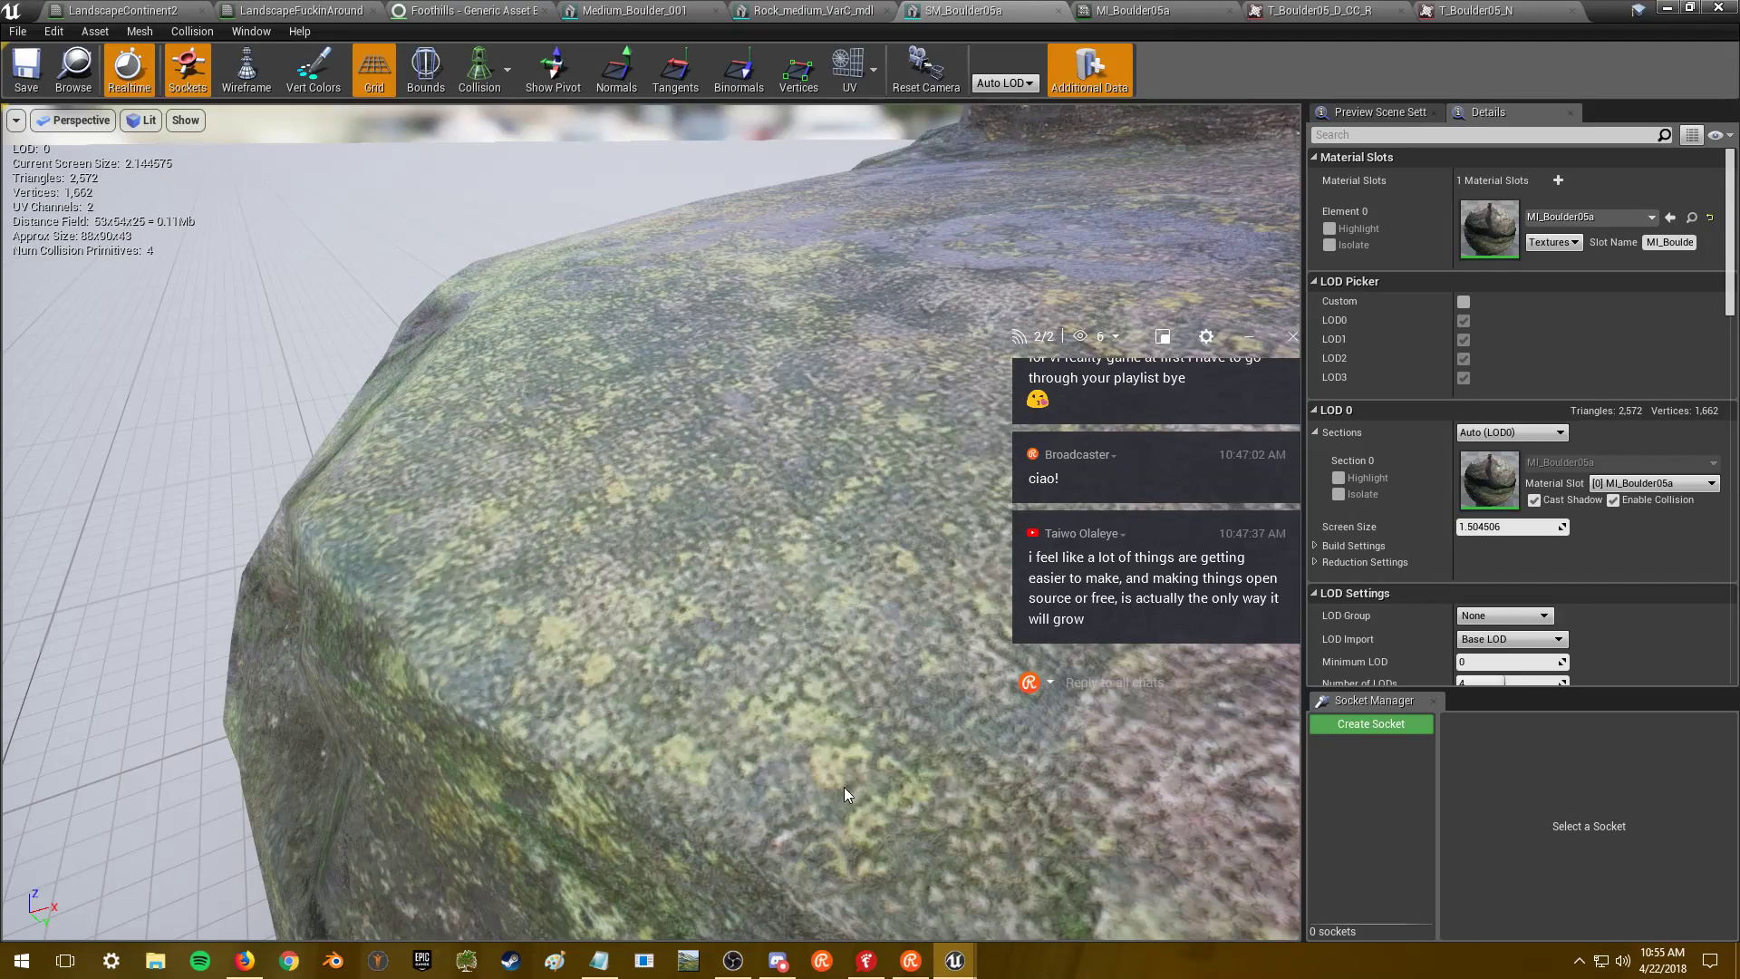
right_drag(751, 696, 854, 669)
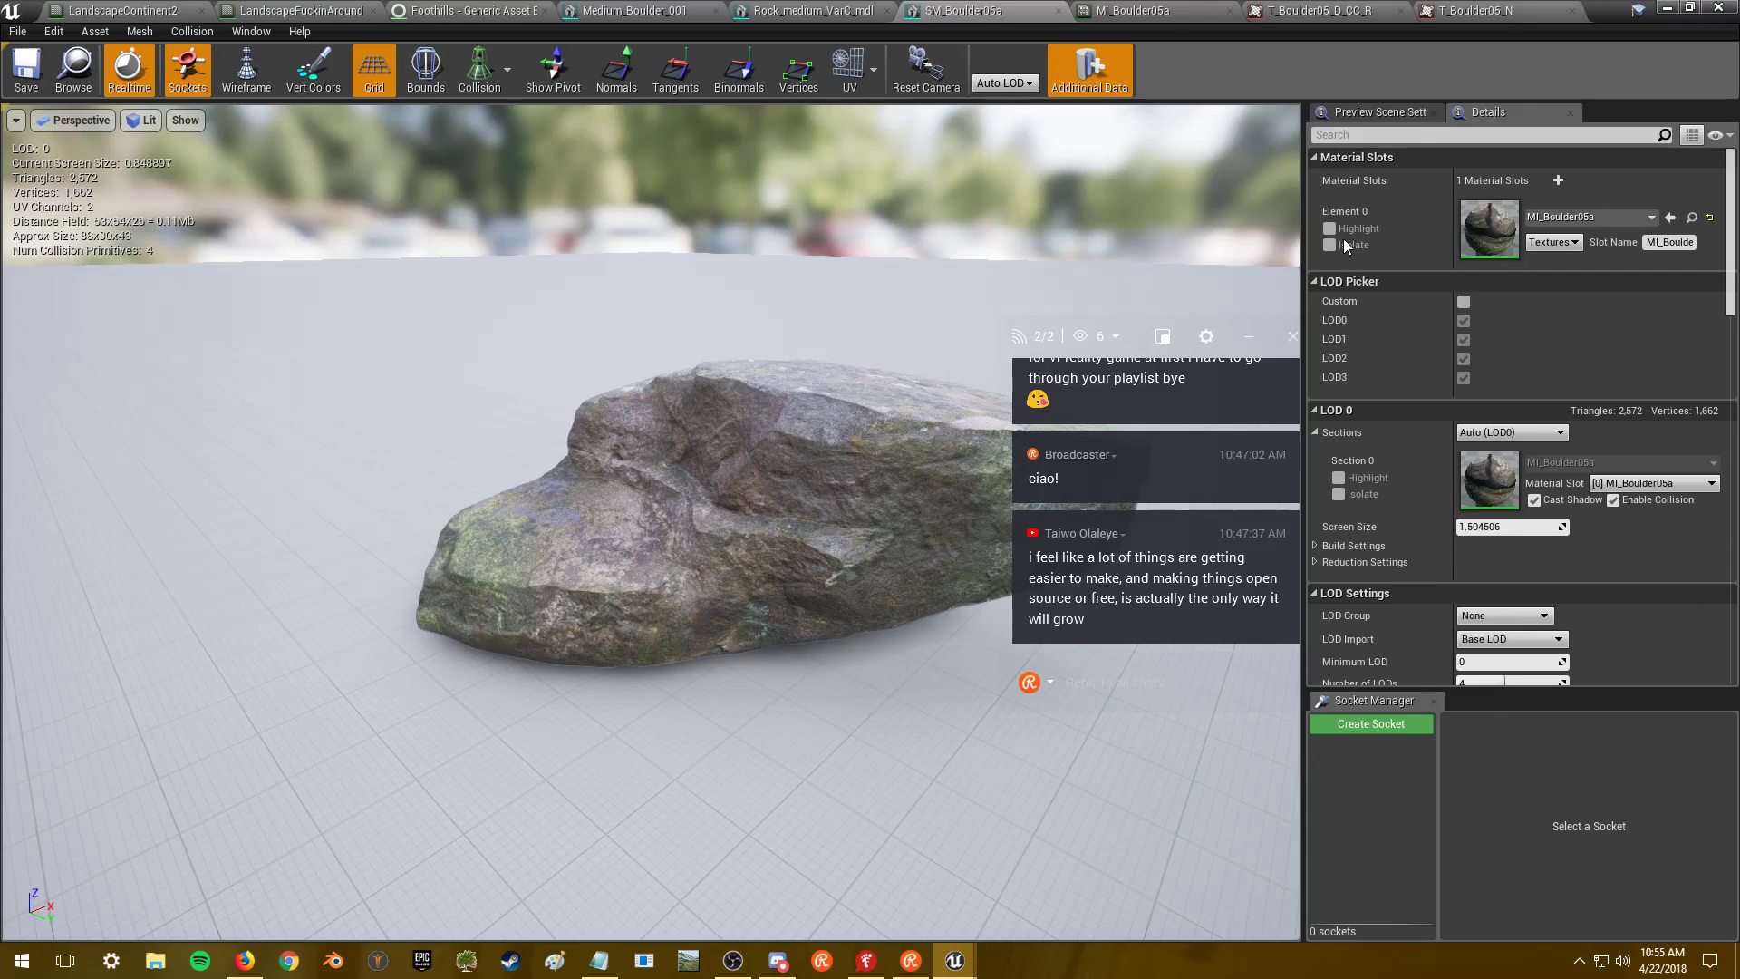
click(1319, 10)
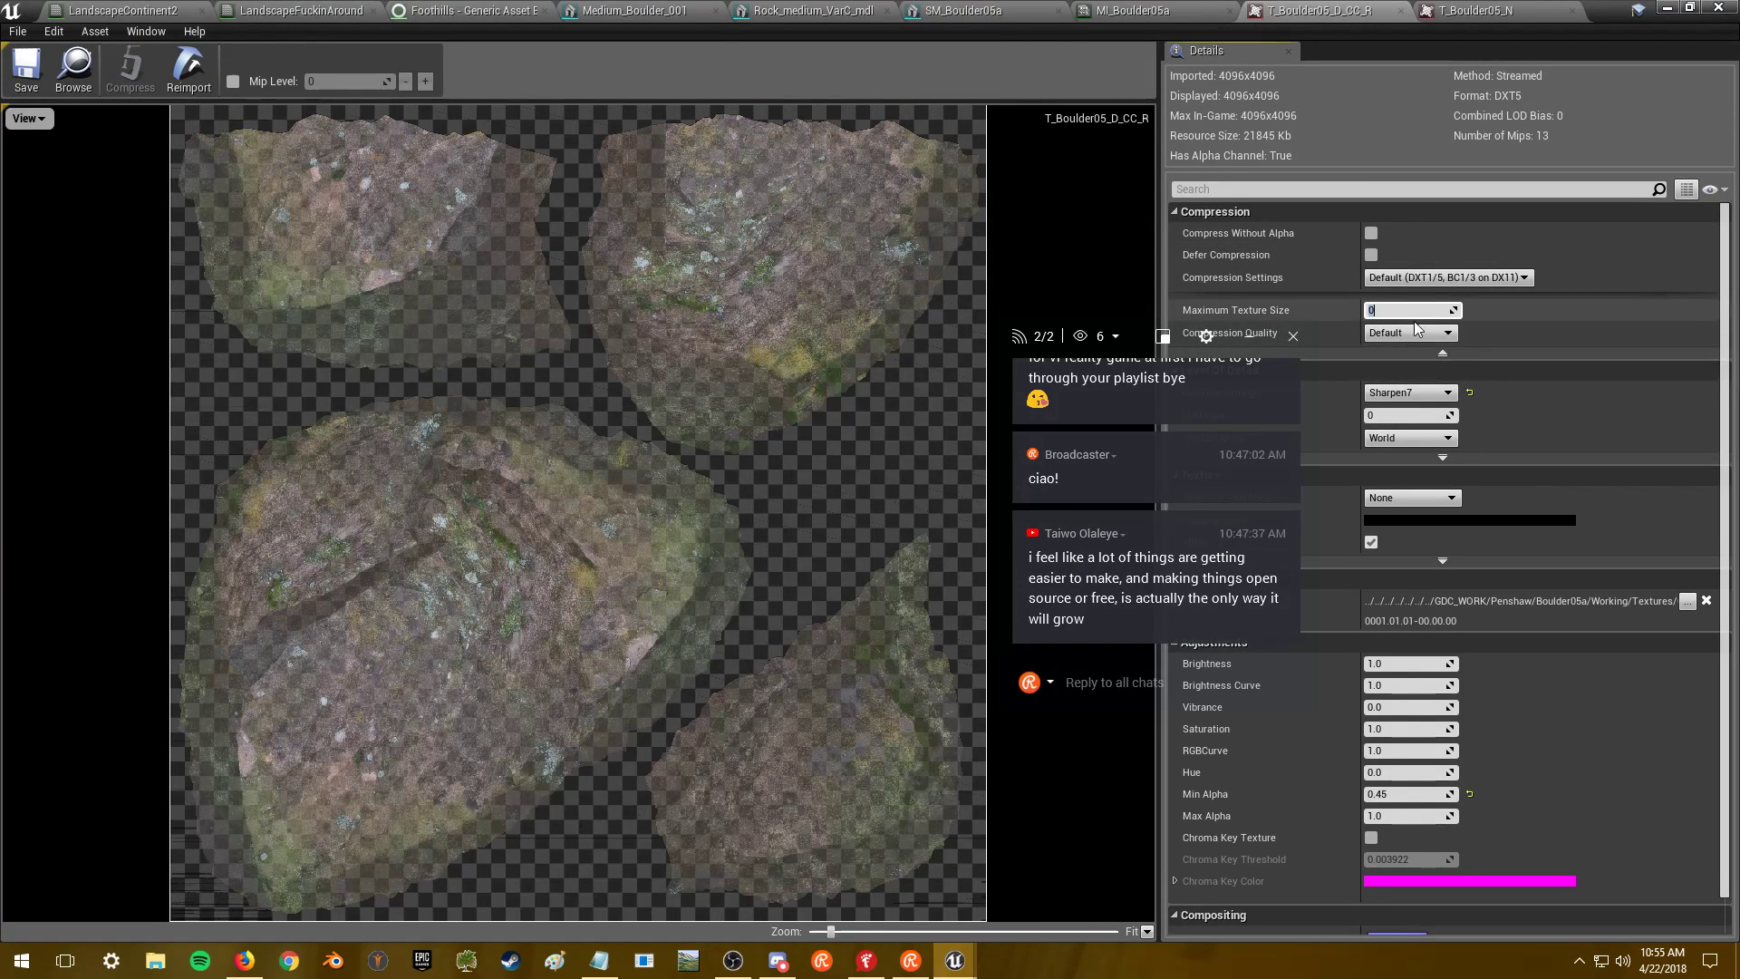
click(1475, 10)
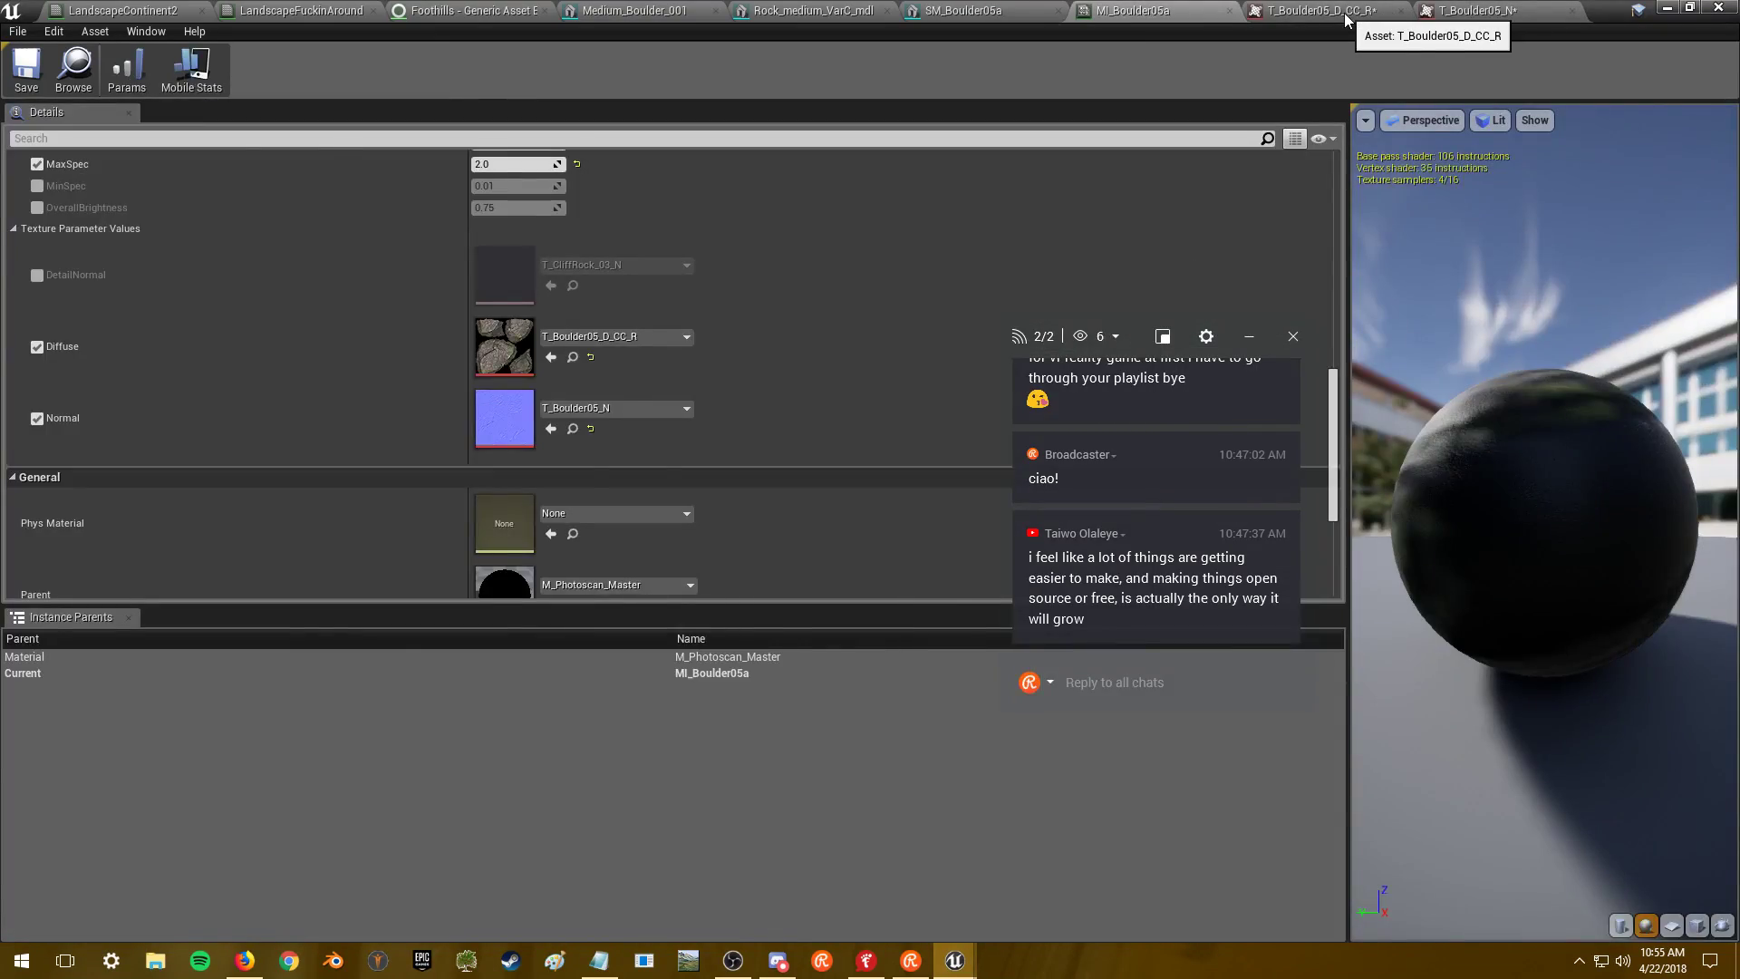
click(1345, 16)
- Save both 2048-capped textures and close their editors and MI_Boulder05a
click(30, 77)
click(1487, 10)
click(27, 71)
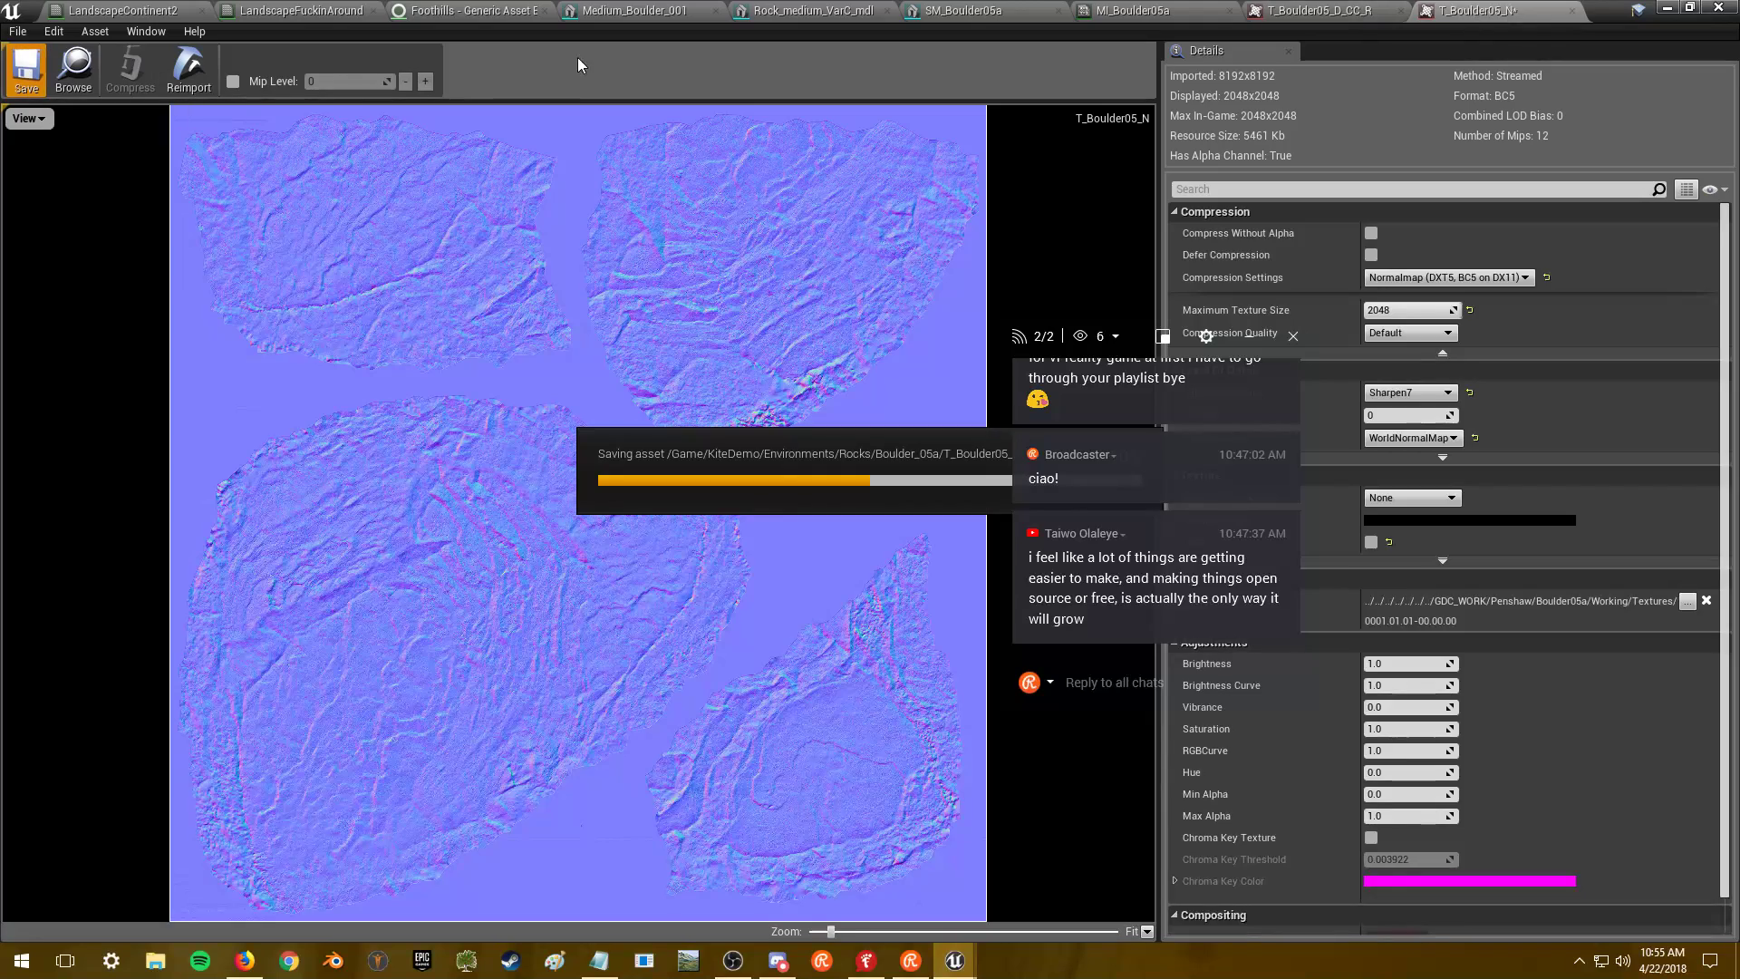
click(1573, 10)
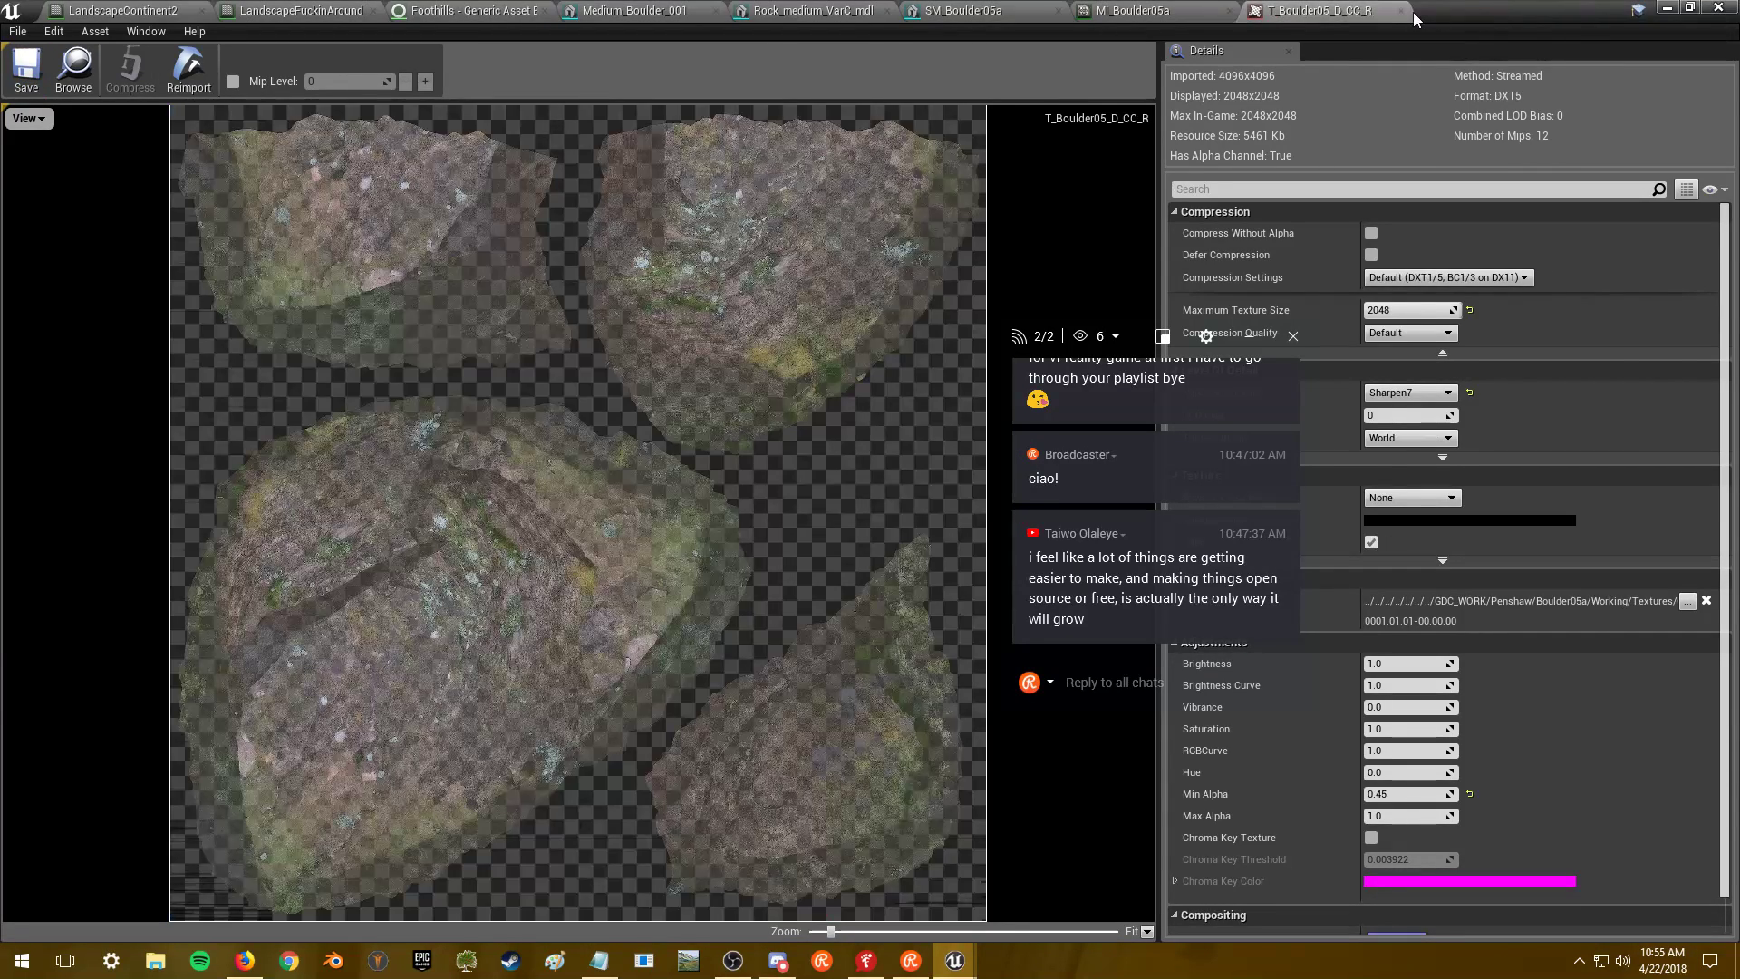
click(1400, 9)
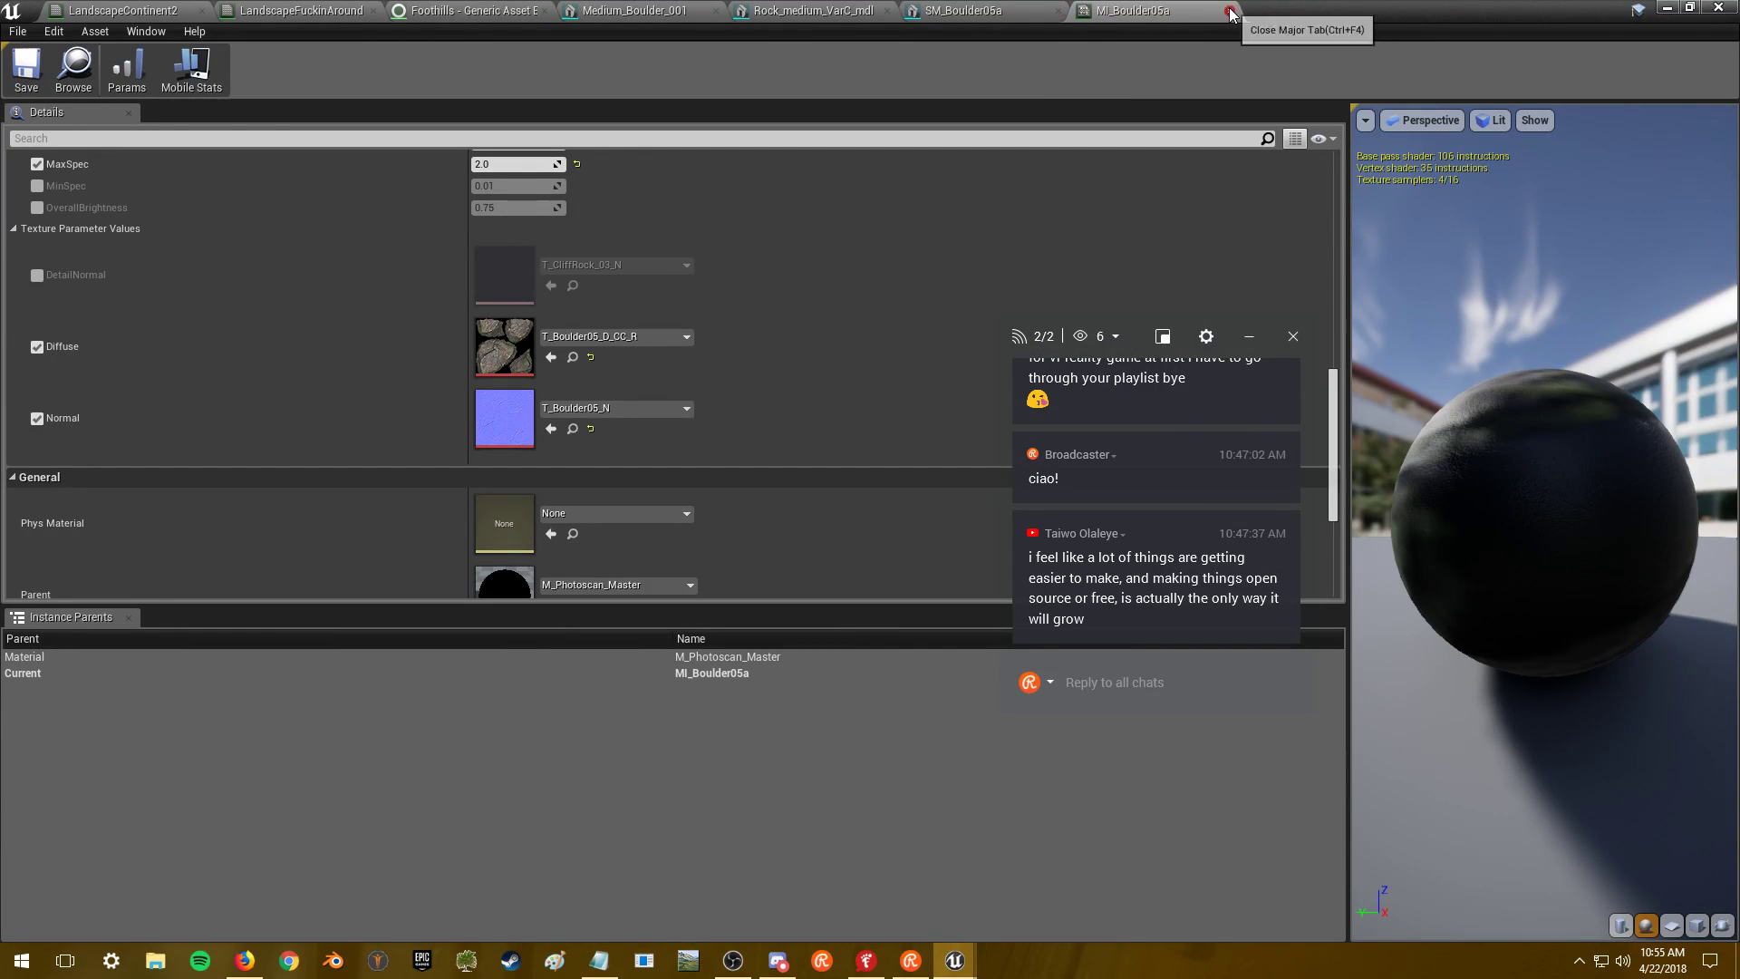
click(1229, 10)
click(820, 11)
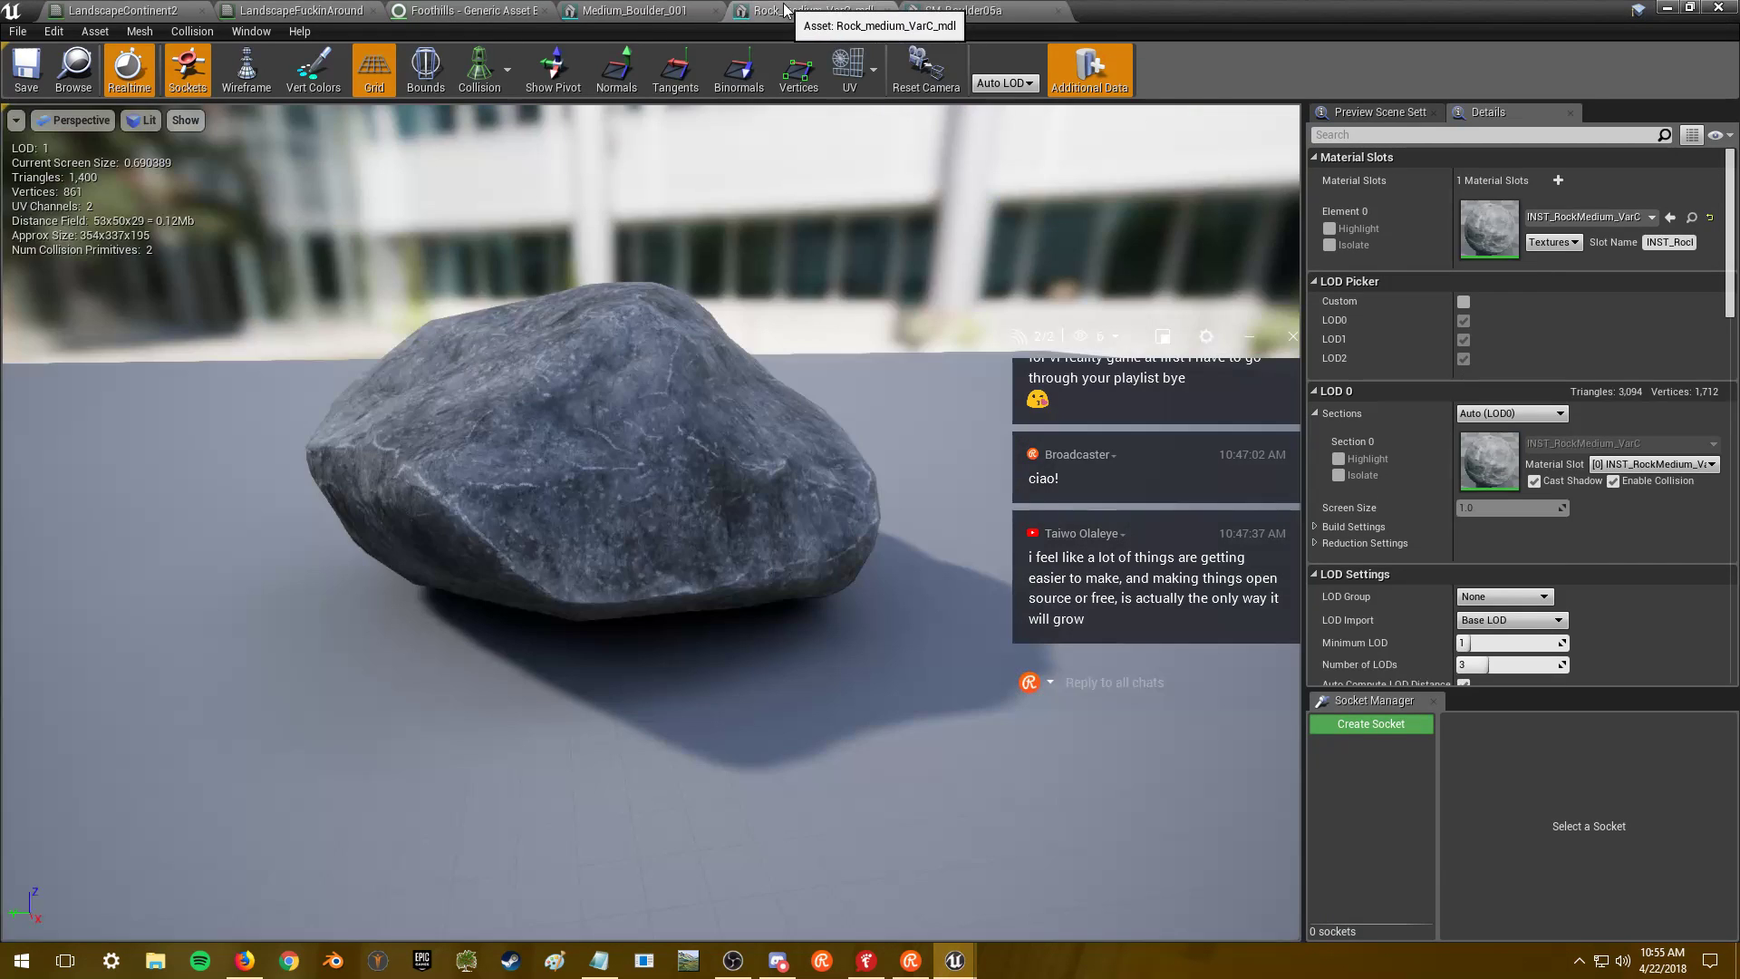
- Close the Rock_medium_VarC_mdl, Medium_Boulder_001 and Foothills editors
click(888, 11)
click(716, 10)
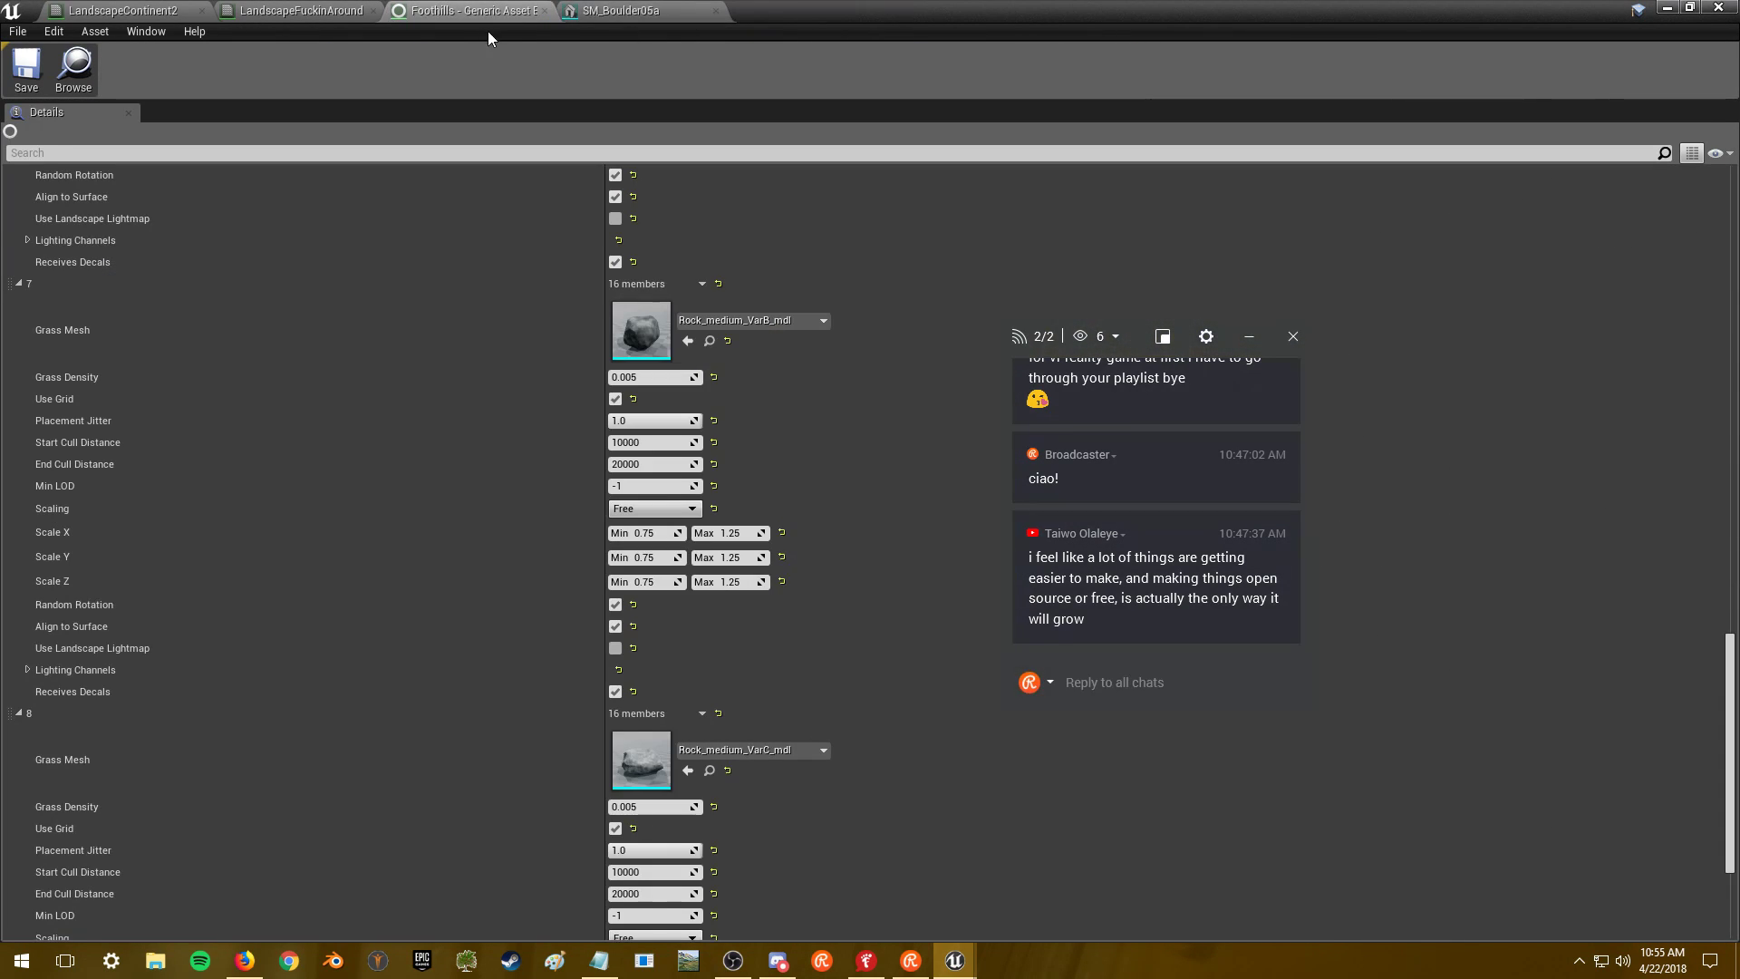
click(544, 11)
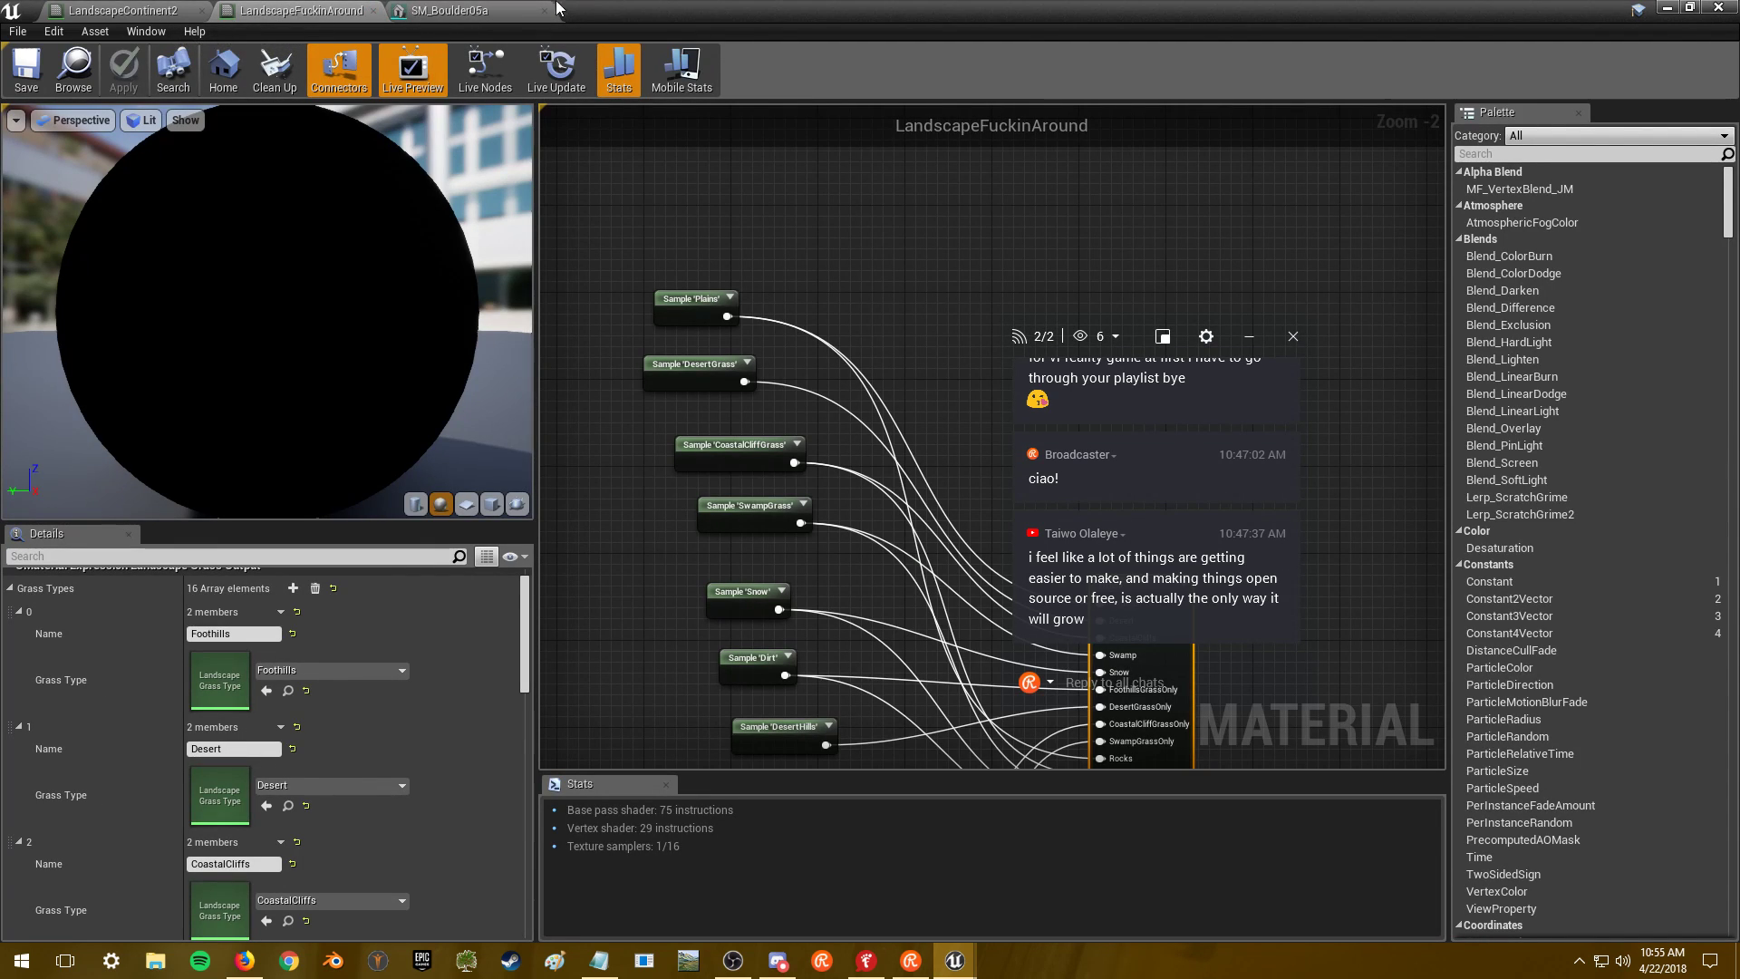
click(464, 10)
click(1667, 8)
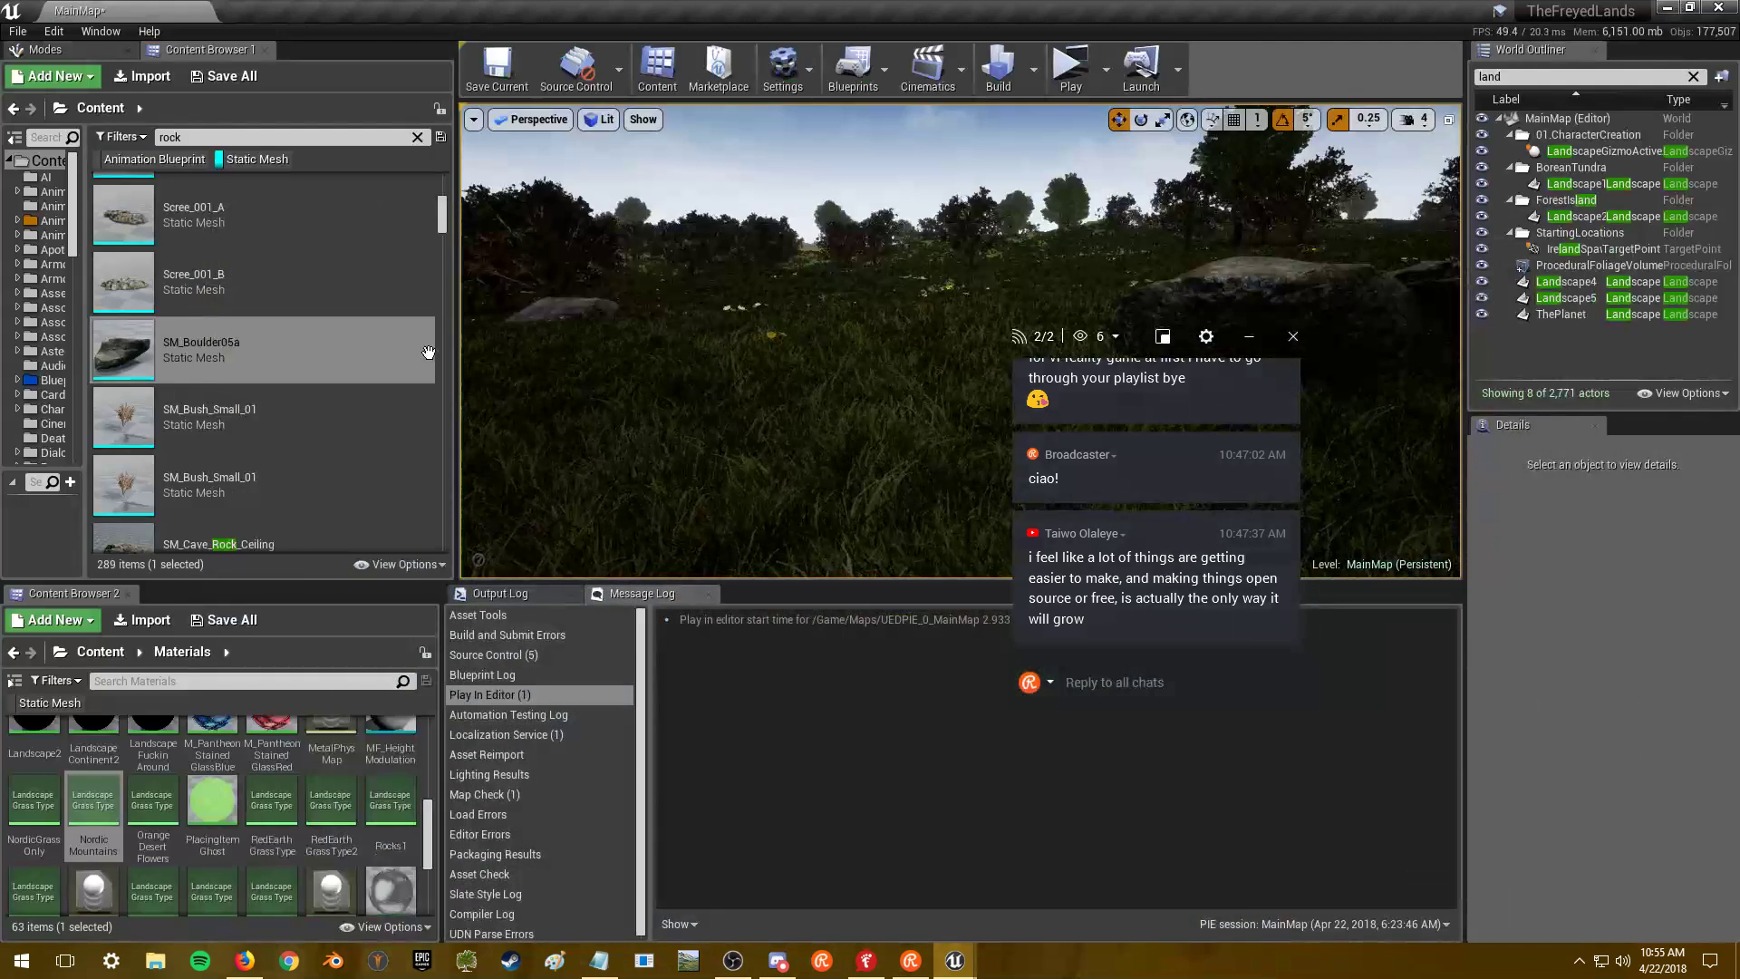
- Open rock_stacked_01 and compare it against SM_Boulder05a by orbiting both
scroll(313, 422, up, 5)
double_click(312, 421)
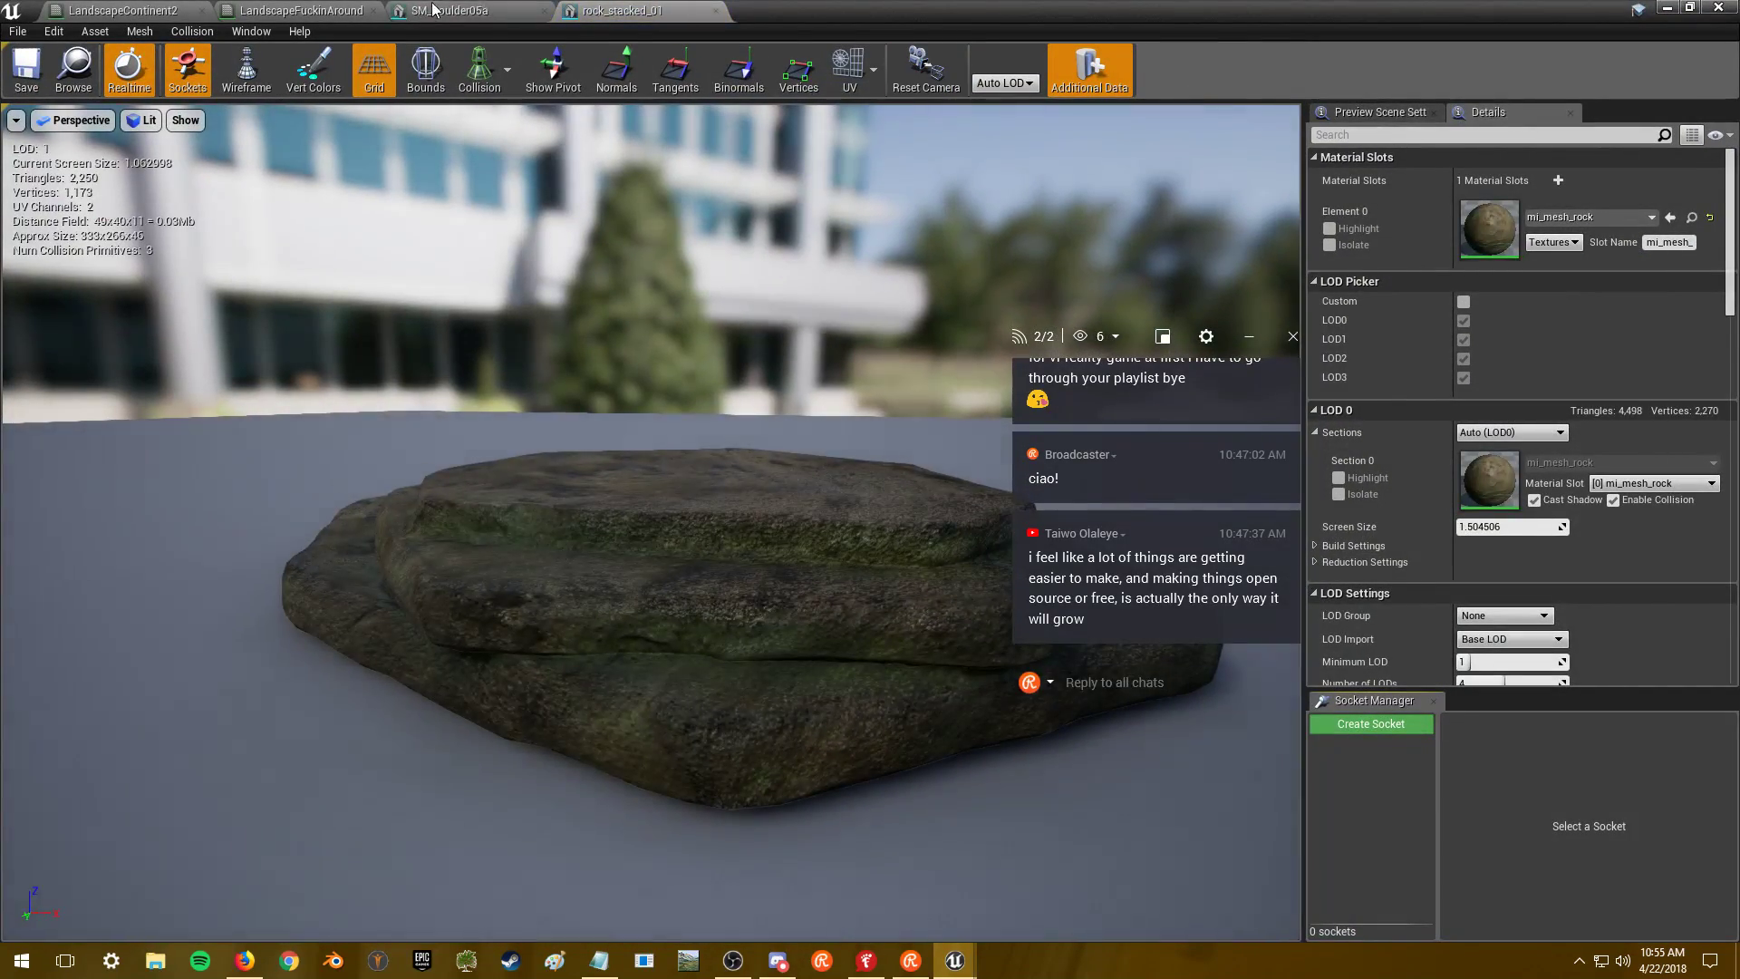
click(456, 10)
click(630, 10)
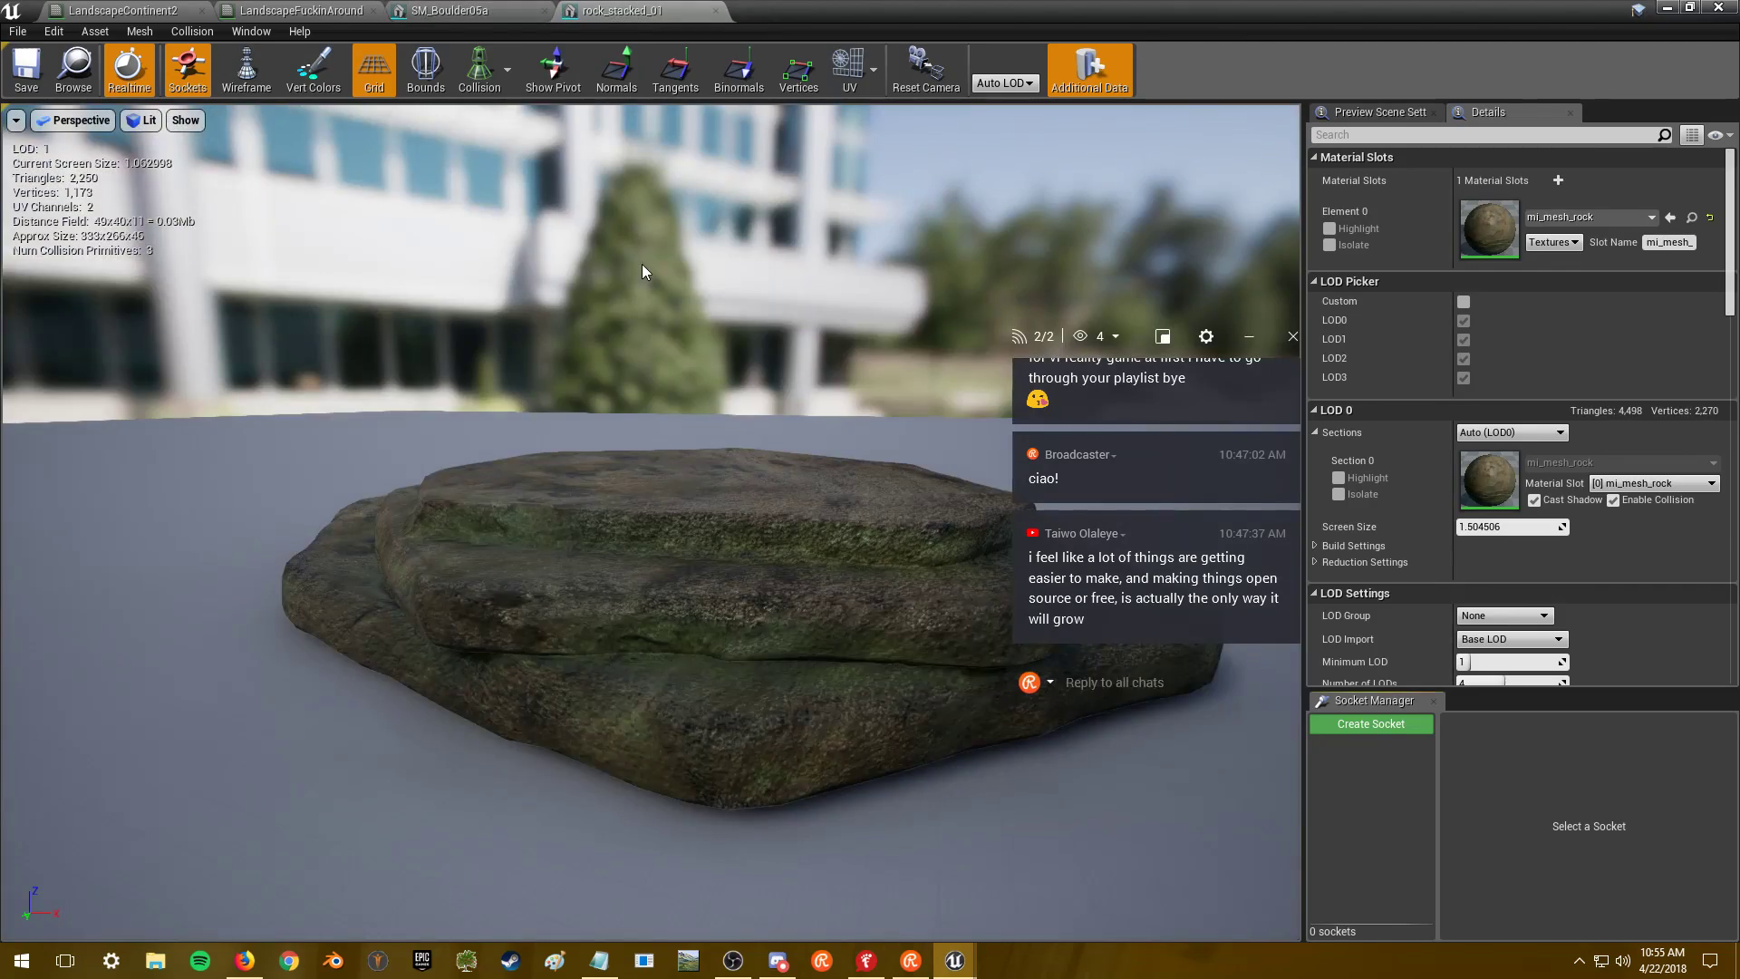
drag(641, 271, 562, 272)
click(544, 10)
drag(581, 167, 689, 168)
click(1672, 8)
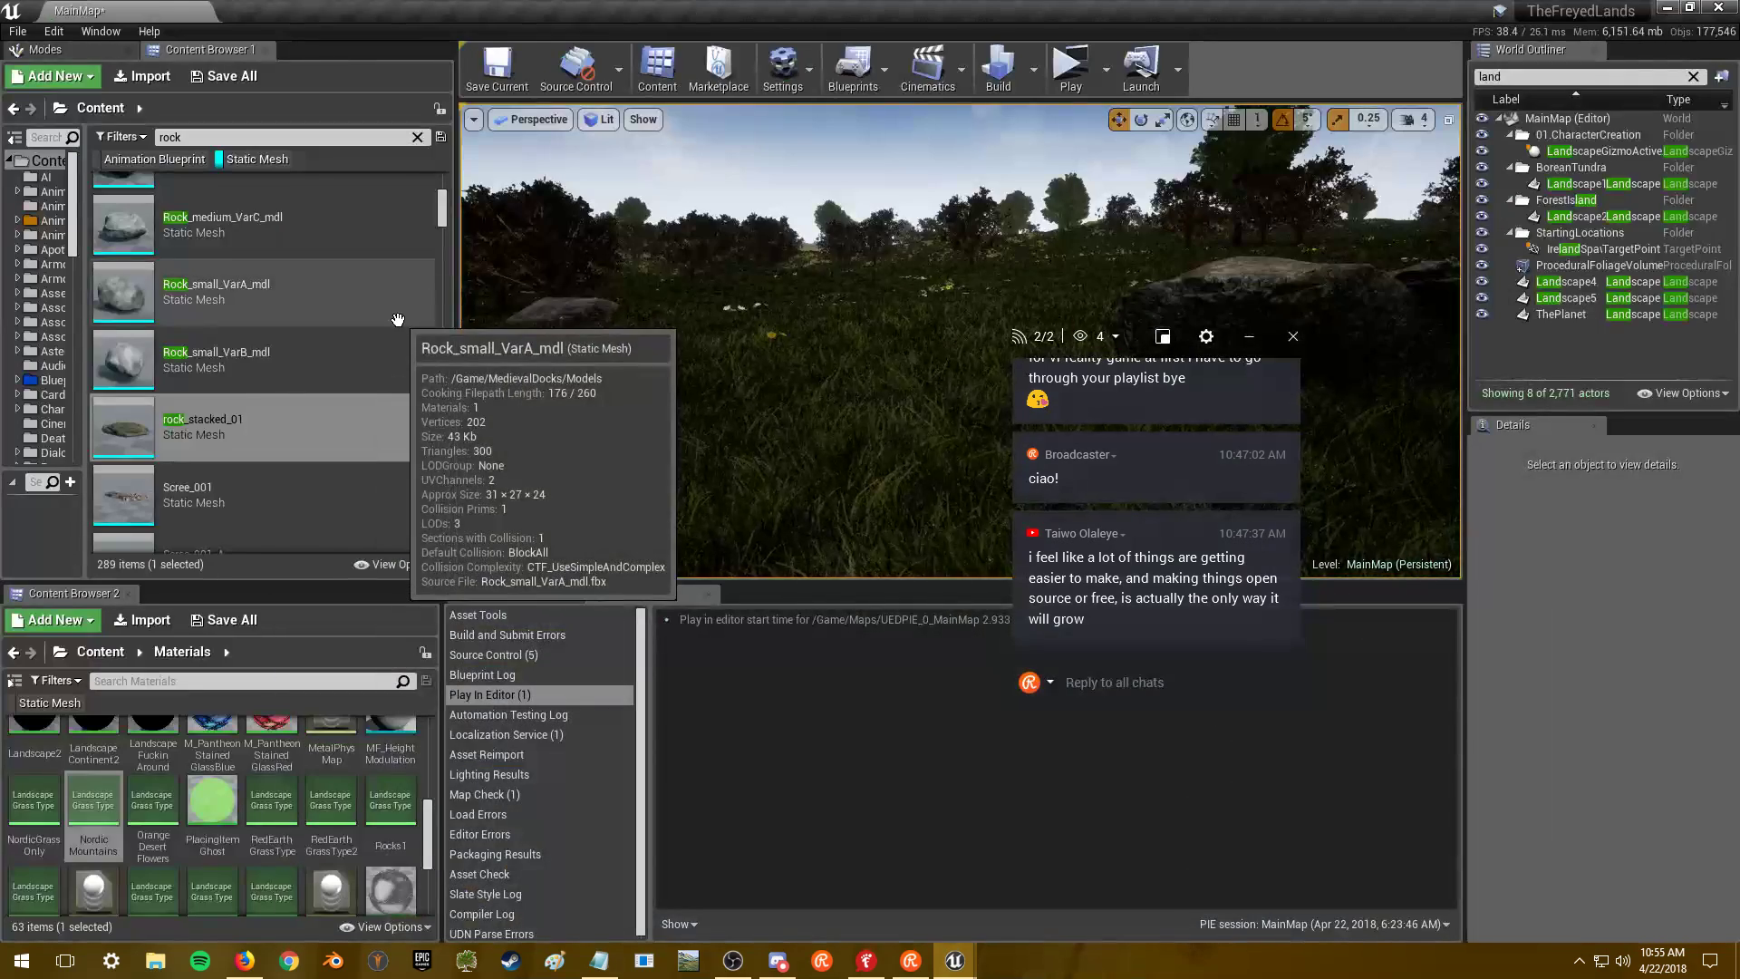
- Open and orbit the Scree_001_B mesh, then close it
scroll(372, 340, down, 2)
scroll(371, 353, down, 1)
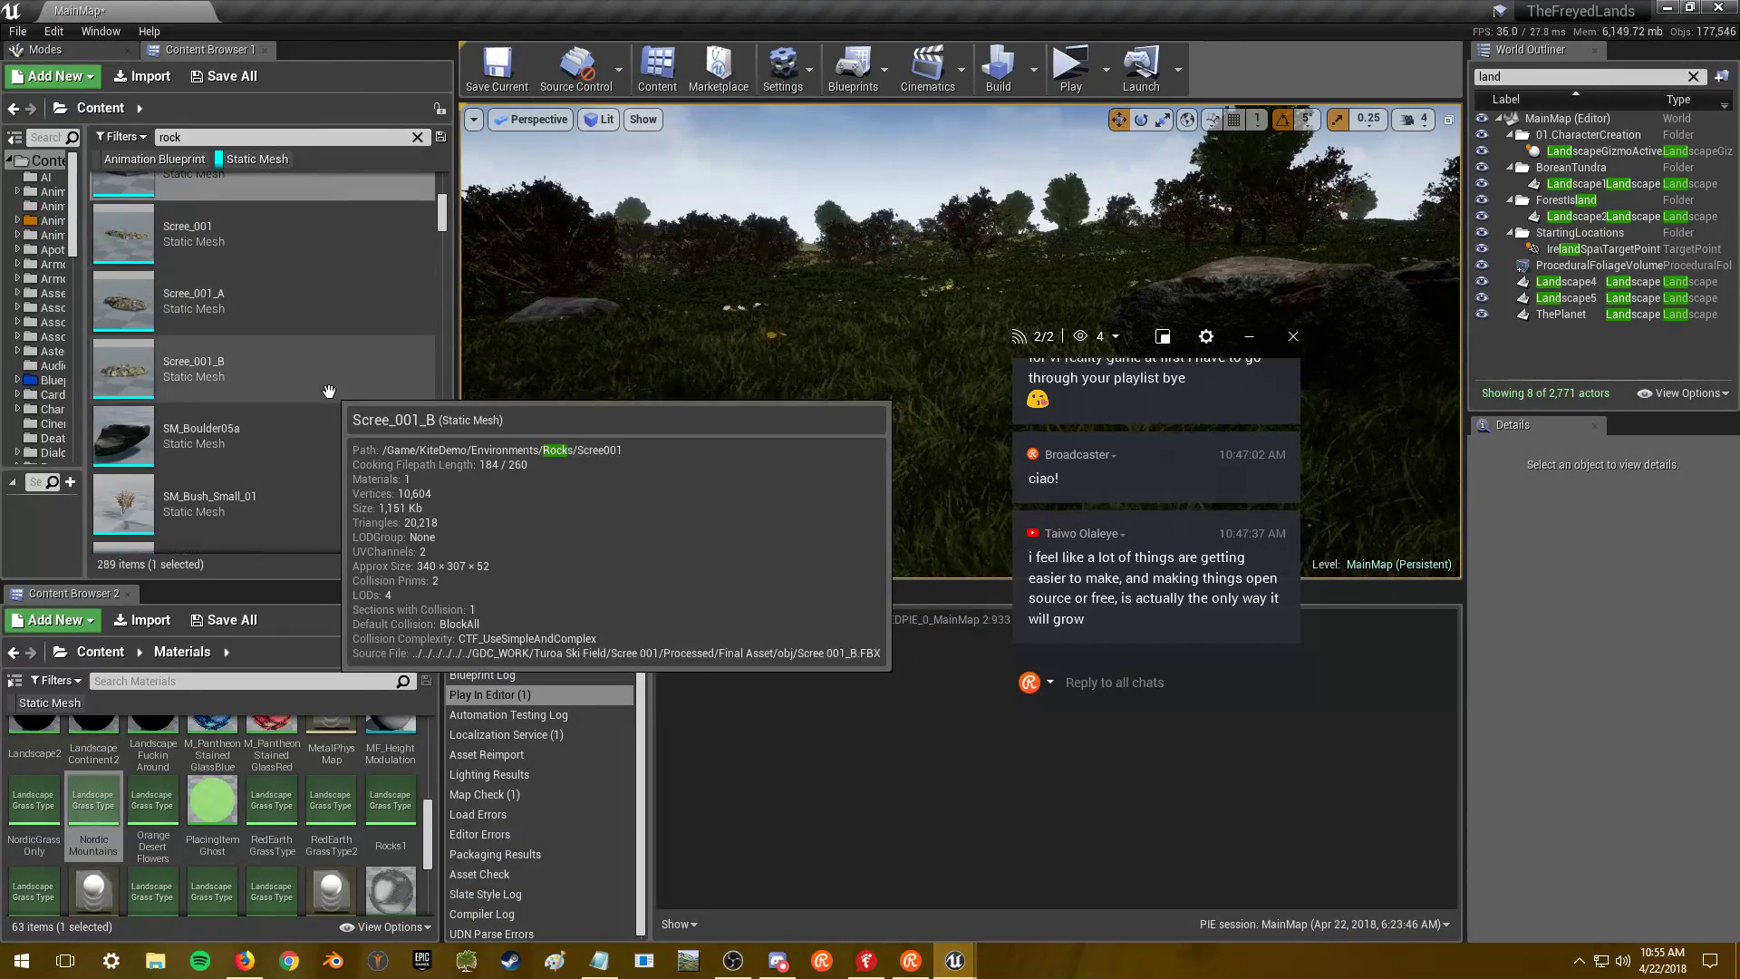
click(321, 374)
double_click(320, 374)
drag(406, 390, 640, 475)
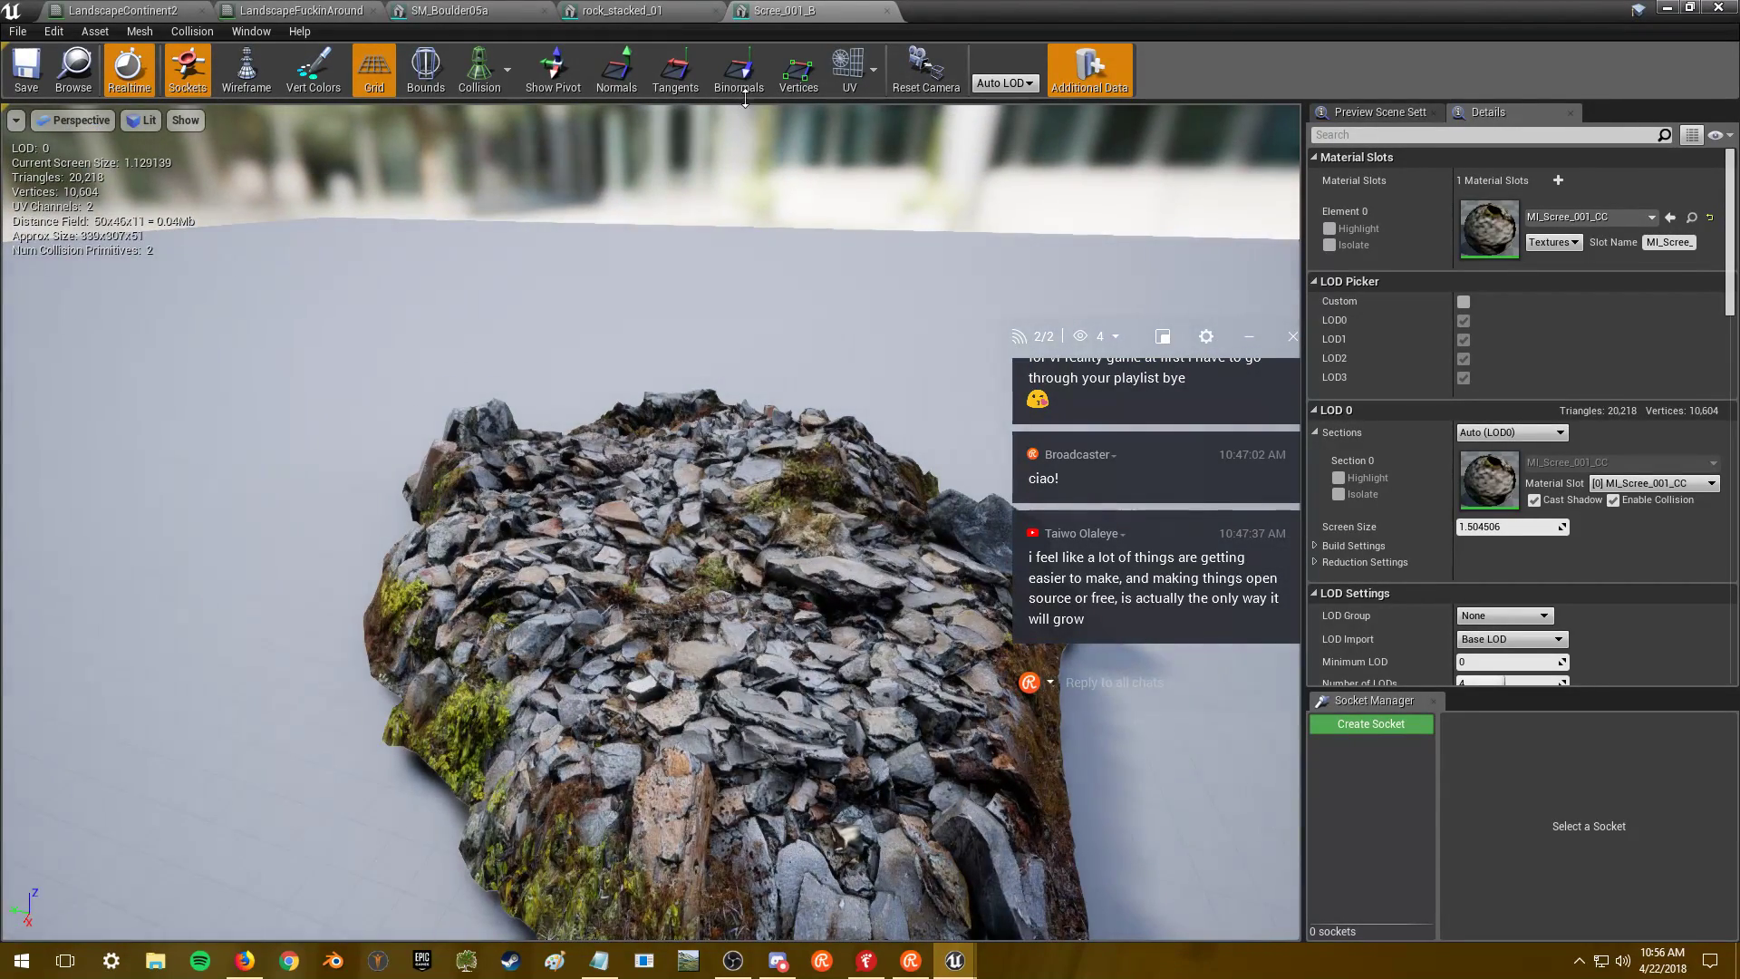
click(886, 10)
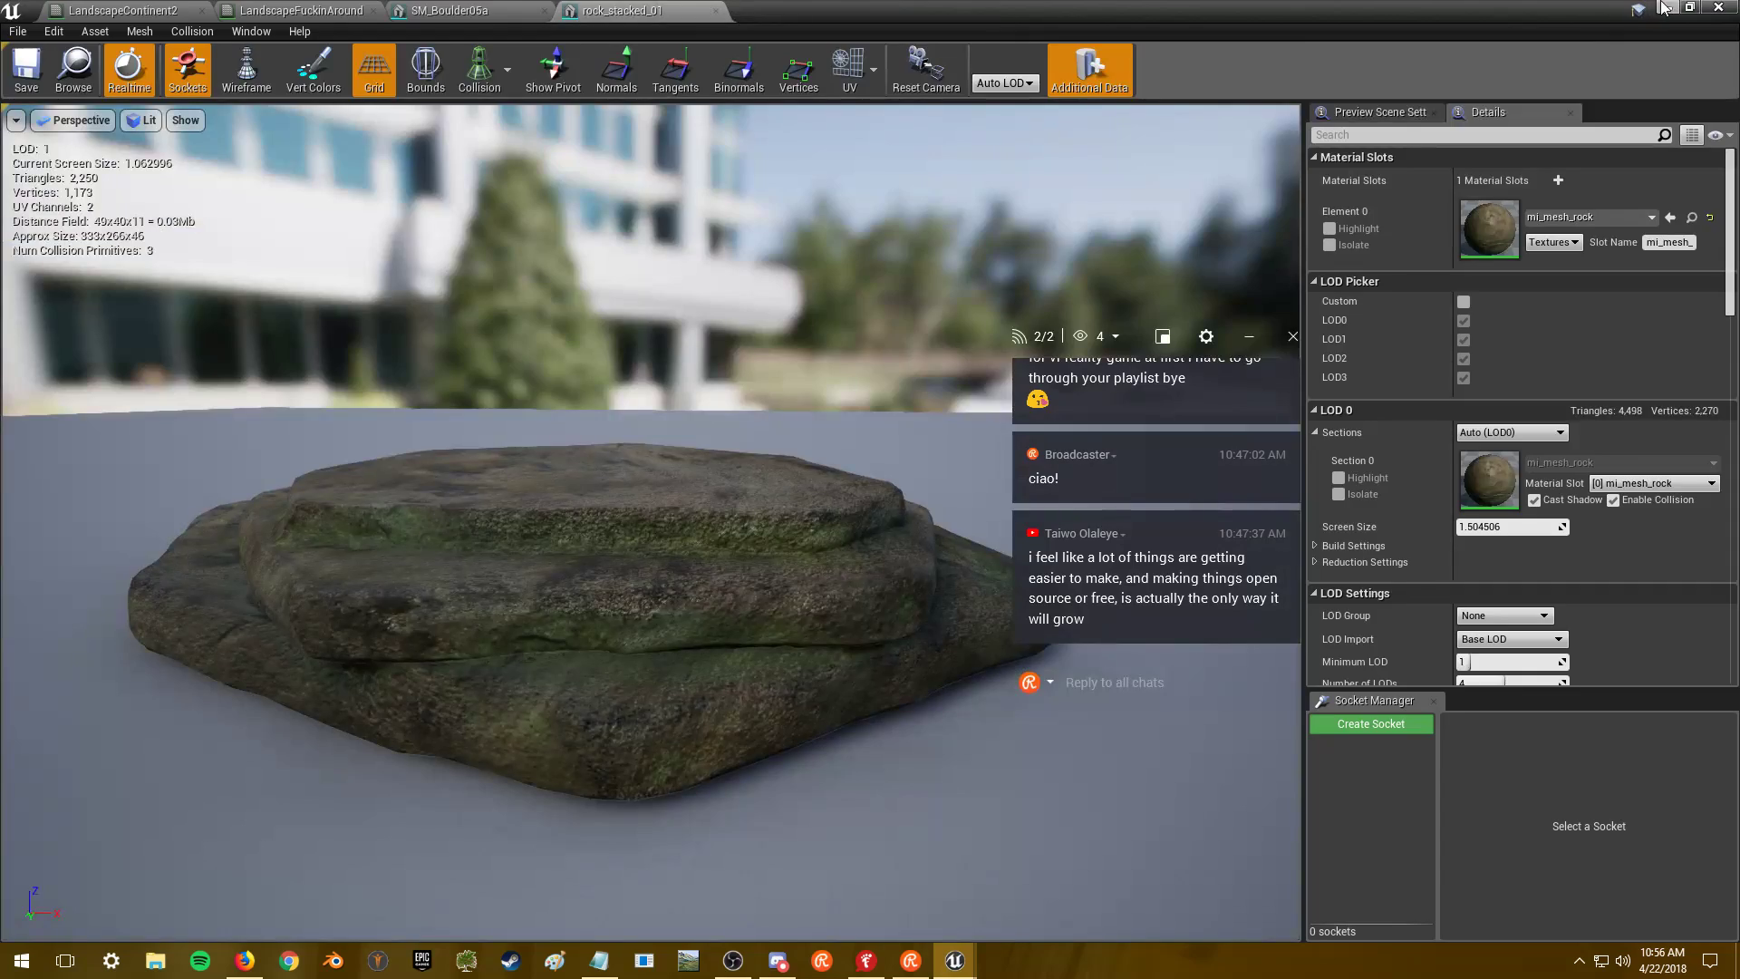
click(1666, 8)
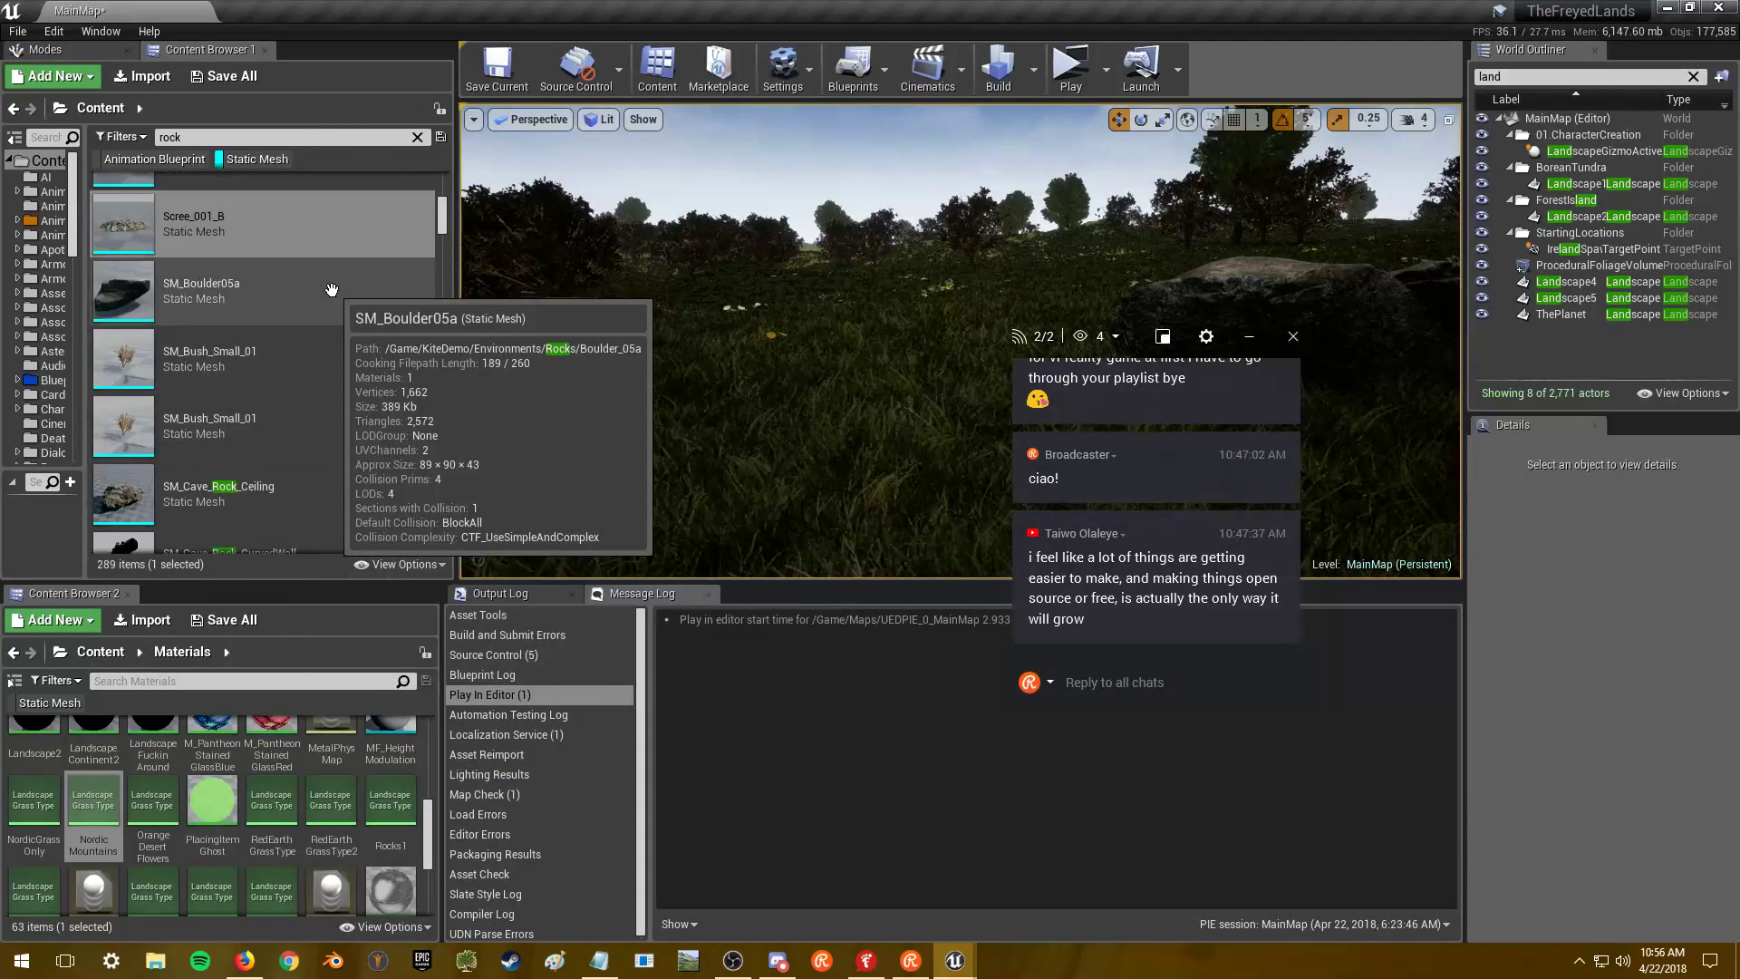
- Inspect SM_Cave_Rock_Ceiling in the mesh editor, then close it
scroll(332, 289, down, 4)
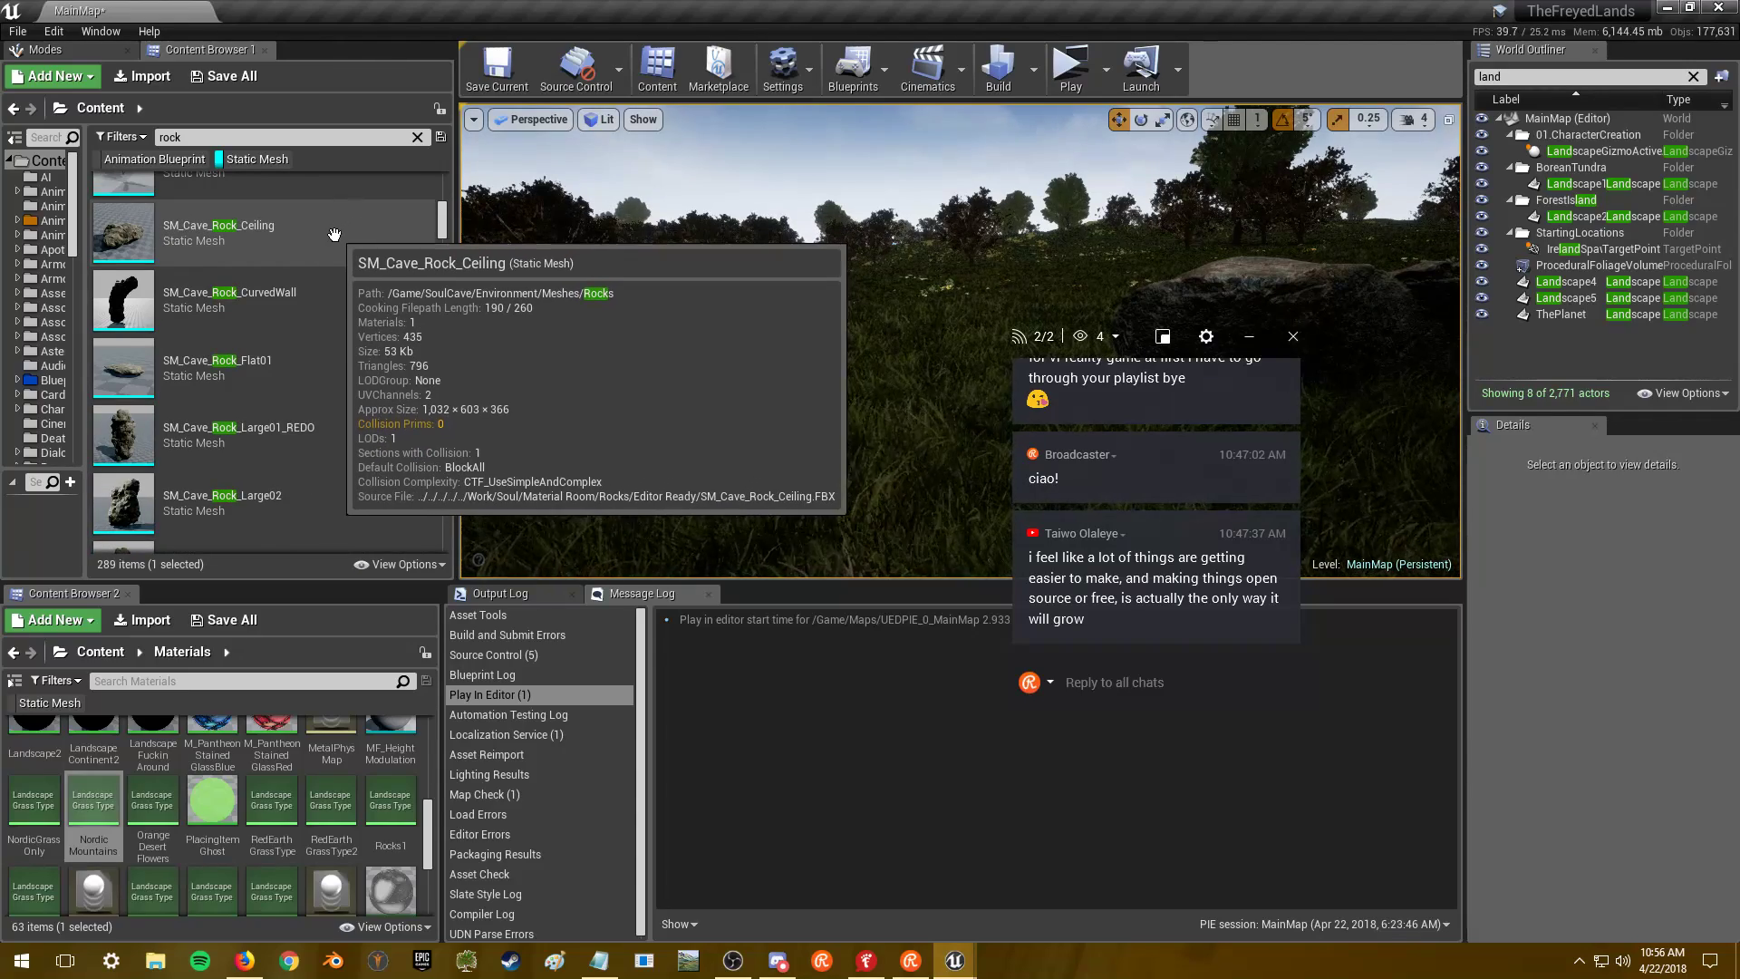
click(333, 234)
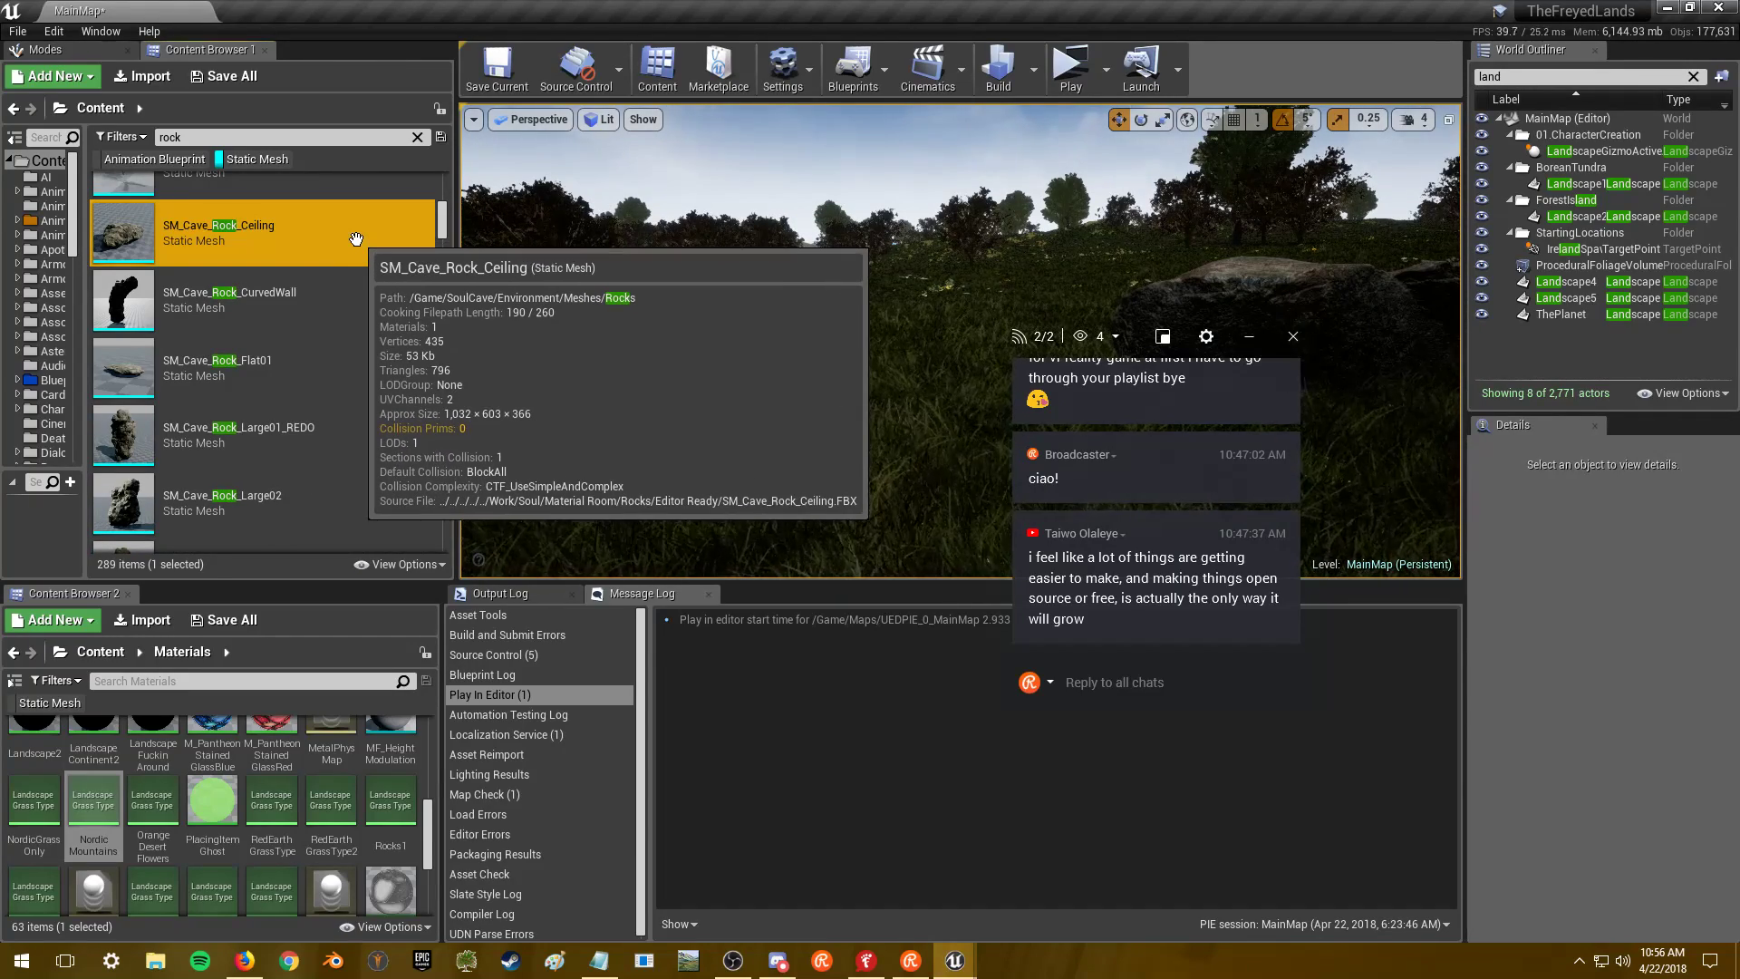
double_click(356, 239)
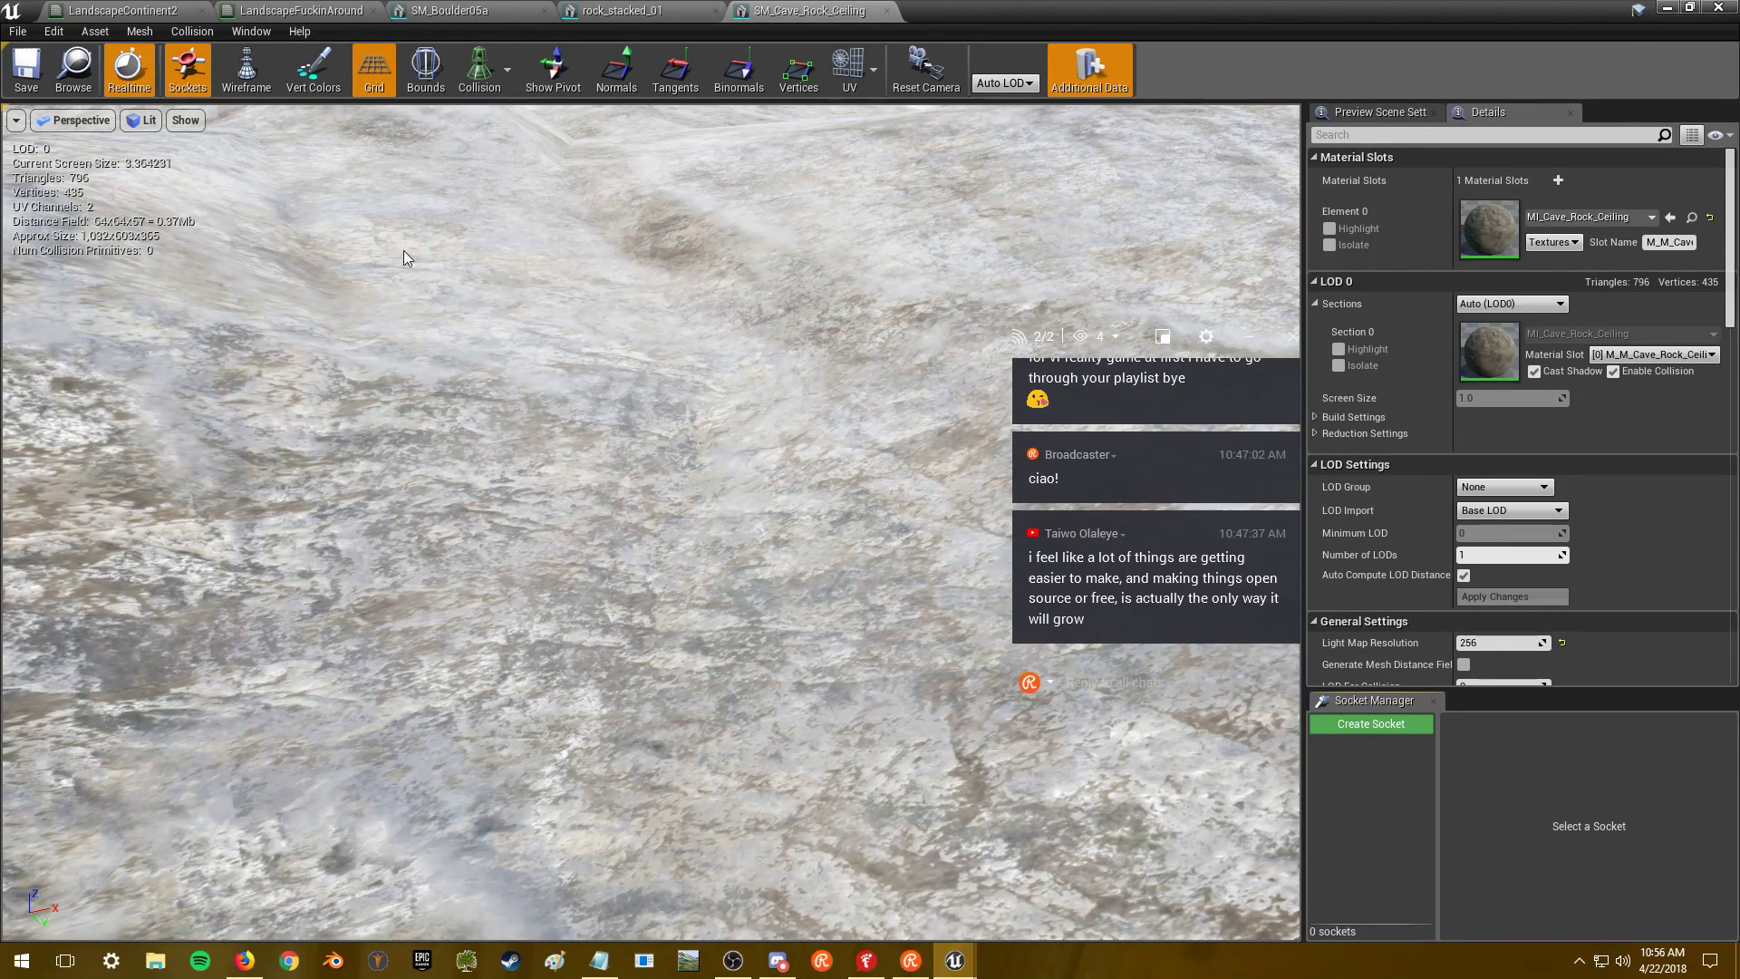
drag(596, 252, 614, 327)
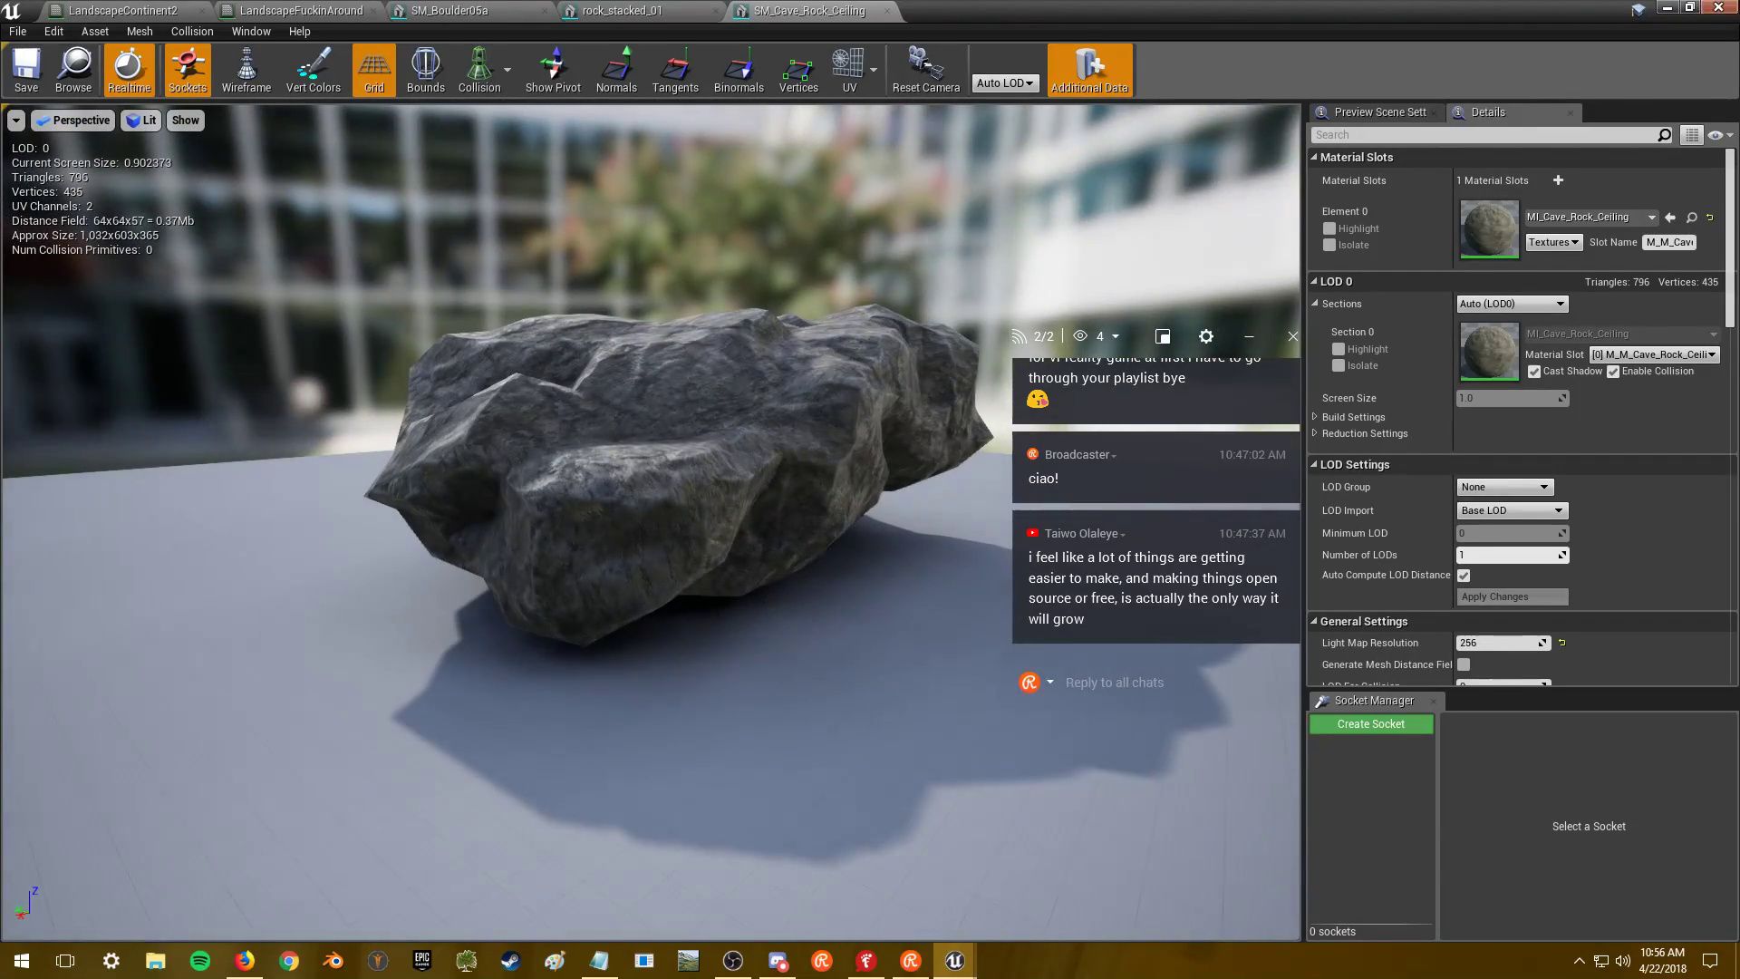
click(887, 10)
click(1667, 7)
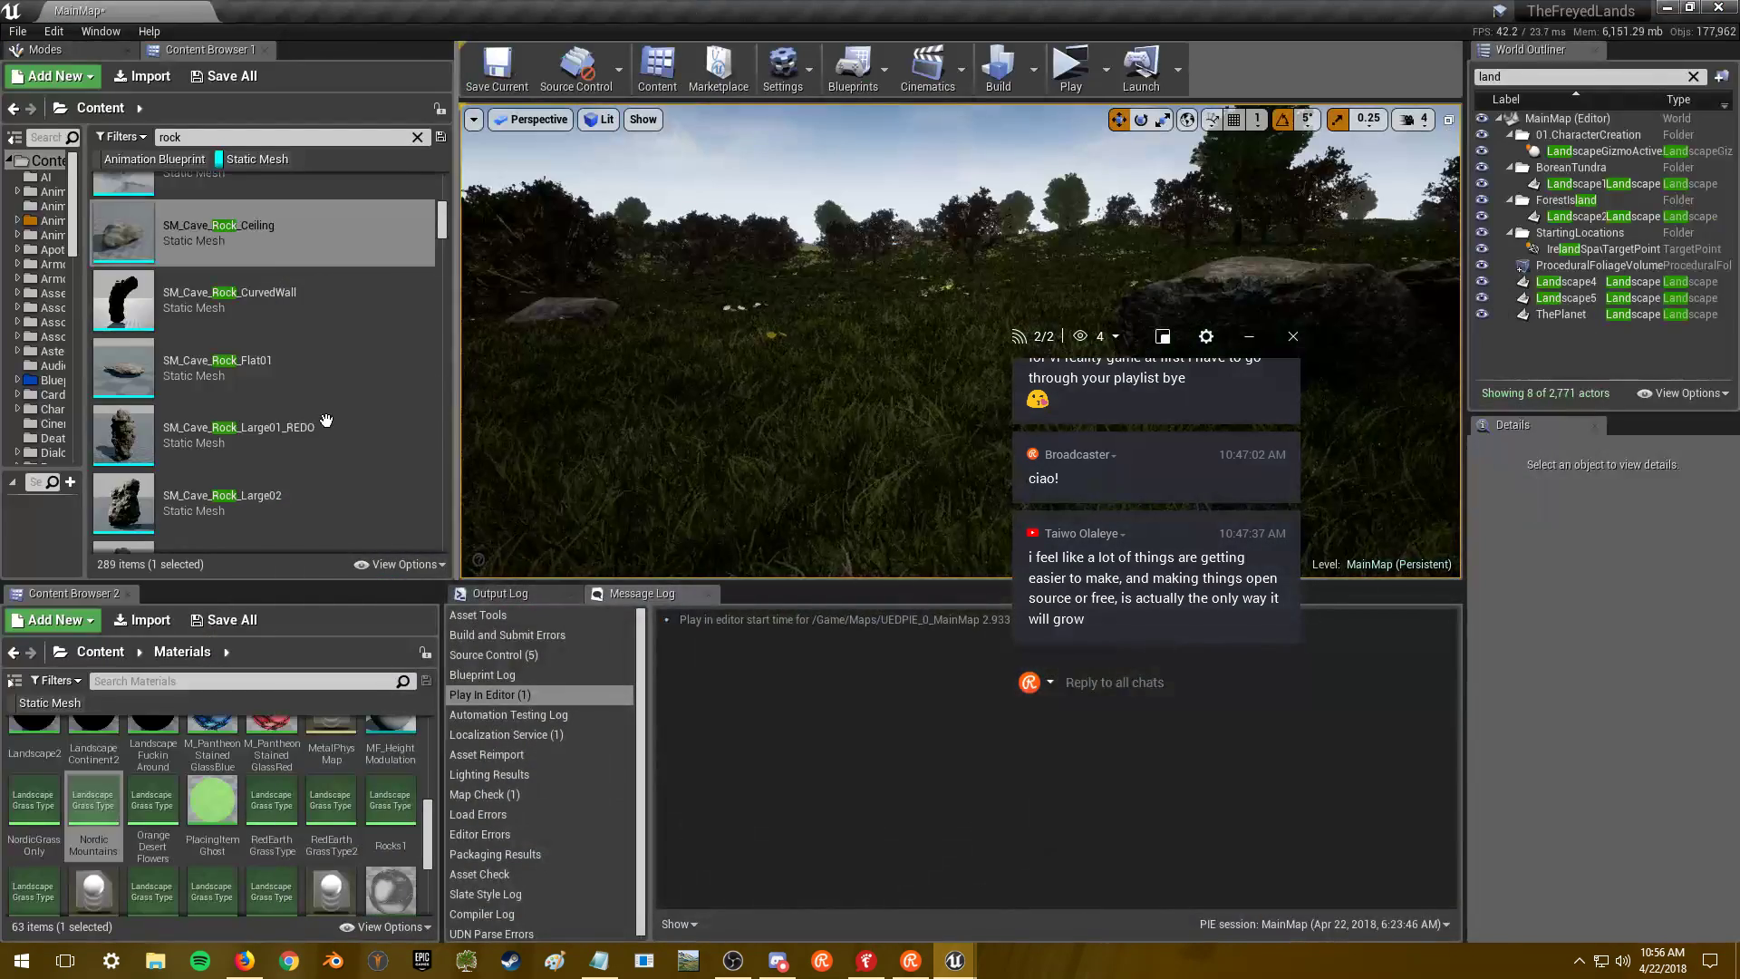
- Inspect SM_Cave_Rock_Flat01 by orbiting it, then close it
scroll(321, 363, down, 1)
mouse_move(321, 364)
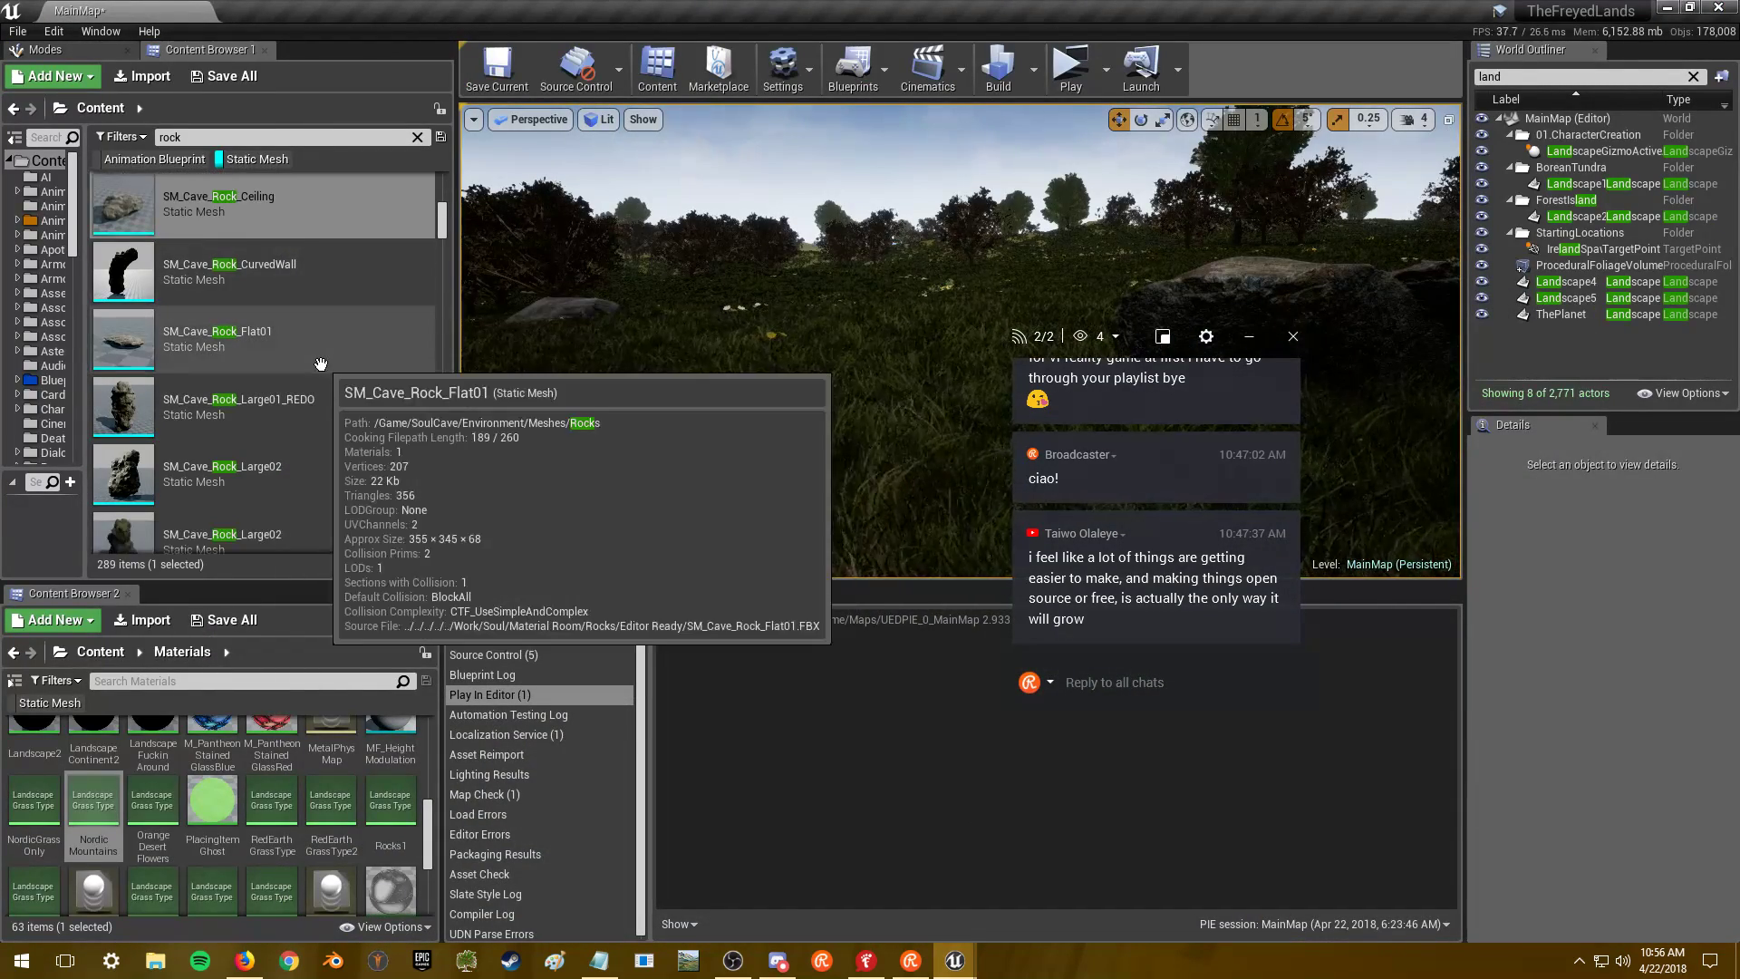
scroll(321, 364, down, 3)
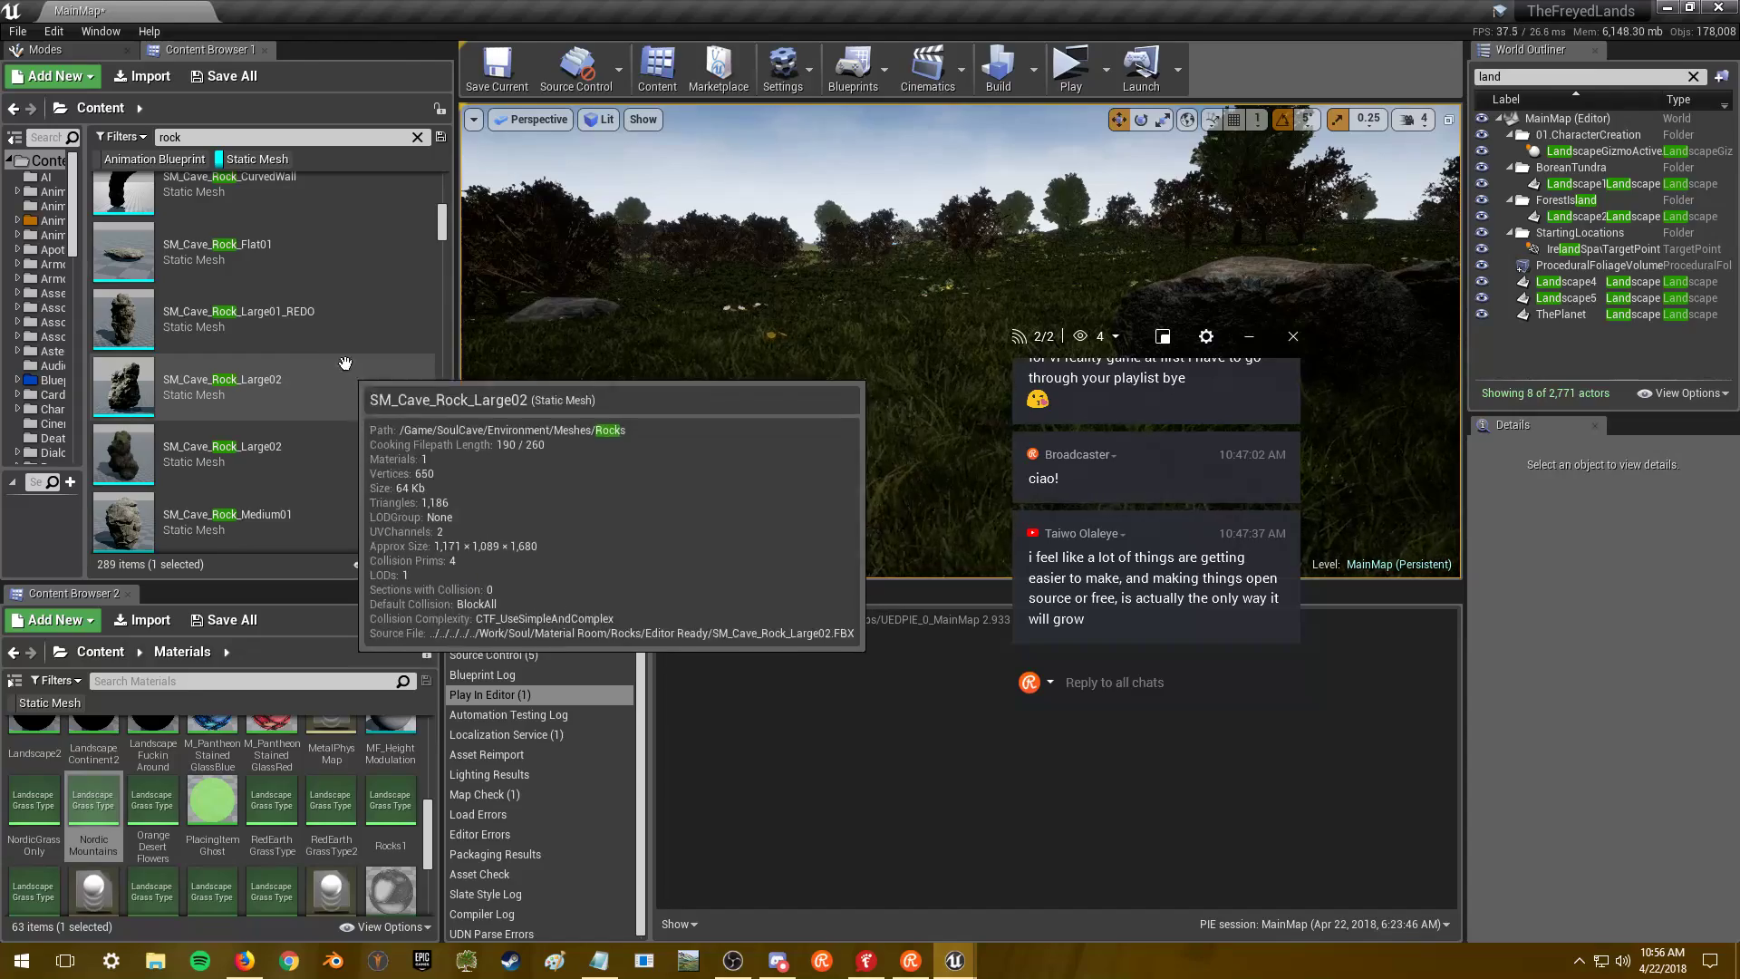
double_click(337, 264)
right_drag(537, 405, 914, 261)
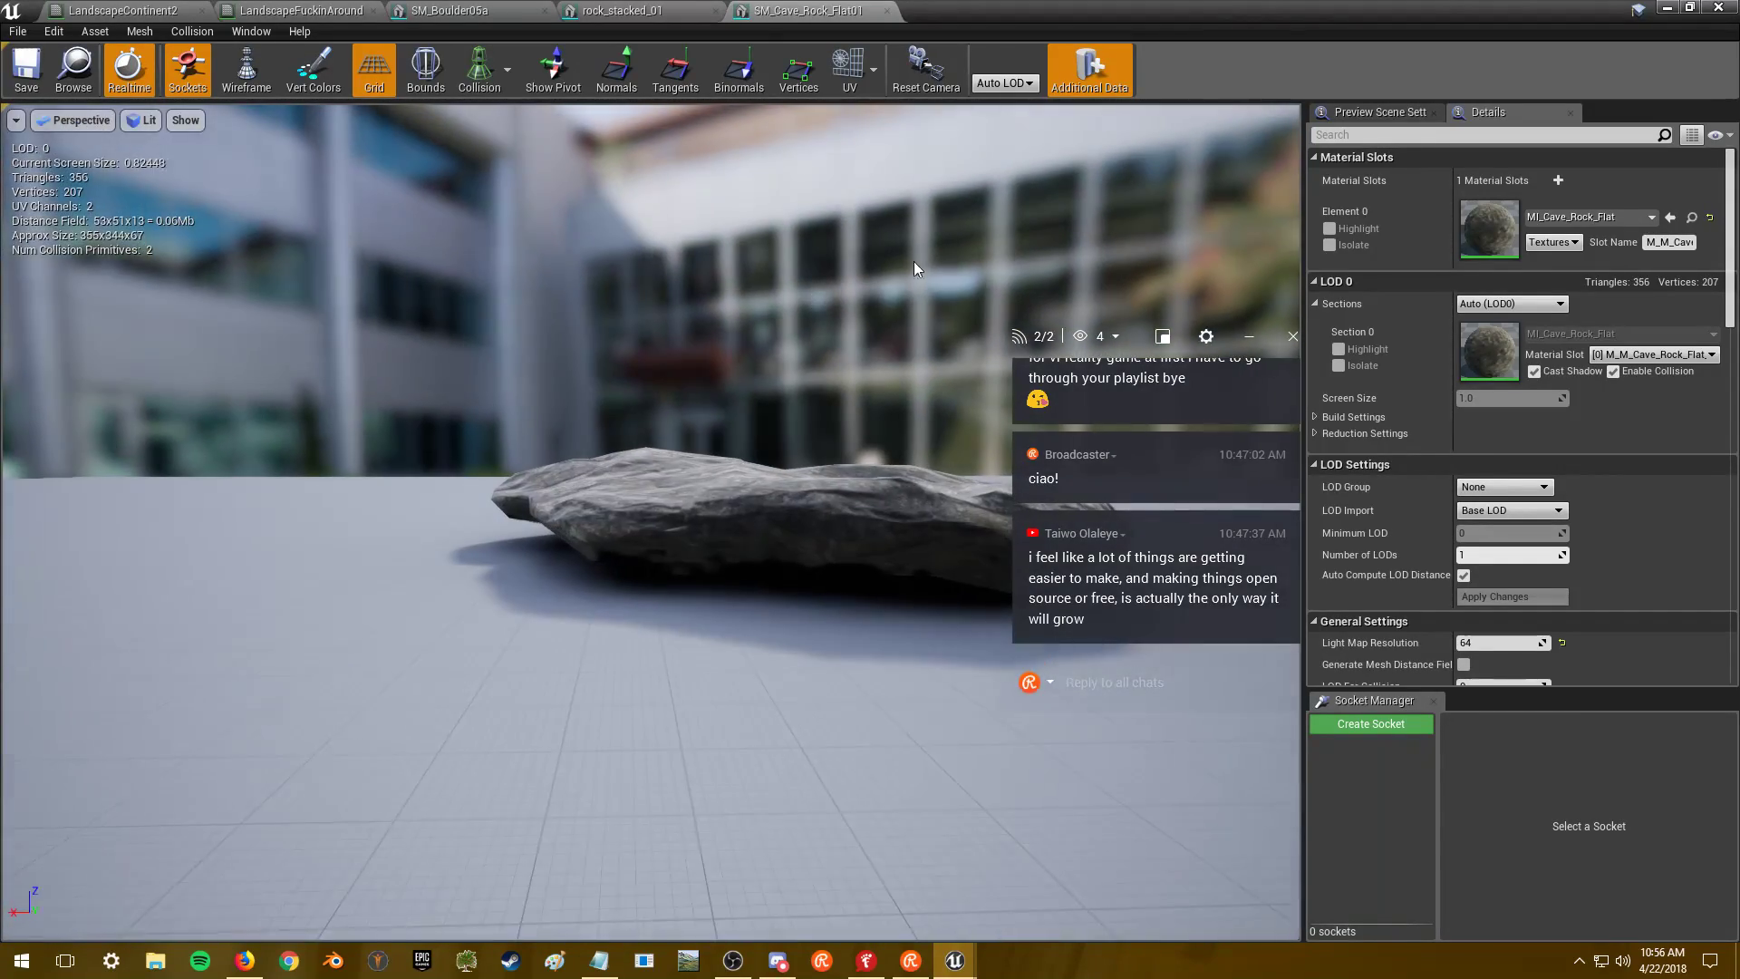
click(887, 11)
click(1663, 9)
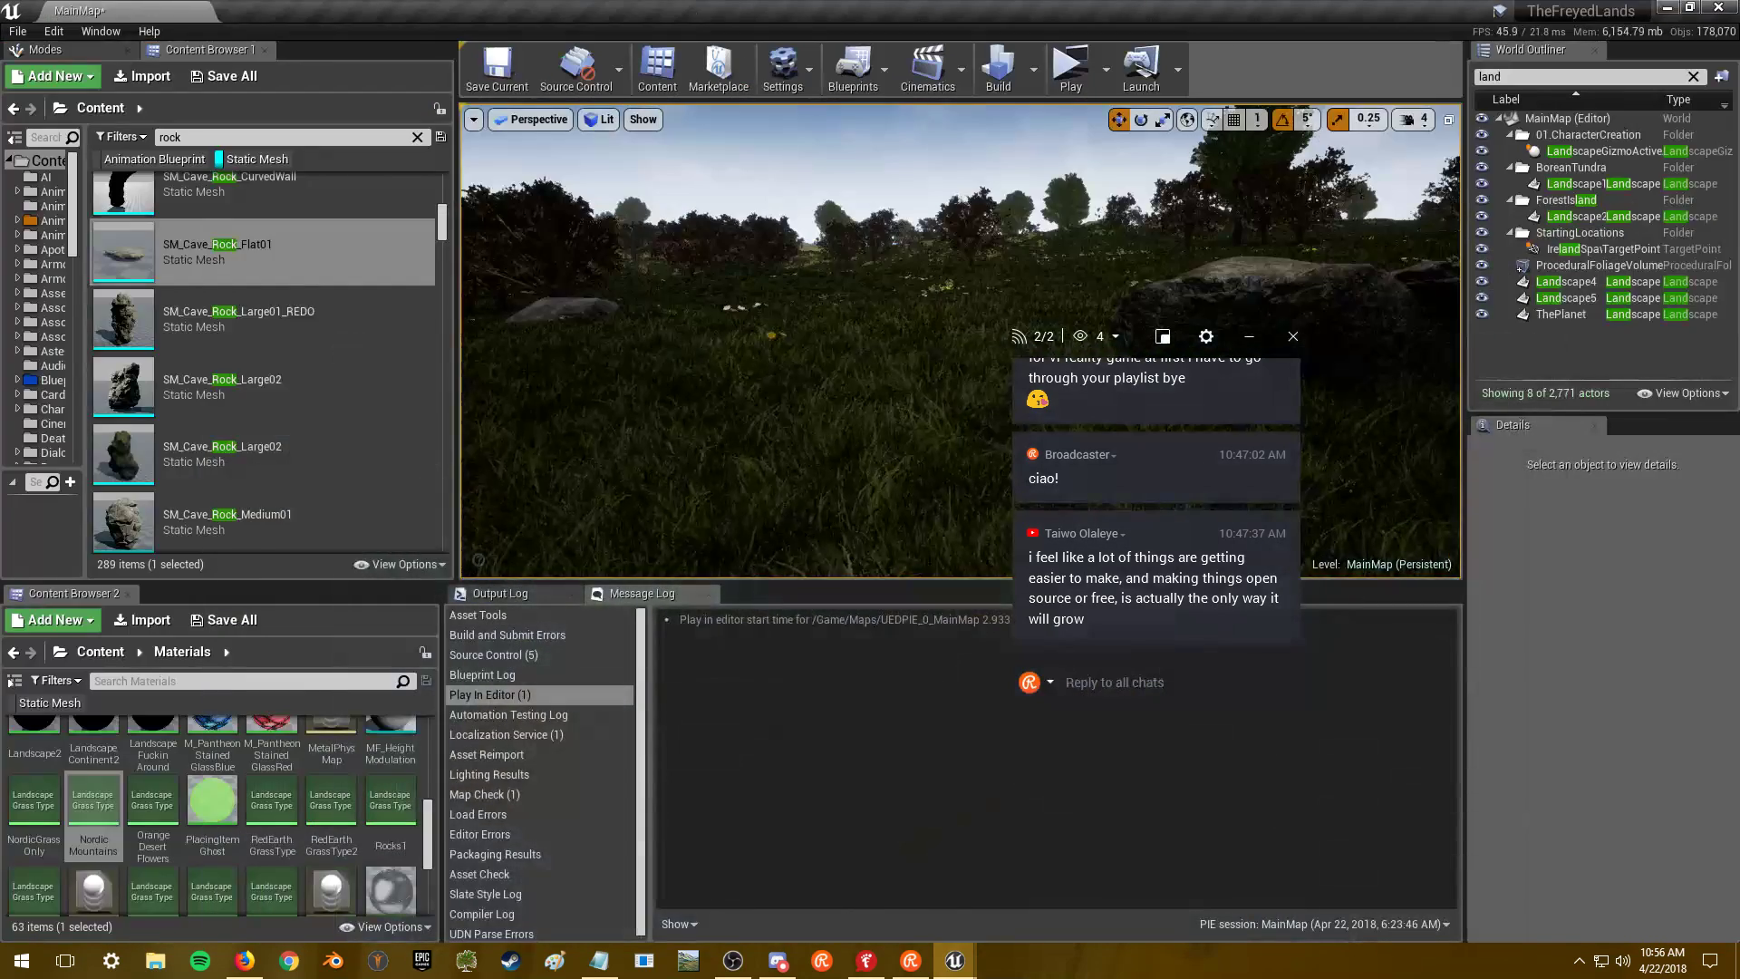
- Inspect SM_Cave_Rock_Medium01 and open Medium02, then switch to Firefox
scroll(311, 289, down, 4)
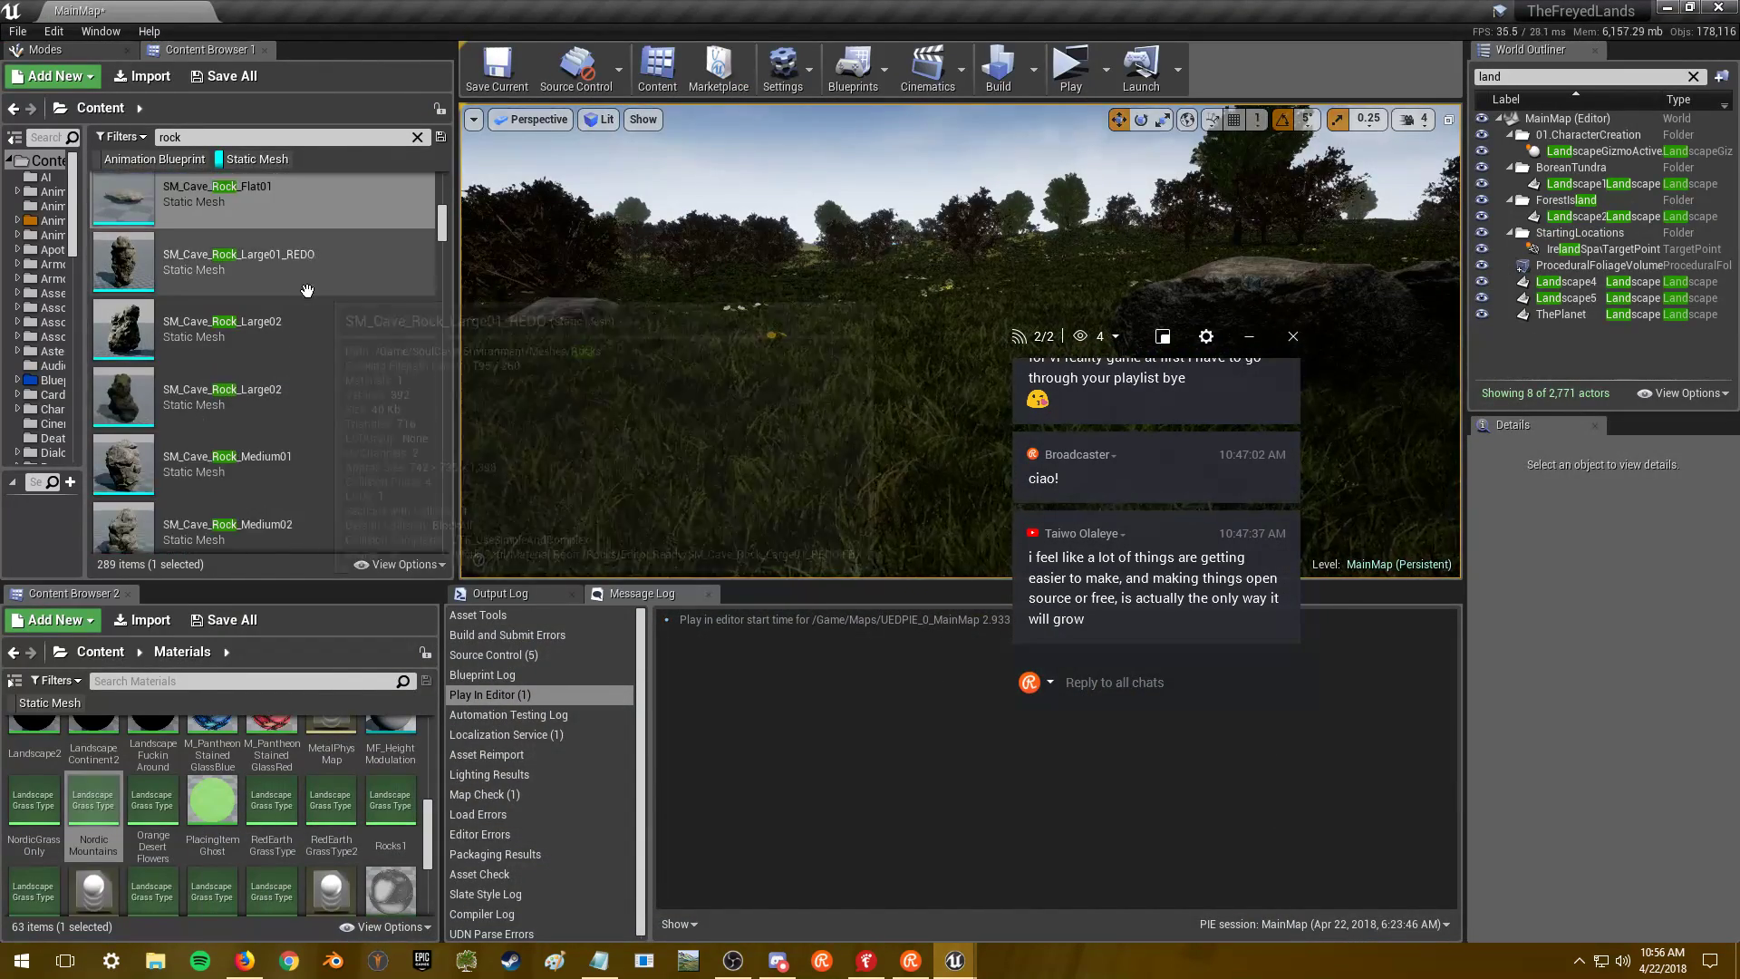
double_click(325, 313)
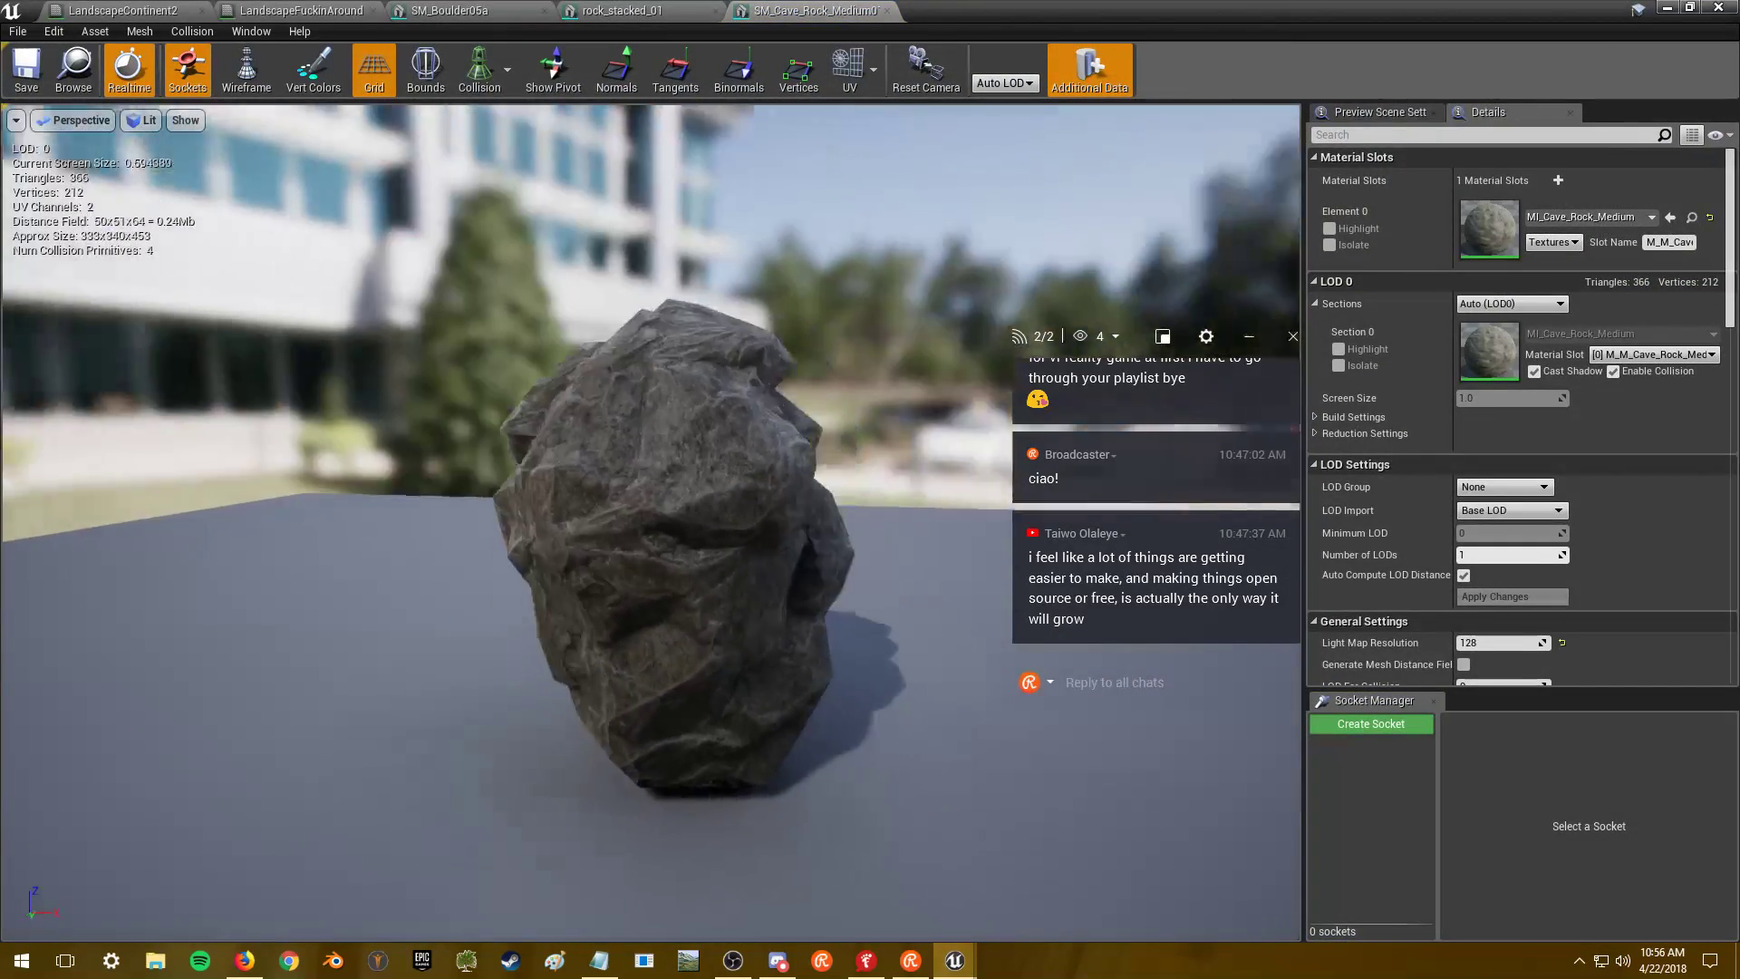
right_drag(634, 508, 921, 145)
click(1669, 7)
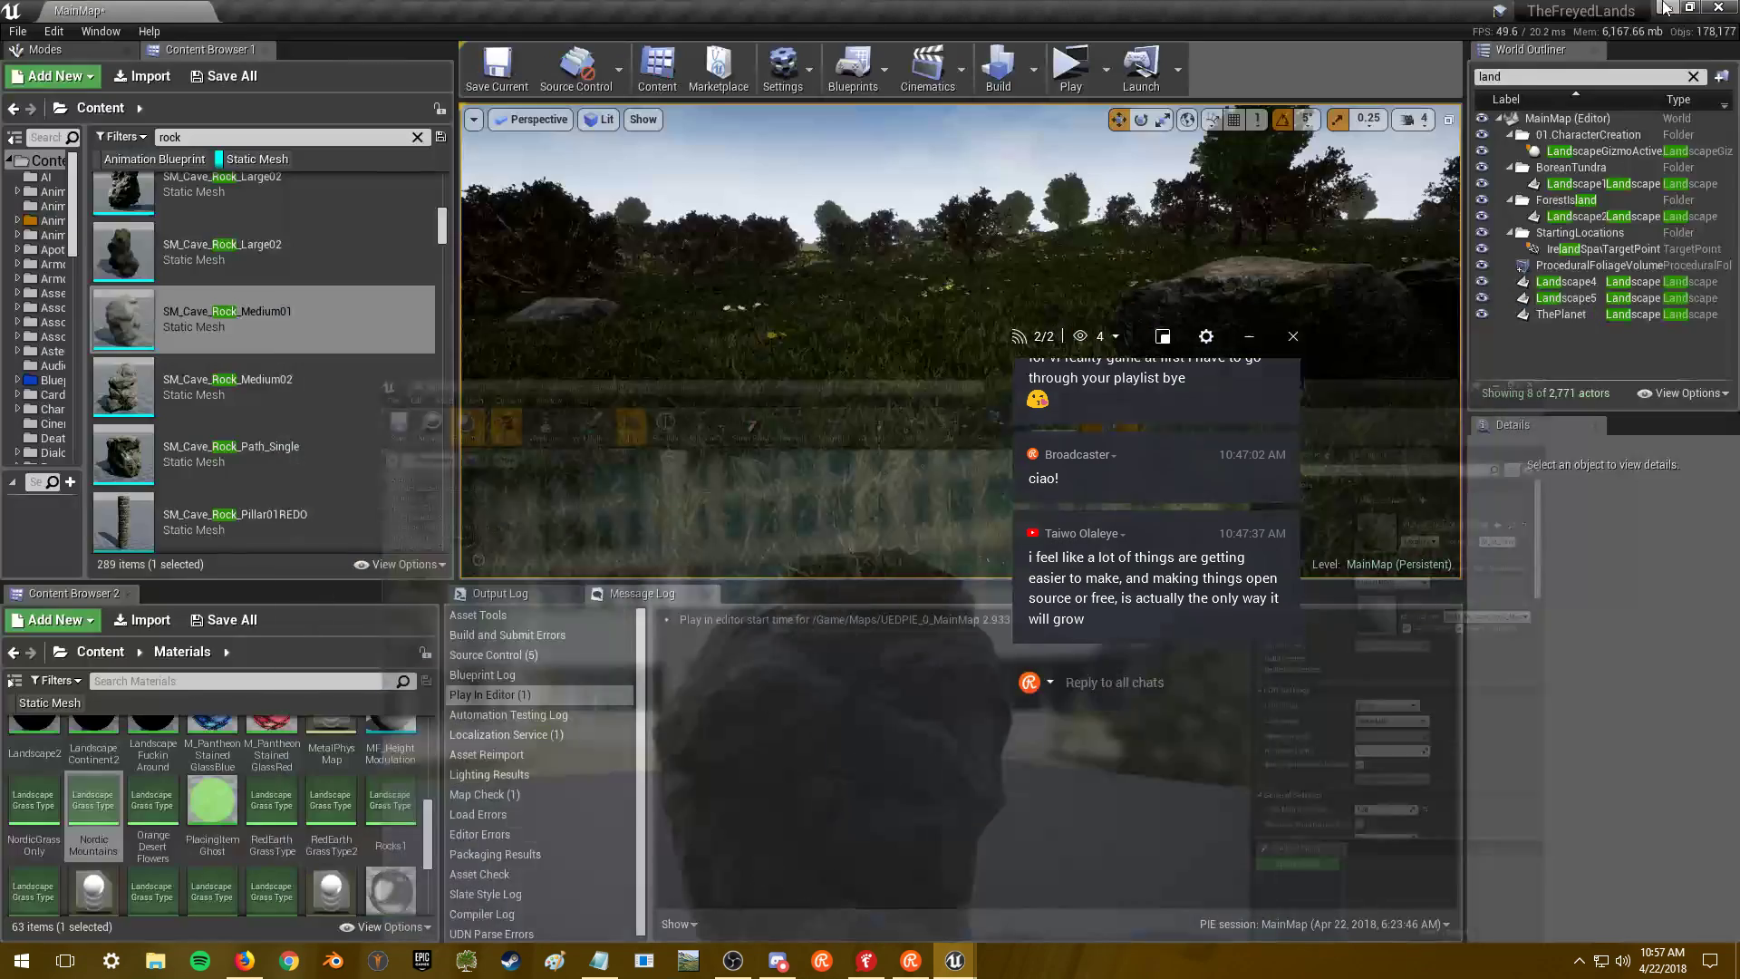
double_click(254, 387)
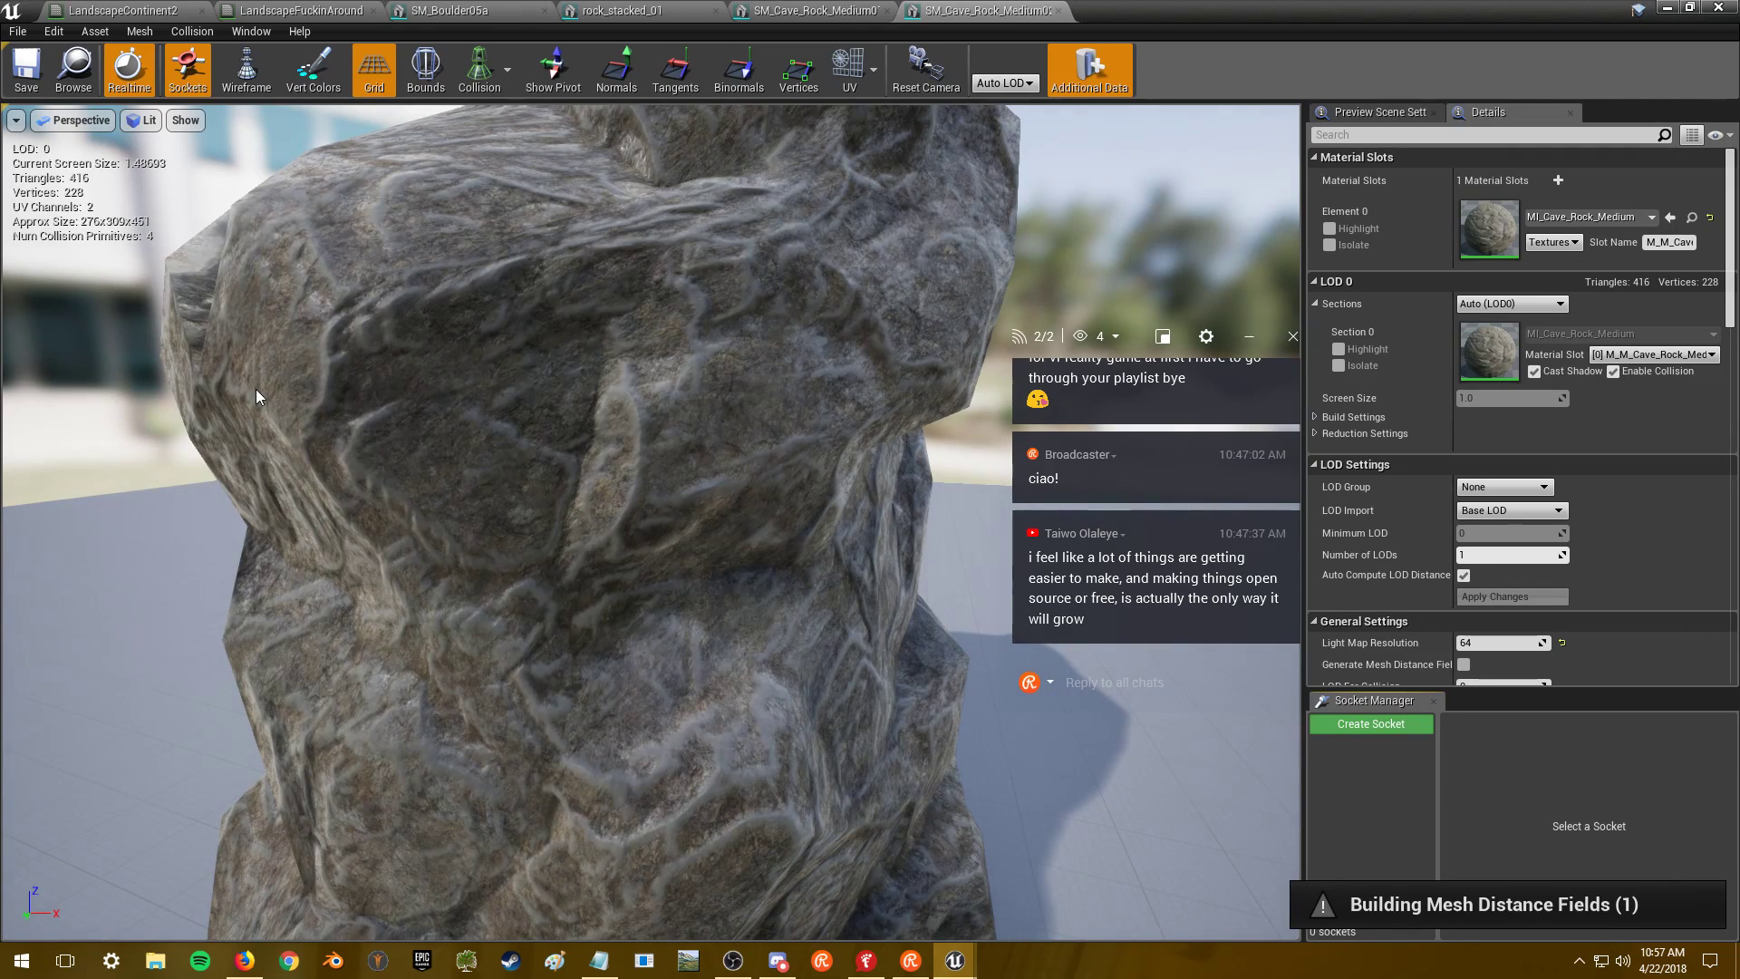
key(alt+Tab)
key(alt+Tab)
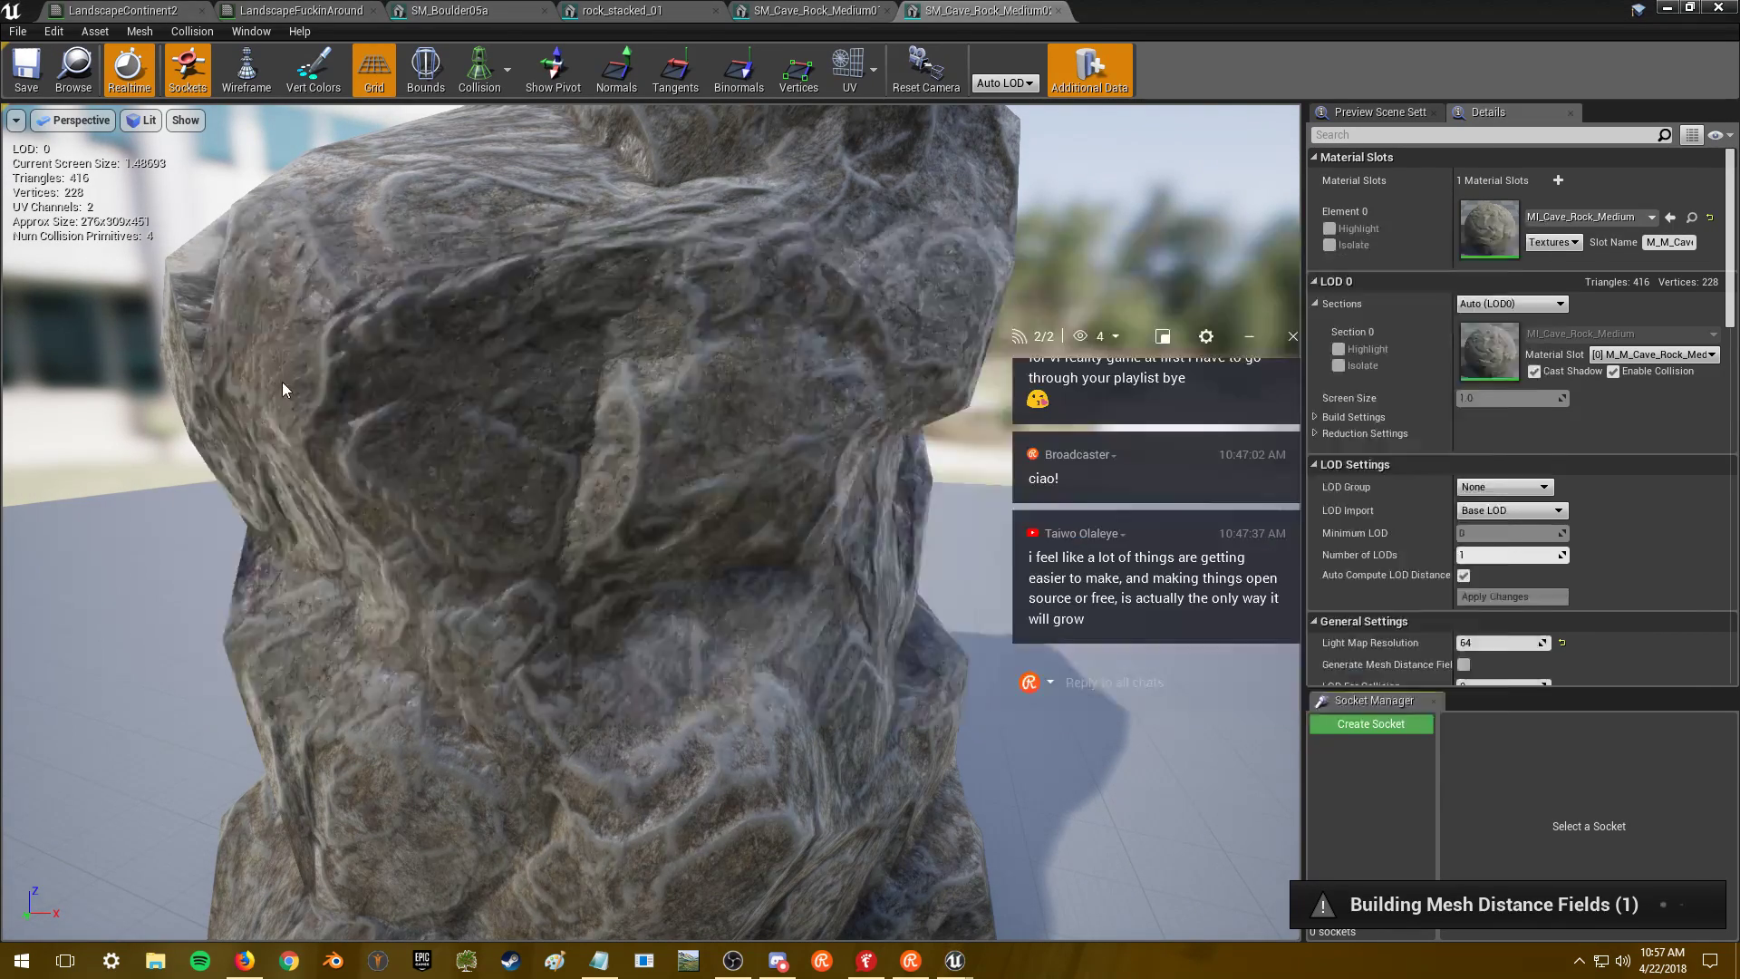
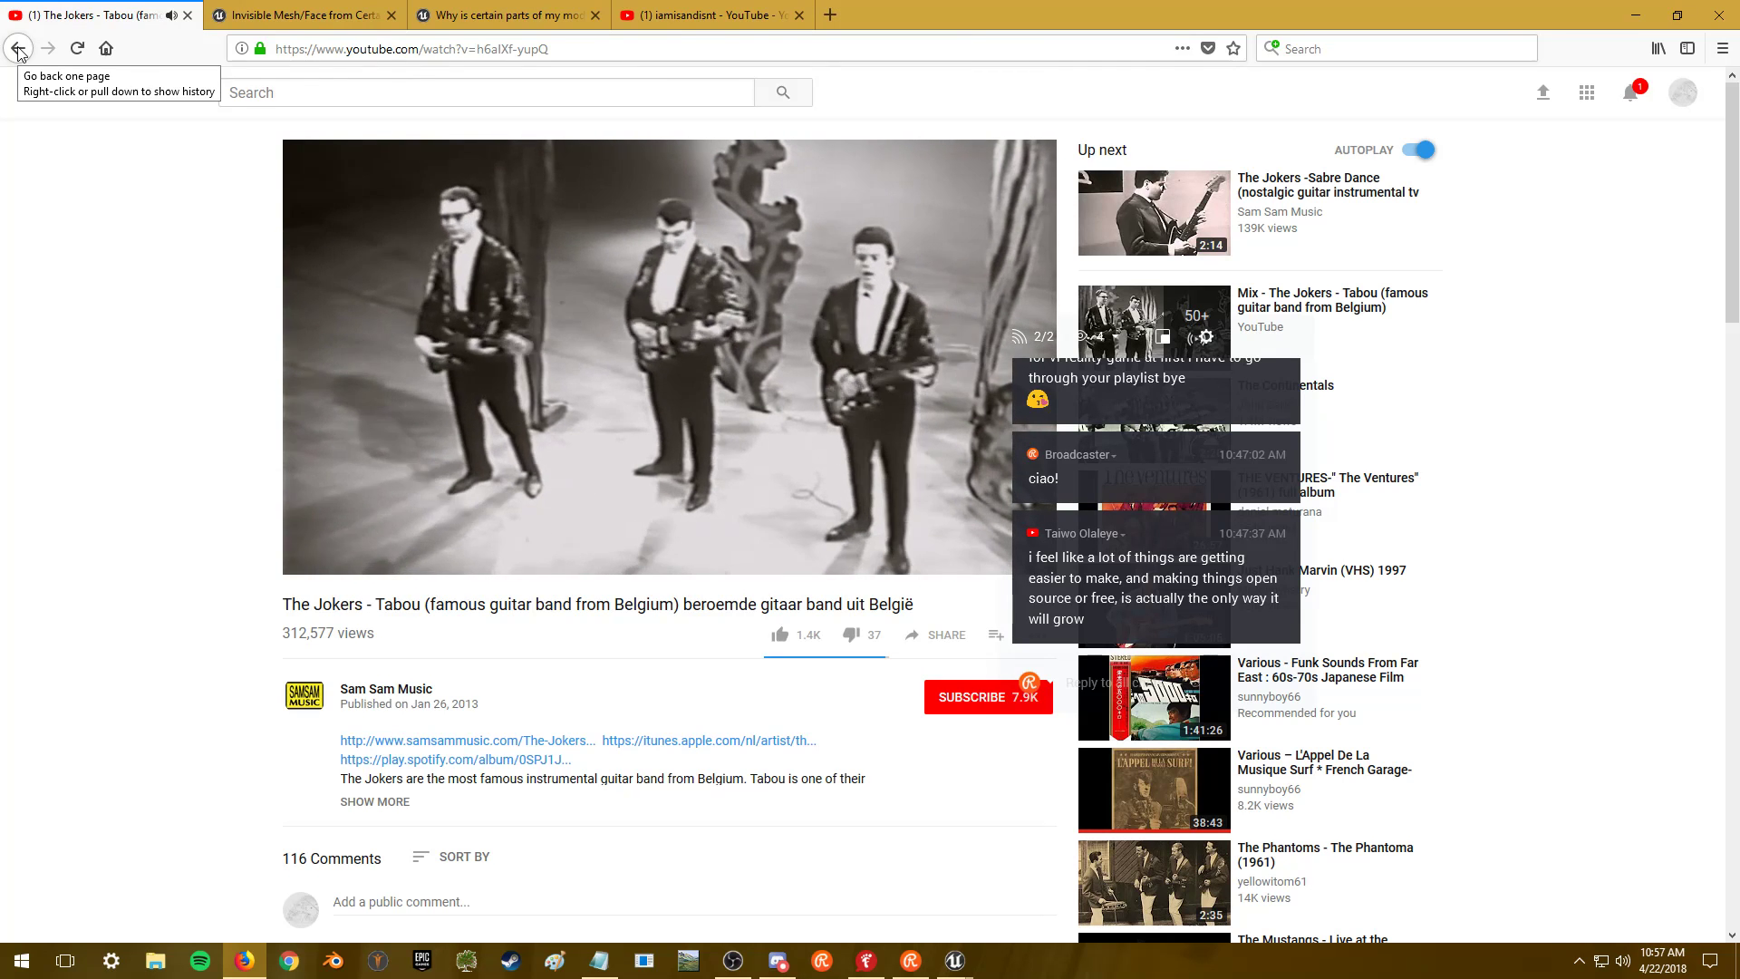
- Go back to the channel's videos page and start the Cambodia's Lost Rock And Roll 60s compilation
right_click(17, 52)
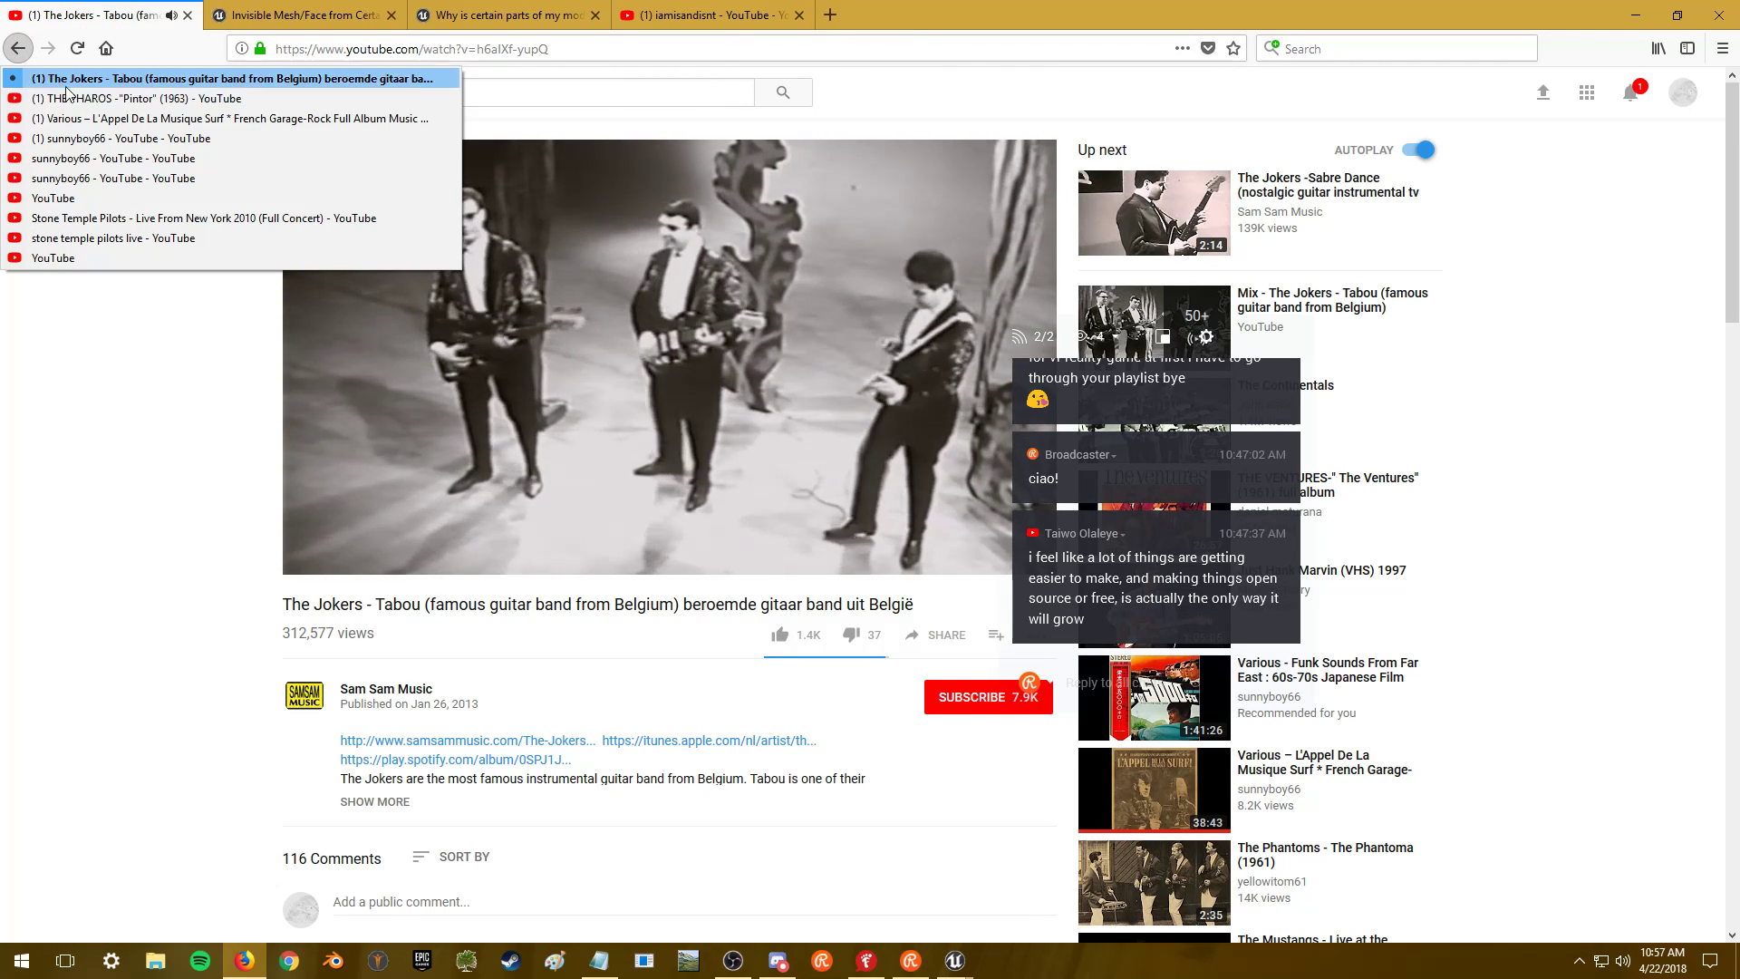
click(118, 141)
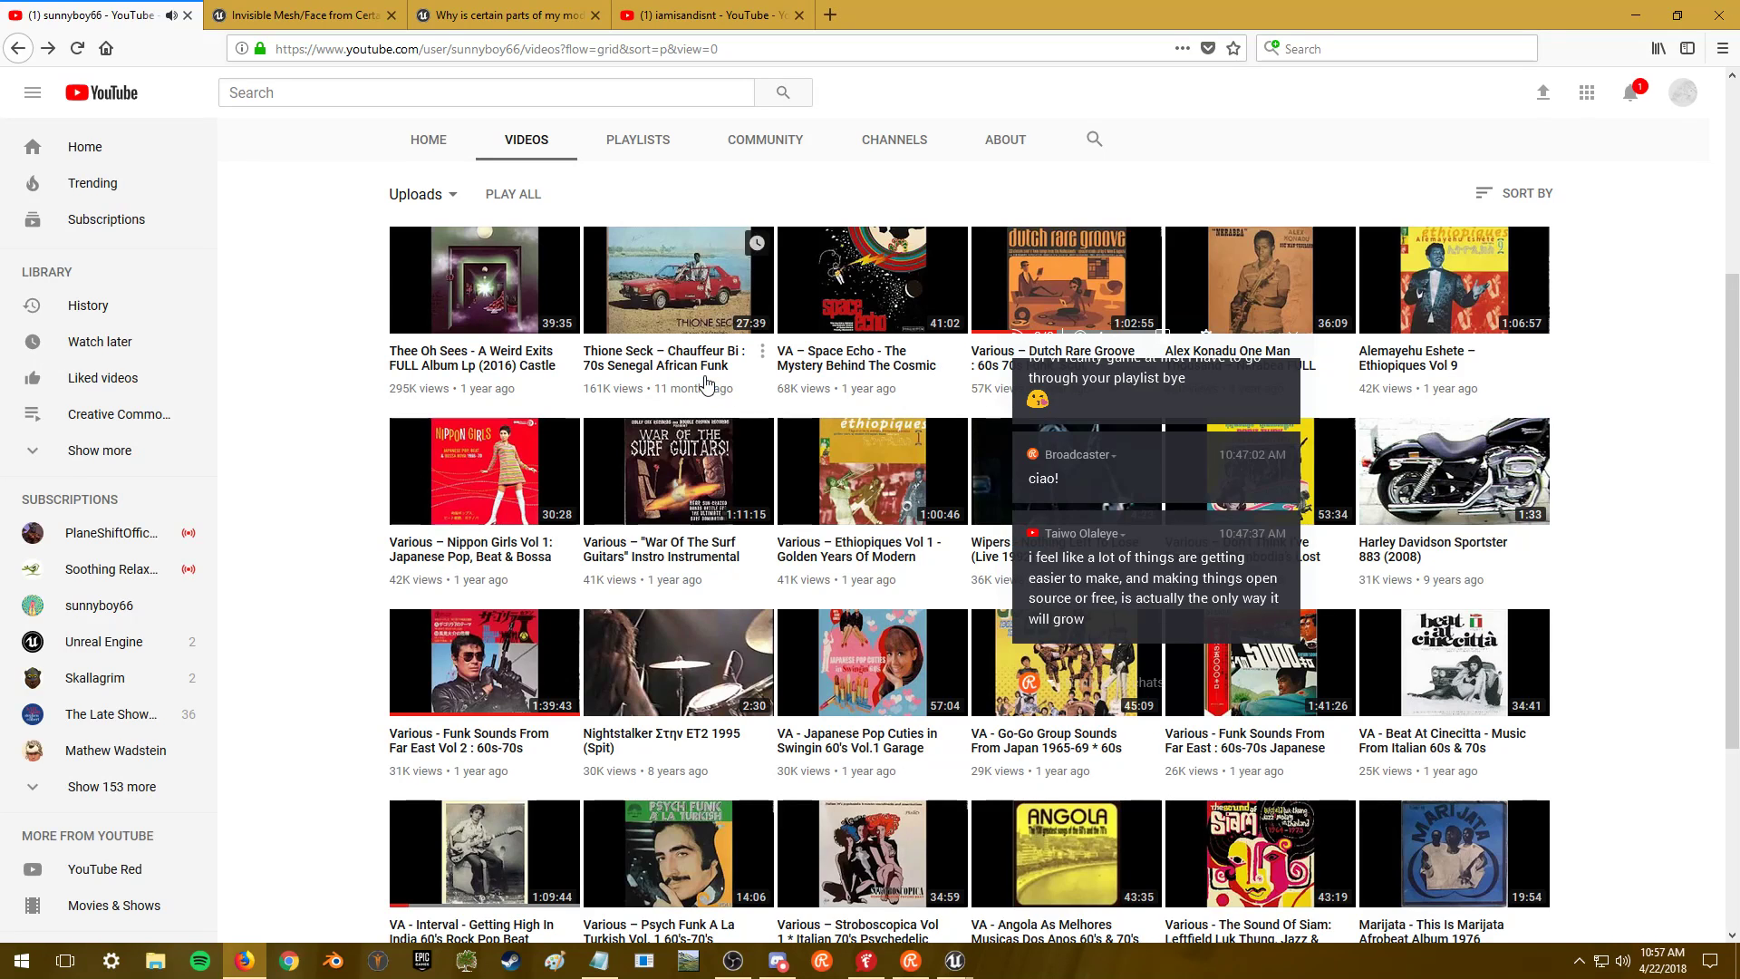
scroll(710, 366, down, 2)
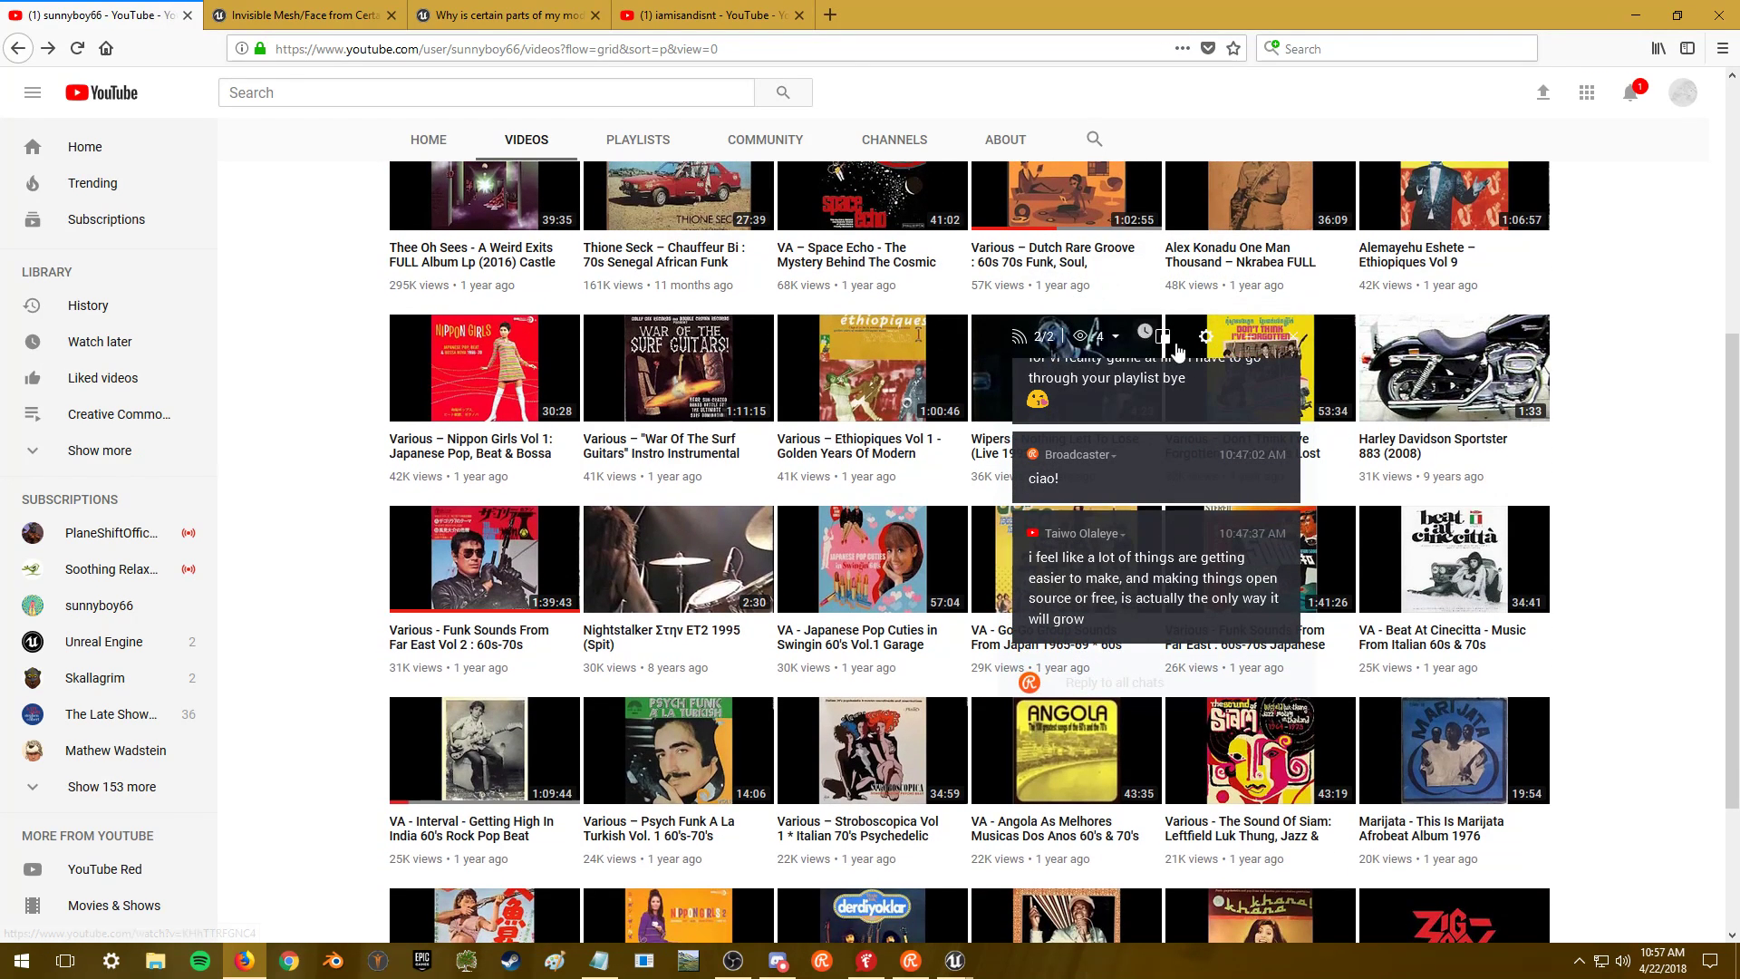
drag(1141, 353, 1657, 396)
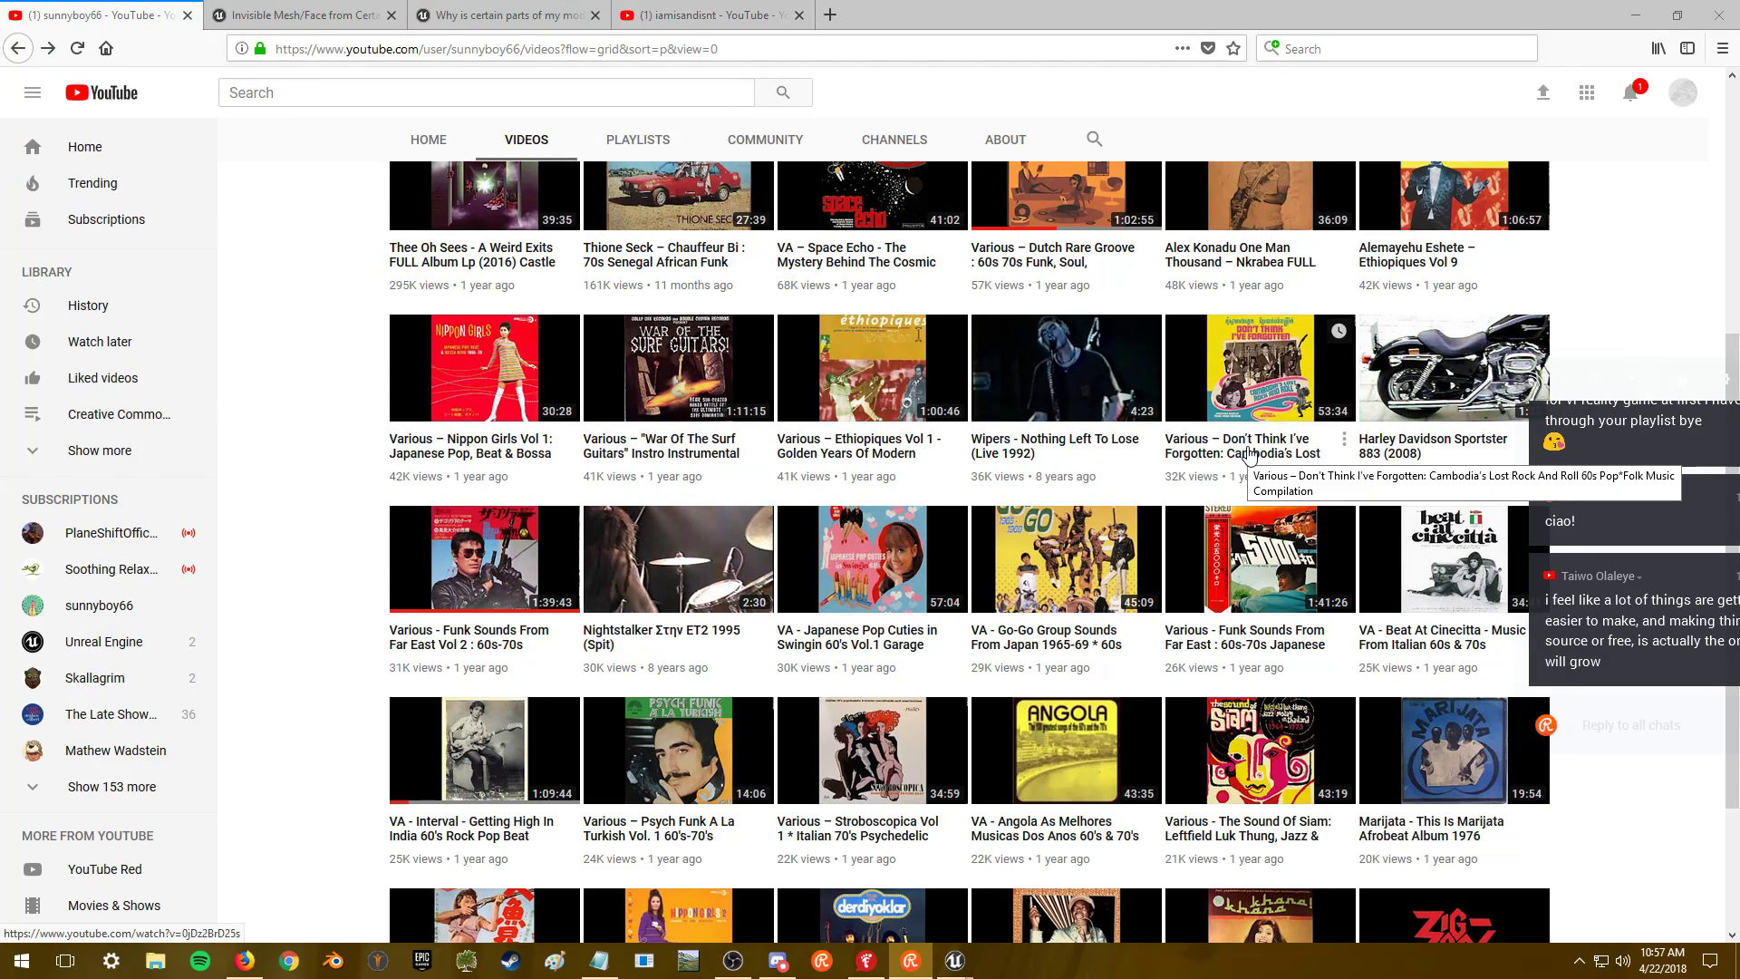
click(1250, 455)
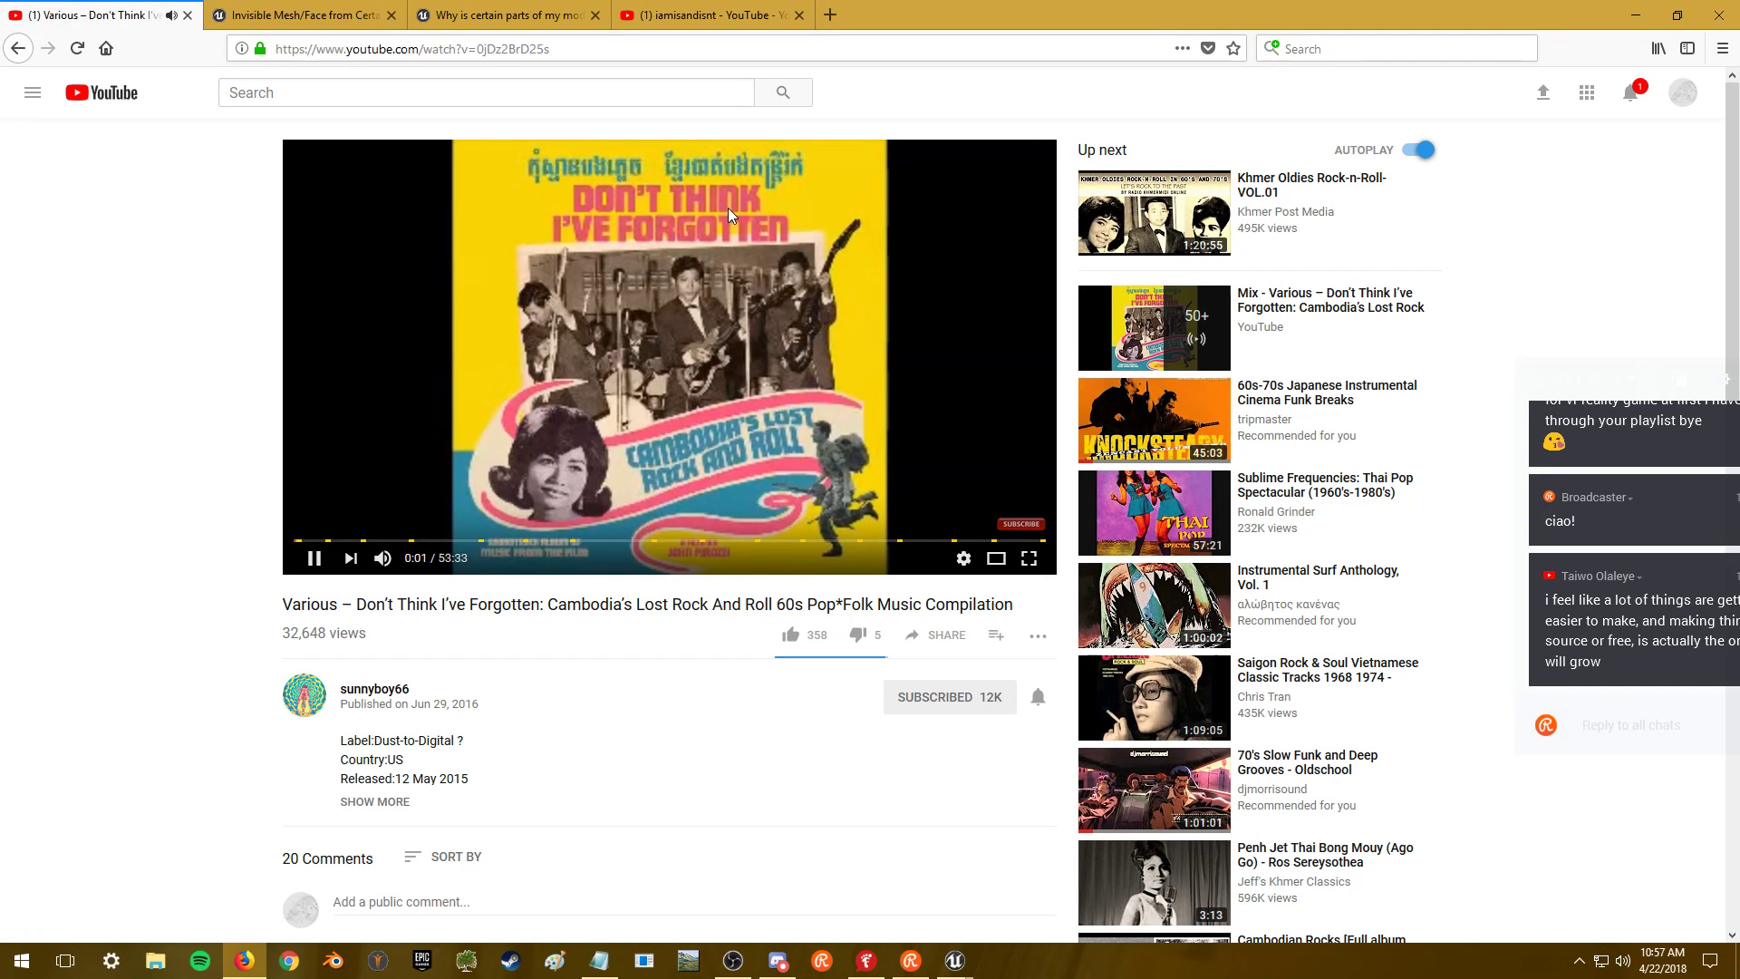
key(alt+Tab)
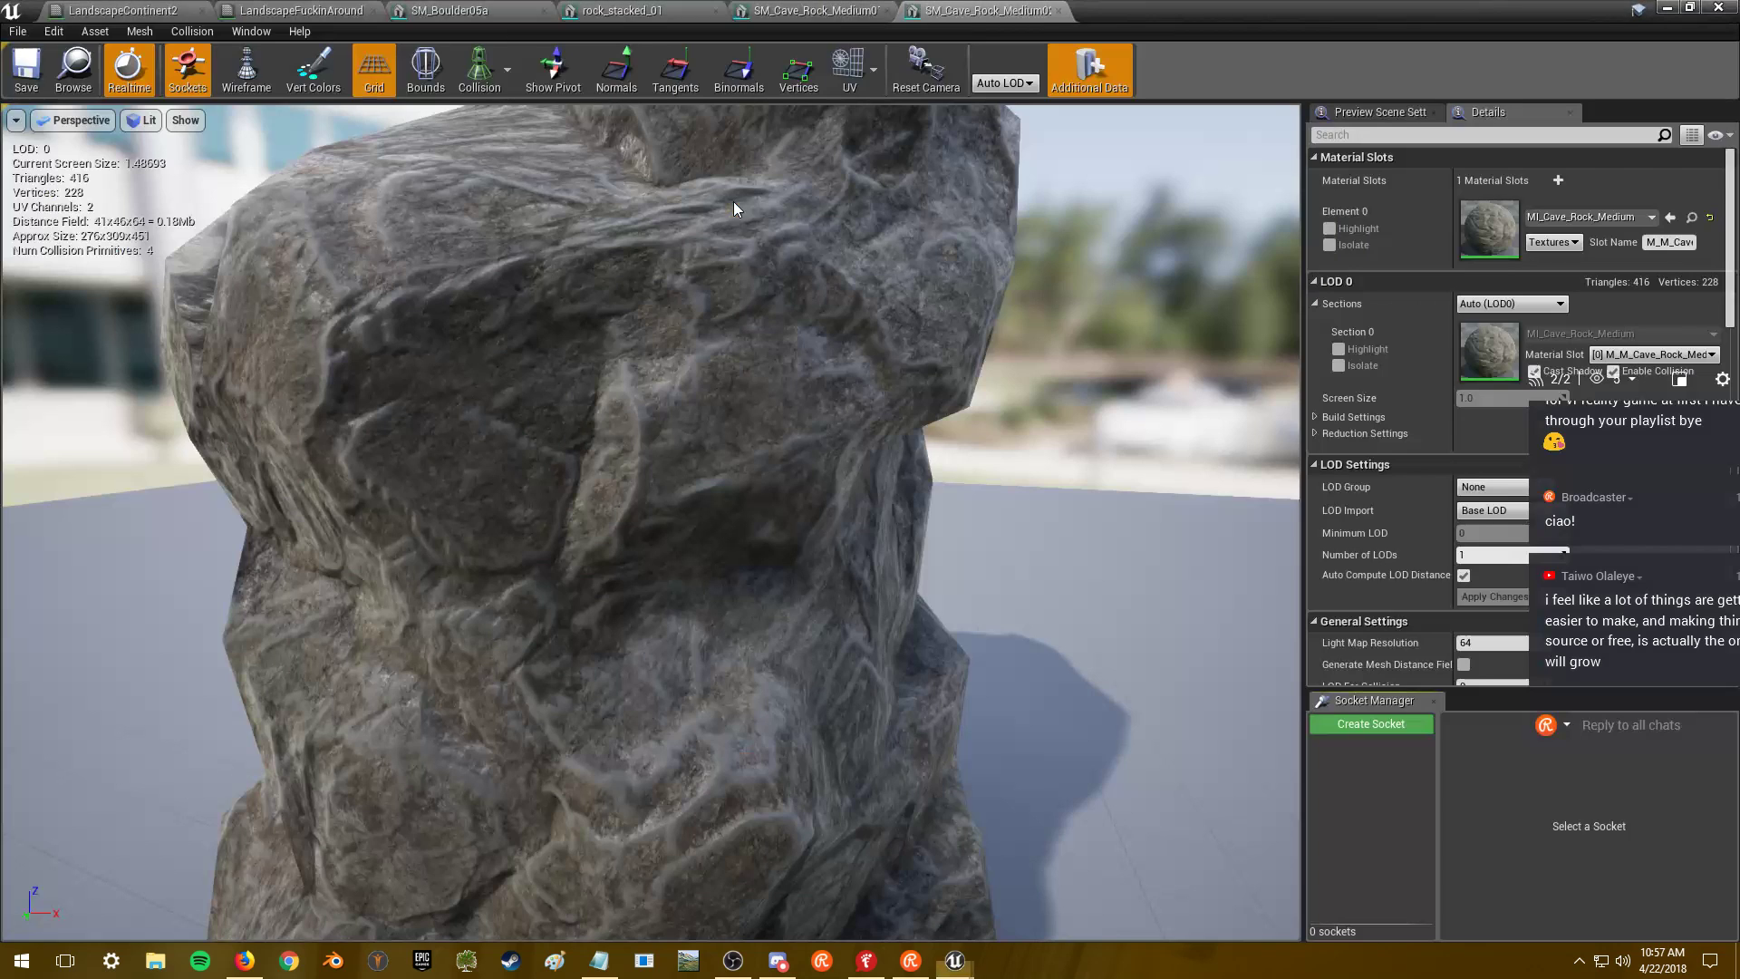
- Compare SM_Cave_Rock_Medium01 and Medium02 in the mesh editor, orbiting the first rock
click(1669, 7)
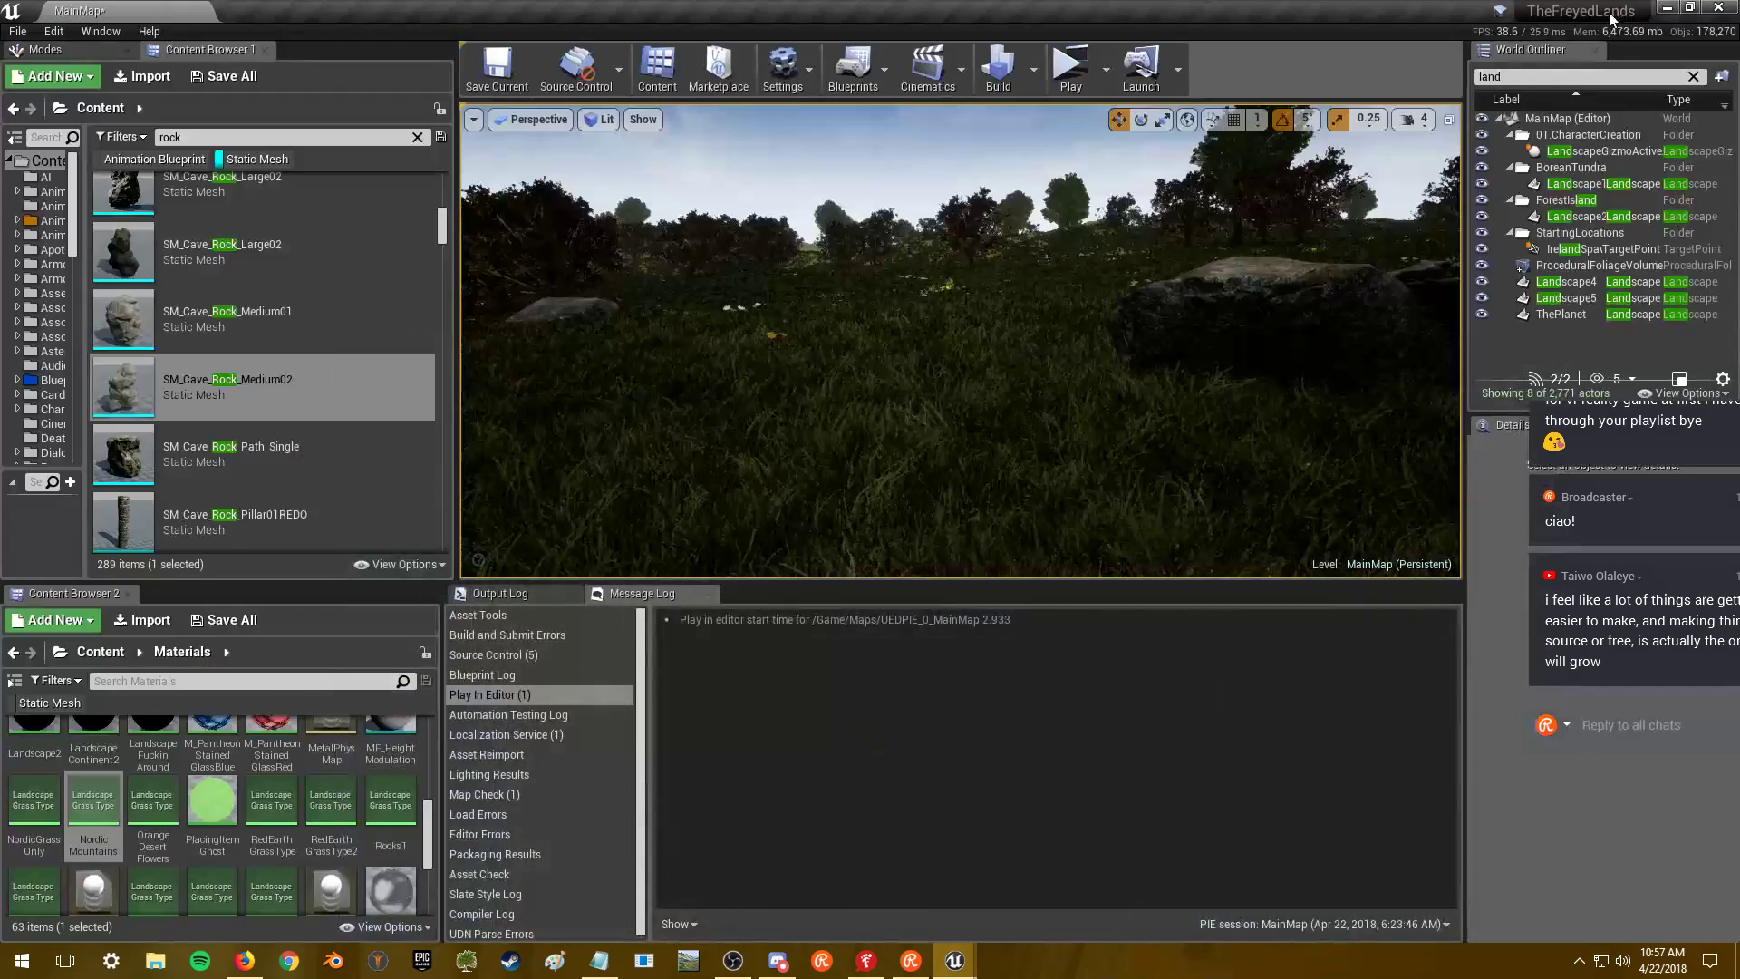
scroll(363, 353, down, 2)
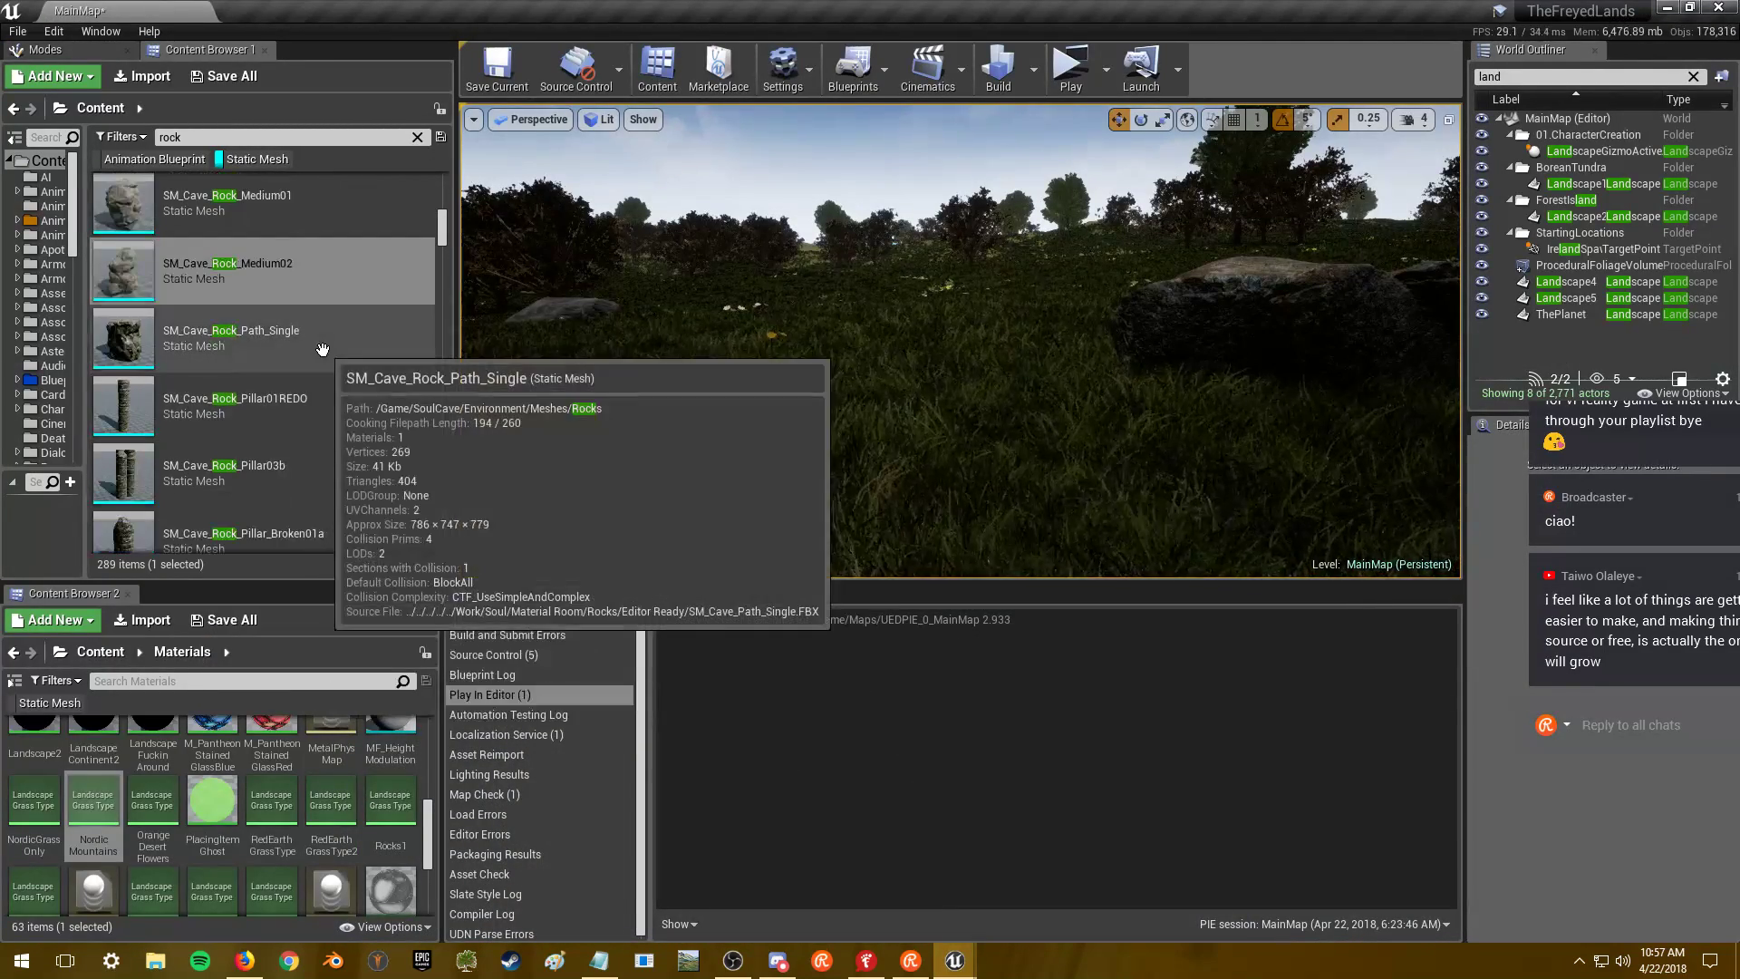
key(alt+Tab)
click(696, 353)
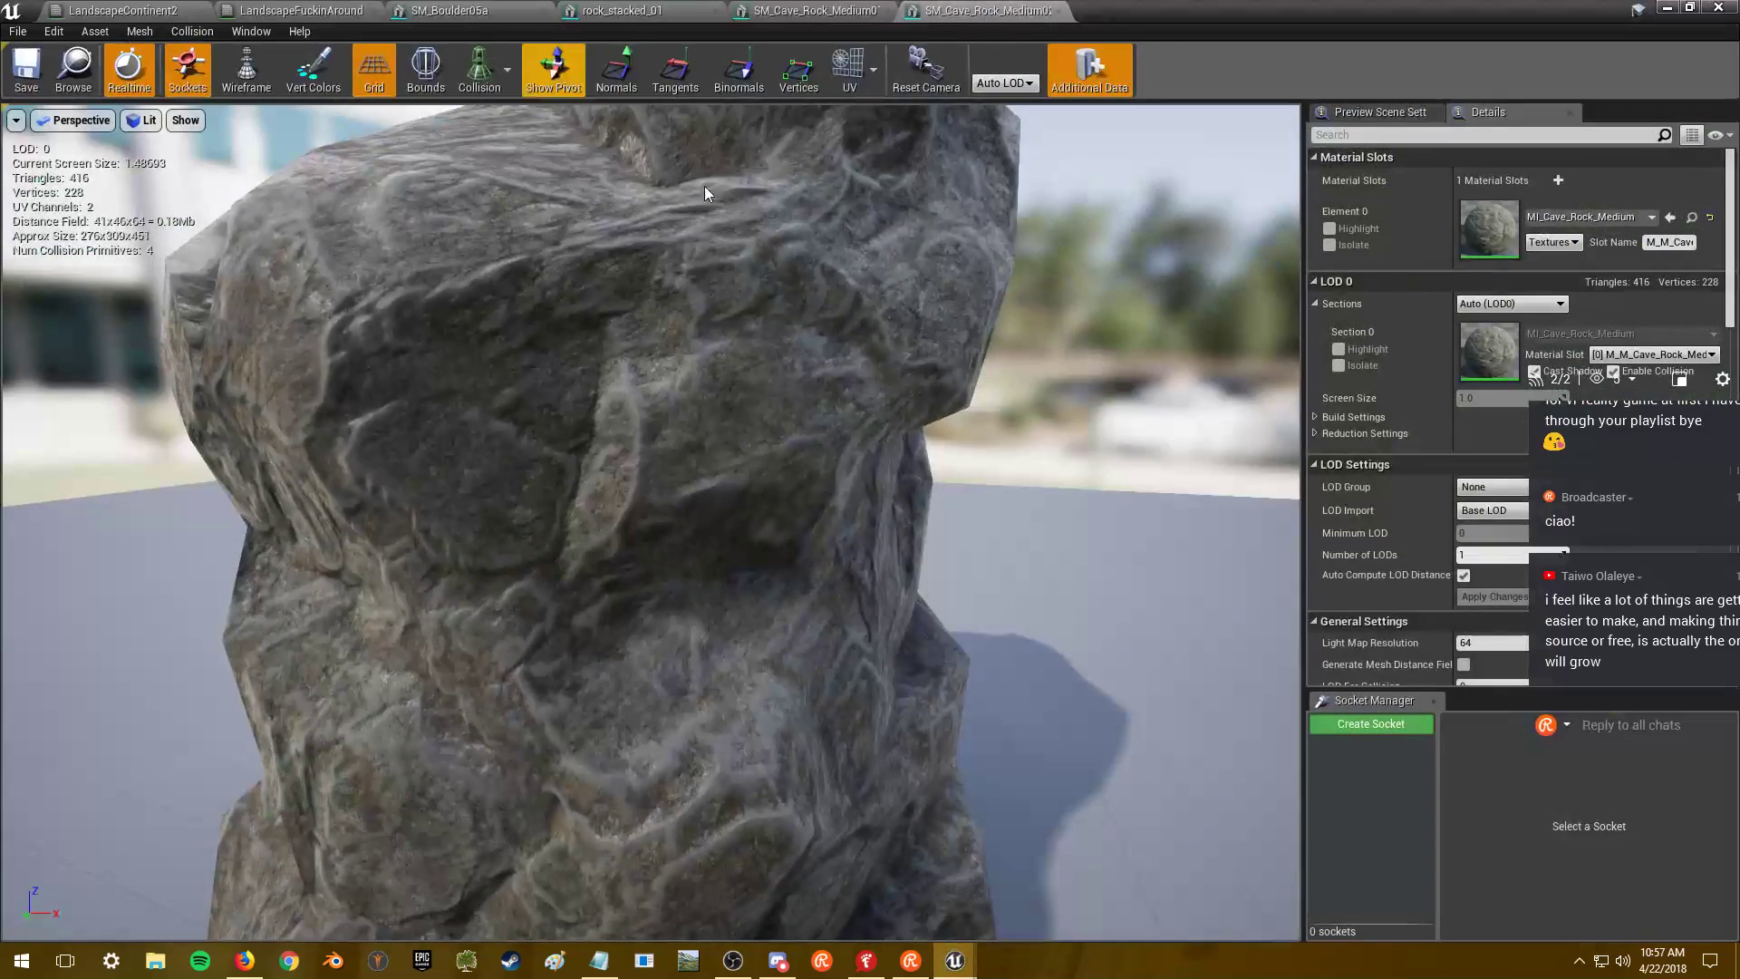
right_drag(892, 204, 892, 253)
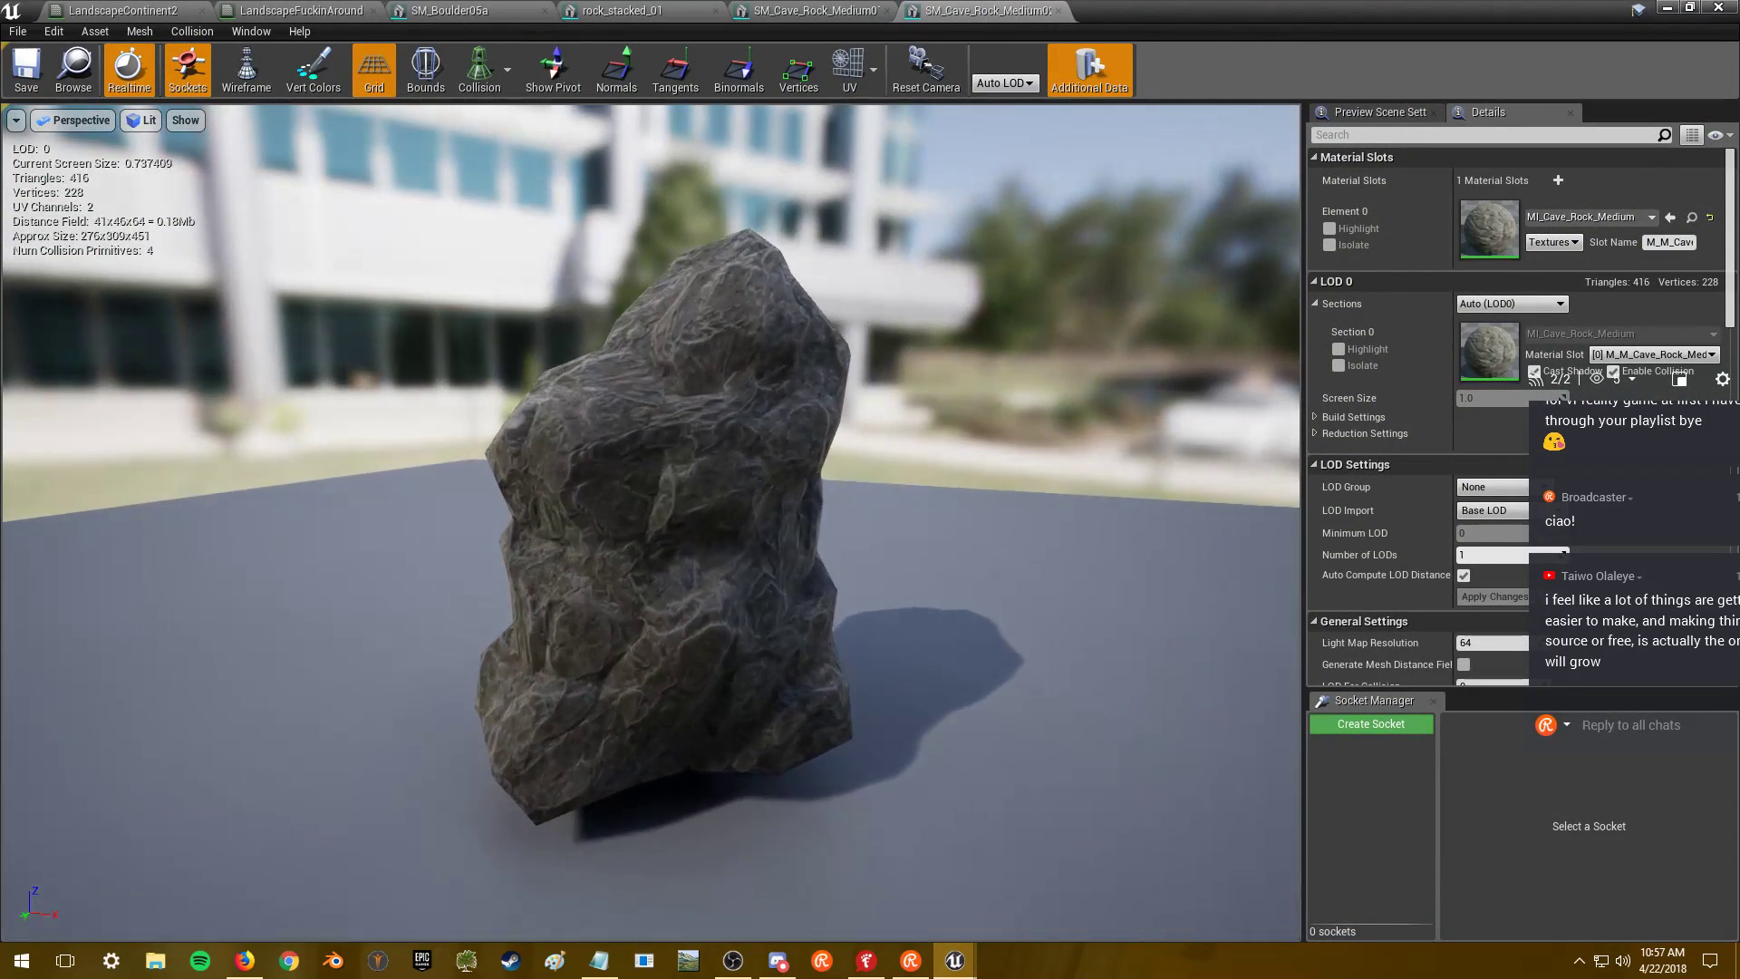
click(843, 7)
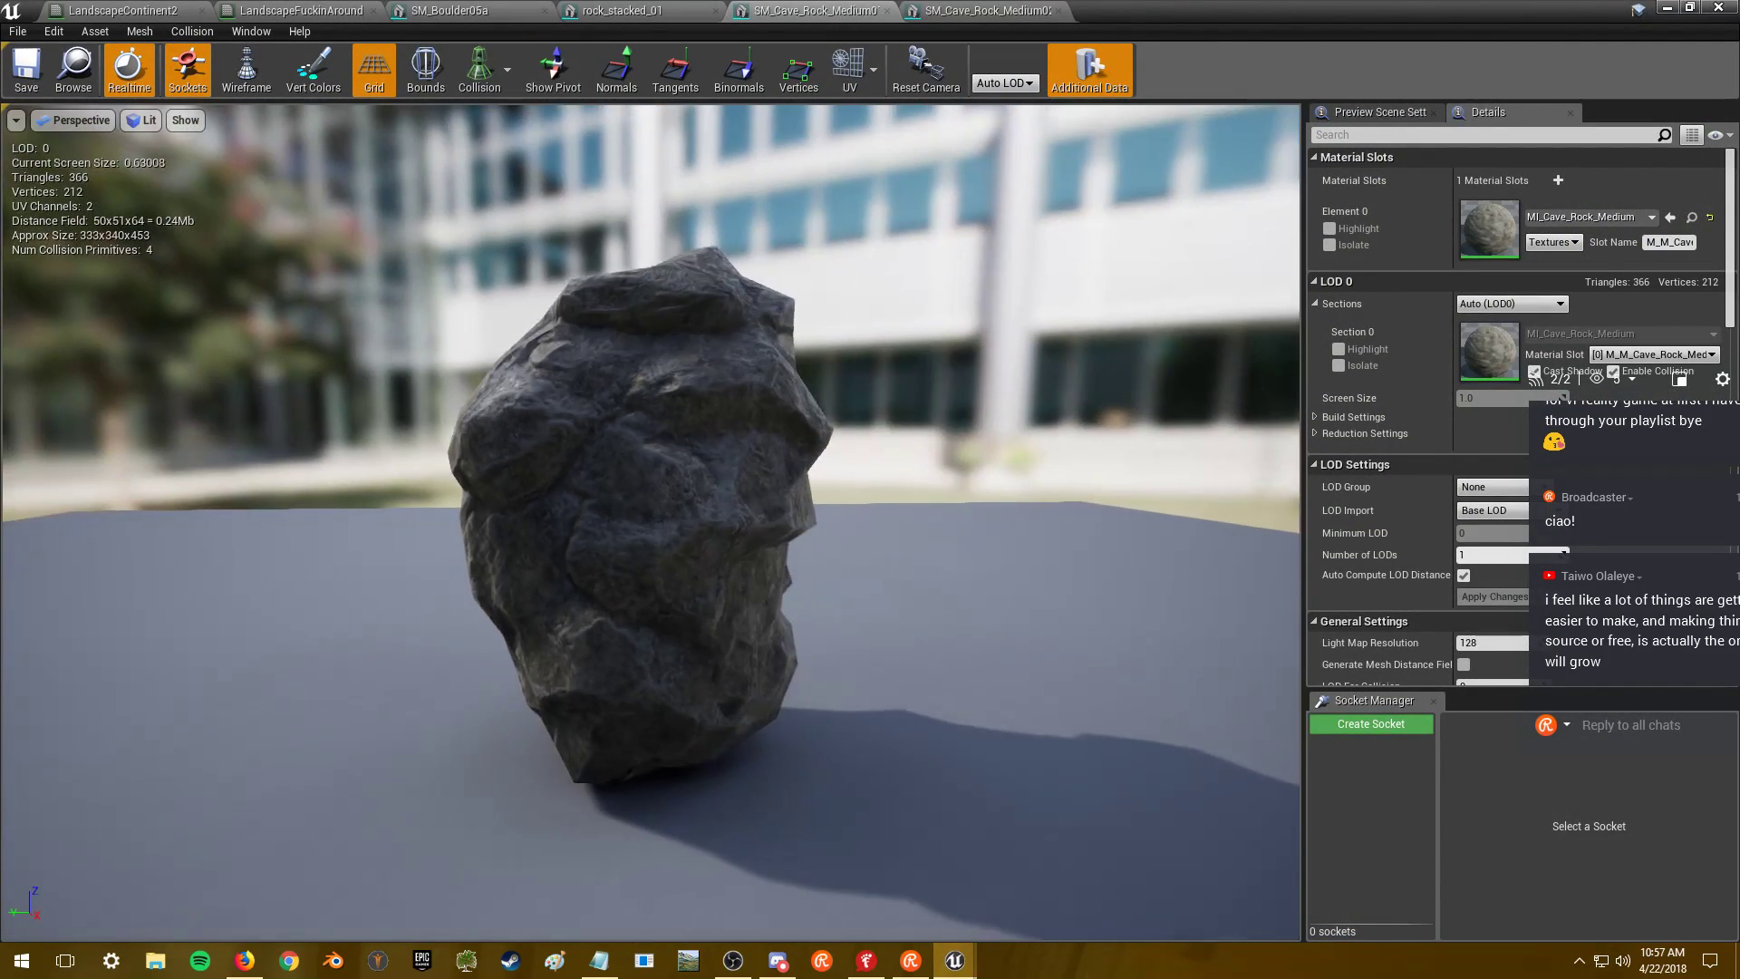
click(993, 12)
drag(750, 432, 750, 433)
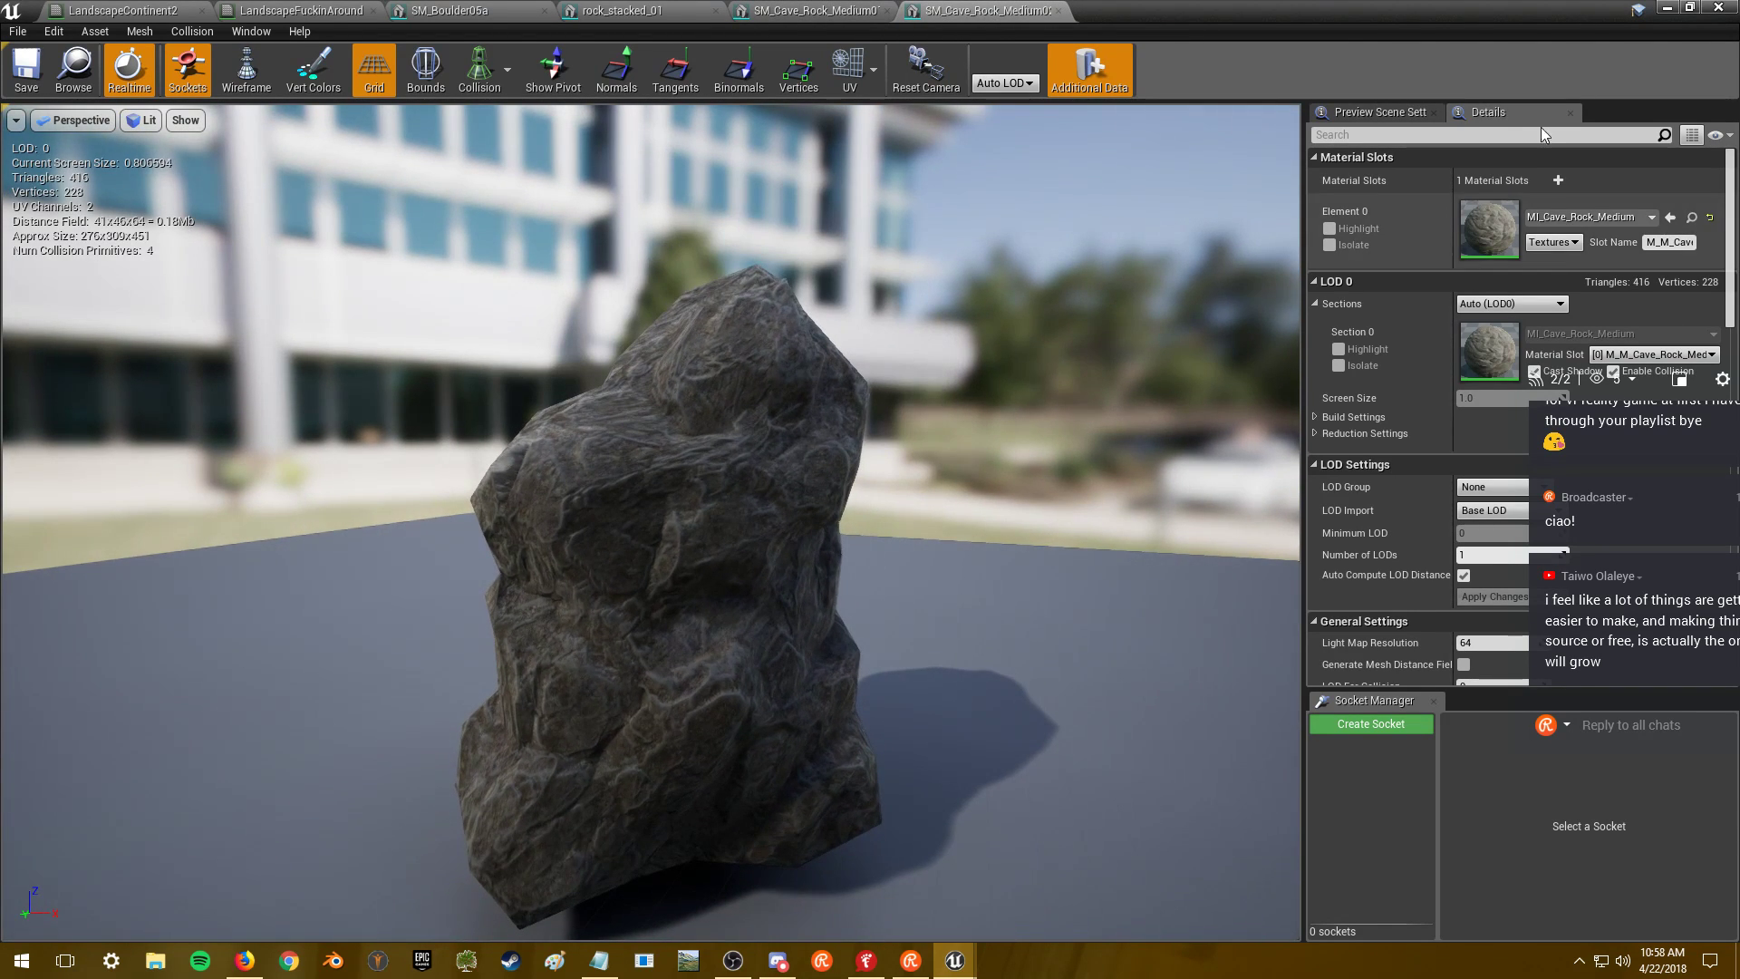
- Open SM_Cave_Rock_Path_Single, orbit around it, then close its editor
click(1670, 7)
mouse_move(337, 347)
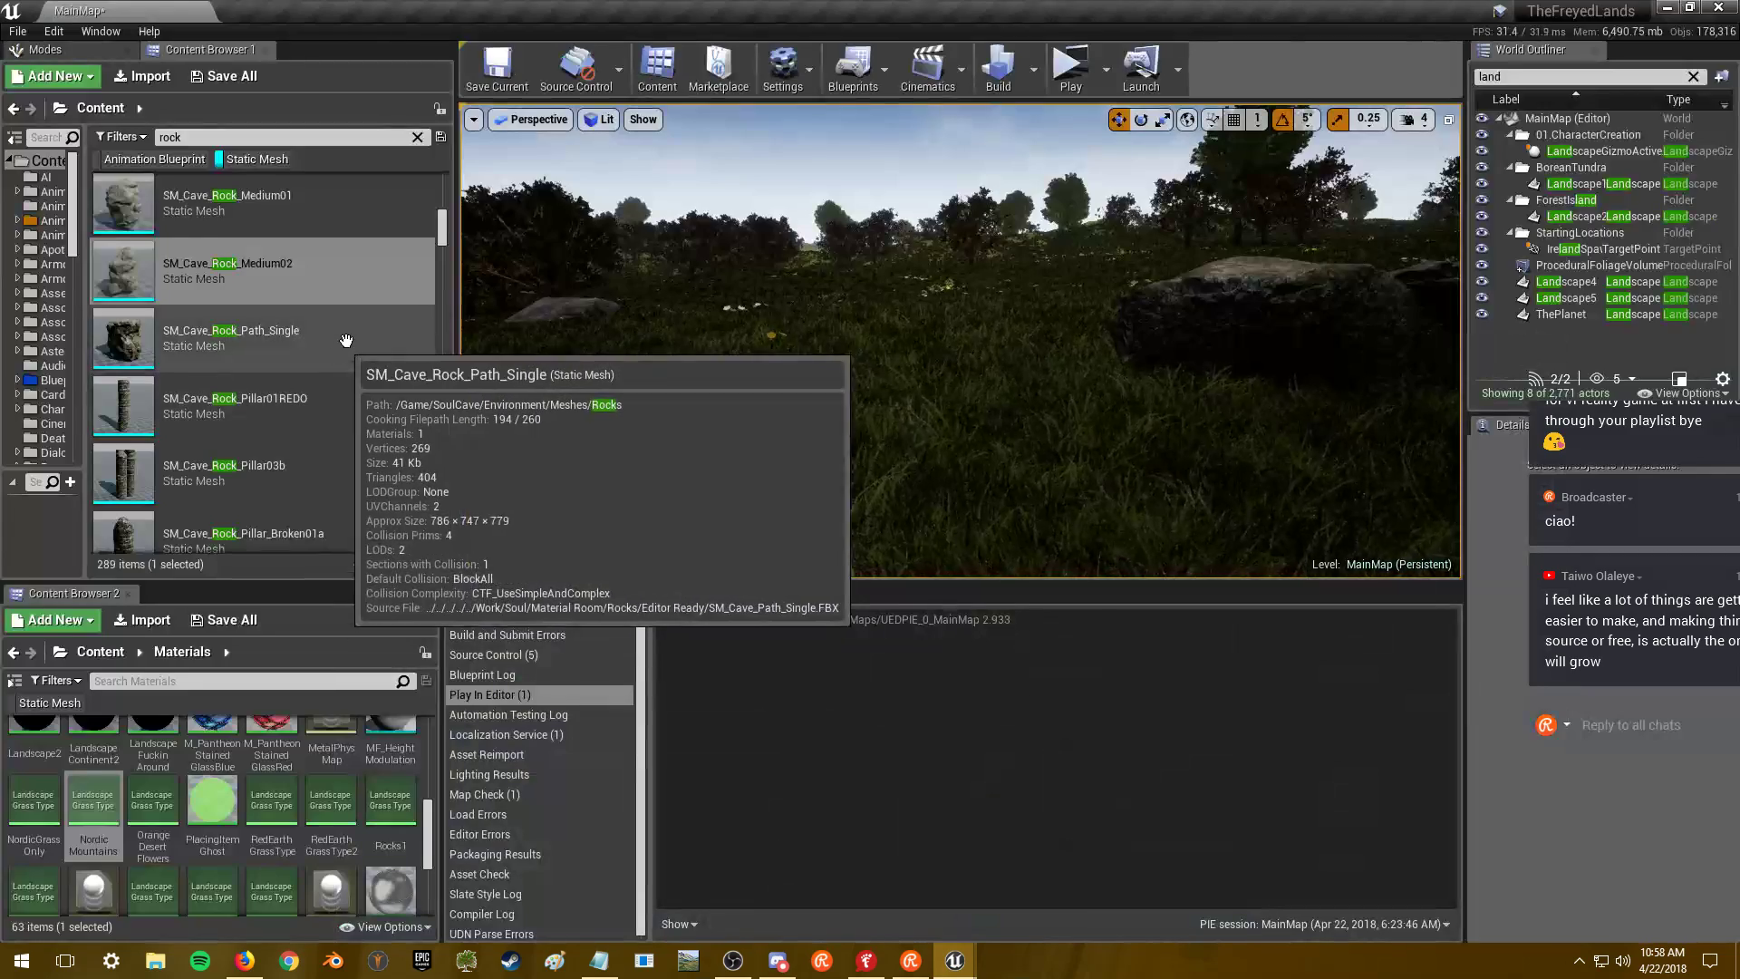
double_click(337, 347)
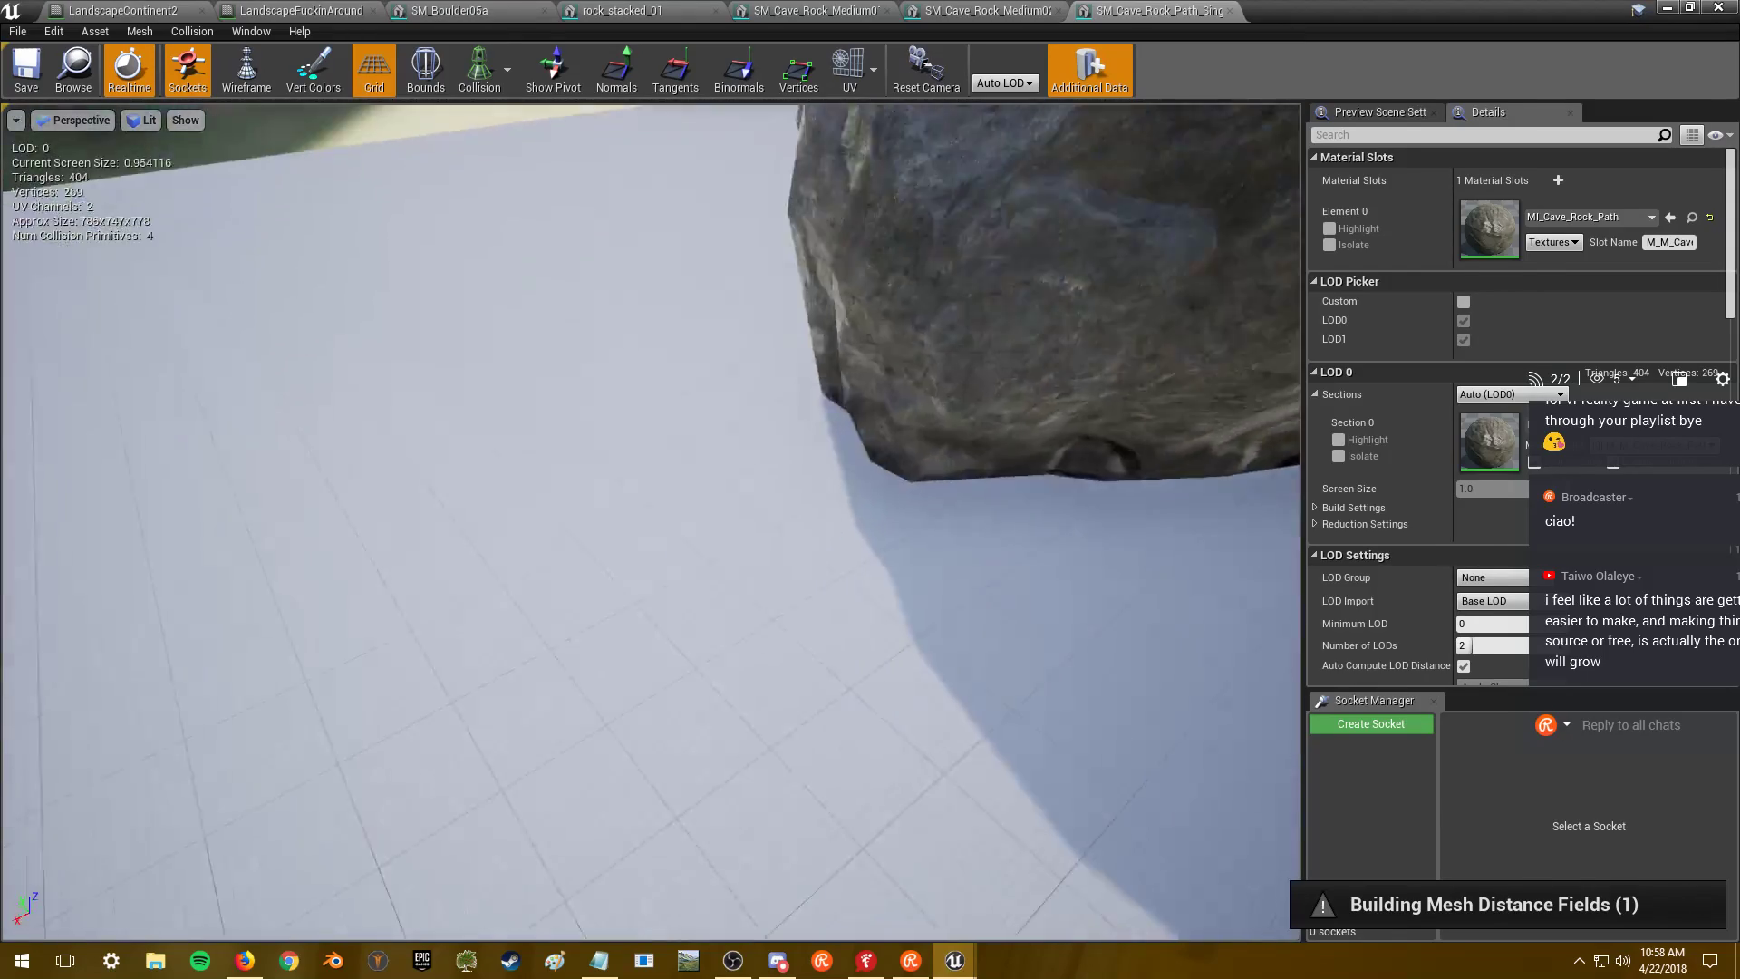
mouse_move(888, 227)
right_down()
mouse_move(916, 195)
mouse_move(888, 226)
right_up()
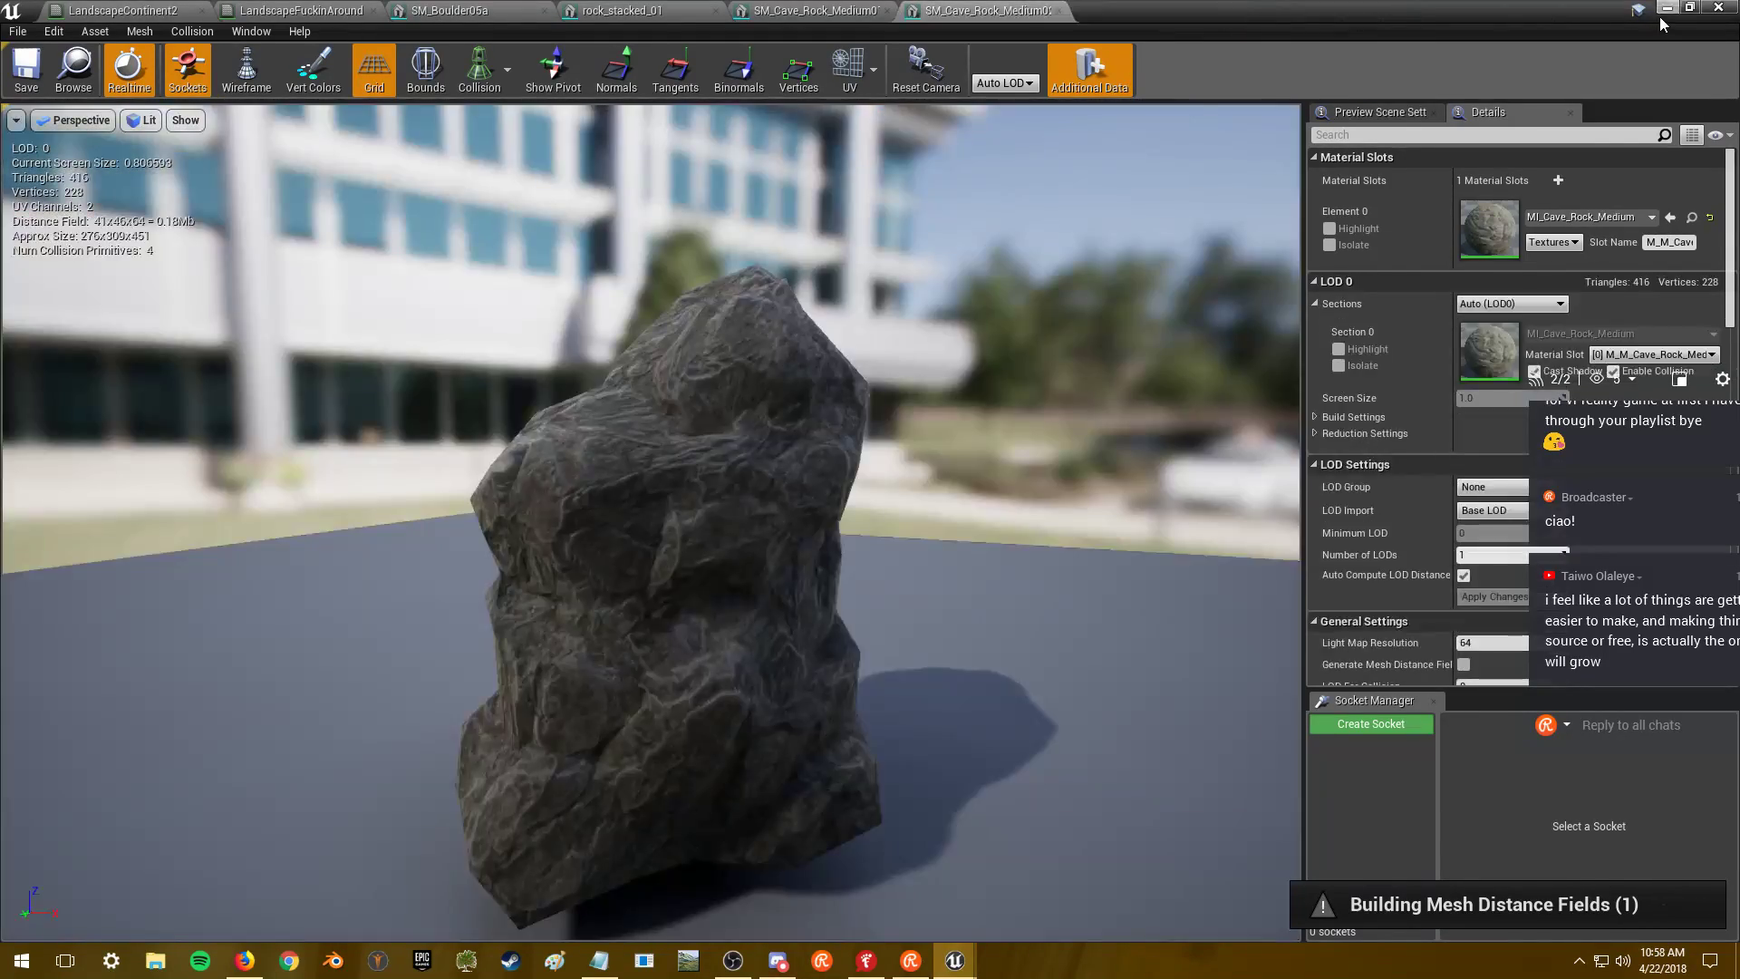
click(1667, 7)
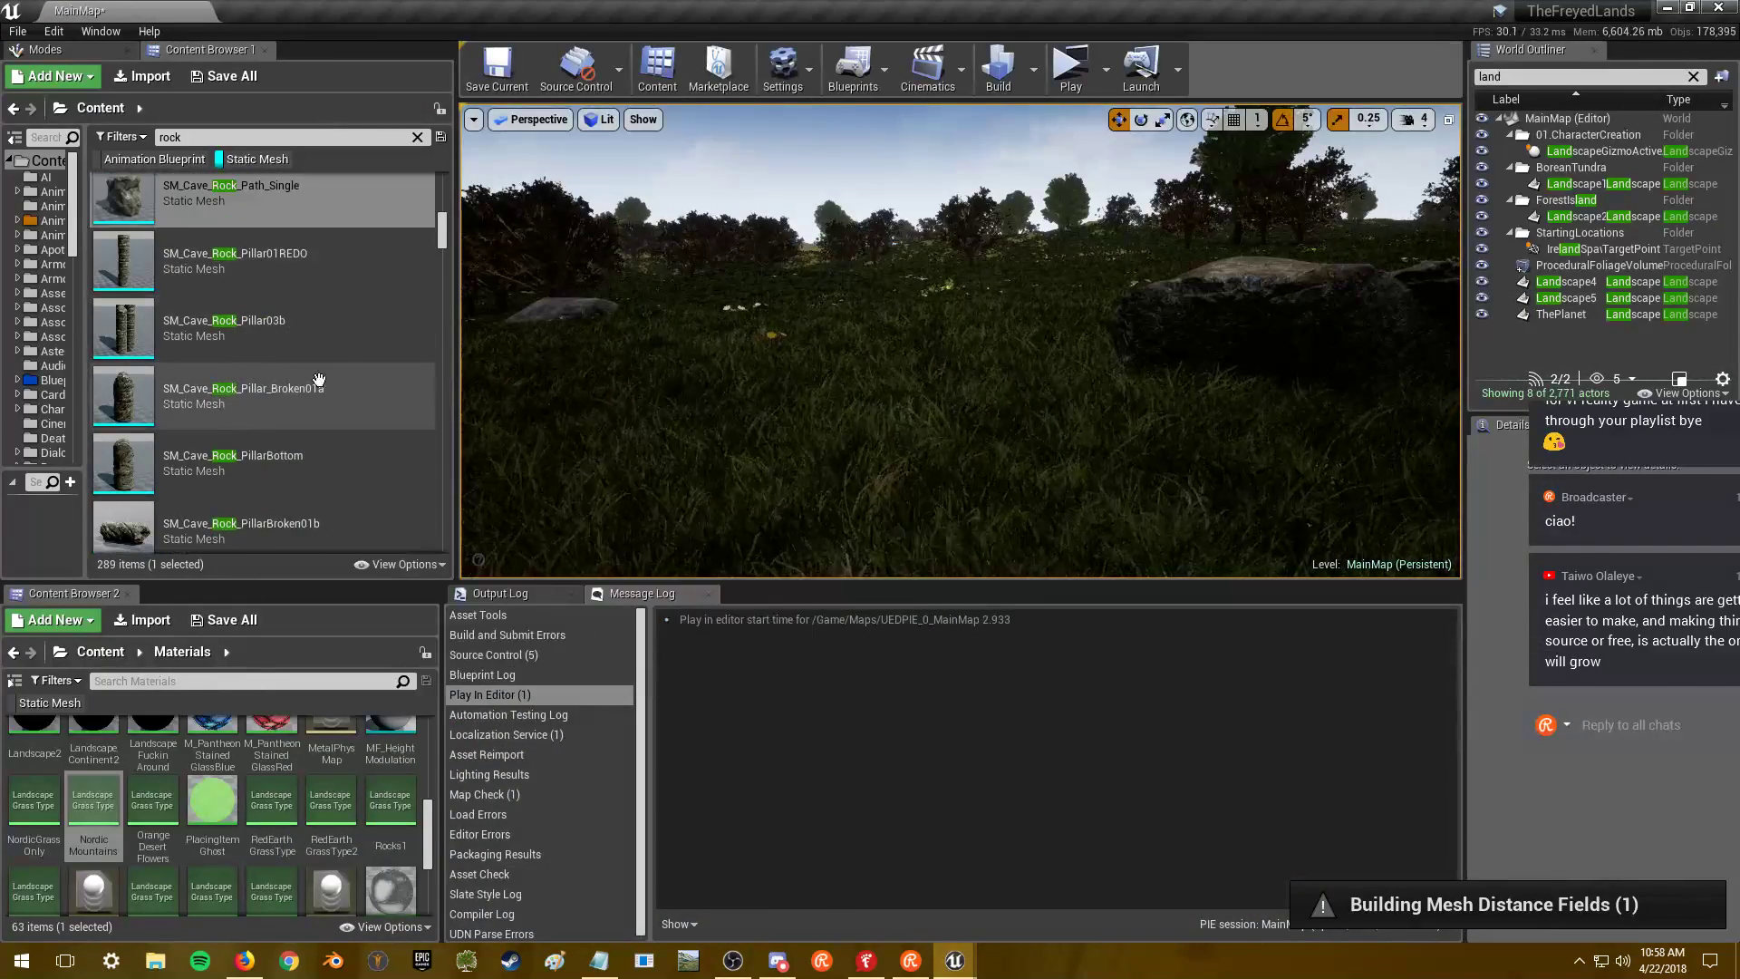
scroll(302, 397, down, 5)
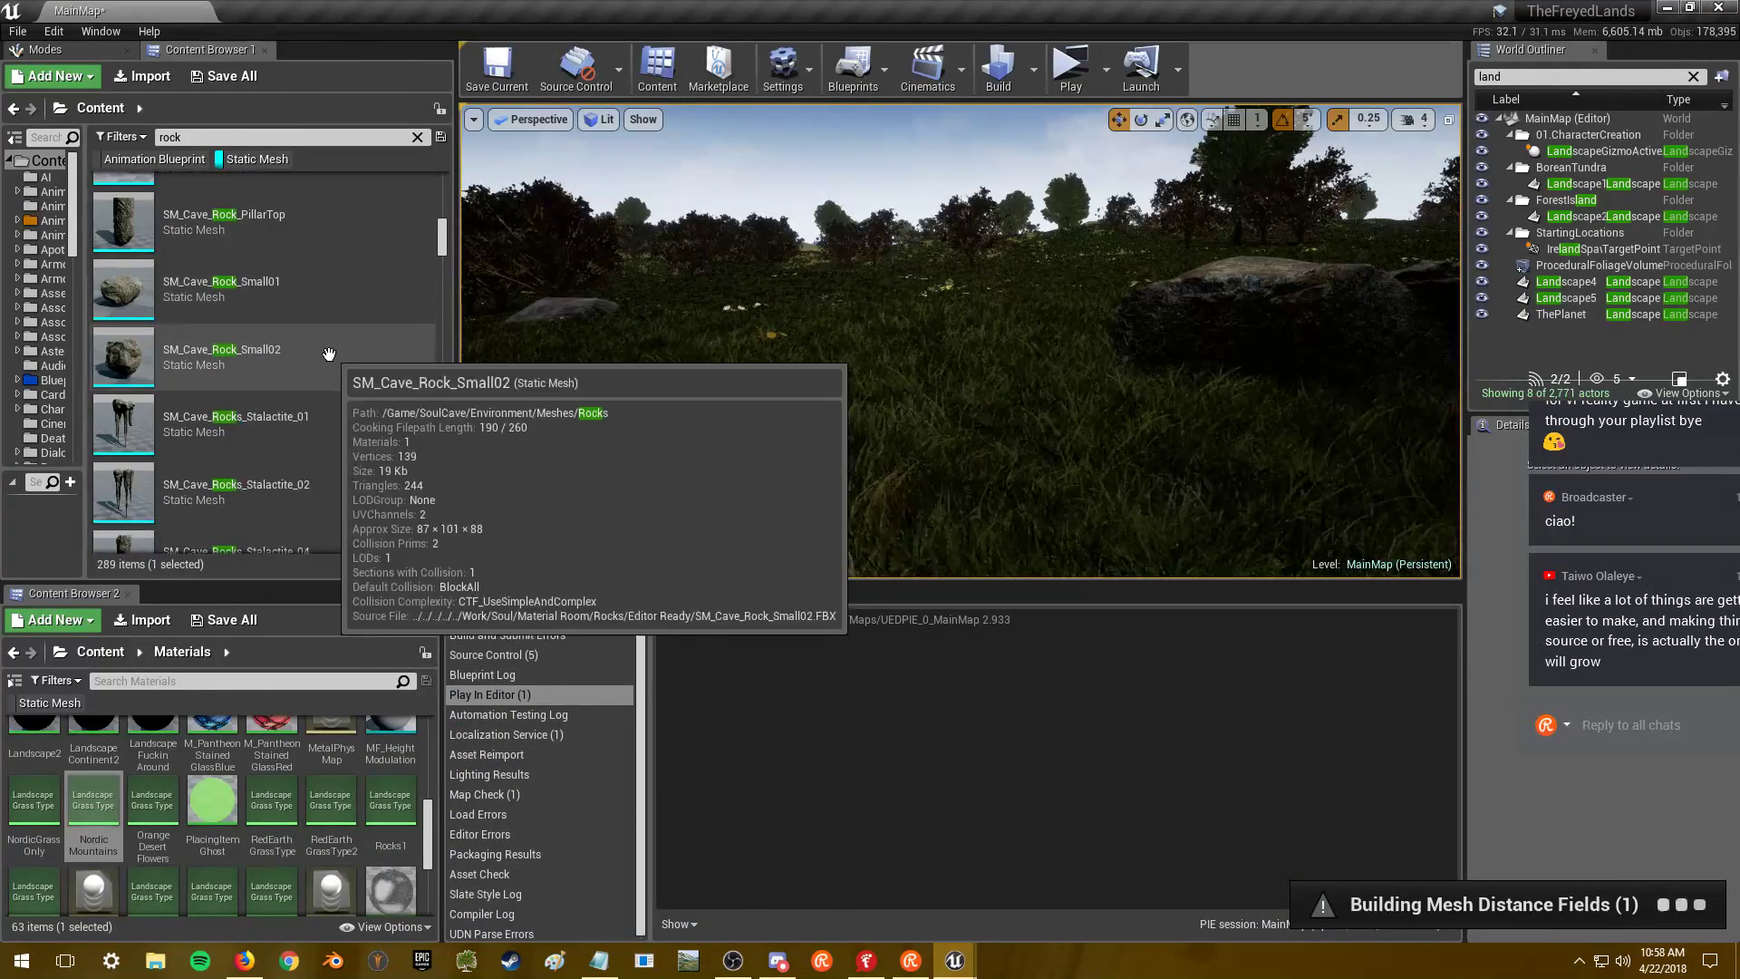
- Open SM_Cave_Rock_Small01 and orbit it, then open SM_Cave_Rock_Small02
scroll(329, 290, up, 2)
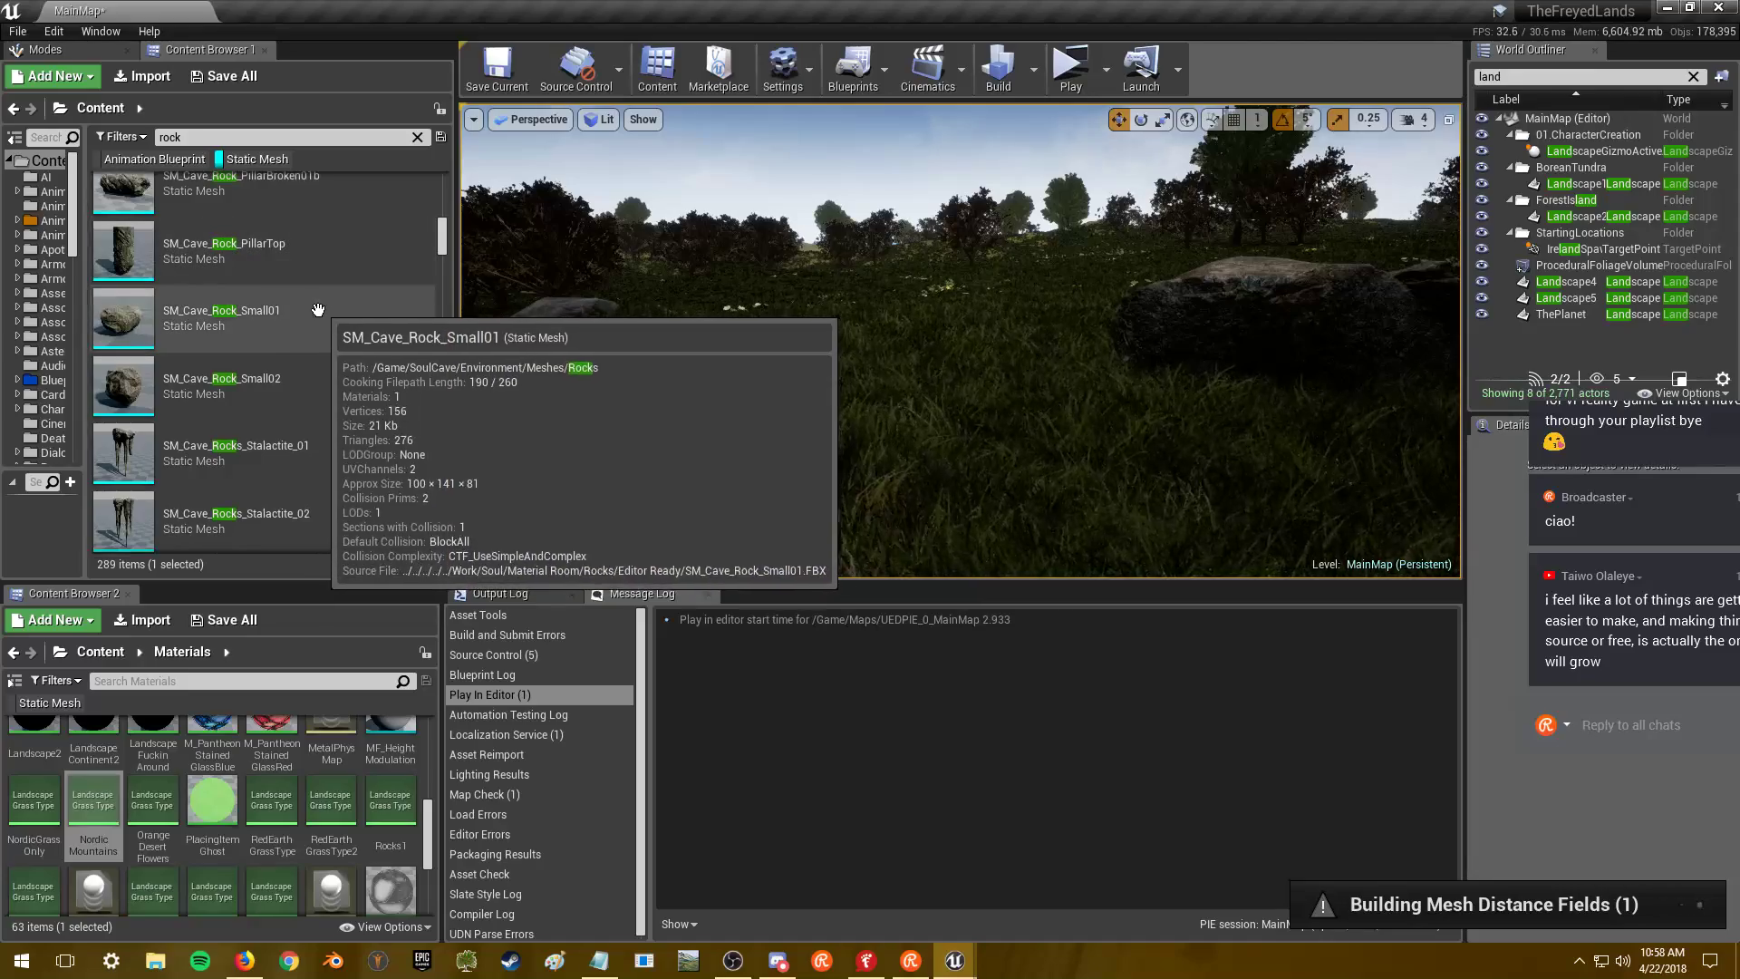
double_click(308, 314)
drag(652, 525, 779, 481)
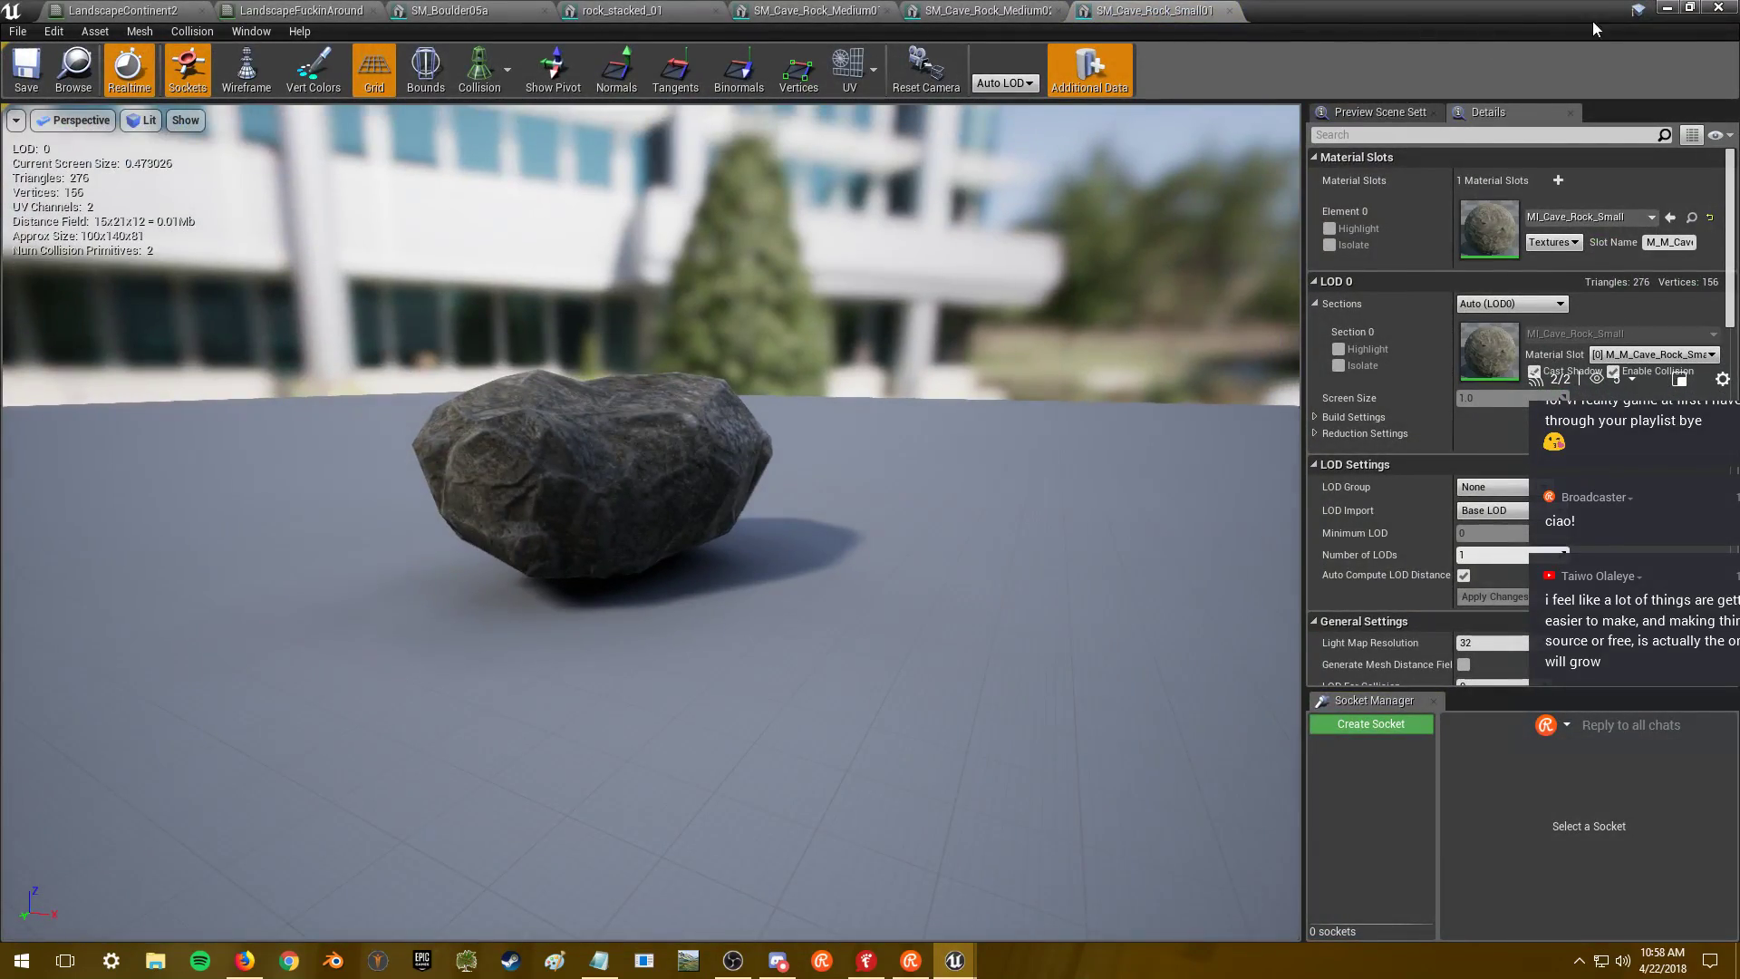
click(1666, 9)
double_click(298, 390)
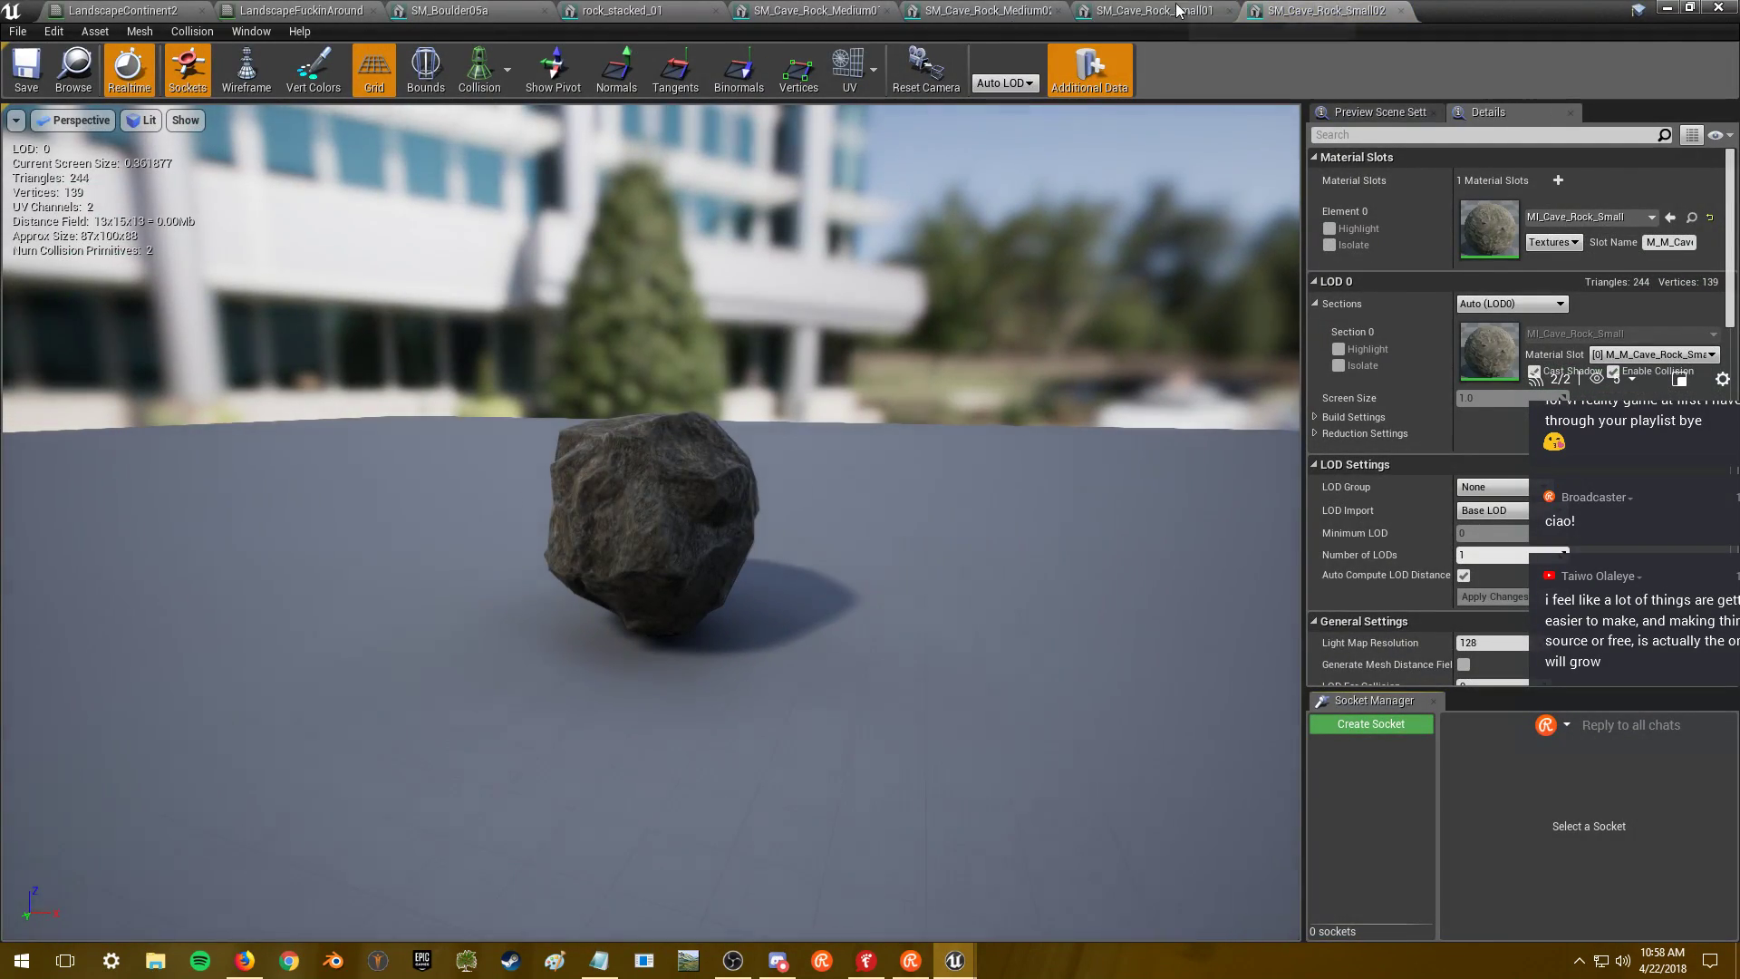
- Flip through the Boulder05a, rock_stacked_01, Medium and Small rock mesh tabs, then minimize the editor
click(949, 12)
click(797, 13)
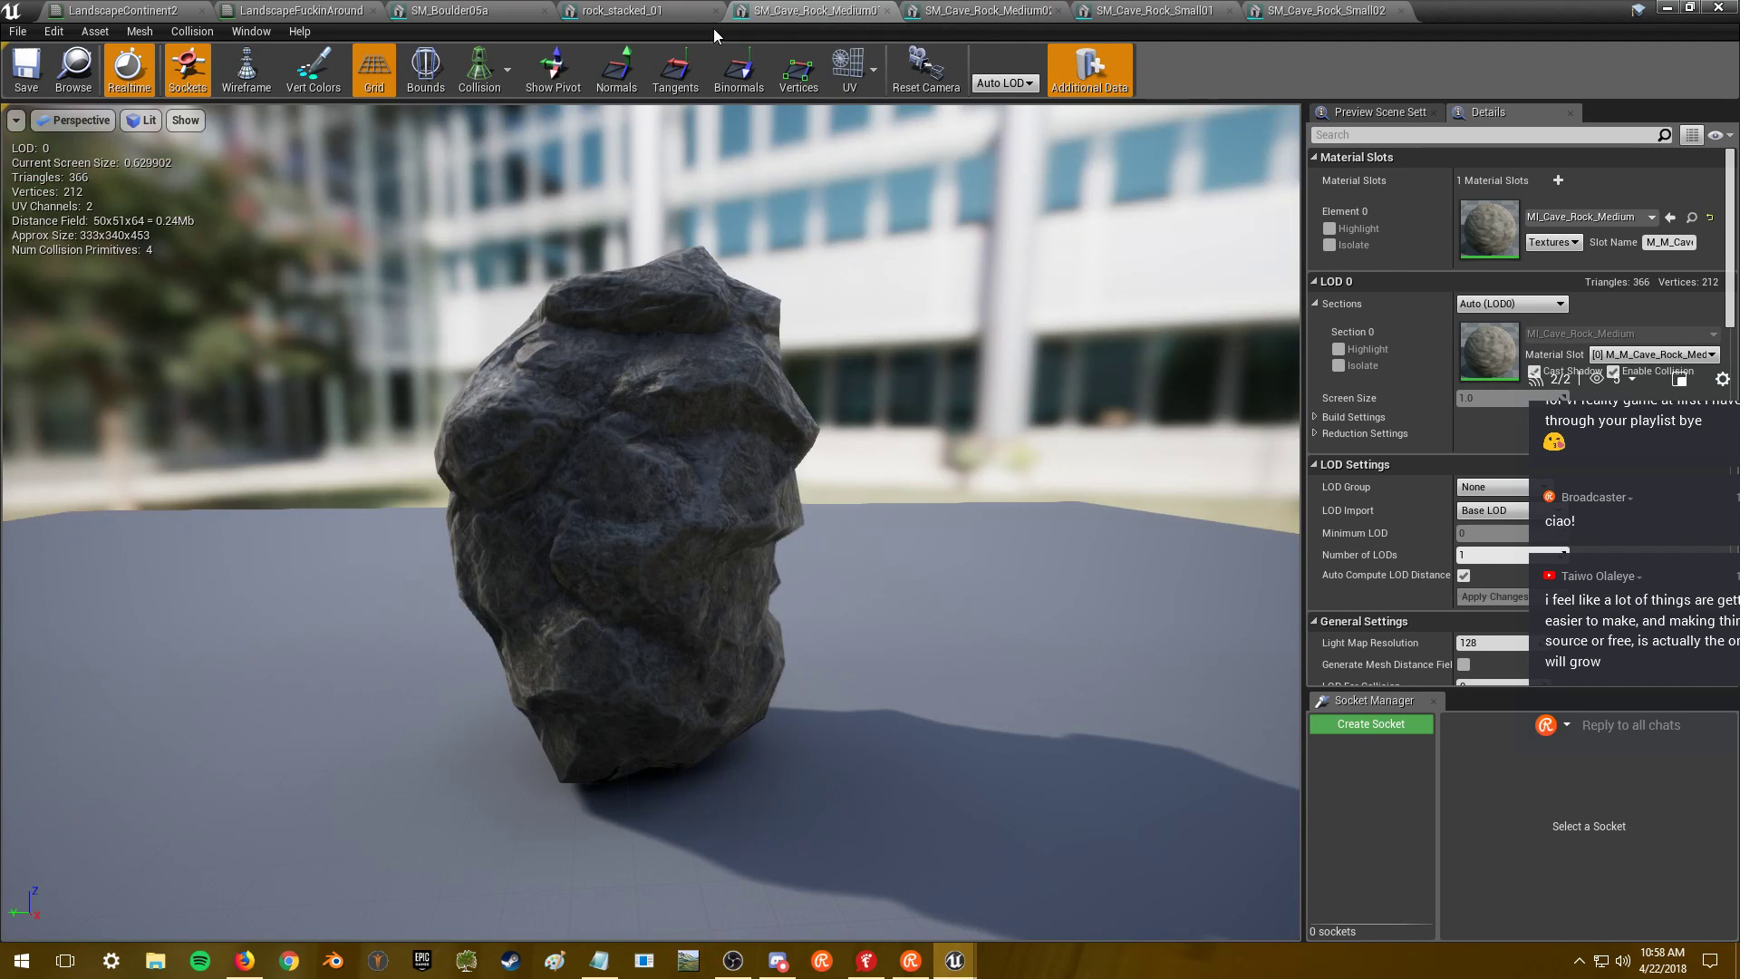
click(637, 13)
click(467, 13)
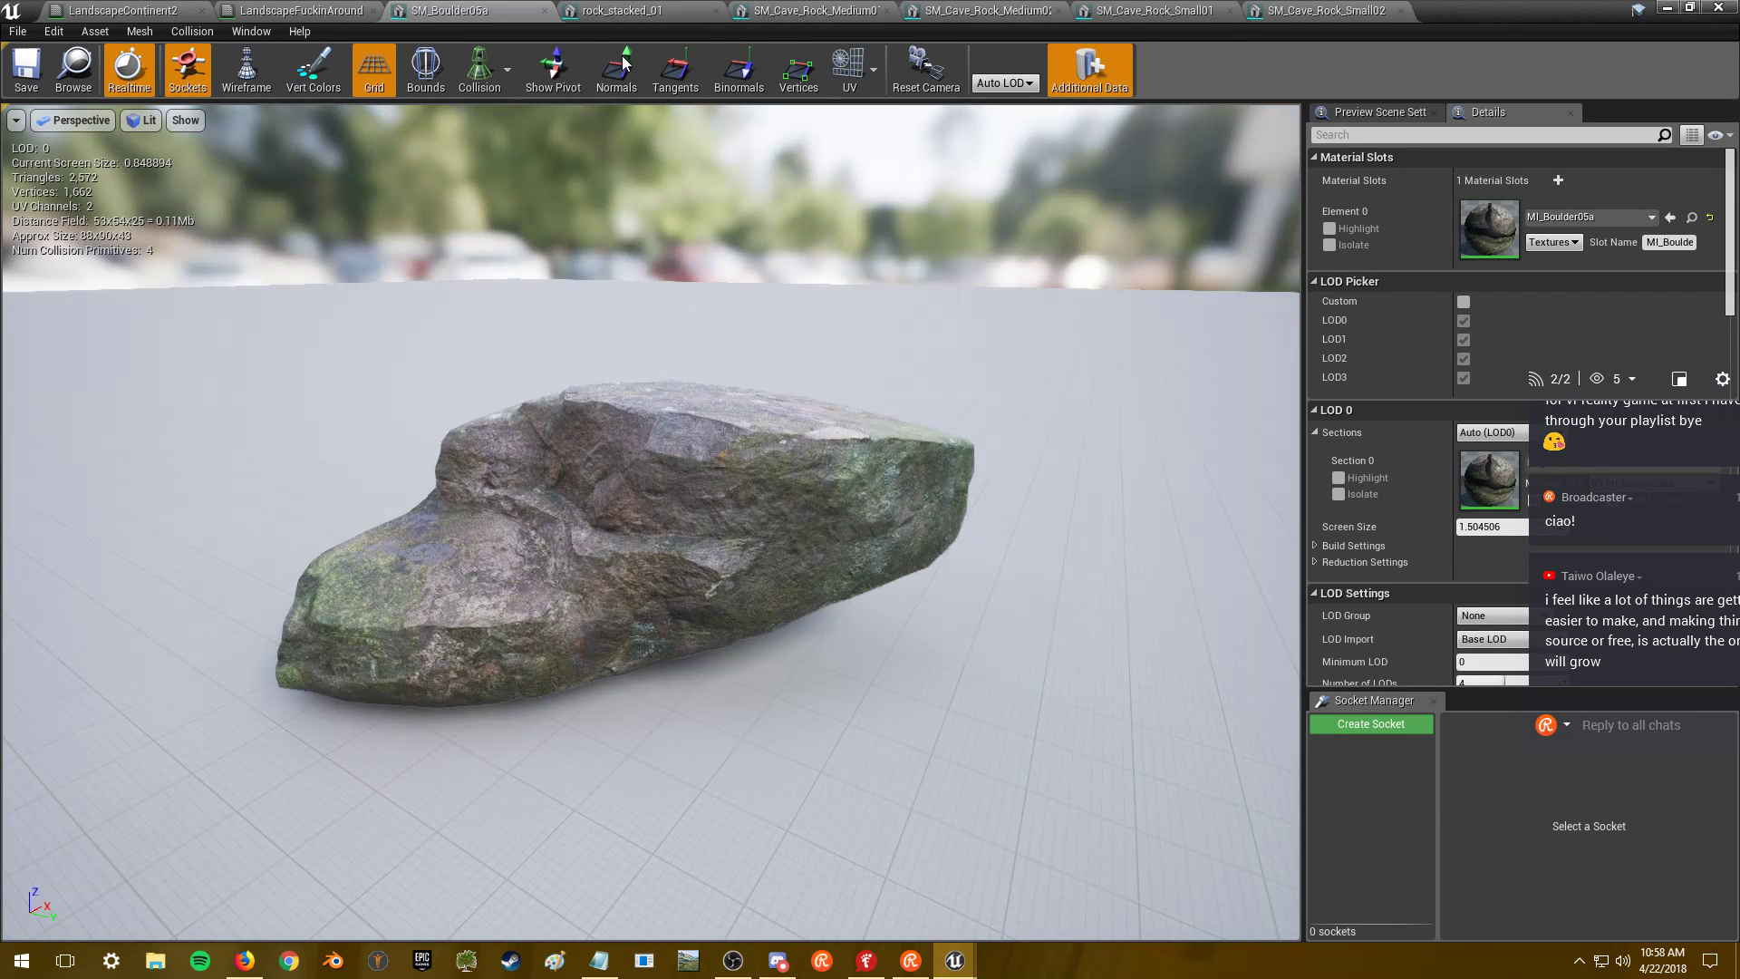
click(669, 14)
click(811, 11)
click(983, 11)
click(1152, 11)
click(1319, 9)
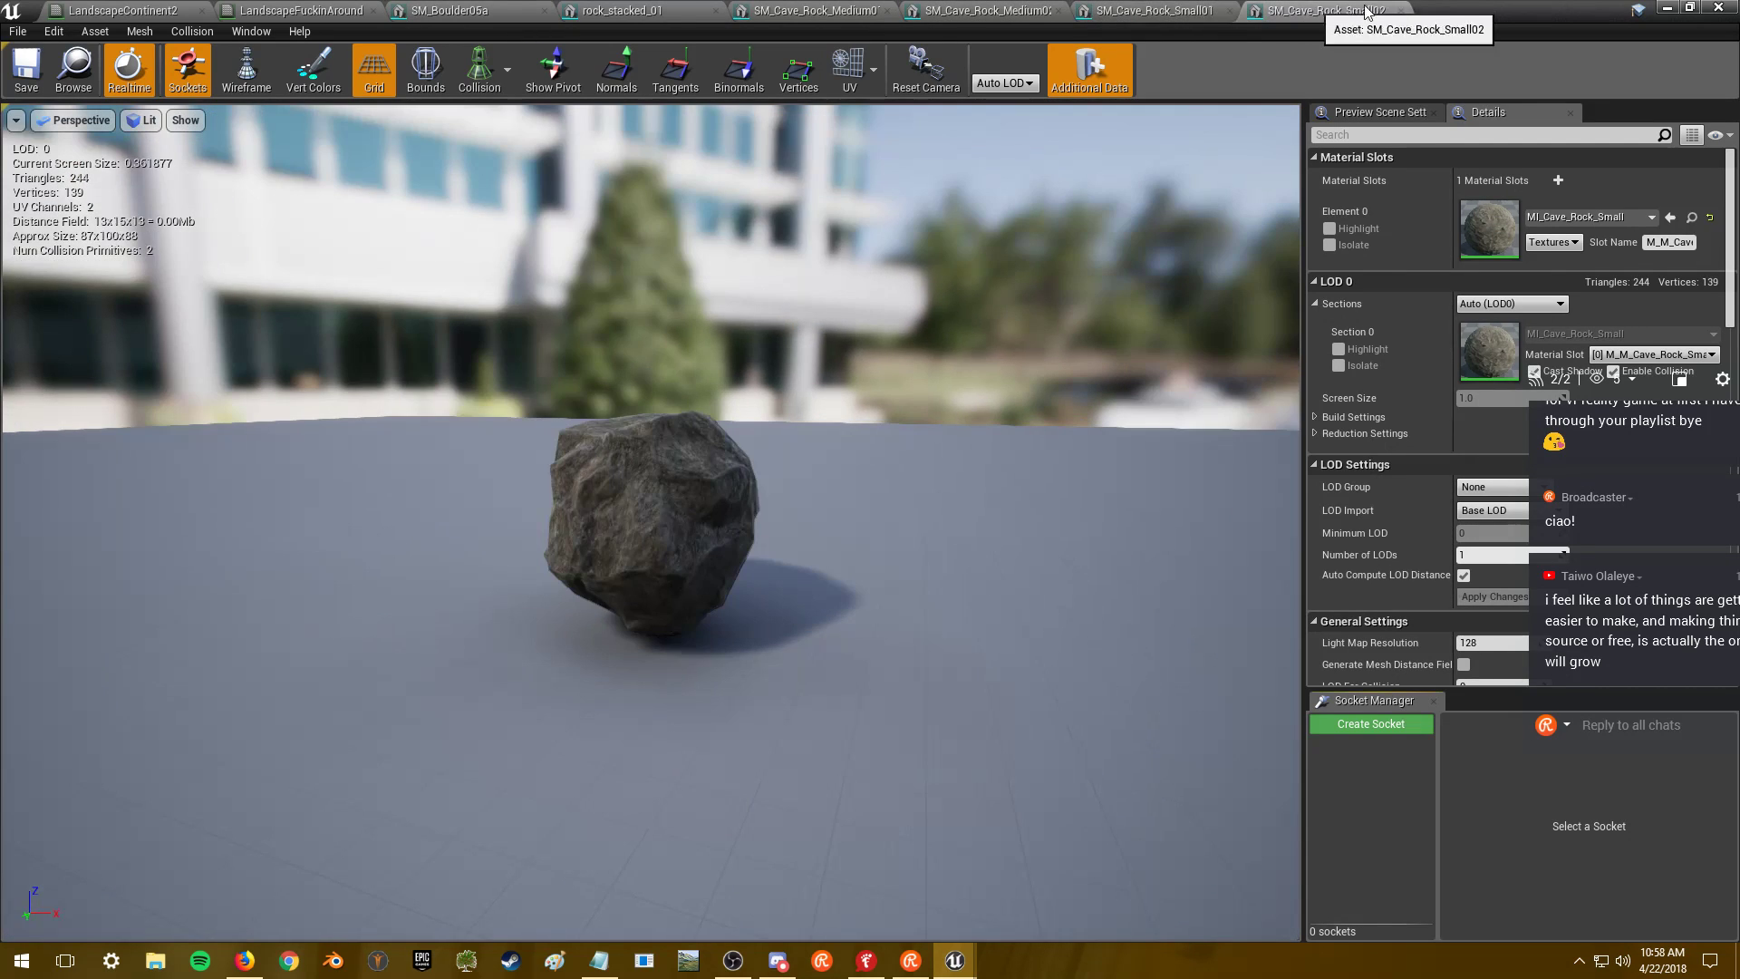
click(1666, 9)
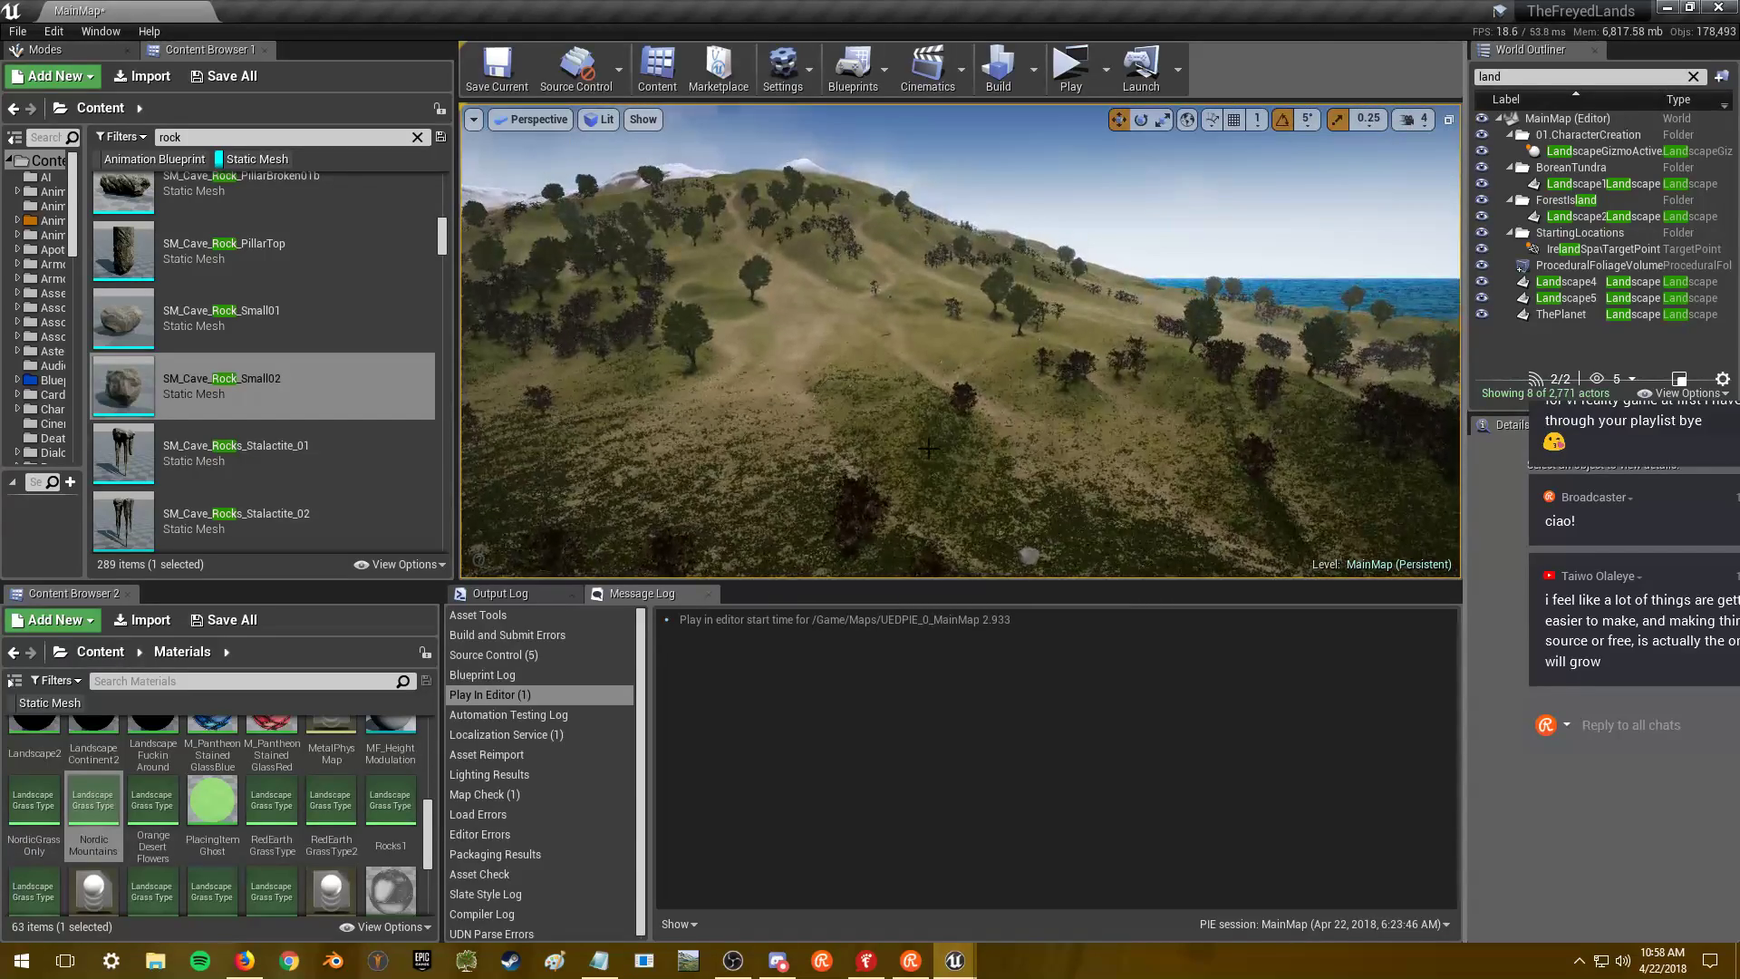
- Open SM_CircleRock, check its material slot choices, then close it and minimize the mesh editor
scroll(358, 296, down, 1)
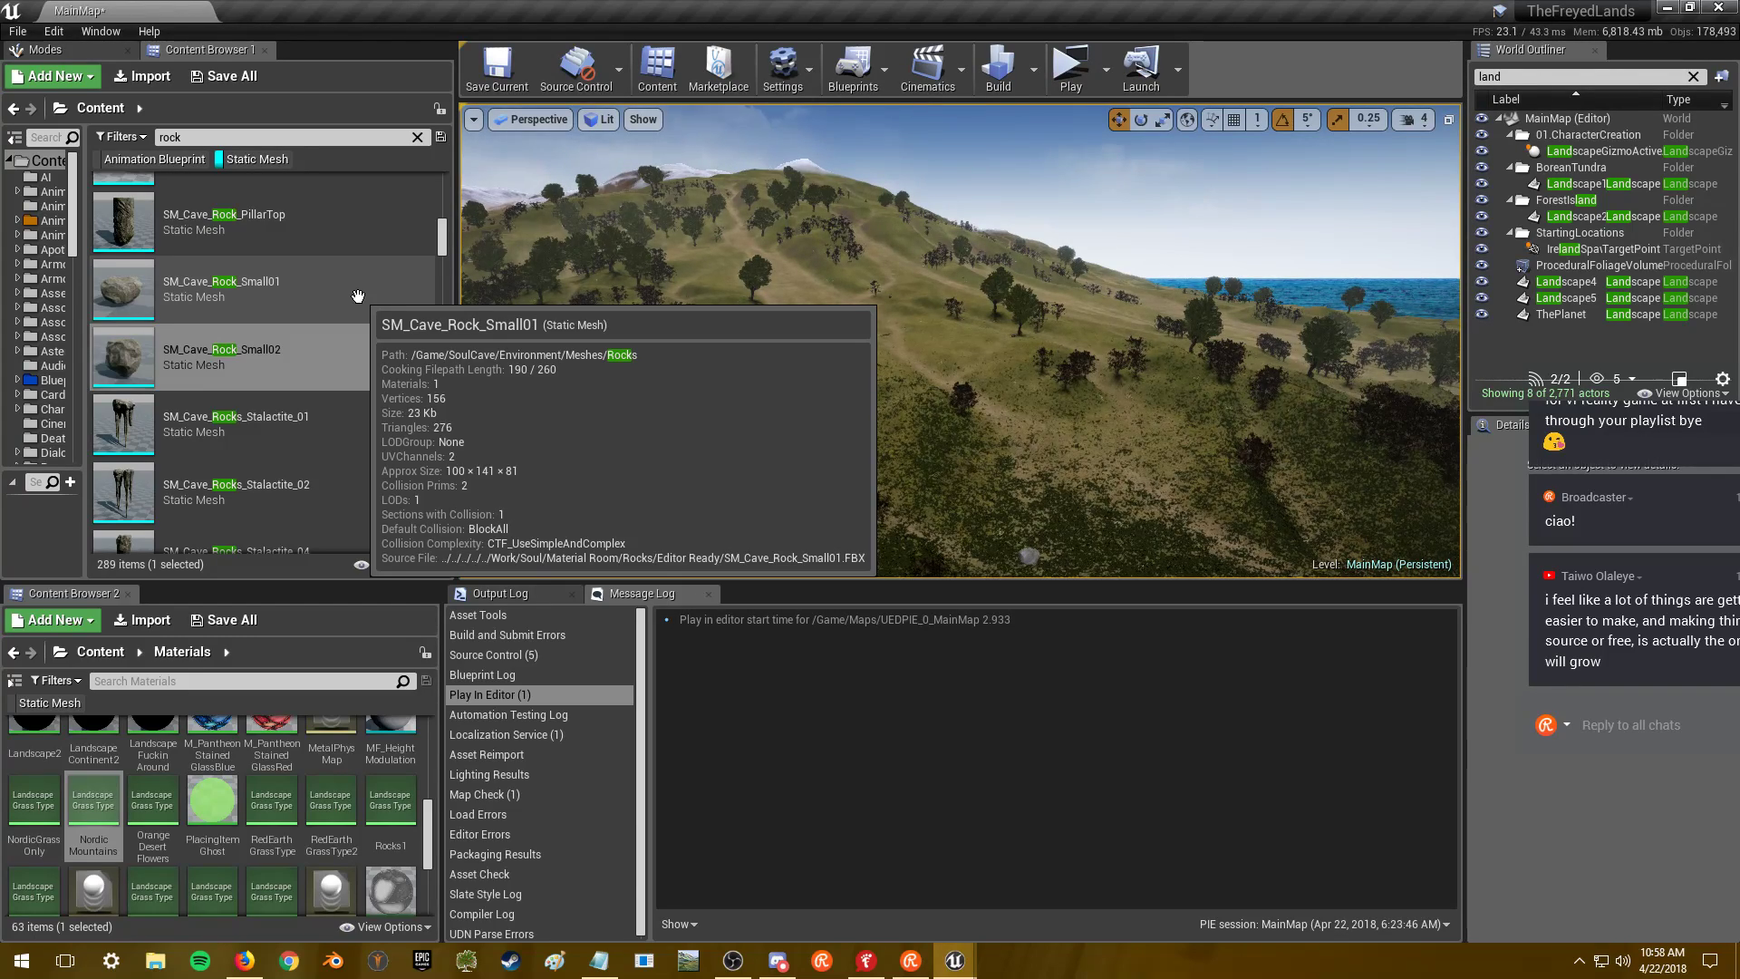
scroll(344, 313, down, 2)
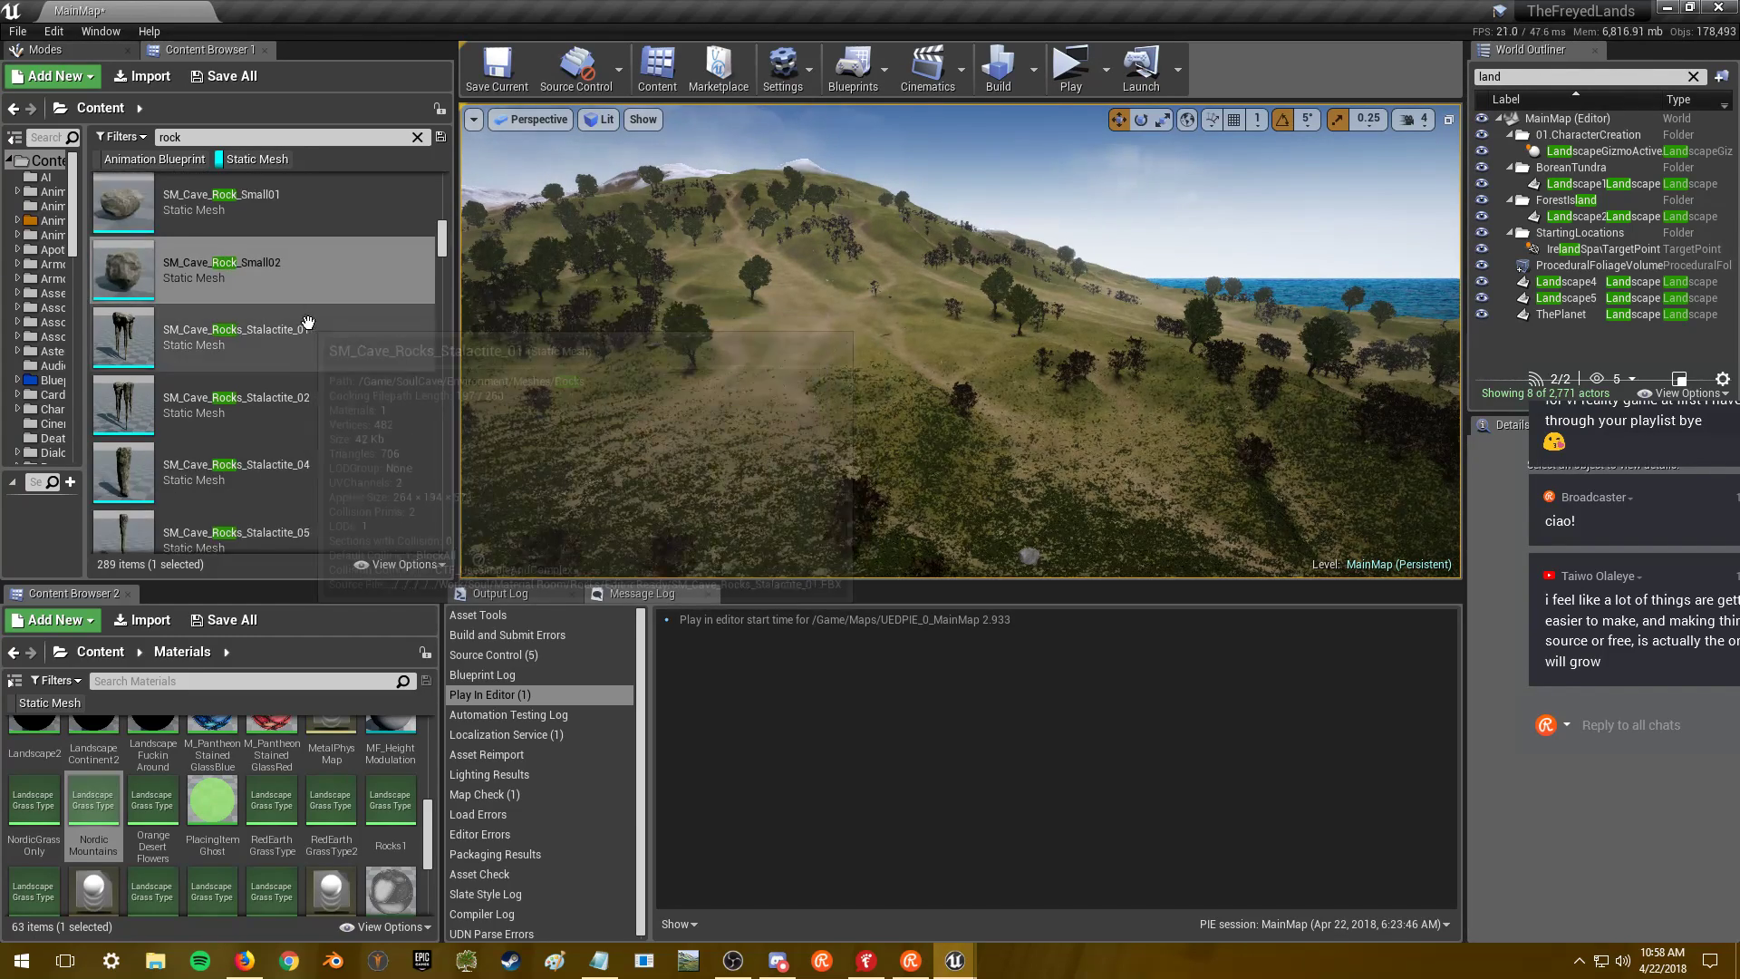
scroll(325, 331, down, 4)
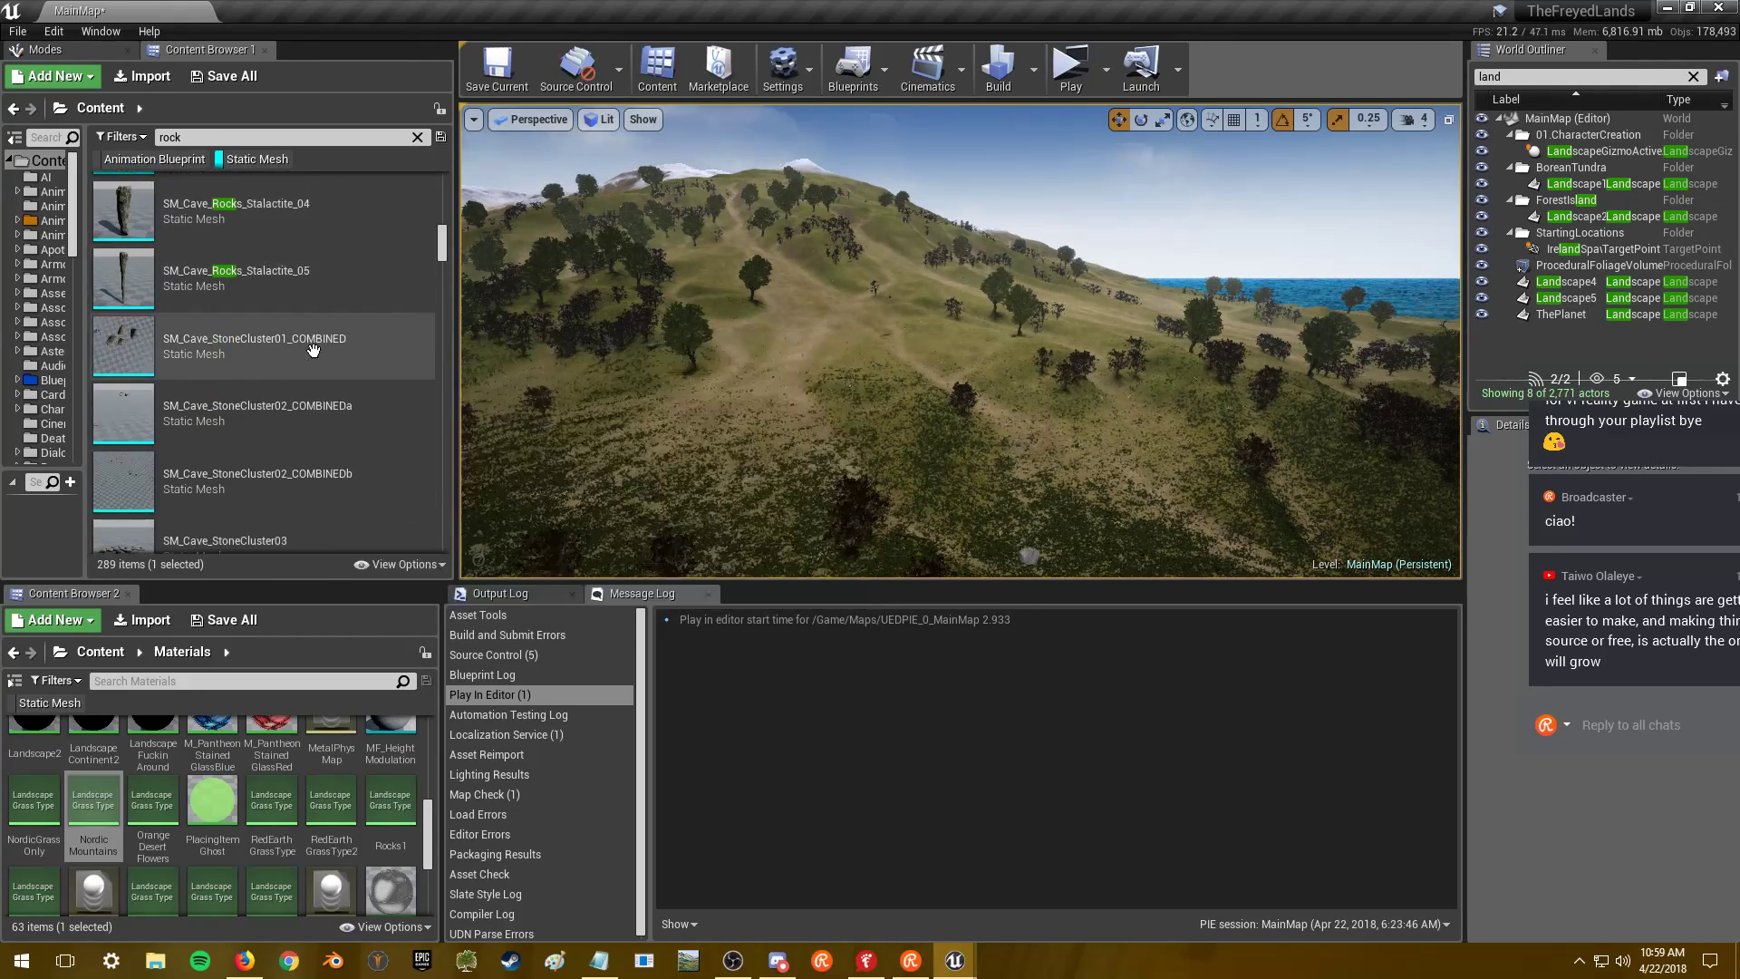
scroll(322, 343, down, 4)
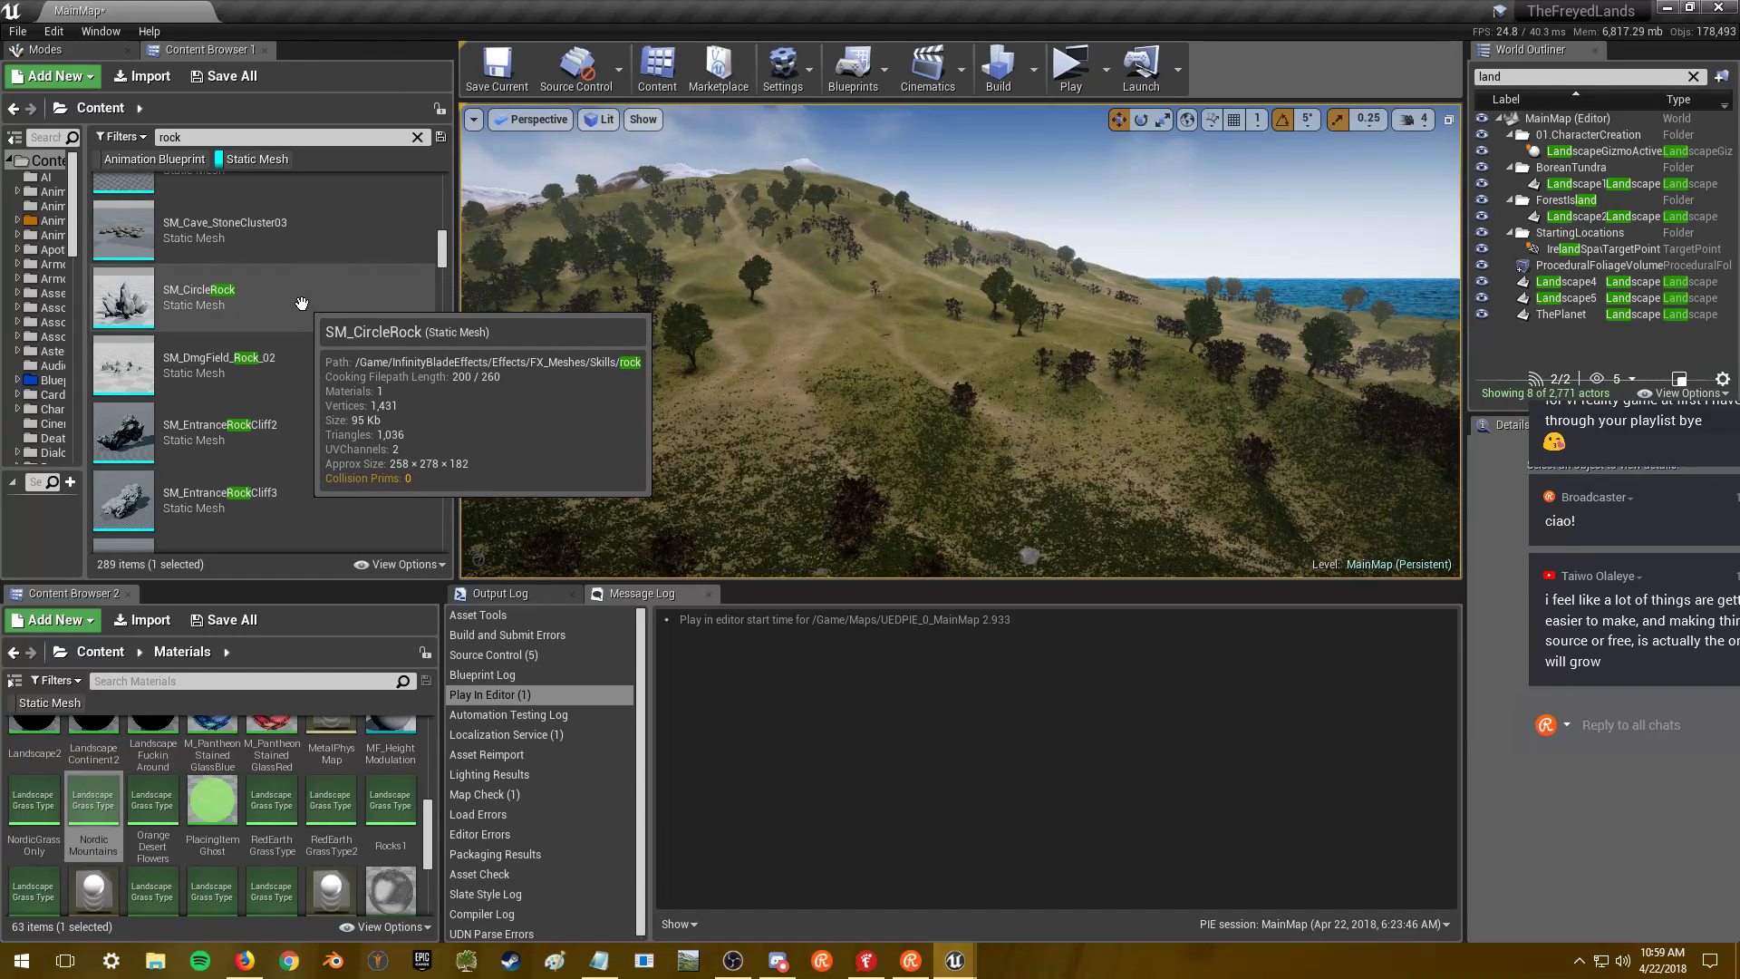
double_click(303, 305)
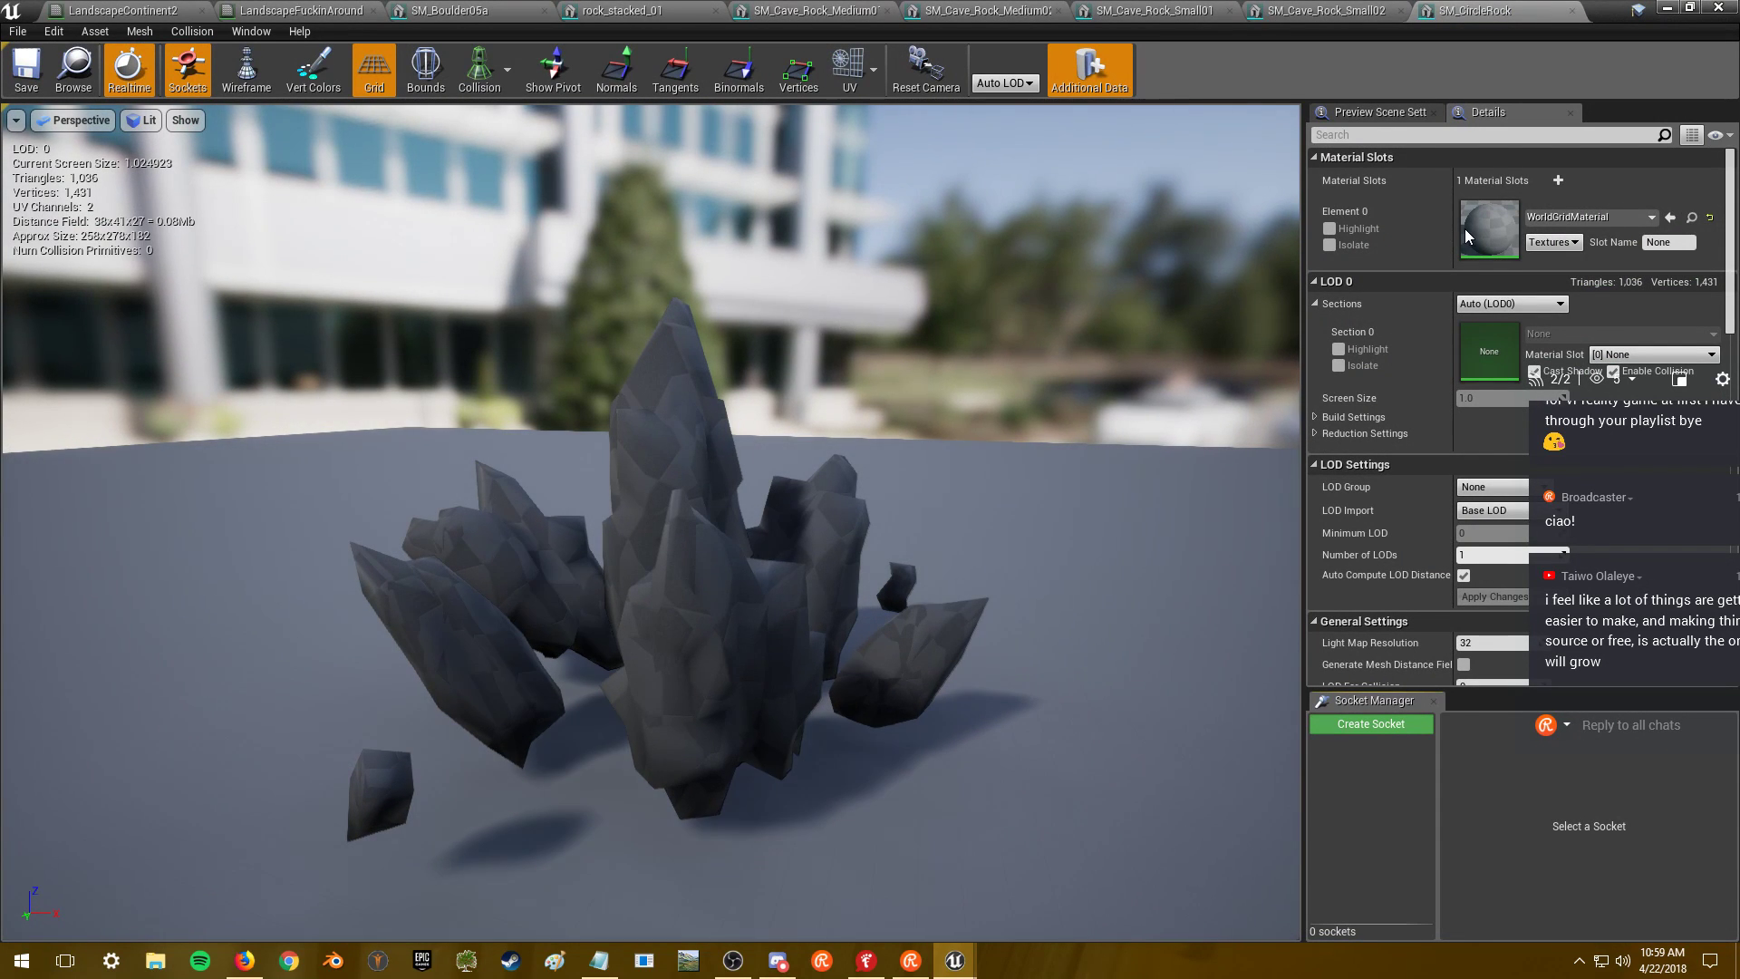
click(1583, 218)
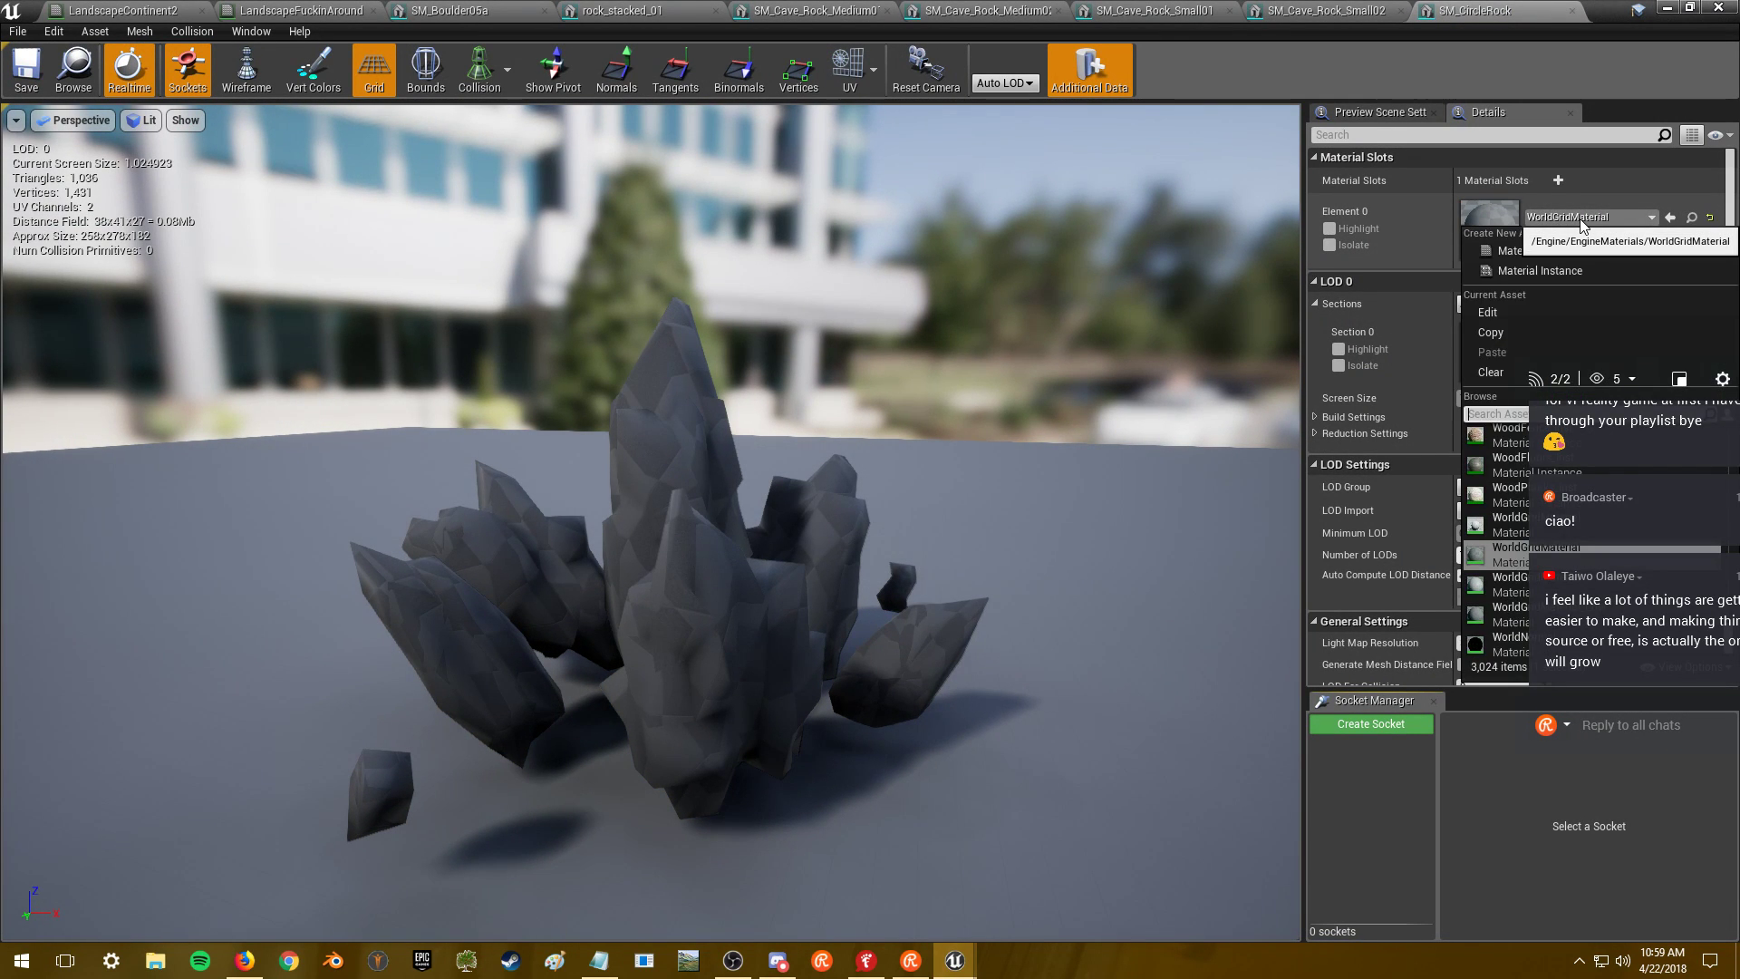
click(1584, 220)
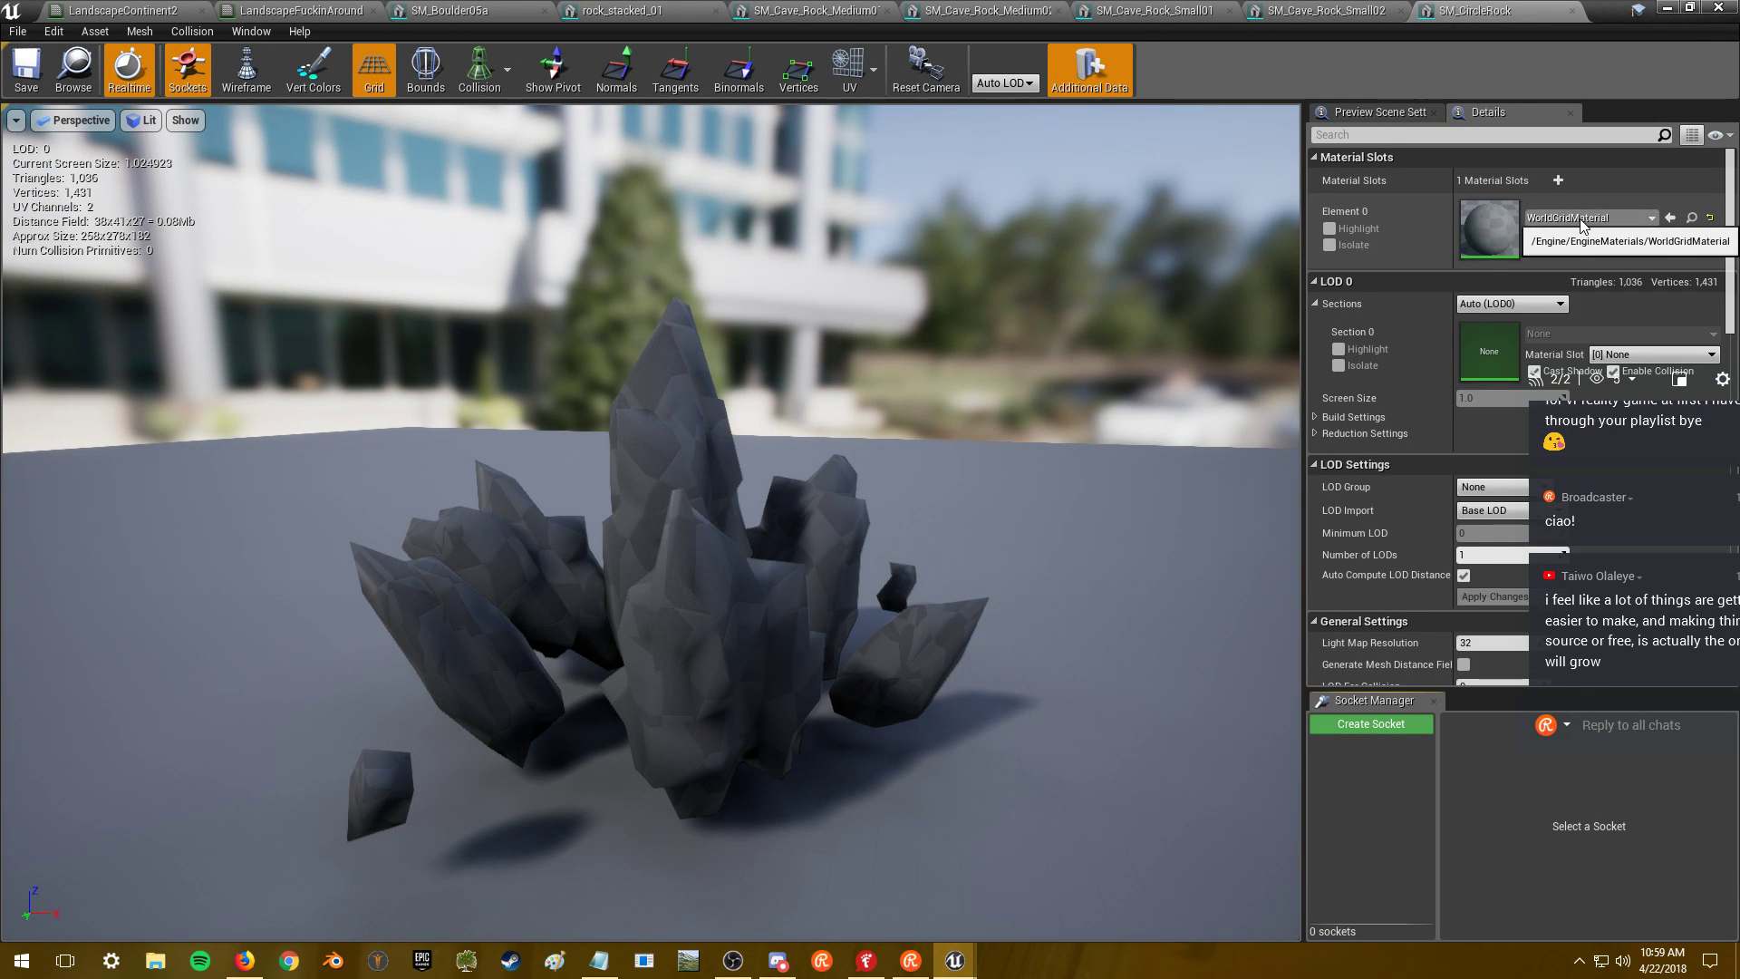
click(1574, 11)
click(1666, 7)
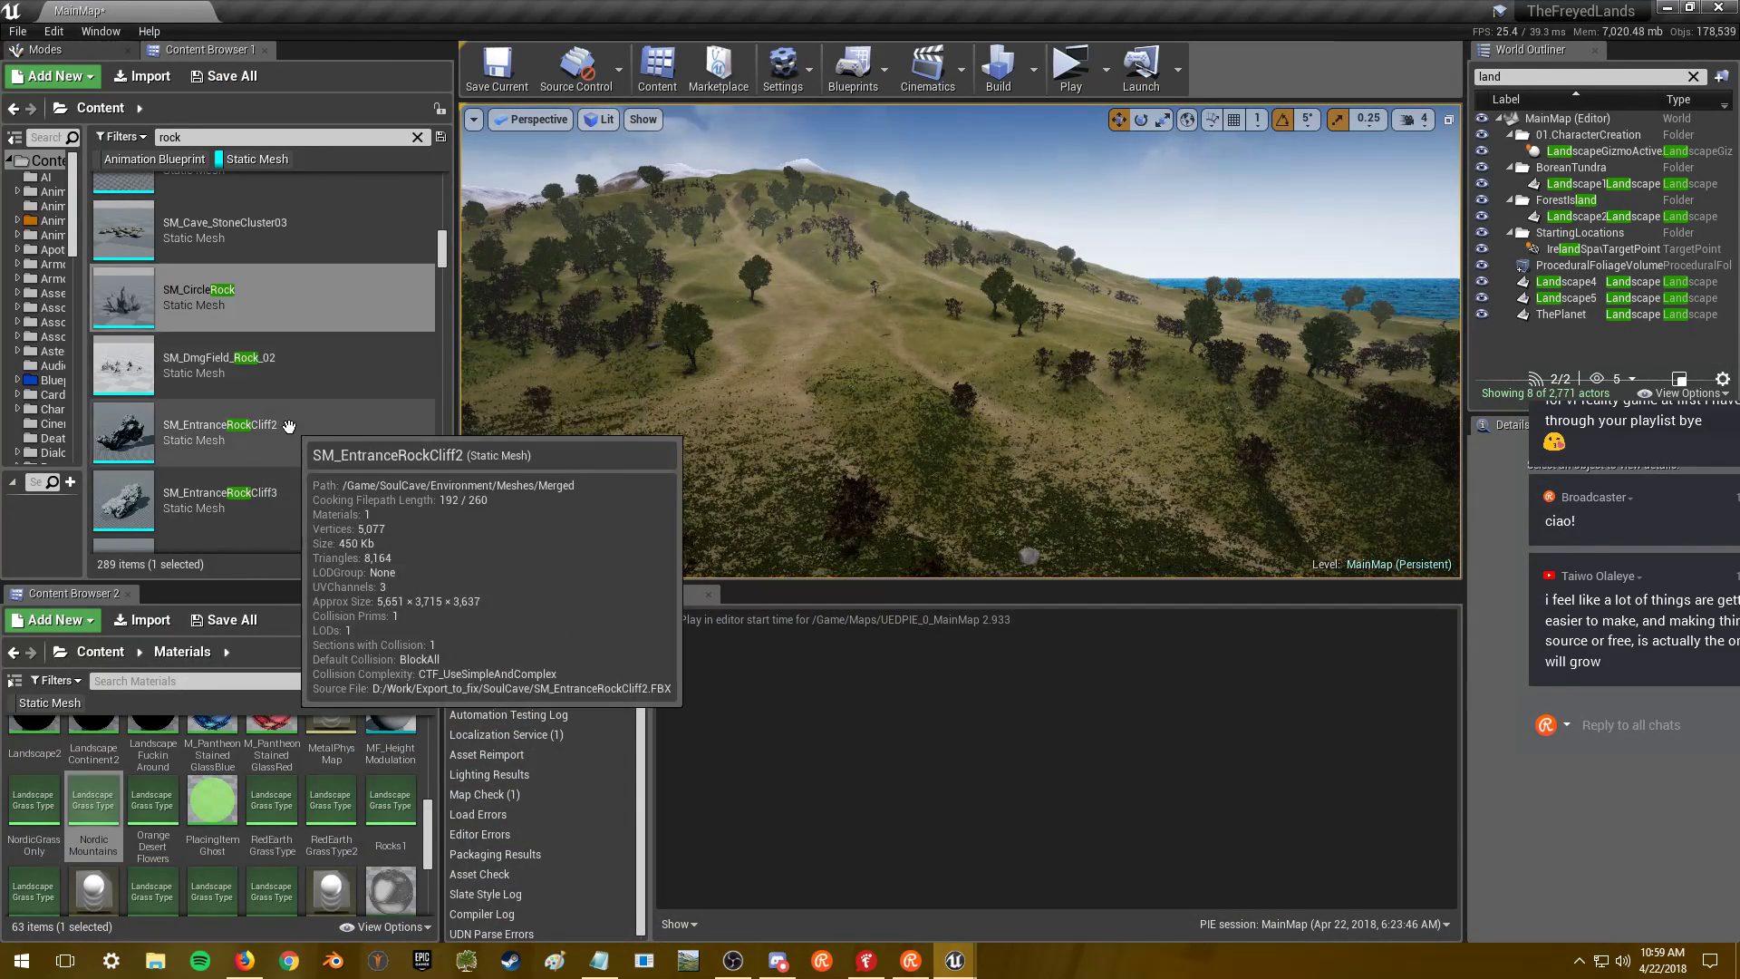
- Scroll down the rock-filtered Content Browser and select SM_Env_Fire_Jagged_Rock_1
scroll(272, 389, down, 3)
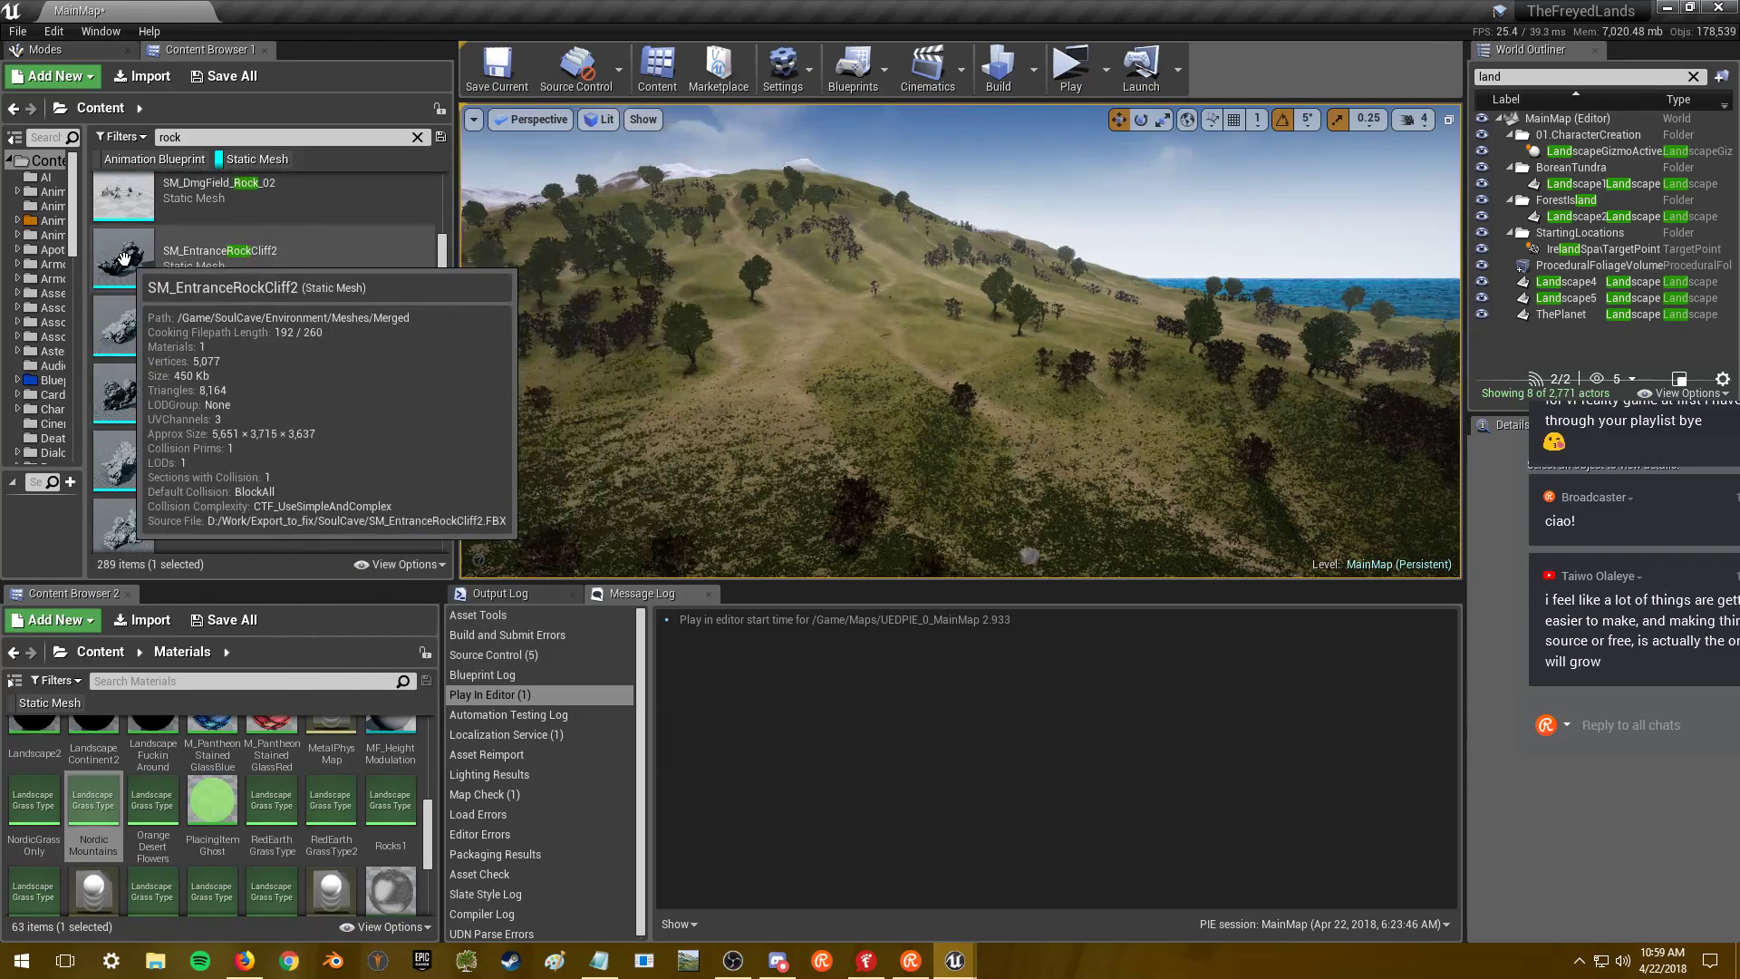
scroll(308, 331, down, 2)
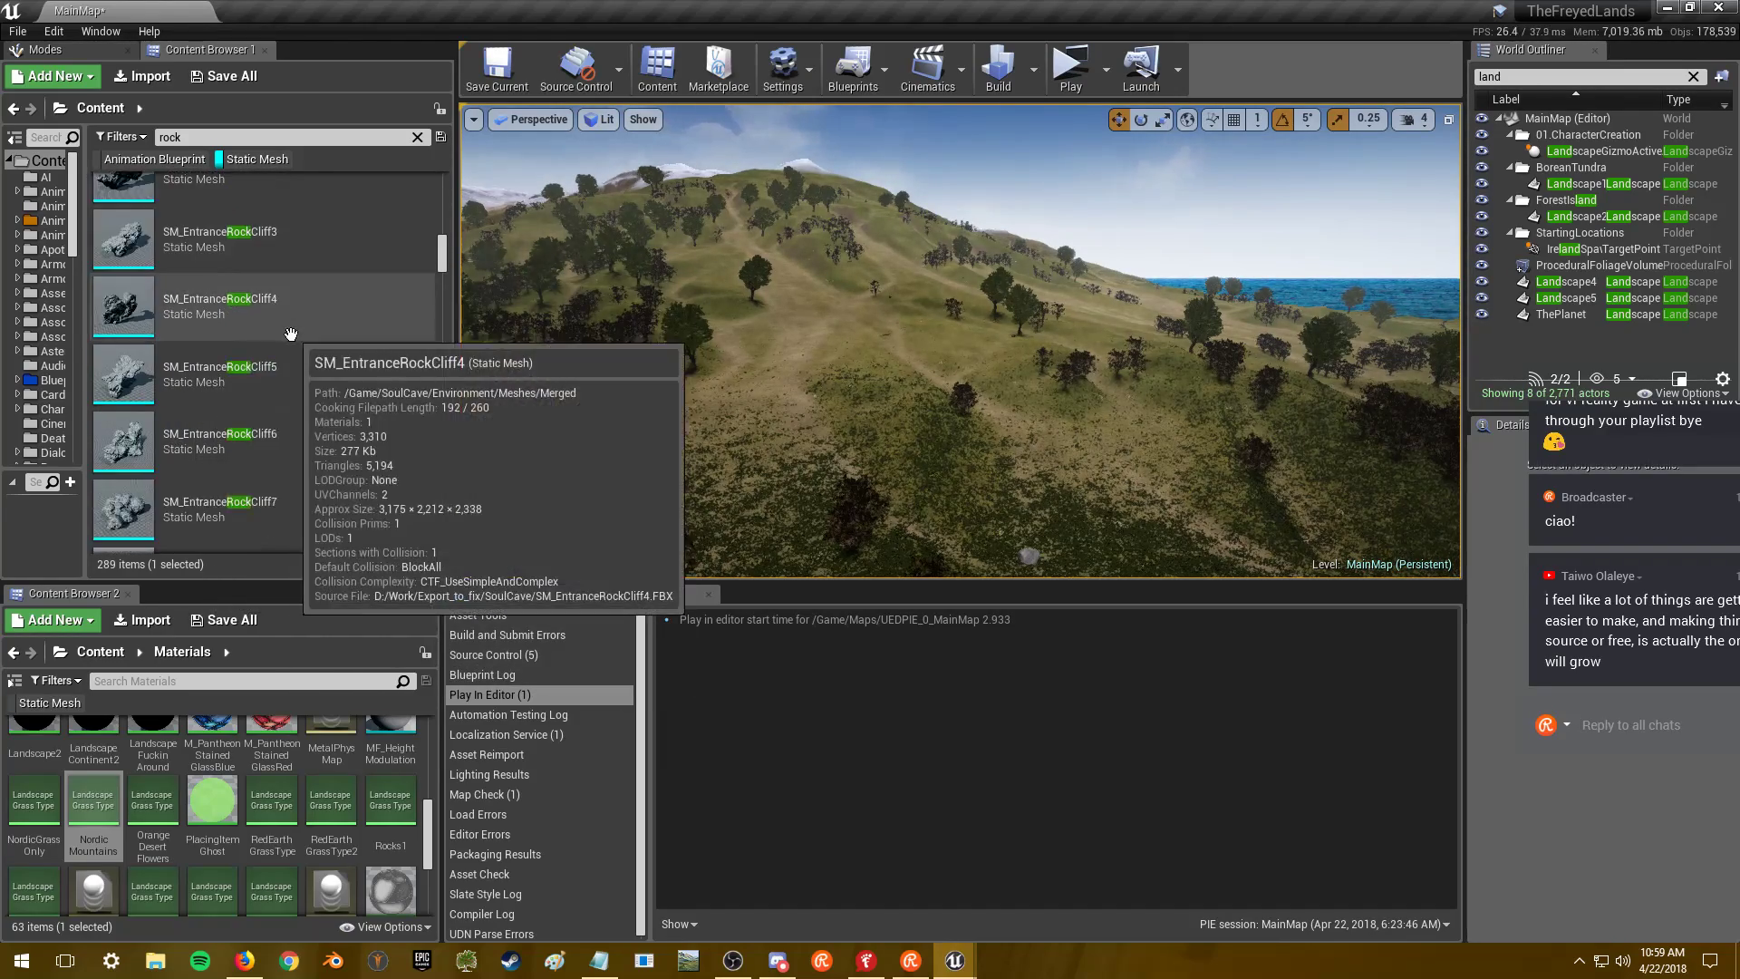
scroll(310, 332, down, 4)
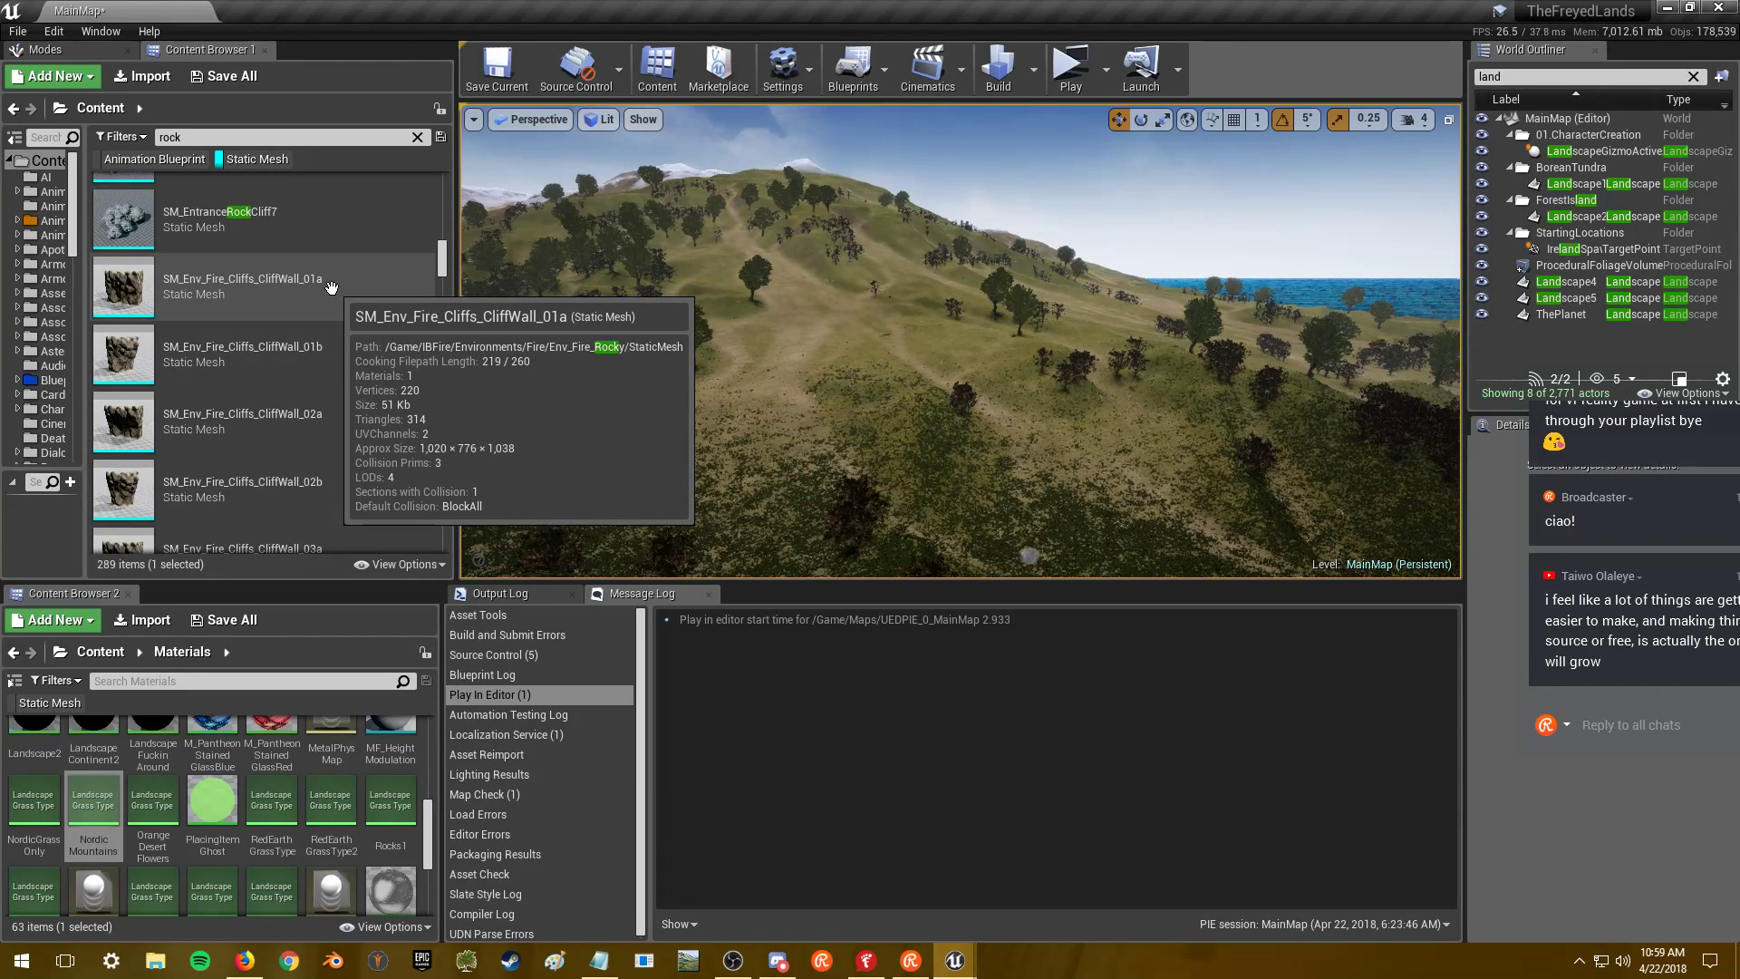
scroll(331, 287, down, 6)
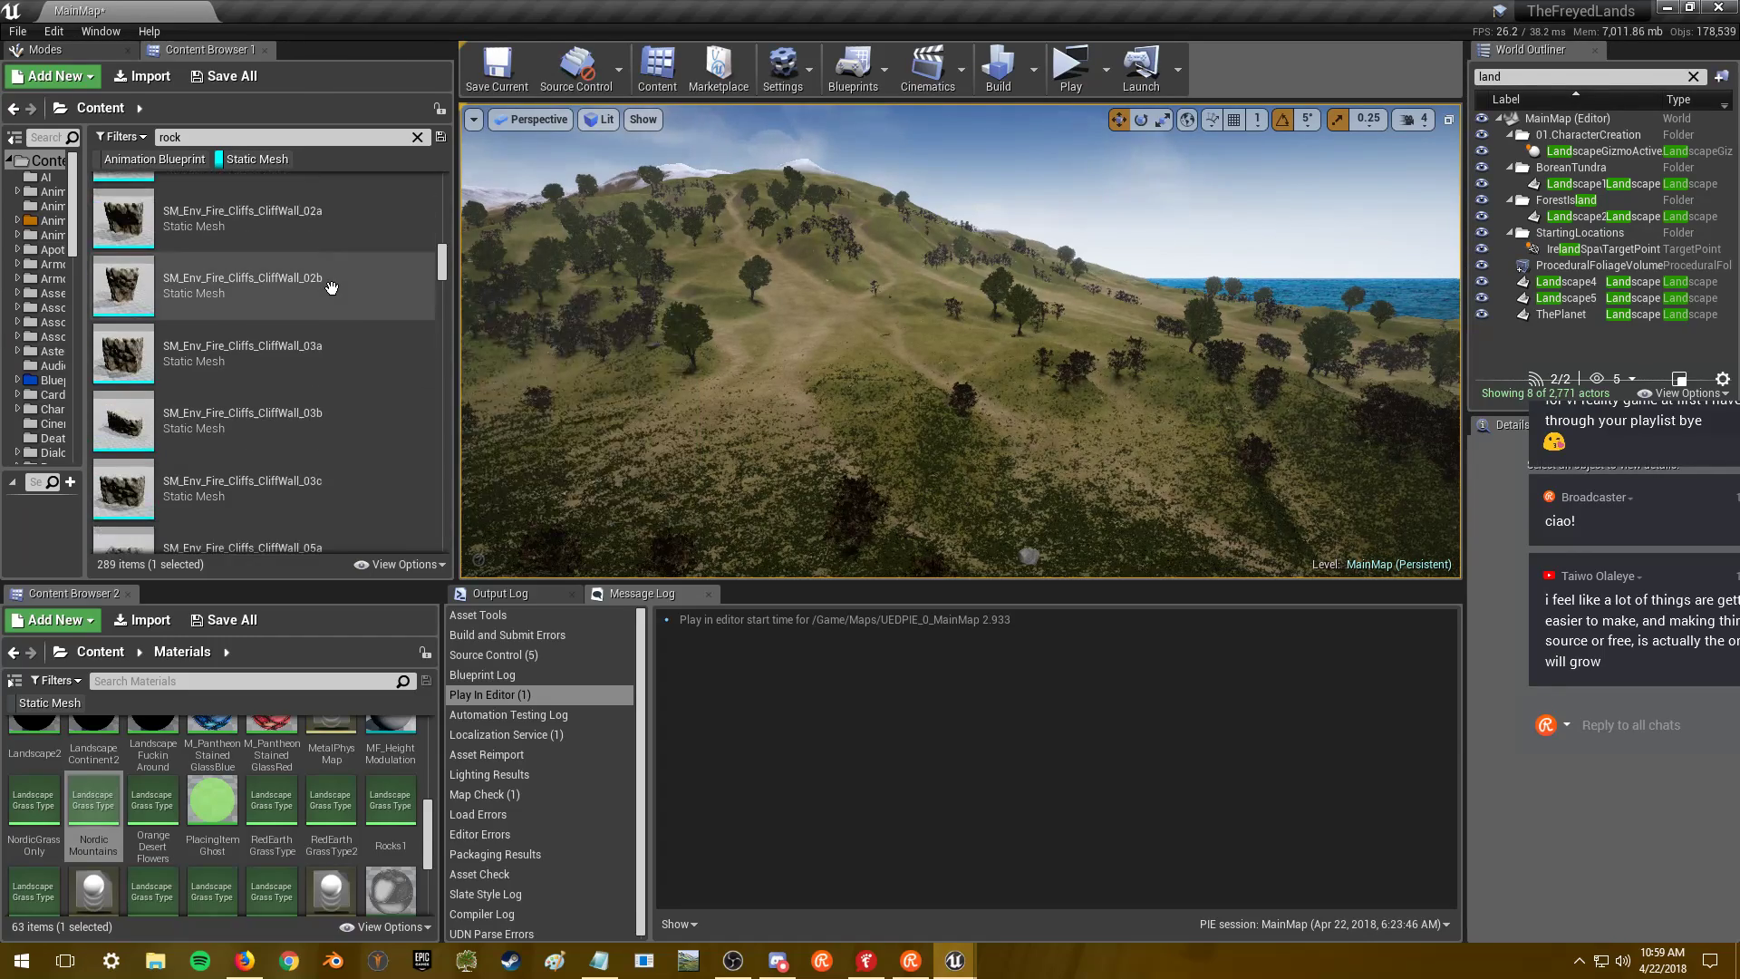
scroll(329, 288, down, 1)
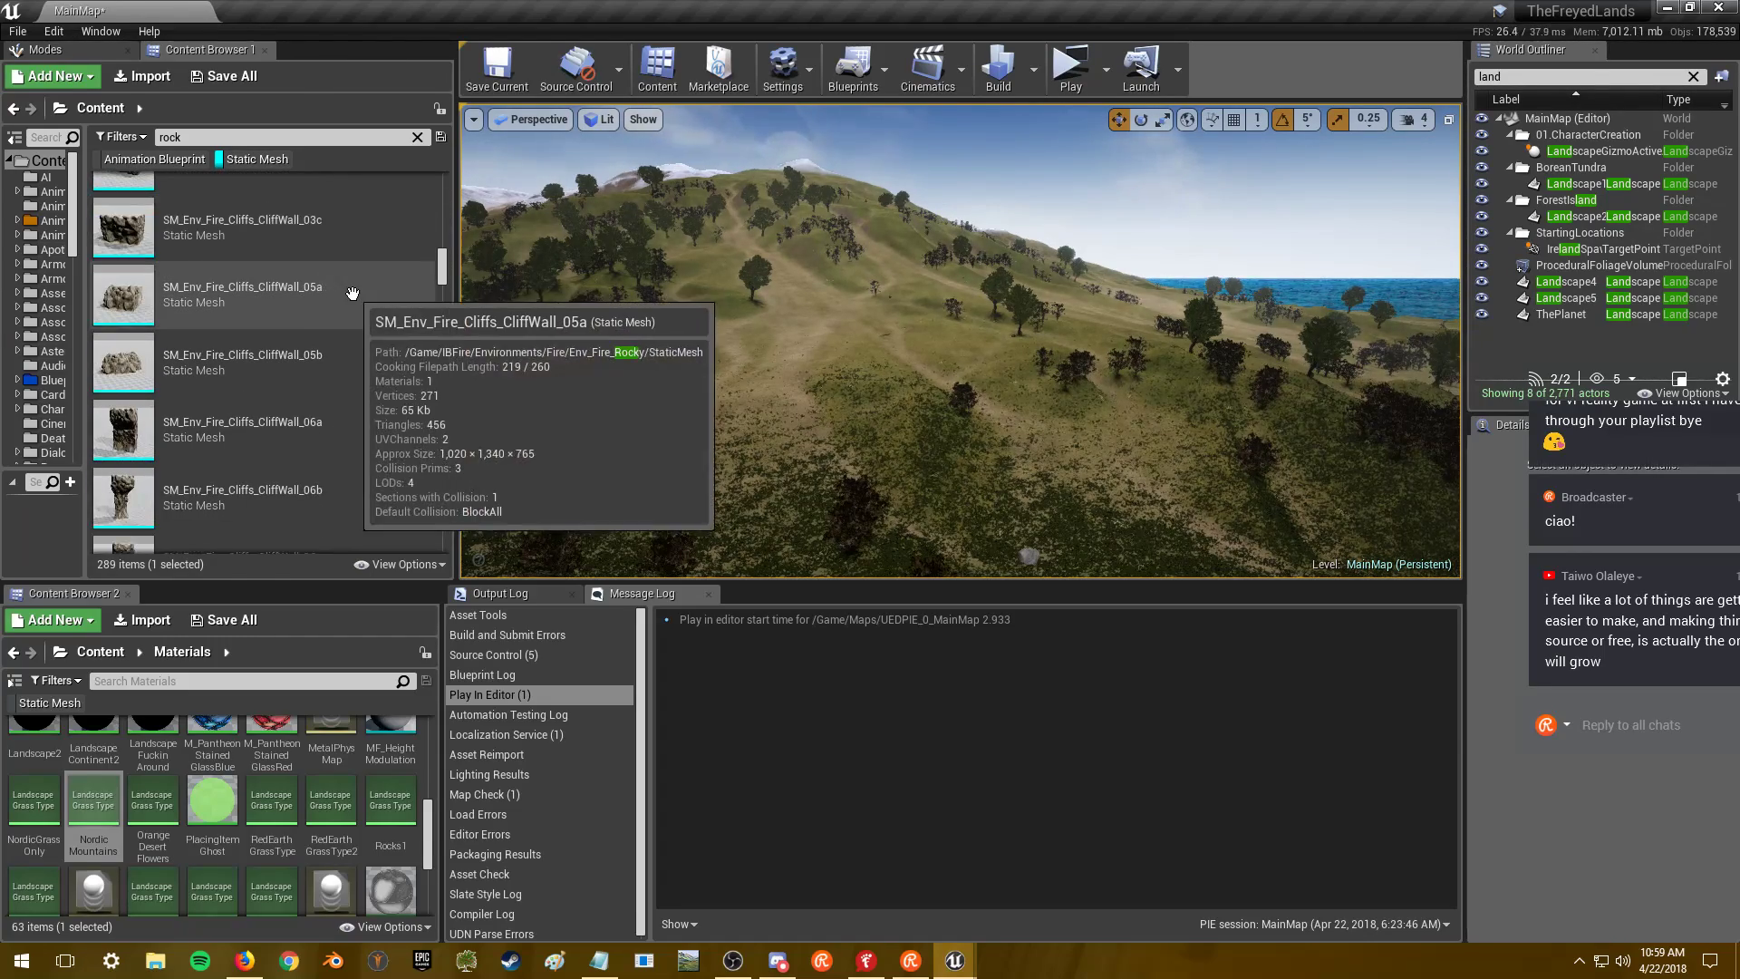
scroll(351, 293, down, 2)
scroll(352, 290, down, 3)
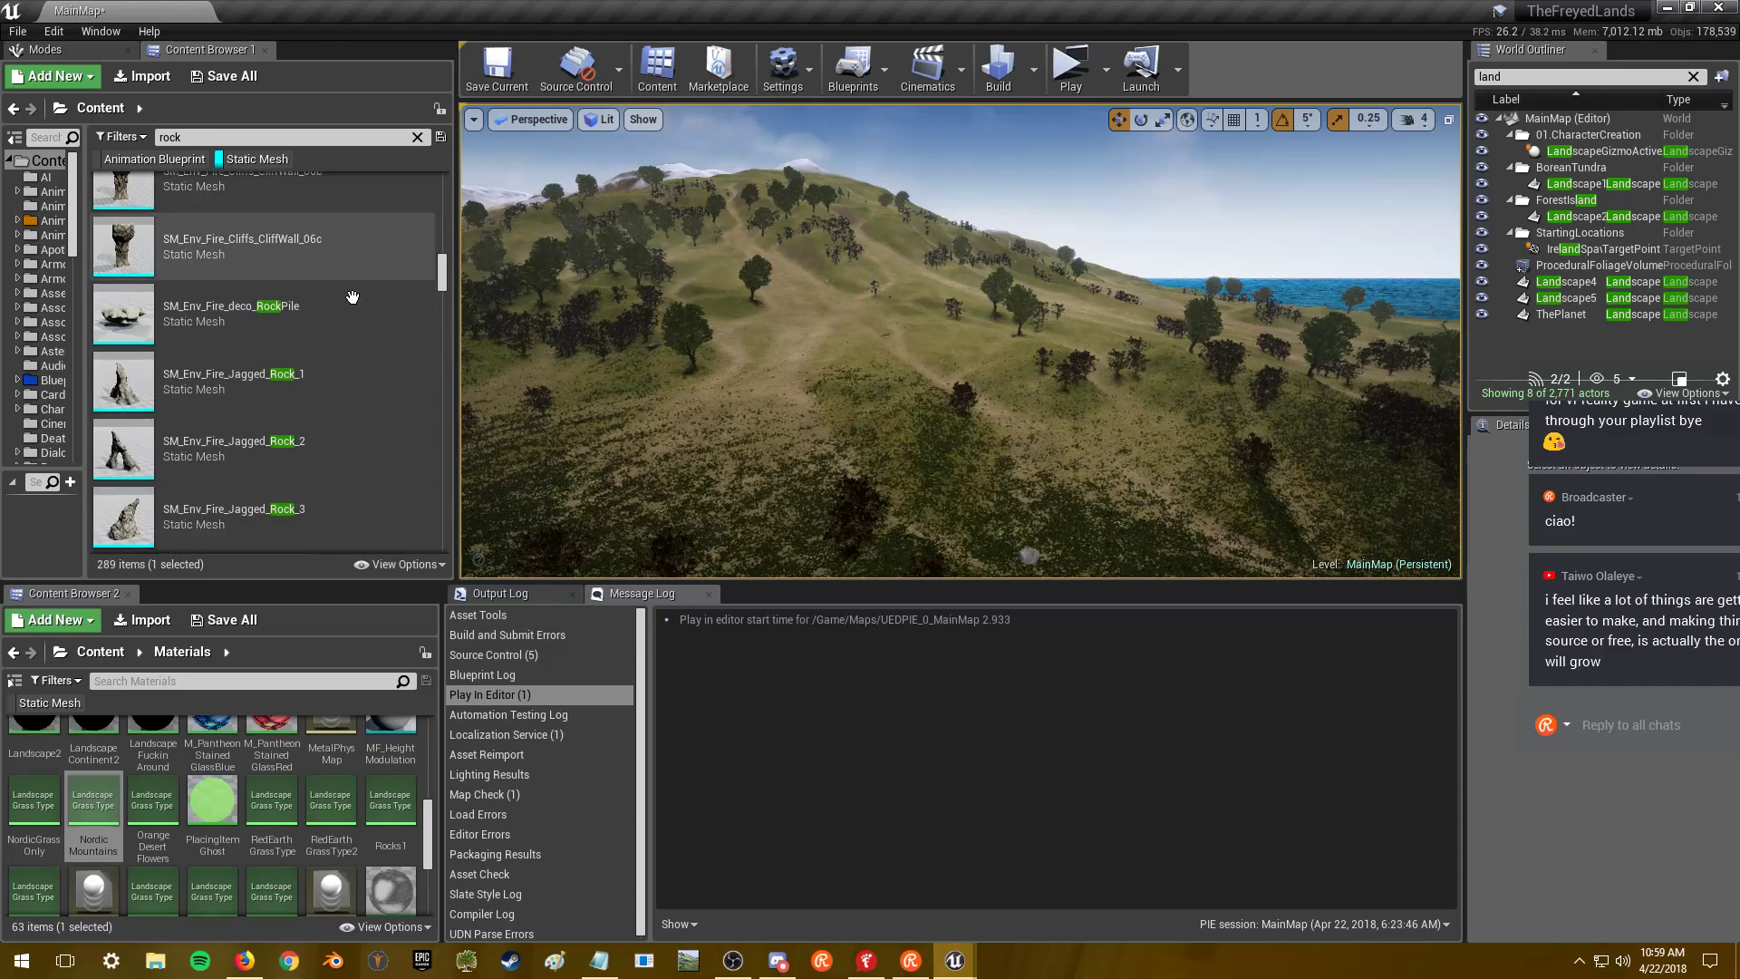
scroll(352, 286, down, 1)
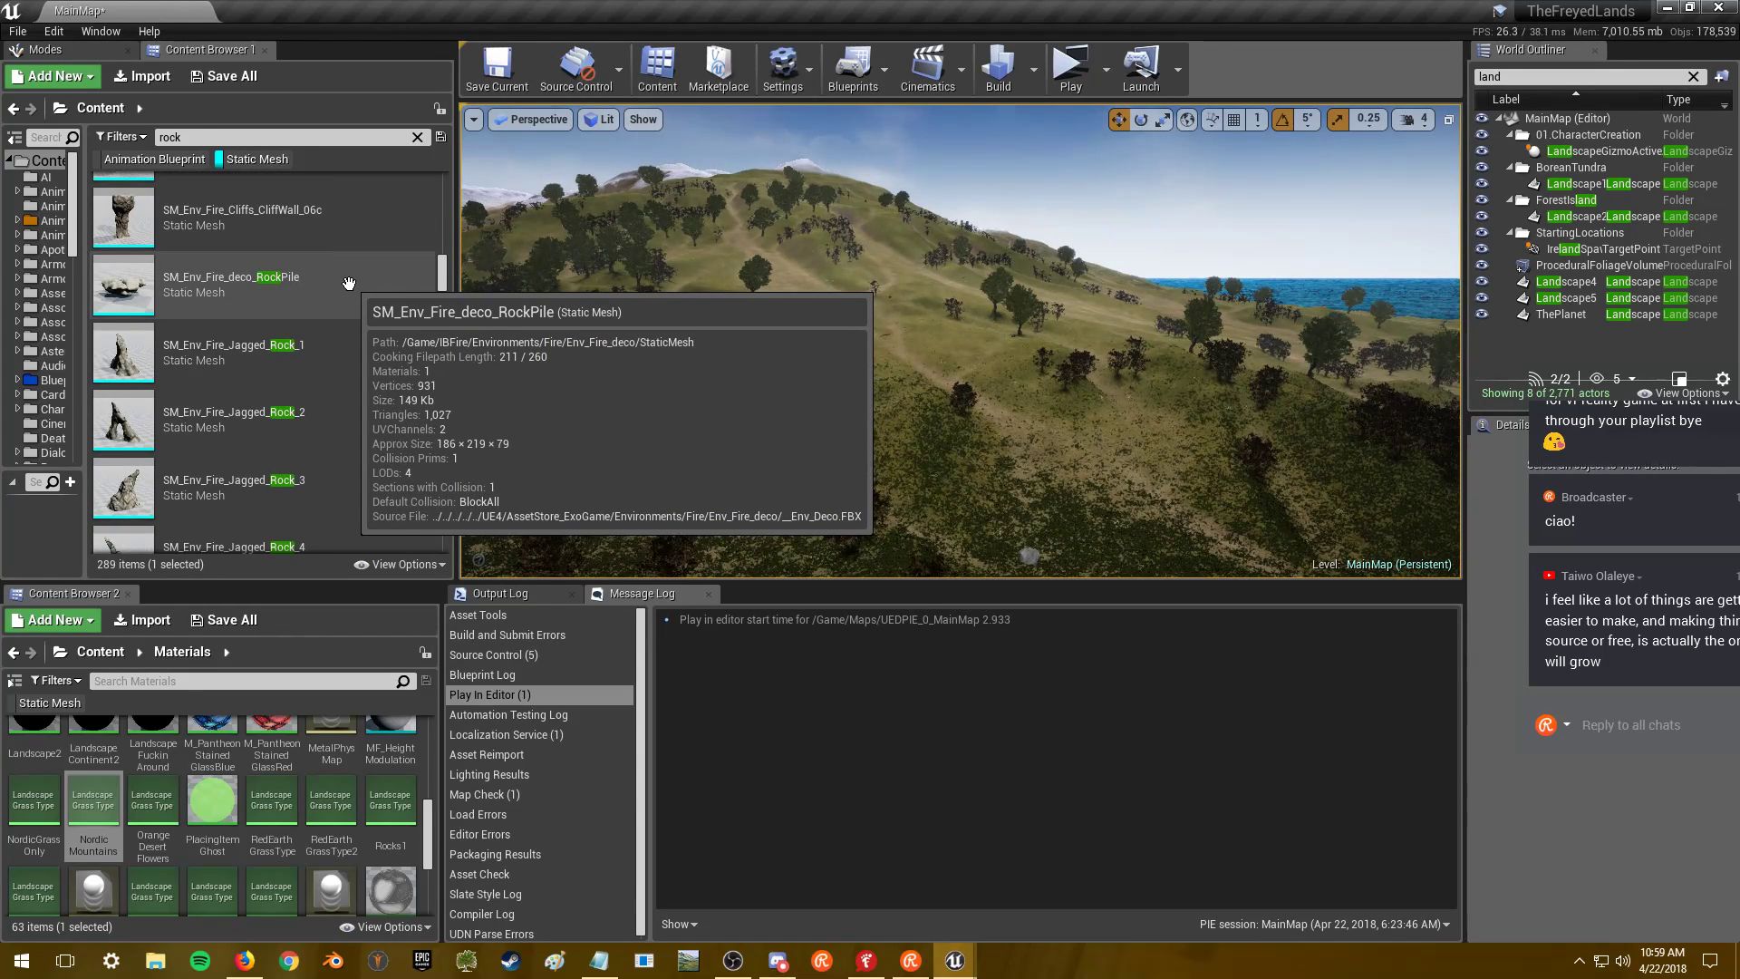
scroll(362, 282, down, 2)
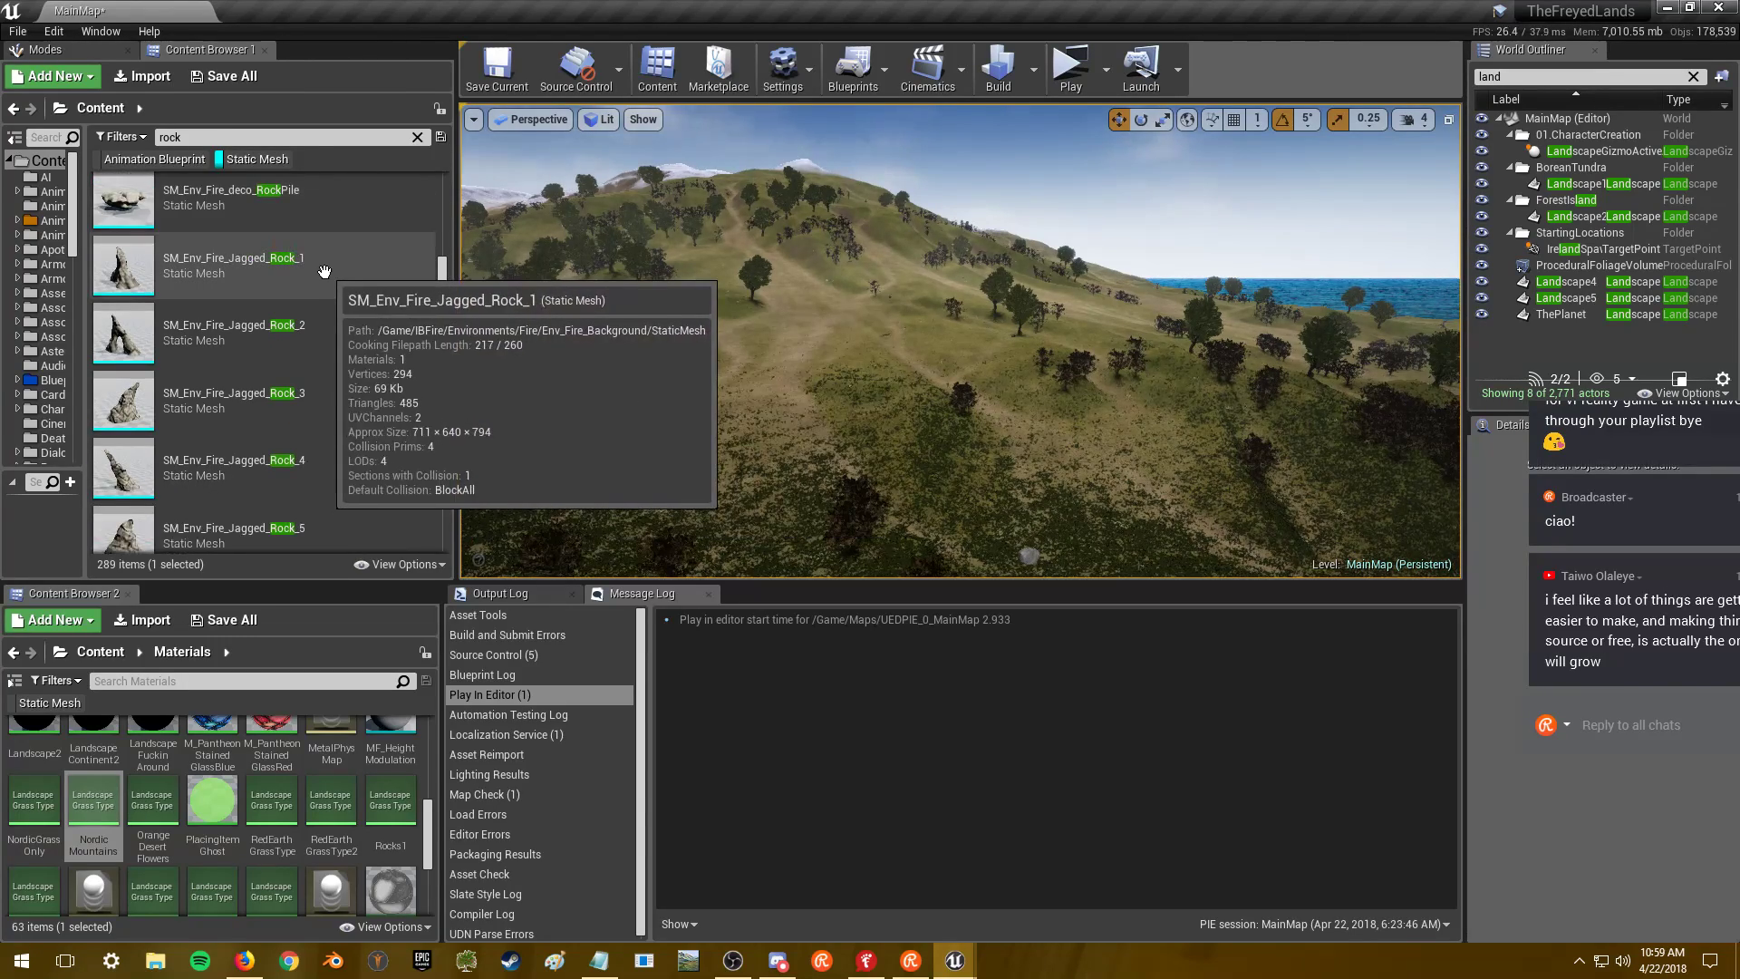
click(328, 272)
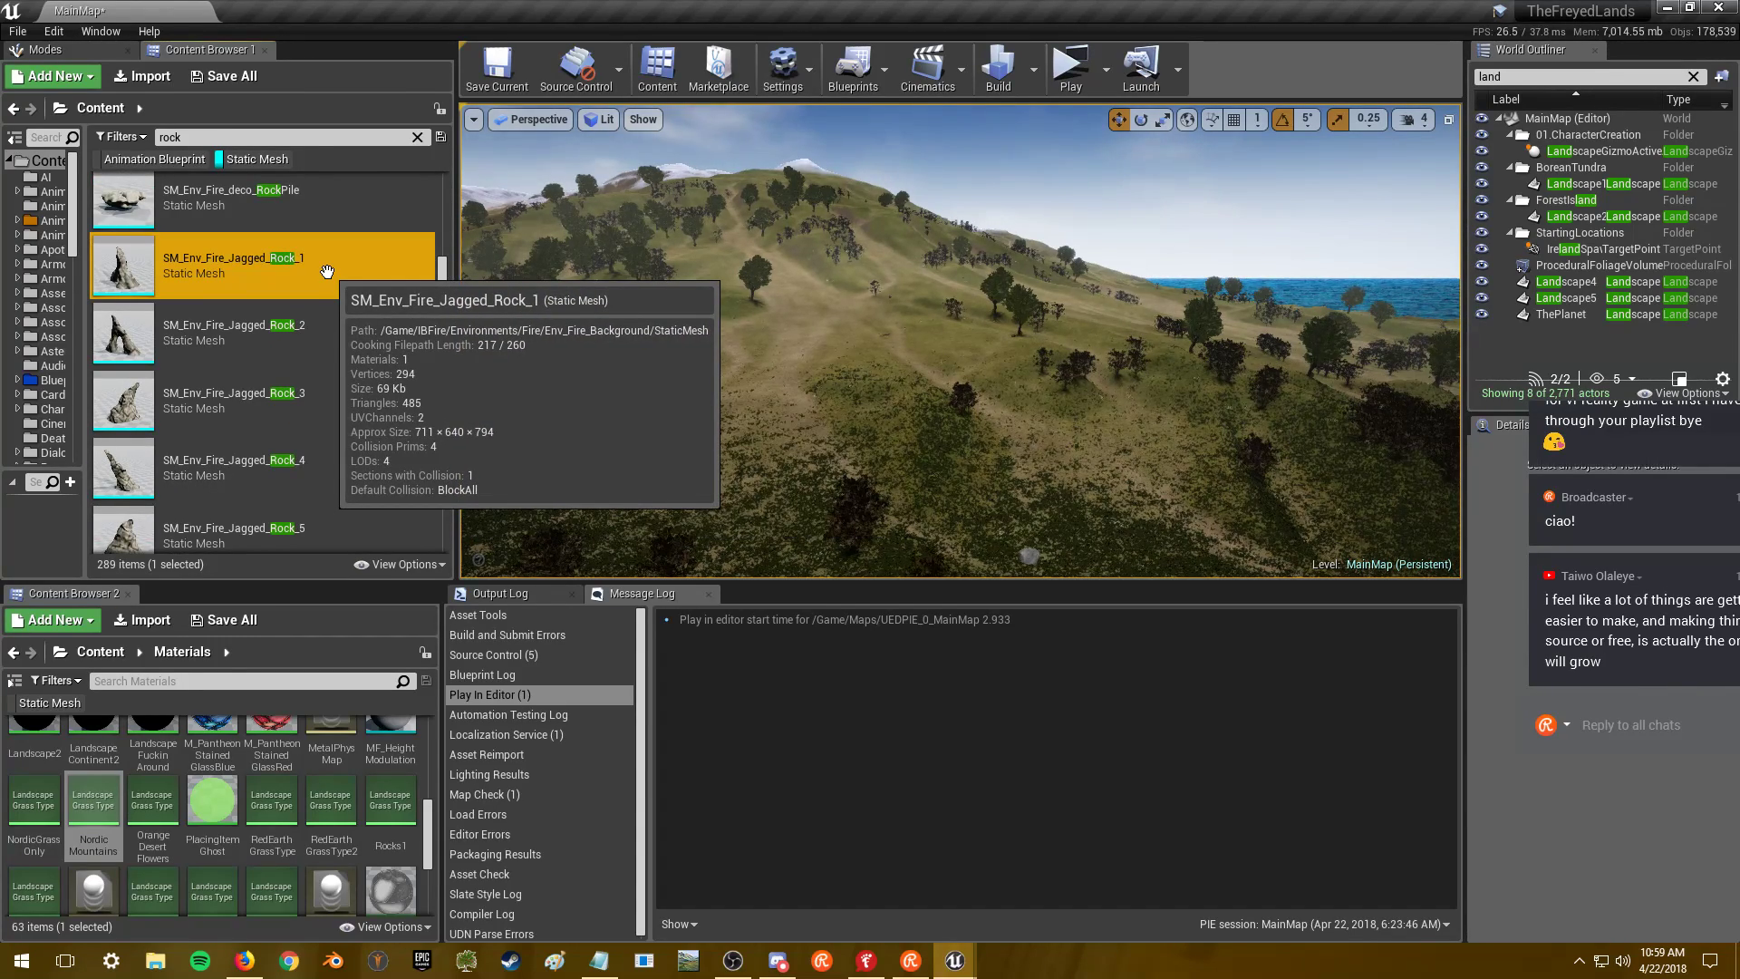
- Open and orbit SM_Env_Fire_Jagged_Rock_1, then open SM_Env_Fire_Jagged_Rock_2
double_click(333, 271)
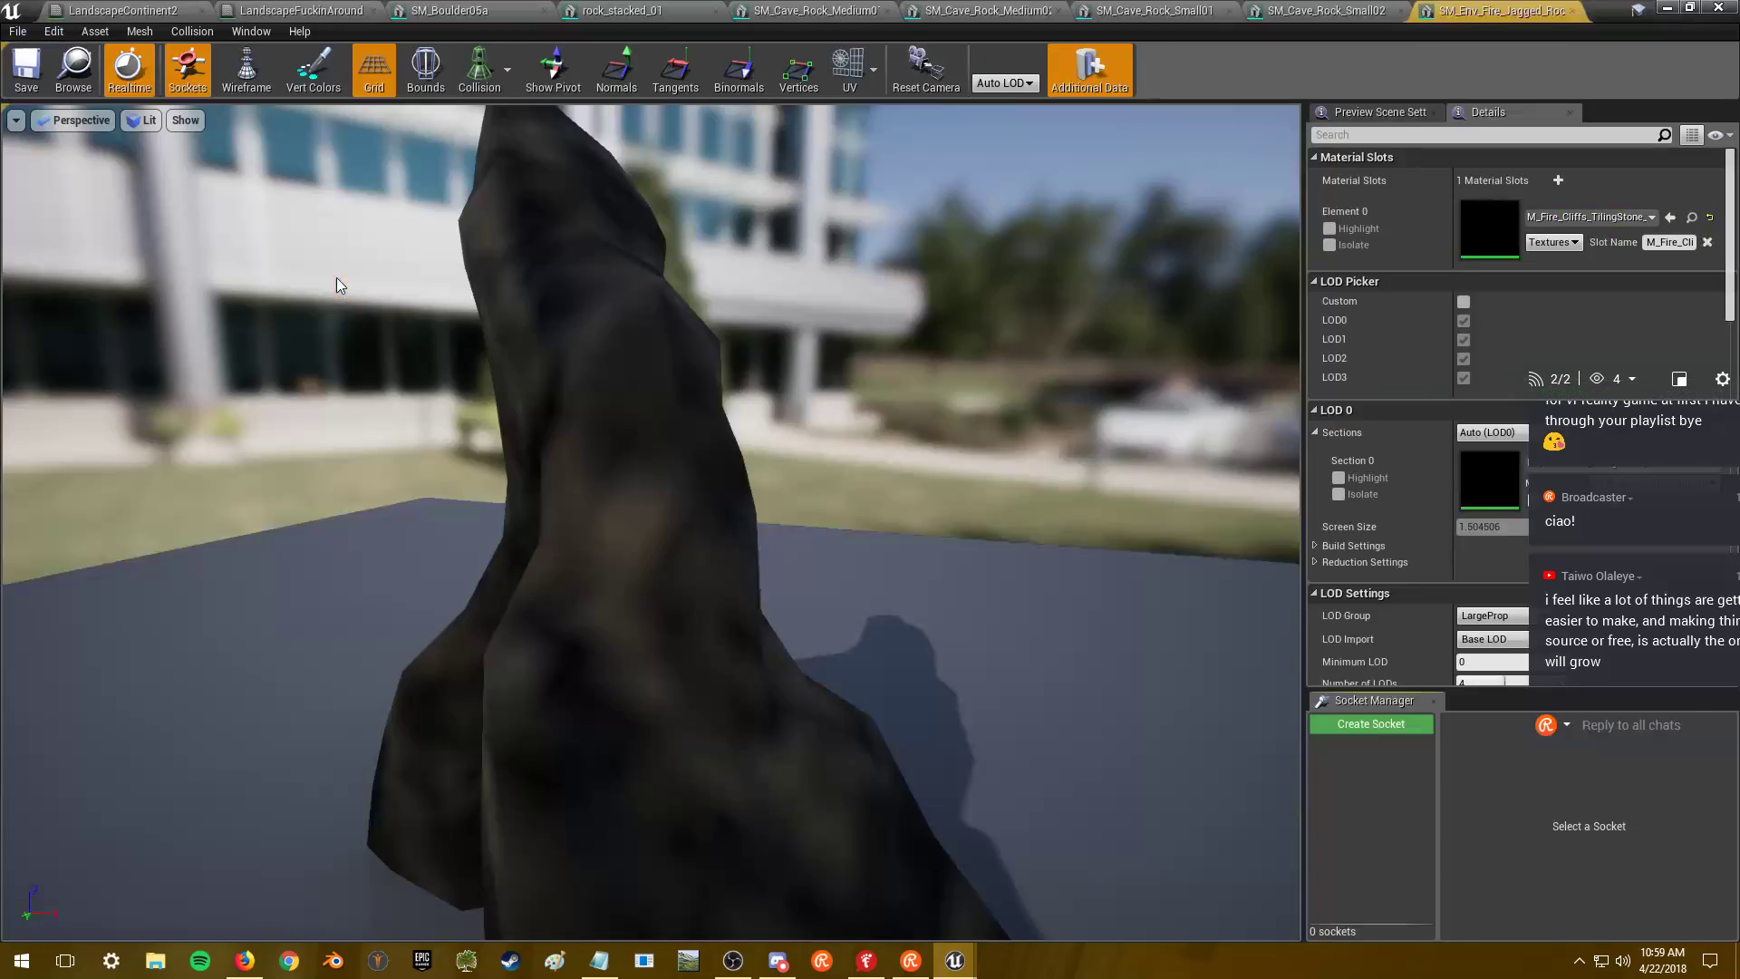
drag(633, 389, 1042, 403)
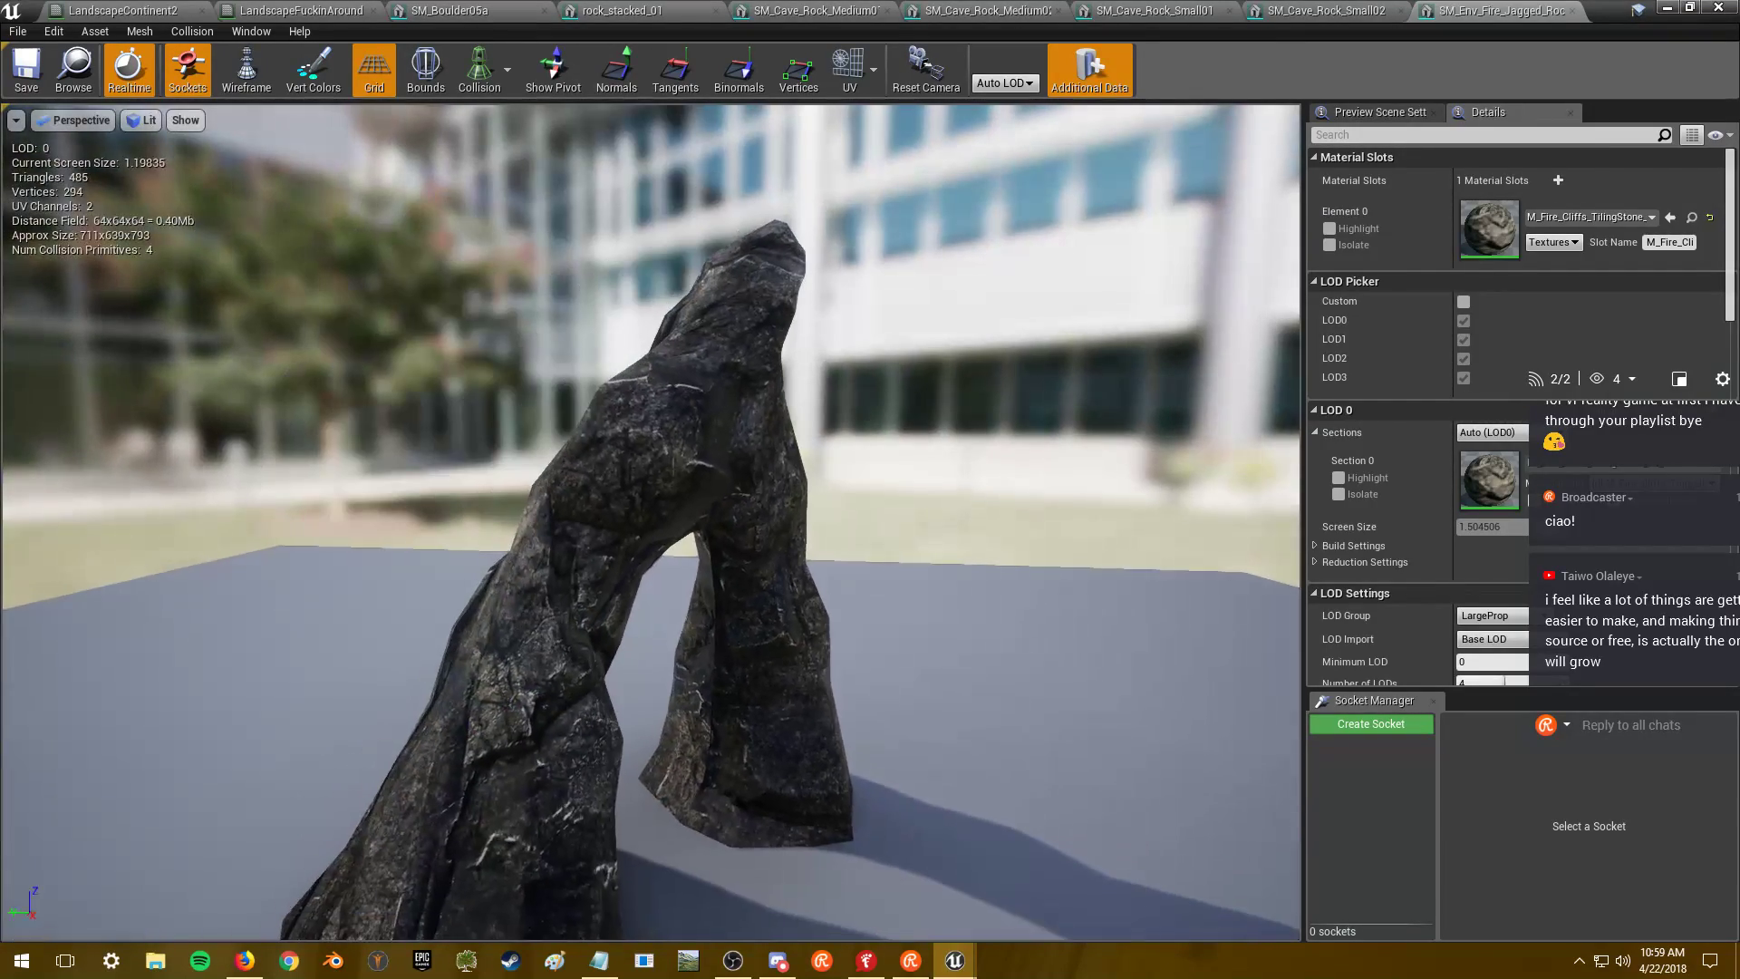
click(1672, 7)
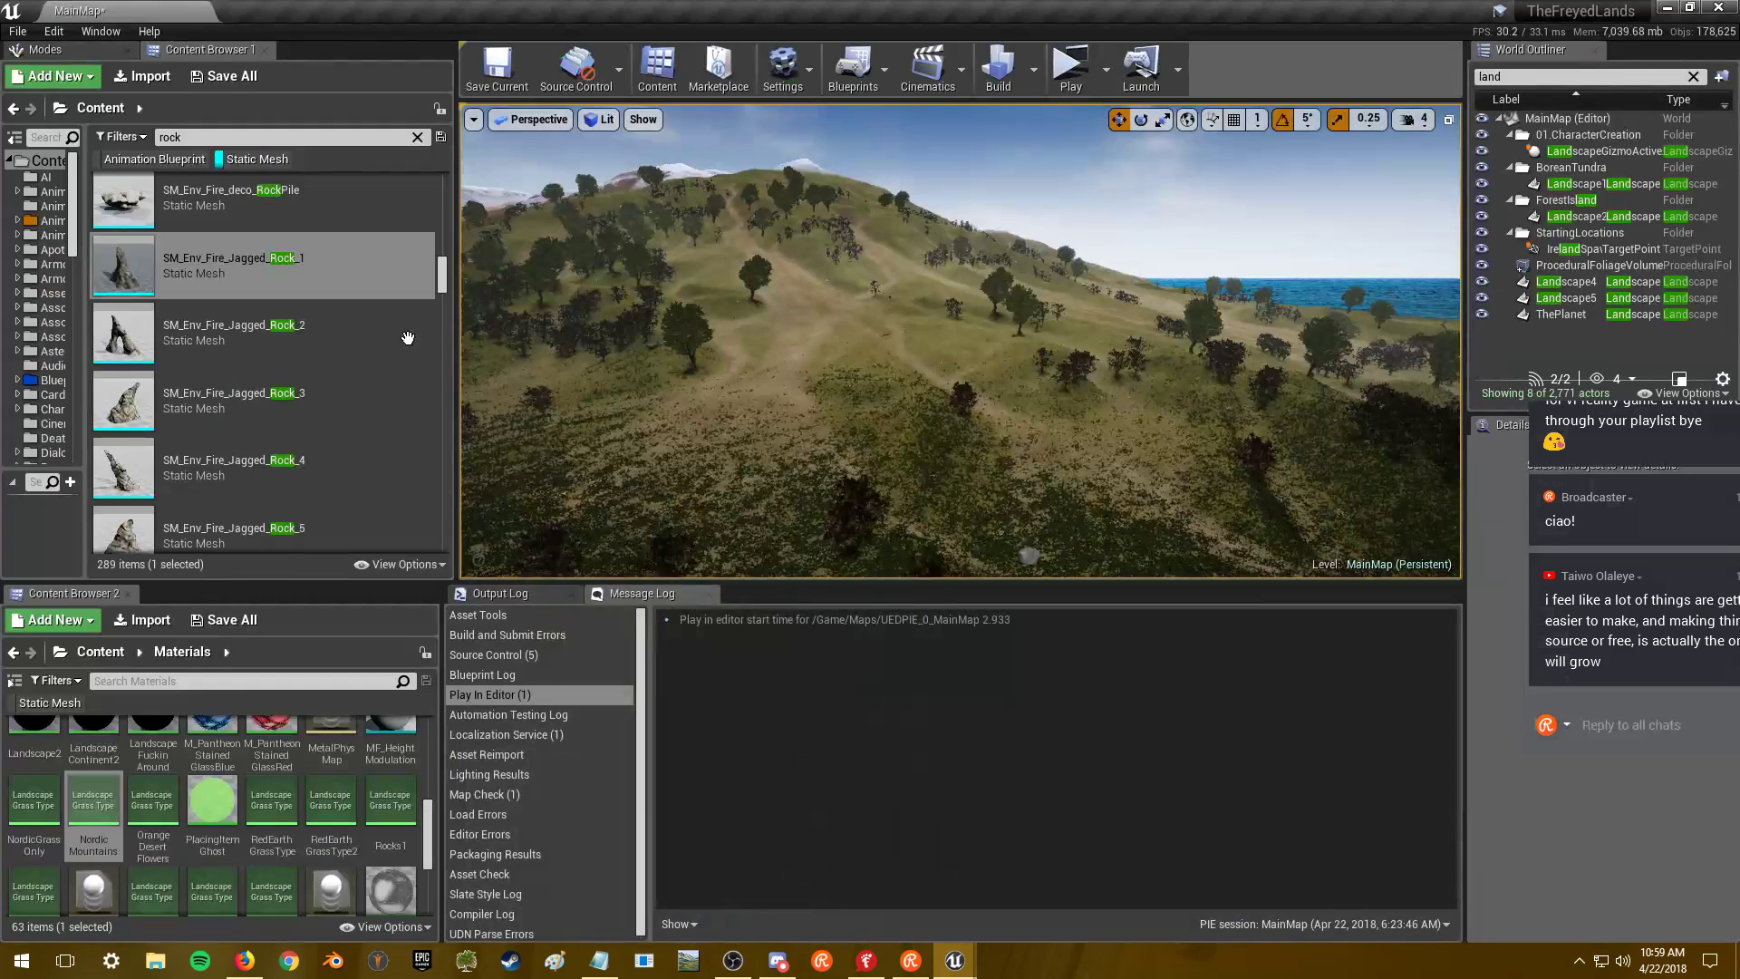
double_click(312, 333)
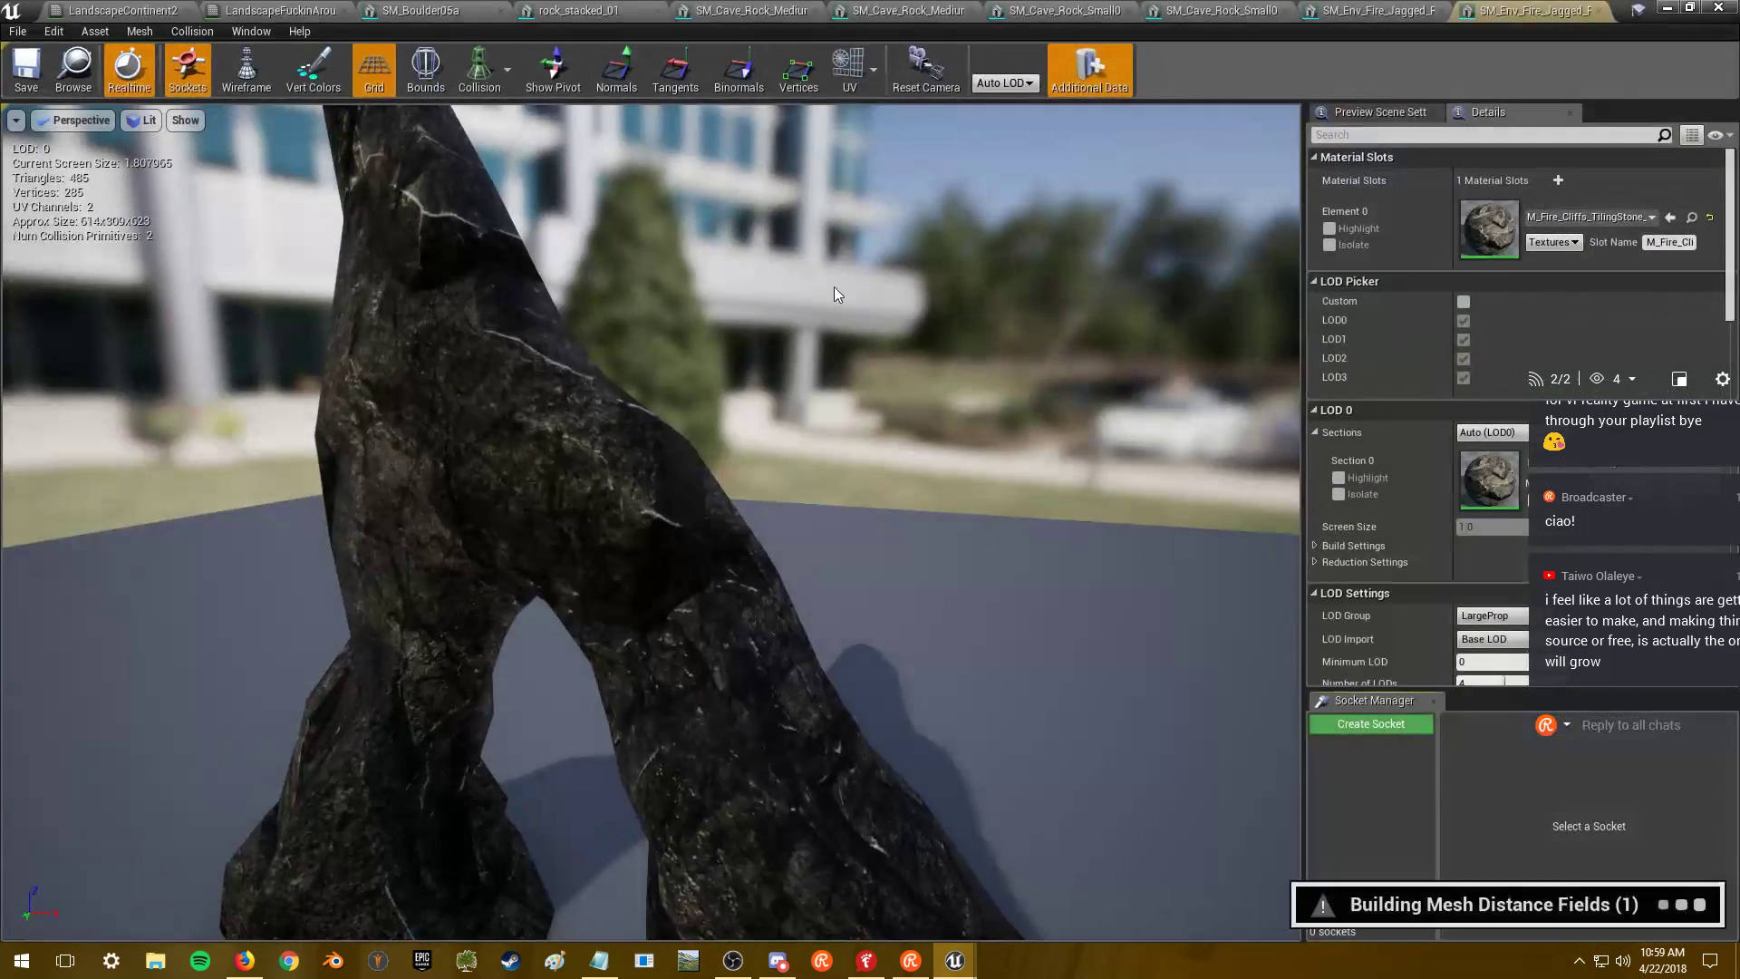
click(1666, 7)
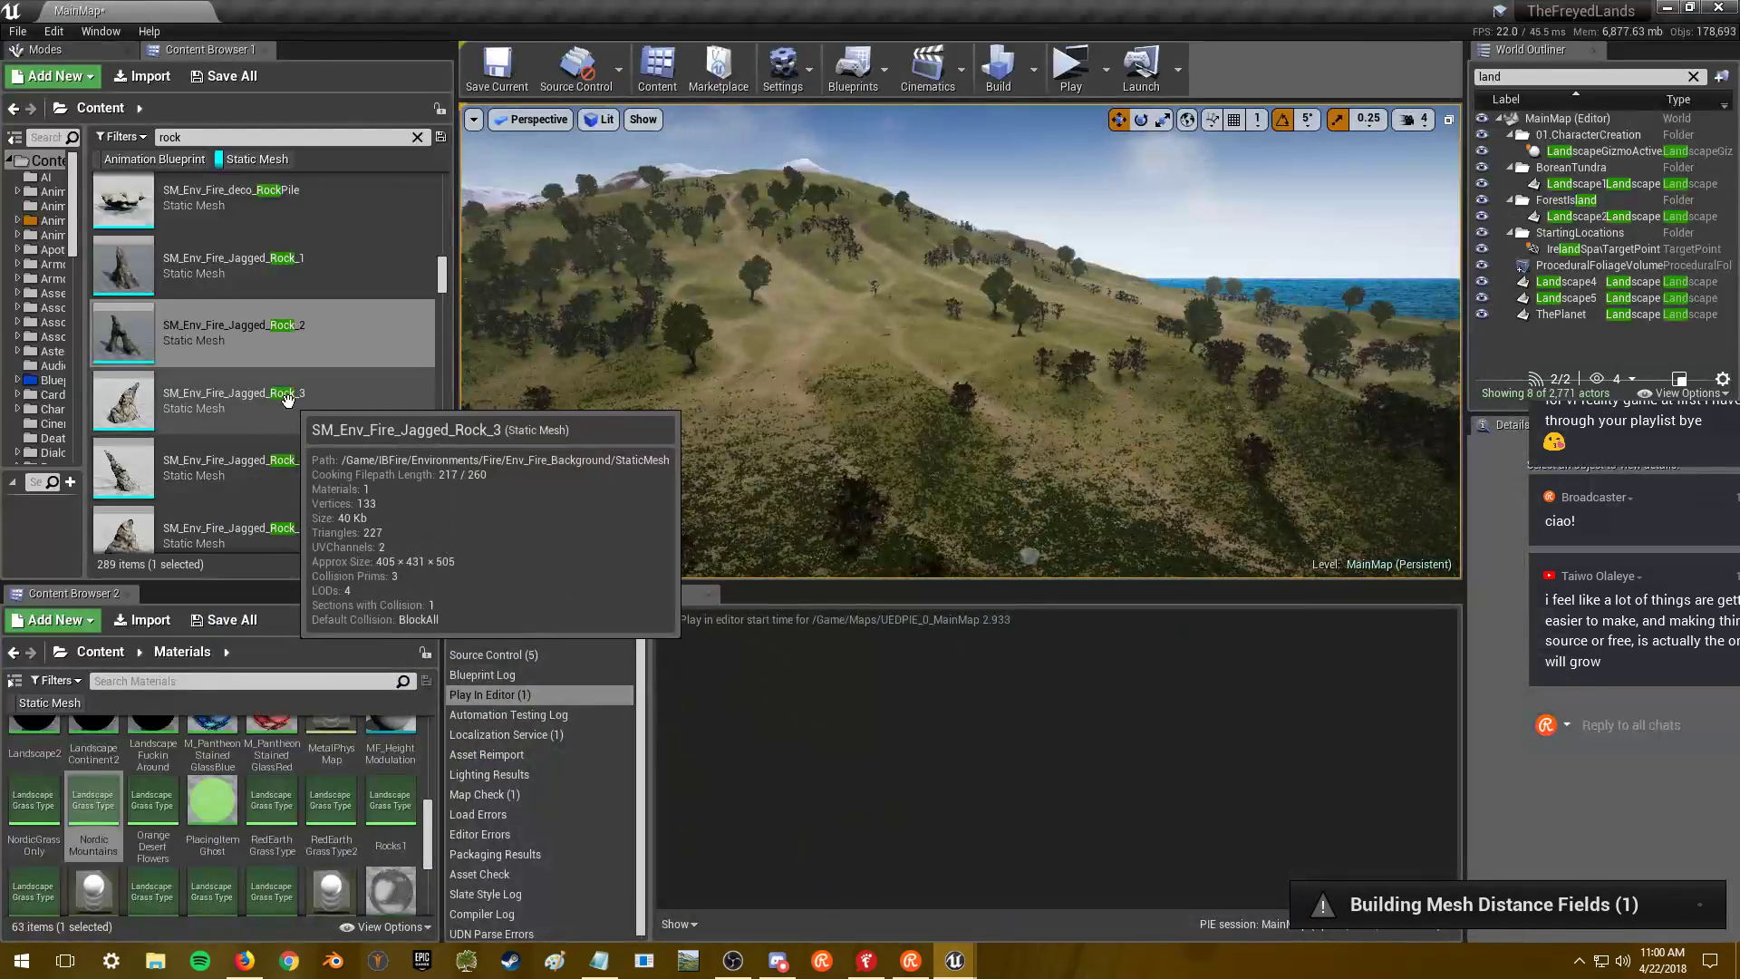
- Open SM_Env_Fire_Jagged_Rock_3, 4 and 5 in turn, returning to the level after each
double_click(303, 404)
click(1672, 7)
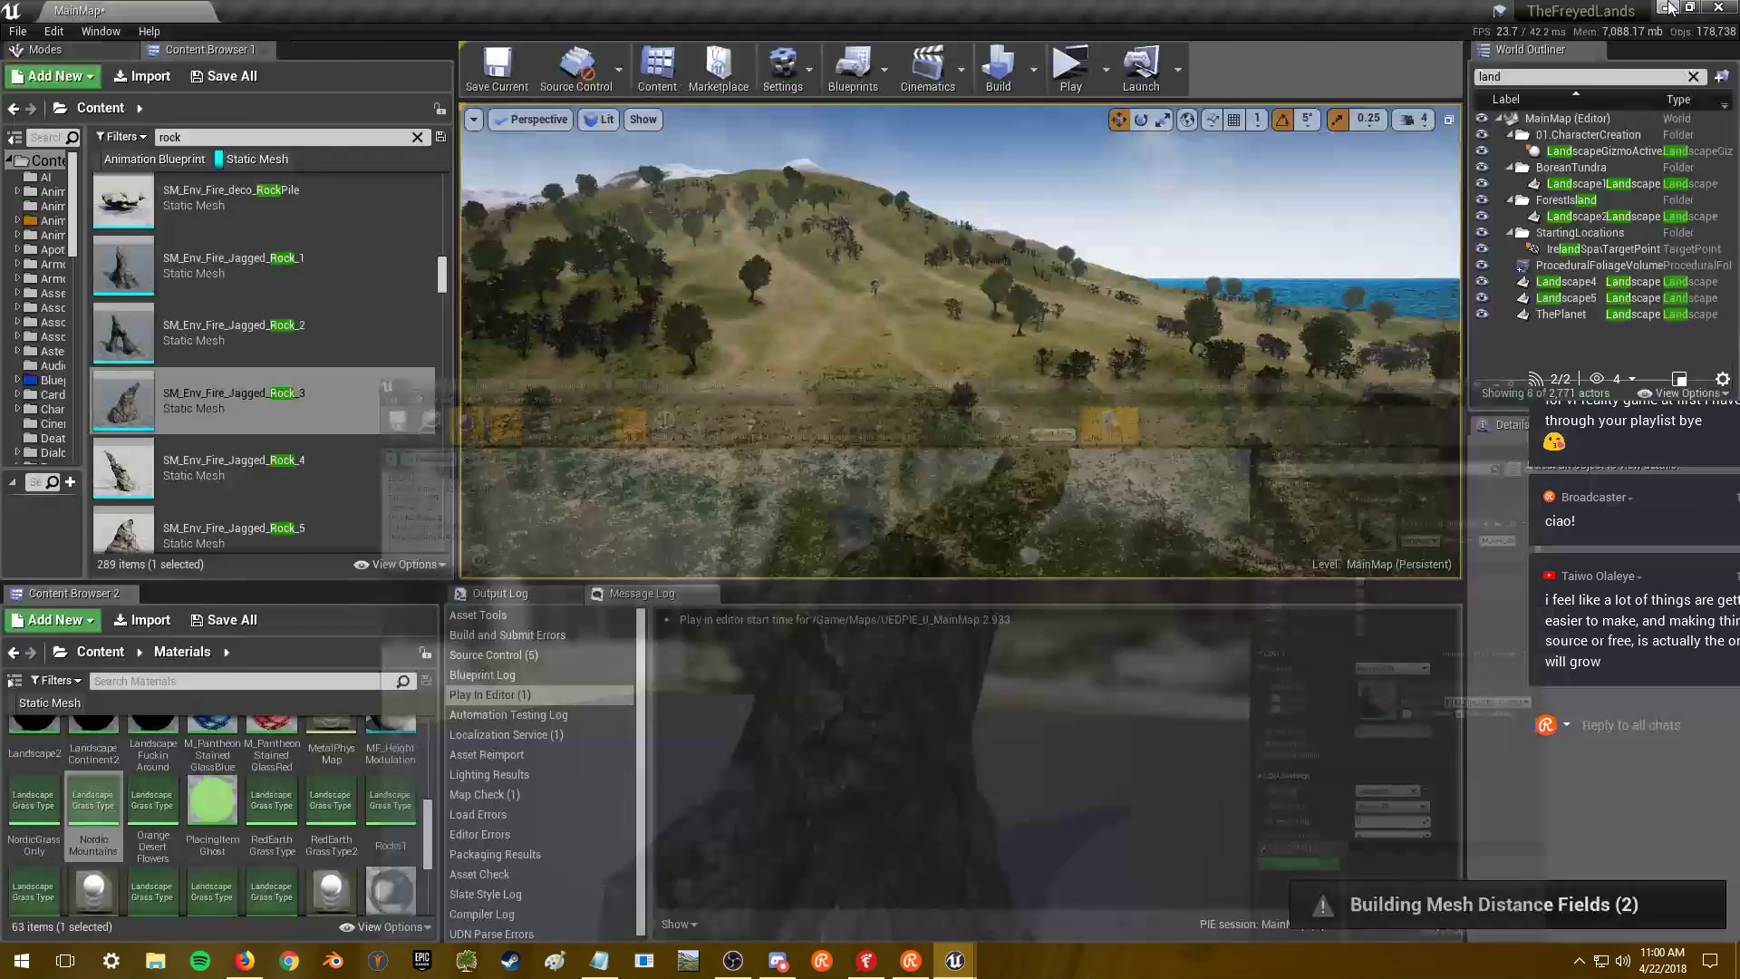
scroll(317, 407, down, 2)
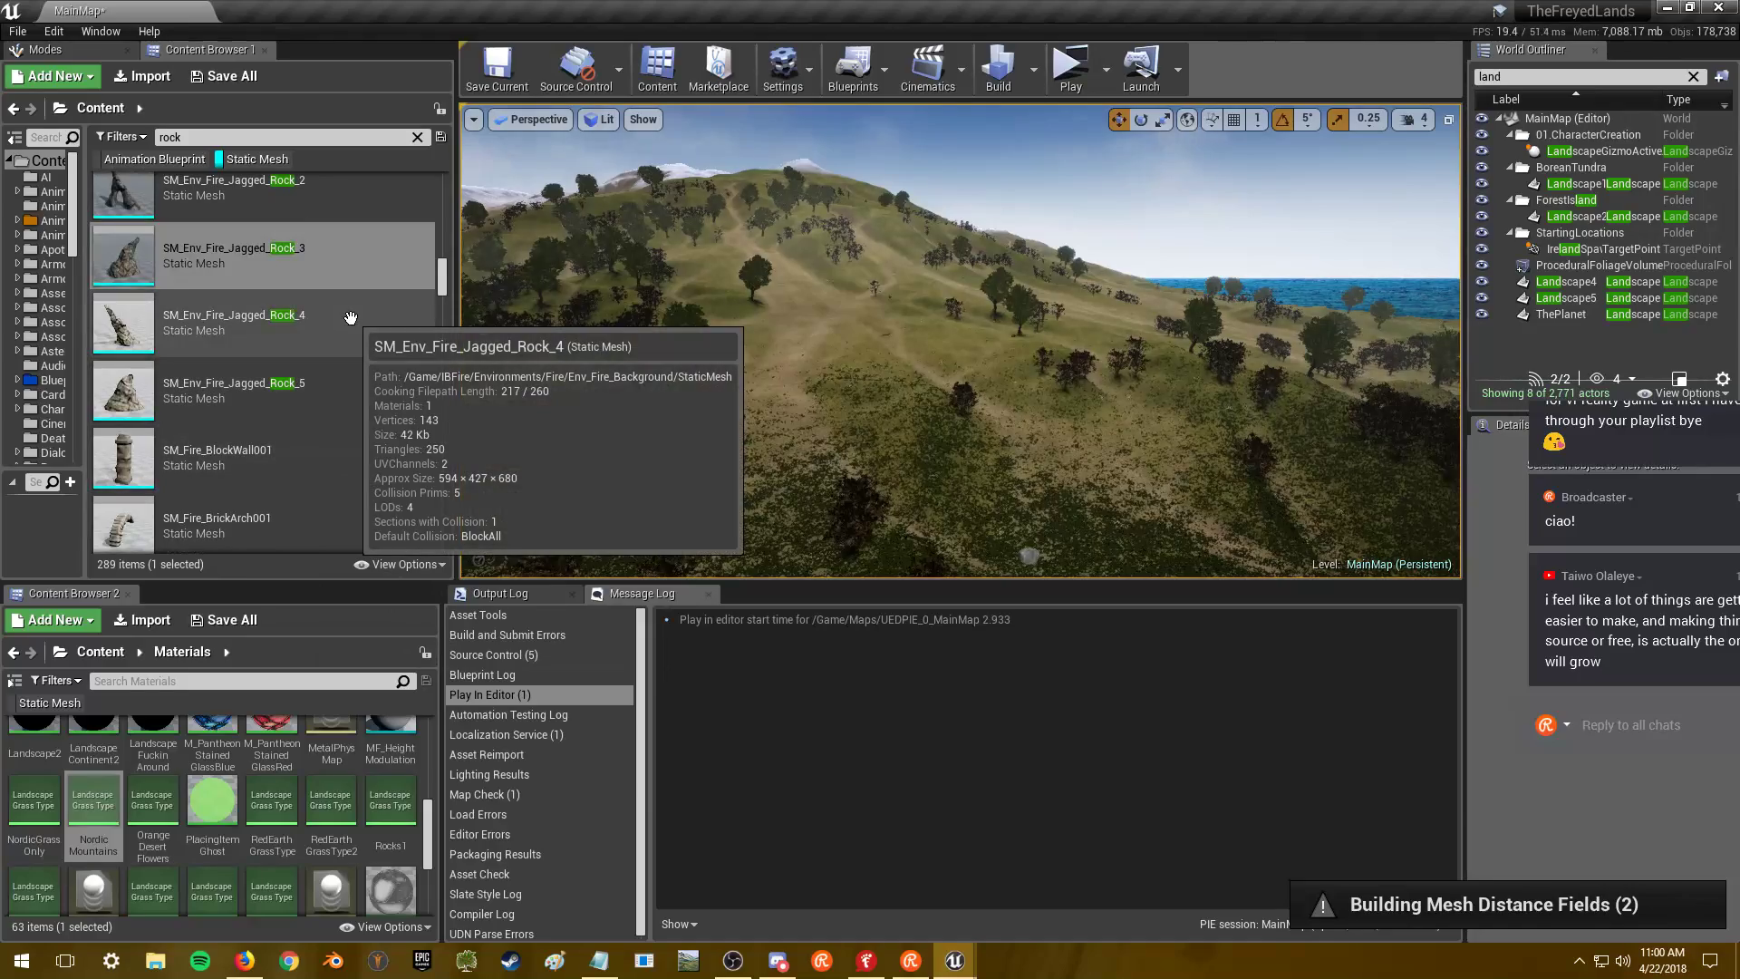
double_click(350, 317)
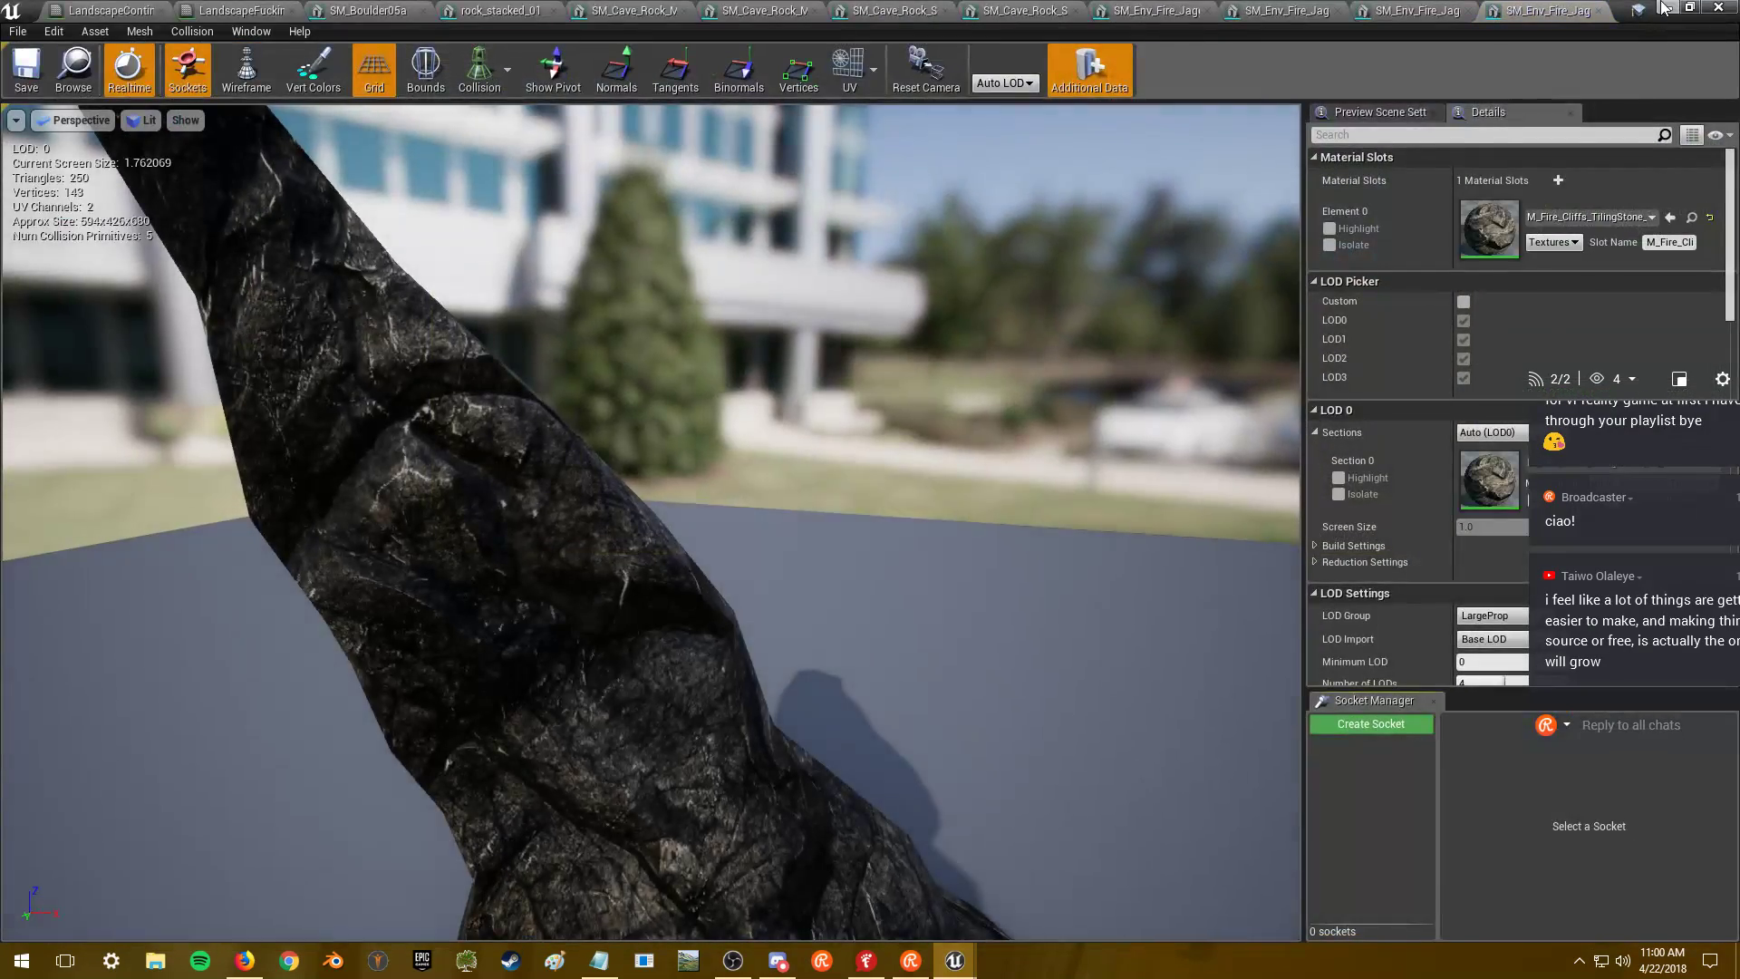
click(1666, 7)
double_click(305, 388)
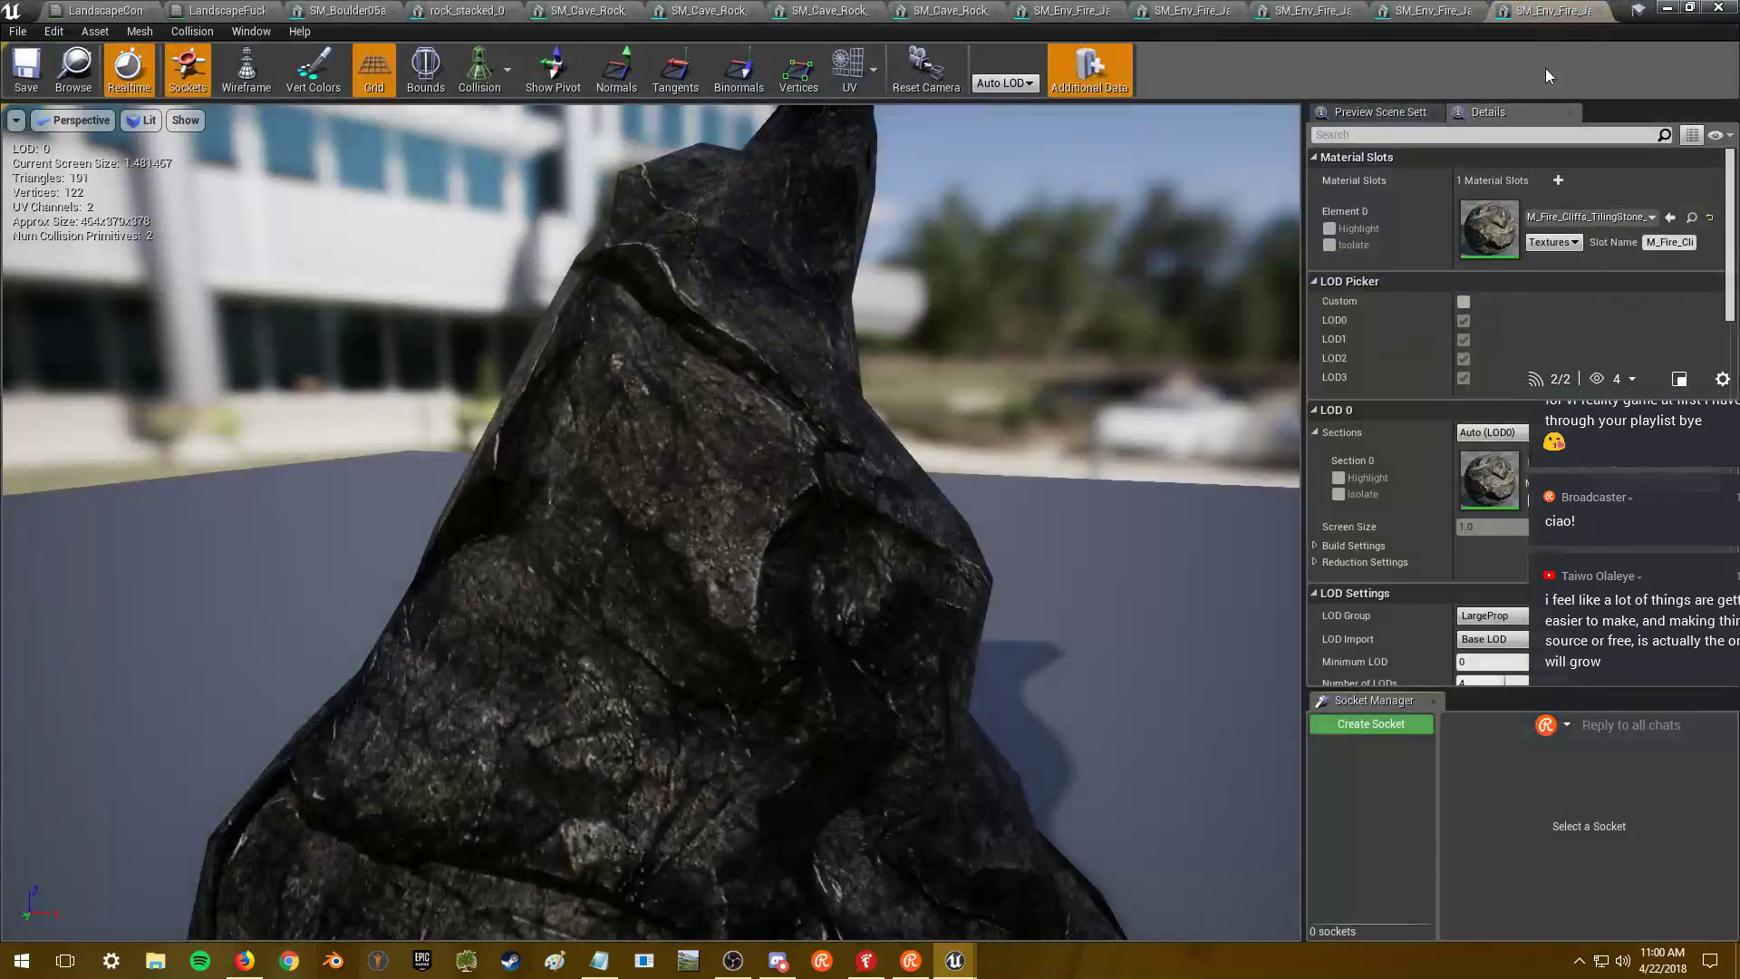
click(1666, 7)
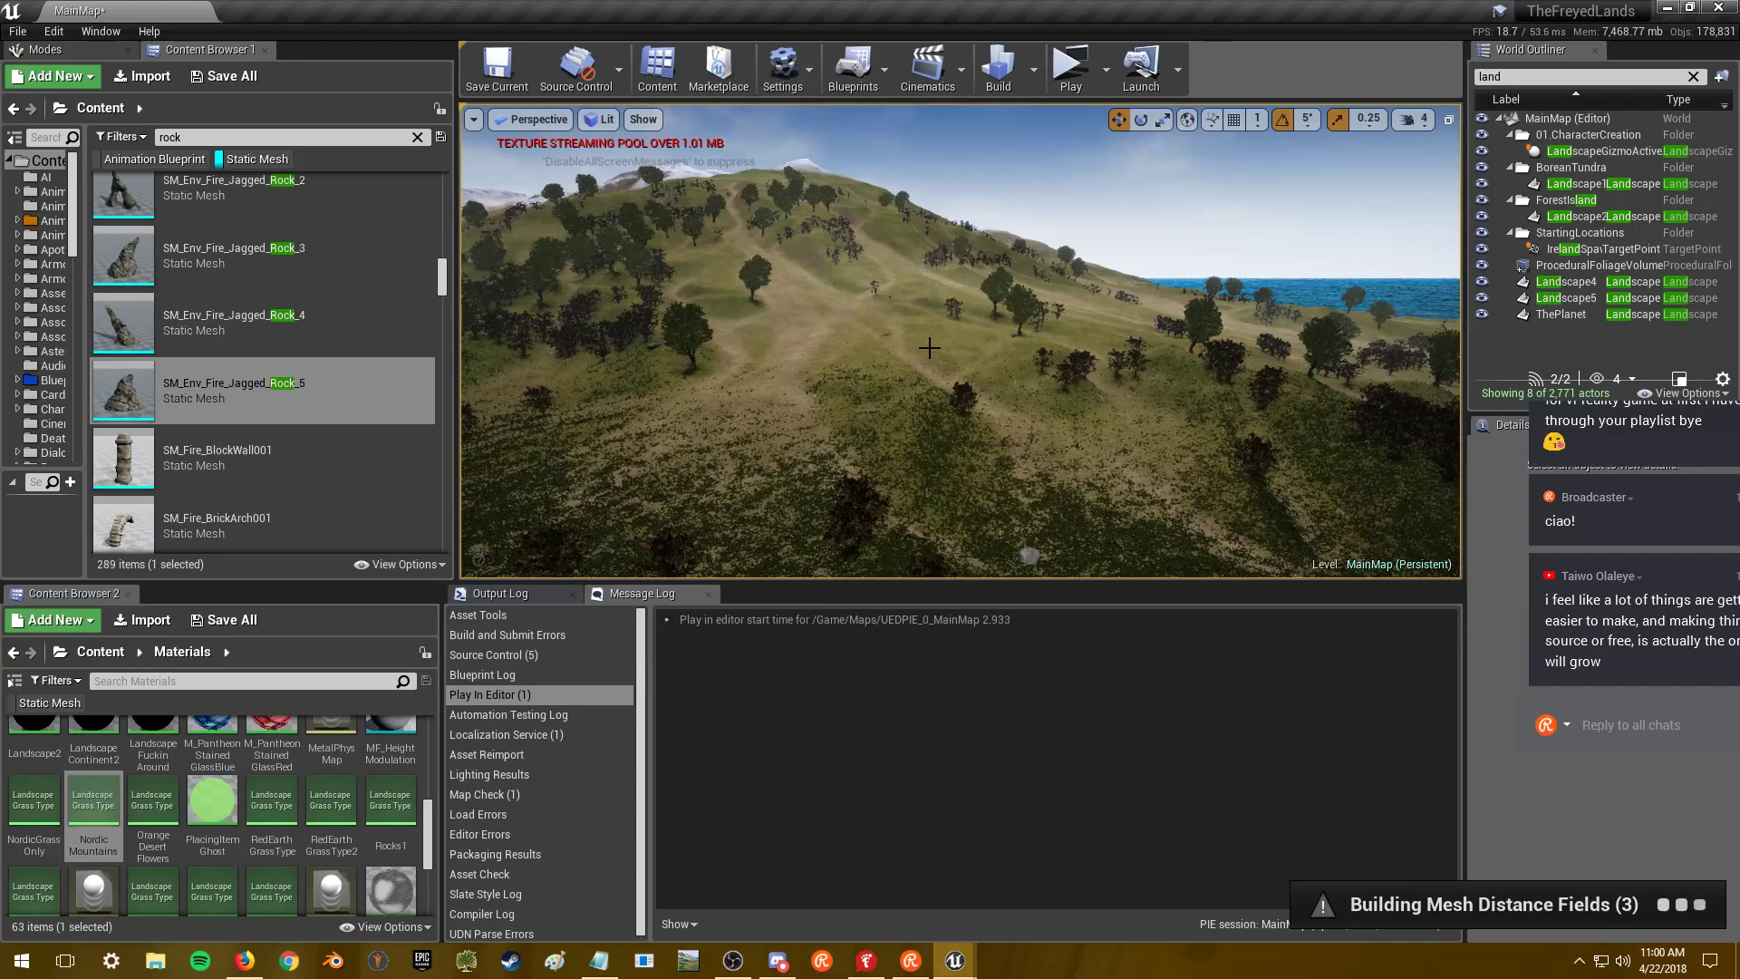
key(alt+Tab)
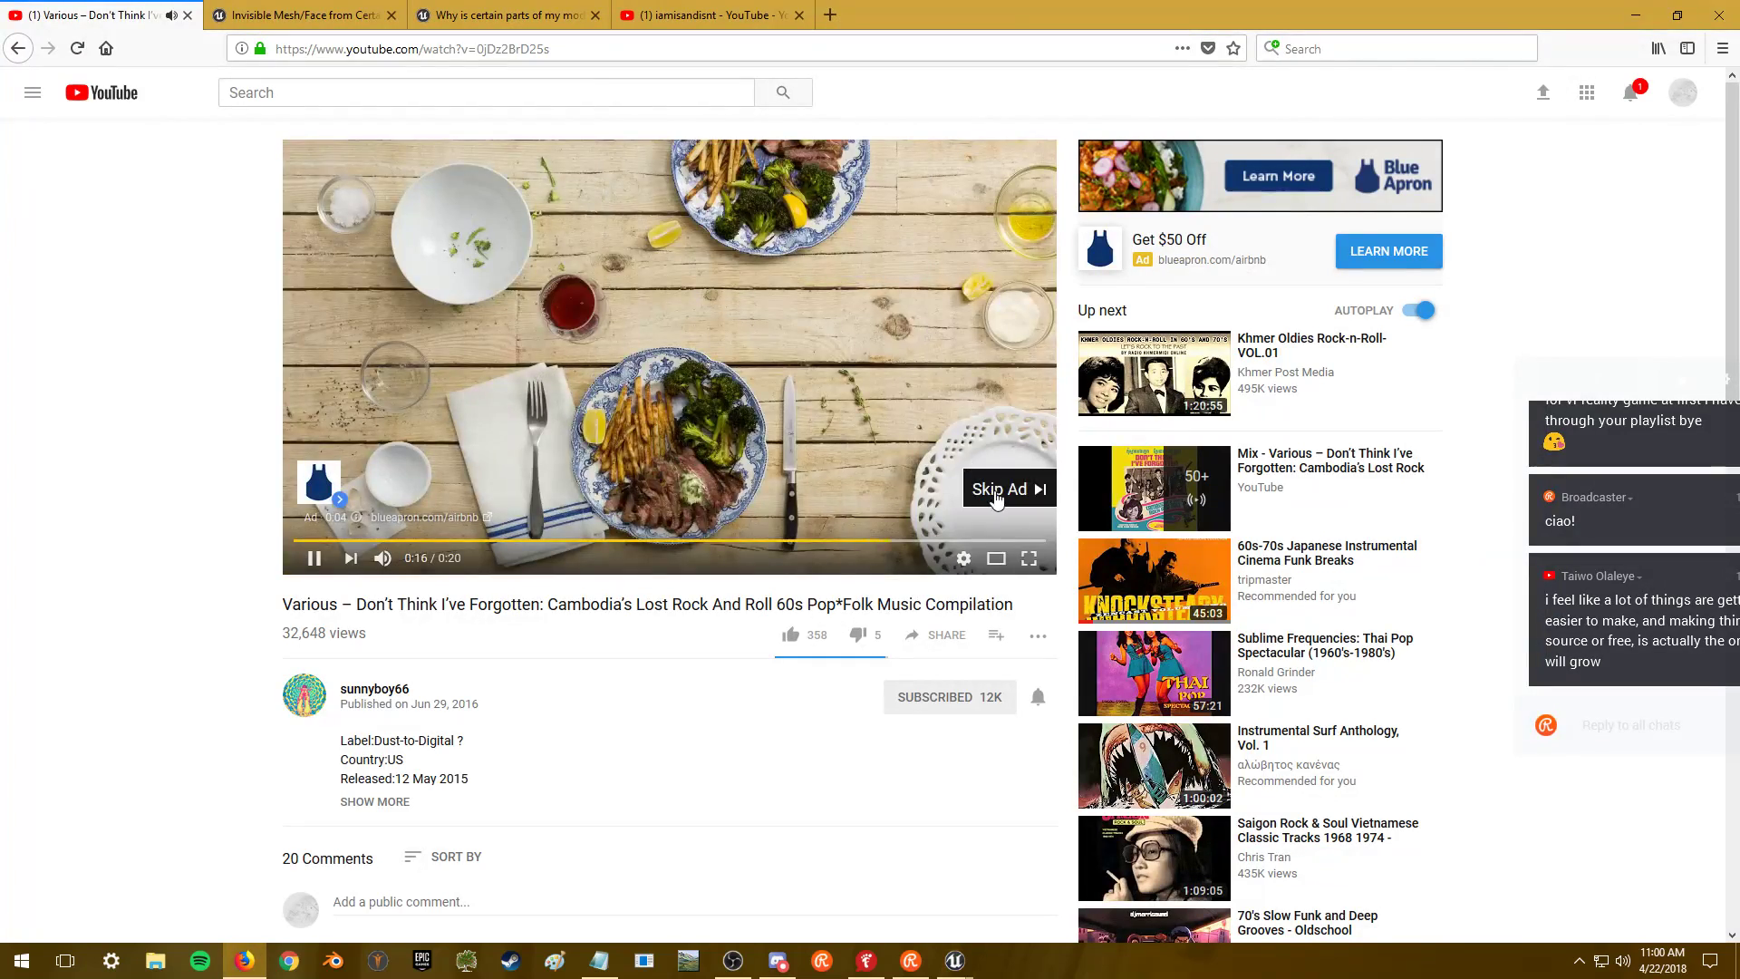
- Skip the YouTube ad so the compilation plays, then look over the terrain in Unreal
click(996, 497)
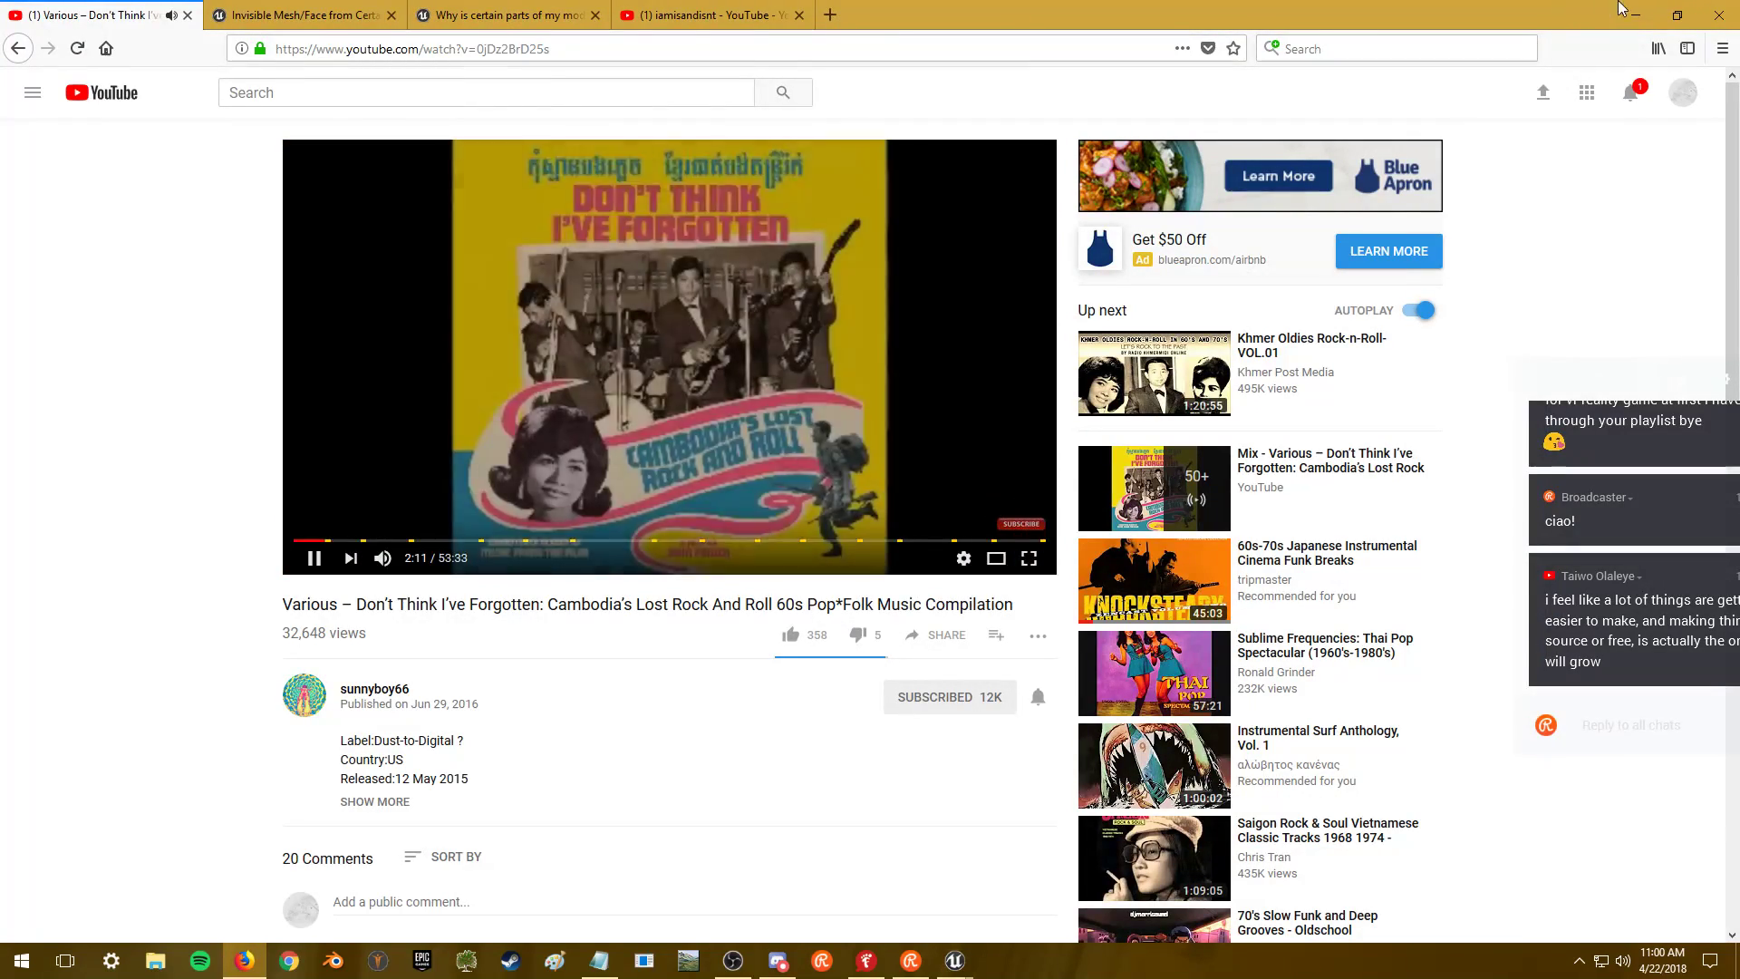
key(alt+Tab)
right_drag(942, 307, 875, 263)
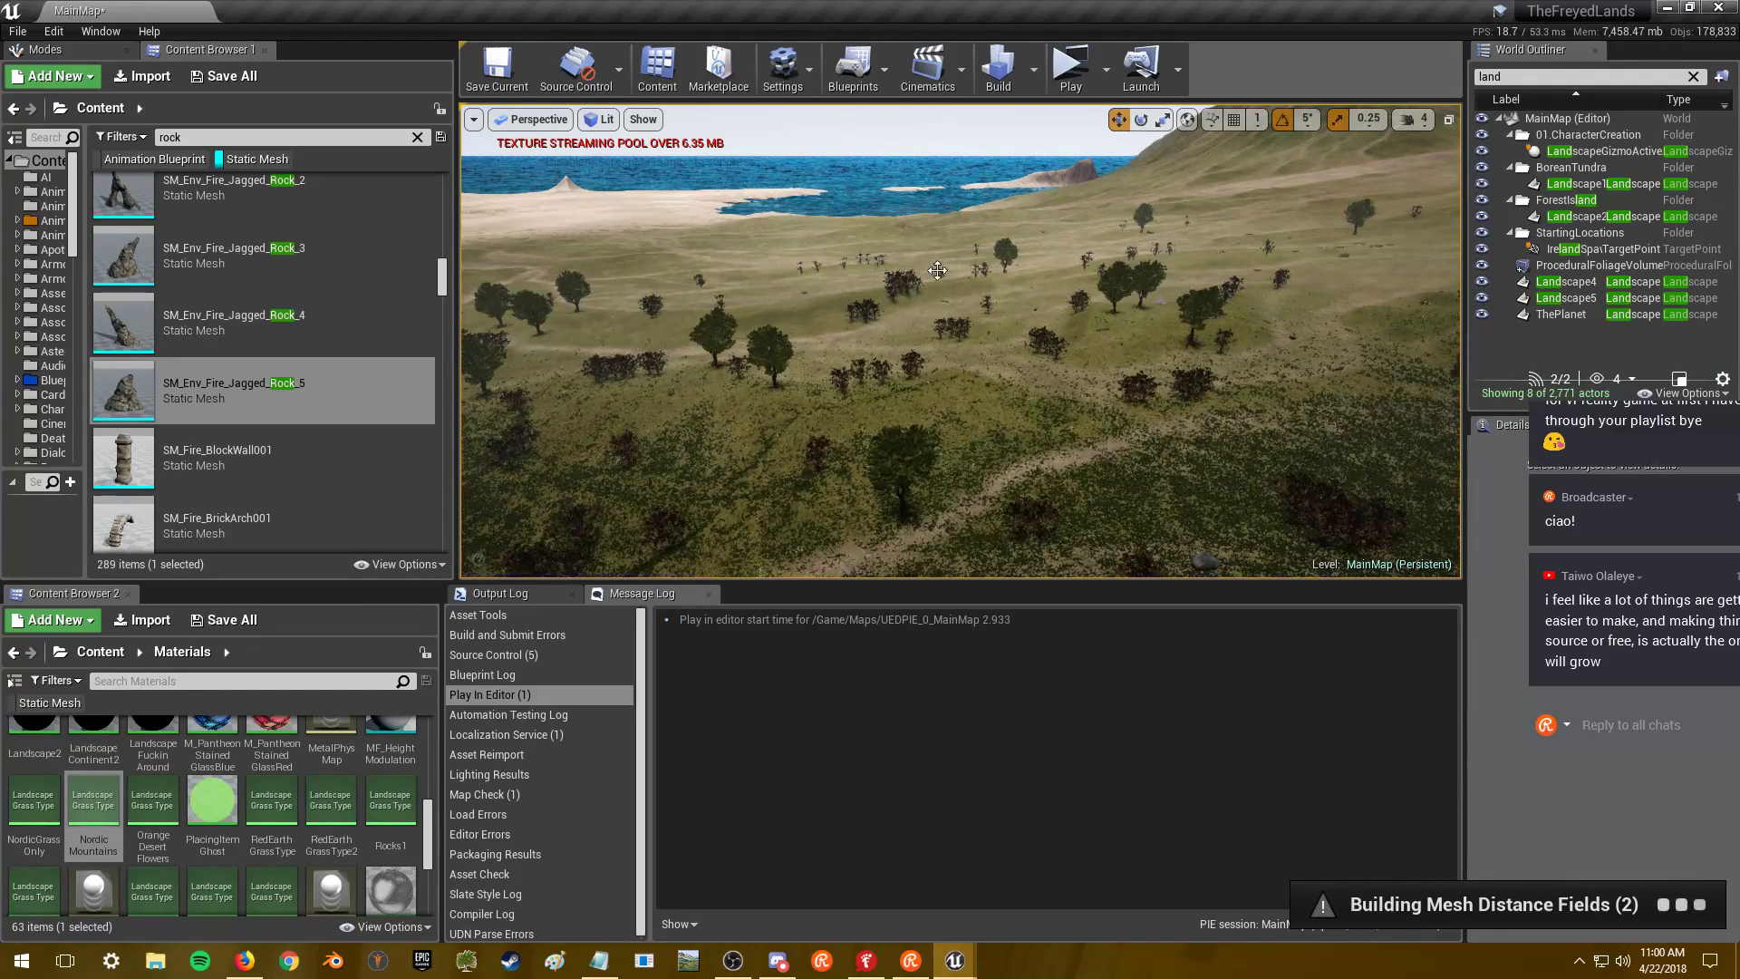
- Focus the view on Landscape5, then select and frame ThePlanet in the World Outliner
click(1414, 118)
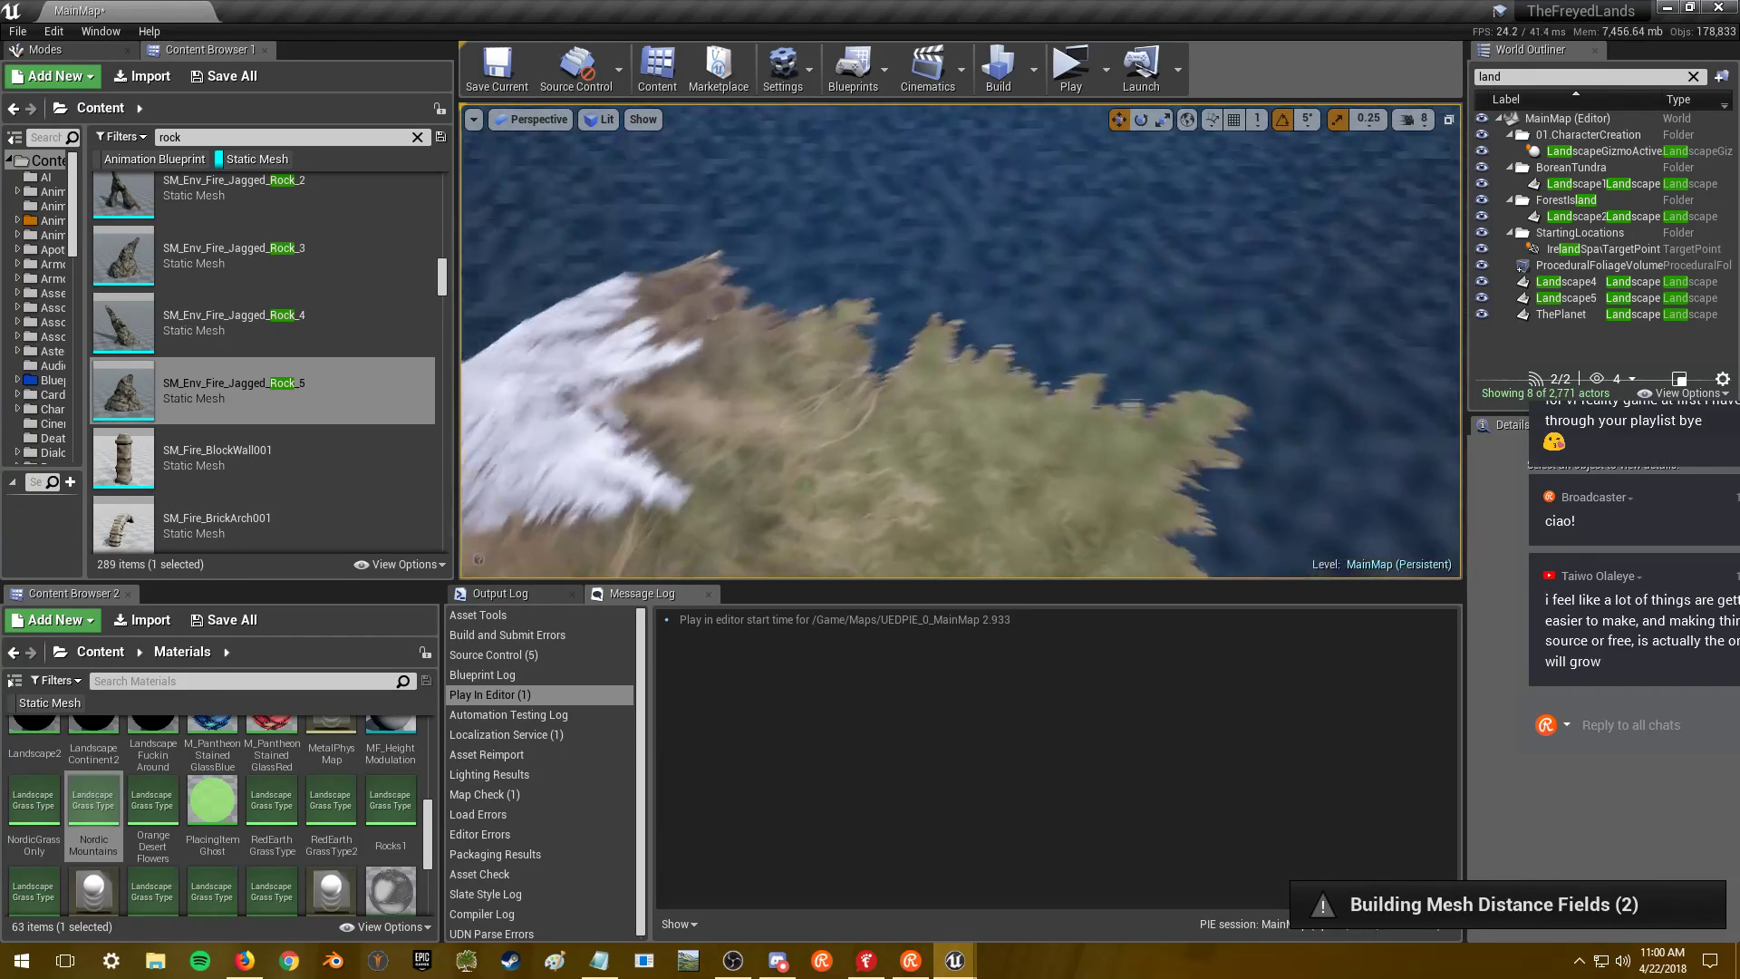
click(1566, 298)
key(f)
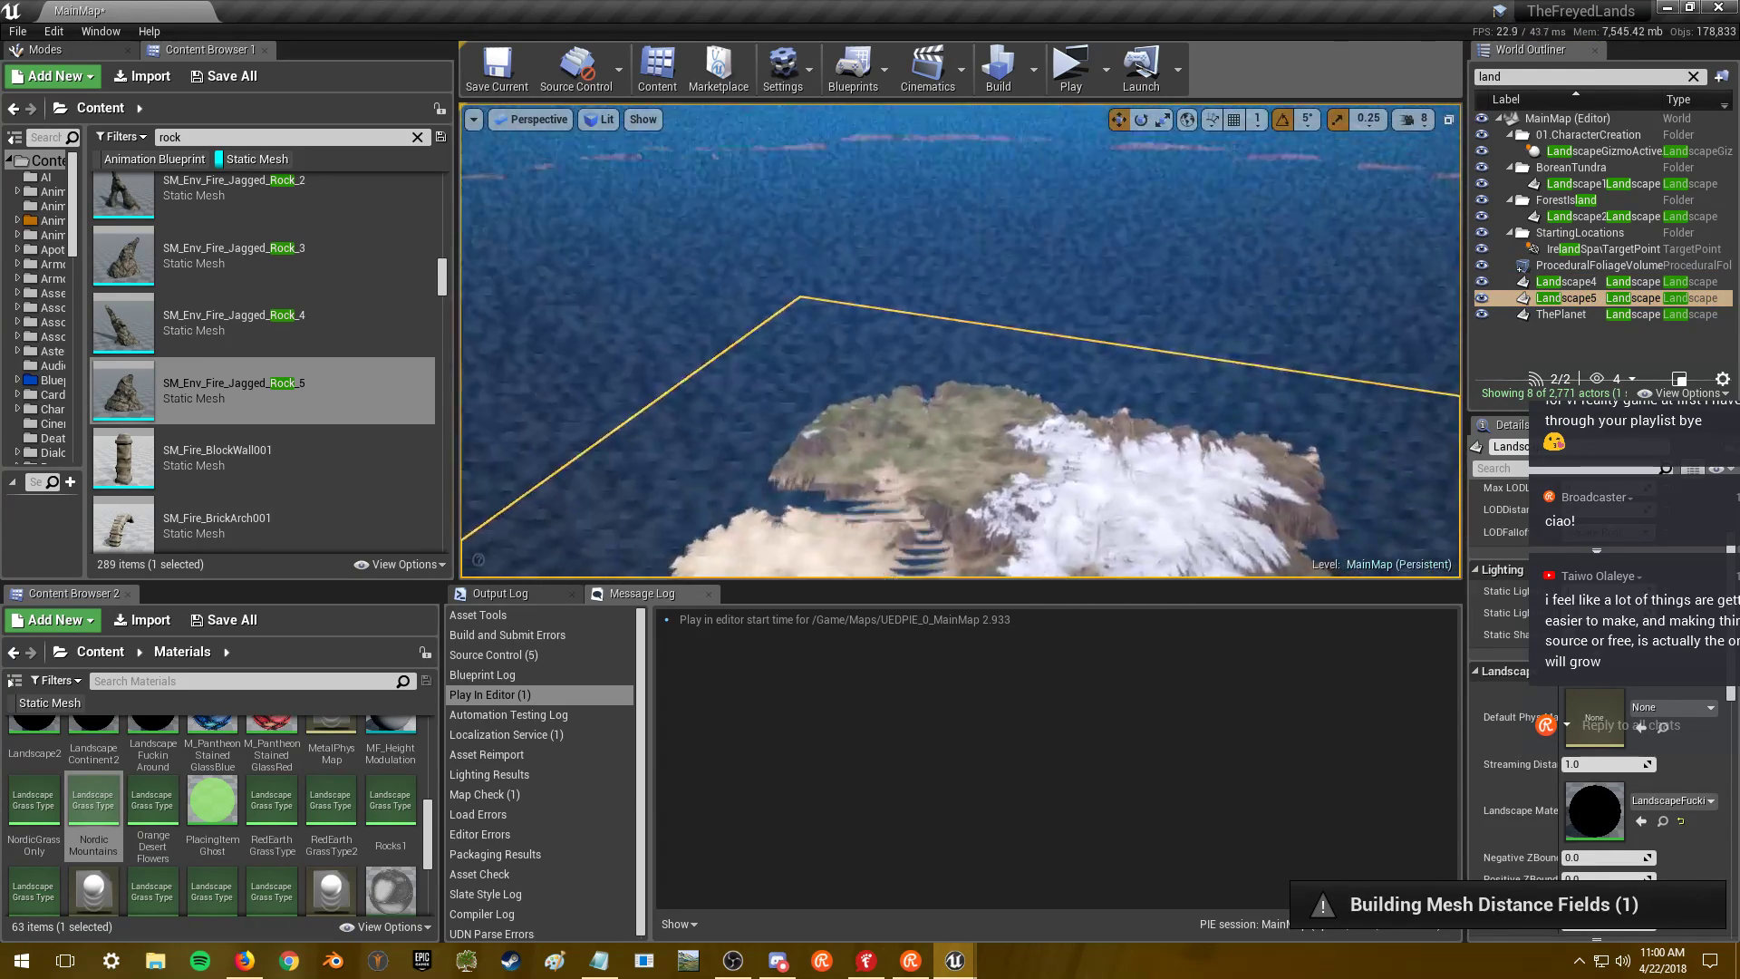
double_click(1579, 314)
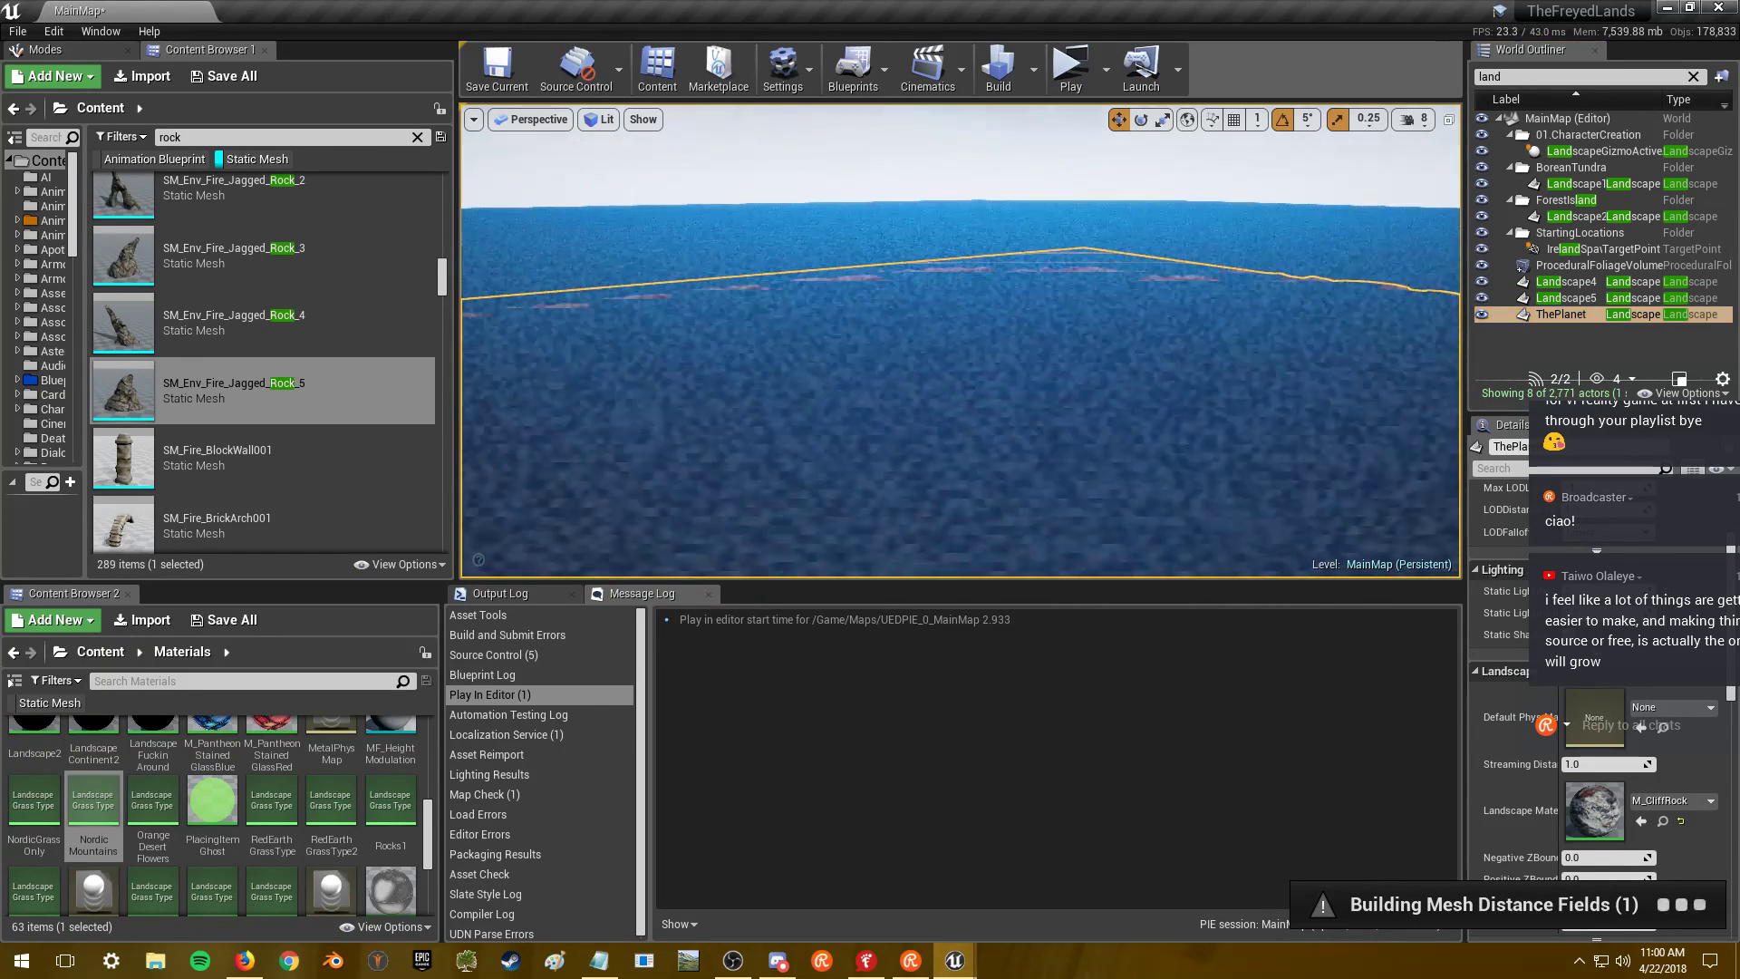
- Tick Actor Hidden In Game for ThePlanet and hide it in the editor view
drag(1650, 387, 1238, 324)
drag(1734, 524, 1727, 753)
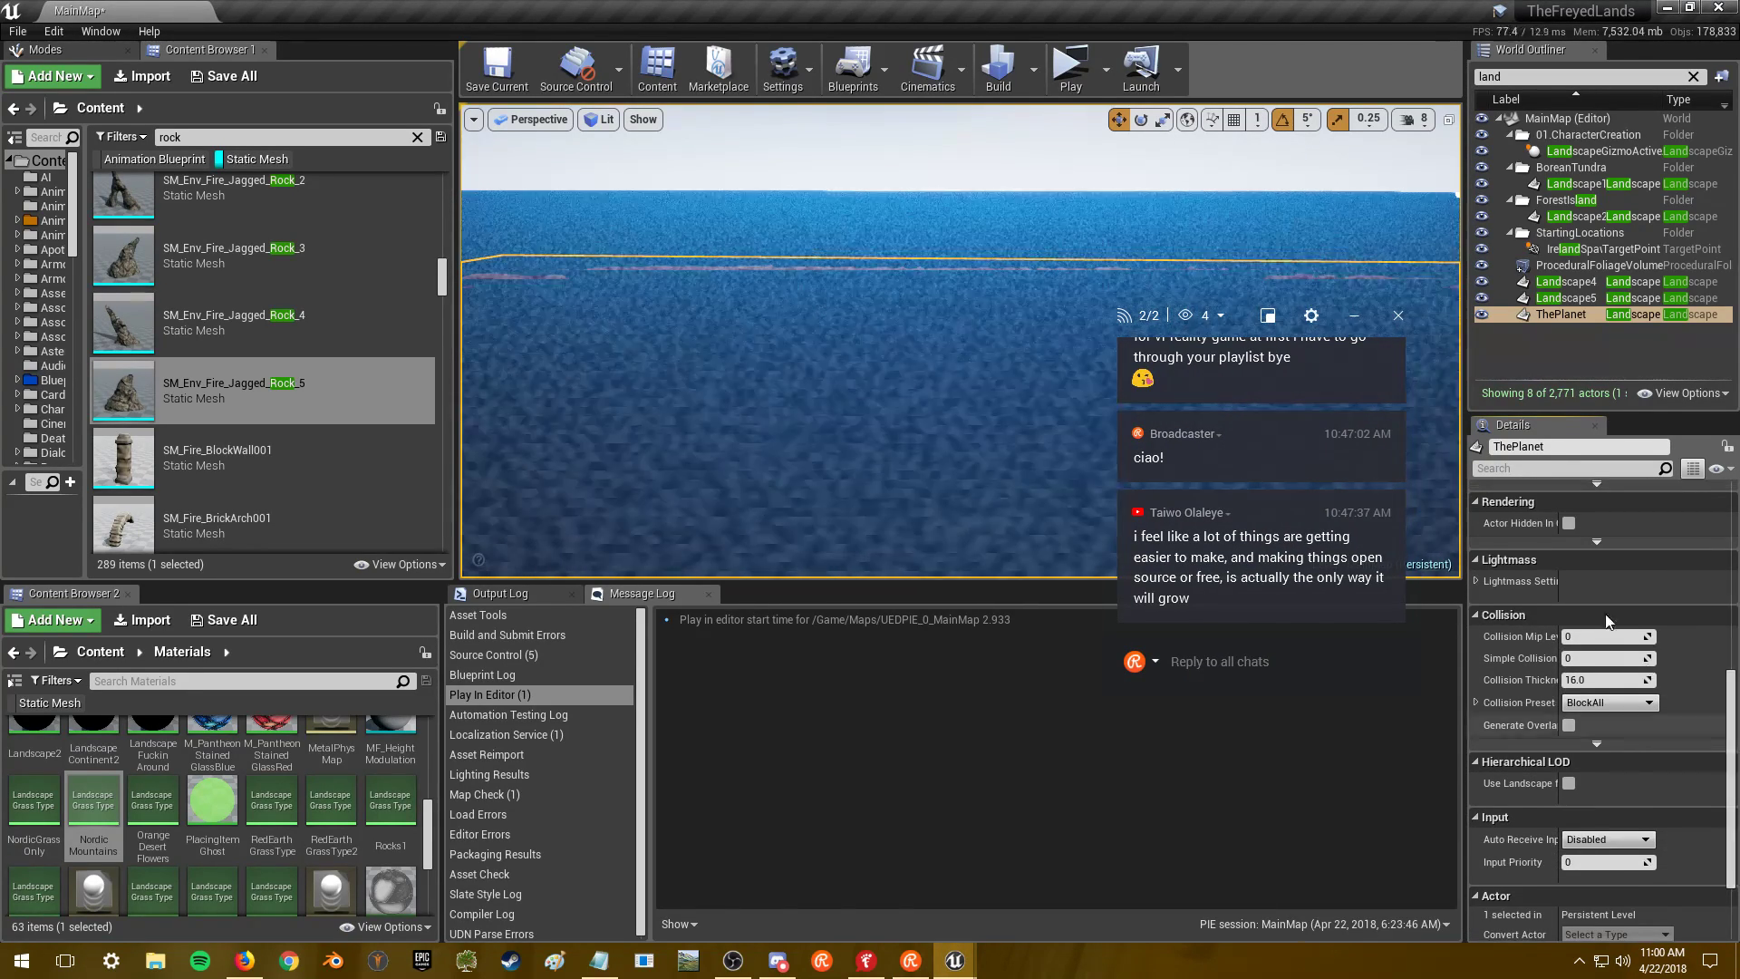
click(1569, 523)
drag(1732, 743, 1734, 580)
click(1482, 315)
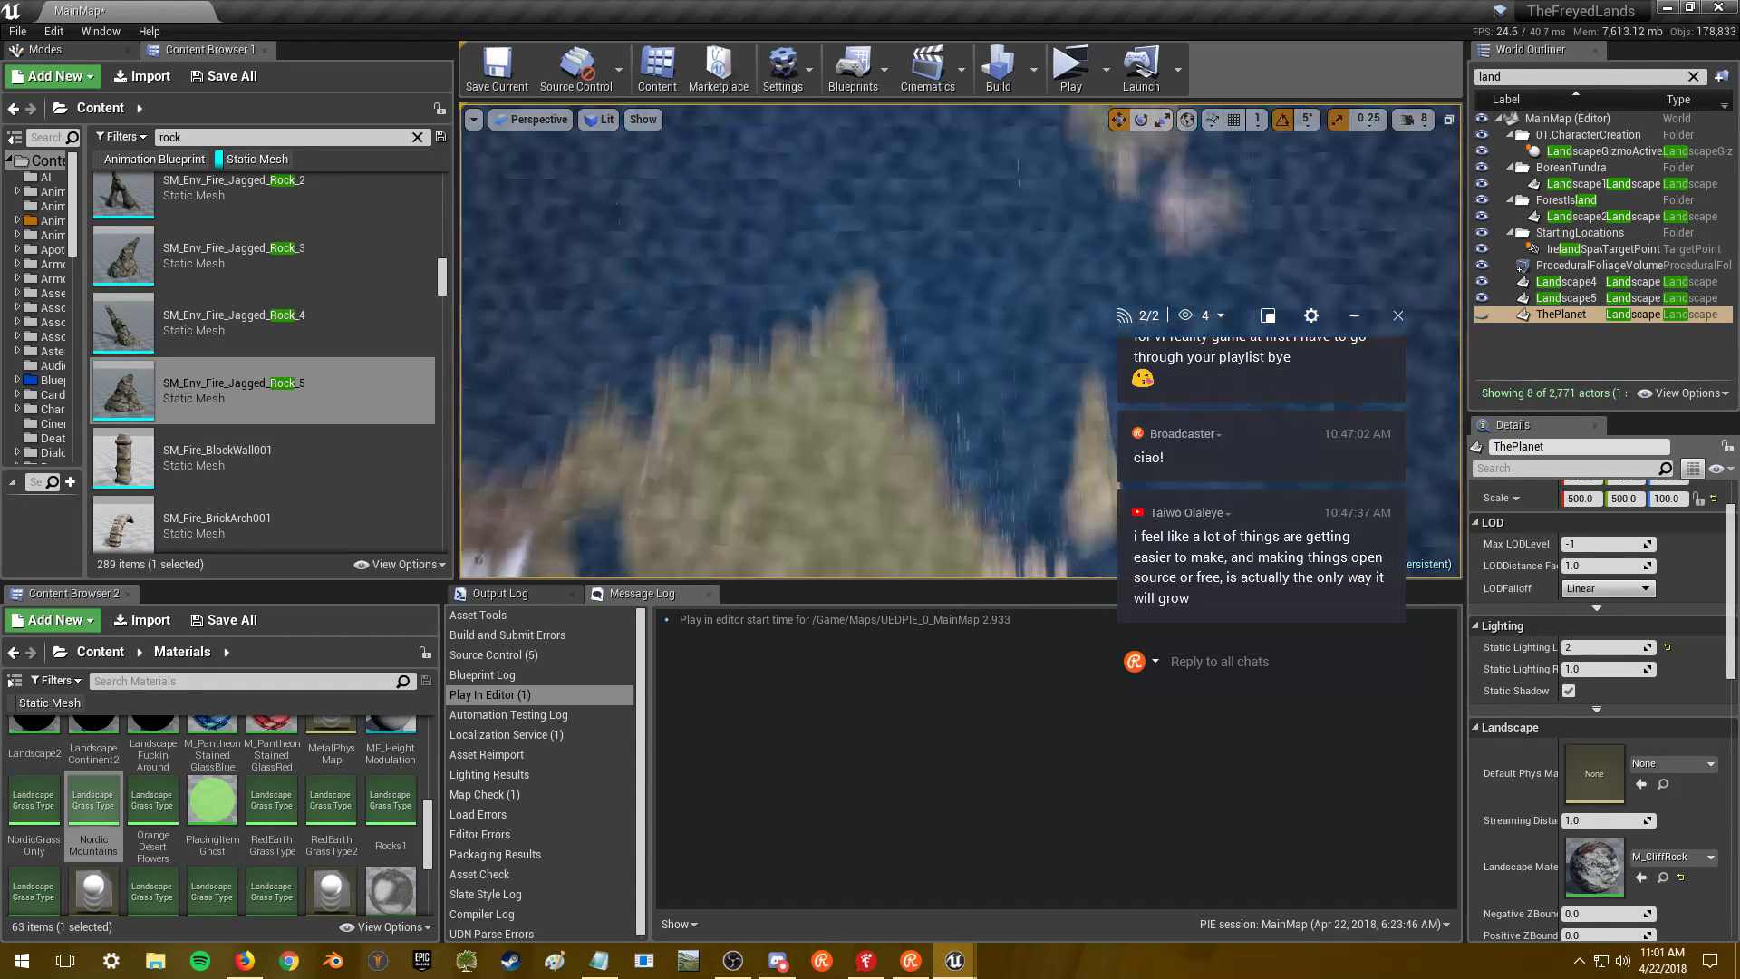
- Focus on Landscape4's island, then fly around Landscape5's island and its snowy peak
click(1564, 282)
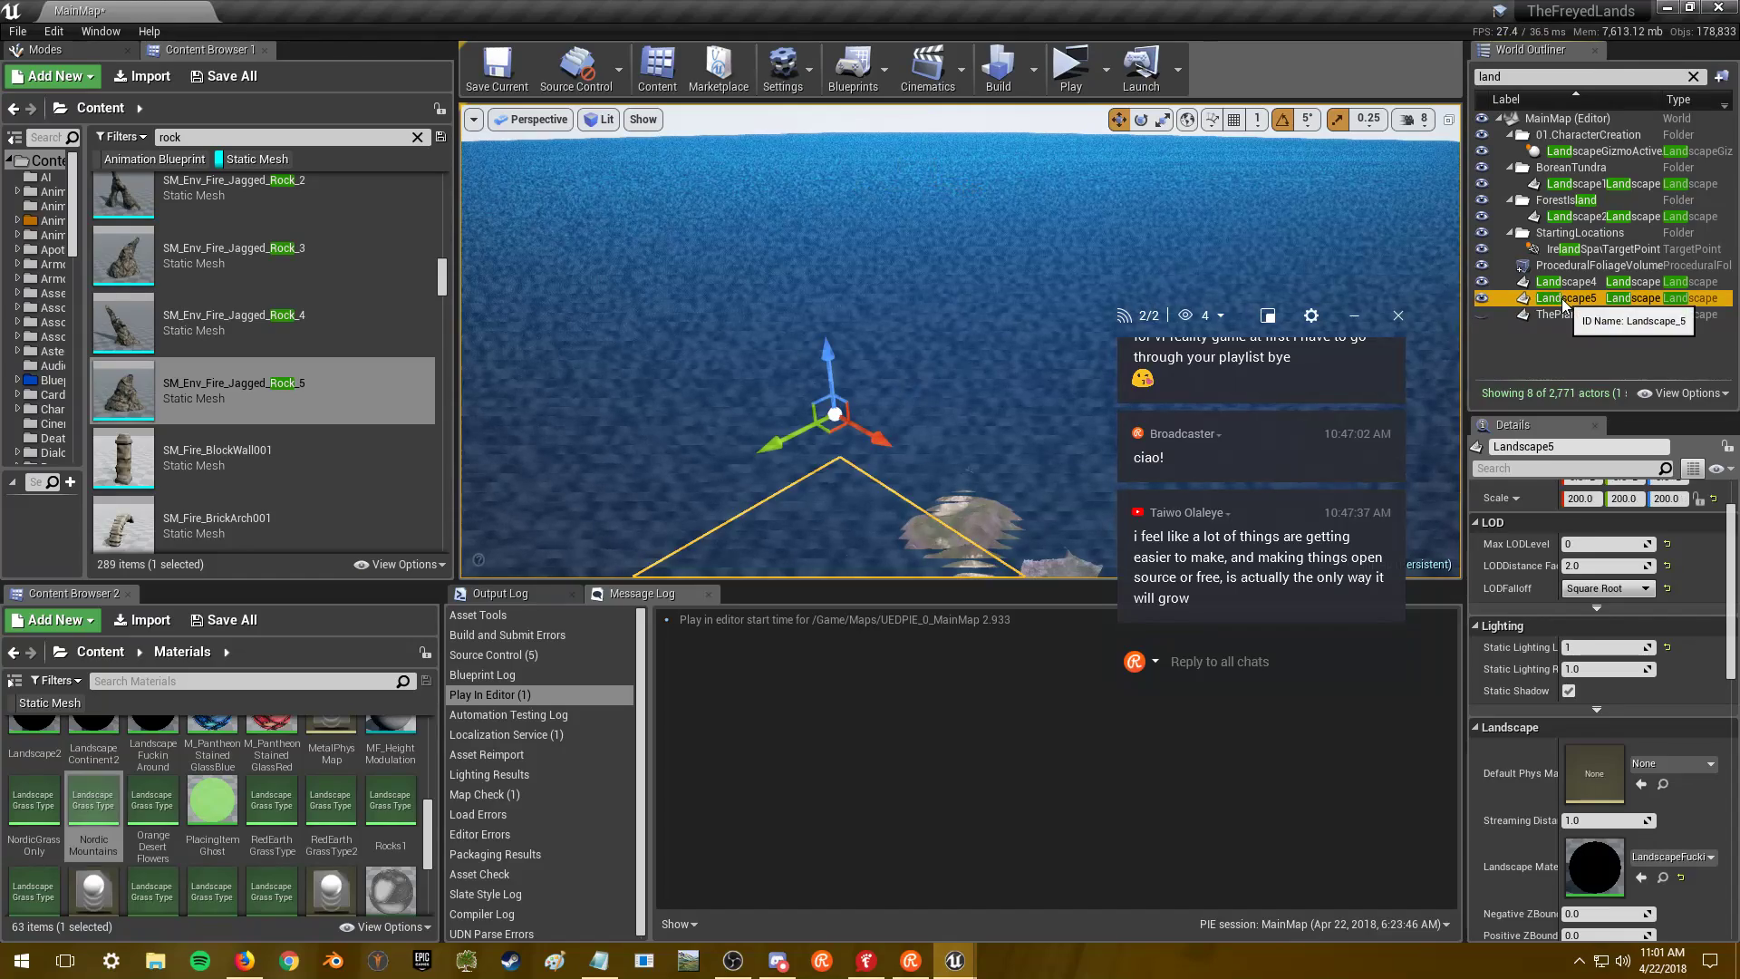
double_click(1564, 281)
right_drag(938, 337, 938, 358)
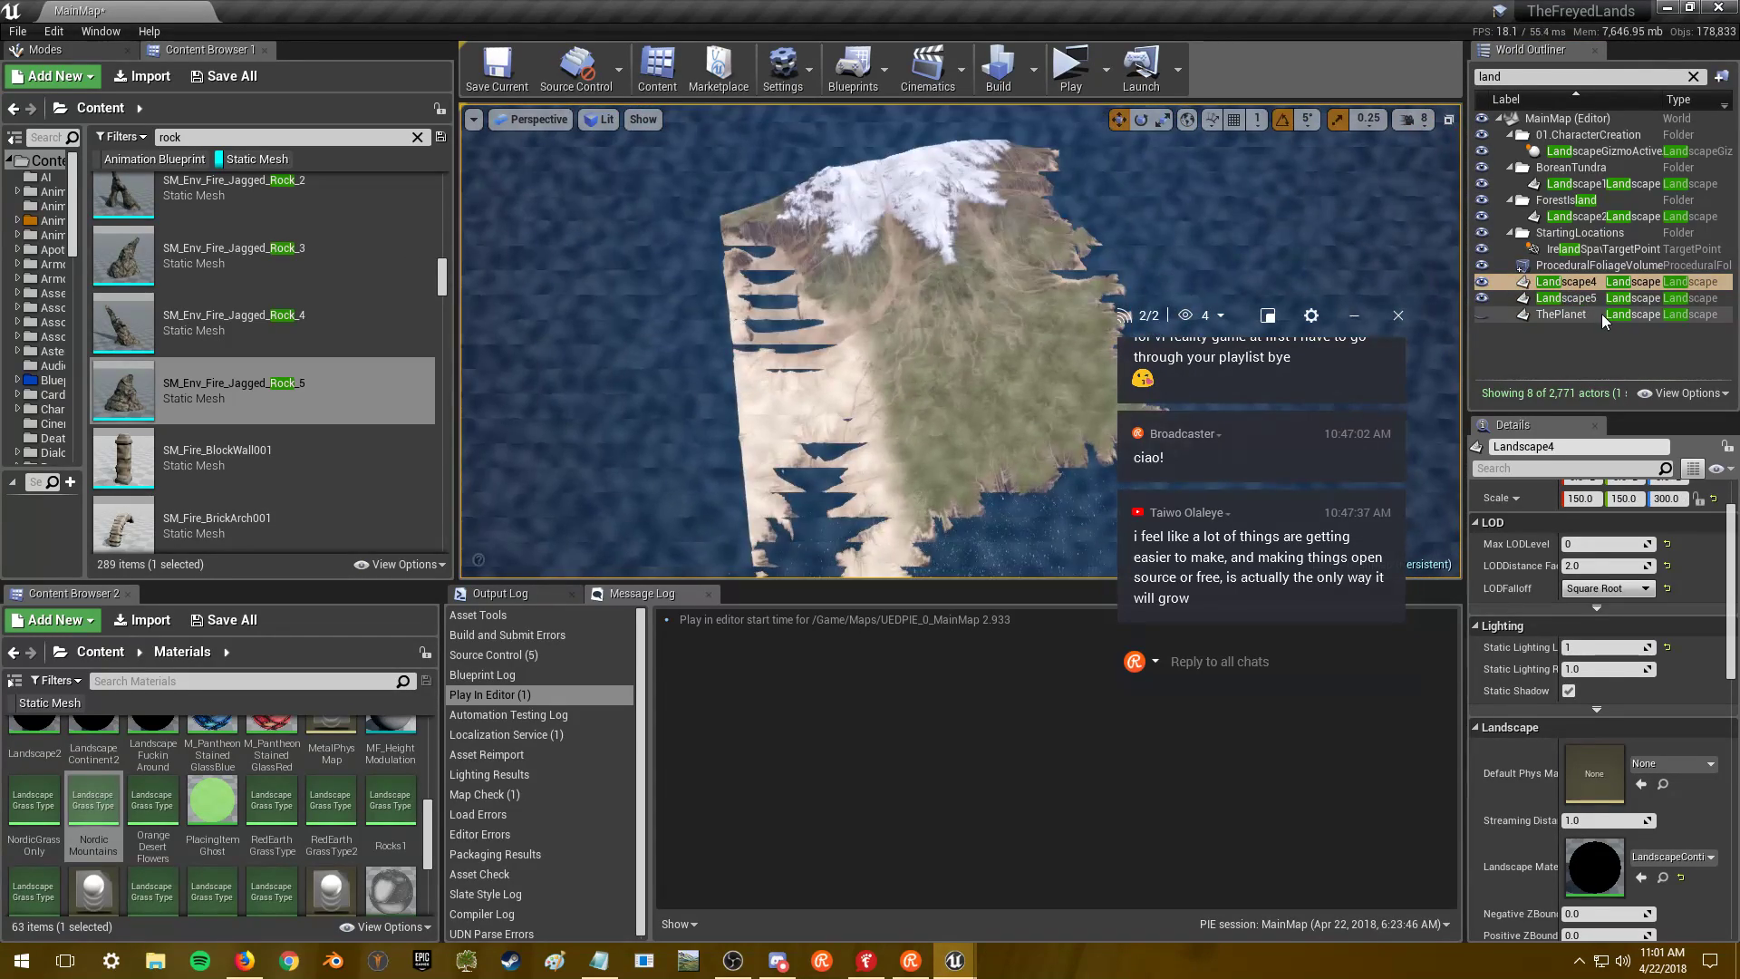
double_click(1592, 299)
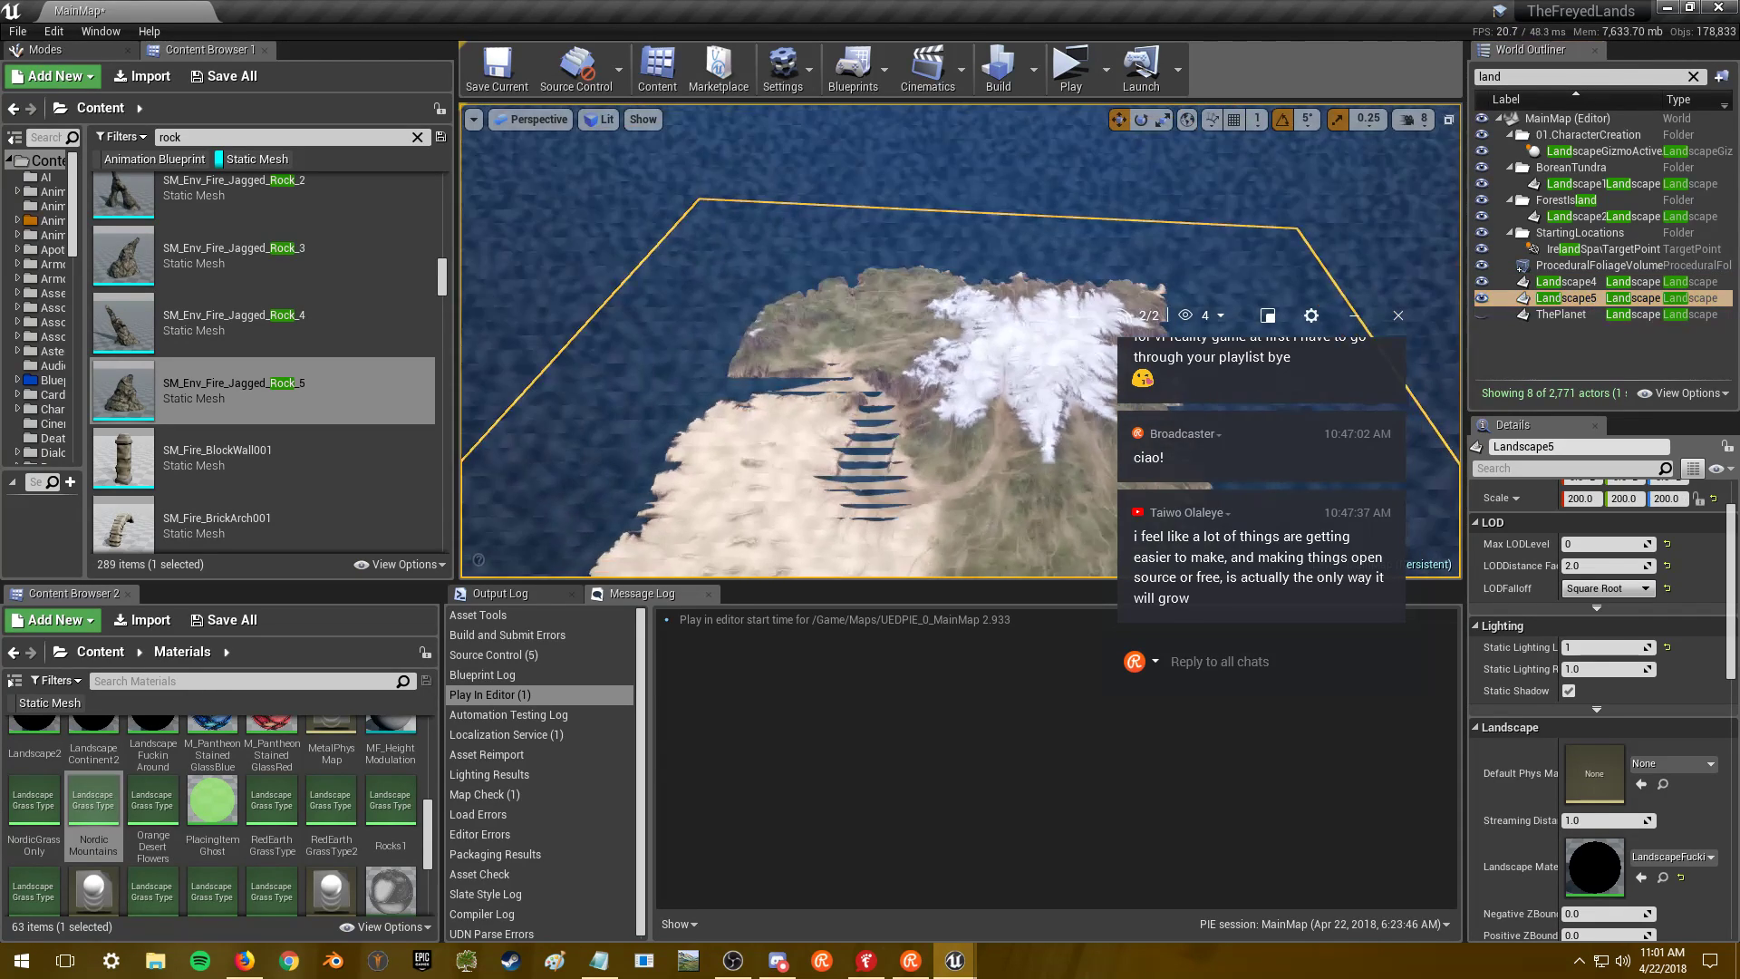
drag(848, 332, 849, 332)
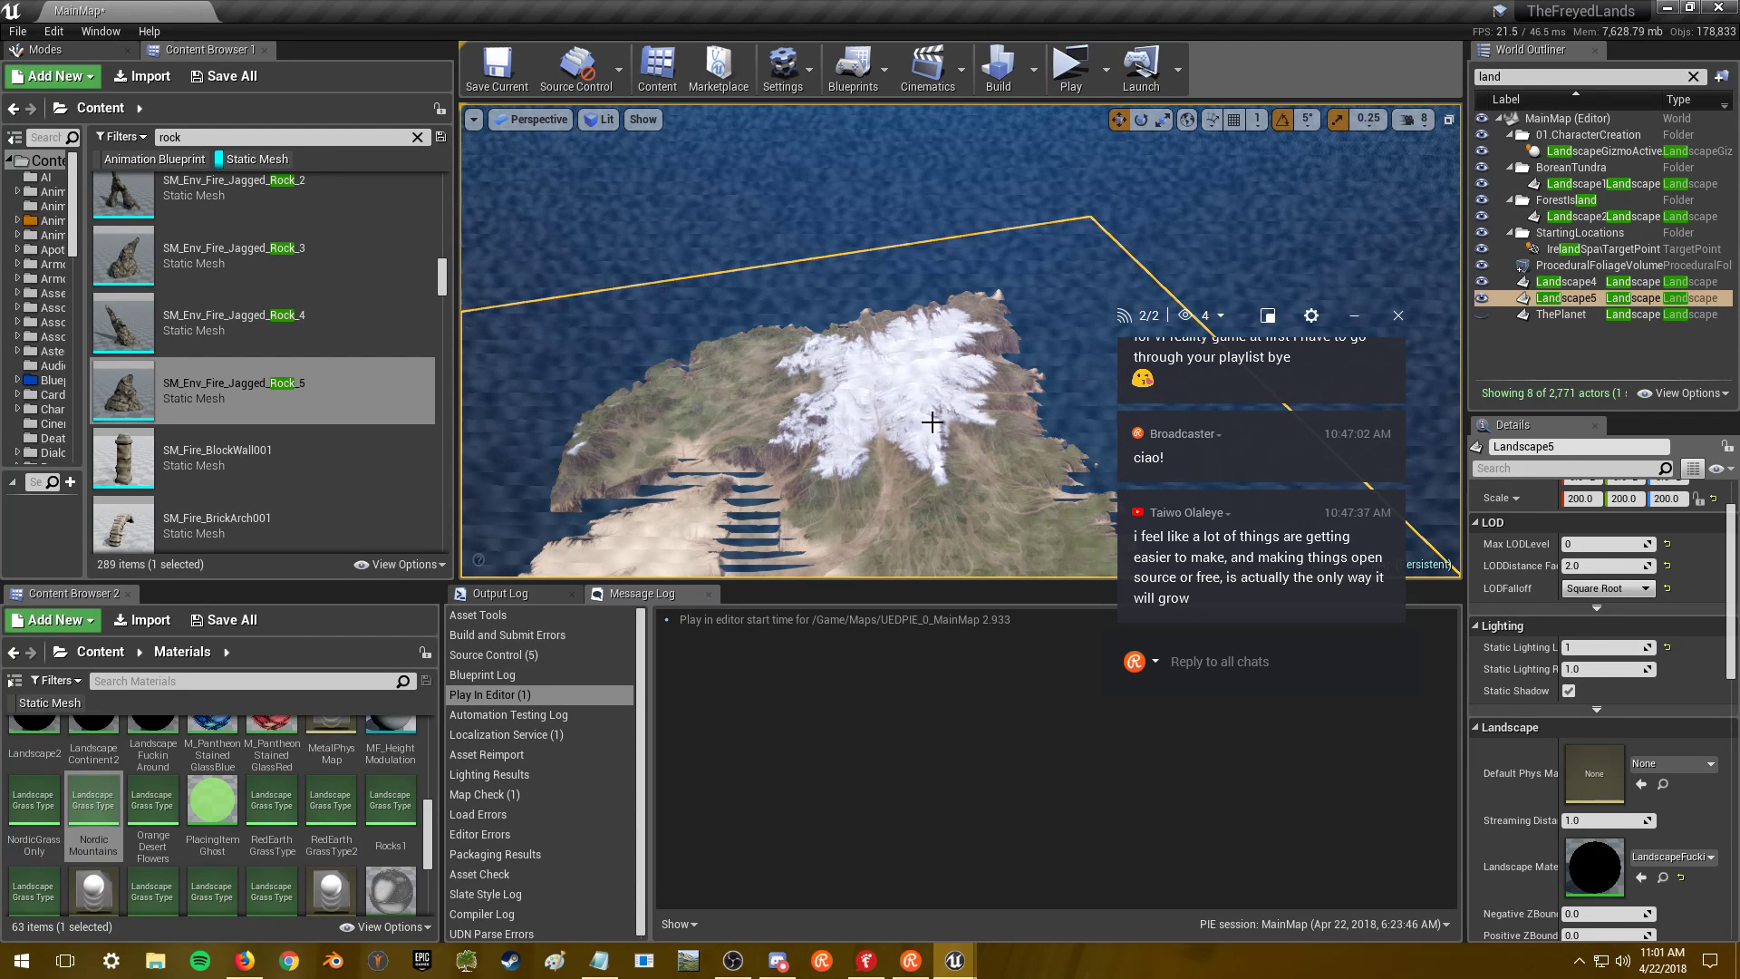
drag(1024, 315, 1023, 316)
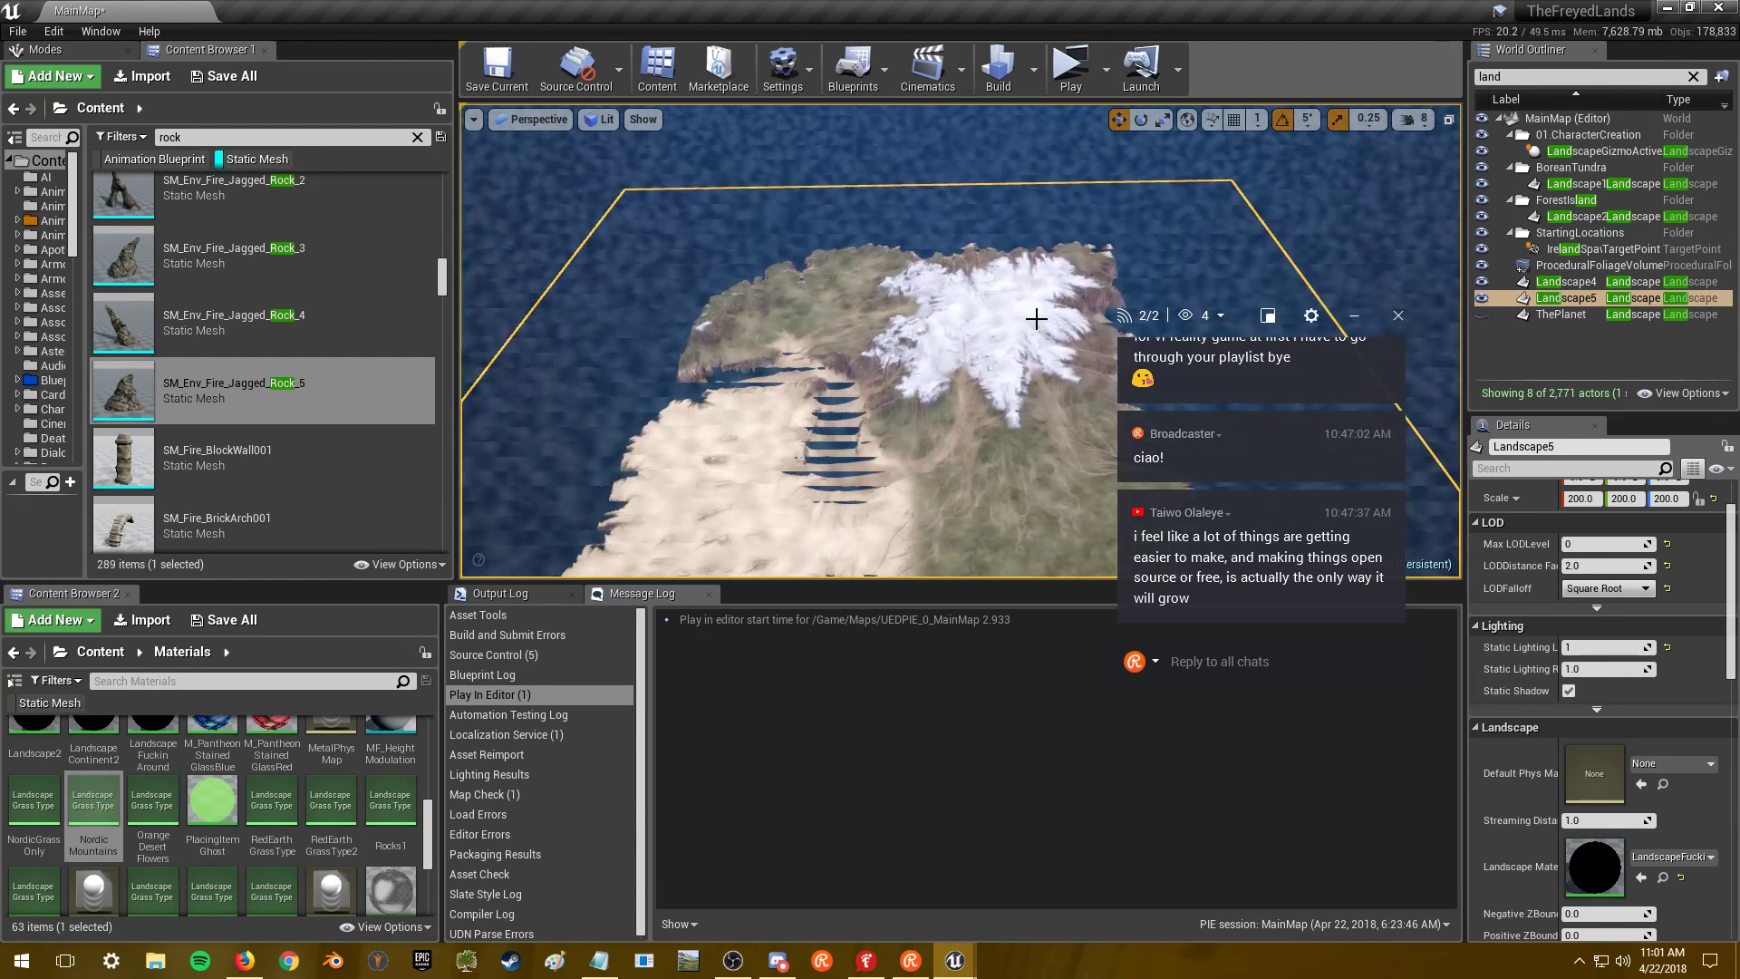
right_drag(1023, 315, 1023, 315)
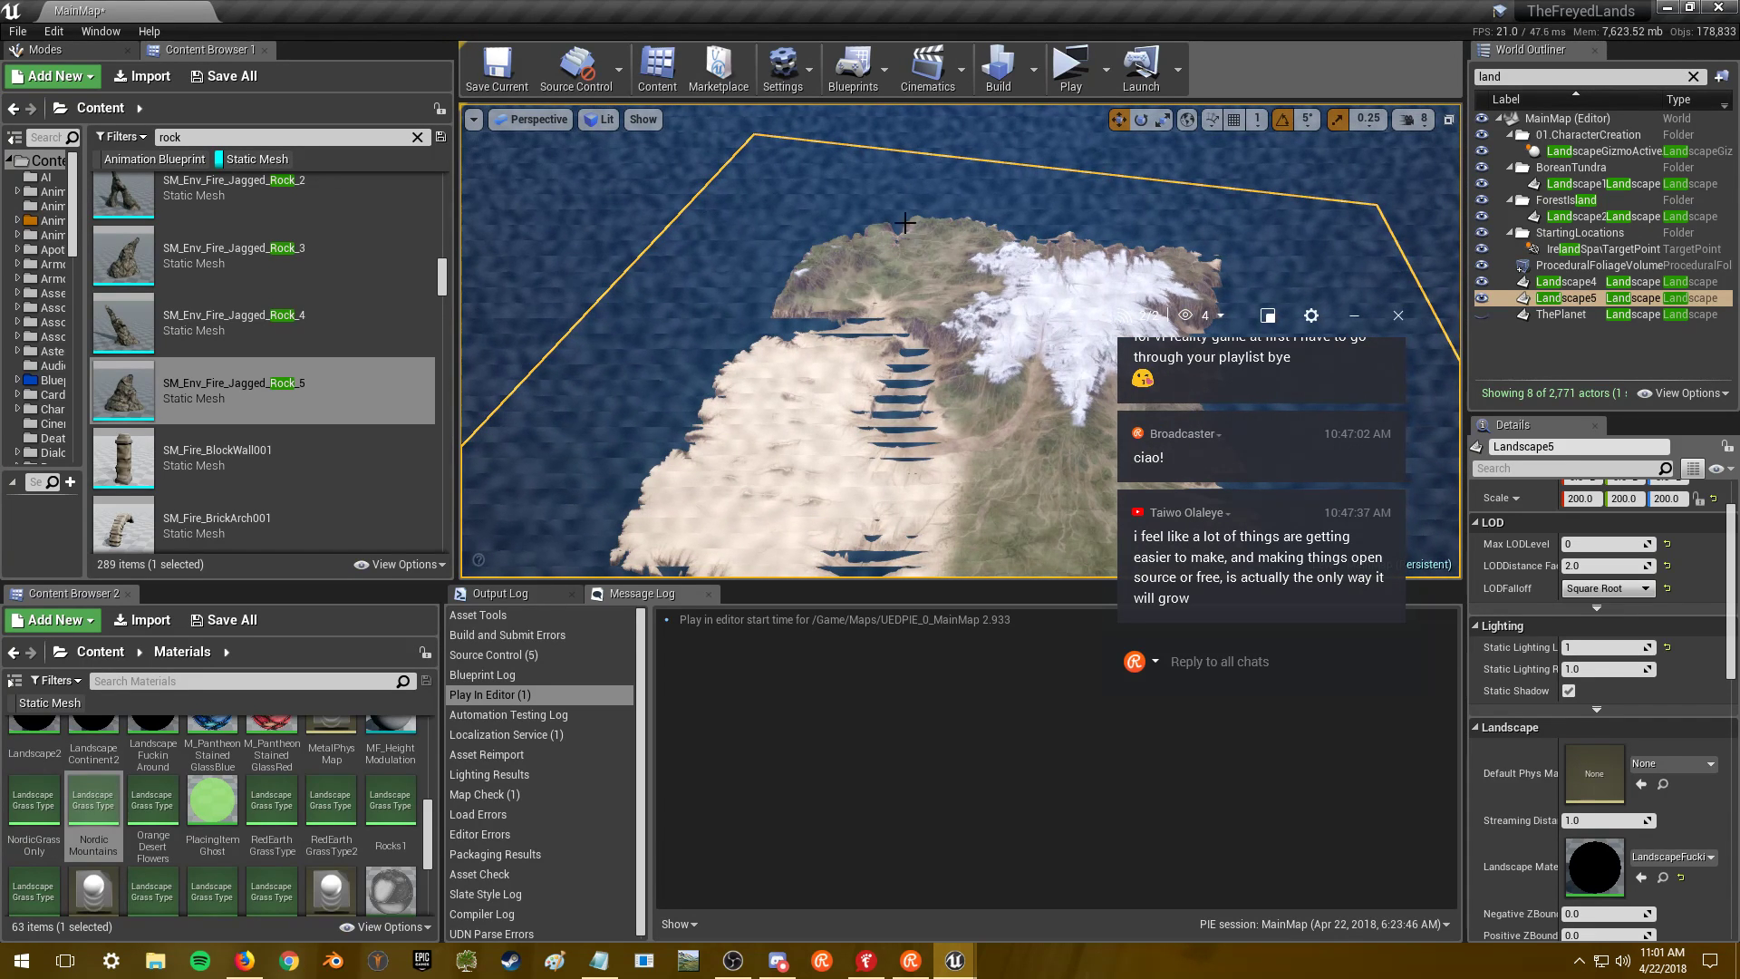
drag(959, 353, 972, 428)
- Frame Landscape4 again with F and orbit around its island
click(1577, 283)
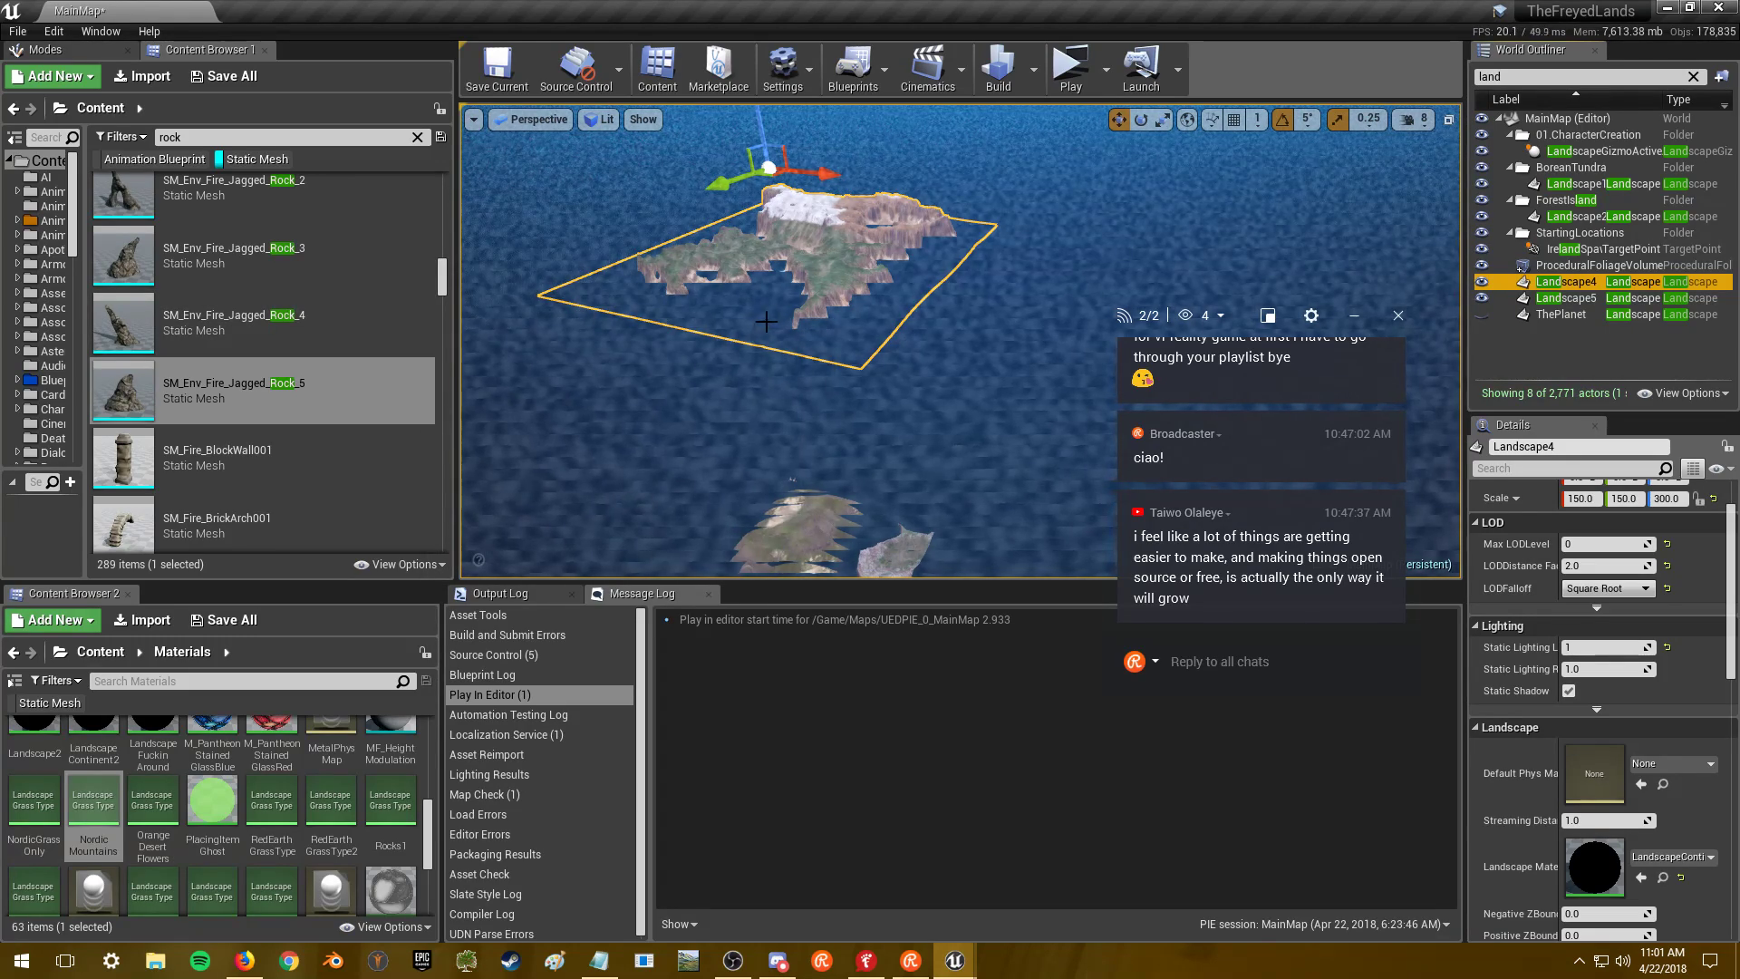
key(f)
drag(820, 338, 819, 338)
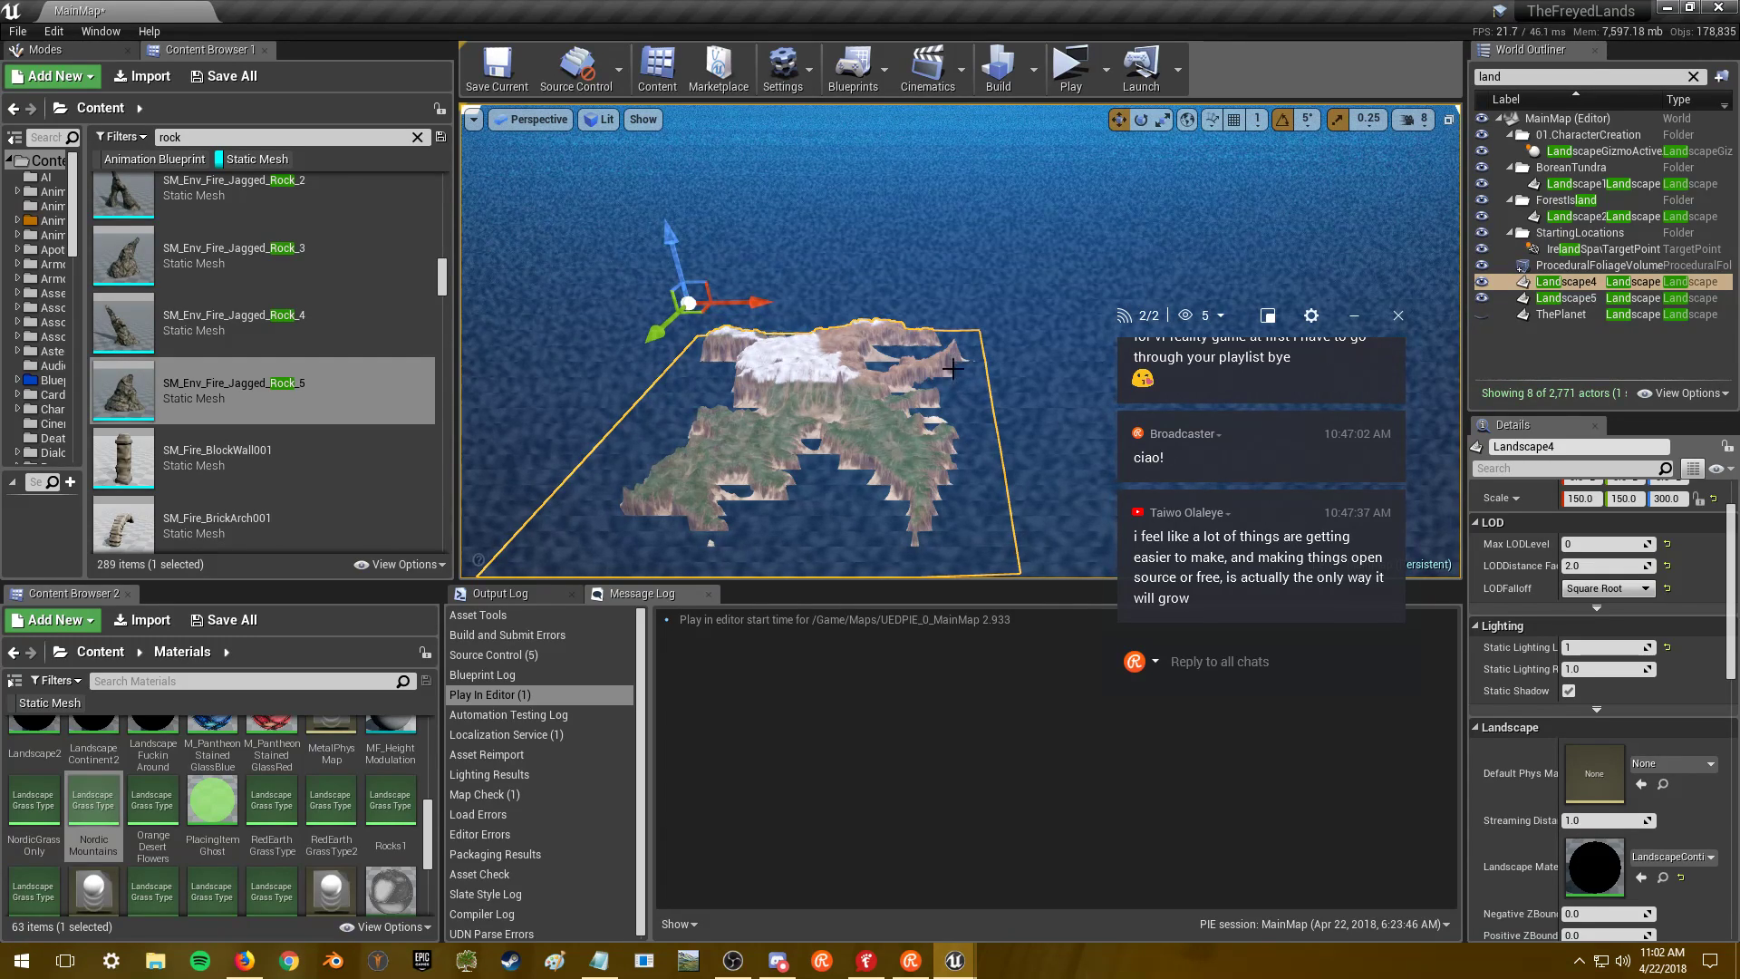
right_drag(780, 362, 634, 362)
- Find and select SM_Fire_Fort_Penta_Plat_1, then bring up the Static Mesh Editor window
scroll(359, 358, down, 2)
scroll(358, 357, down, 2)
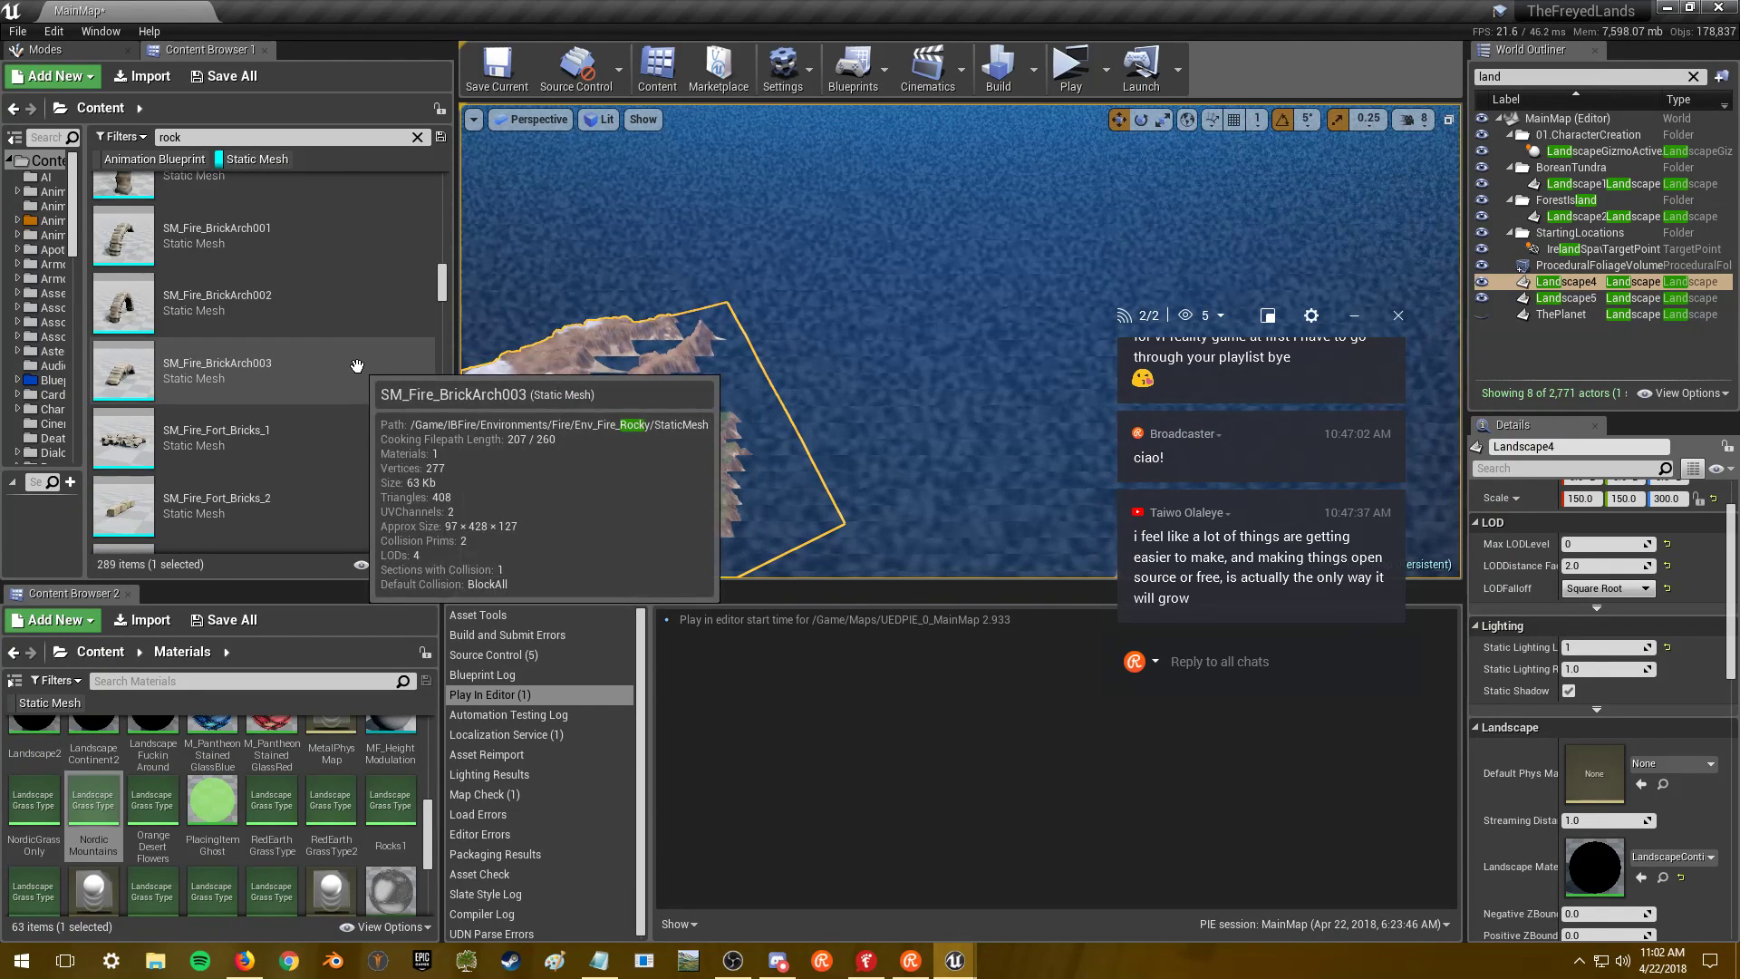
scroll(357, 365, down, 5)
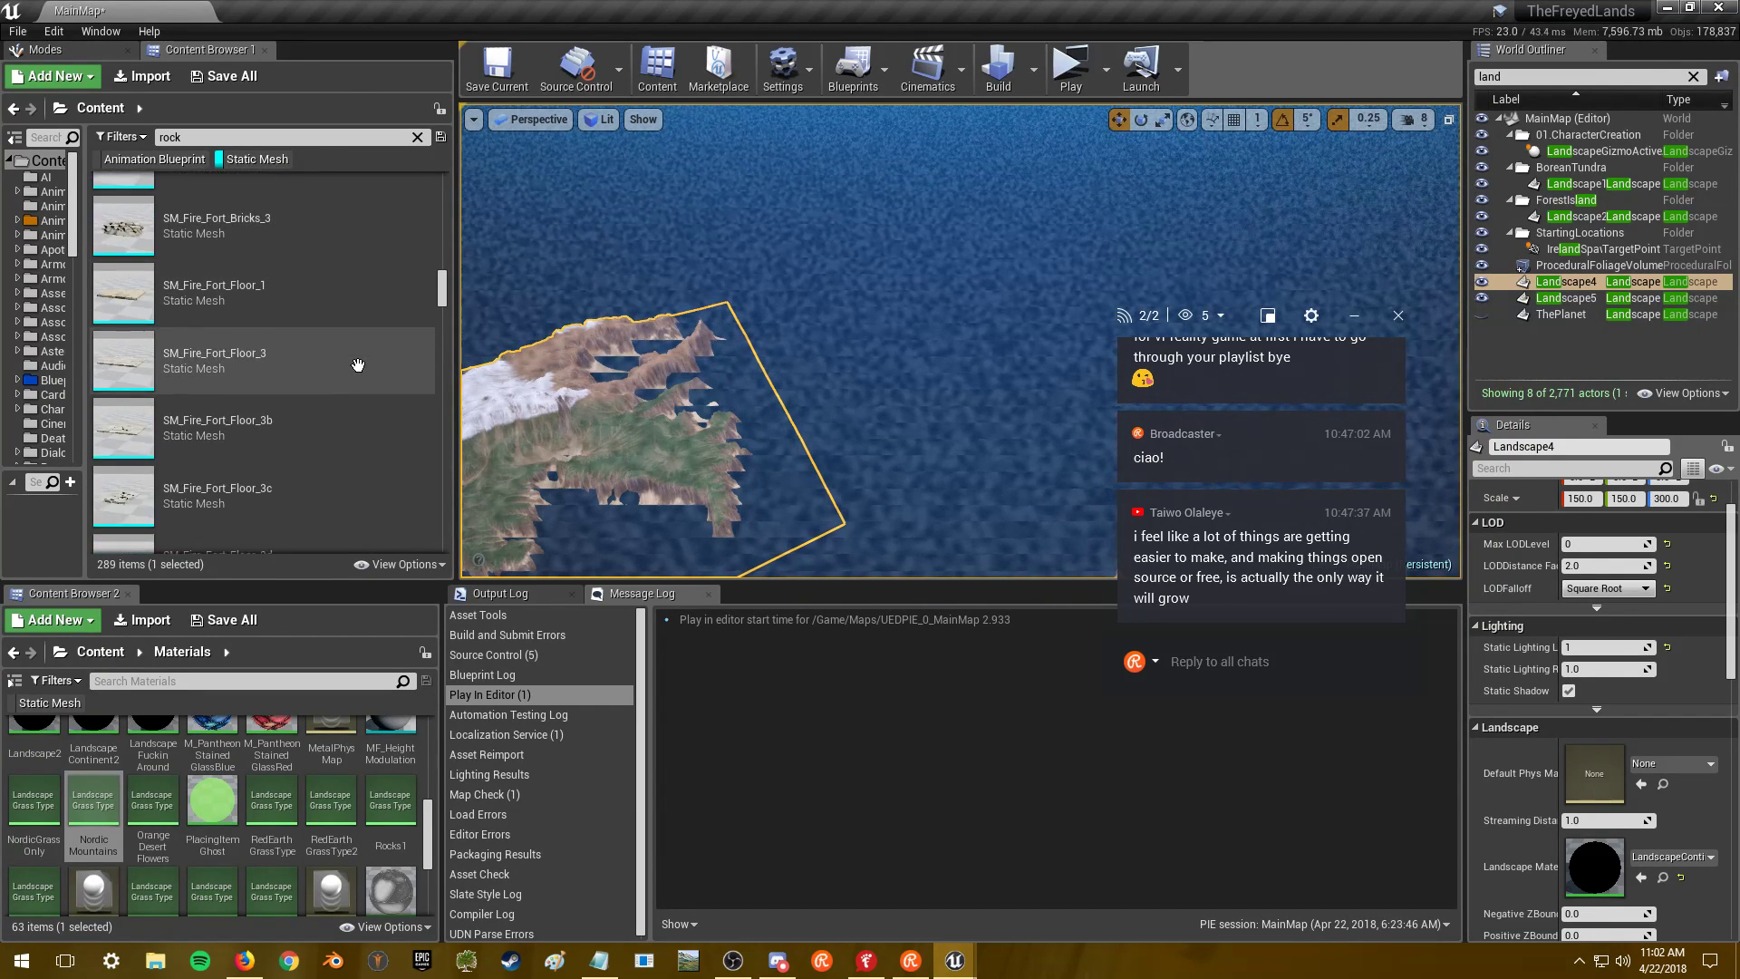
scroll(358, 366, down, 5)
scroll(358, 366, down, 3)
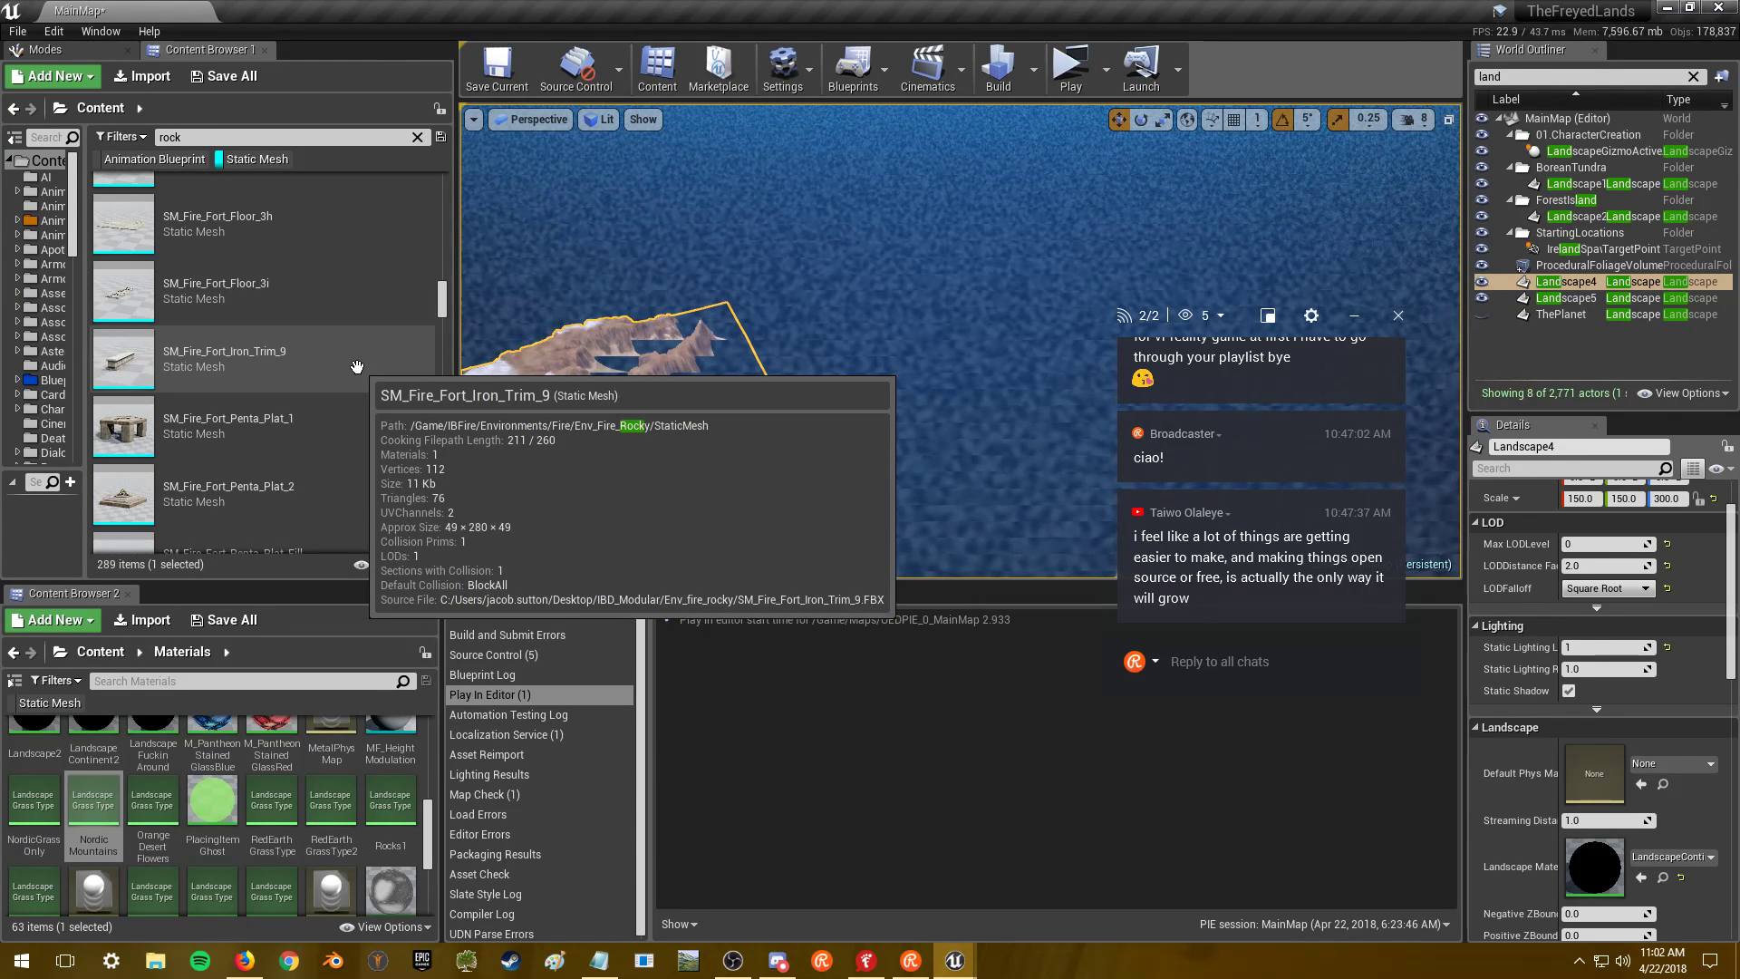
scroll(357, 366, down, 1)
click(358, 366)
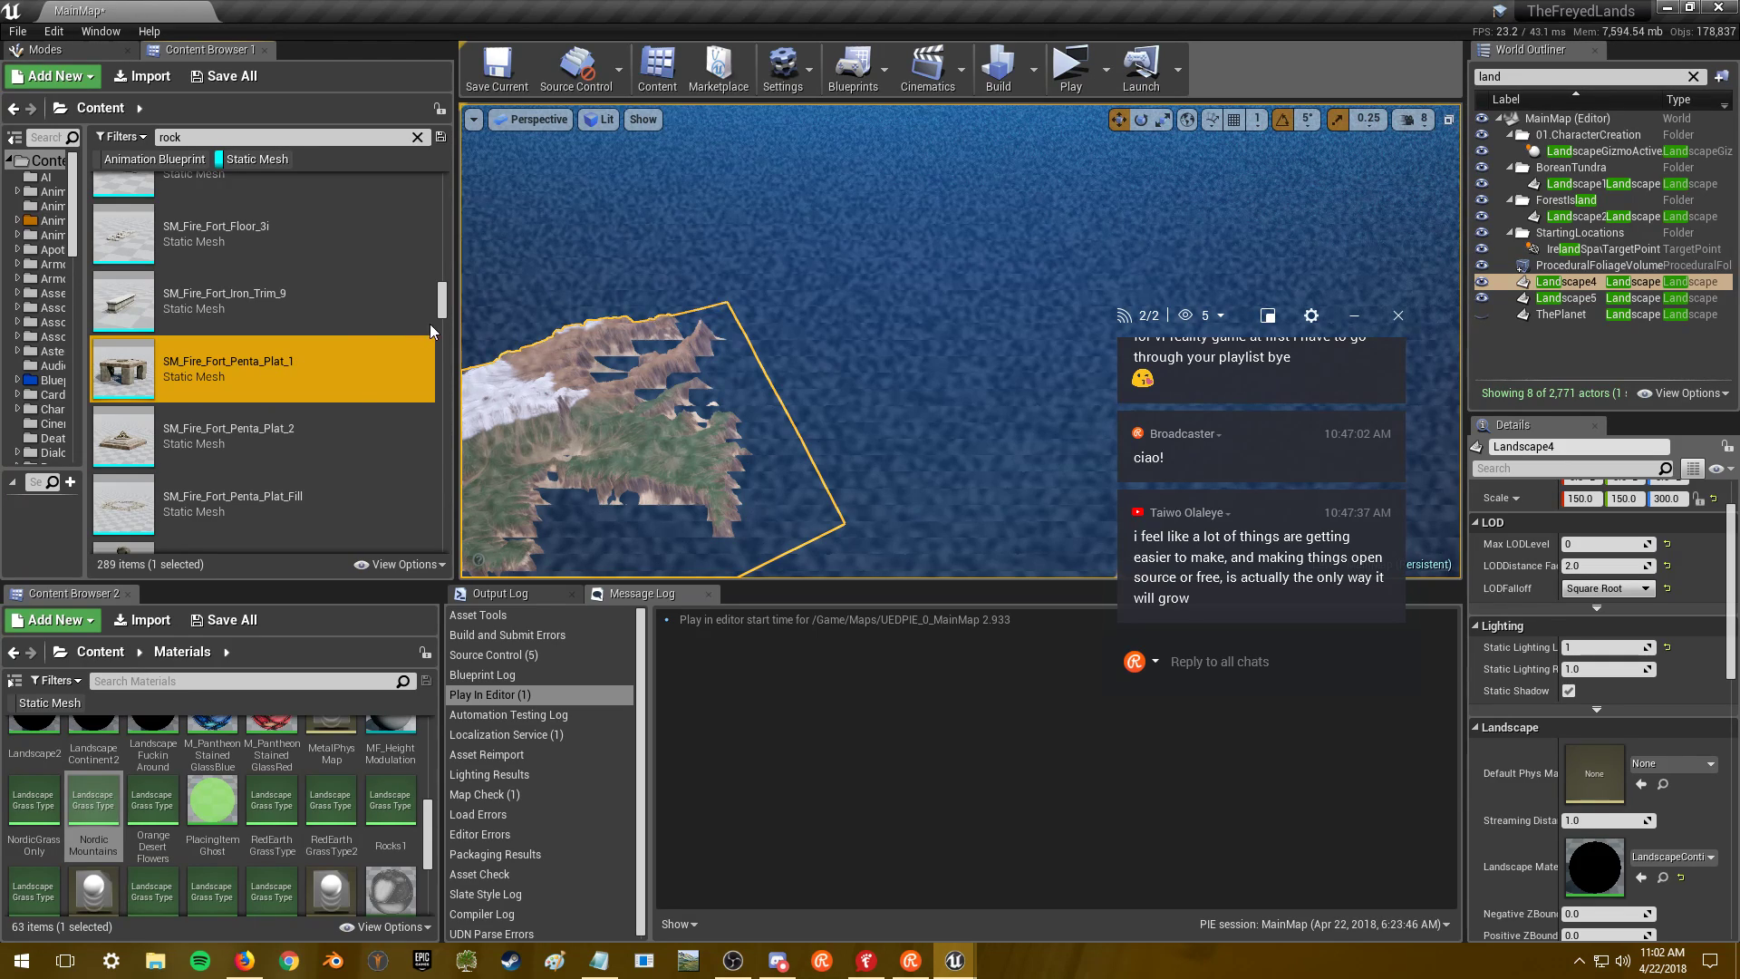
key(alt+Tab)
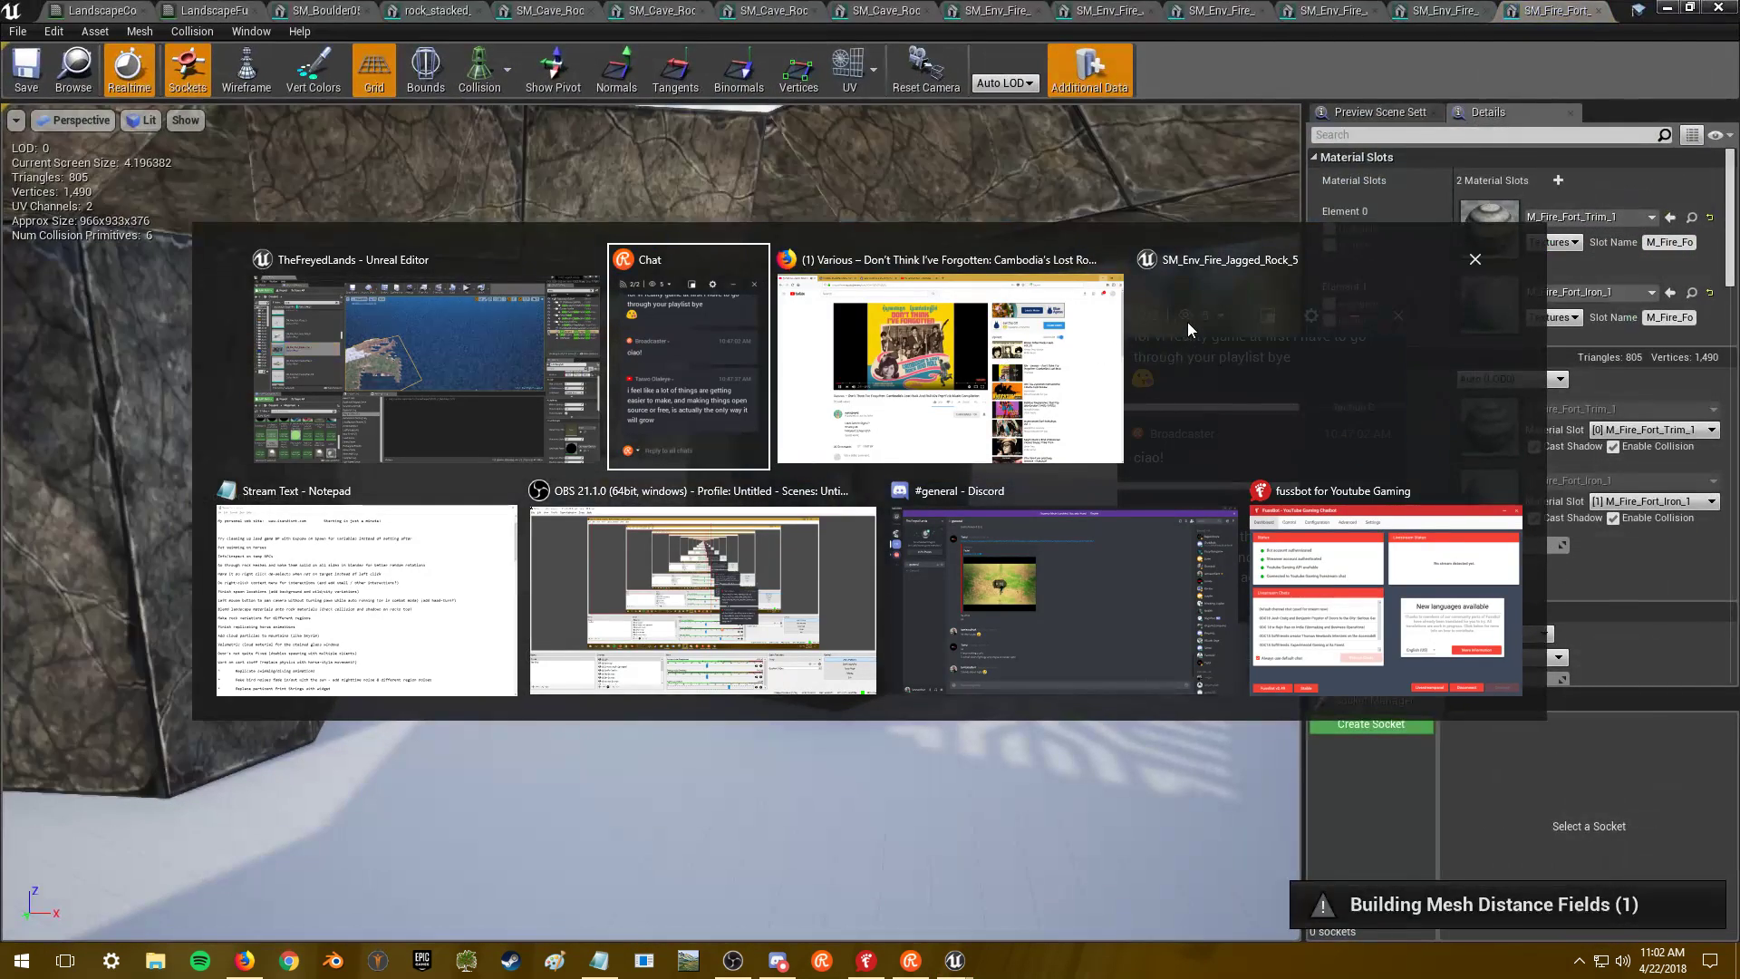
click(1188, 323)
- Check the platform's grated top, close Penta_Plat, and review the open jagged rock meshes
drag(651, 523, 1063, 106)
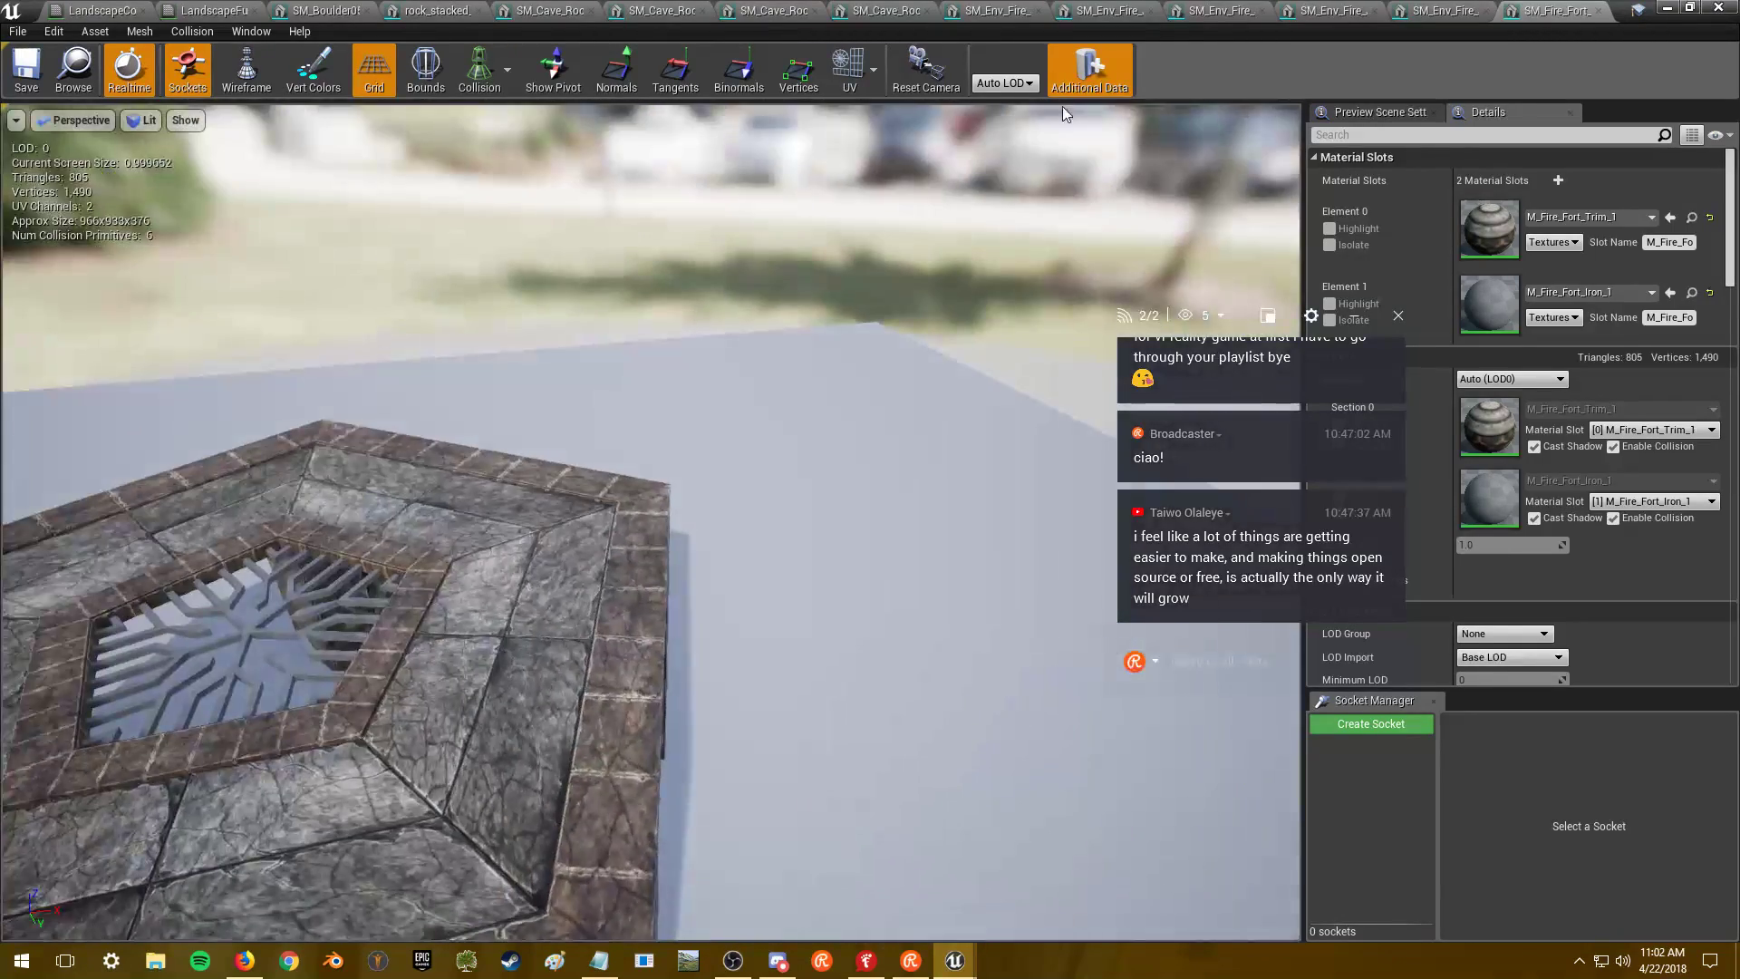
click(1597, 11)
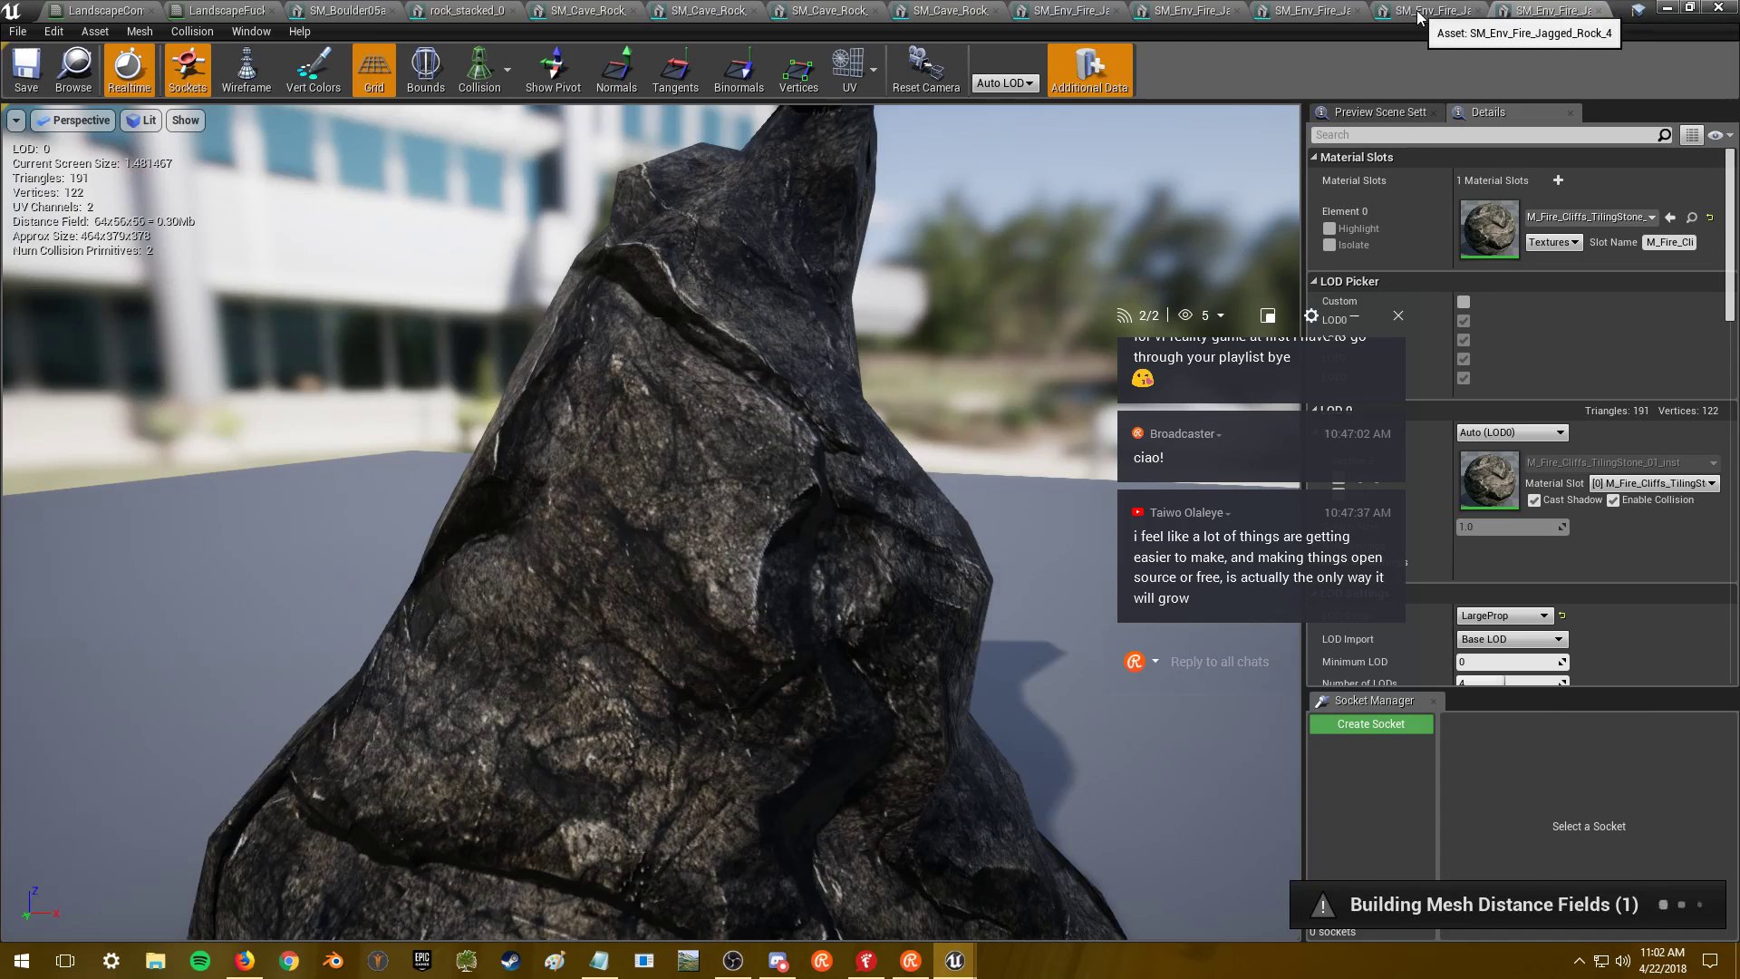
click(1441, 12)
click(1305, 12)
click(1194, 12)
click(1072, 12)
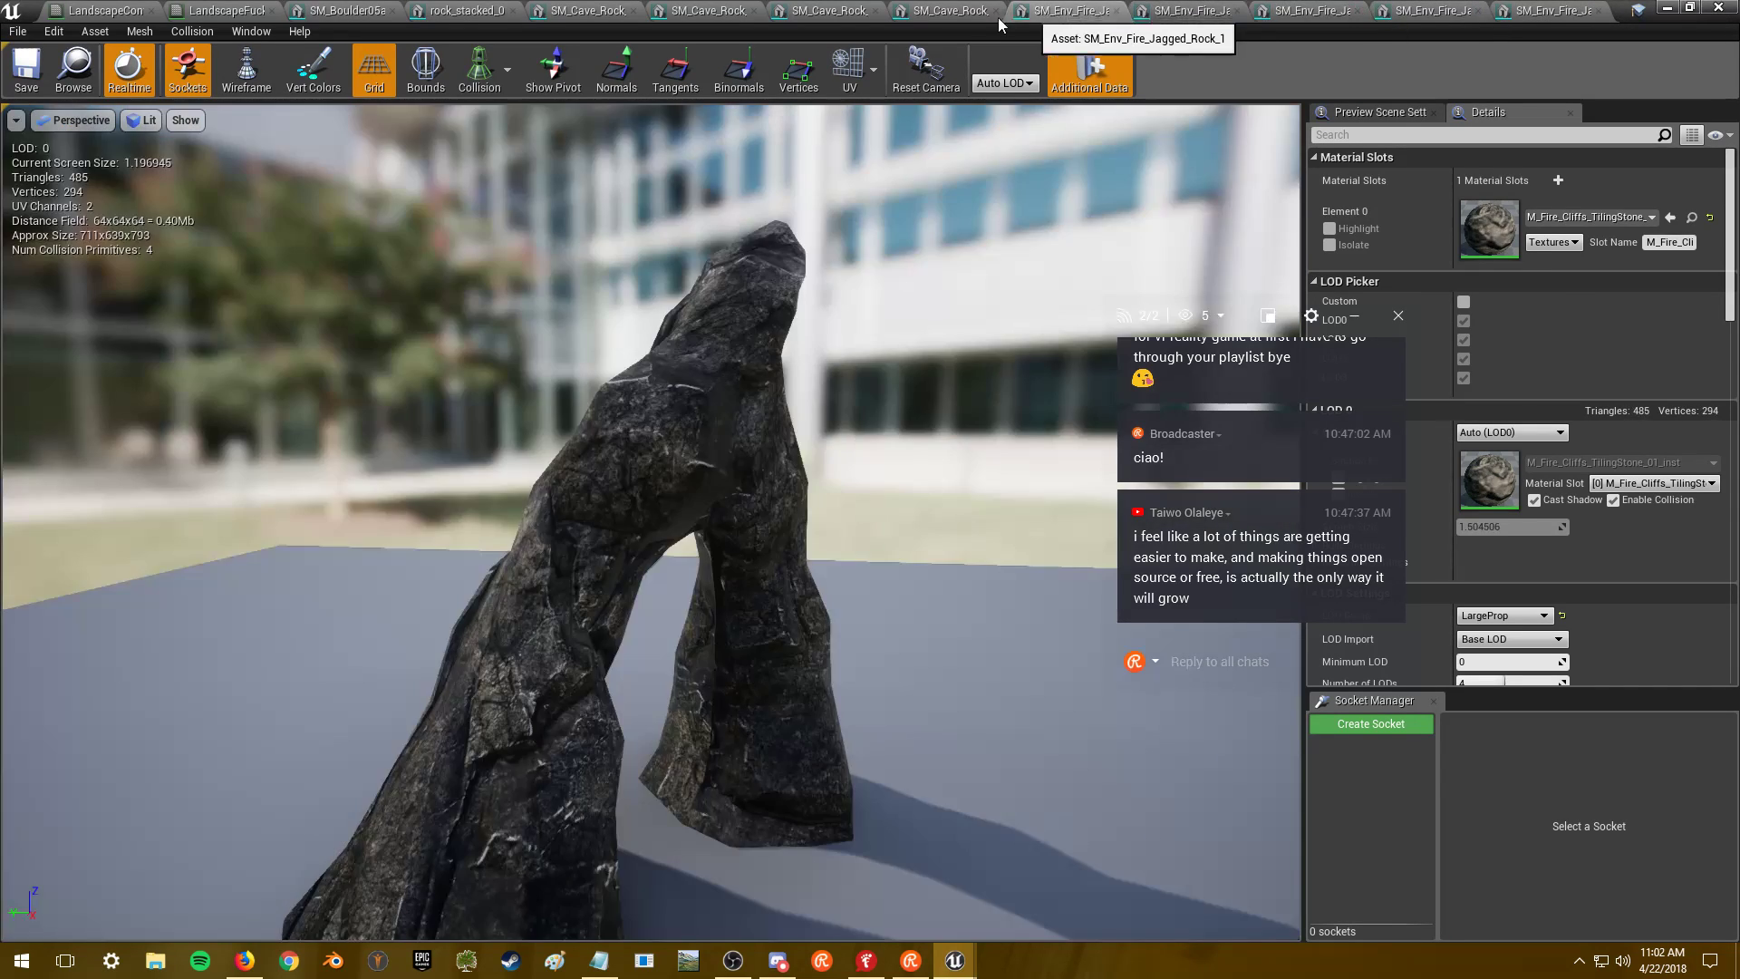
- Review the SM_Cave_Rock, rock_stacked_01 and SM_Boulder05a mesh tabs
click(950, 13)
click(818, 13)
click(707, 13)
click(588, 13)
click(462, 13)
click(344, 11)
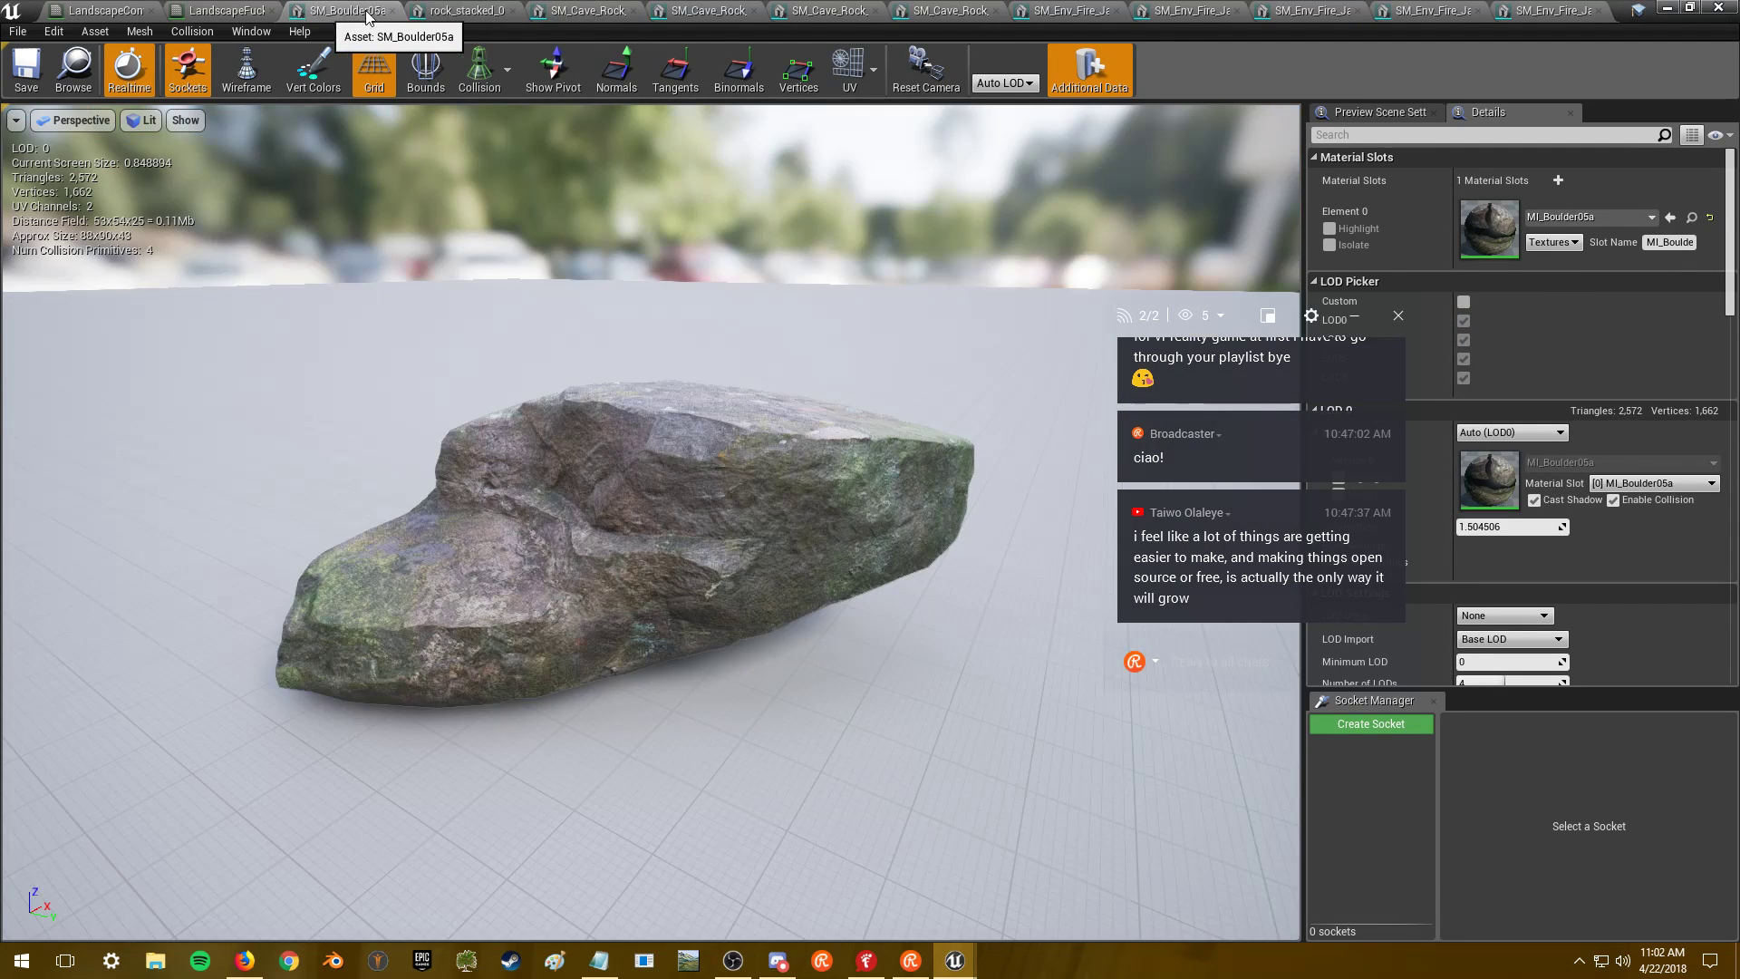
- Return to the level, find and inspect SM_Fire_RockTerrain01, then leave the mesh editor
click(1668, 7)
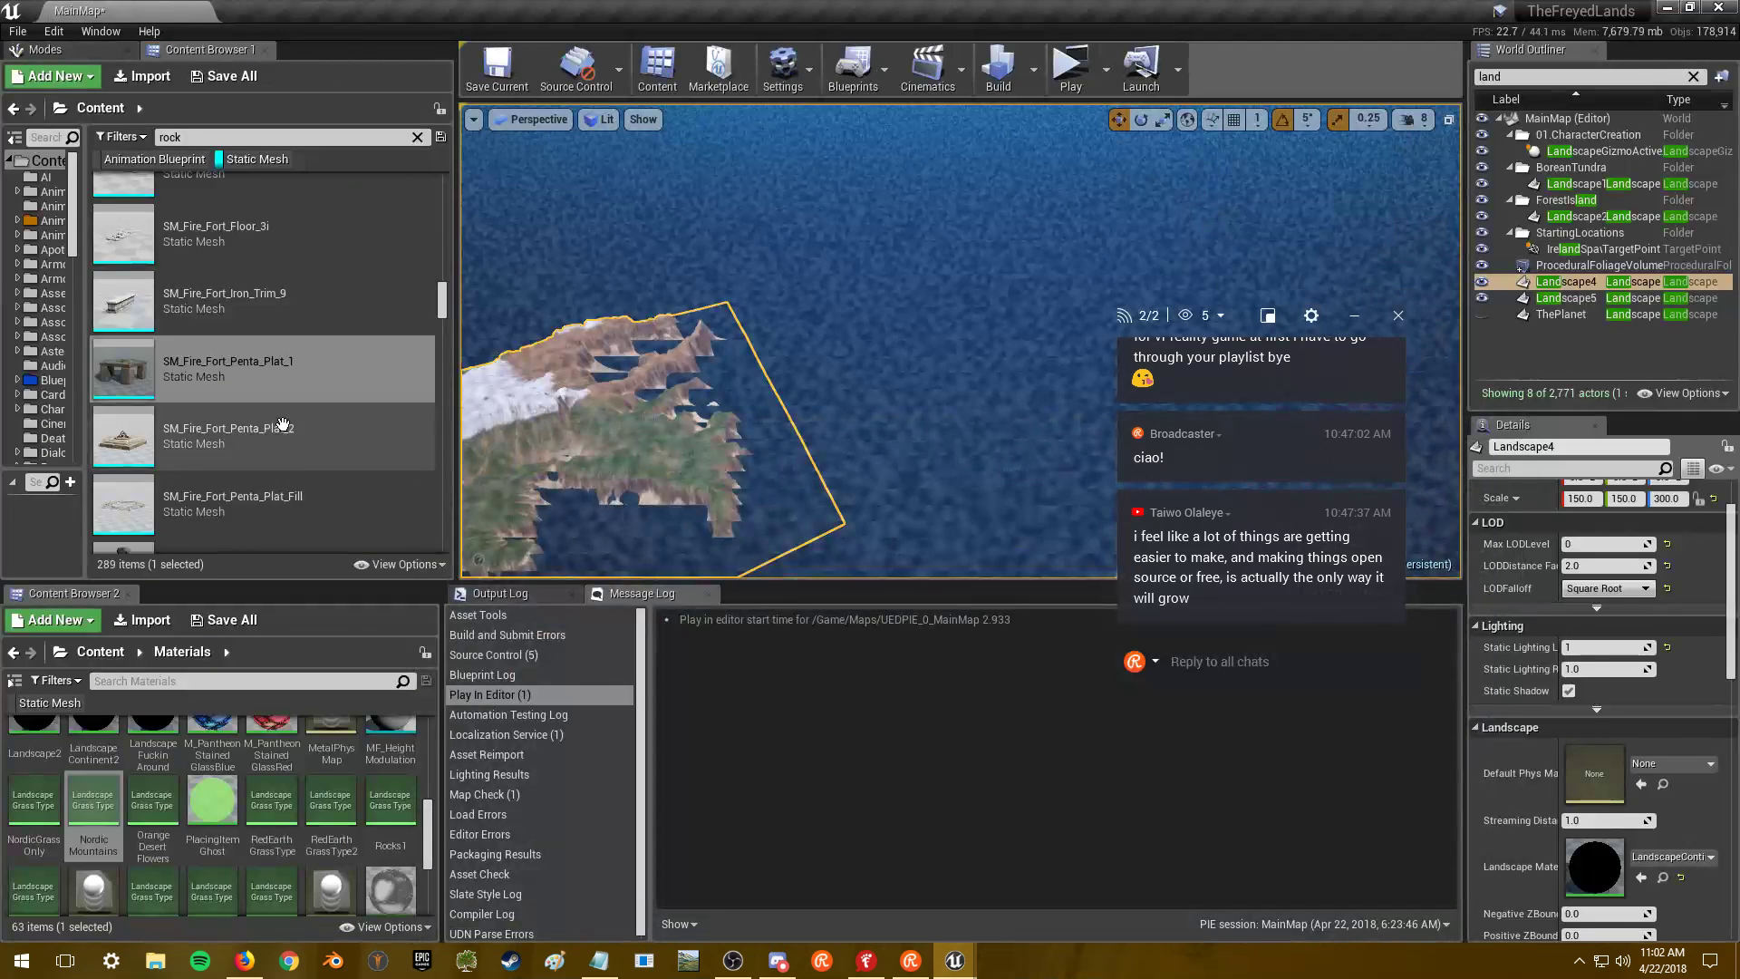
scroll(319, 420, down, 2)
scroll(319, 420, down, 5)
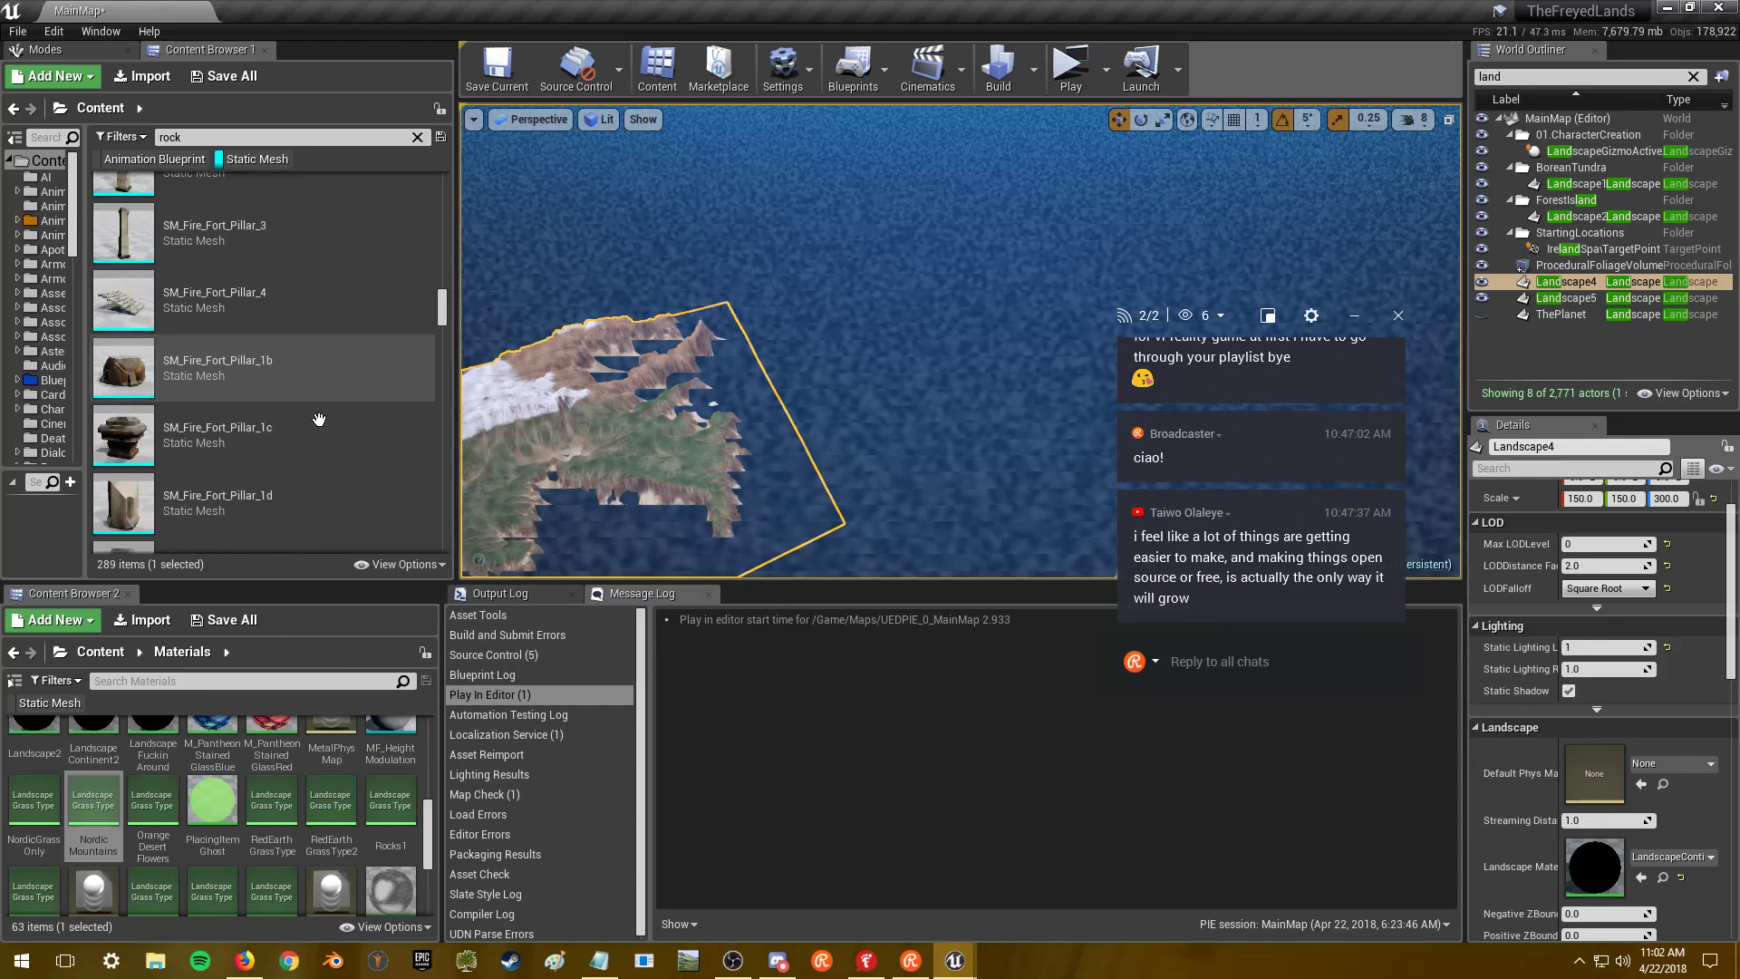
scroll(333, 402, down, 5)
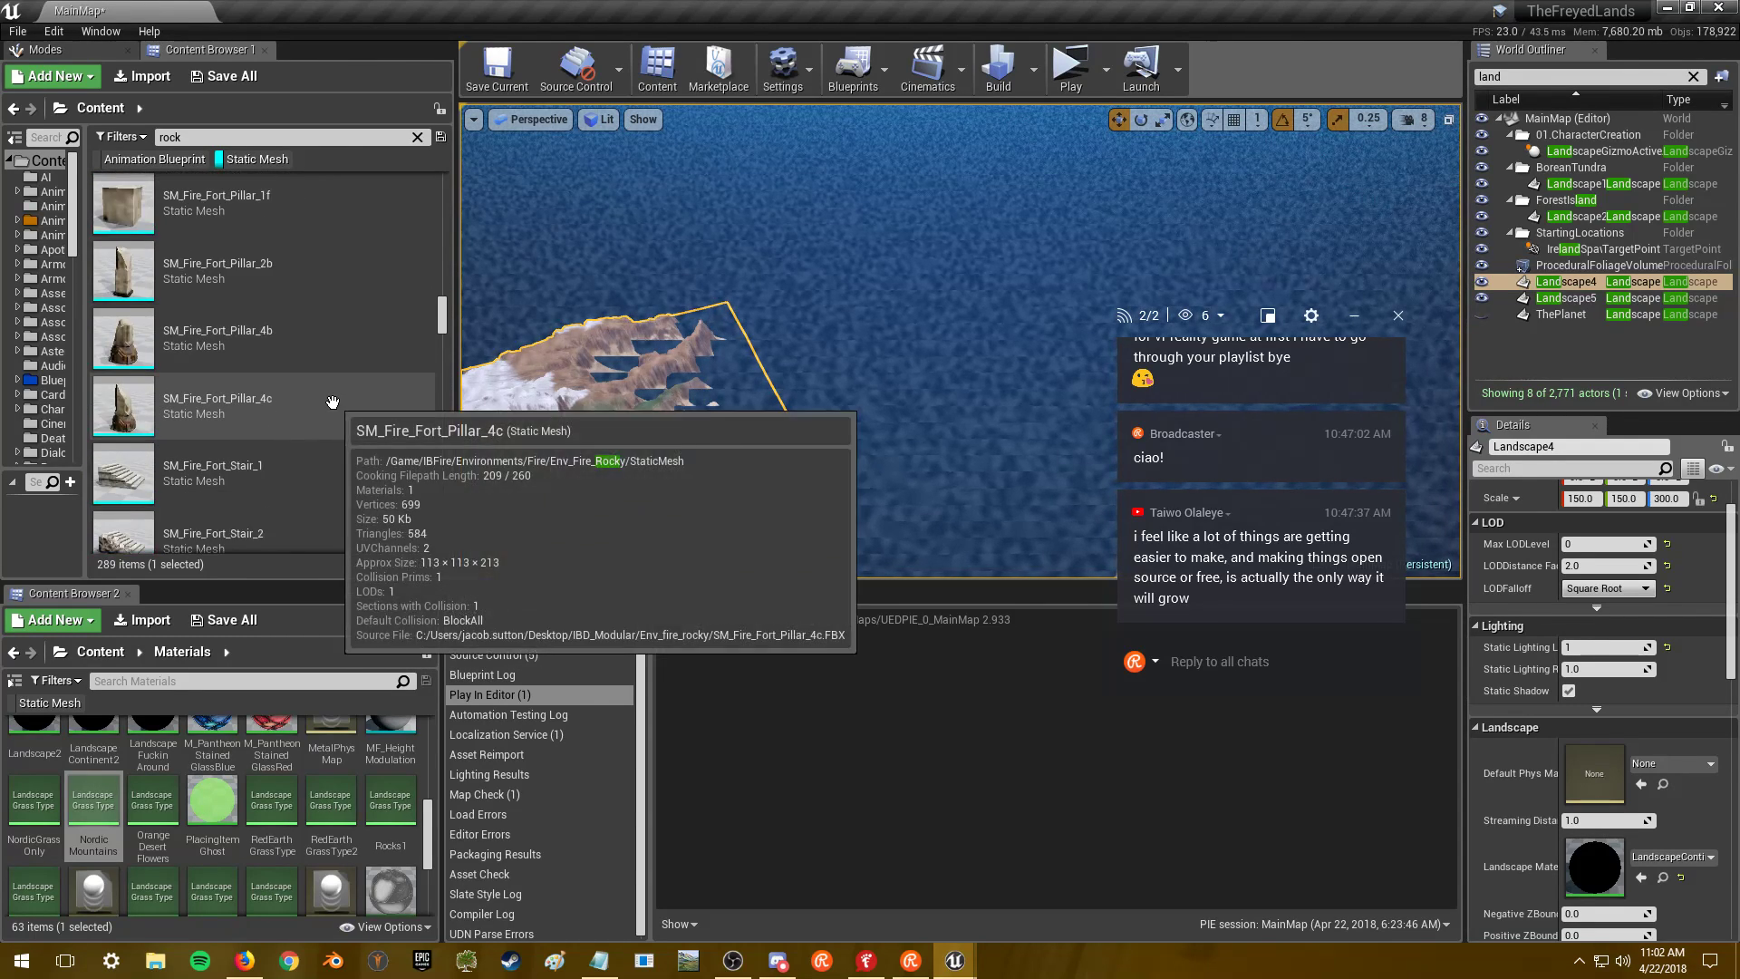
scroll(333, 402, down, 5)
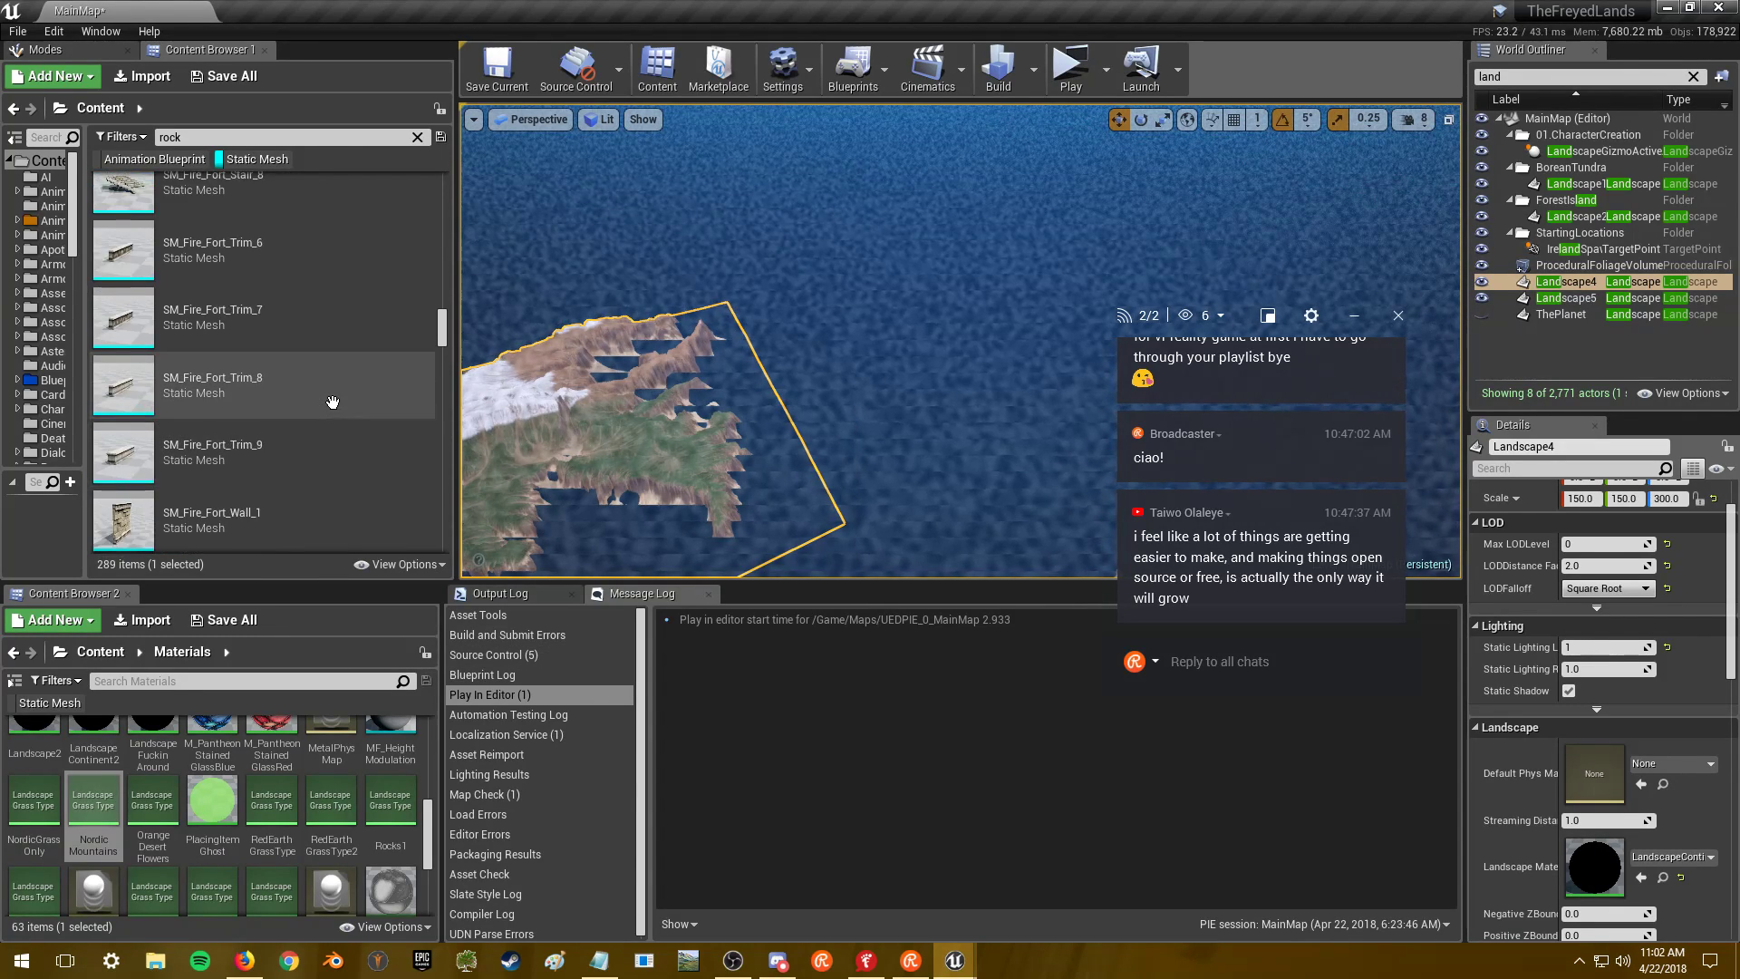
scroll(333, 402, down, 5)
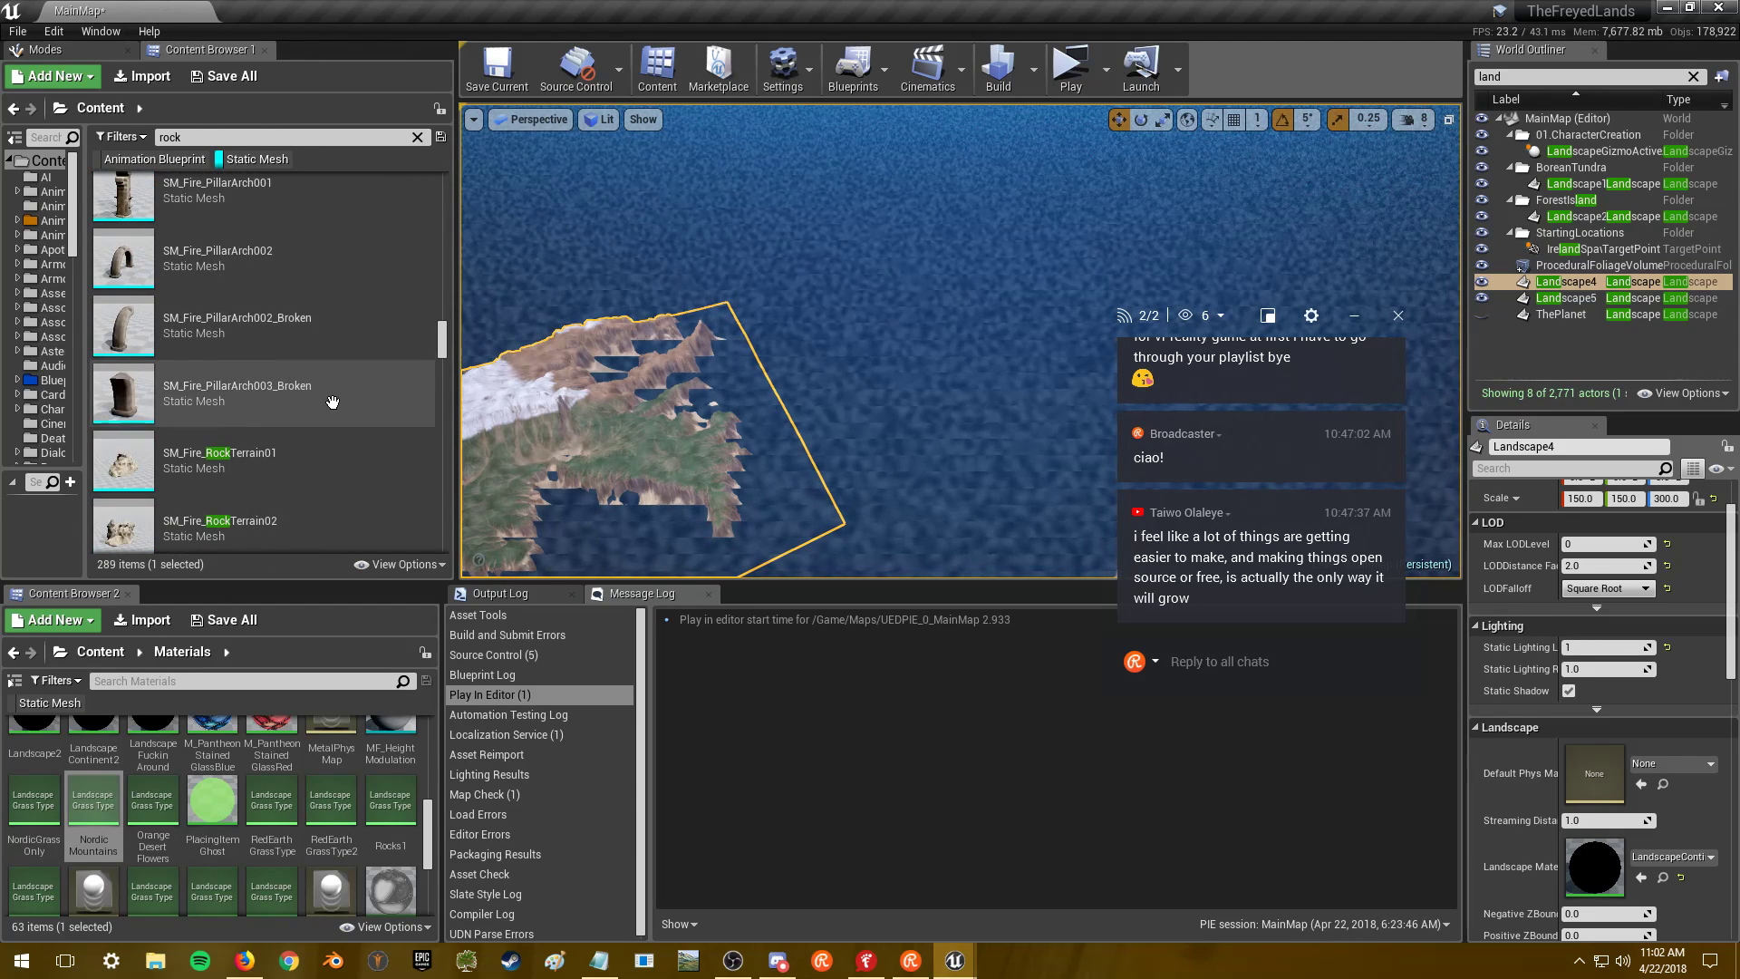
scroll(332, 402, down, 2)
scroll(332, 401, down, 1)
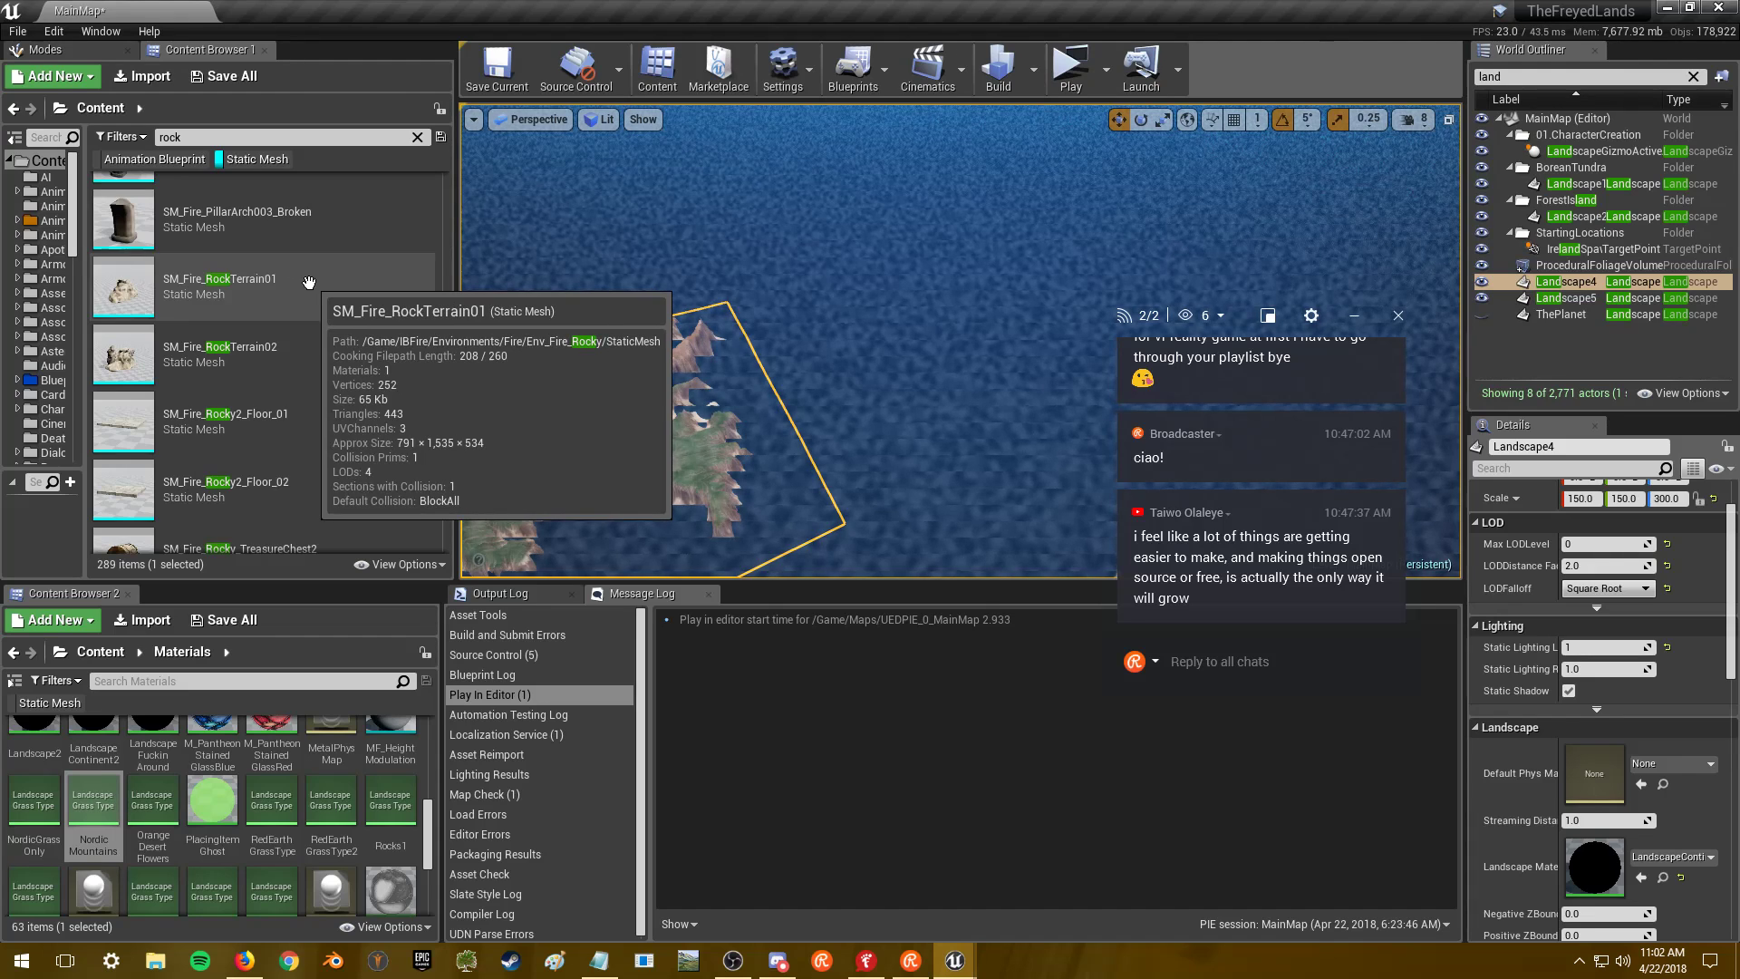
click(308, 282)
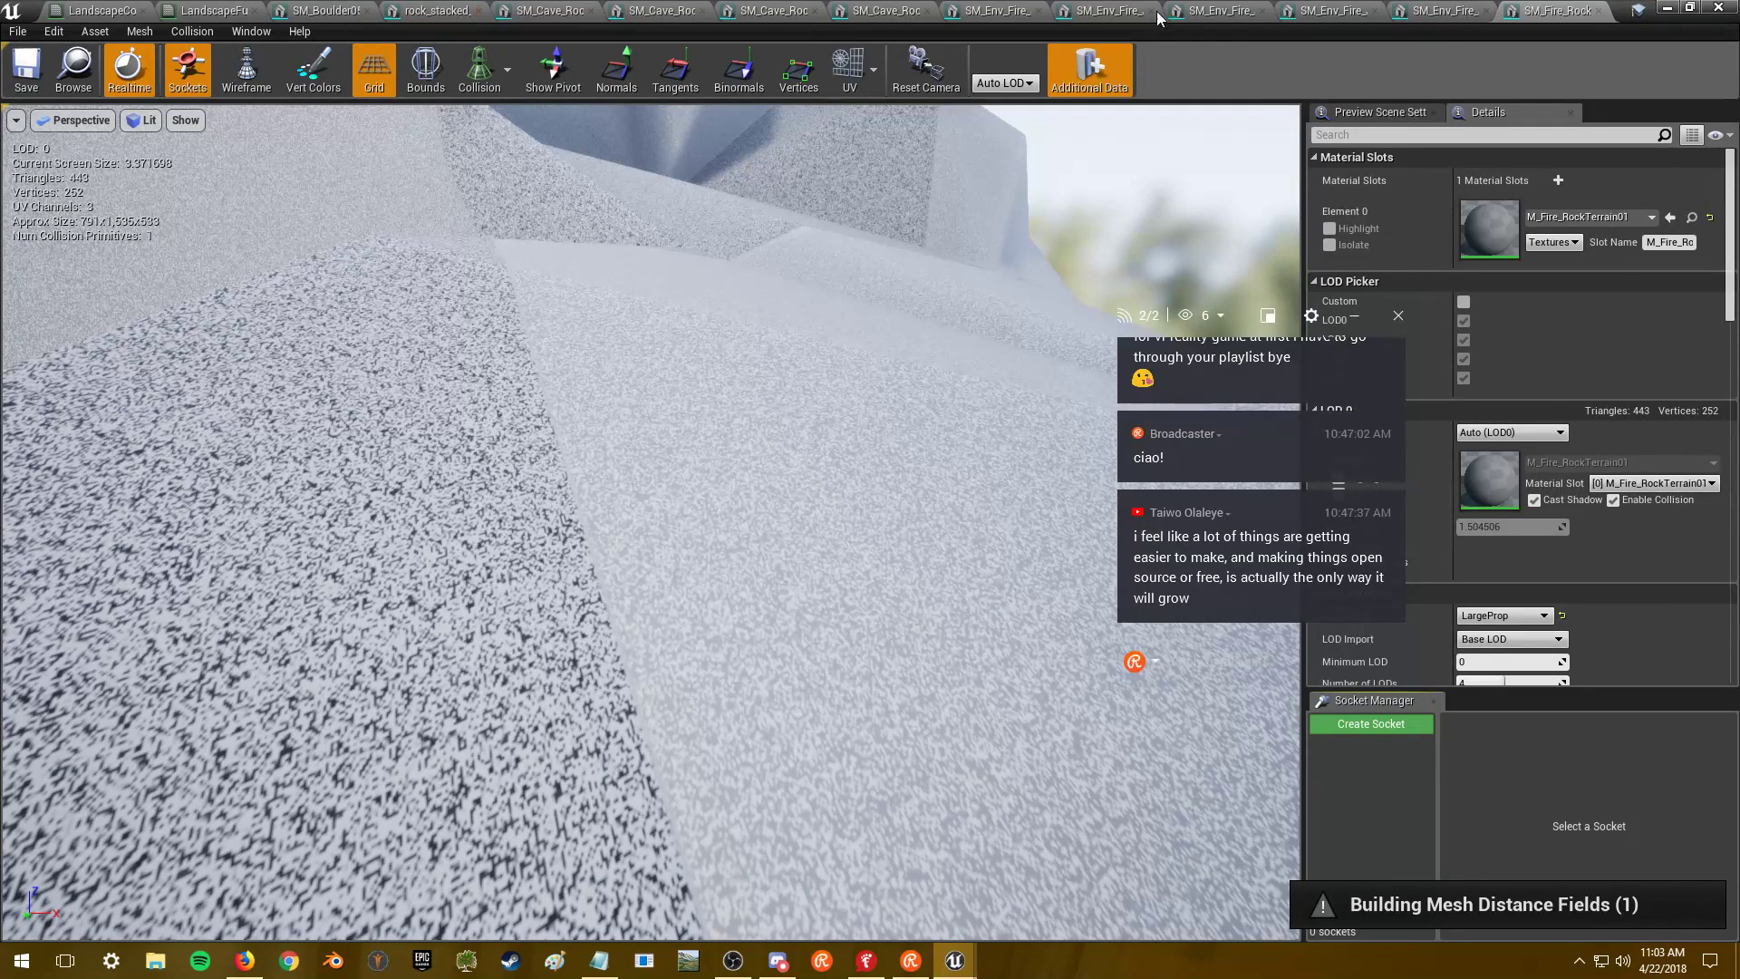
click(1666, 7)
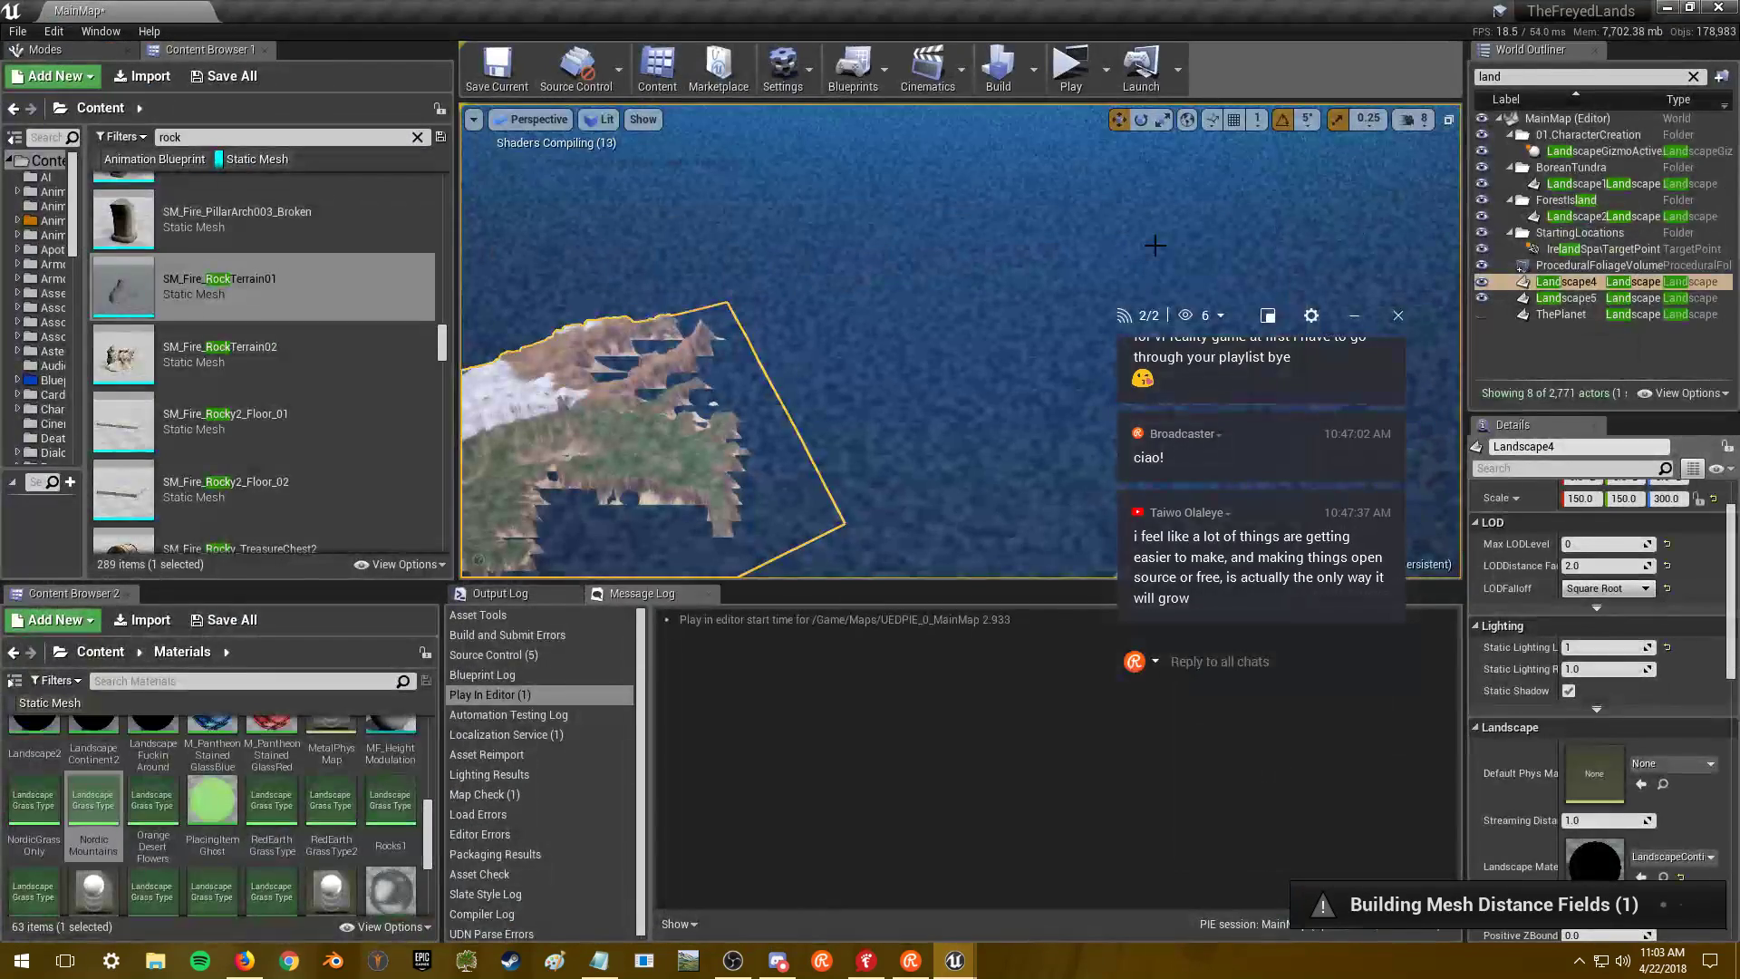
- Fly the camera across the islands and ocean, then switch back to the level editor
right_drag(661, 378, 679, 408)
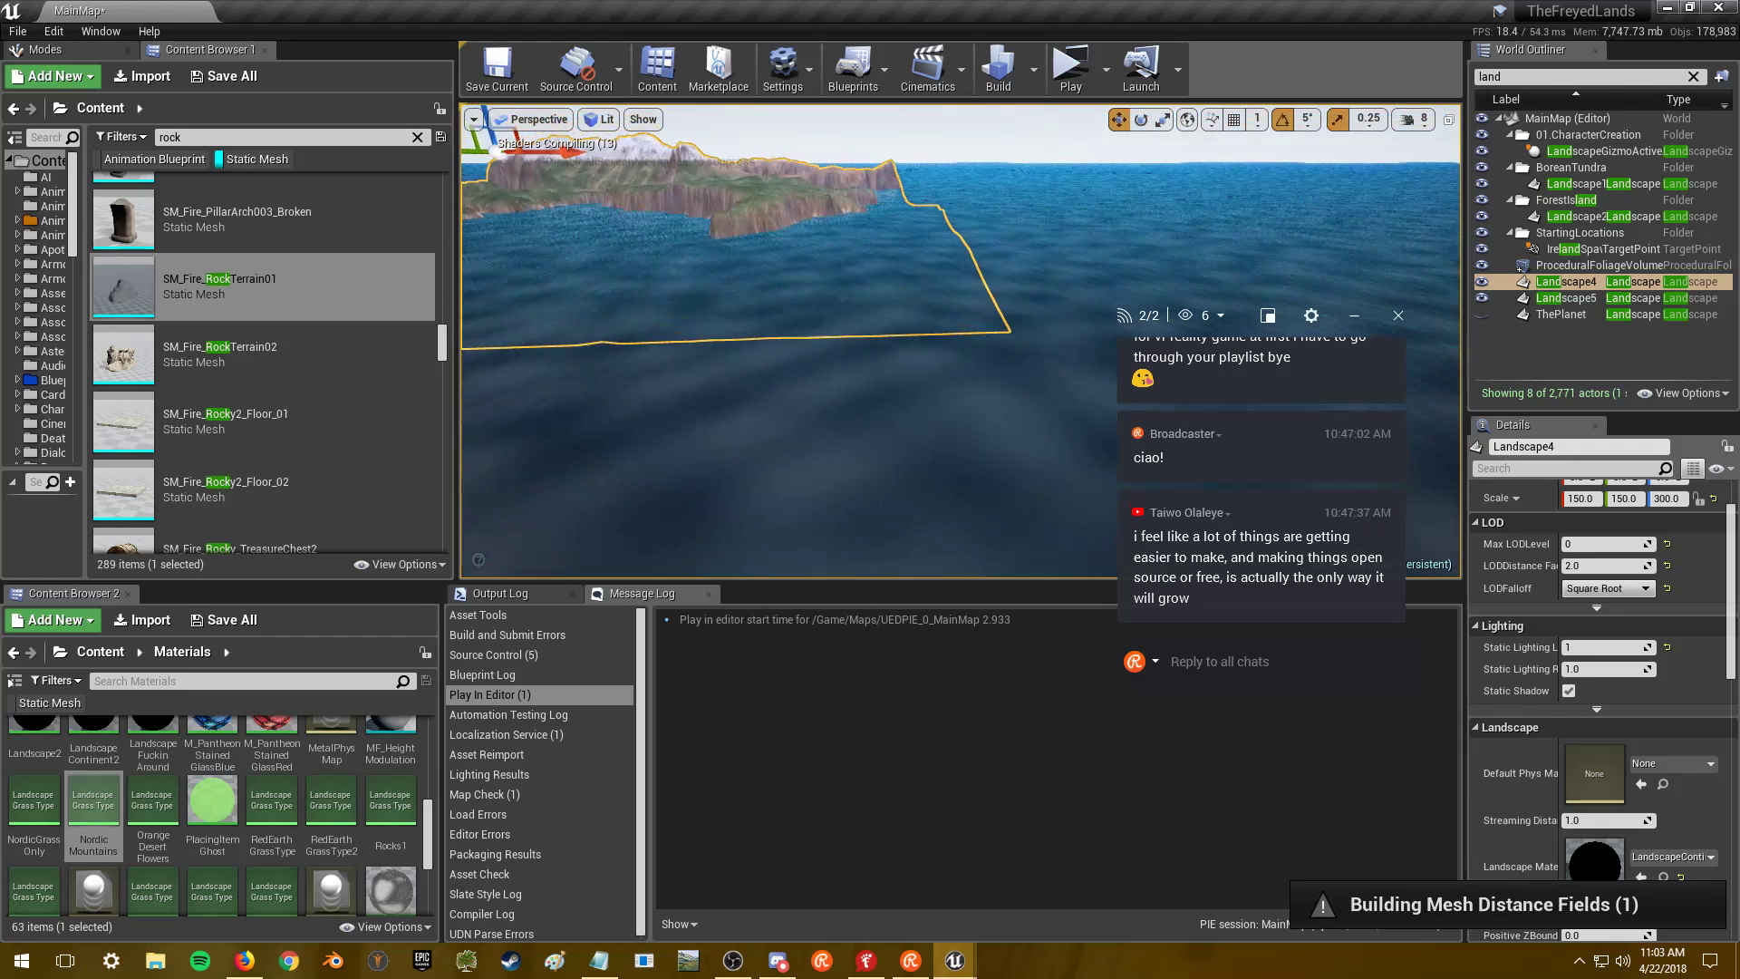
right_drag(680, 408, 680, 425)
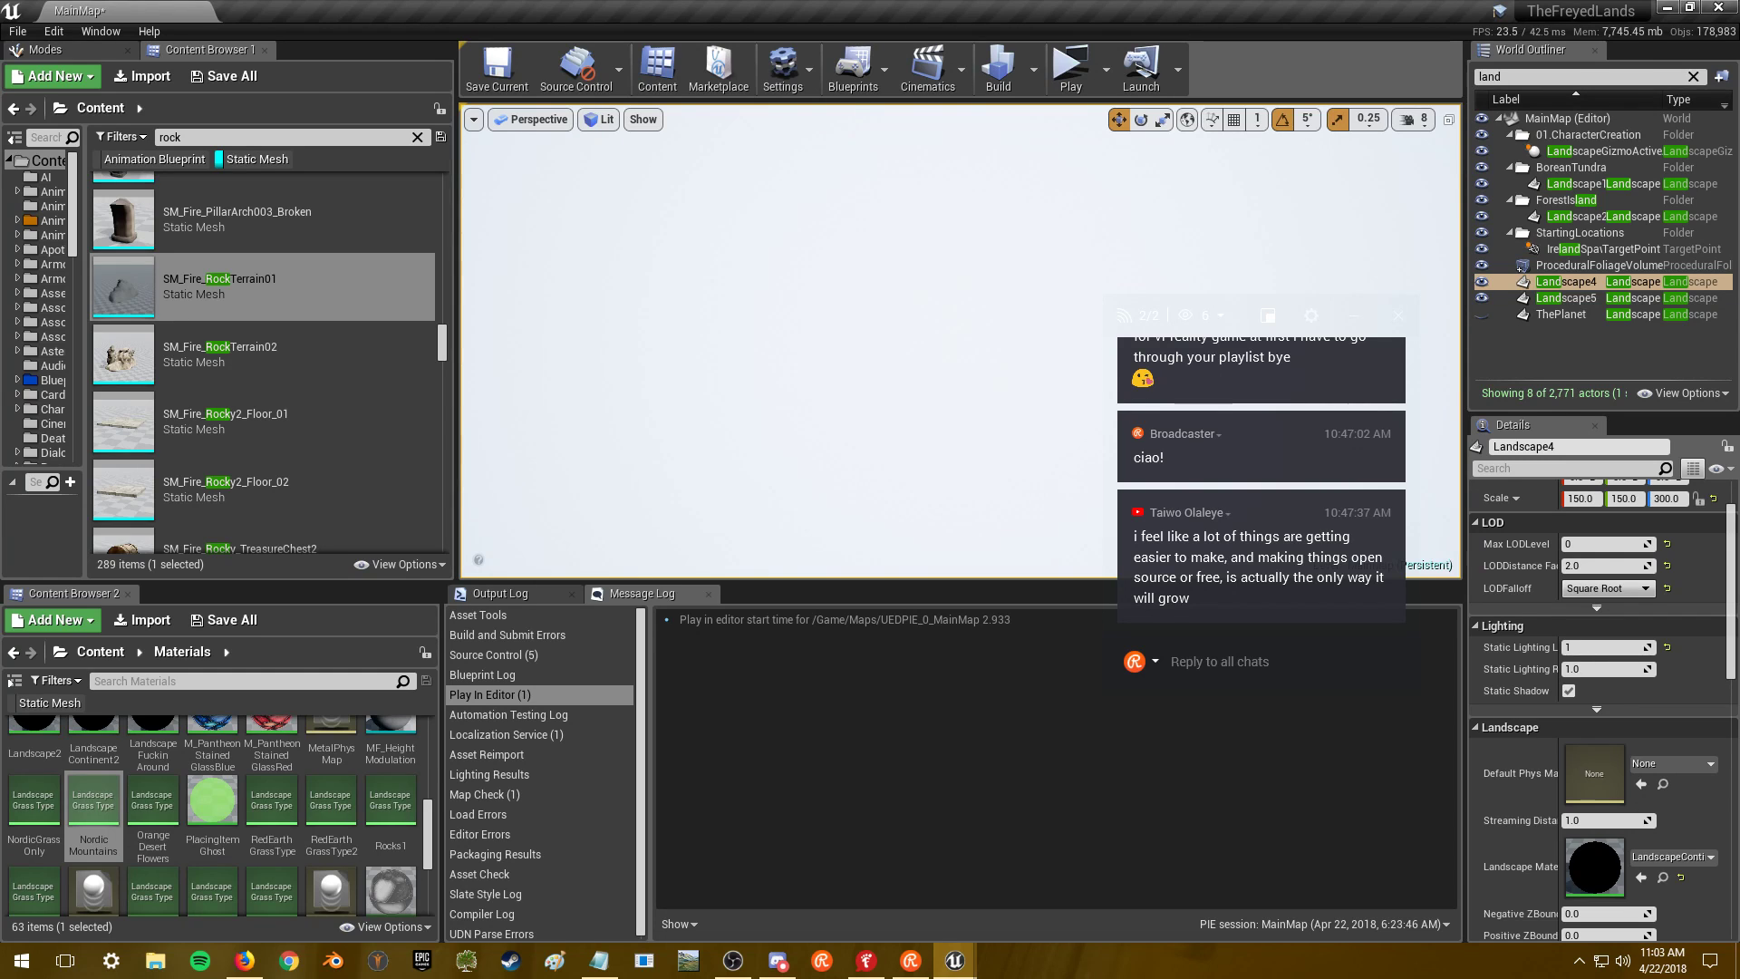
mouse_move(847, 340)
right_down()
mouse_move(847, 355)
mouse_move(846, 272)
mouse_move(847, 362)
right_up()
key(alt+Tab)
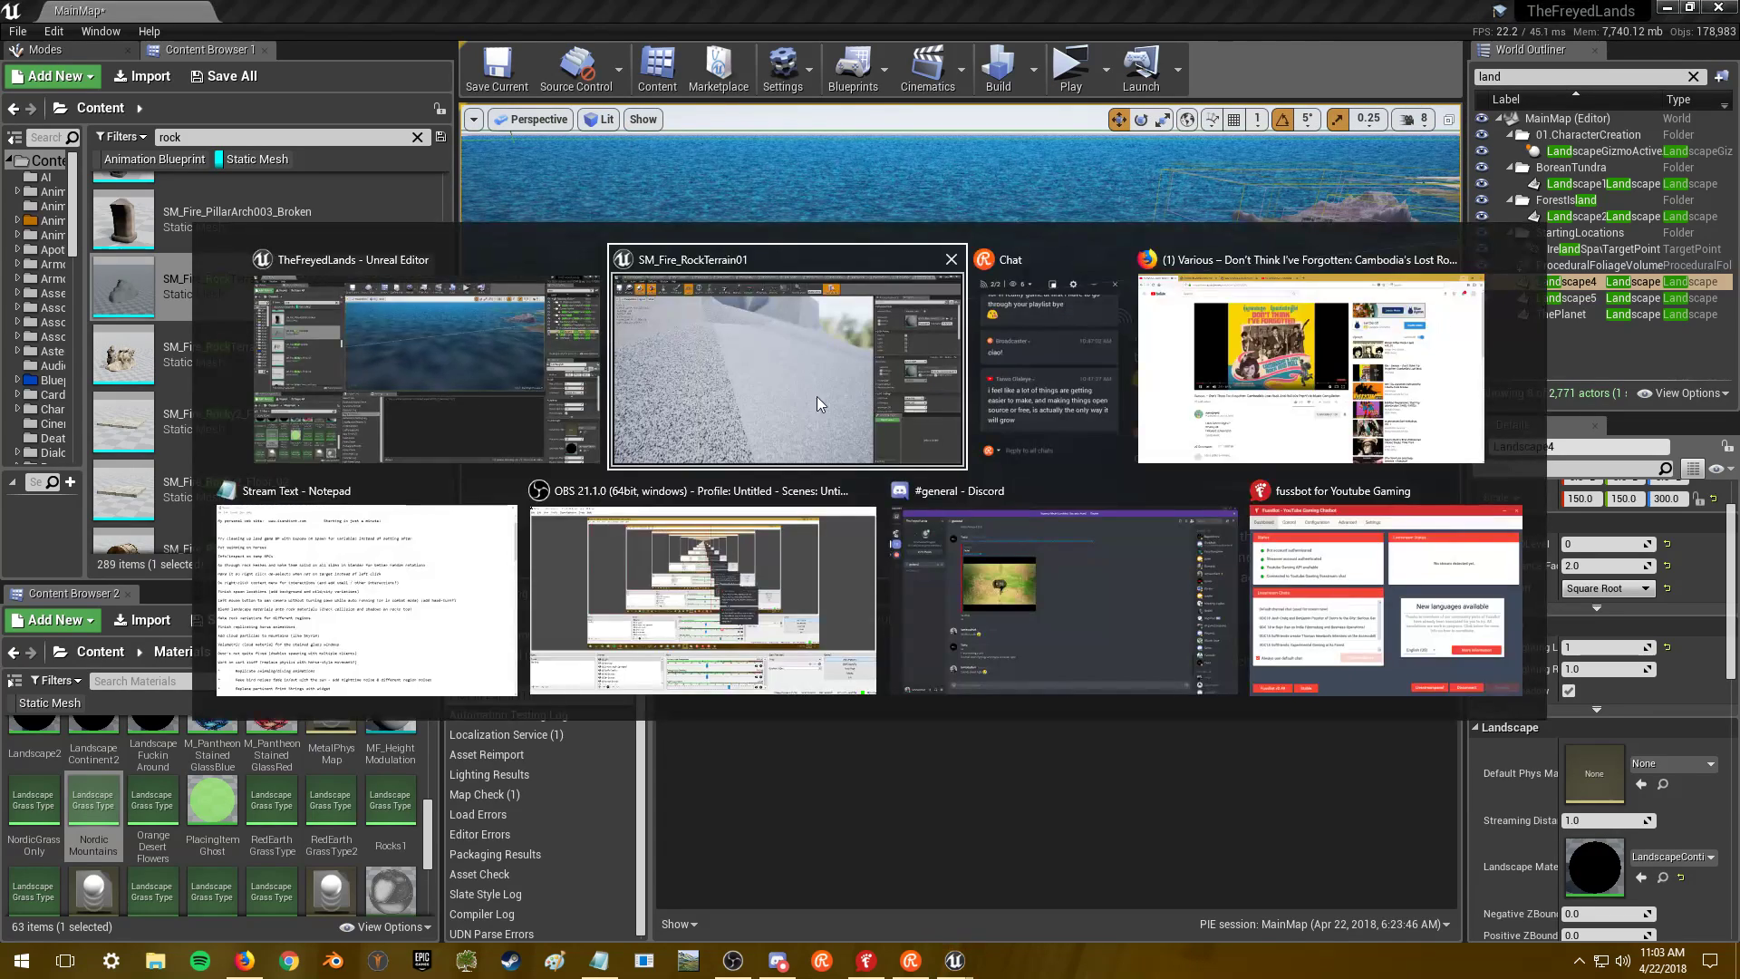
key(alt+shift+Tab)
- Check the ocean's OceanSurfaceMesh options and keep its current water-plane mesh
click(981, 340)
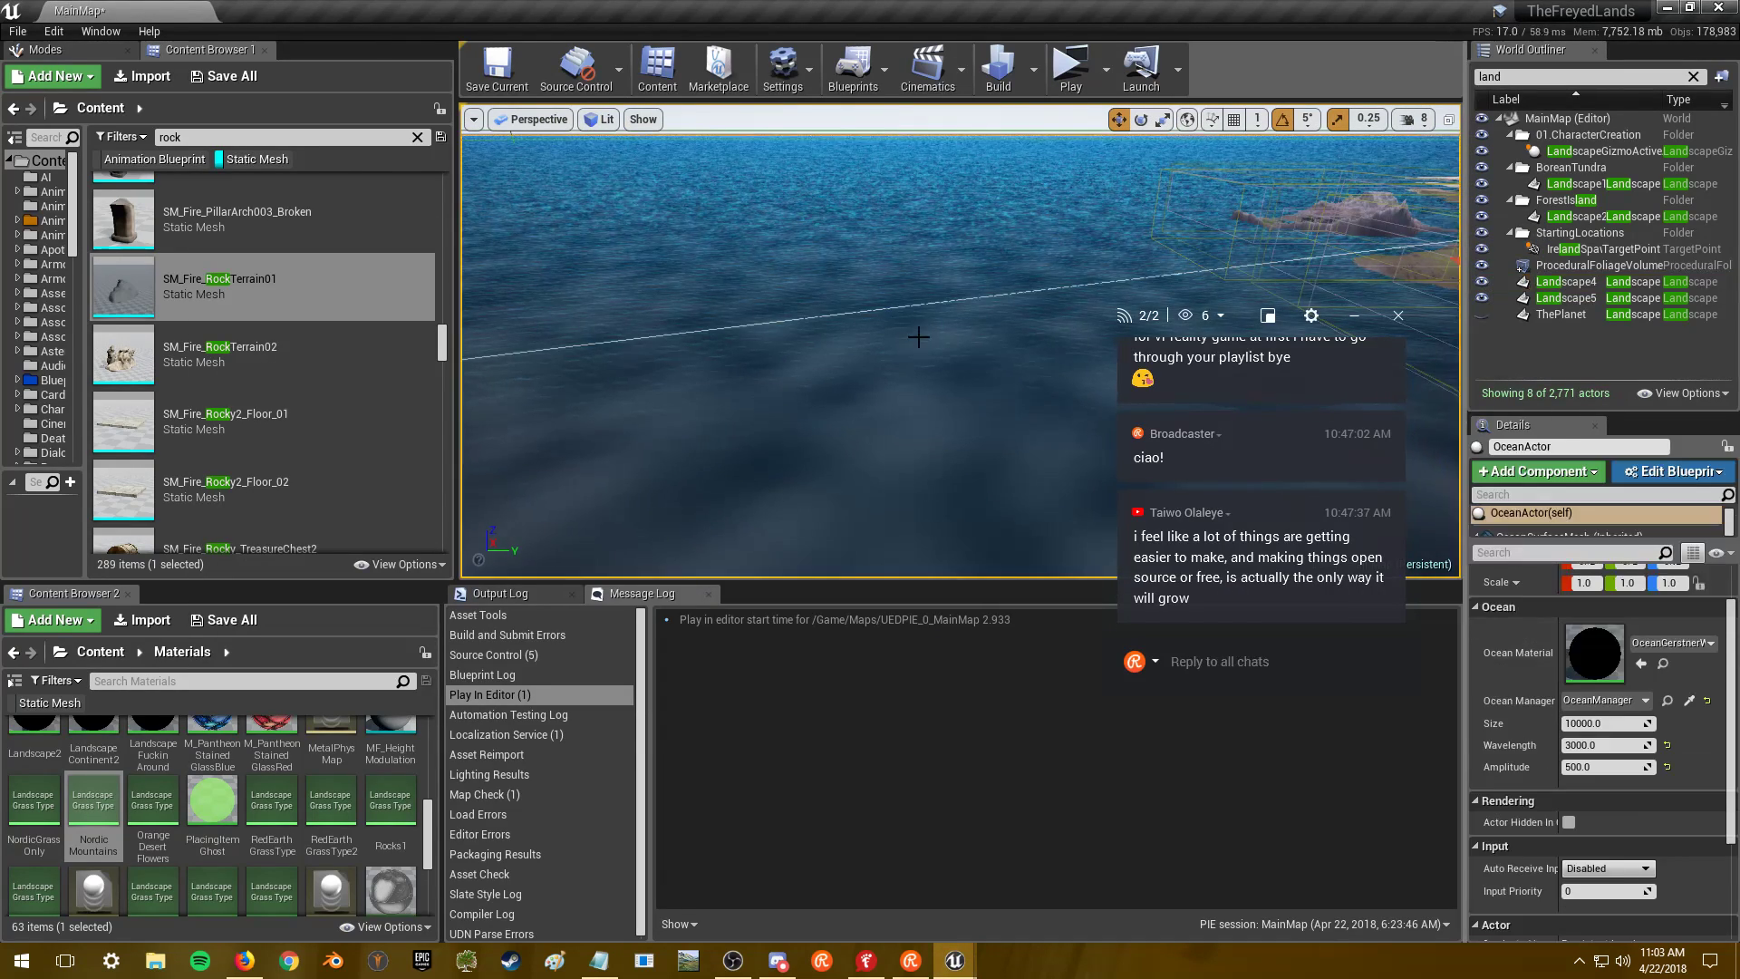
drag(1611, 542, 1611, 562)
click(1569, 536)
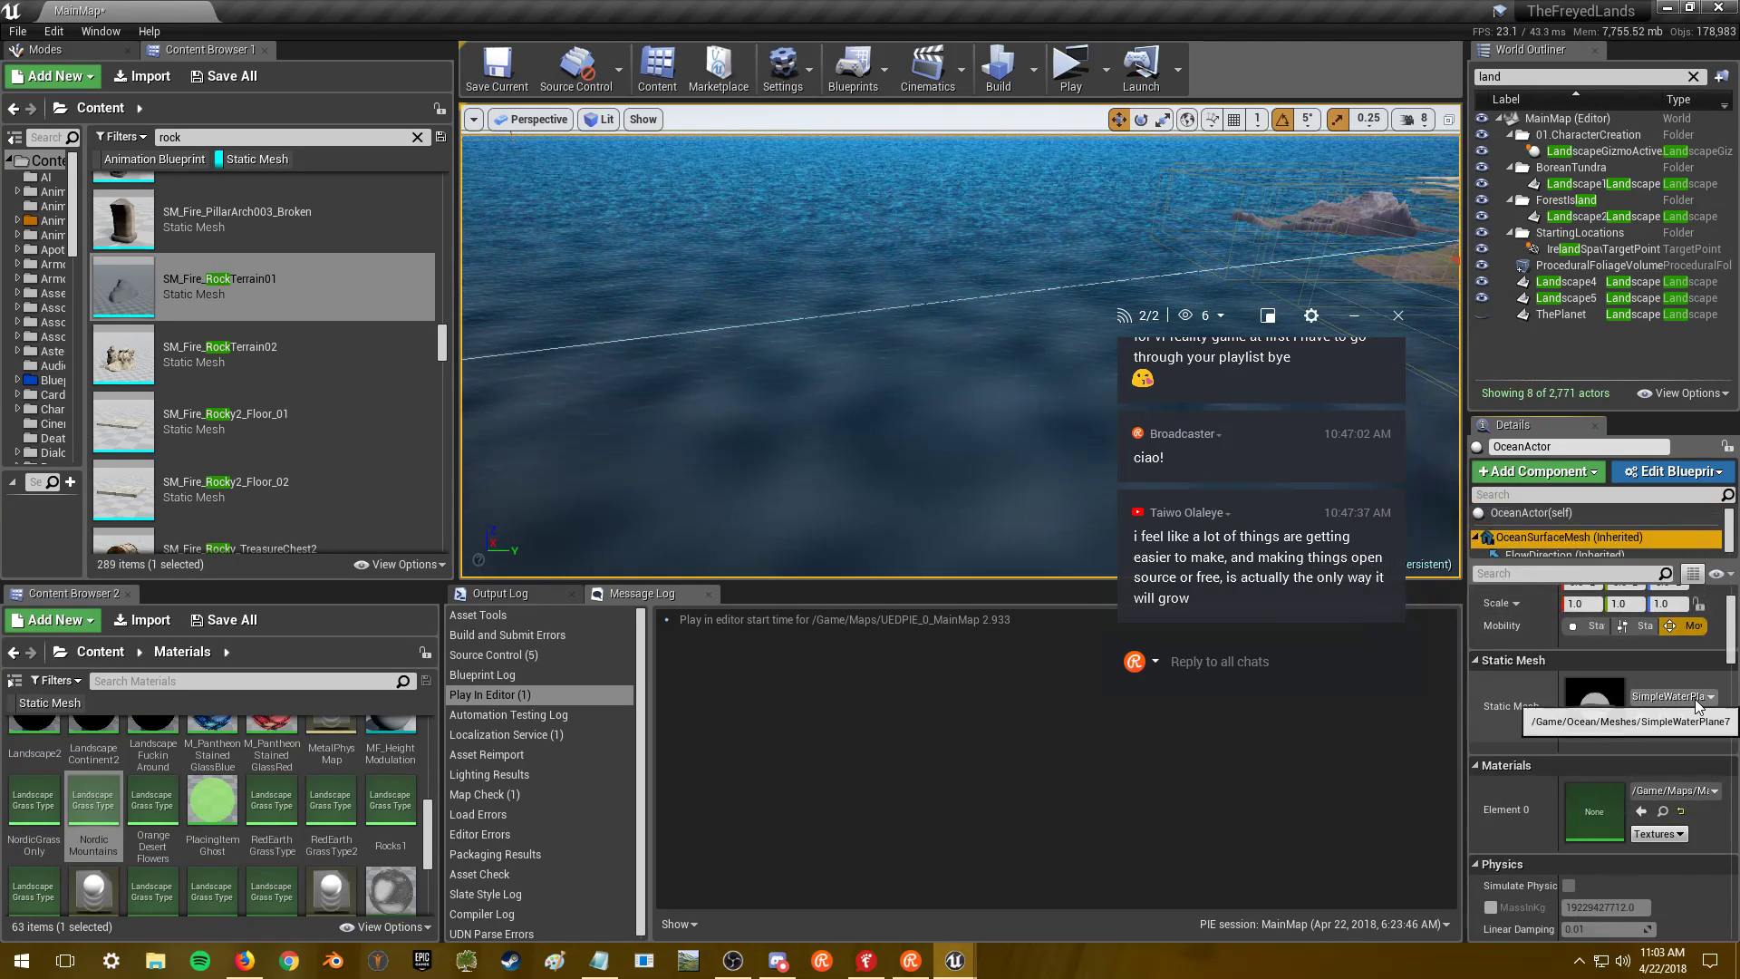
click(1698, 698)
click(1655, 585)
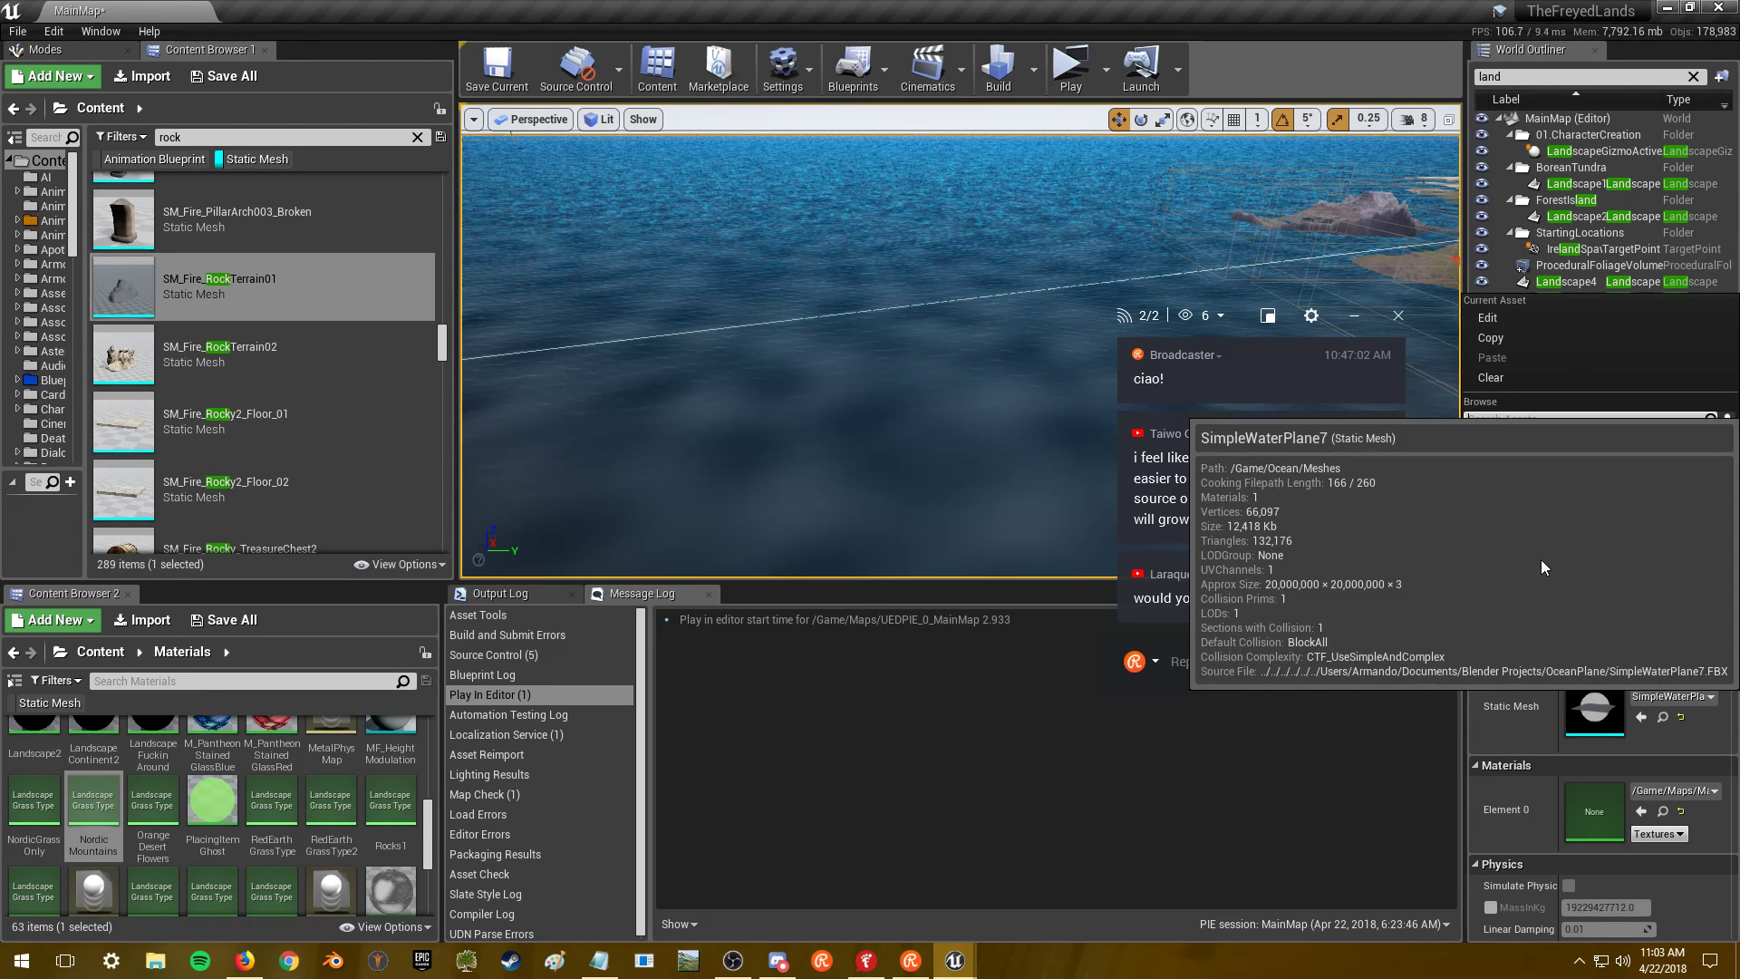
click(1564, 476)
right_drag(906, 363, 924, 426)
right_drag(994, 350, 994, 299)
click(1655, 697)
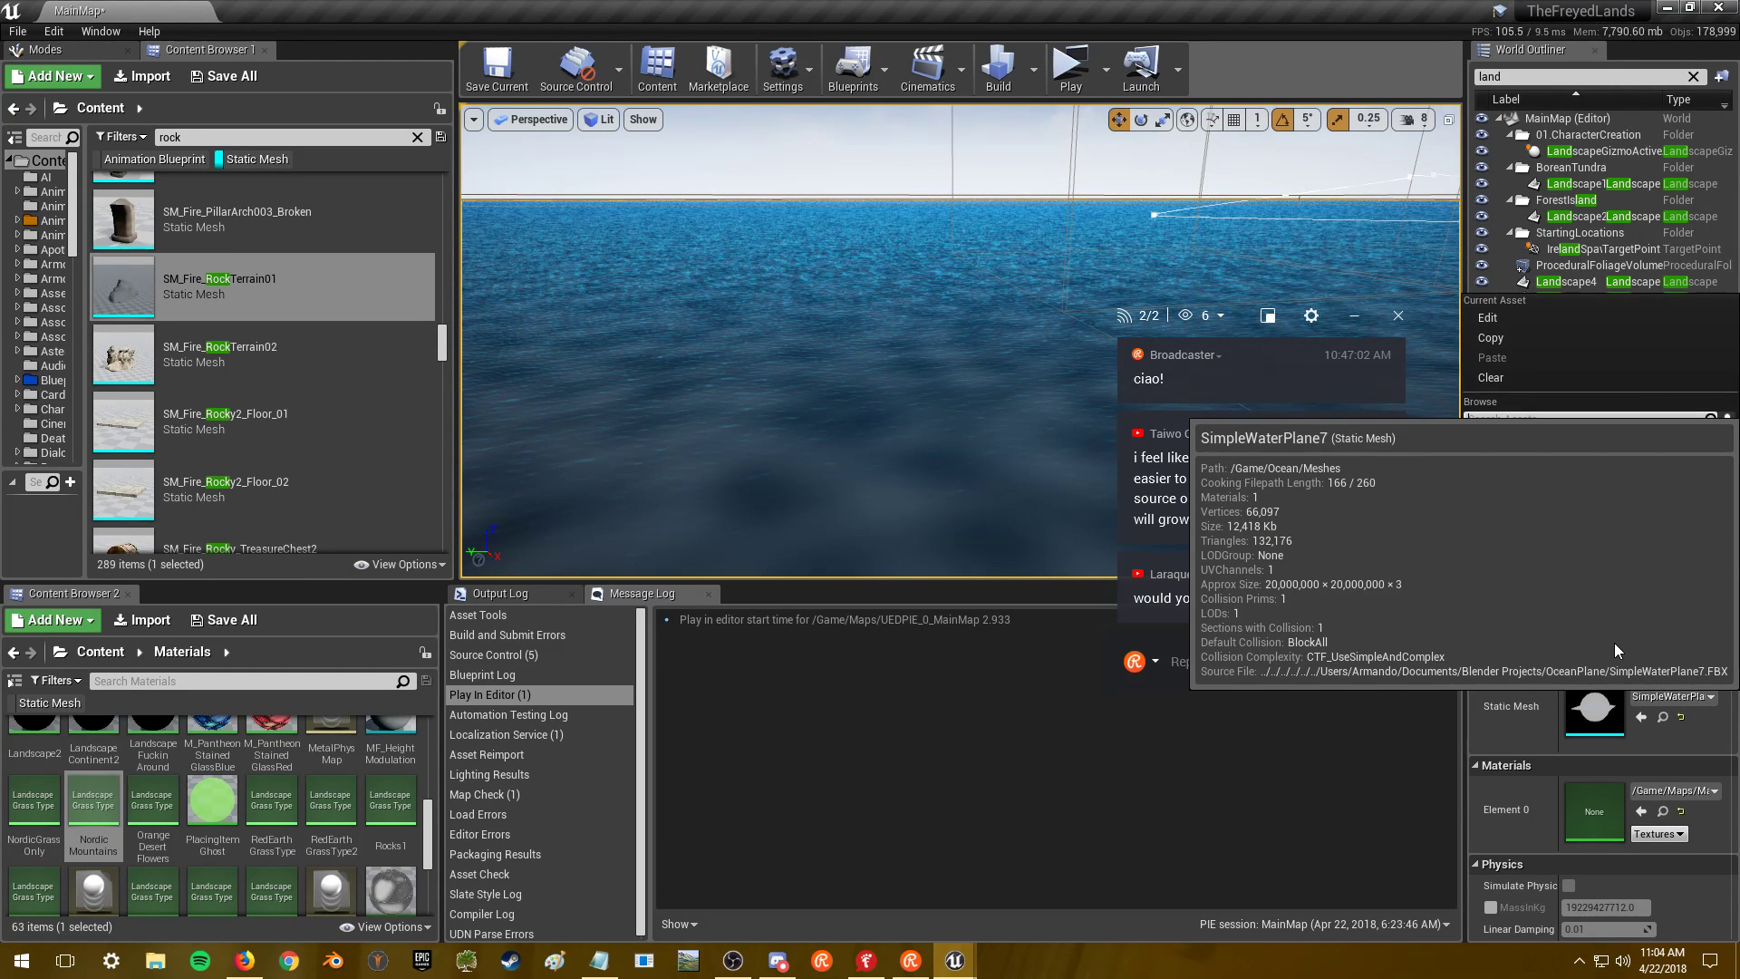
click(1612, 640)
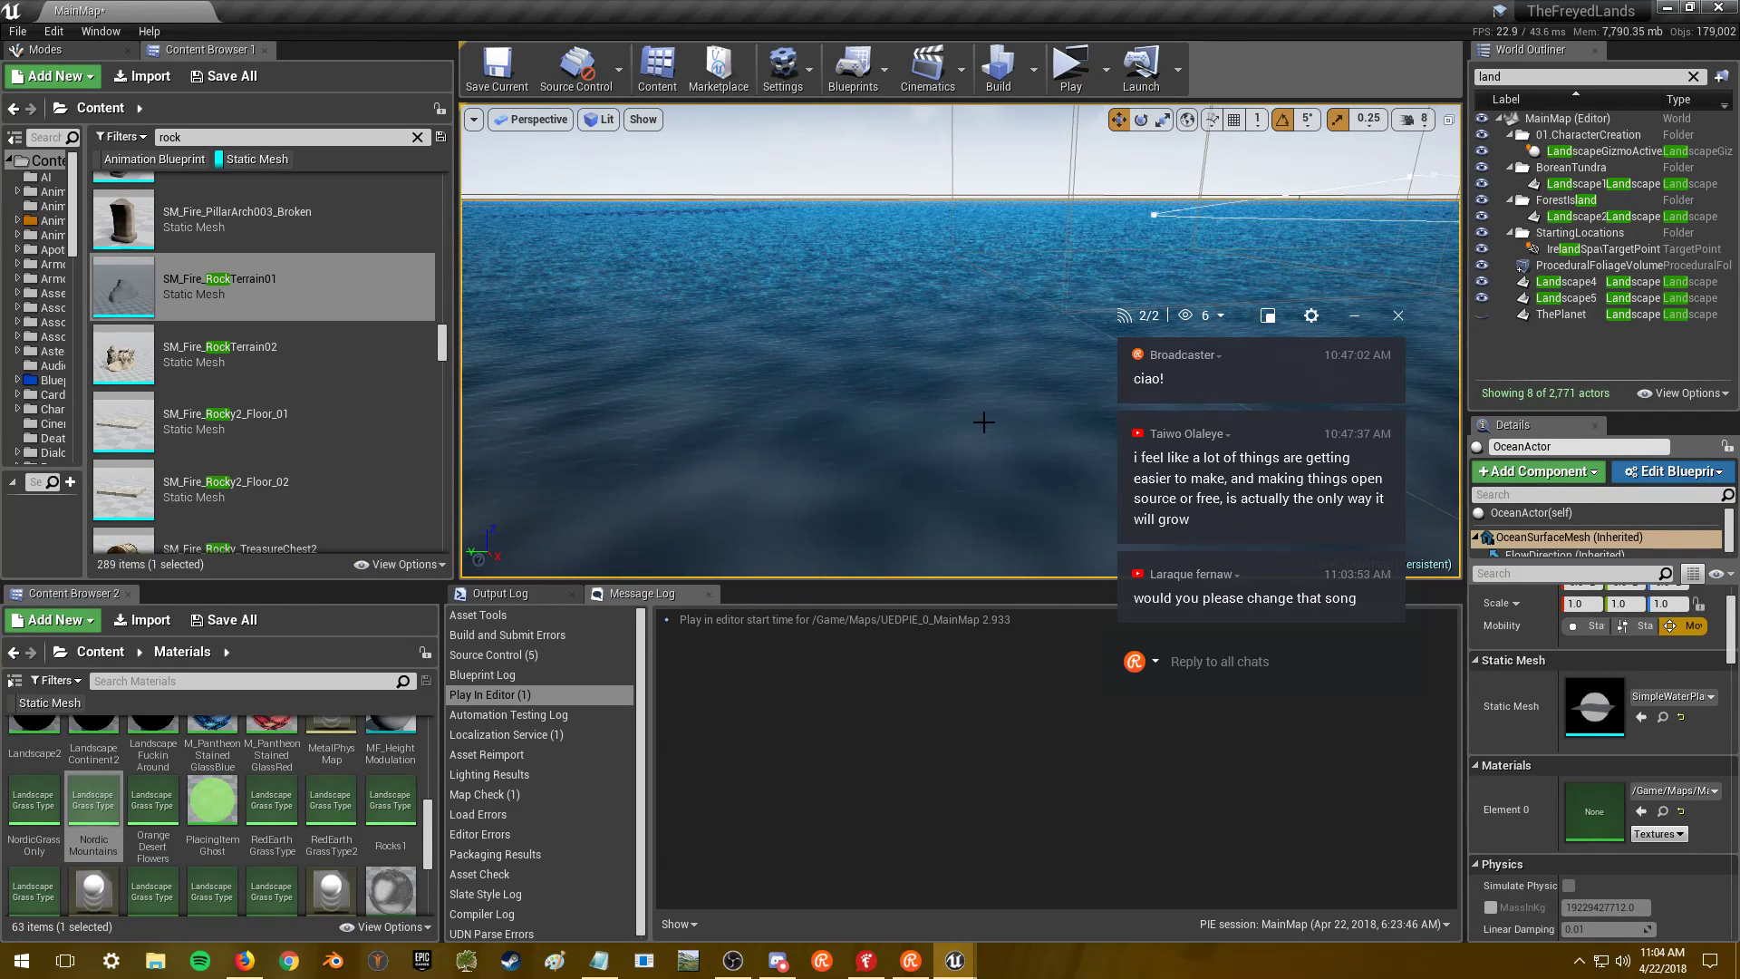
- Reply 'why?' in the stream chat and select the SM_Fire_RockTerrain02 asset
click(1240, 663)
text(why?)
key(Return)
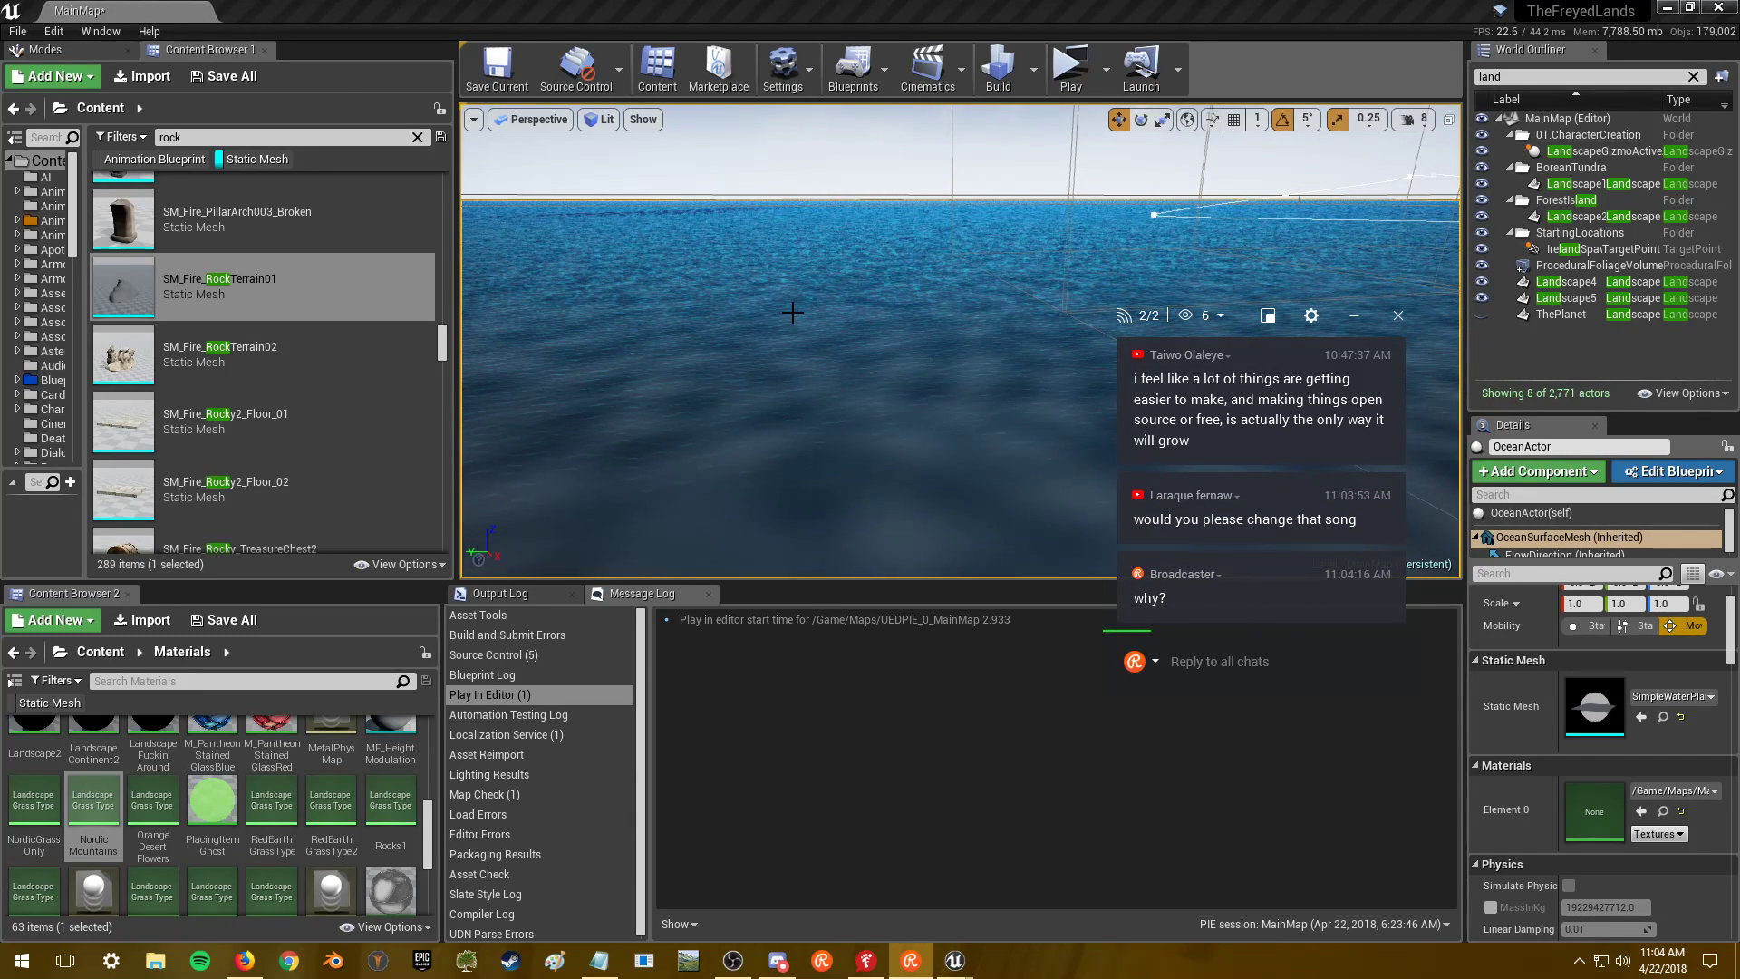
click(370, 344)
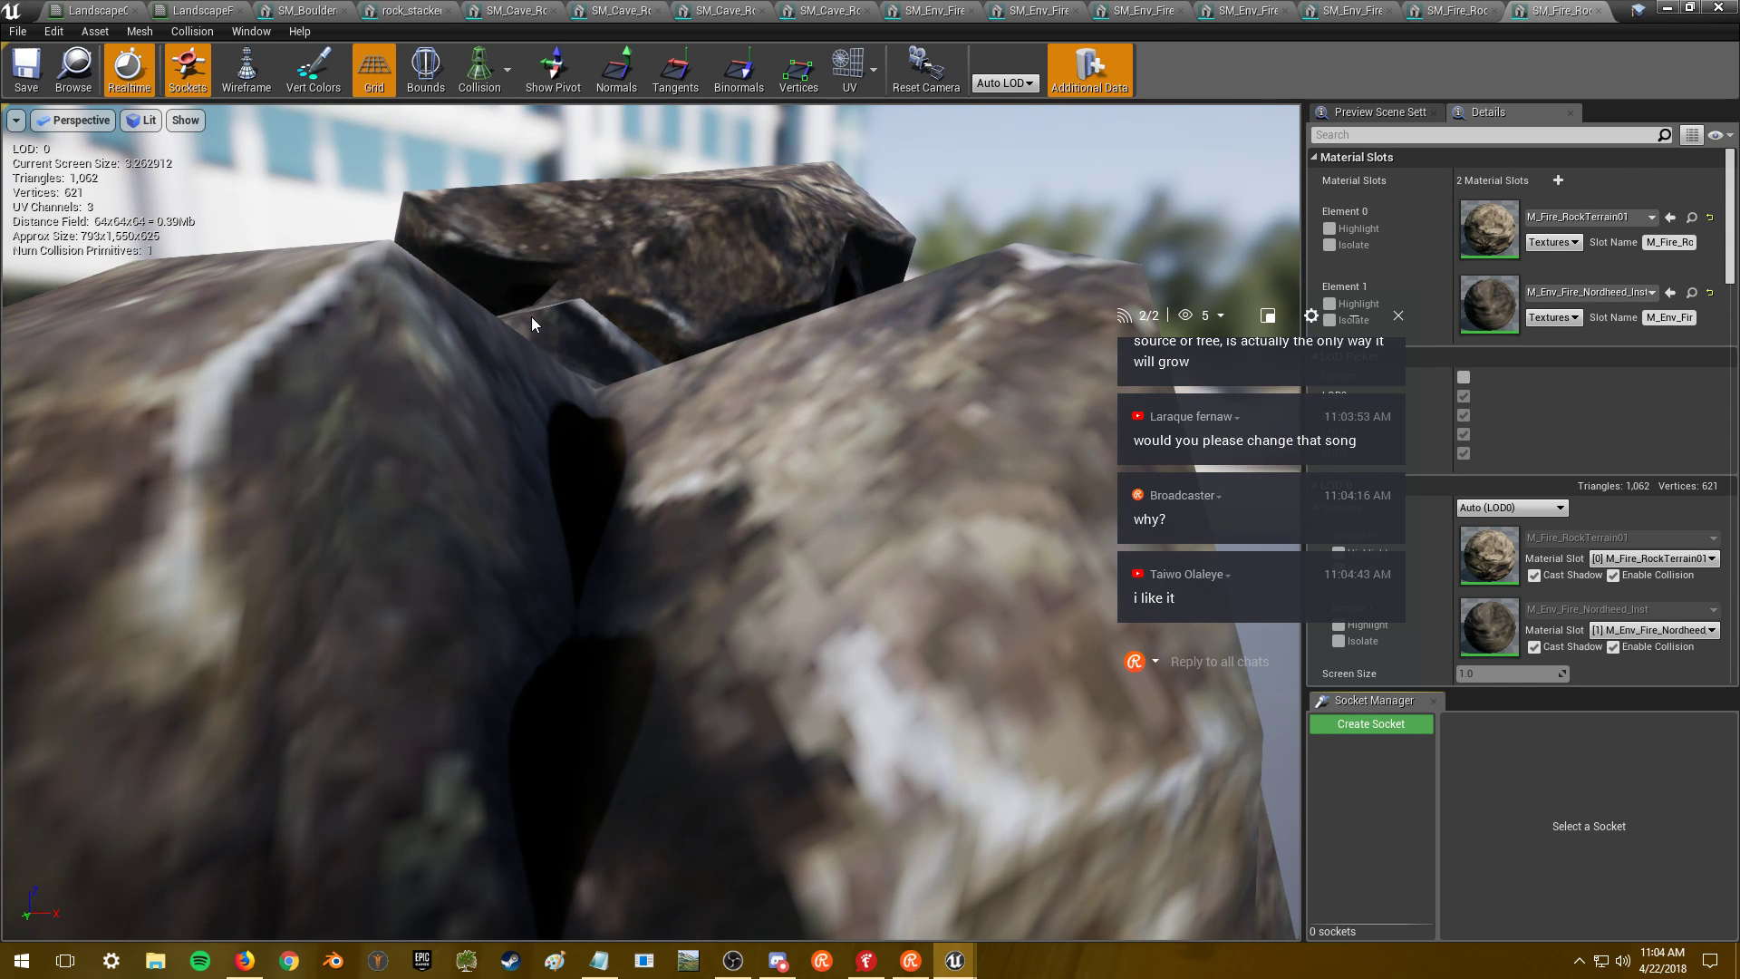
- Switch from the rock mesh editor to Firefox playing the music video
key(alt+Tab)
key(alt+Tab)
key(alt+Tab)
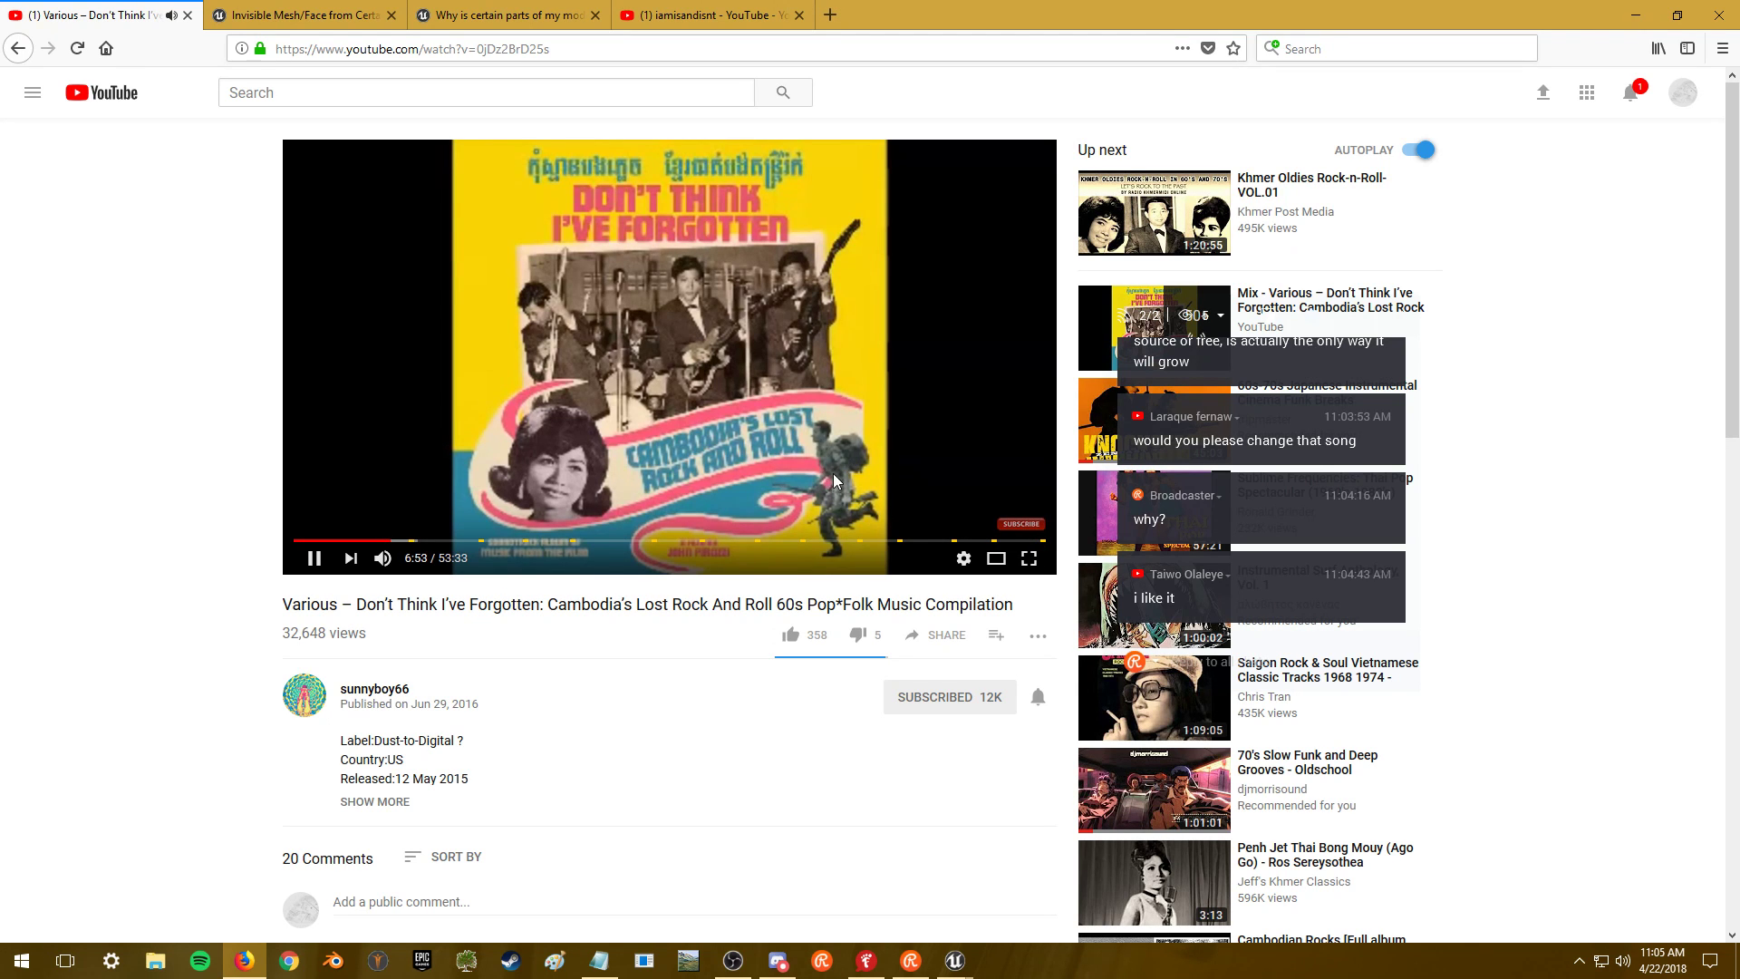
- Expand the video description to read its tracklist, then start a new blank tab ready for search
click(395, 803)
scroll(194, 697, down, 7)
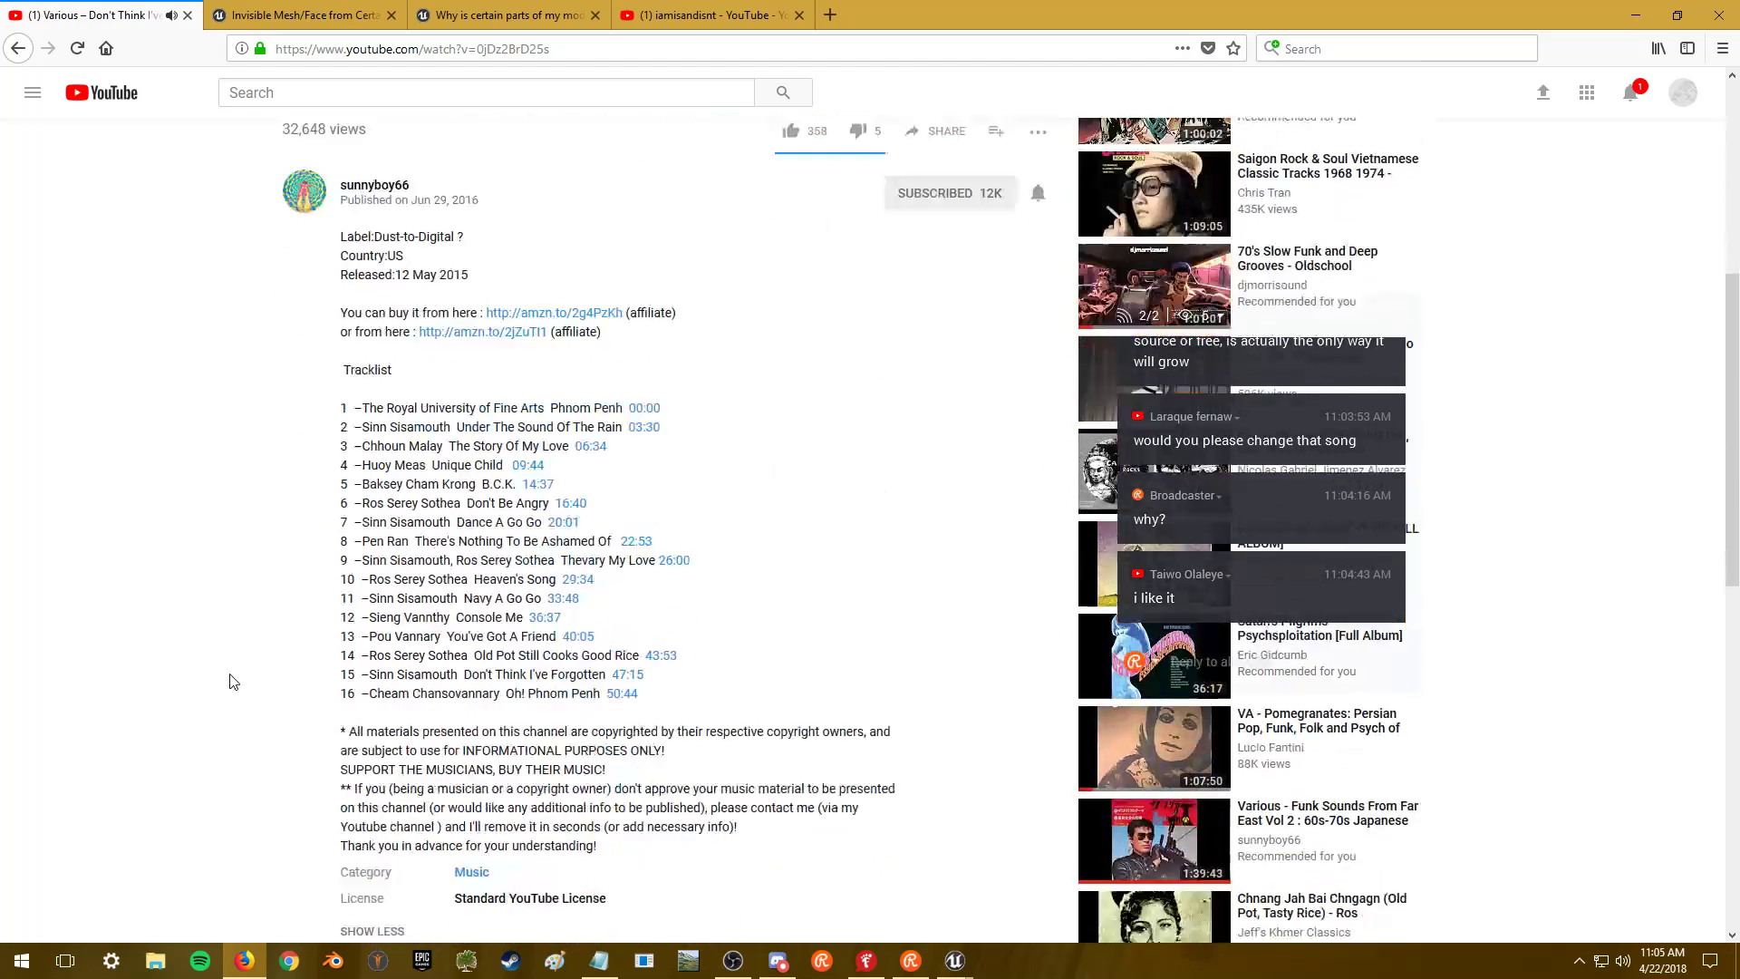
scroll(424, 426, up, 1)
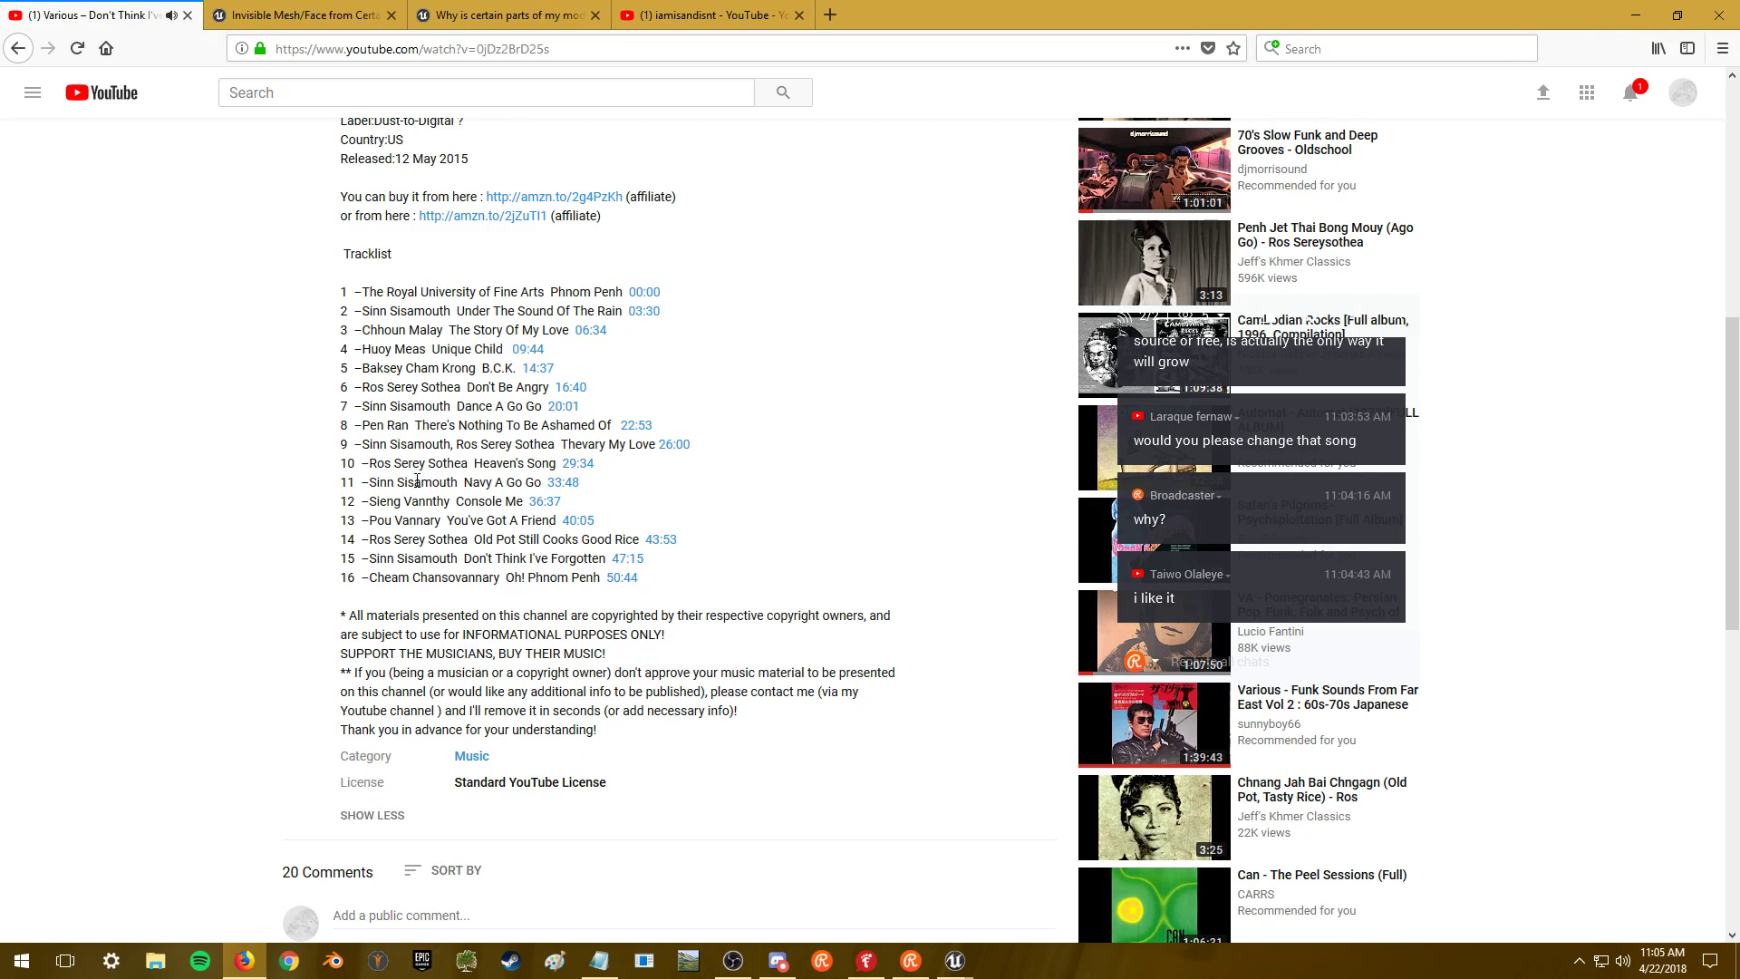
scroll(437, 632, down, 2)
scroll(431, 644, up, 10)
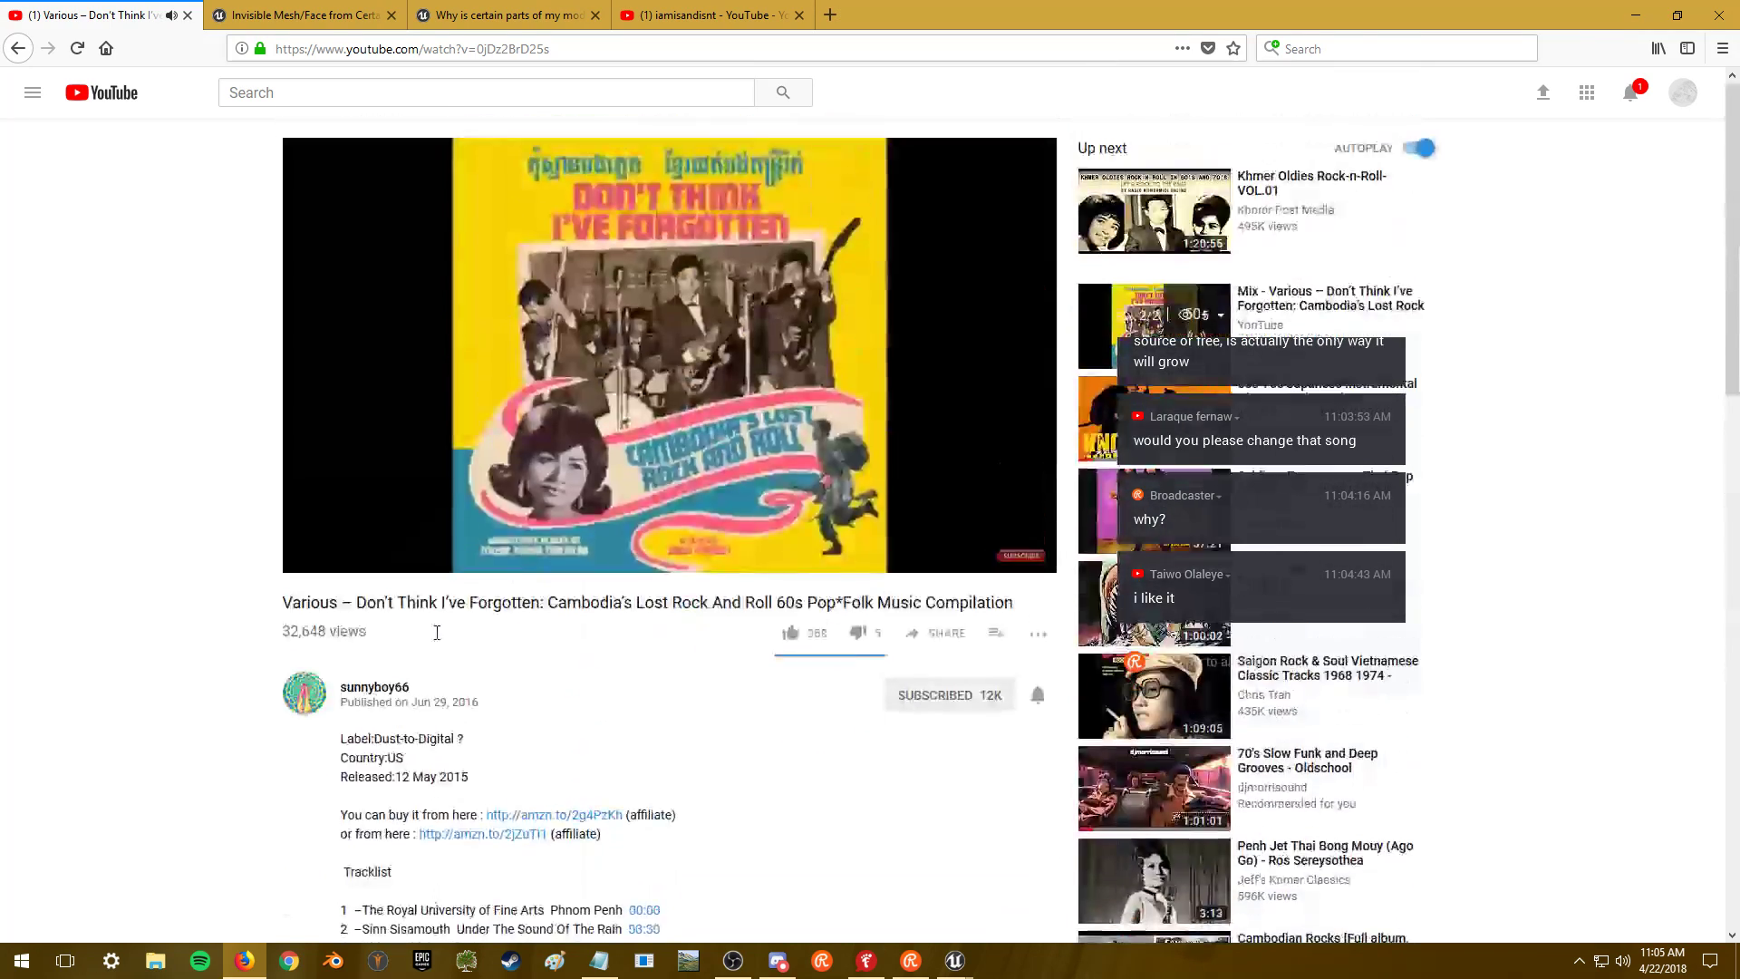
scroll(421, 657, down, 10)
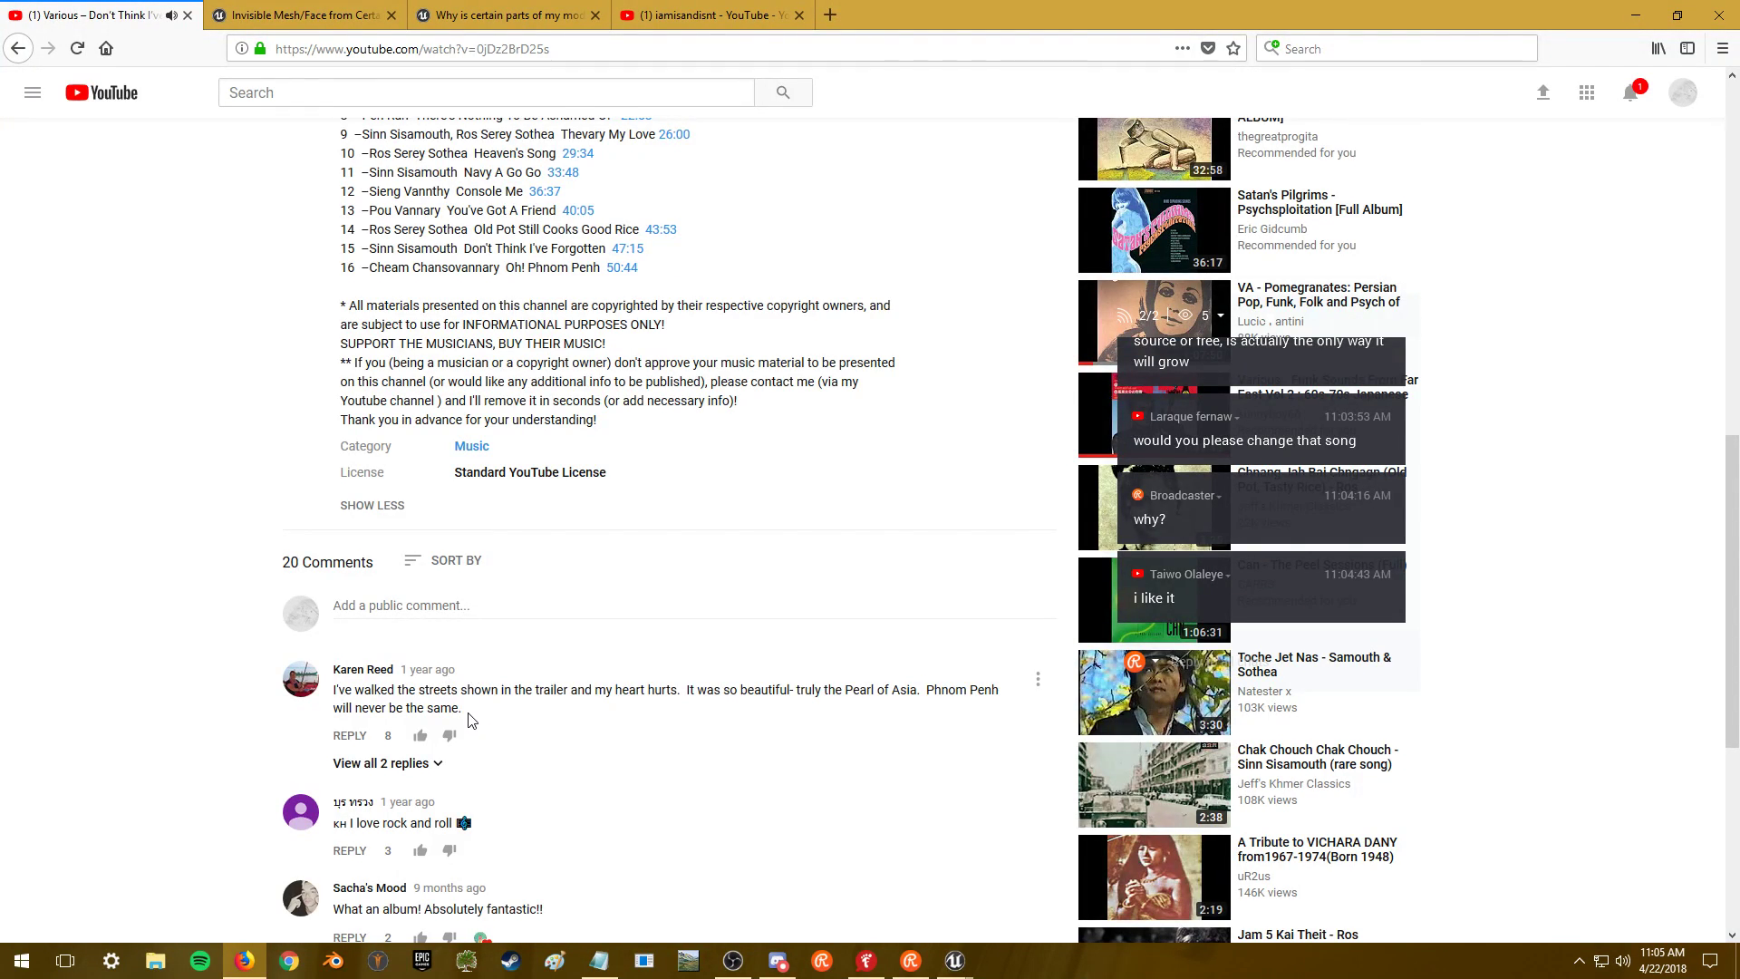
scroll(468, 723, up, 10)
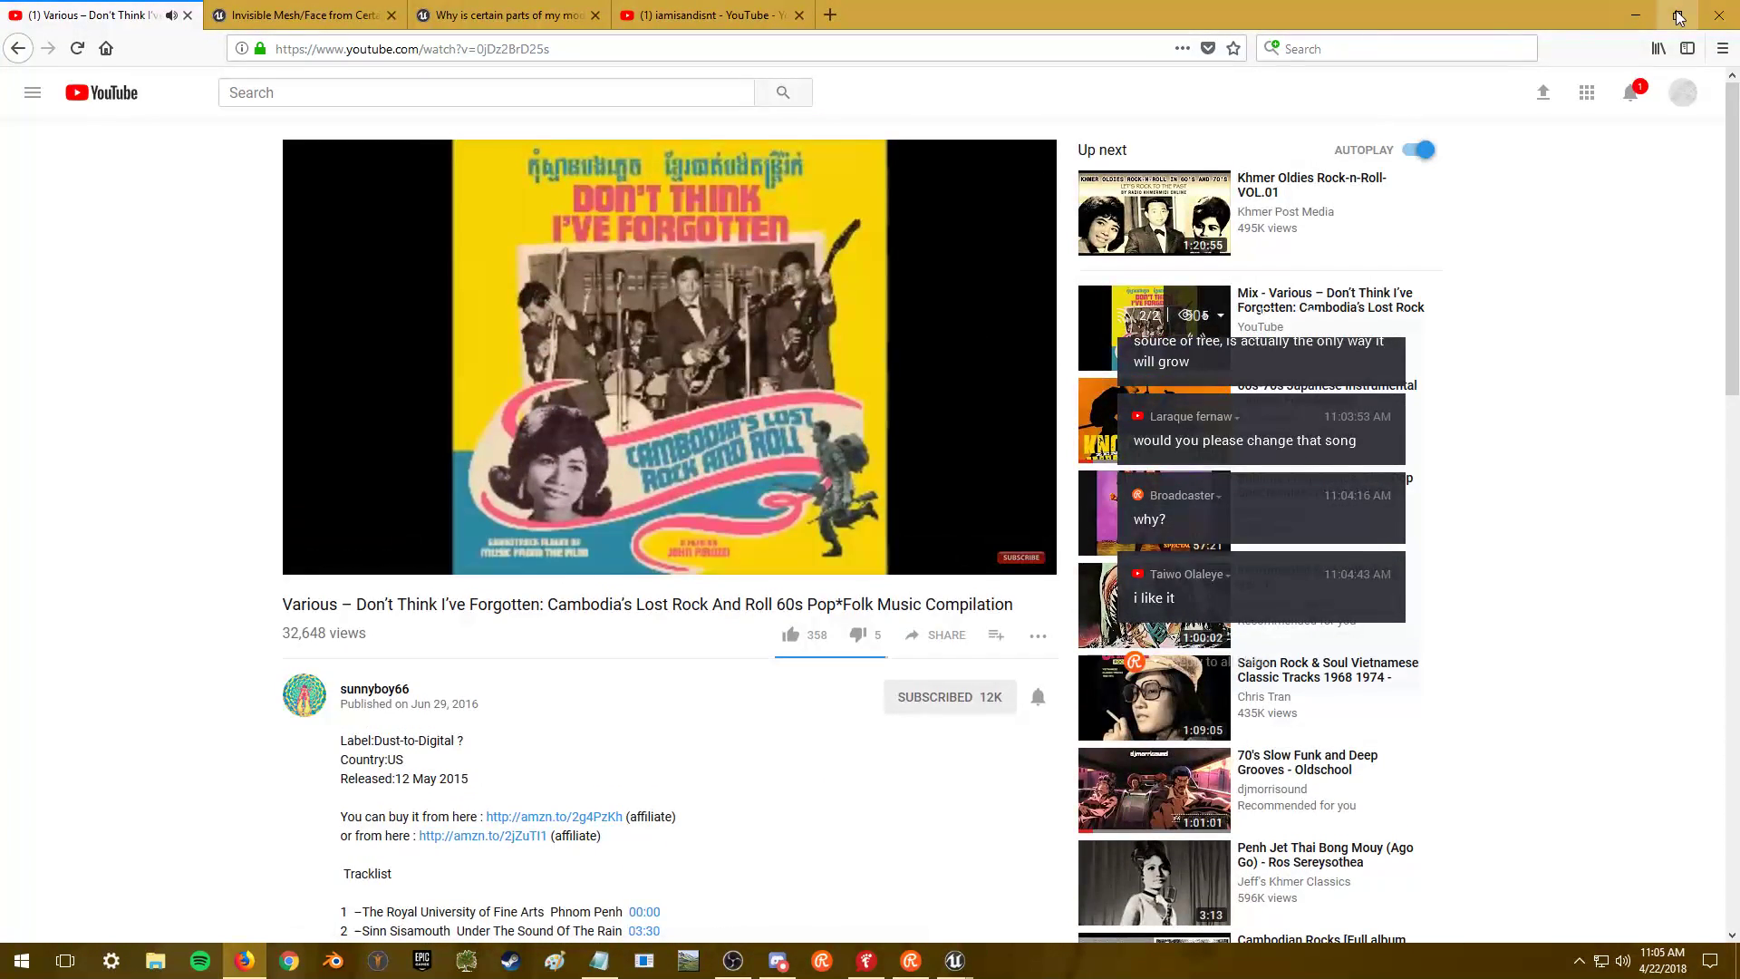
key(ctrl+t)
click(1349, 60)
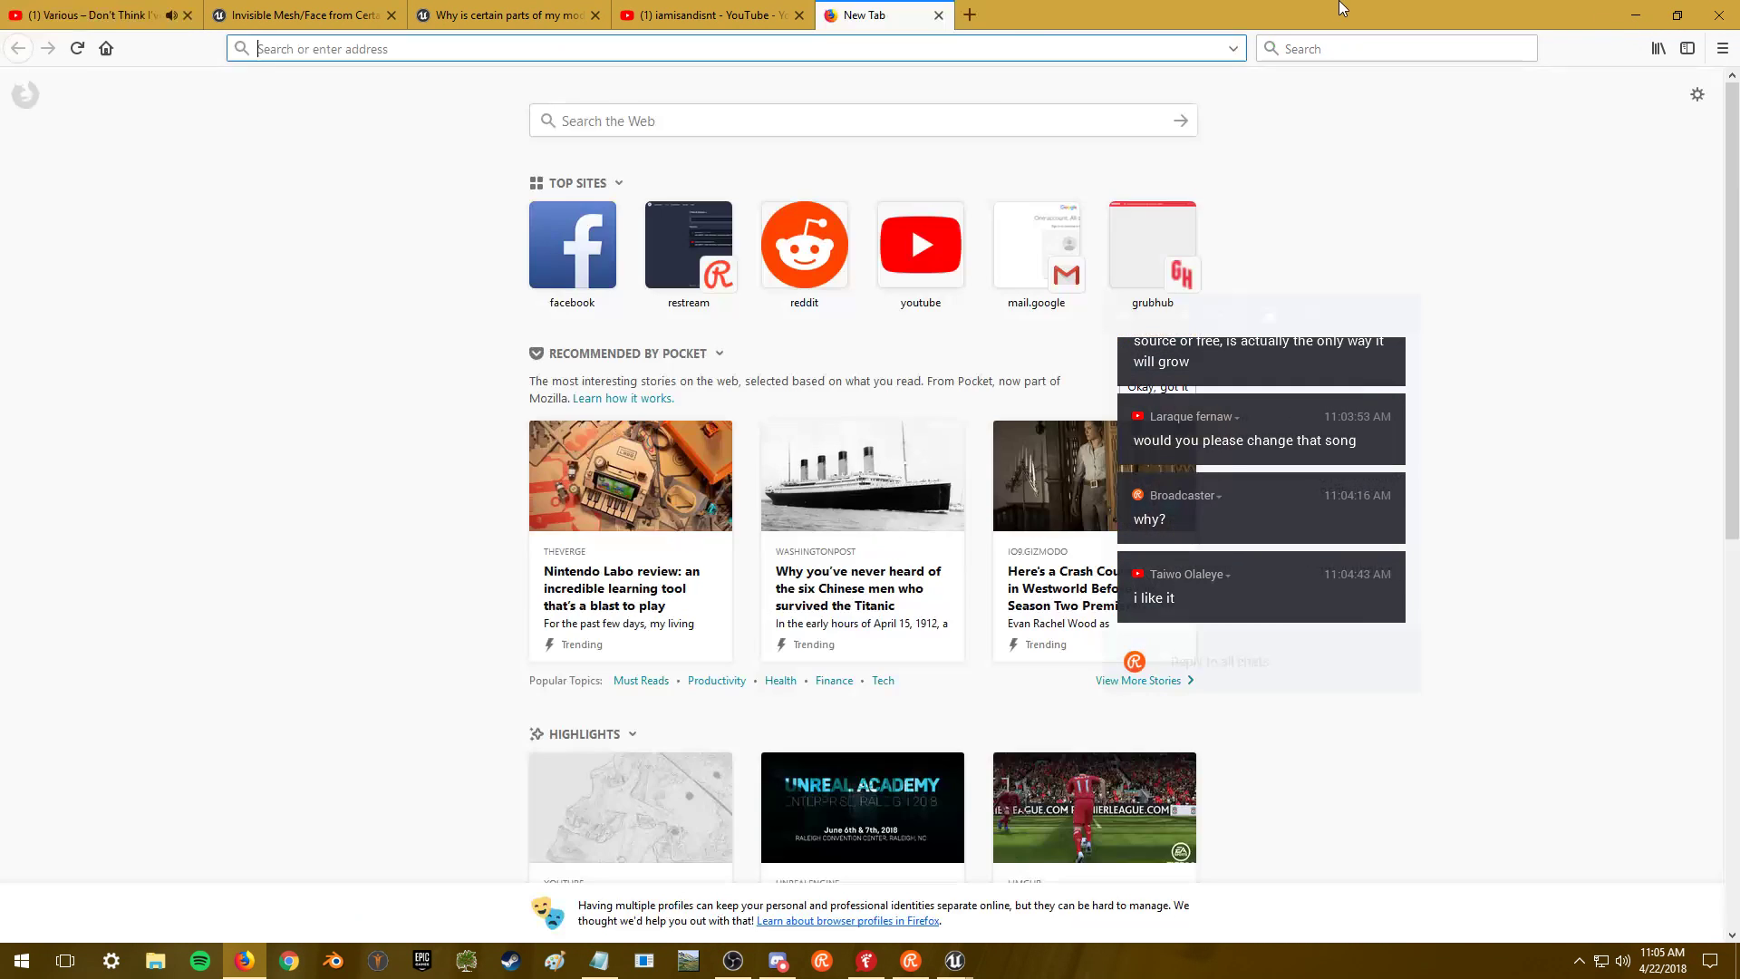
- Search 'cambodia temple' in Google Images and move the chat overlay to the lower right
text(camb)
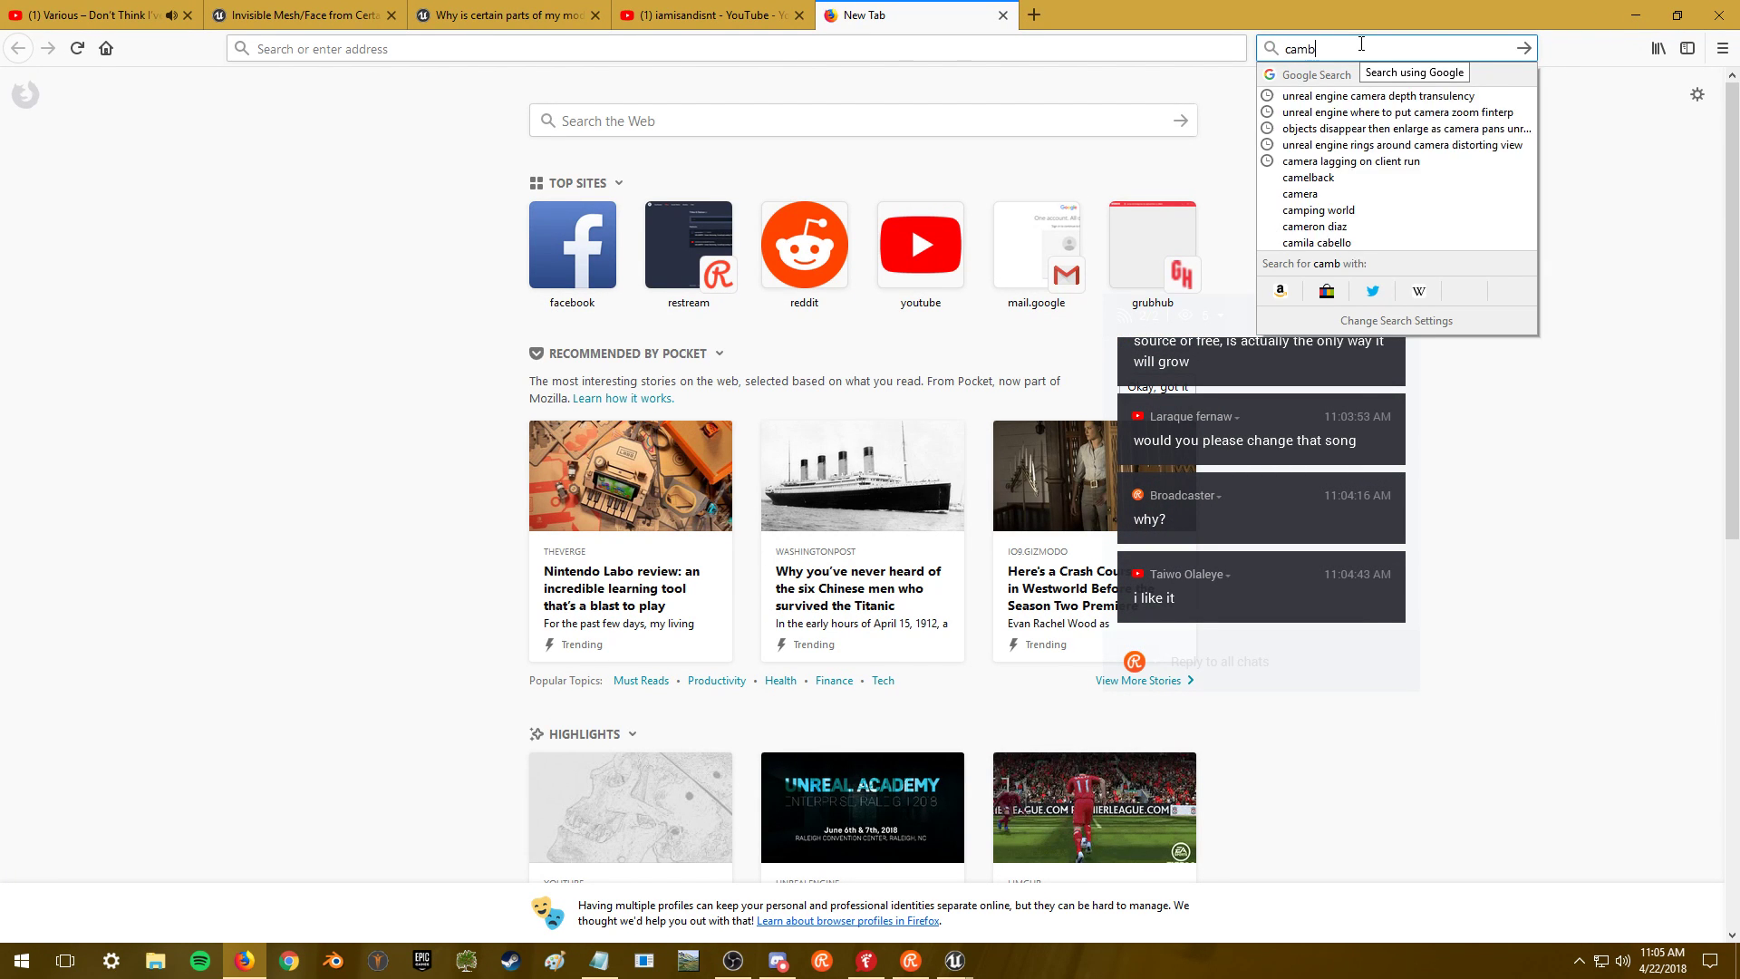
text(odia temple)
key(Return)
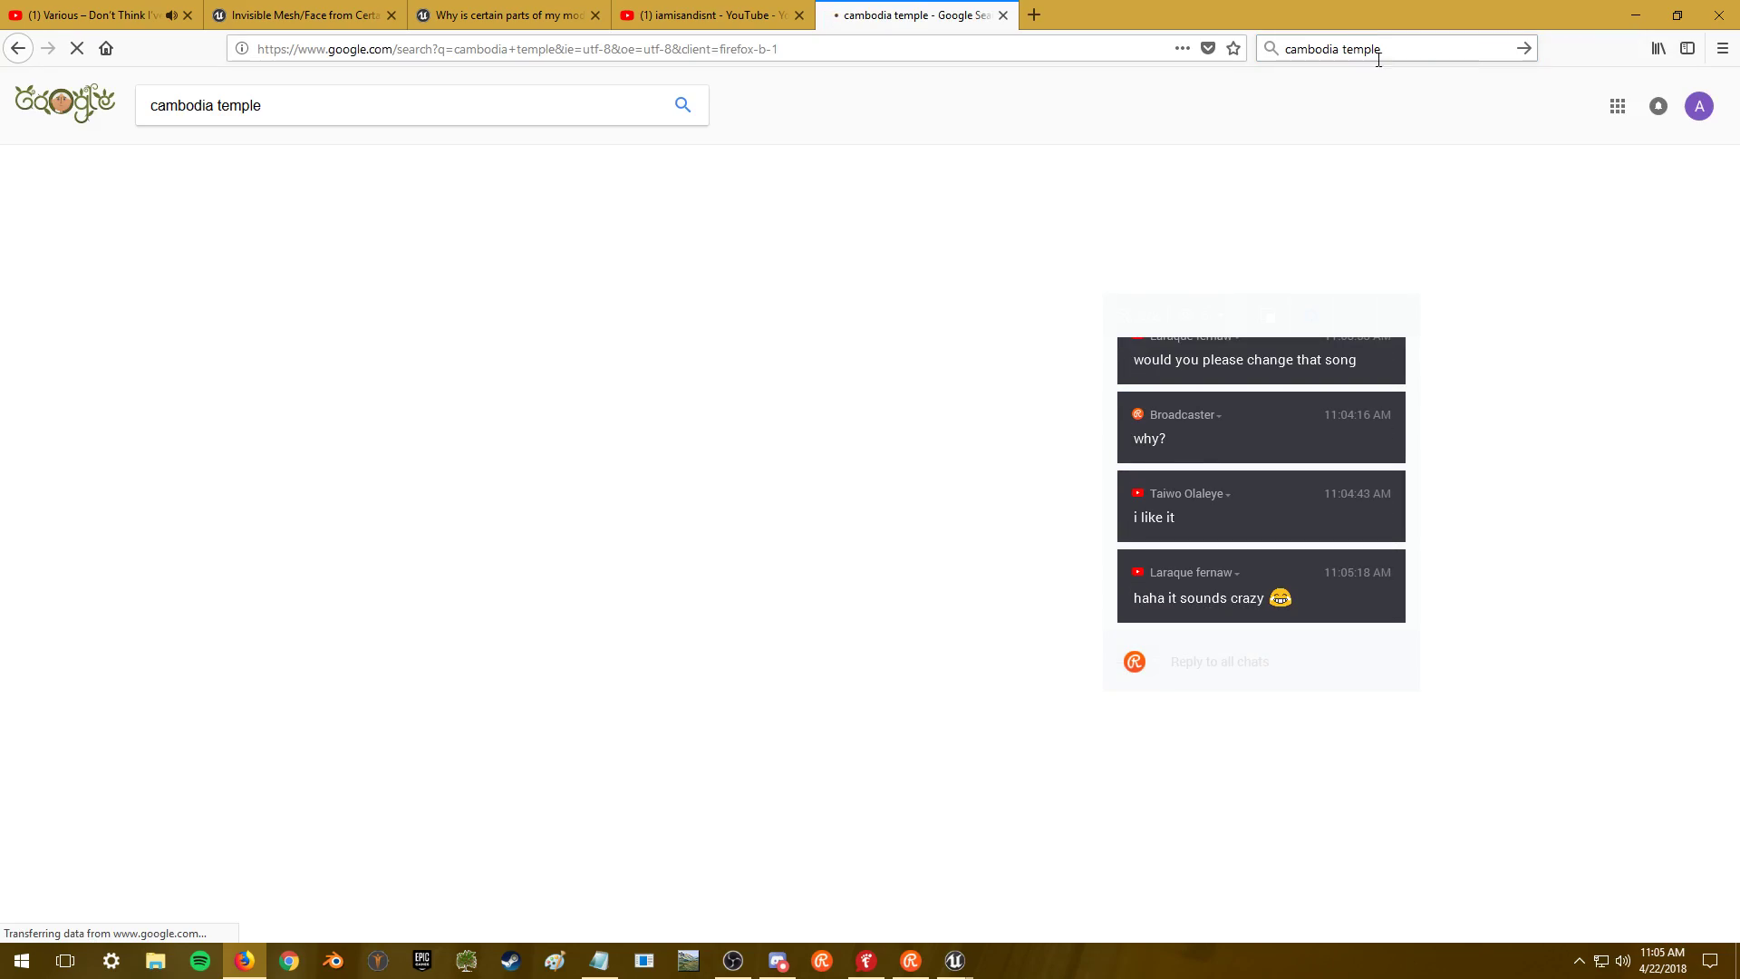
click(269, 160)
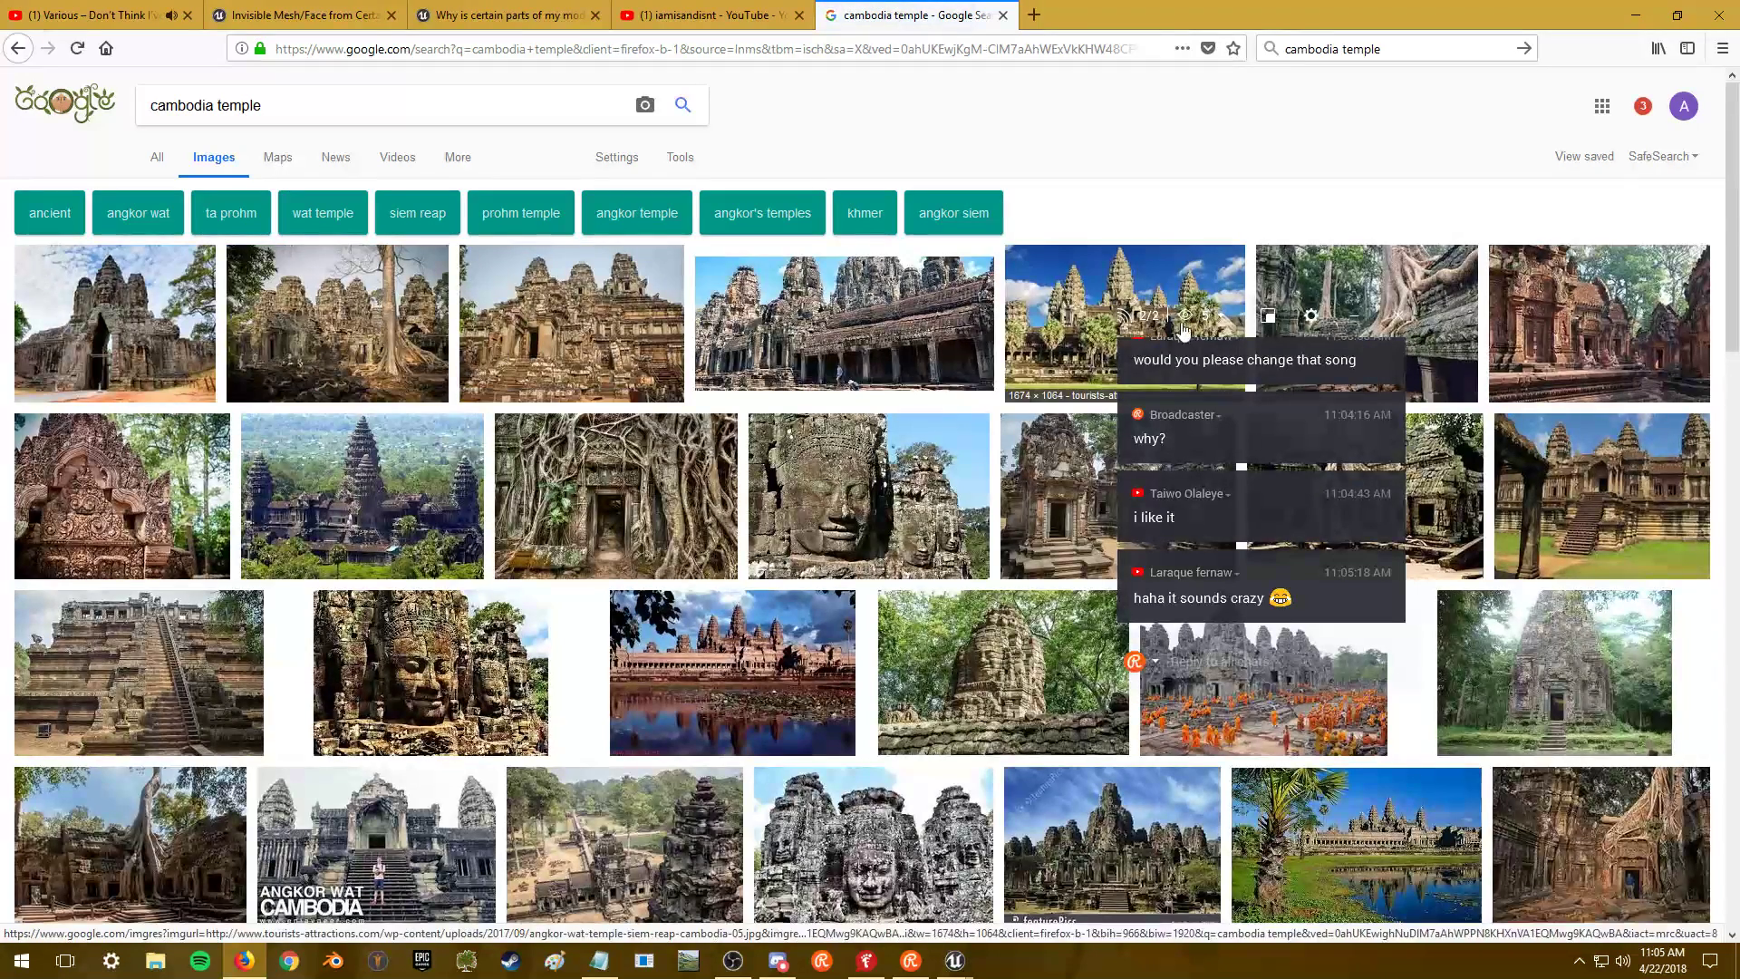
drag(1231, 317, 1559, 561)
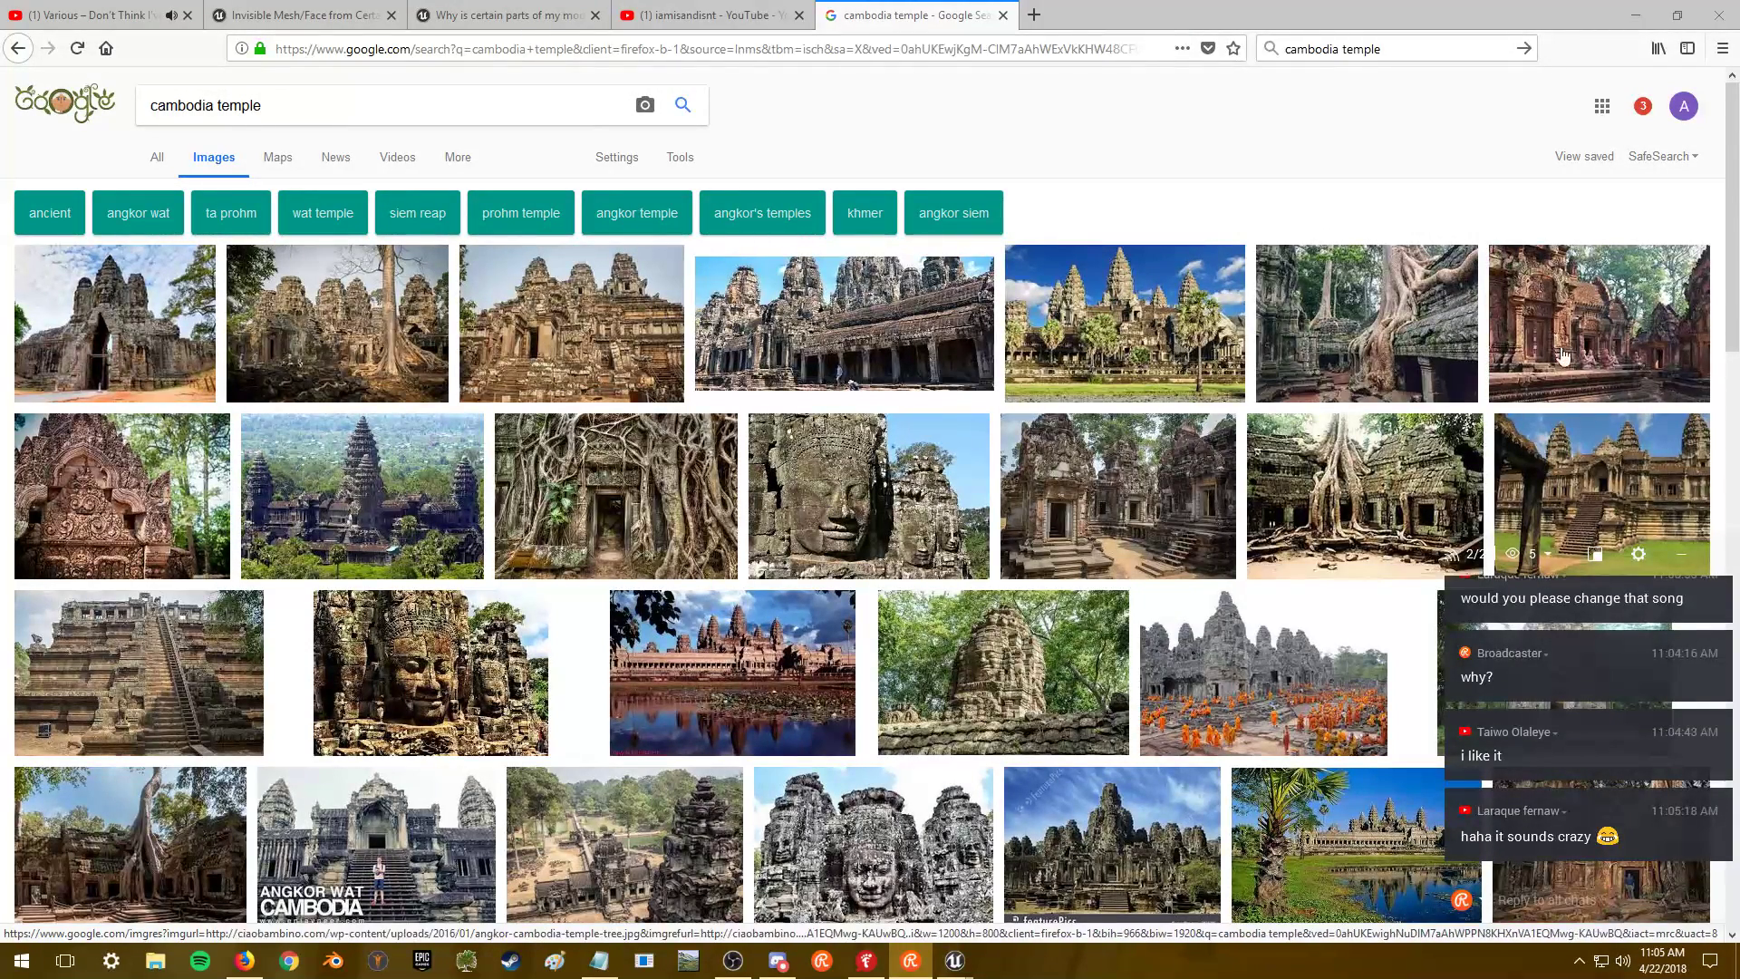
- Browse the temple image results, then close the search tab
scroll(1140, 624, down, 5)
scroll(1141, 624, down, 1)
scroll(997, 571, up, 4)
scroll(852, 644, down, 6)
scroll(851, 643, down, 8)
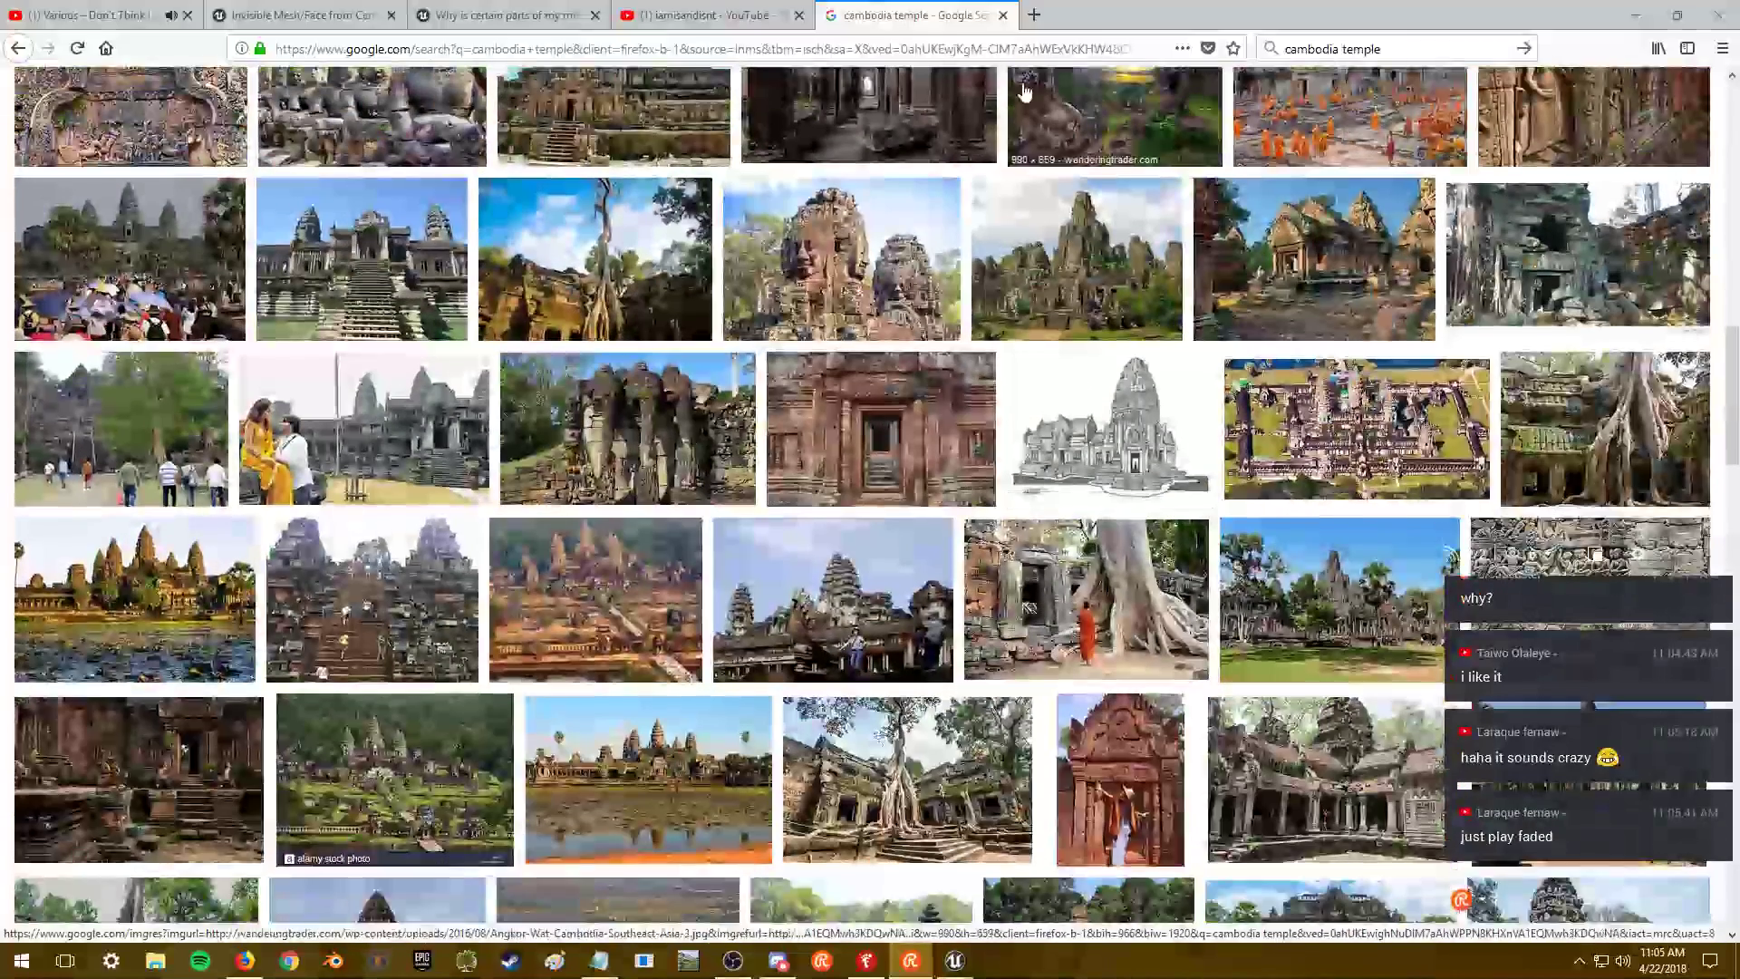
click(1003, 15)
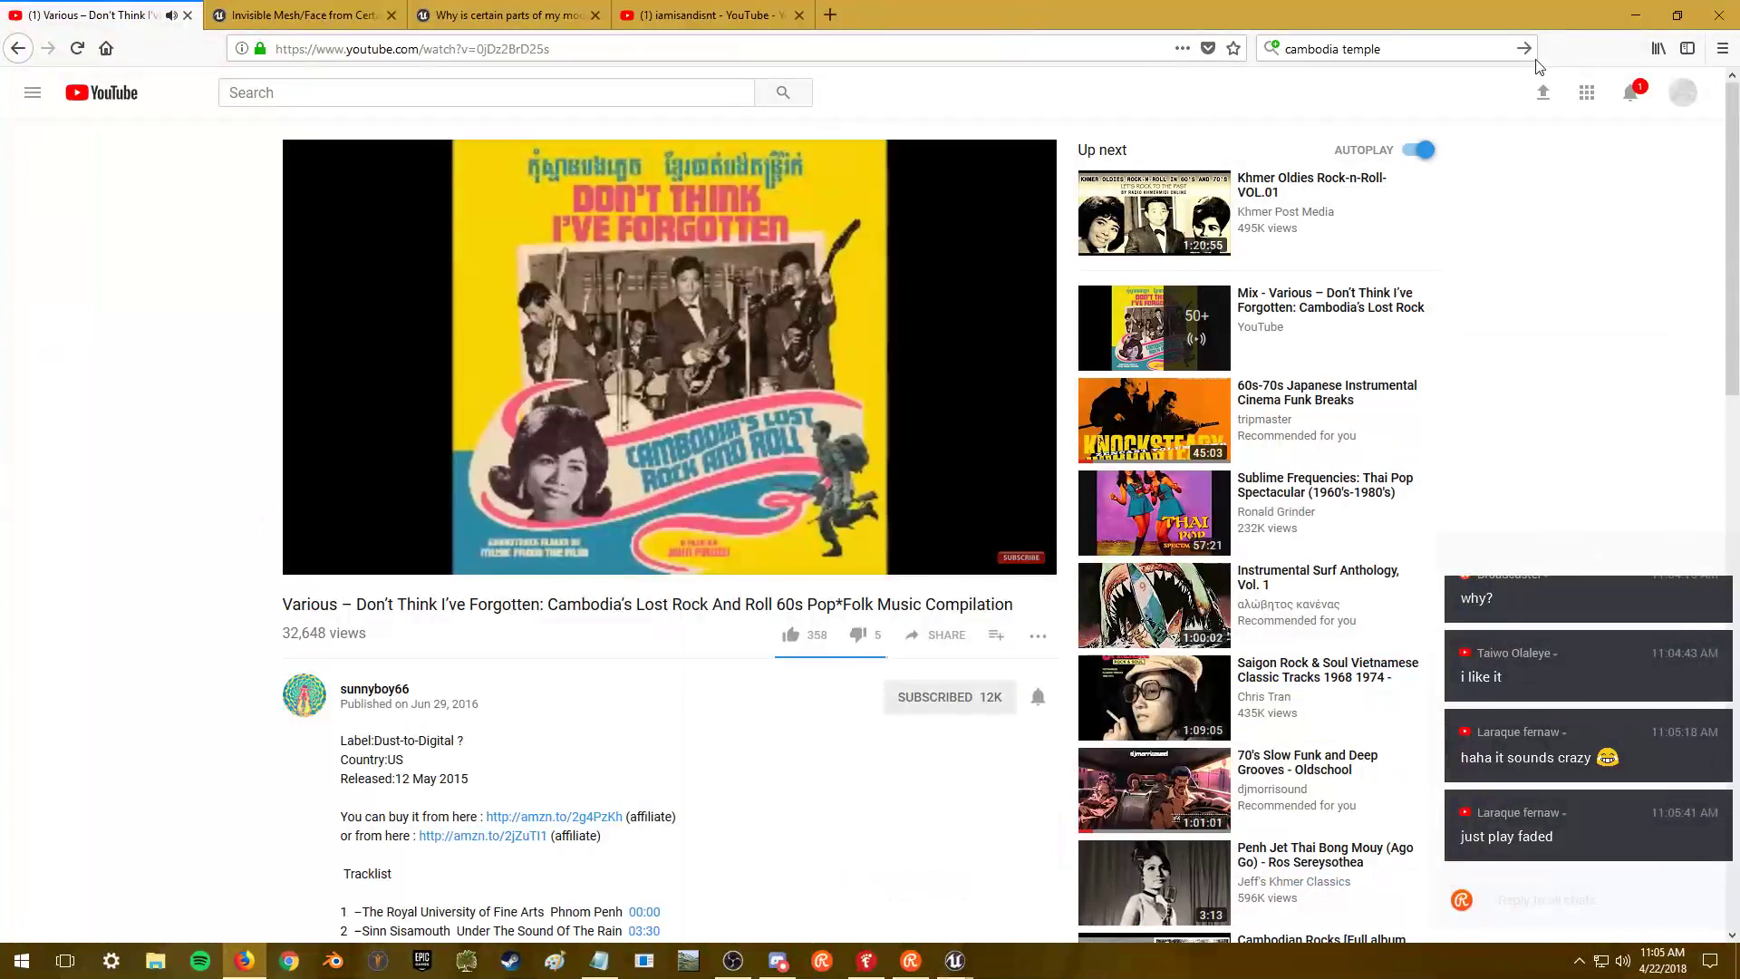
- Minimize Firefox and OBS, pull back the rock view, and show the other open rock mesh
click(1636, 14)
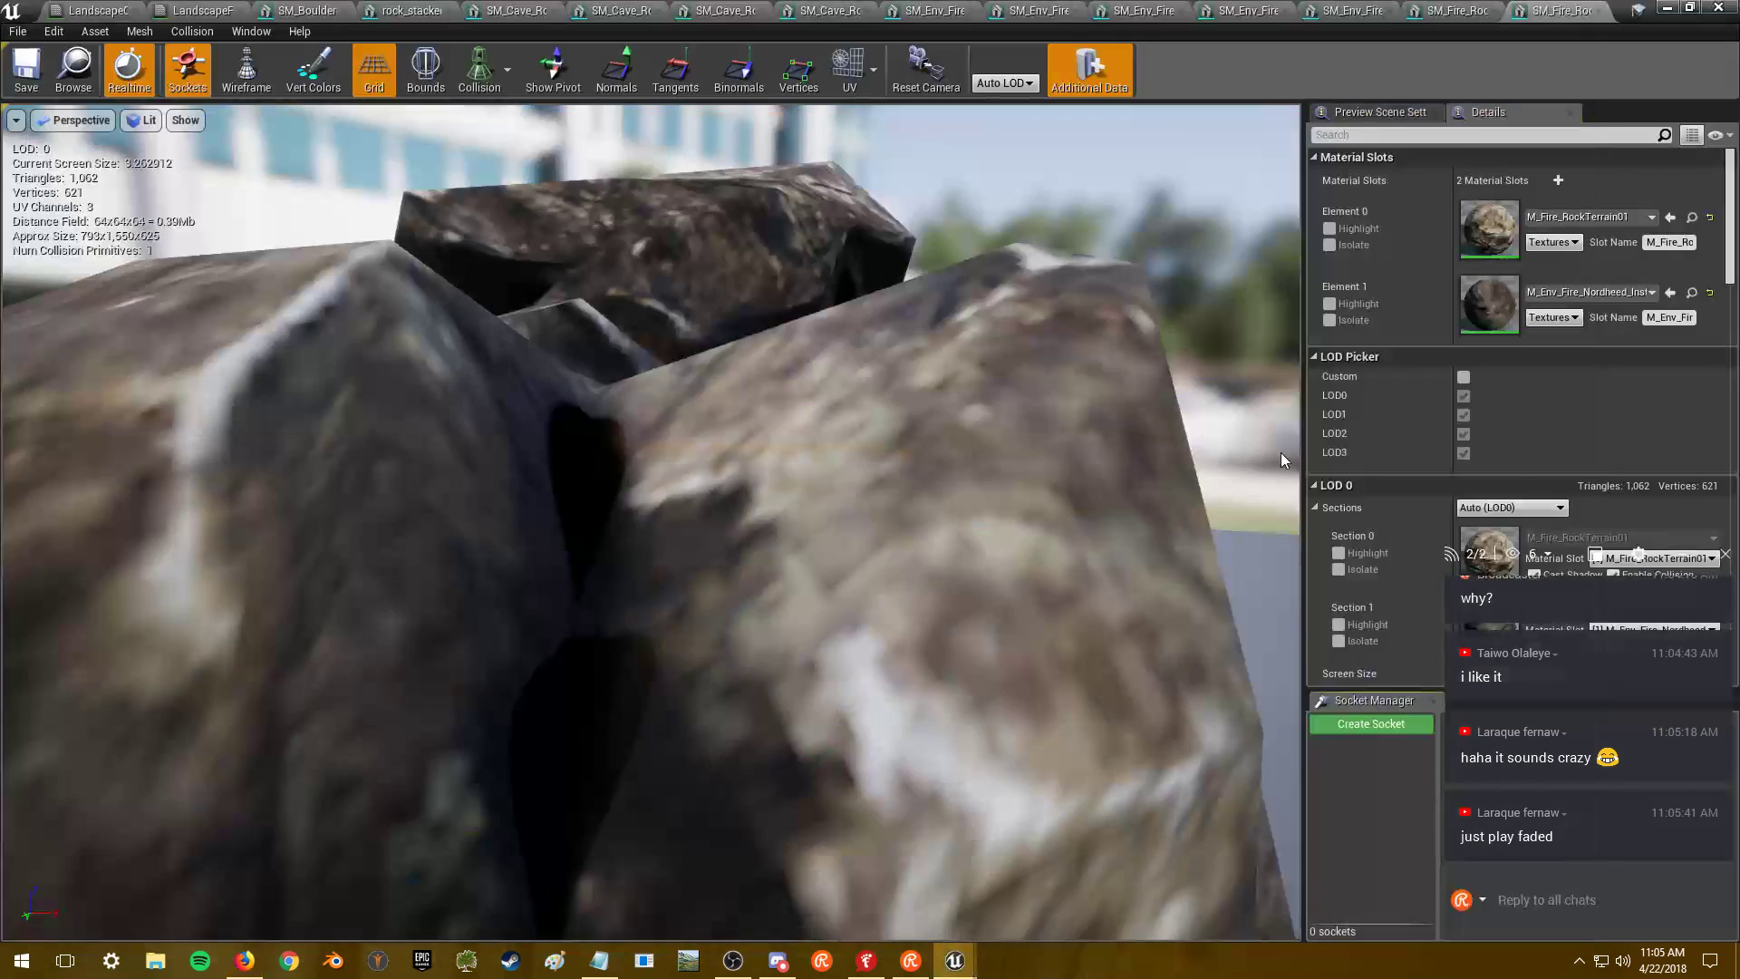
key(alt+Tab)
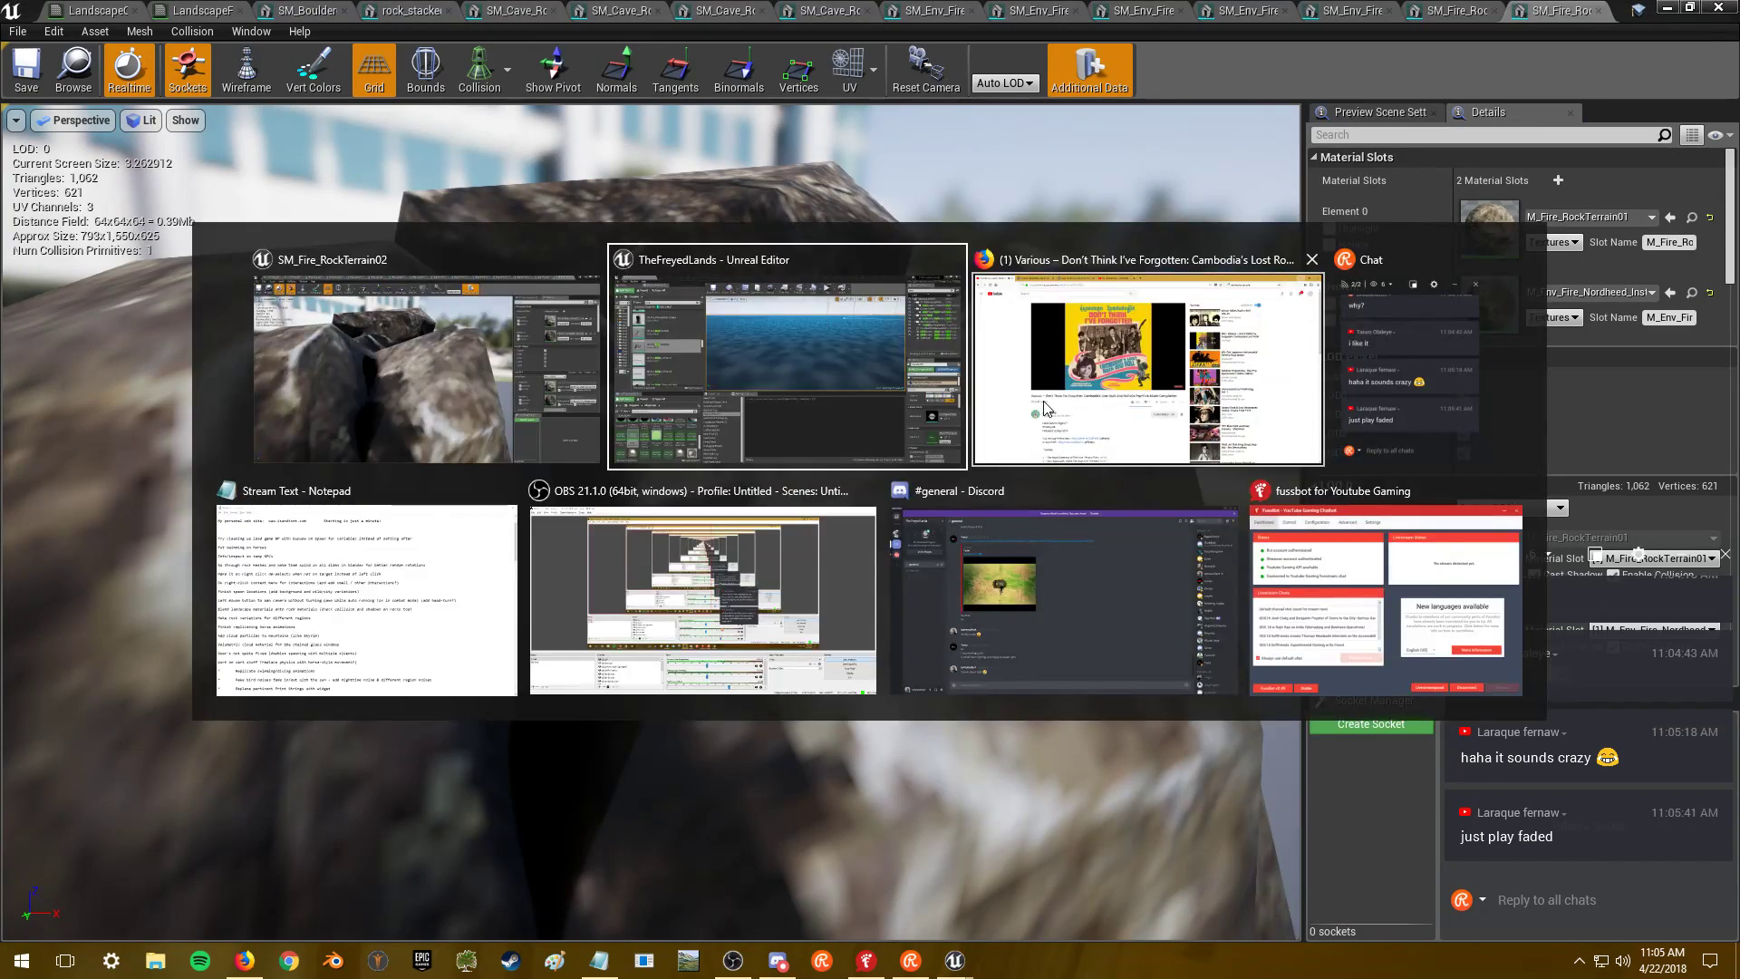
click(1070, 381)
key(alt+Tab)
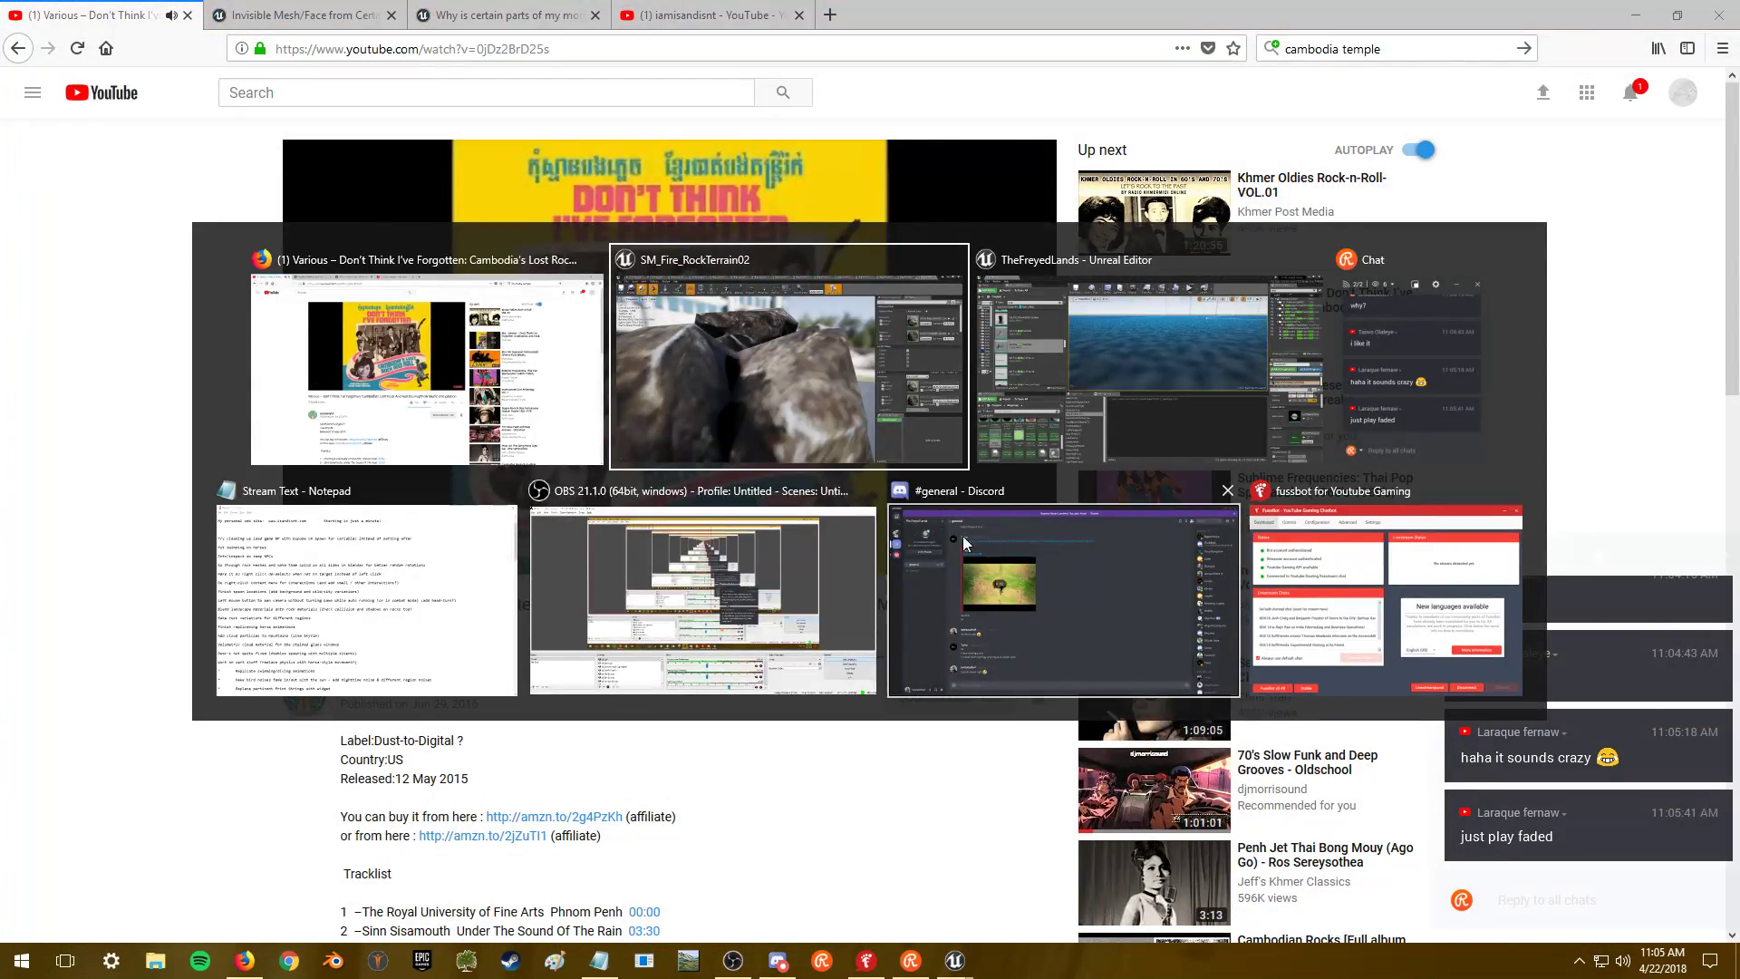
click(660, 573)
scroll(736, 794, down, 1)
click(1637, 11)
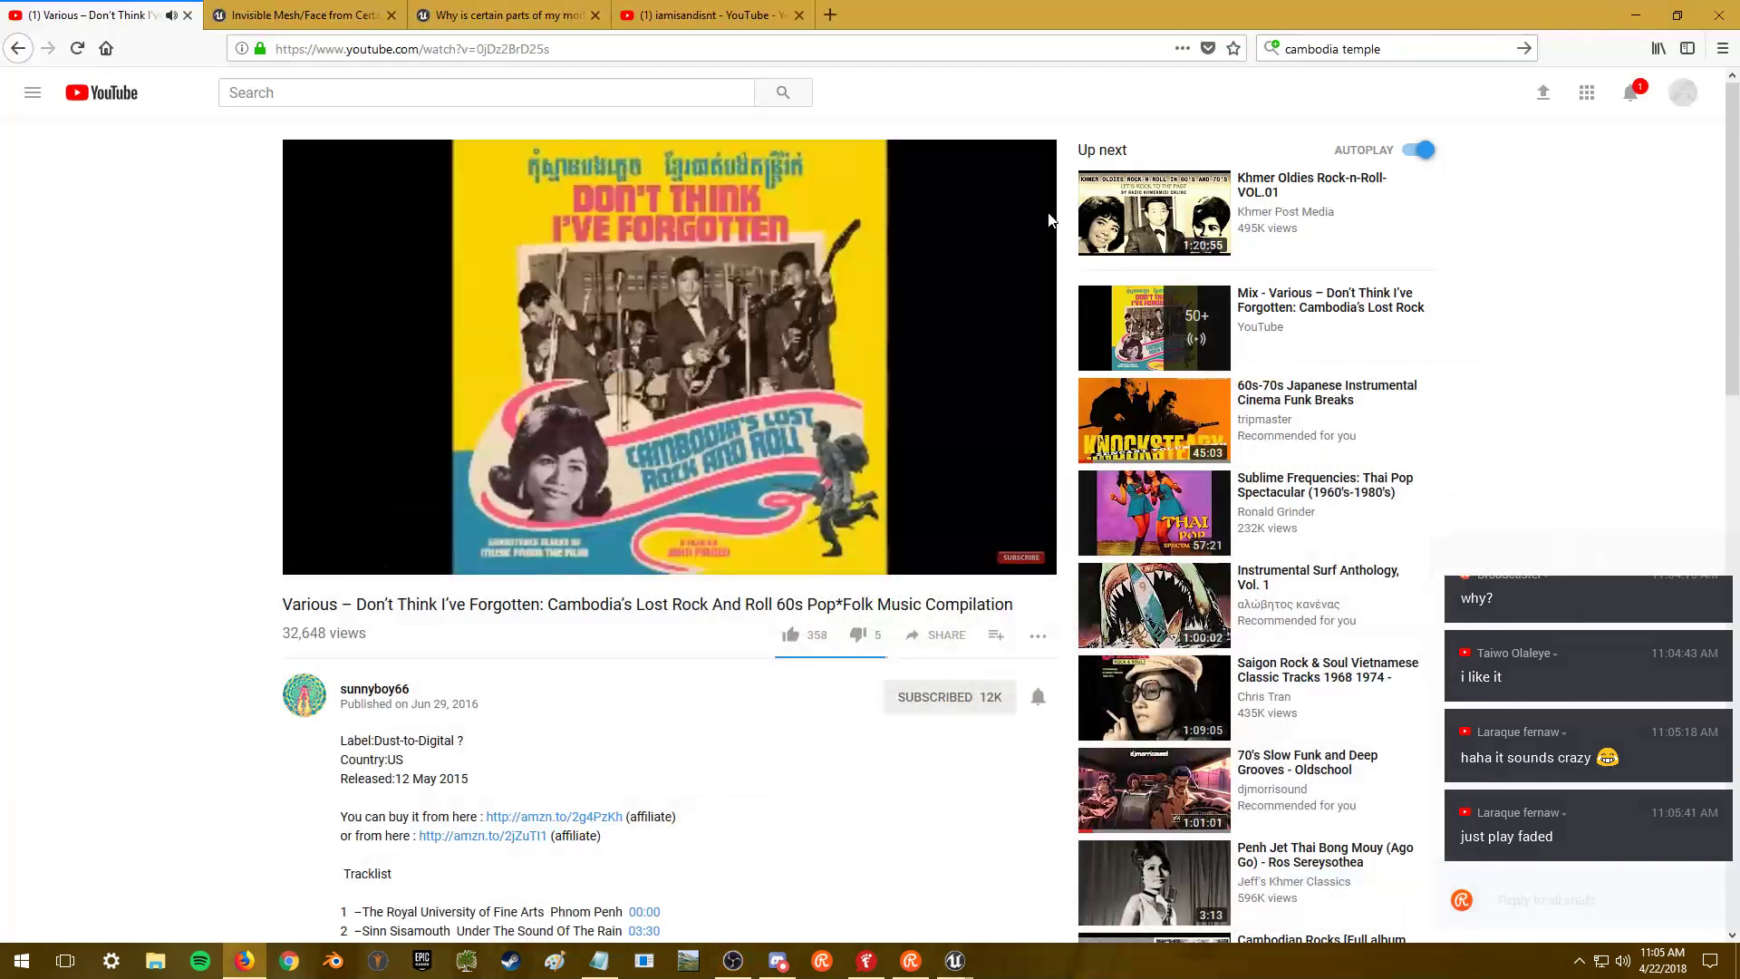
click(1641, 11)
drag(906, 352, 997, 295)
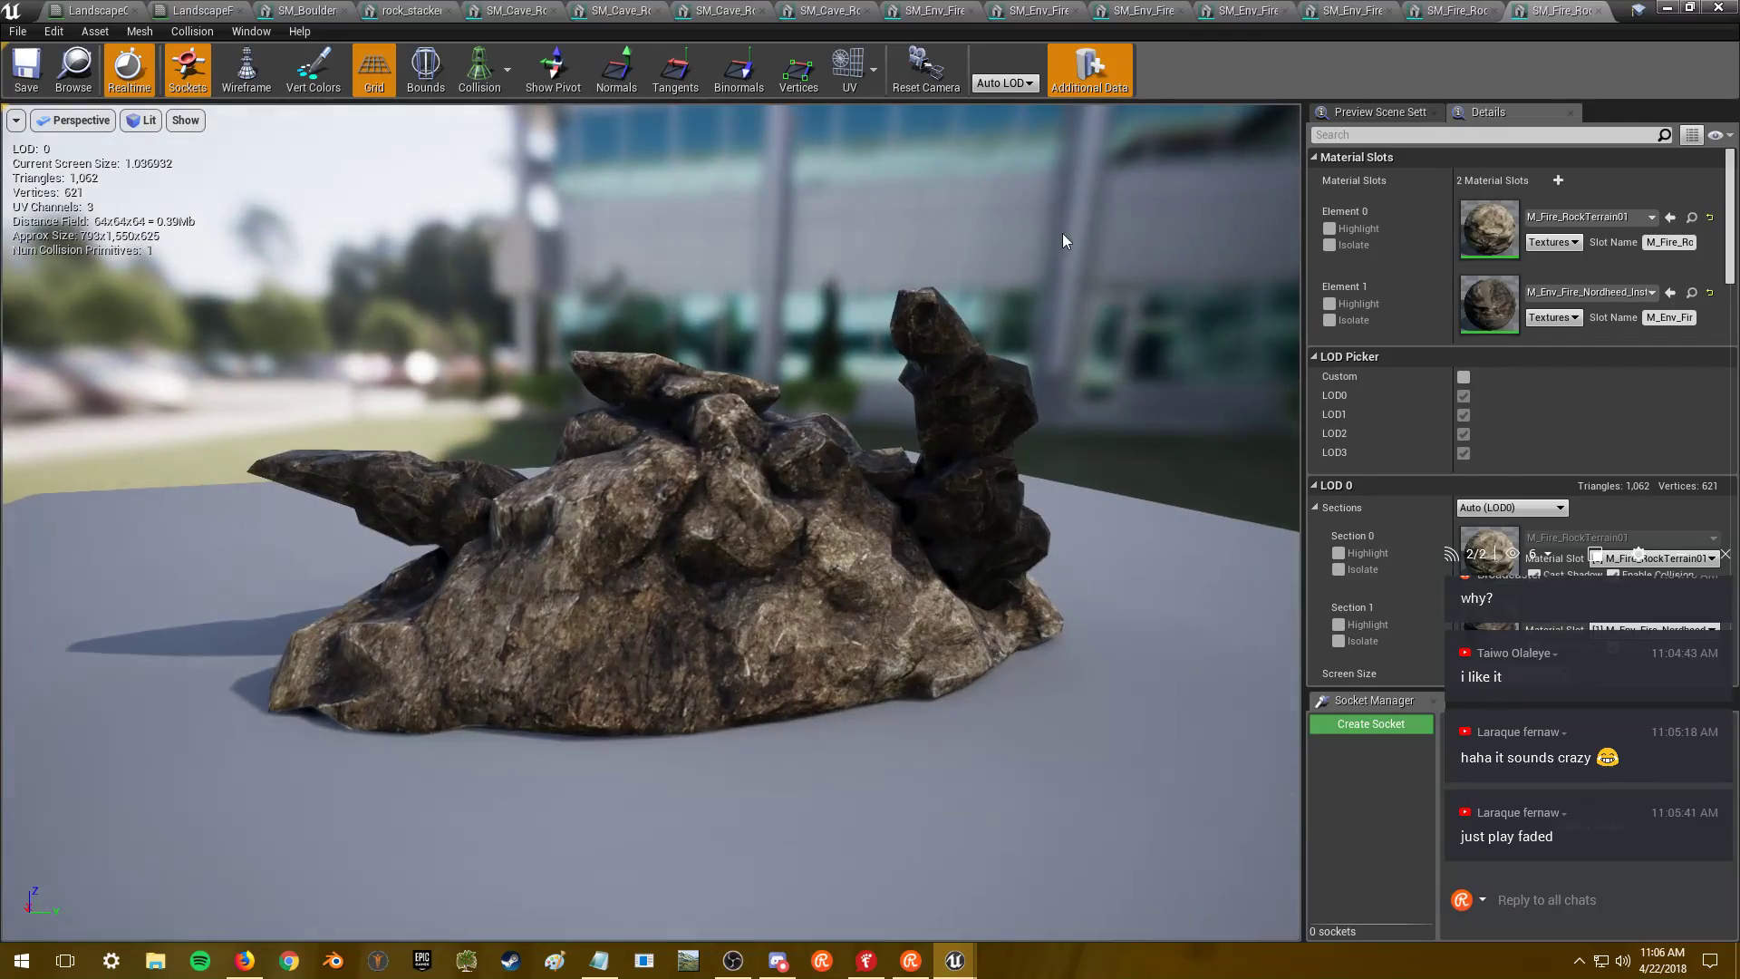
click(1494, 10)
- Close the current and boulder-pile rock mesh tabs and hide the mesh editor
drag(808, 410, 707, 385)
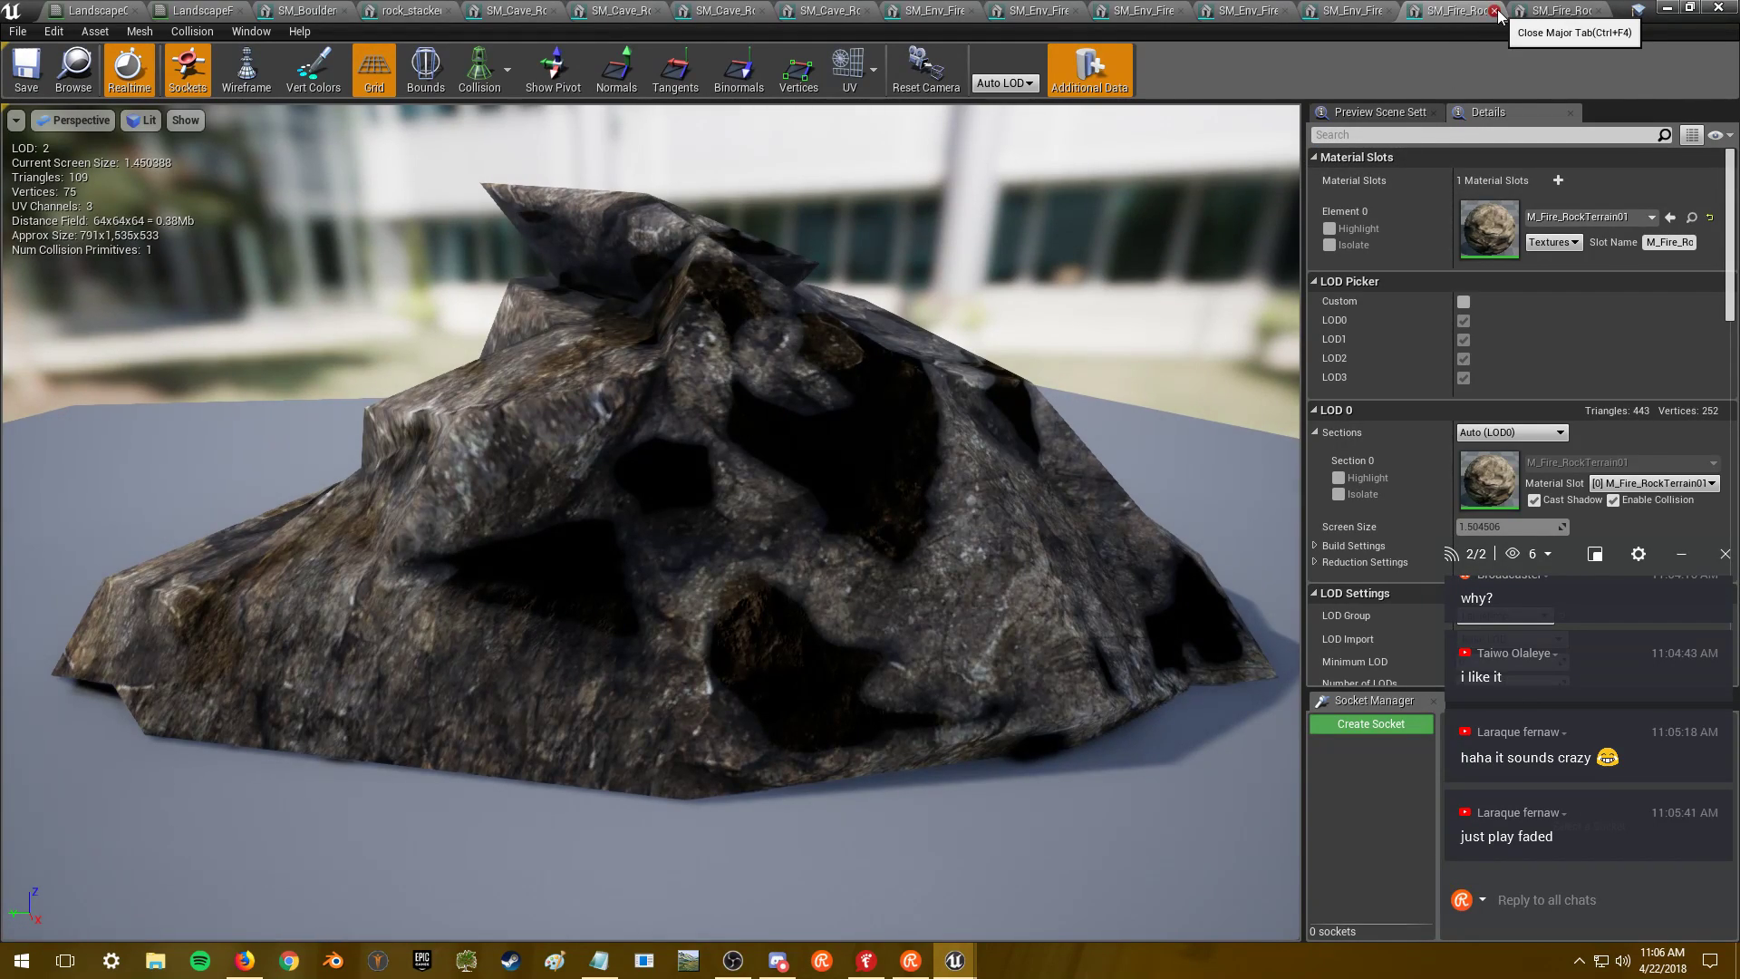
click(1499, 11)
click(1553, 11)
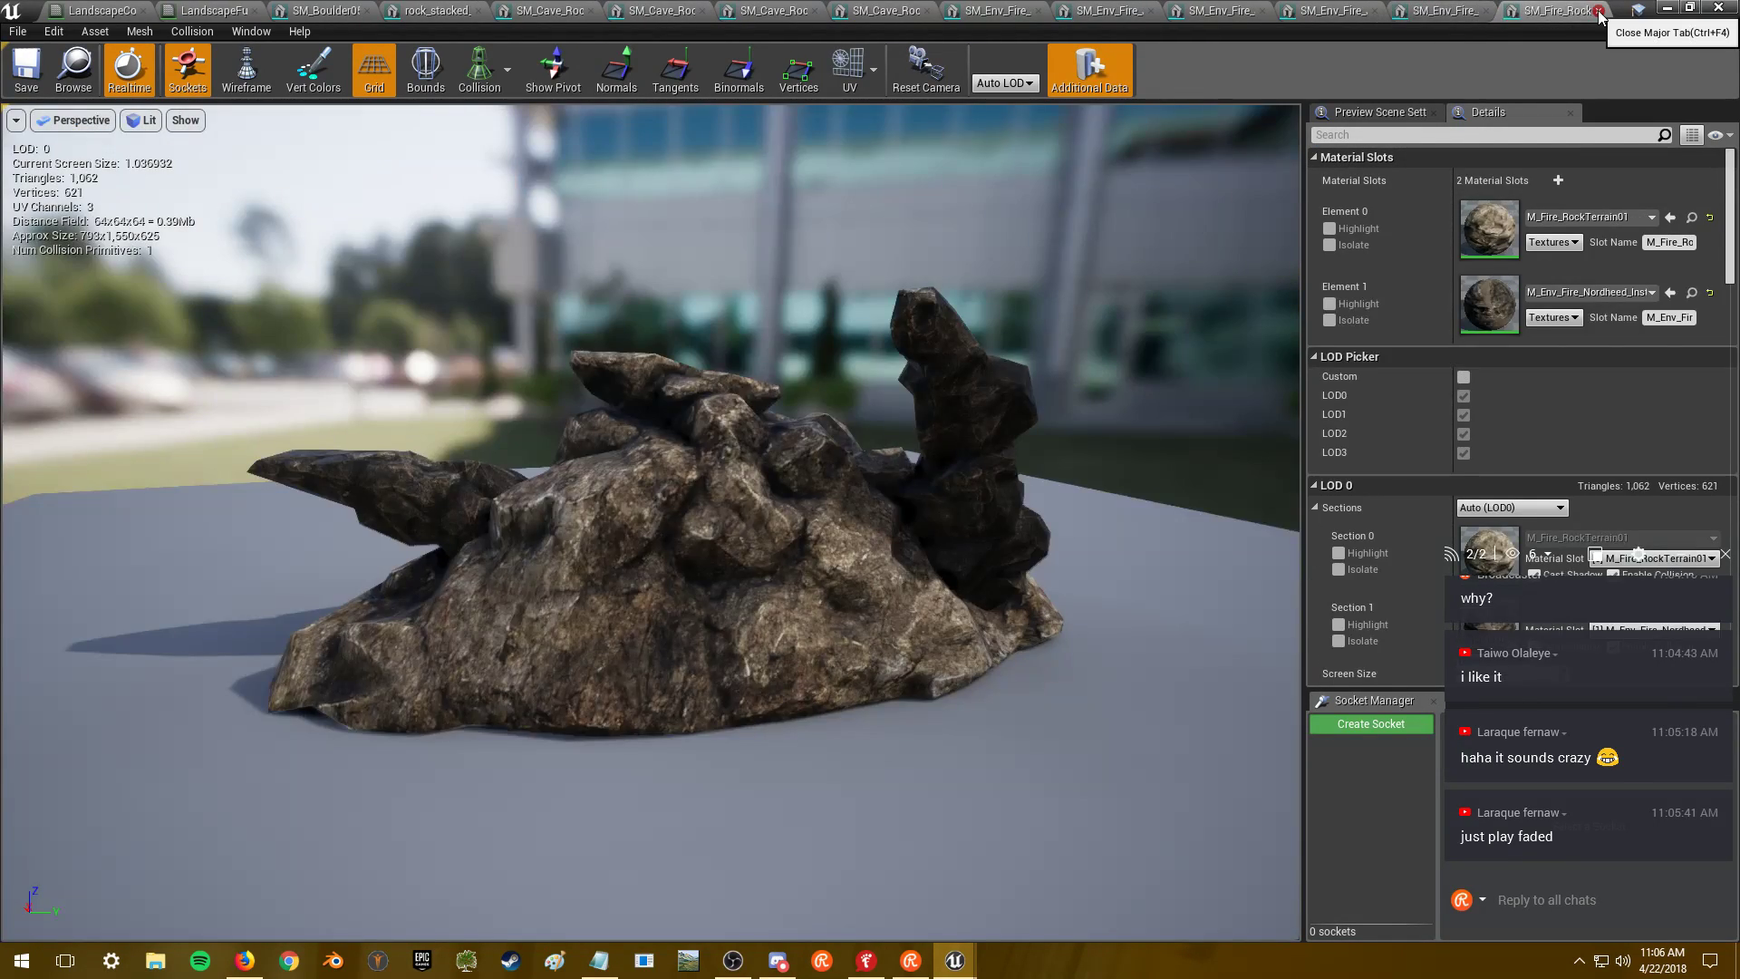
click(1599, 10)
click(1664, 9)
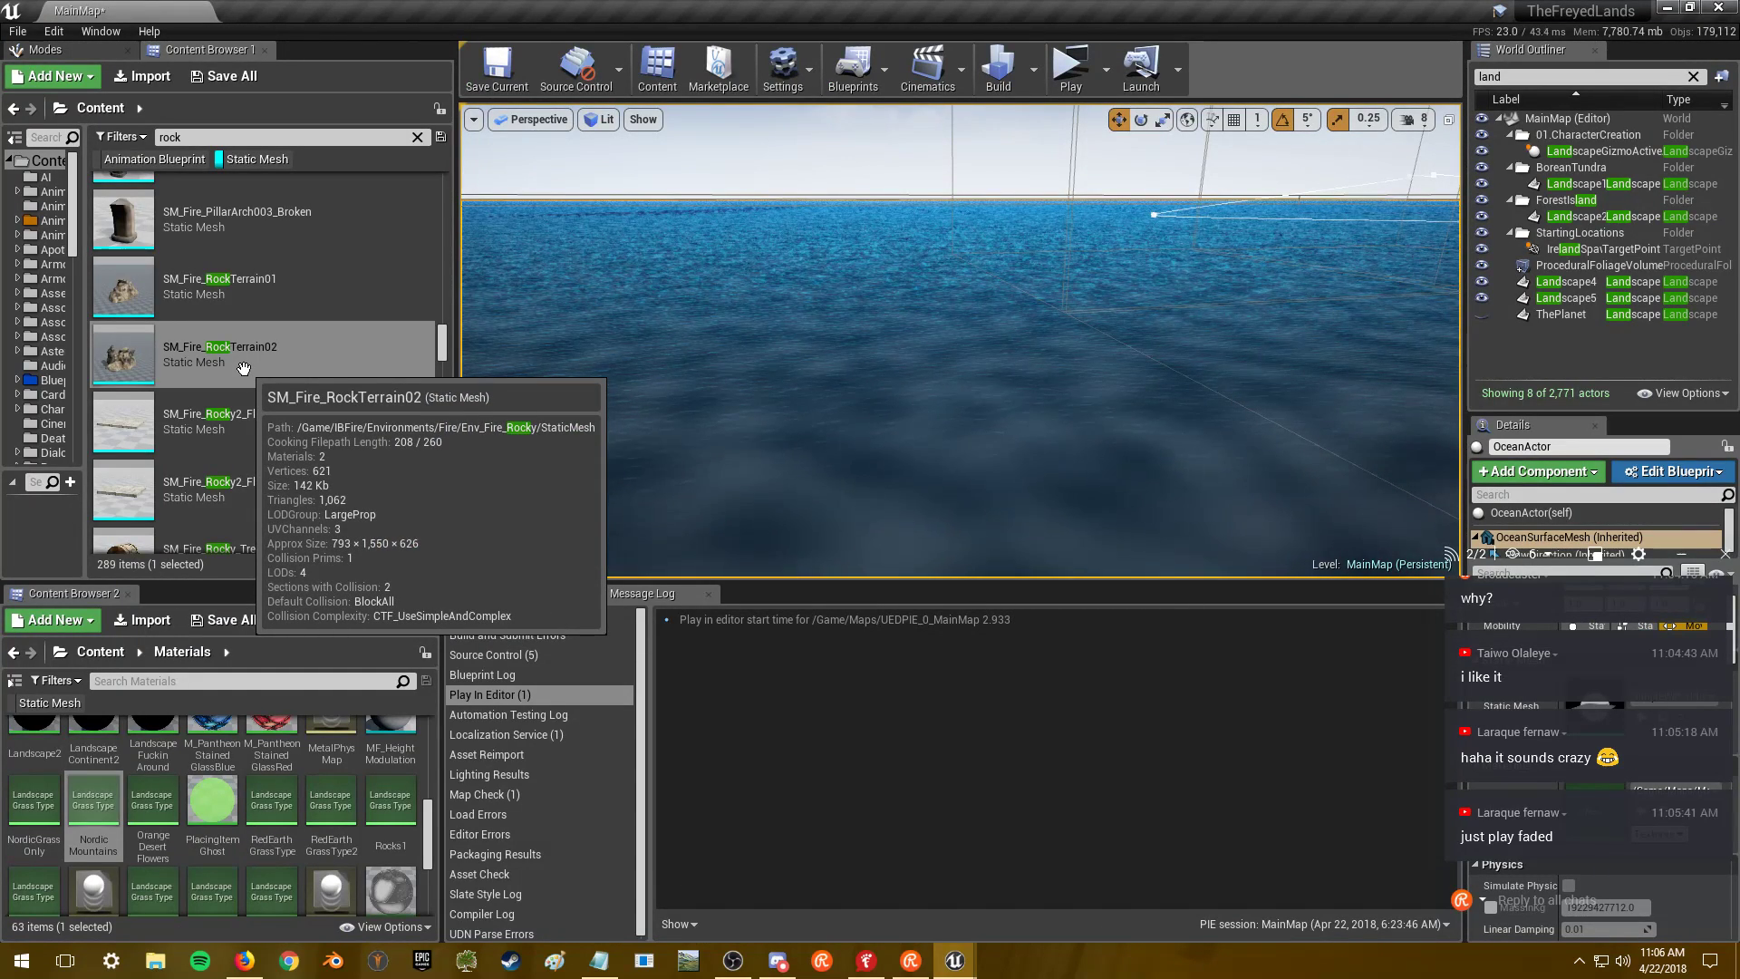
scroll(249, 380, up, 5)
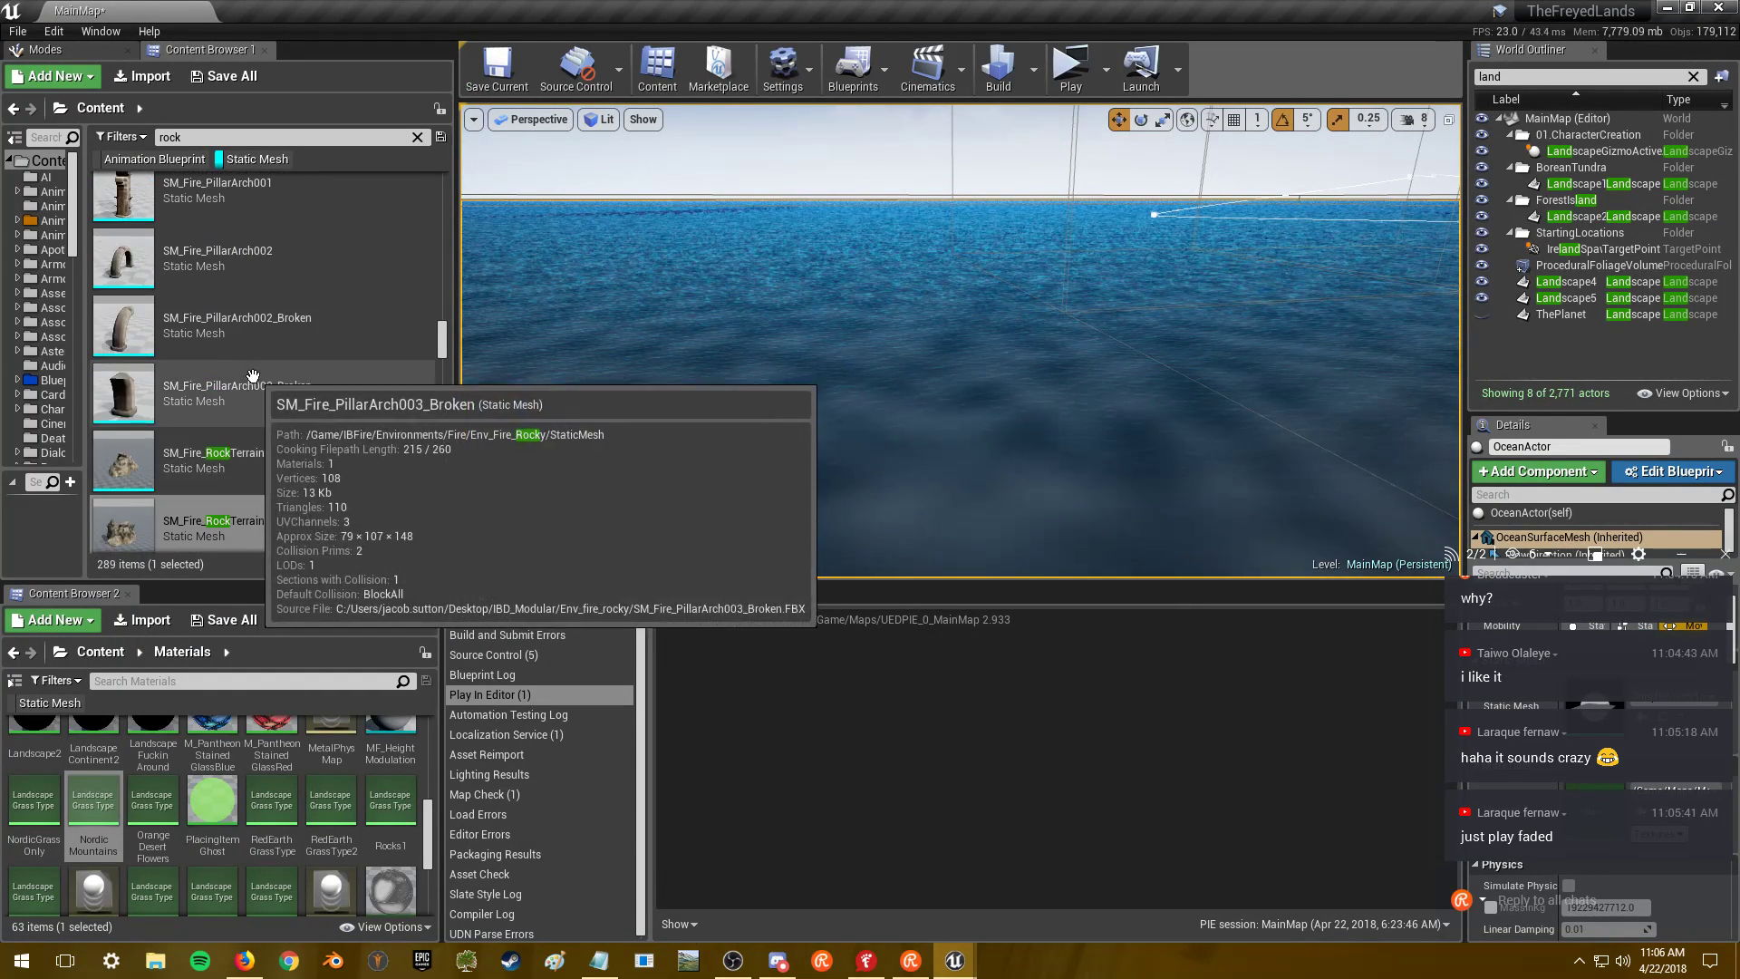
scroll(272, 426, up, 5)
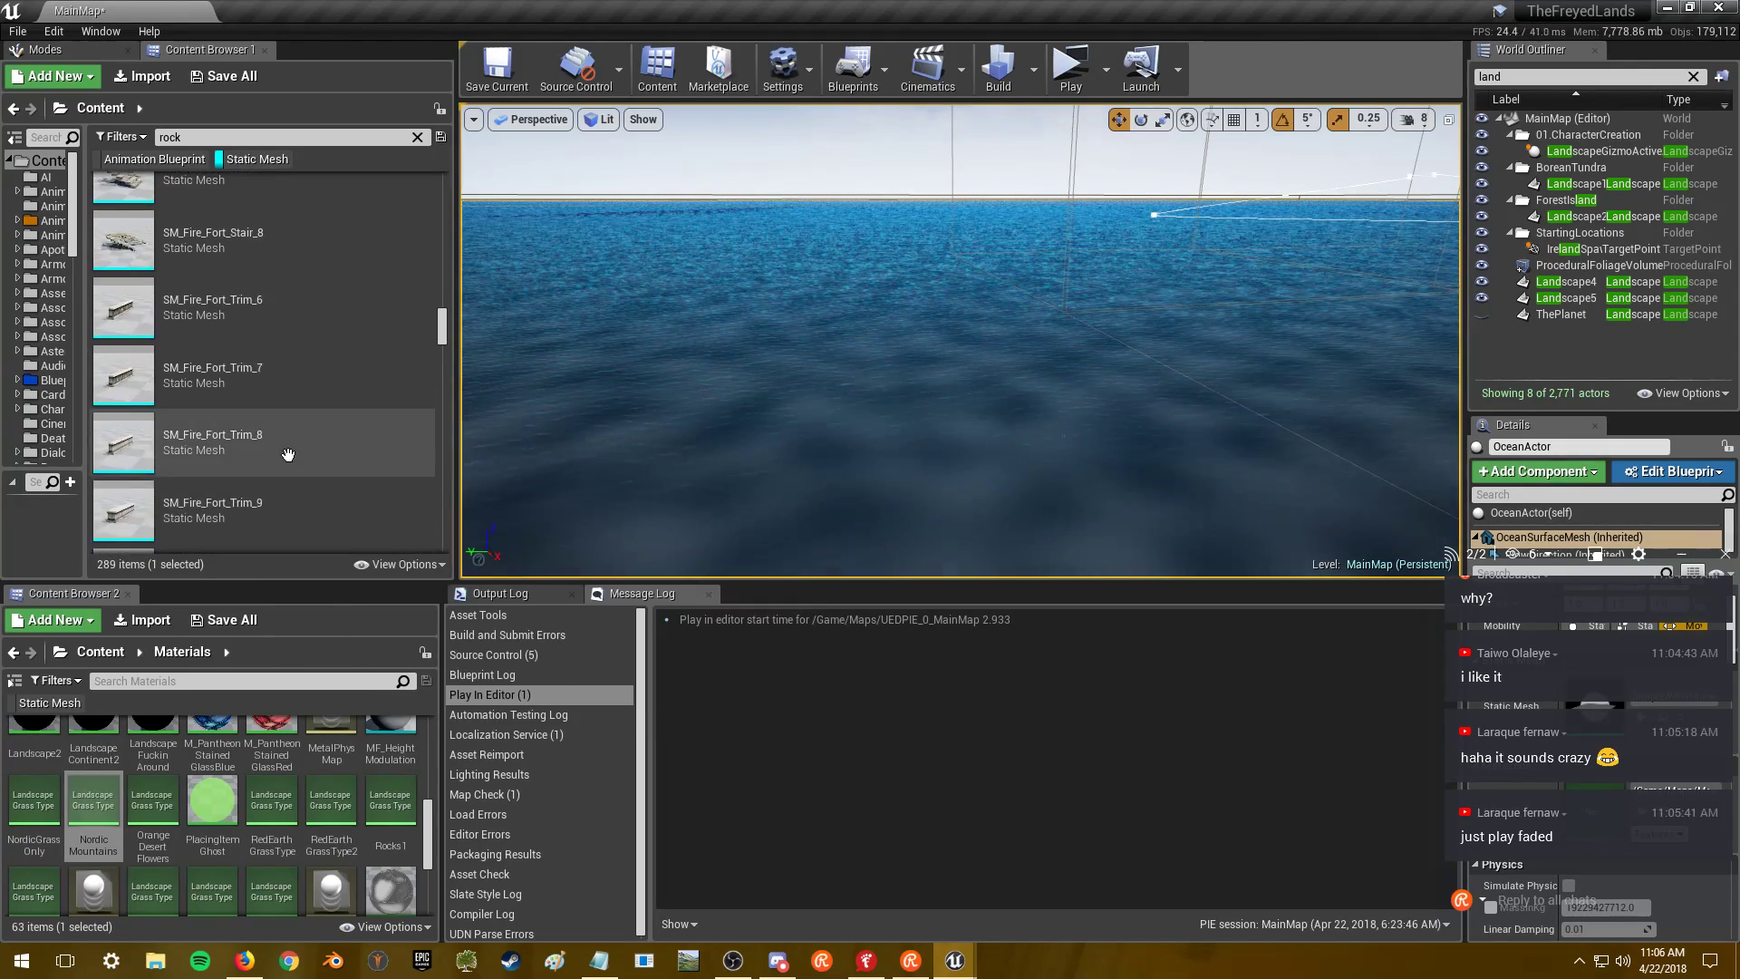
scroll(287, 454, down, 10)
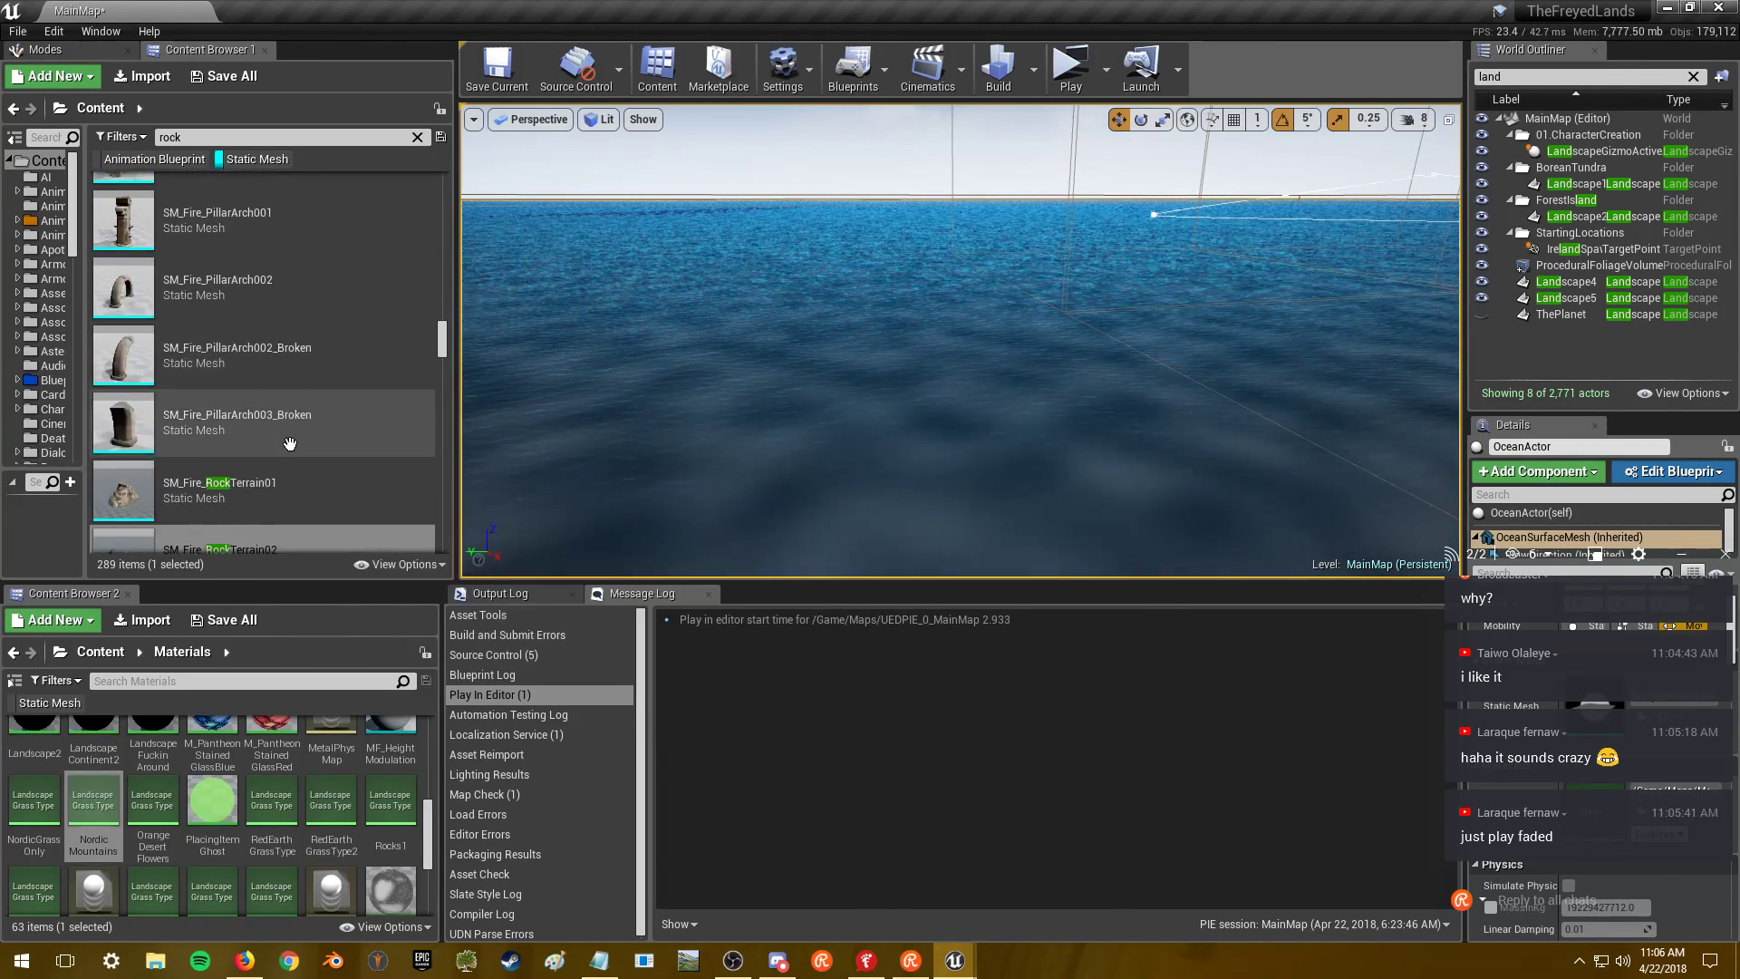
key(alt+Tab)
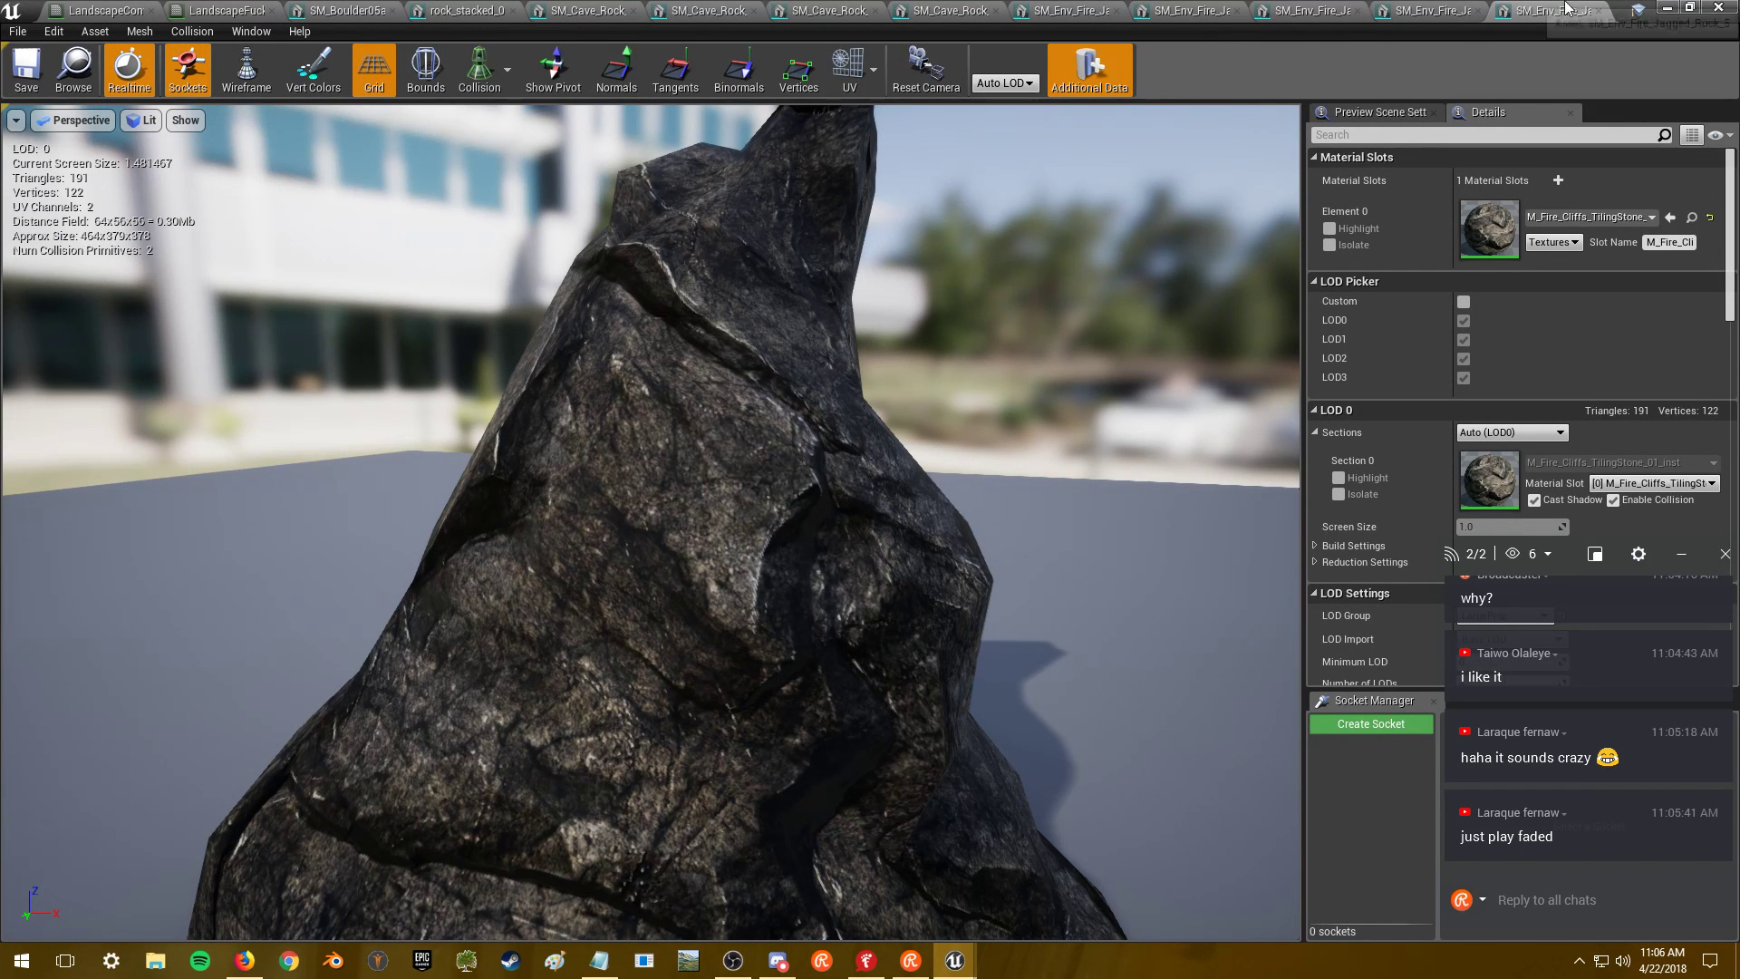
click(1664, 8)
- Scroll the rock-filtered Static Mesh list and select SM_Fire_Tree_Stump_1
scroll(372, 408, down, 3)
scroll(335, 326, down, 1)
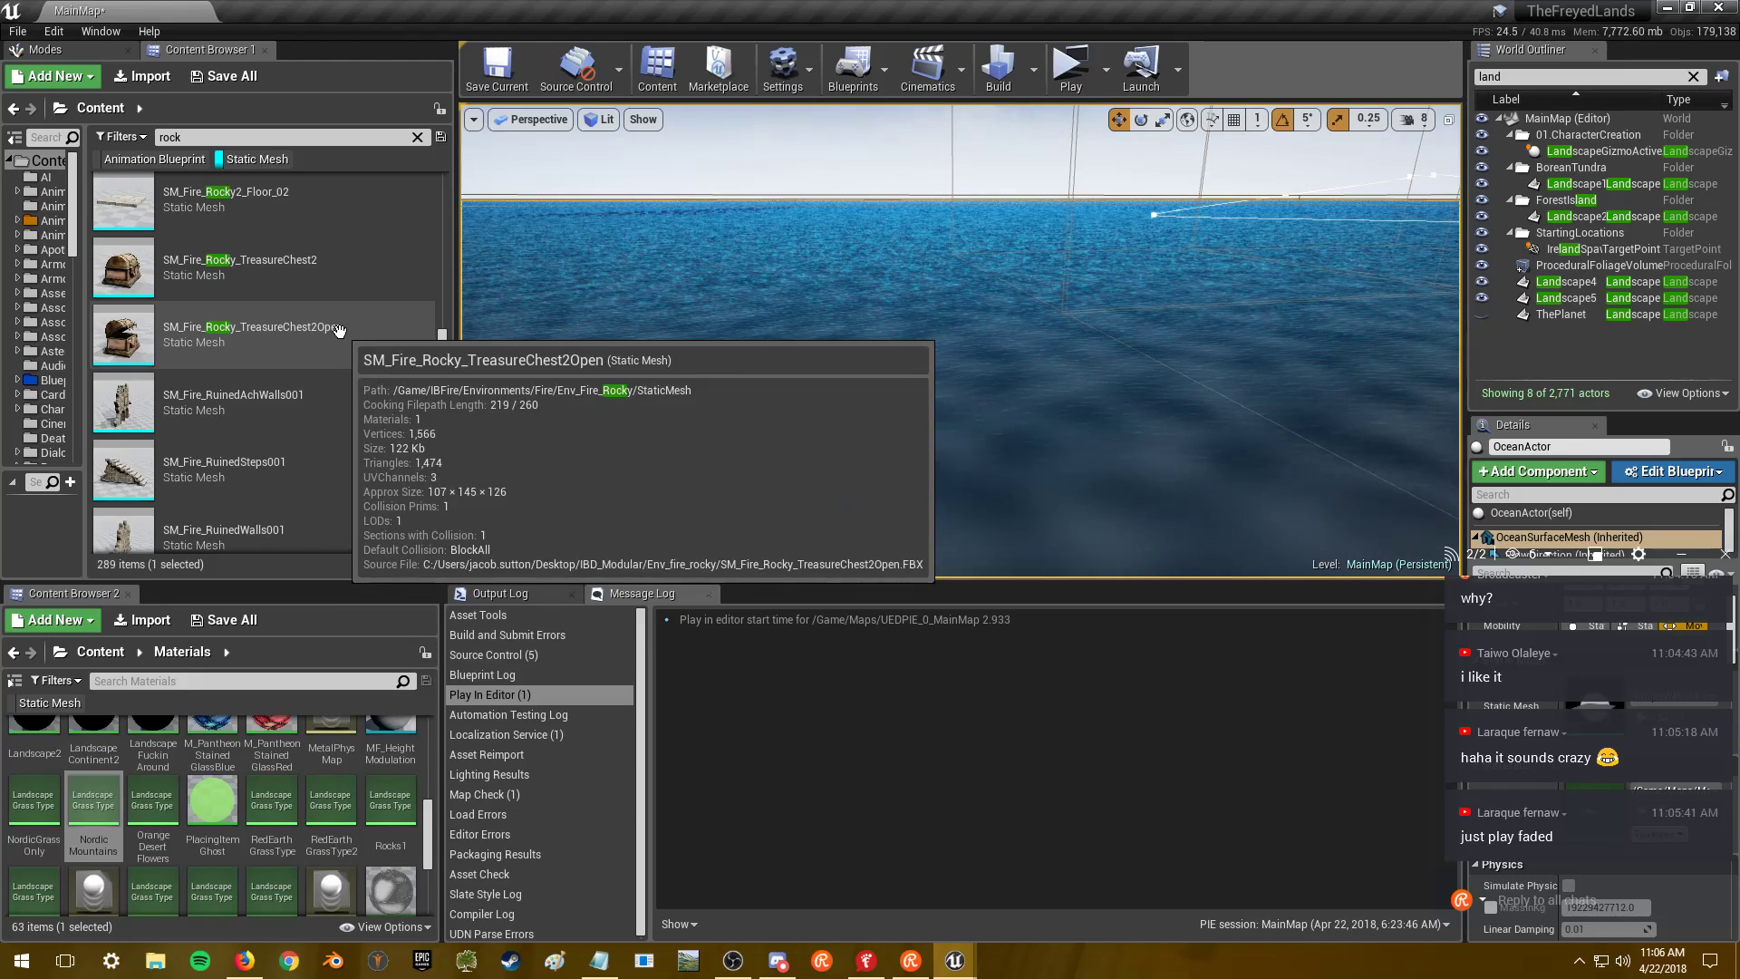
scroll(341, 333, down, 6)
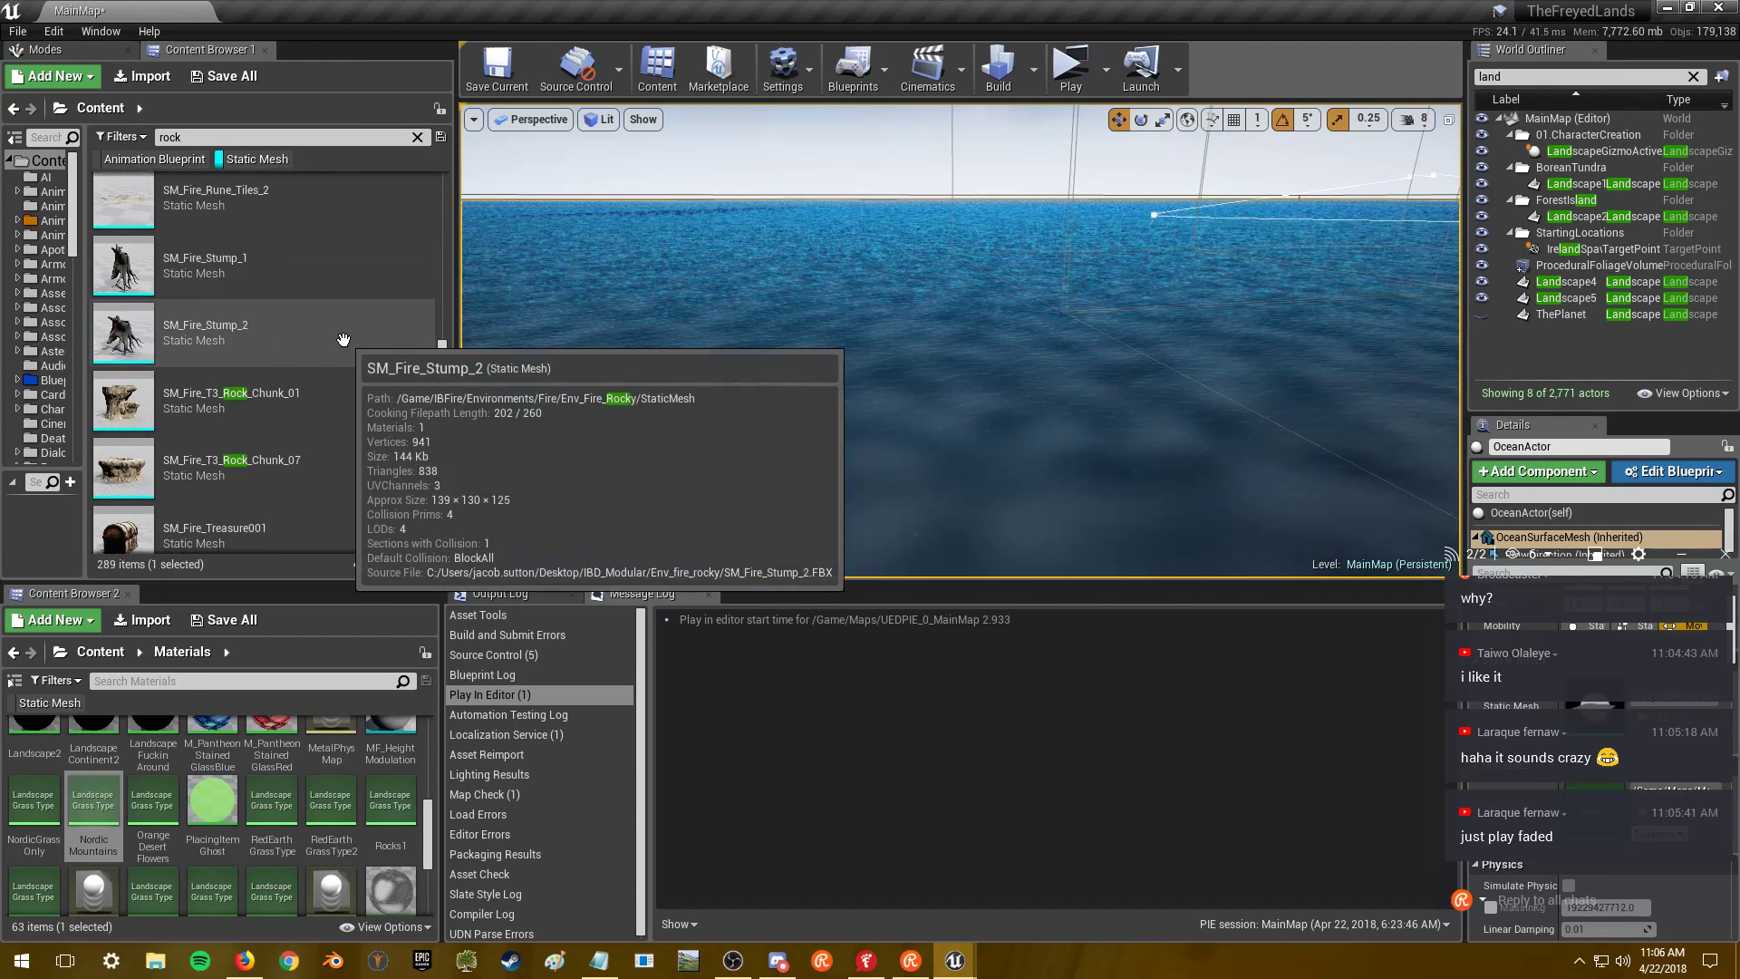
scroll(343, 339, down, 3)
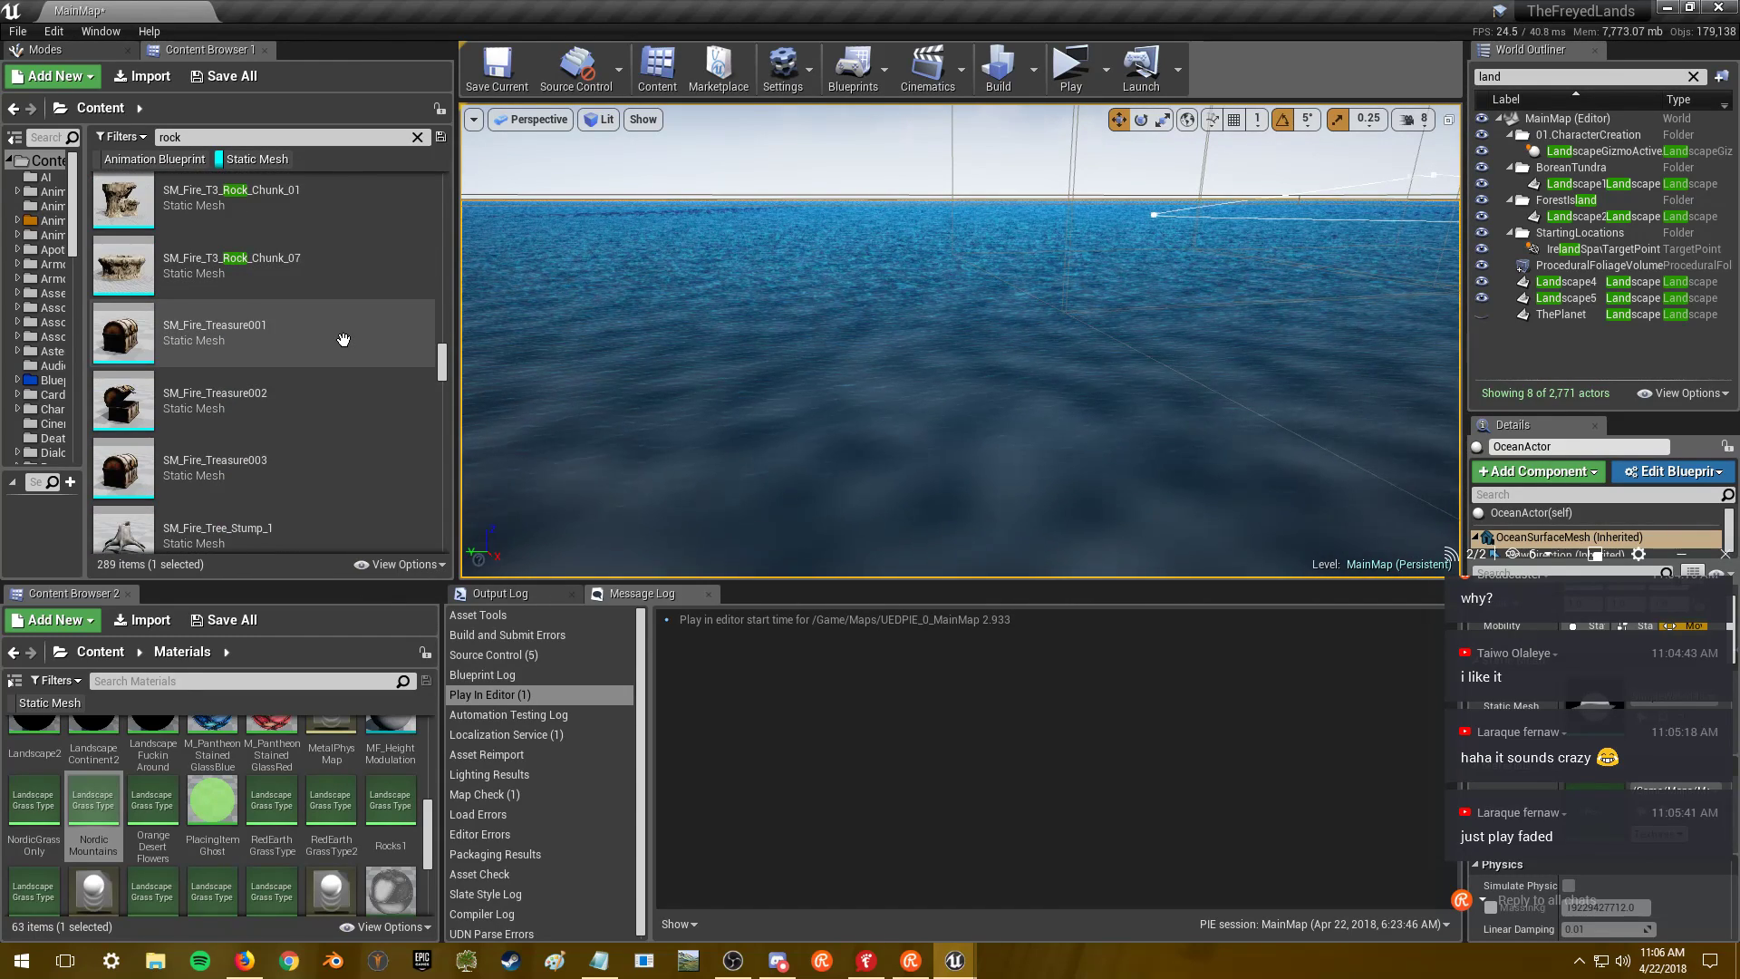
scroll(342, 339, up, 2)
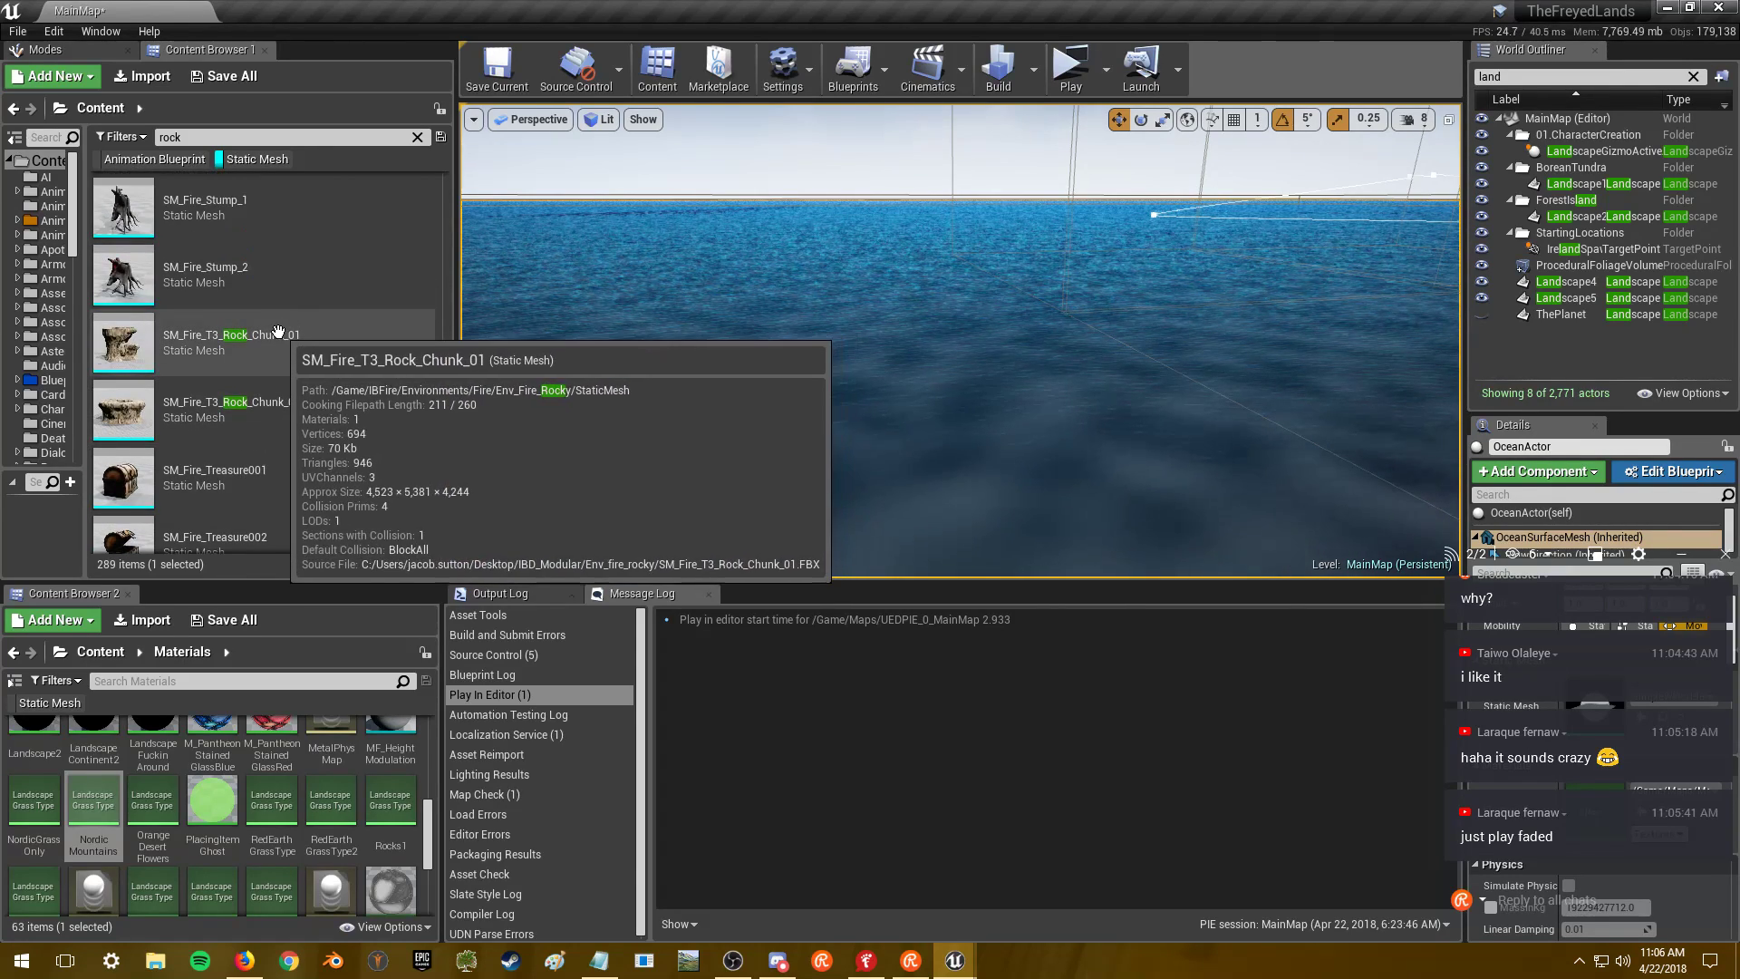
scroll(278, 332, down, 2)
scroll(281, 332, down, 2)
scroll(283, 332, down, 3)
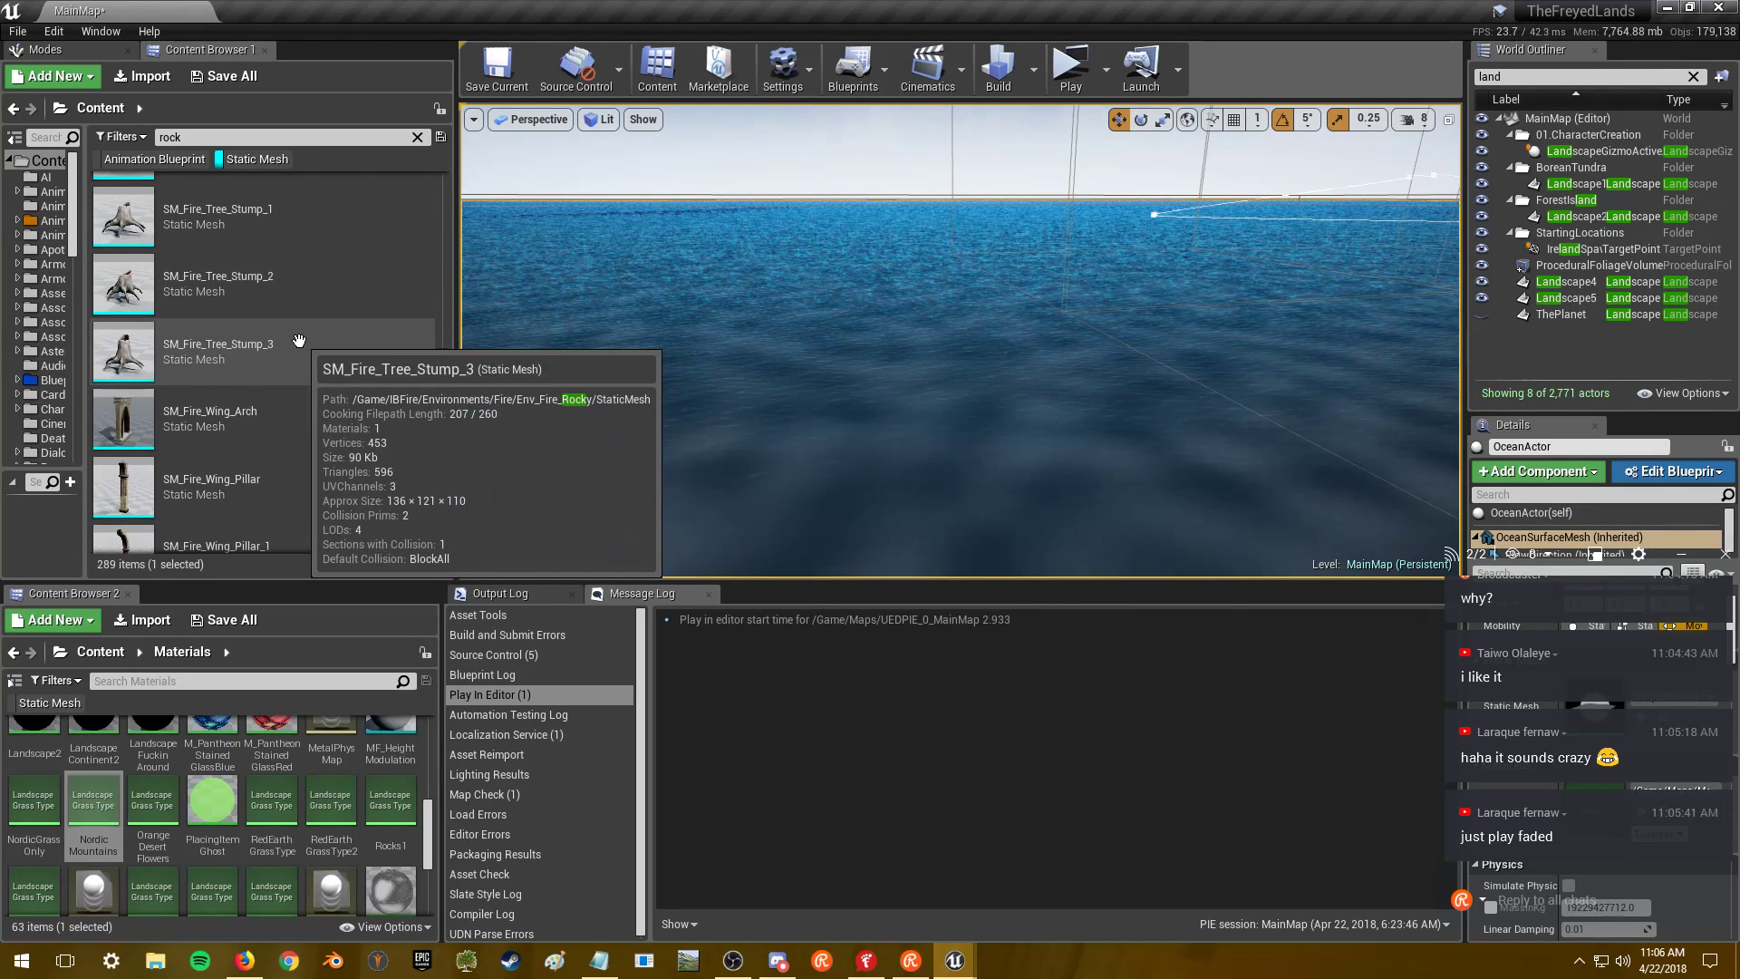
click(308, 219)
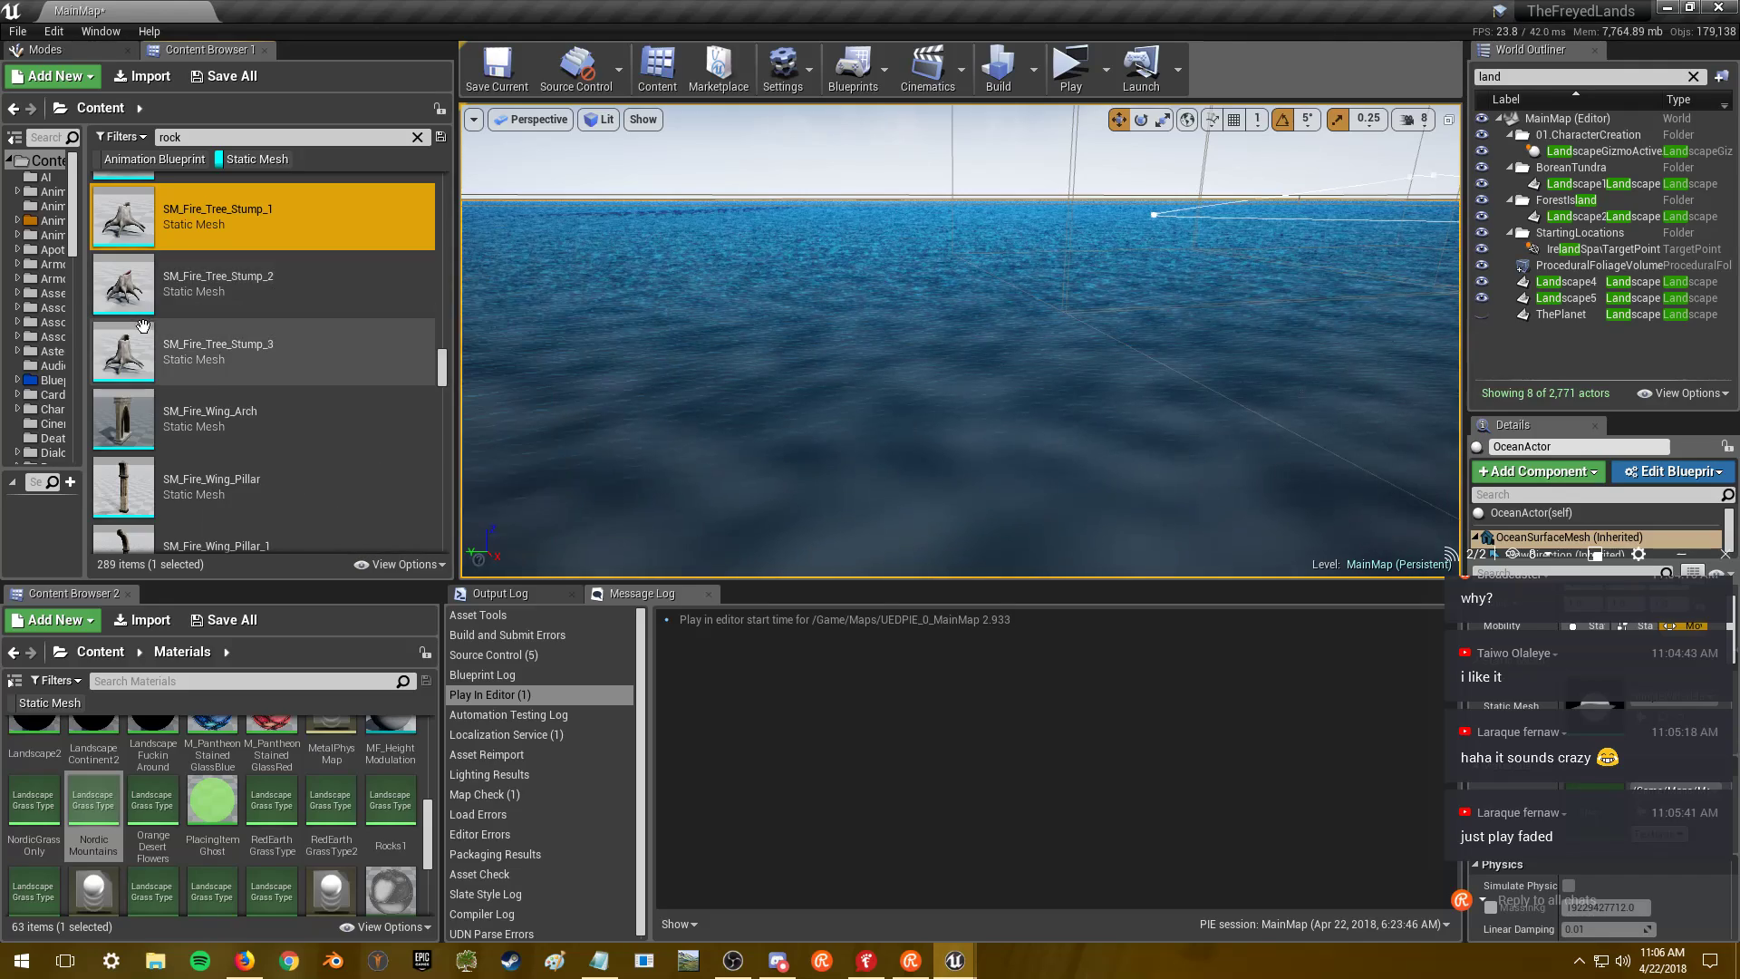
- Open SM_Fire_Tree_Stump_1, orbit around and beneath the stump, then close its editor
double_click(199, 216)
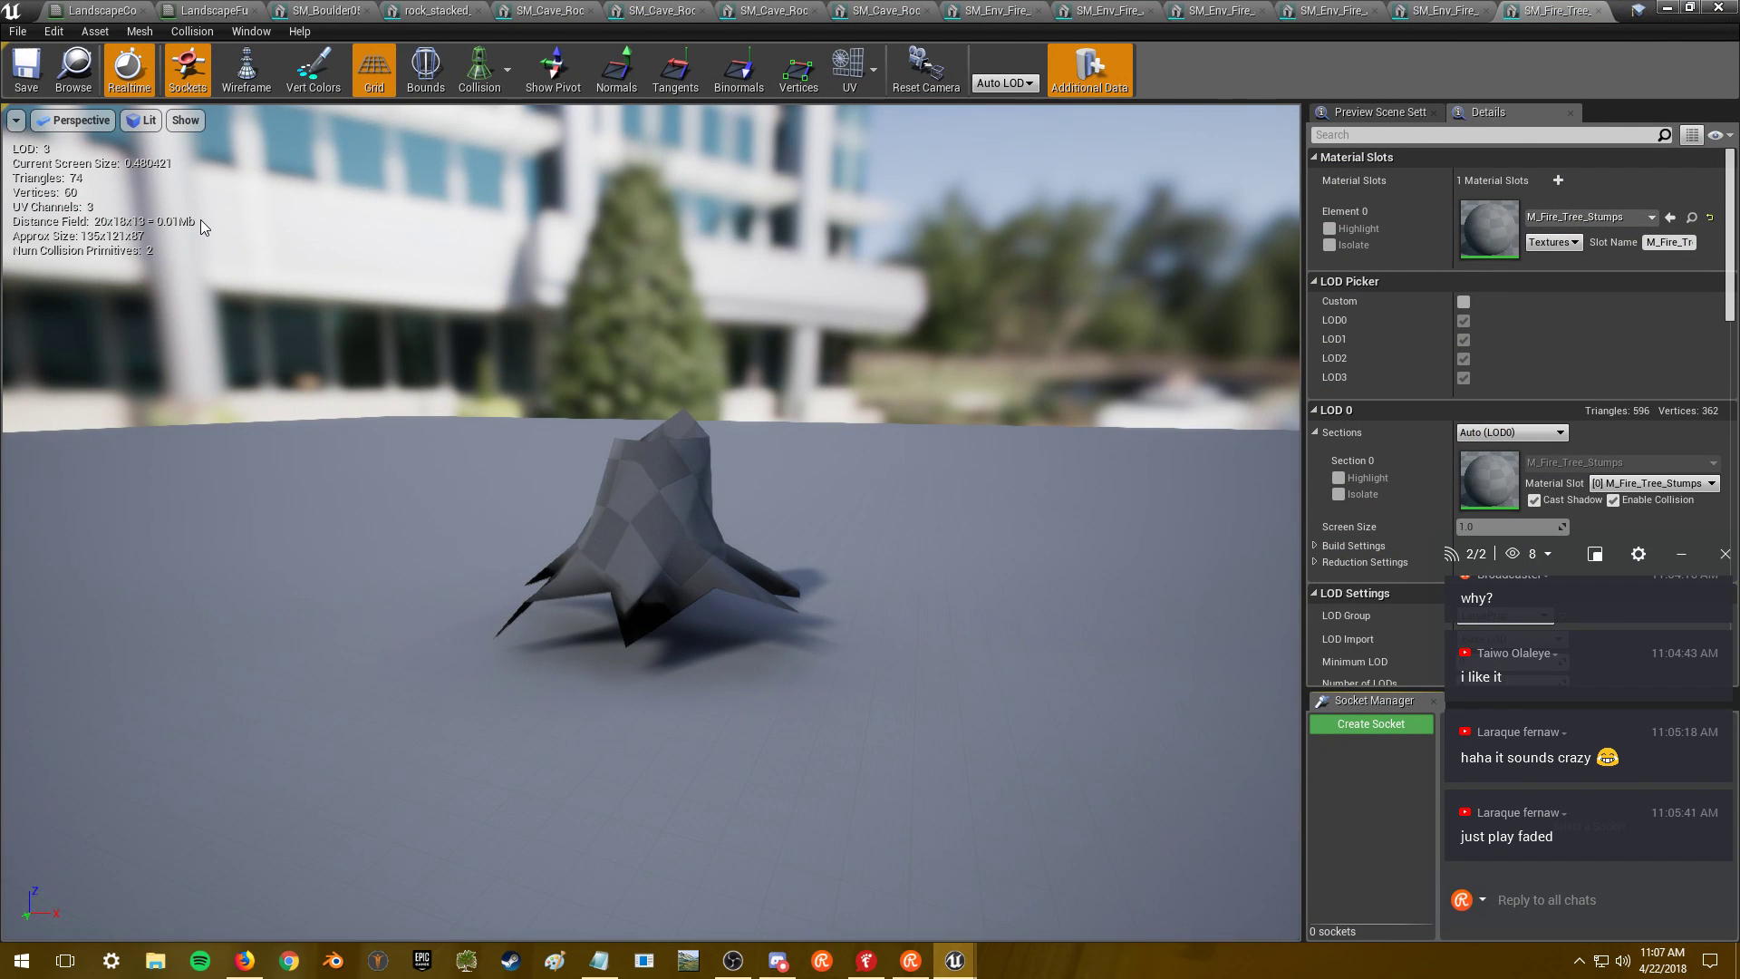
drag(562, 372, 562, 290)
drag(689, 544, 797, 544)
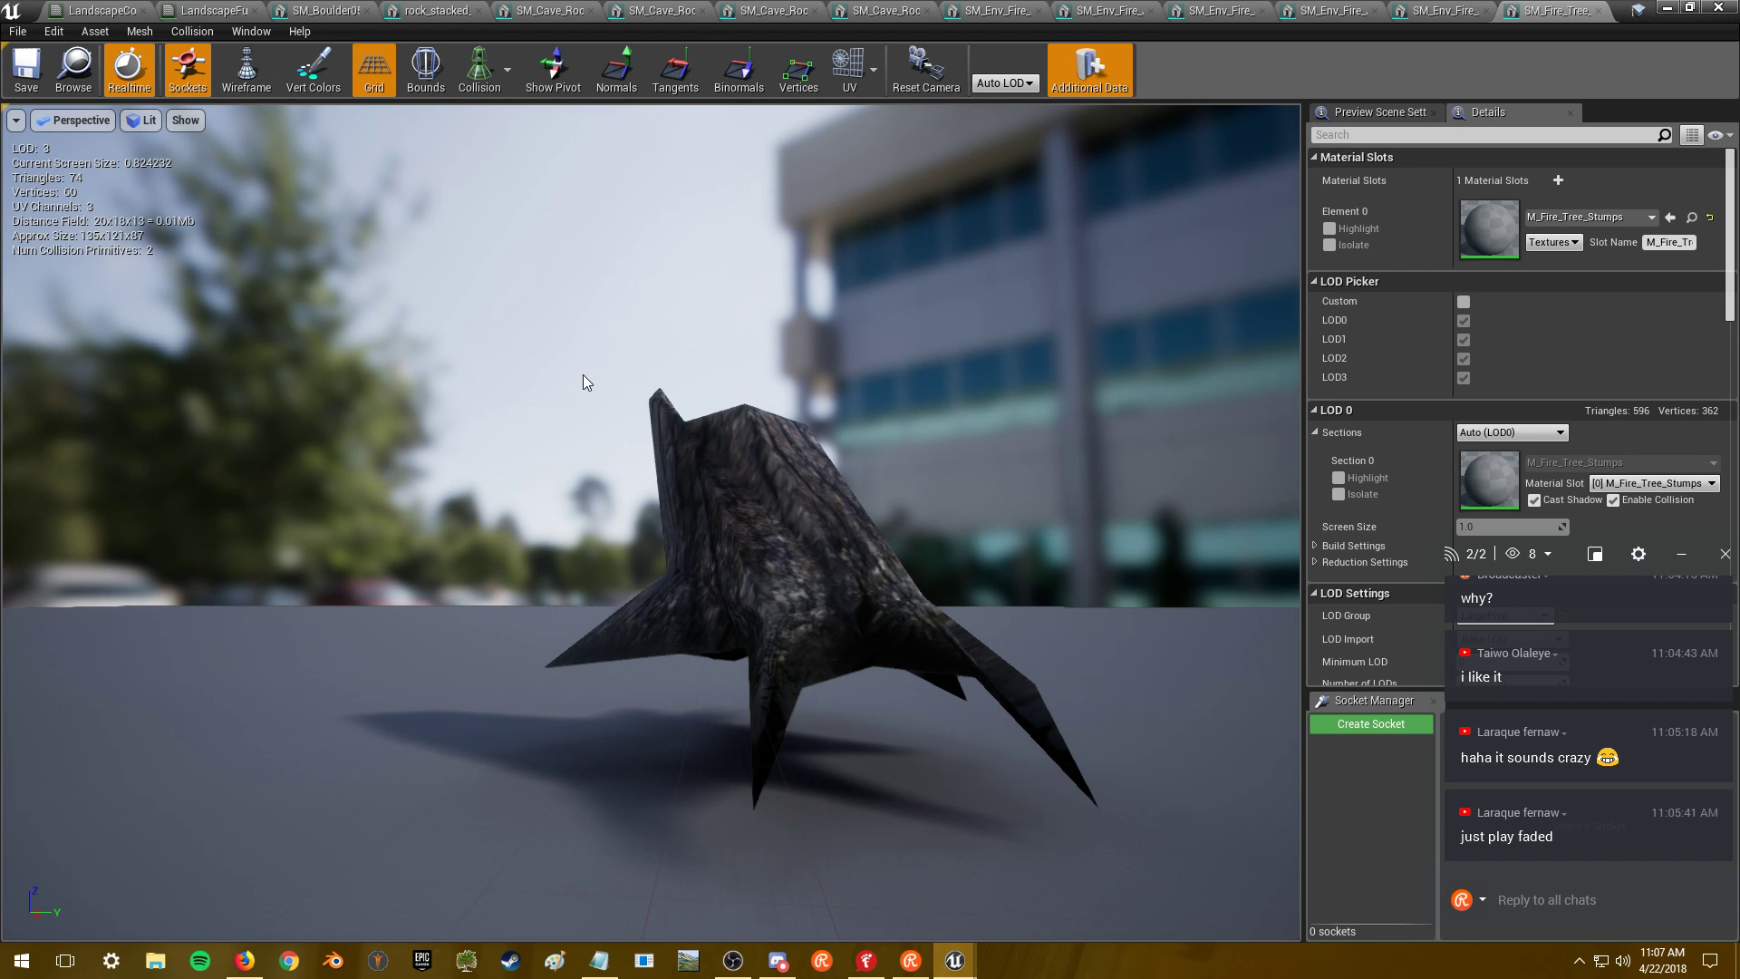
drag(737, 335, 806, 272)
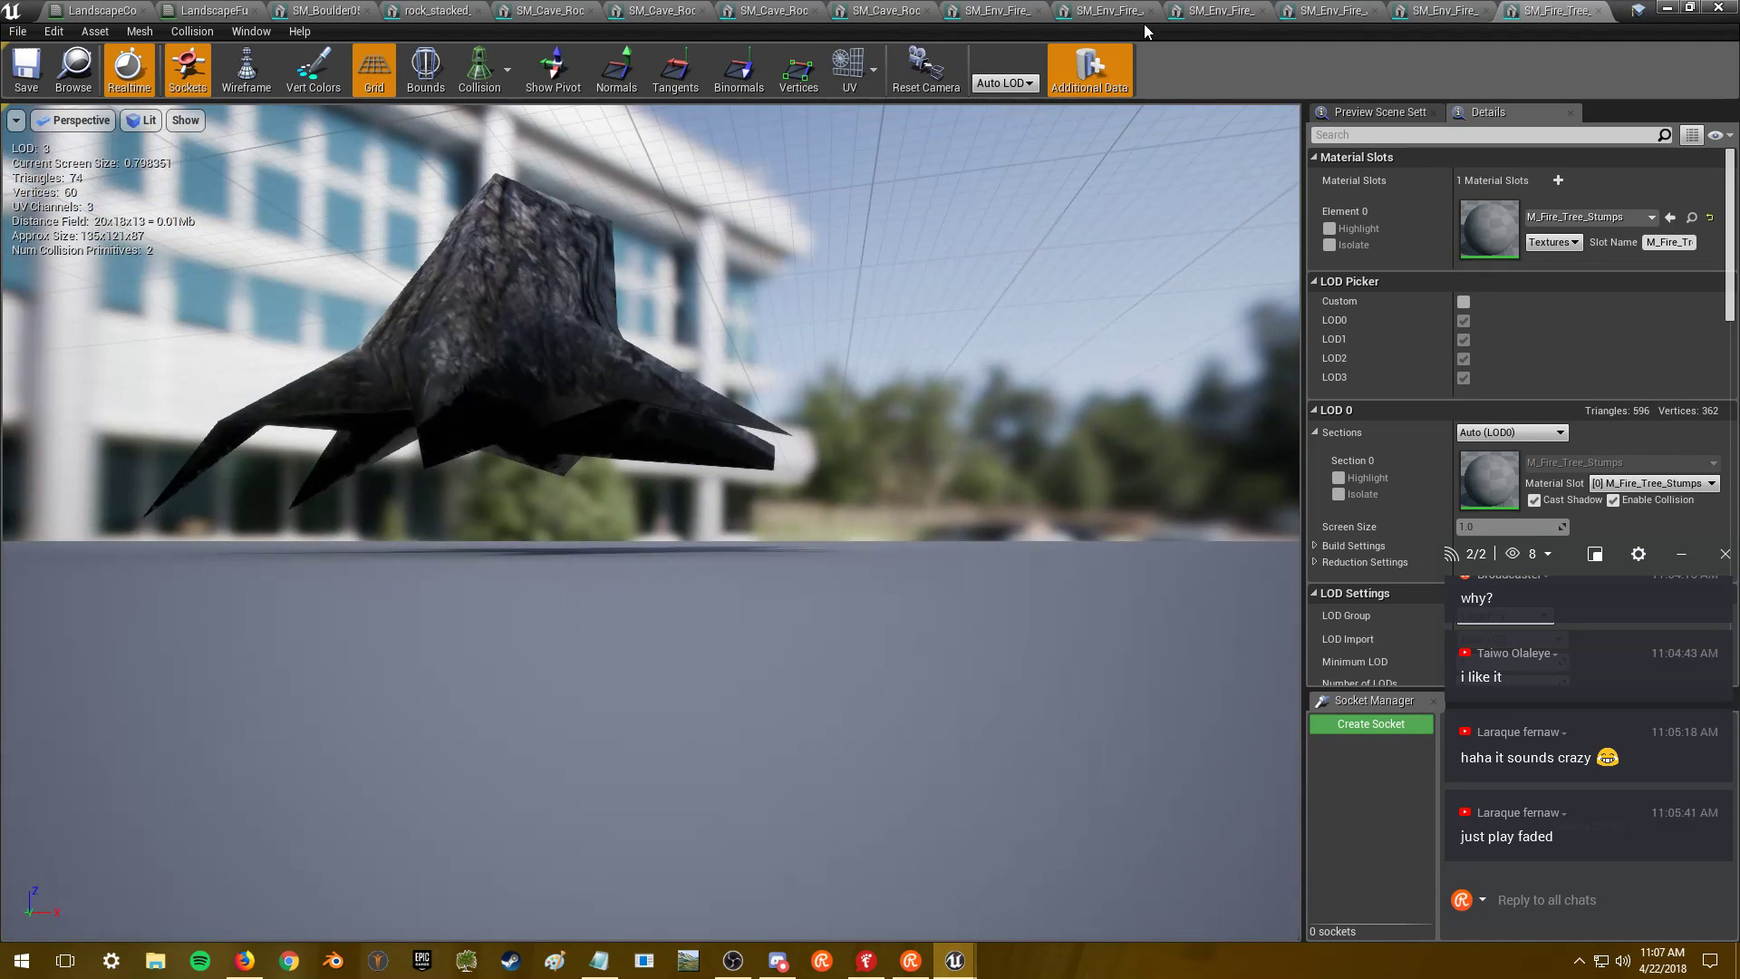
click(1601, 11)
- Hide the mesh editor and select SM_FlameDungeon_largeRocks in the Content Browser
click(1668, 9)
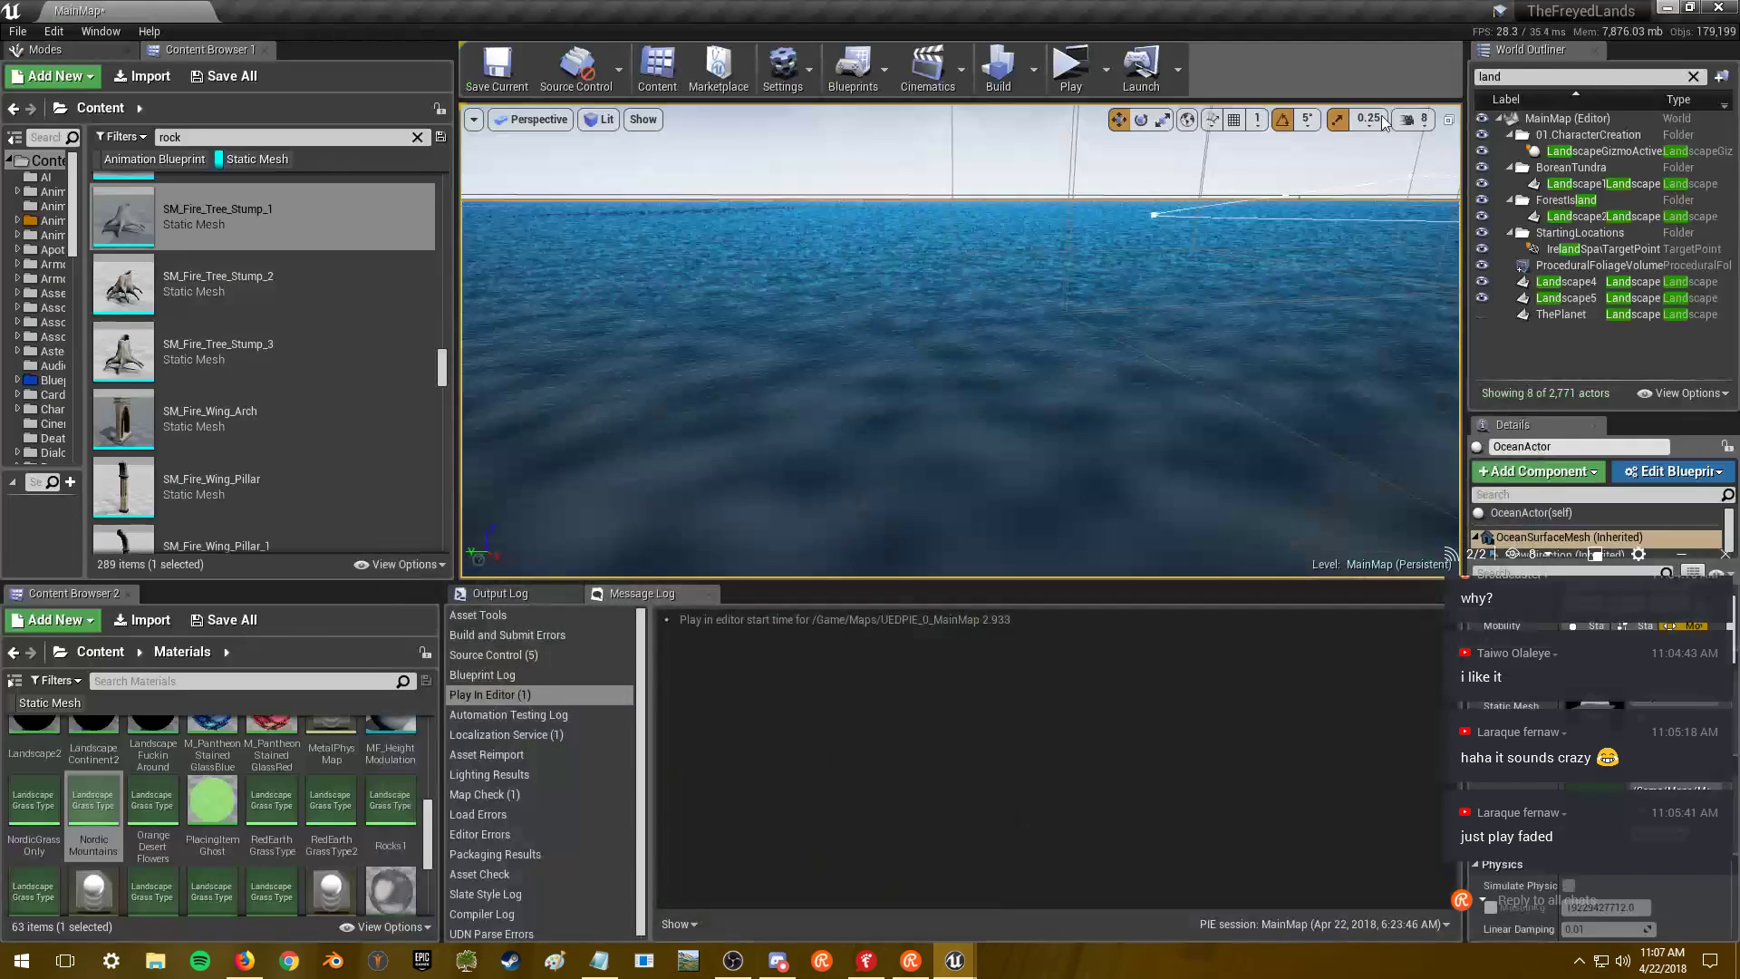
scroll(308, 285, down, 8)
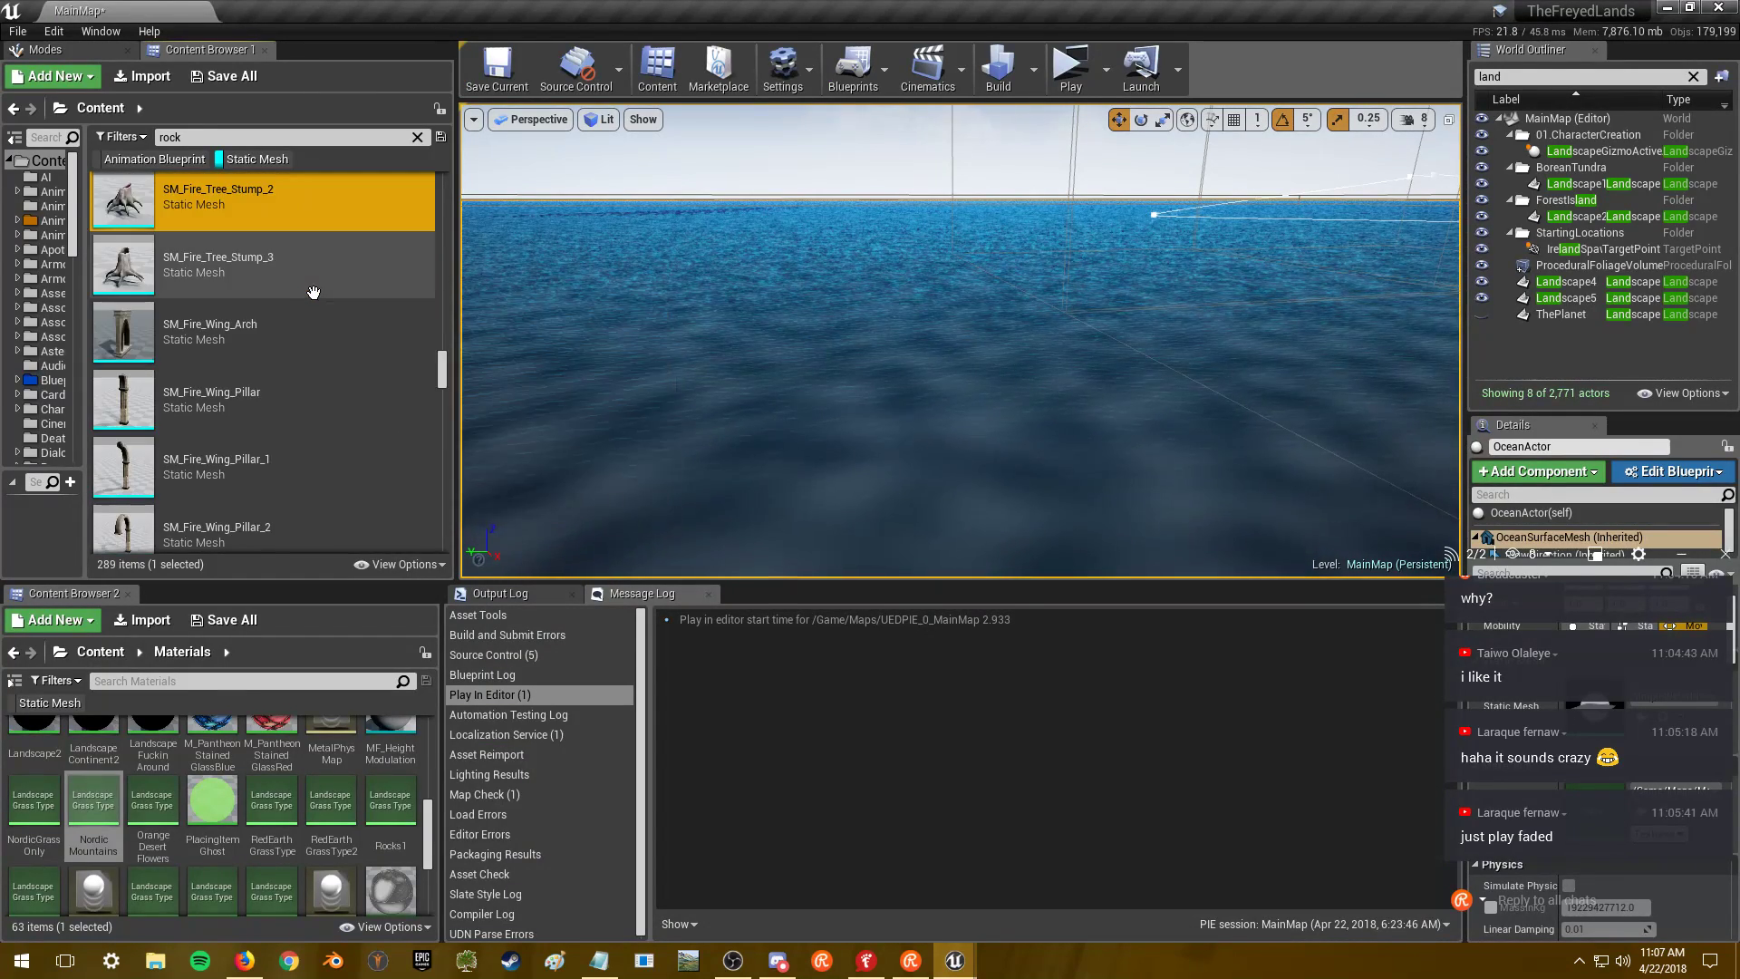
scroll(333, 366, down, 3)
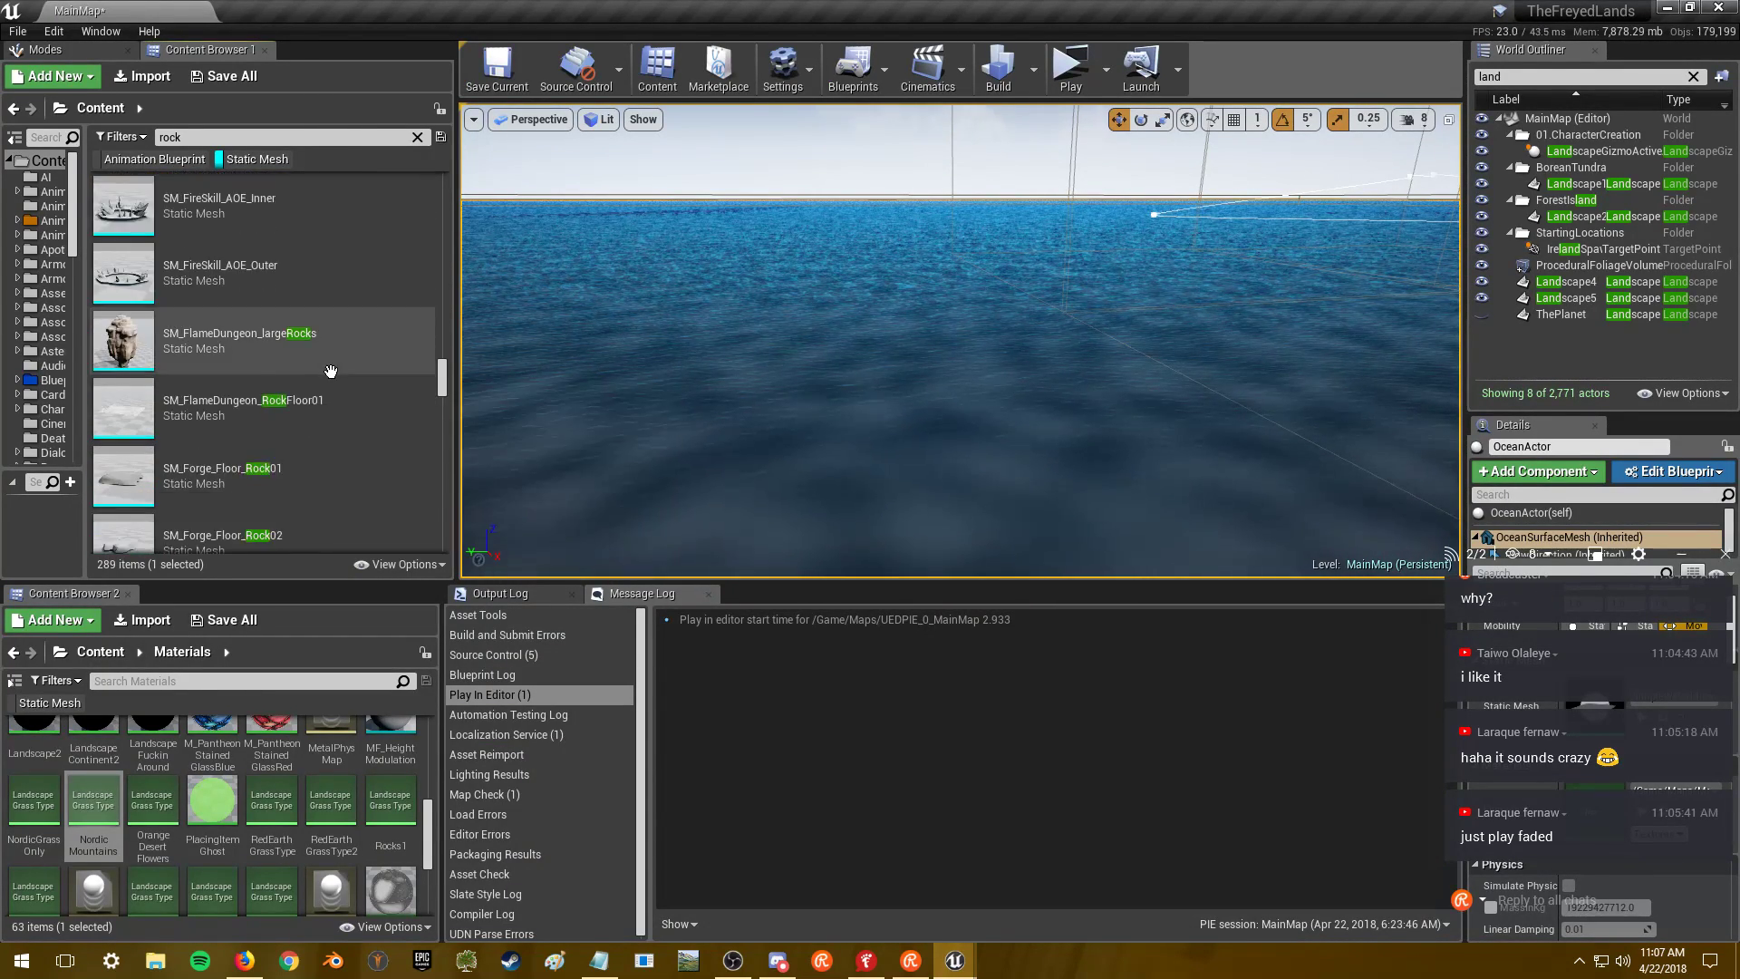
click(347, 299)
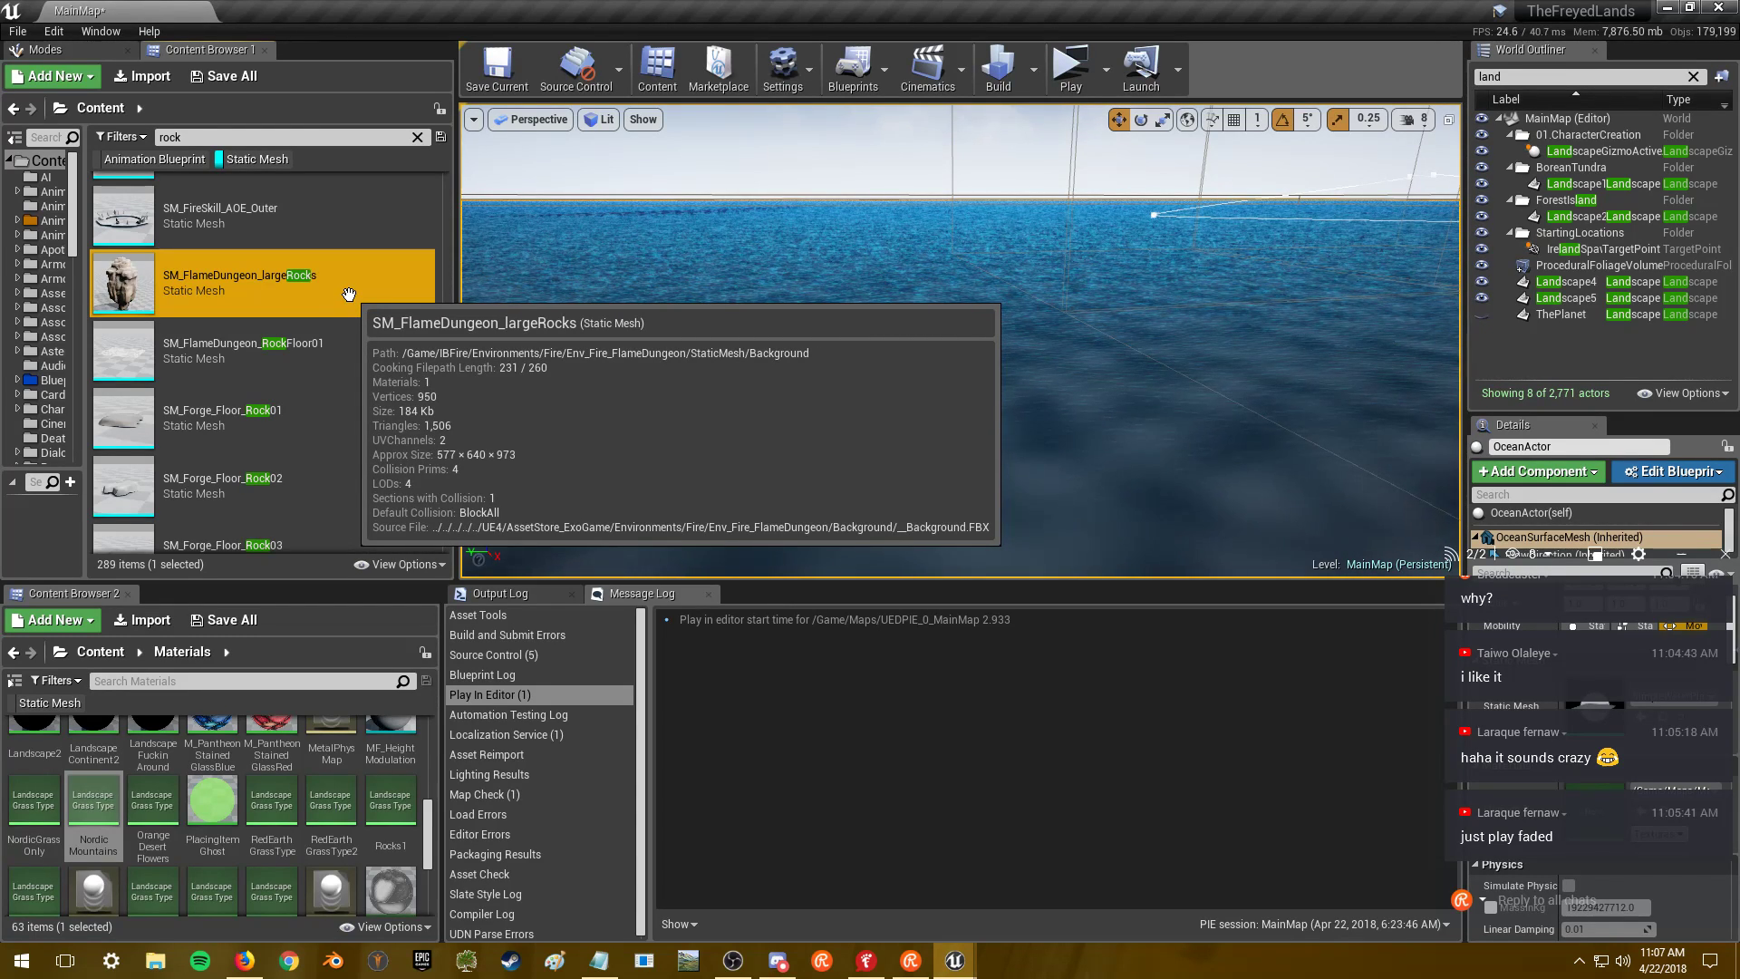
- Scroll further down and open SM_GroundRevealRock002 in the mesh editor
scroll(349, 290, down, 5)
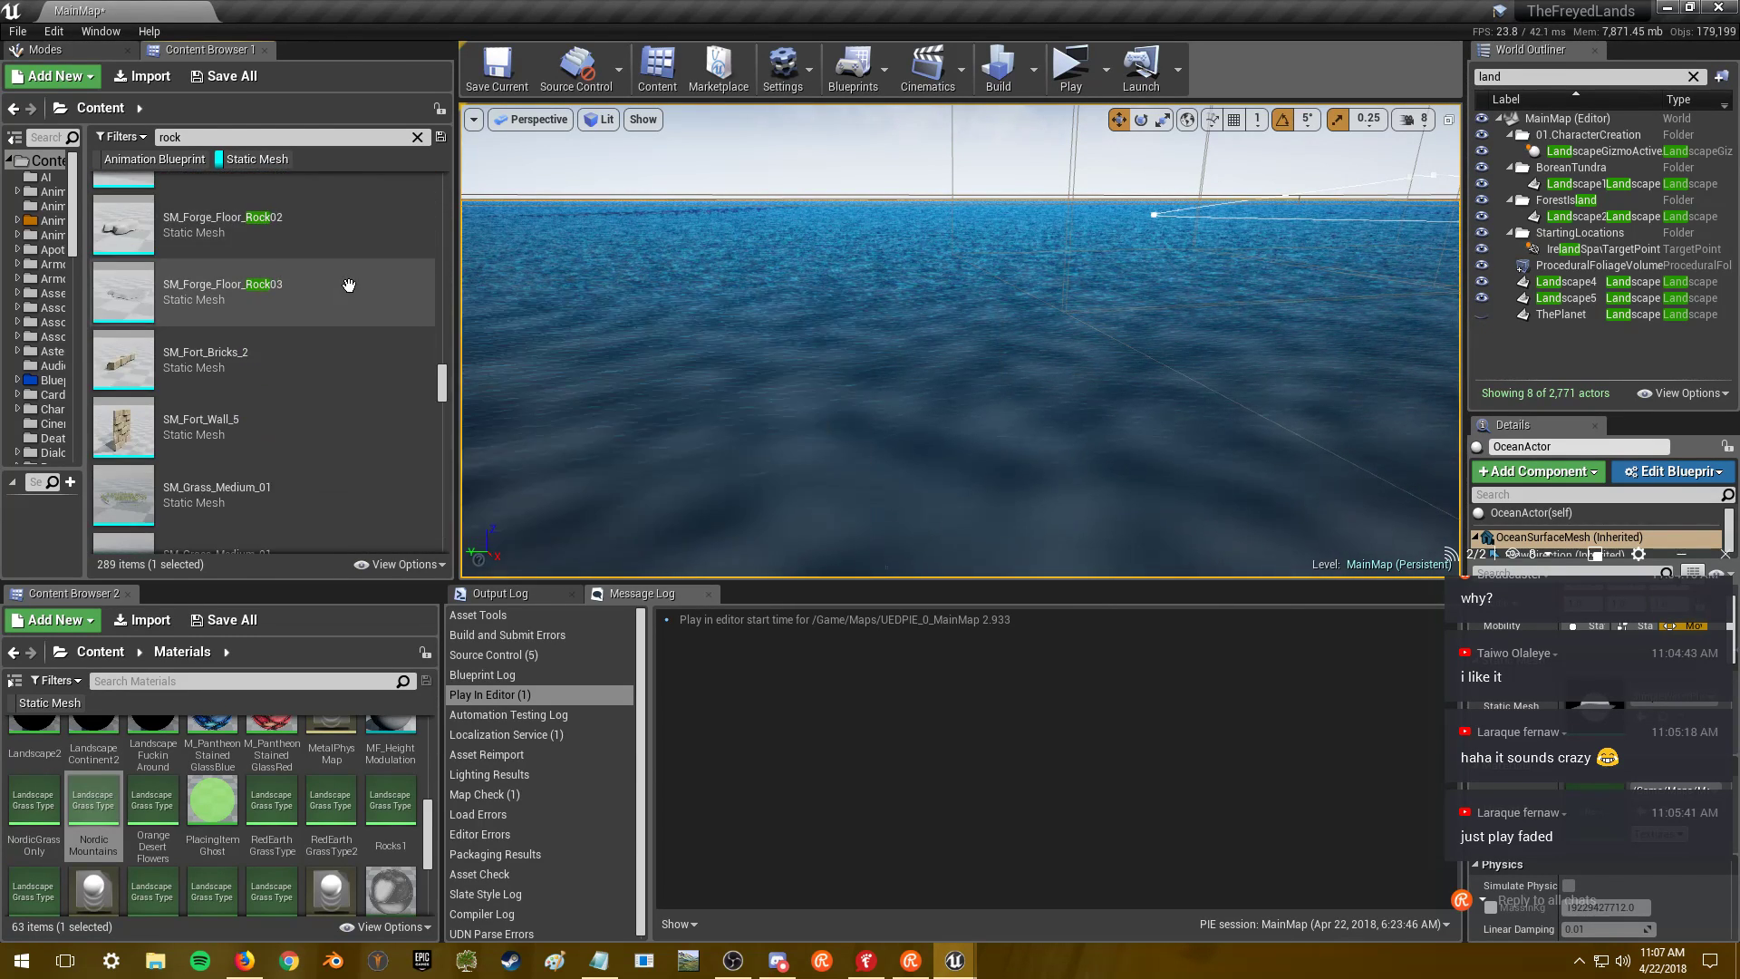
scroll(349, 285, down, 5)
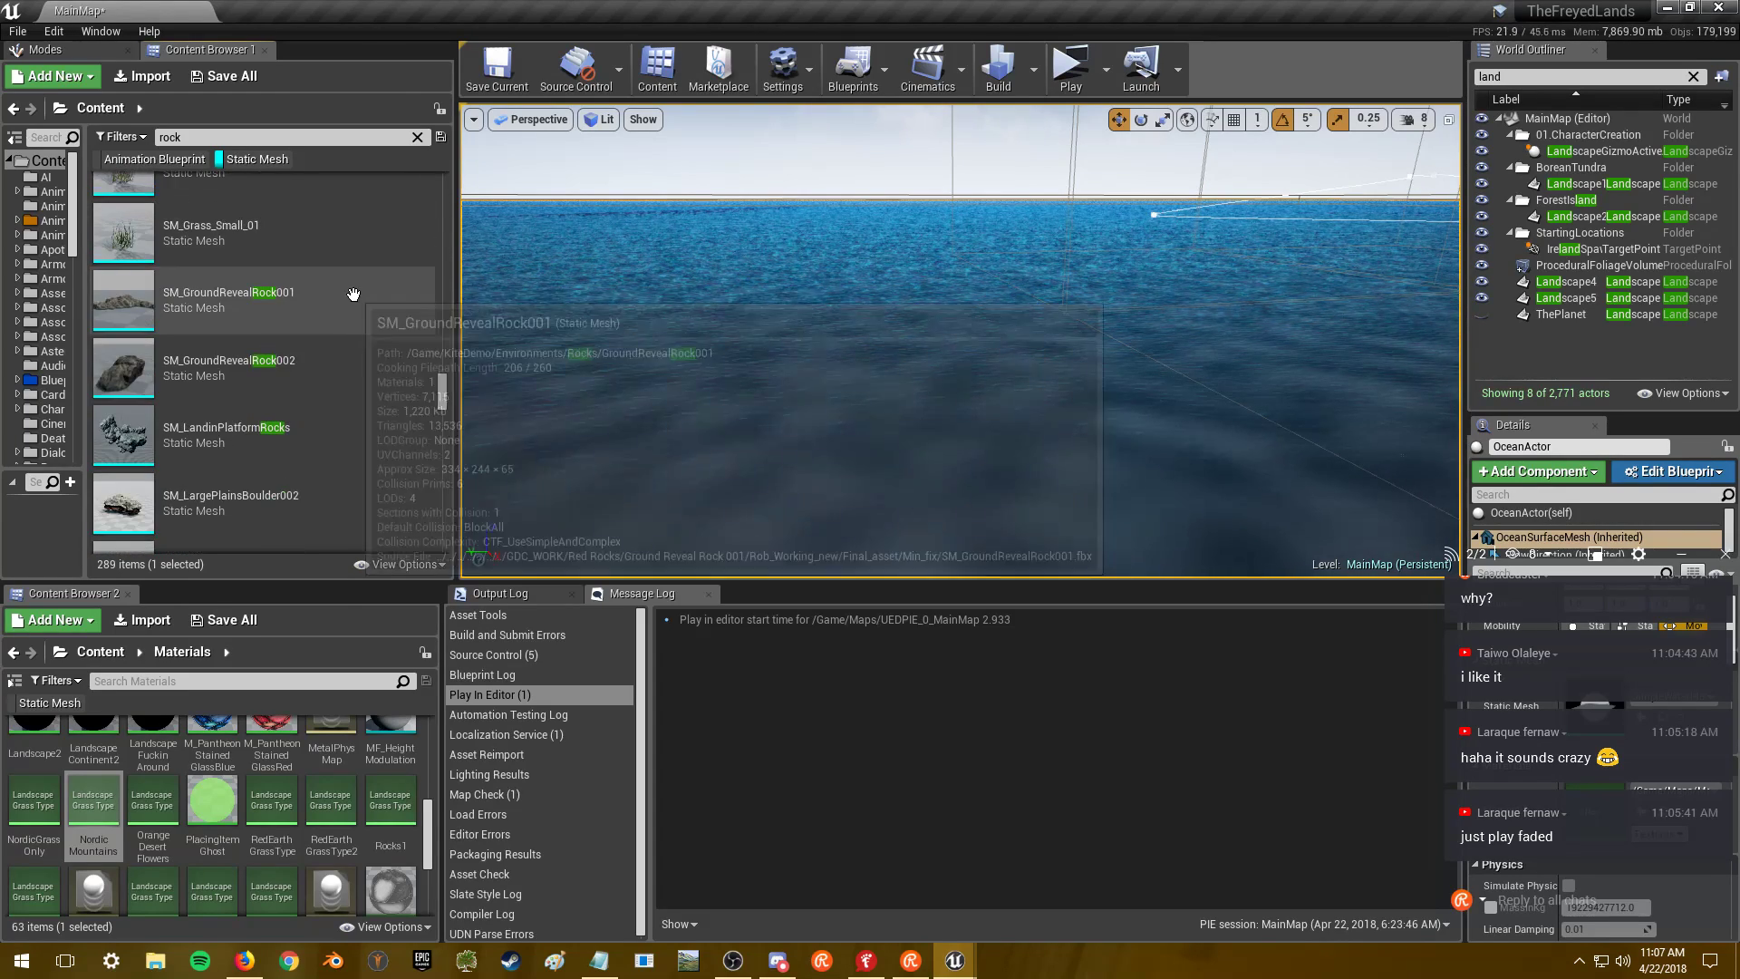
mouse_move(346, 330)
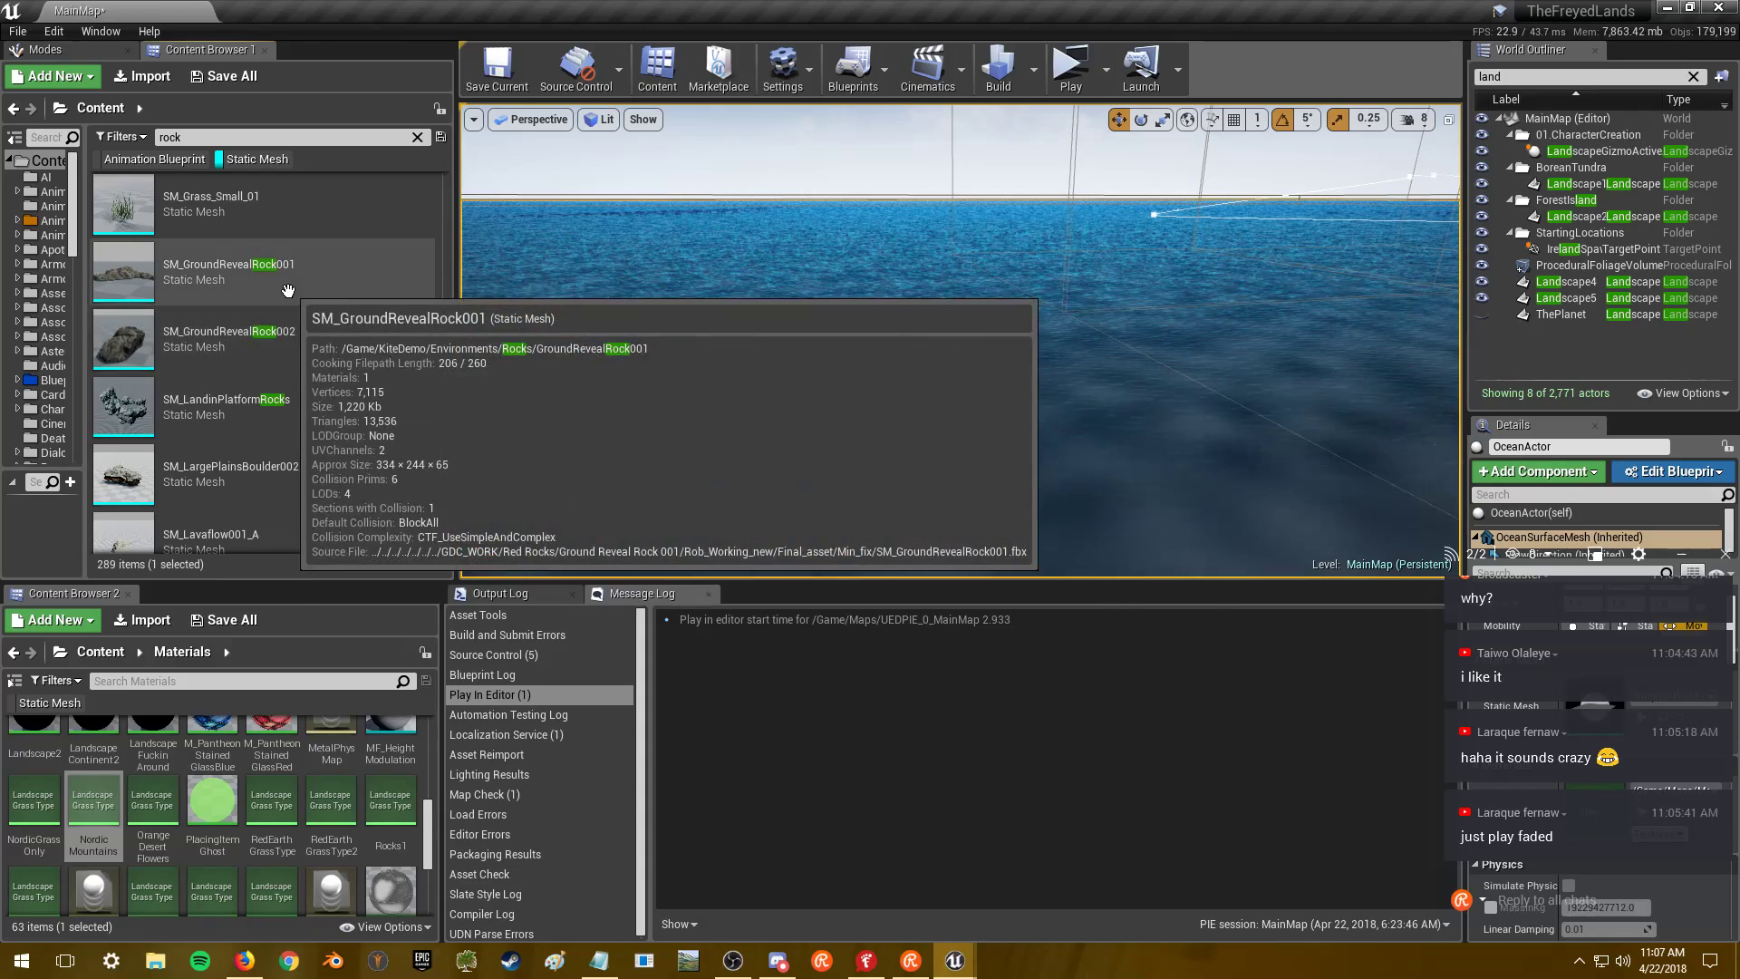
double_click(298, 349)
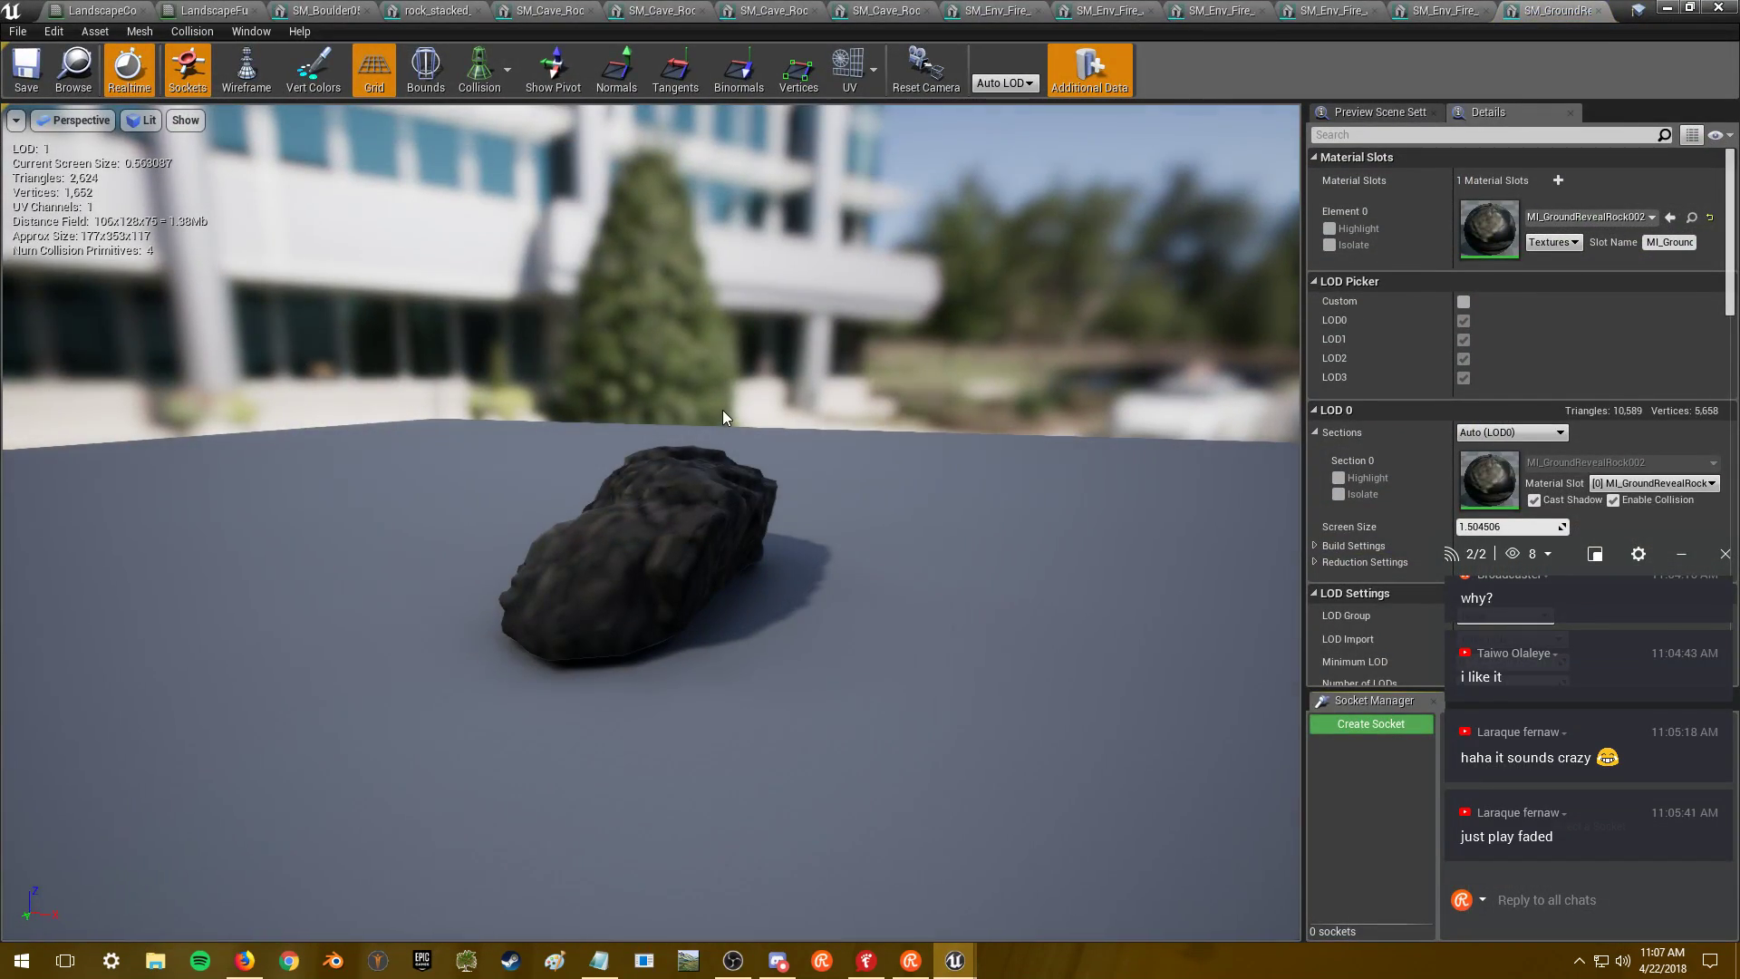
- Zoom in and out and orbit SM_GroundRevealRock002 to watch its LOD read-out change with distance
scroll(723, 416, up, 10)
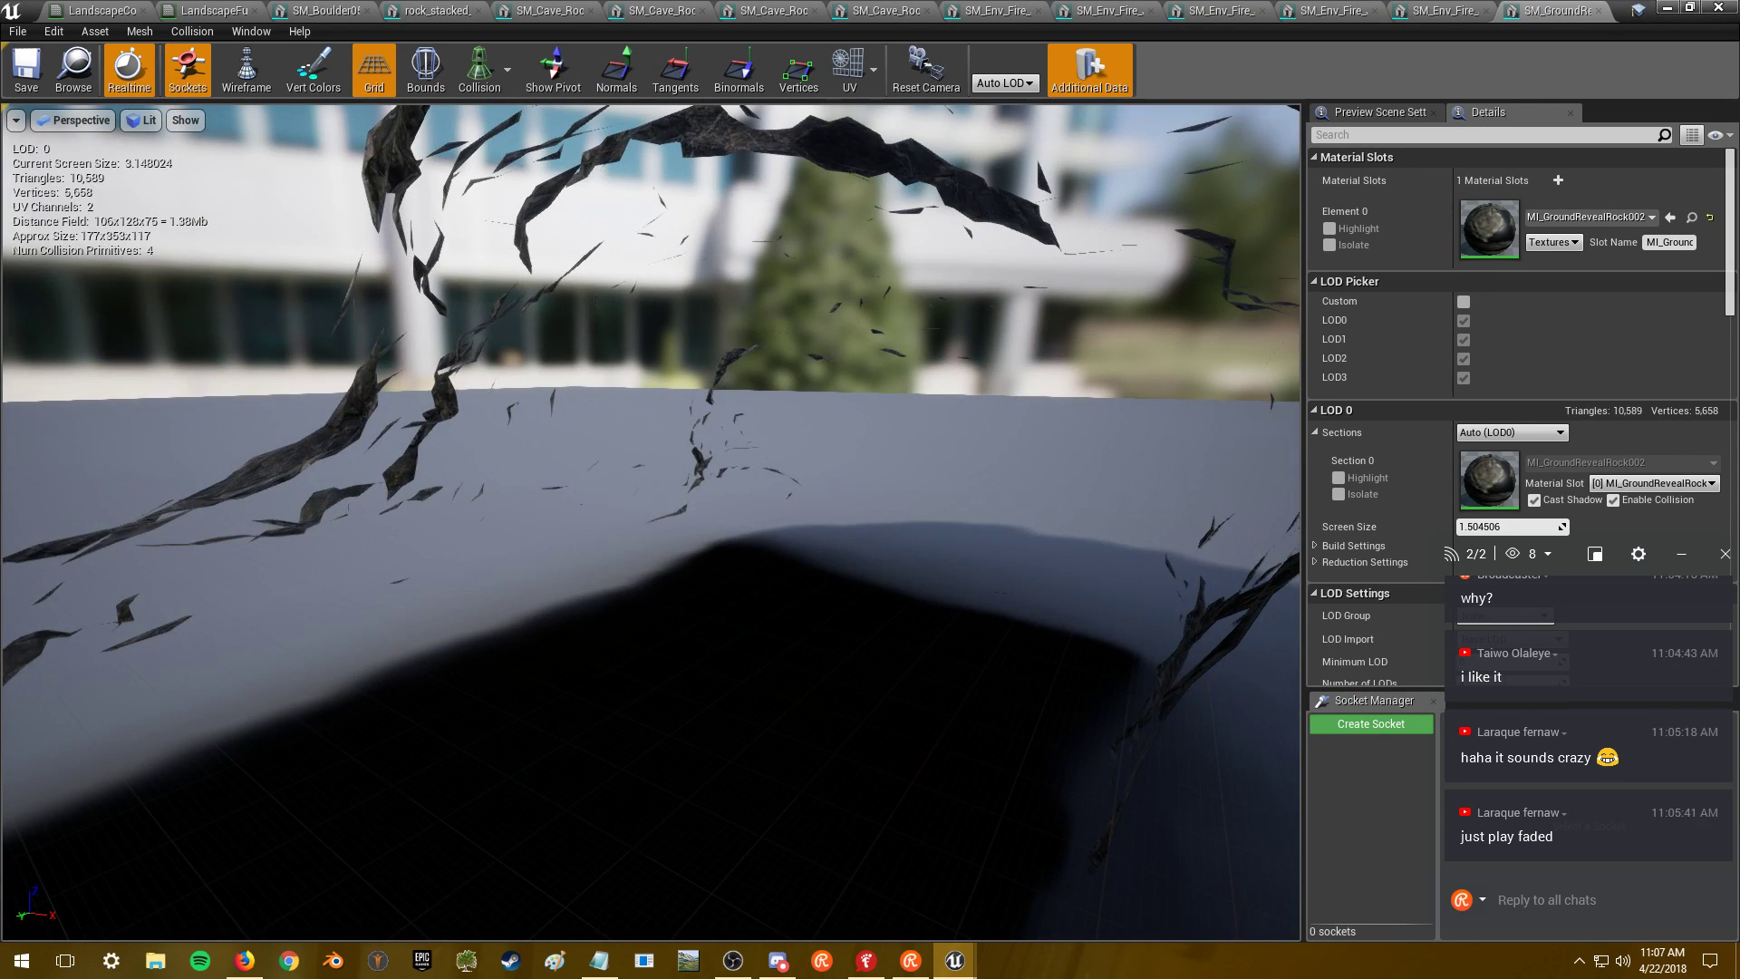
scroll(725, 439, down, 10)
scroll(725, 439, up, 10)
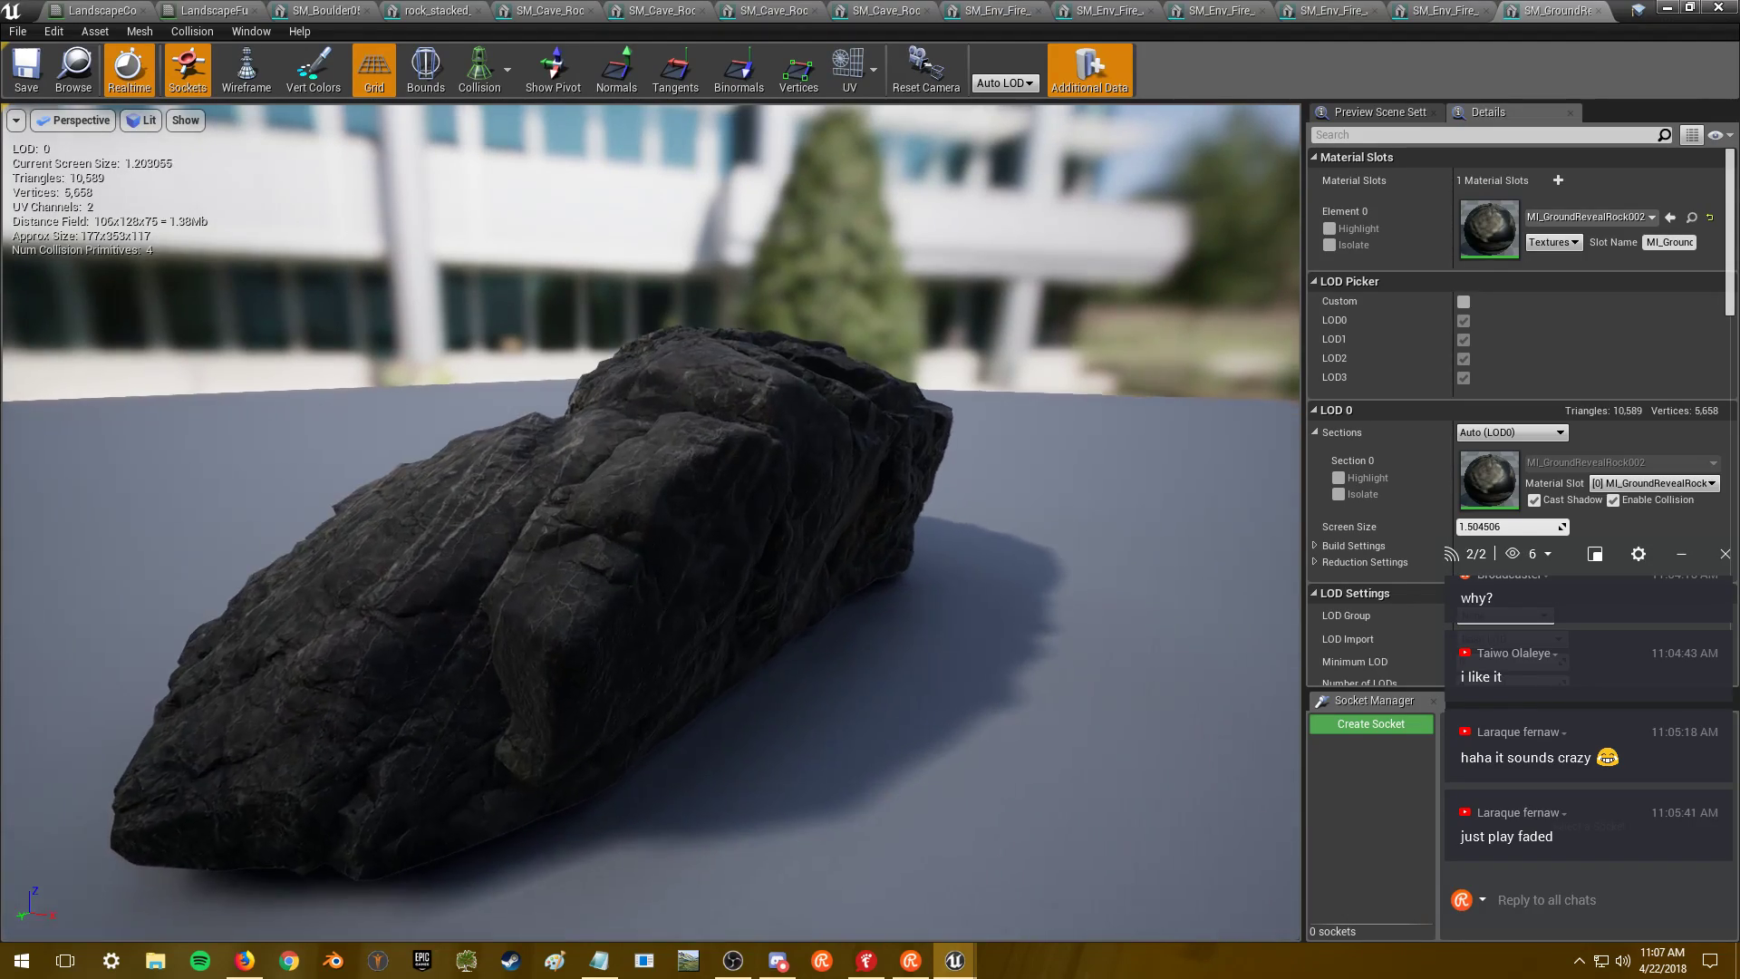
scroll(725, 439, up, 8)
scroll(730, 442, down, 5)
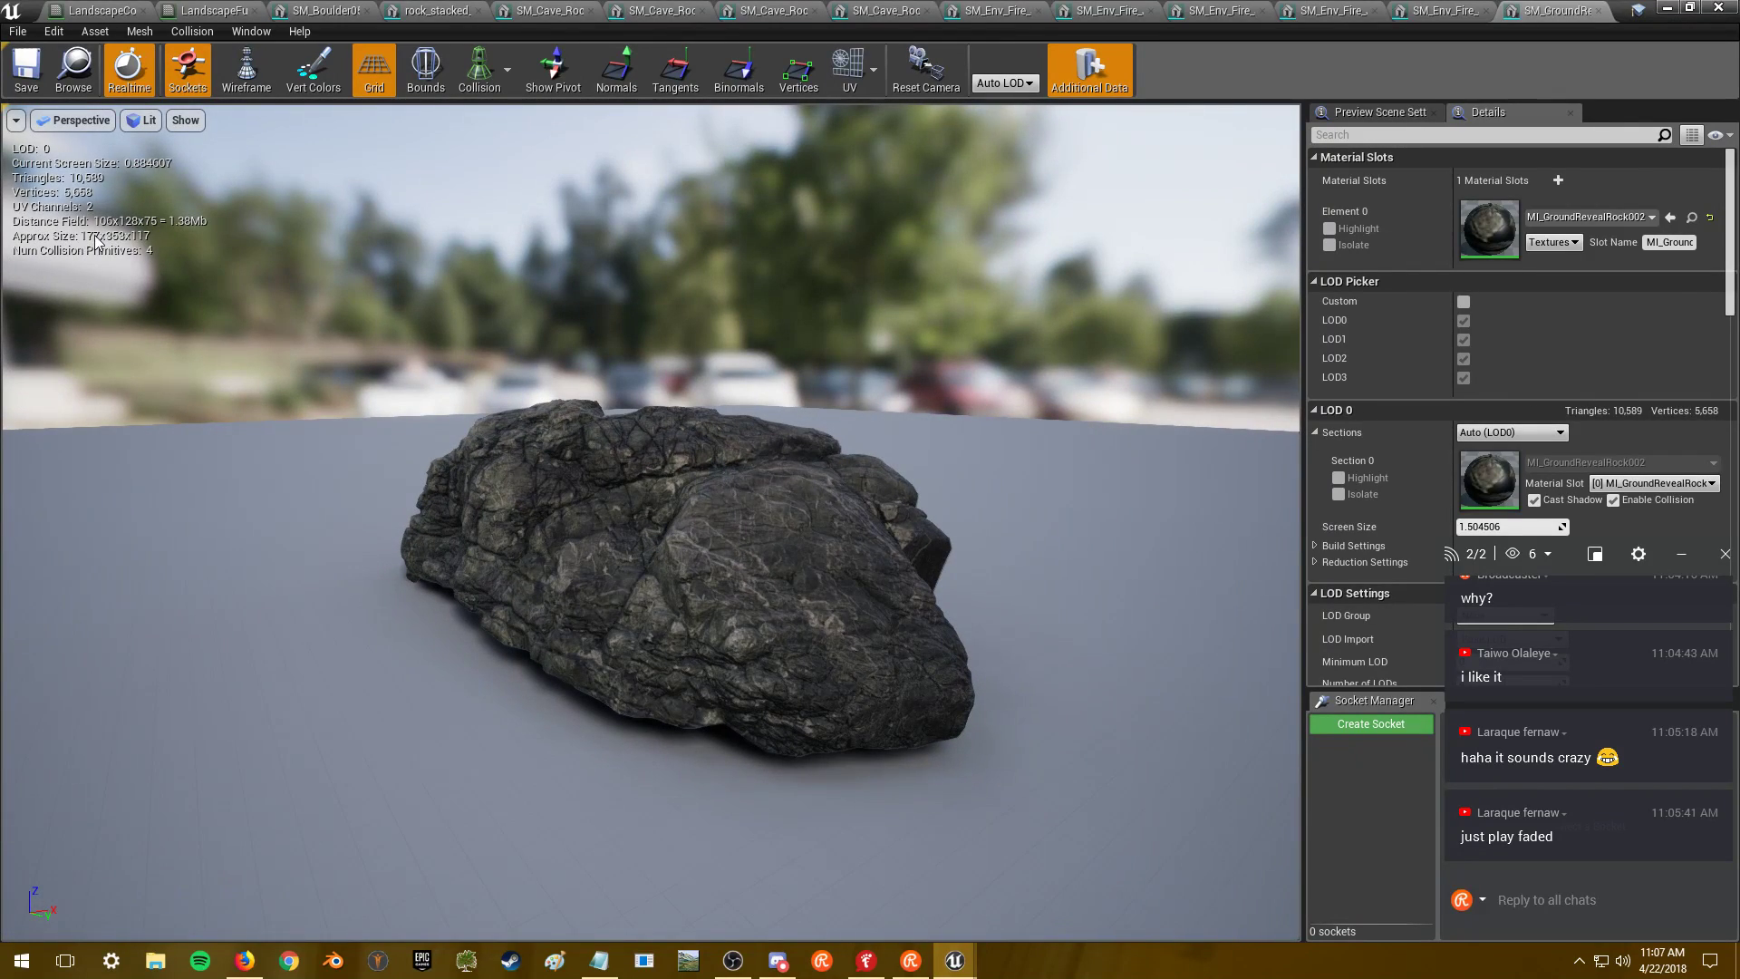
mouse_move(561, 443)
mouse_down()
mouse_move(688, 453)
mouse_move(573, 433)
mouse_up()
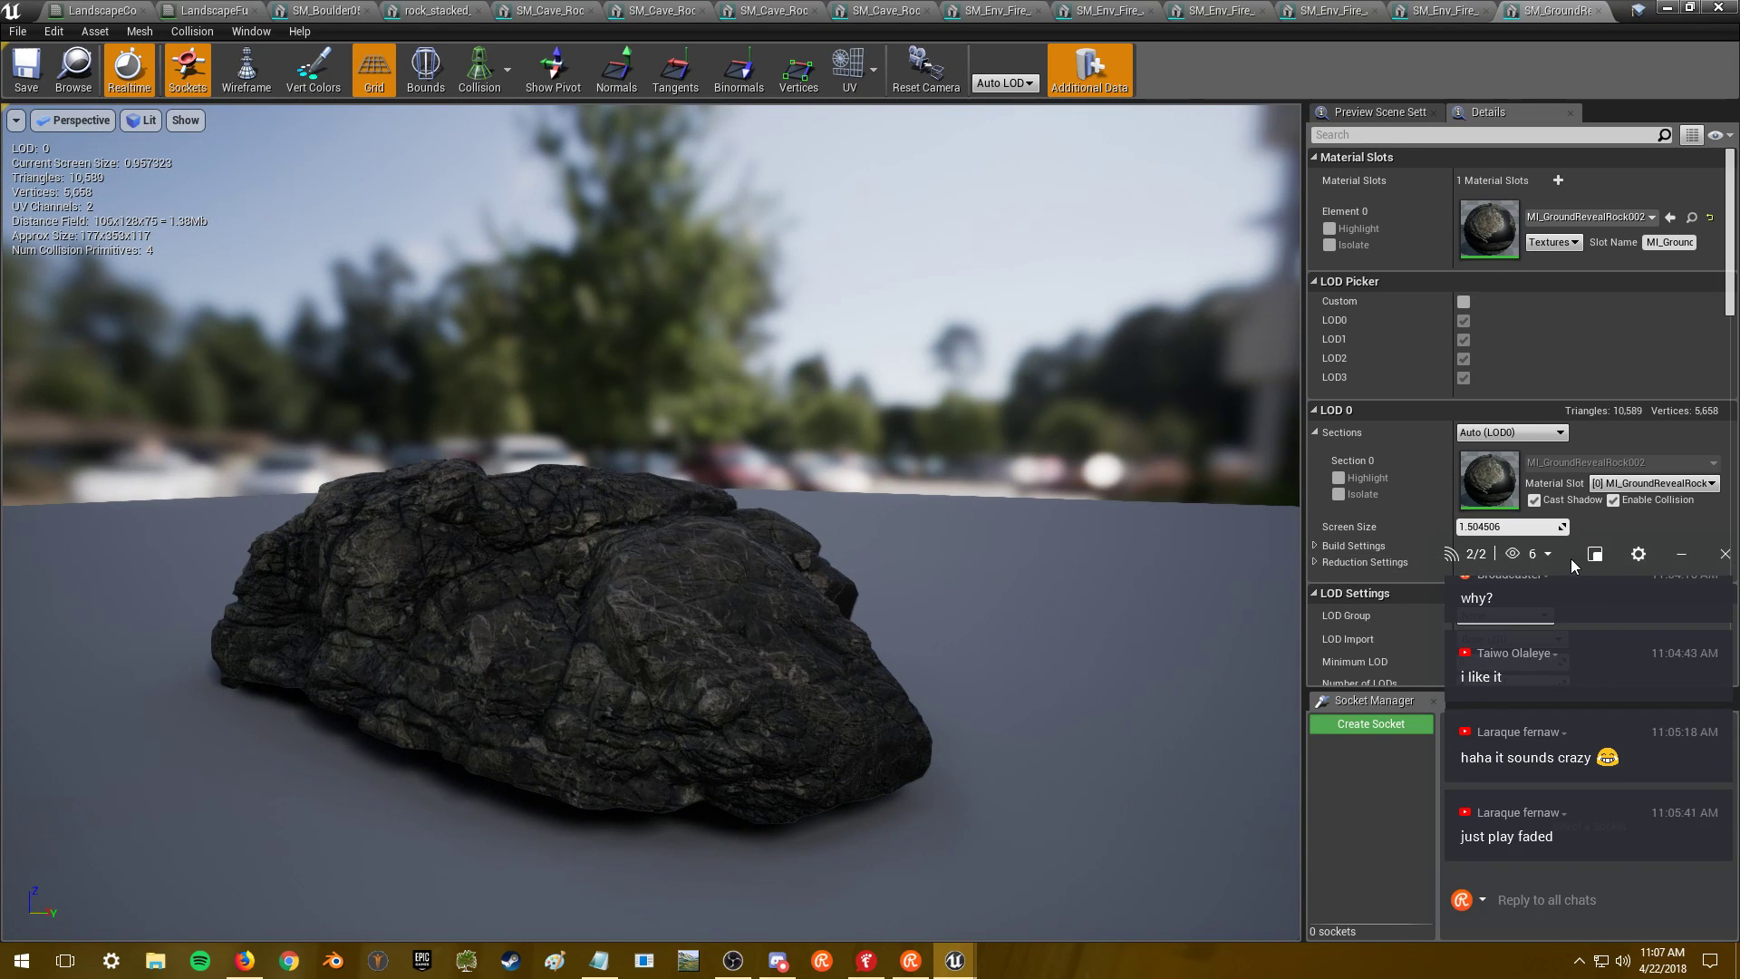
drag(1569, 558, 1139, 539)
- Try Minimum LOD values 1, 0 and 2 on the rock mesh while framing it
click(1507, 662)
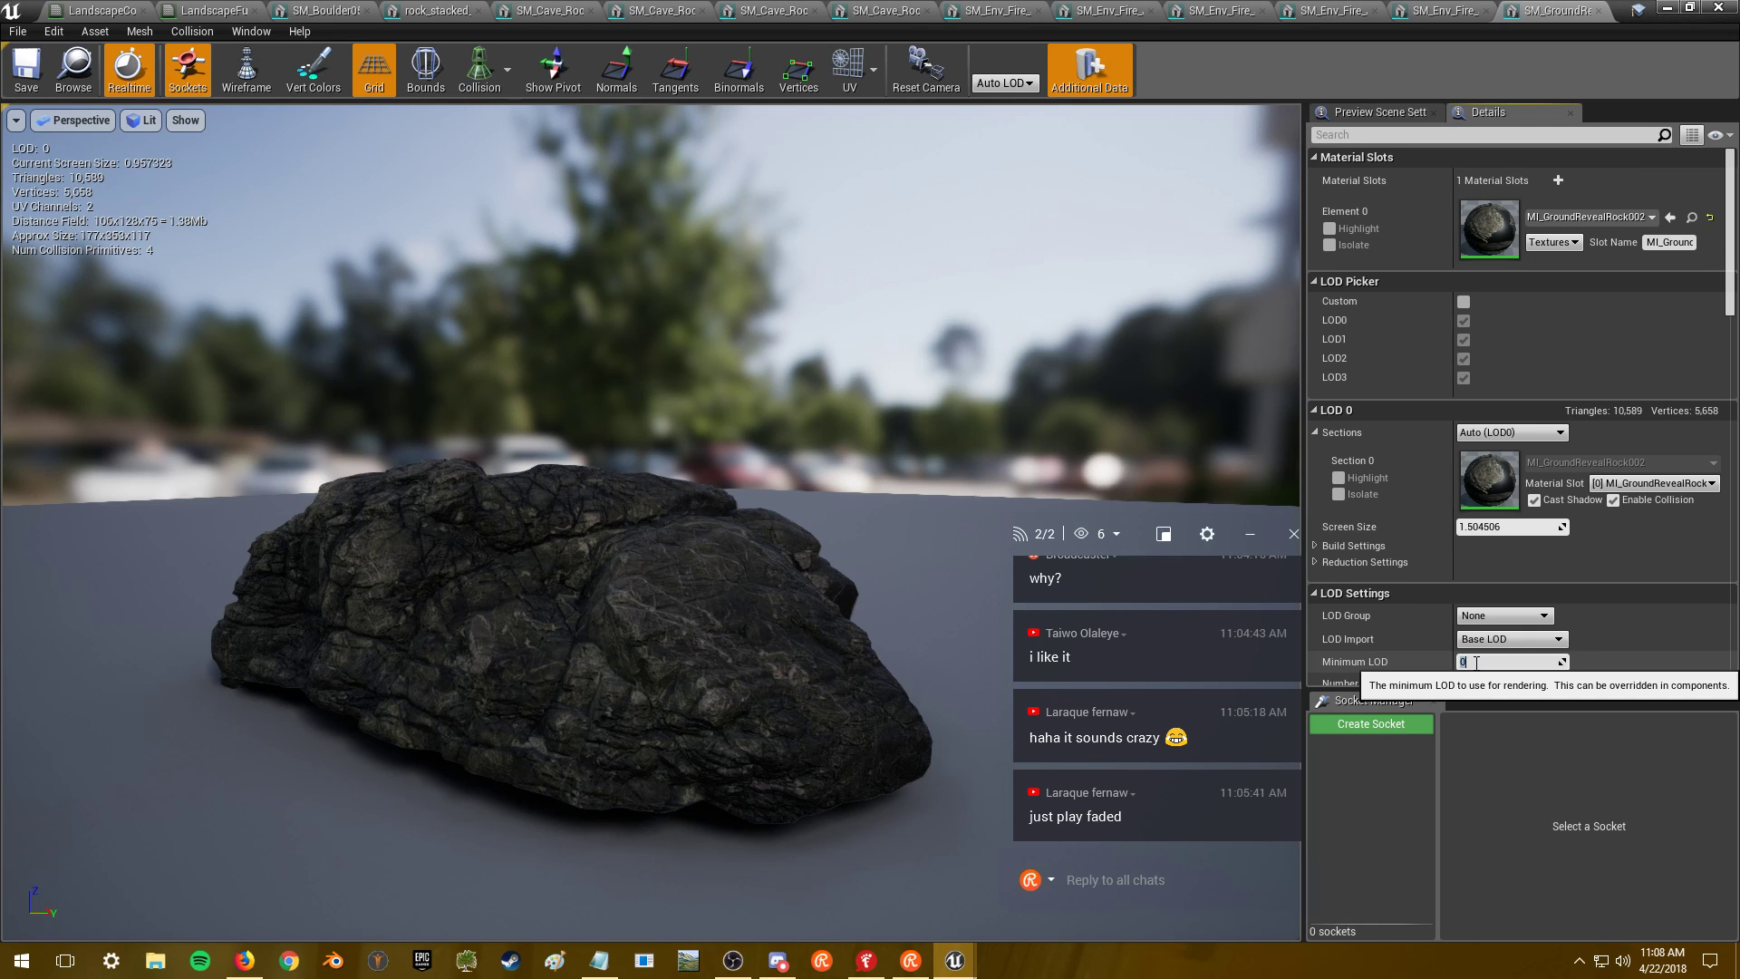
key(Return)
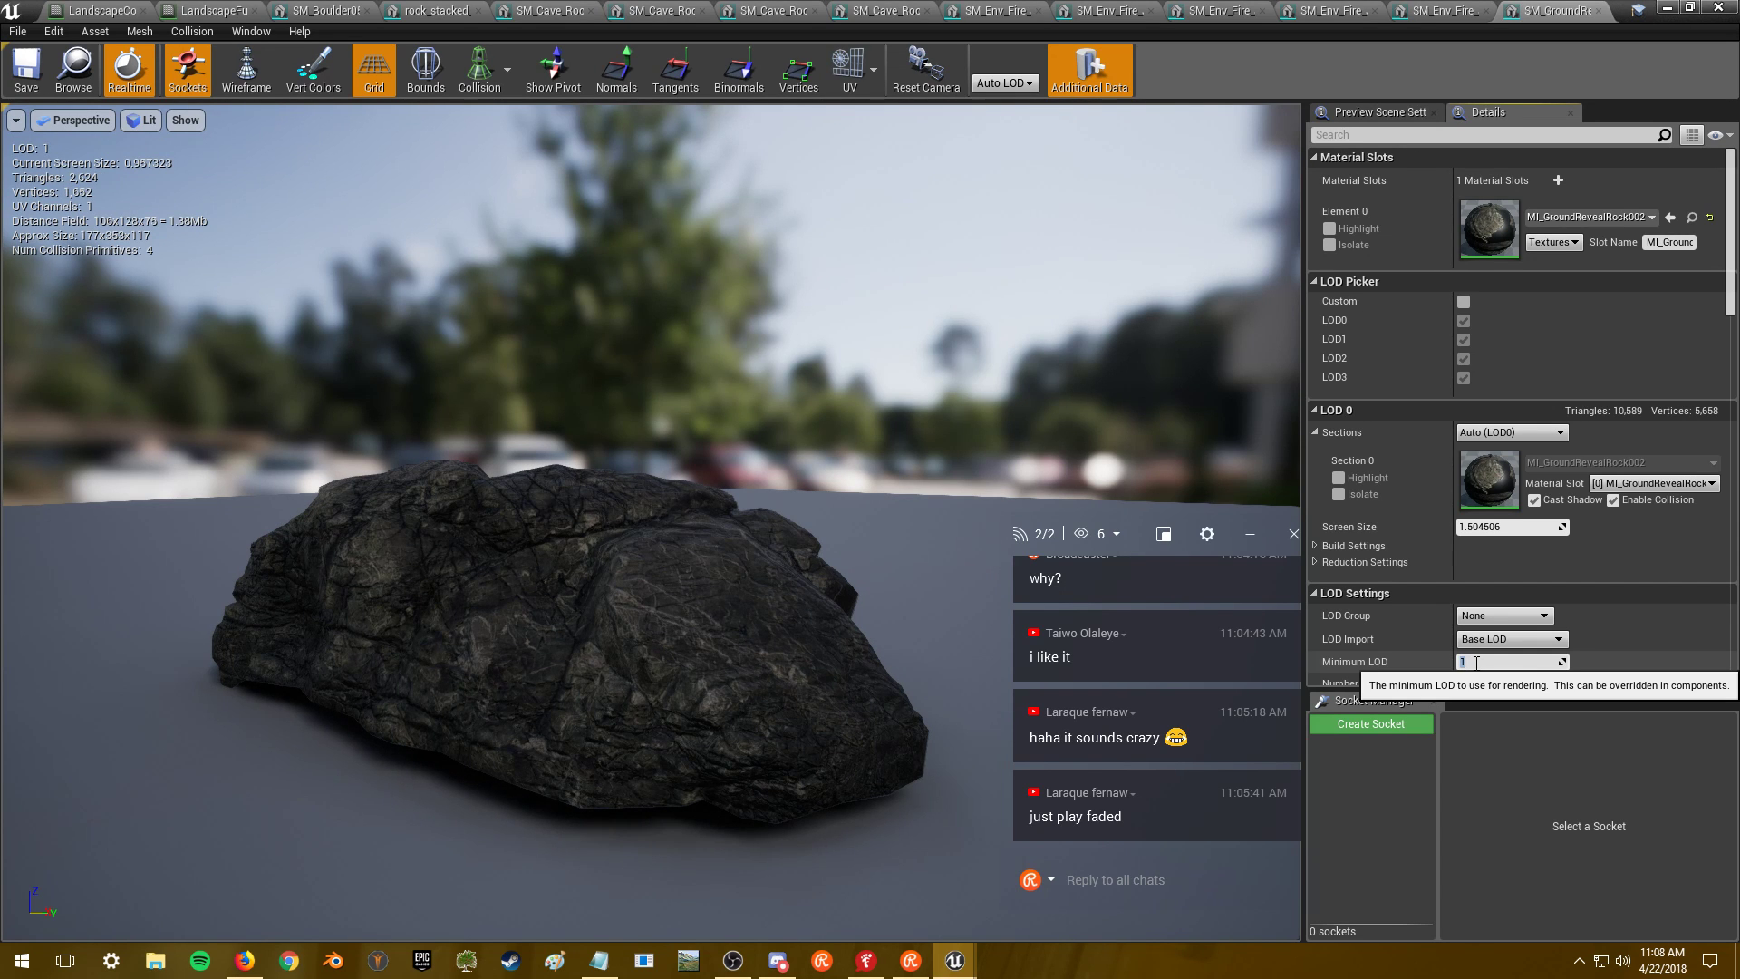
scroll(675, 449, up, 10)
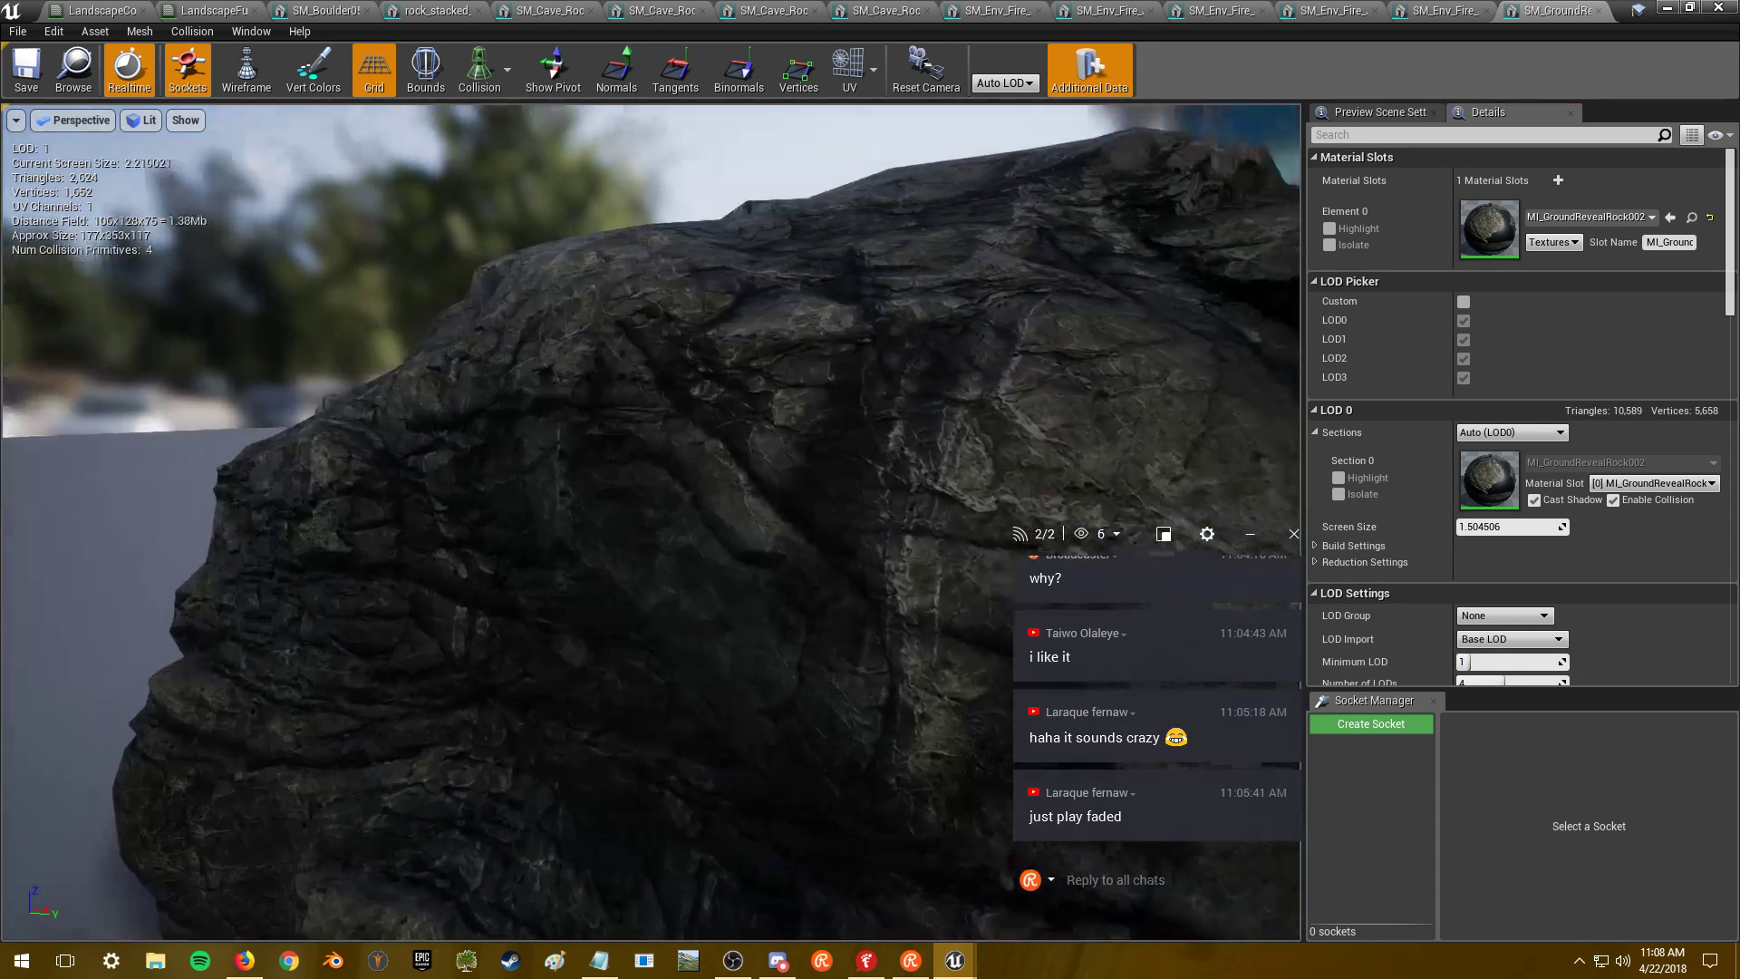
right_drag(675, 449, 770, 517)
key(f)
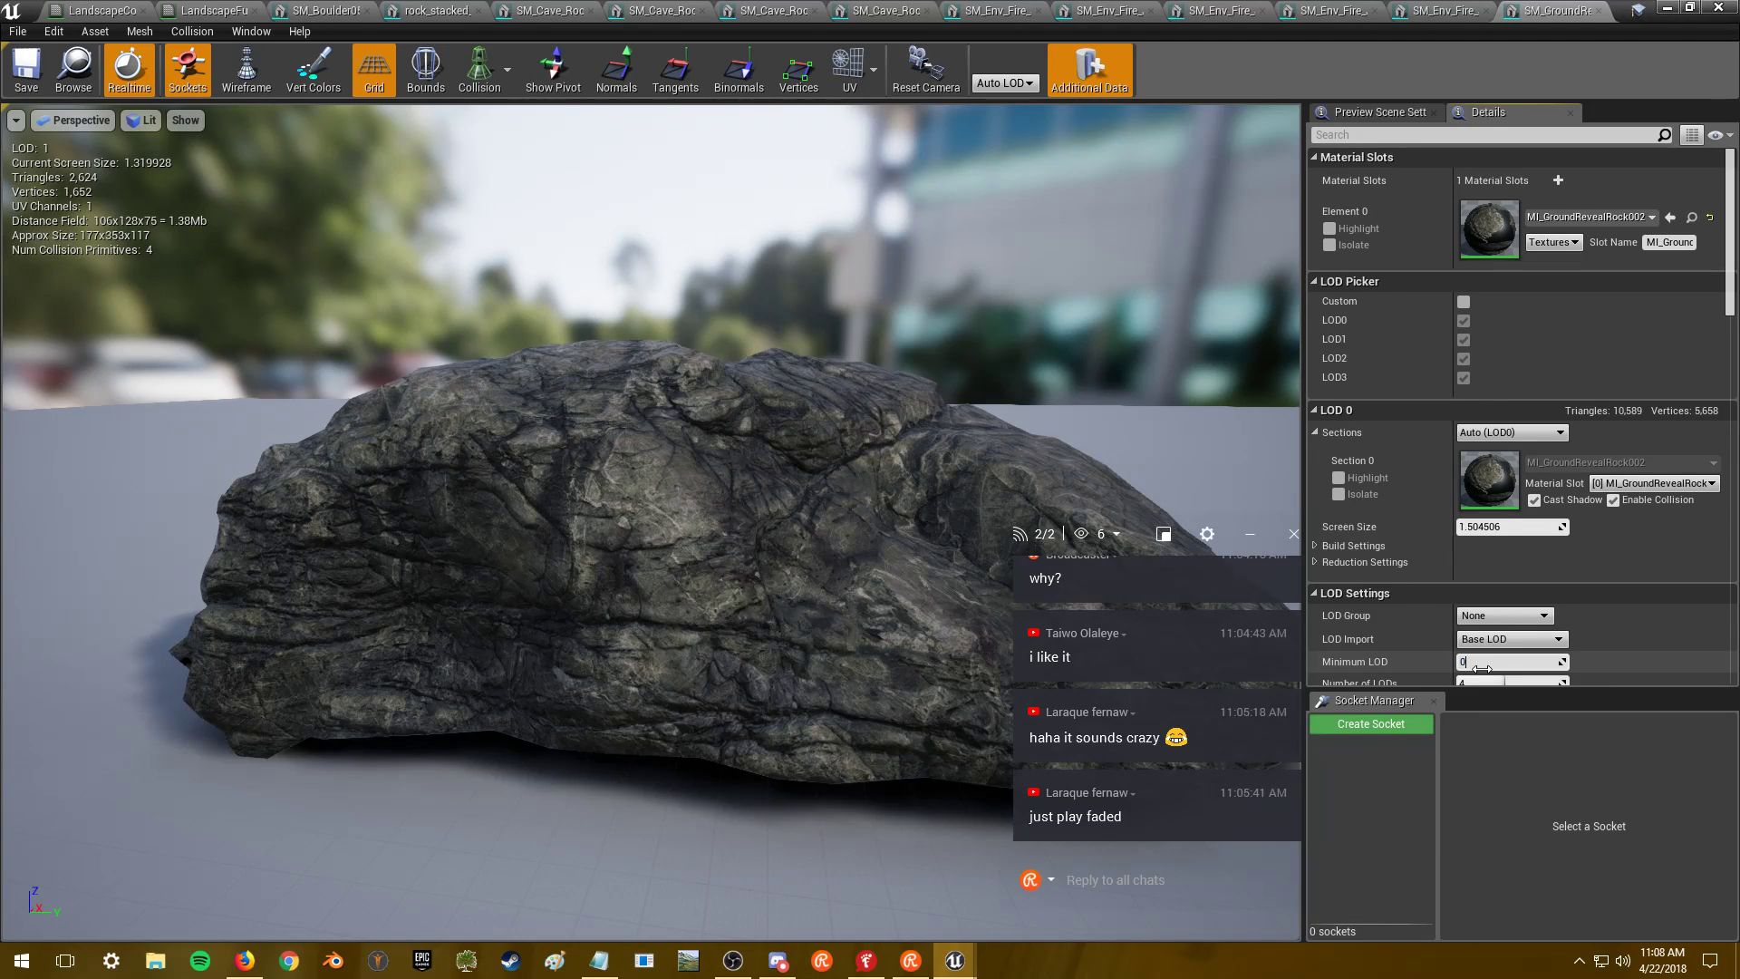
key(Return)
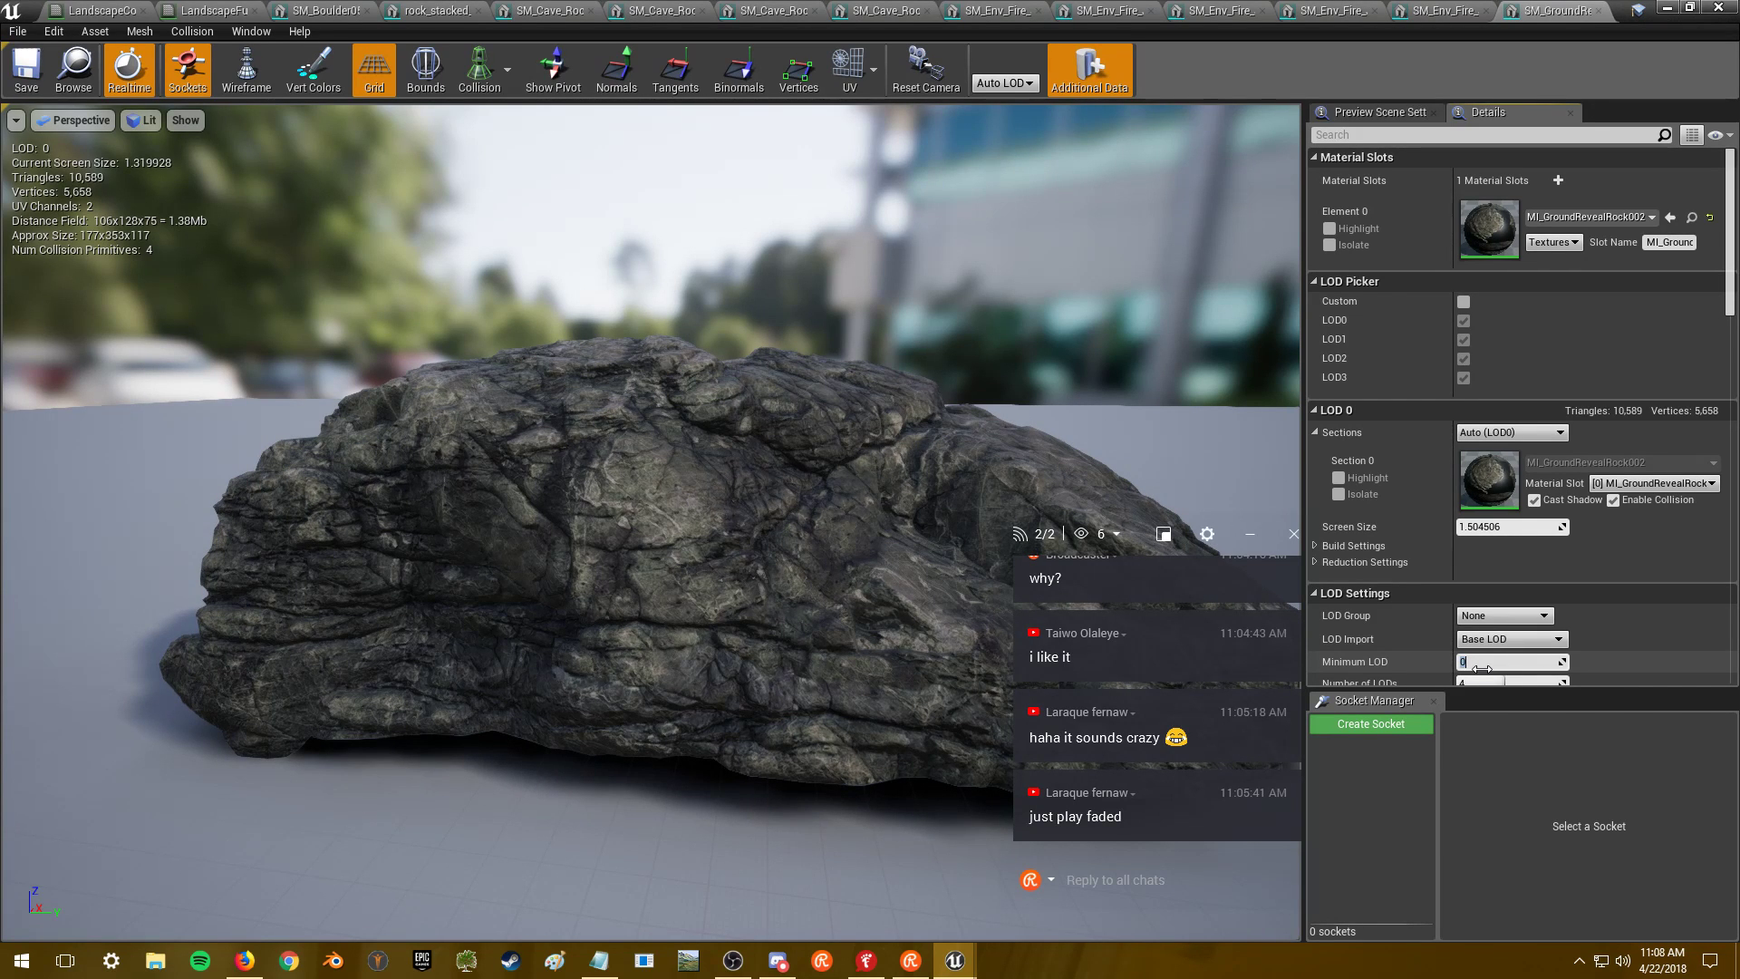
text(2)
key(Return)
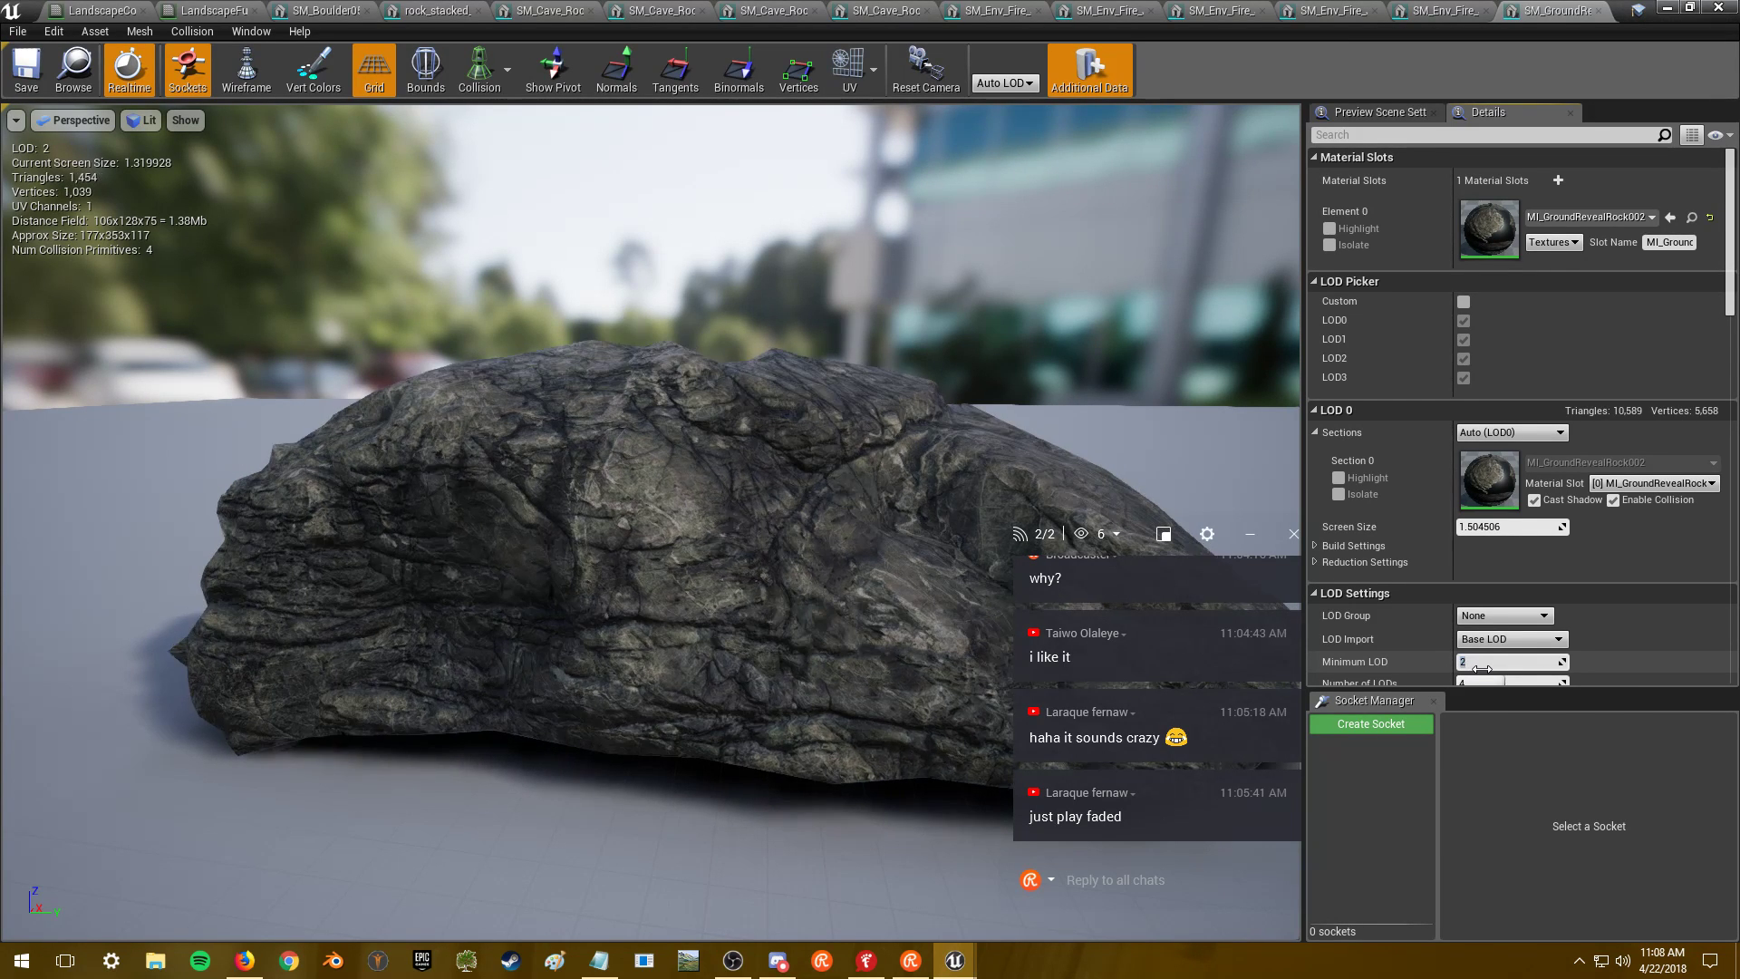
- Settle the rock's Minimum LOD at 2 (1,454 triangles) and orbit to inspect the lower detail
text(1)
key(Return)
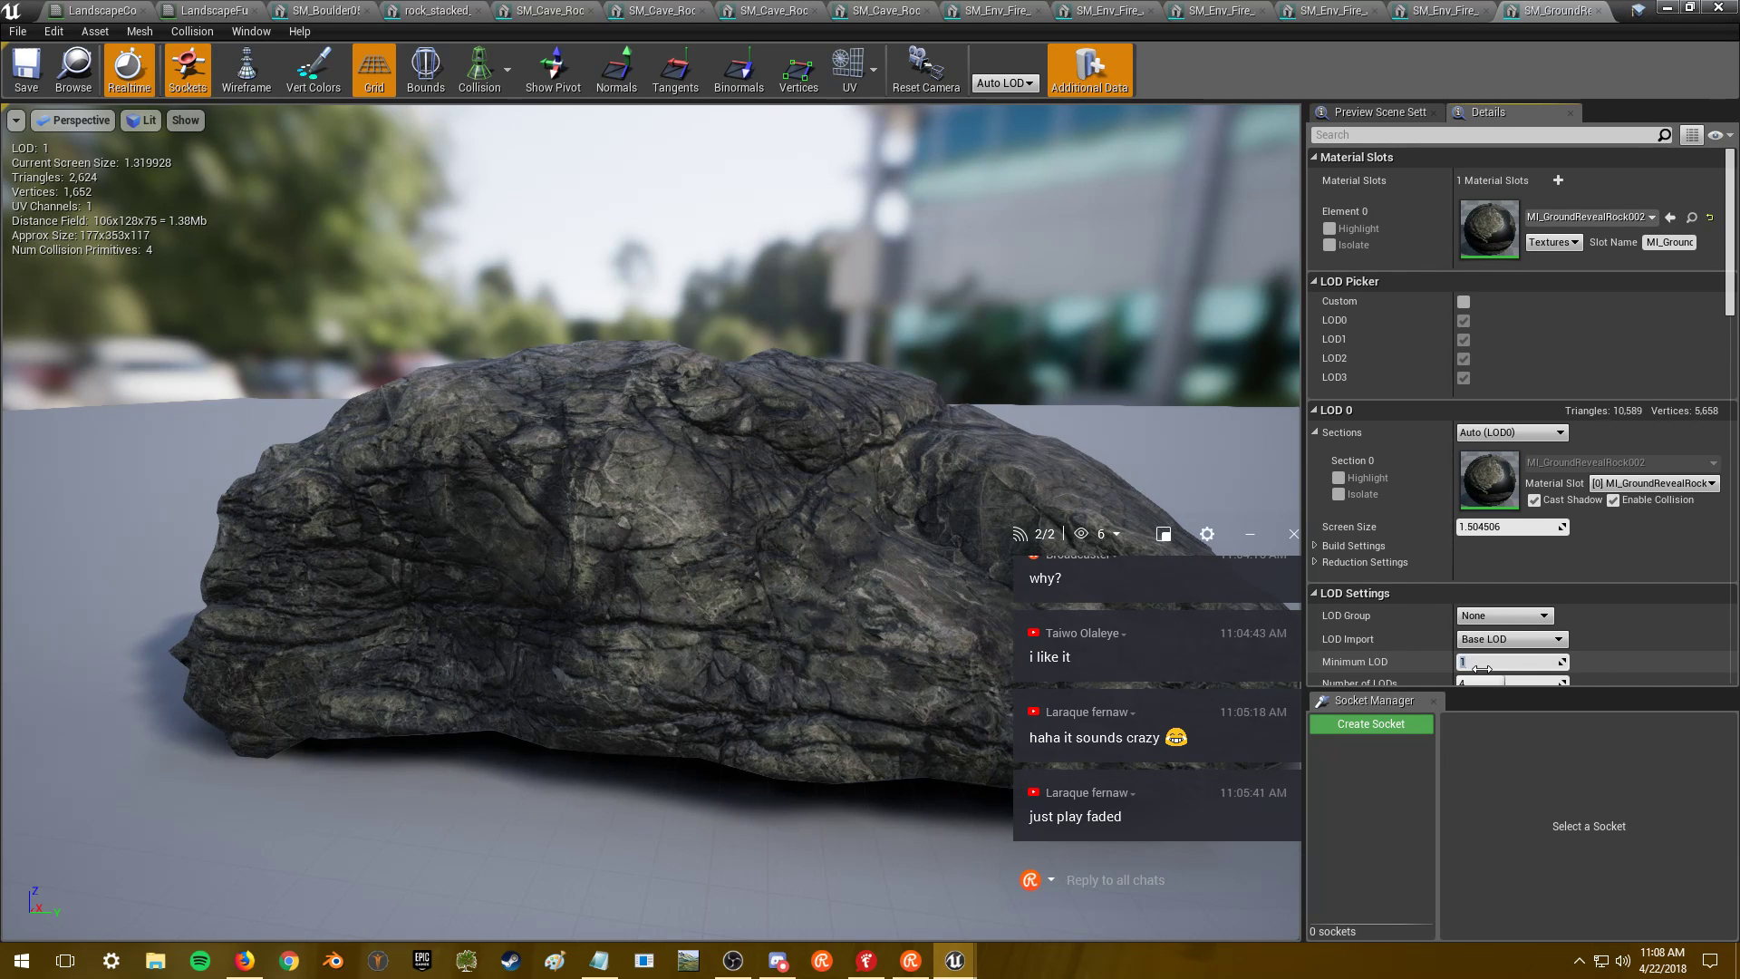
key(BackSpace)
text(1)
key(Return)
text(0)
key(Return)
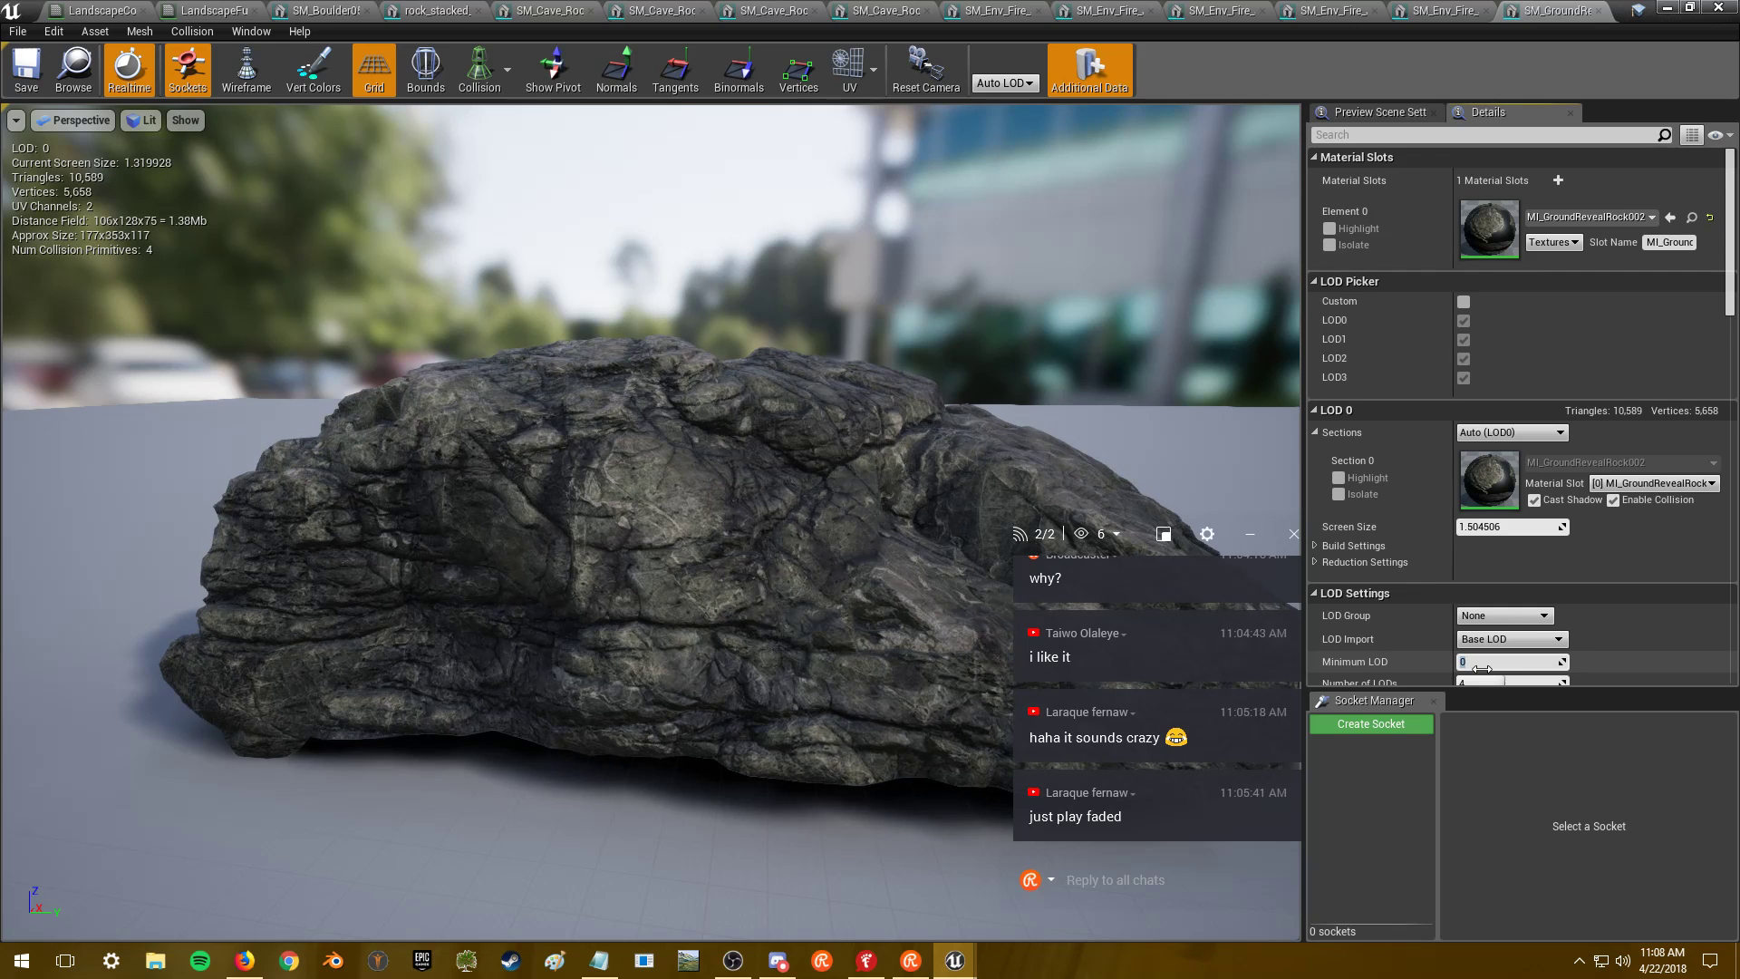
key(Return)
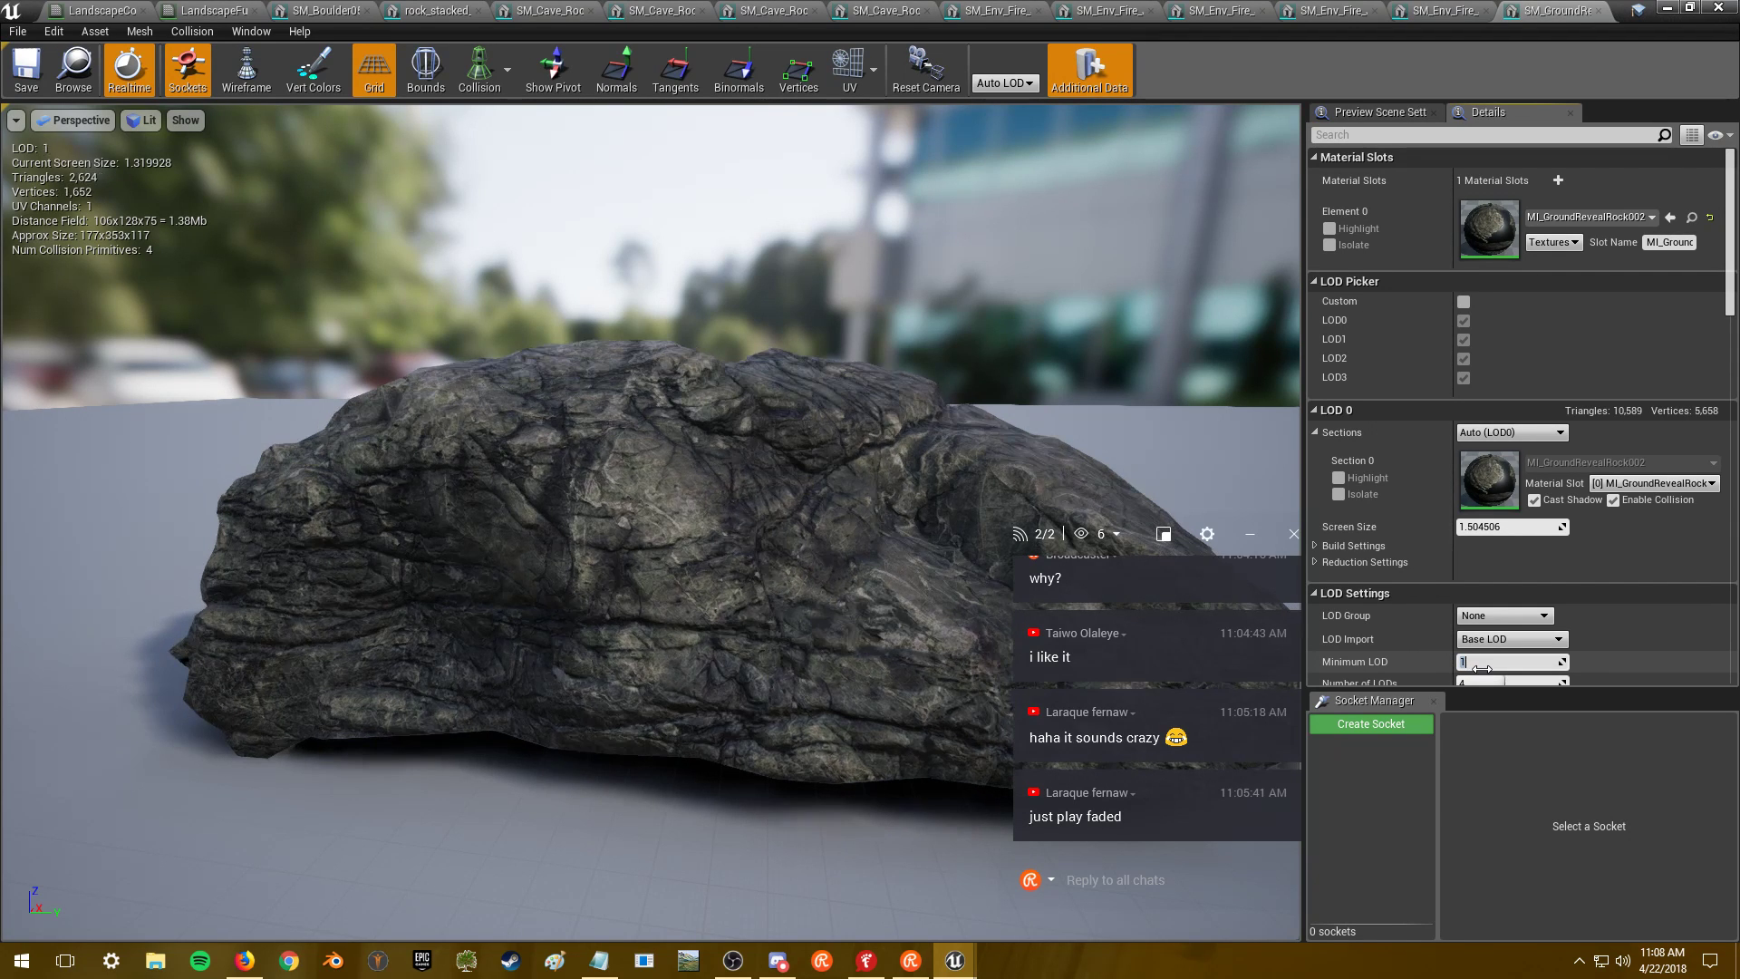
key(Return)
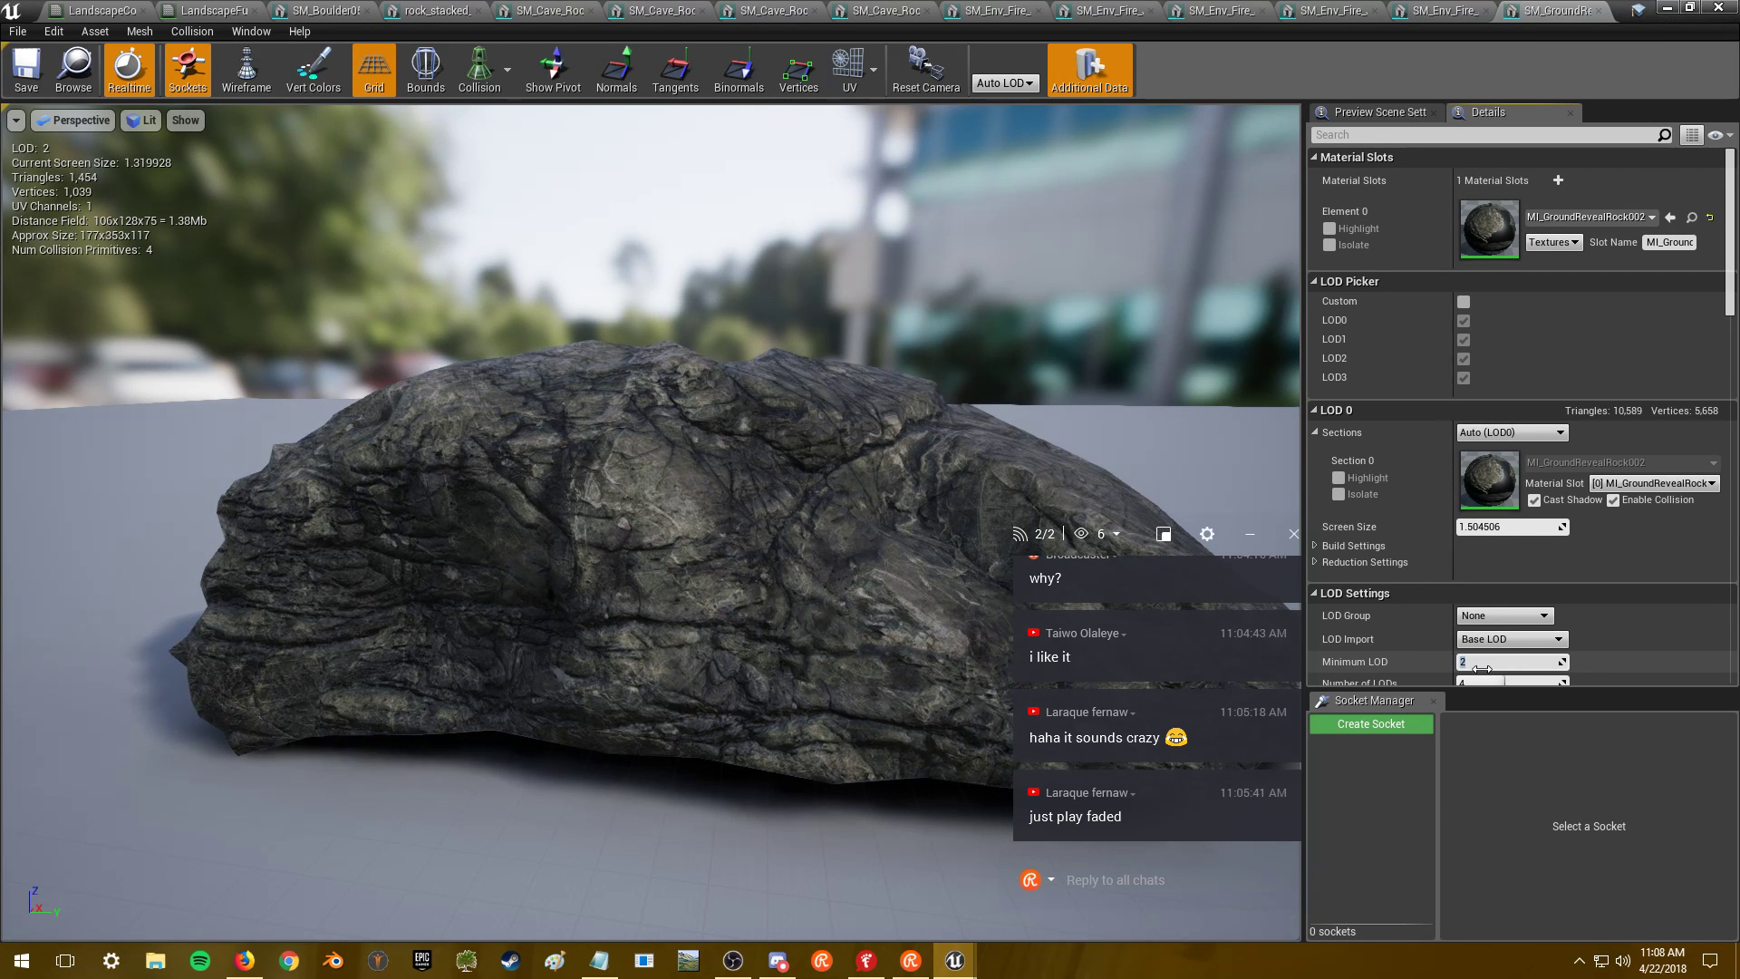
drag(650, 522, 481, 489)
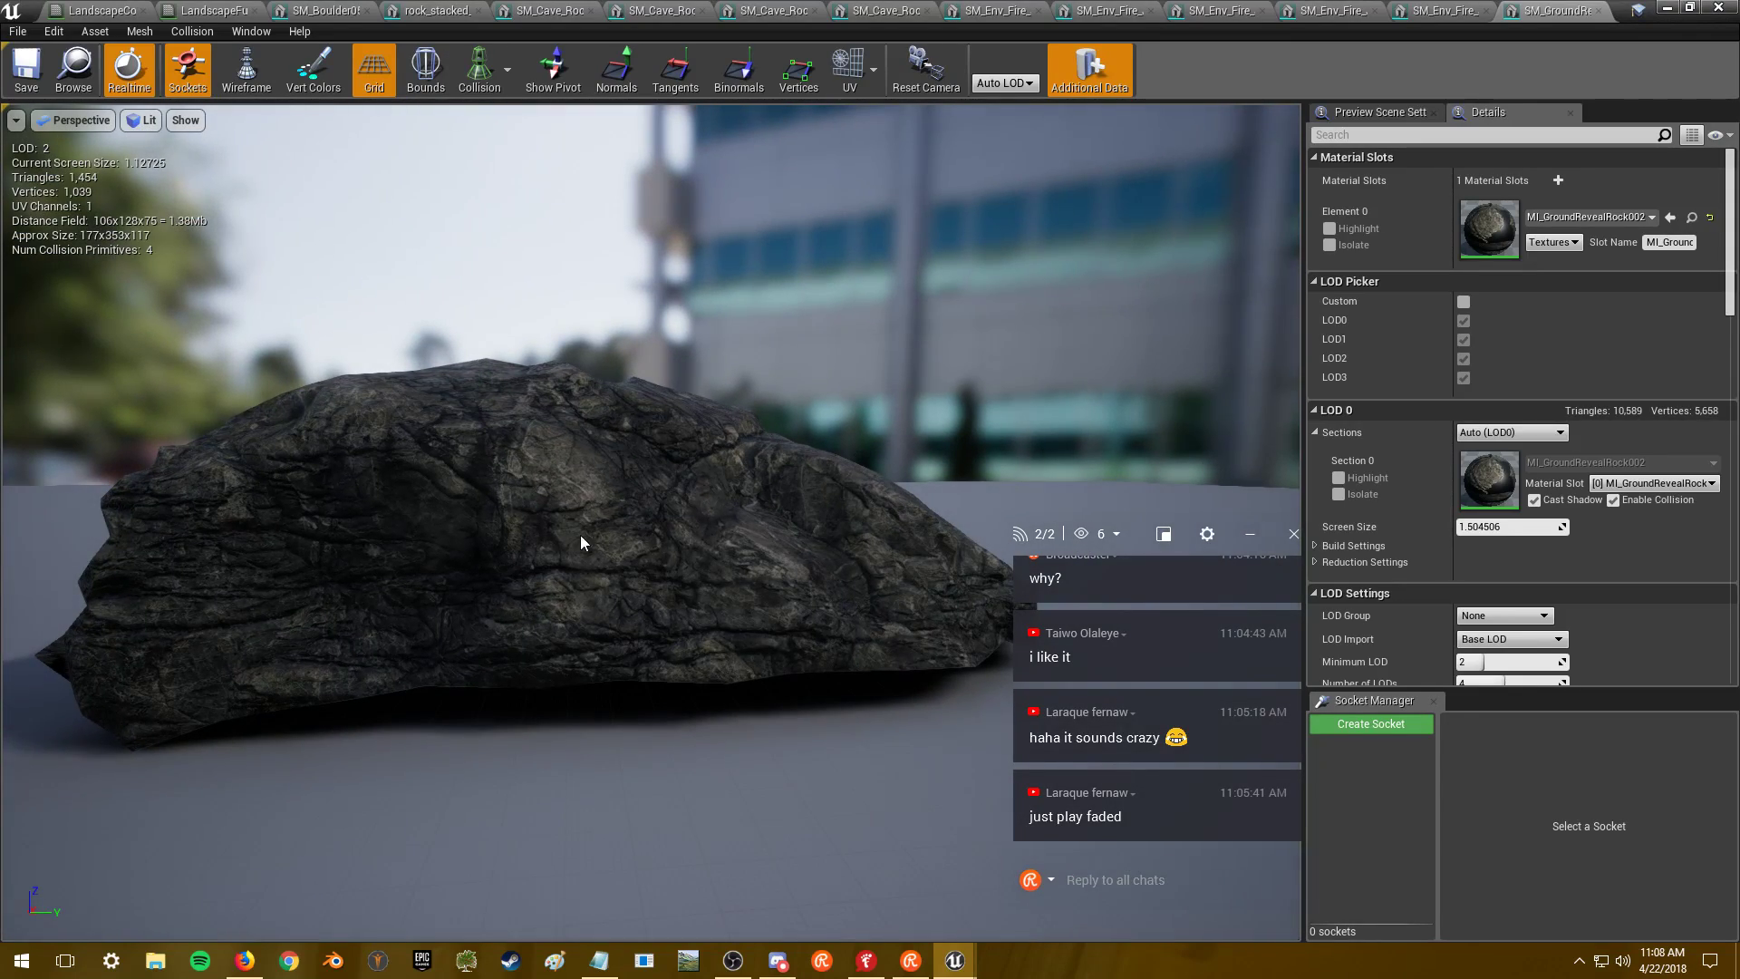
drag(407, 551, 413, 589)
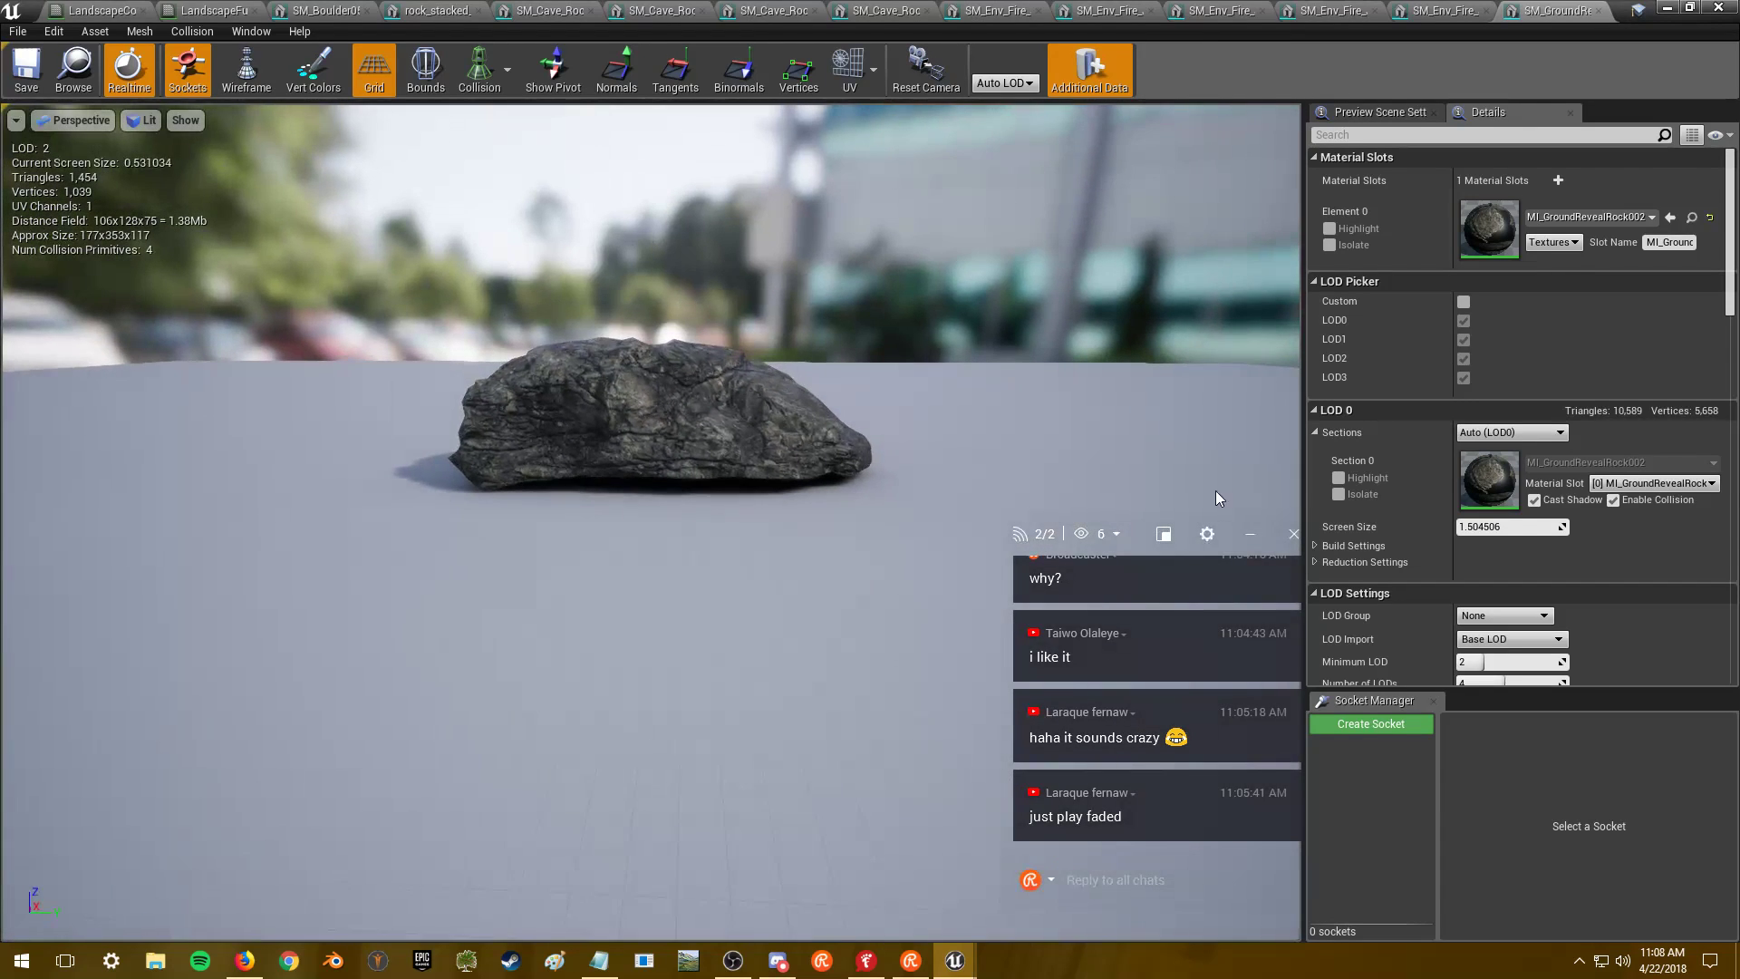
- Cap the diffuse texture T_GroundRevealRock002_D_CC_R from MI_GroundRevealRock002 at 2048 maximum texture size
double_click(1508, 255)
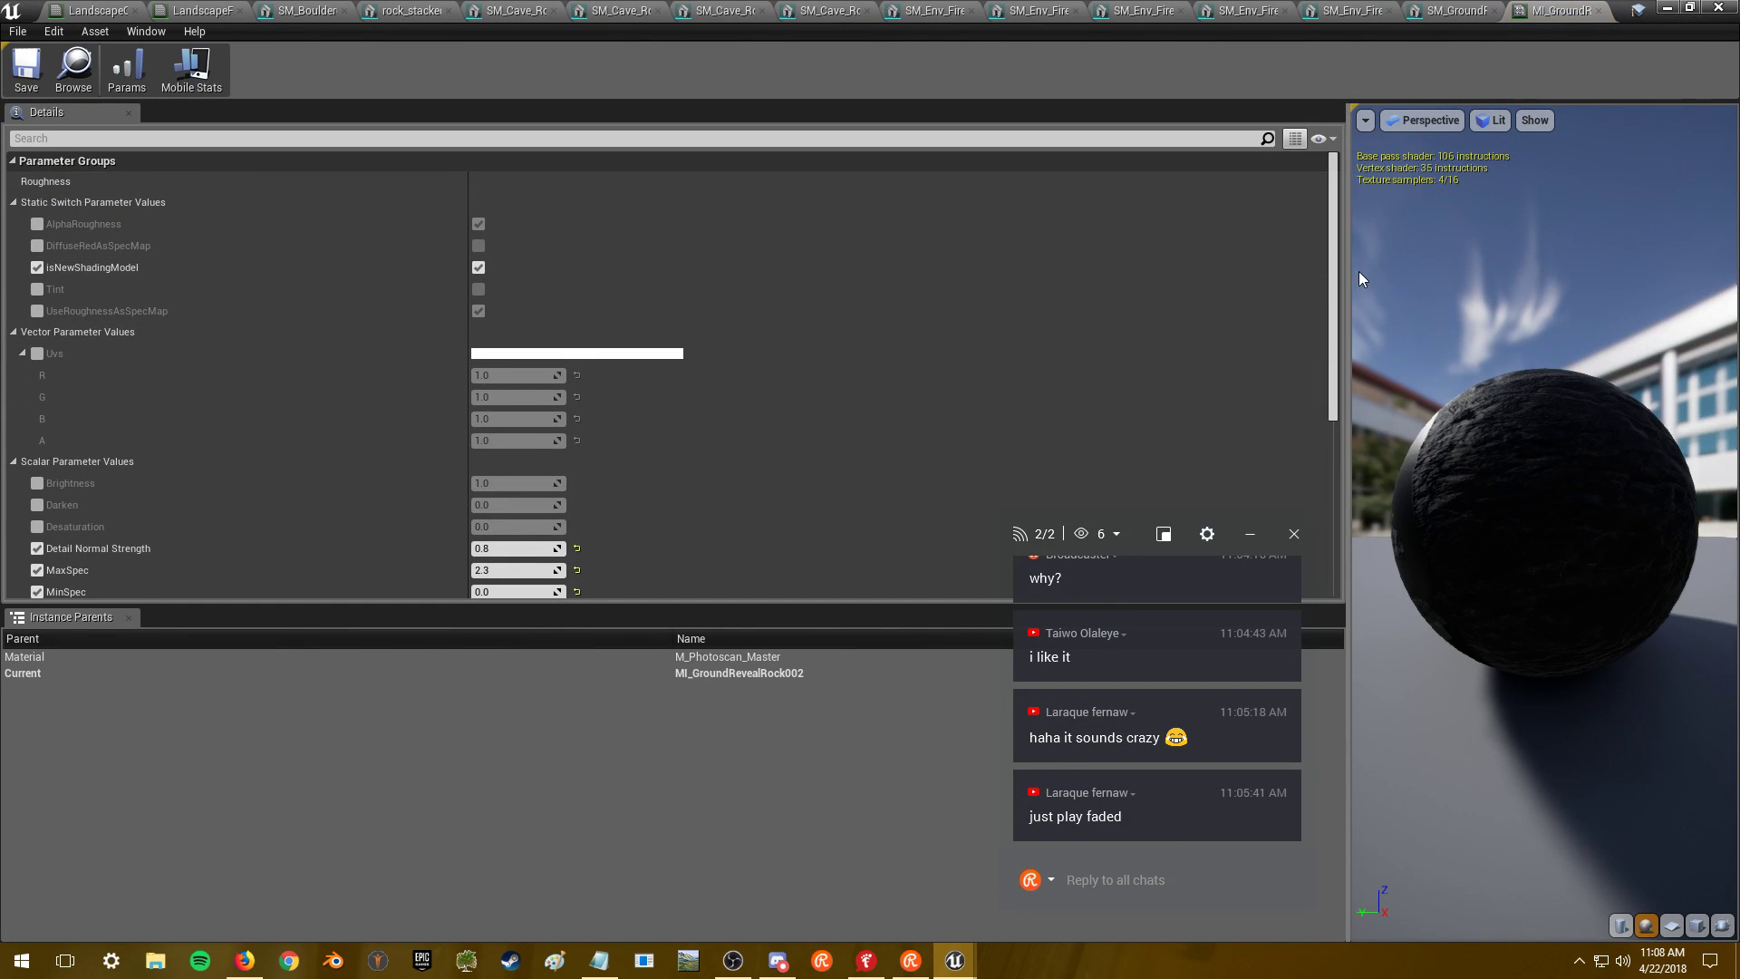
scroll(890, 416, down, 10)
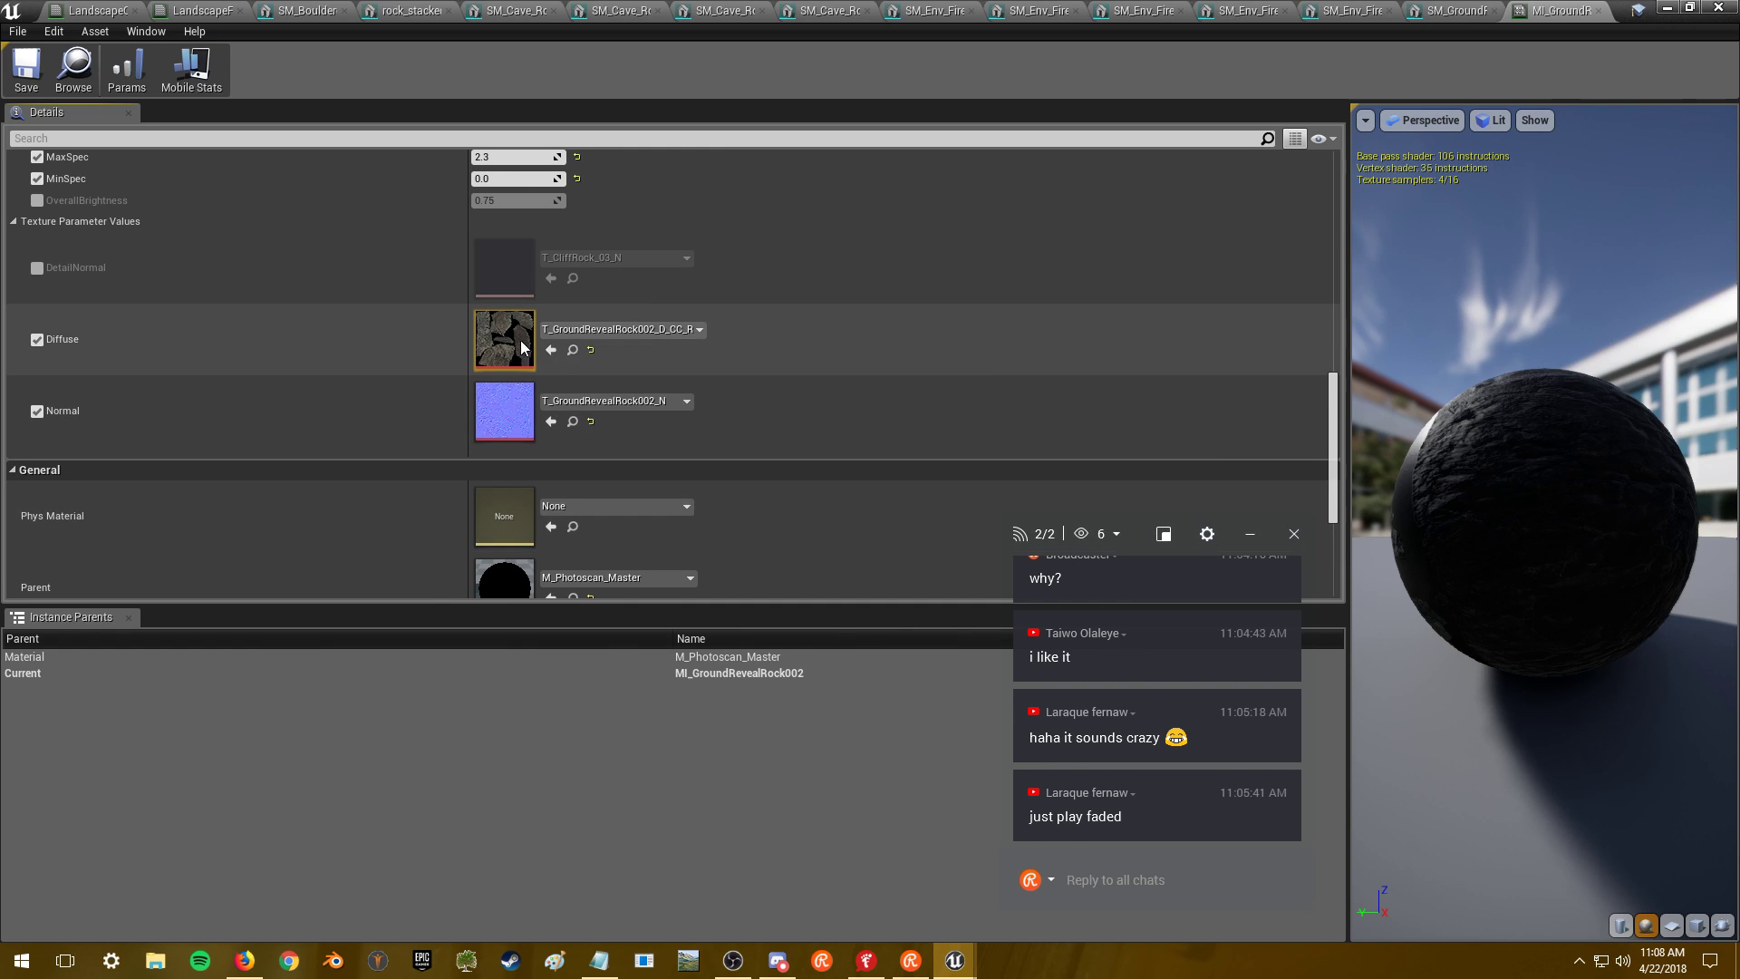
double_click(499, 342)
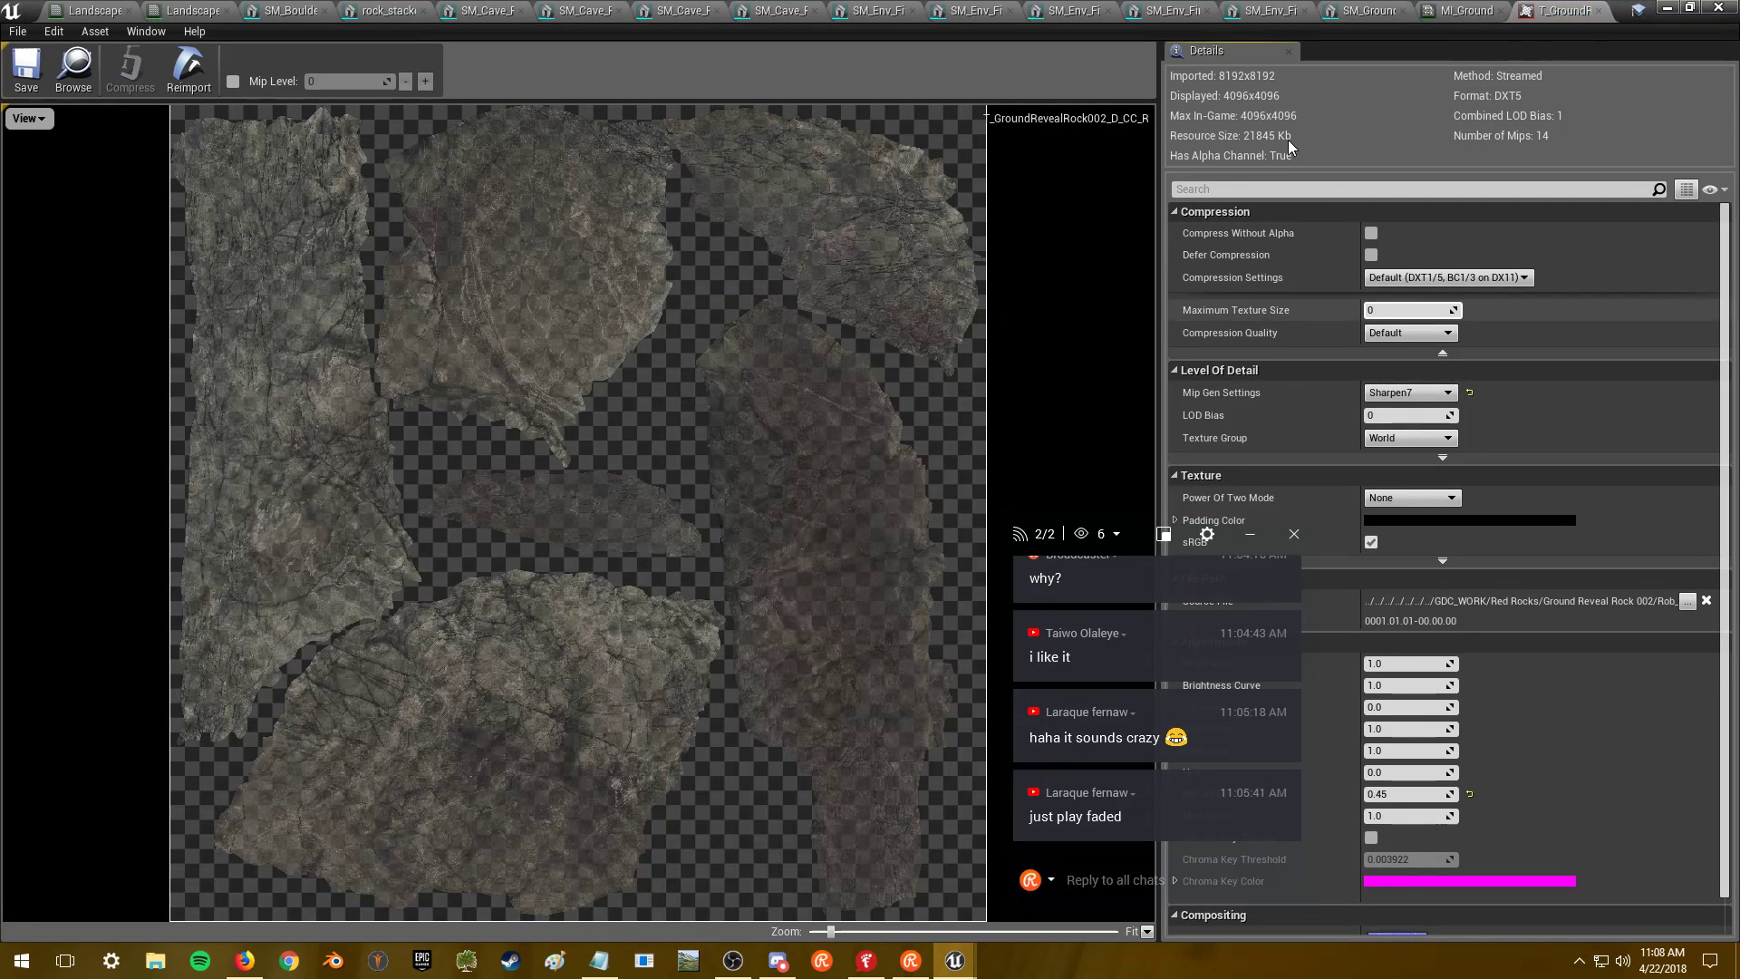
click(1416, 311)
text(2048)
key(Return)
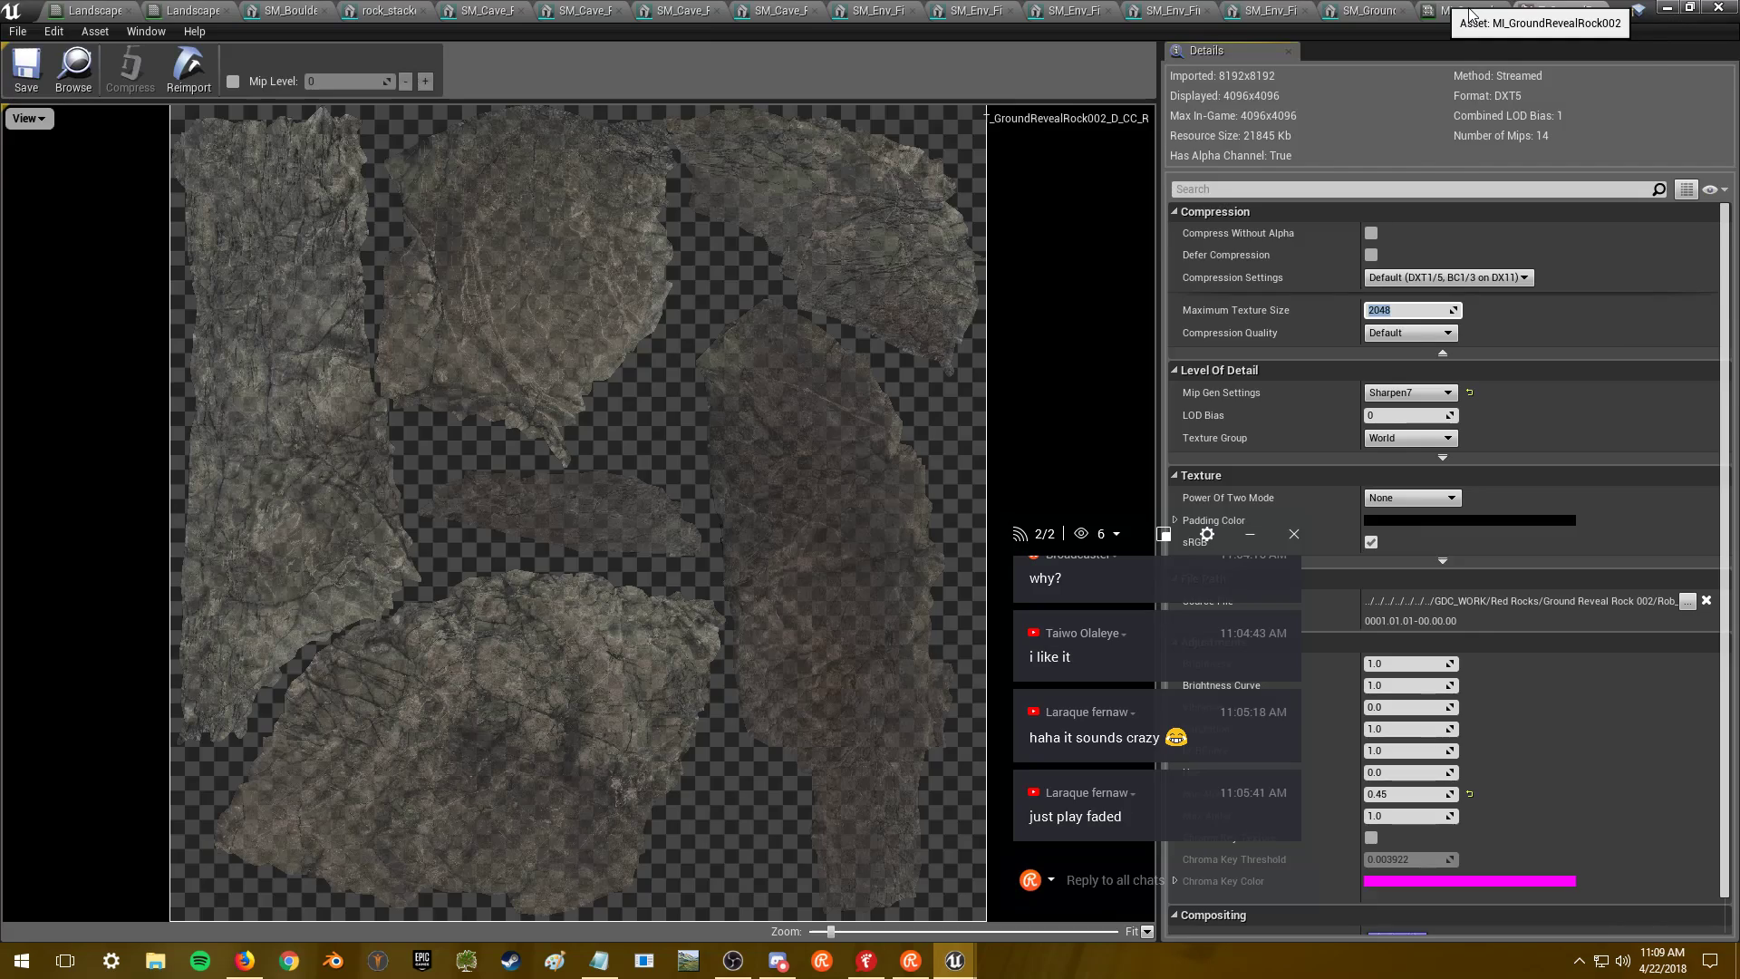
click(1470, 12)
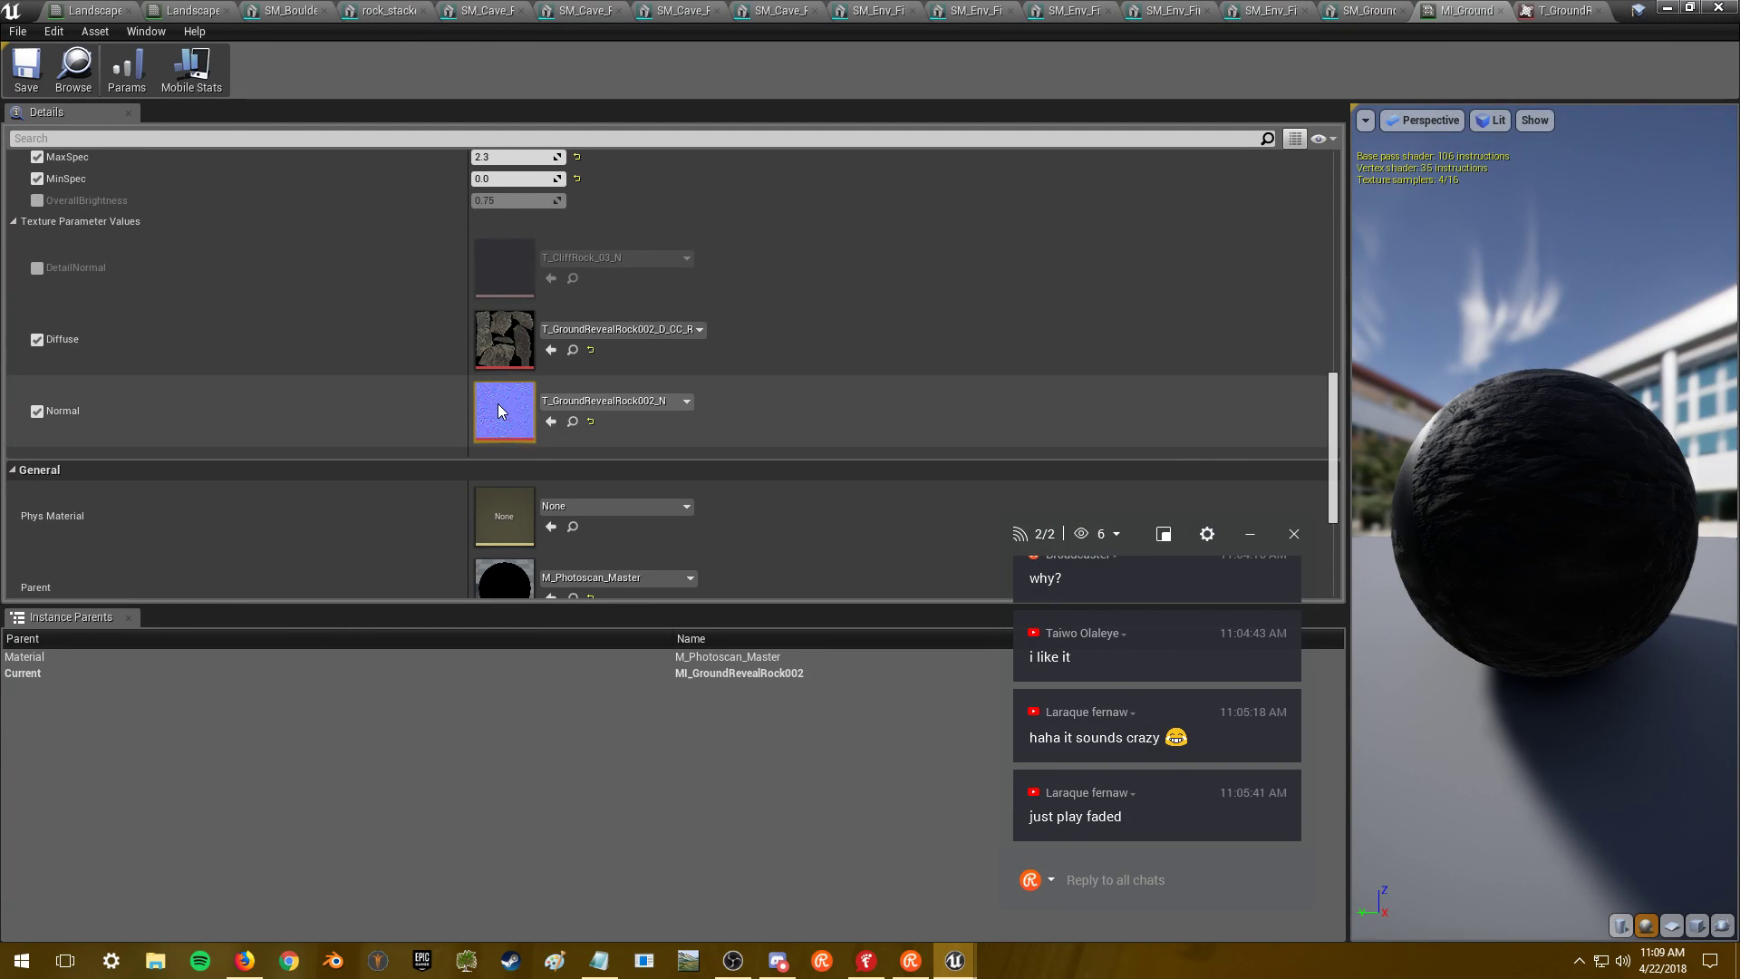
- Set the rock's normal map Maximum Texture Size to 2048
double_click(516, 412)
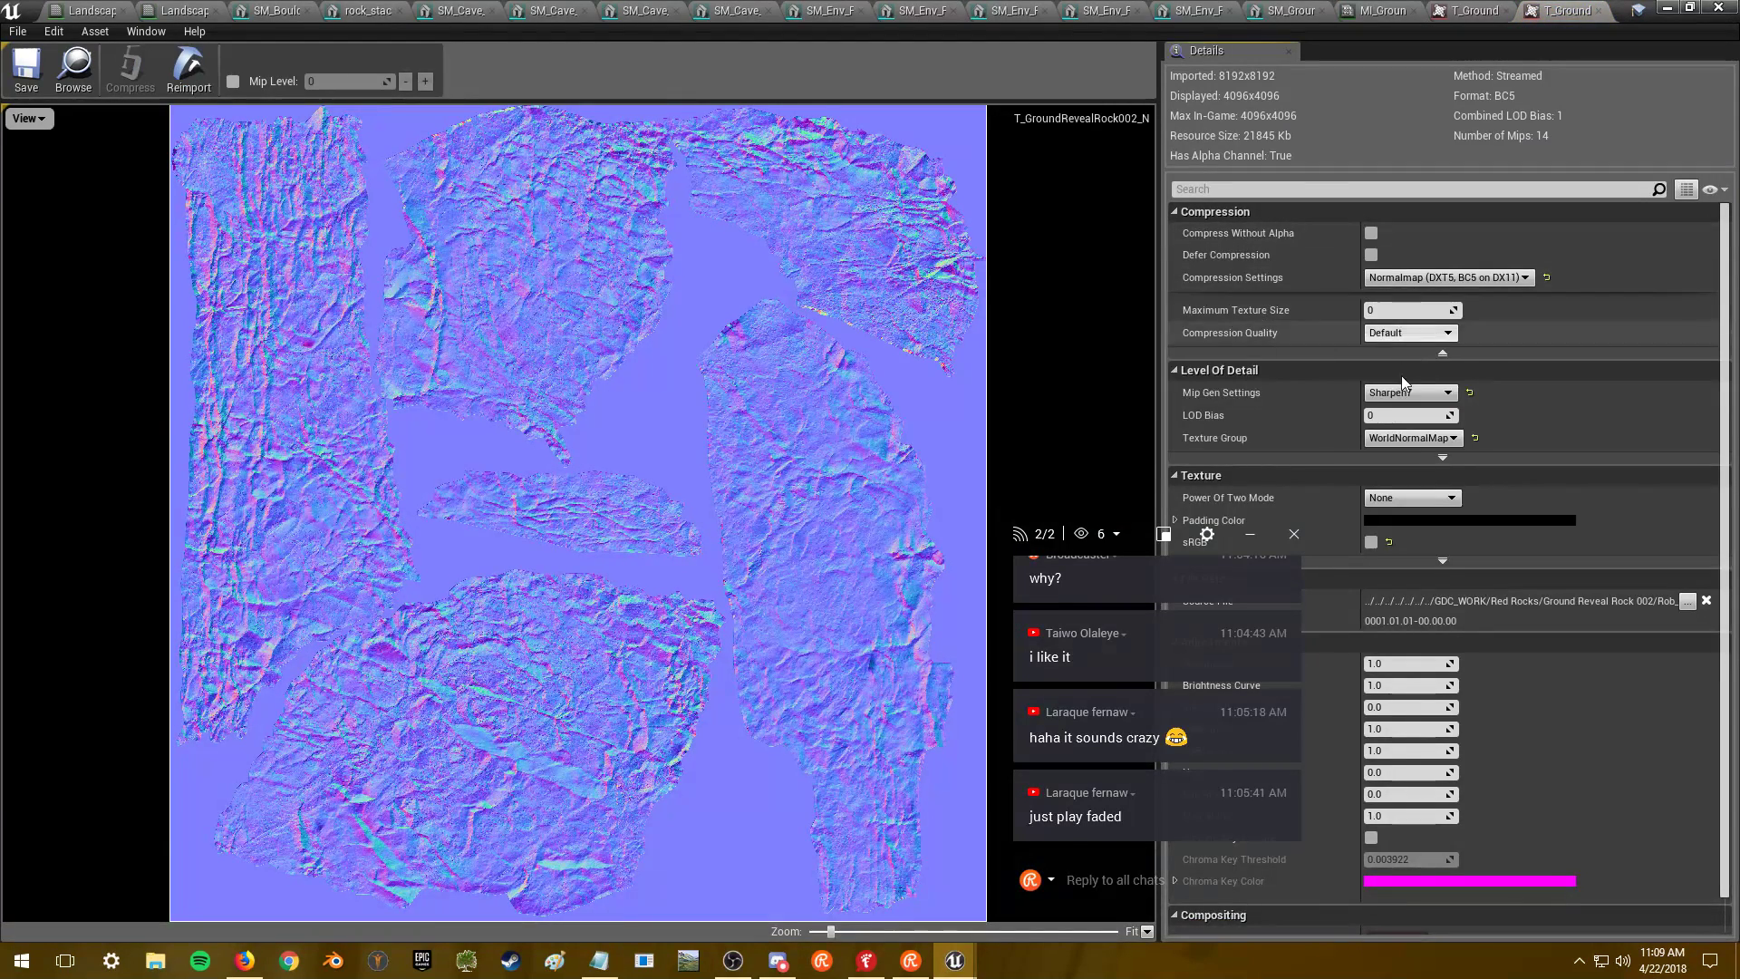
click(1409, 312)
text(2048)
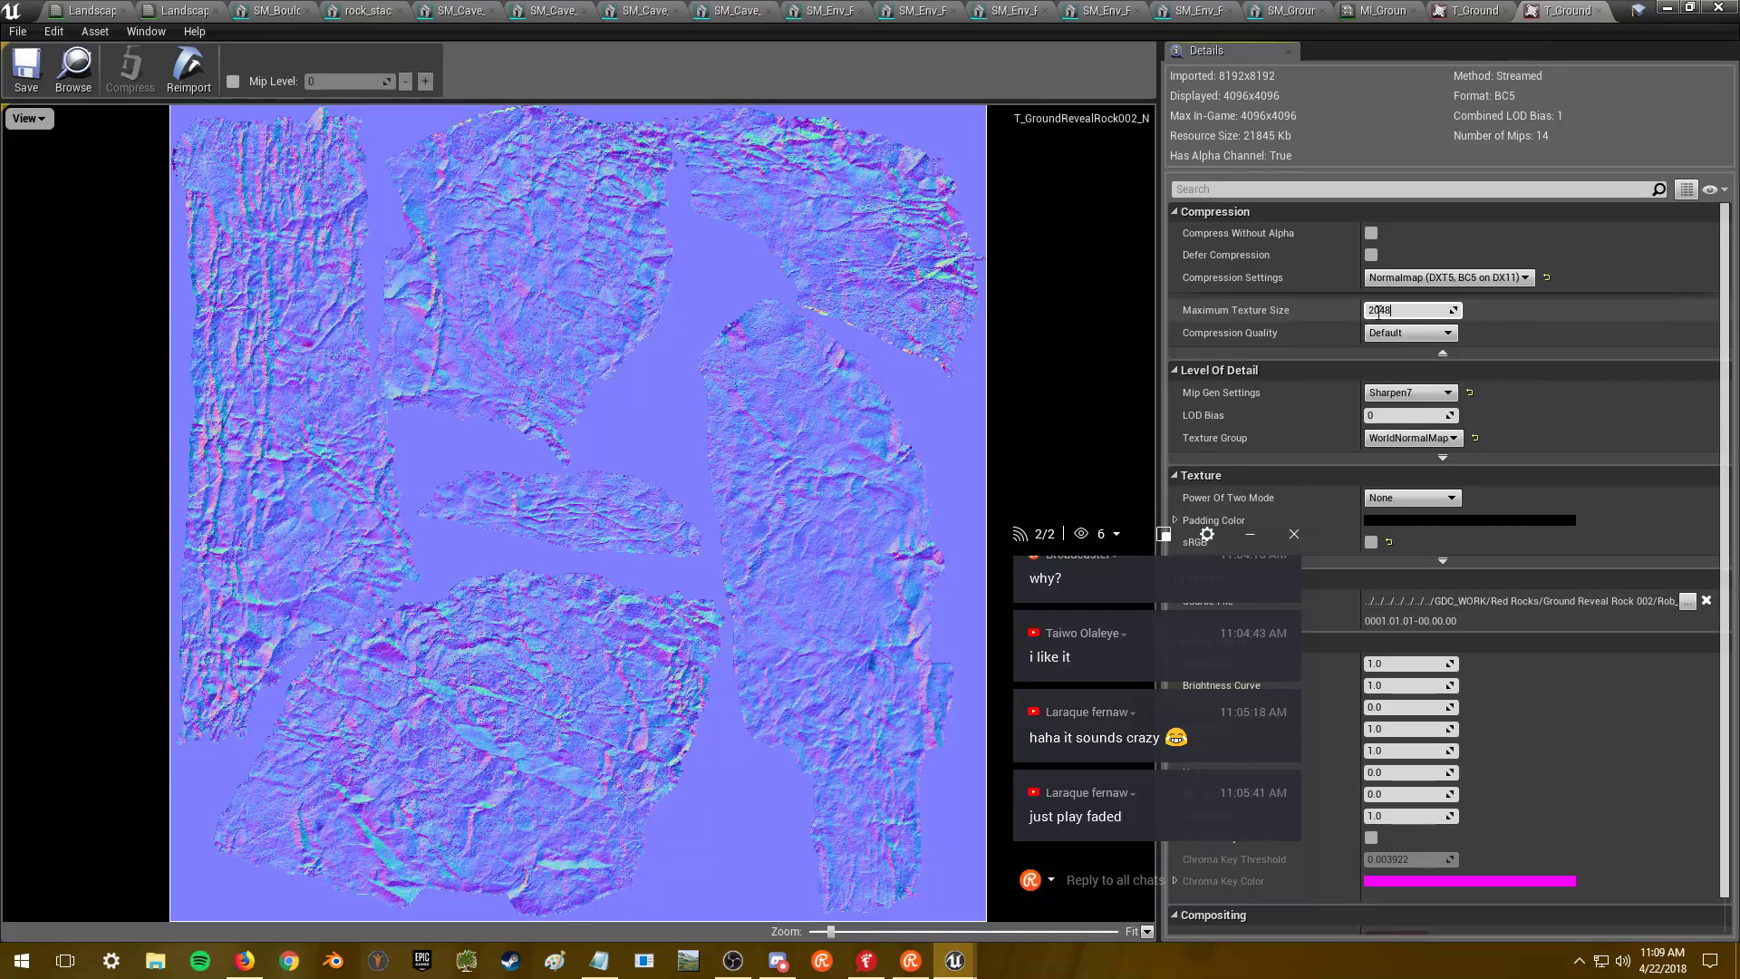
key(Return)
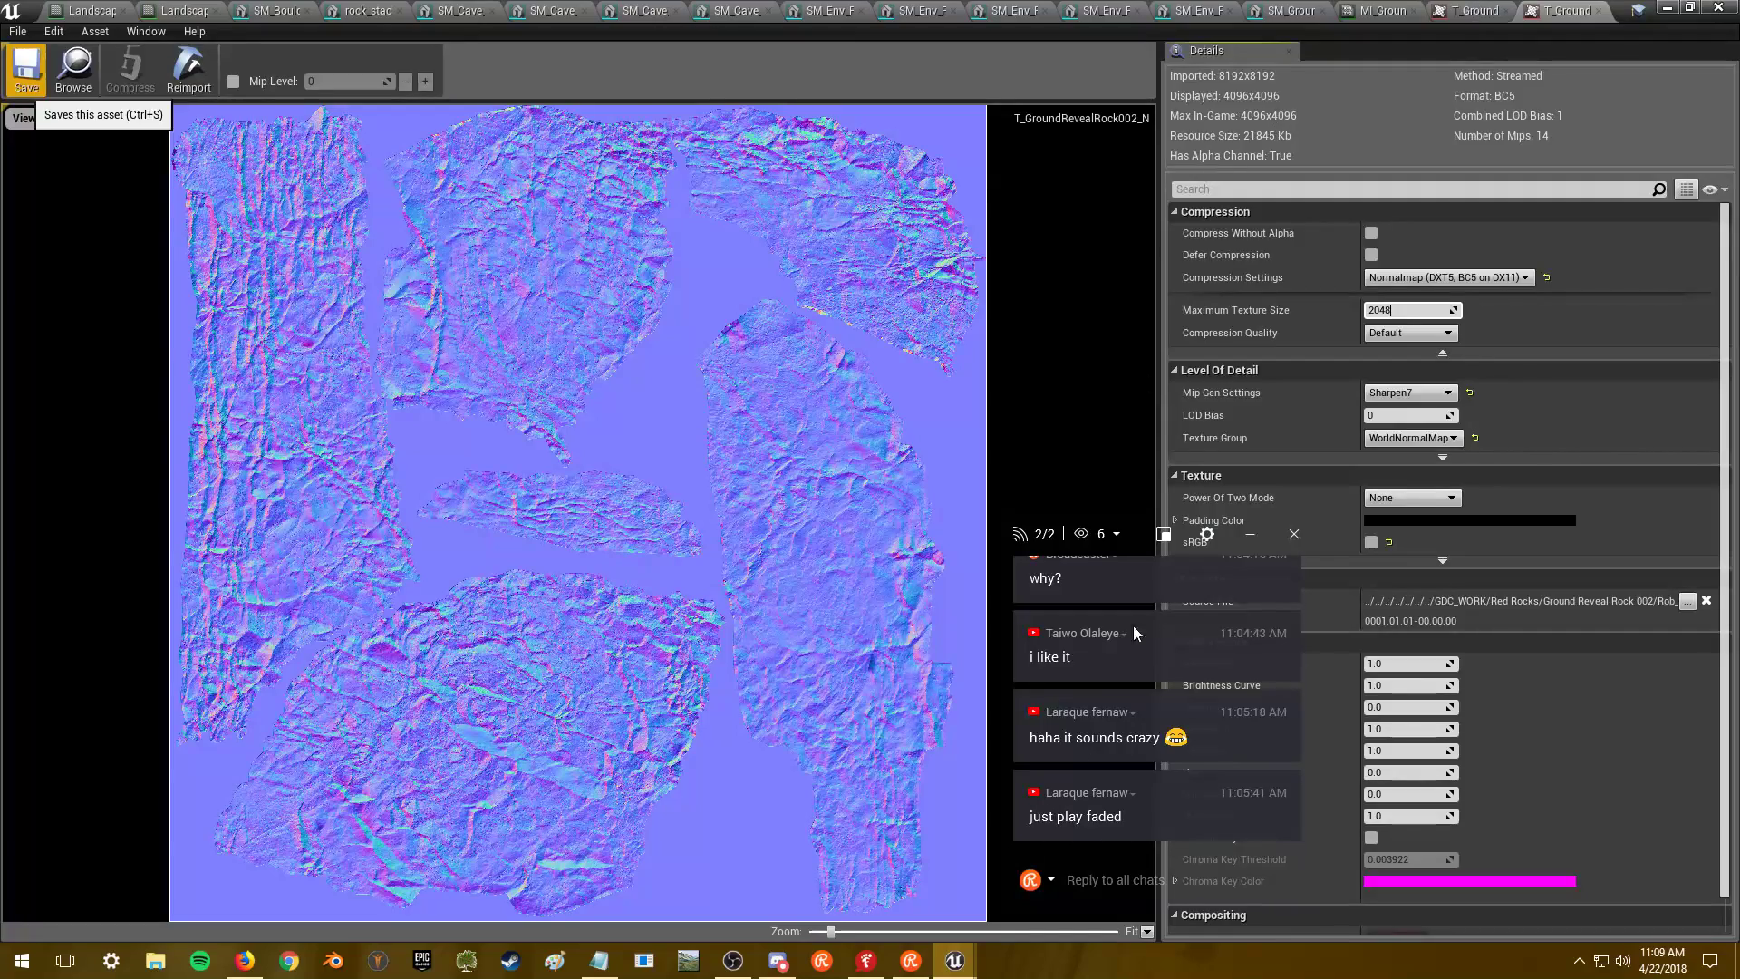
- Post '!thumbsup' in the stream chat and hide the streaming software
click(1091, 879)
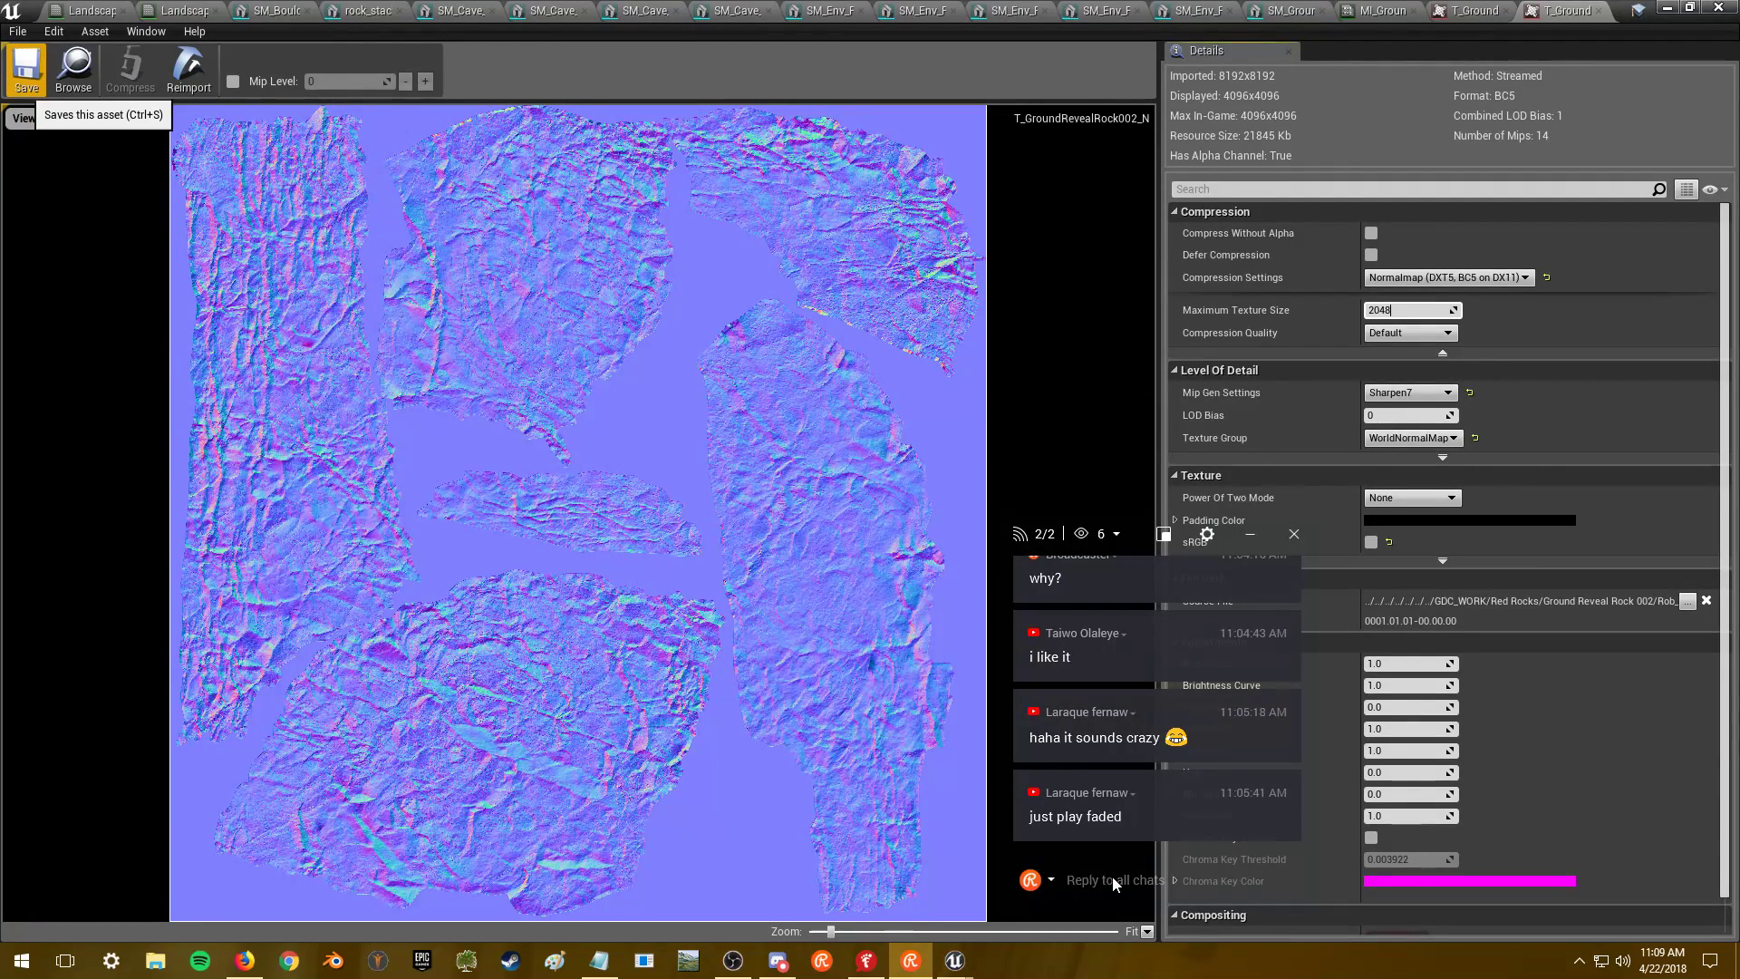
text(!thumbsup)
key(Return)
key(alt+Tab)
key(alt+Tab)
key(alt+Tab)
key(alt+Tab)
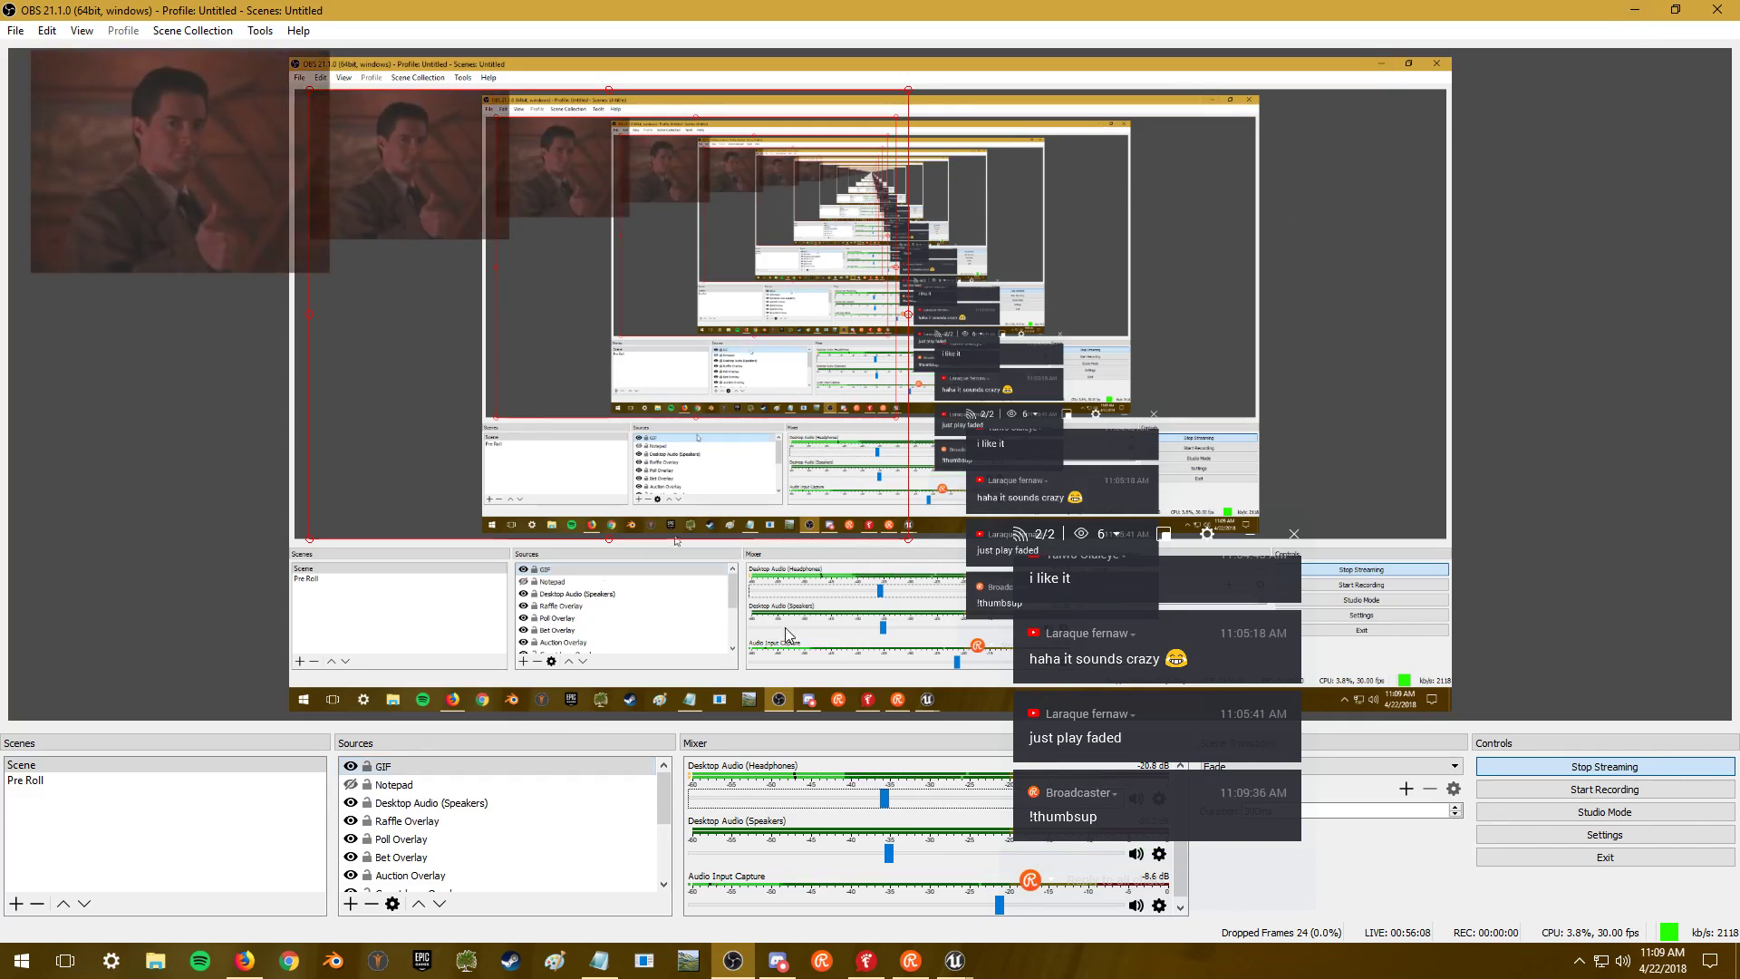
click(1637, 9)
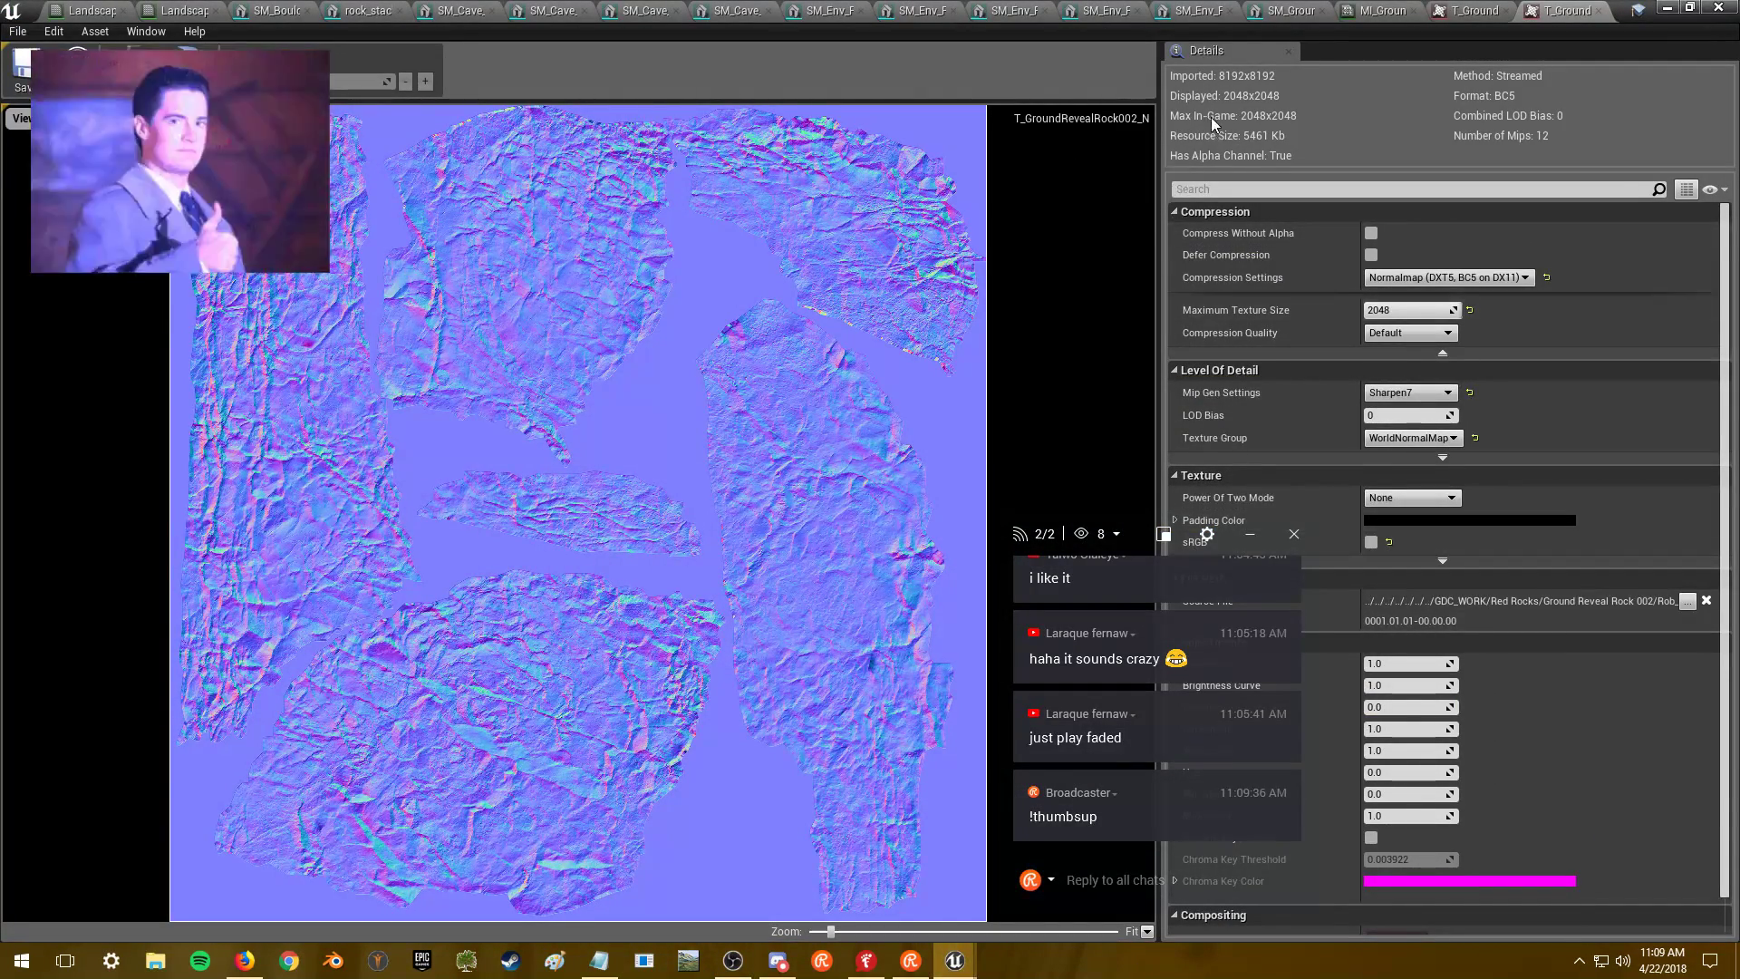
- Save the diffuse texture, close the texture editor, and start saving all modified content
click(1451, 17)
key(ctrl+s)
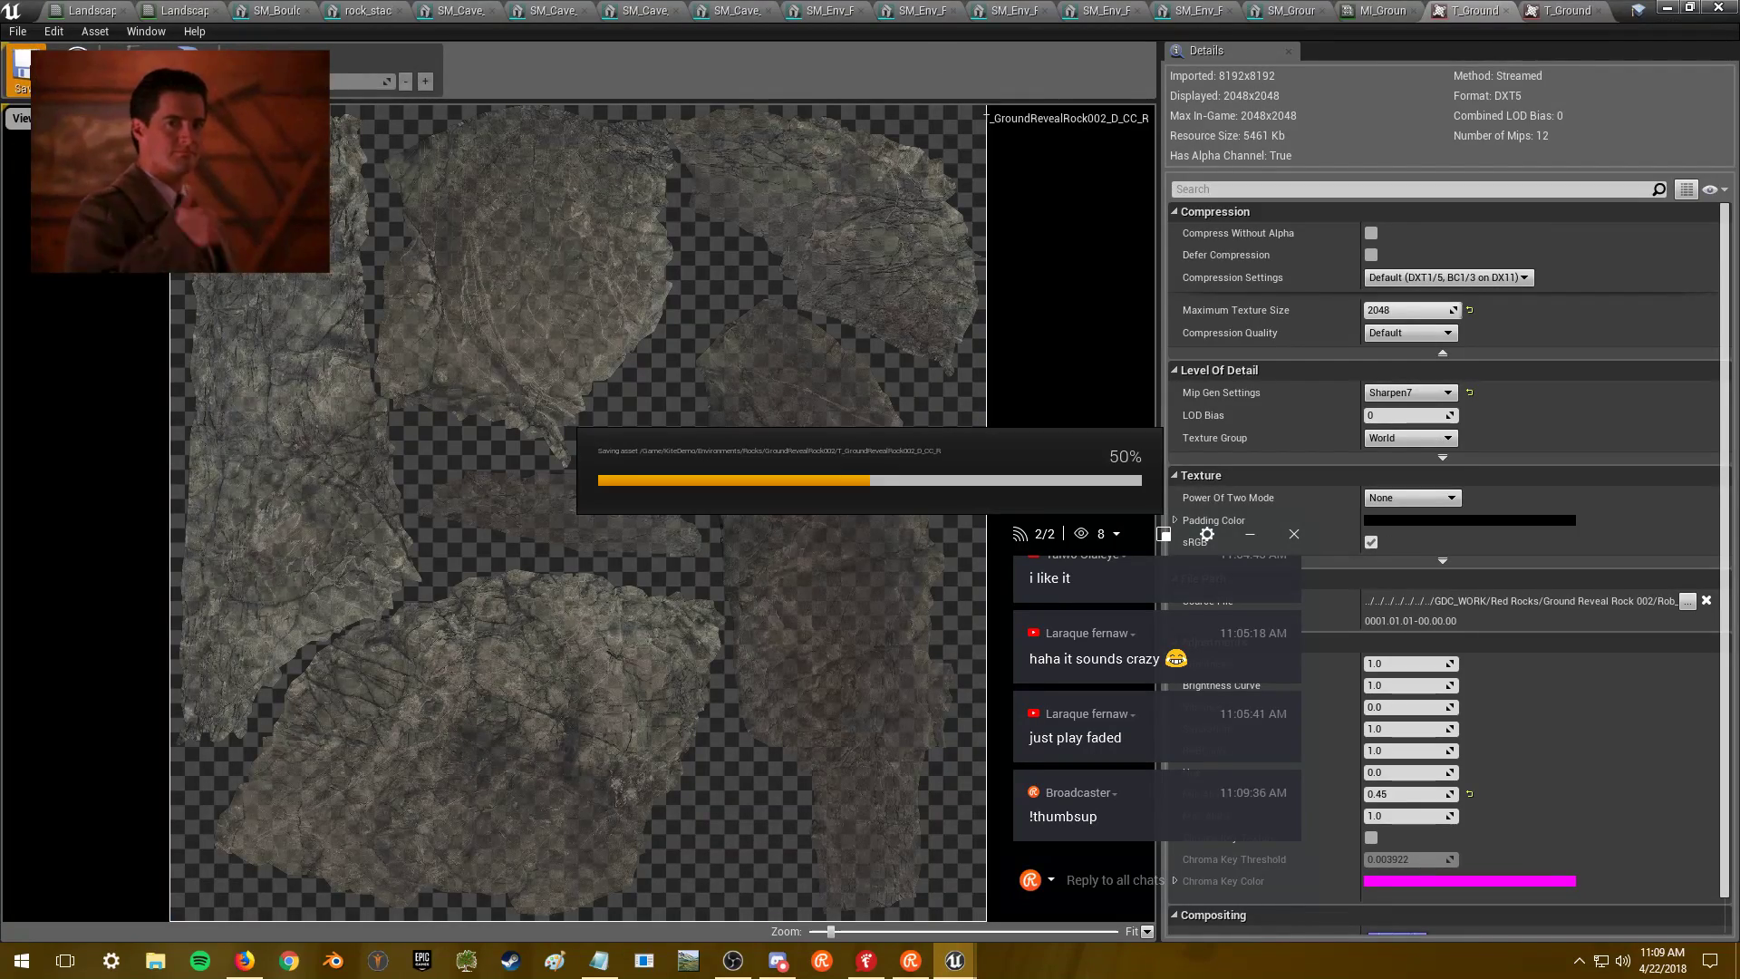
click(1718, 7)
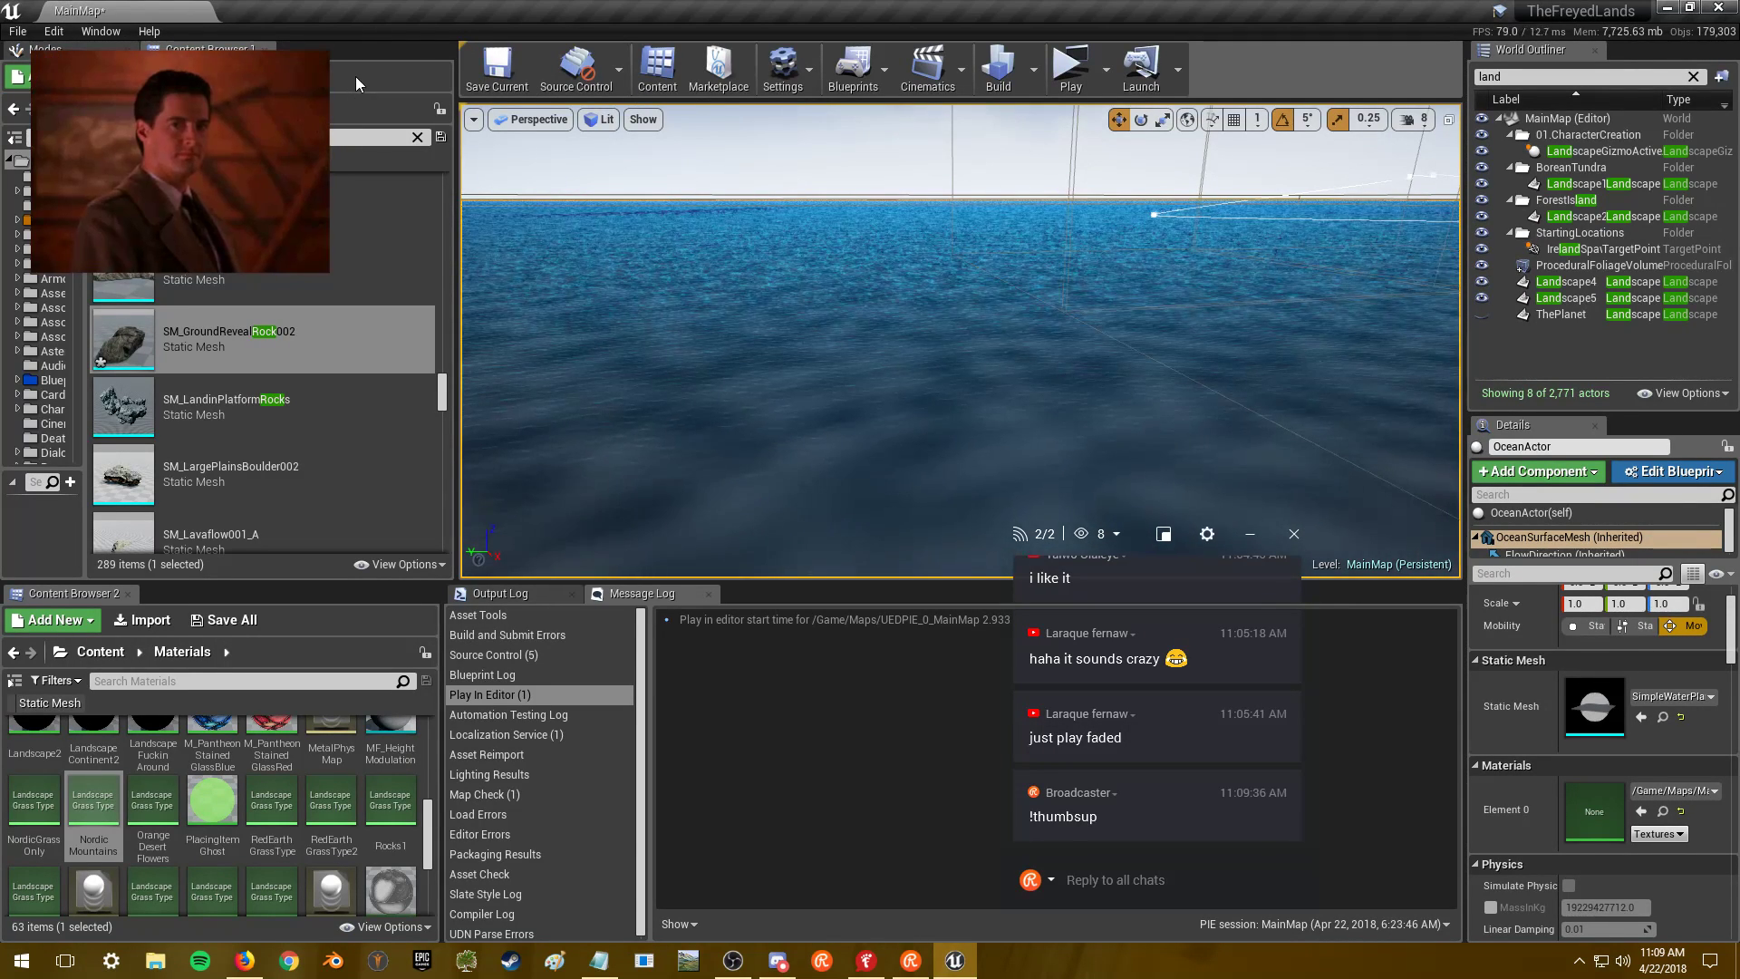
click(225, 76)
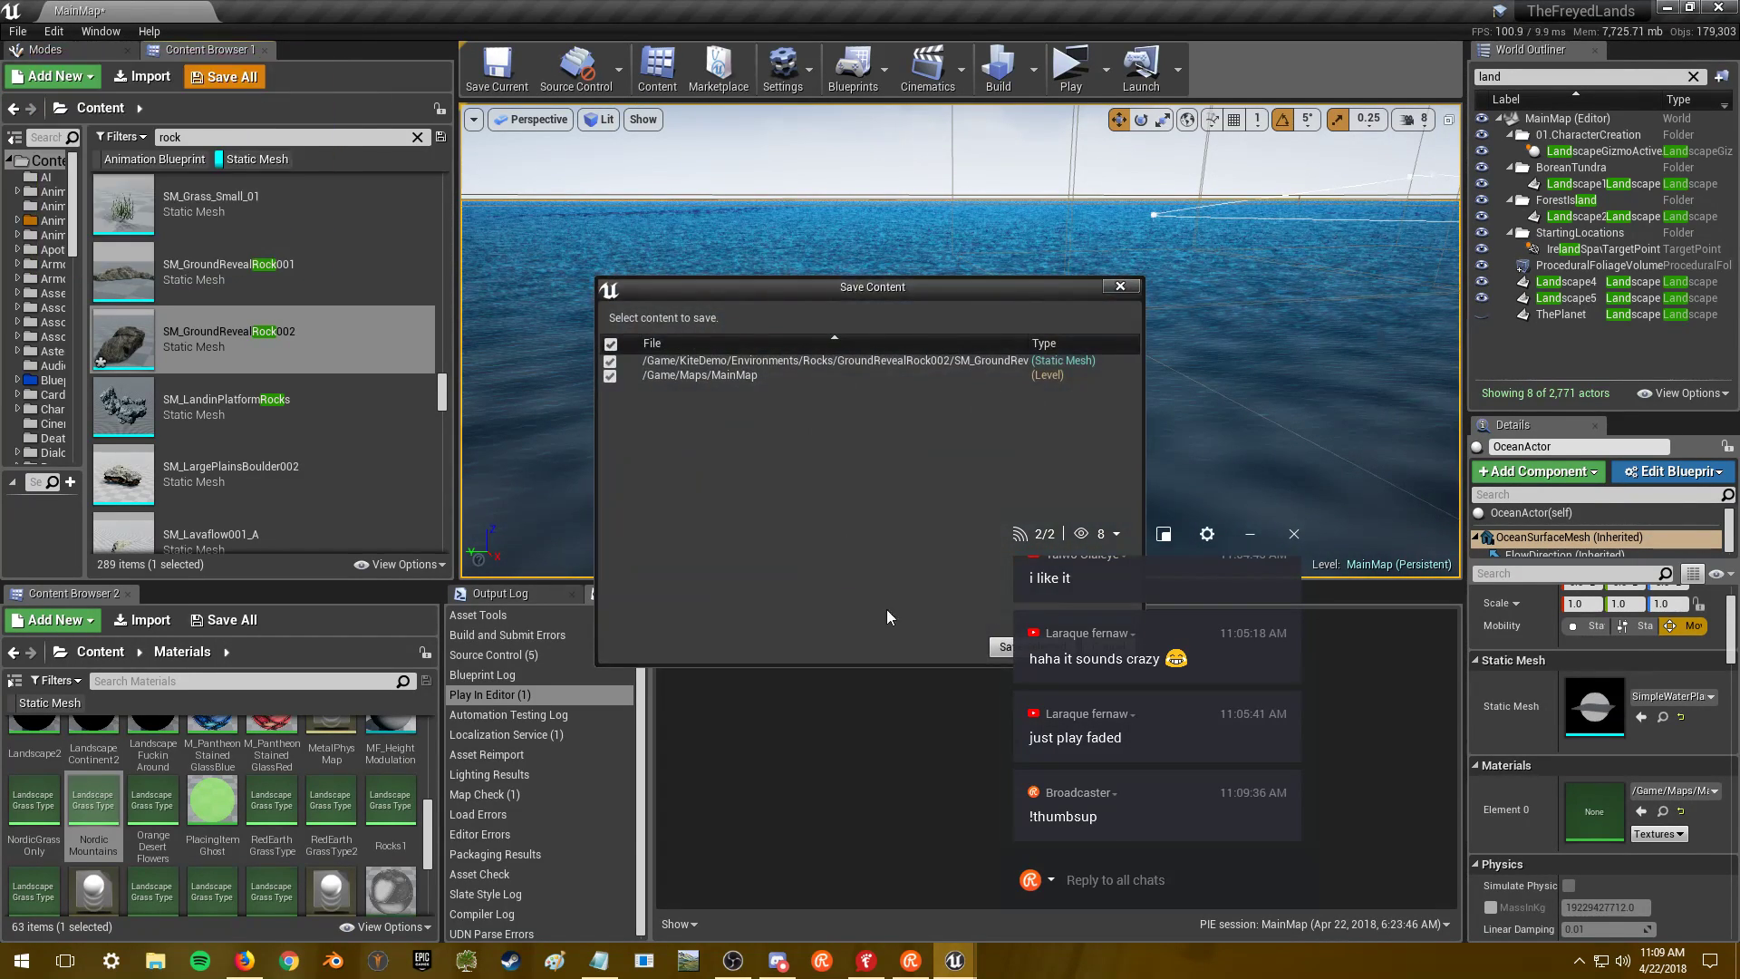
- Confirm saving the rock mesh and MainMap, then return focus to the level viewport
click(1000, 647)
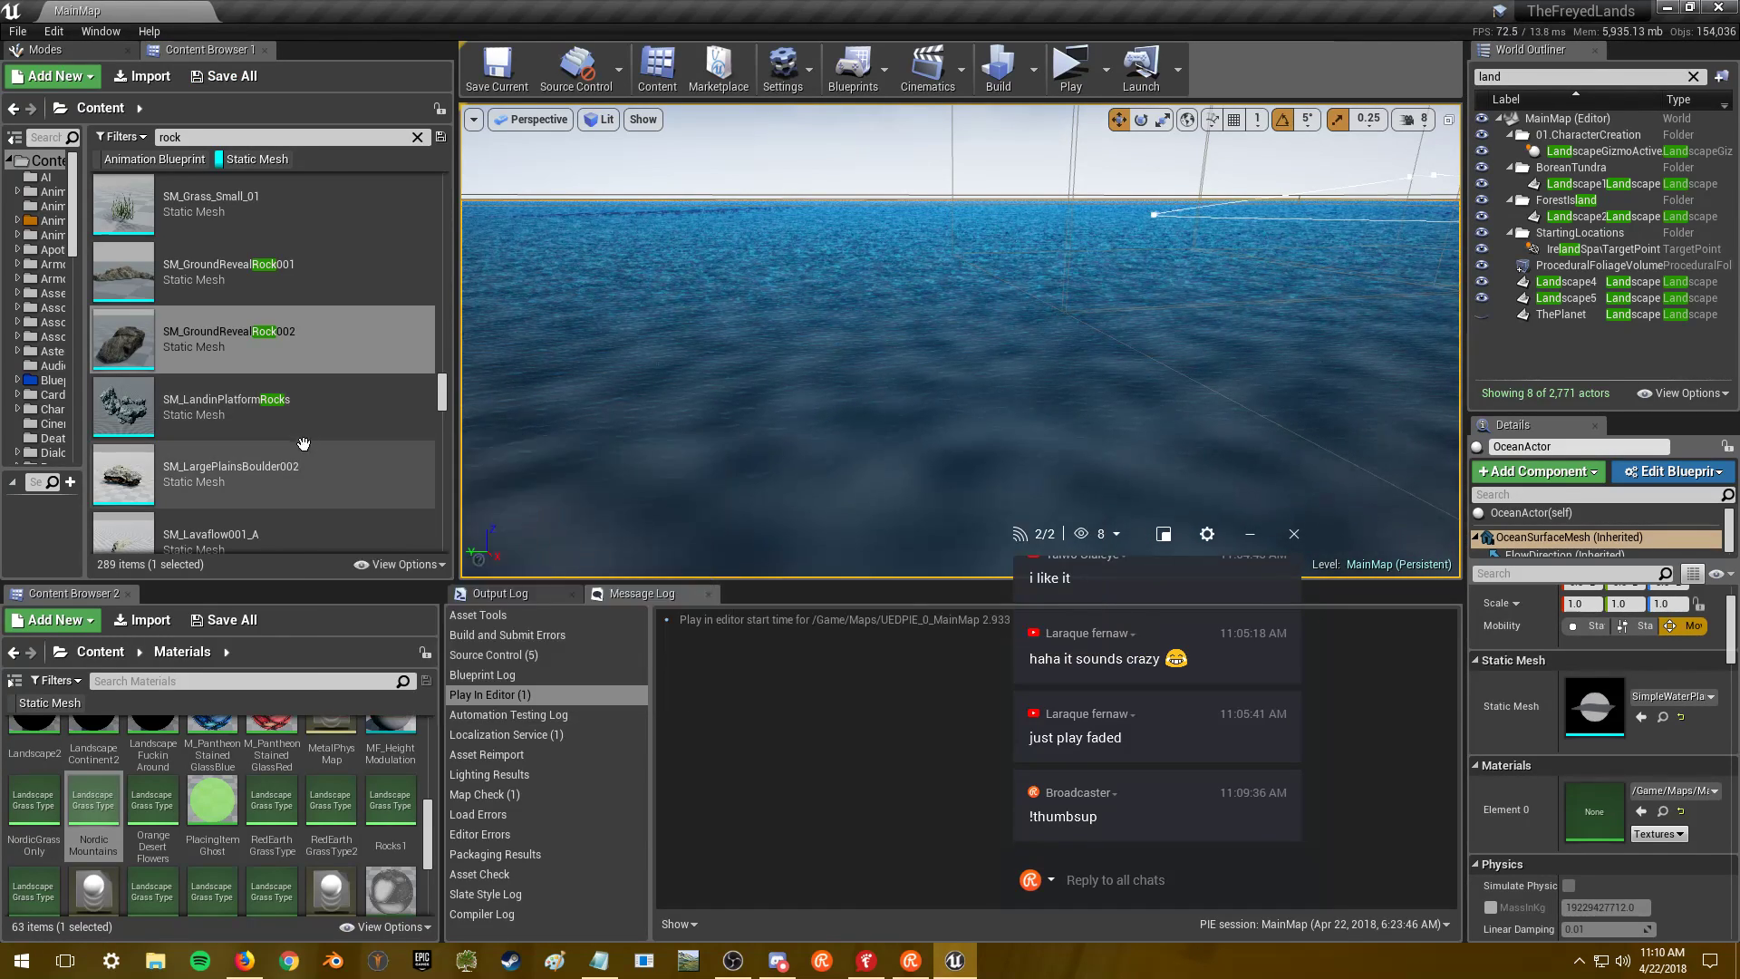
click(872, 343)
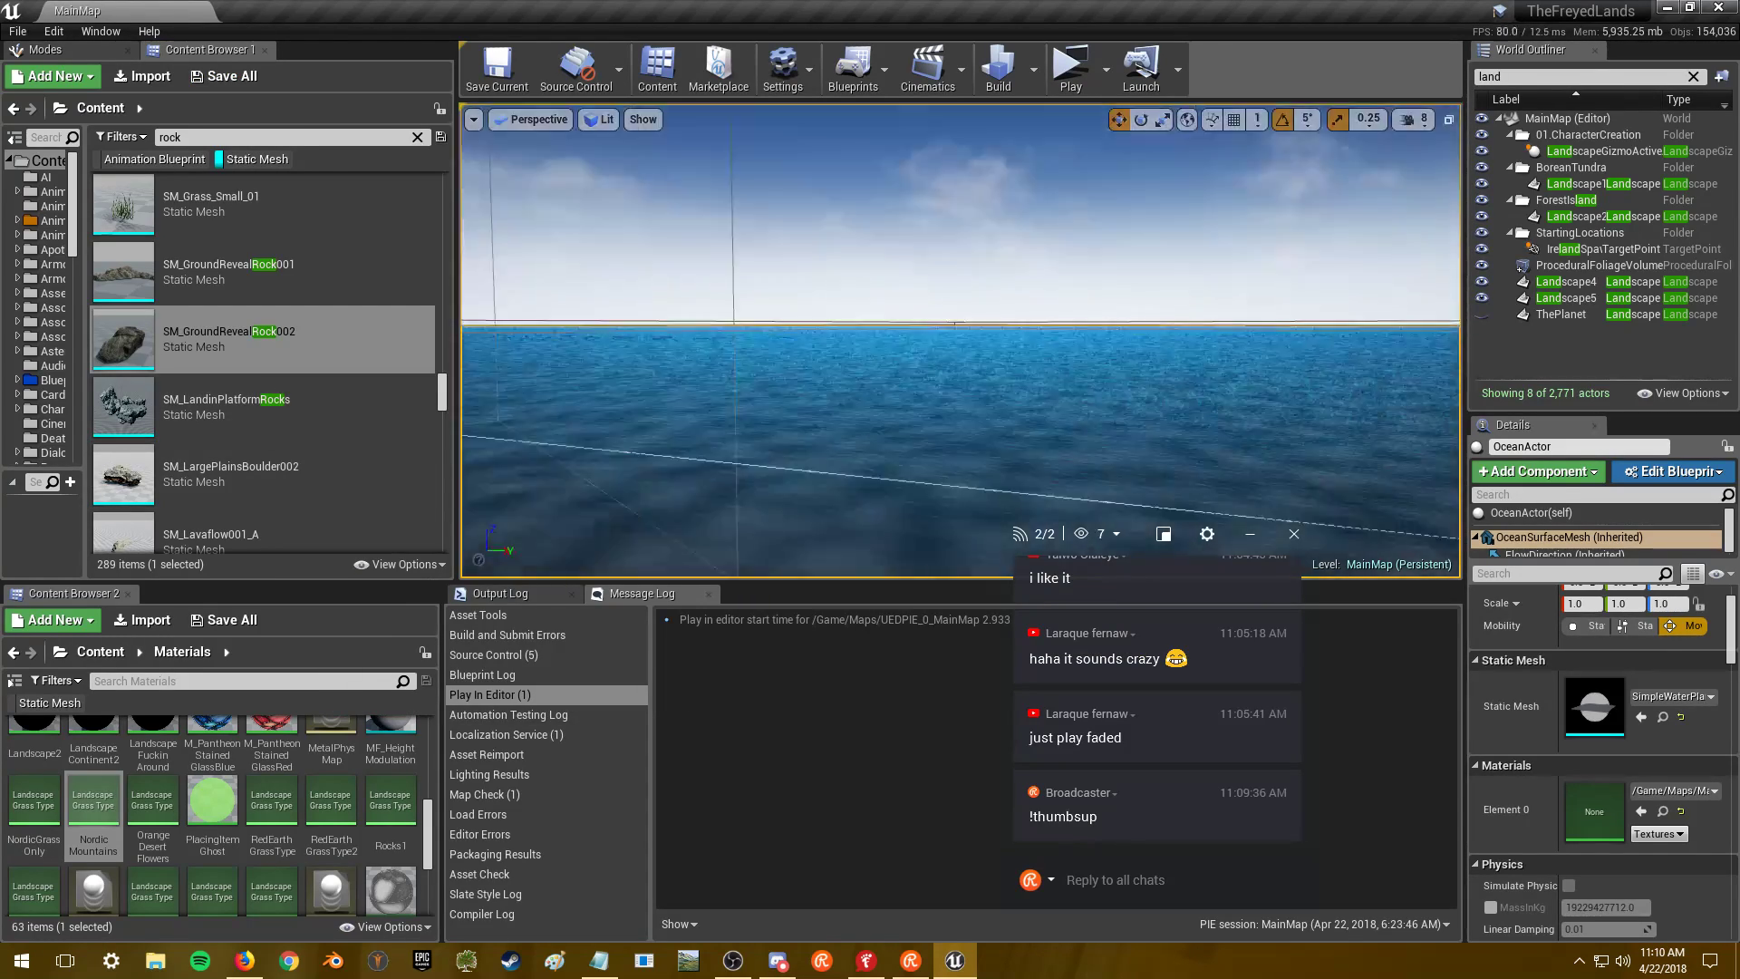
- Restore gizmos with F8, select SM_LargePlainsBoulder002 in the Content Browser, and bring Firefox forward
key(F8)
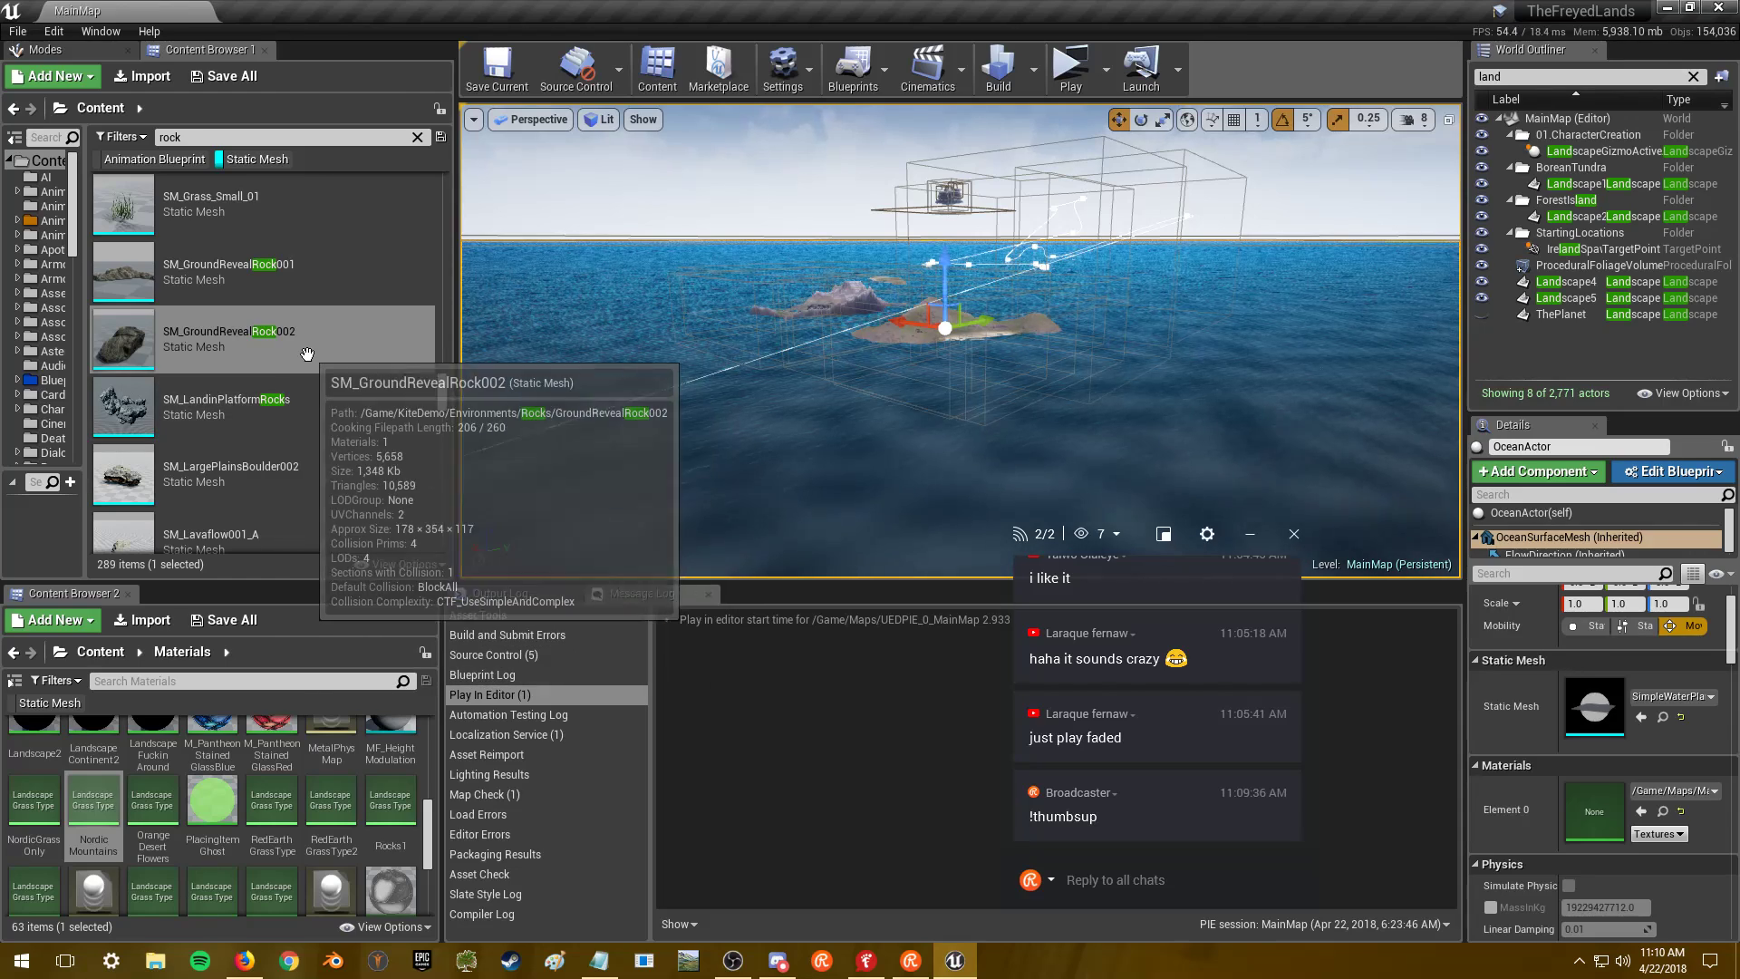
scroll(319, 352, down, 1)
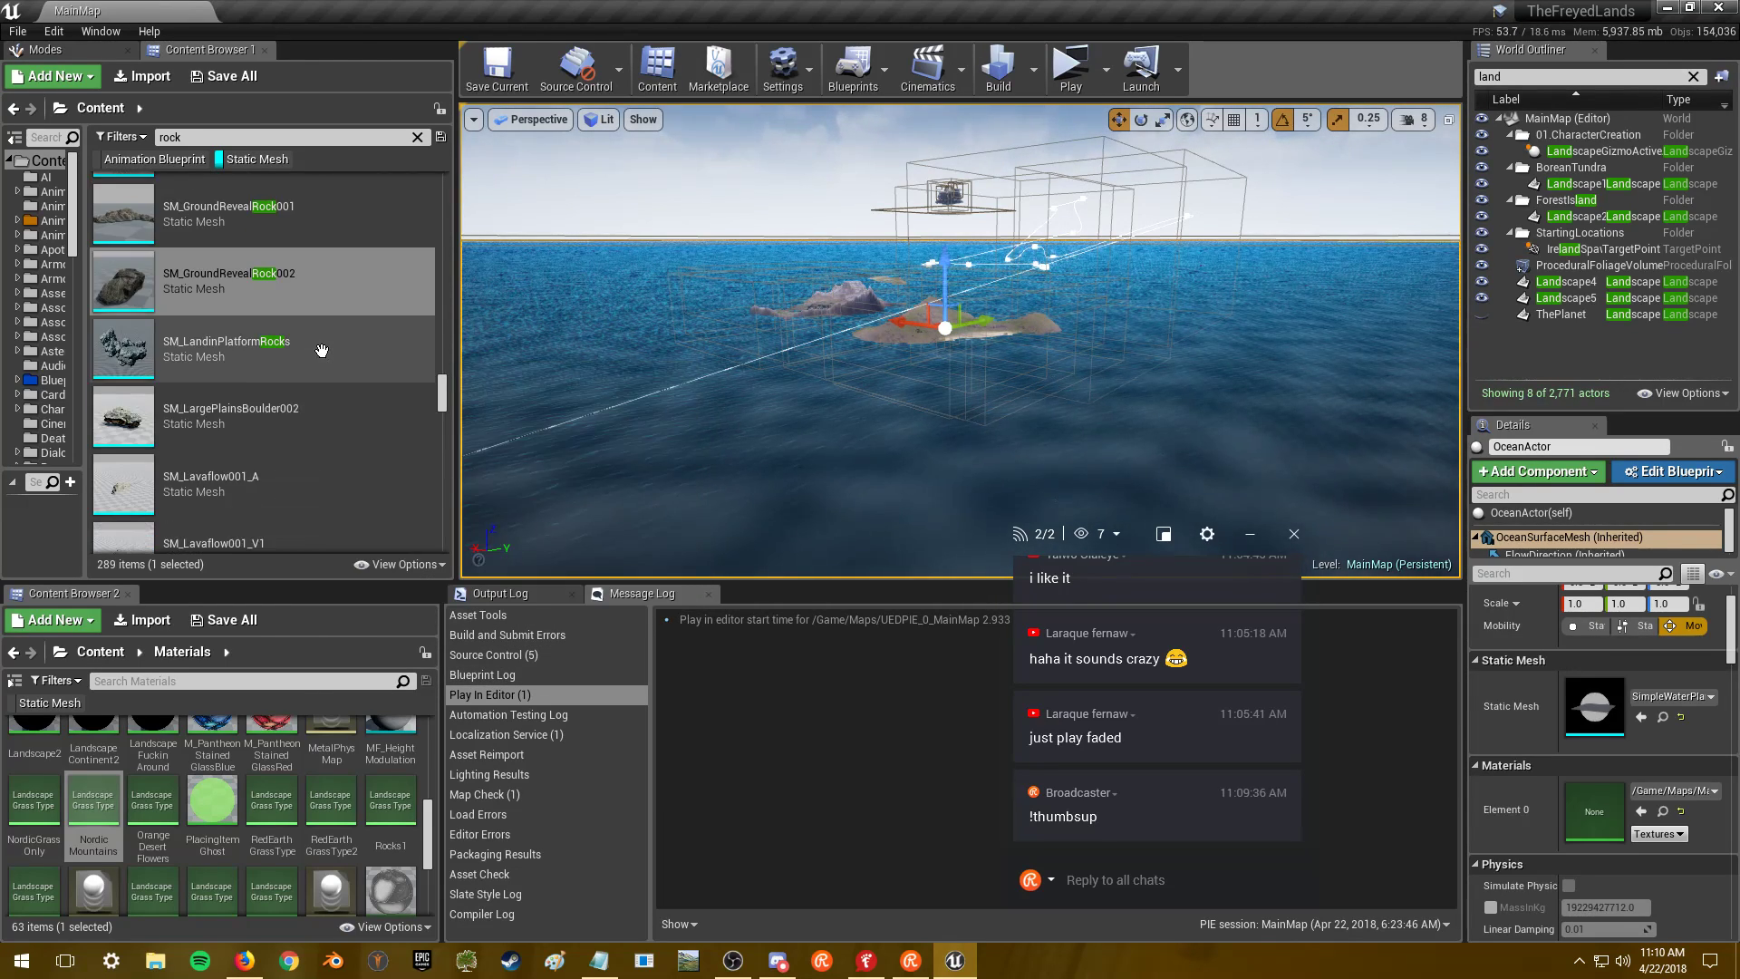
scroll(318, 353, down, 1)
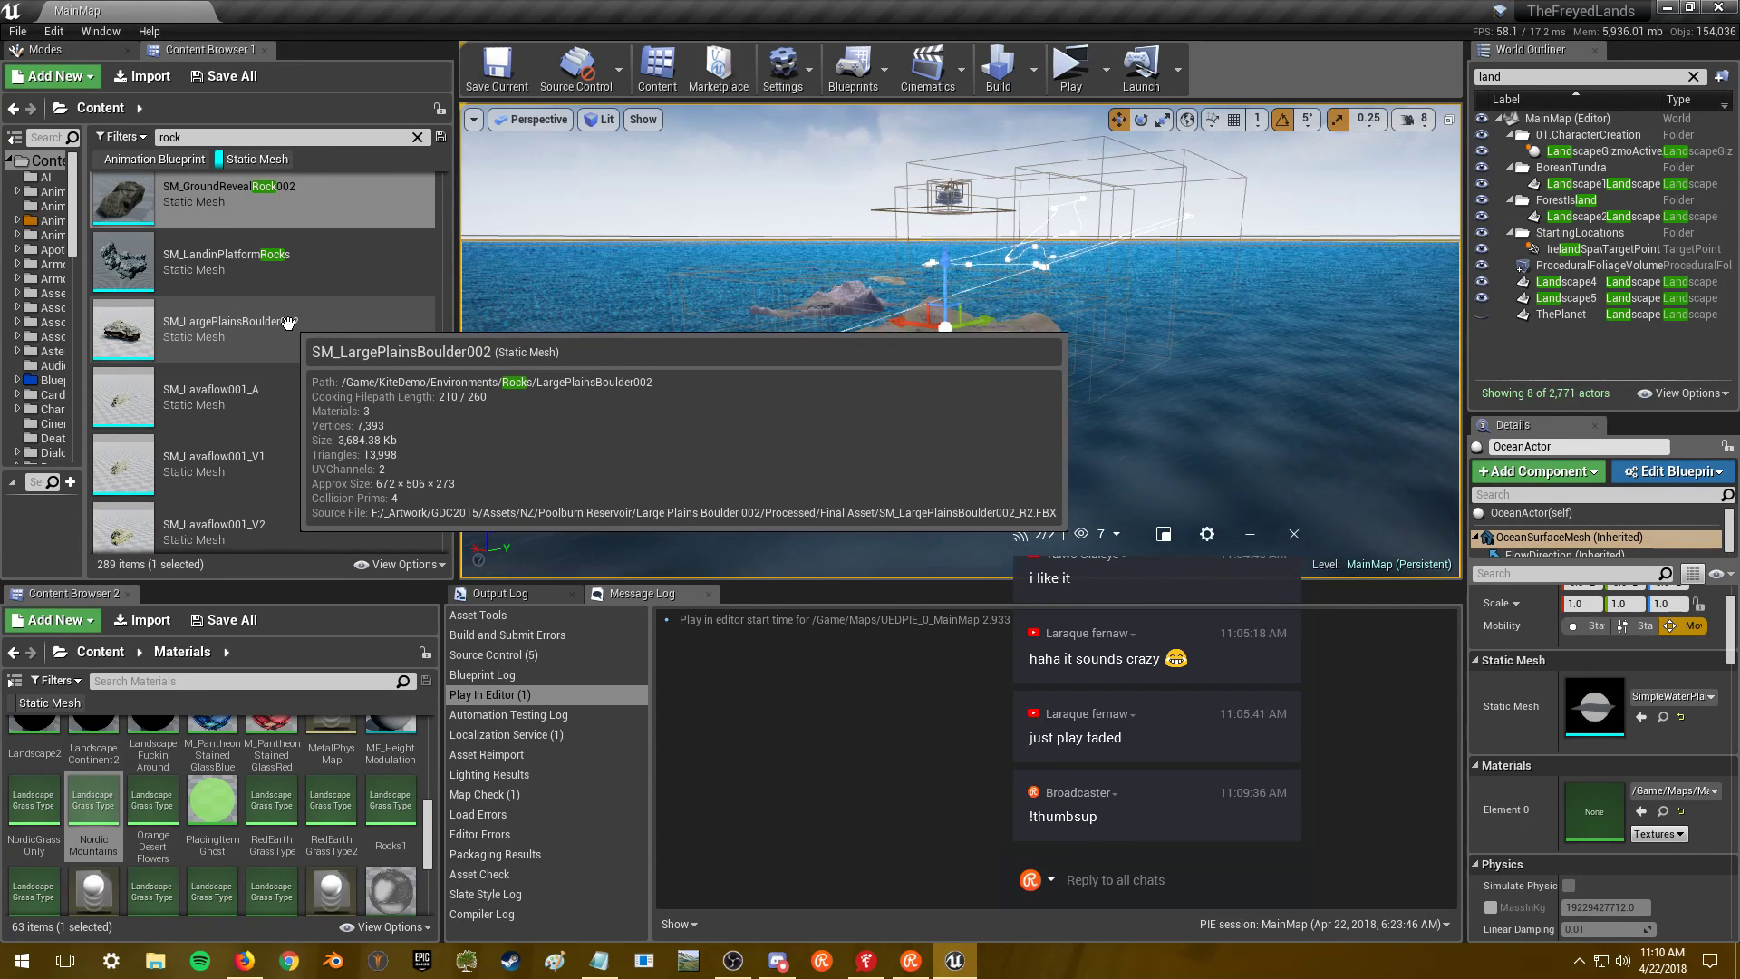
click(288, 323)
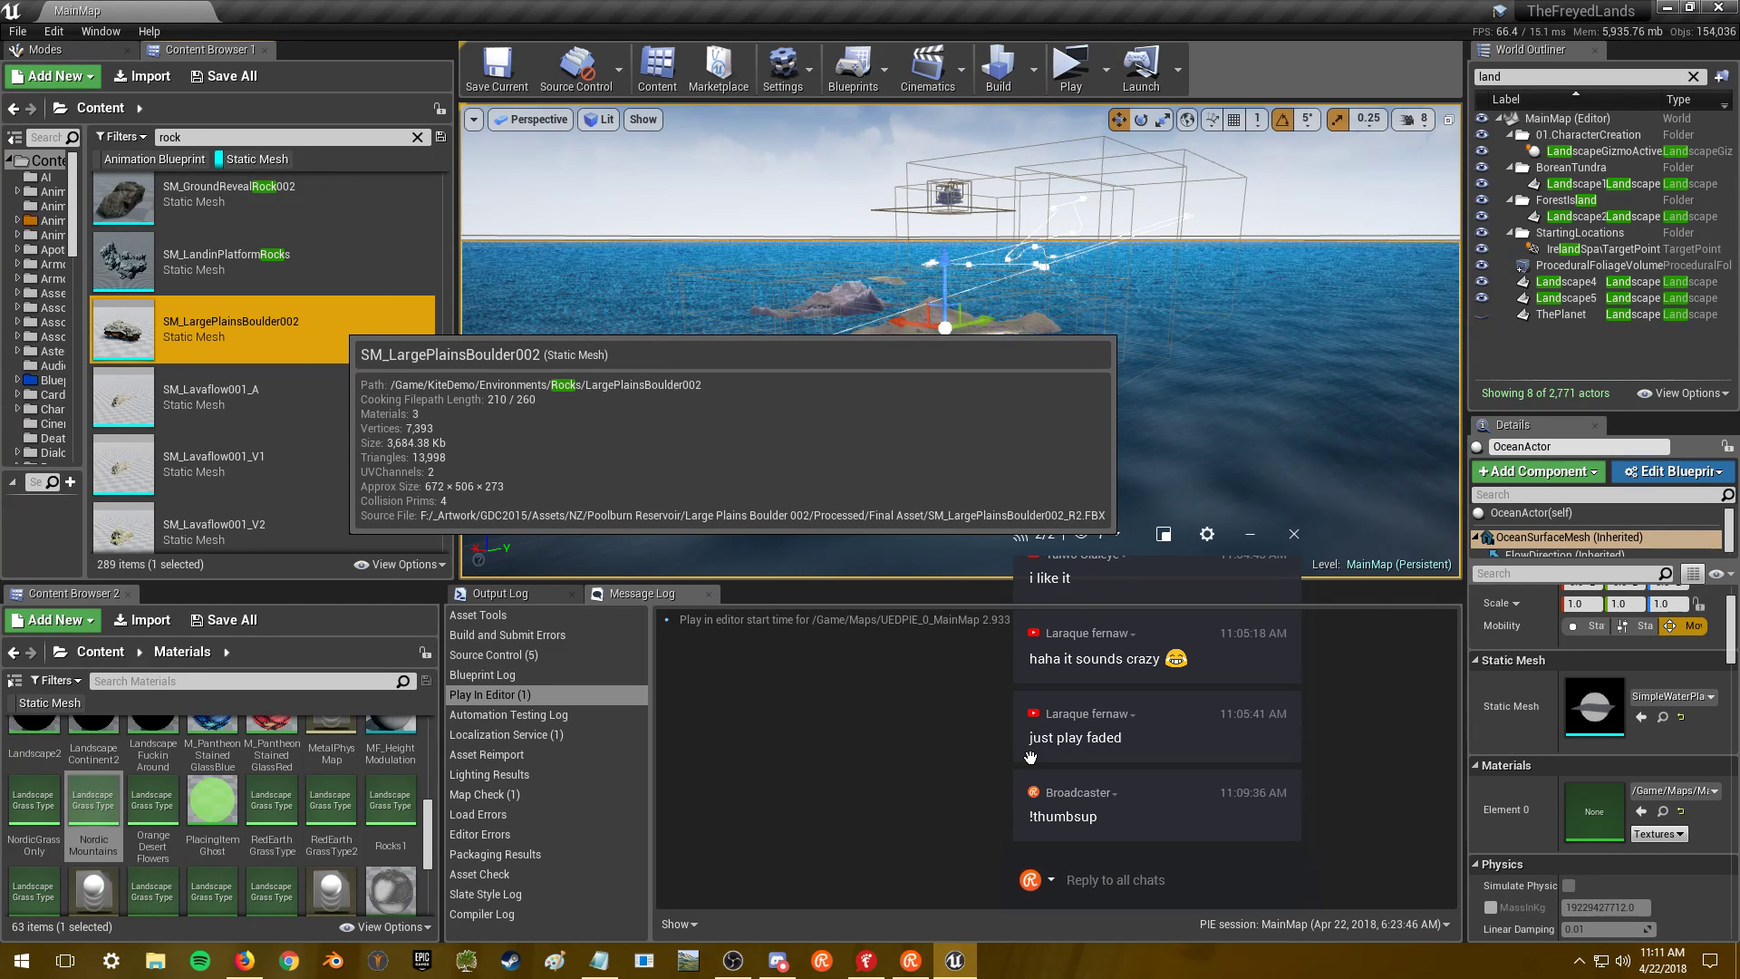
click(245, 960)
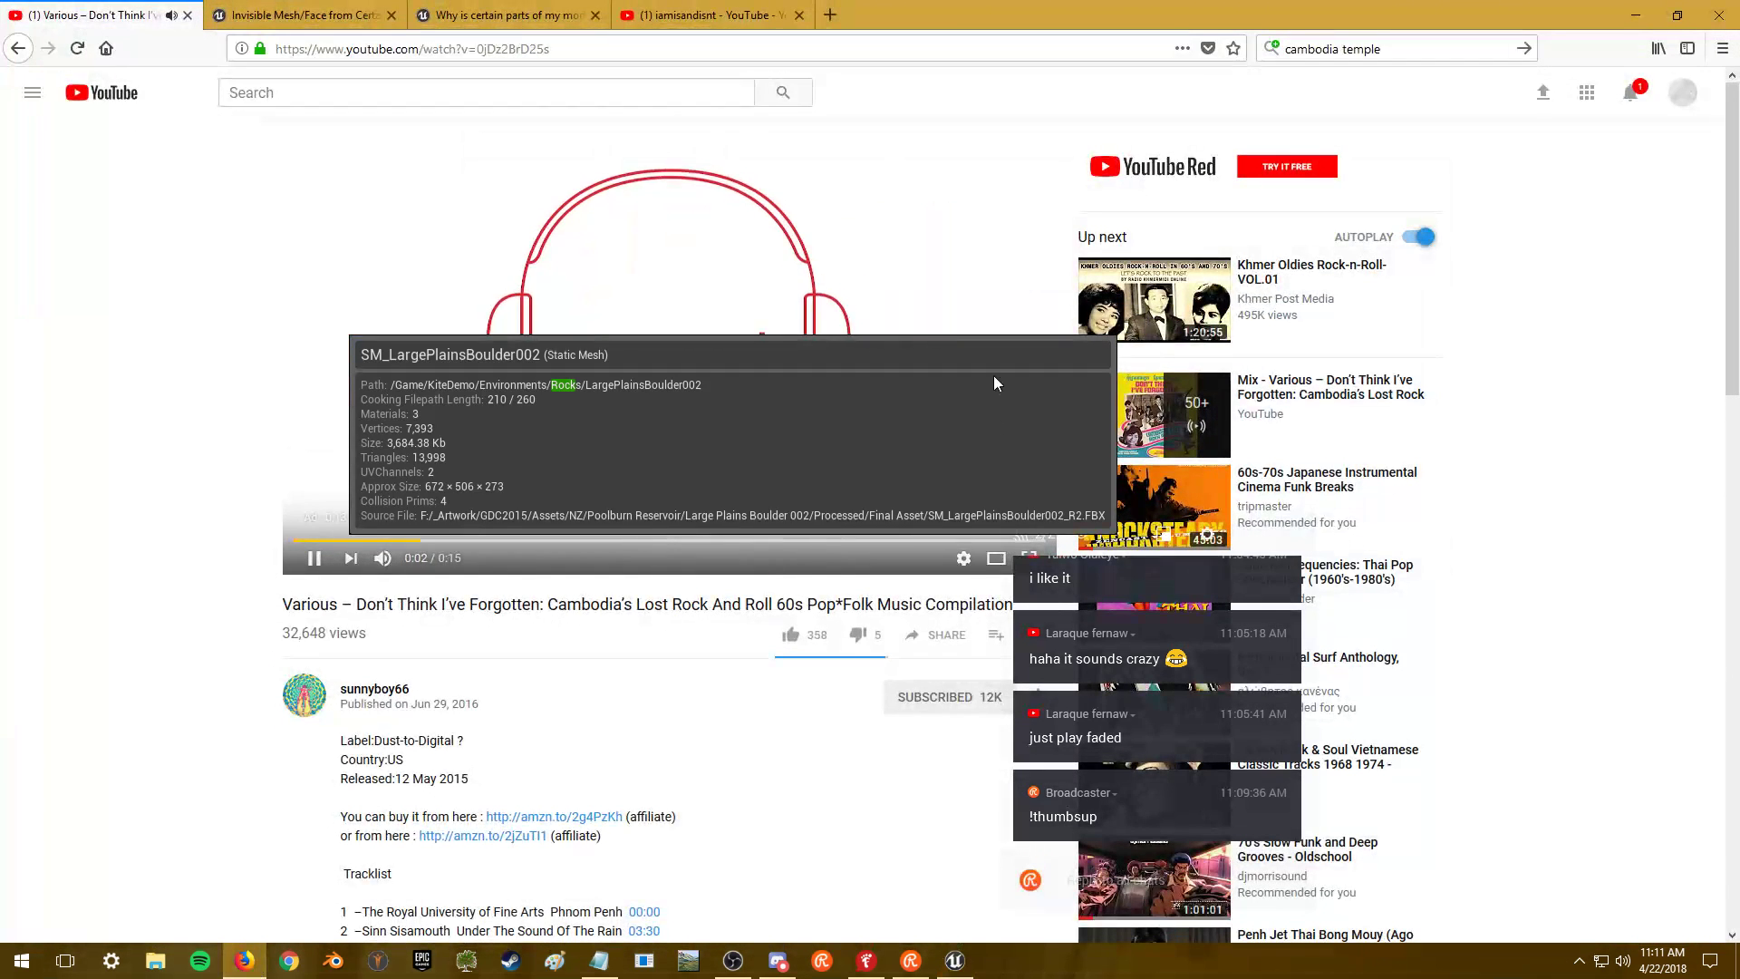
- Skip the YouTube ad, minimize Firefox, and draft the chat reply 'I'd make one more like TFC'
click(1008, 499)
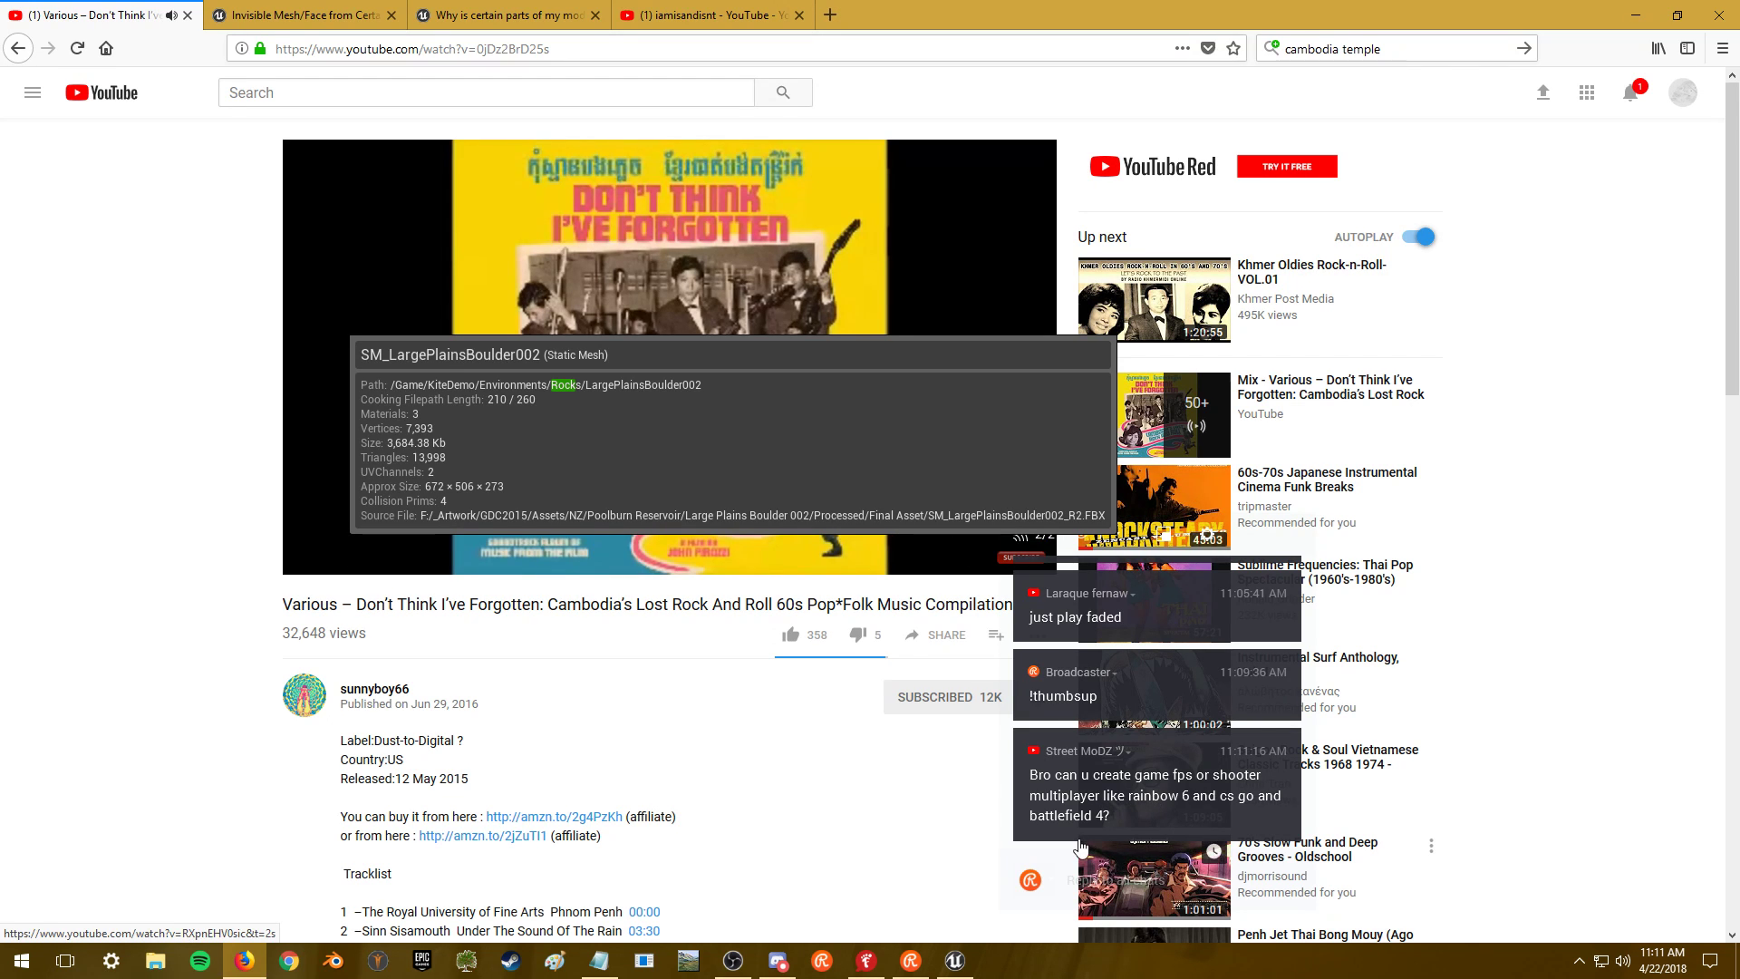
click(1639, 16)
click(1127, 878)
text(I'd make one more like TFC)
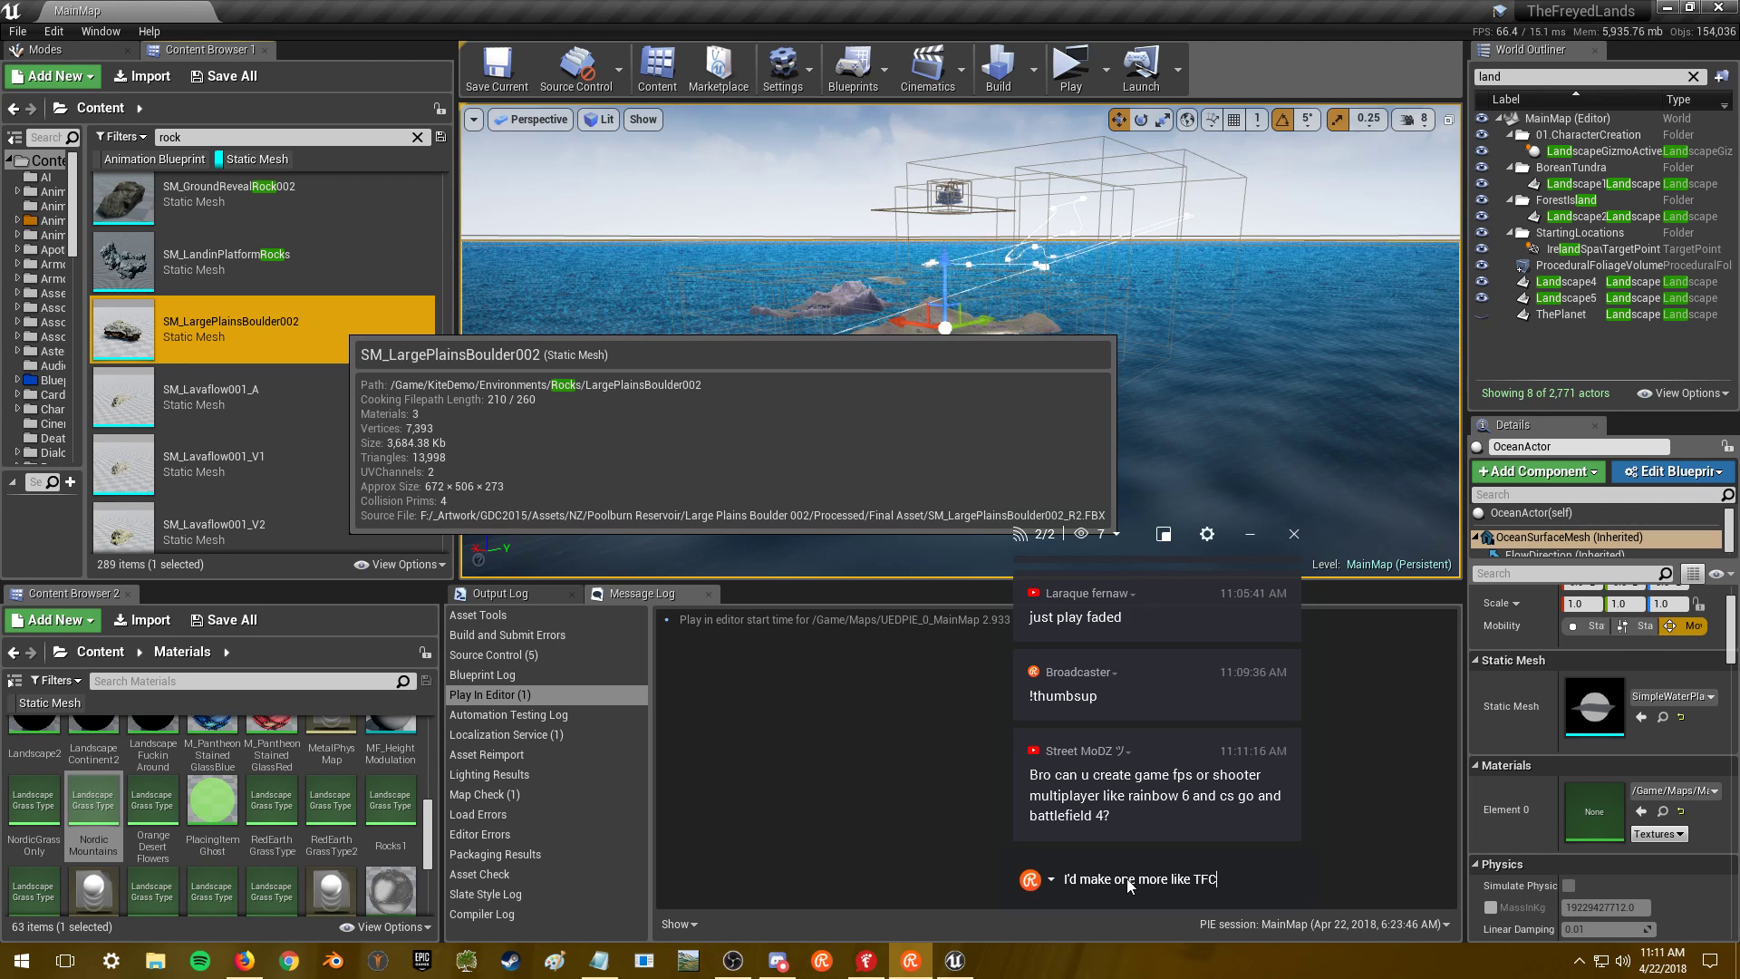
- Send the chat replies 'I'd make one more like TFC' and 'with classes w crazy abilities'
key(Return)
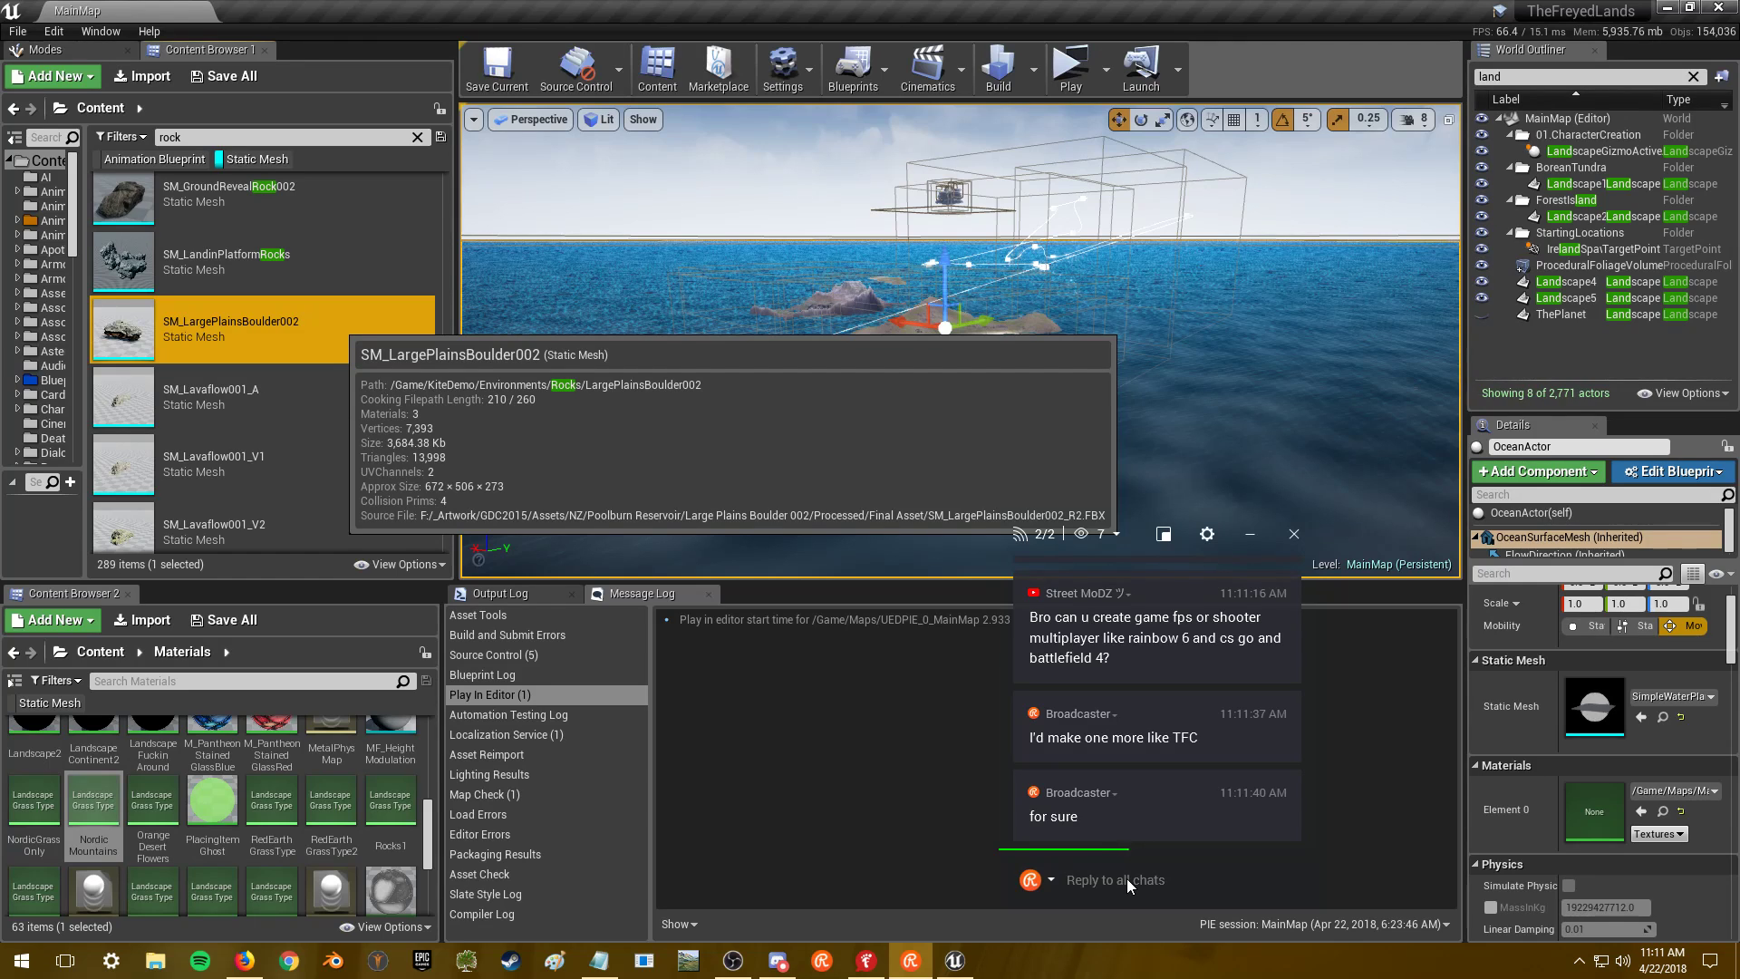
text(with claSSES \)
key(BackSpace)
key(BackSpace)
key(BackSpace)
key(BackSpace)
text(sses w crazy abilities)
key(Return)
- Post 'like engy vs spy', 'with concussion grenades', 'and constant rockets' and ':D' in chat
text(like)
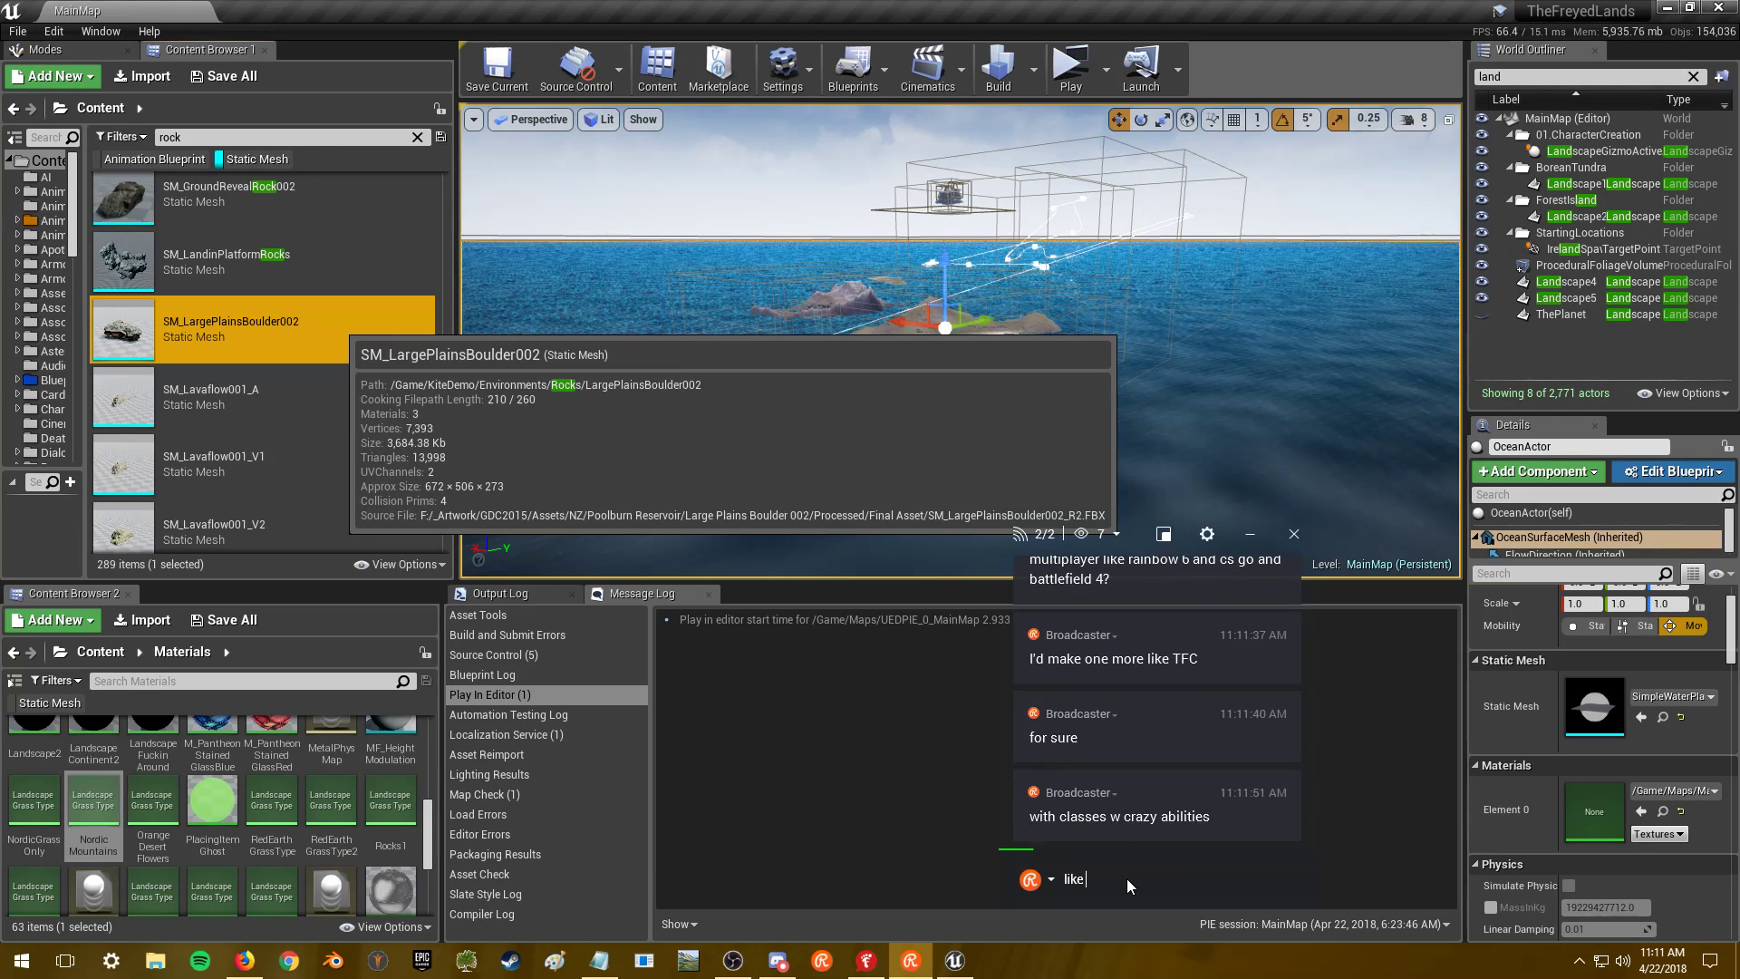
text( engy vs spy)
key(Return)
text(with )
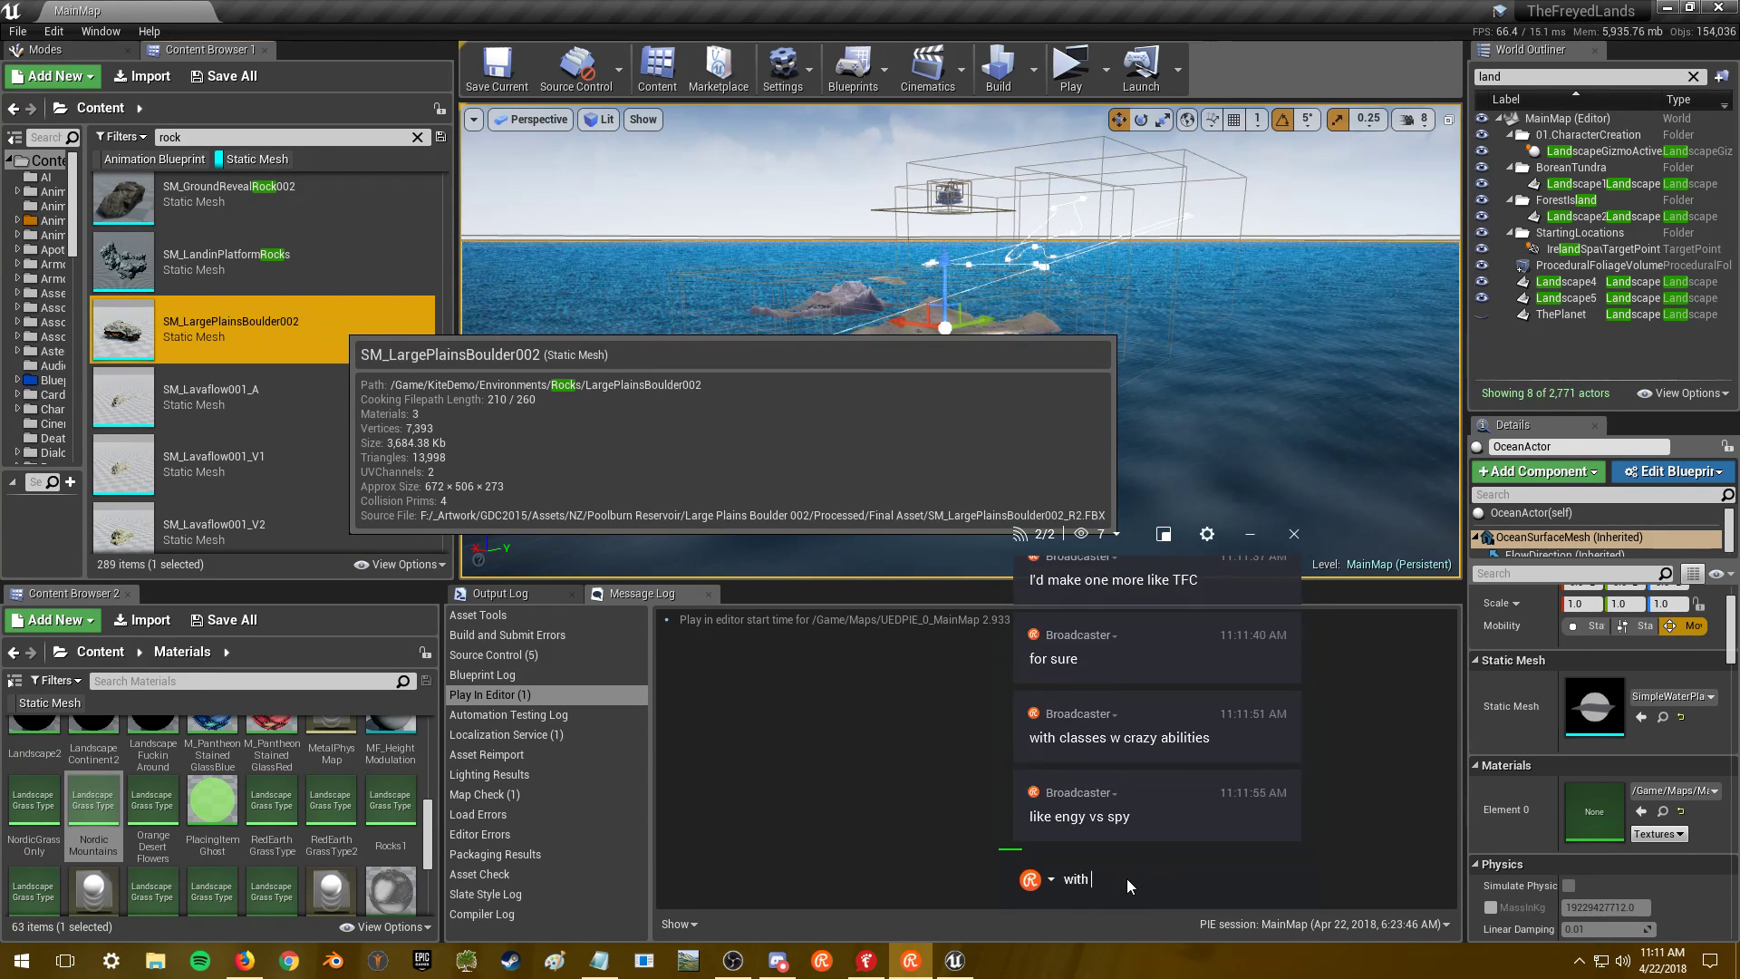
text(concussion grenades)
key(Return)
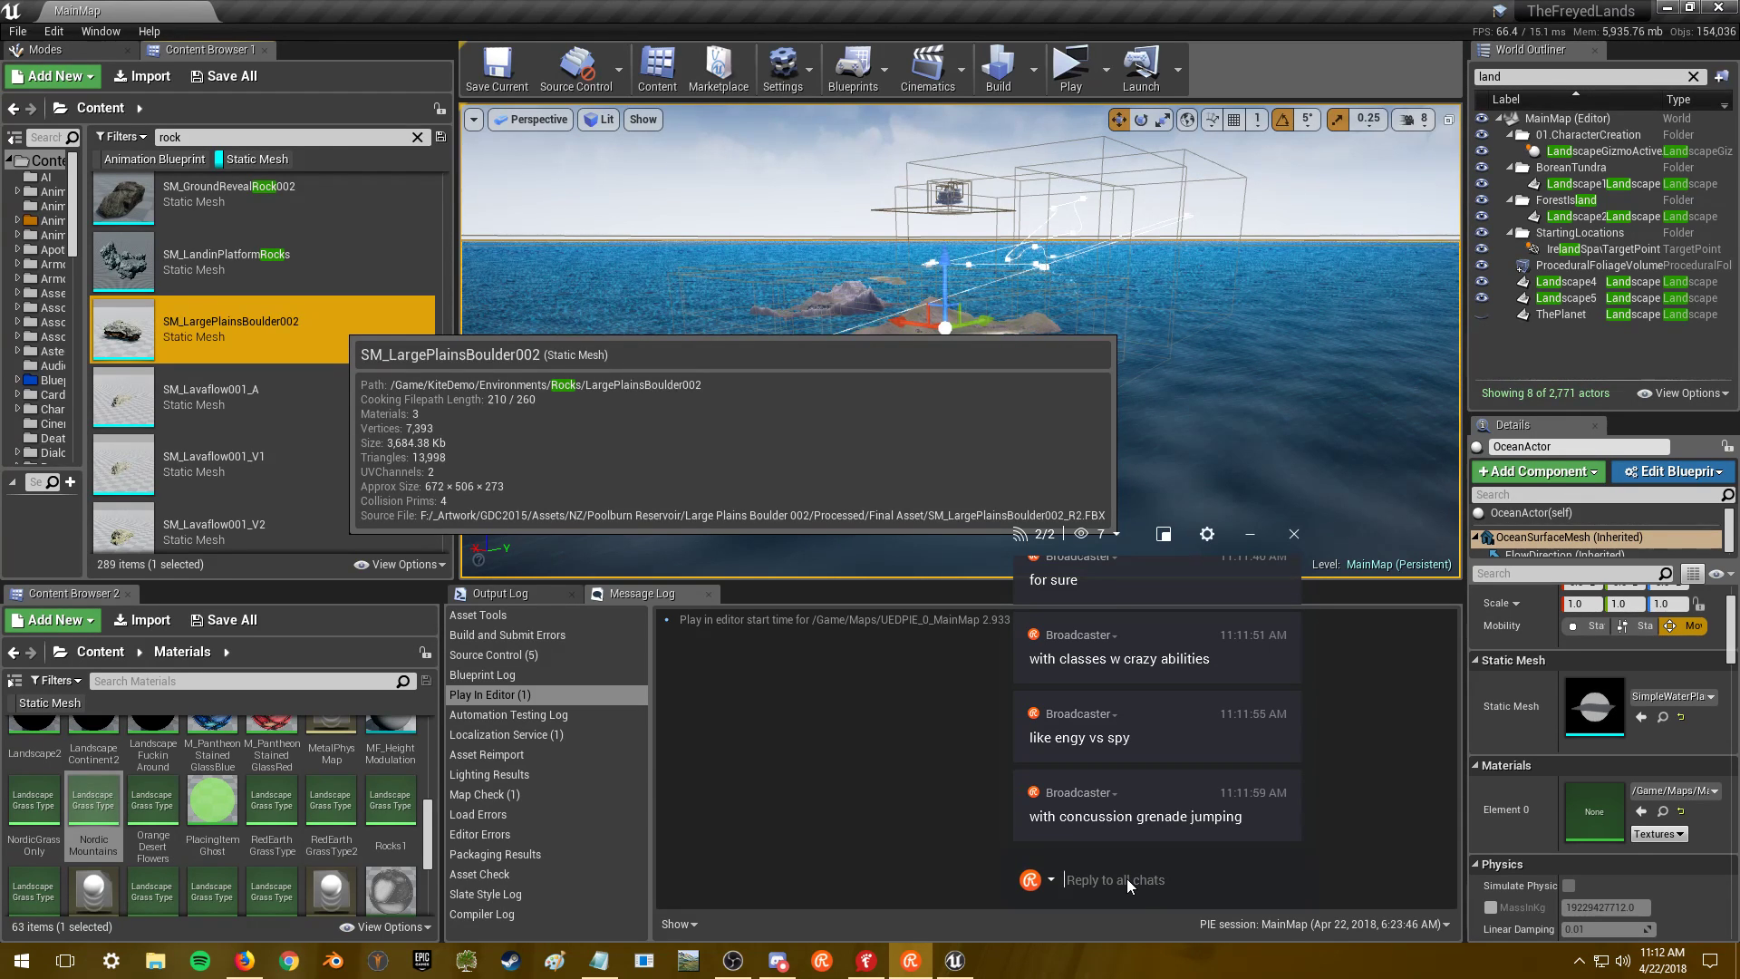
text(and constant rockets)
key(Return)
text(:D)
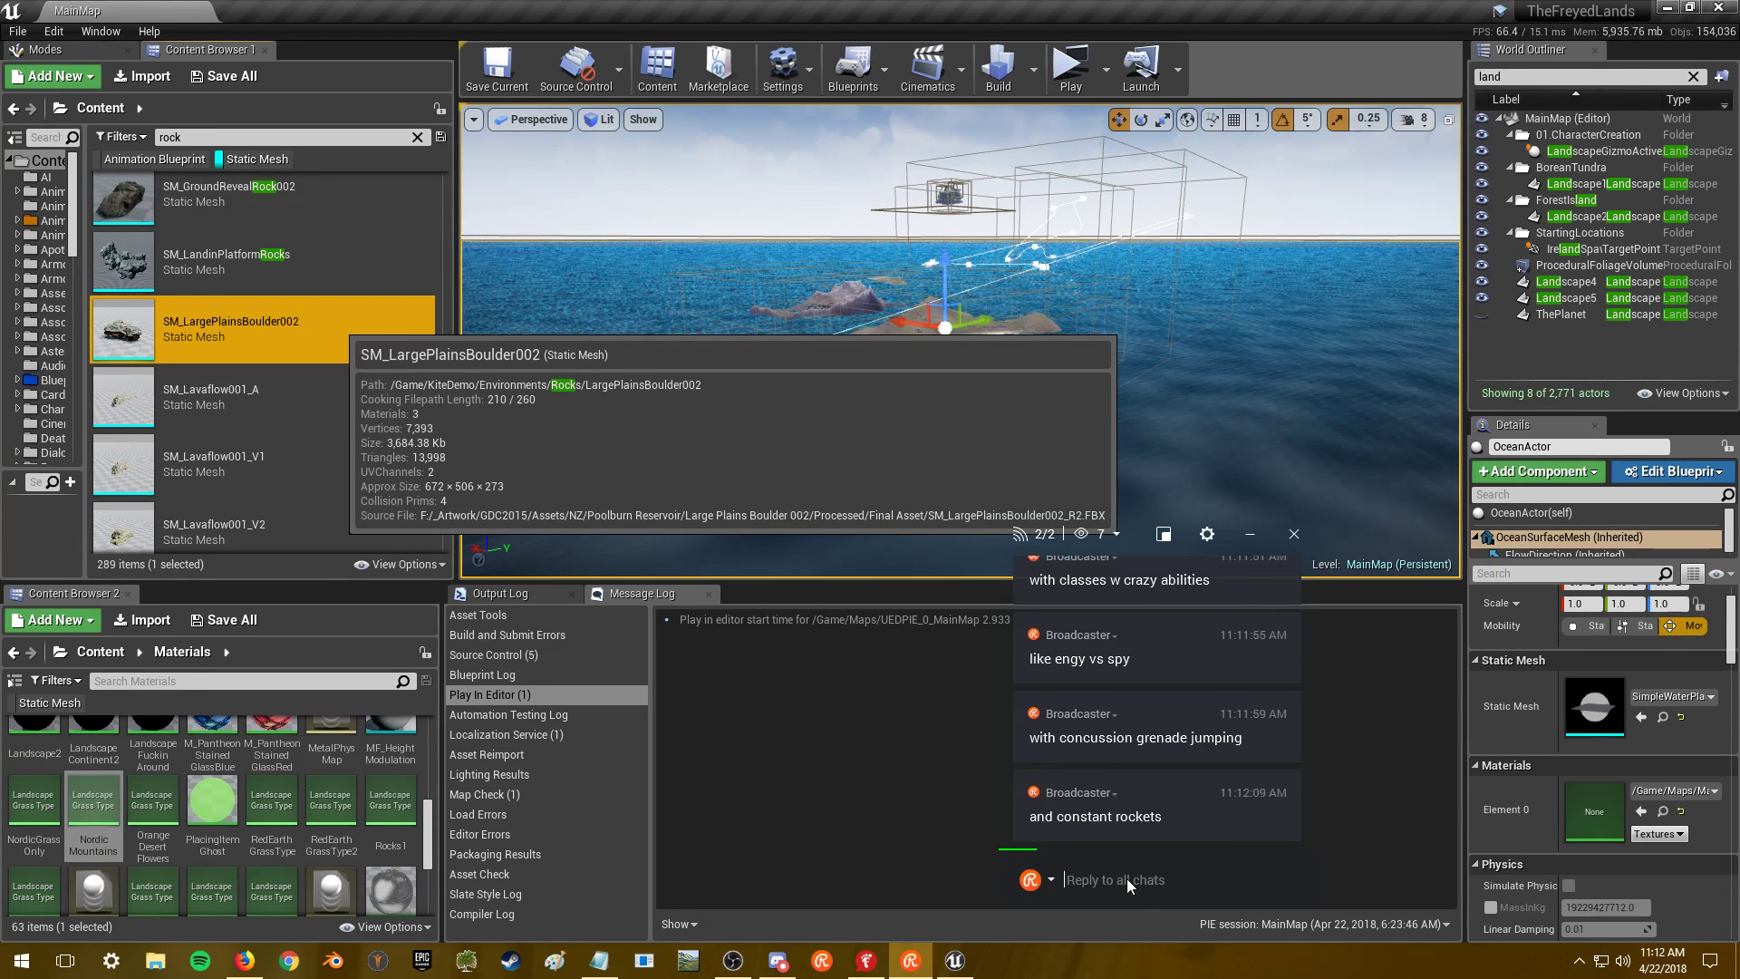
key(Return)
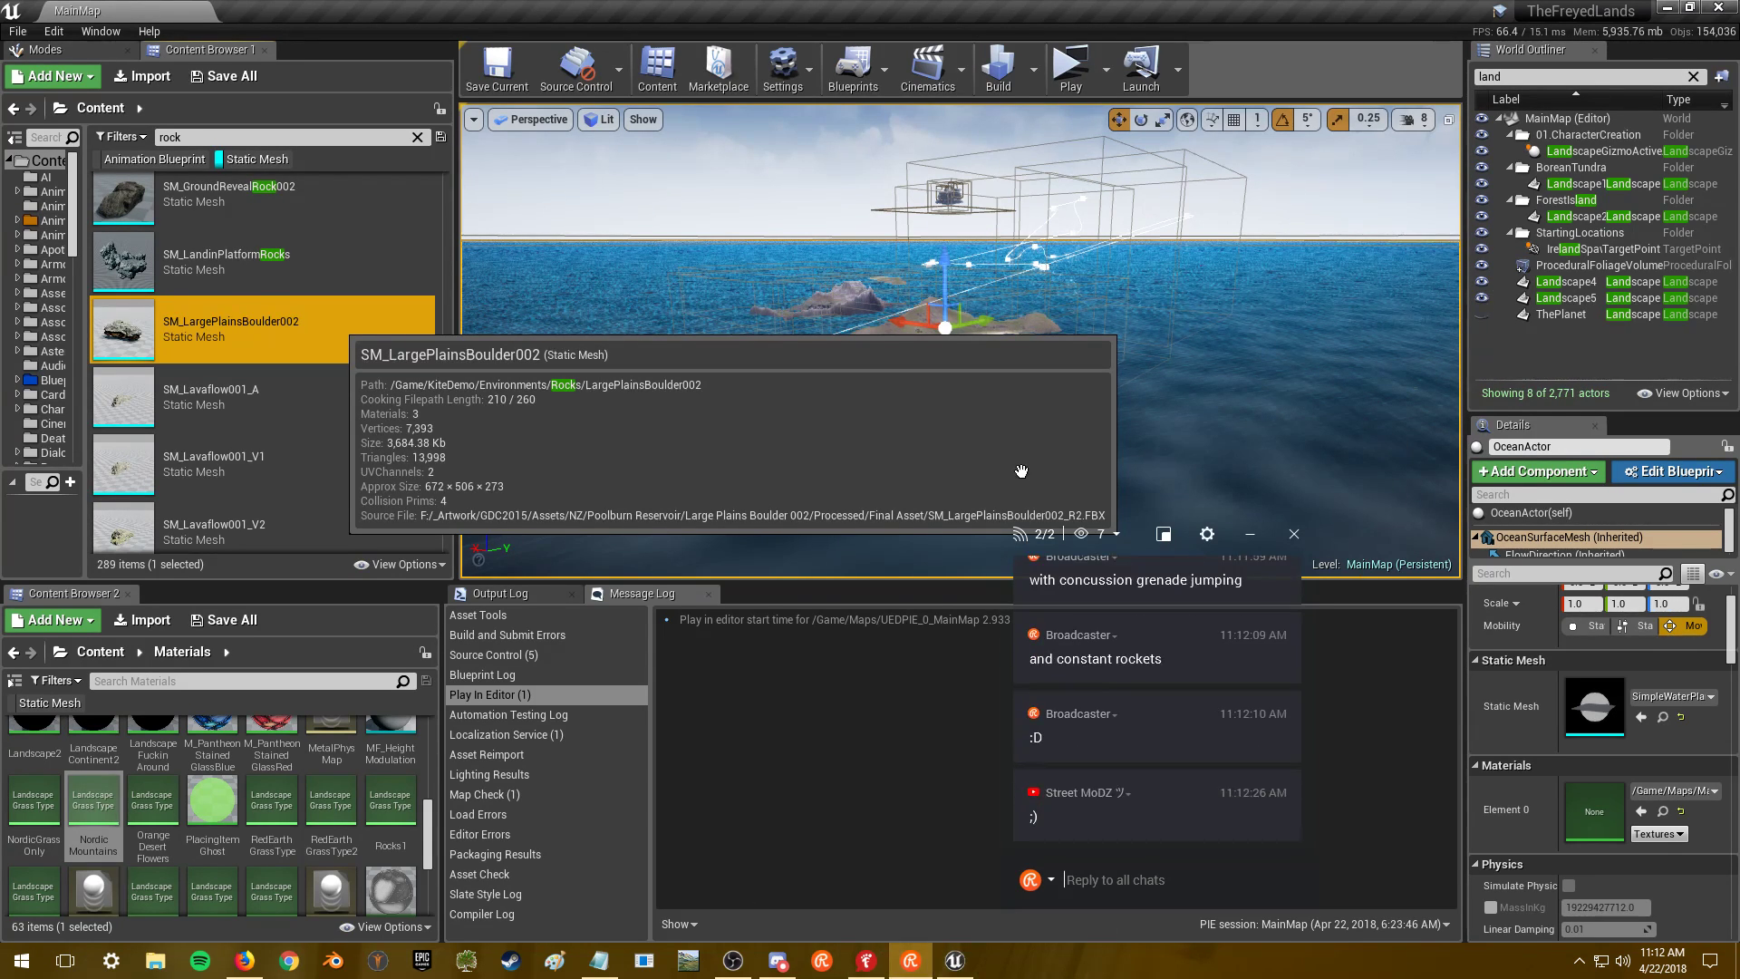
- Frame the whole boulder, pull far back to watch its LODs switch, and edit its Minimum LOD
click(1141, 881)
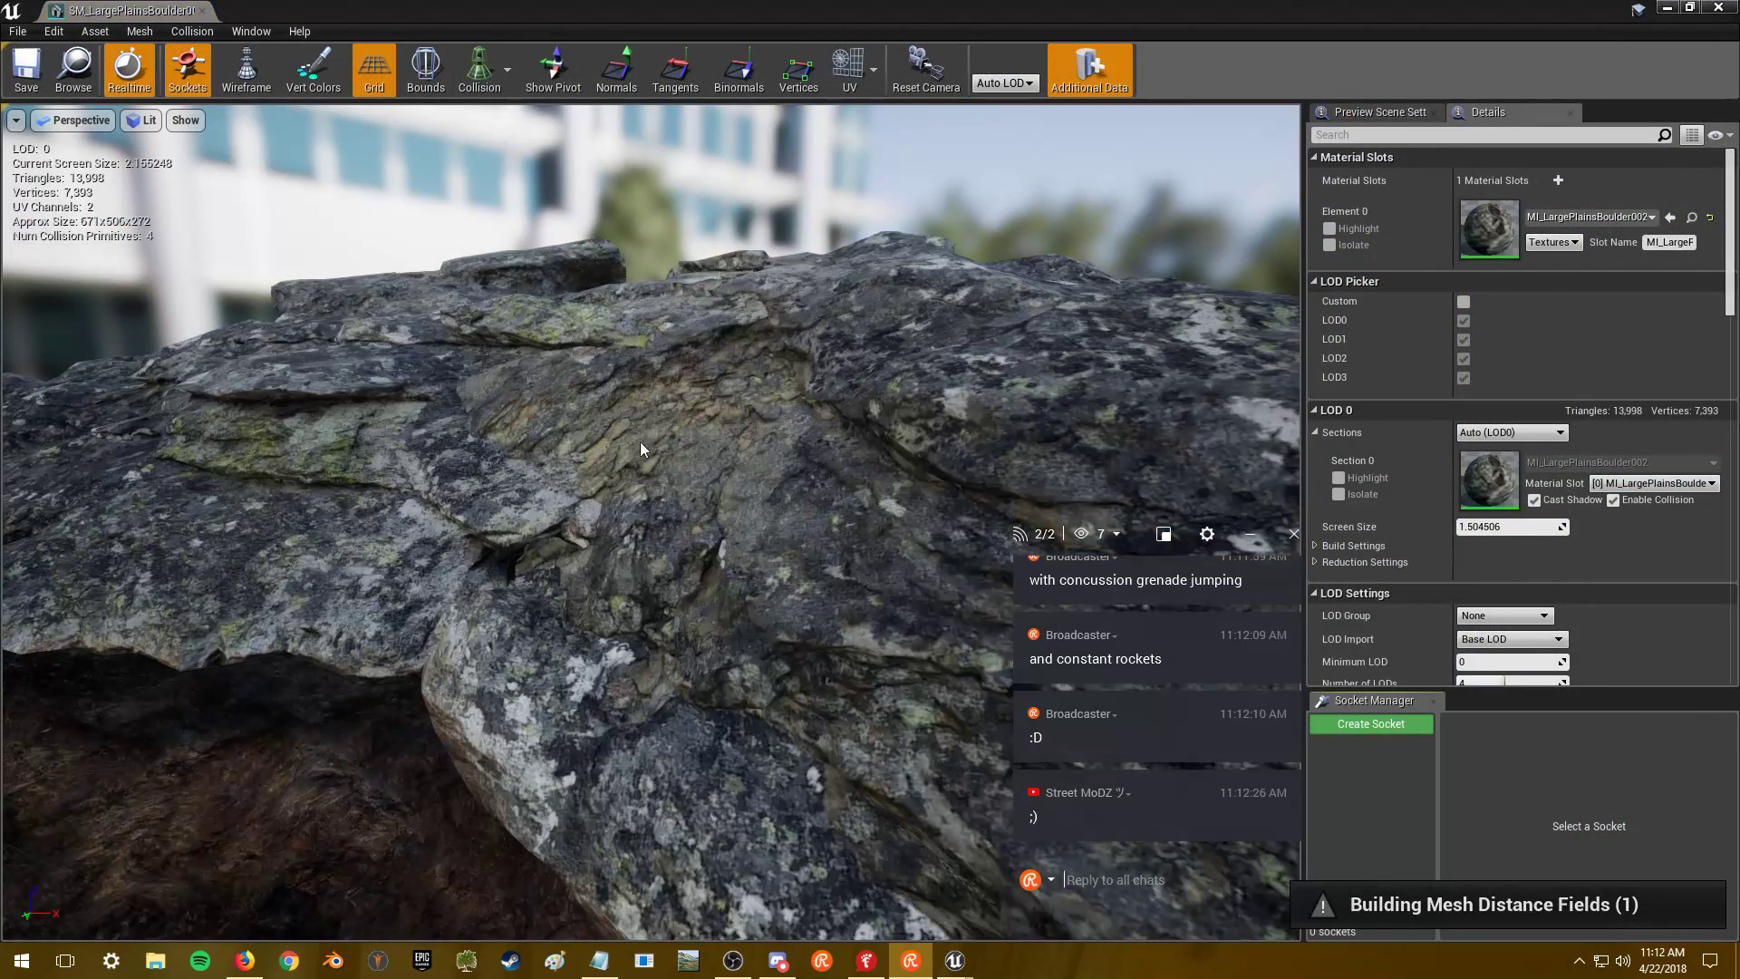
drag(621, 427, 1169, 559)
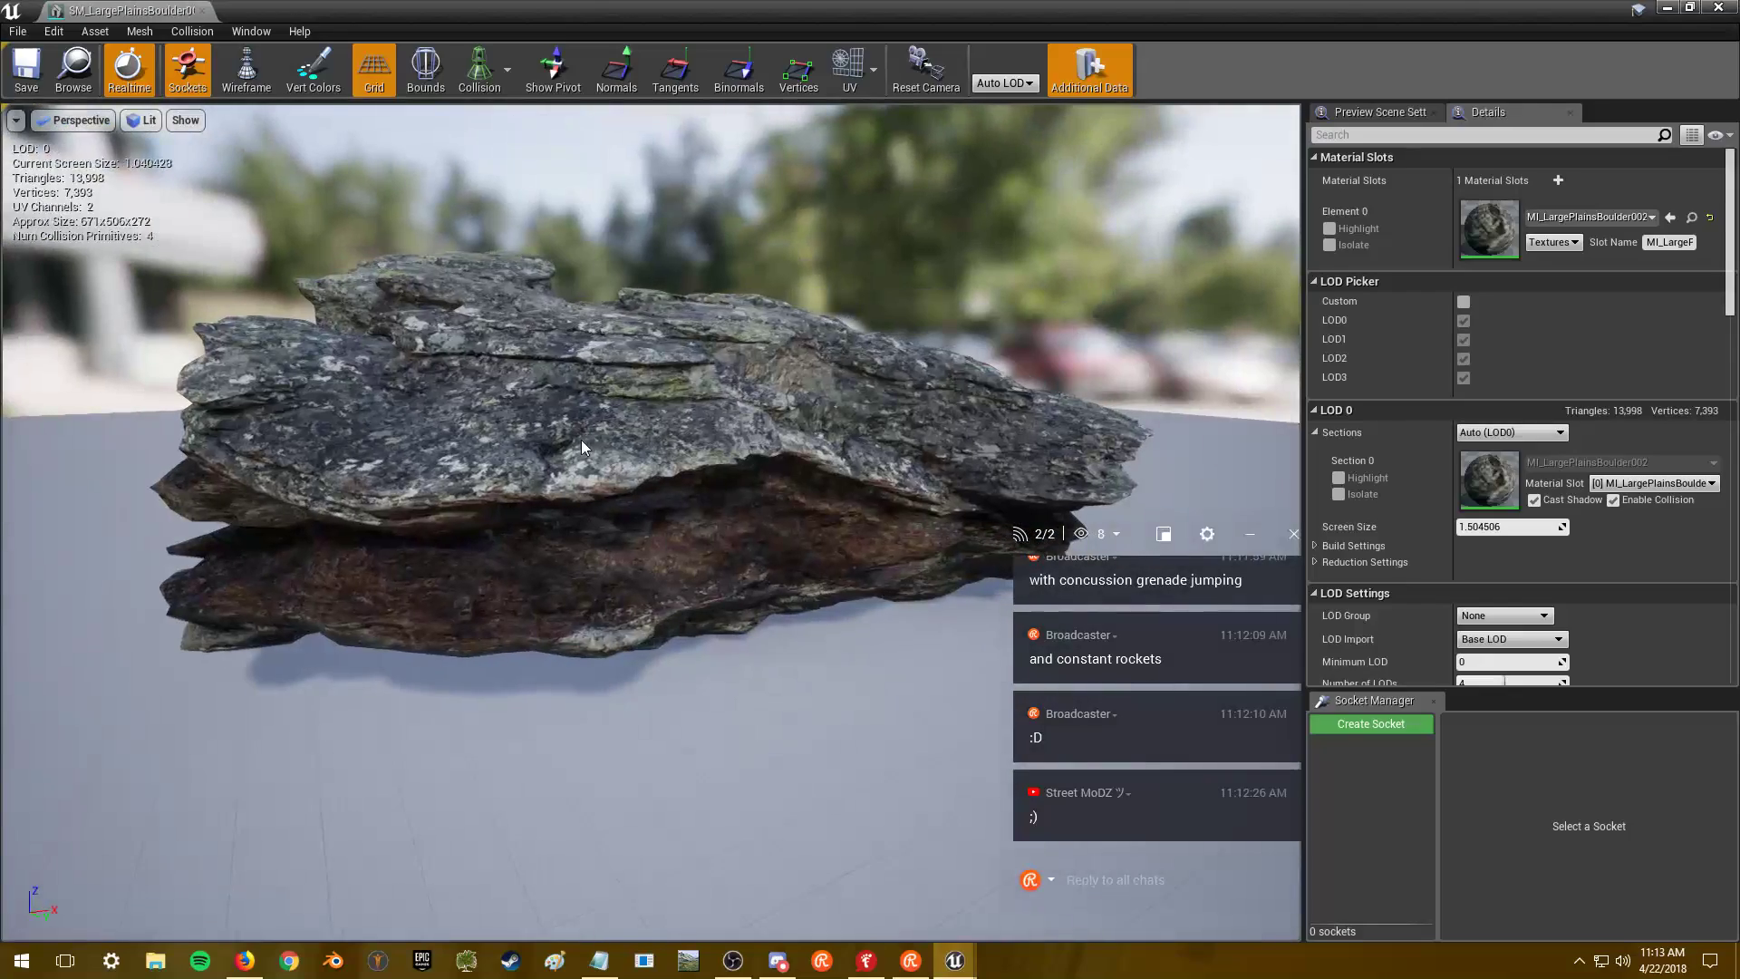
drag(816, 635, 682, 481)
click(1507, 660)
text(1)
key(Return)
drag(870, 635, 770, 571)
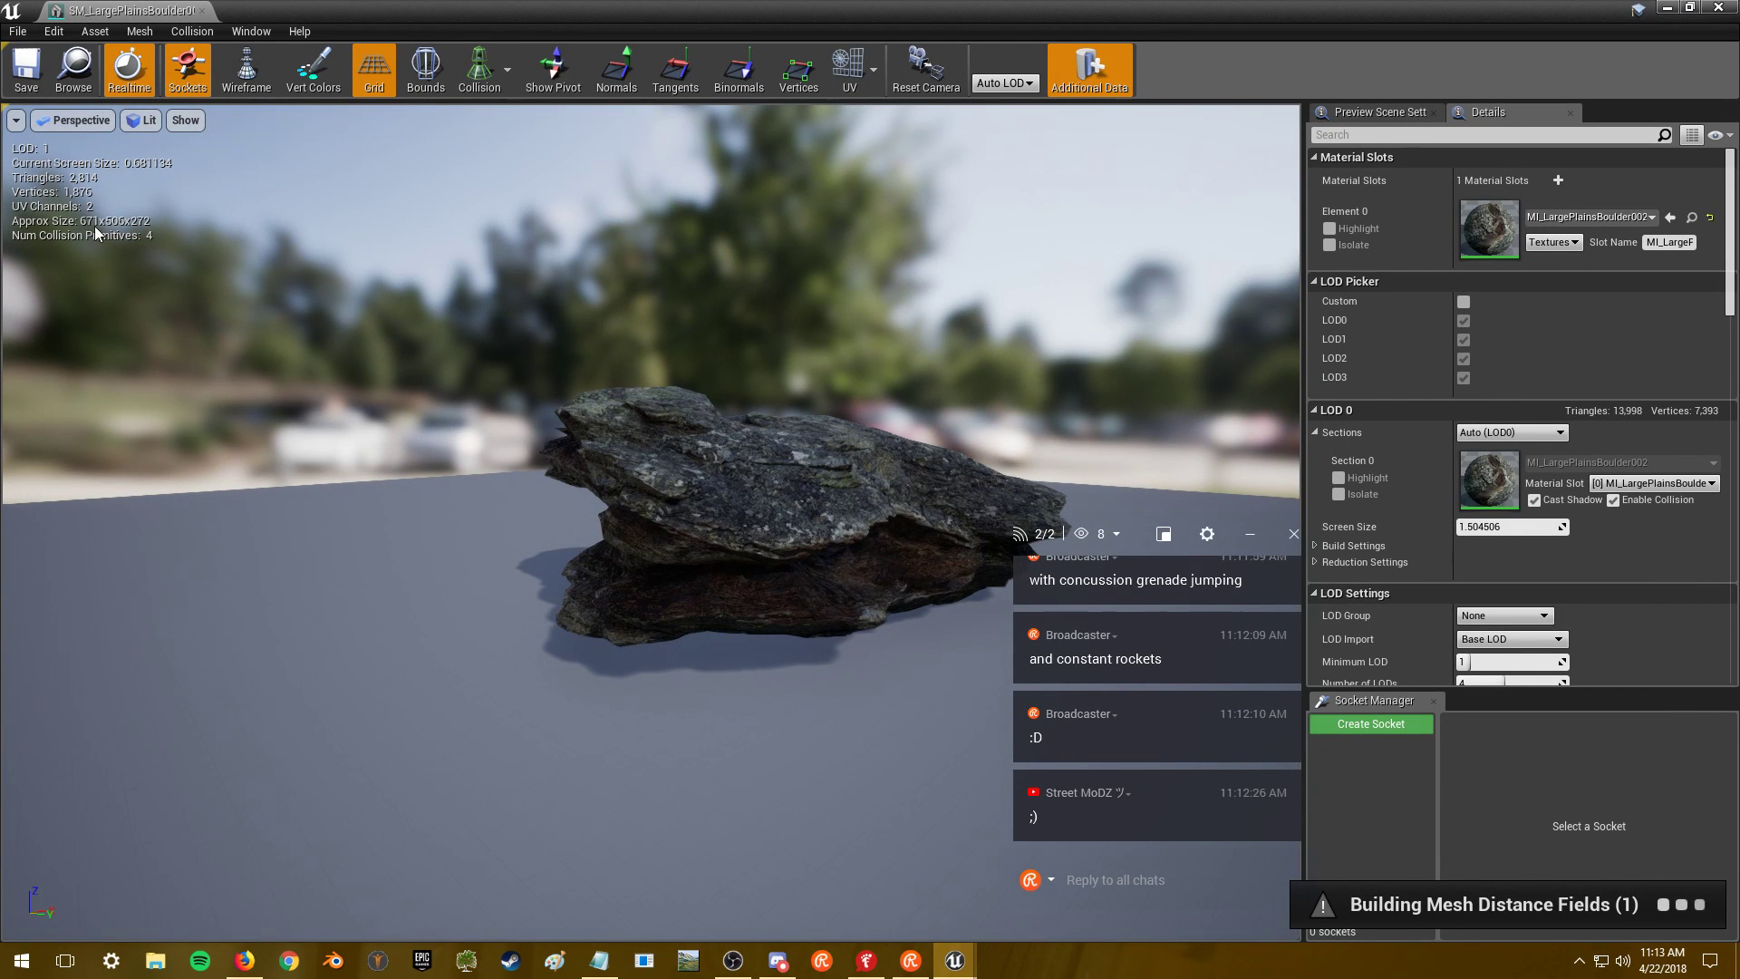
drag(816, 581, 789, 543)
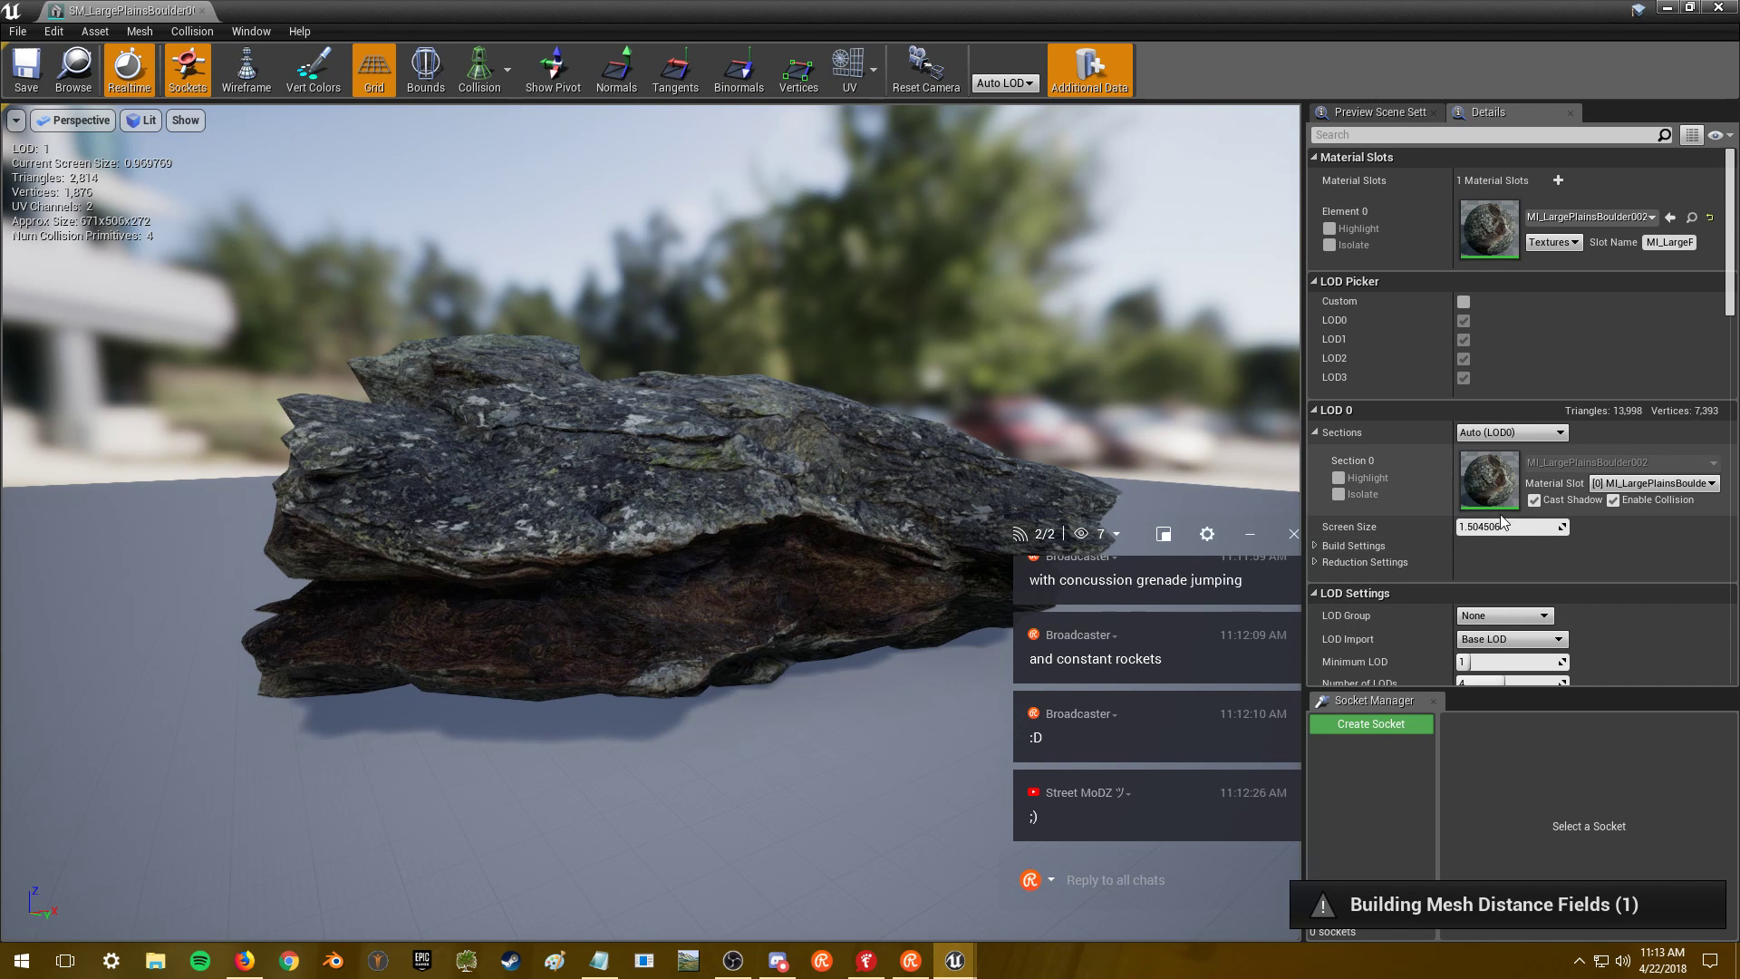
click(1500, 662)
text(2)
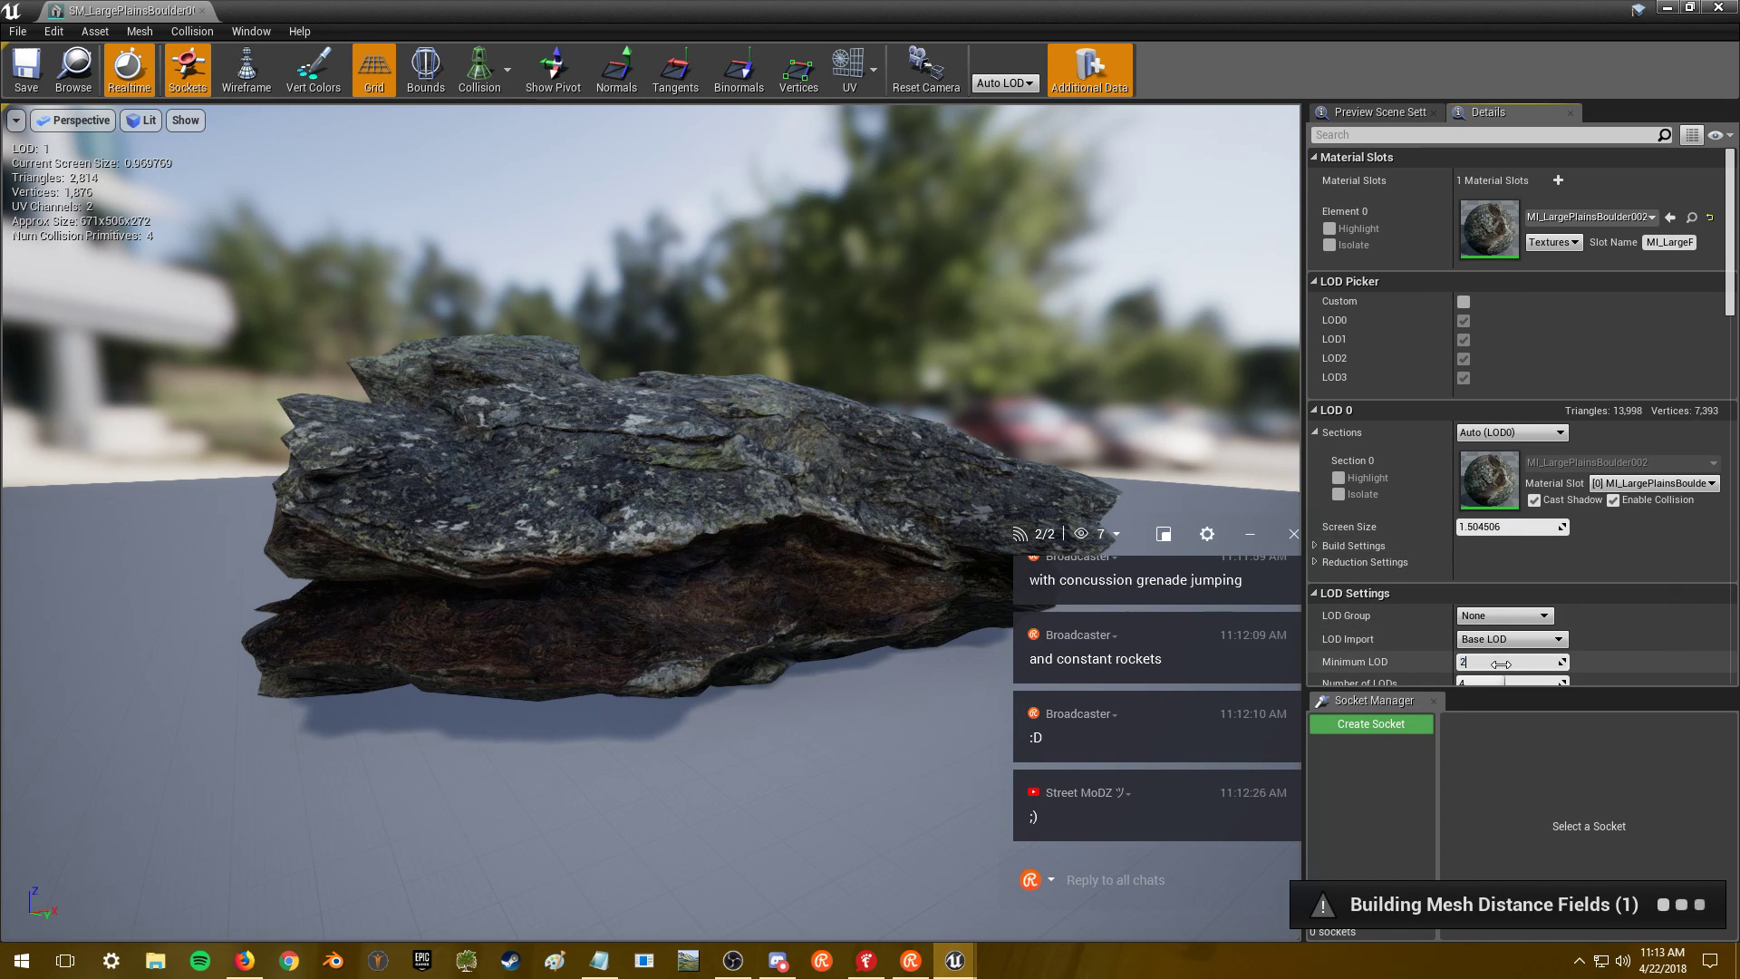
mouse_move(711, 568)
mouse_down()
mouse_move(653, 571)
mouse_move(635, 617)
mouse_move(707, 566)
mouse_move(648, 629)
mouse_move(698, 567)
mouse_move(671, 526)
mouse_move(785, 583)
mouse_move(875, 580)
mouse_move(876, 648)
mouse_move(735, 551)
mouse_up()
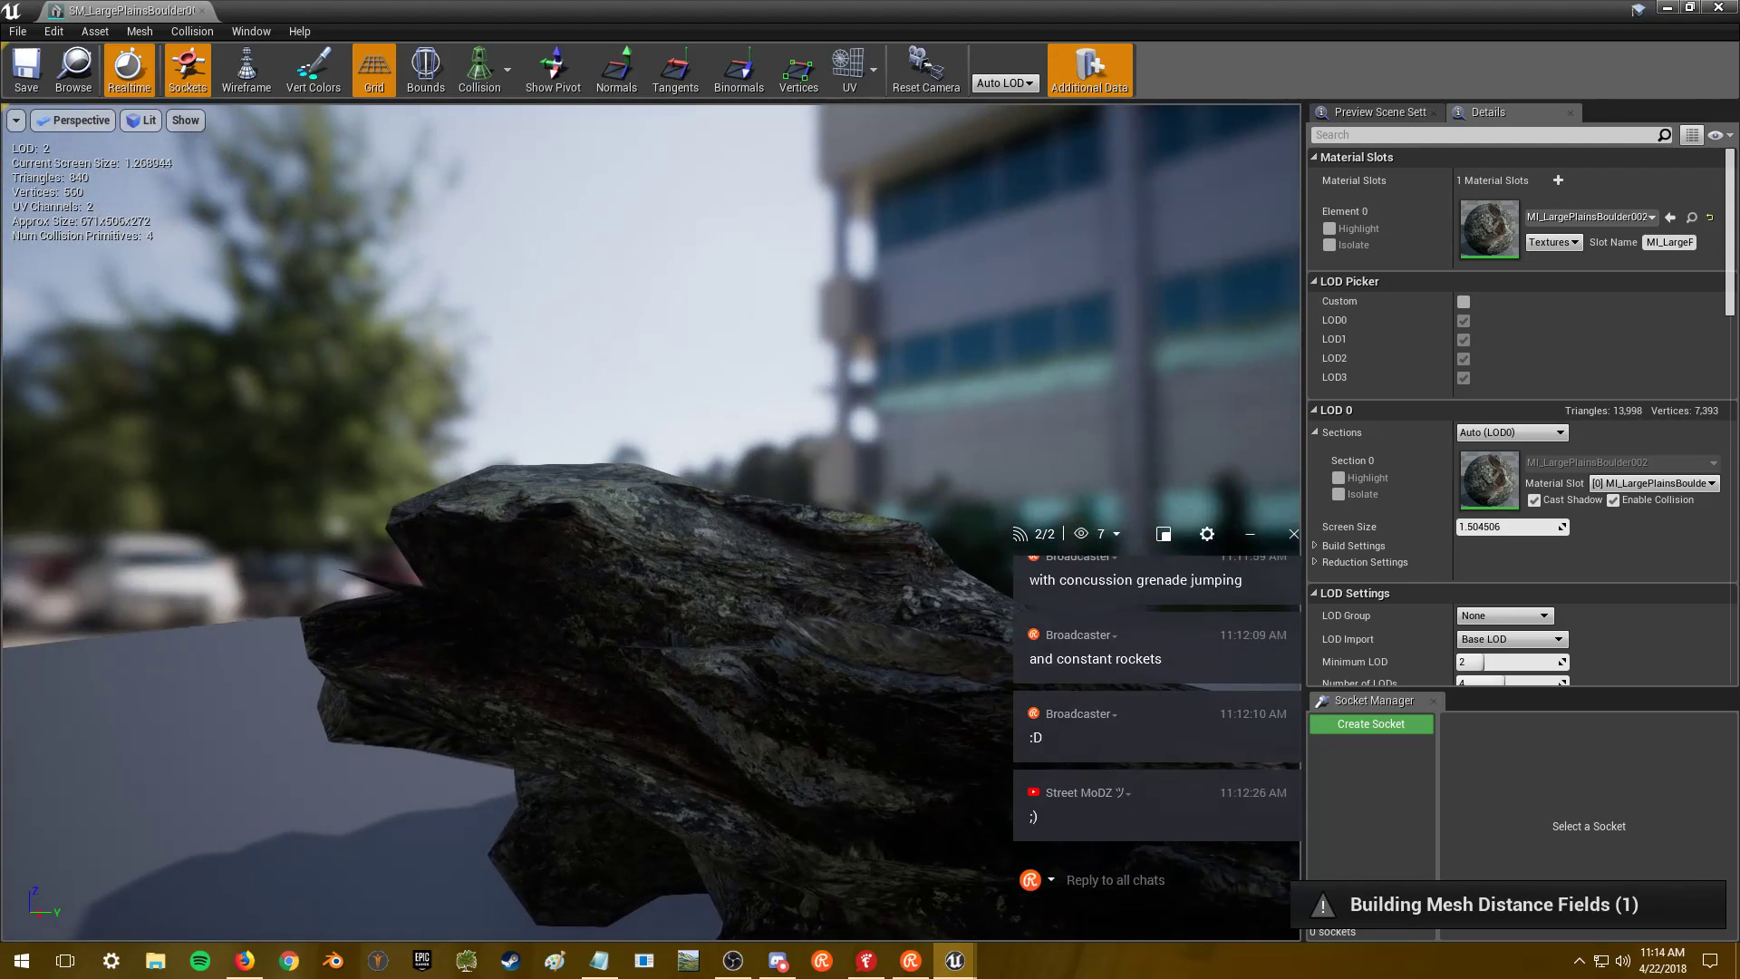
drag(381, 584, 868, 797)
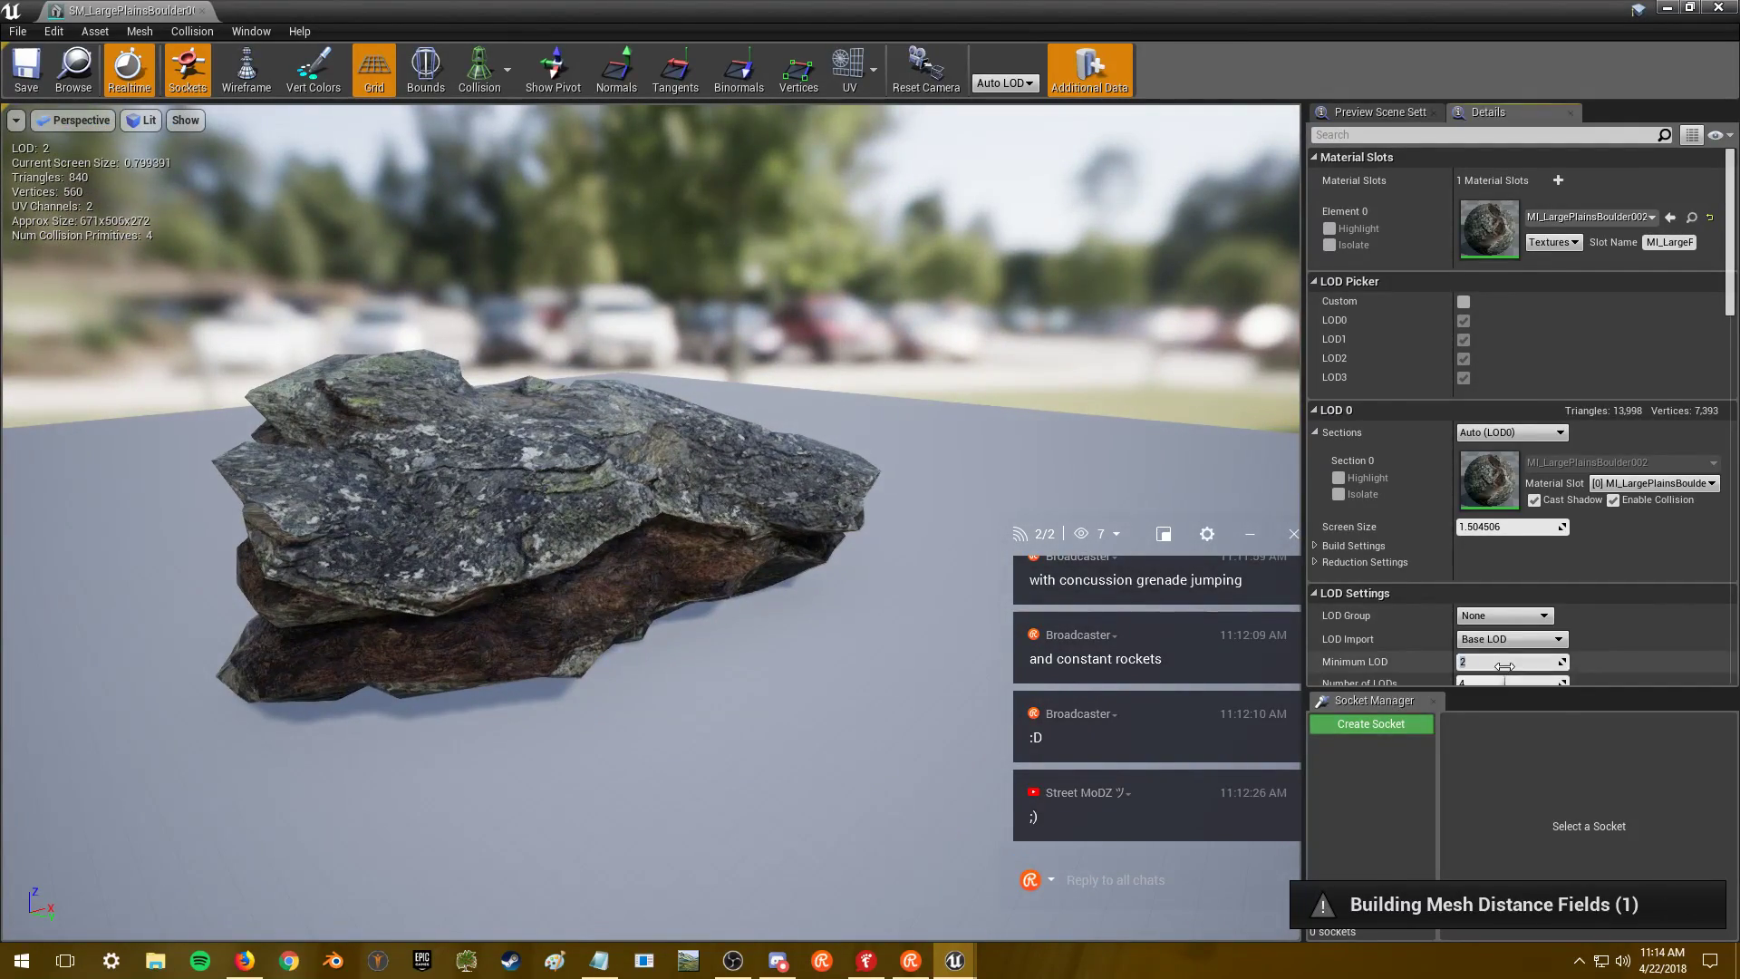
text(0)
key(Return)
mouse_move(642, 562)
mouse_down()
mouse_move(599, 517)
mouse_move(661, 539)
mouse_move(689, 521)
mouse_move(632, 560)
mouse_up()
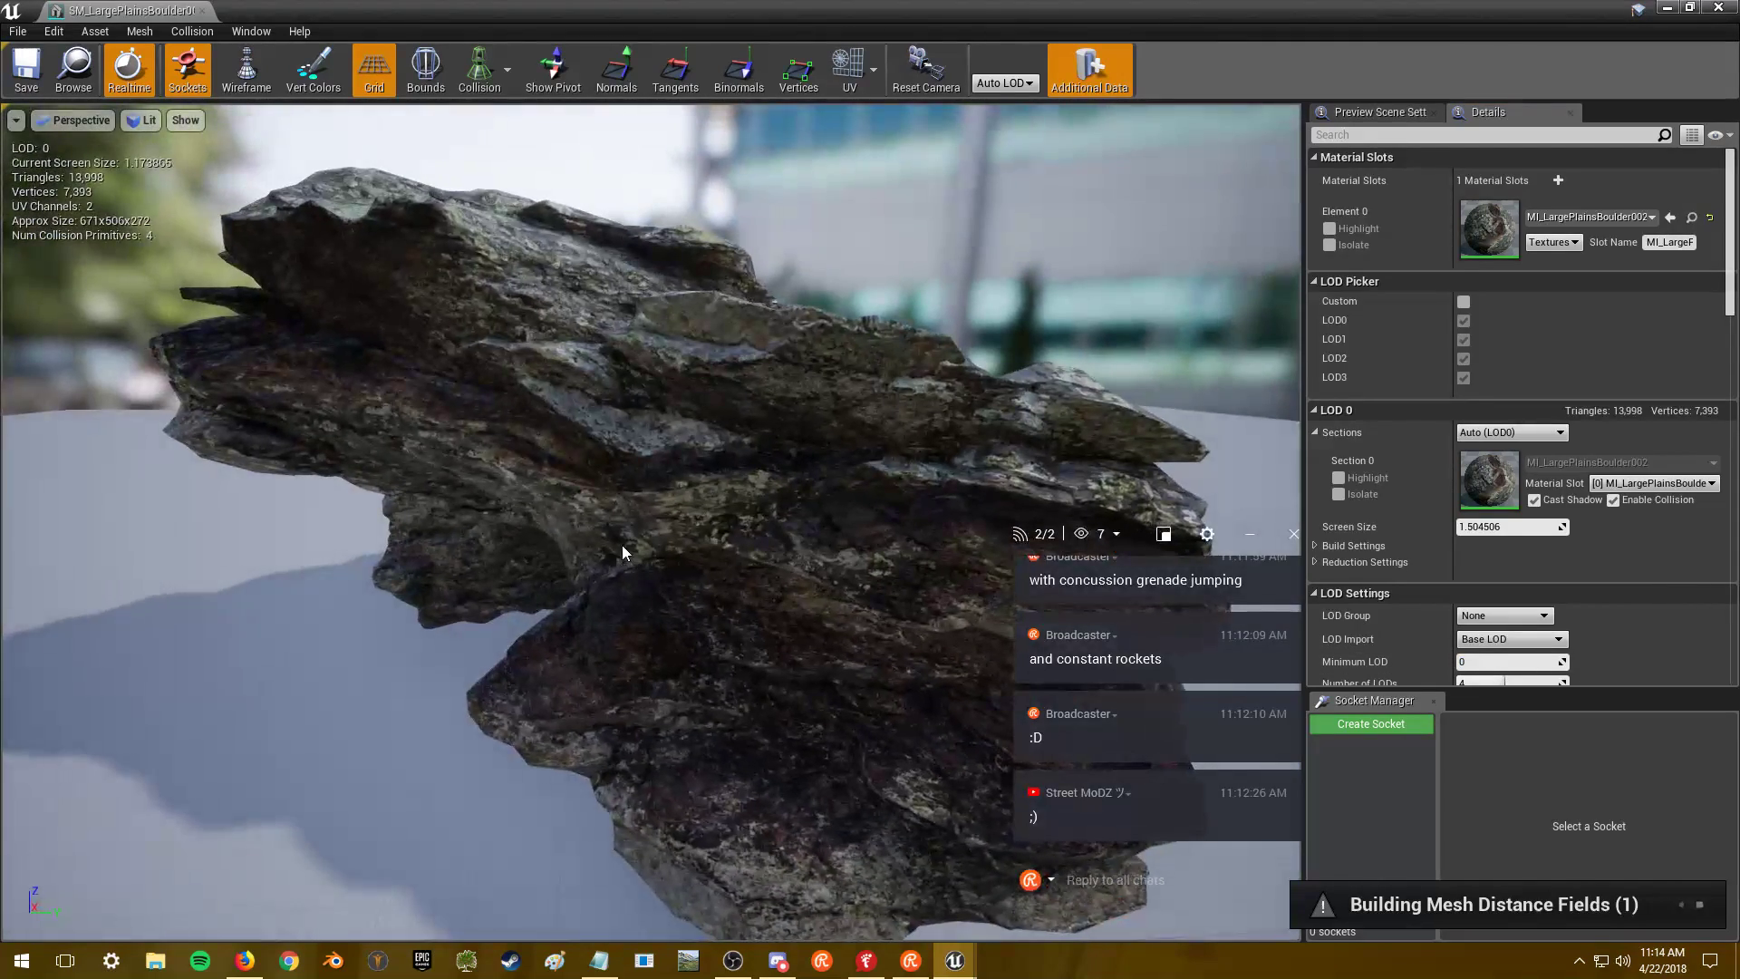
- Close the boulder's mesh editor, select SM_Lavaflow001_V1, and browse further down the rock meshes
click(1717, 8)
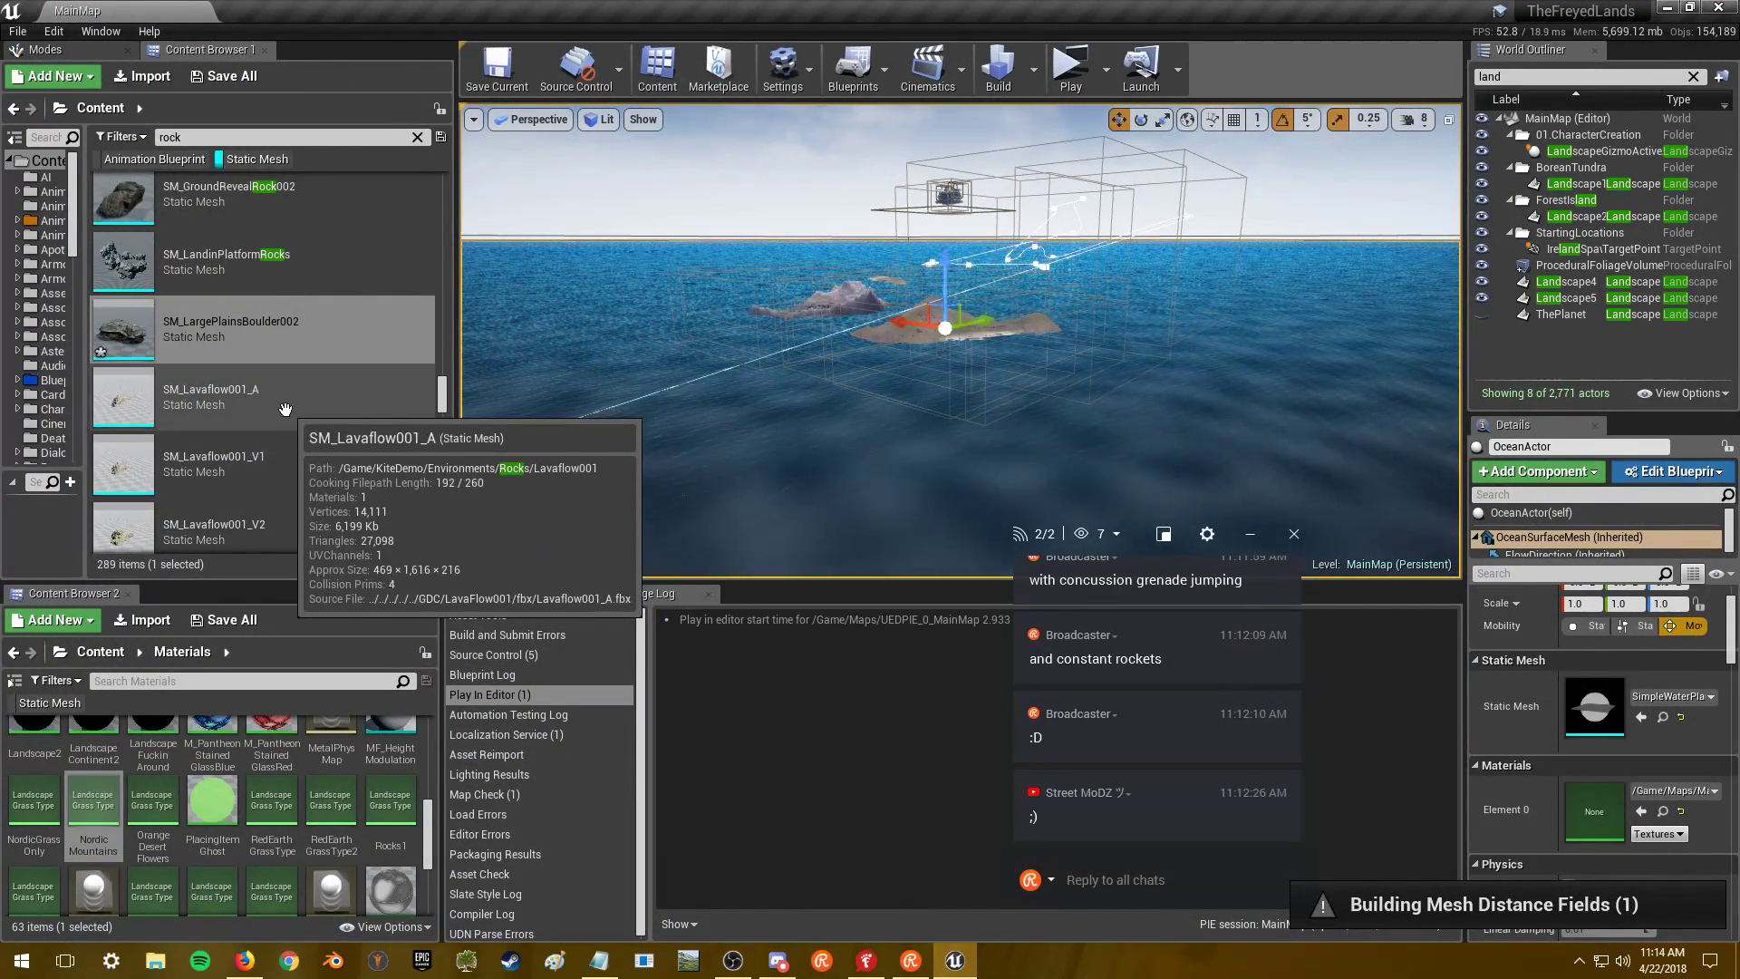
scroll(334, 434, down, 2)
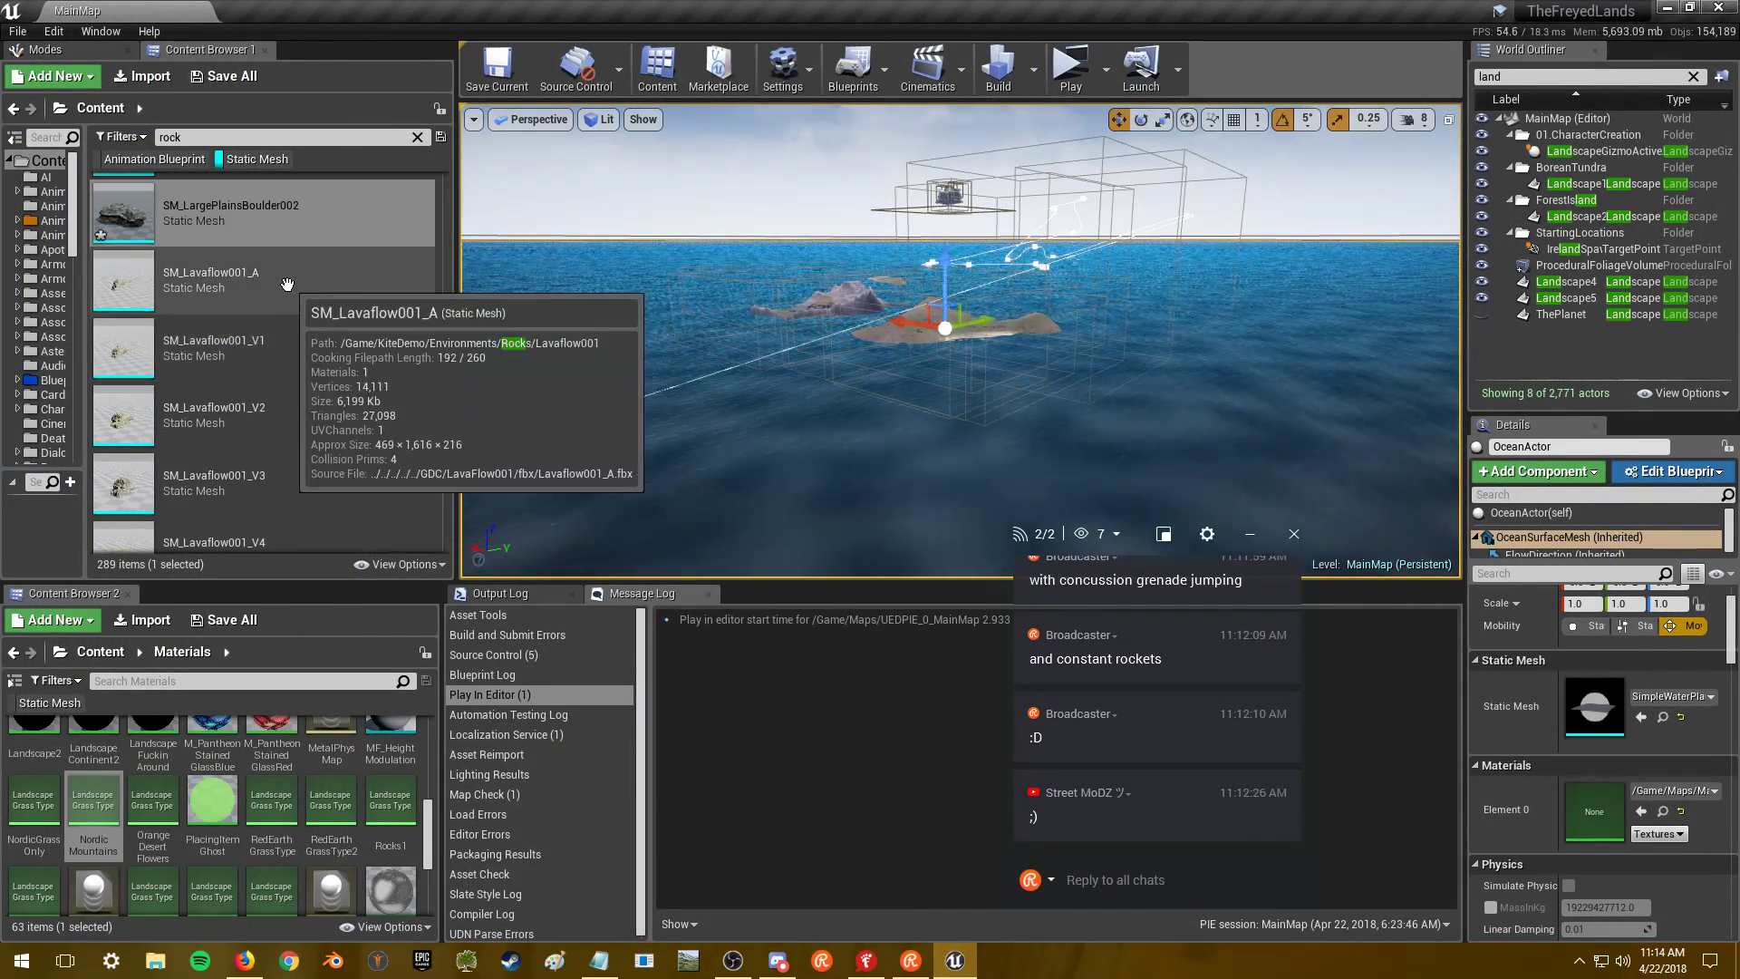
click(293, 347)
scroll(308, 341, down, 1)
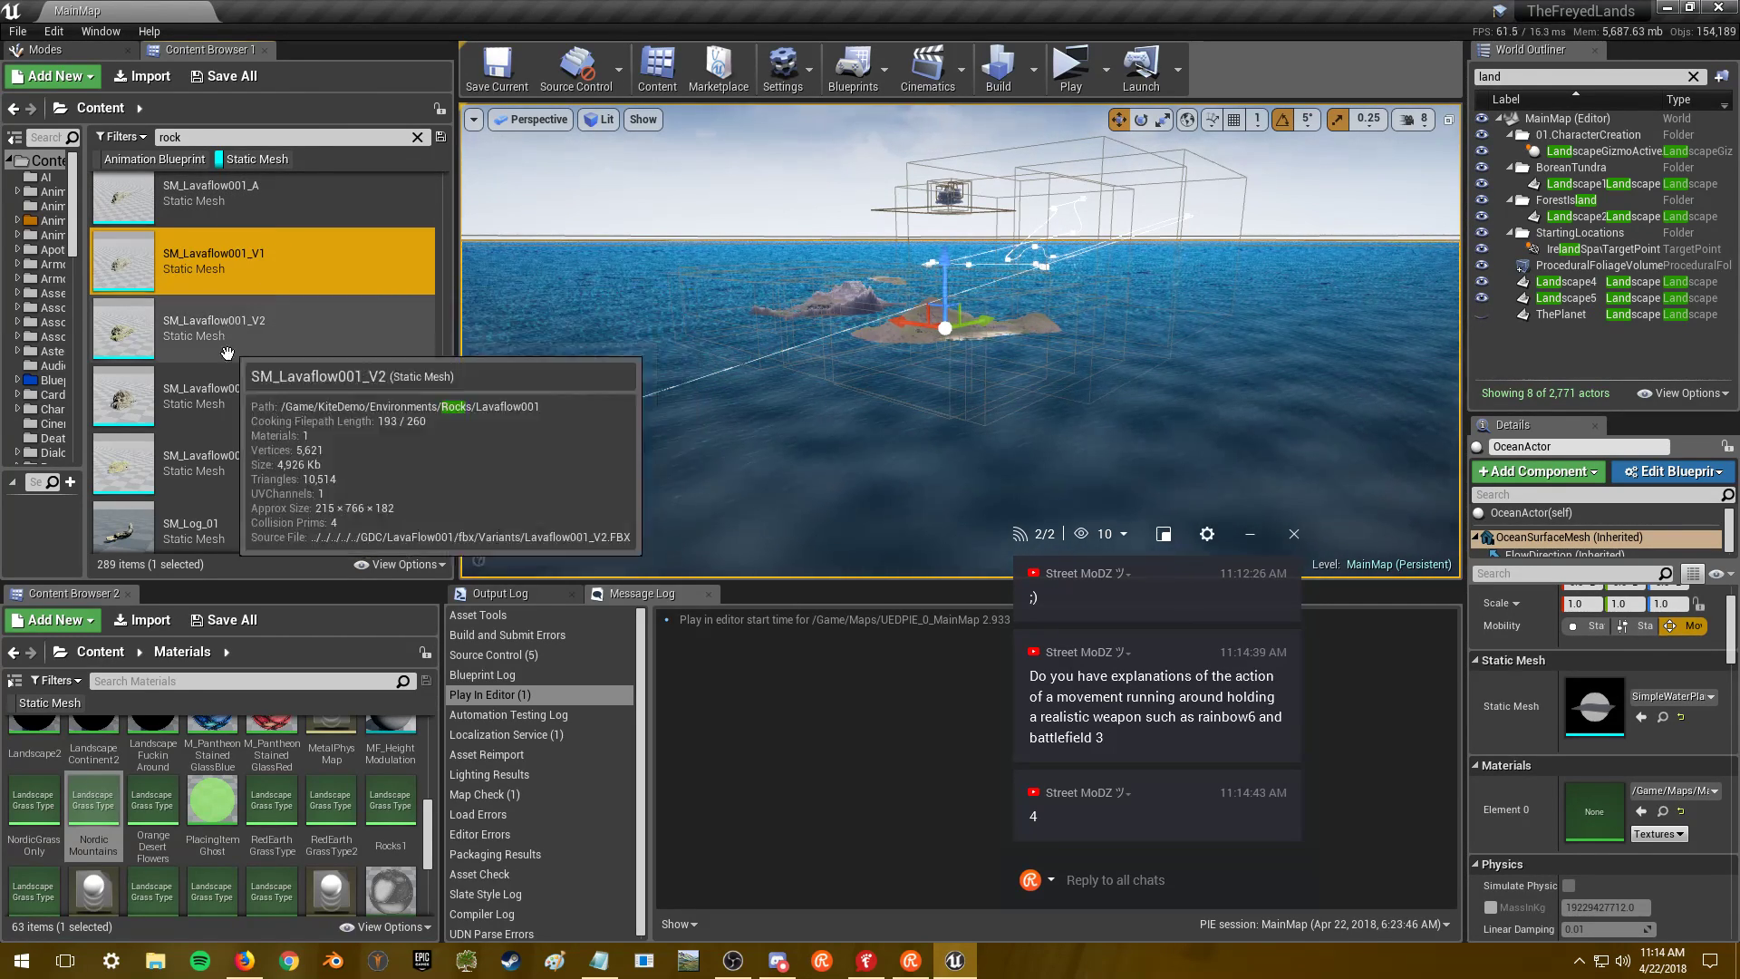
scroll(261, 392, up, 1)
scroll(322, 395, down, 1)
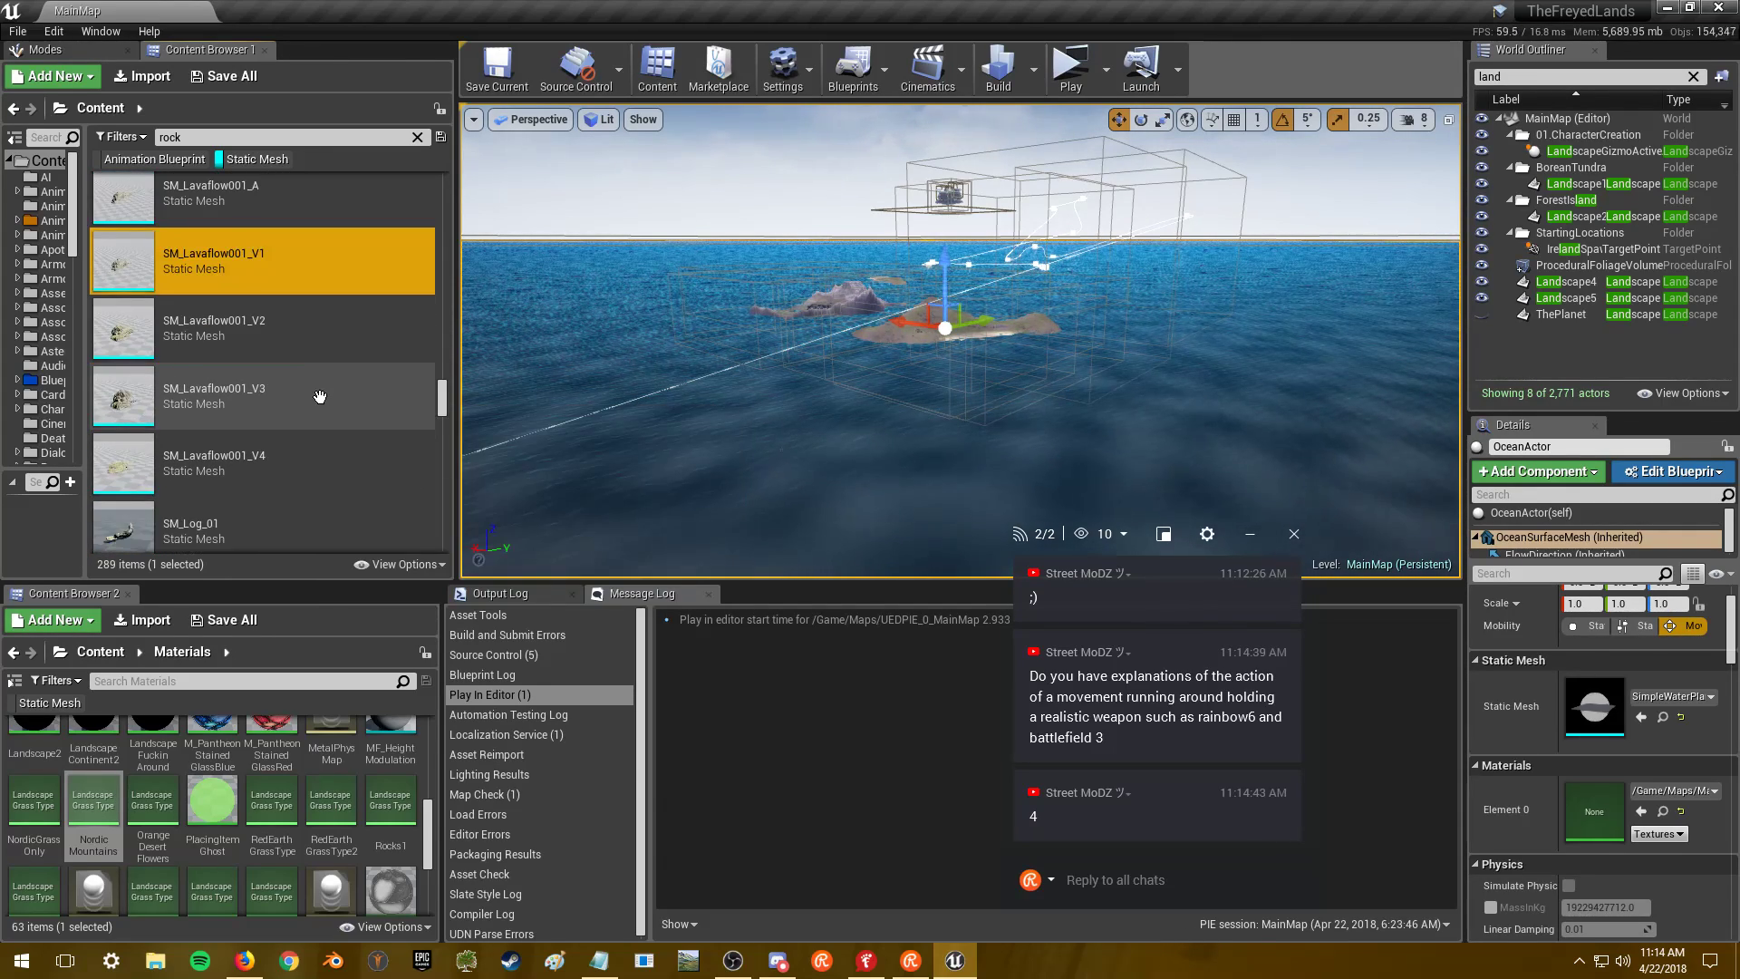
scroll(320, 397, down, 3)
scroll(321, 358, down, 1)
scroll(345, 342, down, 1)
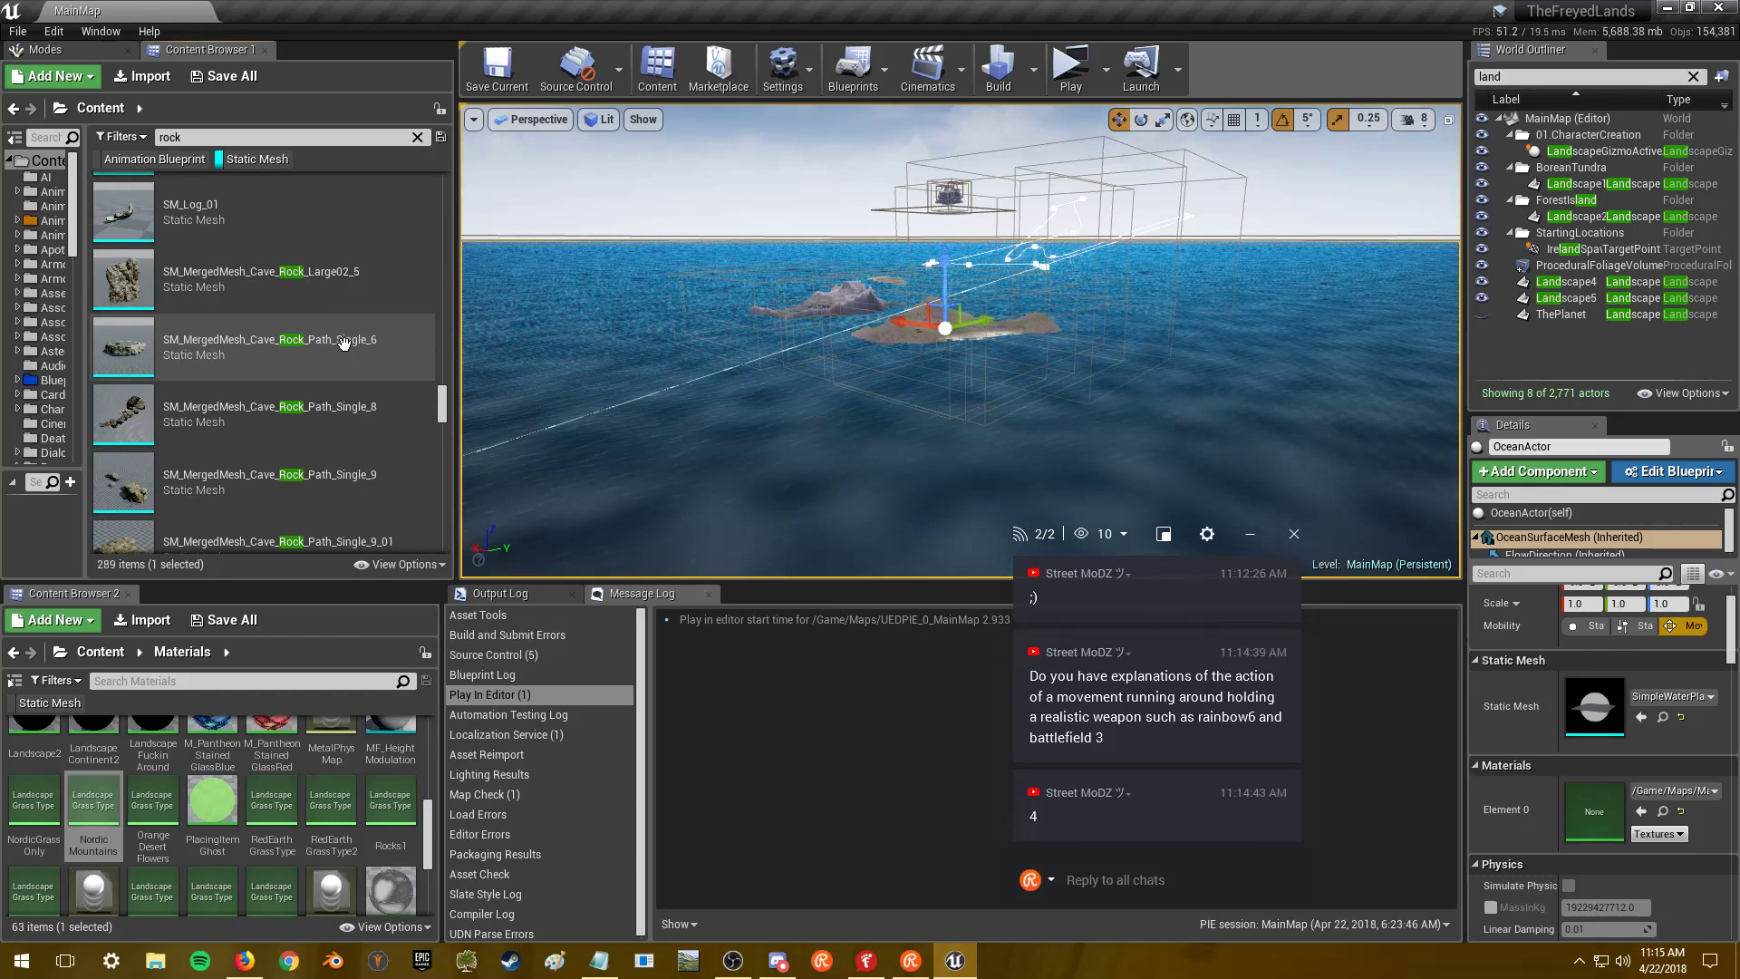
scroll(332, 272, down, 1)
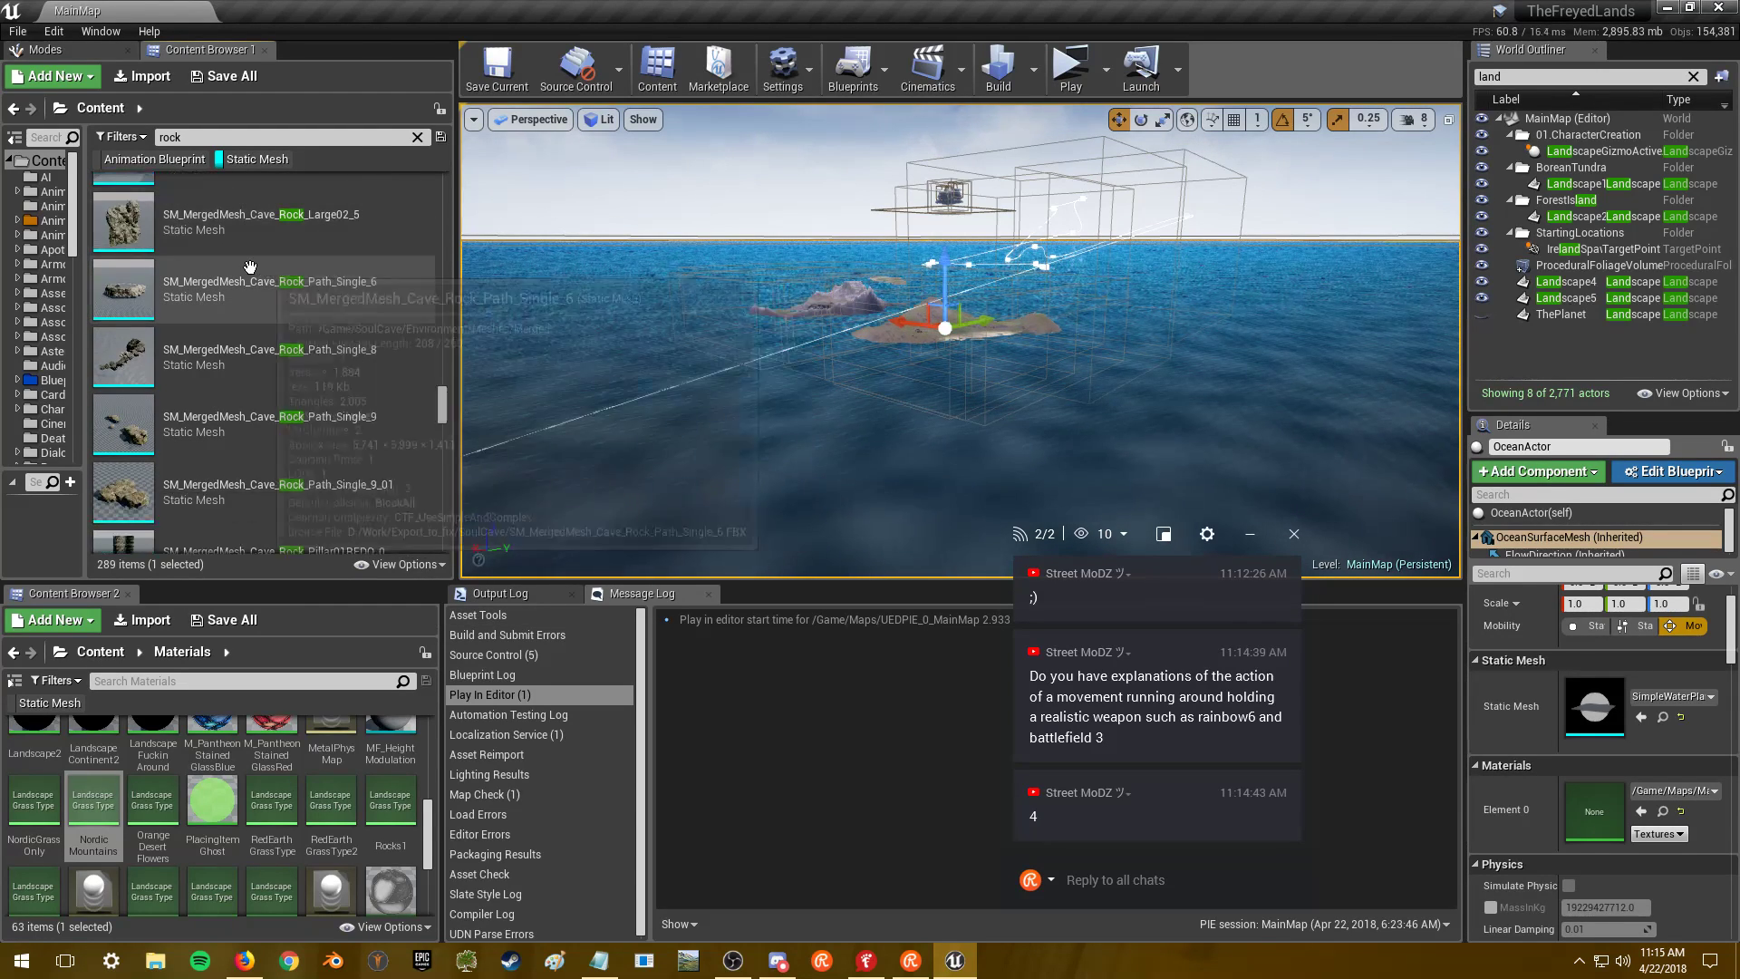
- Inspect SM_MergedMesh_Cave_Rock_Path_Single_6 in its mesh editor, close it, and launch a standalone game preview
double_click(289, 301)
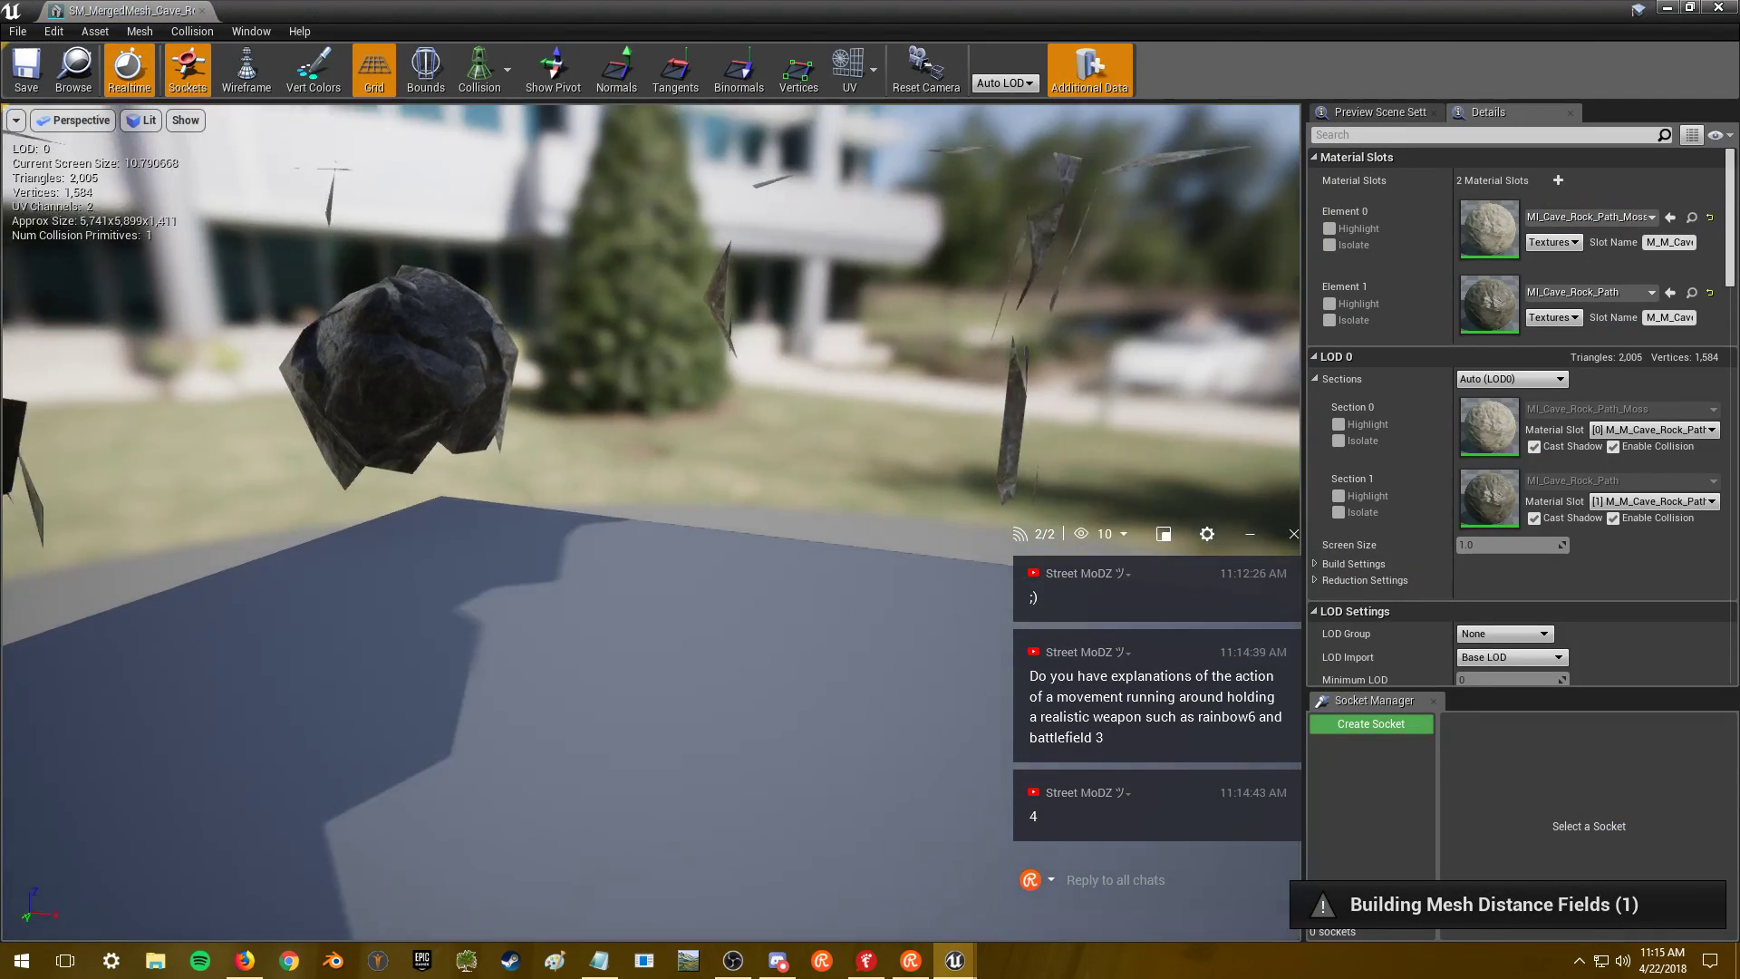
key(s)
right_drag(650, 508, 357, 513)
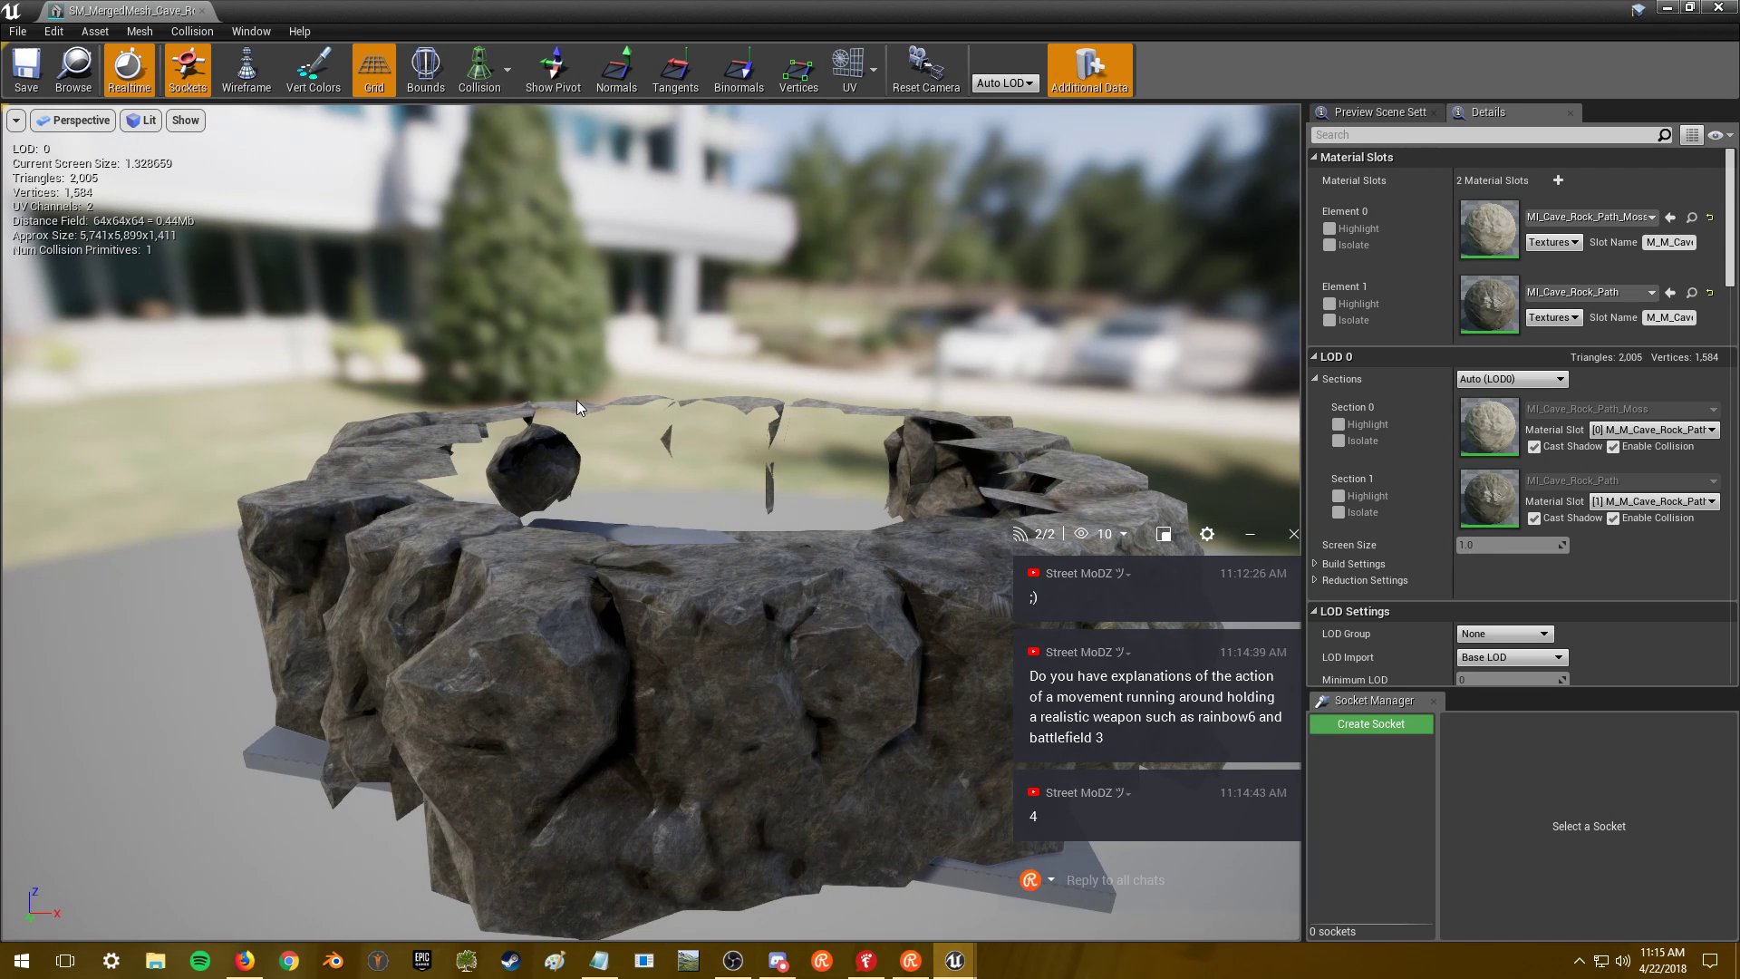
click(1660, 8)
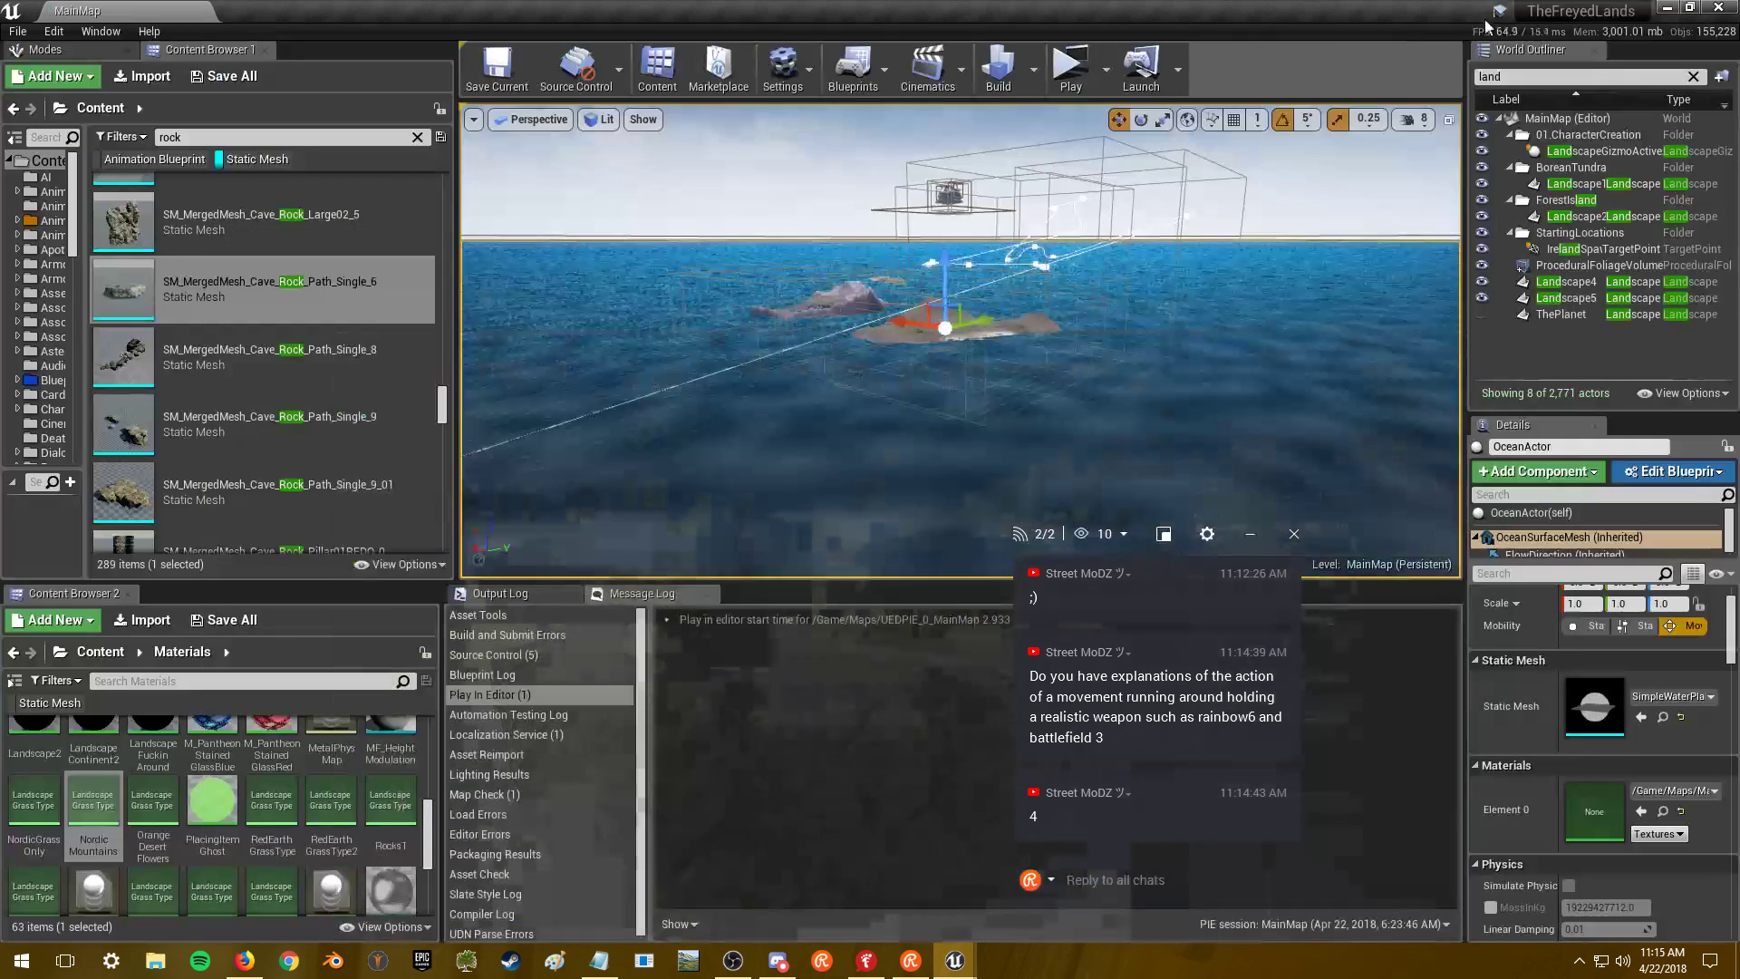
click(1072, 68)
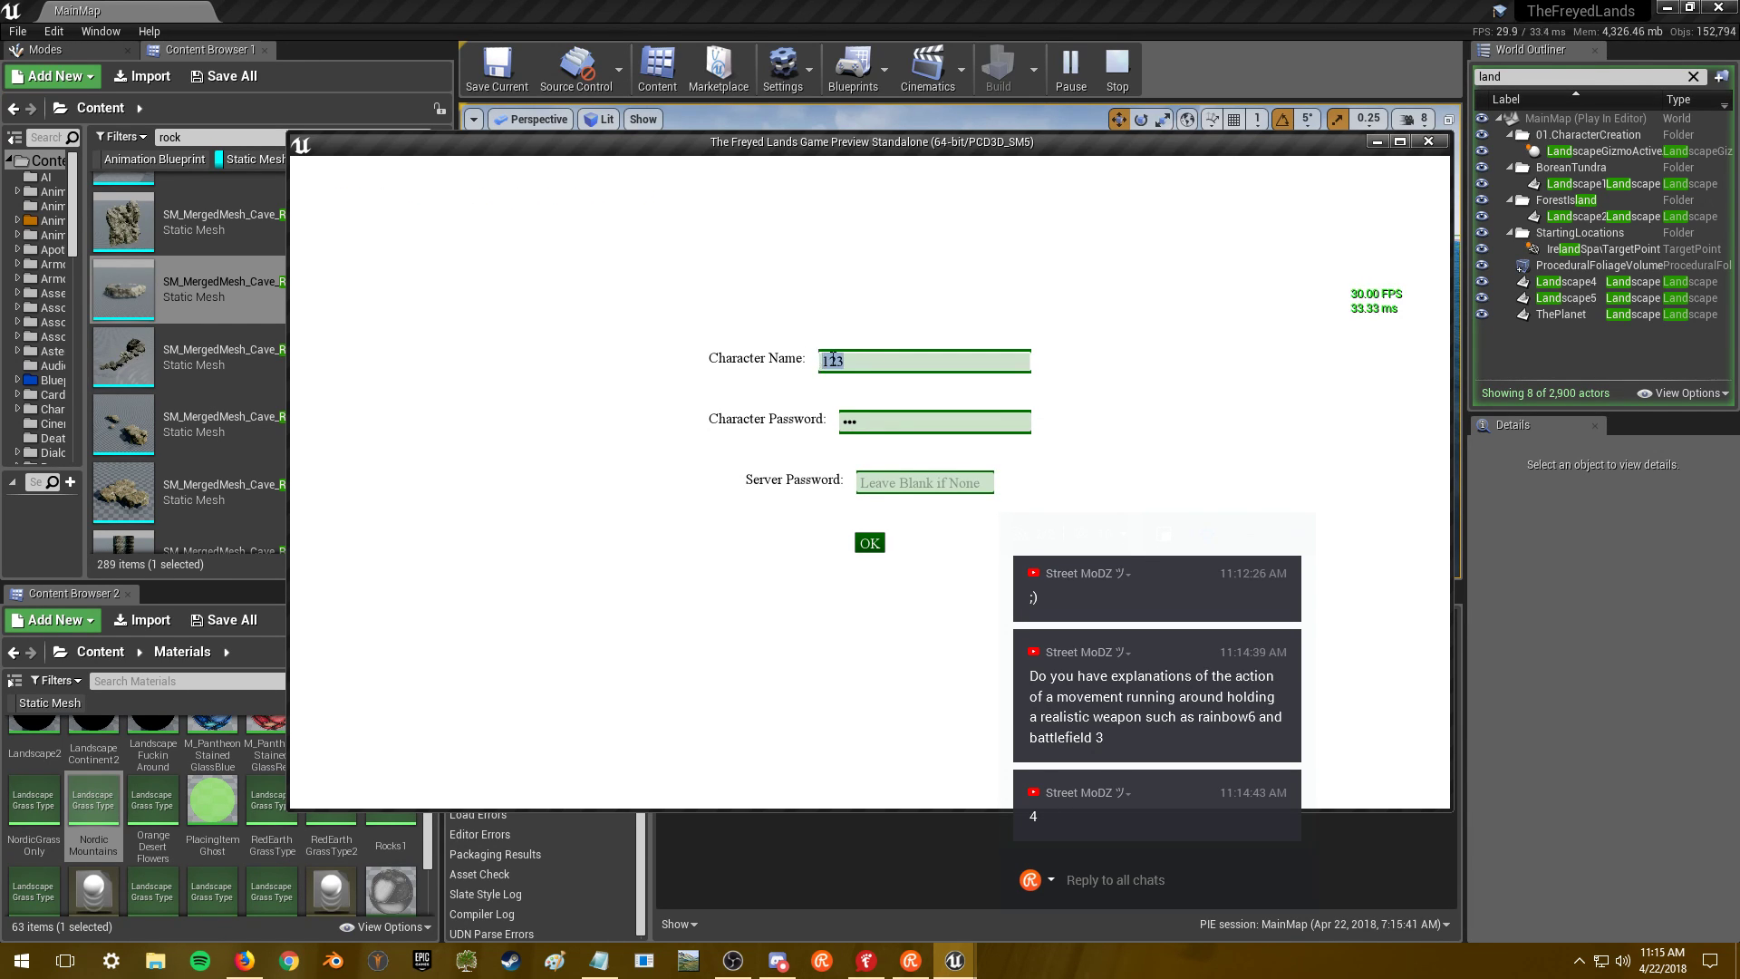
- Close the game preview and focus the viewport on FoothillsSpTargetPoint
click(1428, 144)
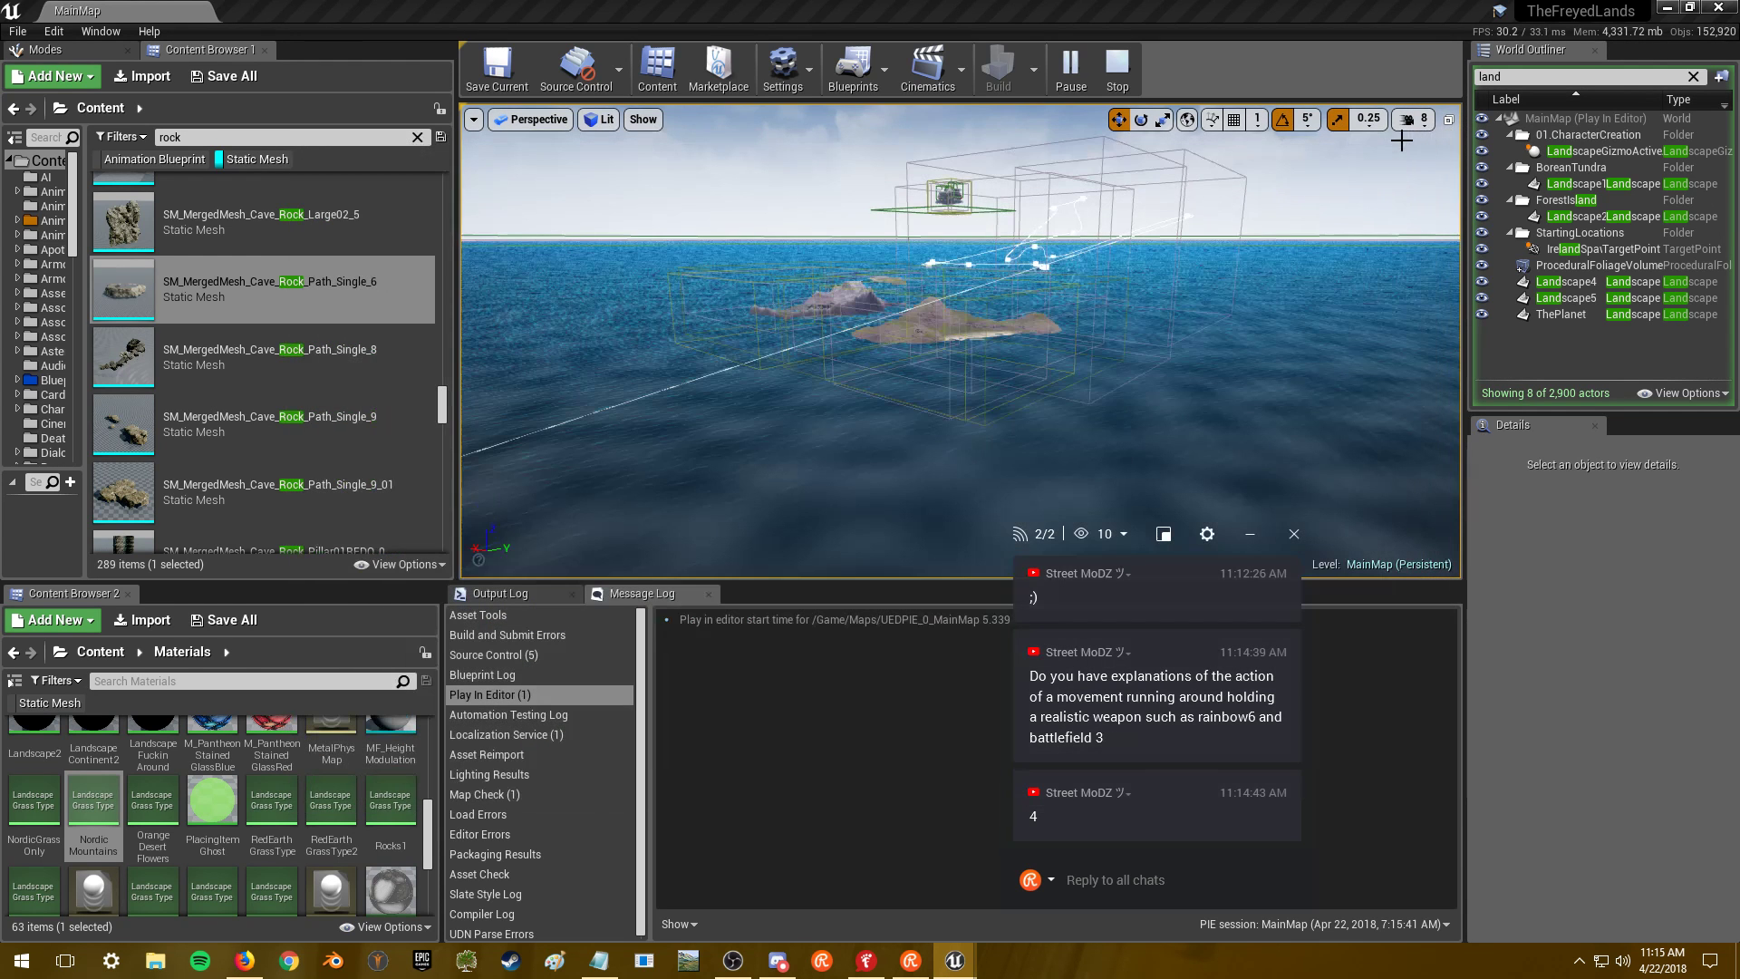
text(foot)
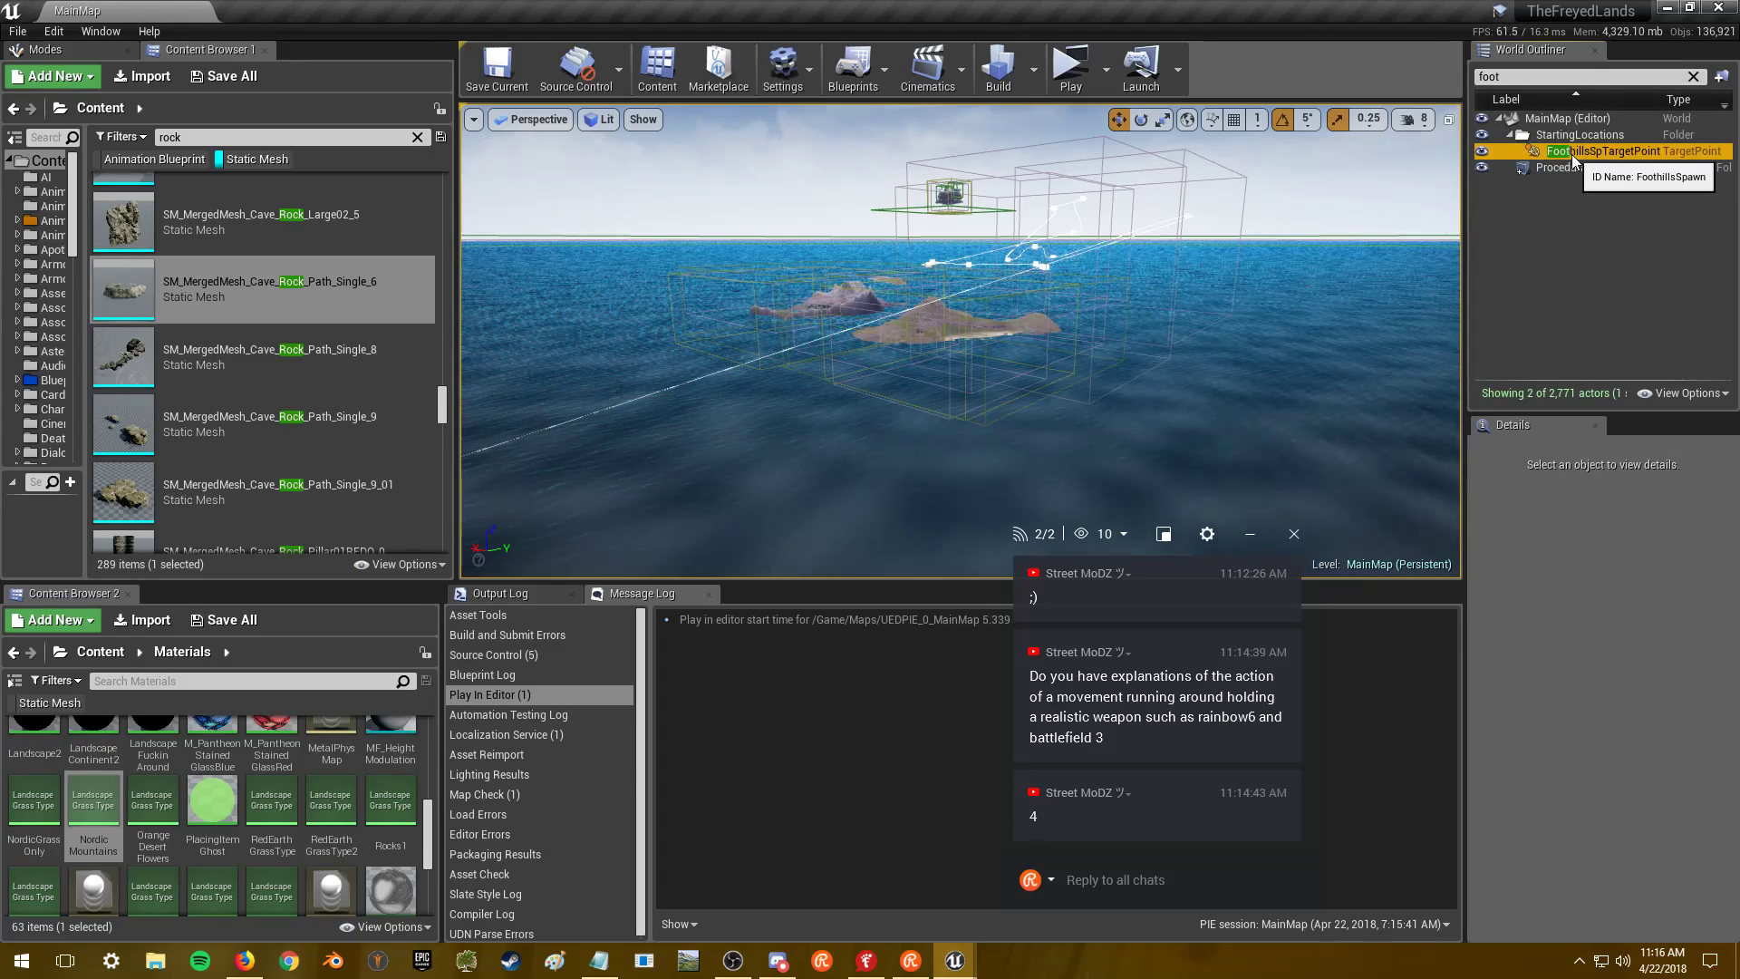
click(1573, 154)
key(f)
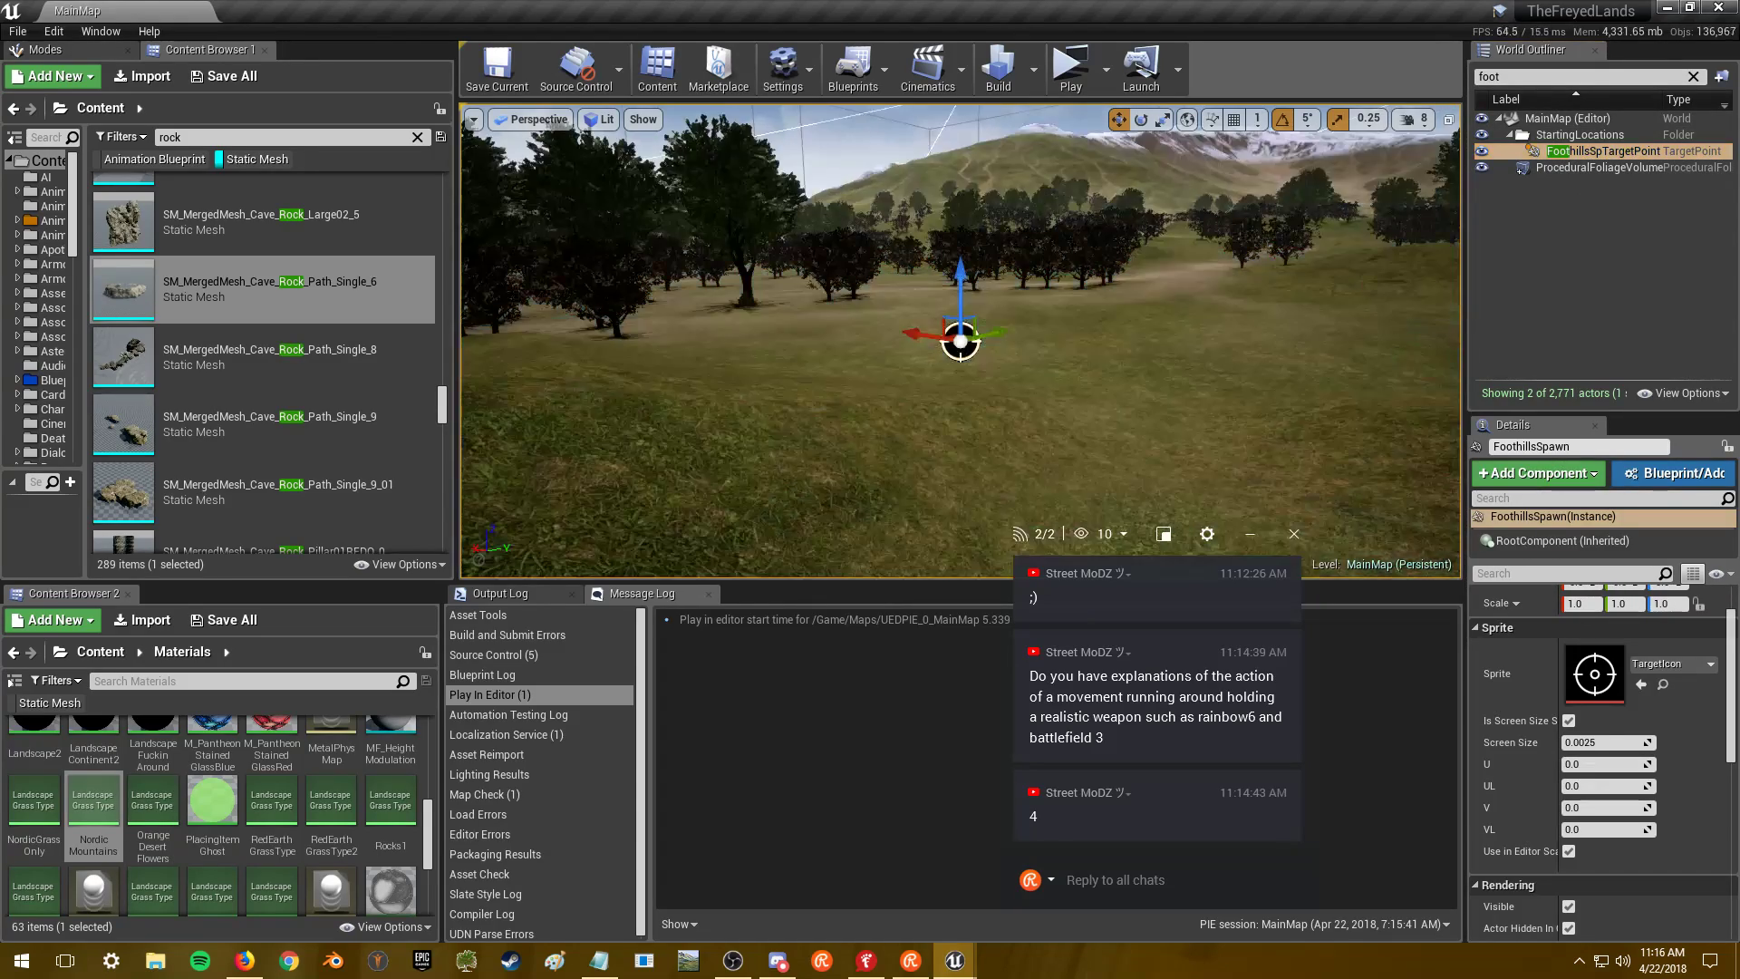
scroll(961, 342, down, 10)
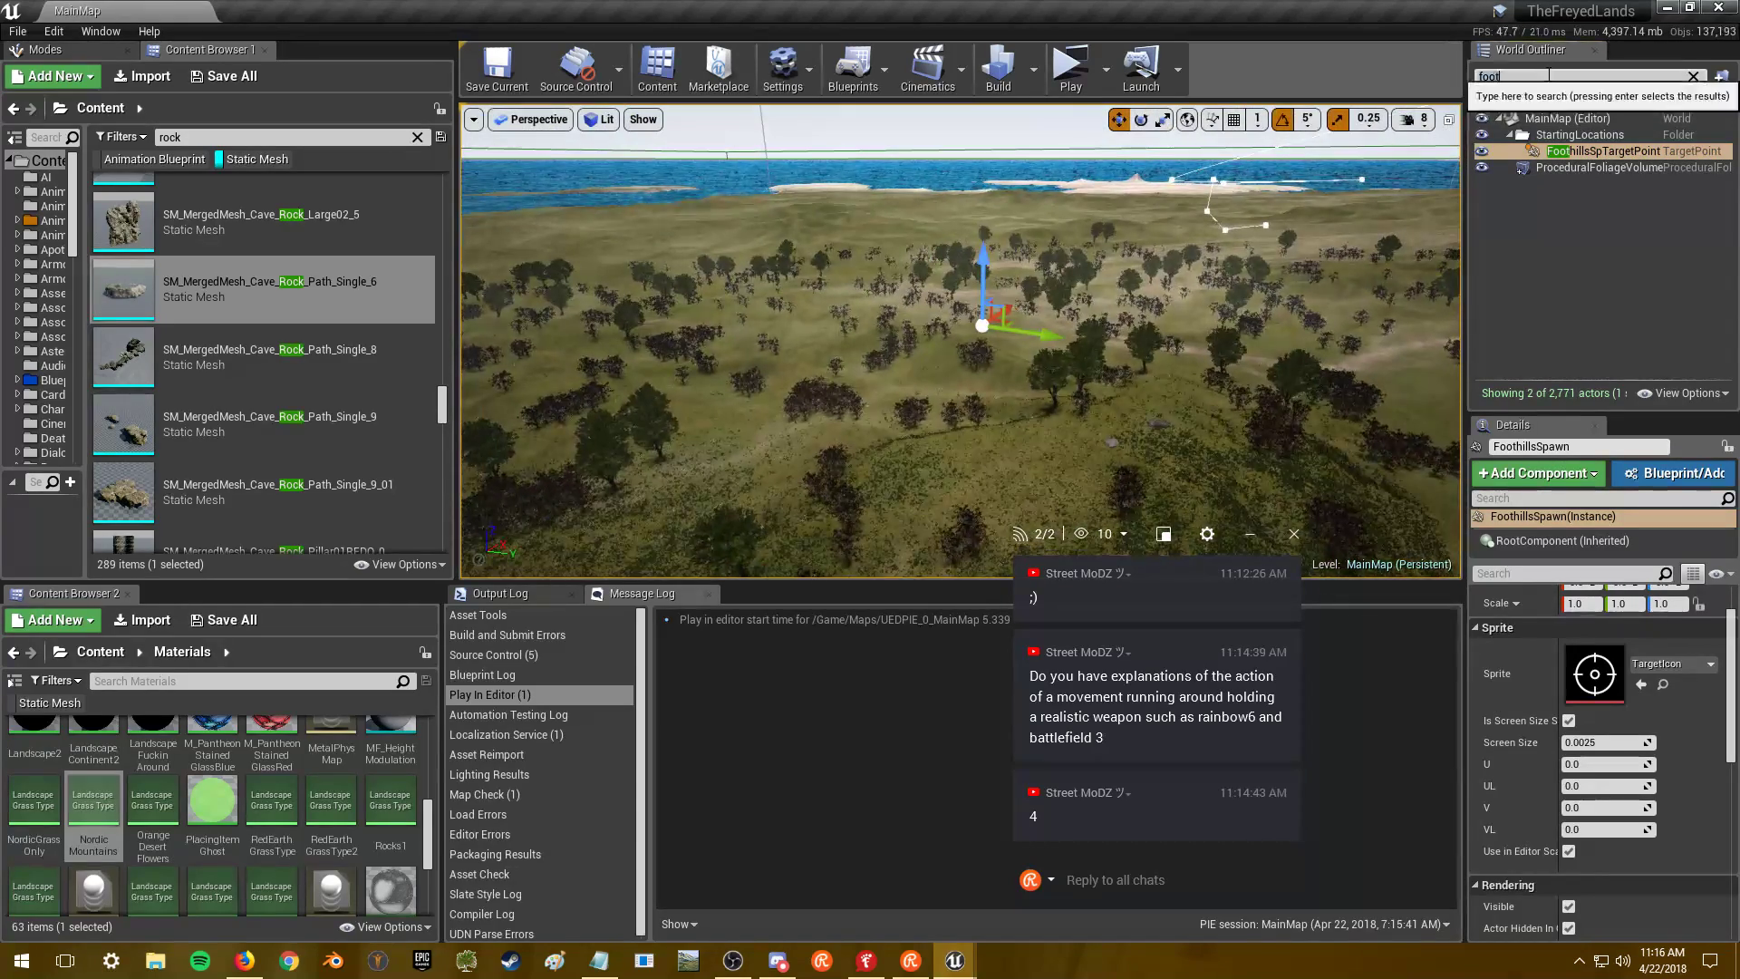
- Find the Crossbow2 and Crossbow actors and fly the view to the crossbow near the hills
text(bow)
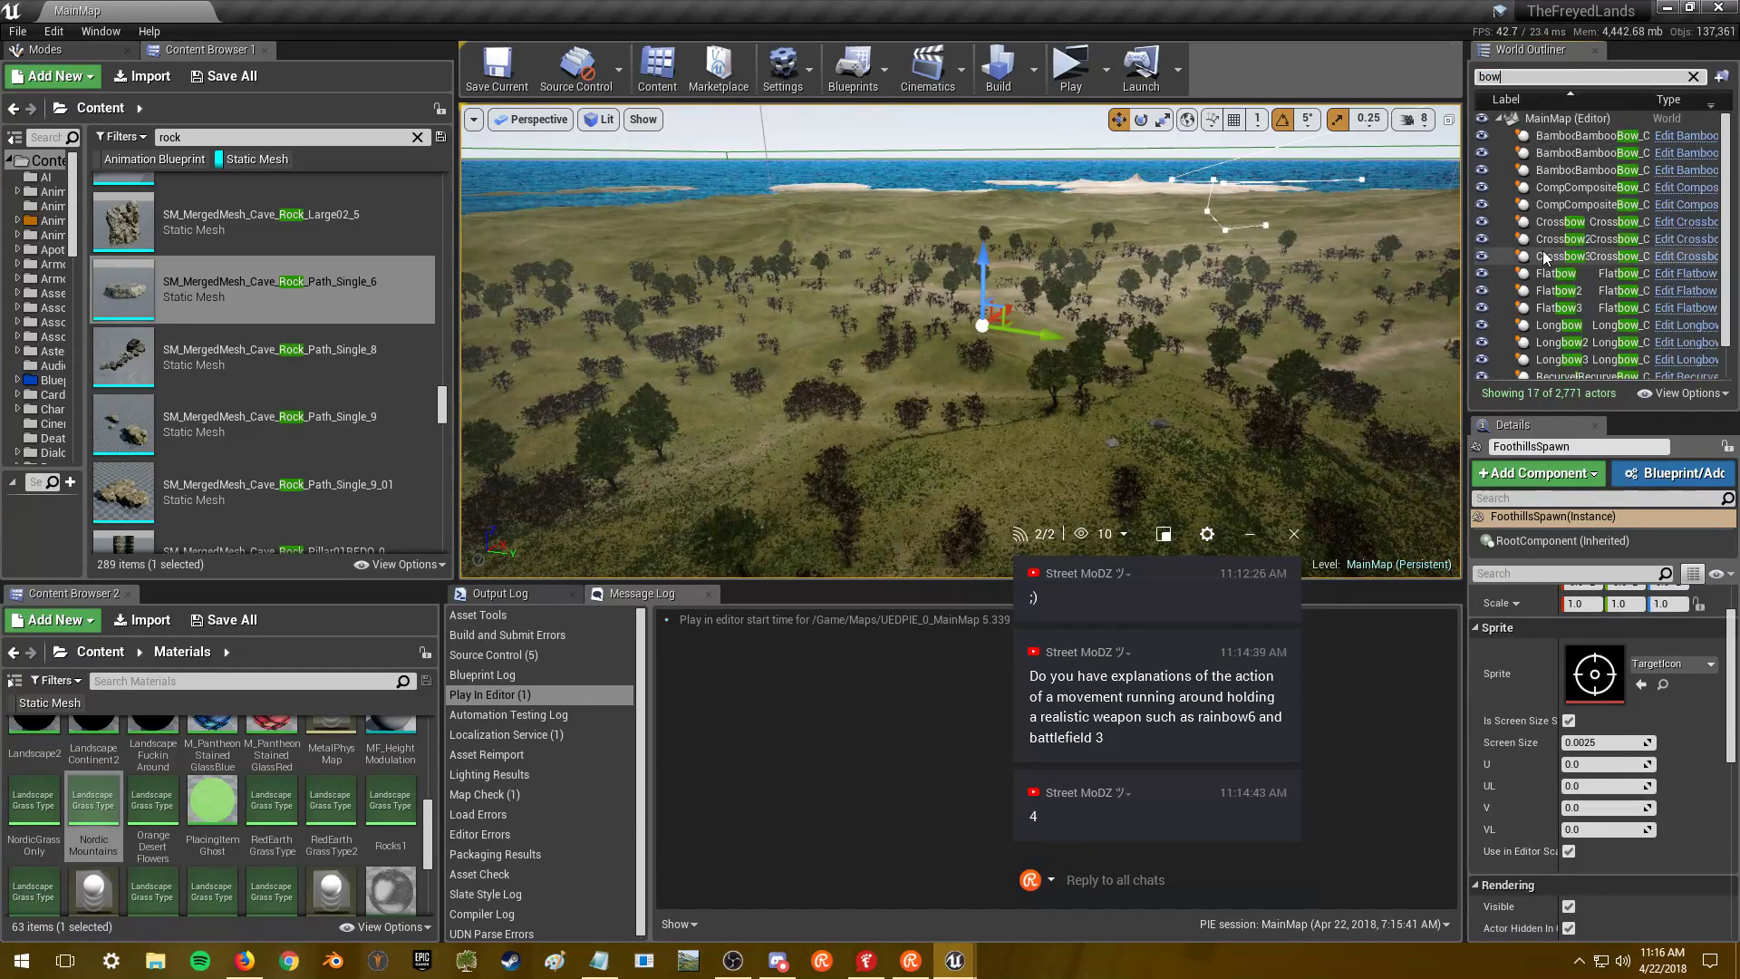
click(1546, 245)
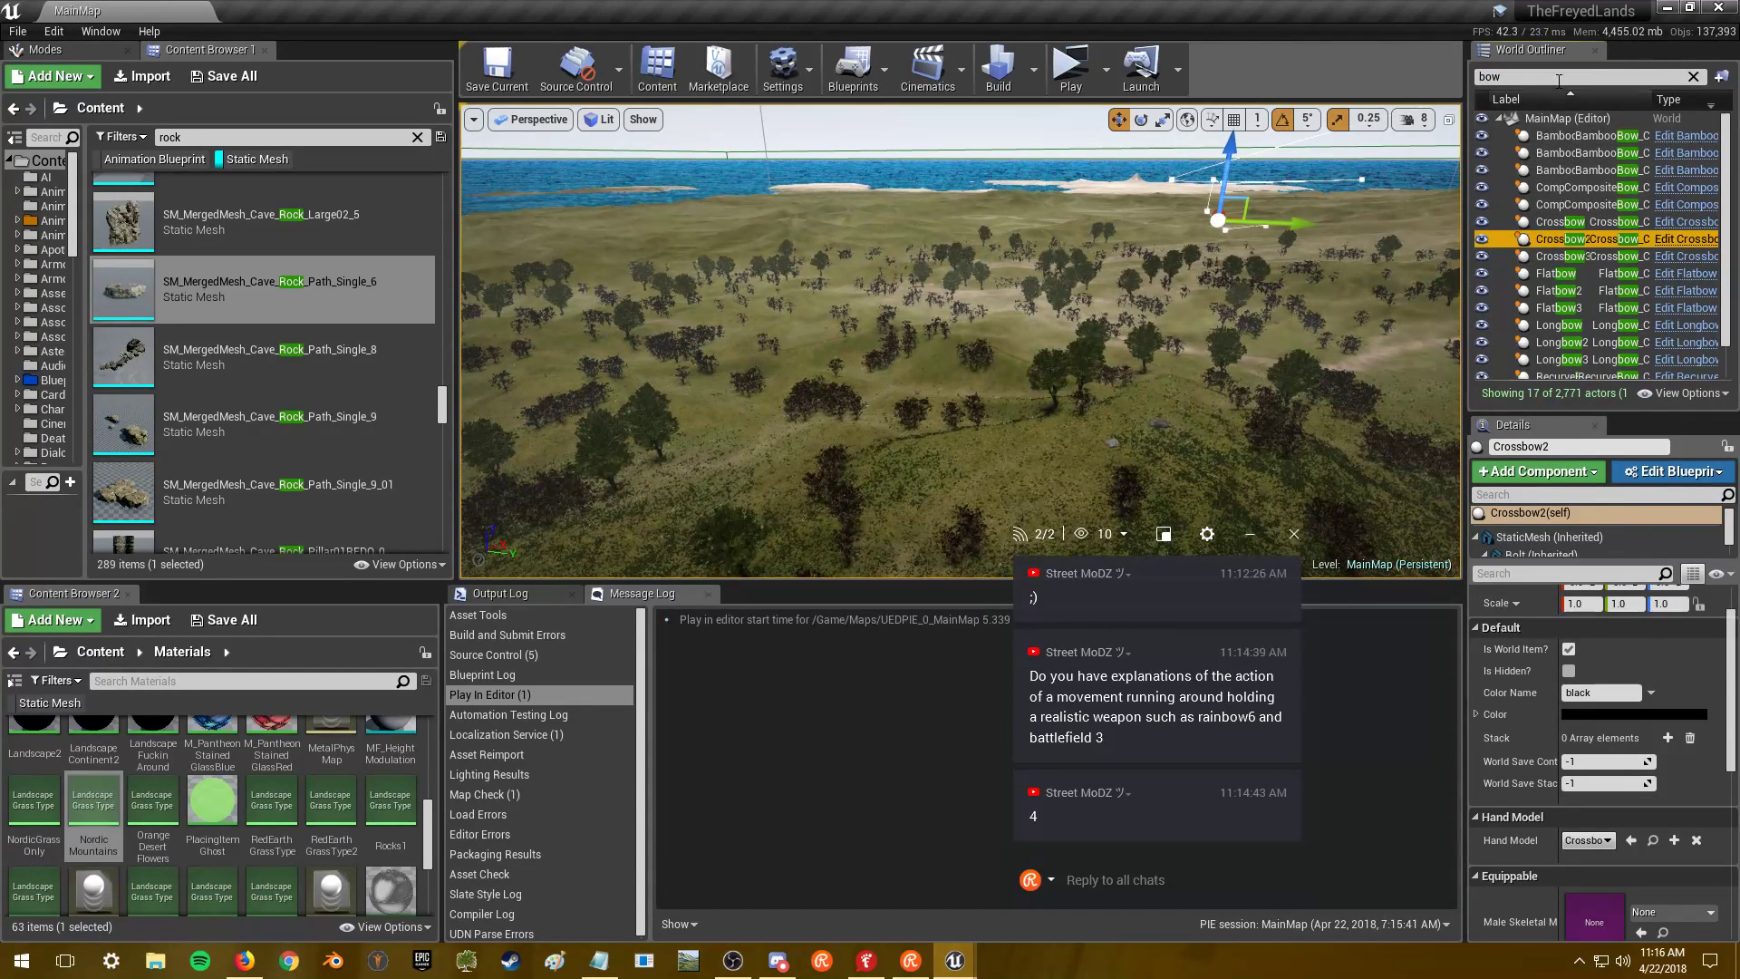
text(foot)
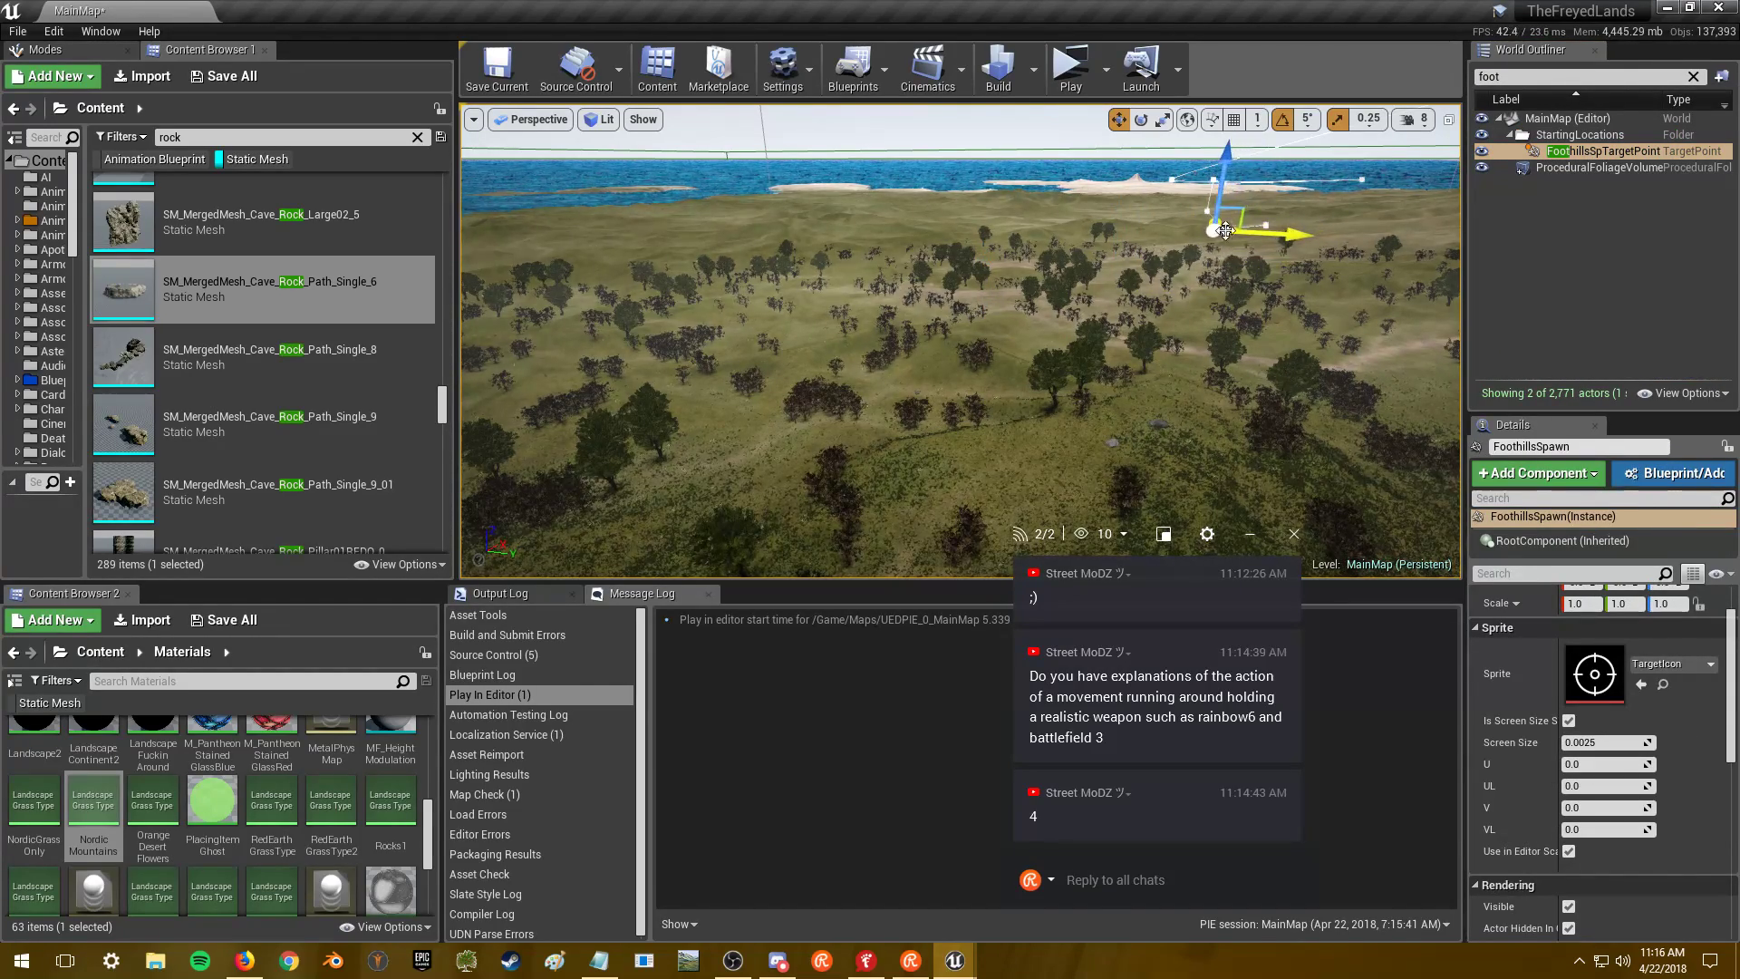
text(f)
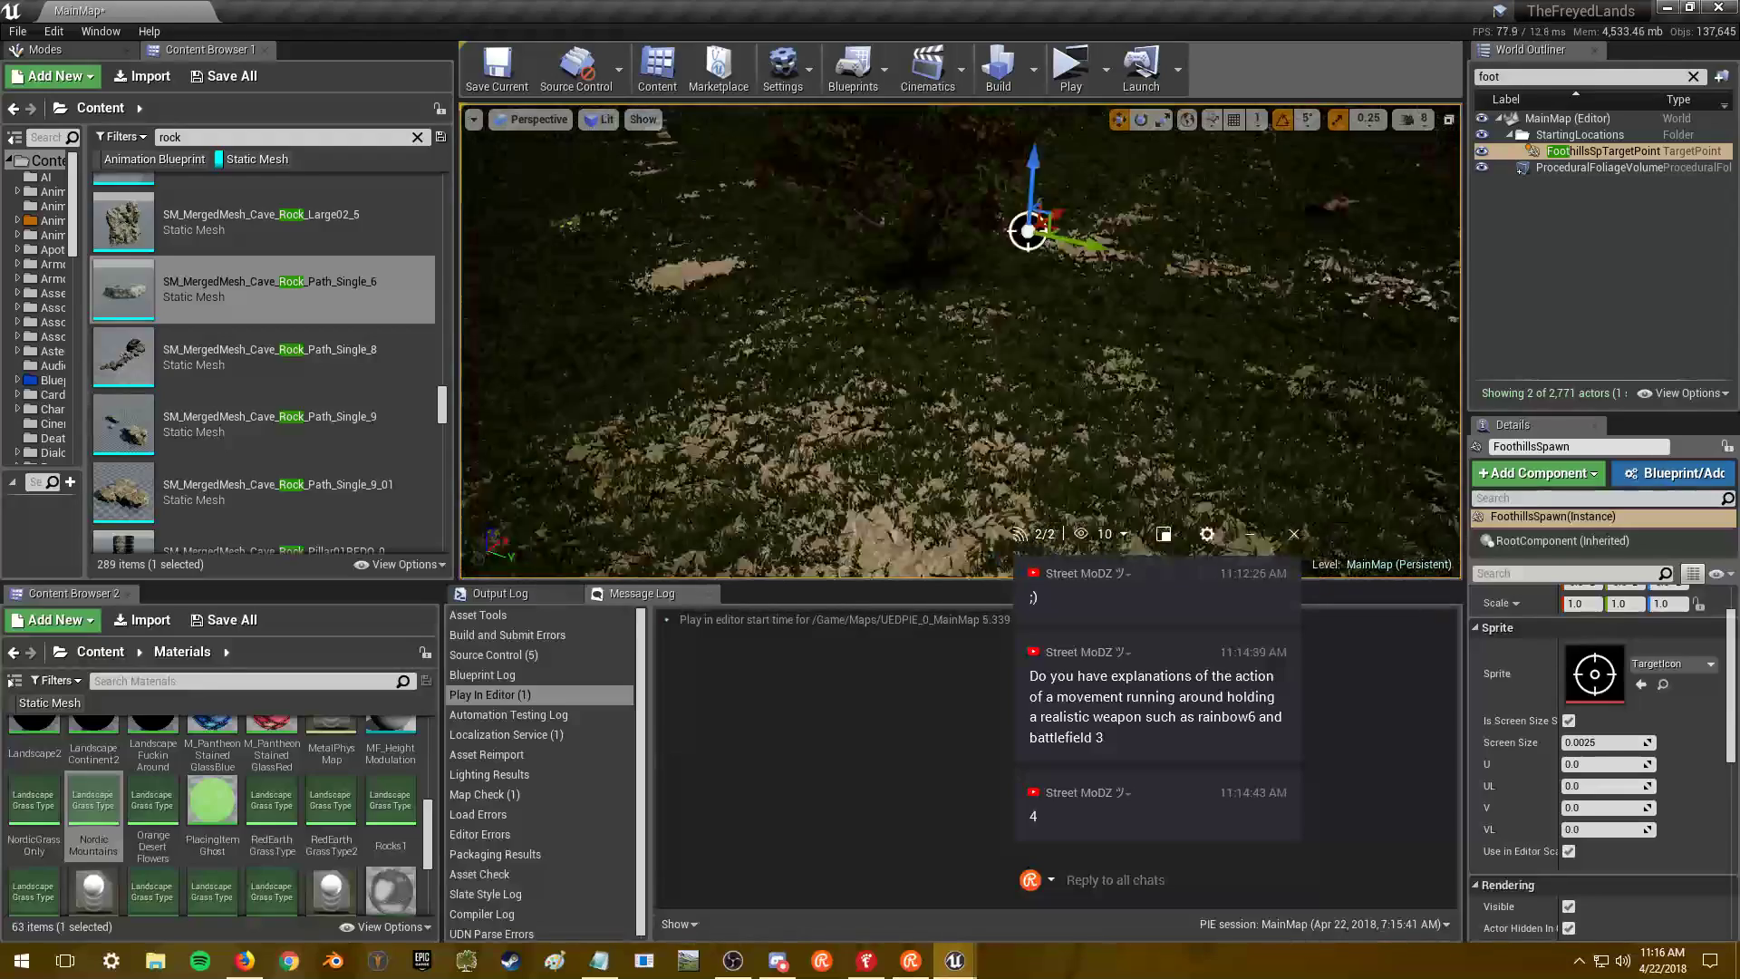
right_drag(961, 340, 961, 281)
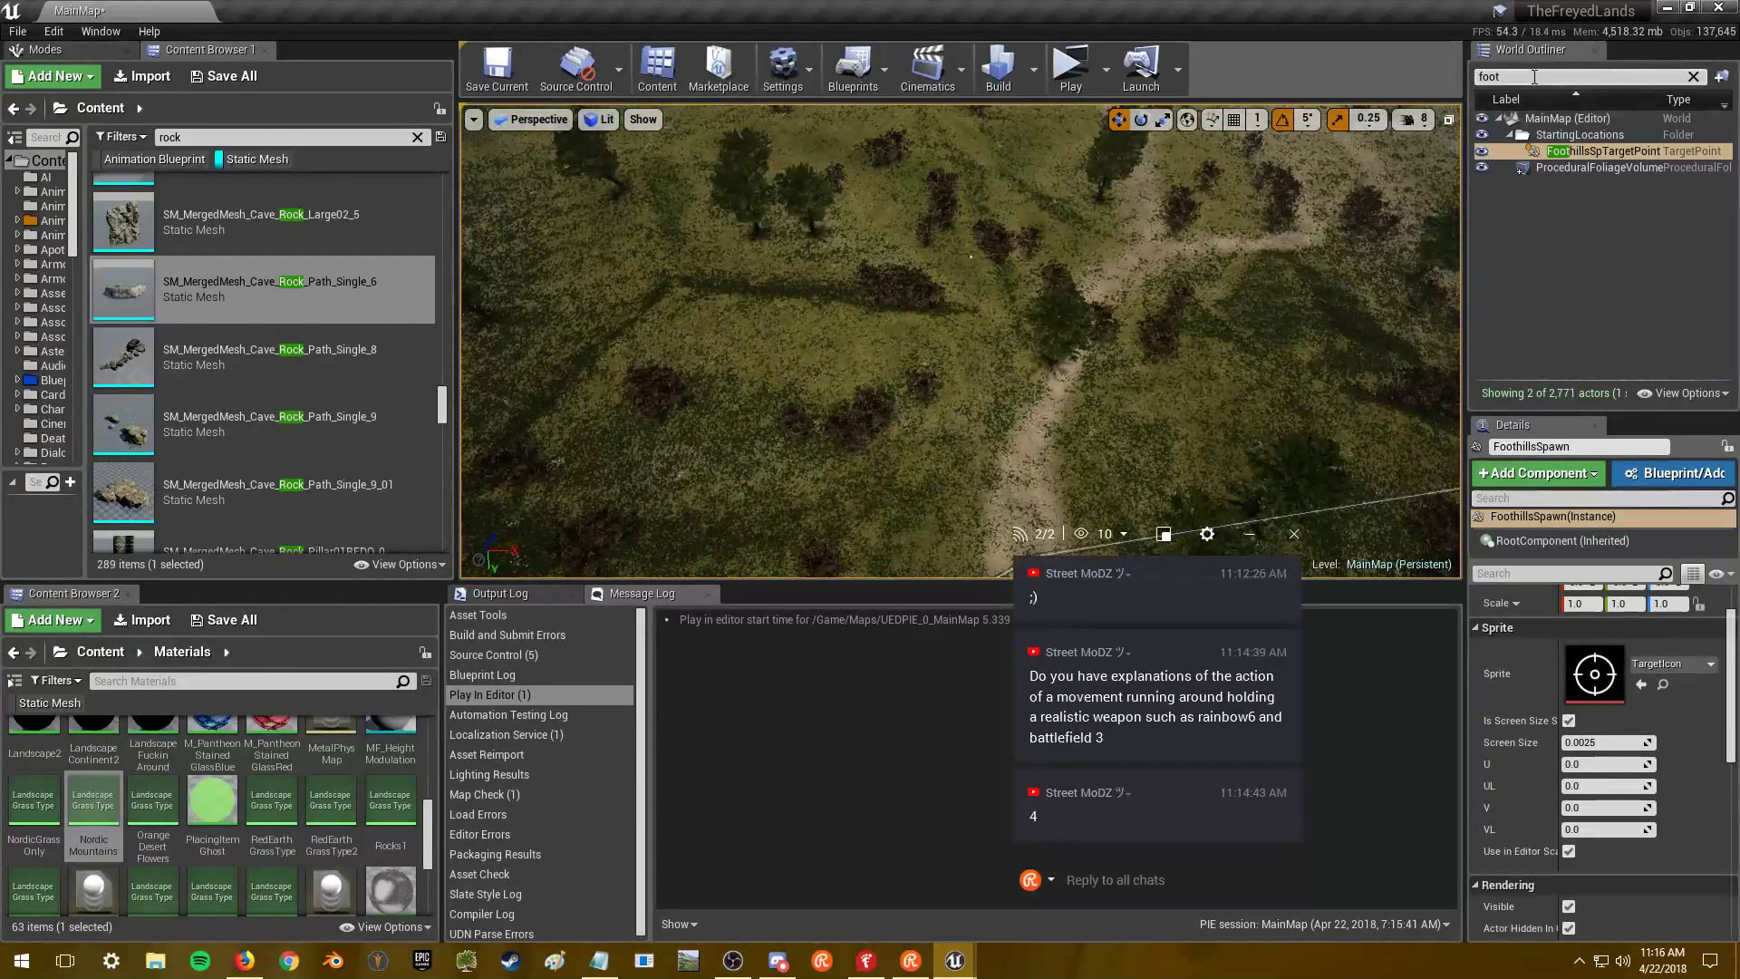
key(BackSpace)
key(BackSpace)
key(BackSpace)
key(BackSpace)
text(cross)
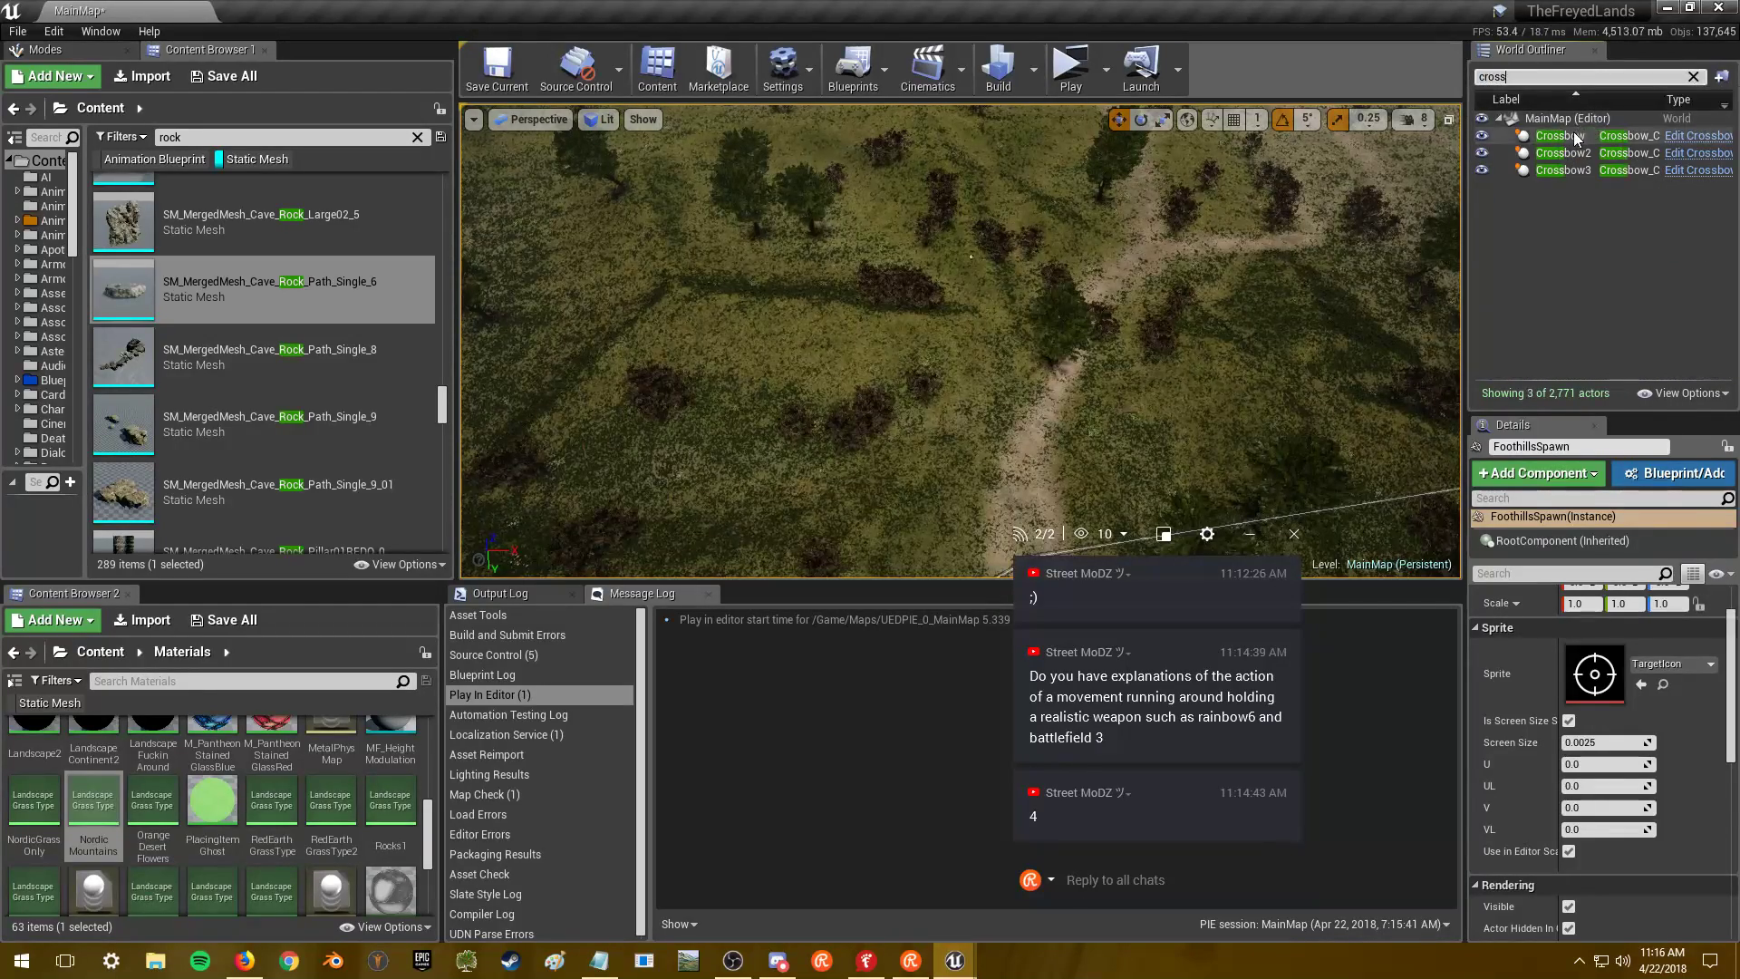
click(1575, 137)
key(f)
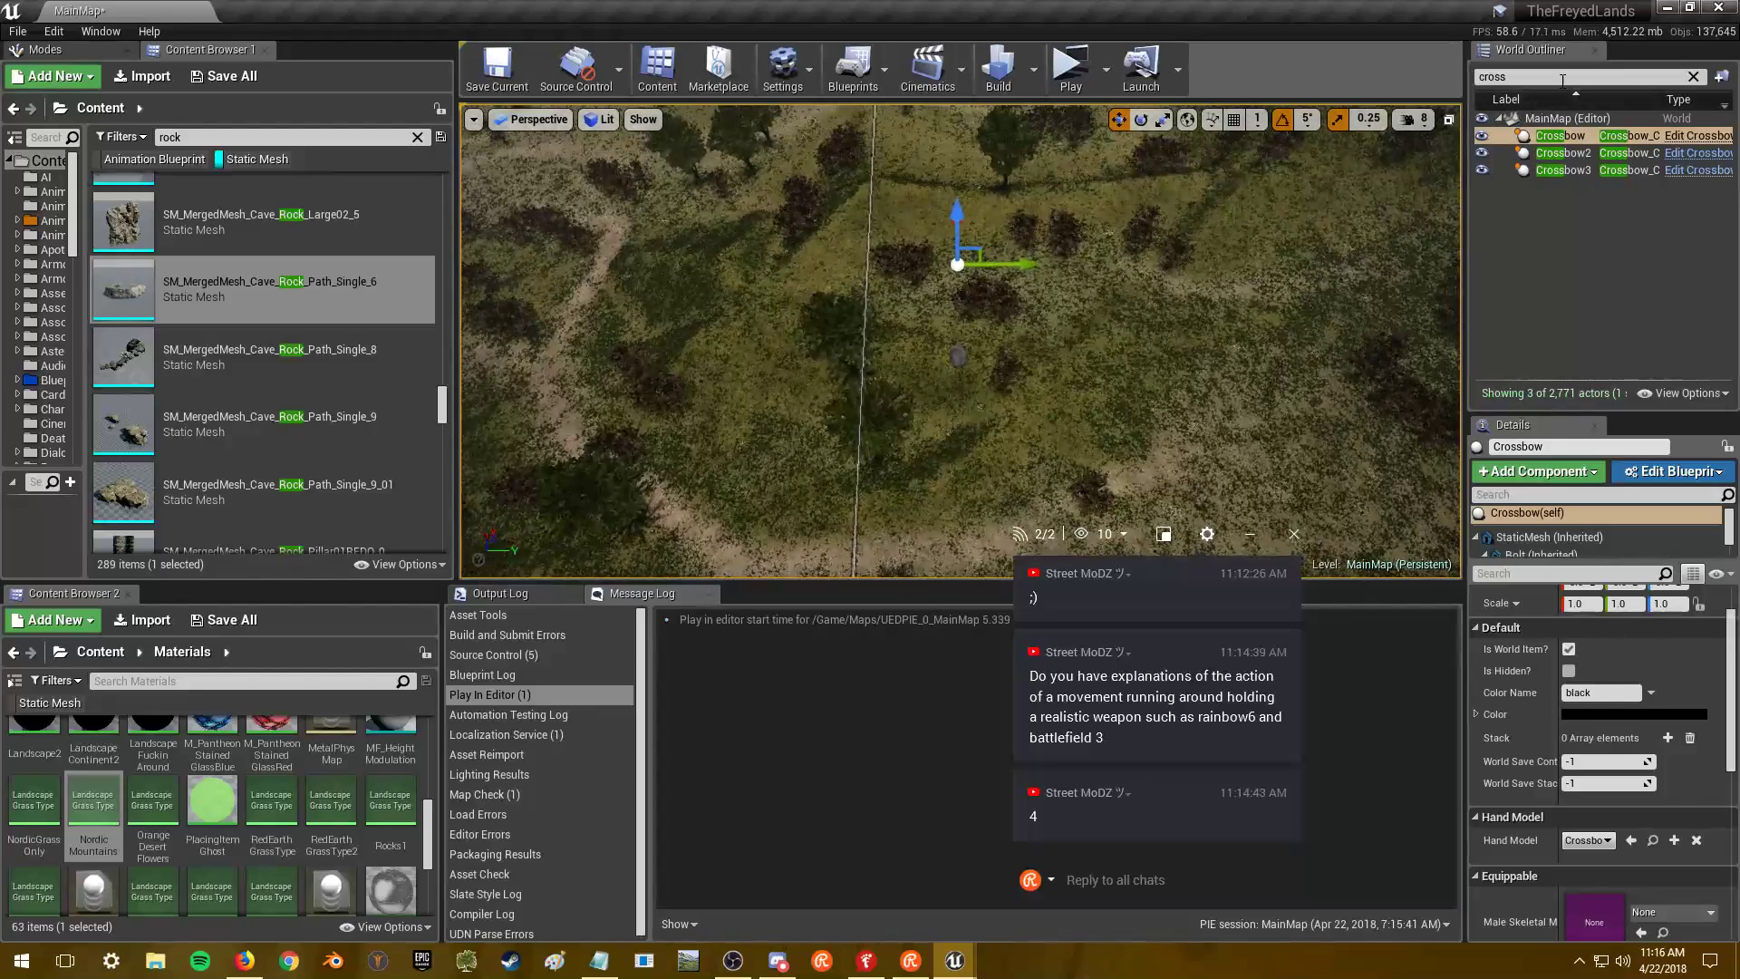
- Refocus on FoothillsSpTargetPoint, shift it along X, check the ground, and submit the login form
text(foot)
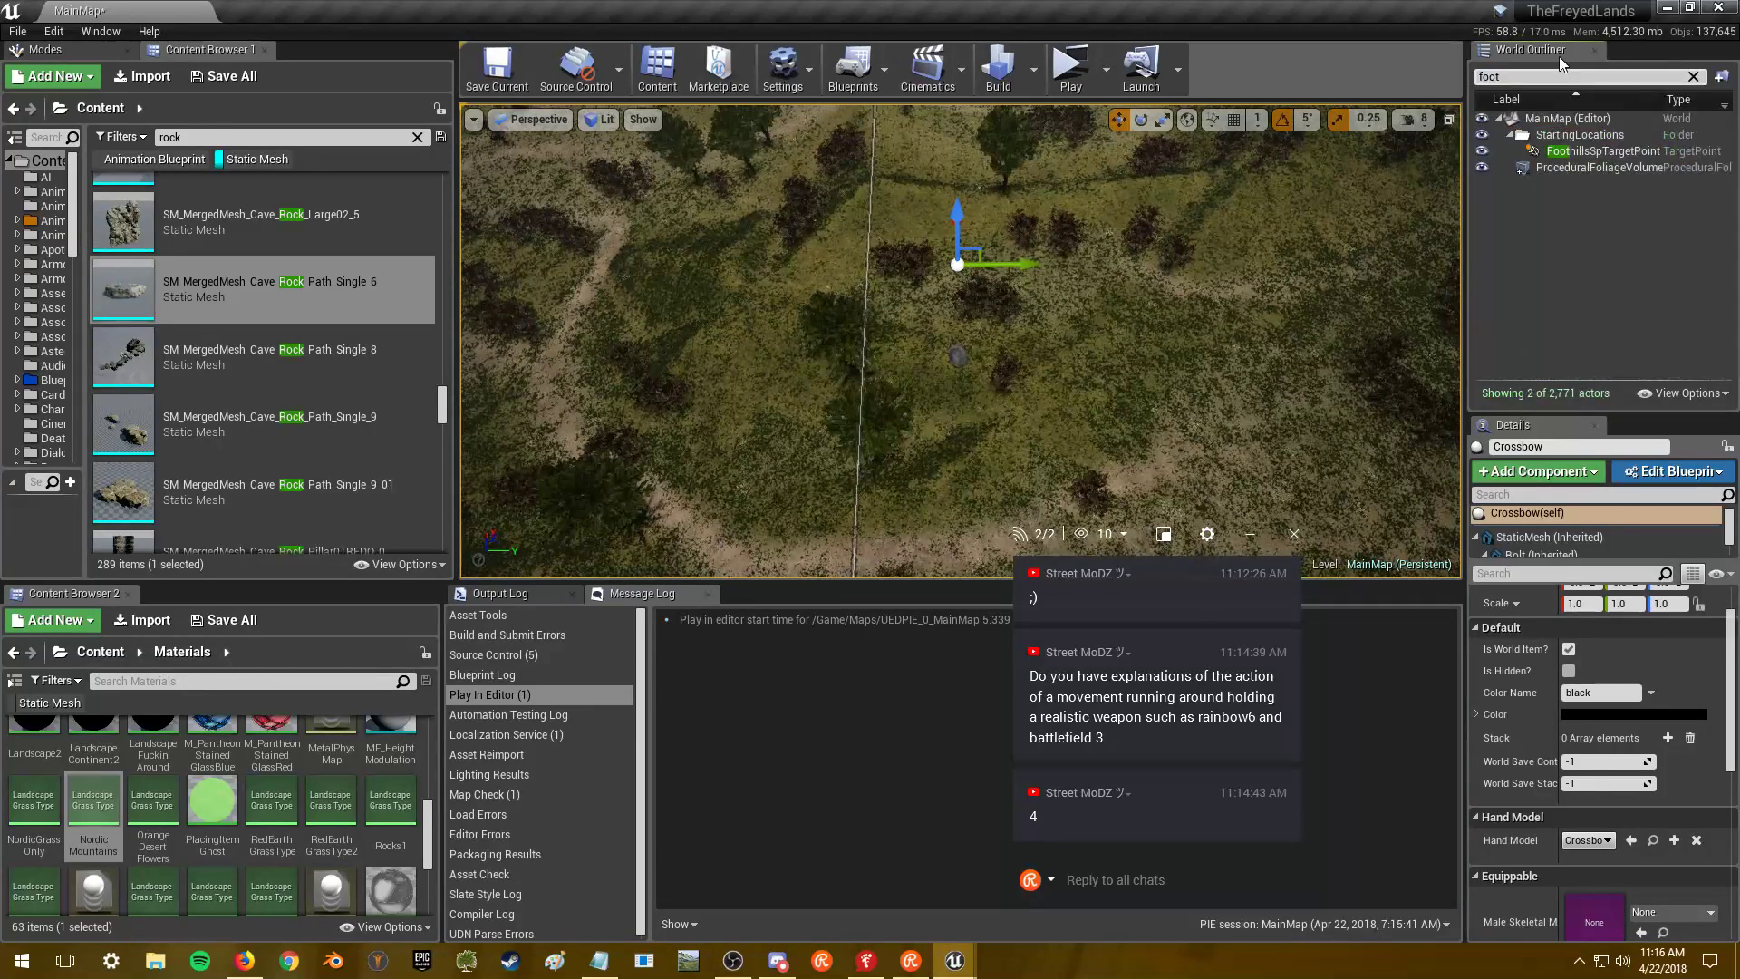
click(1573, 151)
key(f)
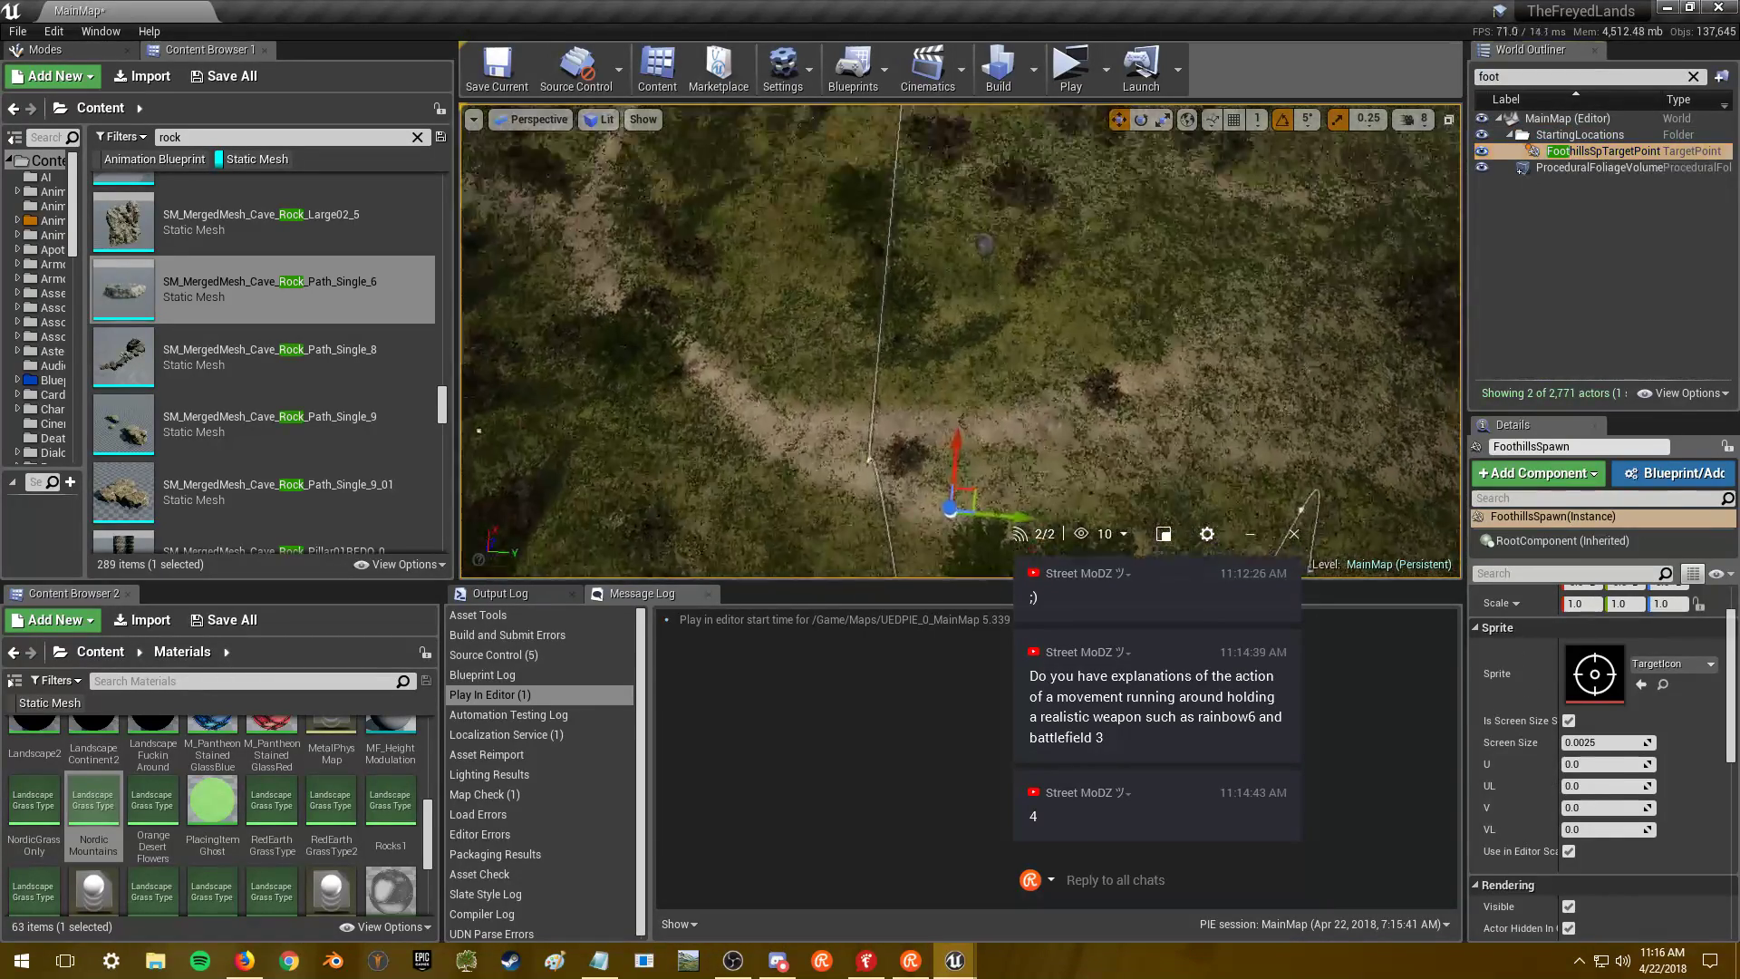
shift+drag(962, 460, 994, 104)
right_drag(961, 463, 1082, 138)
key(w)
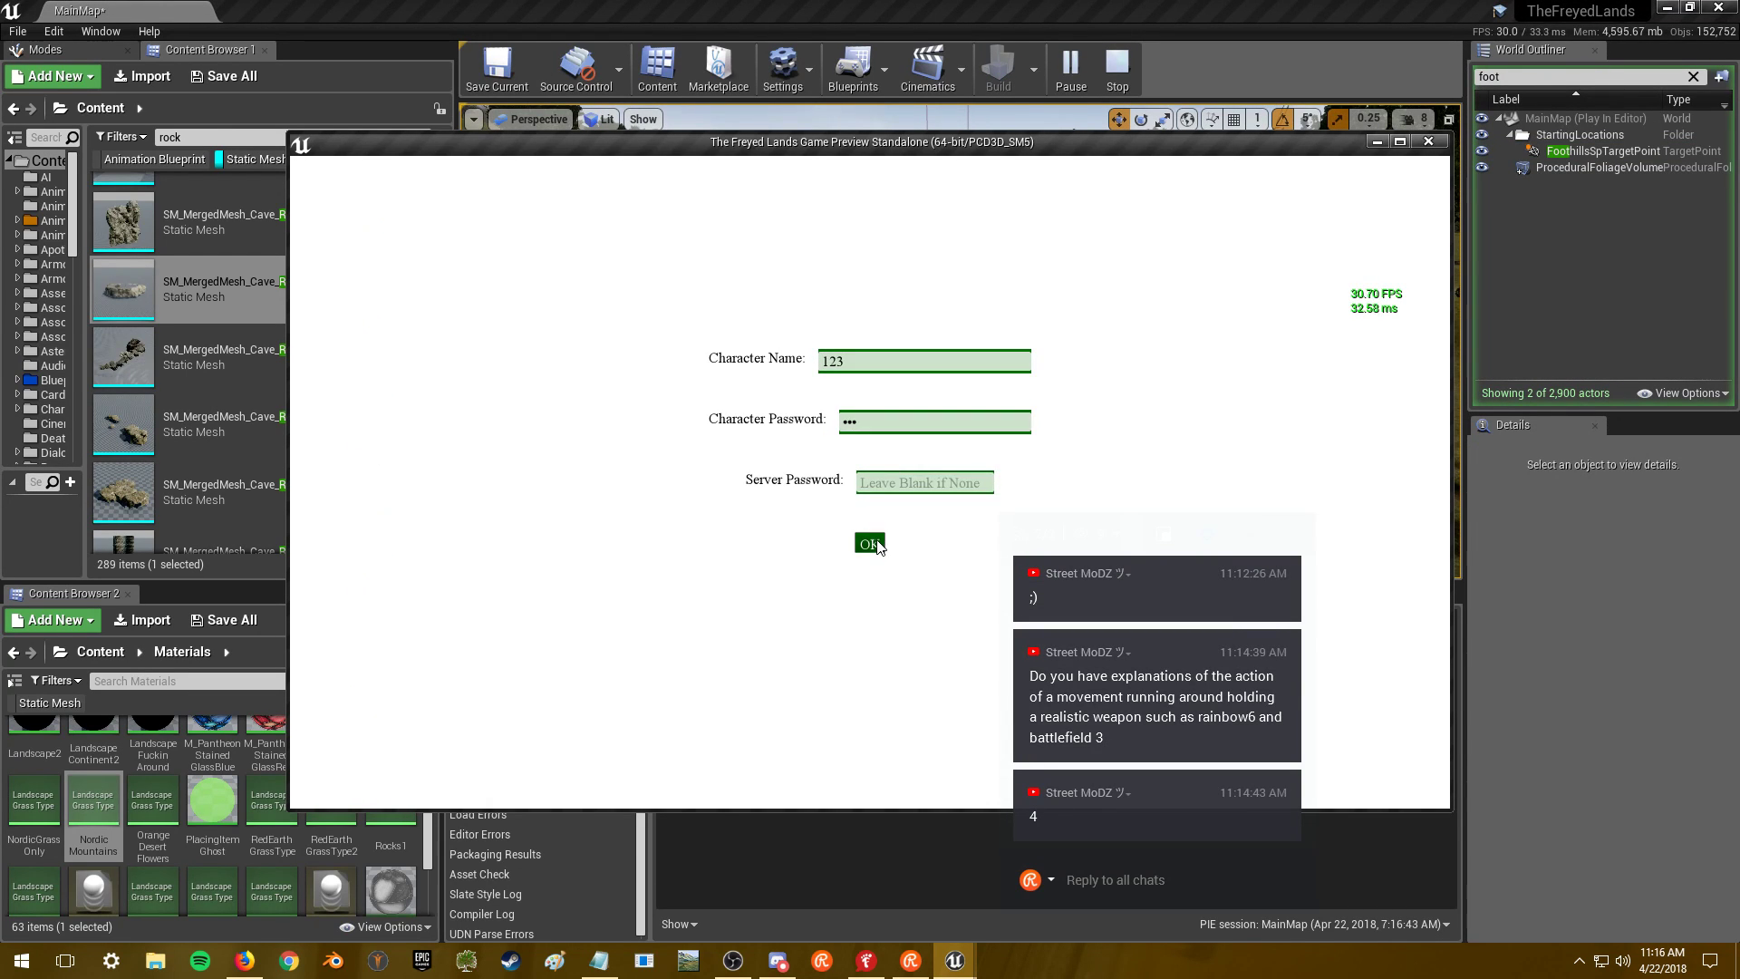
click(870, 544)
- Minimize the editor, make the standalone preview full screen, and skip the intro
click(1666, 7)
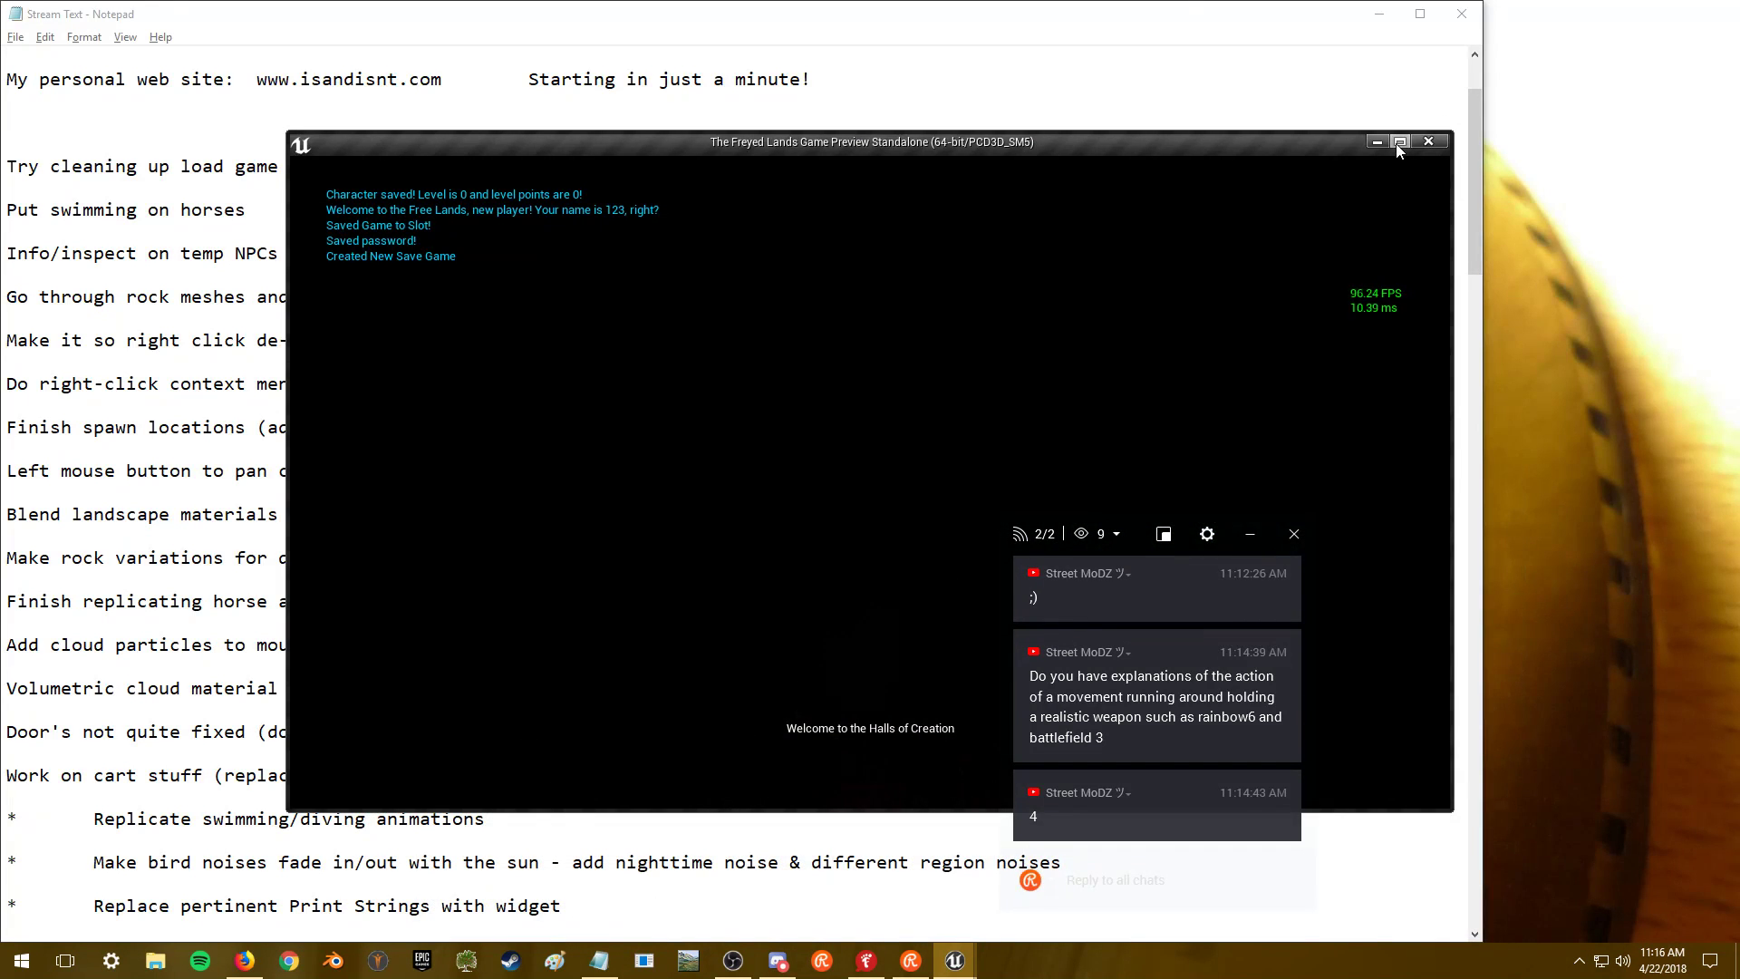
click(1399, 143)
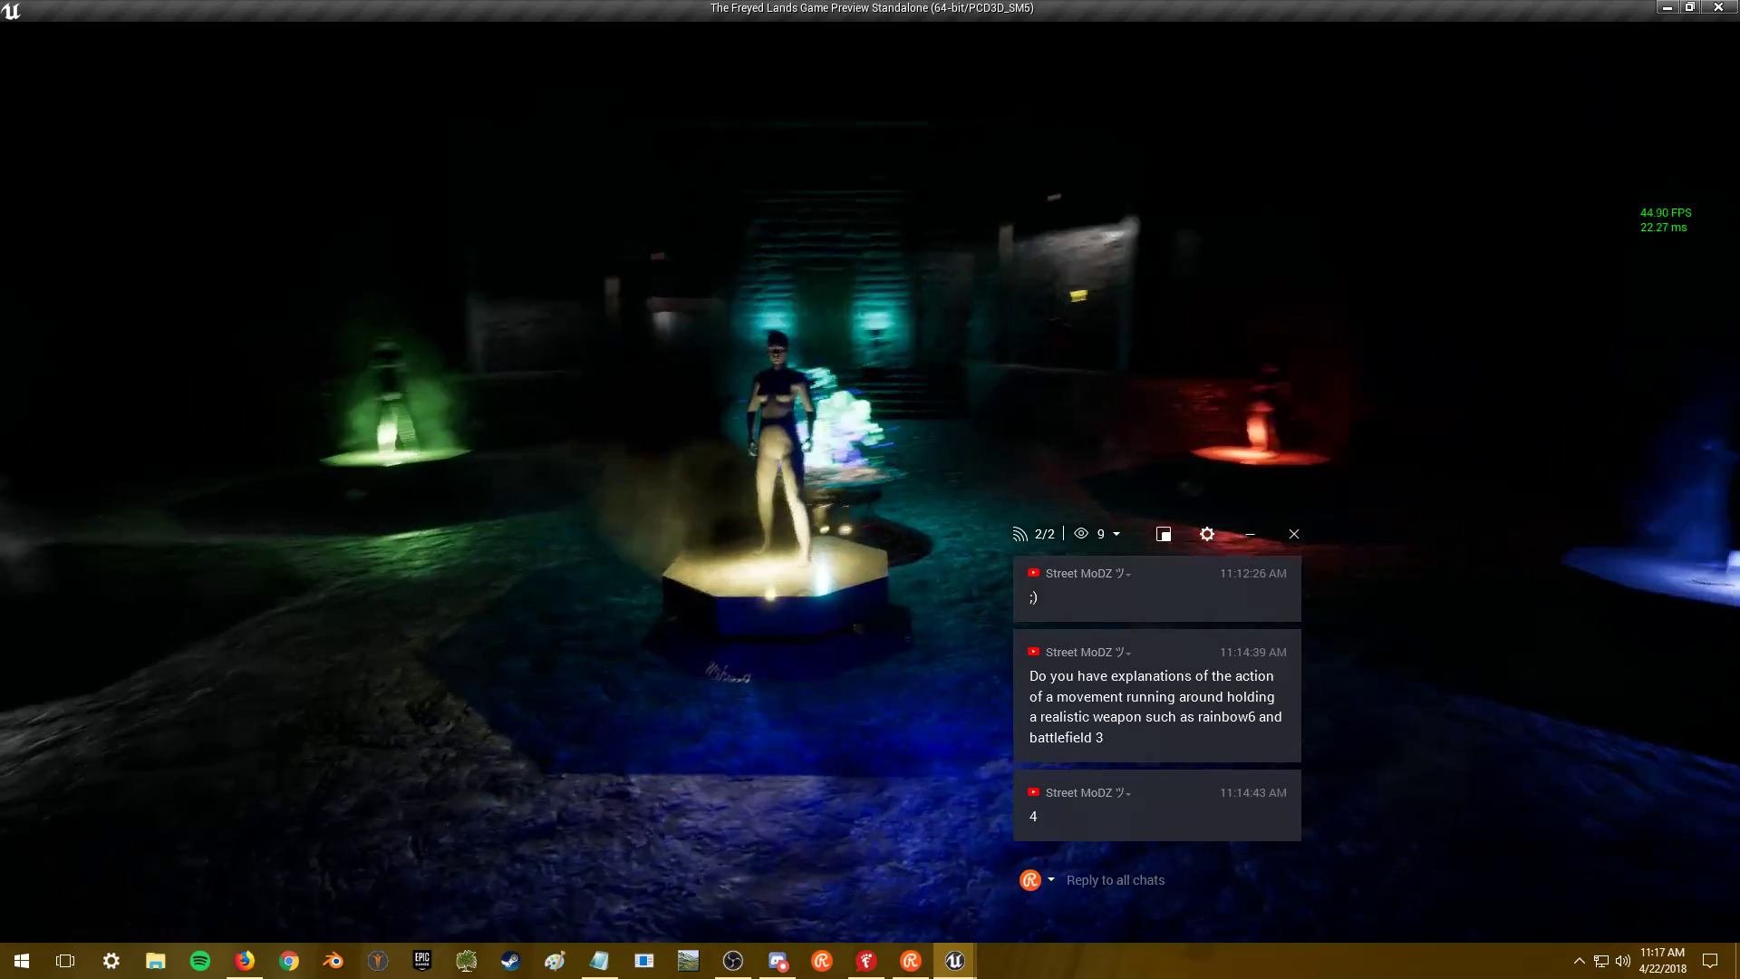
key(w)
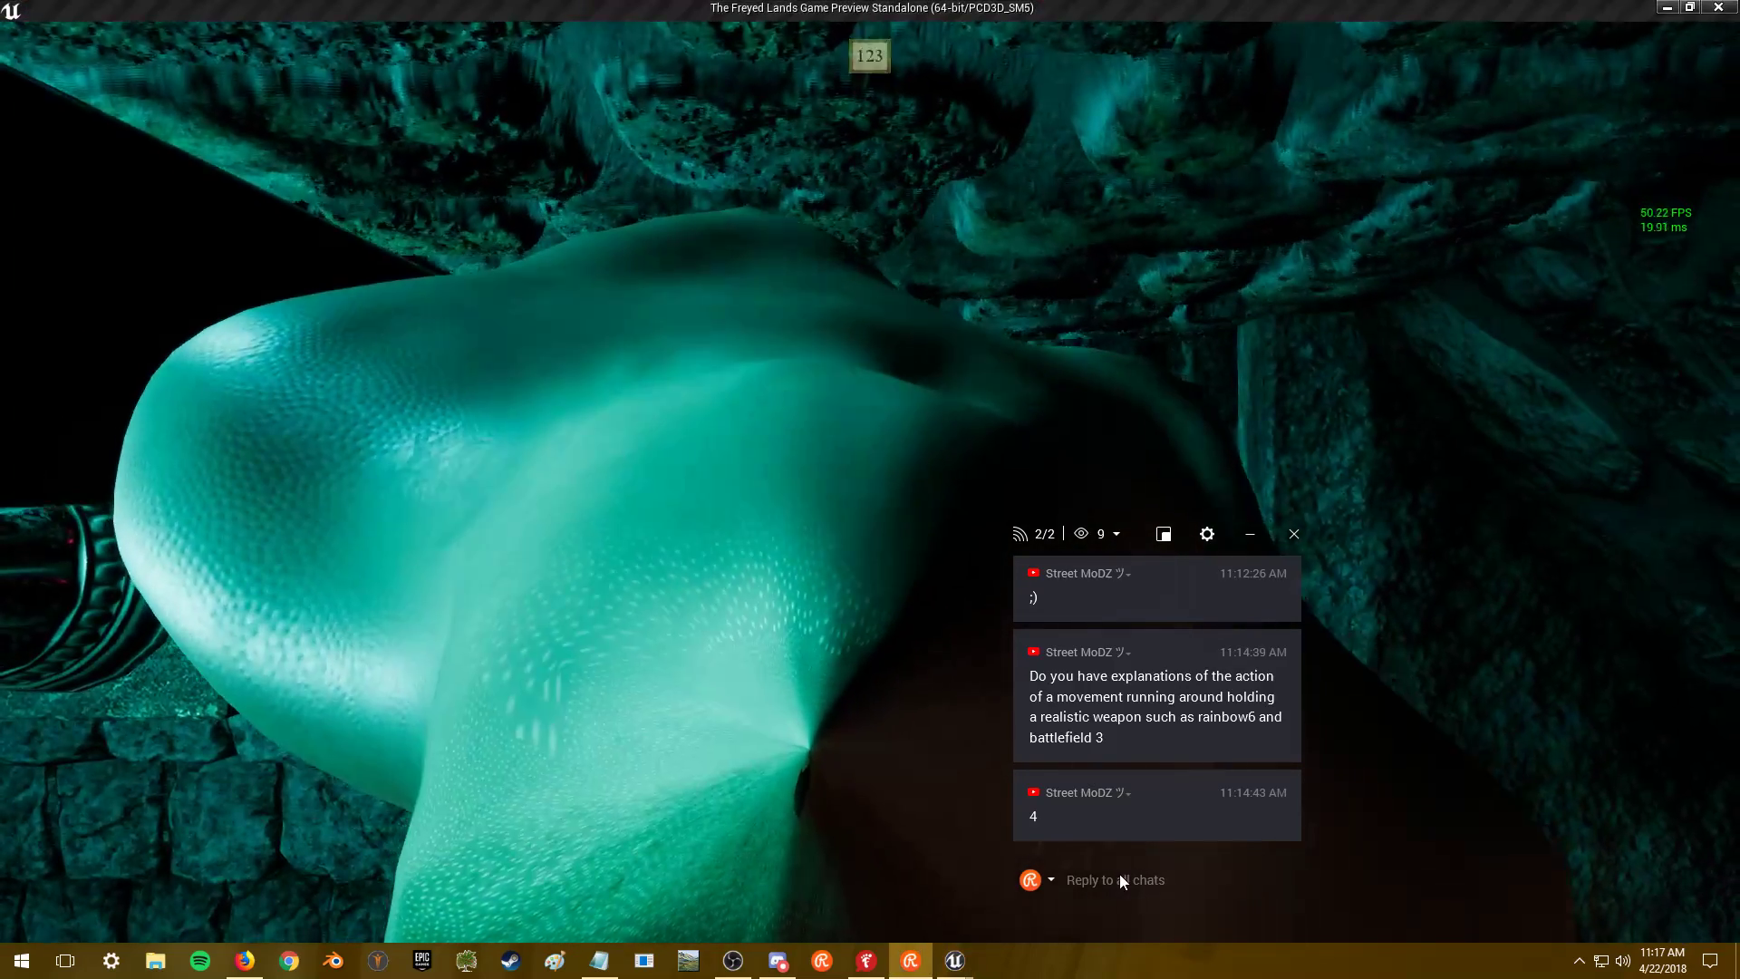
- Send 'Hide Bone' and 'Unhide Bone' in chat, then inspect the character's description
text(Hide Bone)
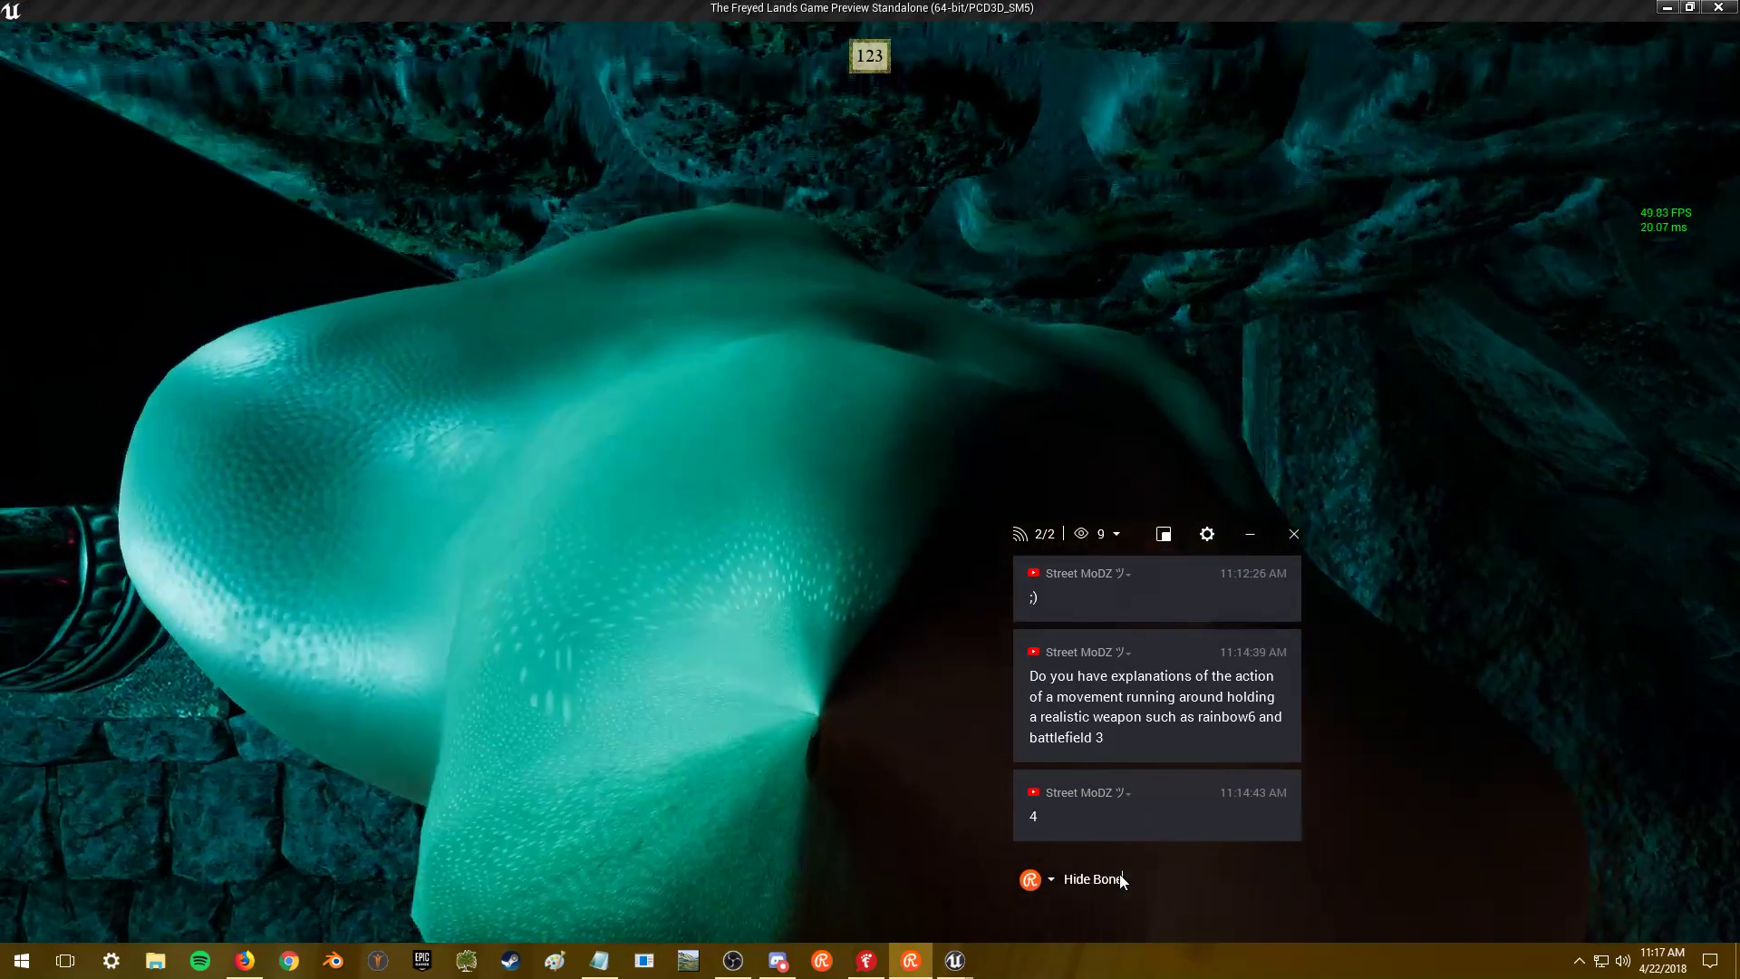
key(Return)
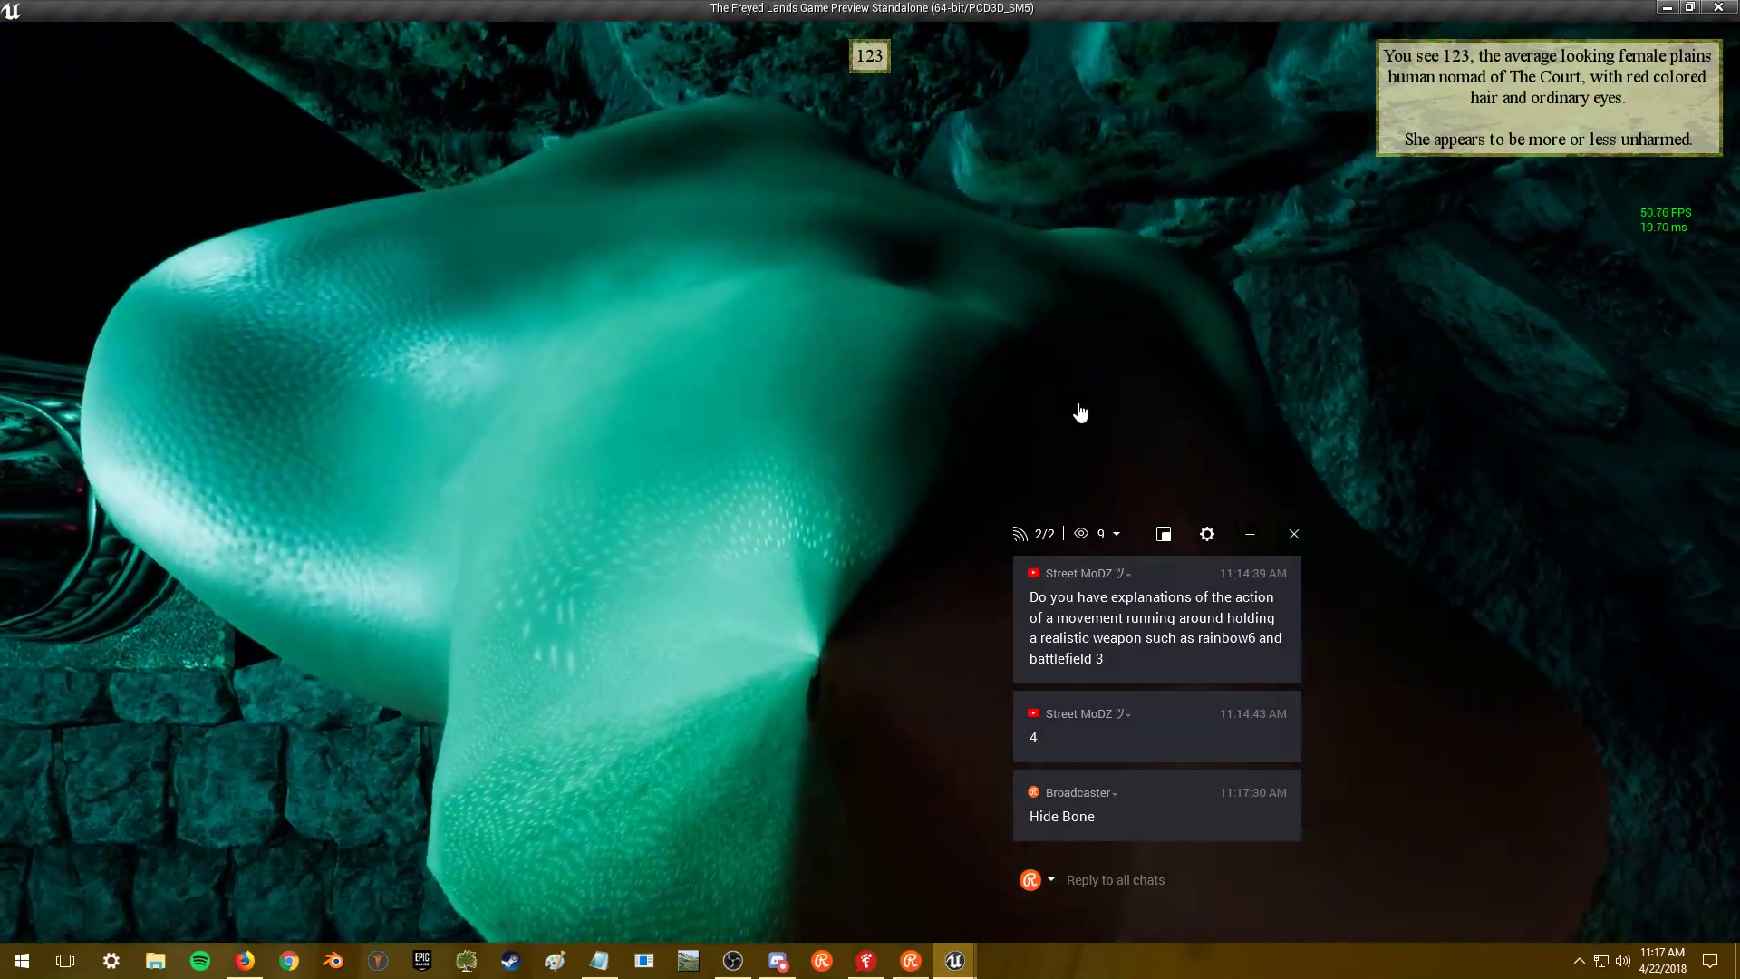
text(U)
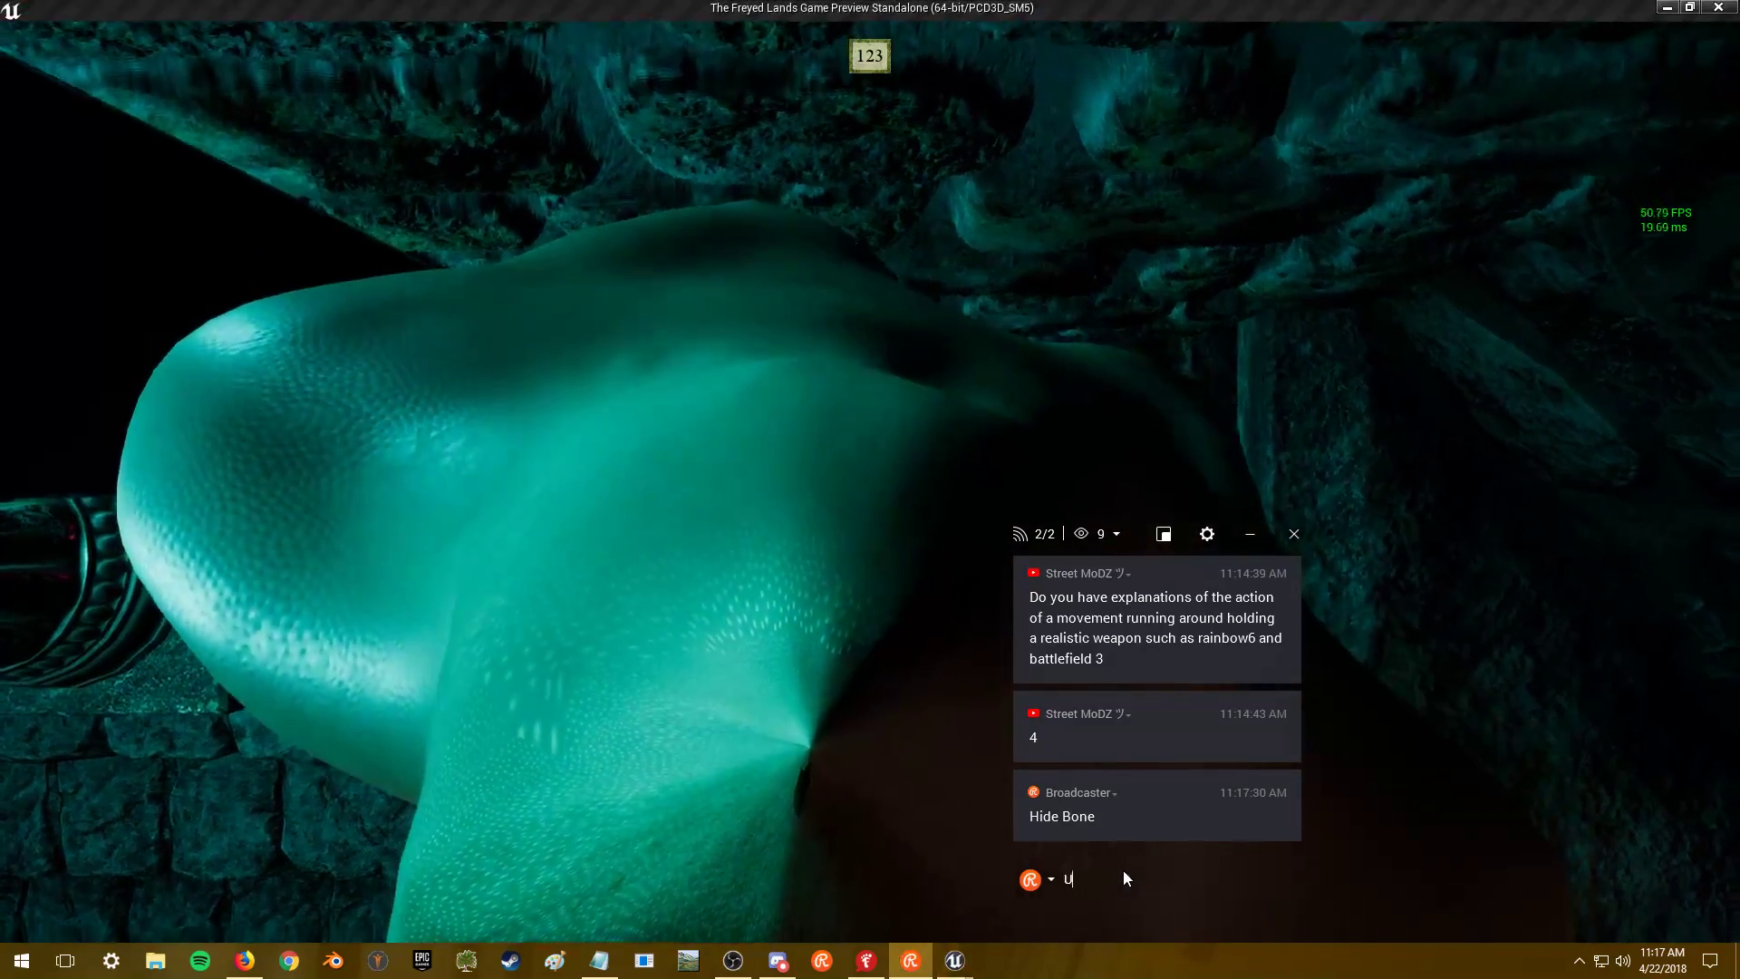
text(nhide Bone)
key(Return)
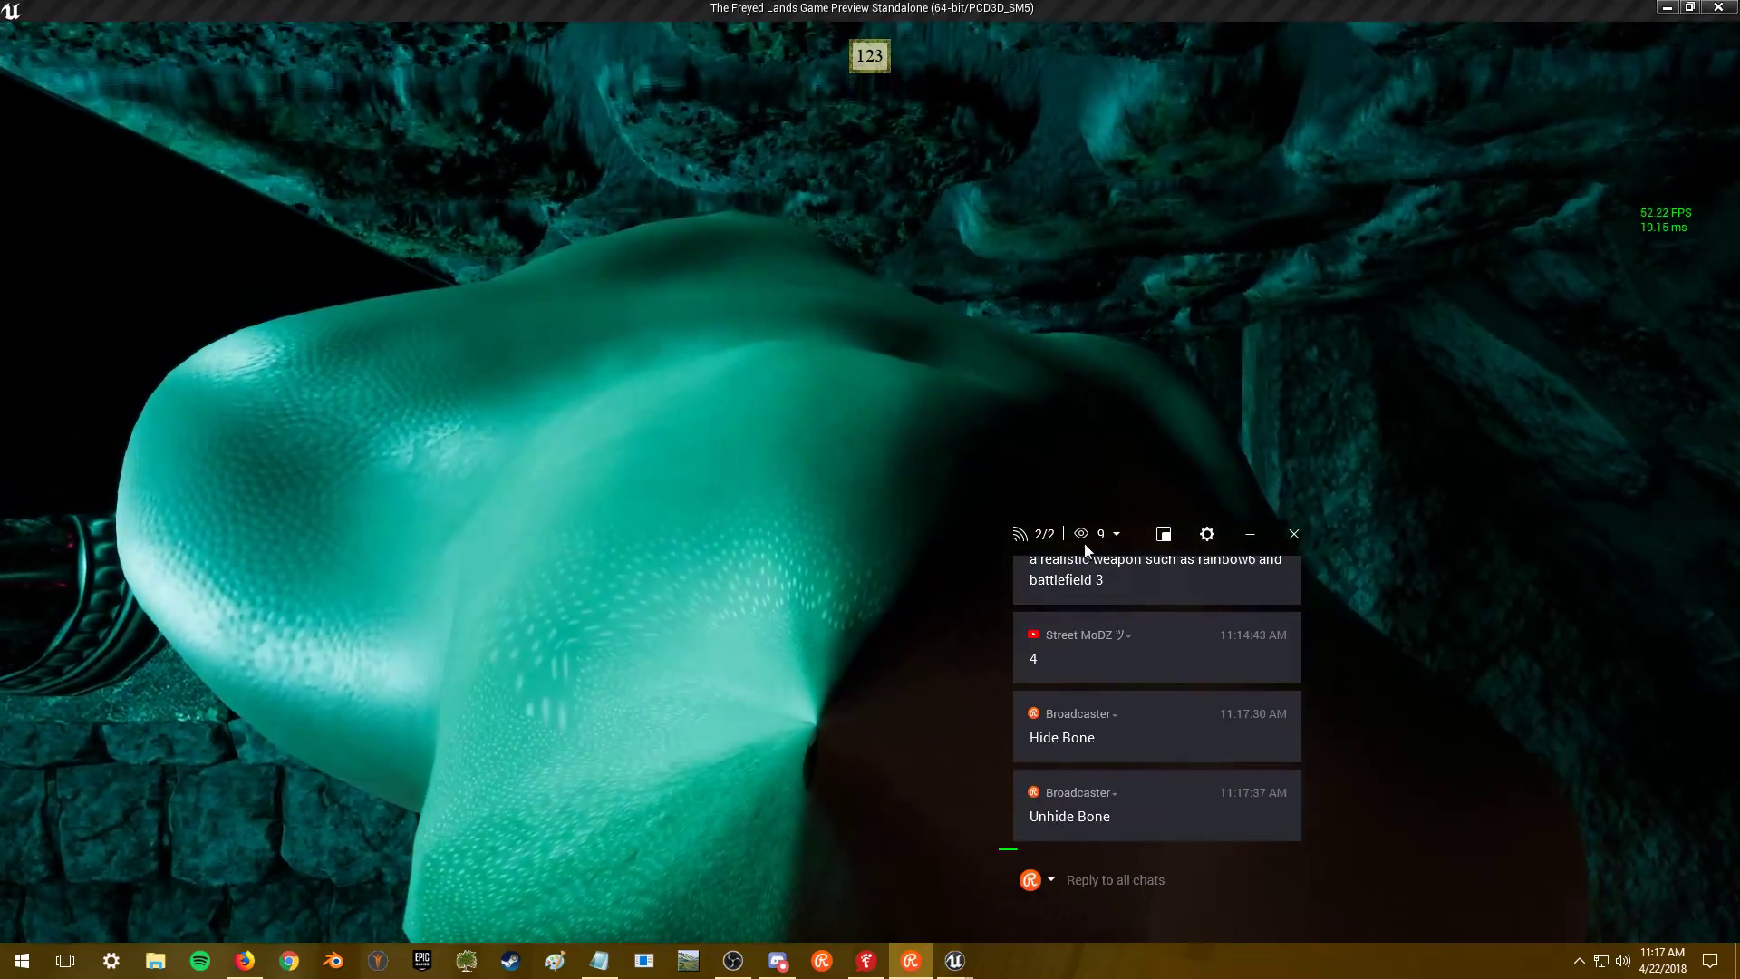
click(1091, 387)
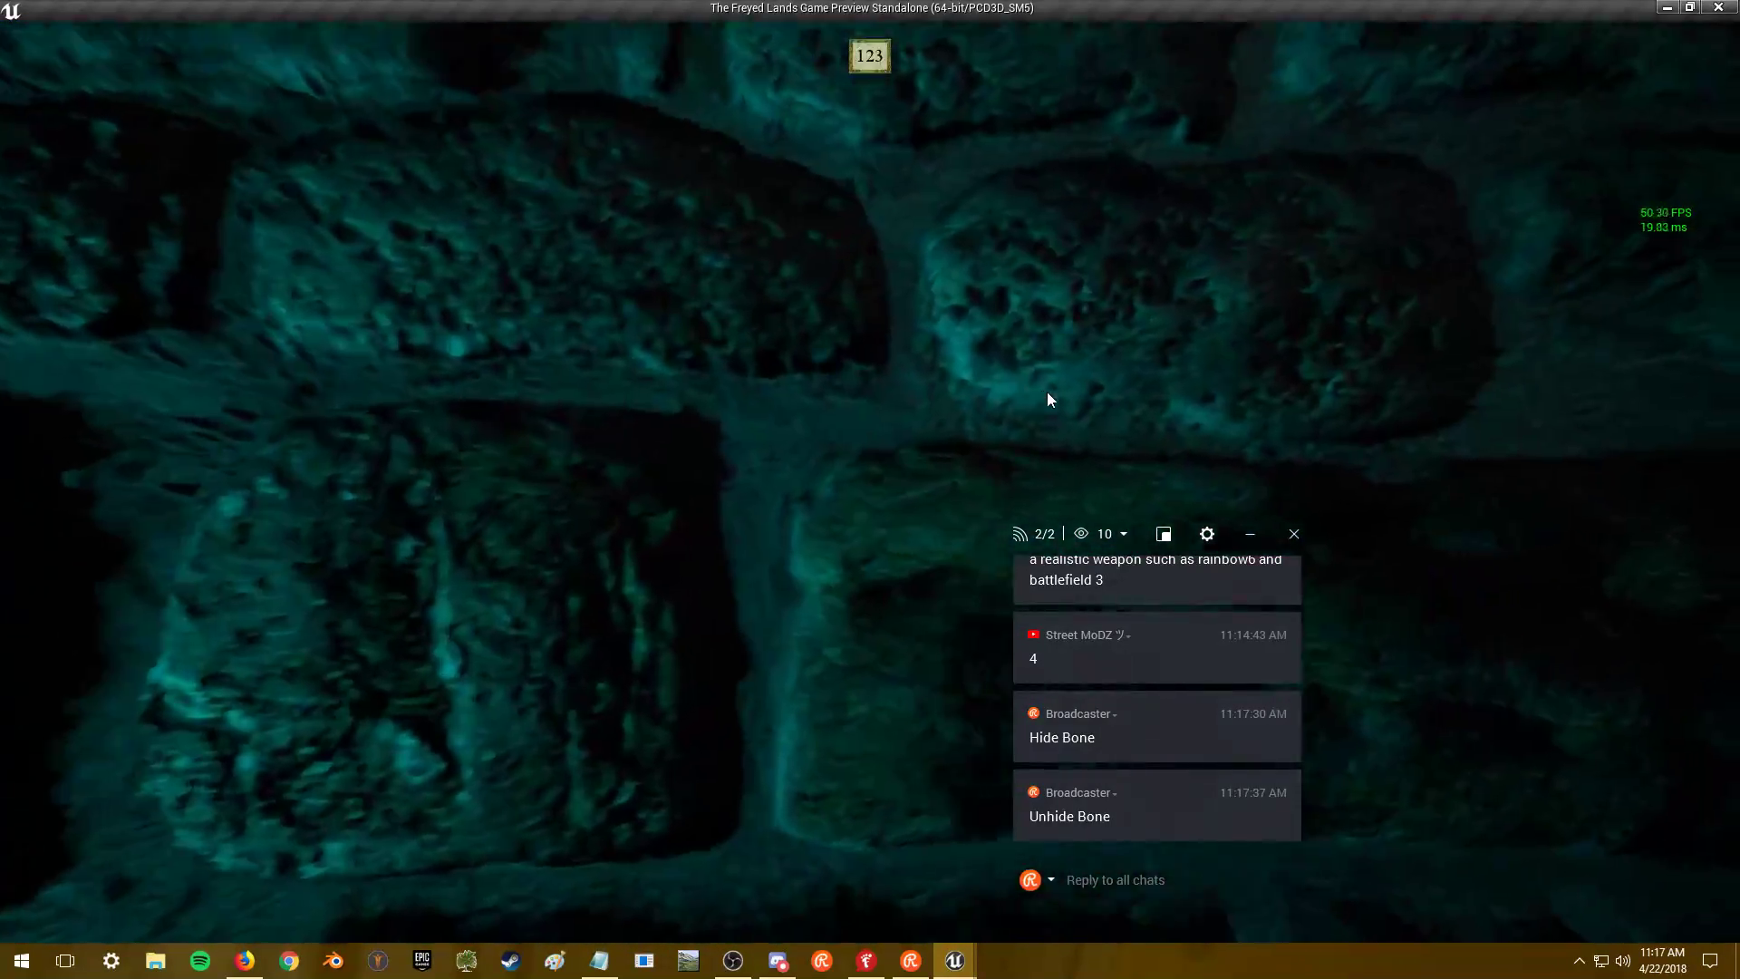
click(1047, 392)
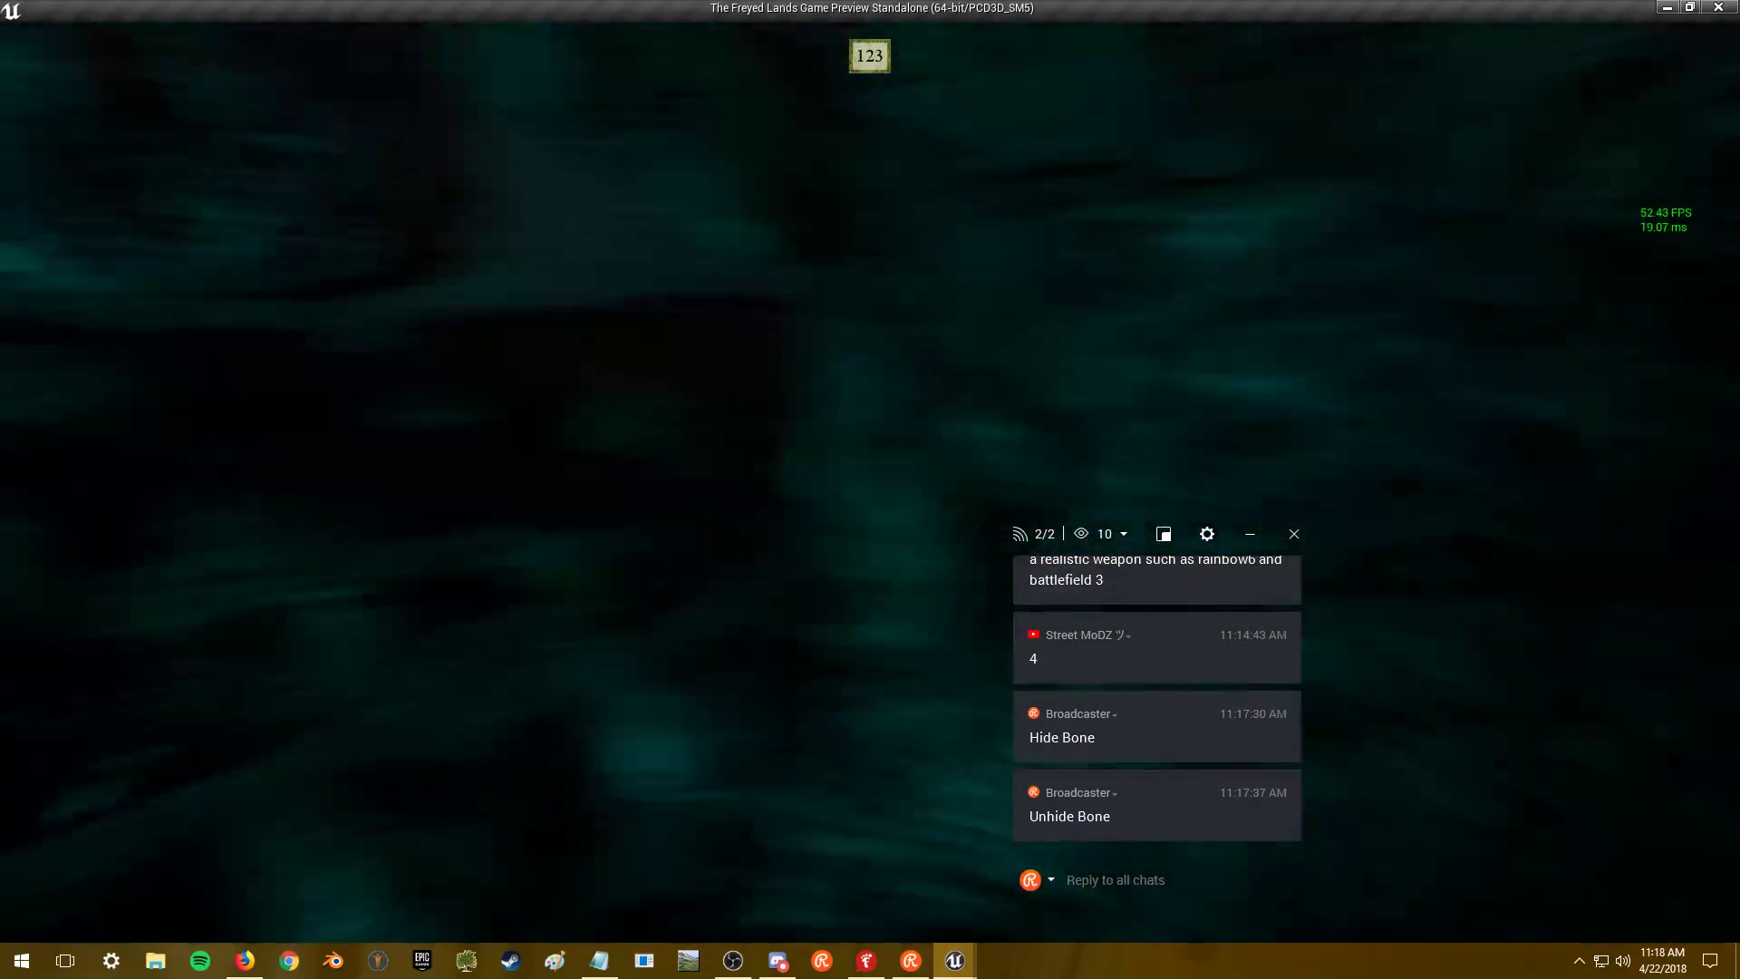
- Walk down the corridor and through the door out to the night ocean
key(s)
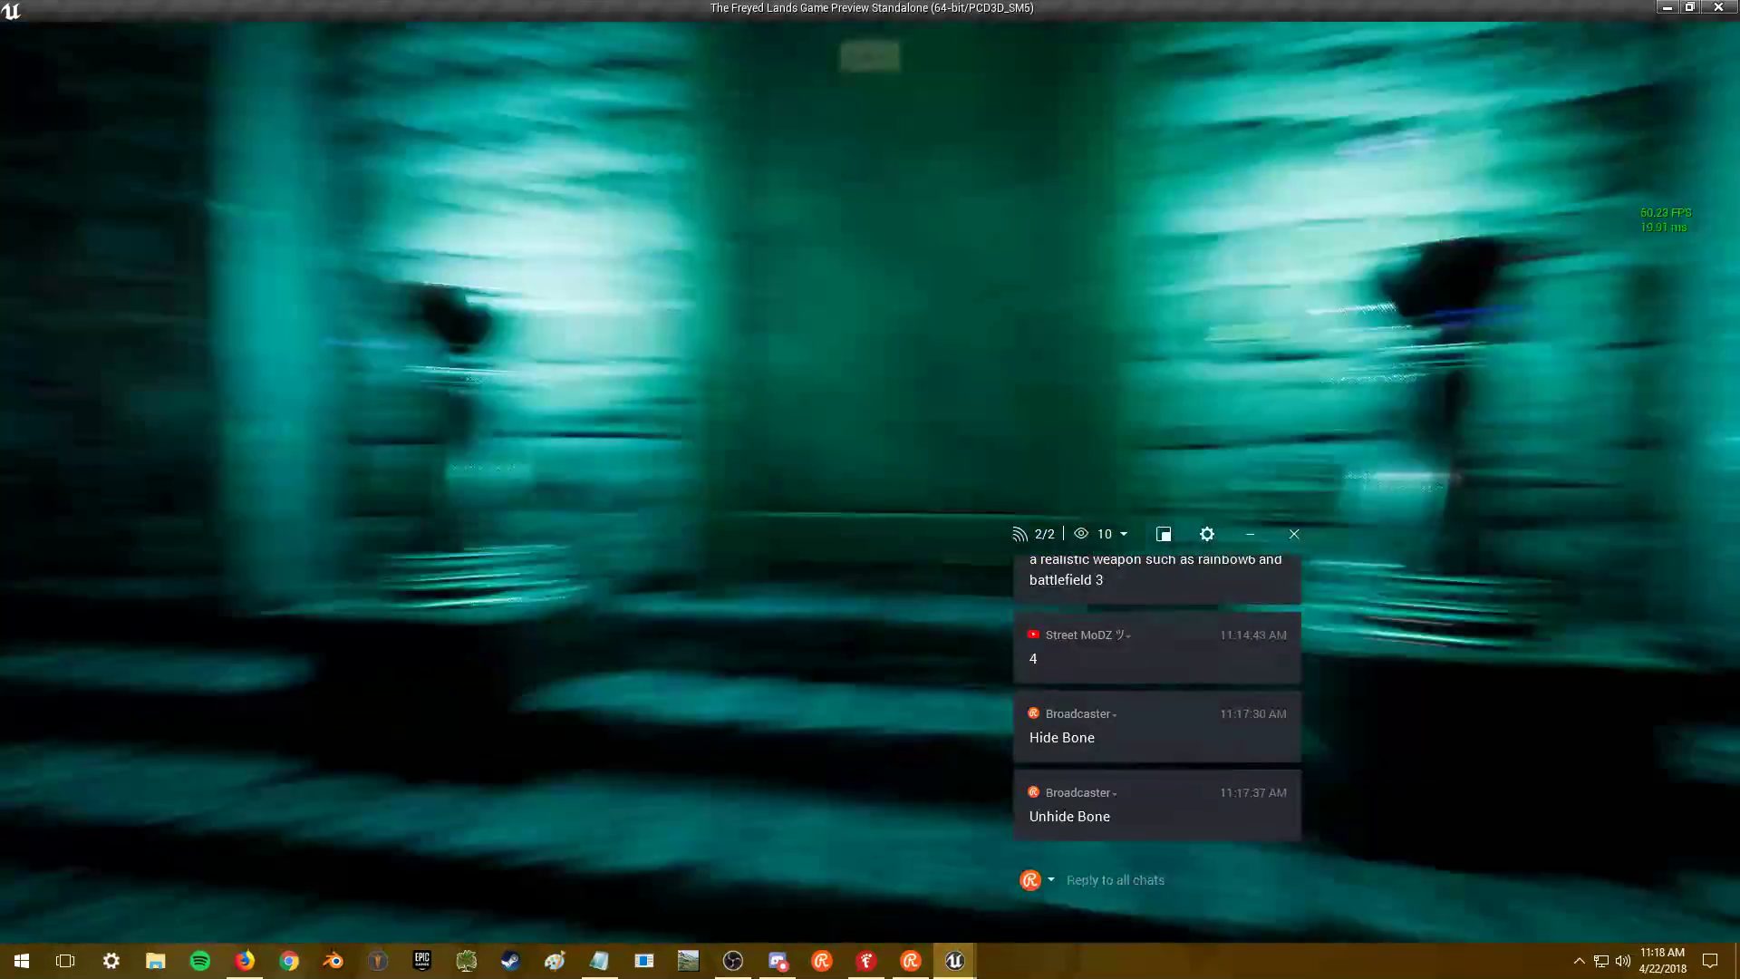
key(w)
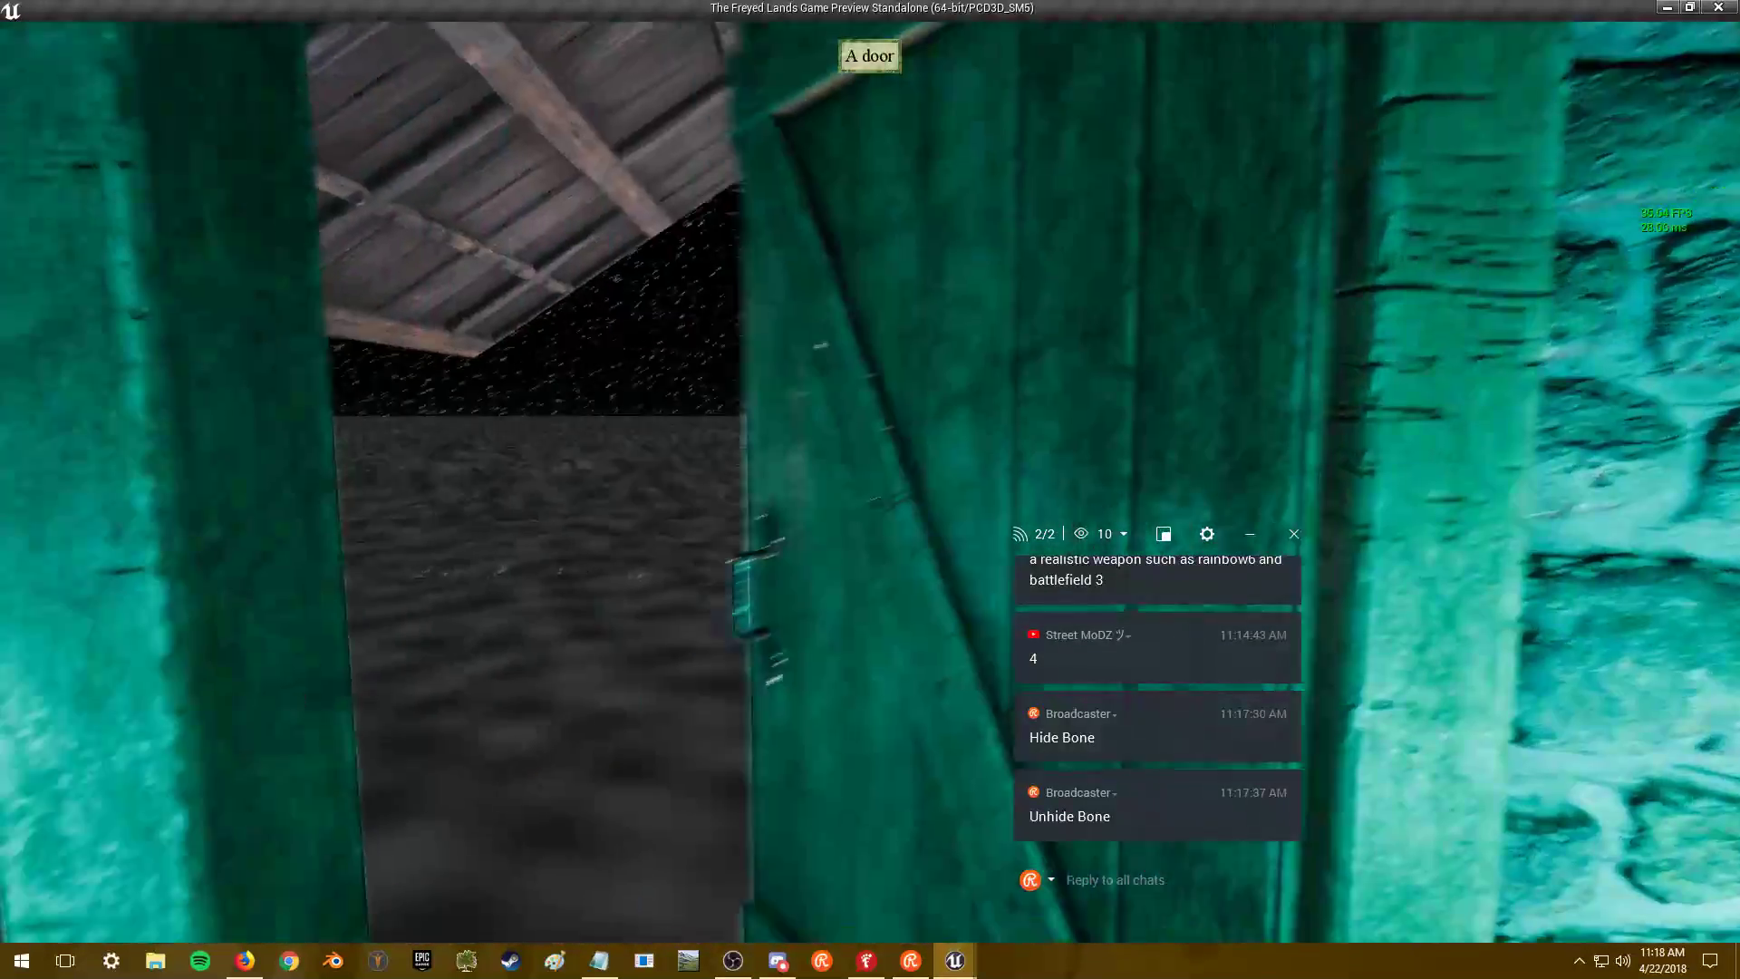
key(w)
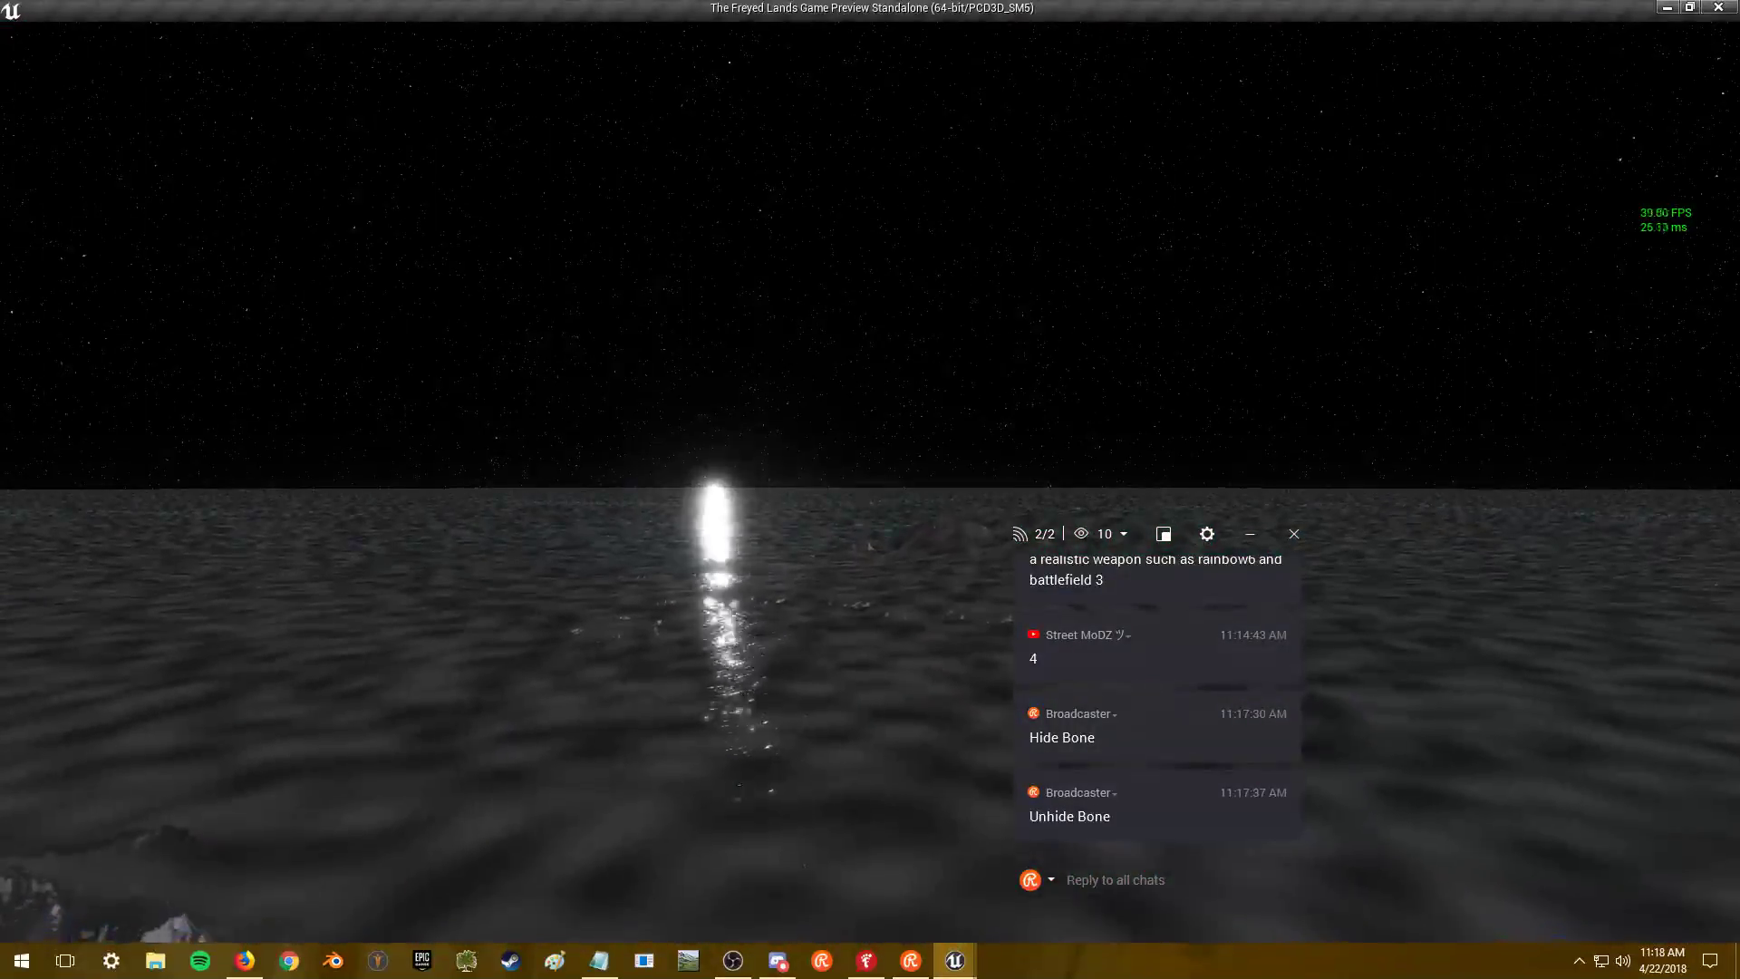
key(w)
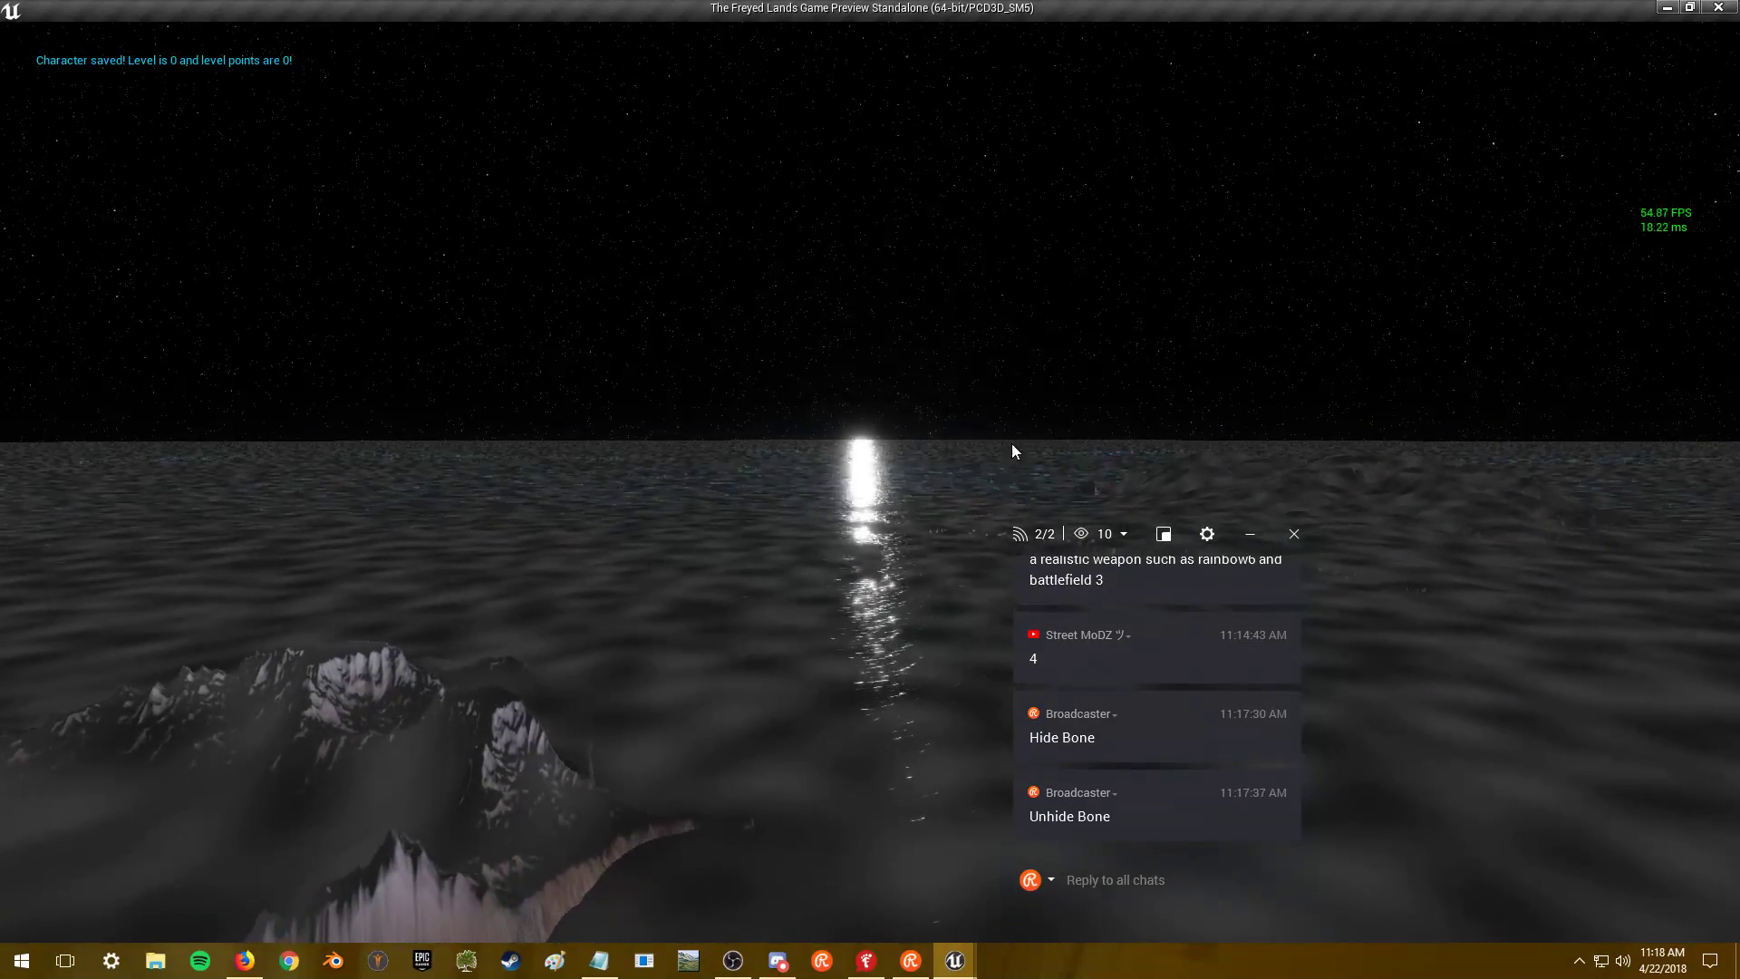
- Move the character across the ocean onto the forest hillside, then head toward the moon
key(w)
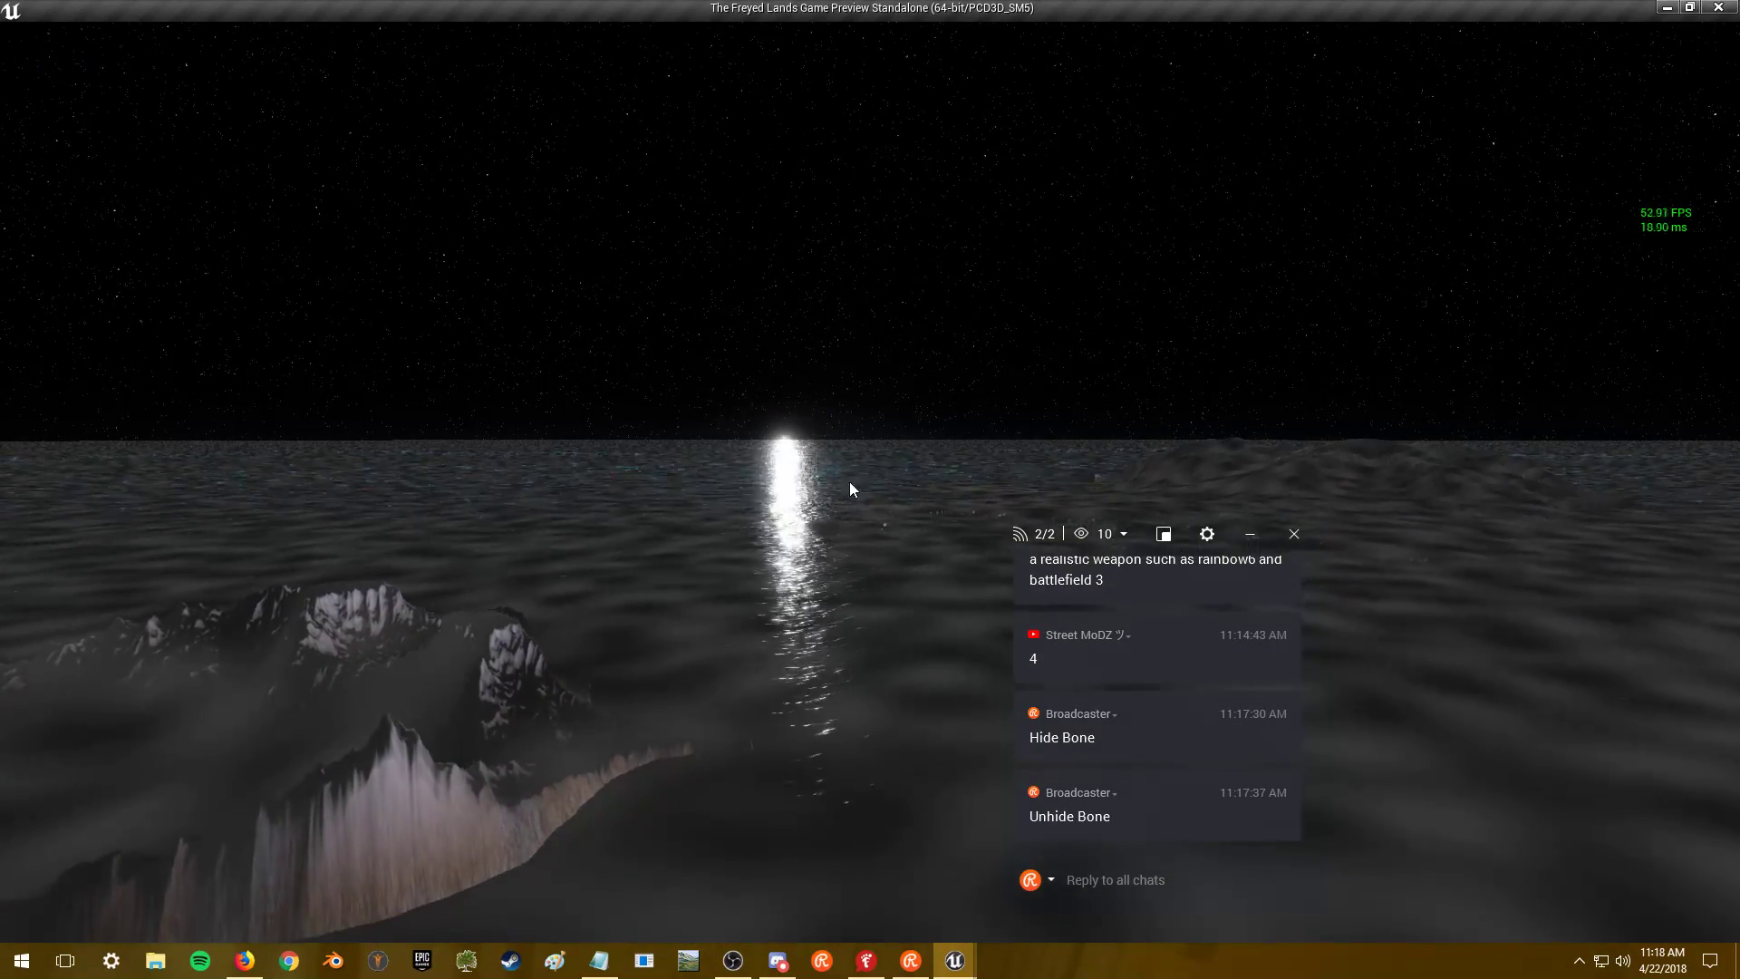
key(w)
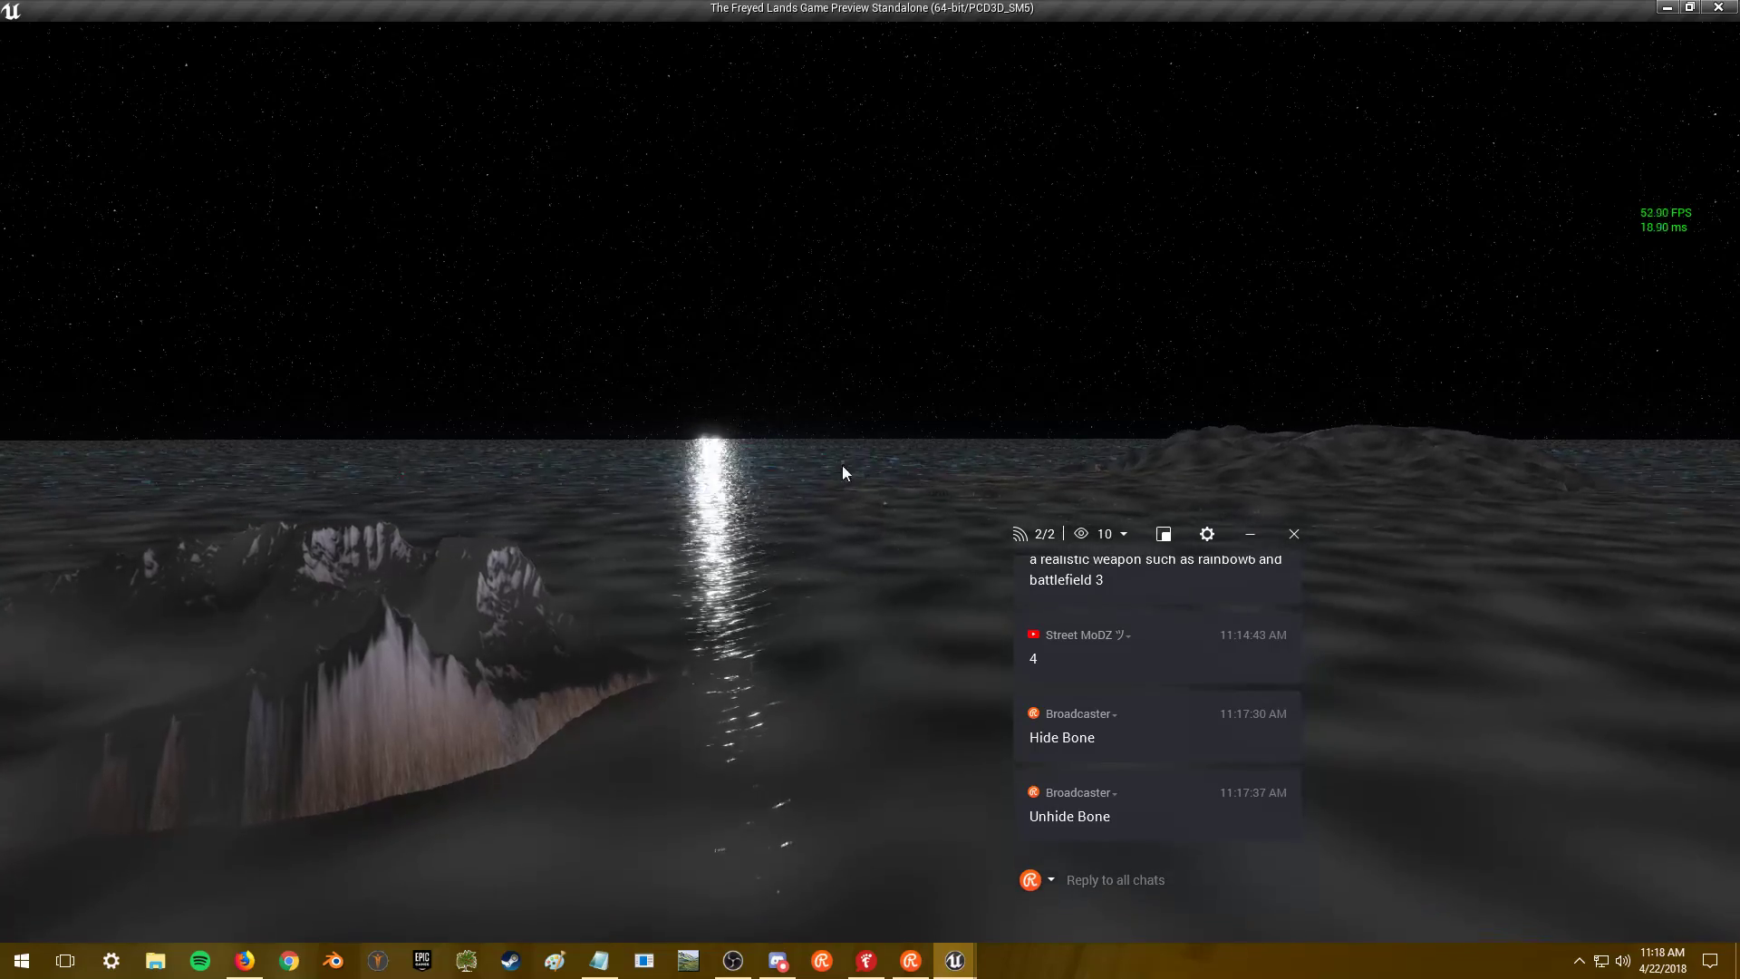
key(w)
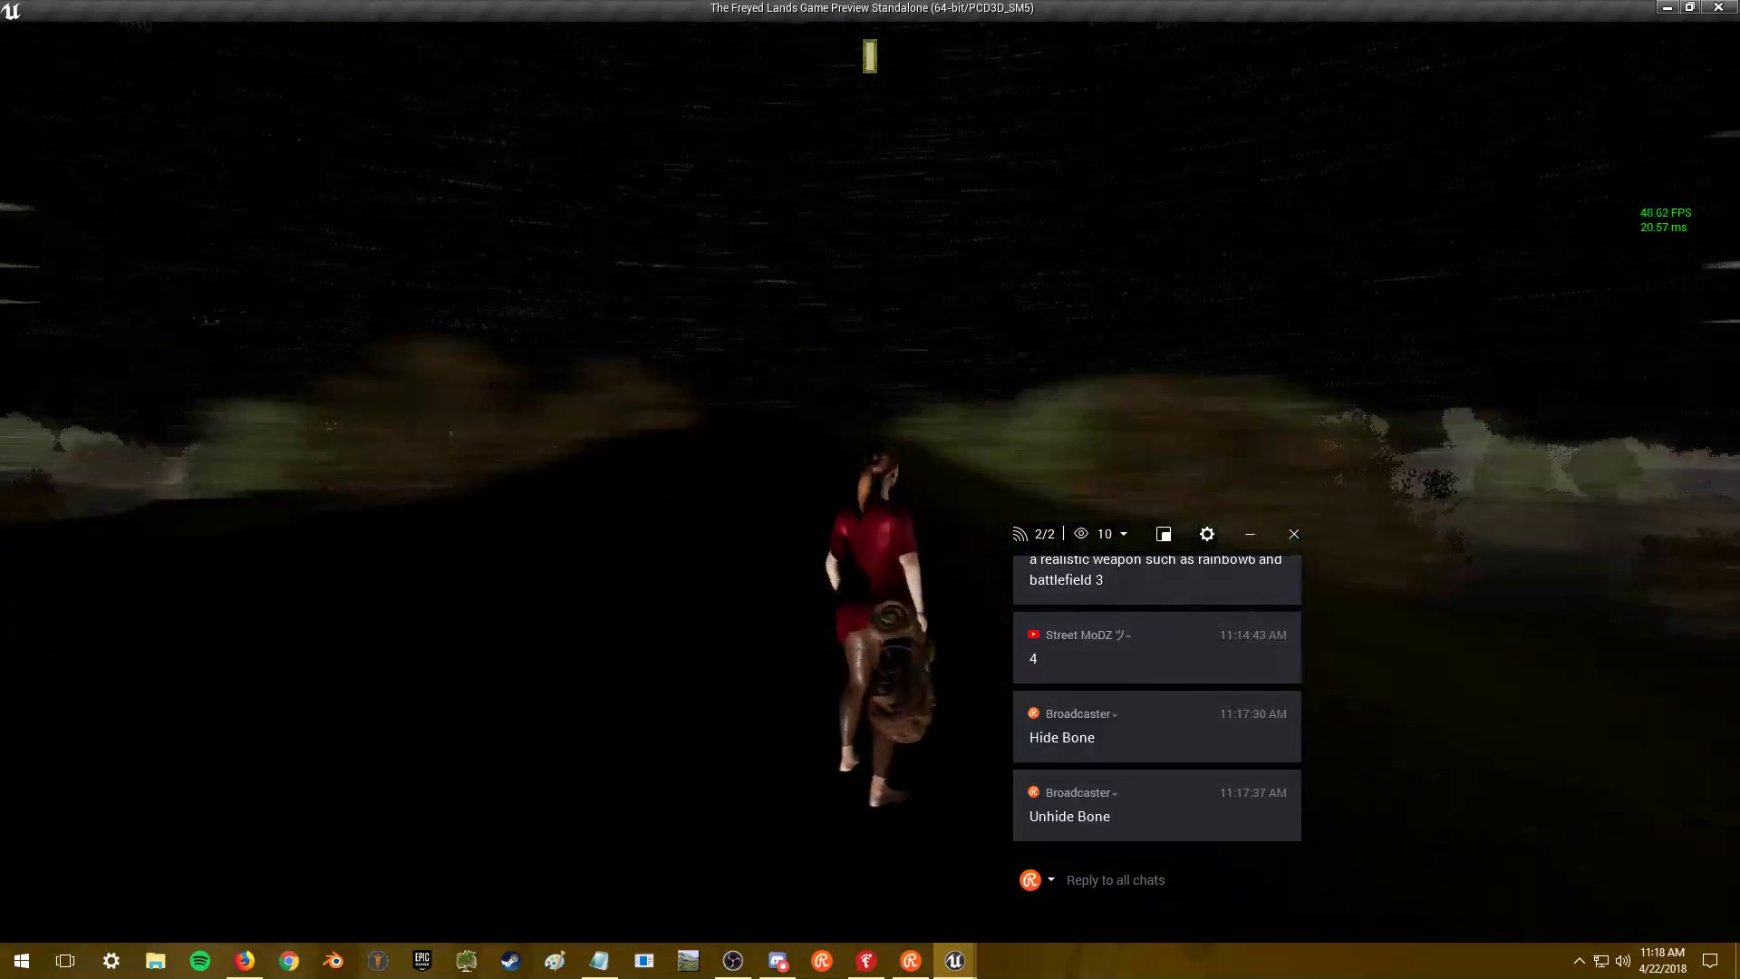
key(w)
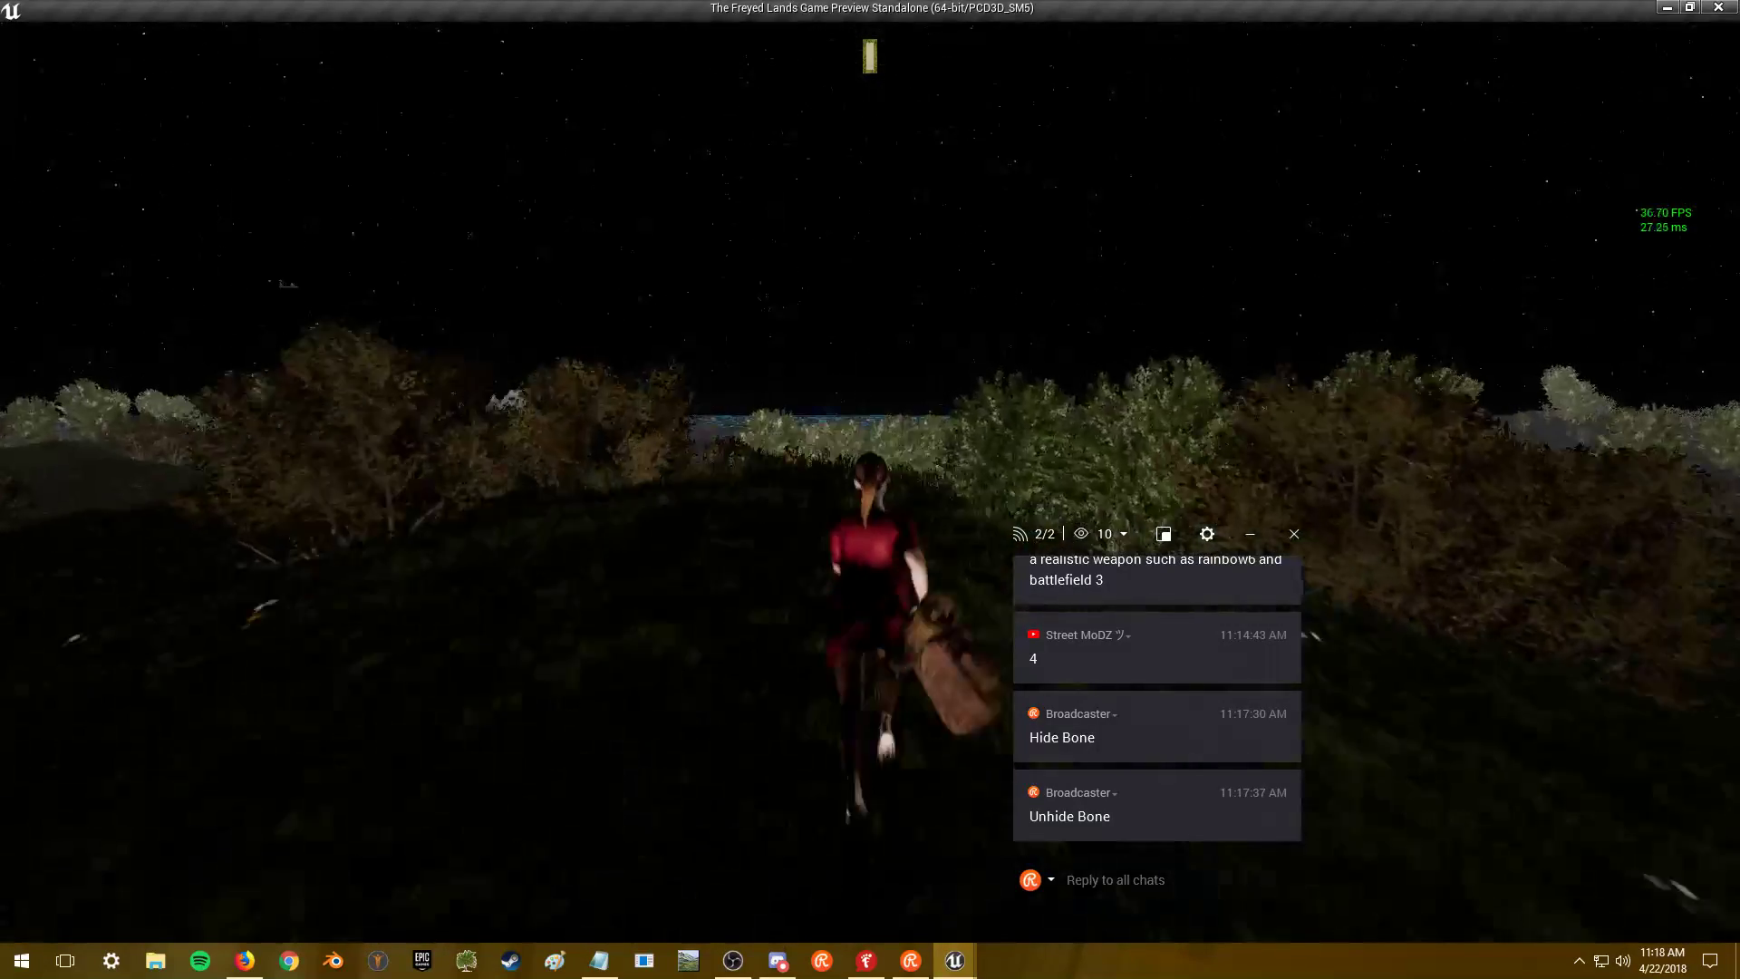
key(s)
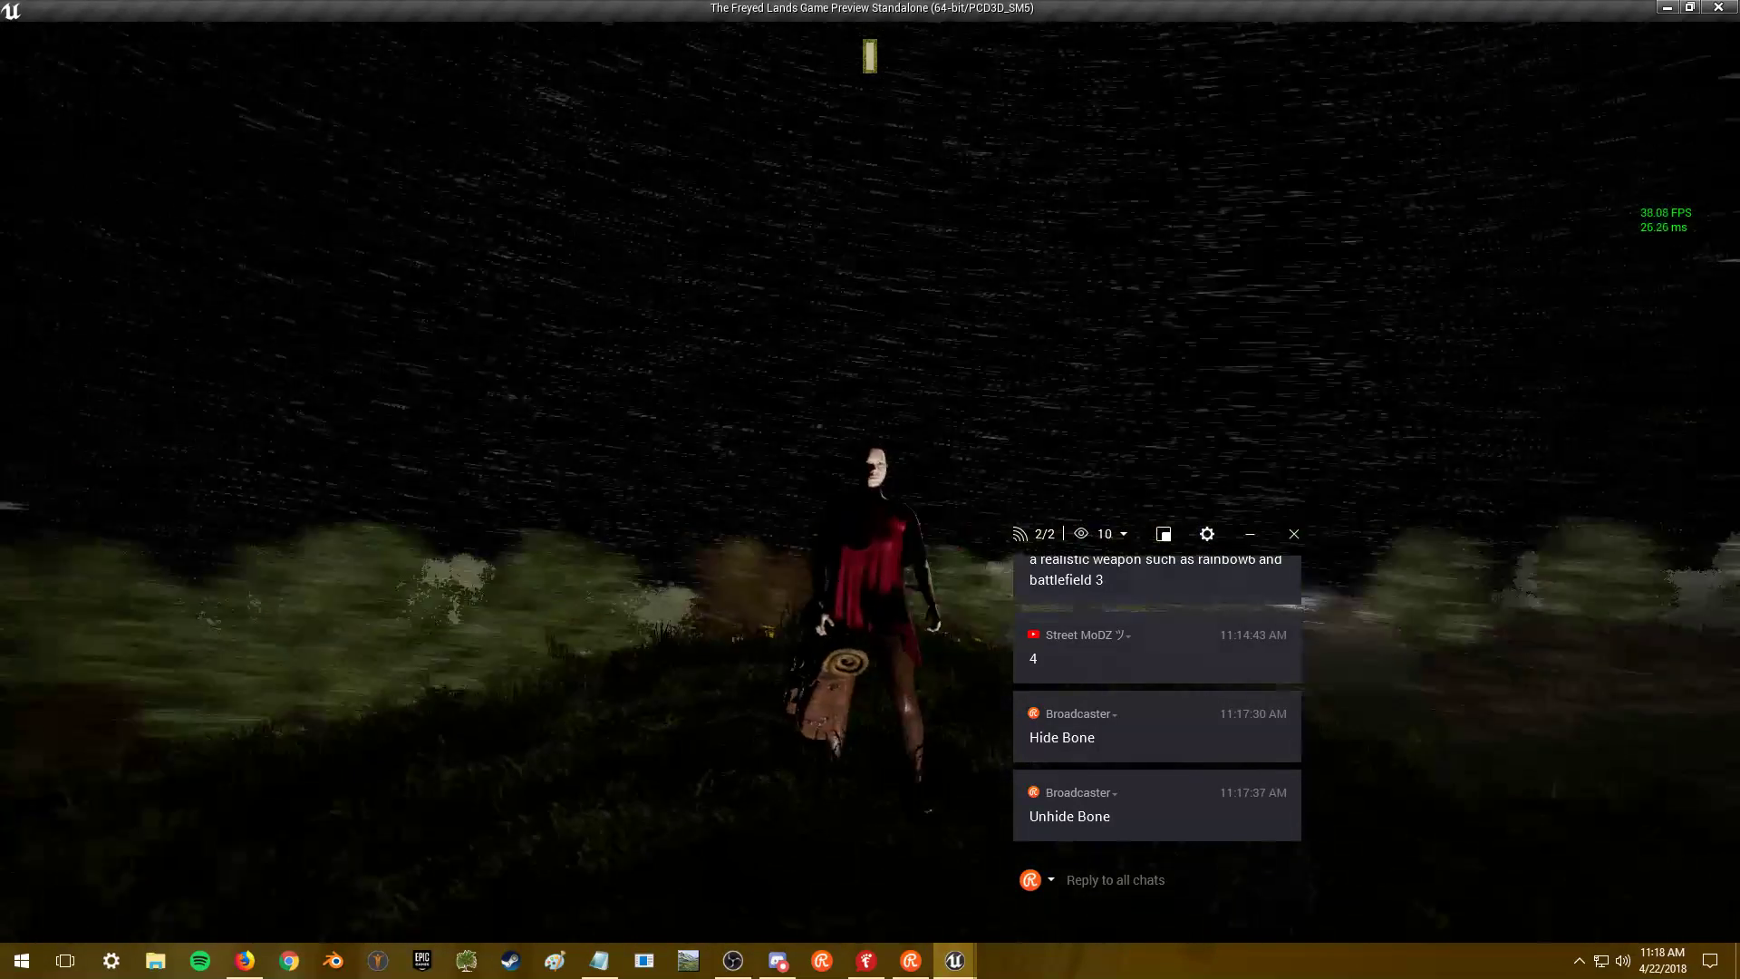
key(w)
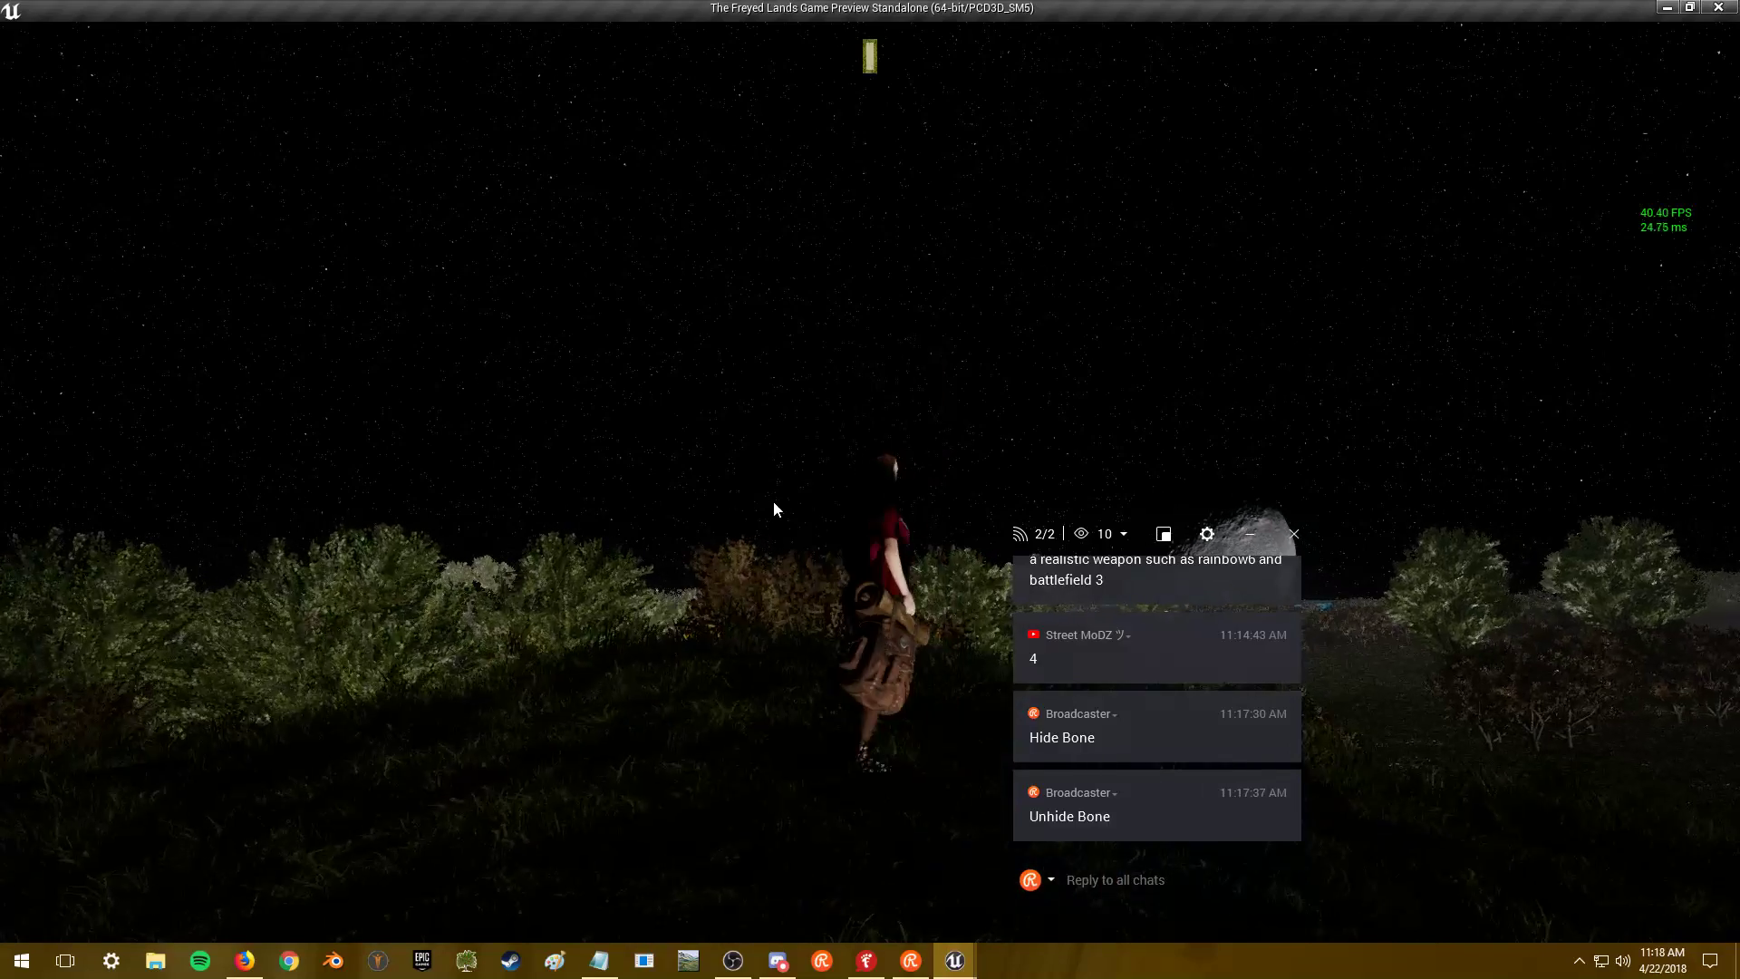
- Equip the backpack on the character's Back slot and close the equipment panel
key(i)
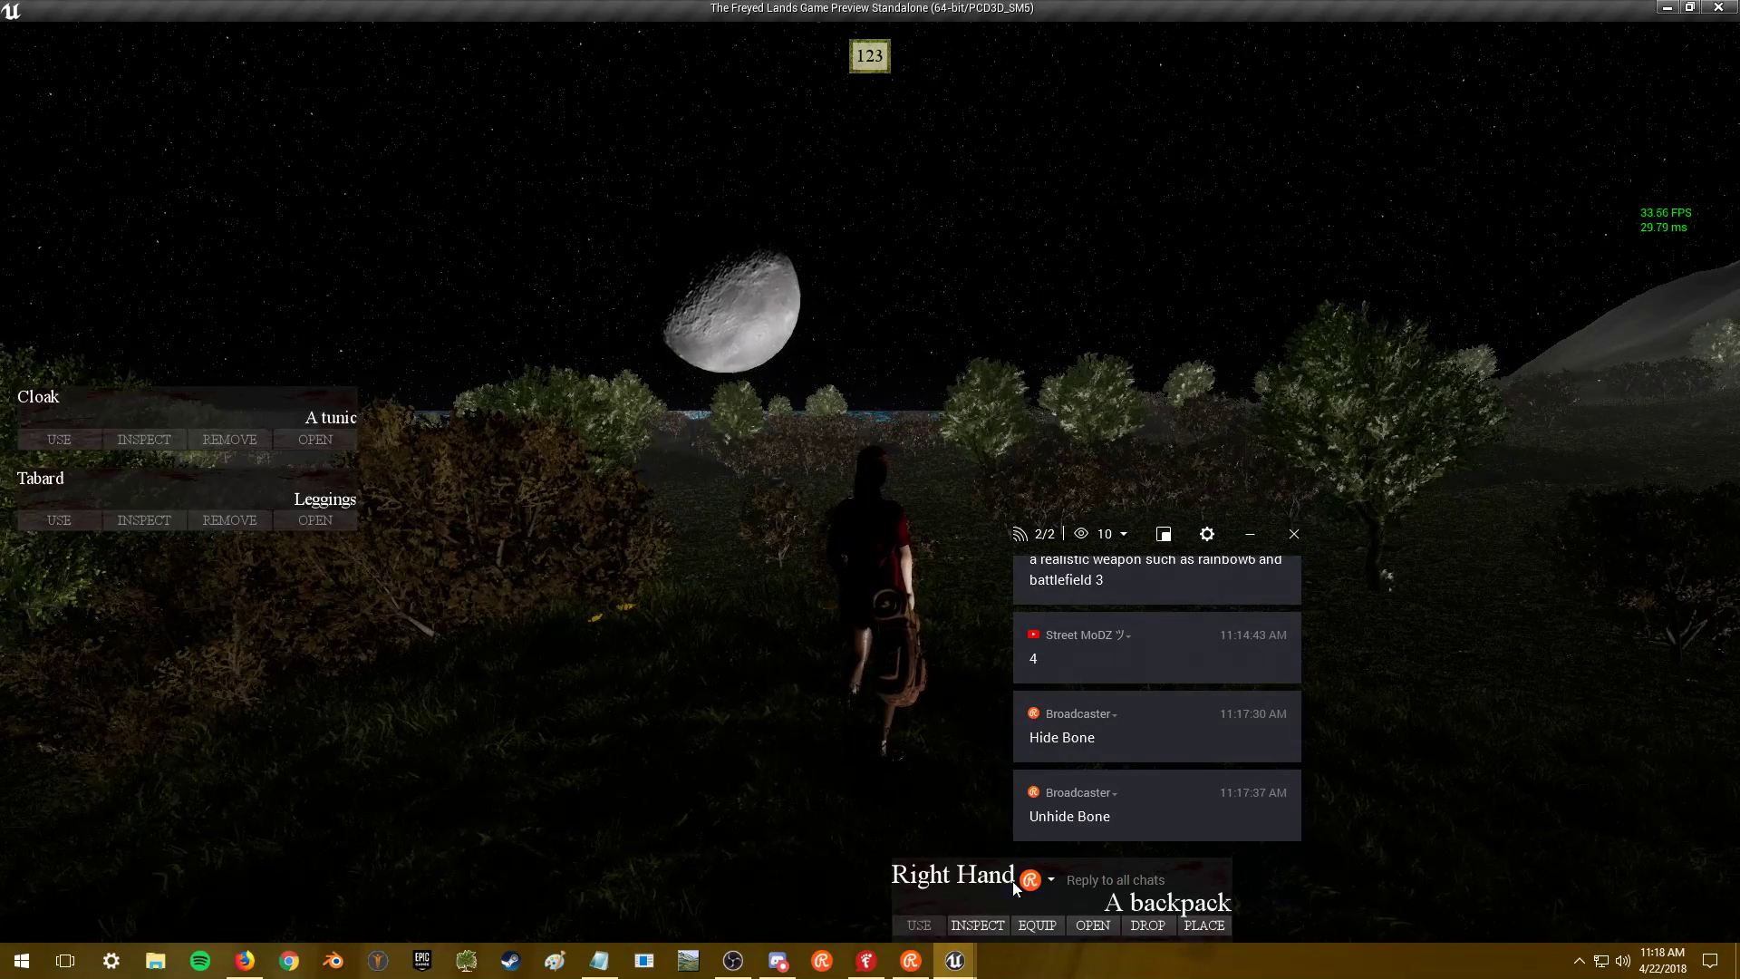
click(1035, 922)
key(i)
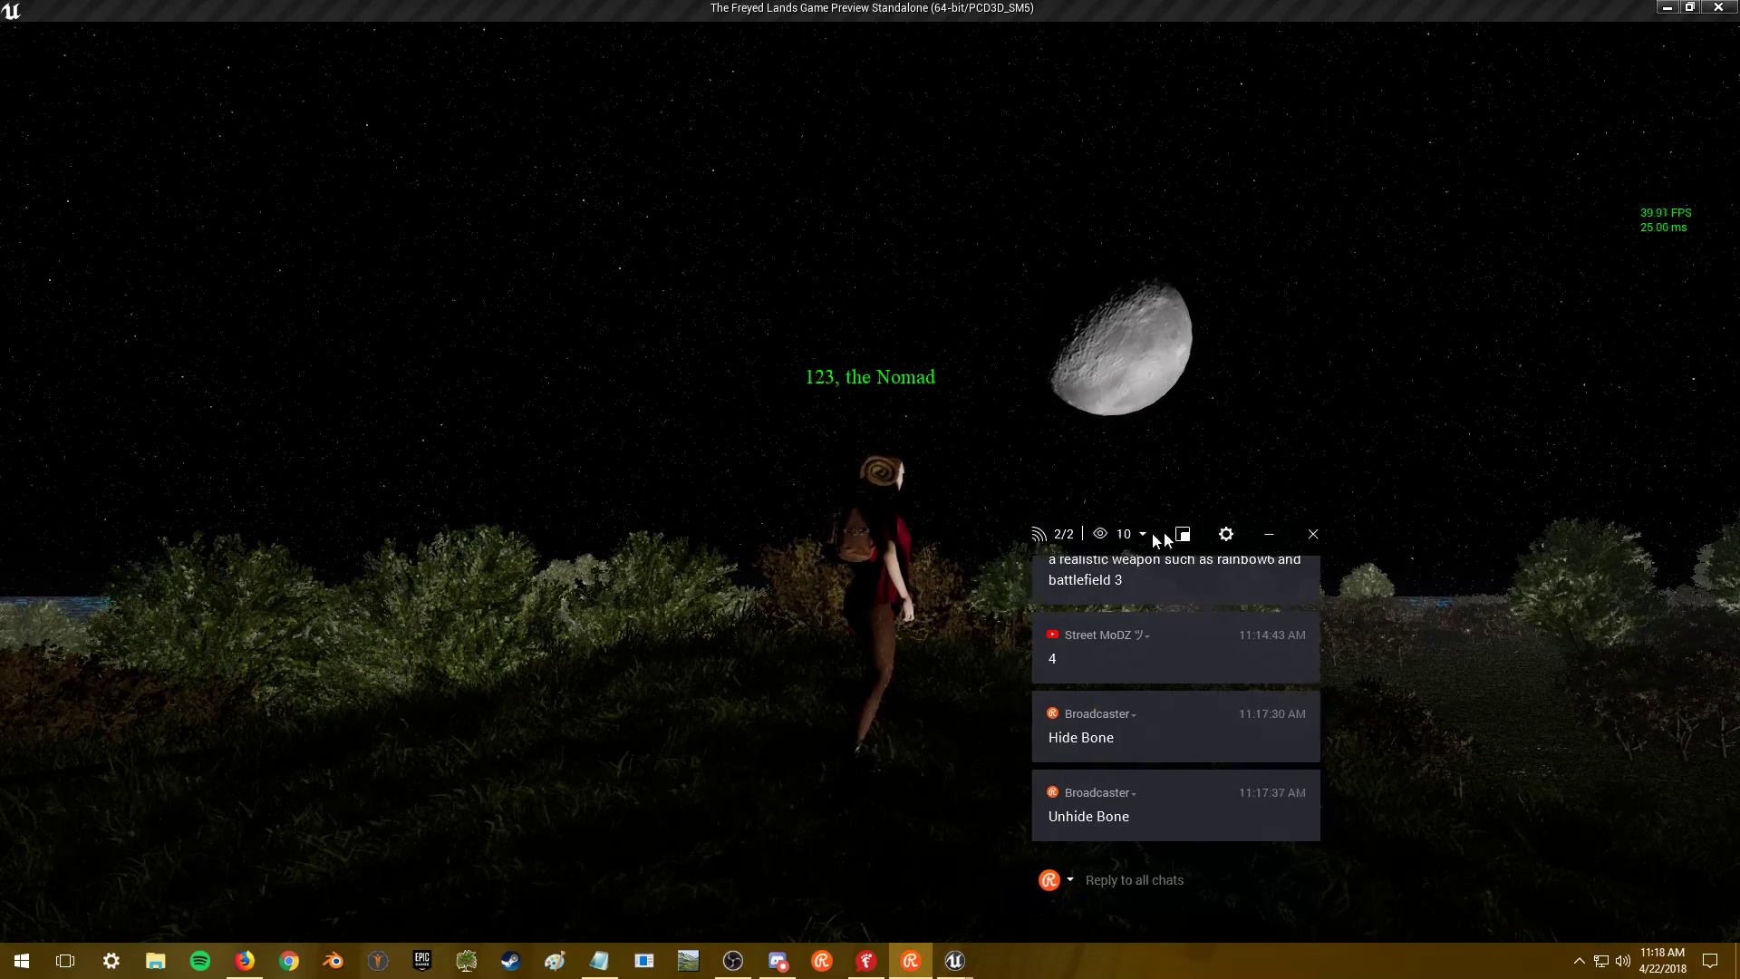
drag(1139, 531, 1566, 496)
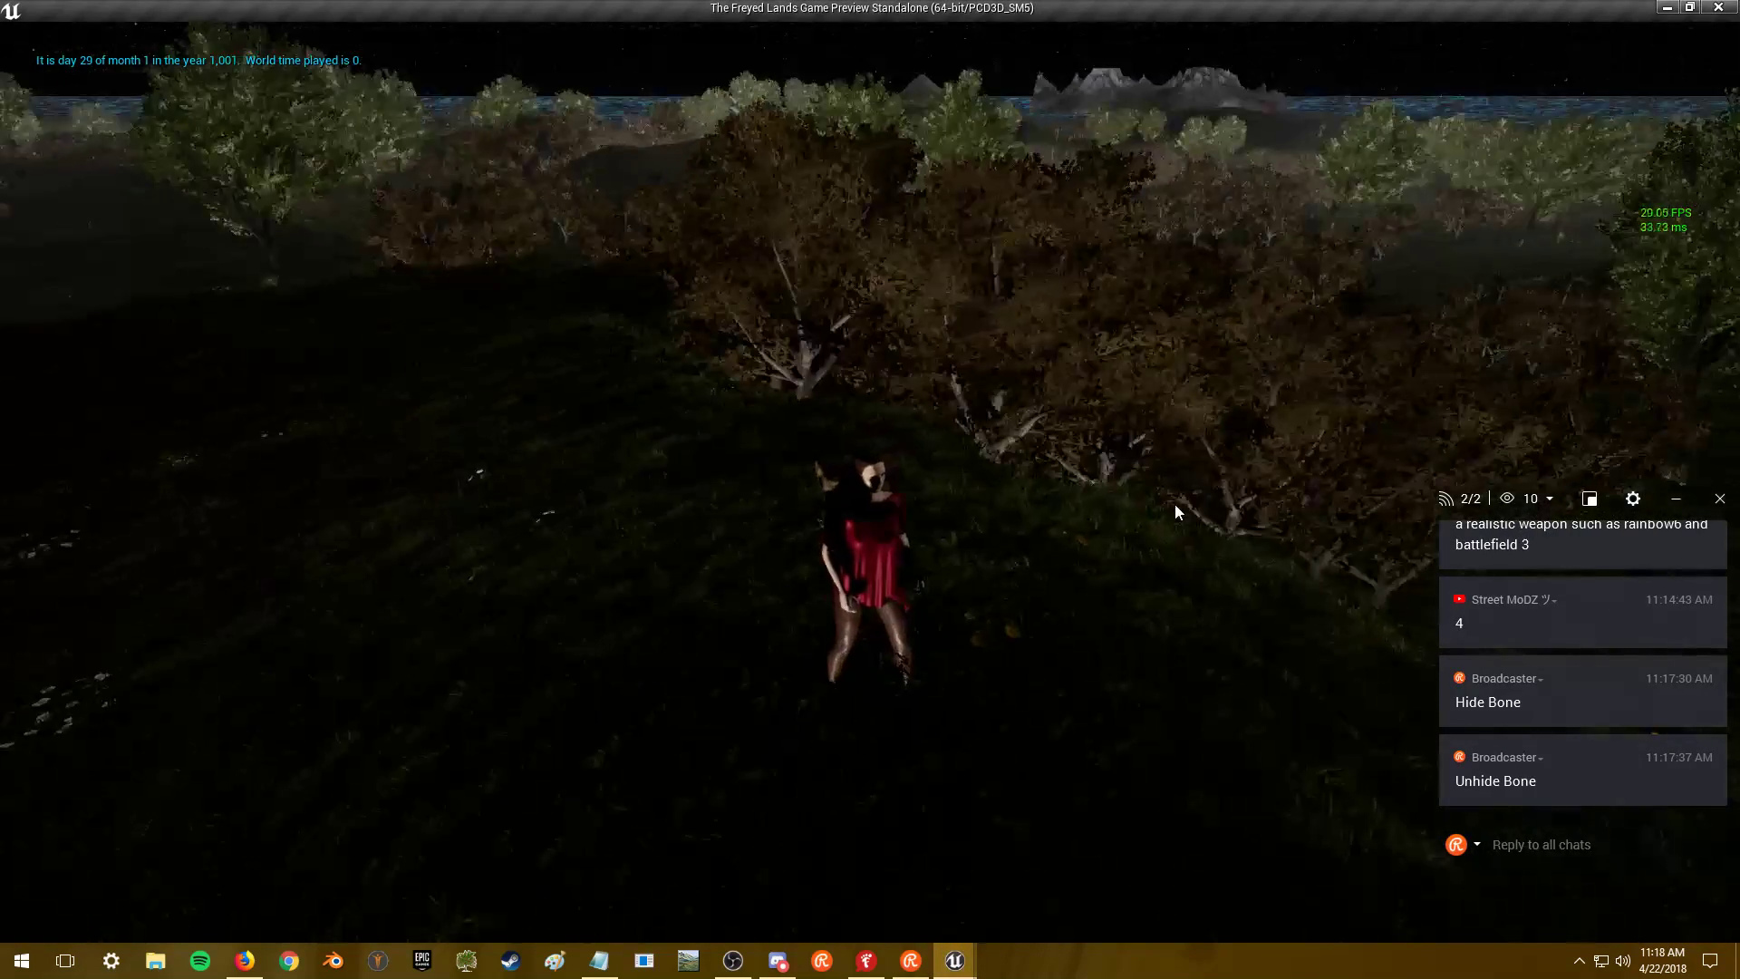
click(1175, 503)
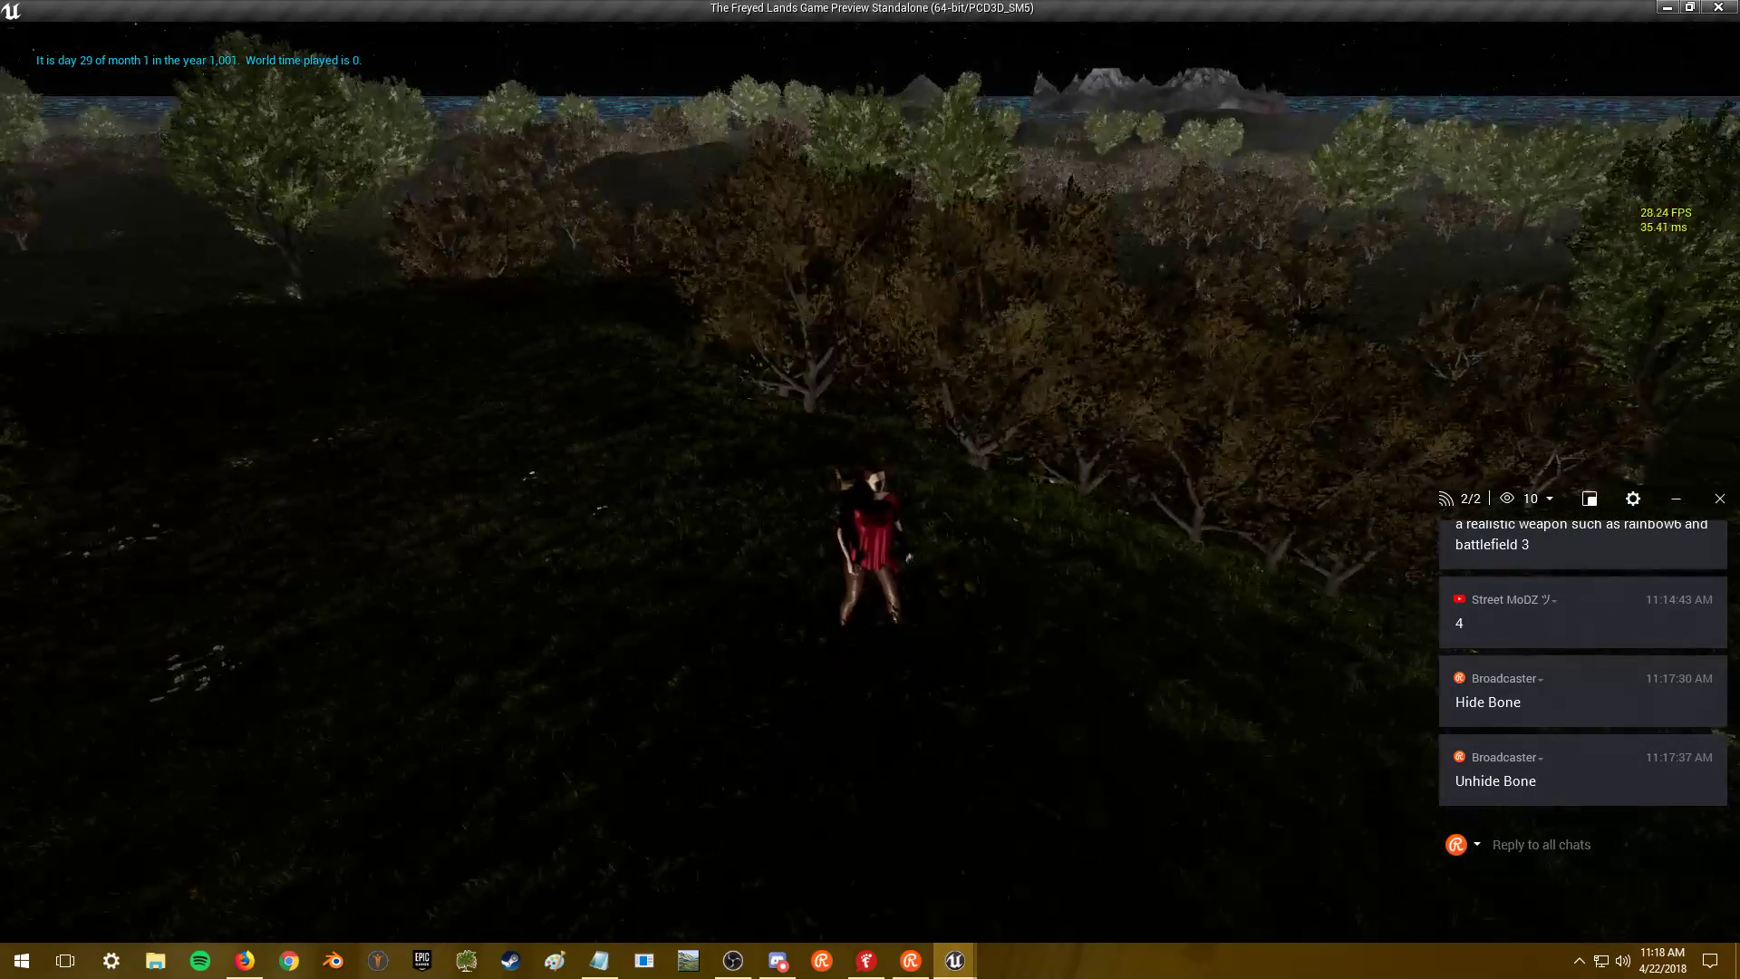
- Pick up the nearby bow and zoom into first-person view
key(w)
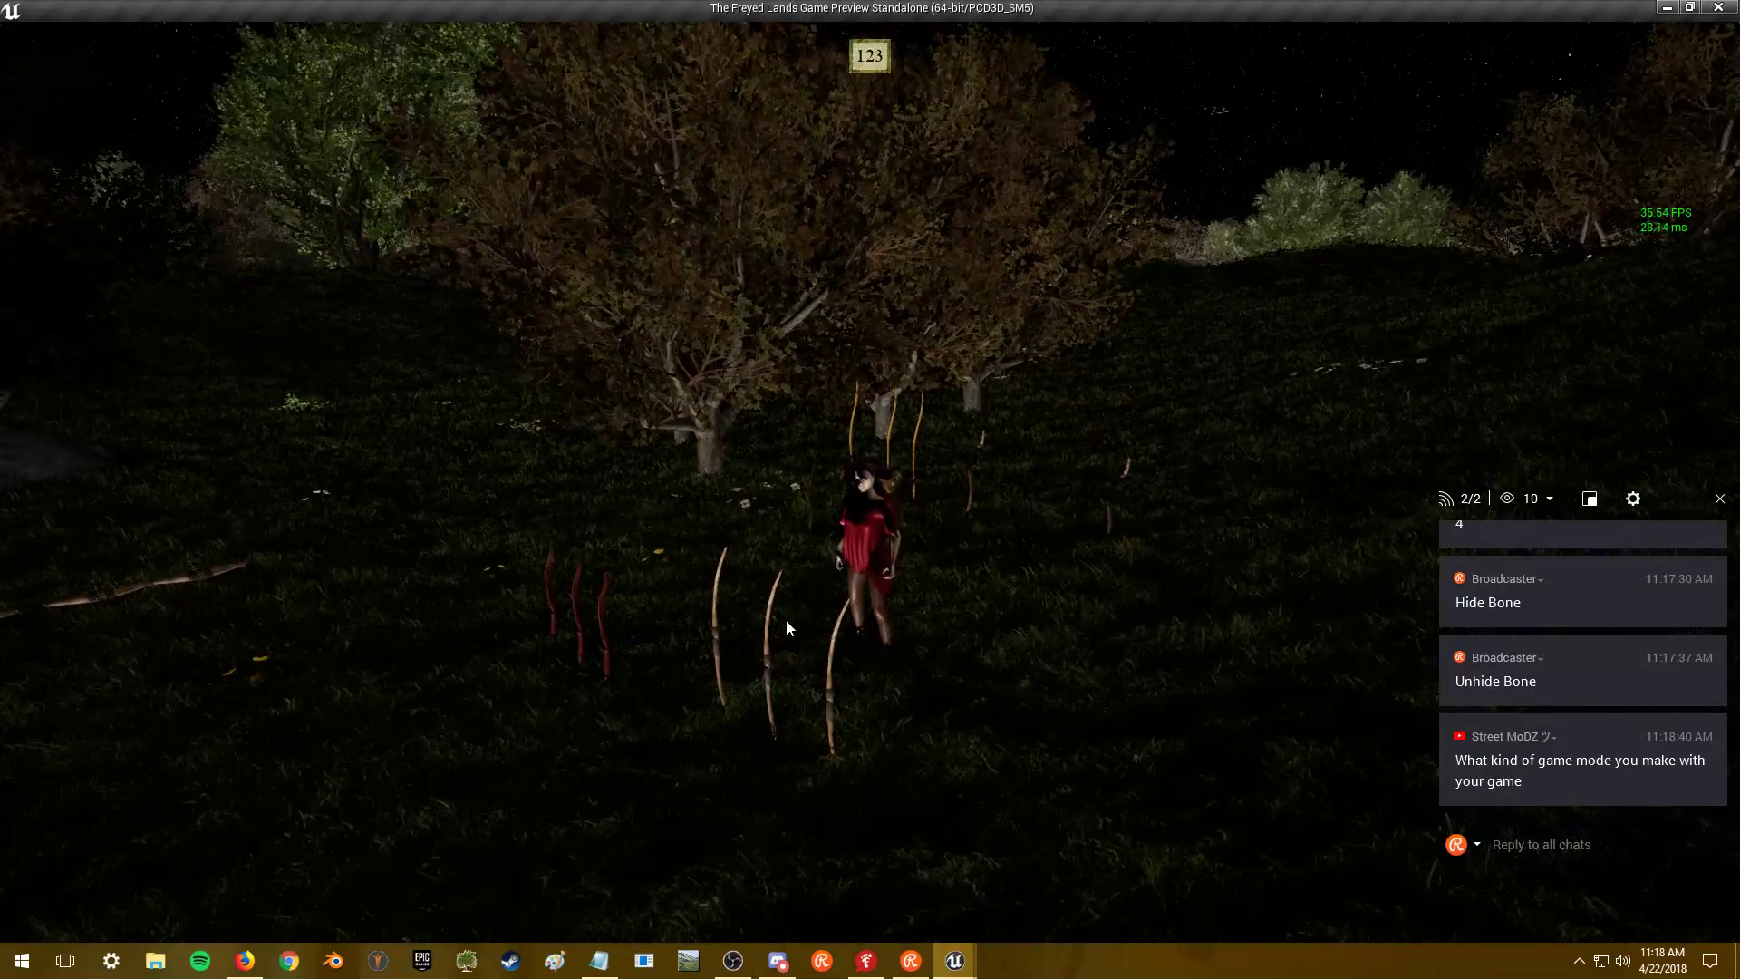
key(e)
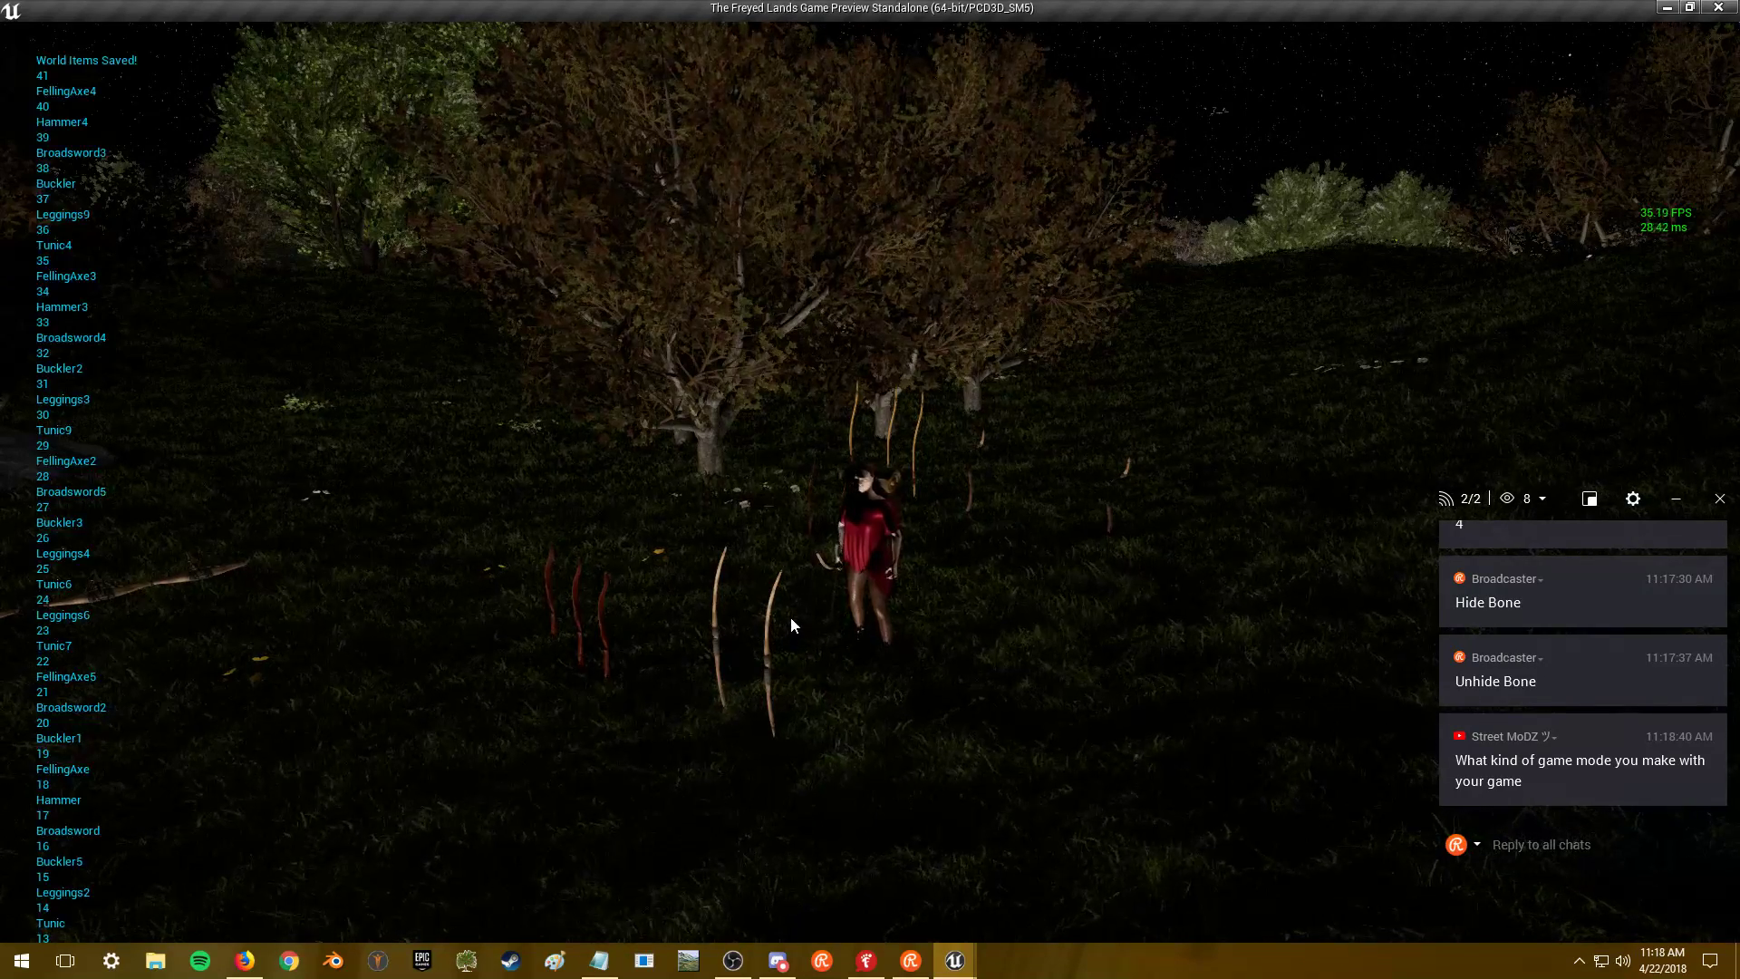
scroll(802, 605, up, 5)
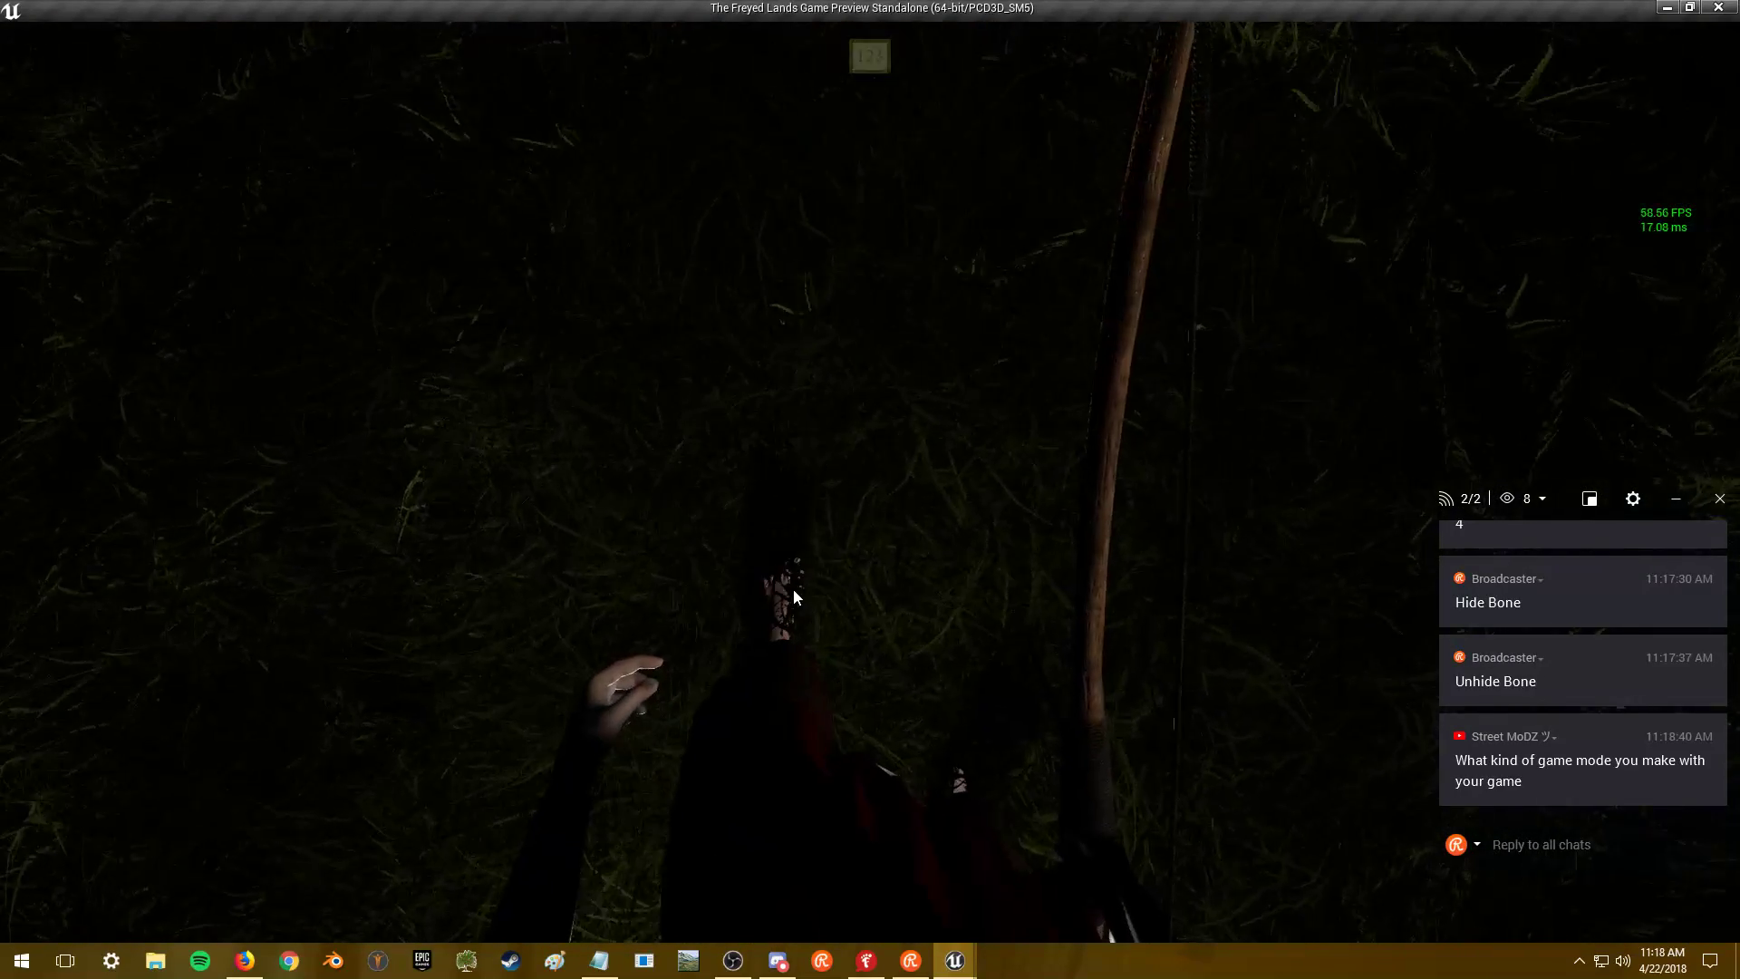
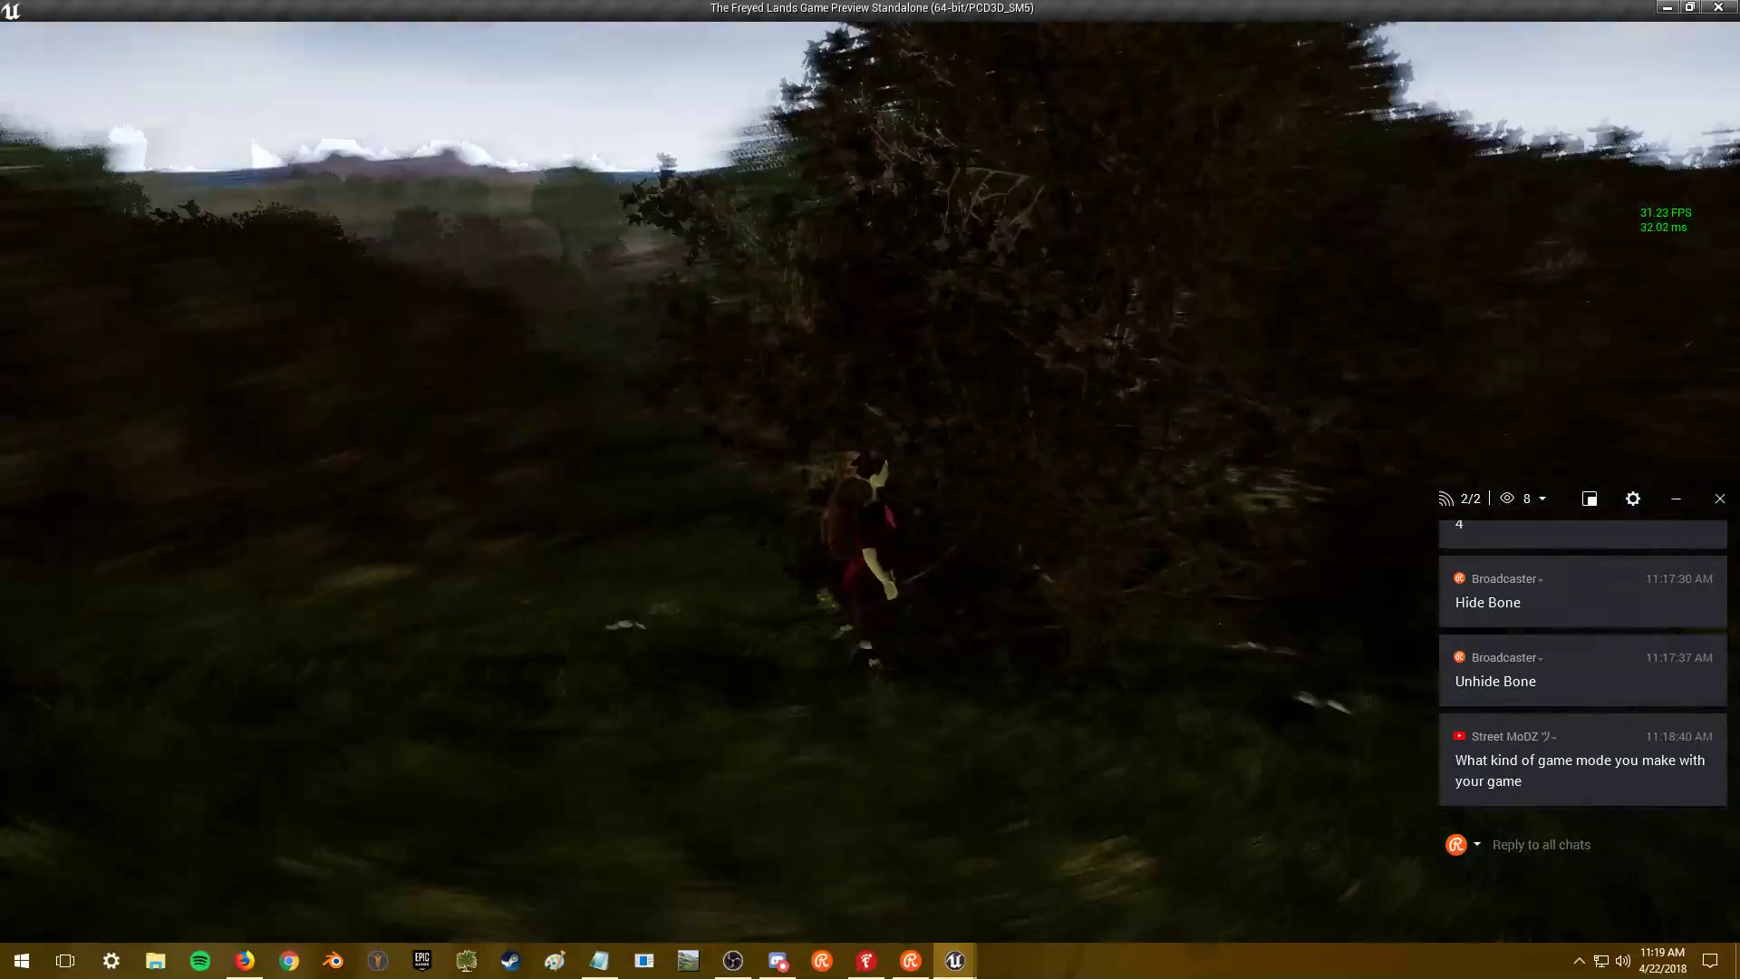
- Jump and run the character along the dusk path toward the treeline, then back toward the camera
key(space)
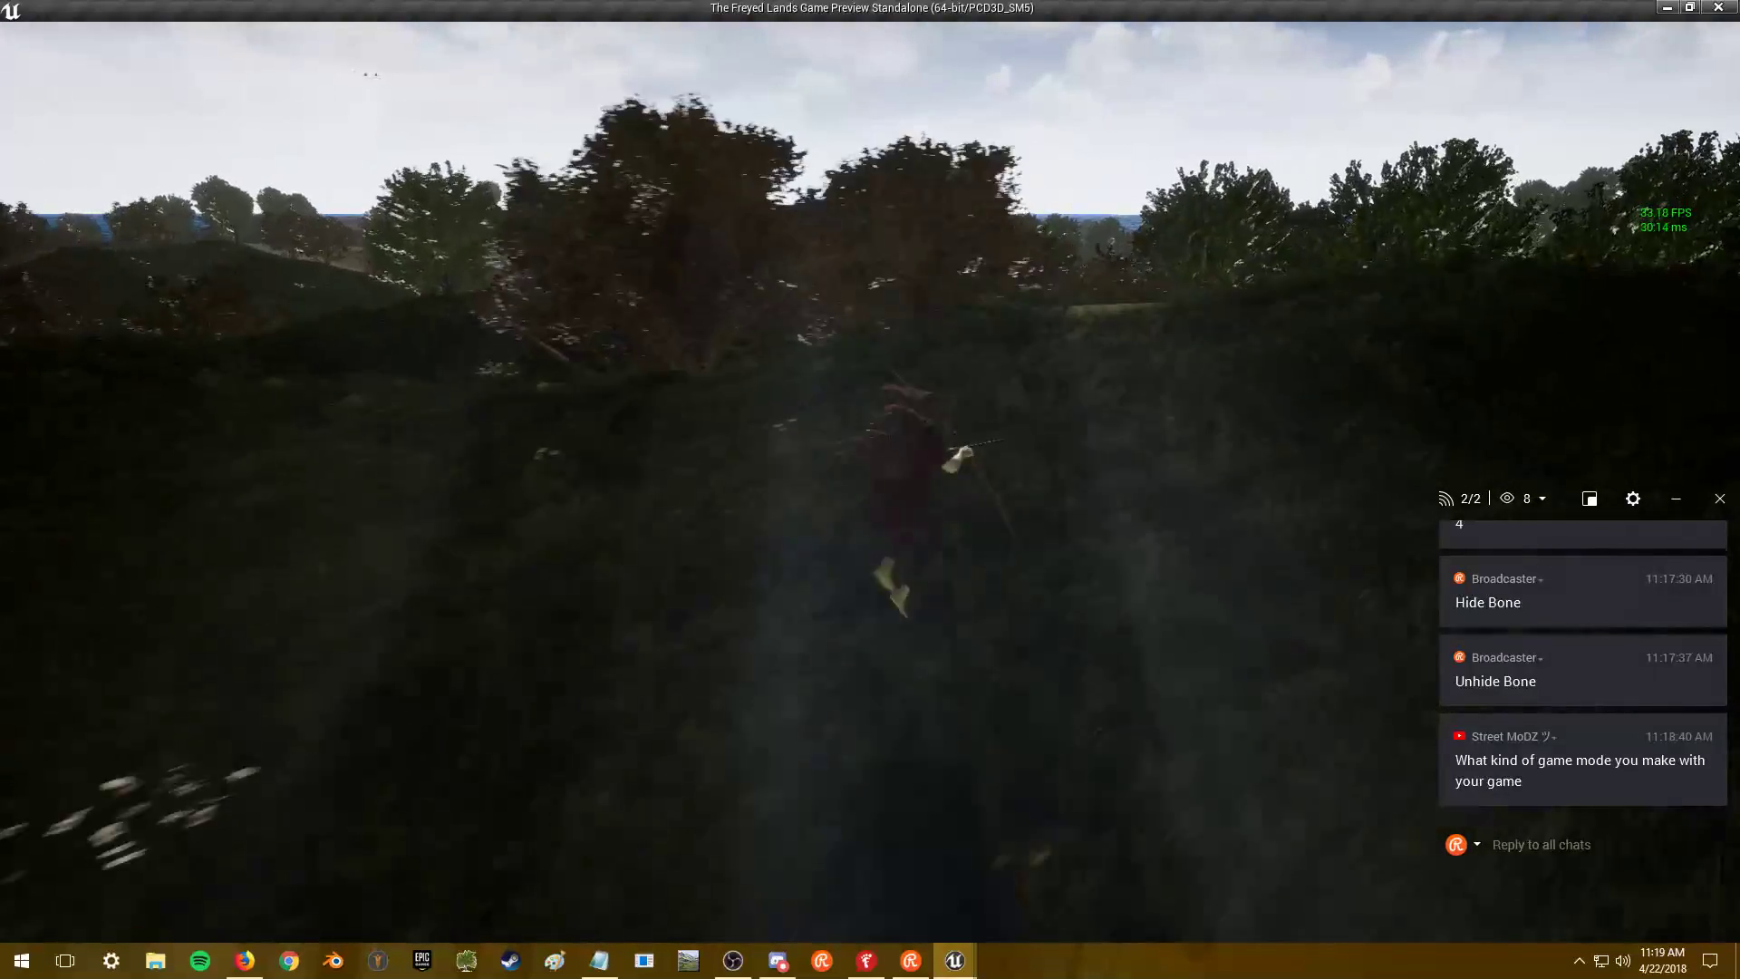
key(w)
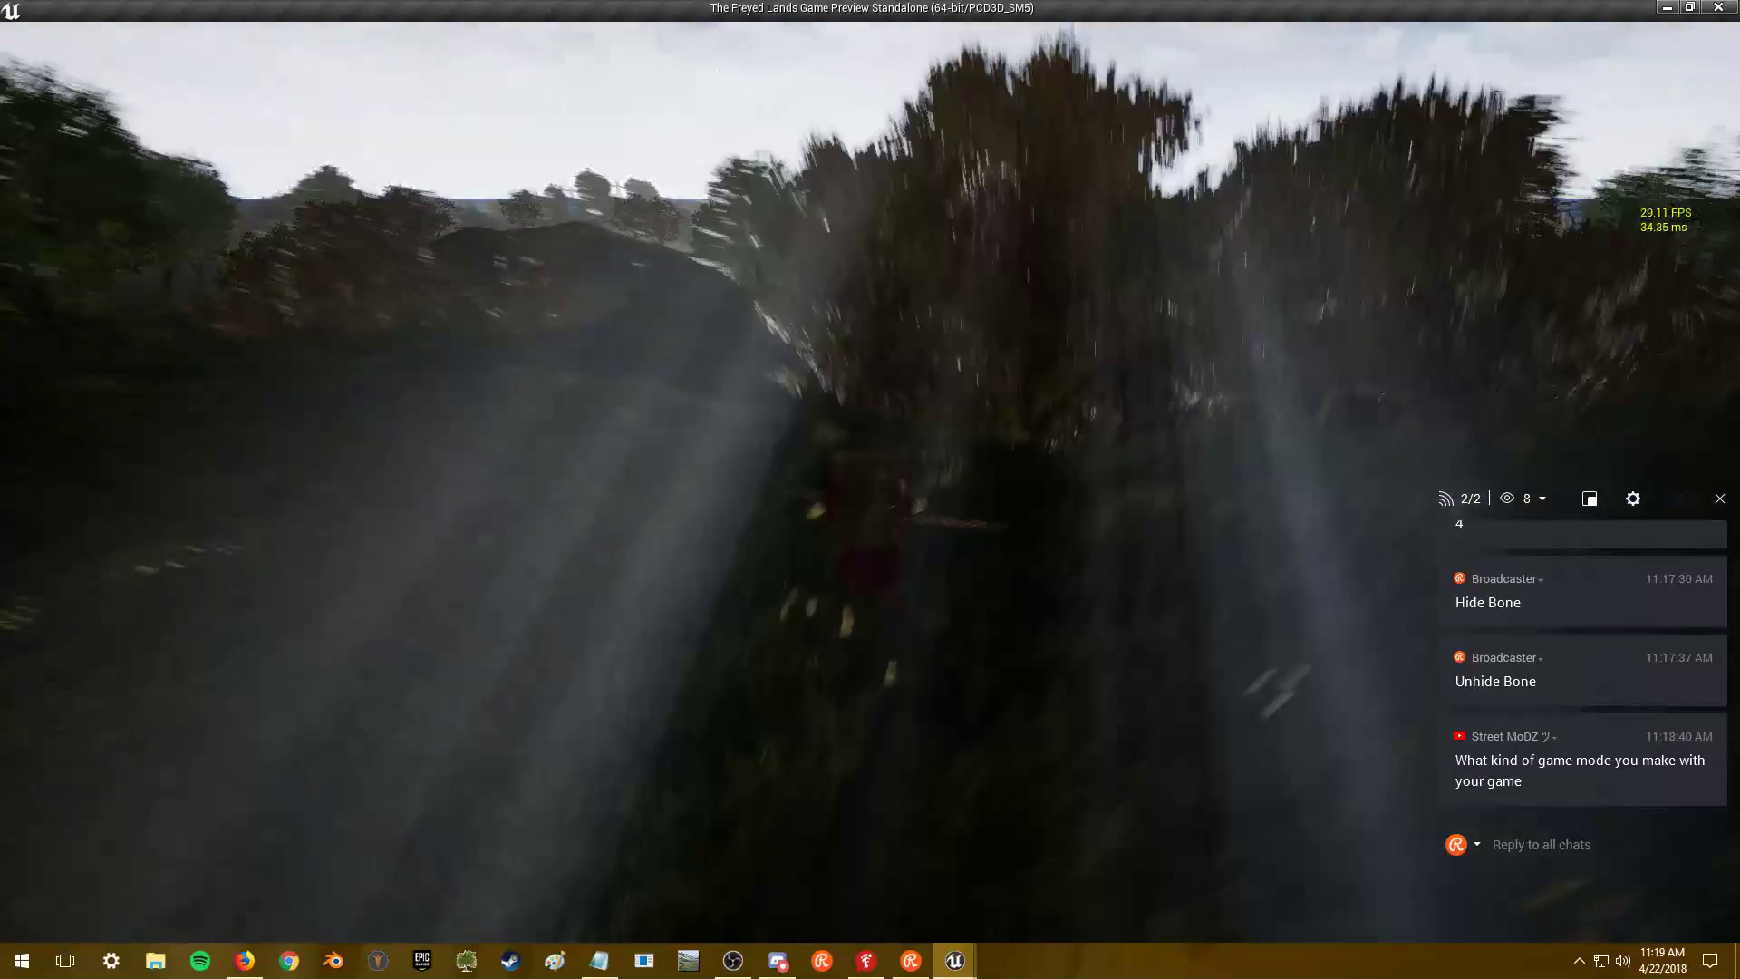
key(w)
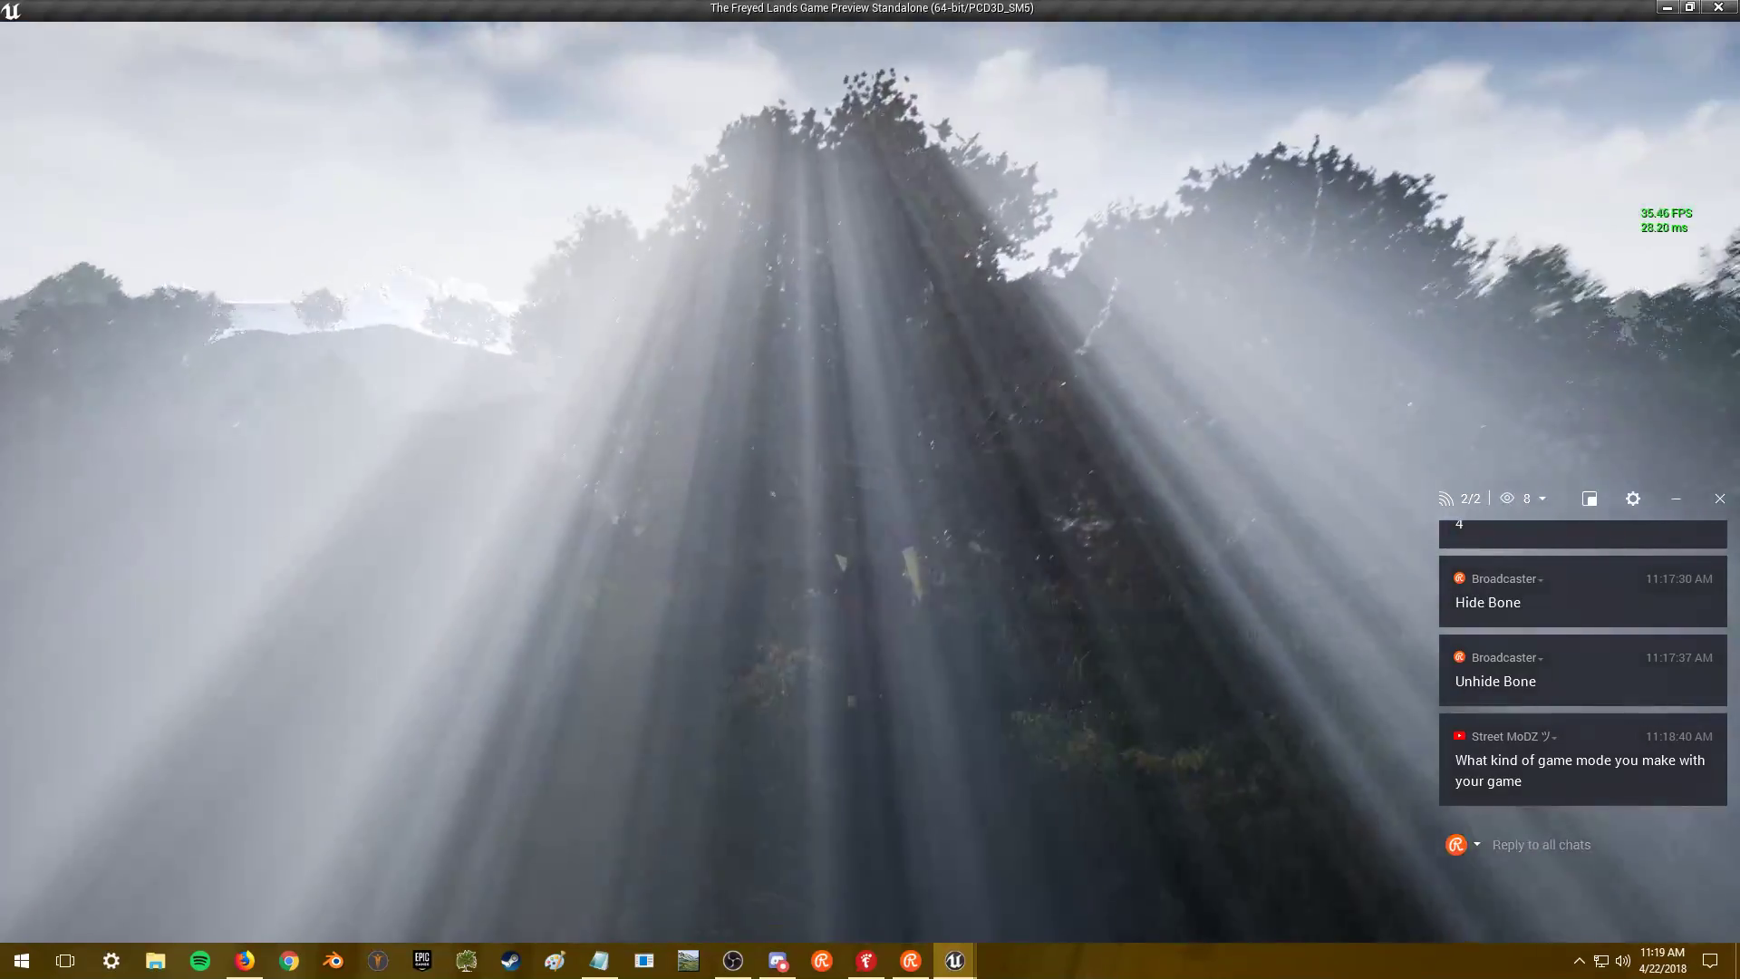
key(w)
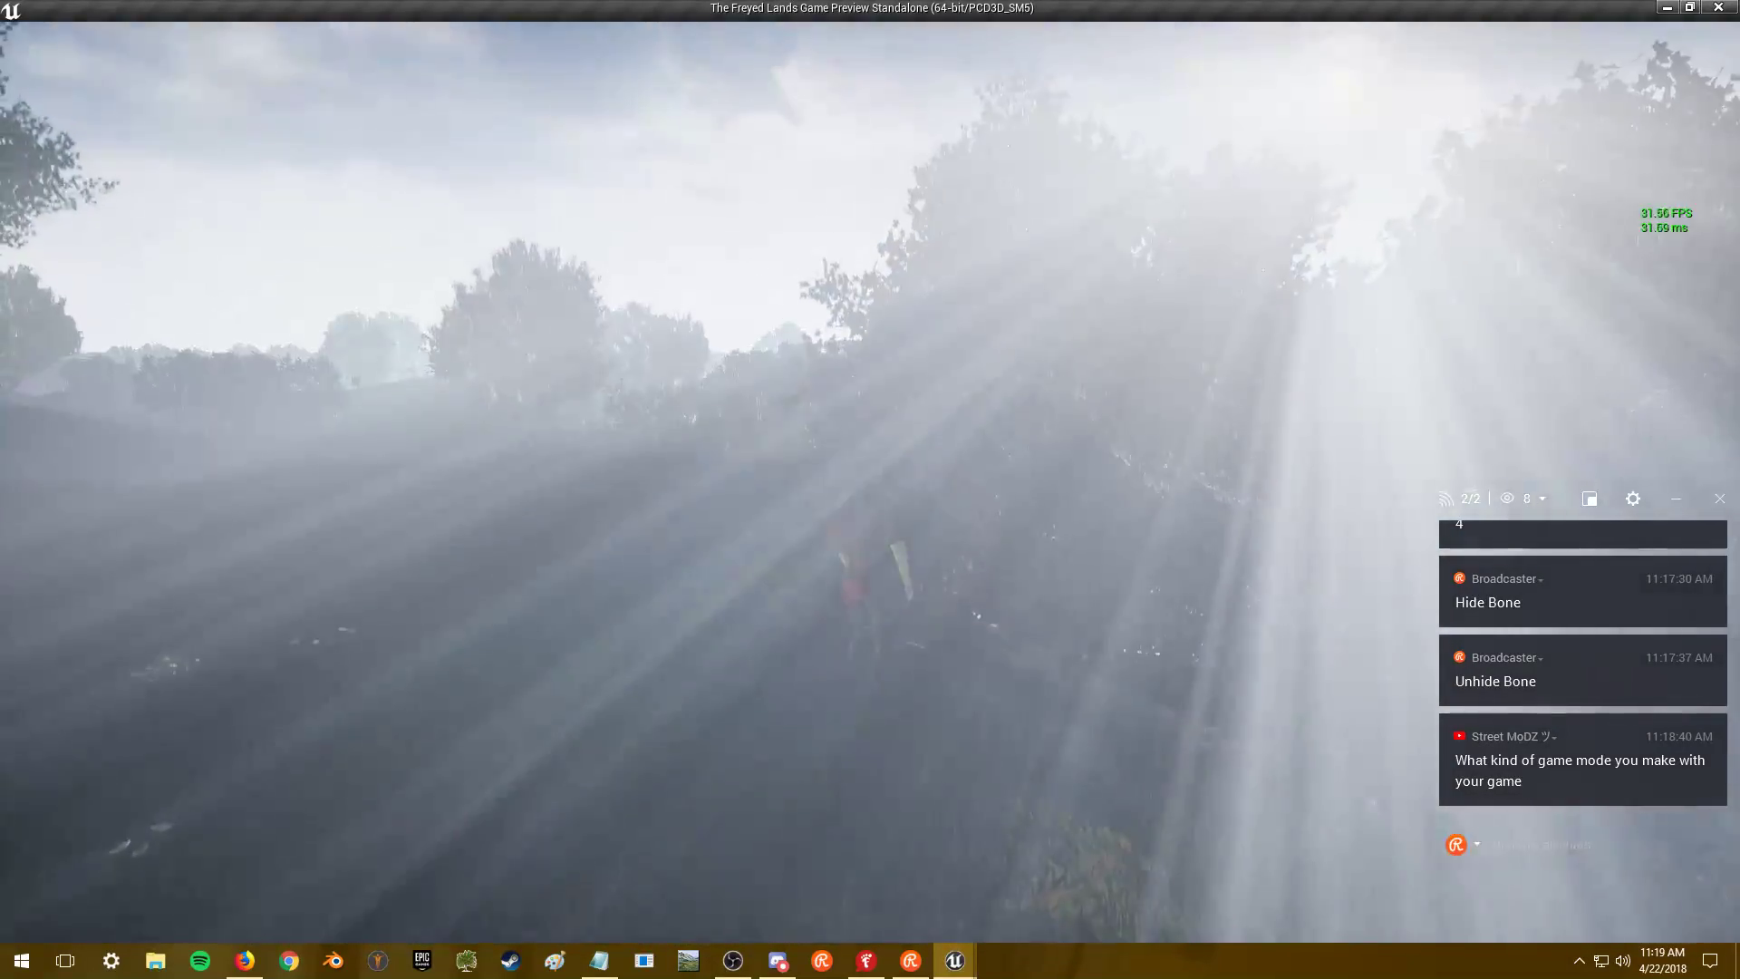
key(w)
key(w)
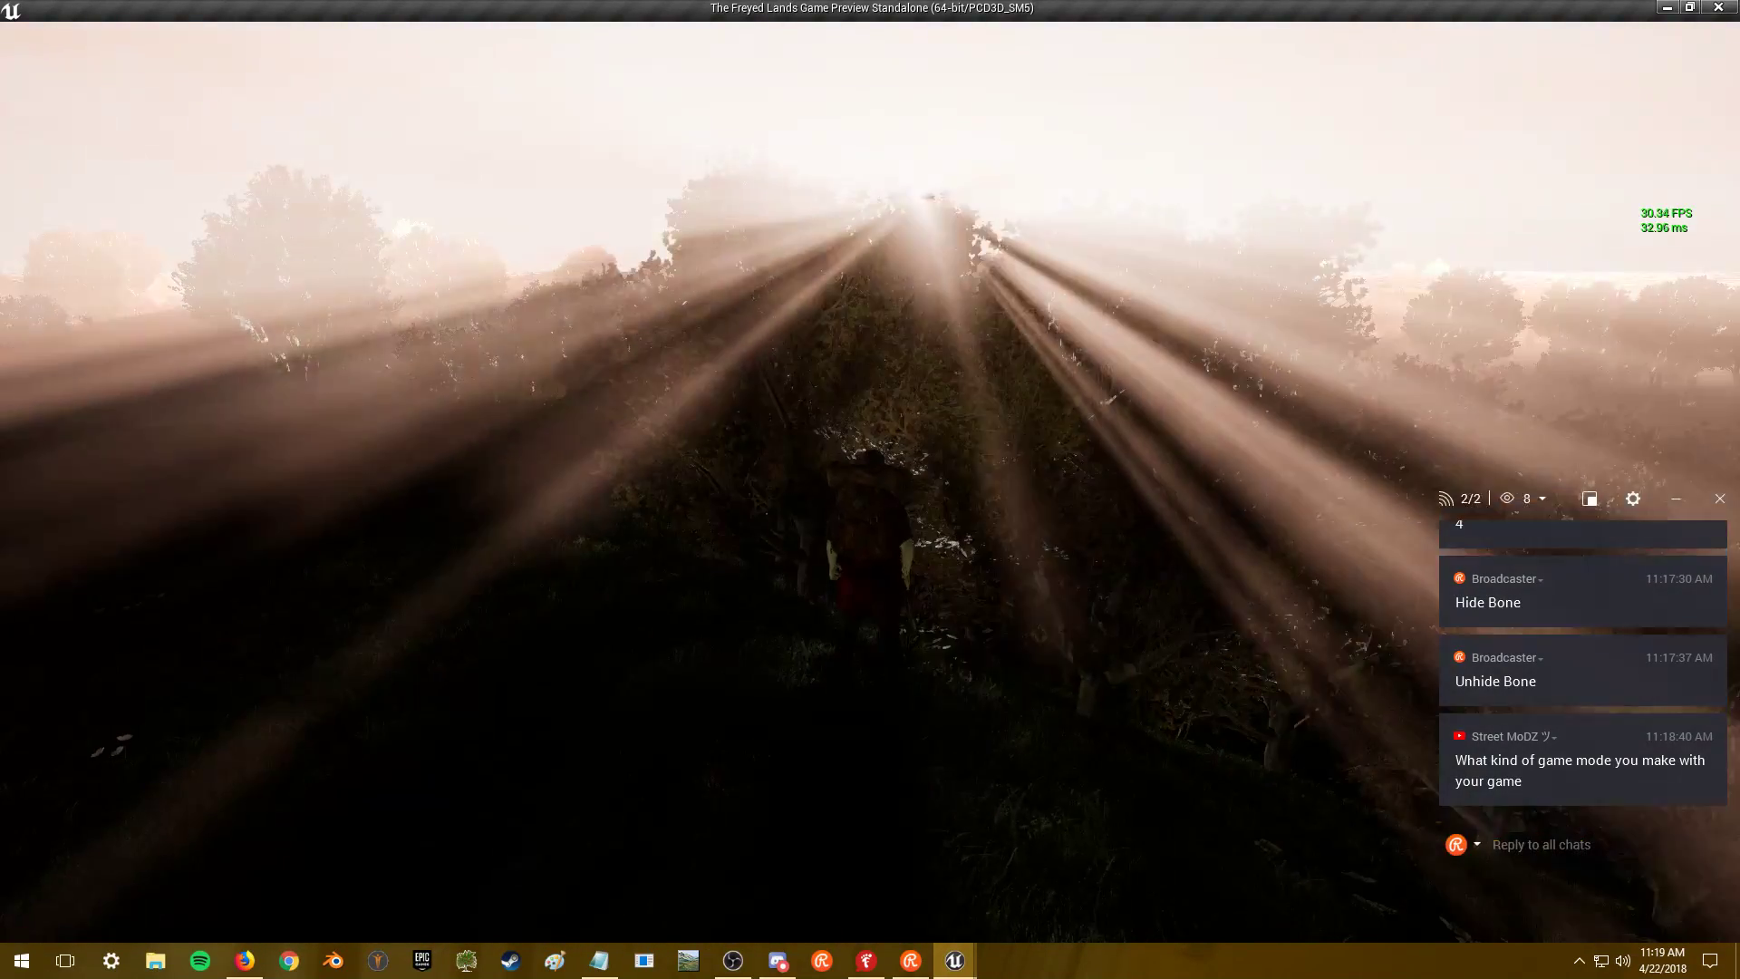
key(w)
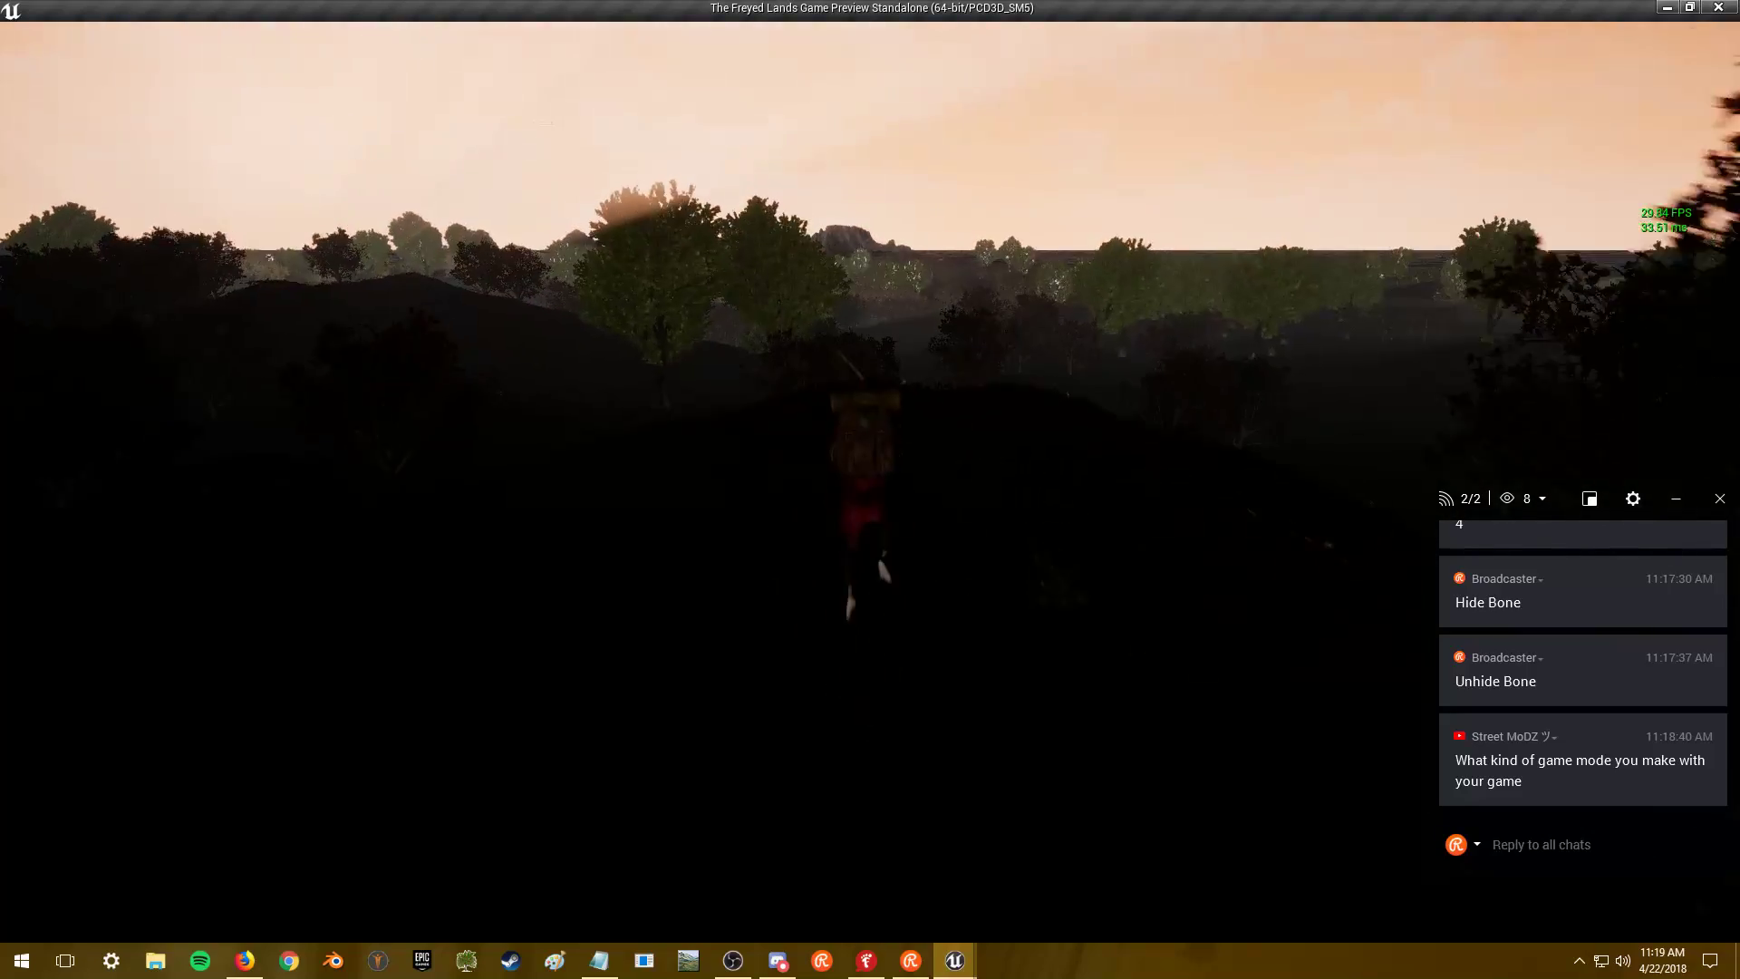
key(w)
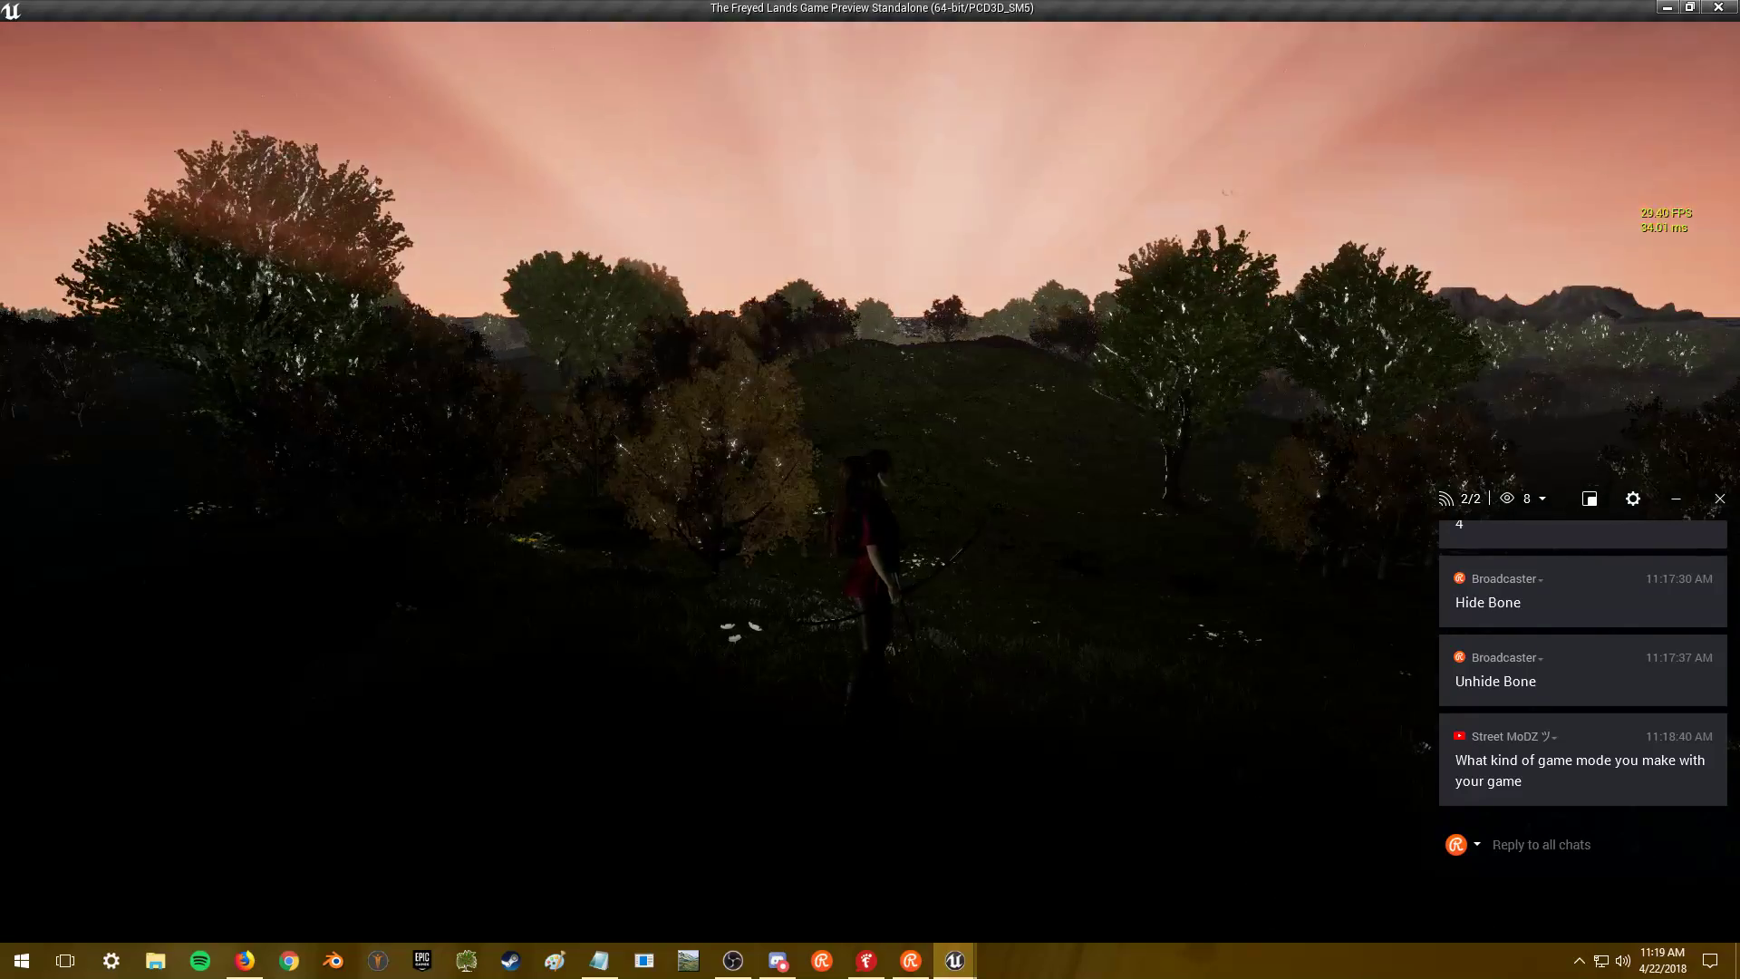
key(w)
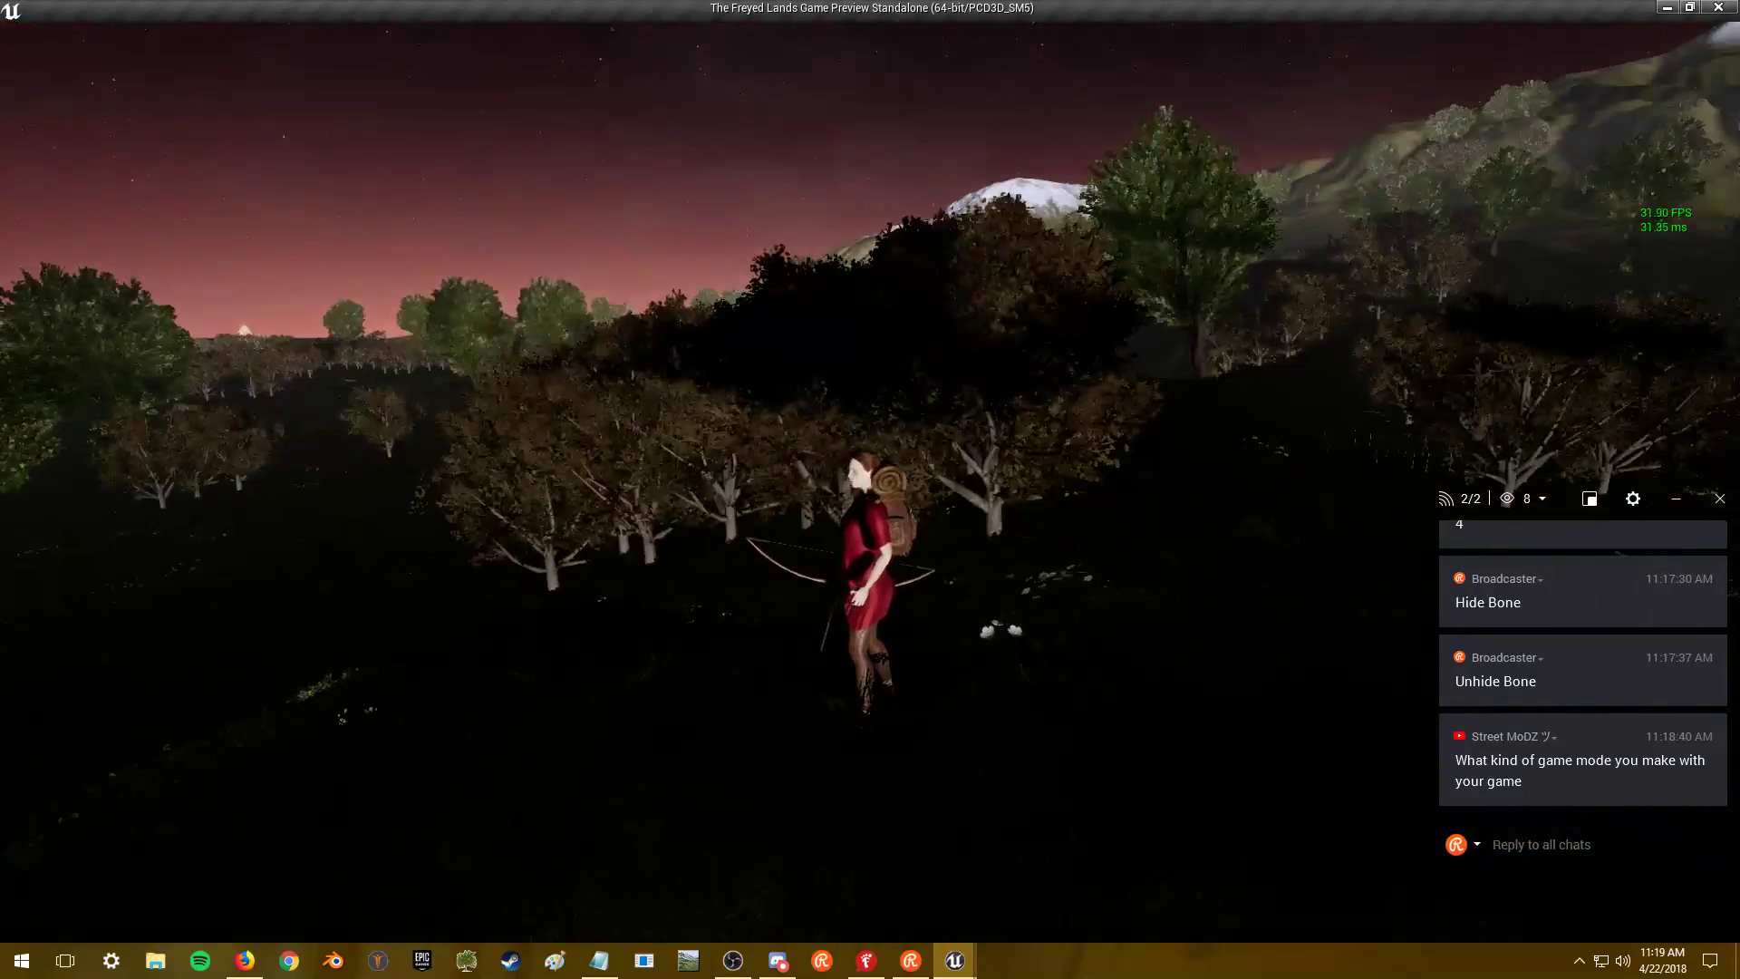
key(s)
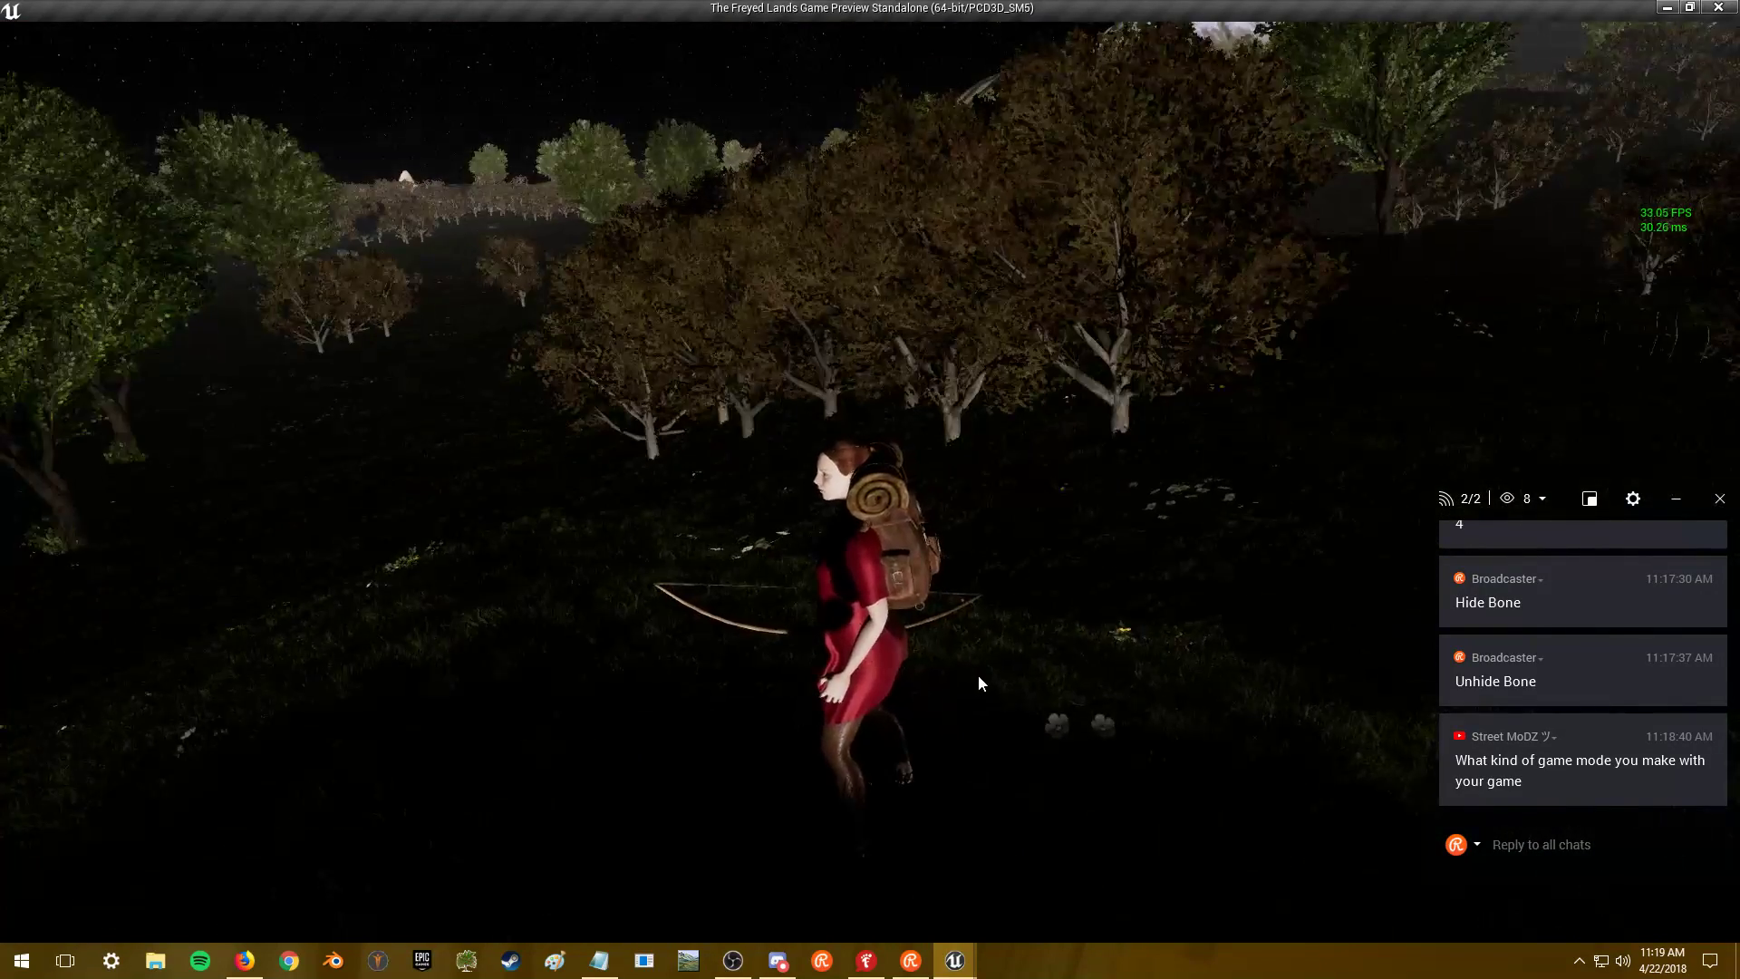
- Open the Attributes sheet with C and spend a first level point
key(c)
scroll(329, 426, down, 6)
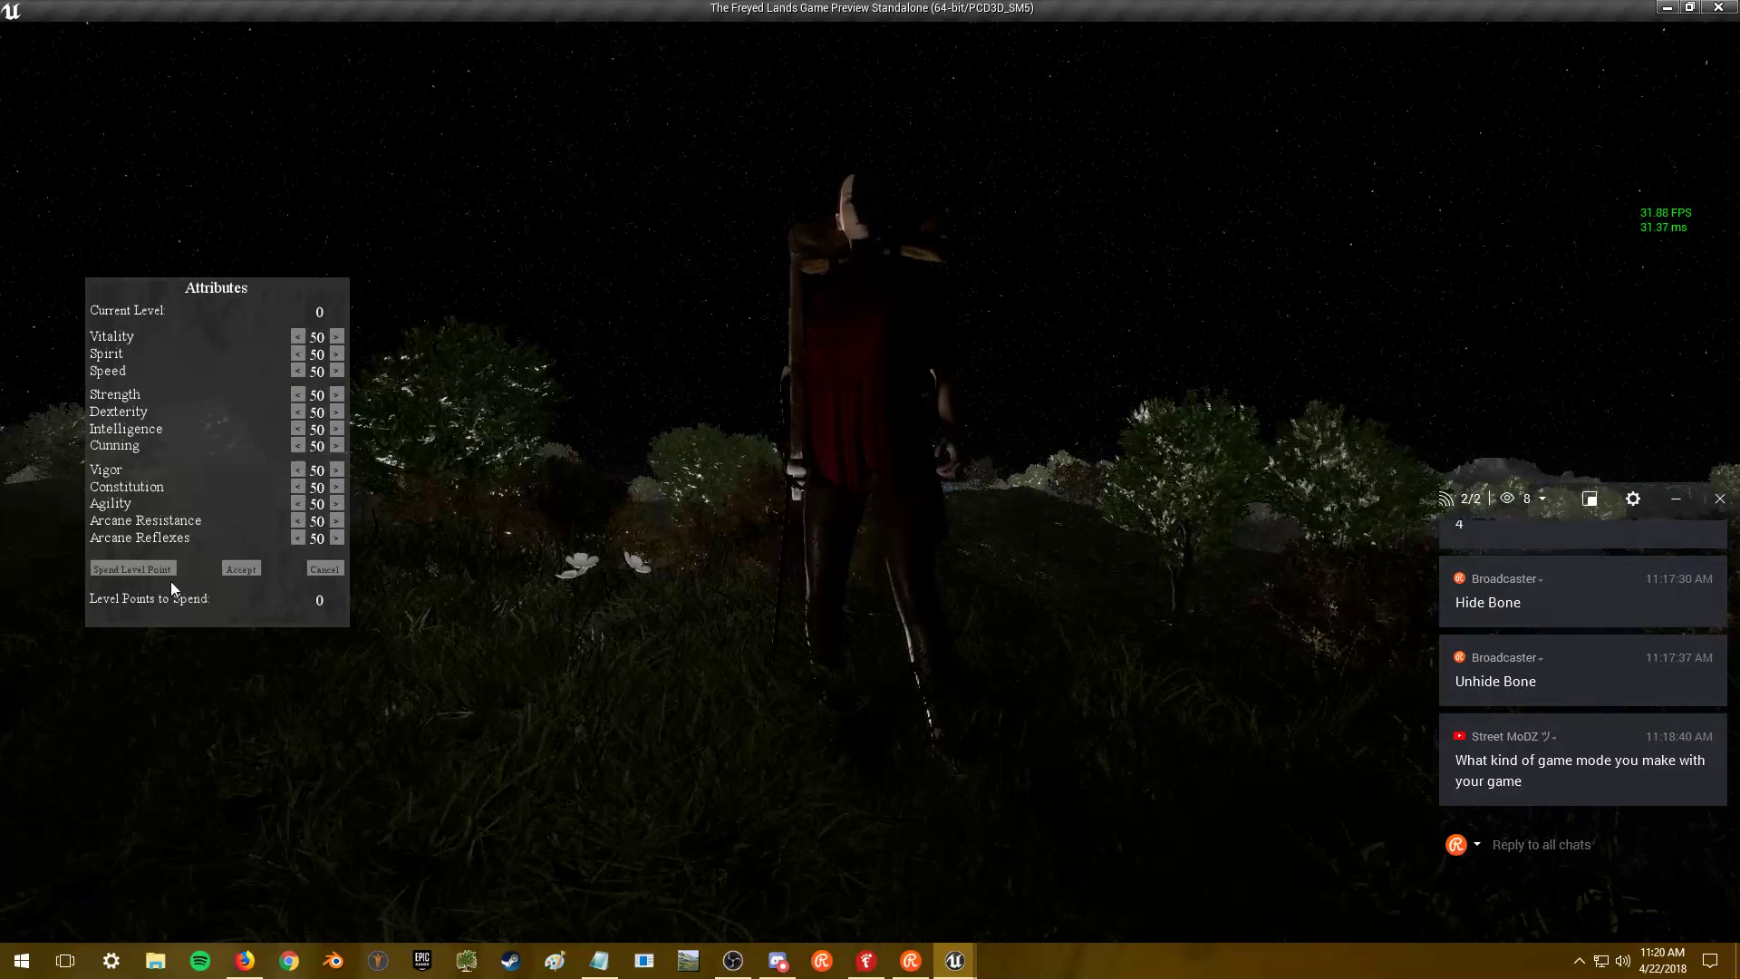
click(170, 571)
- Level the character to 5 and shift points from Agility and Arcane stats into Vitality
click(171, 571)
click(170, 571)
click(170, 571)
click(171, 573)
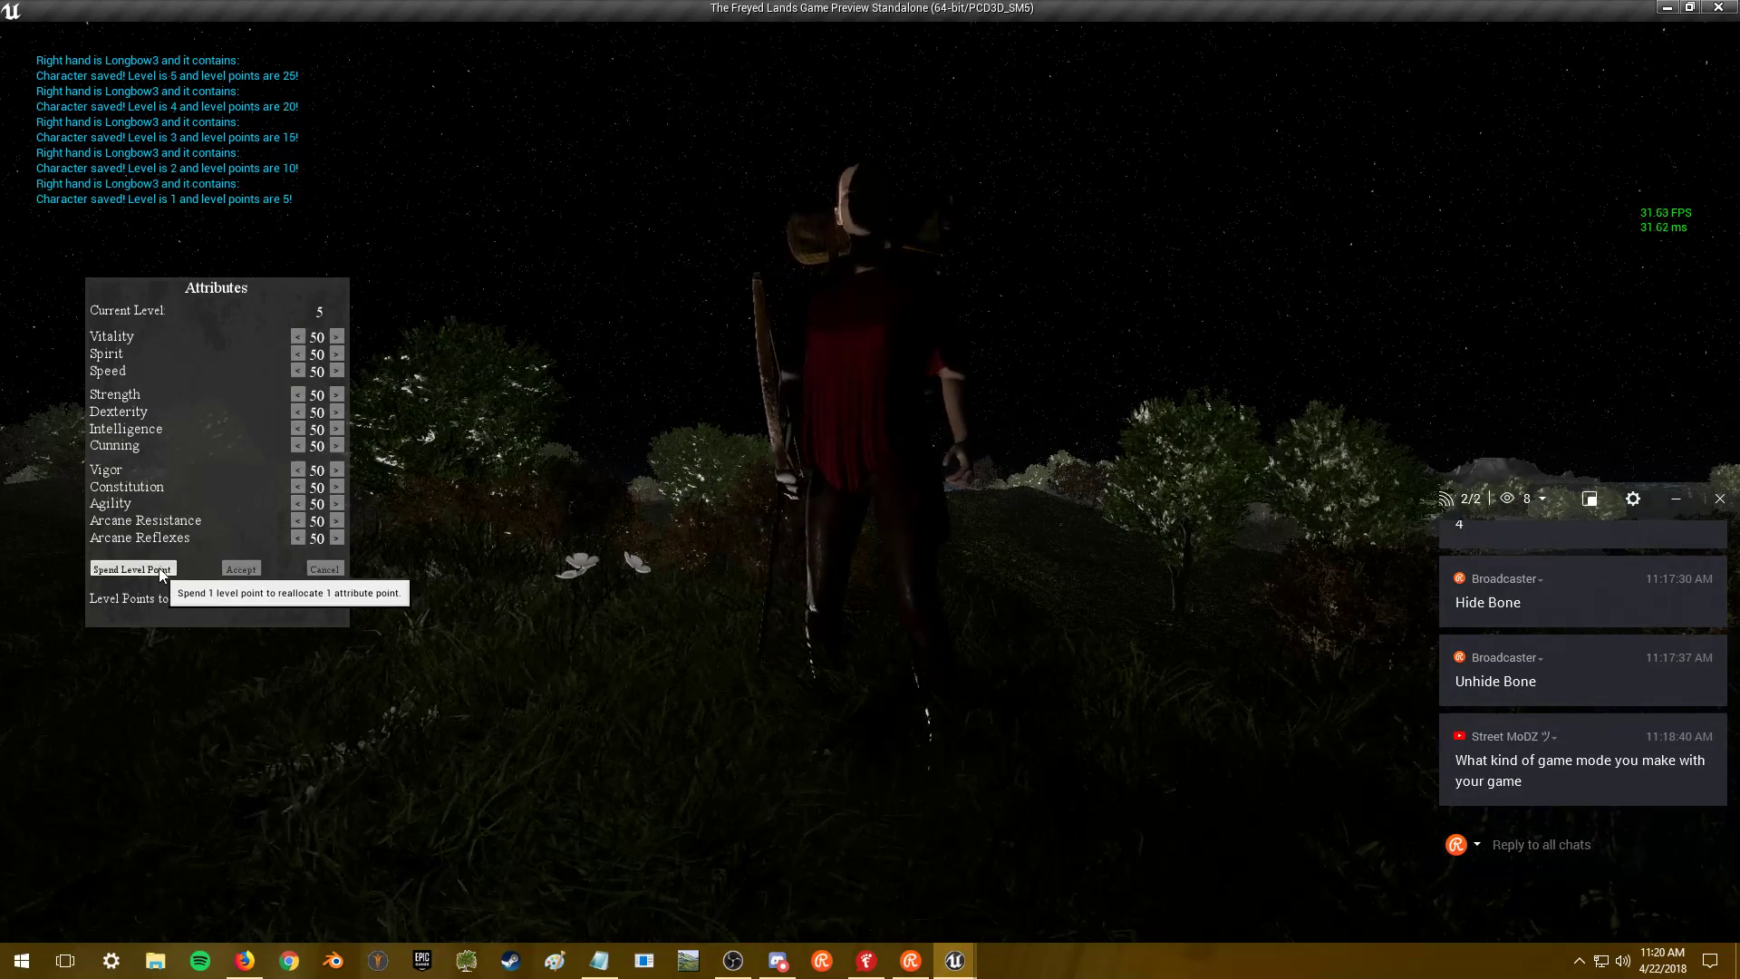
click(162, 570)
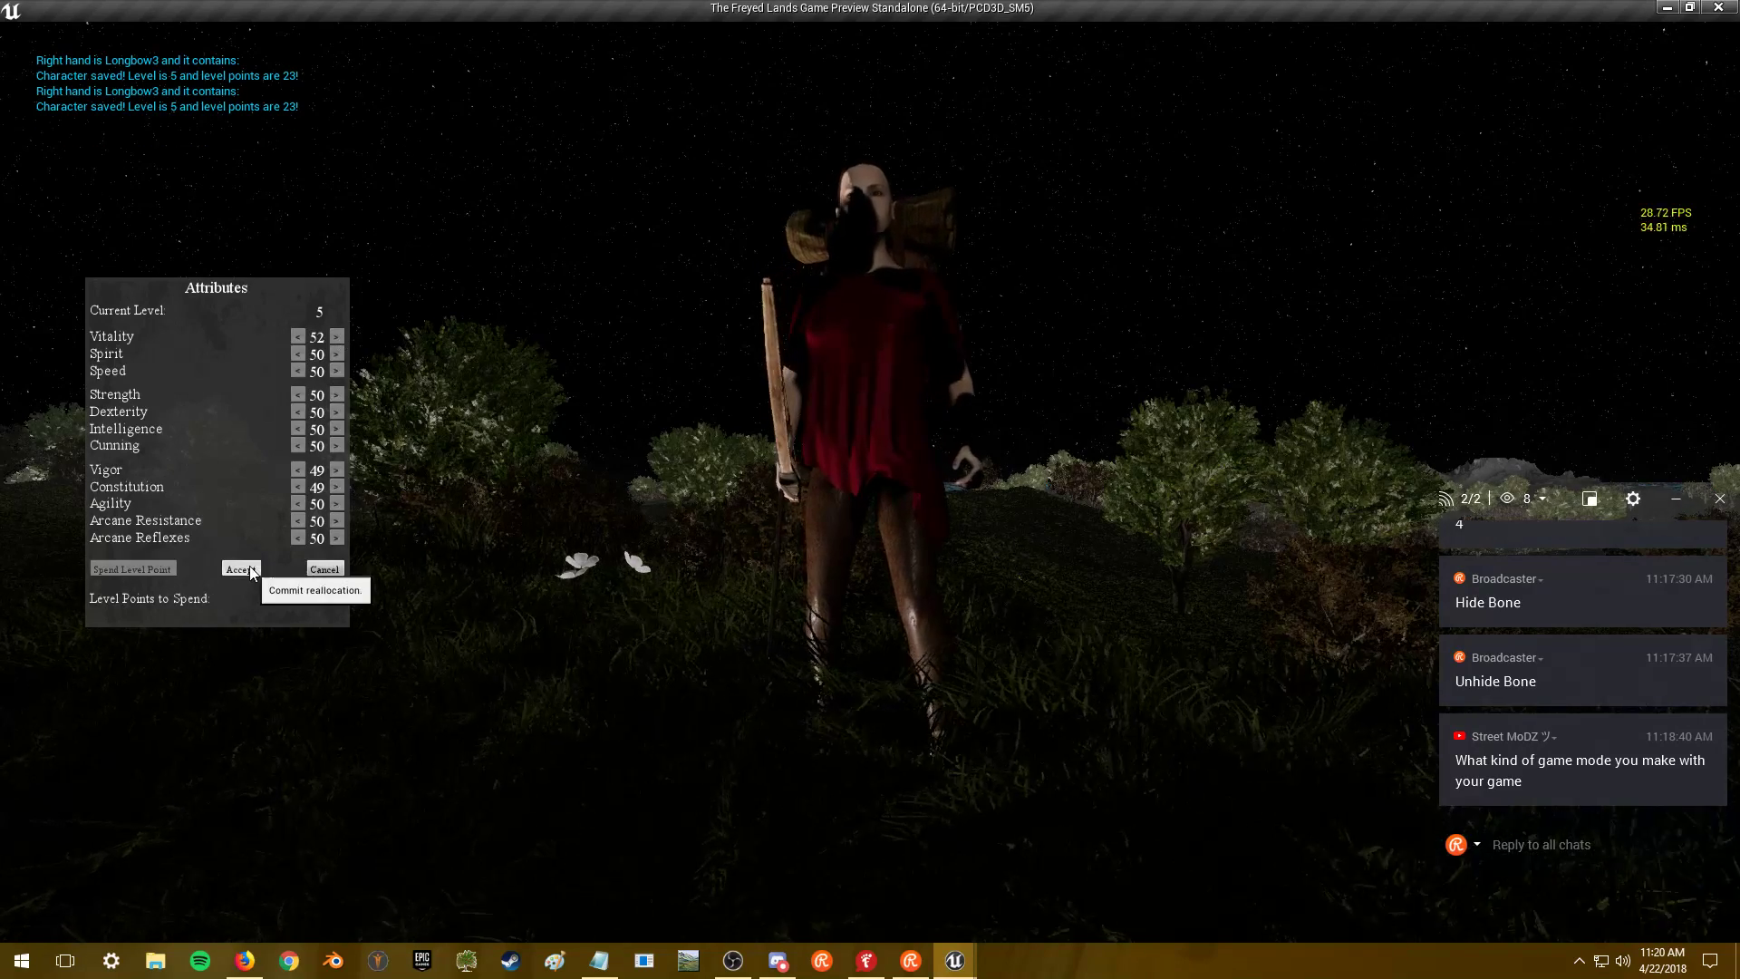
click(298, 504)
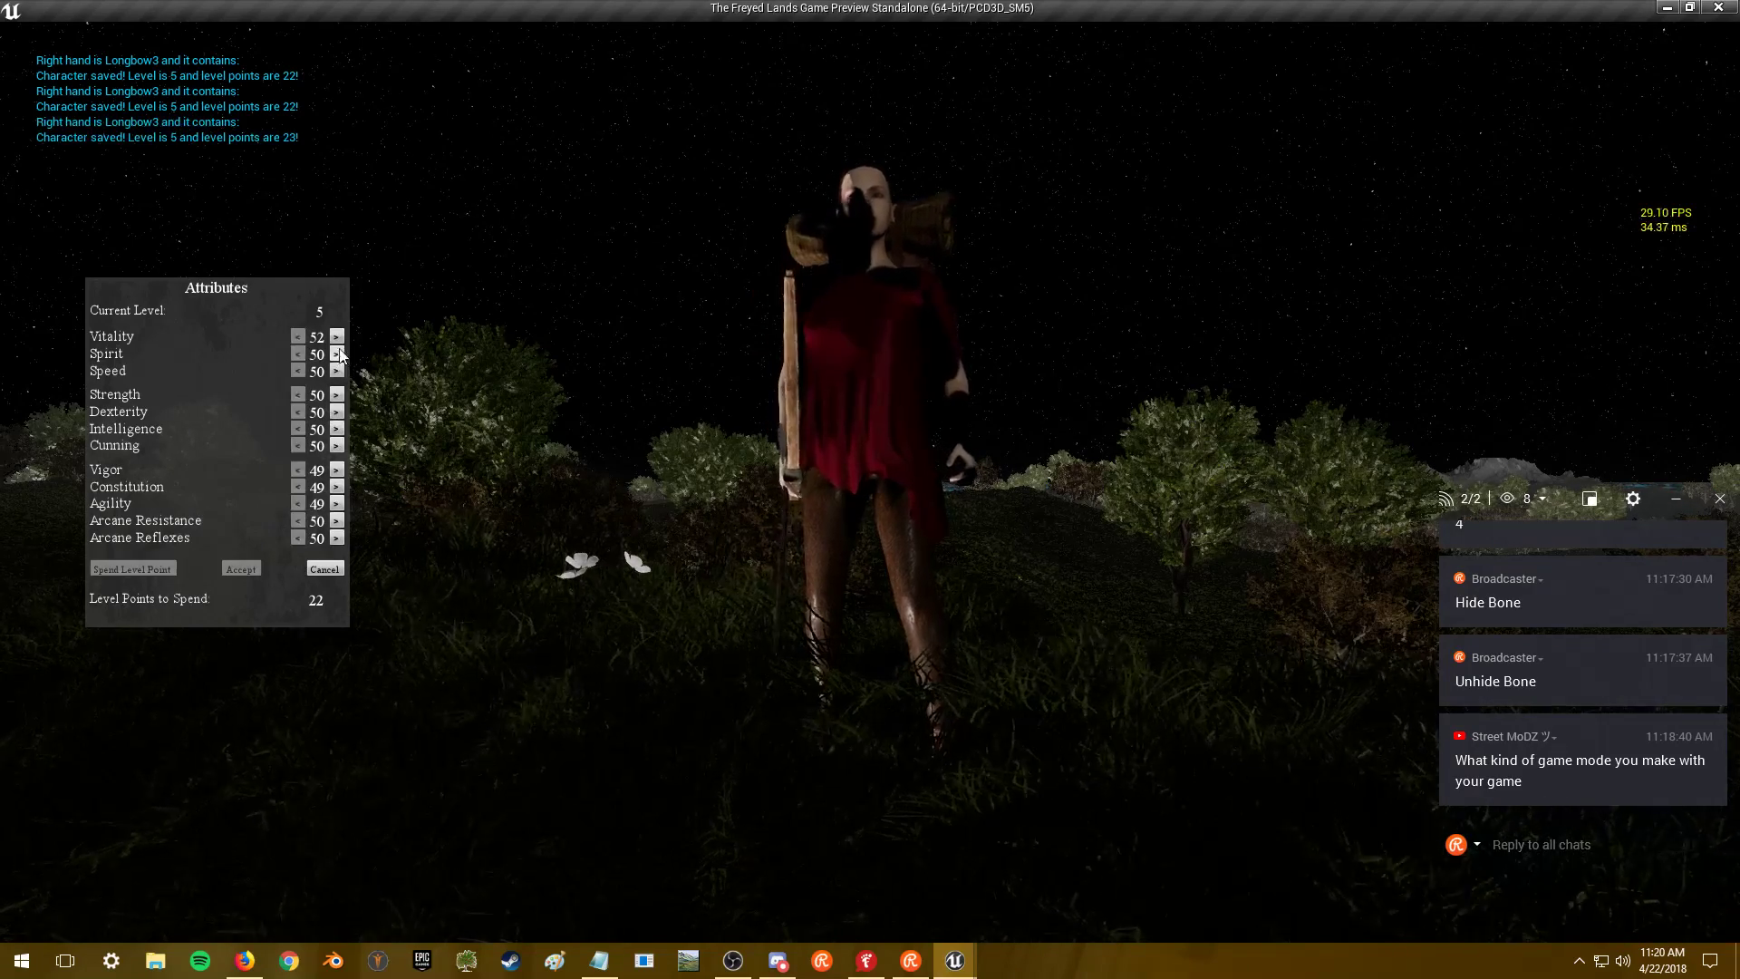
click(241, 574)
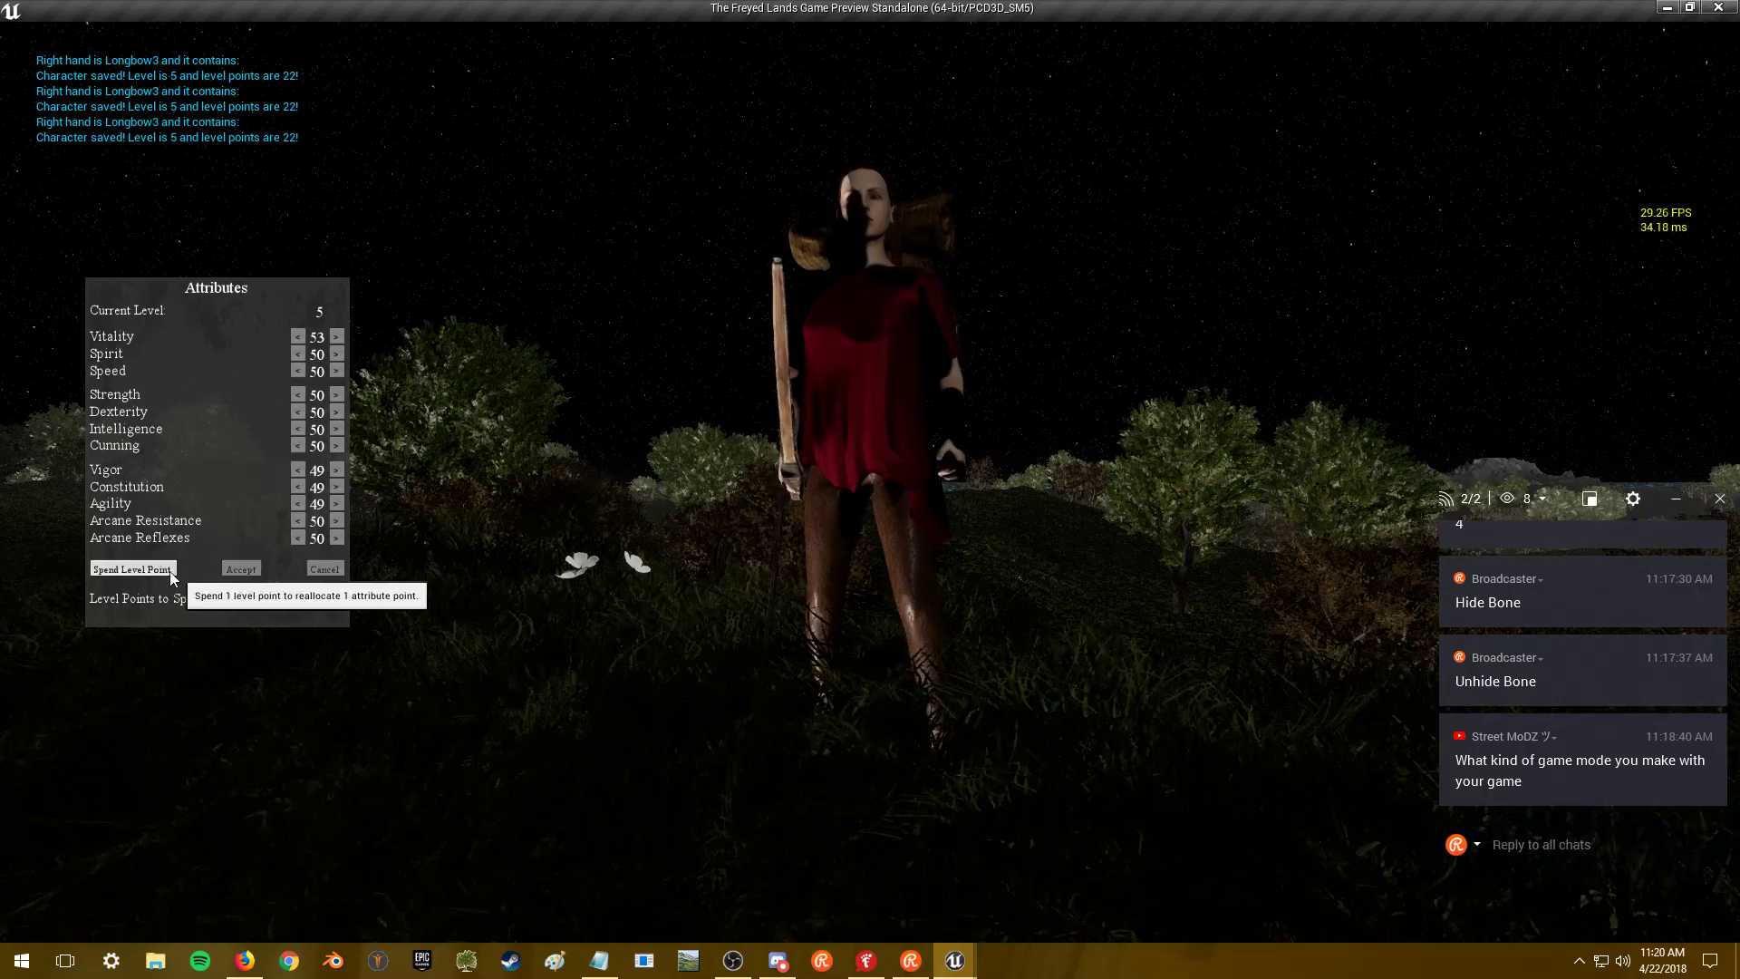
click(299, 520)
click(241, 569)
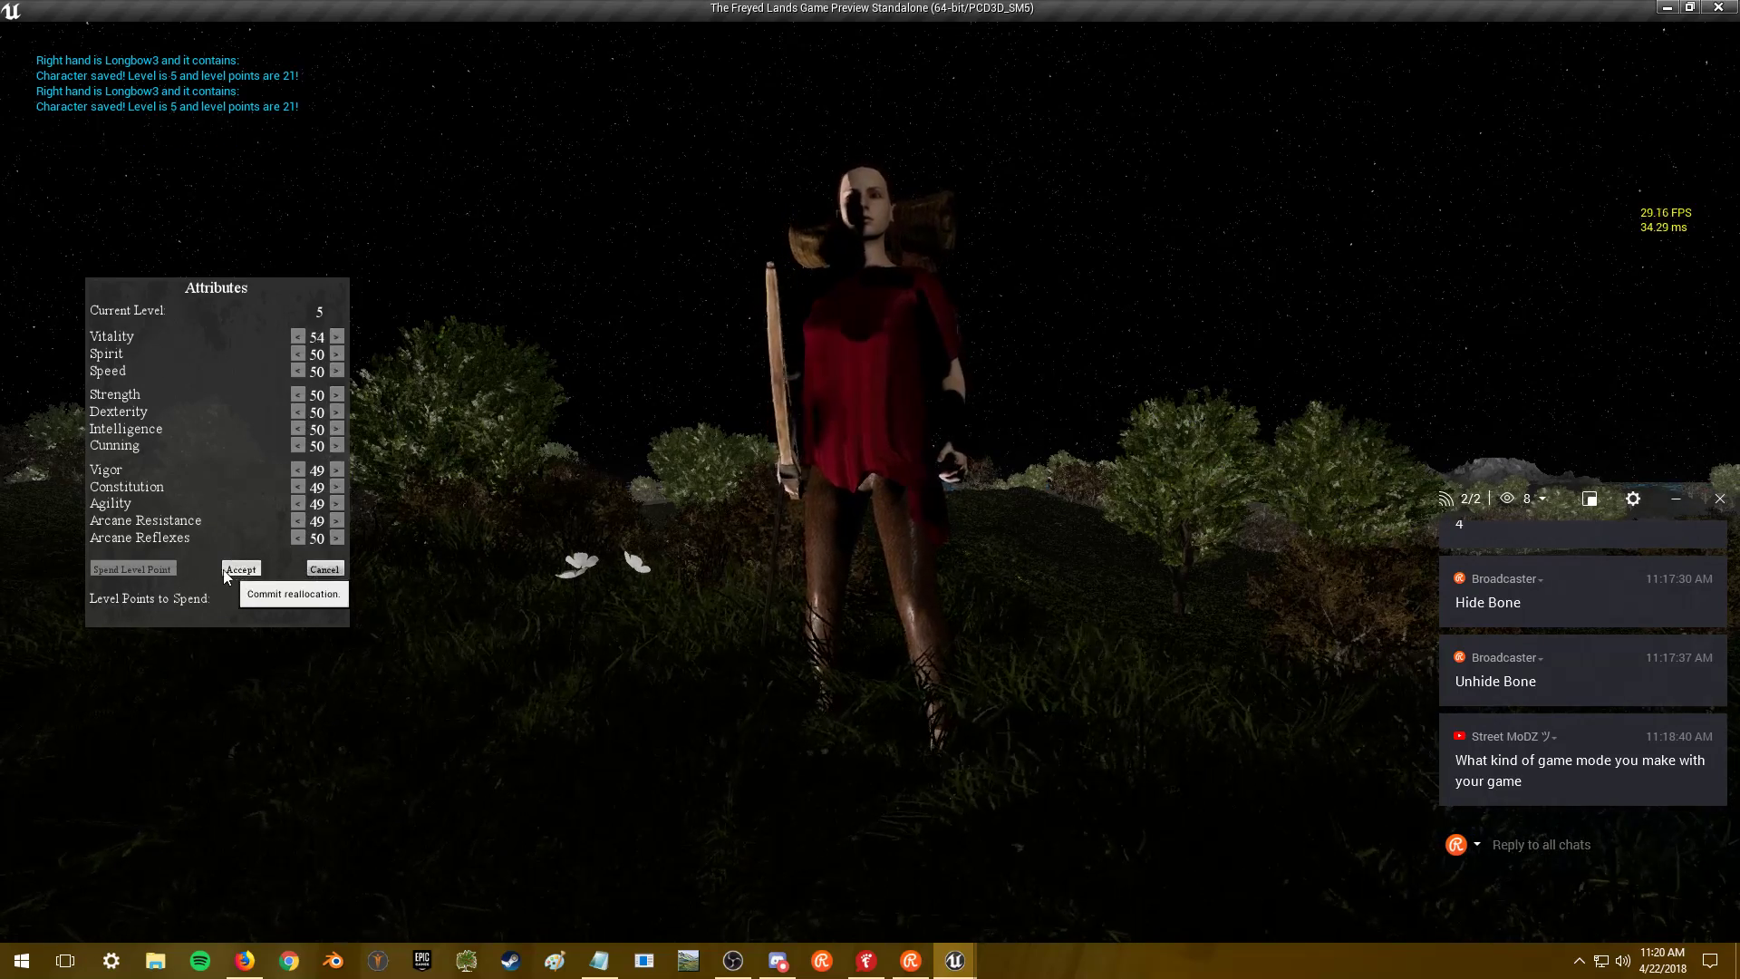
click(169, 571)
click(298, 538)
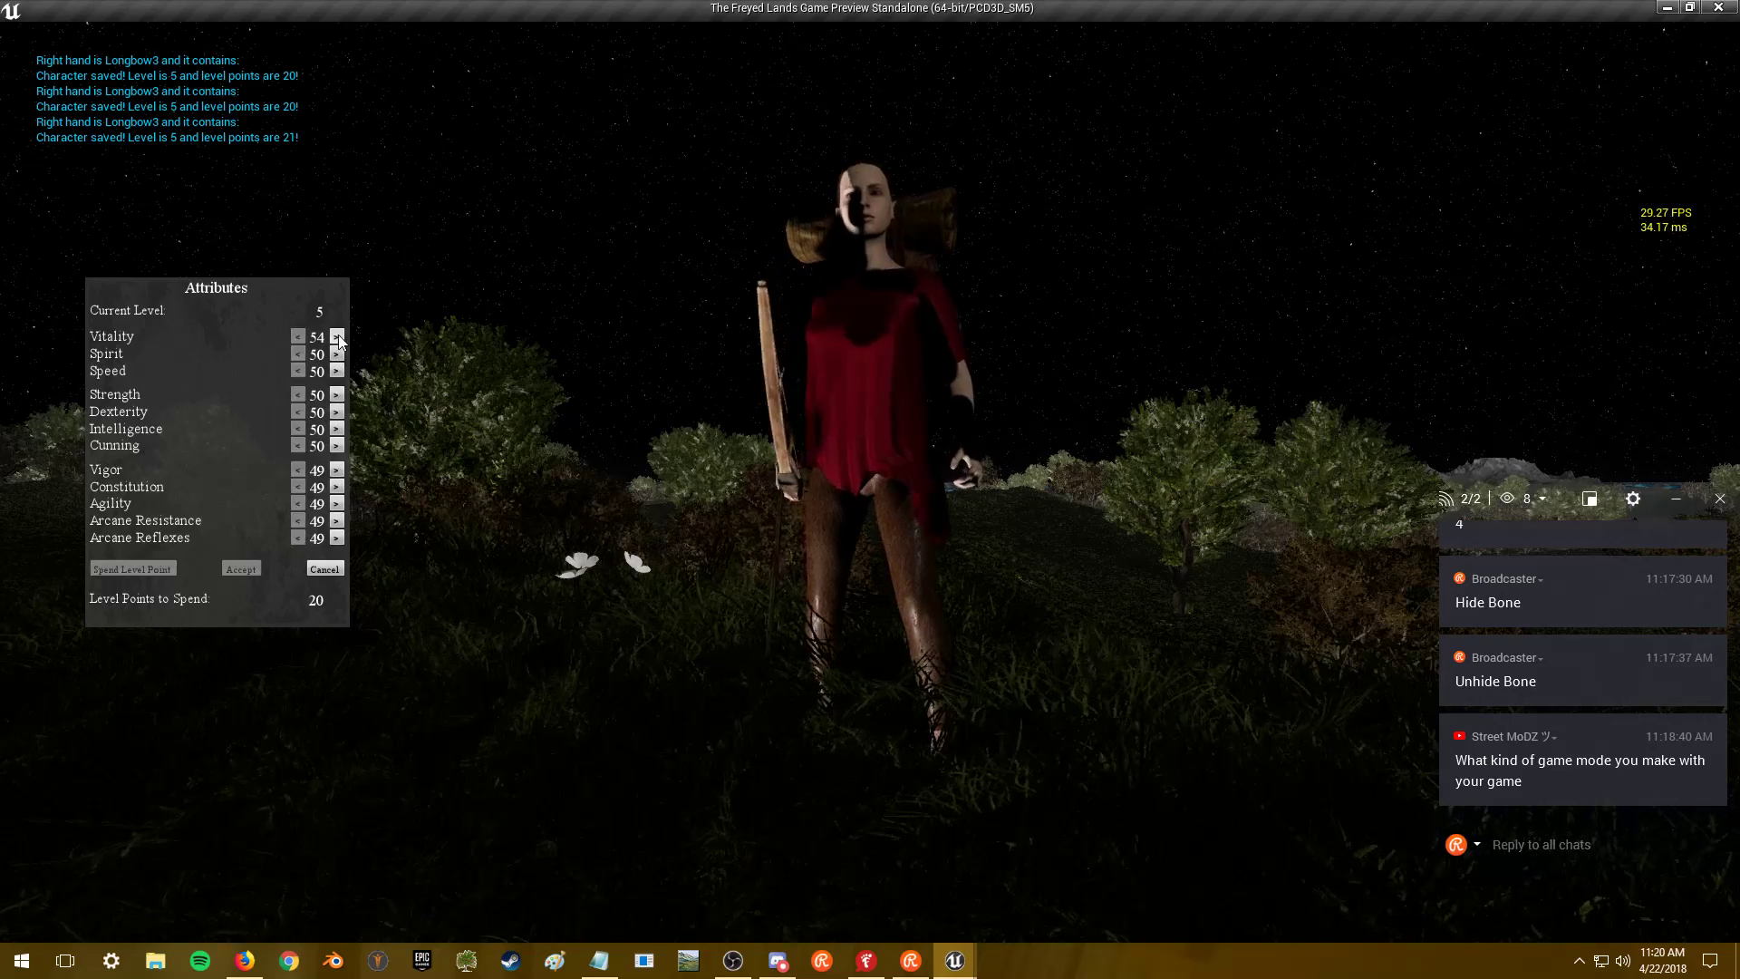
click(237, 569)
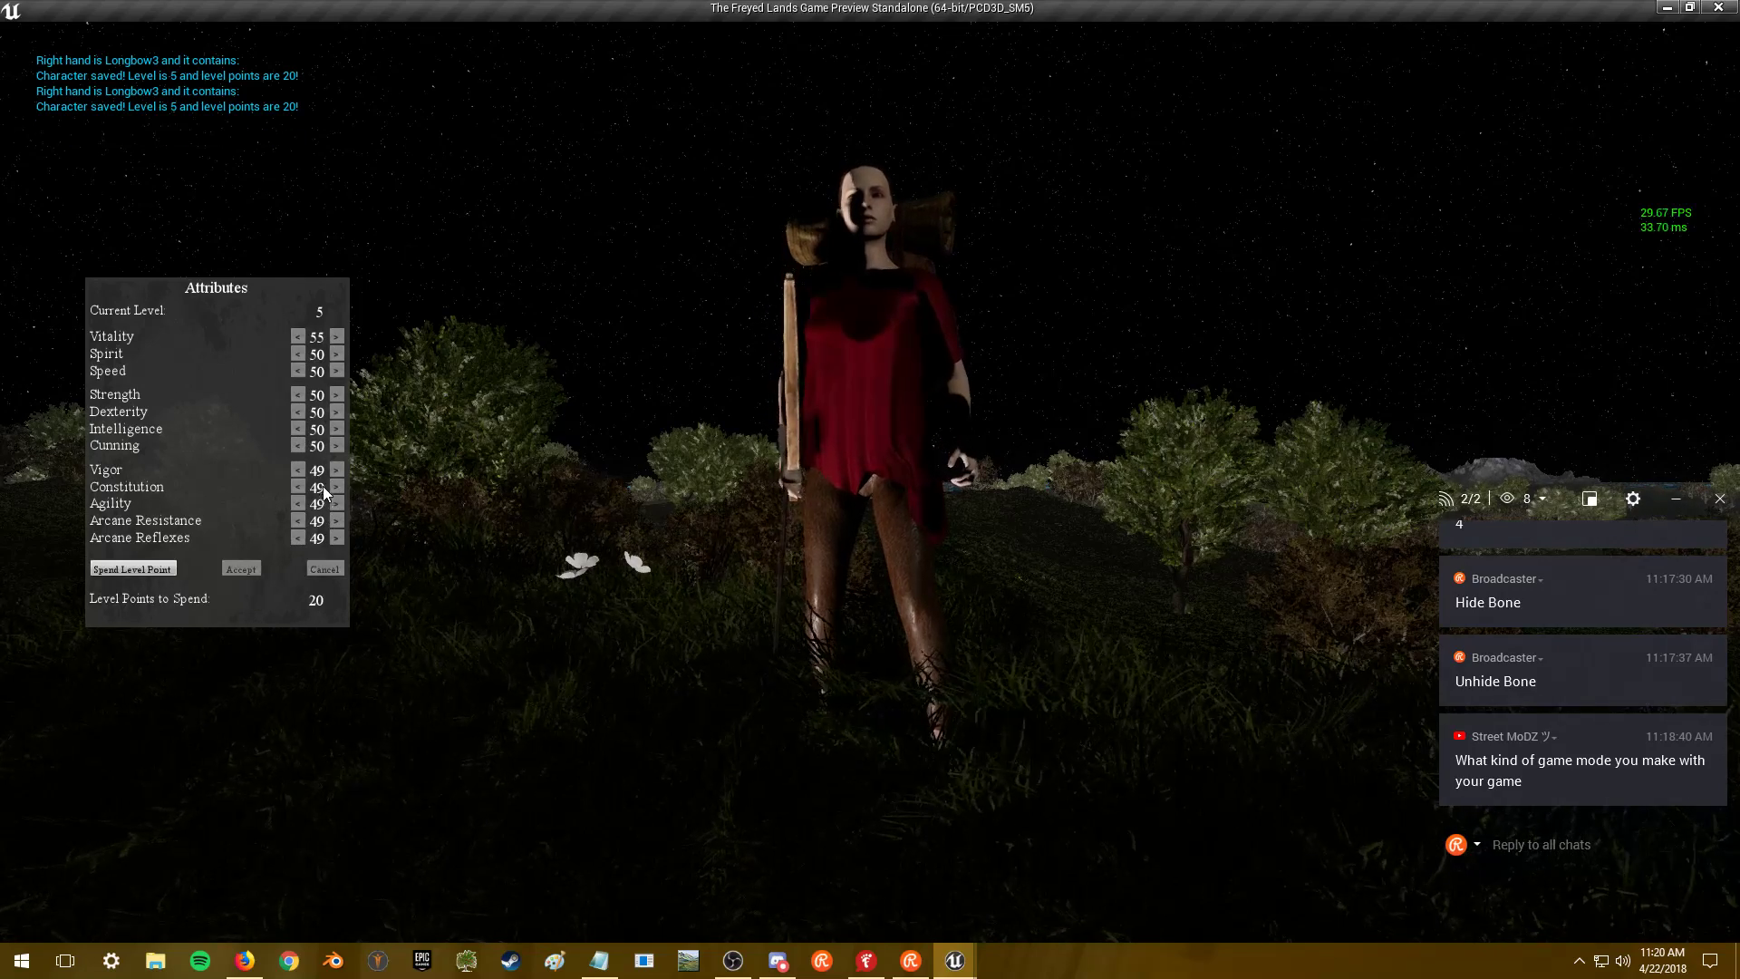
- Move Intelligence points into Dexterity, raising it to 54, then close the sheet
click(148, 569)
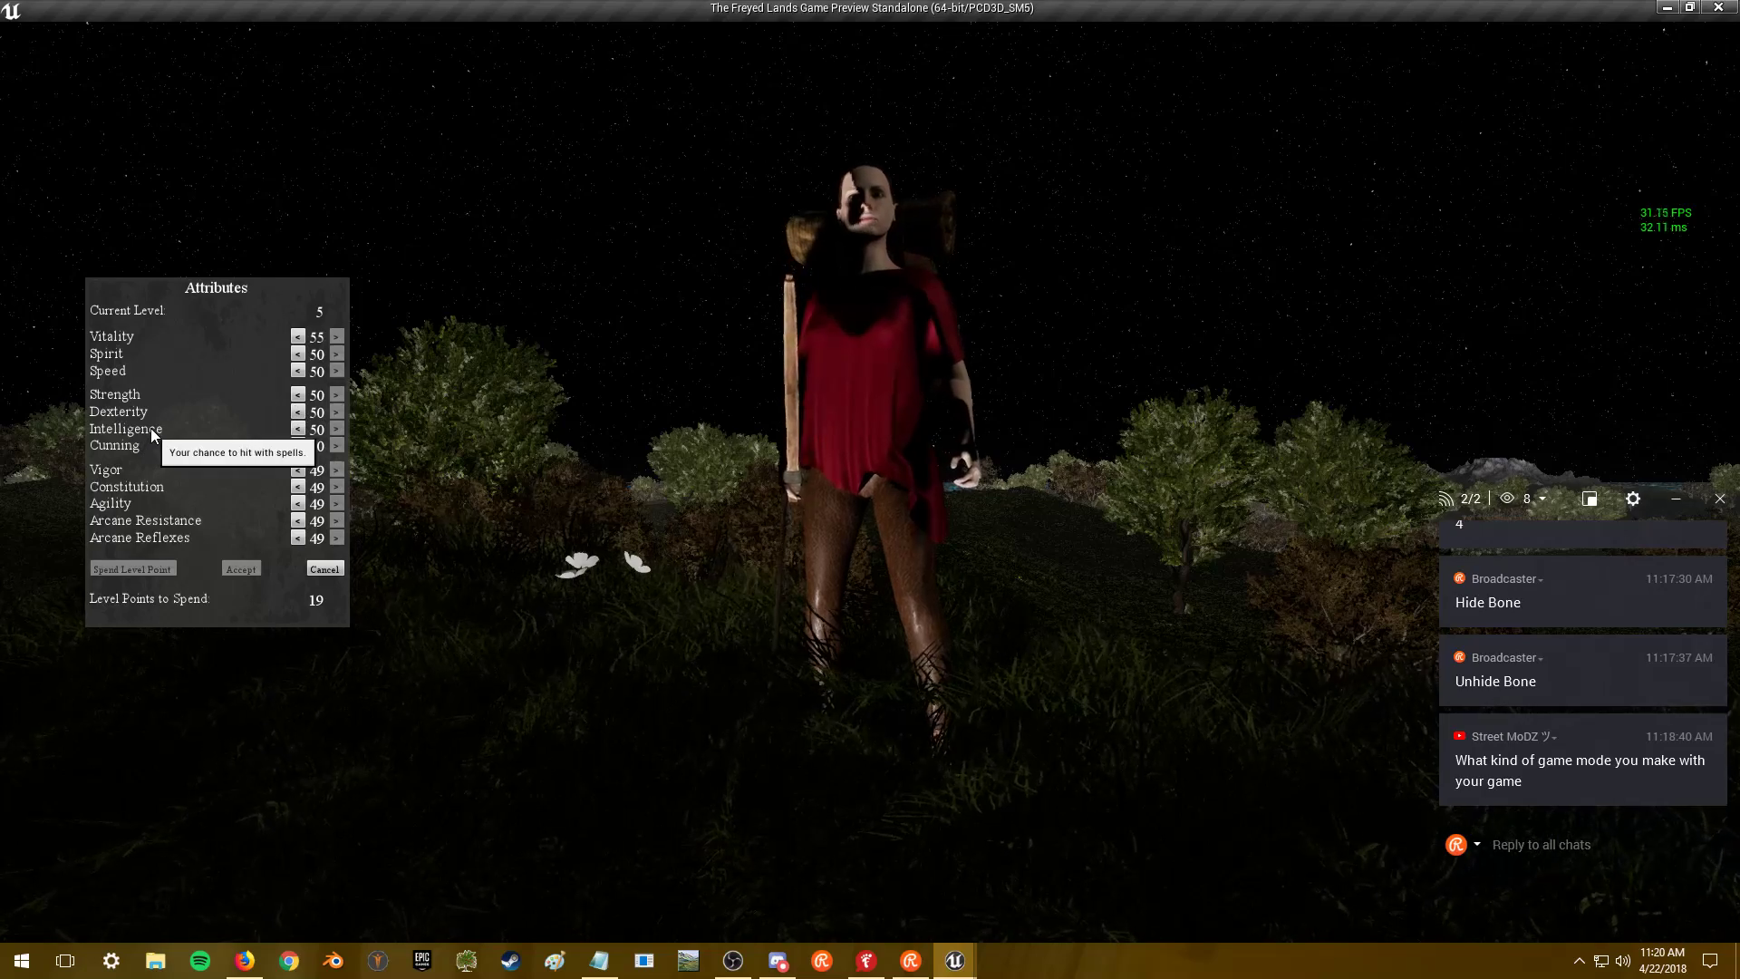
click(299, 430)
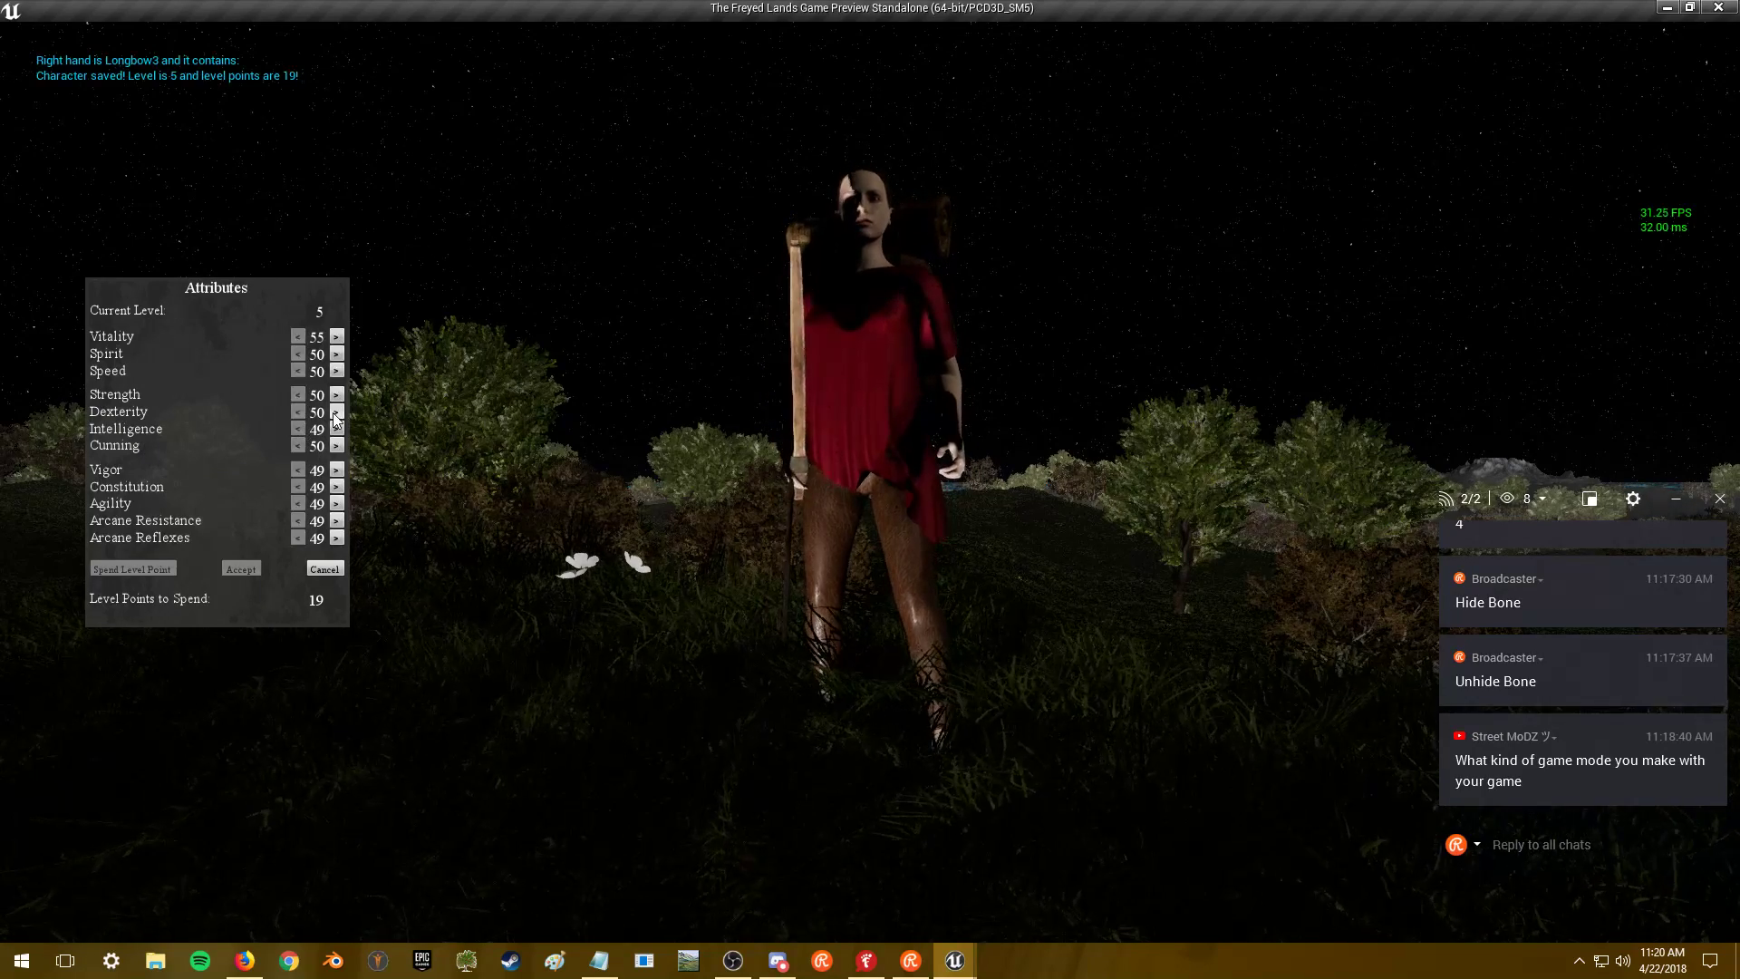
click(335, 414)
click(239, 569)
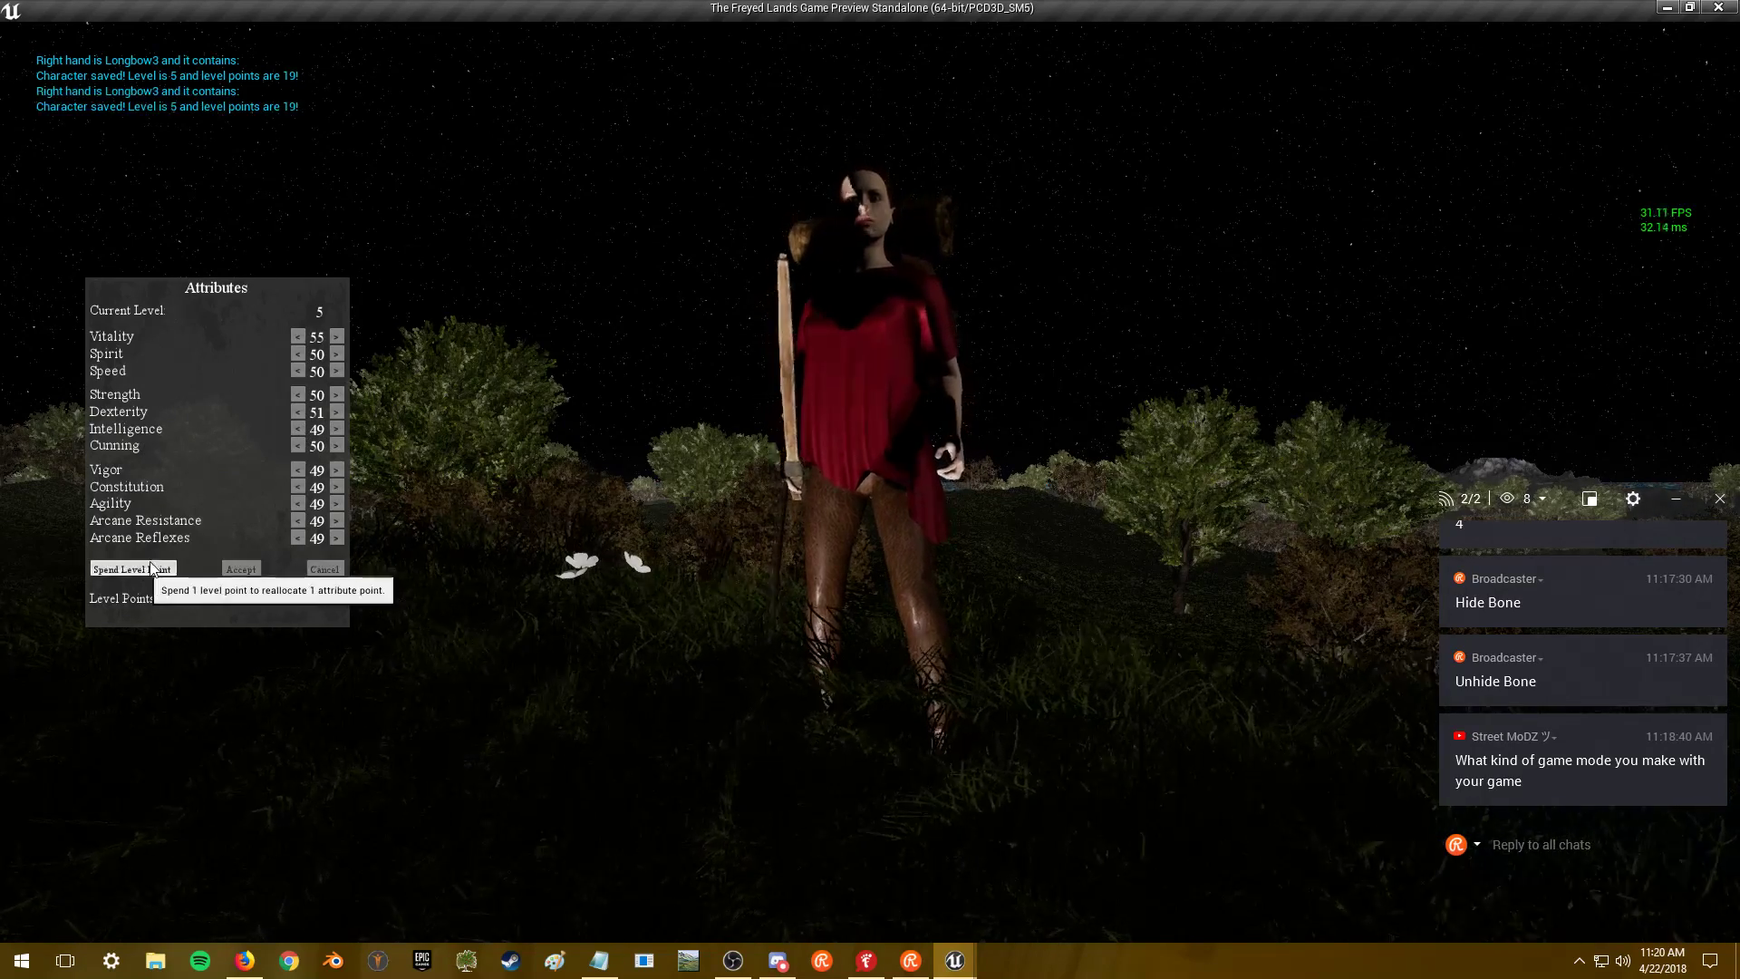
click(298, 430)
click(335, 412)
click(241, 570)
click(298, 429)
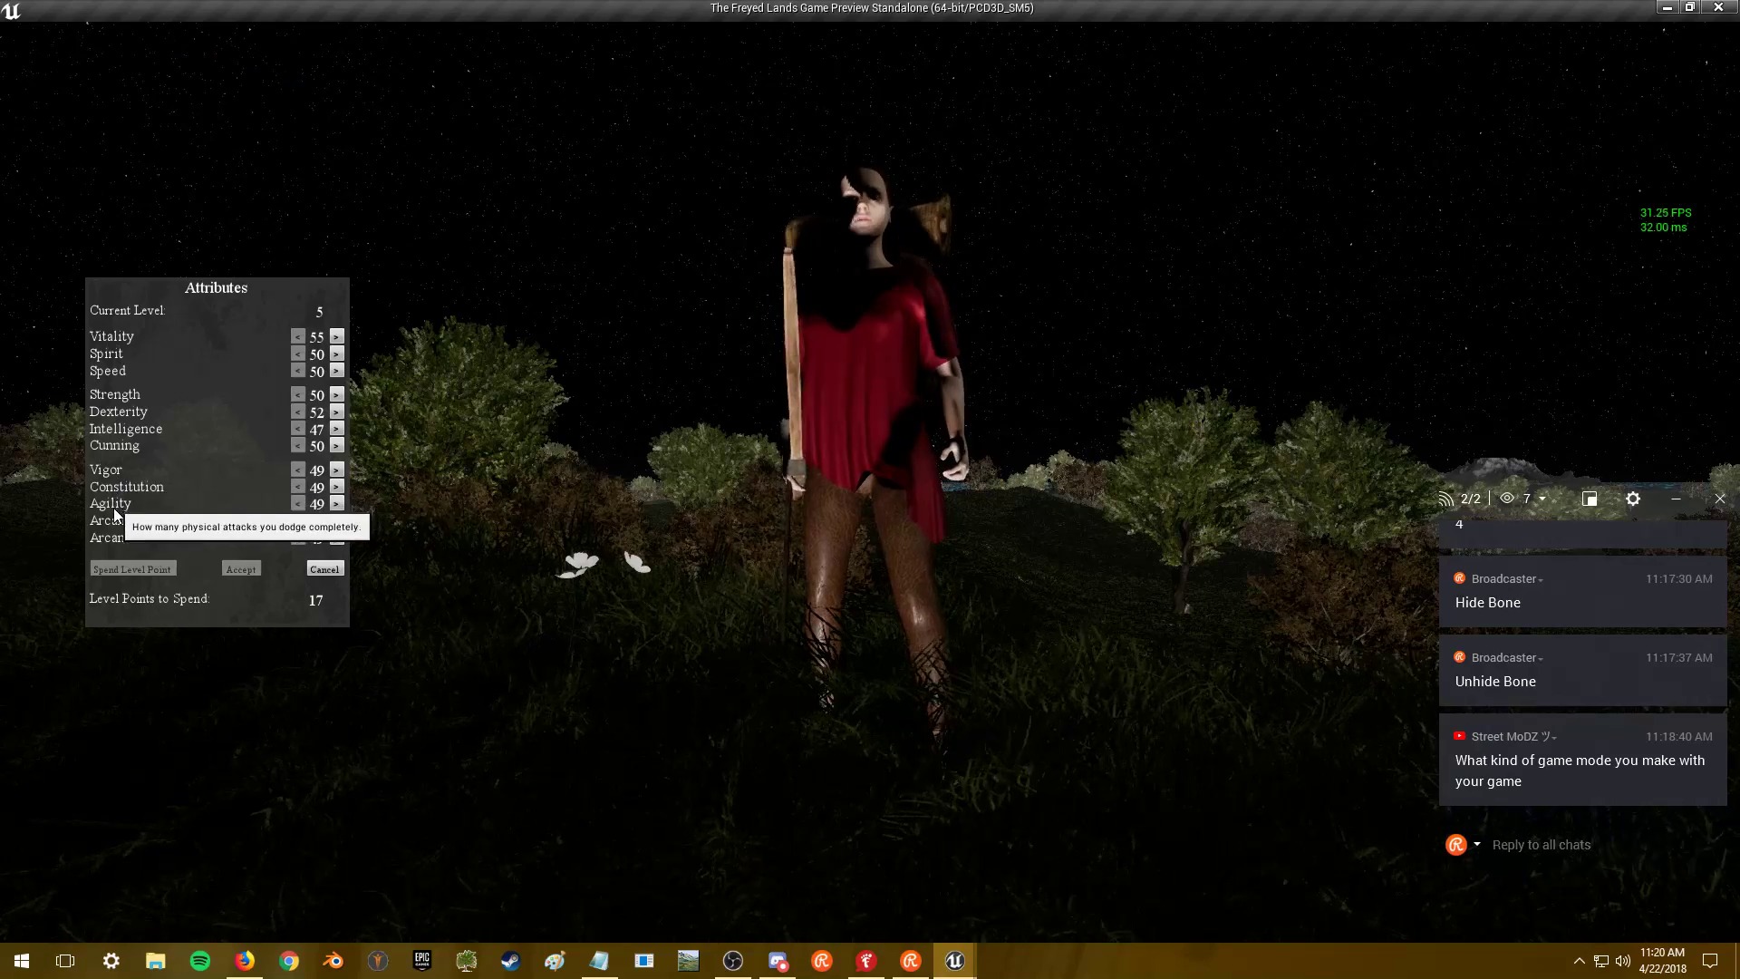
click(335, 413)
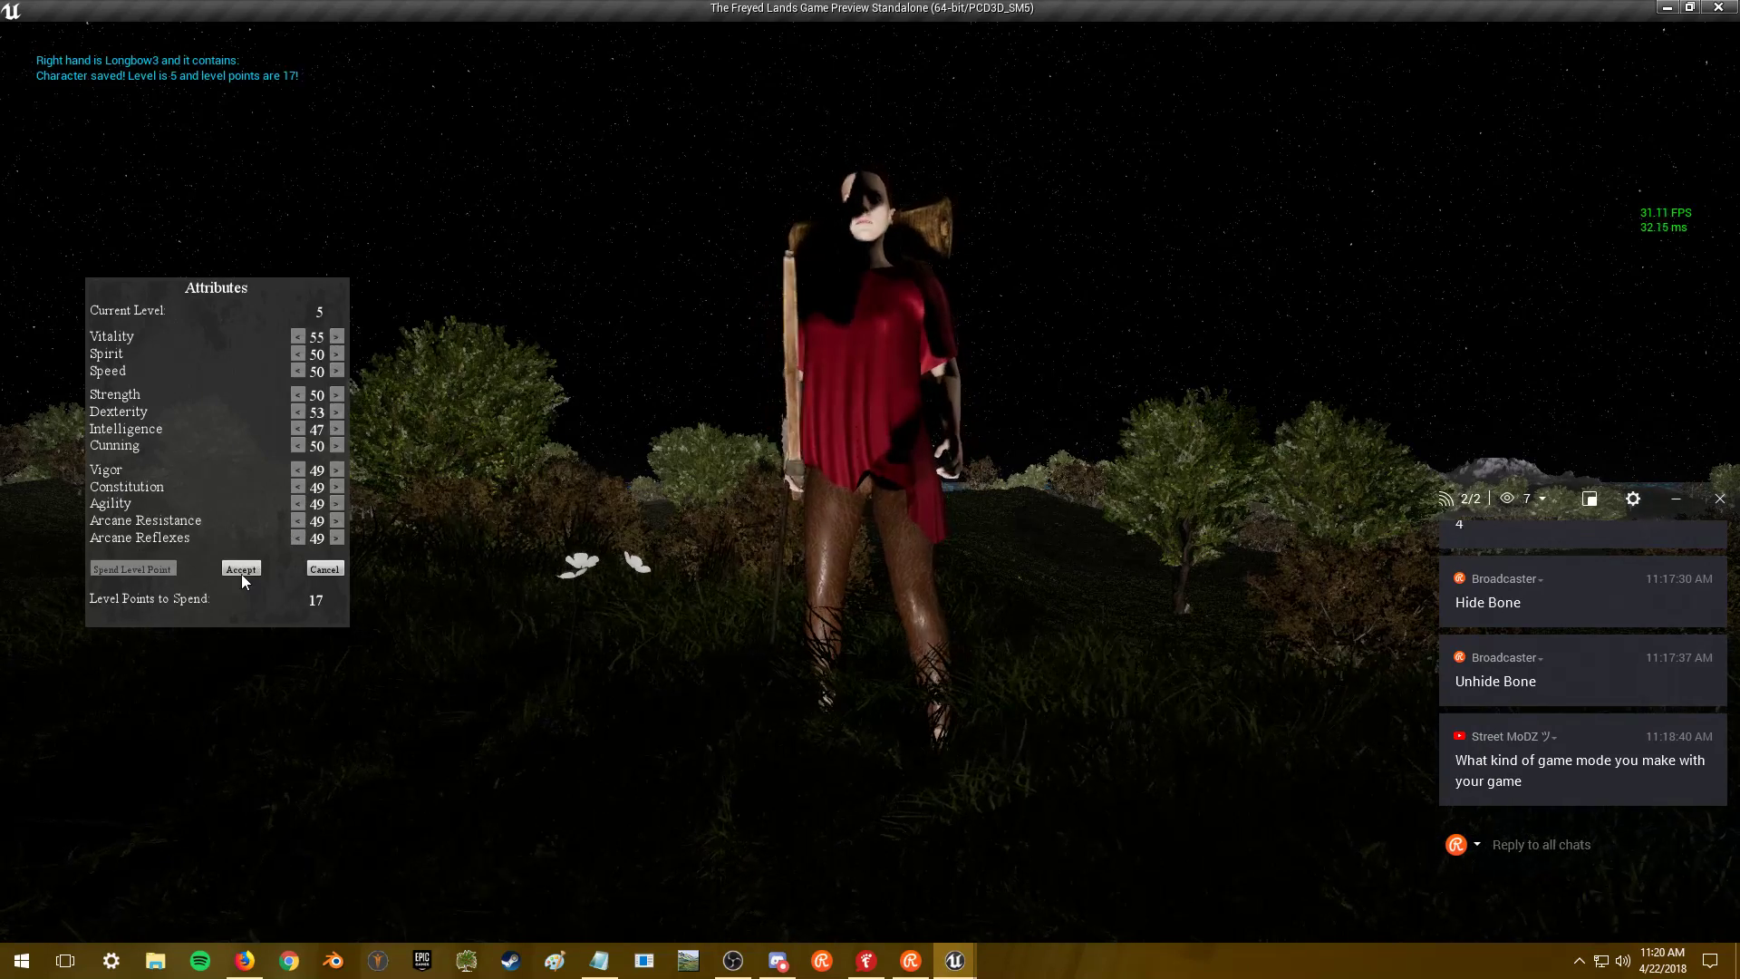
click(241, 571)
click(335, 413)
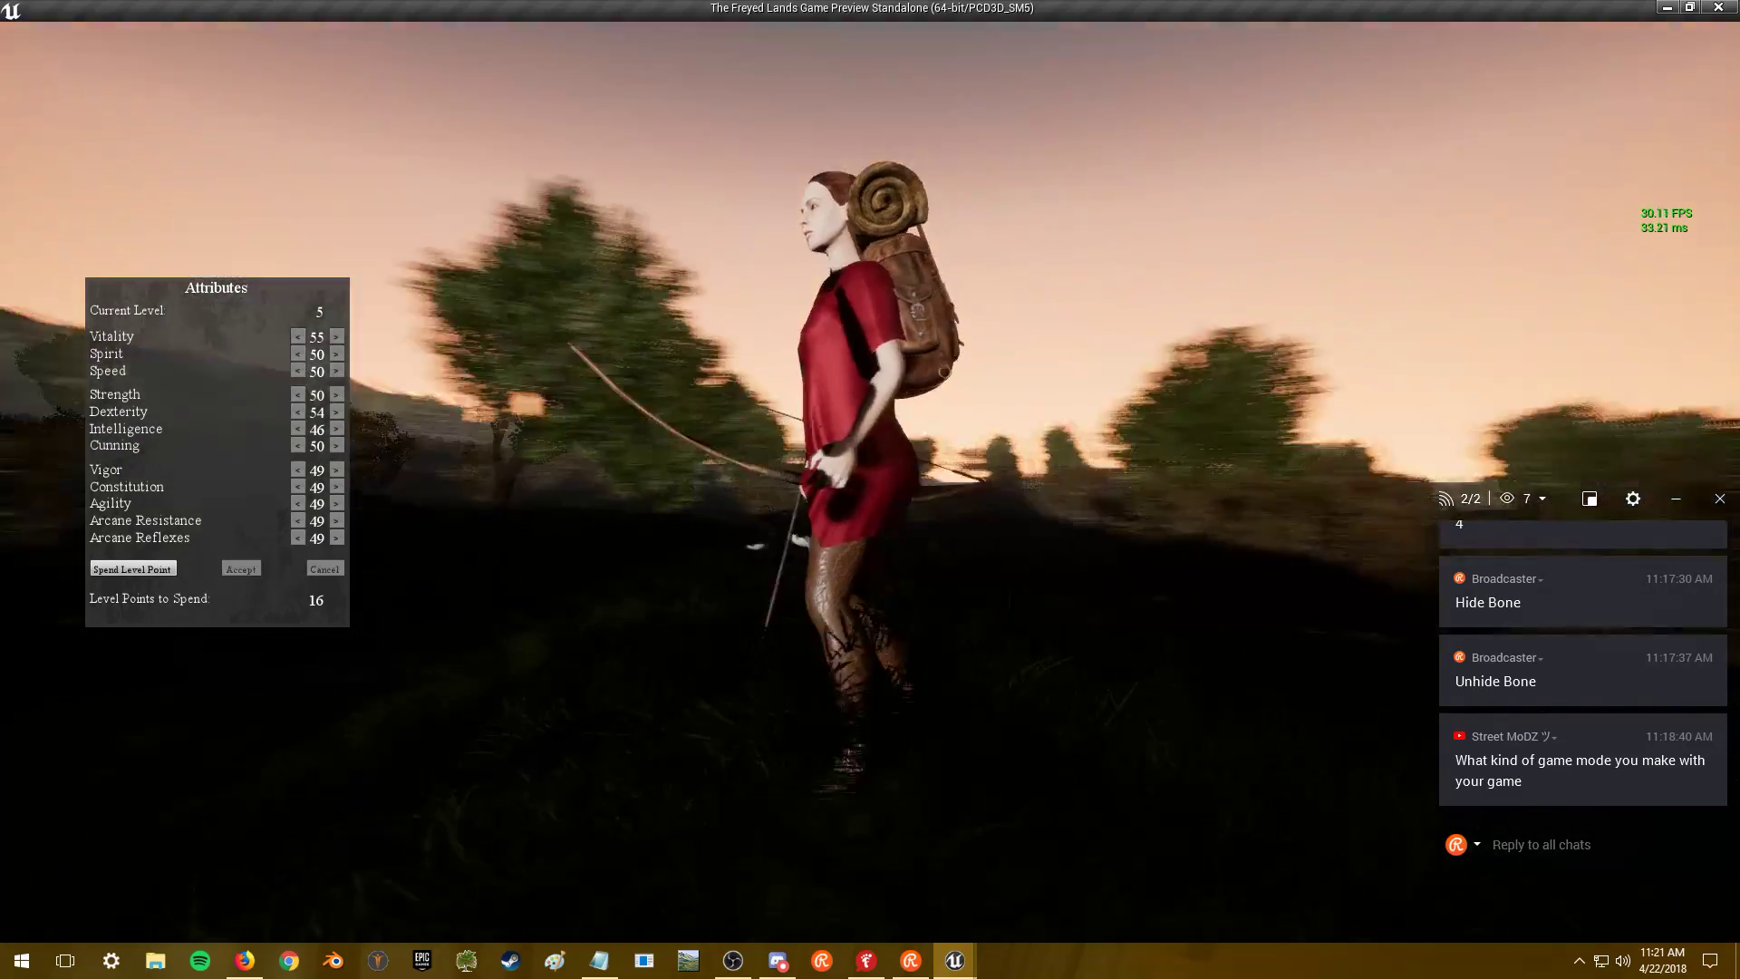
key(Escape)
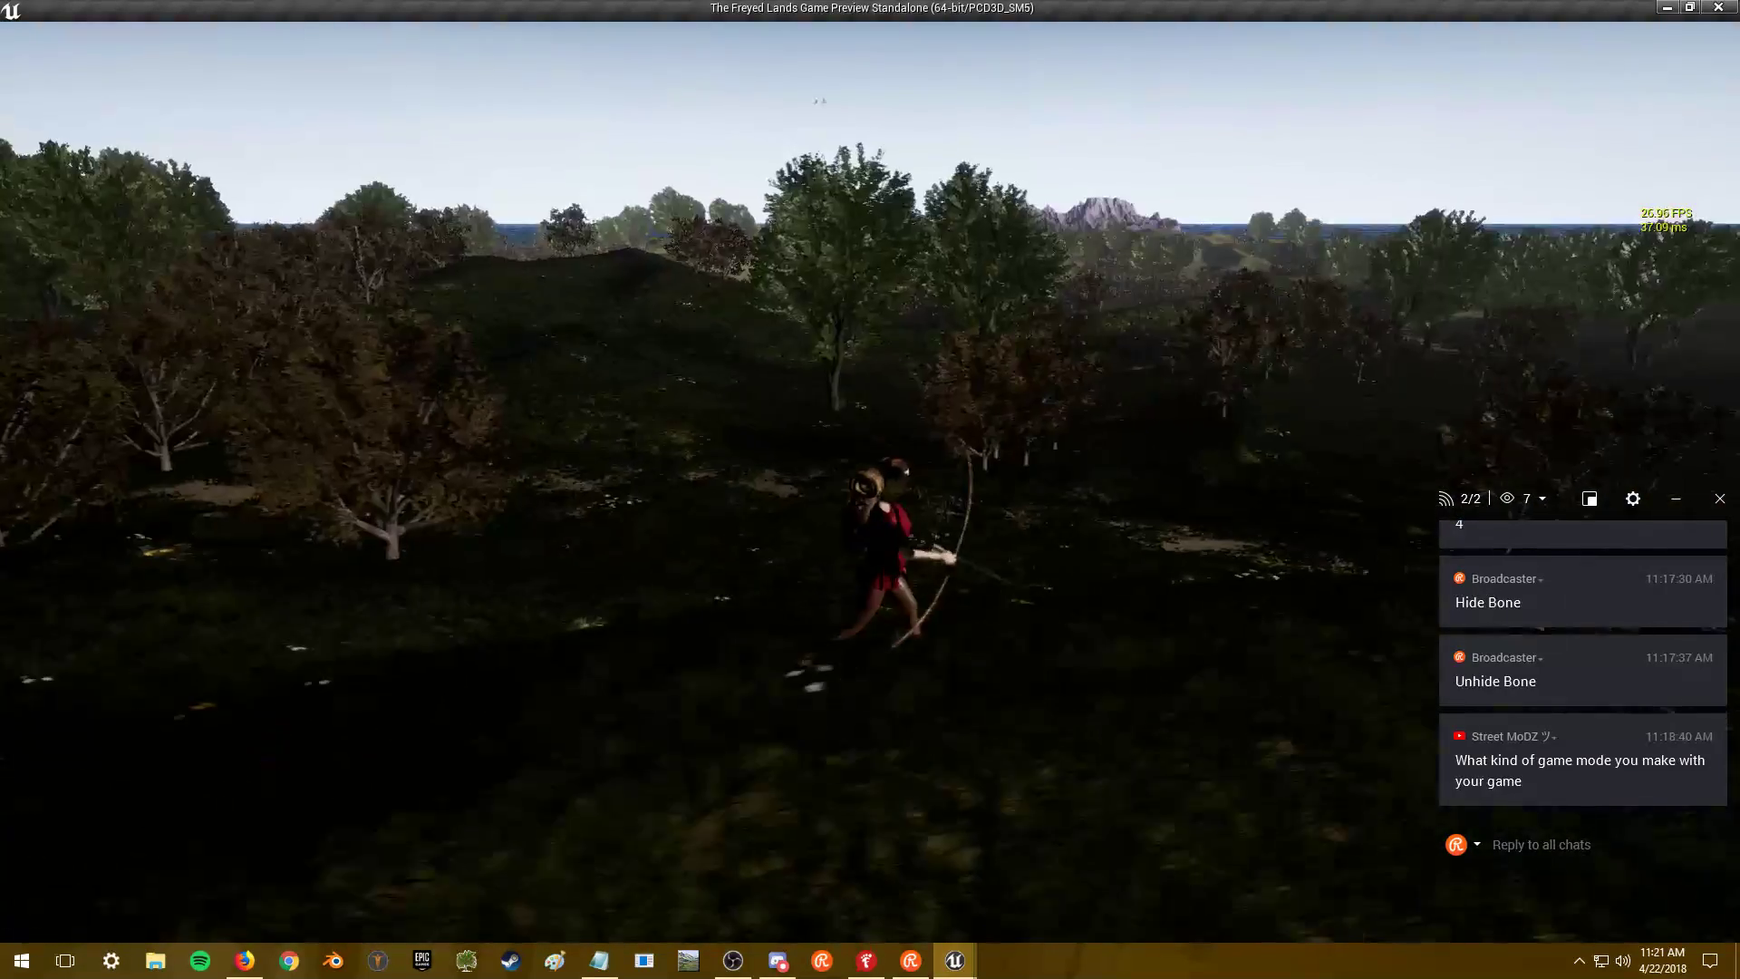
- Run toward the grove, then Save and Quit the preview and switch back to the editor
key(w)
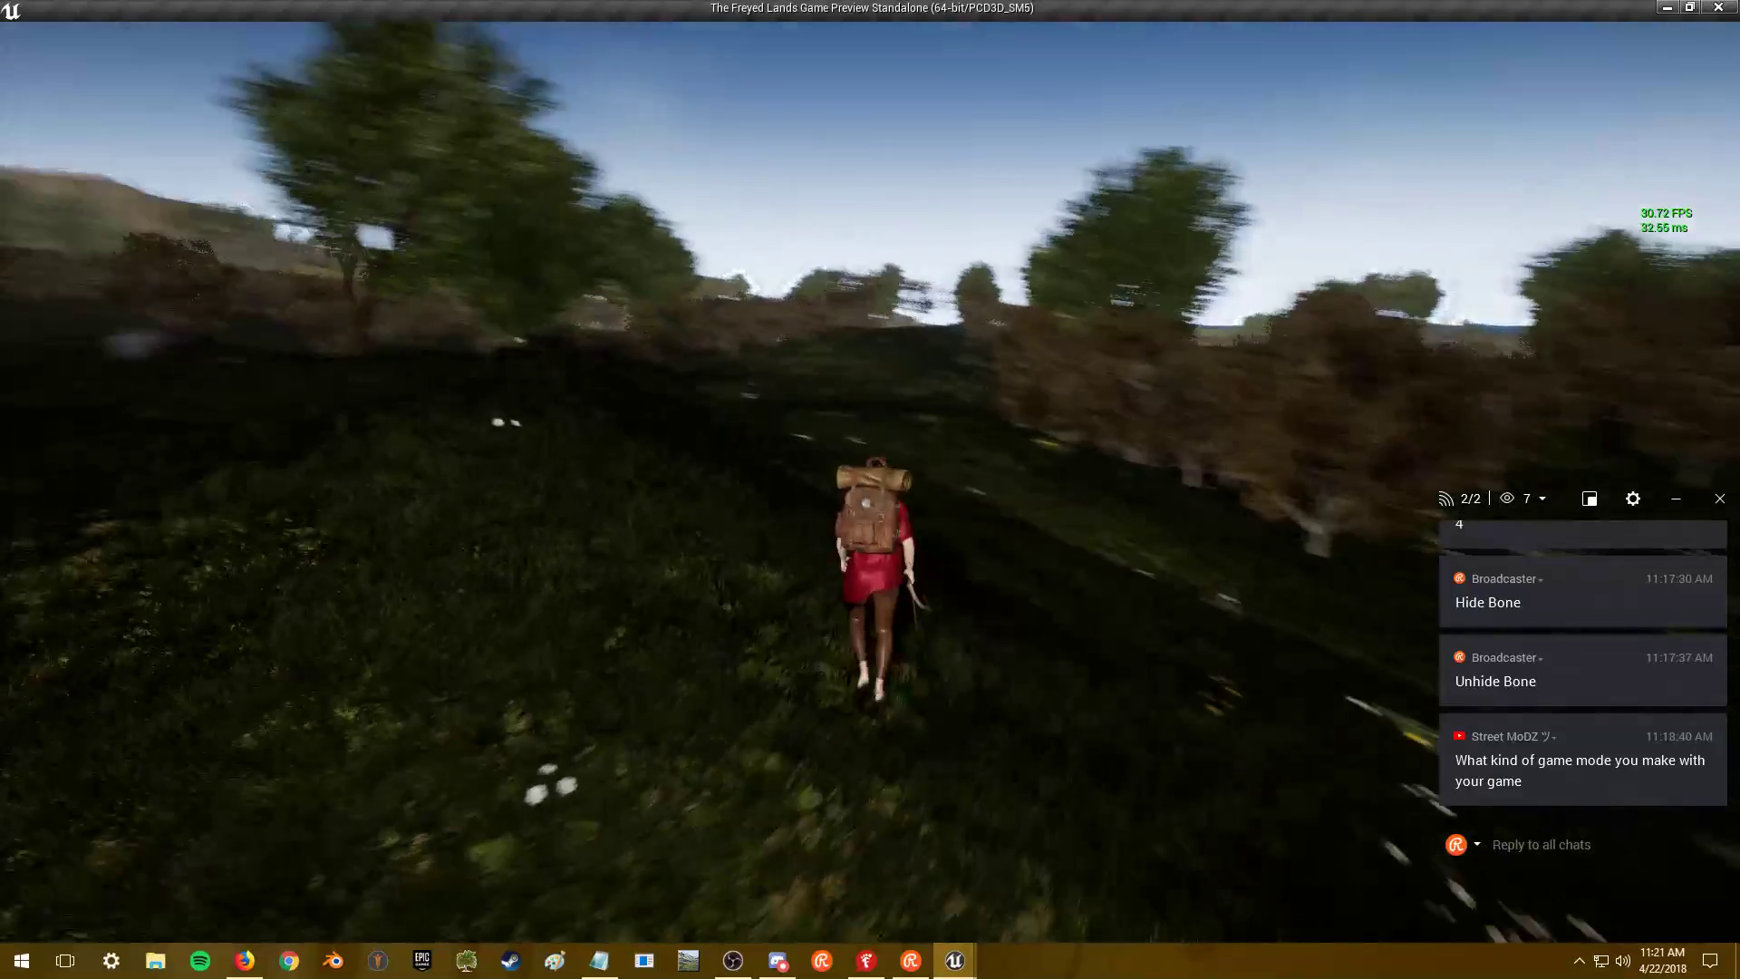
key(w)
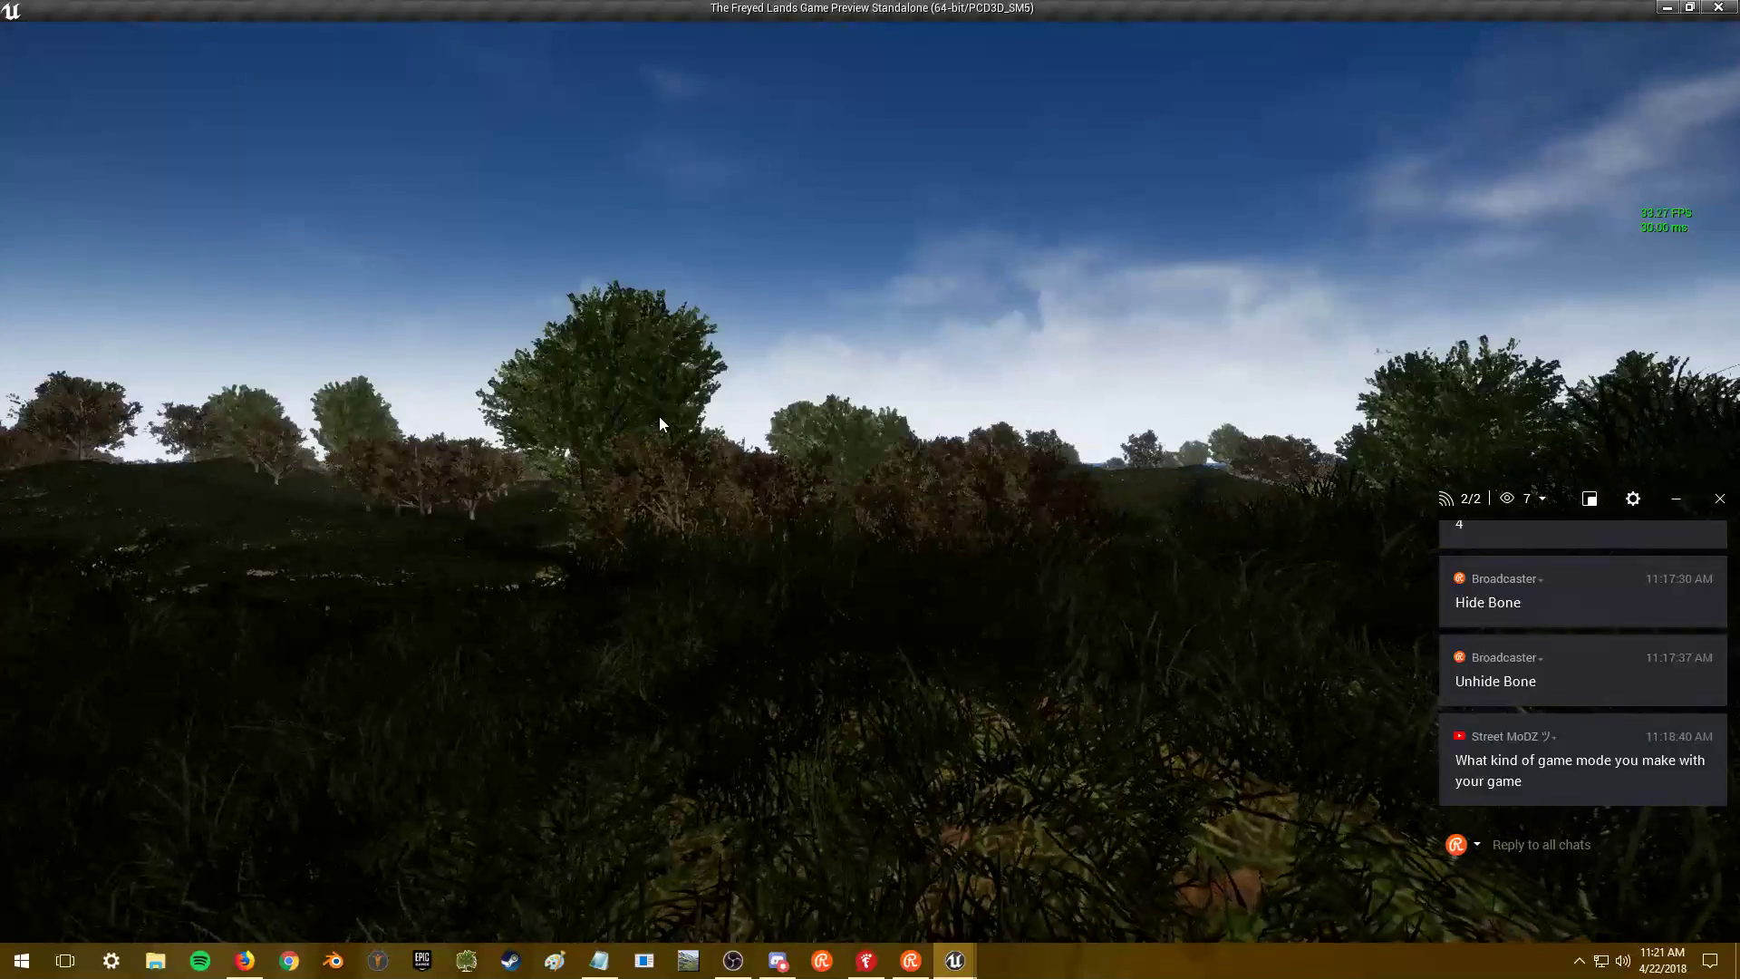
key(Escape)
click(107, 47)
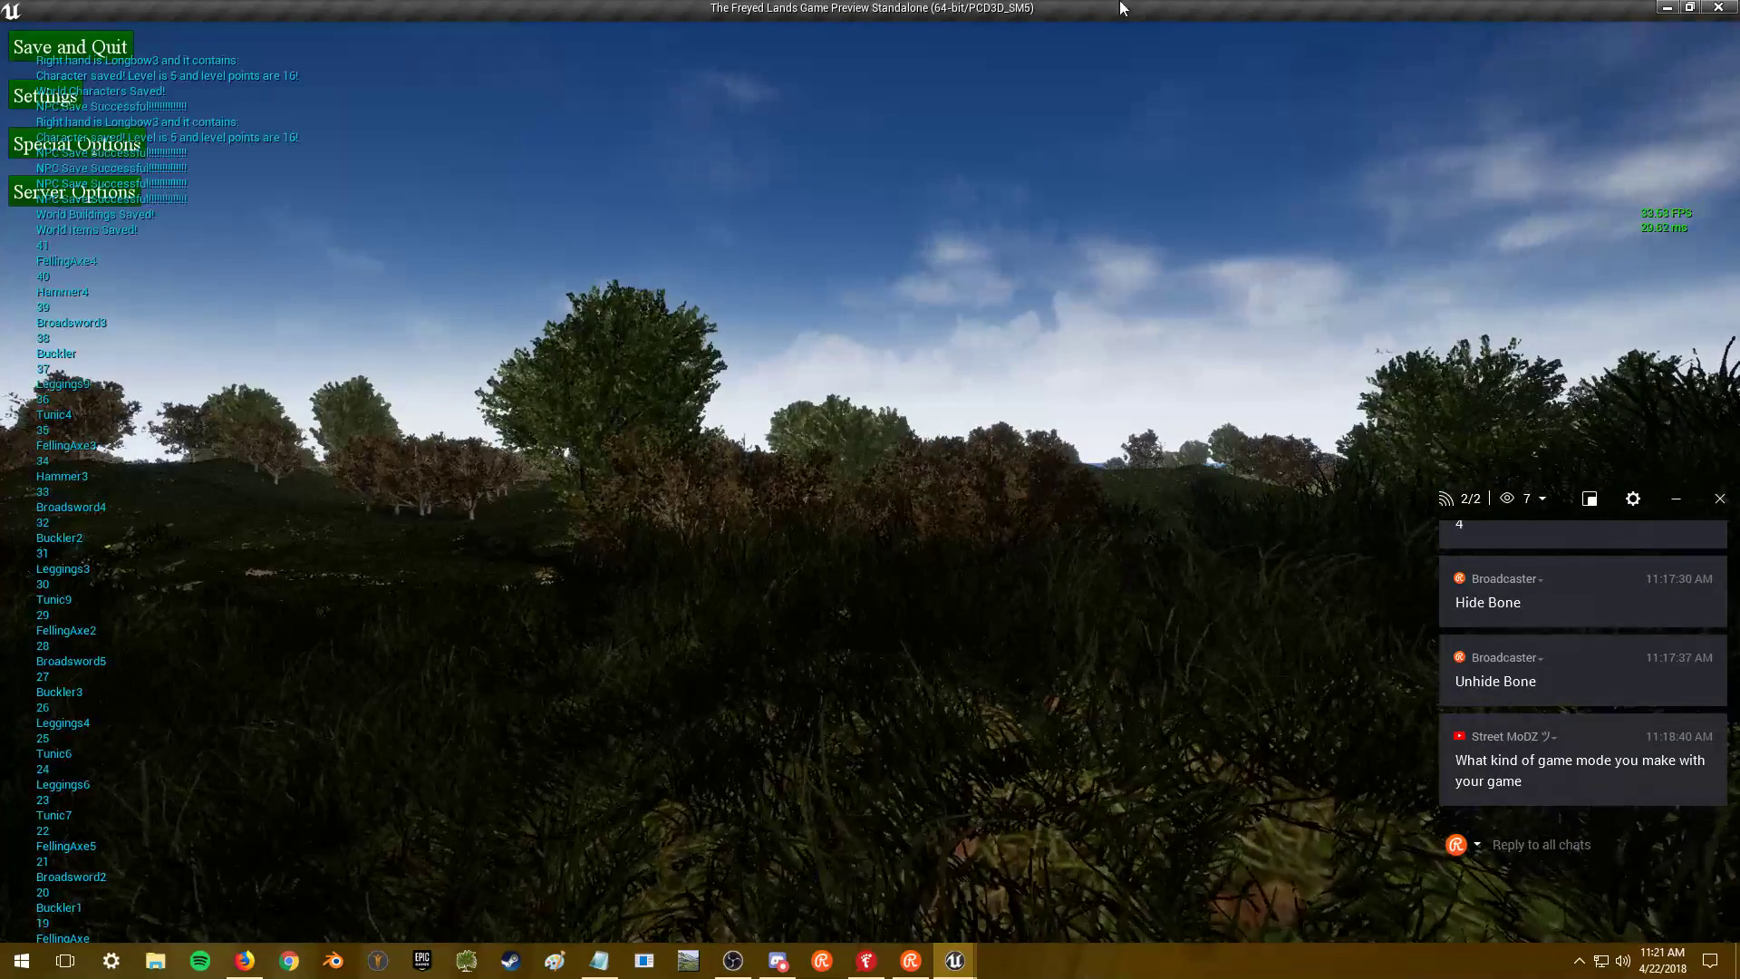
key(alt+Tab)
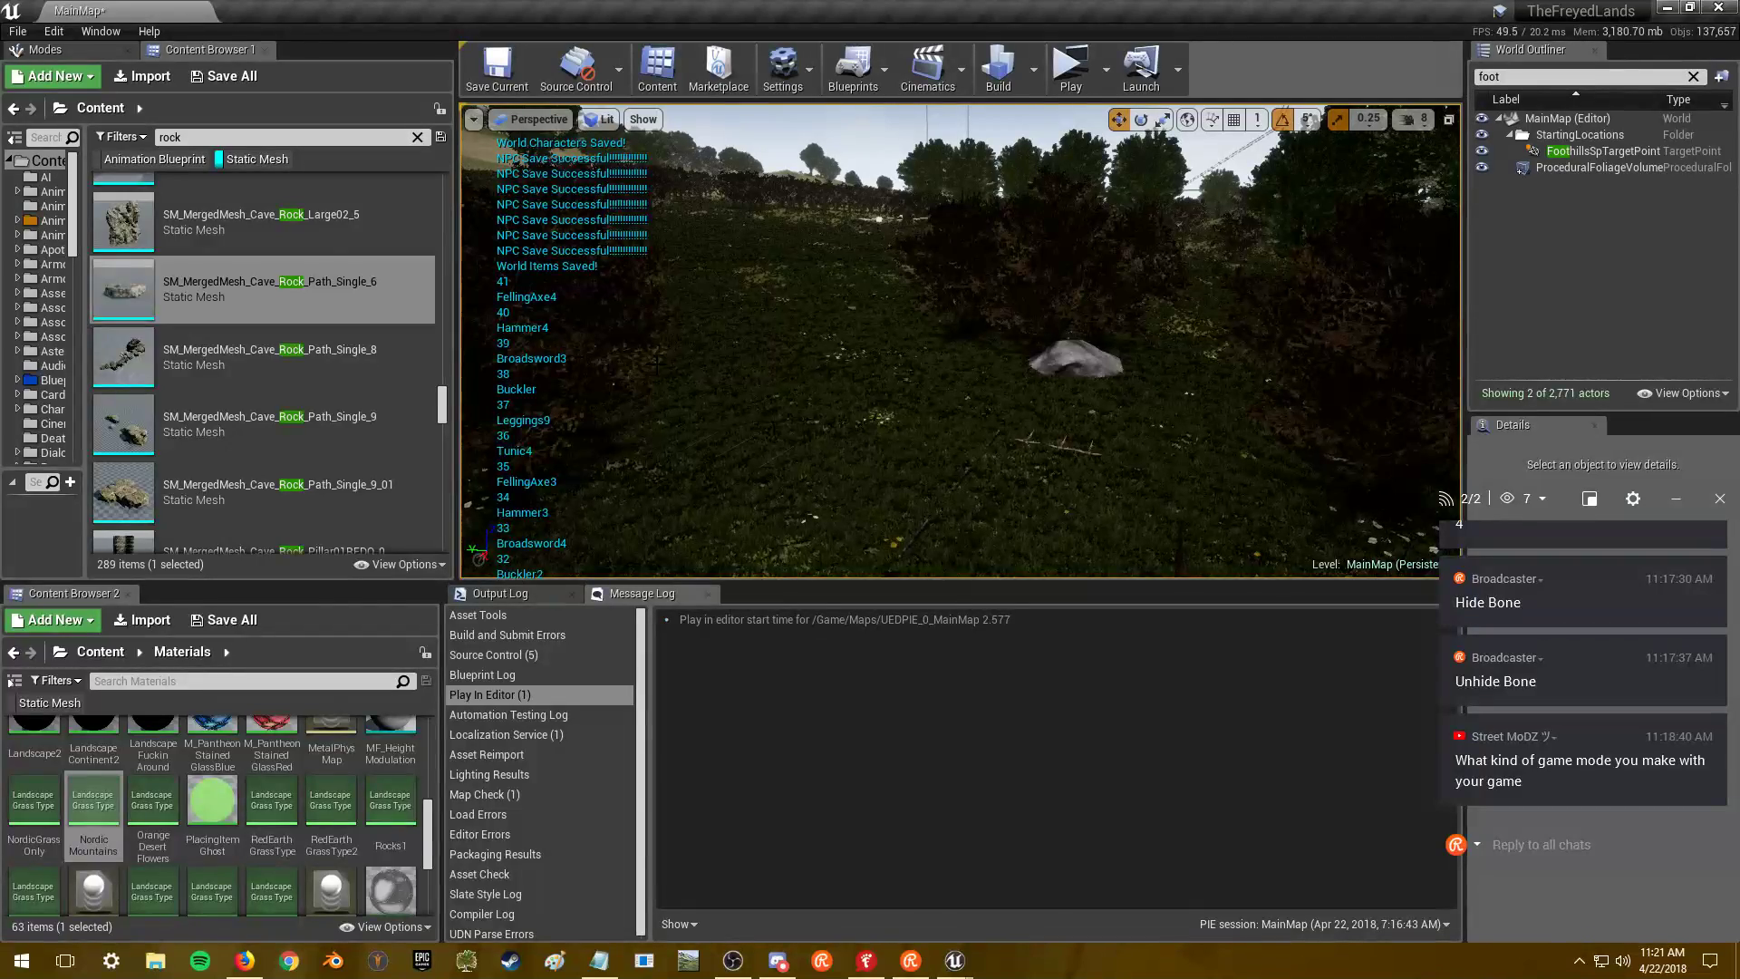
- Open SM_MountainRock from the Content Browser and orbit its preview
scroll(300, 366, down, 1)
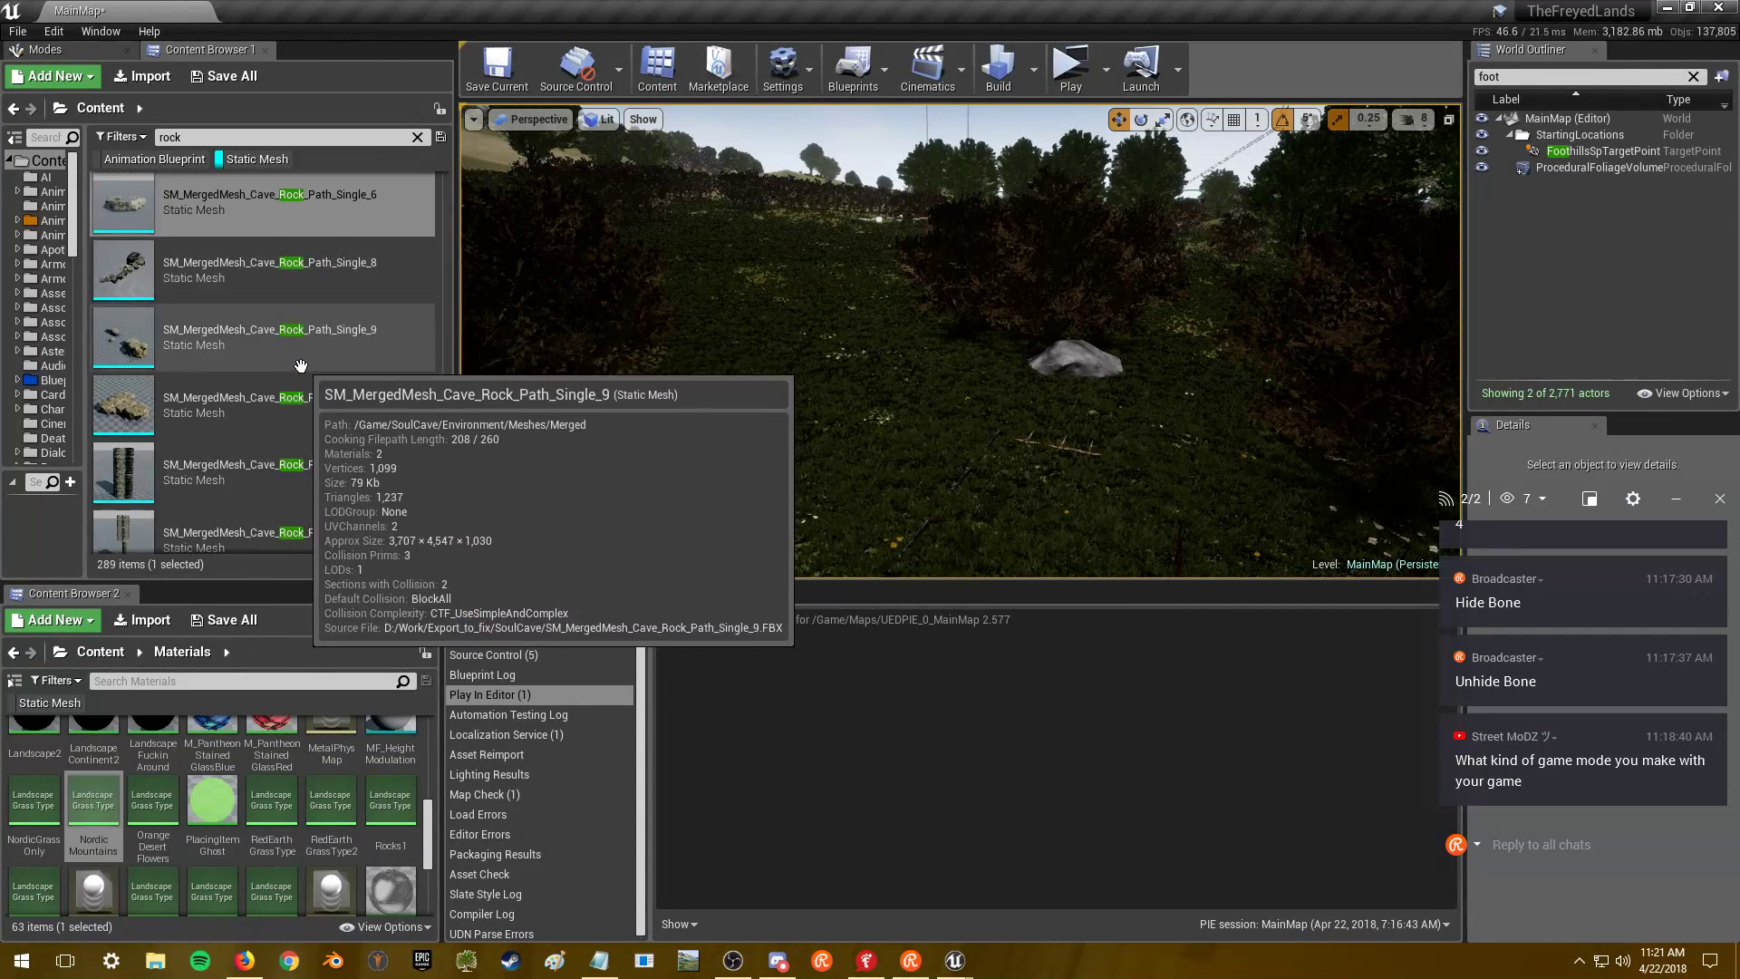
scroll(300, 366, down, 6)
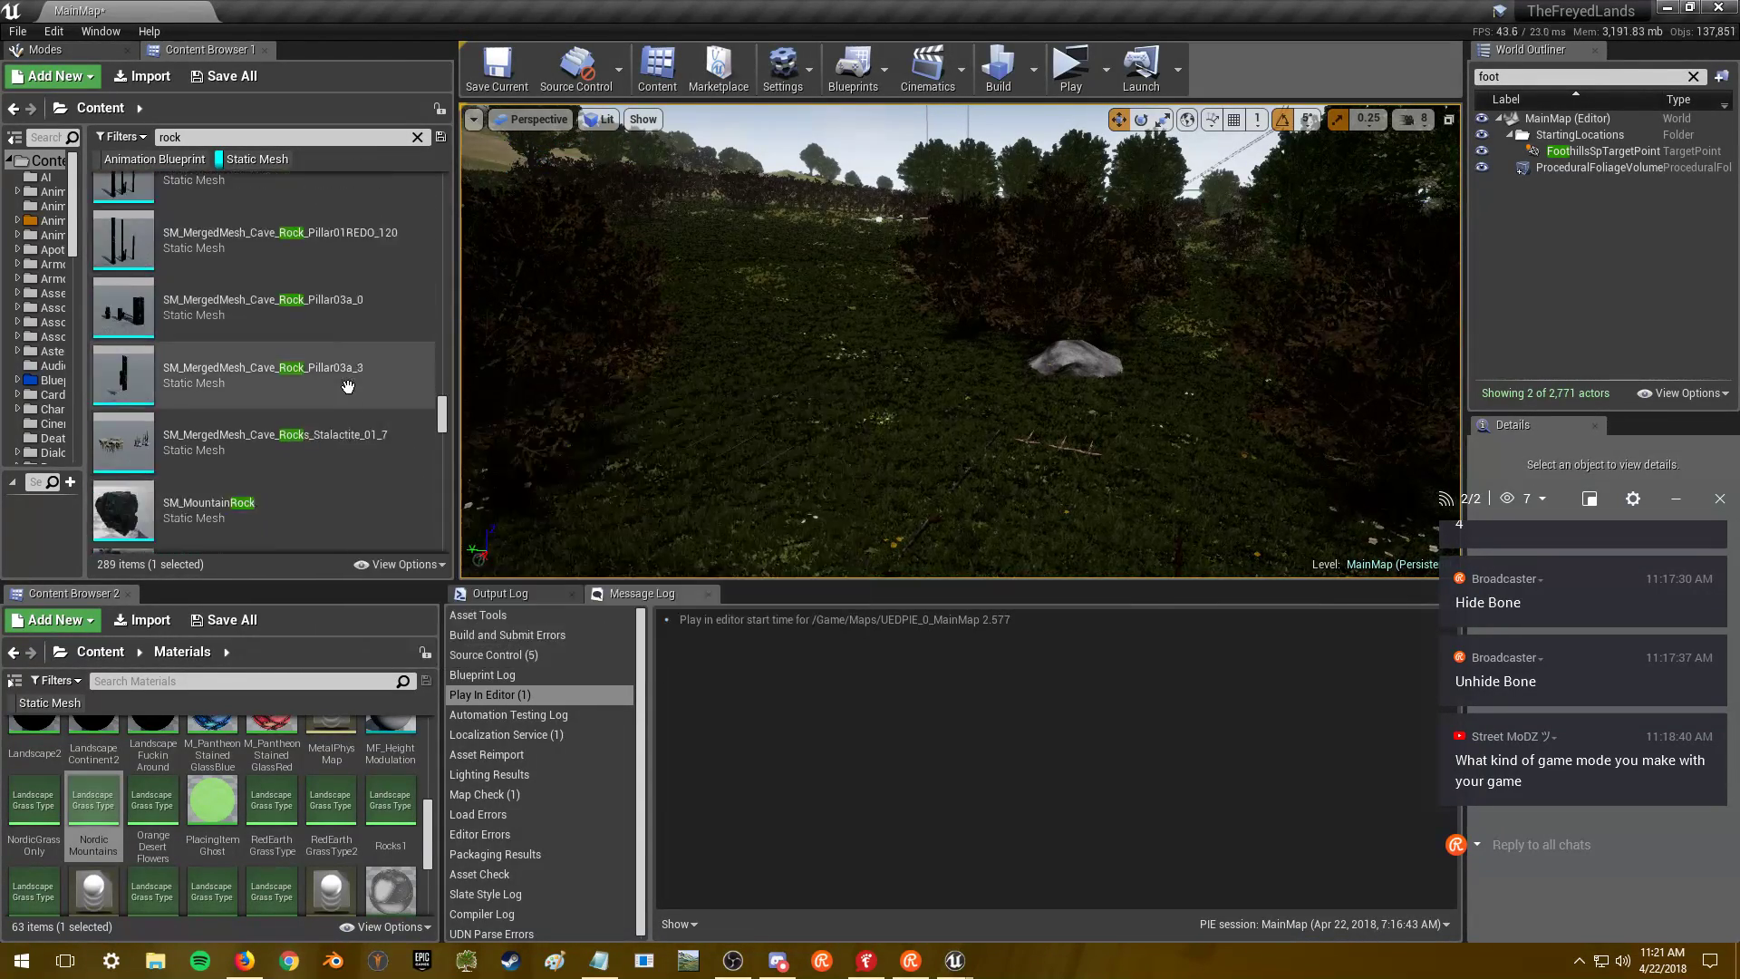
scroll(347, 387, down, 3)
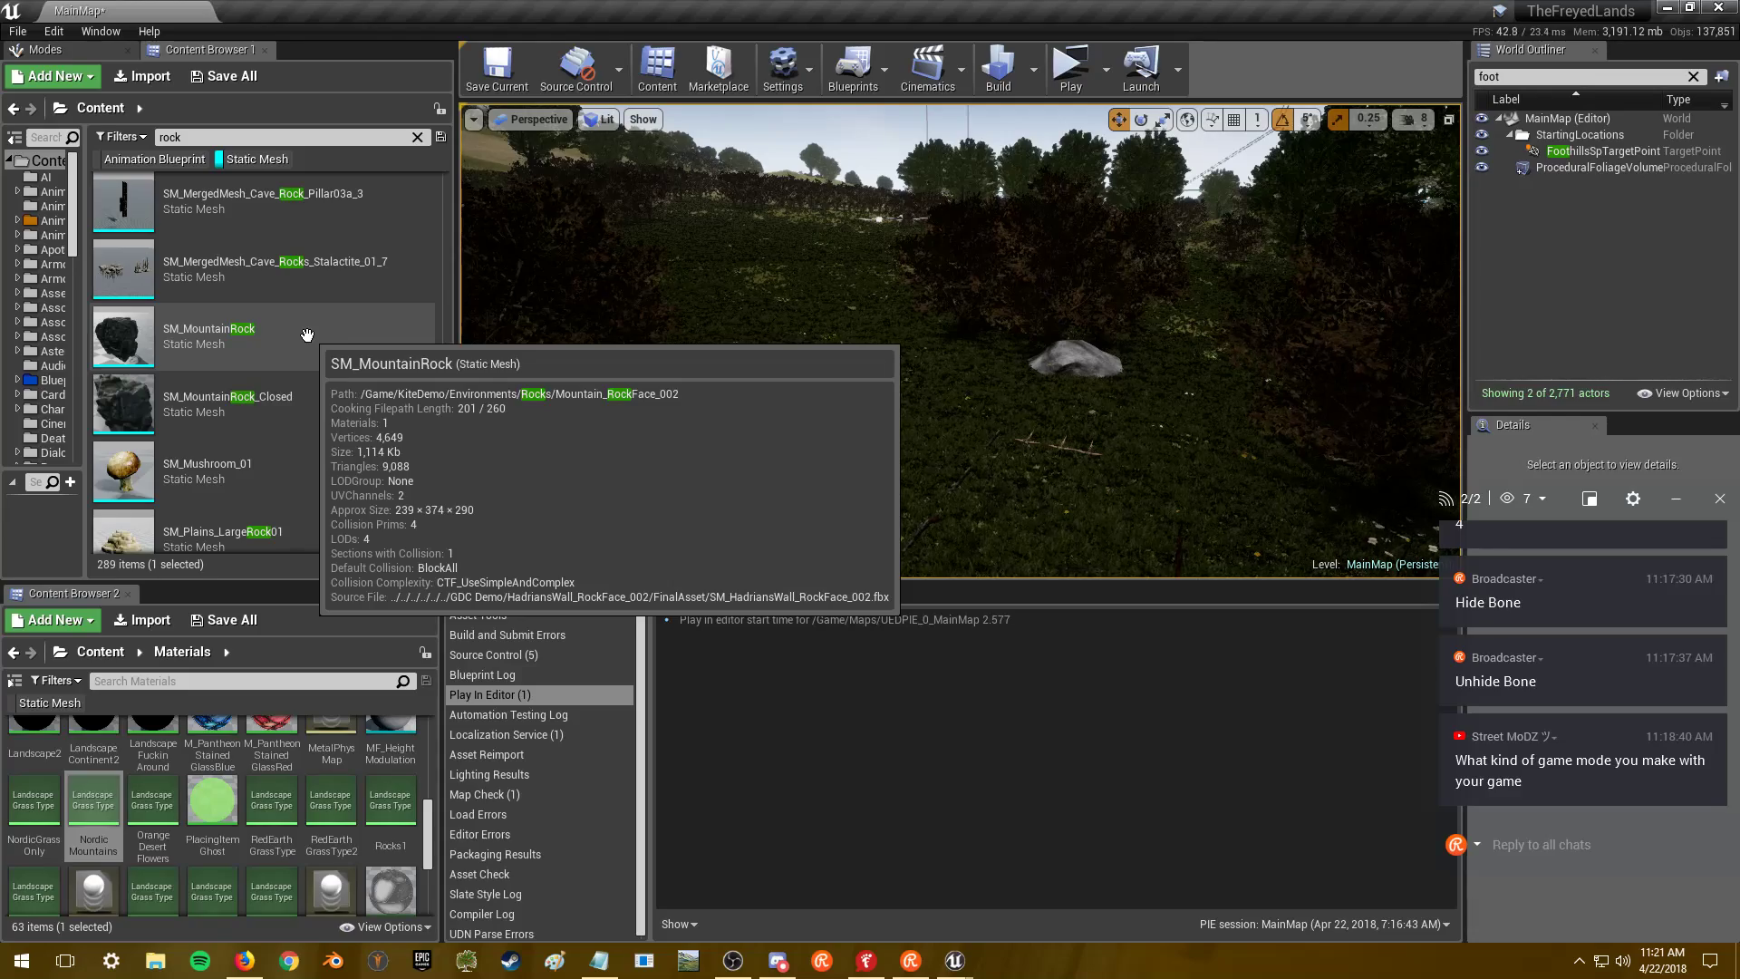
double_click(307, 335)
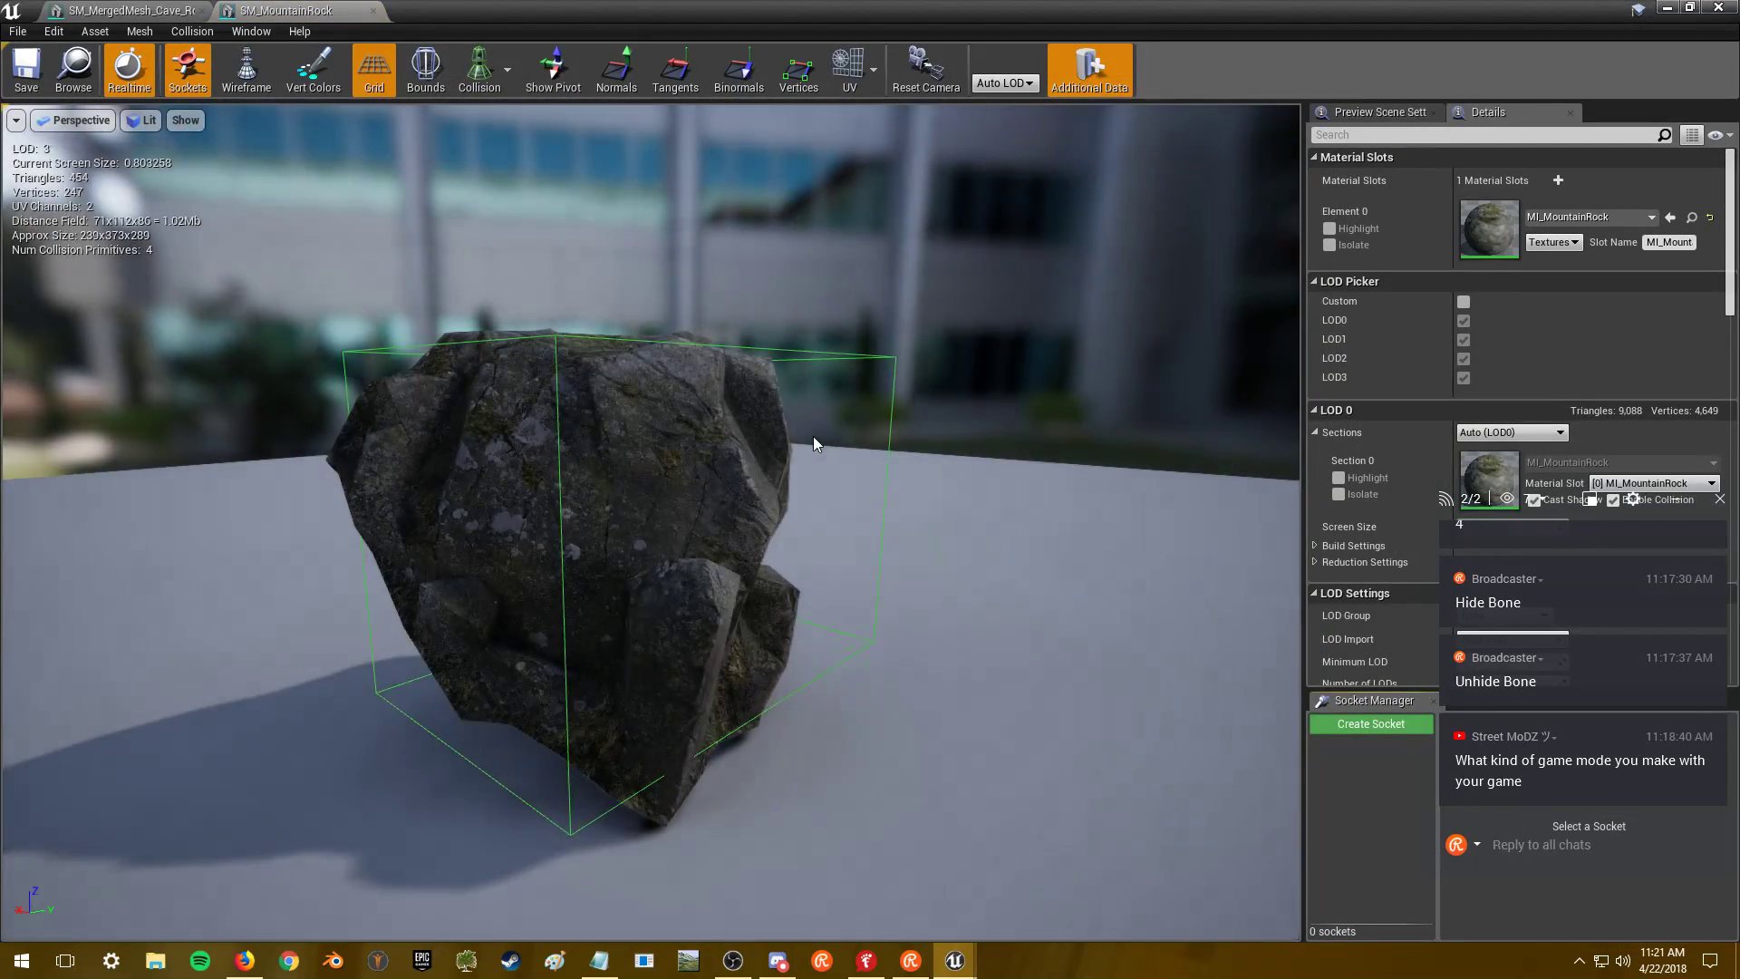
drag(813, 437, 711, 431)
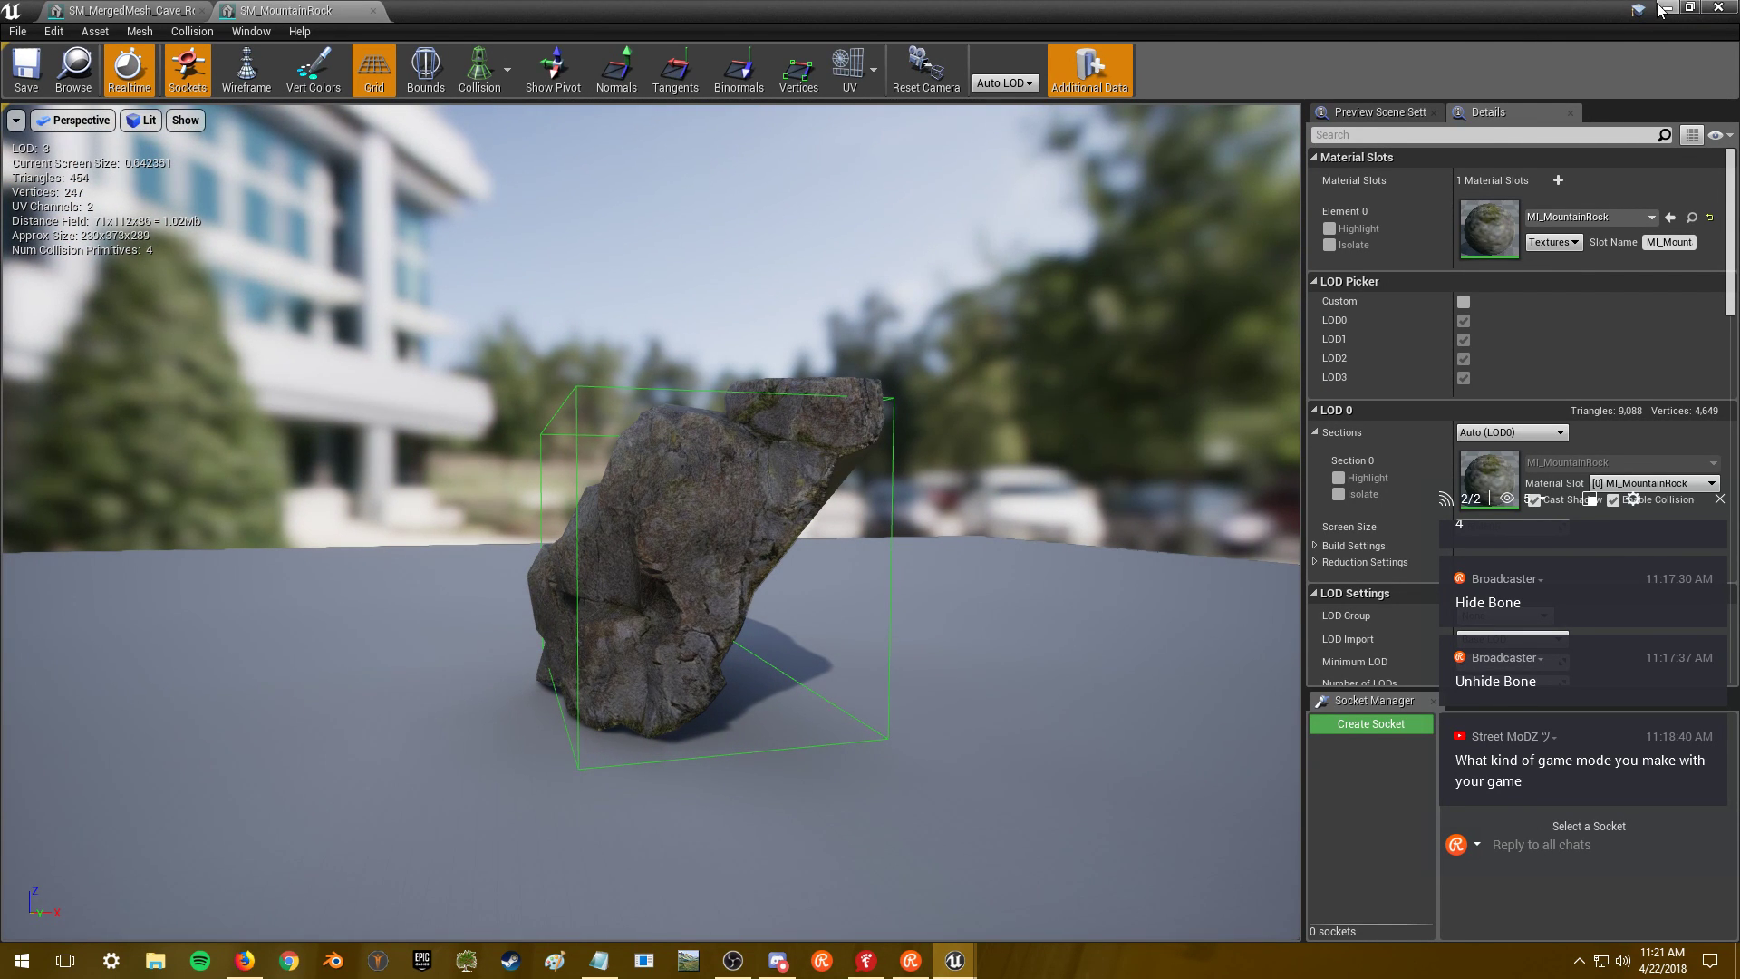
- Close the SM_MountainRock and cave mesh editors and open SM_MountainRock_Closed
click(373, 11)
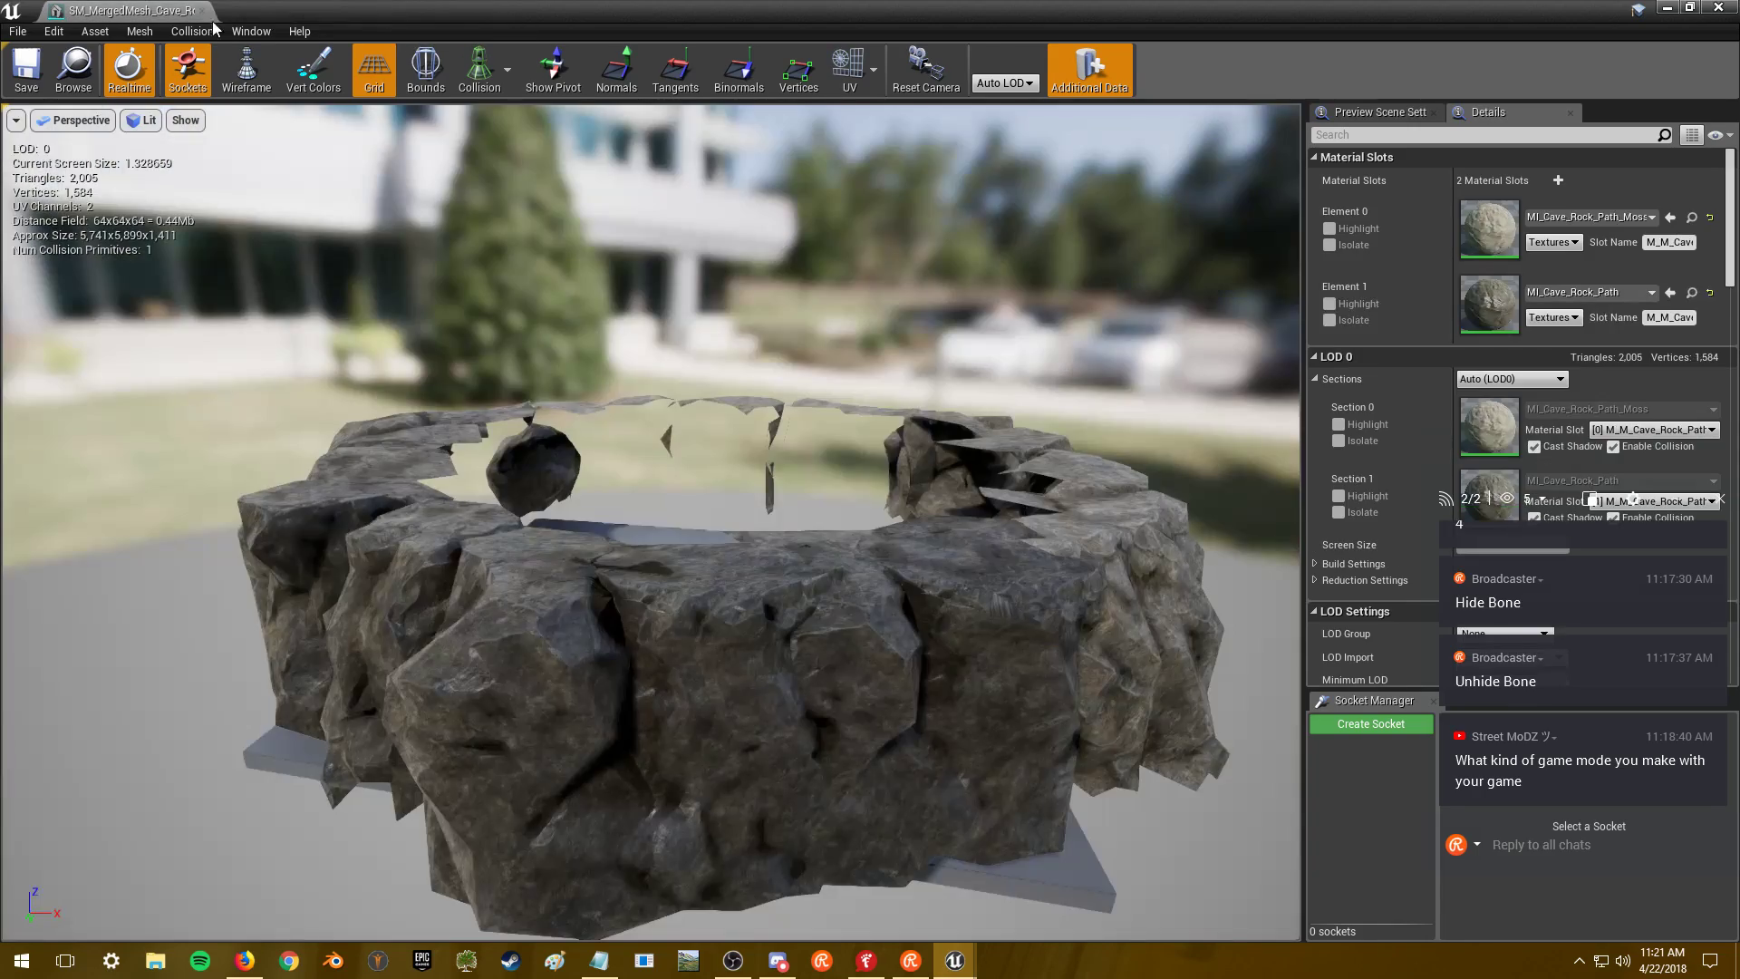
click(201, 10)
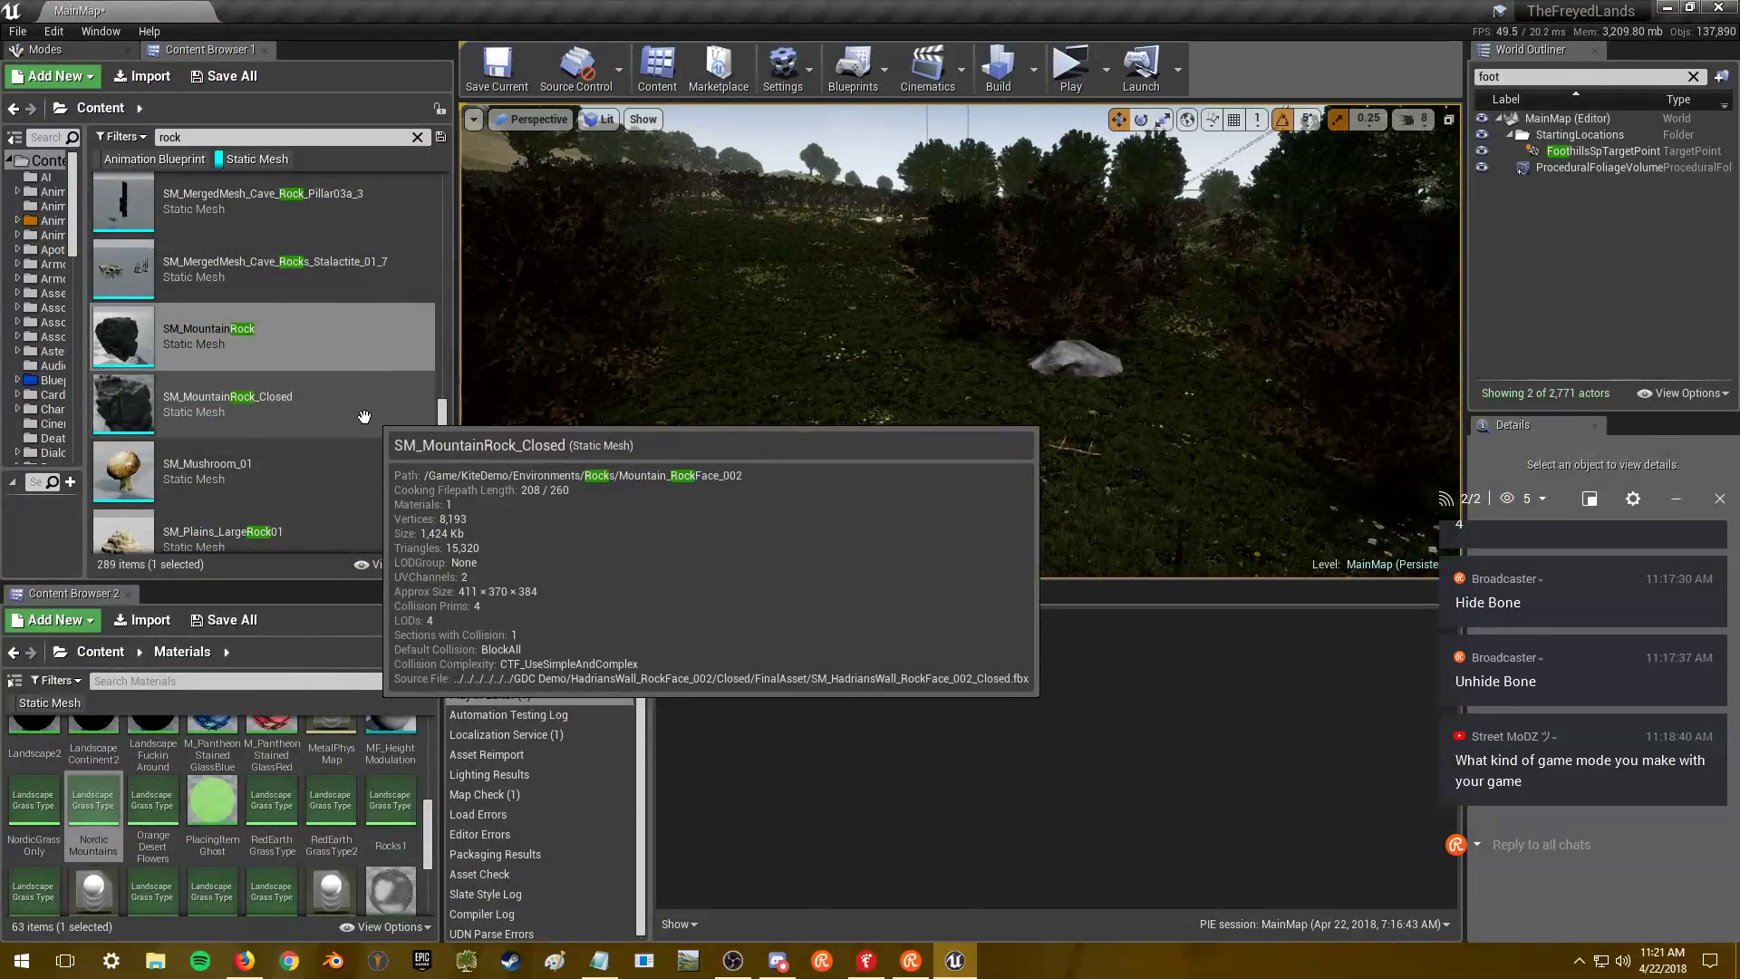
double_click(343, 421)
drag(344, 422, 579, 411)
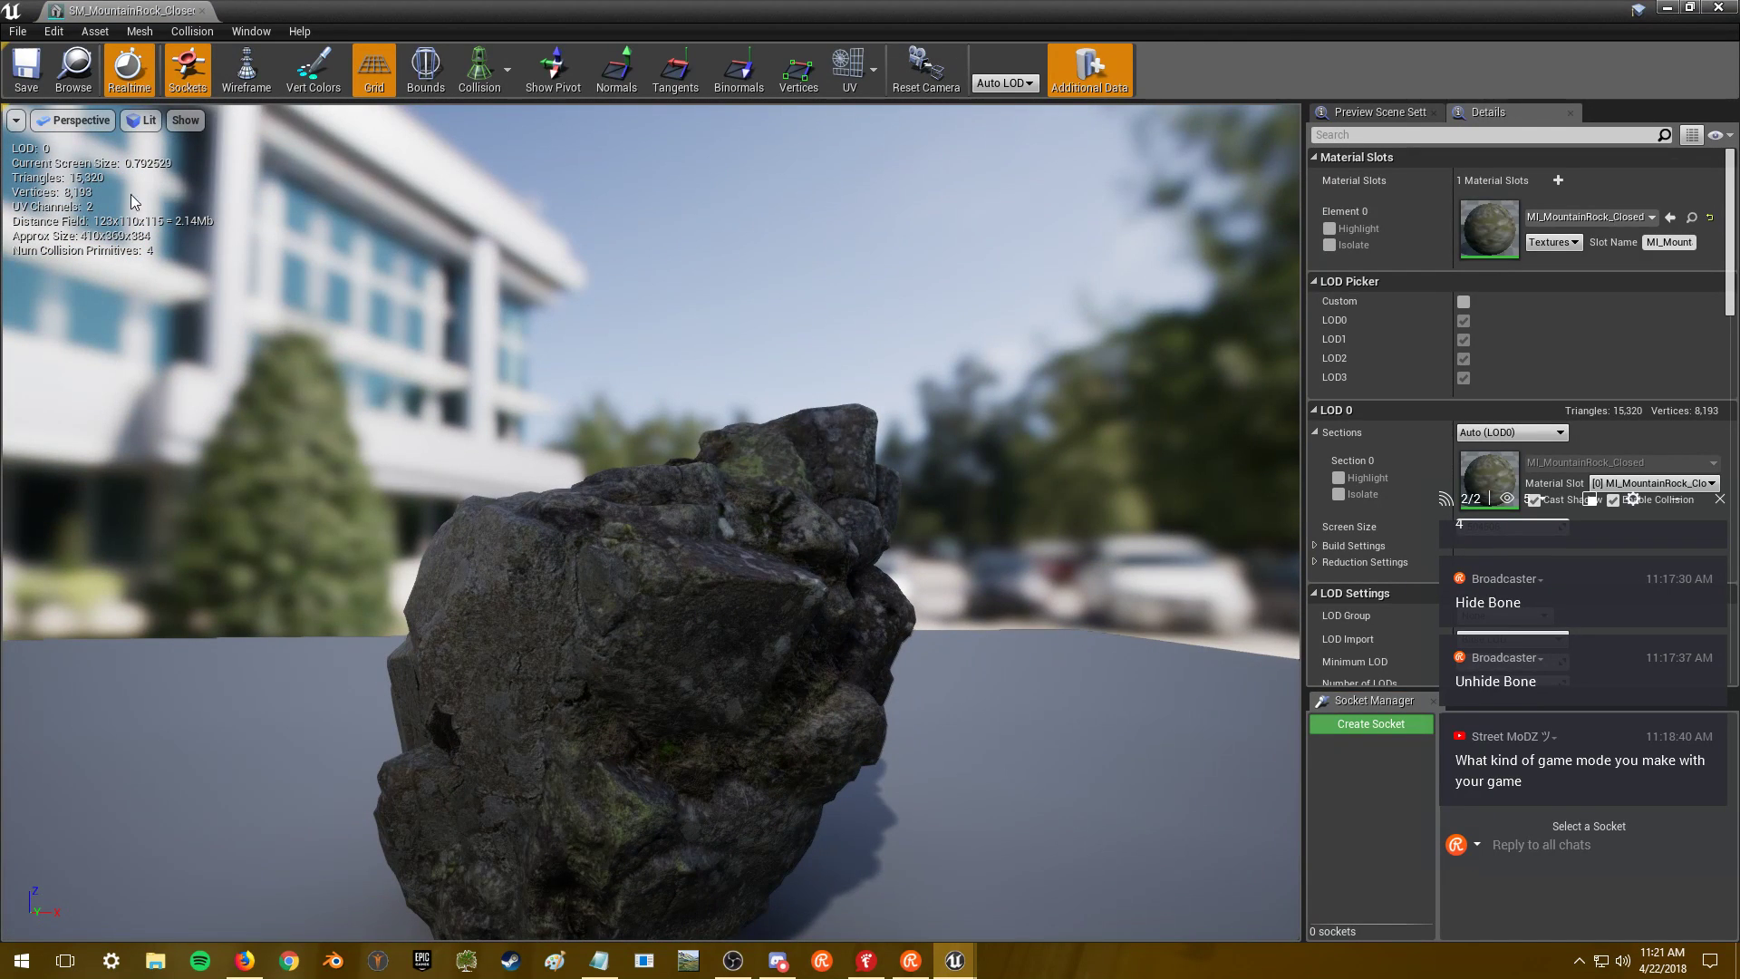
- Try Minimum LOD 1, then 2, on SM_MountainRock_Closed and orbit to inspect the rock
drag(1589, 547, 1166, 558)
click(1509, 662)
text(1)
key(Return)
scroll(687, 569, up, 5)
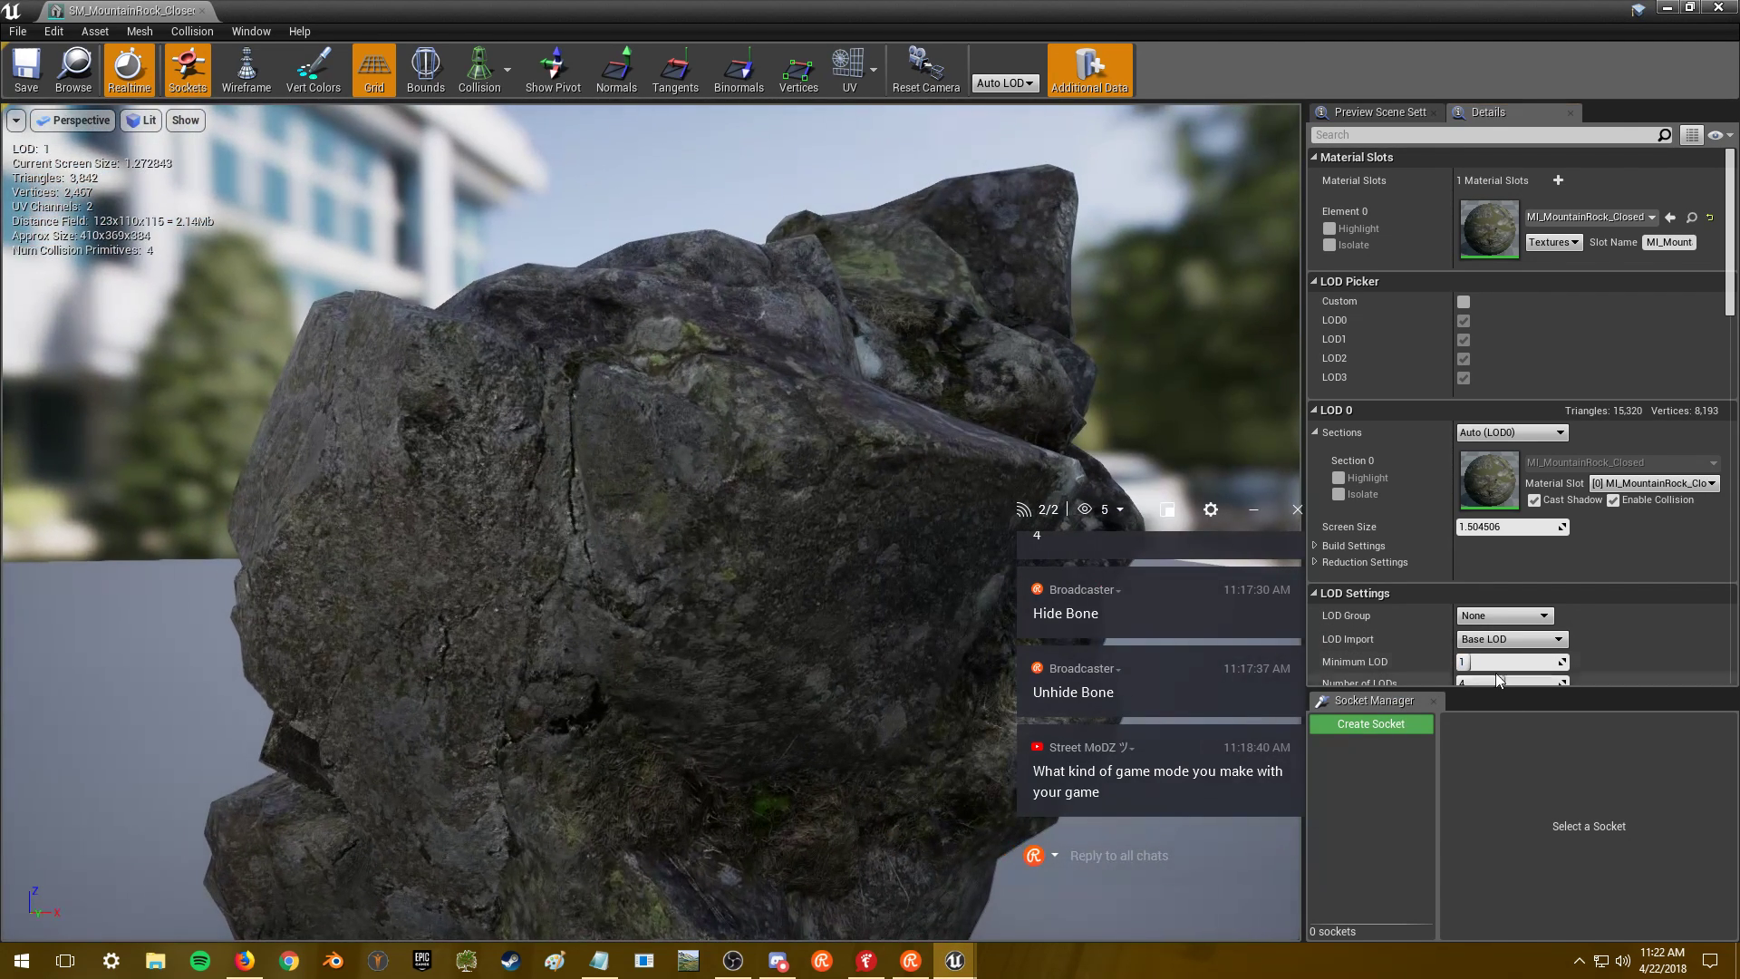
click(1506, 662)
text(2)
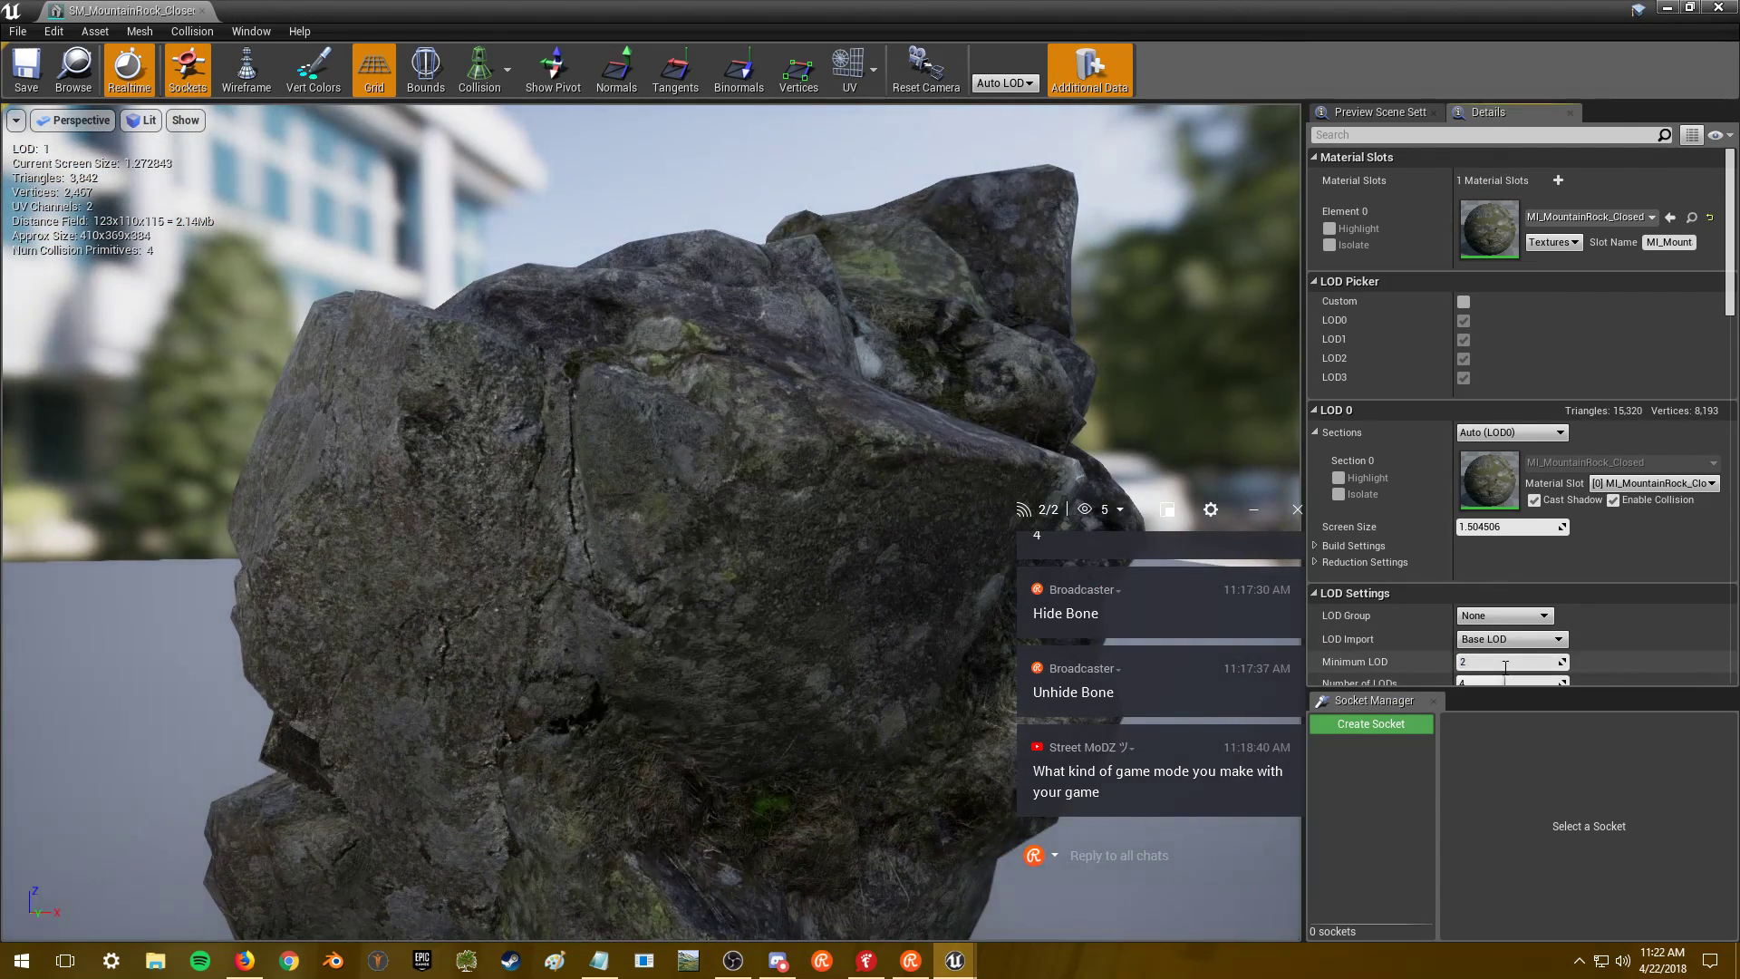
key(Return)
scroll(790, 584, down, 5)
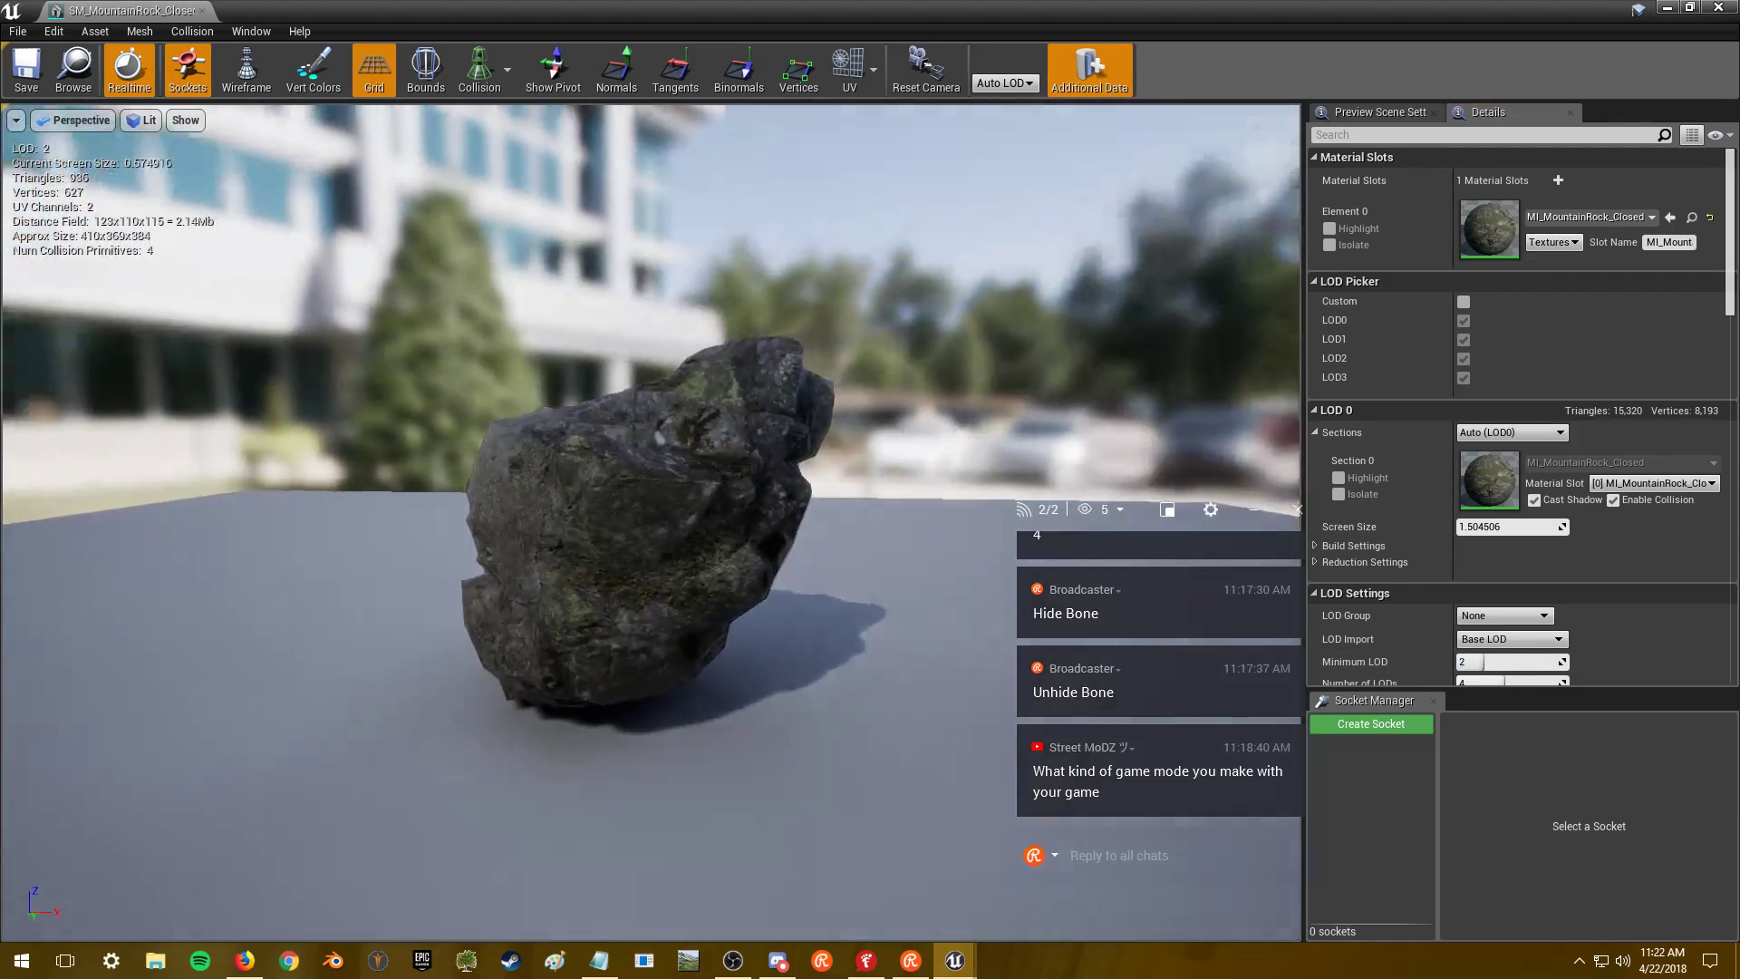
drag(791, 584, 703, 556)
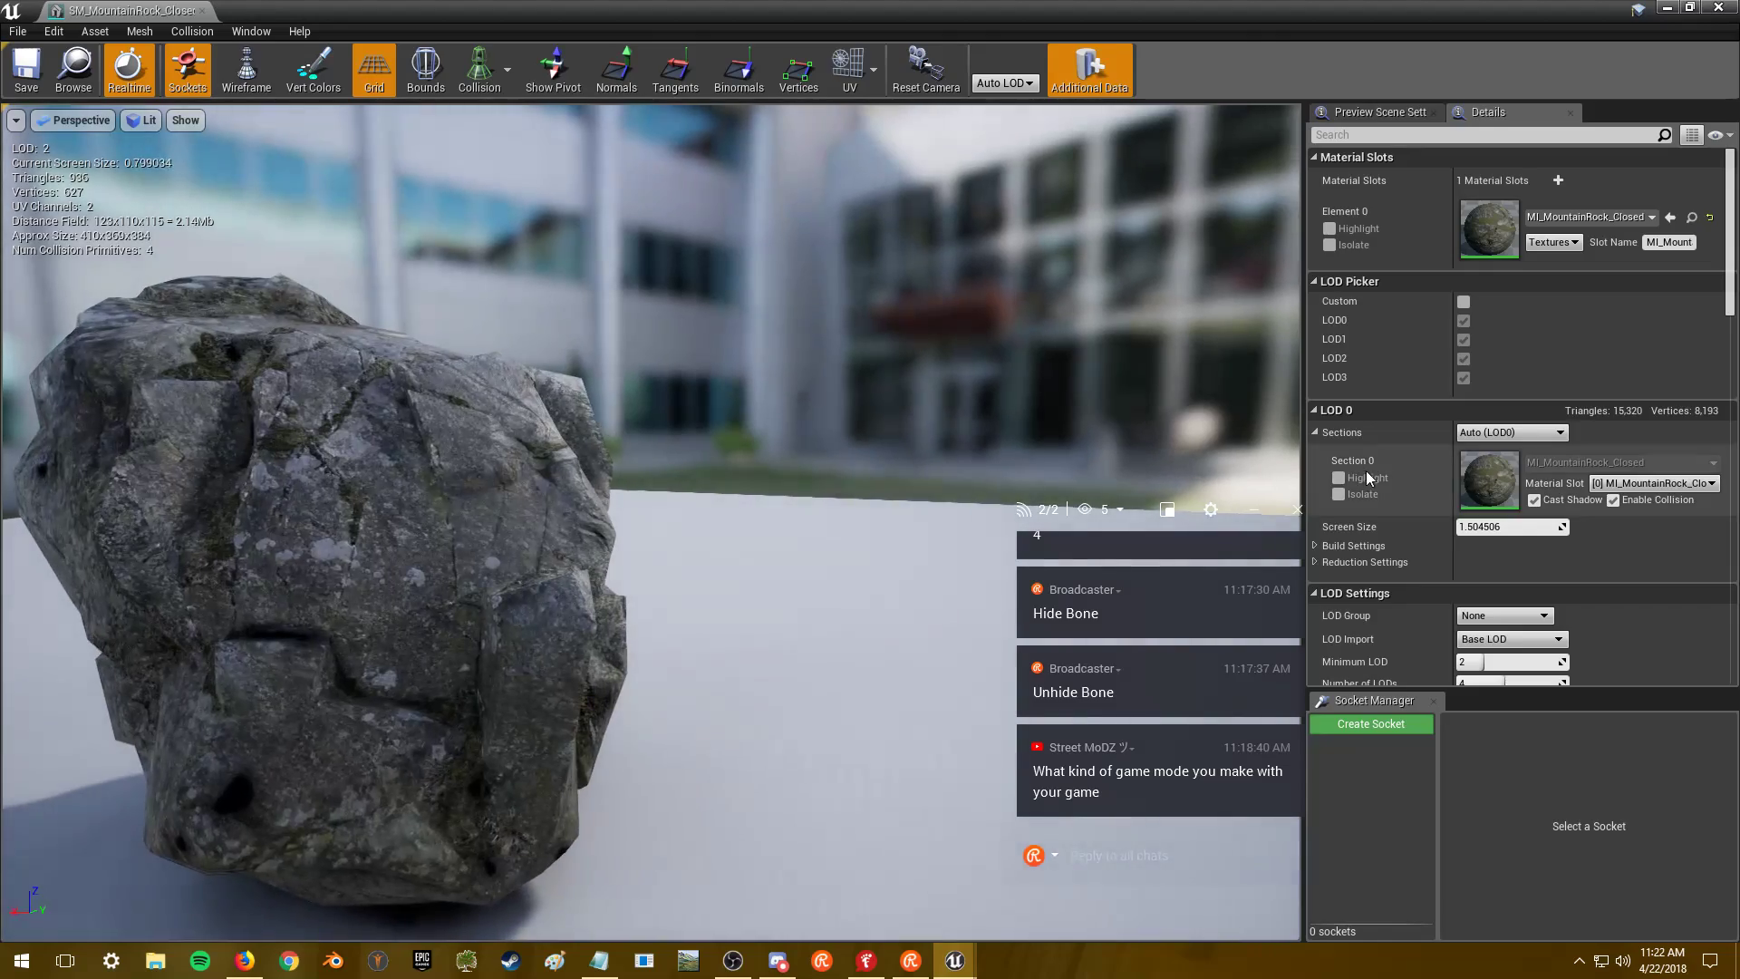
drag(830, 437, 766, 425)
- Settle on a Minimum LOD of 1 and orbit to check the rock's detail
click(1486, 661)
text(1)
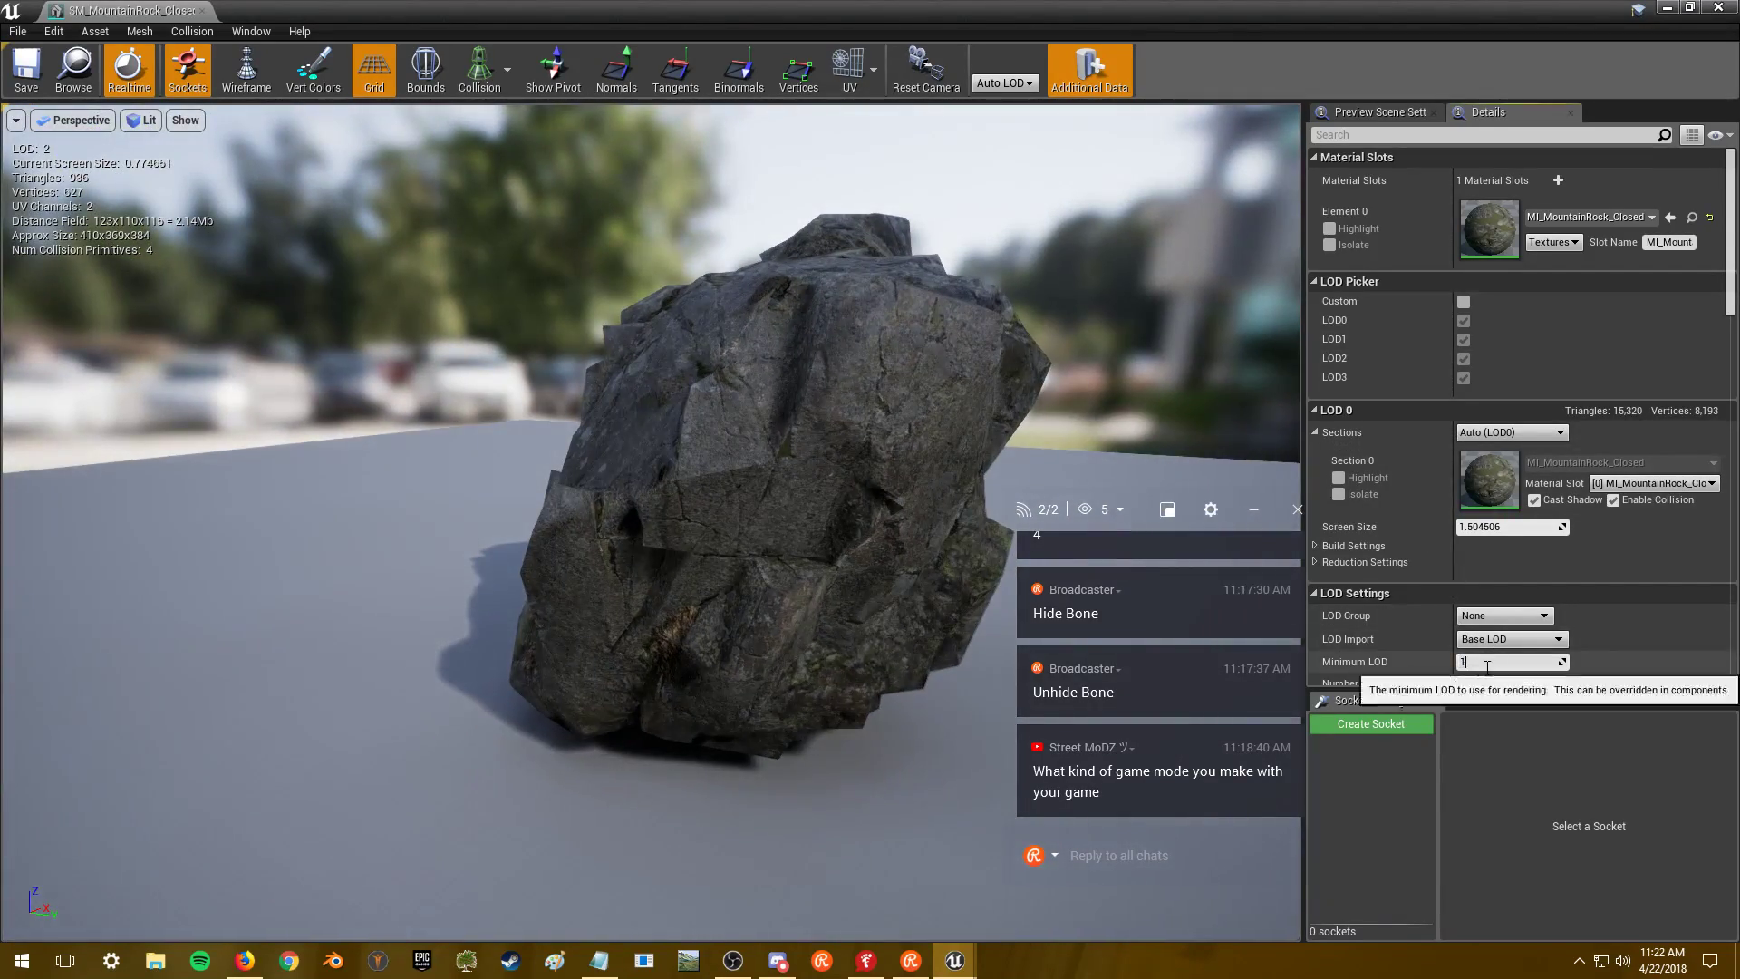
key(Return)
drag(765, 424, 653, 497)
drag(1035, 356, 852, 344)
- Open MI_MountainRock_Closed and its T_MountainRock_Closed_D2 diffuse texture
double_click(1488, 232)
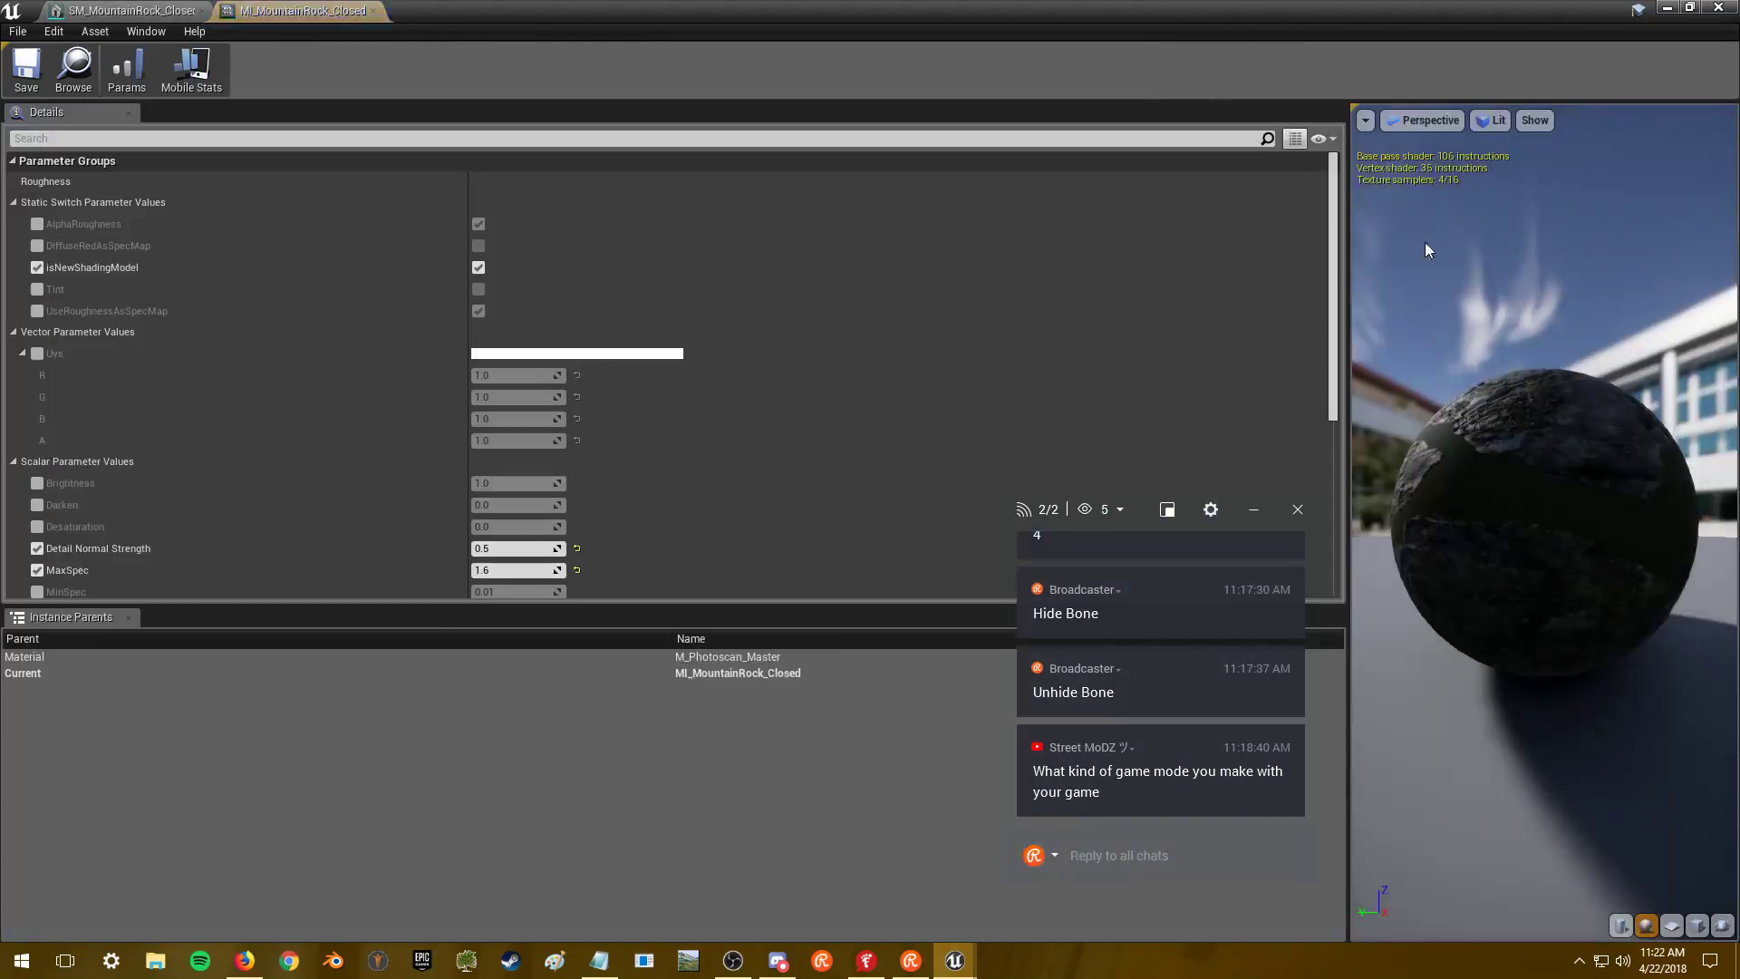
scroll(741, 462, down, 5)
scroll(741, 463, down, 2)
double_click(513, 320)
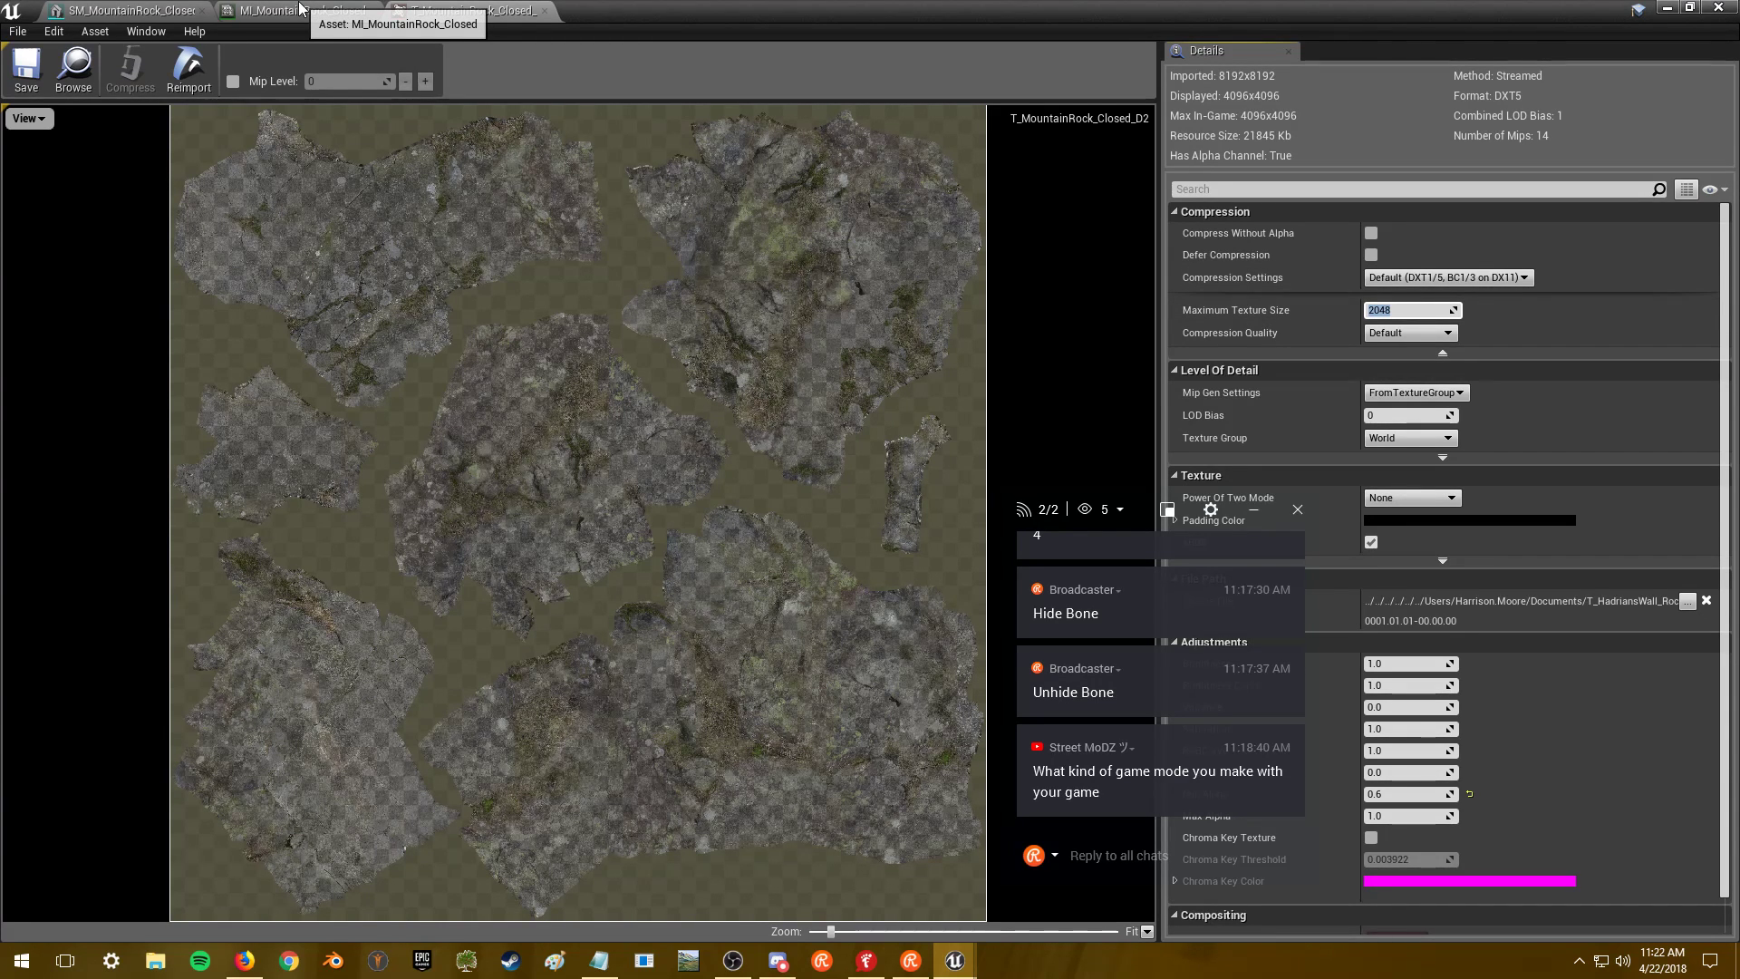
key(alt+Tab)
key(alt+Tab)
key(alt+Tab)
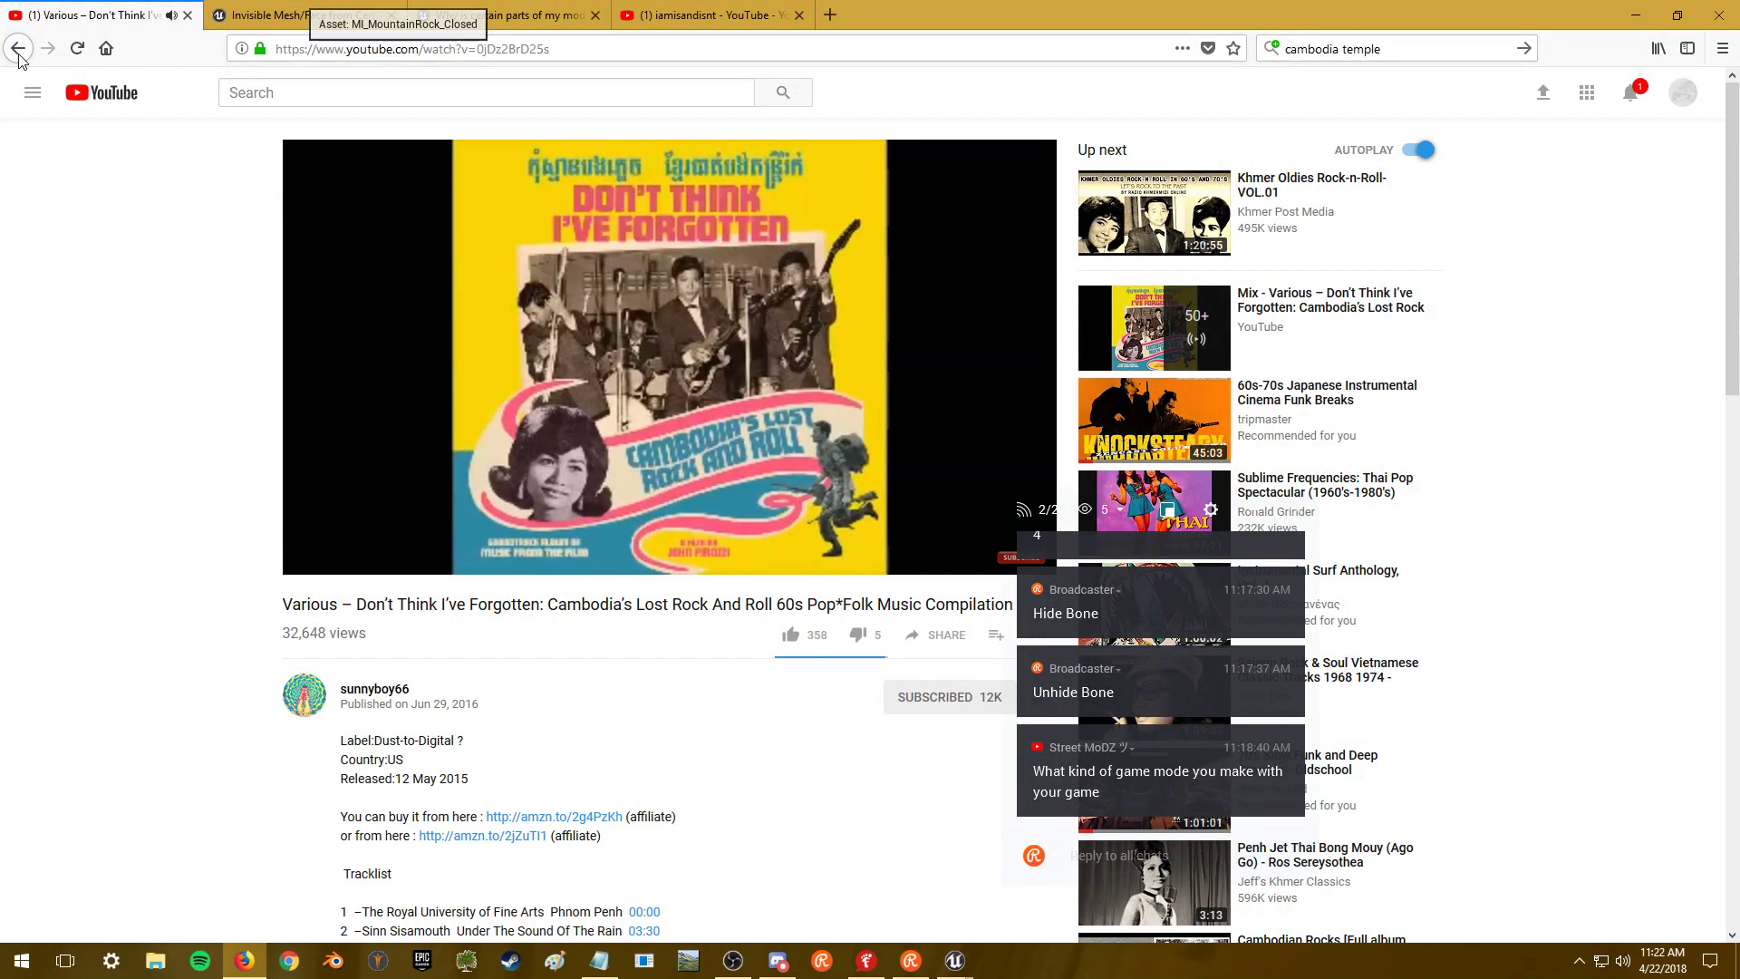
- Play War Of The Surf Guitars from the uploader's channel and minimise Firefox
click(18, 49)
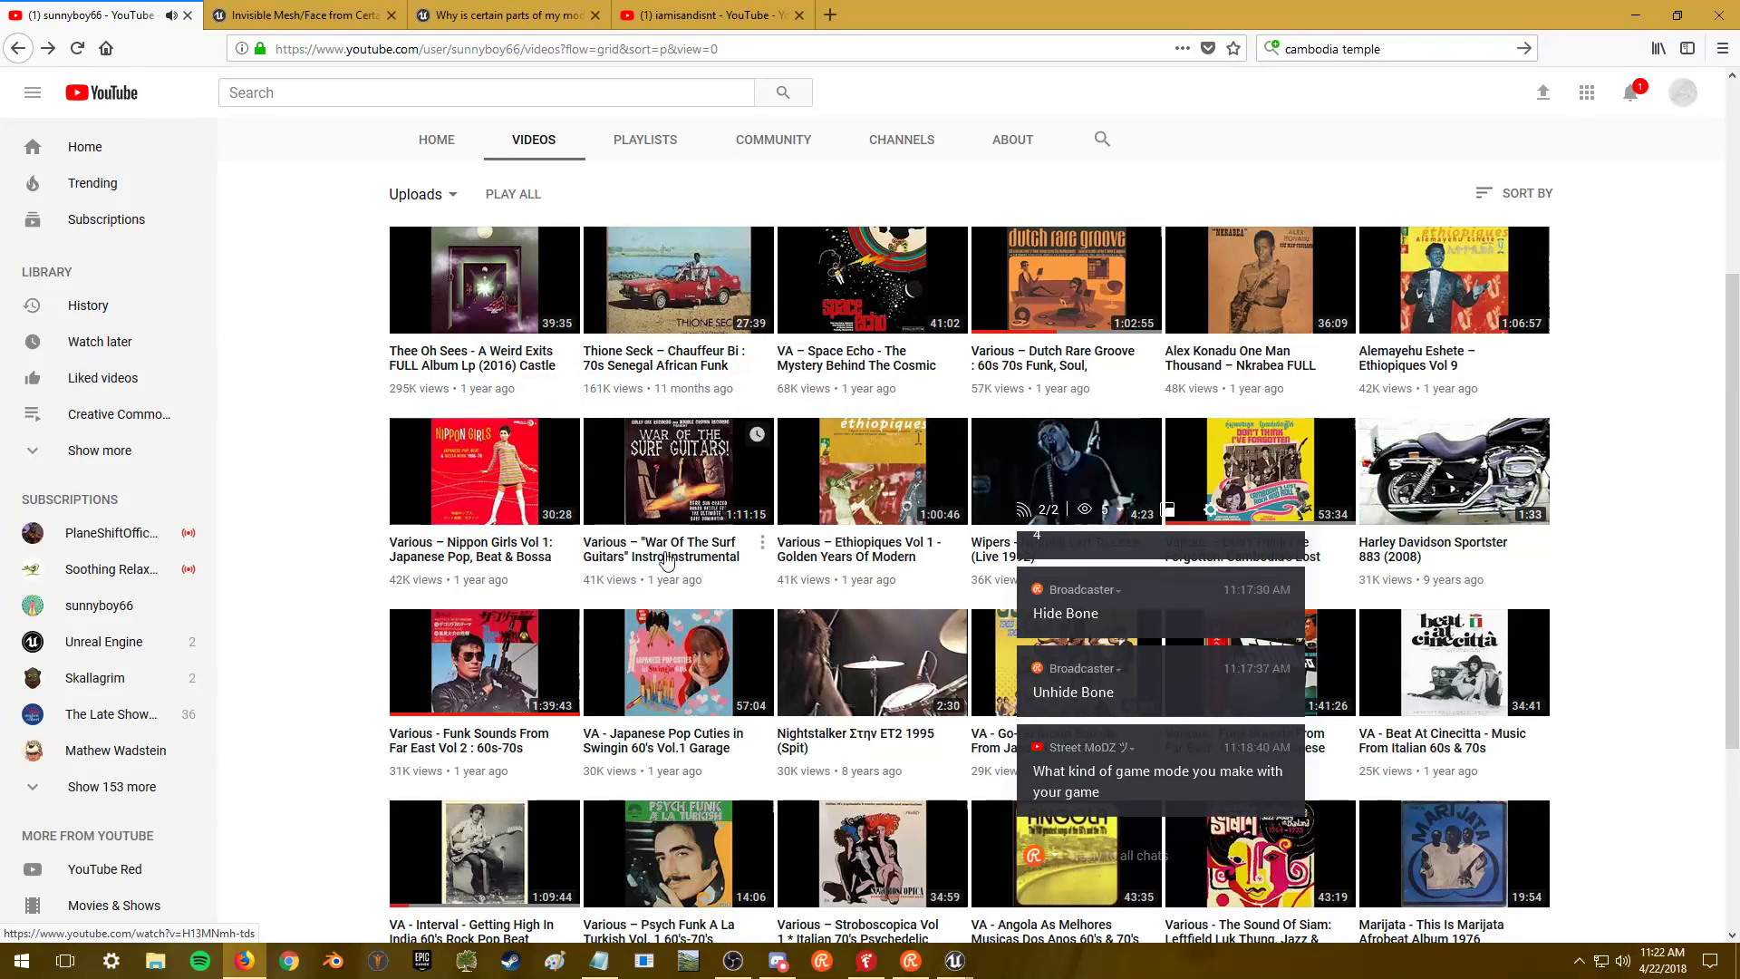
click(659, 562)
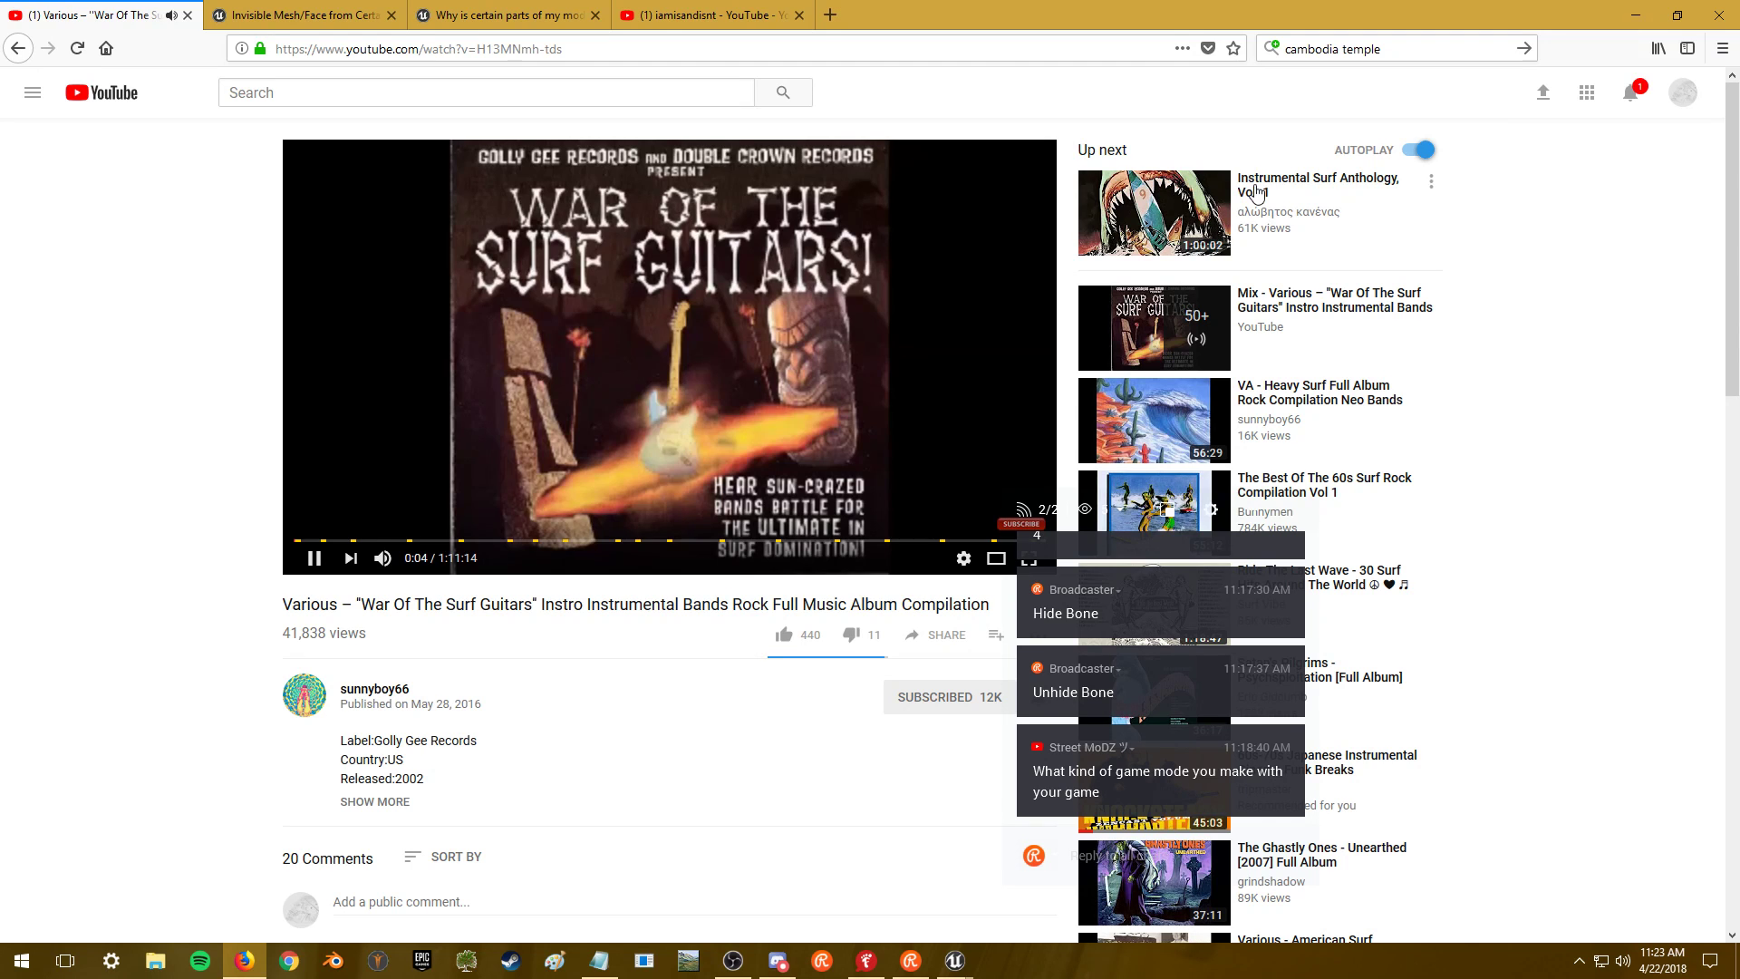
click(1638, 16)
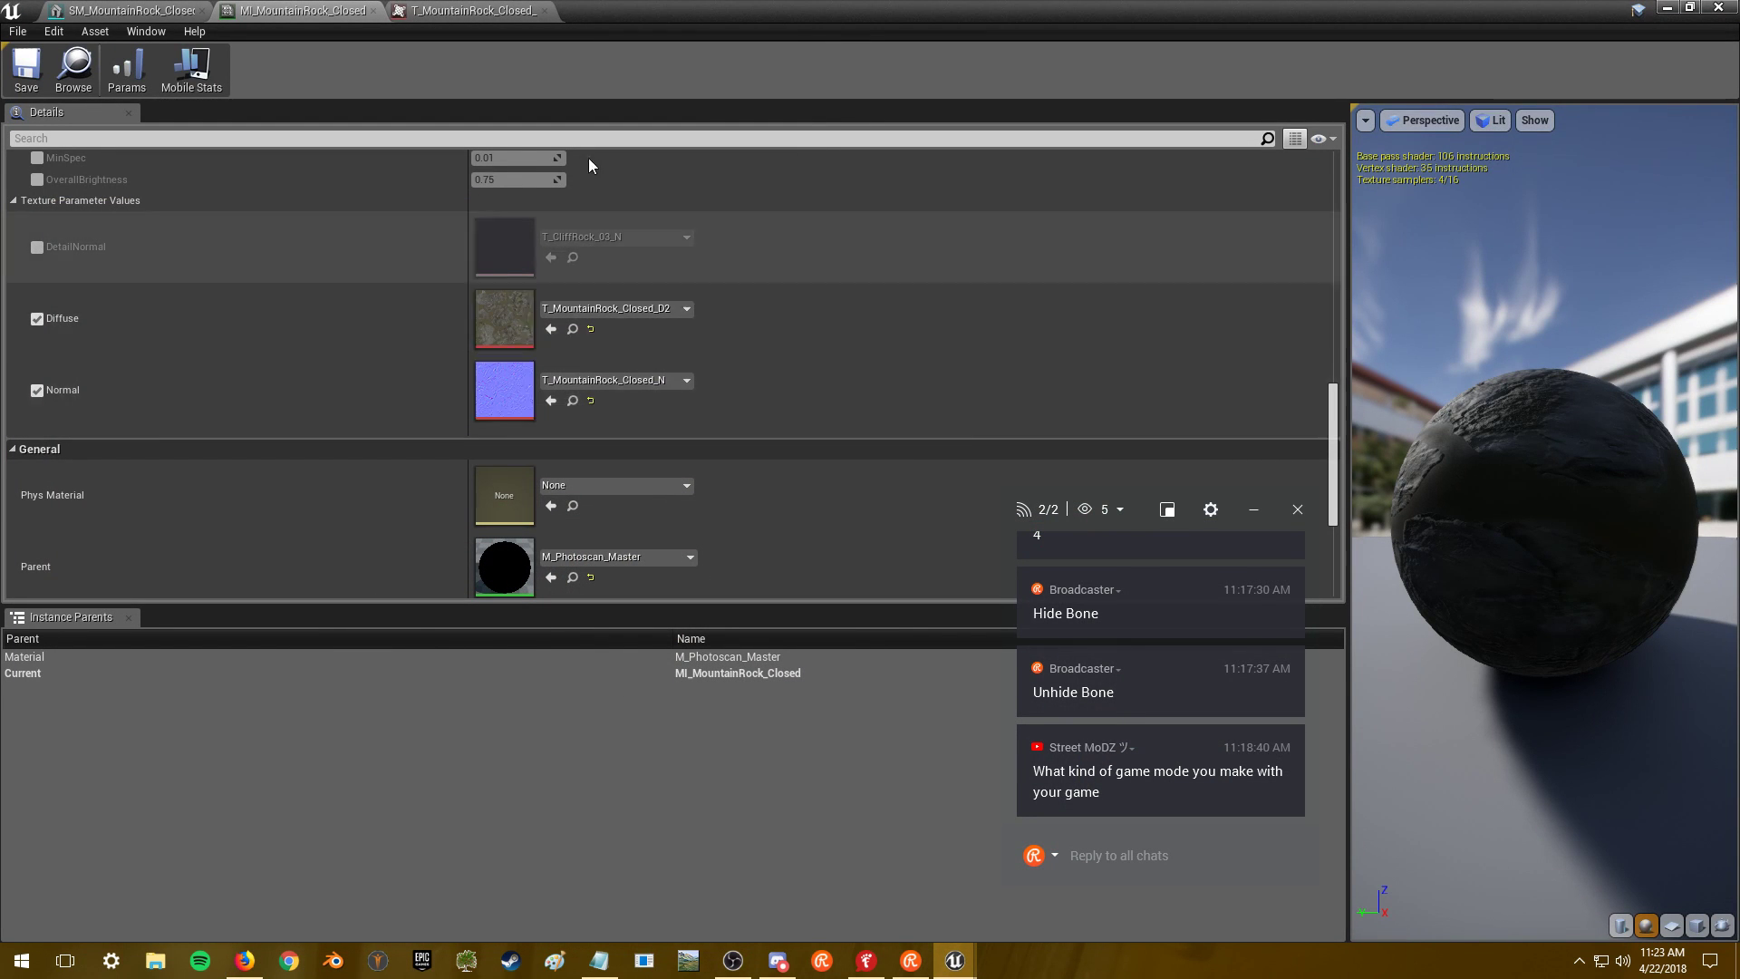
- Open the T_MountainRock_Closed_N normal map and set its Maximum Texture Size to 2048
click(489, 13)
click(304, 10)
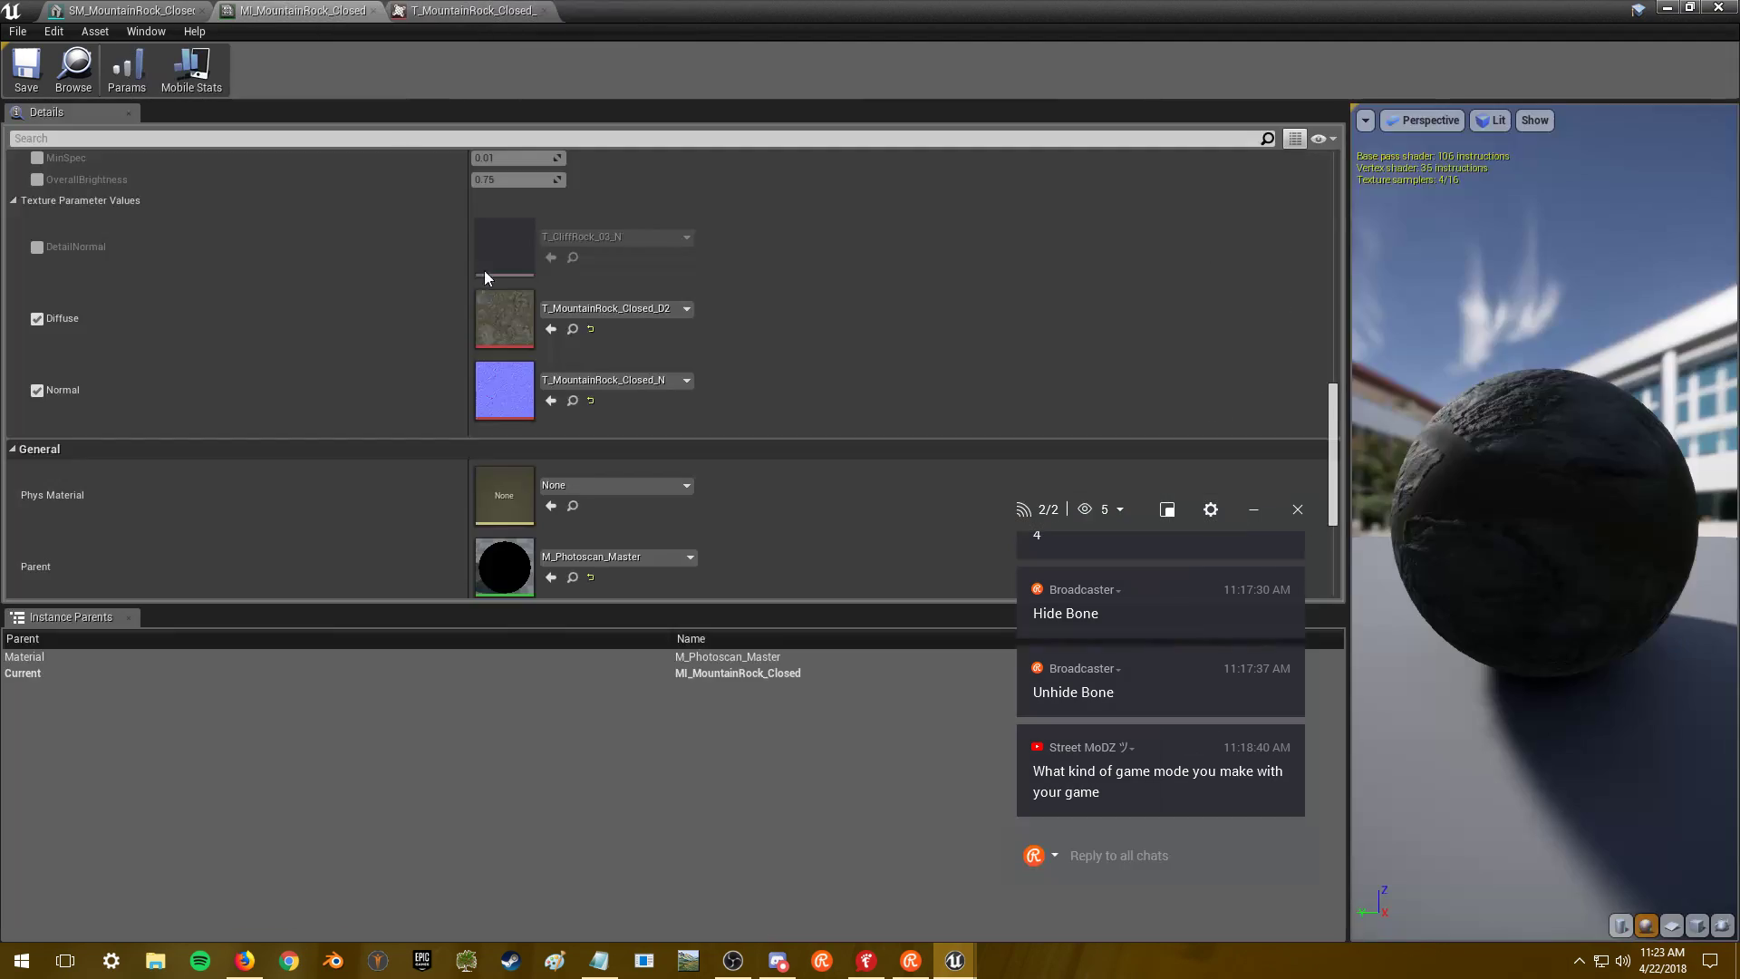
double_click(505, 391)
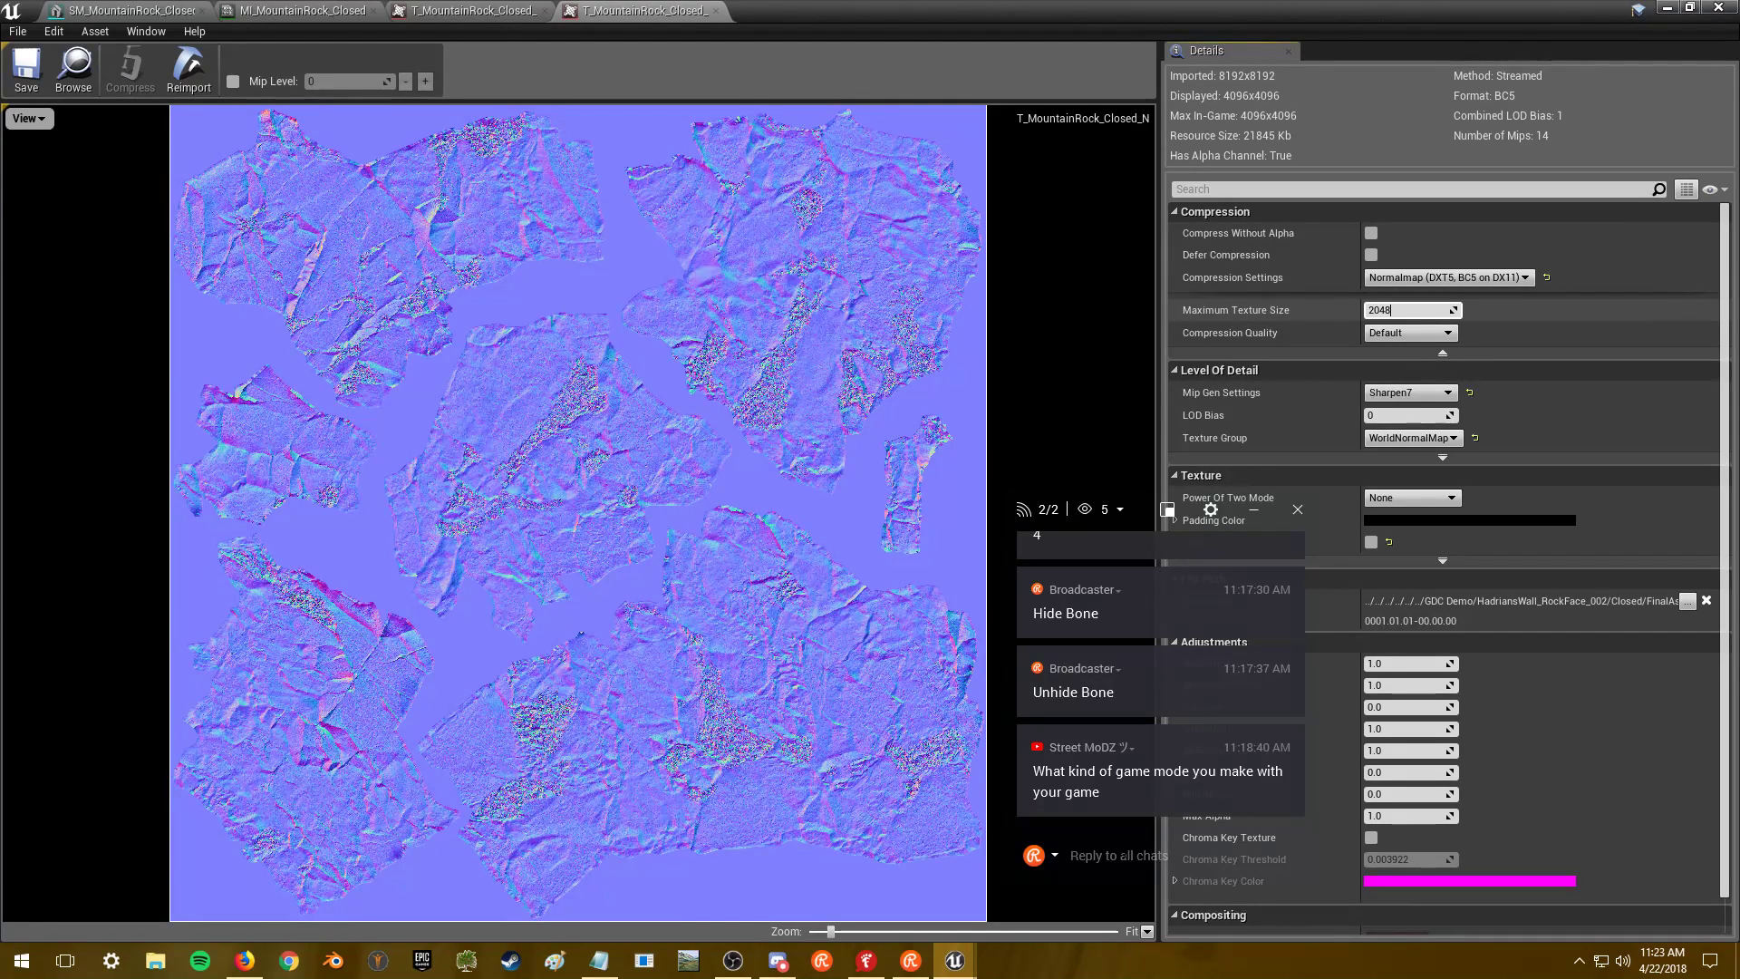
key(Return)
- Reply 'RPG, like classic MUDs' in the stream chat
click(1122, 861)
text(RPG, like class)
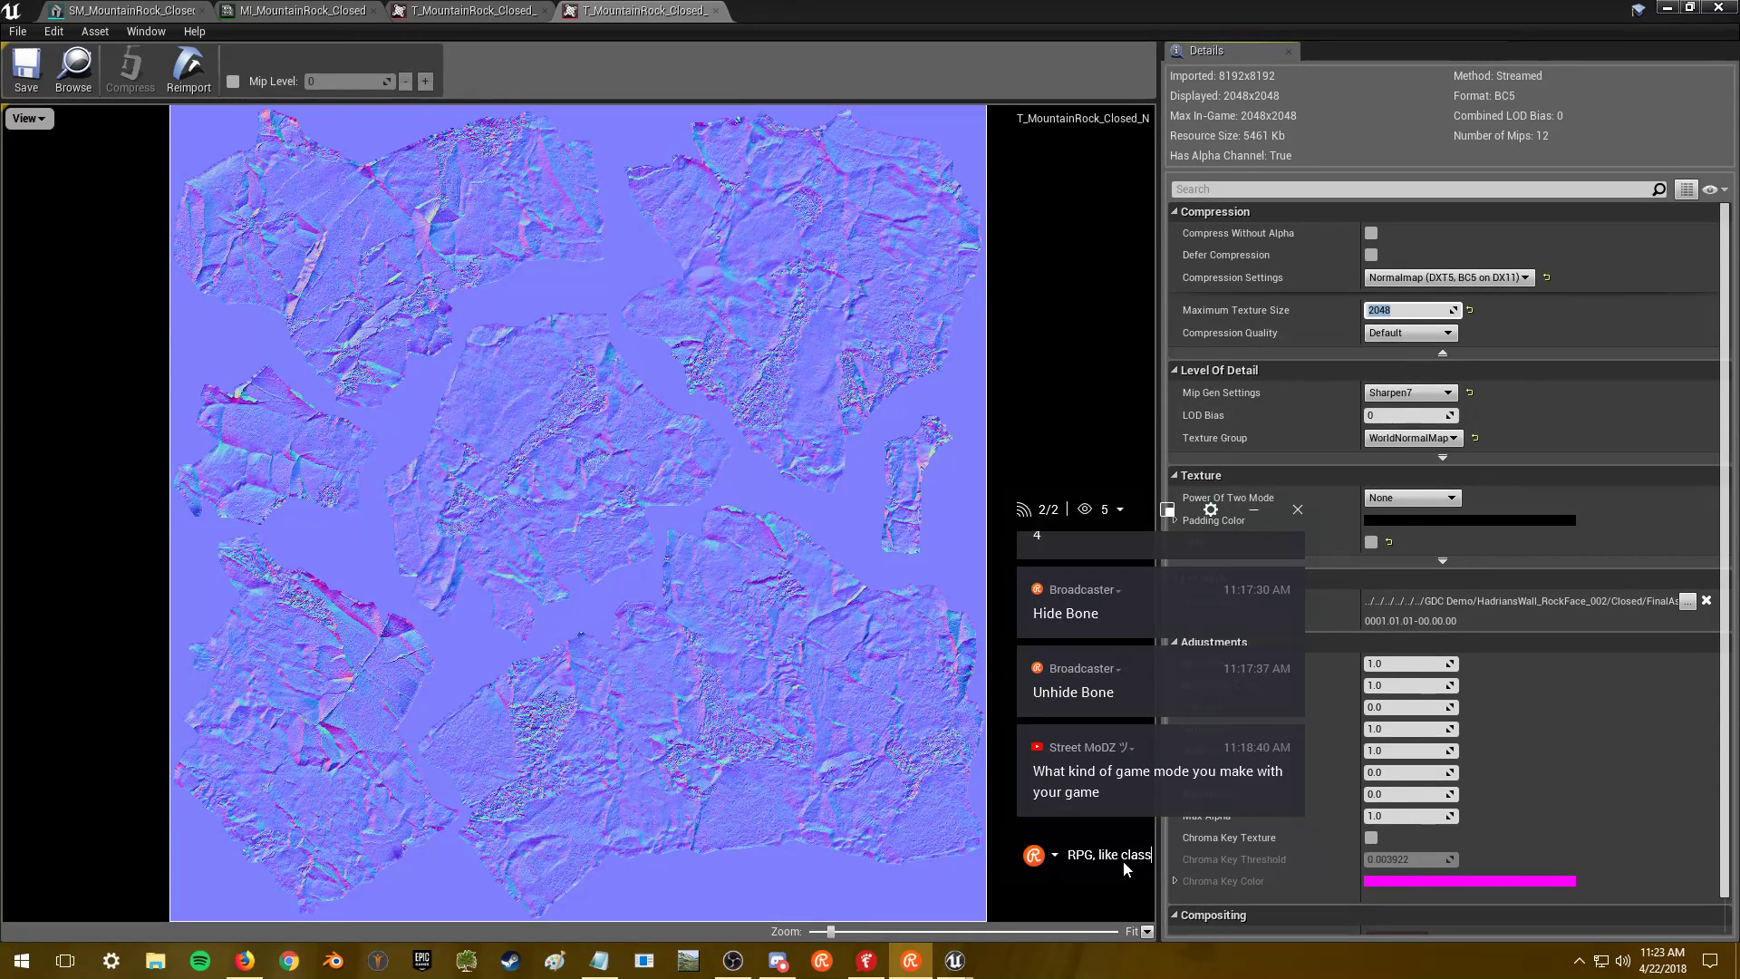
text(ic MUDs)
key(Return)
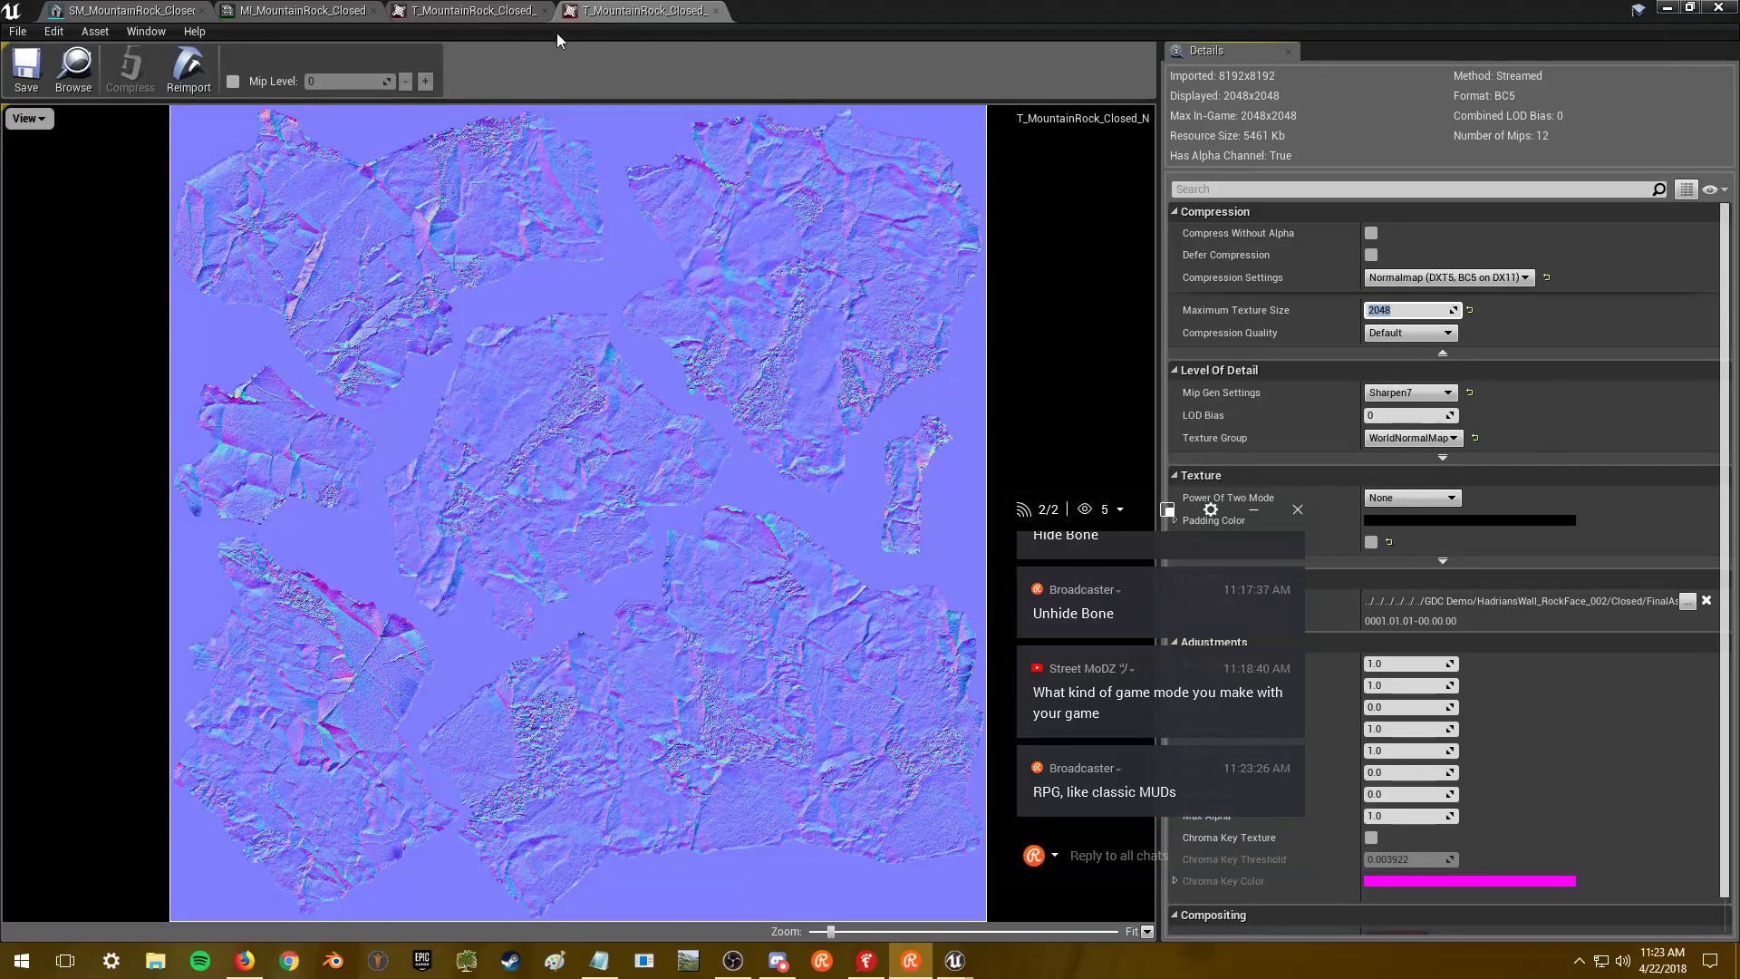
- Save the normal and diffuse textures and close the texture editor window
click(41, 86)
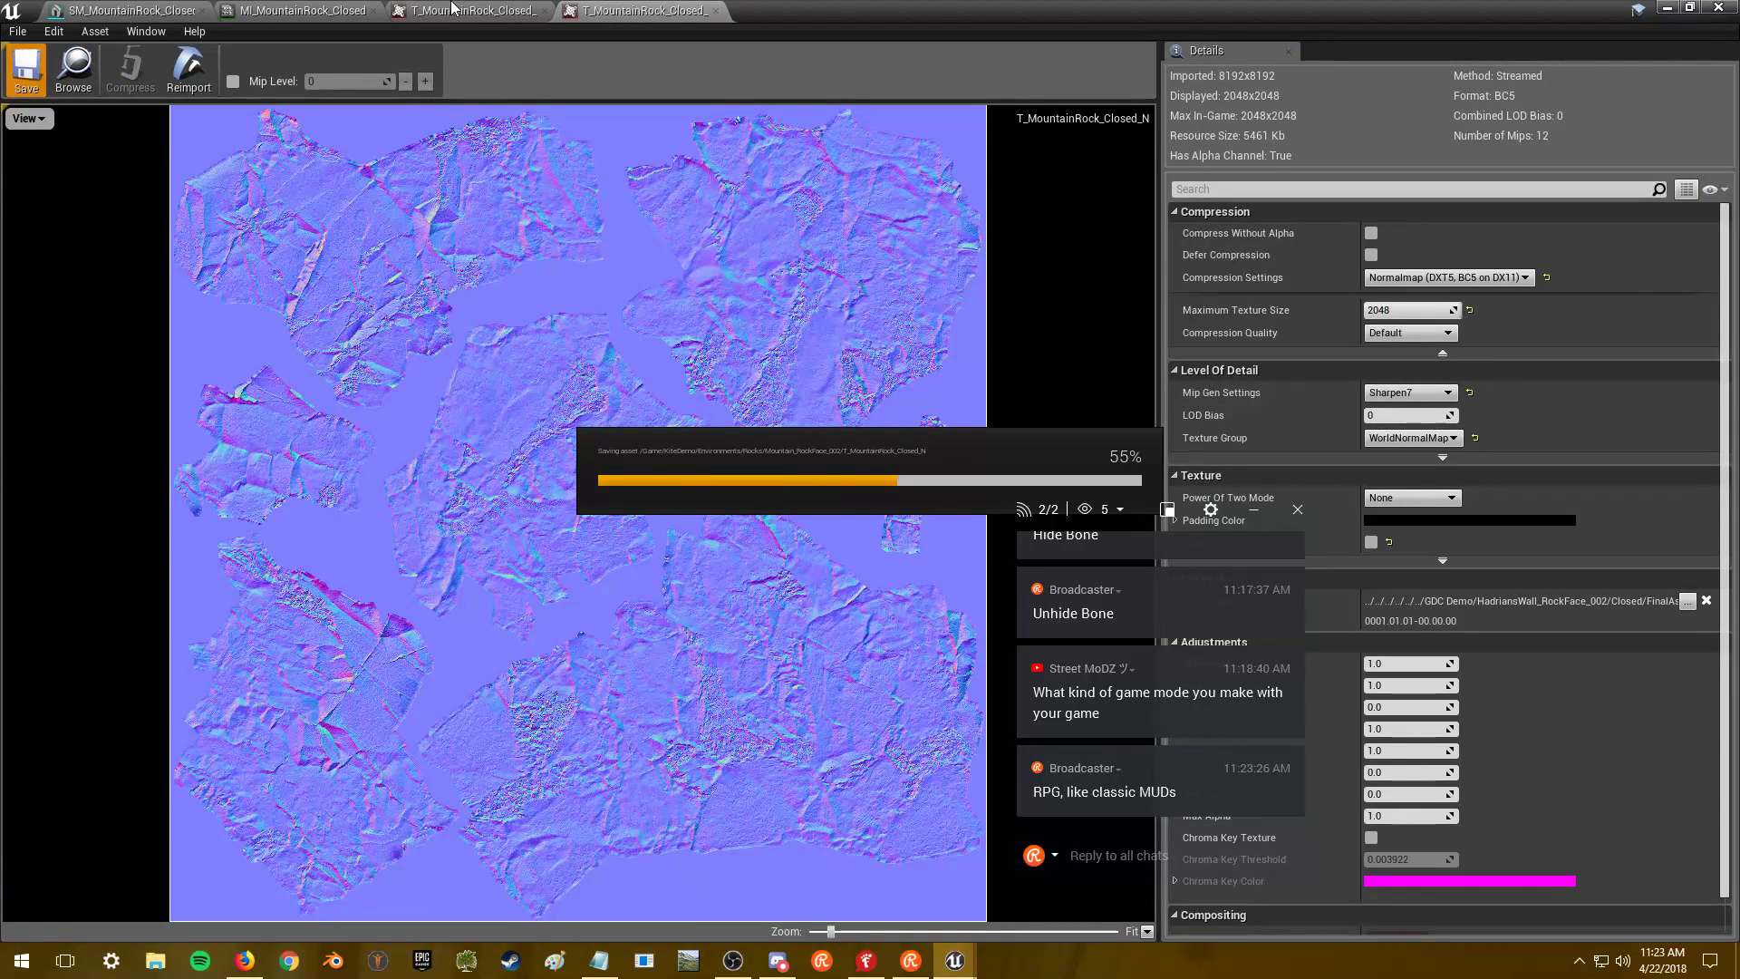
click(453, 9)
click(27, 71)
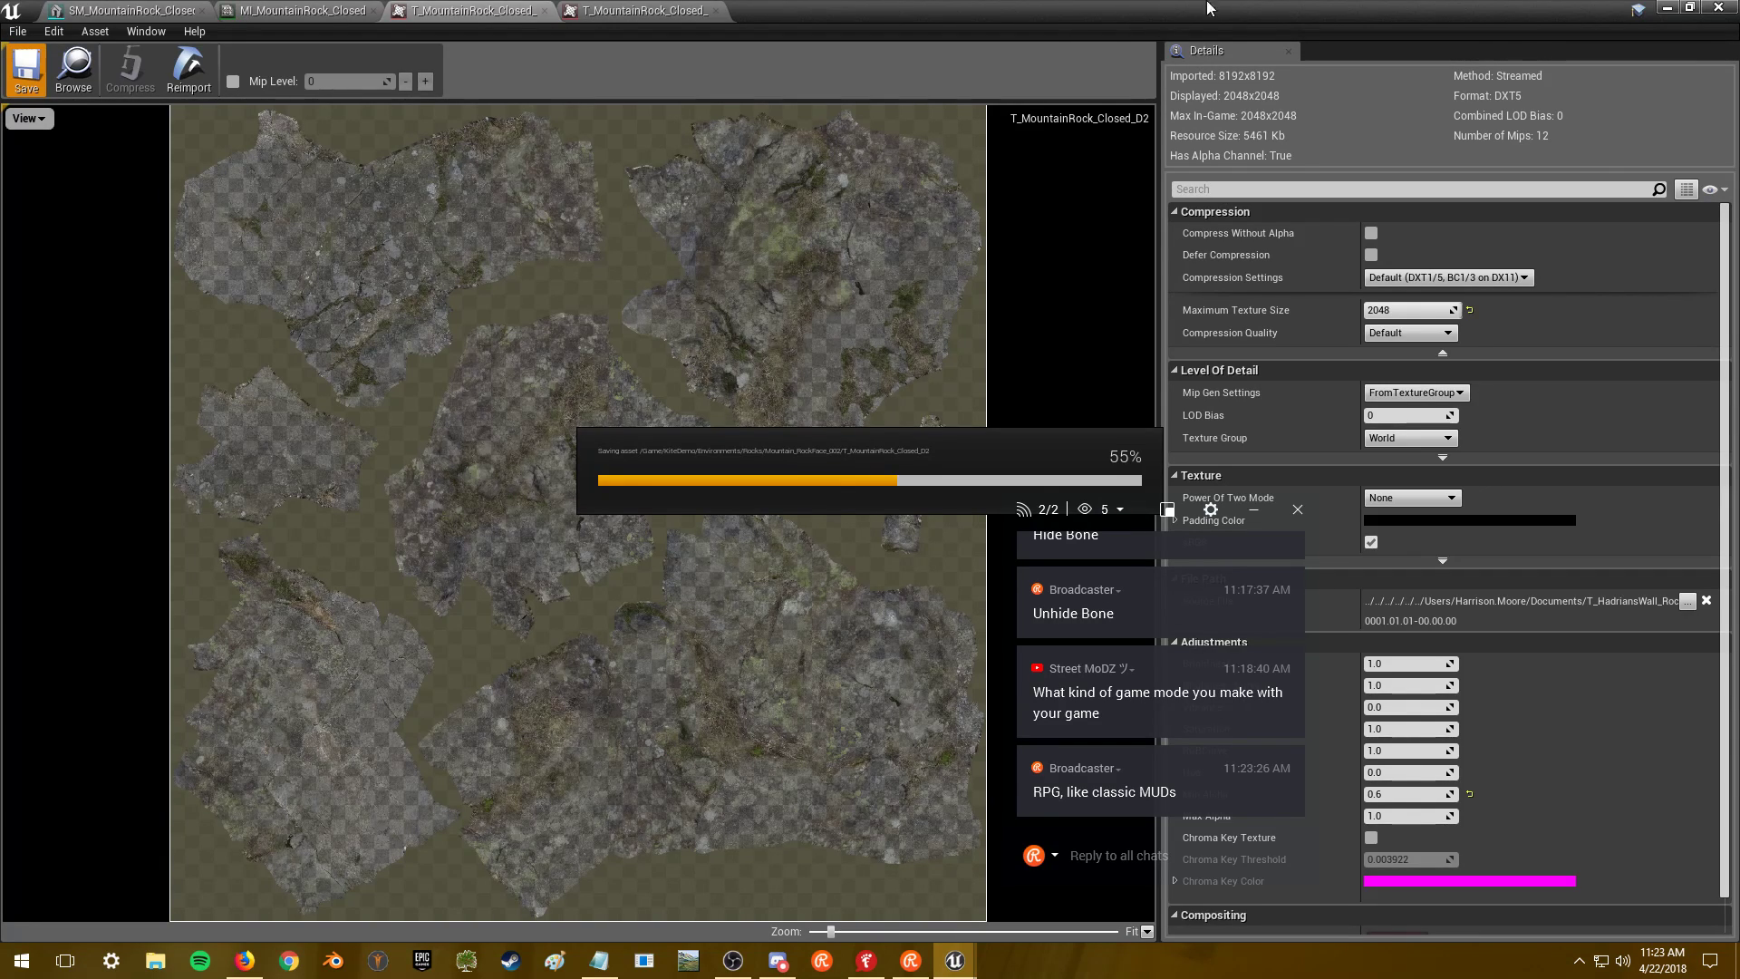
click(1726, 9)
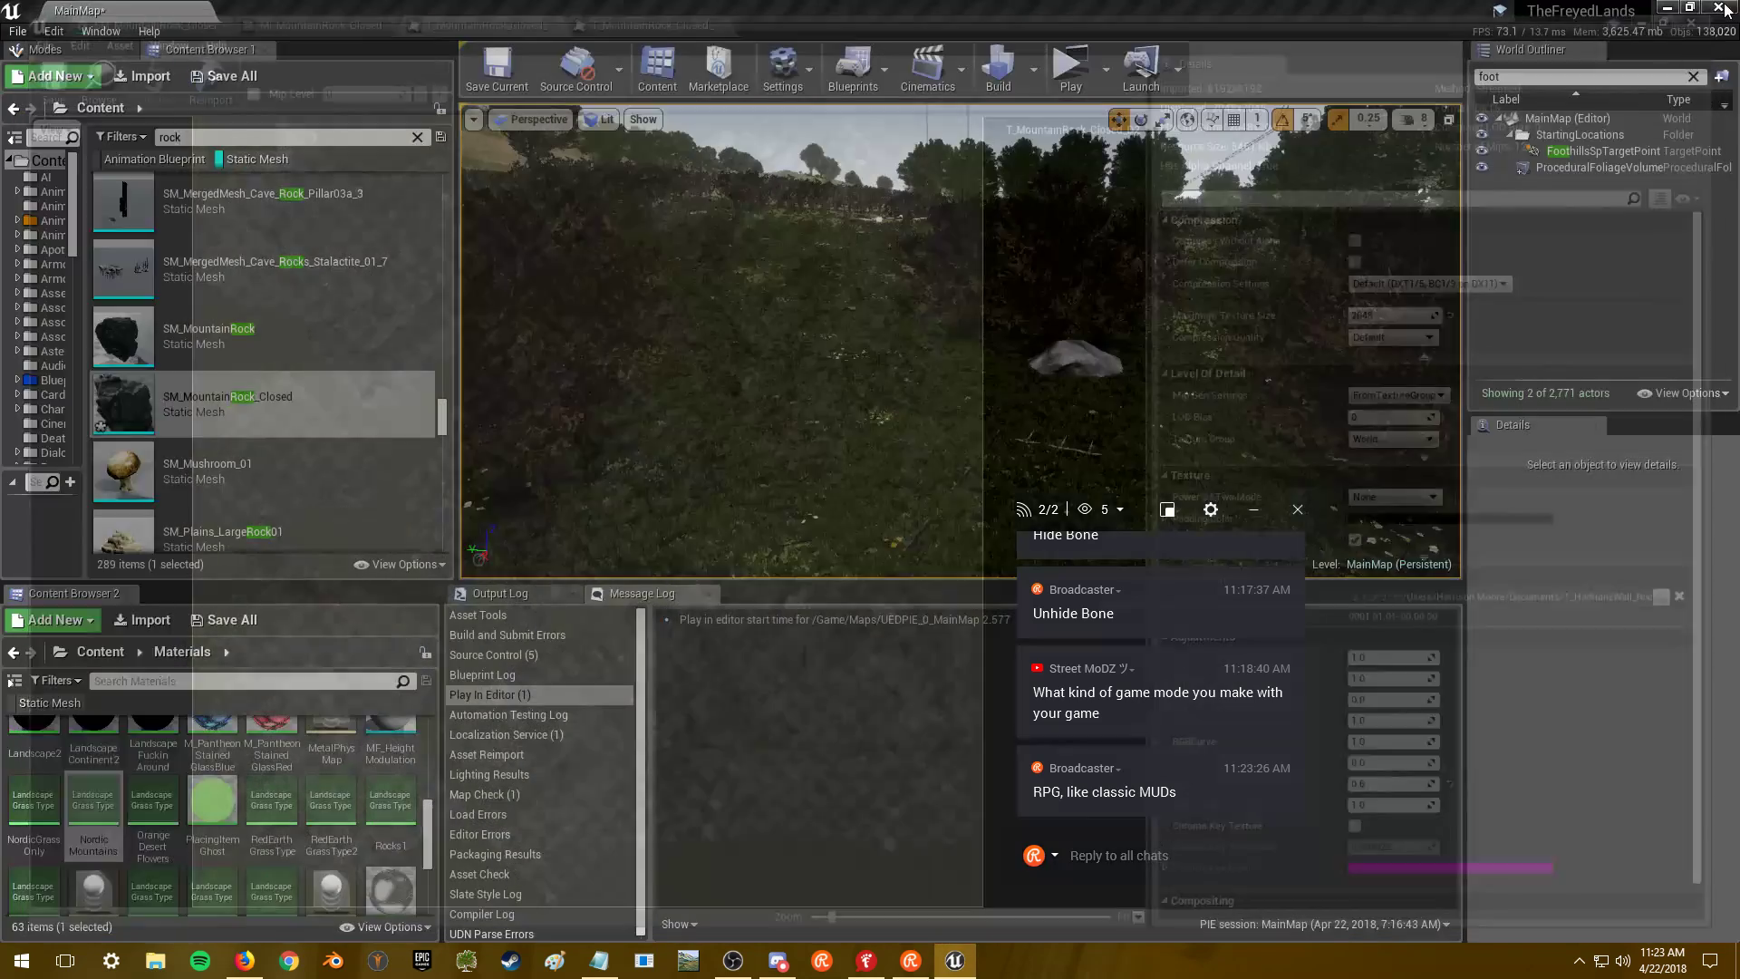
- Move the chat overlay aside, scroll the rock list, and reopen SM_MountainRock_Closed
drag(1140, 520, 1605, 525)
right_drag(961, 340, 1015, 398)
key(w)
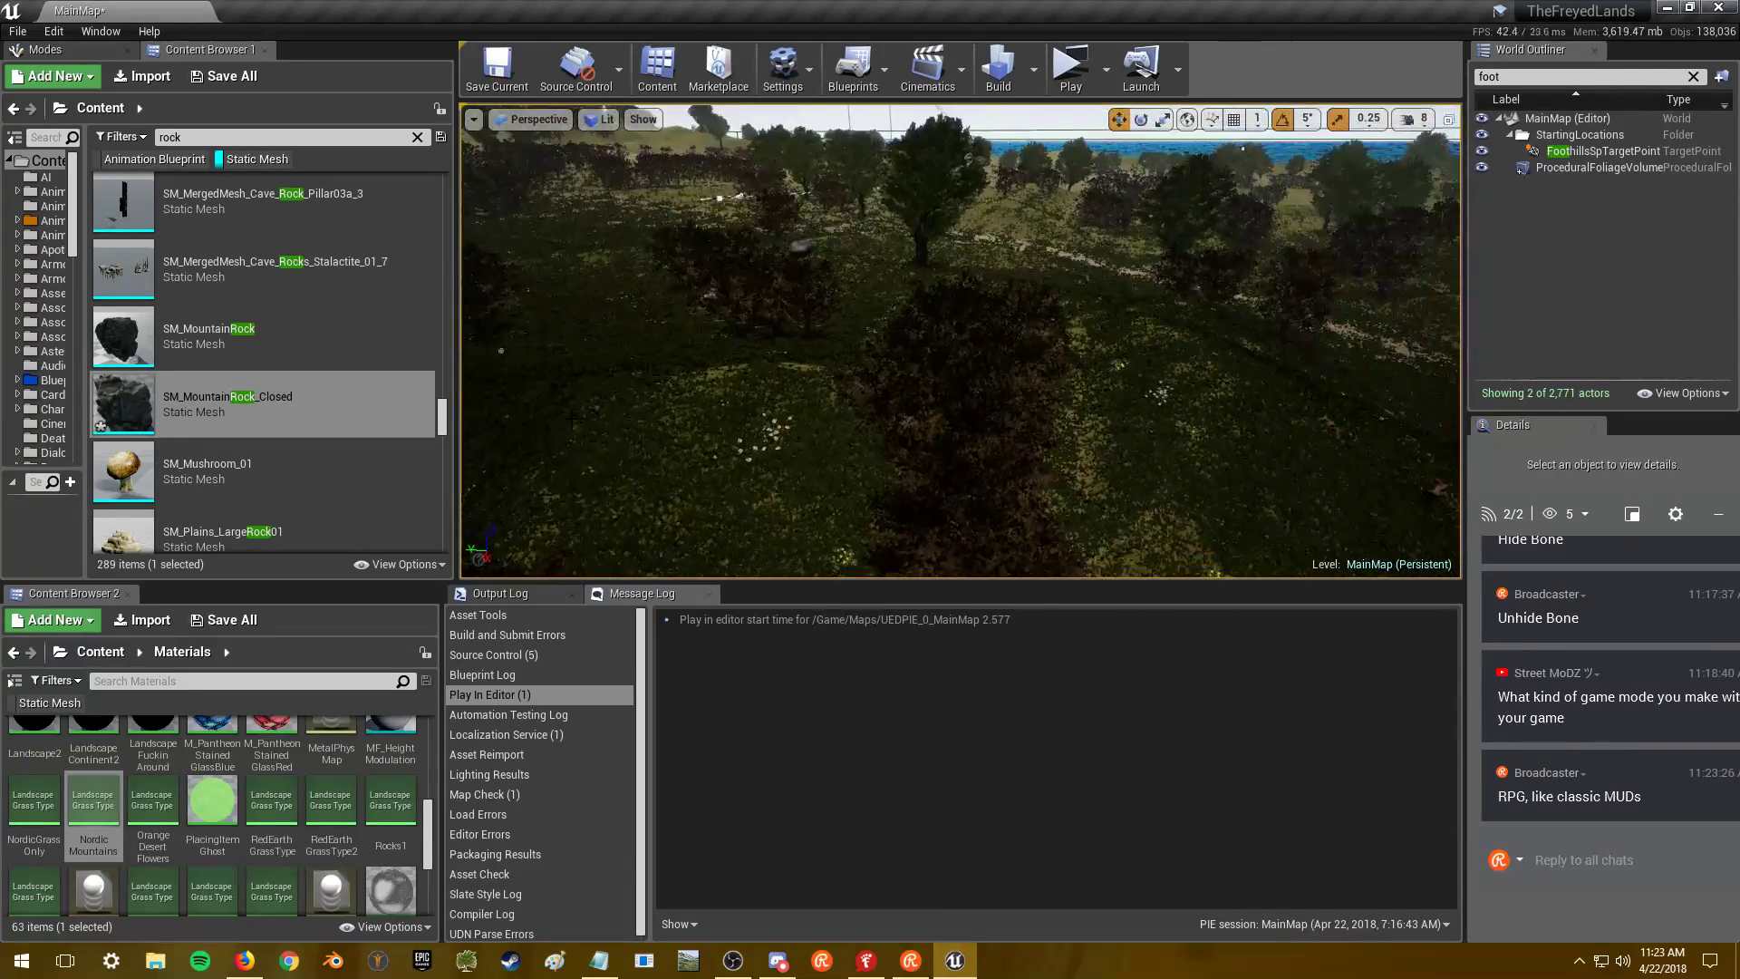
scroll(285, 416, down, 2)
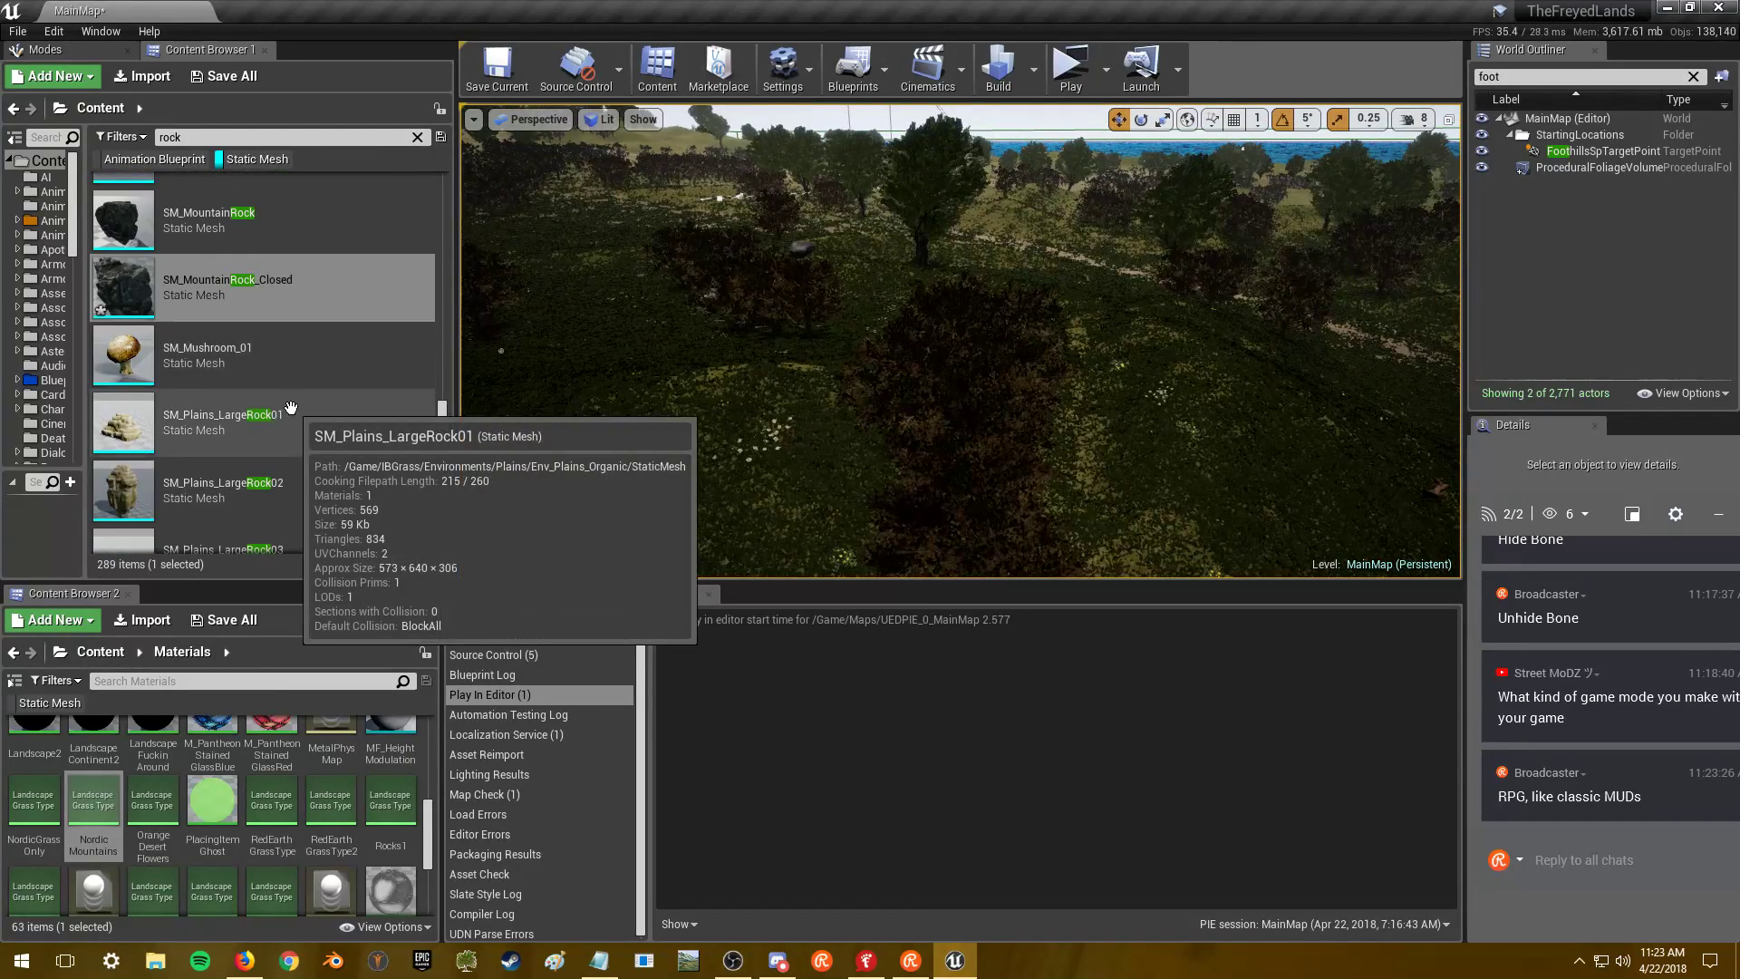
mouse_move(323, 355)
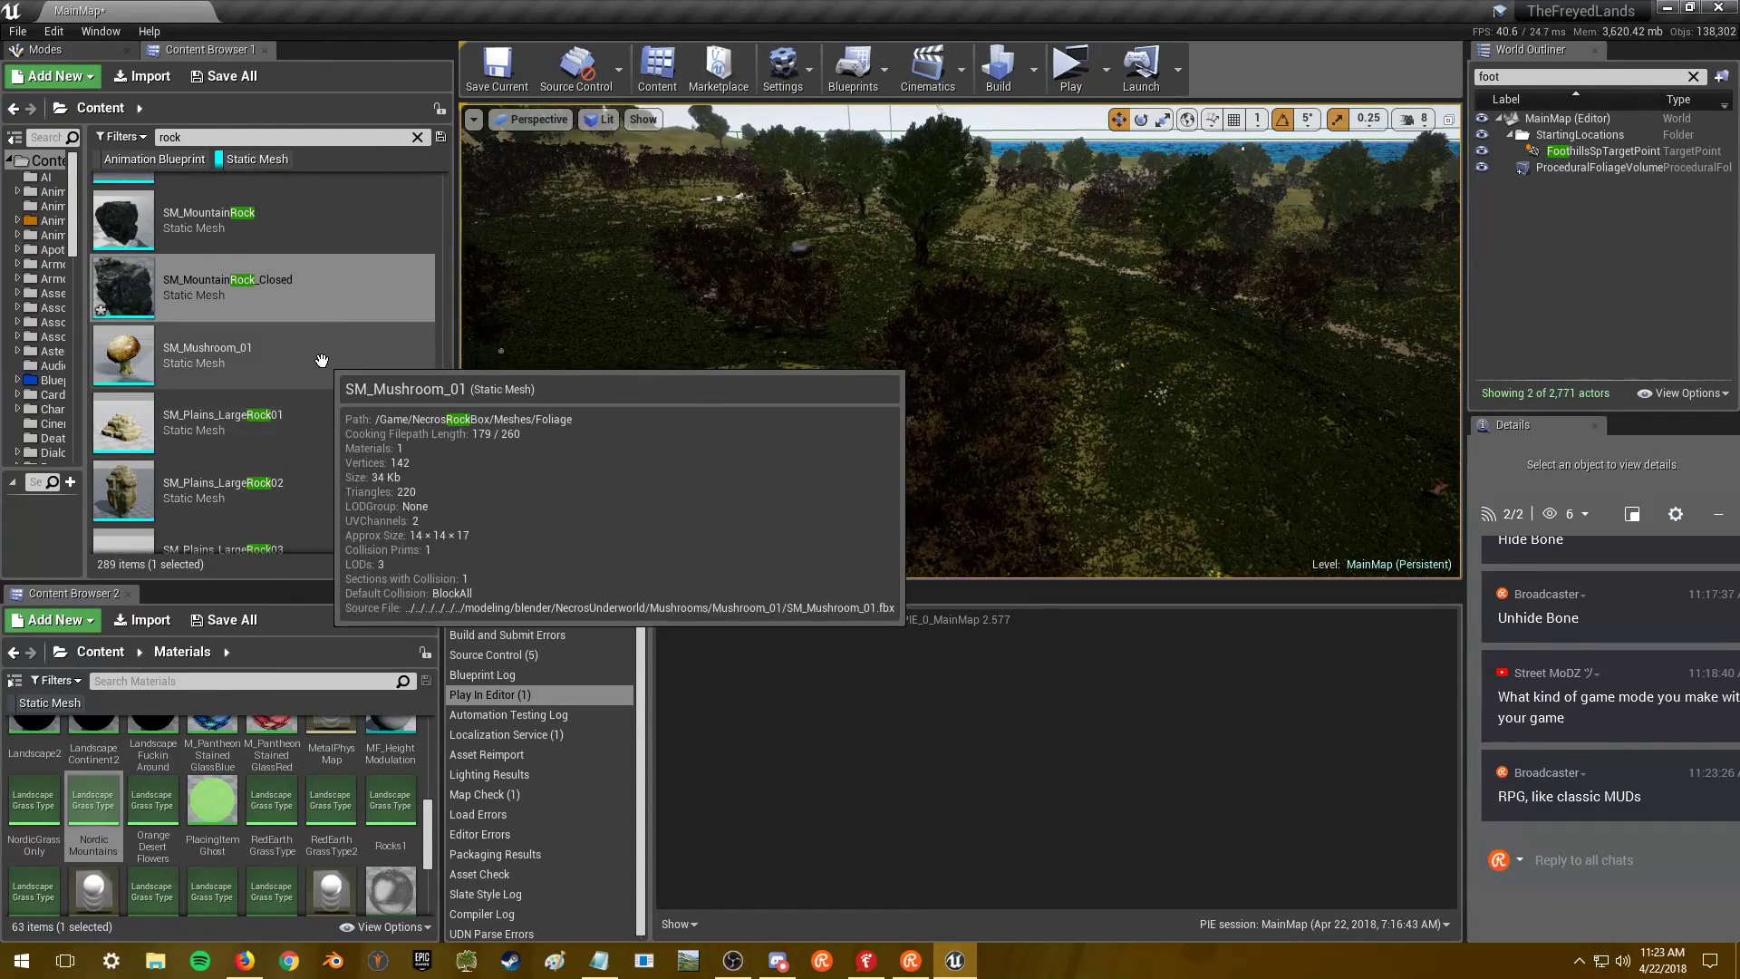
scroll(312, 359, down, 2)
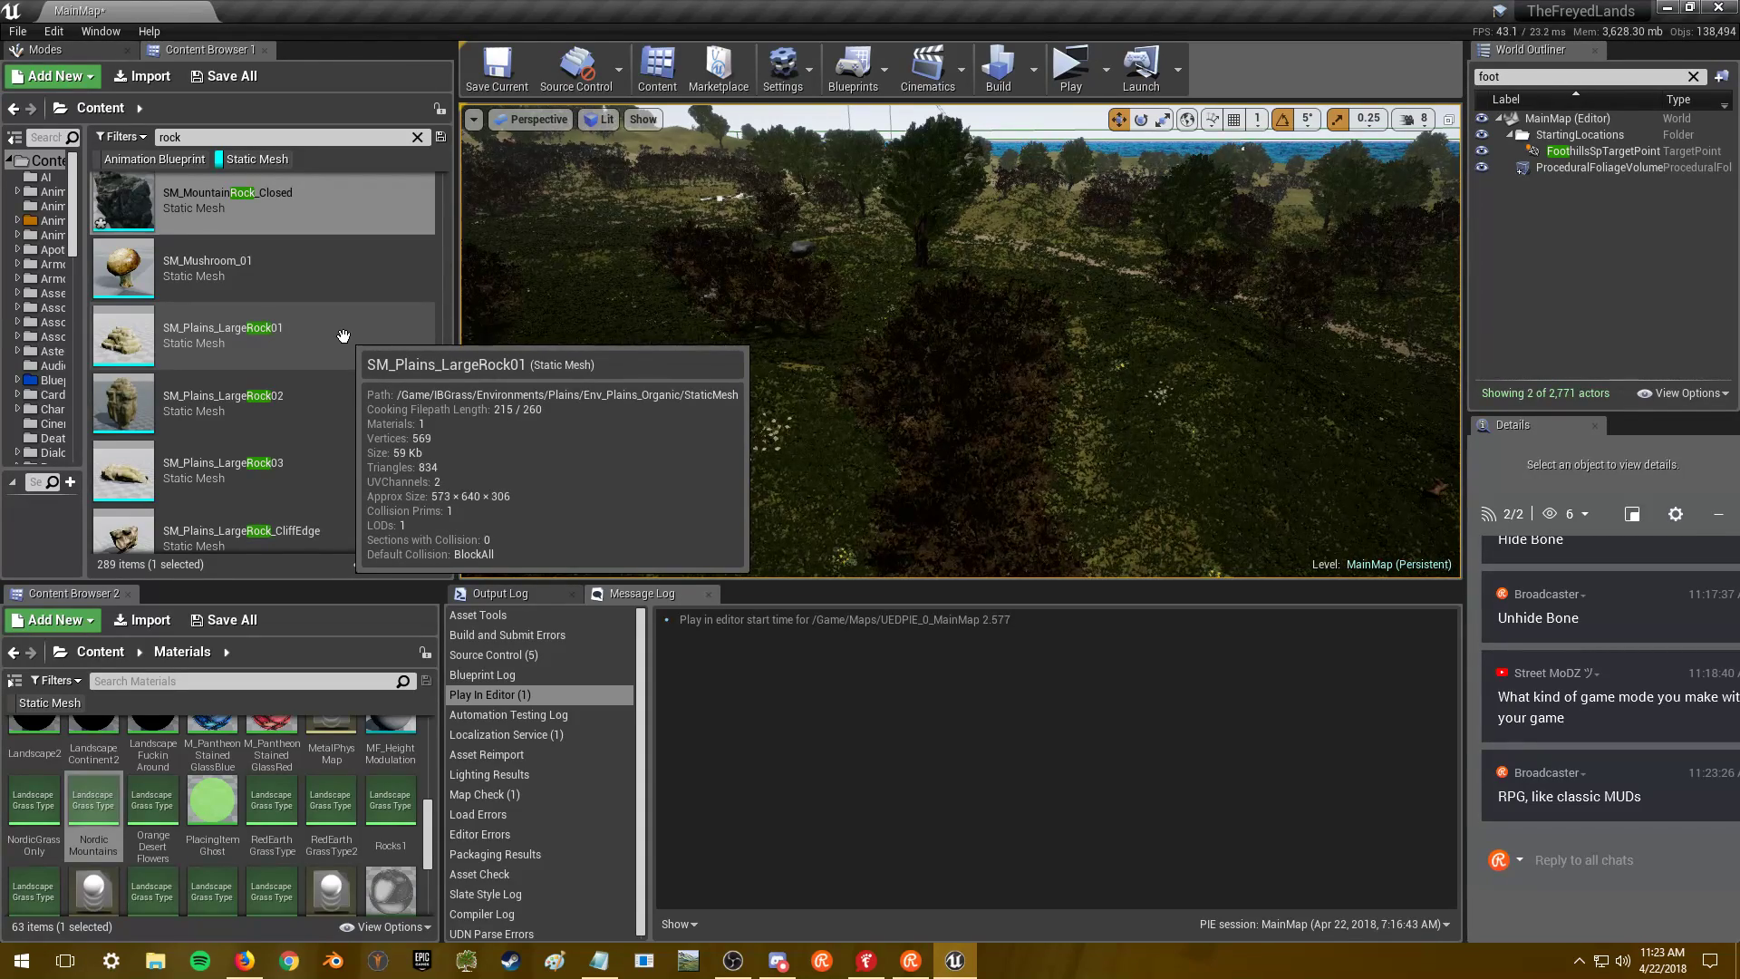
double_click(351, 202)
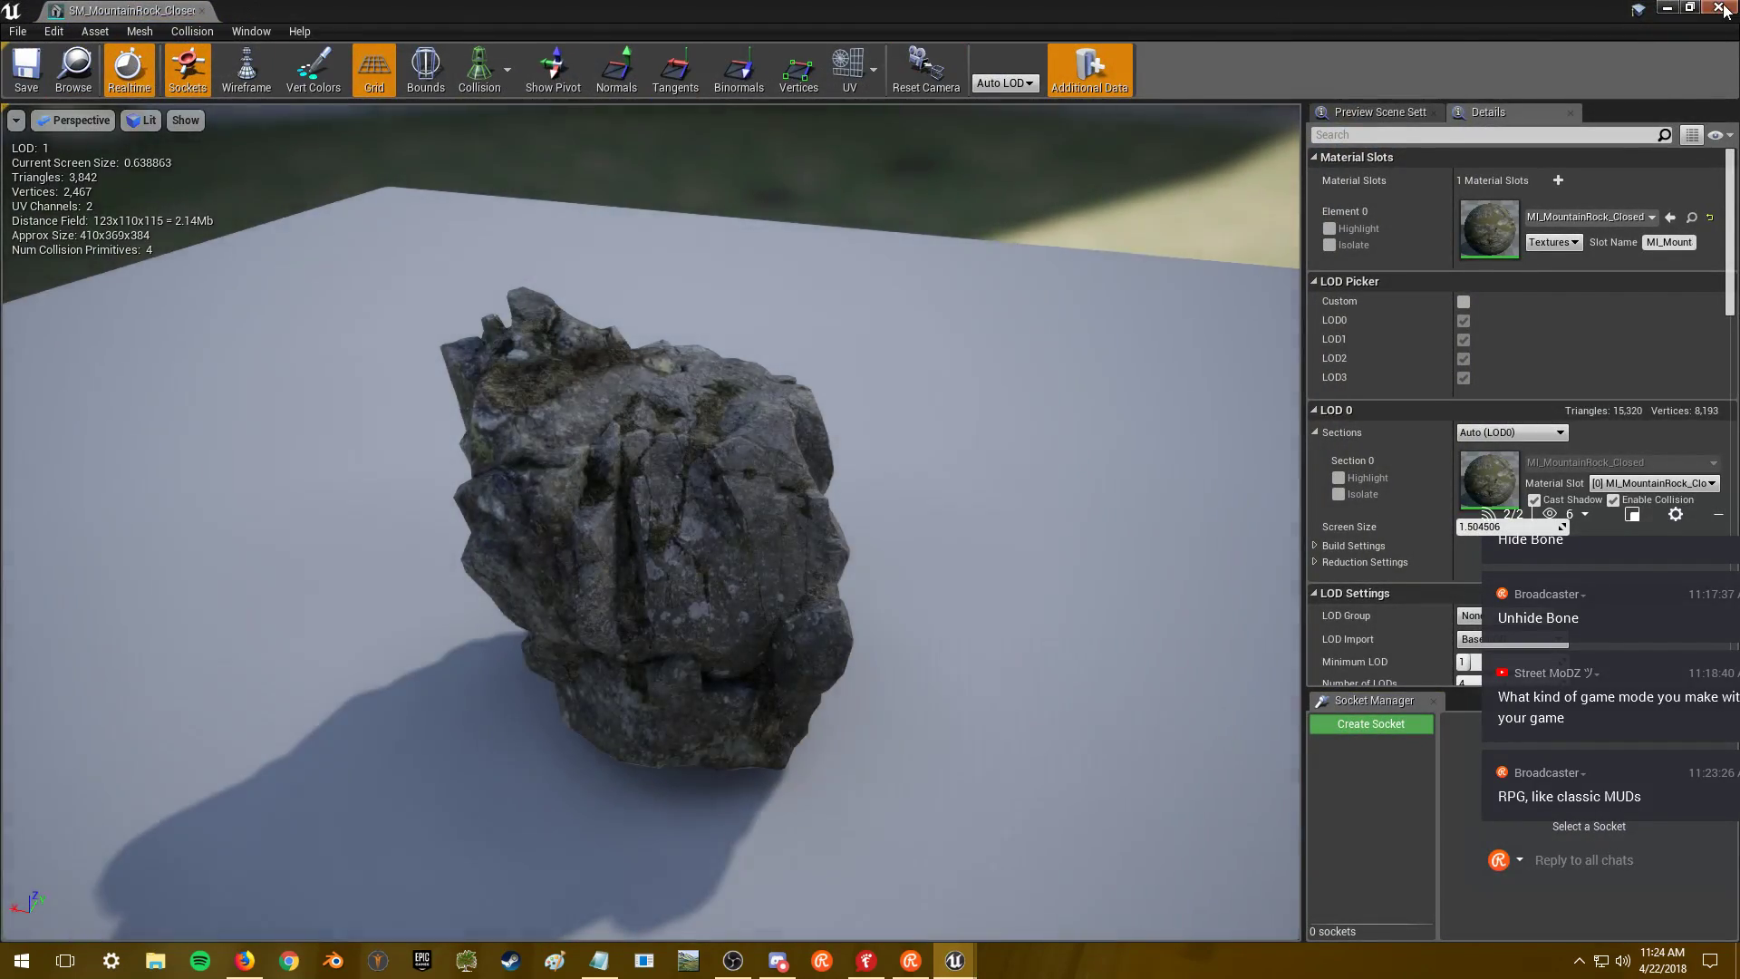
key(alt+Tab)
- Open SM_Plains_LargeRock01 and its M_Plains_LargeRock material
double_click(243, 327)
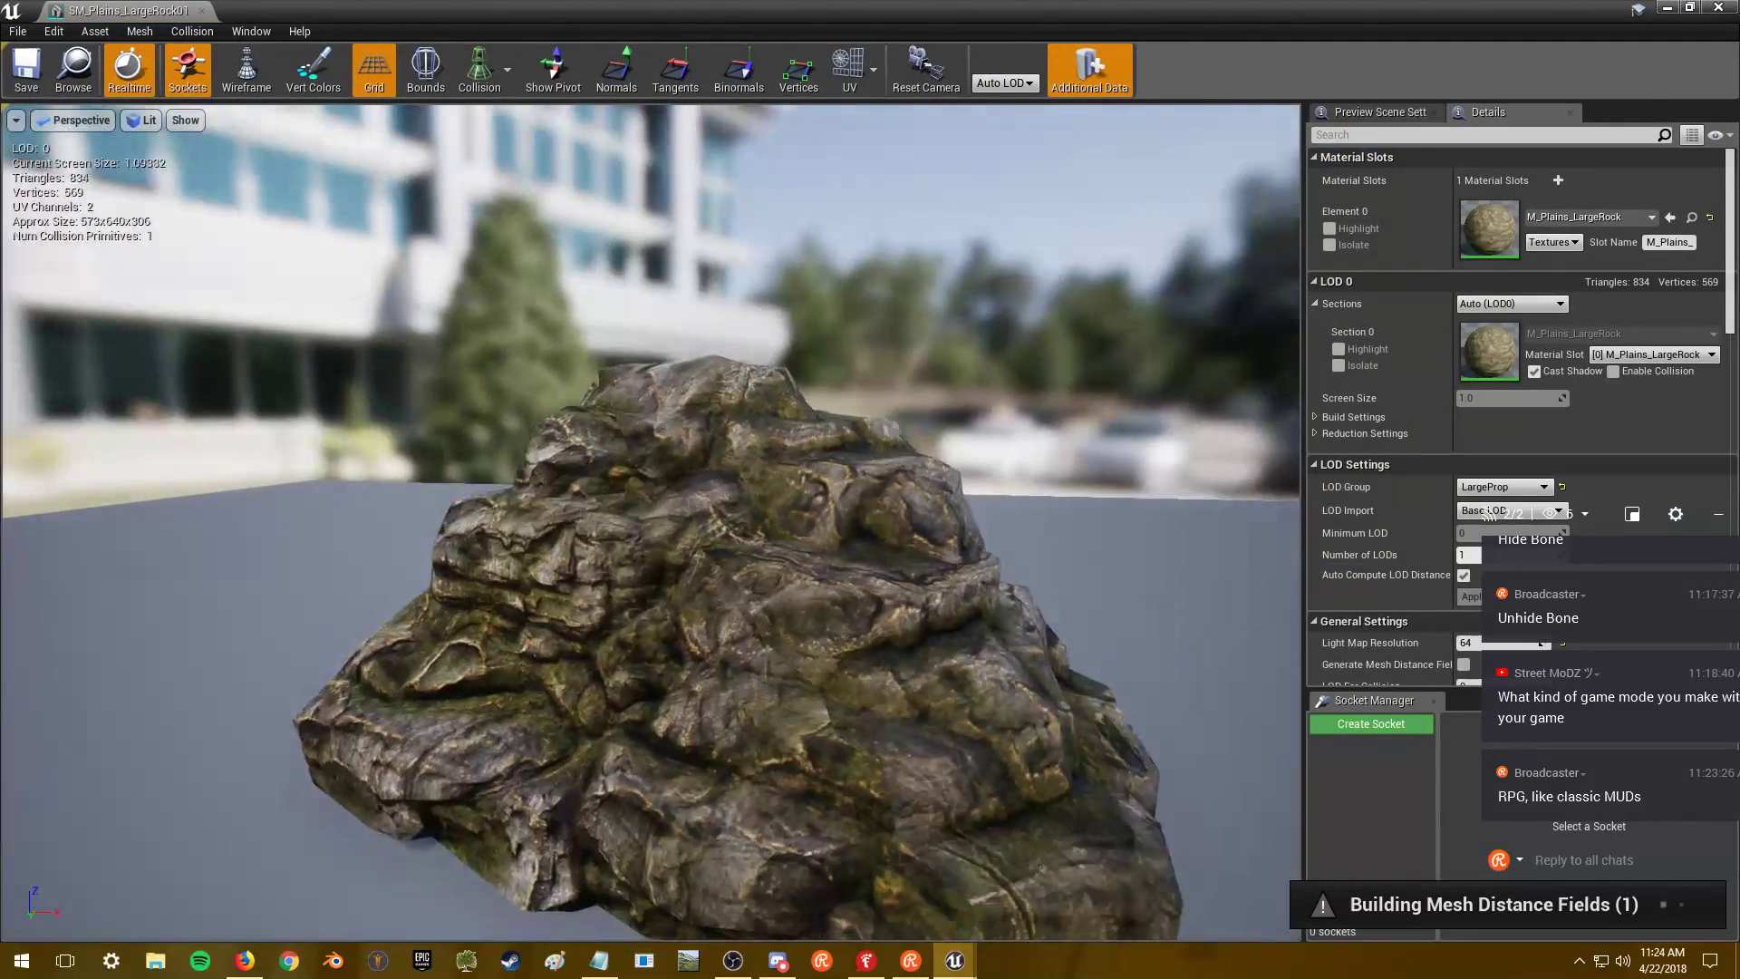
drag(653, 526, 601, 438)
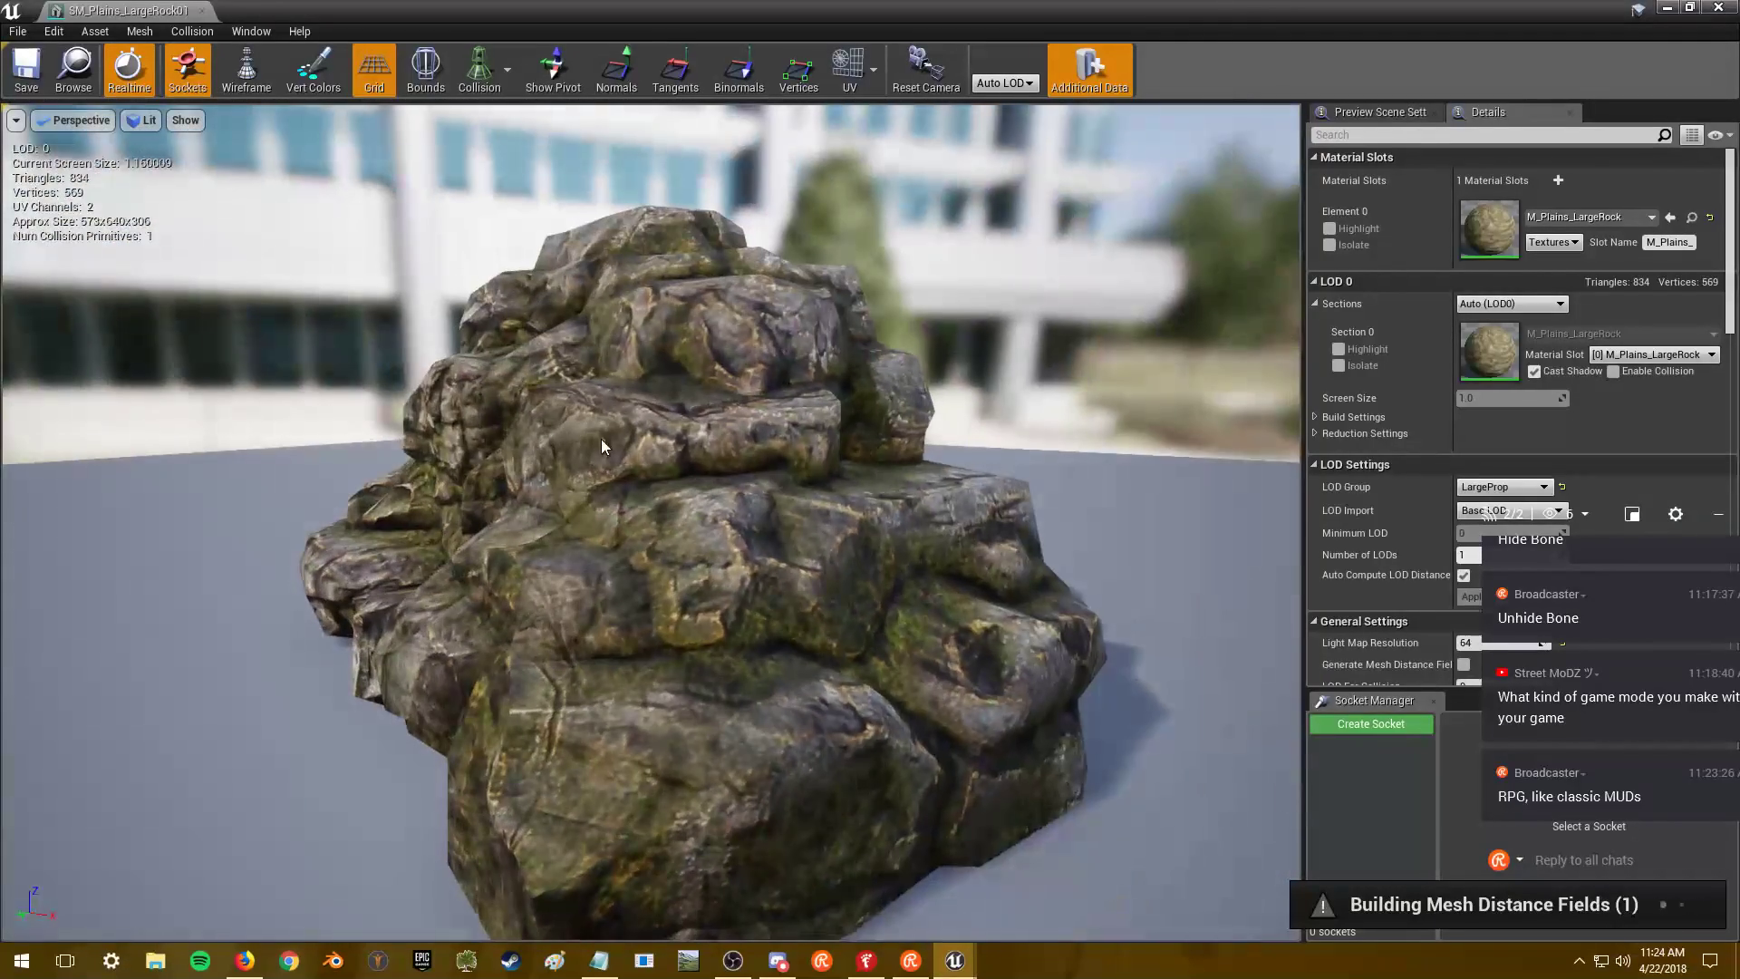
double_click(1470, 234)
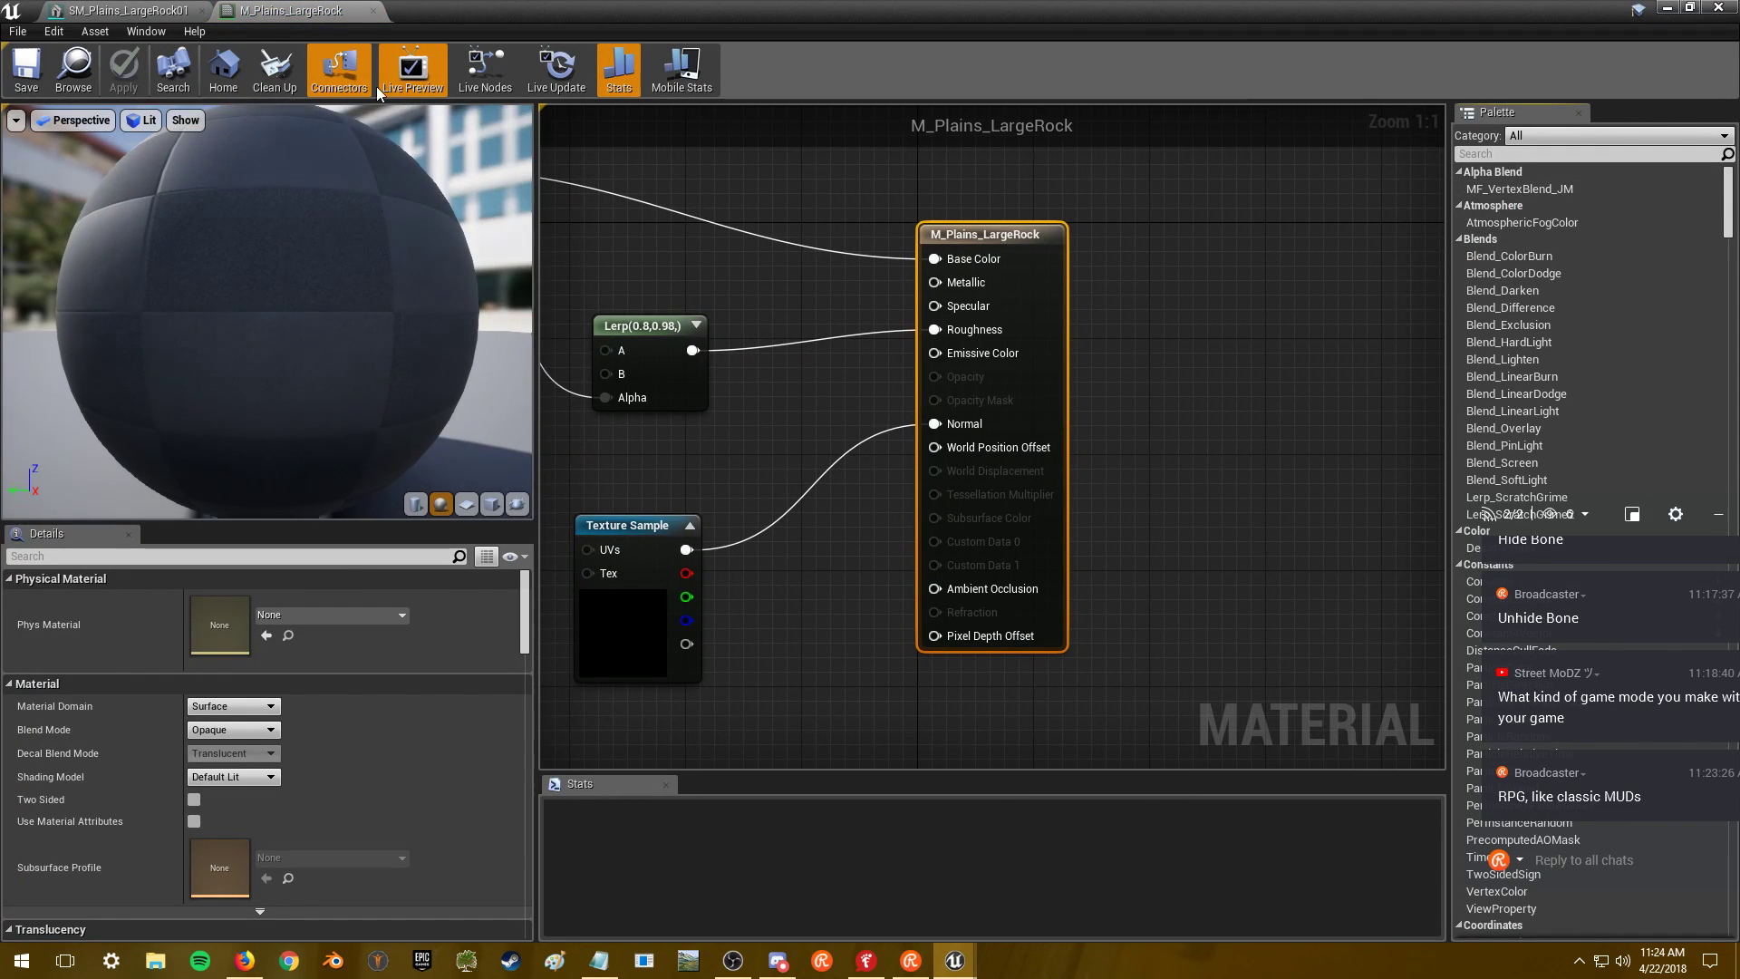
click(121, 9)
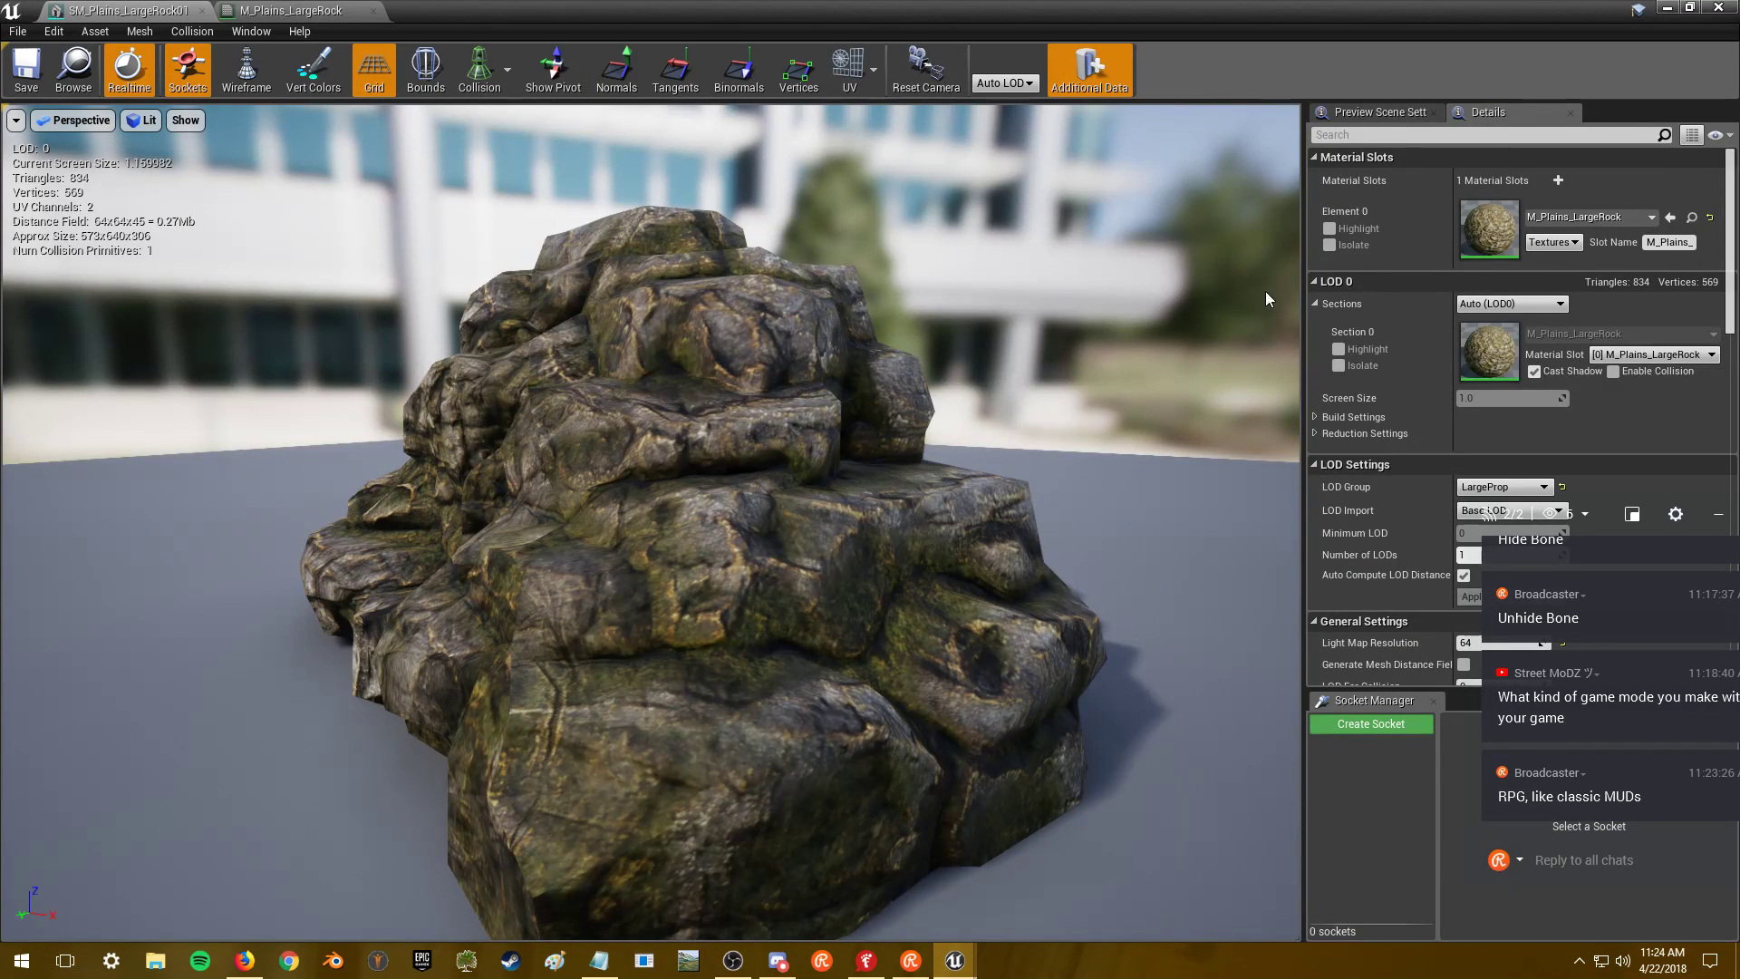
double_click(1486, 232)
- Open the T_Plains_Rock01_D texture from the material graph, then close its editor
scroll(1249, 336, down, 4)
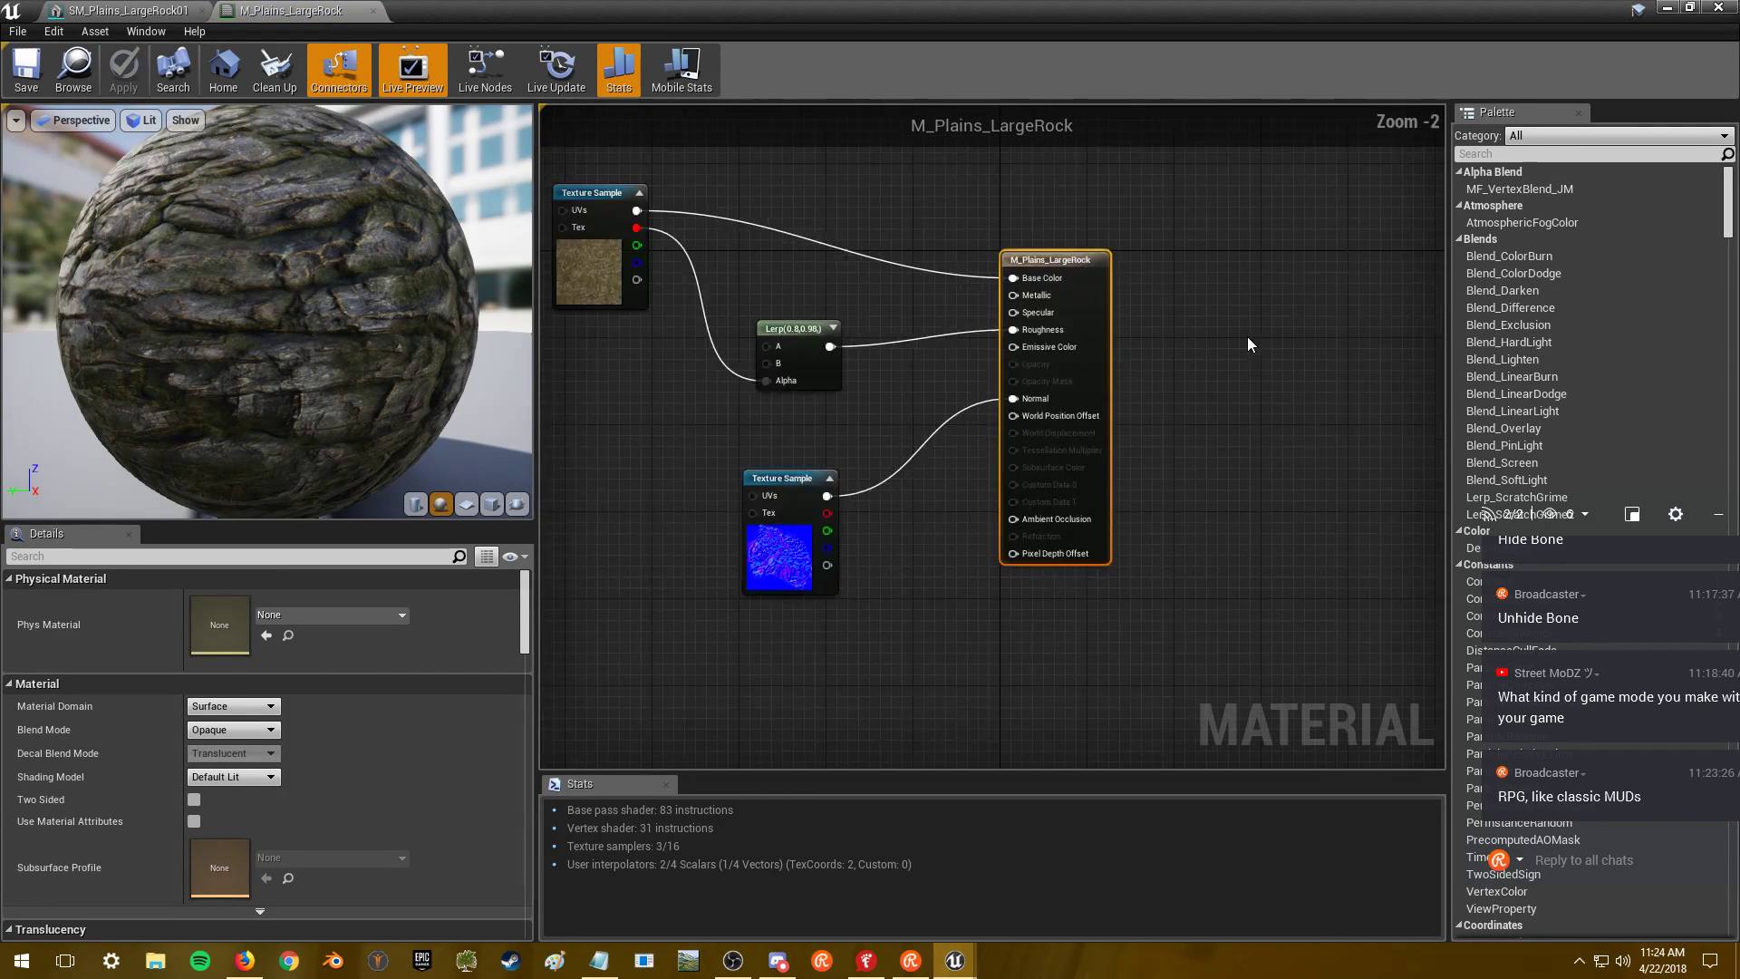
scroll(795, 267, up, 3)
click(794, 266)
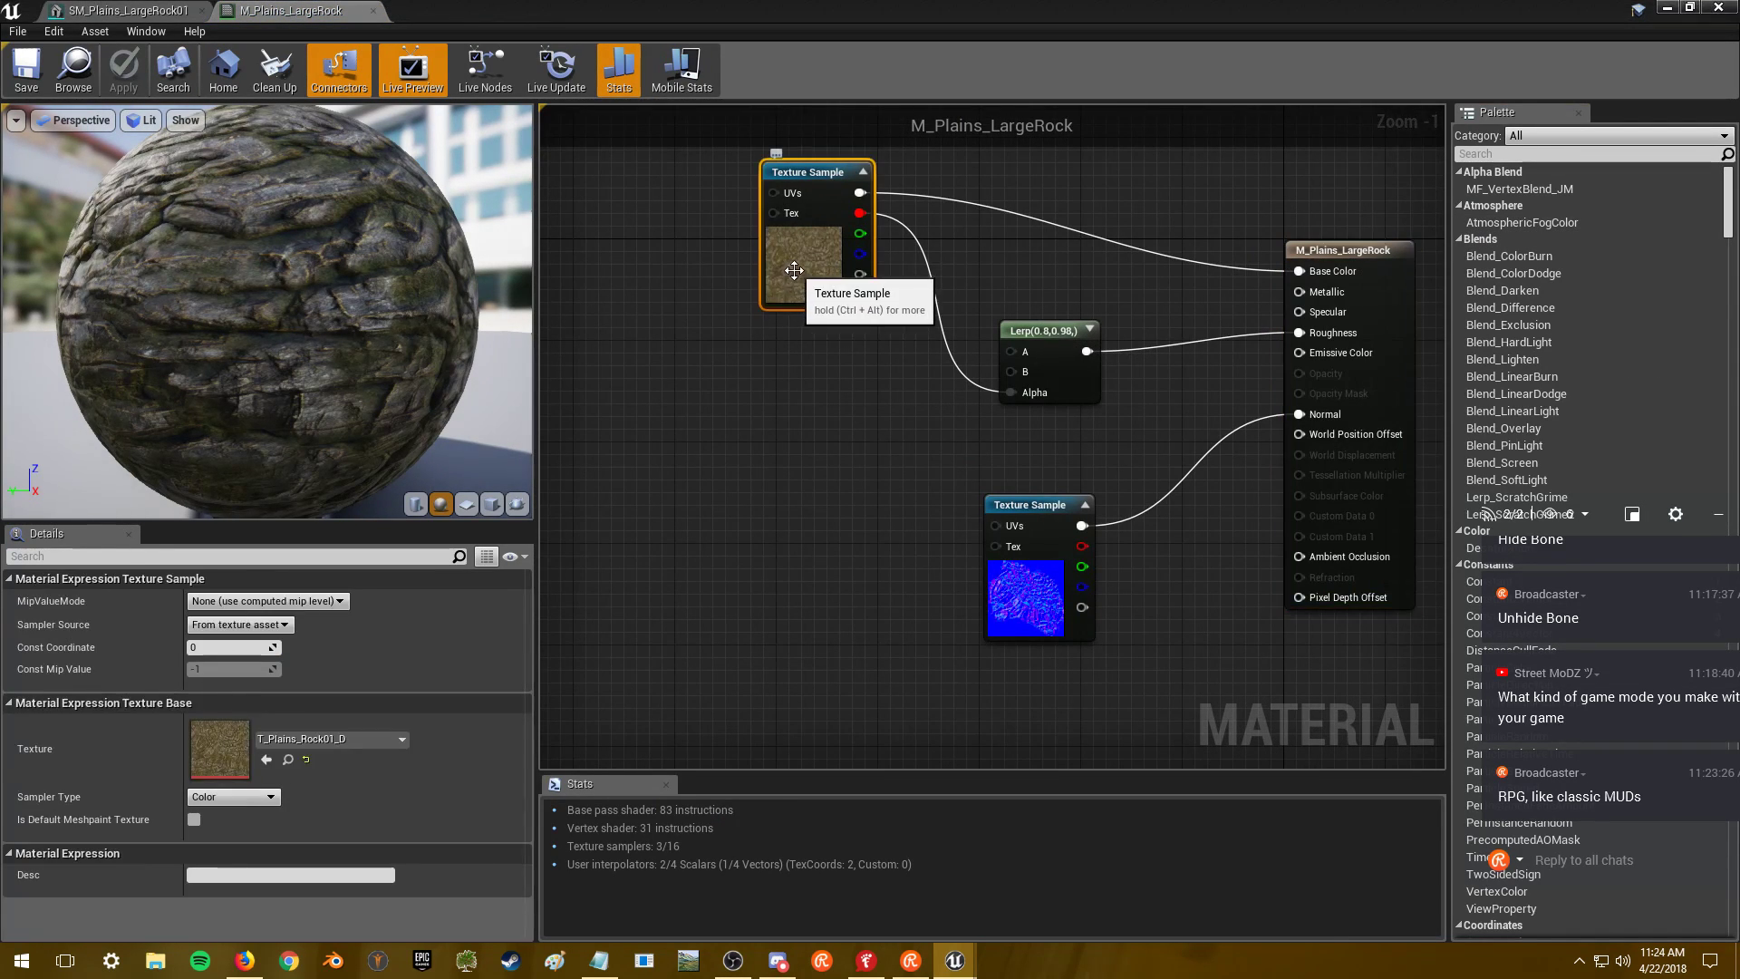
double_click(227, 739)
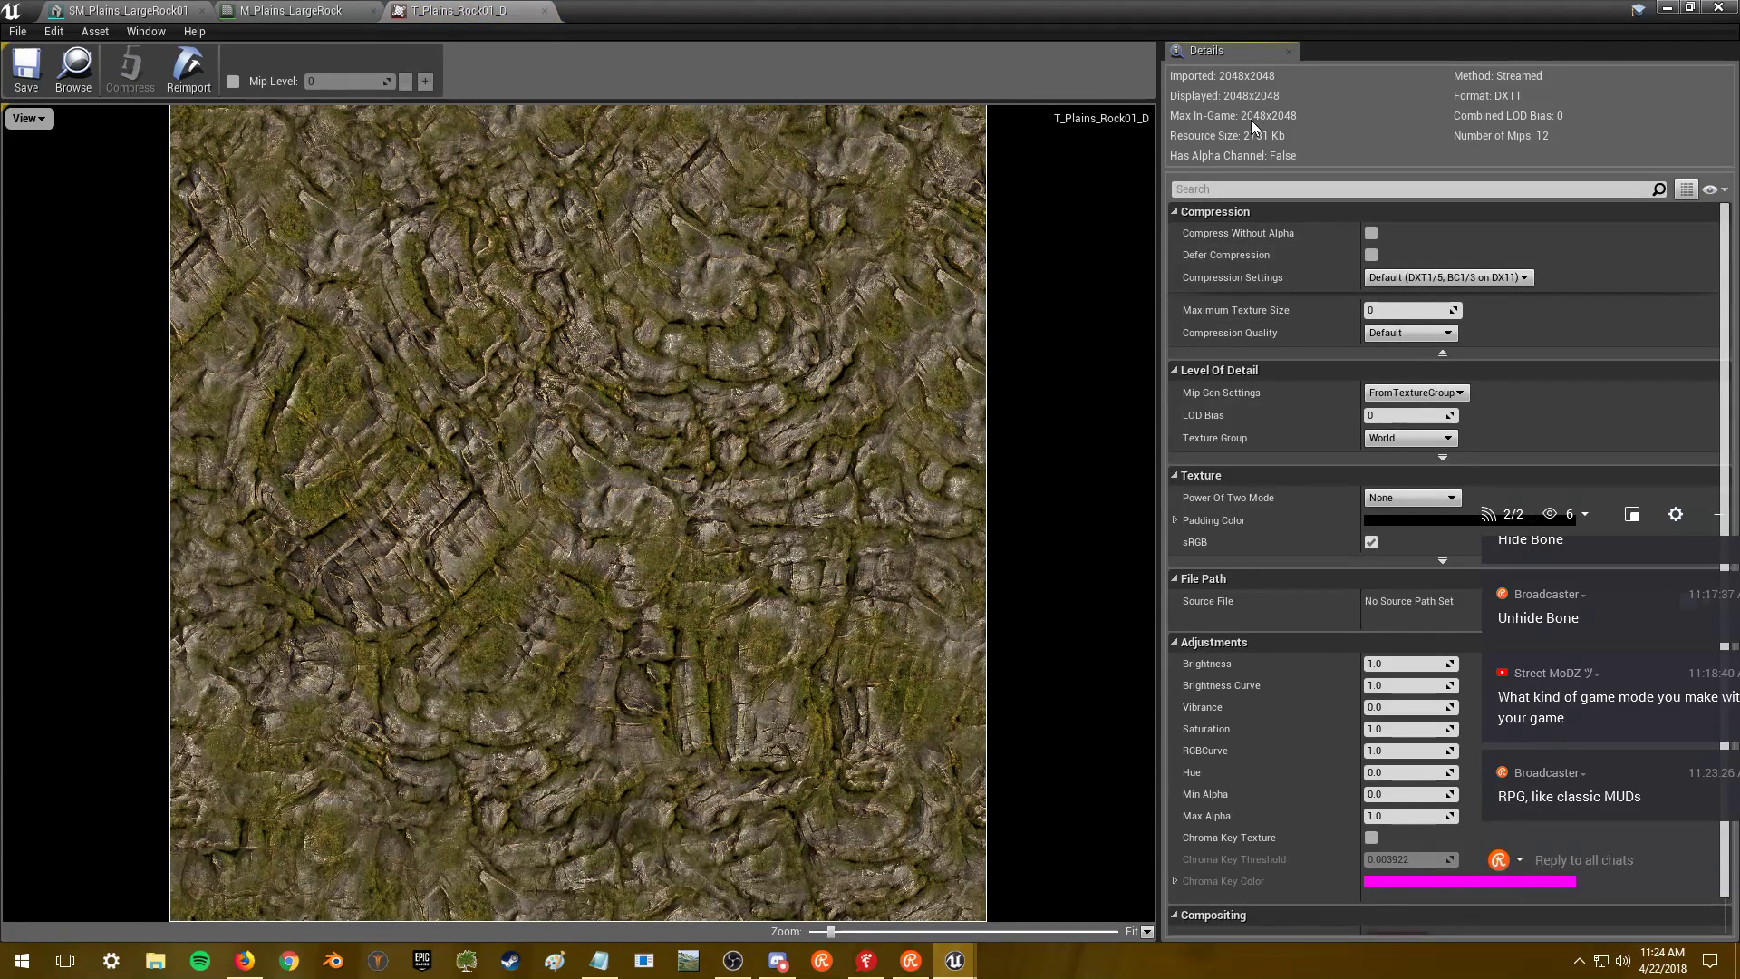
click(1722, 9)
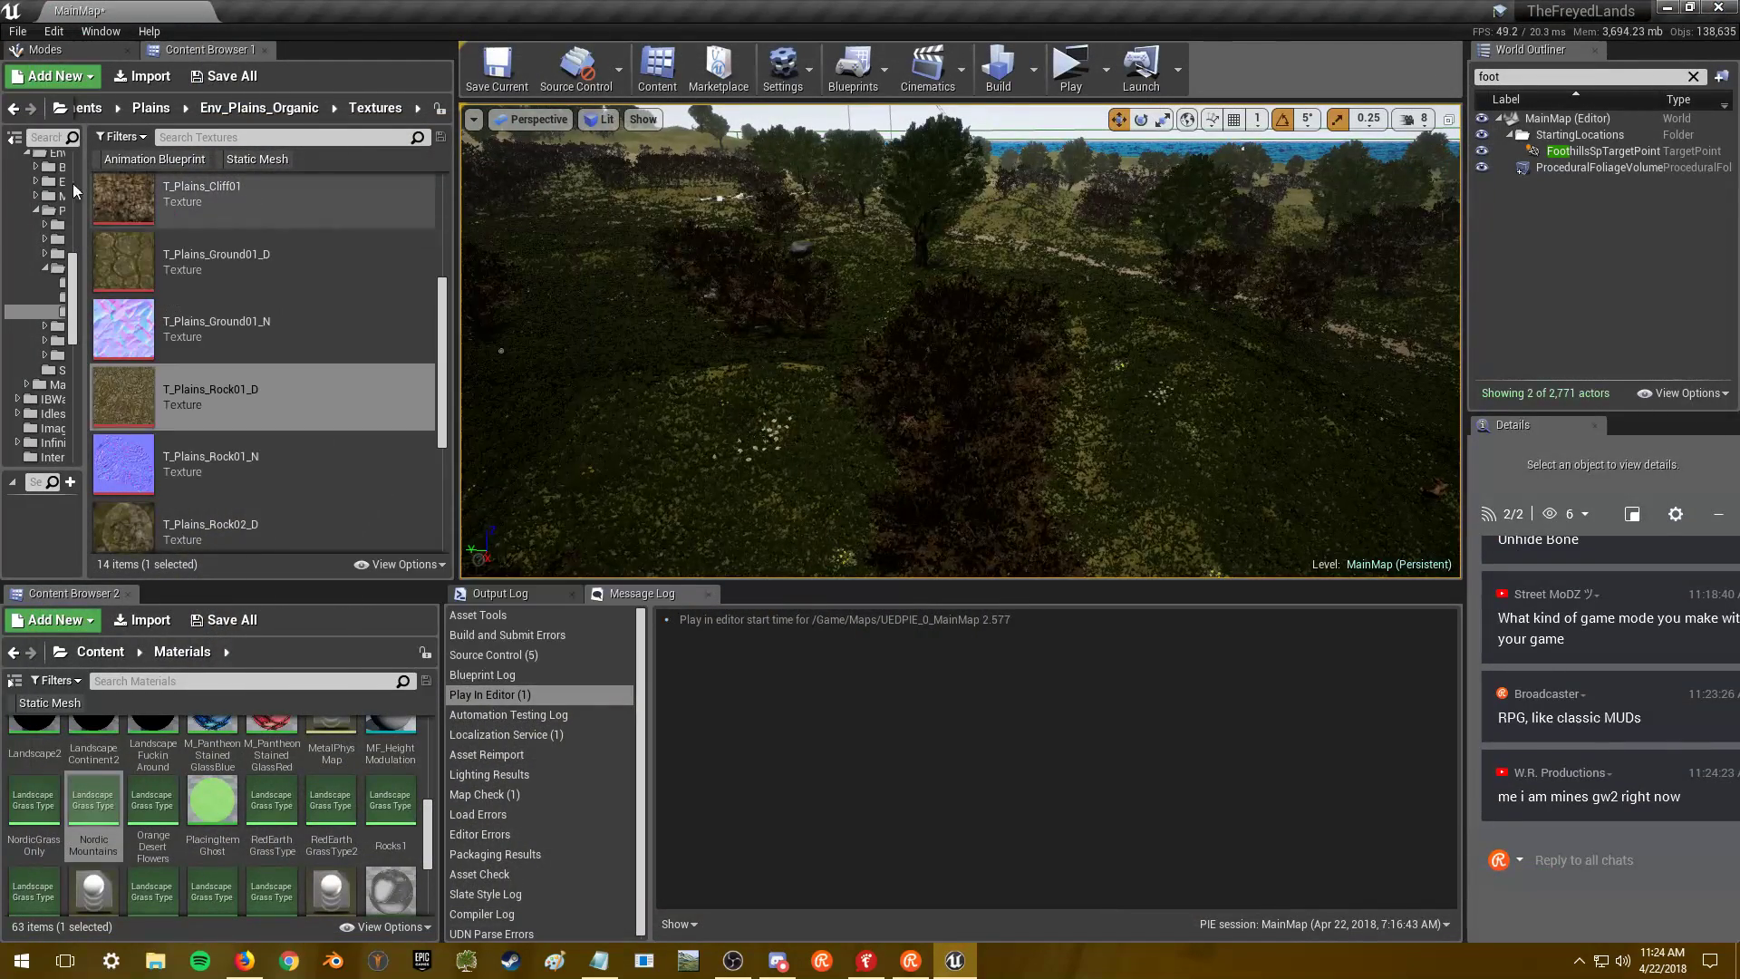
- Return to the Content root, filter to Static Mesh assets, and search for 'rock'
click(12, 108)
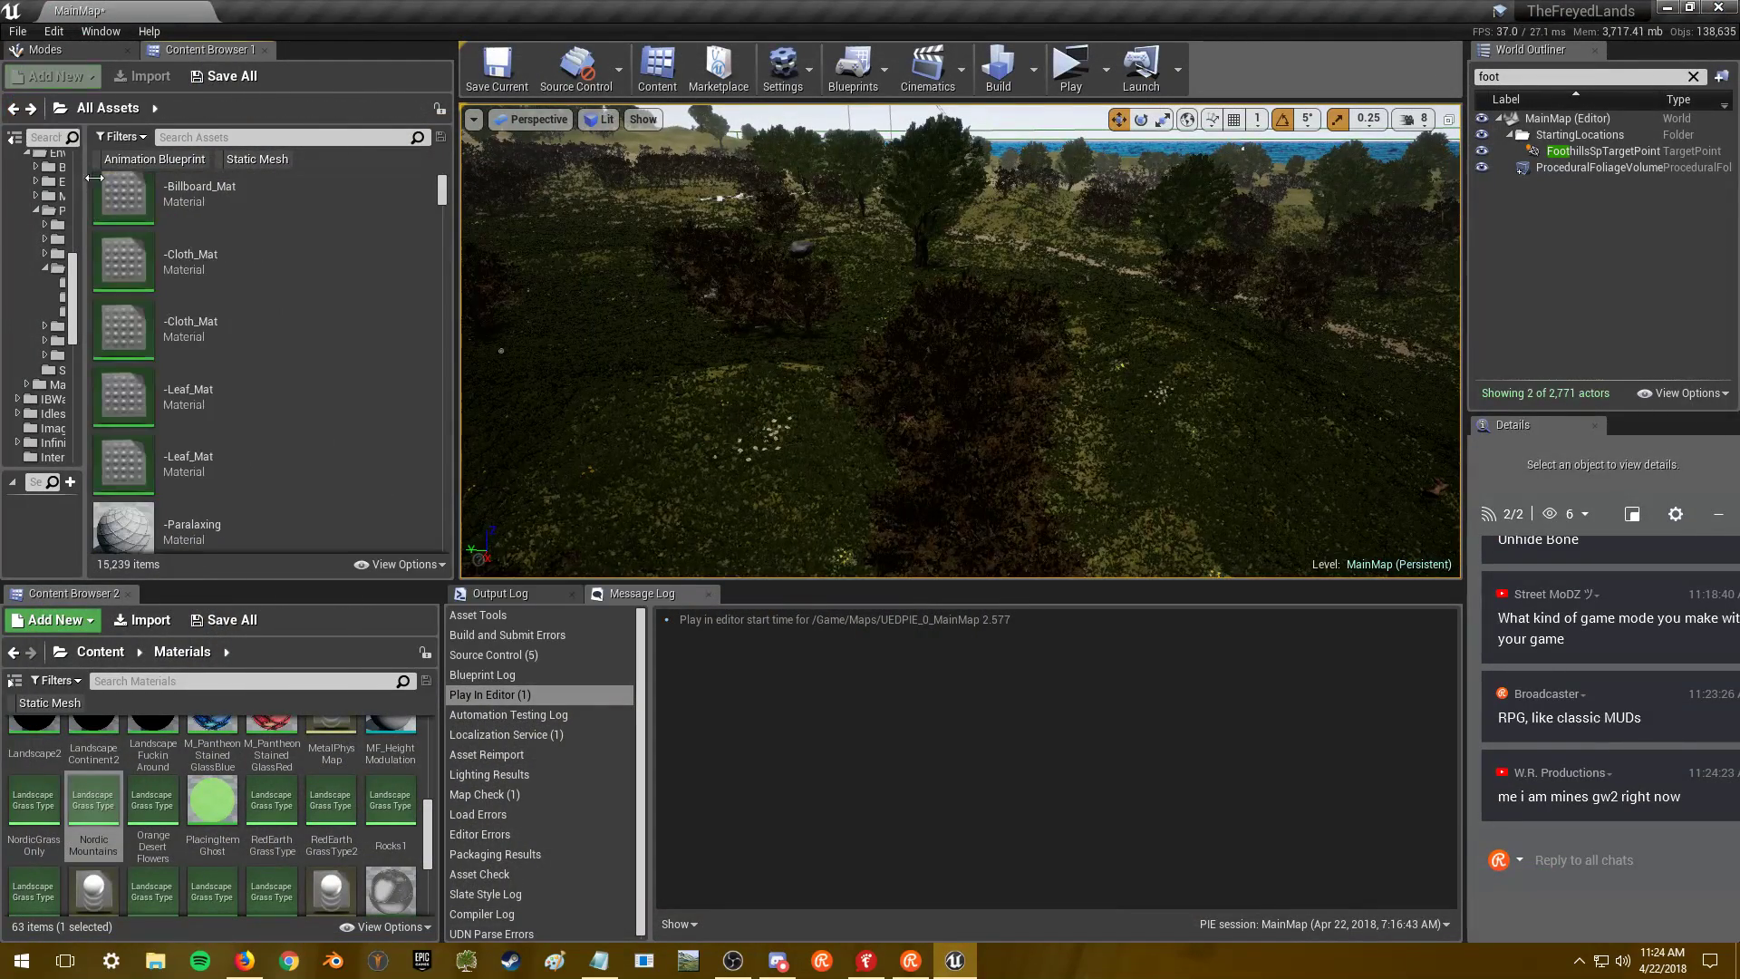
click(31, 109)
click(12, 108)
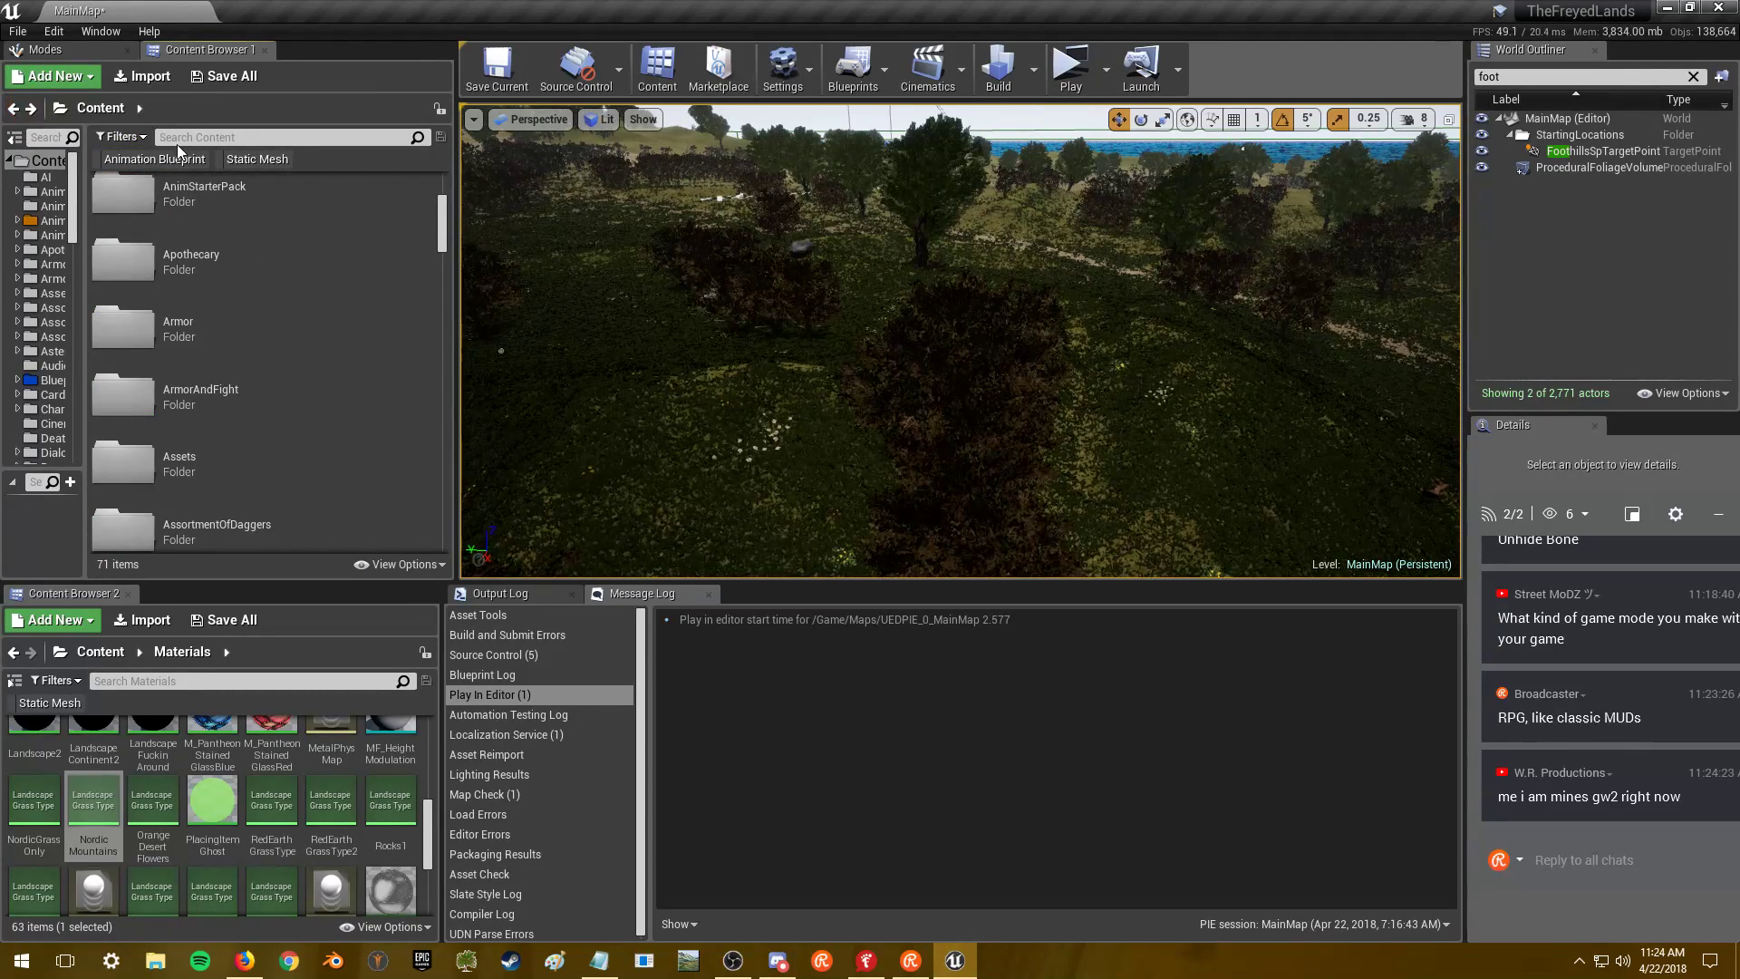
click(258, 160)
click(272, 137)
text(rock)
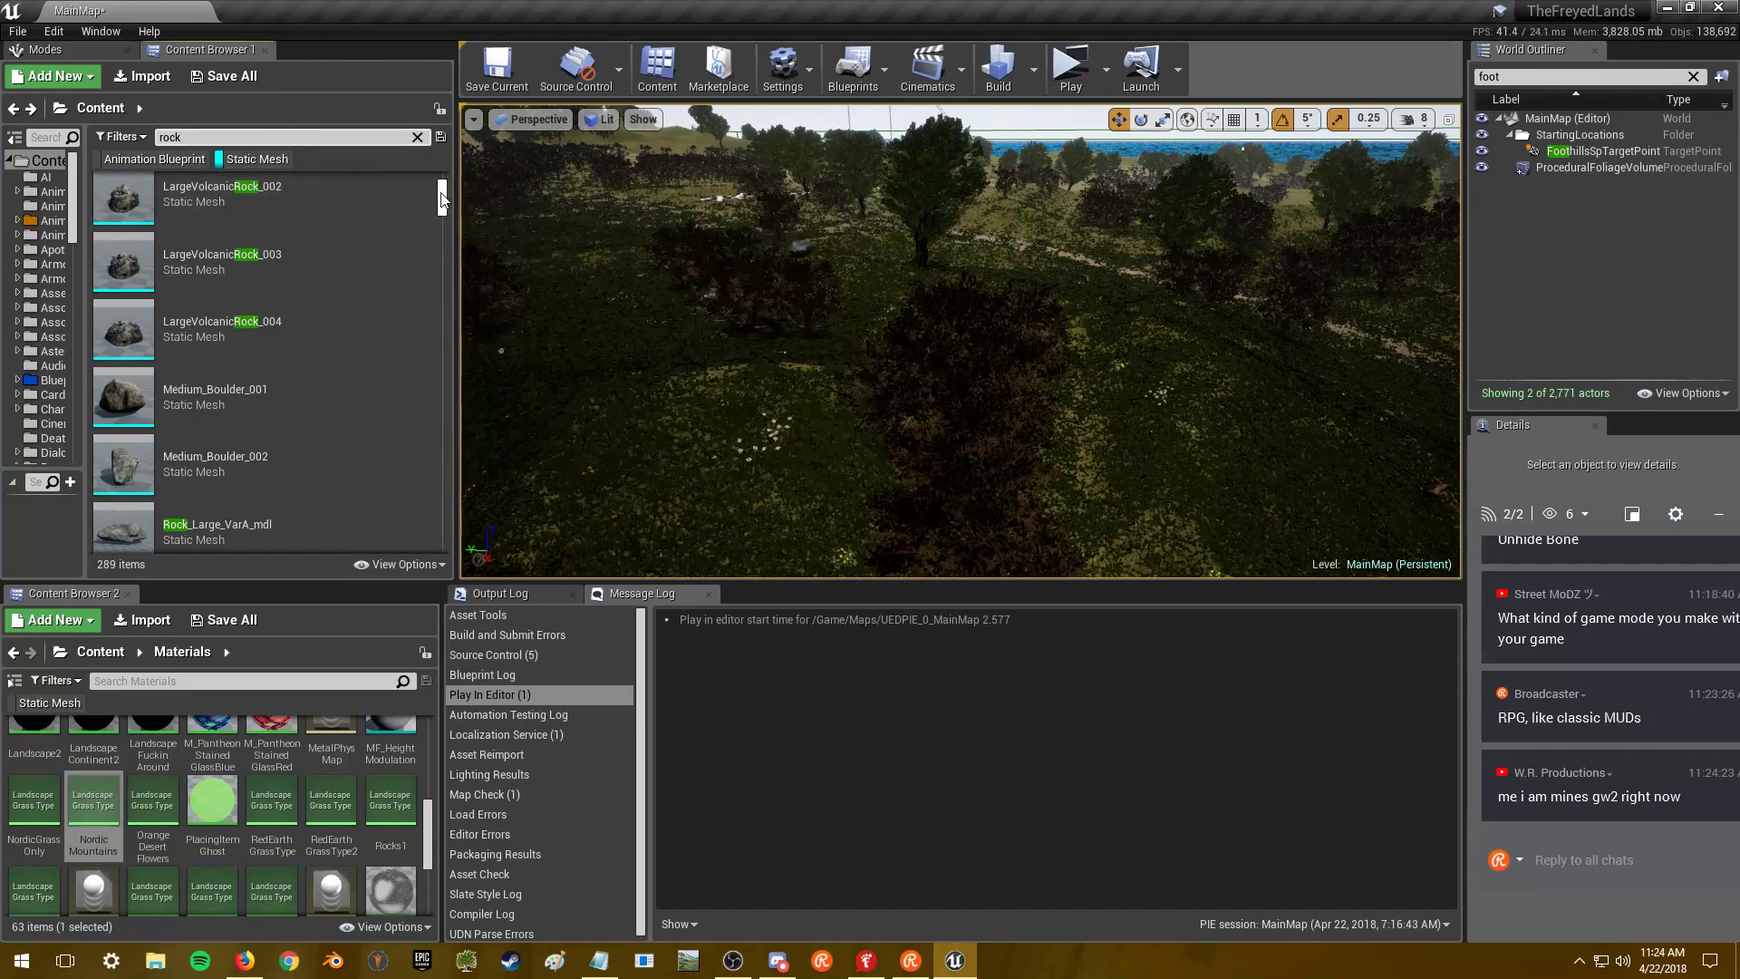
- Find SM_Plains_LargeRock02 among the 289 results and open it in the Static Mesh Editor
drag(443, 198, 449, 391)
scroll(377, 408, down, 5)
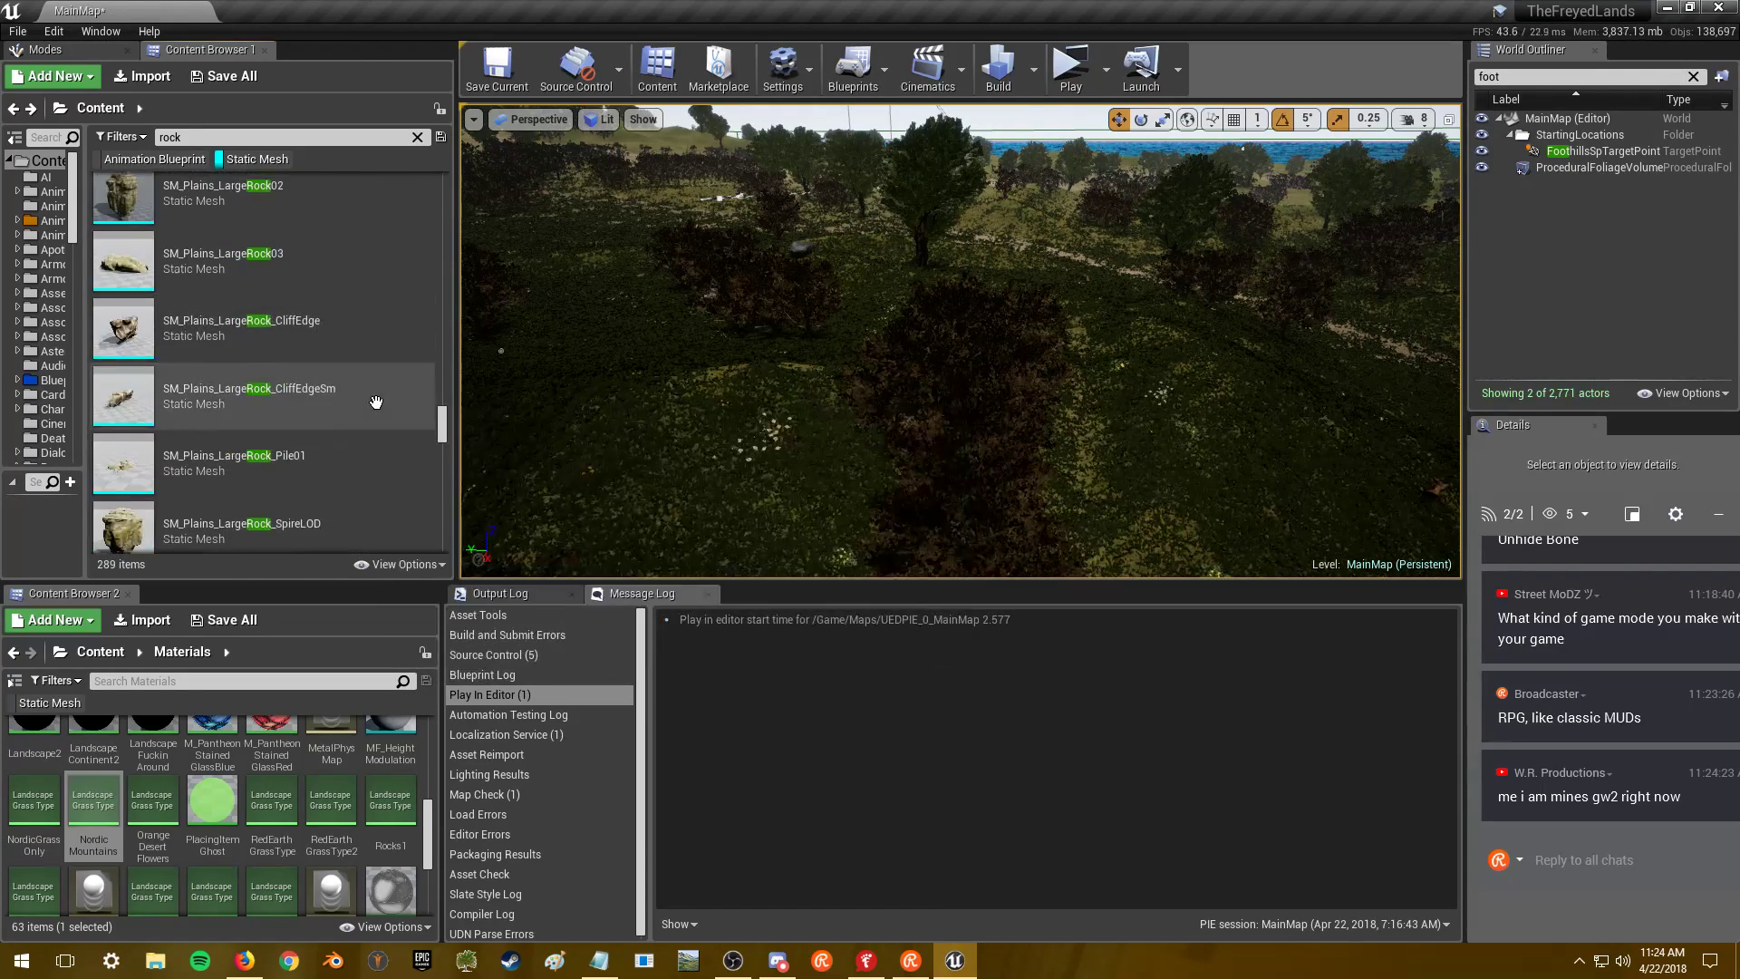
click(341, 263)
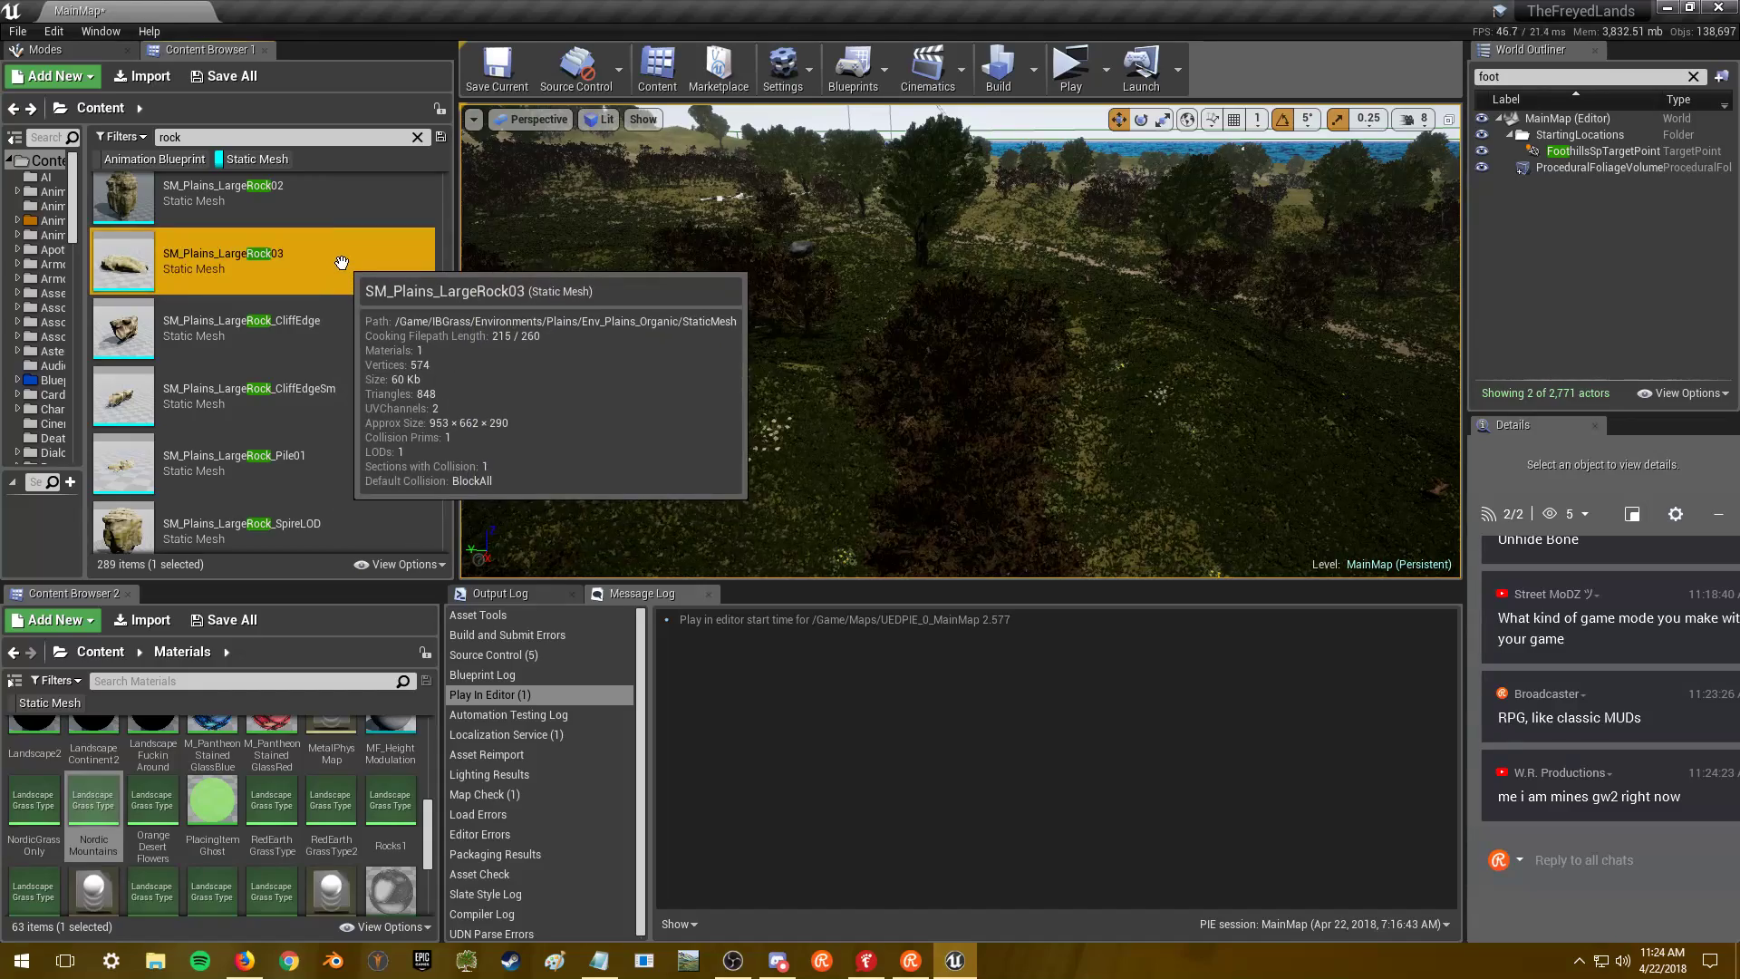
scroll(341, 263, up, 2)
click(340, 280)
scroll(333, 236, up, 1)
double_click(306, 342)
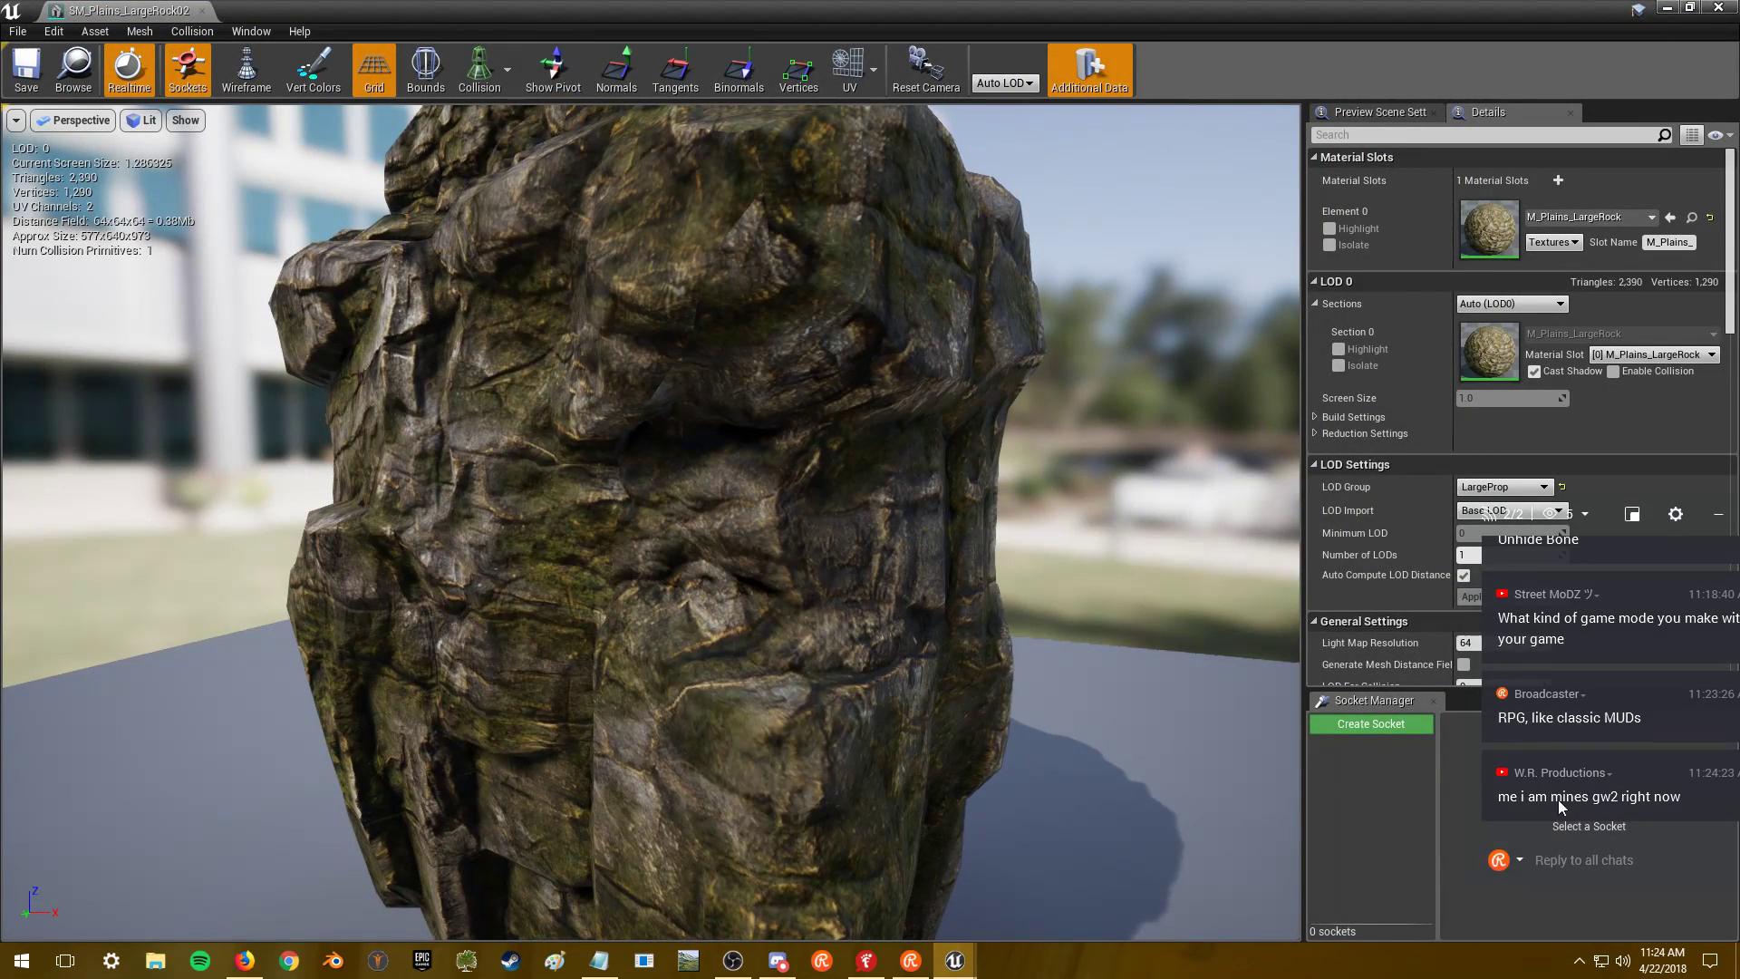
- Orbit around SM_Plains_LargeRock02, then open and orbit the 848-triangle SM_Plains_LargeRock03 before closing it
drag(955, 496, 635, 536)
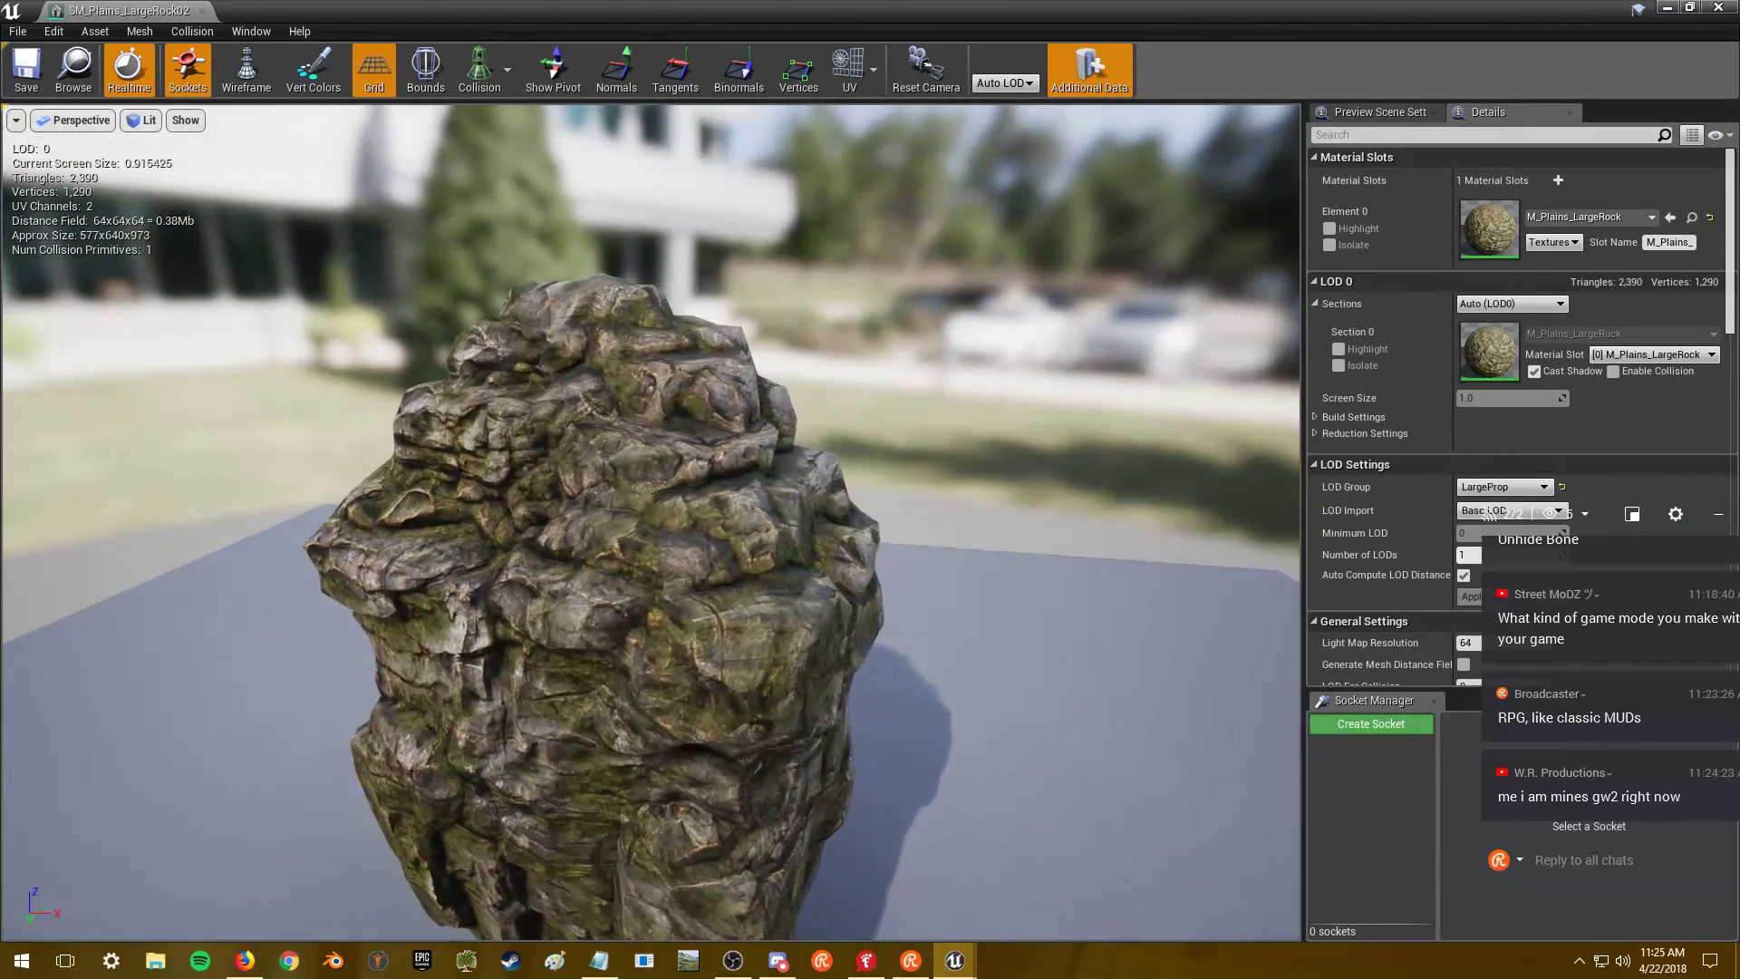
click(1717, 8)
double_click(348, 401)
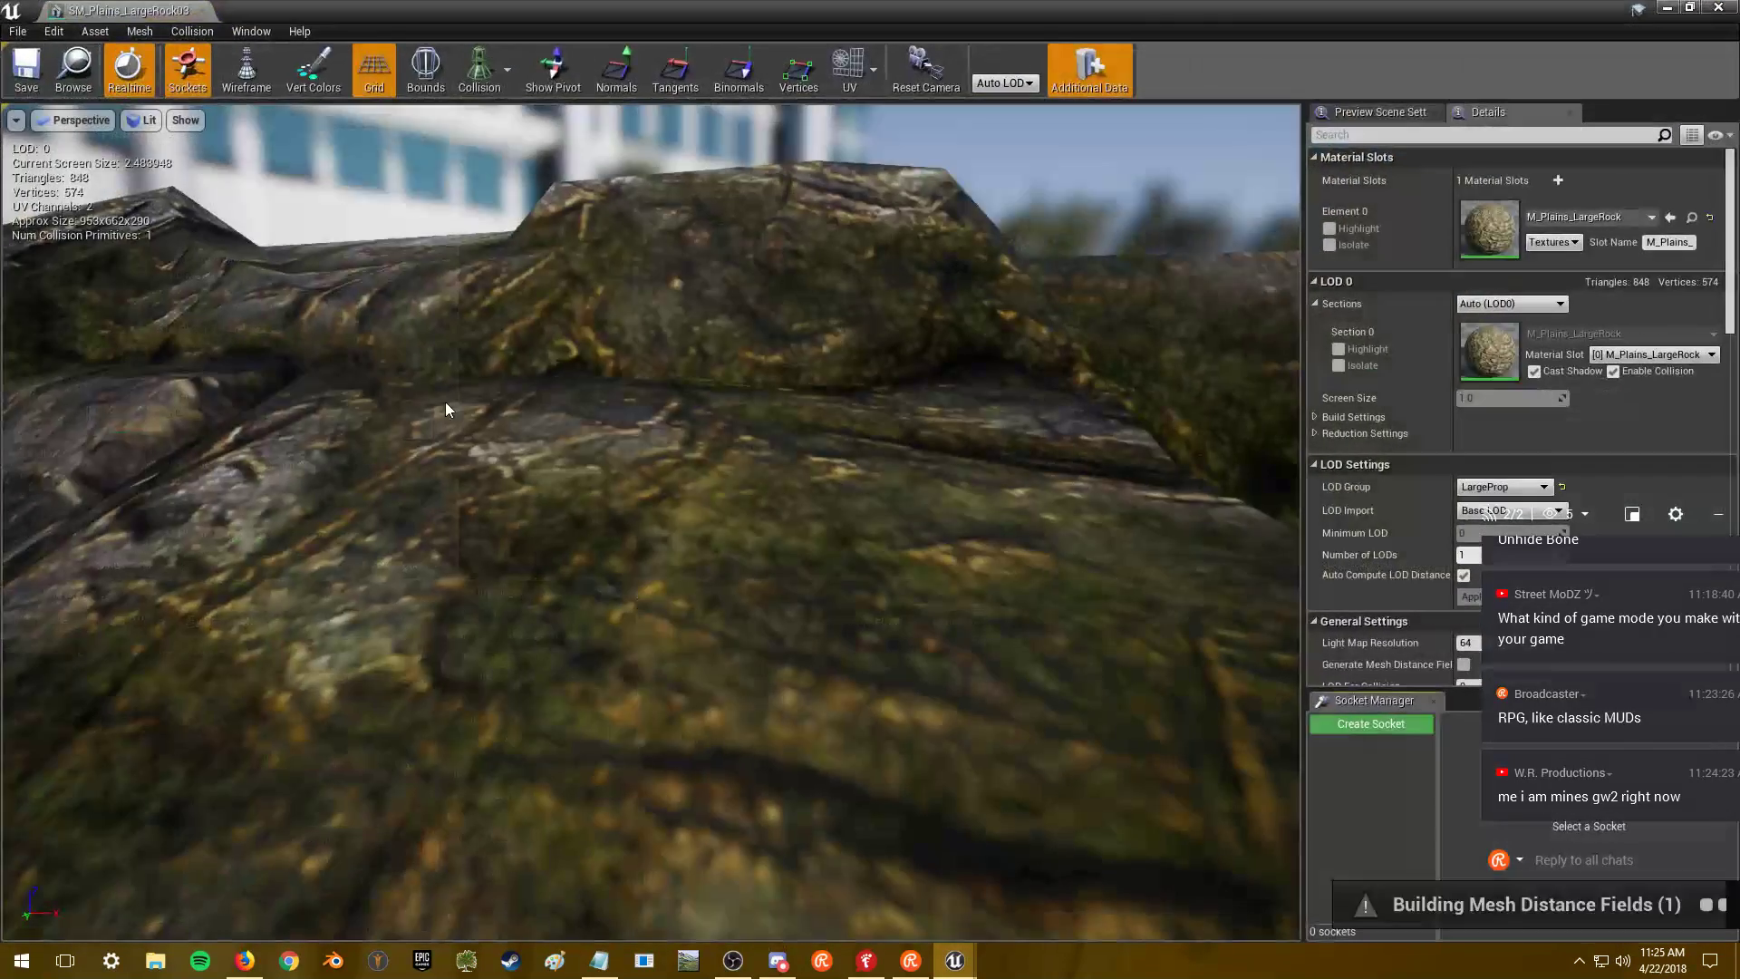
drag(909, 481, 163, 597)
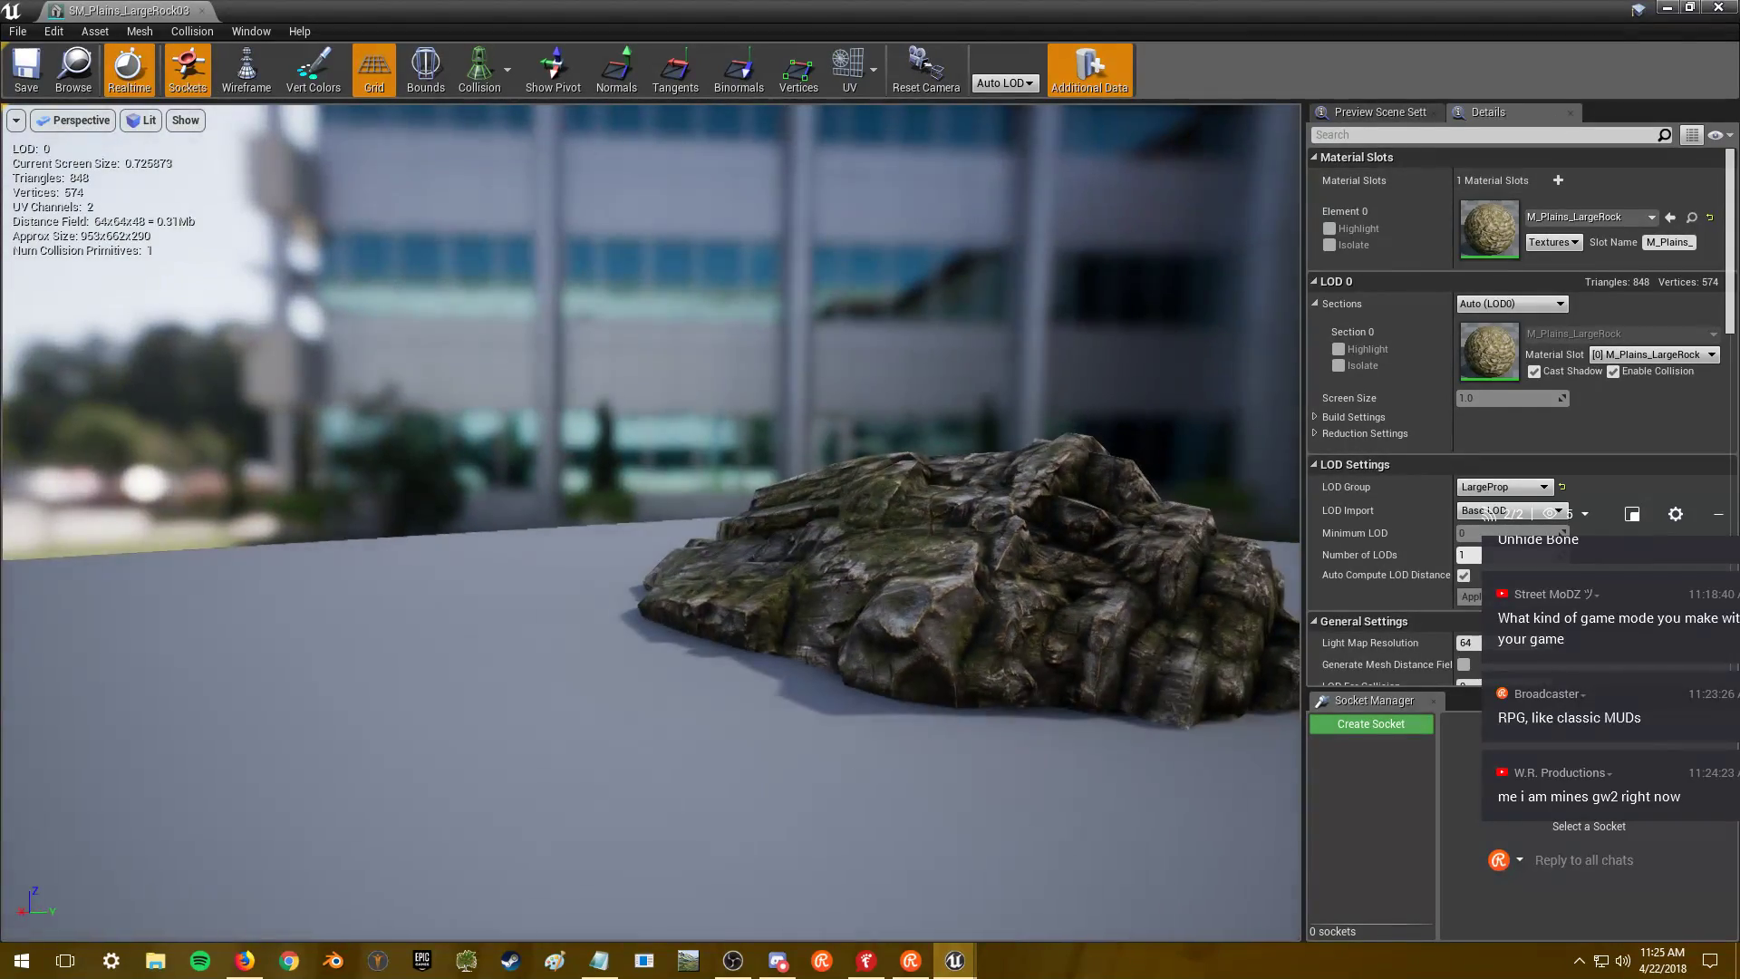
click(1719, 7)
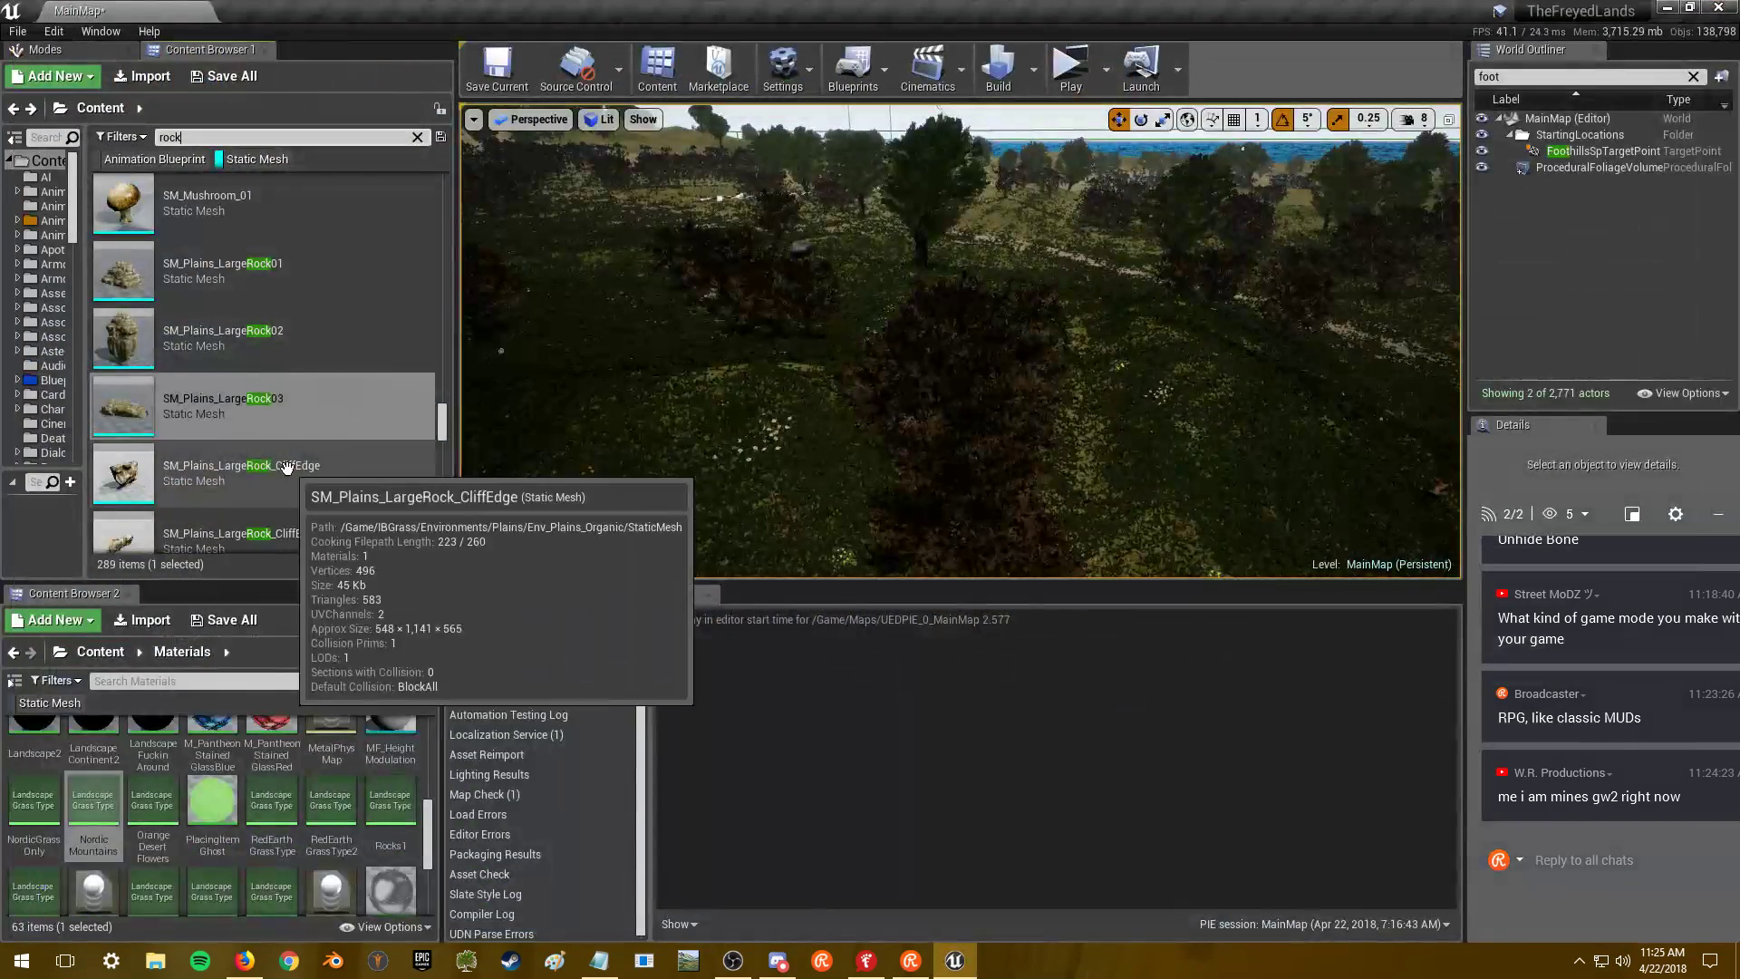
- Open SM_Plains_LargeRock_CliffEdgeSm and orbit out to view the whole mesh
scroll(338, 439, down, 2)
scroll(345, 412, down, 2)
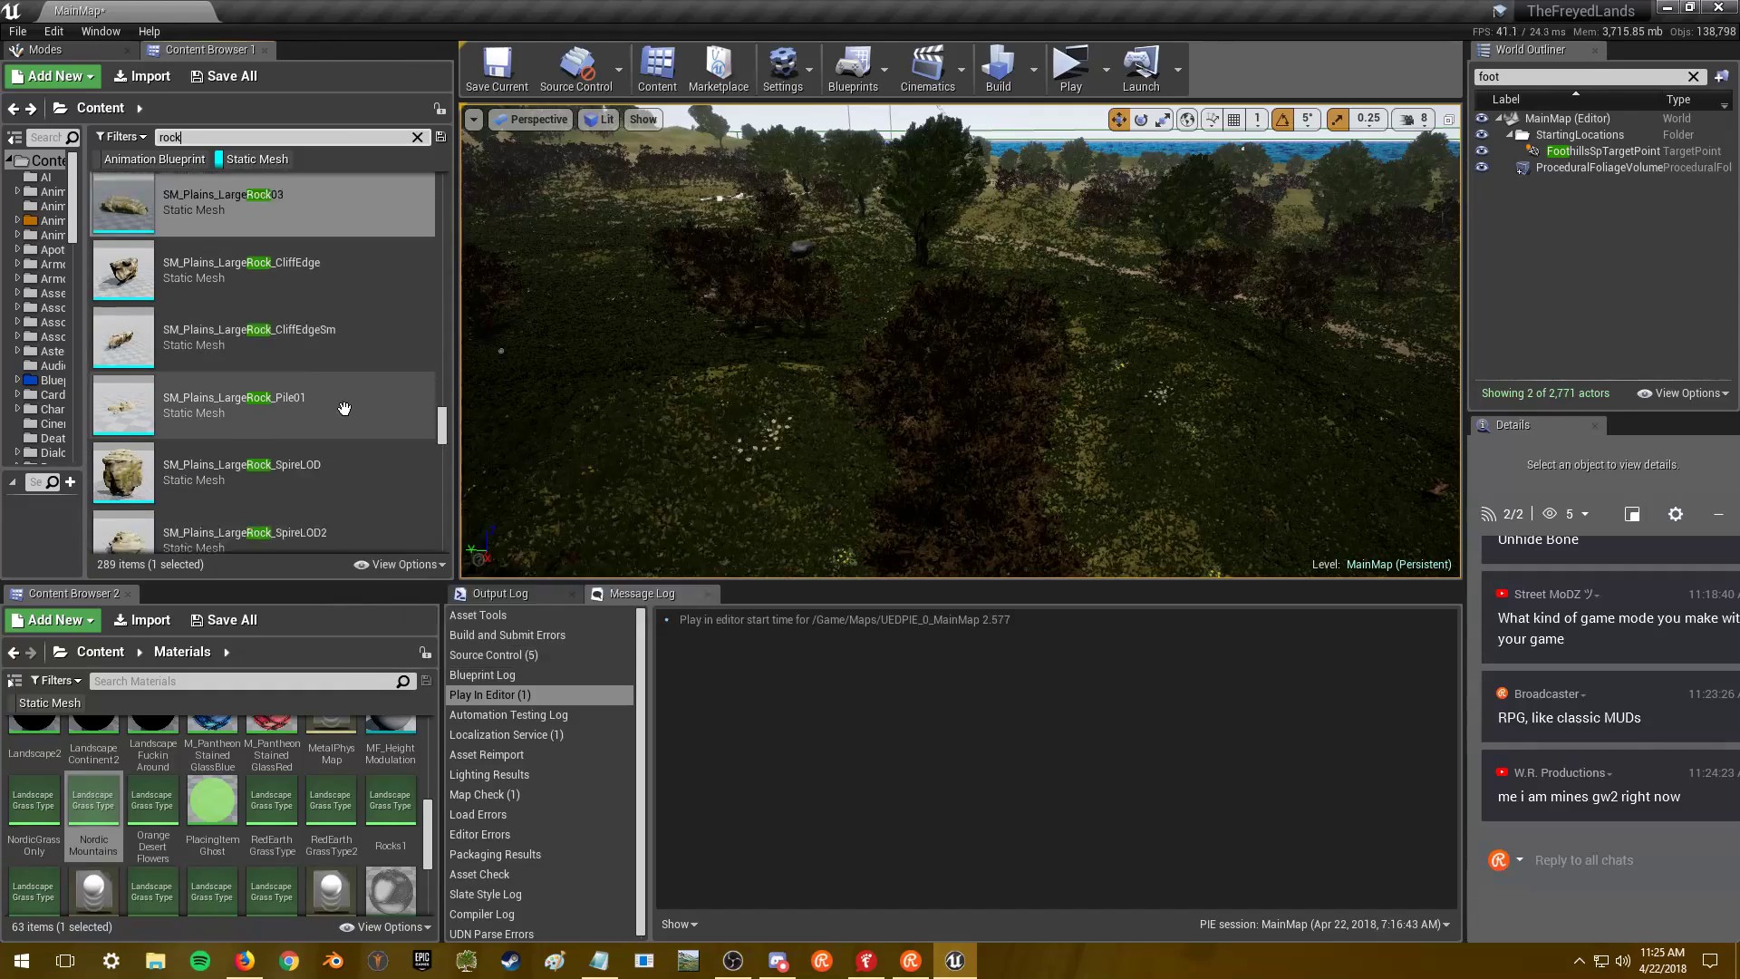
click(362, 317)
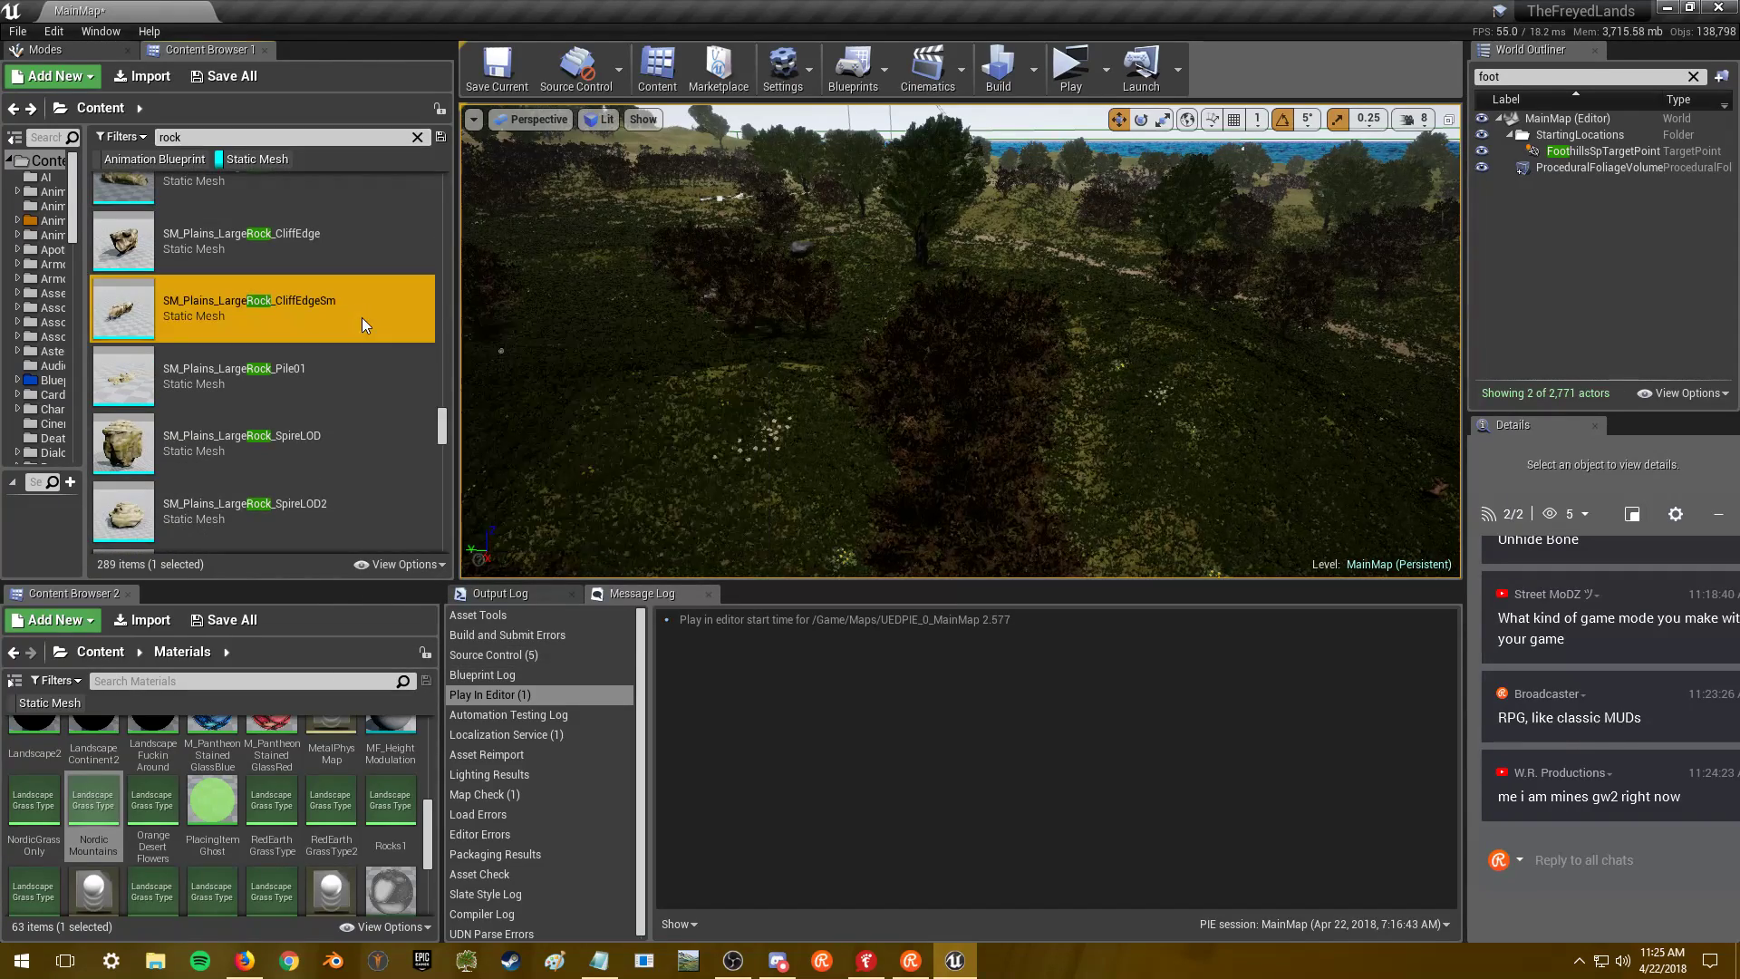
double_click(355, 307)
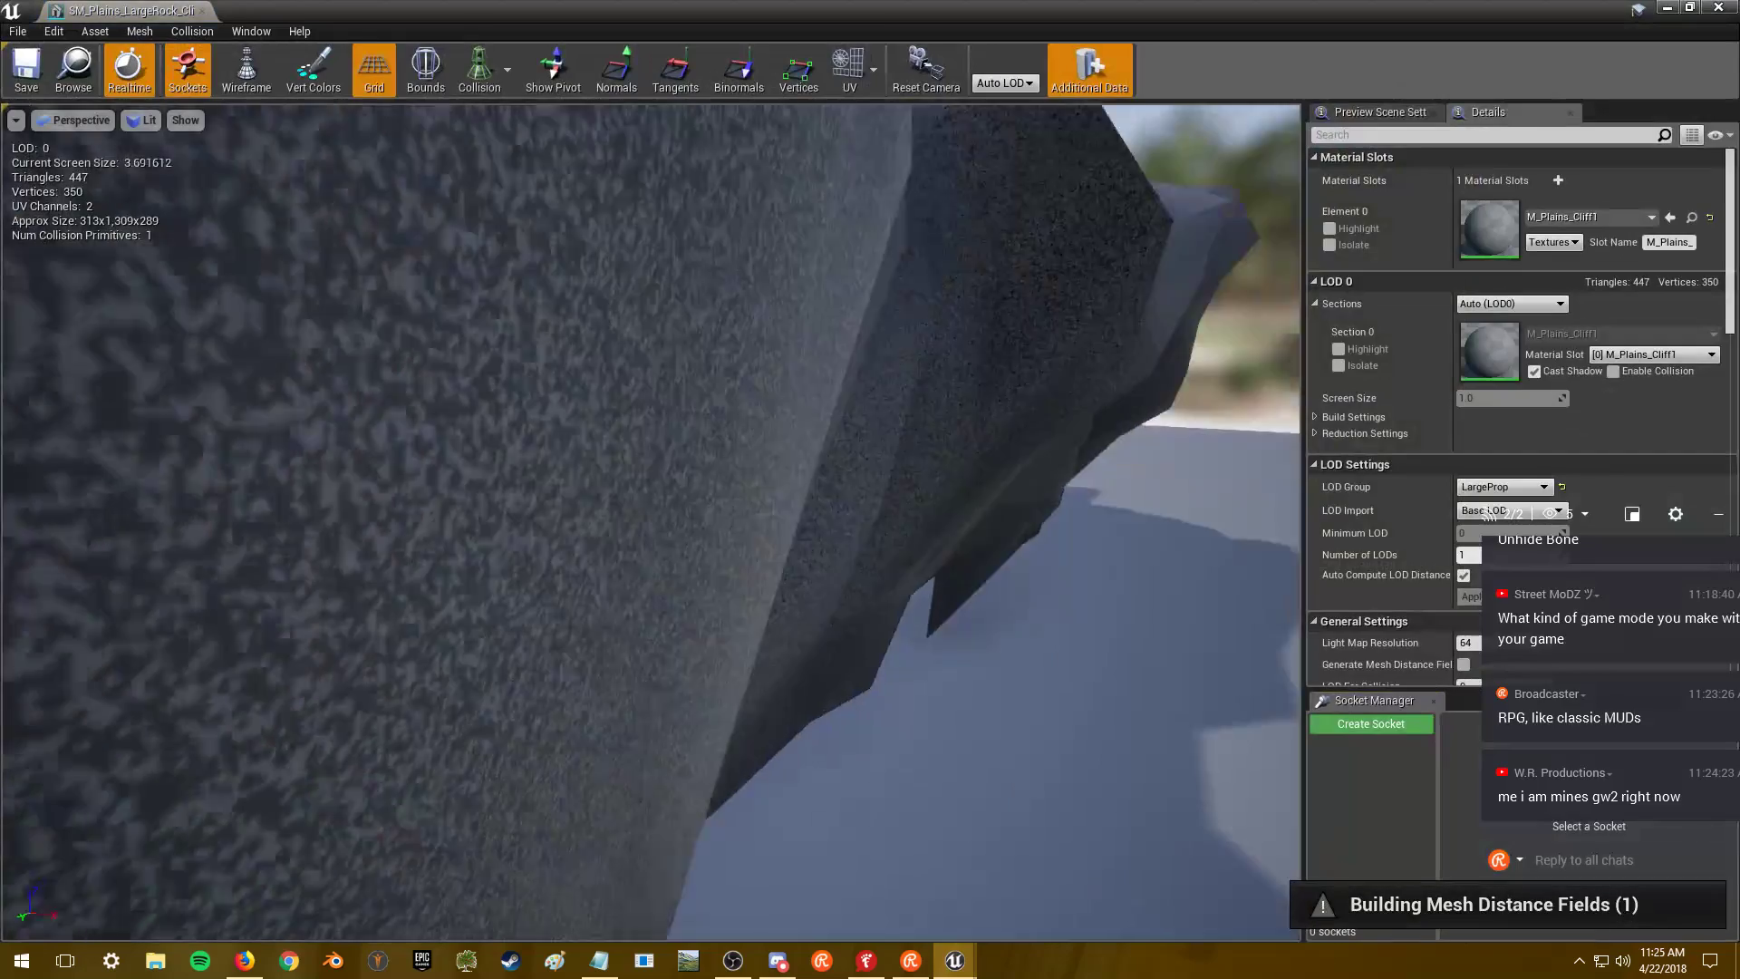
drag(355, 308, 1177, 263)
key(alt+Tab)
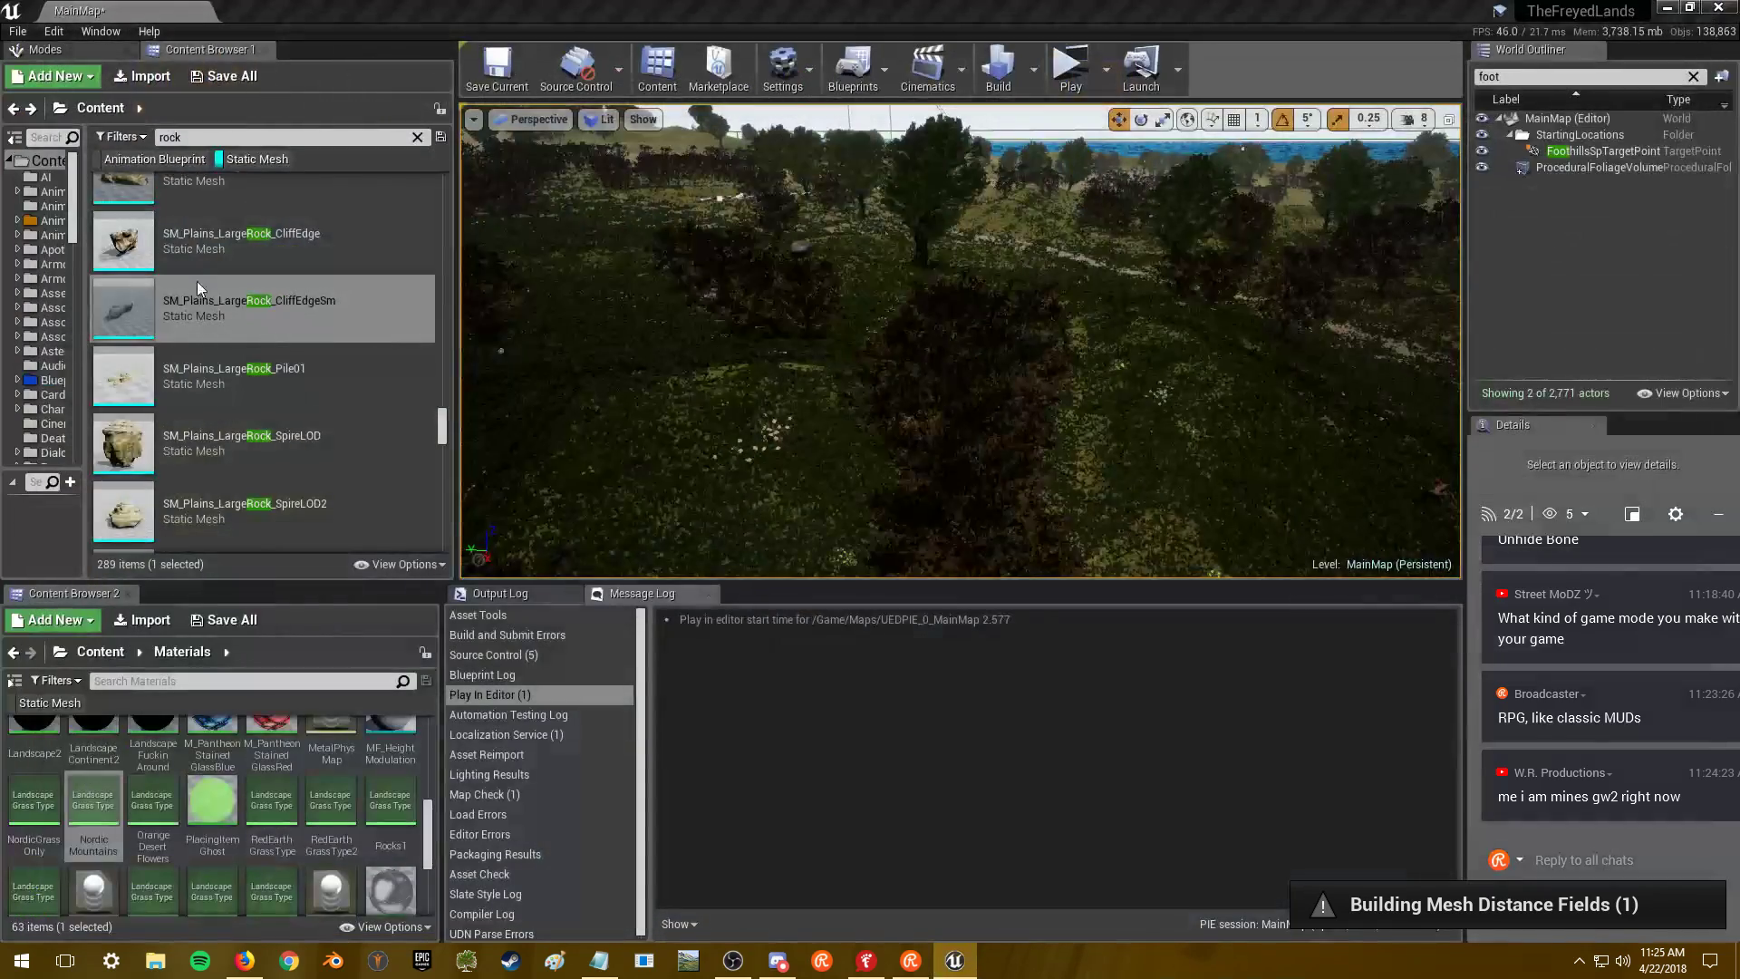
- Open SM_Plains_LargeRock_SpireLOD, then scroll down and open SM_Plains_SmallRock01
scroll(300, 374, down, 2)
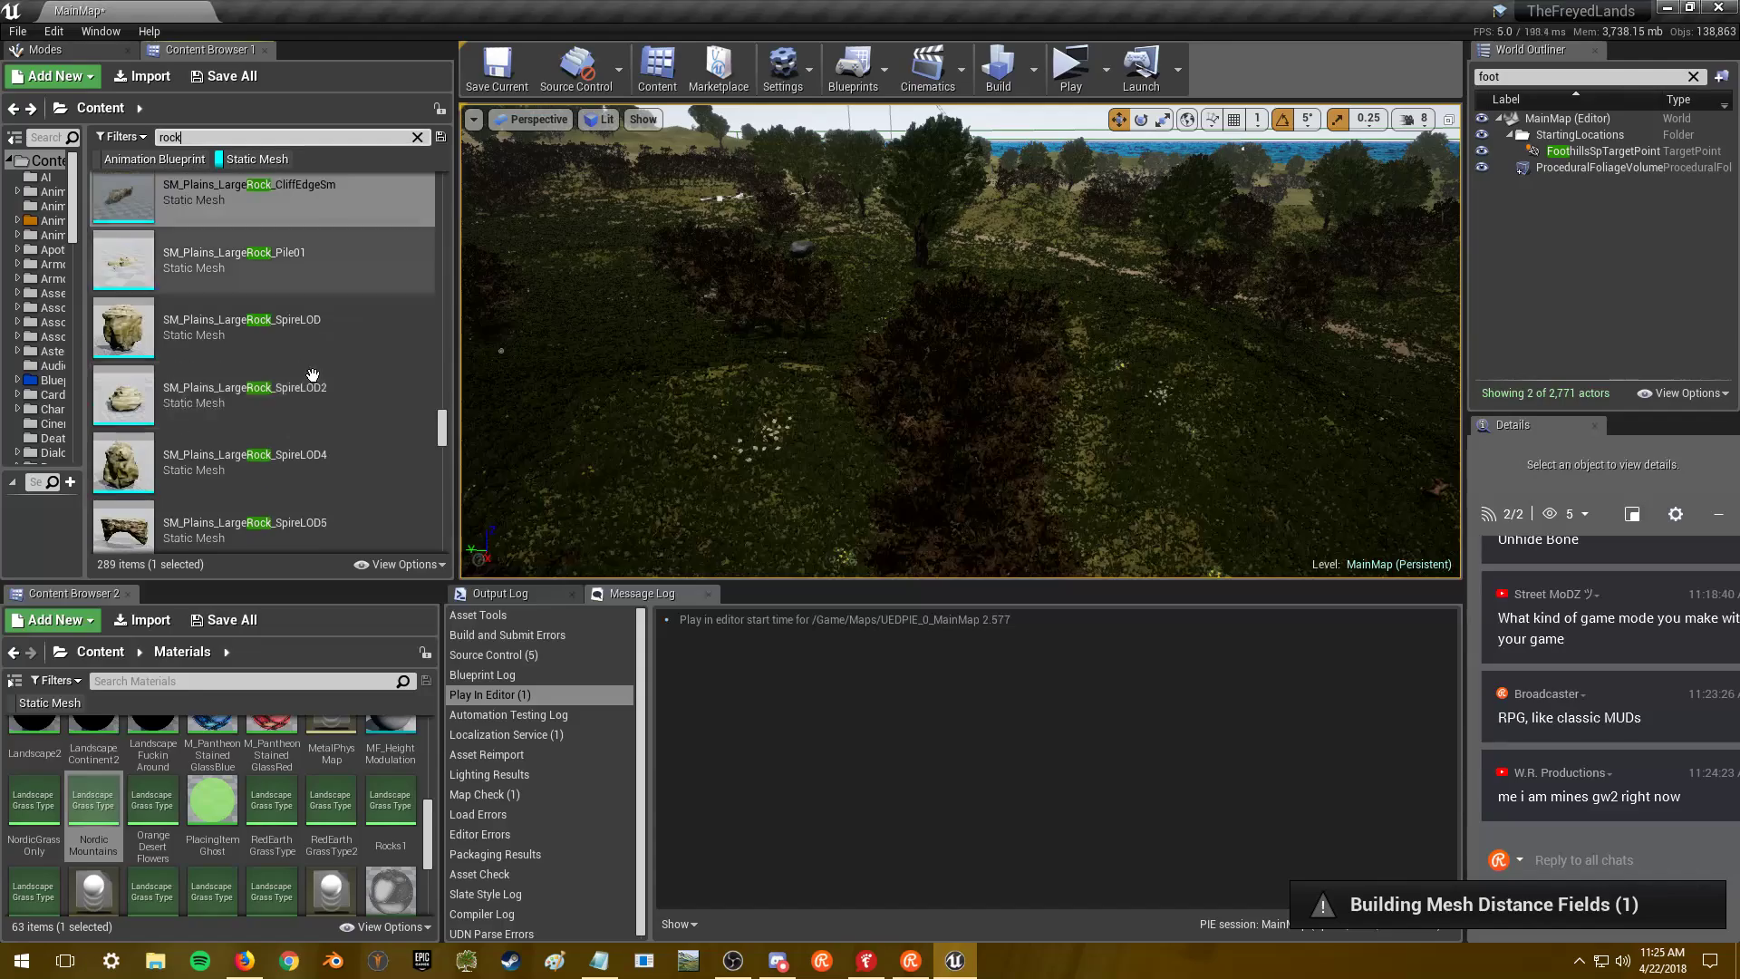
double_click(357, 337)
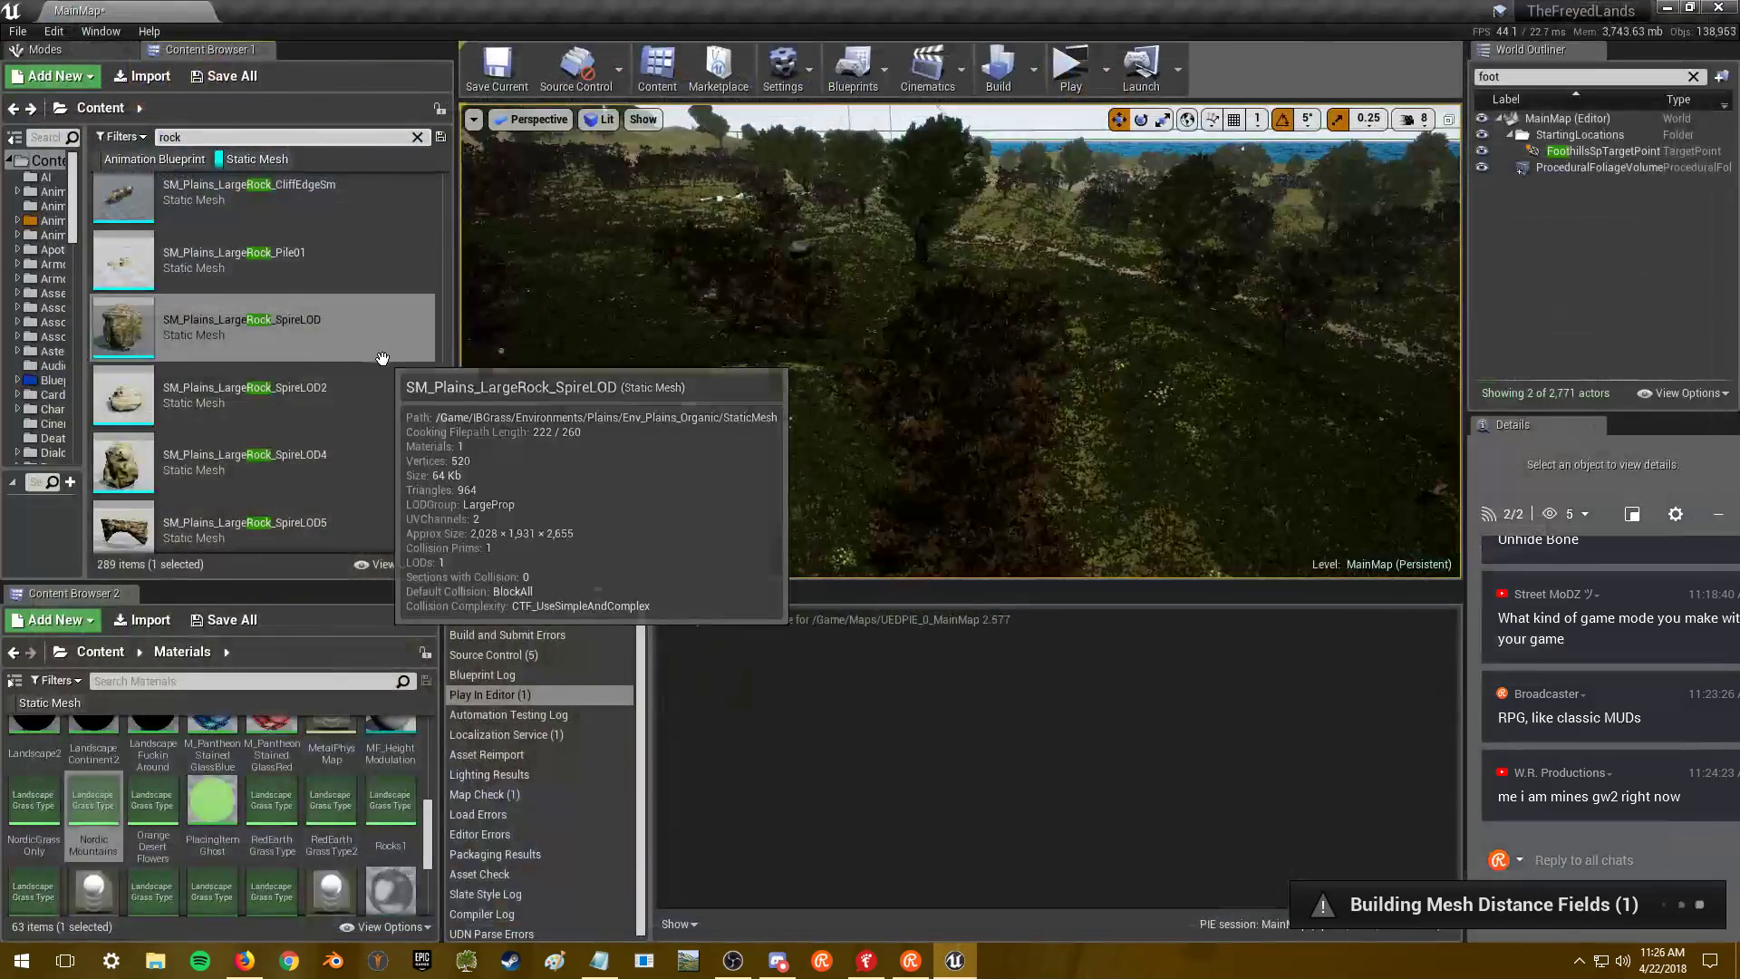
scroll(361, 376, down, 2)
scroll(357, 358, down, 2)
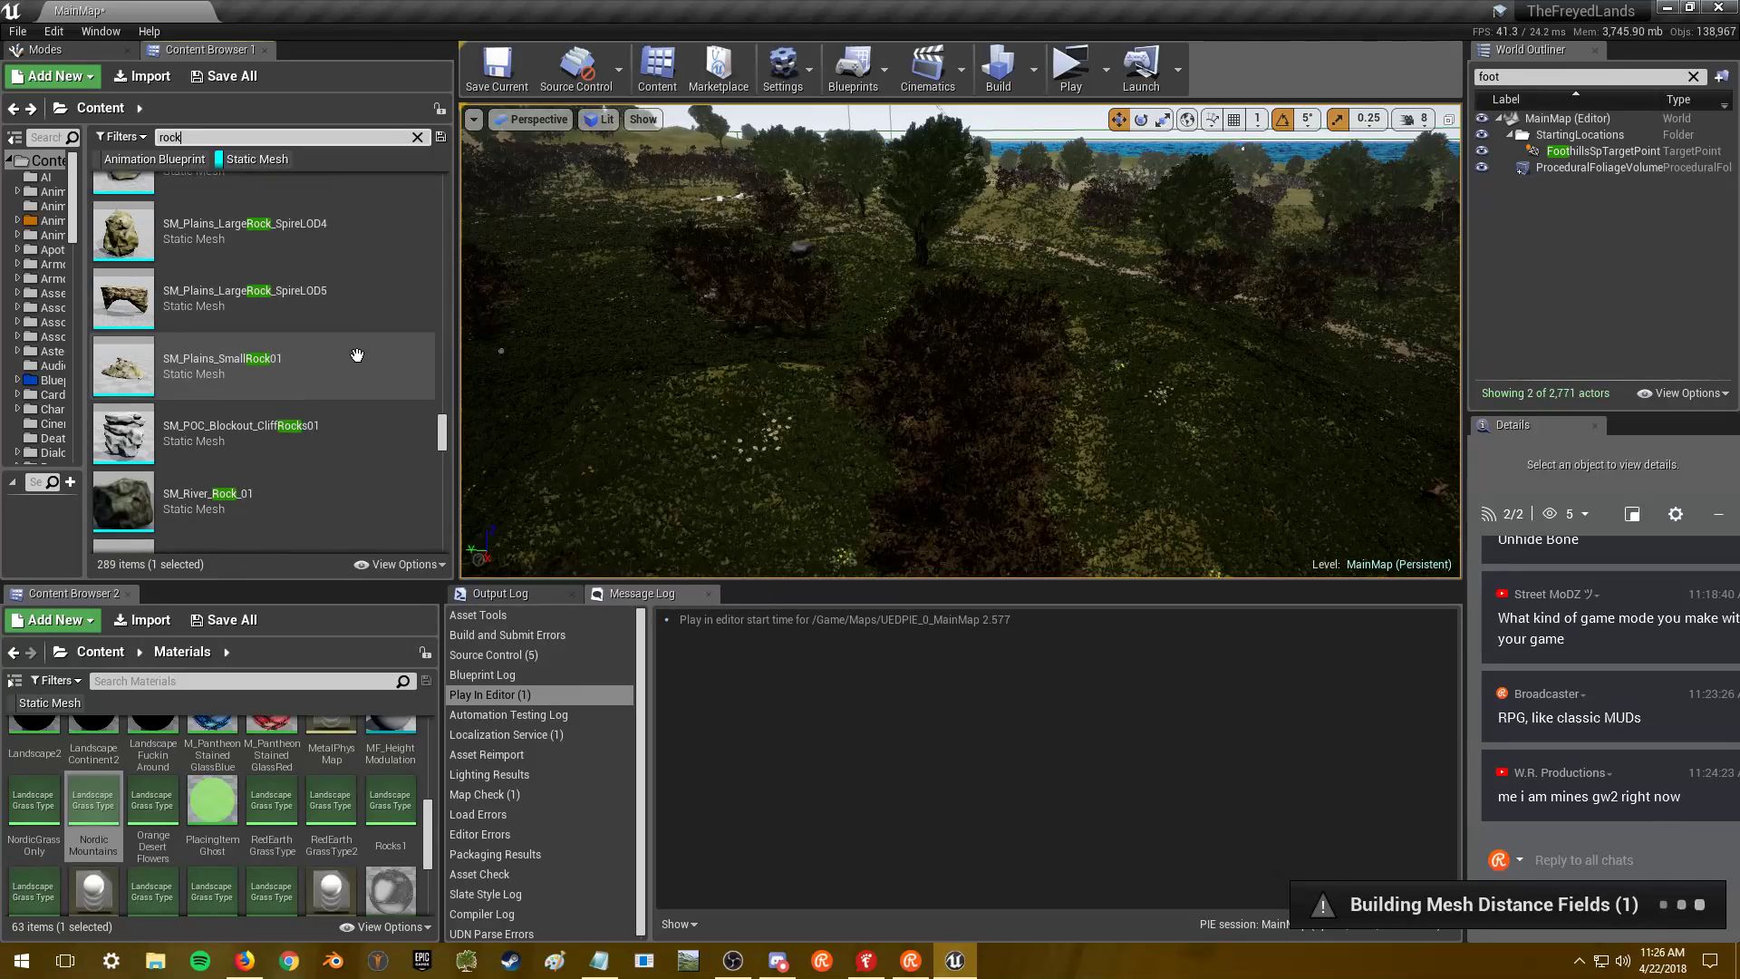
scroll(358, 344, down, 1)
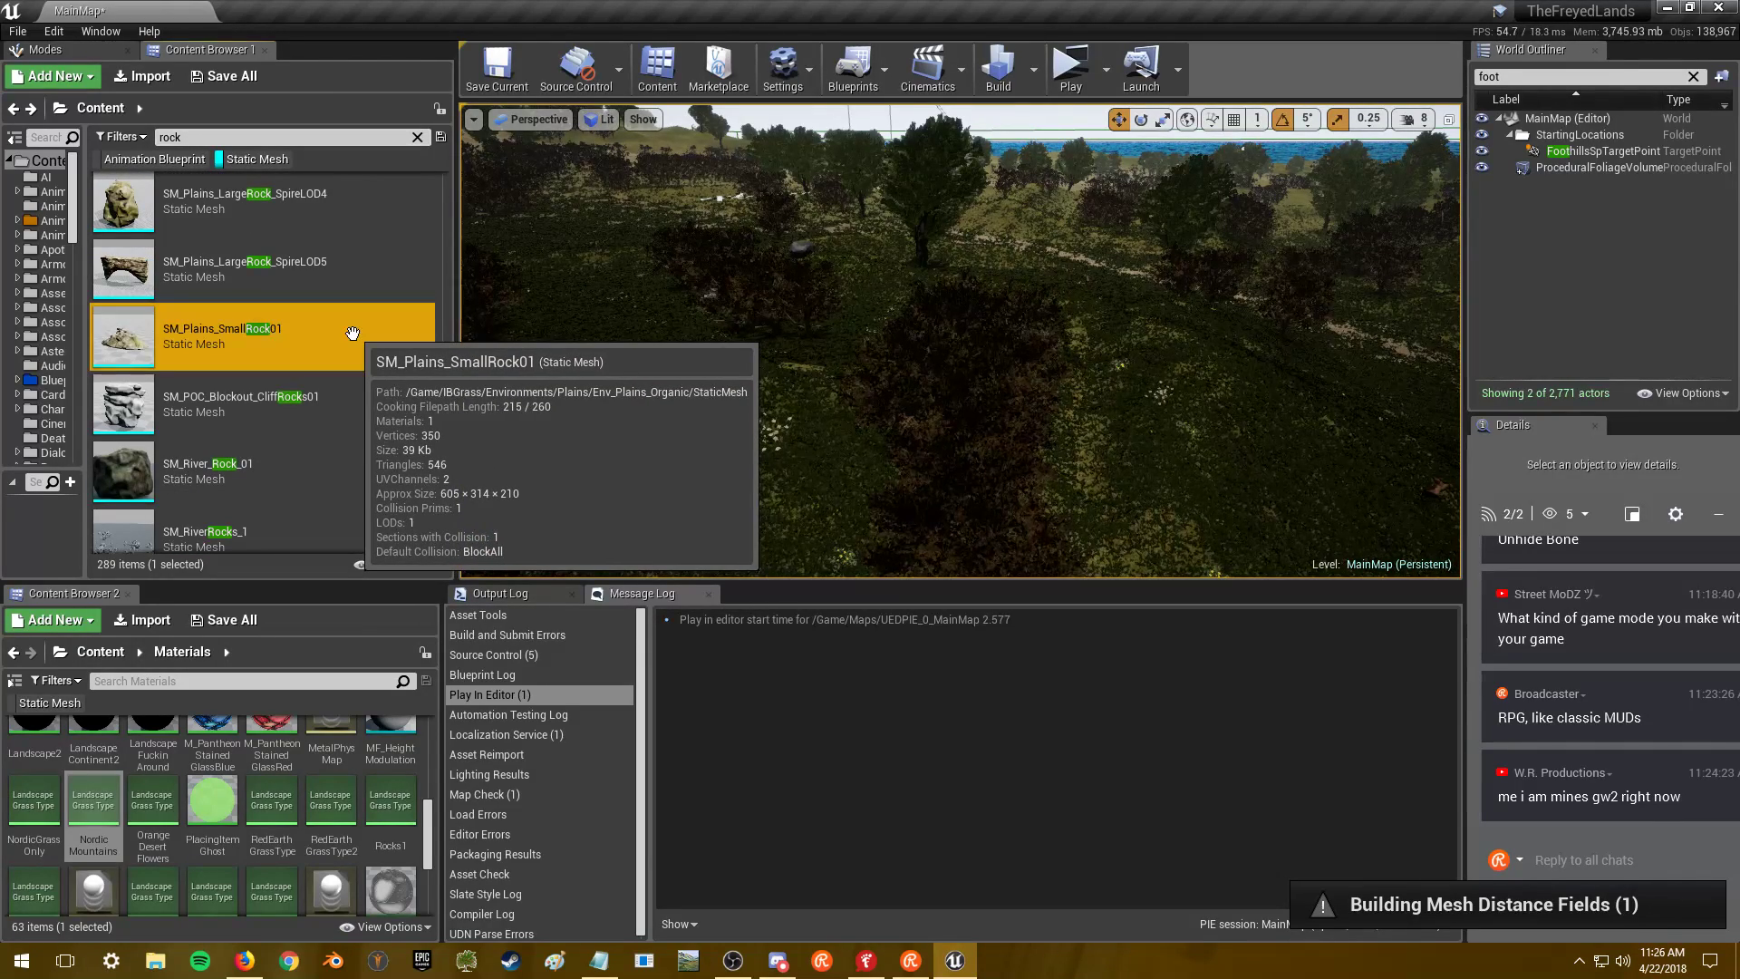
double_click(542, 361)
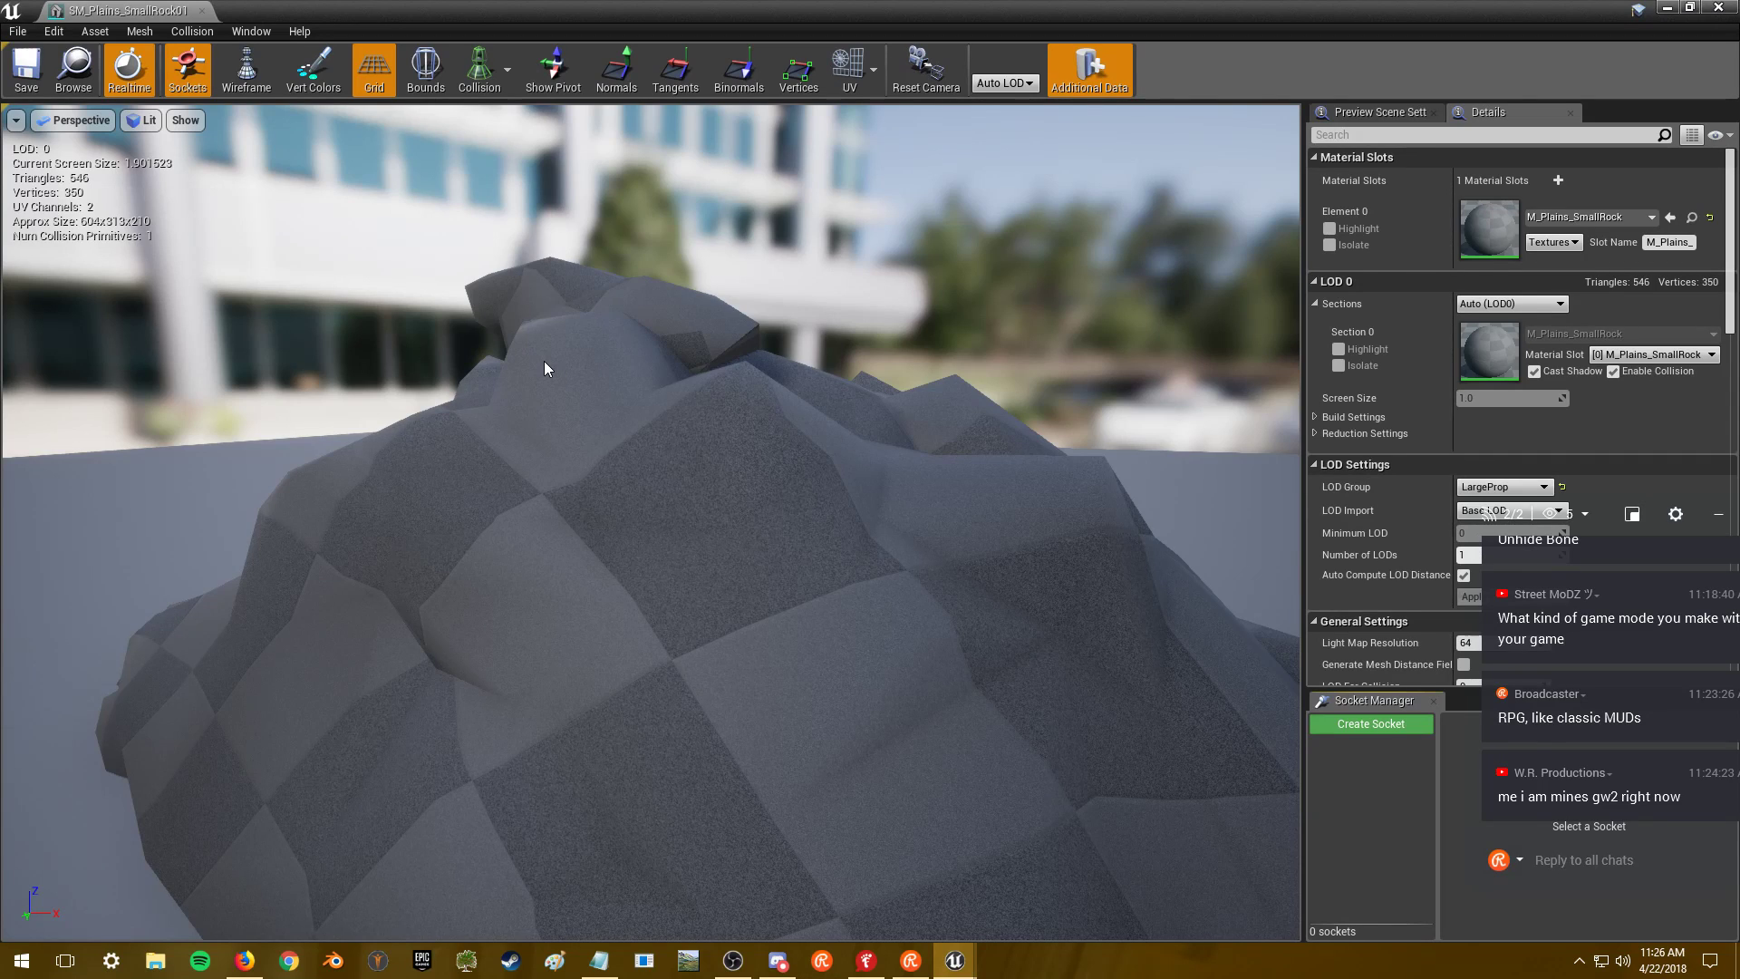
- Orbit and zoom around SM_Plains_SmallRock01 from above and other angles, then return to its editor window
drag(544, 368, 589, 408)
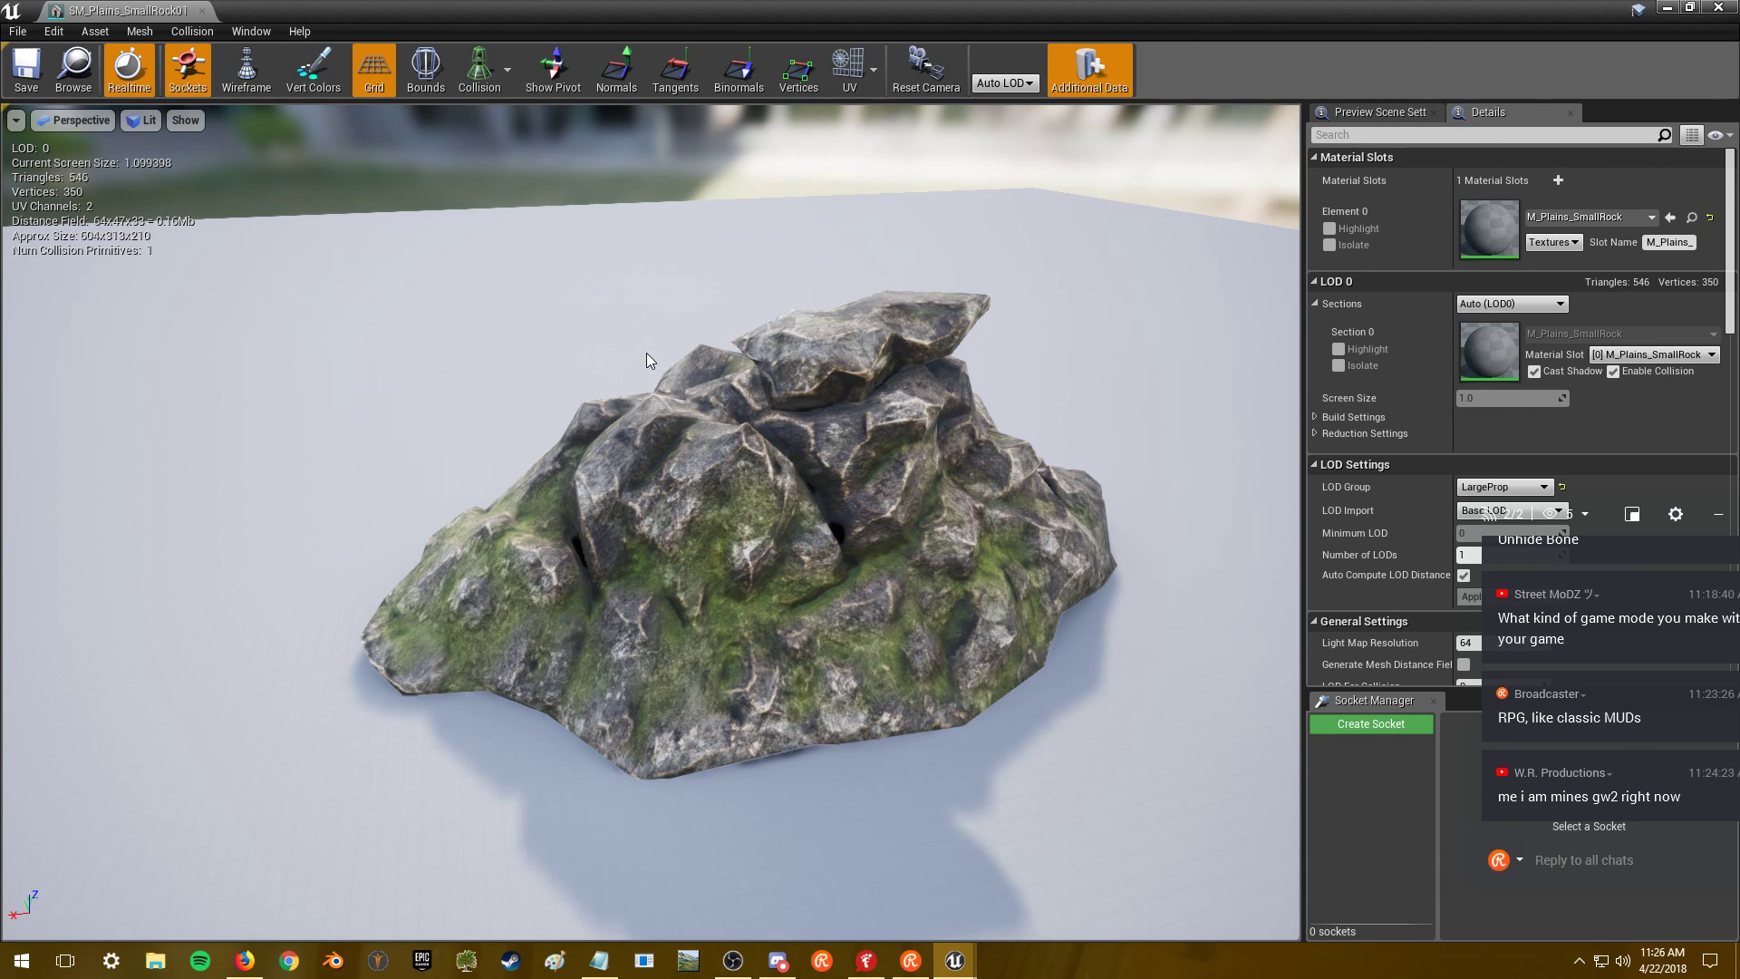
drag(651, 350, 741, 206)
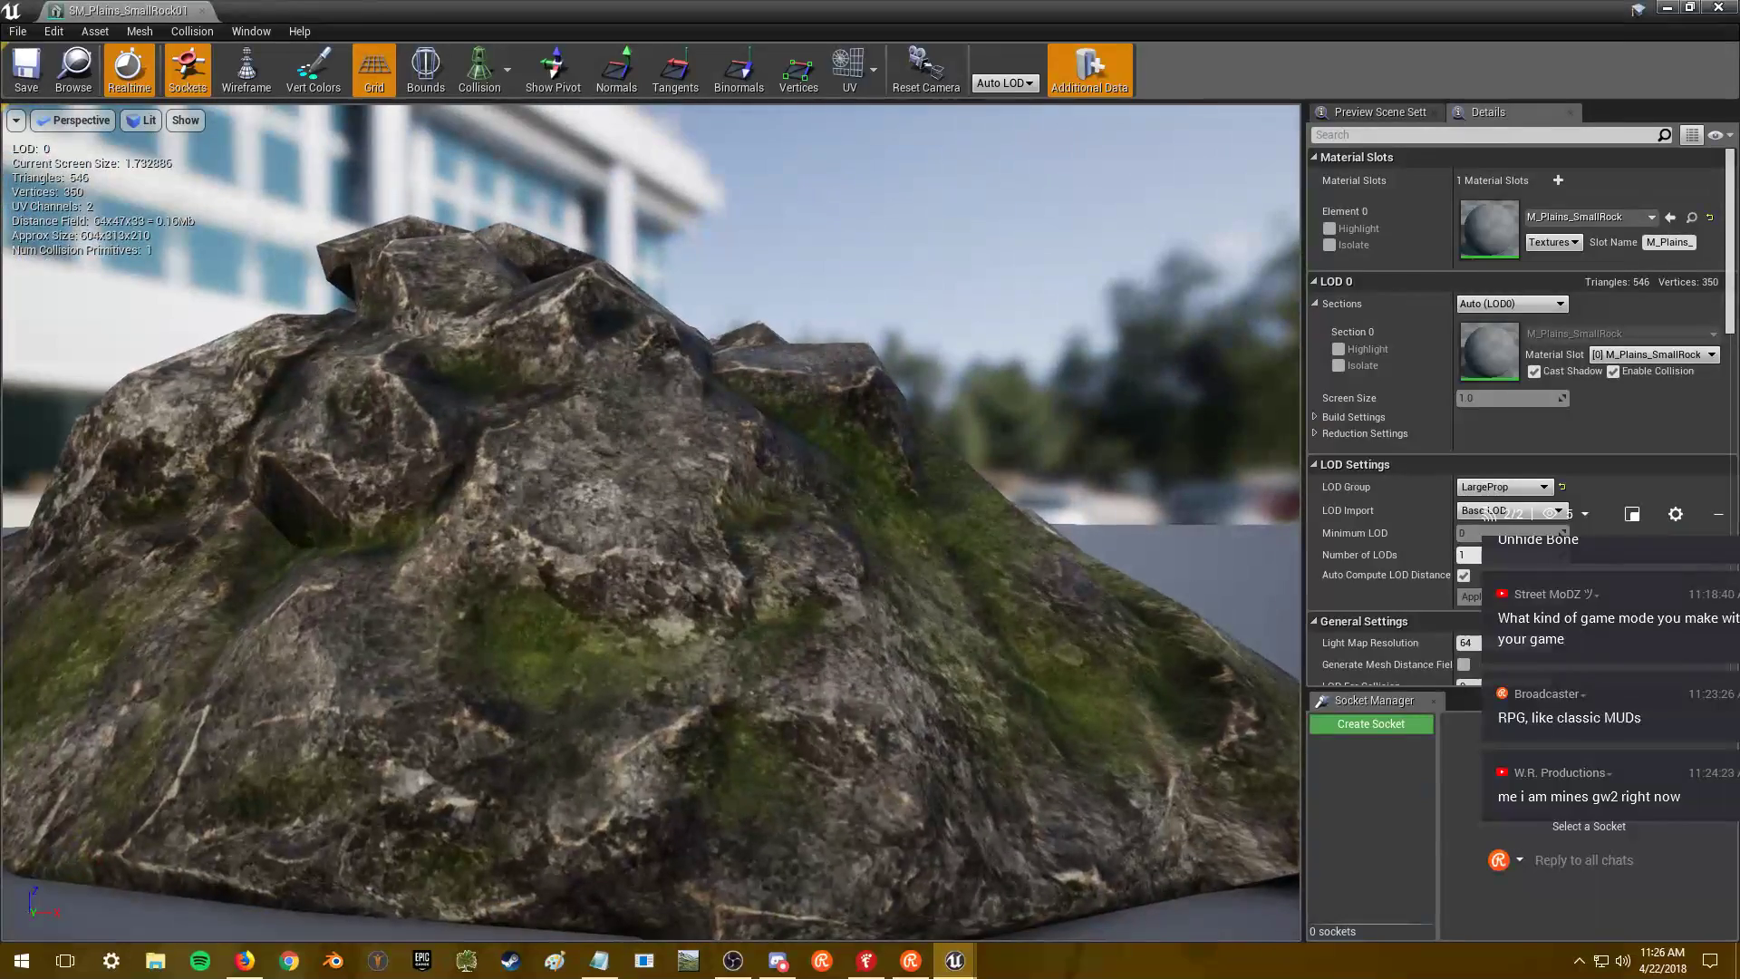
drag(658, 361, 688, 360)
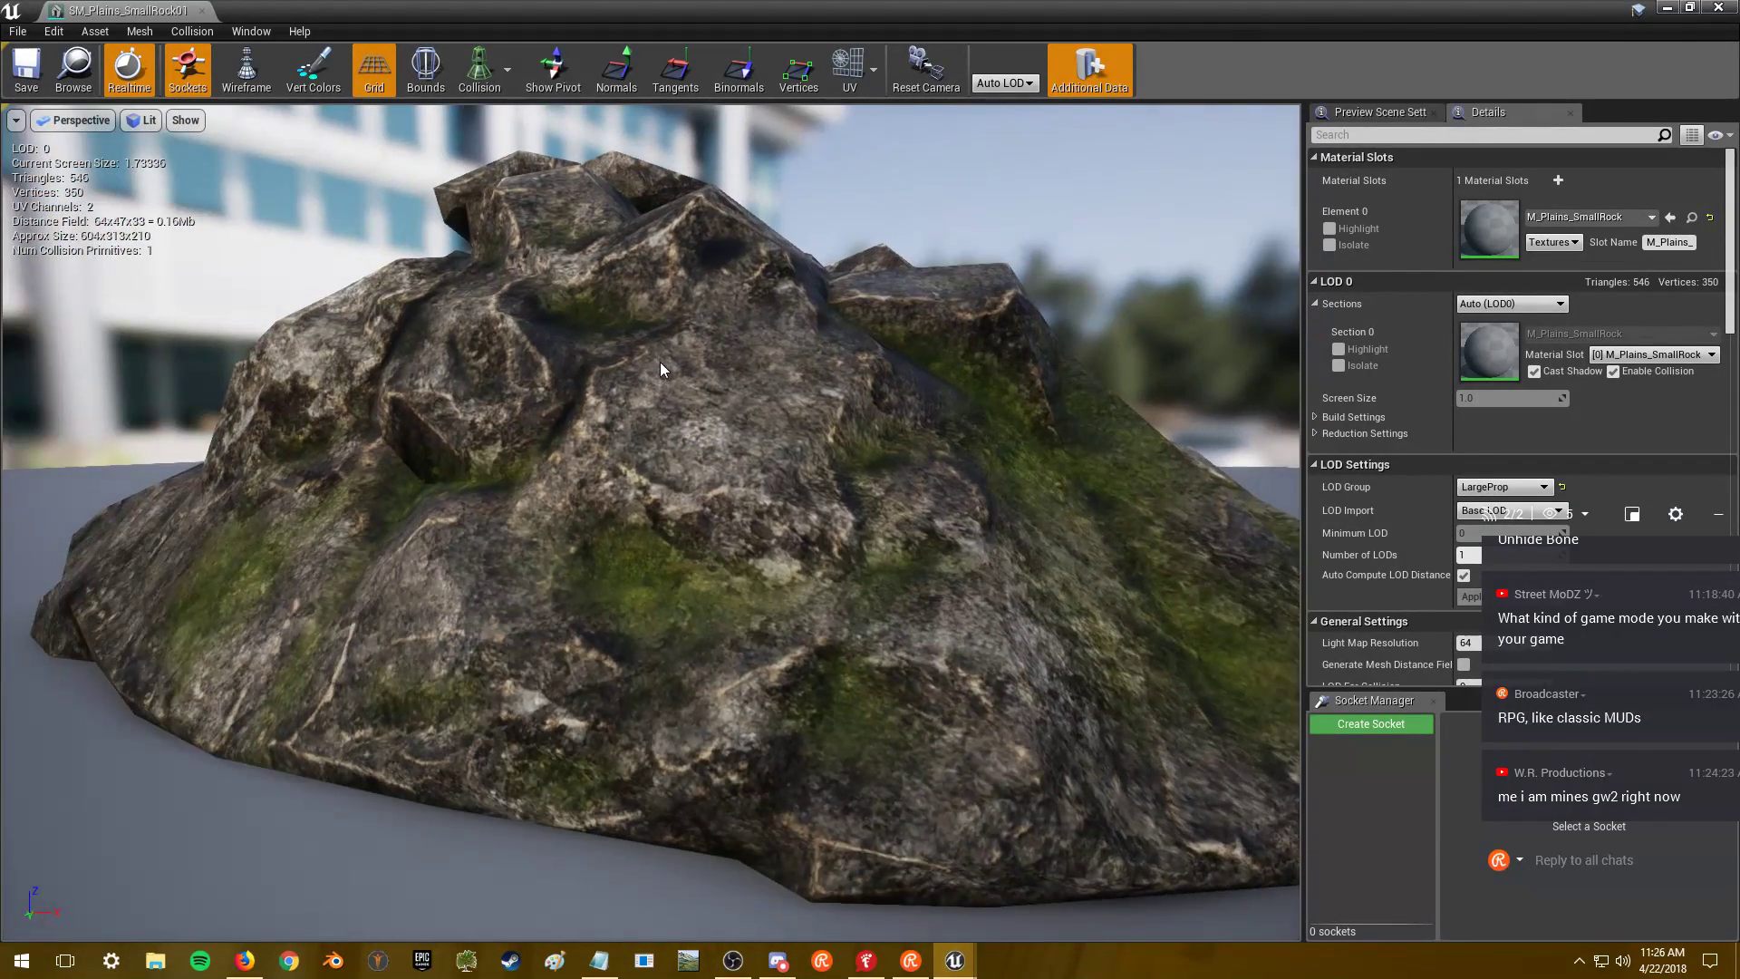
key(alt+Tab)
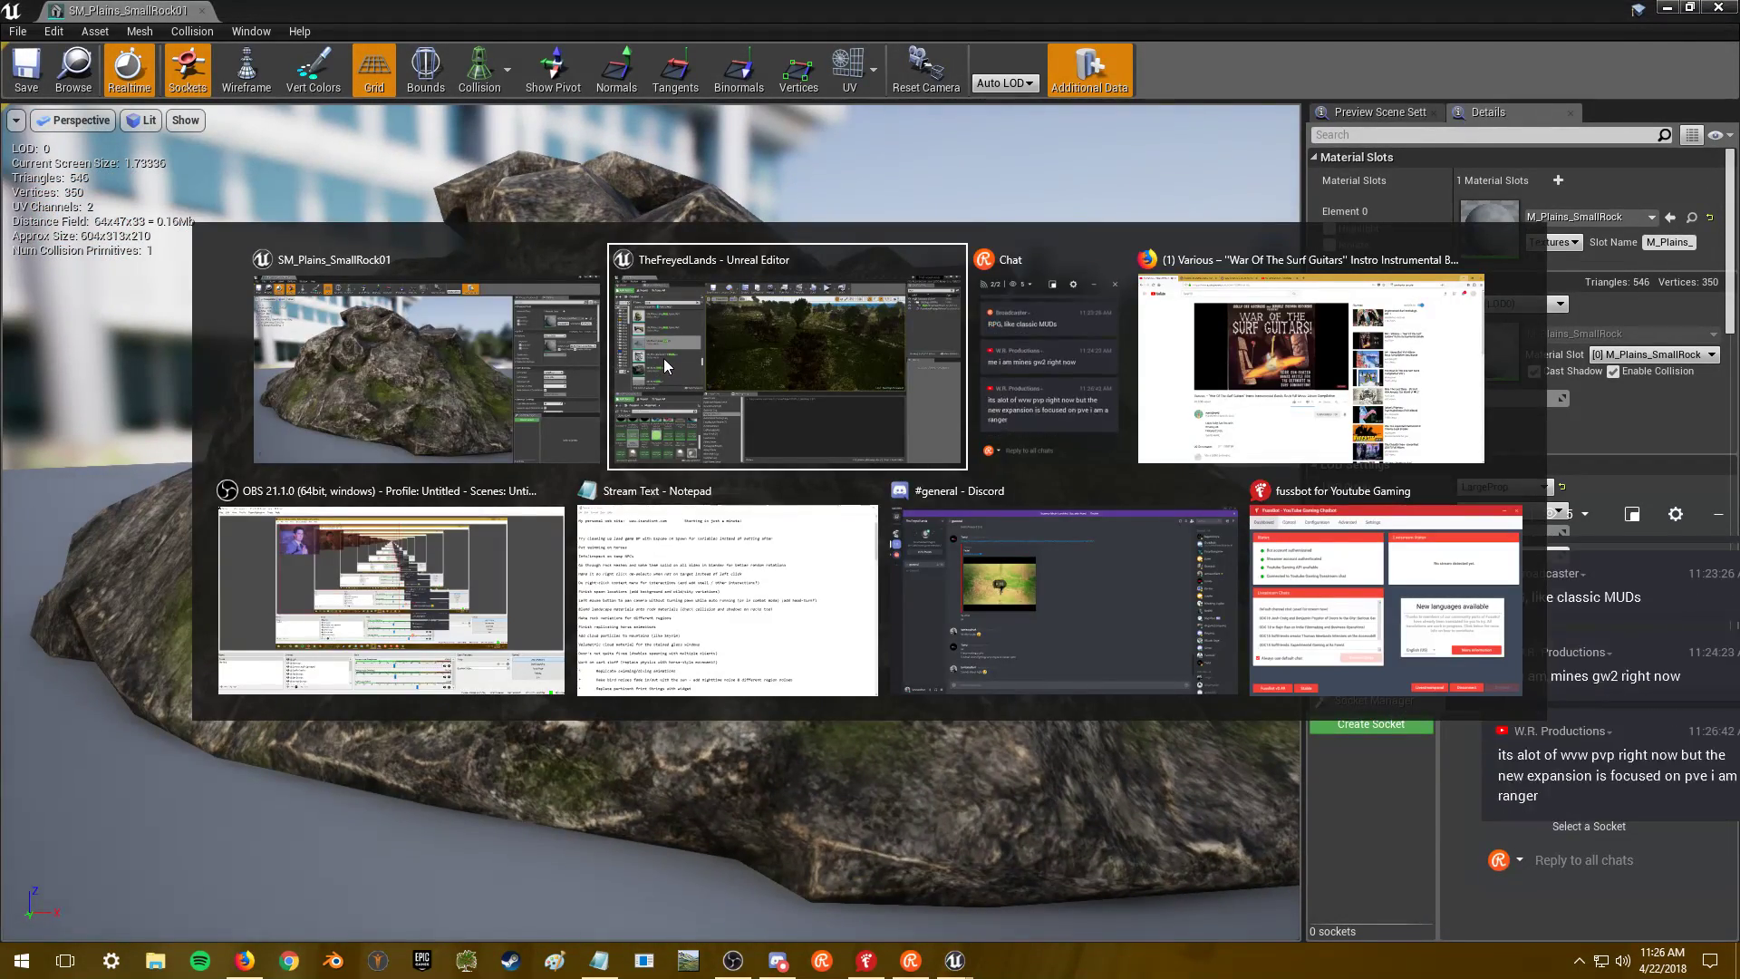
click(488, 365)
- Close SM_Plains_SmallRock01 and open the 2,038-triangle SM_River_Rock_01, nudging the chat window aside
click(1717, 7)
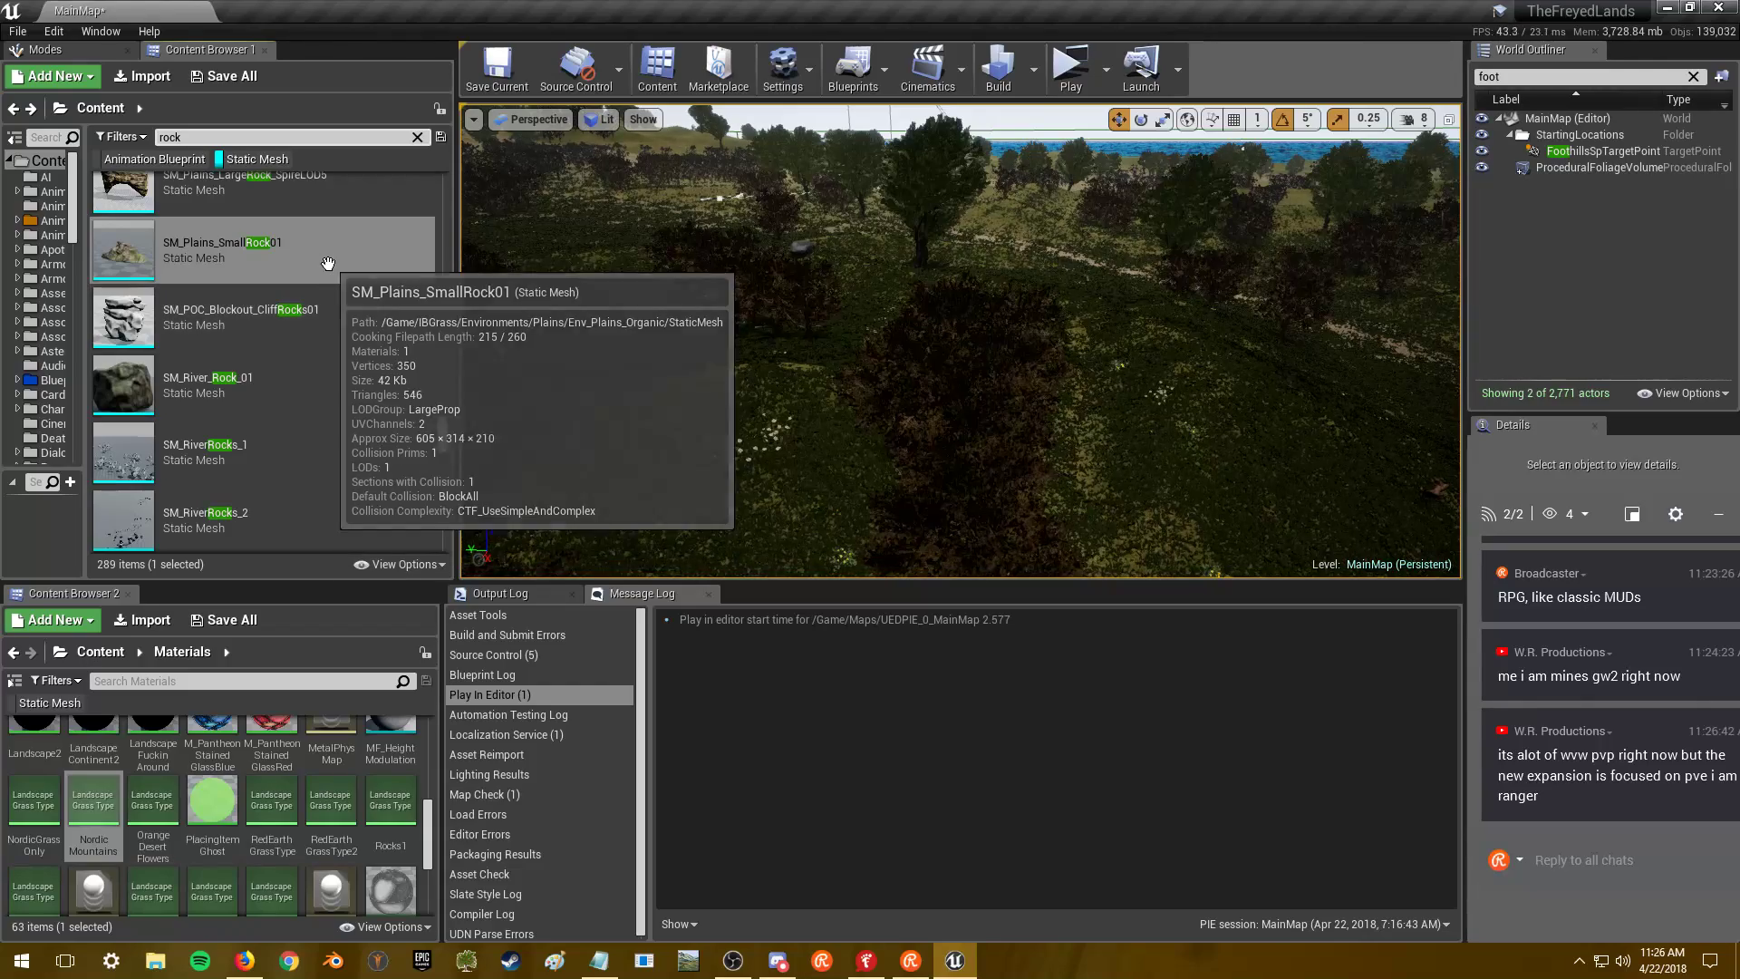
scroll(313, 303, down, 2)
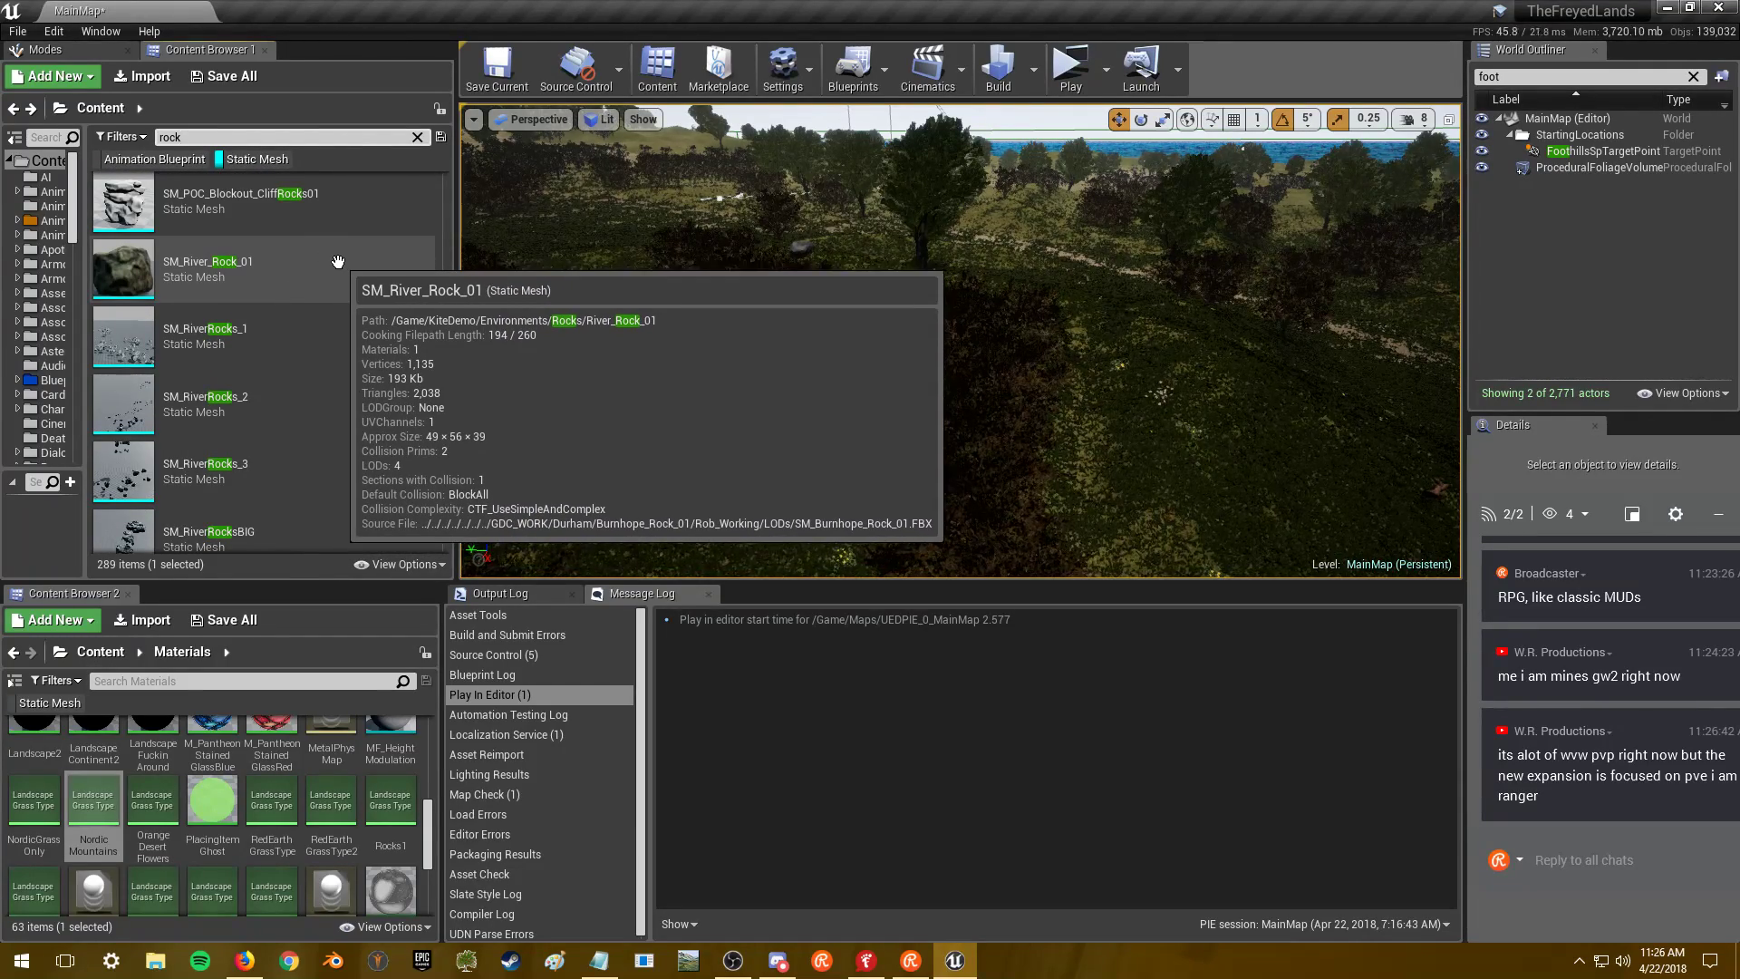
double_click(337, 261)
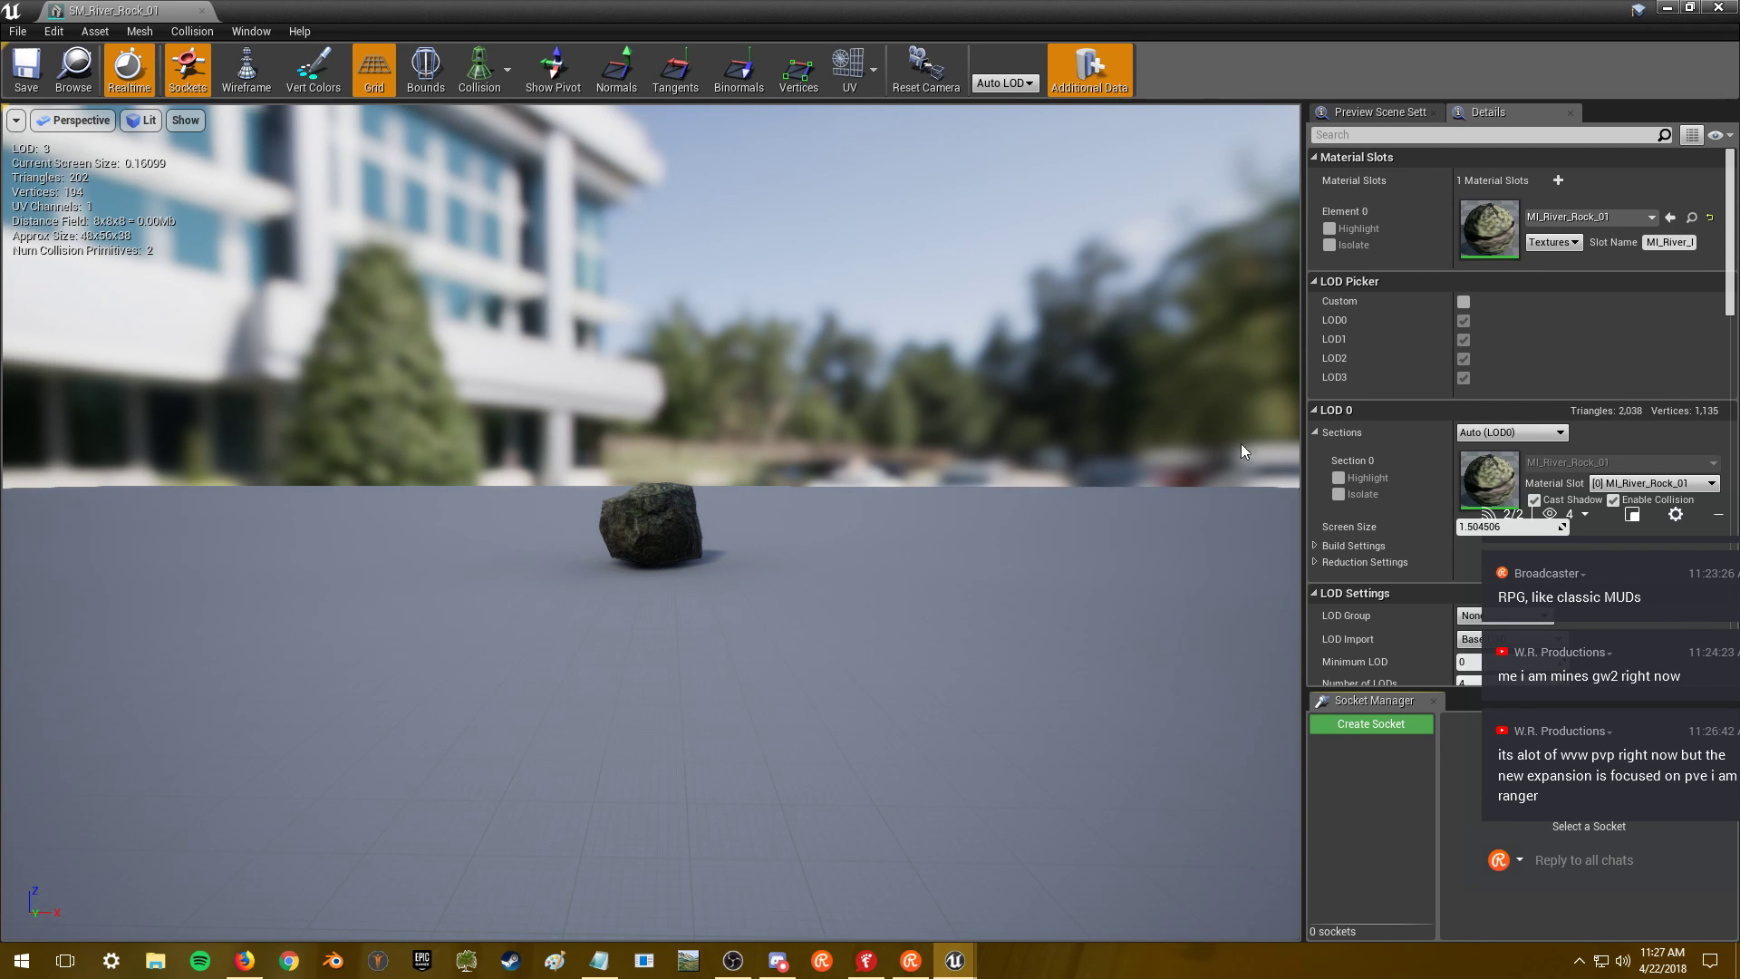
drag(1610, 530, 1573, 558)
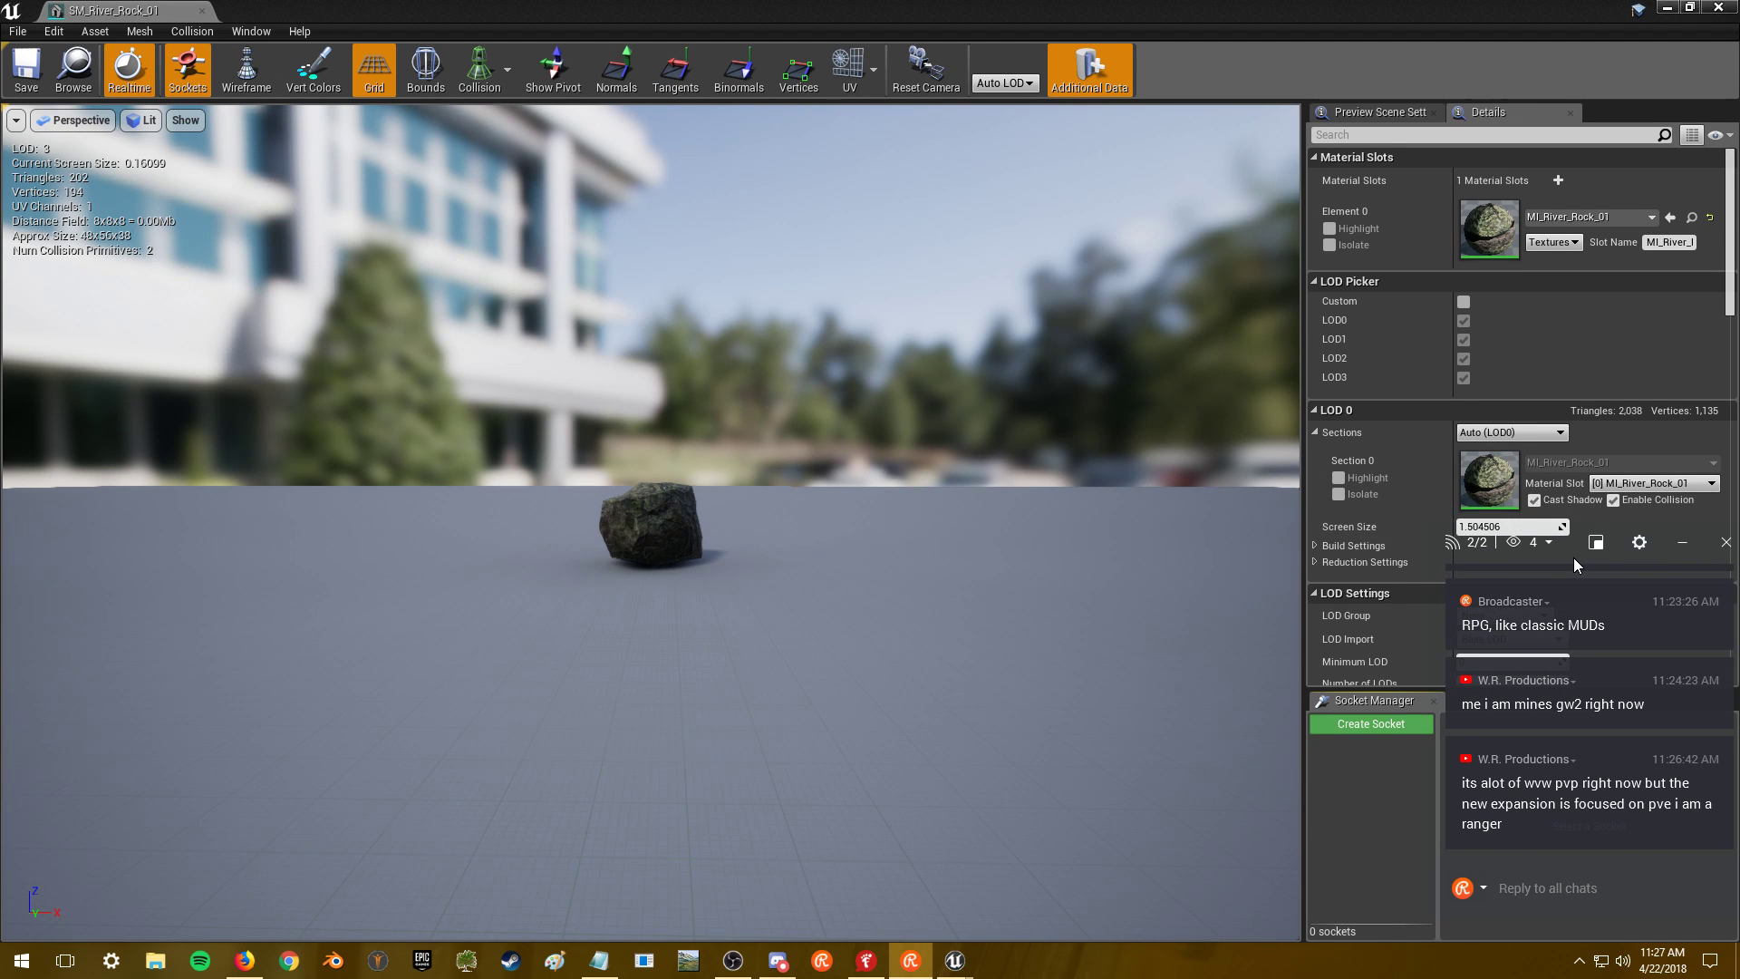
- Inspect SM_River_Rock_01 up close and from above, then close its editor
mouse_move(703, 491)
mouse_down()
mouse_move(689, 398)
mouse_move(635, 362)
mouse_move(725, 398)
mouse_move(789, 335)
mouse_move(837, 322)
mouse_up()
drag(324, 171, 376, 208)
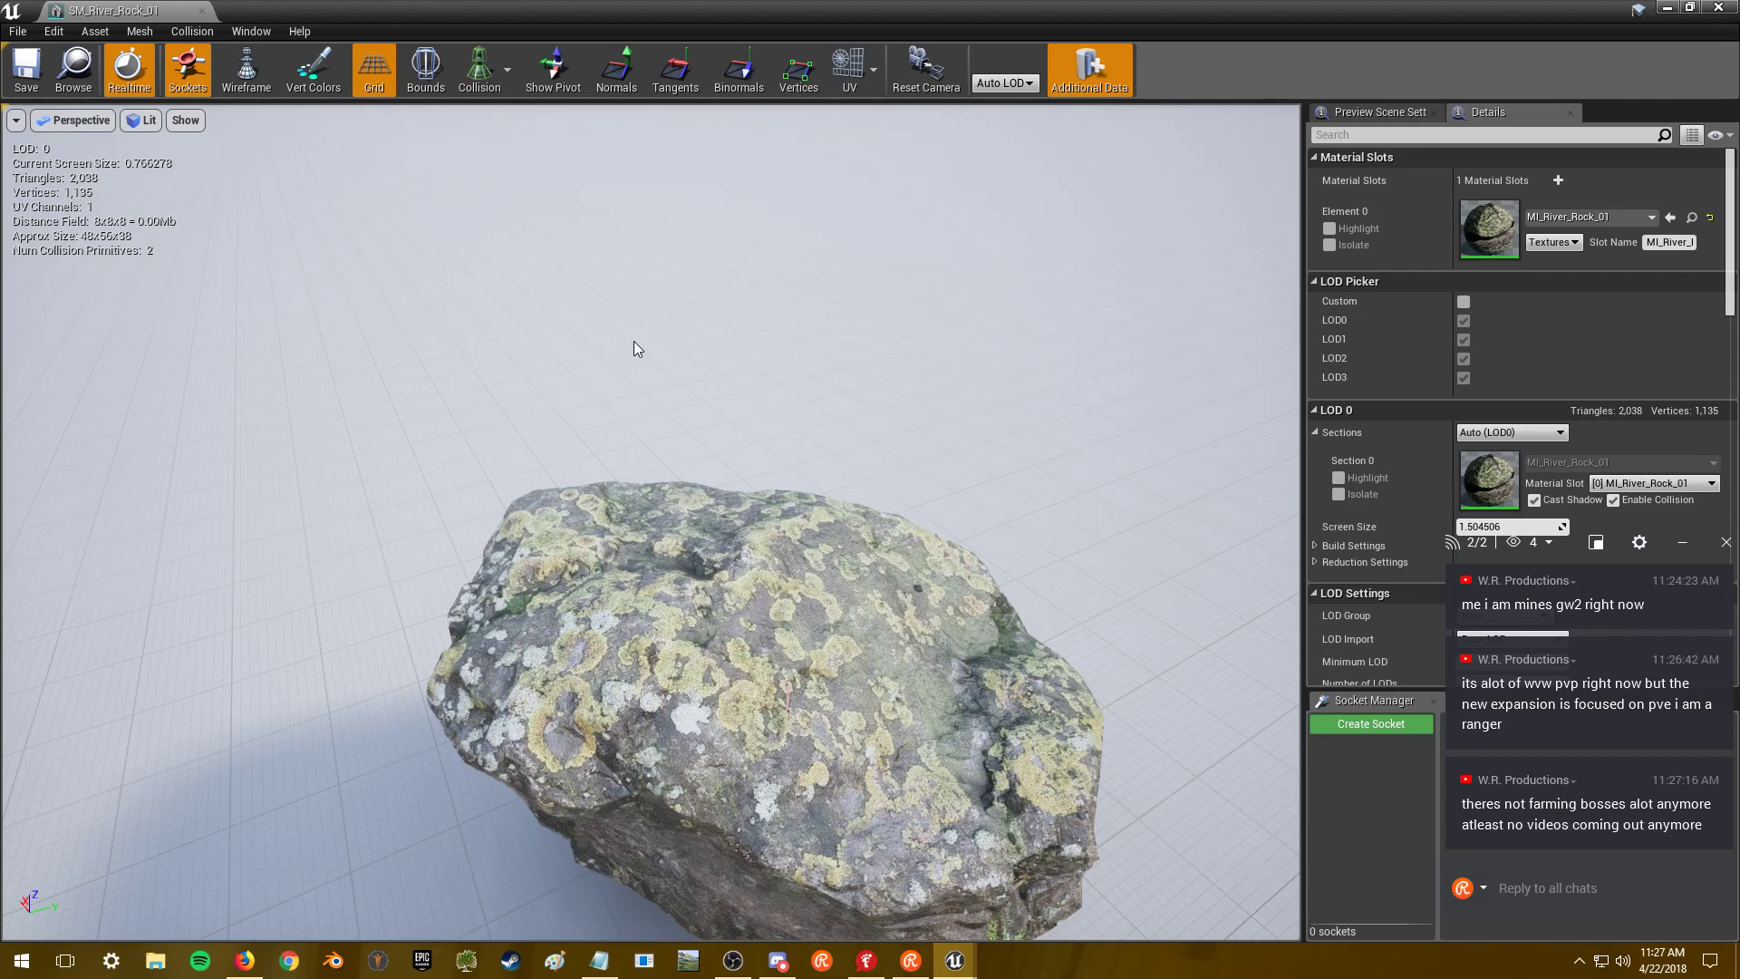
mouse_move(634, 340)
mouse_down()
mouse_move(647, 489)
mouse_move(645, 341)
mouse_up()
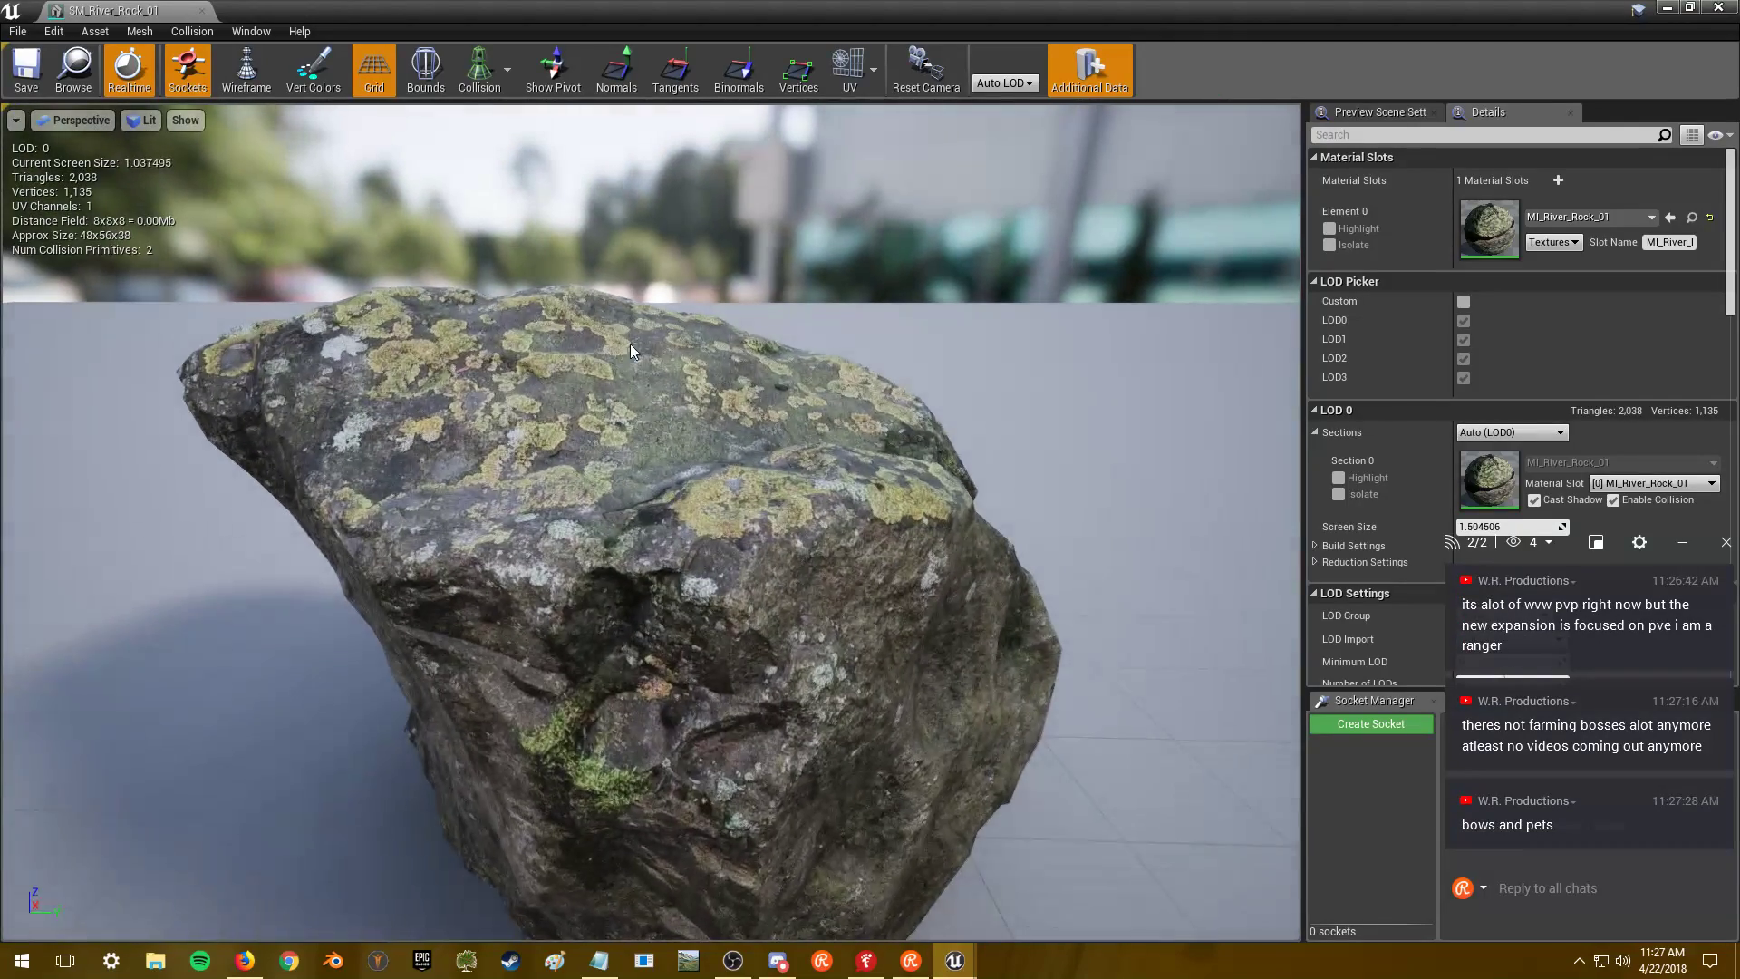
click(1721, 7)
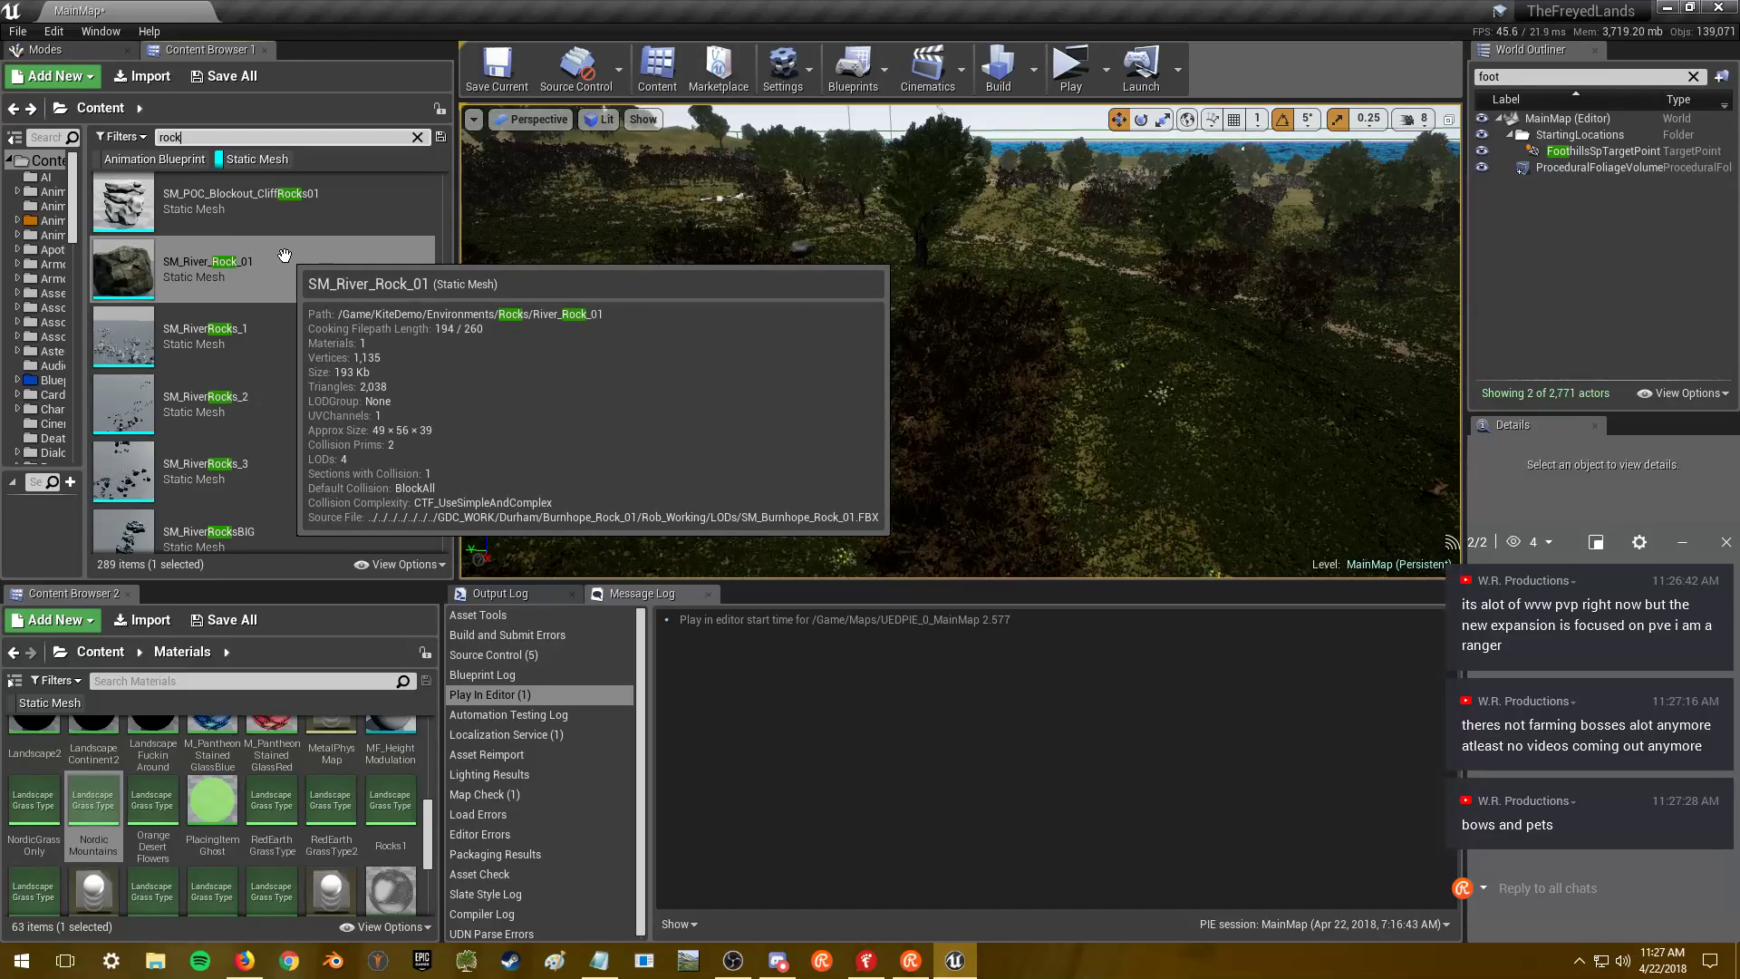
scroll(285, 288, down, 1)
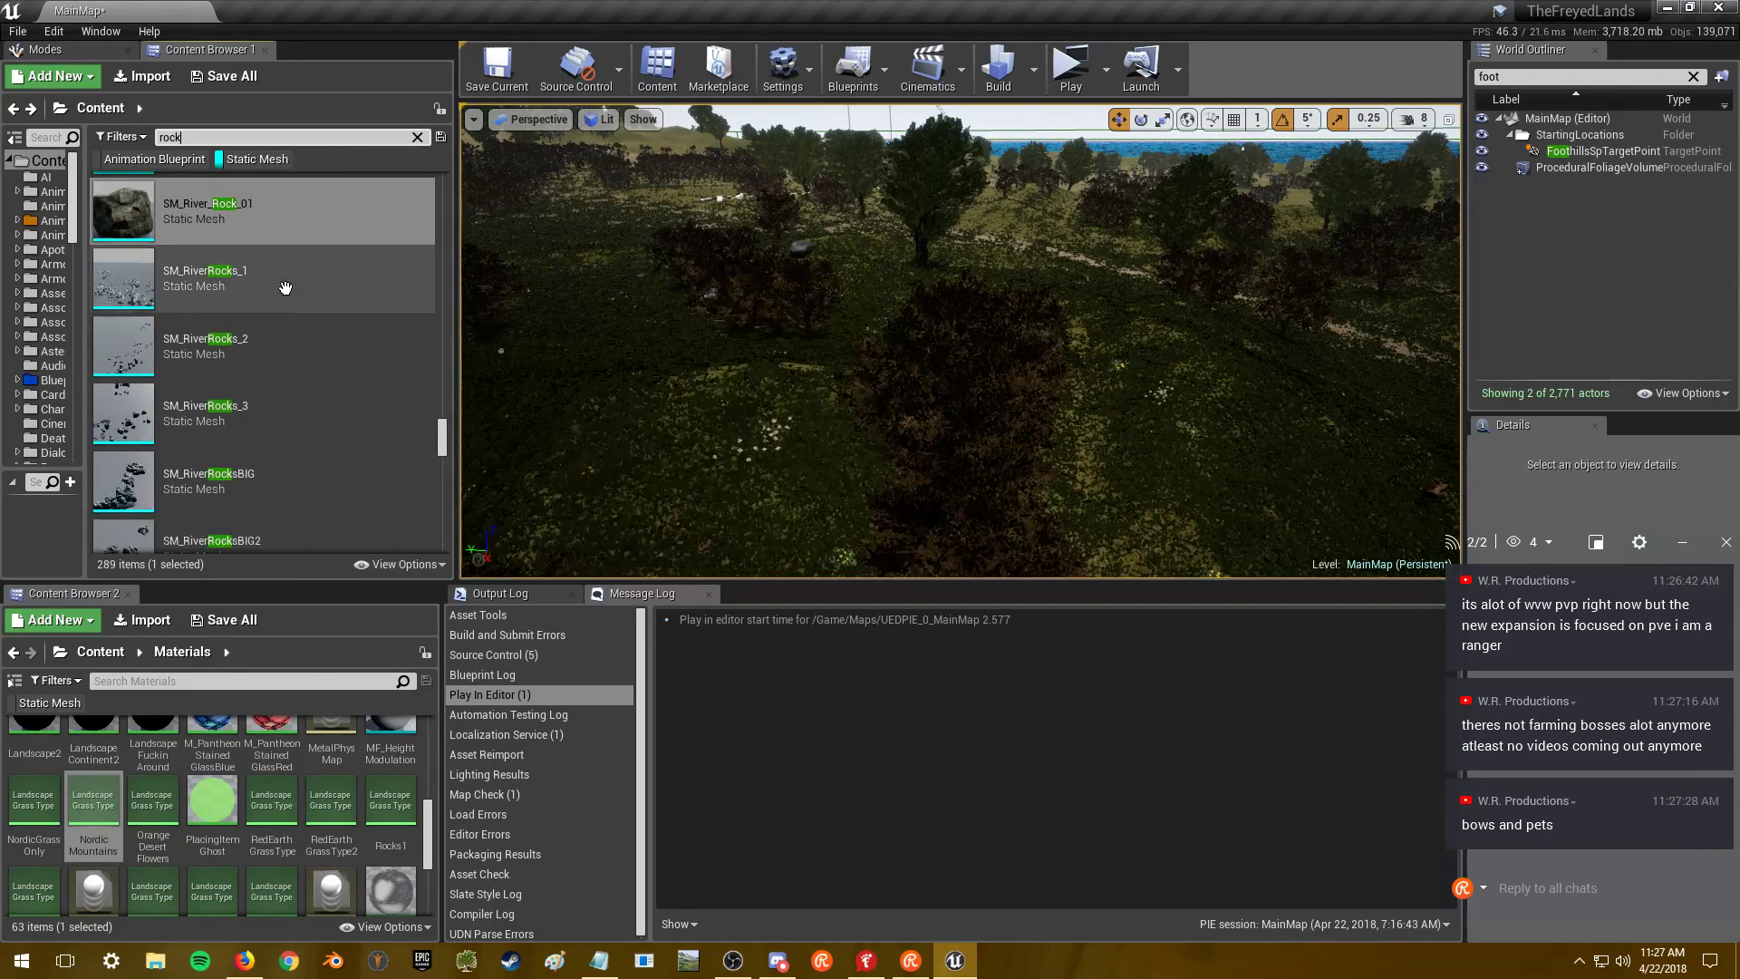
scroll(290, 263, up, 1)
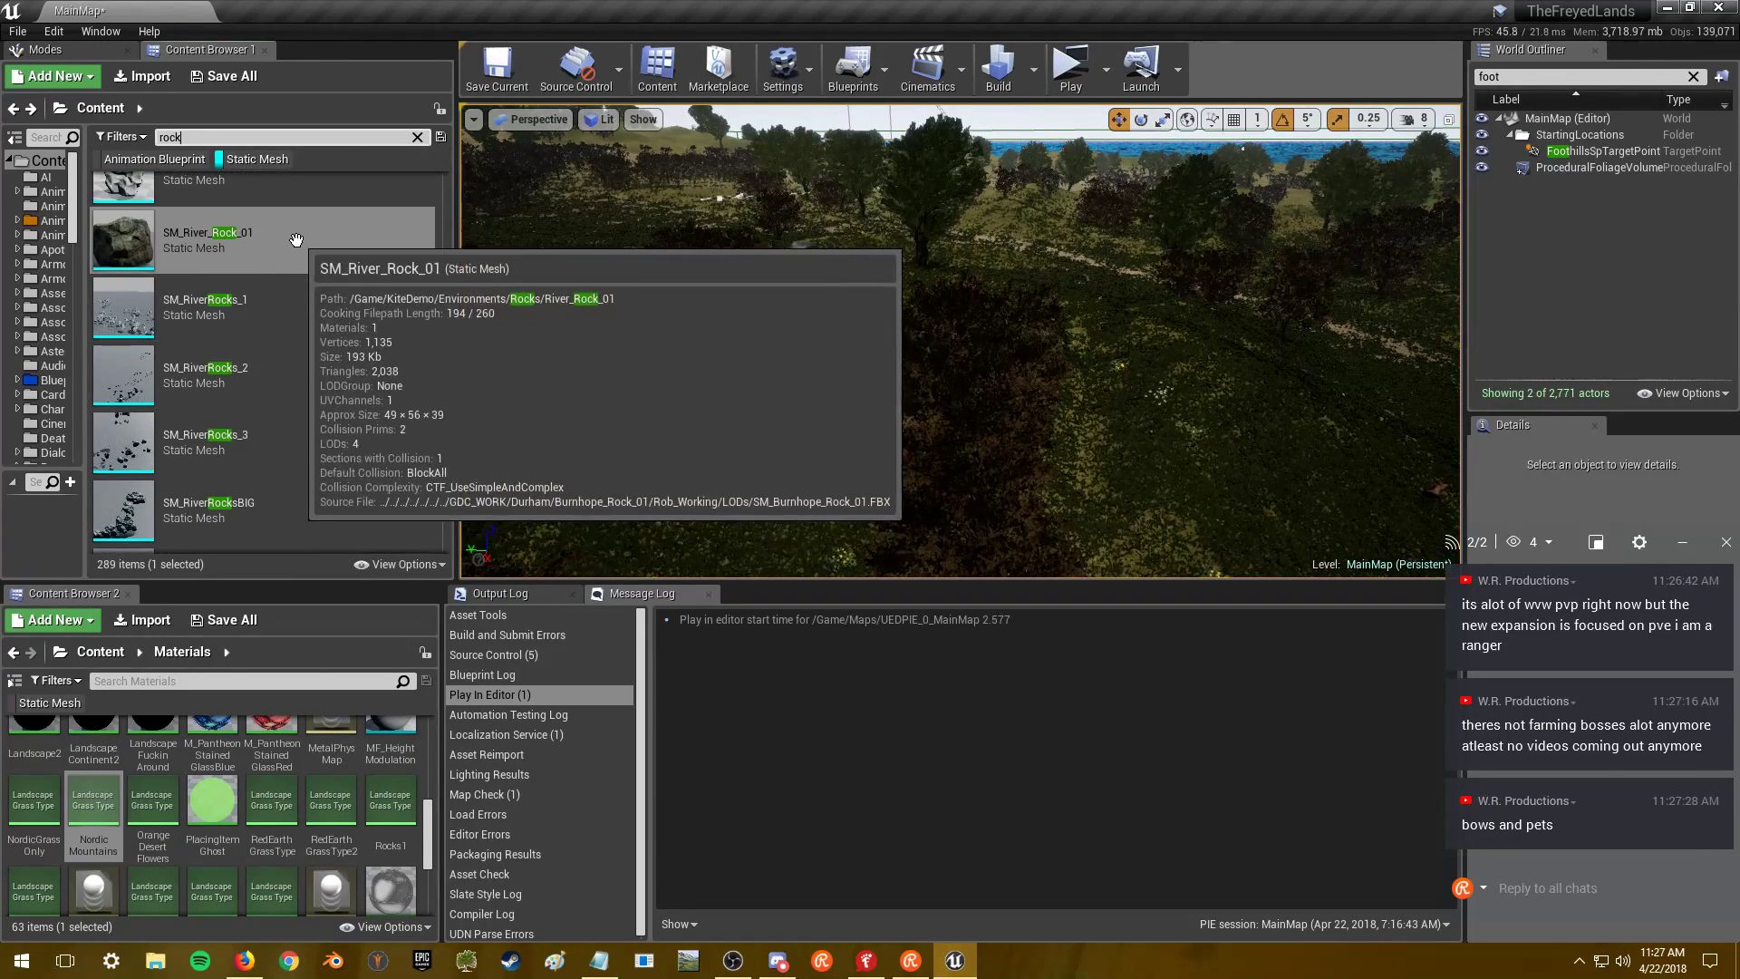
- Reopen SM_River_Rock_01, set Minimum LOD to 1, preview the result, then save and close
double_click(296, 241)
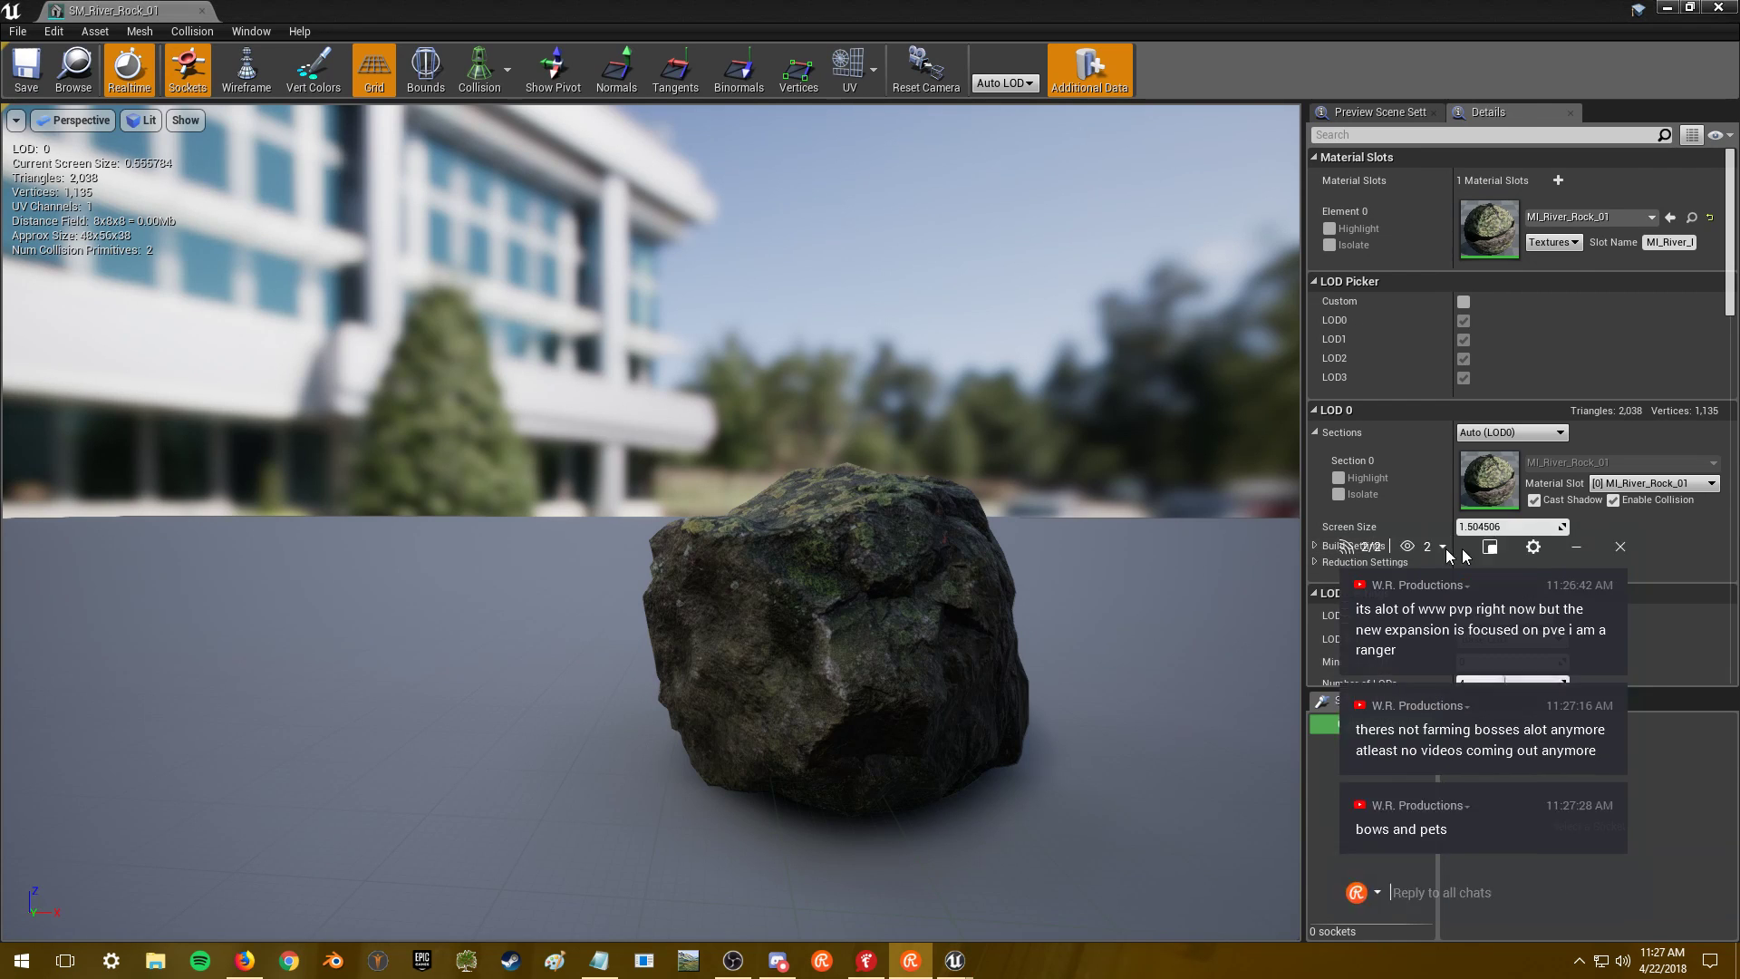
drag(1469, 653, 1070, 647)
click(1503, 662)
text(1)
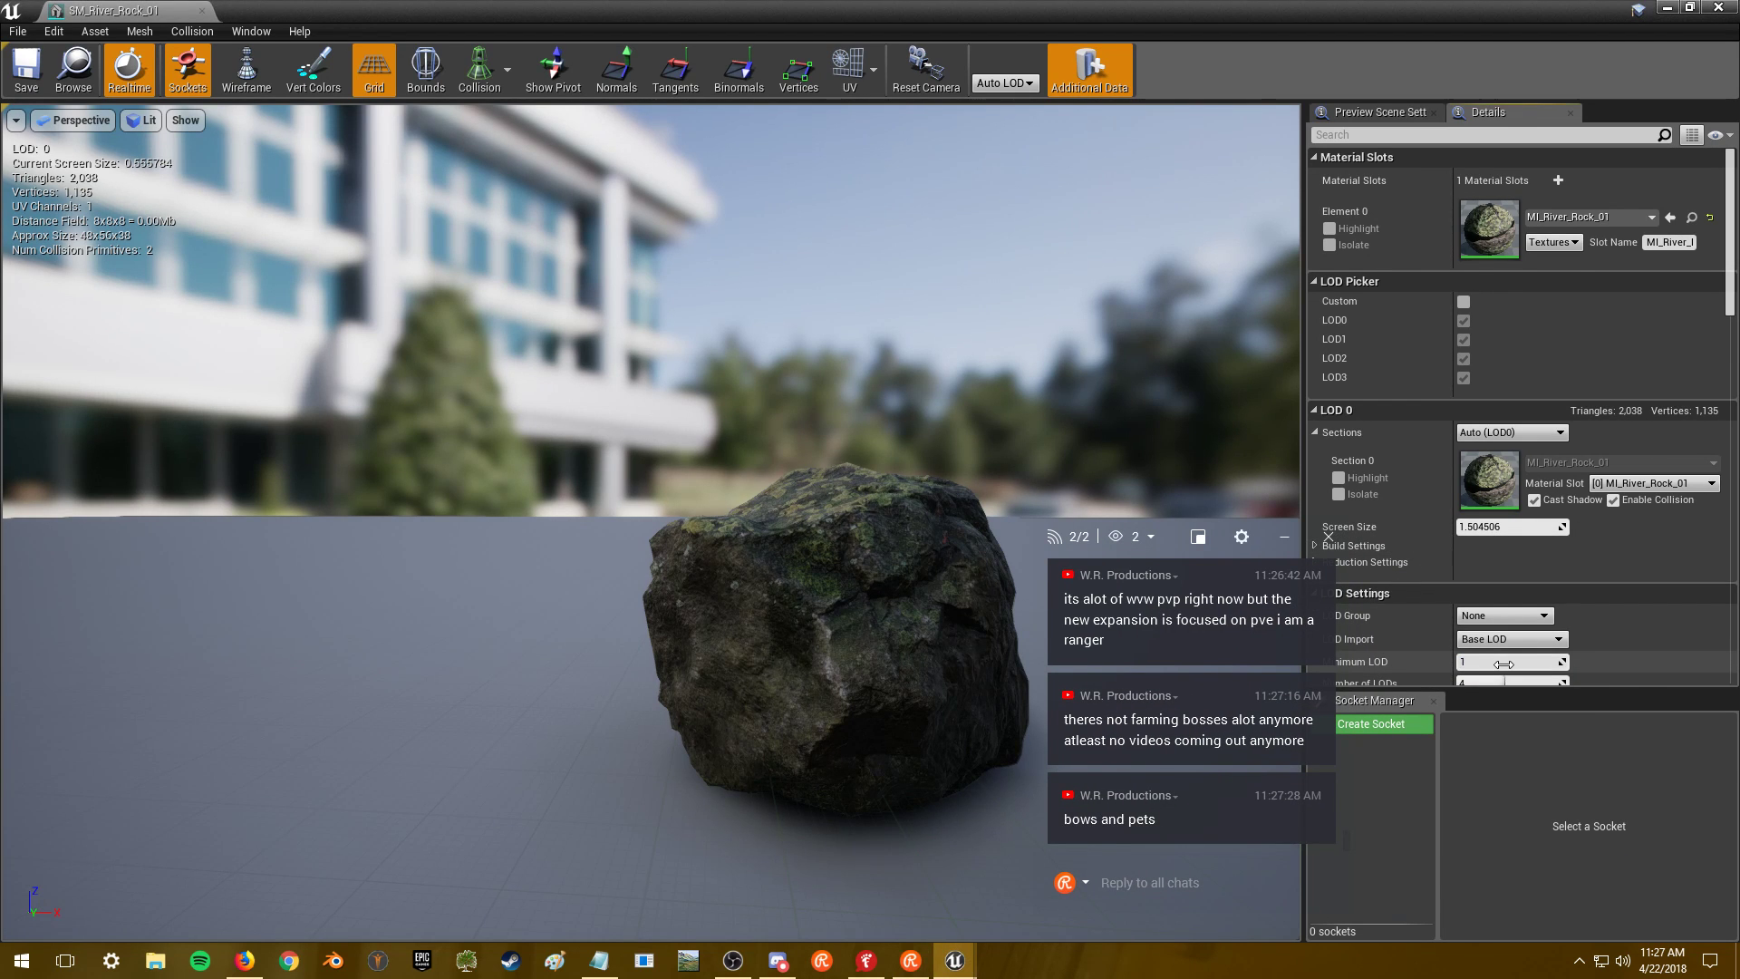
drag(796, 545, 688, 548)
drag(556, 446, 453, 457)
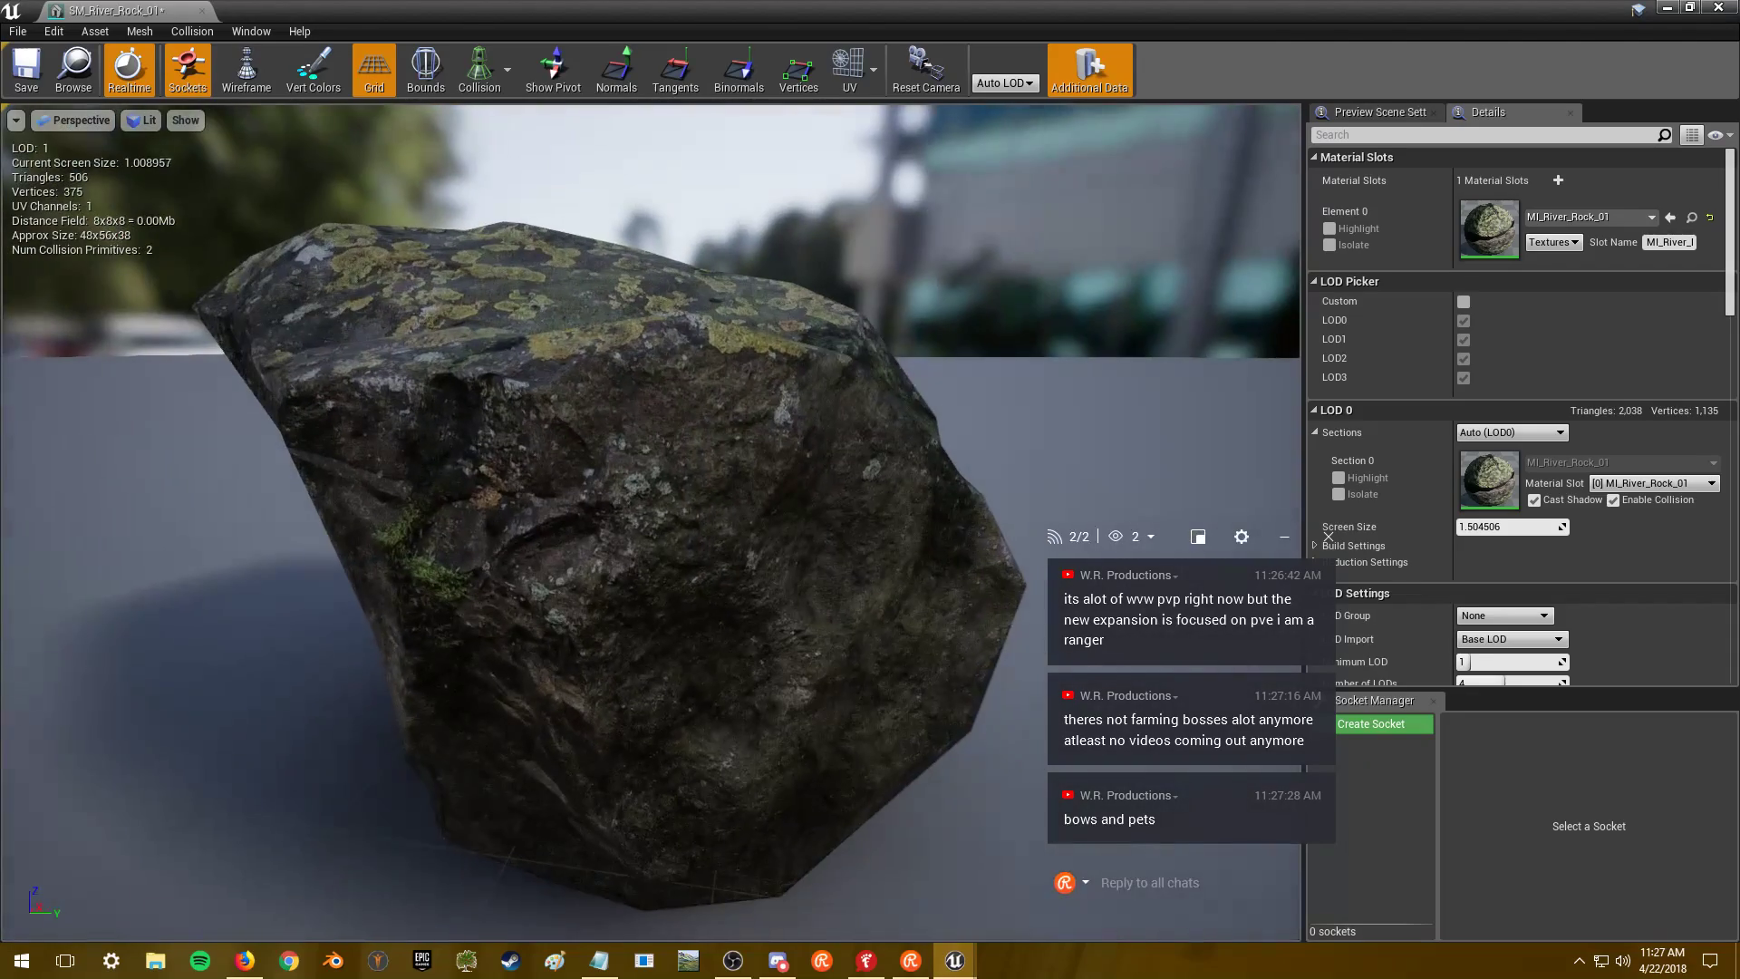
click(18, 86)
click(1718, 7)
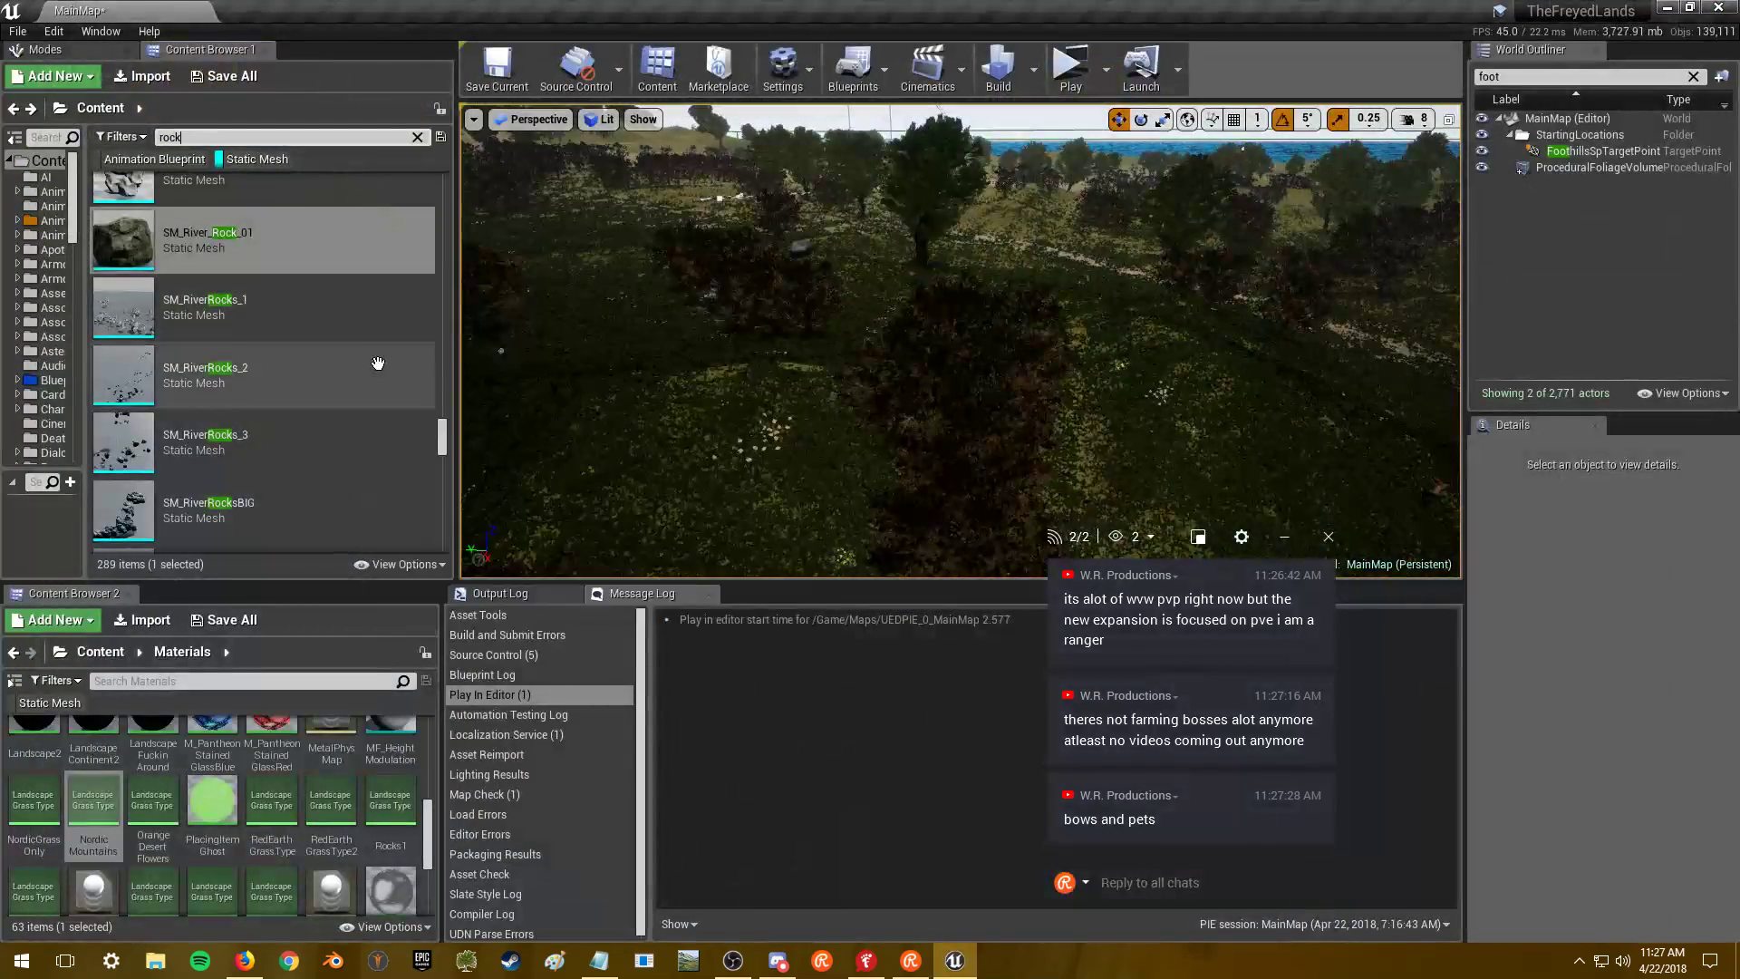
scroll(378, 363, down, 5)
scroll(350, 367, down, 4)
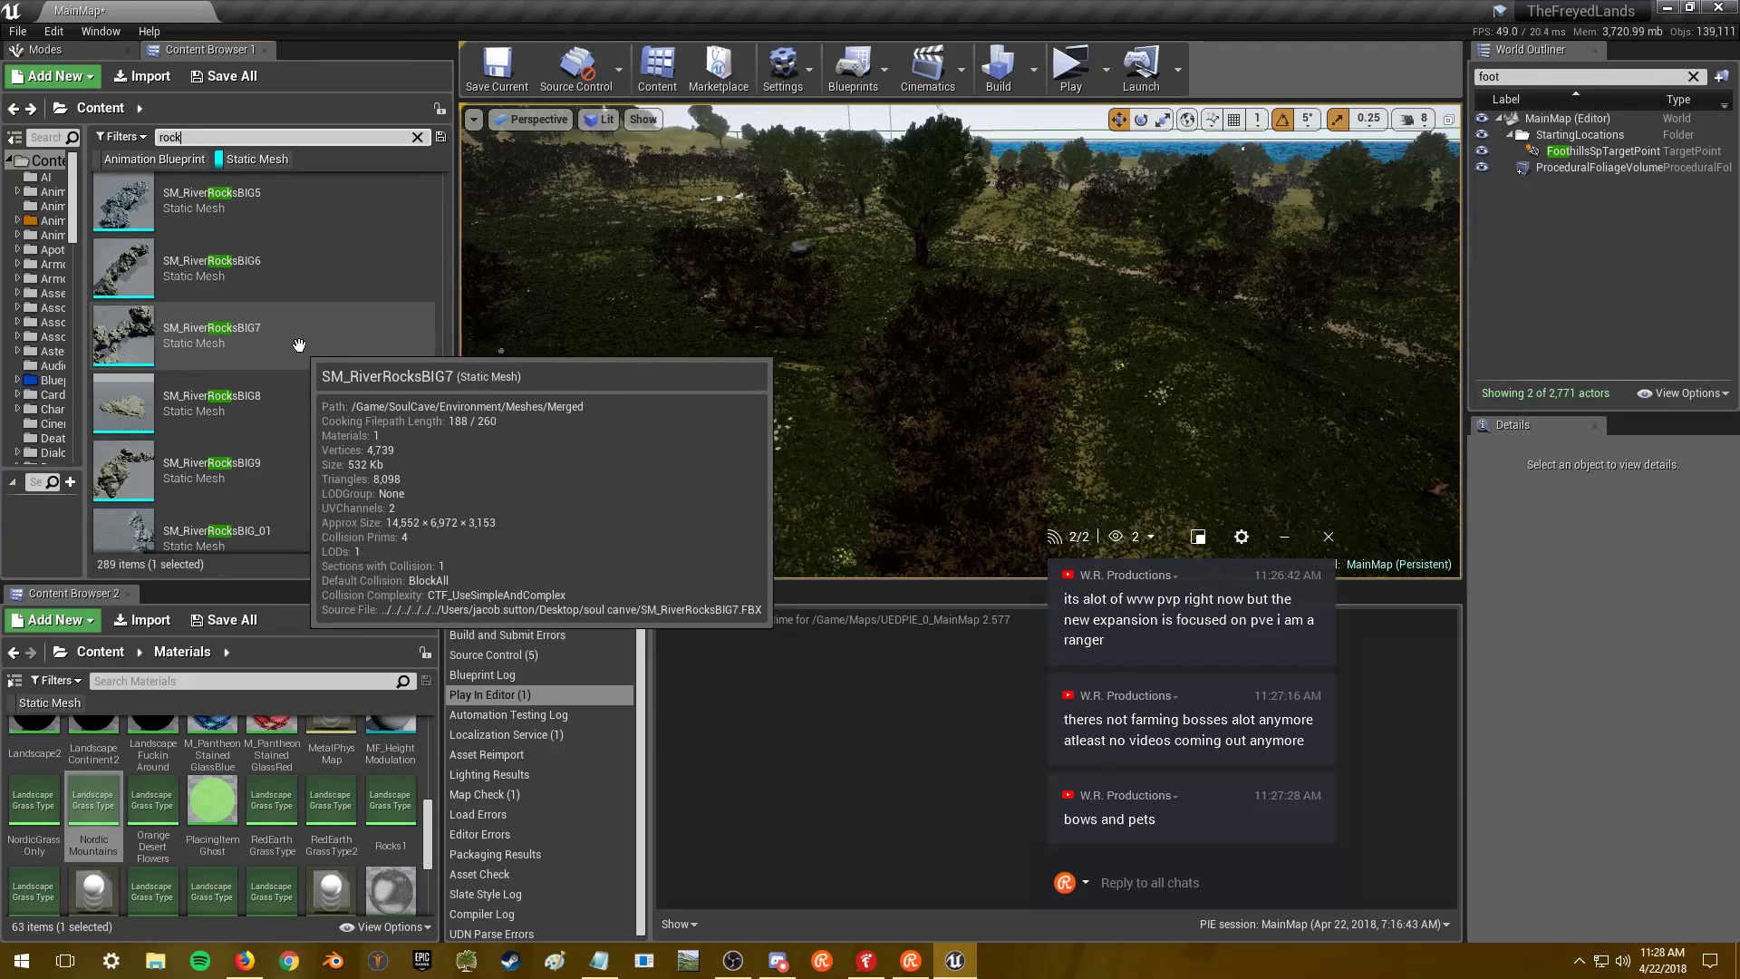
key(alt+Tab)
click(858, 395)
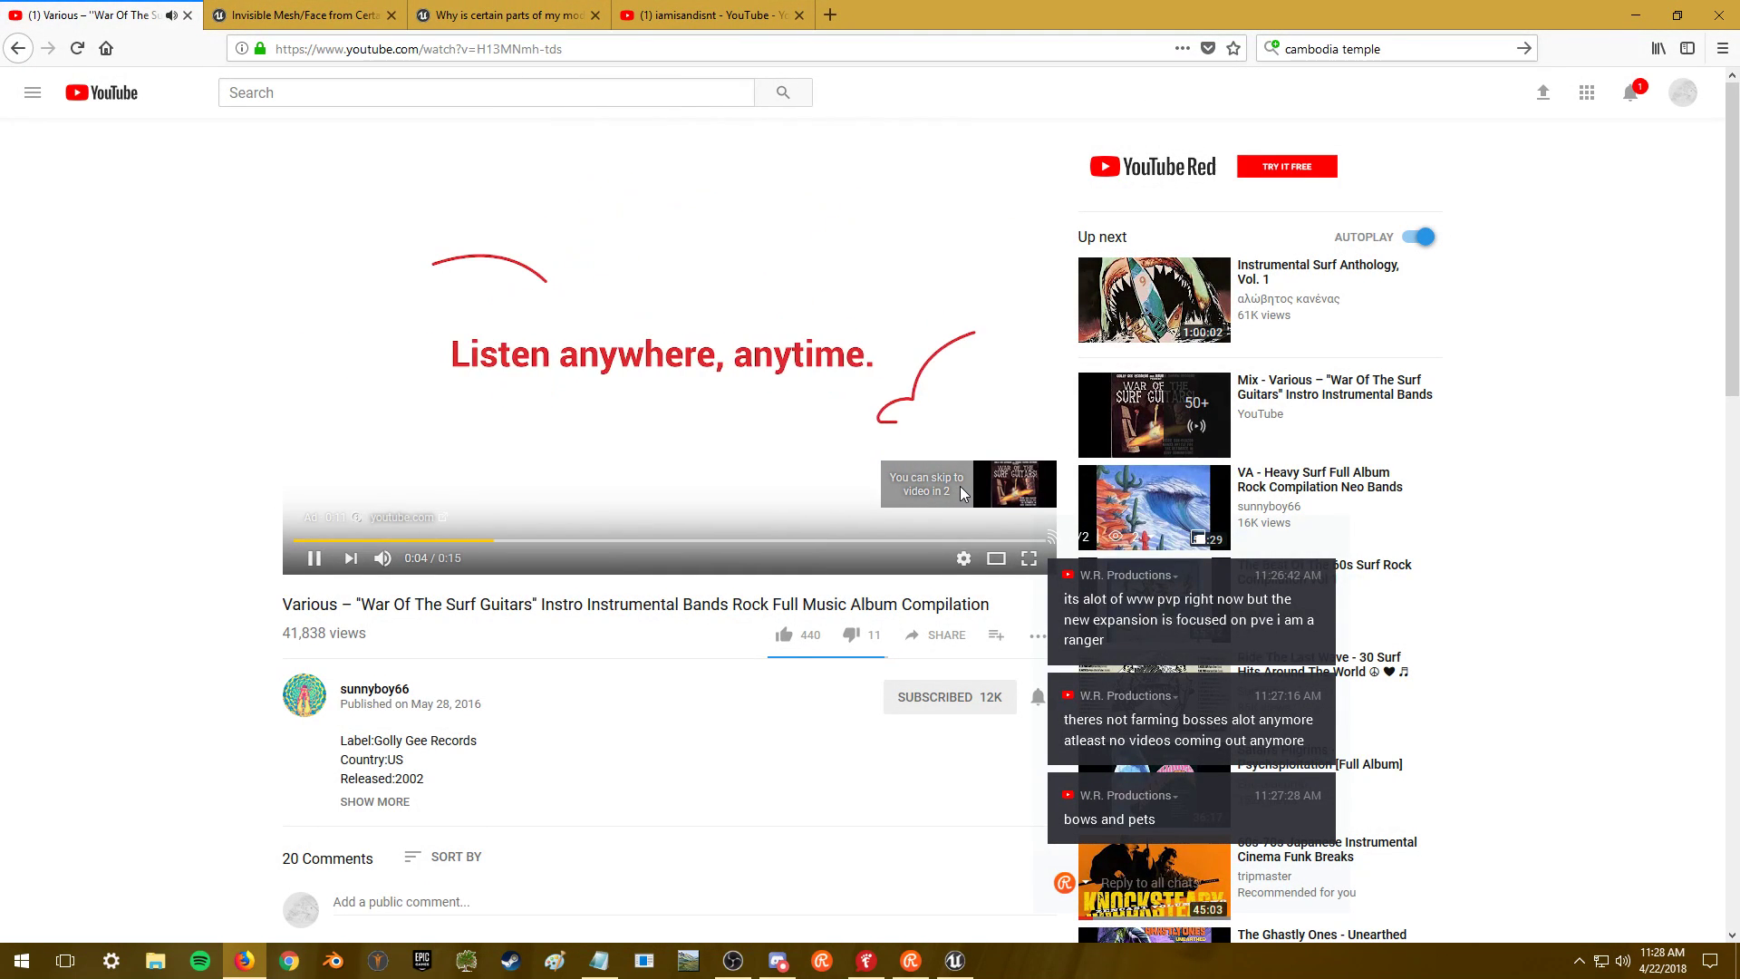
click(983, 494)
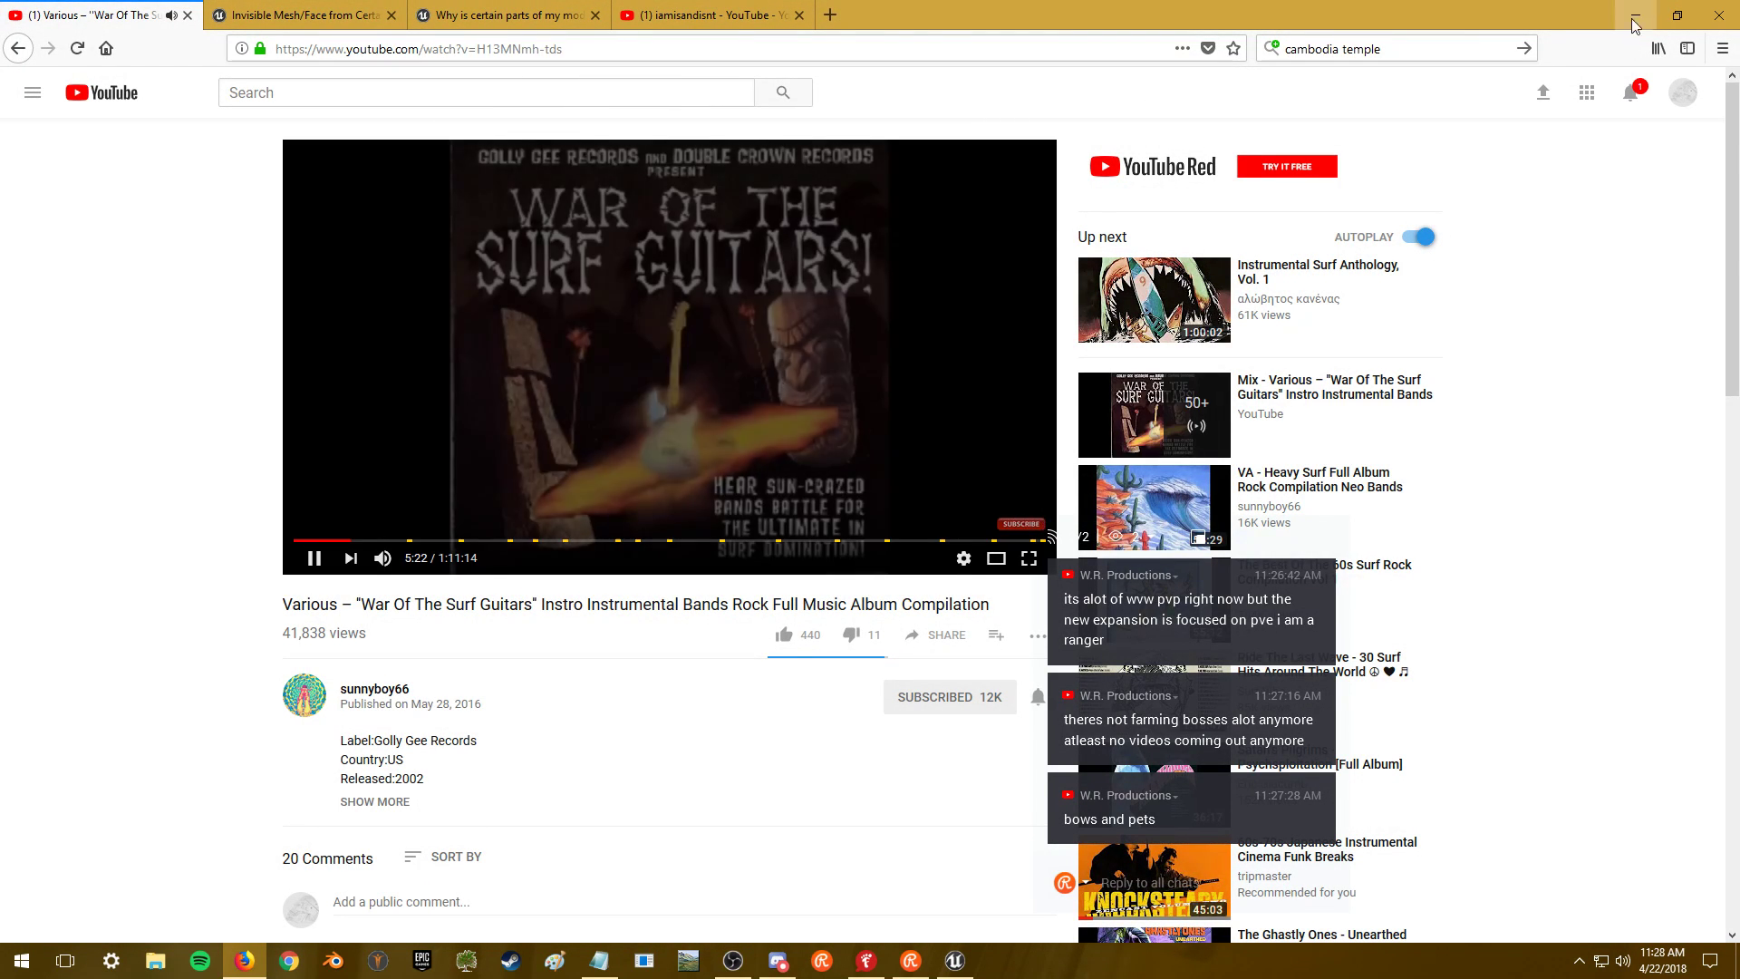
key(alt+Tab)
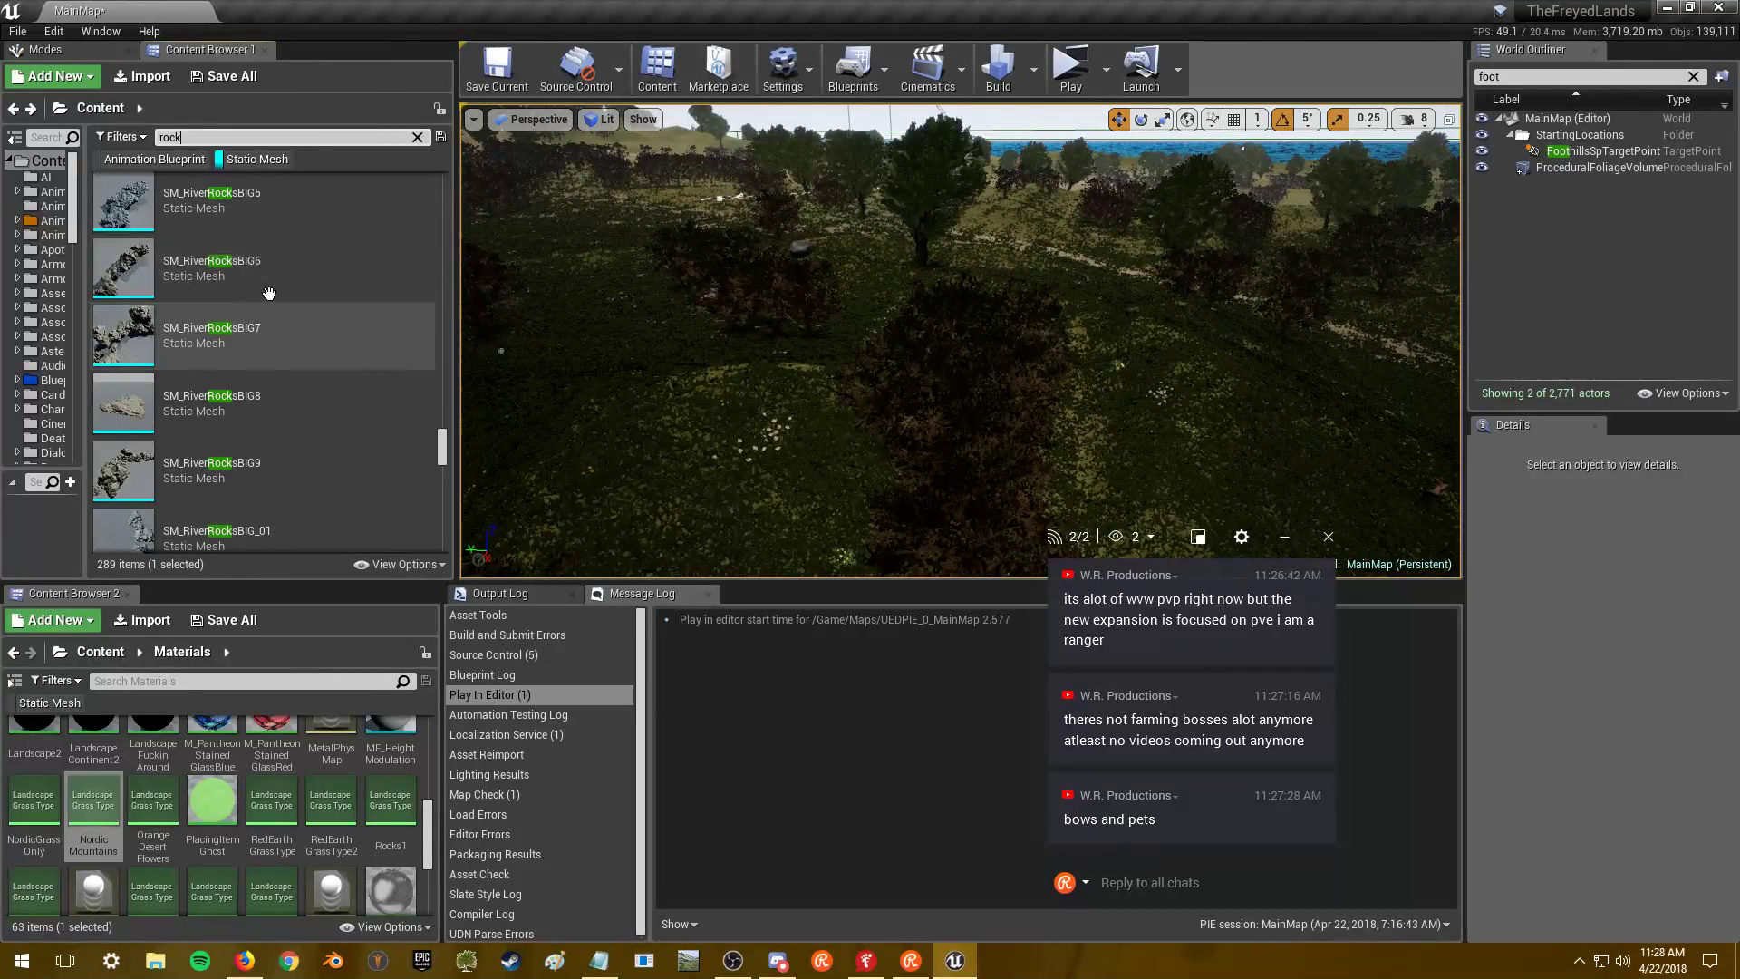
scroll(290, 281, down, 1)
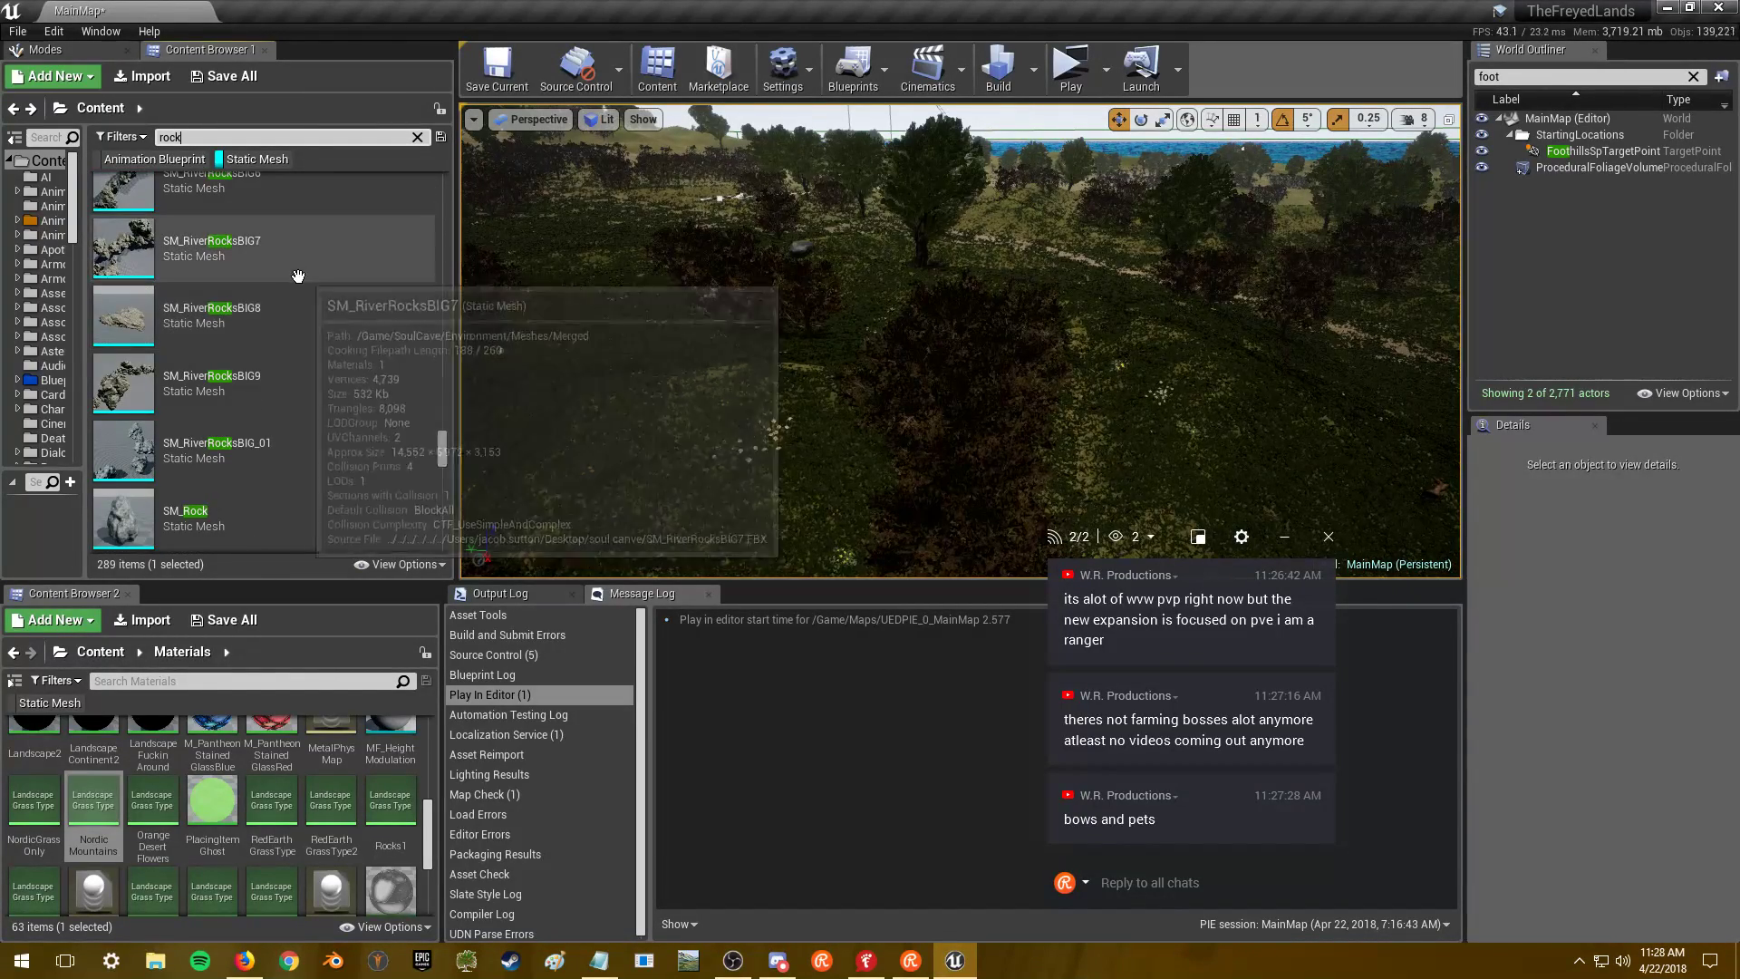
scroll(292, 286, up, 1)
scroll(299, 322, up, 1)
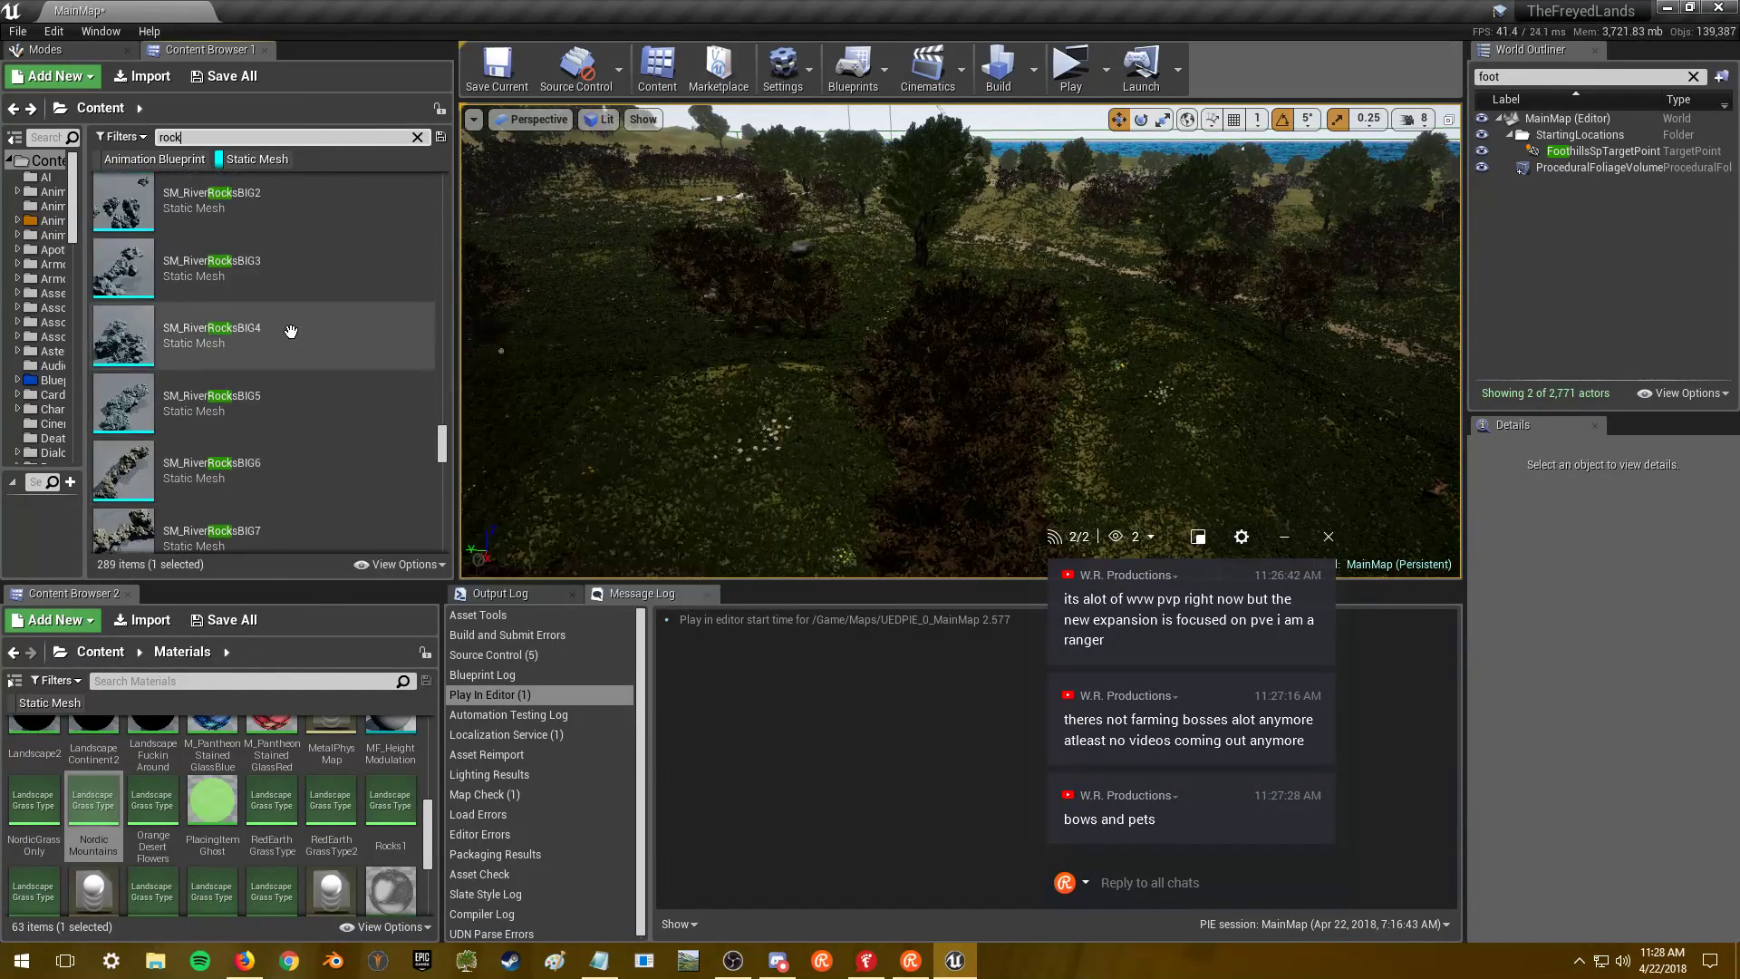
scroll(302, 324, down, 2)
scroll(302, 325, down, 4)
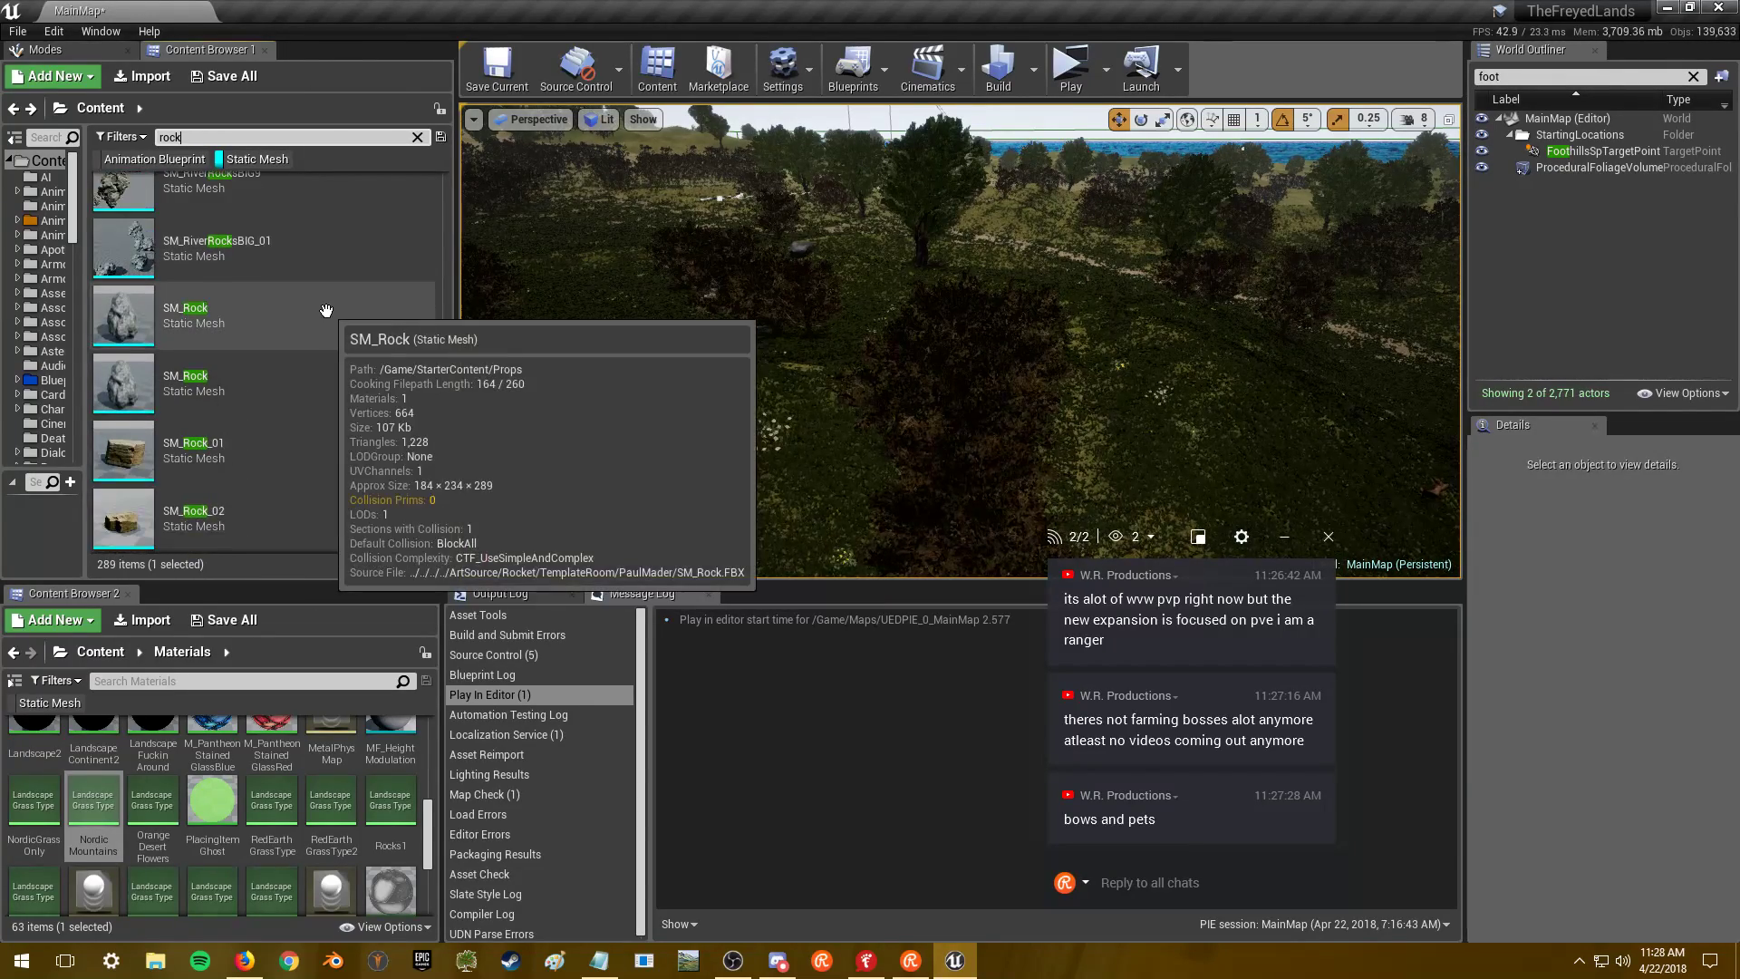
double_click(327, 311)
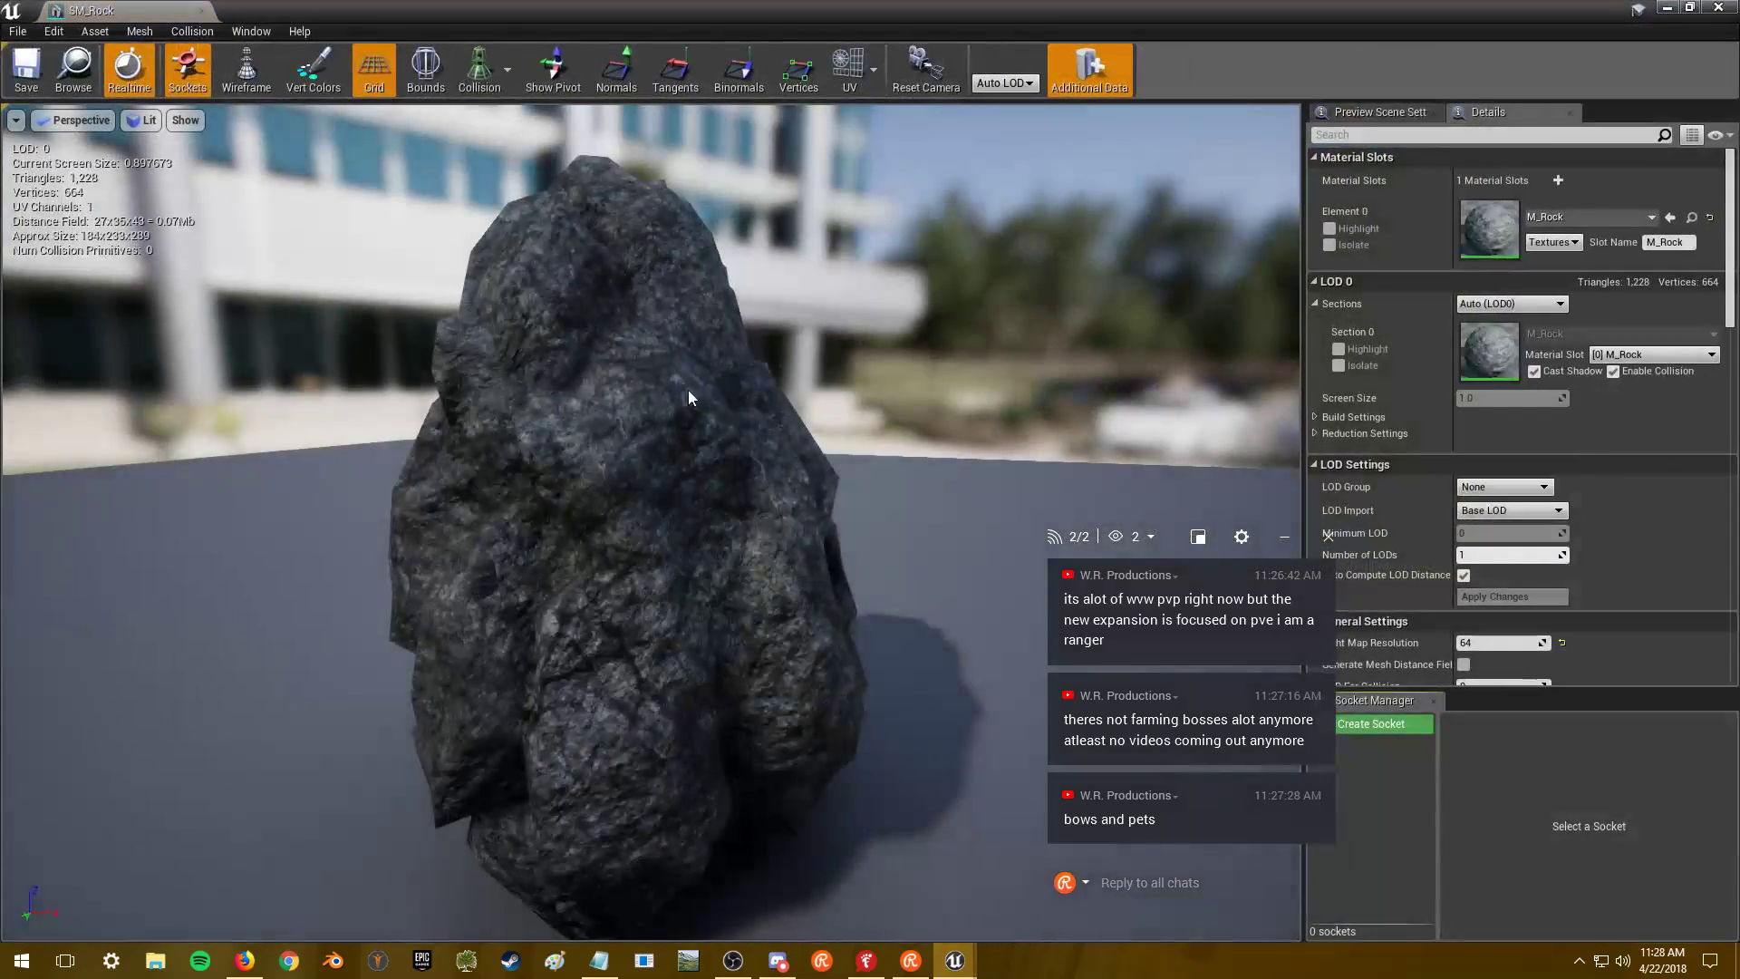
scroll(651, 522, up, 6)
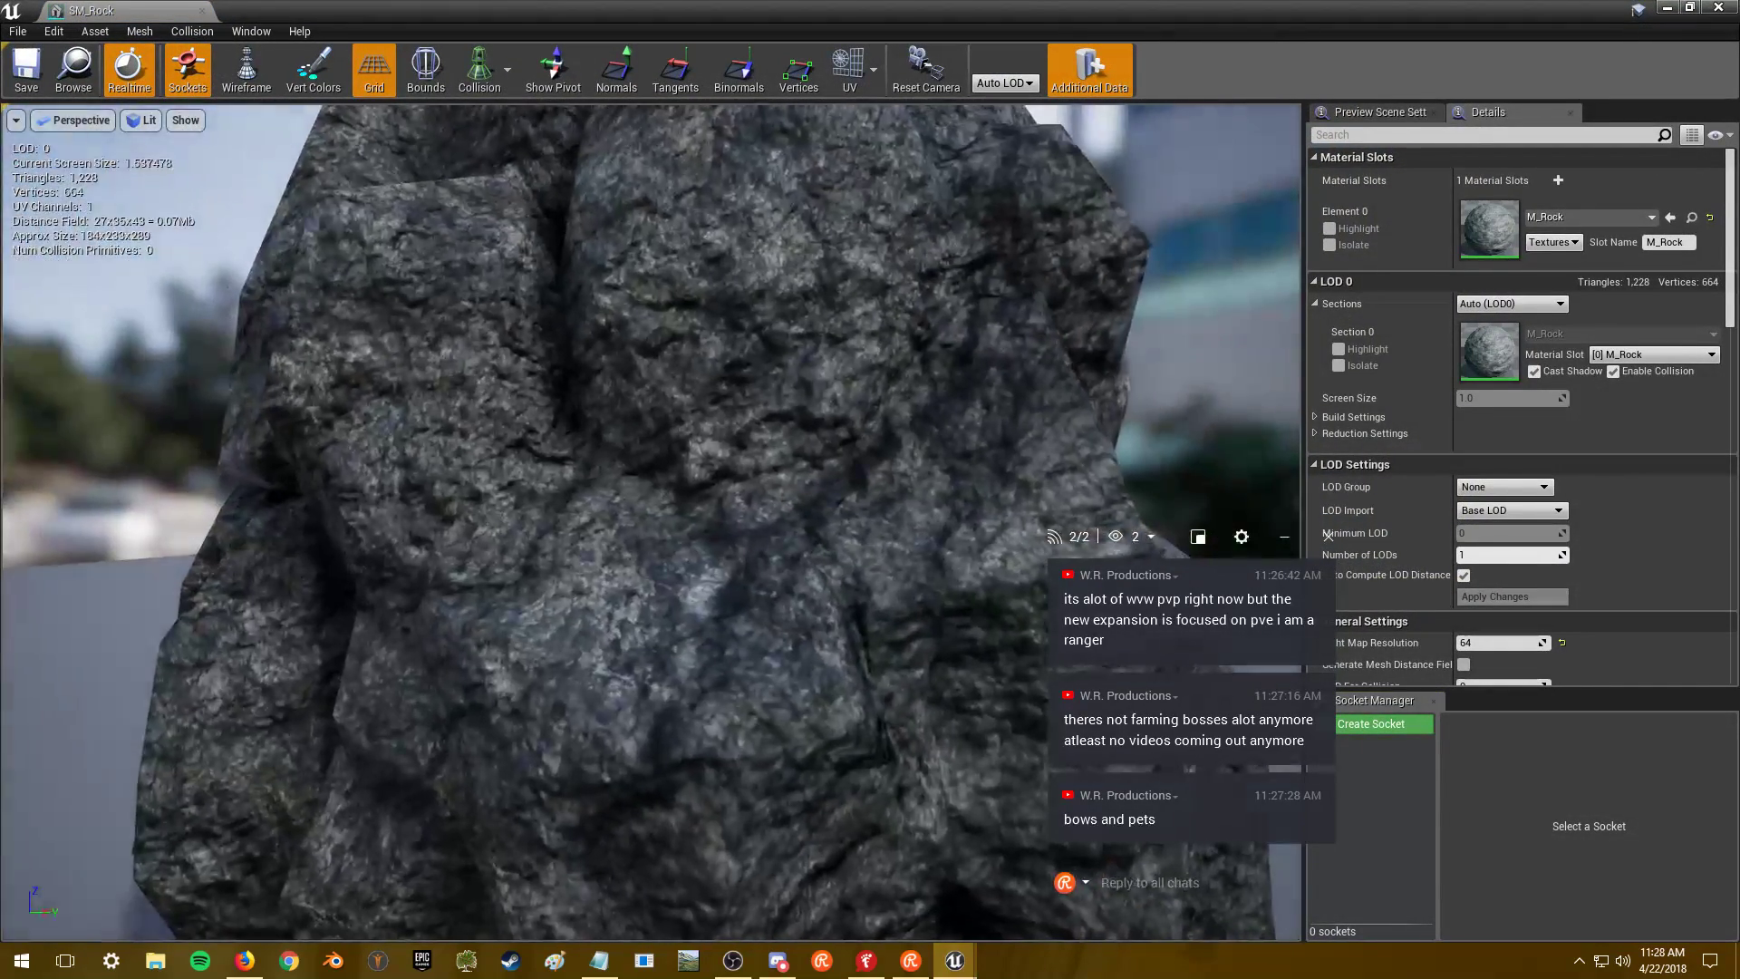
scroll(650, 522, down, 8)
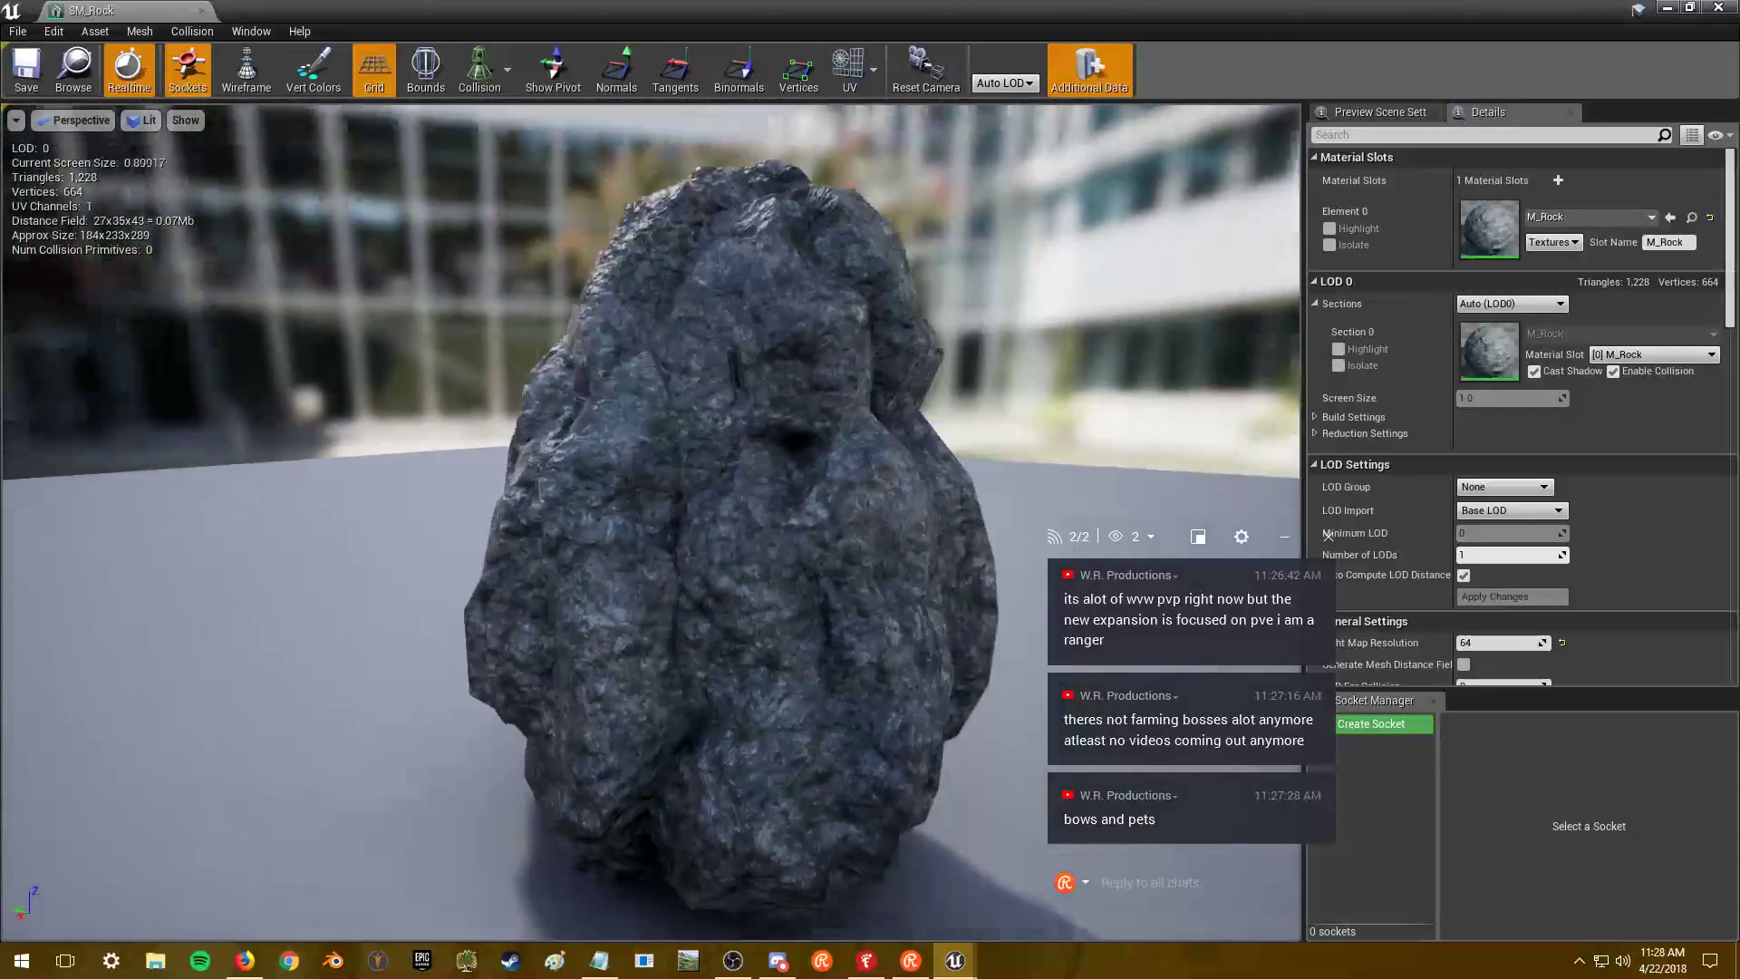
drag(650, 522, 399, 506)
scroll(650, 523, up, 6)
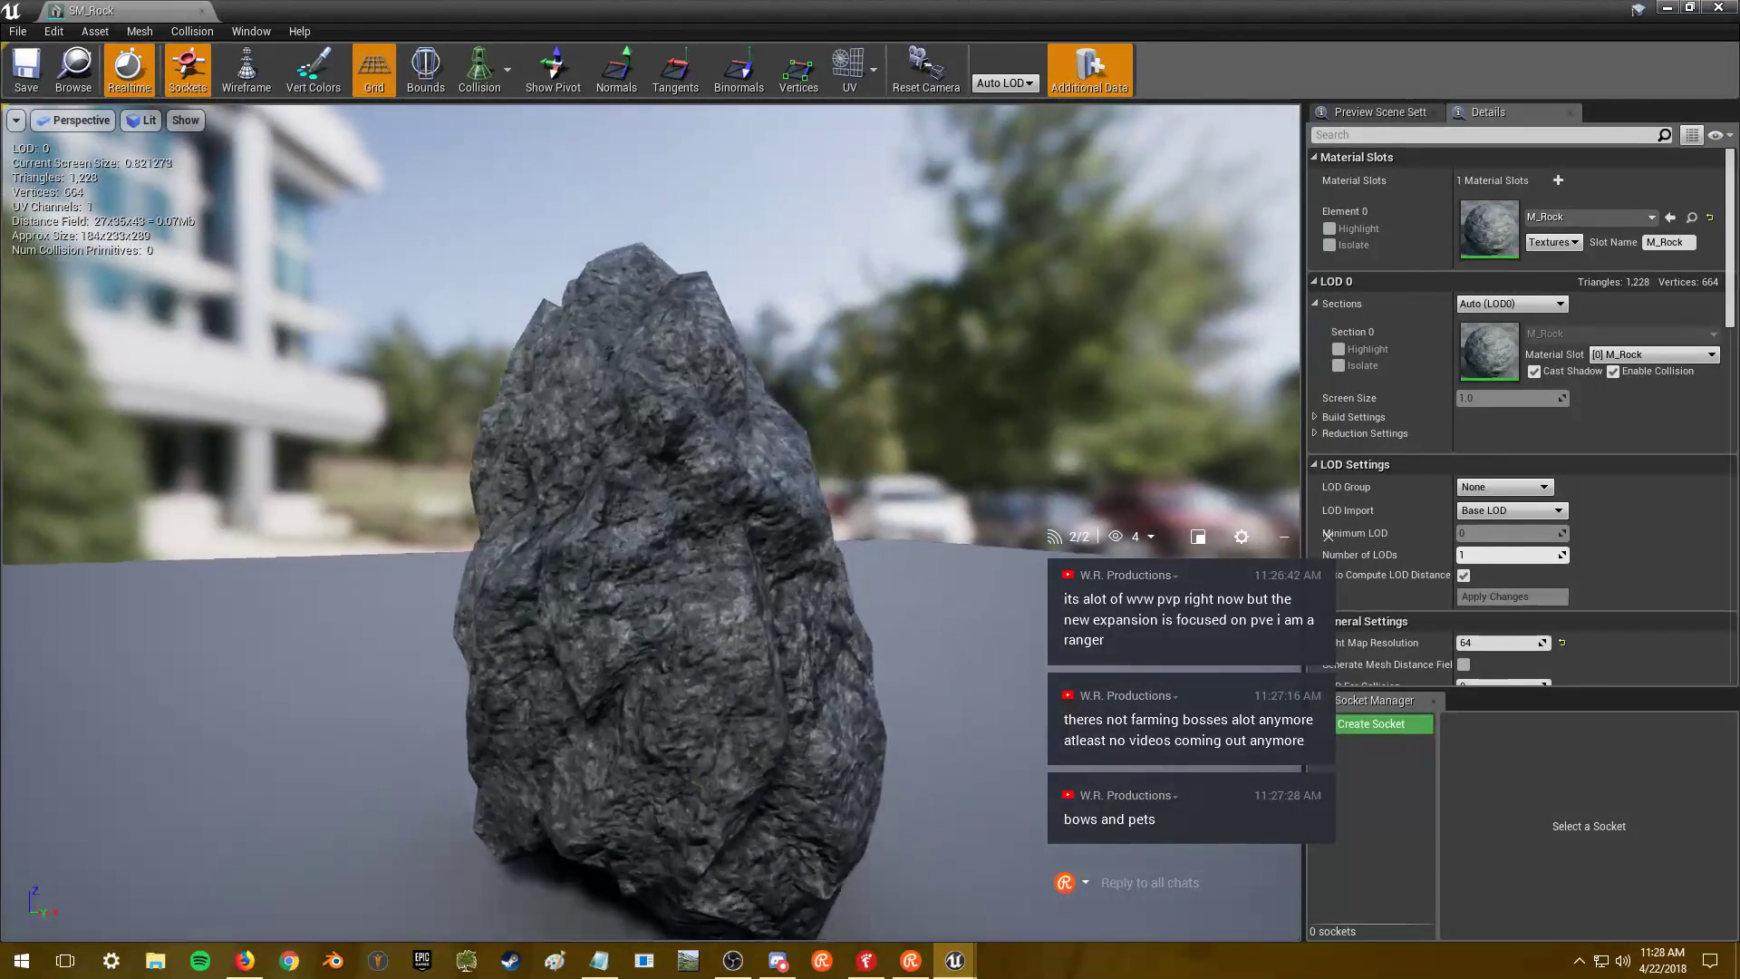
scroll(651, 522, up, 3)
right_drag(651, 522, 595, 322)
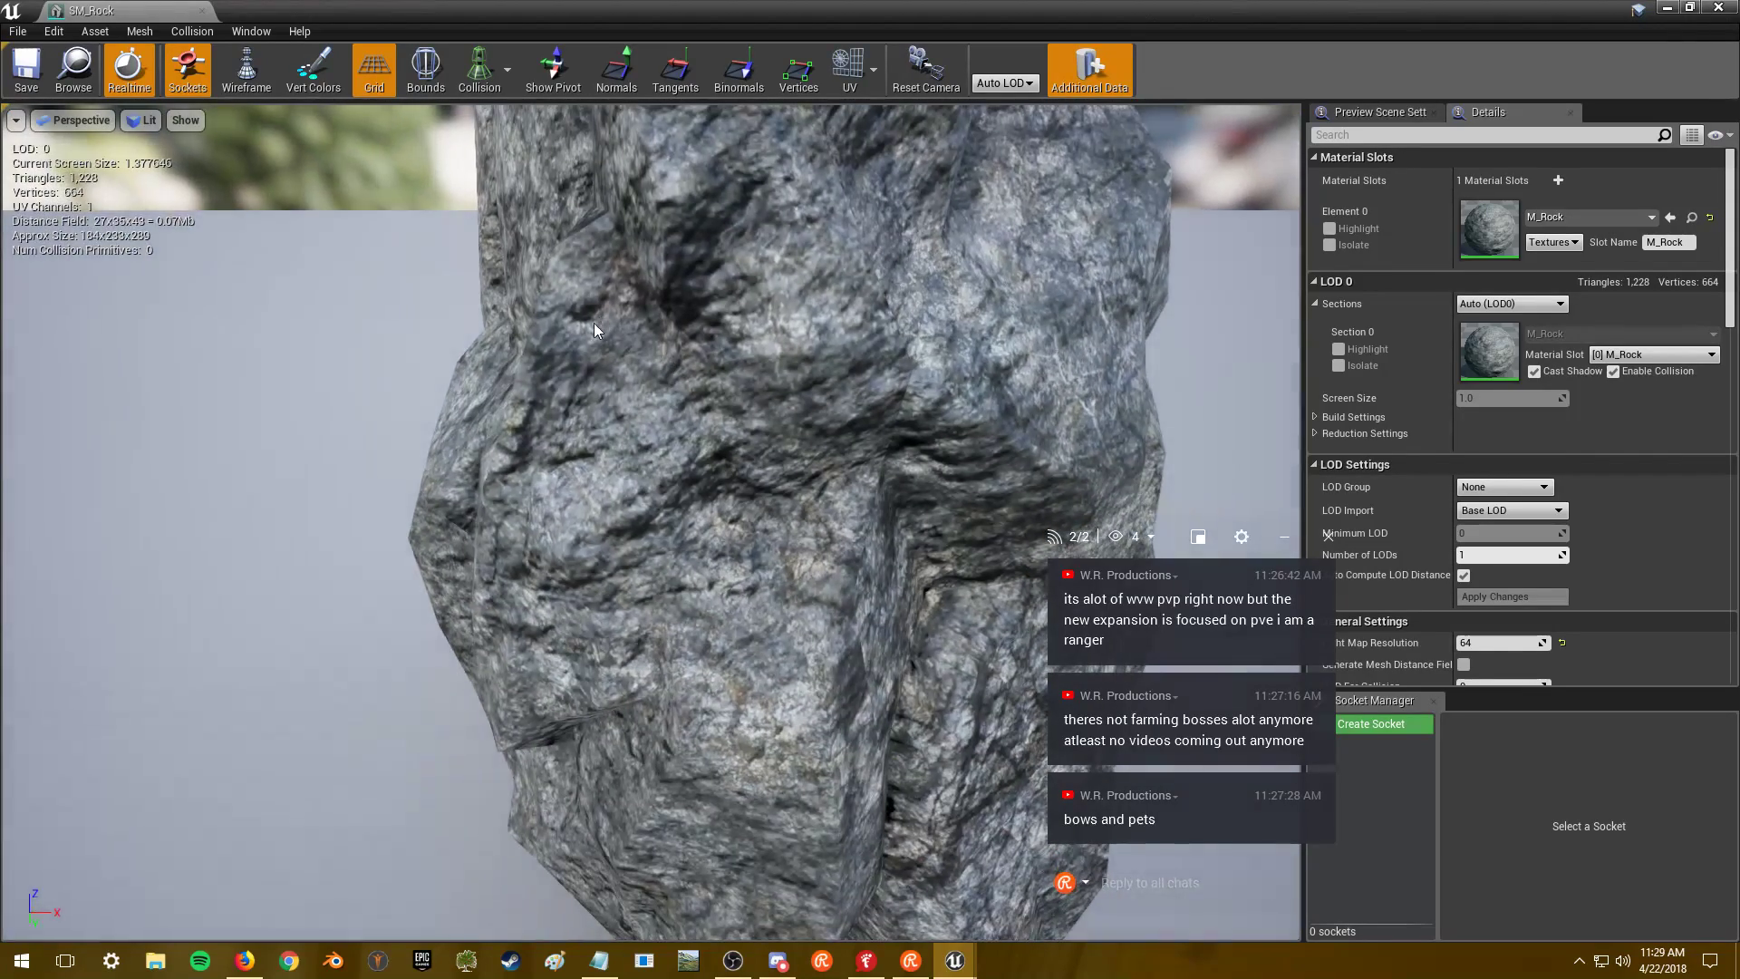
click(1718, 8)
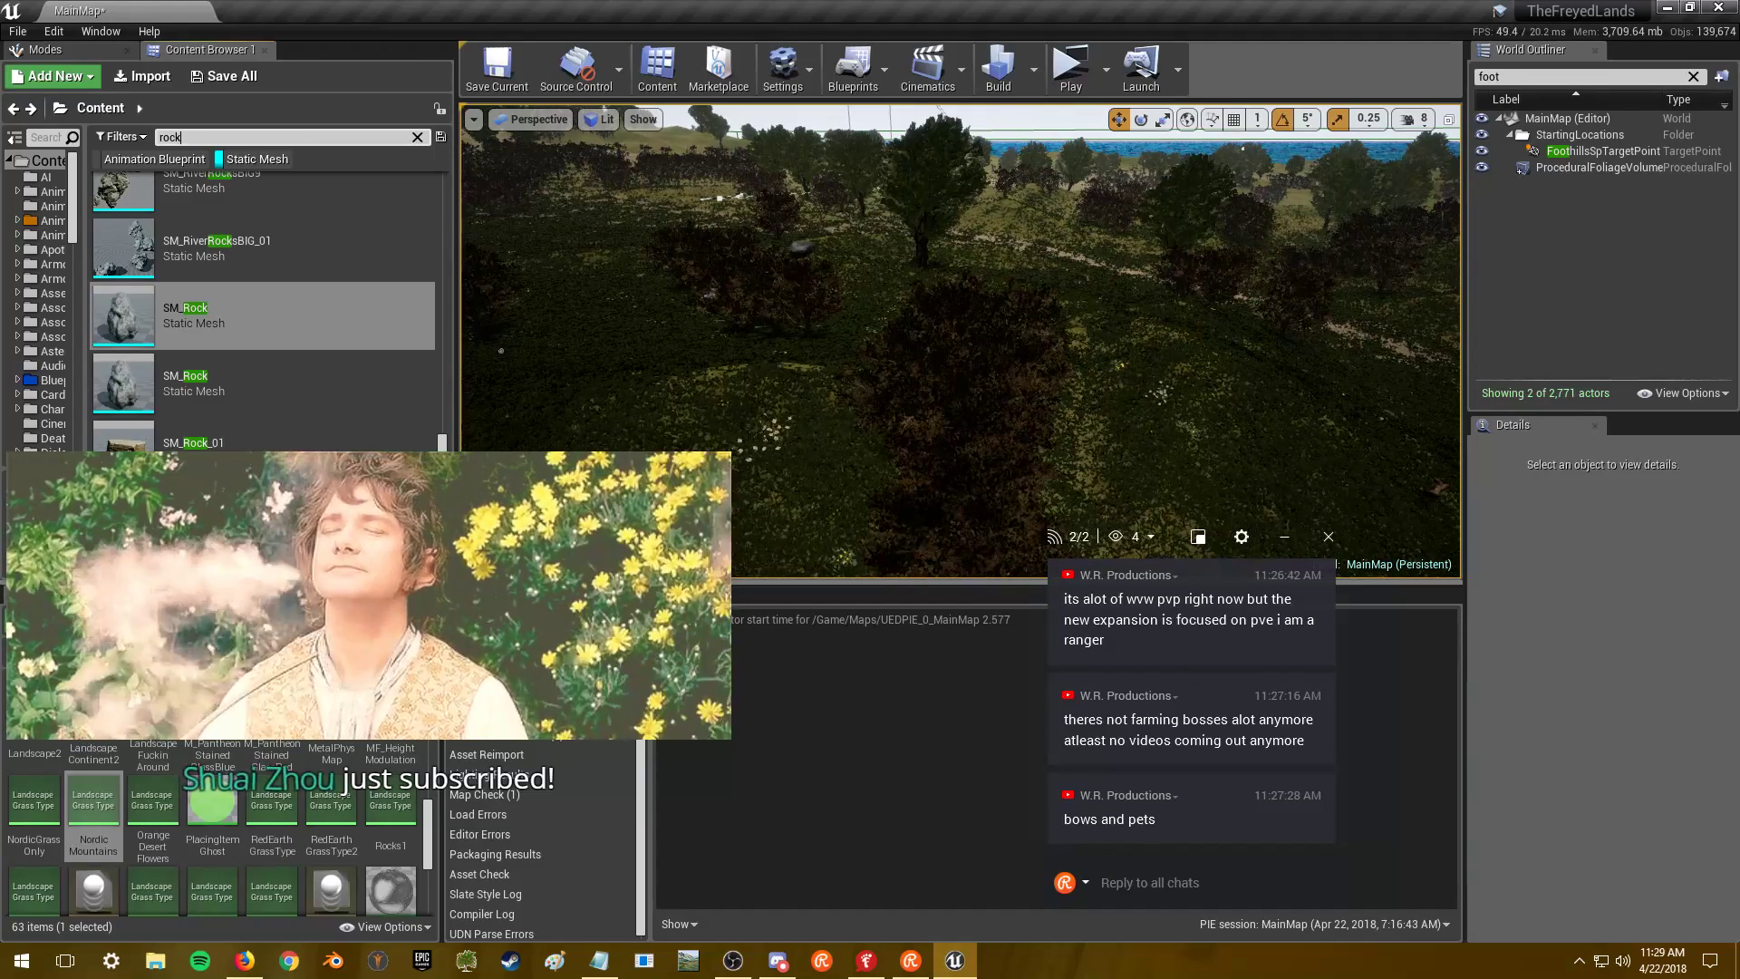
- Move the chat window off the viewport and select the SM_Rock asset in the rock list
mouse_move(185, 450)
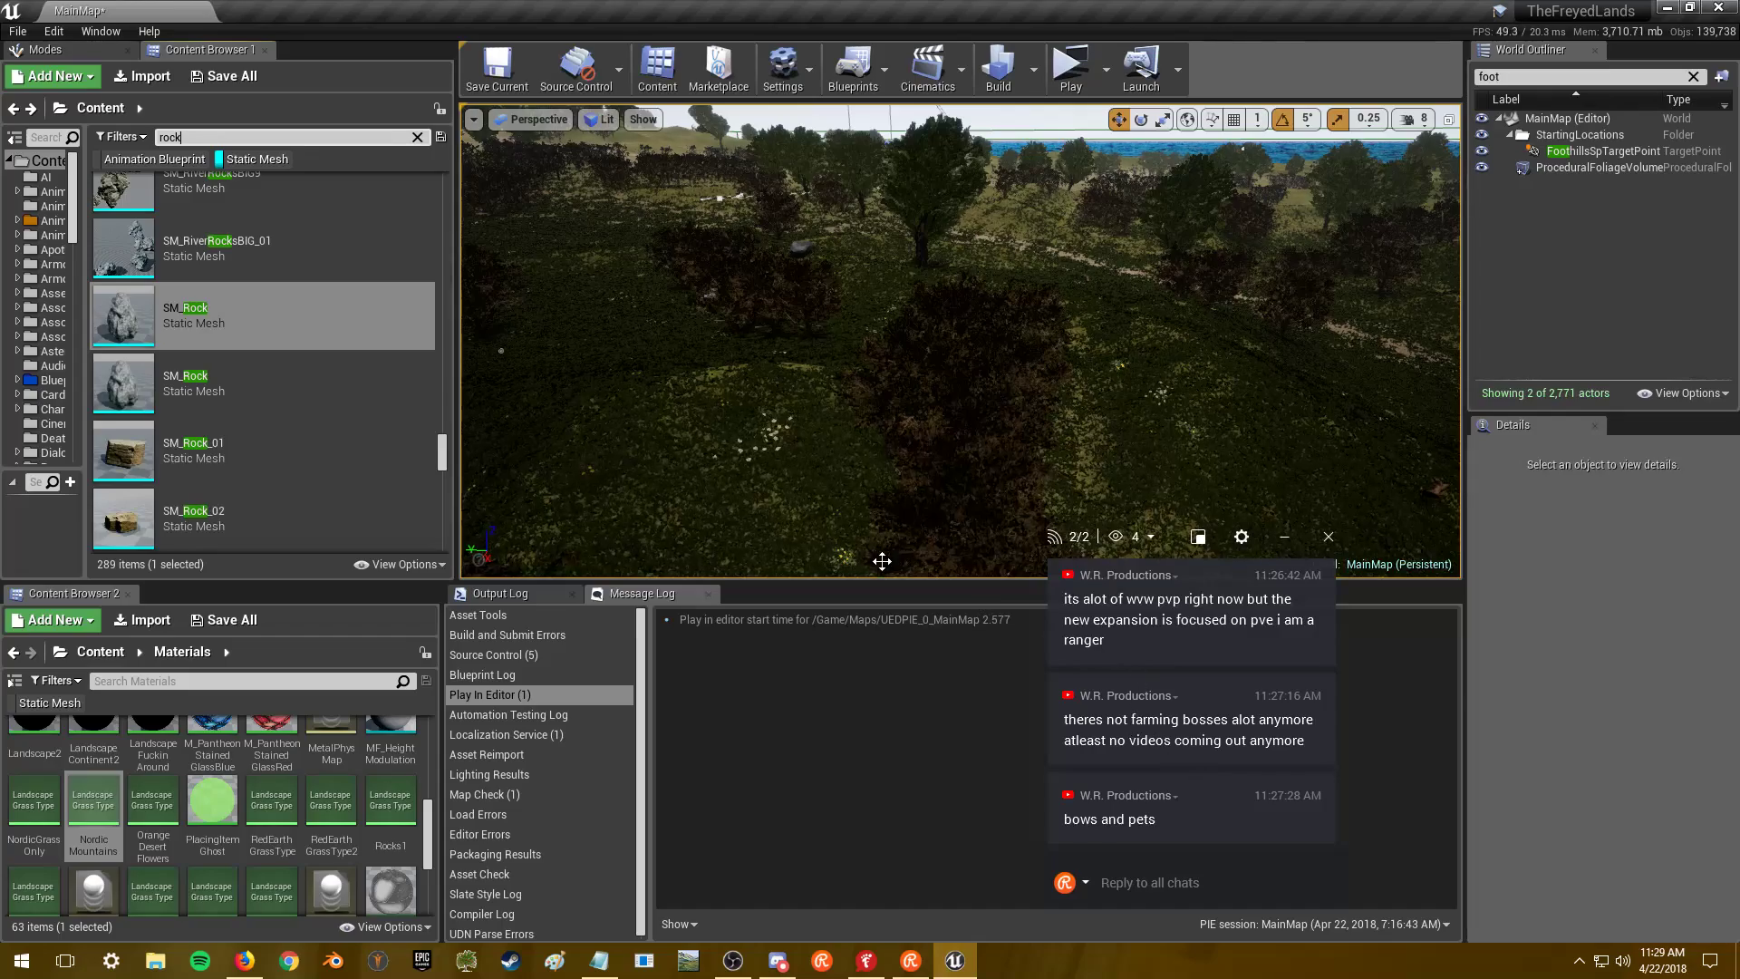
drag(1201, 562, 1595, 528)
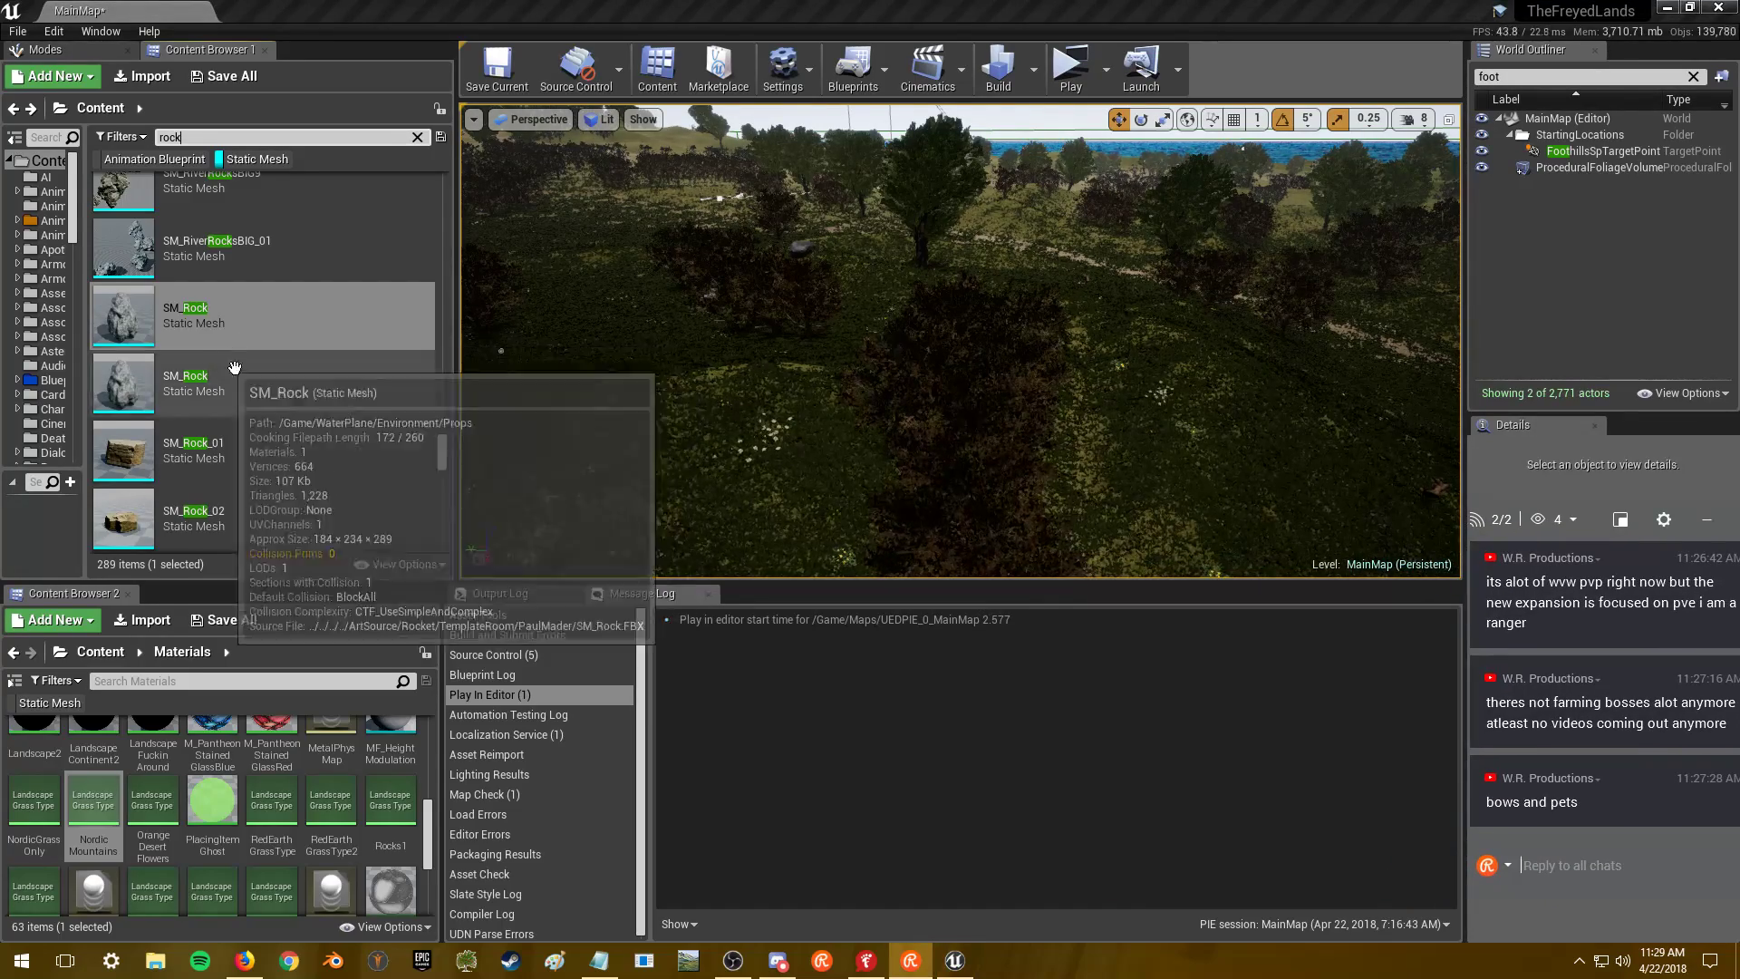
click(268, 352)
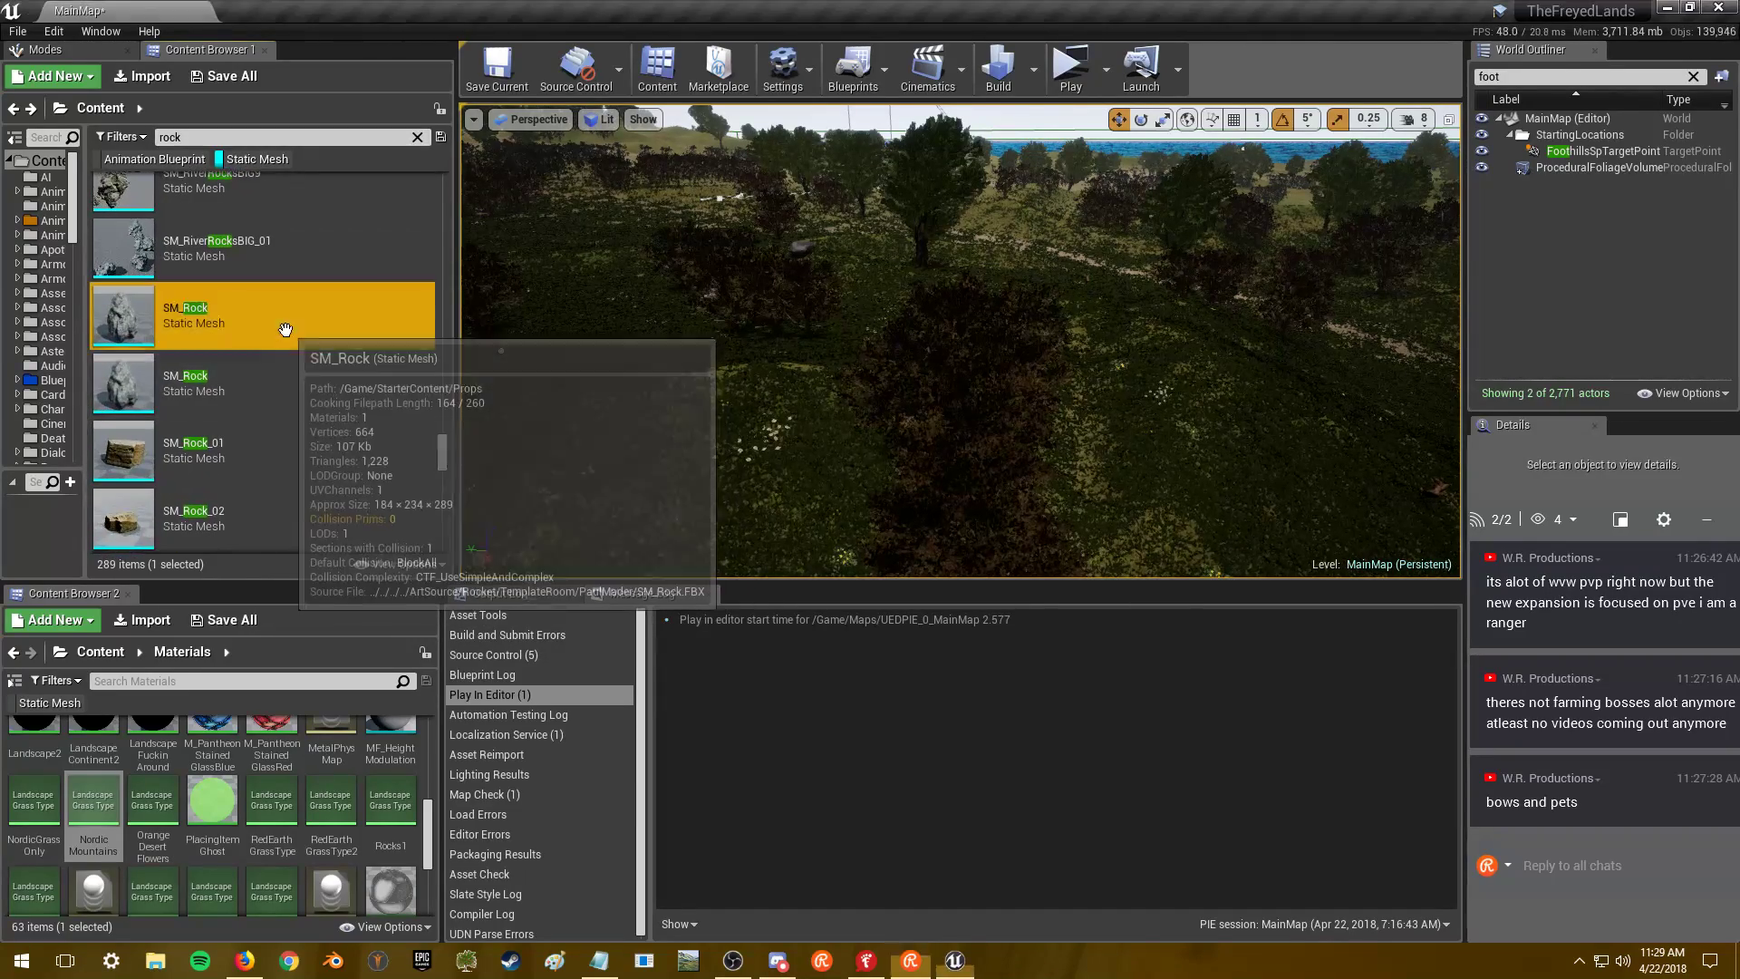
scroll(318, 326, down, 2)
scroll(318, 330, down, 2)
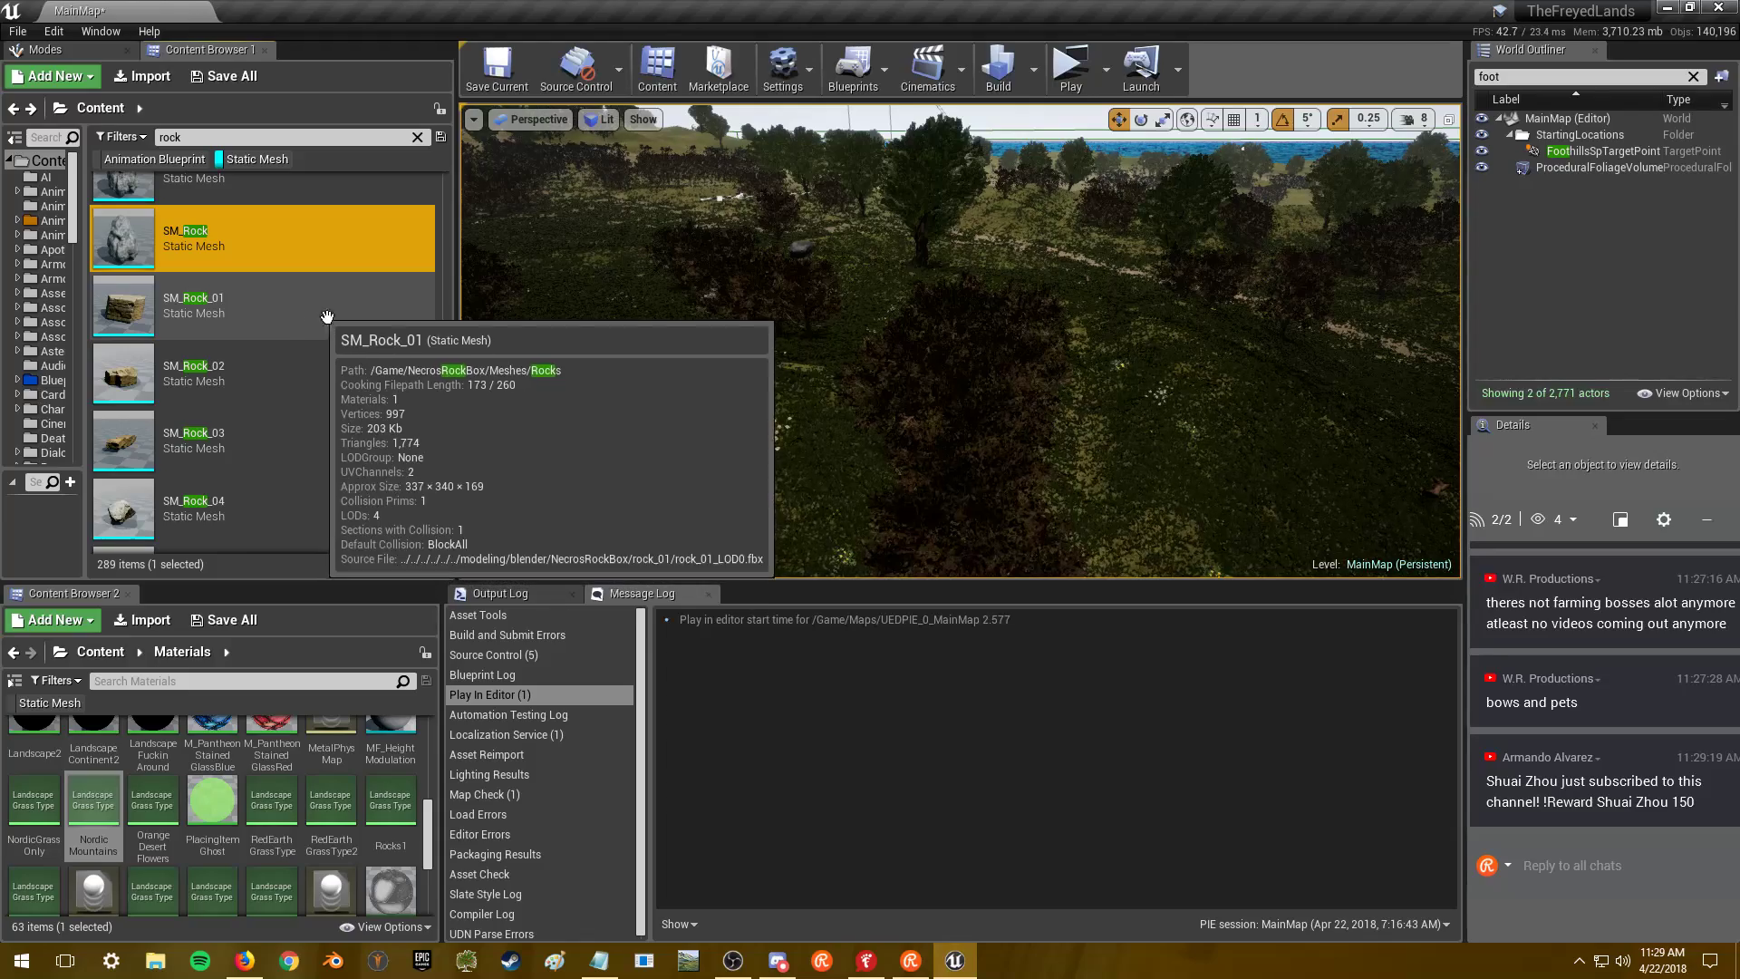
- Send a 150-point !Reward chat reply to the new subscriber, then select SM_Rock_01
click(1555, 863)
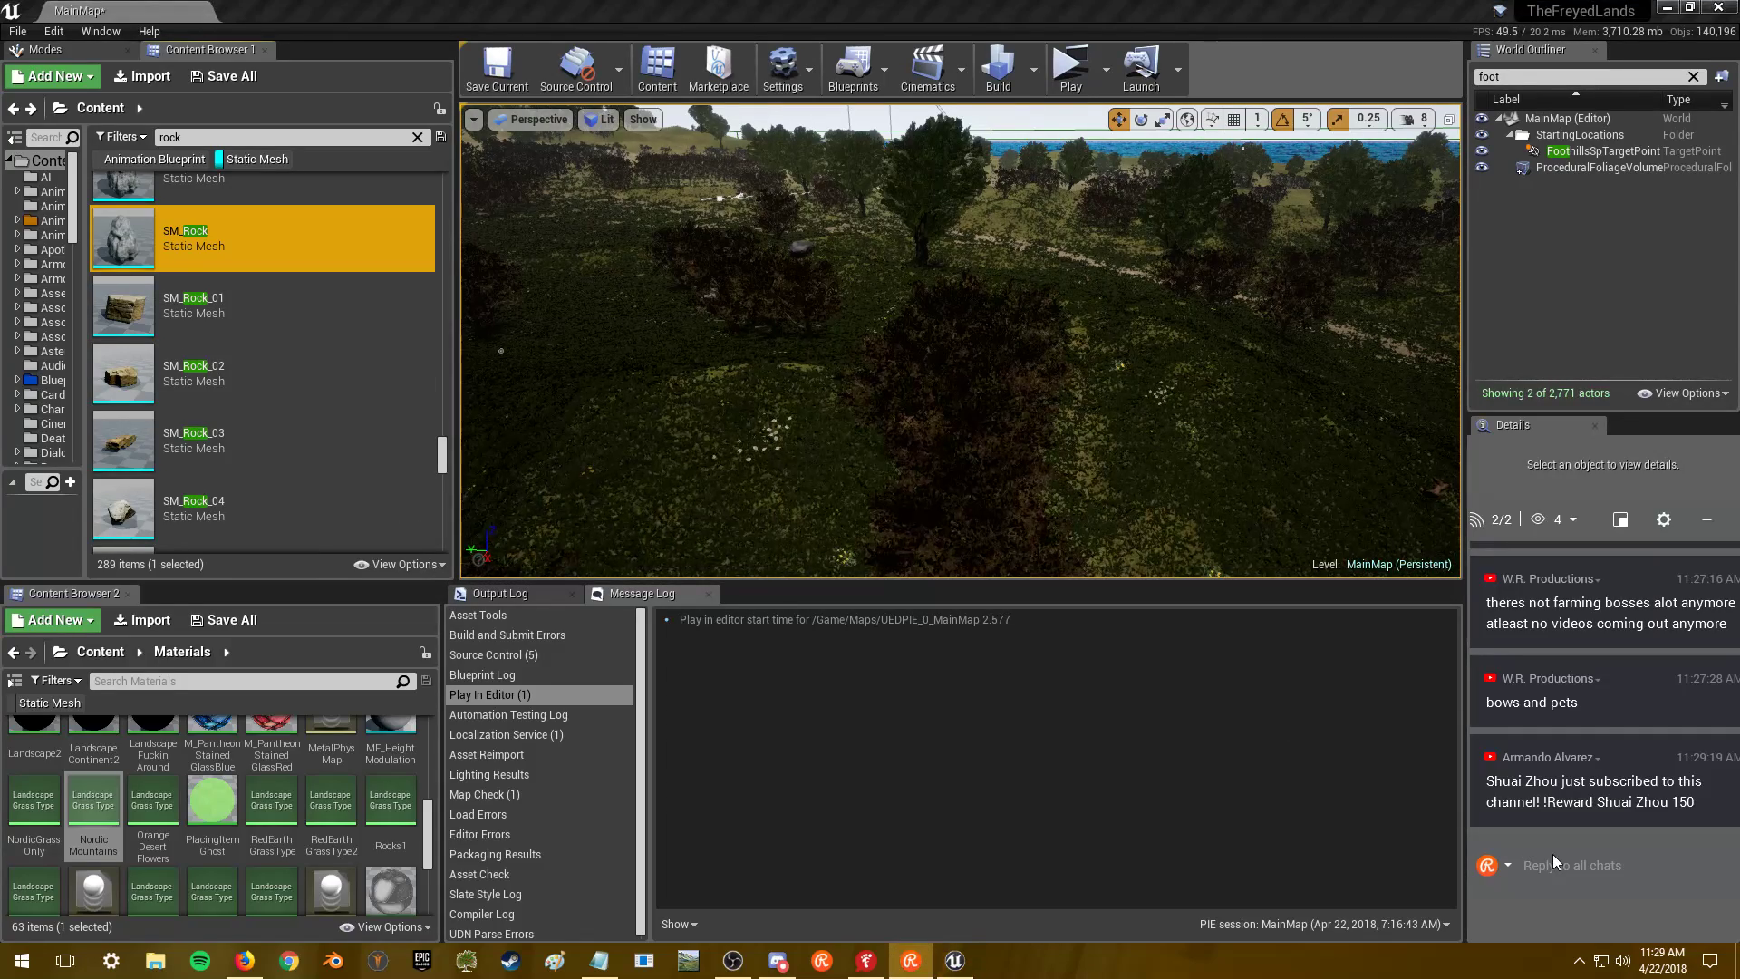
key(Return)
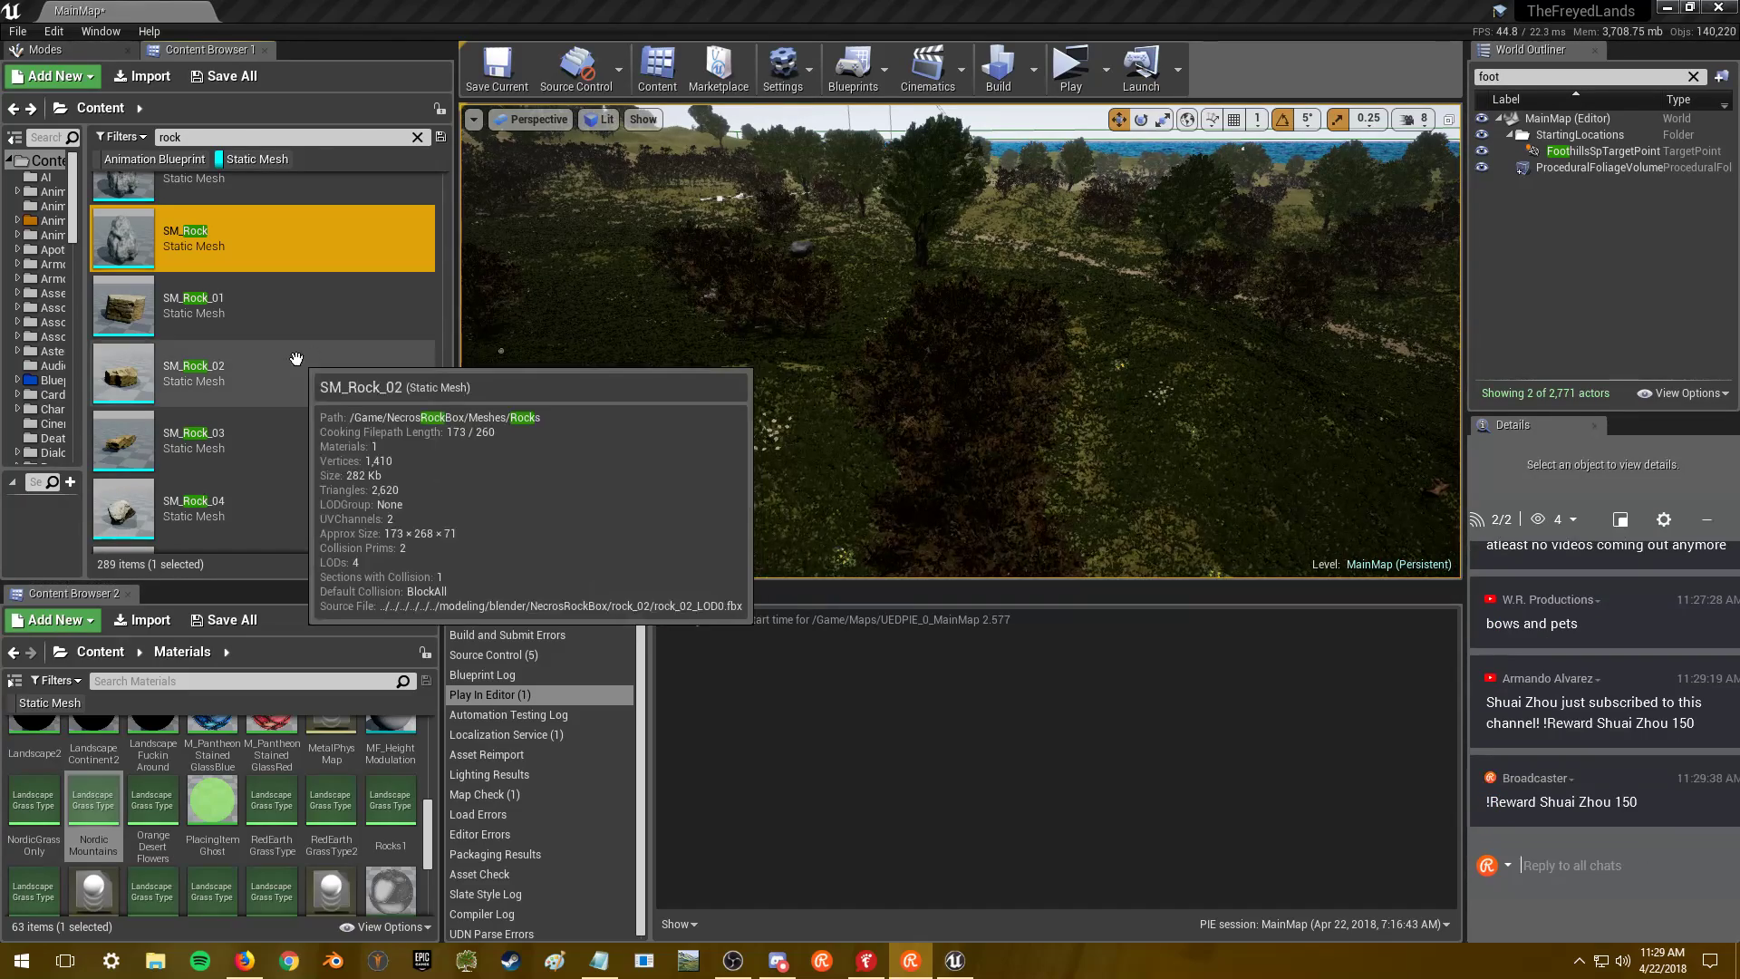
click(324, 295)
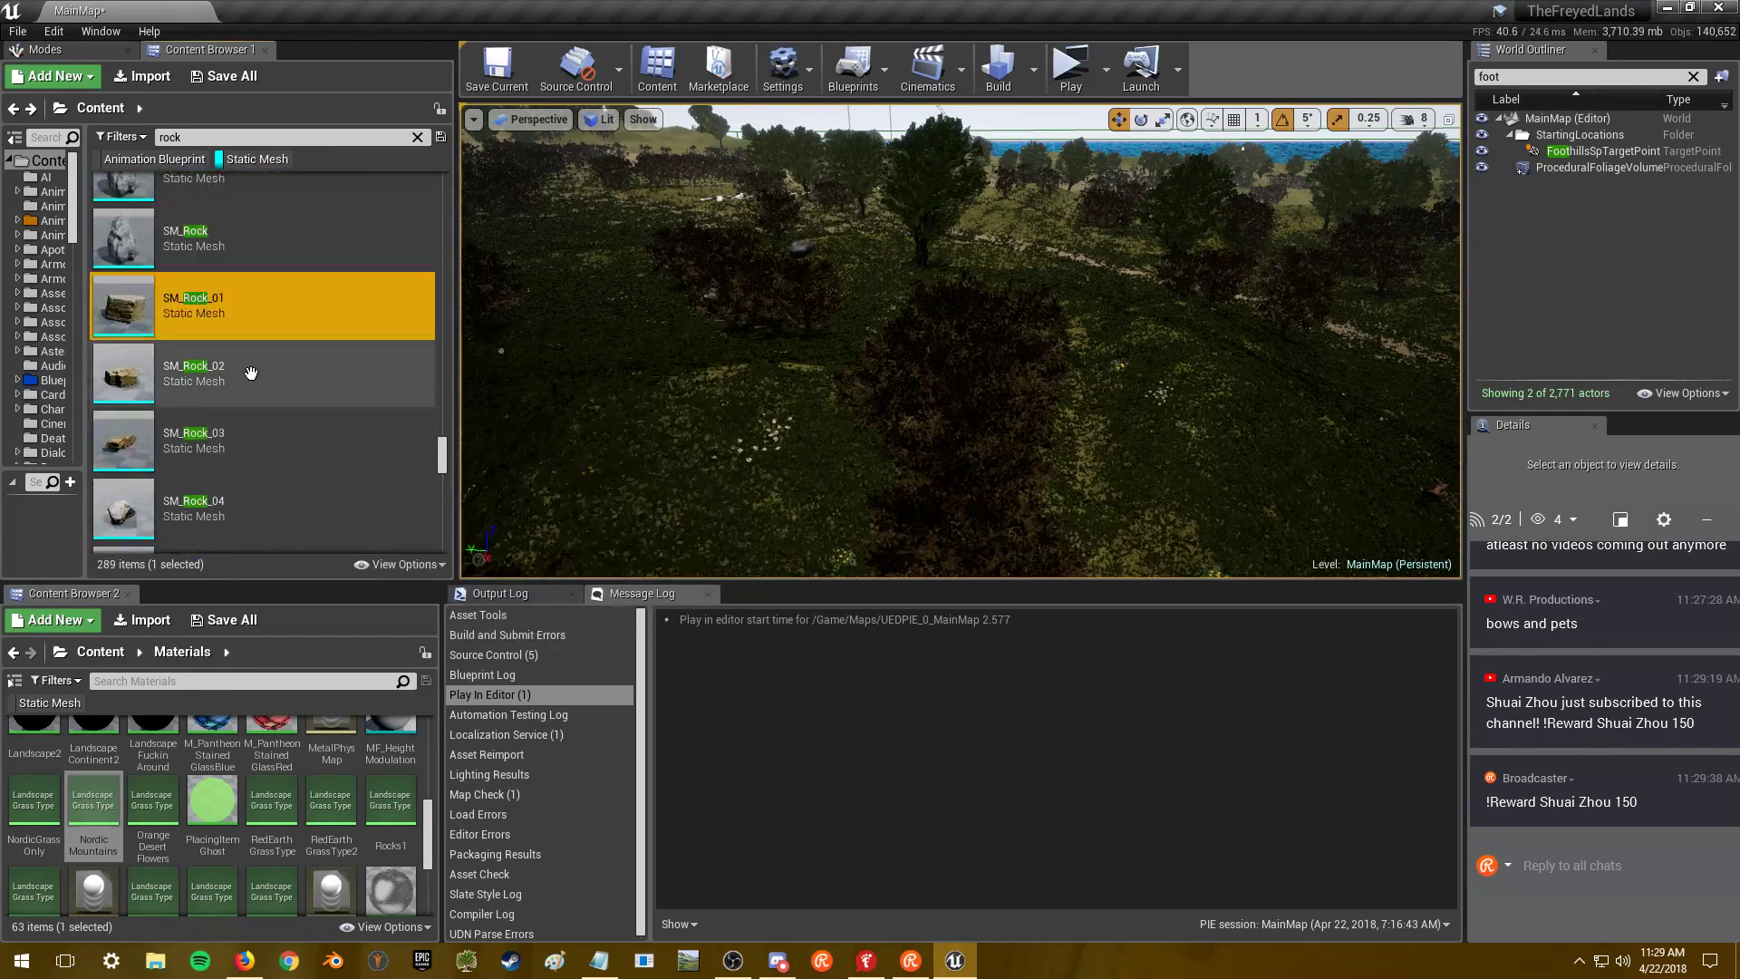
scroll(218, 354, up, 1)
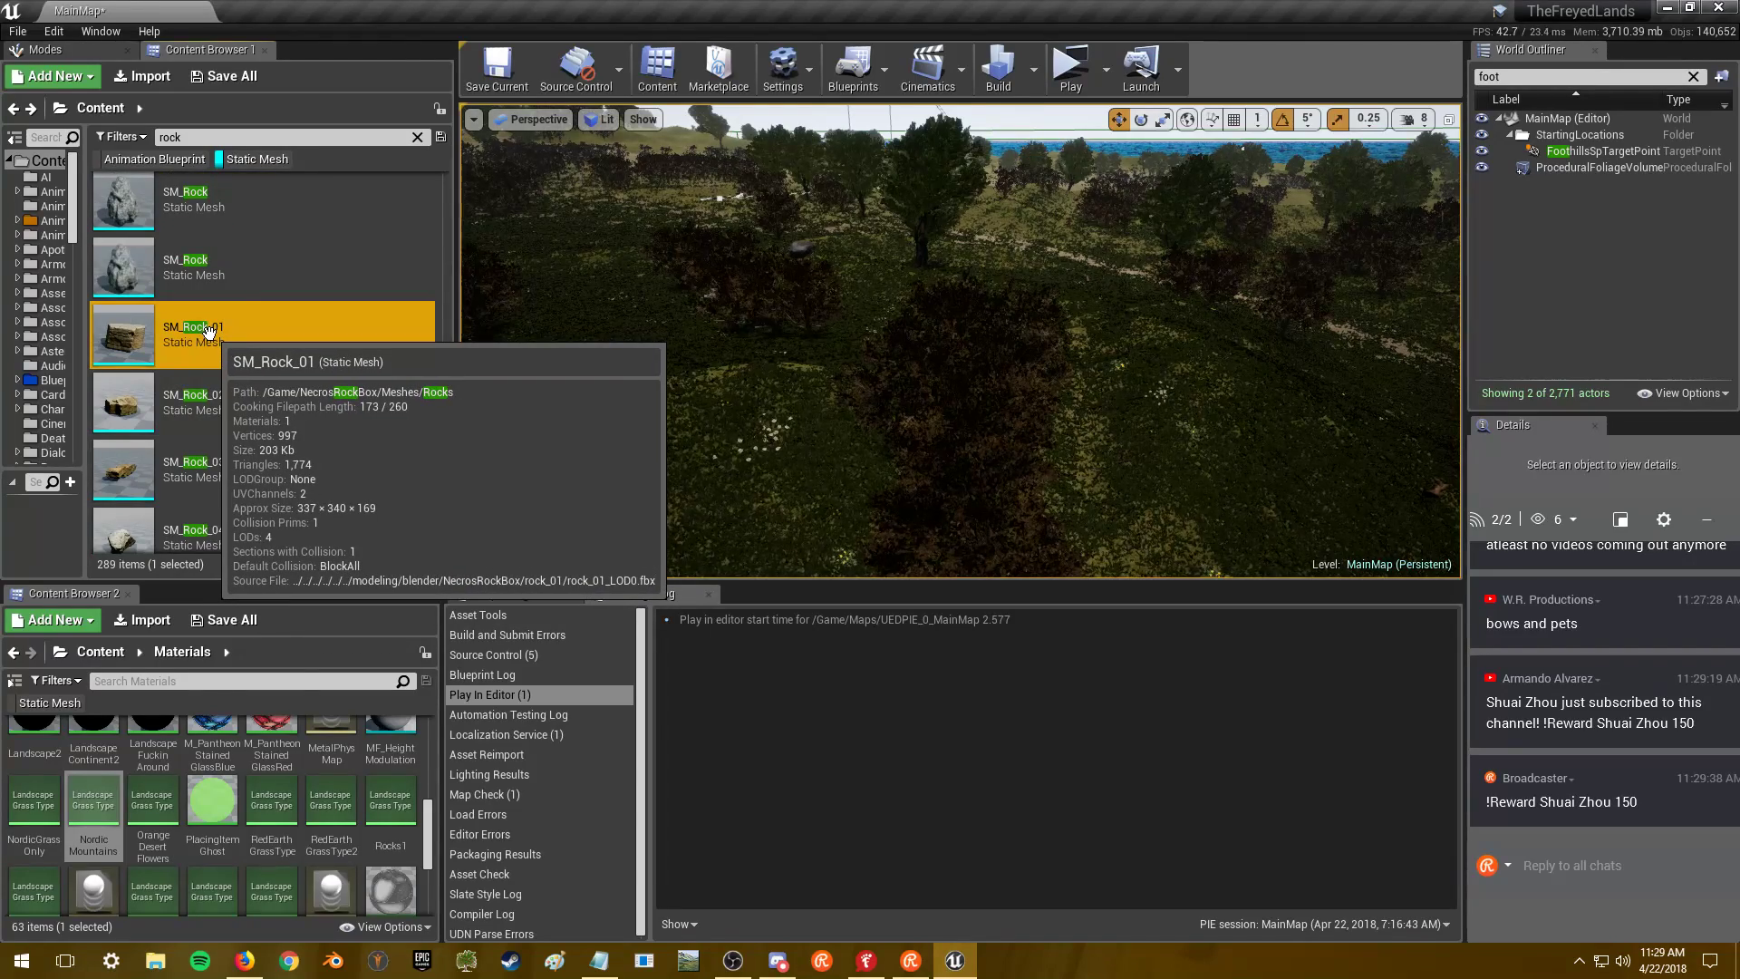
- Open SM_Rock_01 and its material instance MI_Rock_01
double_click(258, 328)
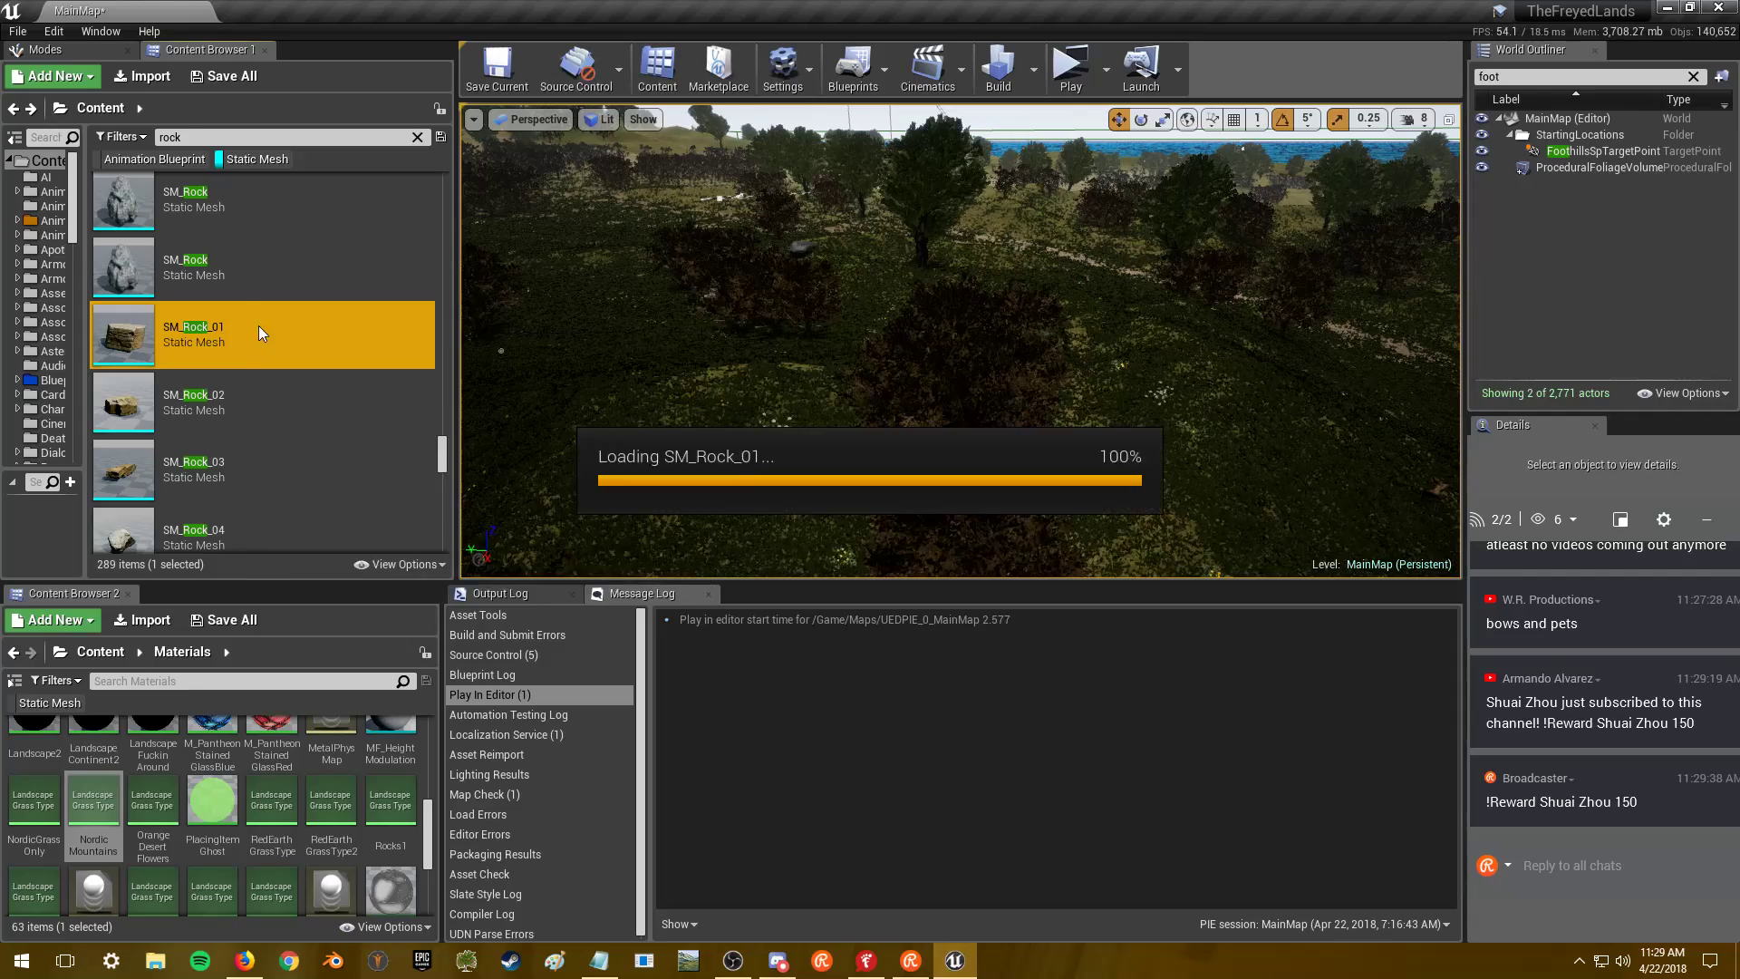
drag(654, 337, 725, 281)
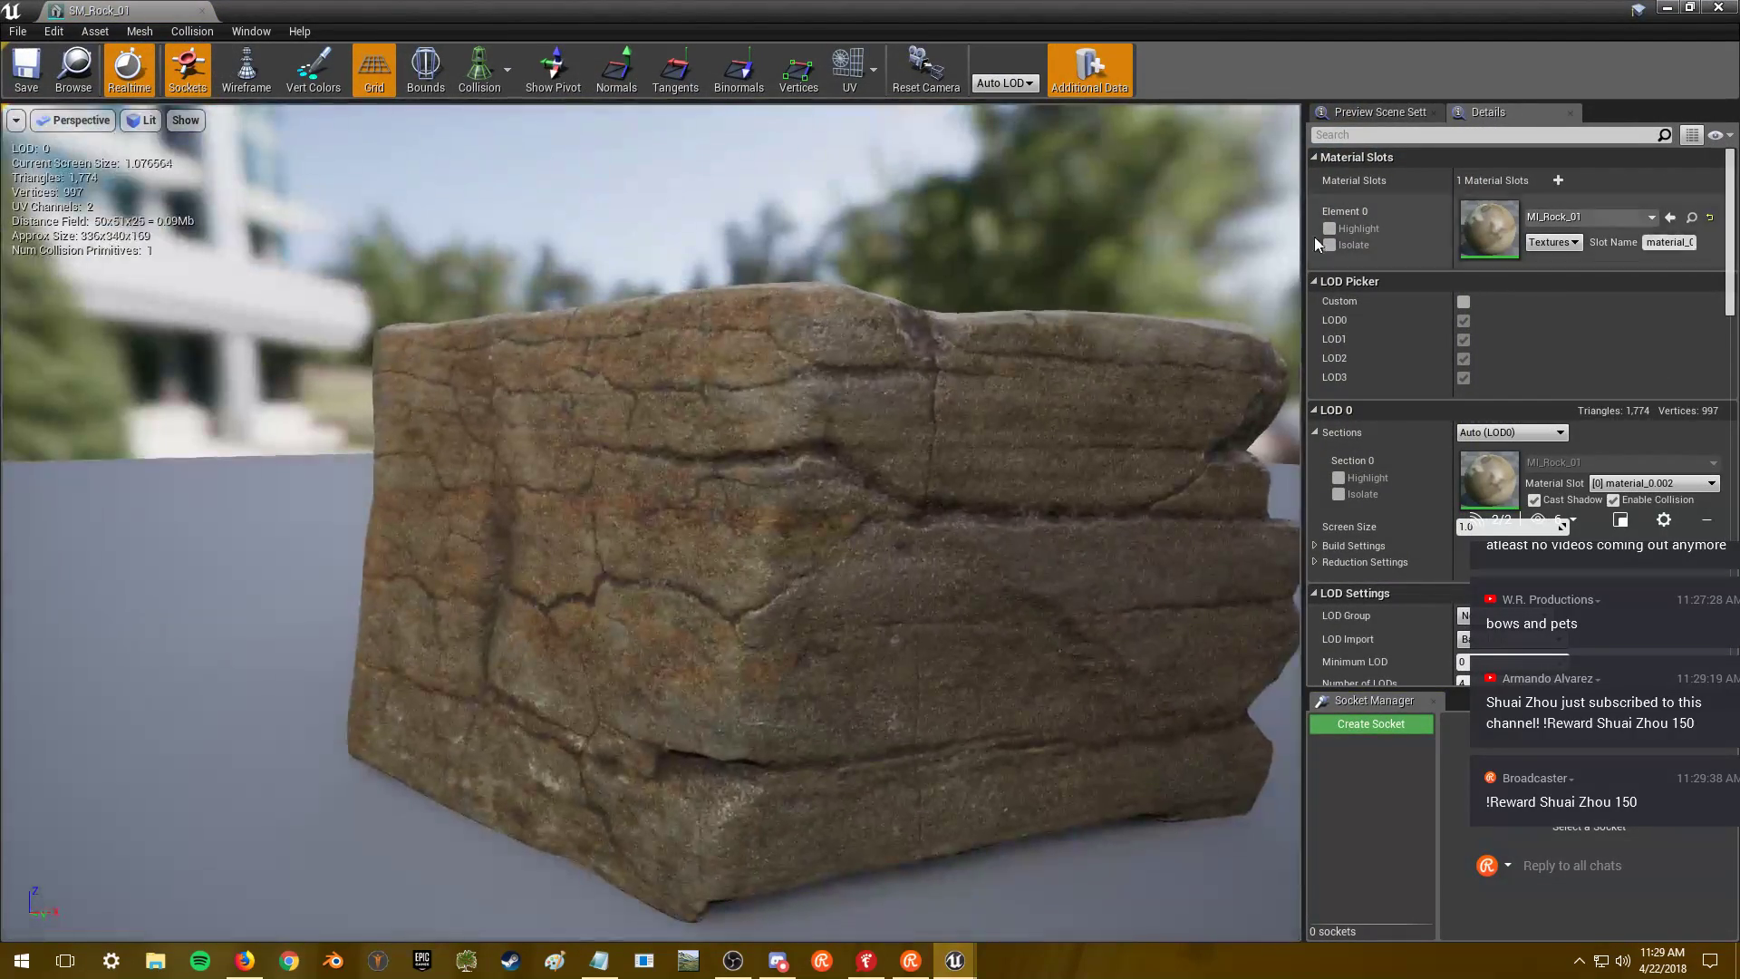
double_click(1515, 231)
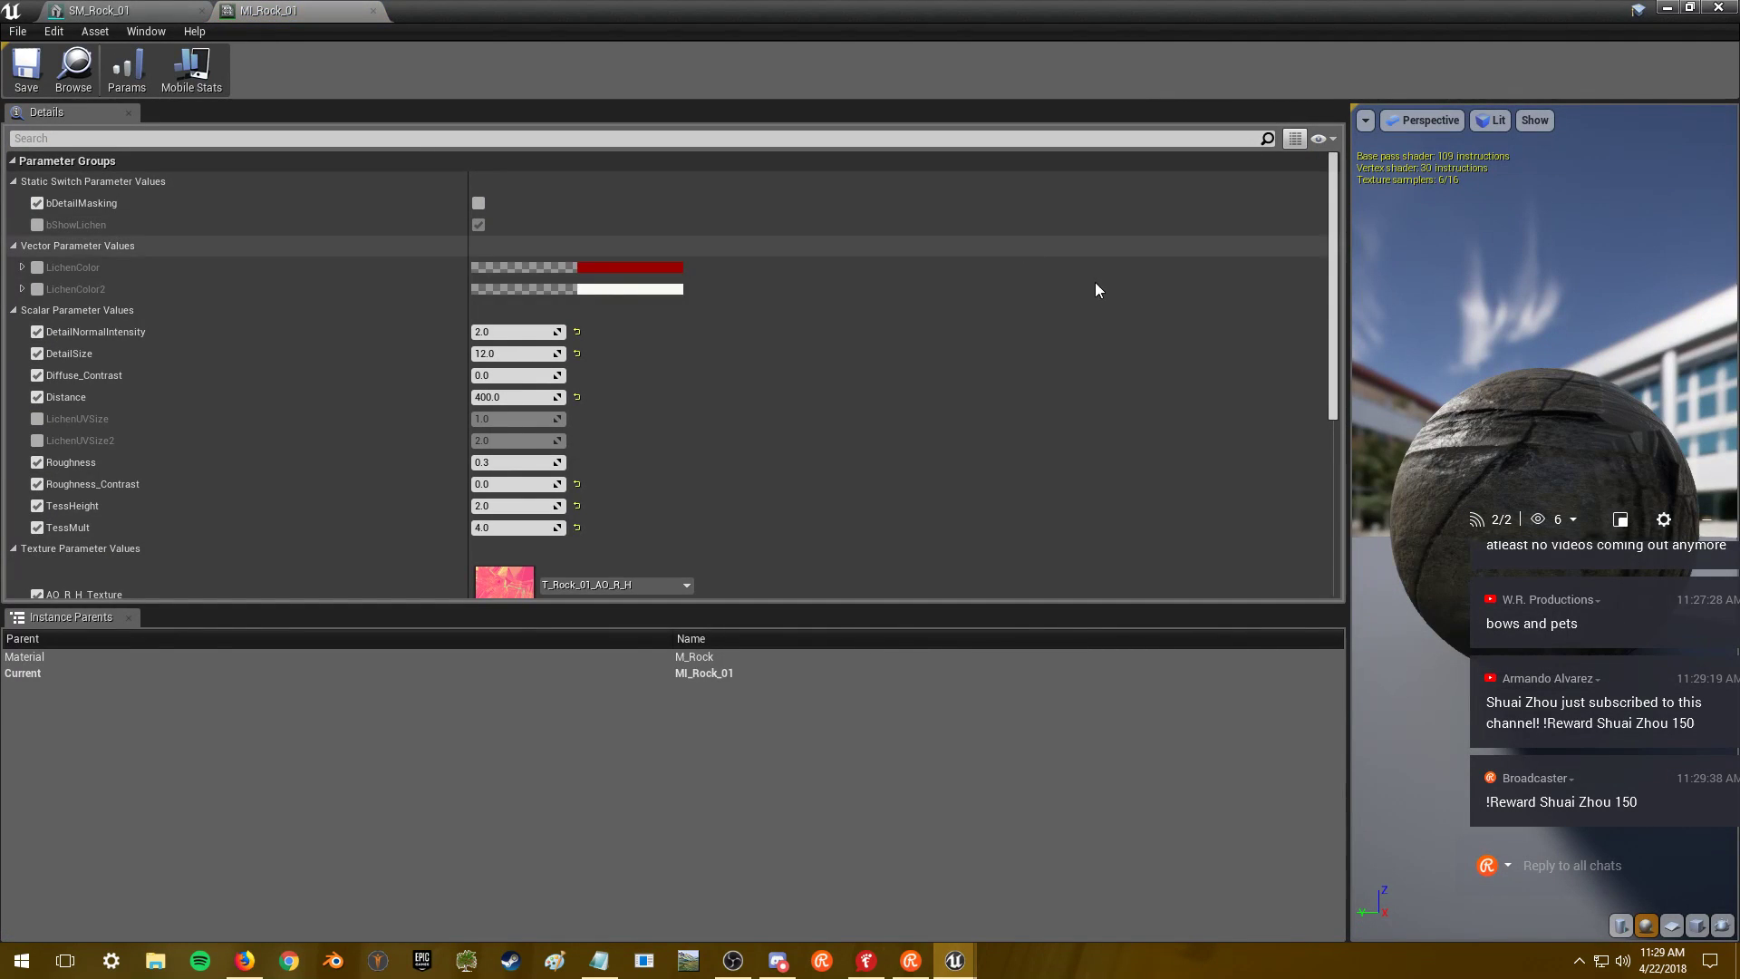
drag(1329, 250, 1352, 455)
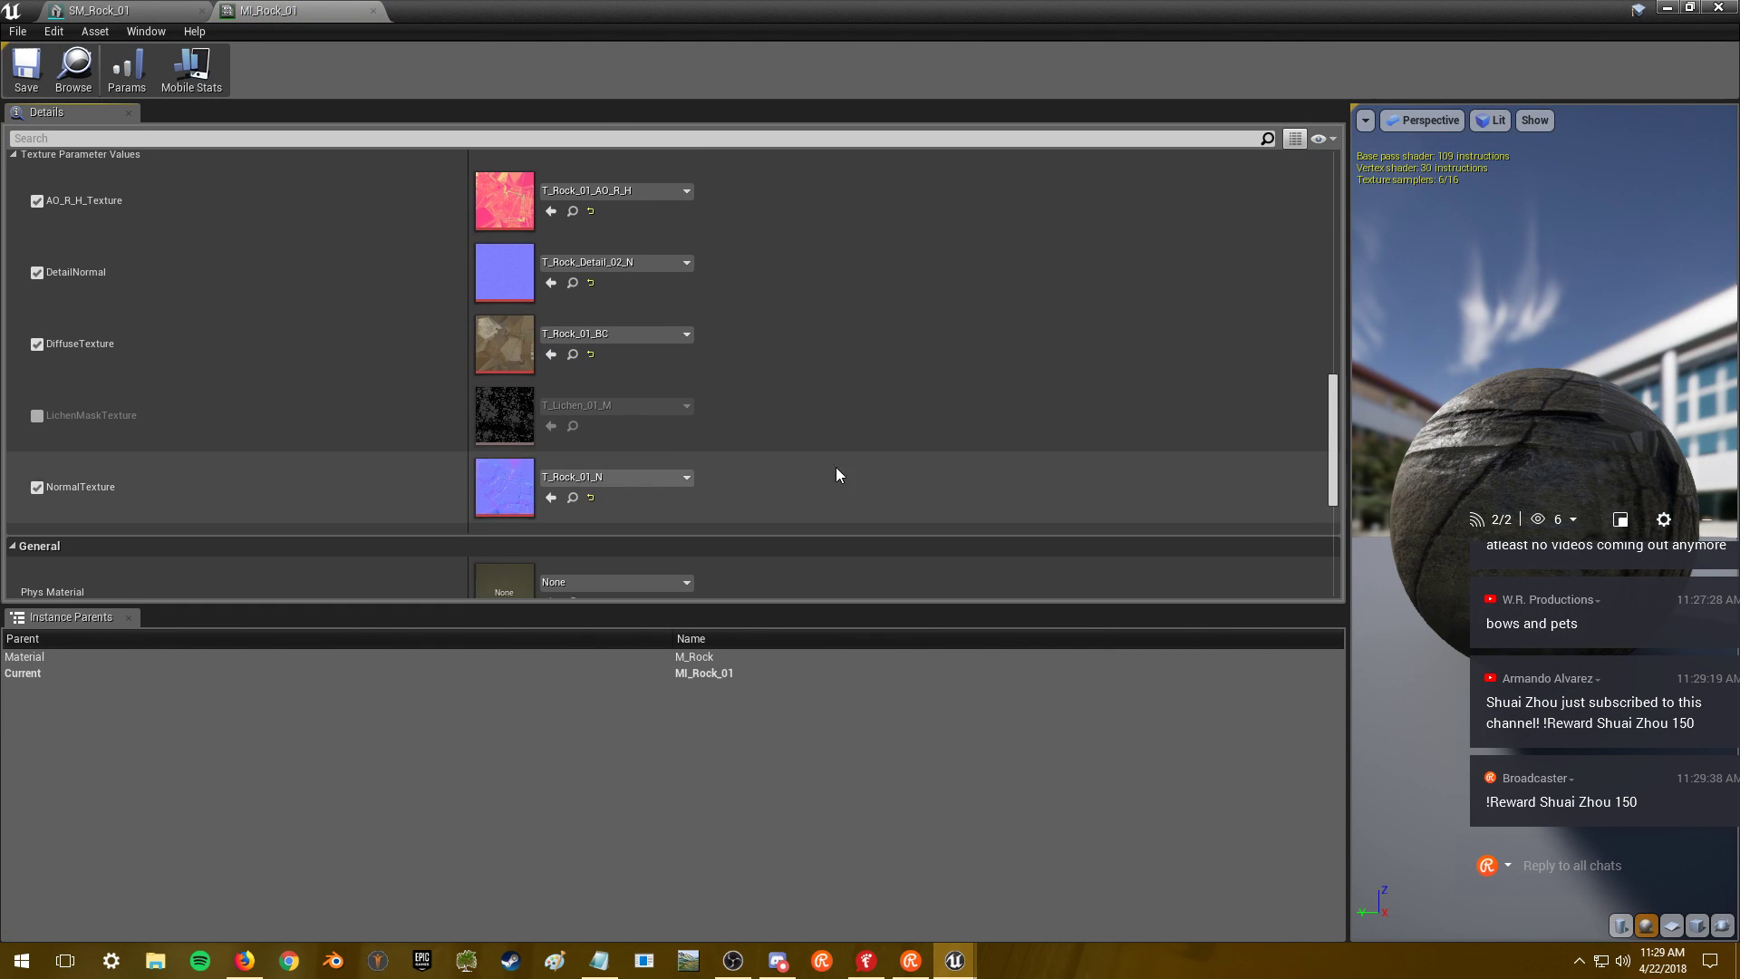
- Open T_Rock_01_AO_R_H and set its Maximum Texture Size to 2048
double_click(515, 205)
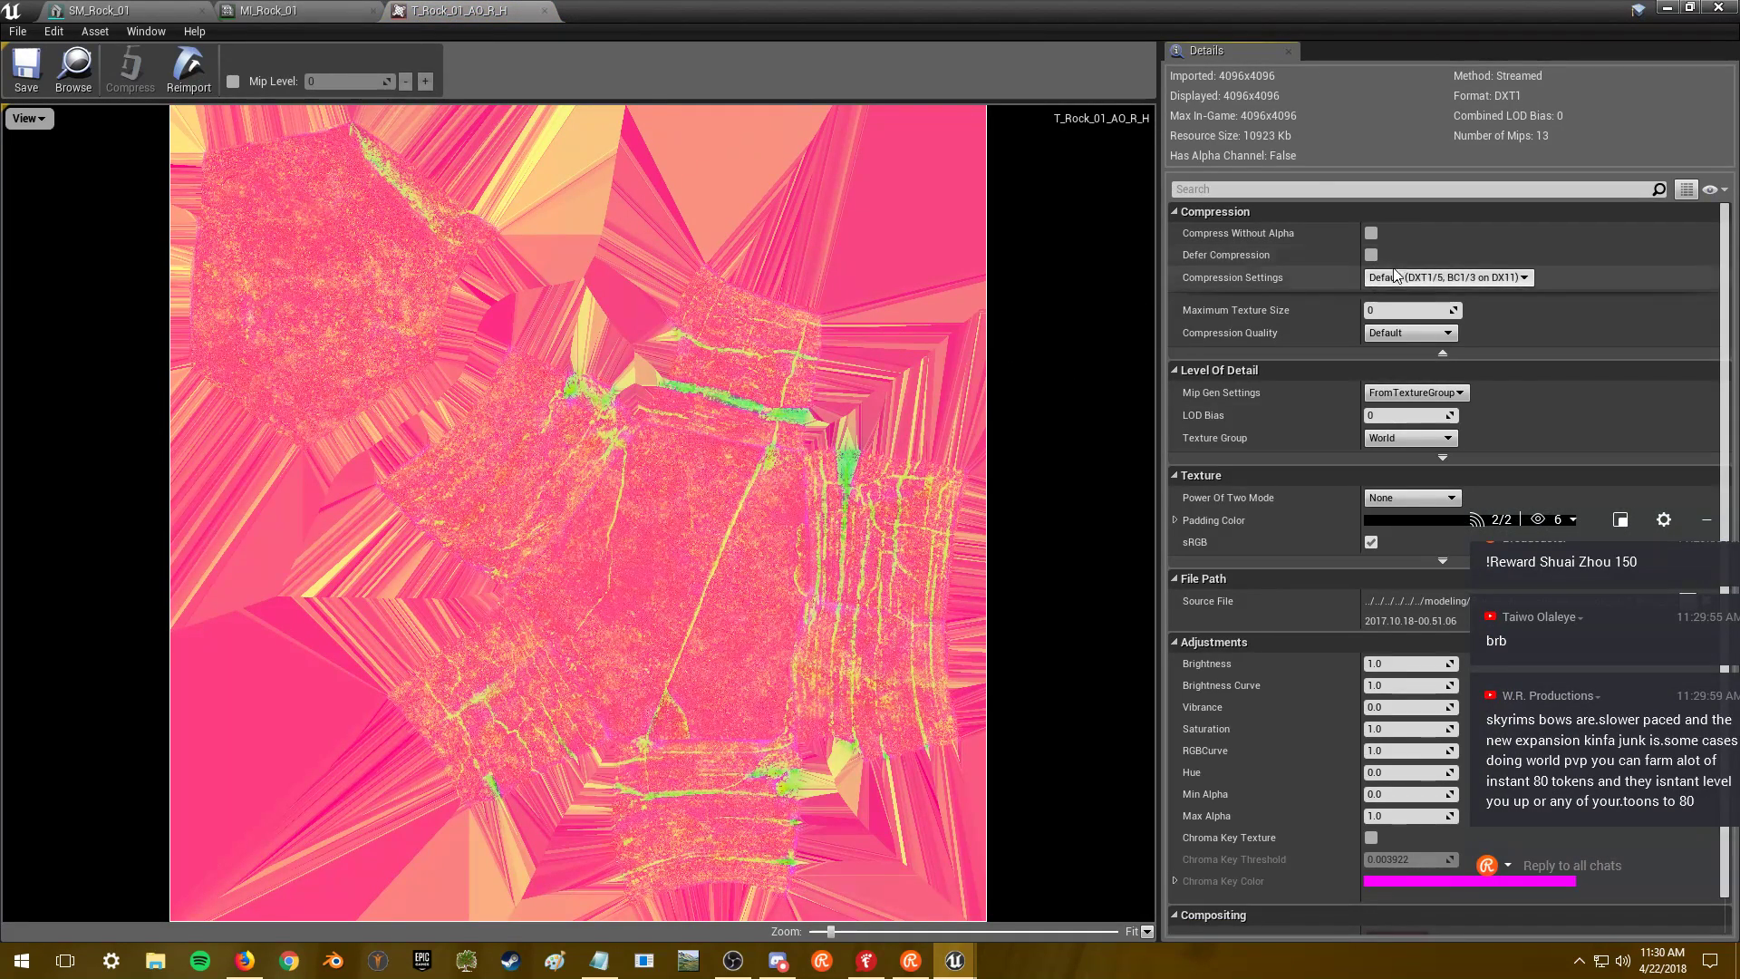
click(1399, 314)
text(2048)
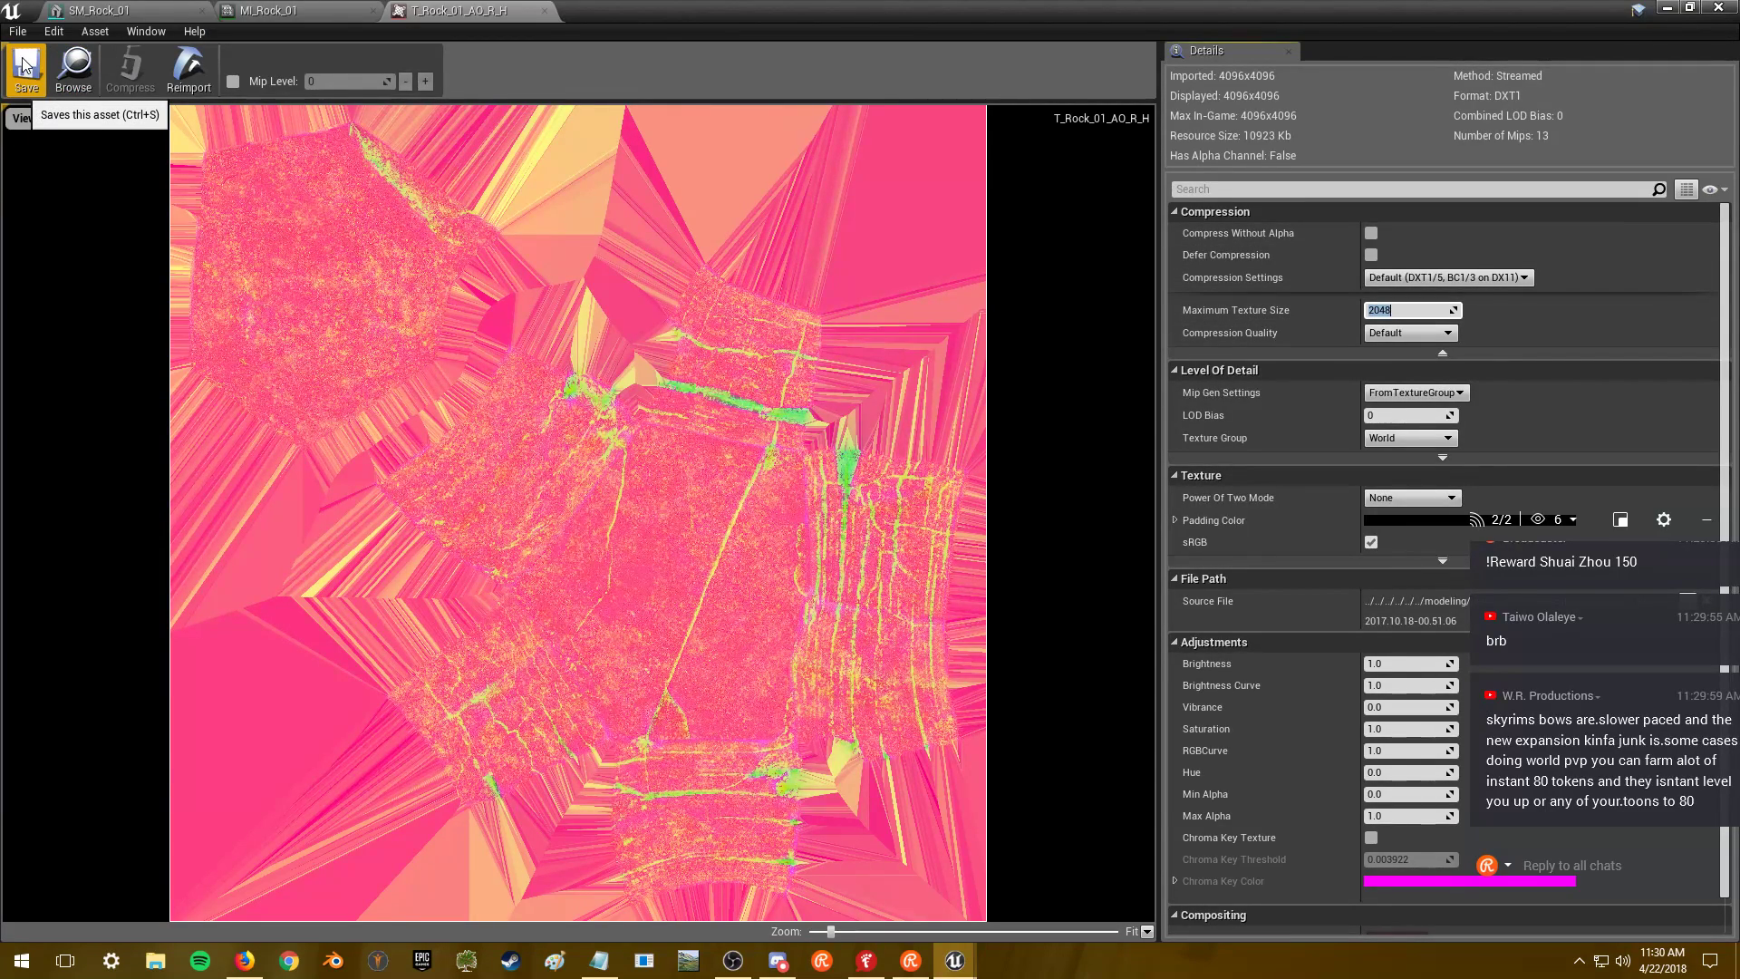
drag(1596, 526, 1552, 489)
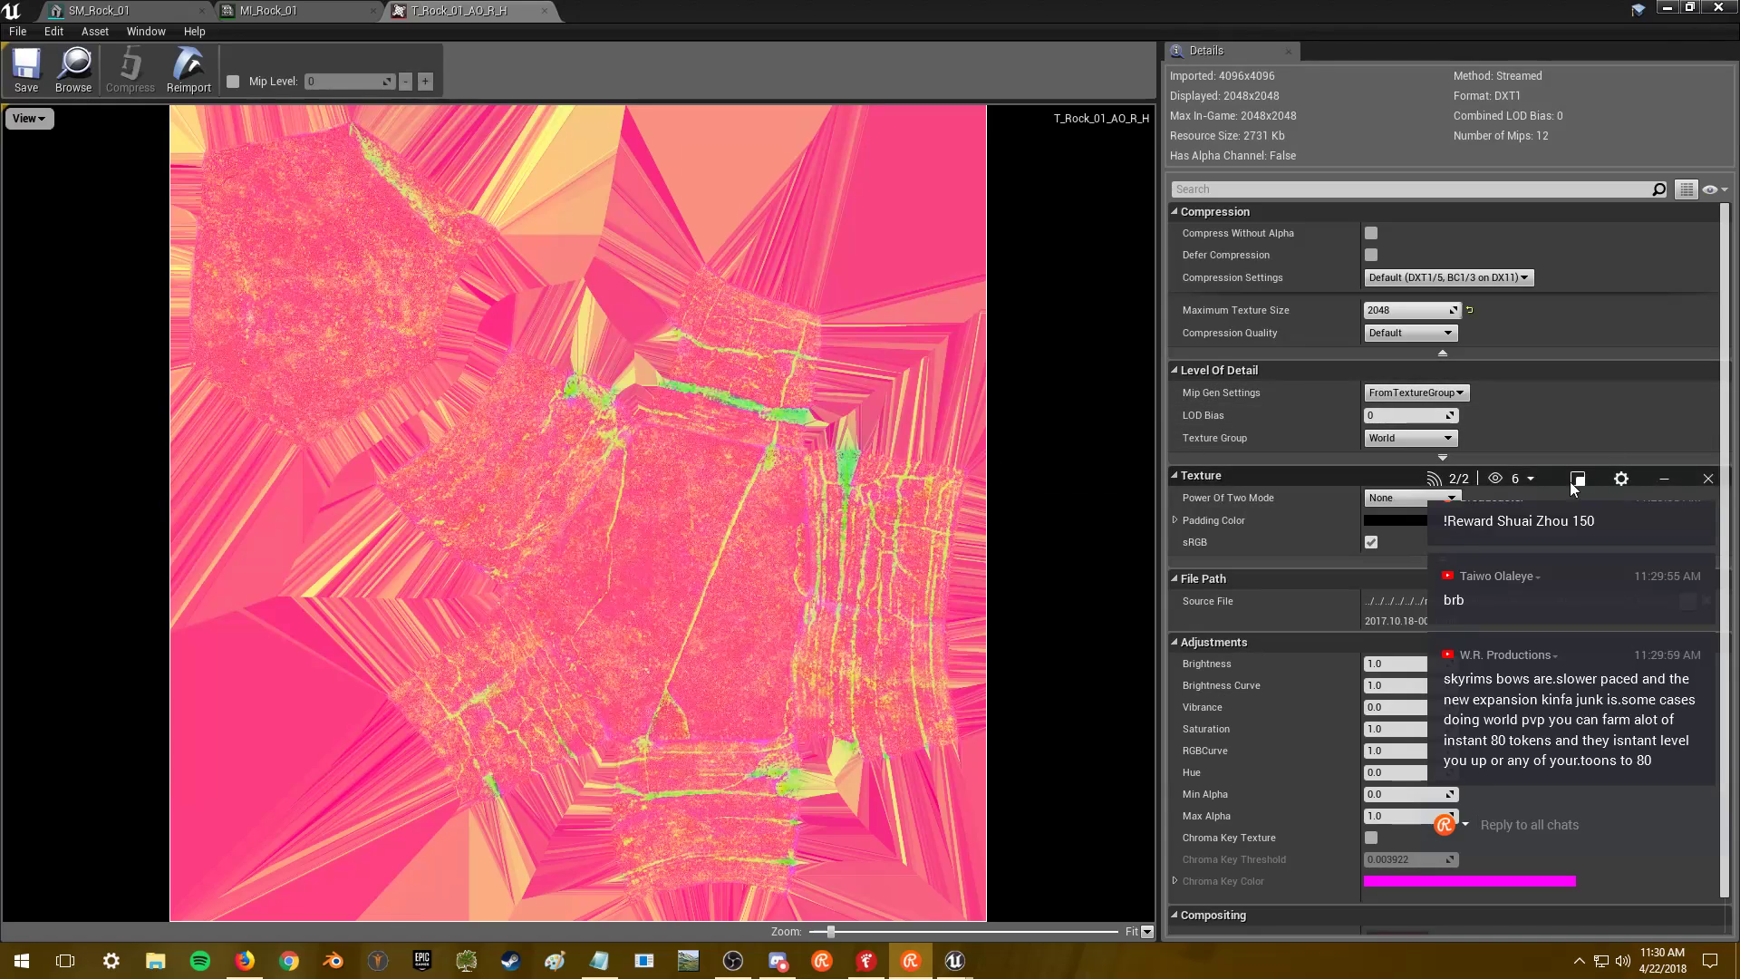
drag(1548, 484, 1550, 531)
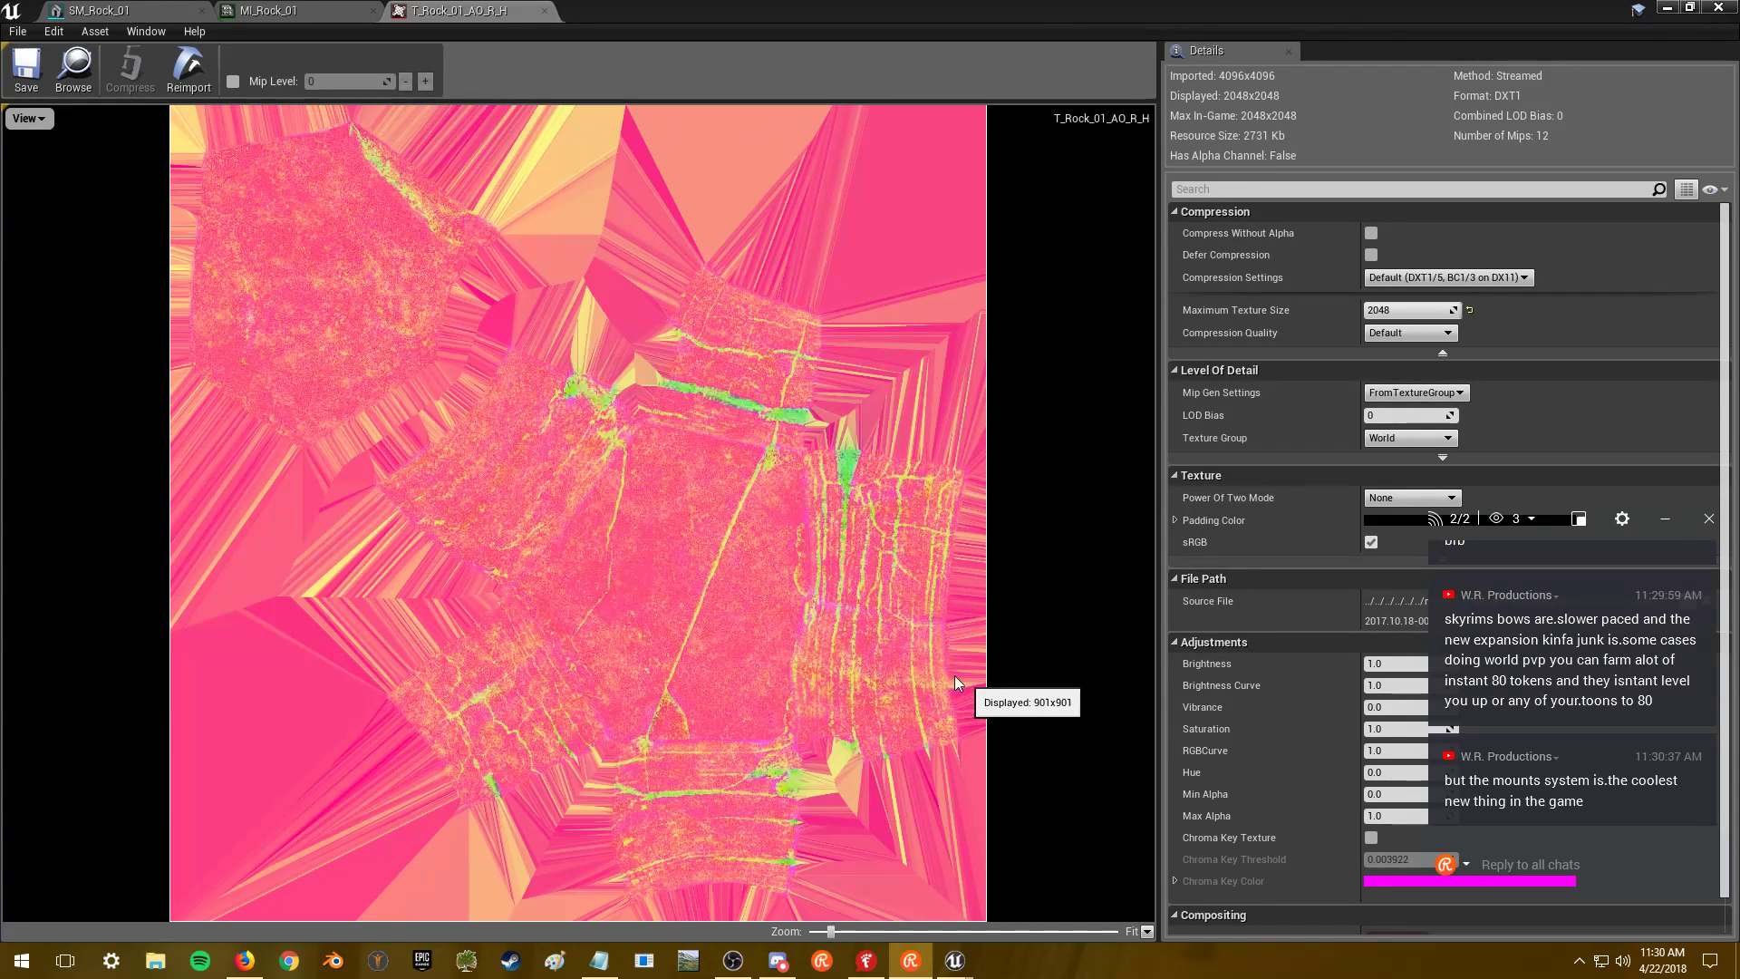
click(288, 10)
- Open the DetailNormal and T_Rock_01_BC textures from MI_Rock_01, setting each Maximum Texture Size to 2048
double_click(515, 280)
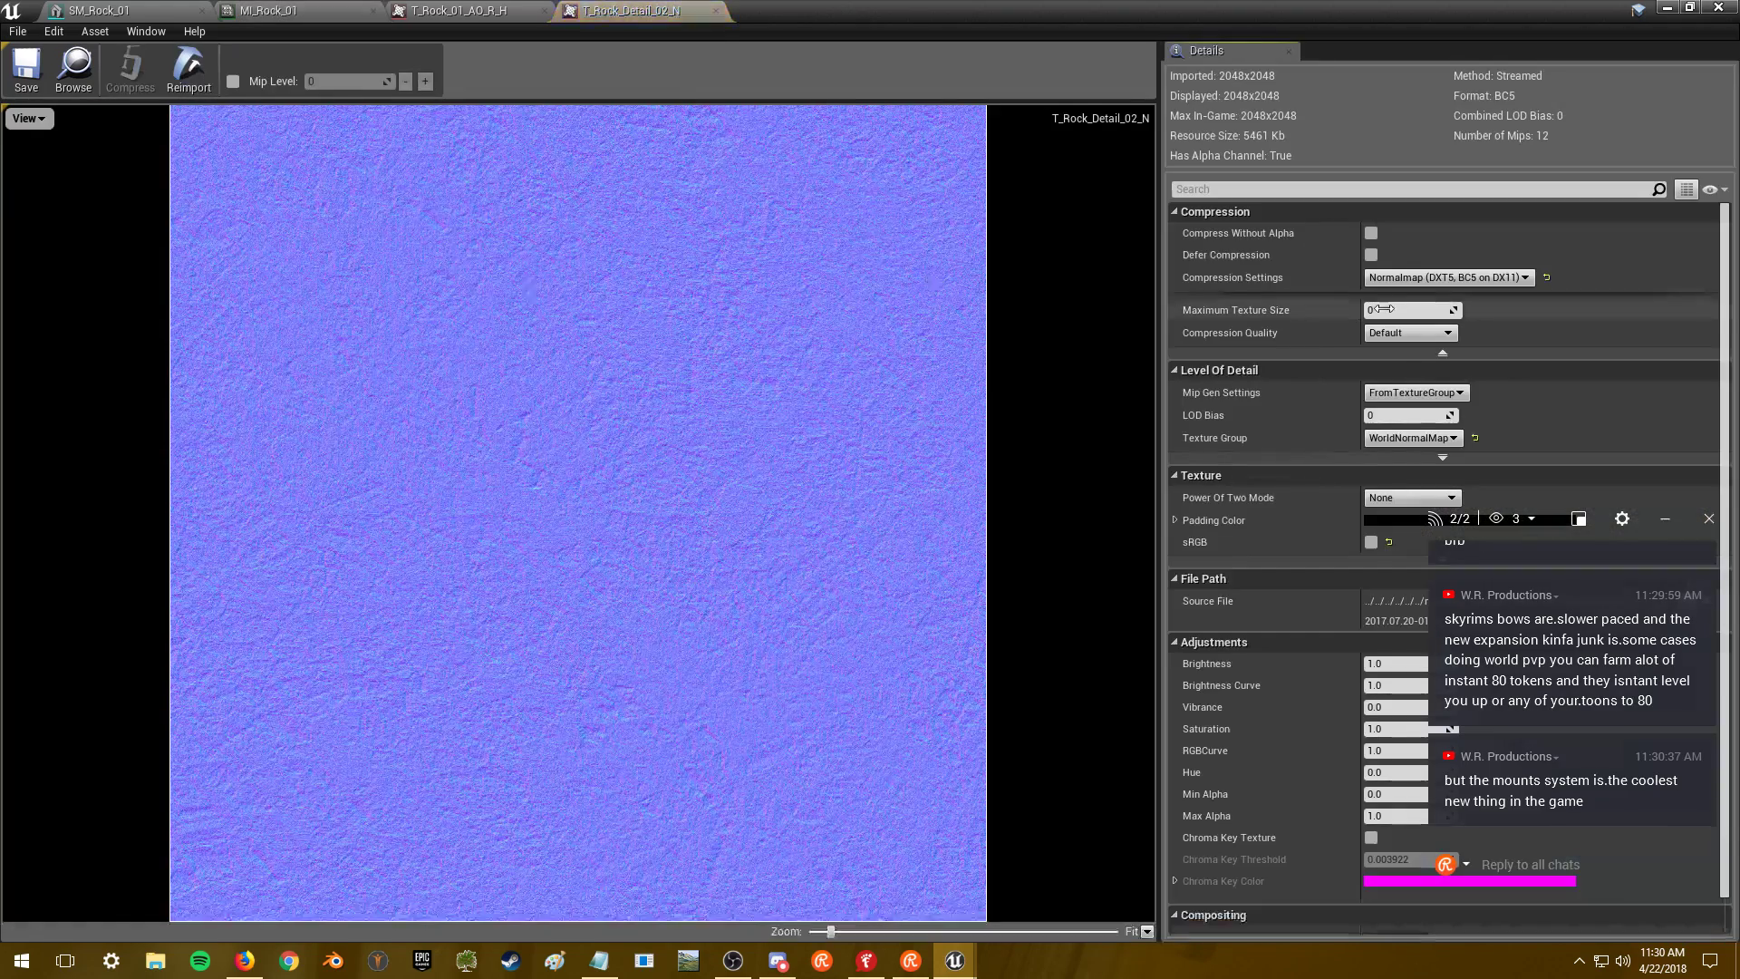
click(1406, 309)
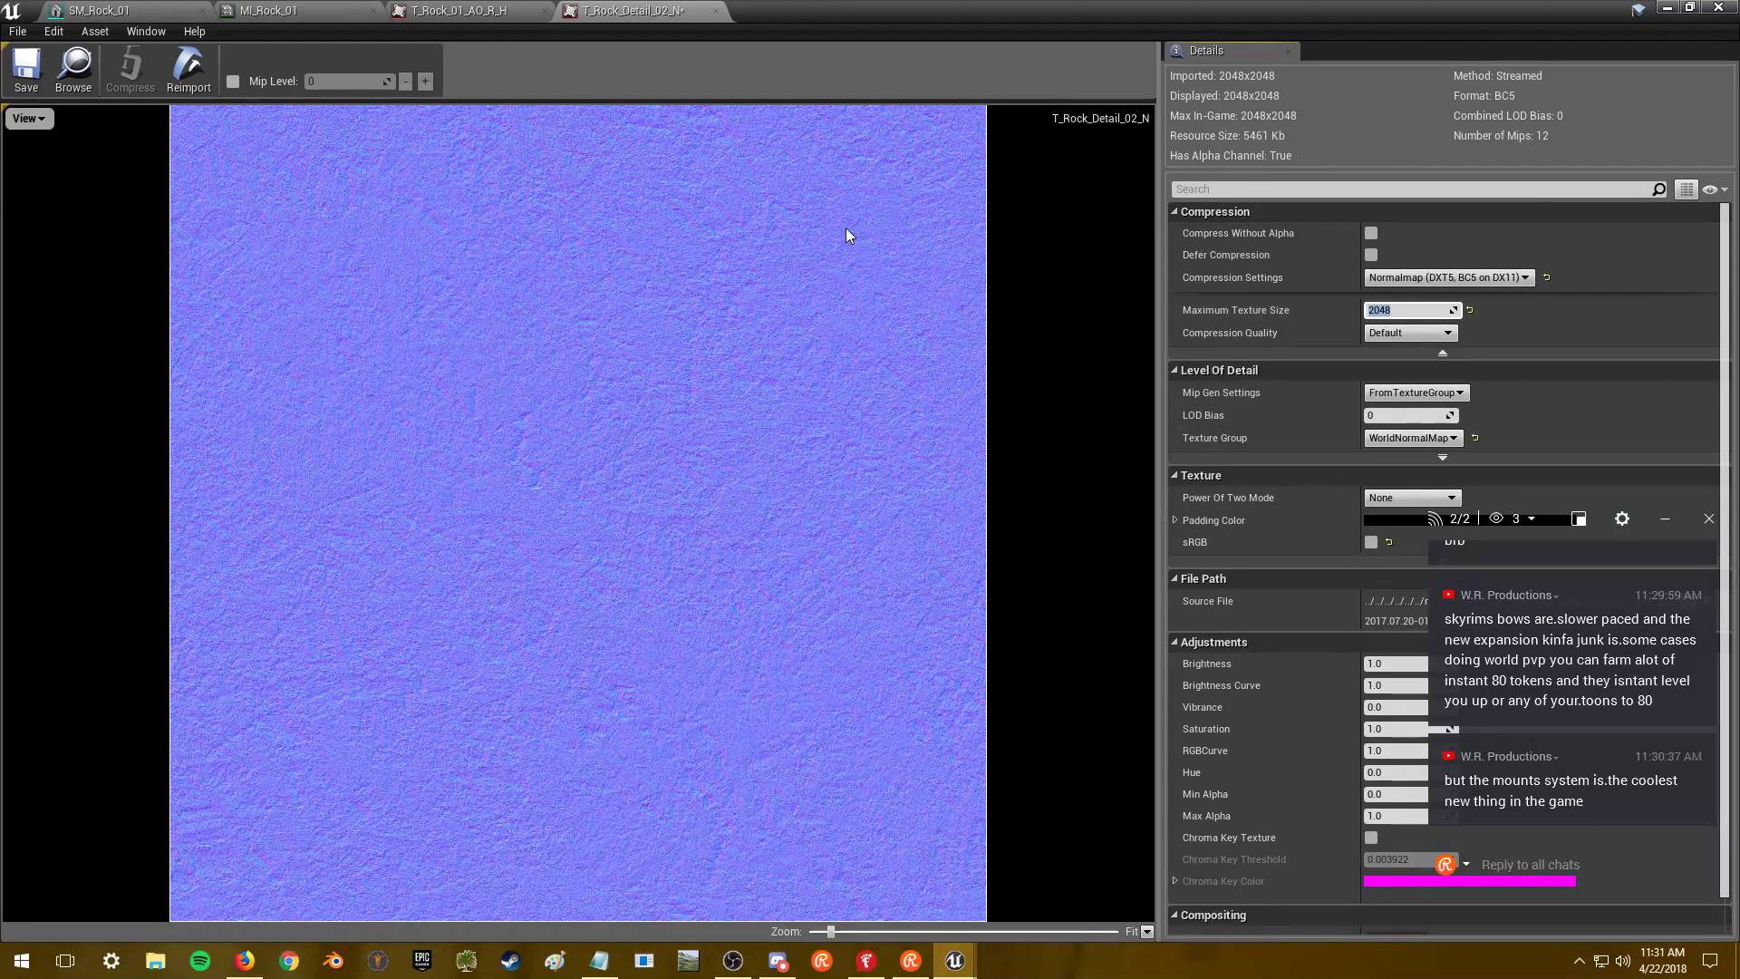
click(272, 11)
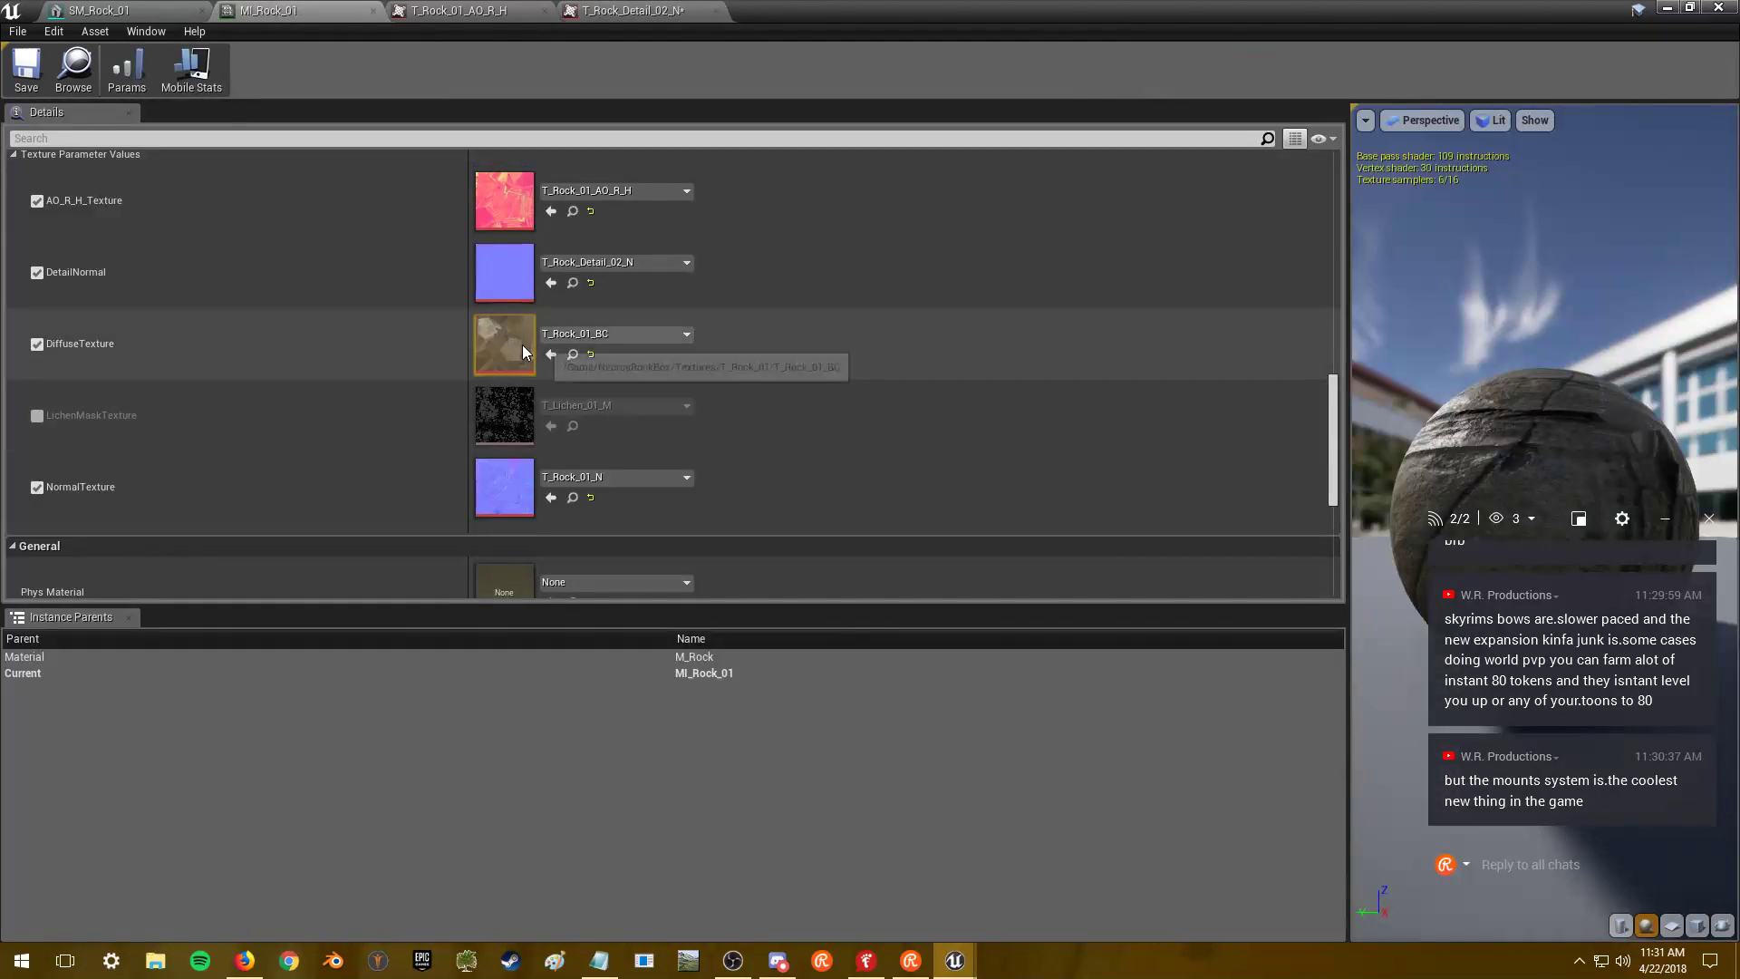
double_click(518, 346)
click(1417, 309)
text(2048)
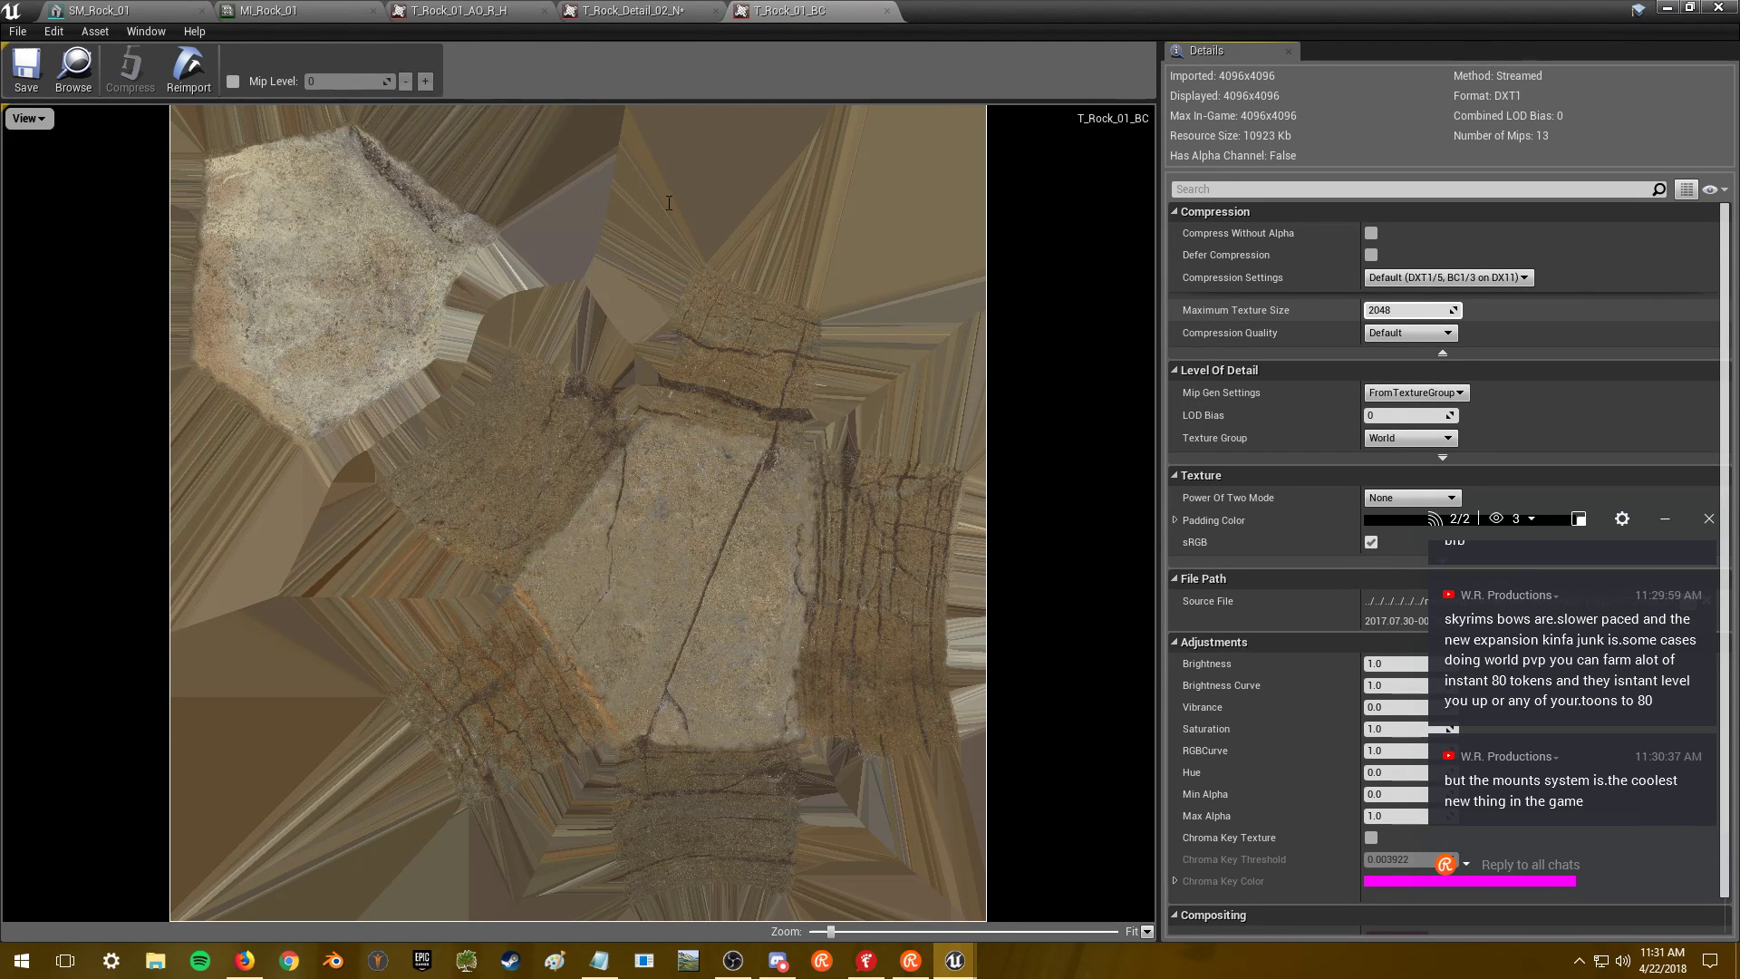
key(Return)
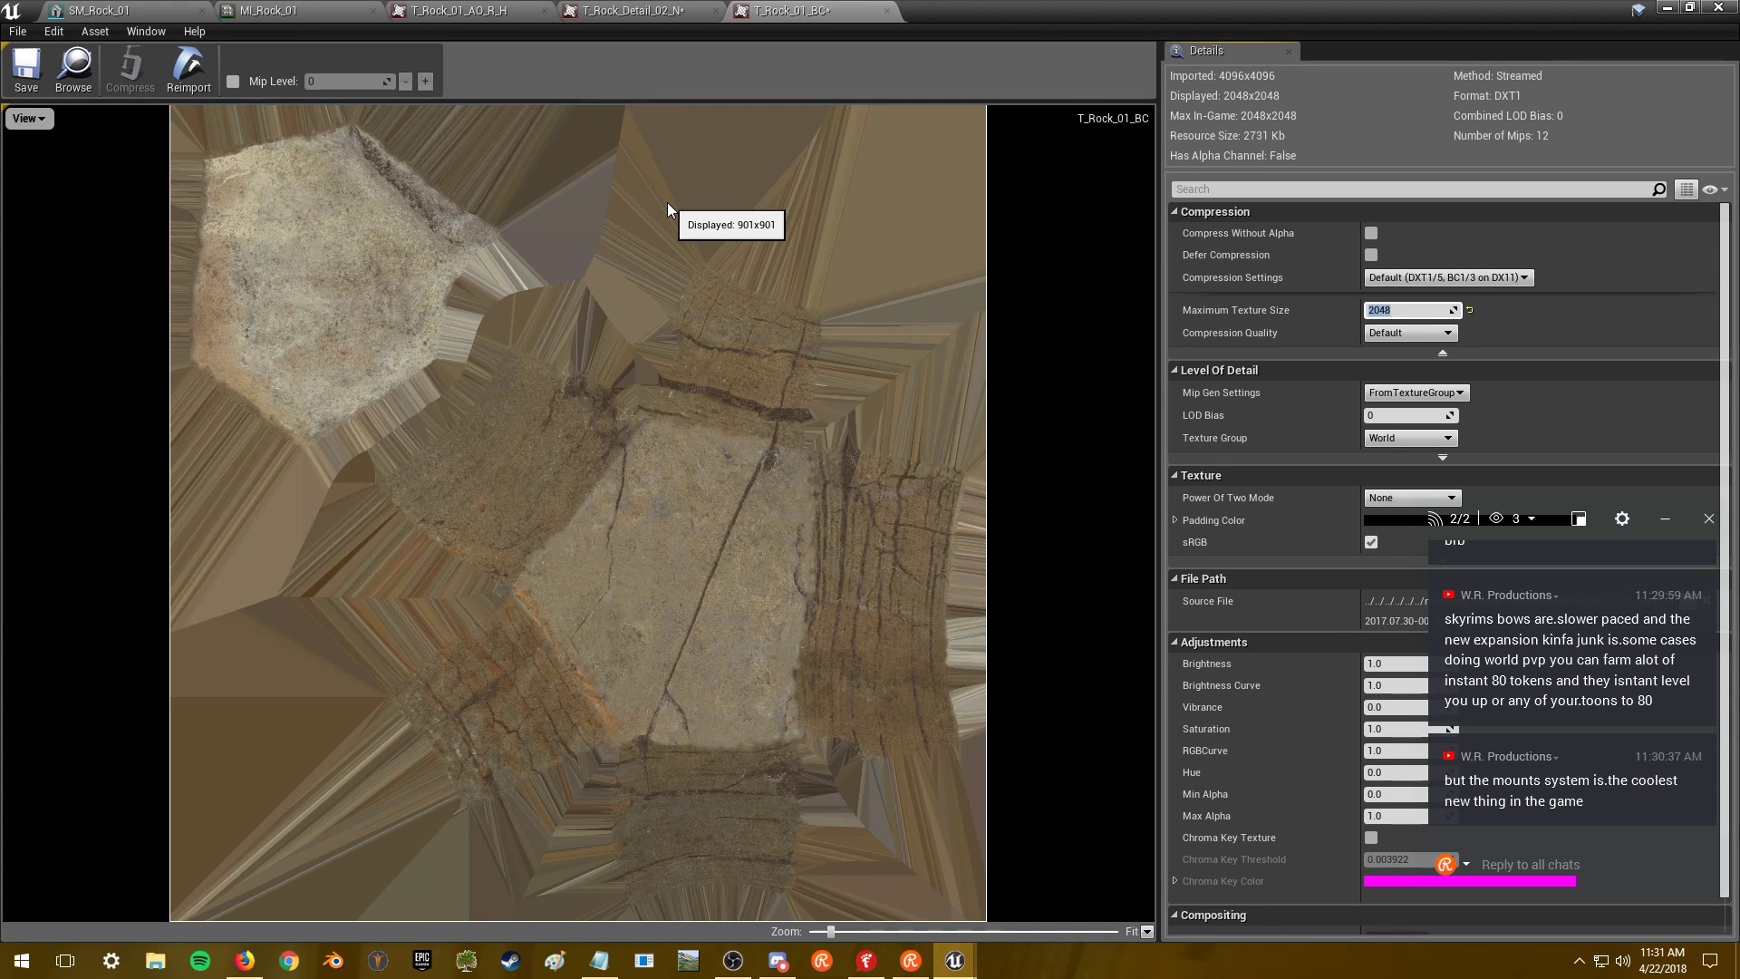
click(312, 12)
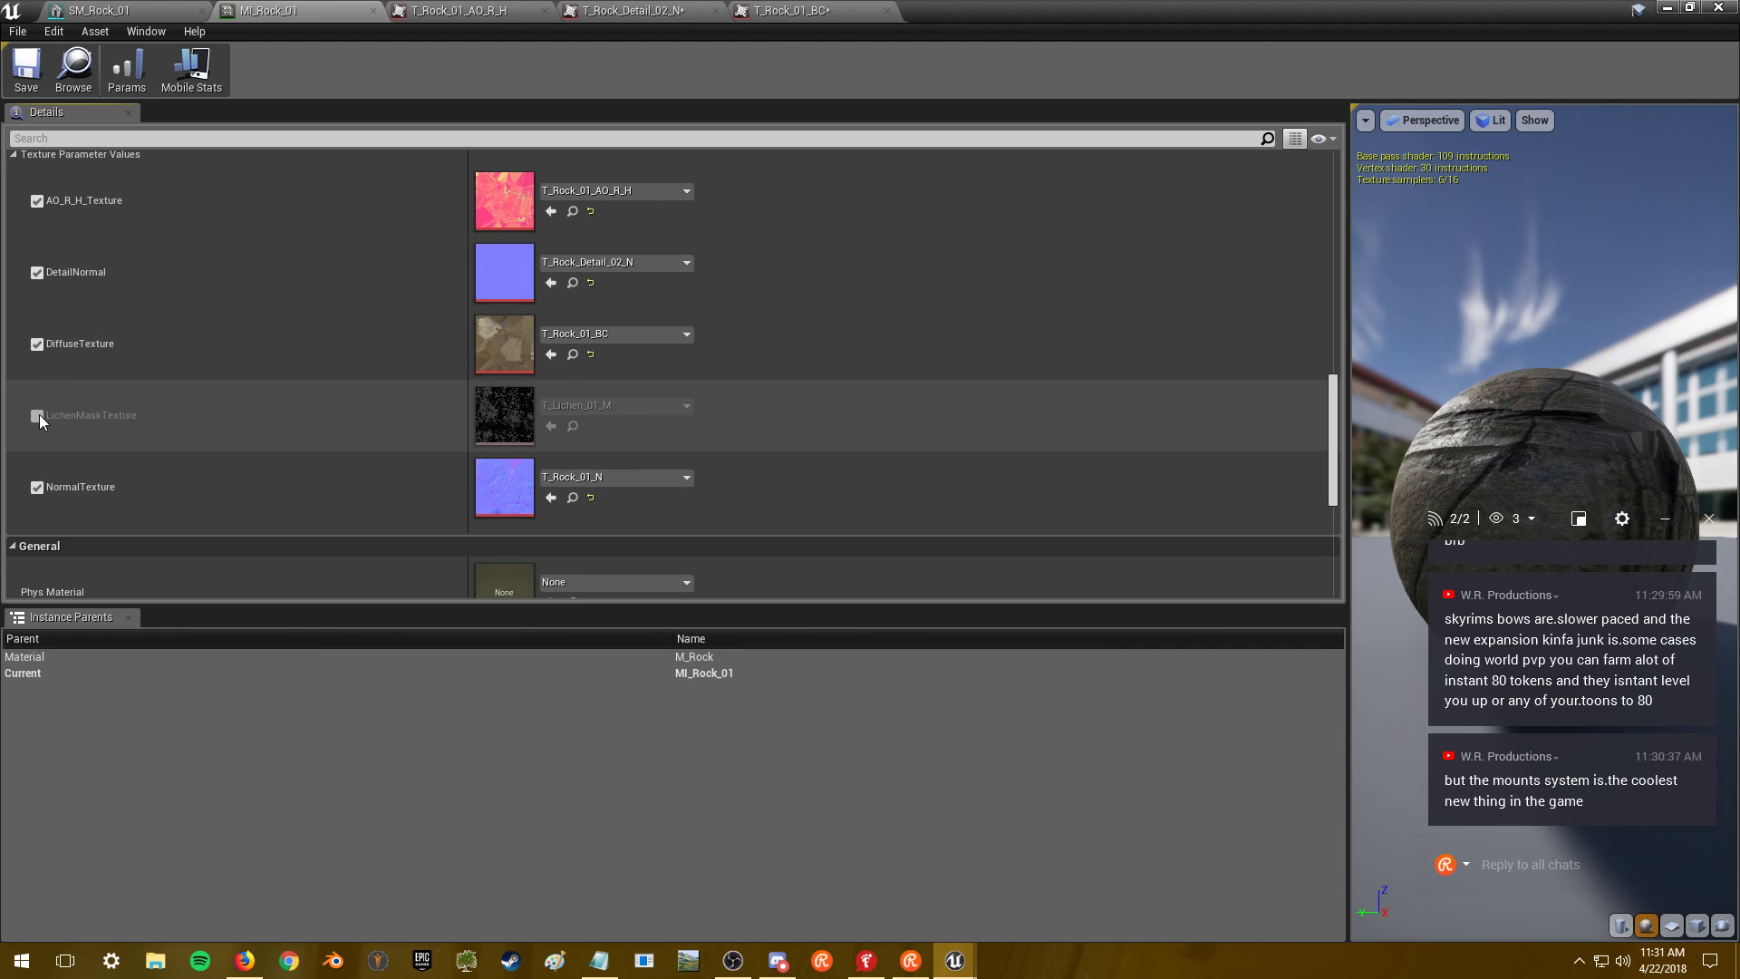
- Toggle the LichenMaskTexture override in MI_Rock_01, checking SM_Rock_01 in between
click(38, 416)
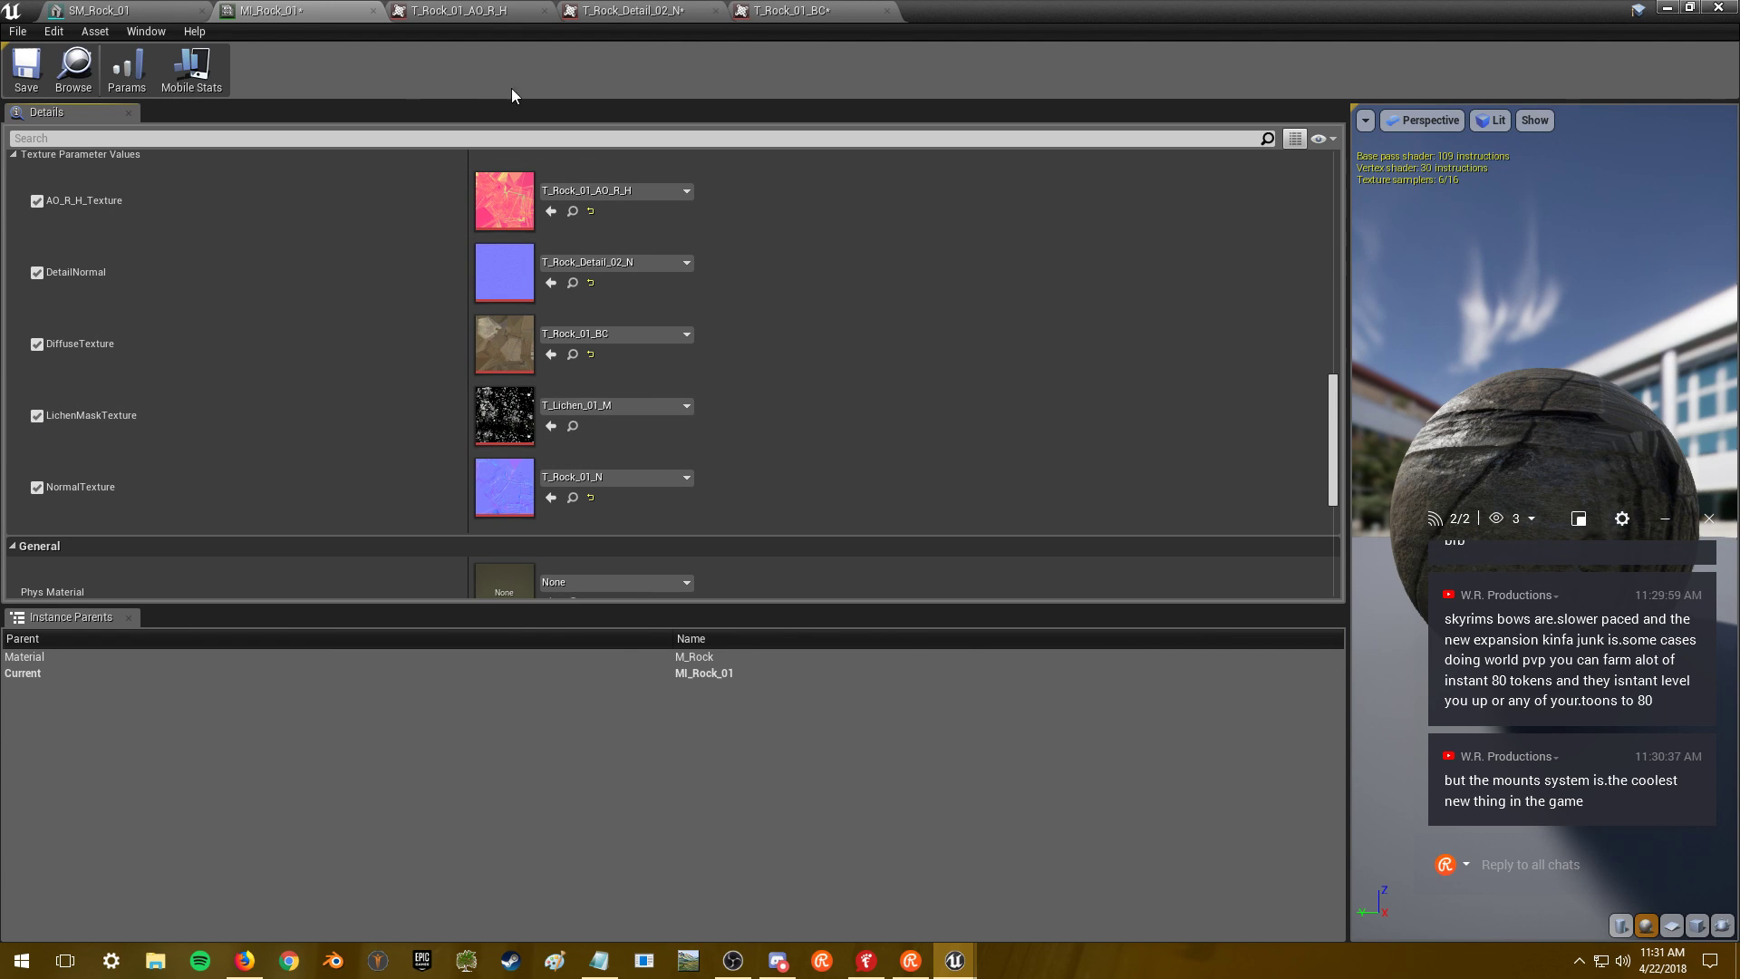
click(130, 7)
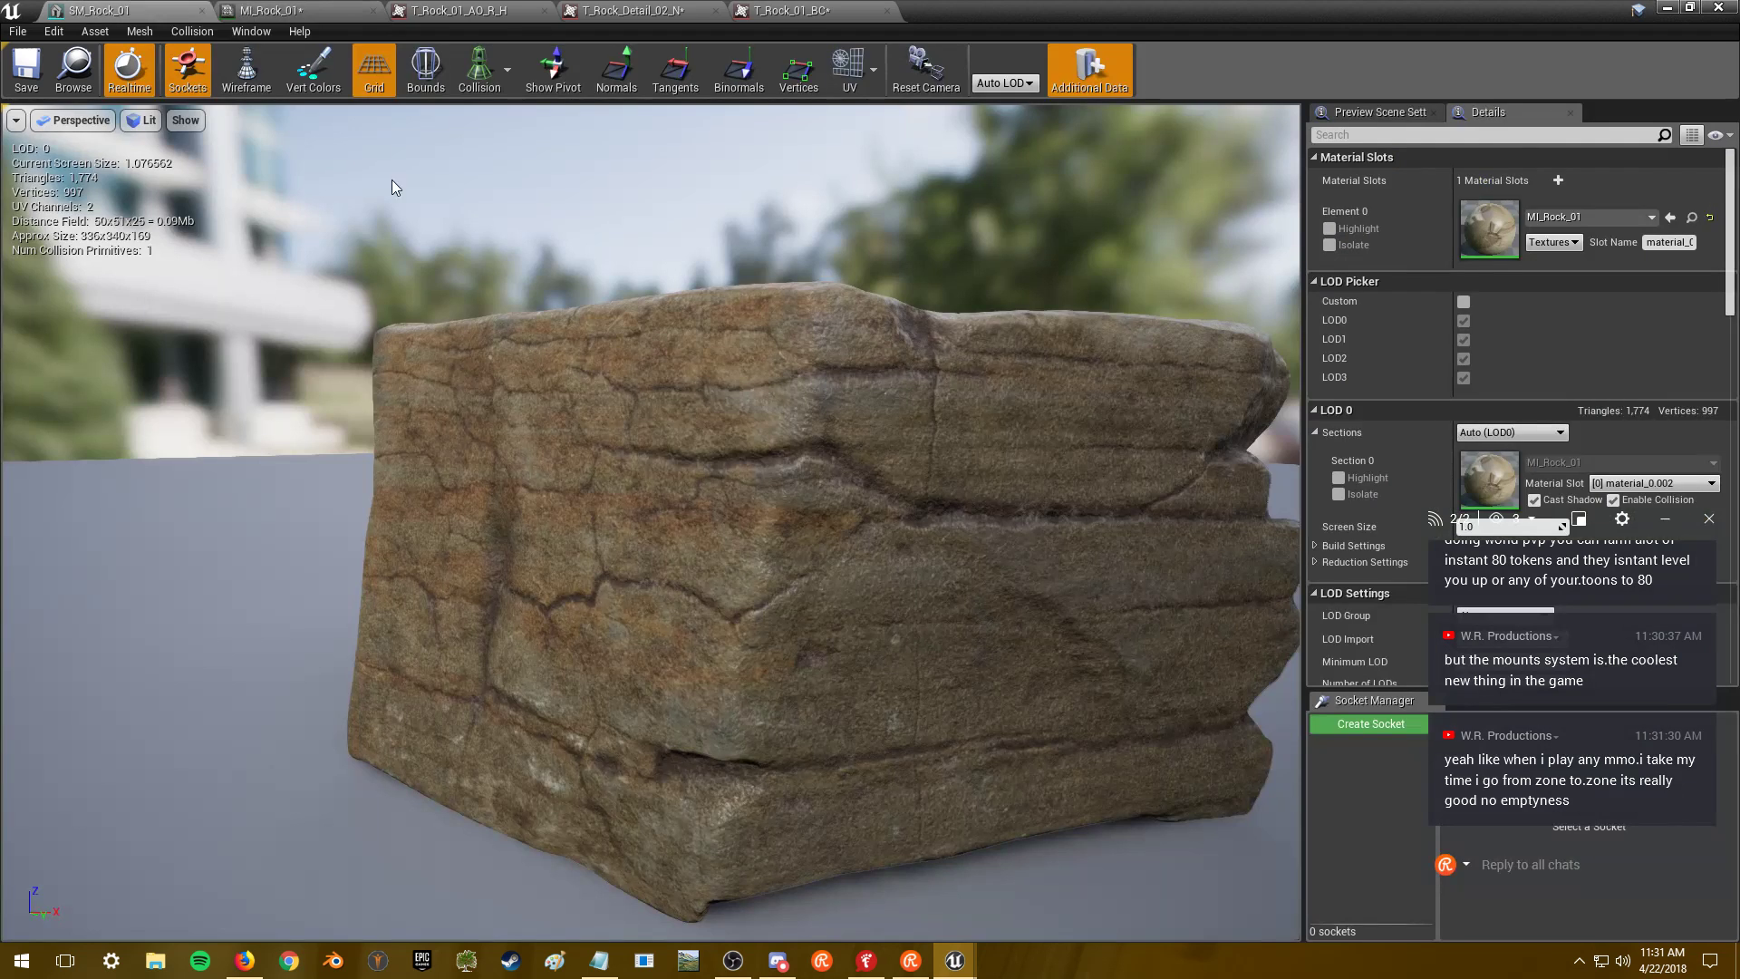
click(271, 10)
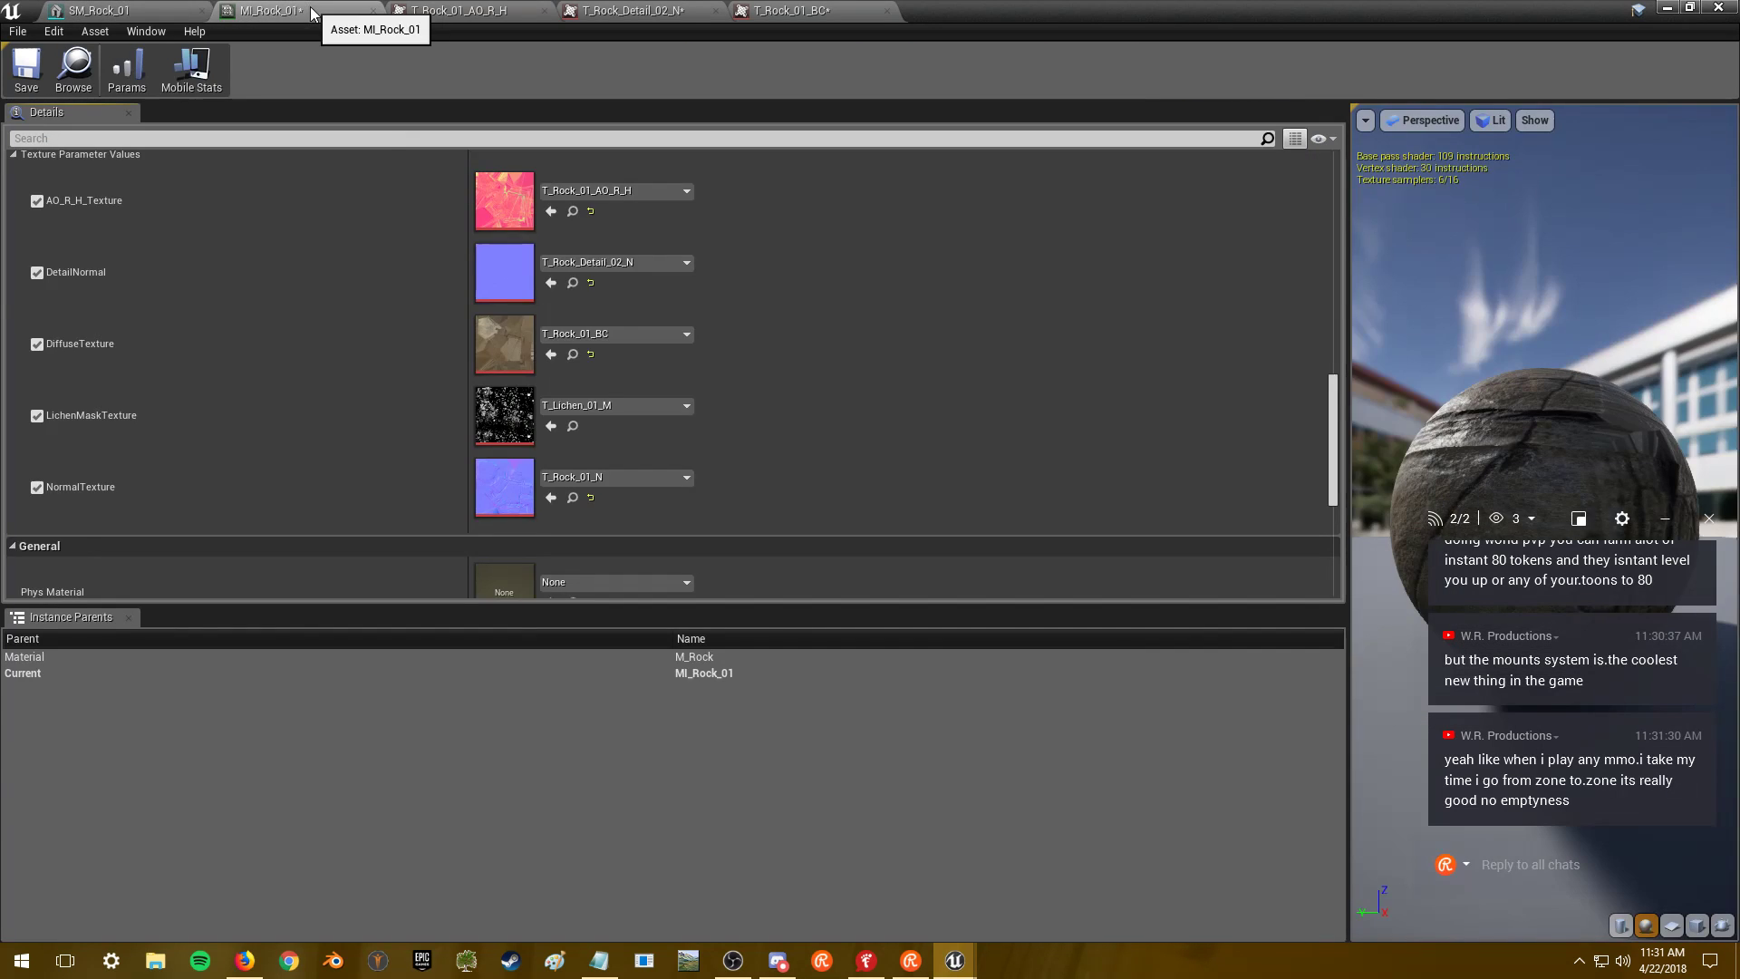
click(36, 415)
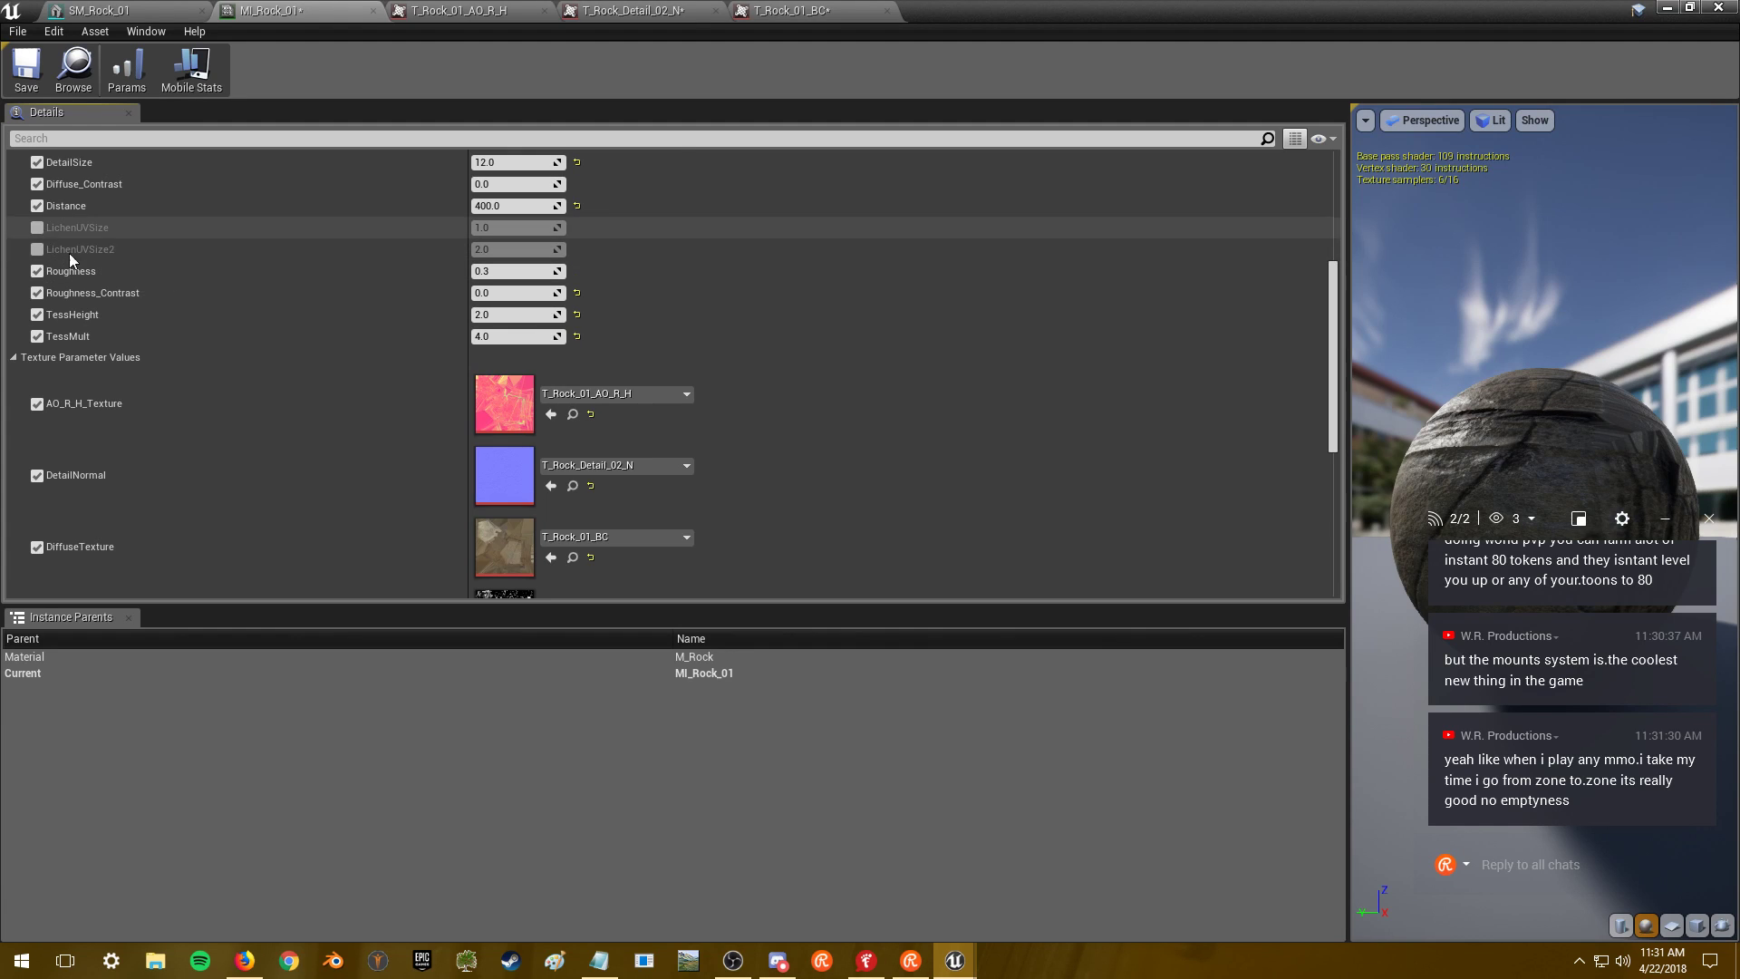
- Enable the bShowLichen, LichenColor, LichenColor2, LichenUVSize and LichenUVSize2 overrides
scroll(144, 290, up, 3)
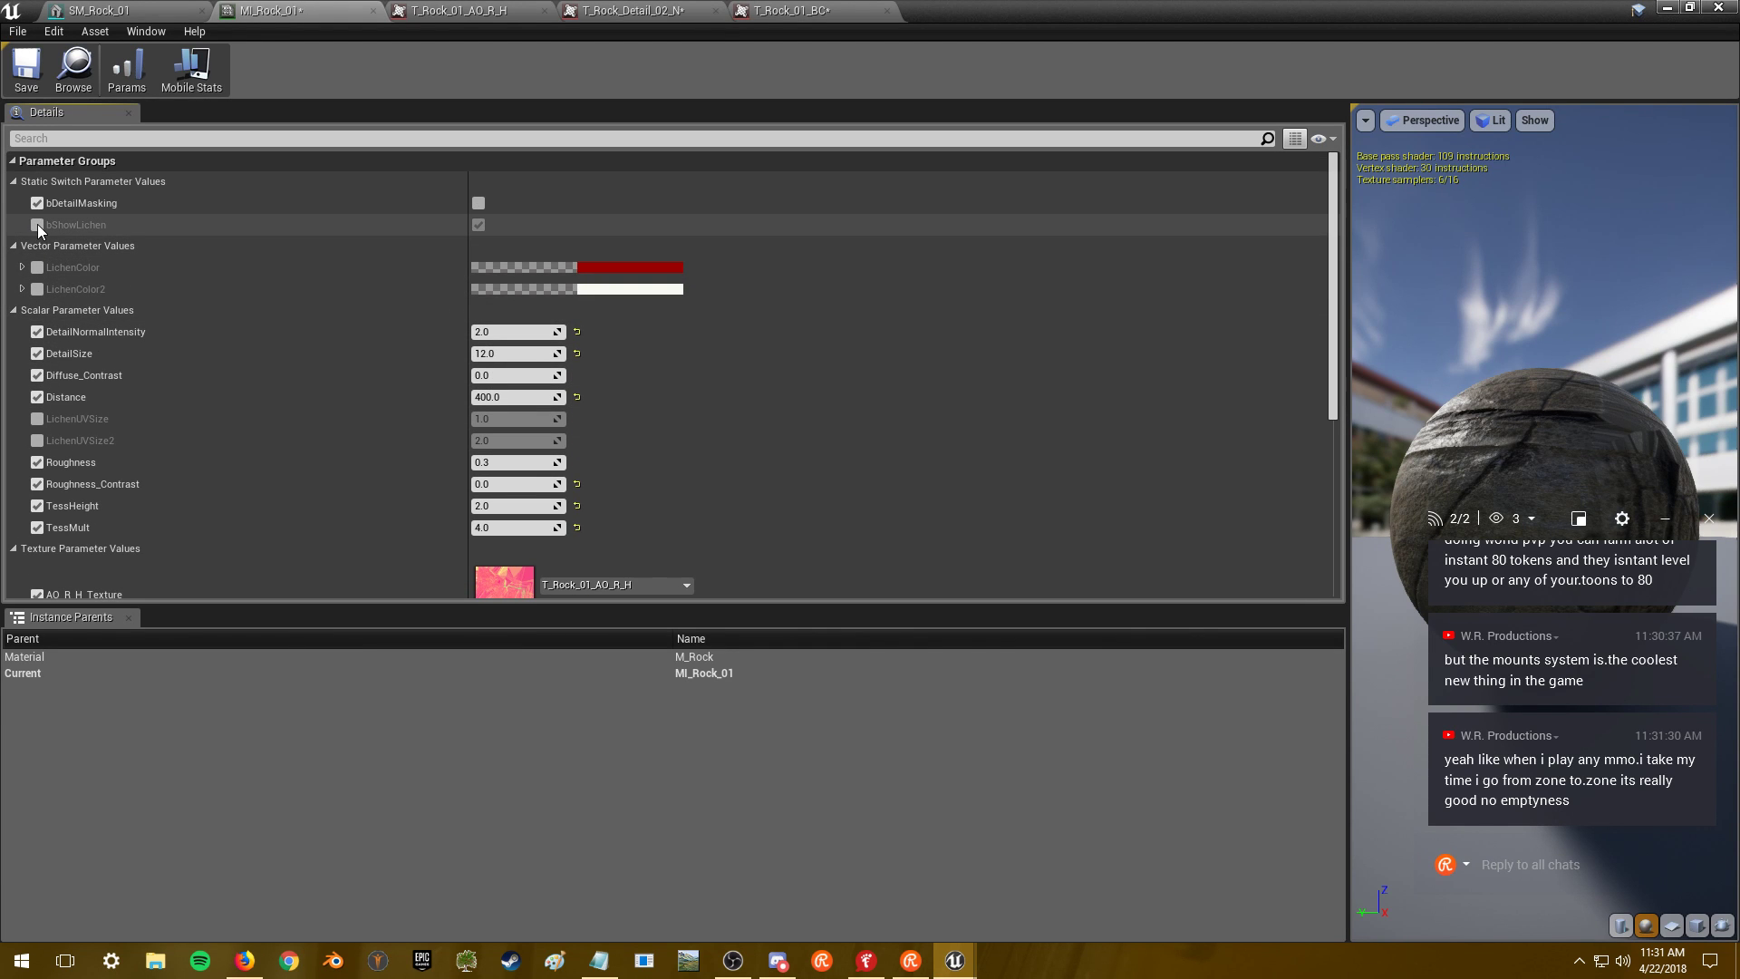
click(37, 224)
click(37, 268)
click(37, 289)
click(37, 419)
click(37, 441)
scroll(243, 406, down, 4)
scroll(243, 406, down, 10)
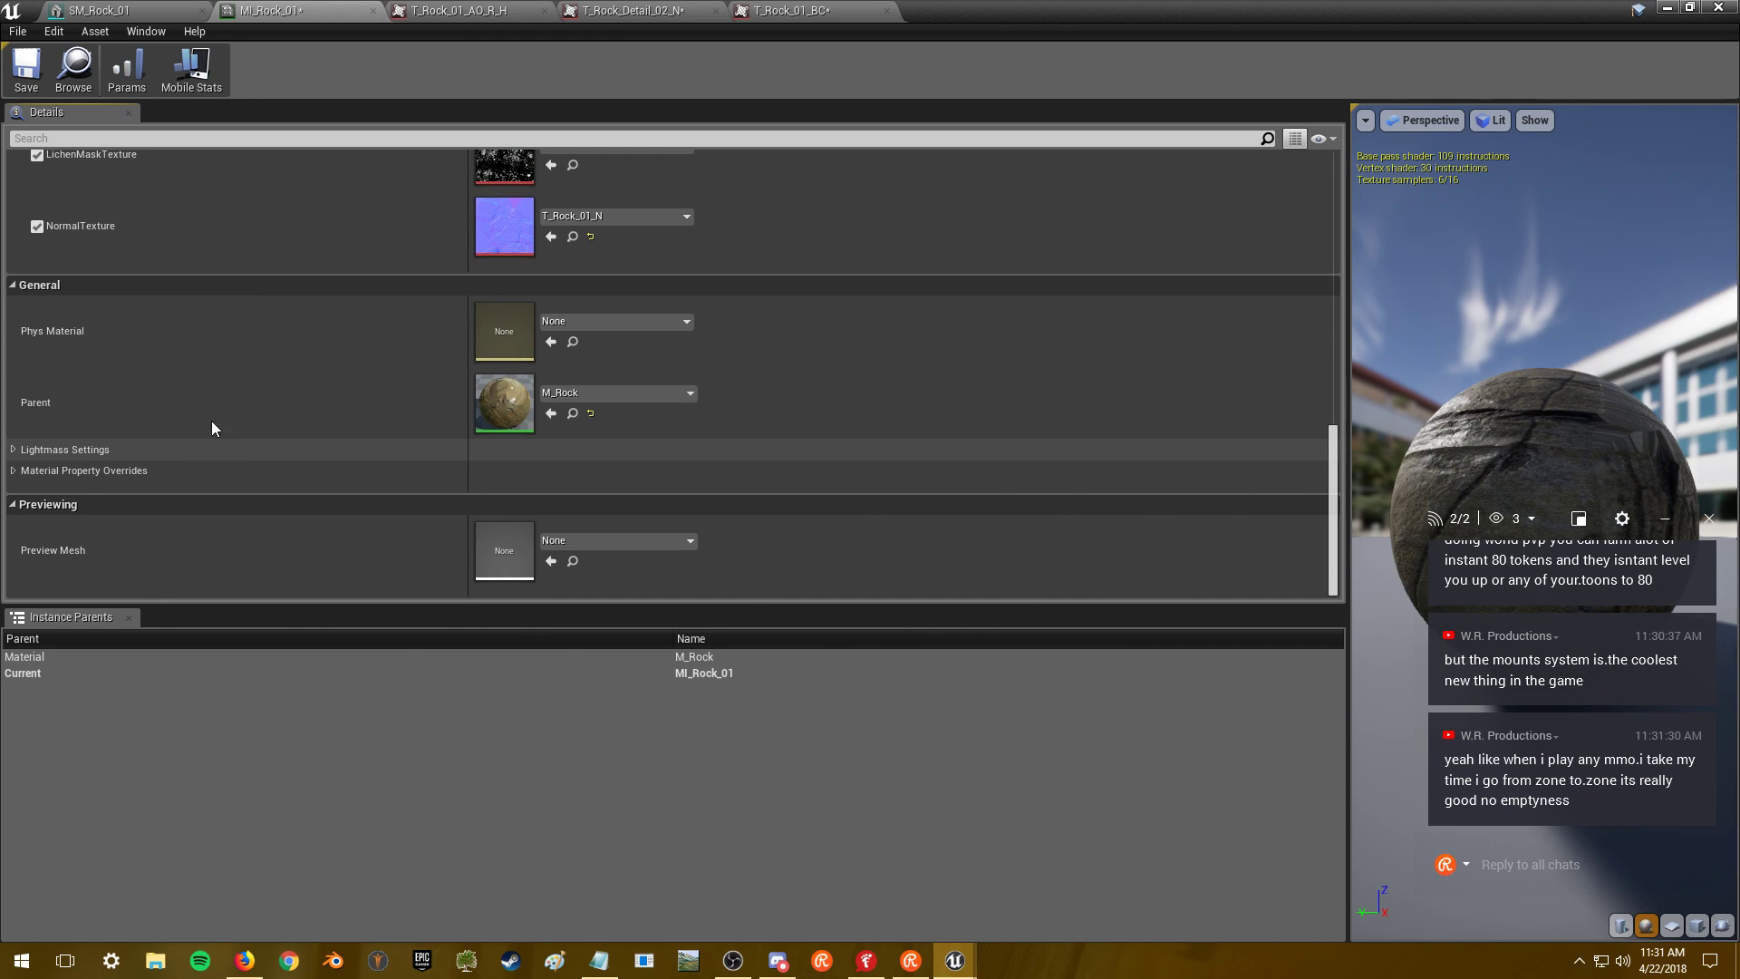
- Save MI_Rock_01 and orbit SM_Rock_01 to inspect the lichen on the rock
click(145, 9)
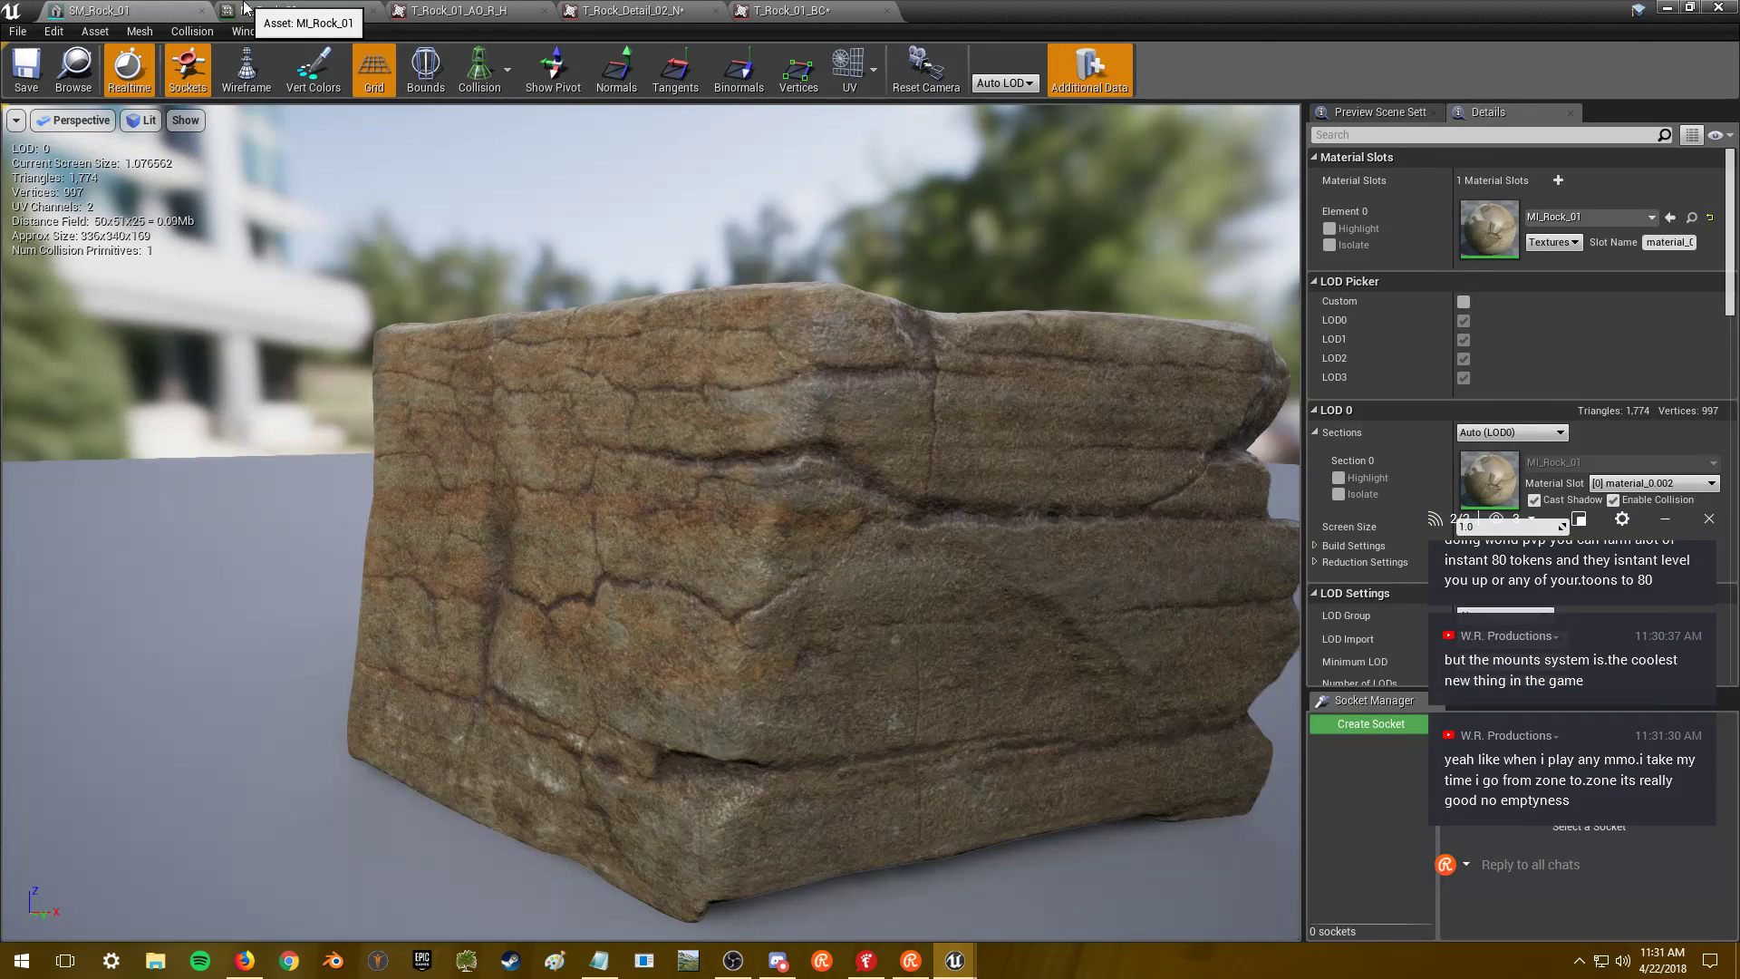
click(272, 10)
click(26, 69)
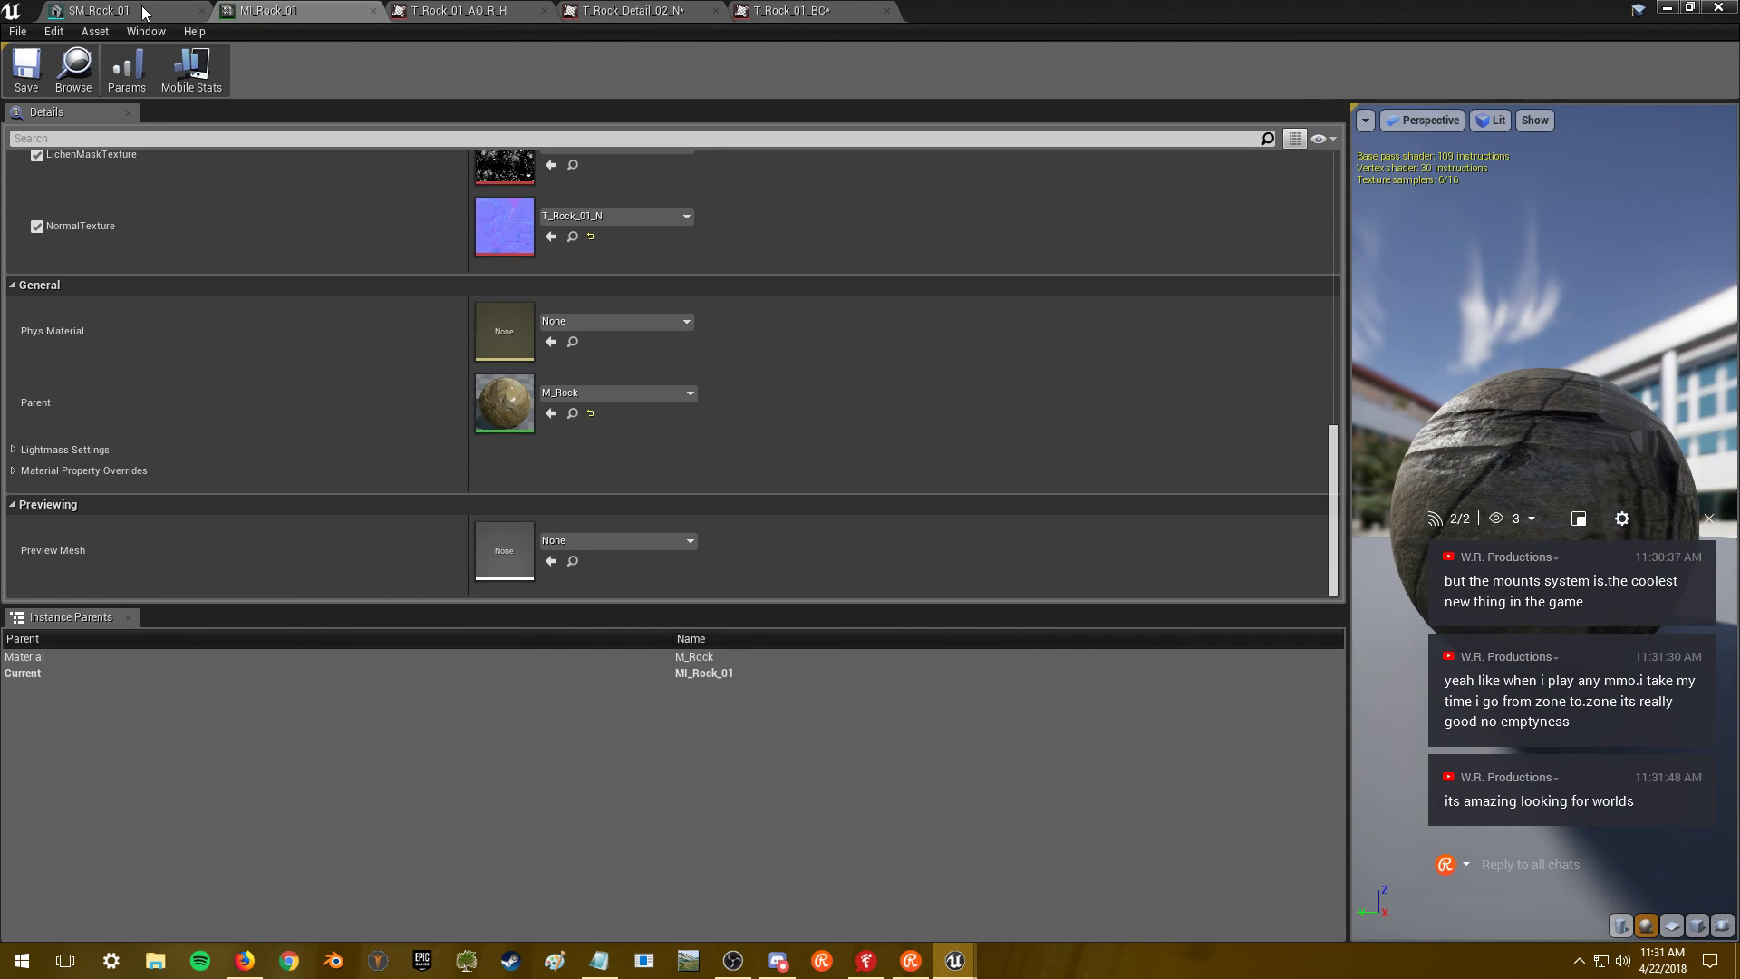
click(143, 11)
drag(640, 360, 707, 355)
right_drag(707, 356, 461, 148)
click(349, 11)
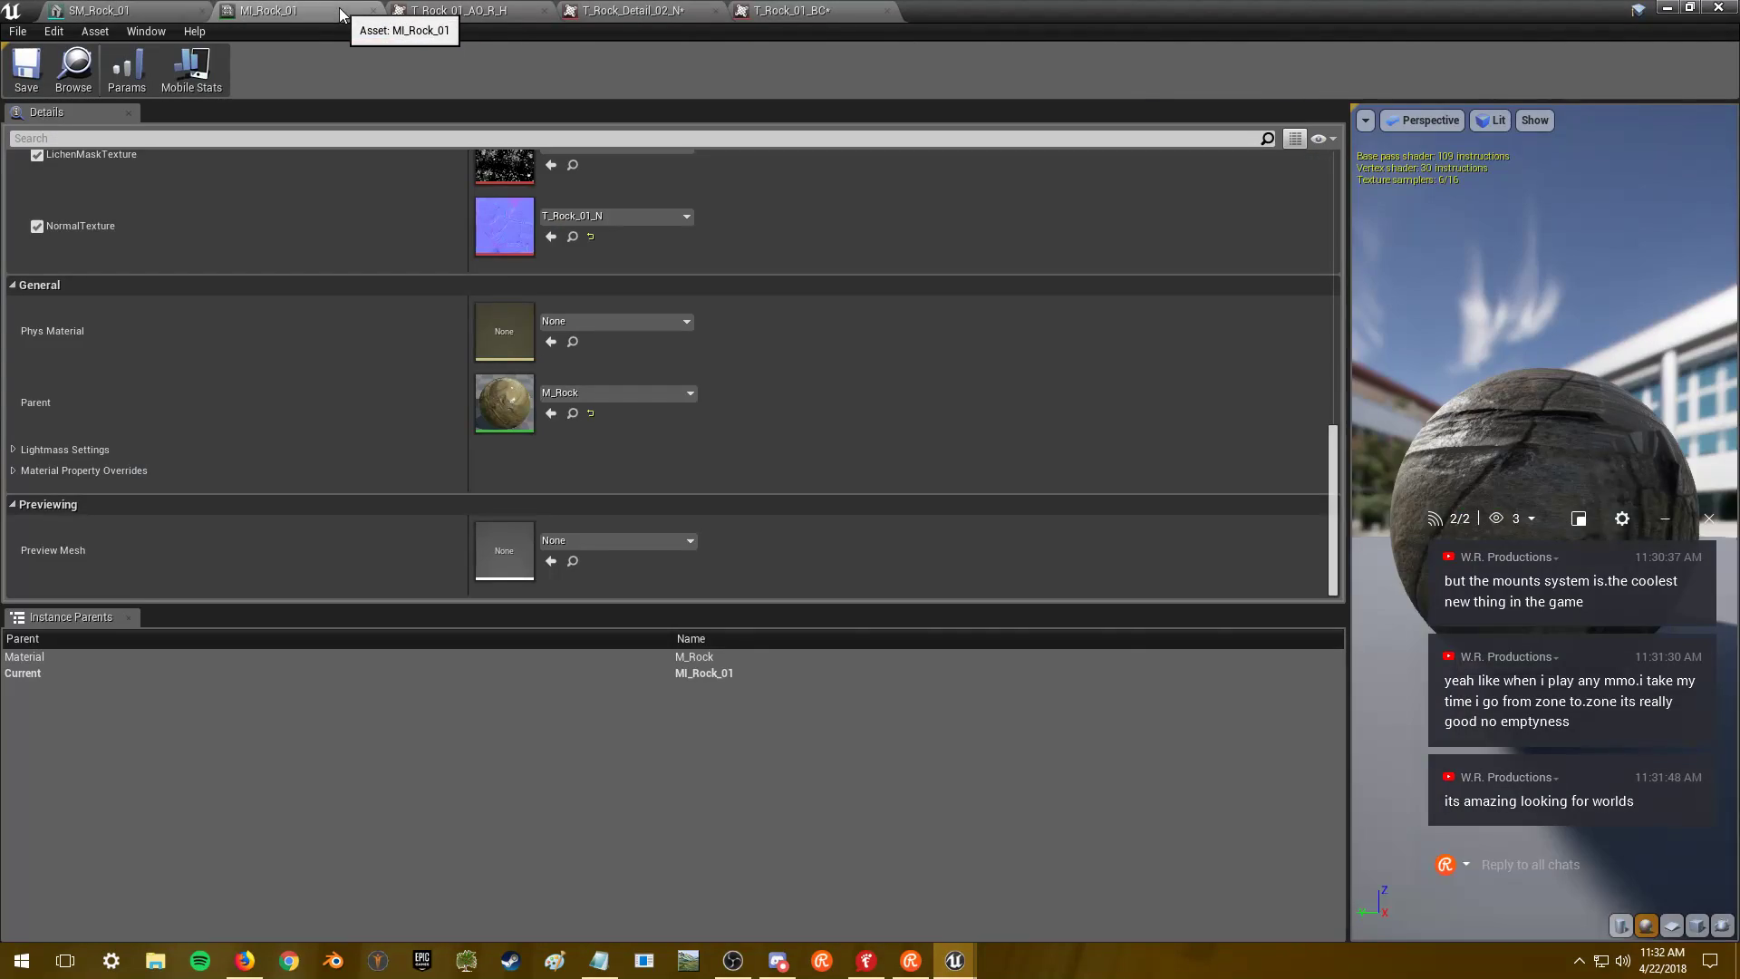
scroll(553, 459, up, 5)
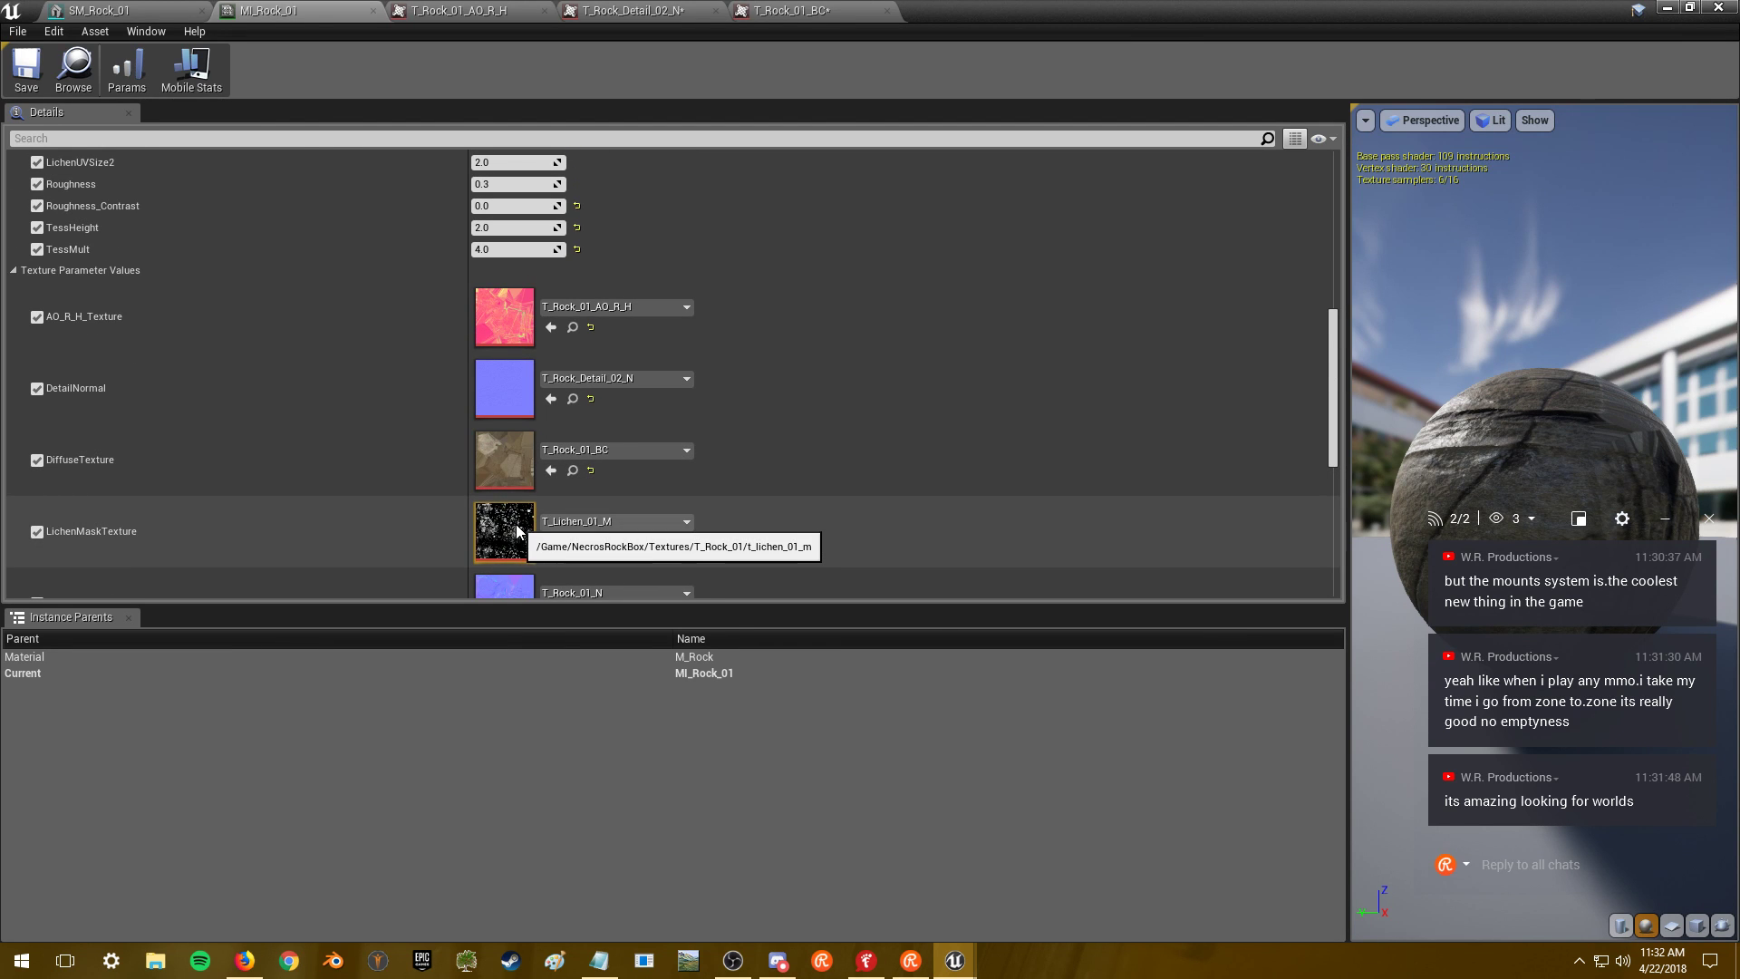
- Cap the T_Lichen_01_M lichen mask at a 2048 maximum texture size and save it
double_click(515, 531)
click(1411, 309)
key(Return)
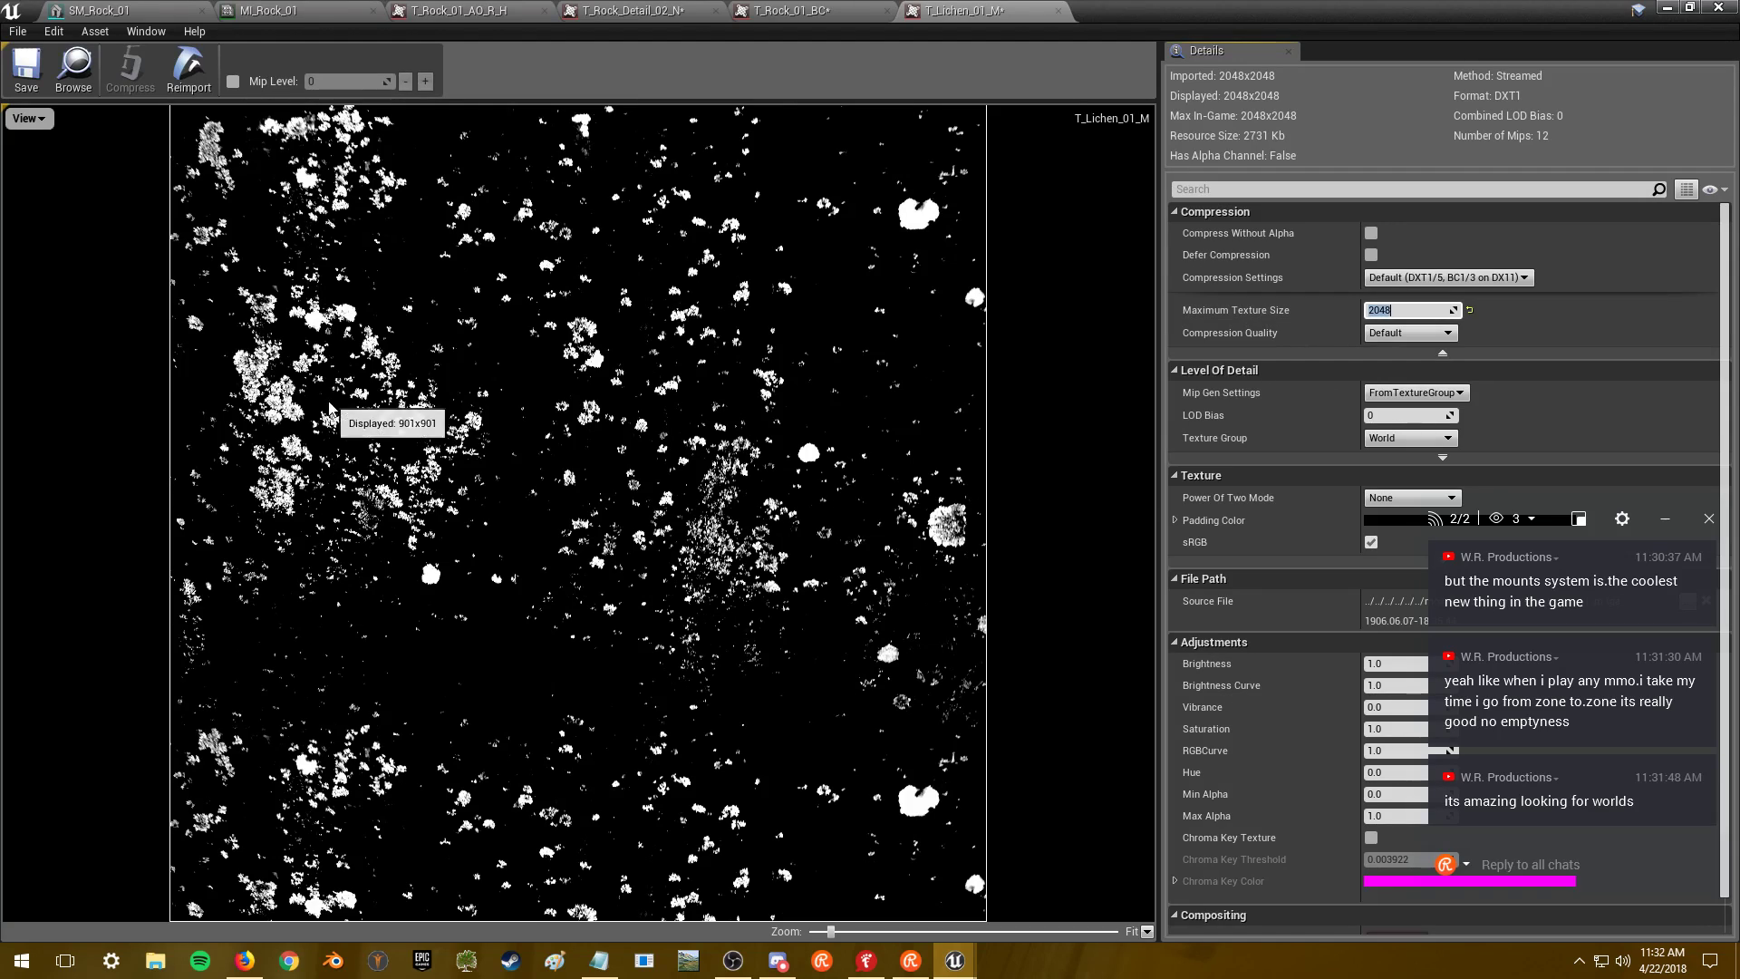
click(27, 70)
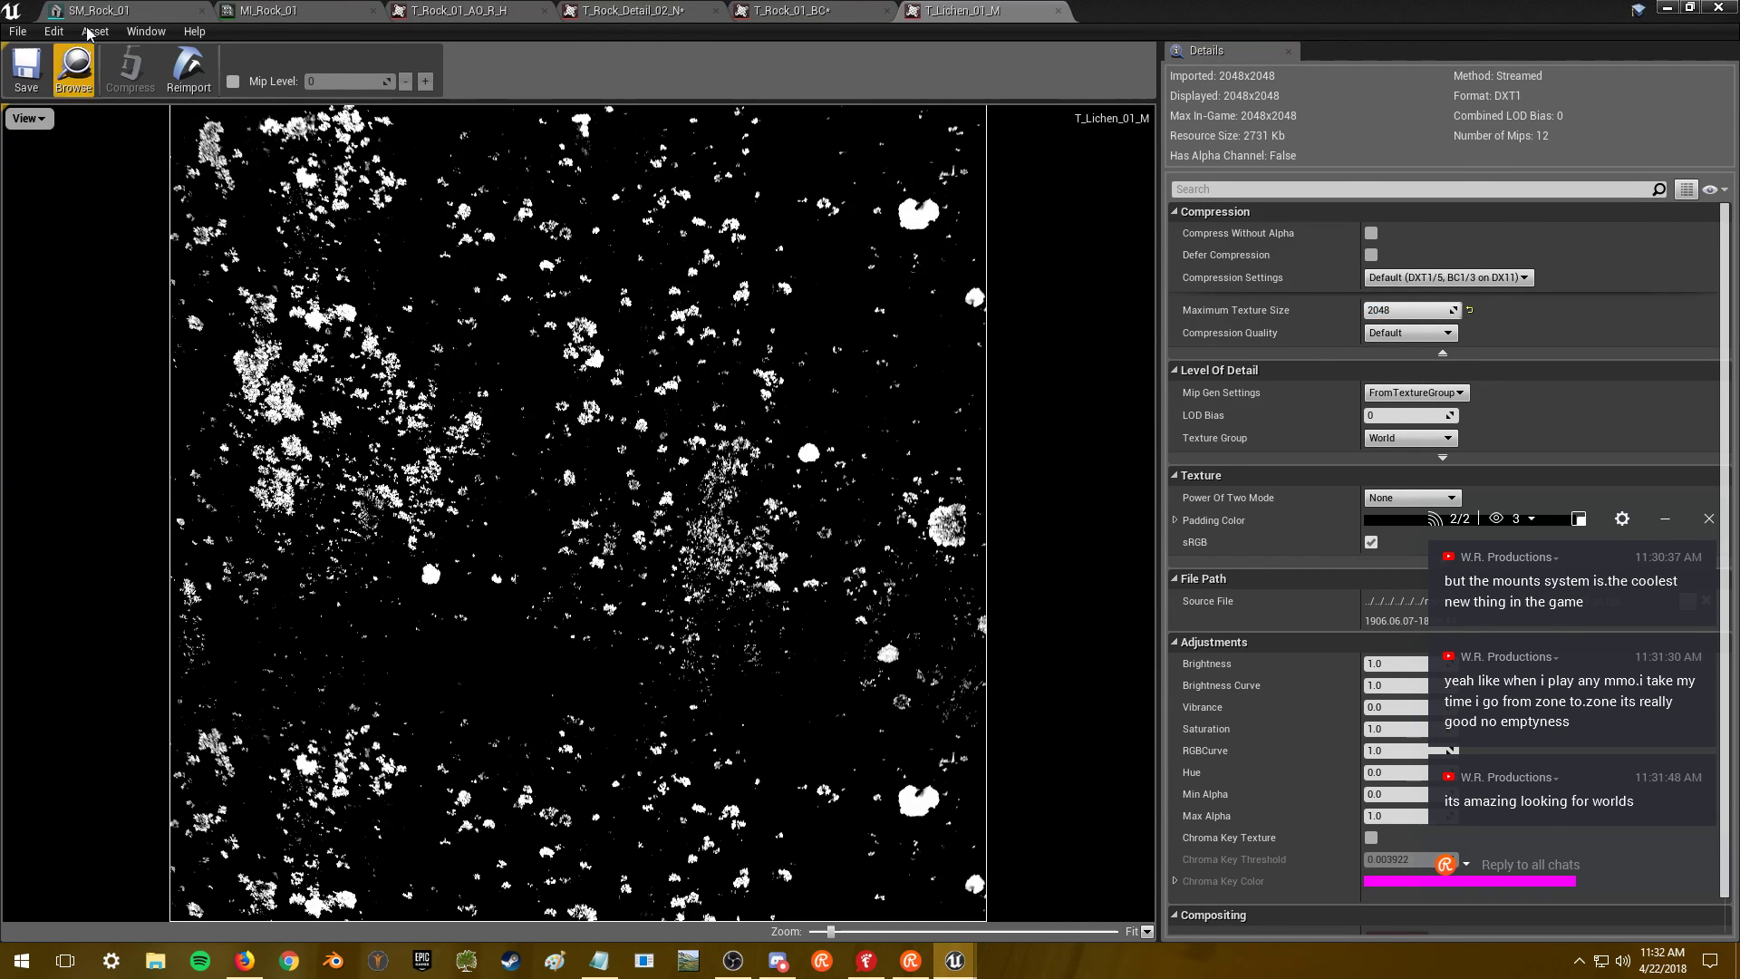
- Zoom in close over the top surface of the SM_Rock_01 rock
click(97, 10)
scroll(535, 328, down, 2)
mouse_move(535, 328)
mouse_down()
mouse_move(535, 380)
mouse_move(571, 299)
mouse_move(580, 313)
mouse_move(548, 299)
mouse_move(528, 313)
mouse_up()
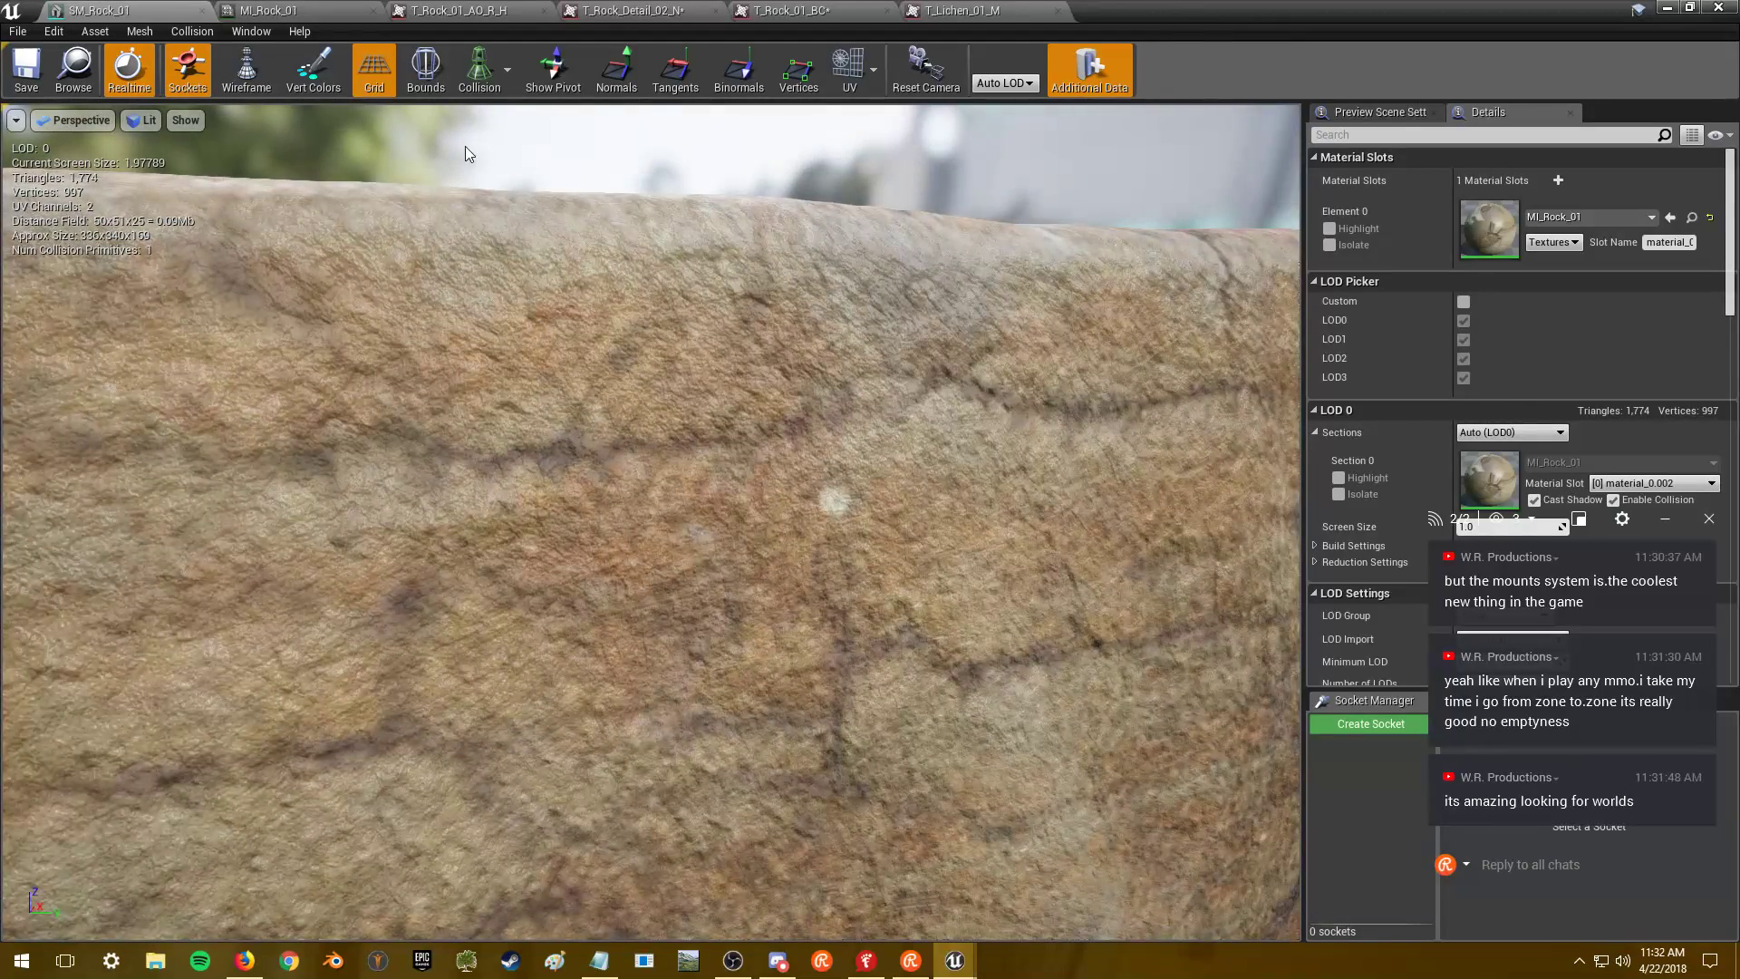
- Disable MI_Rock_01's LichenColor and LichenColor2 overrides and save the material instance
click(287, 10)
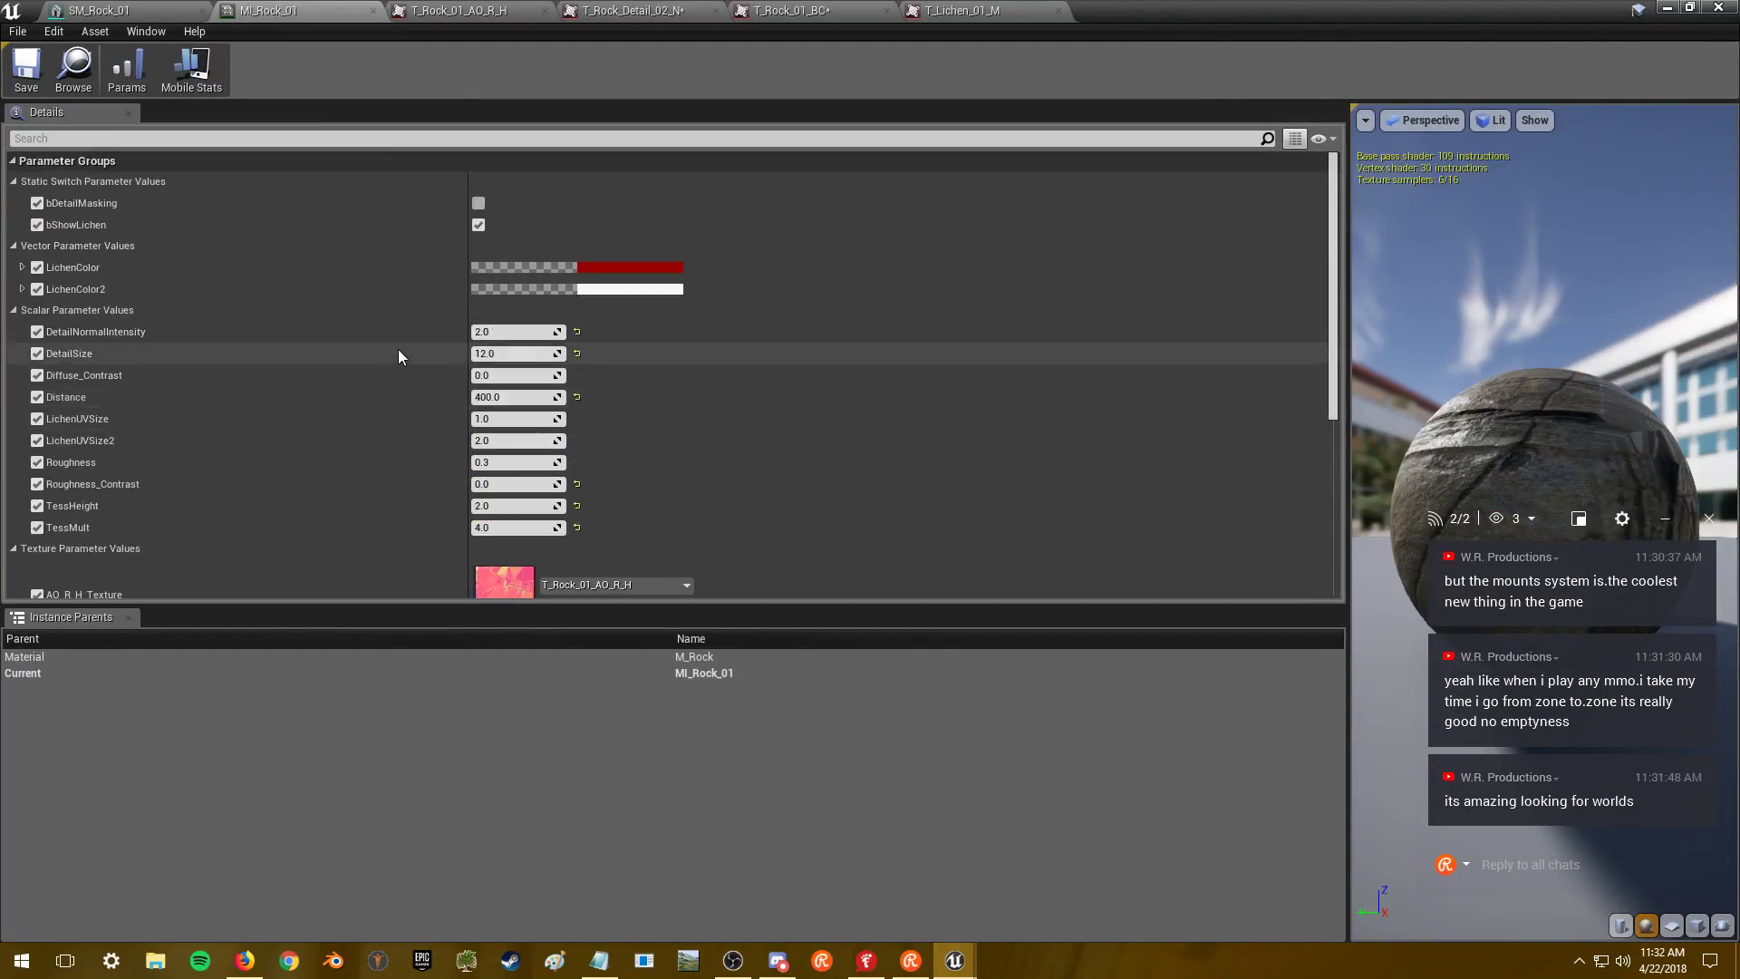
click(37, 289)
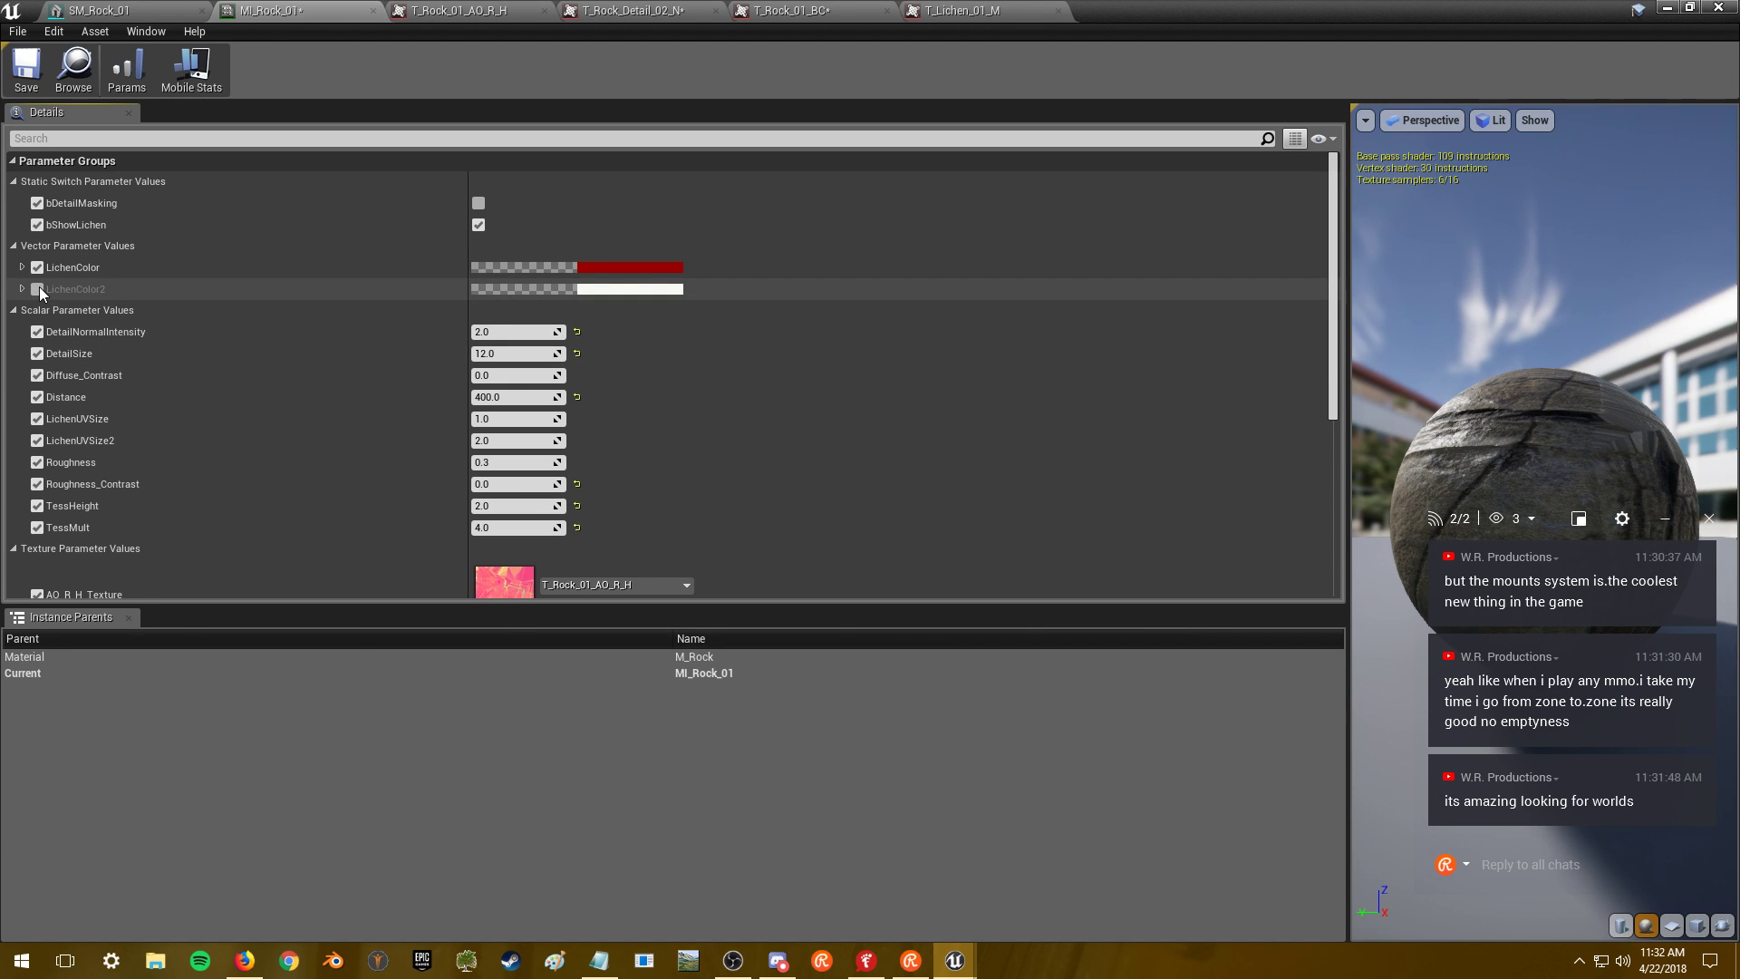
click(39, 266)
click(26, 70)
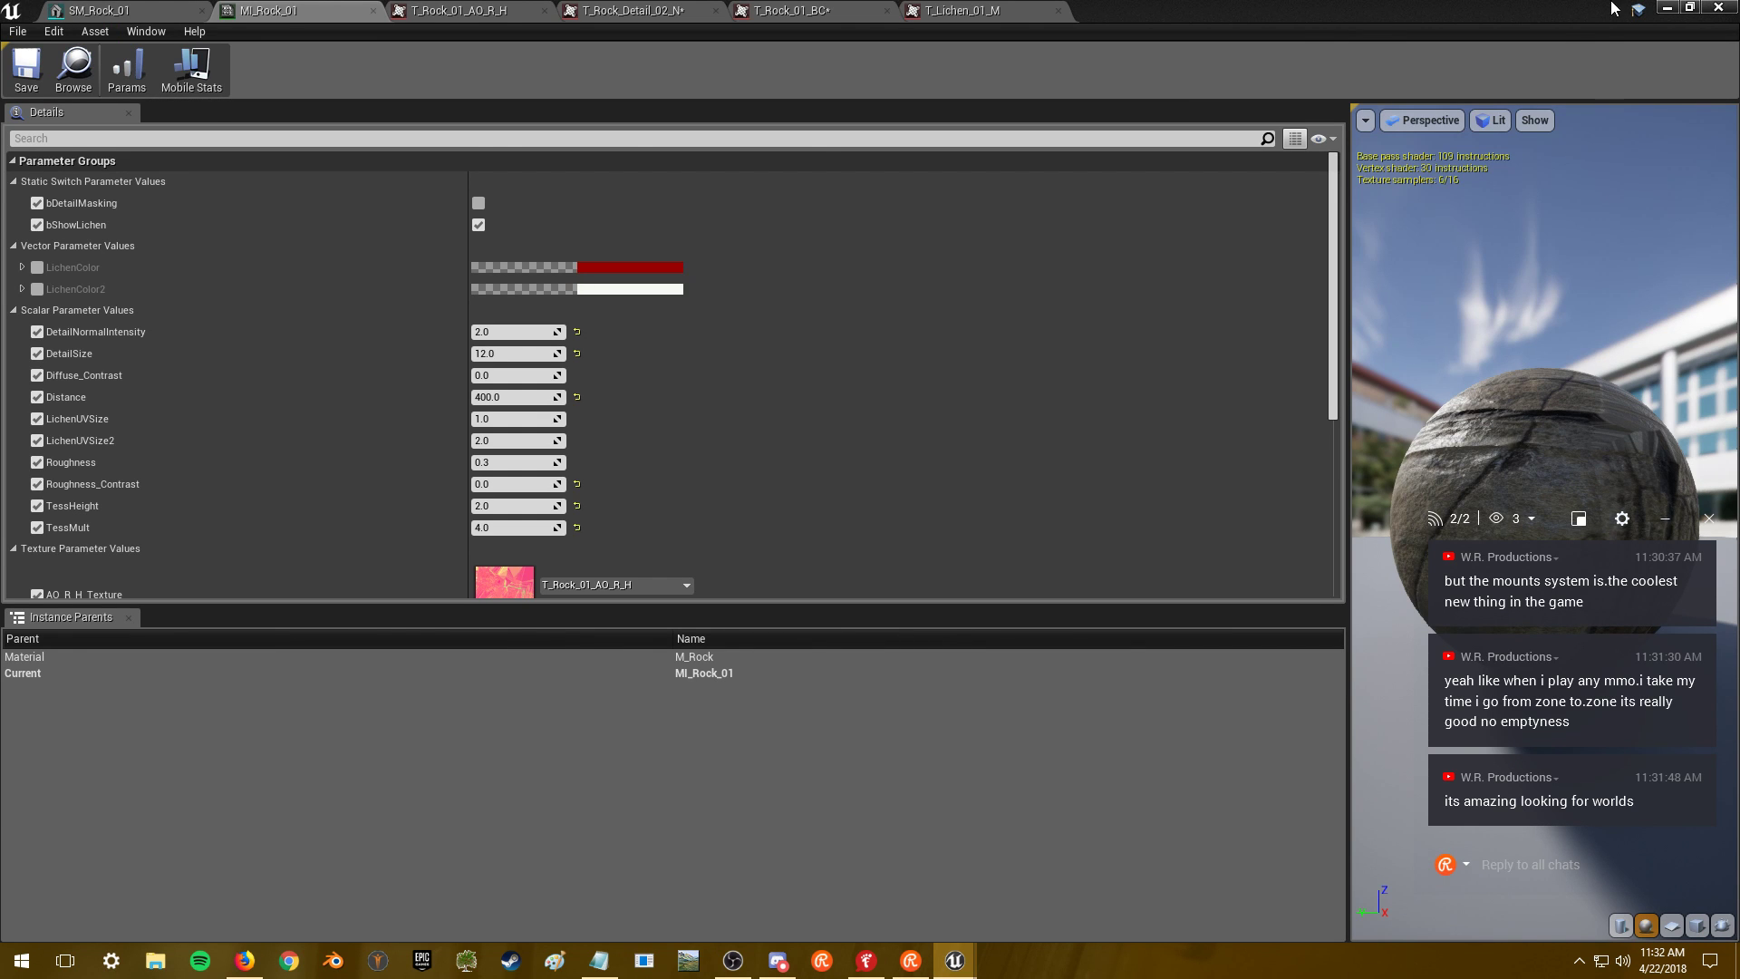
- Reopen SM_Rock_01 and orbit closer to inspect the rock's surface
click(1671, 7)
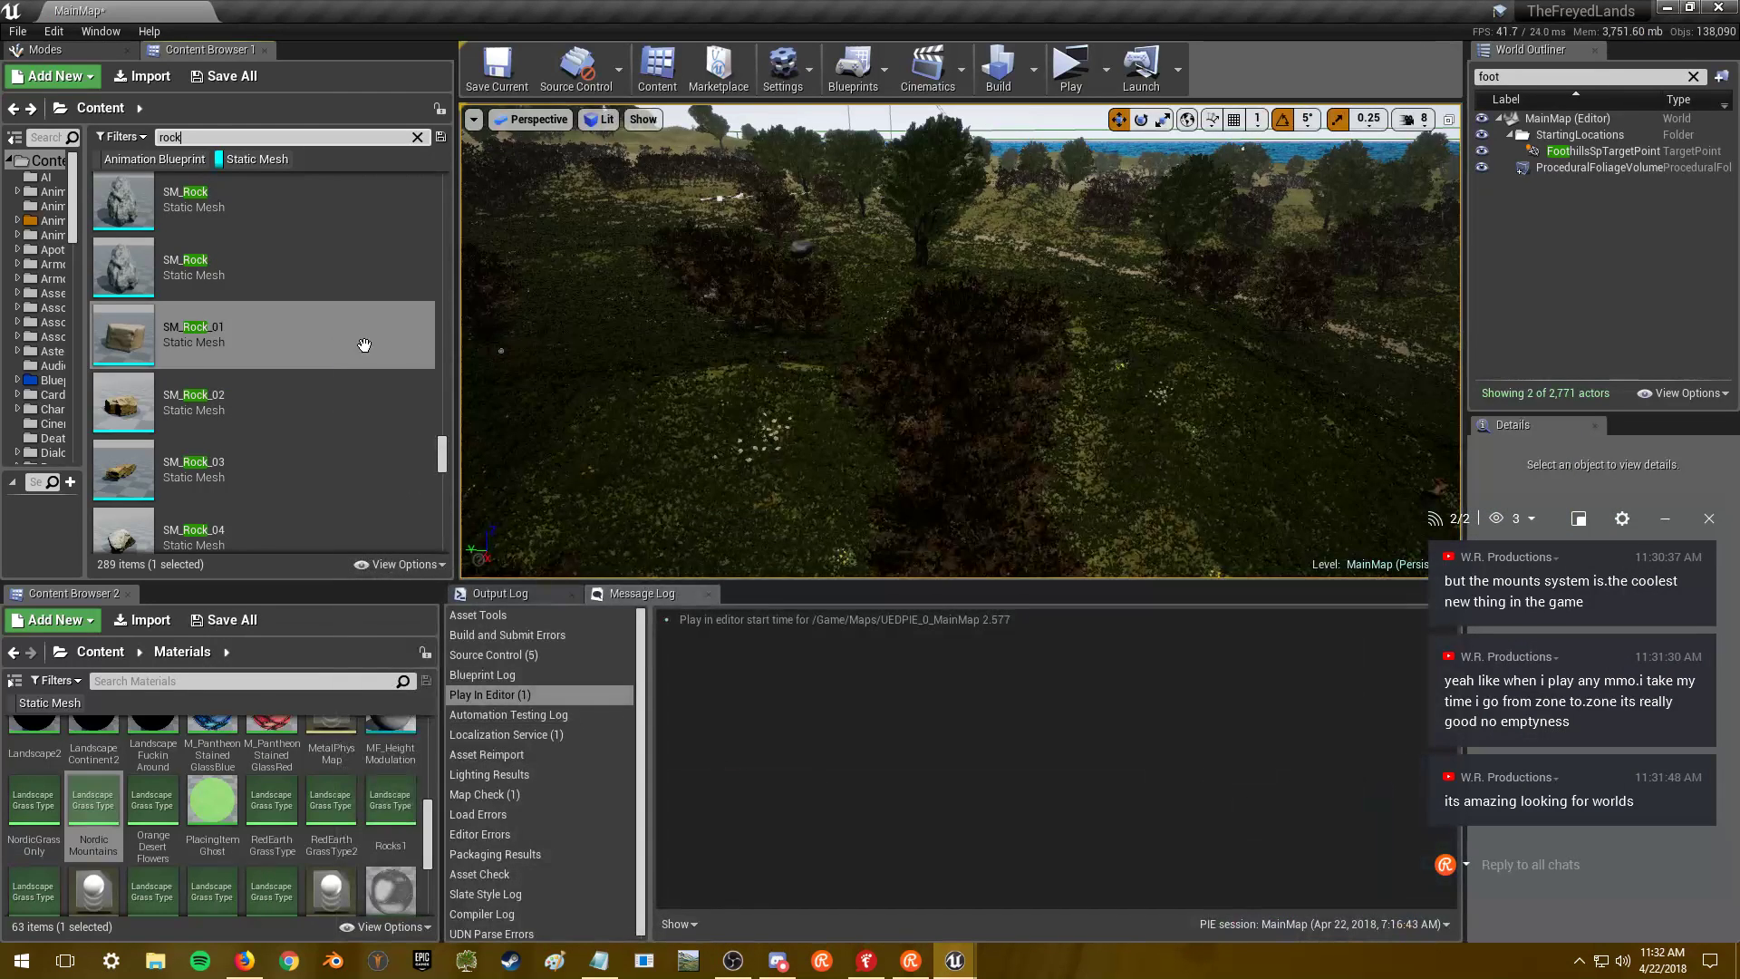
double_click(280, 340)
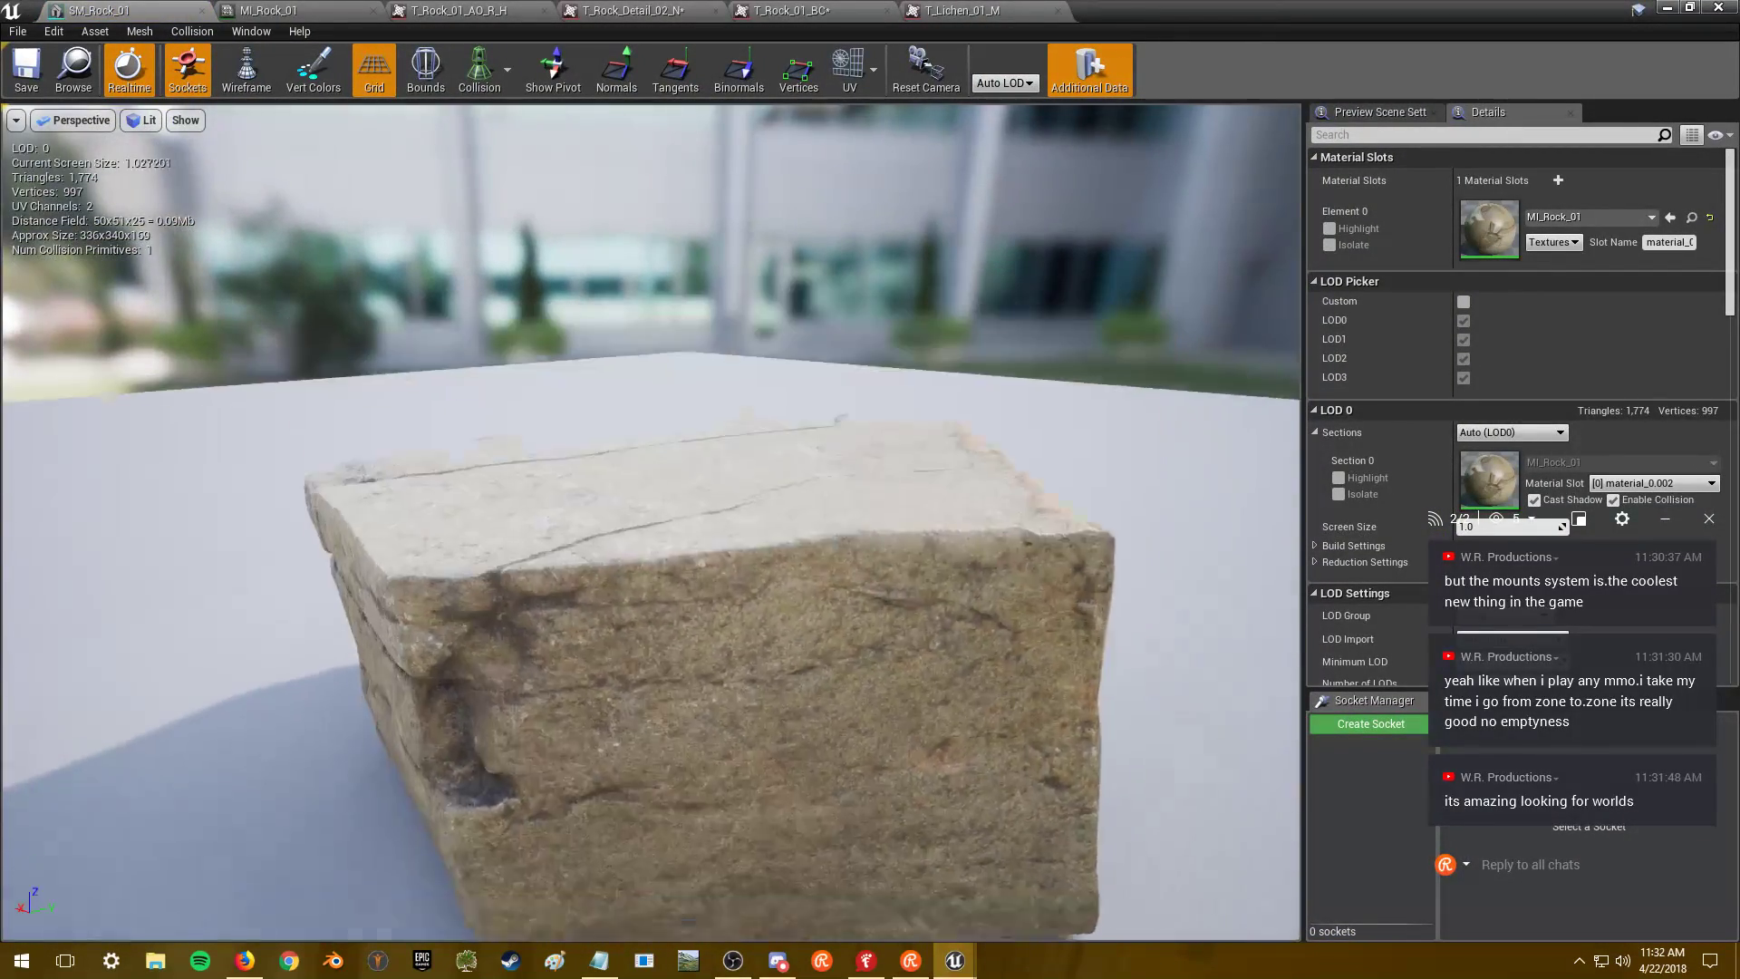
drag(315, 361, 315, 399)
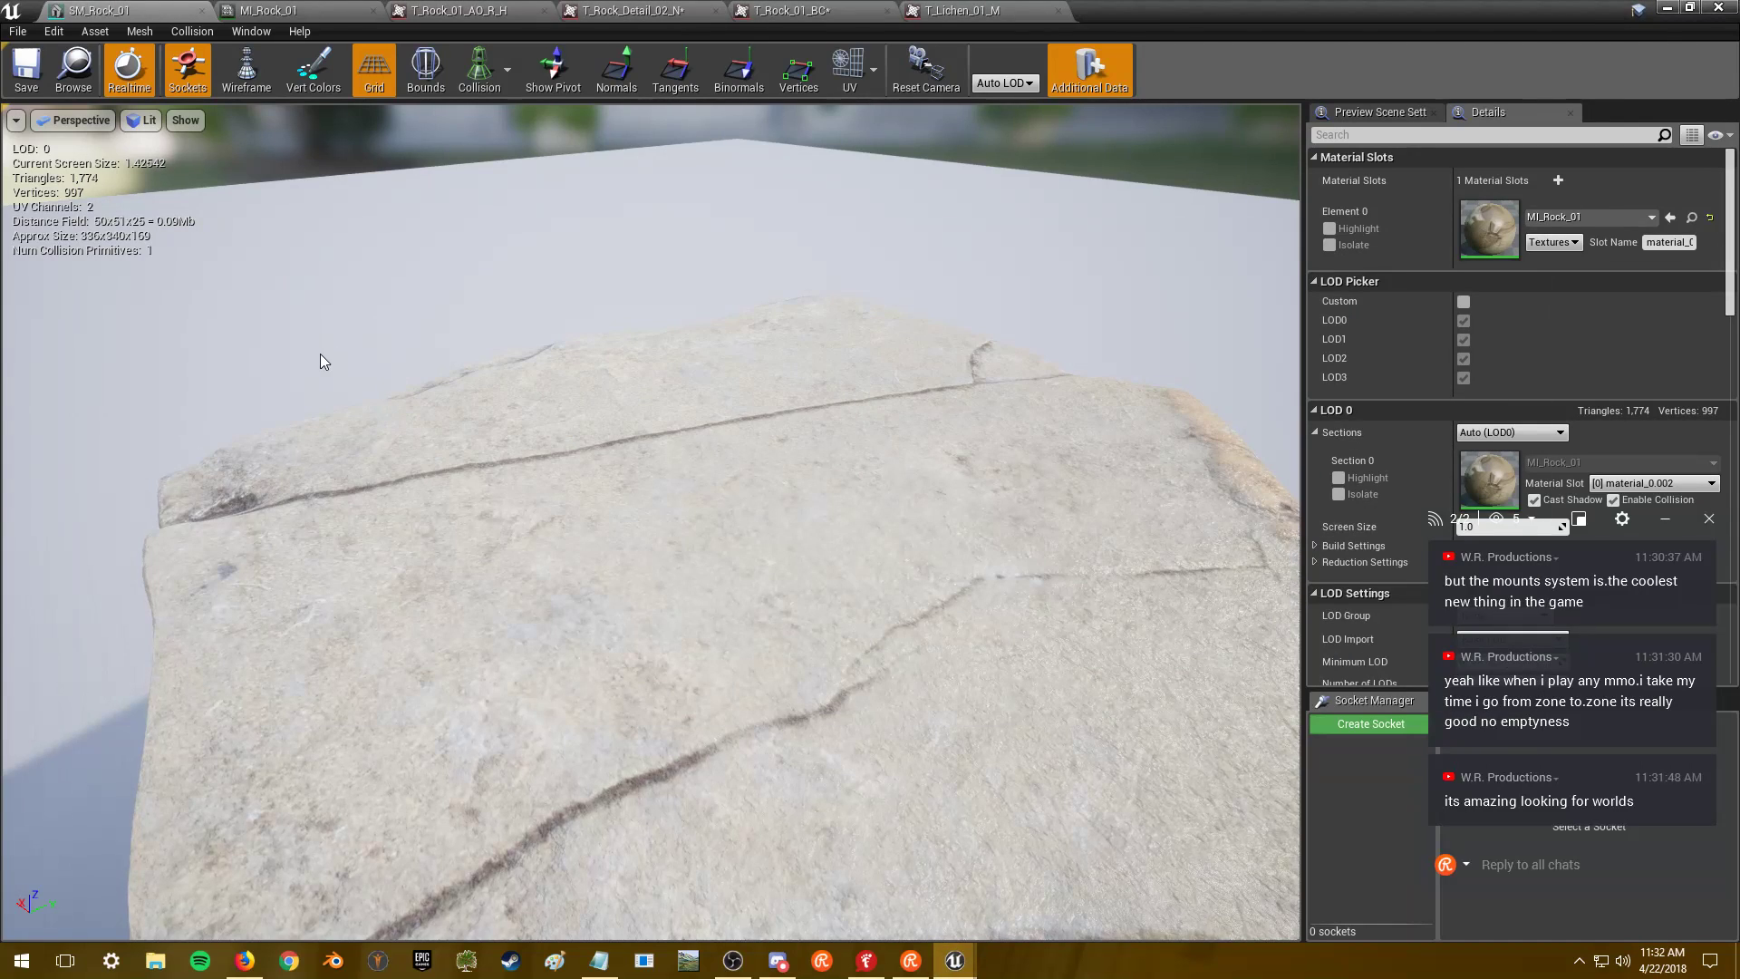
- Open and cancel the LichenColor2 picker, then disable MI_Rock_01's LichenUVSize override
click(363, 12)
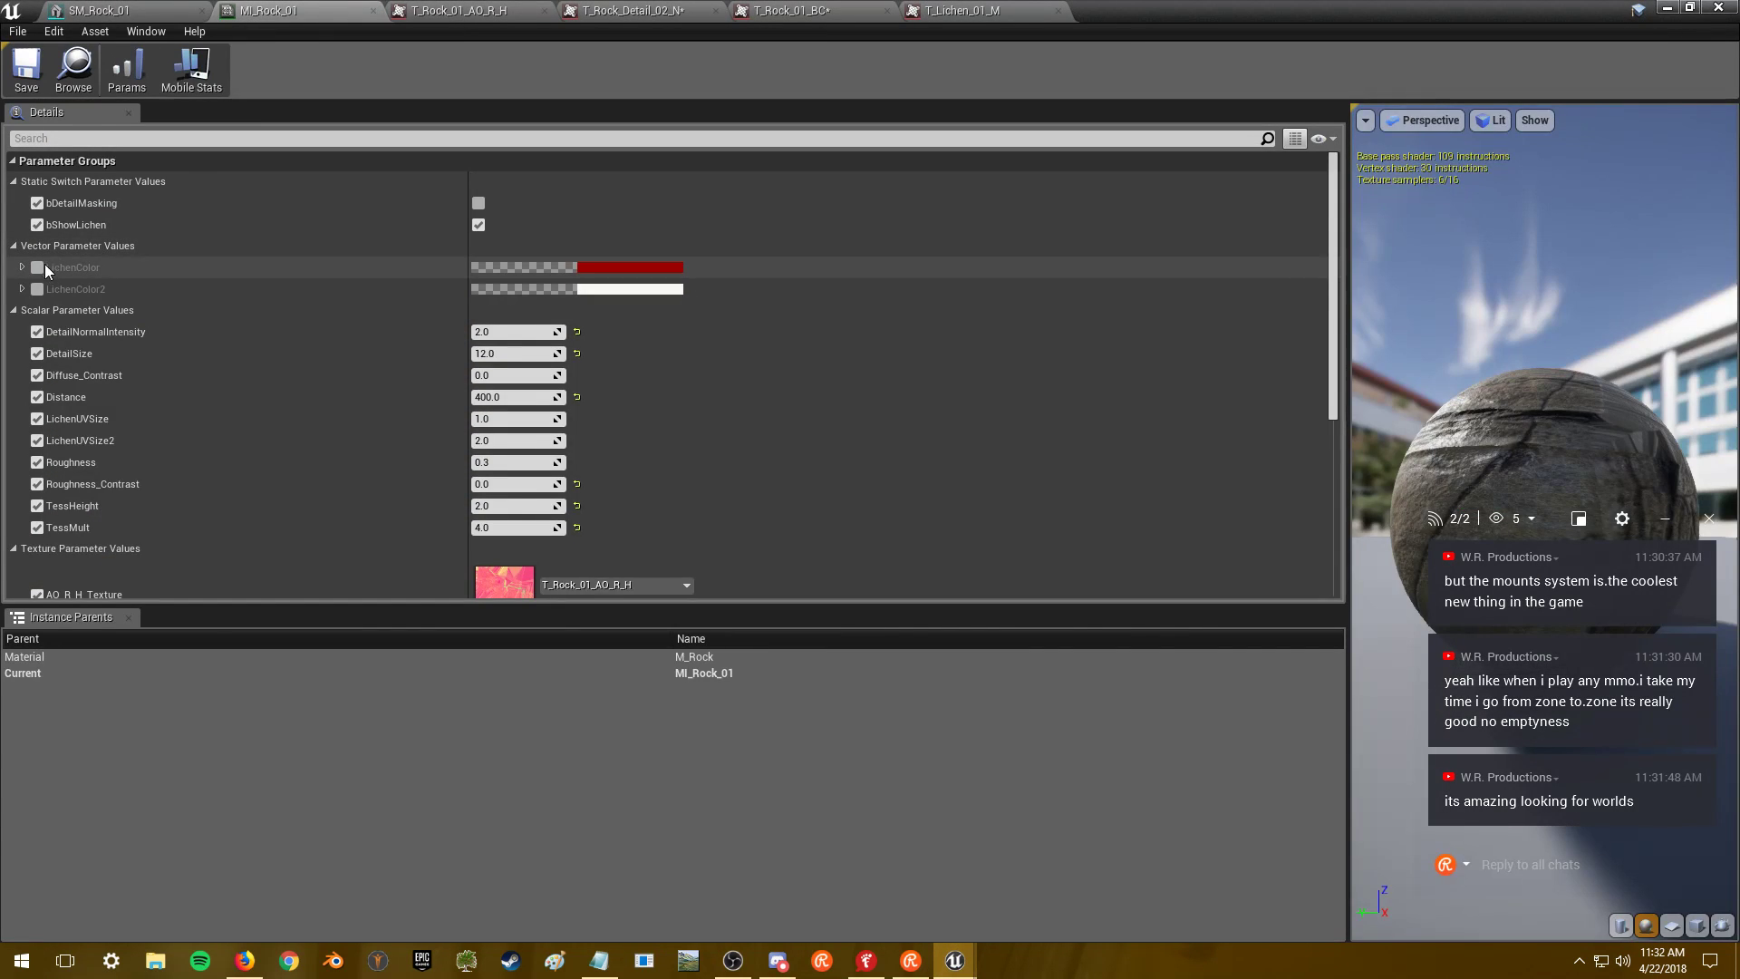
click(624, 294)
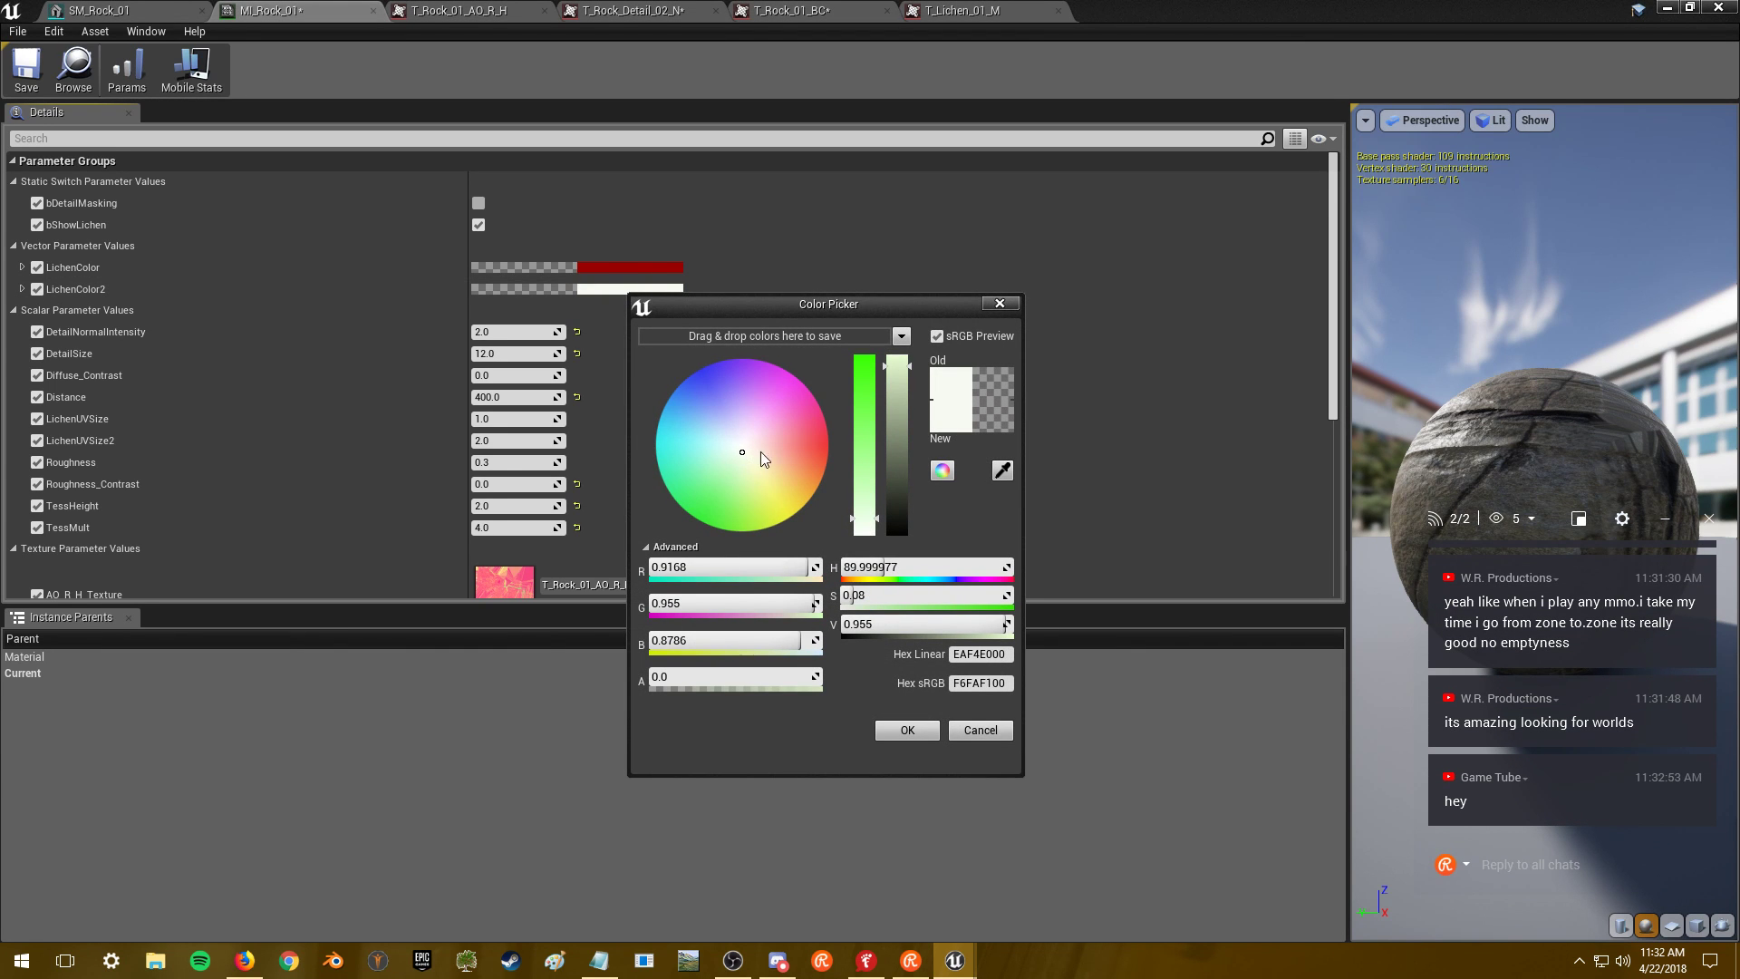
click(981, 731)
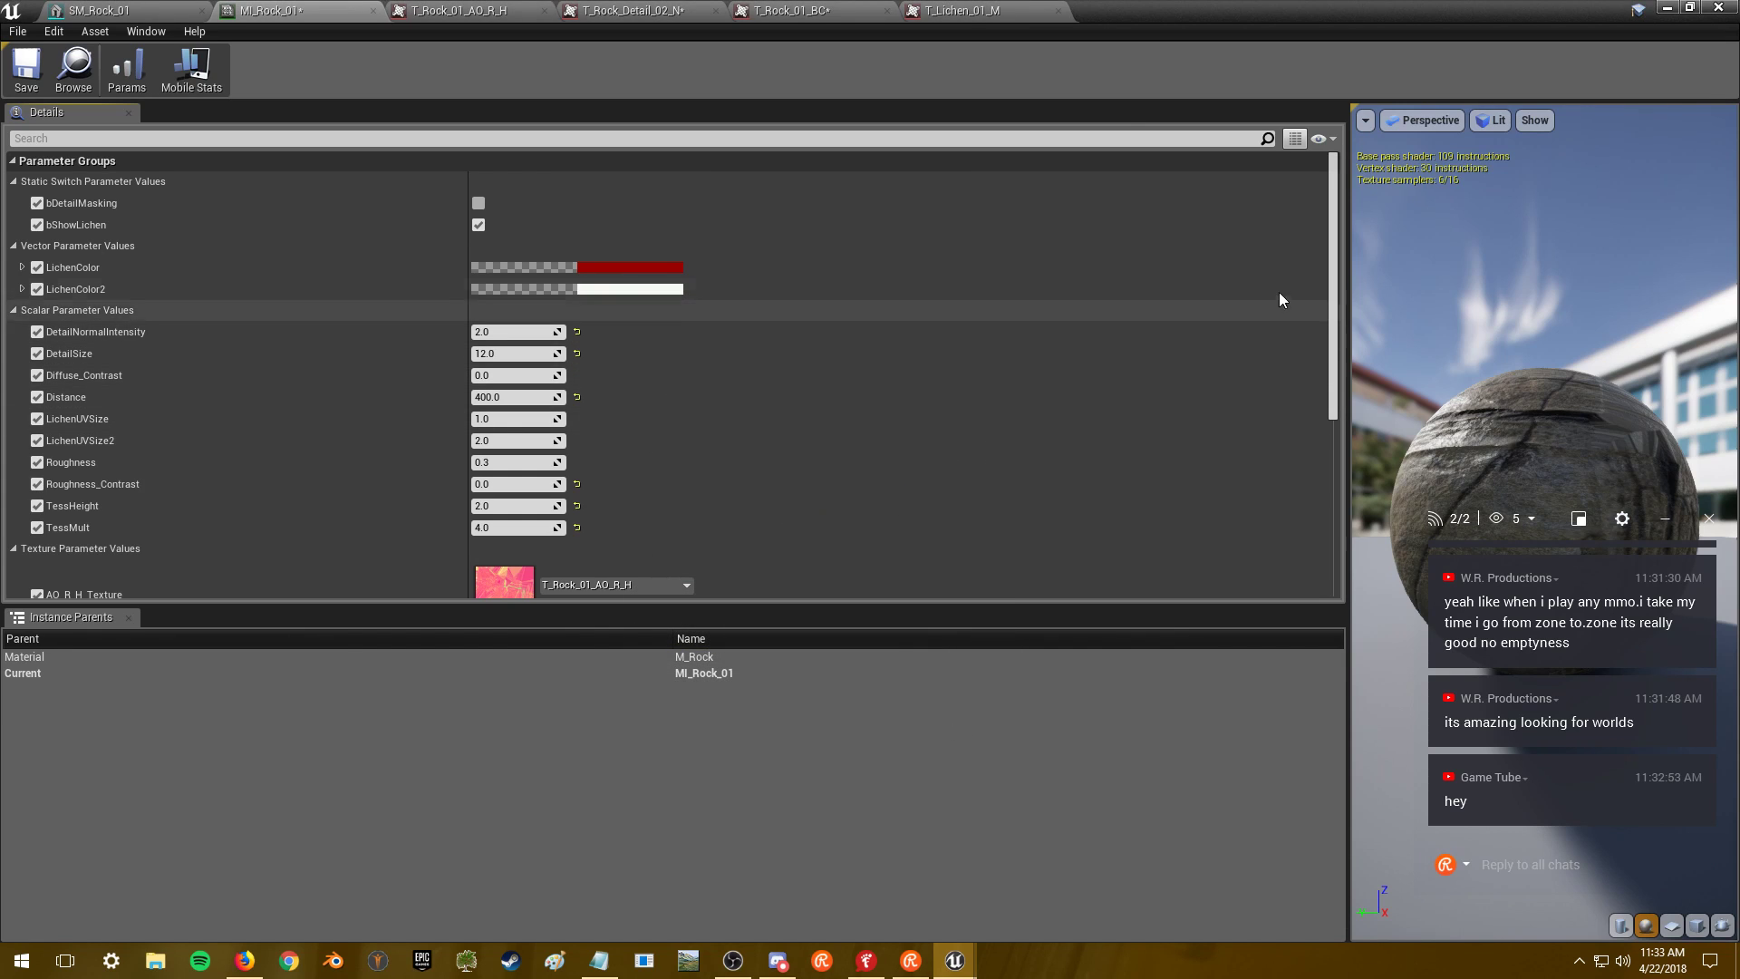
drag(1328, 281, 1325, 374)
click(37, 272)
drag(1328, 333, 1346, 485)
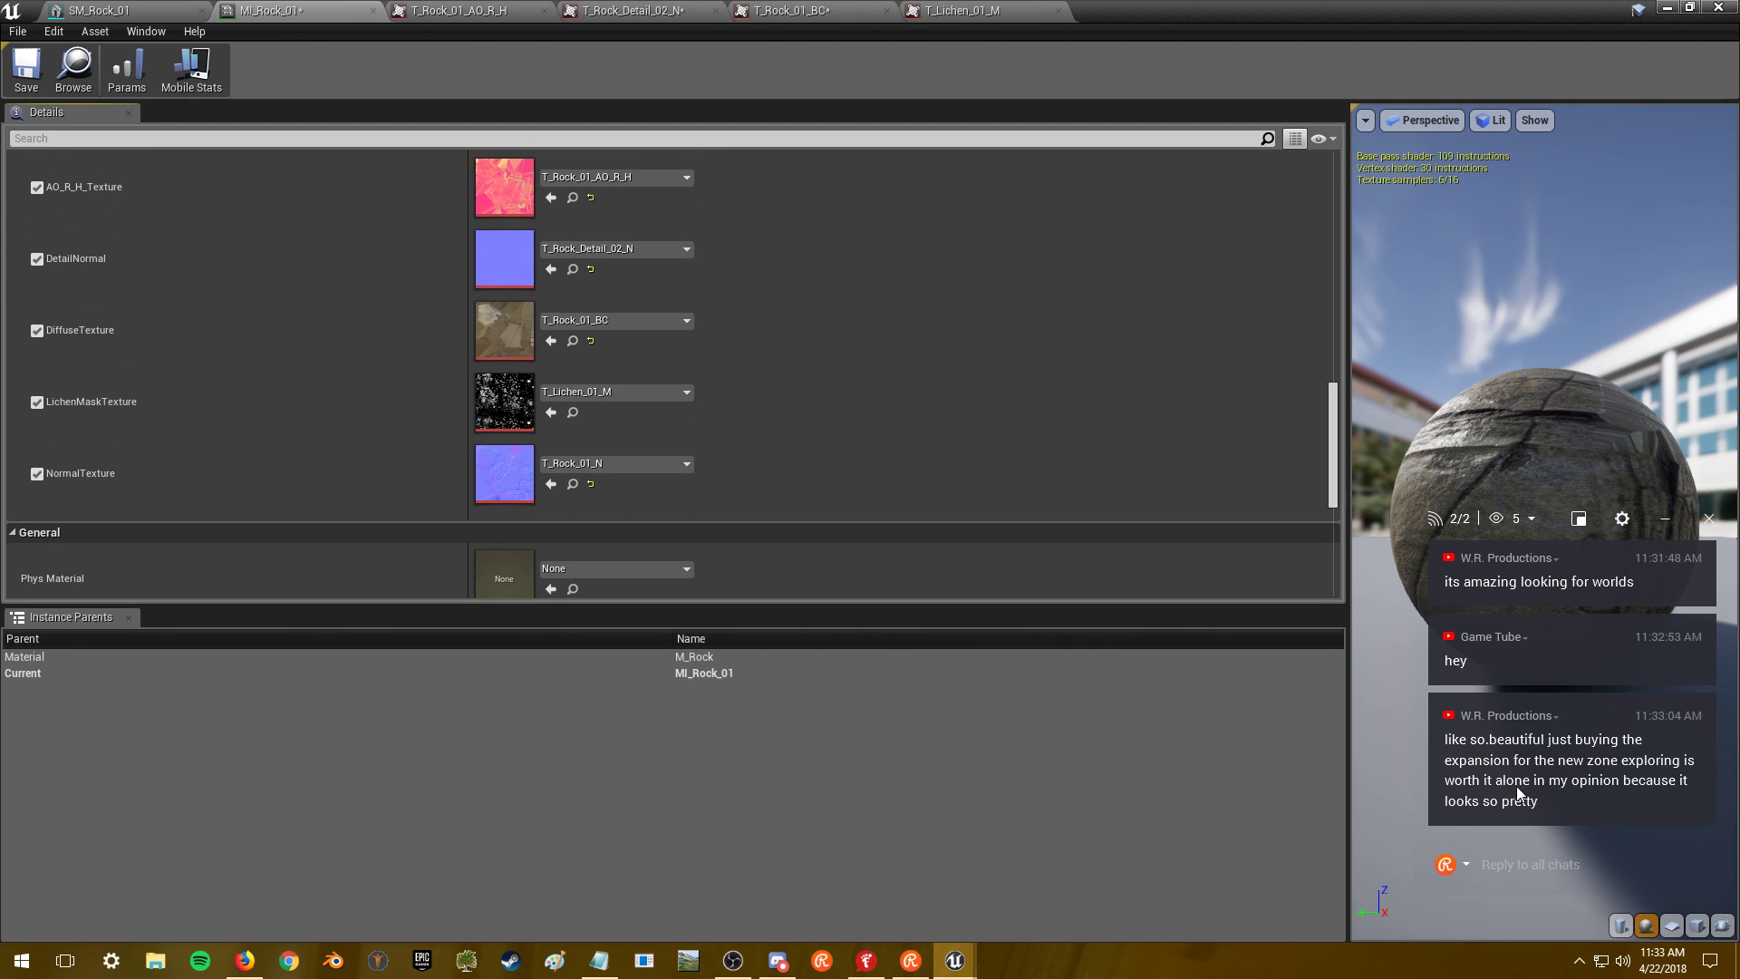
- Send the reply 'sold' in the chat
click(1543, 867)
text(sold)
key(Return)
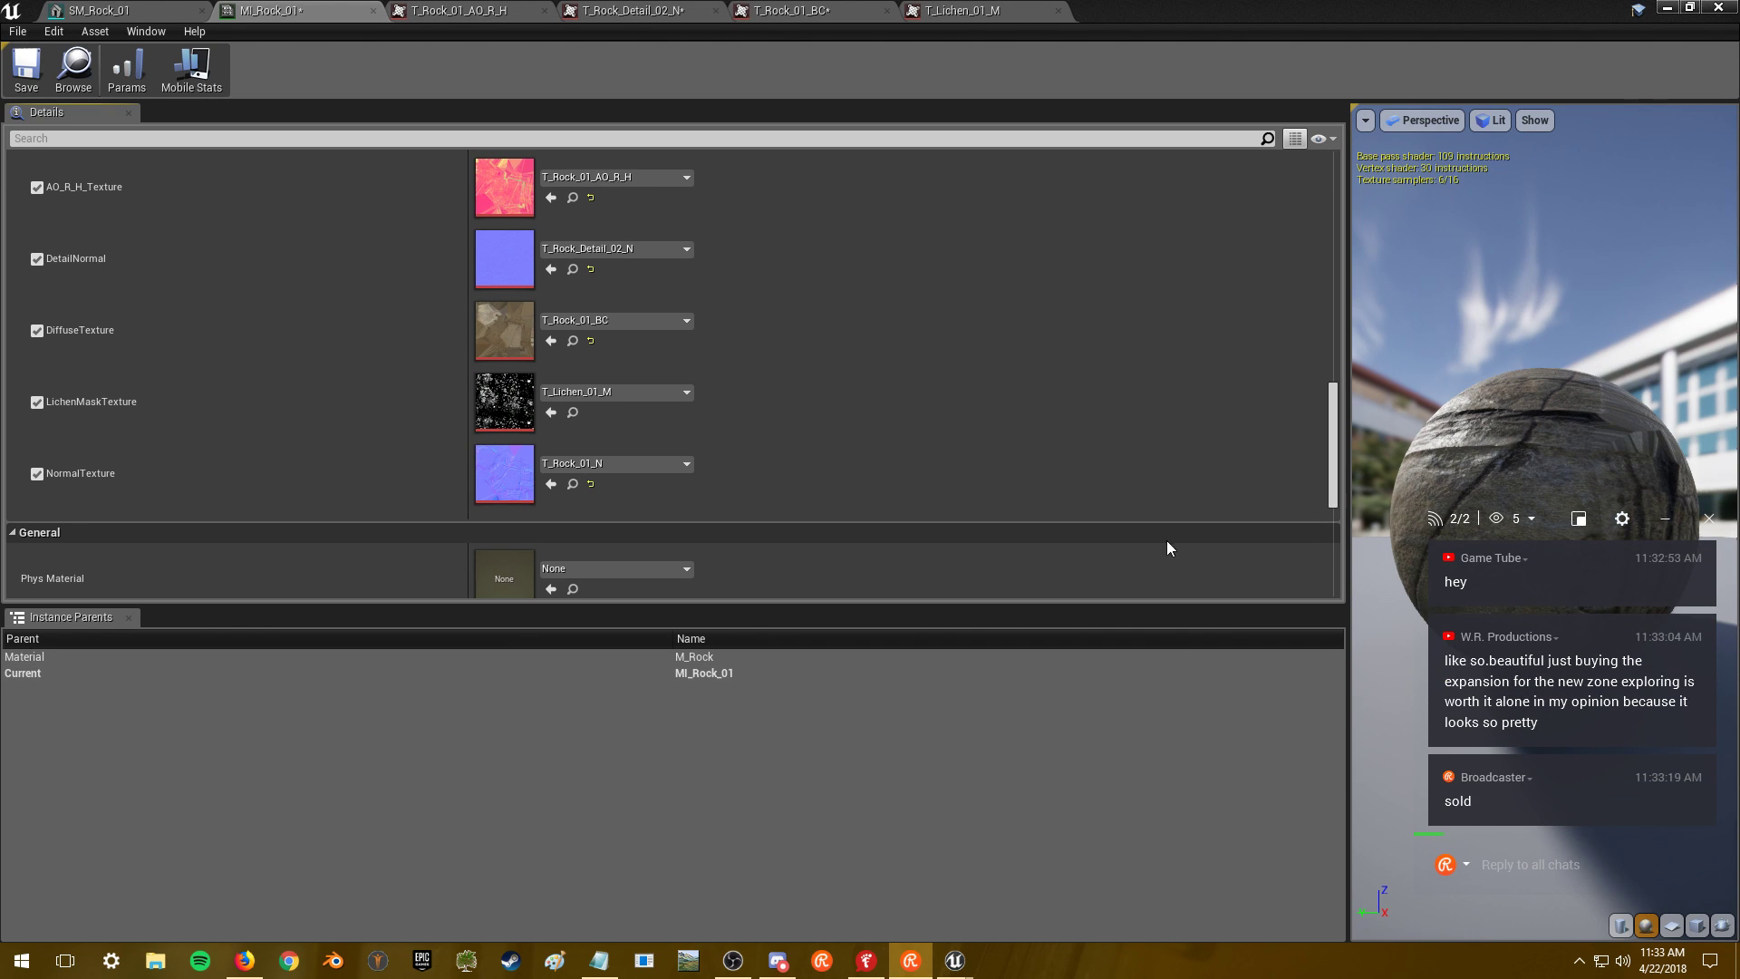
- Turn off MI_Rock_01's bShowLichen, LichenColor and LichenColor2 overrides
scroll(1318, 285, up, 3)
scroll(1317, 285, up, 5)
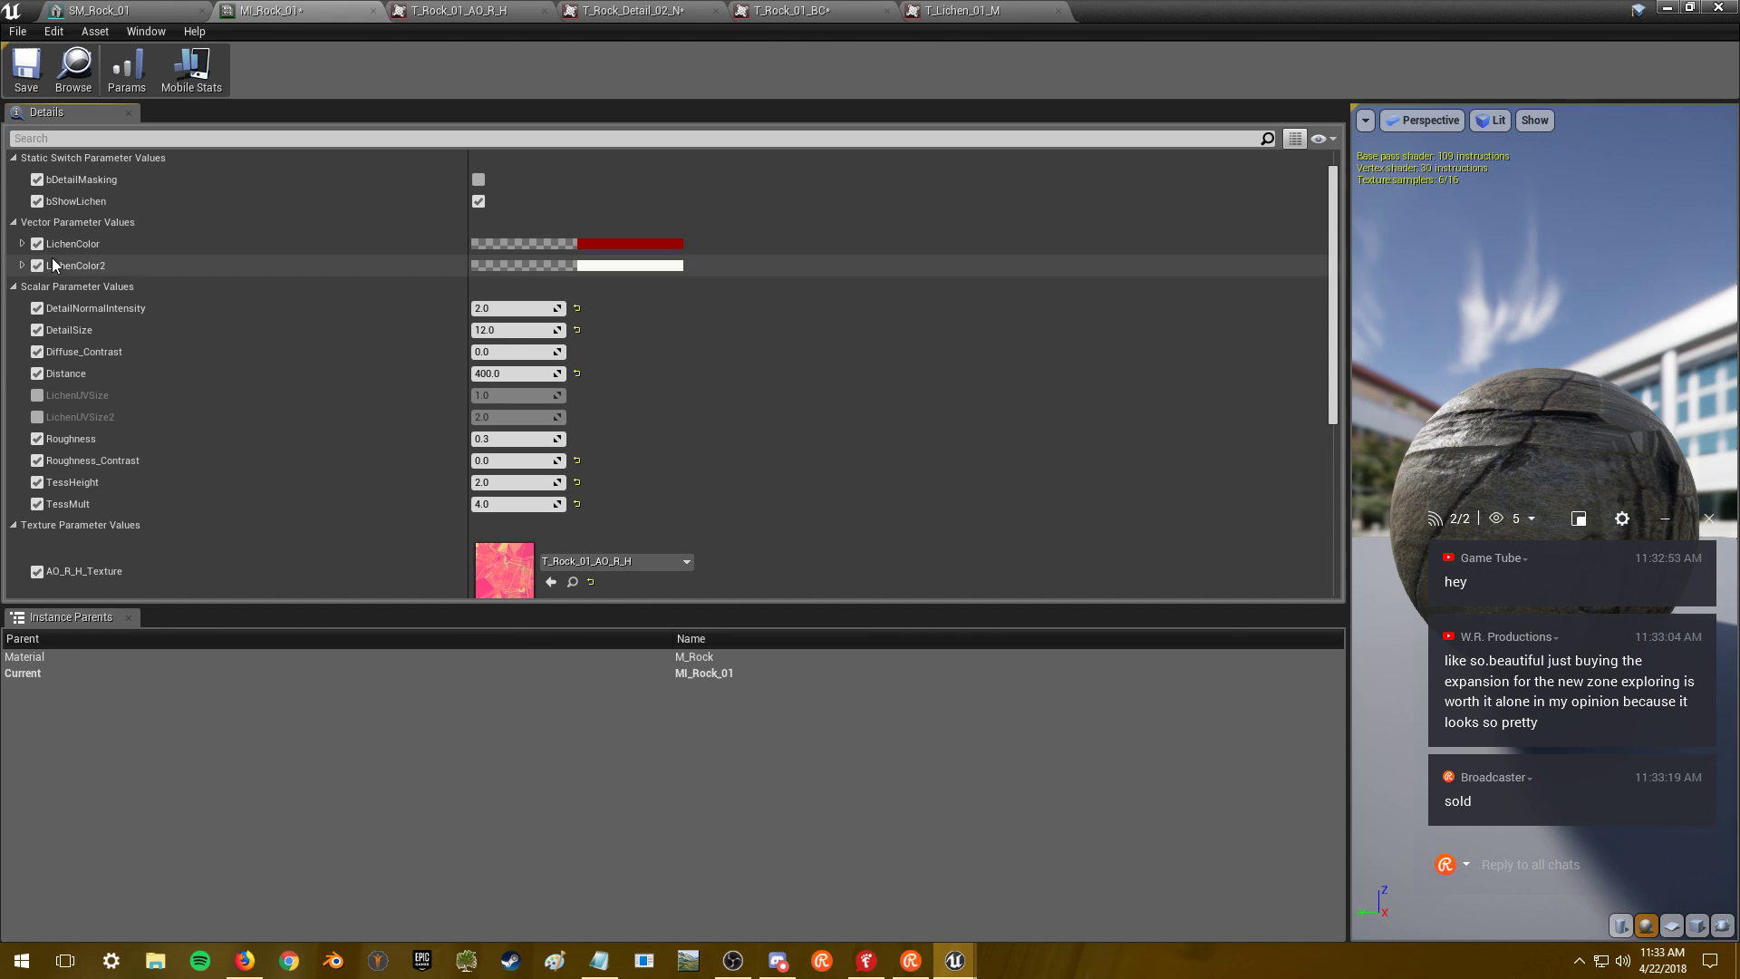
click(37, 202)
click(37, 244)
click(38, 266)
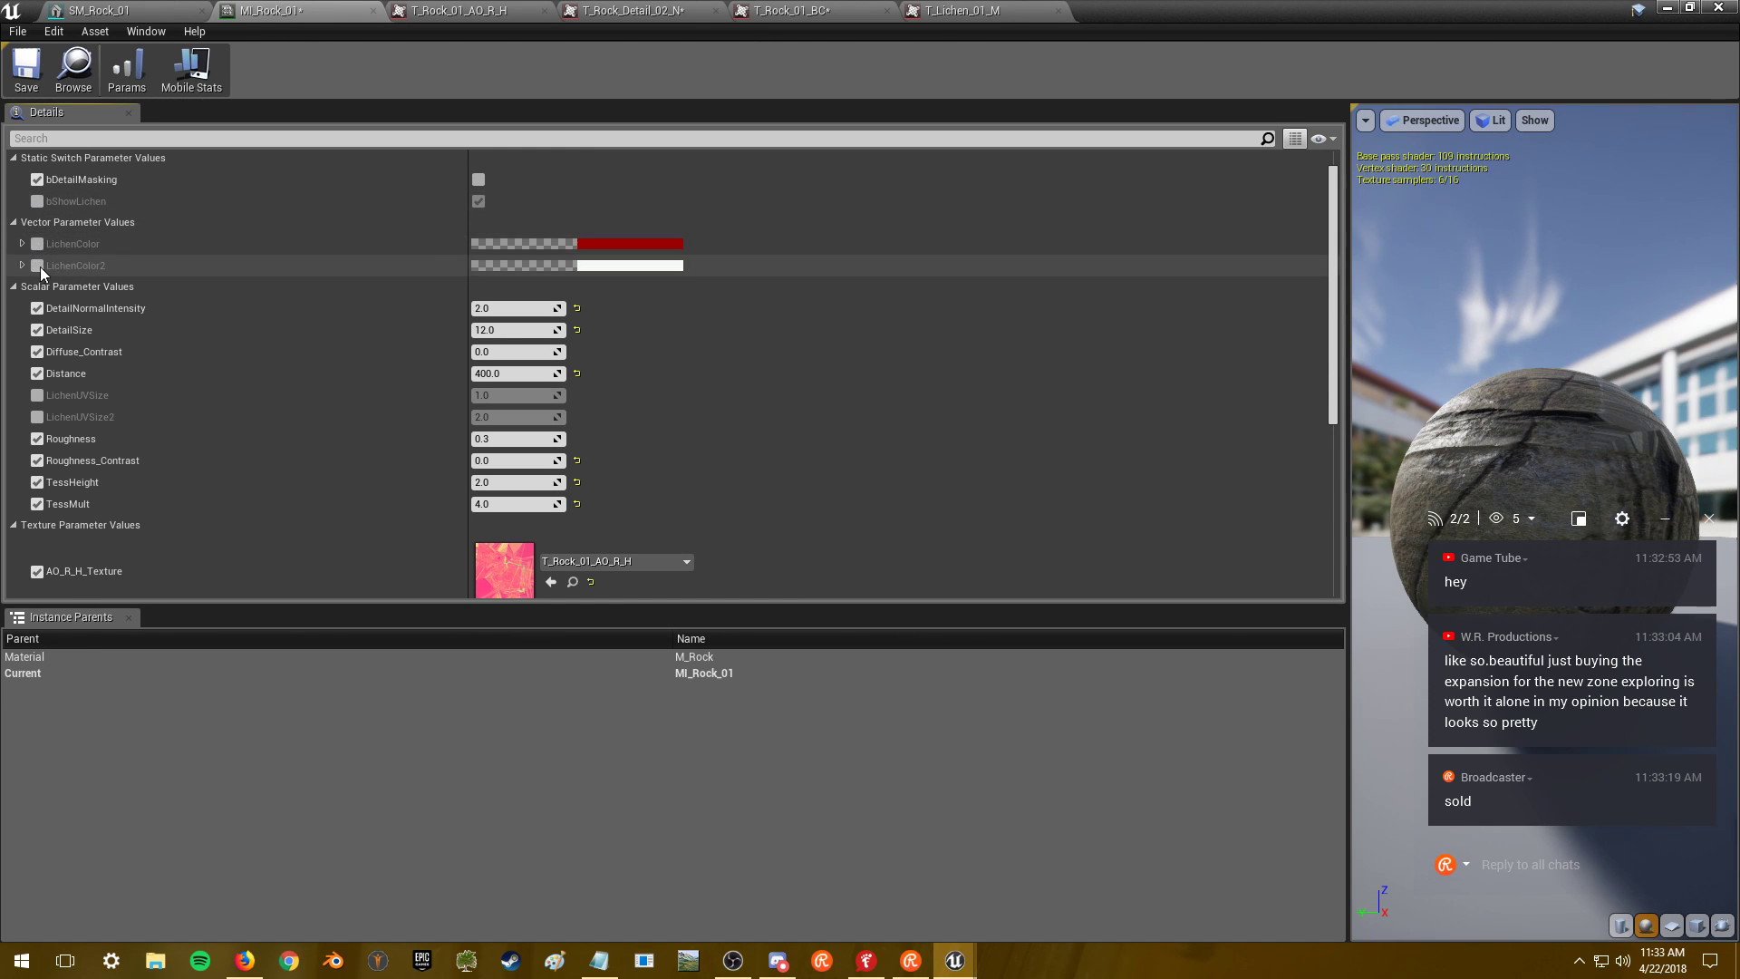
- Cap the T_Rock_01_N normal texture at 2048 maximum size, then return to MI_Rock_01
scroll(439, 412, down, 8)
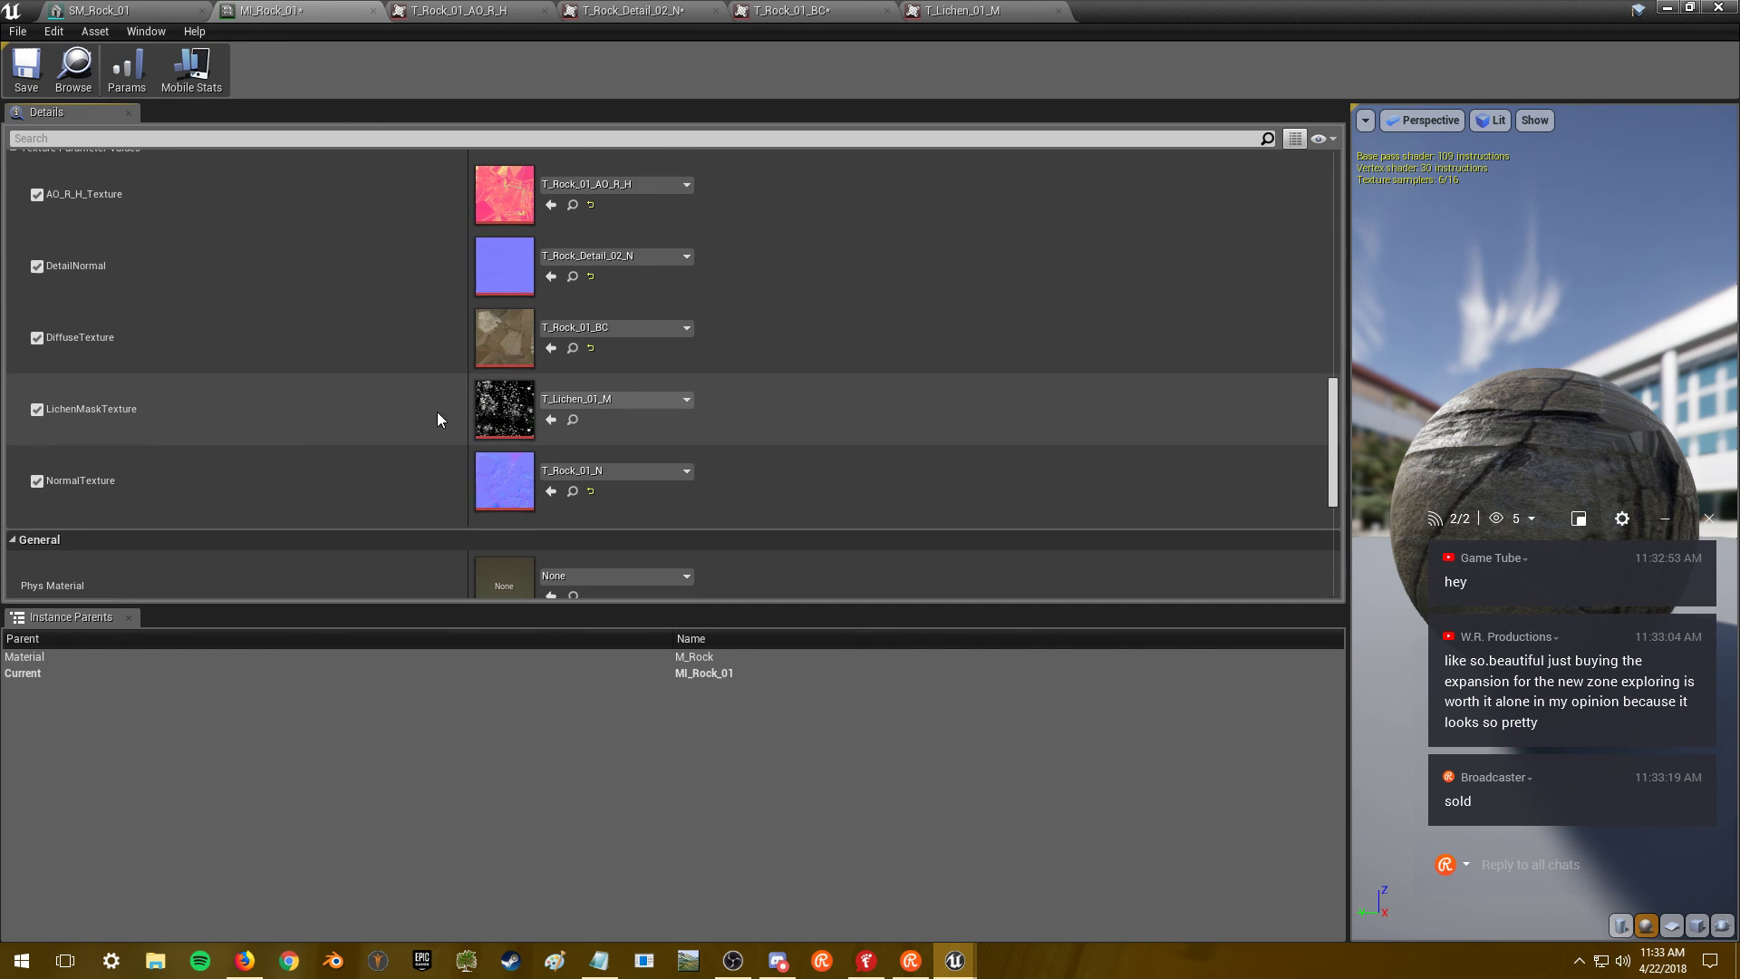
double_click(510, 496)
click(1442, 353)
click(1407, 312)
text(2048)
key(Return)
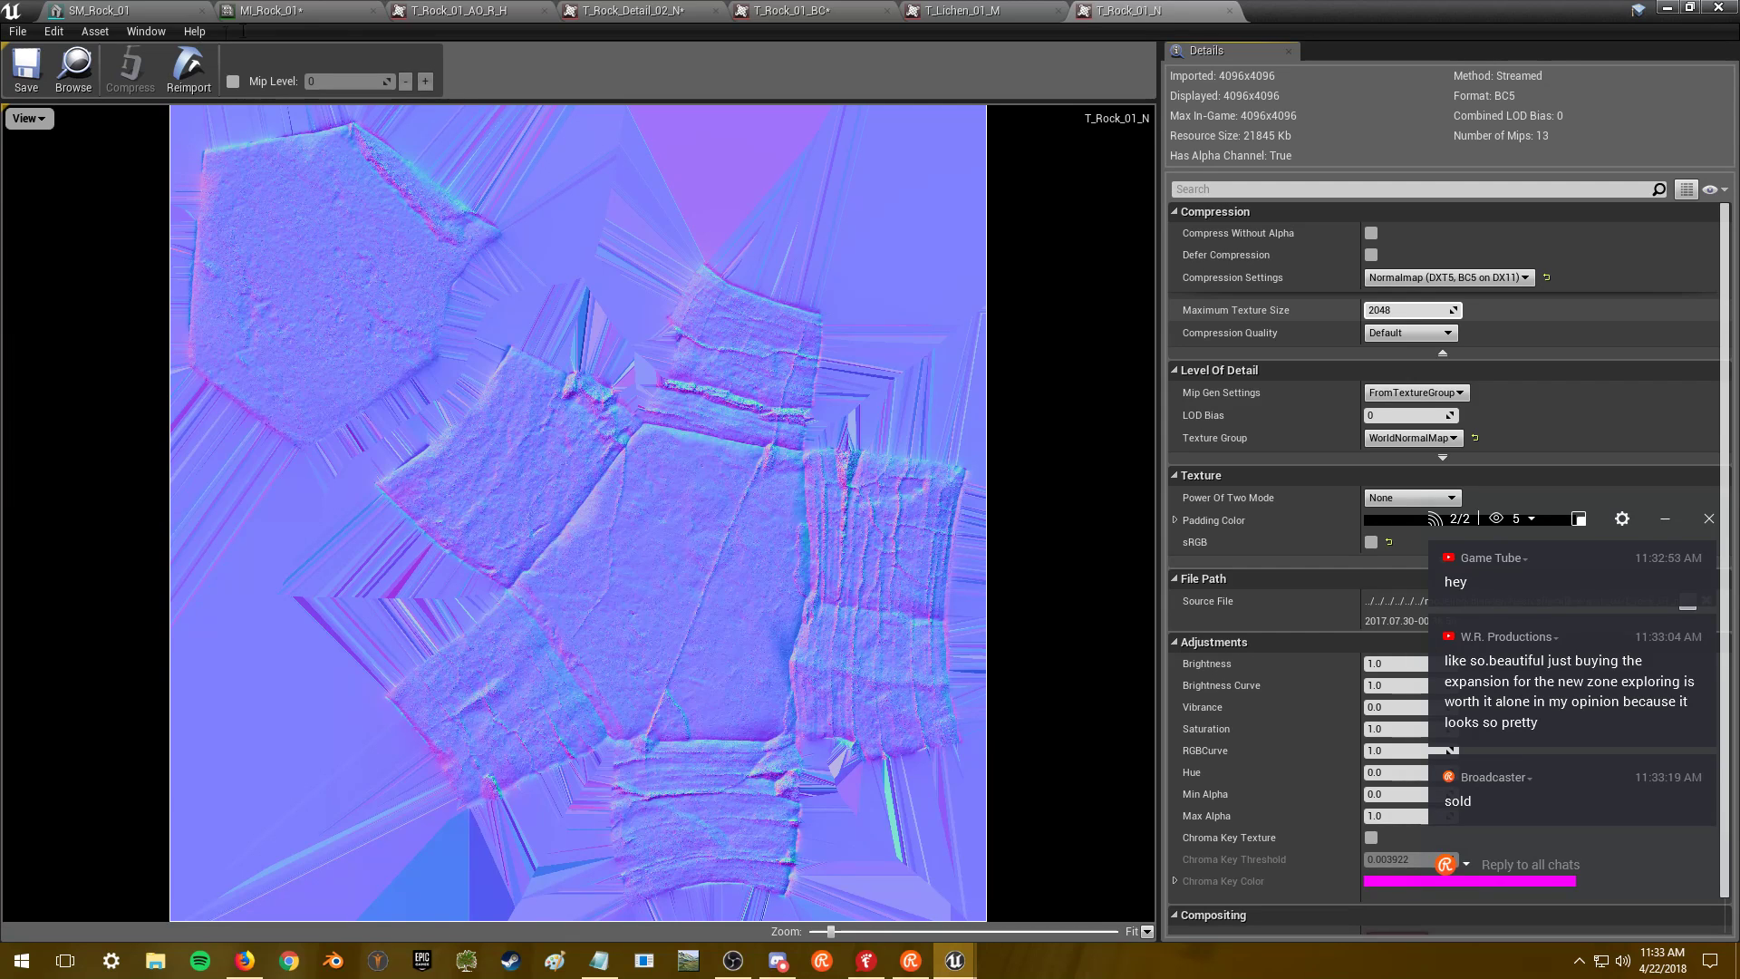
click(150, 10)
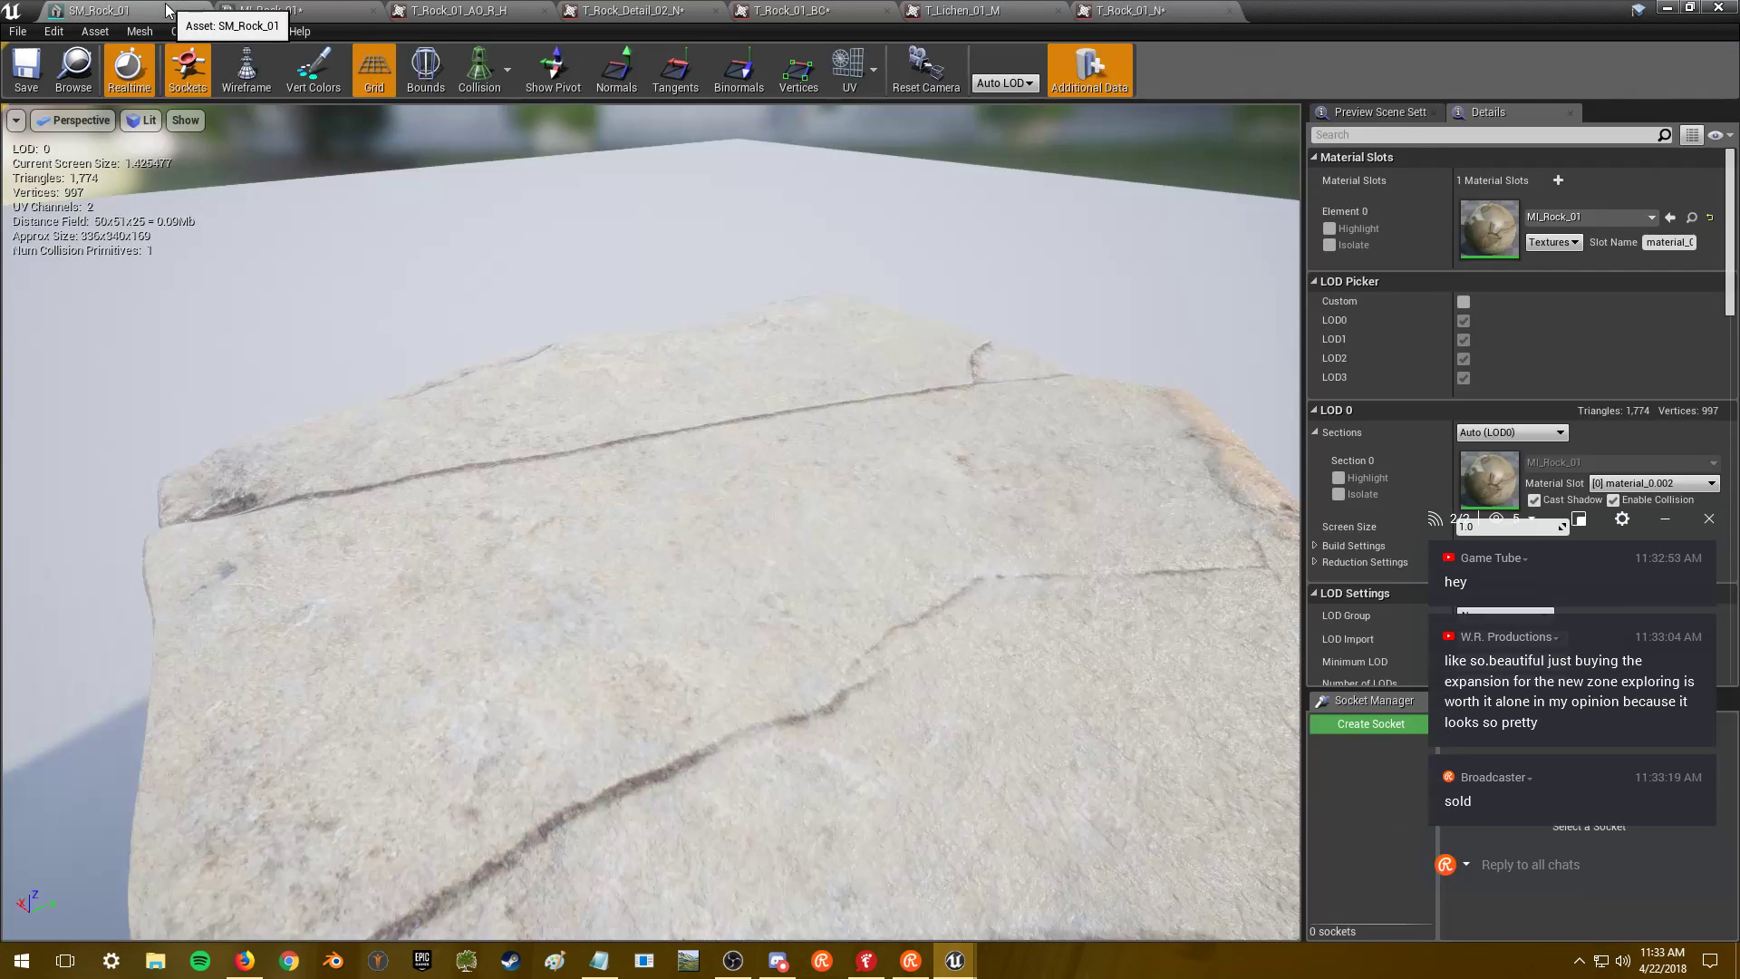
click(301, 9)
scroll(852, 400, down, 1)
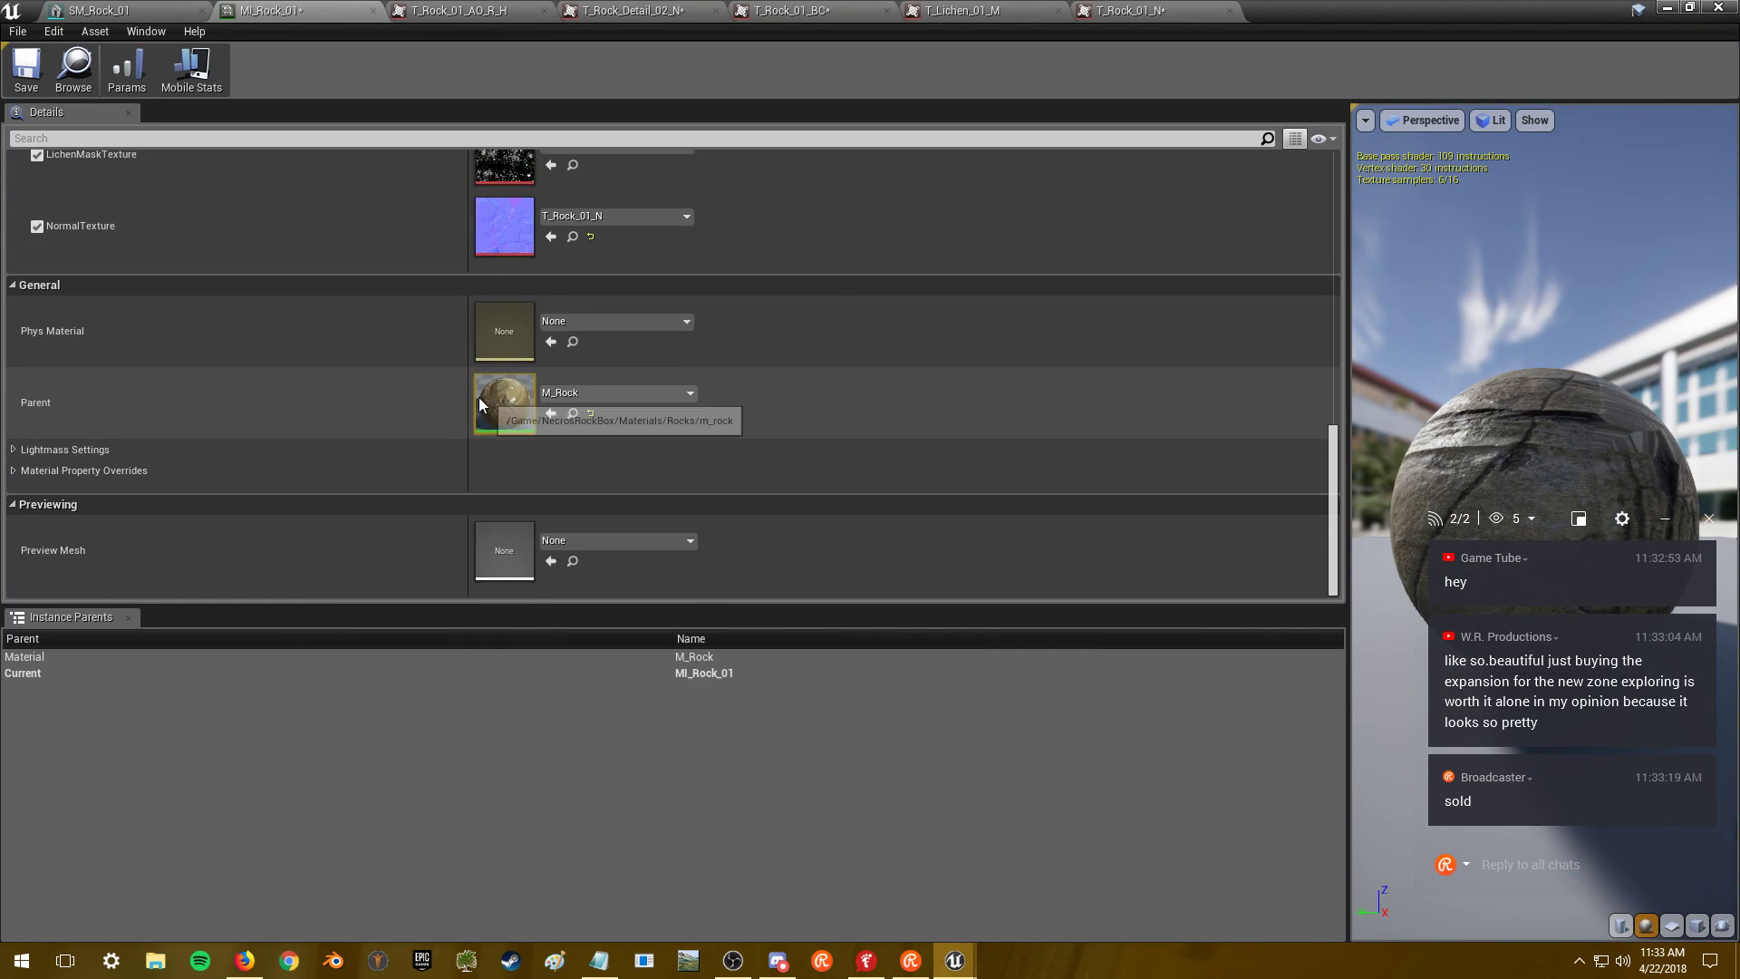
- Open the parent M_Rock material and zoom out its node graph
double_click(489, 405)
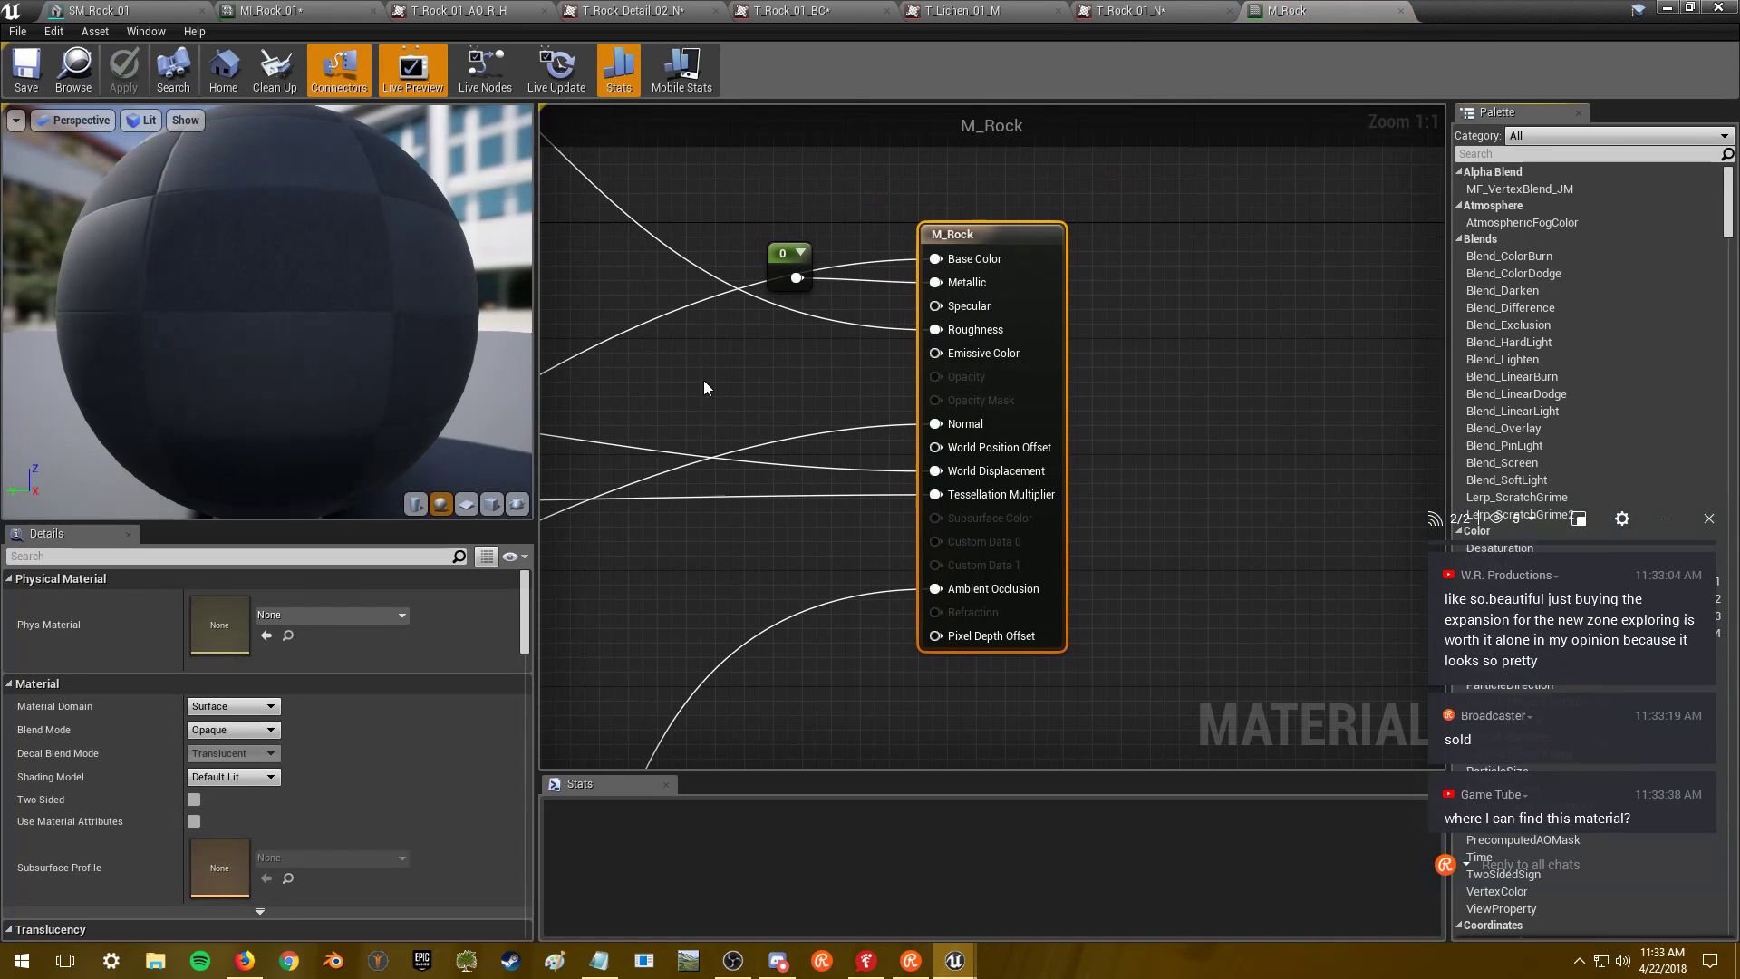
click(1204, 391)
scroll(1205, 391, down, 11)
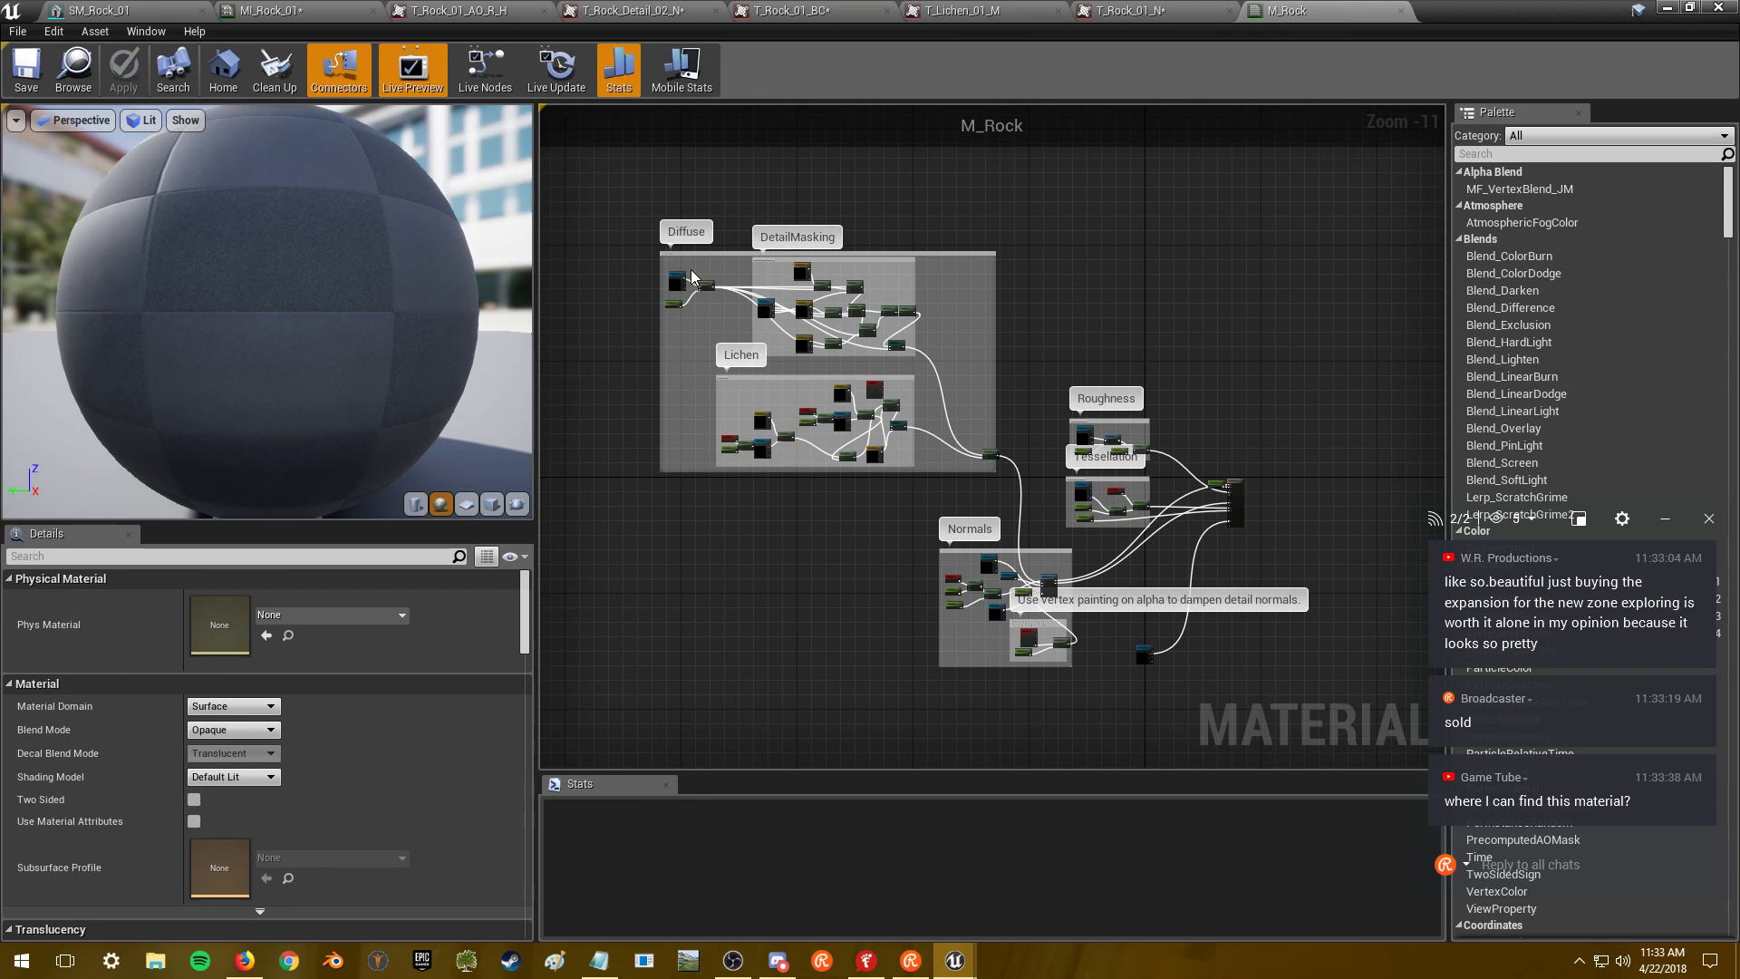
click(290, 10)
- Orbit around the now lichen-free SM_Rock_01 and close the asset editor window
click(143, 10)
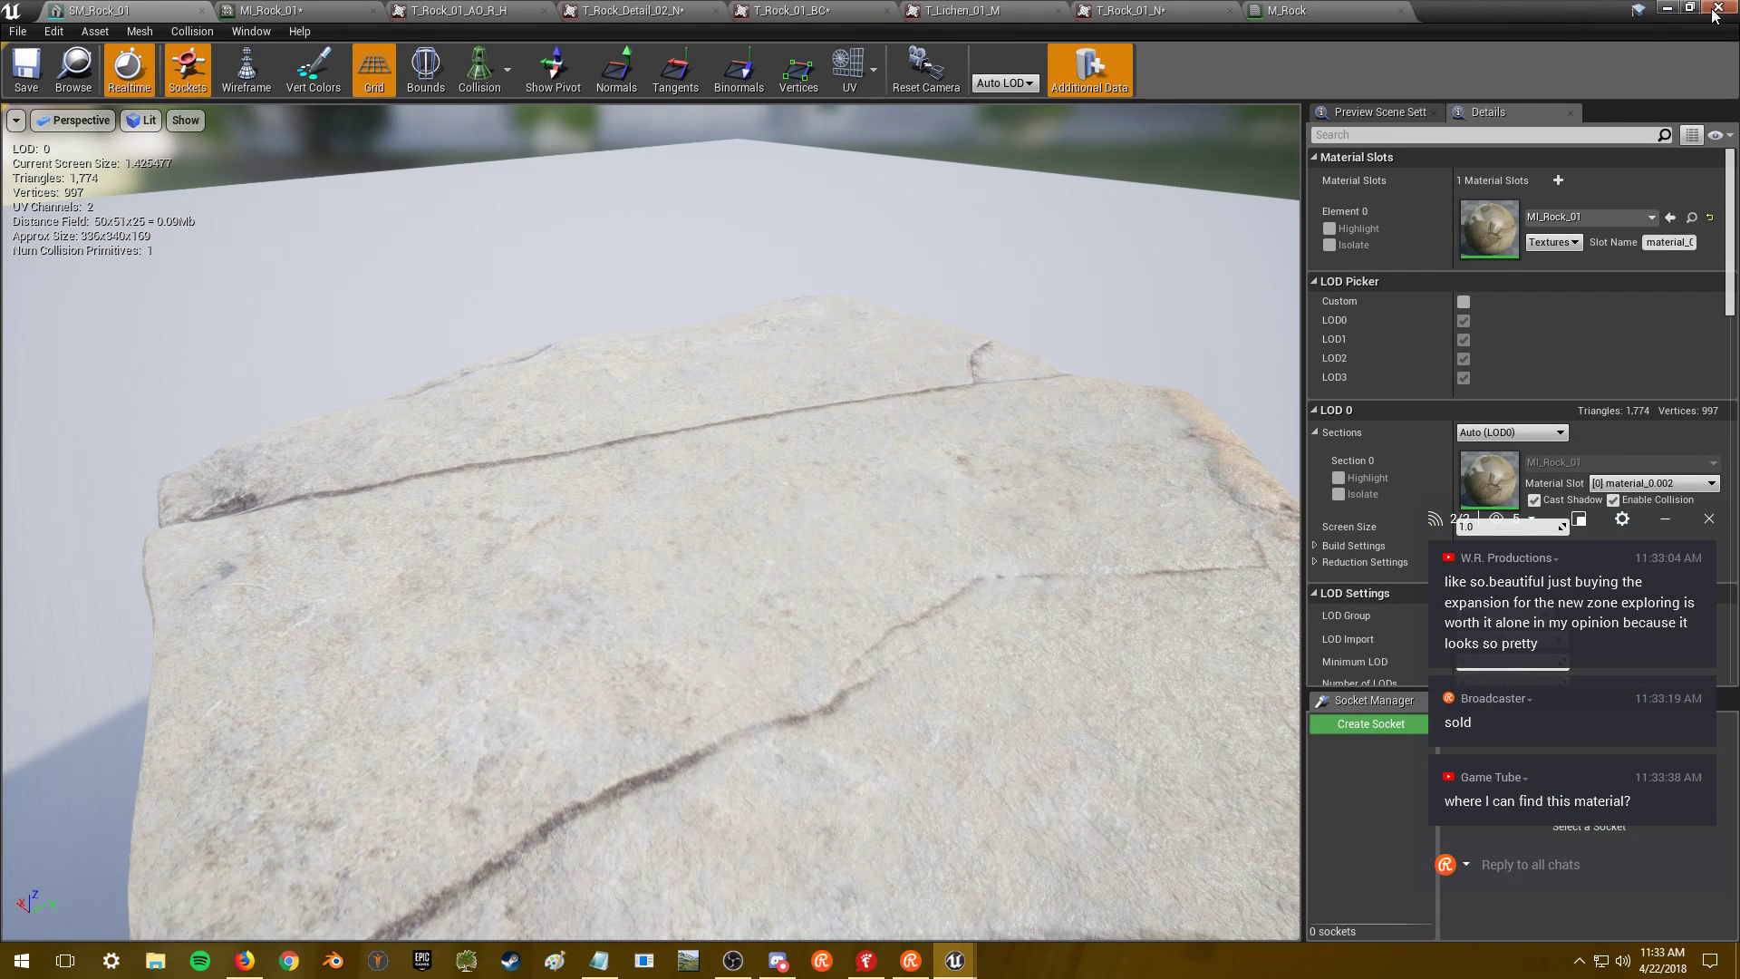
mouse_move(537, 471)
mouse_down()
mouse_move(408, 463)
mouse_move(353, 389)
mouse_move(361, 535)
mouse_move(540, 460)
mouse_up()
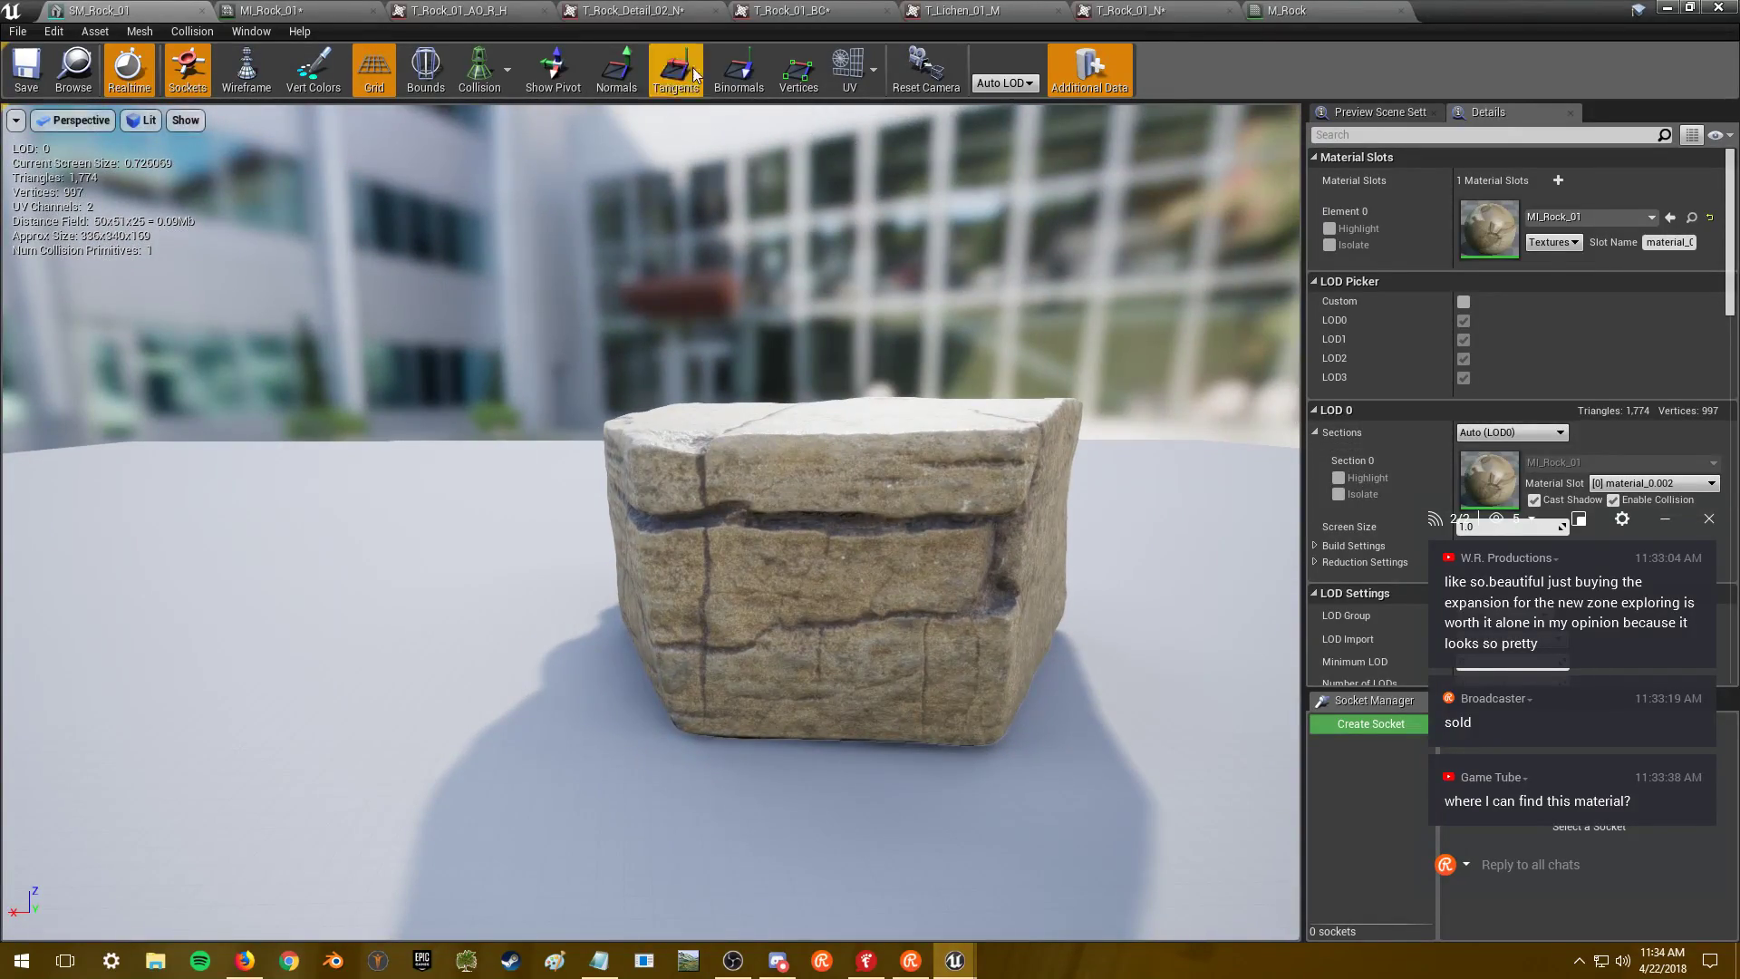
click(1314, 11)
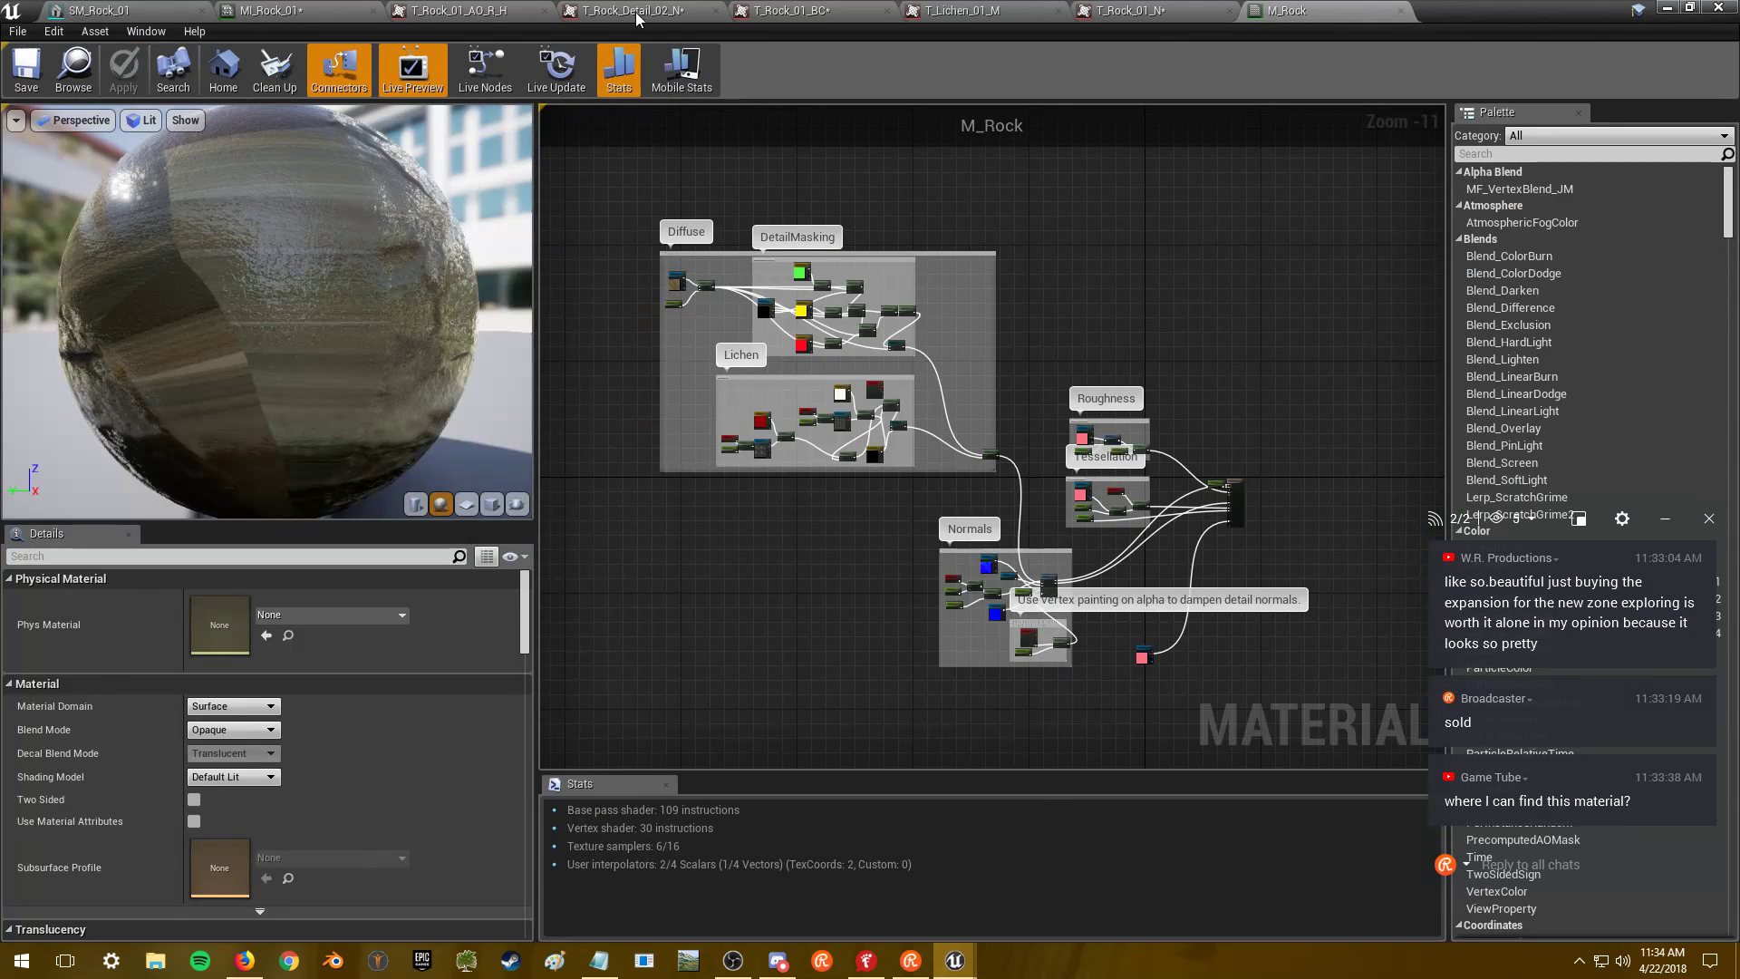
click(181, 11)
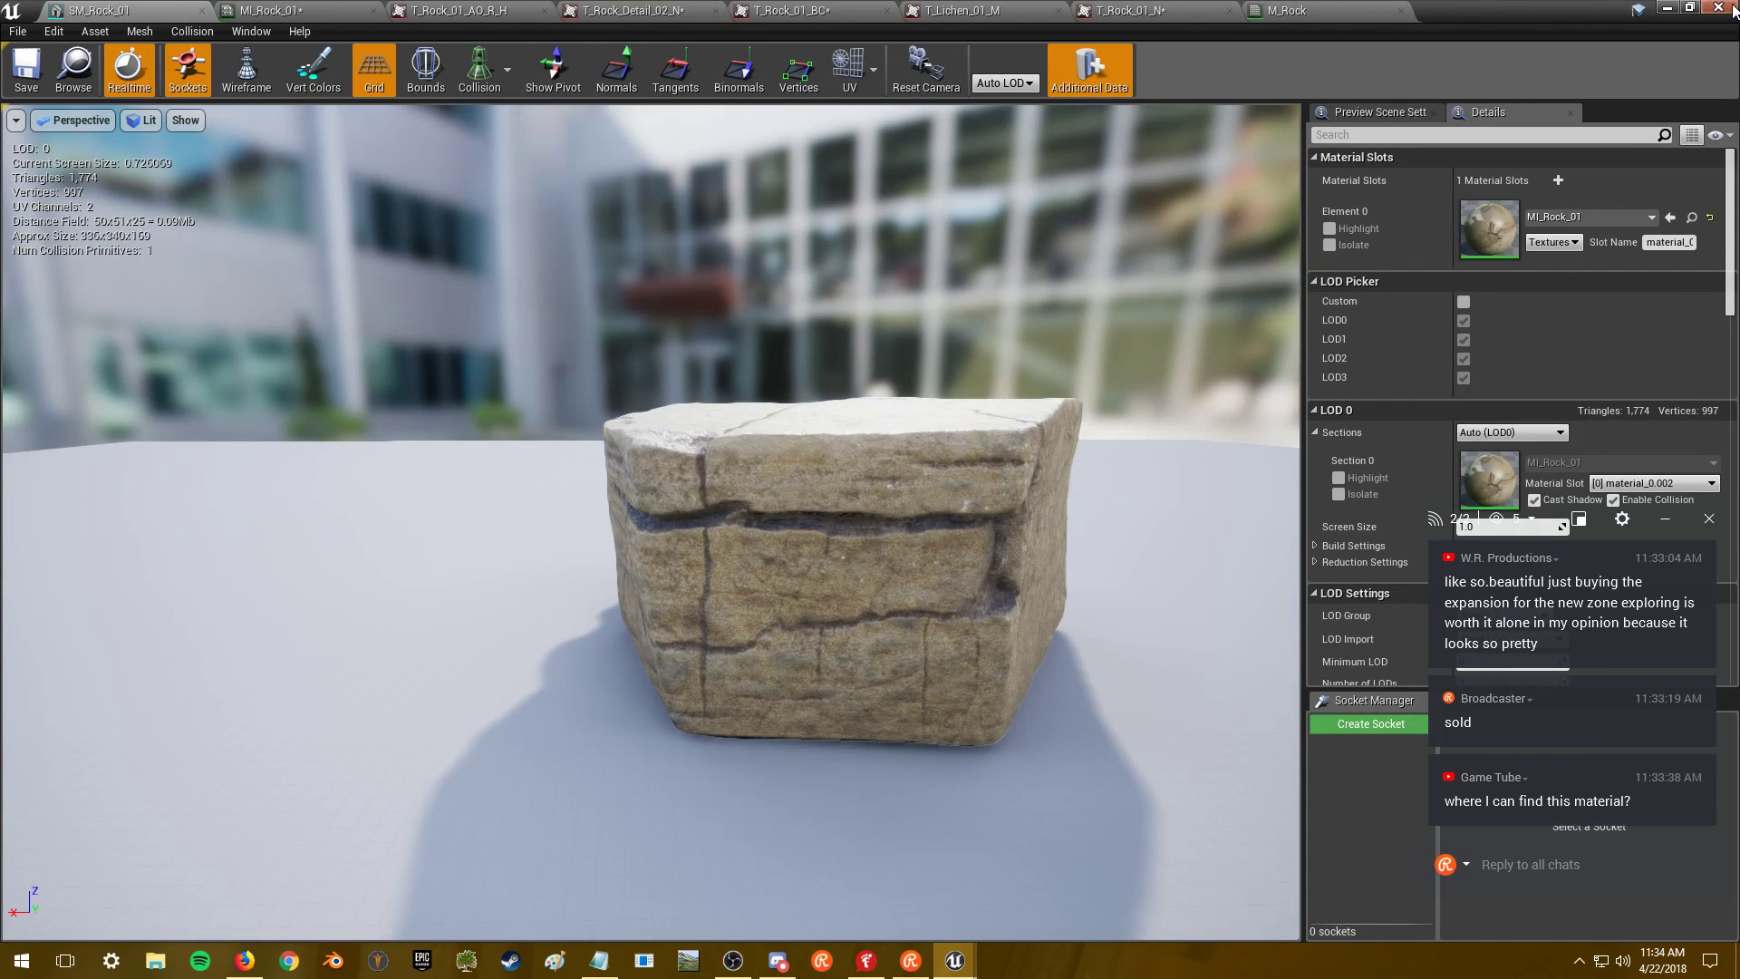
click(1729, 9)
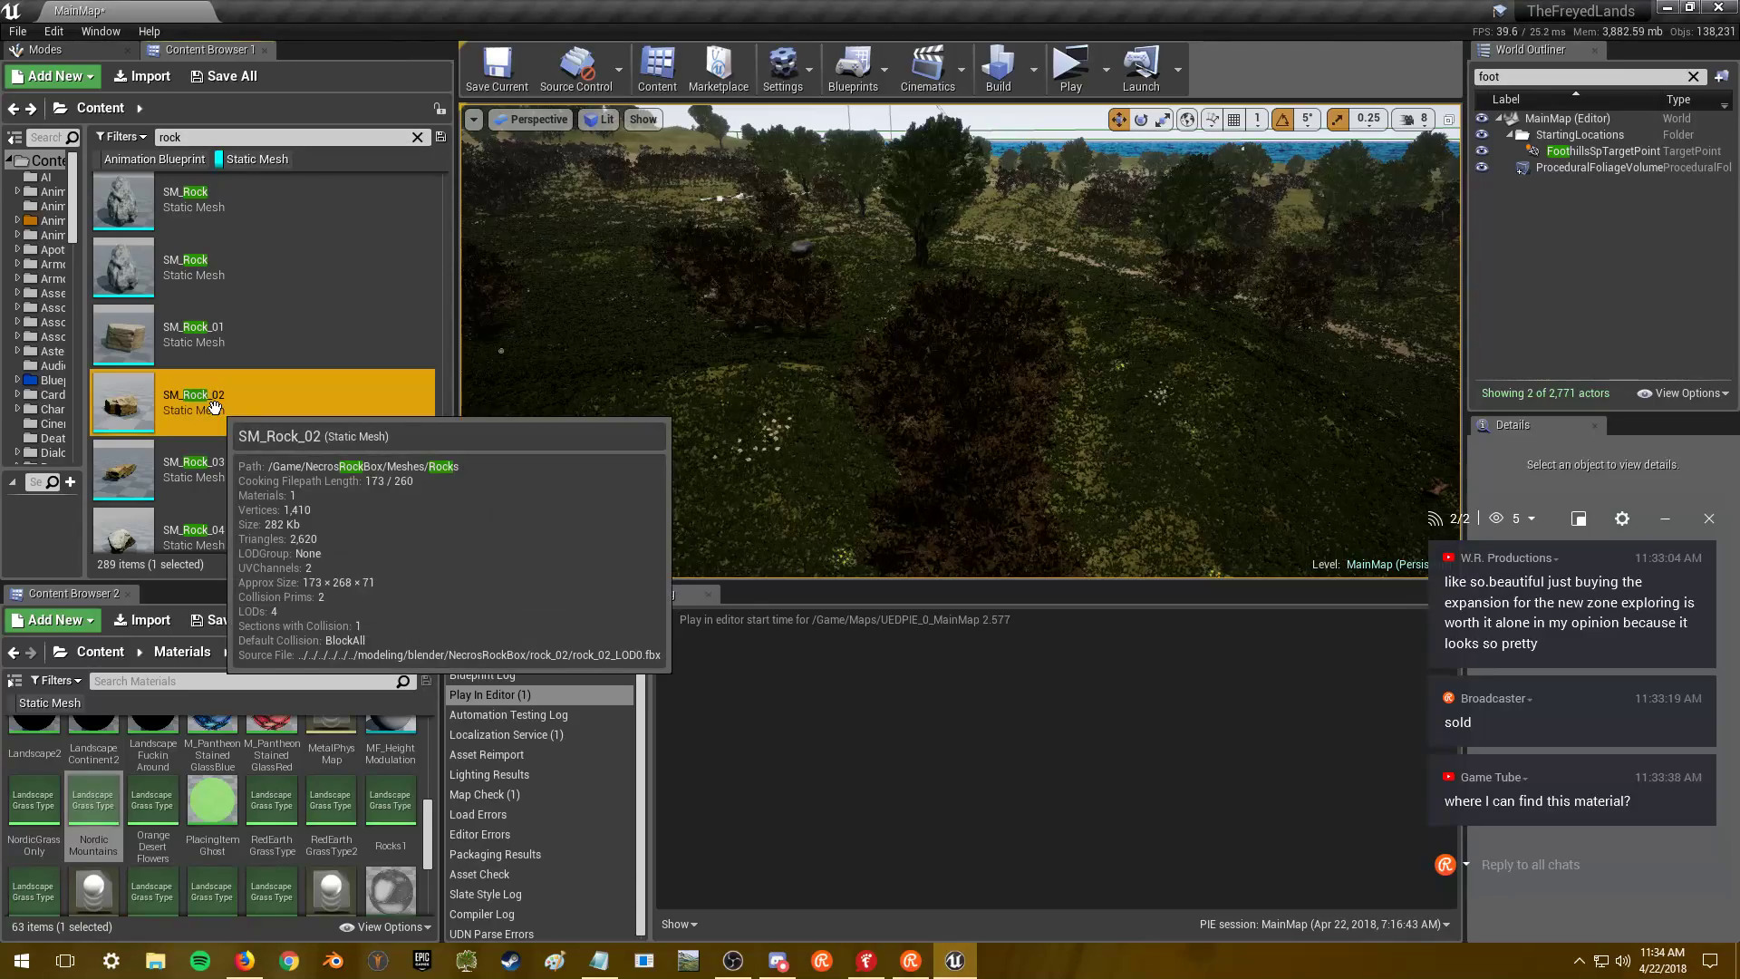
- Open SM_Rock_02 and move the camera close to the rock
double_click(299, 402)
mouse_move(817, 449)
mouse_down()
mouse_move(848, 435)
mouse_move(851, 450)
mouse_up()
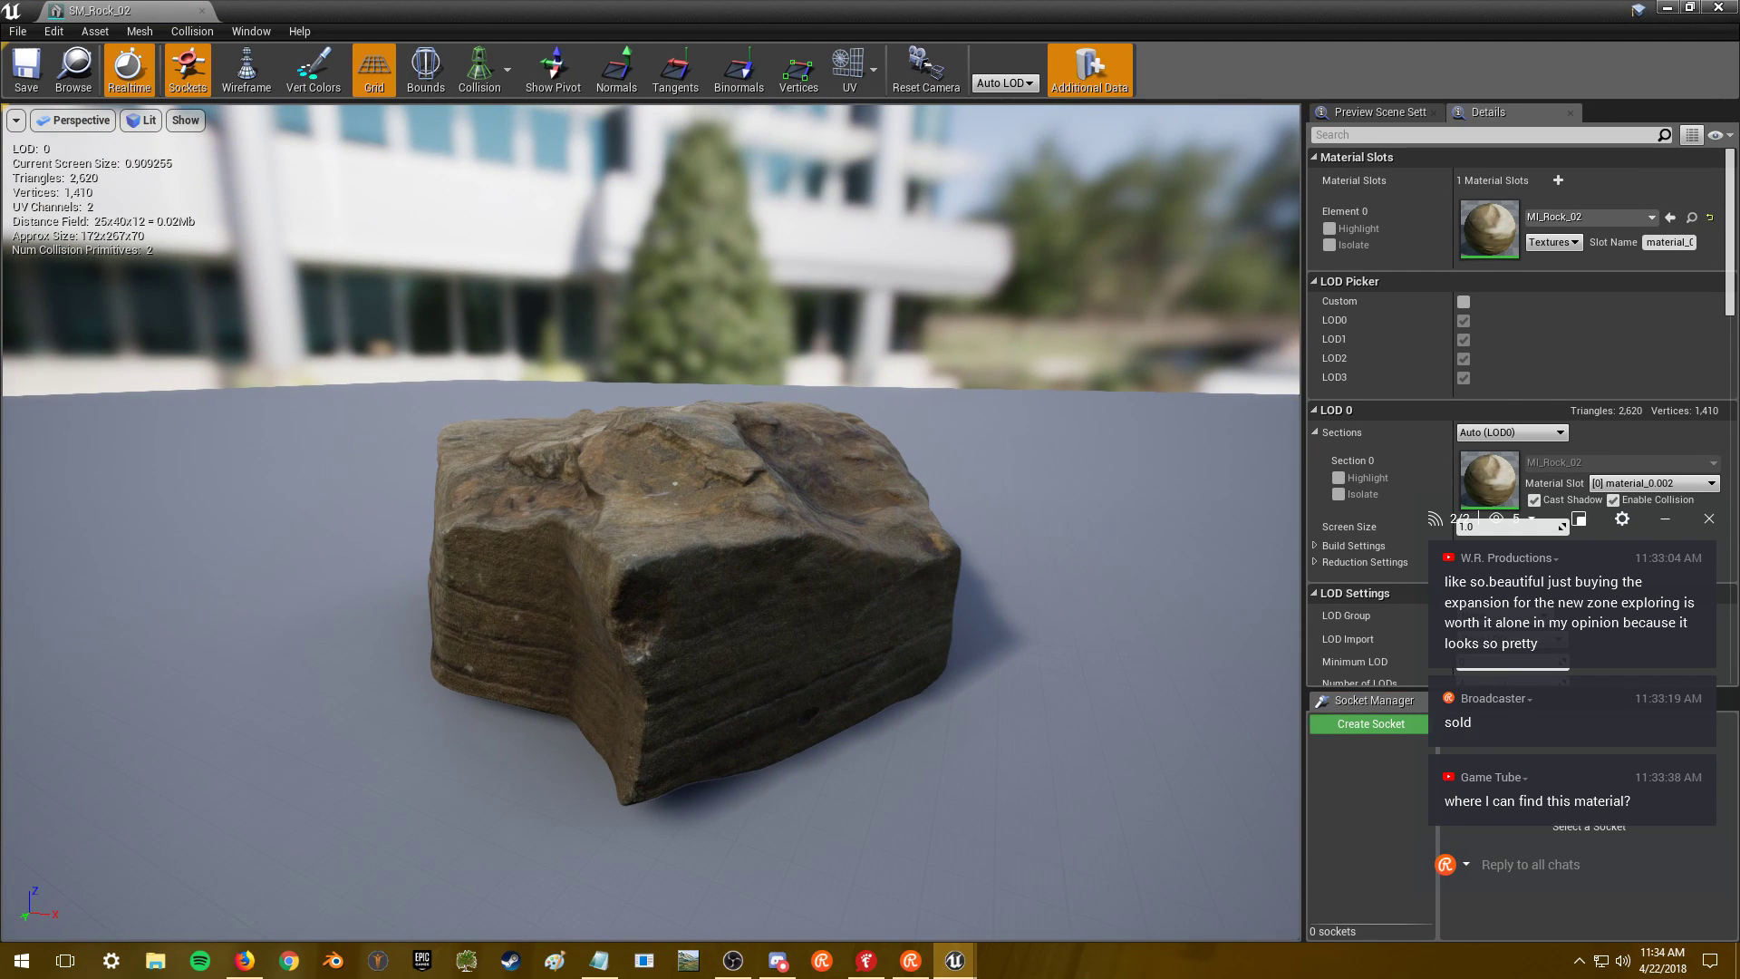
drag(852, 449, 639, 349)
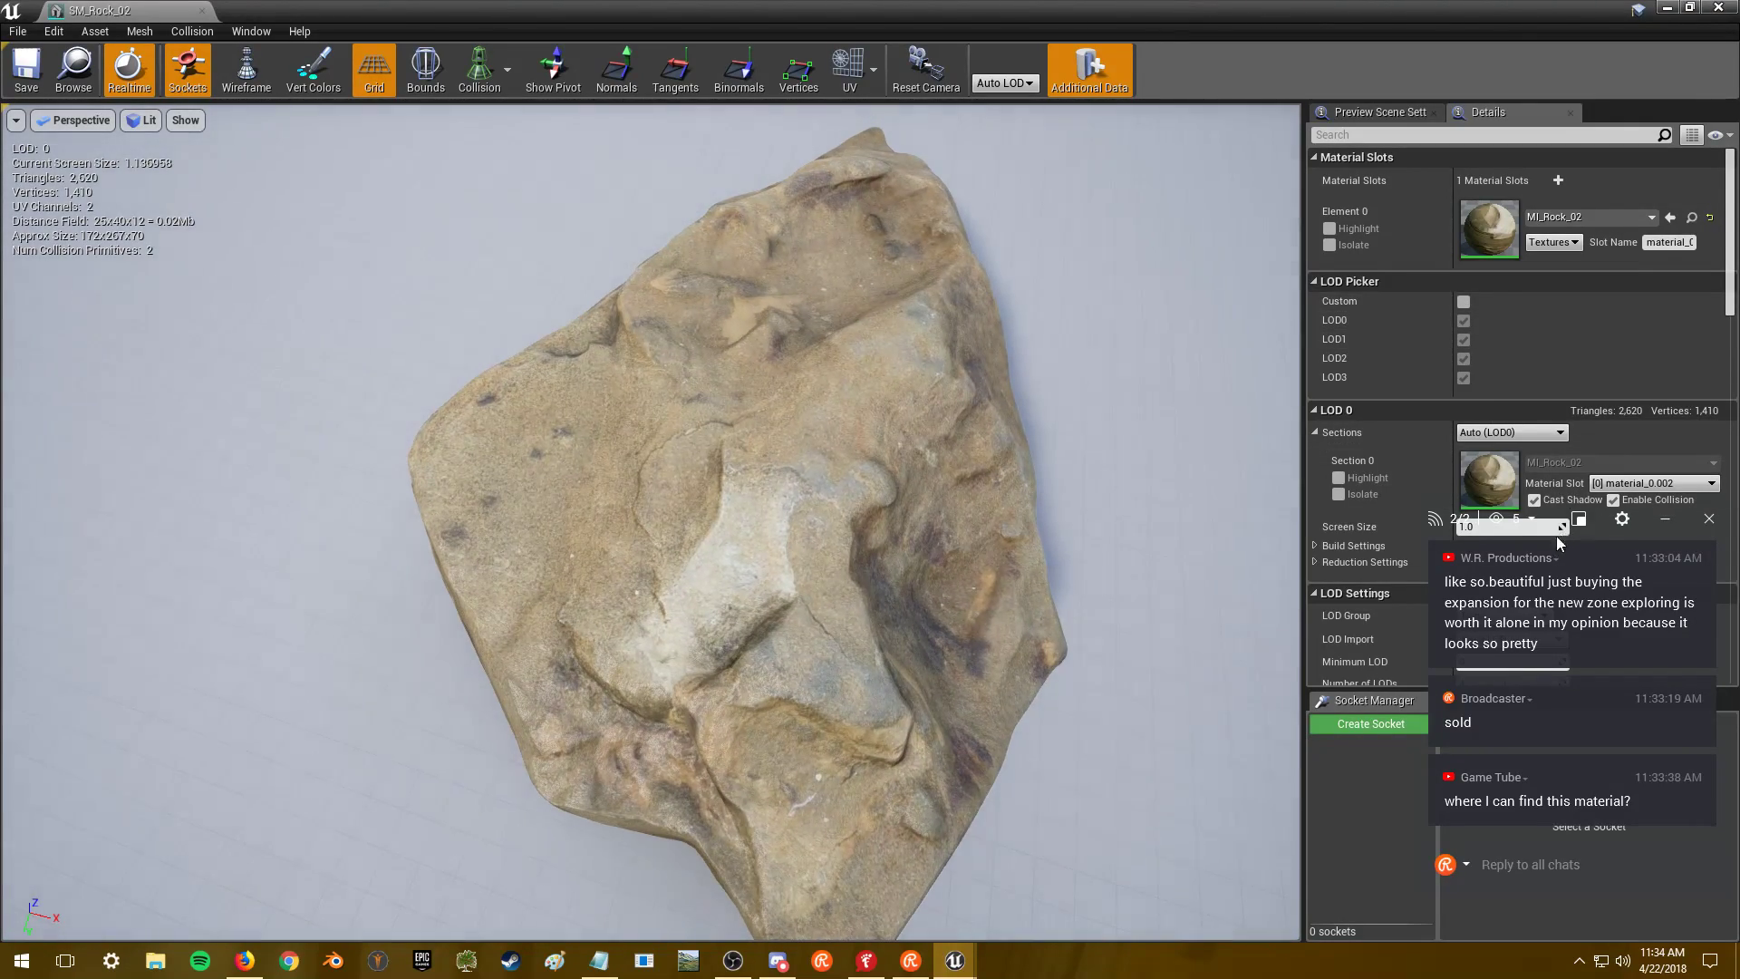
- Set SM_Rock_02's Minimum LOD to 1, then open its MI_Rock_02 material instance
drag(1553, 525, 1088, 496)
click(1504, 661)
text(1)
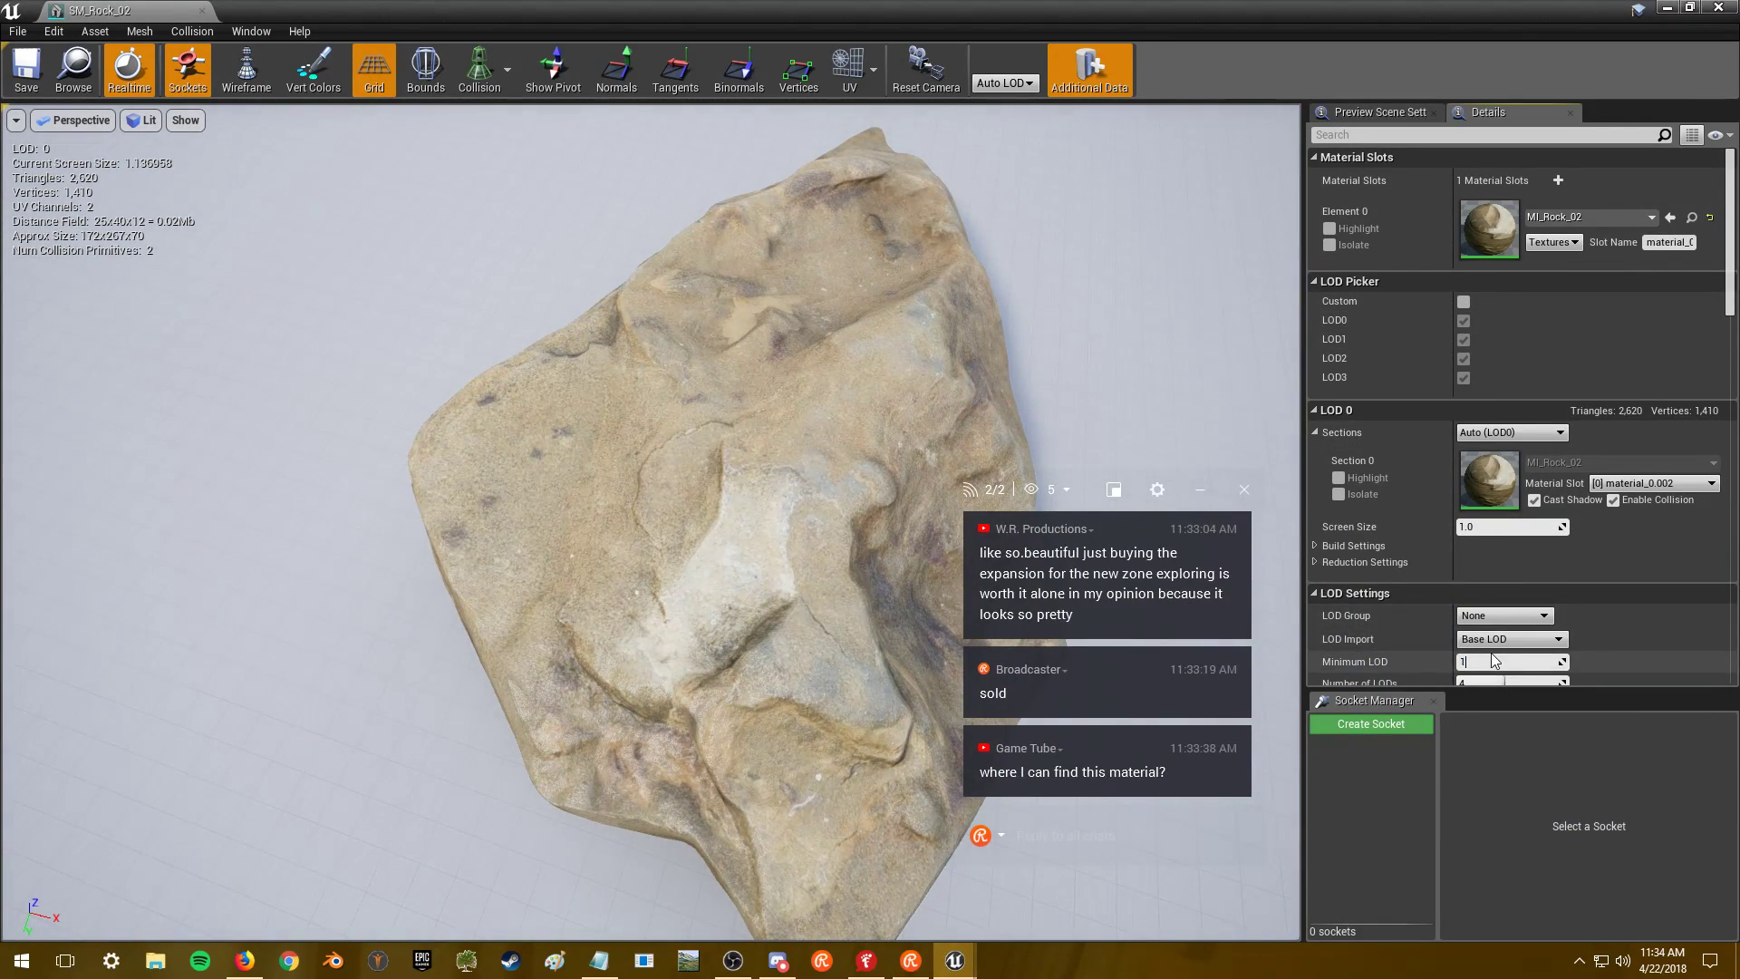
drag(707, 364, 430, 277)
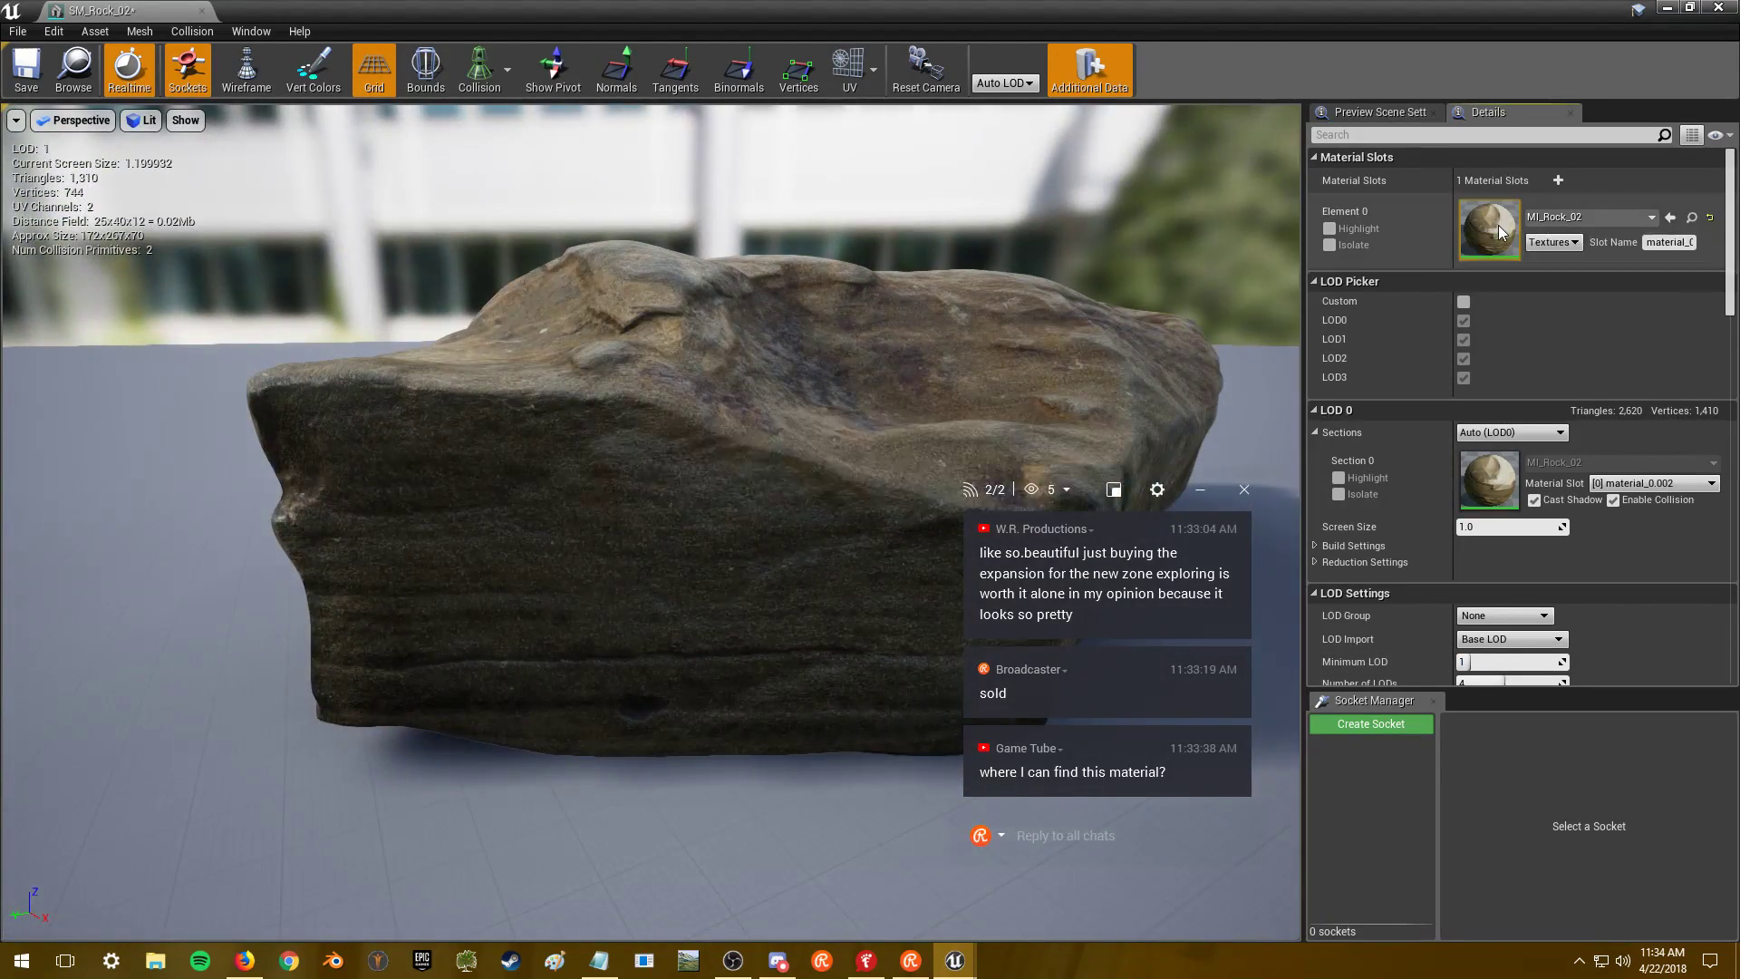
double_click(1487, 227)
scroll(725, 408, down, 5)
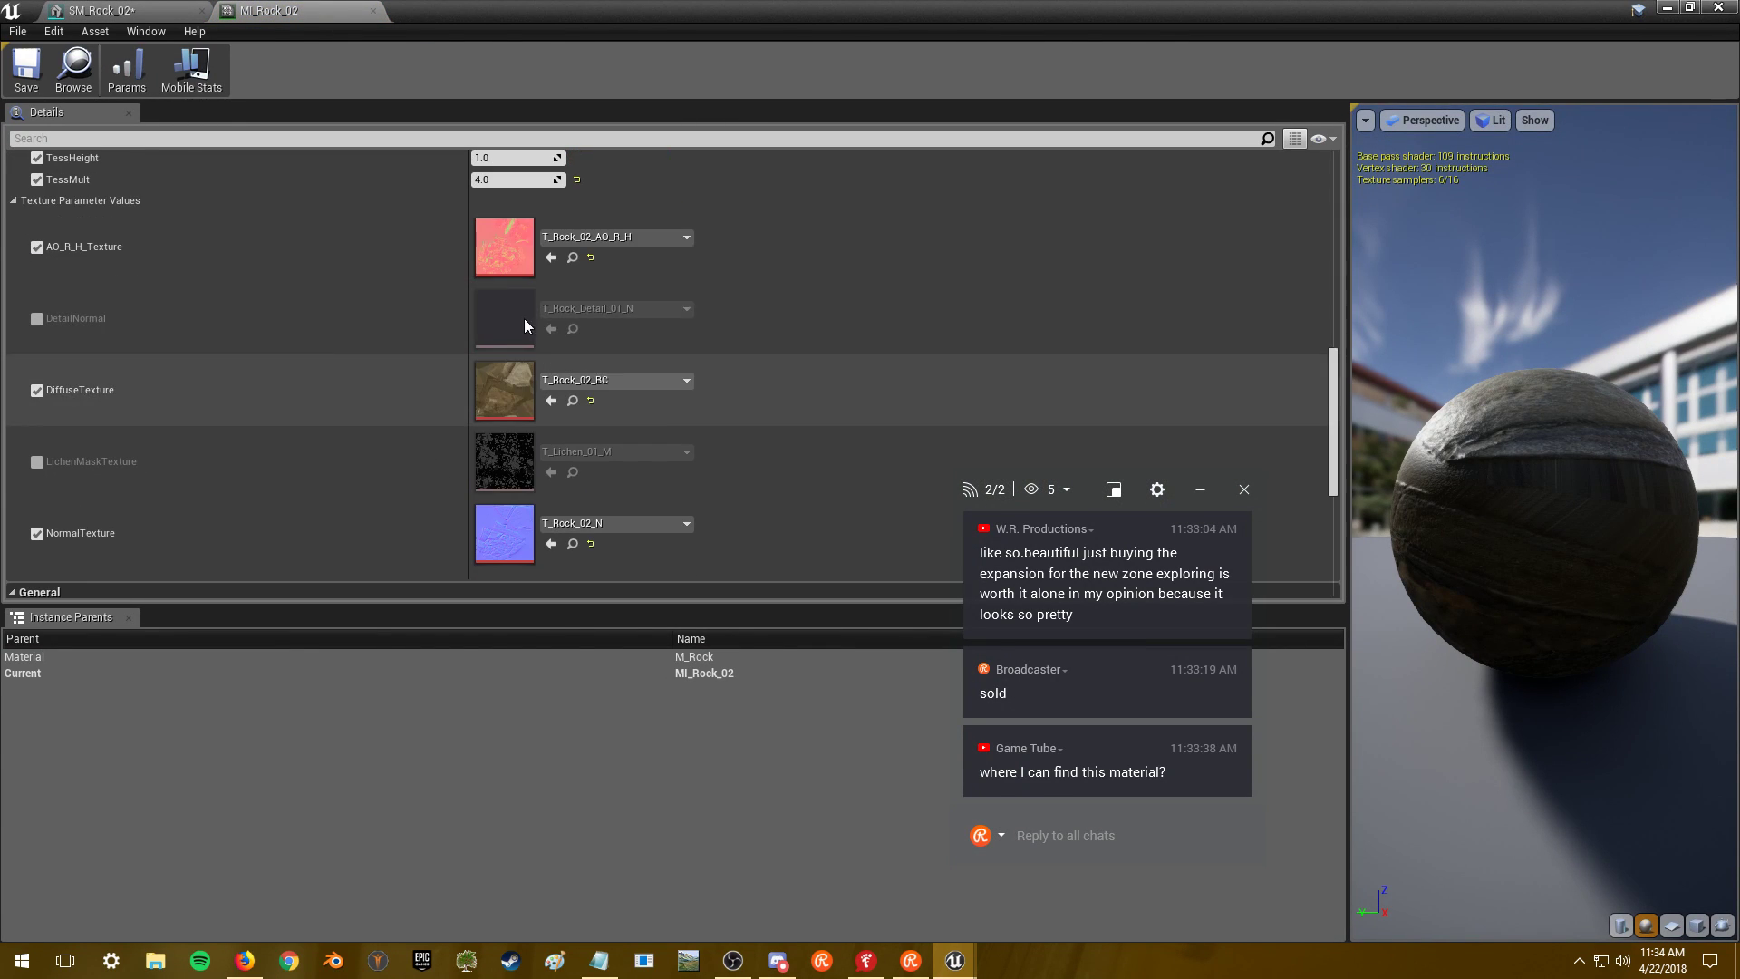
- Set the T_Rock_02_AO_R_H and T_Rock_02_BC maximum texture sizes to 2048
double_click(502, 253)
click(1409, 310)
text(2048)
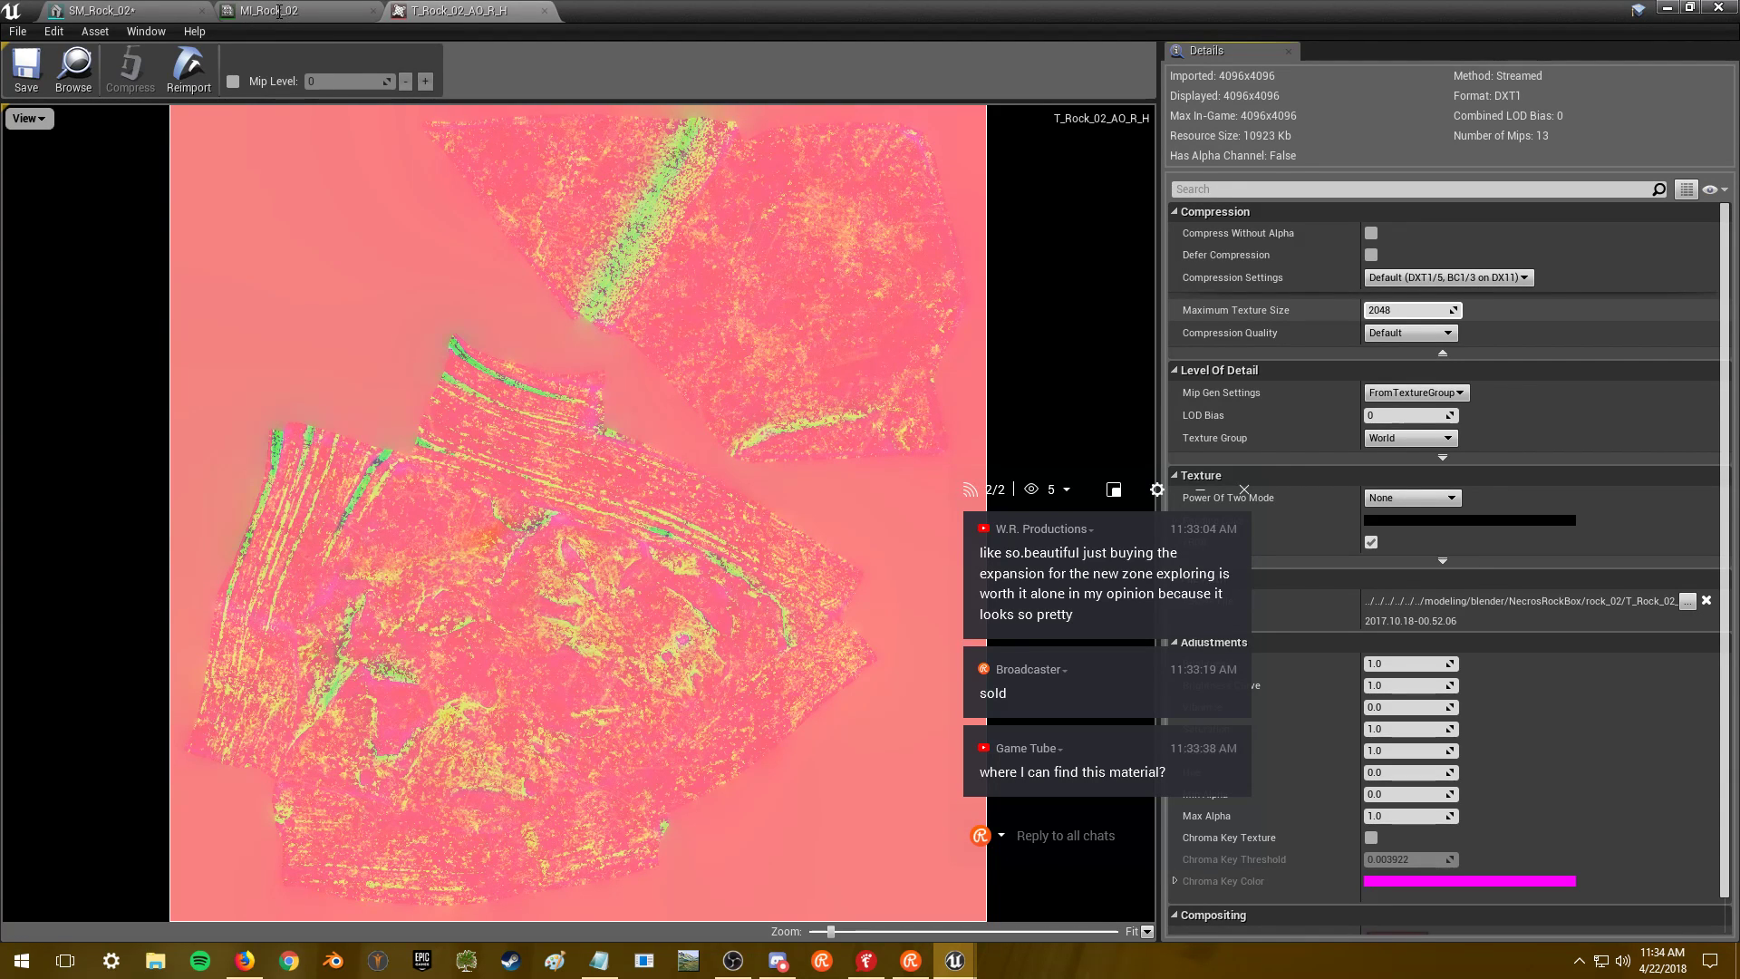
click(312, 17)
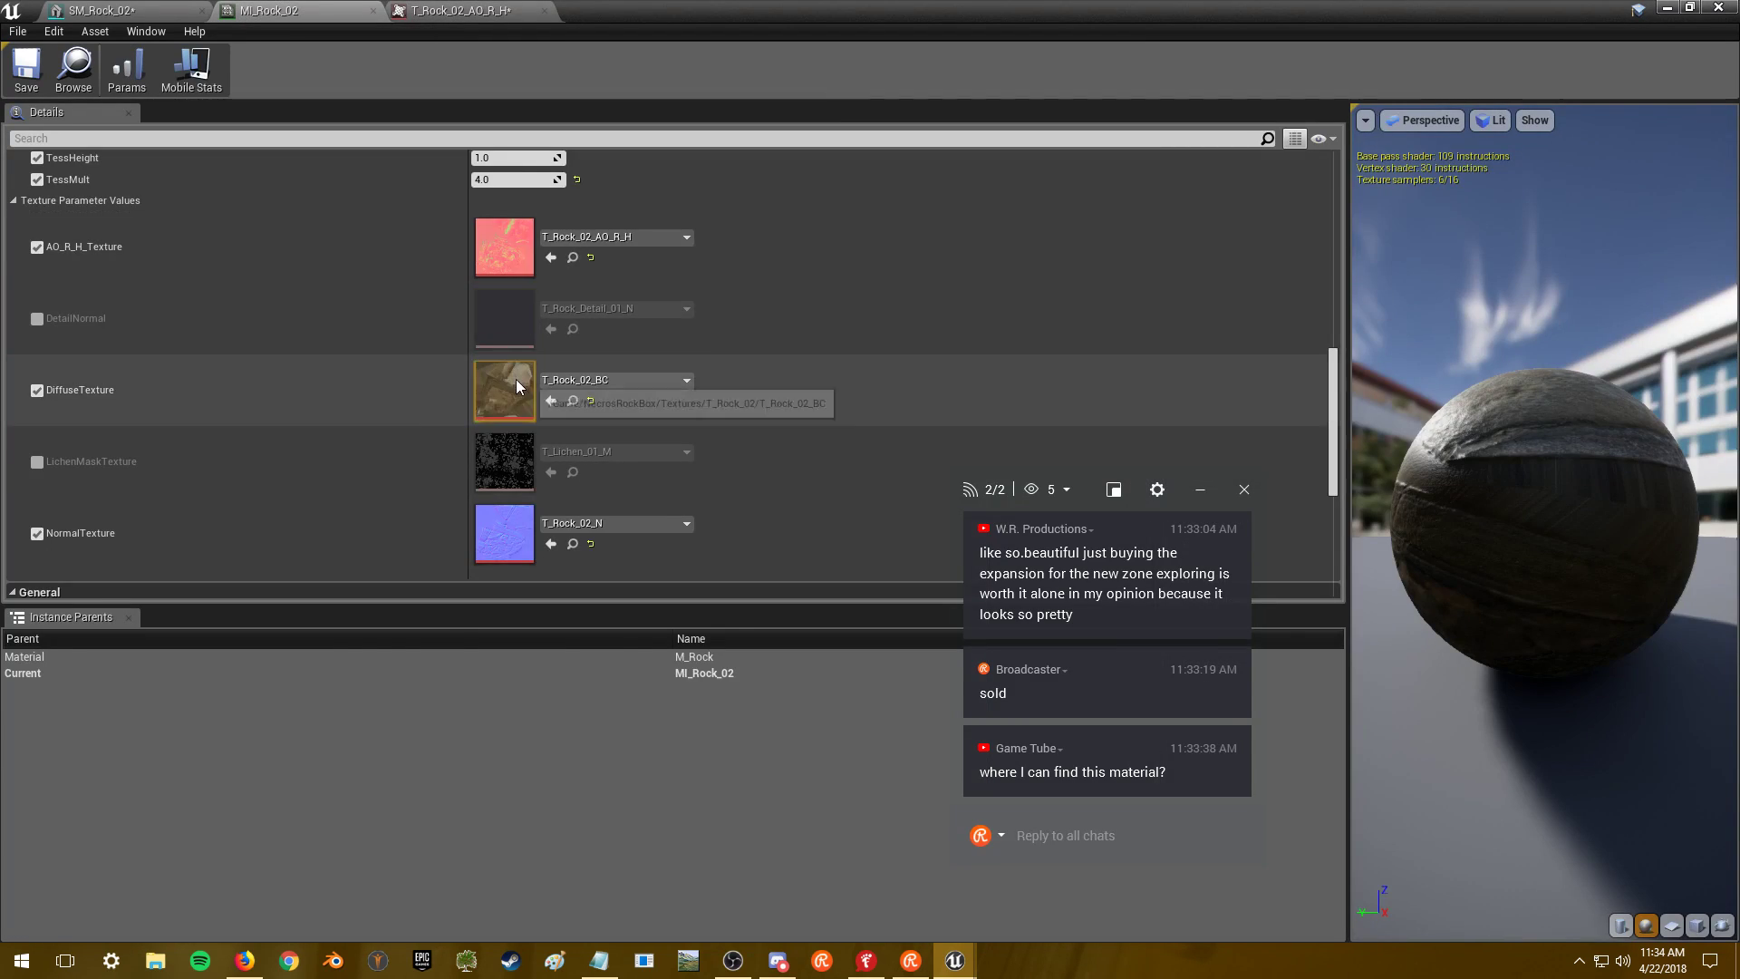
double_click(513, 383)
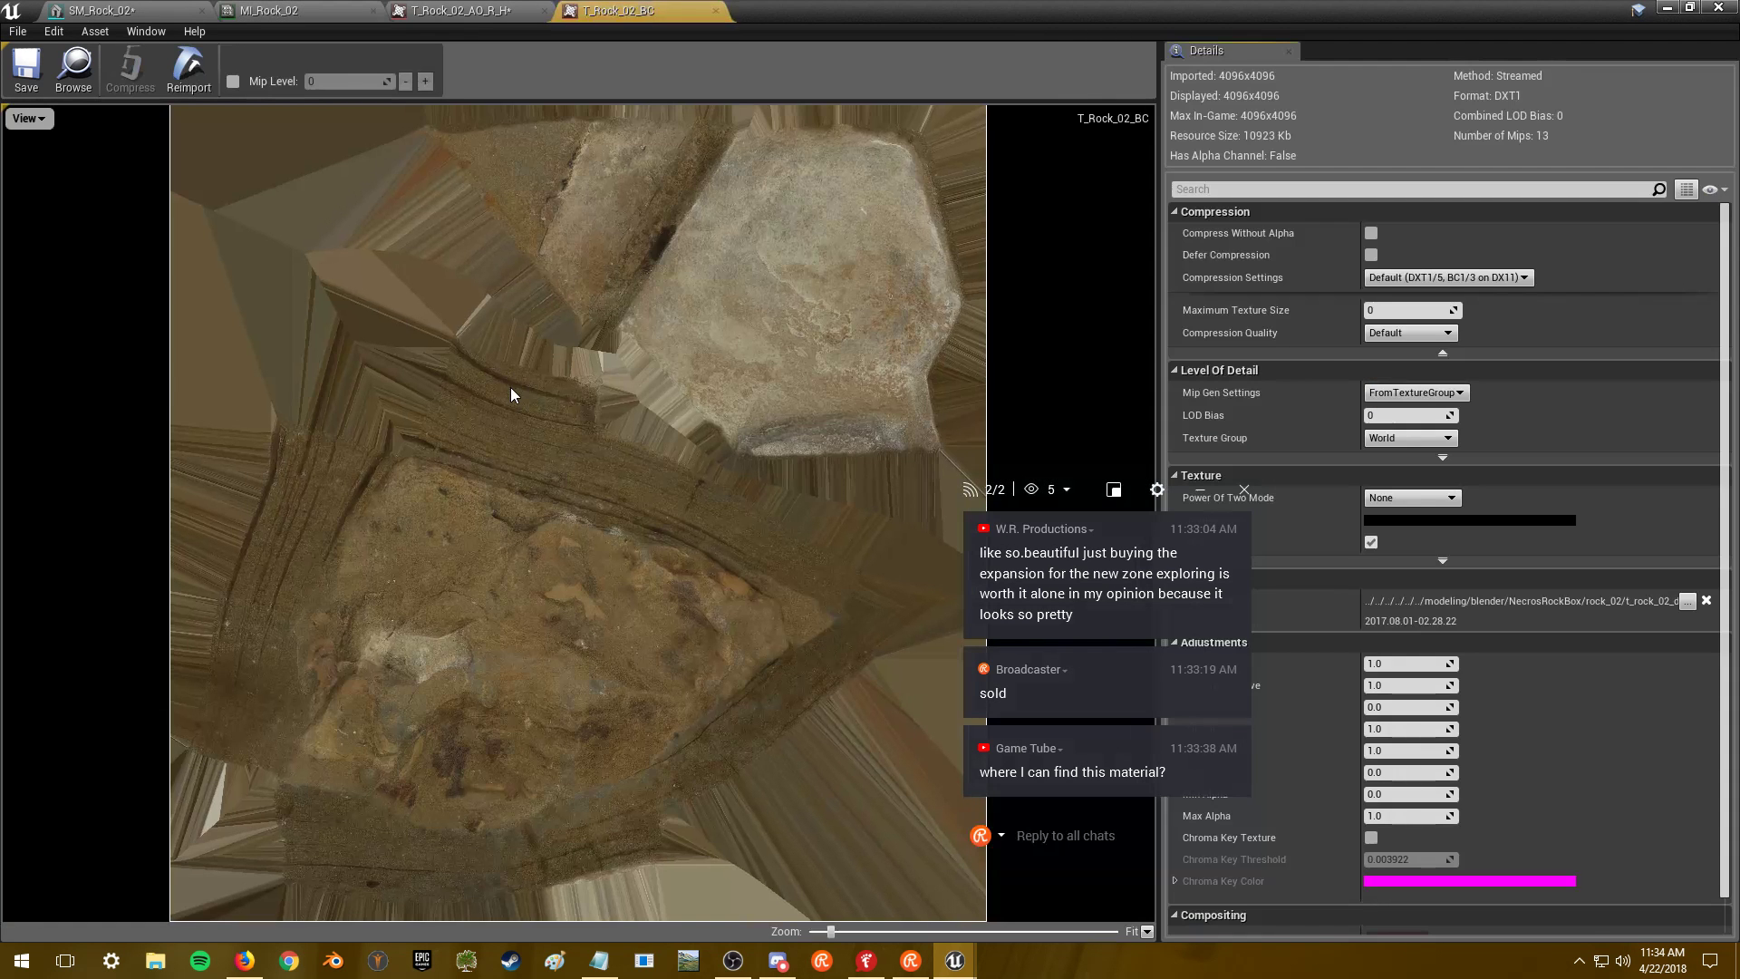
click(1414, 311)
text(2048)
key(Return)
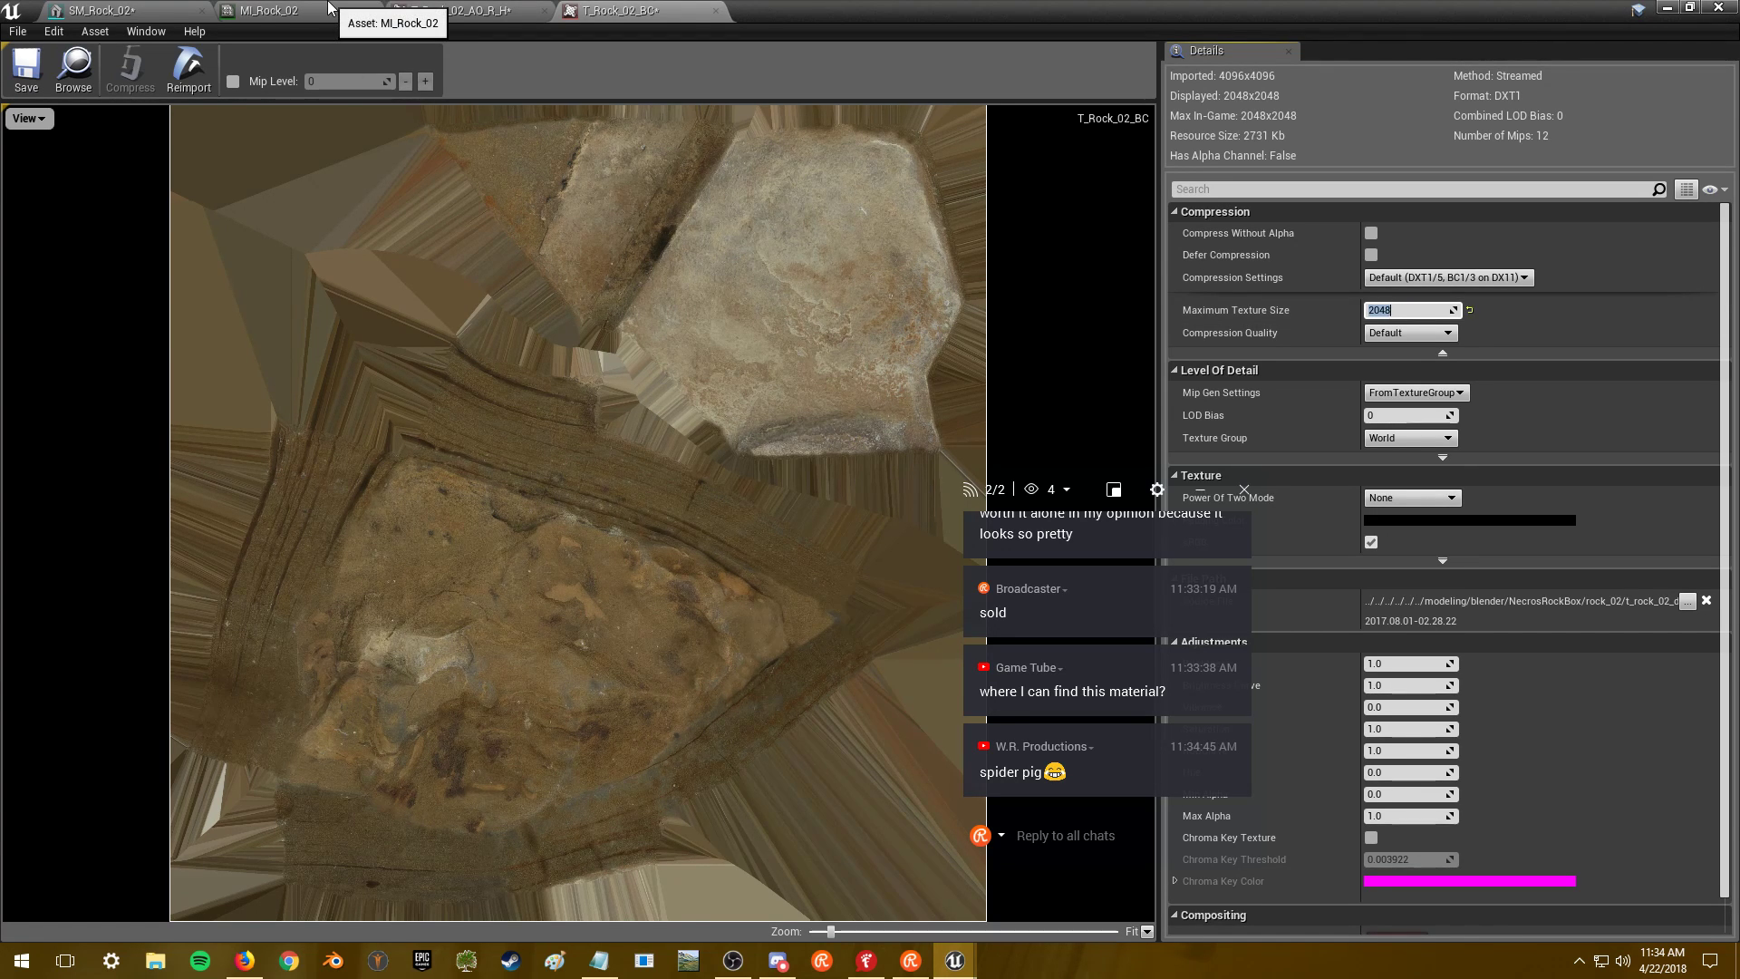
click(329, 9)
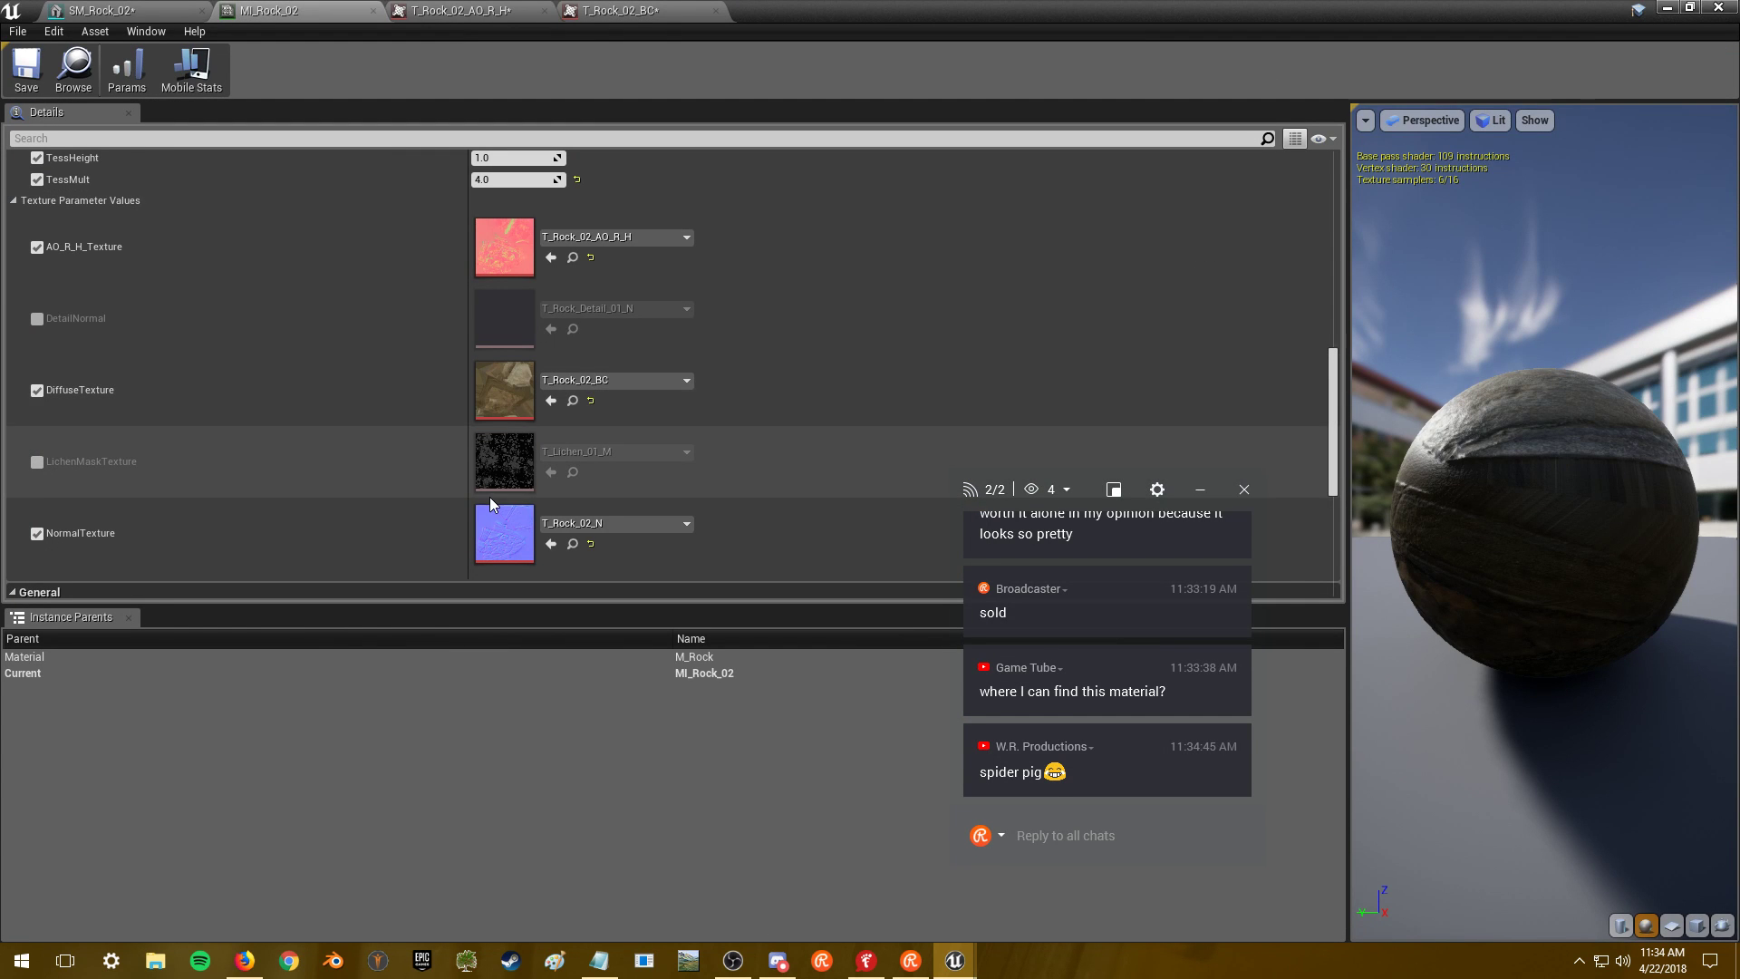
- Cap the T_Rock_02_N normal map at 2048 and save it
double_click(502, 535)
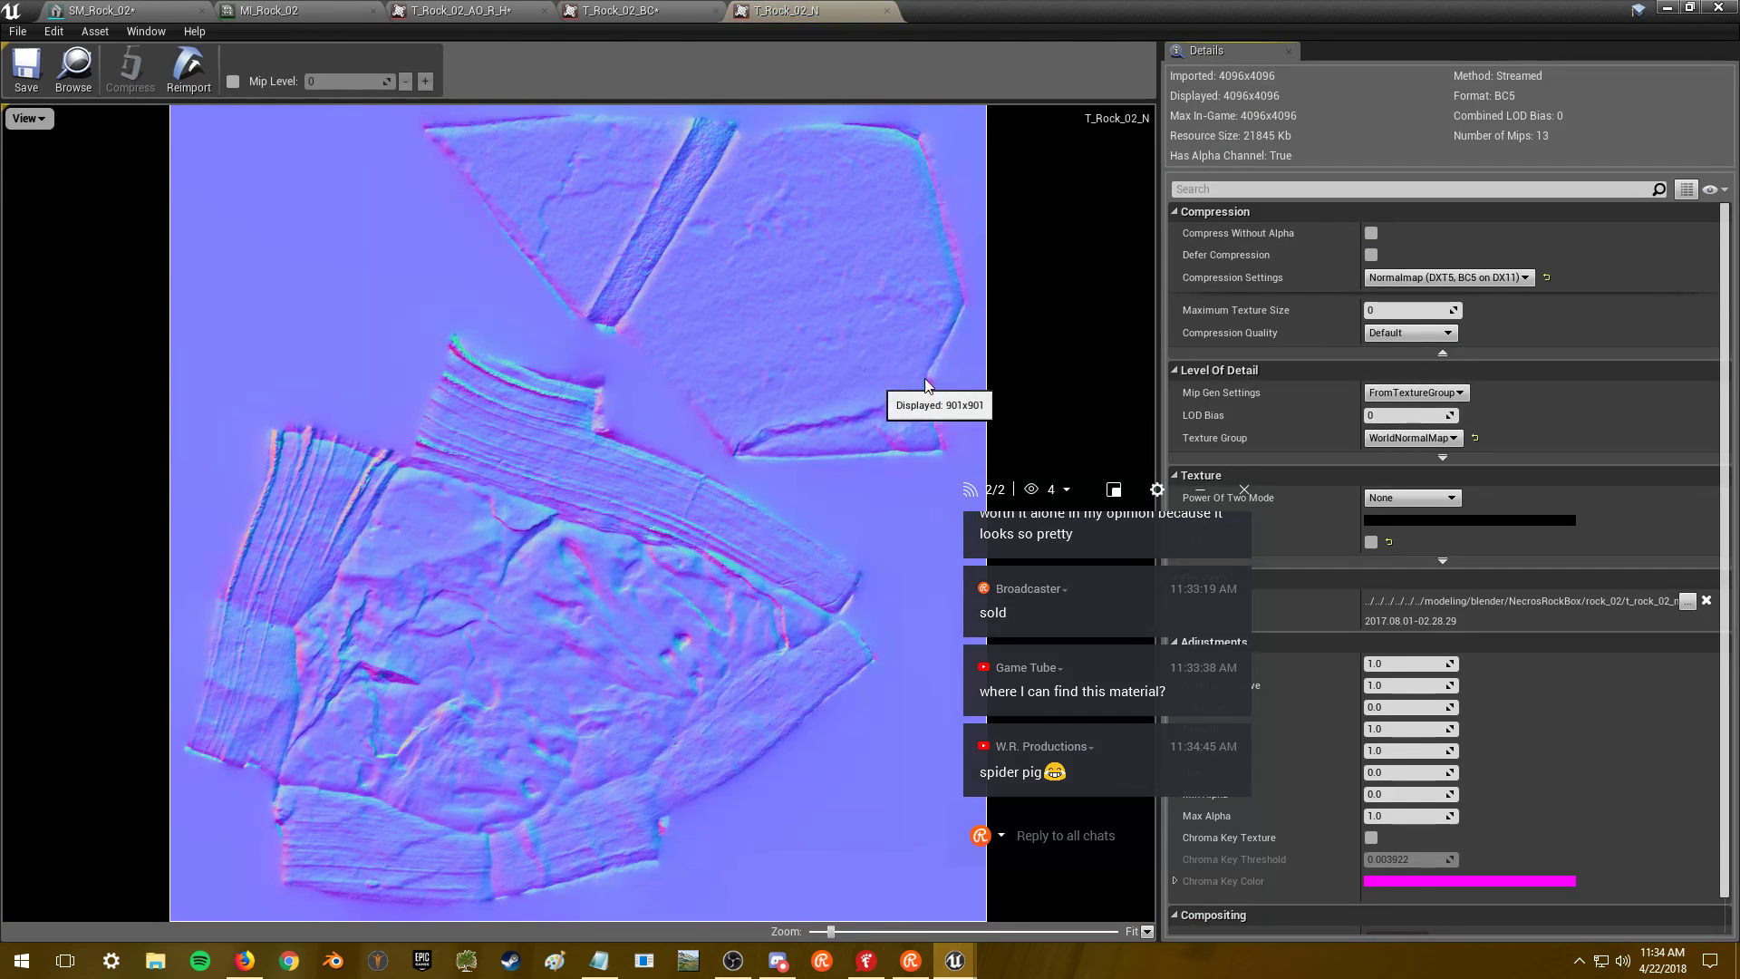
click(1421, 308)
text(2048)
key(Return)
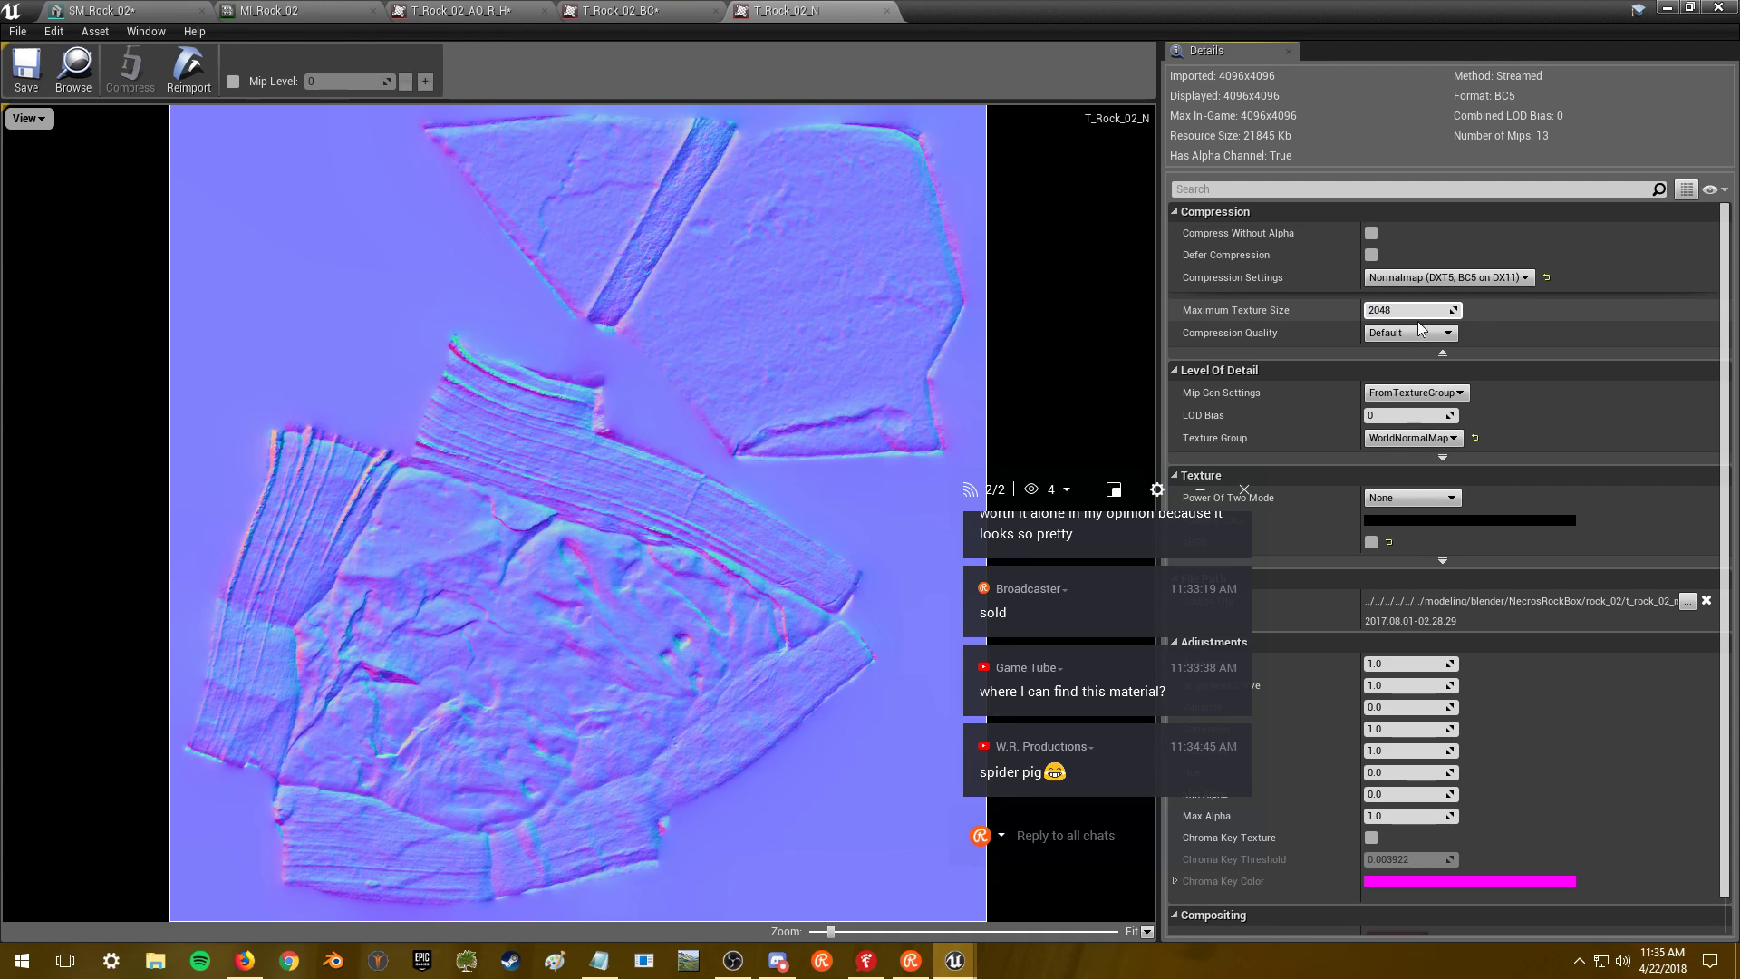
click(26, 87)
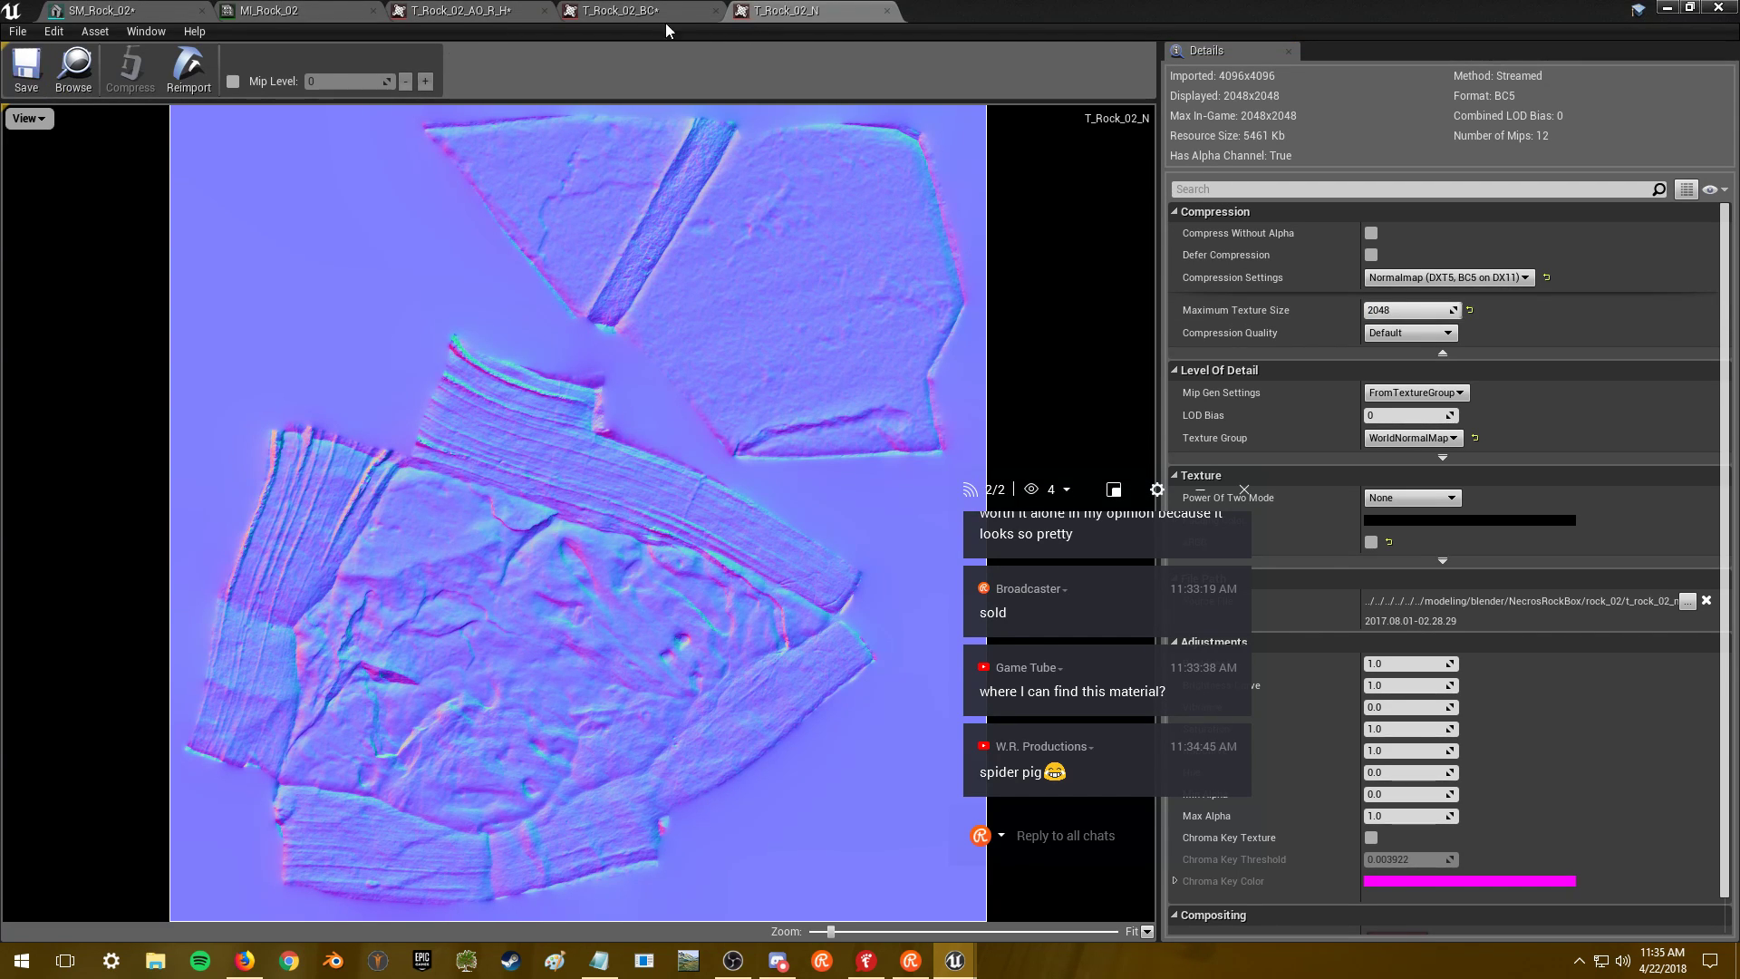
- Close the MI_Rock_02 editor and reopen the SM_Rock_02 static mesh
click(460, 10)
click(269, 10)
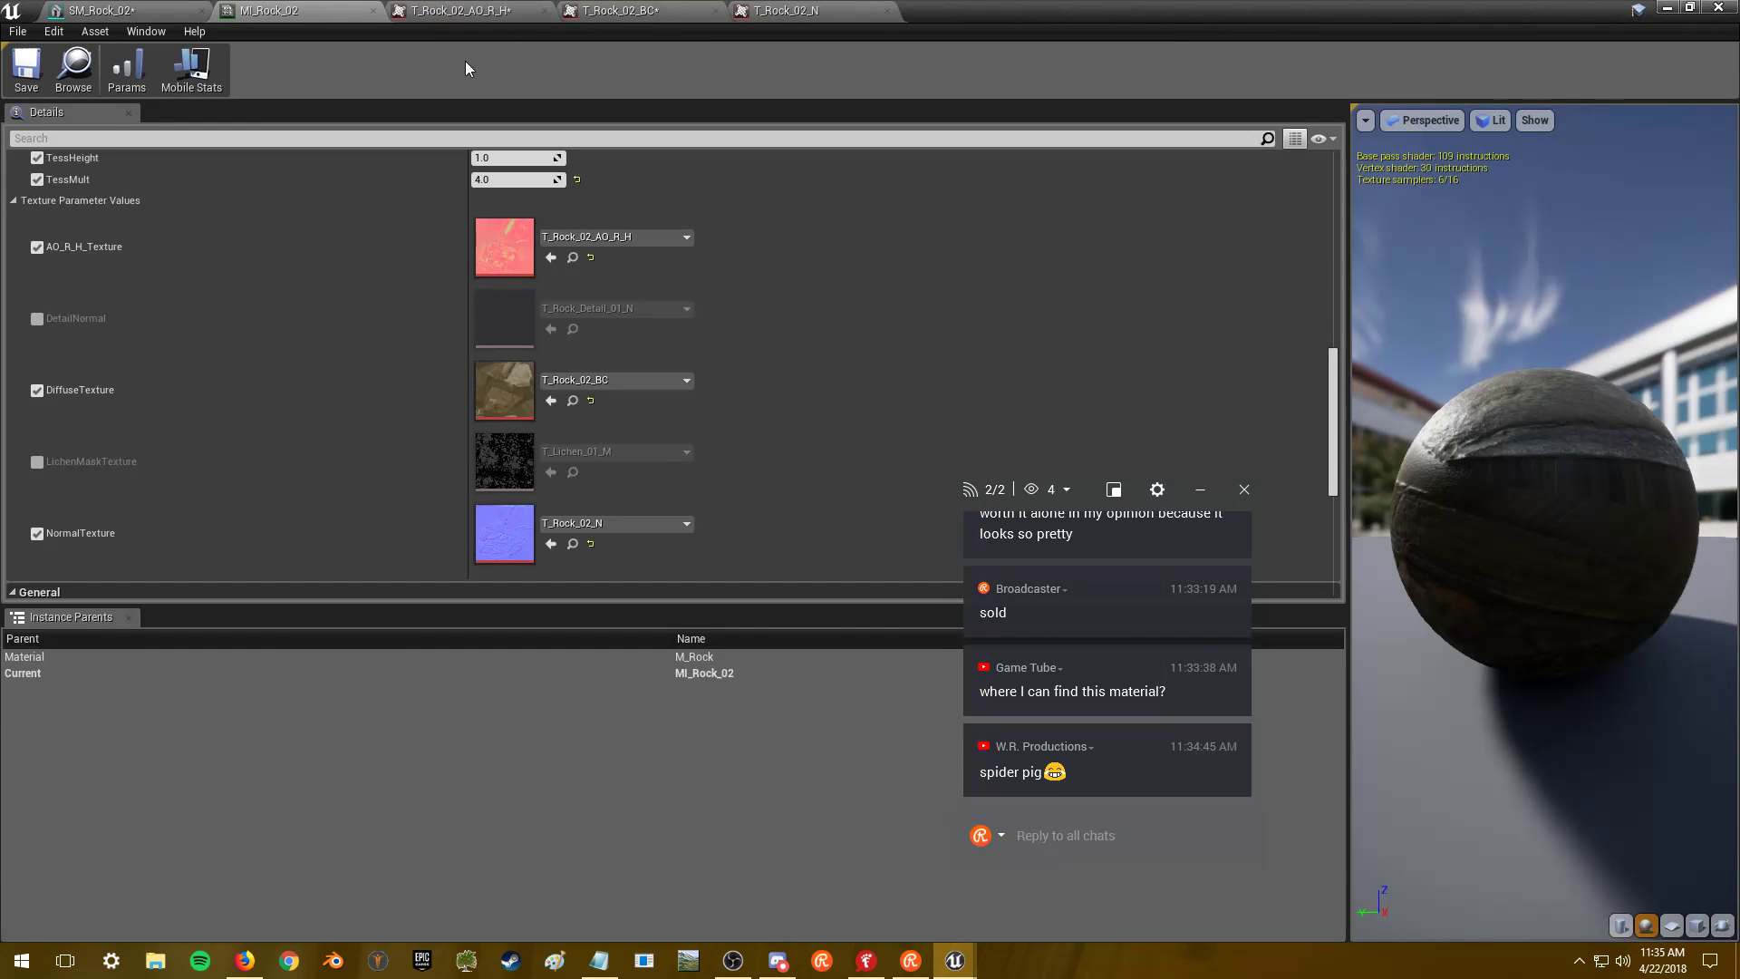
scroll(517, 384, down, 5)
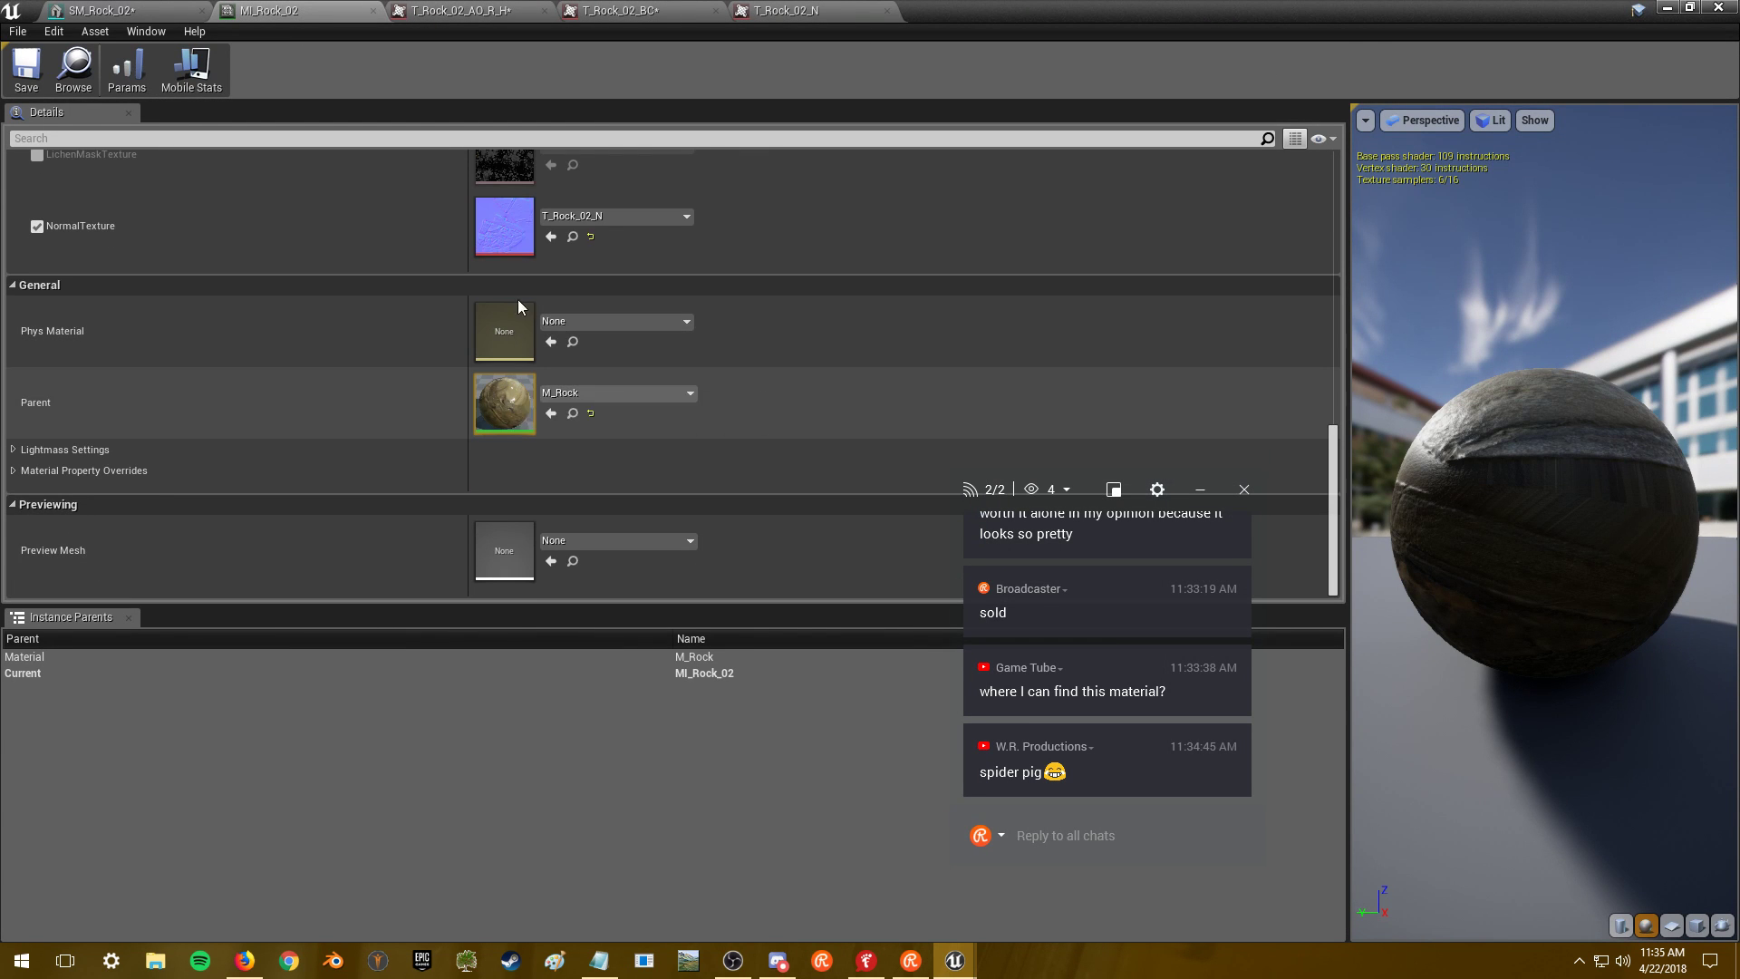
scroll(435, 241, up, 2)
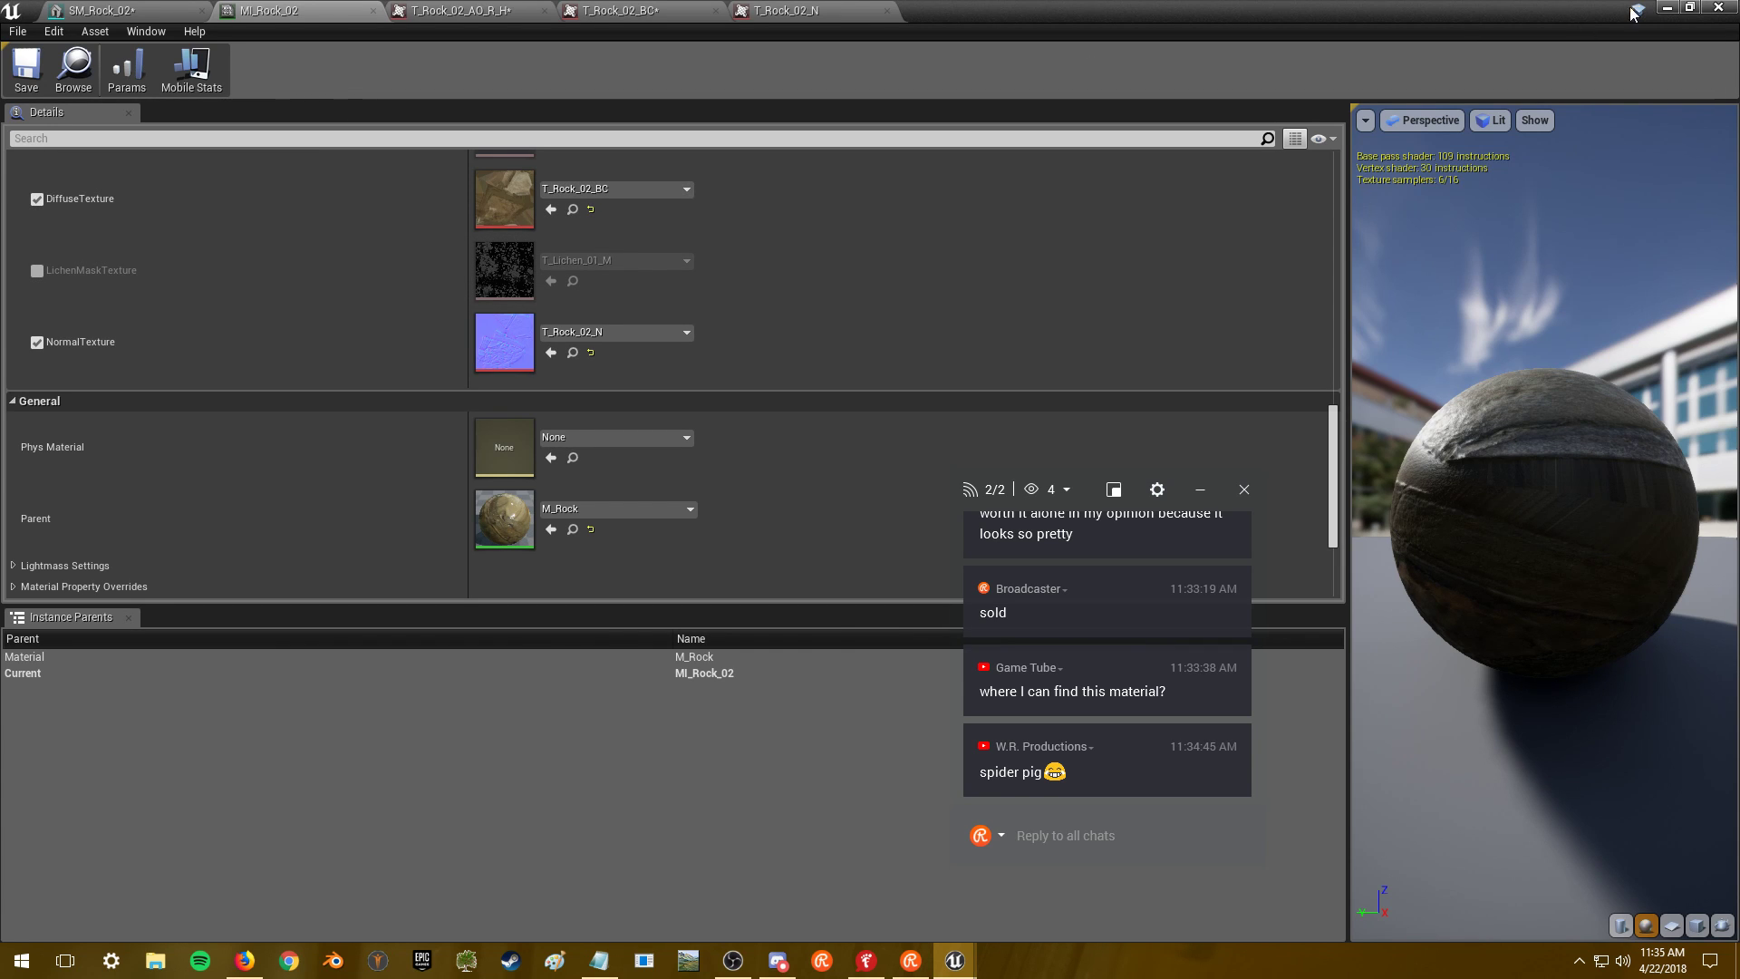
click(1666, 7)
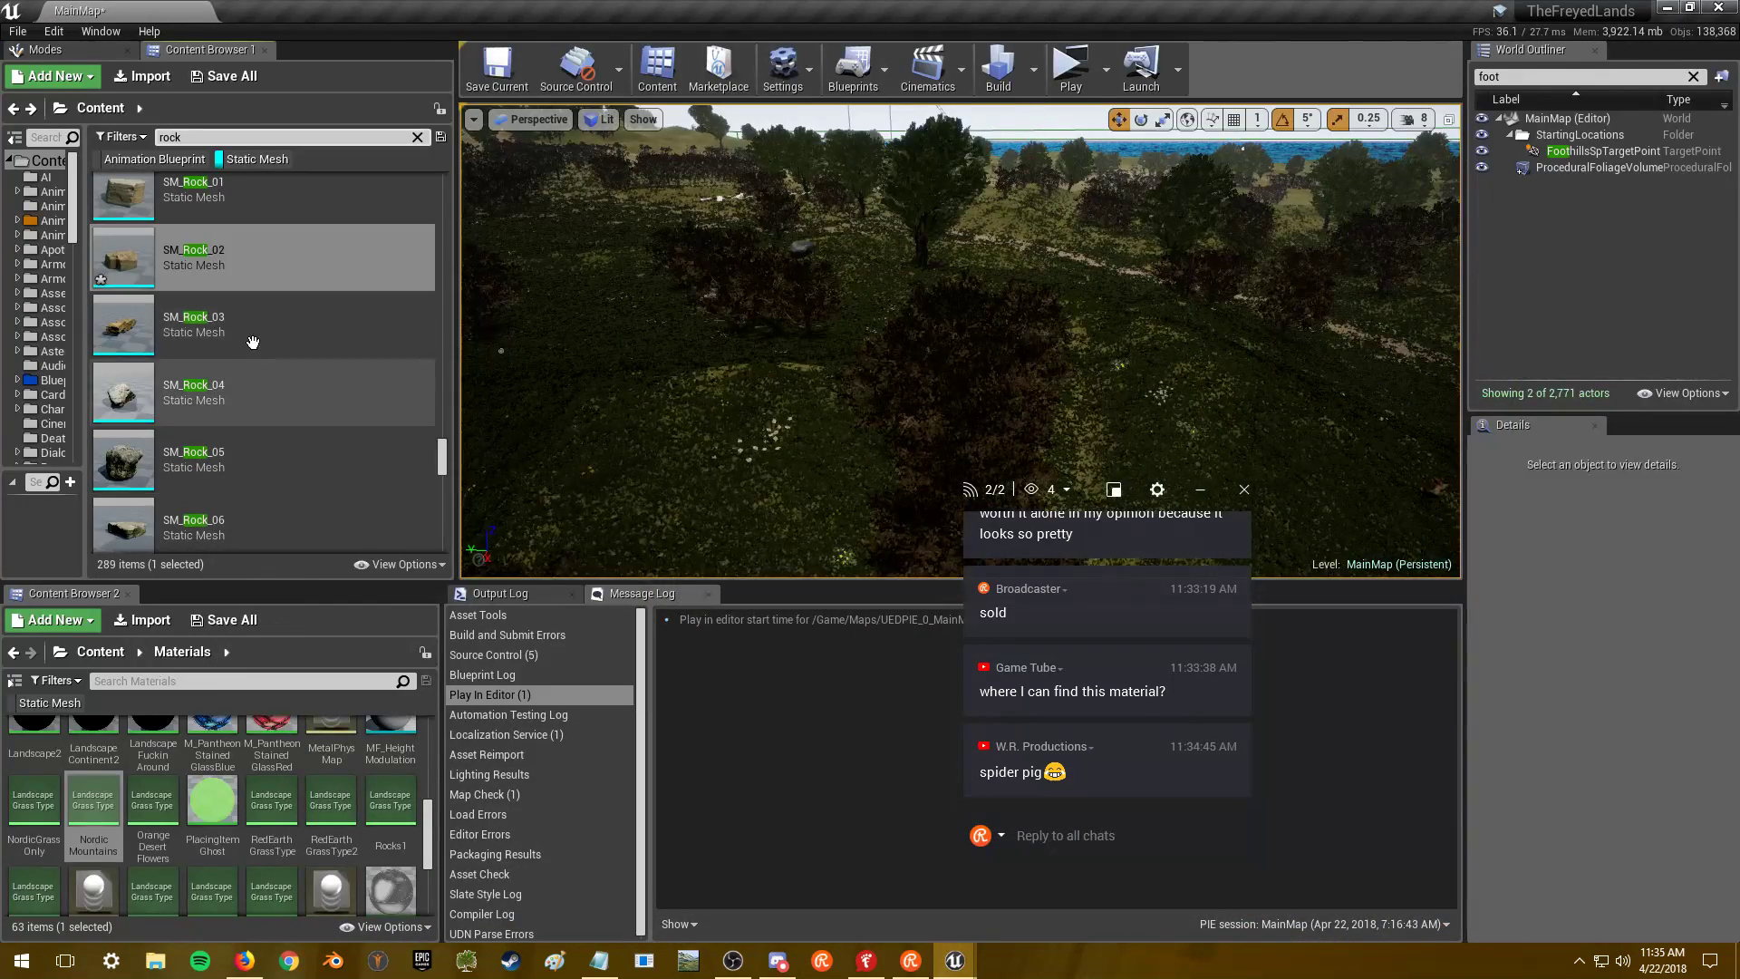
double_click(181, 427)
click(75, 72)
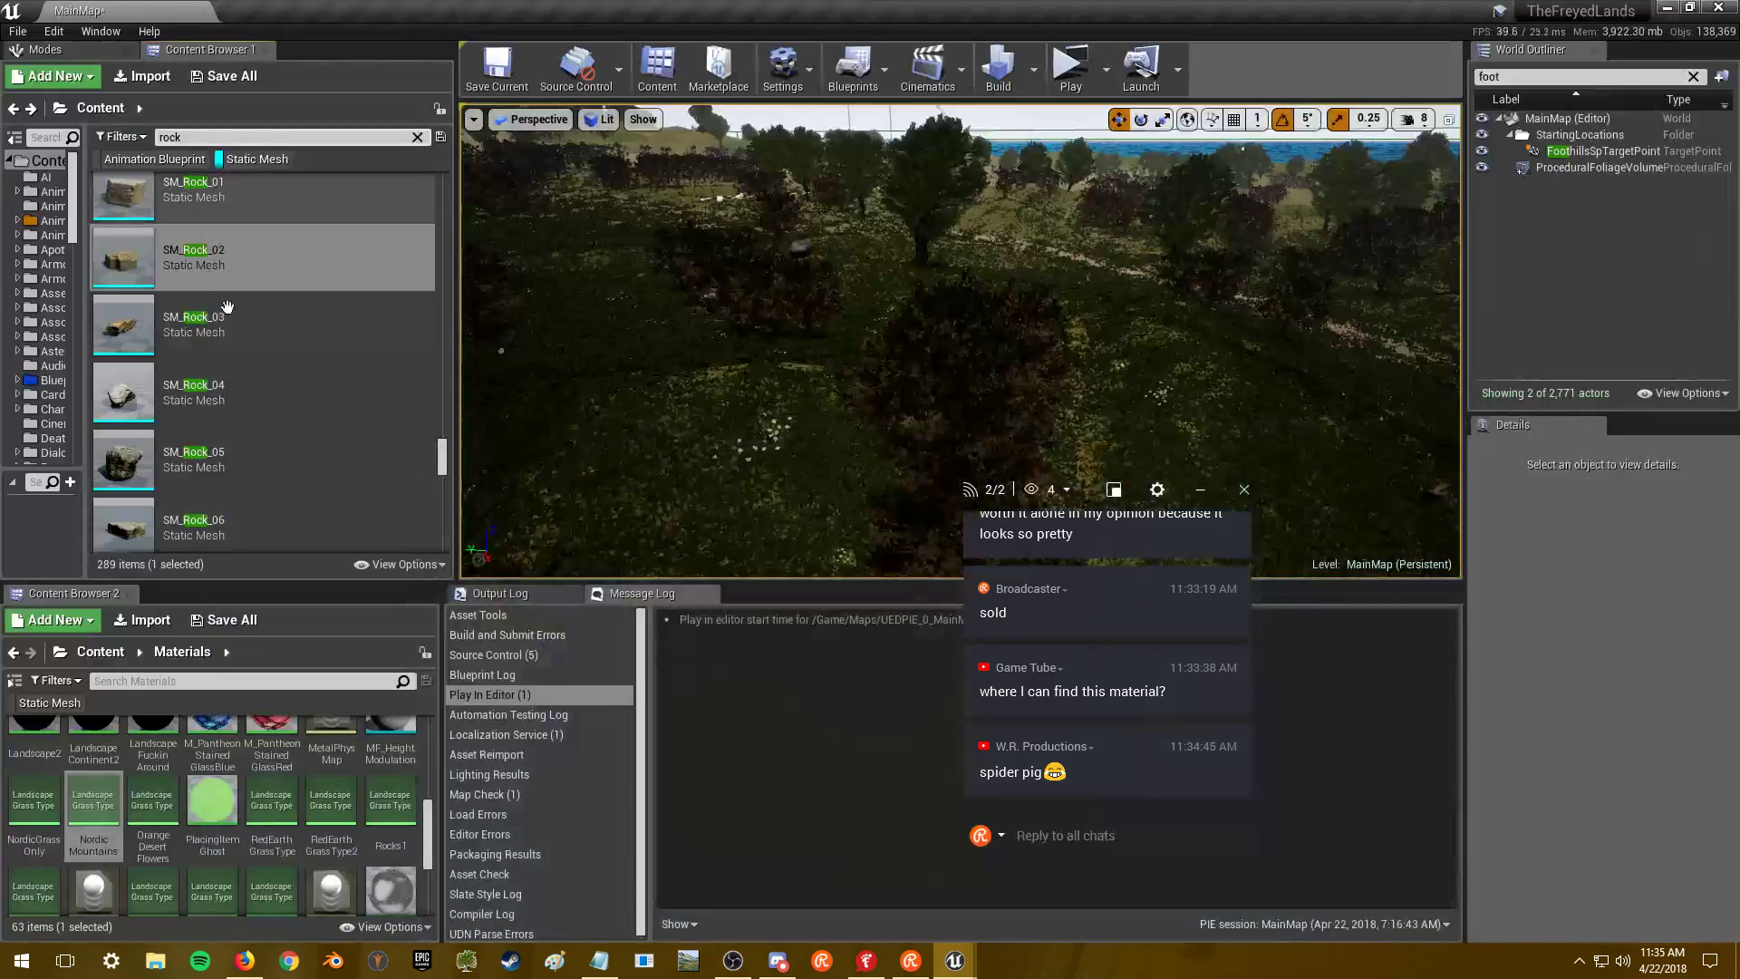
- Orbit out around SM_Rock_03, close its editor, and Save All selected content
double_click(226, 309)
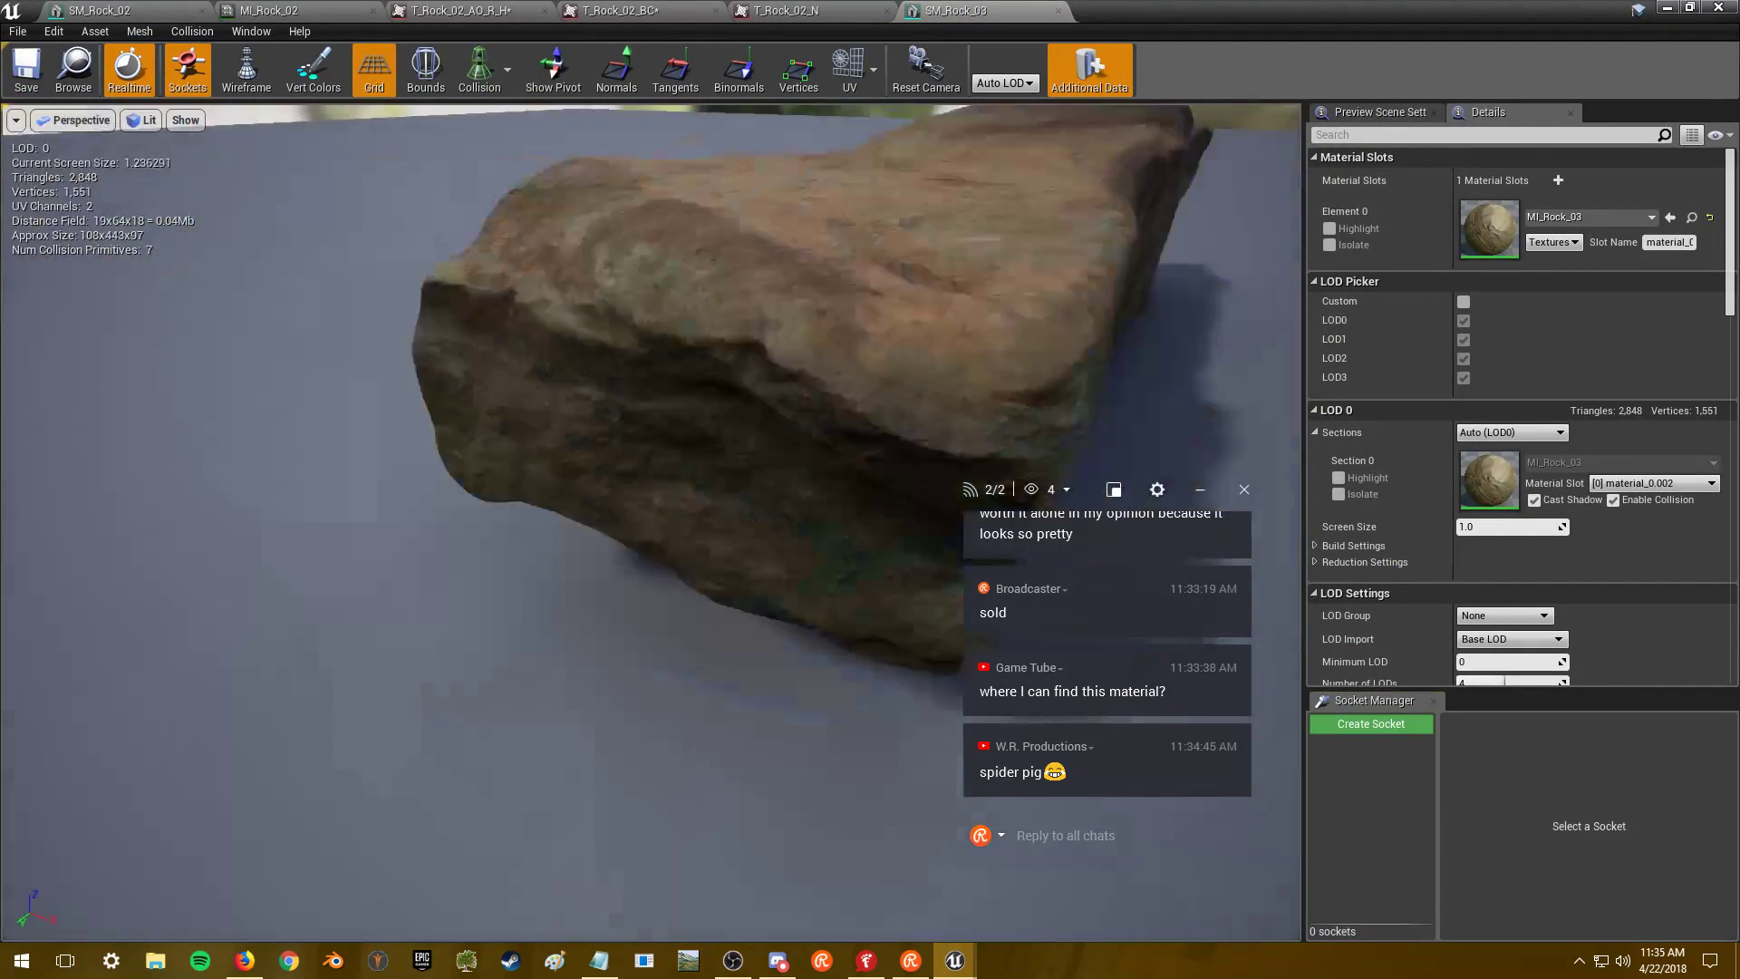
drag(313, 318, 149, 385)
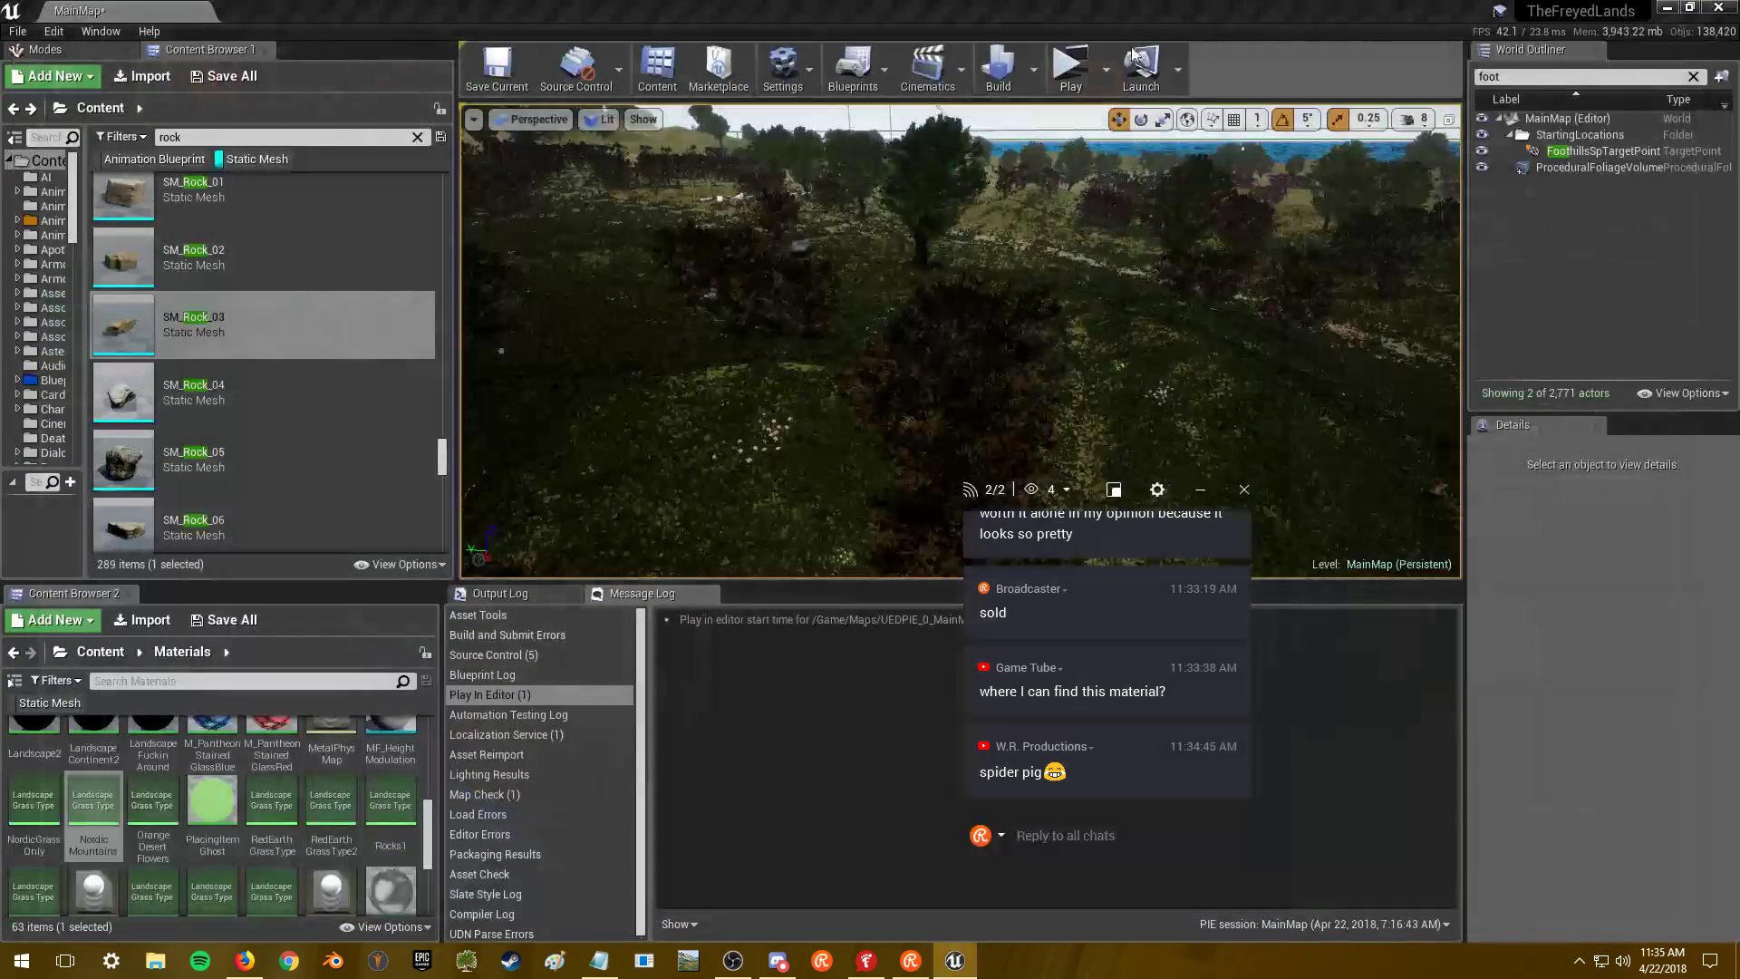
click(1720, 7)
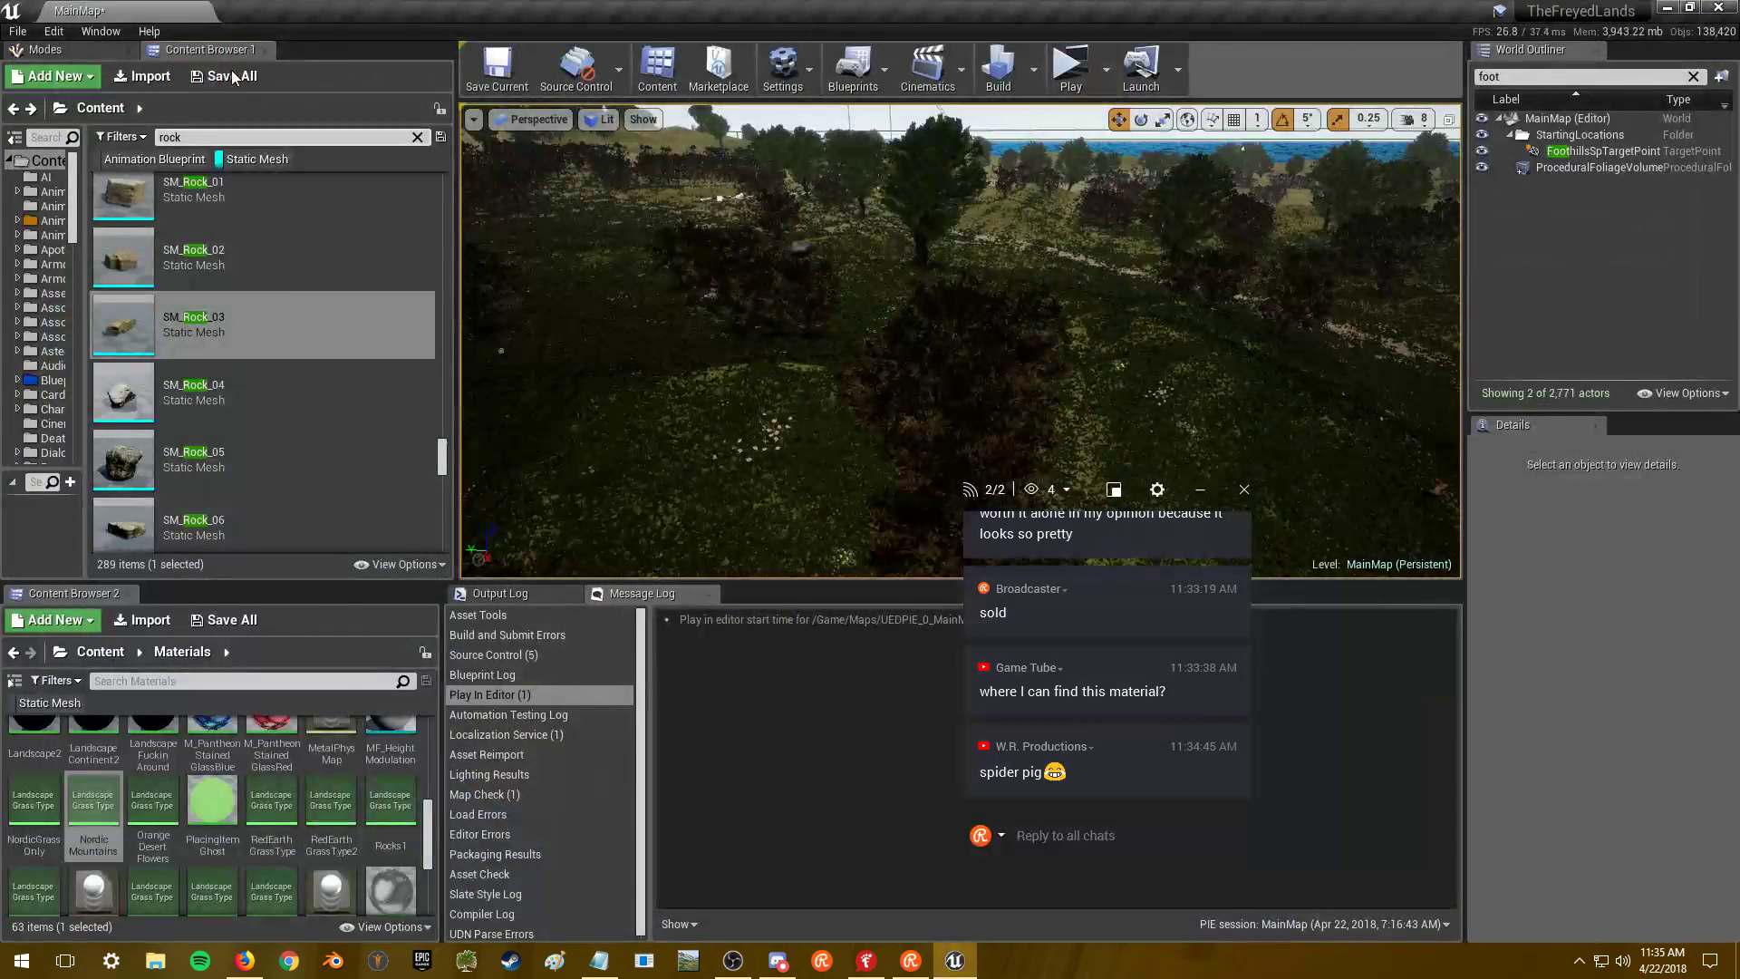
click(233, 76)
click(1019, 649)
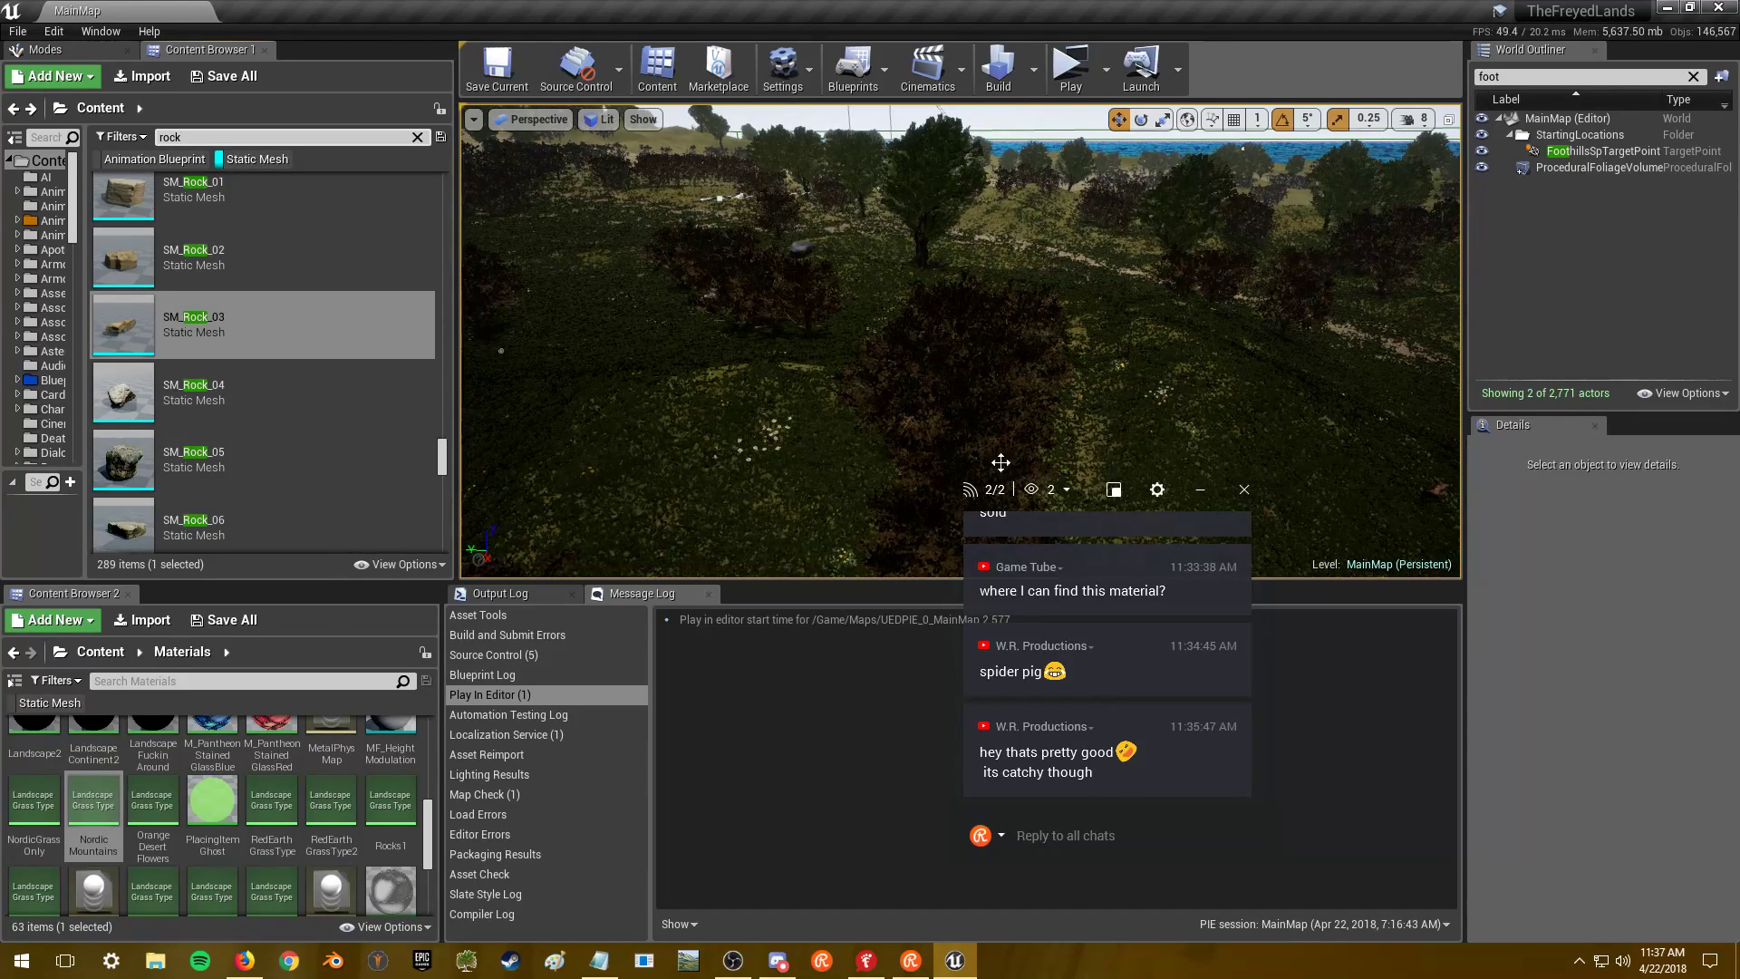
mouse_move(285, 339)
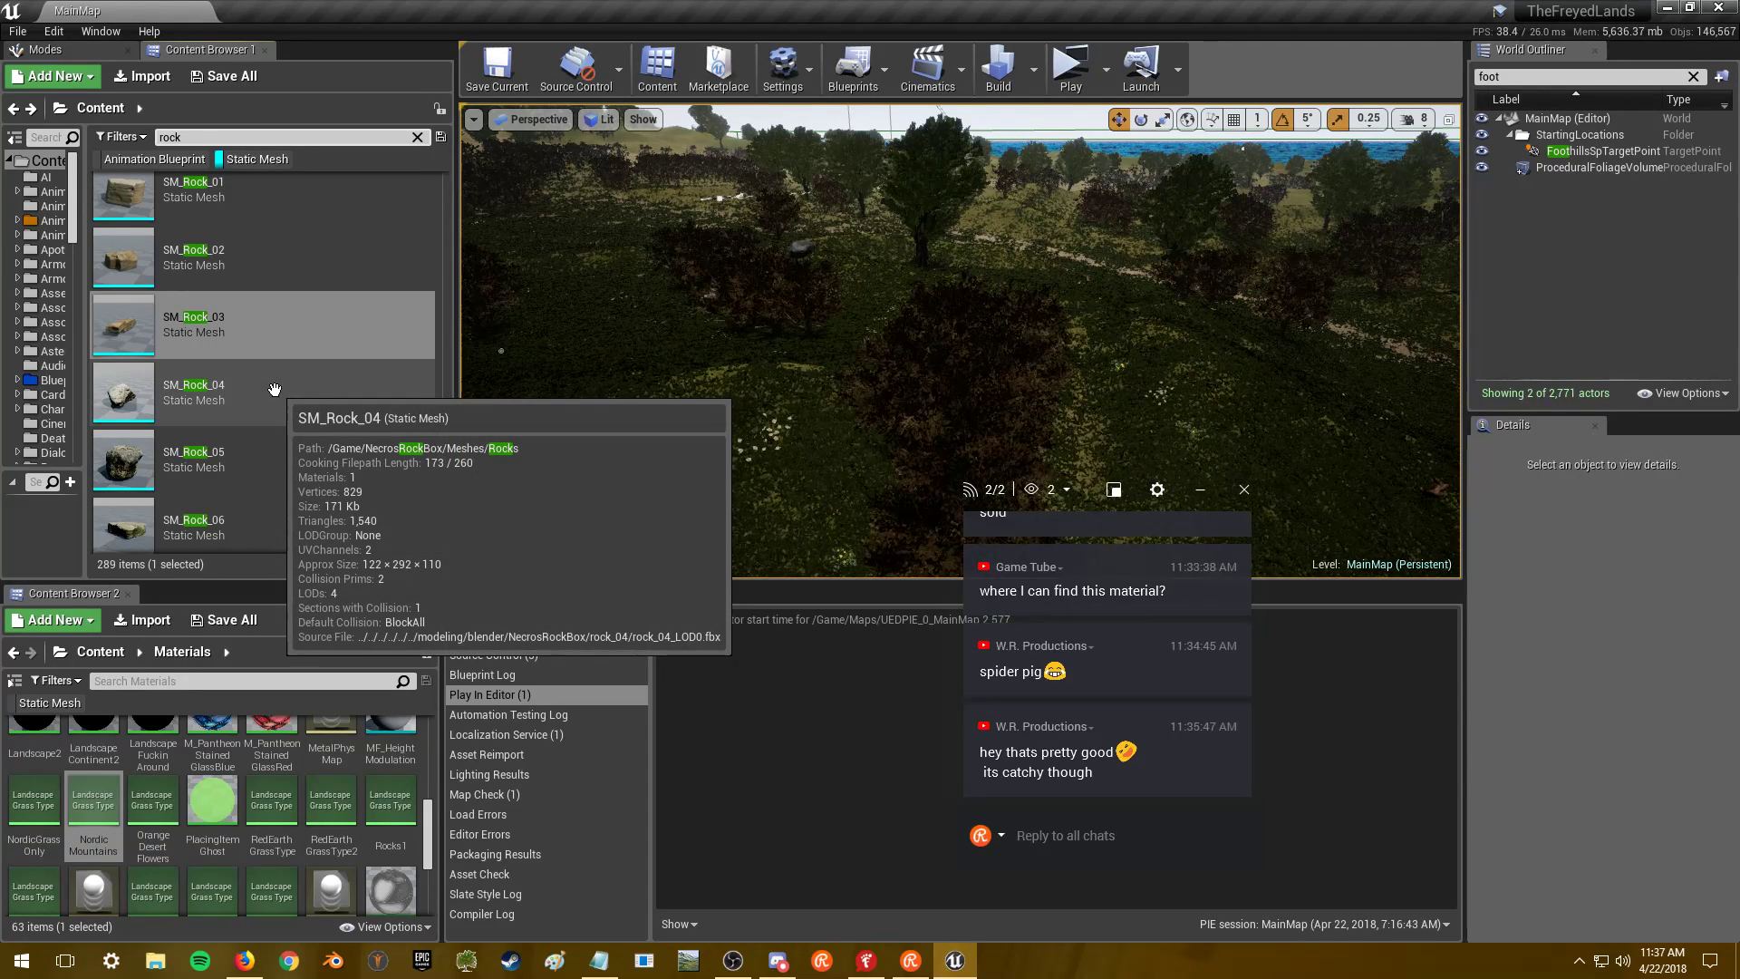
- Open SM_Rock_04 and orbit around the rock before returning to the level editor
double_click(274, 390)
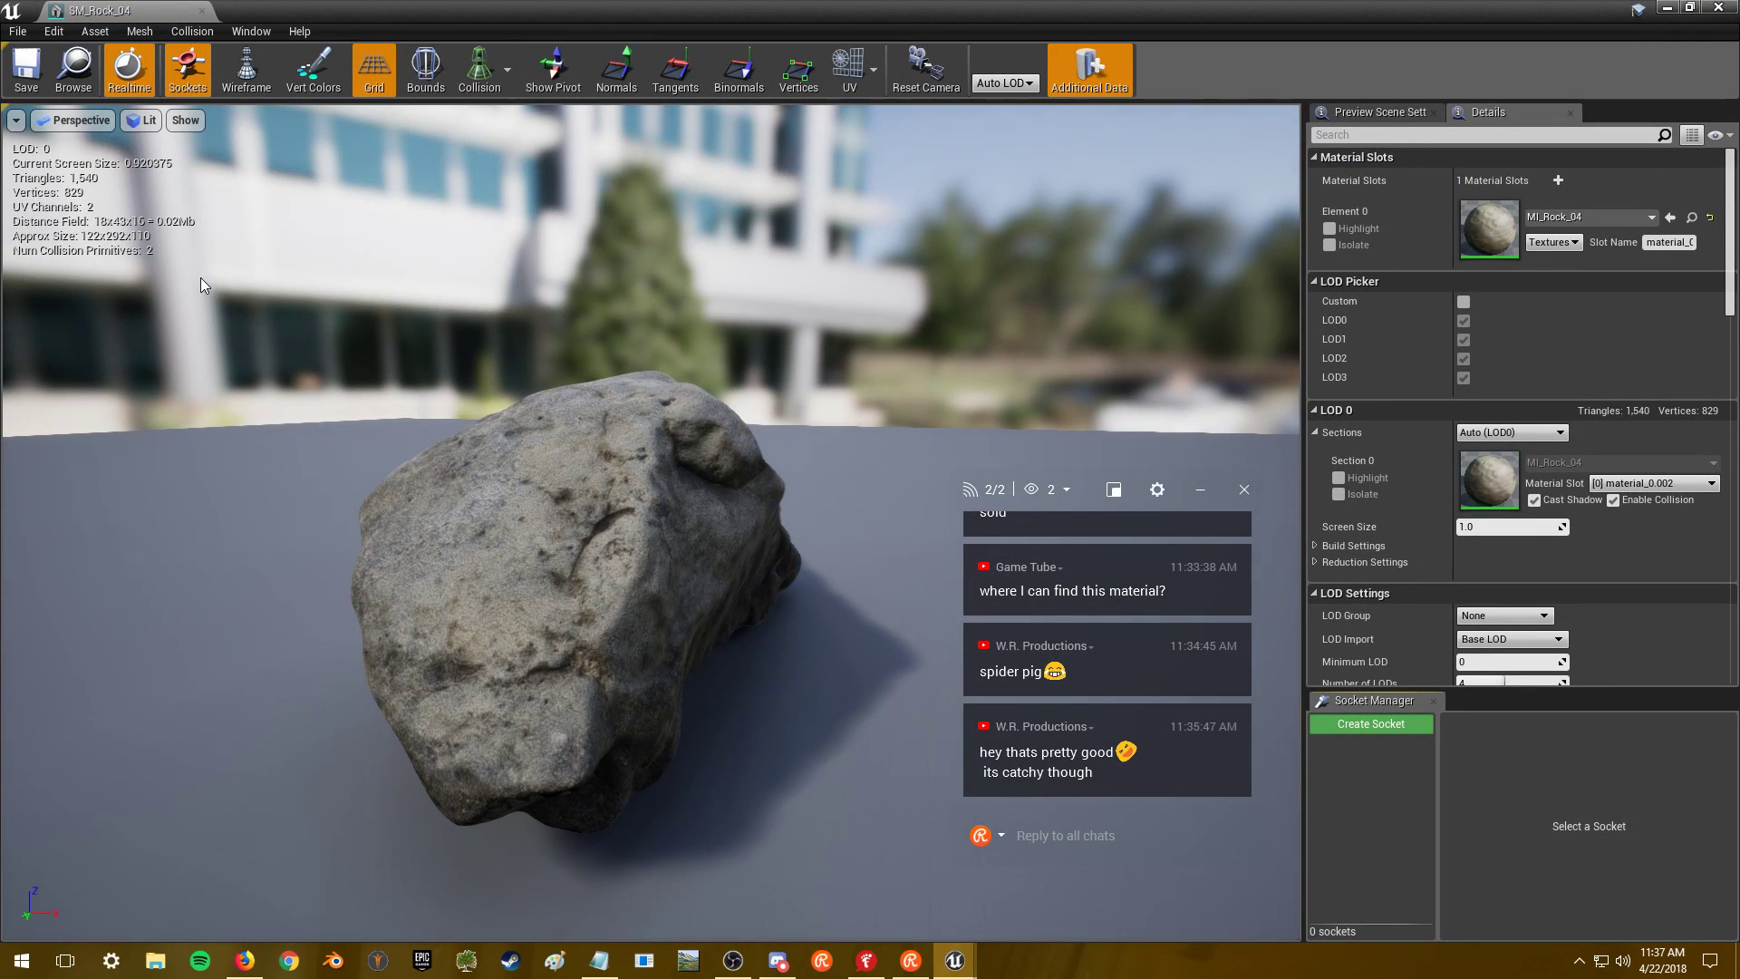
drag(417, 426, 417, 425)
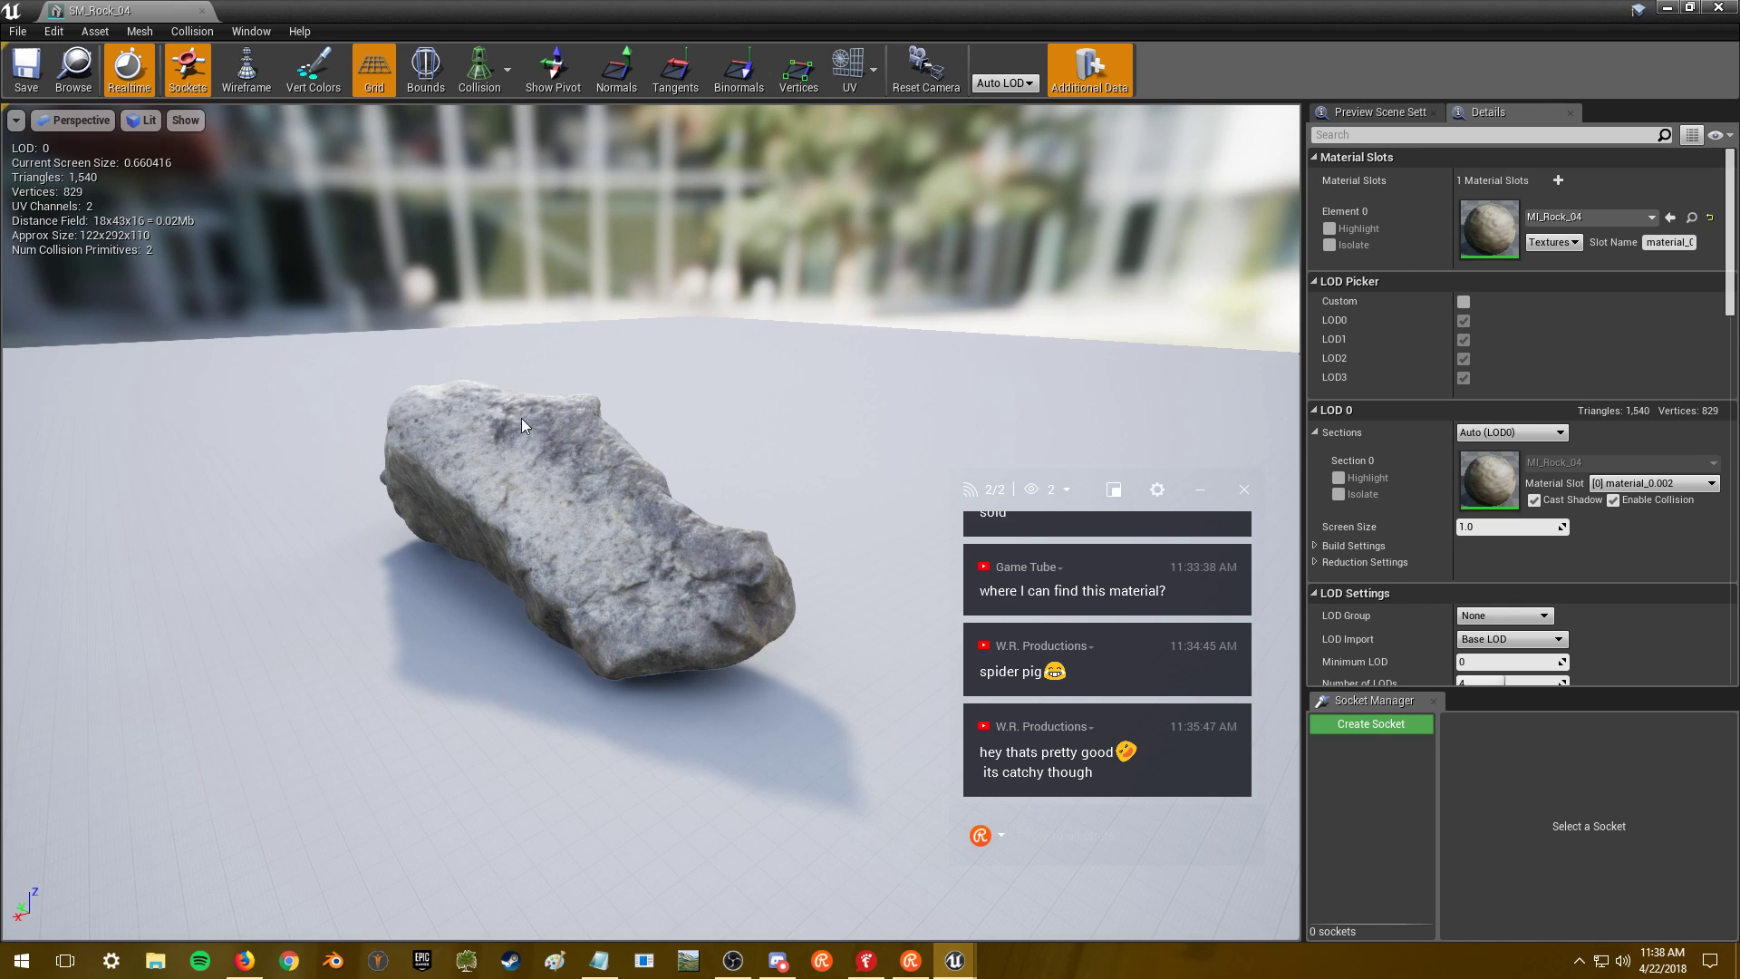
key(alt+Tab)
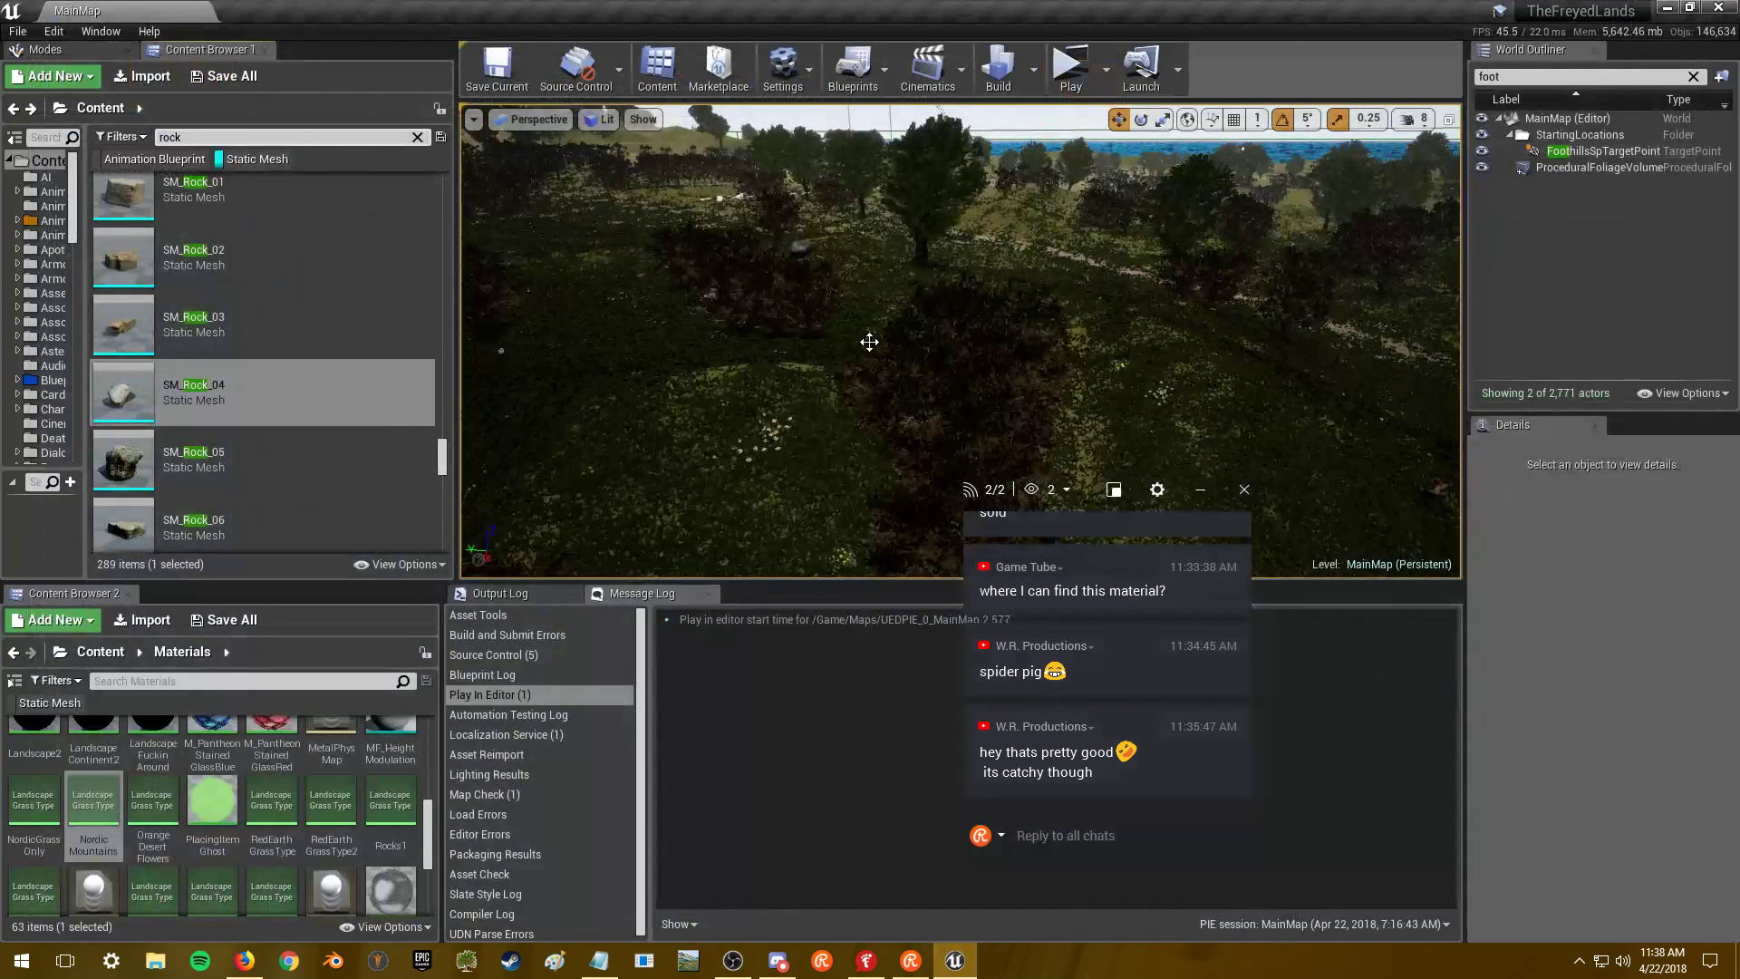
- Reopen SM_Rock_04 and open its MI_Rock_04 material instance
double_click(310, 408)
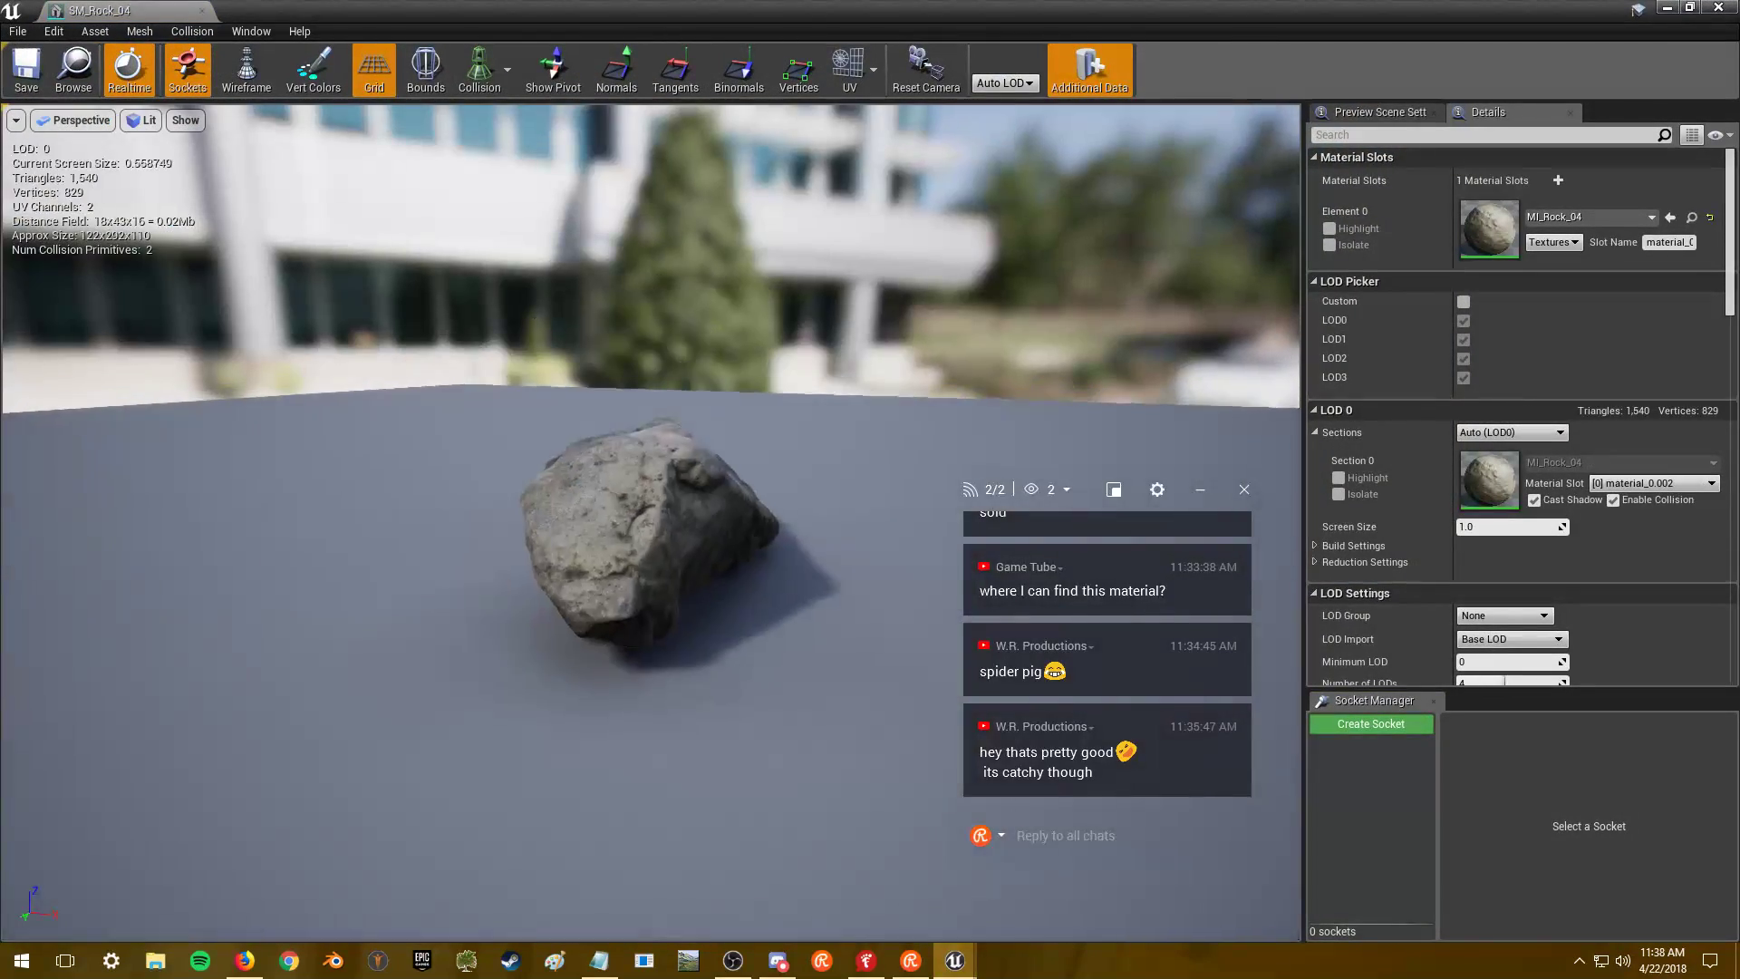
scroll(634, 544, up, 5)
double_click(1490, 228)
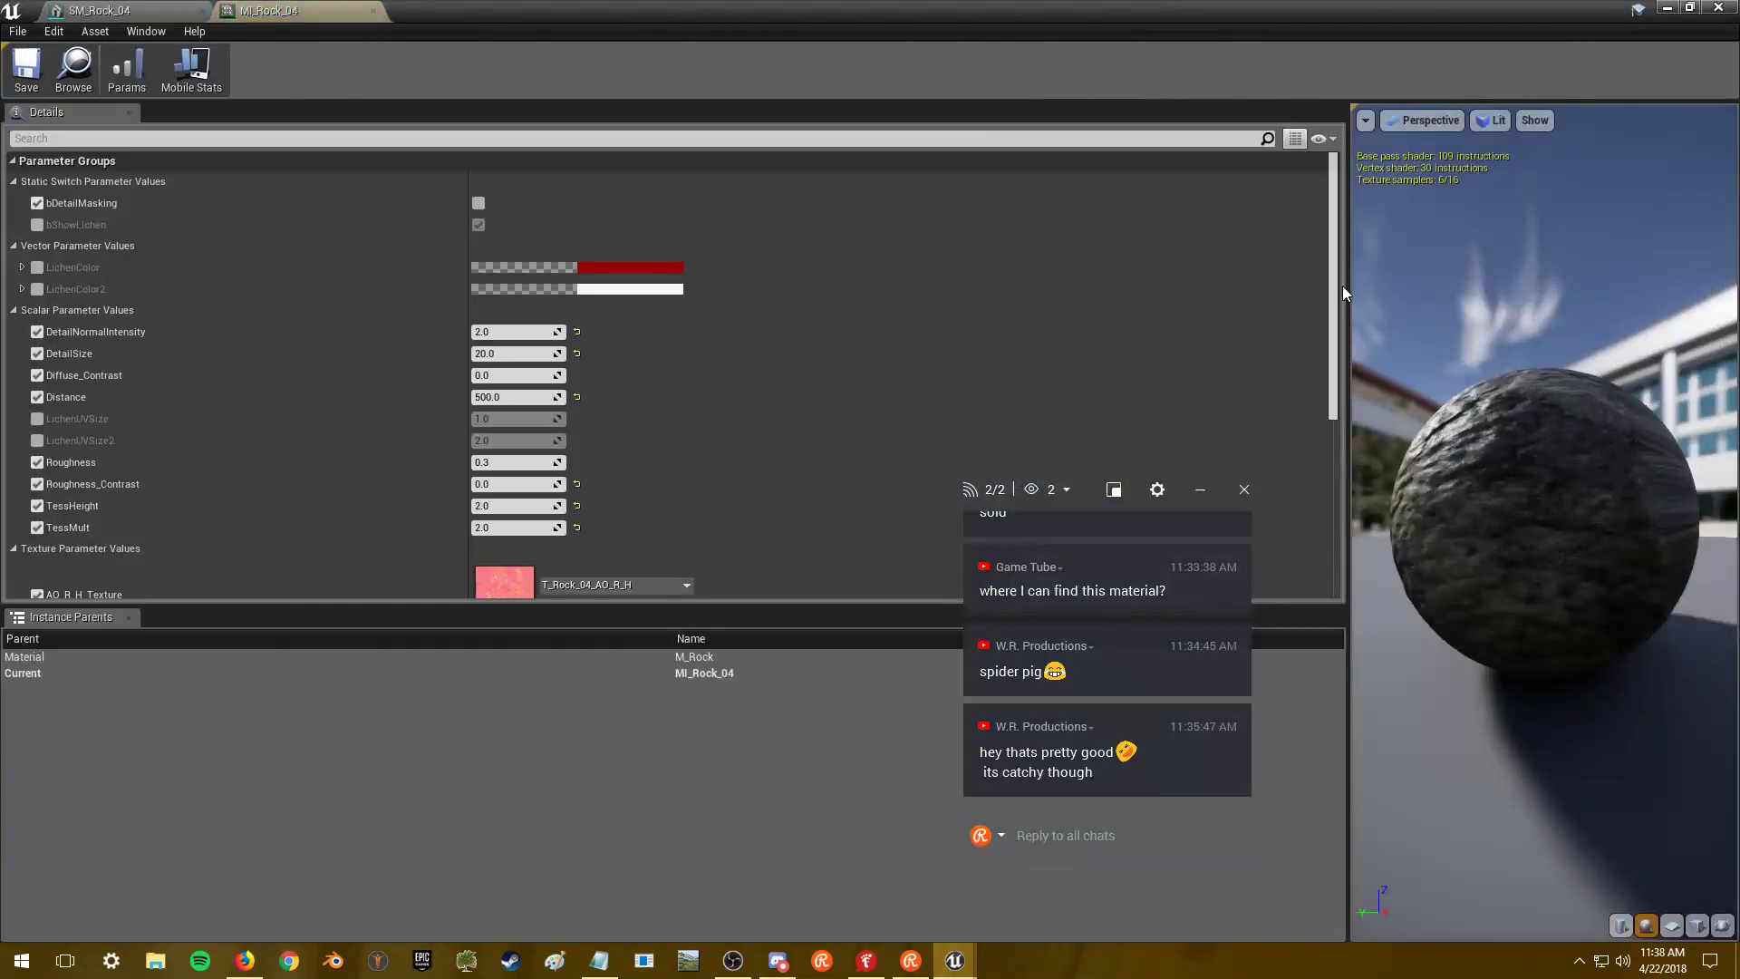
- Set the T_Rock_04_AO_R_H and T_Rock_04_BC maximum texture sizes to 2048
scroll(834, 399, down, 6)
double_click(491, 254)
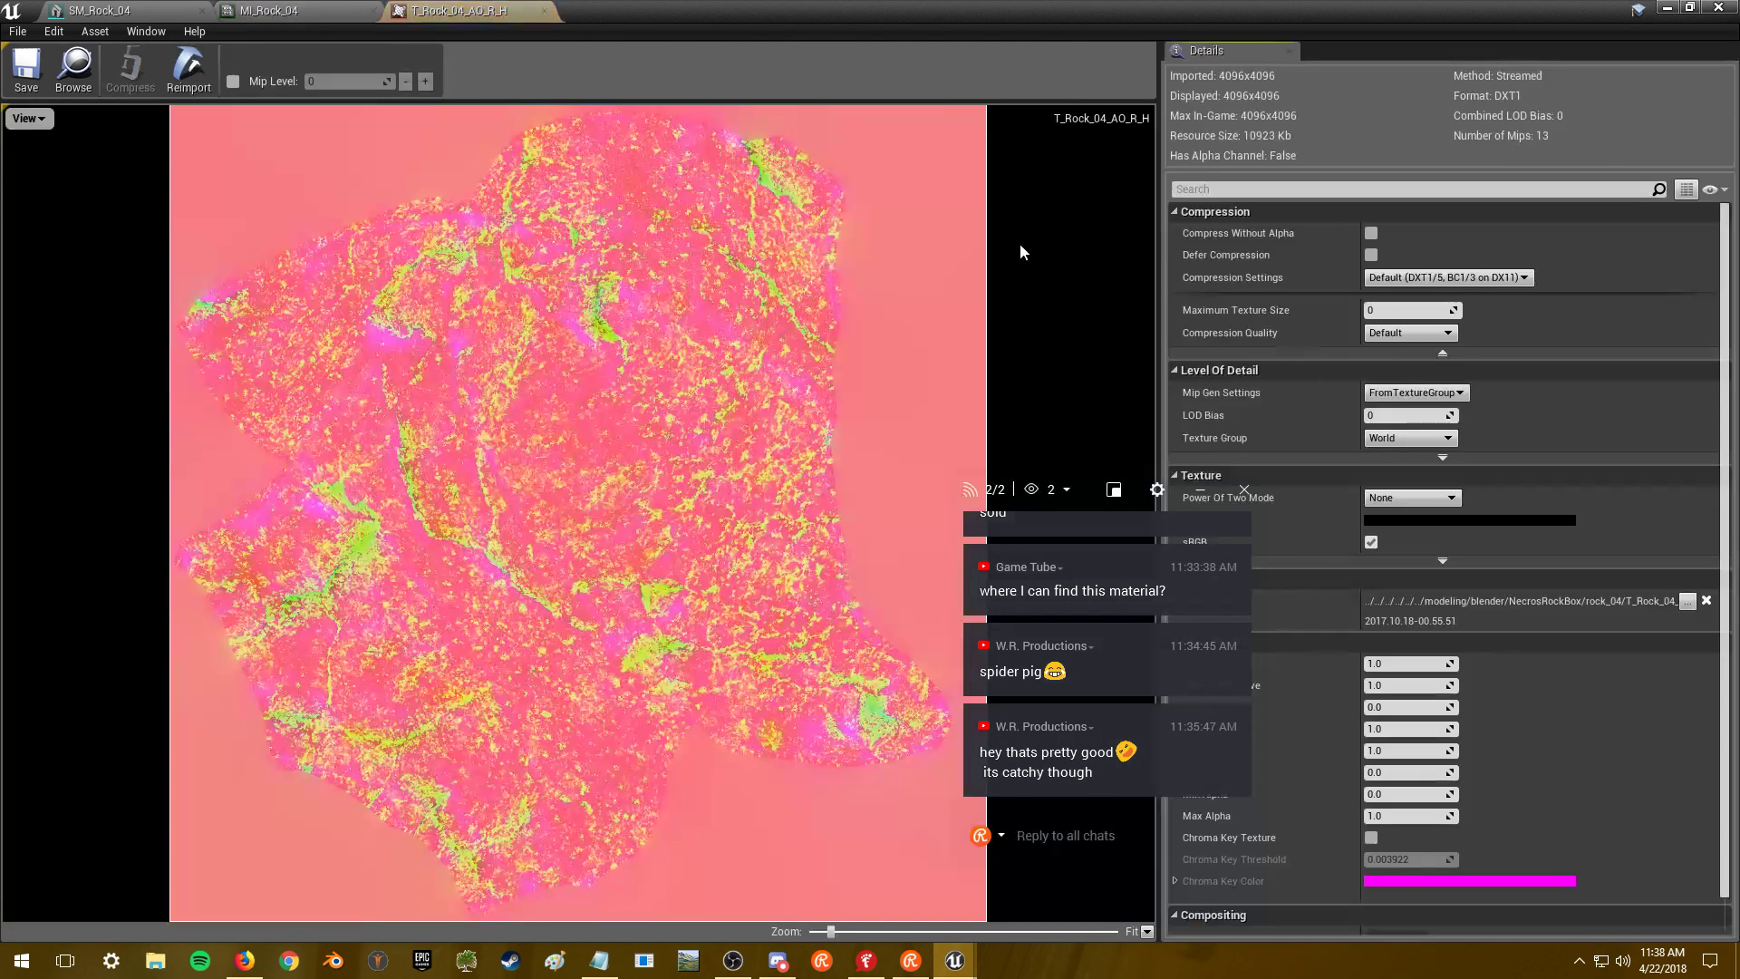
text(2048)
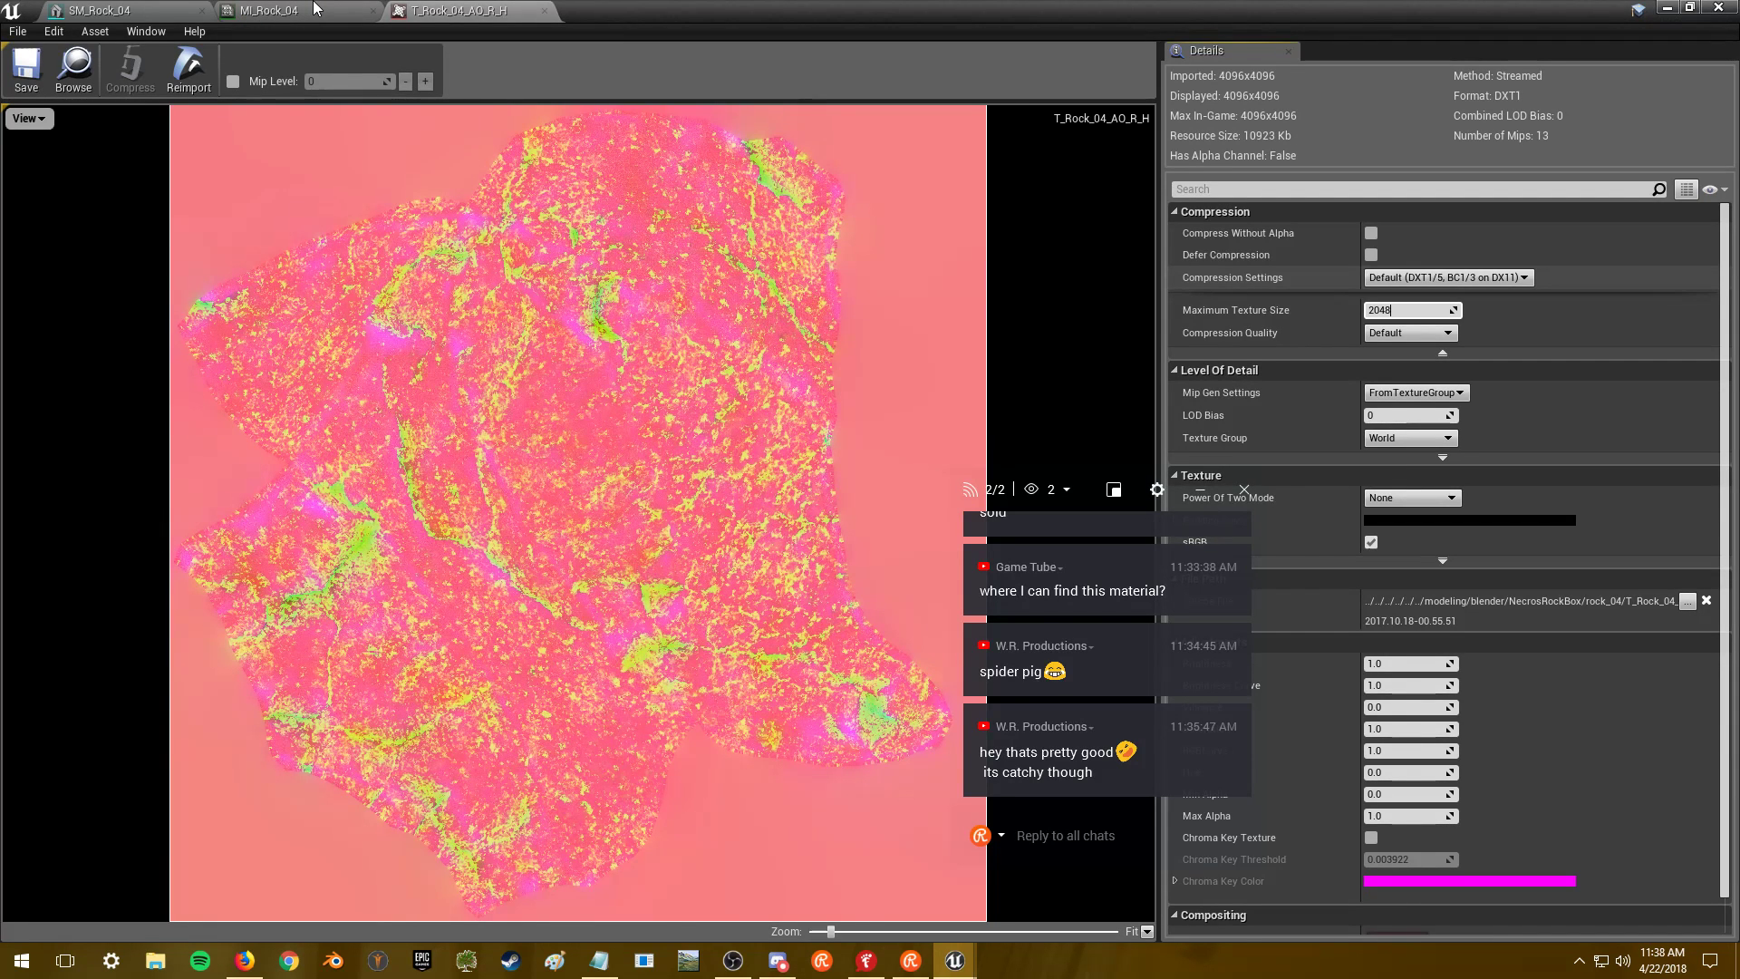
key(Return)
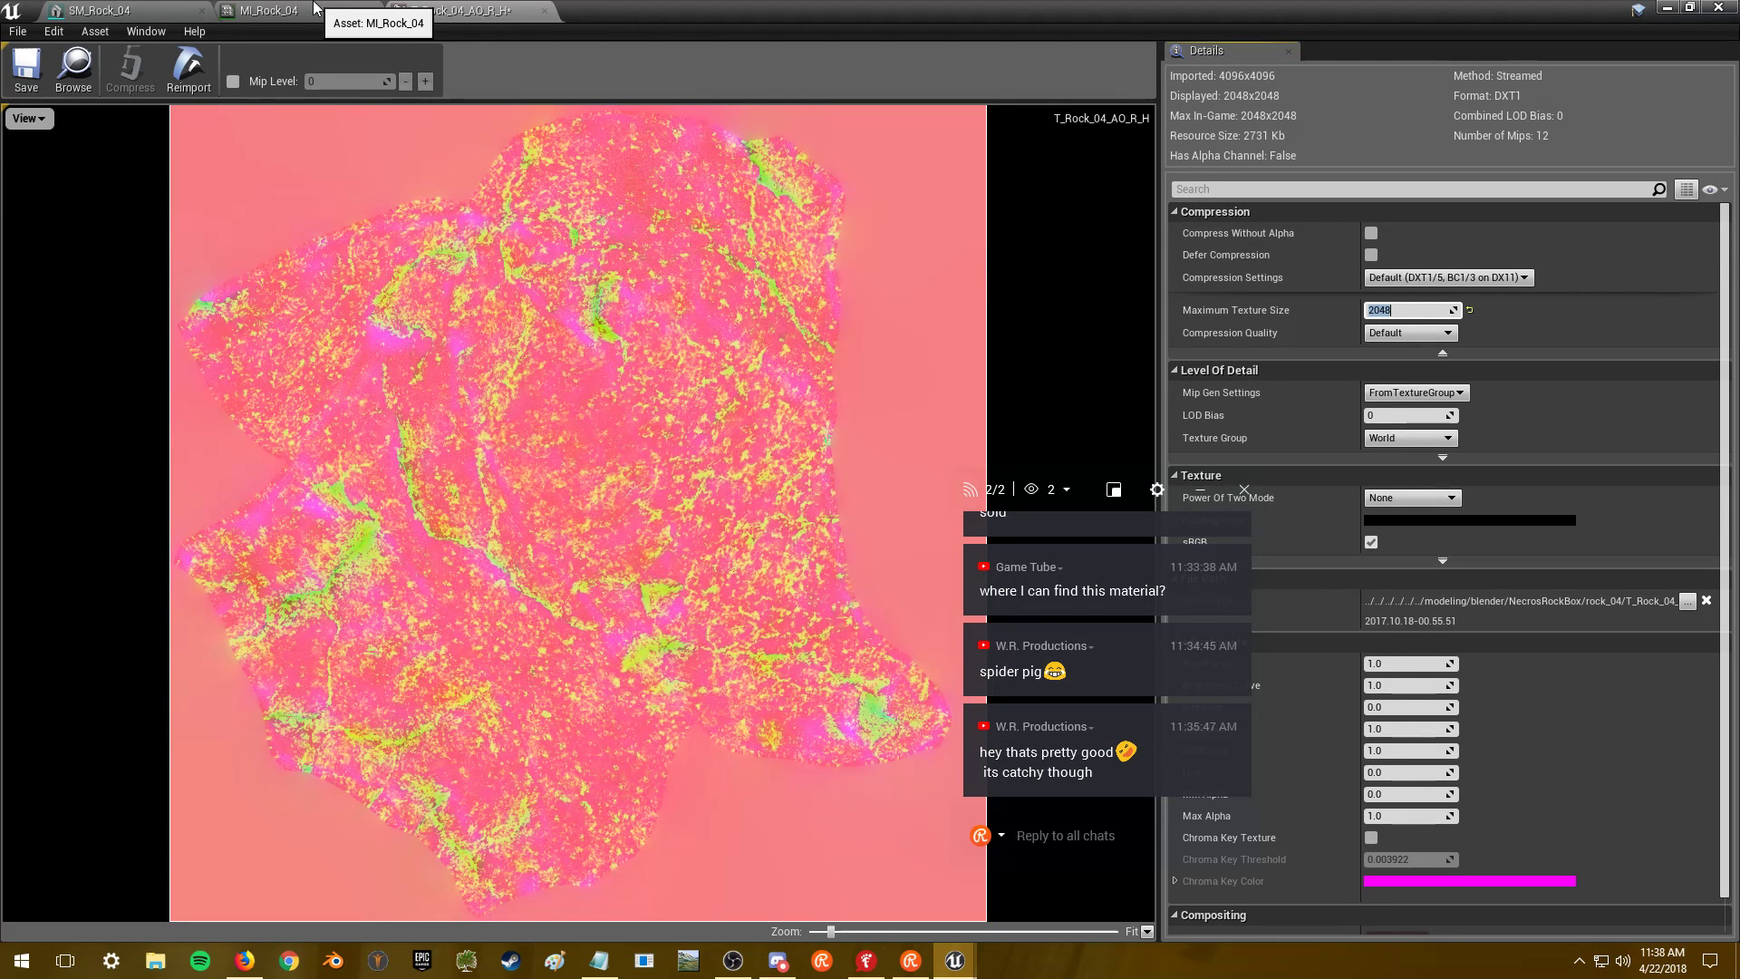
click(314, 9)
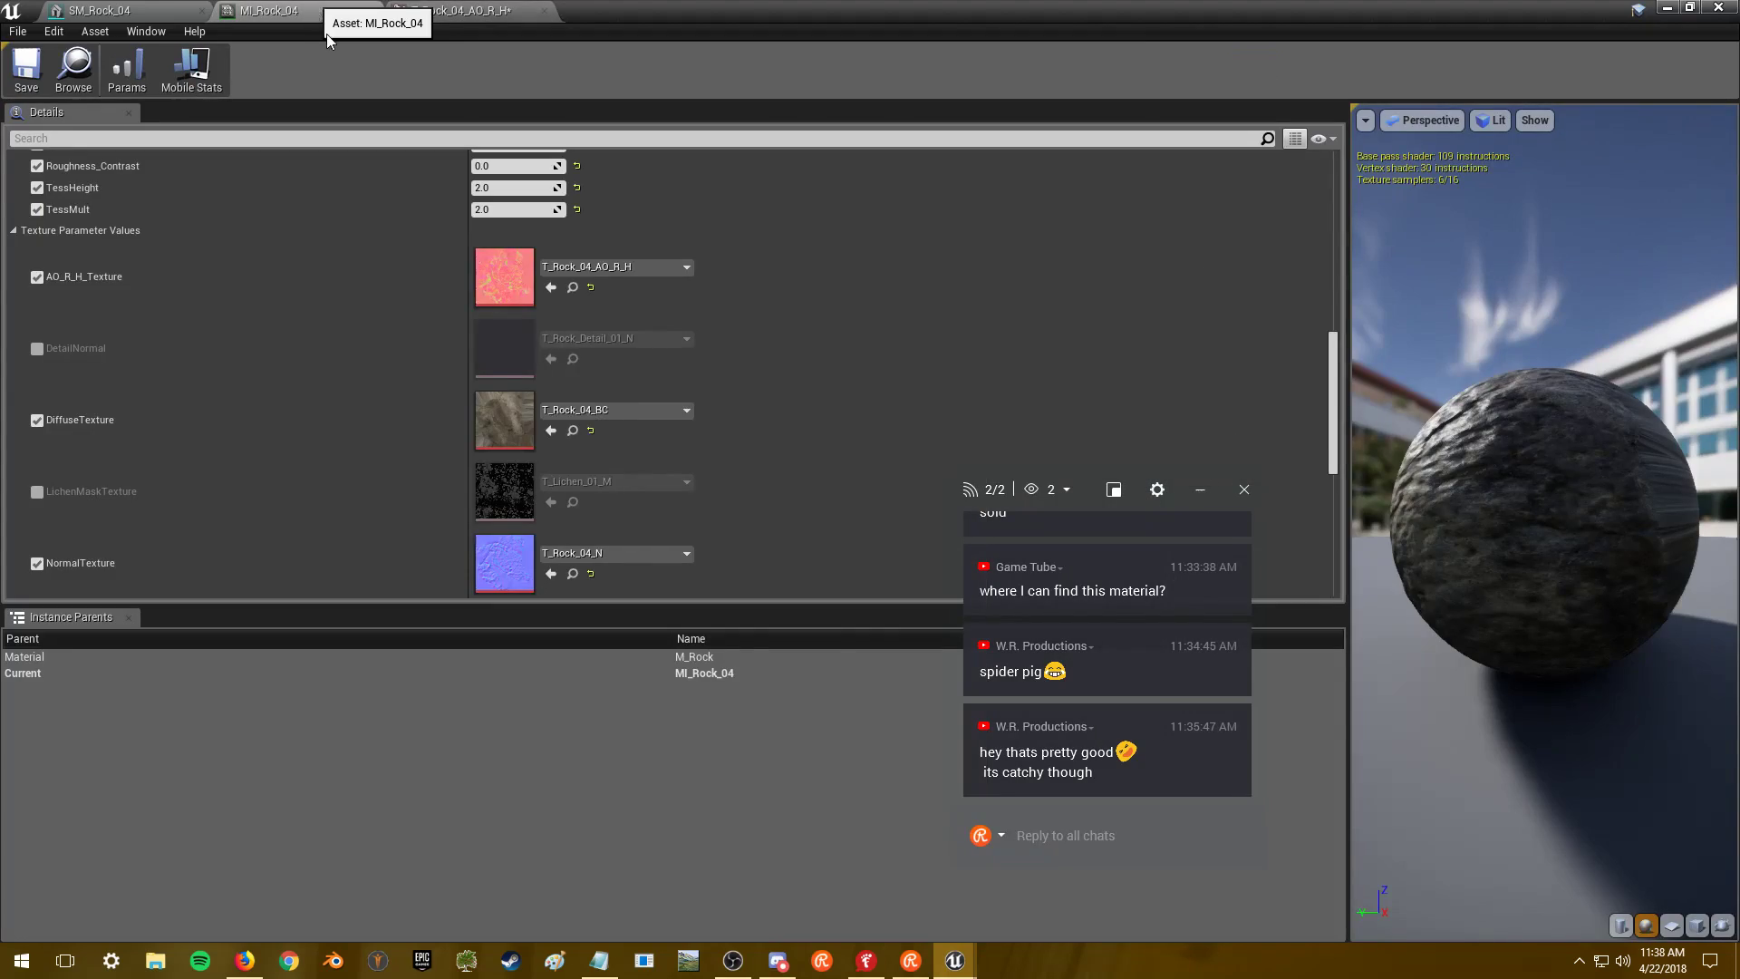
double_click(525, 410)
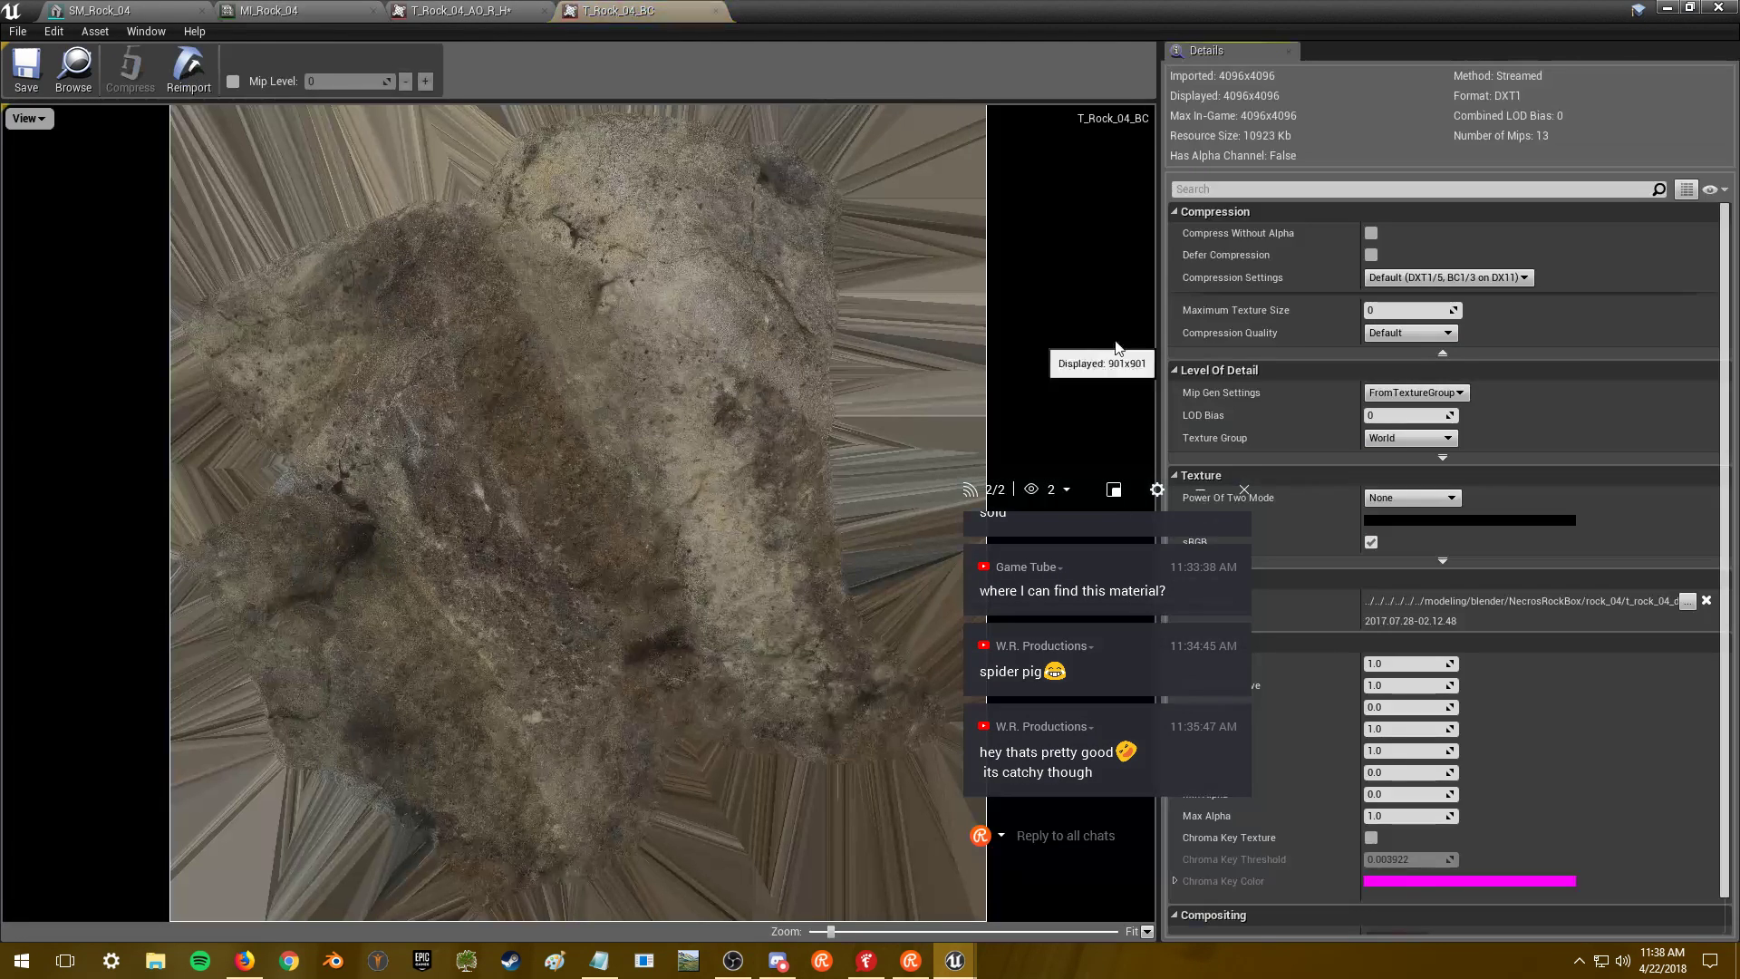
click(1410, 310)
text(2048)
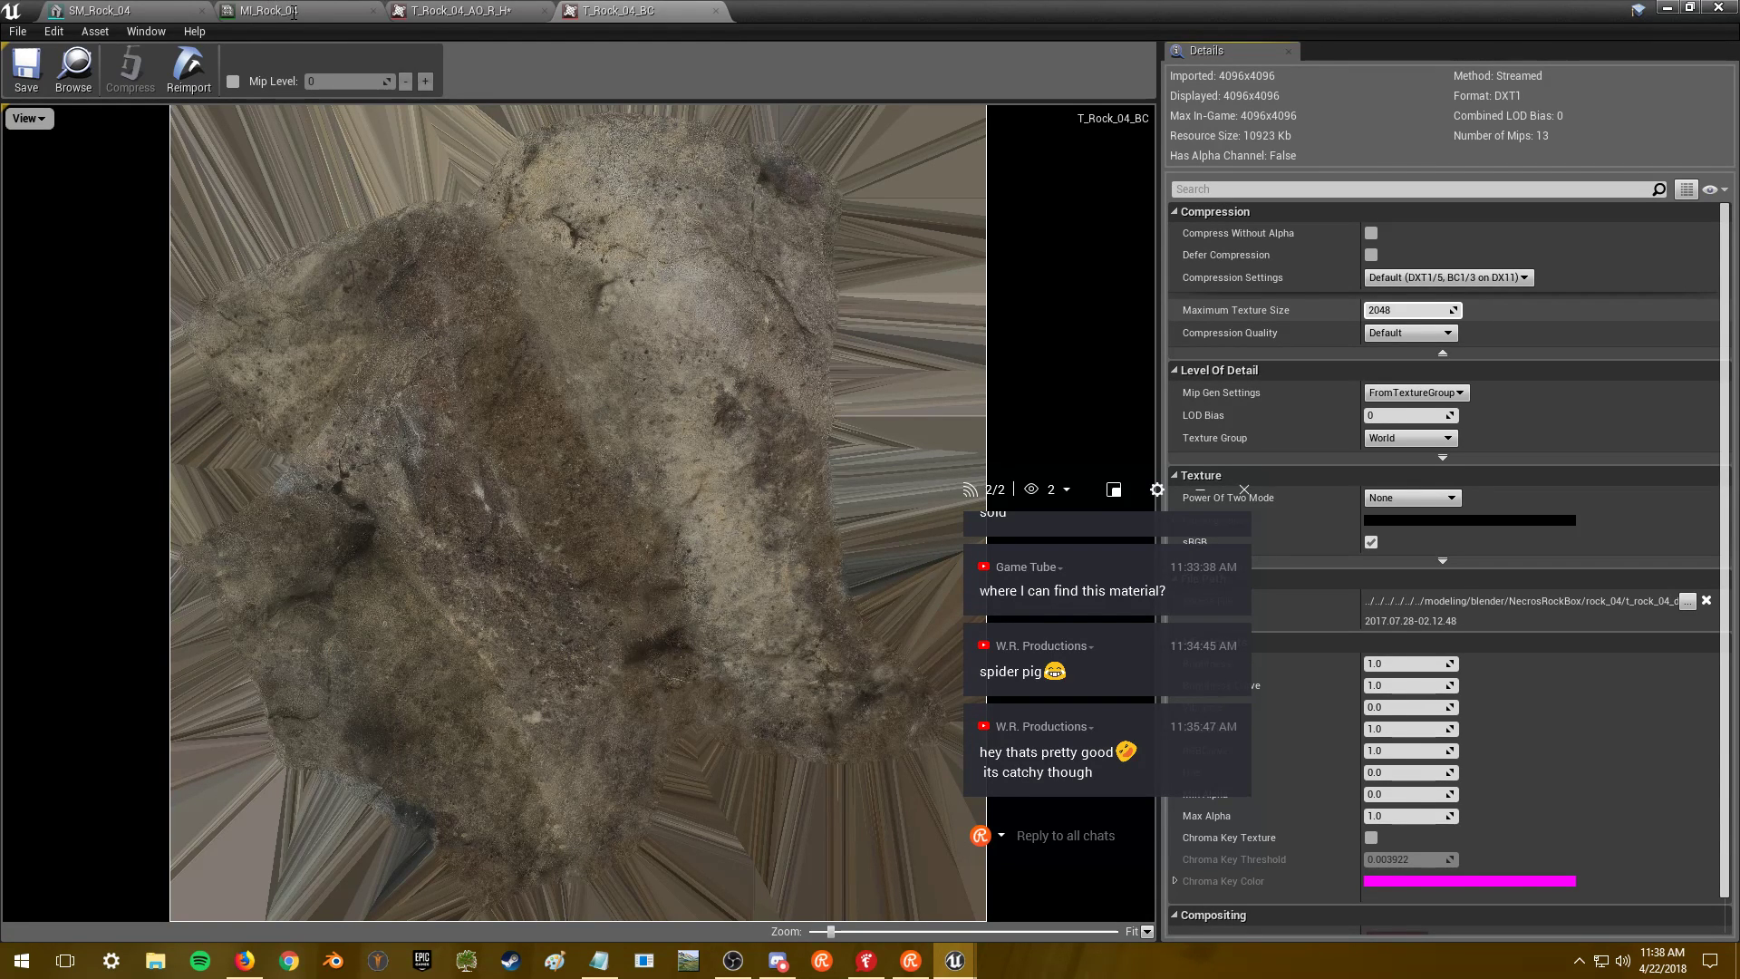
click(293, 12)
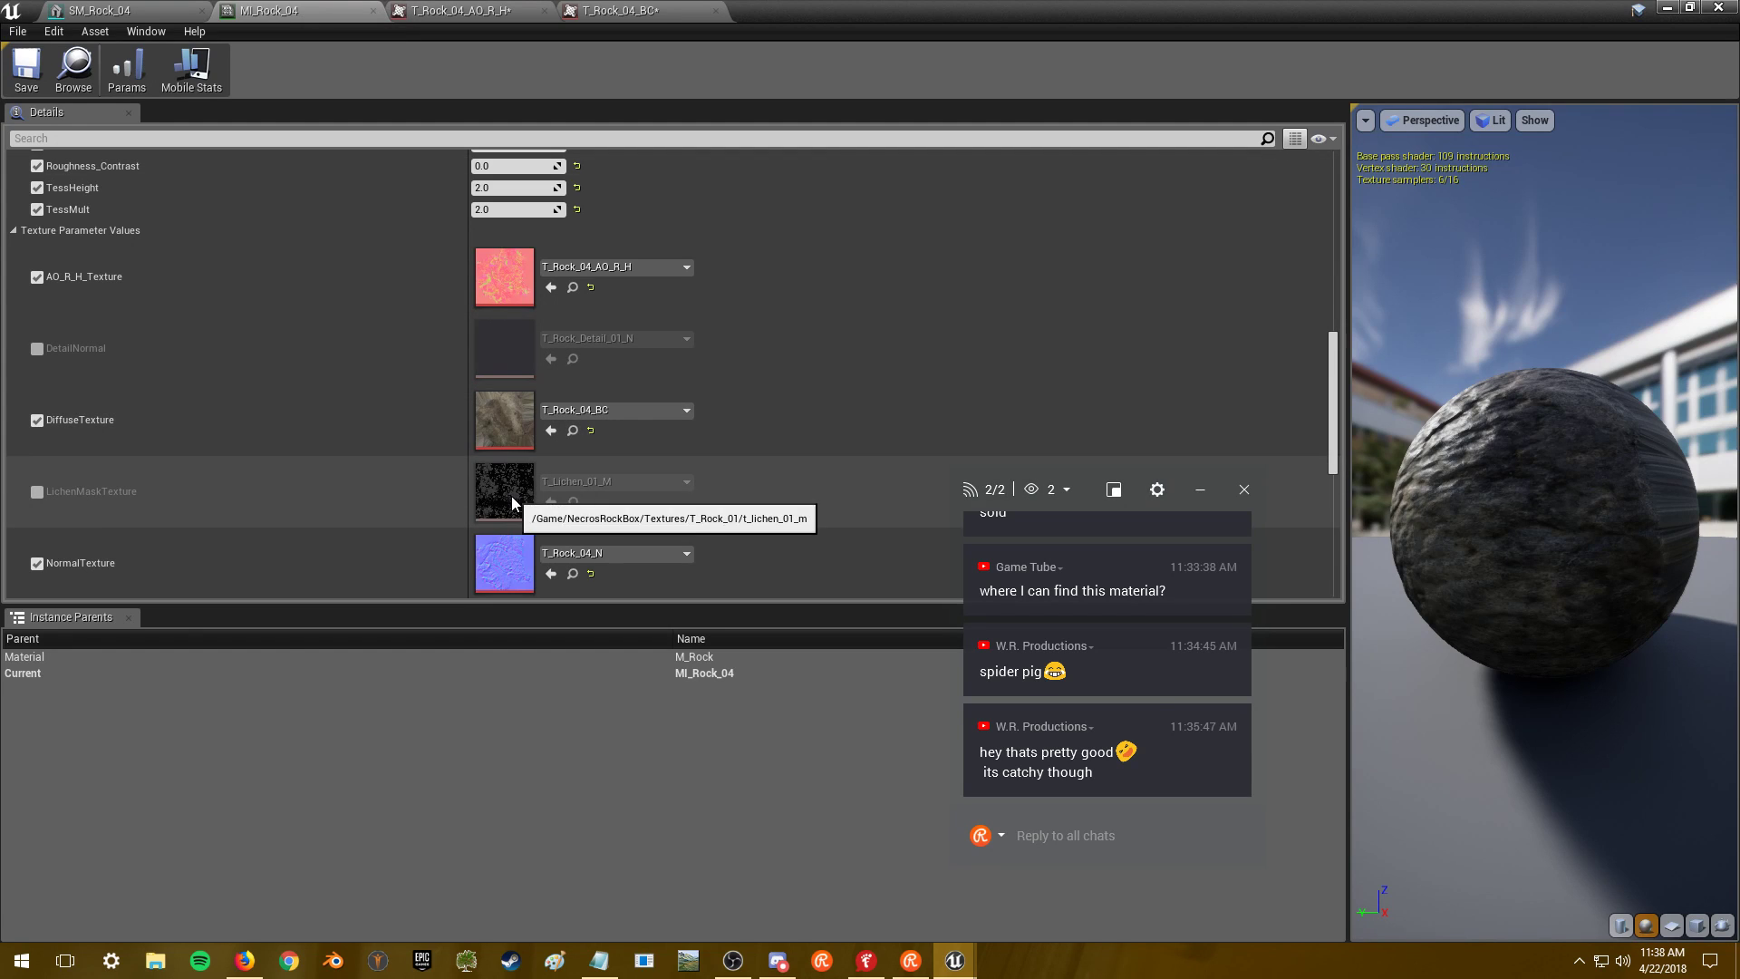
- Cap the T_Rock_04_N normal map at 2048 and save it
double_click(505, 563)
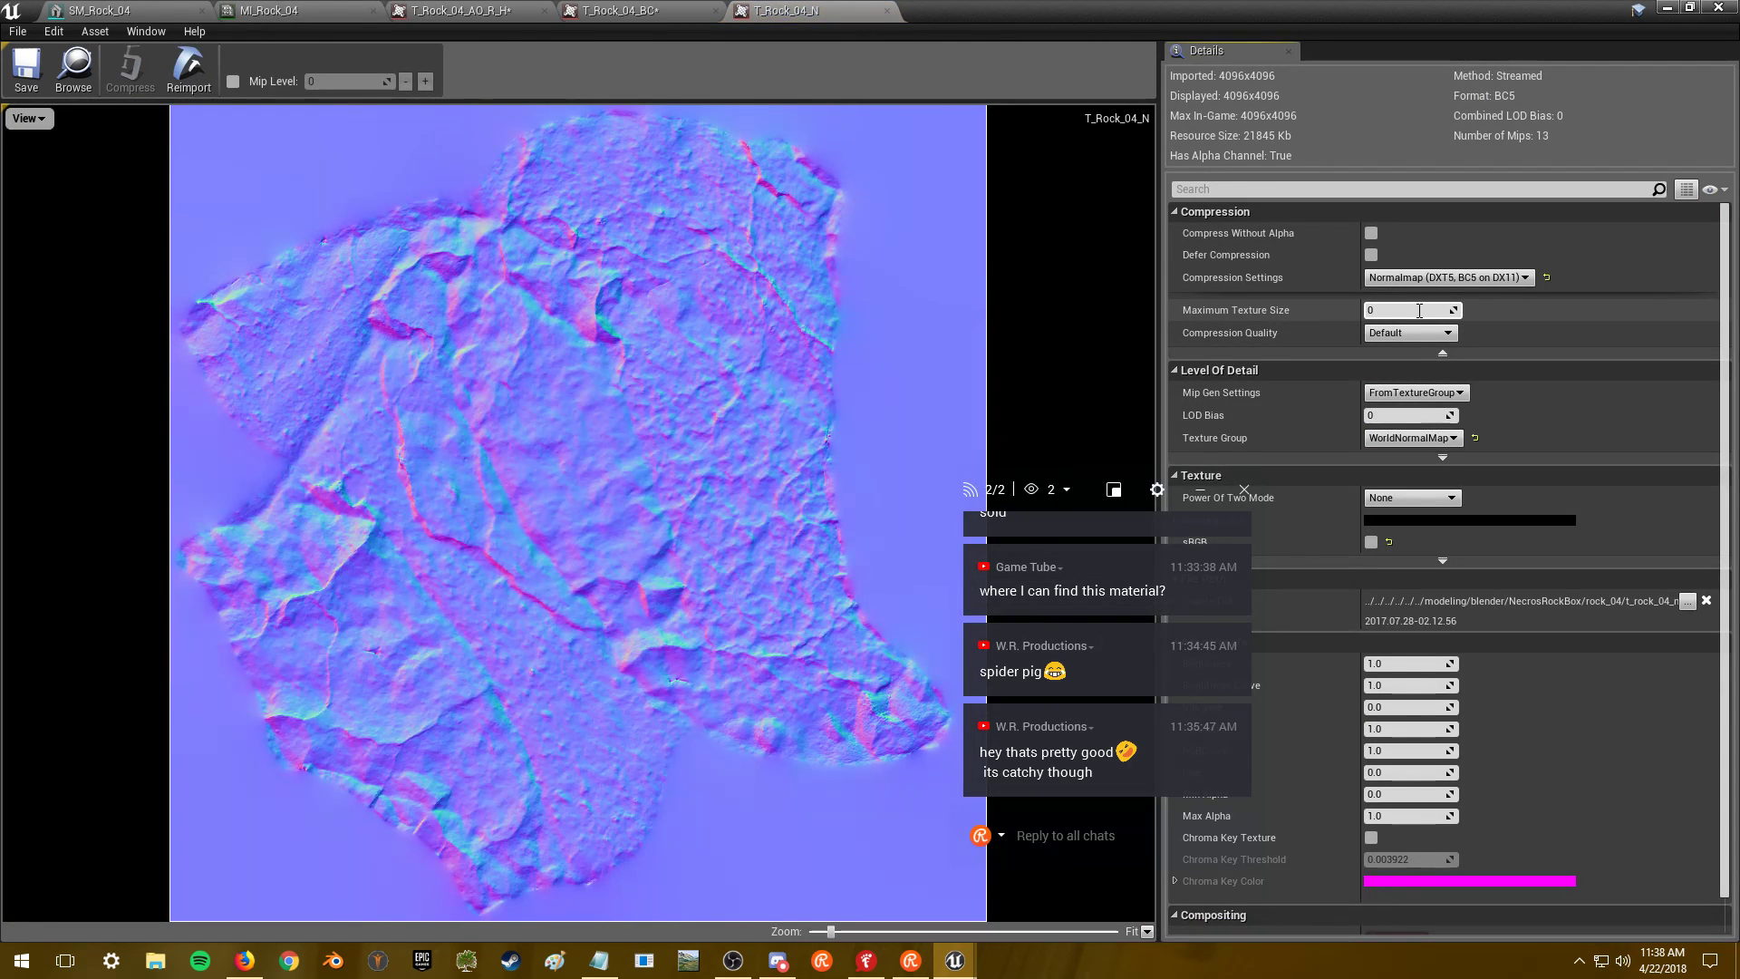
click(1419, 310)
text(2048)
key(Return)
click(26, 68)
- Save T_Rock_04_BC and T_Rock_04_AO_R_H, then open SM_Rock_05 from the level editor
click(617, 10)
click(27, 68)
click(459, 10)
click(26, 68)
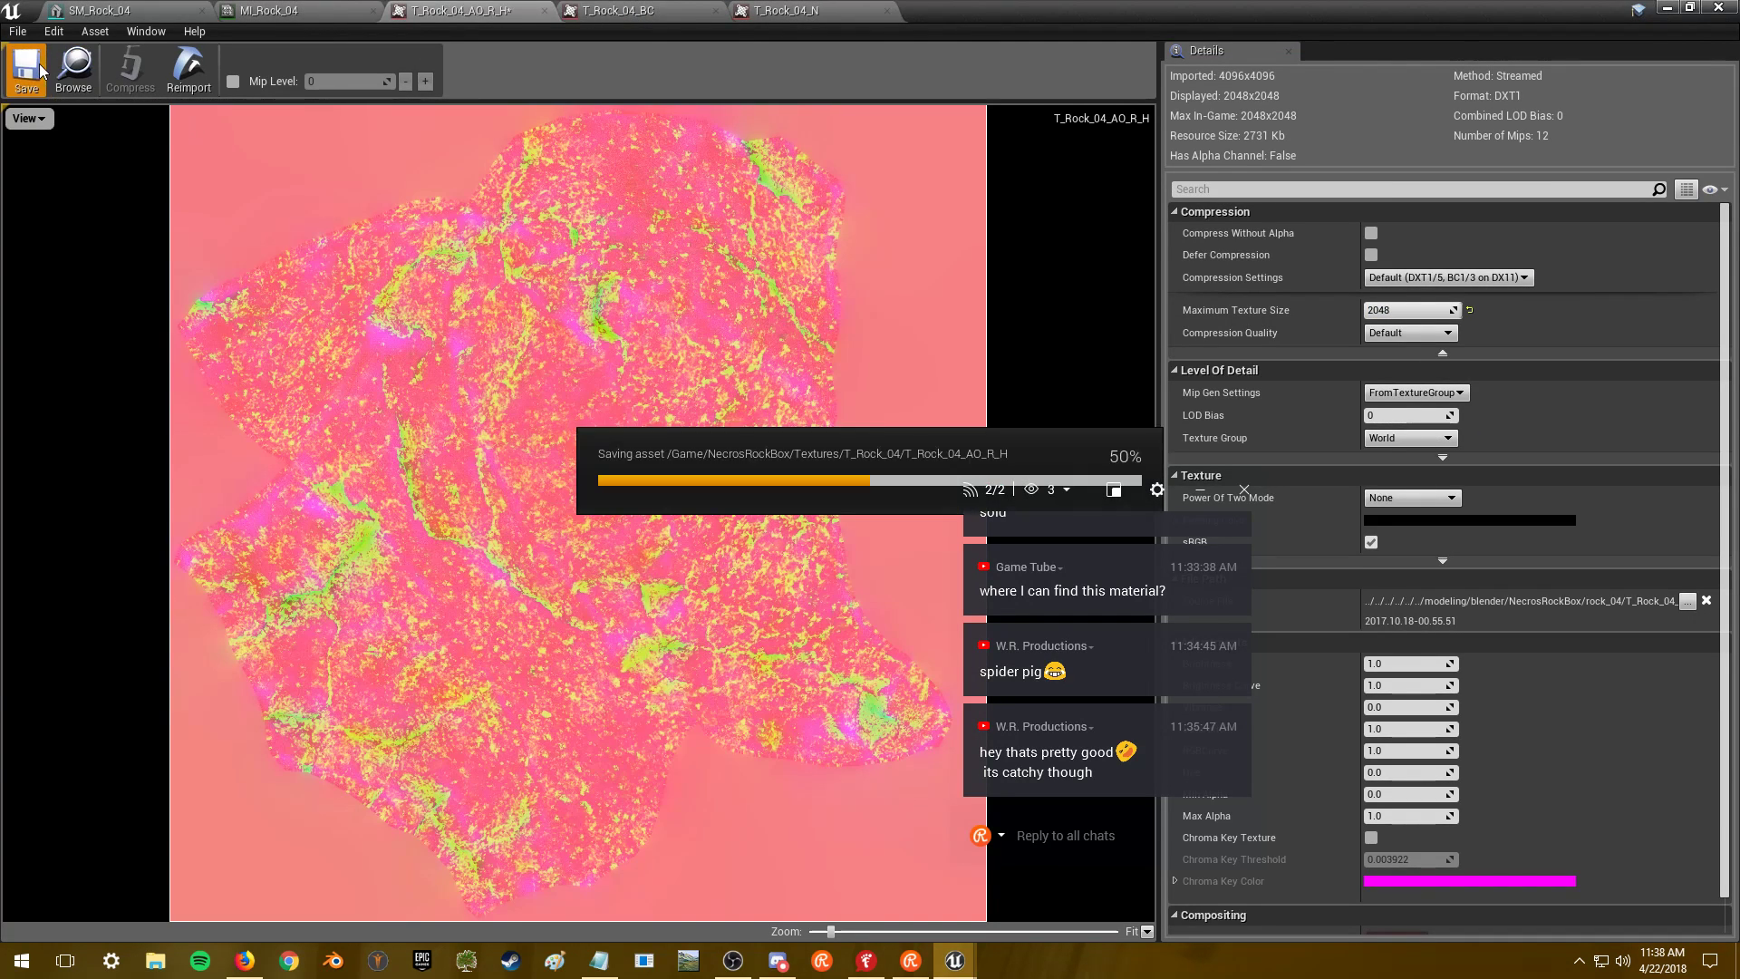
click(1667, 7)
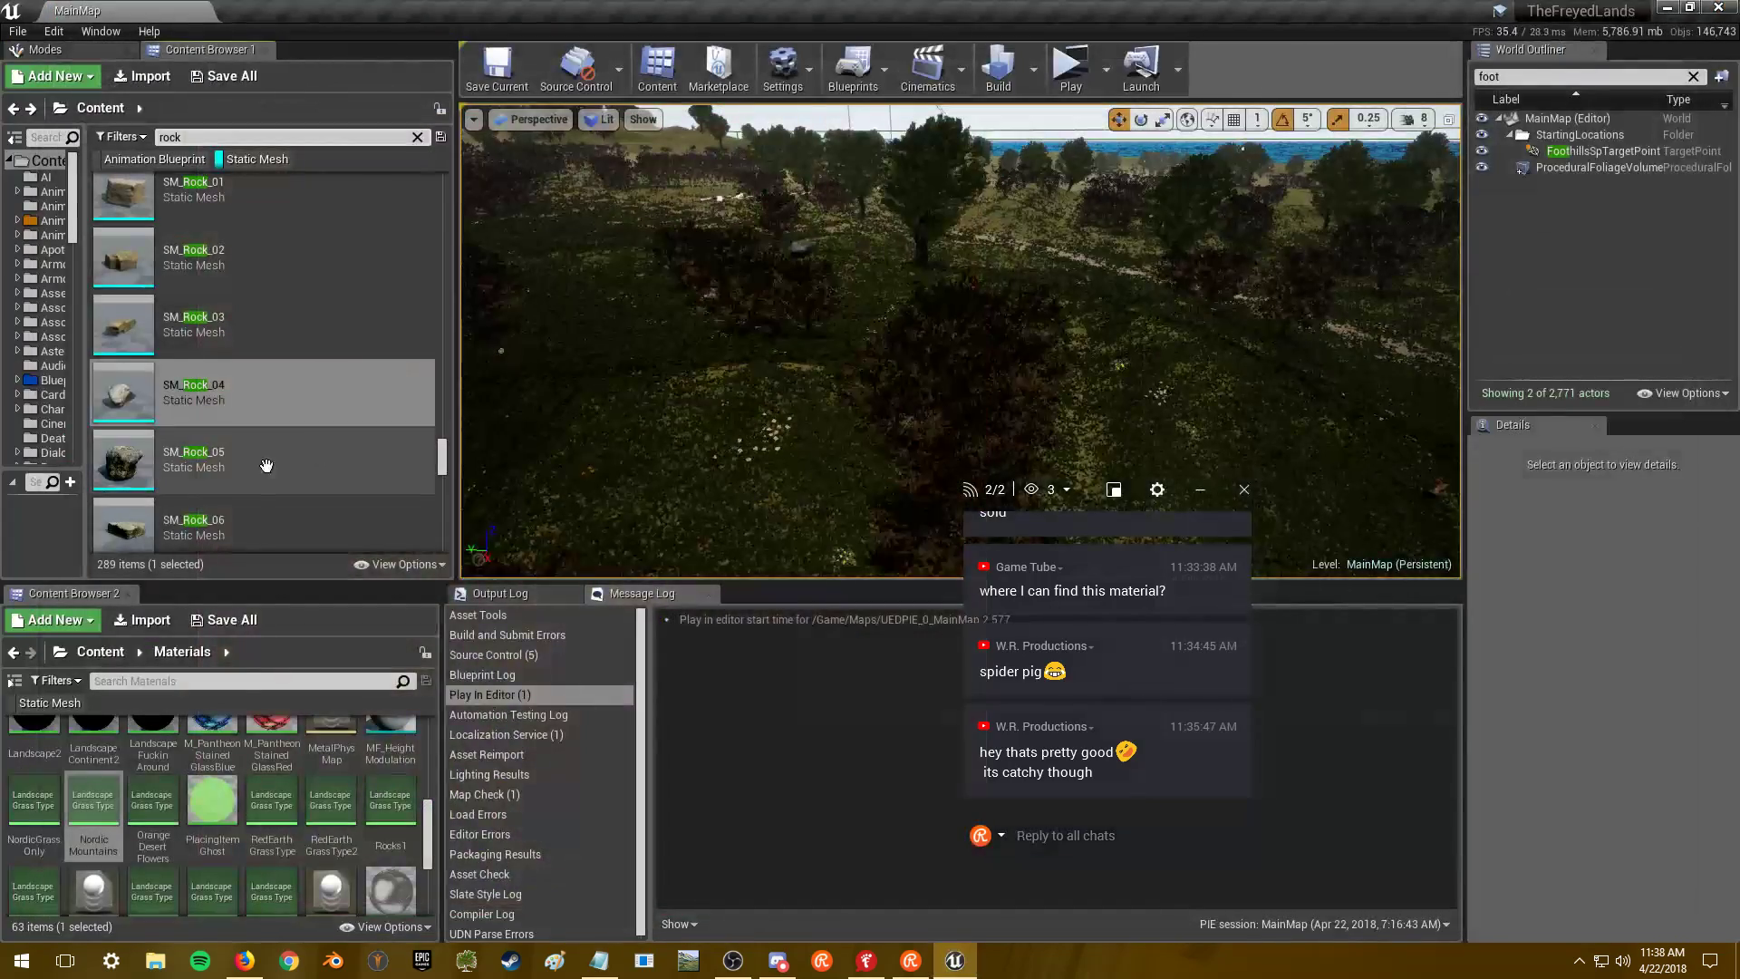
double_click(247, 468)
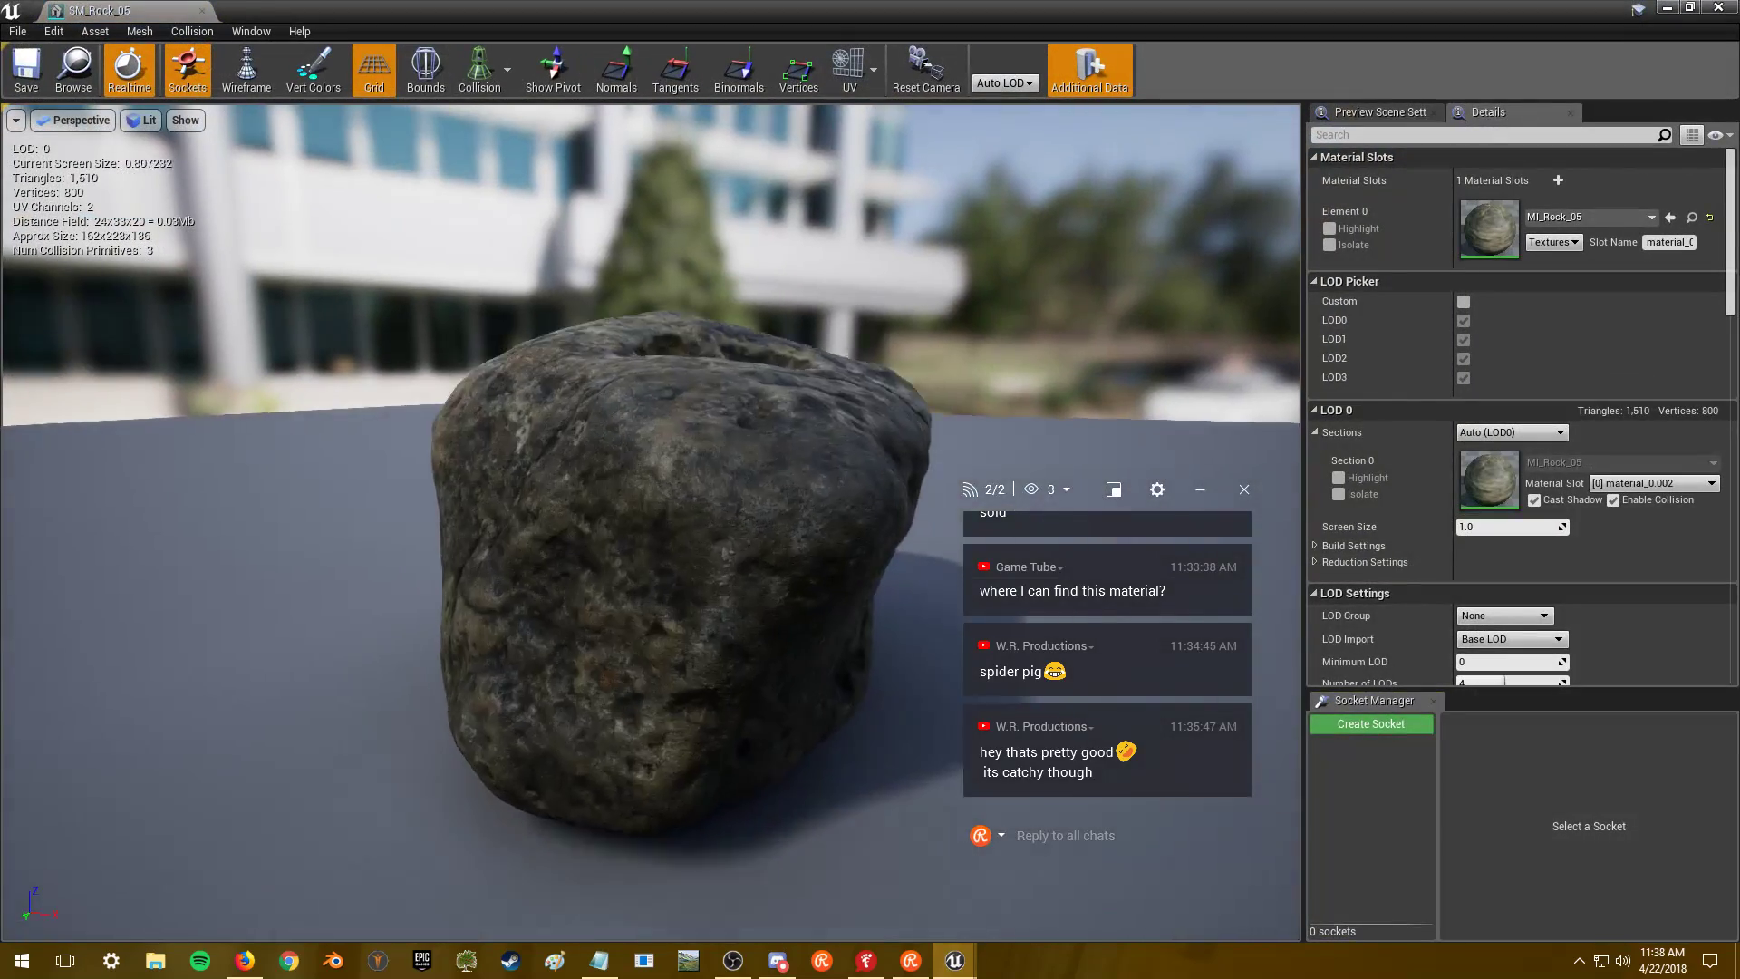
- Open MI_Rock_05 and cap T_Rock_05_AO_R_H at 2048 maximum size
drag(653, 544, 689, 508)
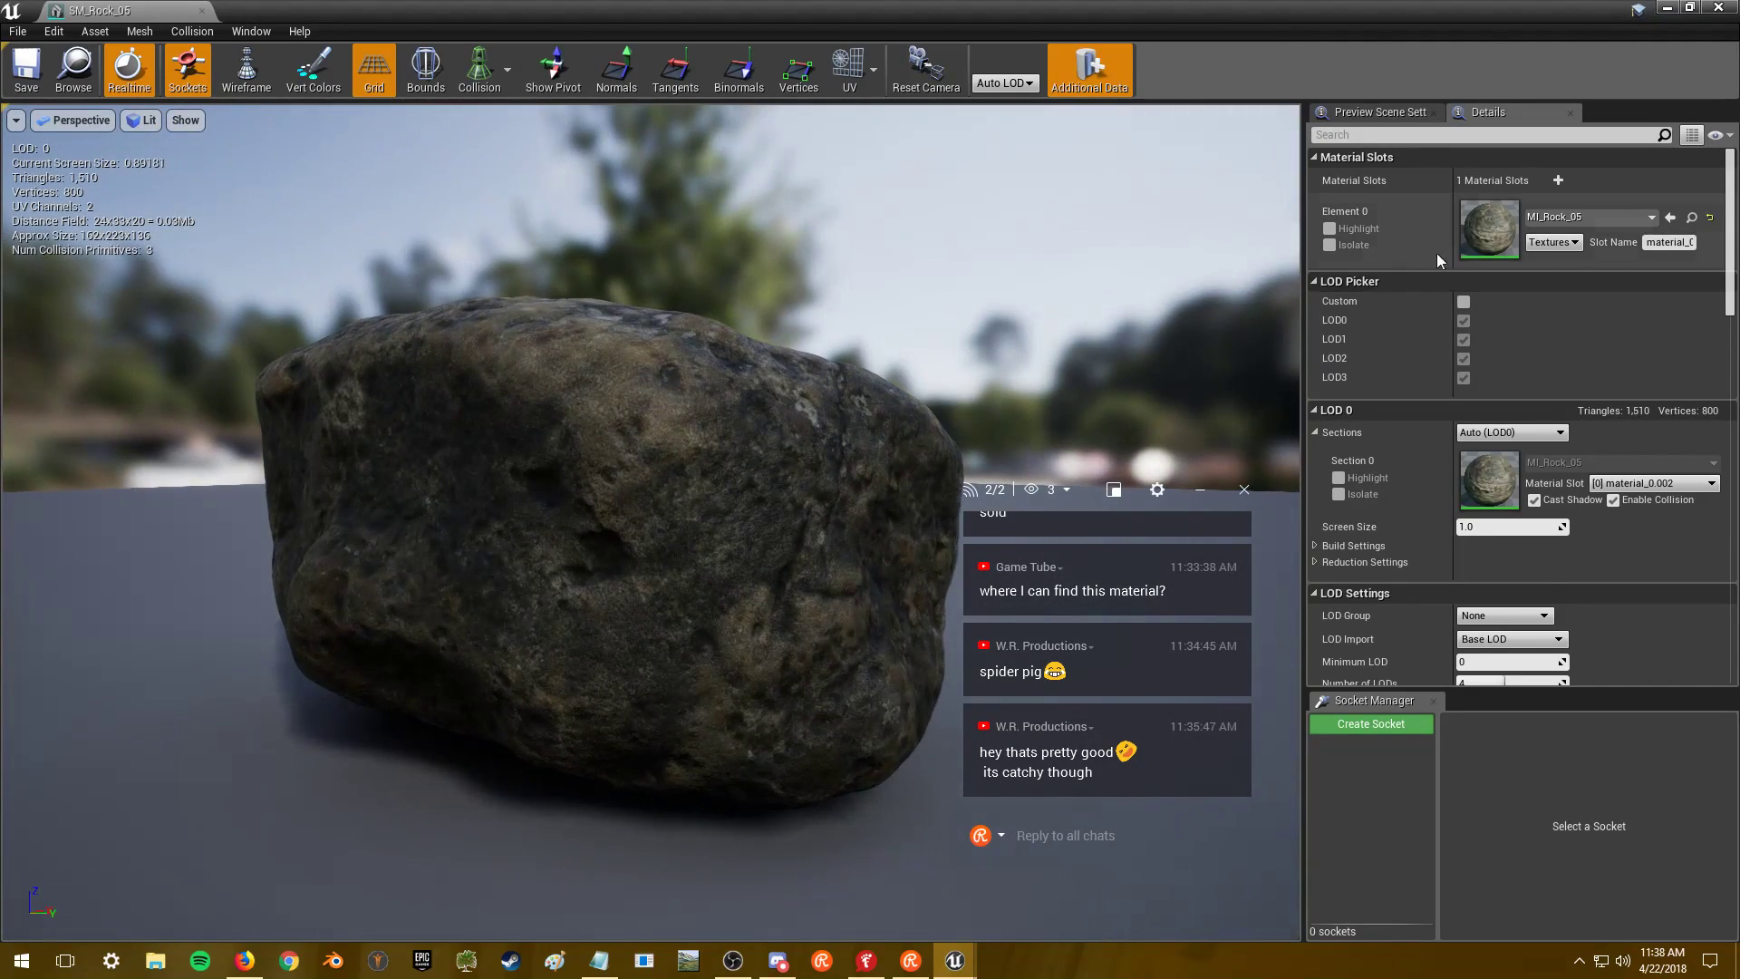
double_click(1491, 229)
scroll(635, 380, down, 5)
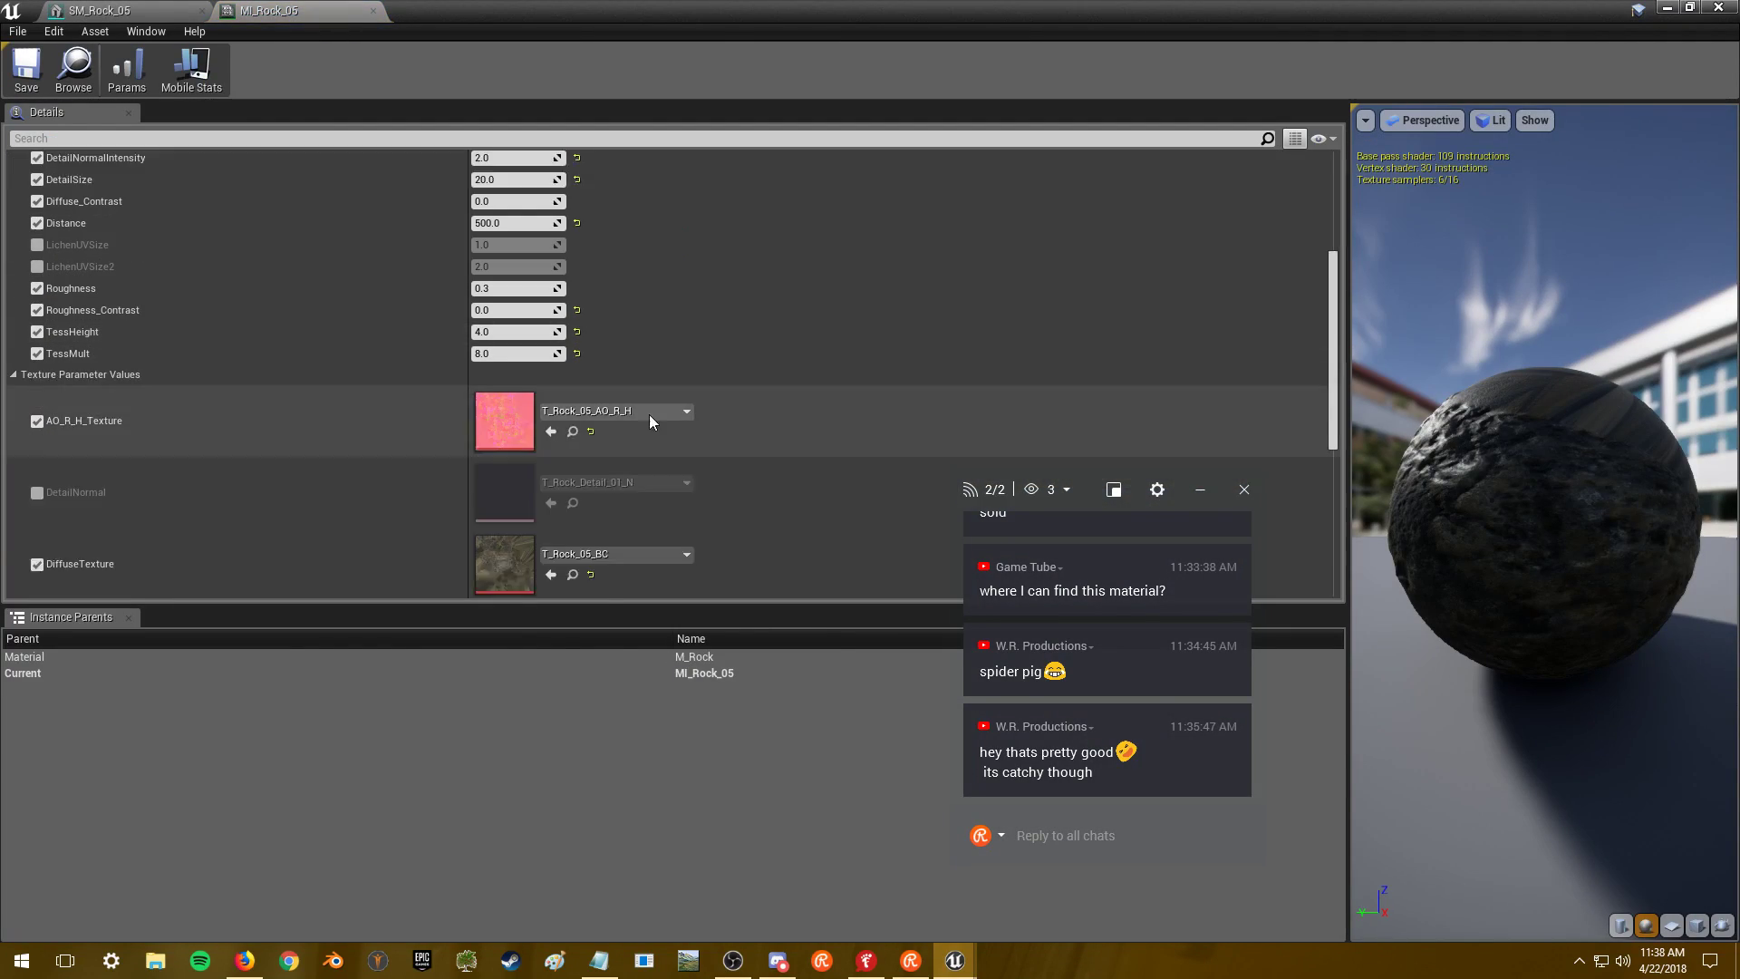
double_click(497, 404)
click(1421, 310)
text(2048)
key(Return)
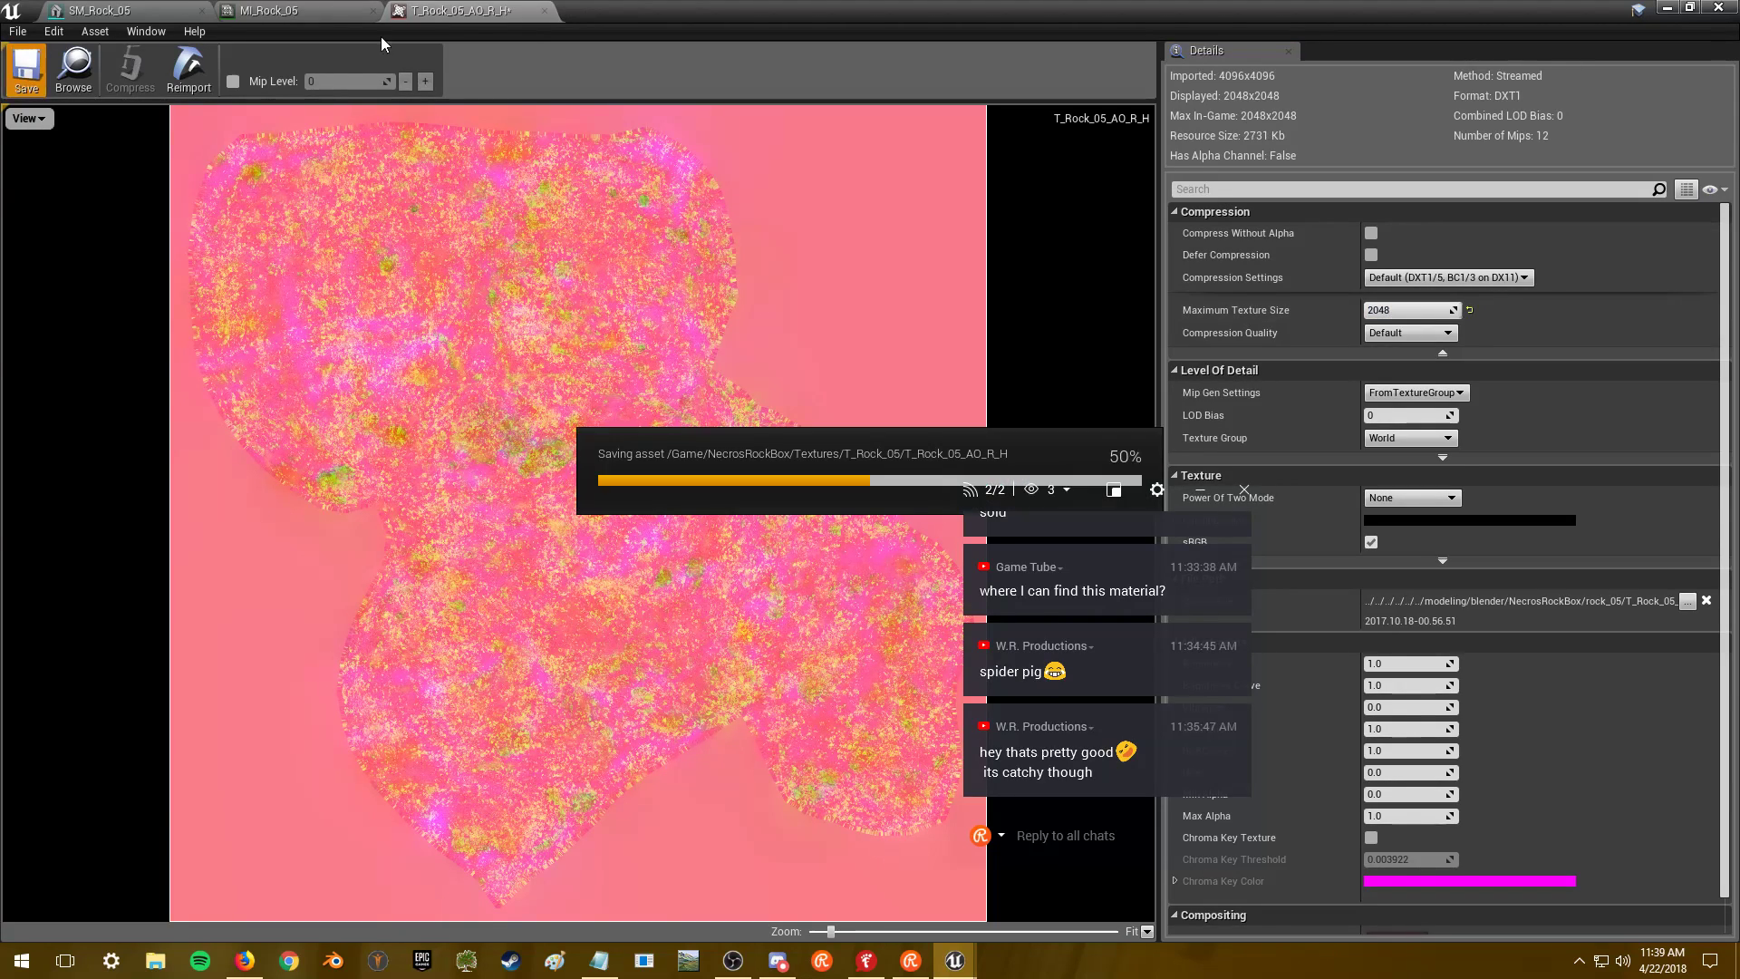
click(541, 12)
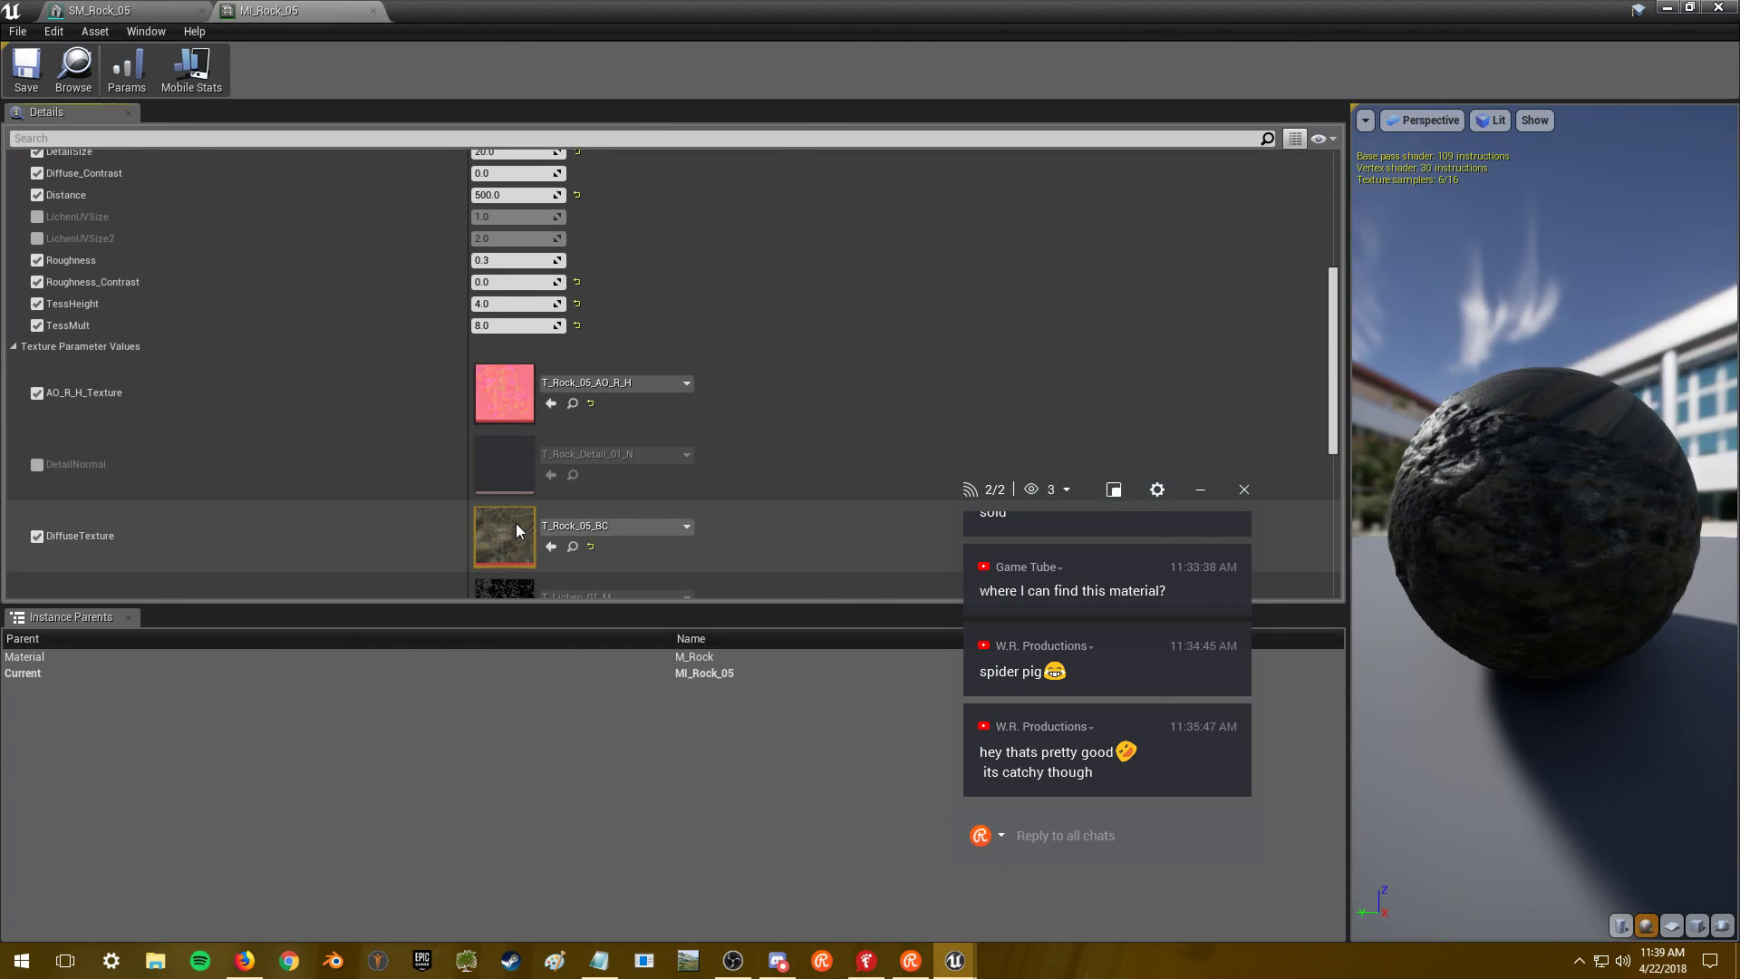
- Cap T_Rock_05_BC and T_Rock_05_N at 2048, saving the normal map
double_click(503, 547)
click(1410, 310)
text(2048)
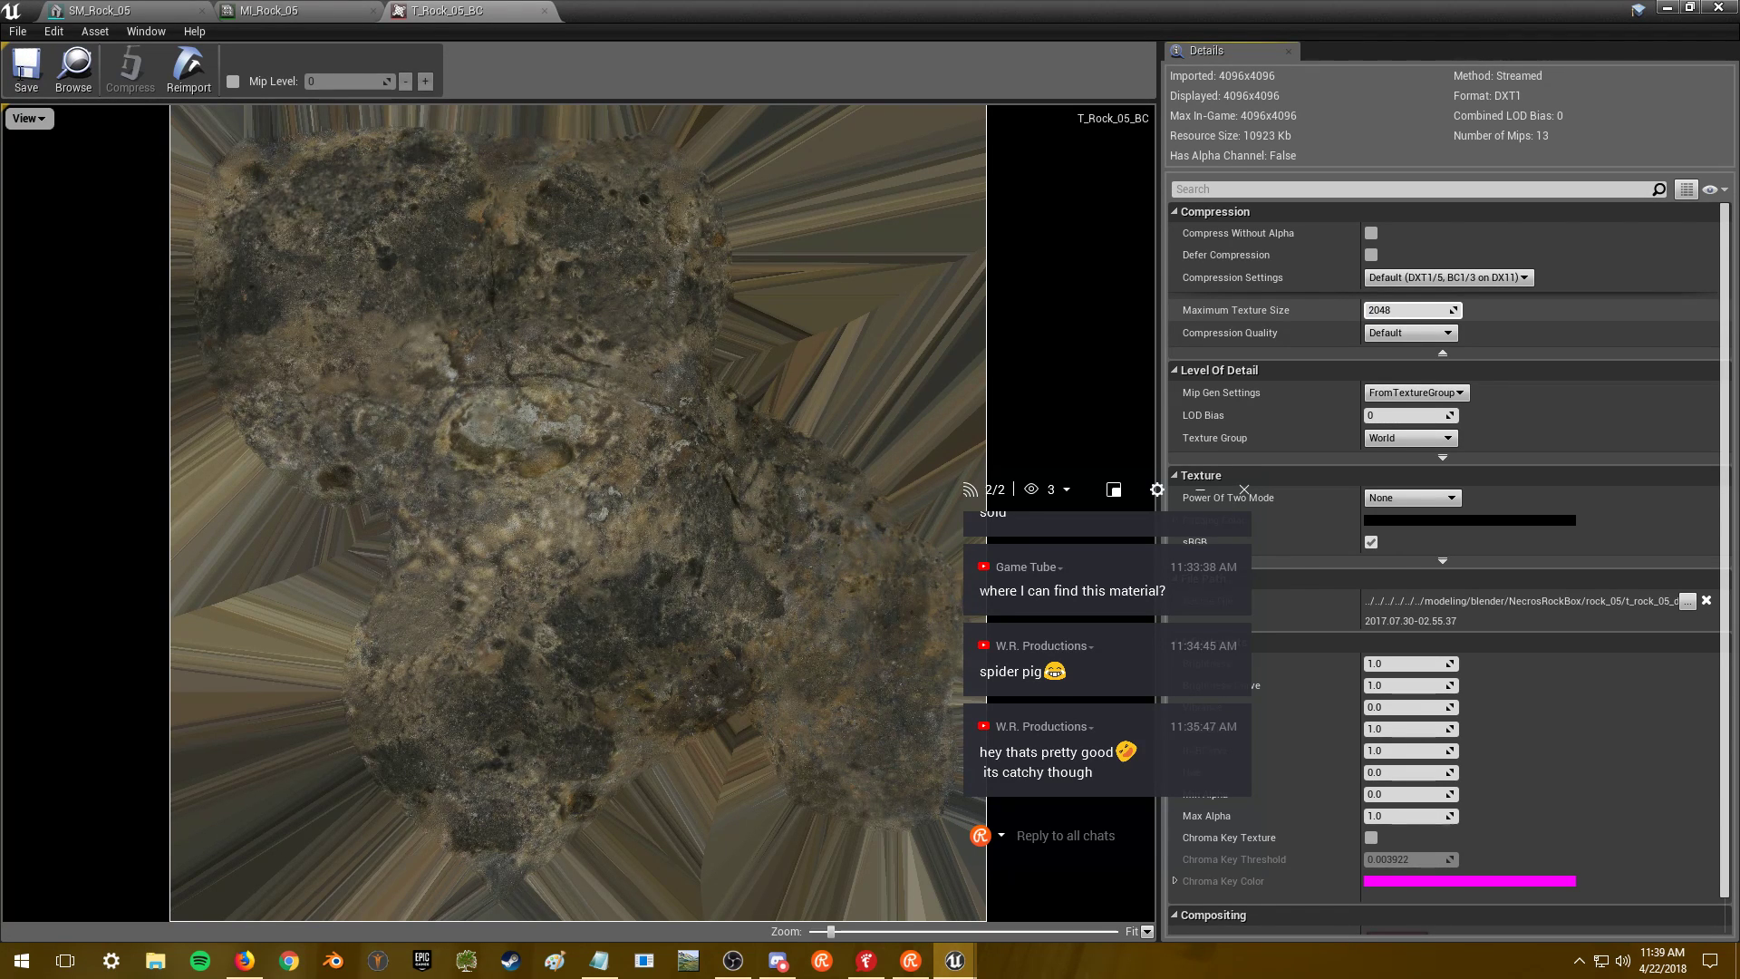
click(544, 10)
scroll(495, 455, down, 5)
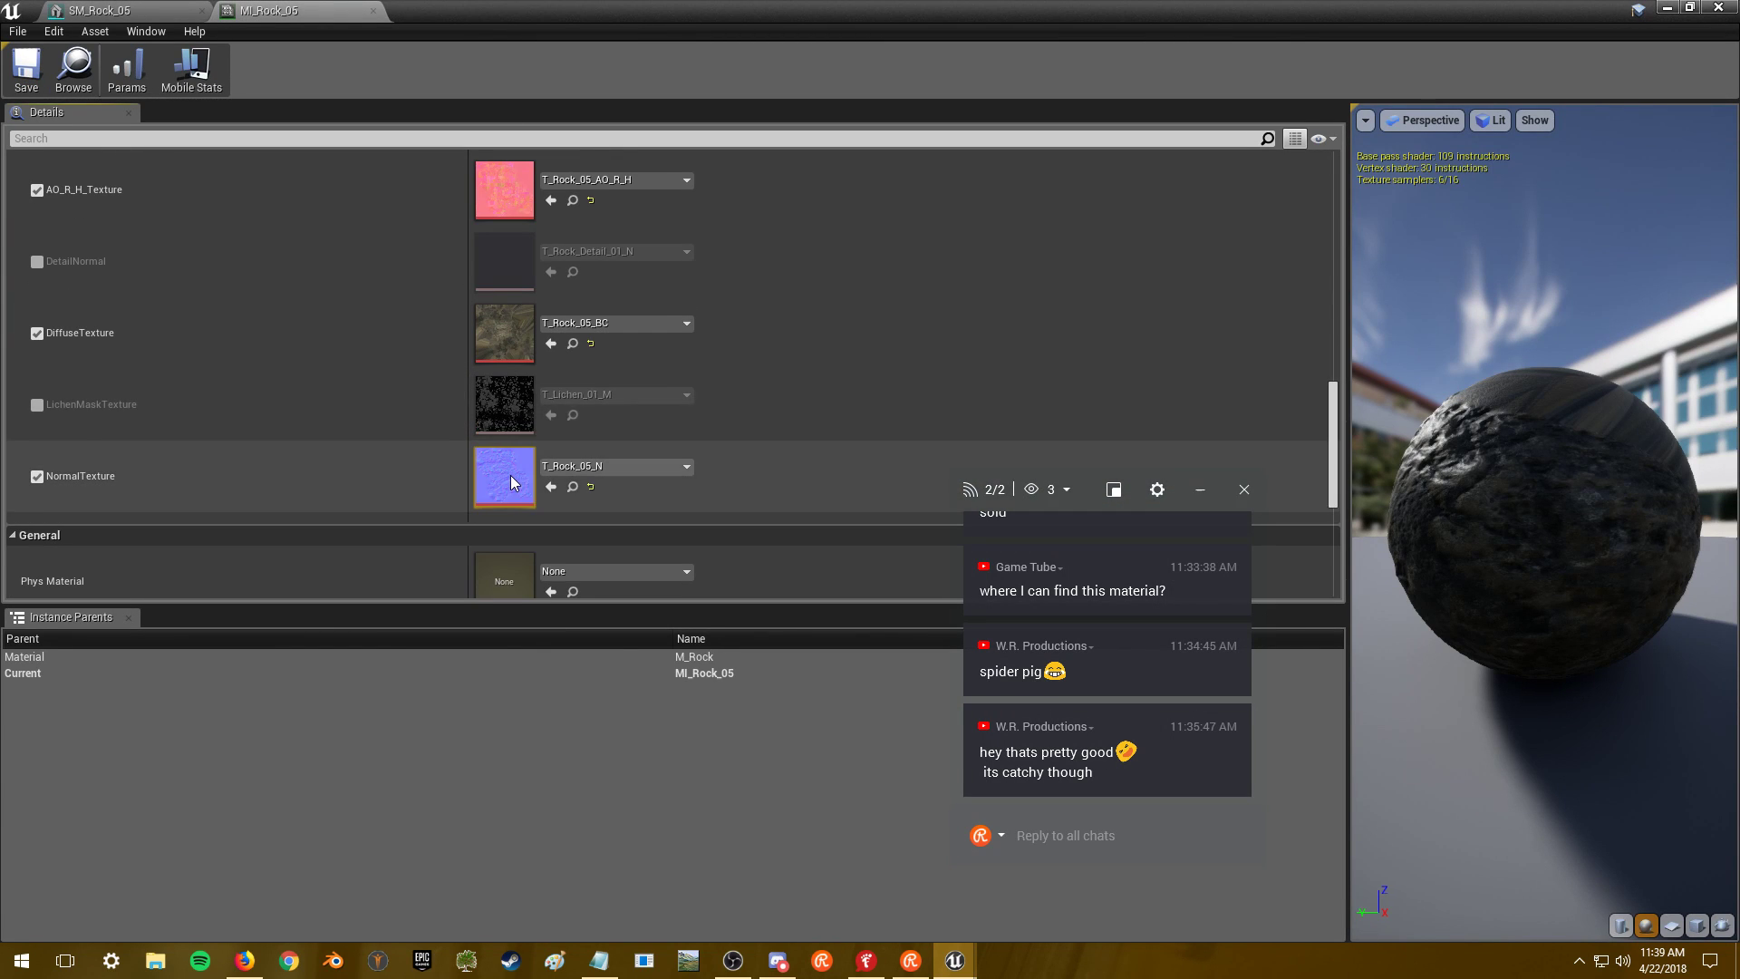
double_click(509, 475)
click(1373, 307)
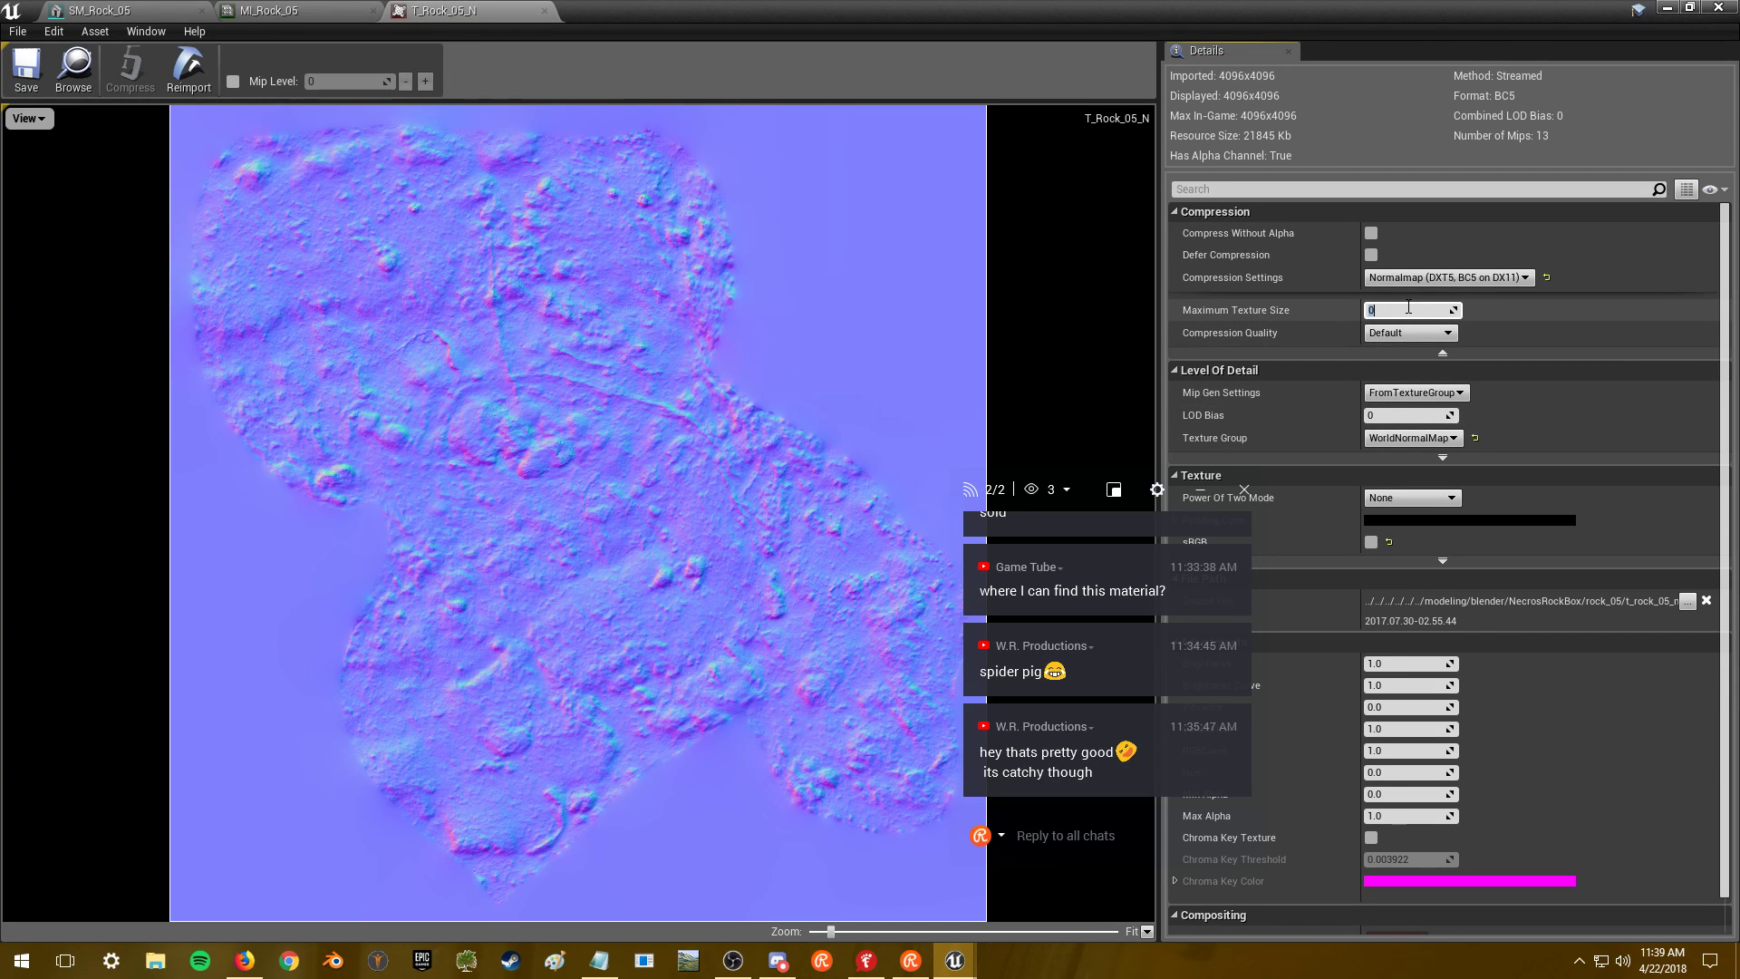
click(21, 76)
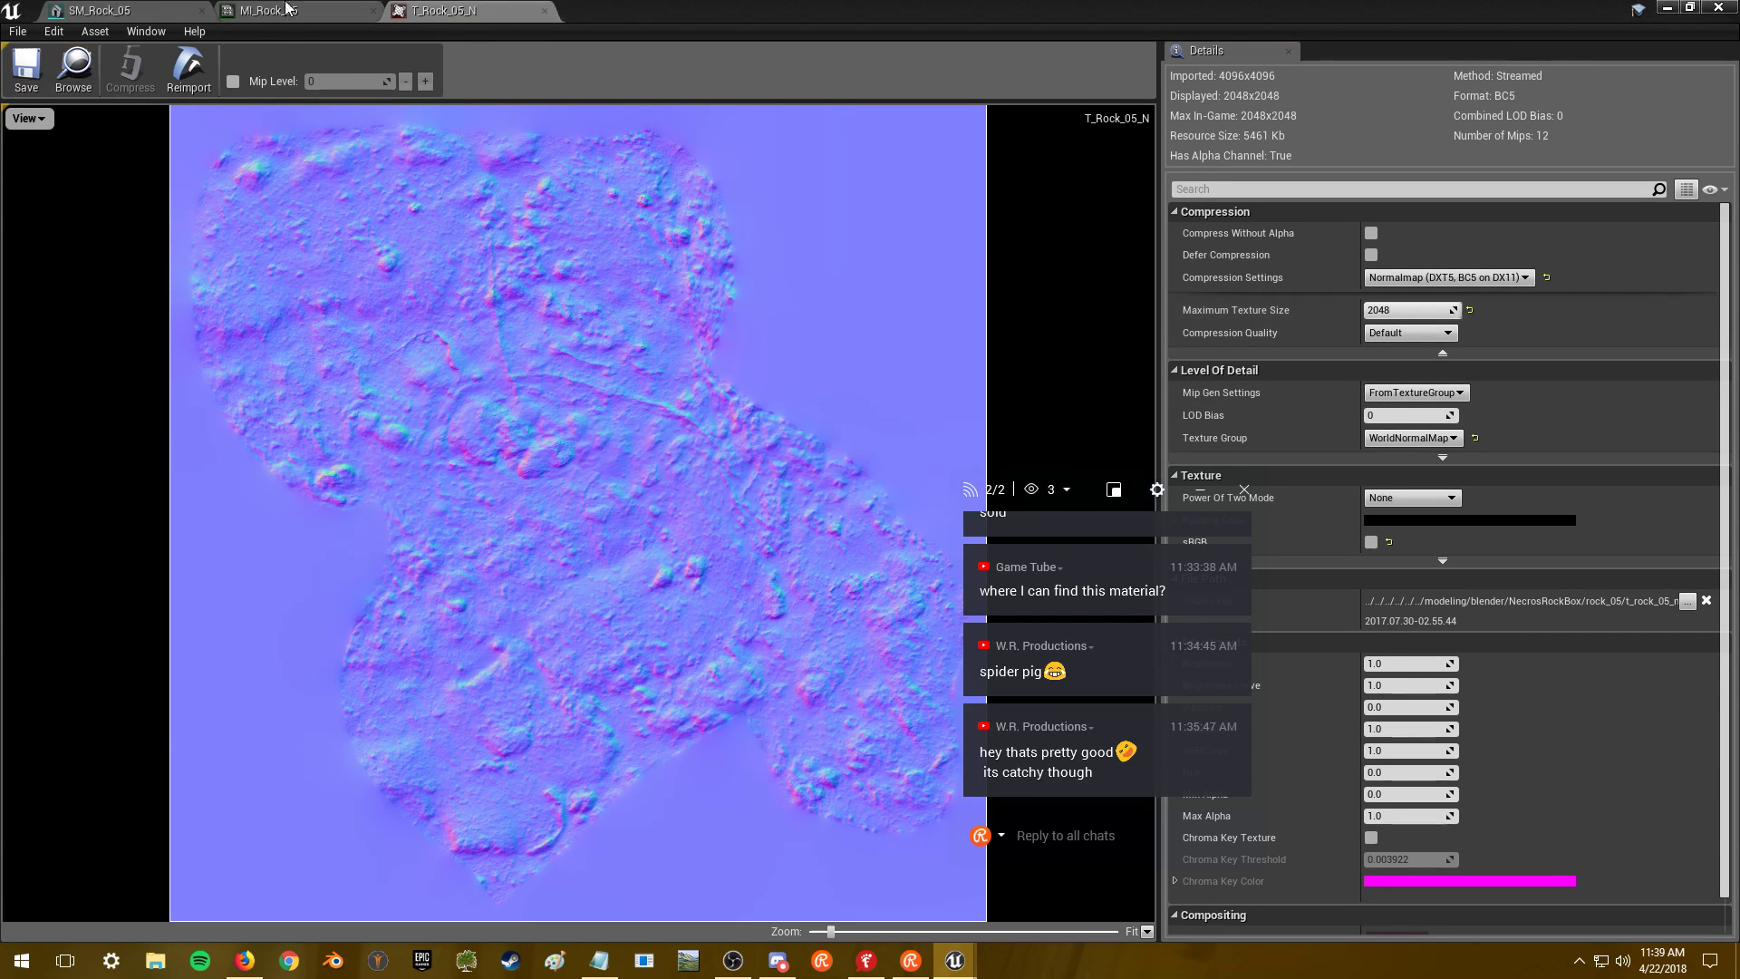
- Check SM_Rock_05 and MI_Rock_05, then return to the MainMap level editor's Content Browser
click(270, 10)
click(140, 14)
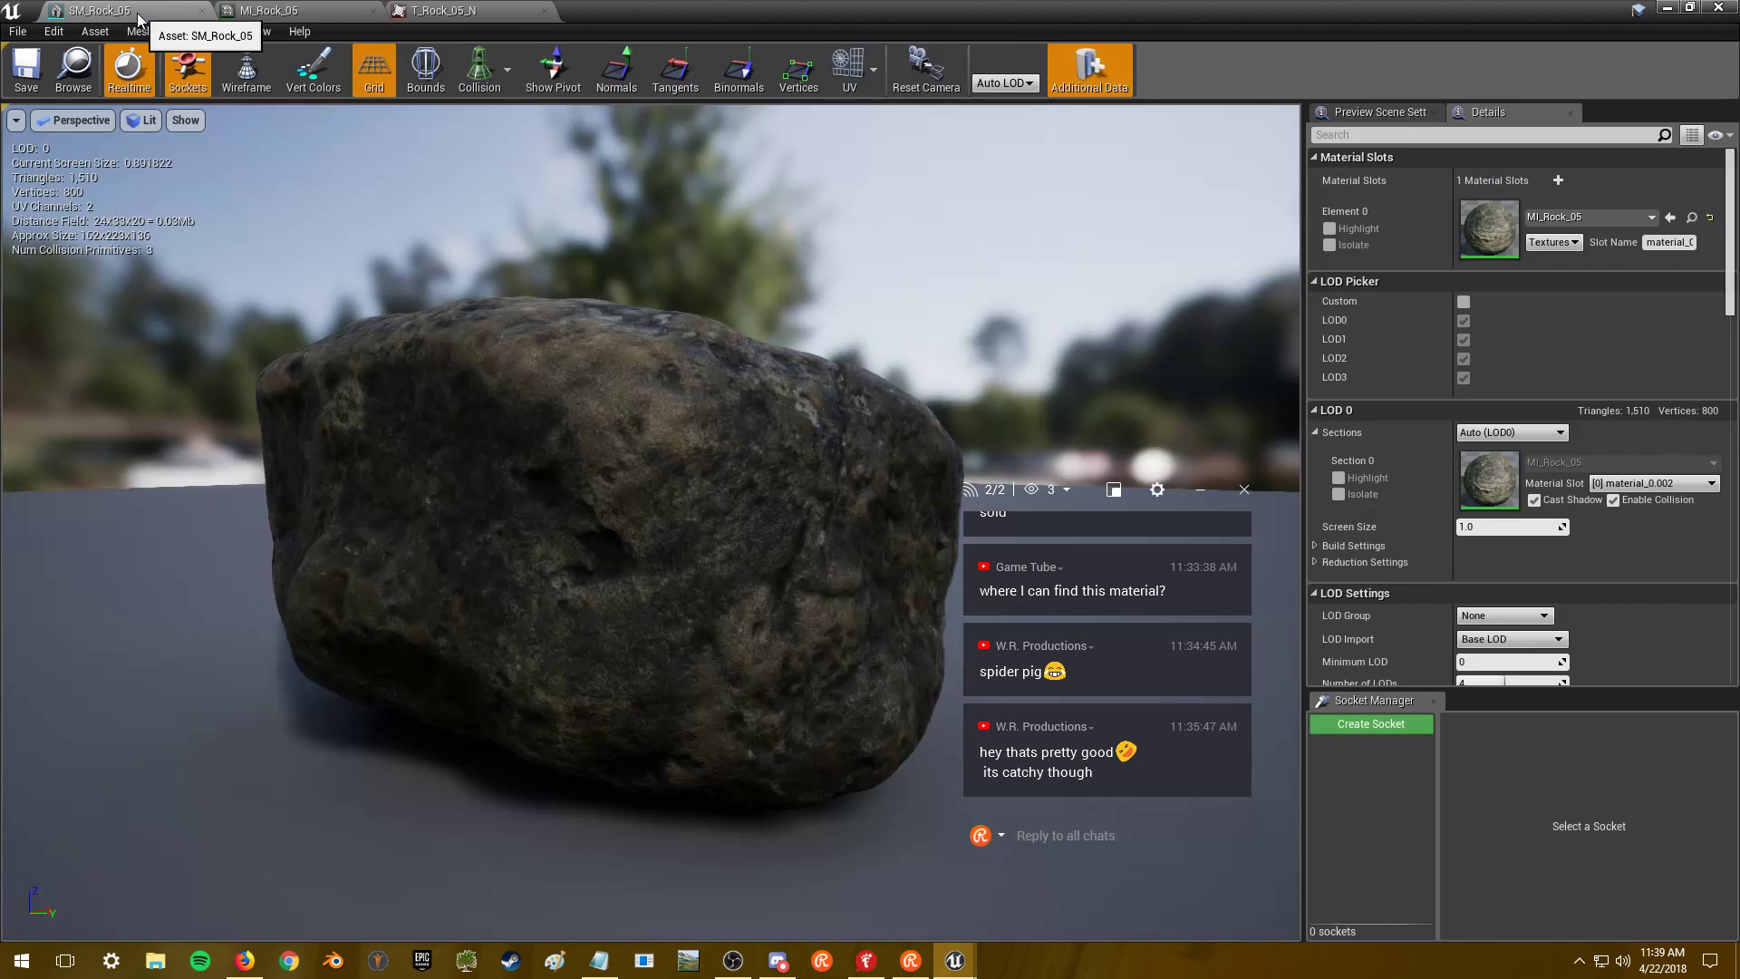
click(336, 13)
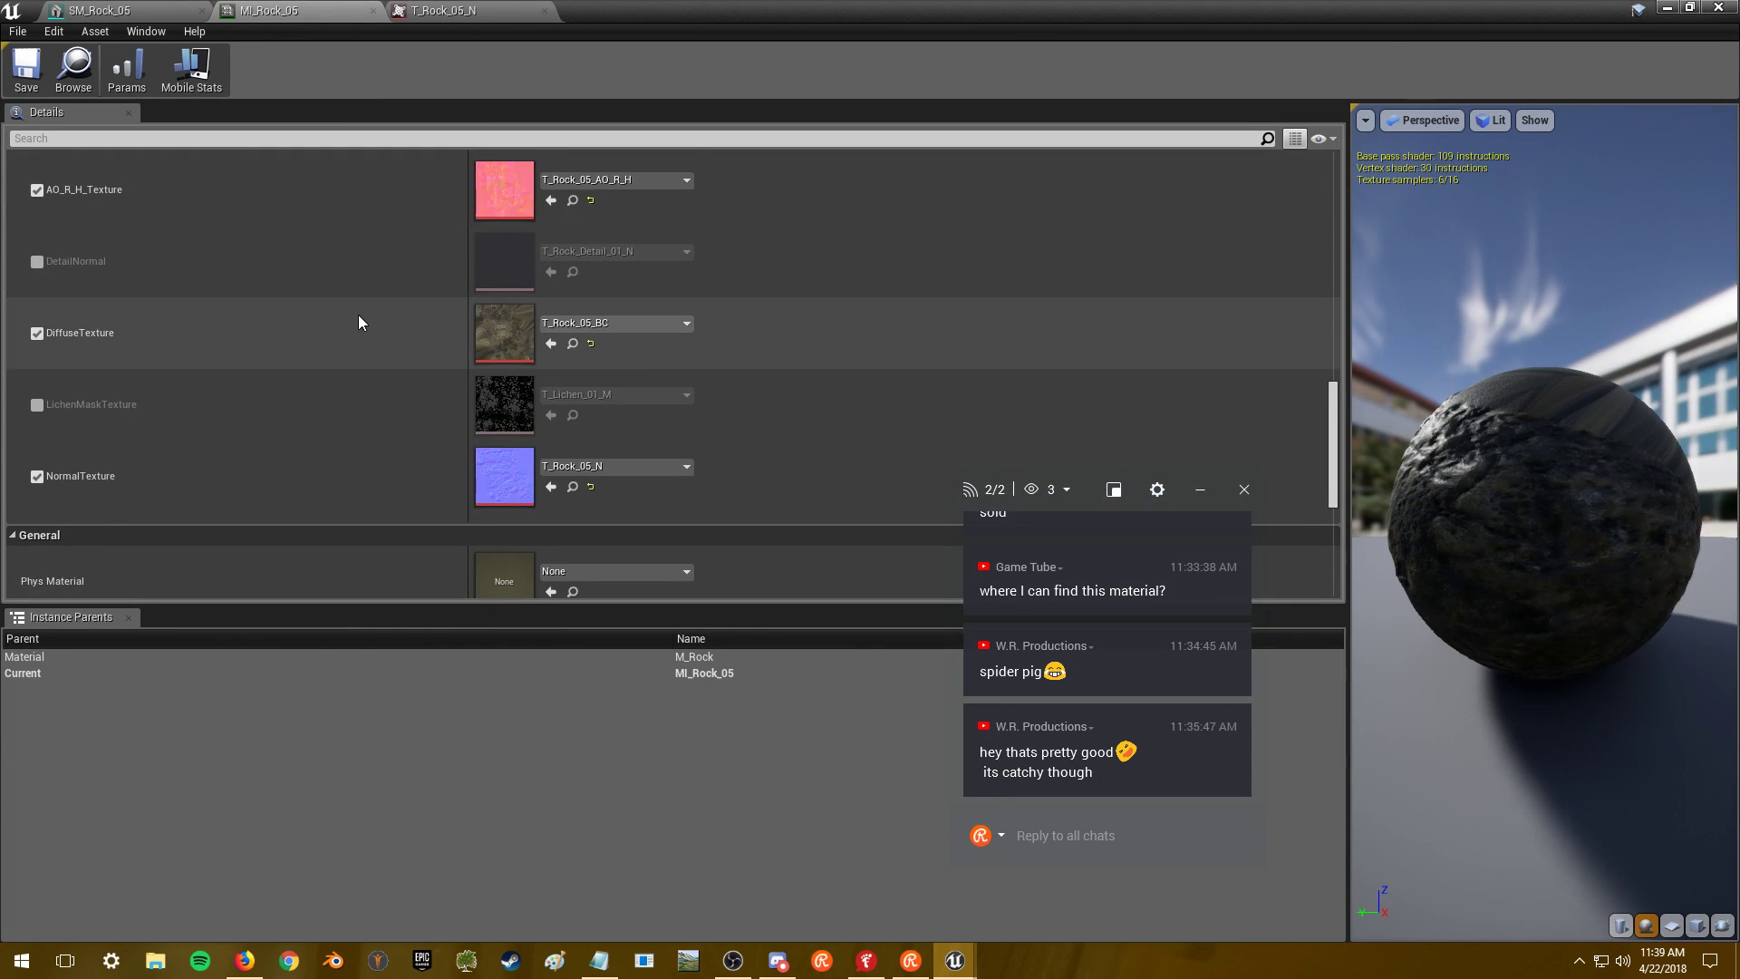
scroll(353, 314, down, 3)
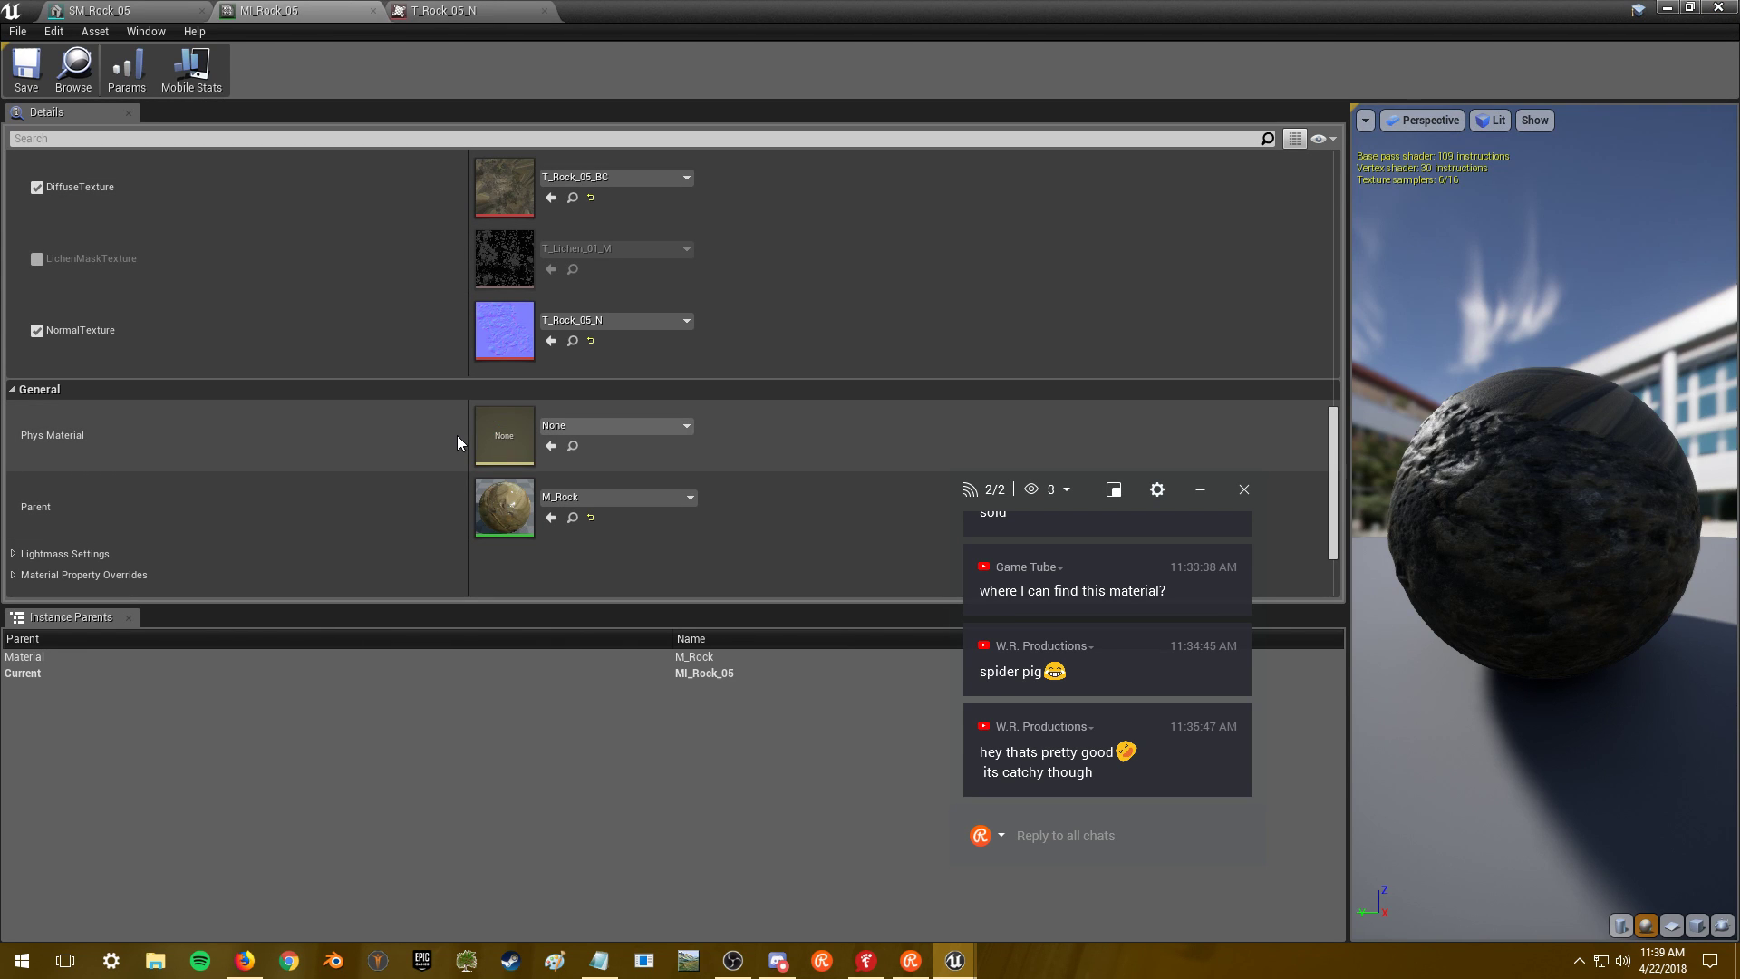
key(alt+Tab)
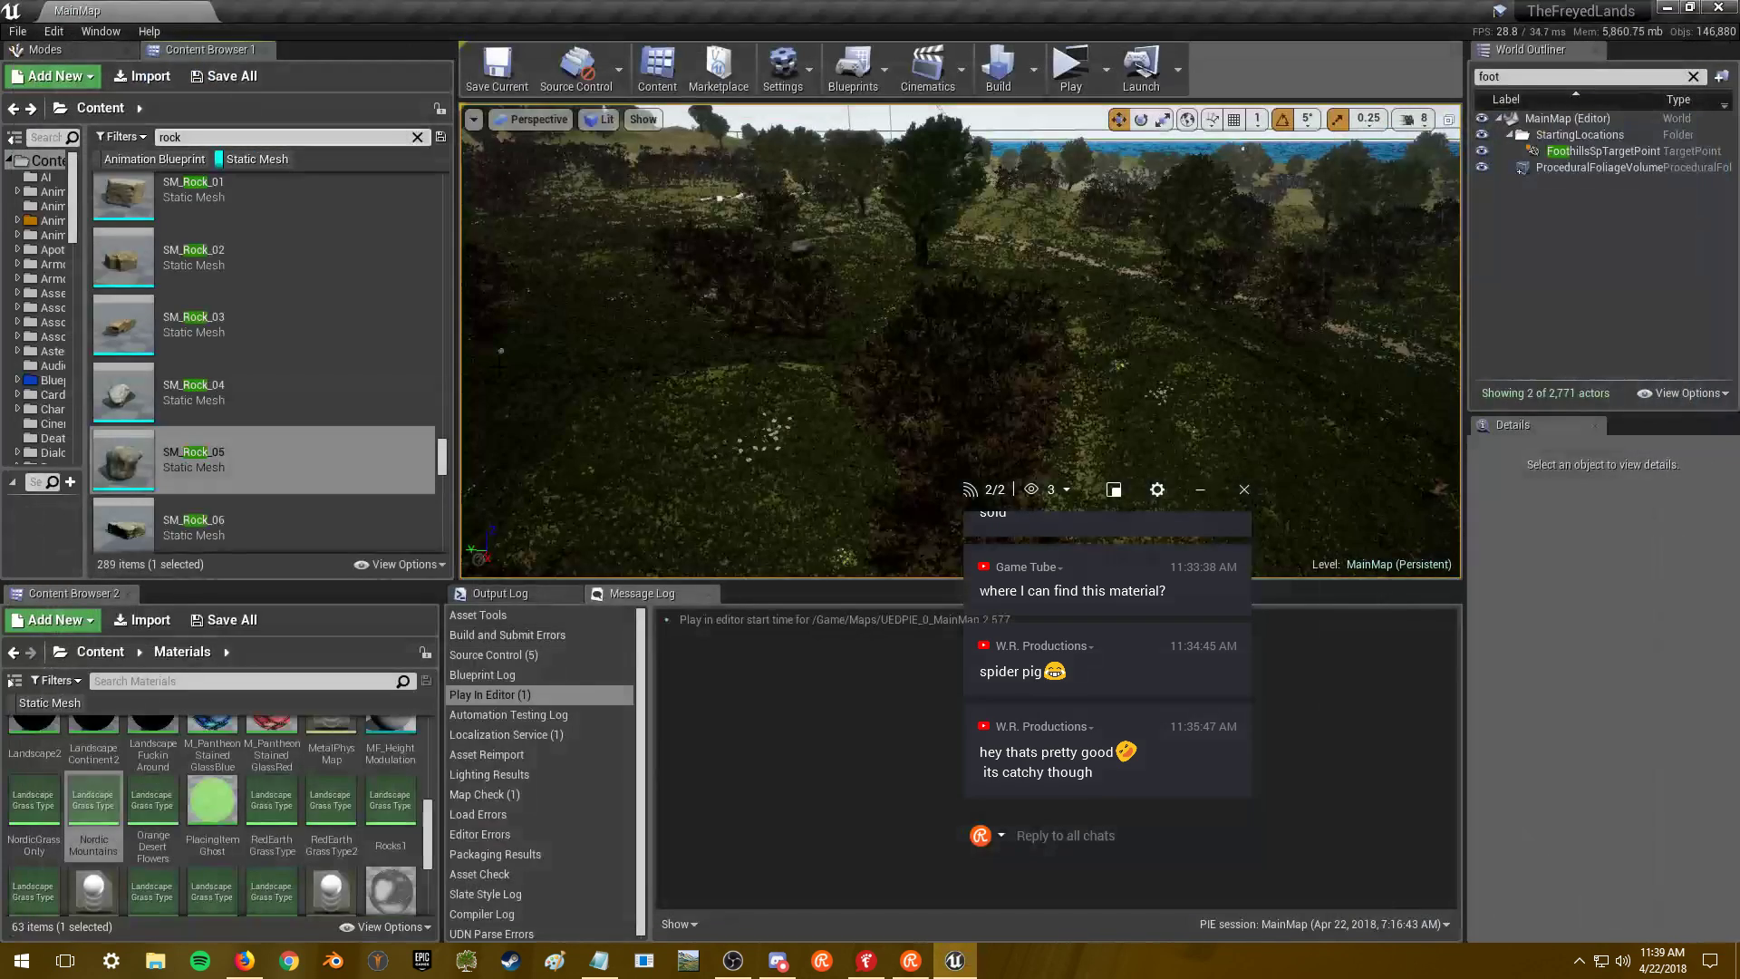
scroll(299, 417, down, 3)
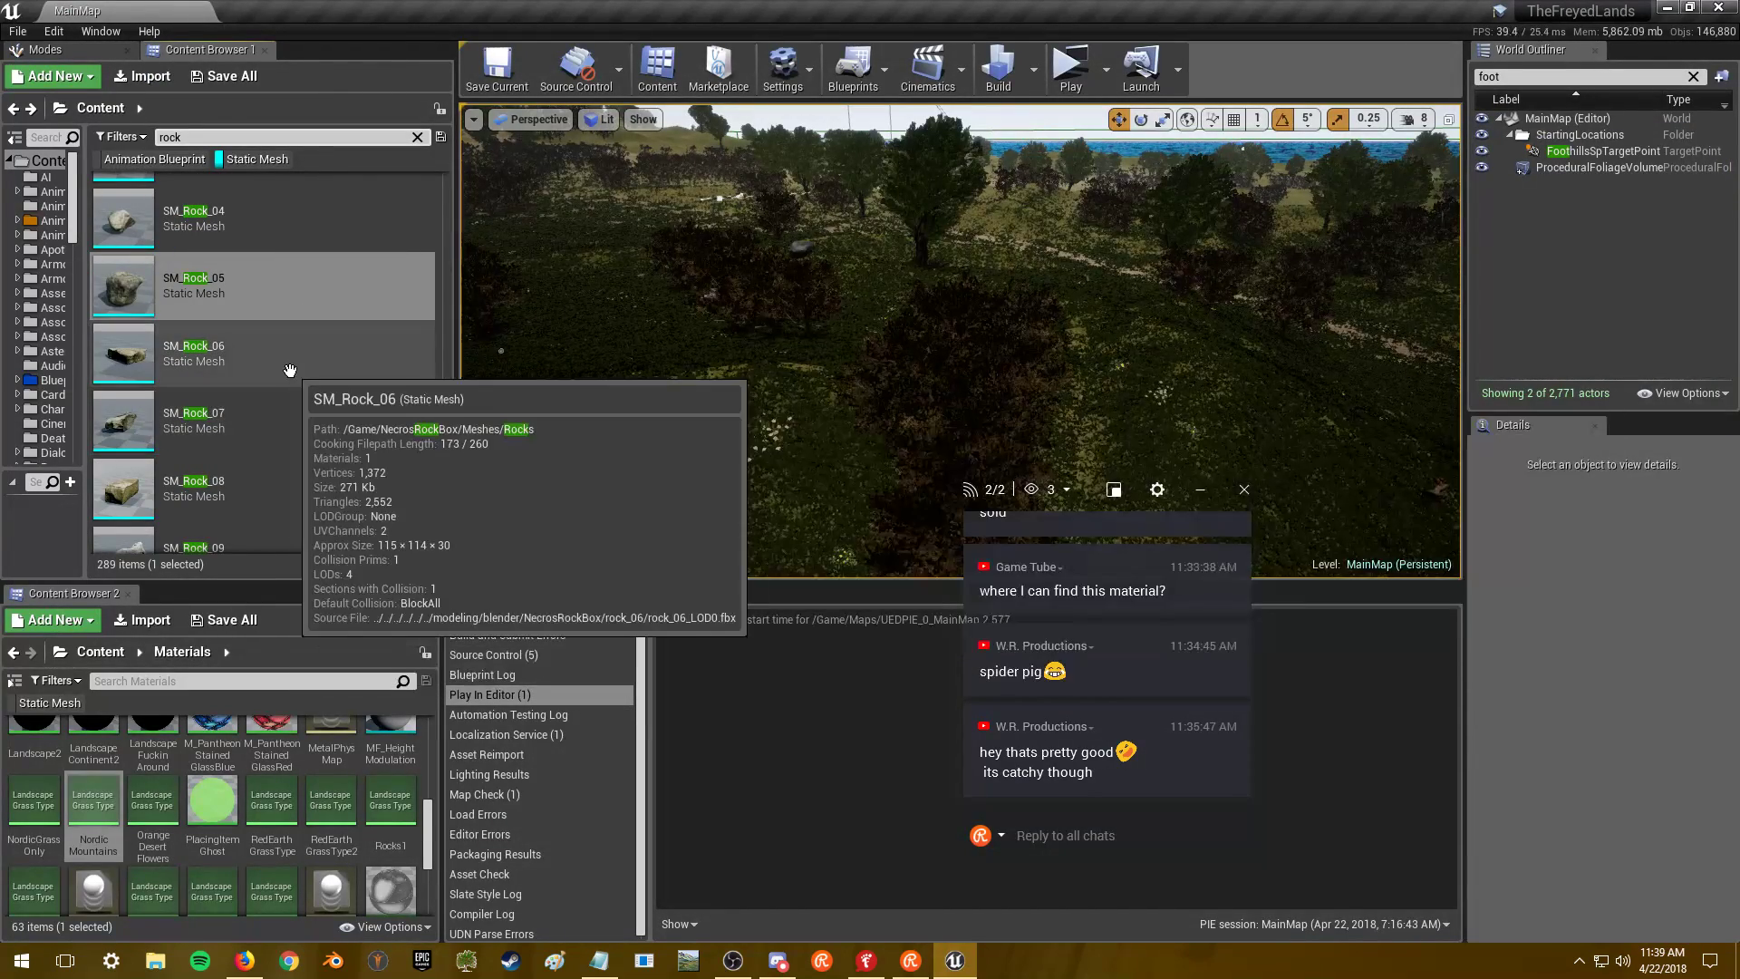
- Open SM_Rock_06 in the mesh editor and set its Minimum LOD to 1
double_click(291, 360)
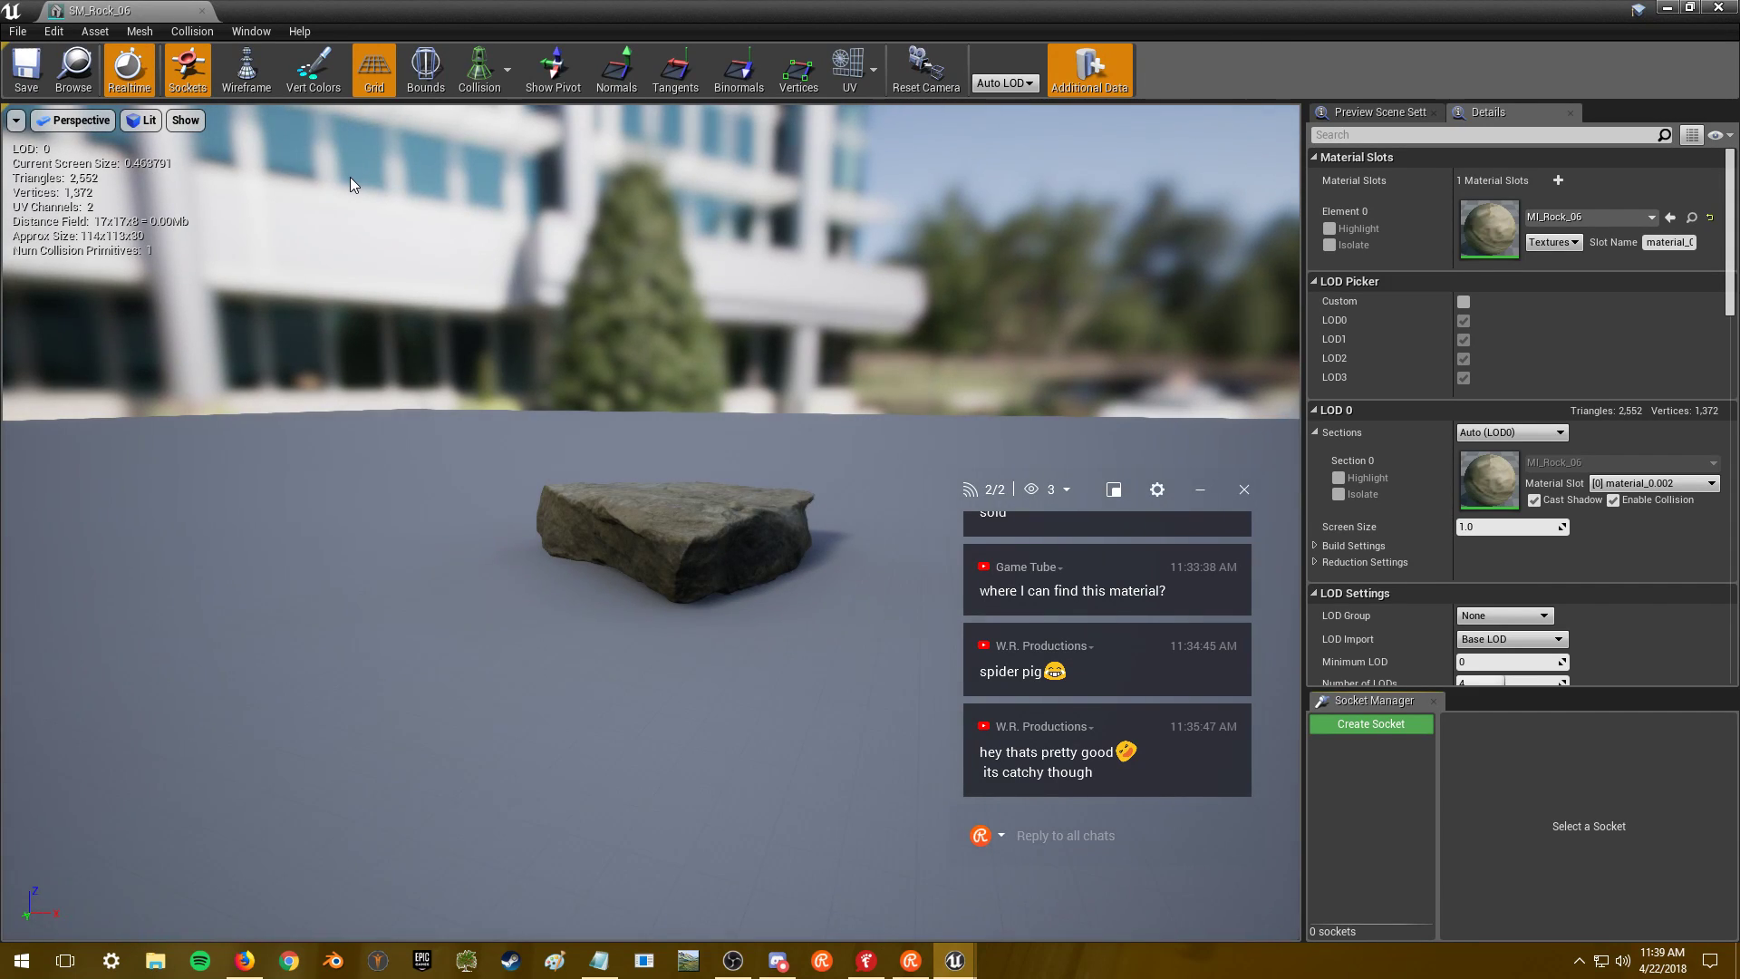
key(w)
right_drag(651, 523, 705, 544)
key(s)
right_drag(601, 302, 601, 303)
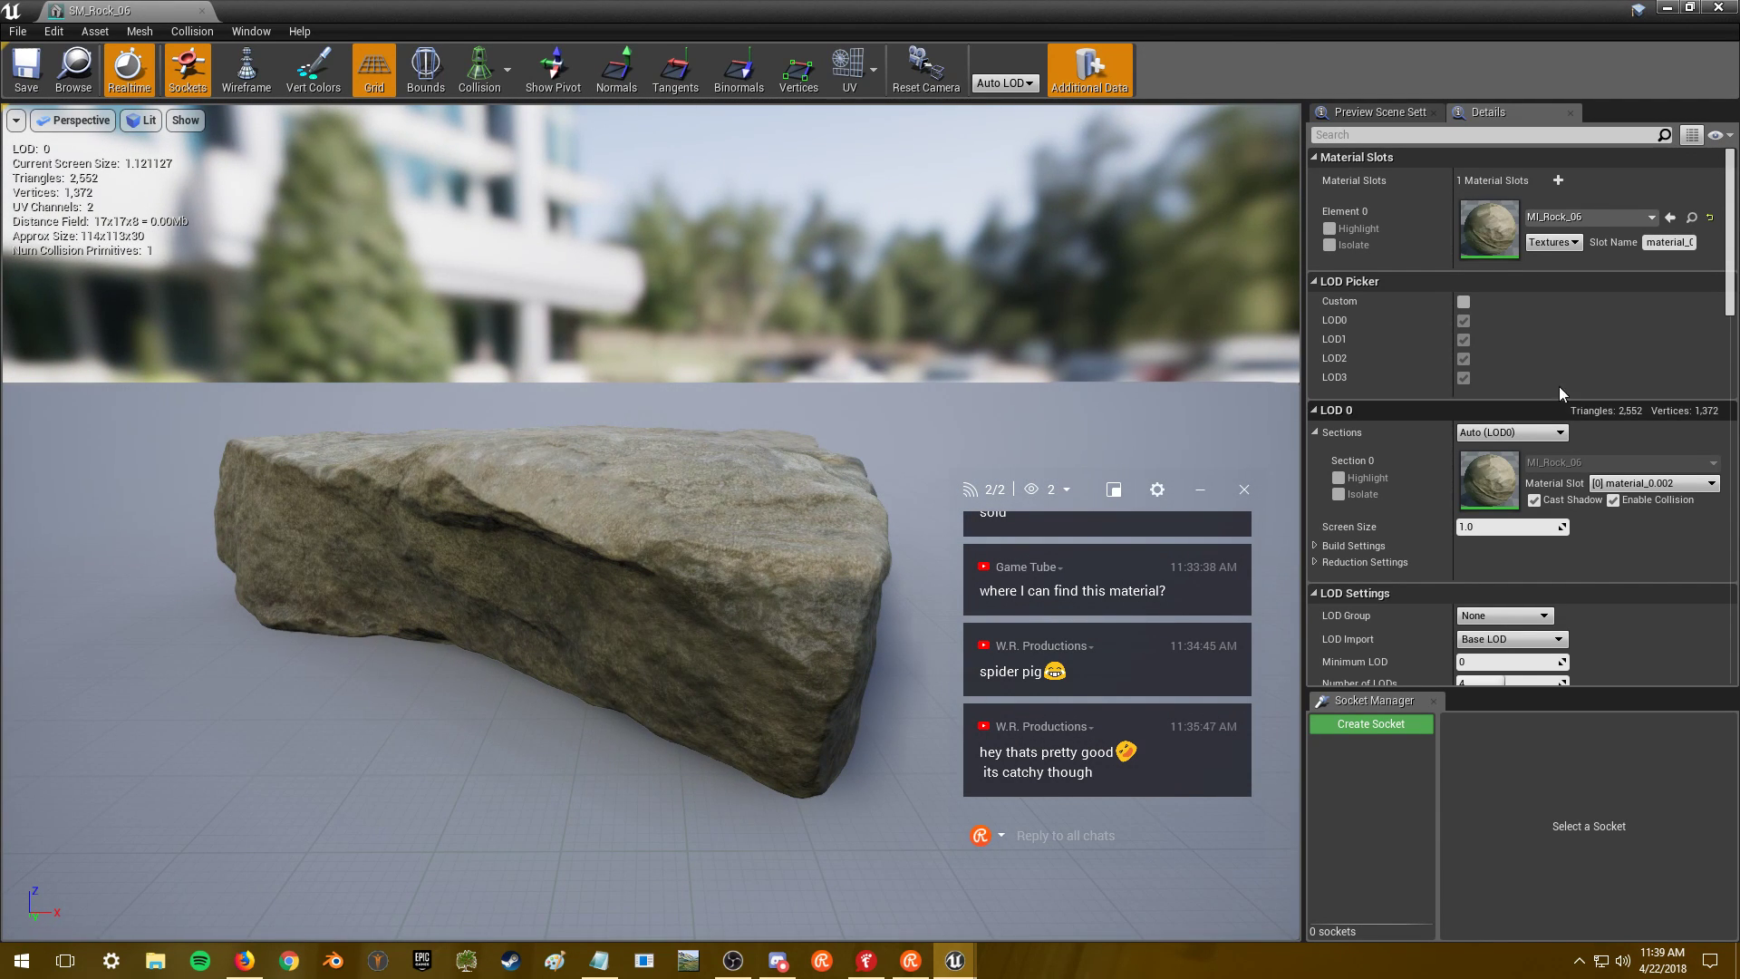
click(1520, 664)
text(1)
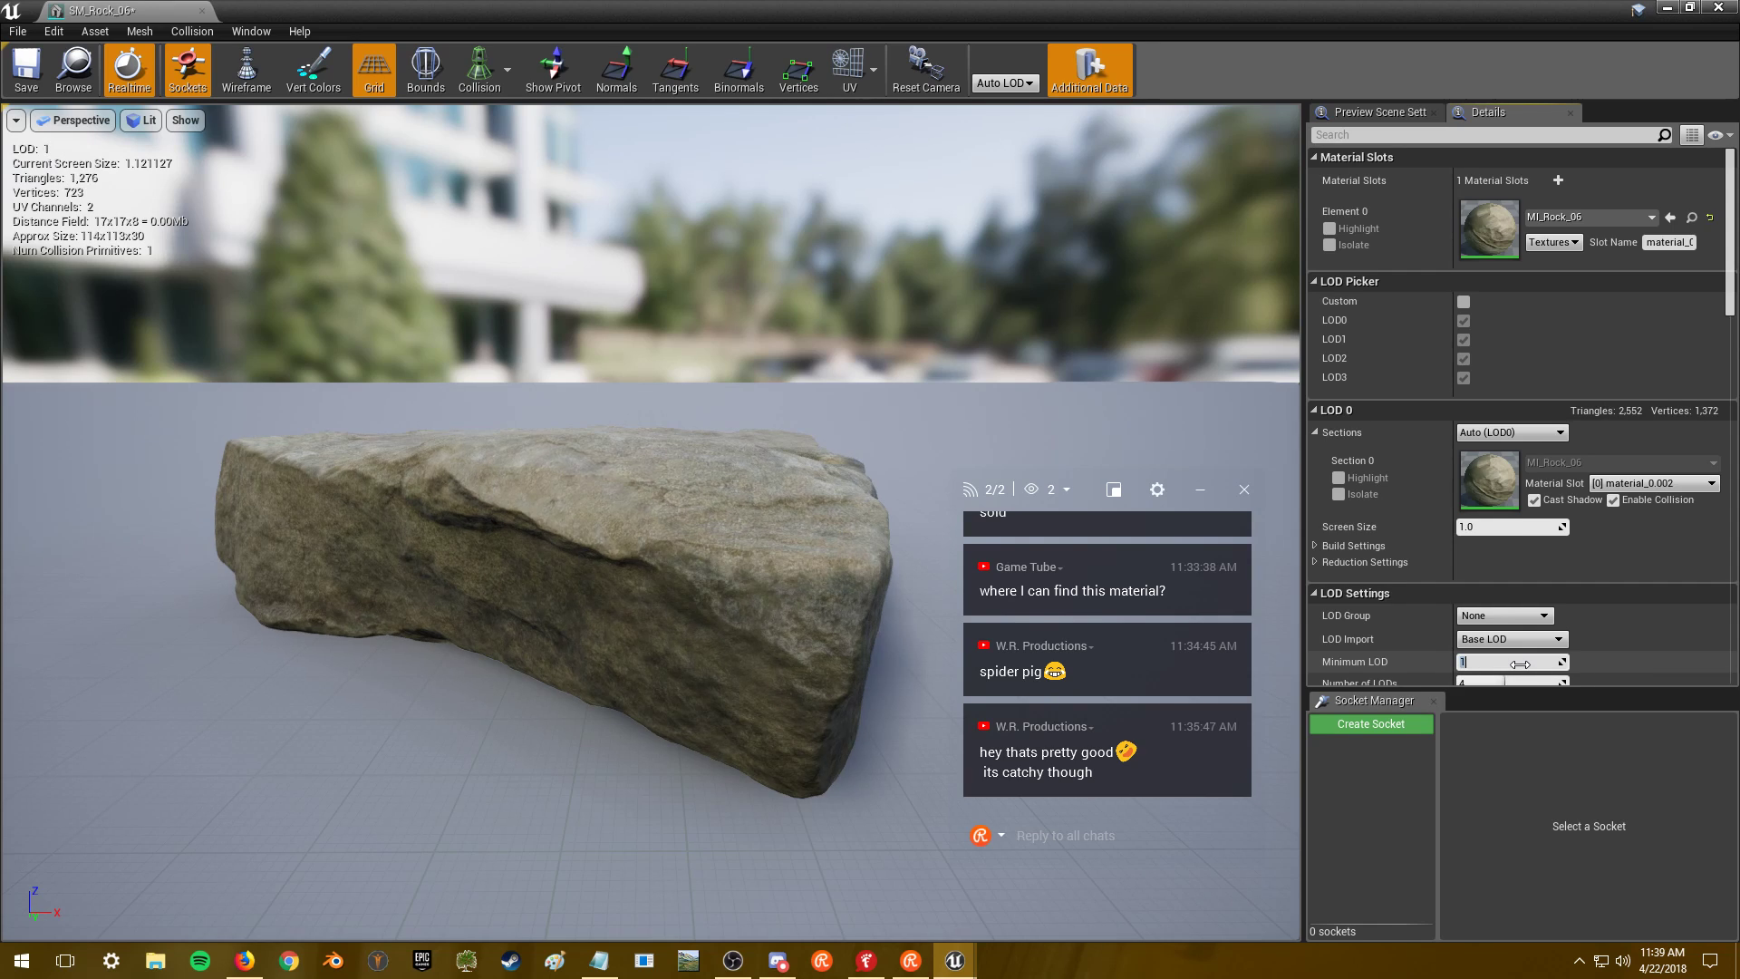
right_drag(691, 458, 692, 459)
- From MI_Rock_06, cap T_Rock_06_AO_R_H at a maximum texture size of 2048 and save it
double_click(1489, 229)
scroll(705, 375, down, 5)
double_click(498, 268)
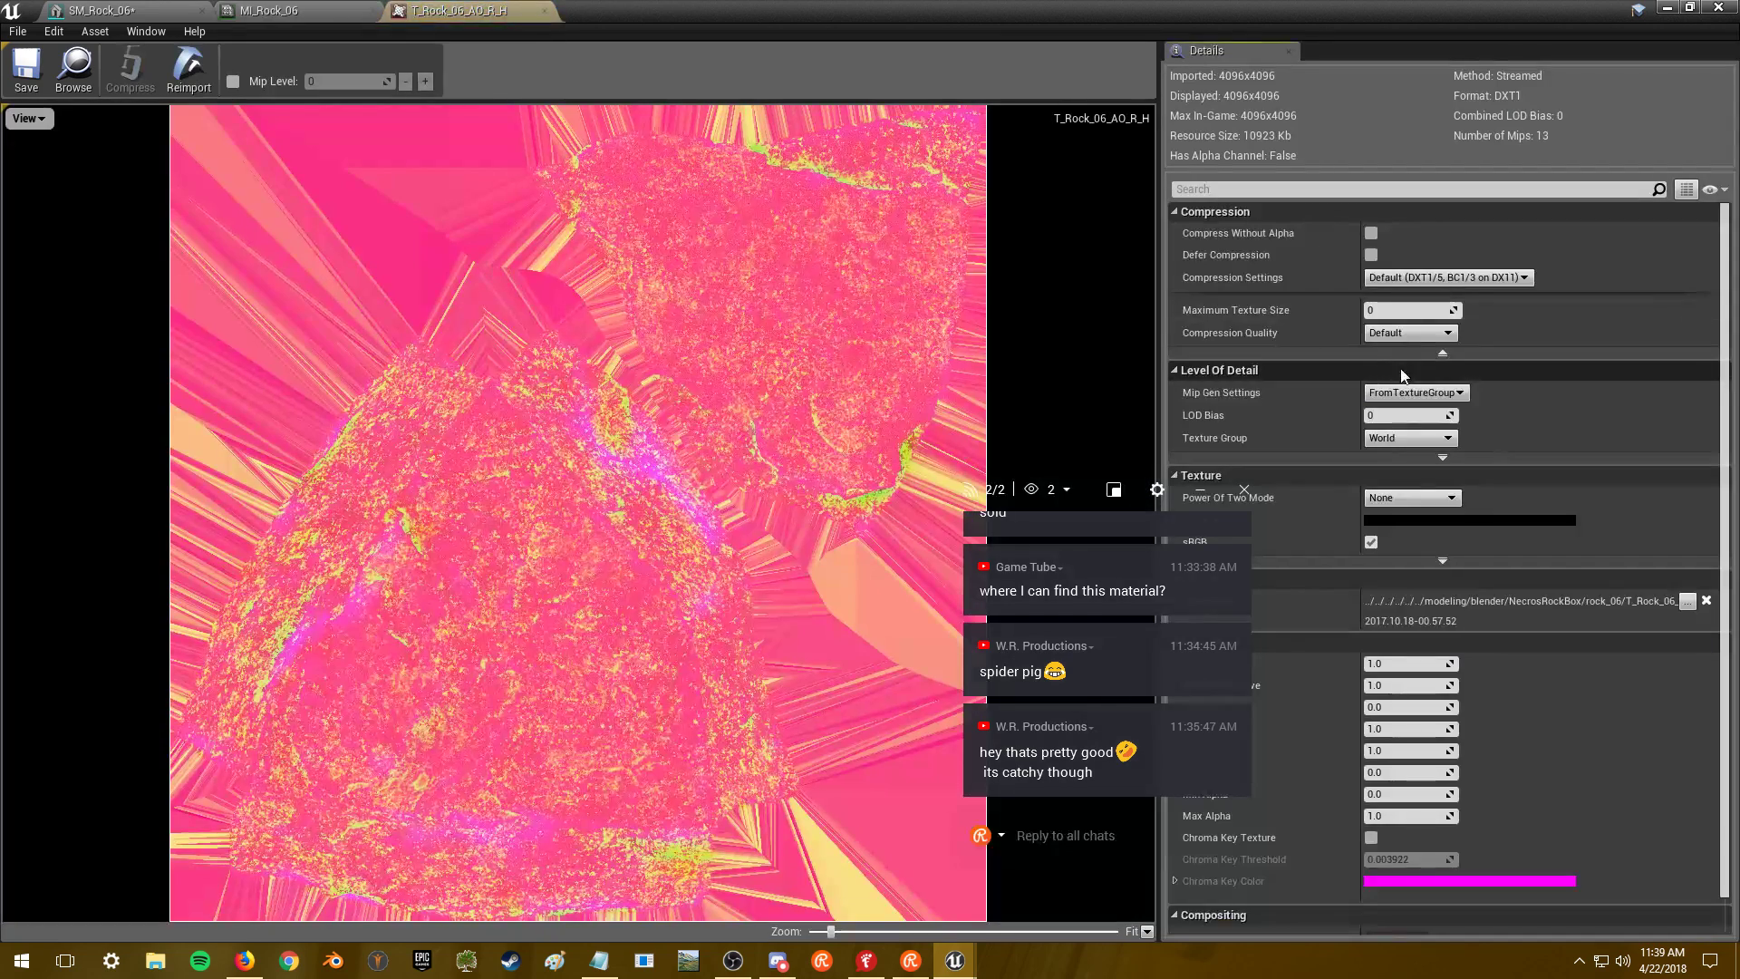
click(1418, 311)
text(2048)
key(Return)
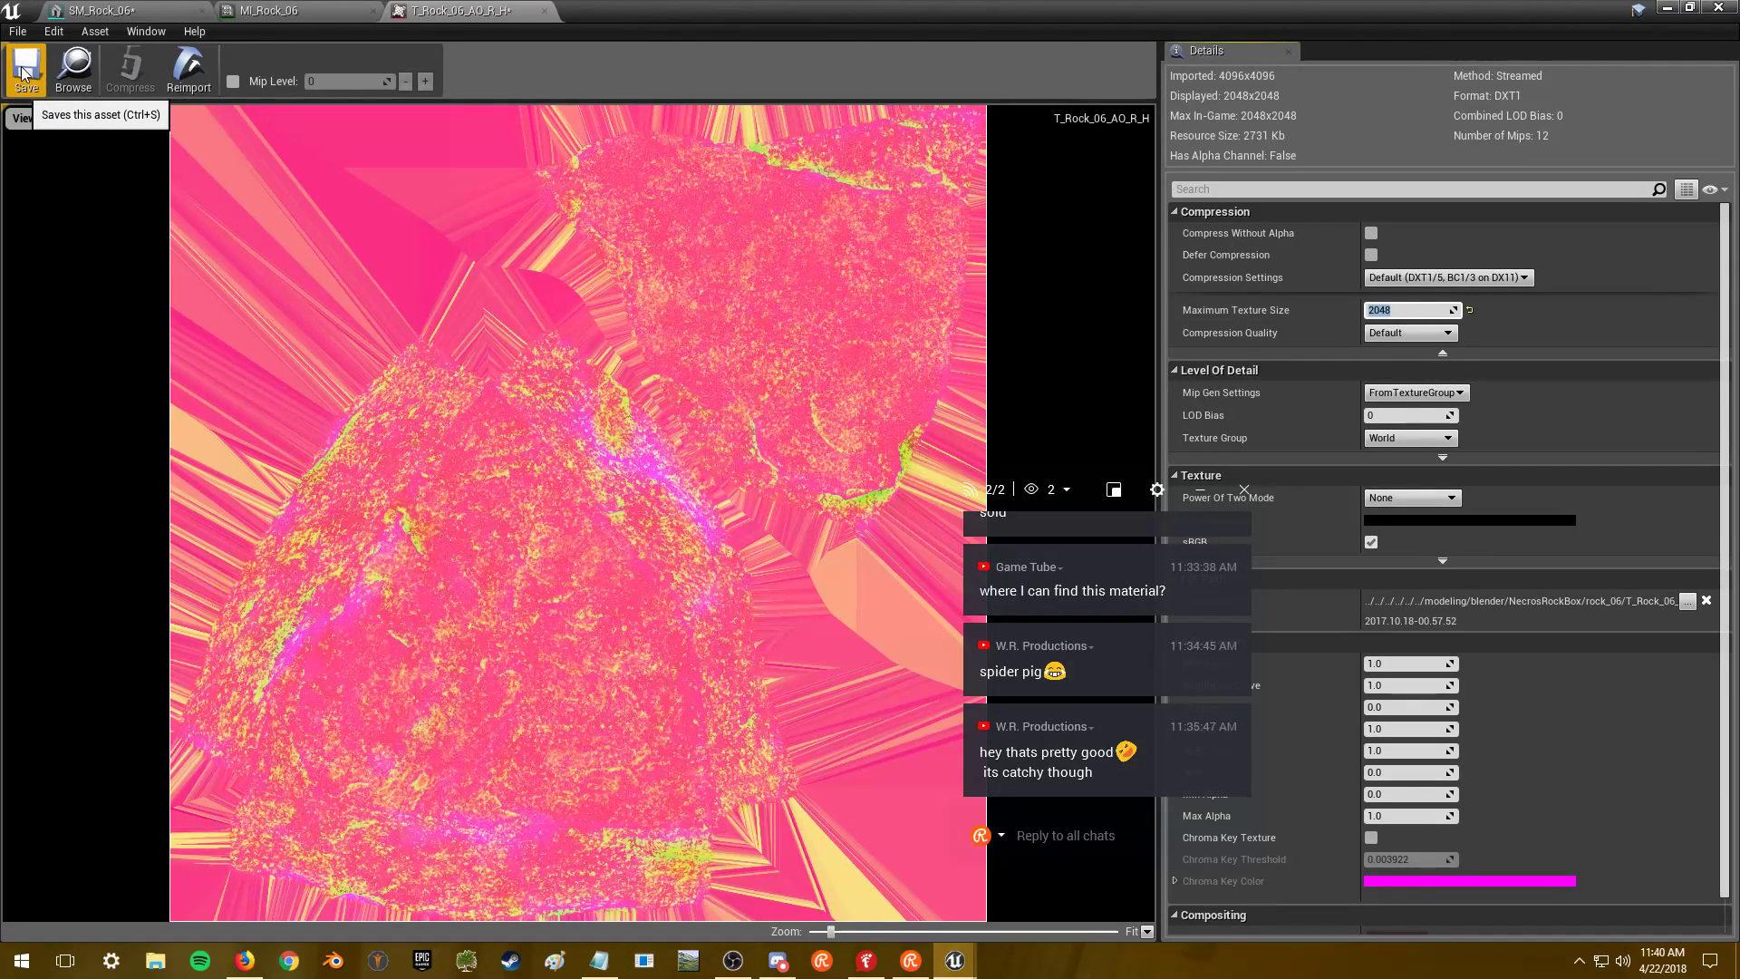
click(24, 77)
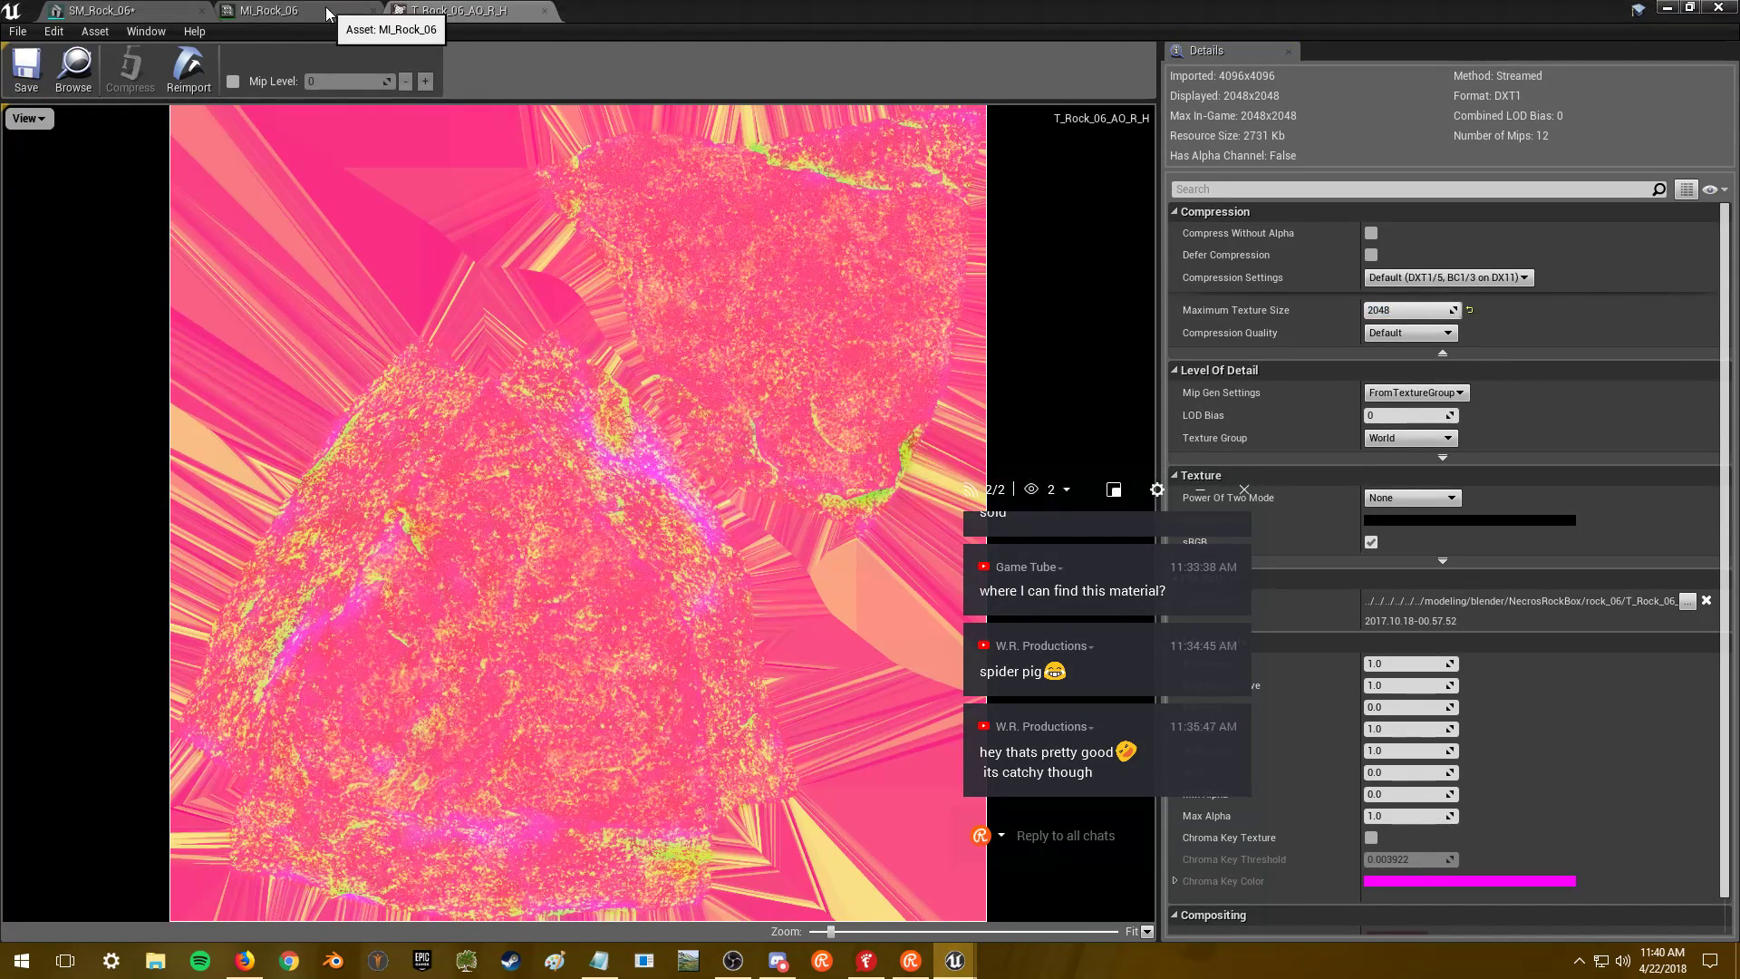
- Cap T_Rock_06_BC's maximum texture size at 2048 and save it
click(299, 11)
double_click(505, 419)
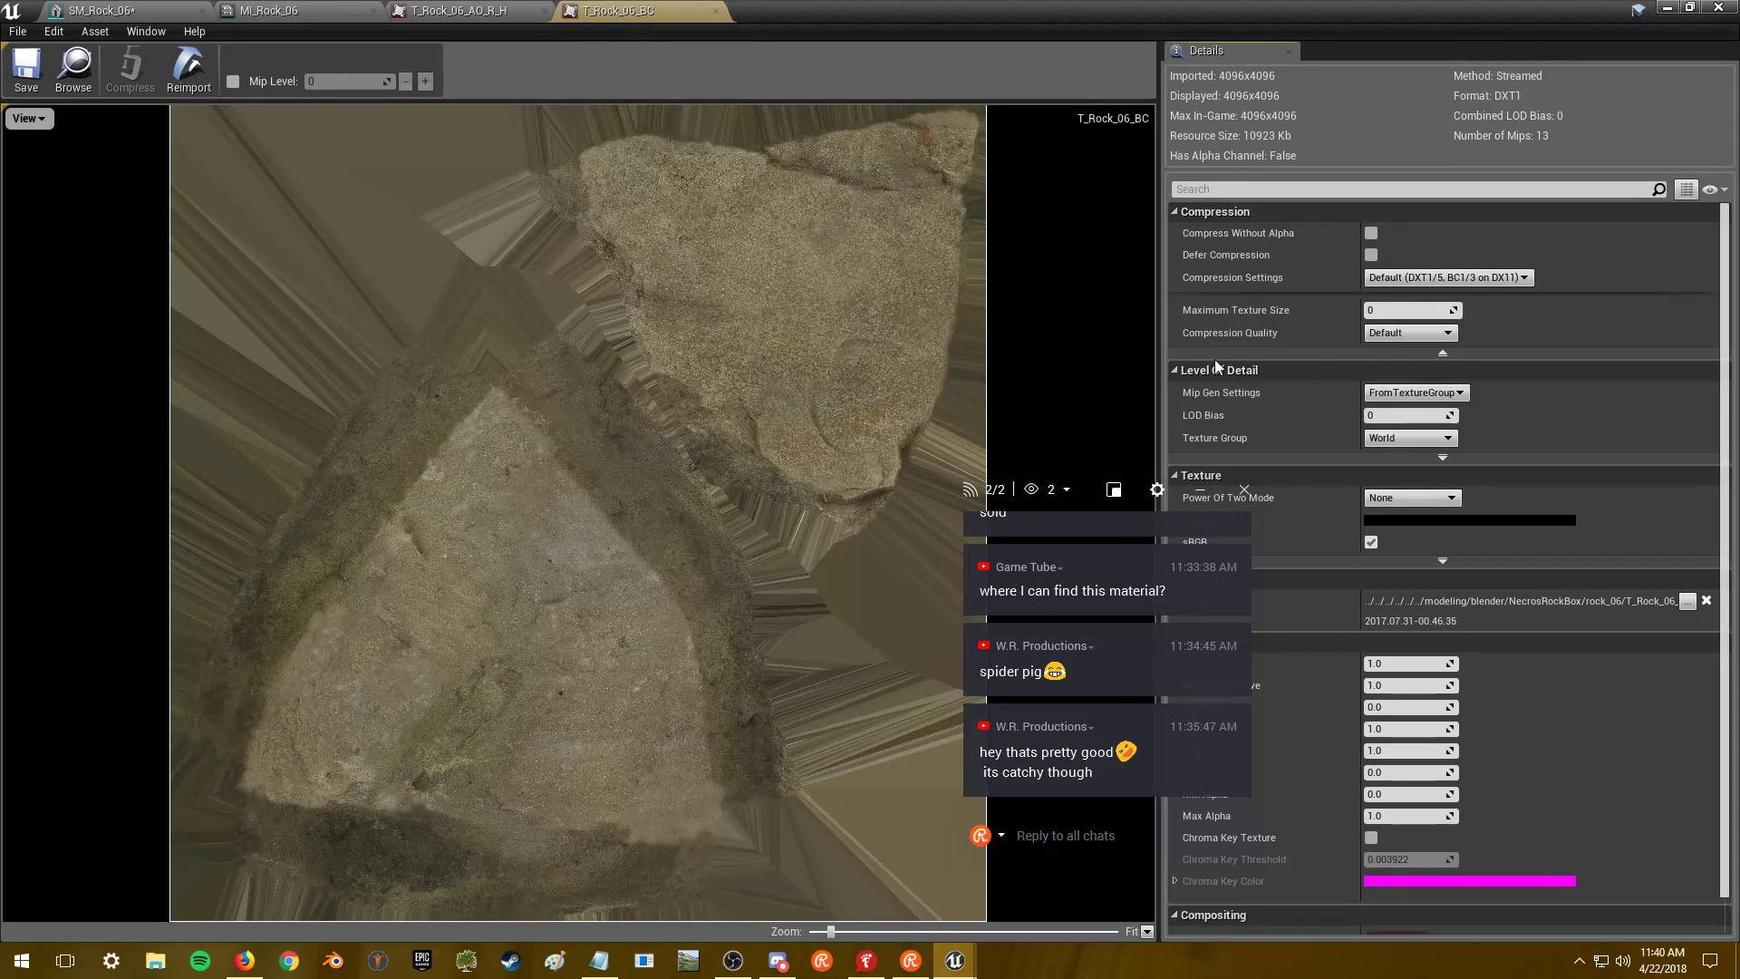
click(1389, 310)
text(2048)
key(Return)
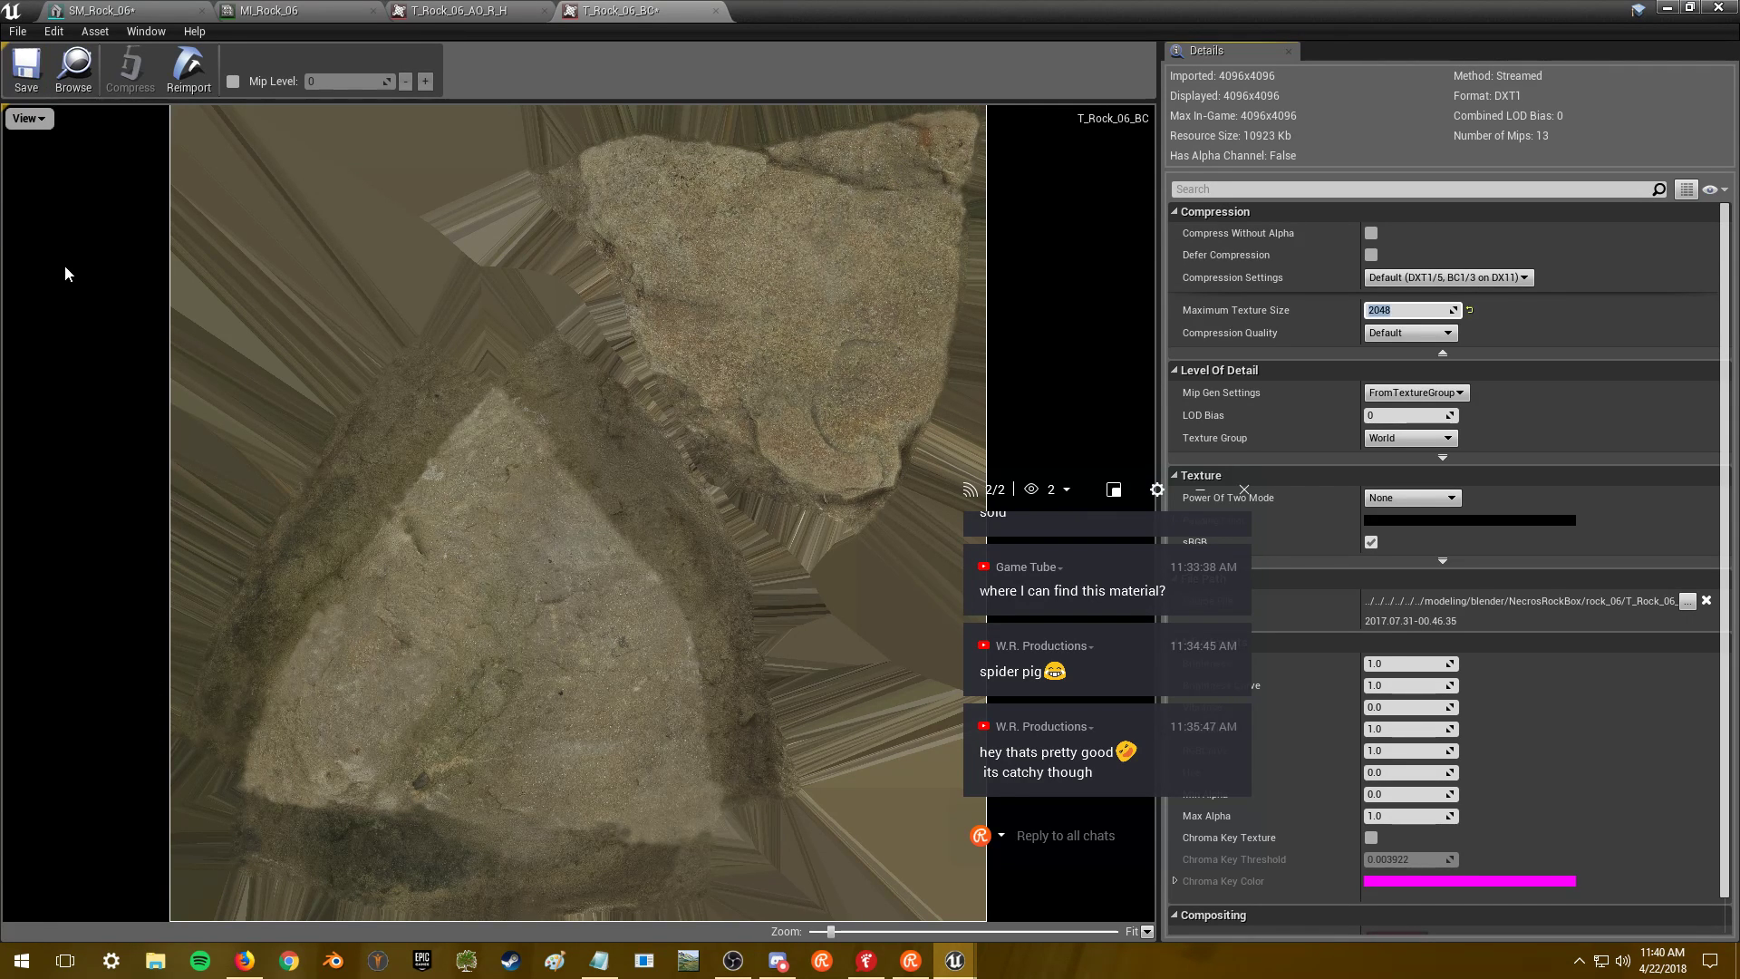
click(30, 65)
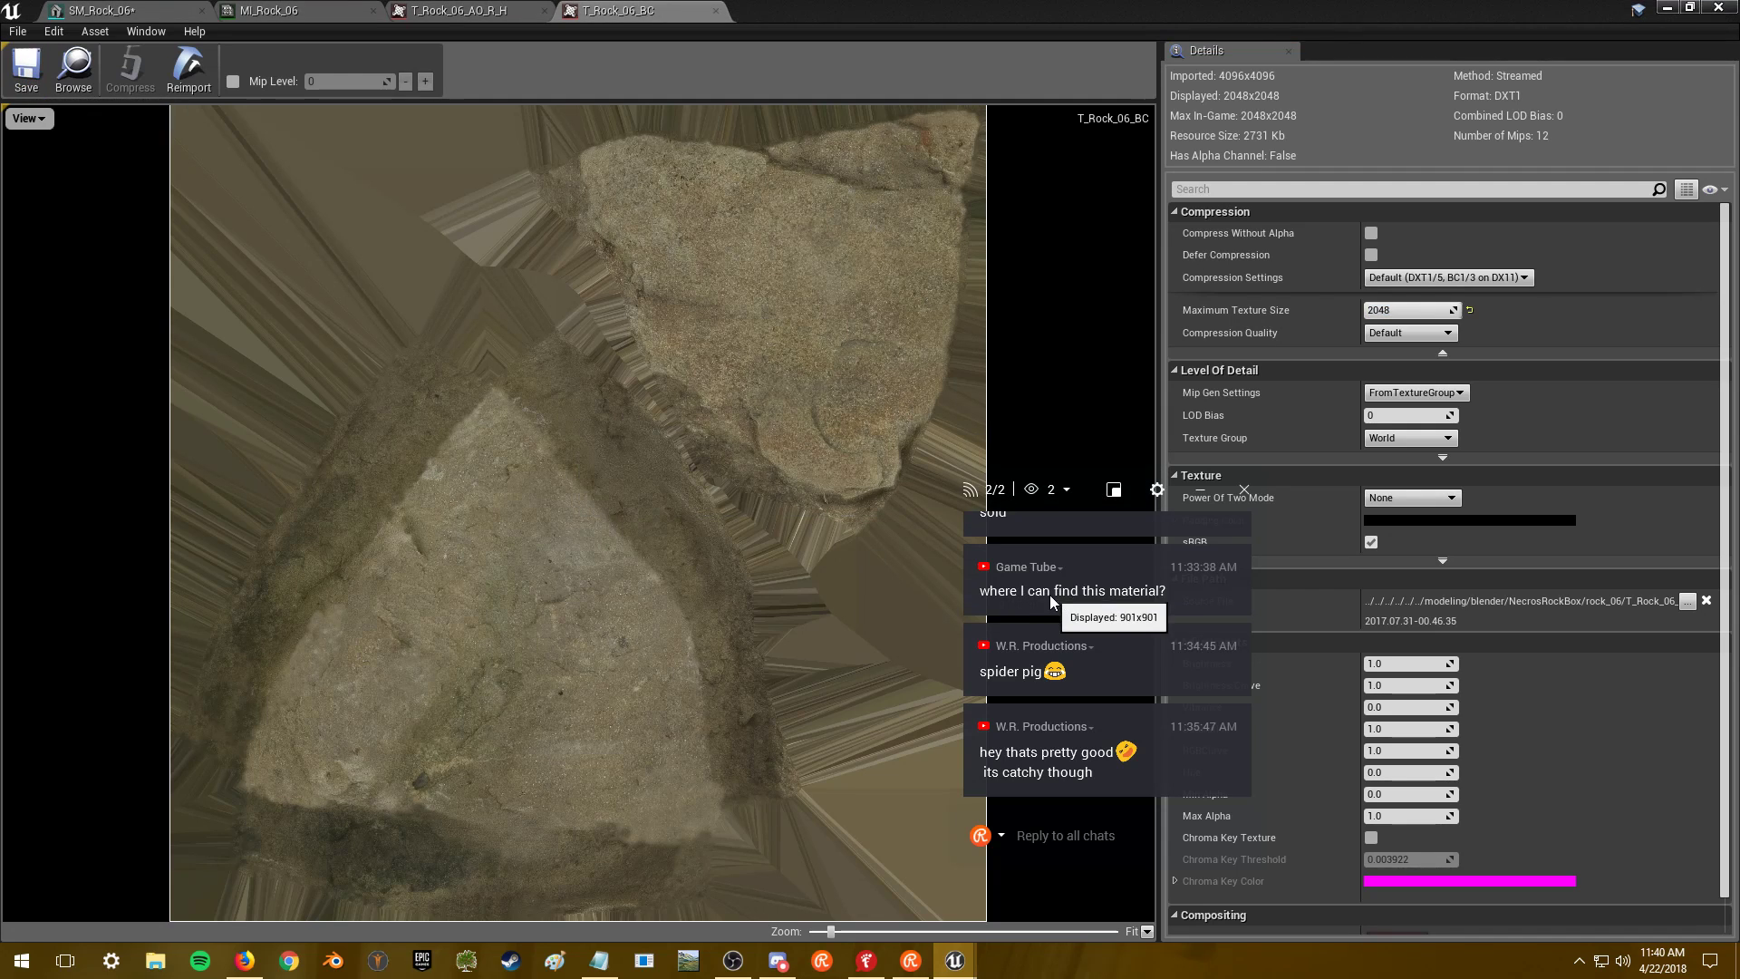
- Reply 'which material?' in the chat
scroll(1087, 607, up, 1)
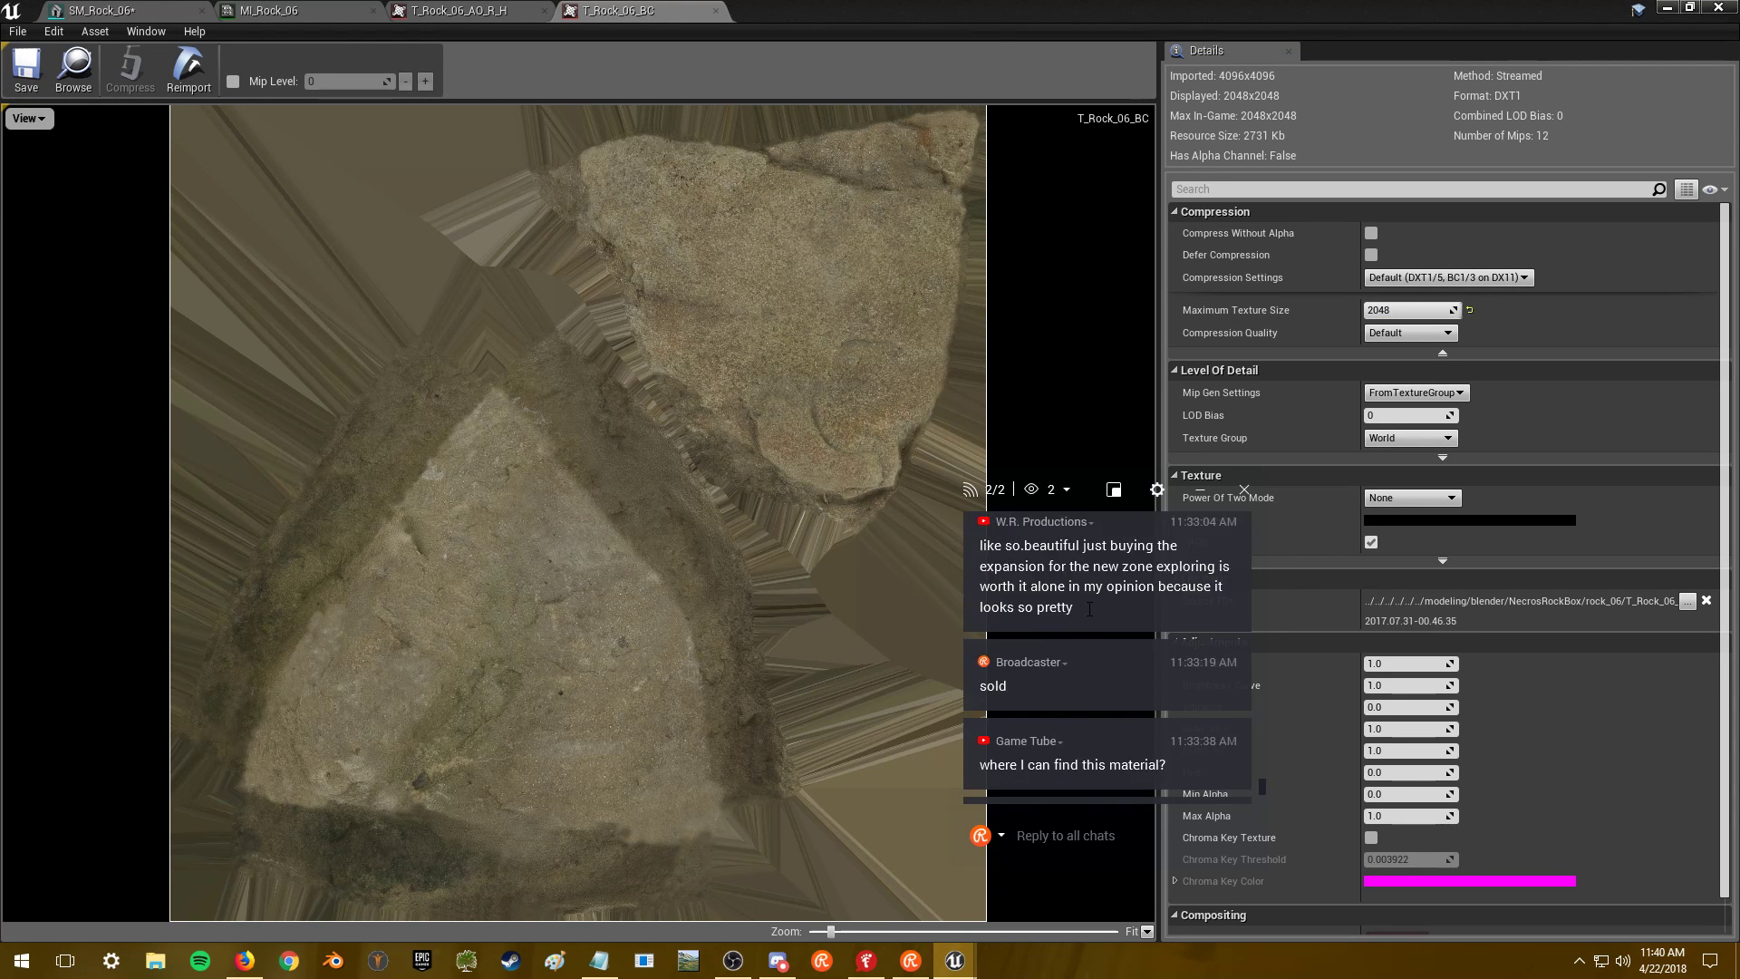
text(w)
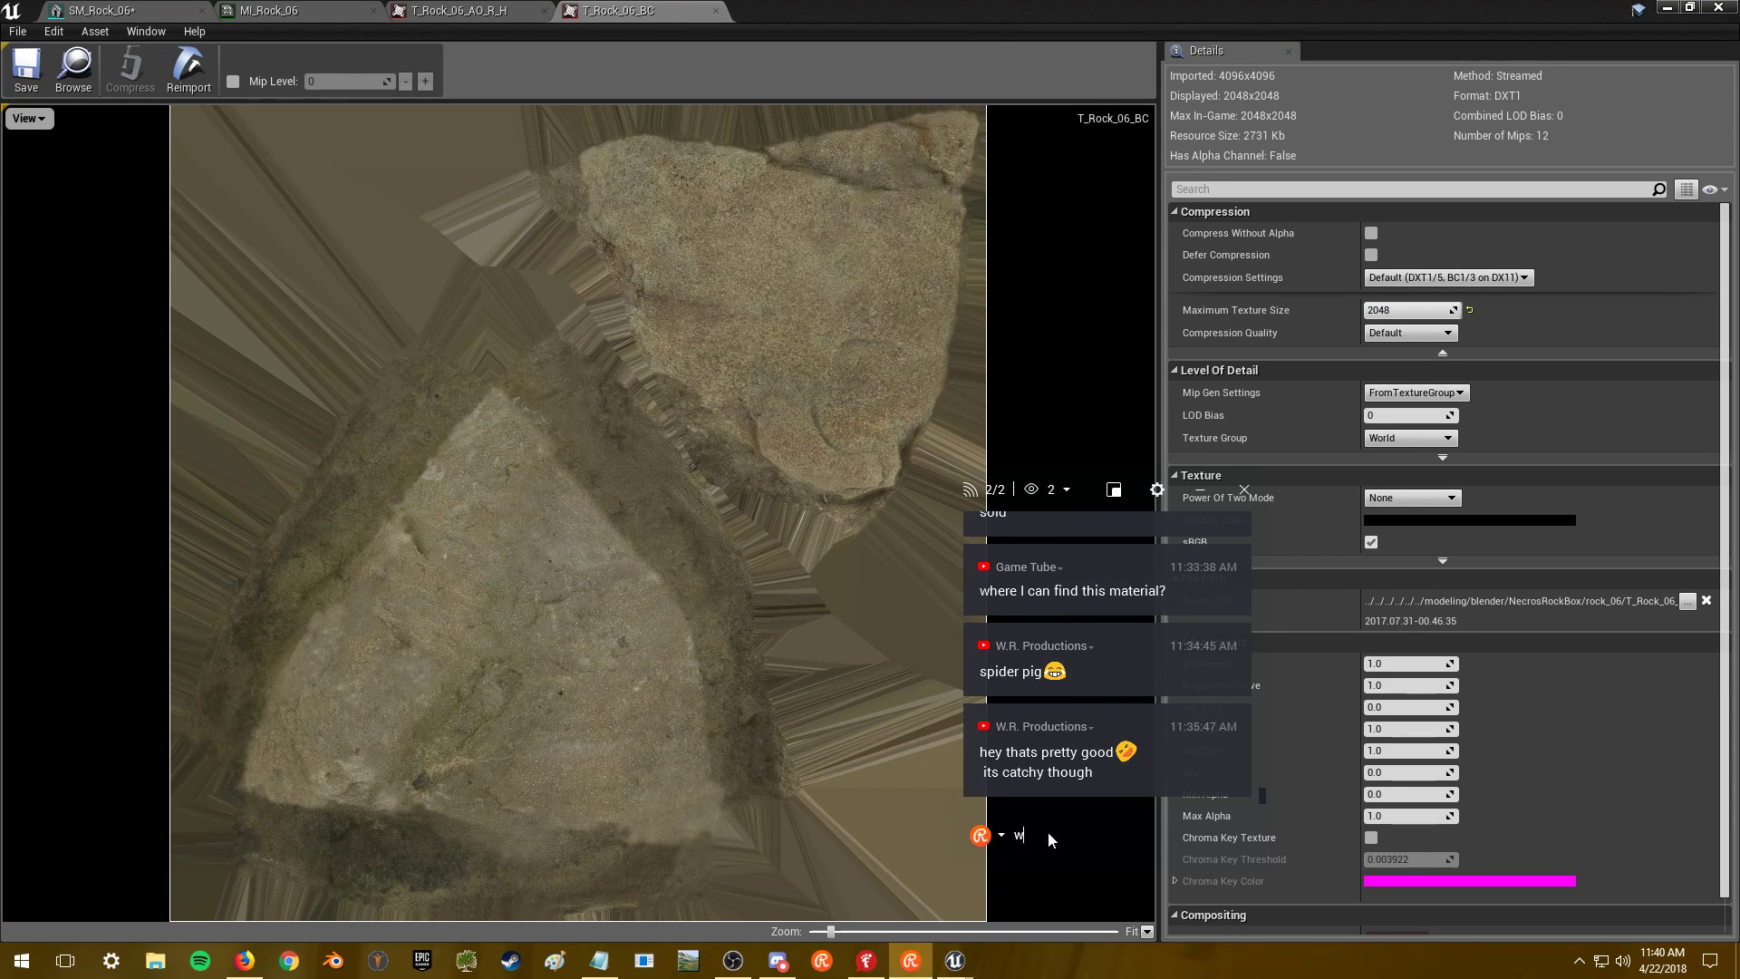
text(hich material?)
key(Return)
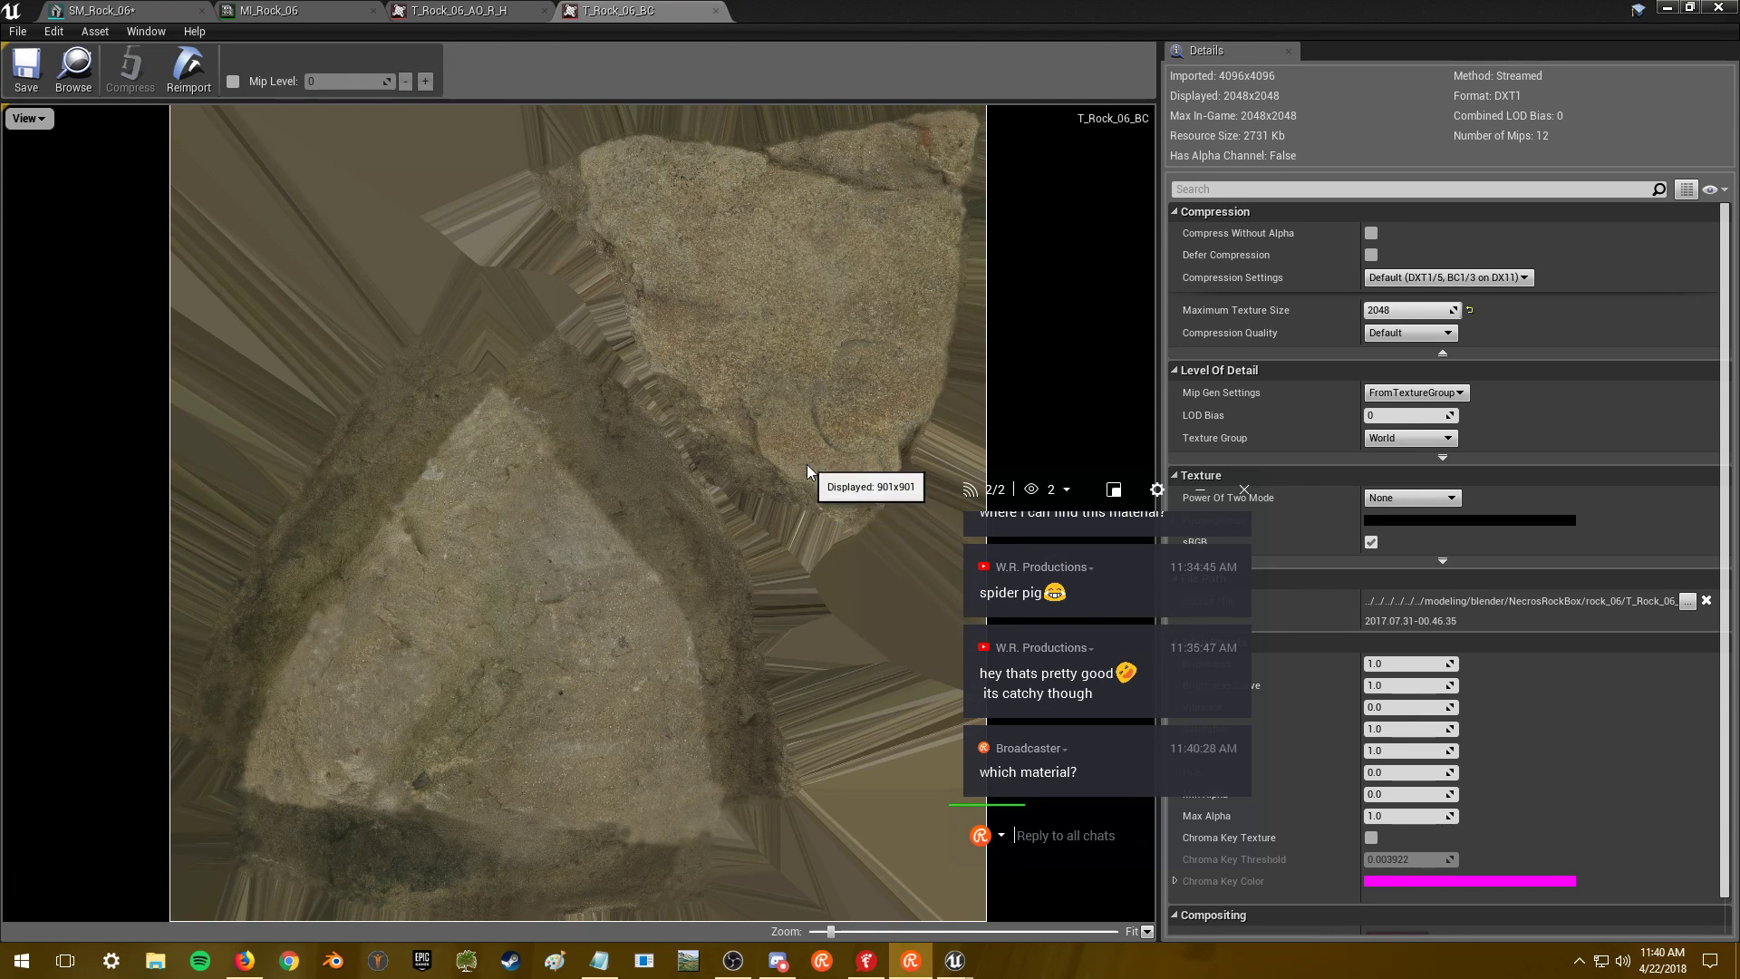
- Recheck the AO_R_H and BC textures, then apply the 2048 cap to T_Rock_06_N
click(436, 13)
click(616, 11)
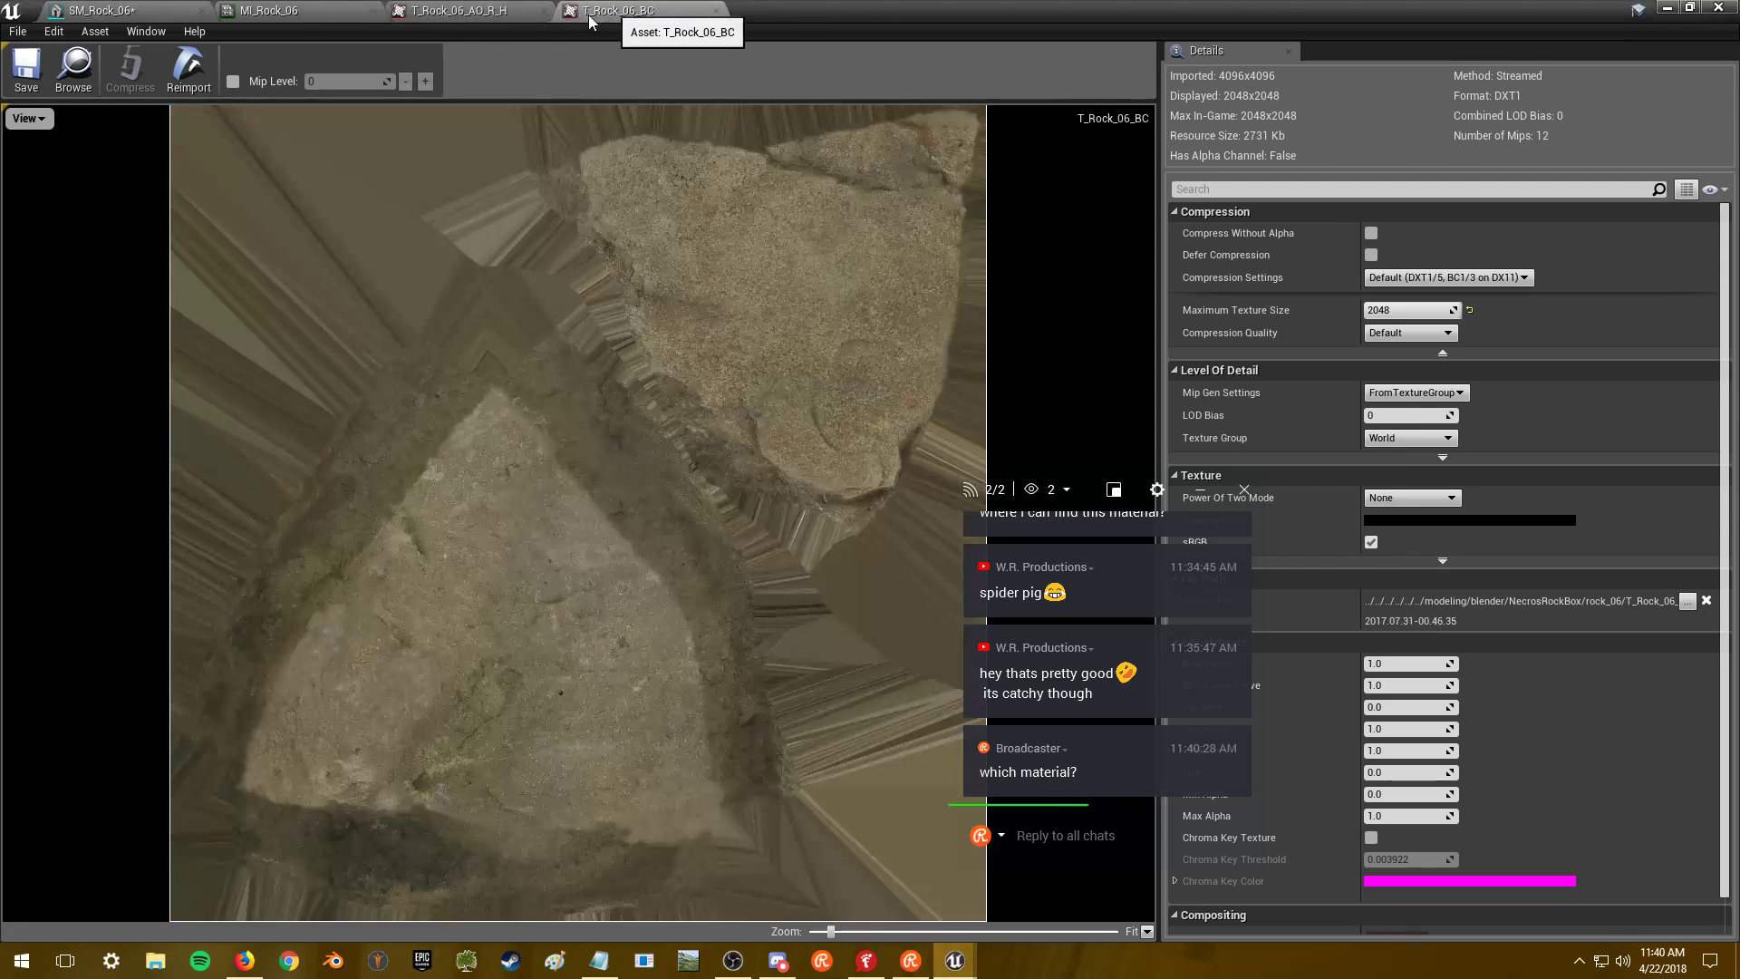
click(297, 11)
double_click(505, 561)
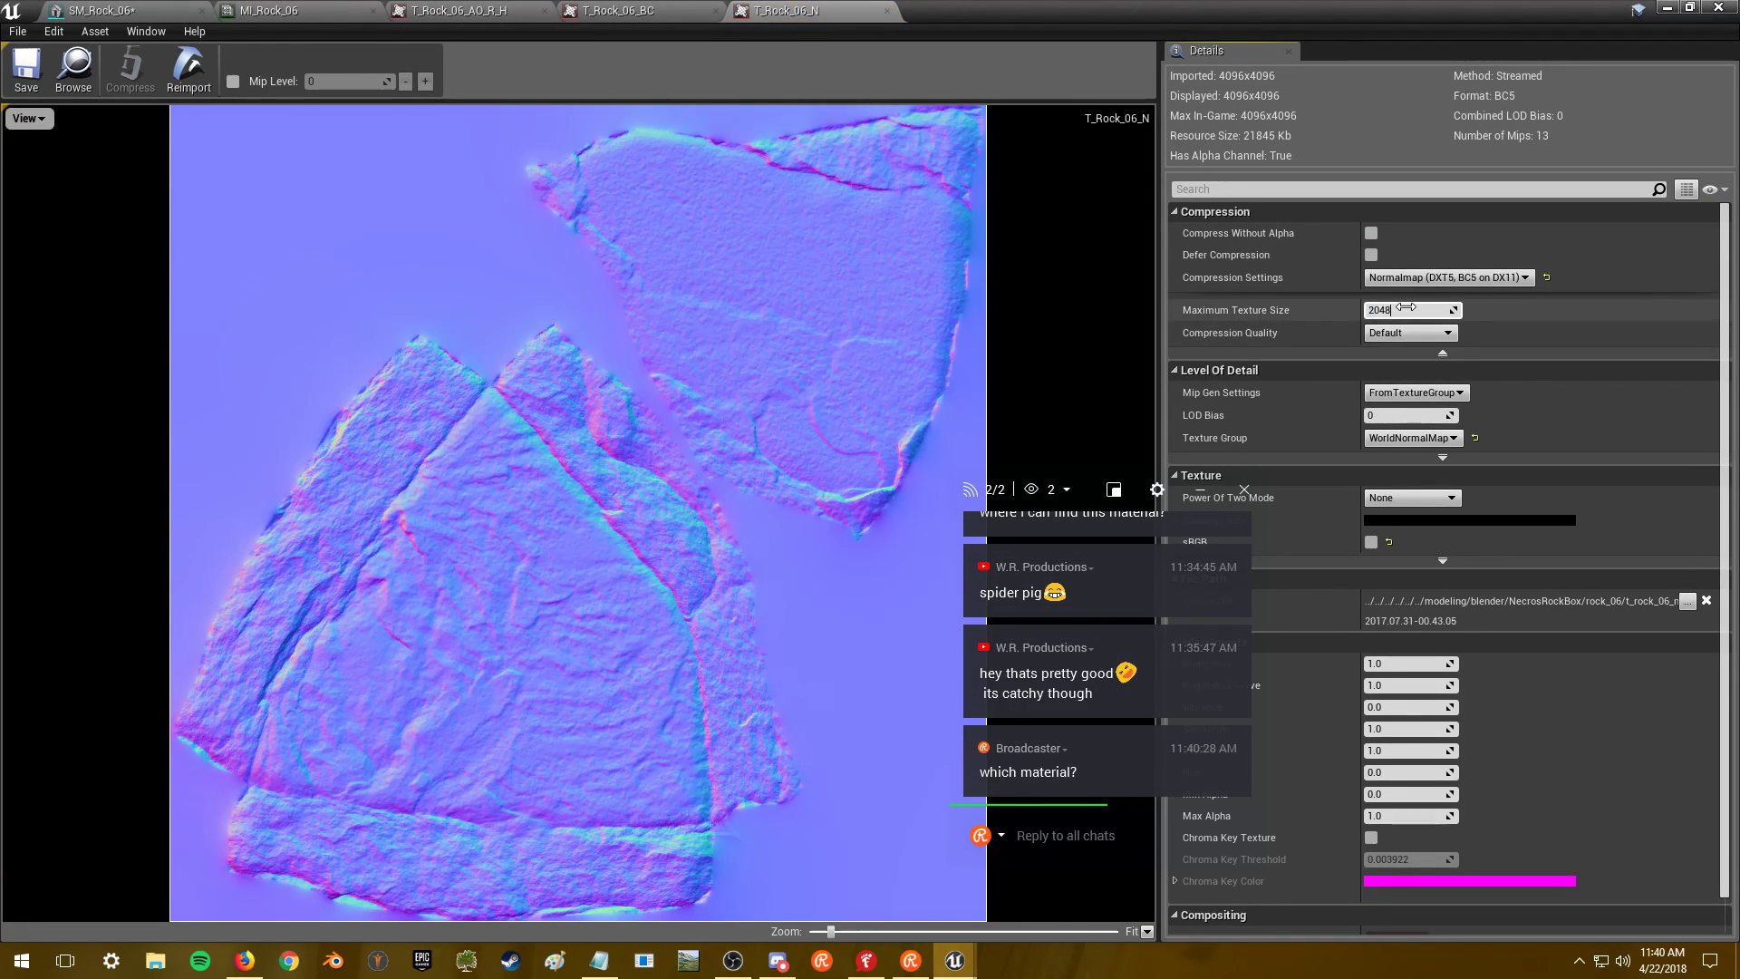
click(13, 78)
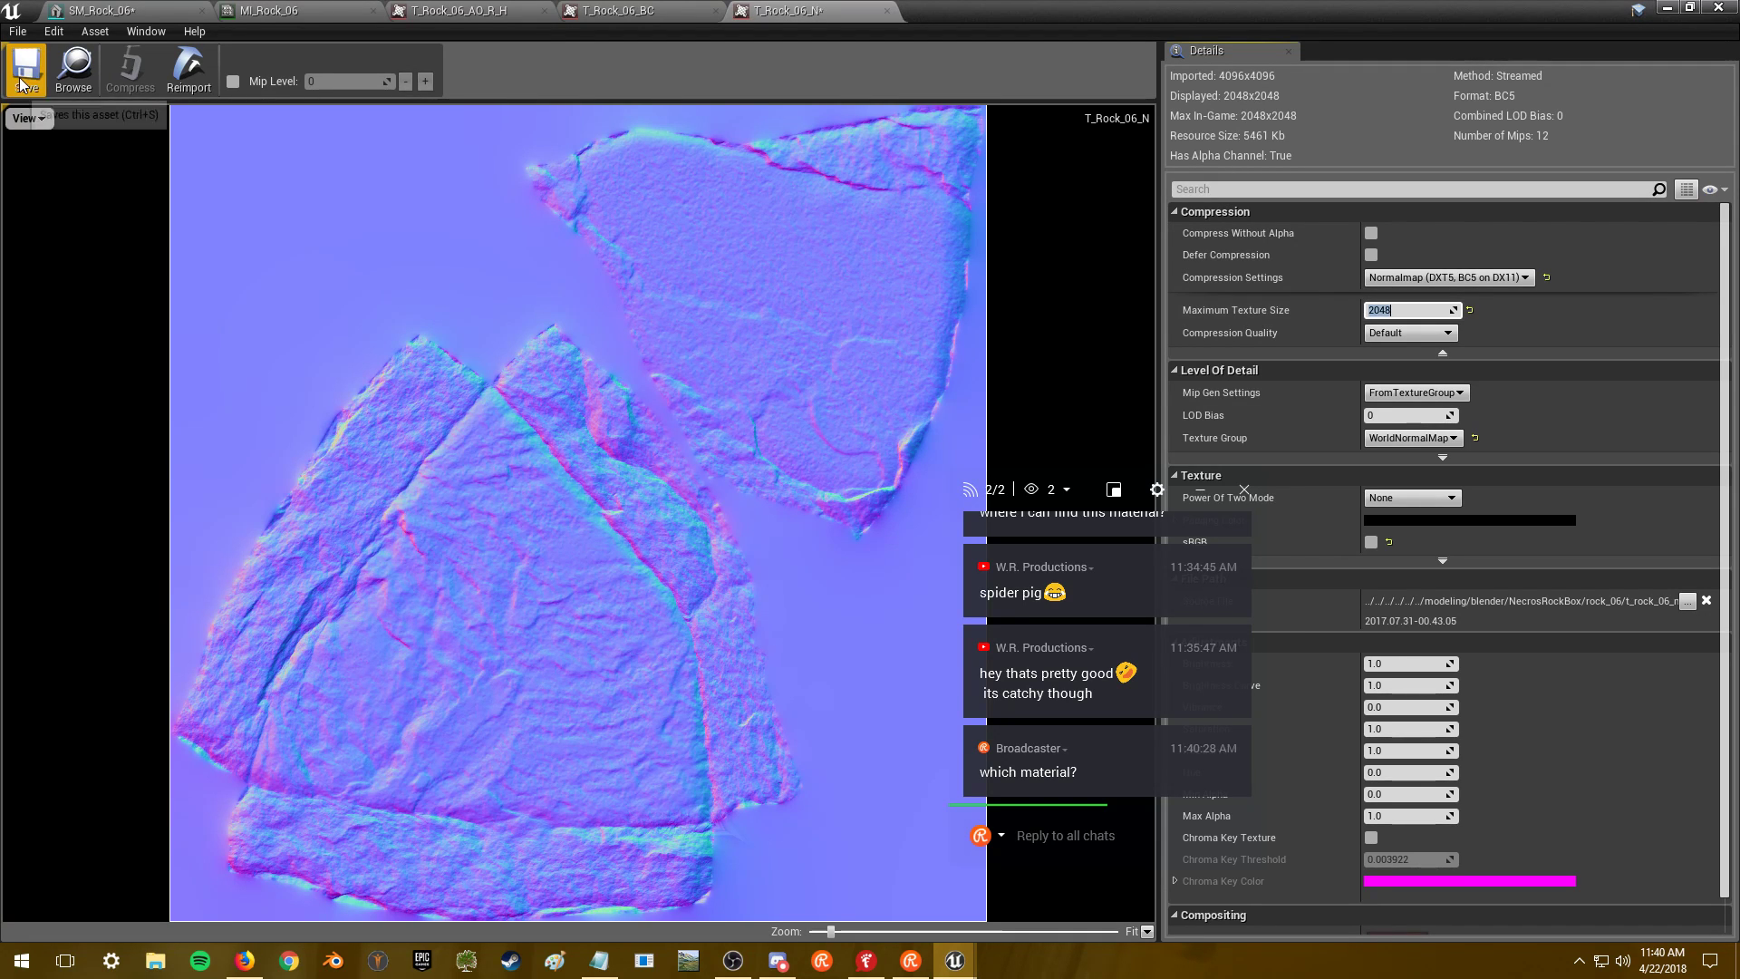
- Leave the MI_Rock_06 and SM_Rock_06 editors and return to the level editor
click(299, 11)
scroll(612, 444, down, 10)
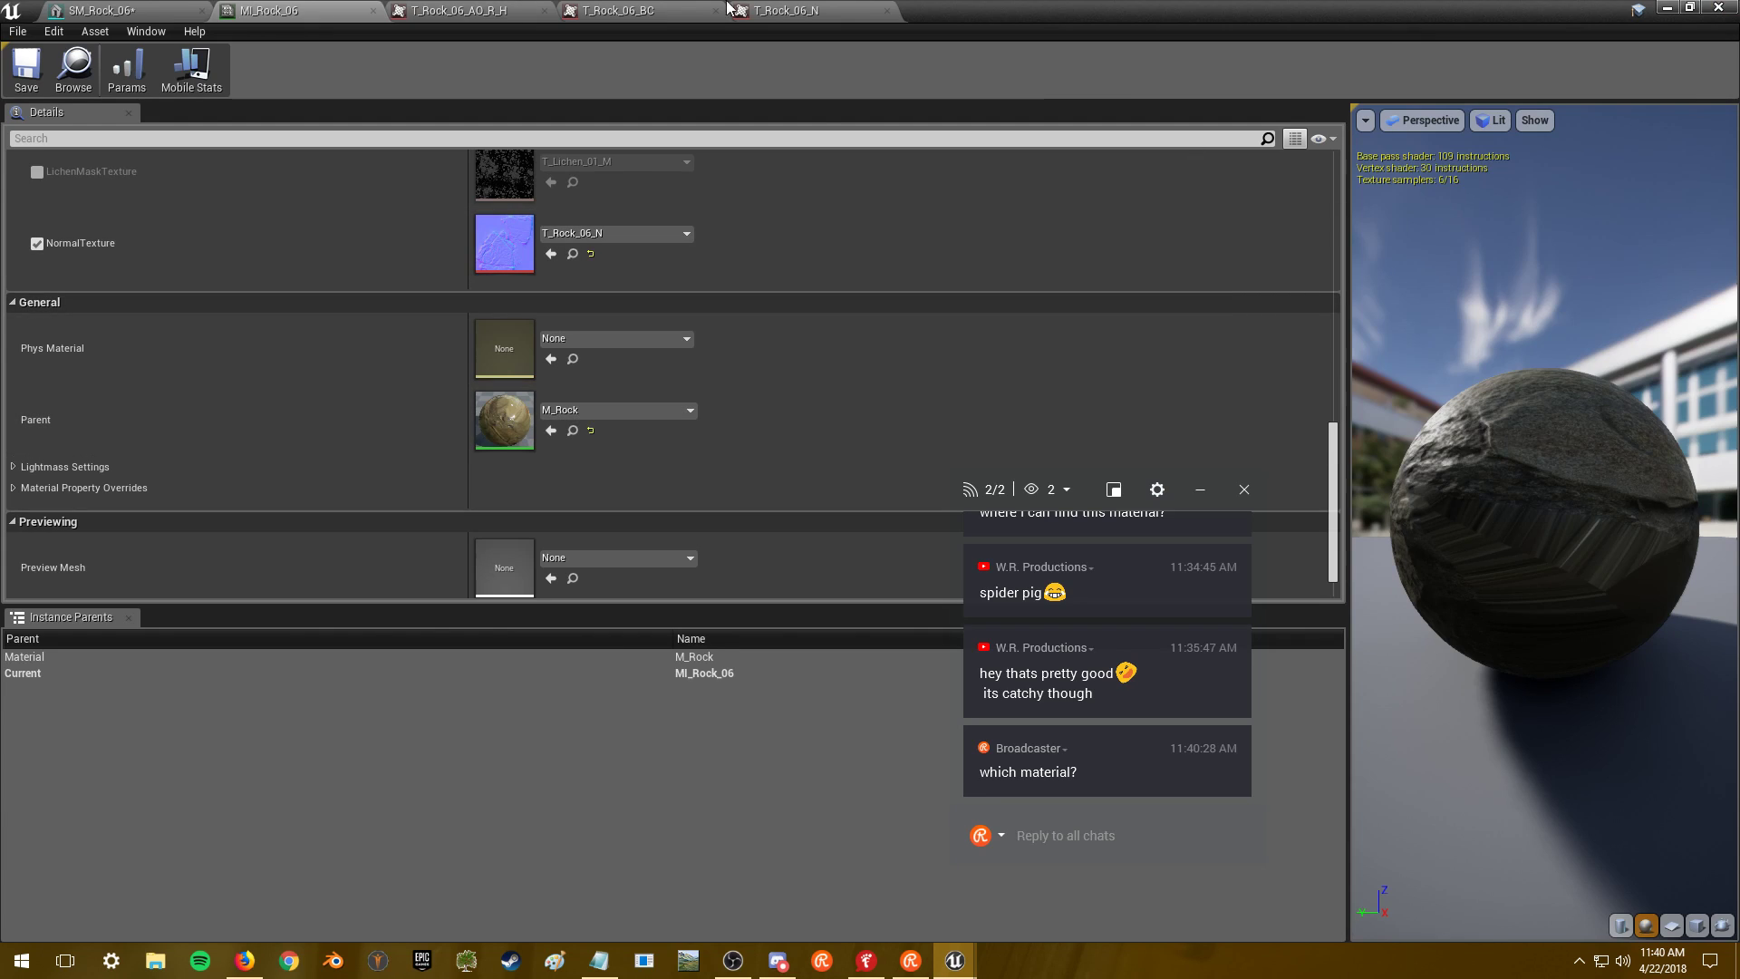
click(131, 11)
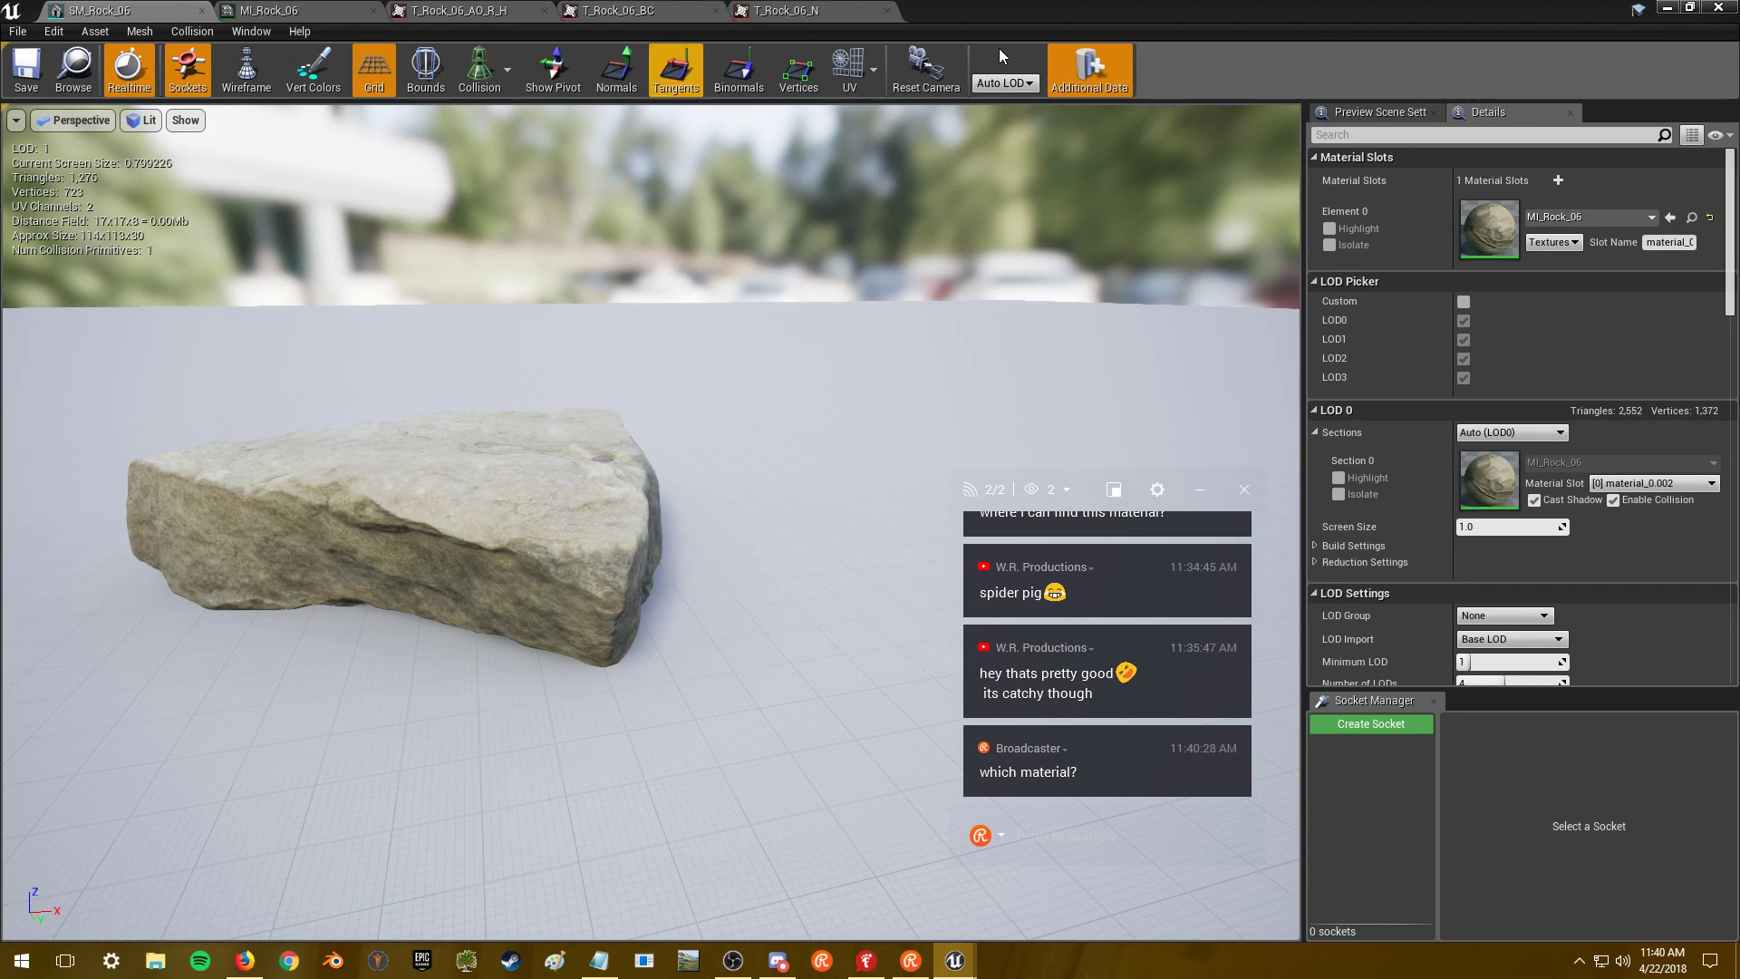
key(alt+Tab)
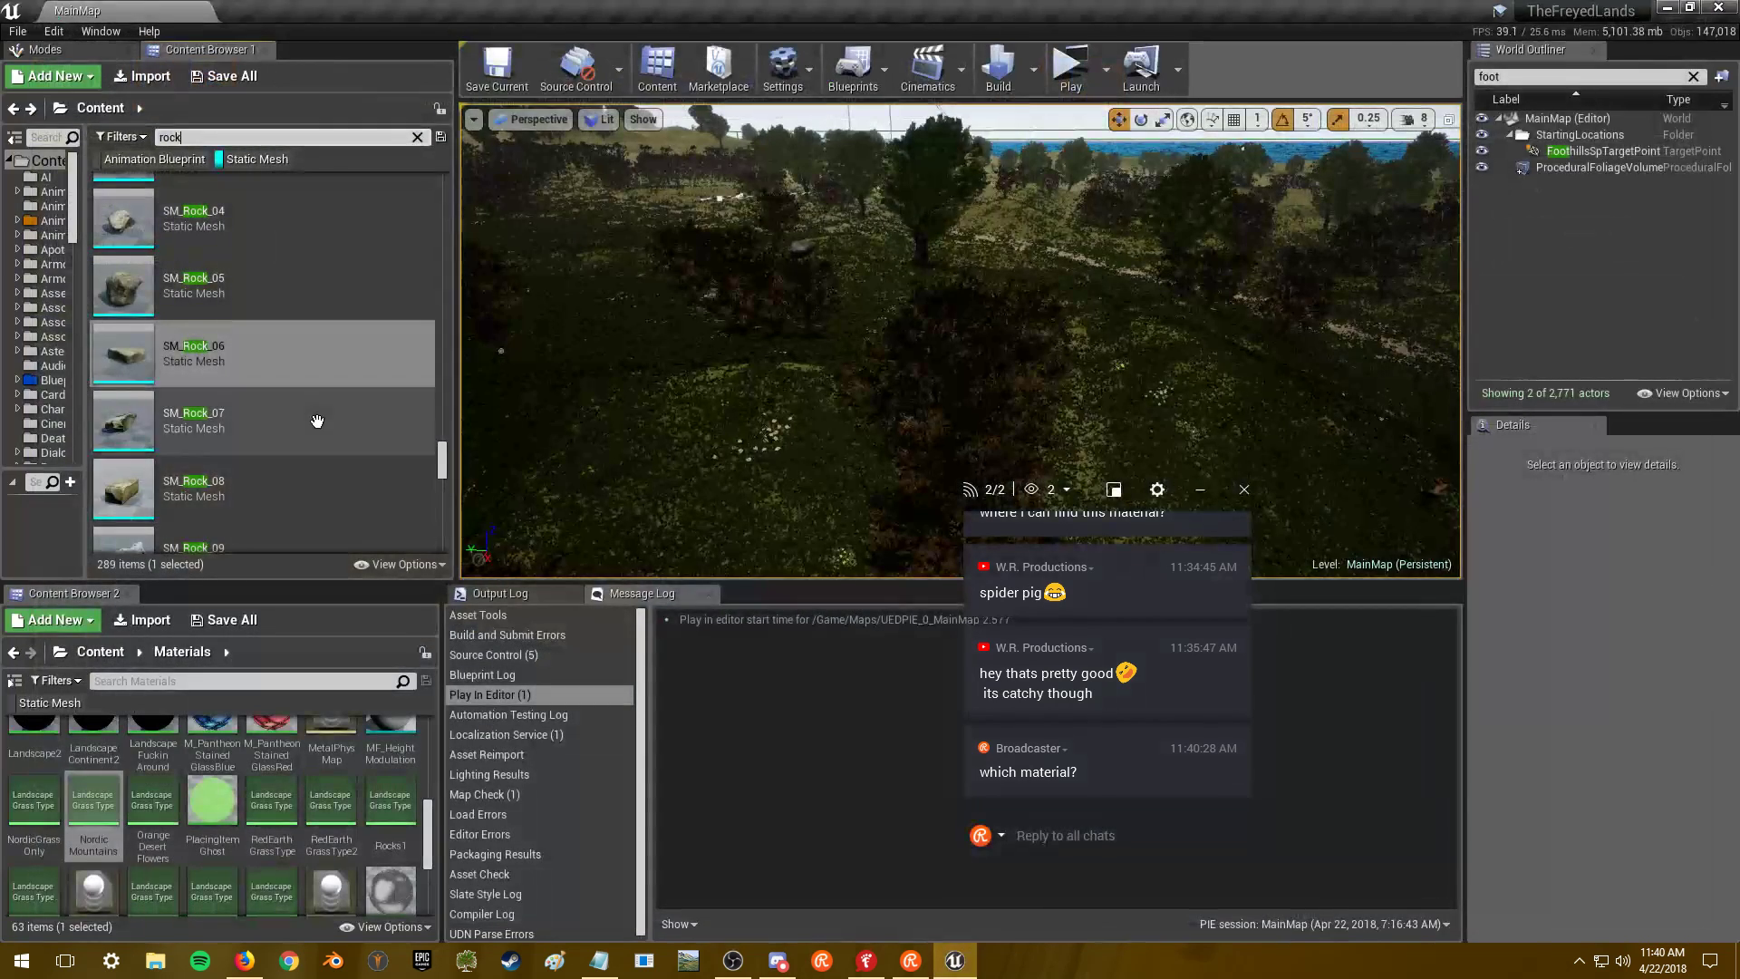
- Open SM_Rock_07 and inspect the rock from several angles in the preview
double_click(317, 421)
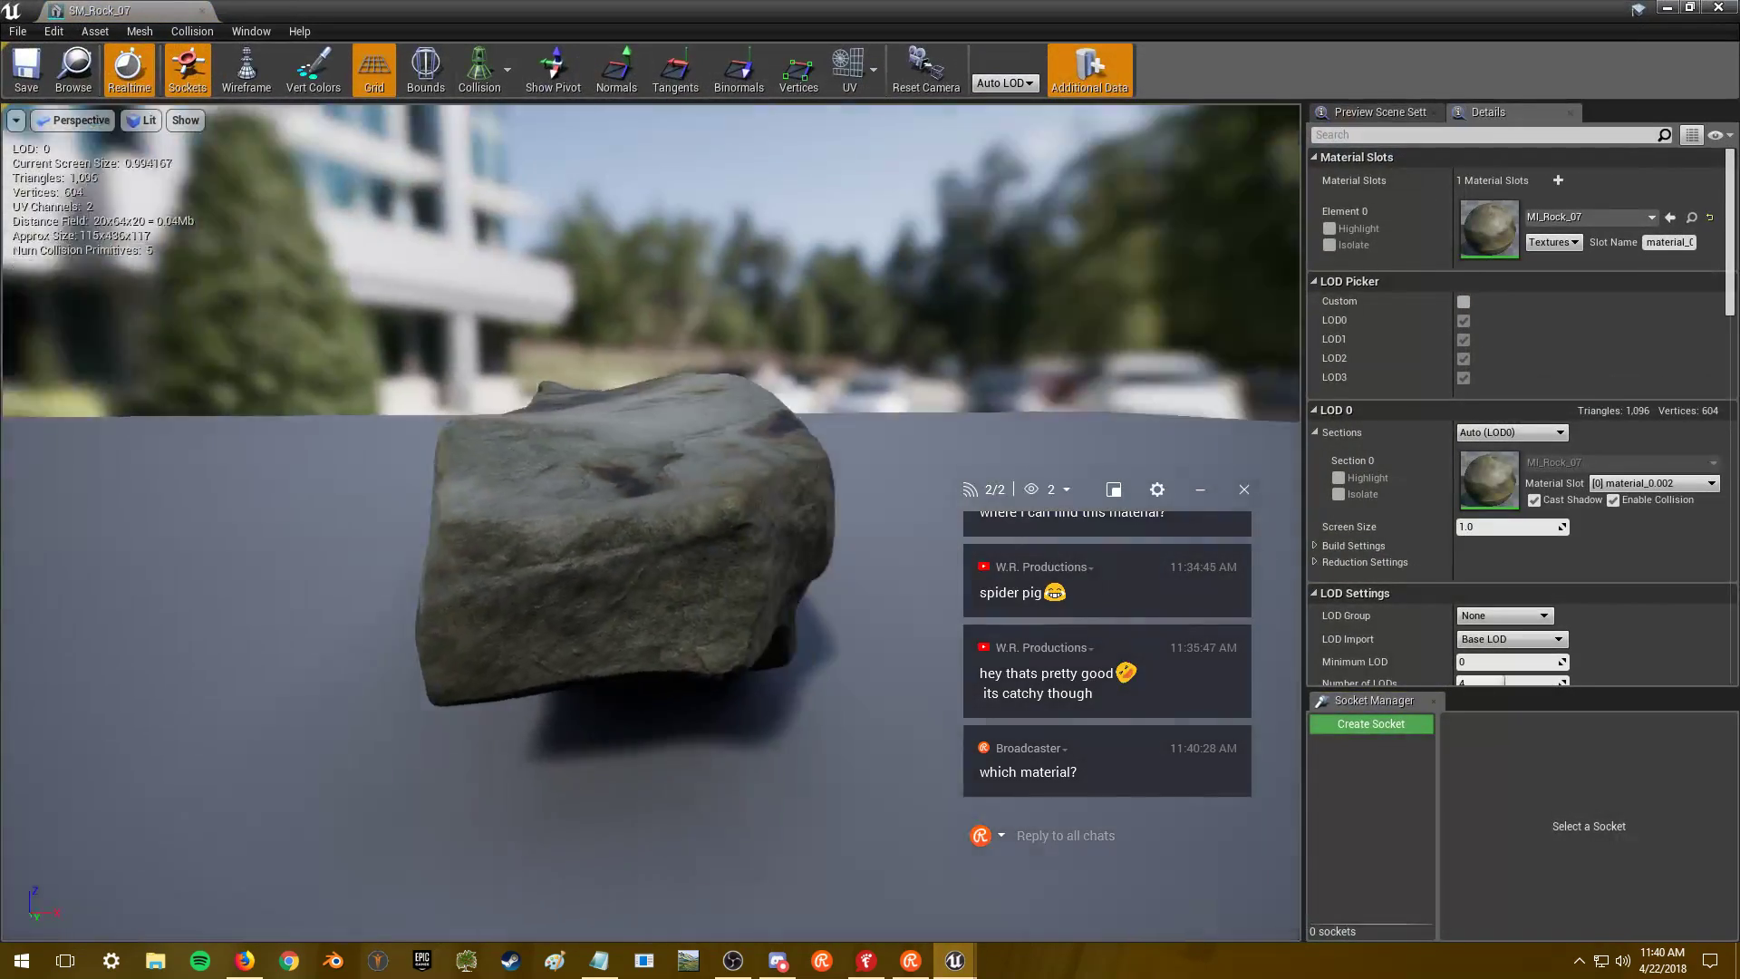
drag(634, 544, 676, 336)
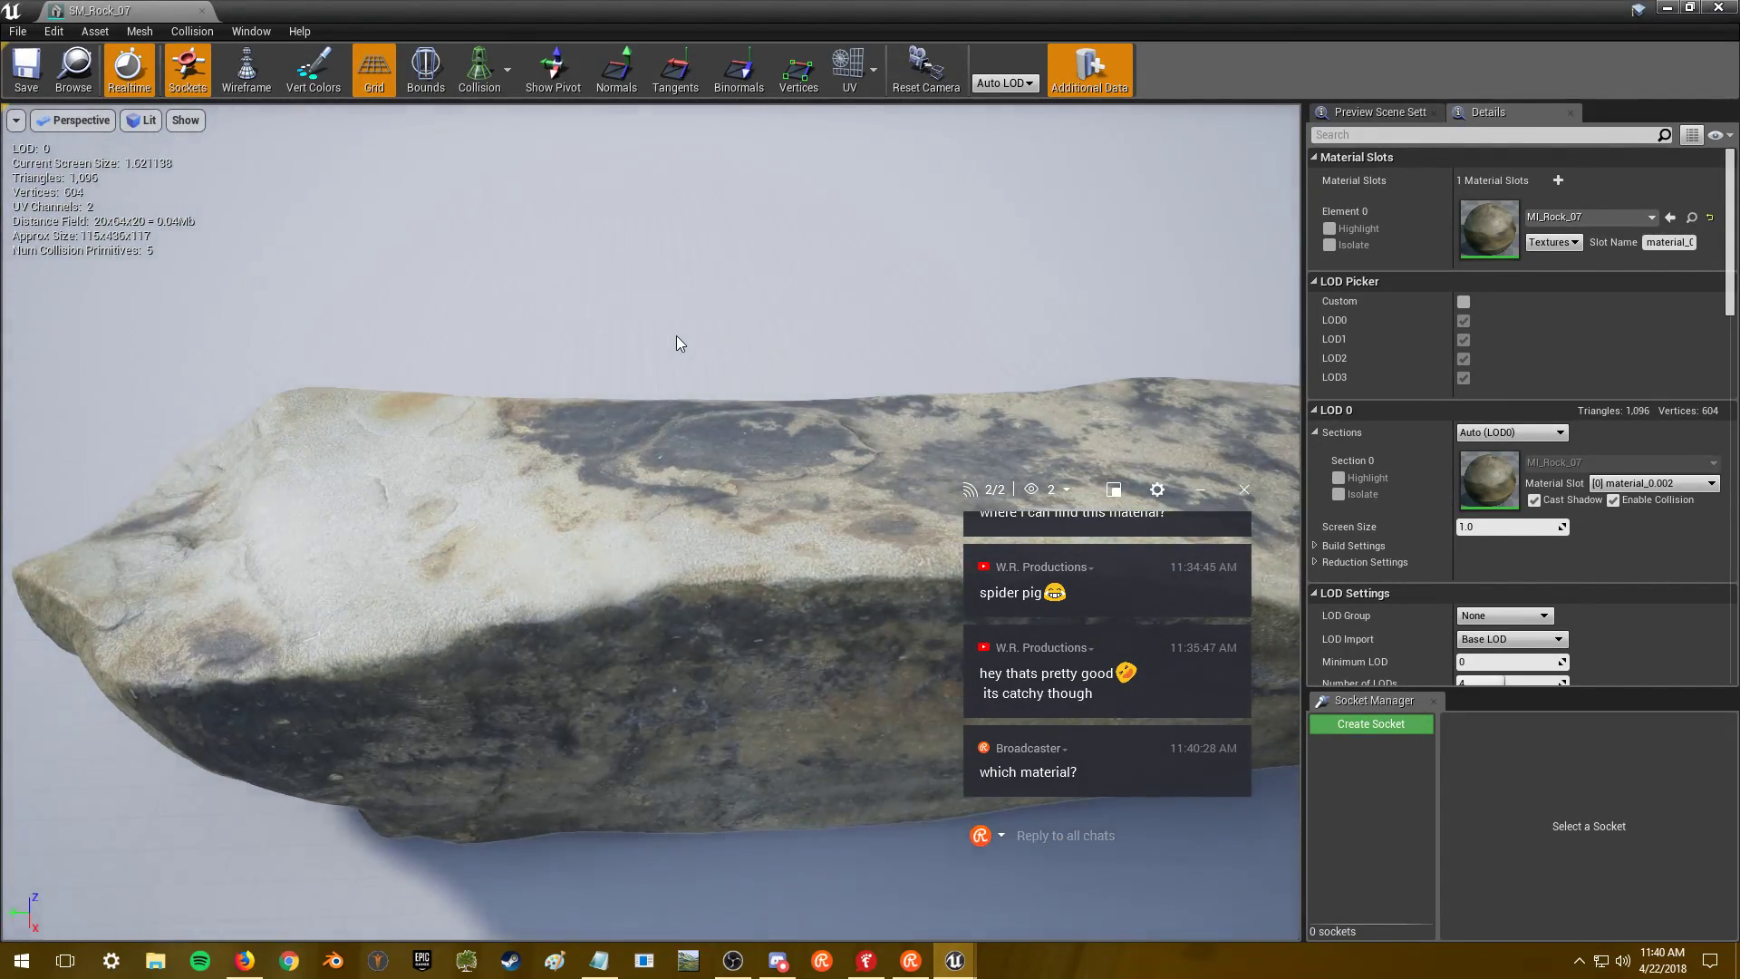
drag(1031, 342, 1196, 399)
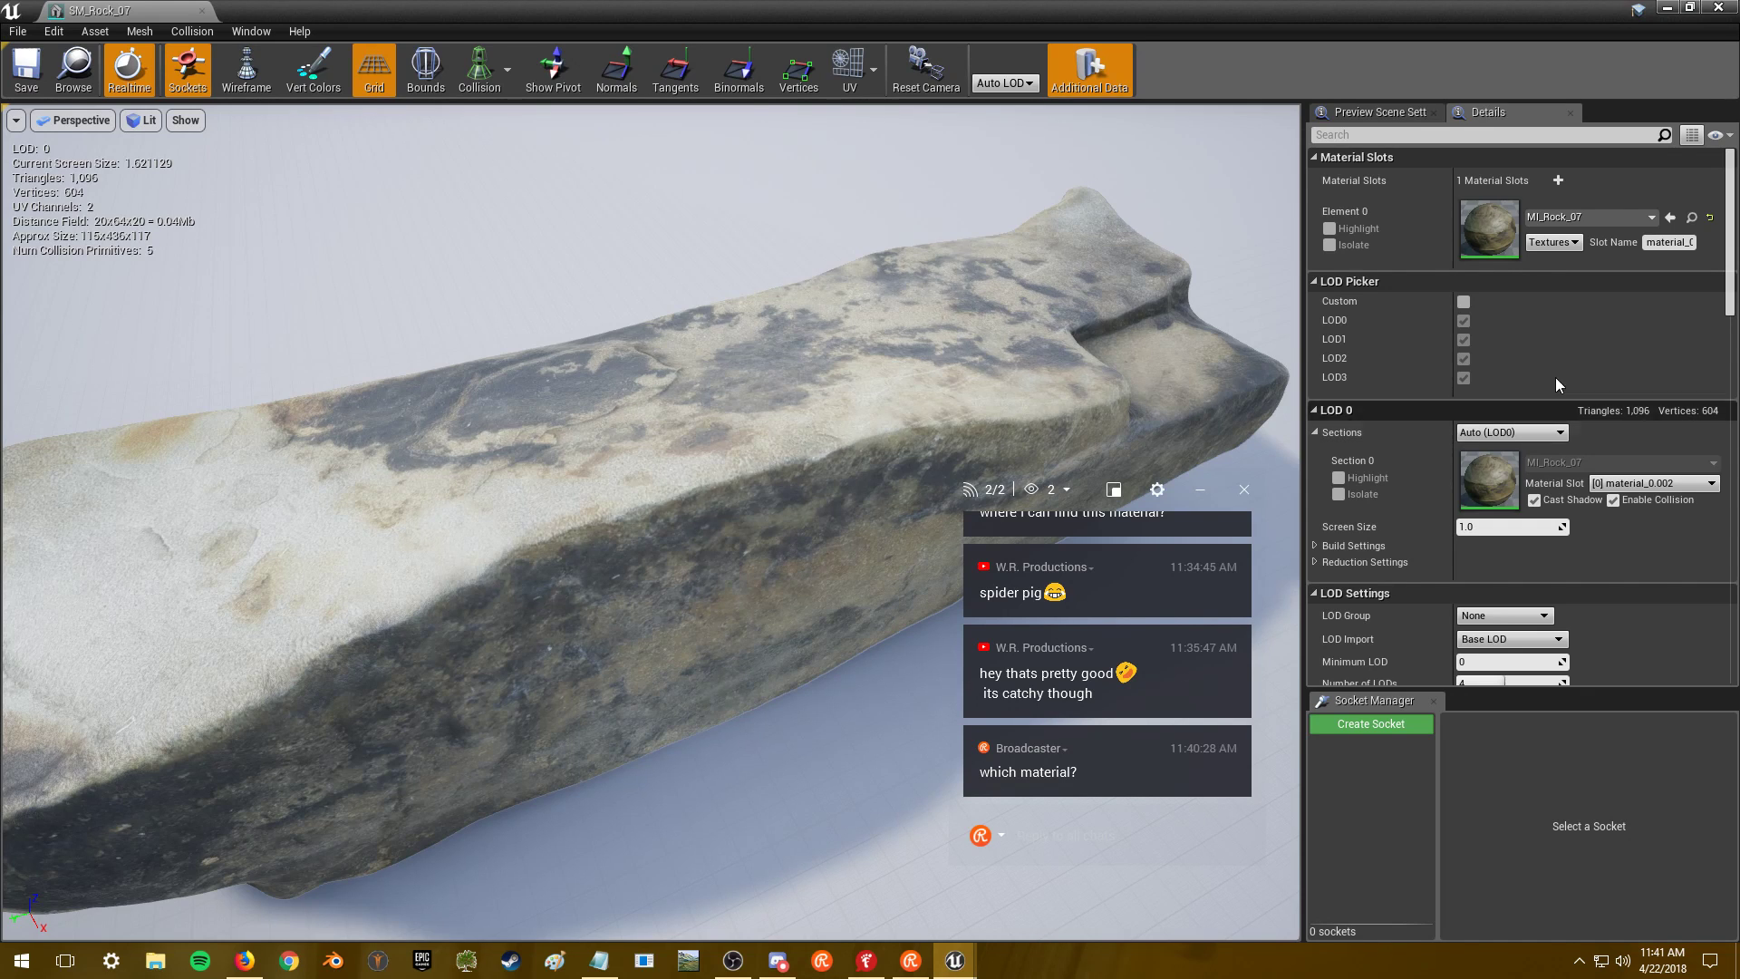
scroll(1622, 349, down, 4)
scroll(1604, 381, up, 4)
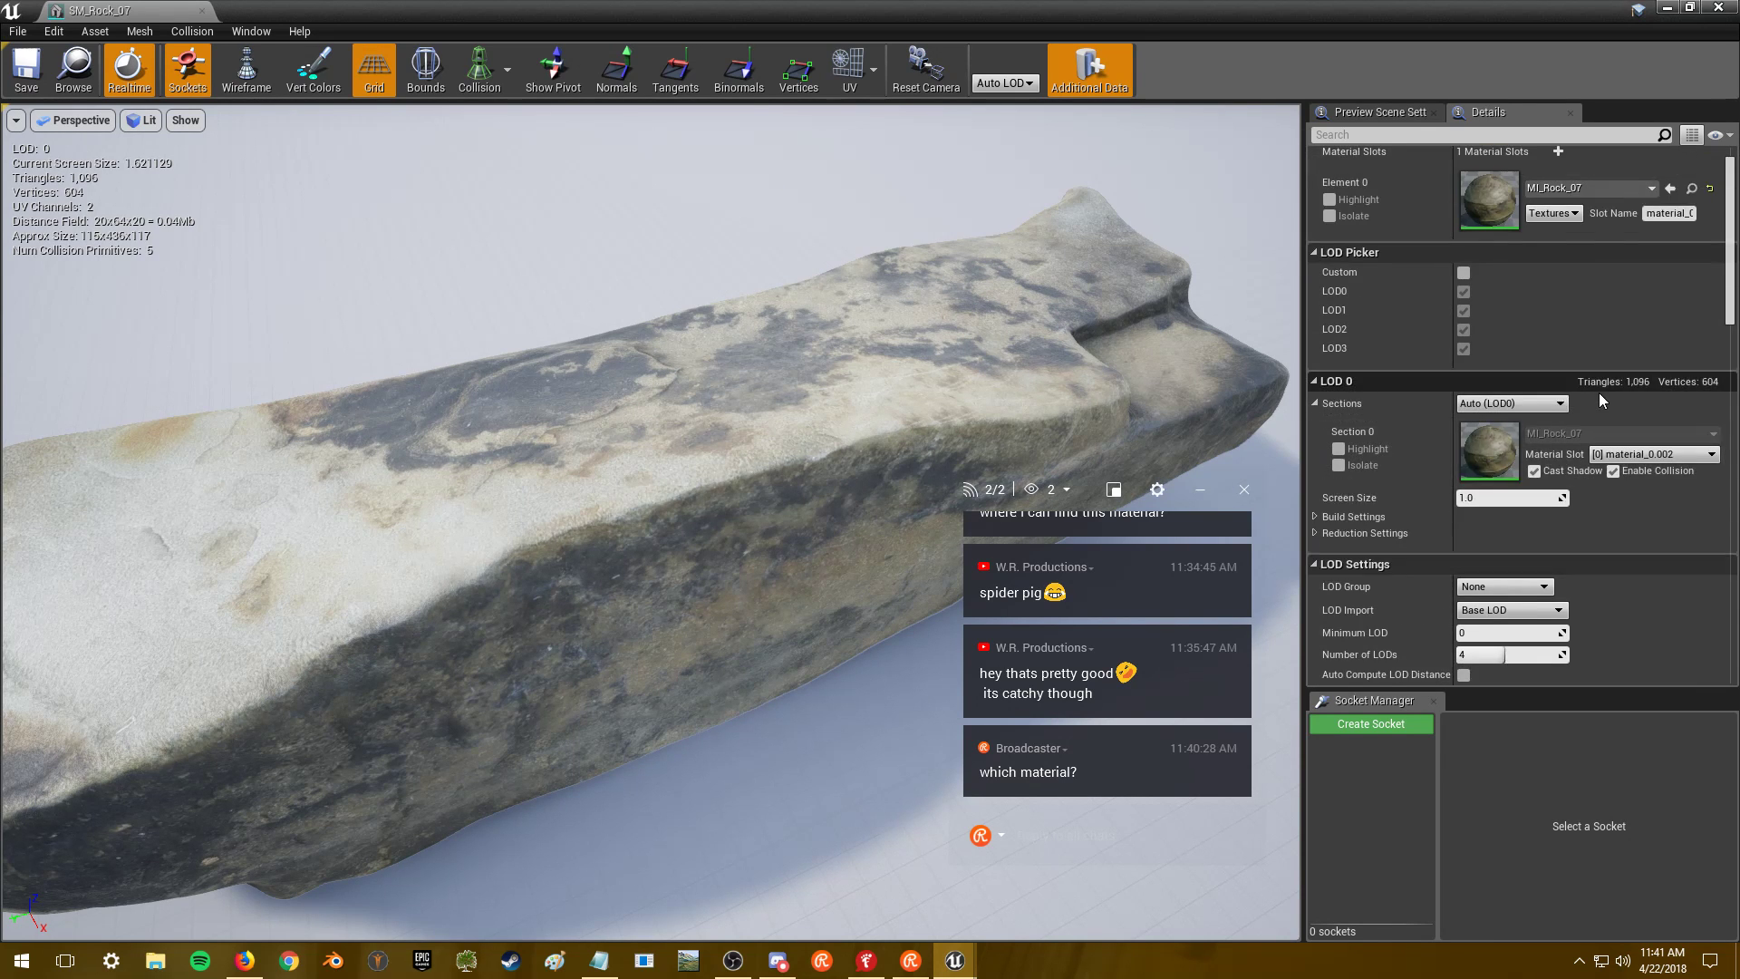
drag(509, 350, 513, 398)
scroll(1586, 399, down, 4)
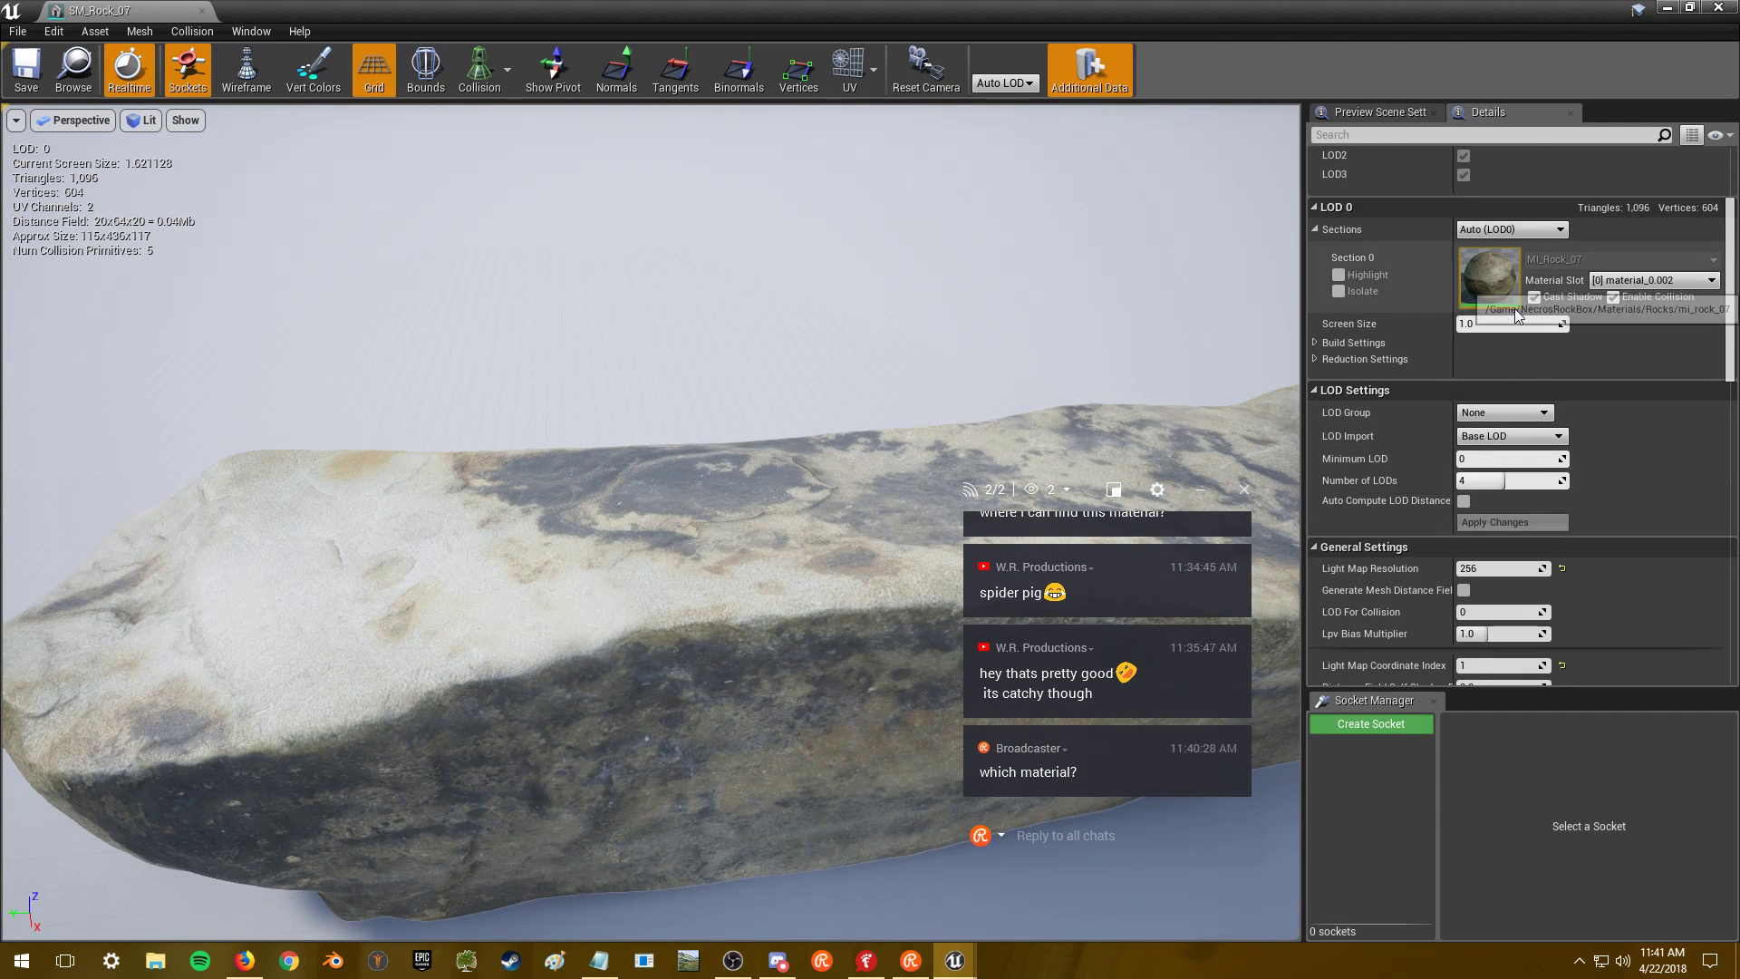
scroll(1521, 375, up, 4)
- In MI_Rock_07, cap T_Rock_07_AO_R_H at a maximum texture size of 2048
double_click(1499, 245)
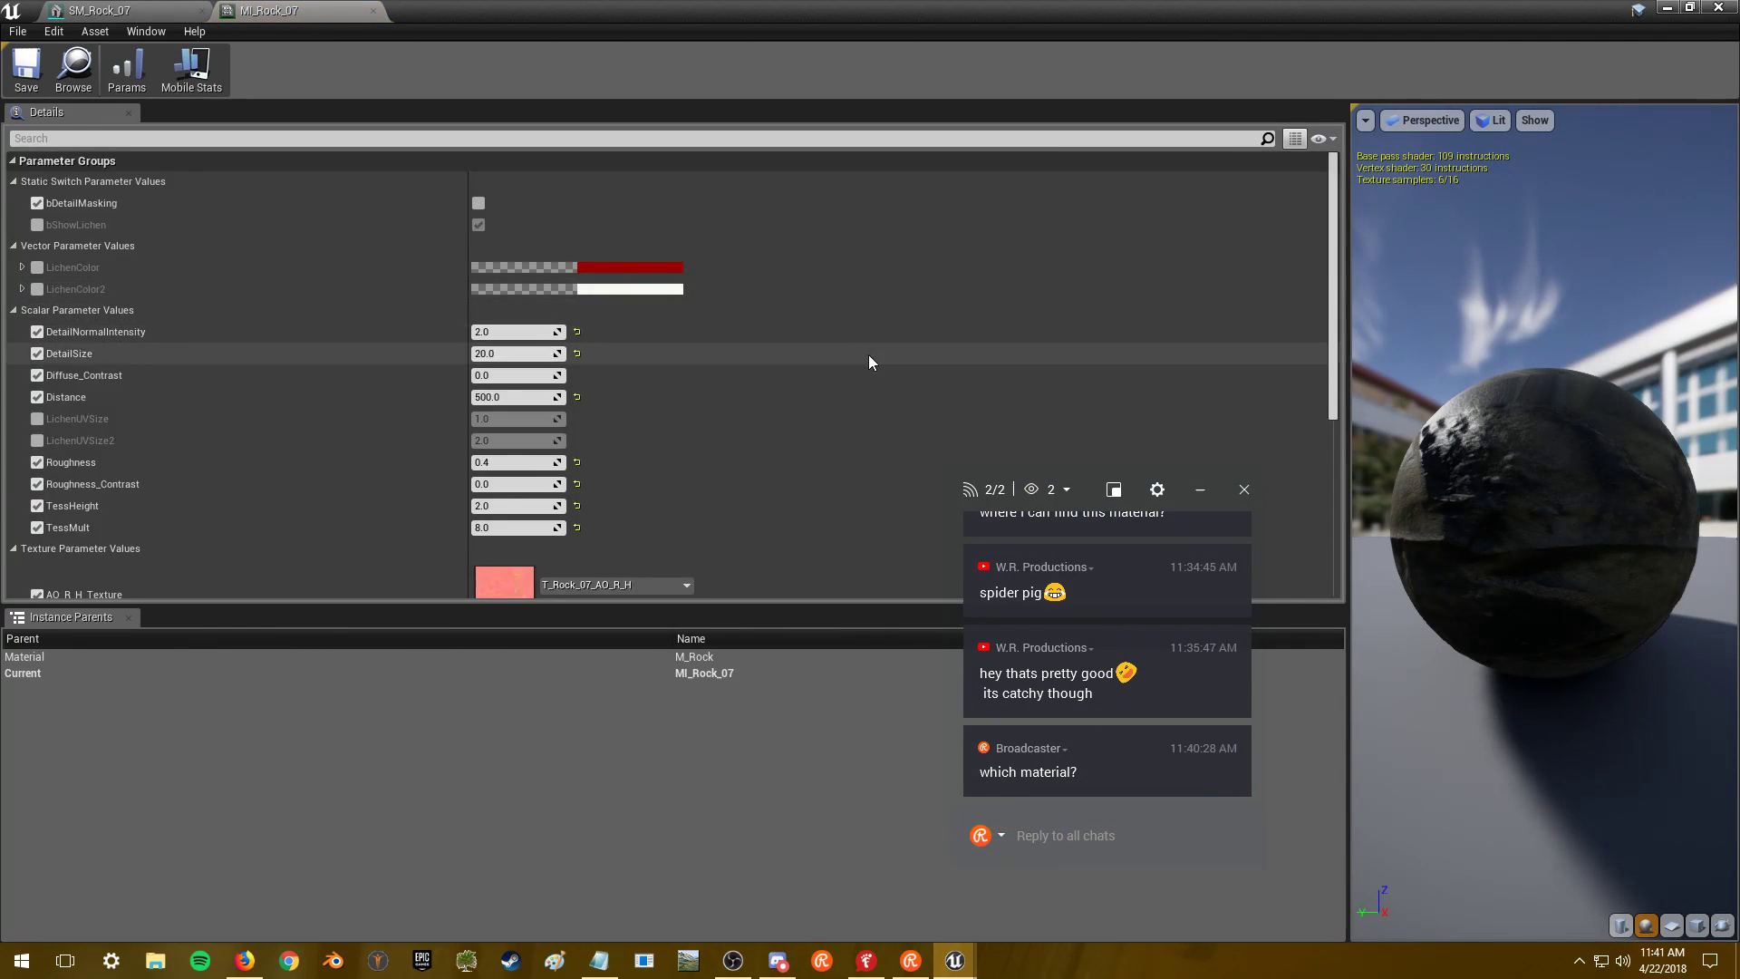
scroll(816, 345, down, 5)
double_click(504, 272)
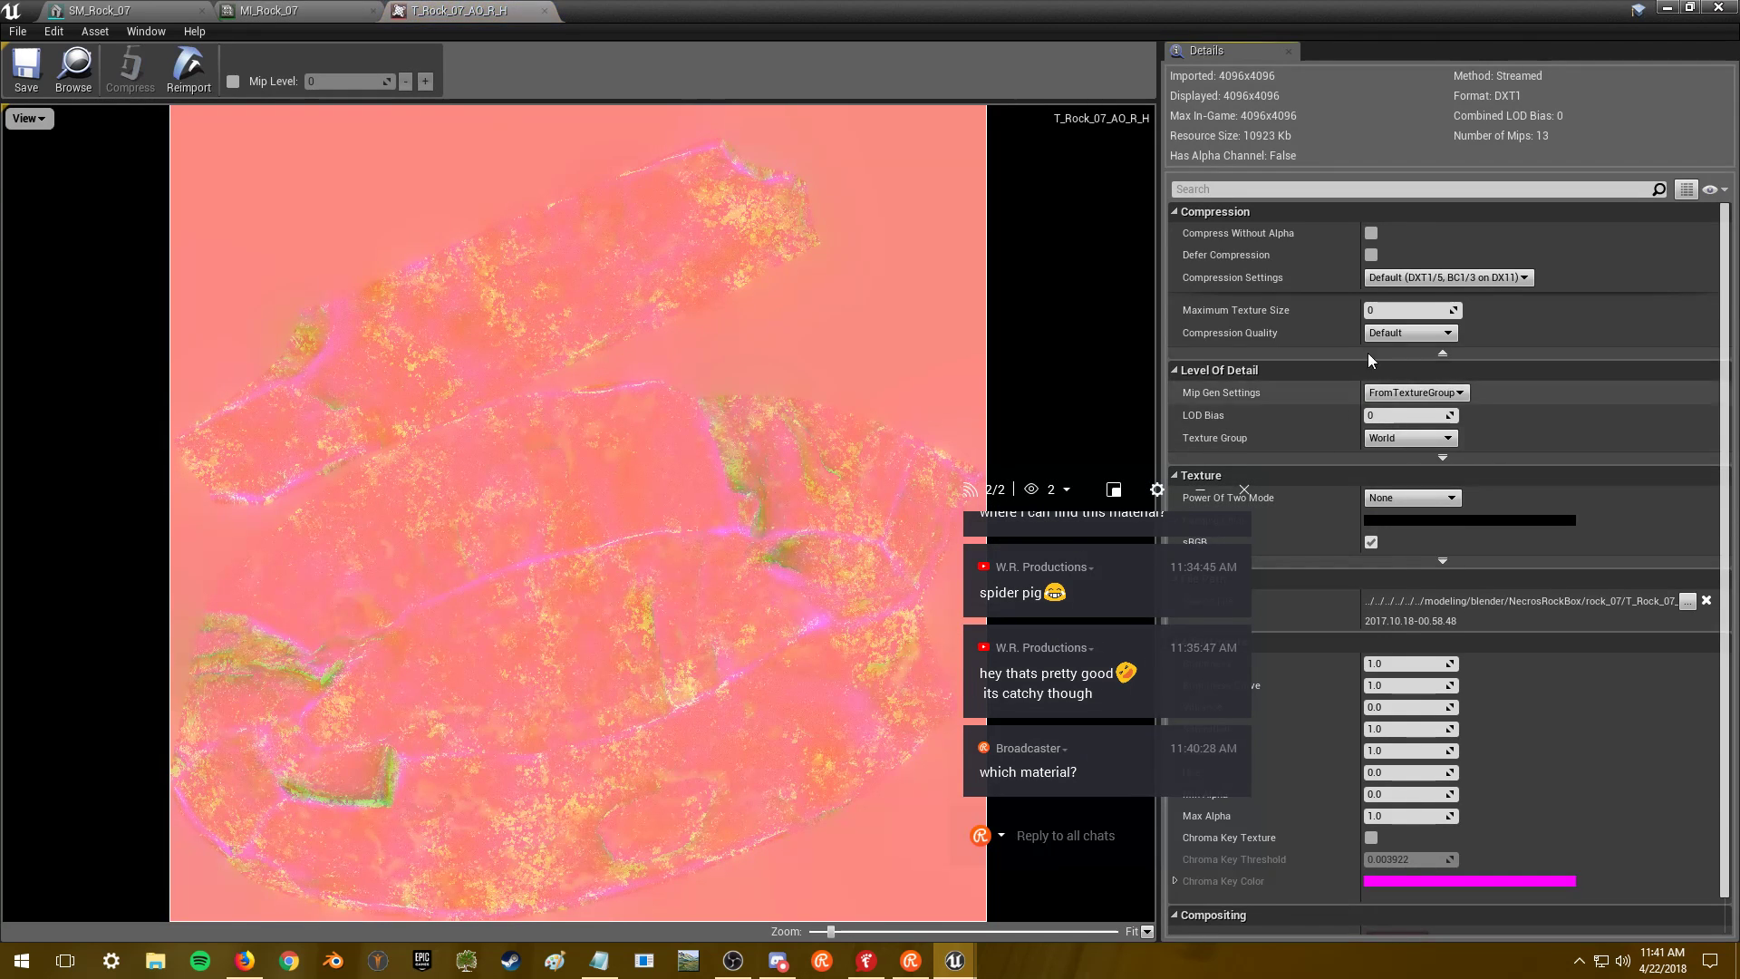
text(2048)
key(Return)
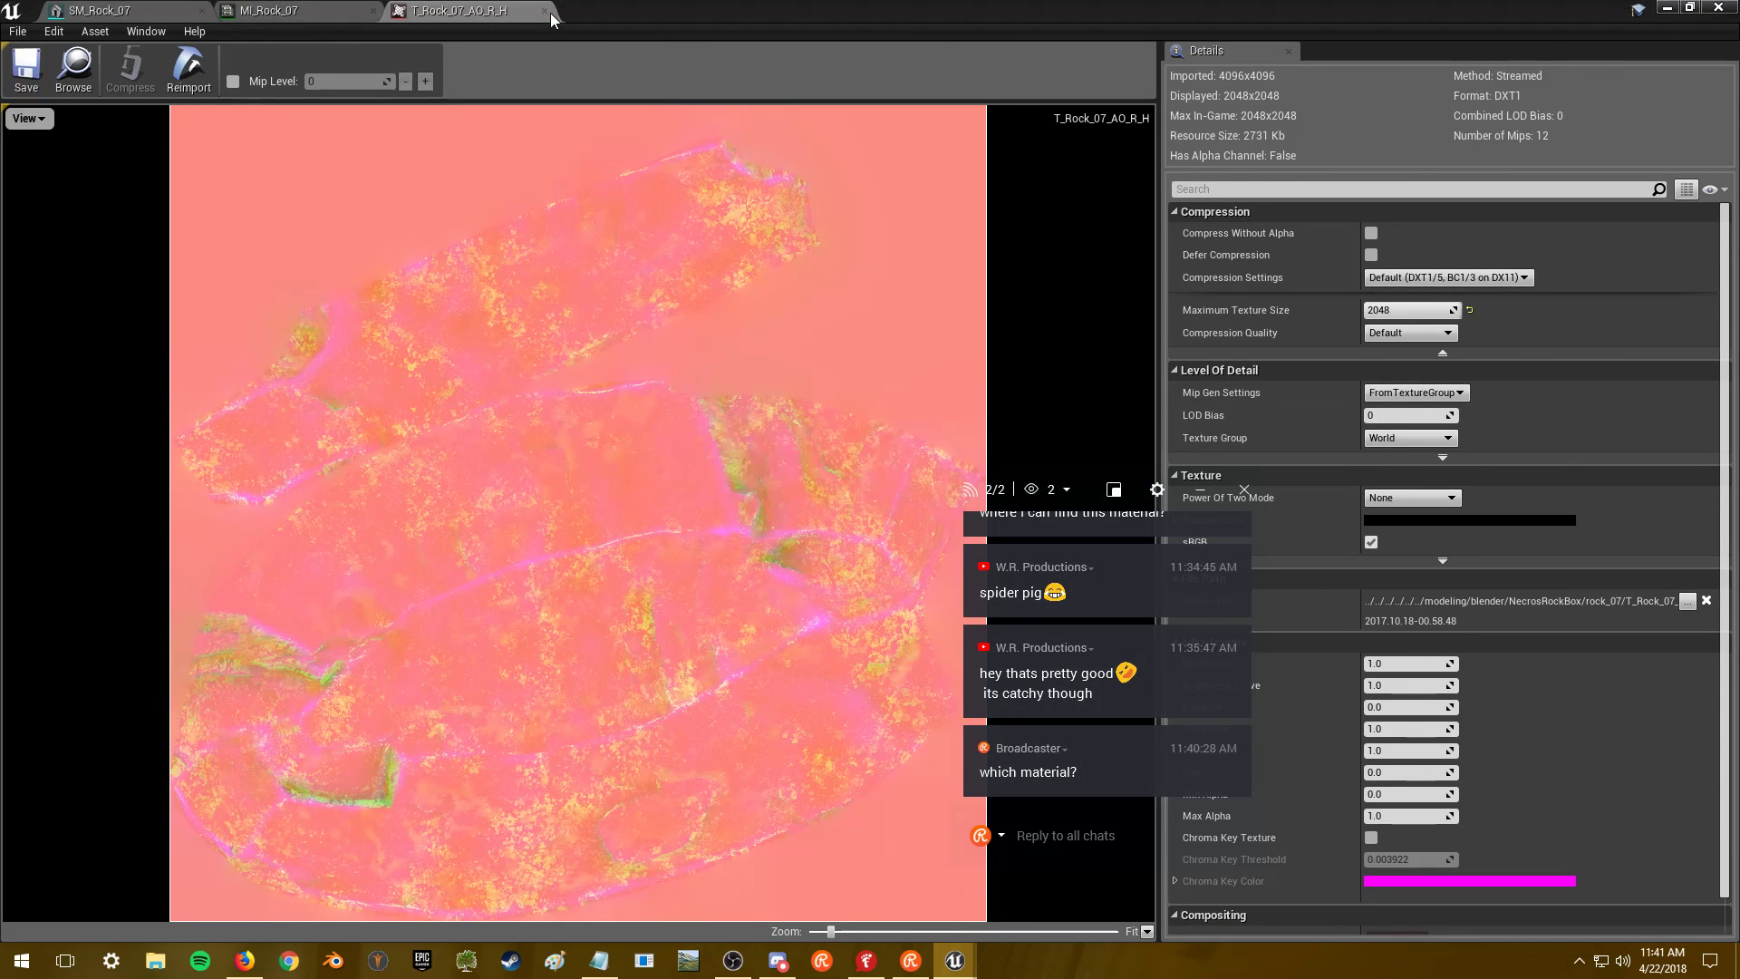
click(545, 11)
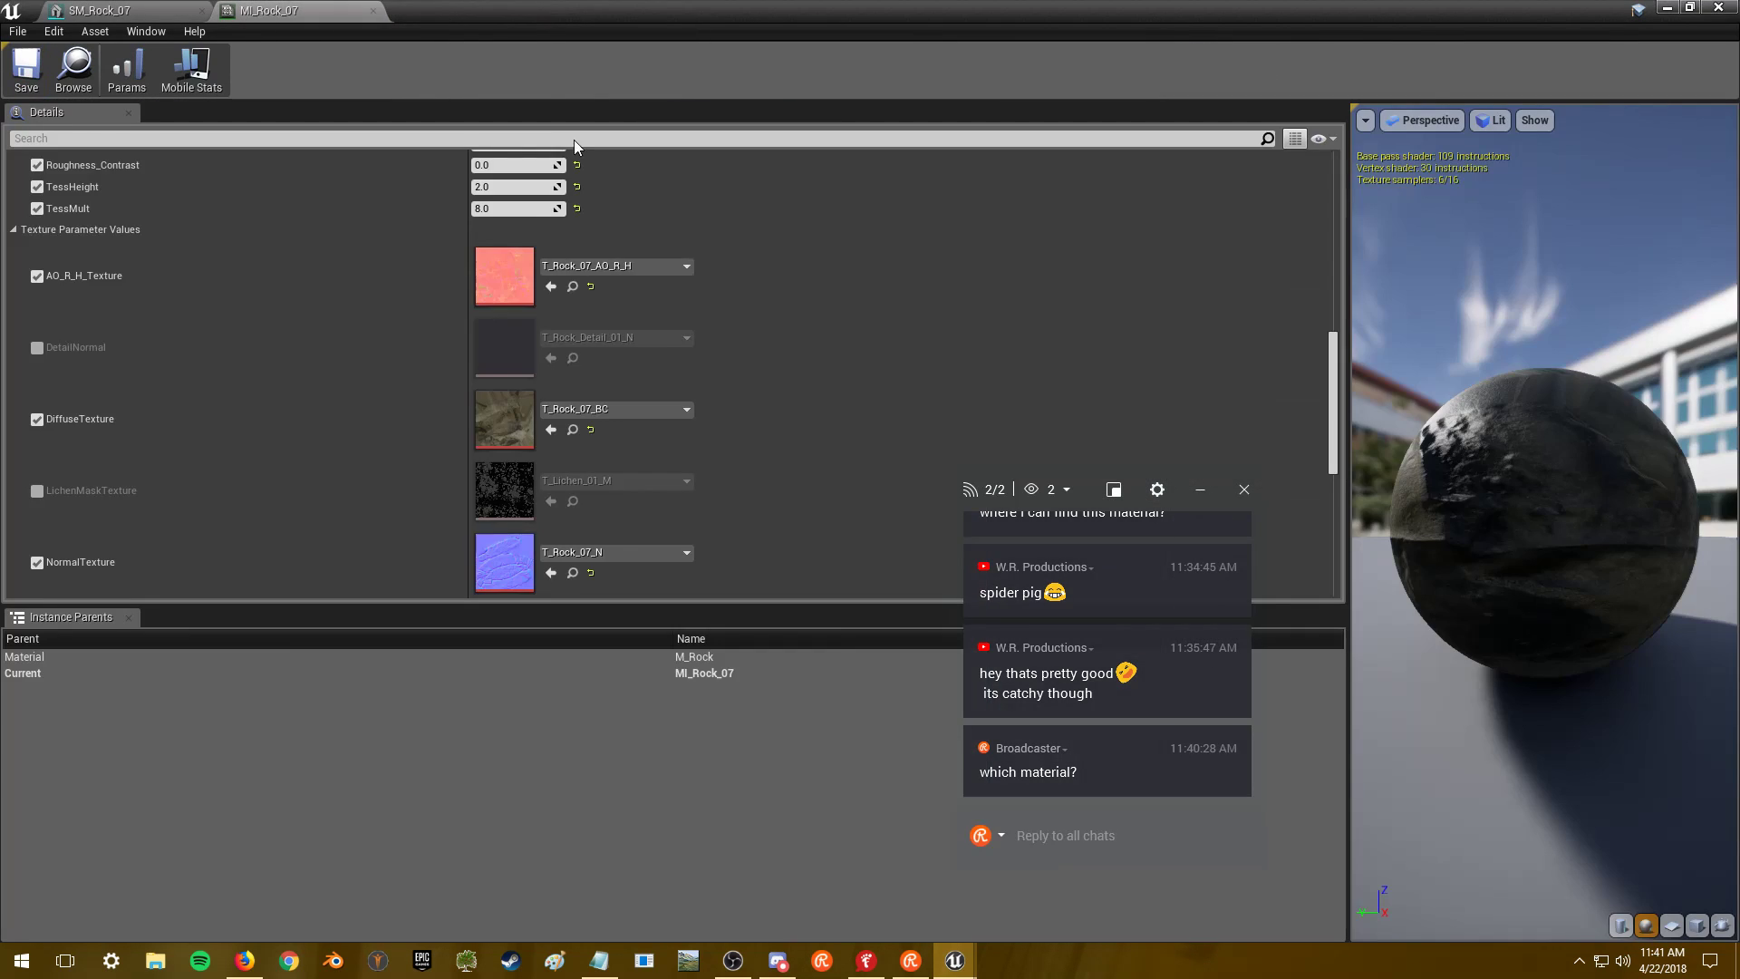
- Cap T_Rock_07_BC and T_Rock_07_N at 2048, saving the normal map
double_click(515, 423)
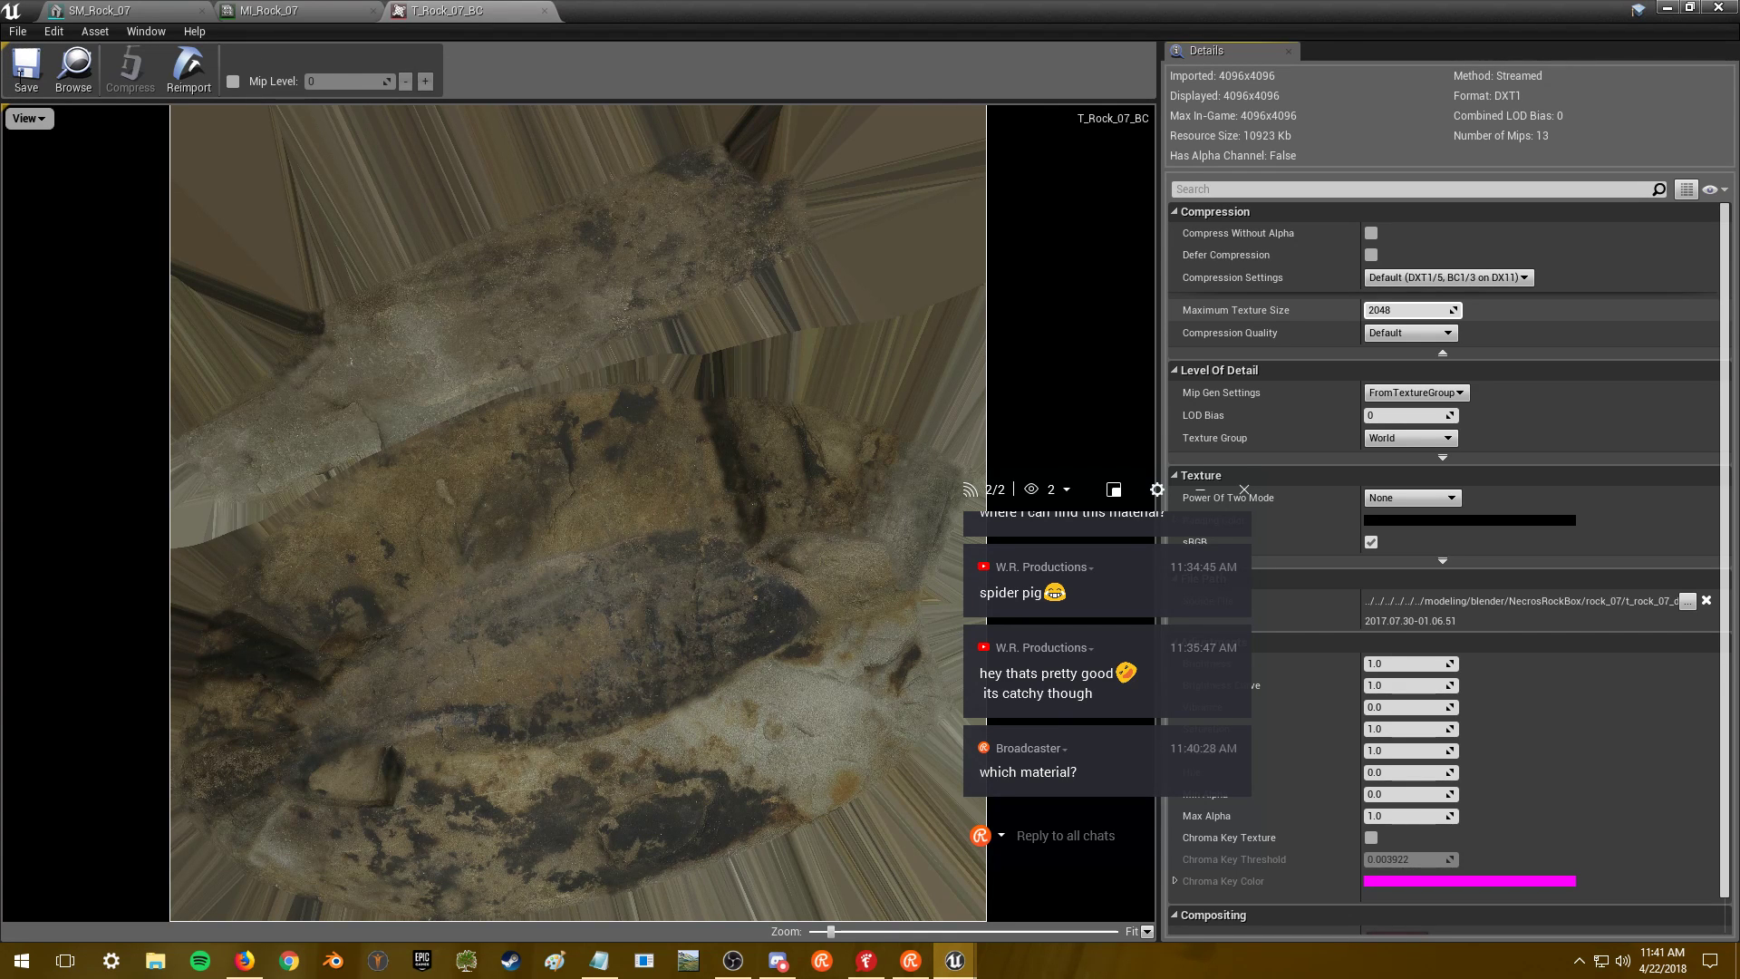
key(Return)
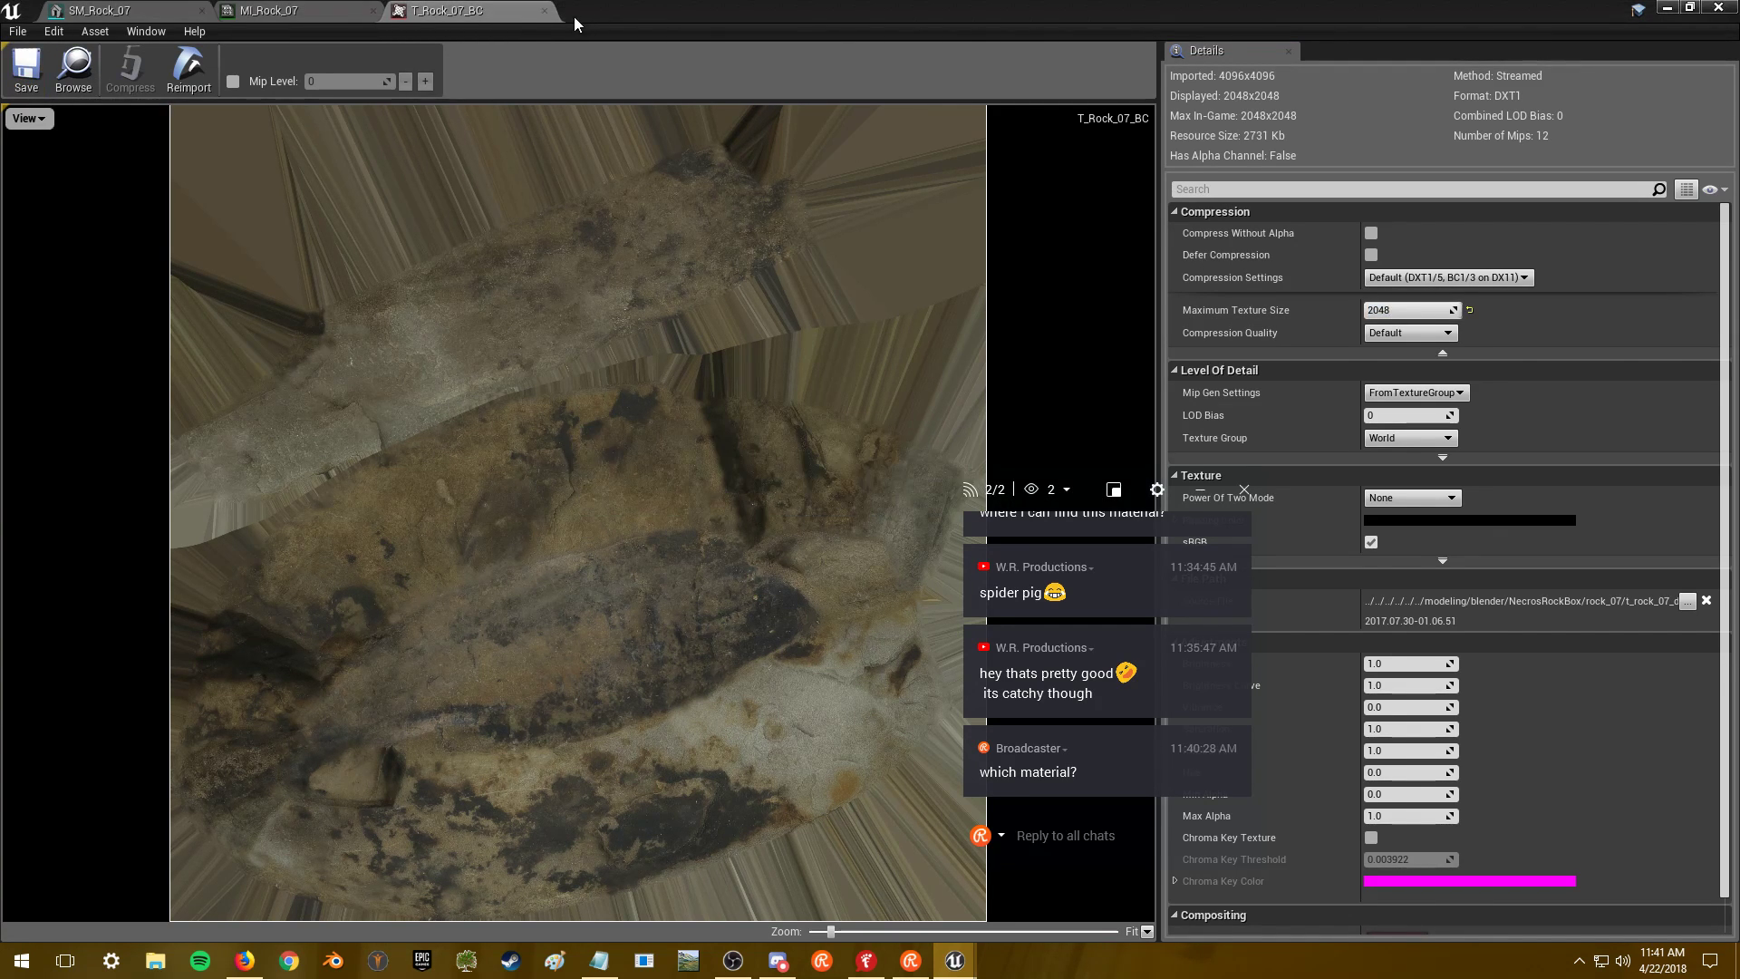
click(545, 12)
double_click(520, 563)
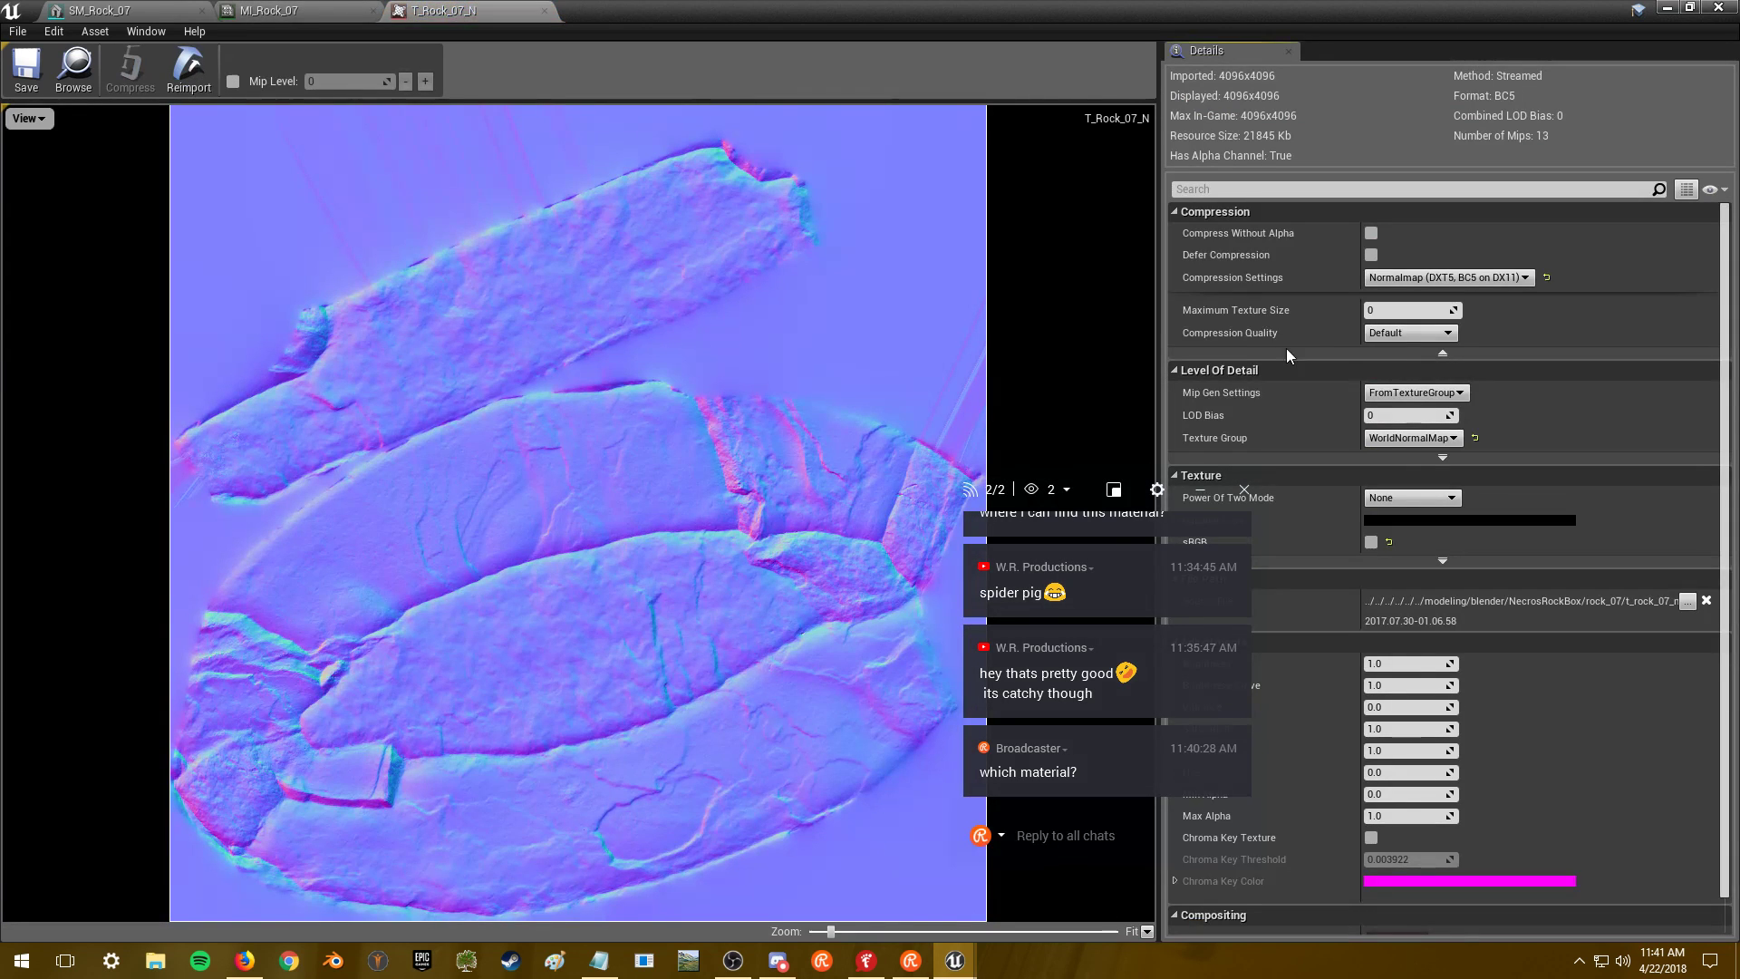
click(1408, 309)
text(2048)
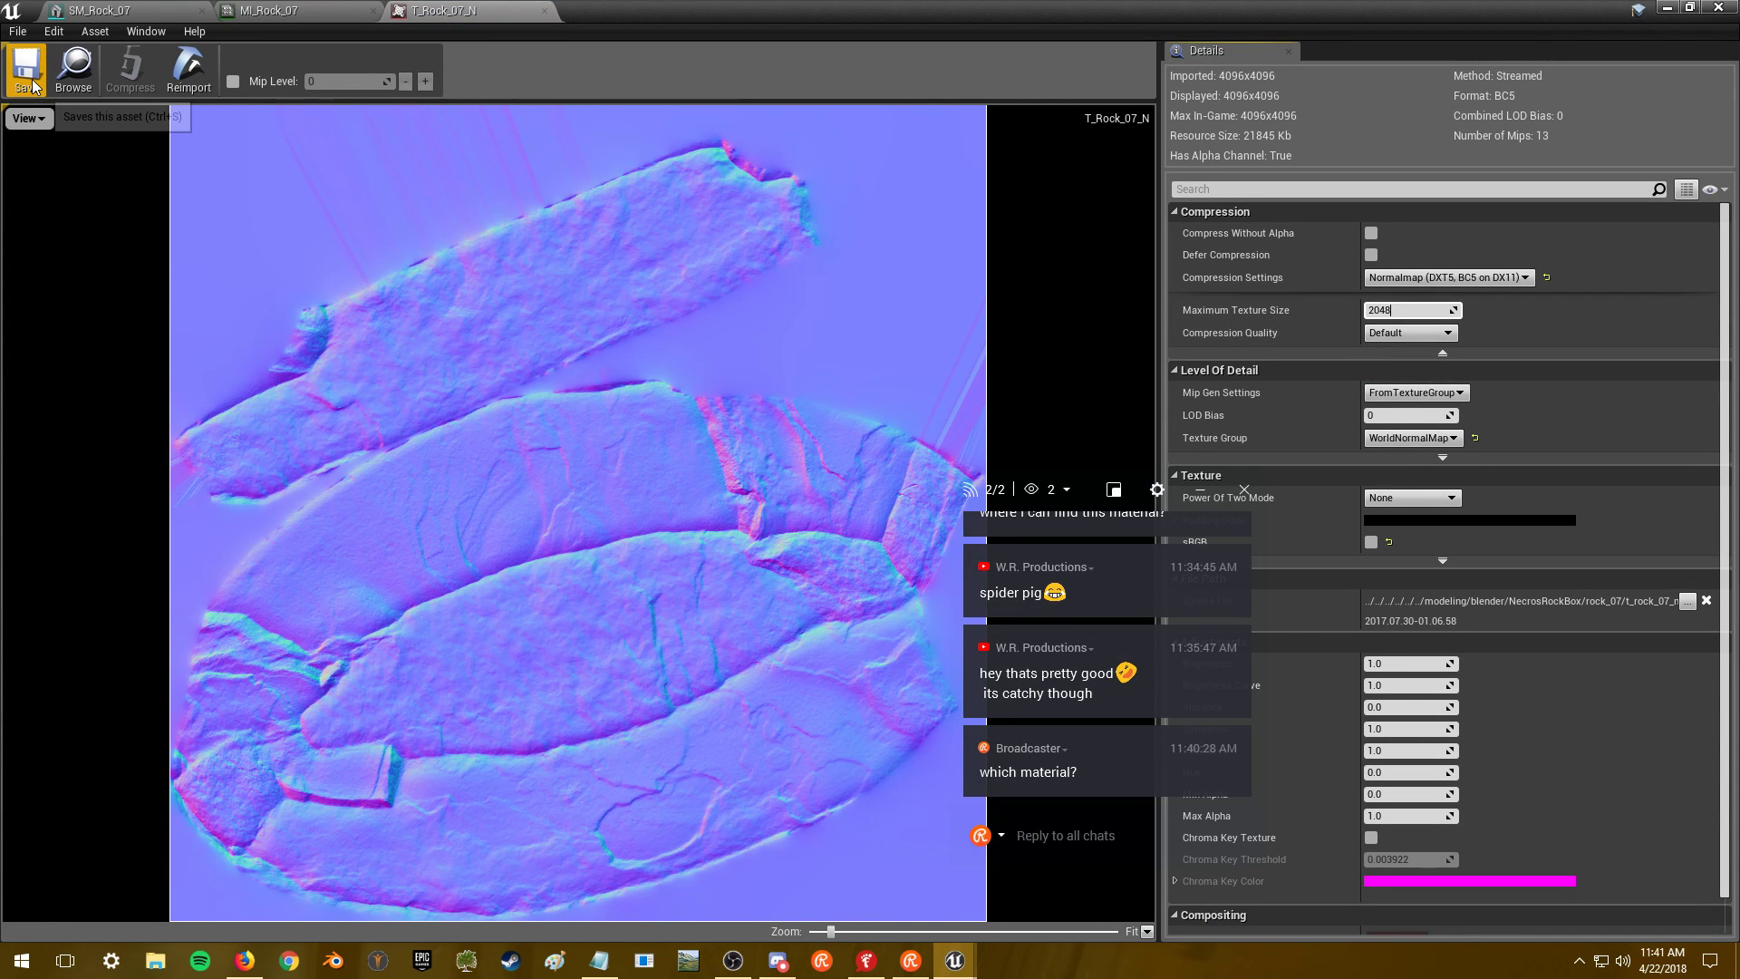
click(26, 73)
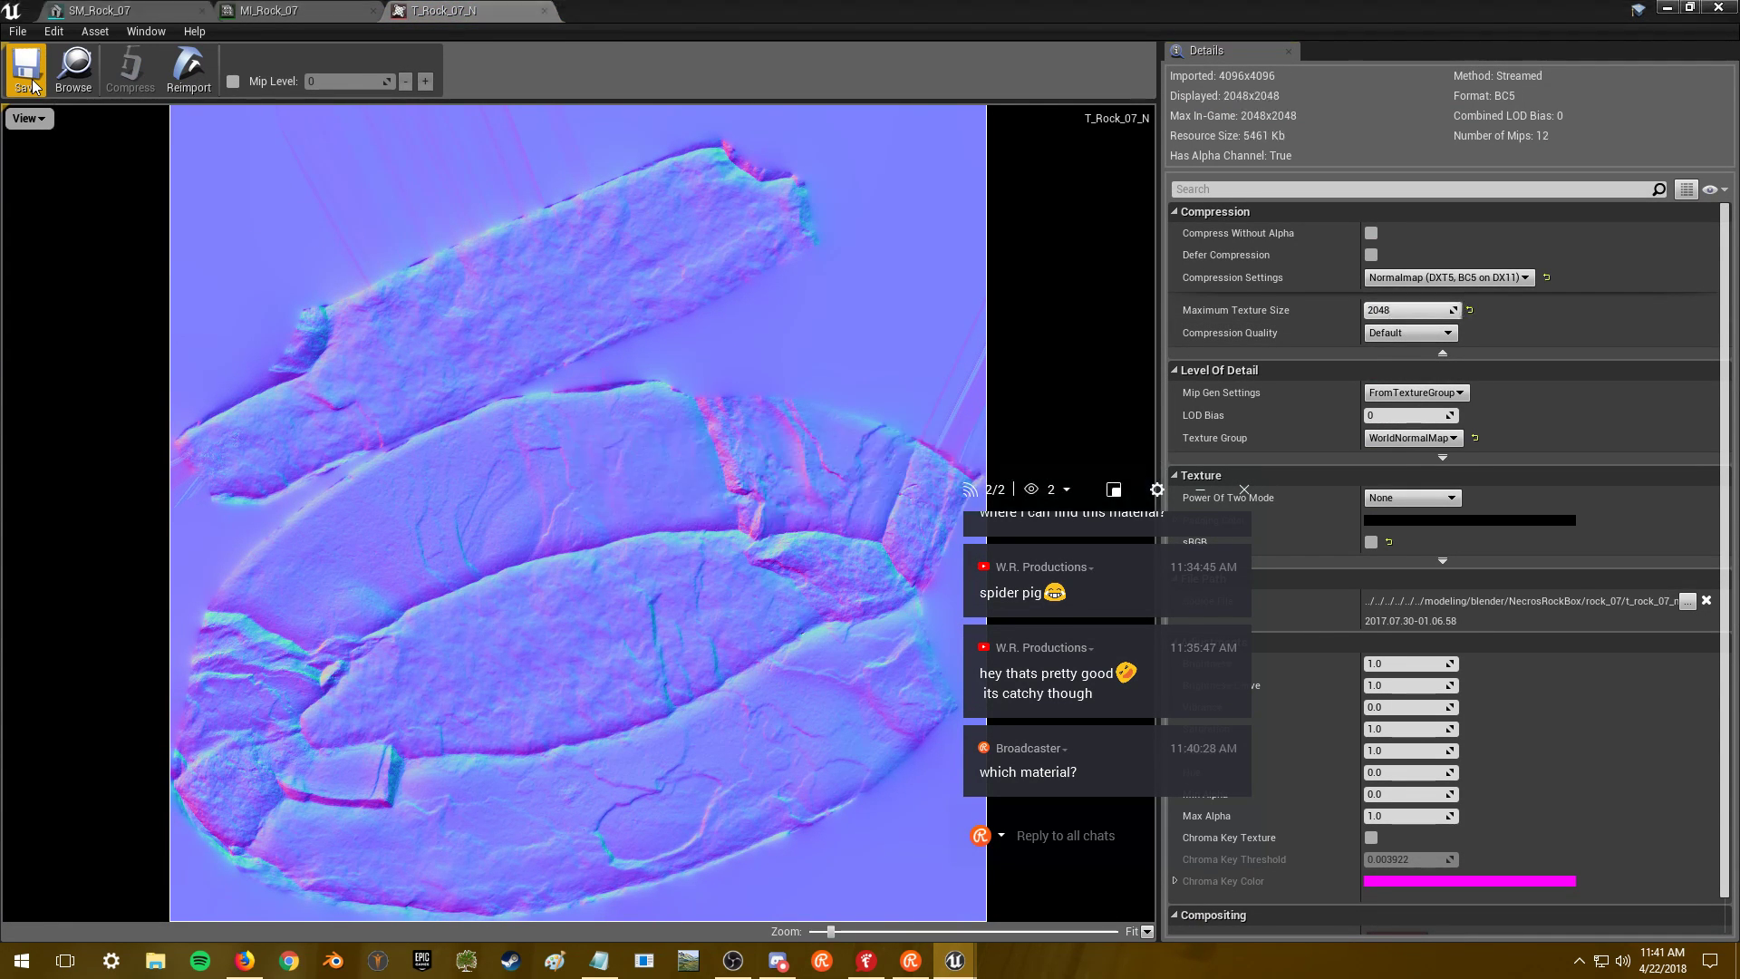
click(547, 12)
- Close the Rock_07 editors, then select SM_Rock_08 in the Content Browser
scroll(384, 417, down, 10)
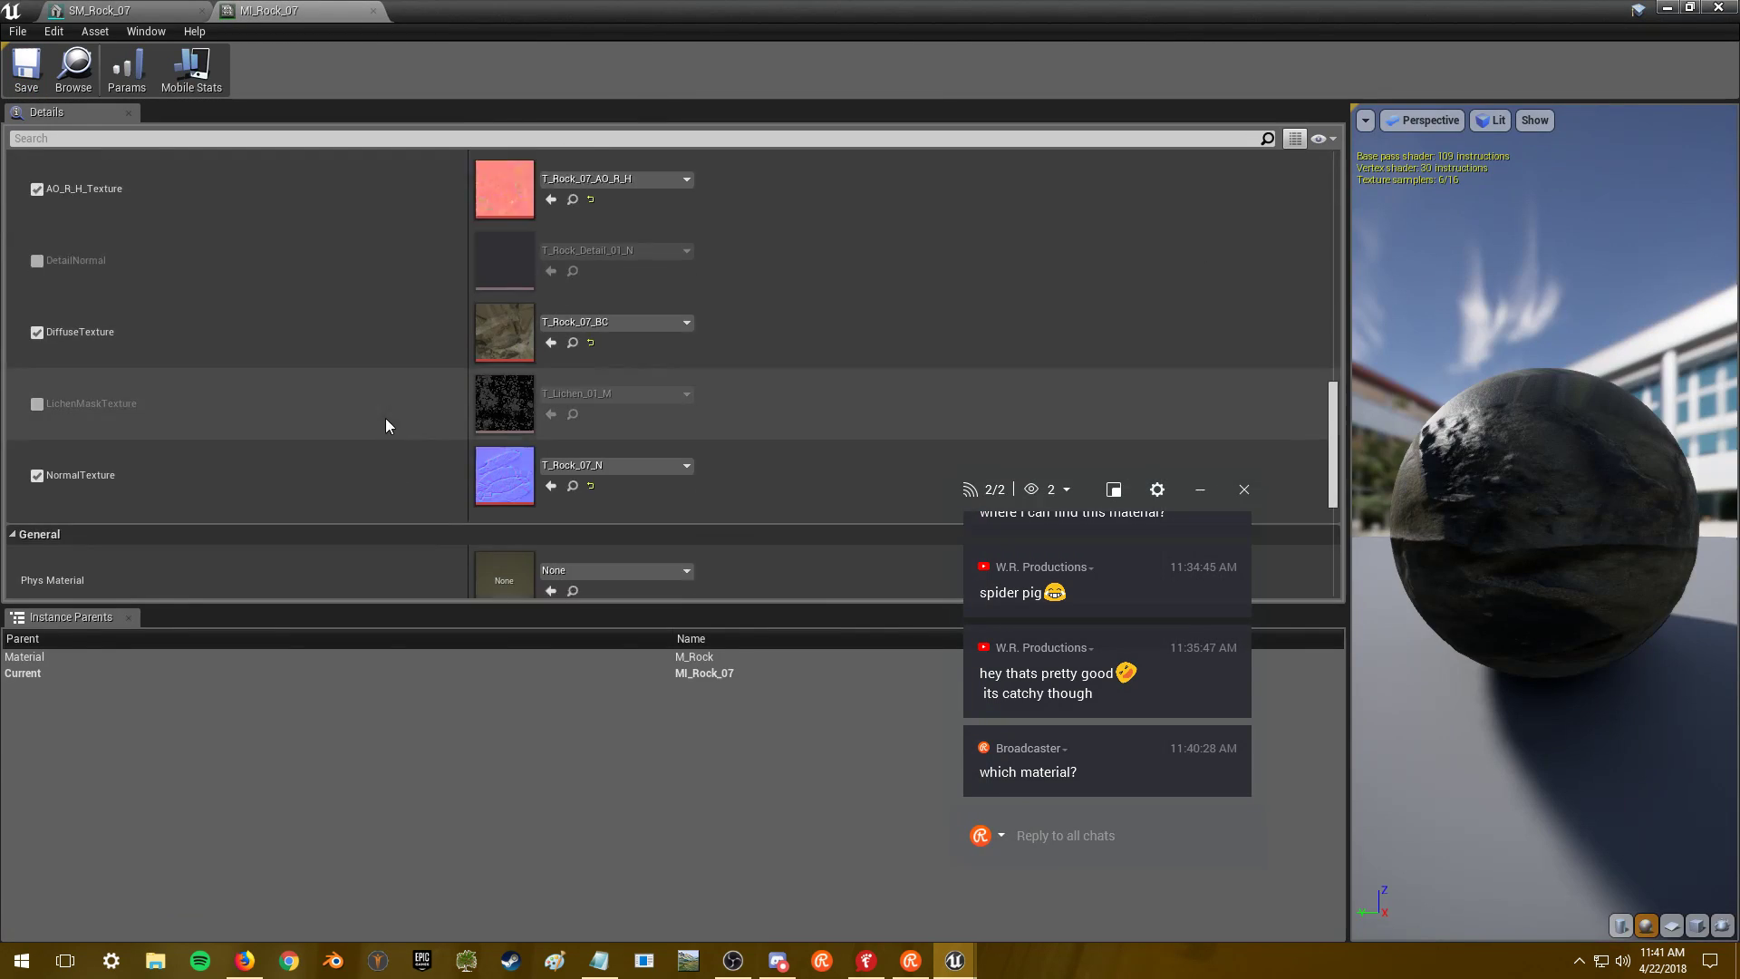
click(1719, 8)
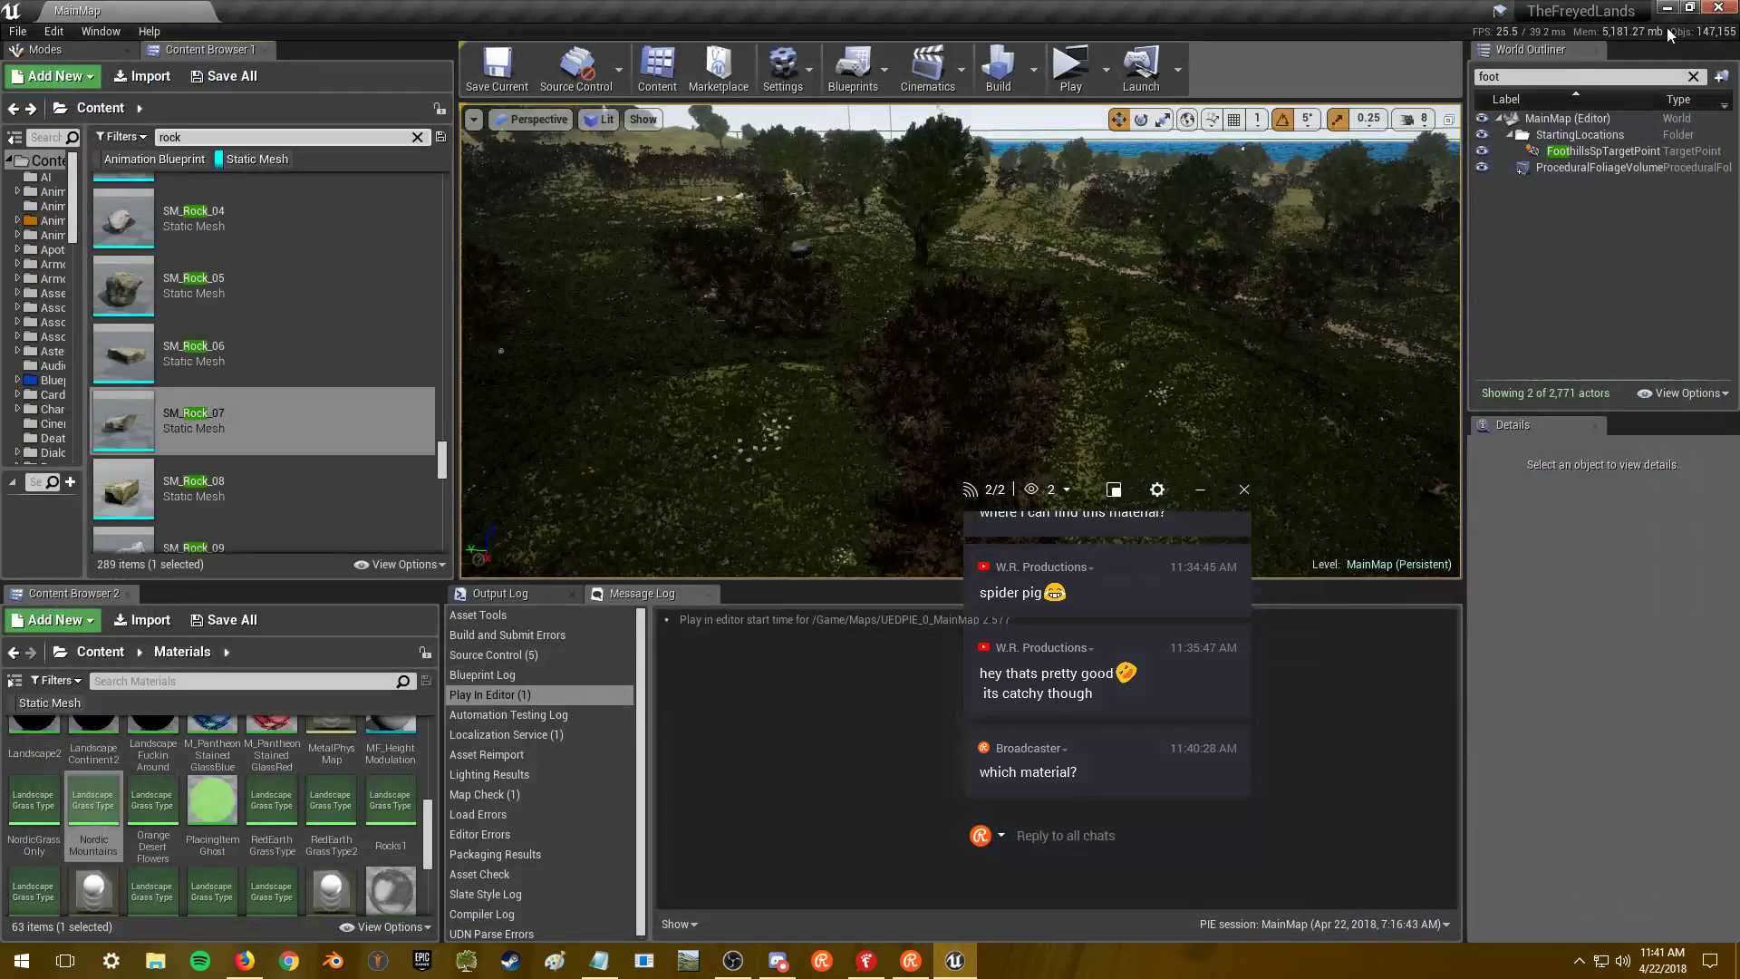
double_click(269, 426)
drag(645, 359, 548, 494)
key(alt+Tab)
scroll(301, 382, down, 2)
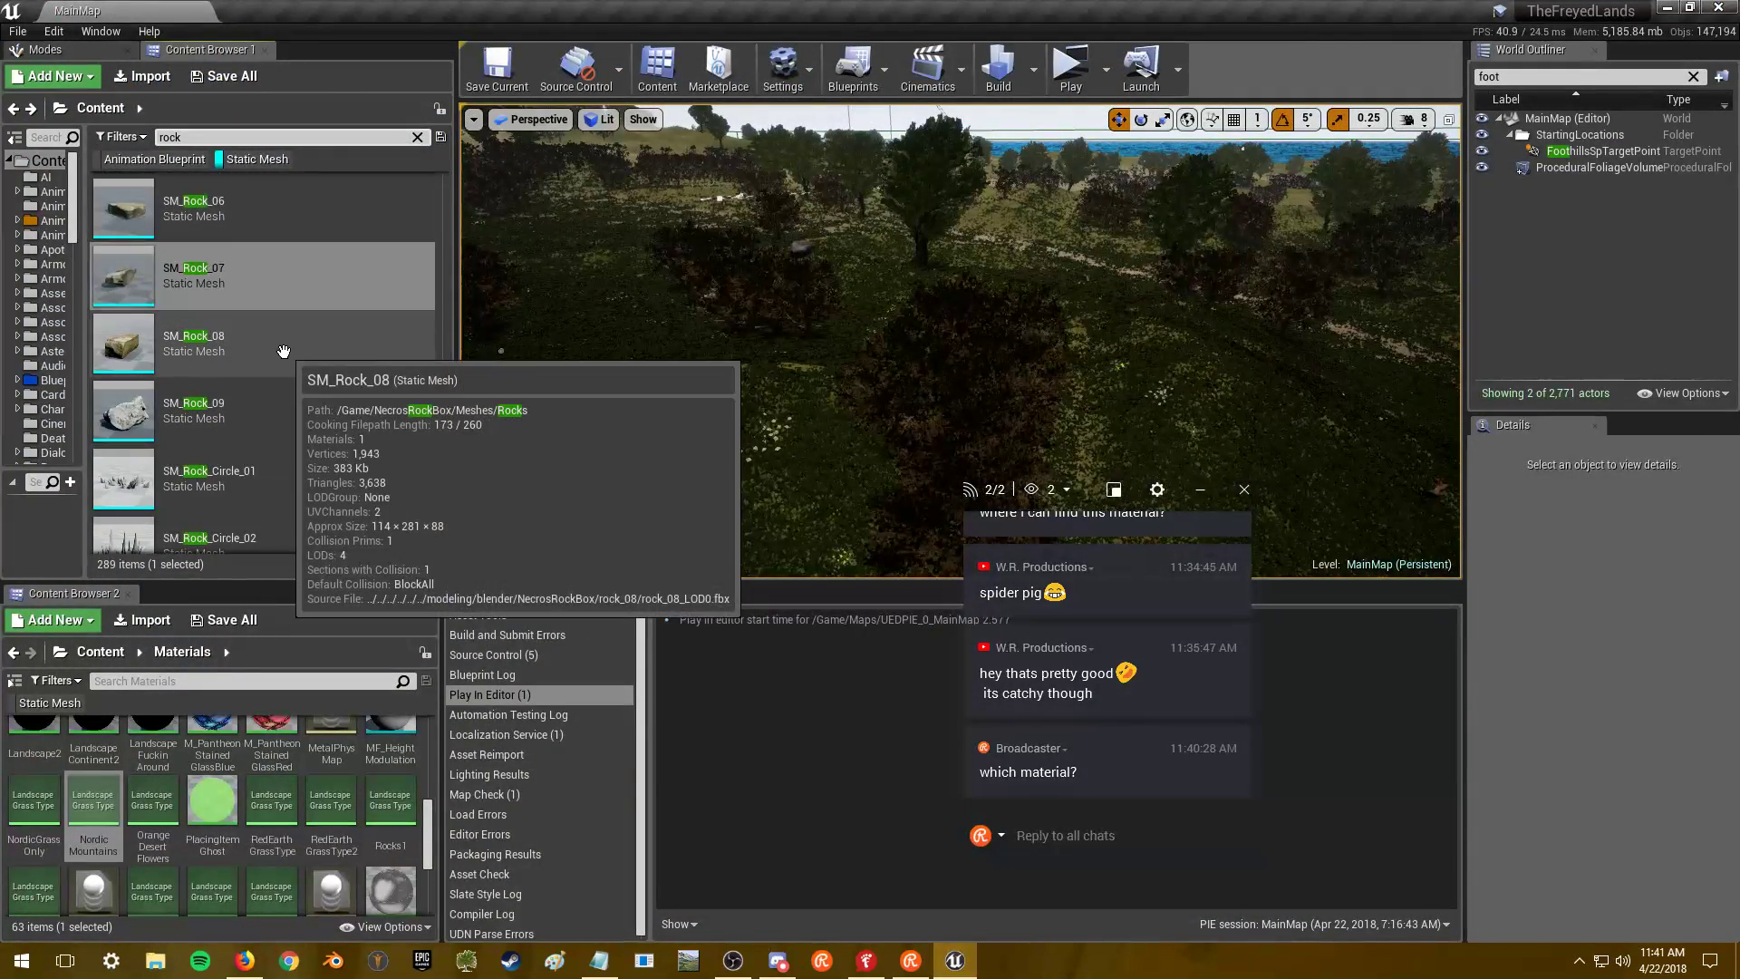
click(286, 340)
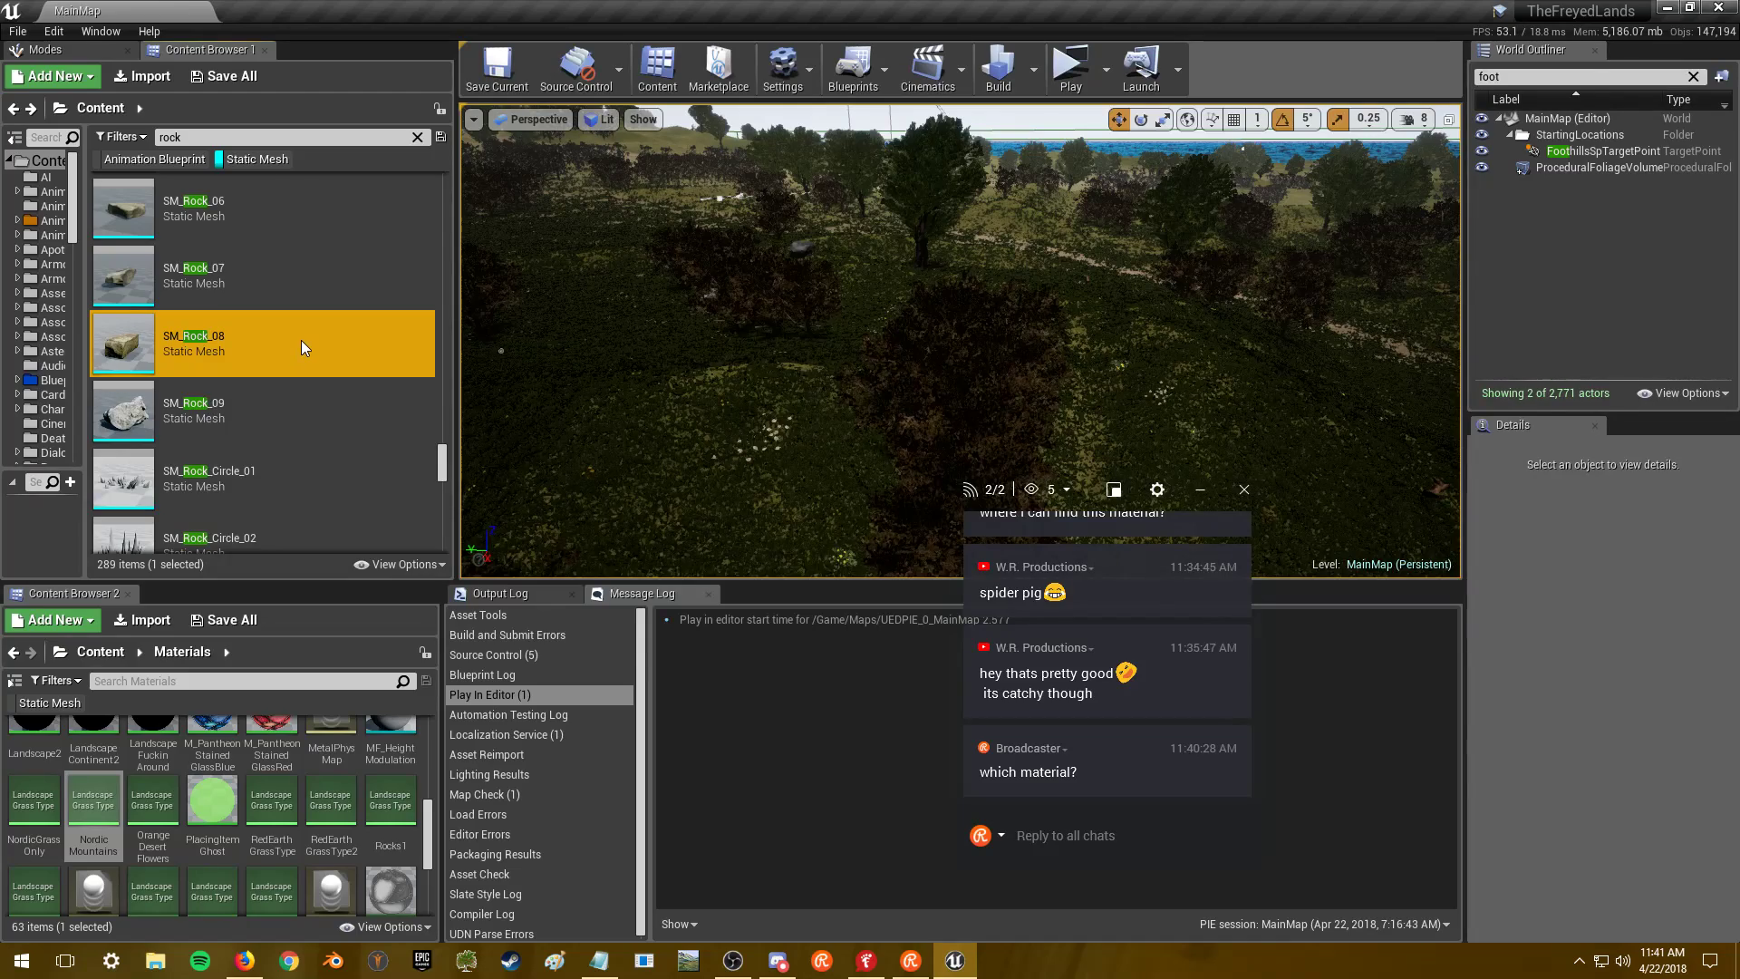
key(alt+Tab)
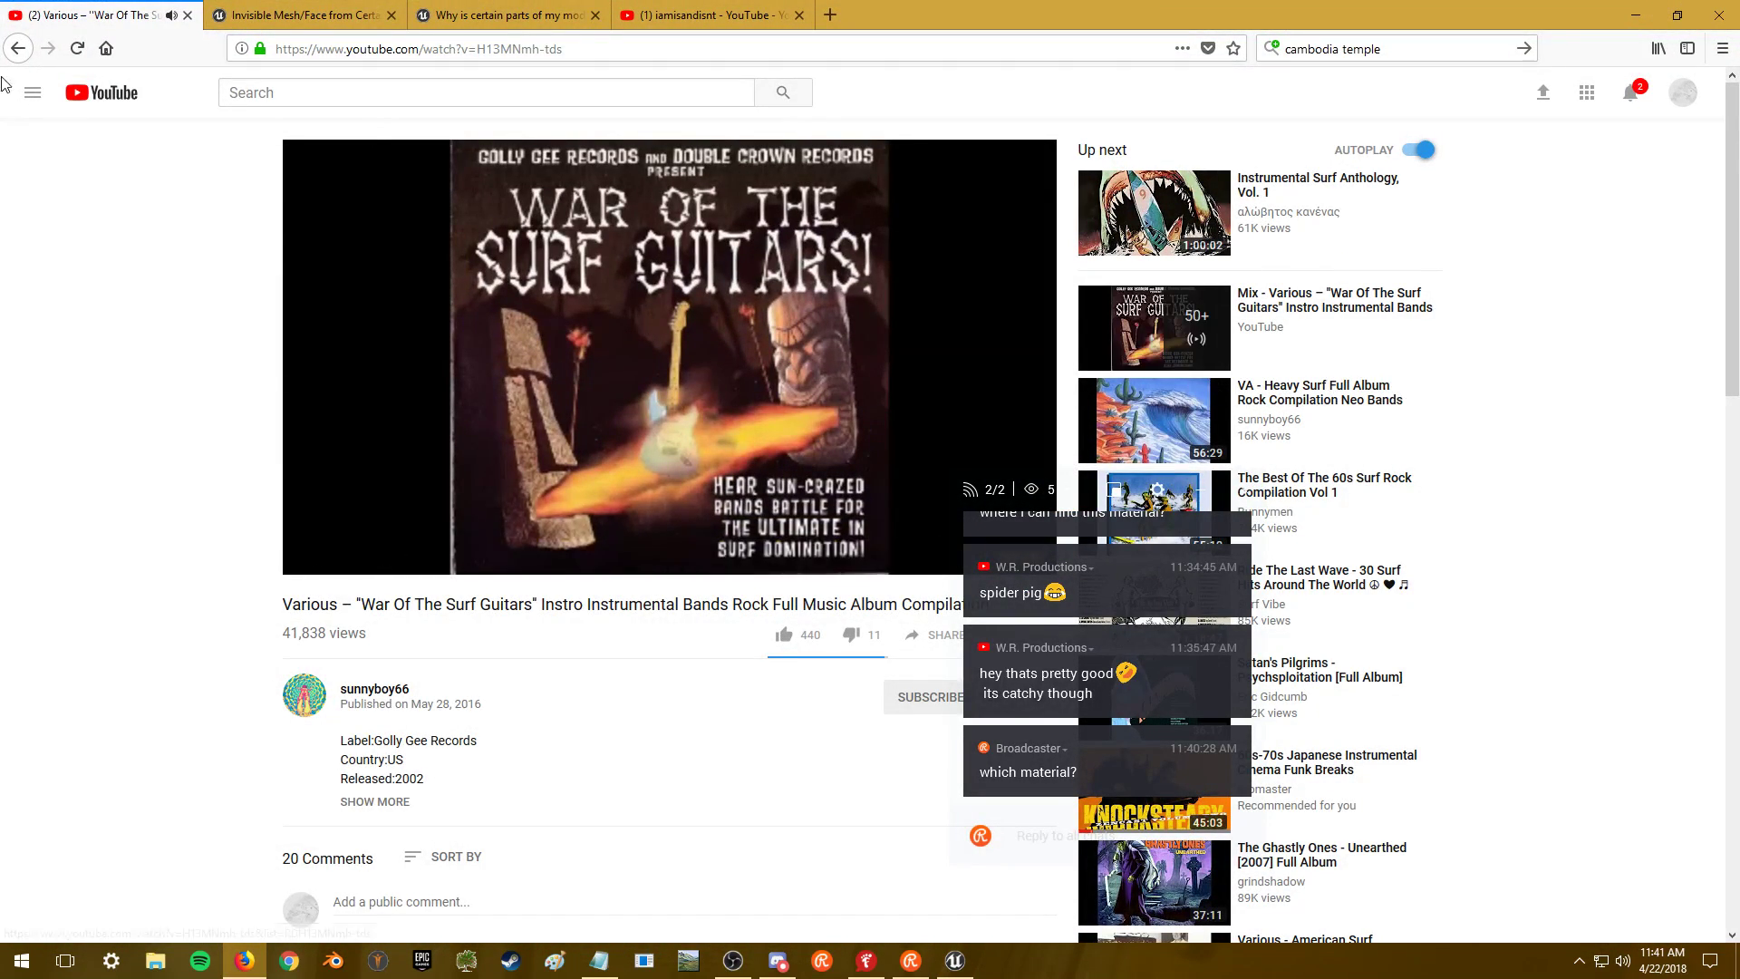
- Play the Ethiopiques Vol 1 video from the channel's Videos page, then go back to Unreal
click(18, 48)
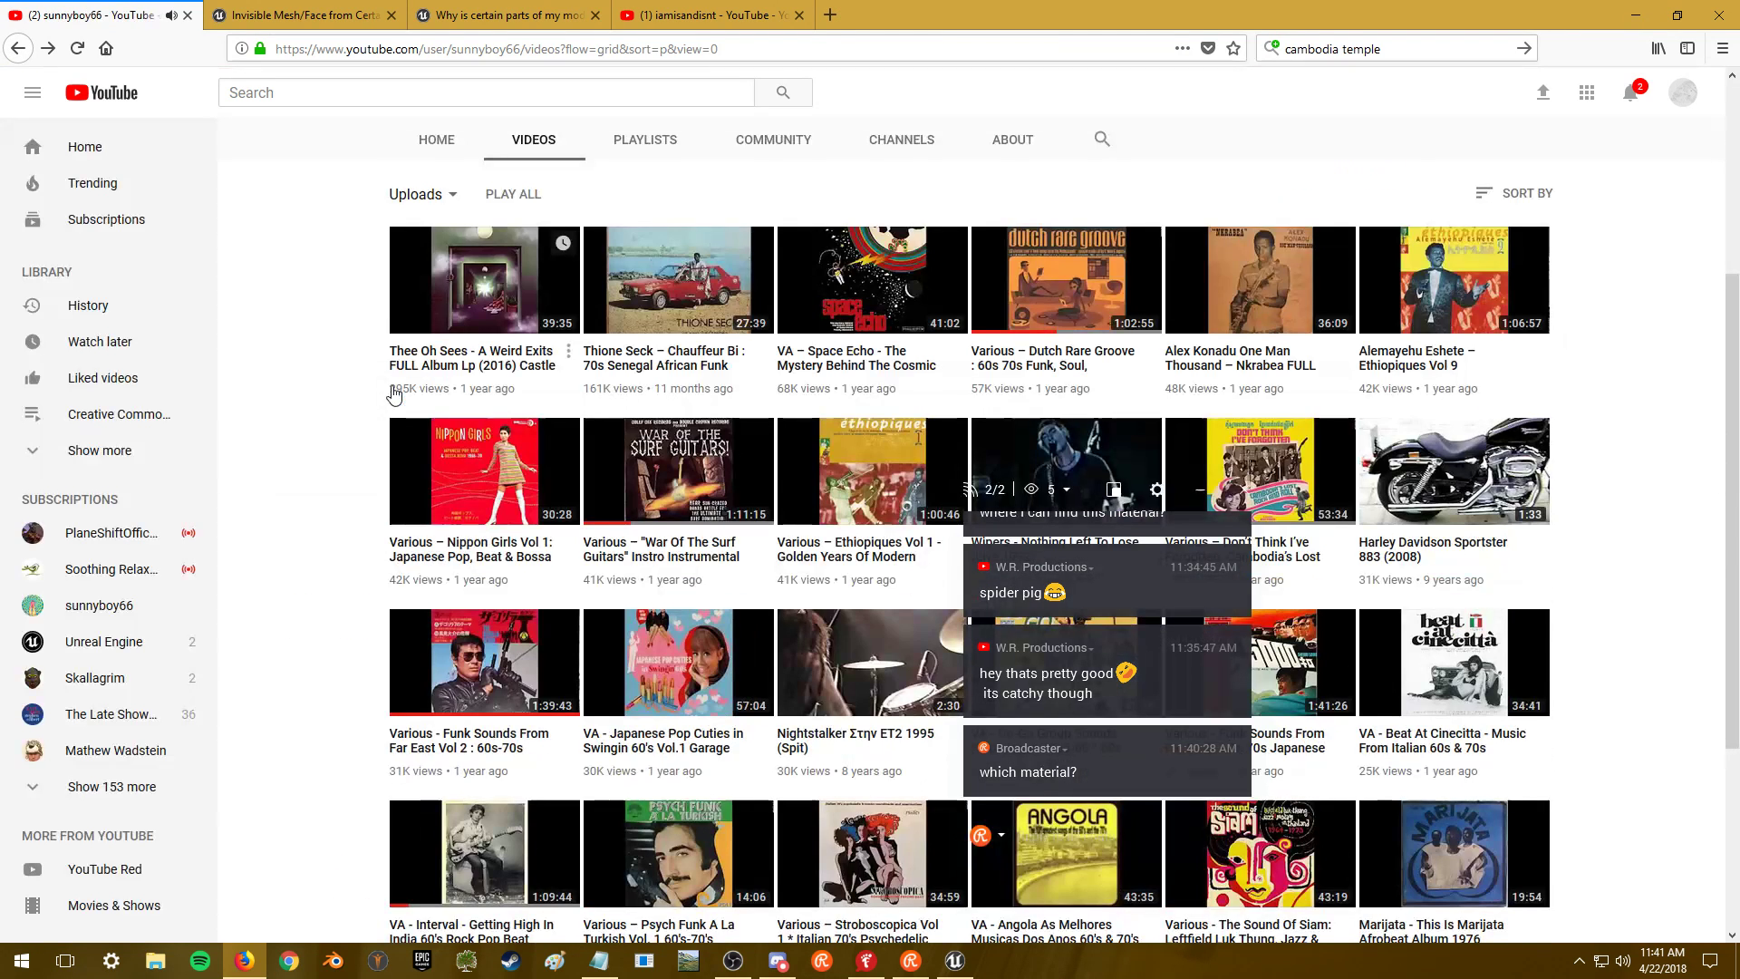
scroll(392, 396, down, 3)
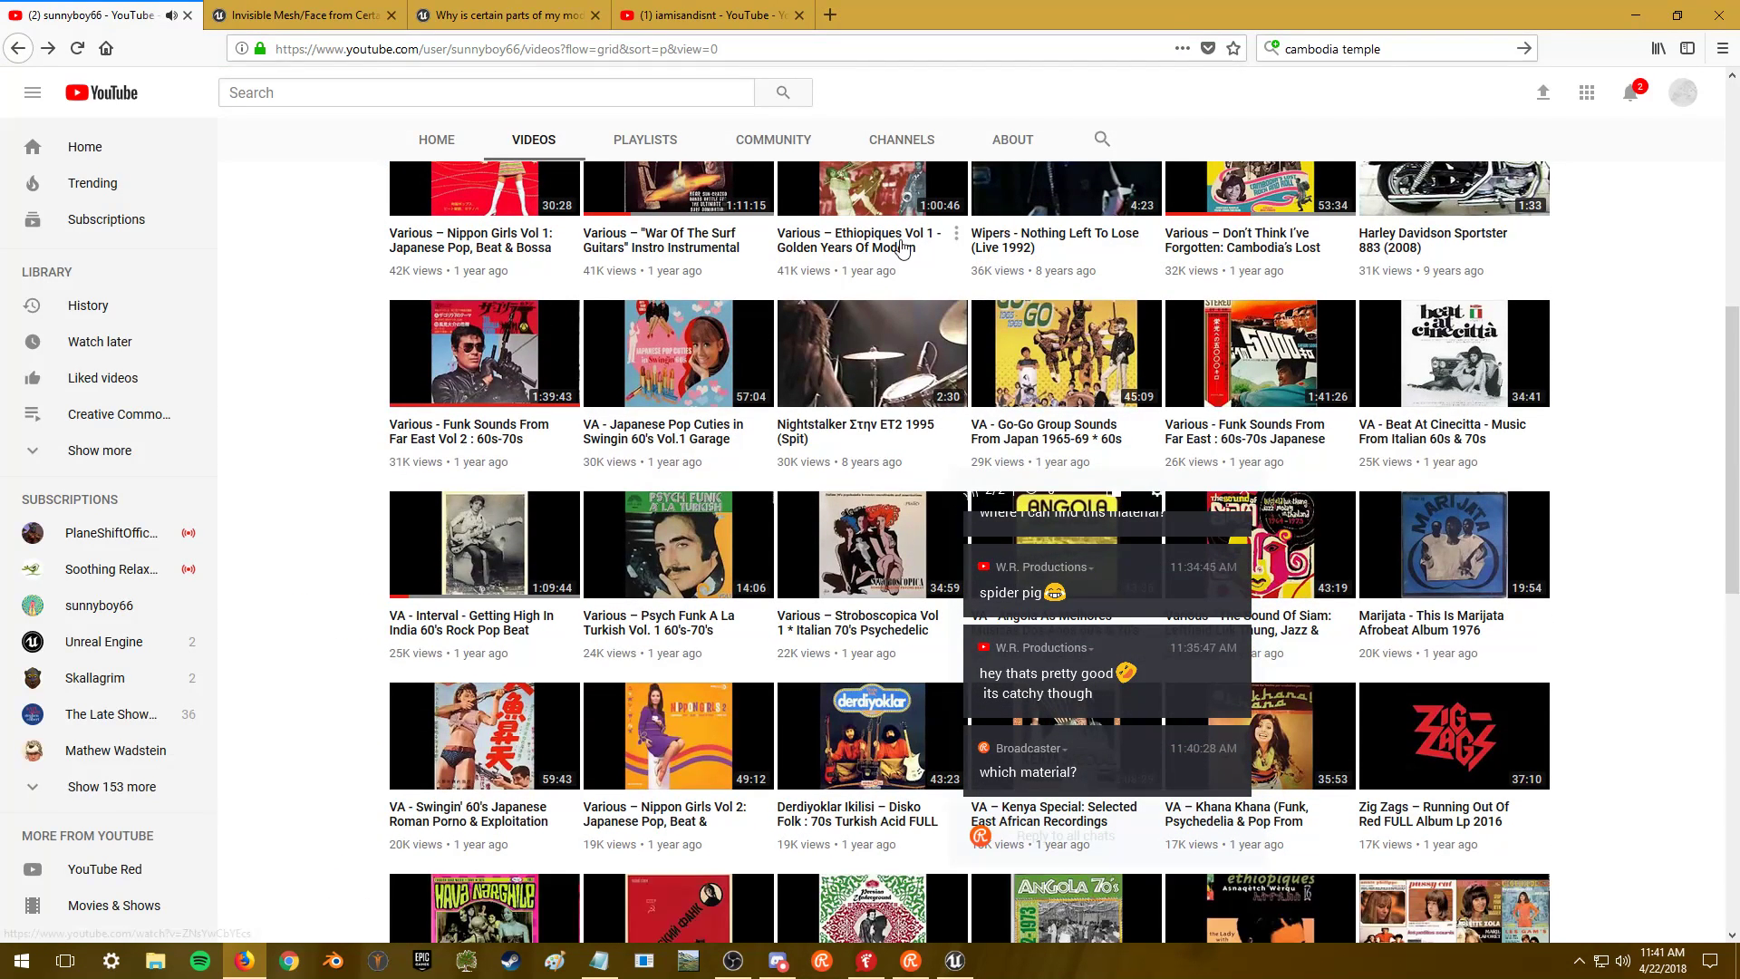
click(902, 246)
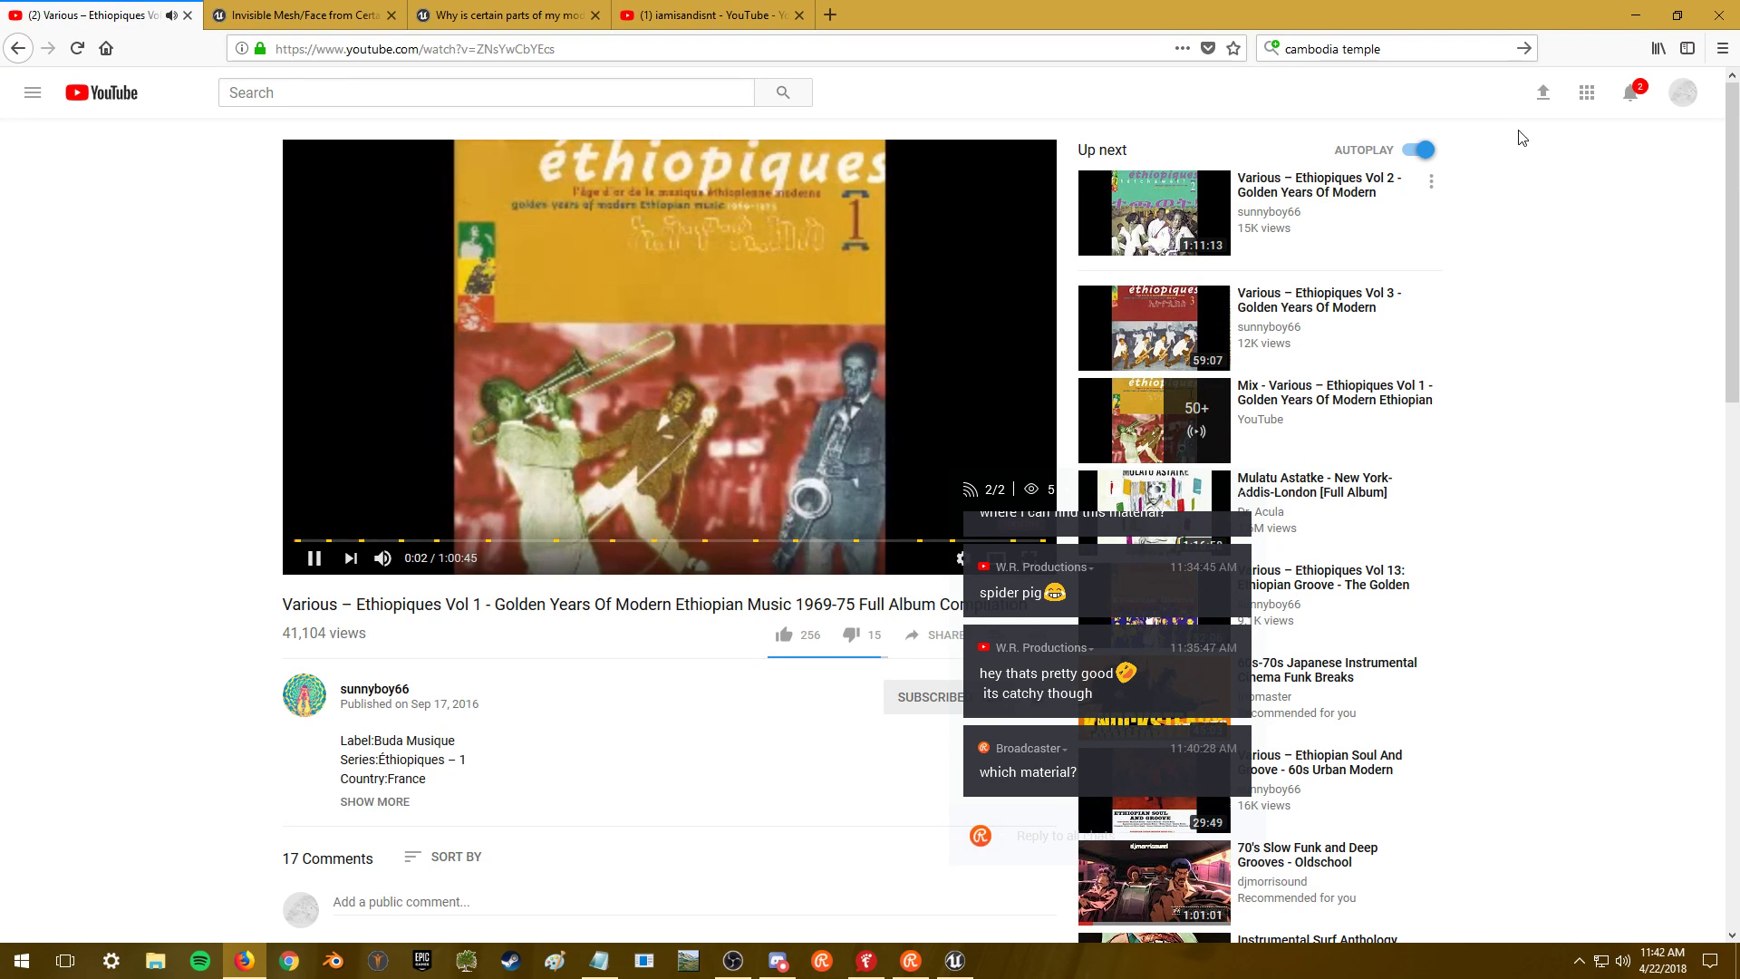
click(1634, 11)
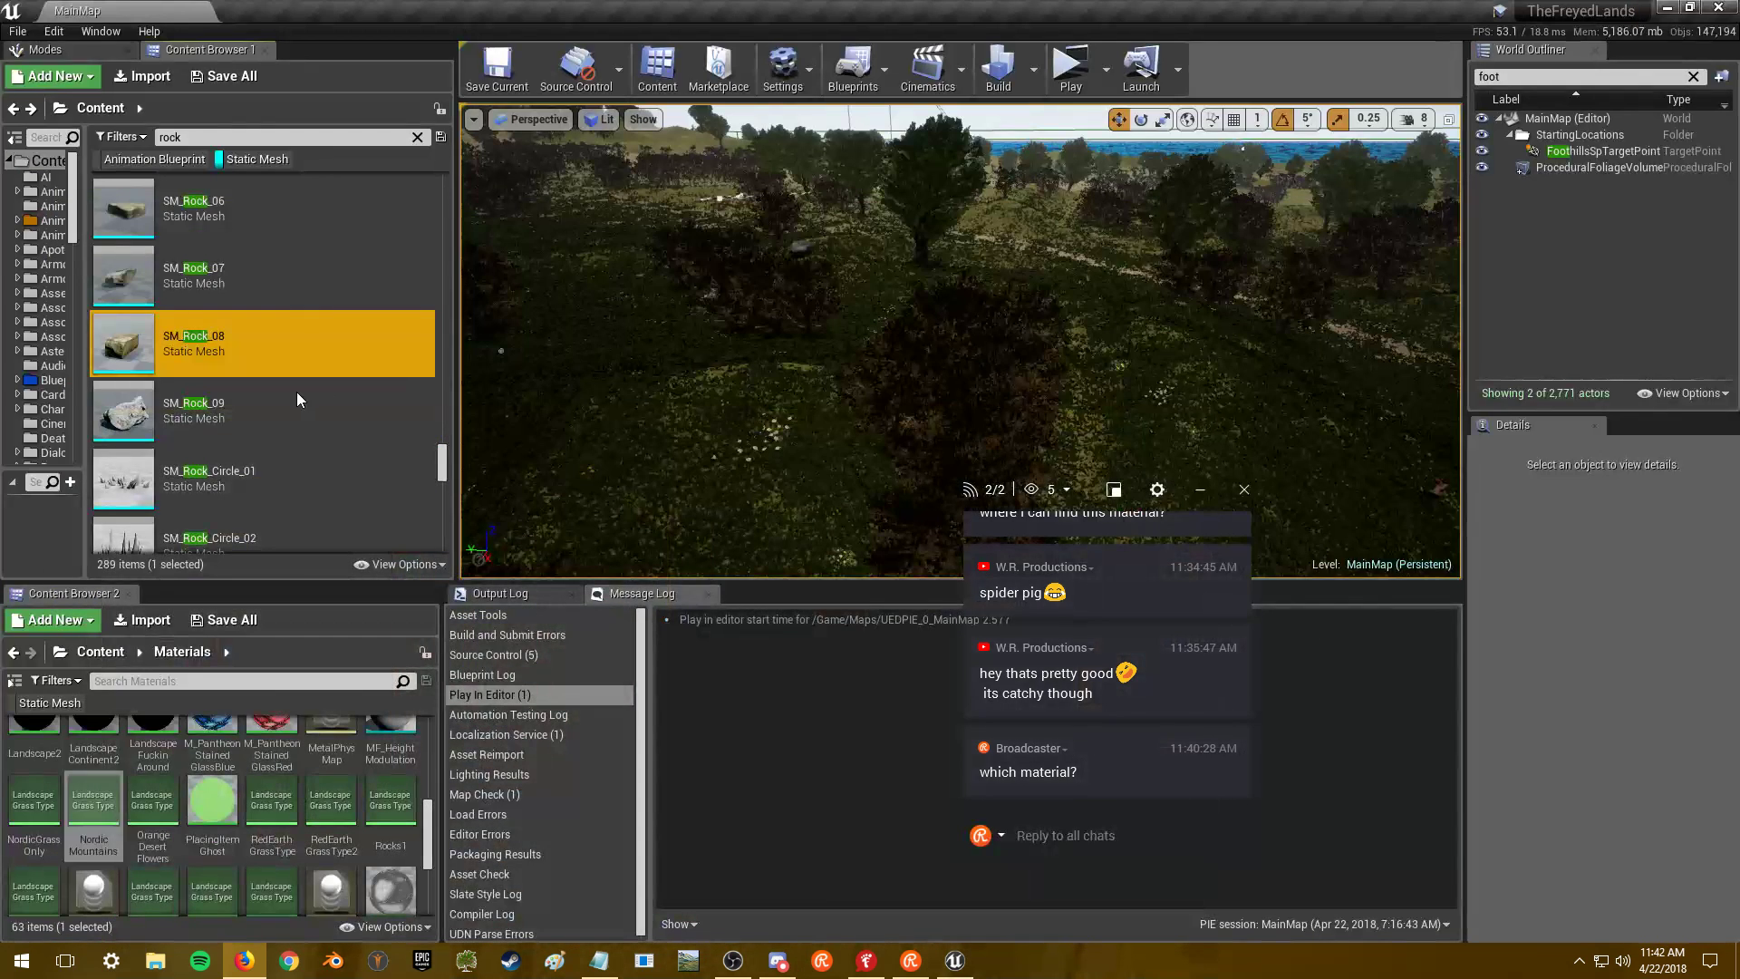
key(alt+Tab)
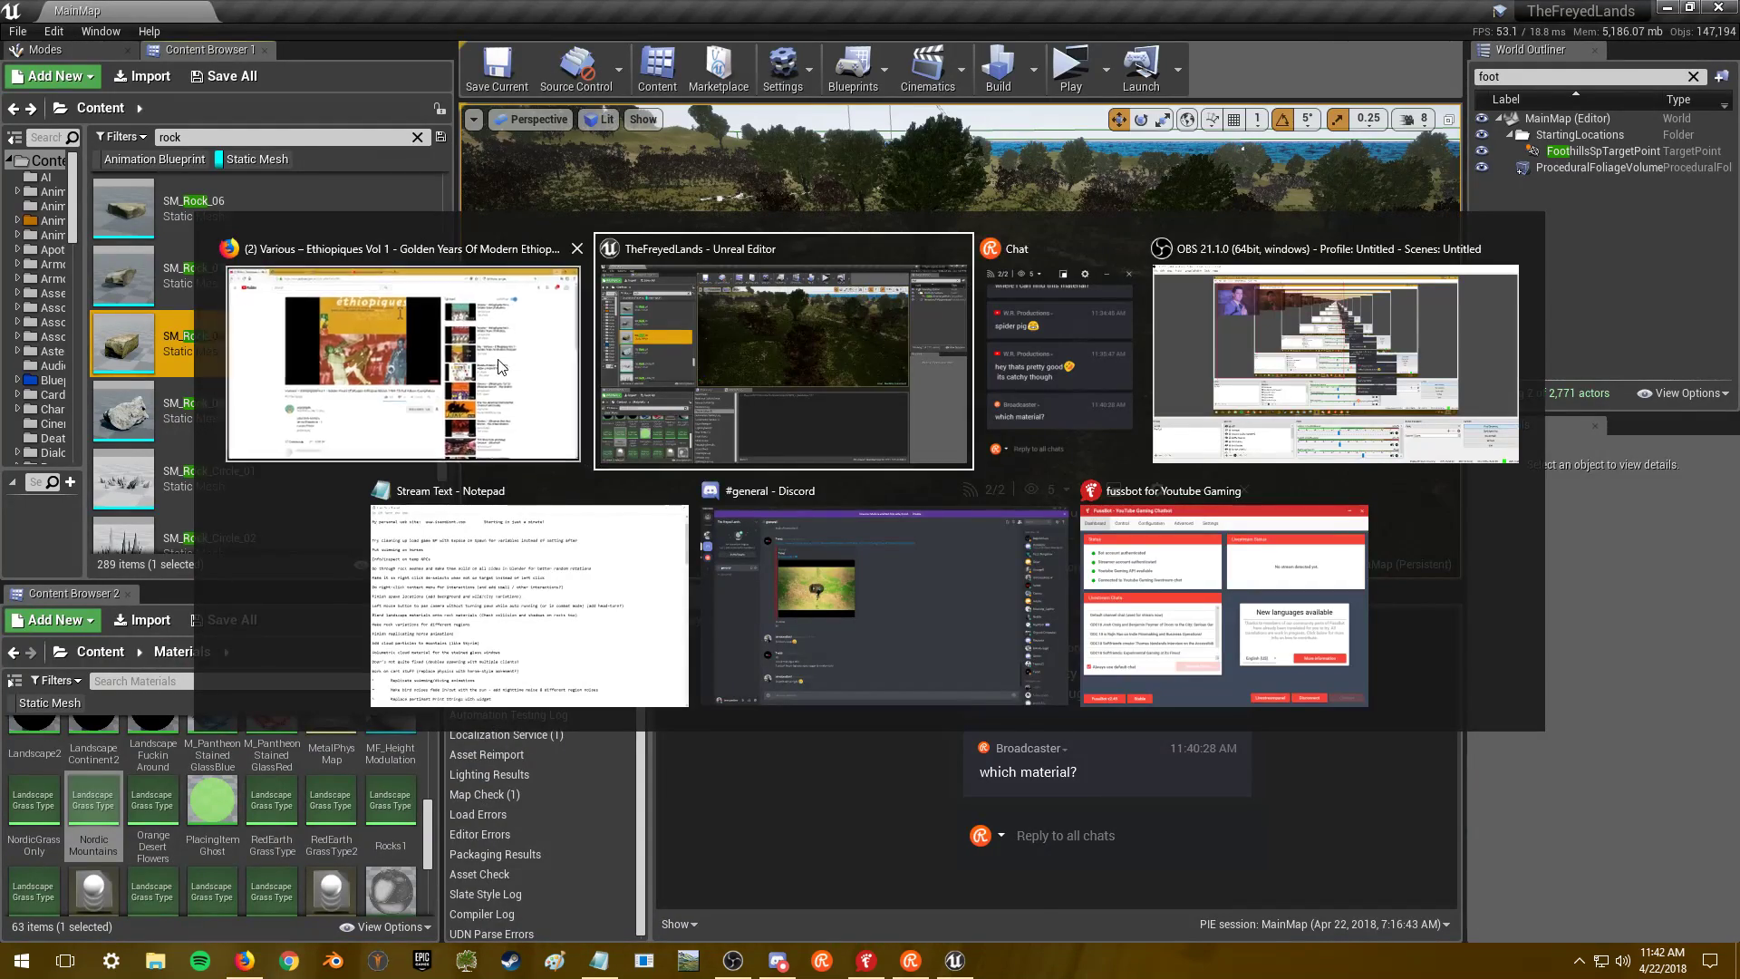
click(501, 366)
key(alt+Tab)
key(Escape)
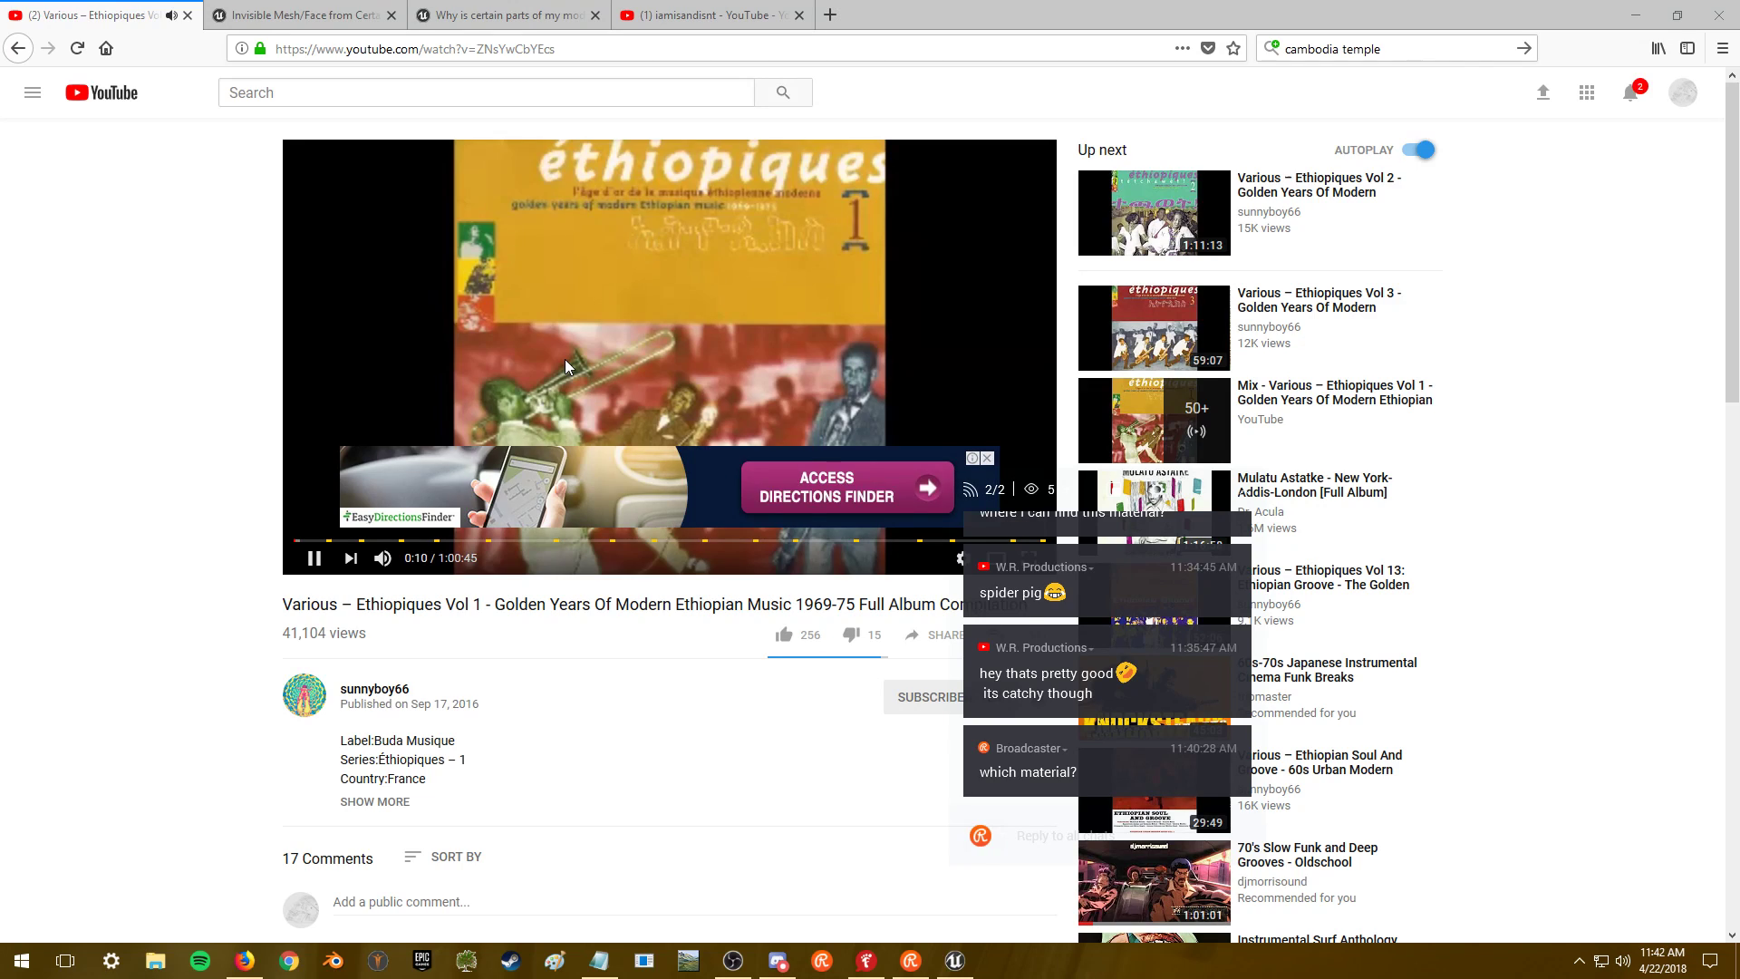
key(alt+Tab)
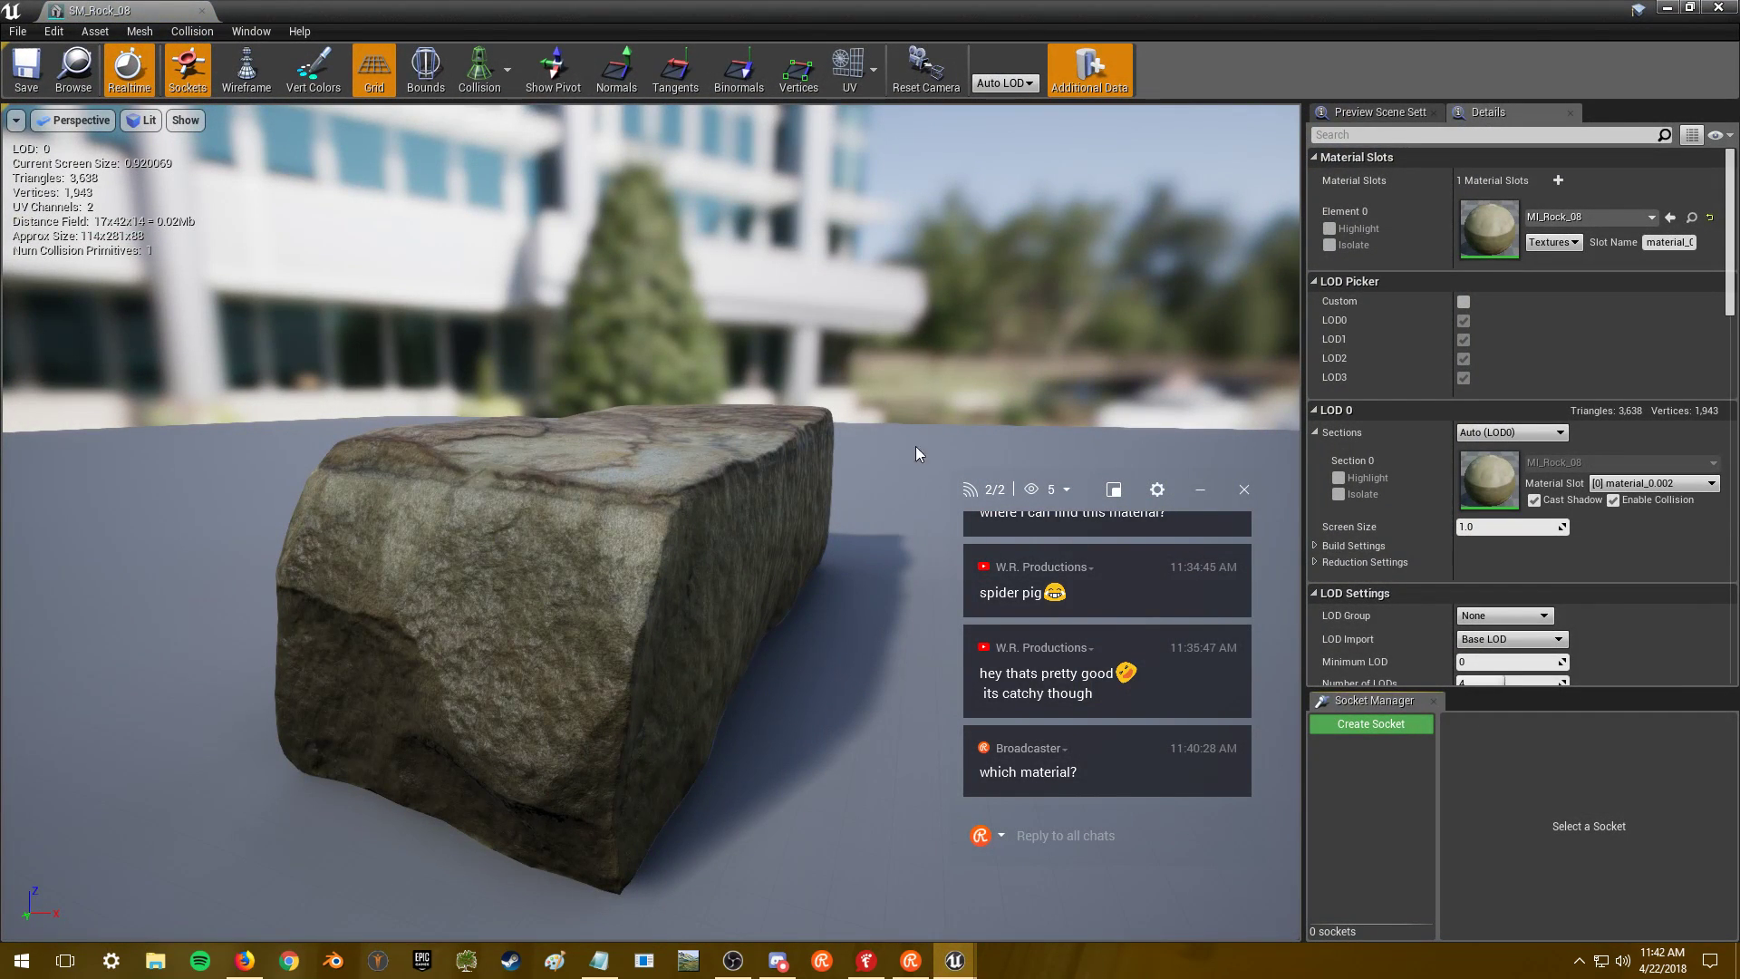
- Set SM_Rock_08's Minimum LOD to 2 and orbit the preview to inspect it
mouse_move(569, 379)
mouse_down()
mouse_move(589, 344)
mouse_move(598, 380)
mouse_up()
click(1478, 661)
text(1)
key(Return)
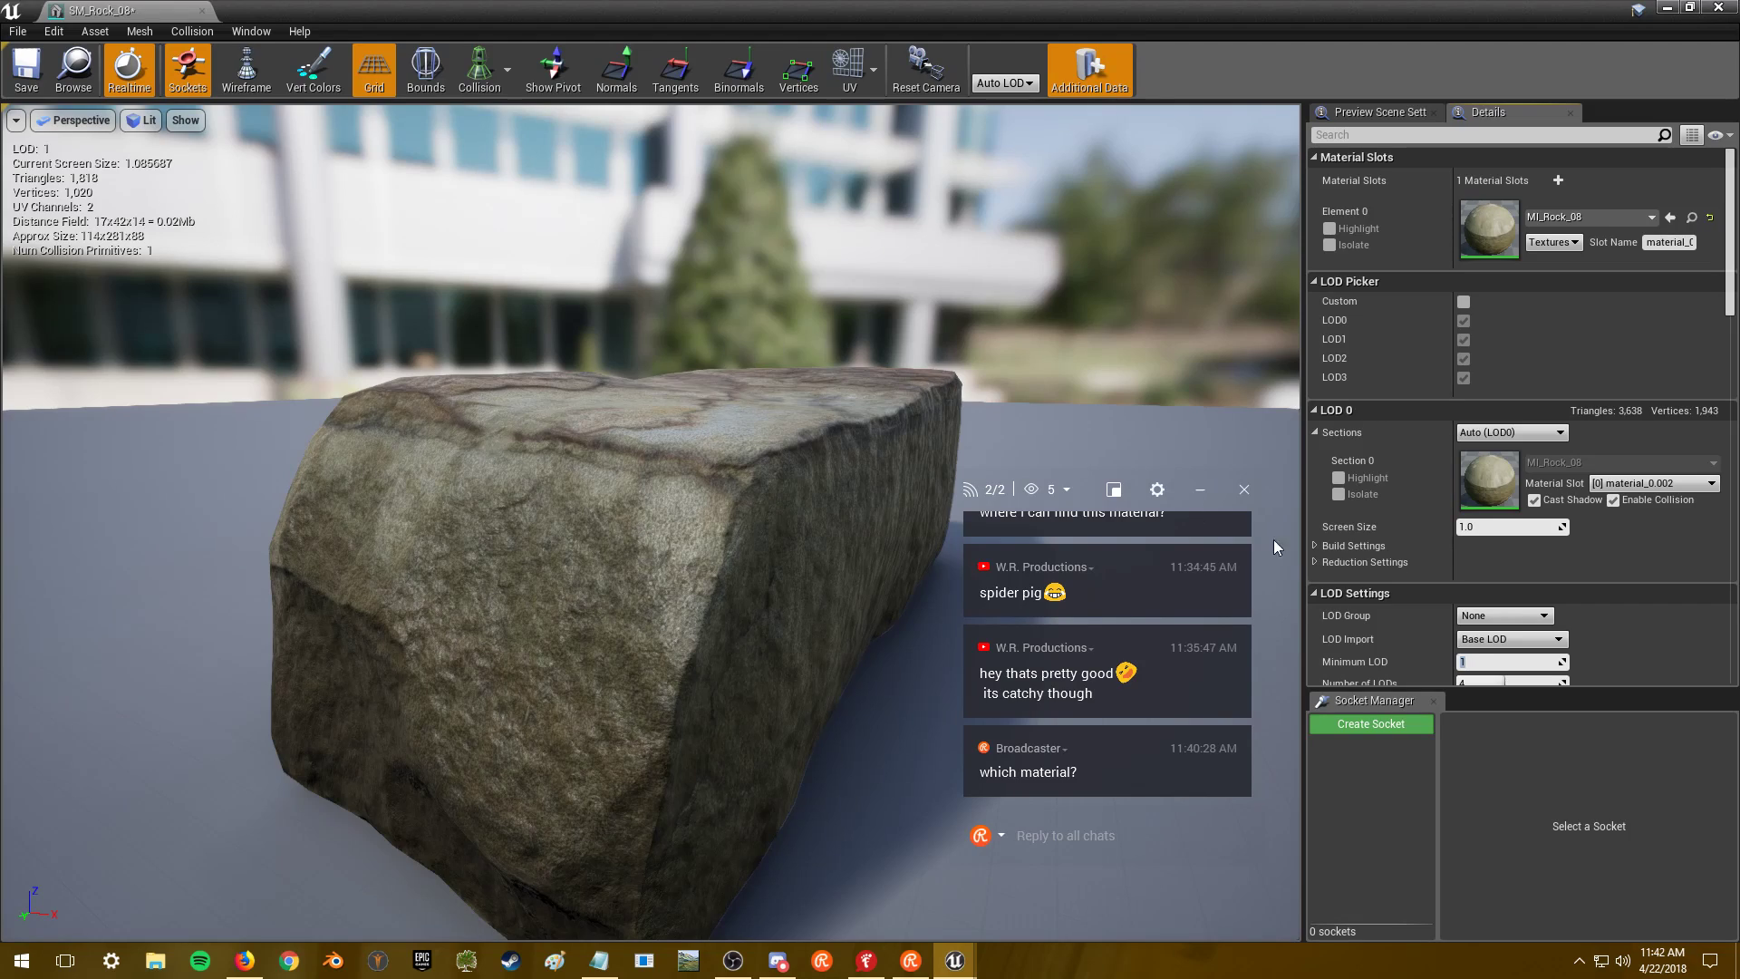
text(2)
key(Return)
drag(904, 422, 861, 453)
drag(734, 594, 561, 652)
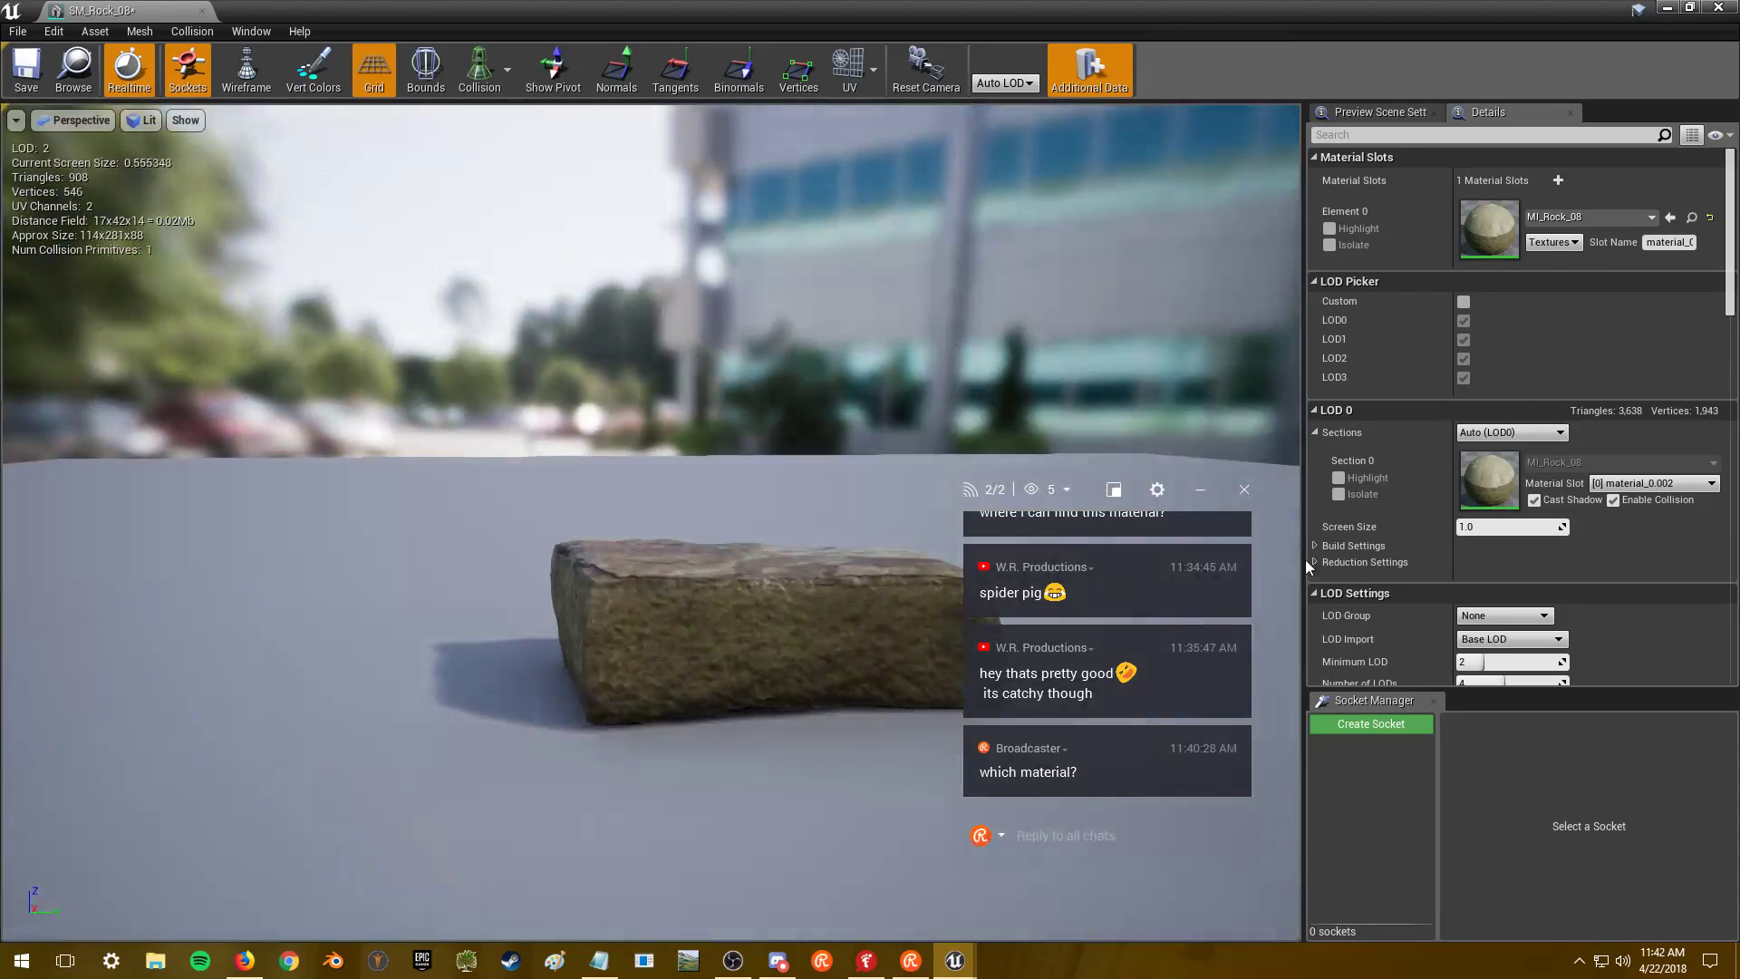
- Open the MI_Rock_08 material instance from the mesh's material slot
double_click(1491, 237)
scroll(784, 396, down, 10)
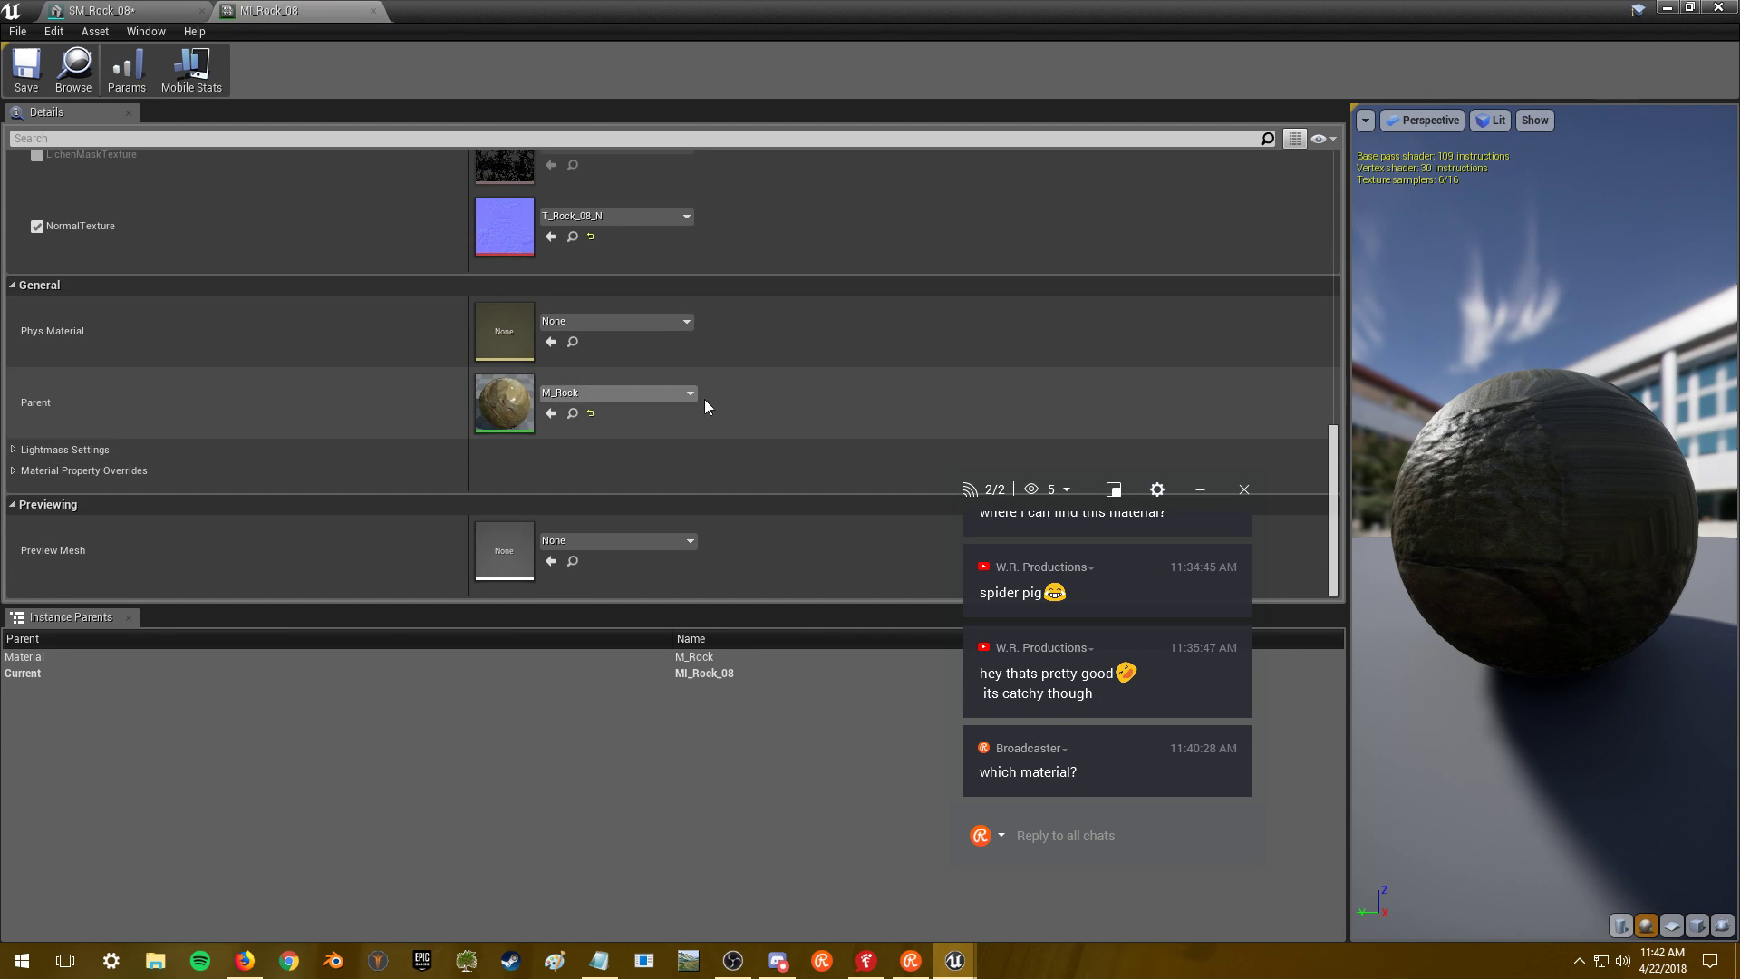
scroll(707, 412, up, 8)
- View T_Rock_08_AO_R_H, then cap T_Rock_08_BC's maximum texture size at 2048
double_click(525, 277)
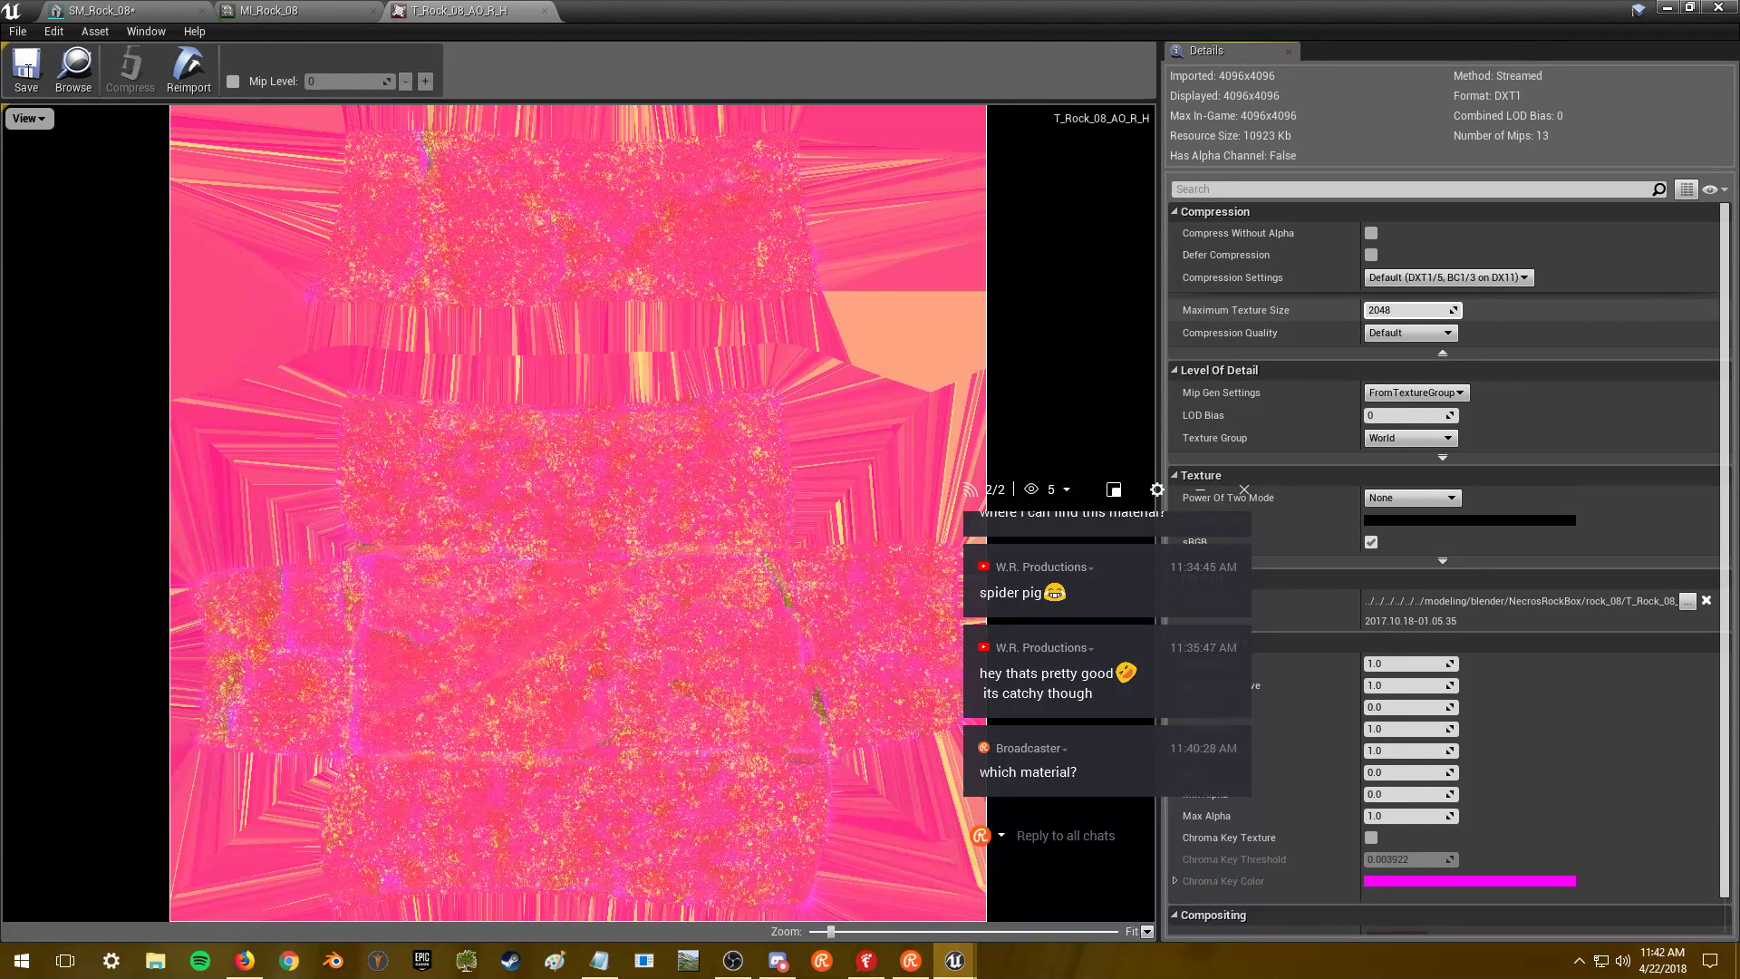
click(362, 11)
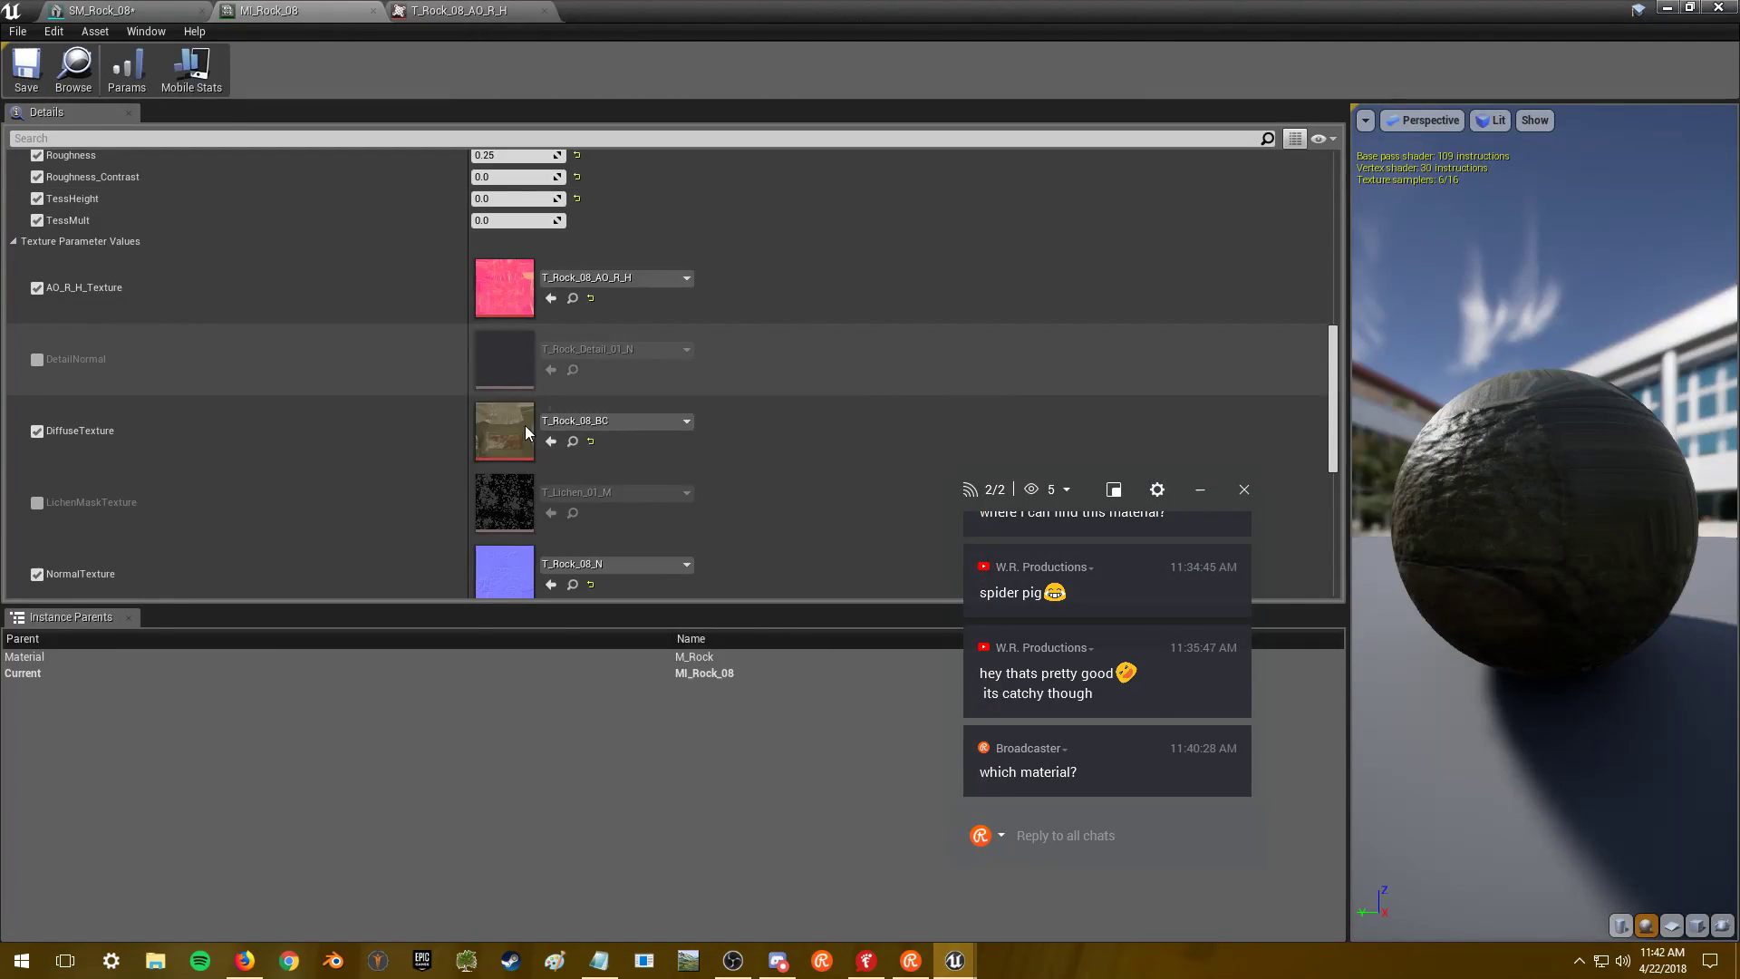
double_click(504, 432)
text(2048)
key(Return)
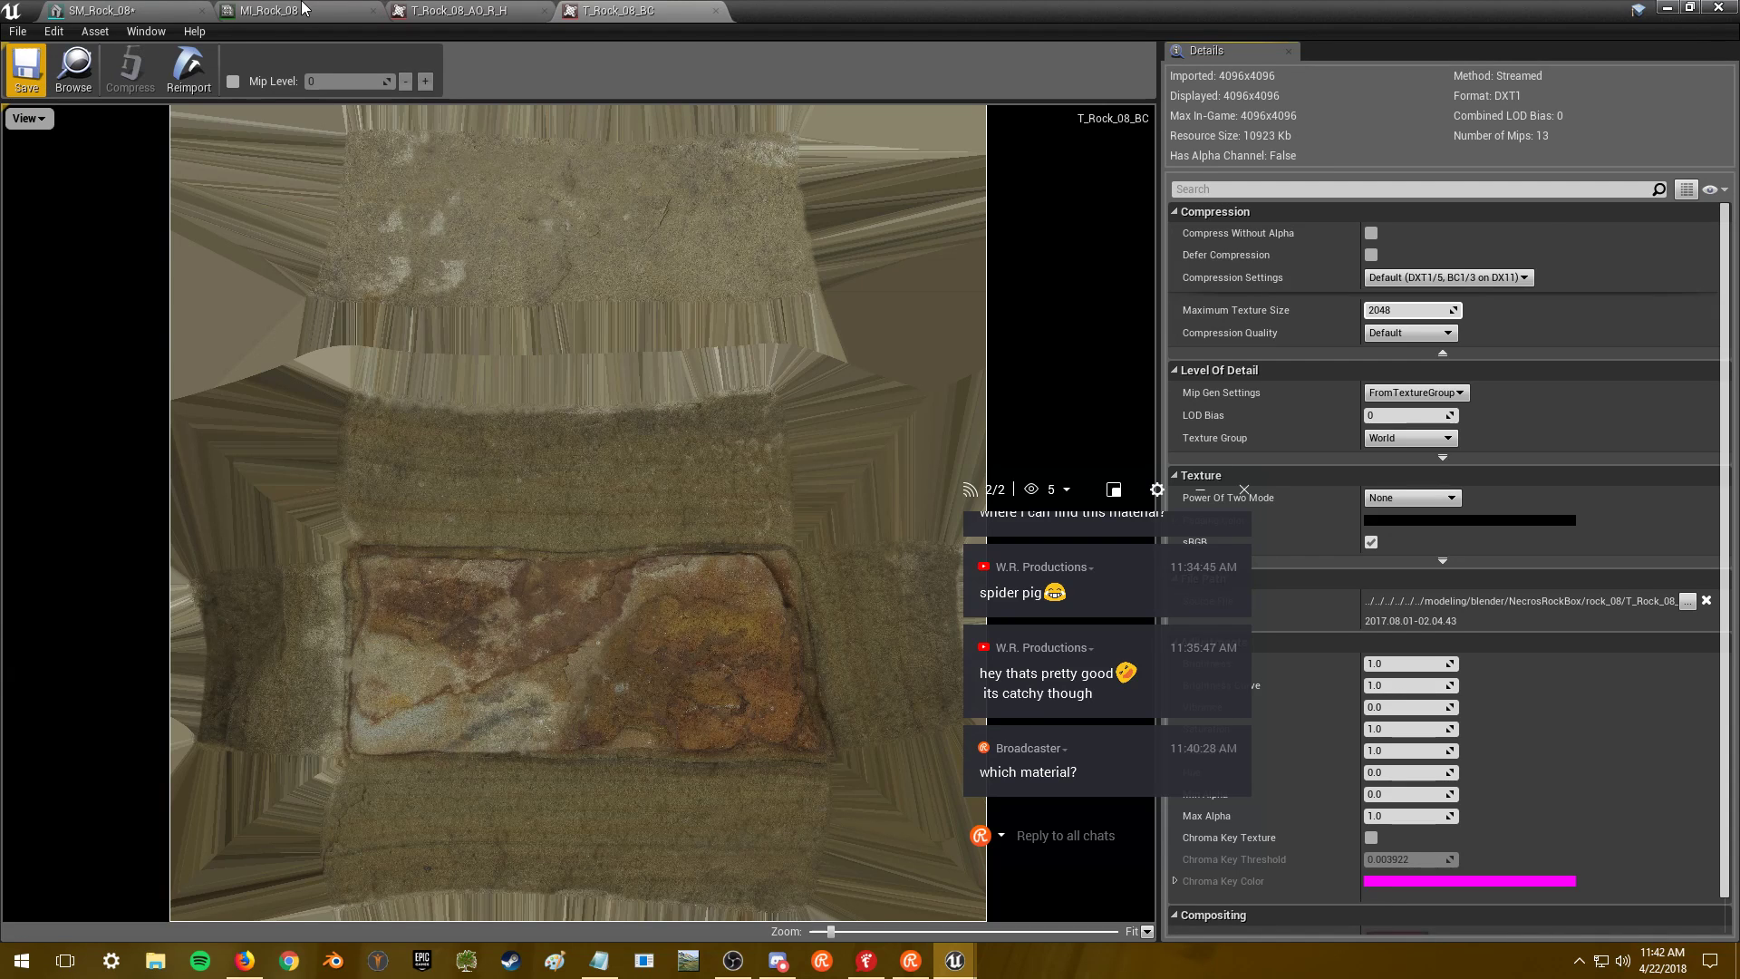
- Dismiss the banner ad over the YouTube video and hide Firefox
key(alt+Tab)
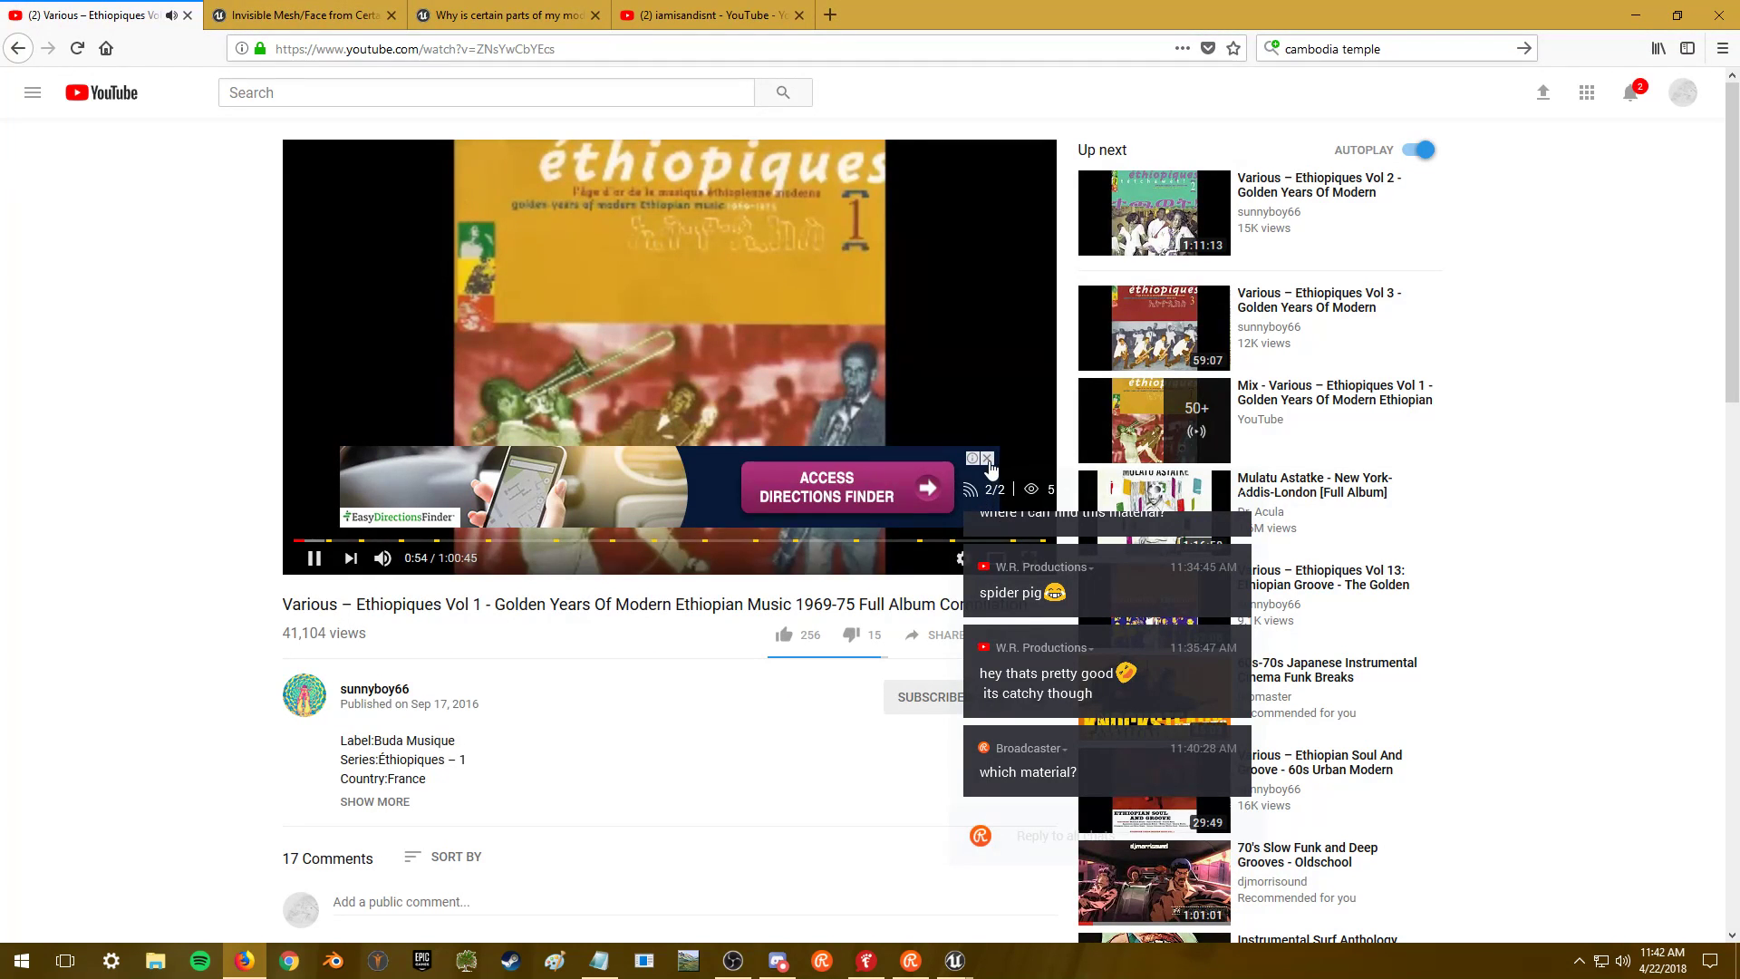
click(989, 460)
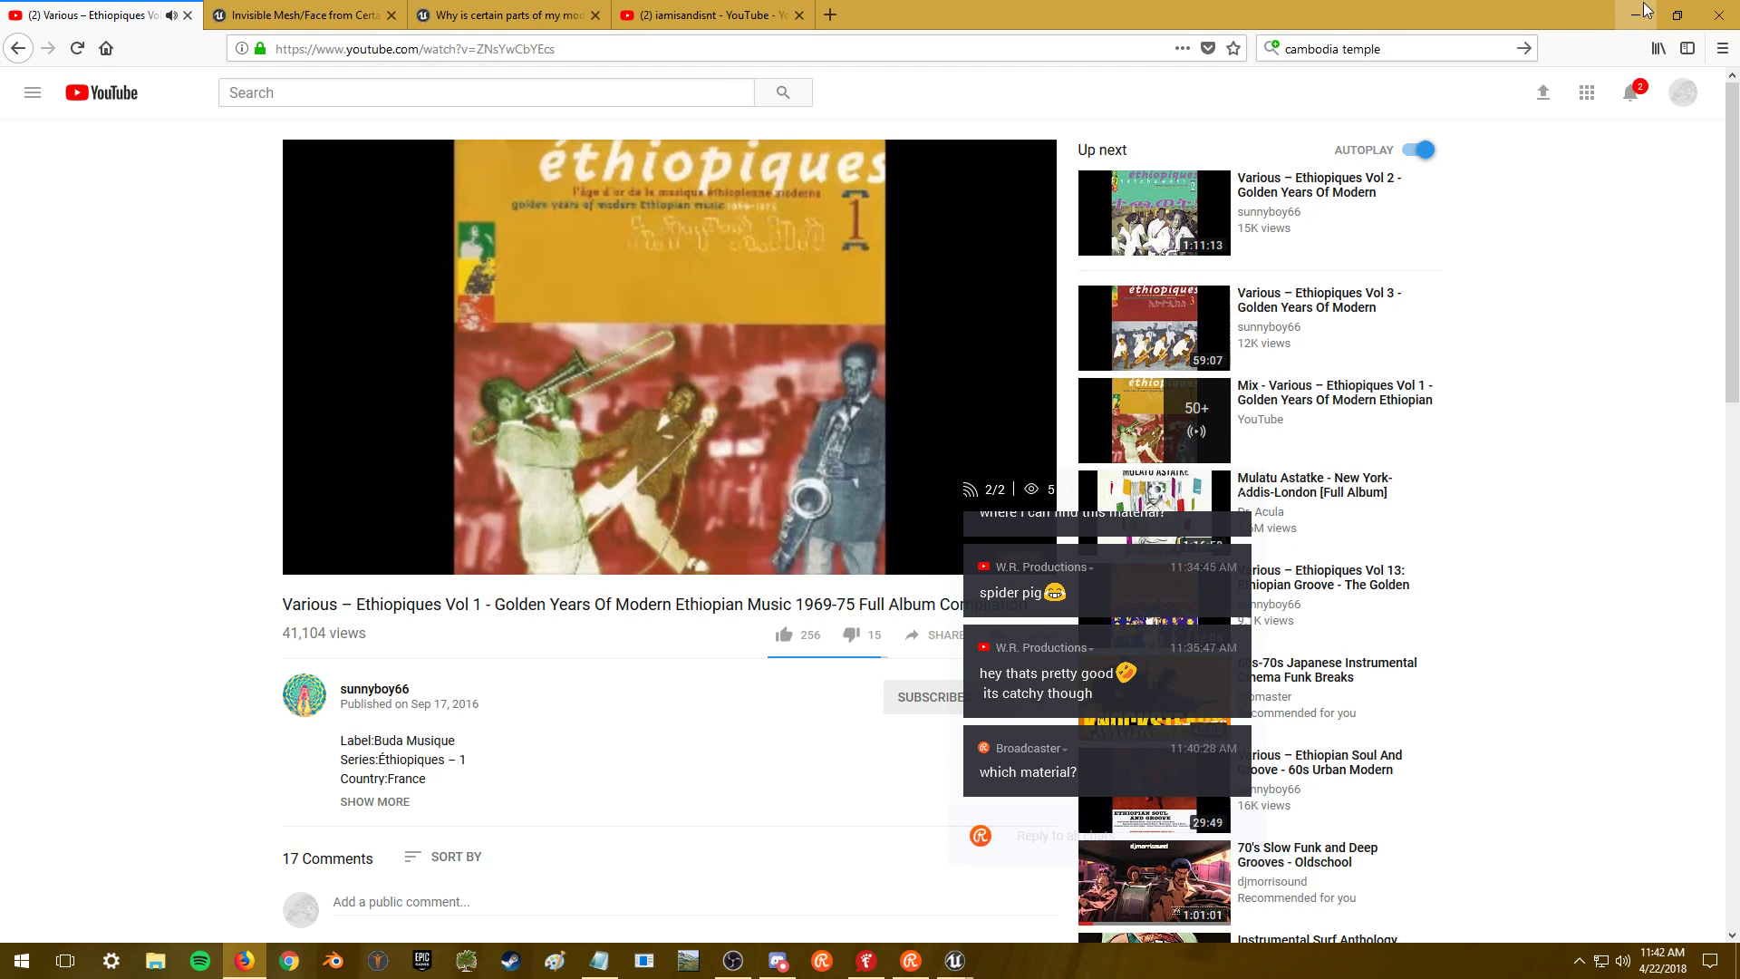
click(1645, 11)
- Open T_Rock_08_N, close the Rock_08 editors, and select SM_Rock_09
click(268, 13)
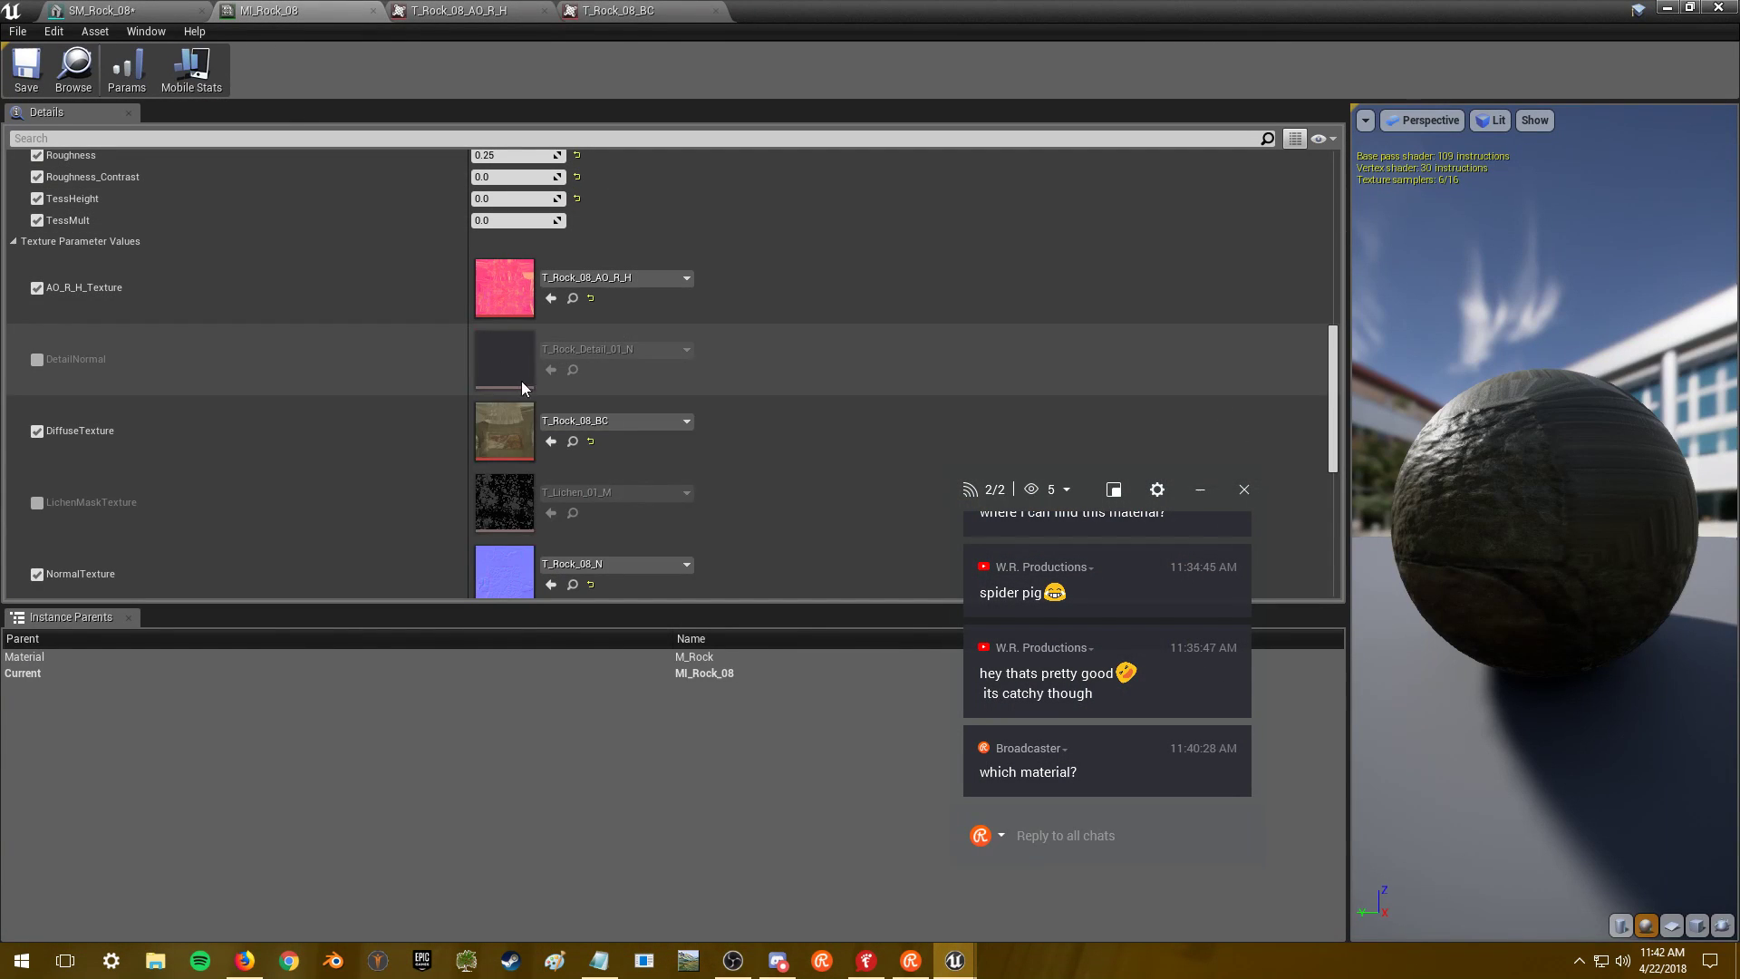
double_click(505, 569)
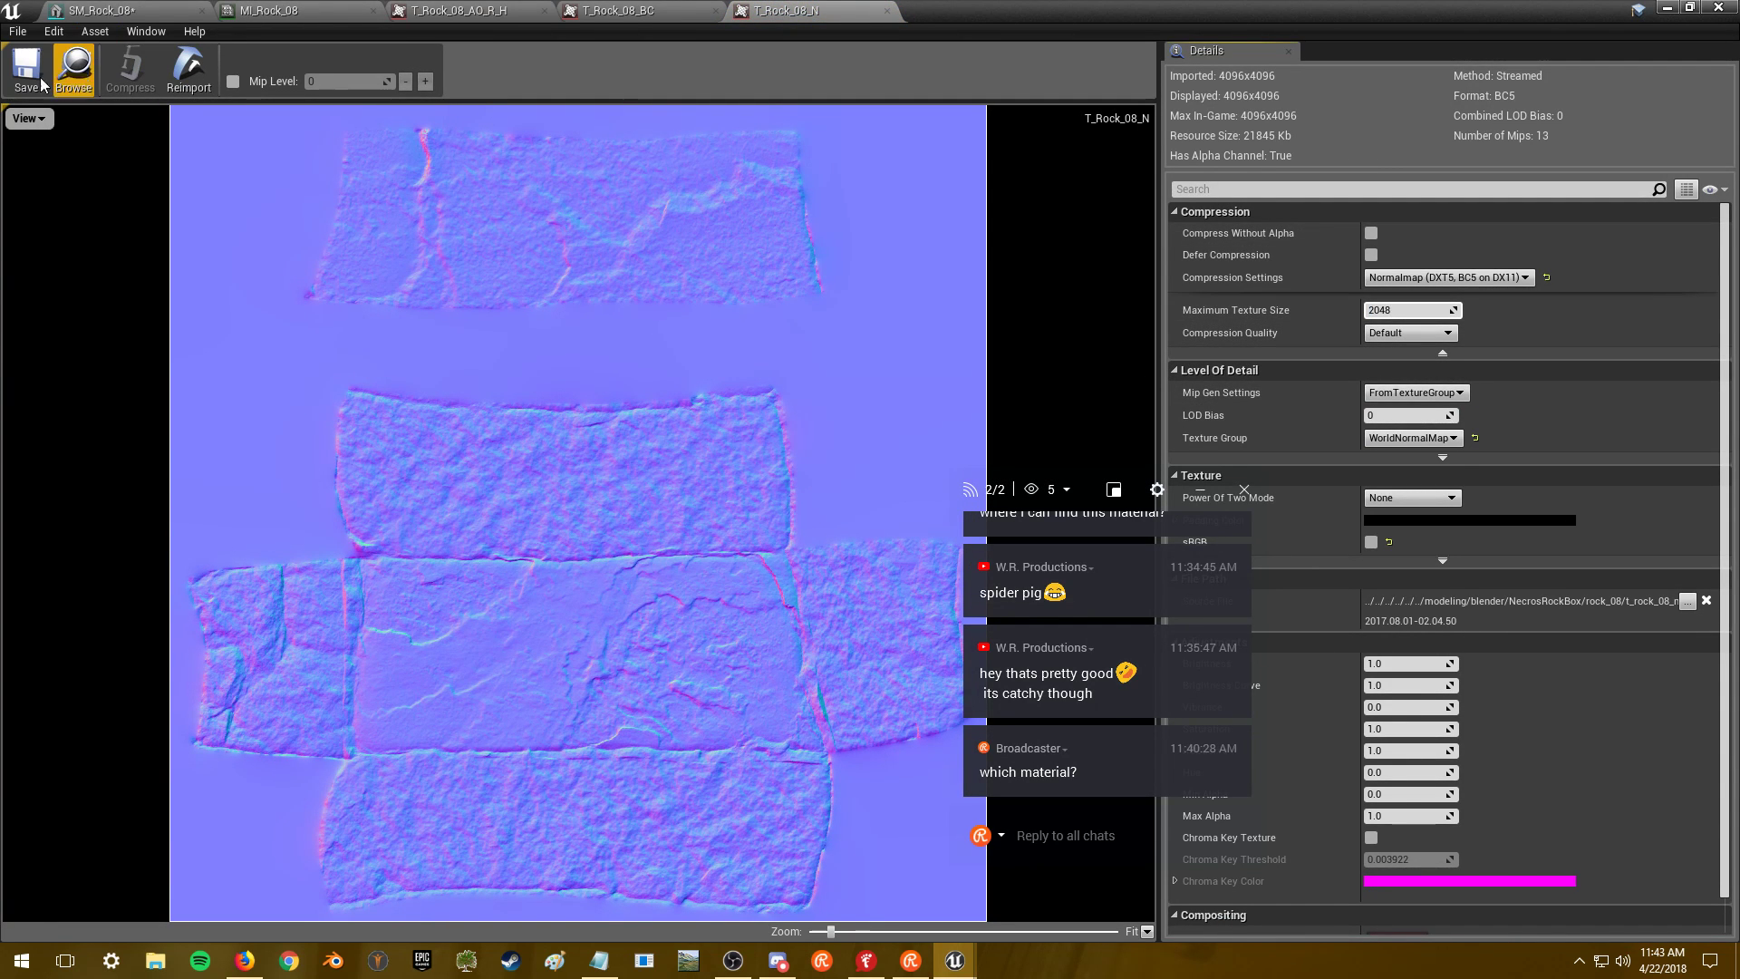
click(1668, 7)
double_click(217, 359)
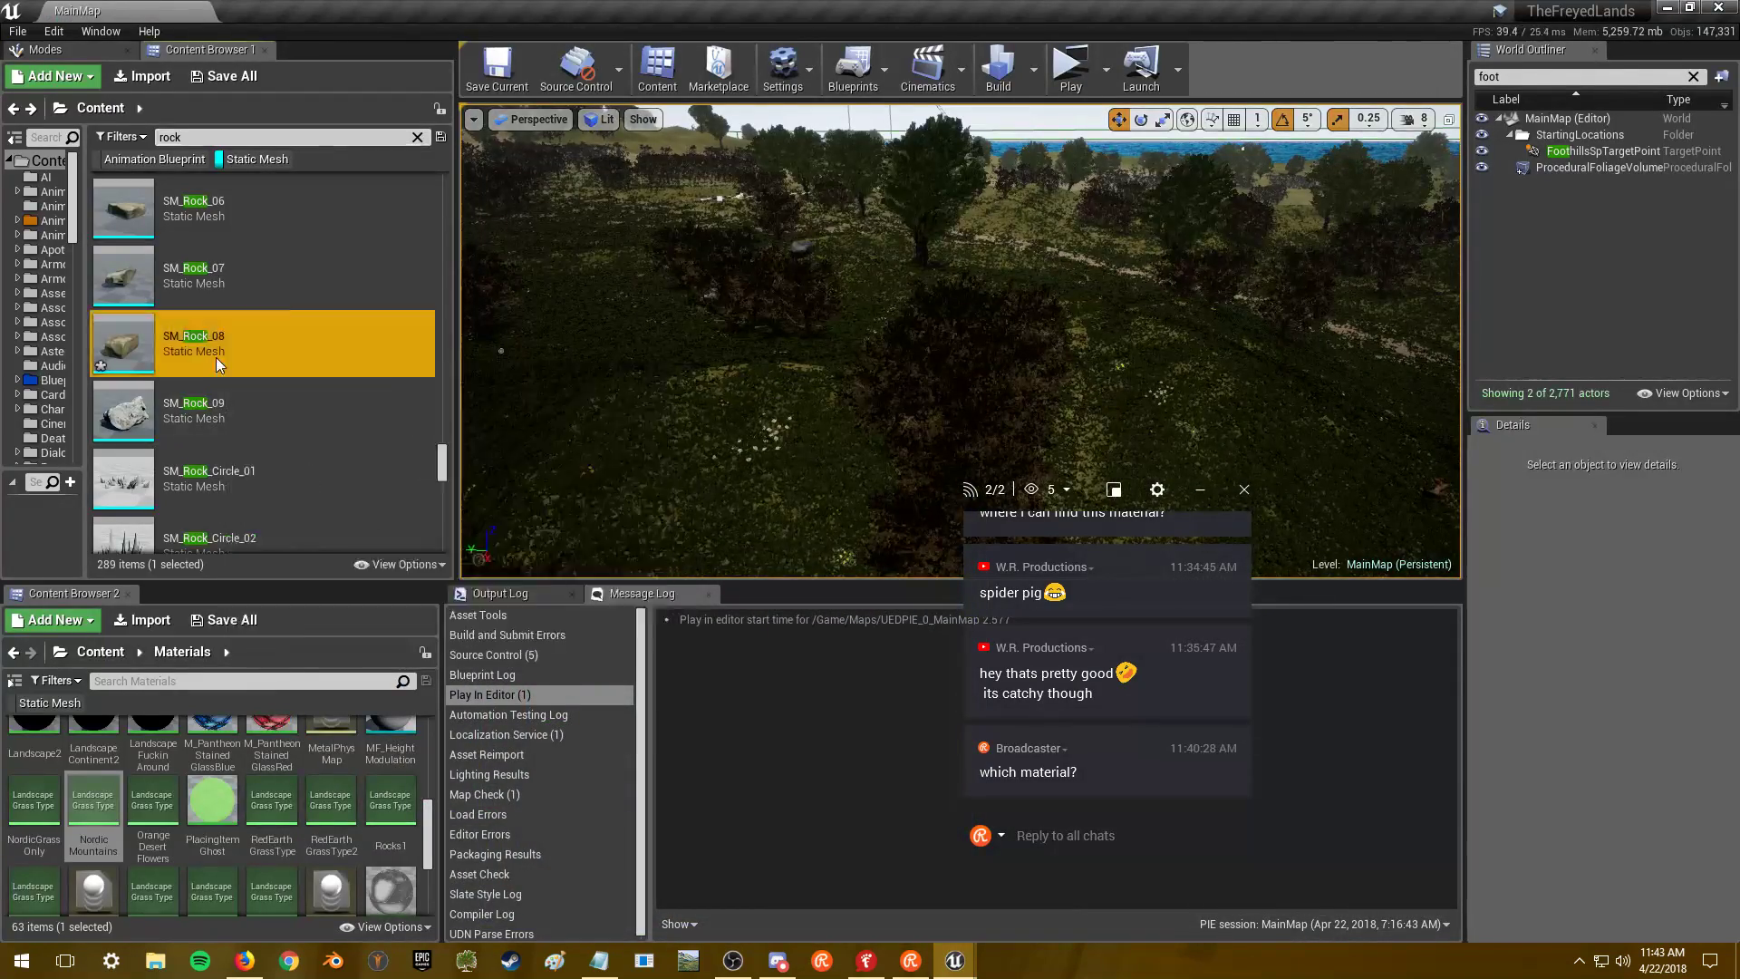
drag(576, 448, 473, 426)
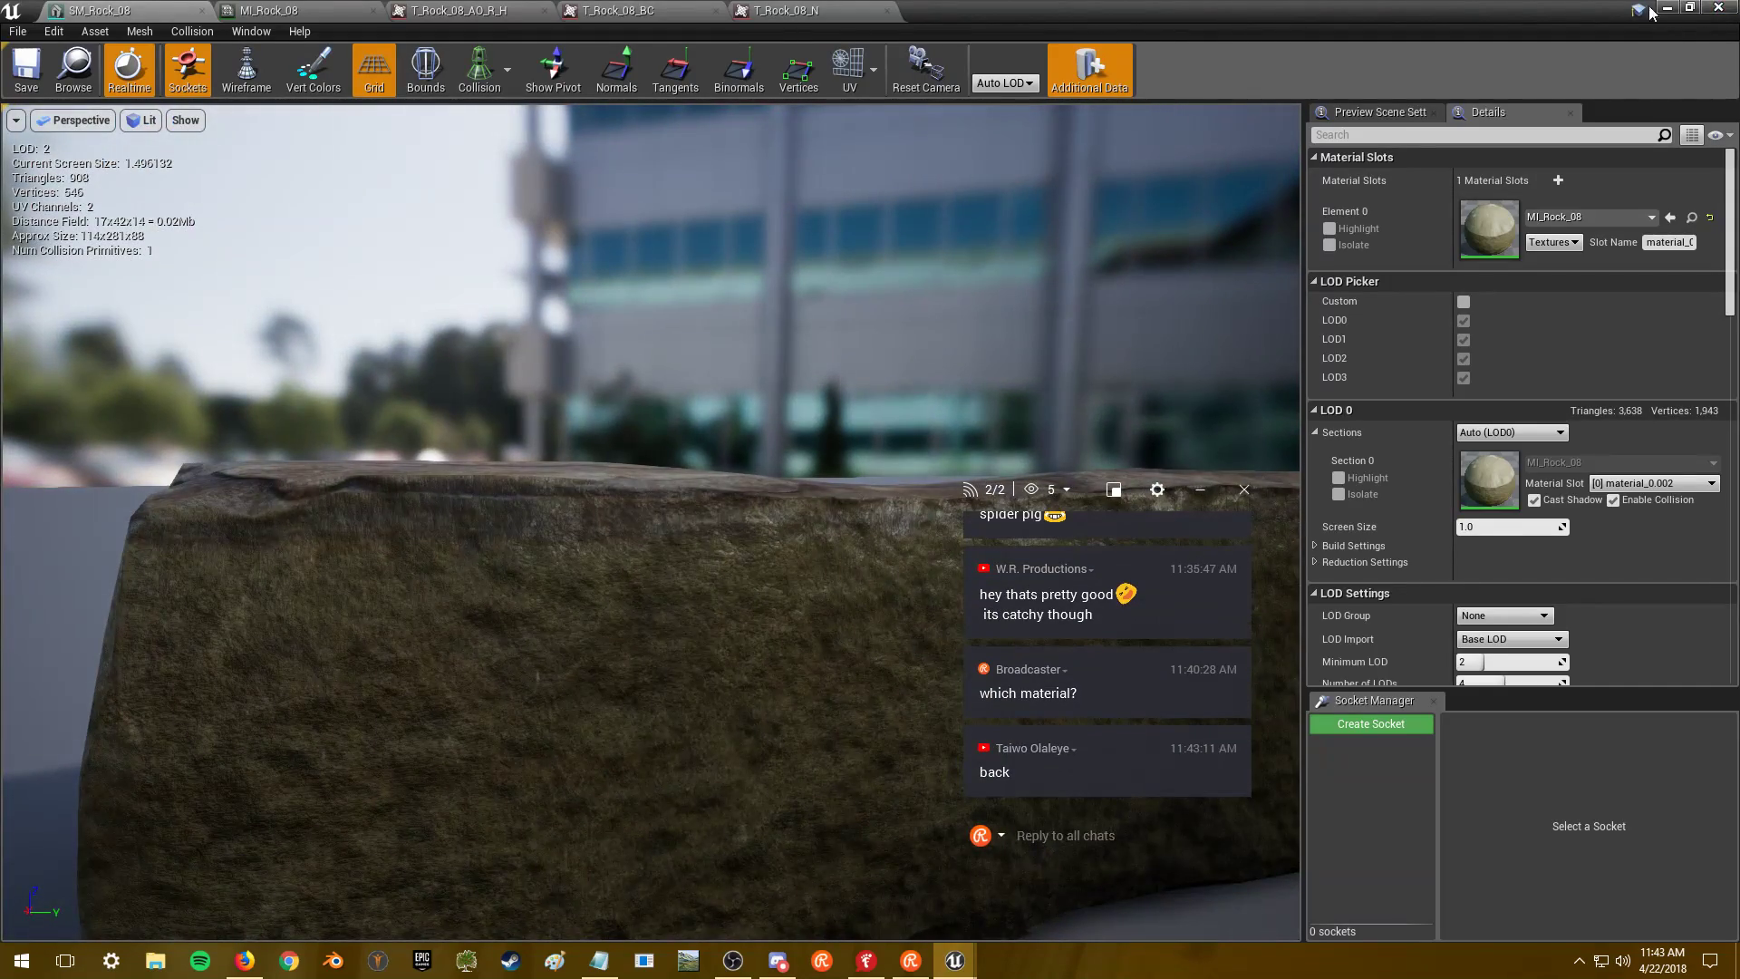
click(1719, 7)
click(296, 322)
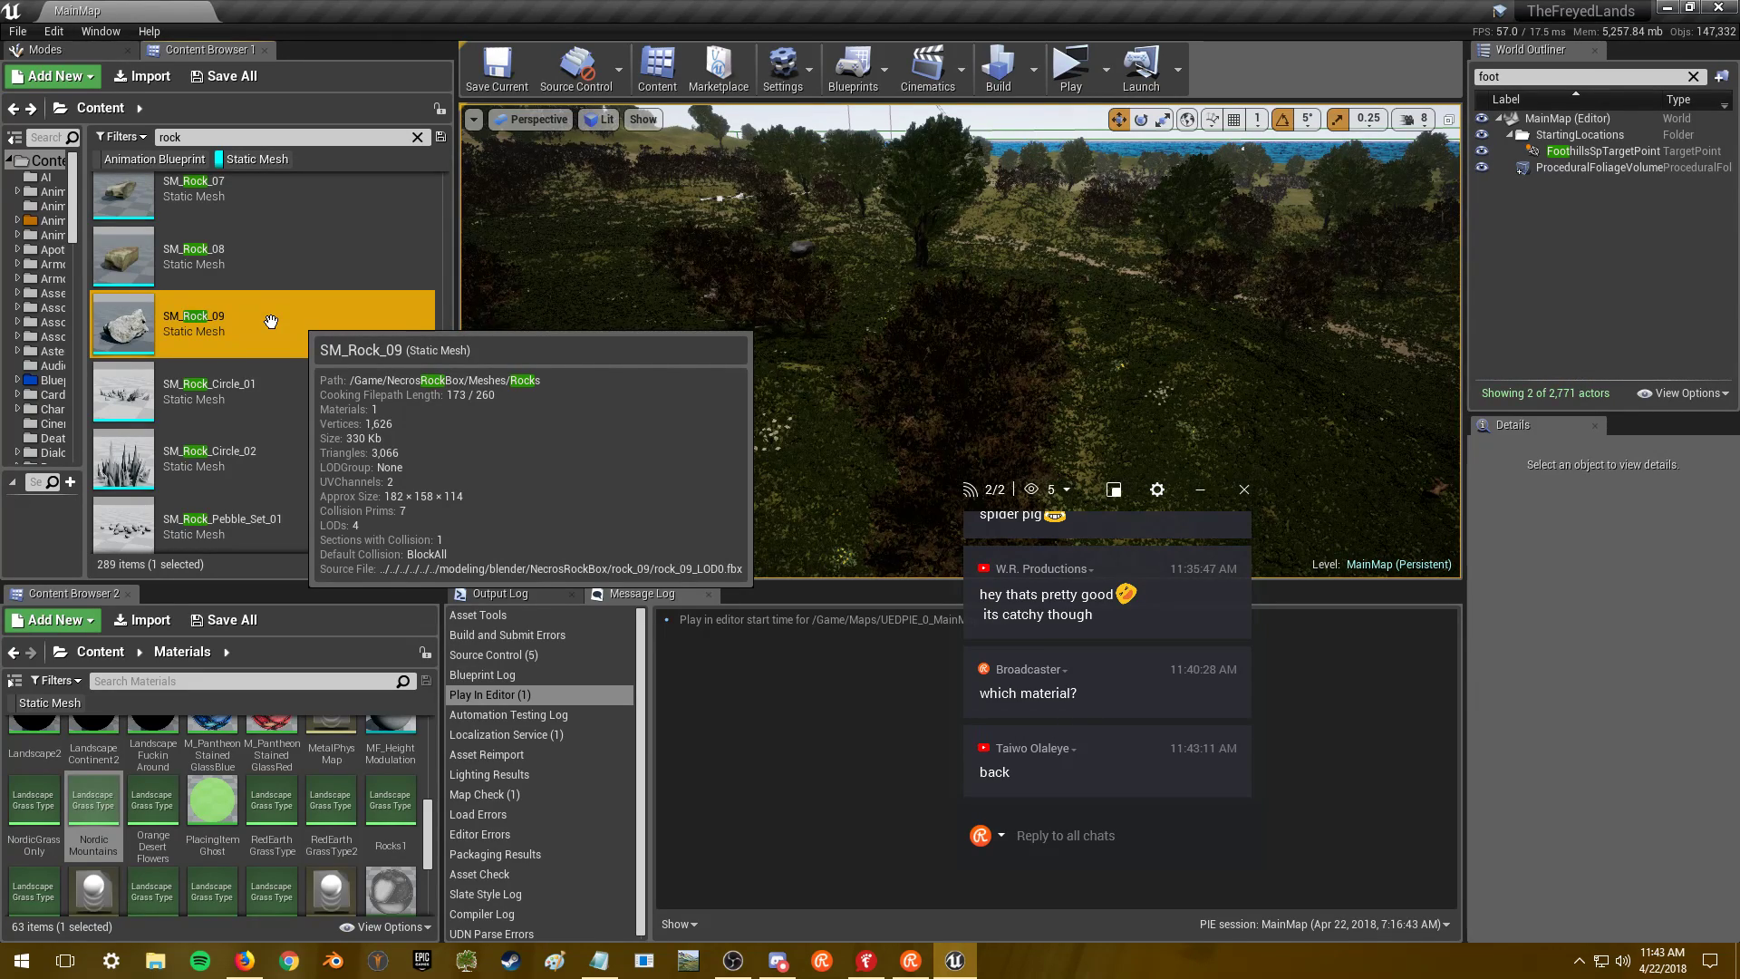
- Open SM_Rock_09 and orbit in until the rock surface fills the view
double_click(271, 321)
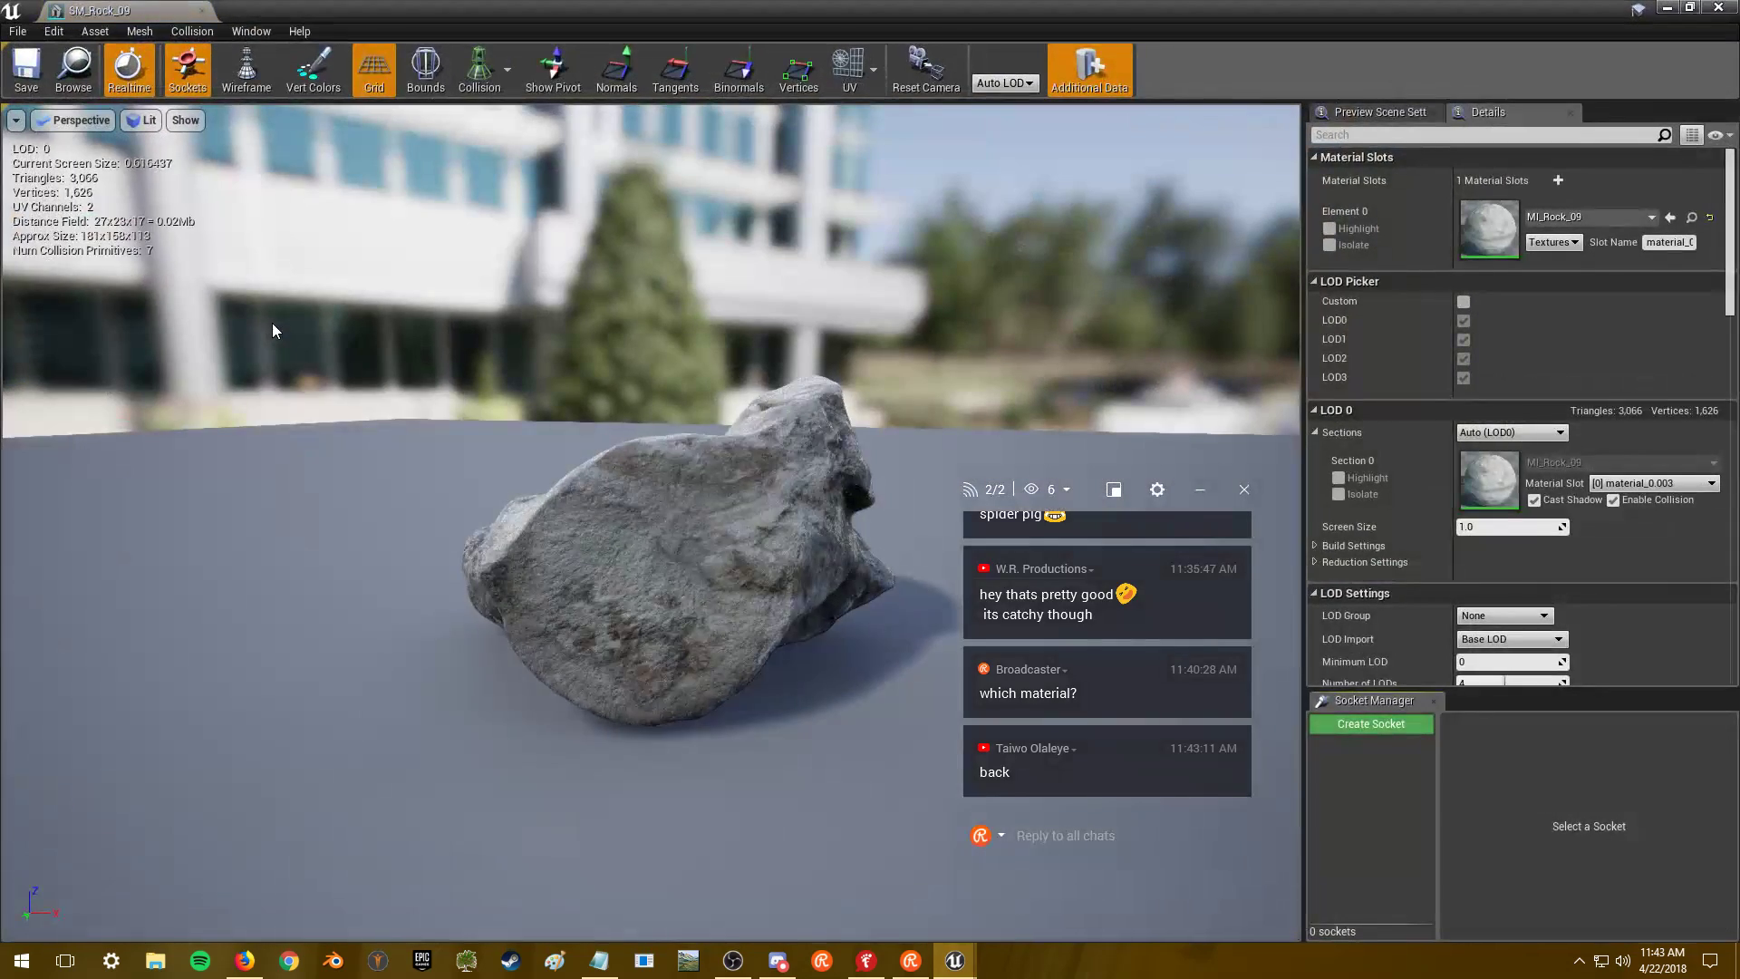
drag(727, 377, 589, 562)
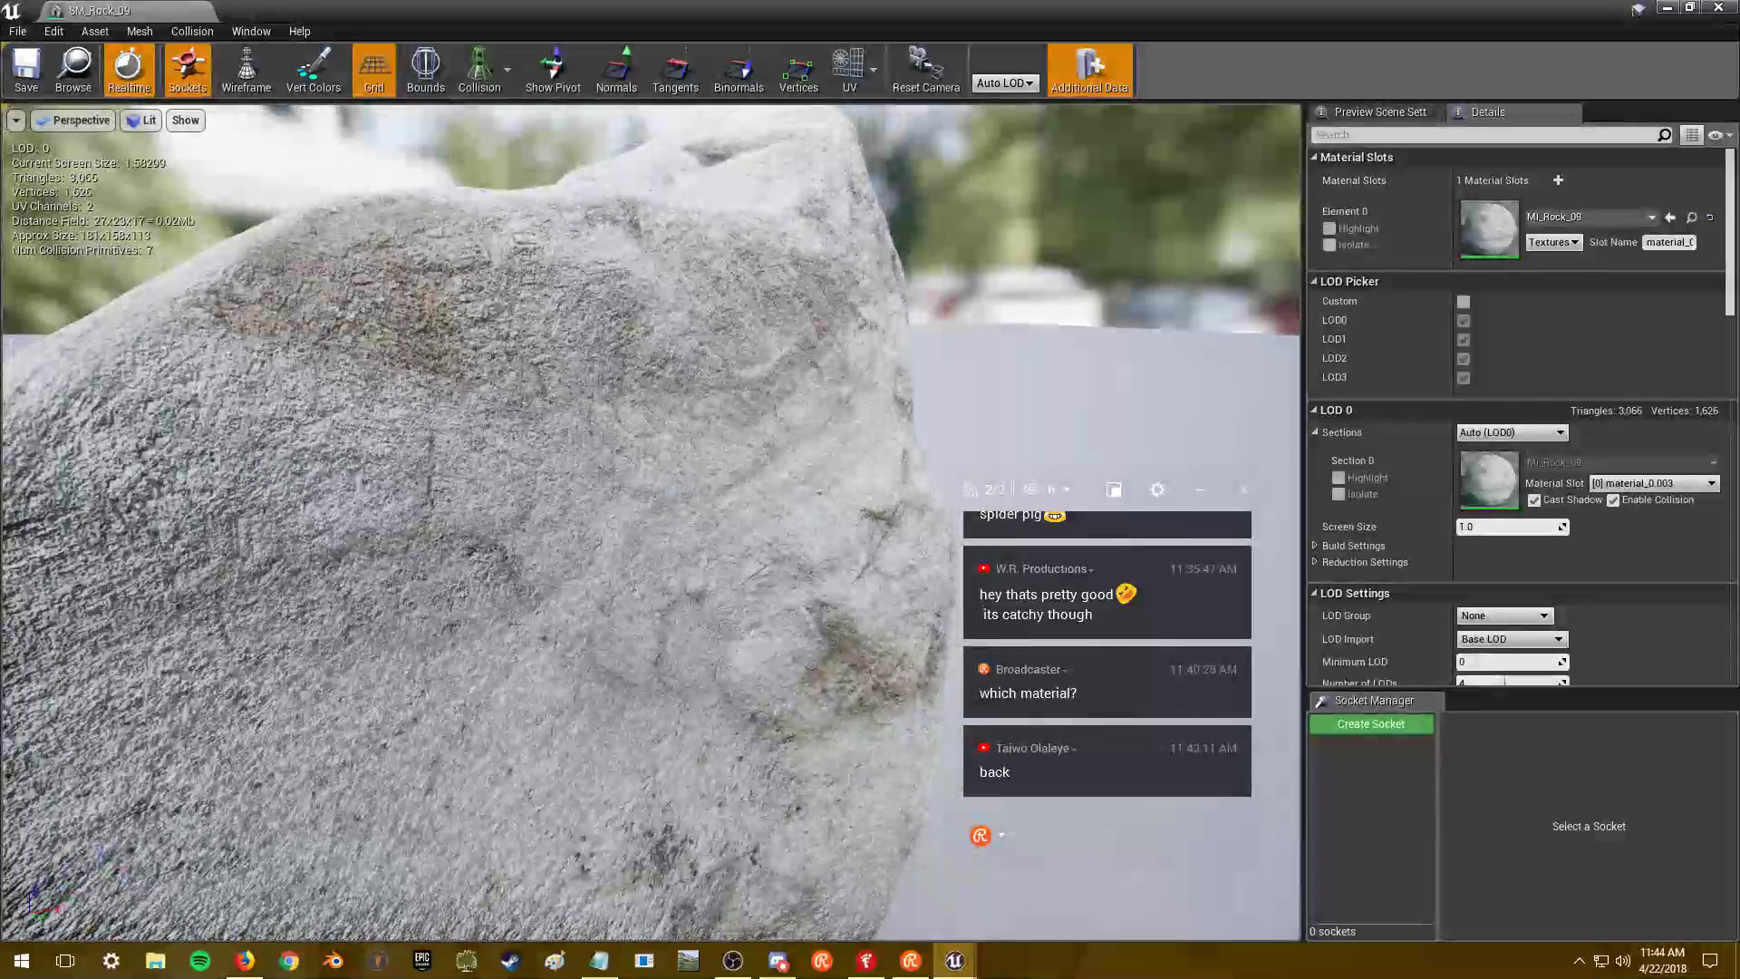
drag(727, 377, 582, 341)
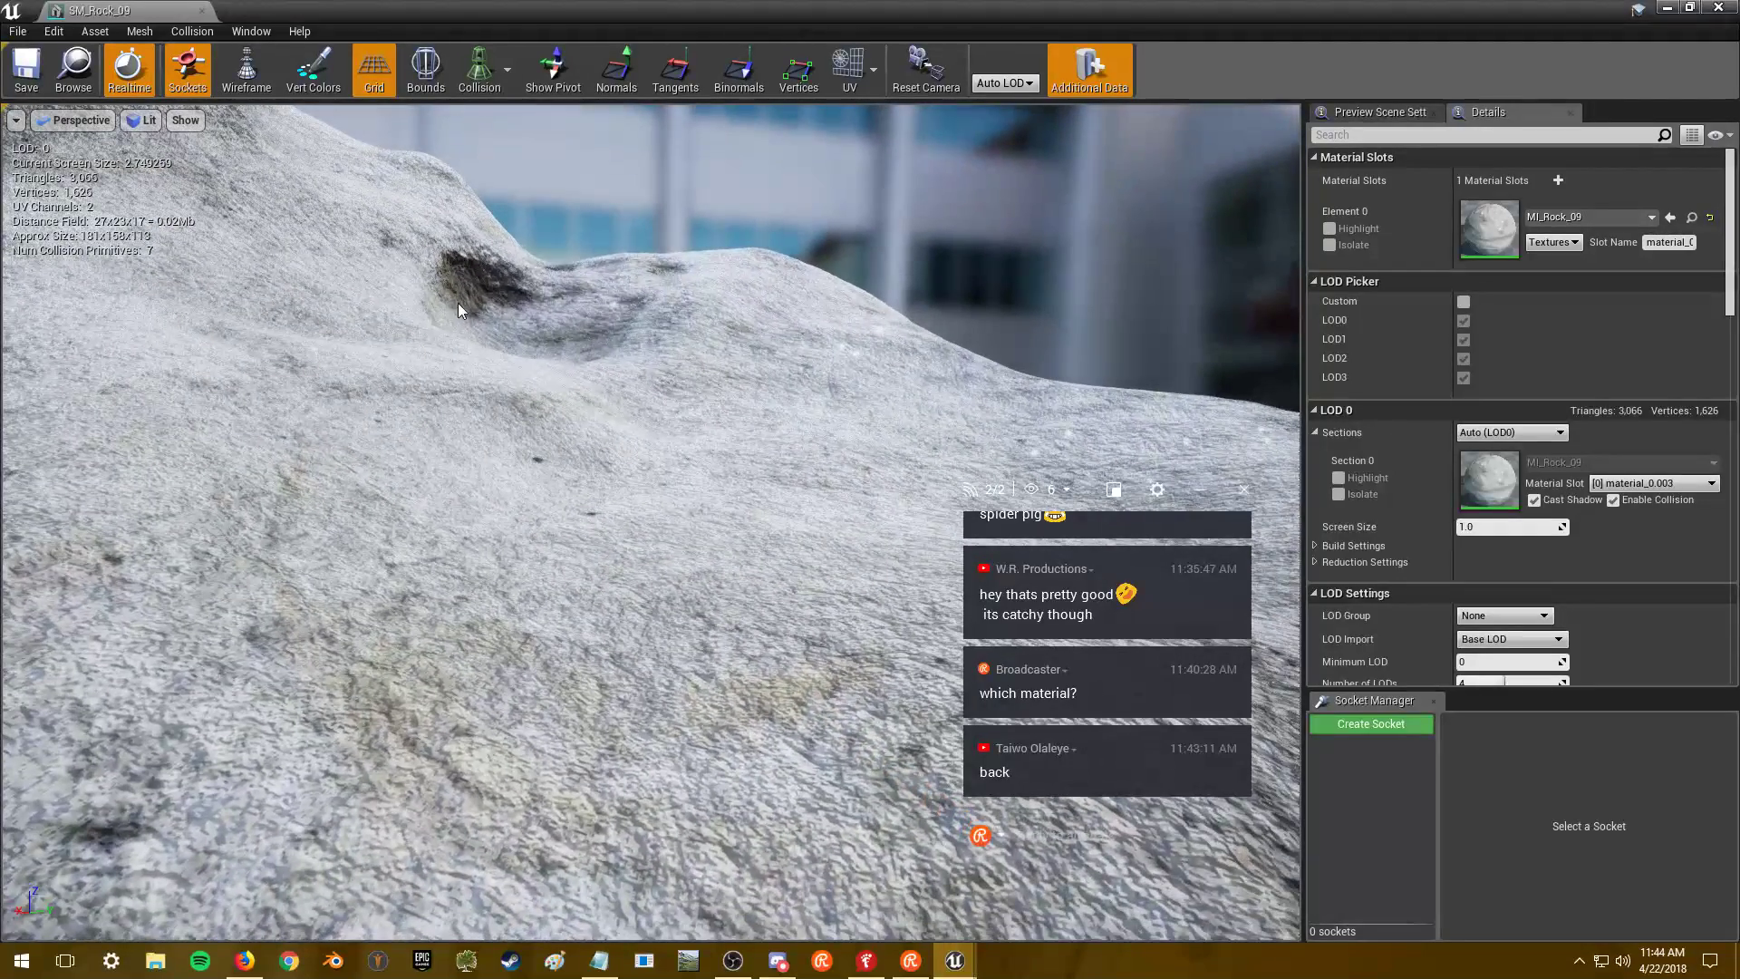
- Set SM_Rock_09's Minimum LOD to 1, check the rock in the viewport, and save
click(1482, 668)
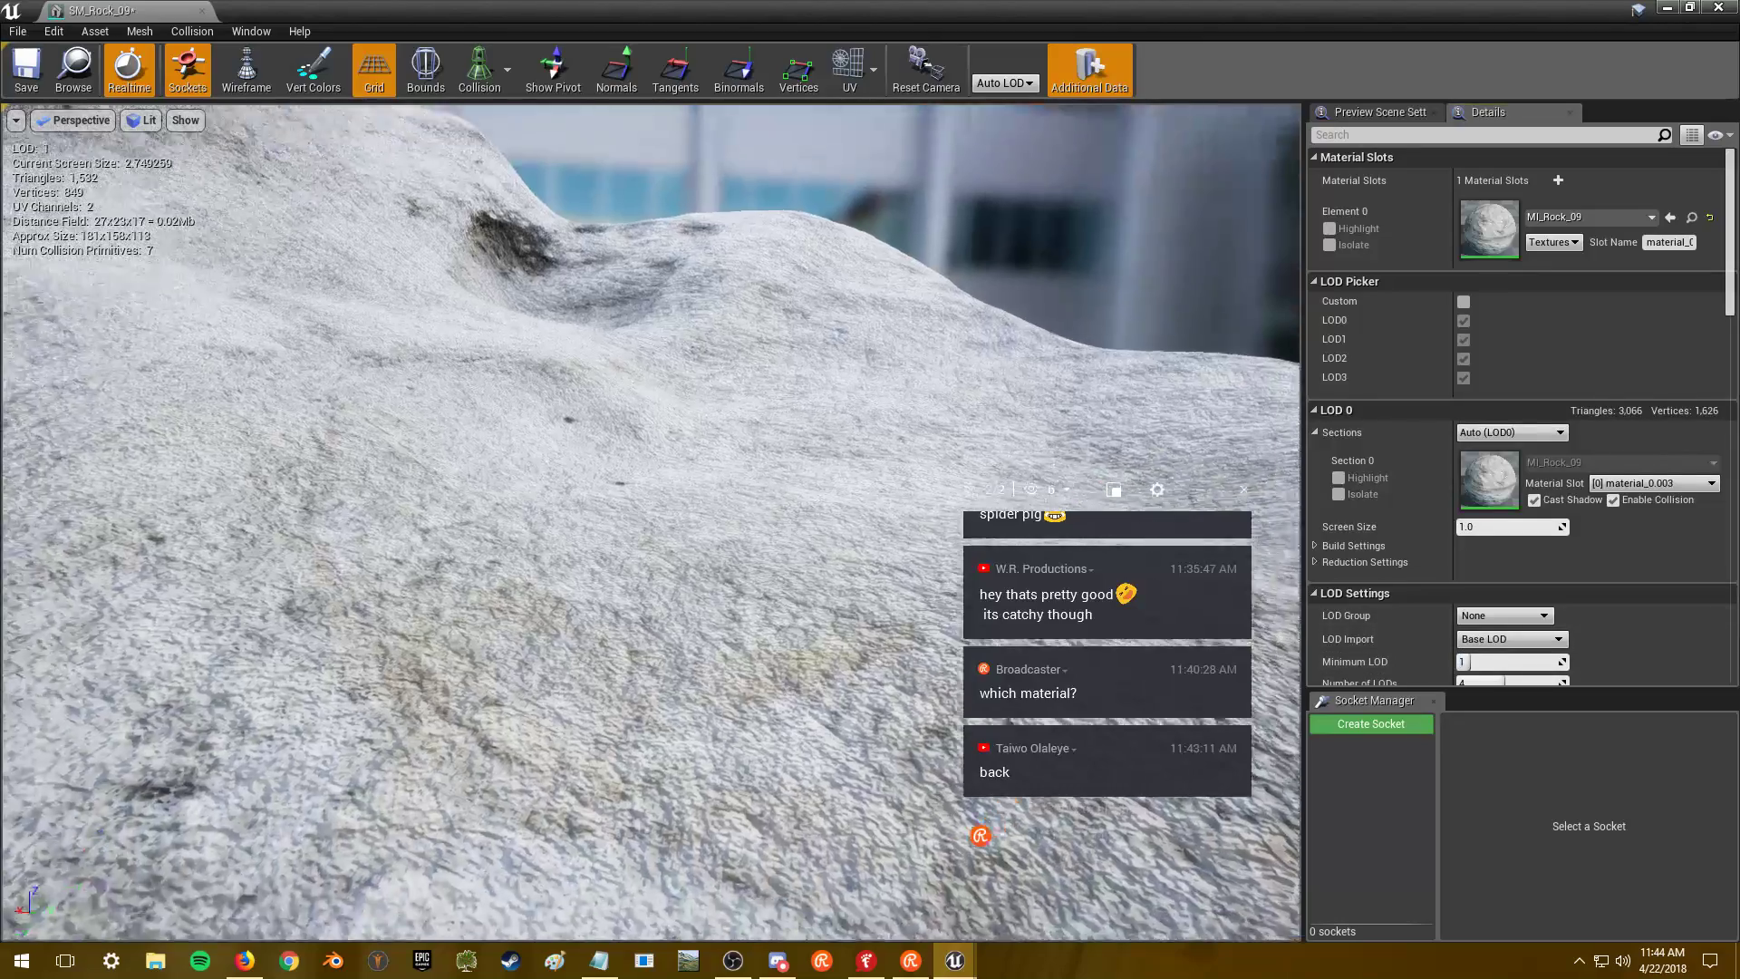
scroll(650, 523, down, 8)
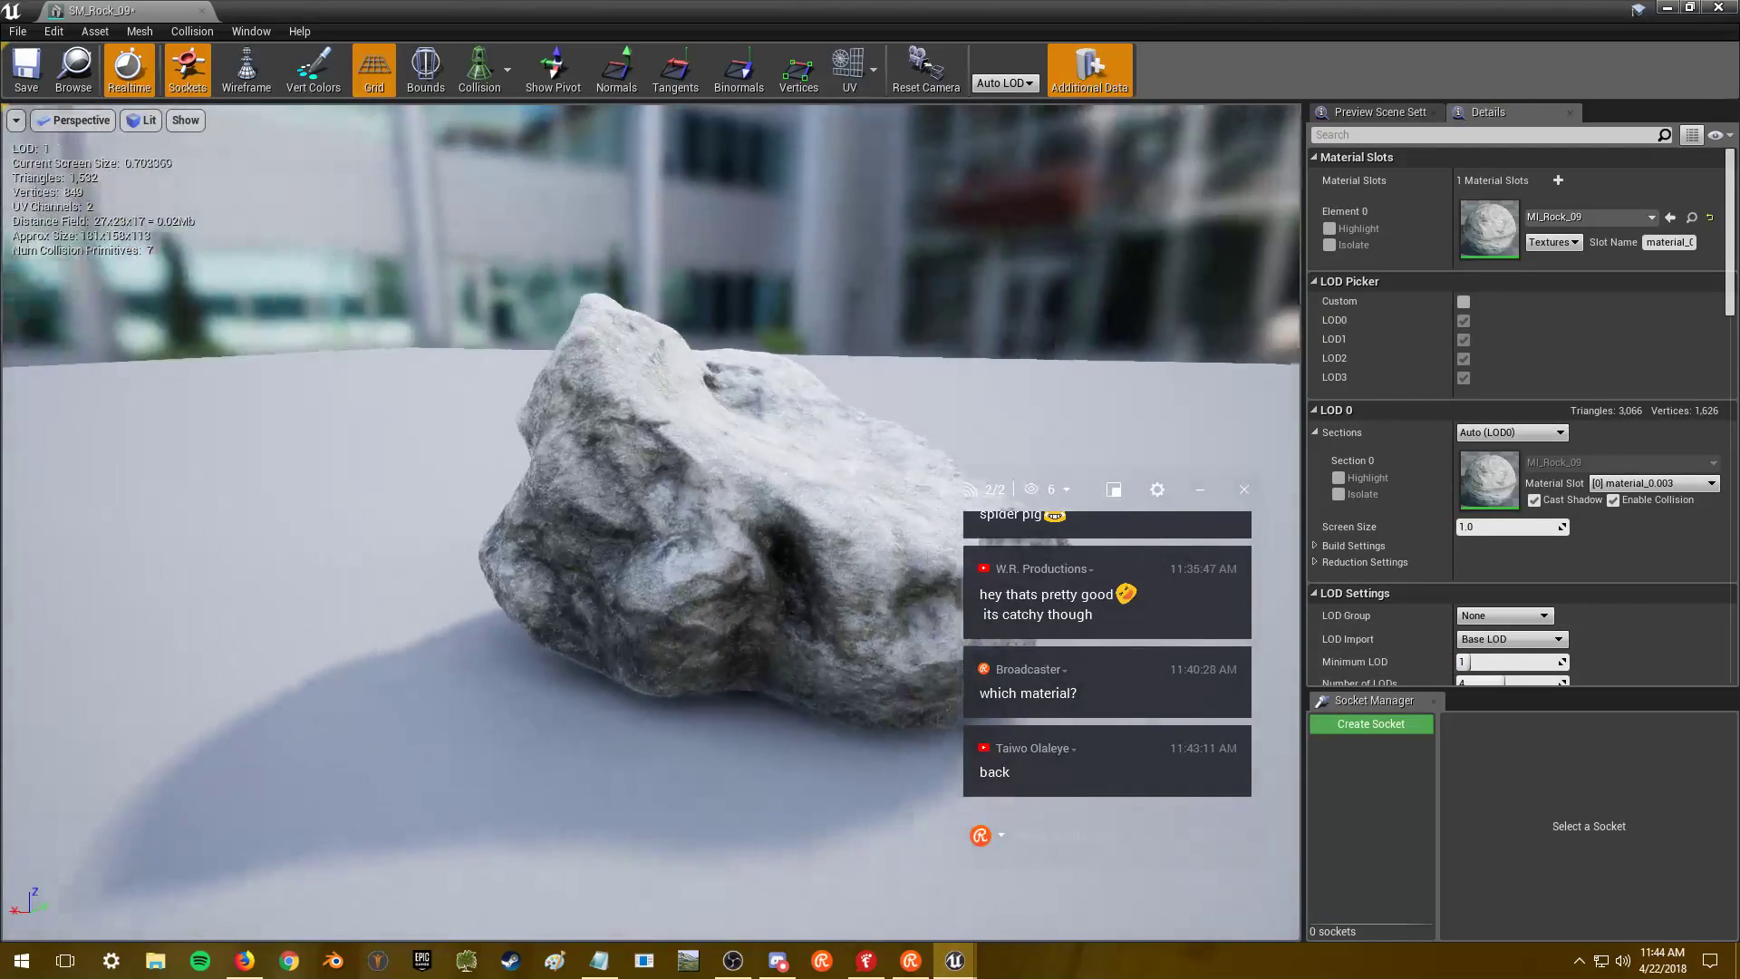
drag(651, 523, 626, 523)
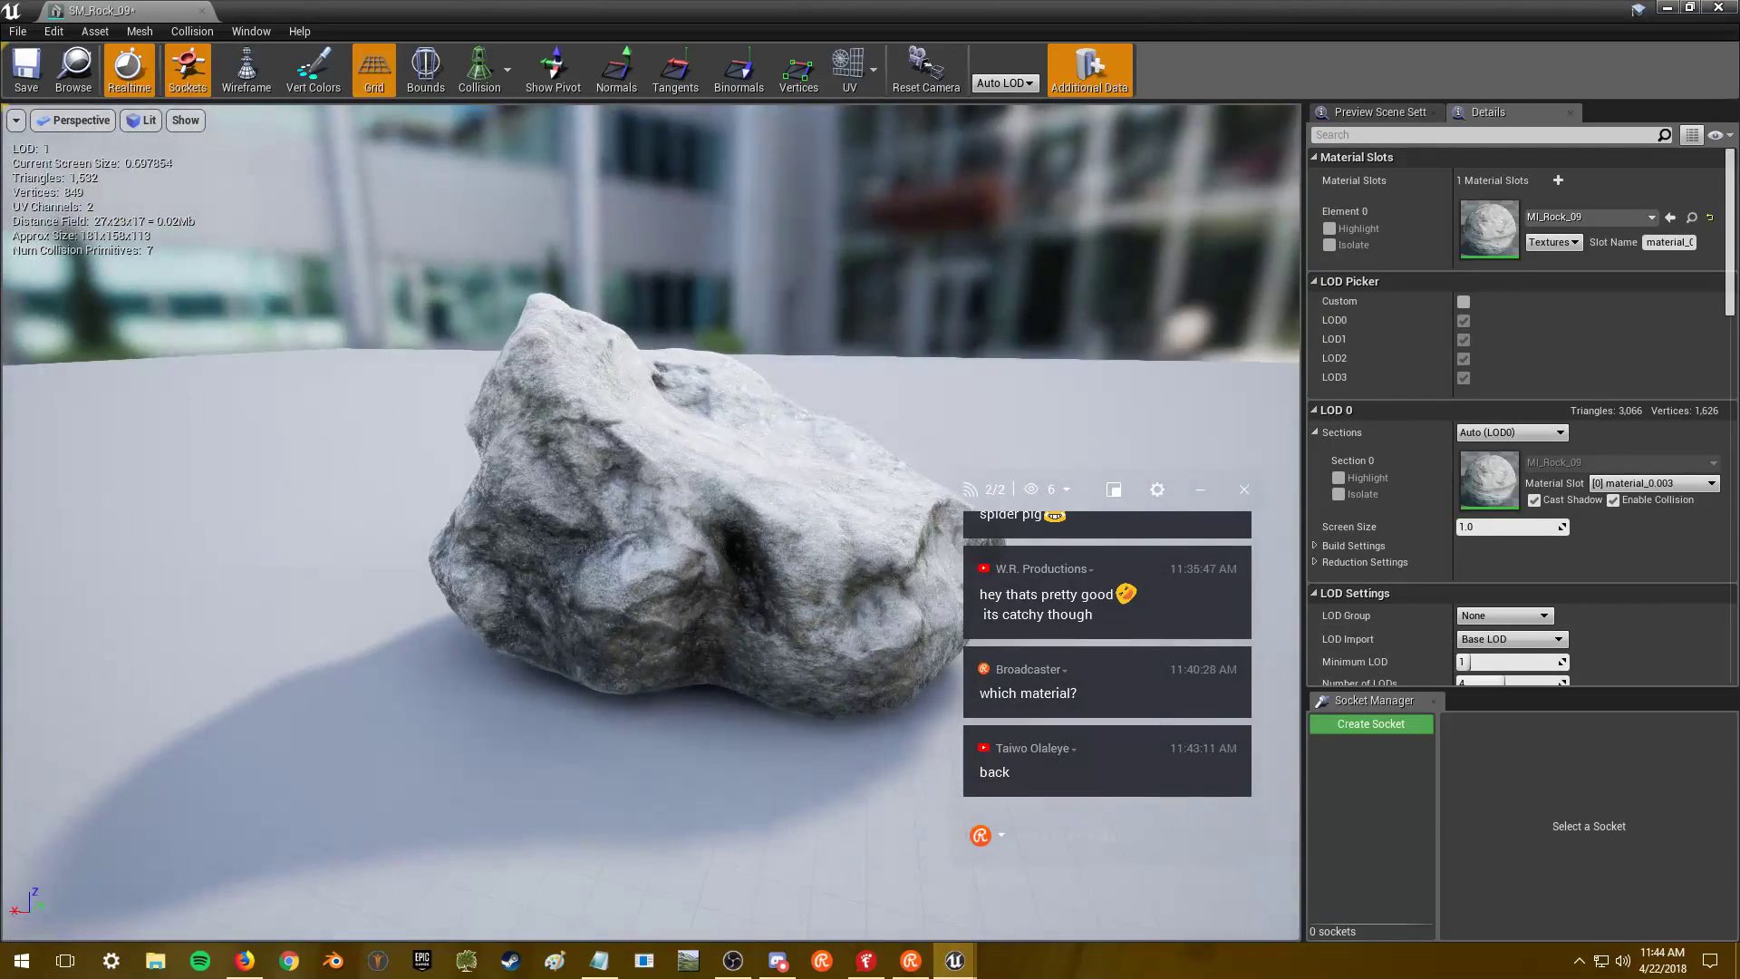
scroll(651, 523, up, 8)
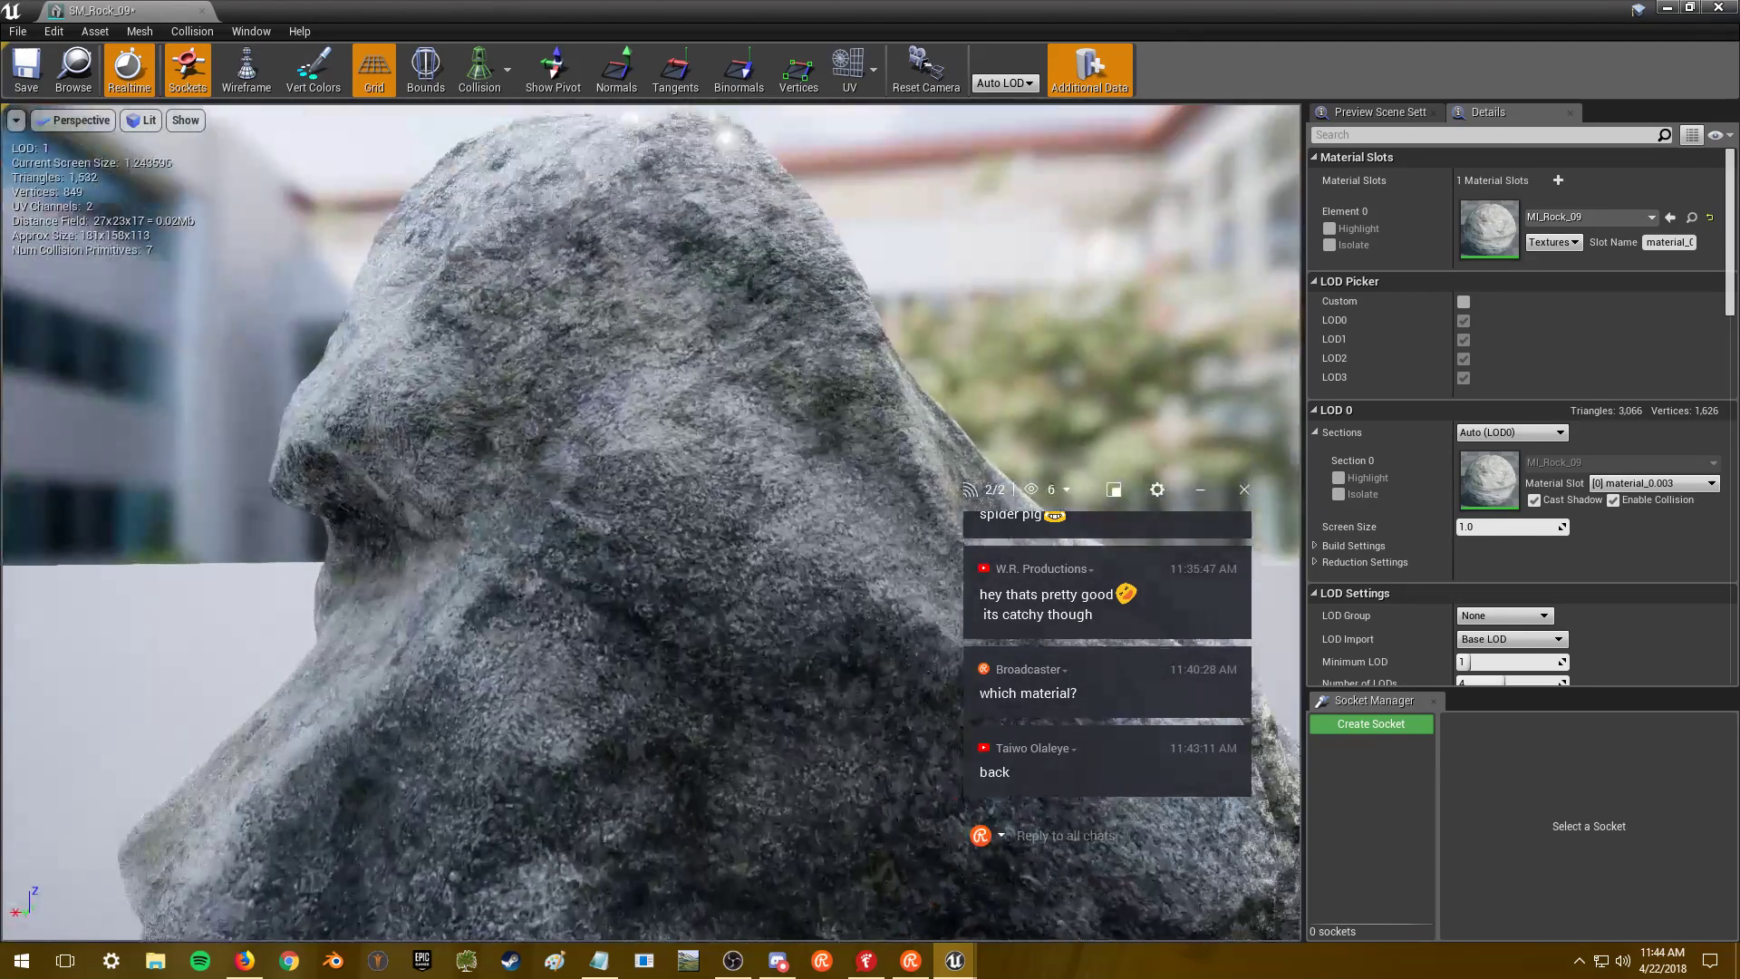
mouse_move(651, 522)
mouse_down()
mouse_move(670, 523)
mouse_move(580, 523)
mouse_move(670, 530)
mouse_up()
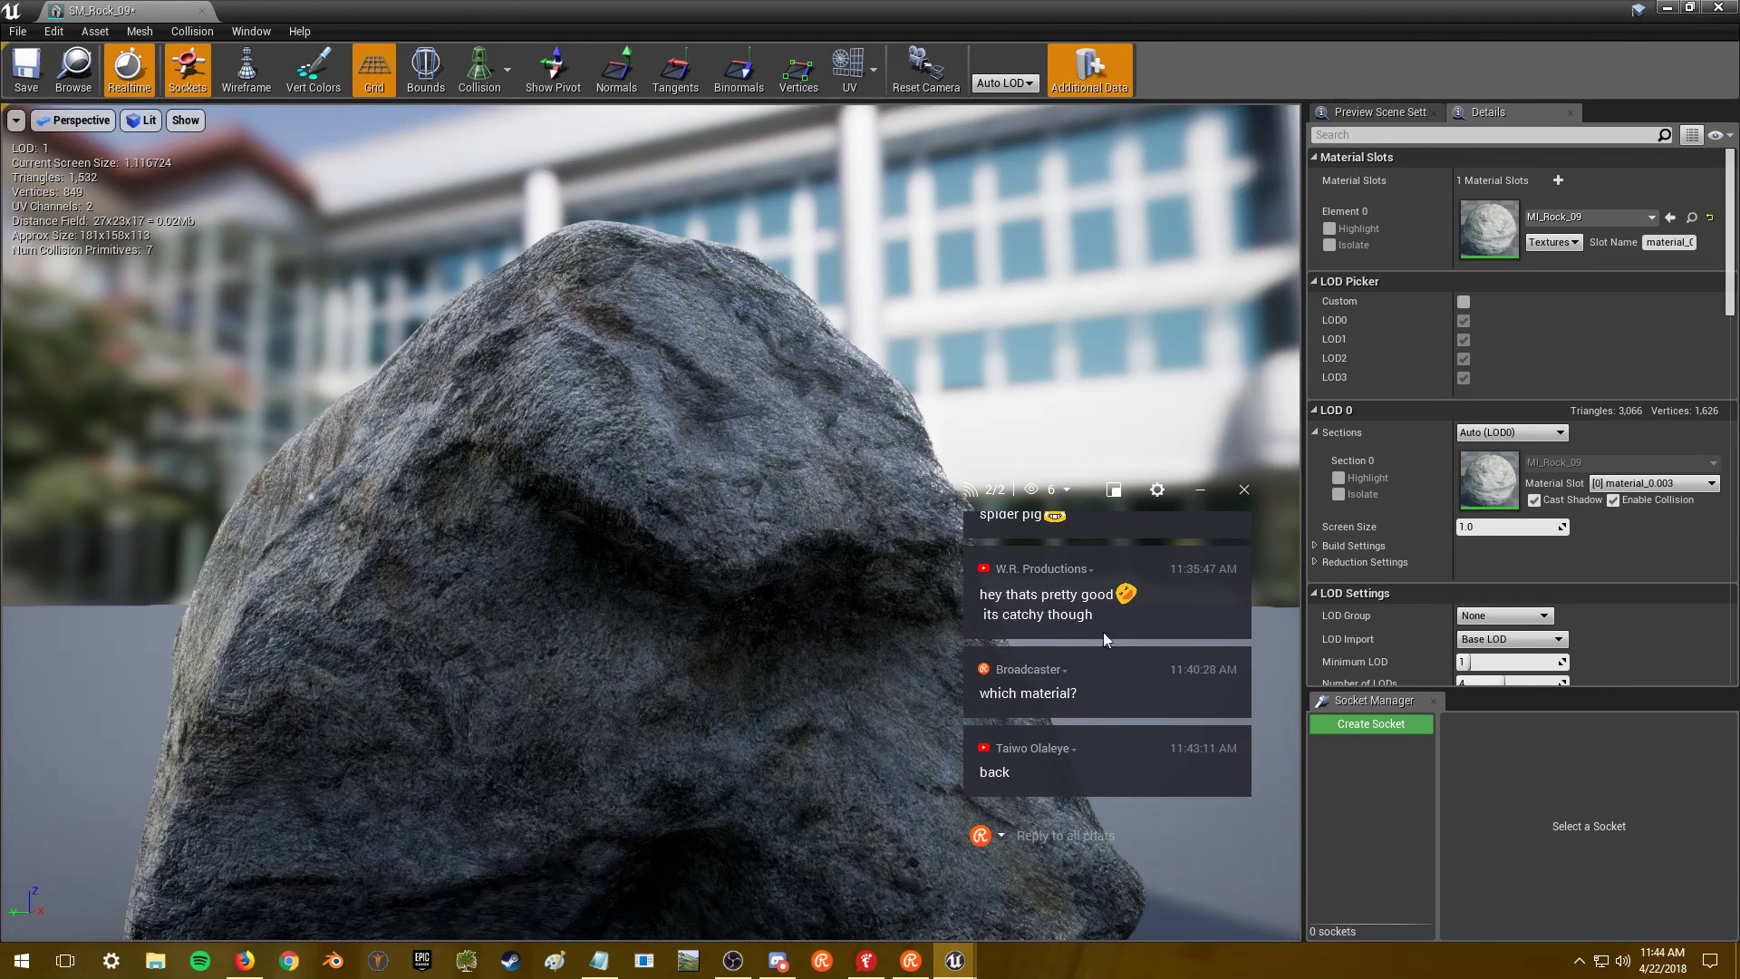
click(18, 84)
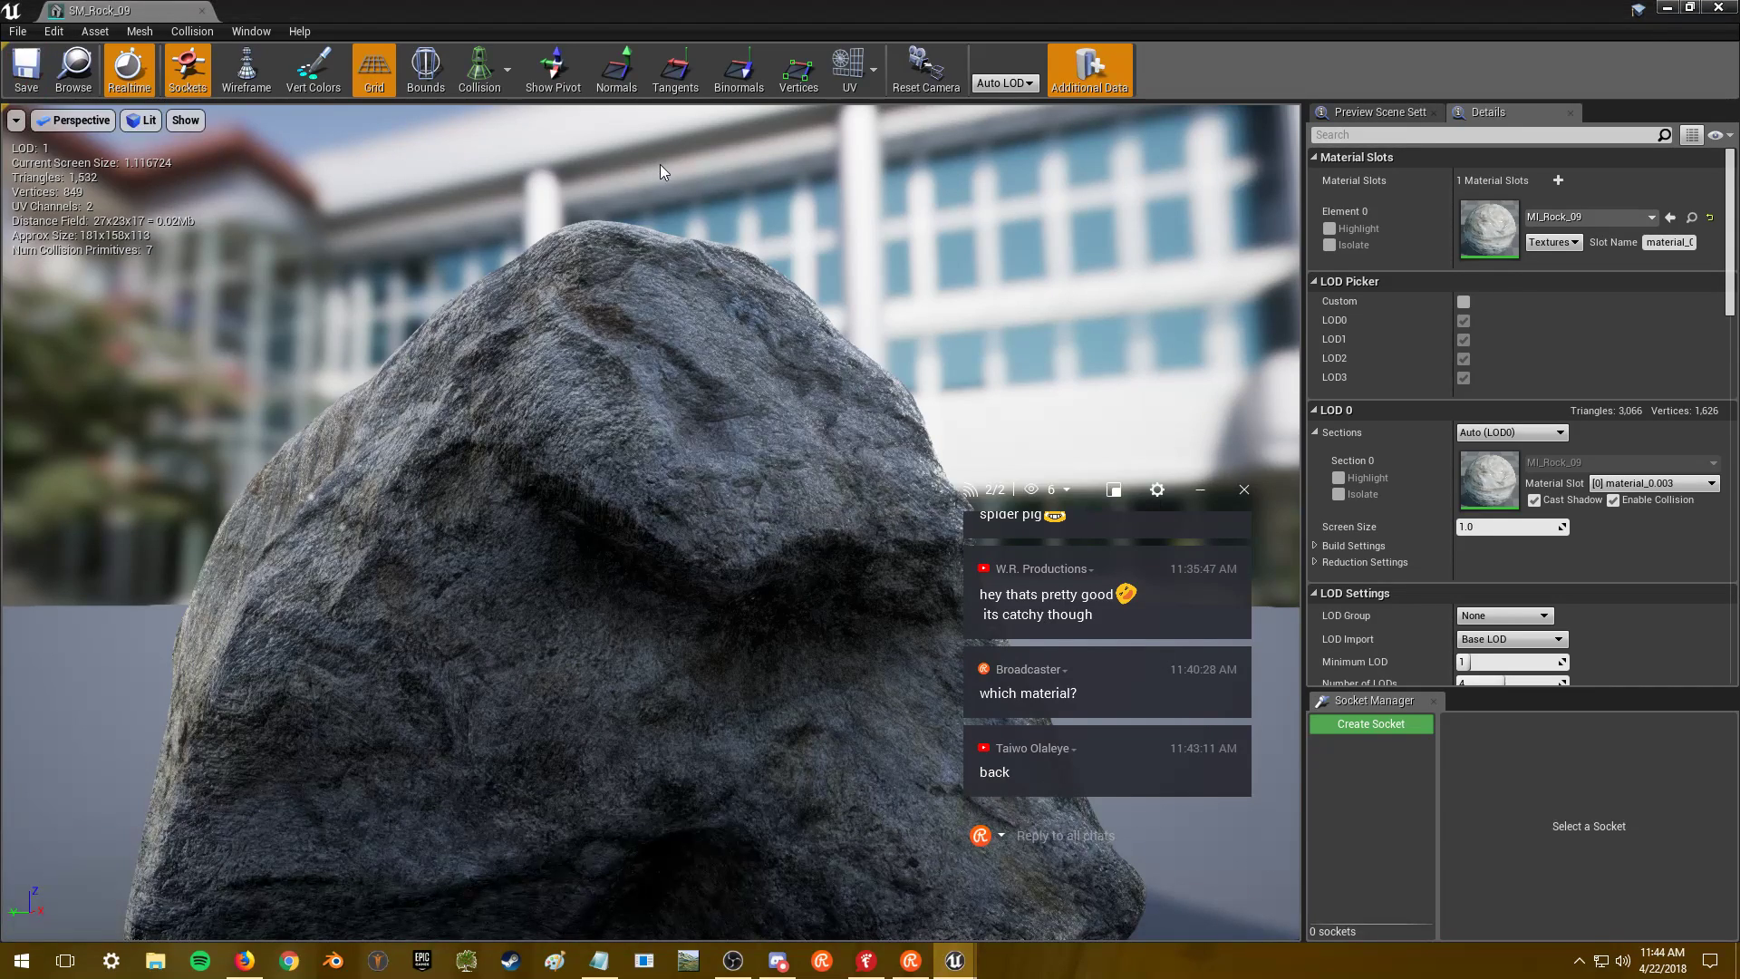
double_click(1483, 245)
- Open MI_Rock_09's textures T_Rock_09_AO_R_H, T_Rock_Detail_01_N (saving it) and T_Rock_09_BC
scroll(697, 390, down, 5)
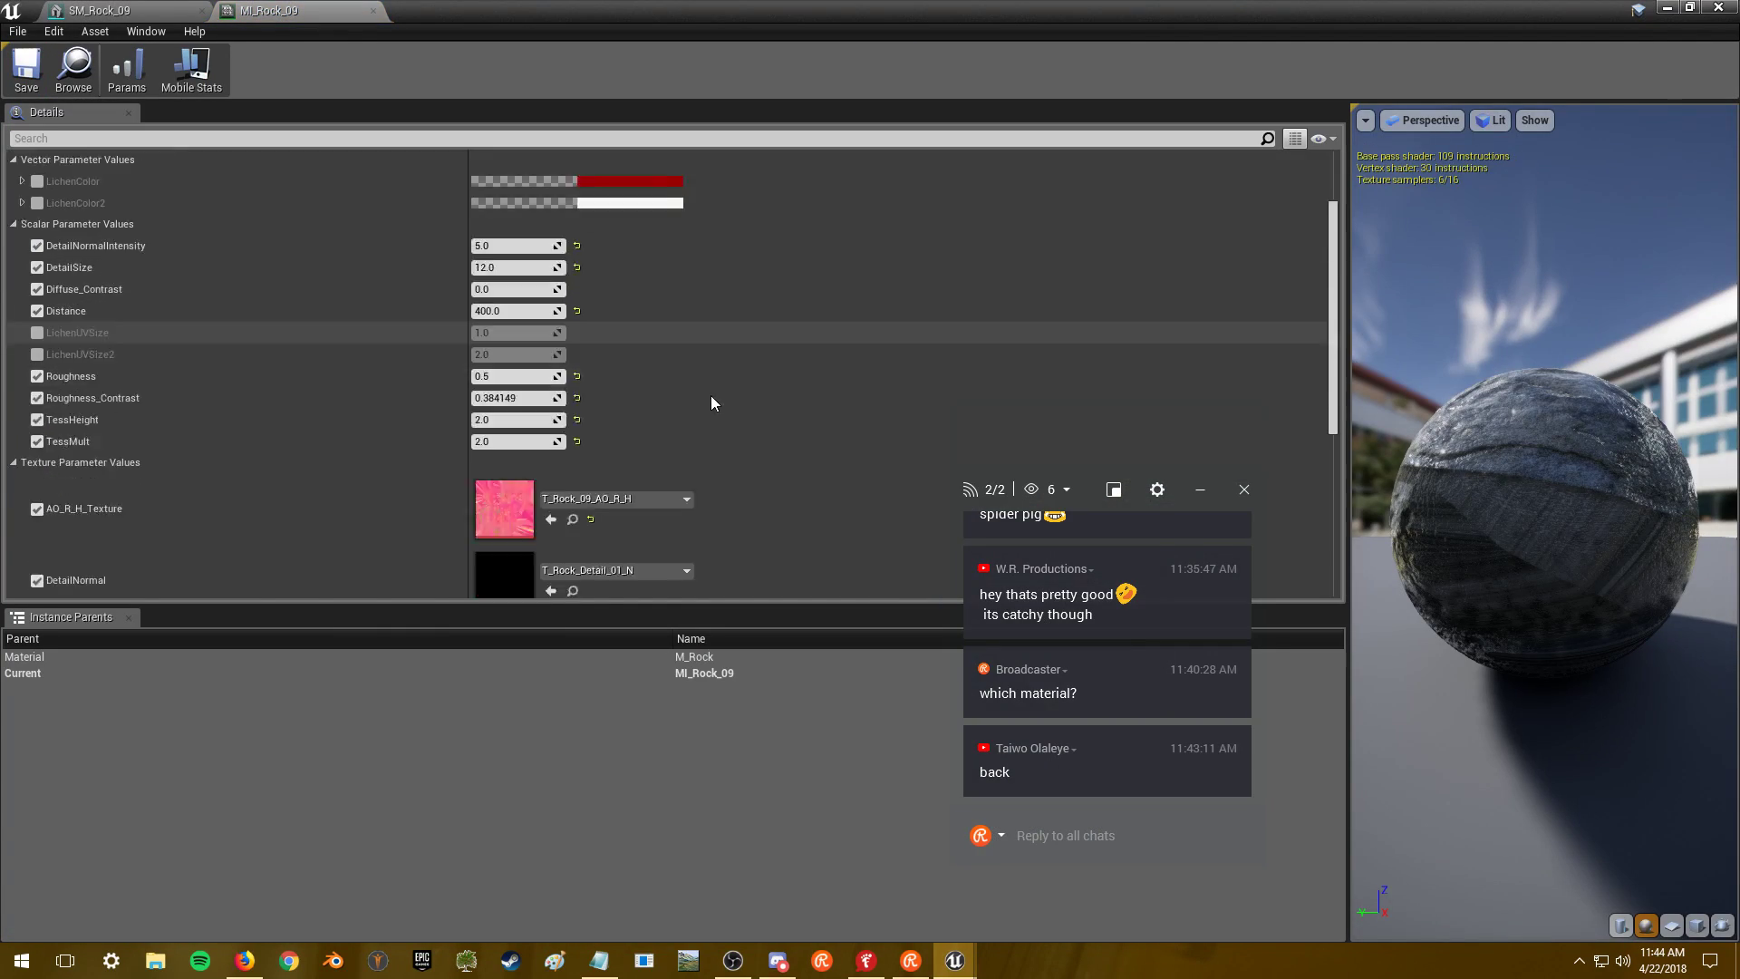
double_click(503, 386)
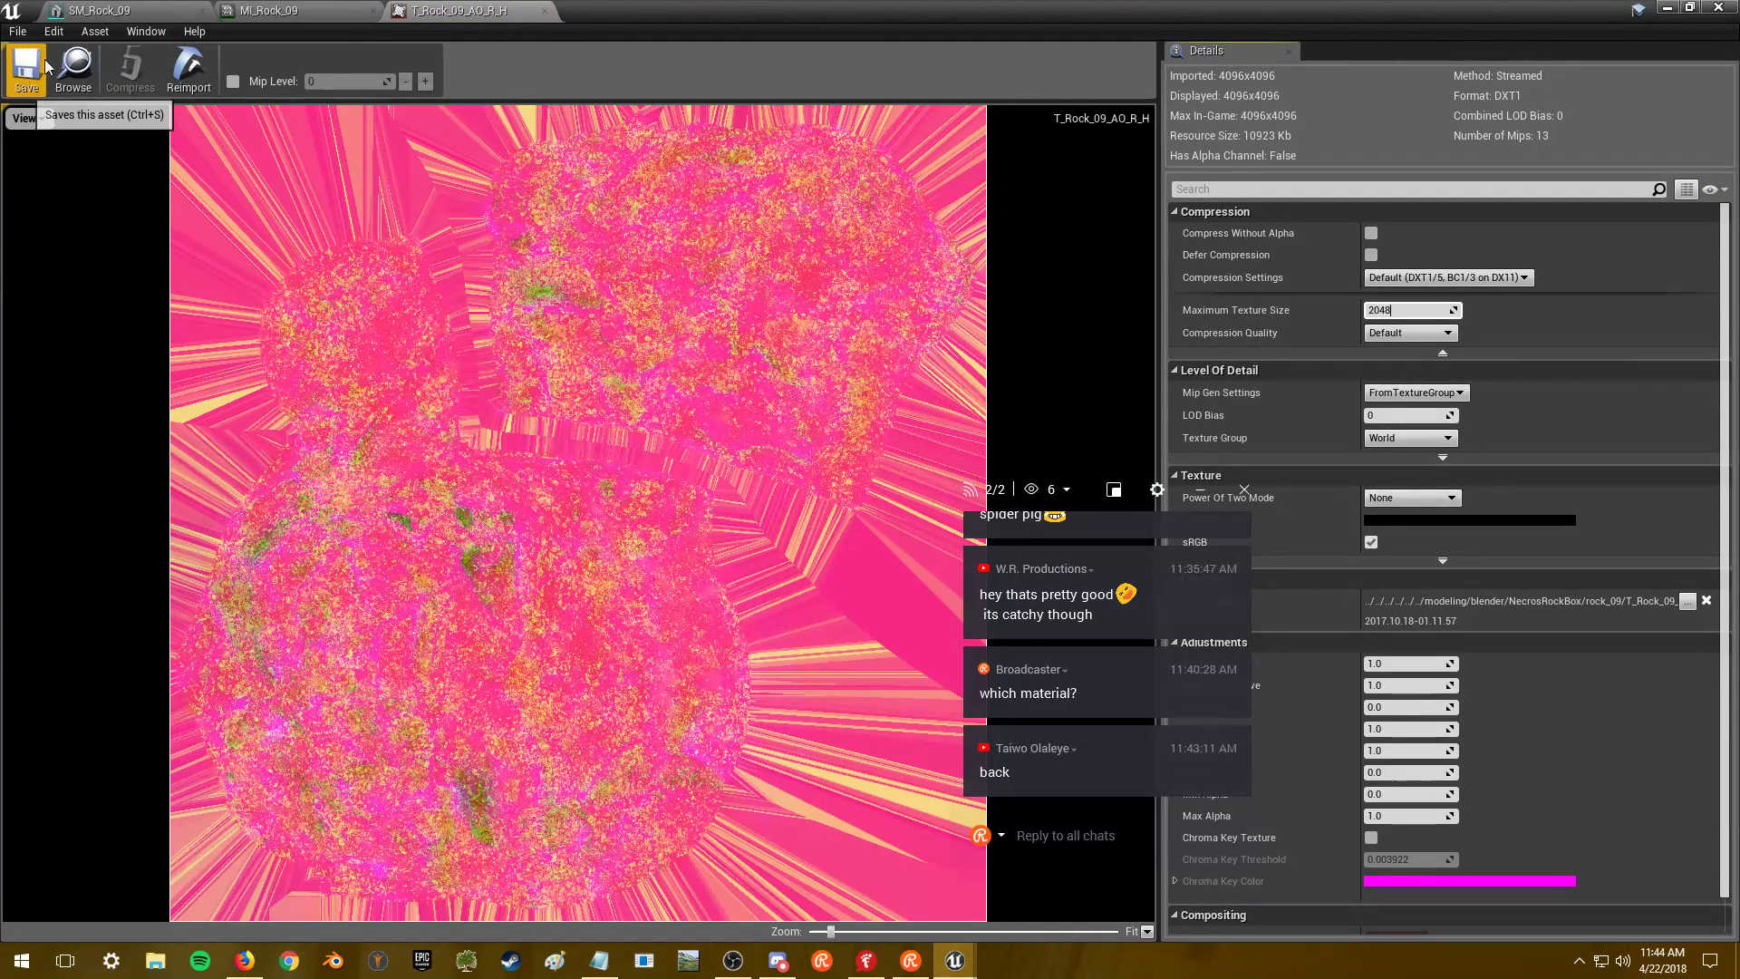
click(242, 10)
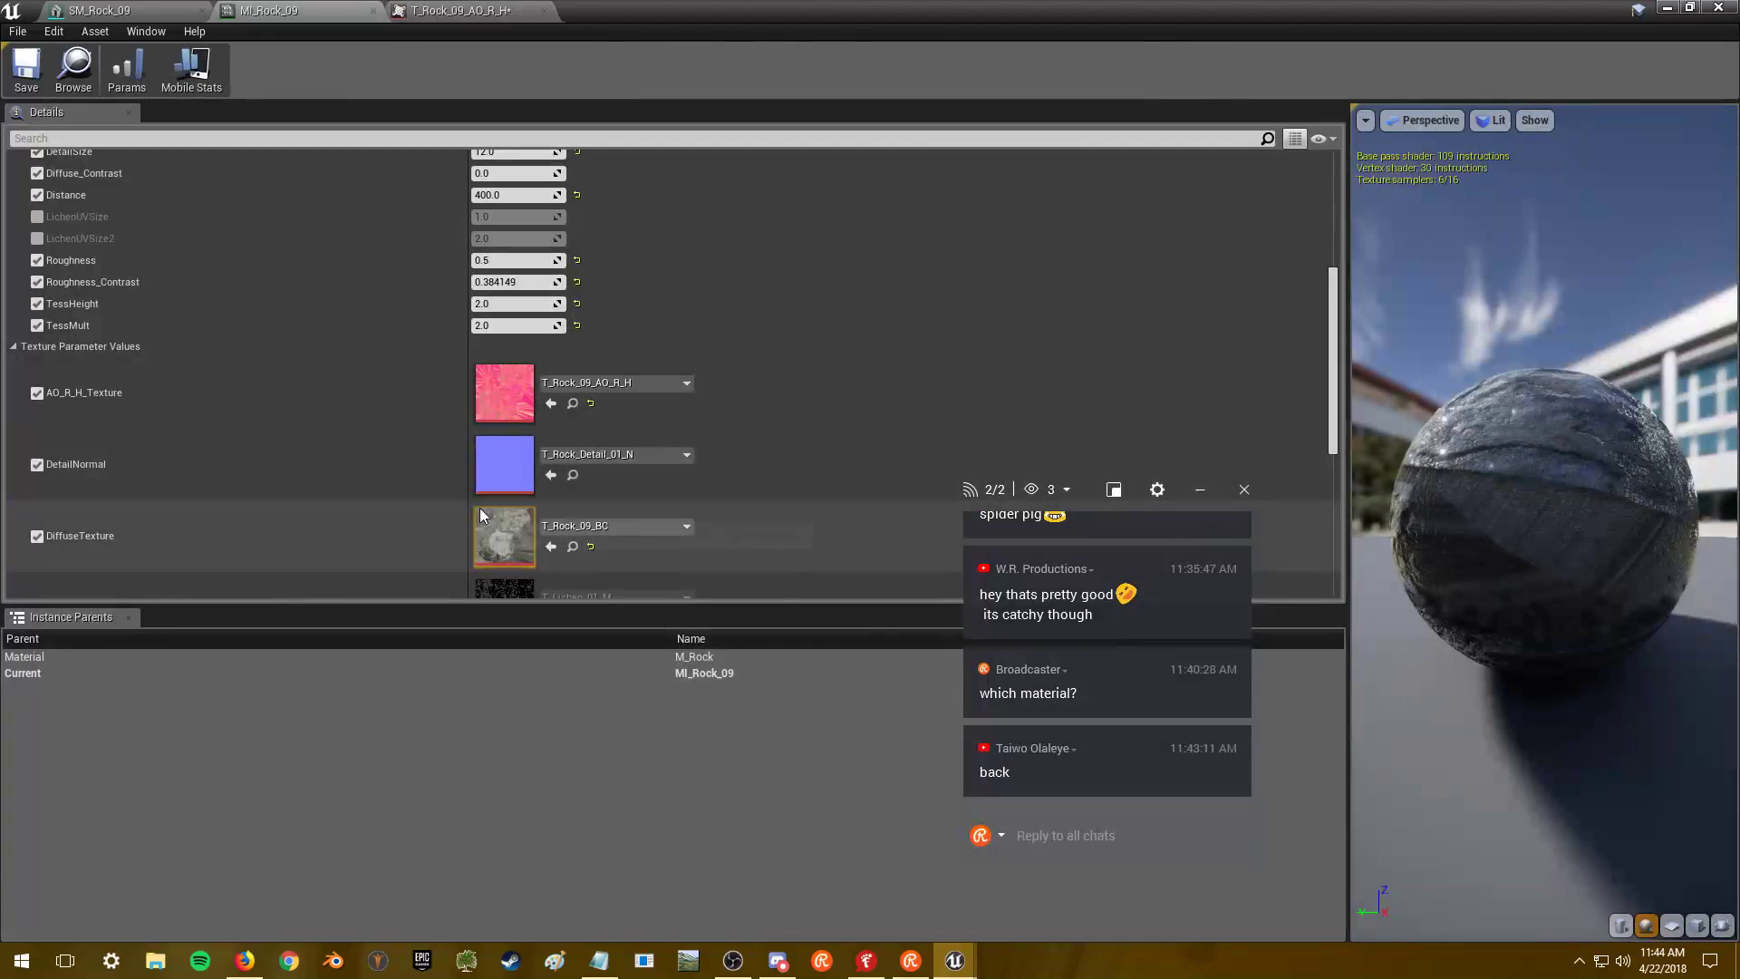
double_click(509, 444)
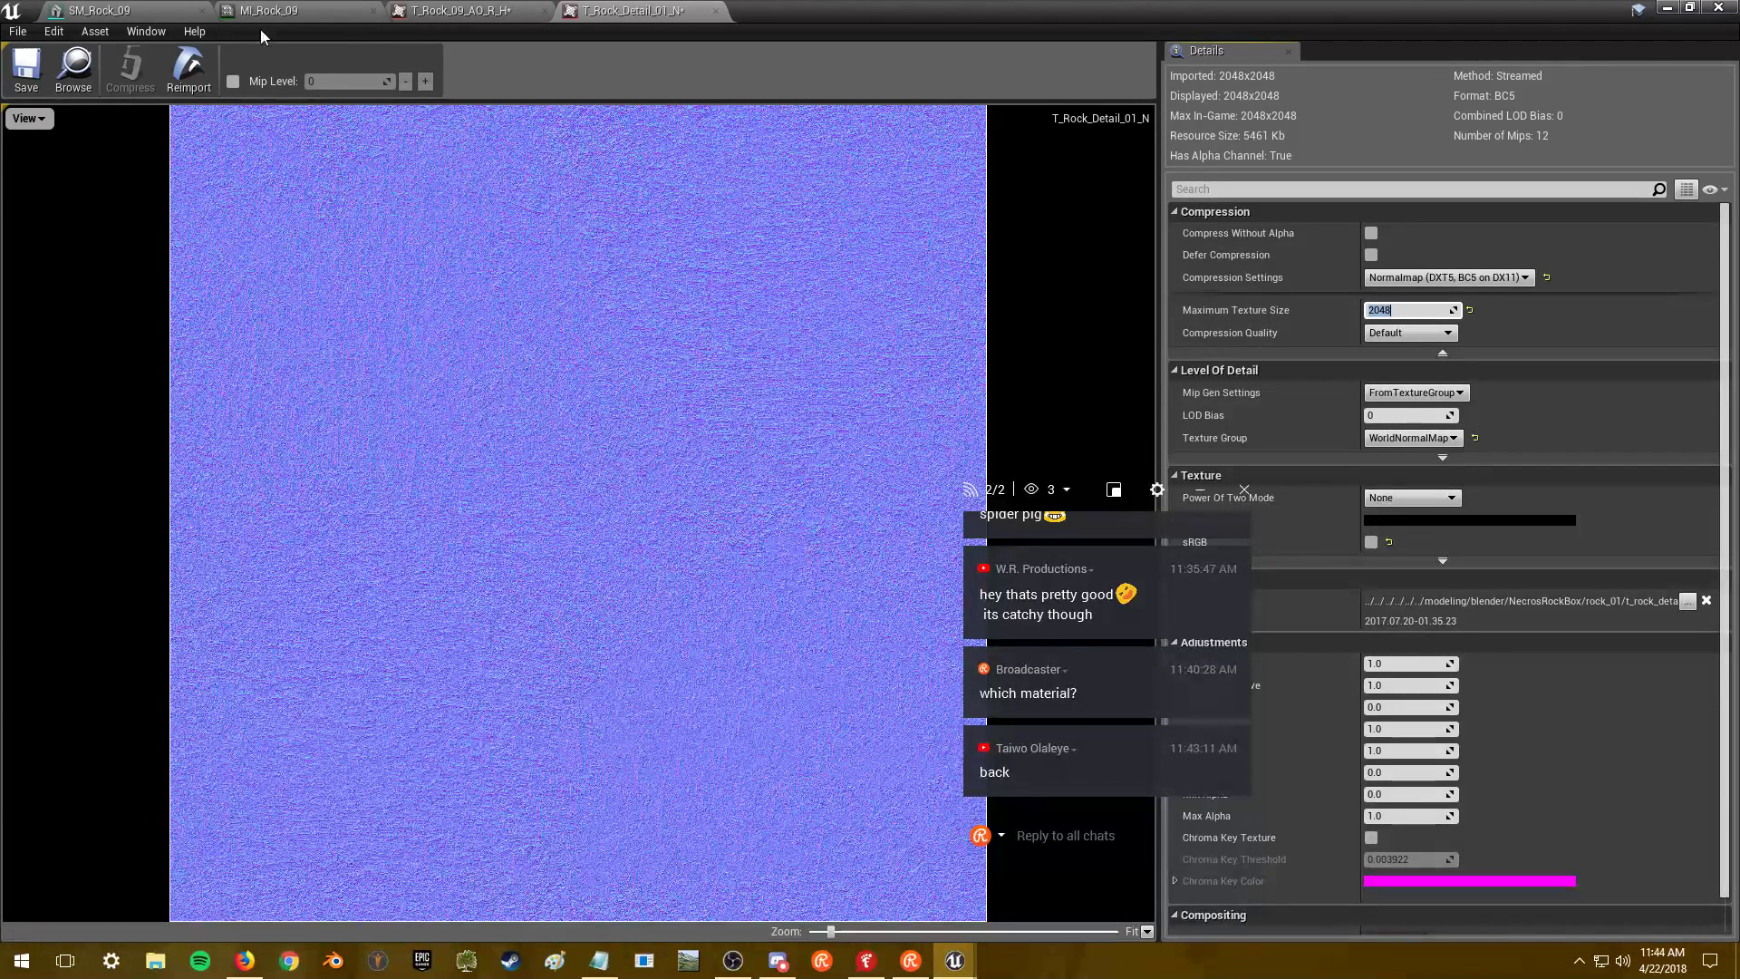
click(25, 80)
click(269, 11)
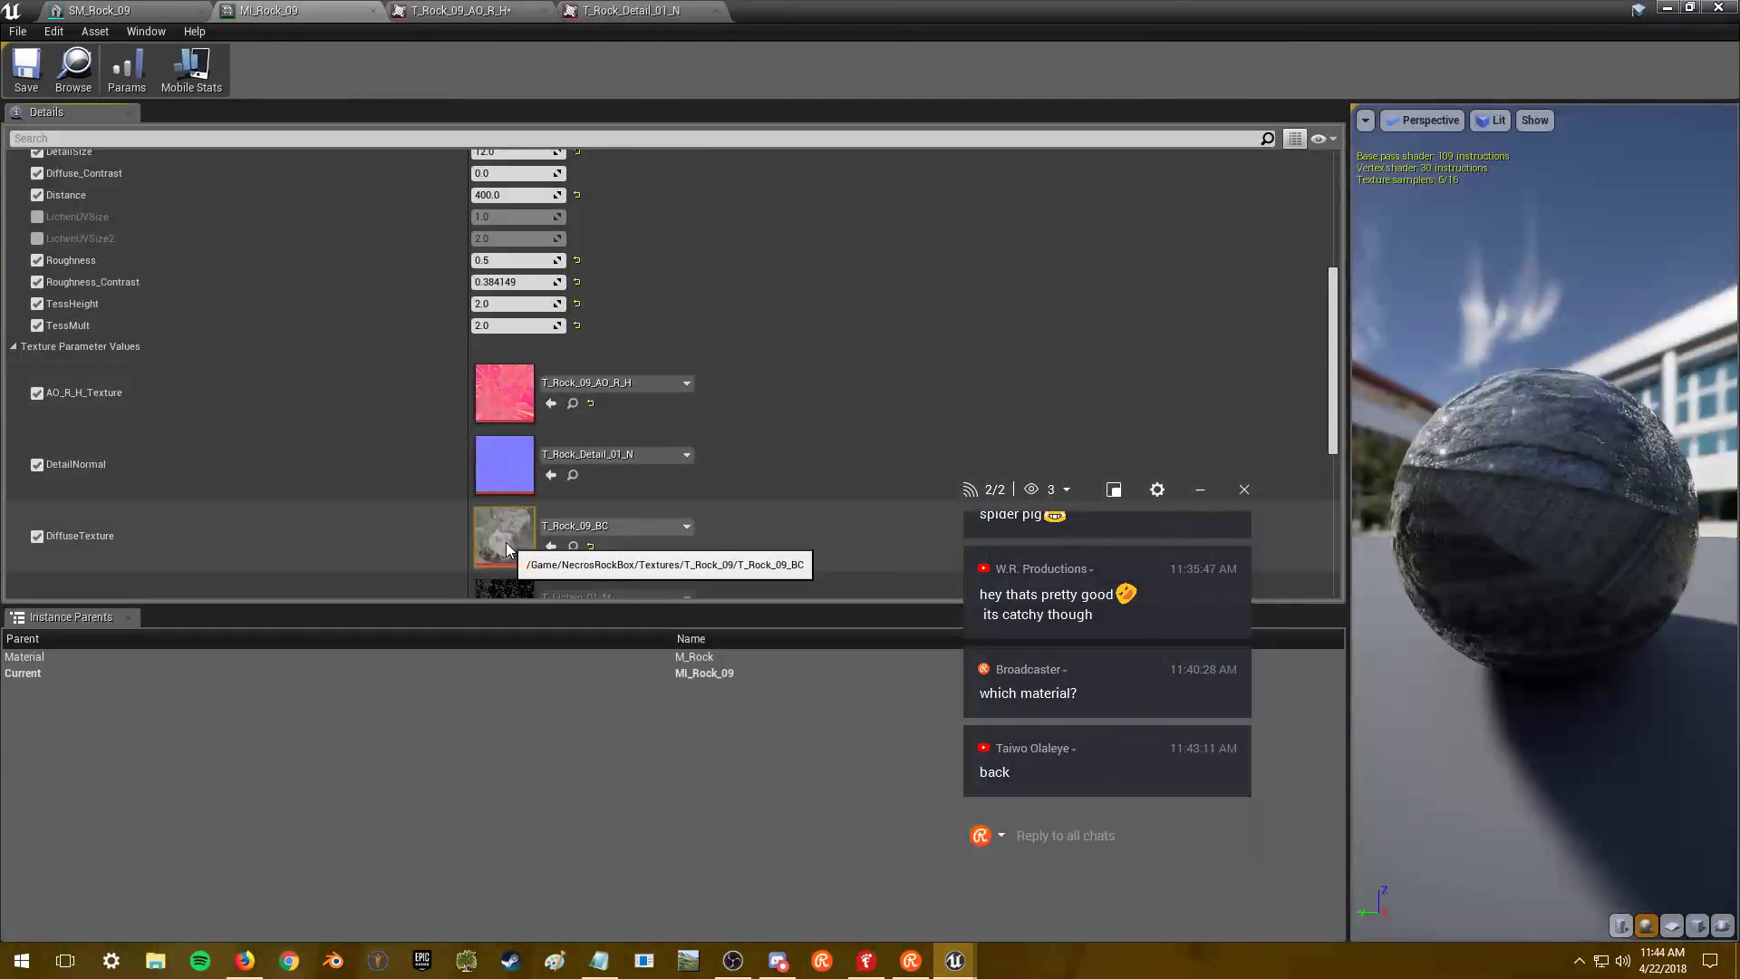
double_click(508, 539)
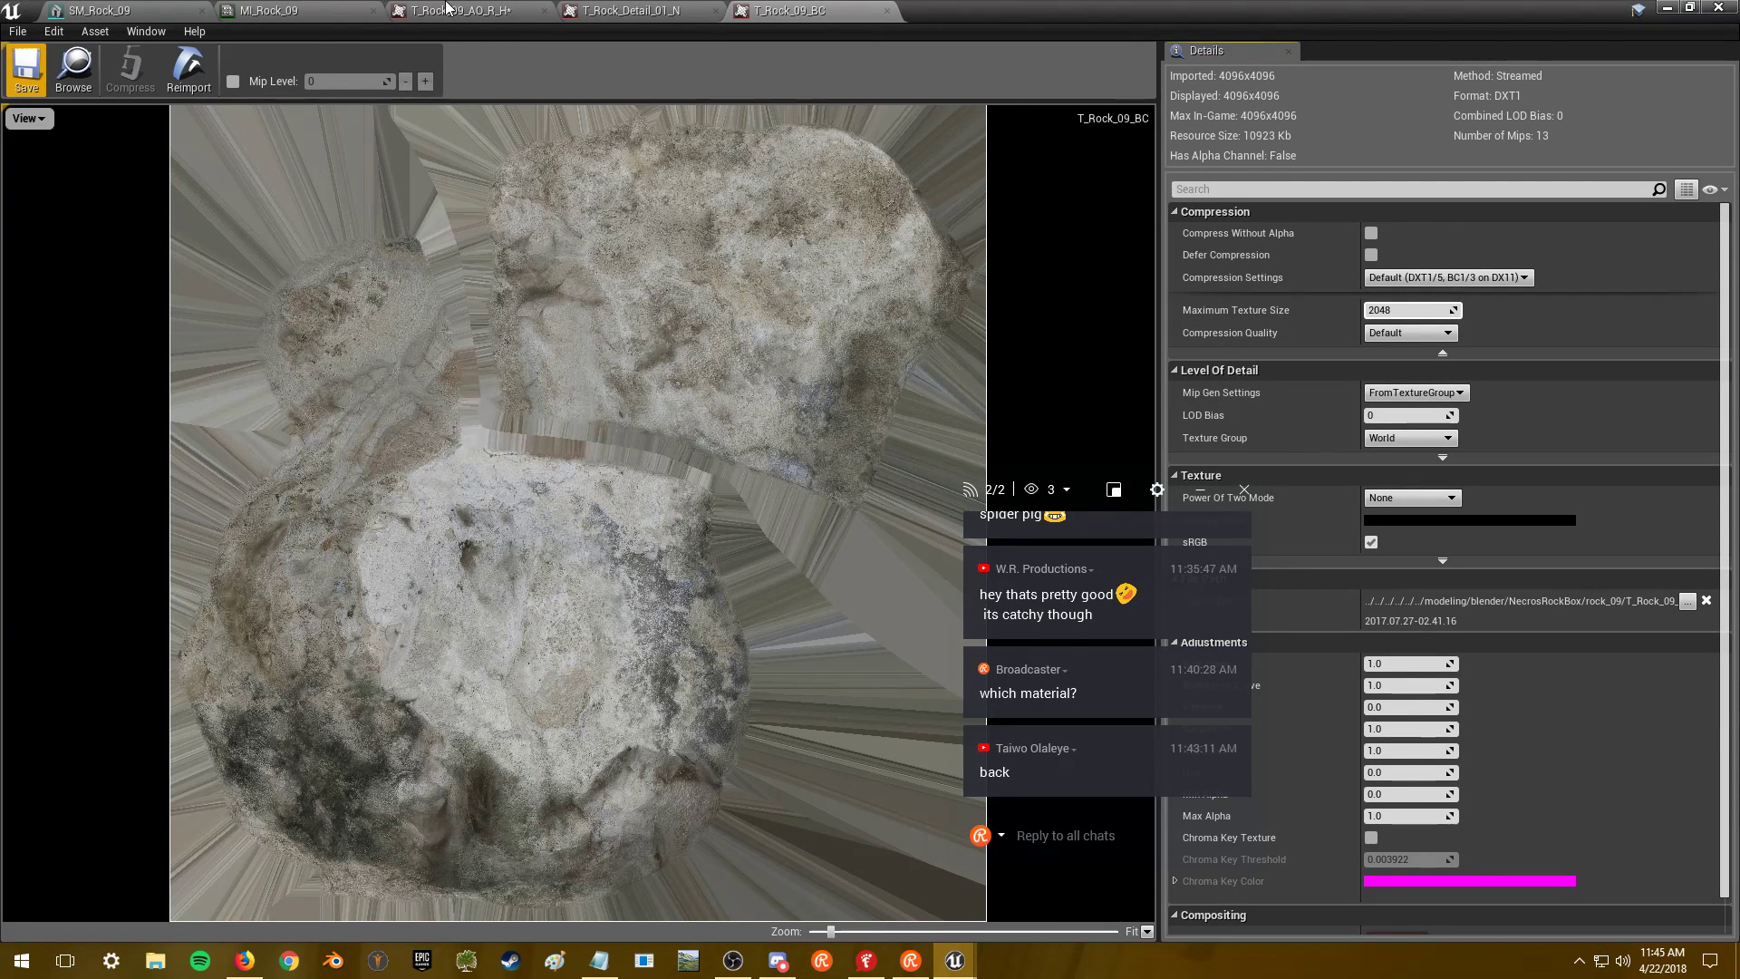
- Cap the T_Rock_09_N normal map's maximum texture size at 2048
click(446, 7)
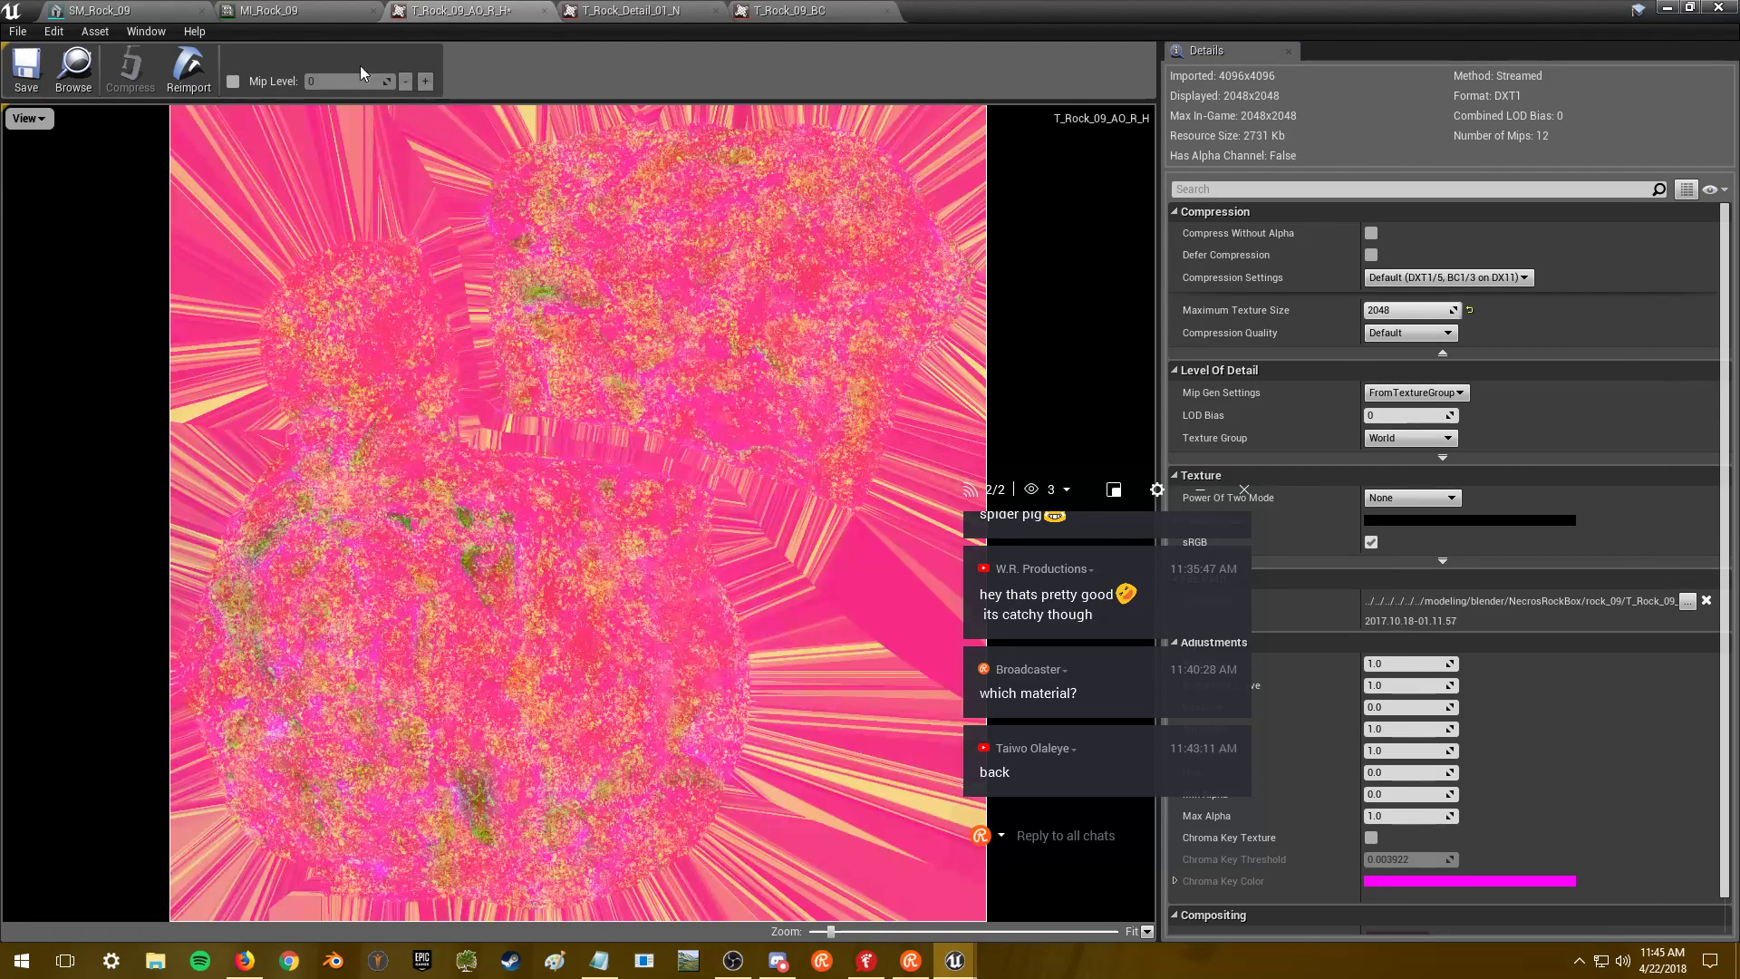
click(303, 10)
scroll(408, 363, down, 4)
double_click(506, 444)
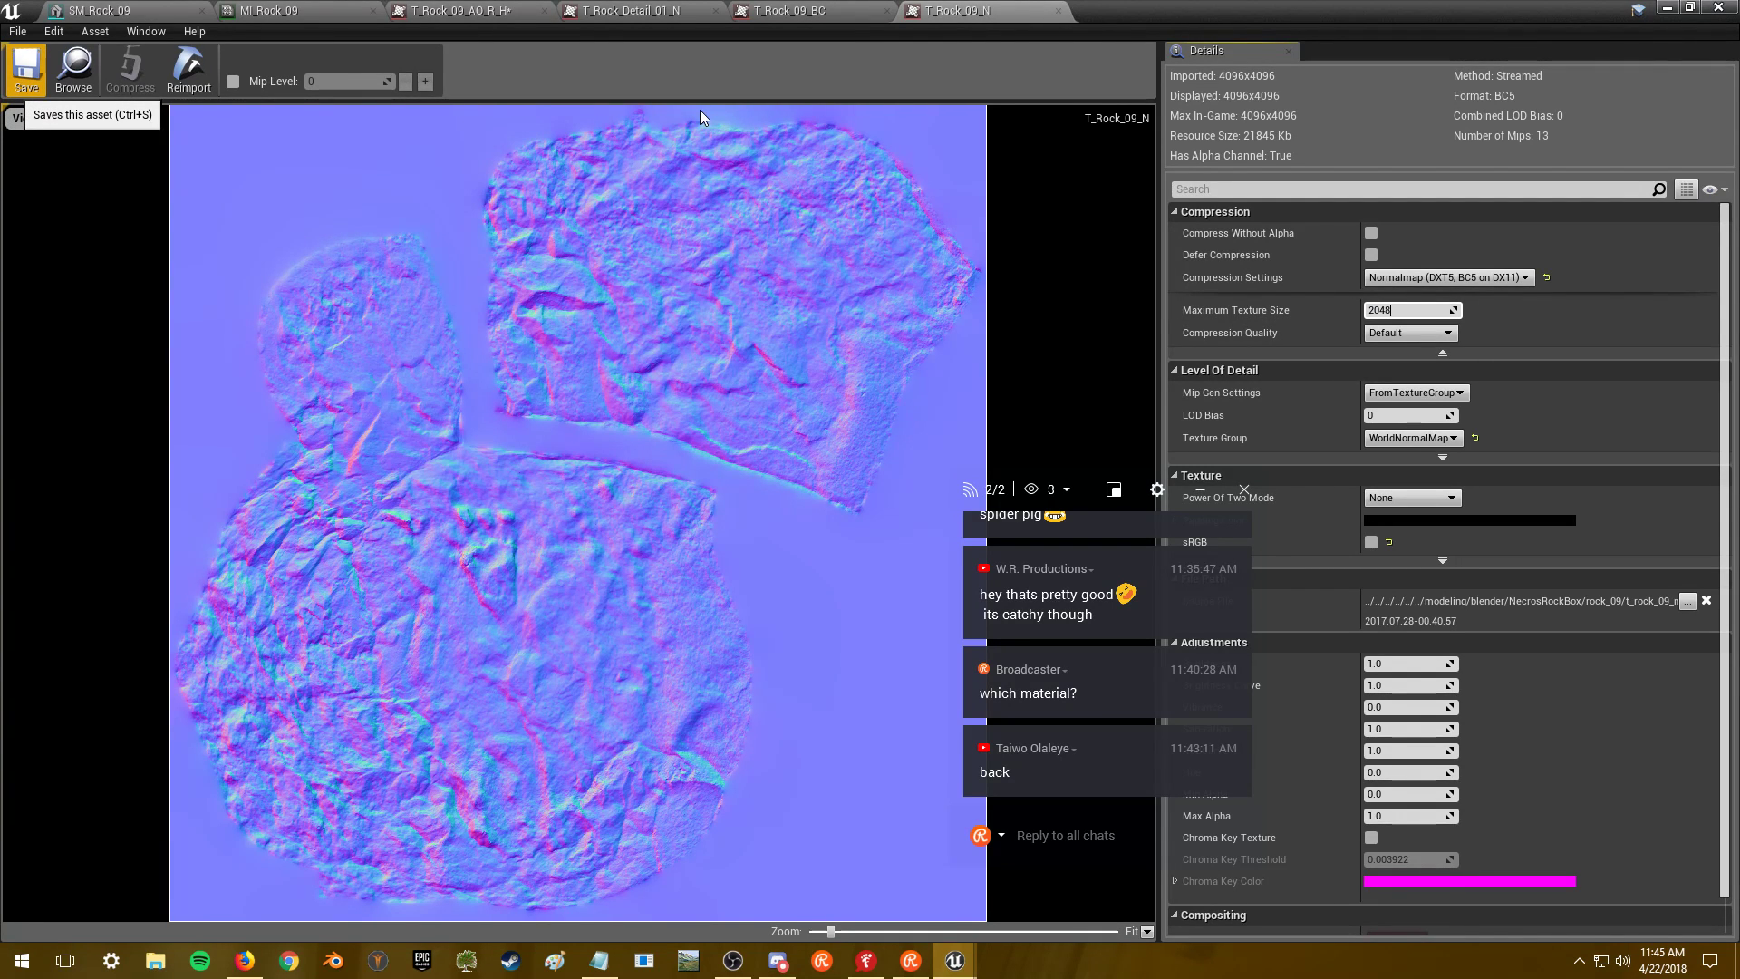
key(Return)
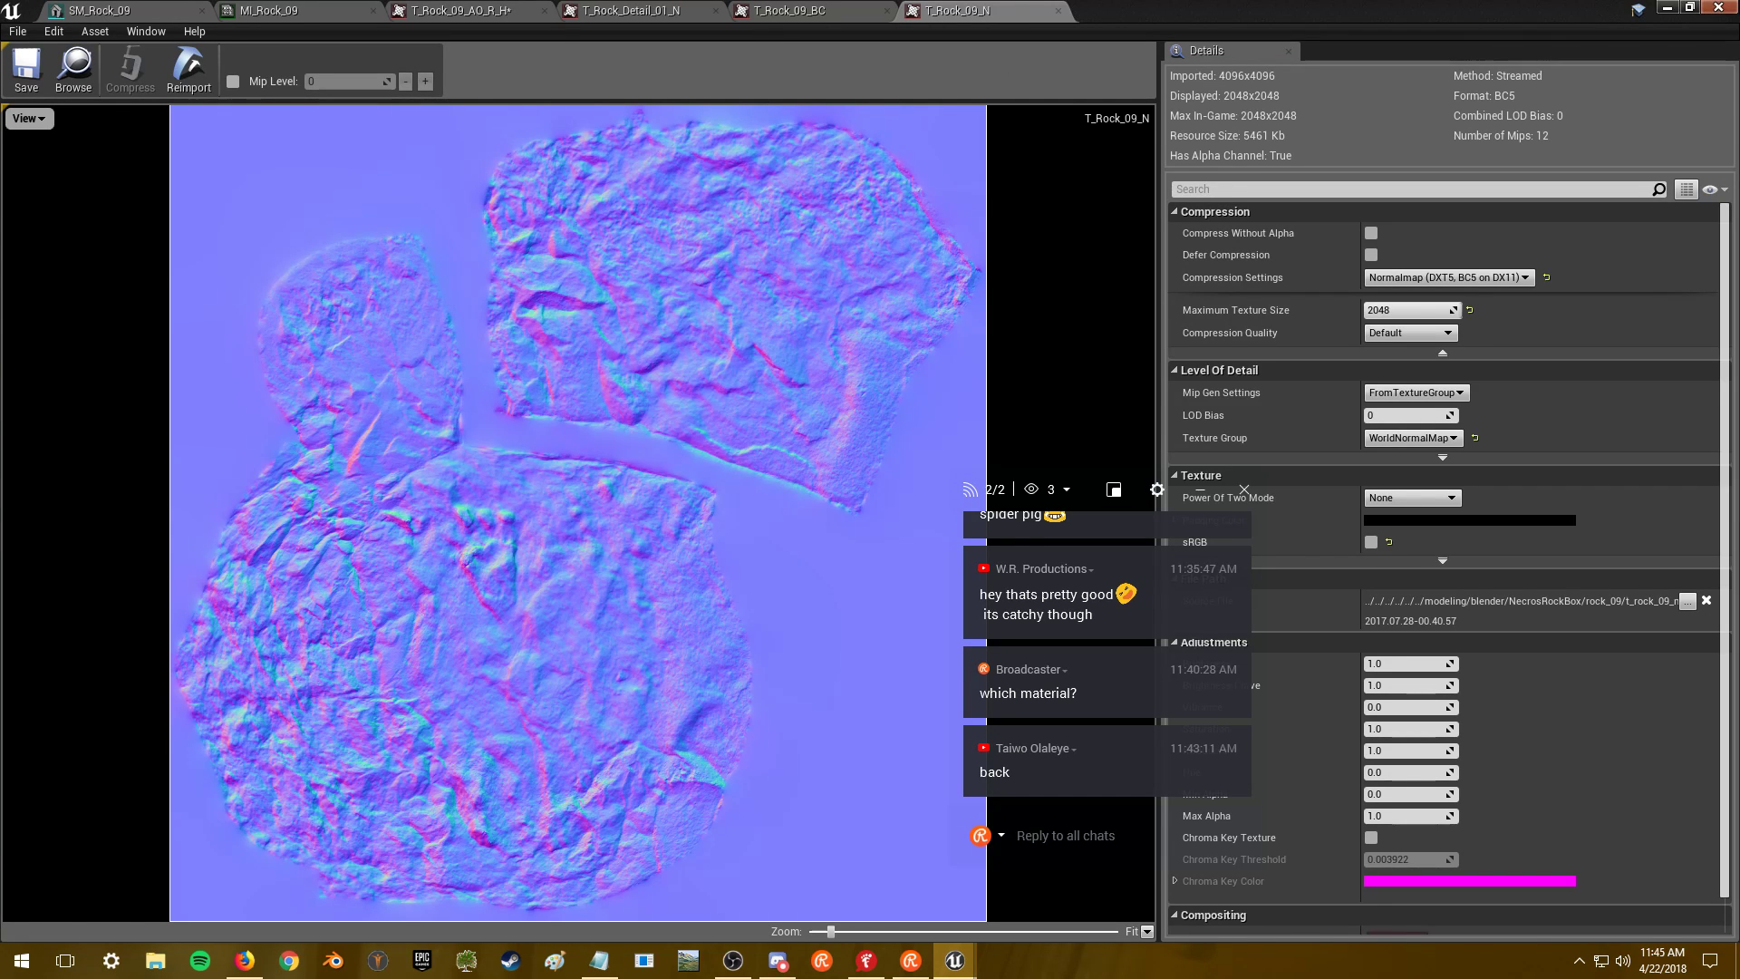
- Orbit around SM_Rock_09 to inspect the rock with its capped textures
click(99, 10)
scroll(653, 517, up, 5)
right_drag(652, 522, 835, 275)
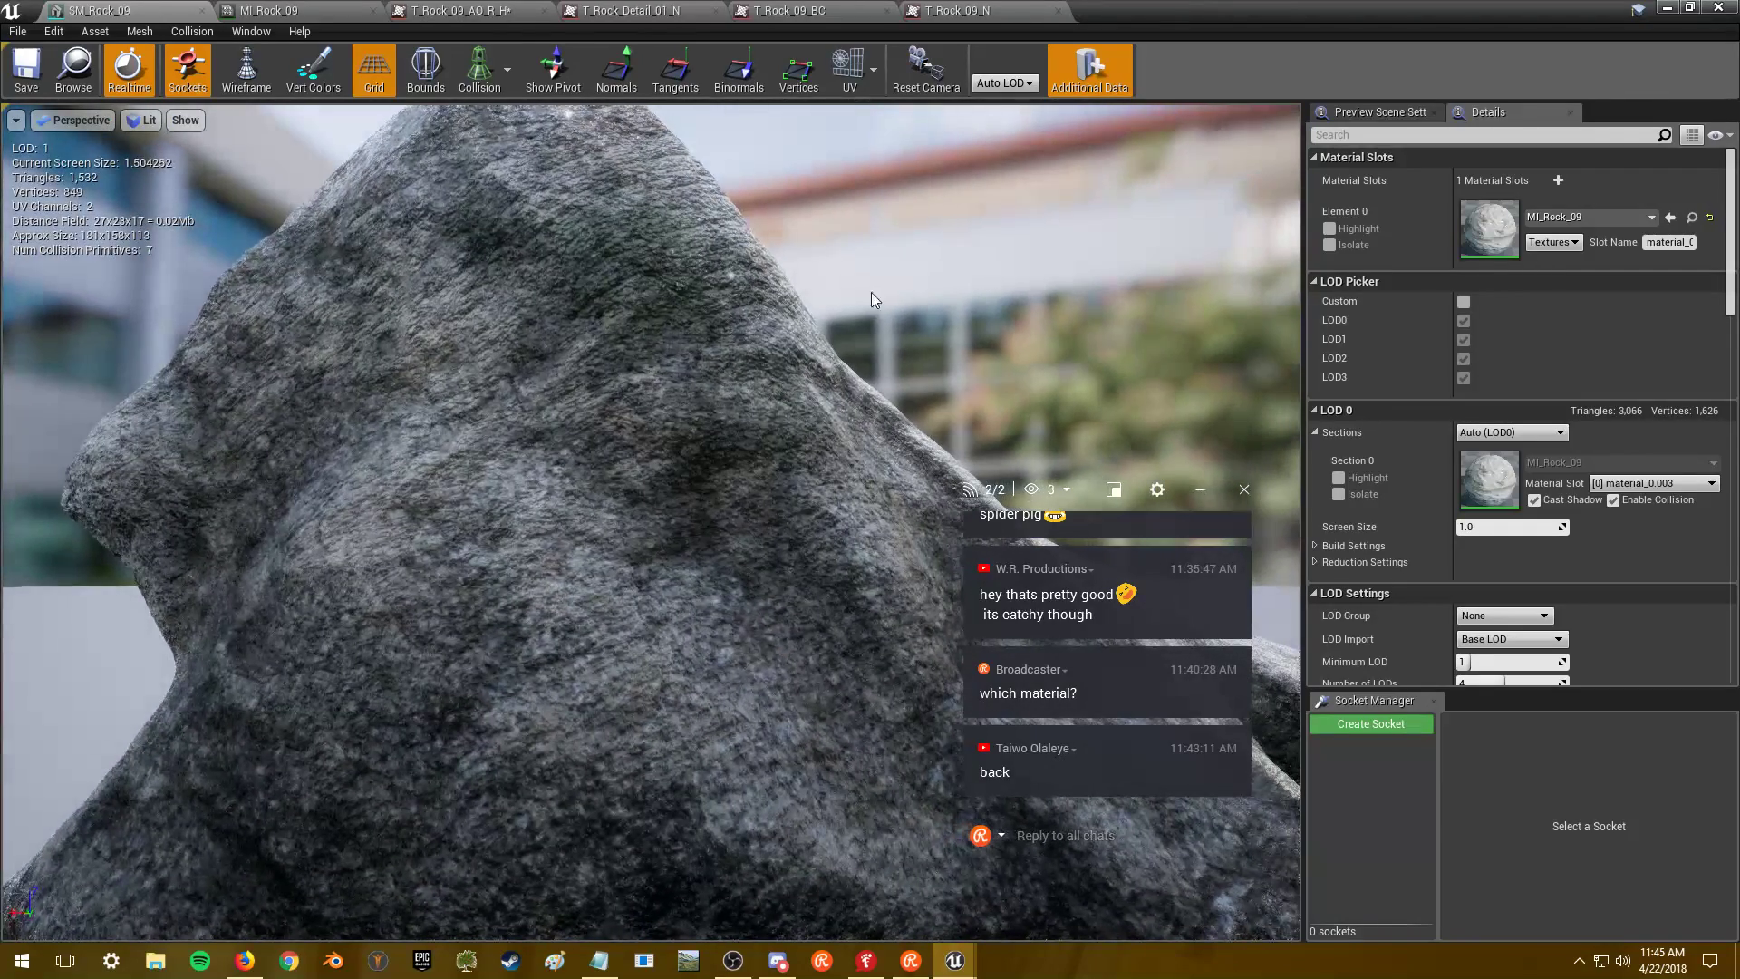
double_click(1487, 228)
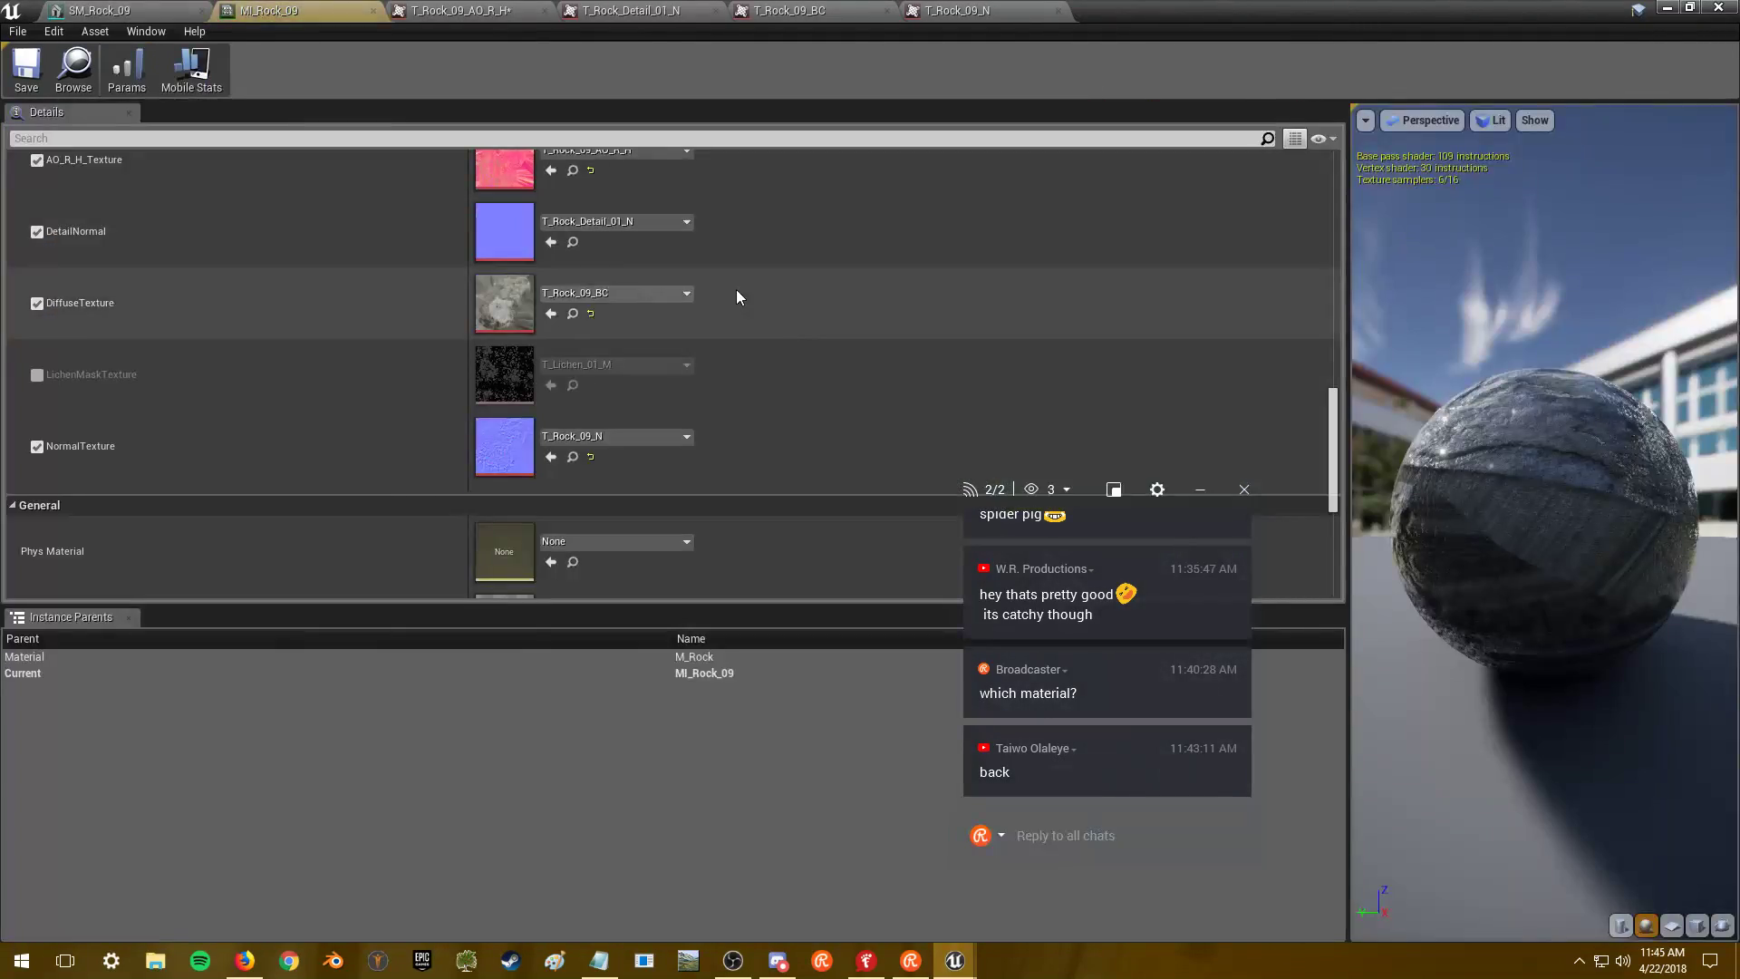
- Open T_Rock_Detail_01_N, reset its maximum texture size, and save it
scroll(745, 309, up, 3)
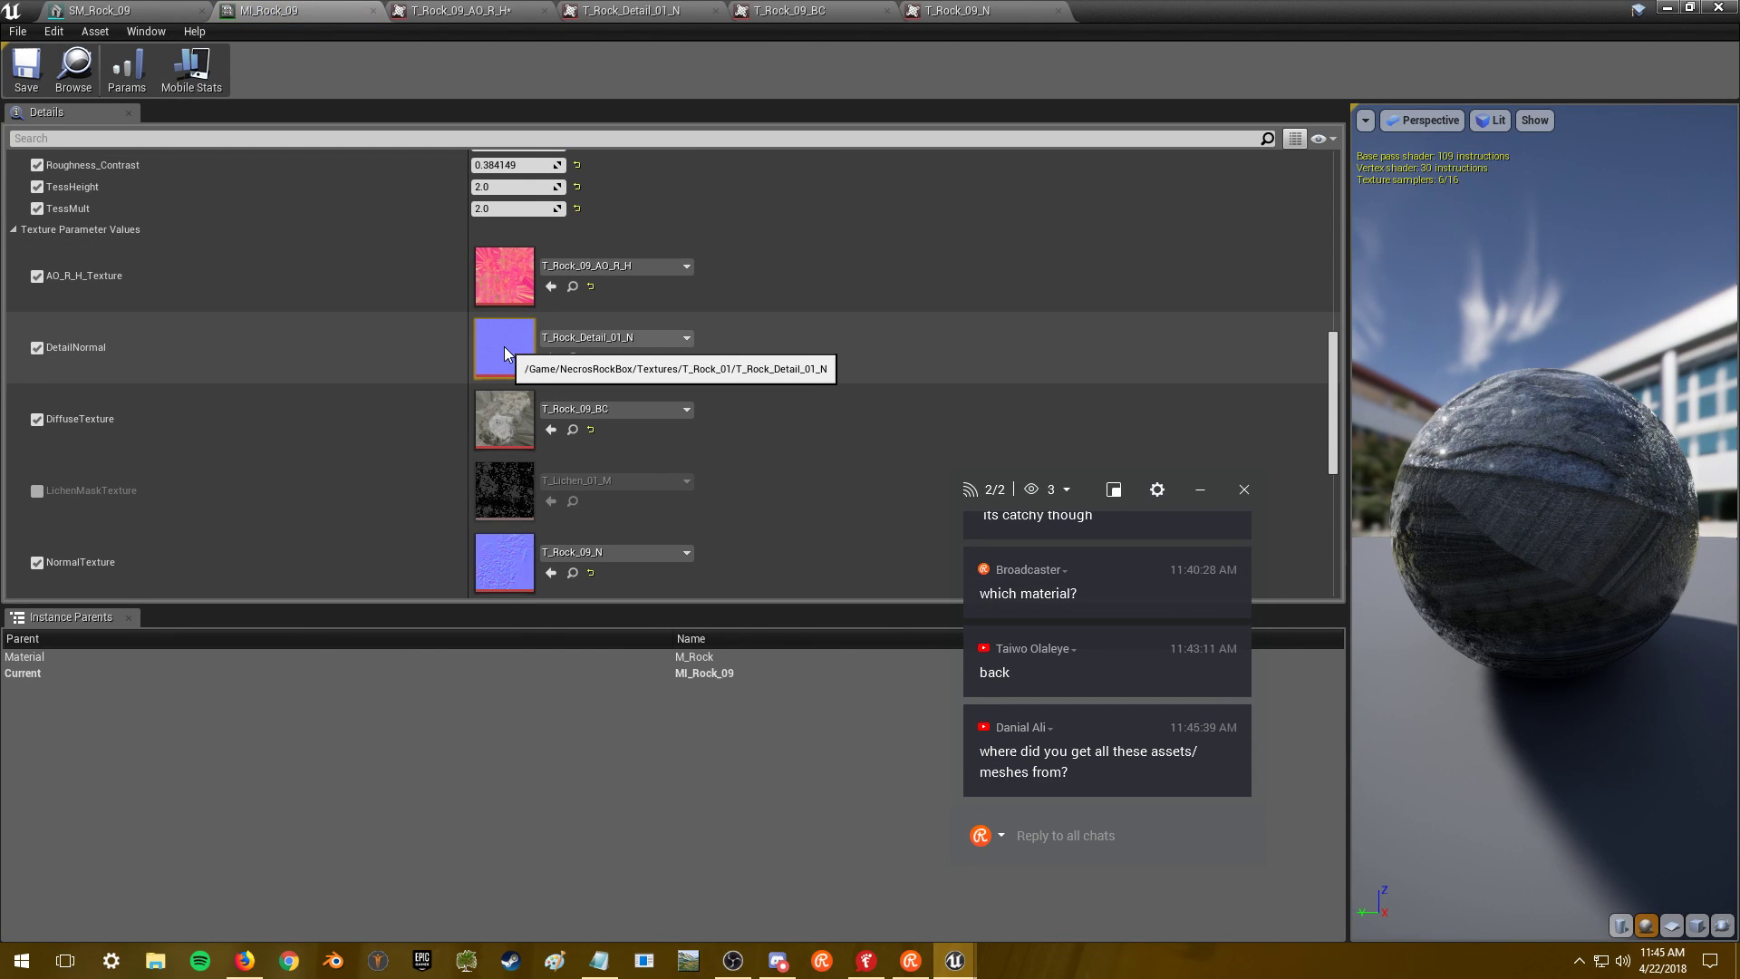
double_click(504, 350)
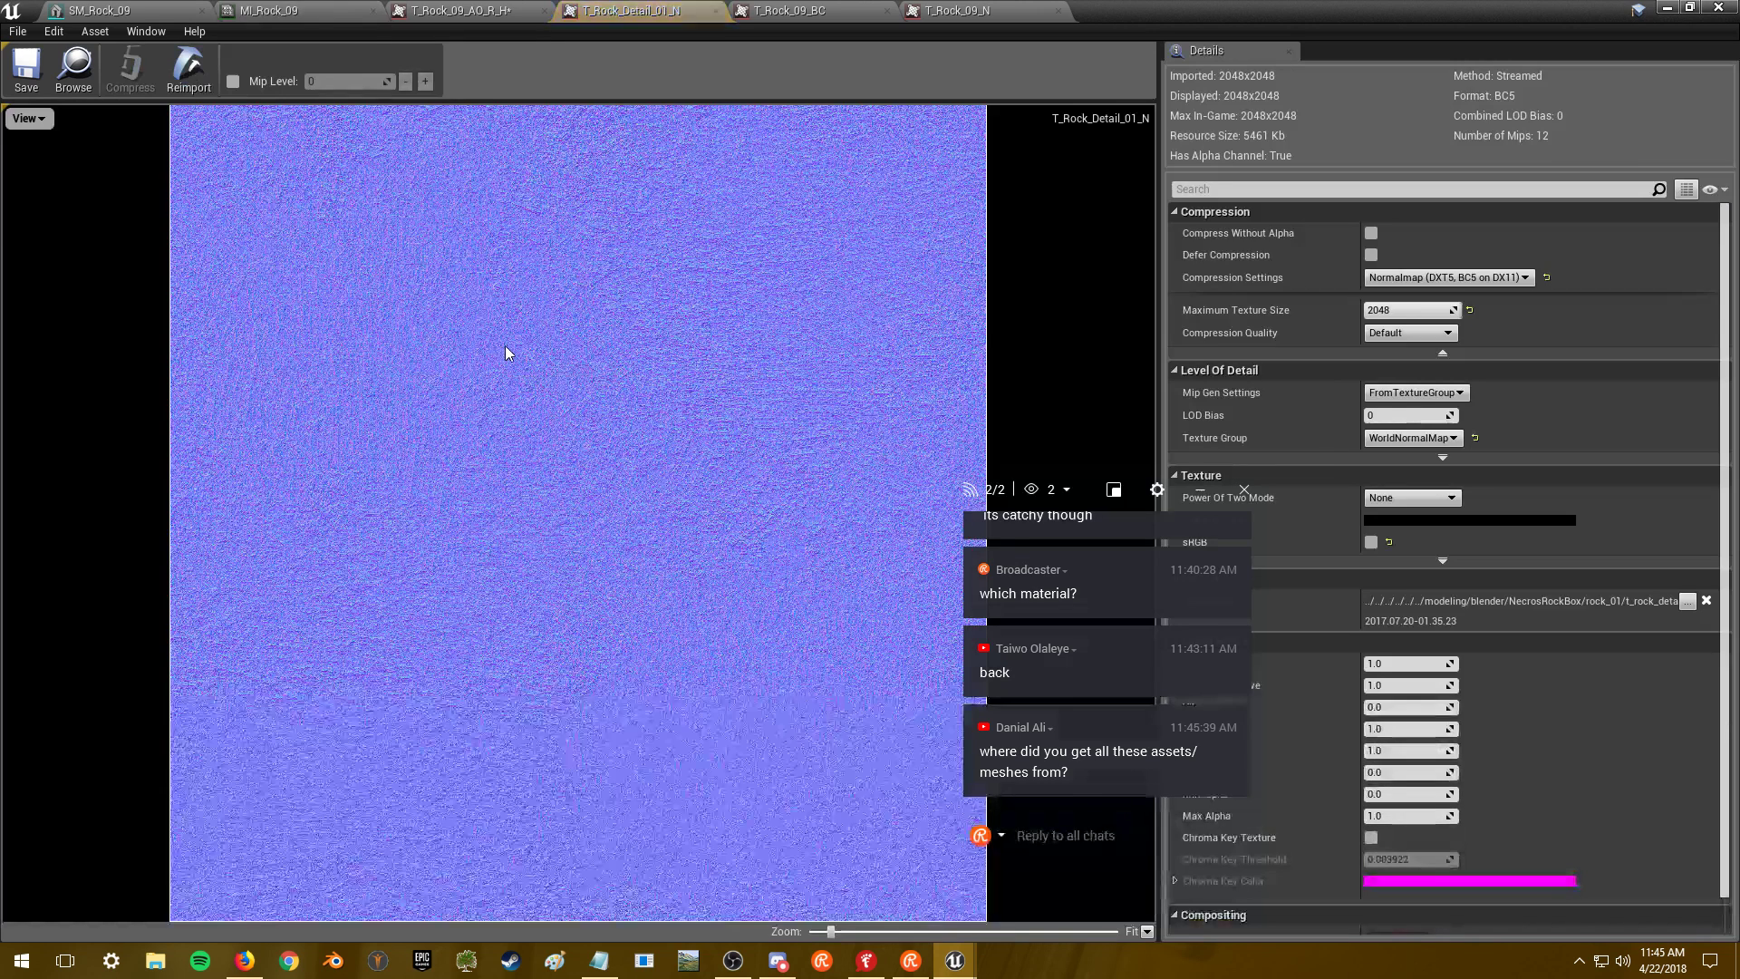
click(1470, 312)
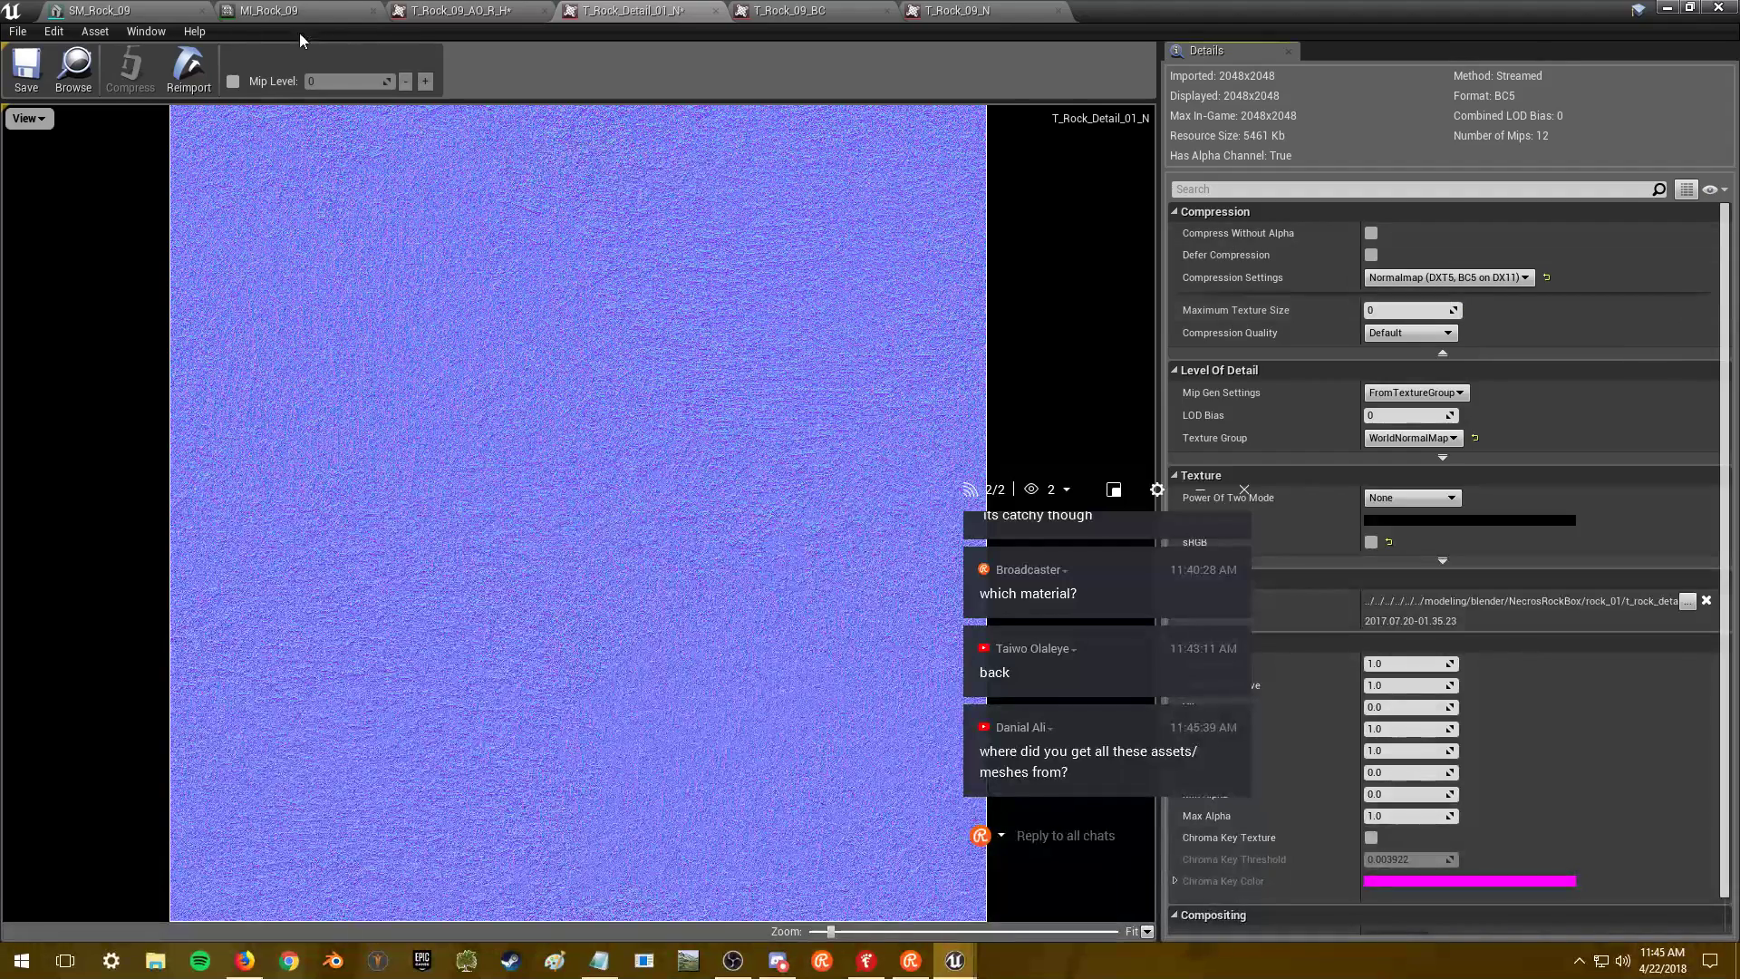
click(27, 71)
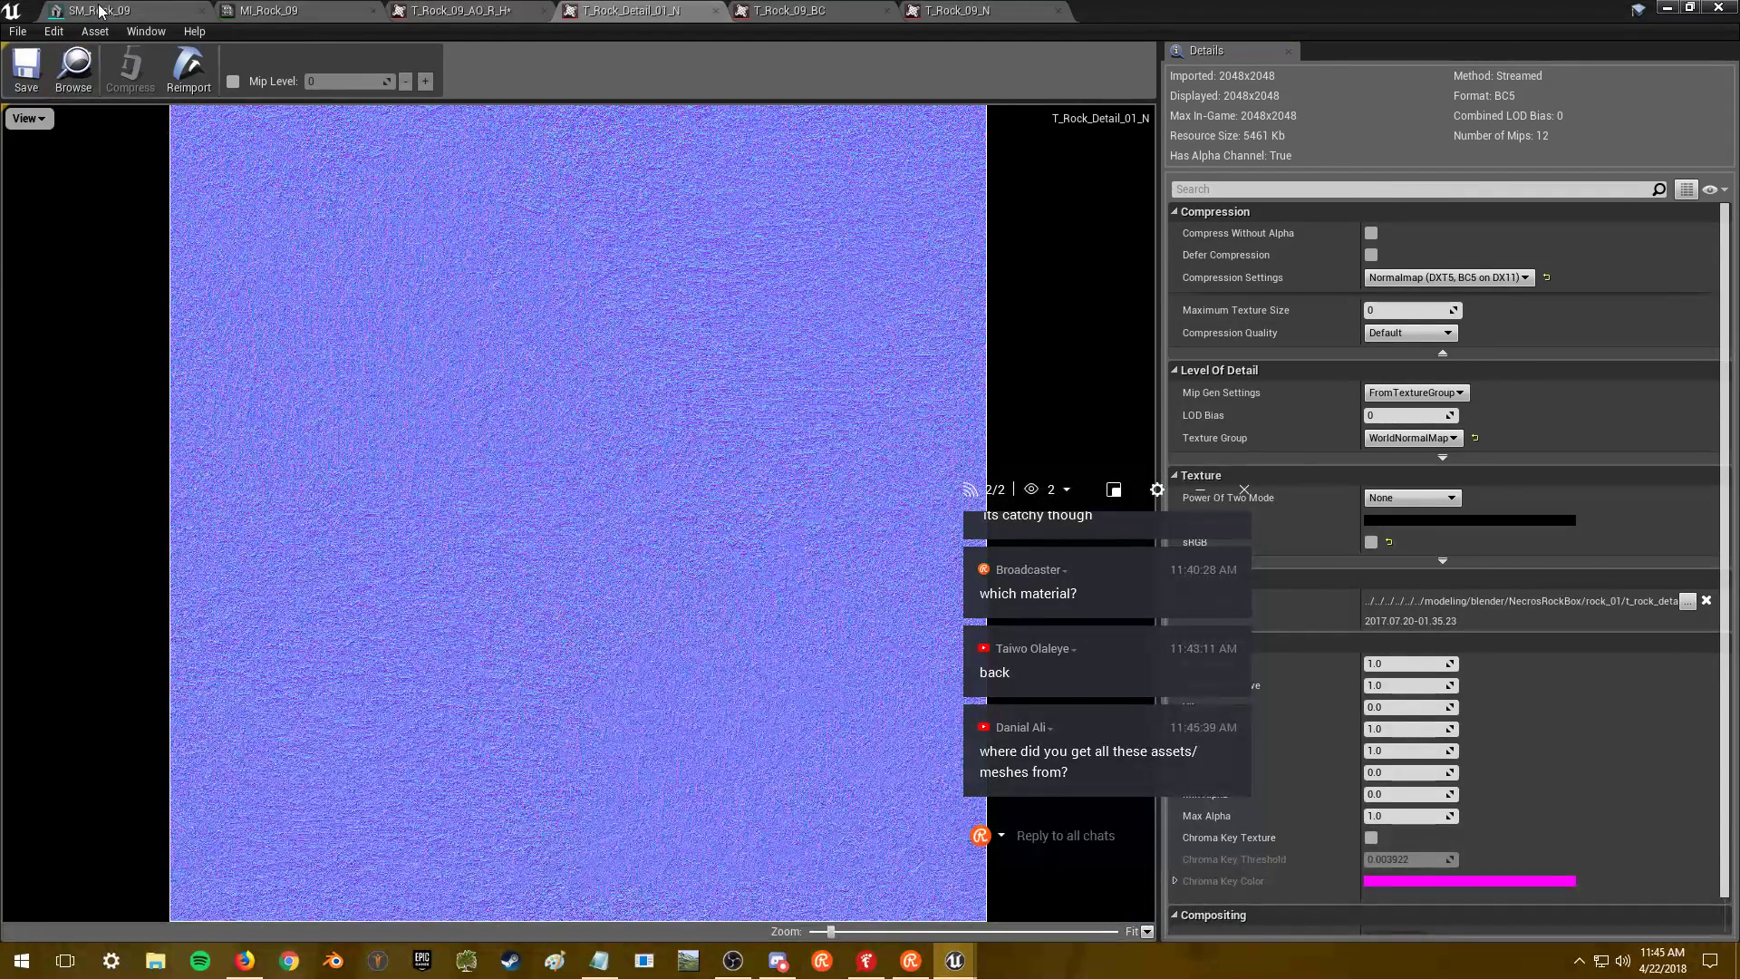
- Compare the rock and its textures, save T_Rock_Detail_01_N at 2048, and close the editors
click(99, 10)
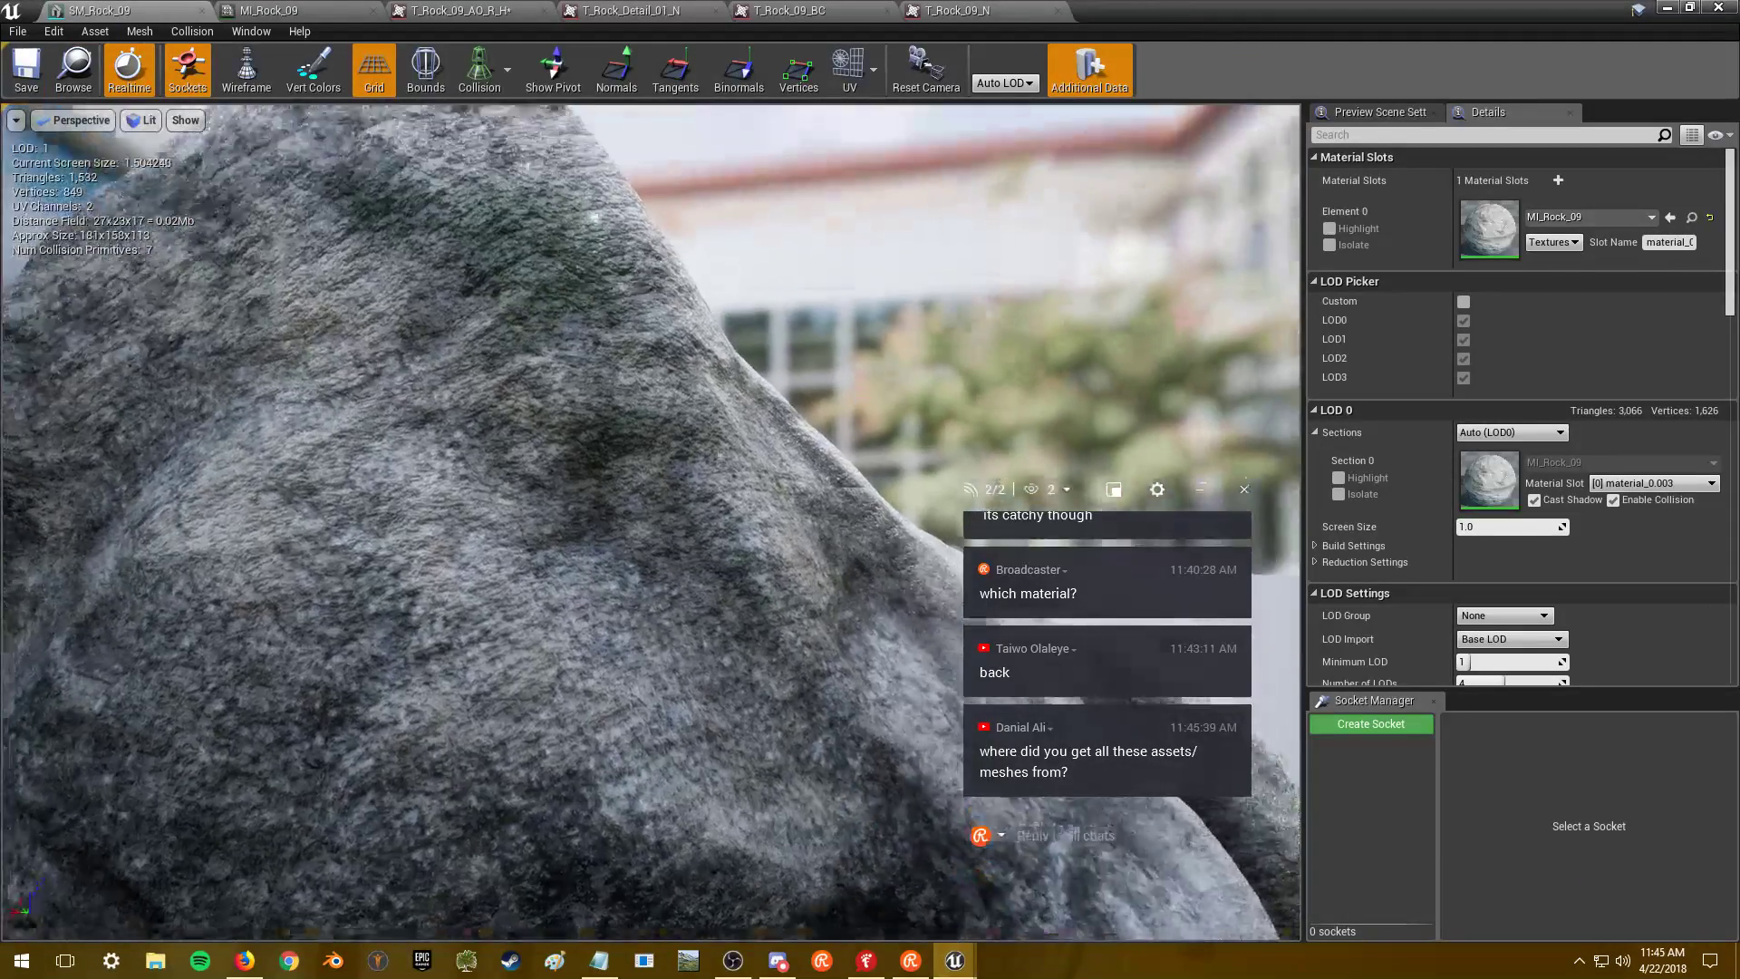
drag(635, 526, 707, 533)
click(1006, 10)
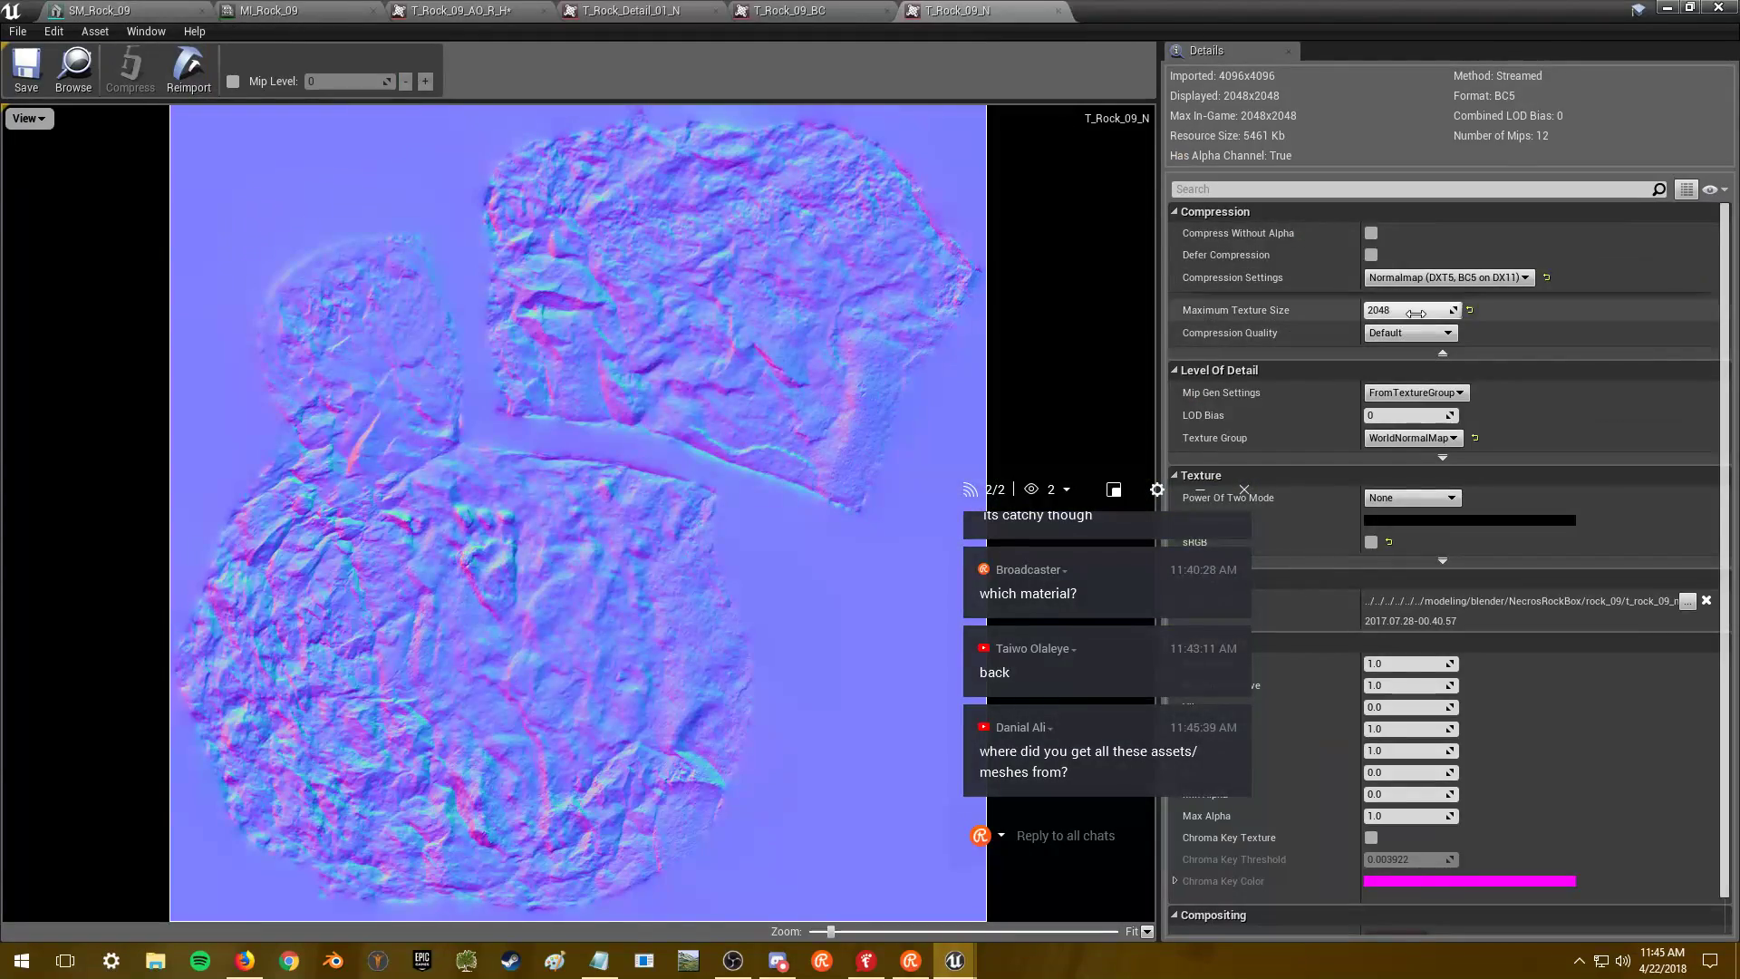
click(820, 10)
drag(613, 7, 399, 11)
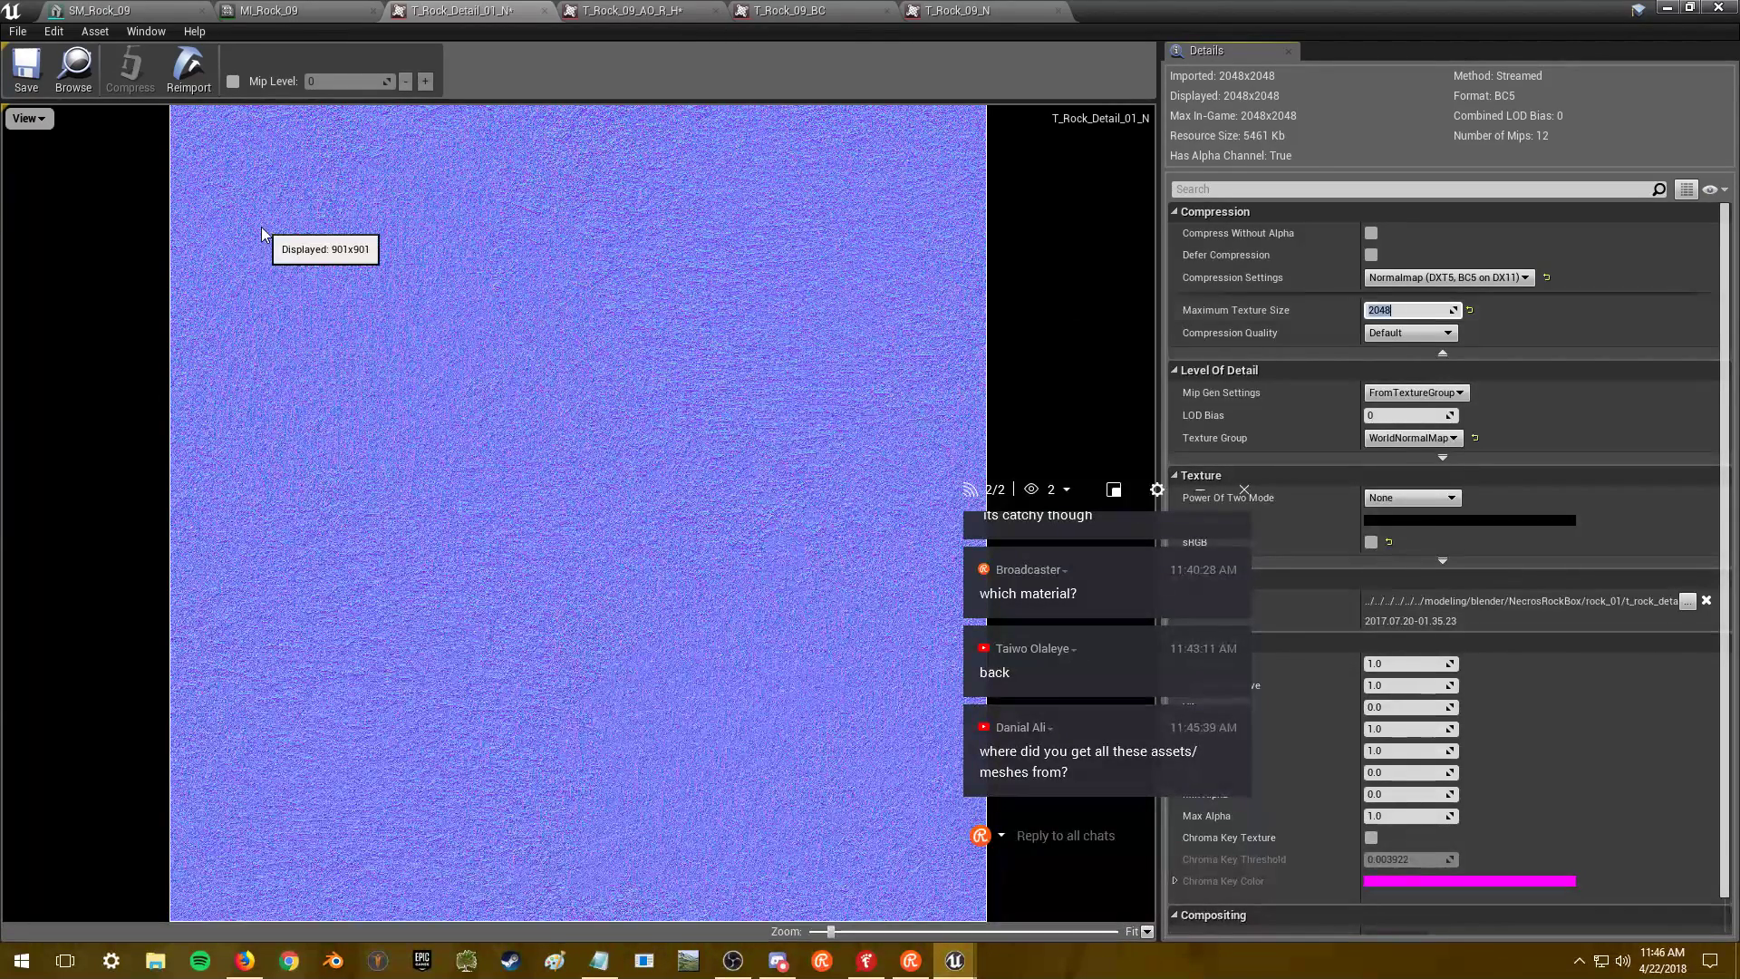
click(25, 63)
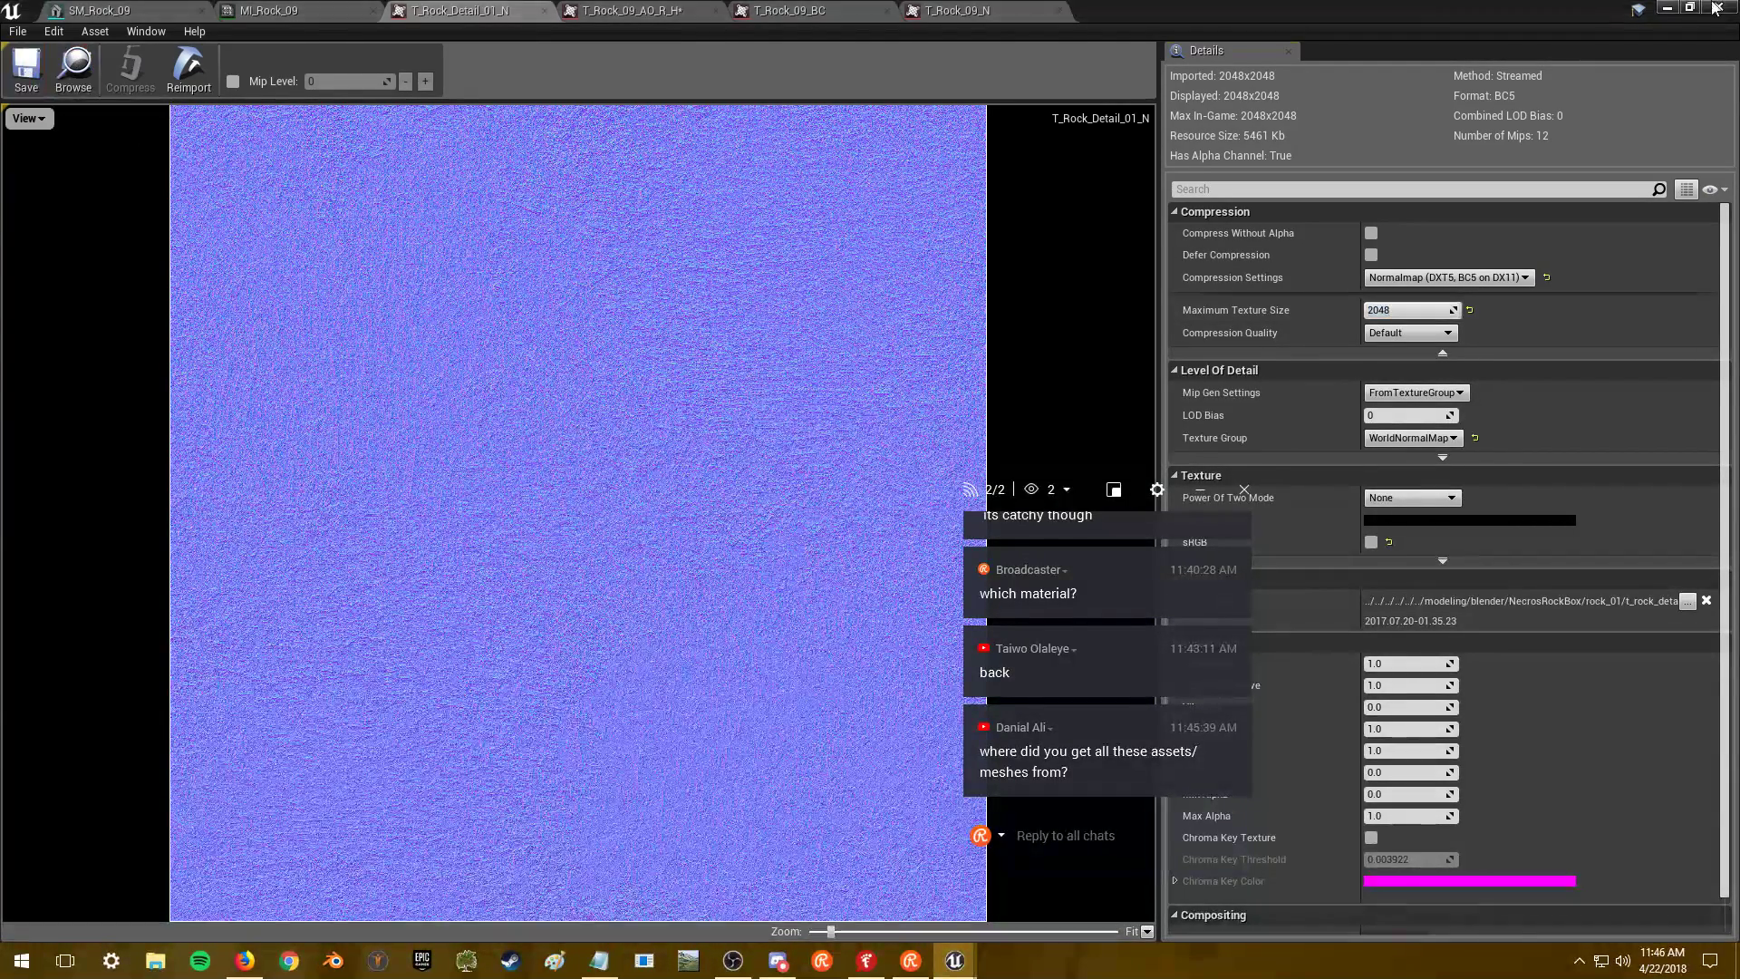
click(1717, 7)
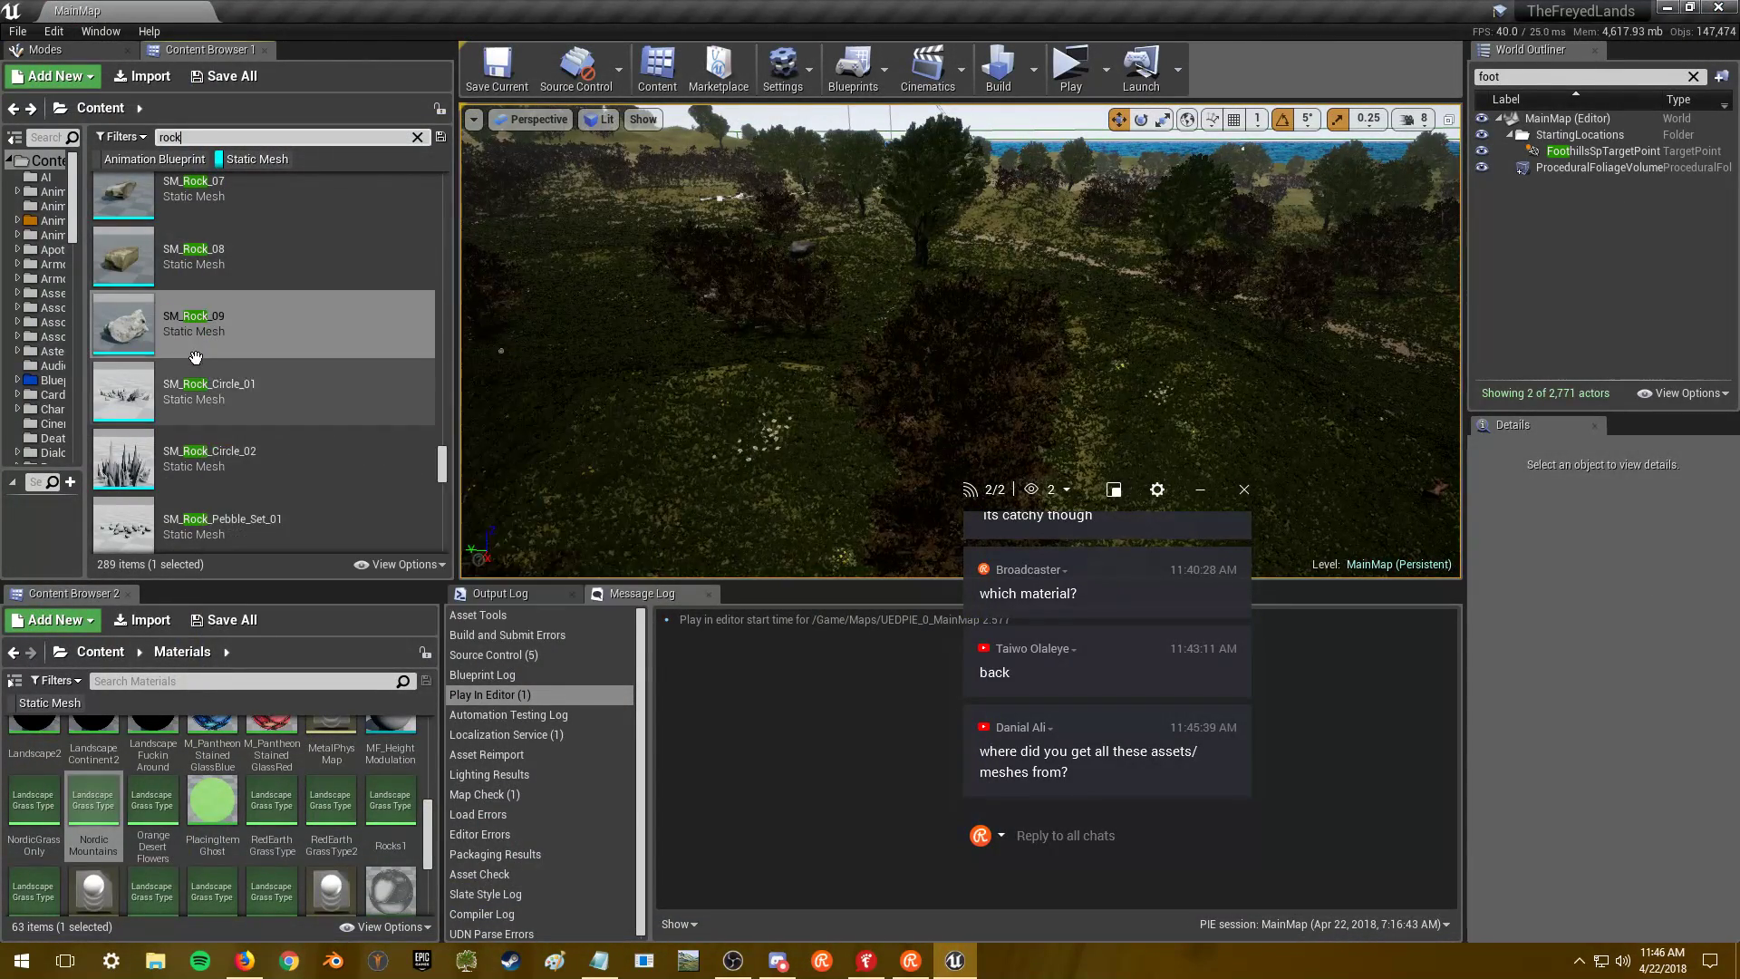
- Scroll to SM_RockFlats_Boulder_Alone, orbit around the boulder, and close its editor
scroll(311, 385, down, 3)
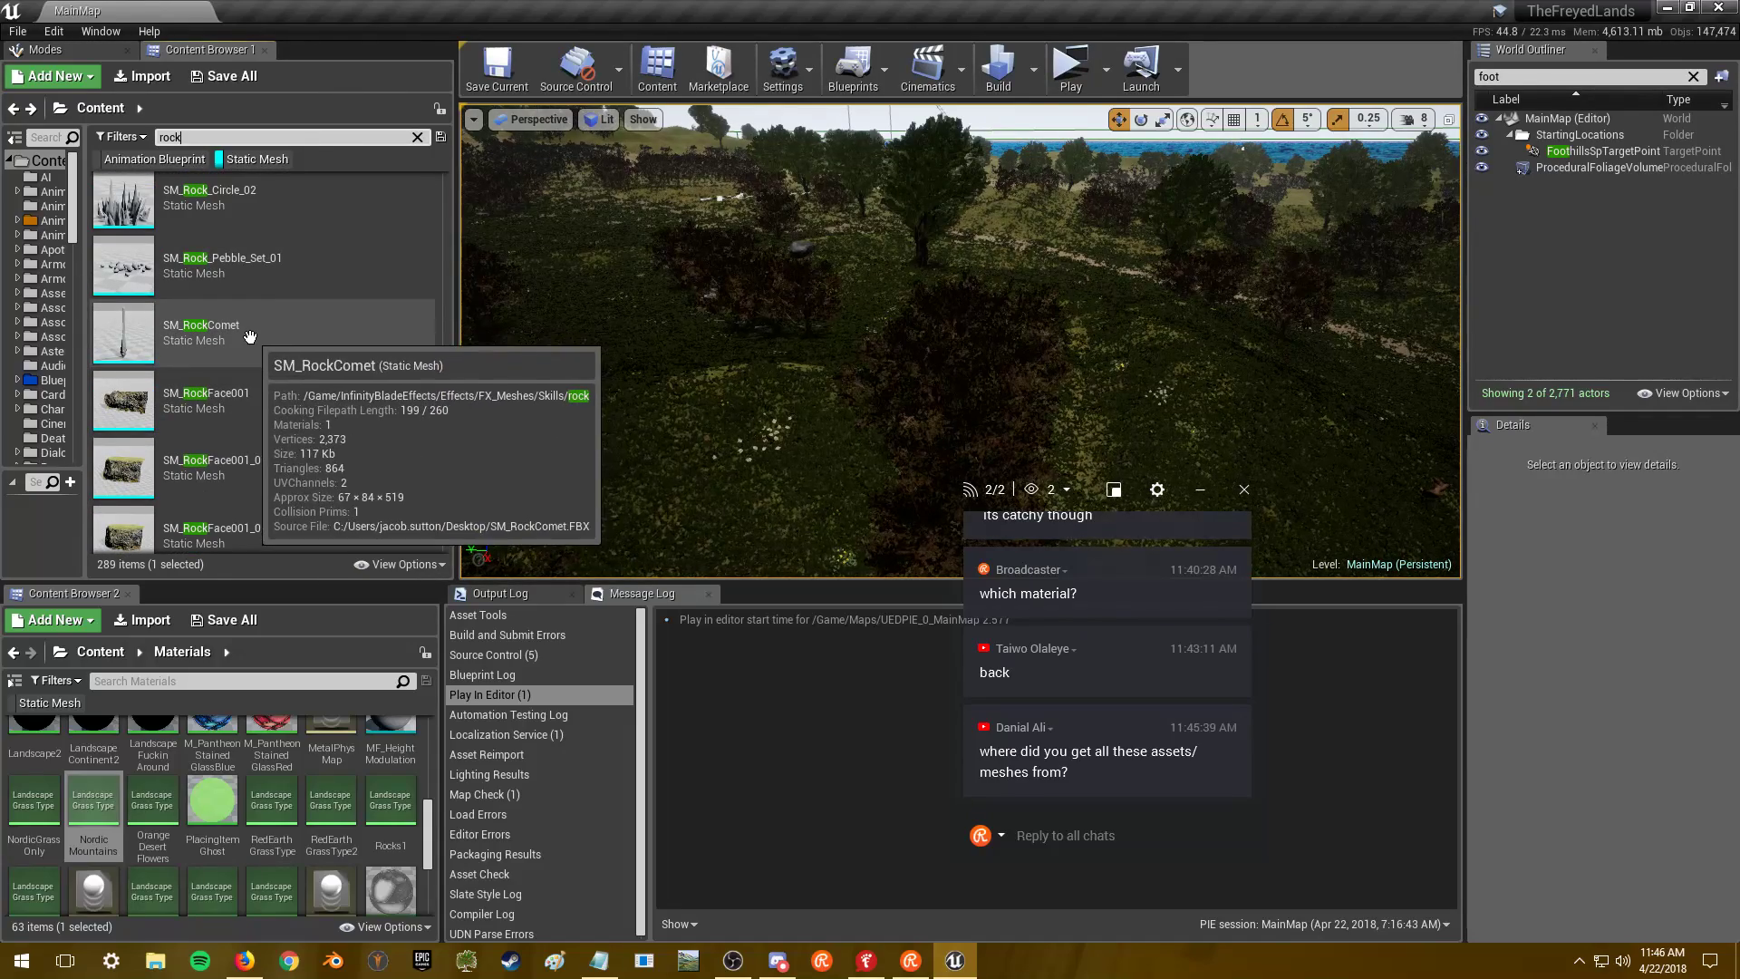
scroll(250, 337, down, 1)
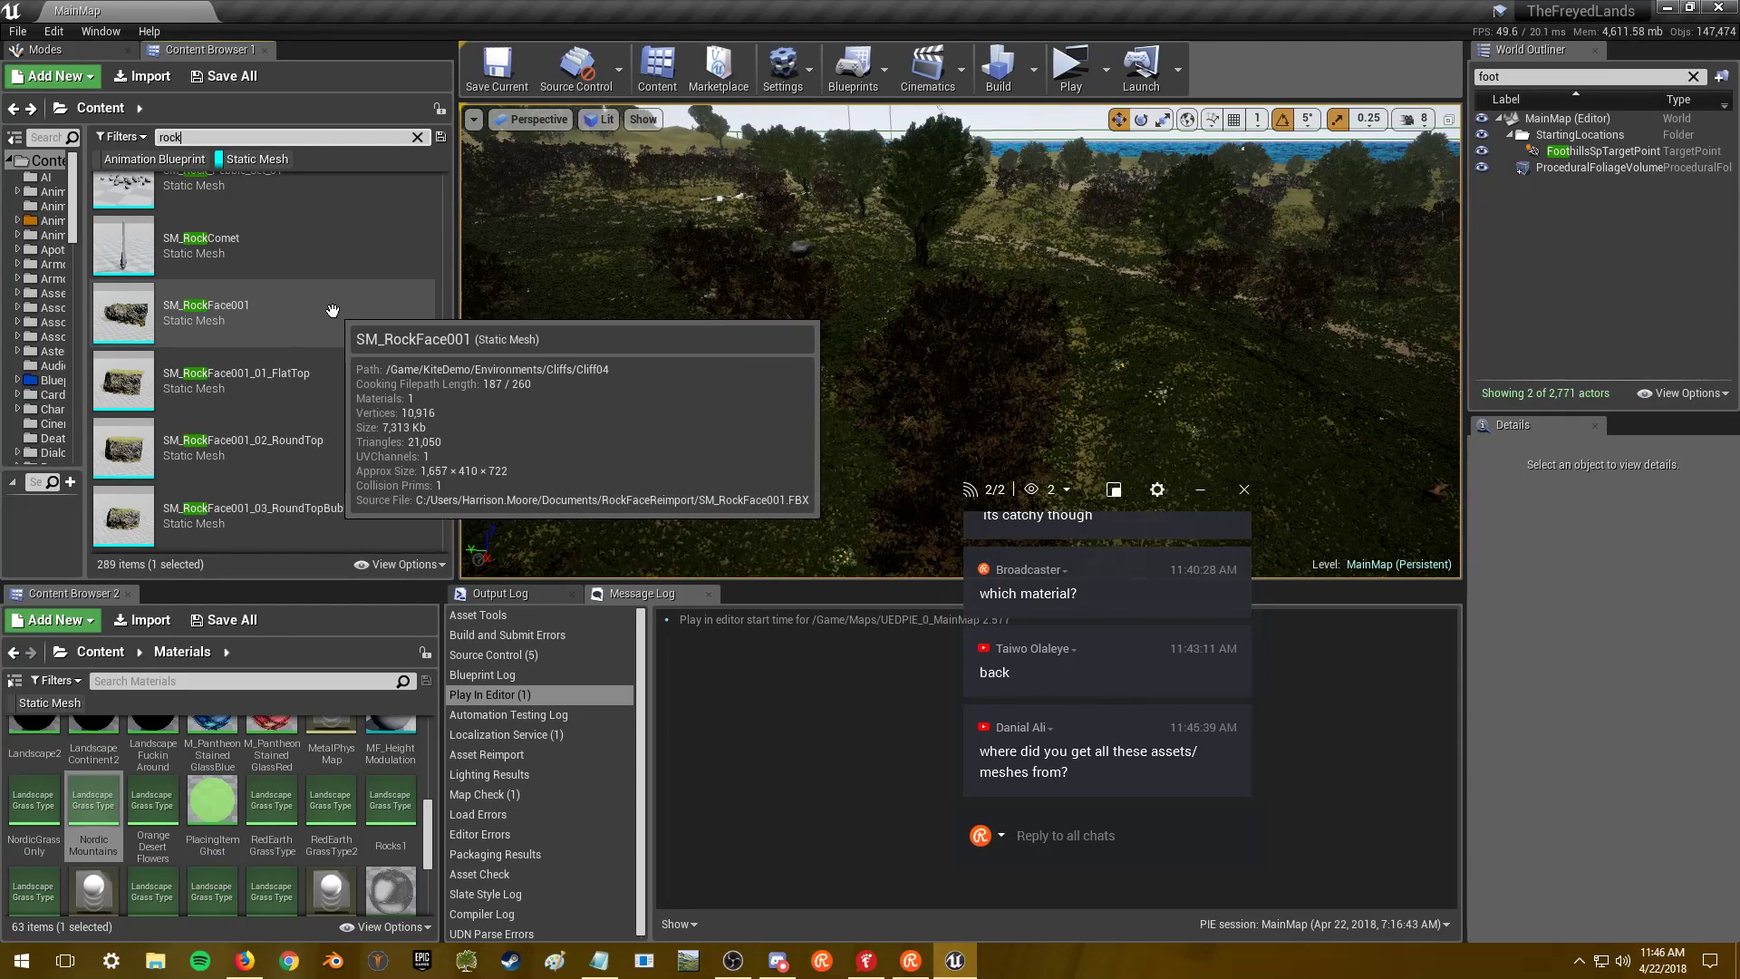
scroll(333, 311, down, 3)
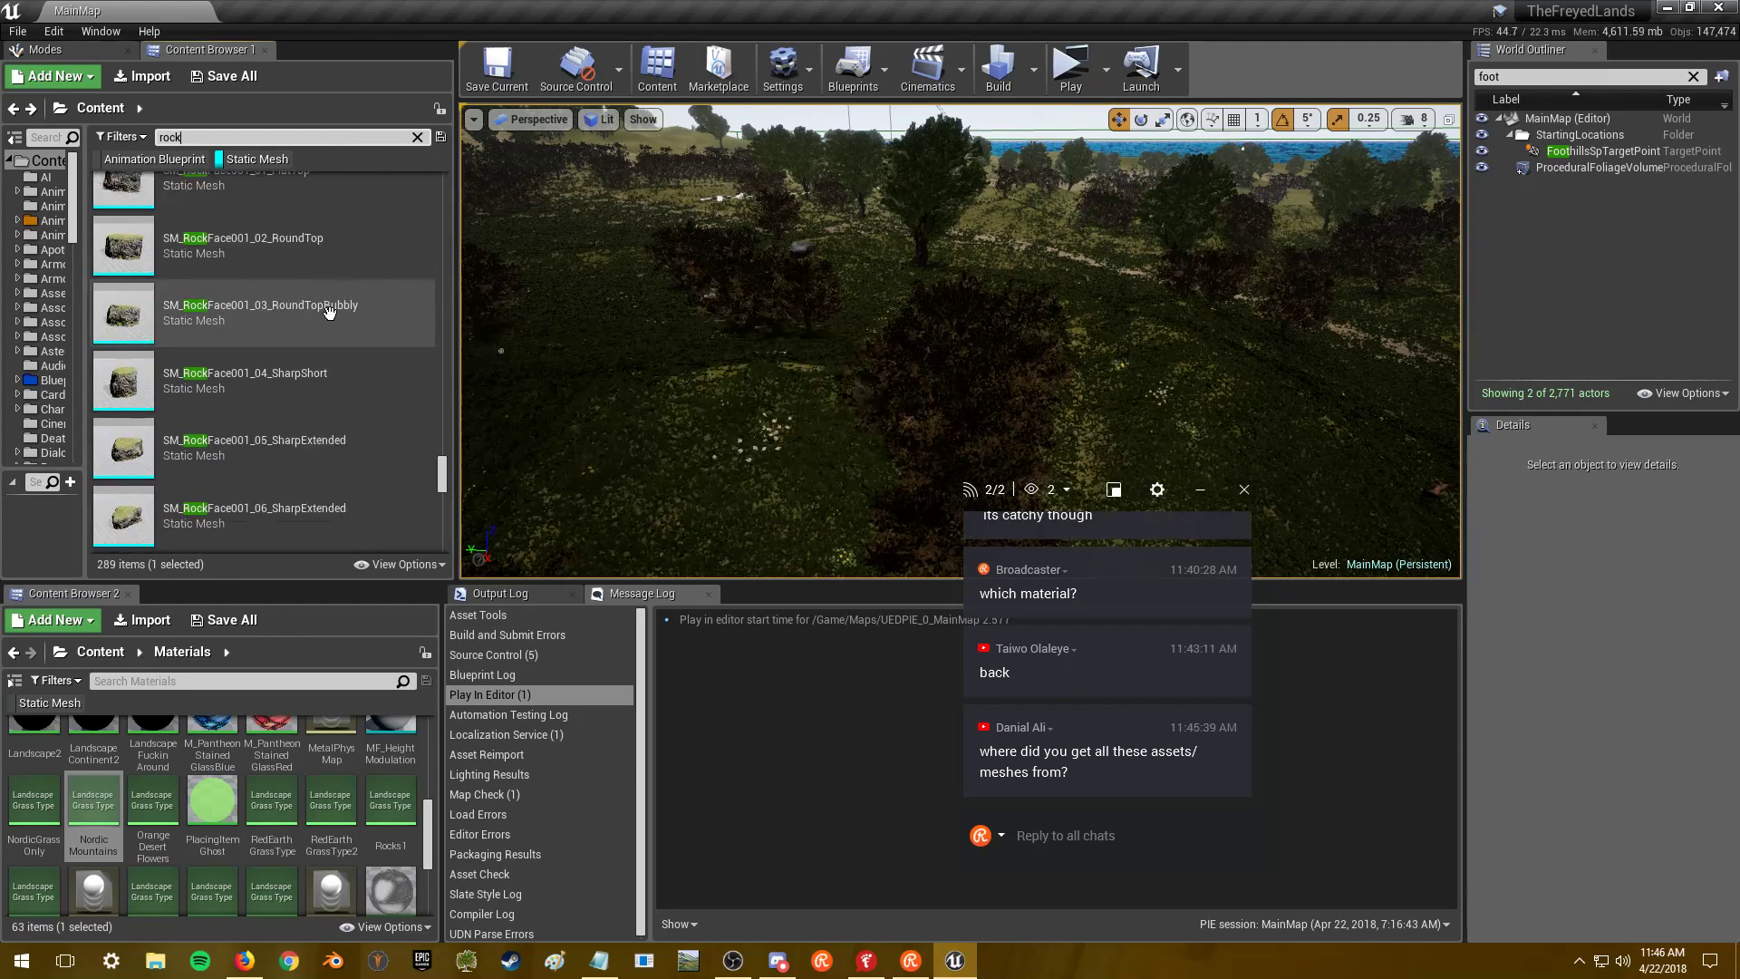
scroll(354, 353, down, 1)
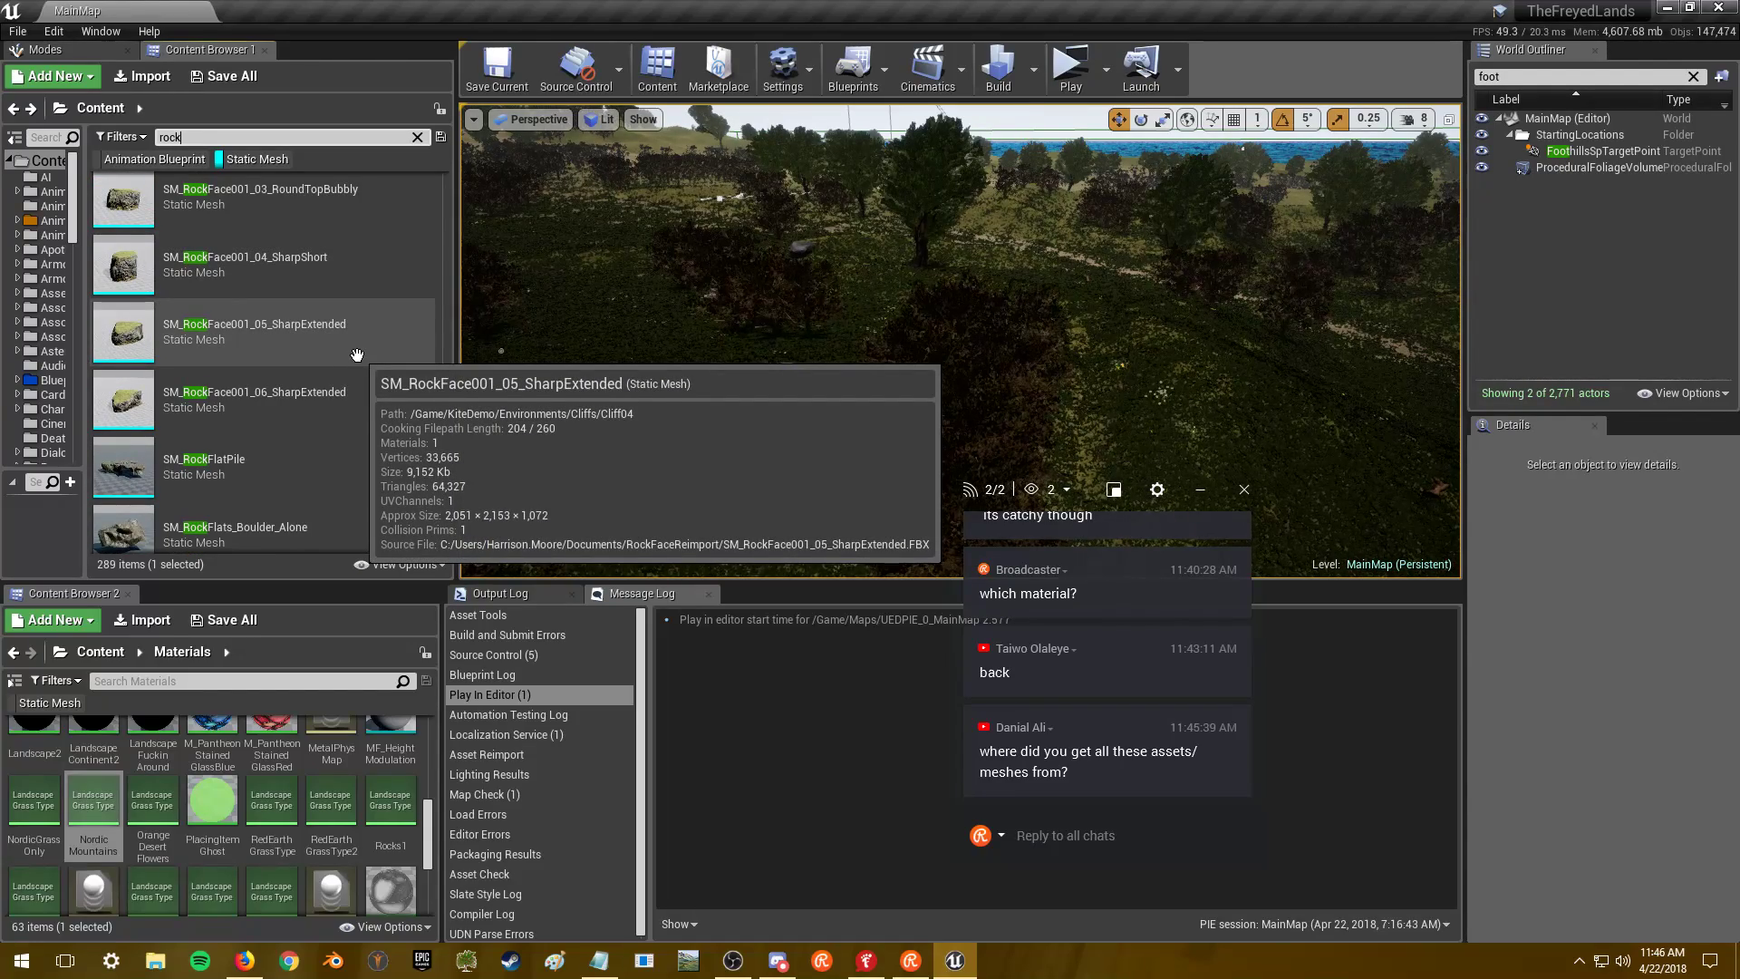
scroll(357, 350, down, 2)
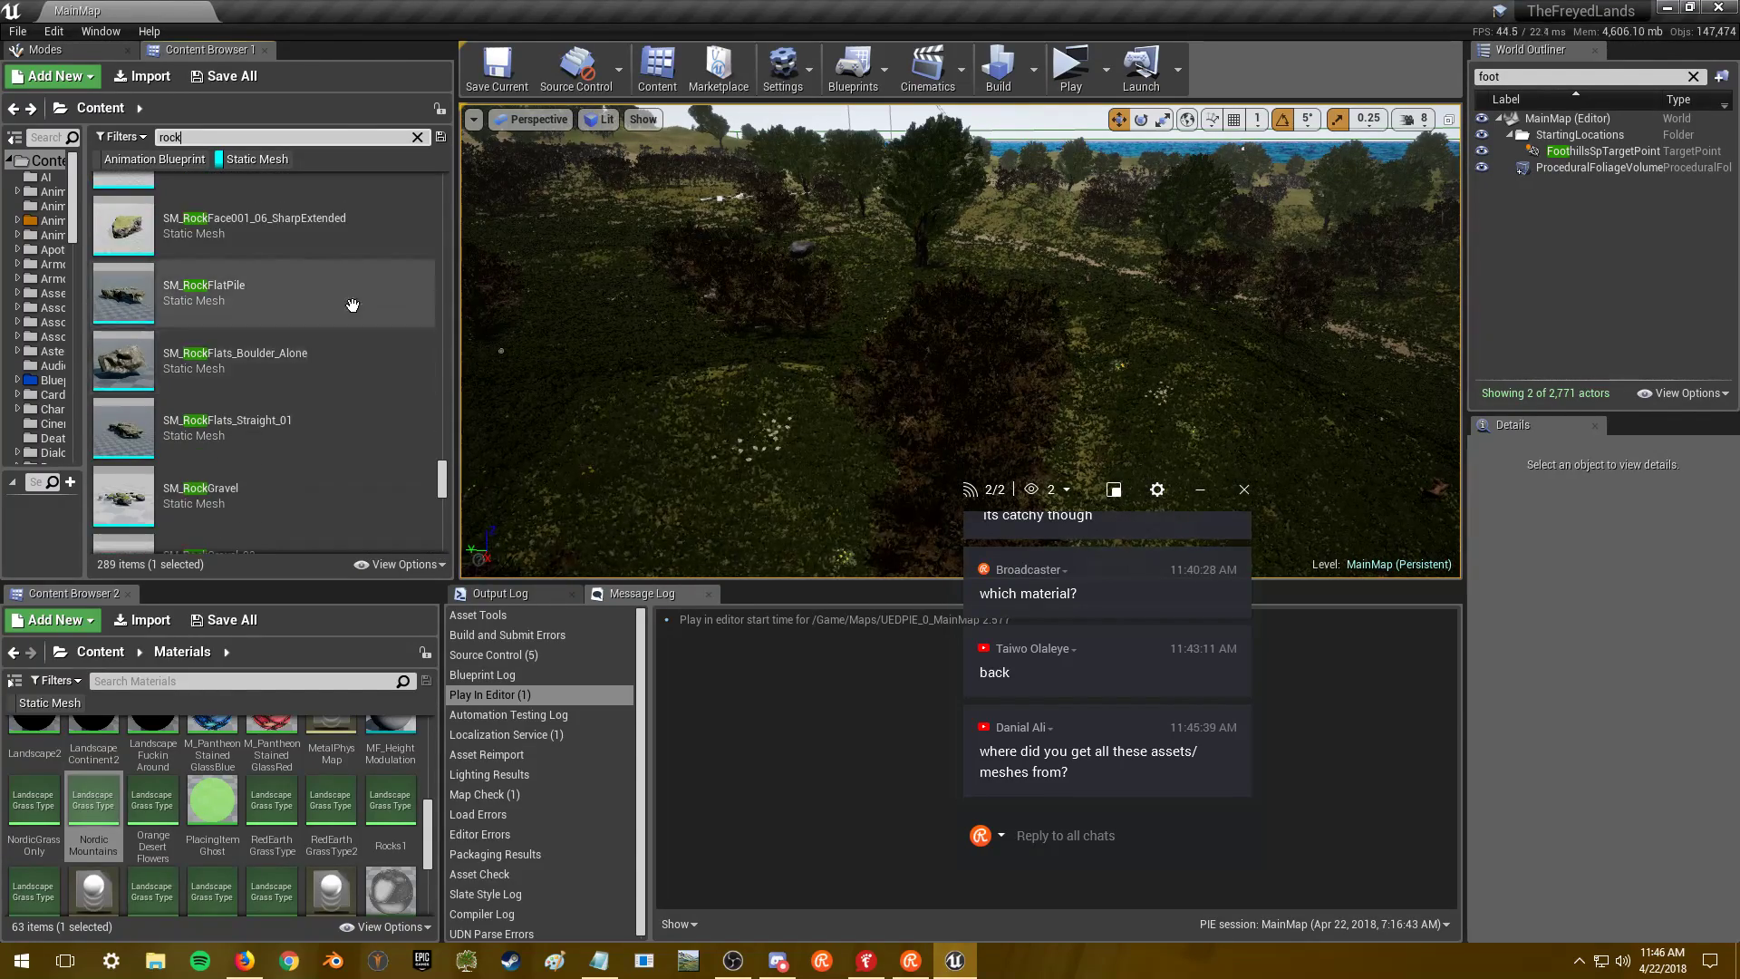
scroll(351, 301, down, 1)
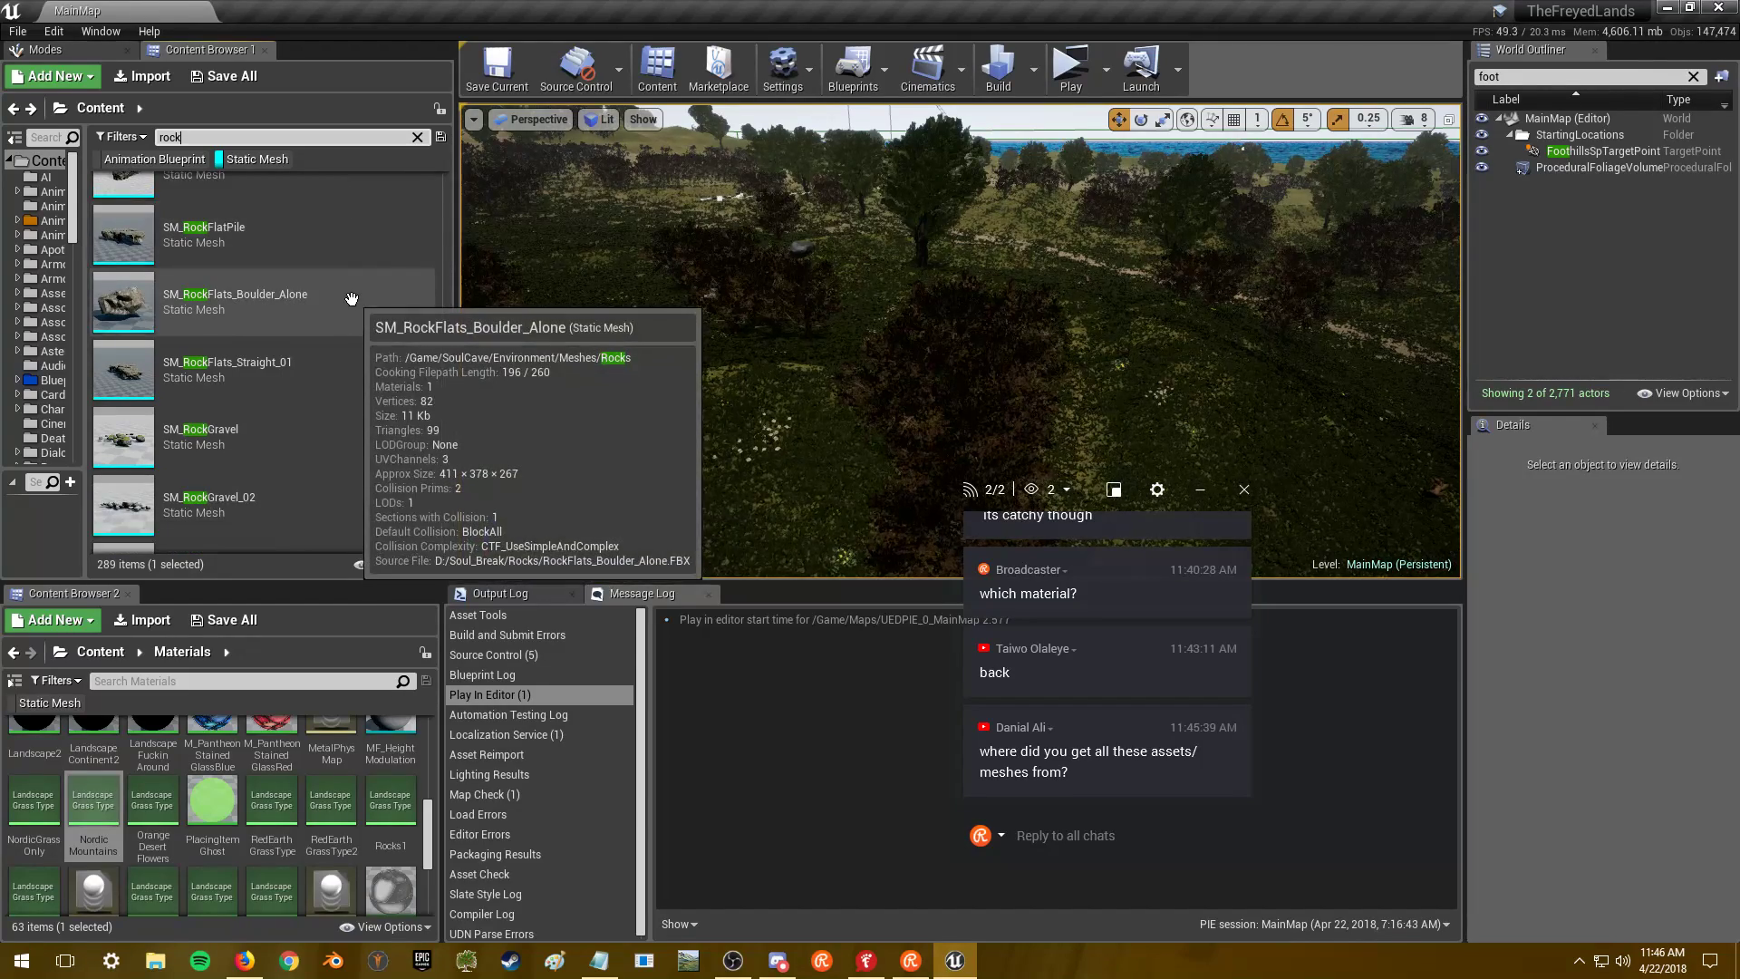
double_click(352, 299)
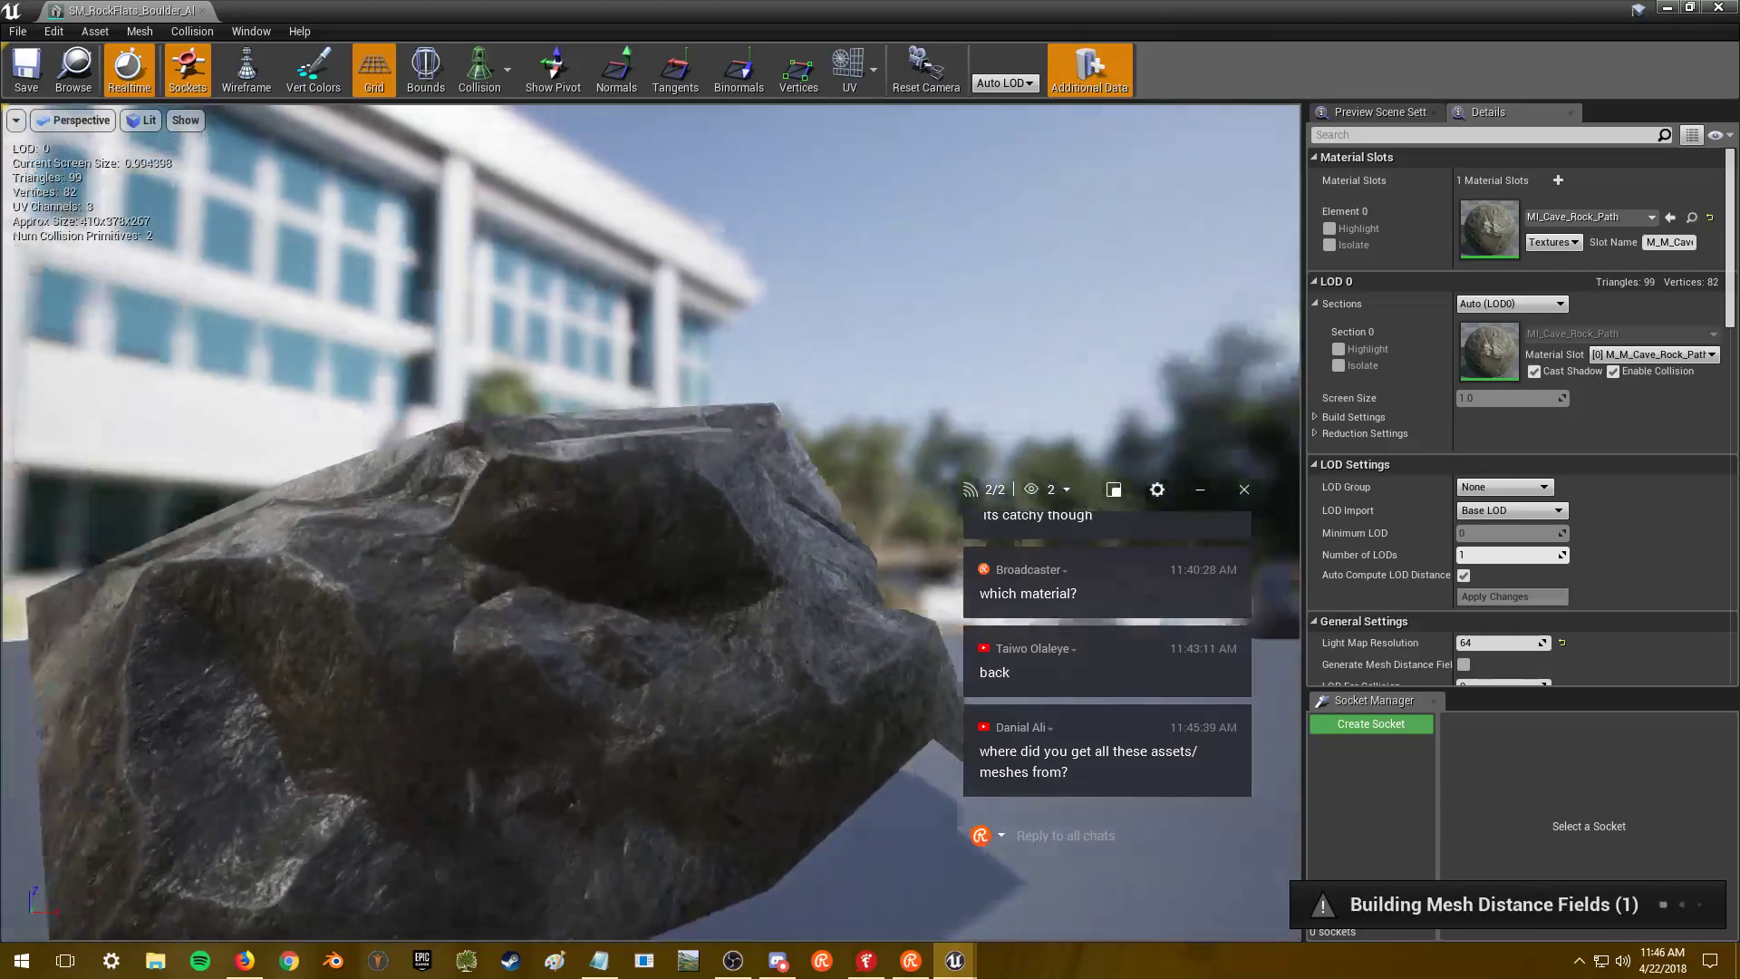
right_drag(352, 299, 534, 306)
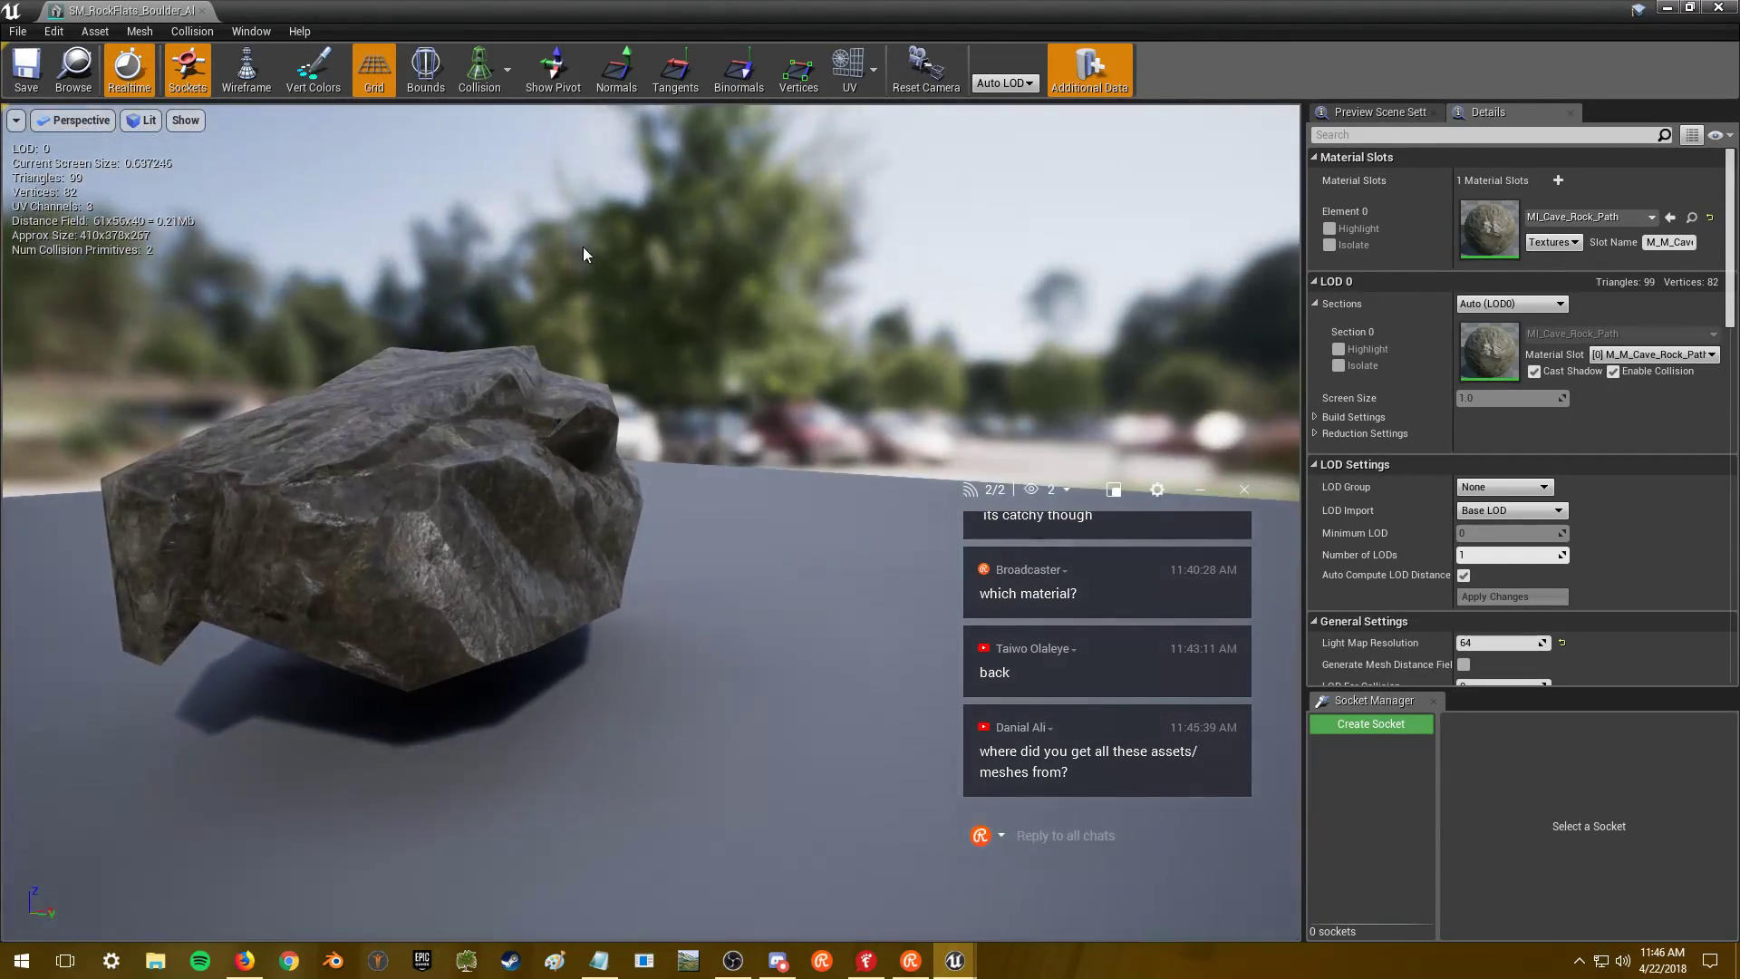
click(1718, 8)
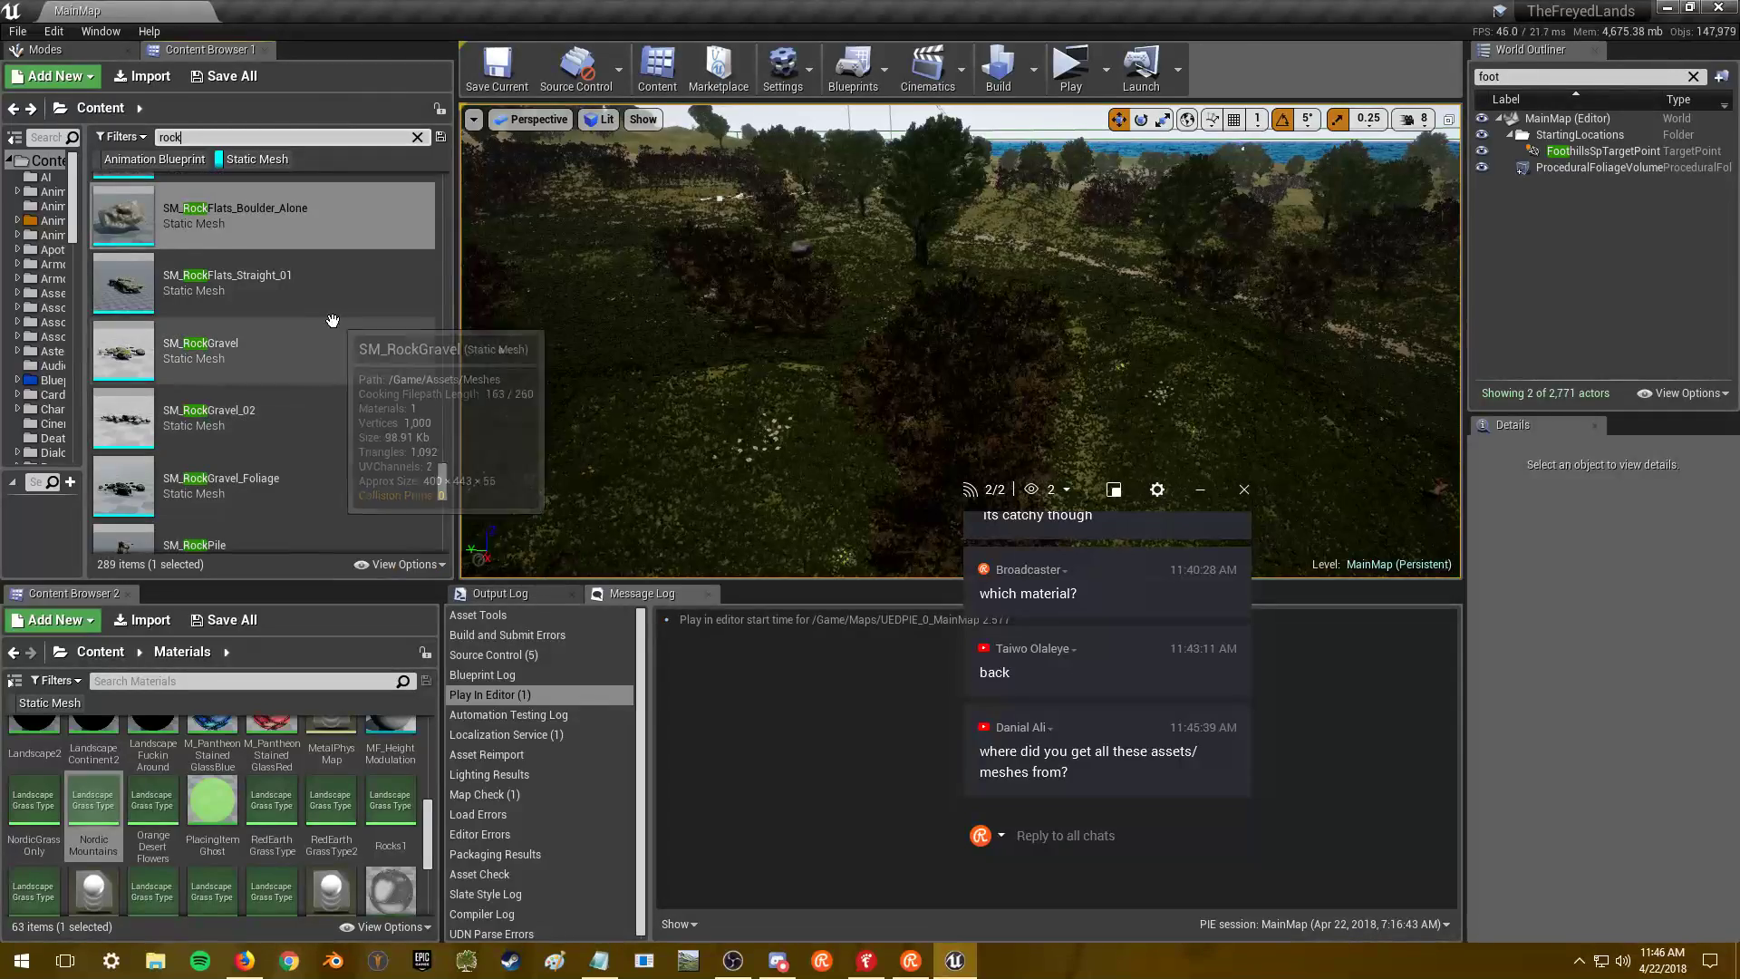
- Open SM_RockTrail and orbit in close on its 550-triangle rock model
scroll(337, 349, down, 3)
scroll(352, 300, down, 2)
scroll(353, 283, down, 5)
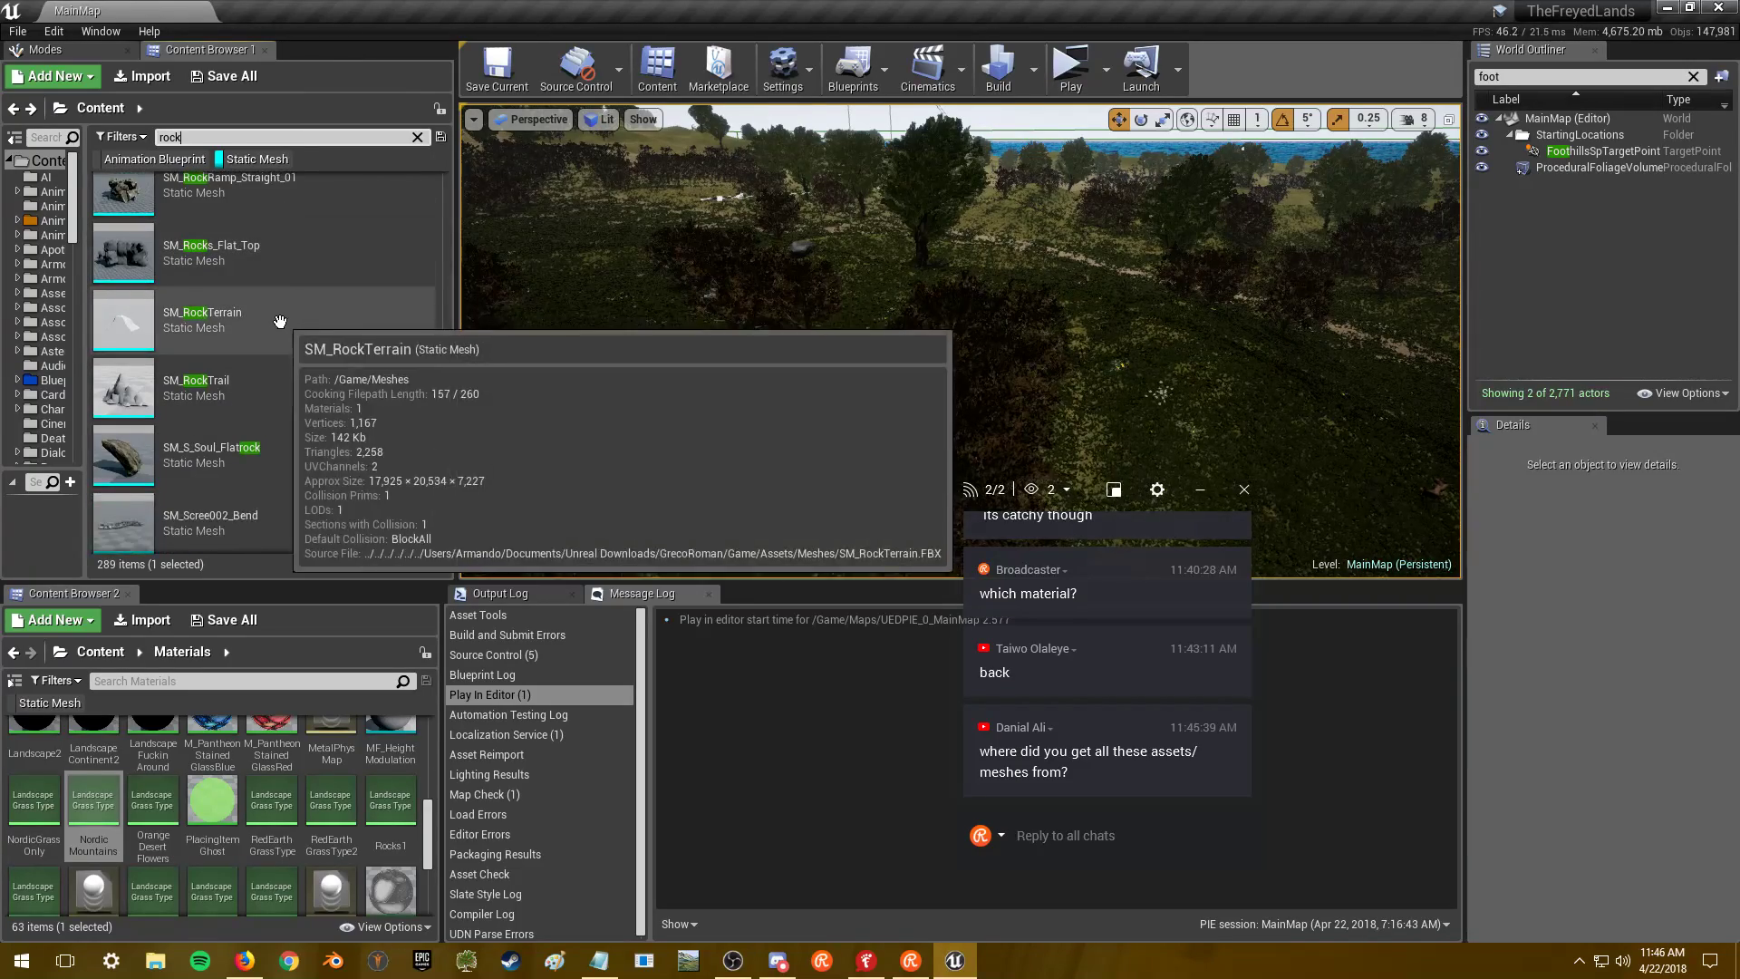
scroll(290, 299, down, 2)
scroll(290, 272, down, 1)
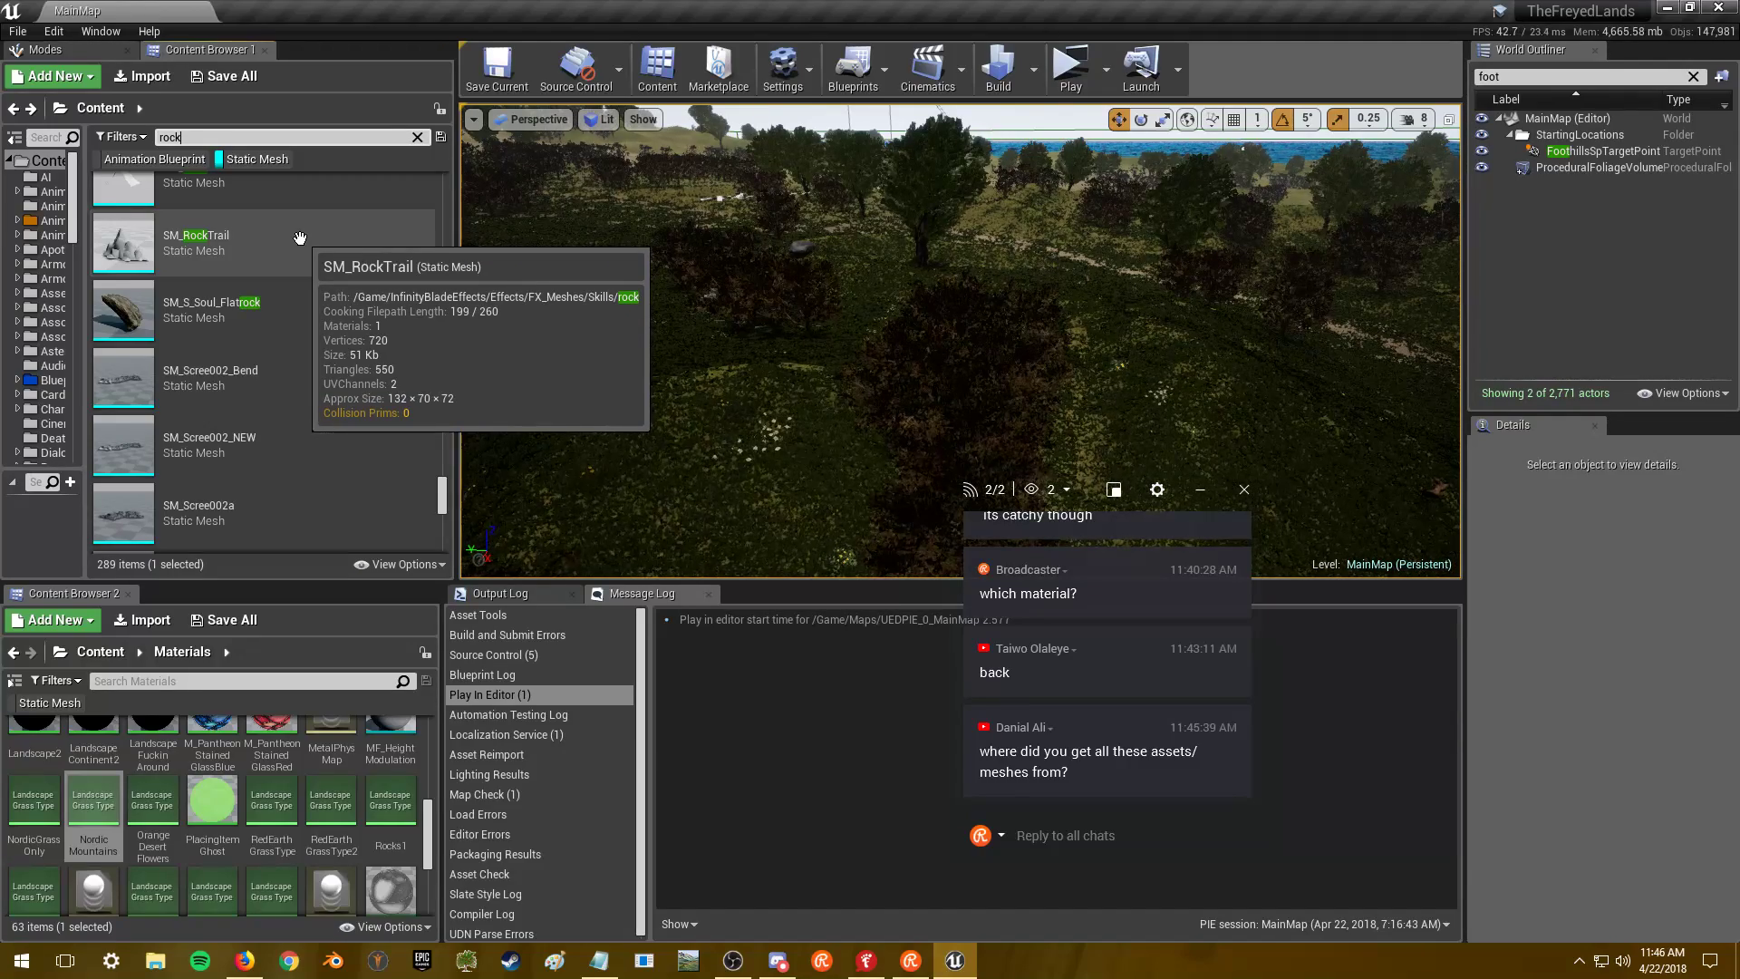
double_click(299, 237)
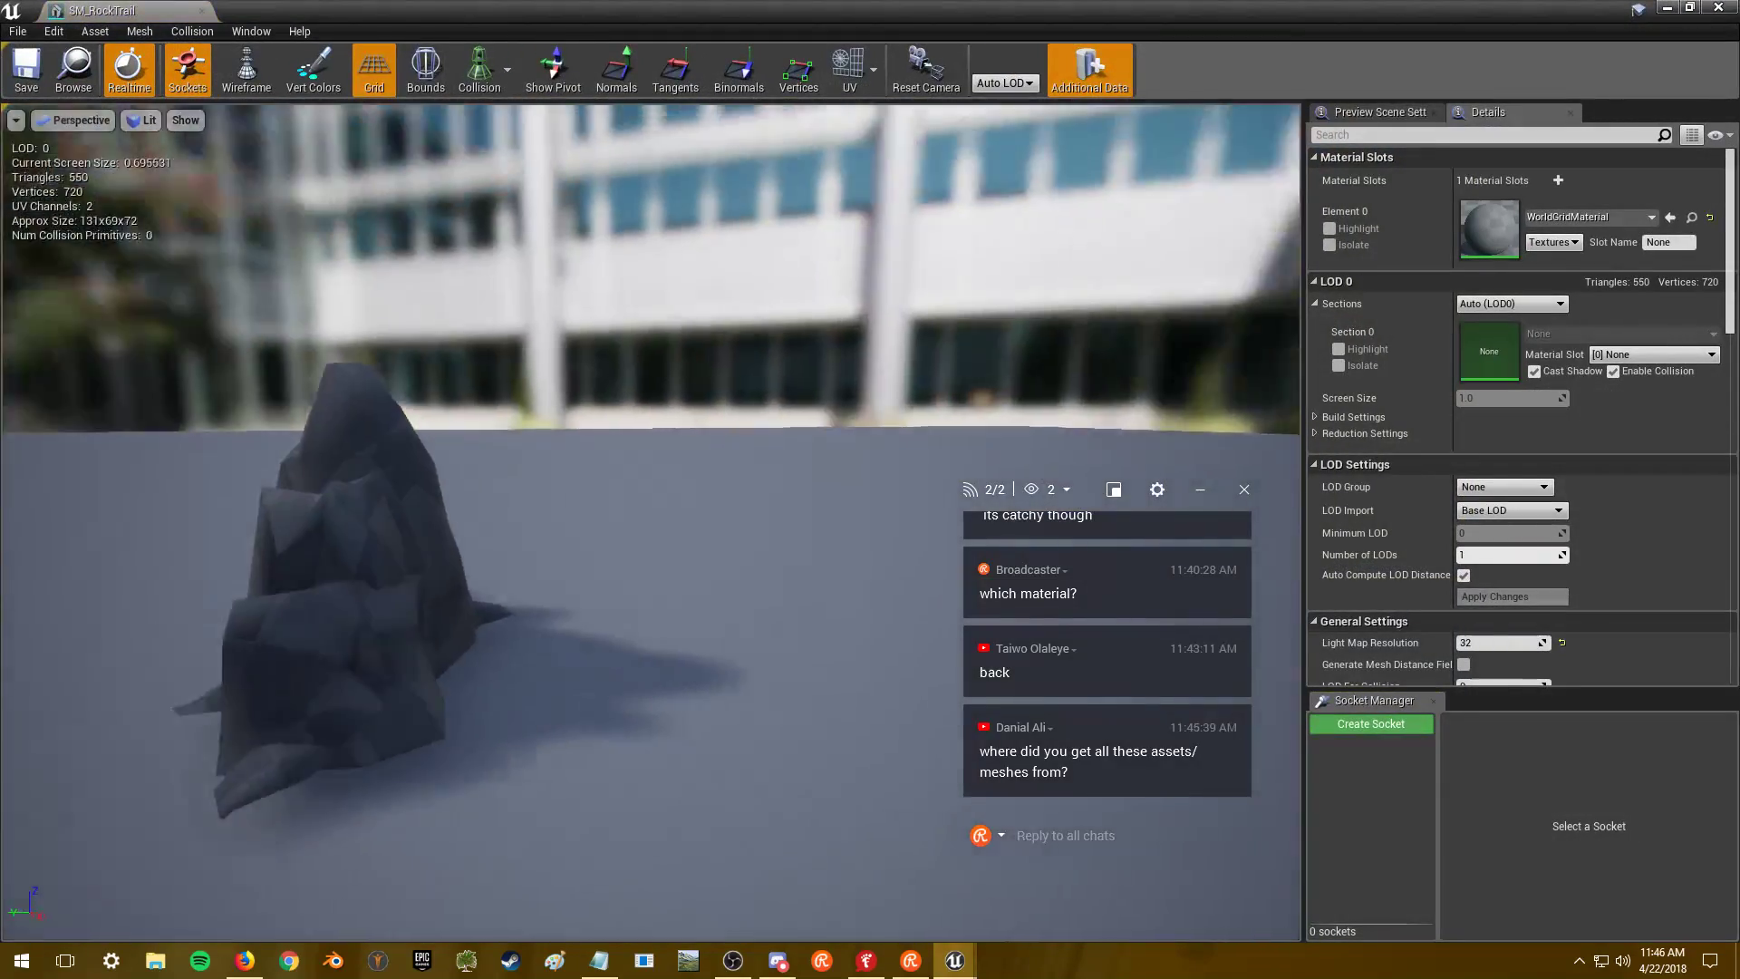
right_drag(580, 507, 943, 490)
drag(942, 489, 761, 494)
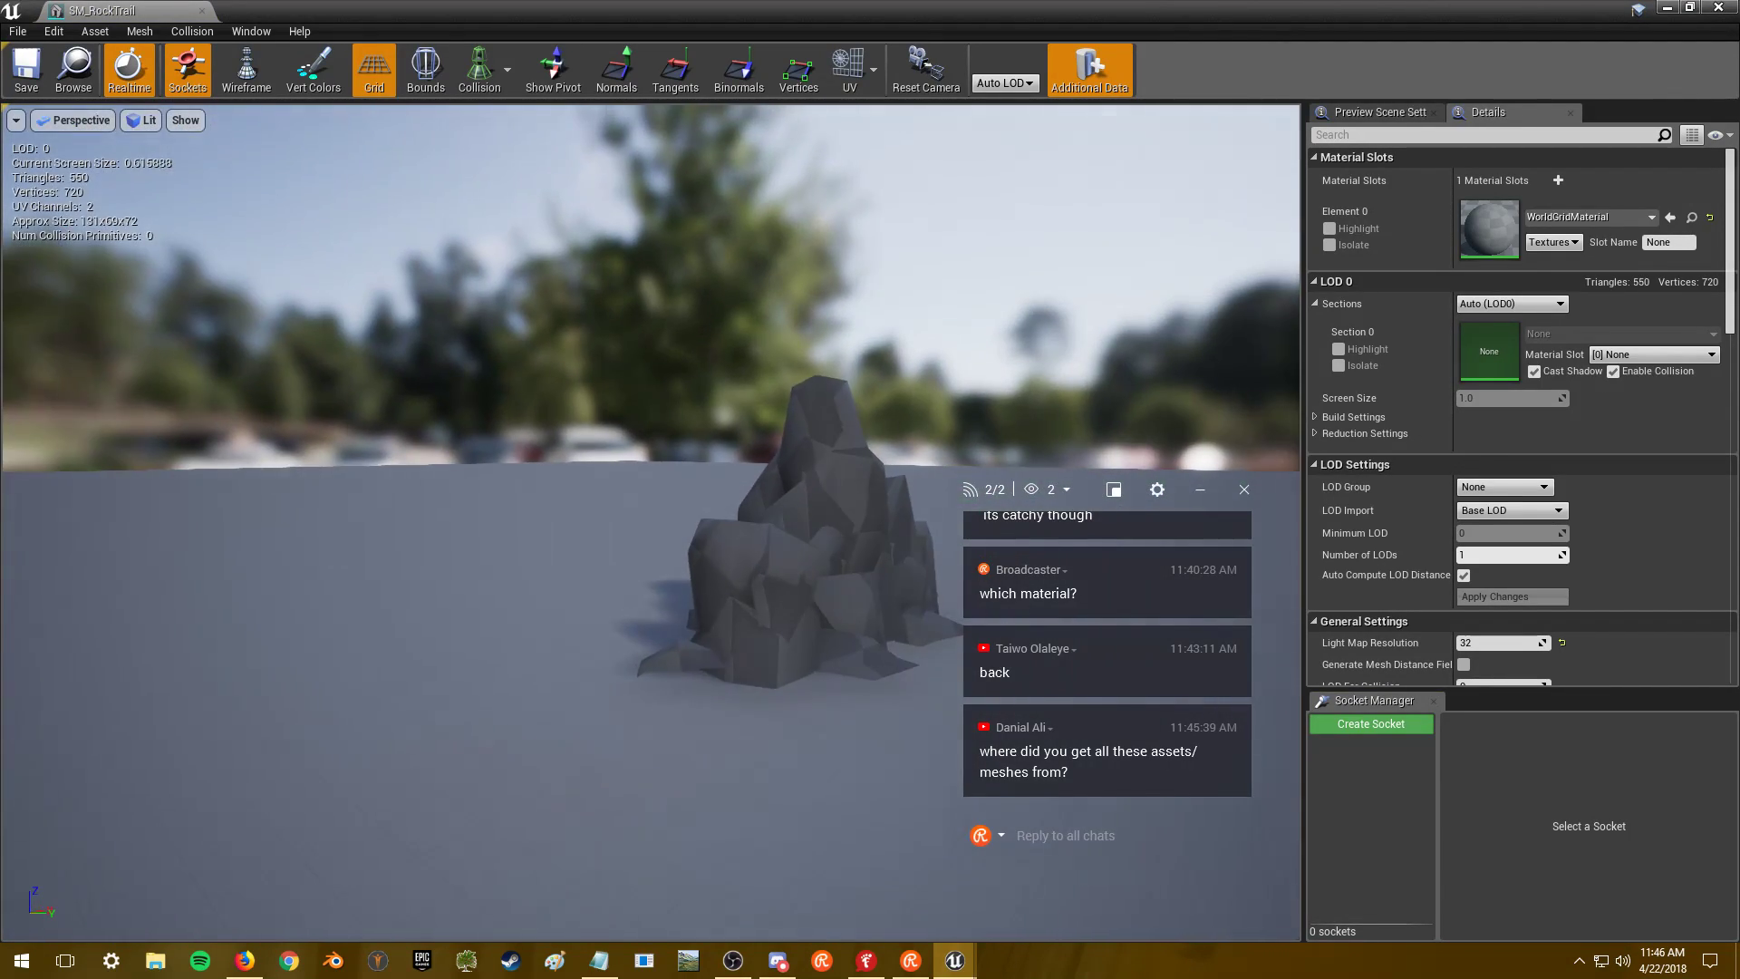
mouse_move(736, 416)
right_down()
mouse_move(716, 435)
mouse_move(736, 418)
right_up()
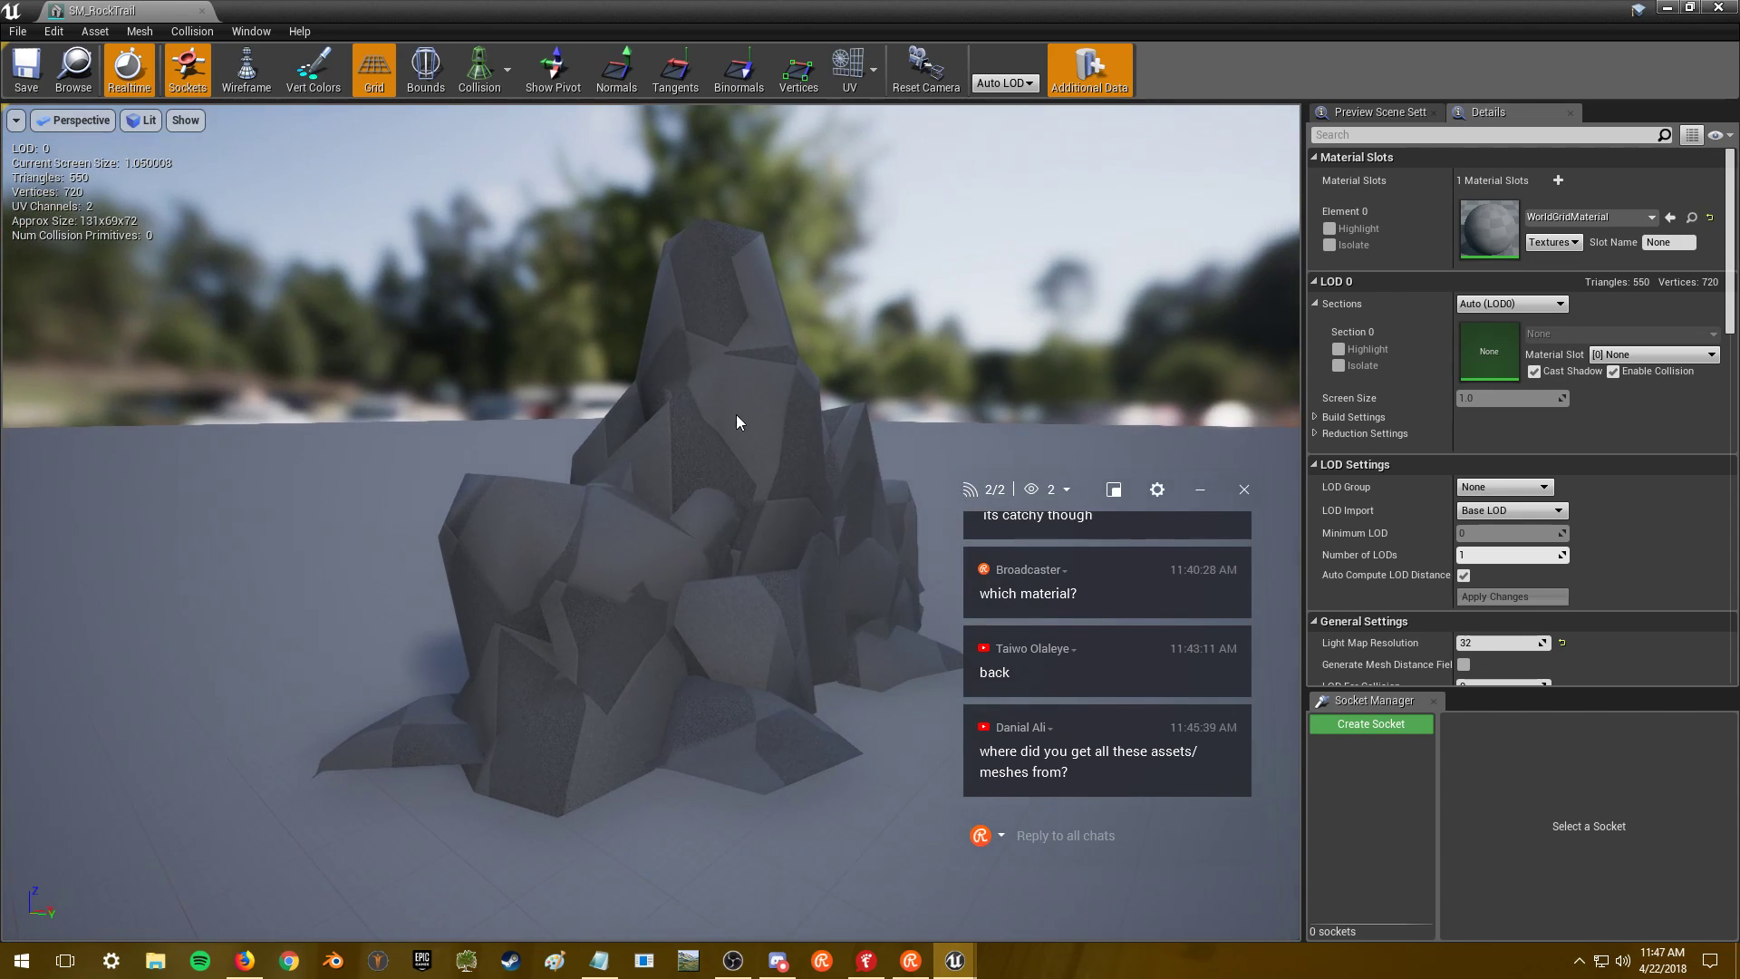
- Search Element 0's materials for 'rock trail', find none, and close the SM_RockTrail editor
key(alt+Tab)
key(alt+Tab)
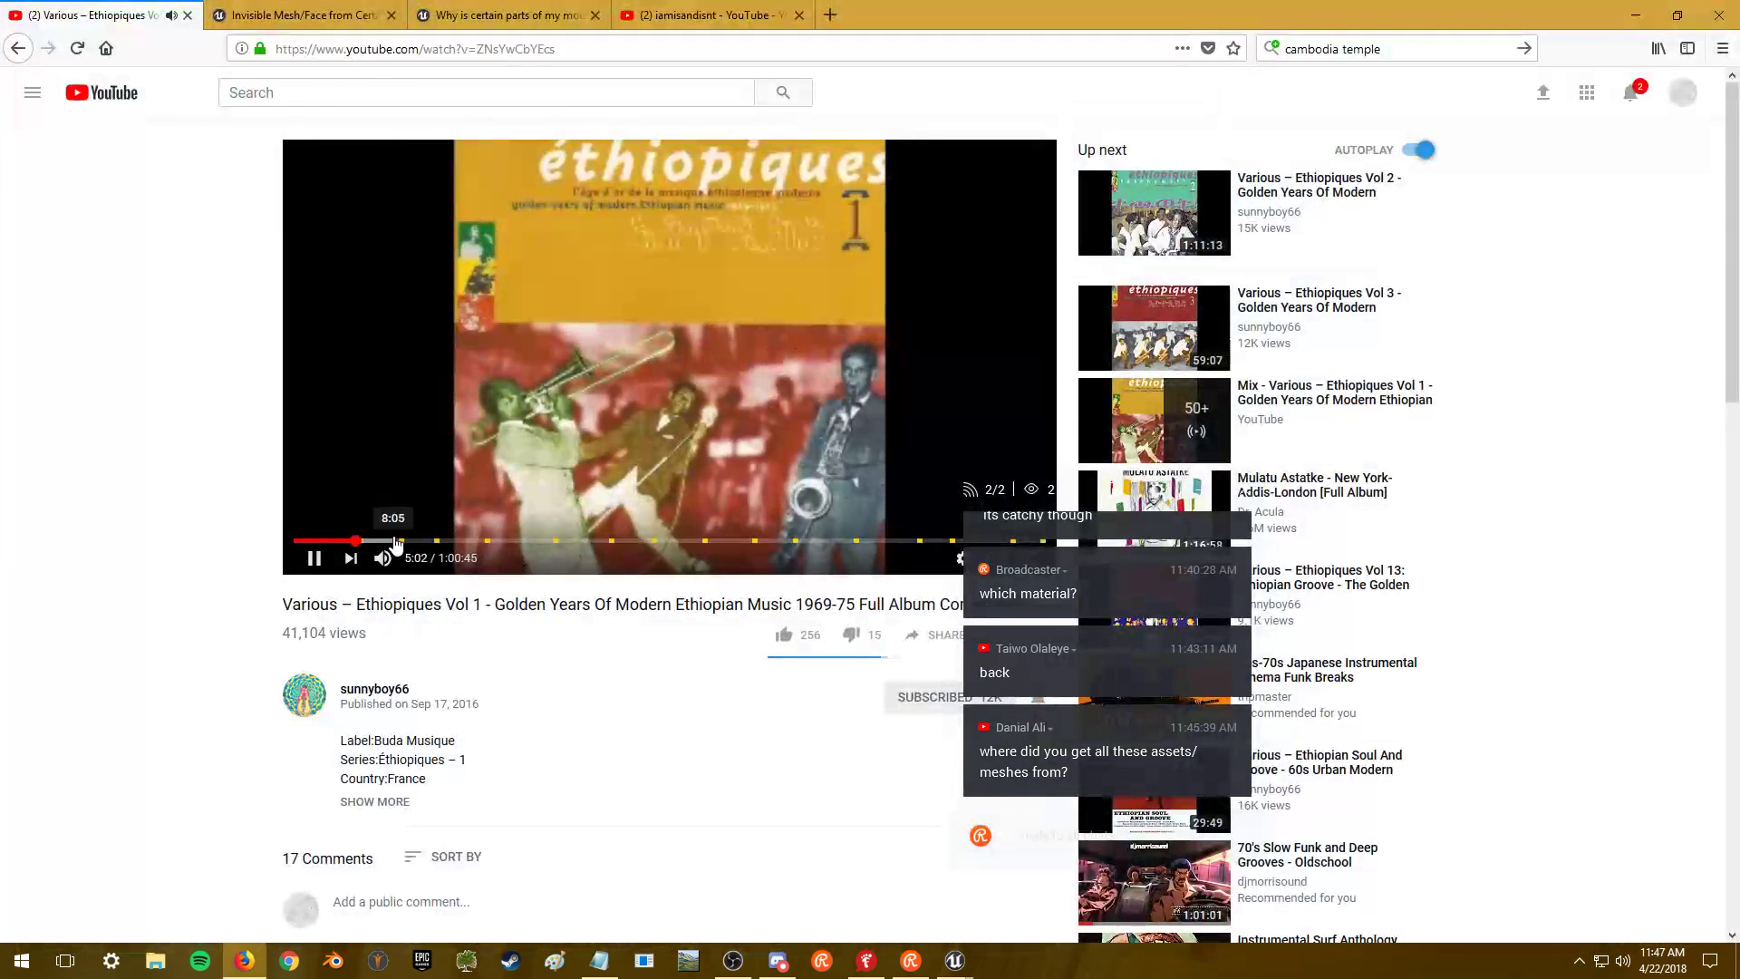
click(1631, 9)
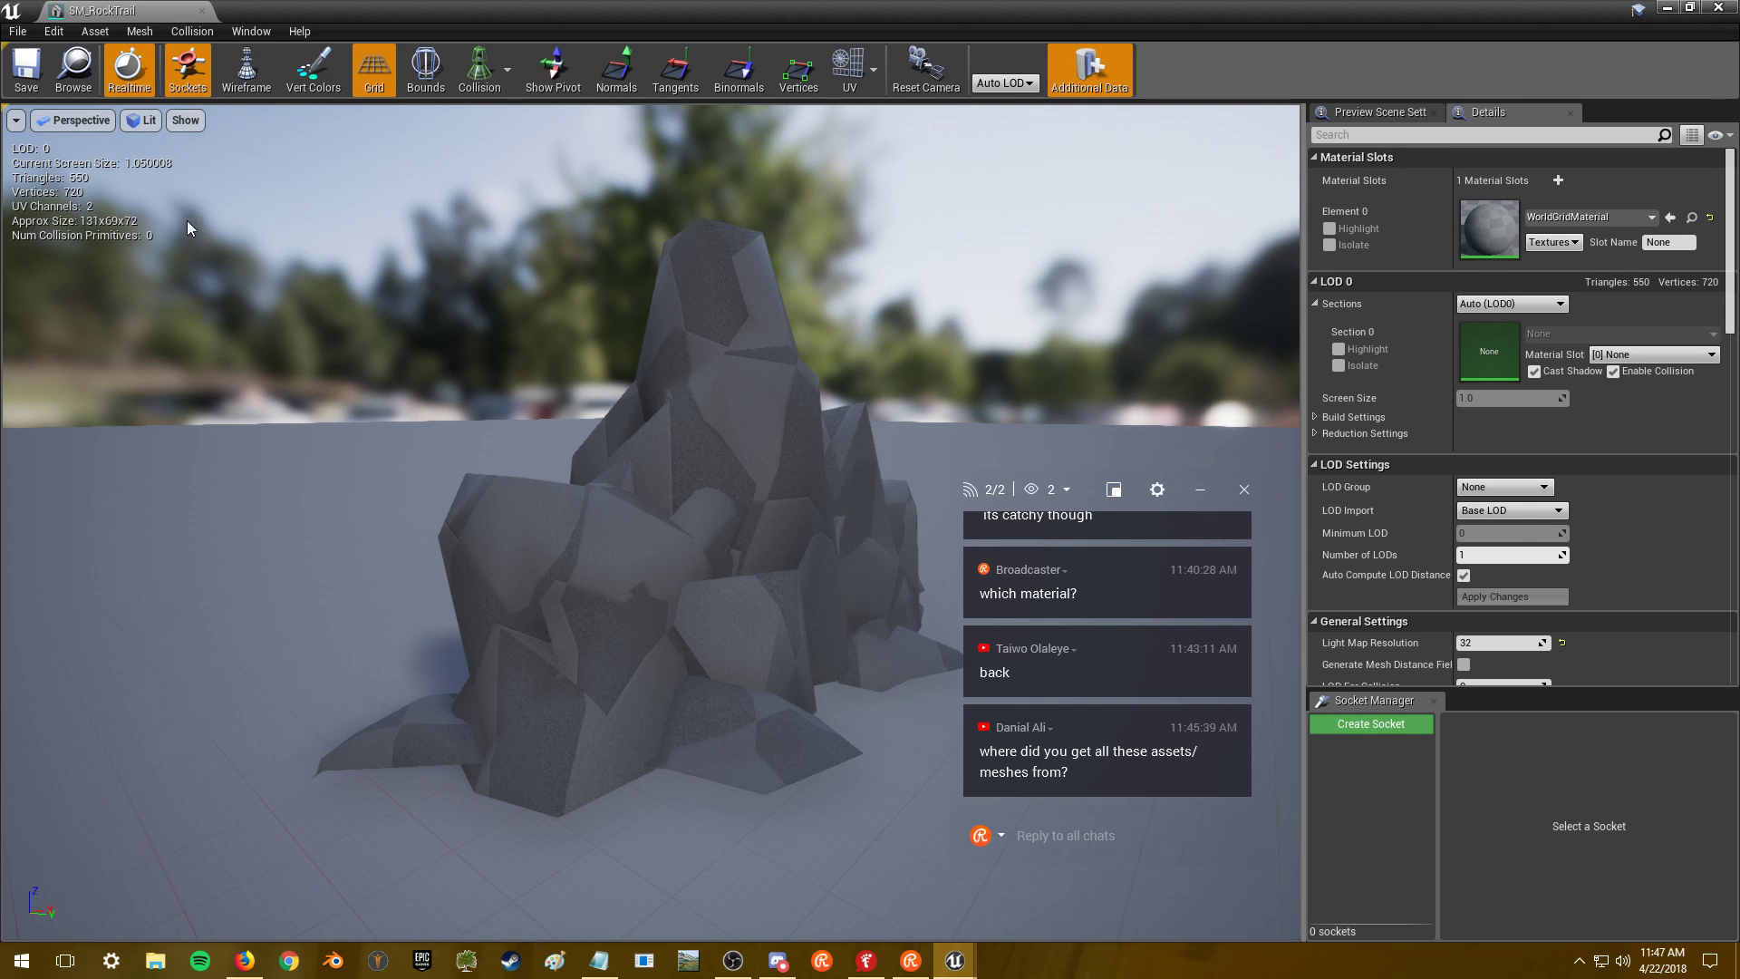
drag(445, 330, 1262, 195)
click(1558, 218)
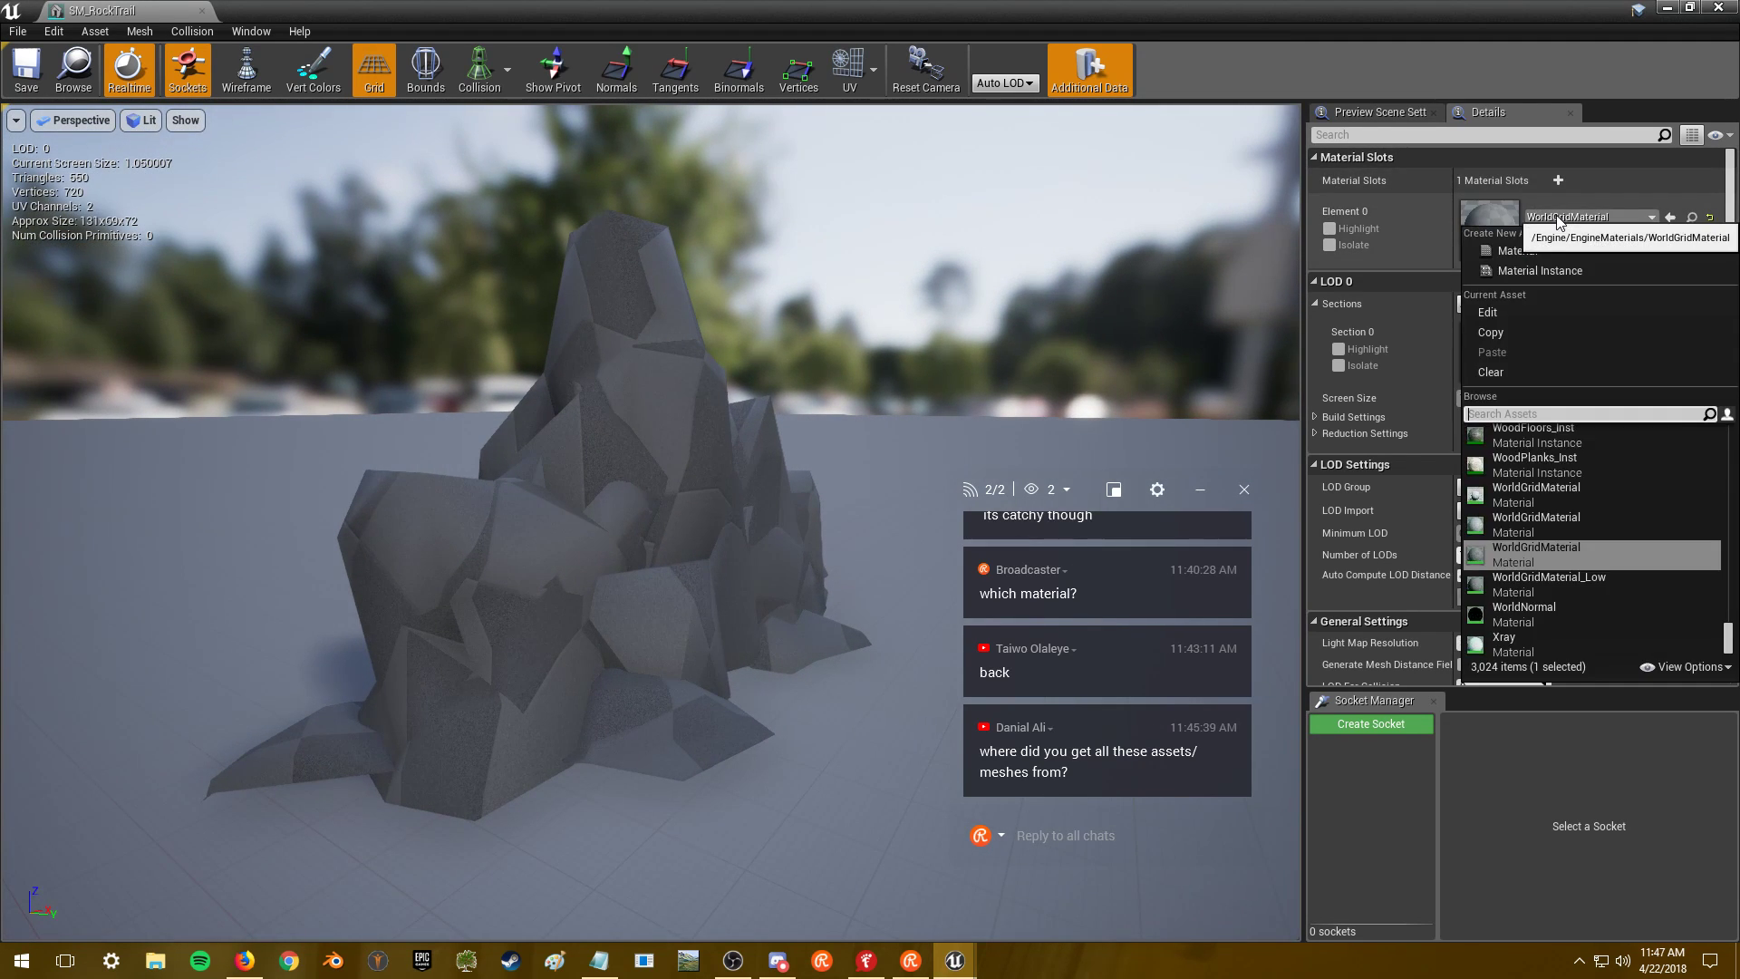
text(rock trail)
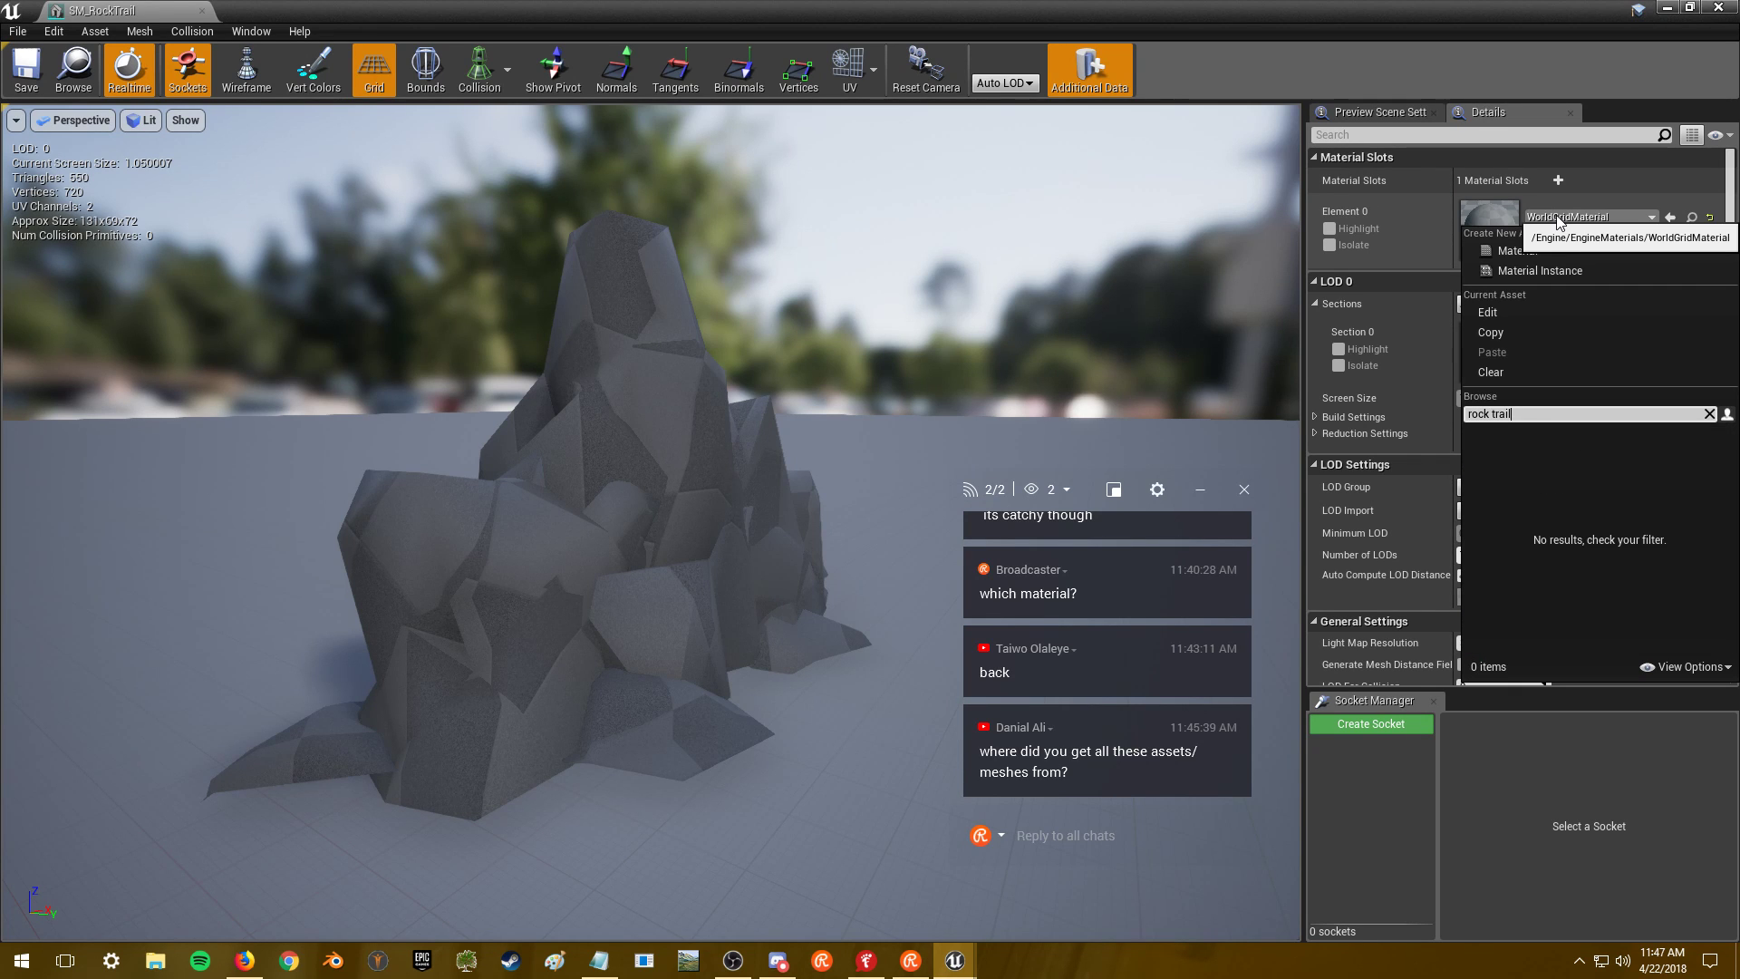
click(997, 265)
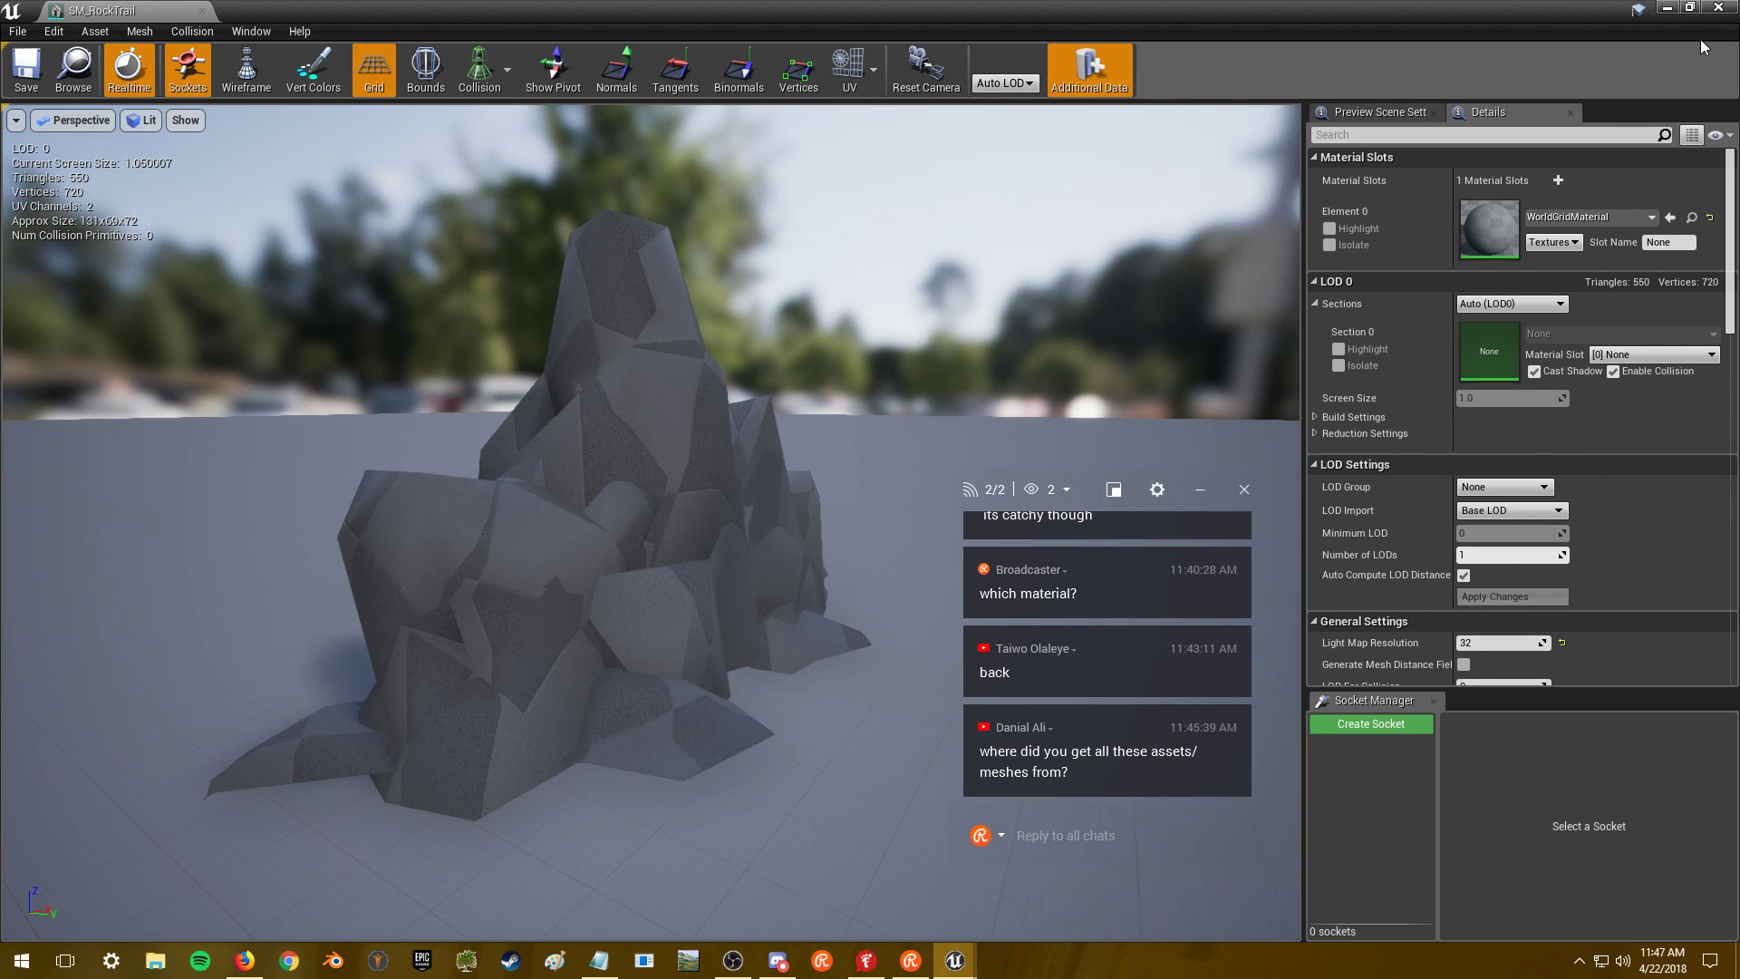
click(1718, 7)
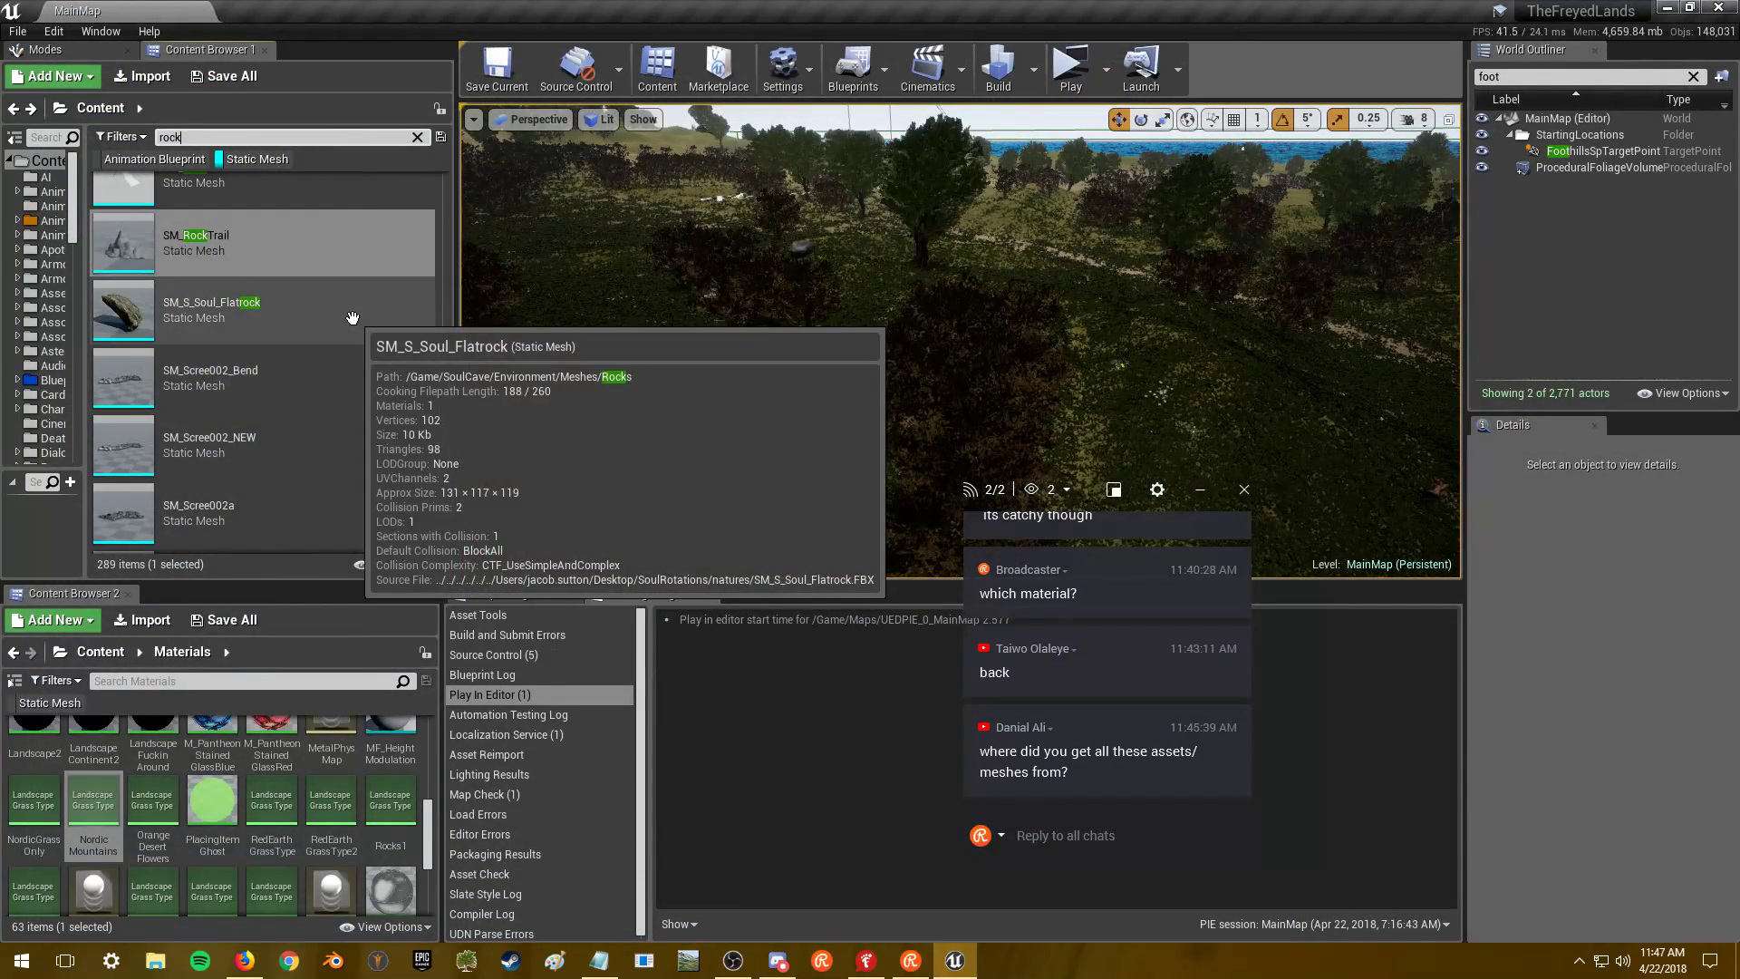
key(alt+Tab)
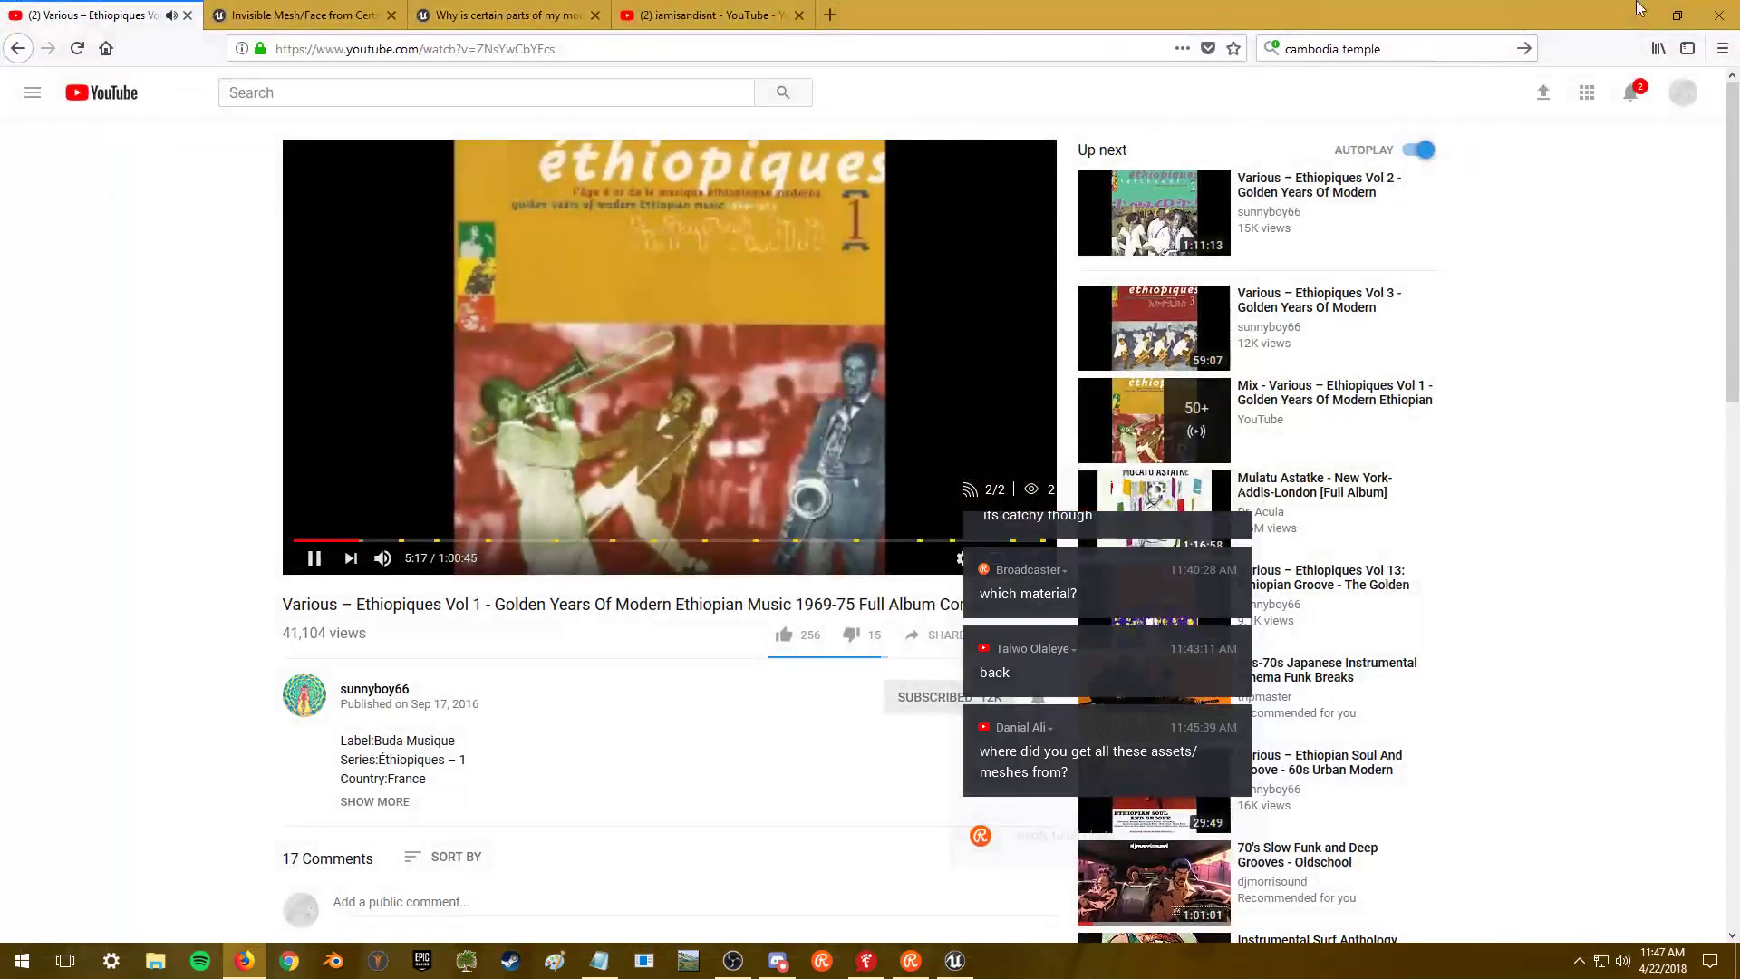
- Open SM_S_Soul_Flatrock, orbit to its other side, then open its M_Cave_FlatRock material
click(1637, 14)
mouse_move(312, 305)
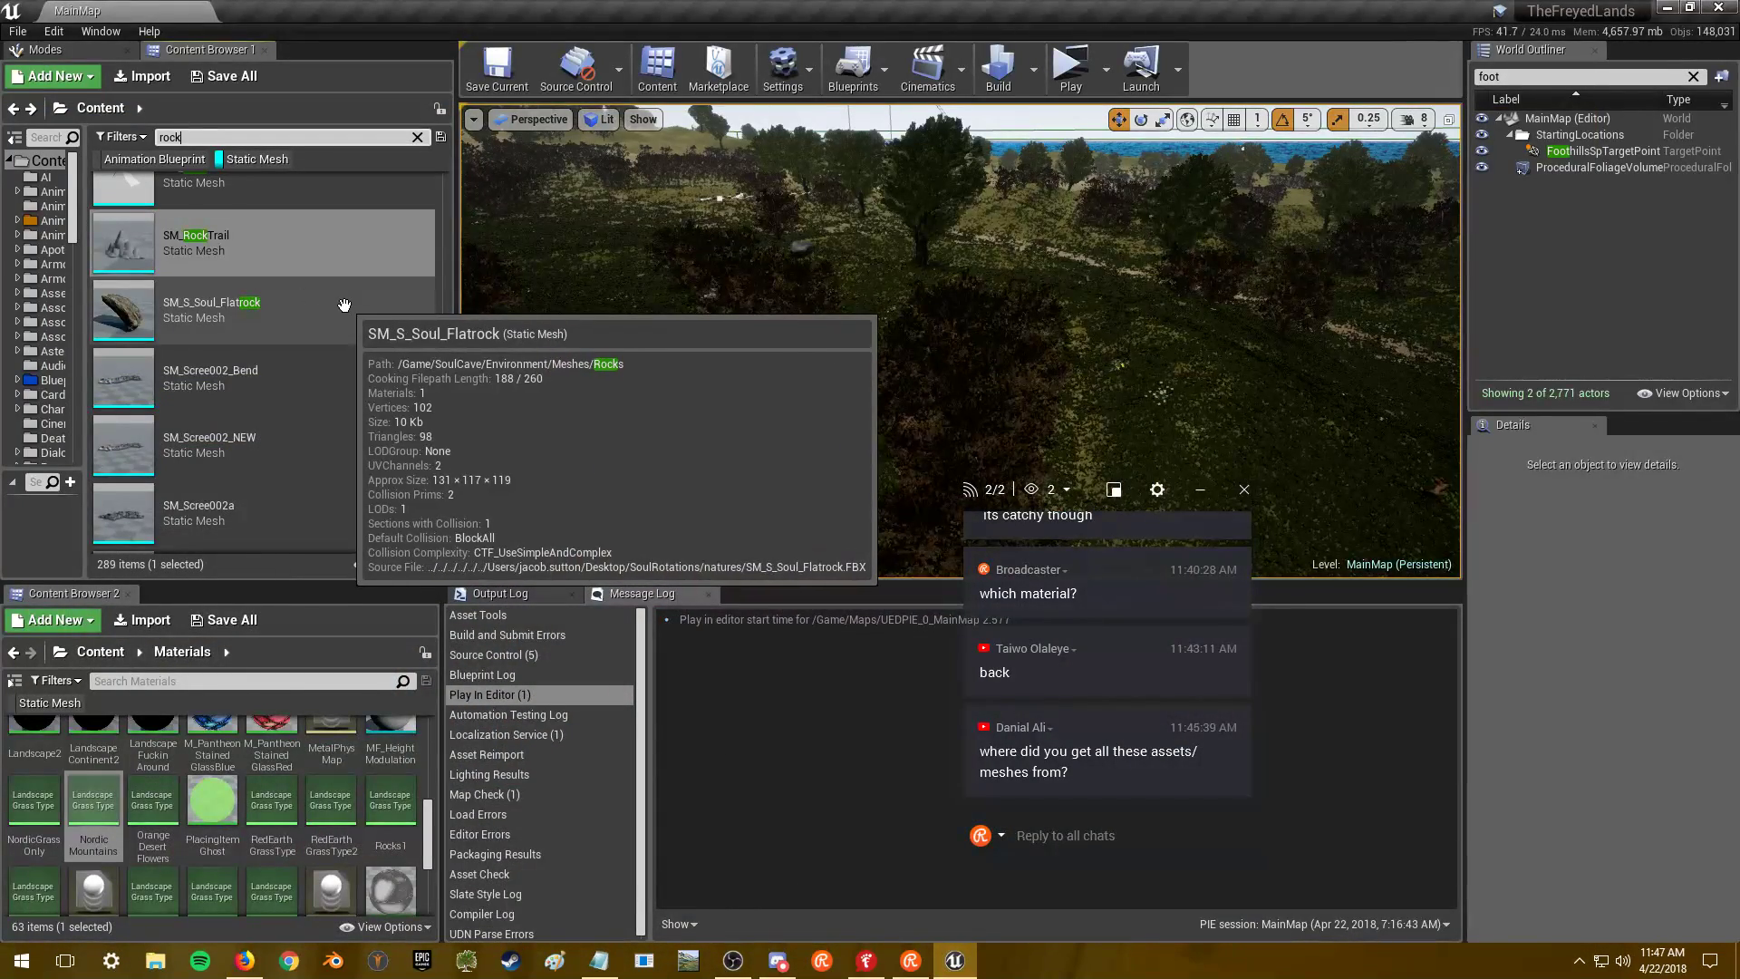
click(344, 306)
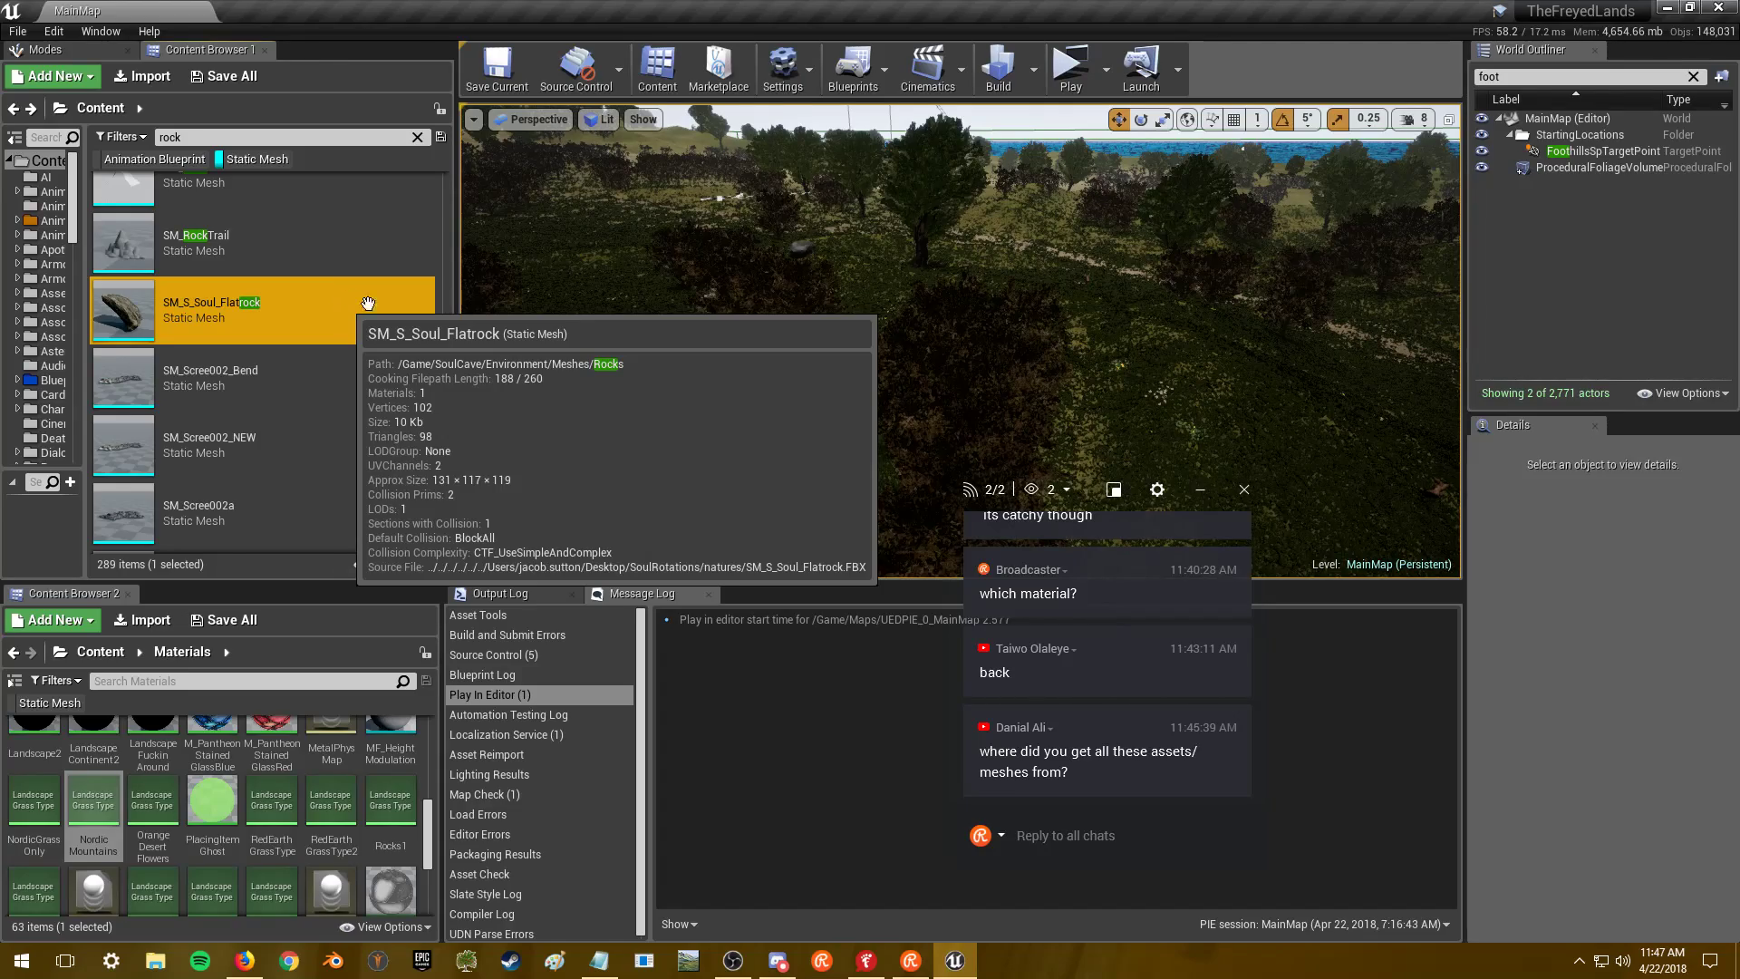
key(Return)
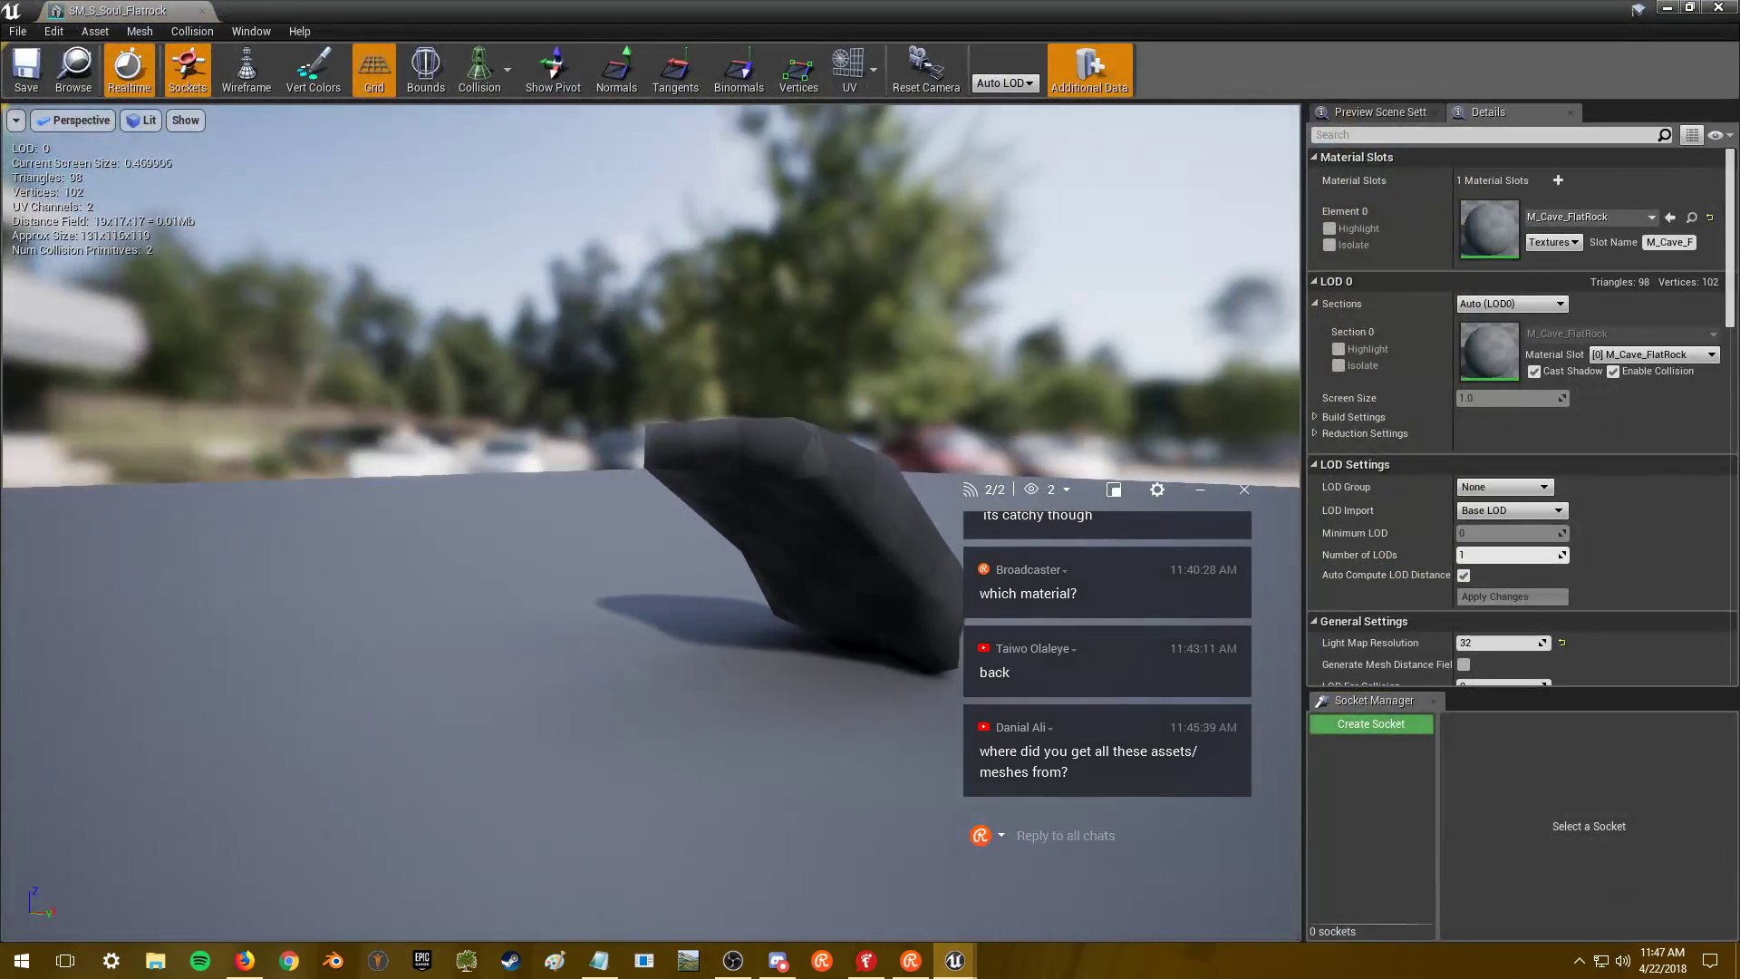
right_drag(652, 522, 634, 301)
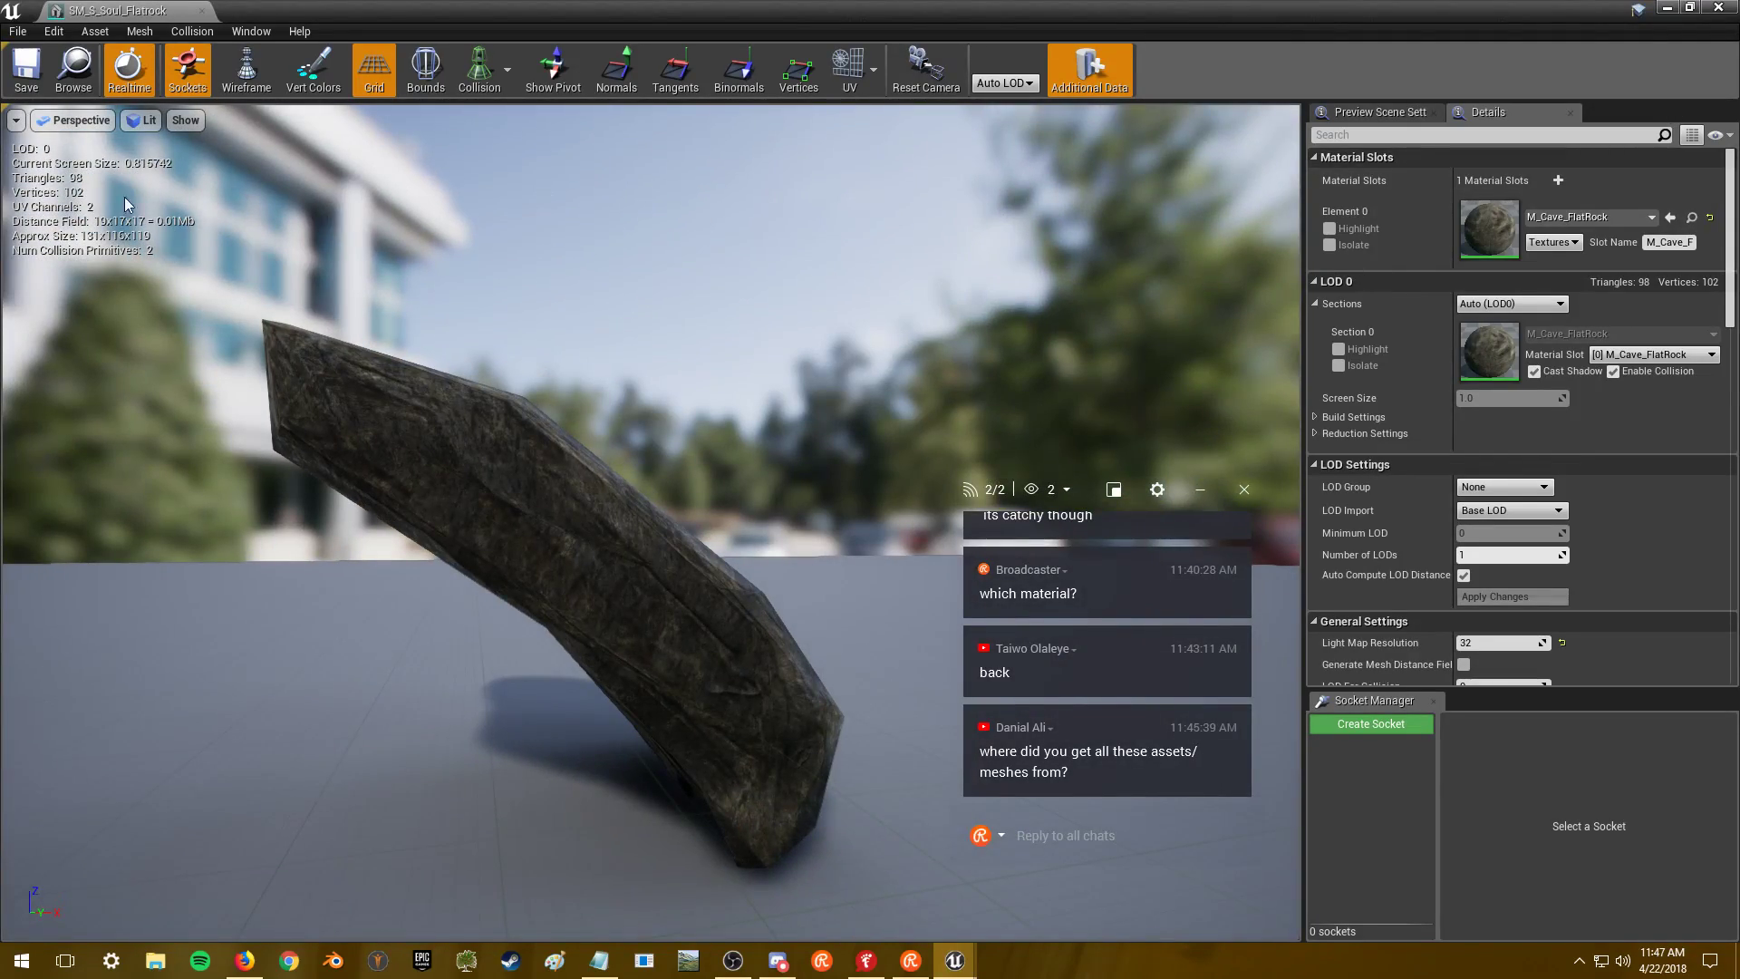
double_click(1494, 219)
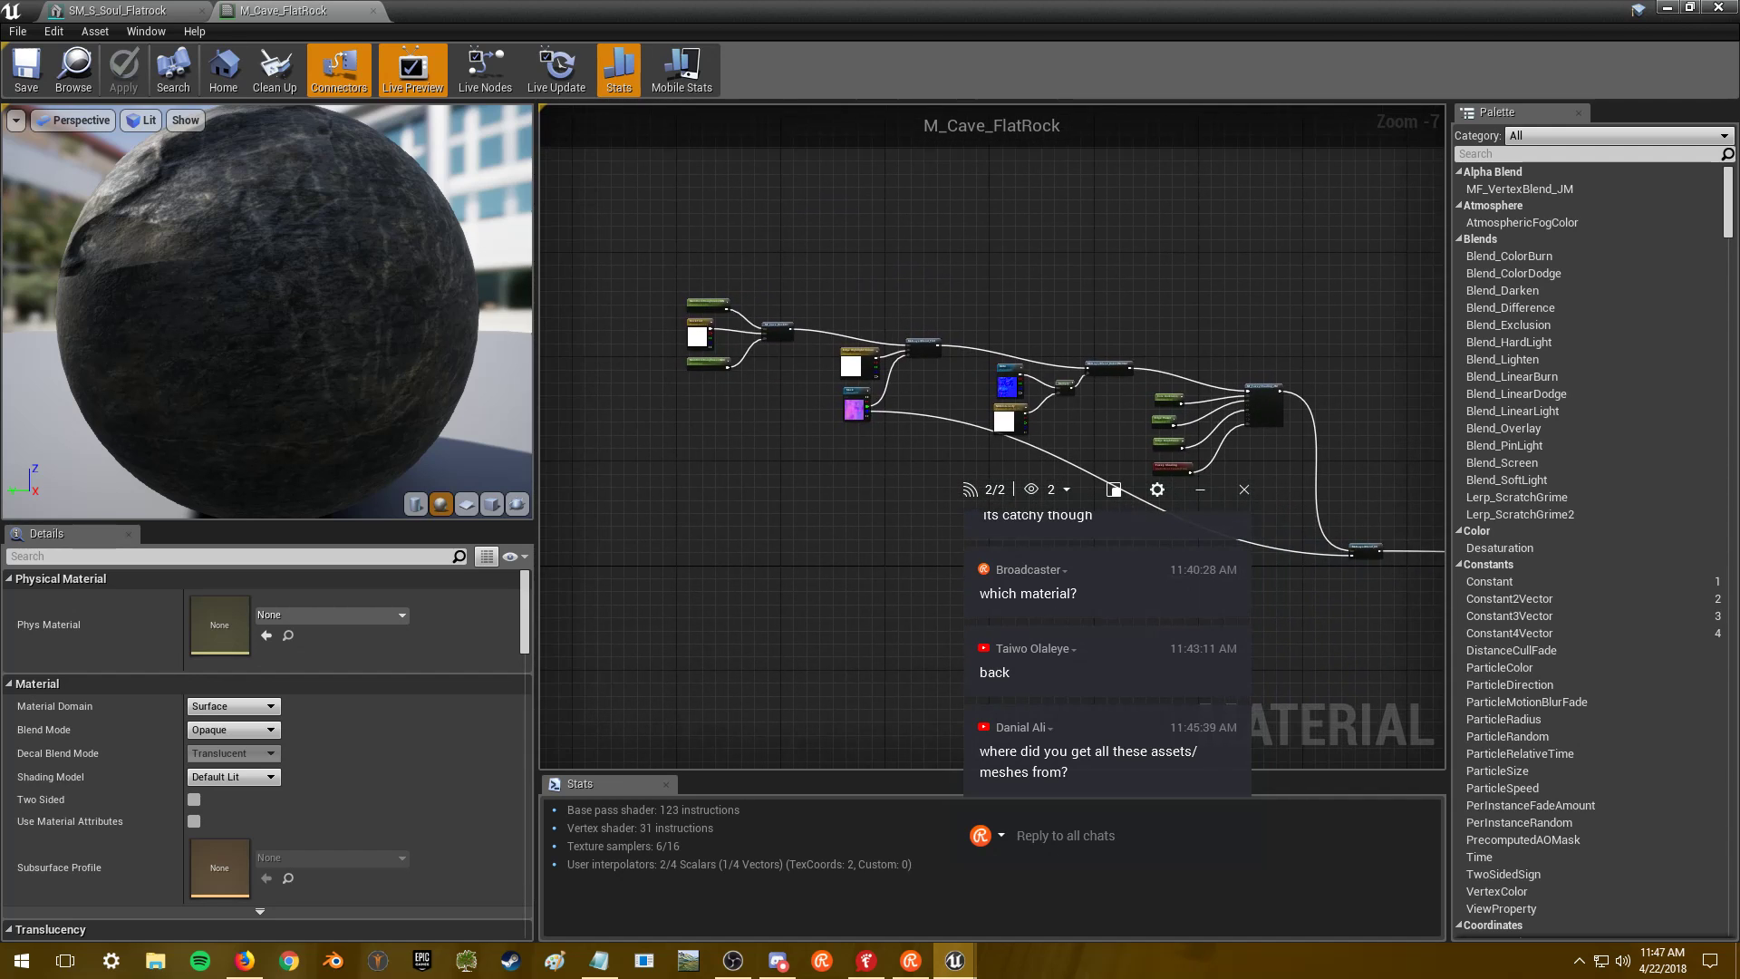
- Check the RockTint colour, then view the T_Cave_Rock_Stalactite_M mask texture
scroll(671, 342, up, 5)
click(702, 333)
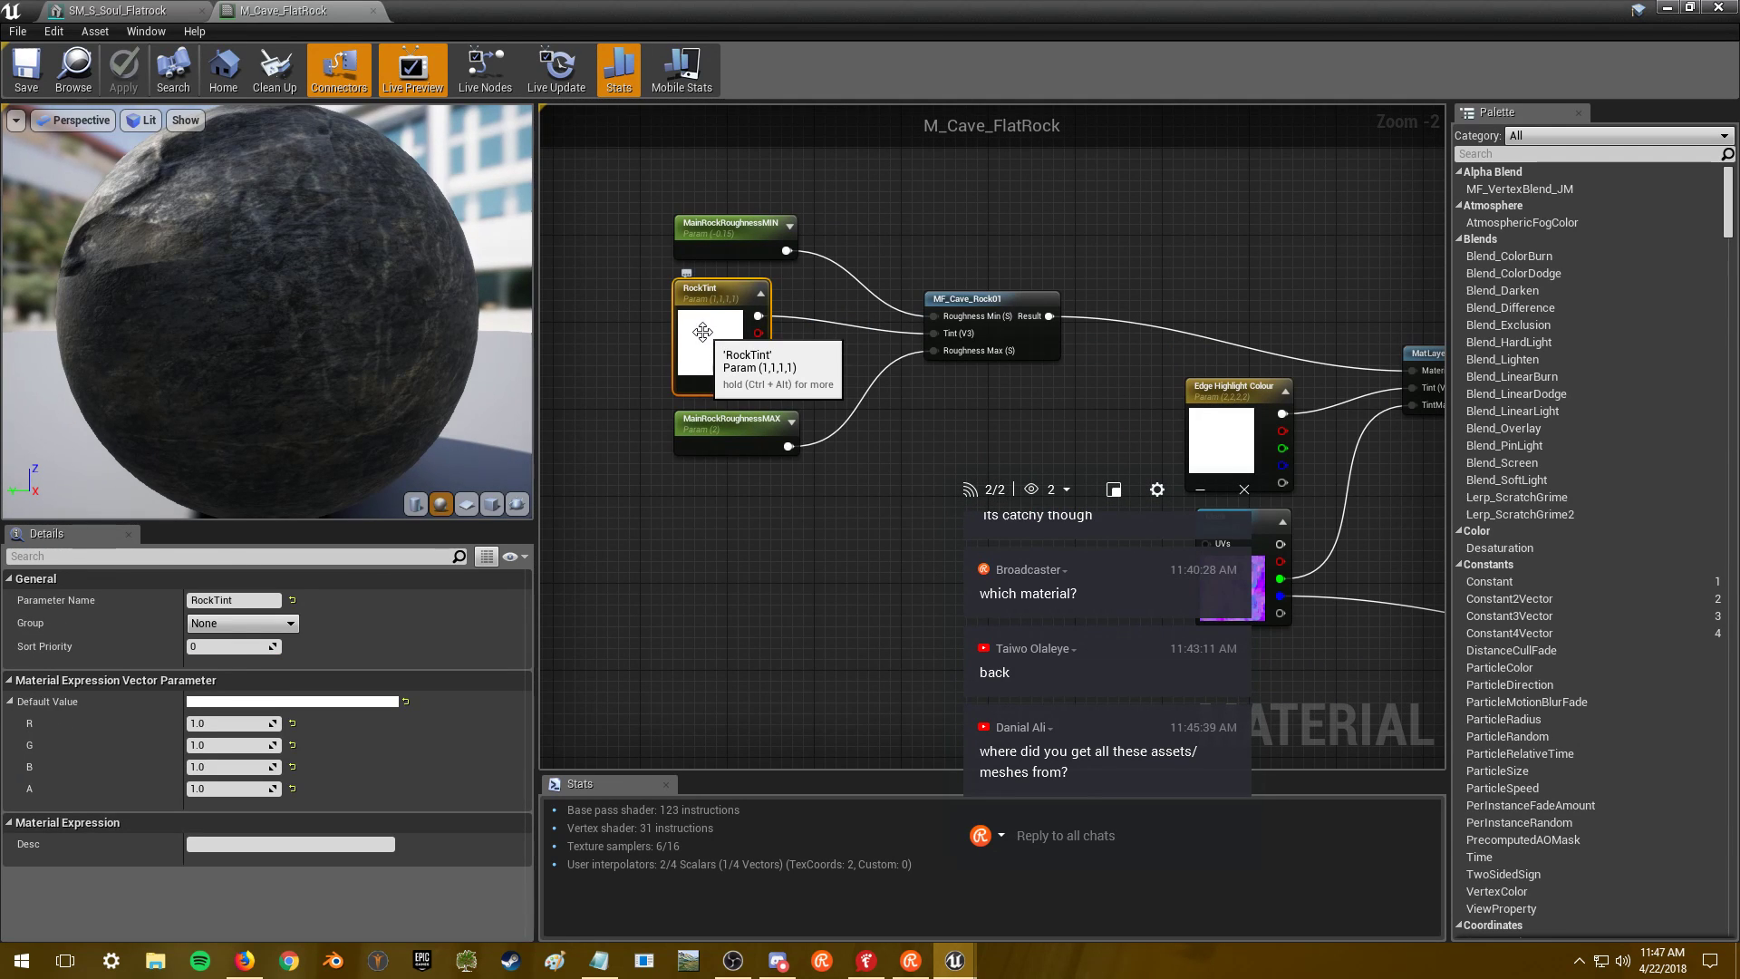
double_click(702, 333)
click(857, 219)
right_drag(858, 220, 800, 190)
click(911, 395)
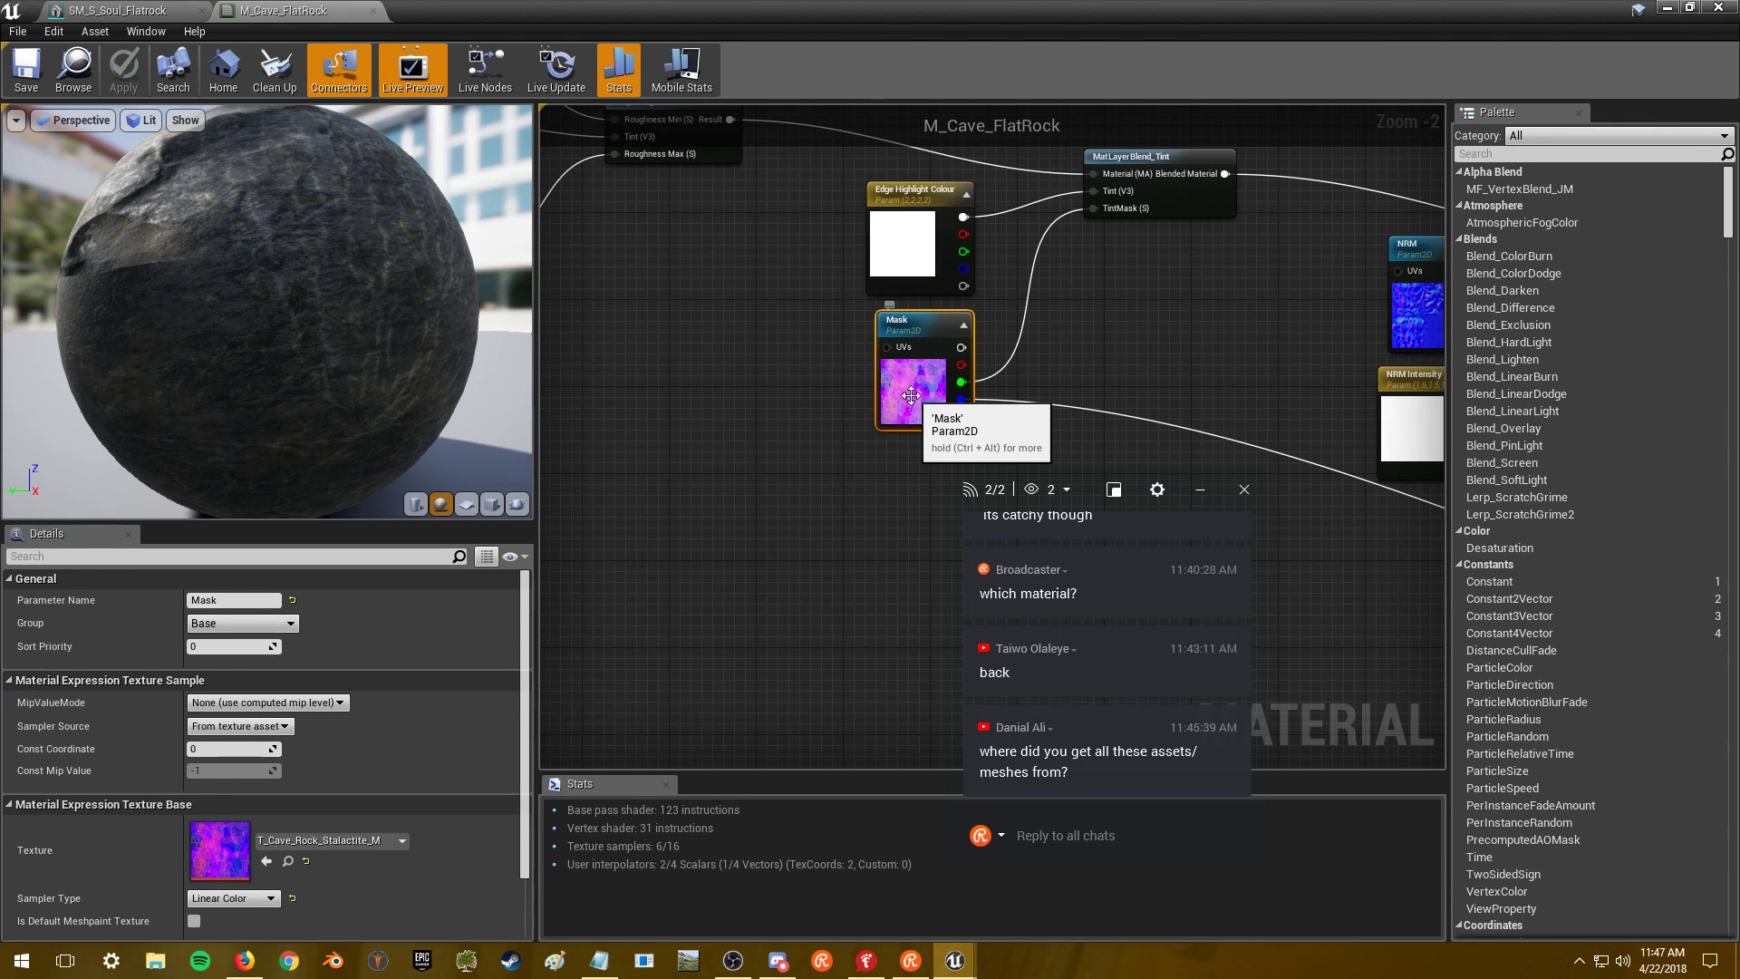
double_click(211, 852)
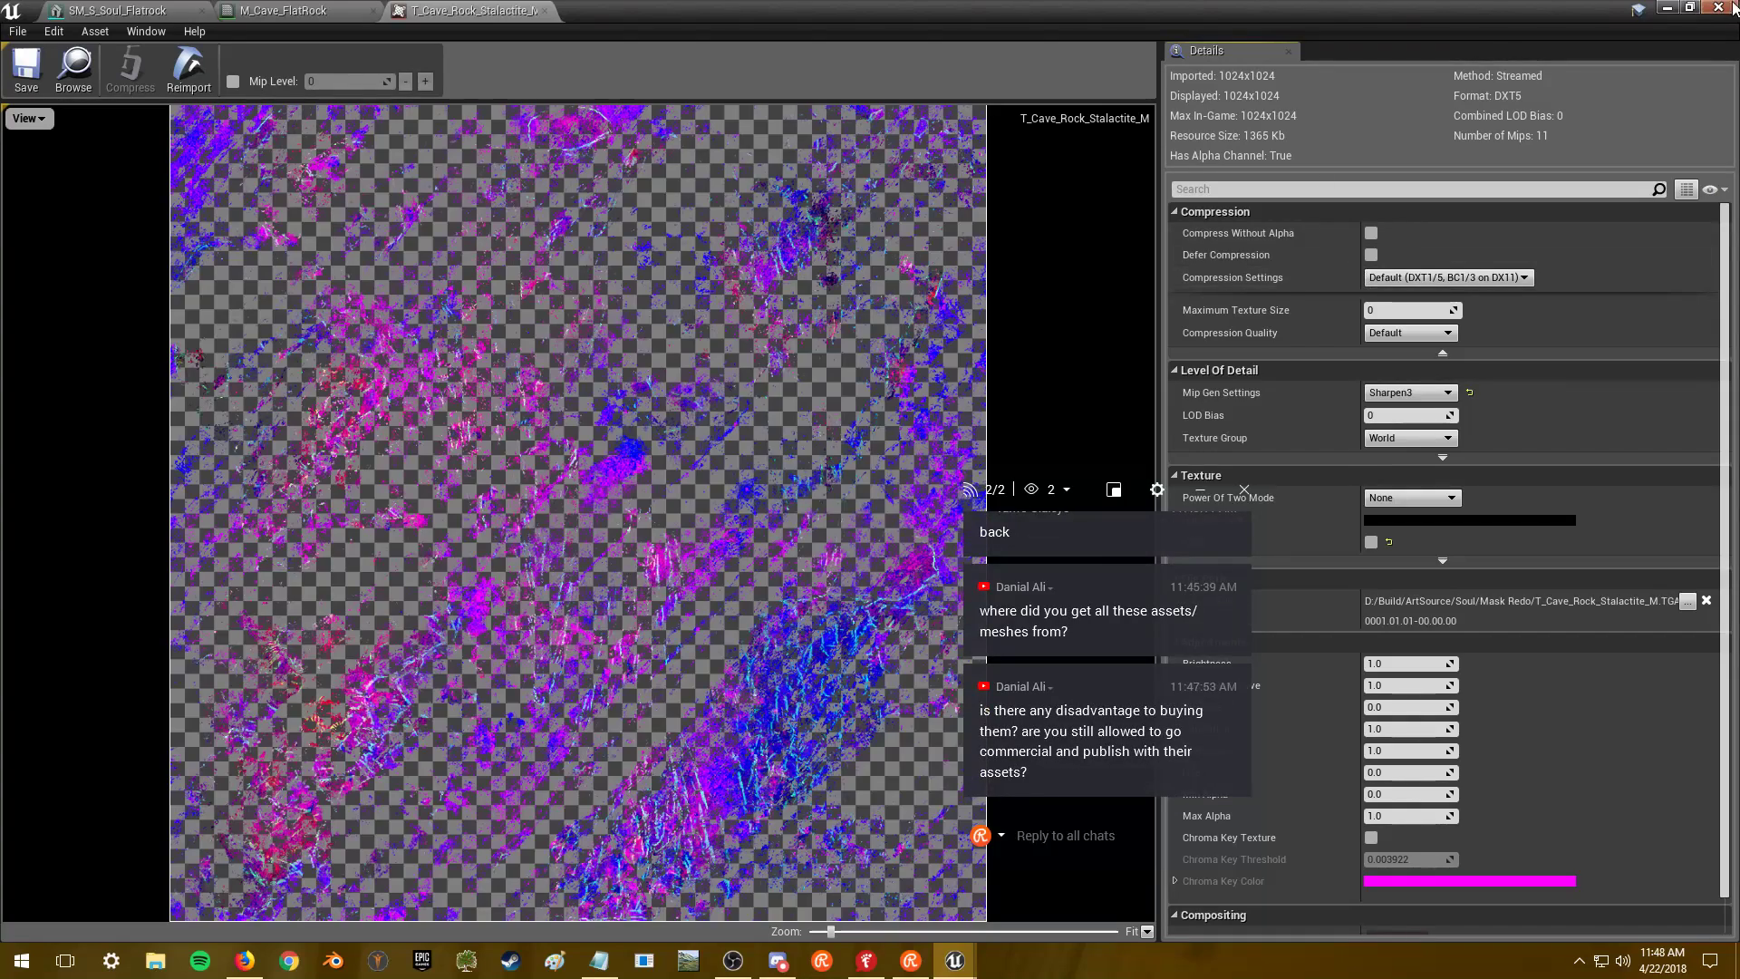
click(334, 10)
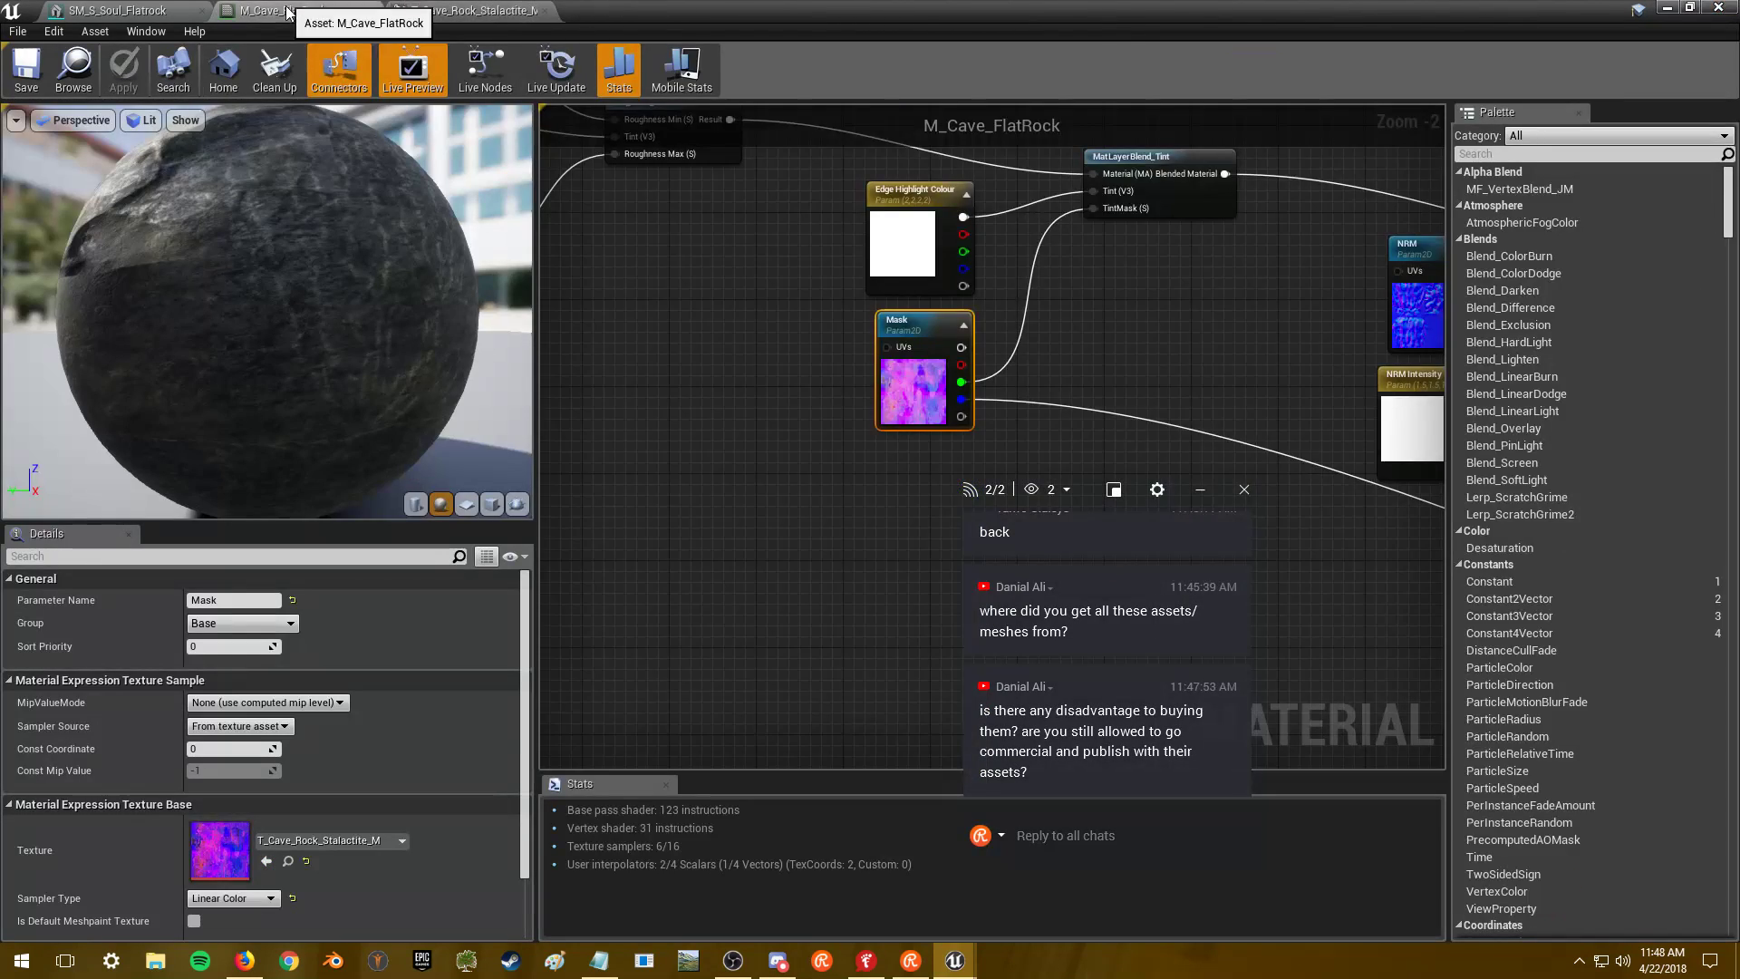
- View the NRM parameter's T_Soul_FlatRock_N normal map and return to the level editor
right_drag(906, 408, 943, 535)
right_drag(635, 453, 1142, 496)
click(988, 313)
double_click(216, 854)
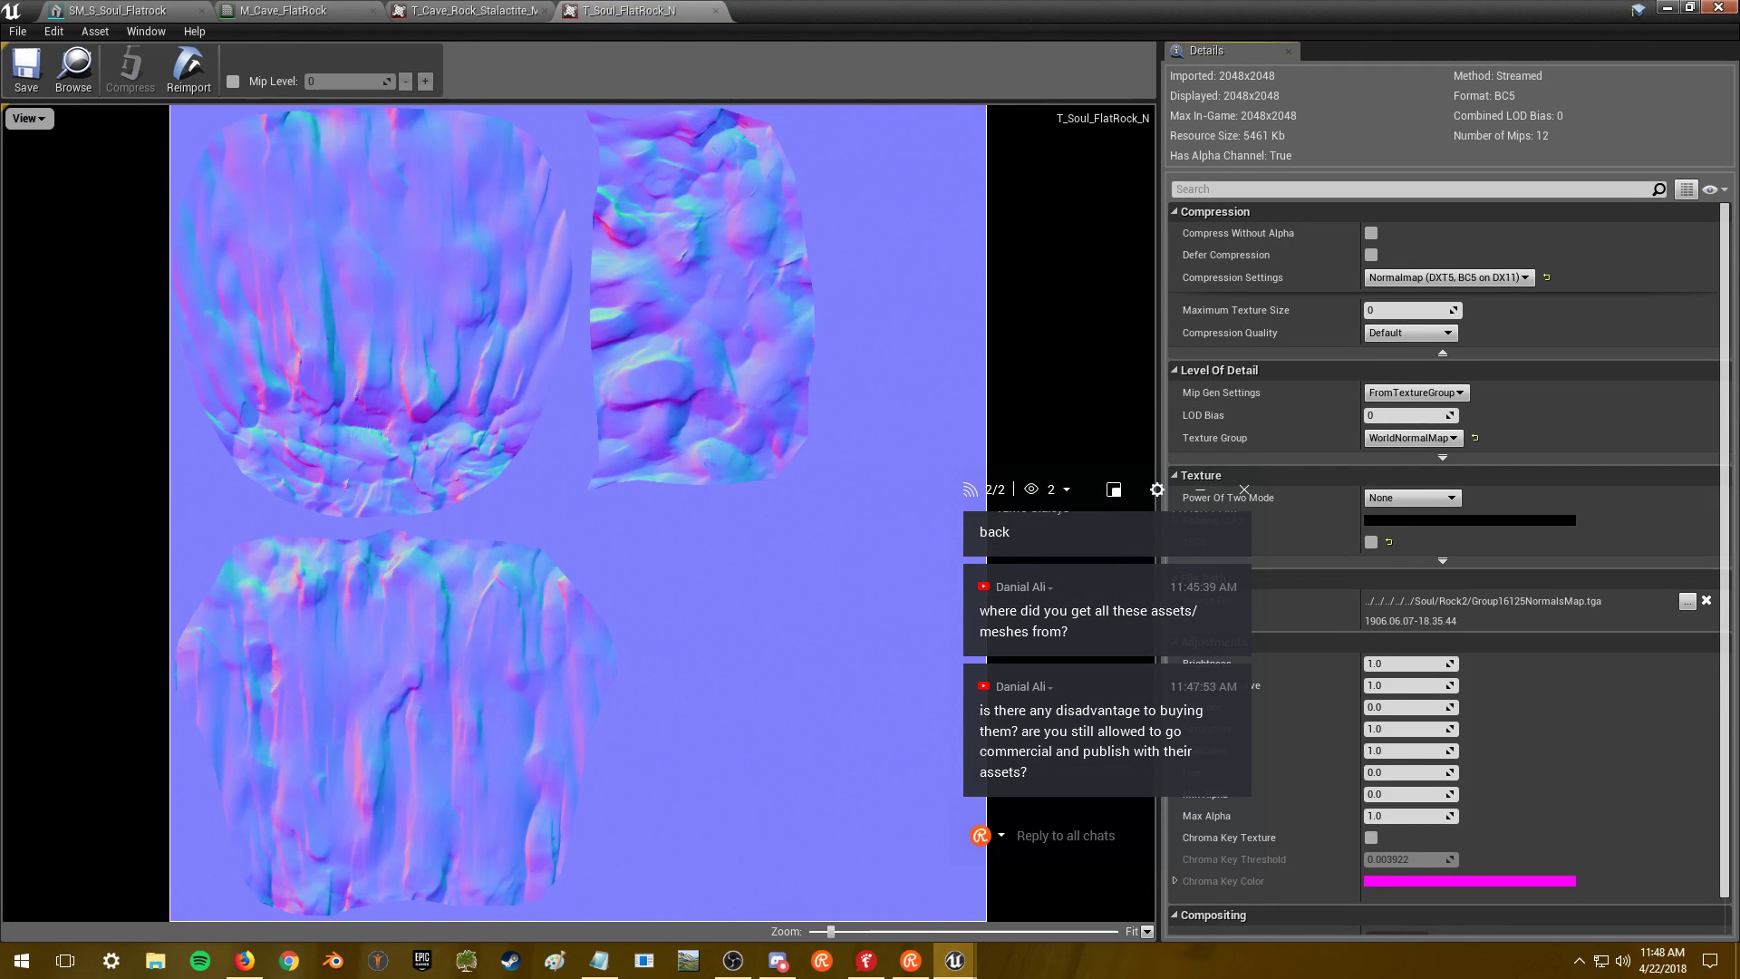
key(alt+Tab)
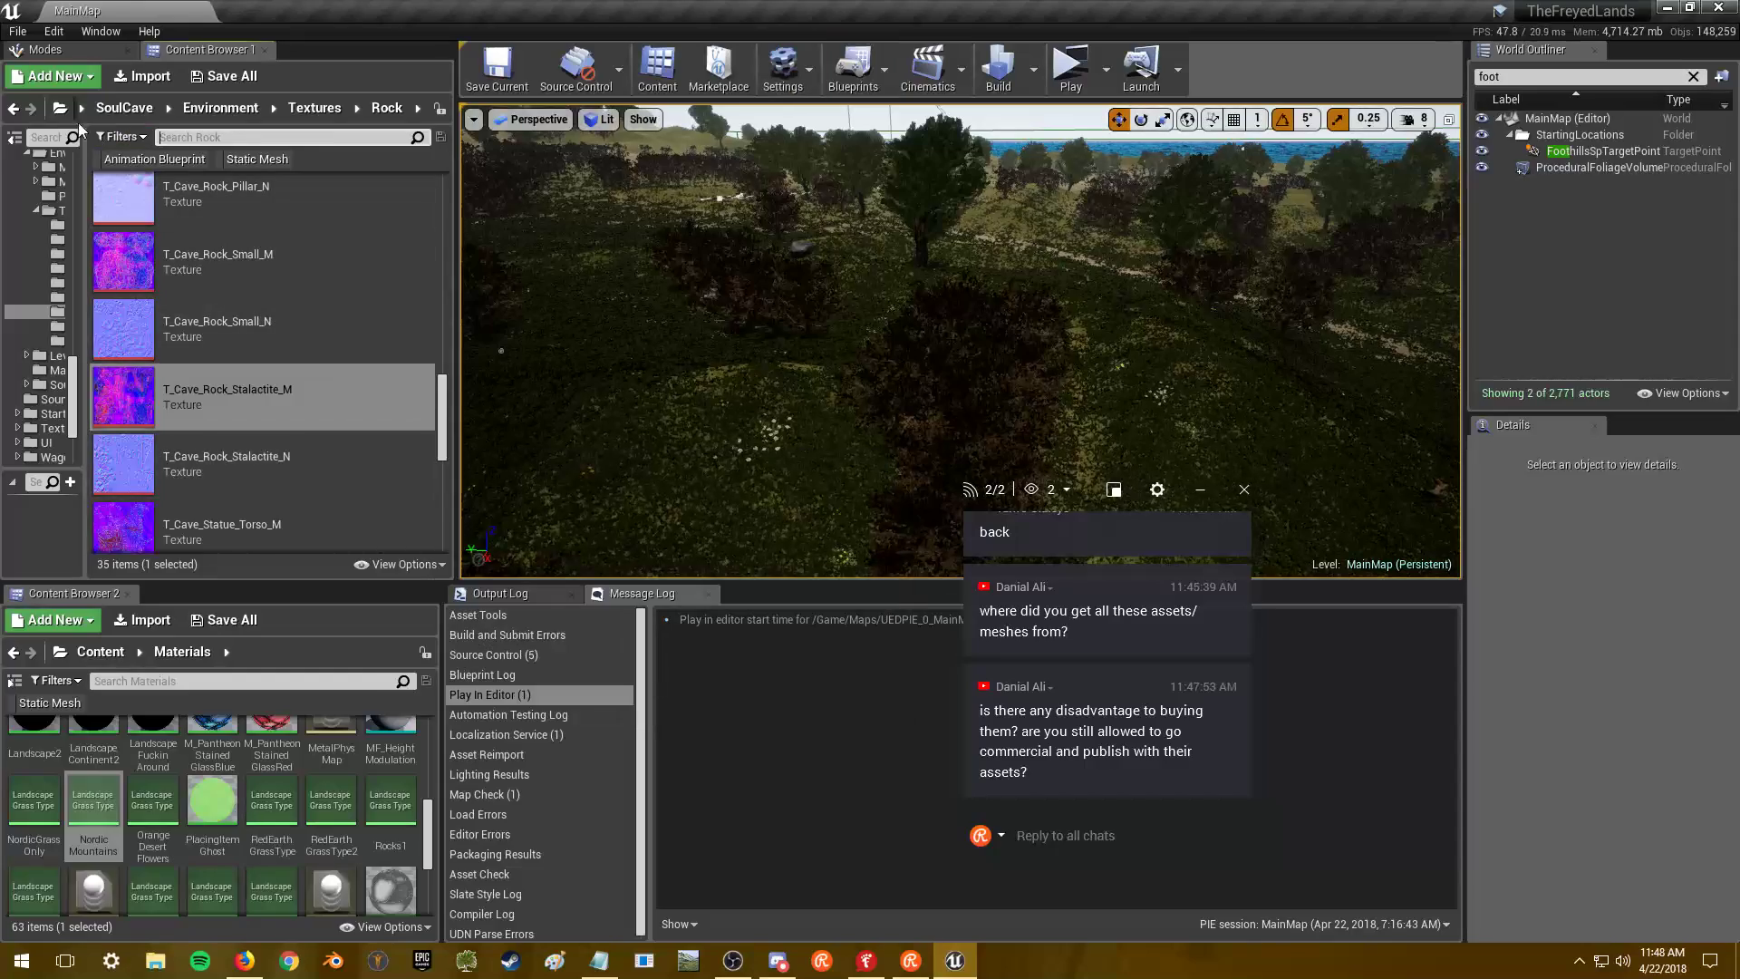
- From the Content root, search 'rock' filtered to Static Mesh, listing 289 meshes
click(14, 109)
click(14, 109)
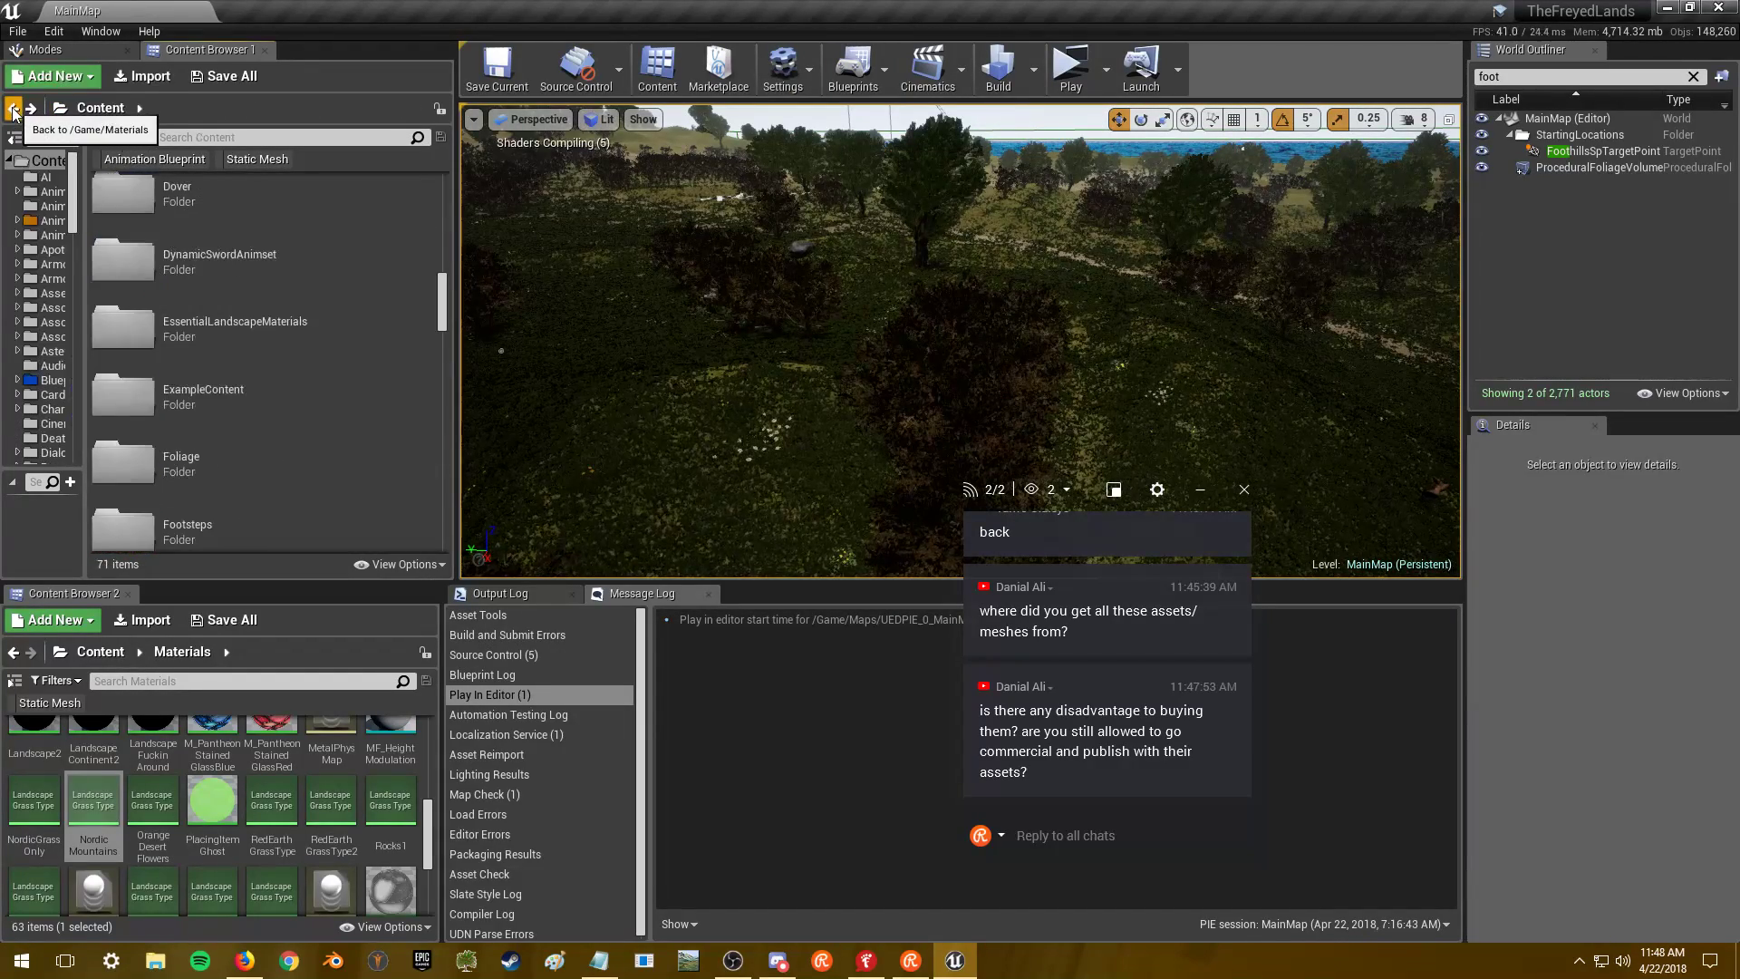
click(199, 136)
text(rock)
click(269, 156)
- Scroll through the rock mesh results and select SM_SmallRocks_02d_01
scroll(285, 424, down, 15)
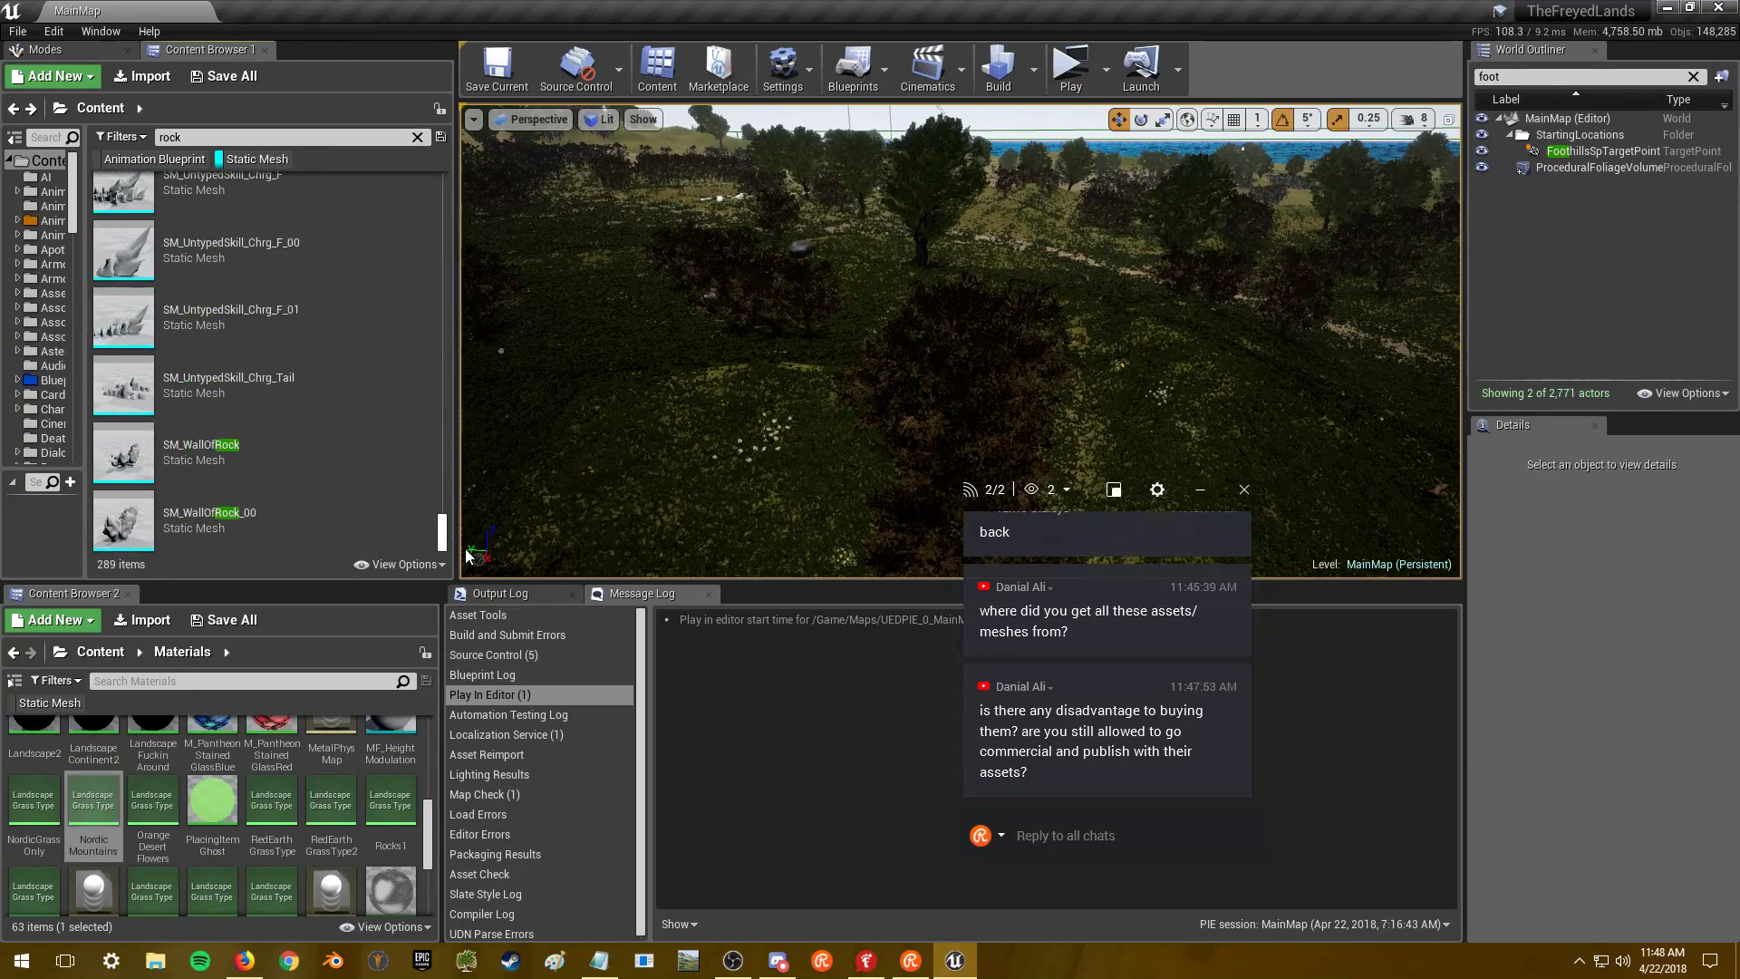
scroll(290, 426, up, 5)
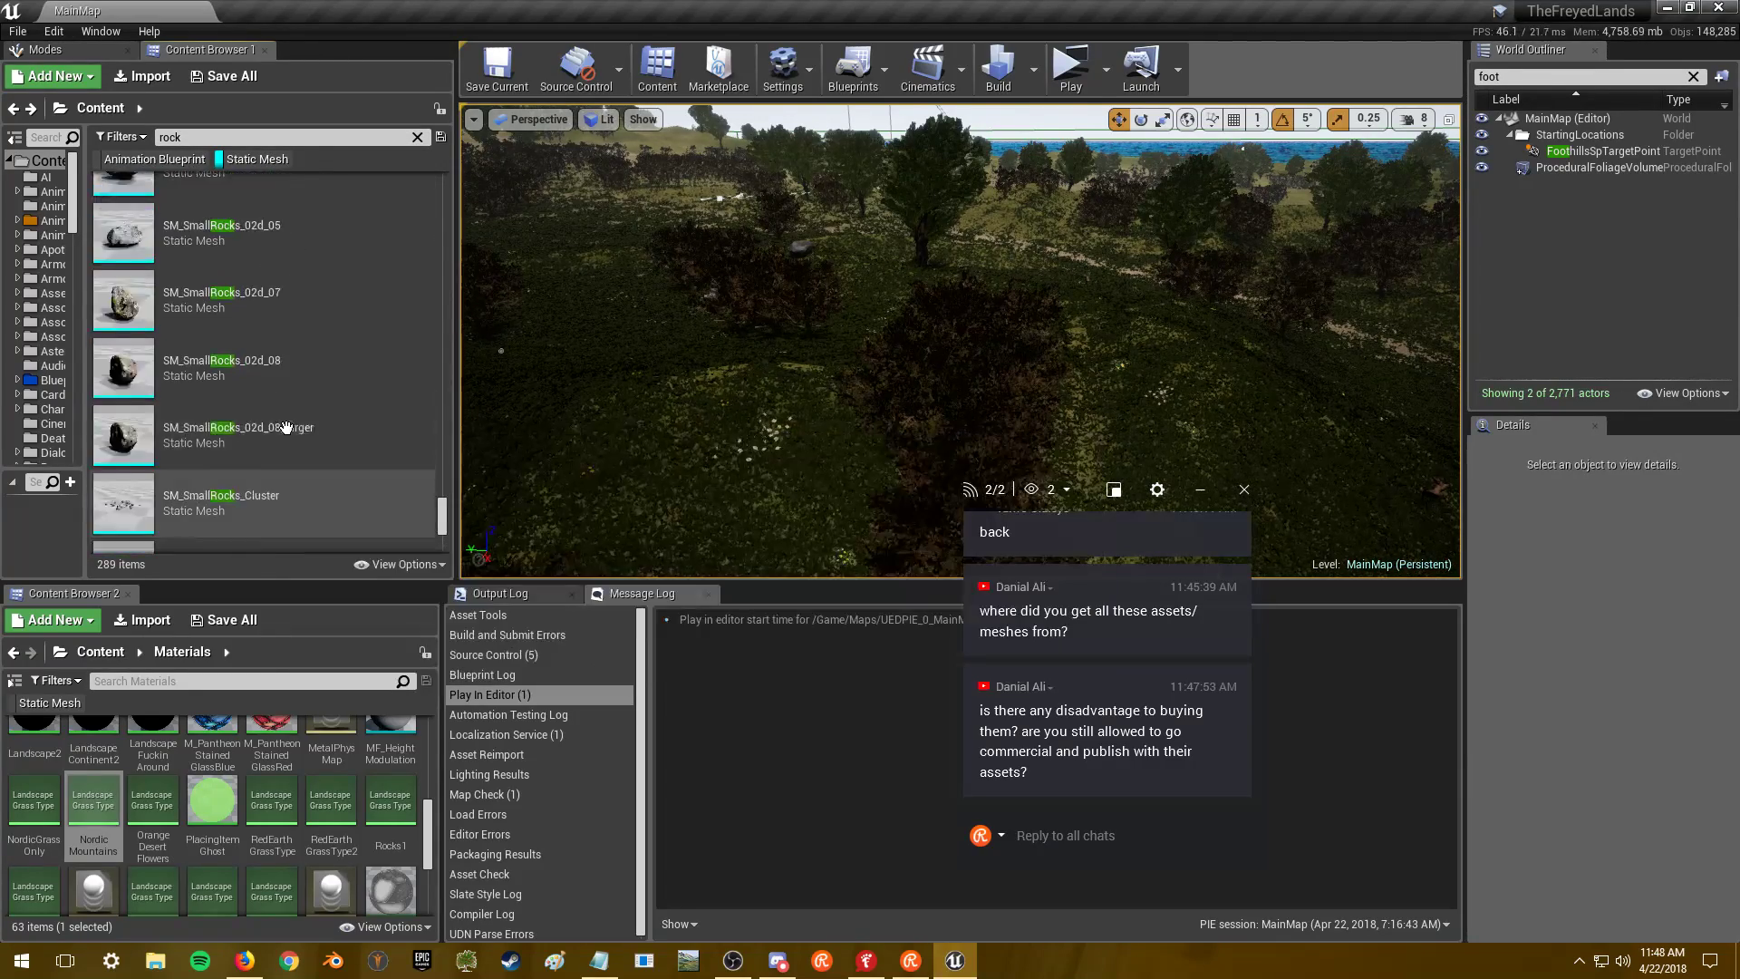
scroll(313, 432, up, 10)
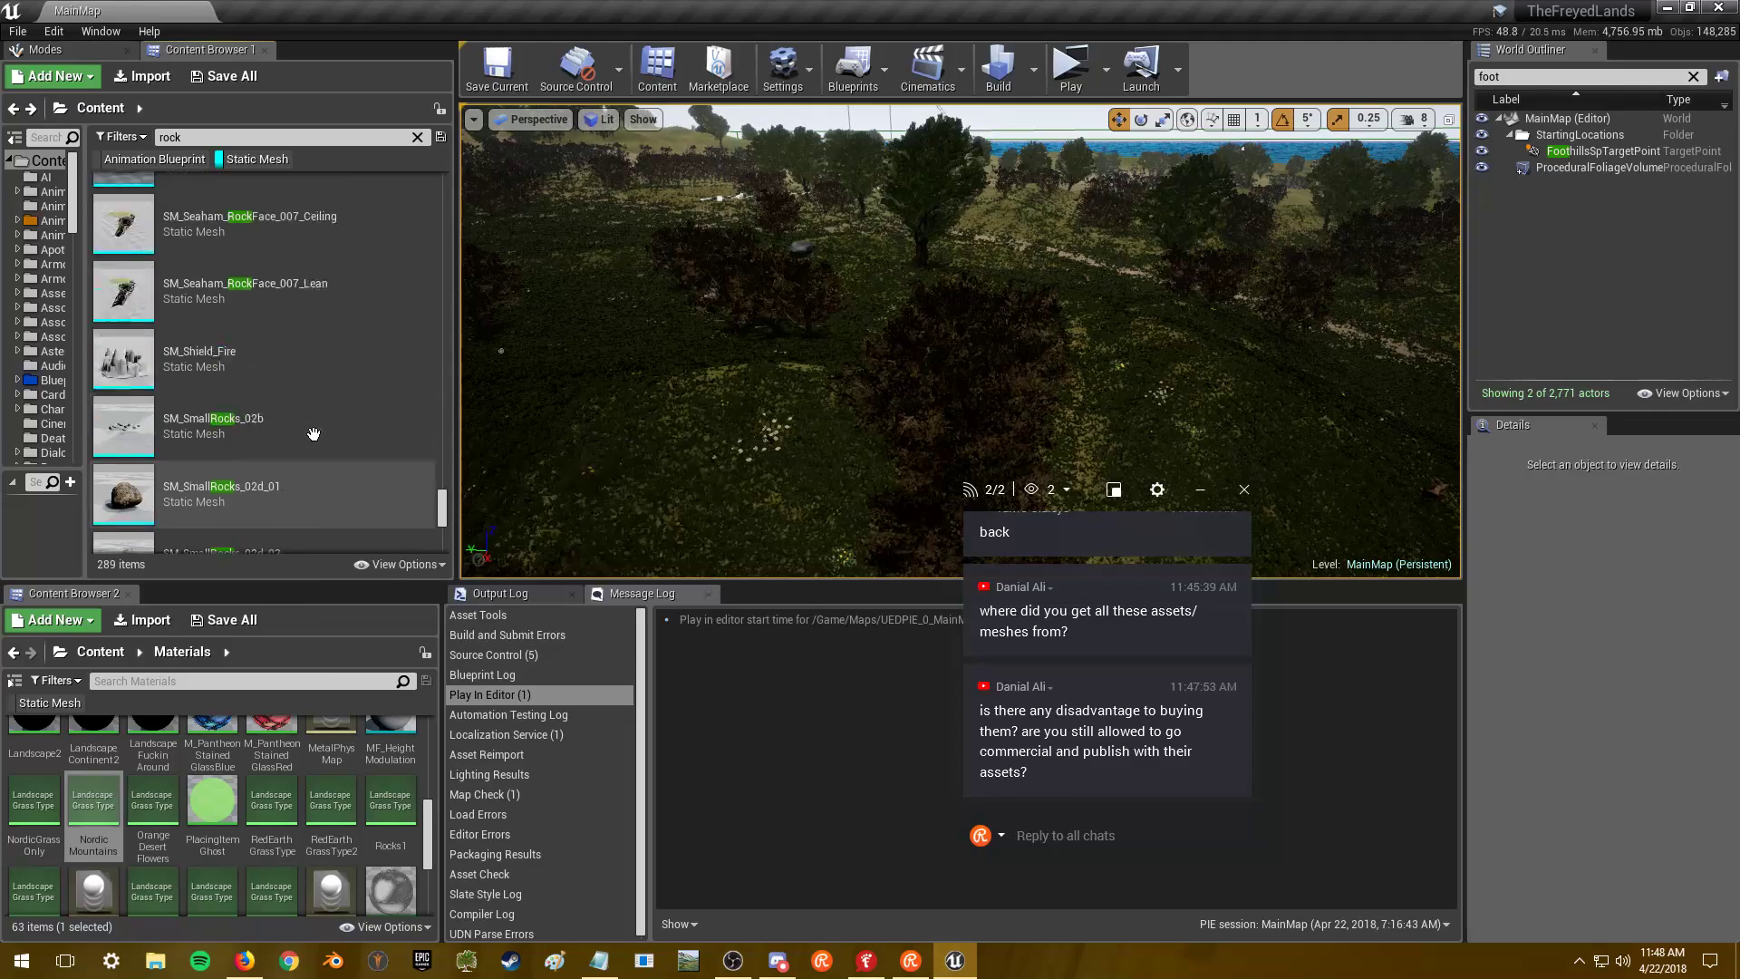
scroll(312, 435, down, 2)
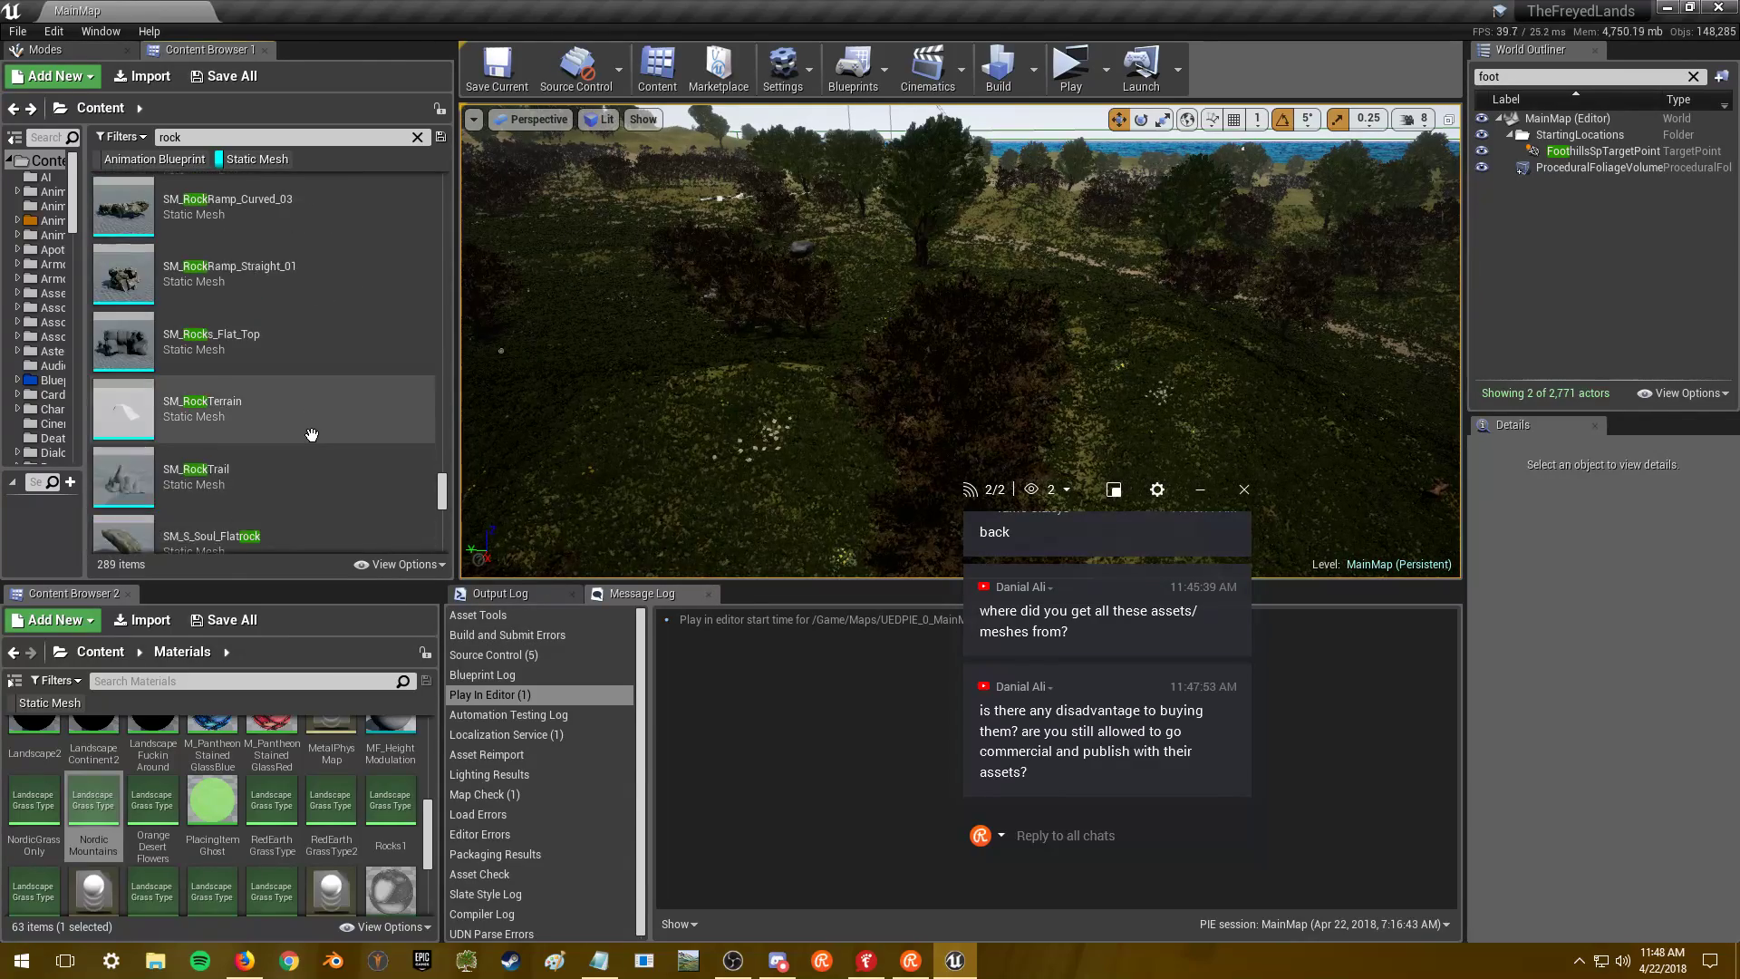
scroll(308, 418, down, 6)
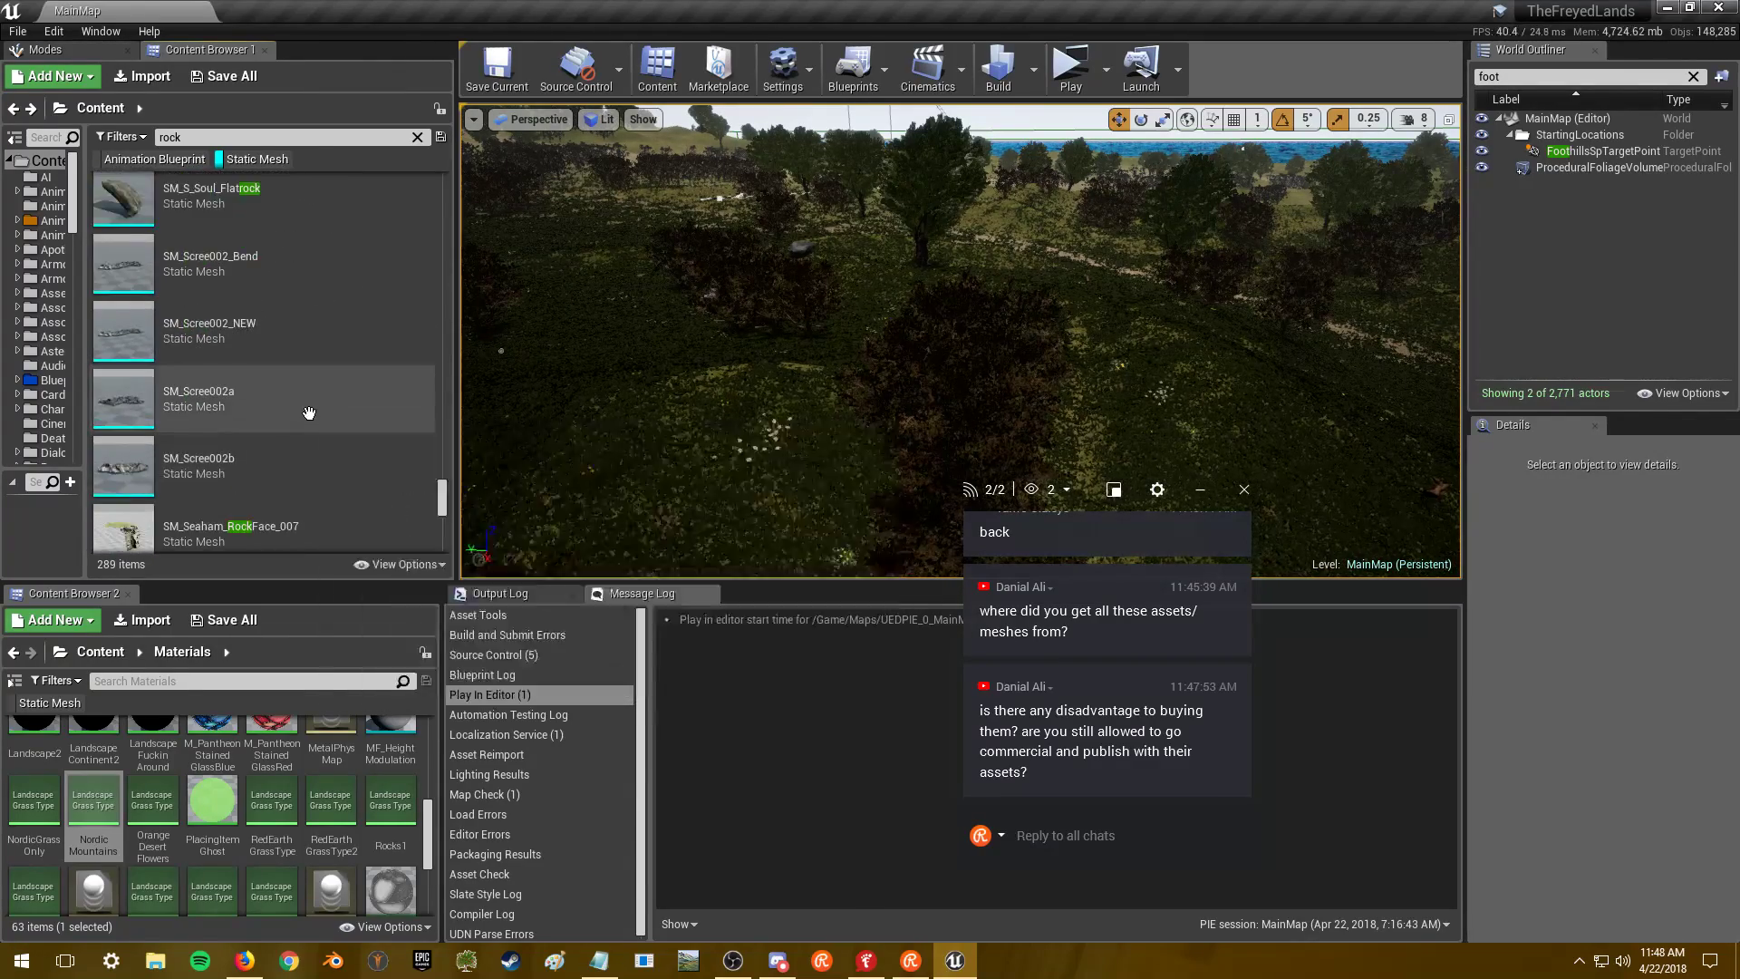
scroll(308, 290, down, 10)
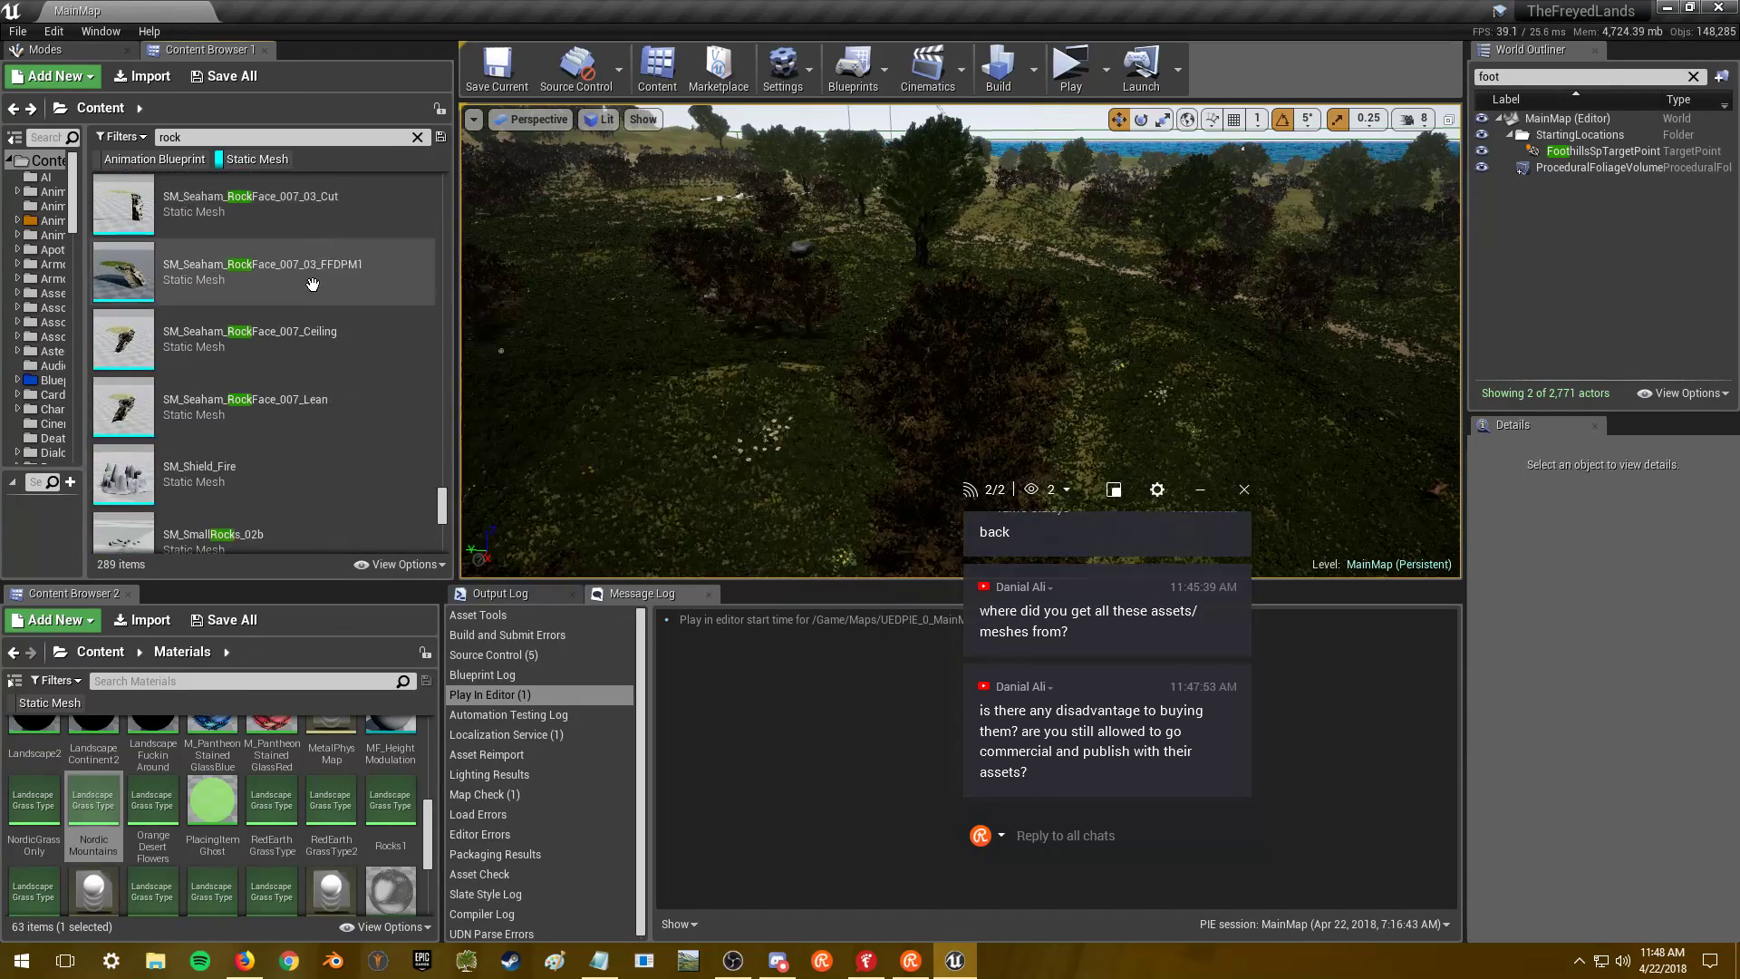
scroll(268, 301, down, 2)
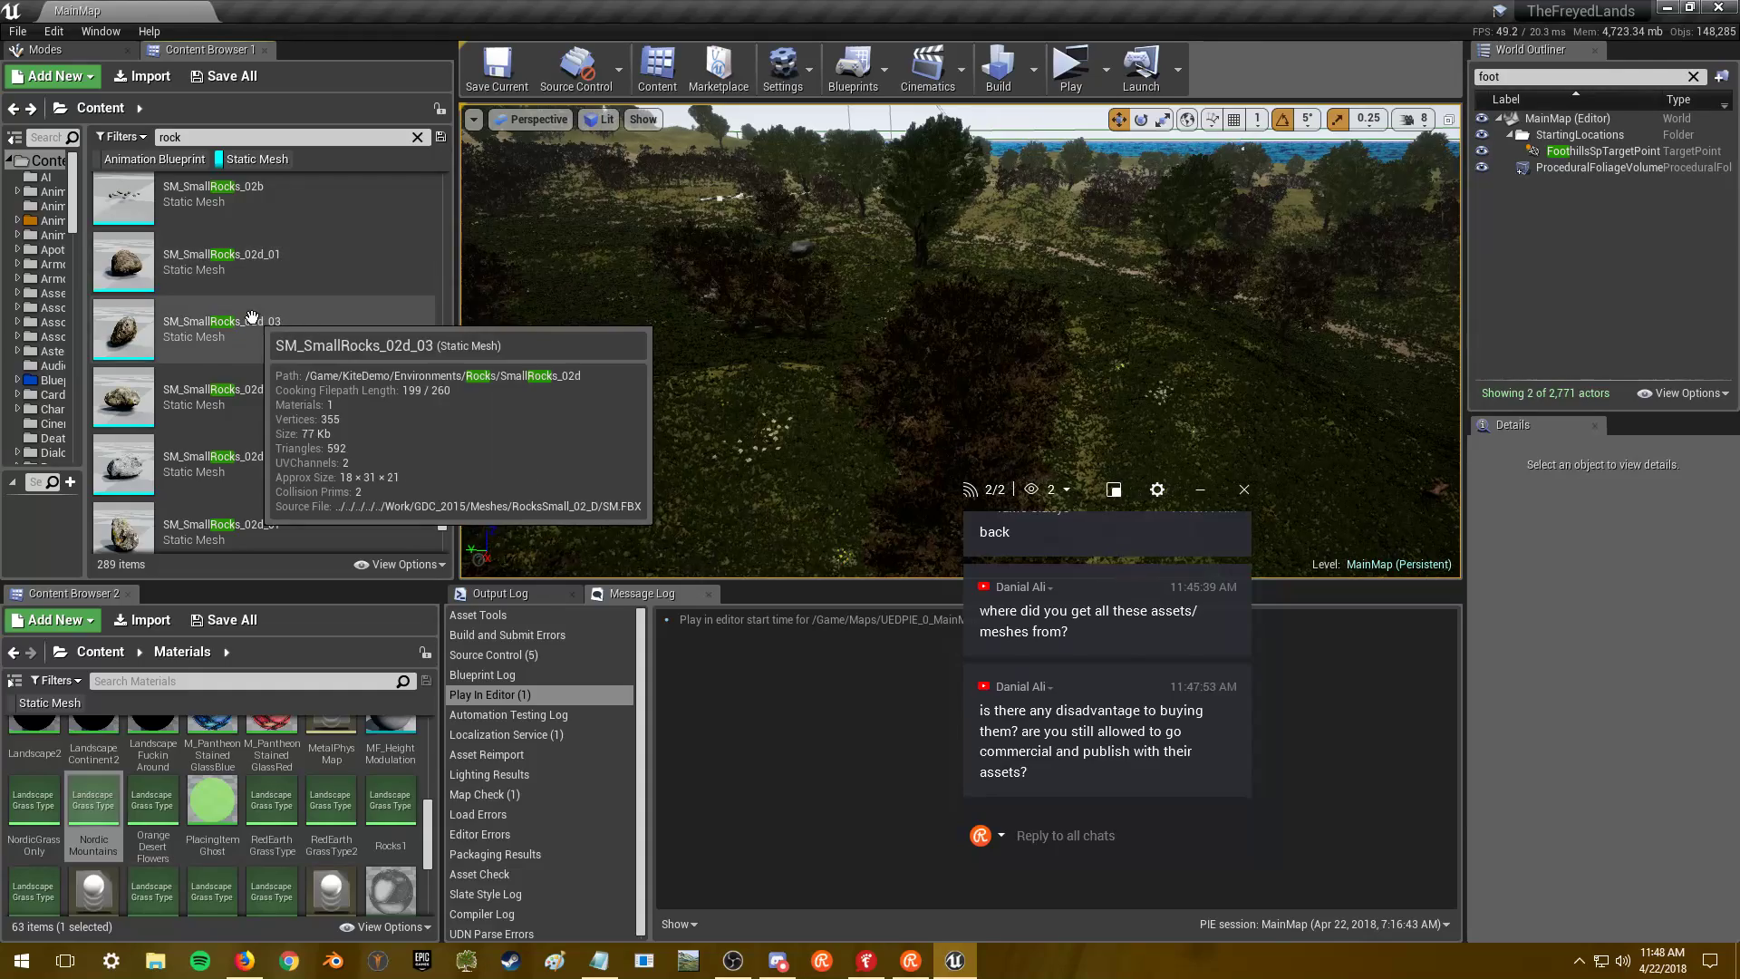
click(258, 264)
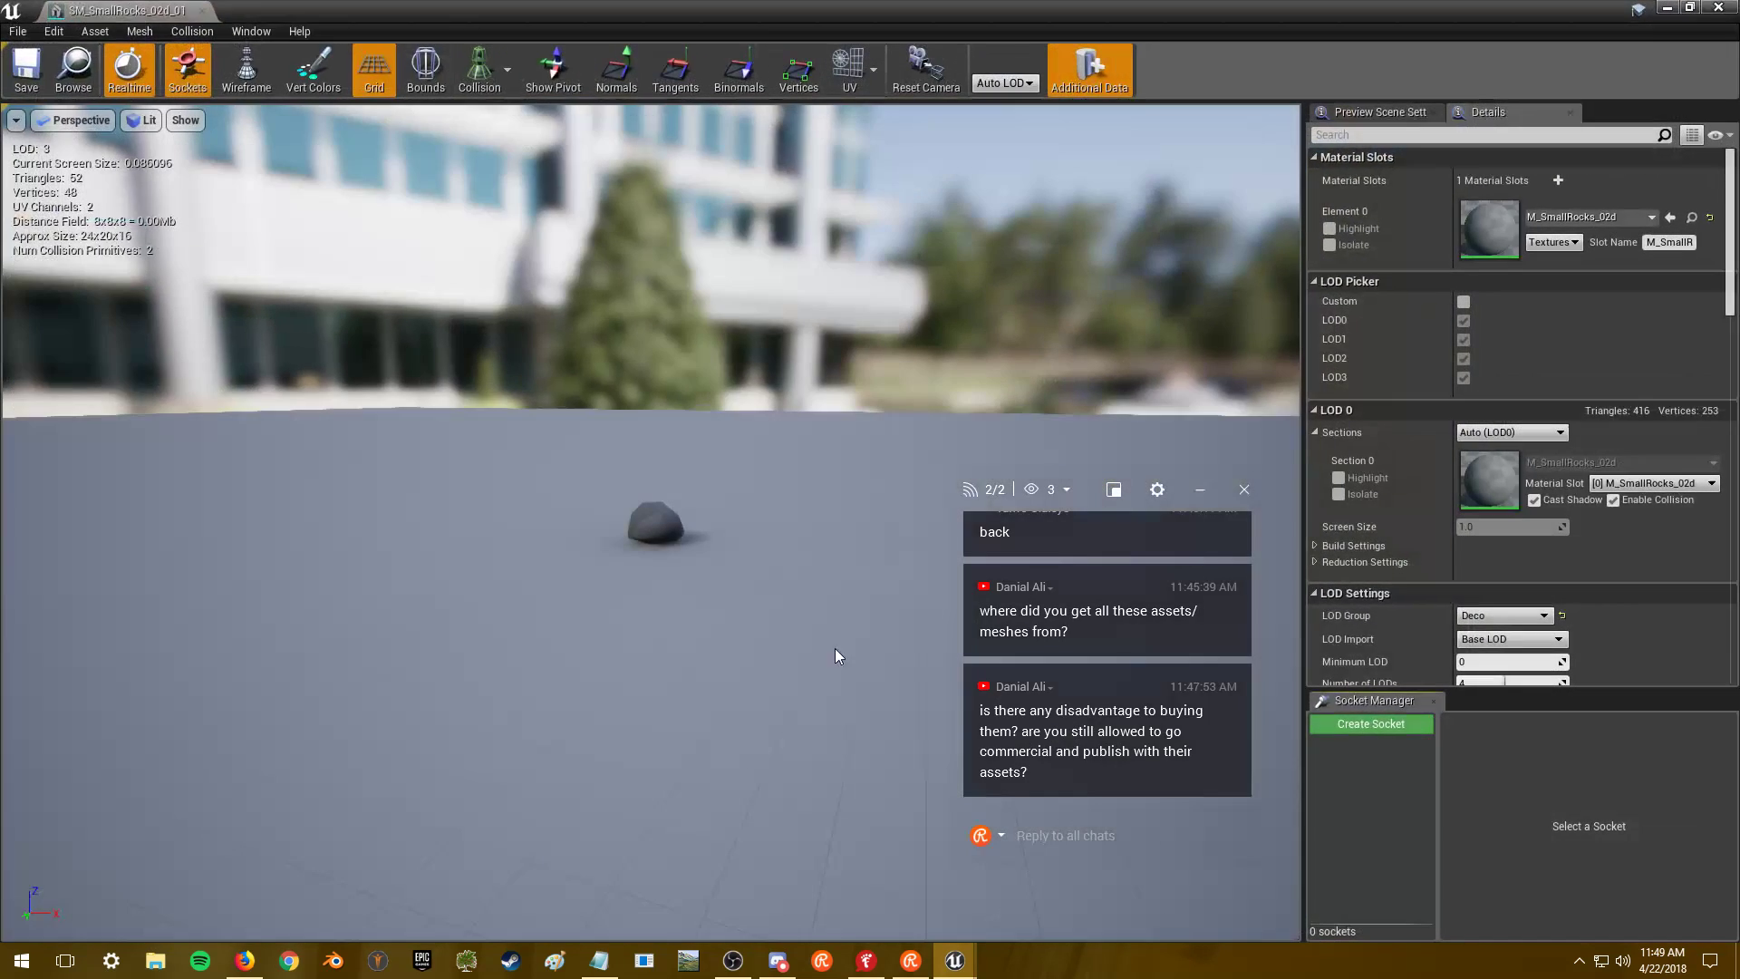
- Orbit in close around the 416-triangle small rock, then open its M_SmallRocks_02d material
drag(652, 634, 507, 634)
right_drag(652, 544, 719, 561)
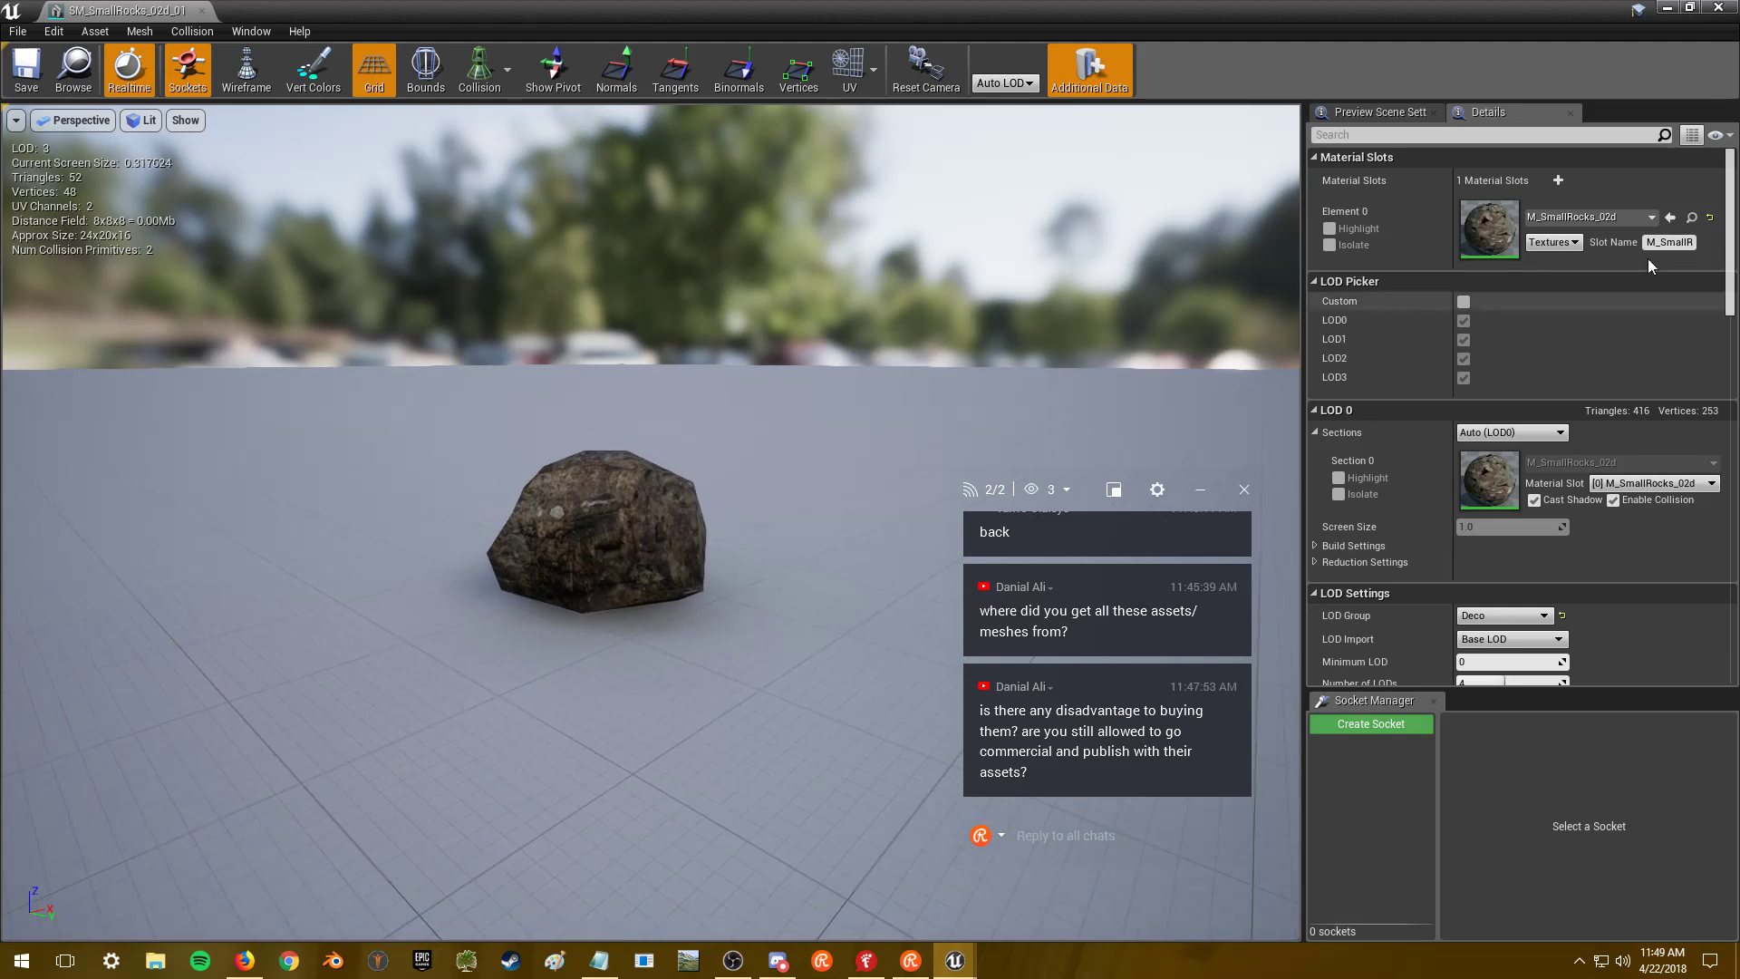
double_click(1490, 226)
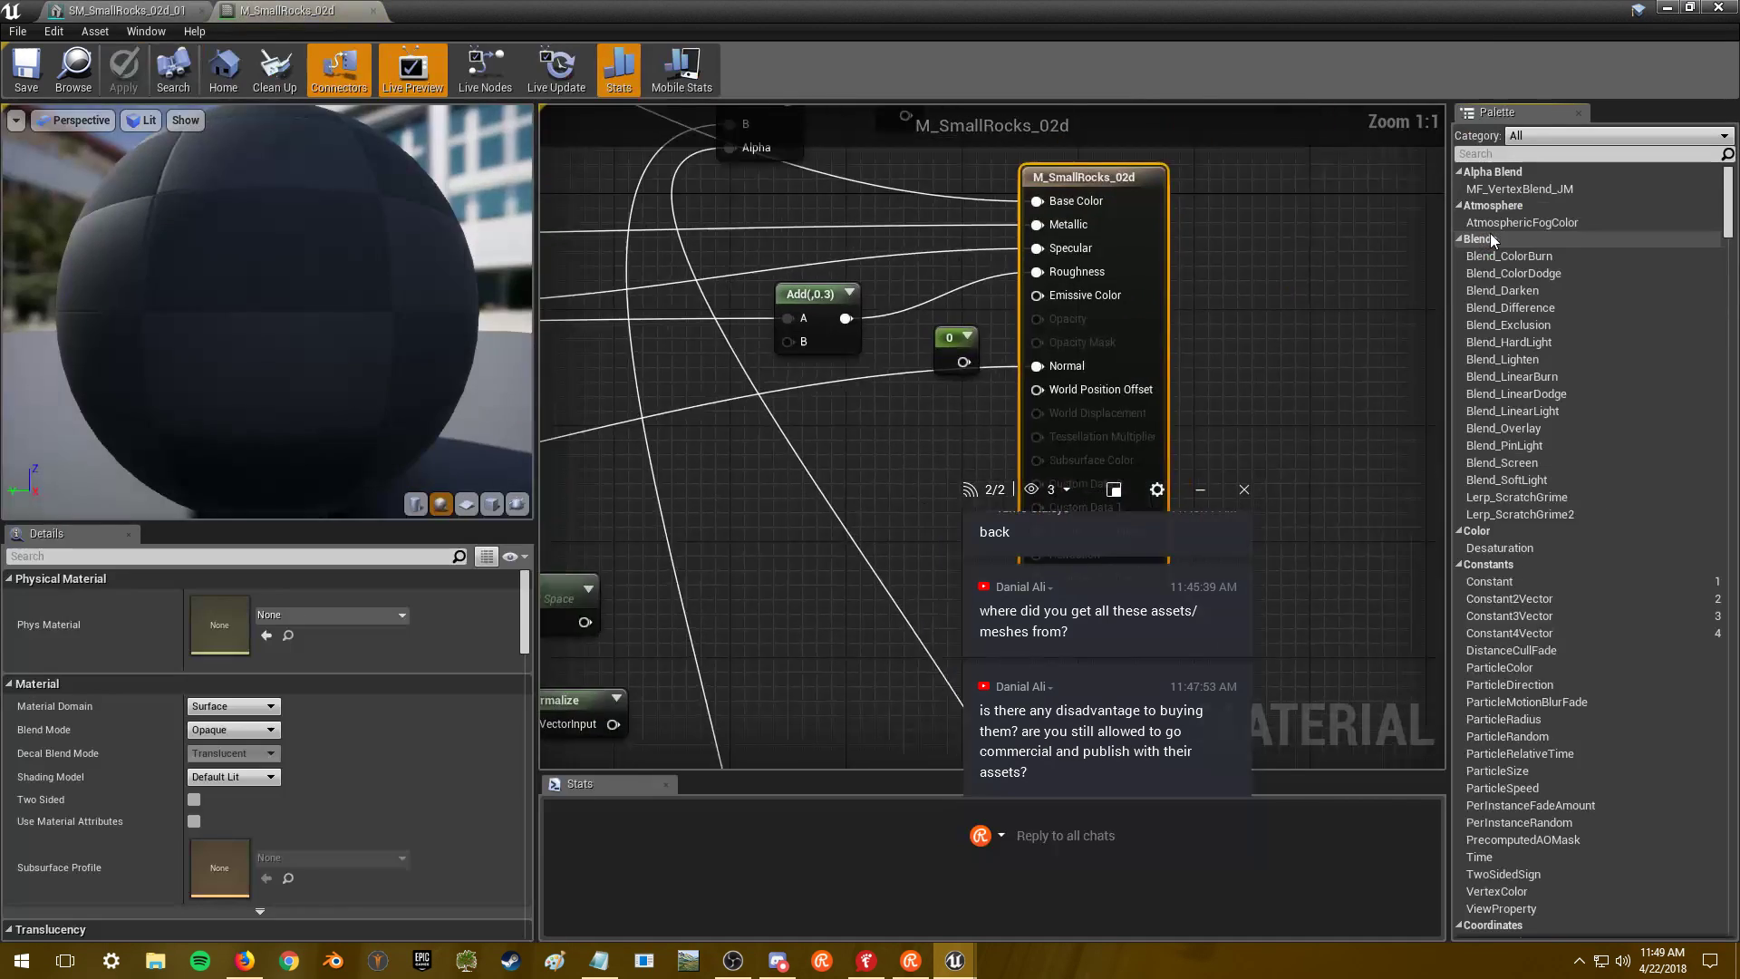
- Open the Texture Sample's T_SmallRocks_02d_D diffuse texture, then close it
scroll(1269, 306, down, 5)
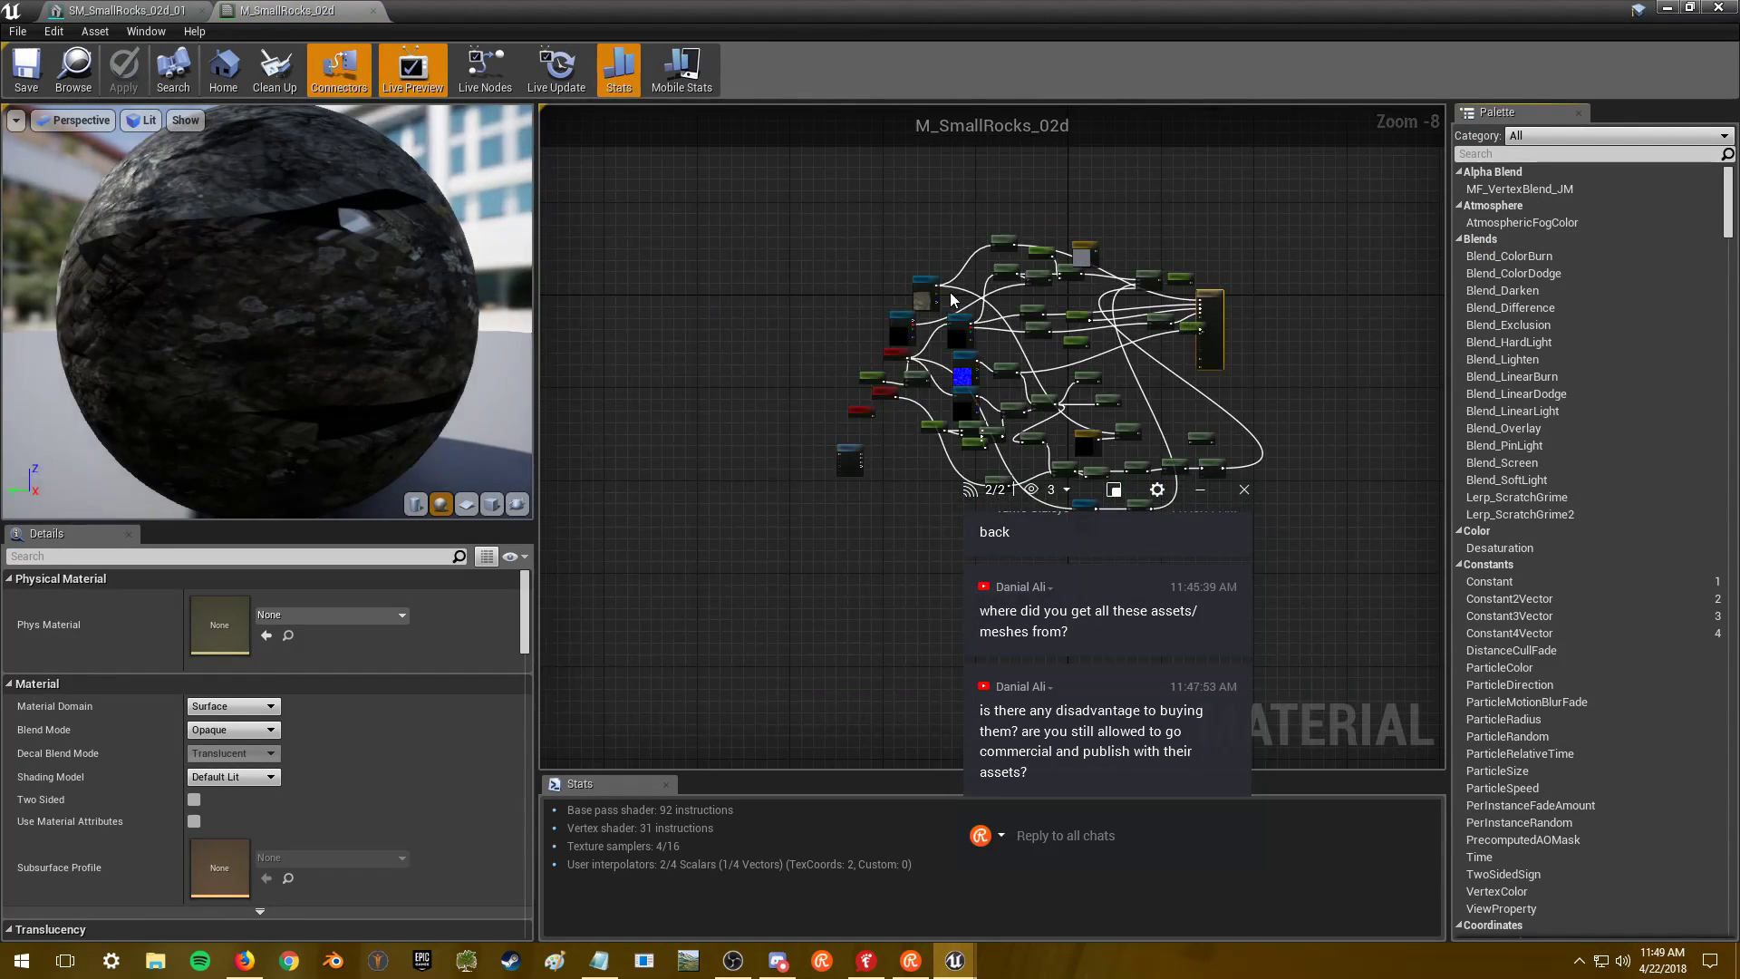
scroll(799, 305, up, 4)
click(800, 305)
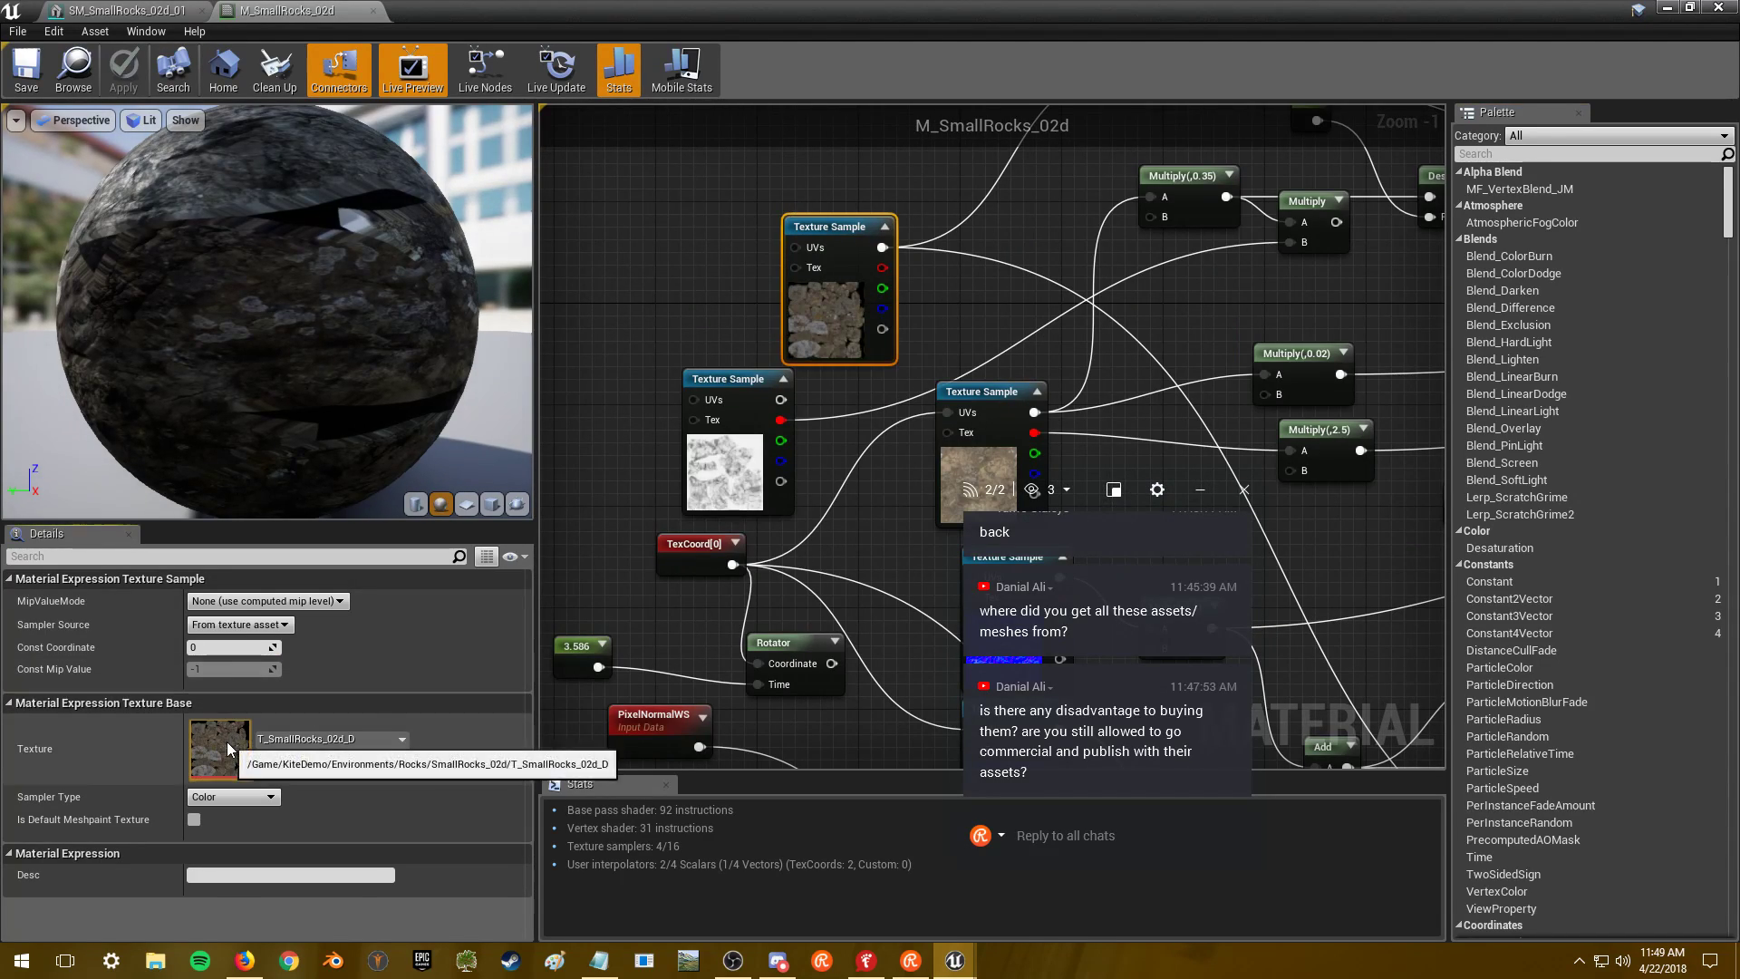
double_click(218, 749)
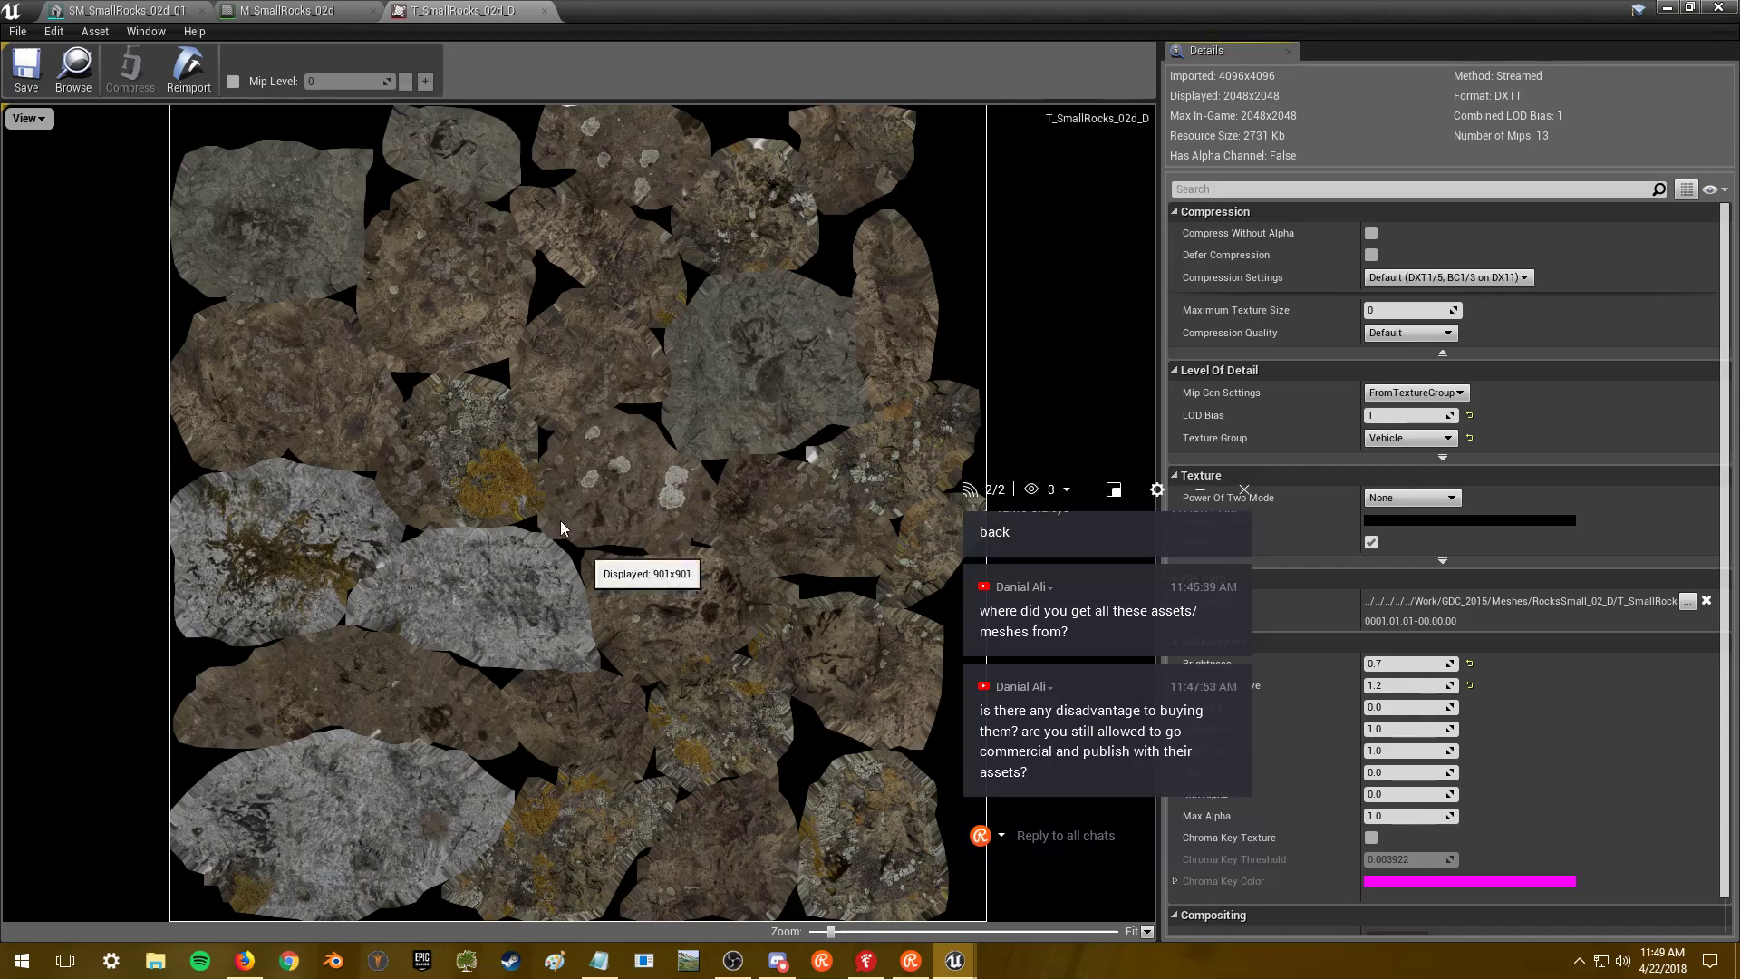
click(1718, 7)
double_click(323, 331)
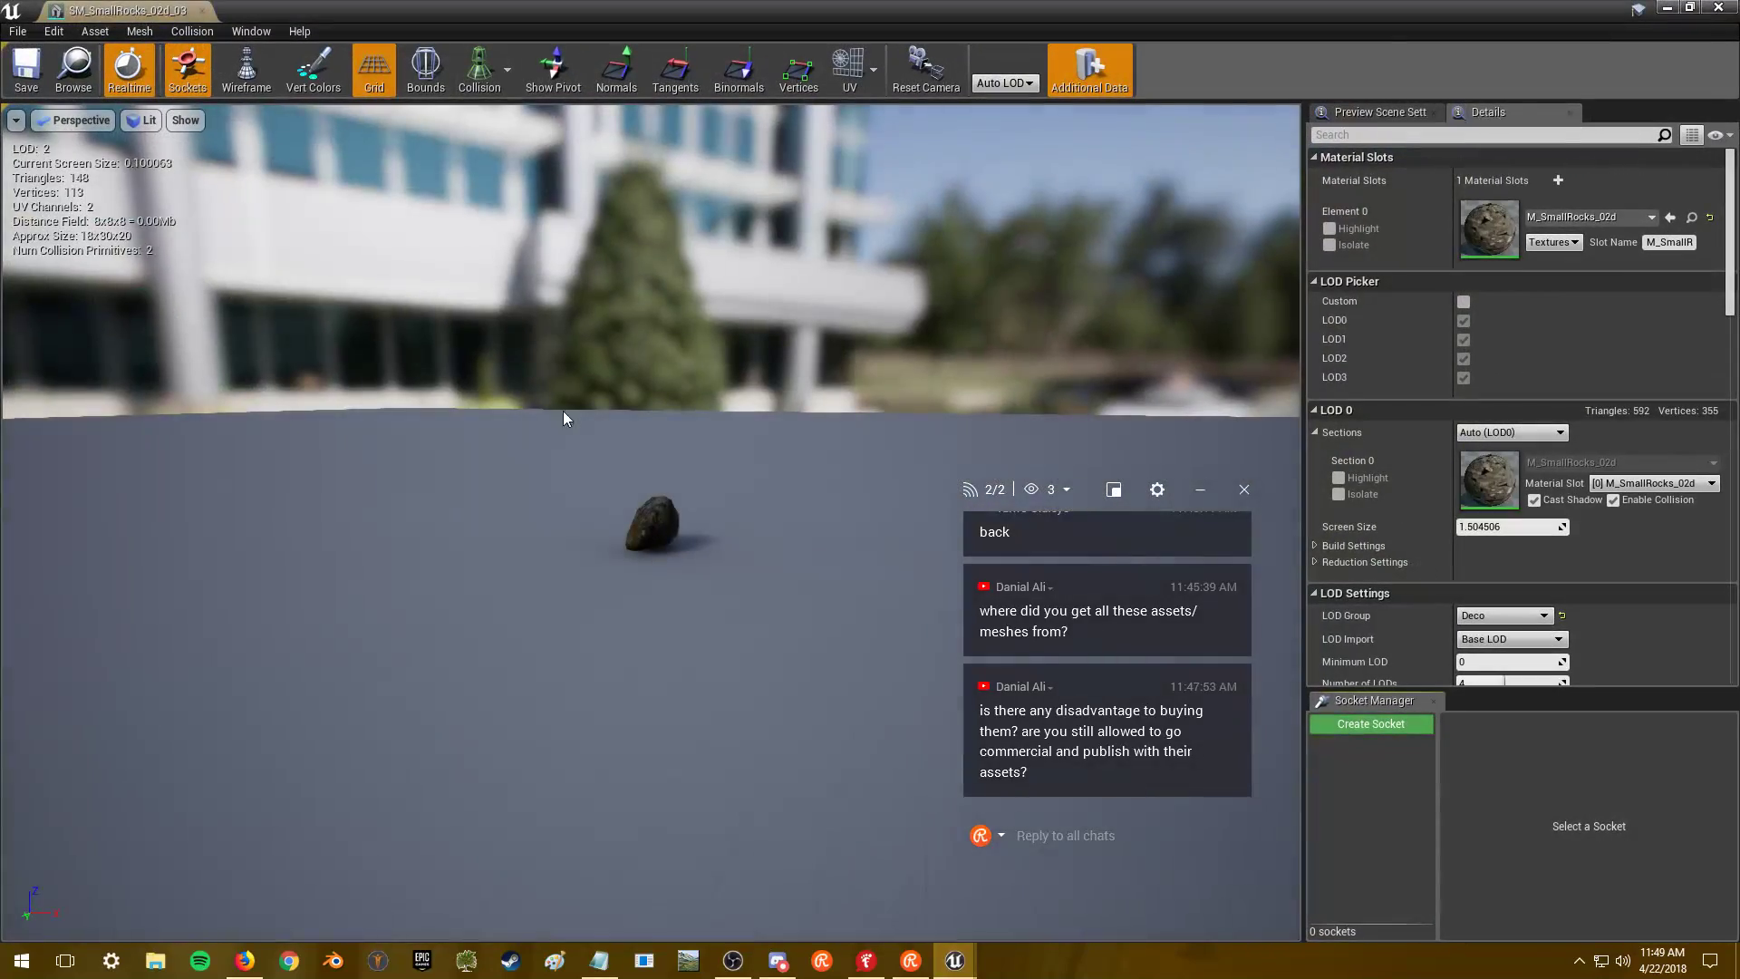
- Fly the camera around SM_SmallRocks_02d_03 to inspect it, then close its mesh editor
key(w)
right_drag(563, 410, 610, 408)
key(a)
key(s)
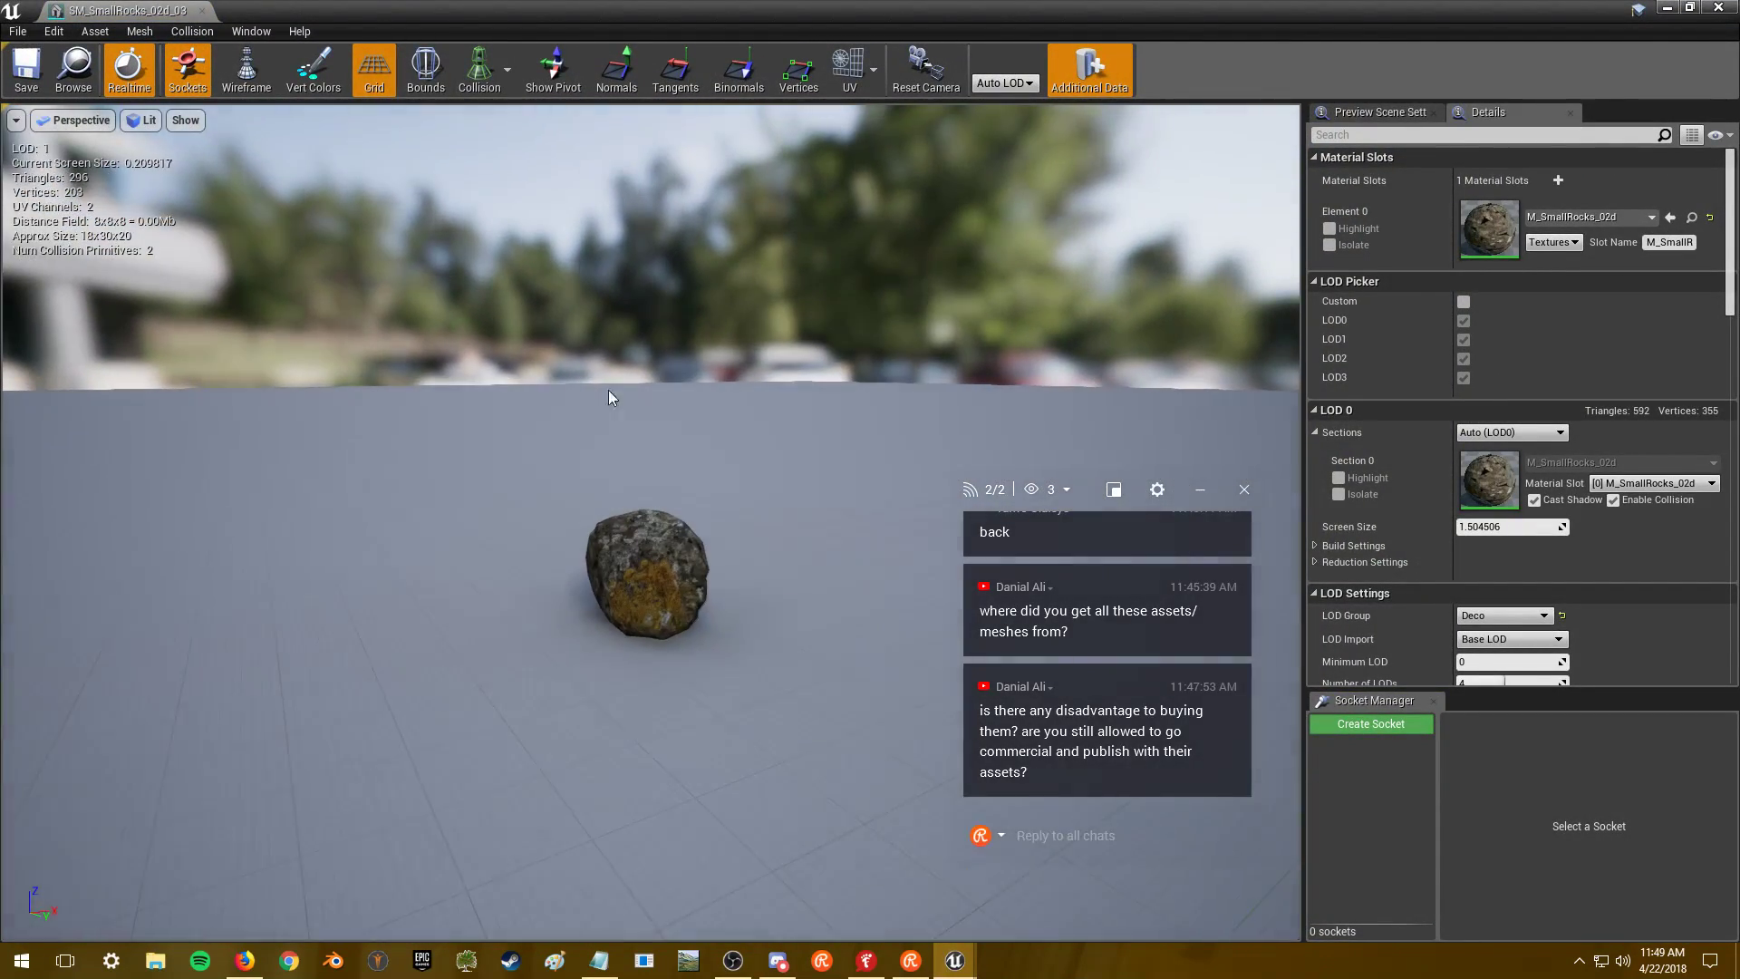
click(1717, 8)
- Open SM_SmallRocks_02d_04, the 306-triangle LOD0 rock, in the mesh editor
scroll(350, 364, down, 3)
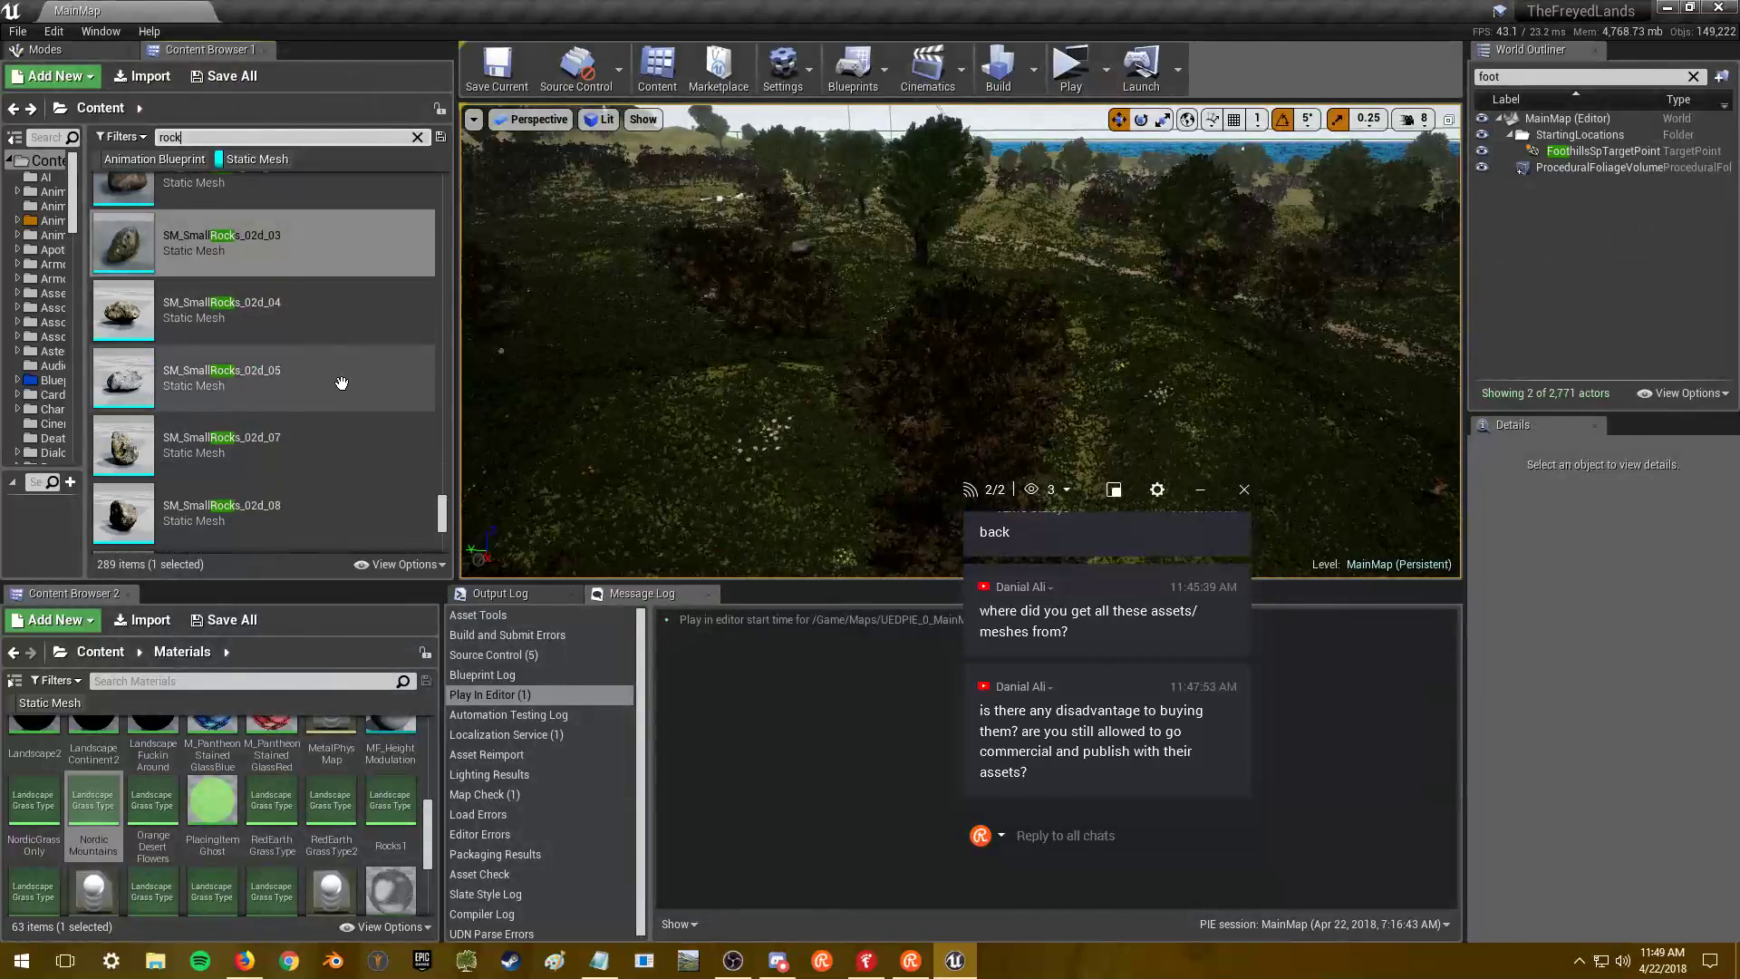
scroll(349, 363, up, 3)
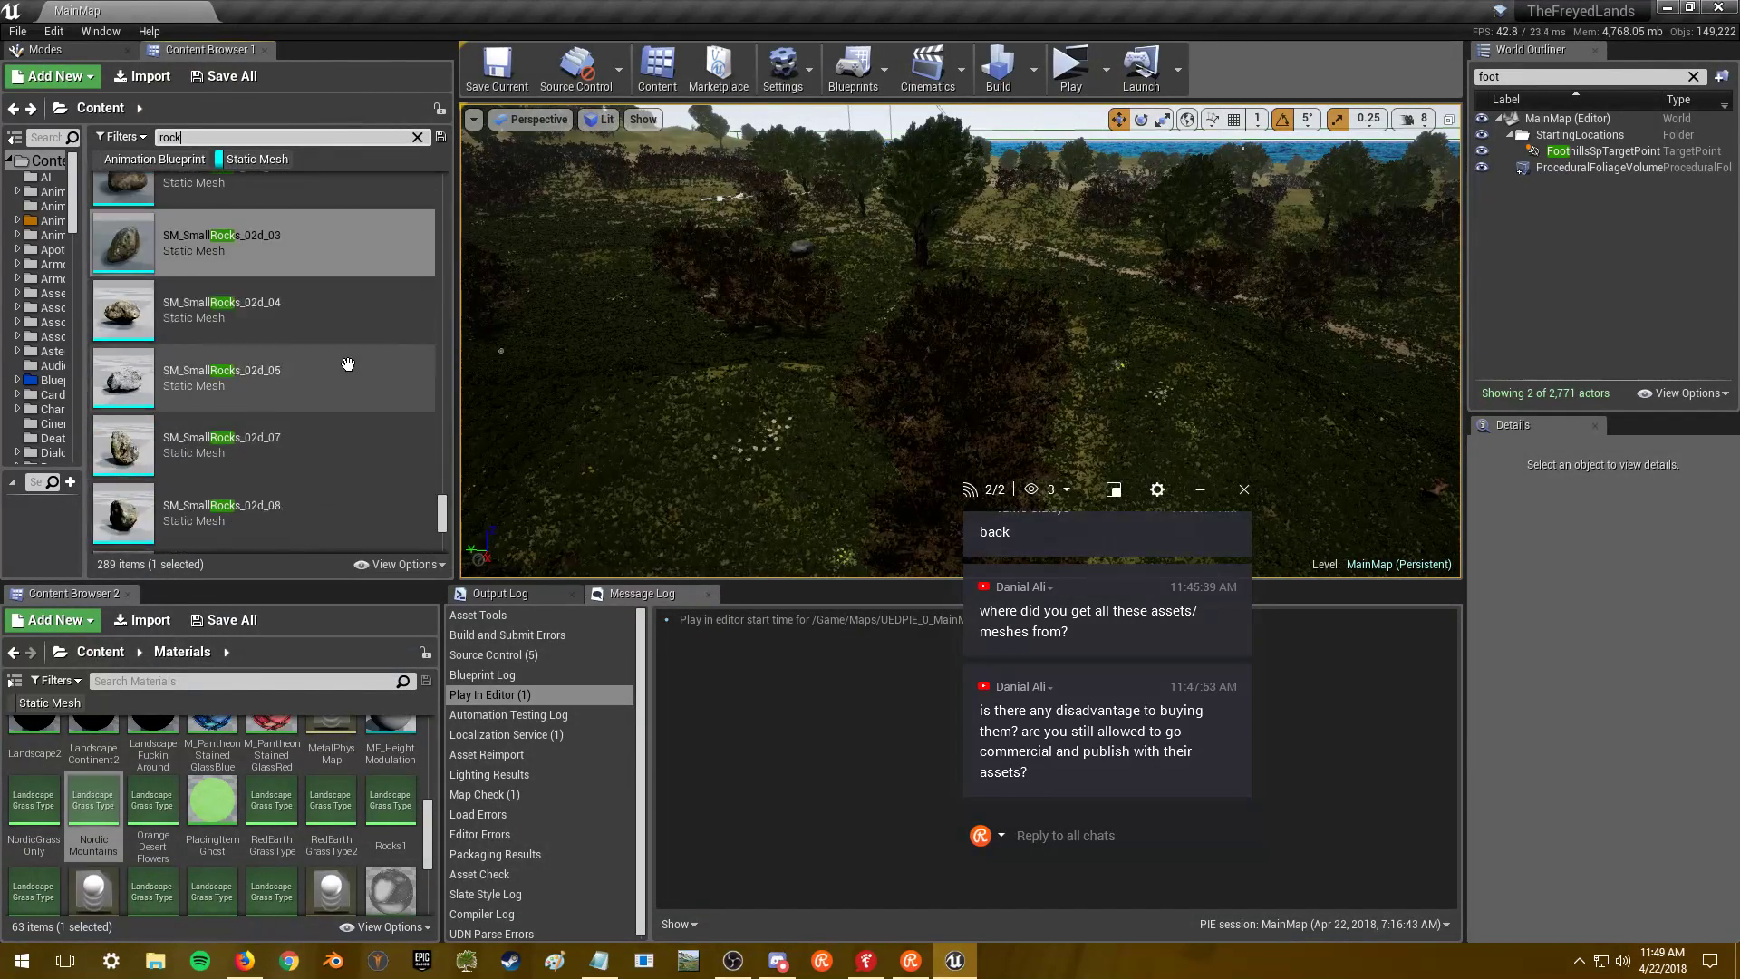
double_click(312, 405)
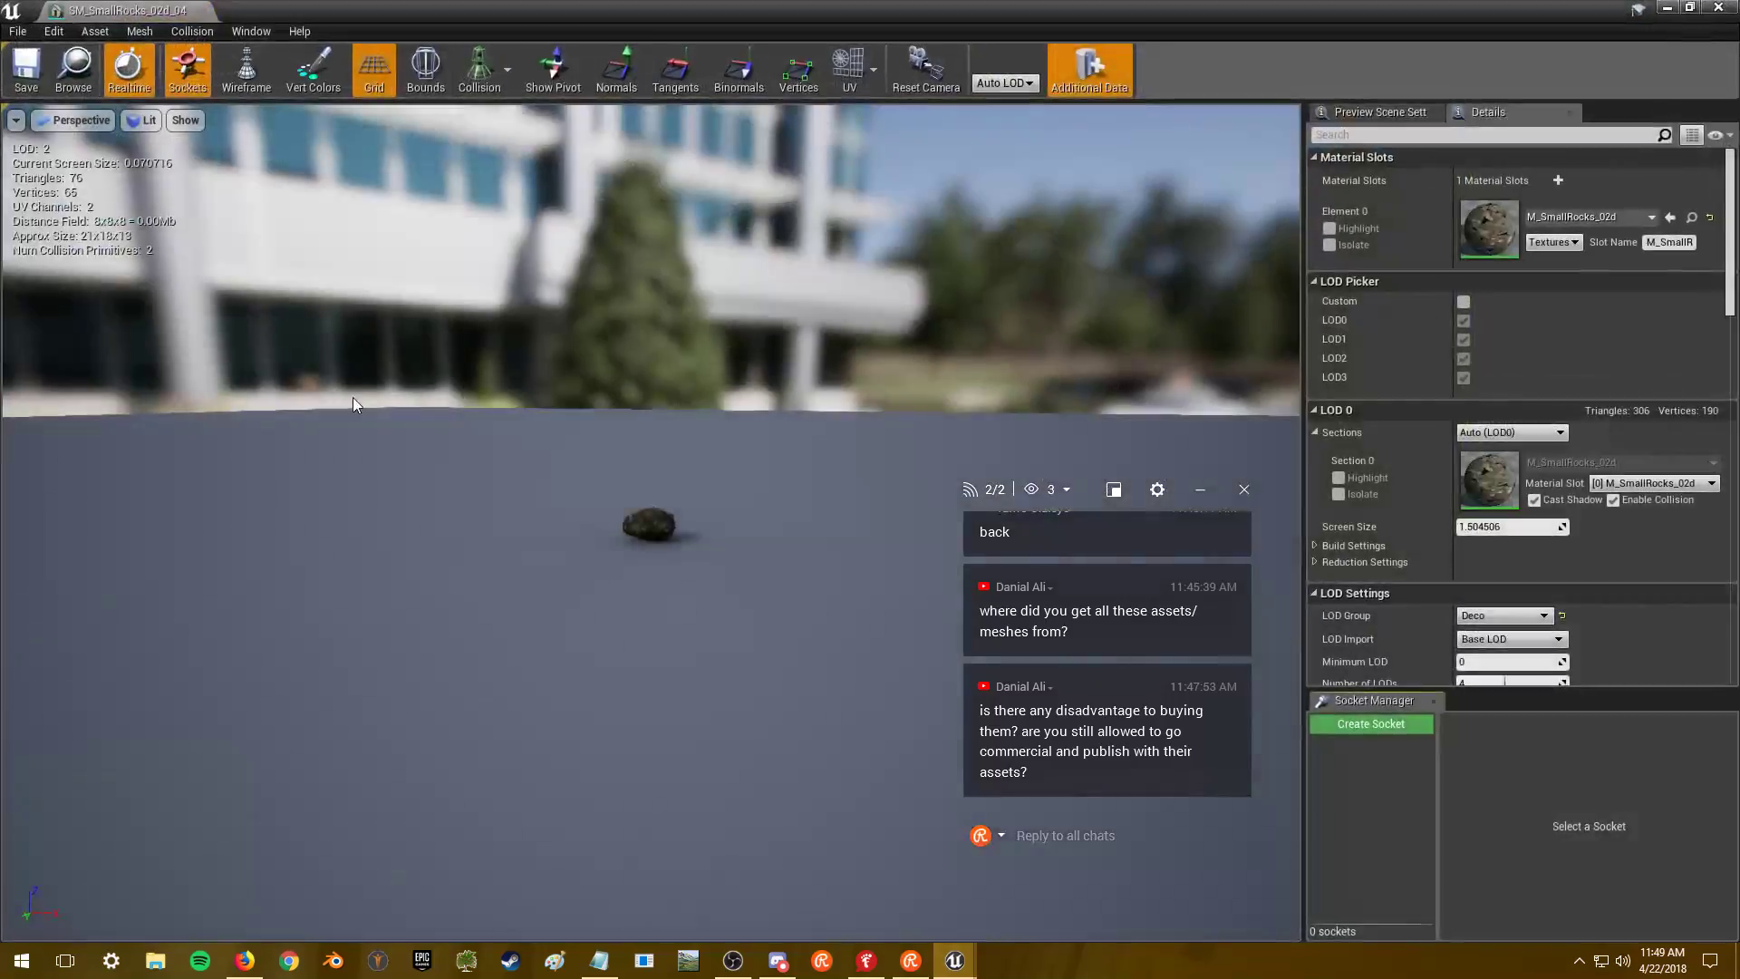